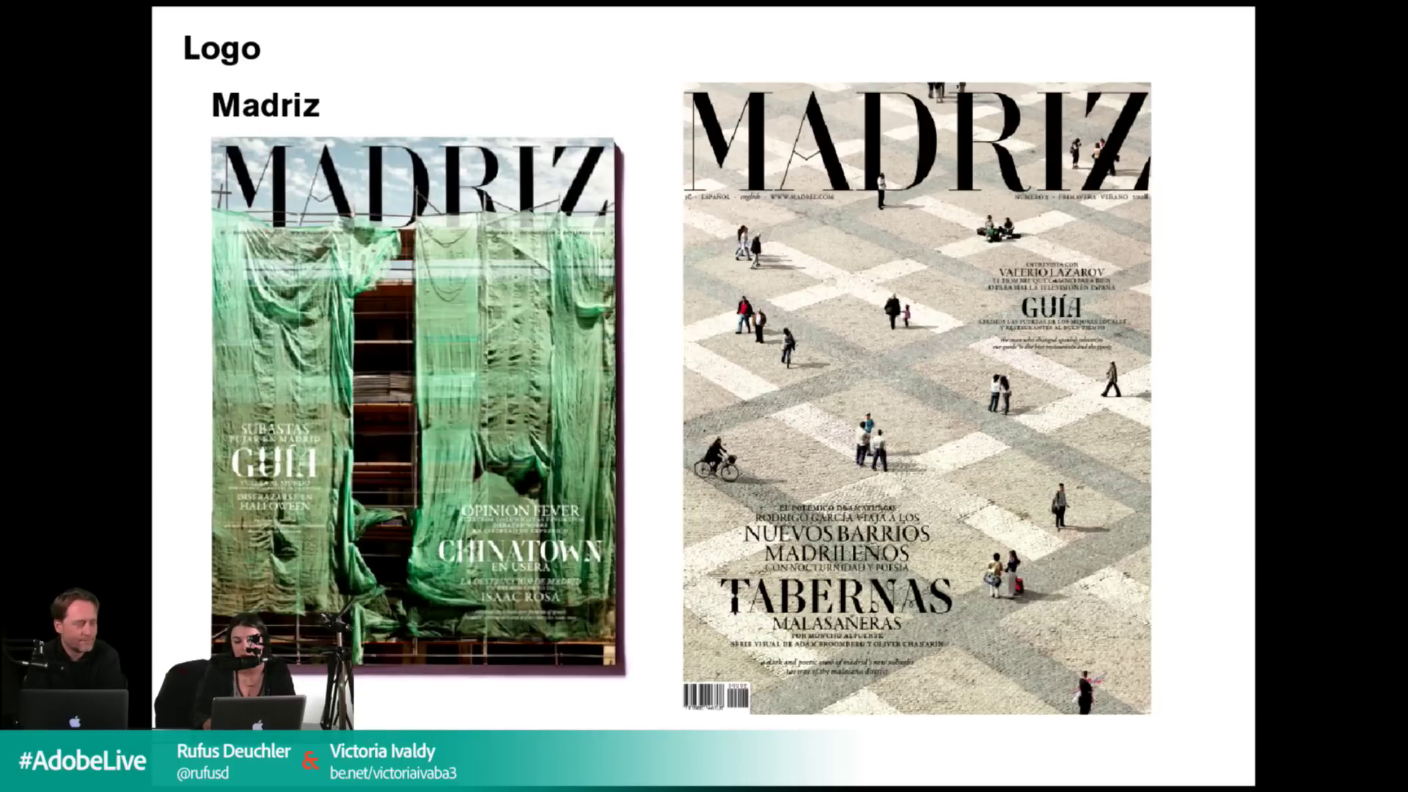
Review the magazine logo example pages in presentation mode, exit it, and look at the blank page after the Interview magazine page.
key(Right)
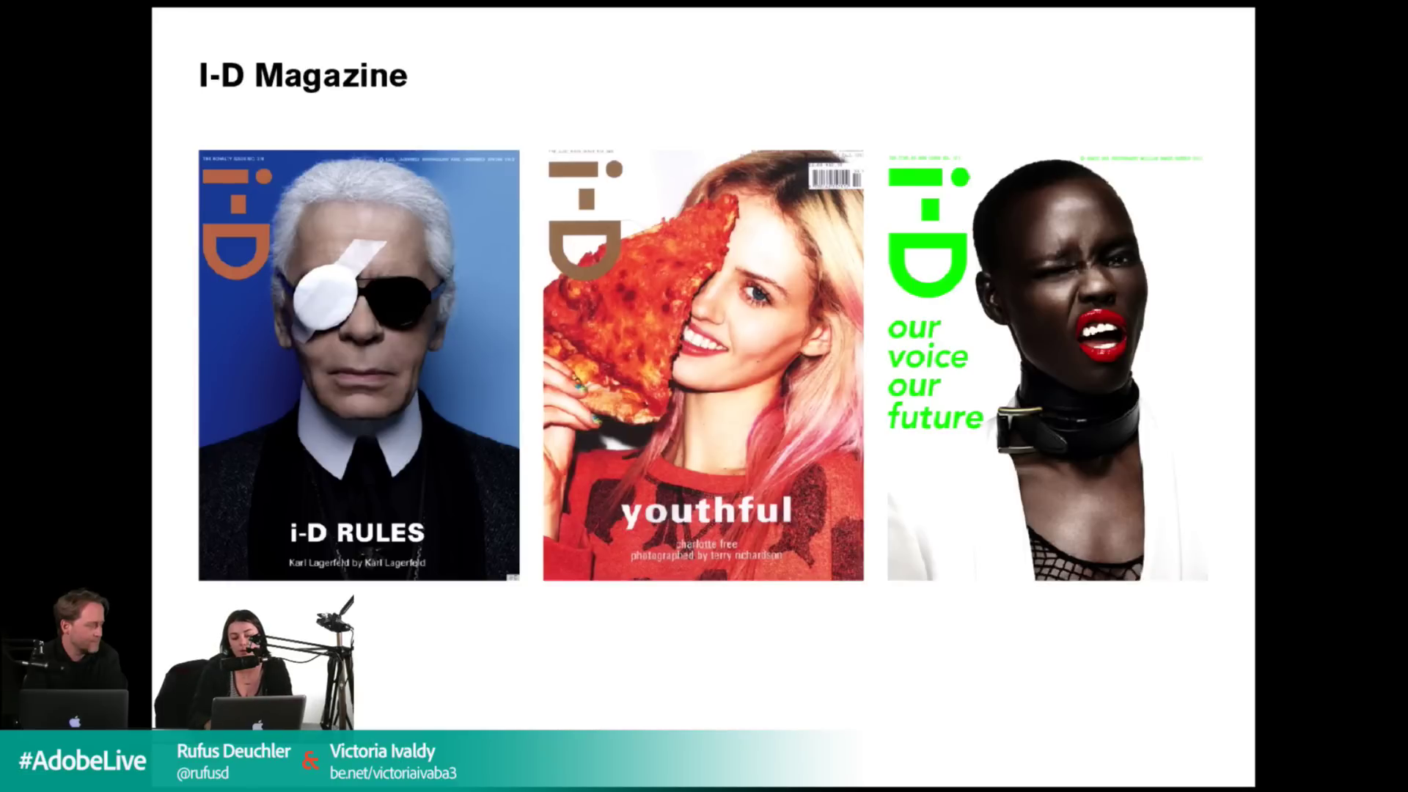
key(Right)
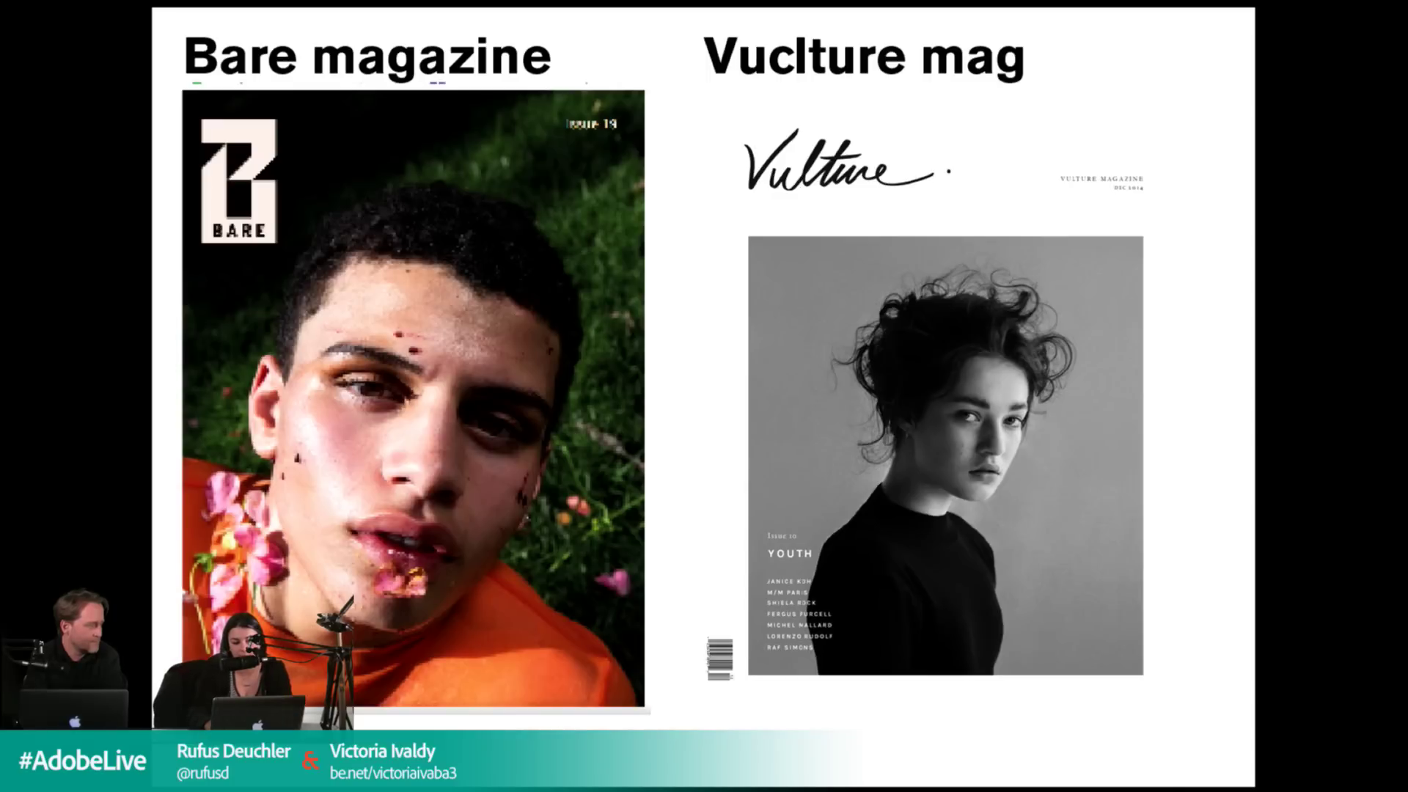
key(Right)
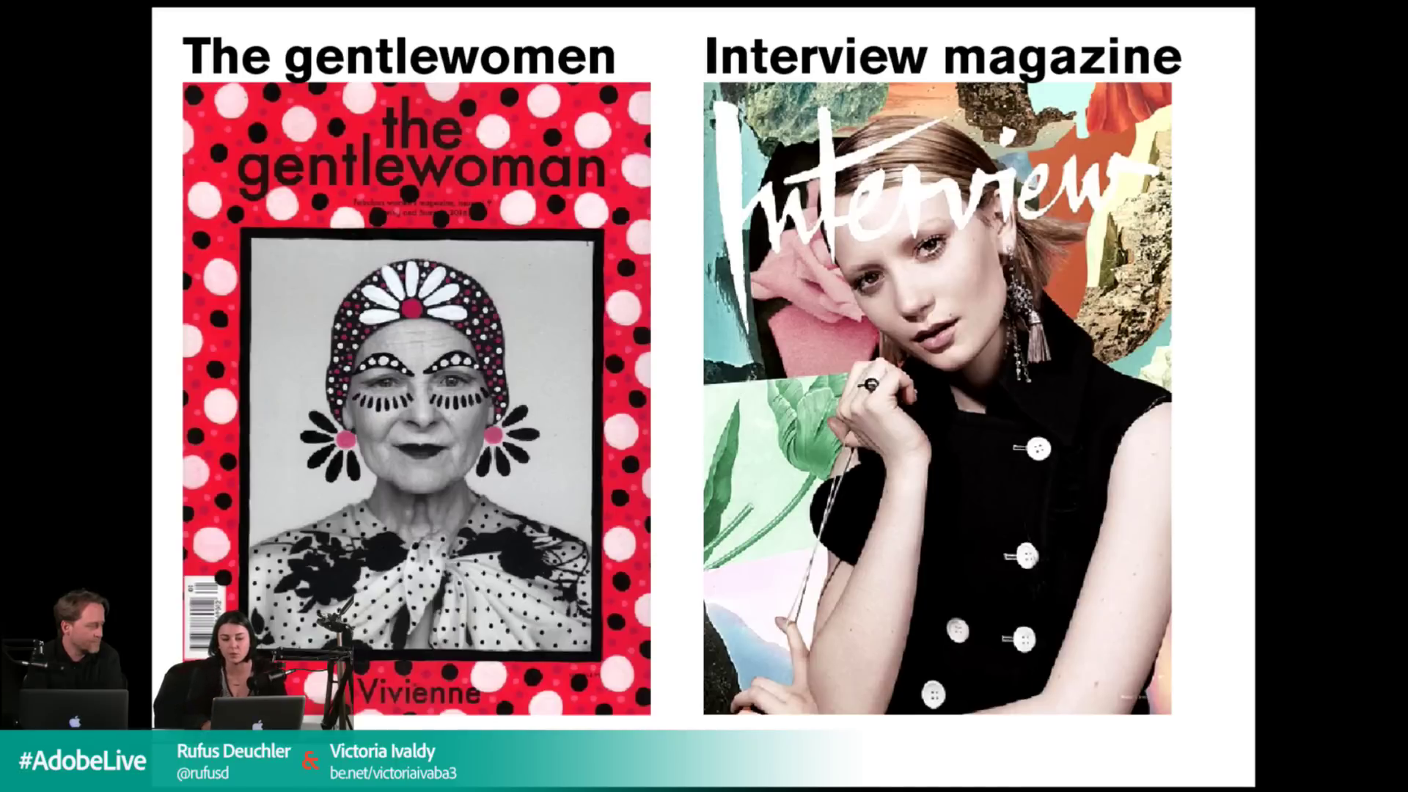
key(Right)
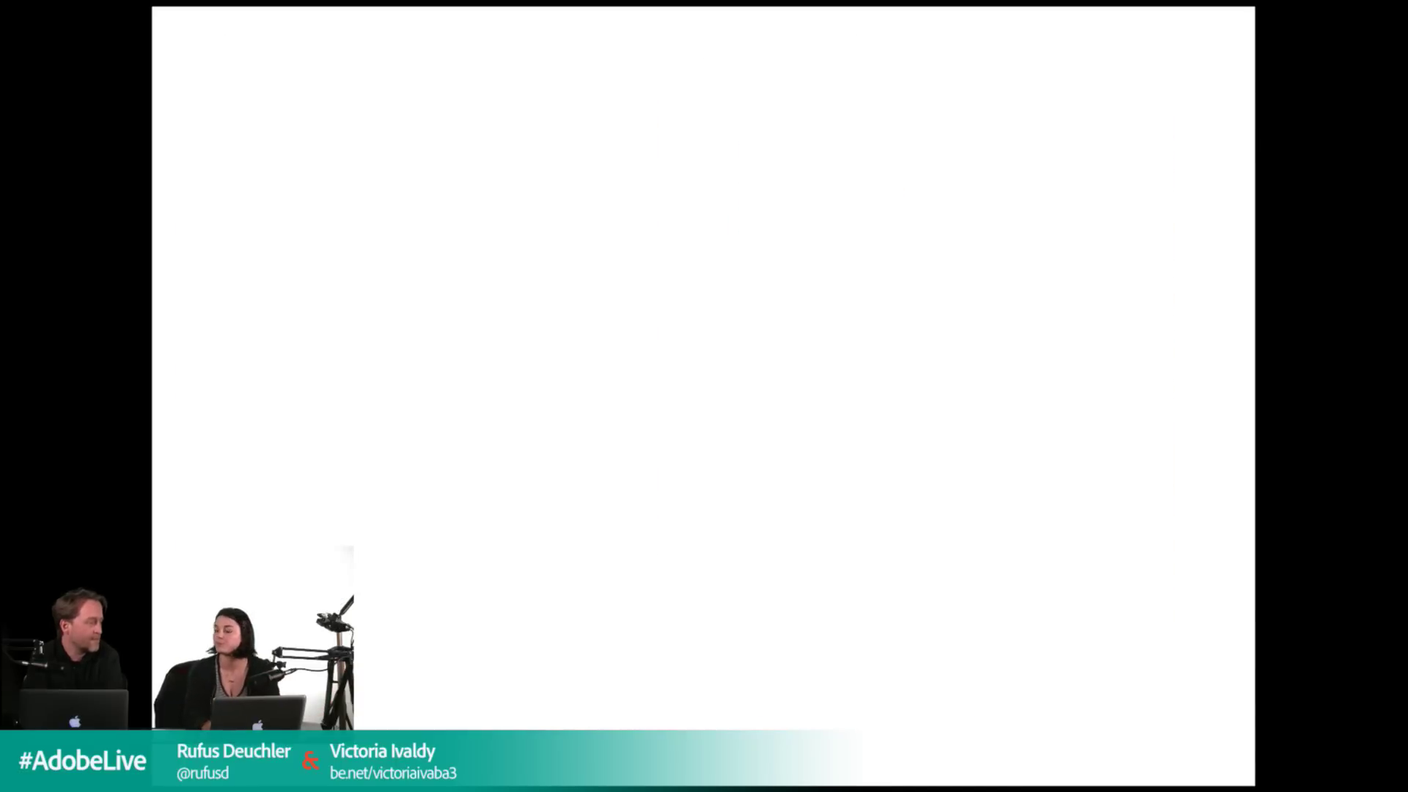
key(Left)
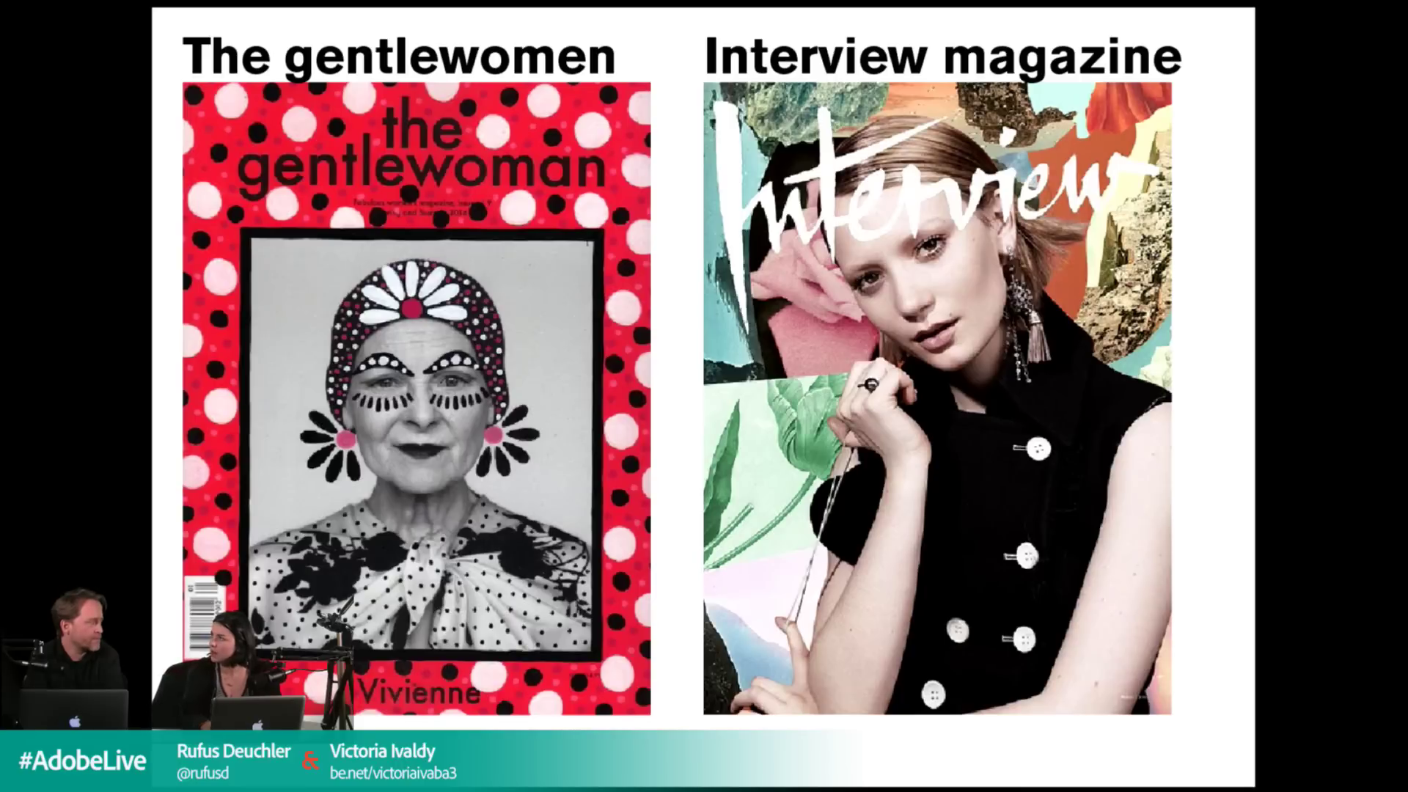
key(Escape)
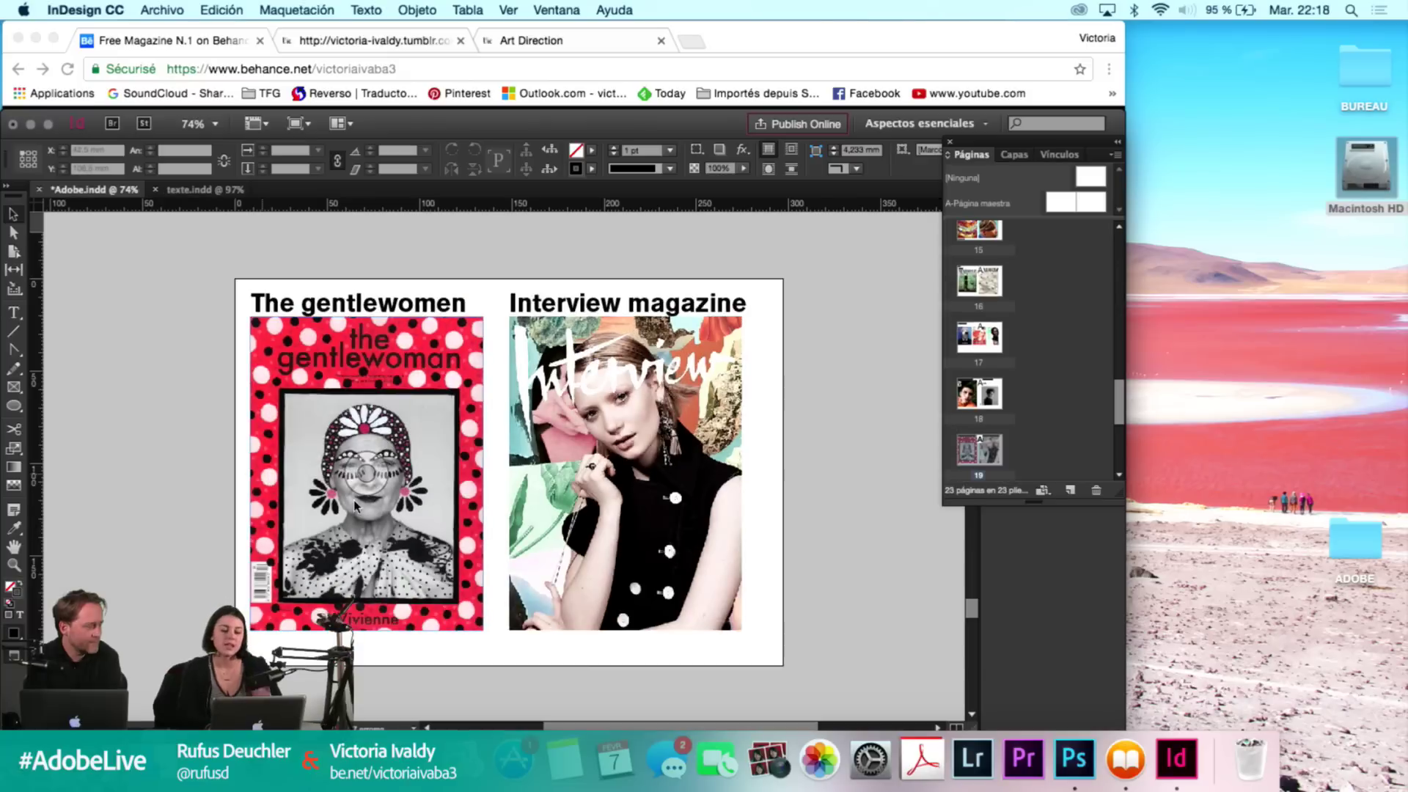
scroll(439, 510, down, 5)
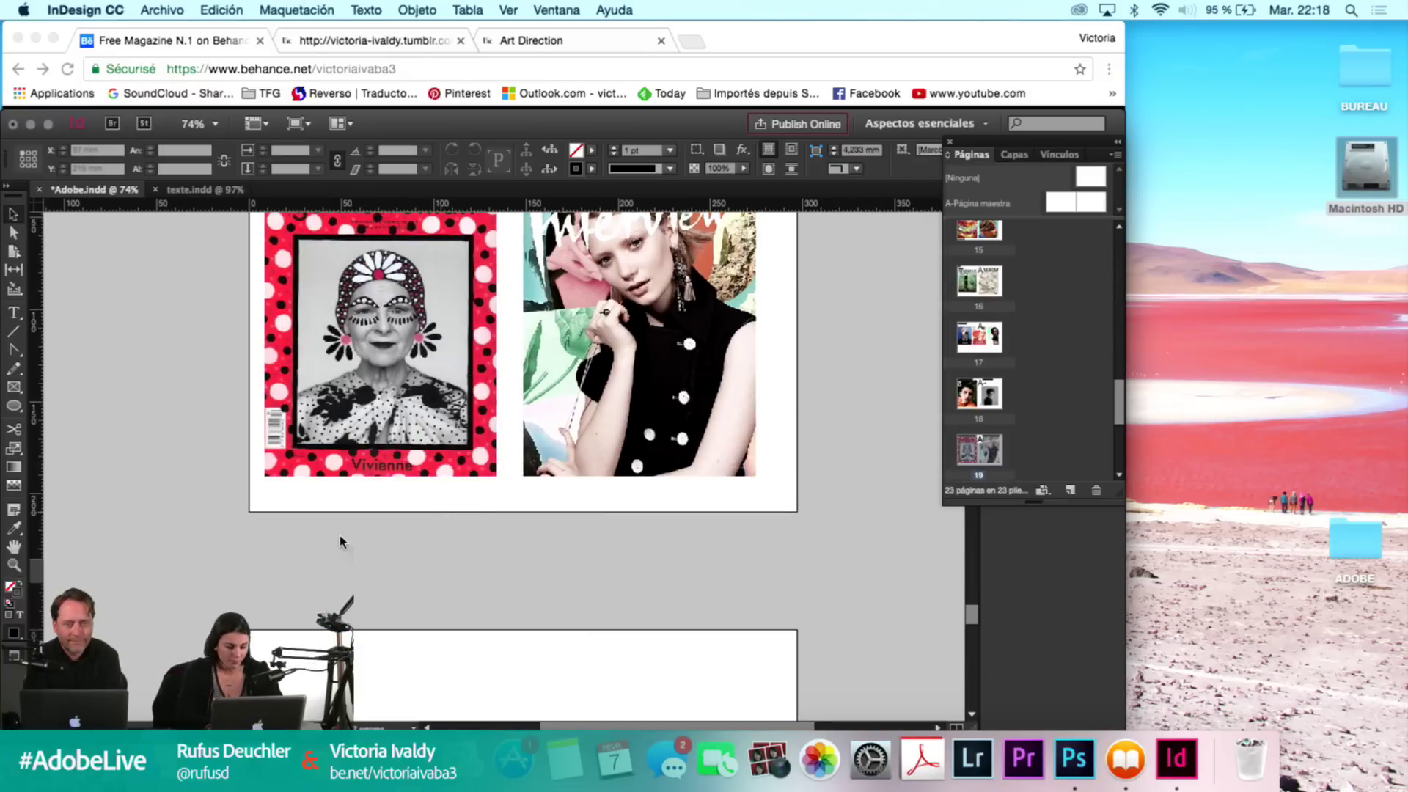
scroll(345, 466, down, 5)
scroll(376, 460, down, 2)
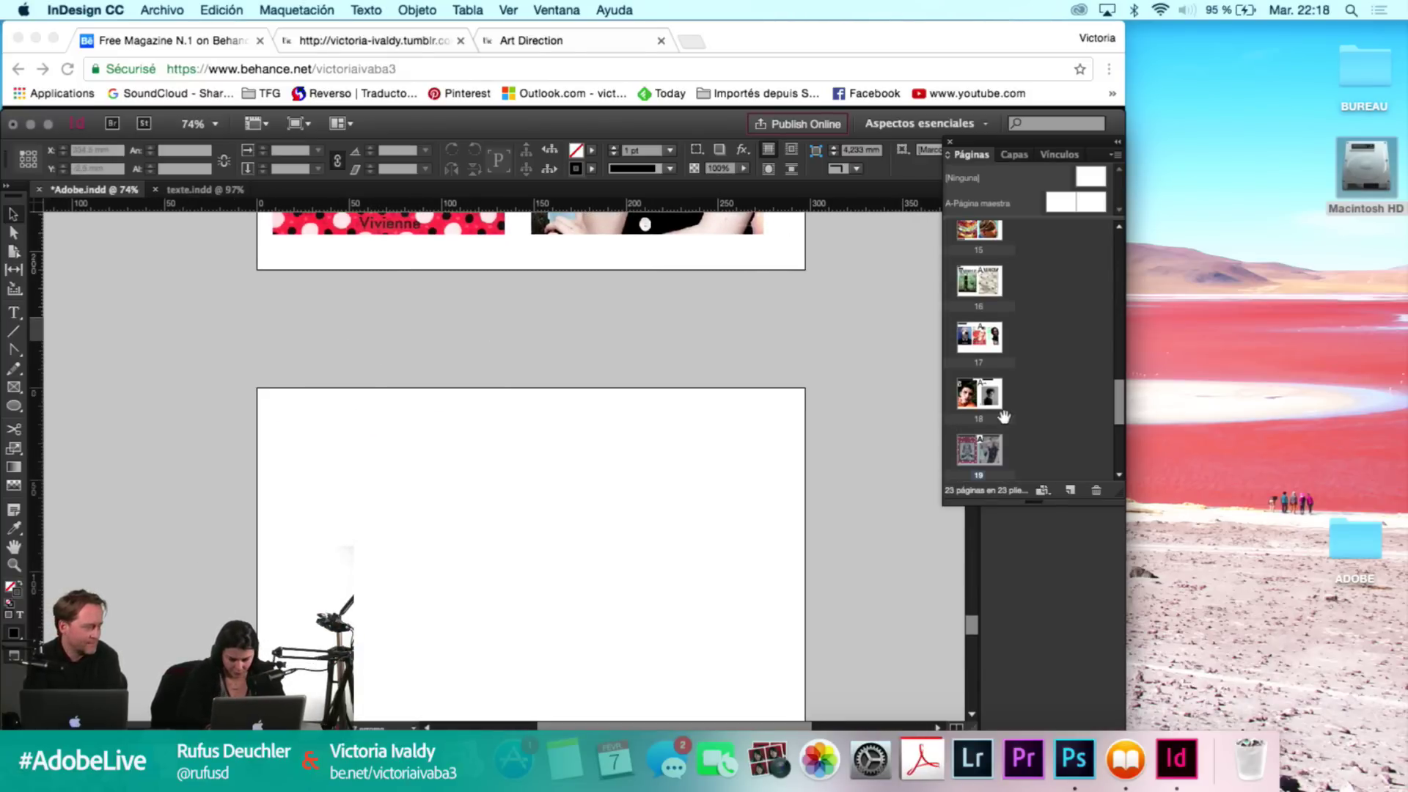
scroll(1005, 418, down, 1)
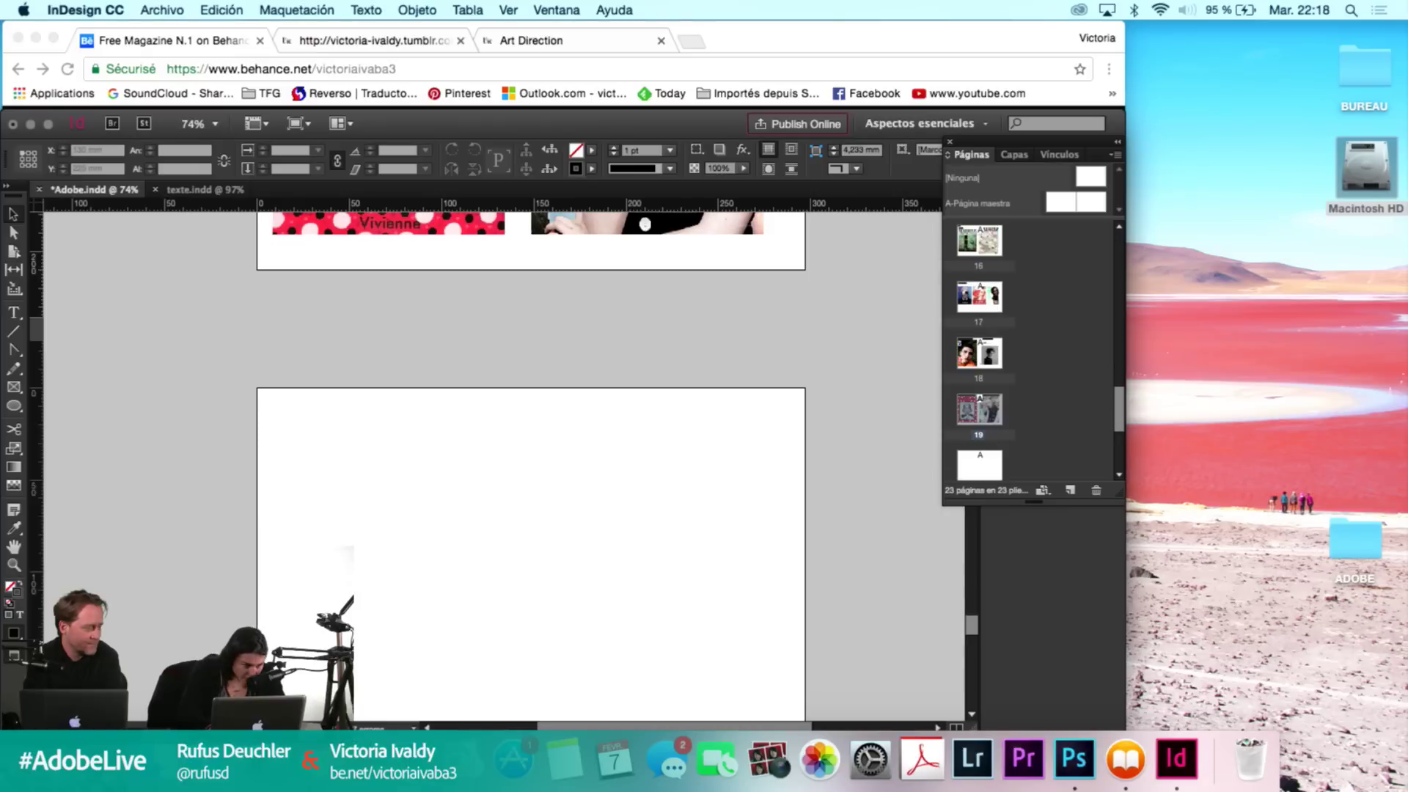
click(155, 9)
mouse_move(164, 33)
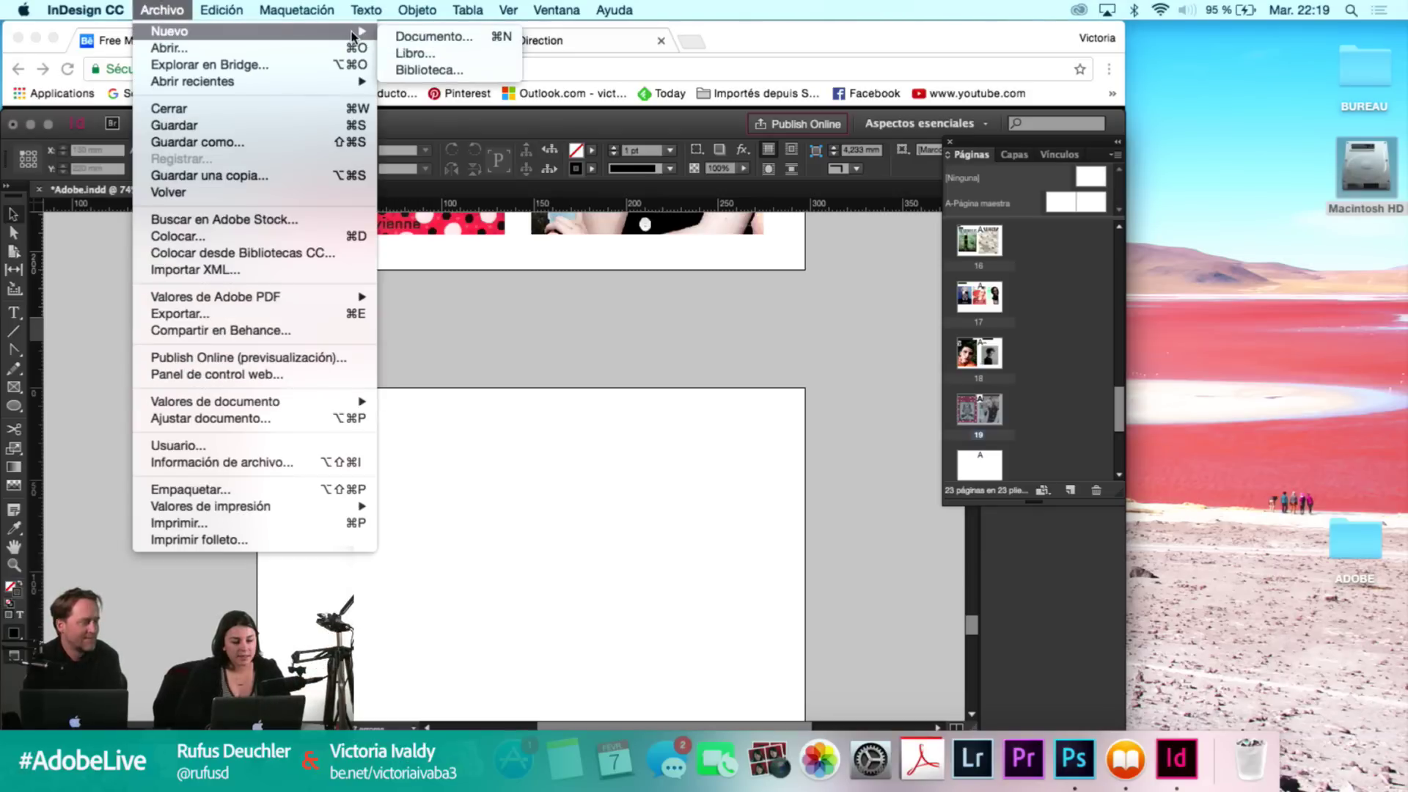
click(425, 37)
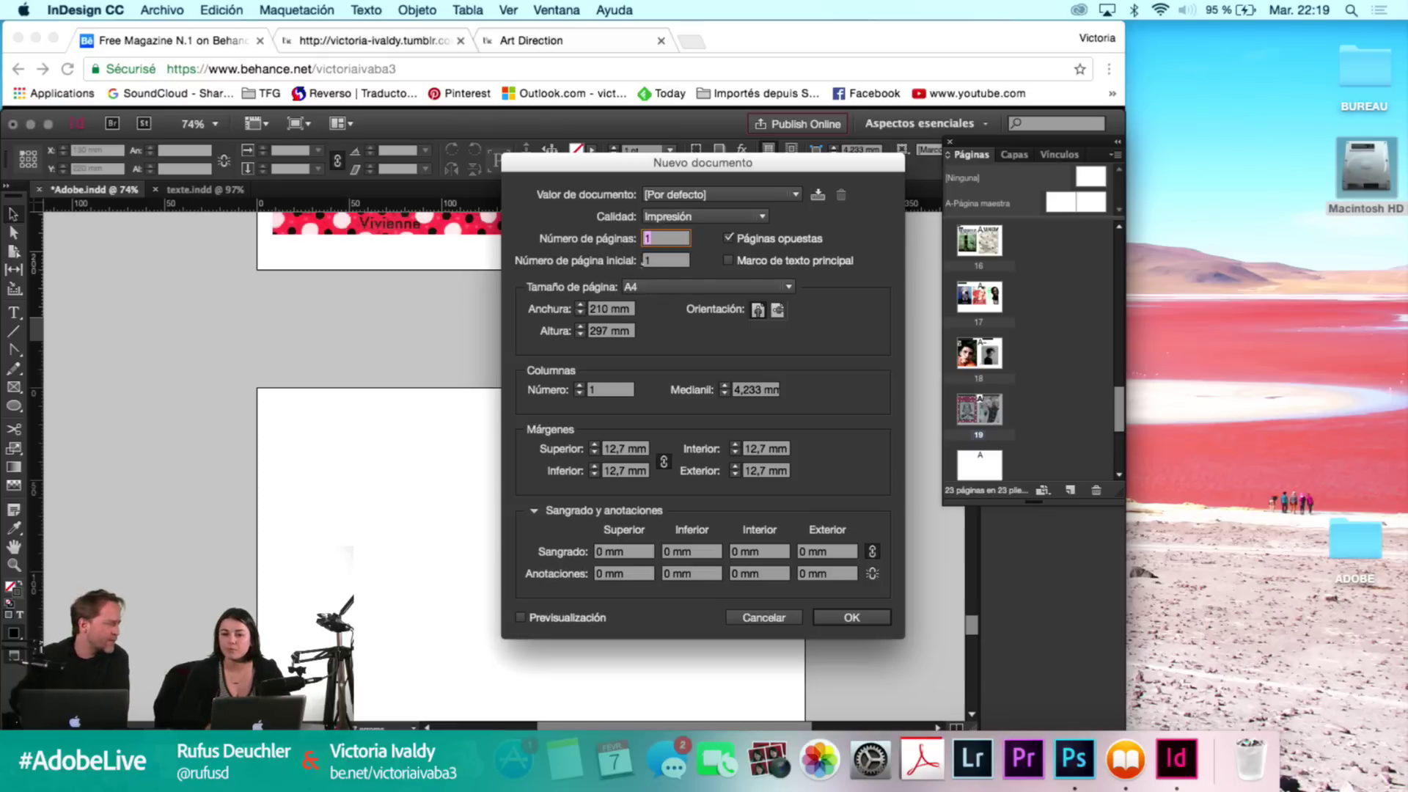
click(744, 618)
Look back at the Naming example on page 15 and zoom in on the credit line below the sandwich picture.
double_click(970, 359)
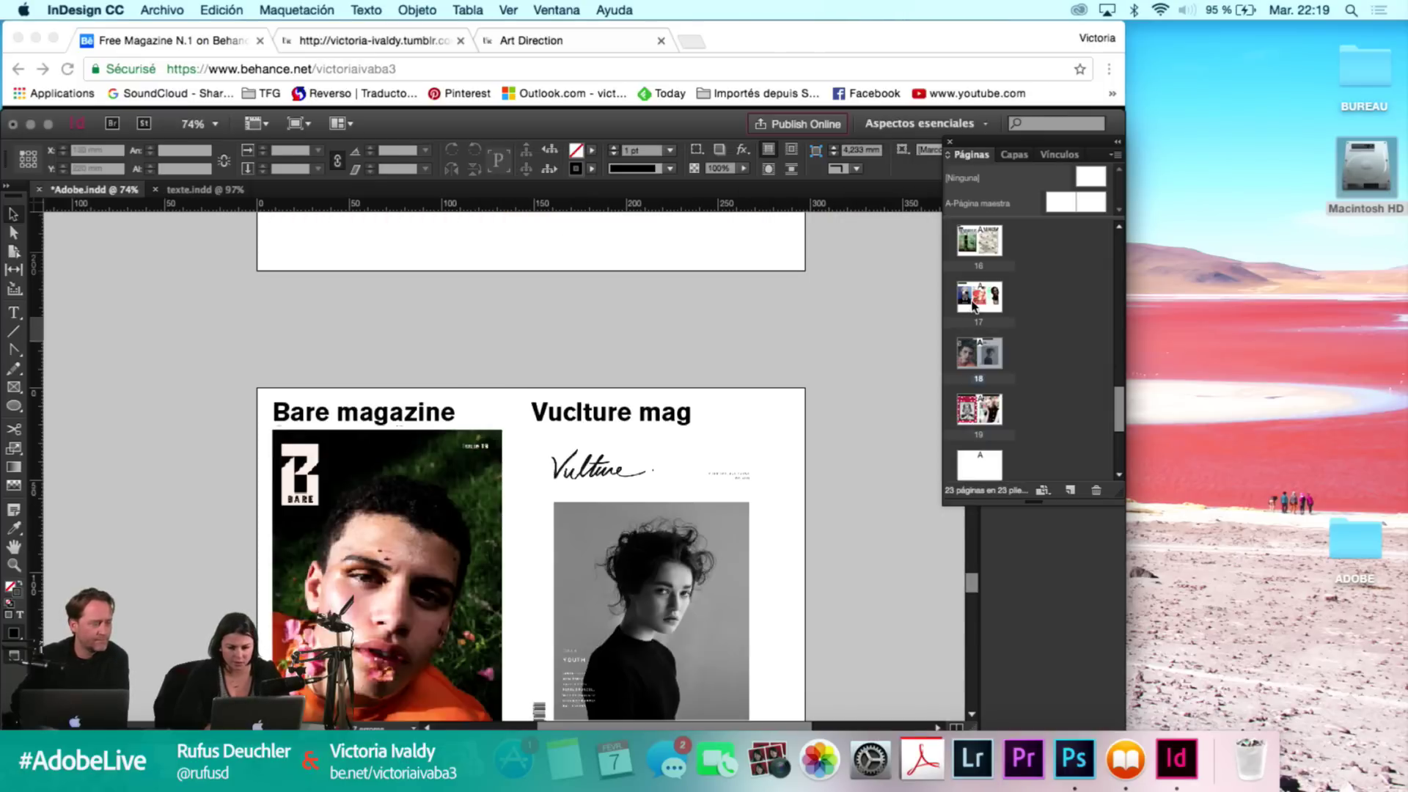
scroll(976, 301, up, 1)
scroll(976, 301, up, 4)
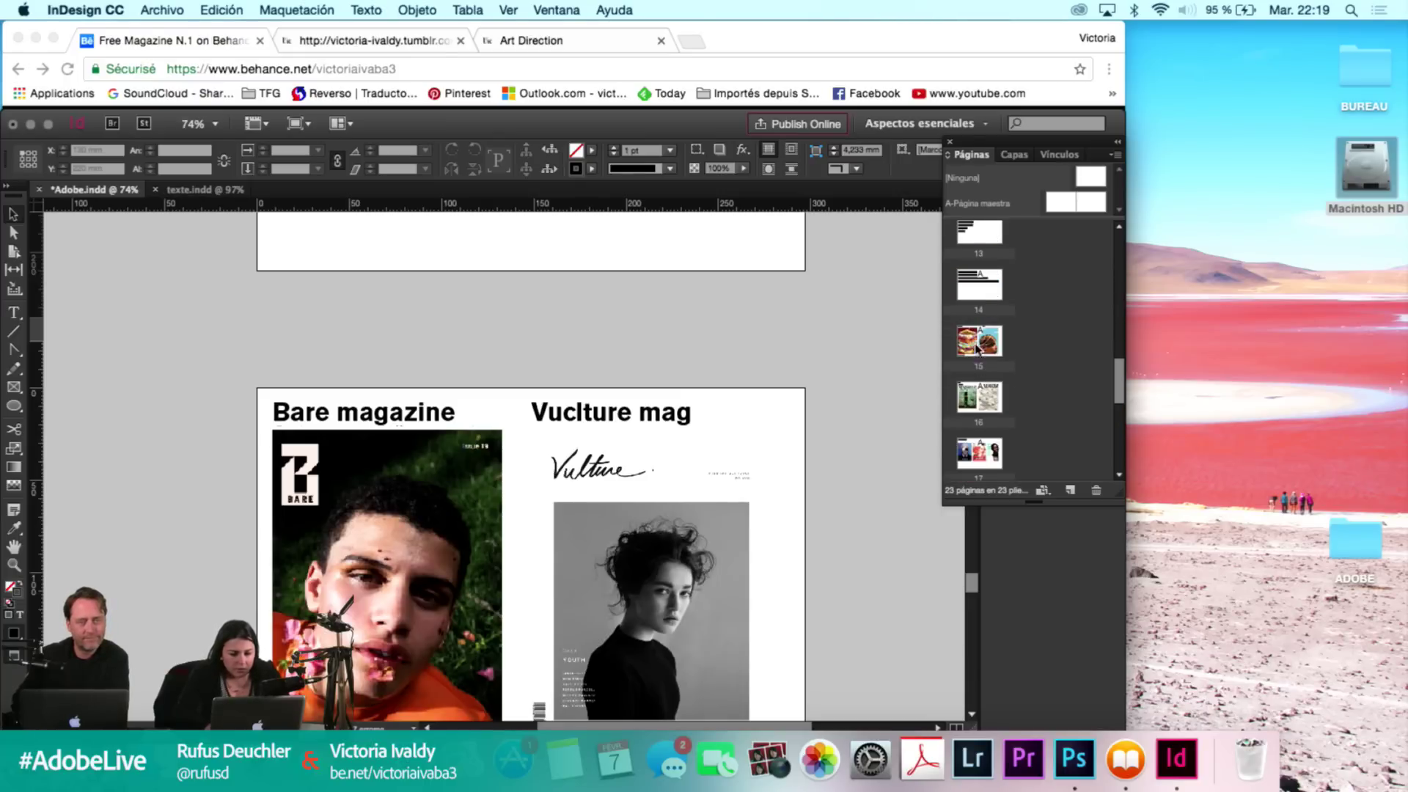
double_click(979, 341)
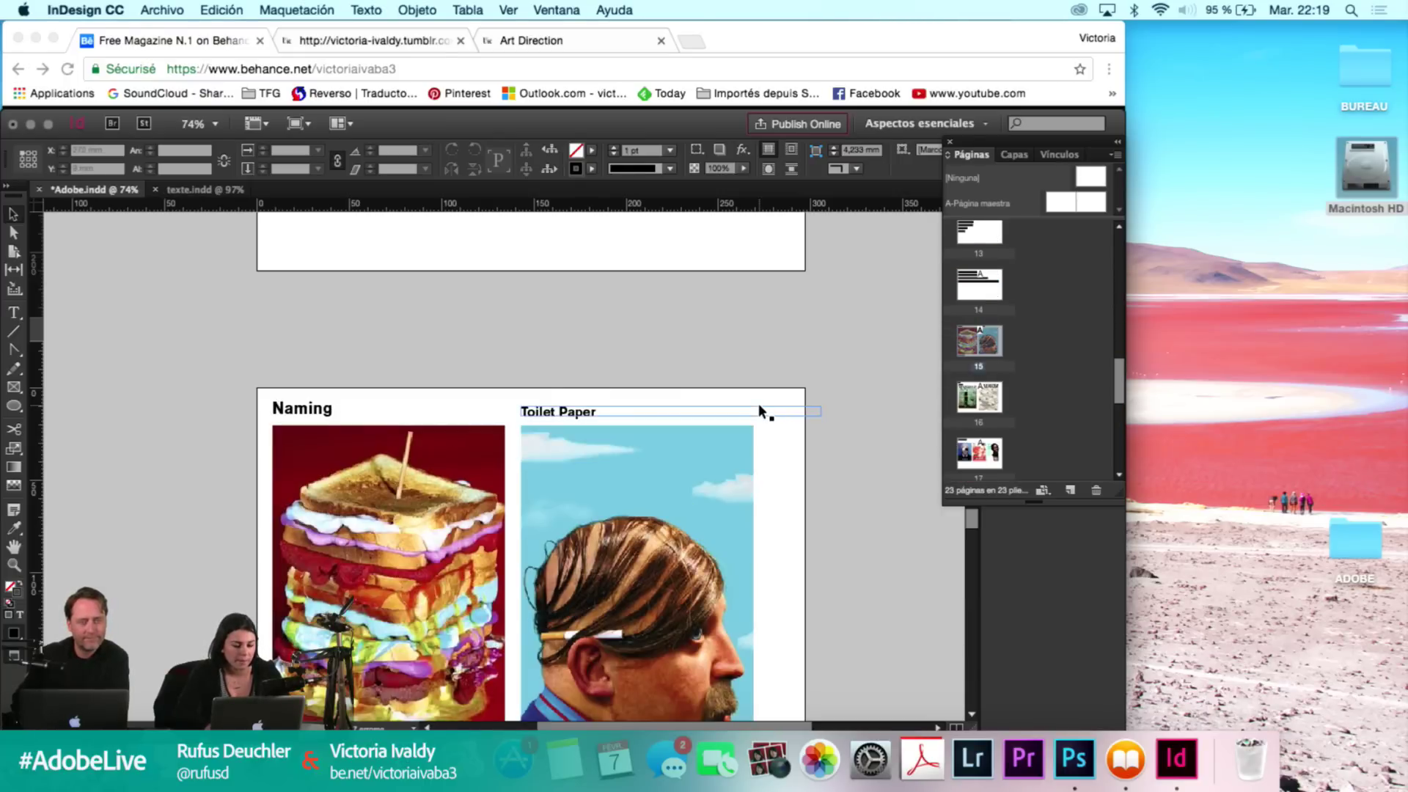
scroll(758, 407, down, 5)
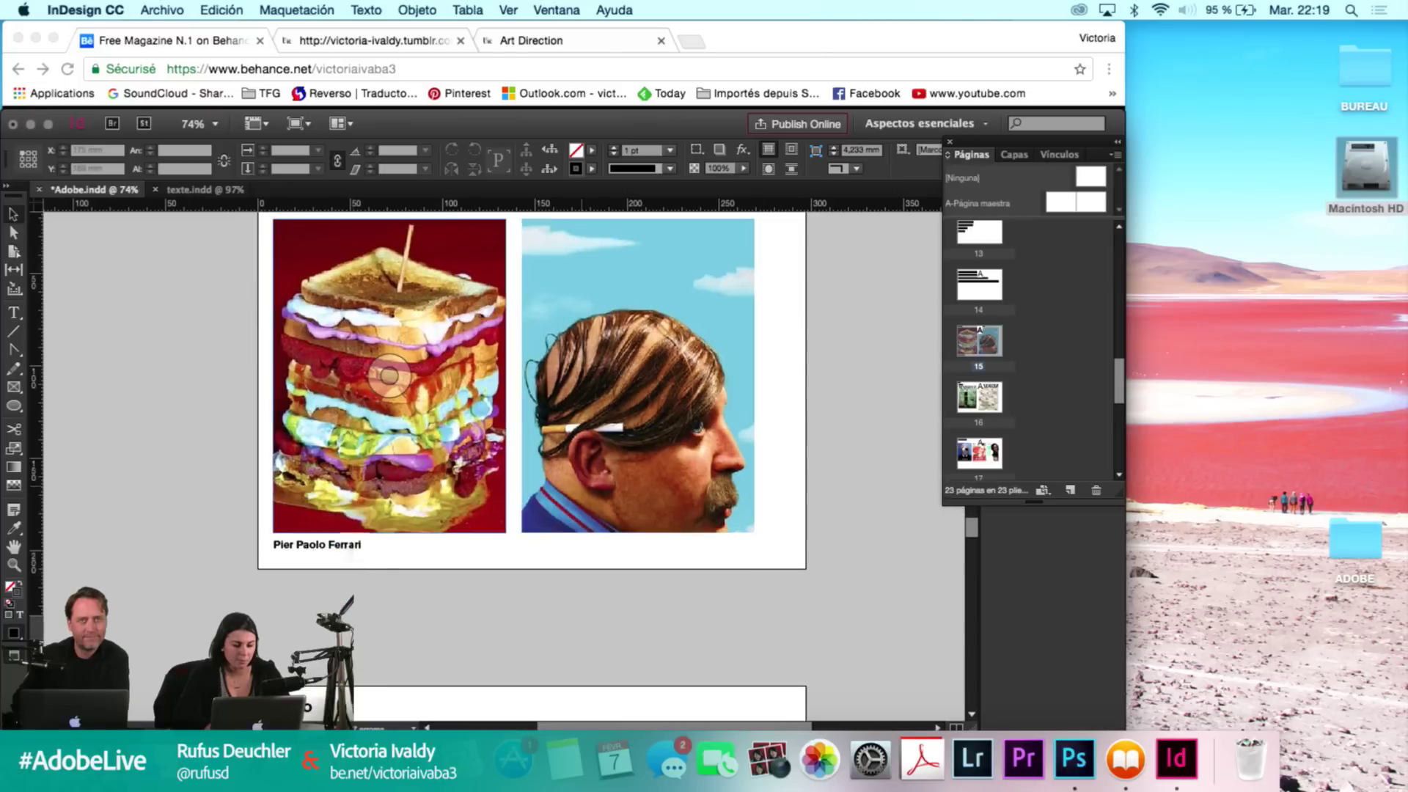
triple_click(333, 547)
scroll(285, 574, up, 5)
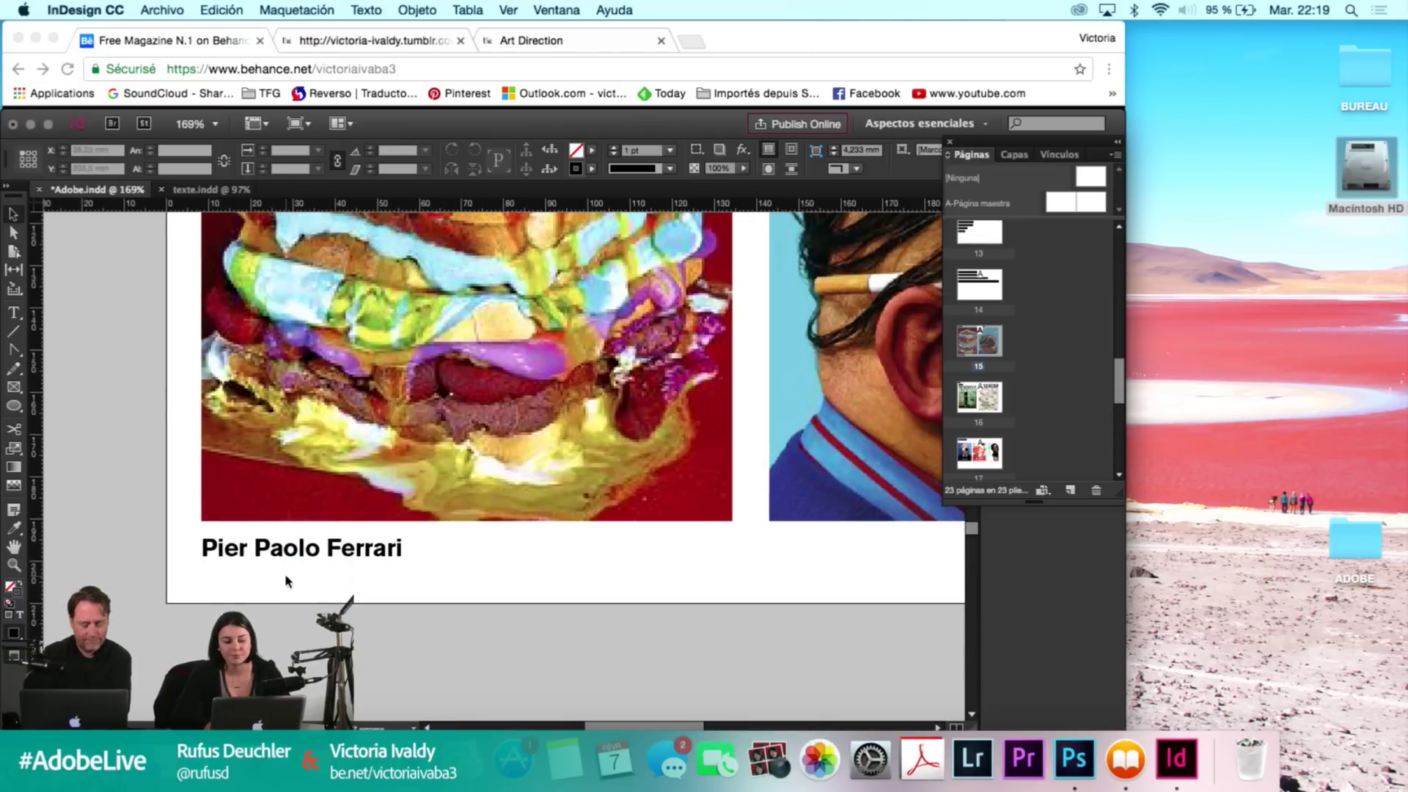
scroll(285, 581, up, 2)
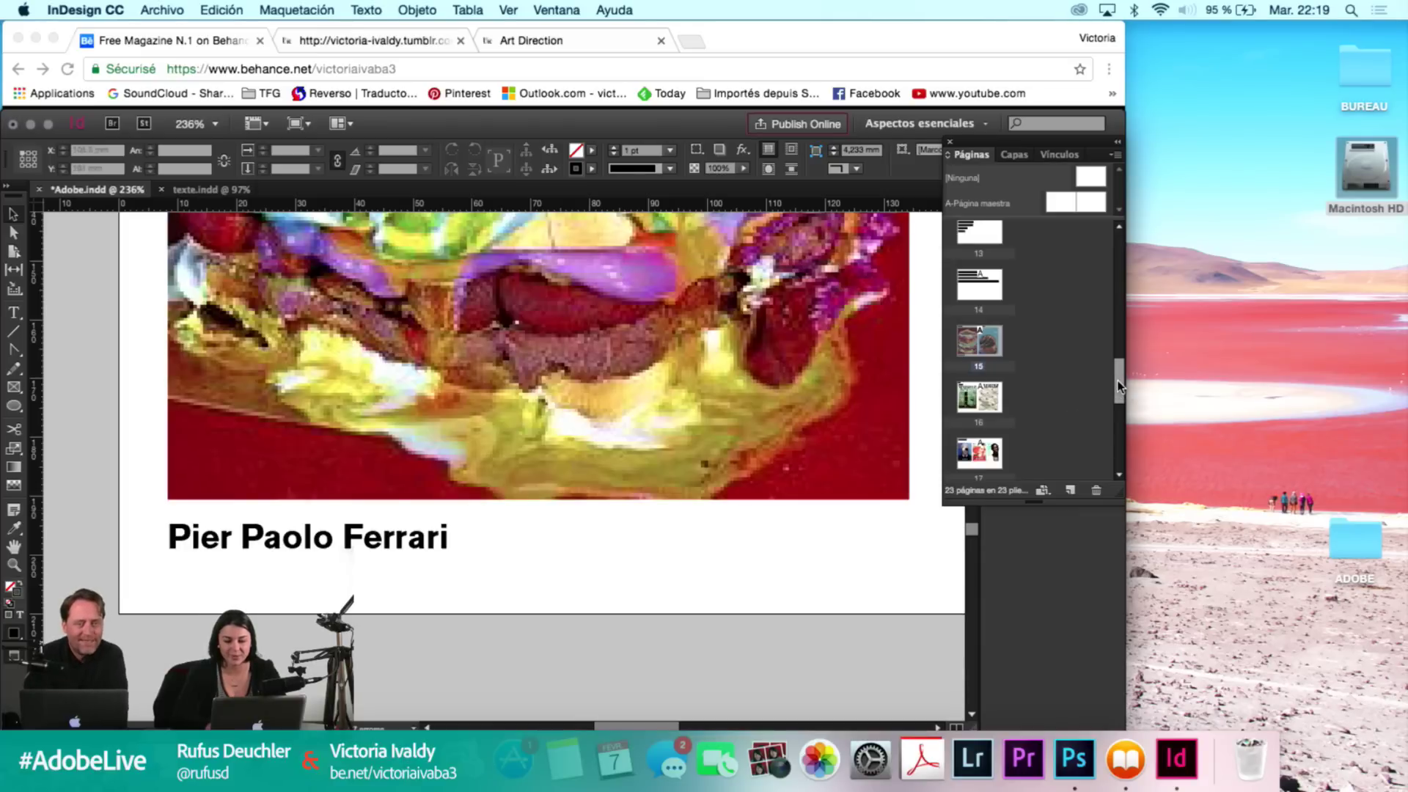
drag(1120, 386, 1116, 412)
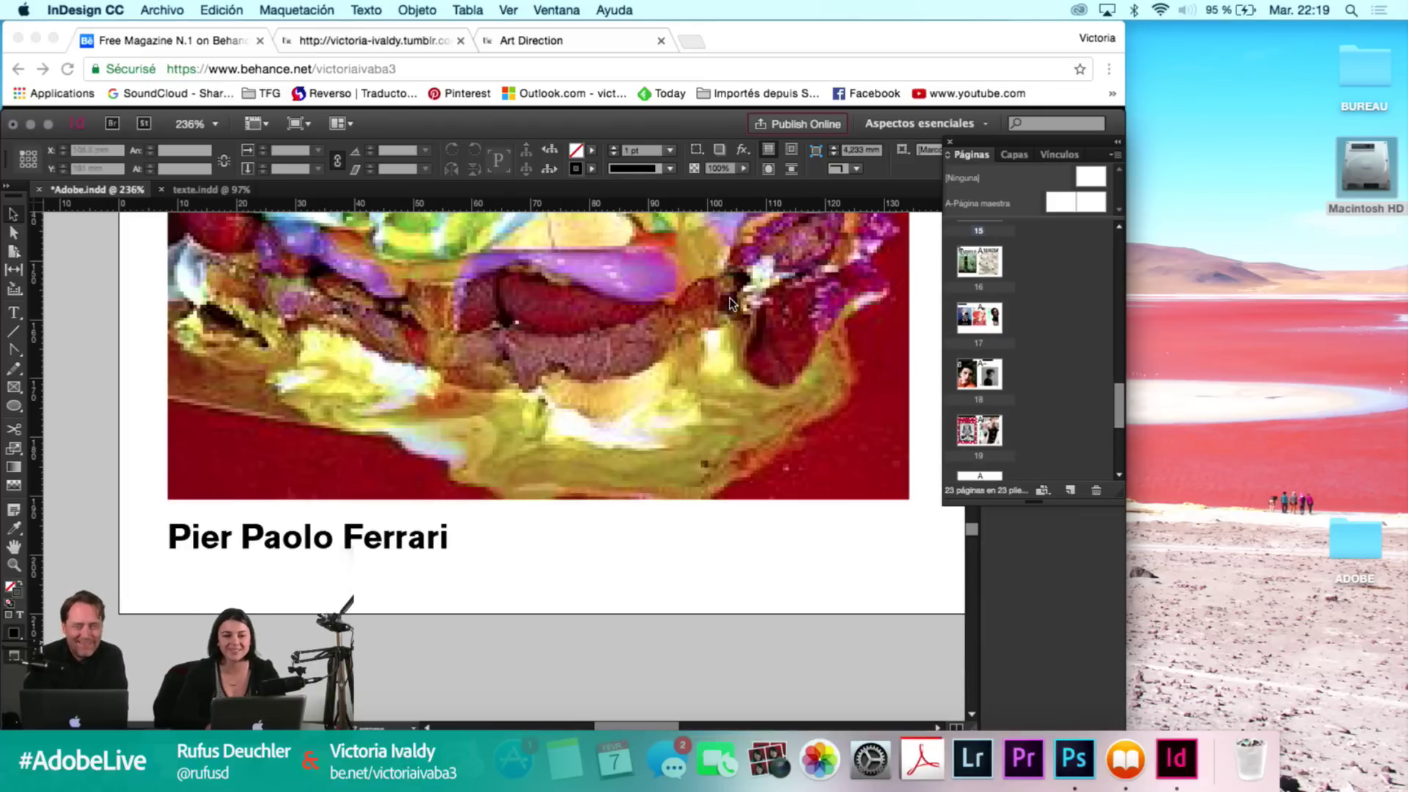
Start a new print document and set the page height to 270 mm.
click(176, 9)
mouse_move(183, 32)
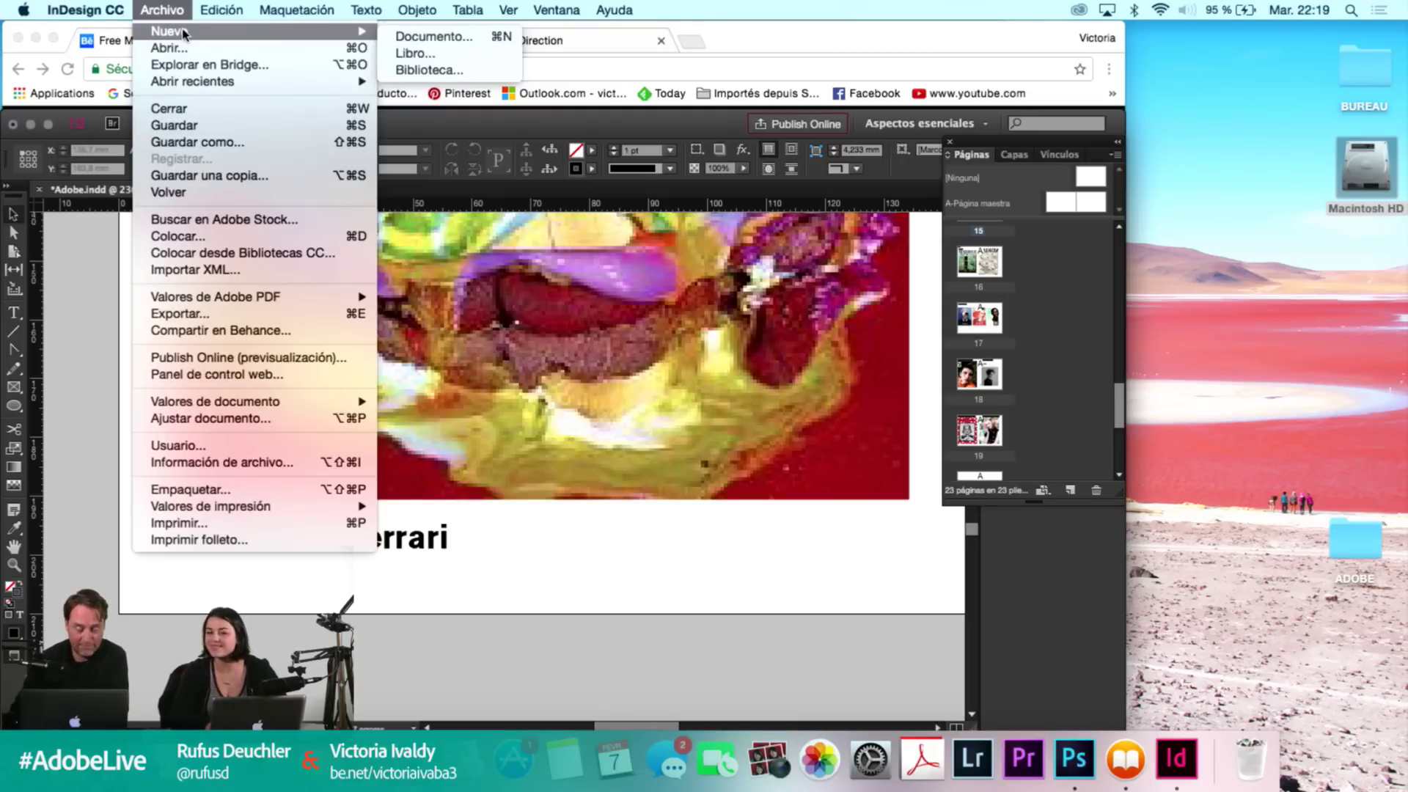
click(402, 40)
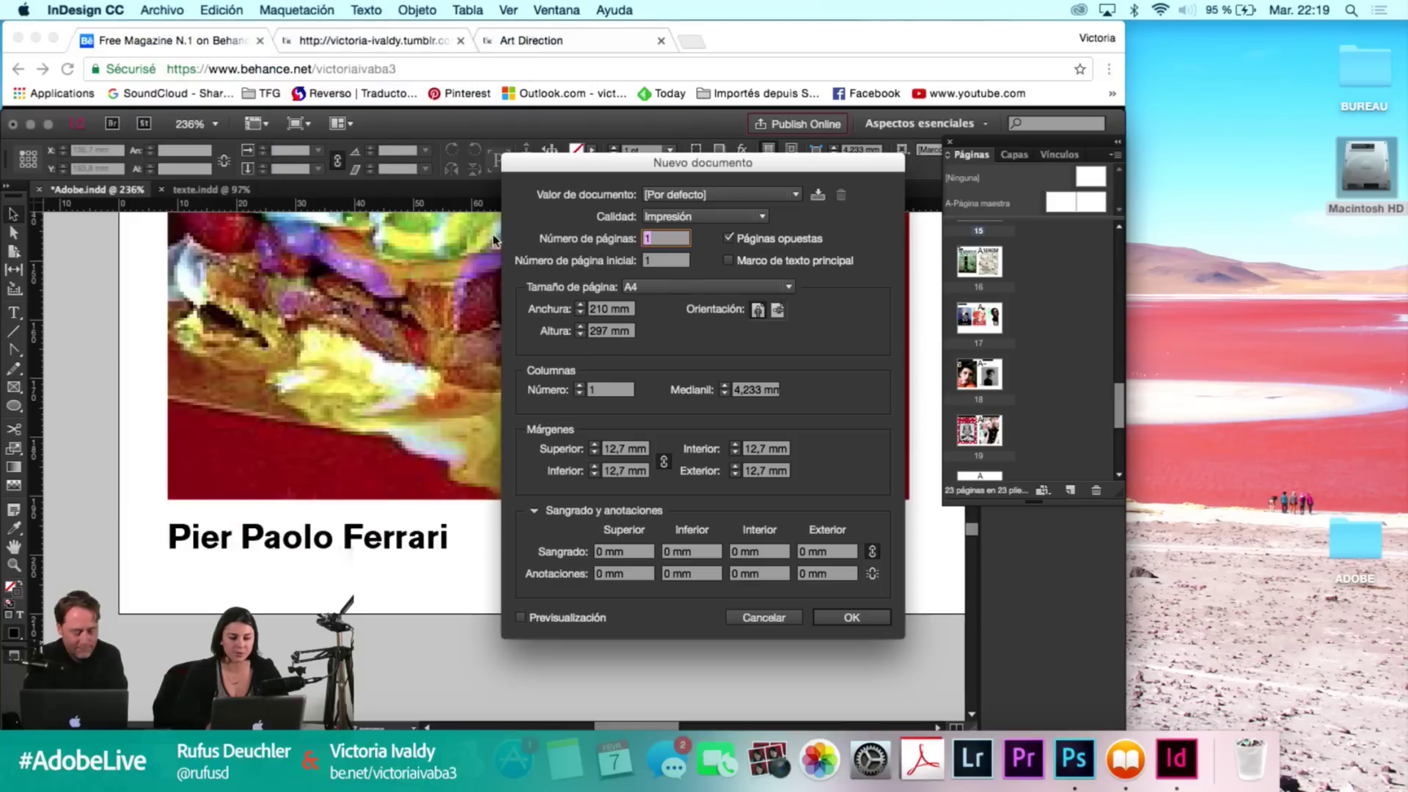
double_click(598, 331)
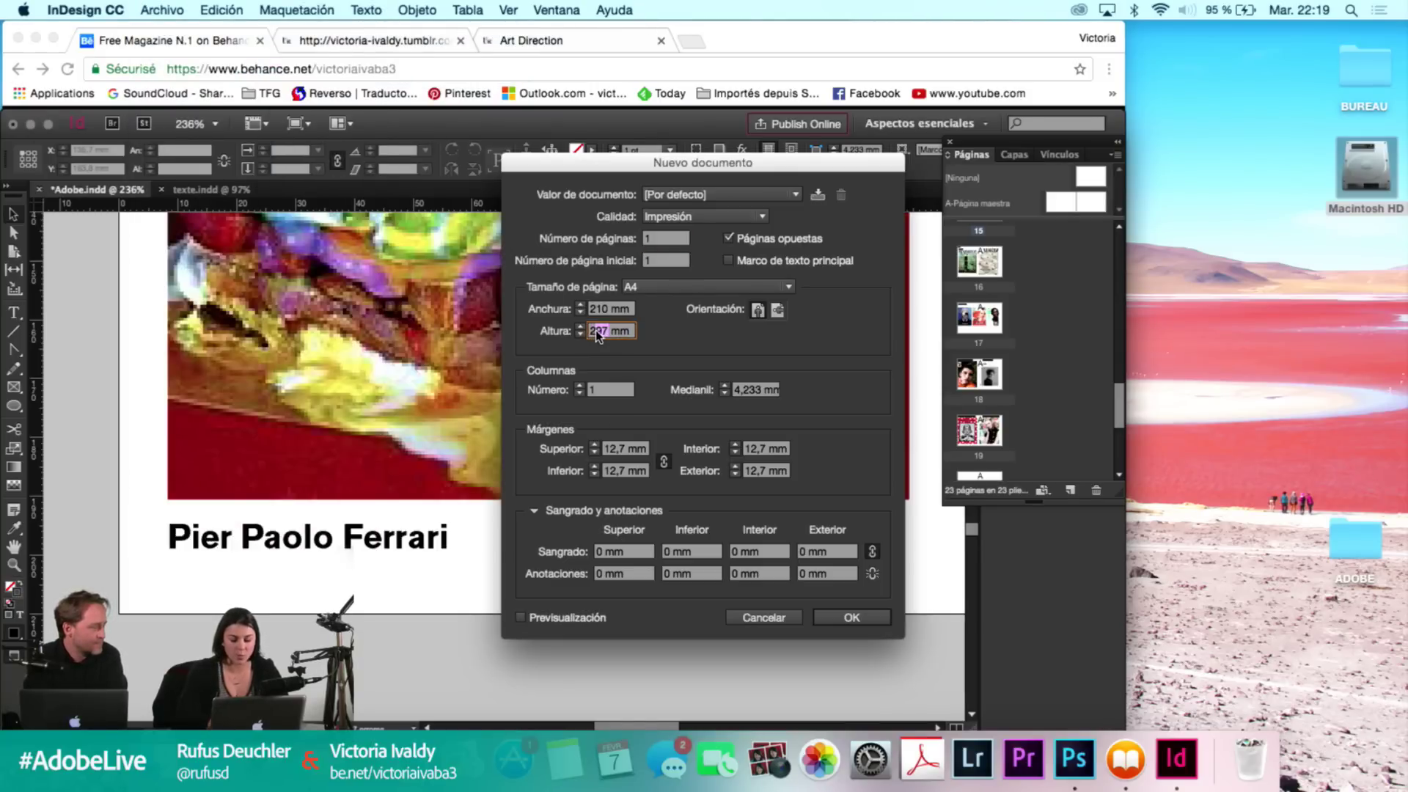
text(270)
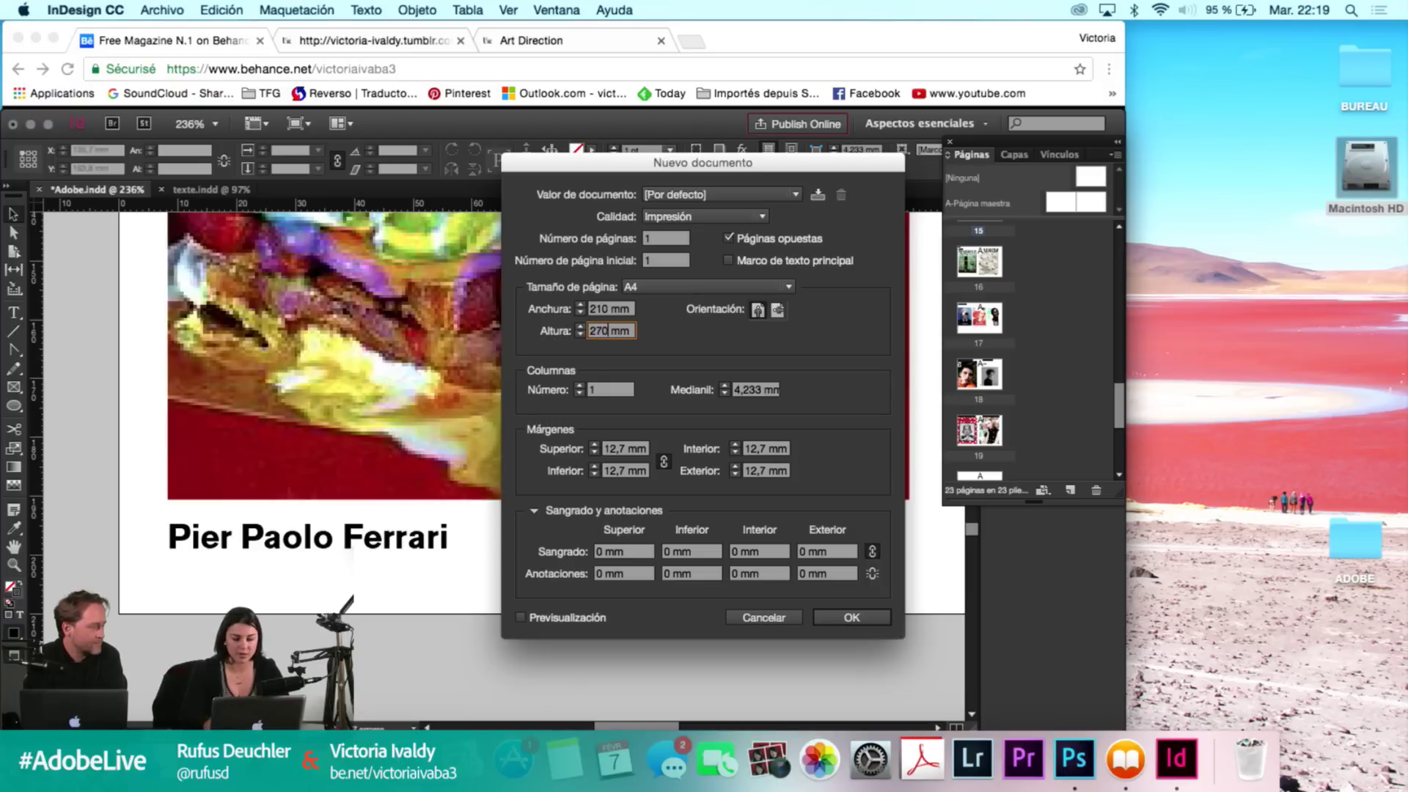
Give the new document 7 columns with a 5 mm gutter.
click(593, 392)
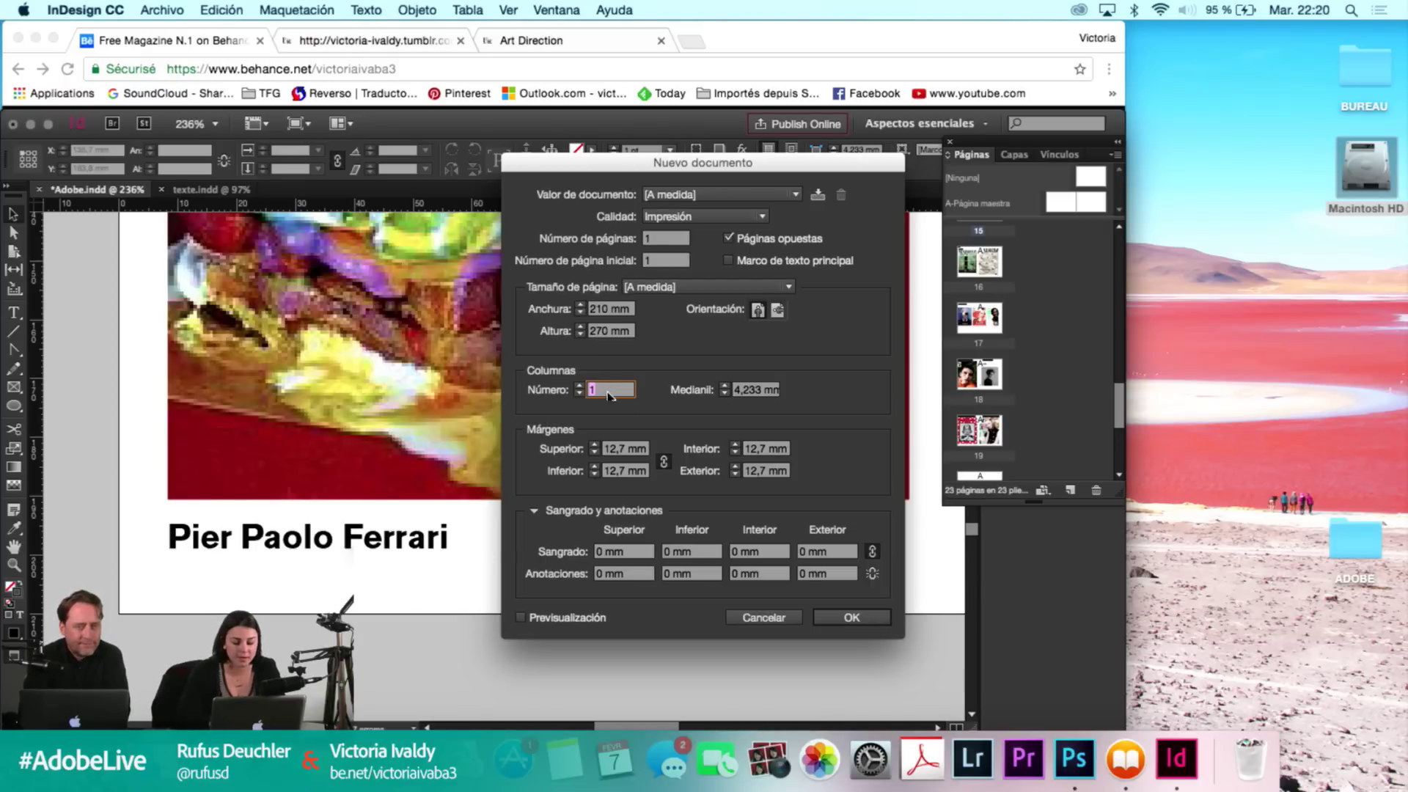
text(7)
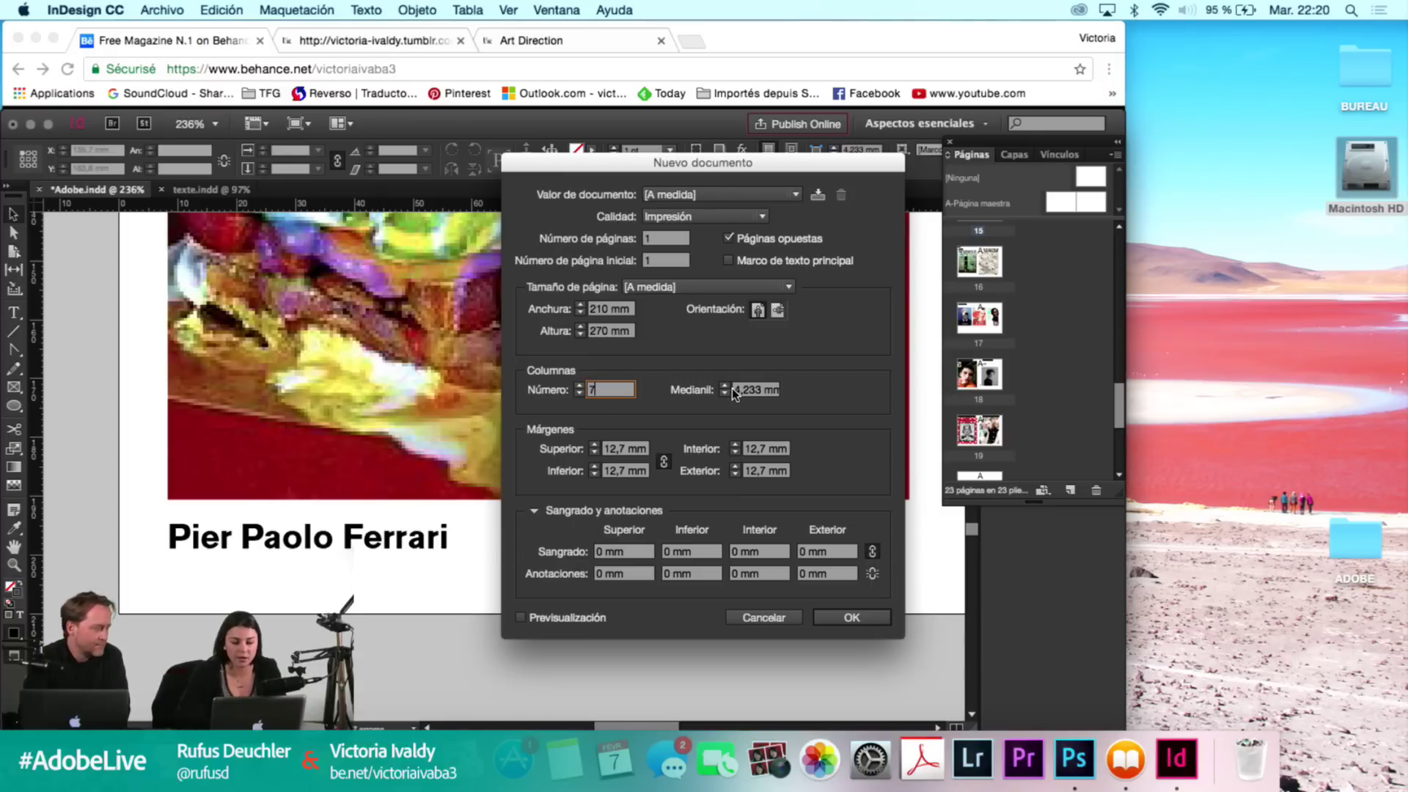
key(Tab)
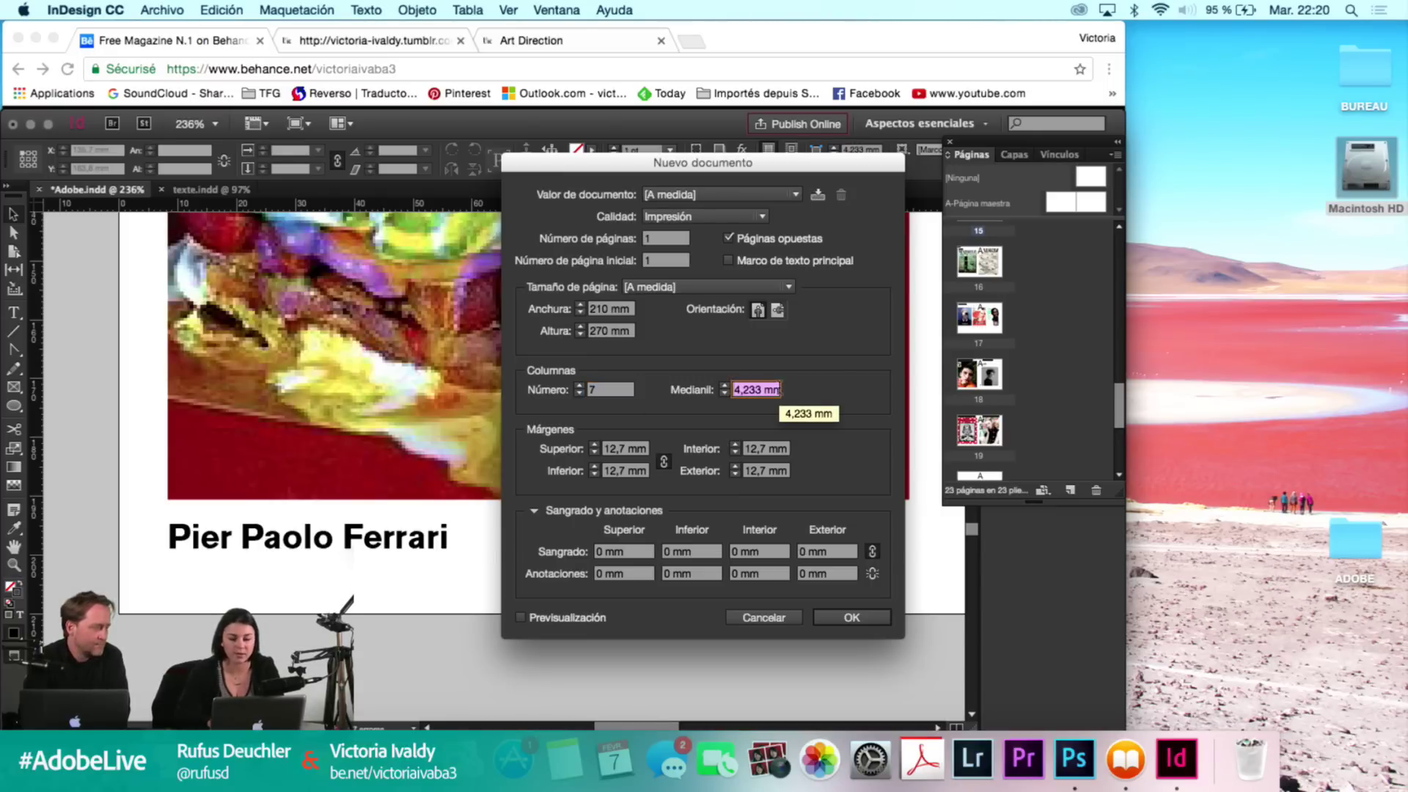
text(5)
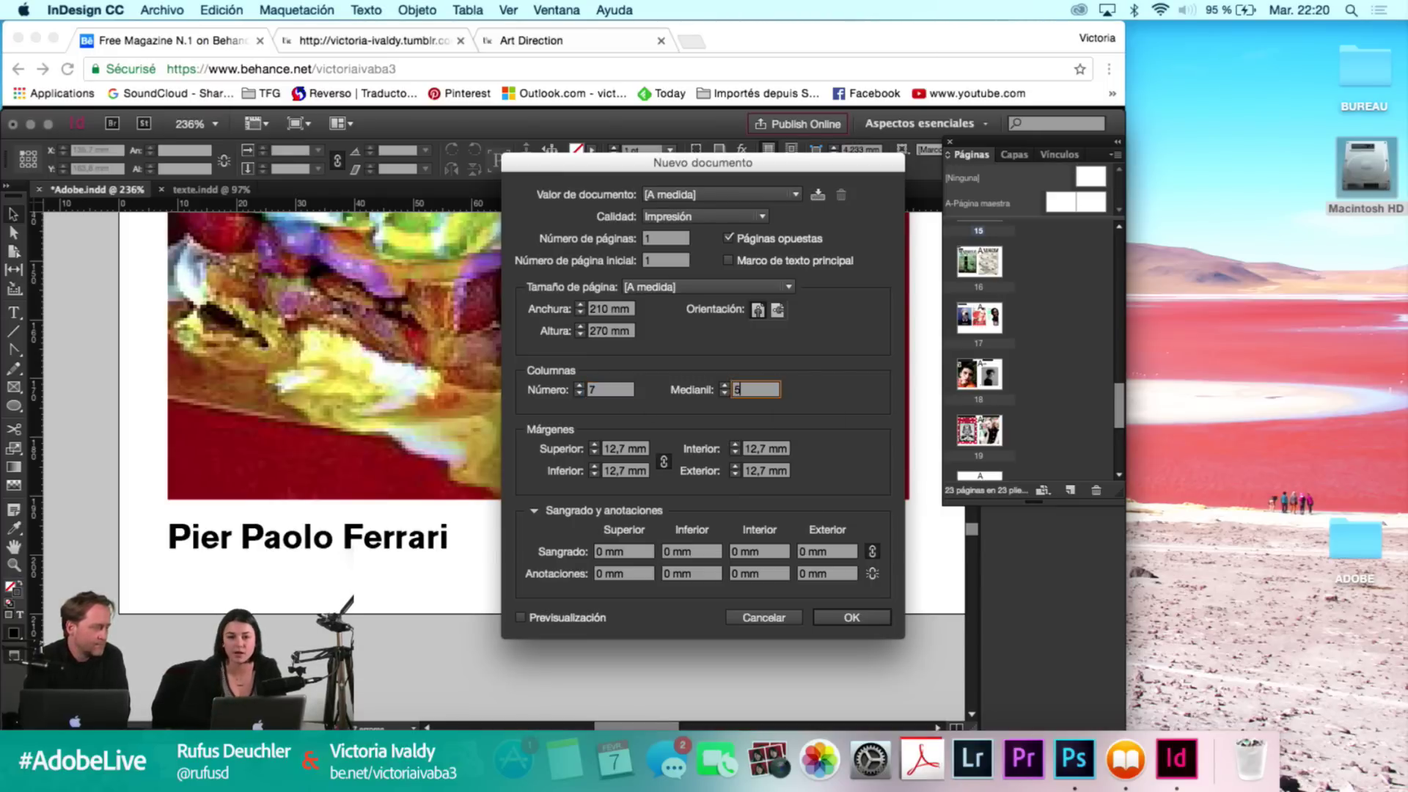
Set all four linked page margins to 15 mm and unlink them so they can differ.
click(639, 450)
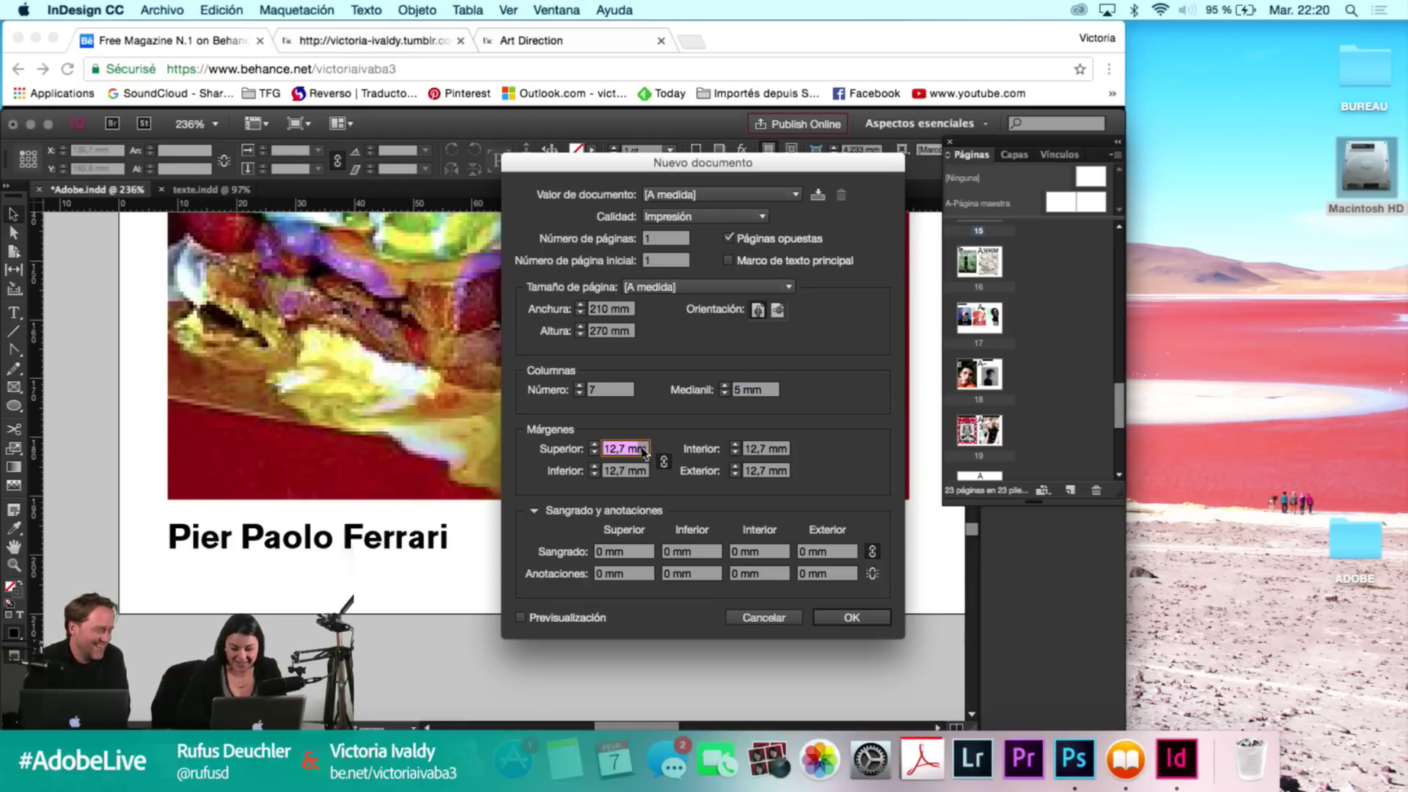
text(13)
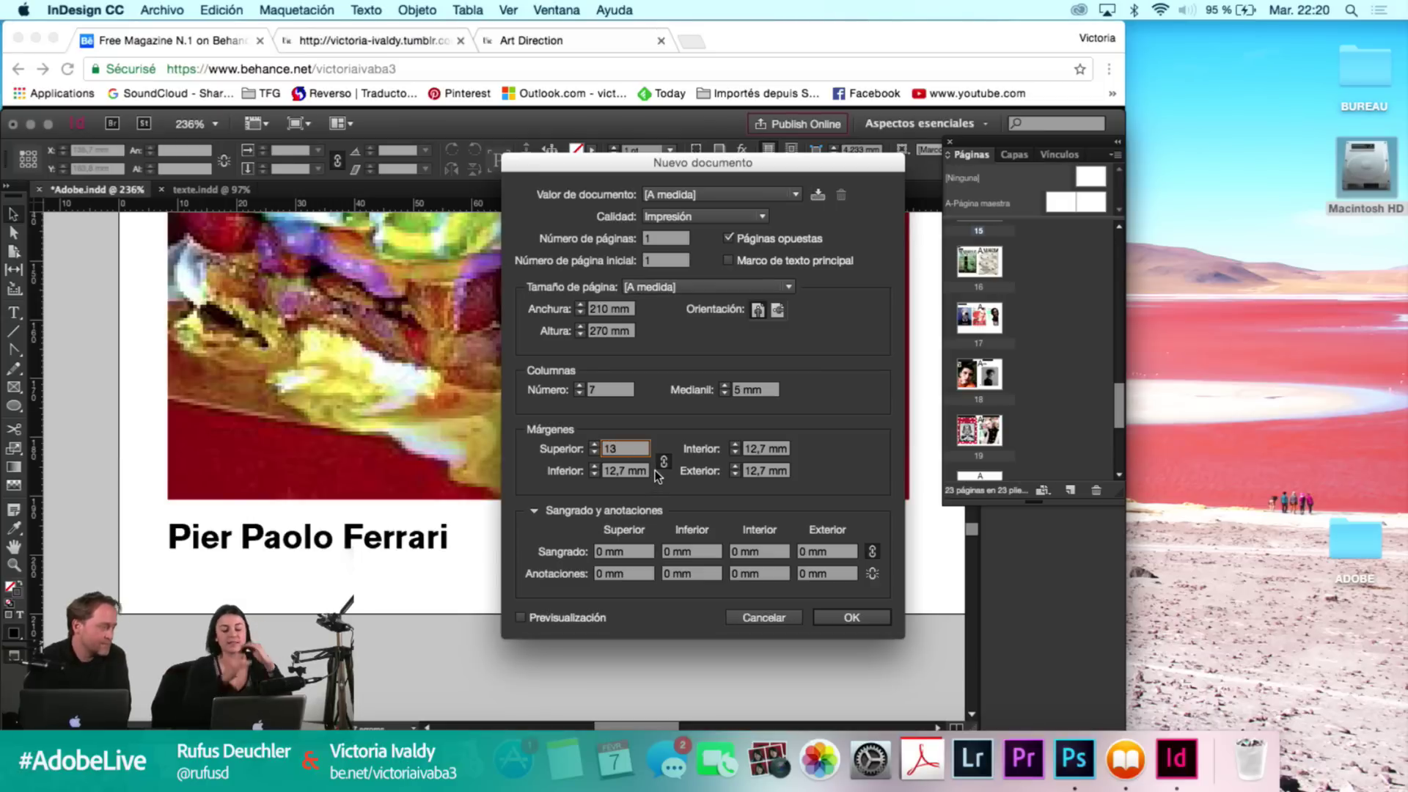
key(BackSpace)
text(5)
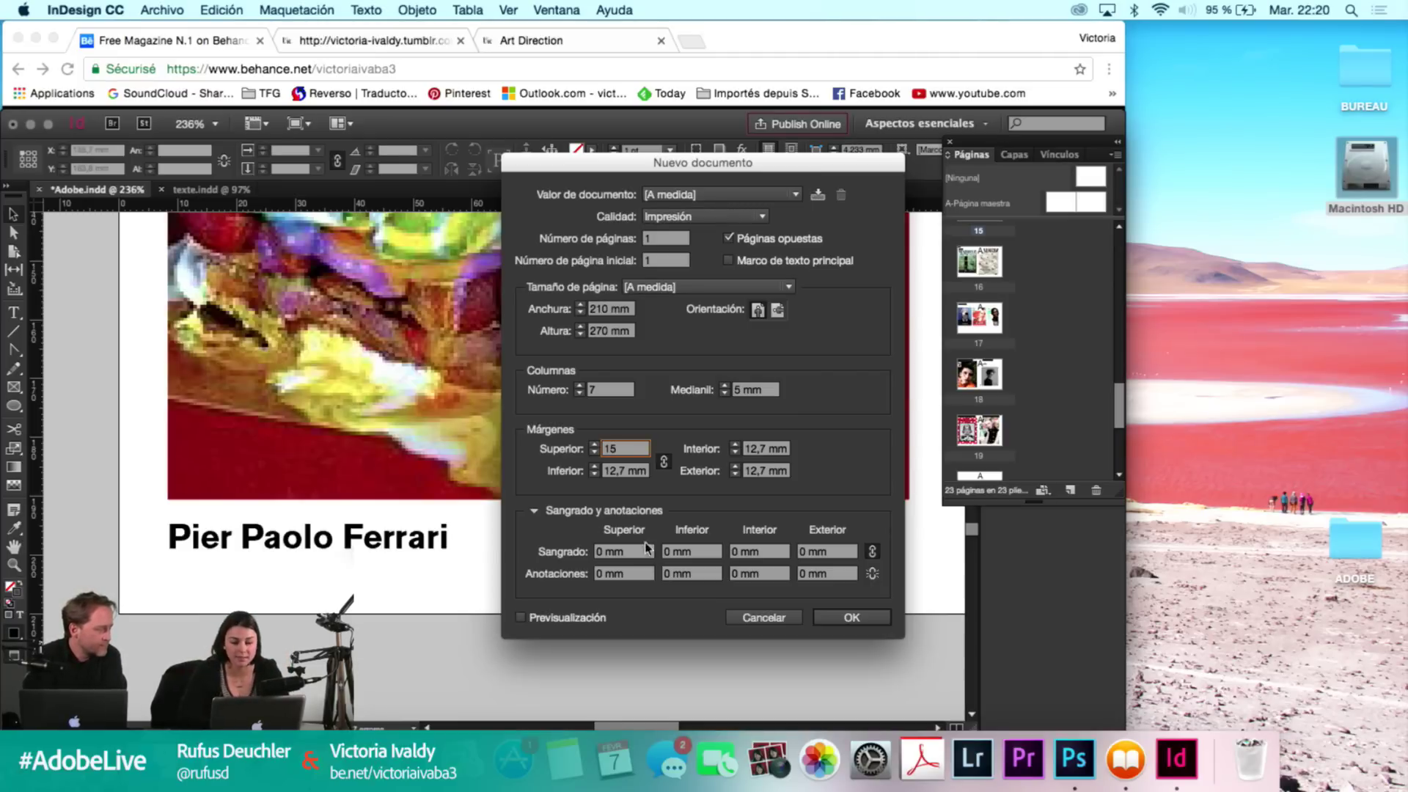
key(Tab)
click(664, 462)
Preview the new document and set the bottom and inside margins to 13 mm and the outside margin to 12 mm.
click(630, 470)
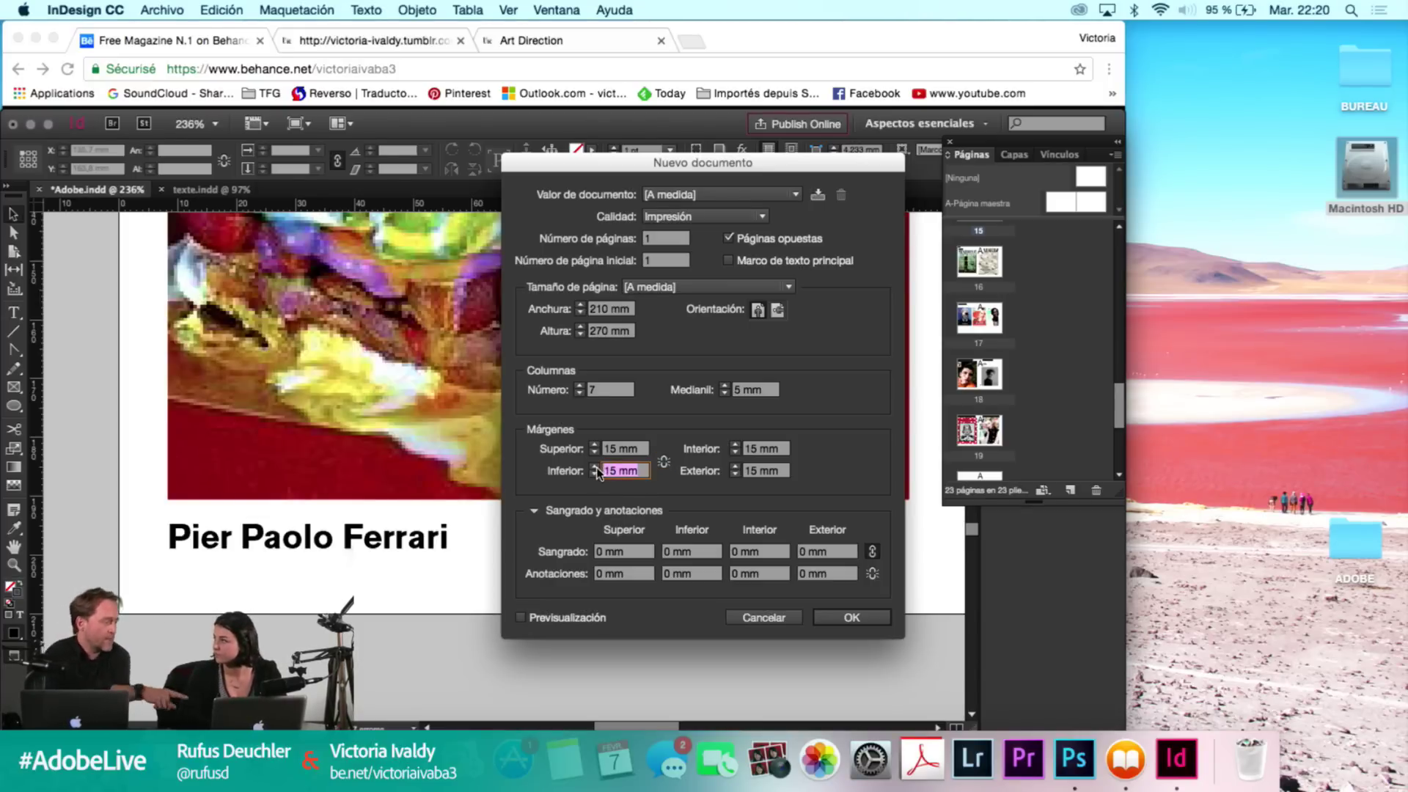
click(521, 618)
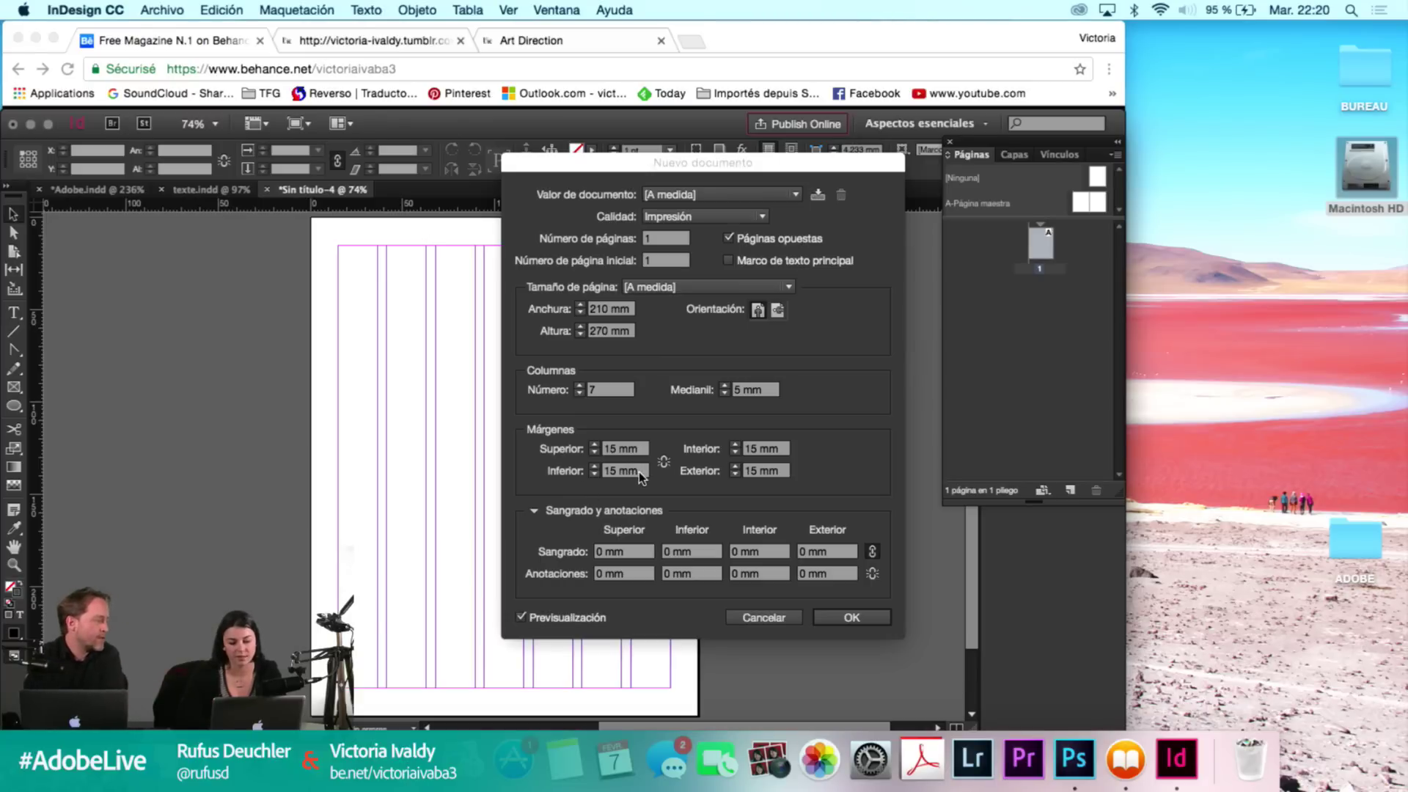
click(606, 471)
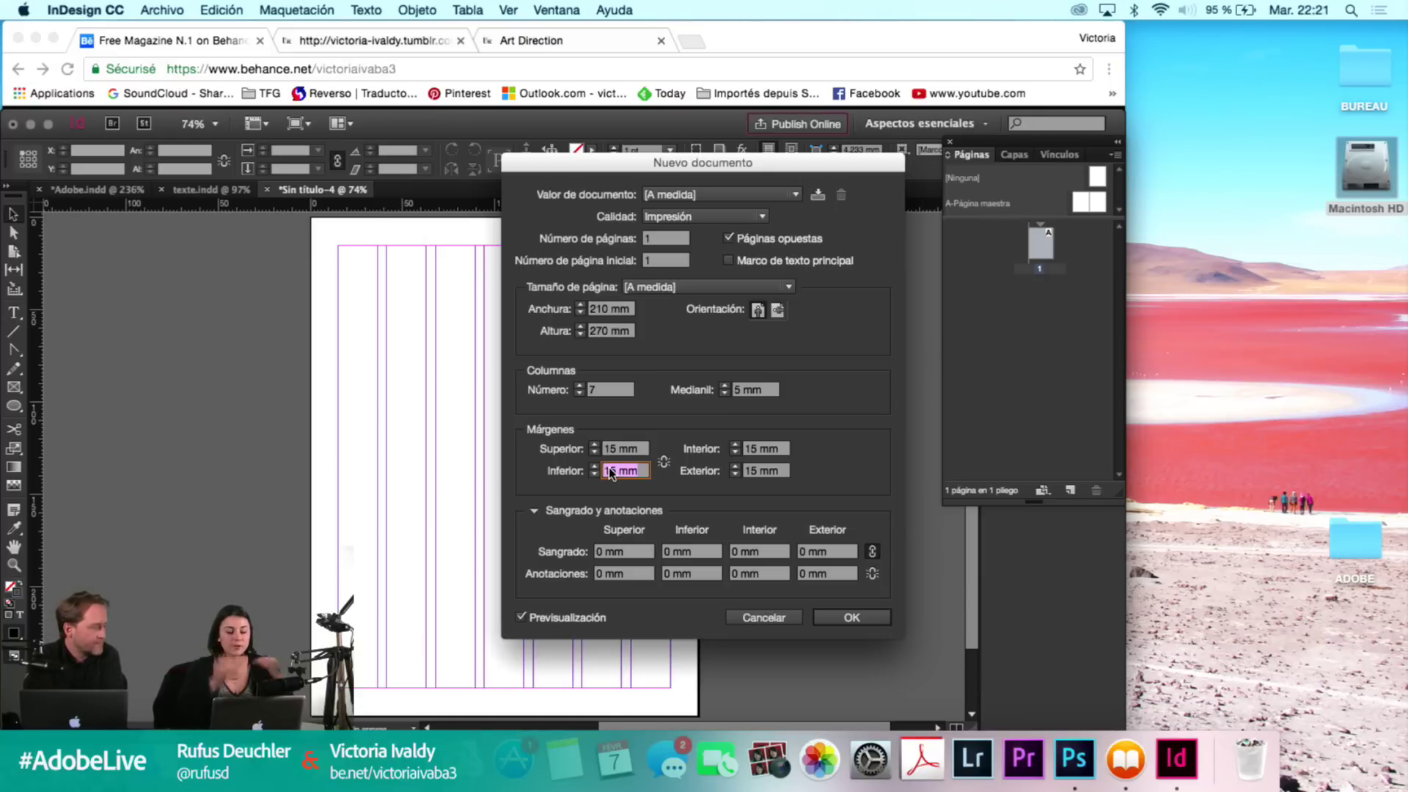
text(13)
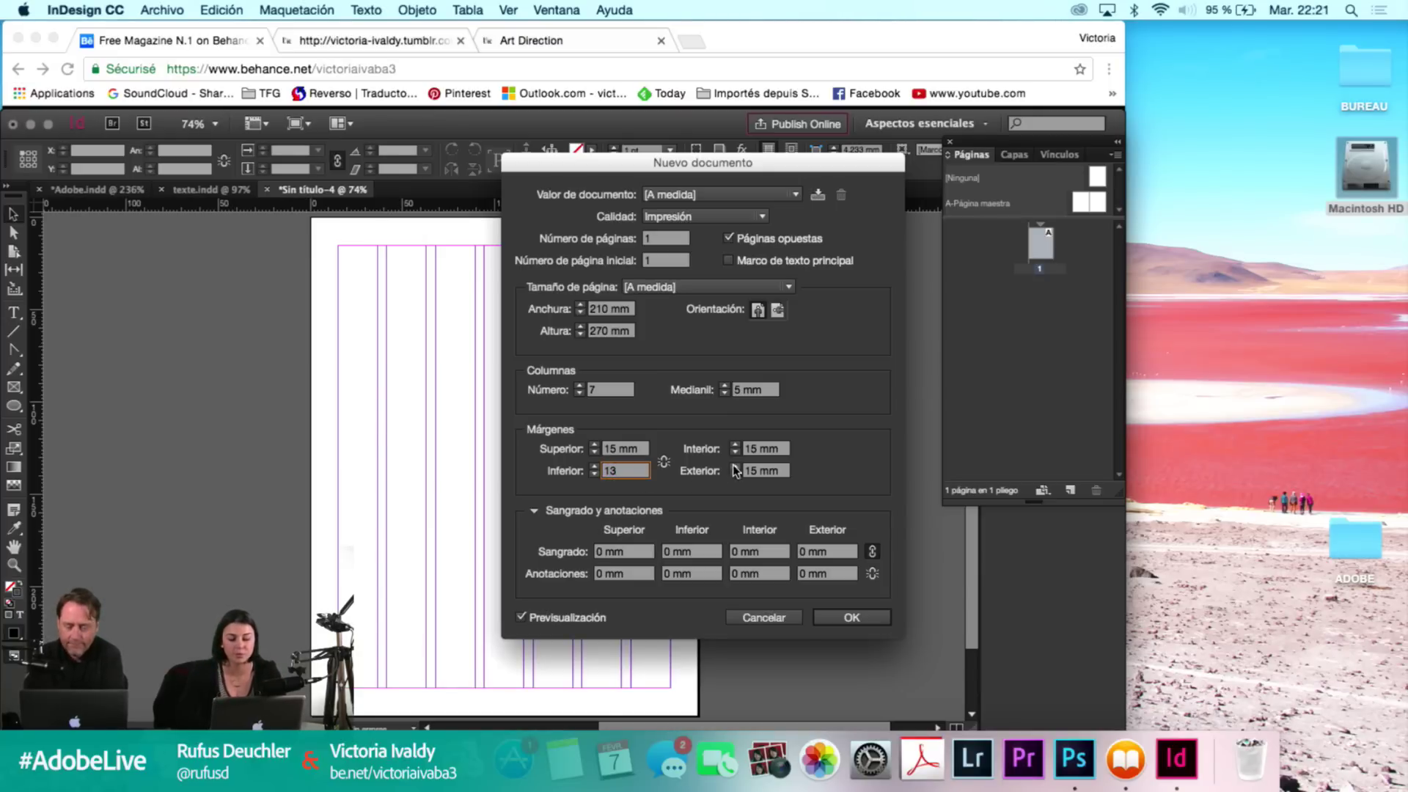
key(Tab)
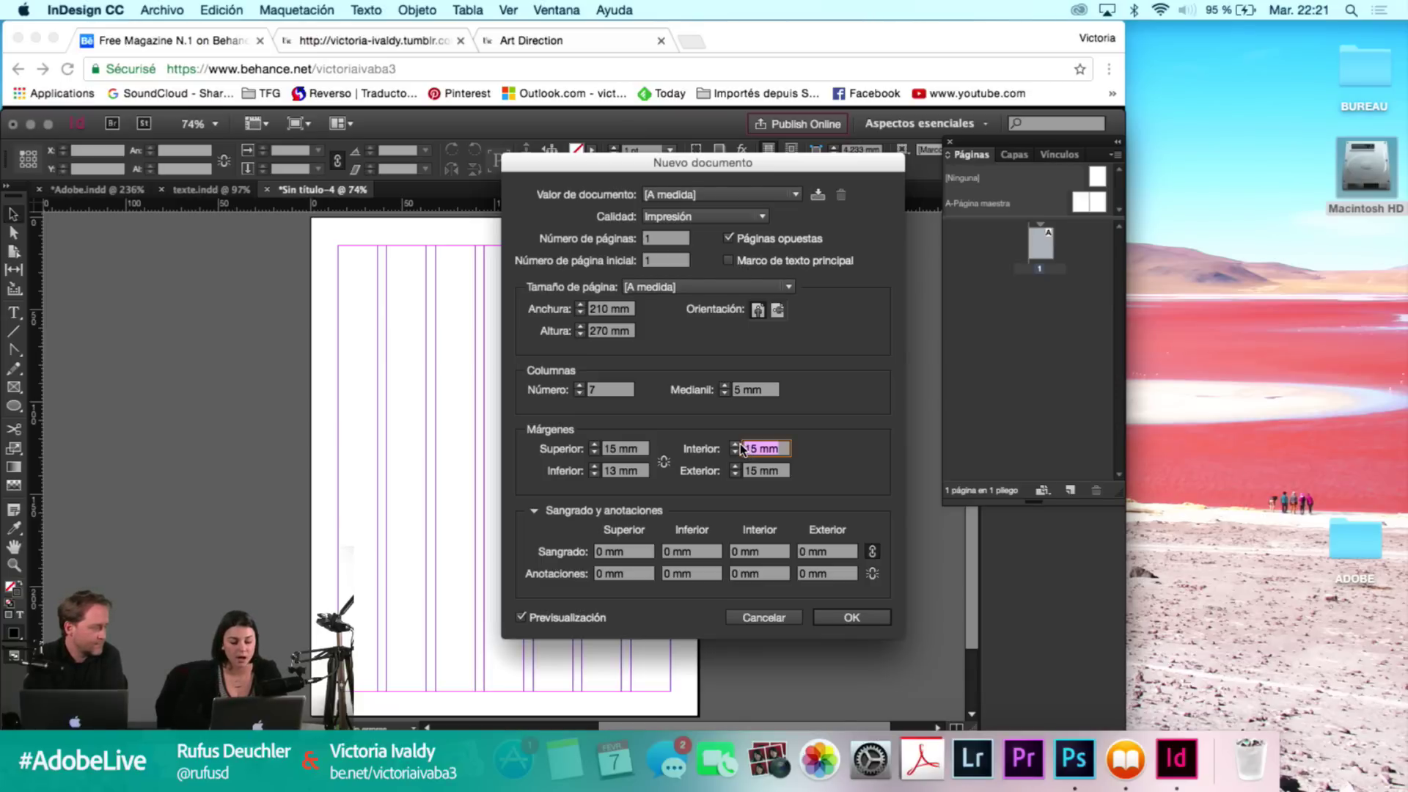
text(13)
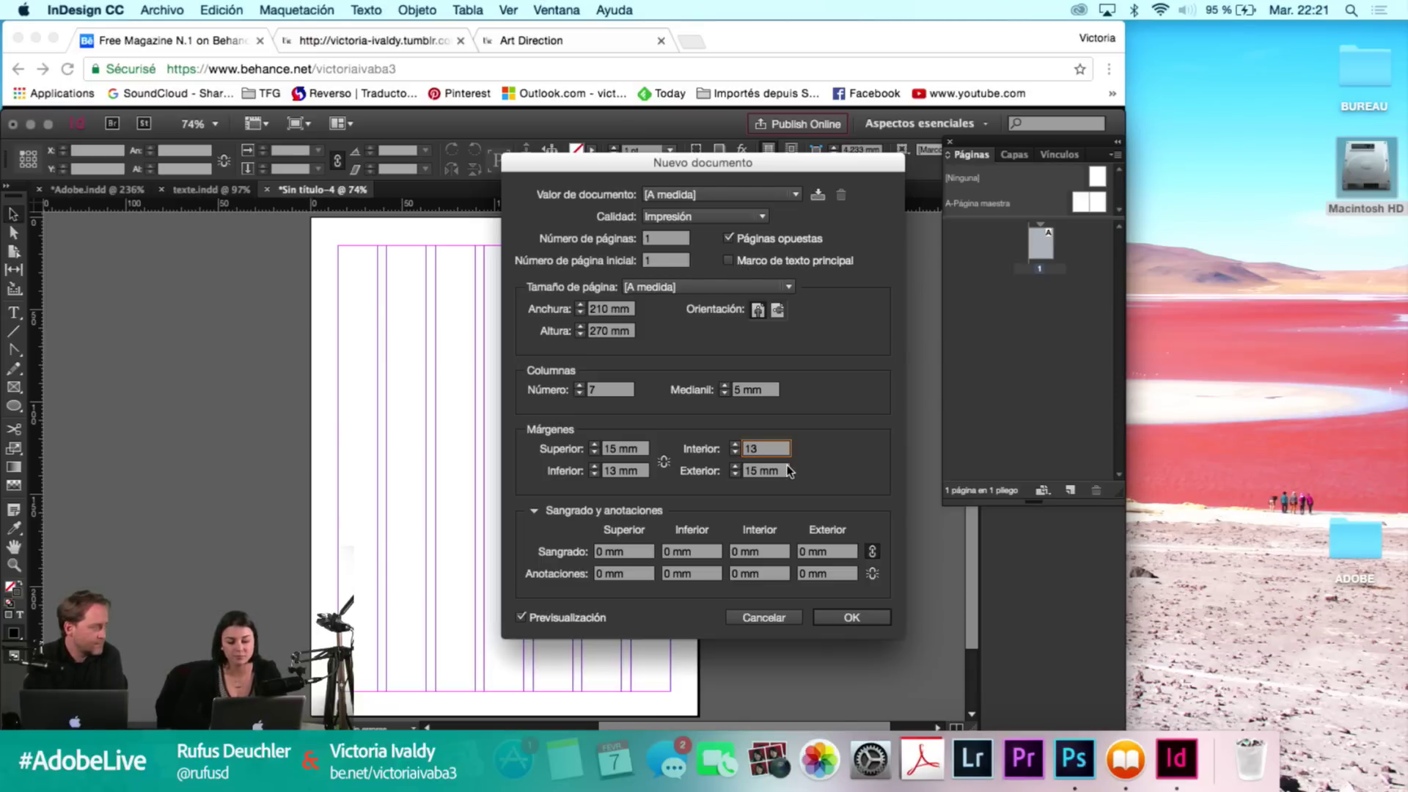
click(747, 470)
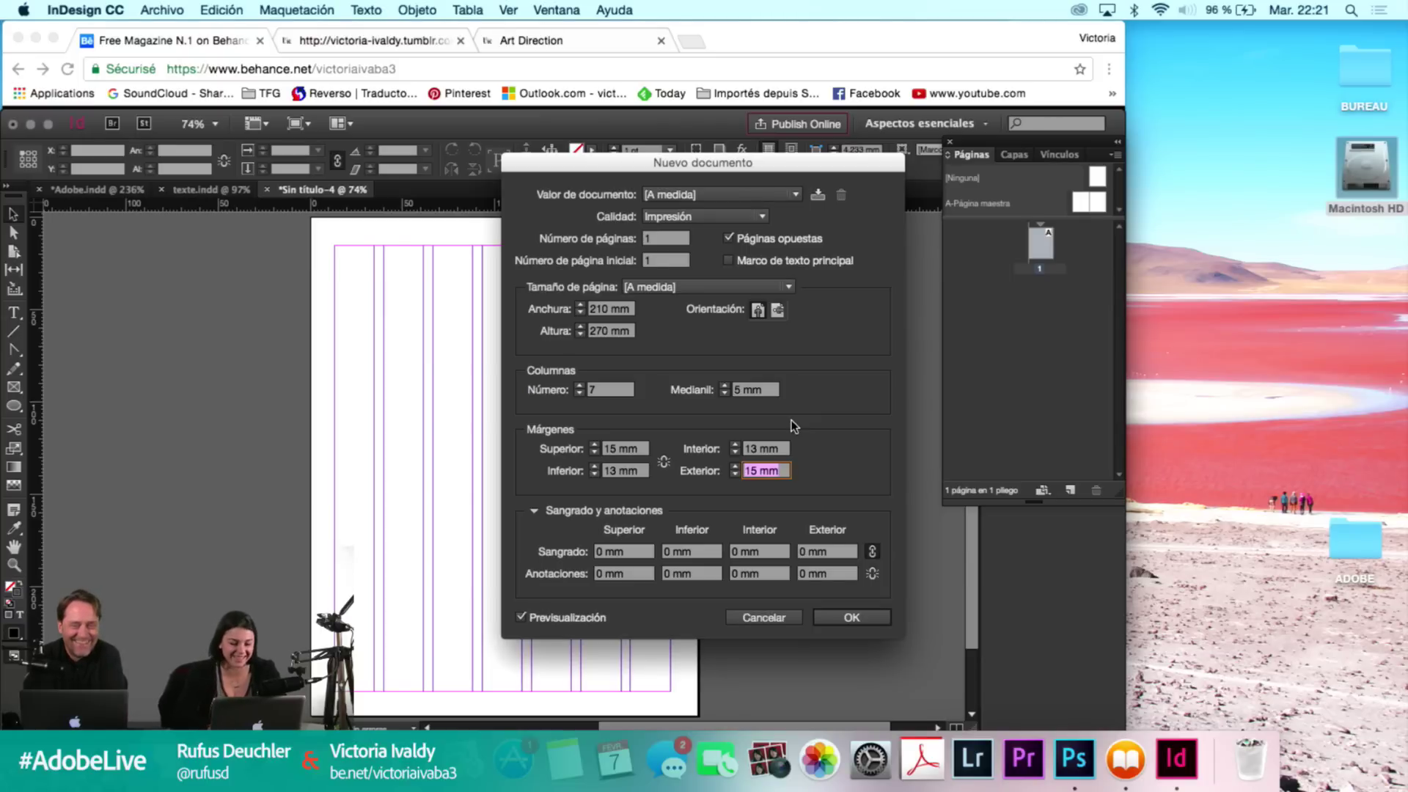
text(12)
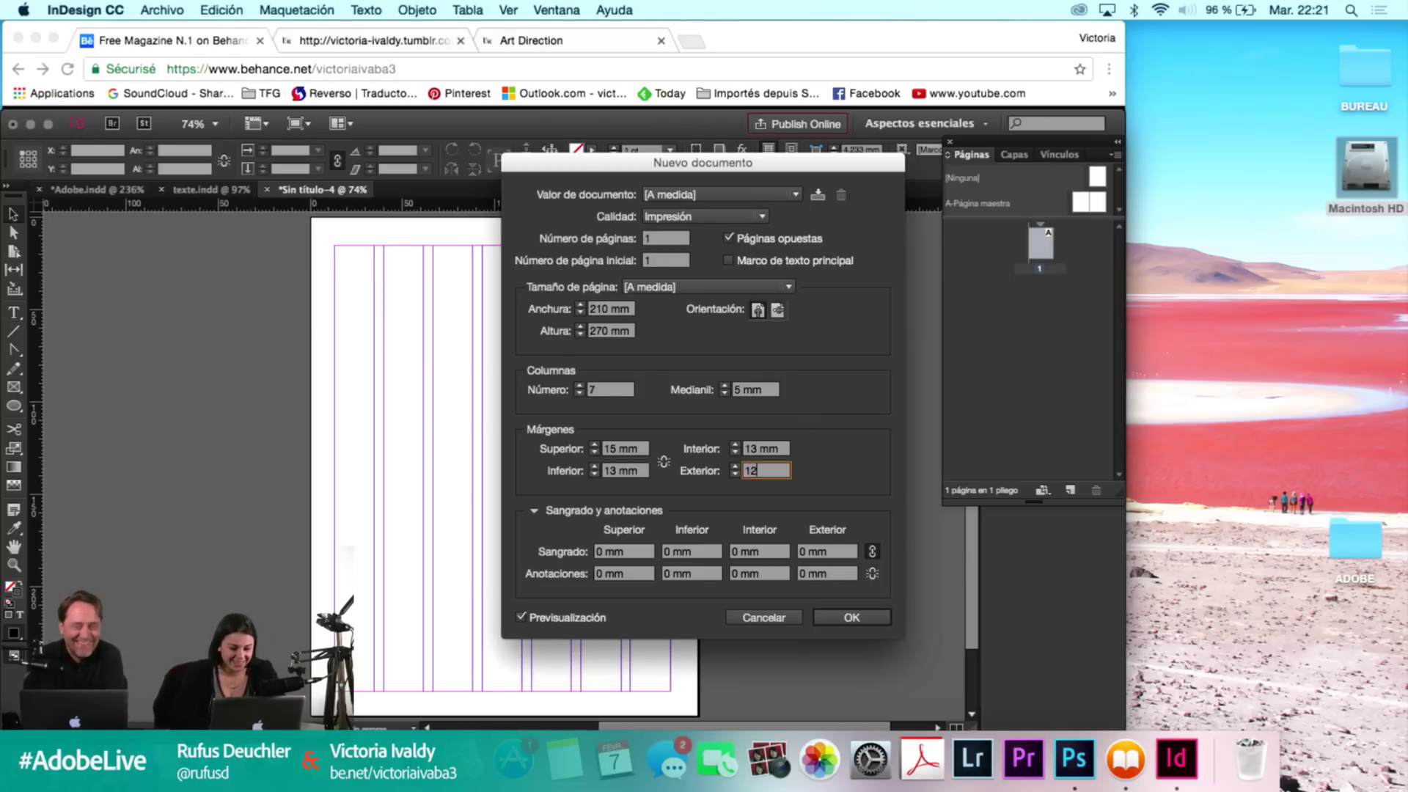
Set a 3 mm bleed on all four sides, unlink the bleed values and create the document.
key(Tab)
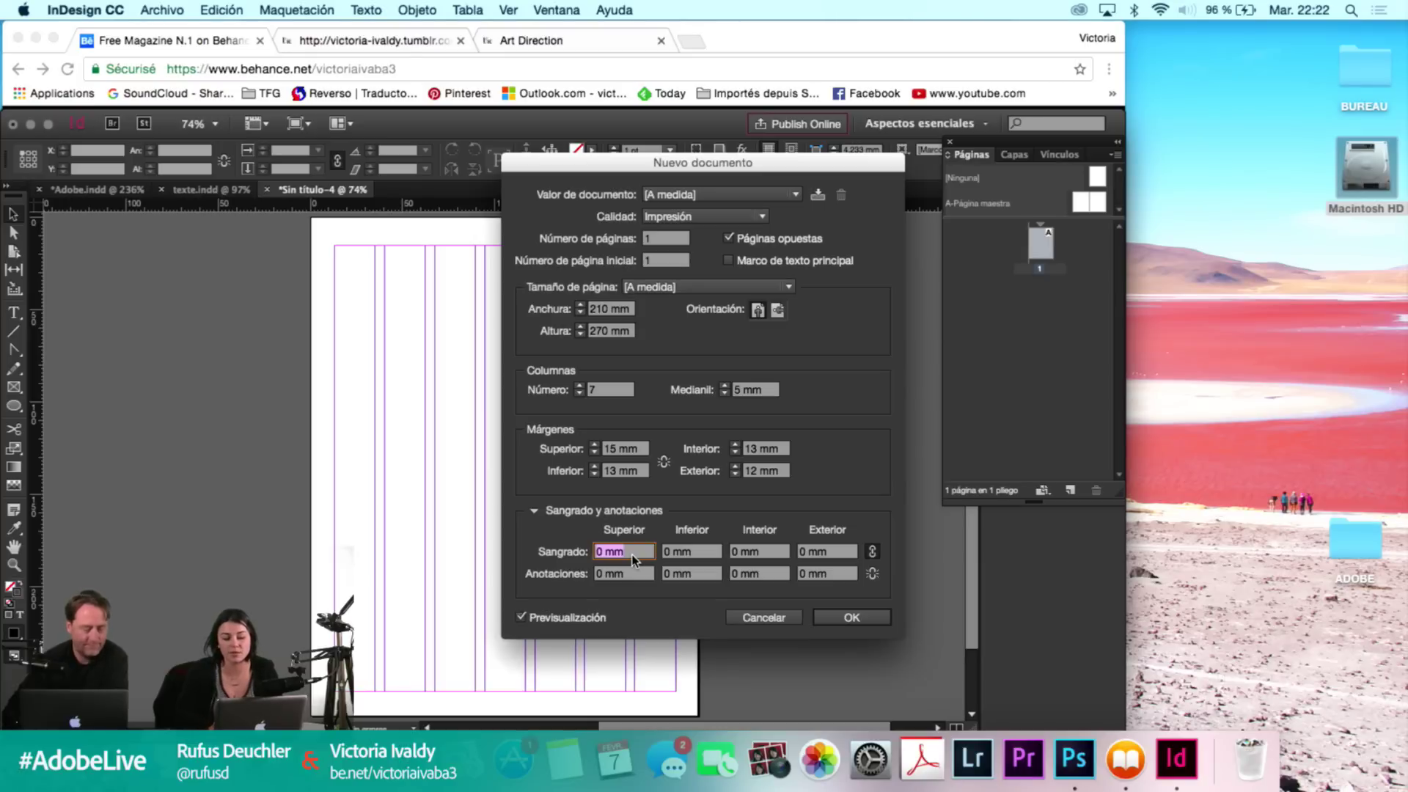
text(3)
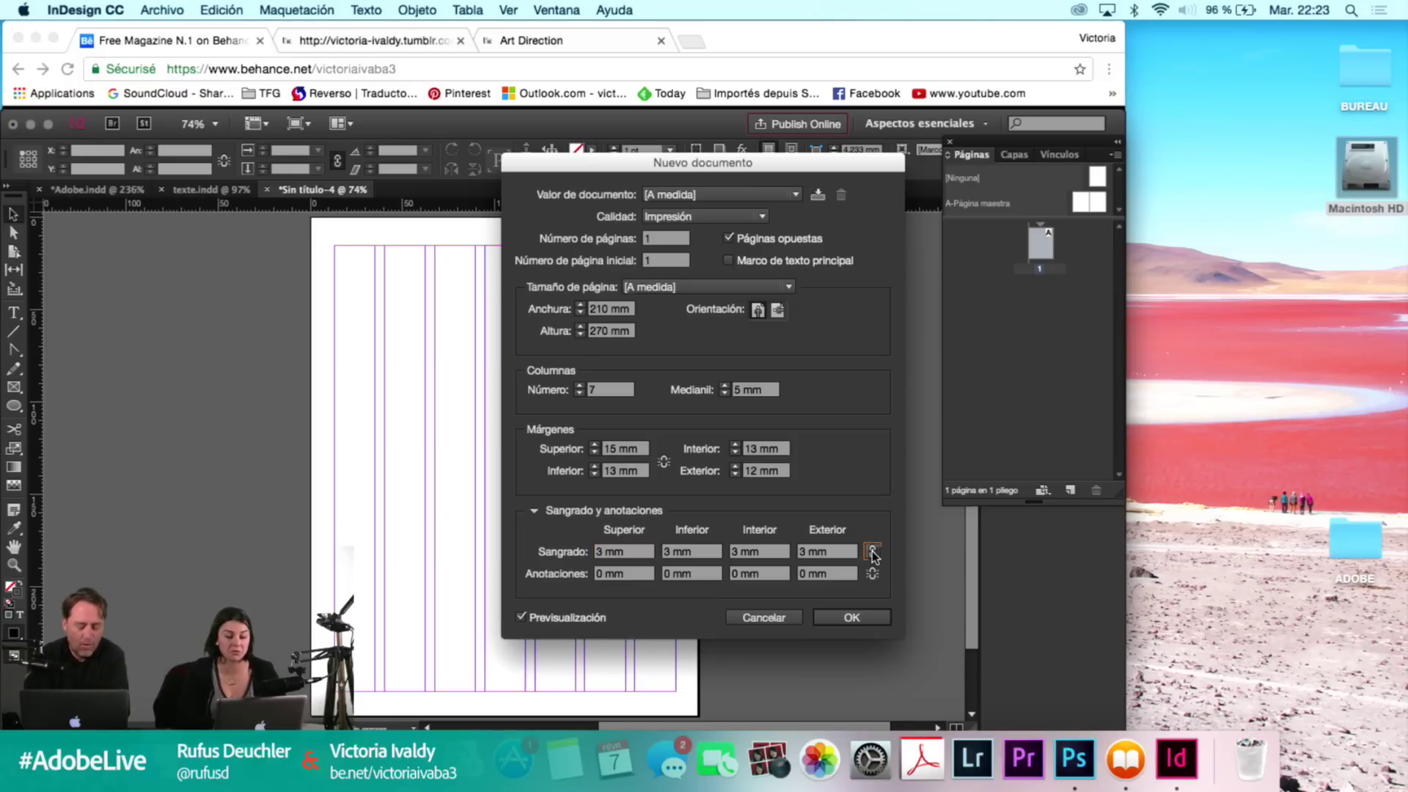
click(873, 552)
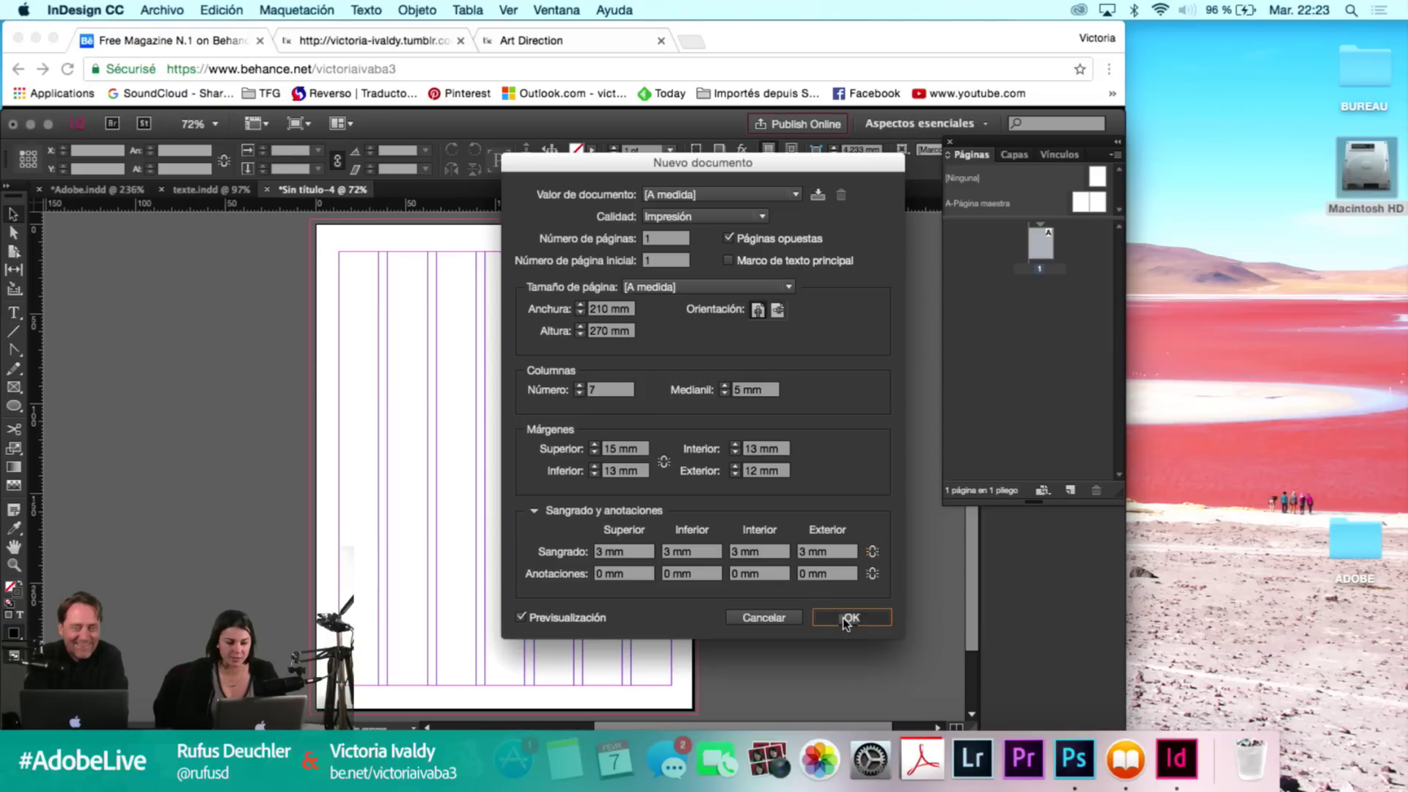
click(849, 620)
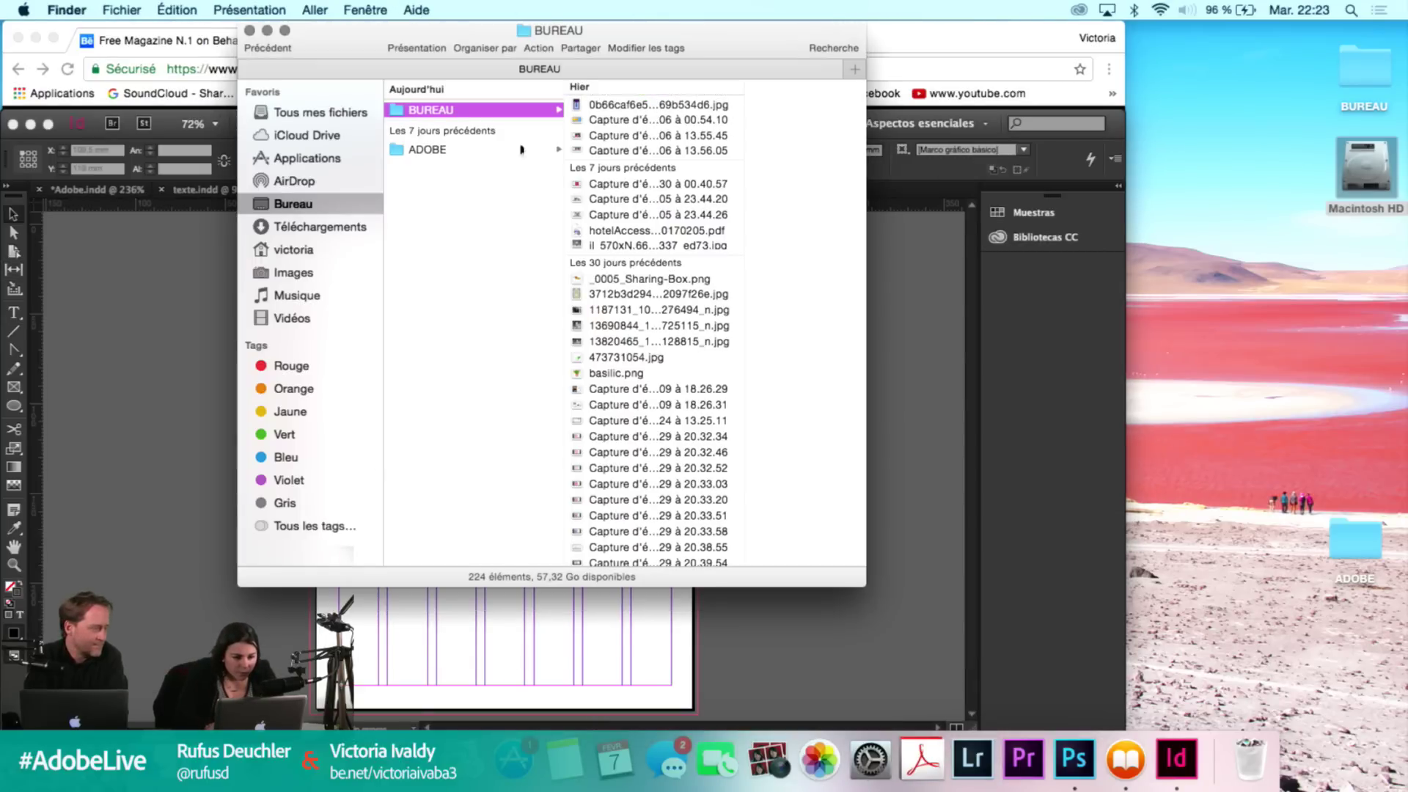
Place the yellow-background profile portrait from the African Fashion folder inside ADOBE onto page 1.
click(491, 150)
click(604, 156)
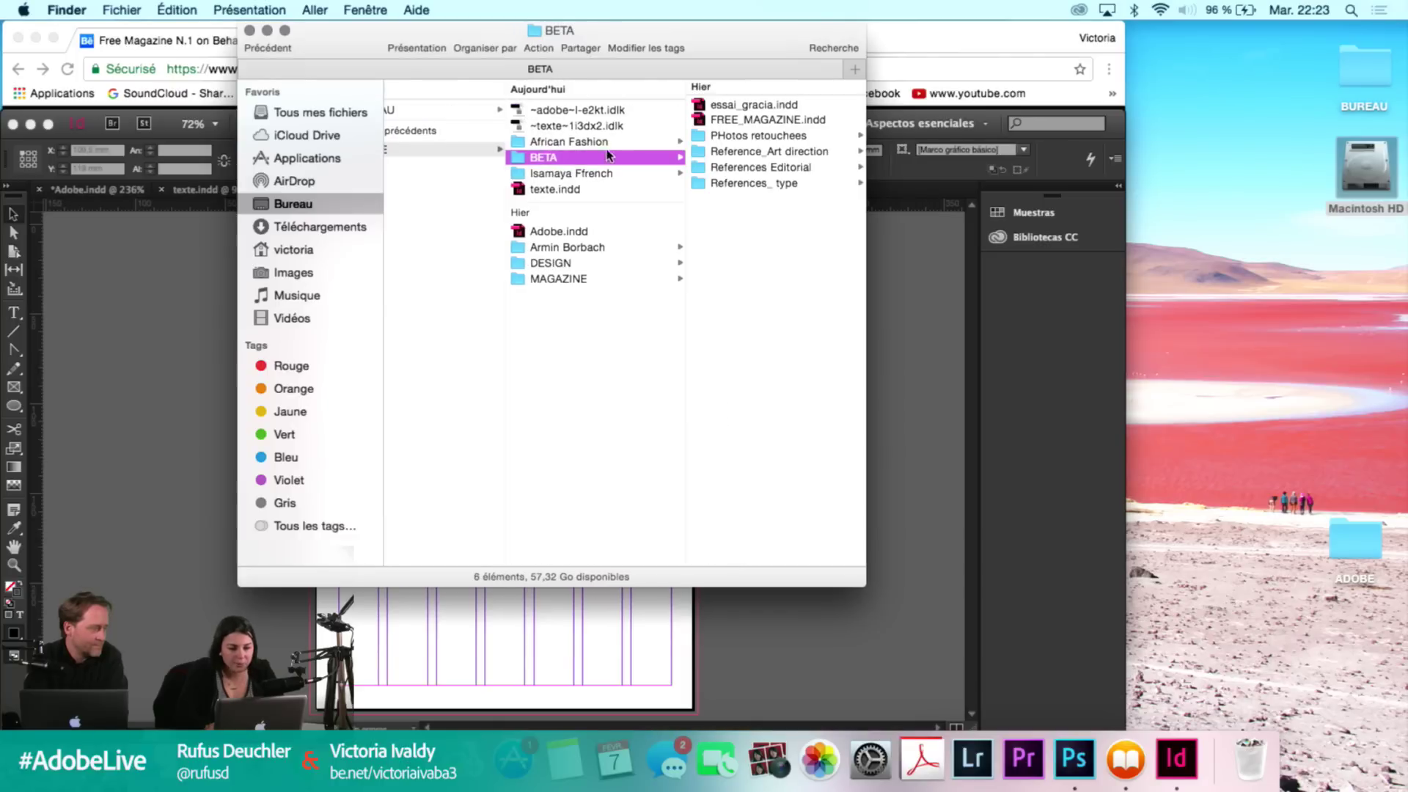
click(637, 141)
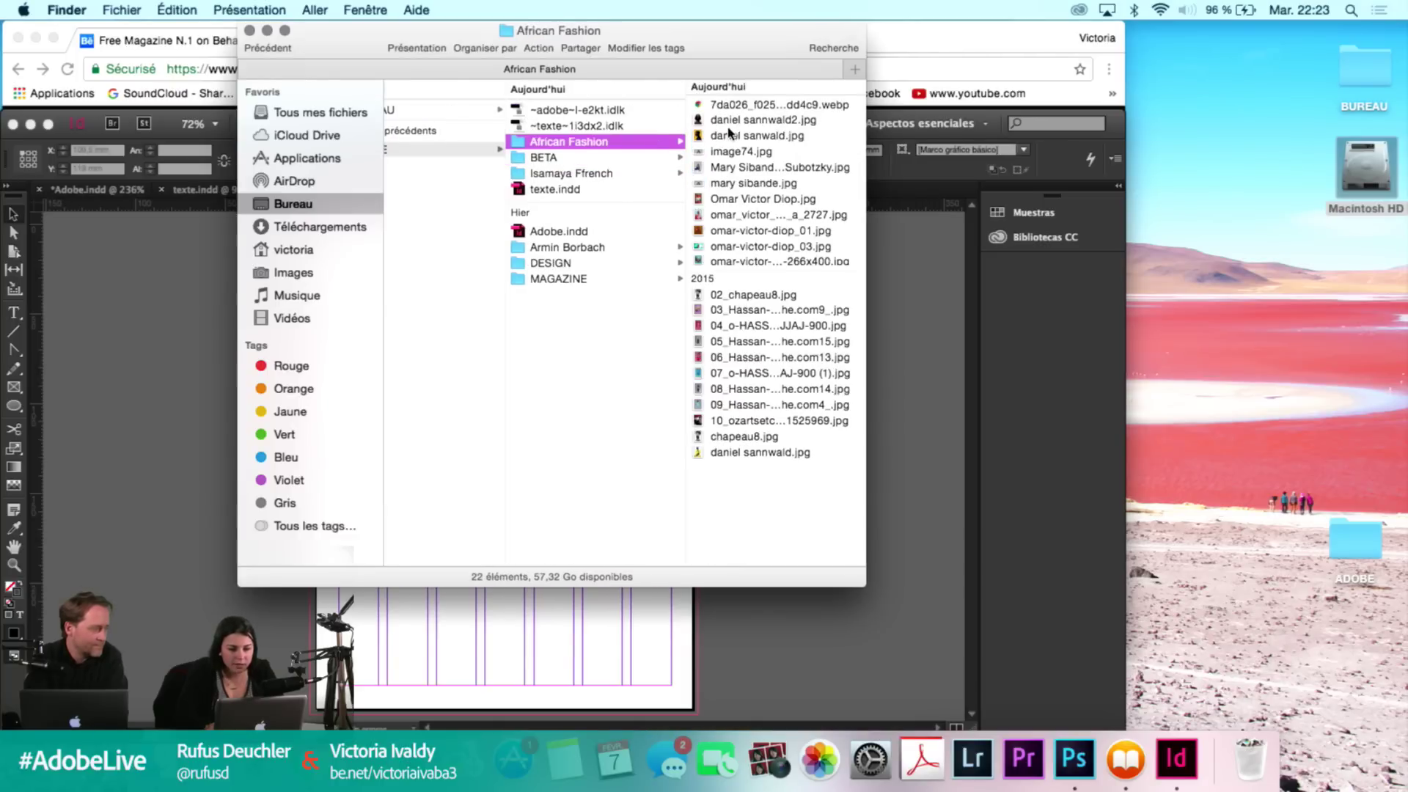
click(730, 136)
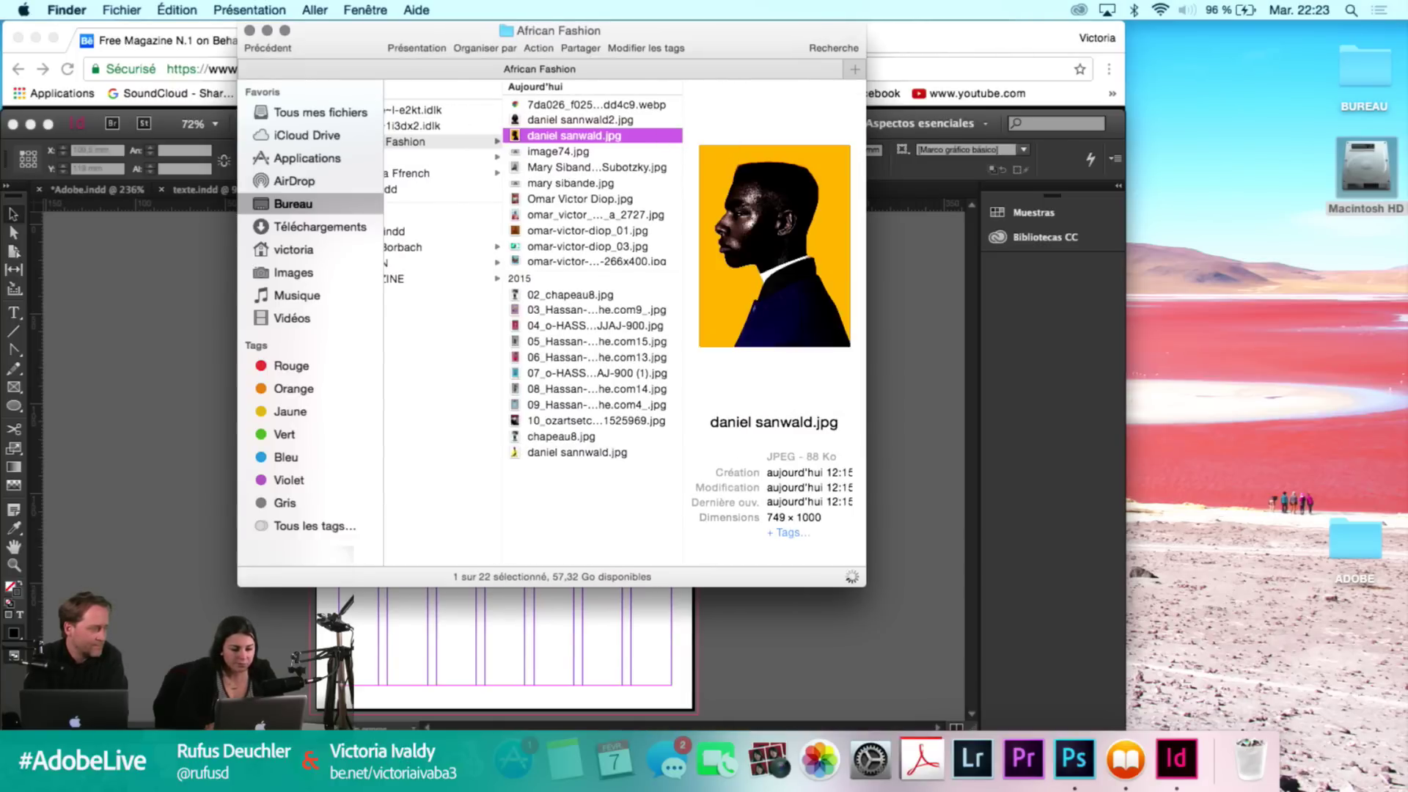
click(391, 620)
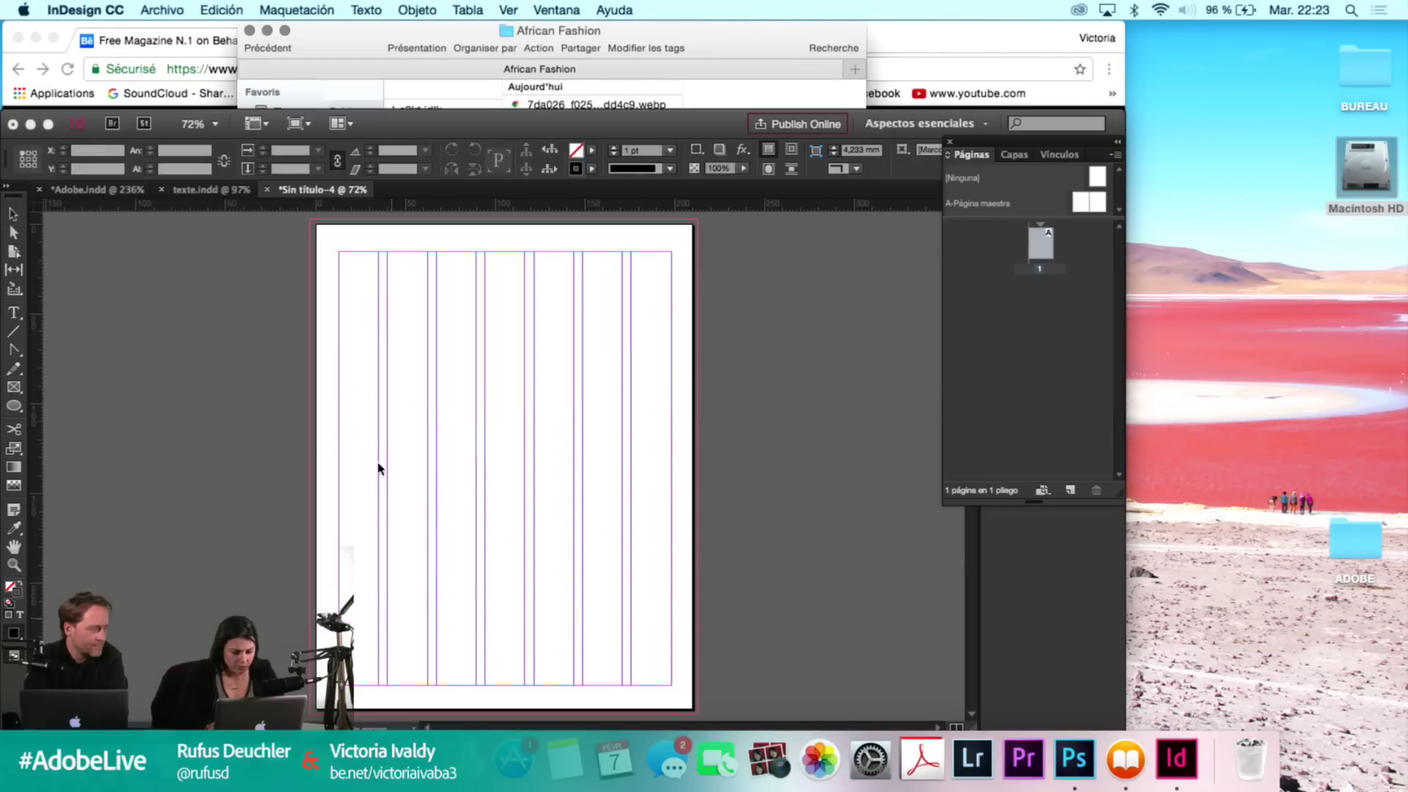
drag(372, 431, 371, 431)
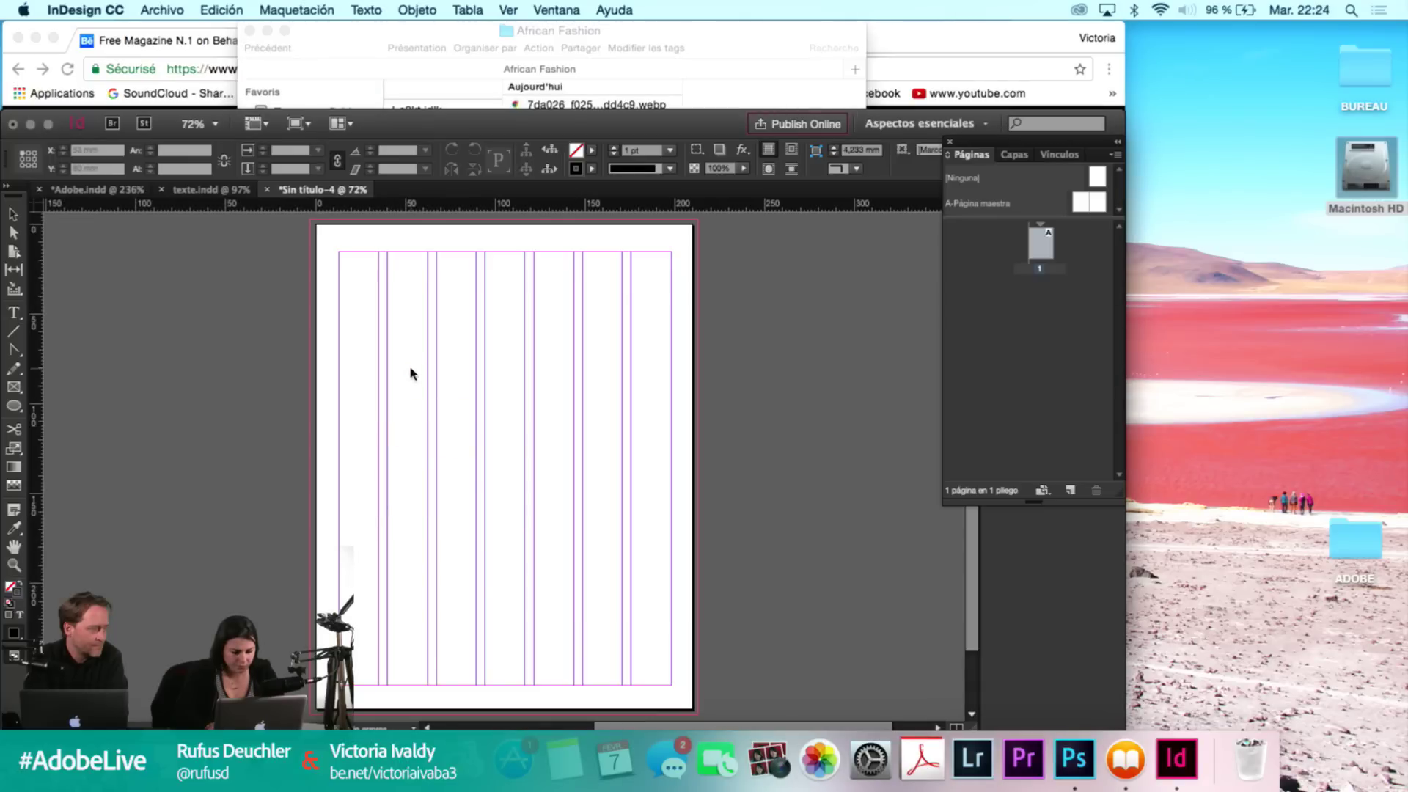
click(371, 426)
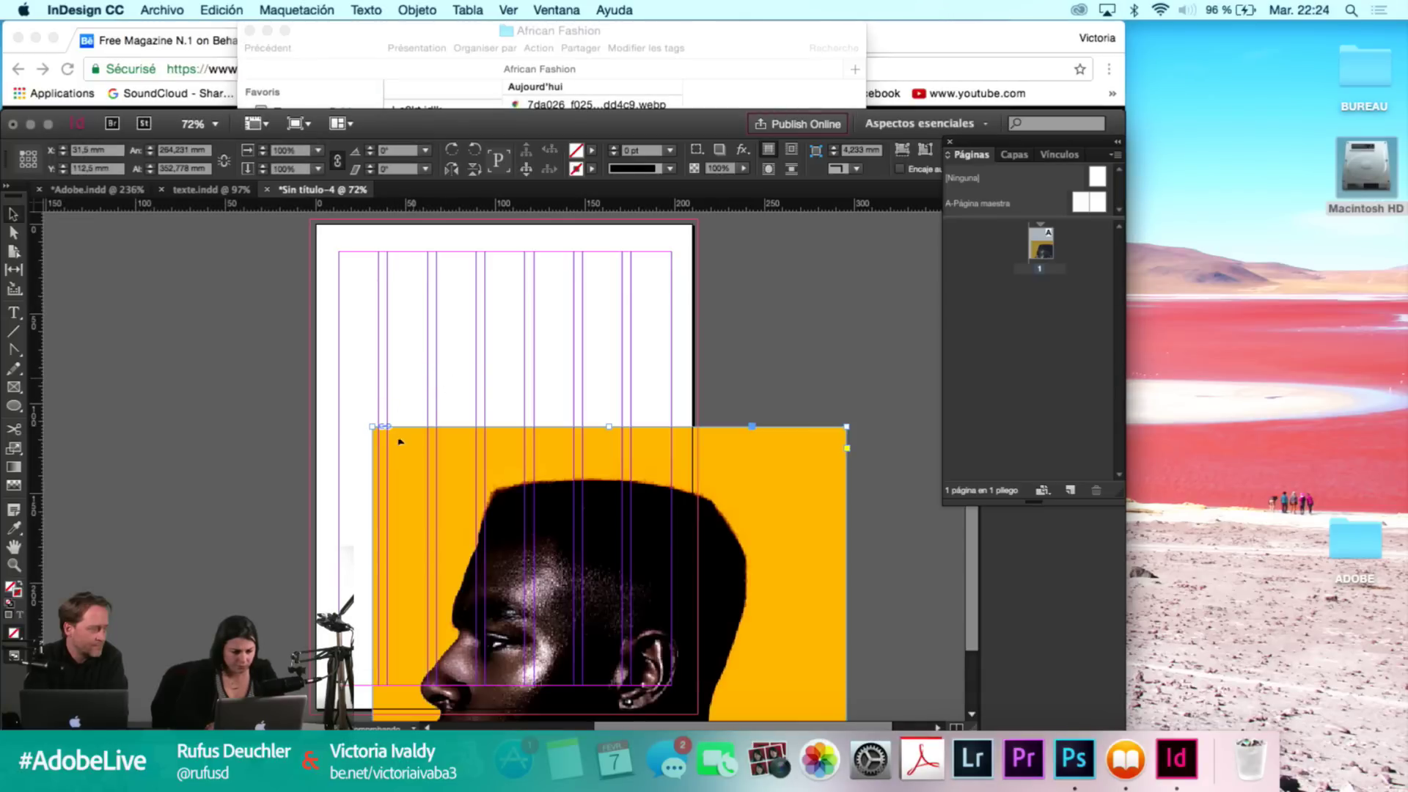
Align the portrait frame with the page's top edge, narrow it to the 210 mm page width and refit the image inside.
drag(387, 439, 253, 256)
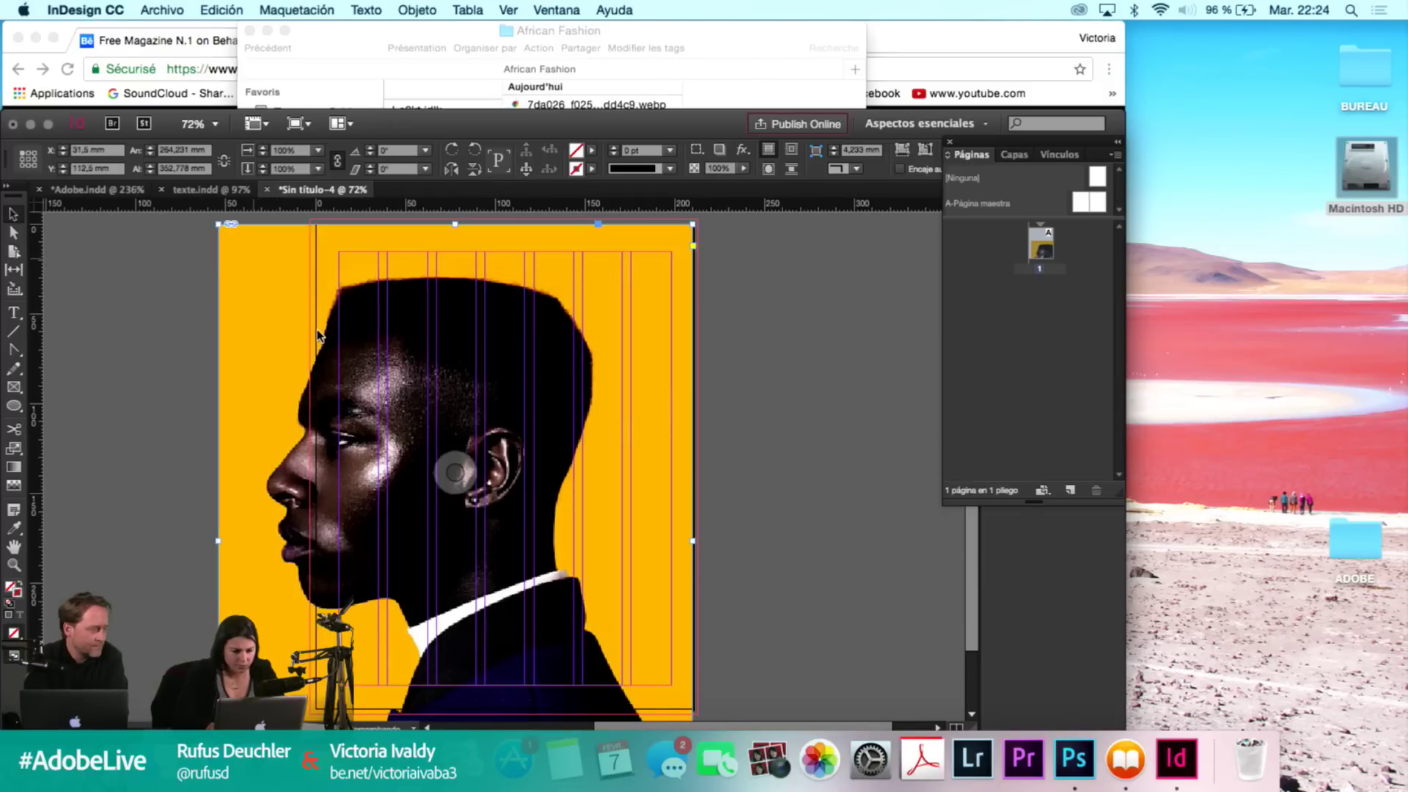
key(super+minus)
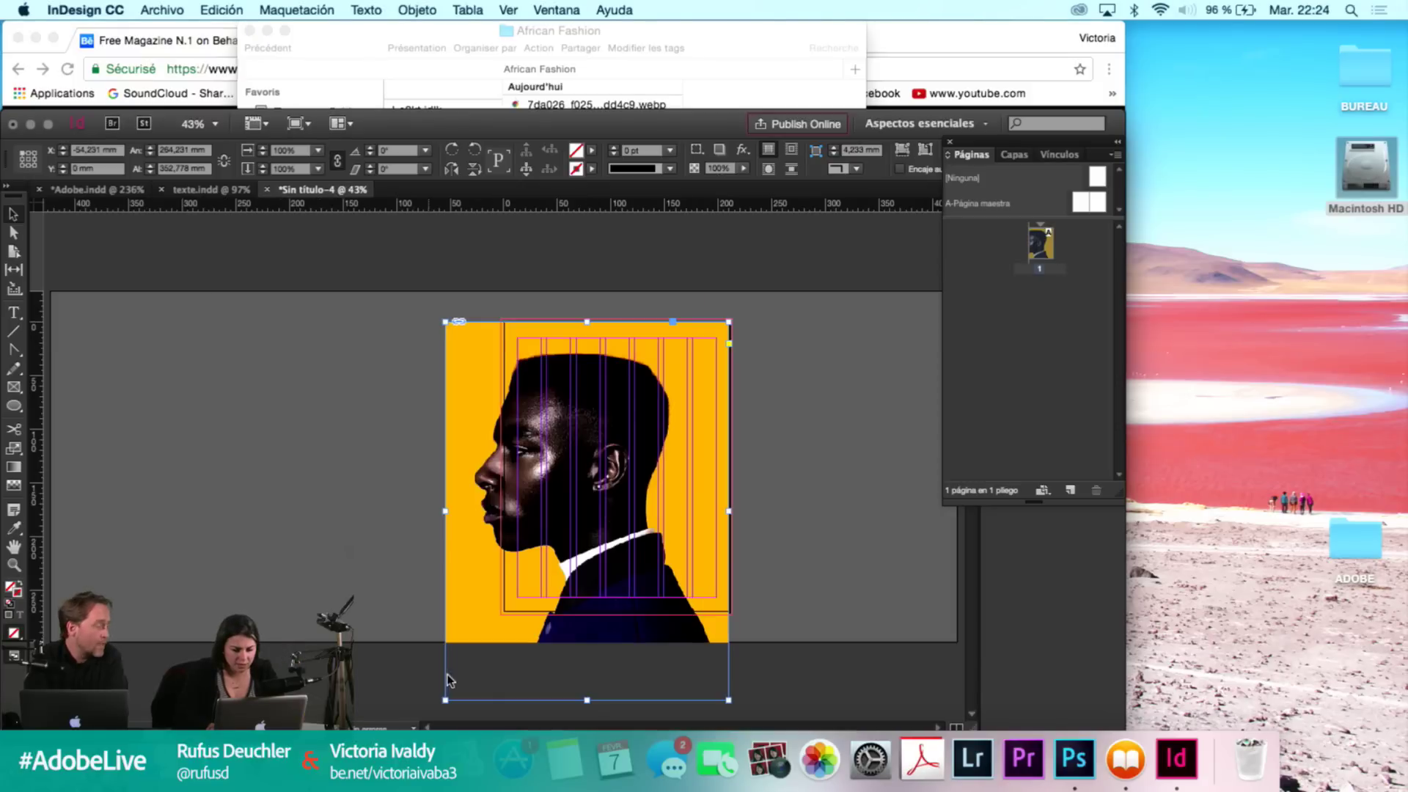
drag(477, 643, 508, 611)
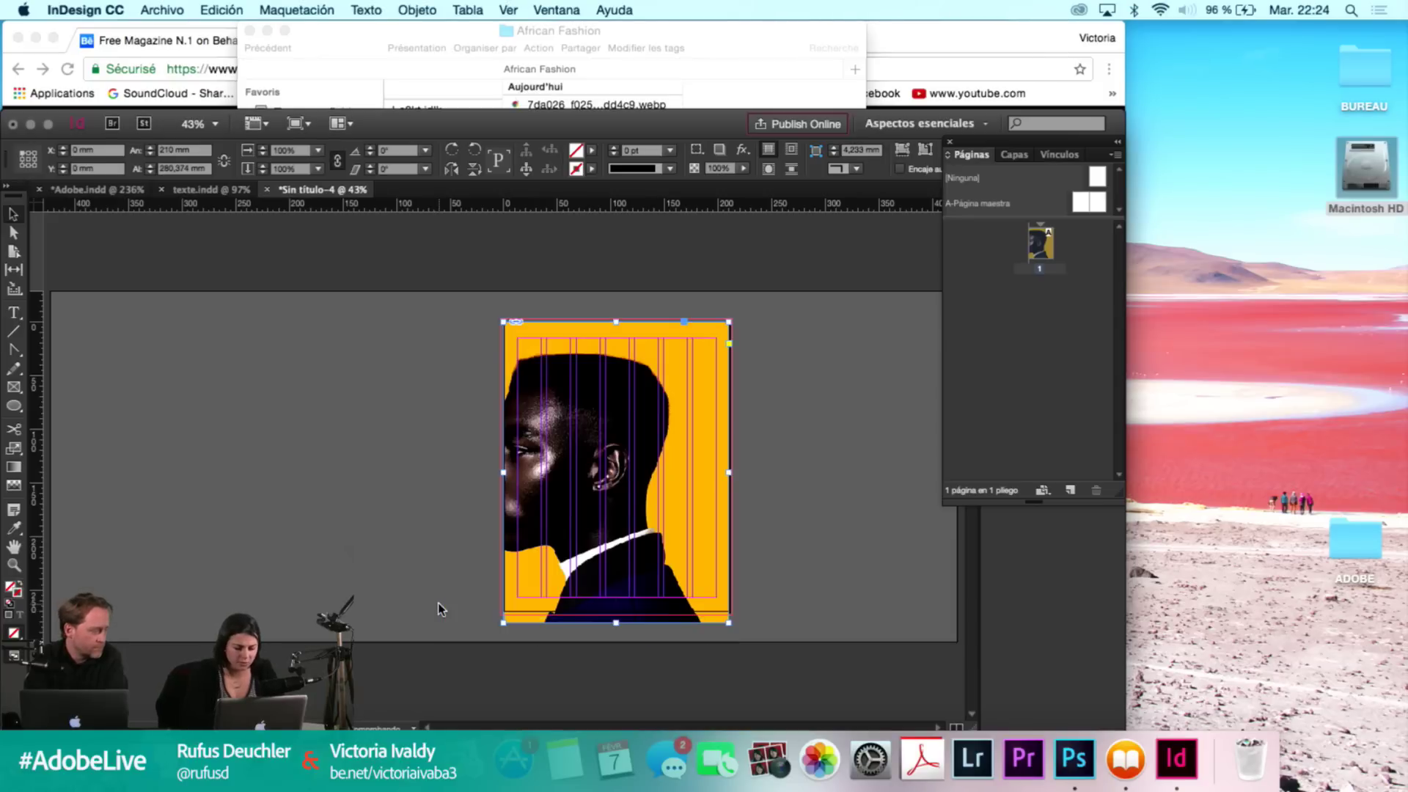
click(638, 658)
key(super+0)
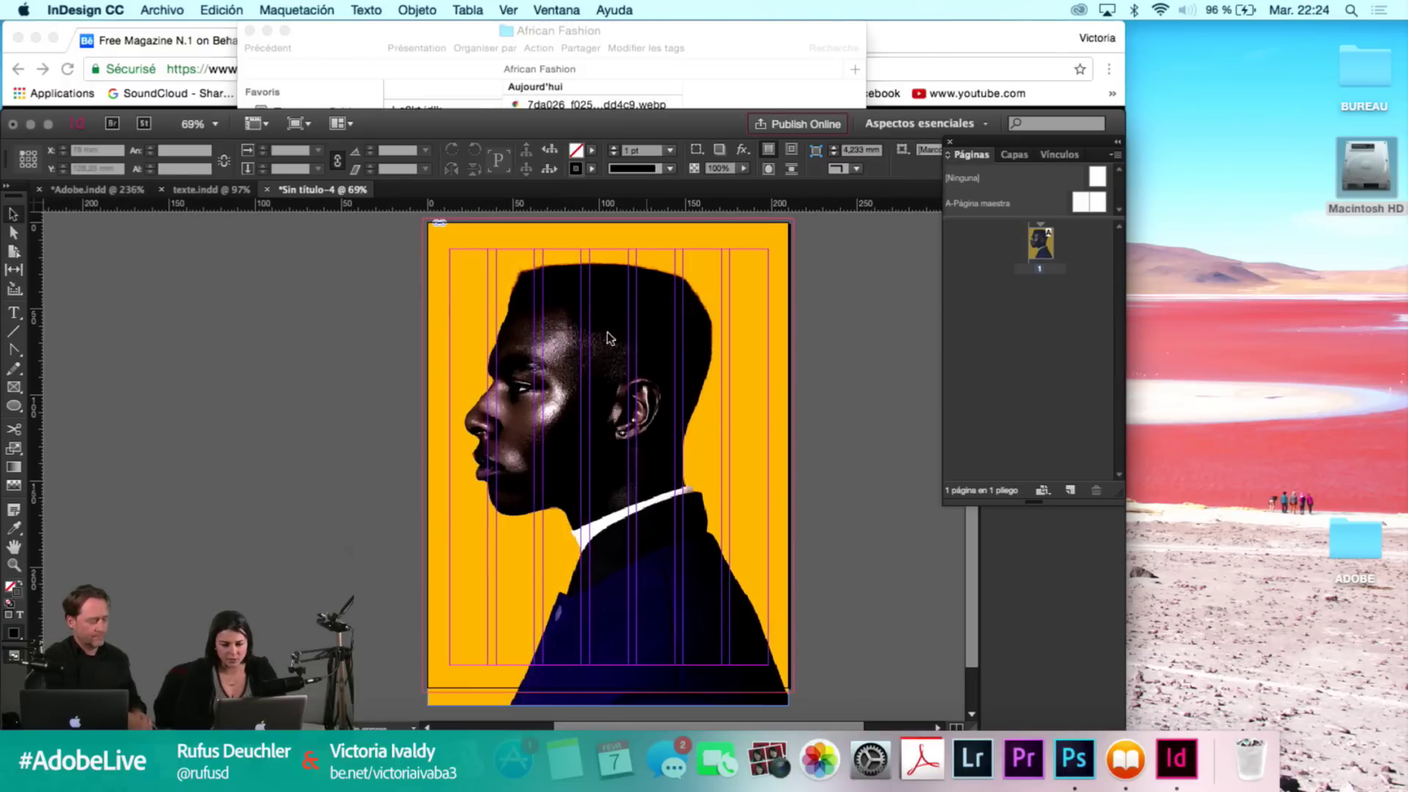
Pull the portrait frame's top edge down to about 3.7 mm below the page's top edge.
scroll(629, 344, up, 5)
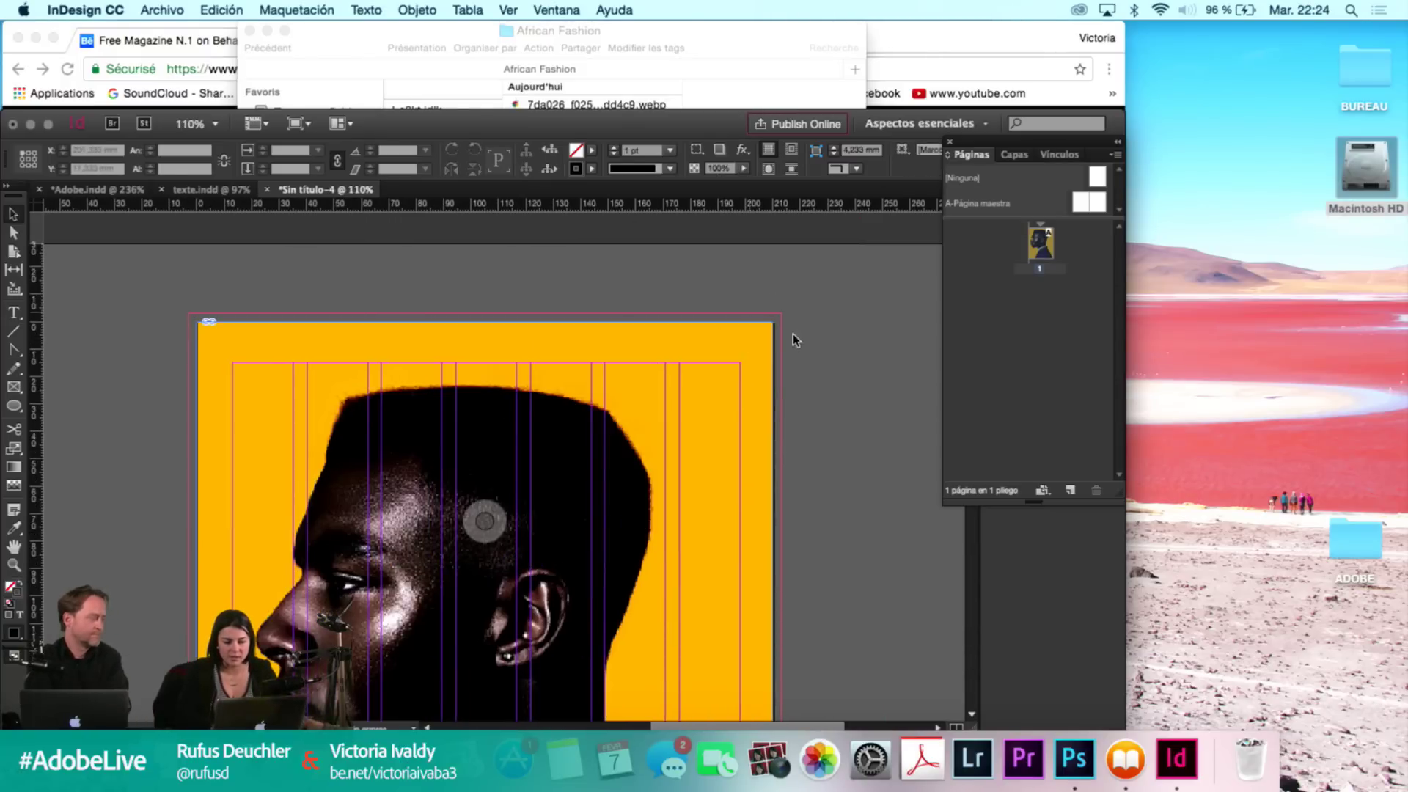
click(493, 325)
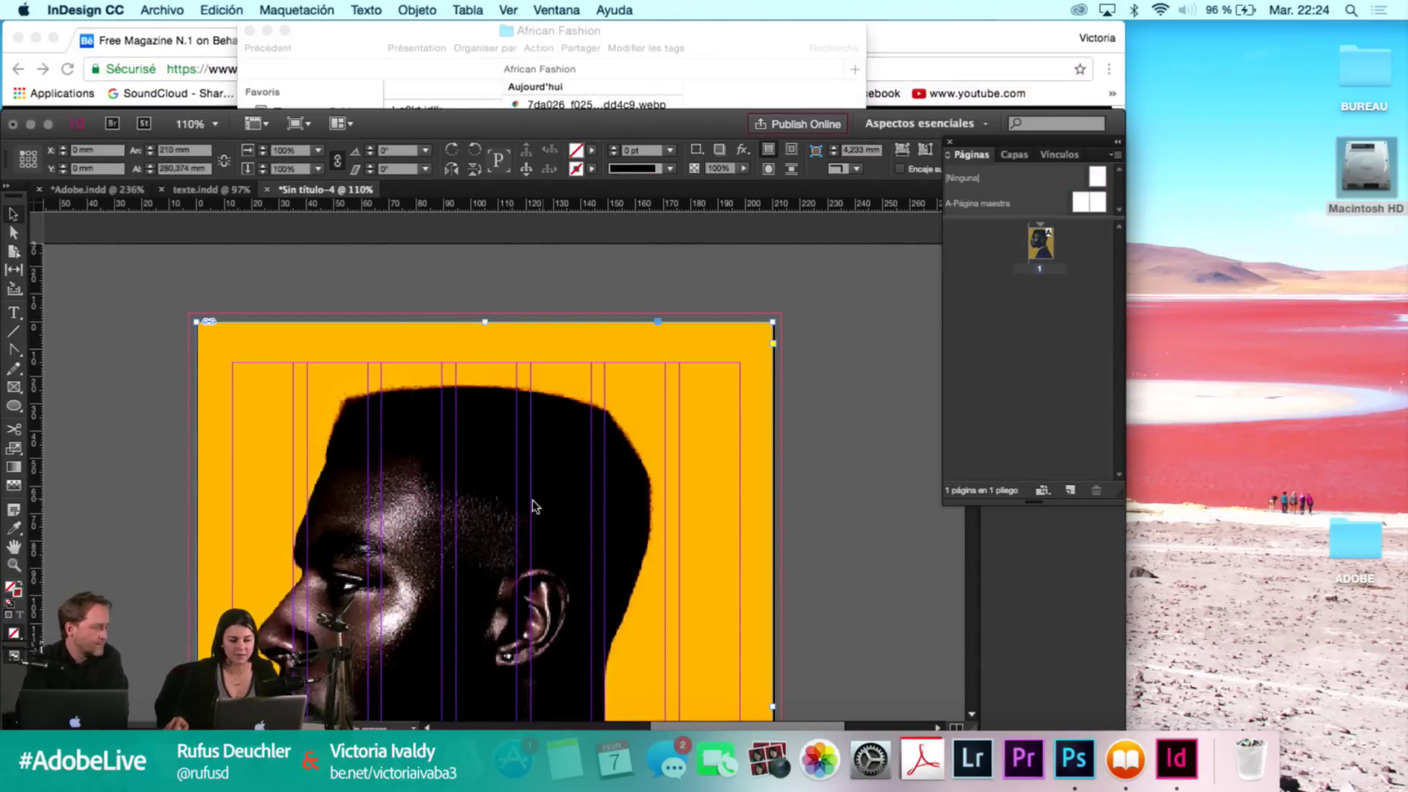
drag(483, 321, 487, 332)
click(503, 330)
click(487, 330)
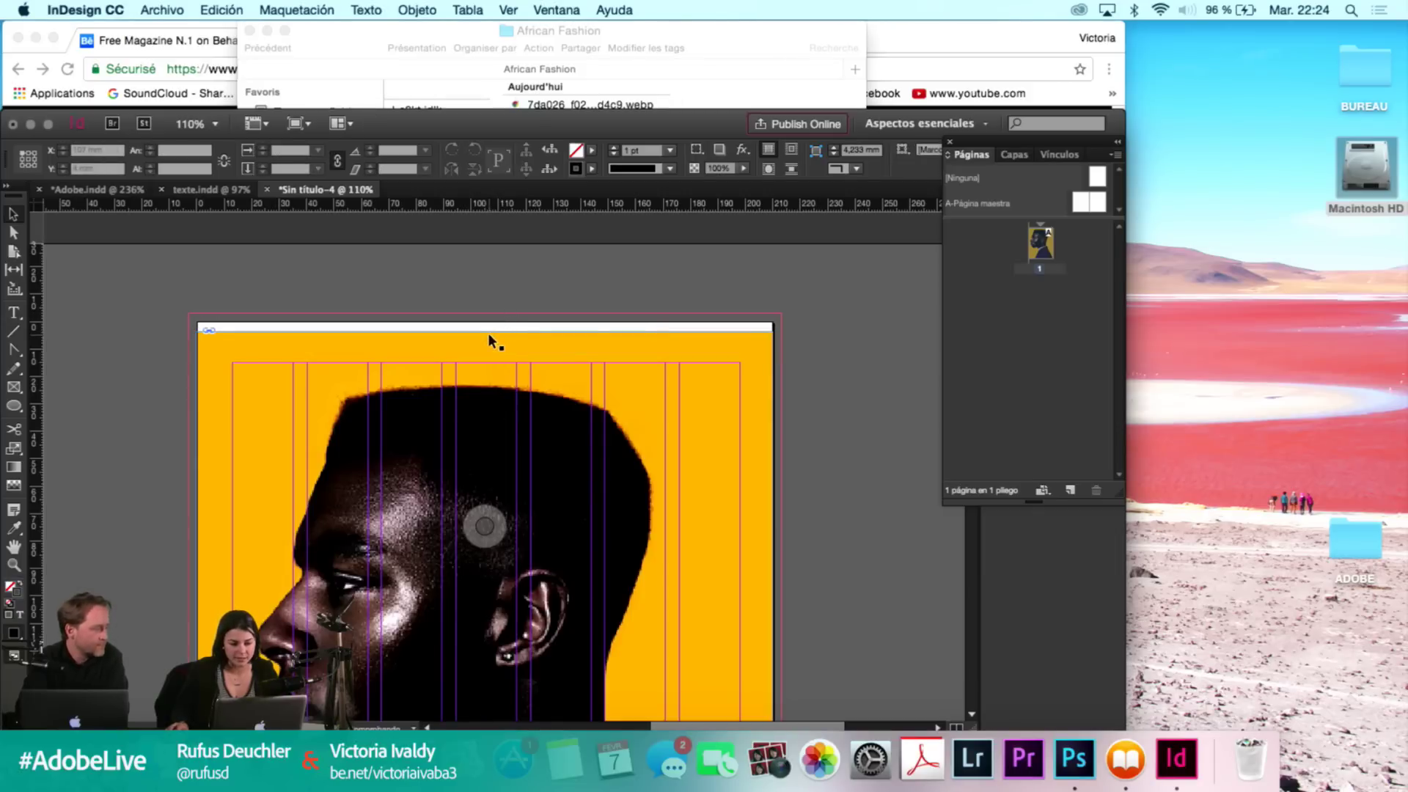
click(484, 331)
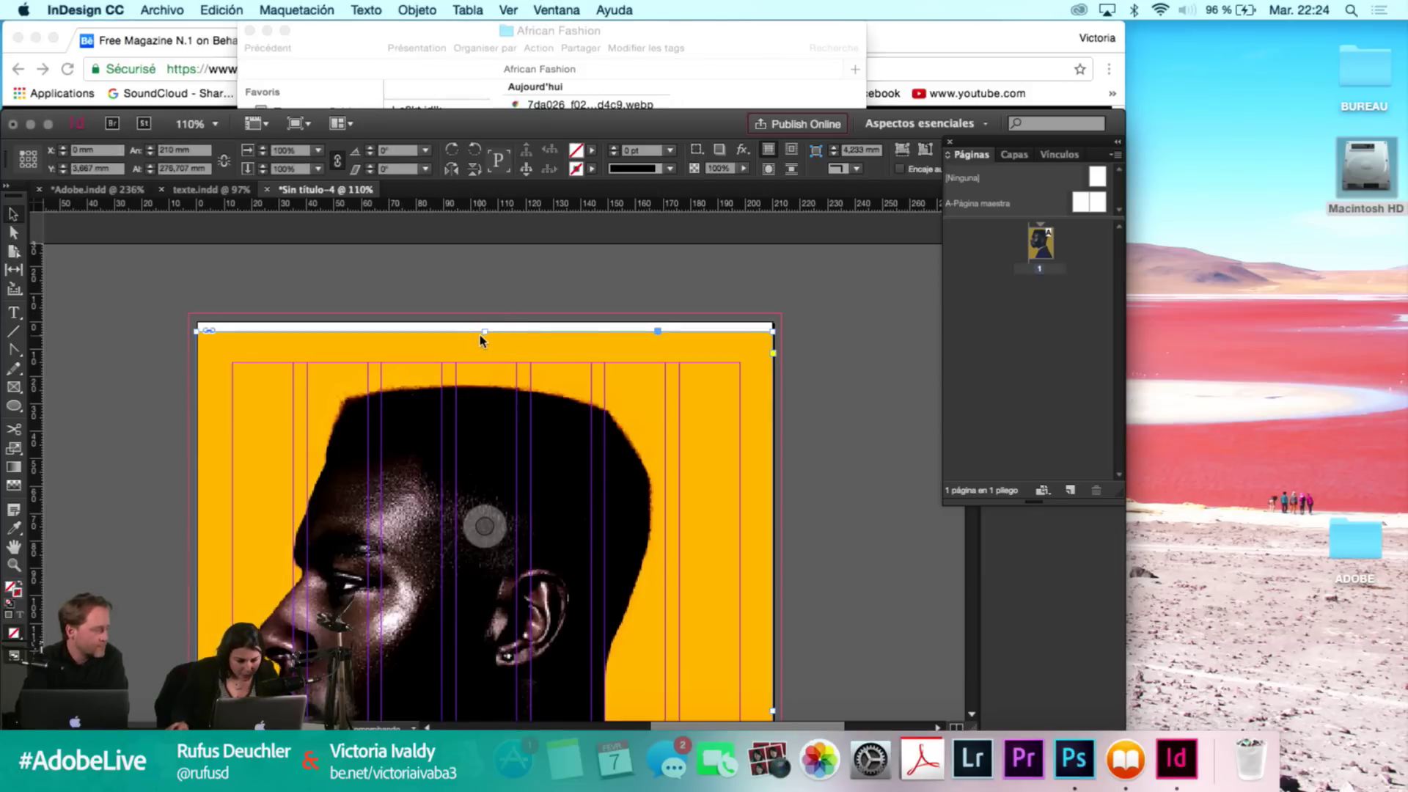
Extend the portrait frame up to the 3 mm bleed line and out to about 215 mm wide, and refit the image to it.
drag(485, 334, 495, 314)
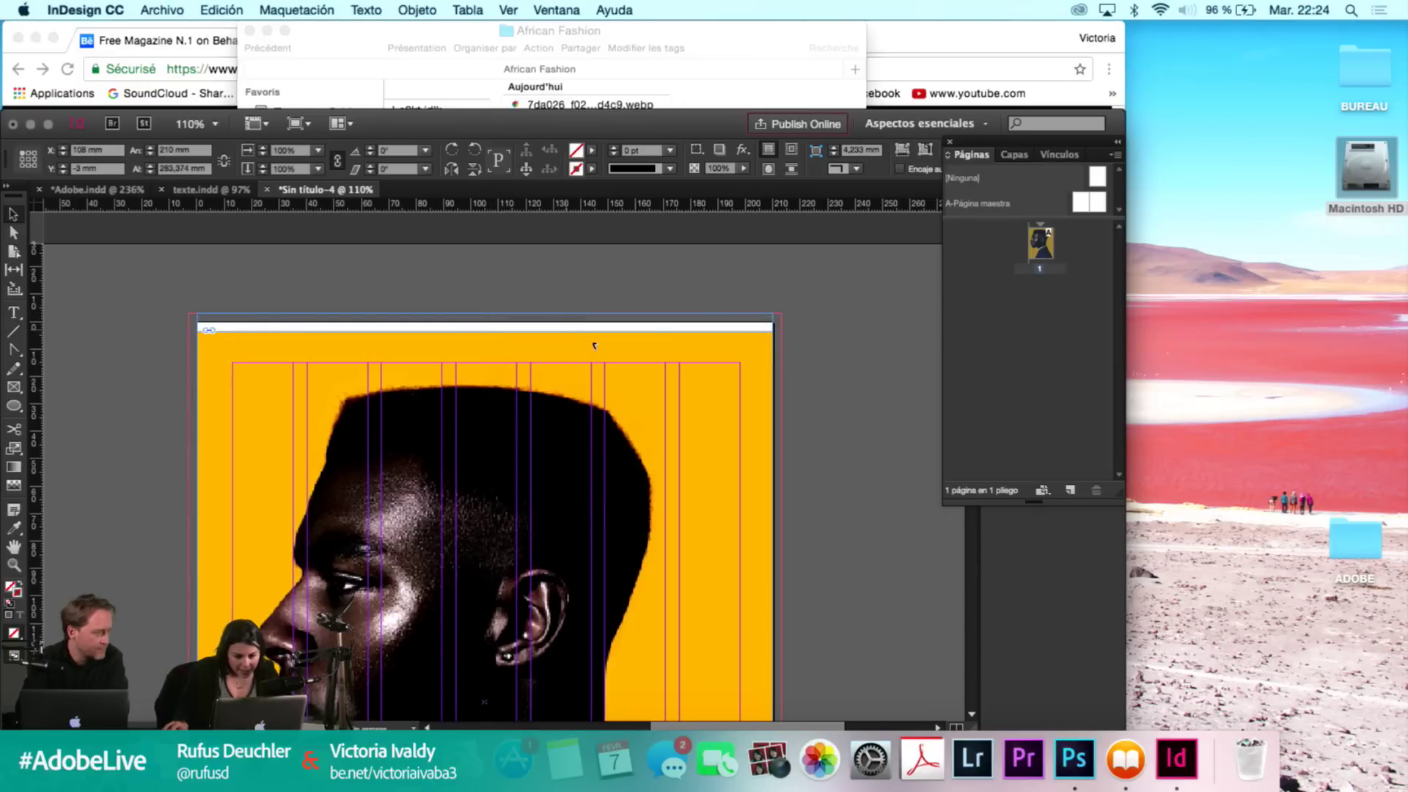
key(super+alt+shift+c)
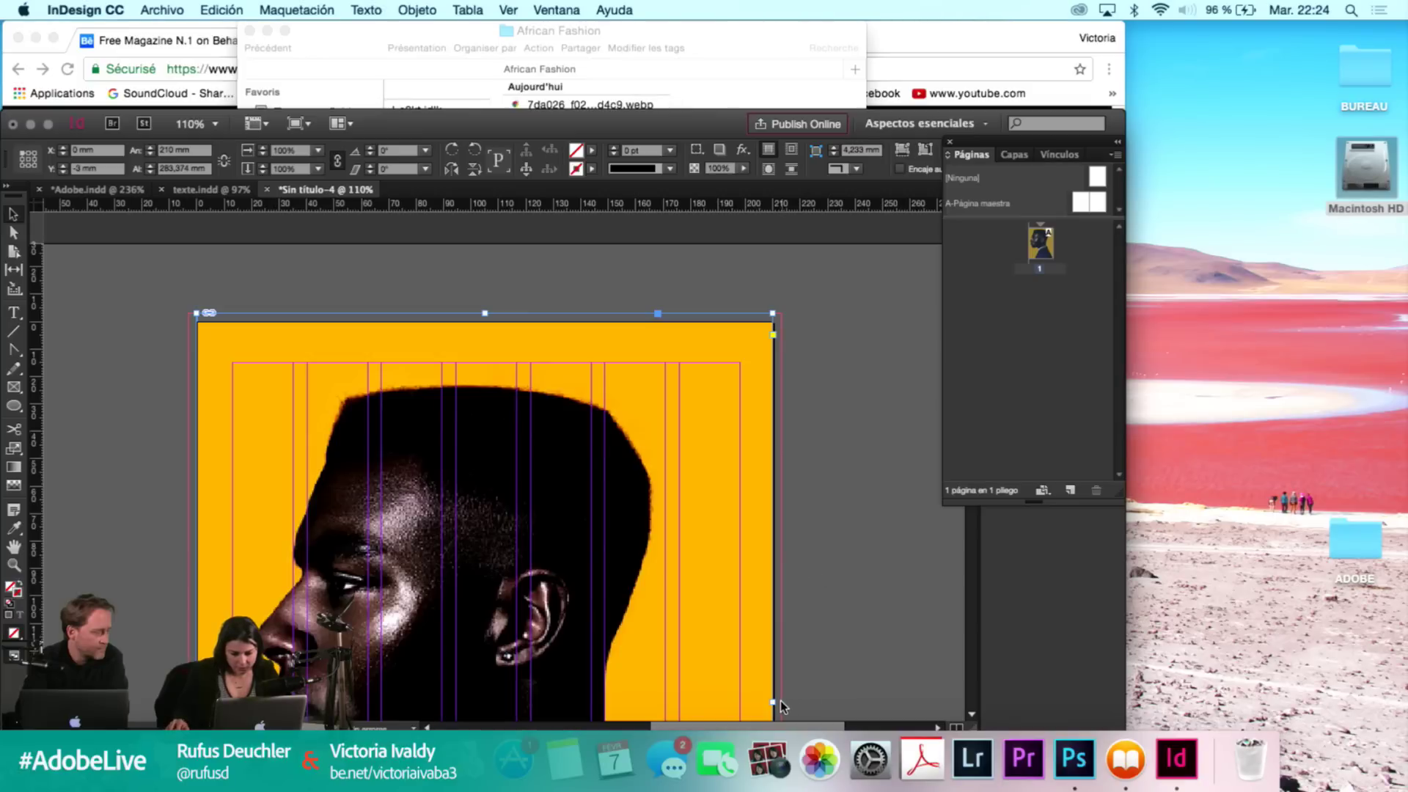
drag(773, 702, 785, 704)
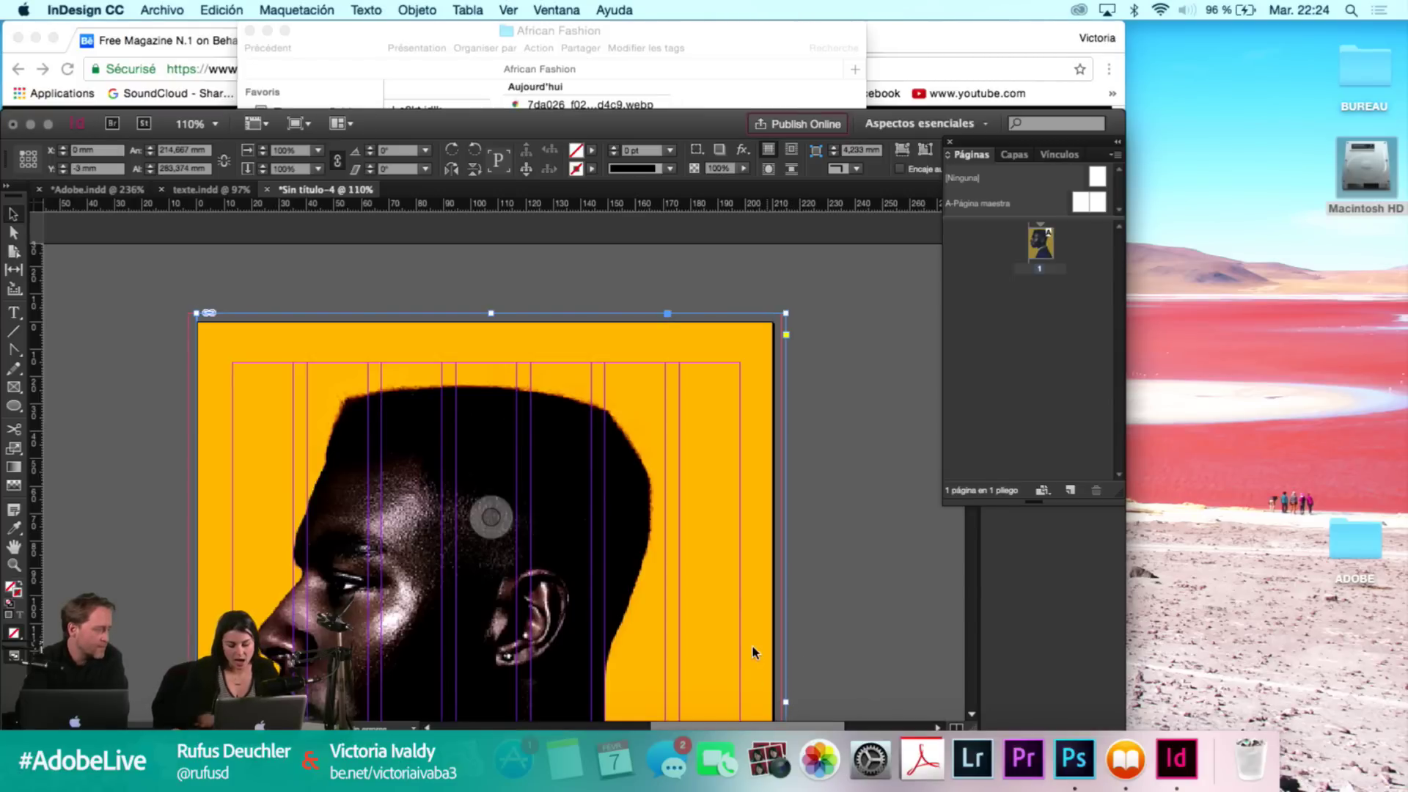
key(super+alt+shift+c)
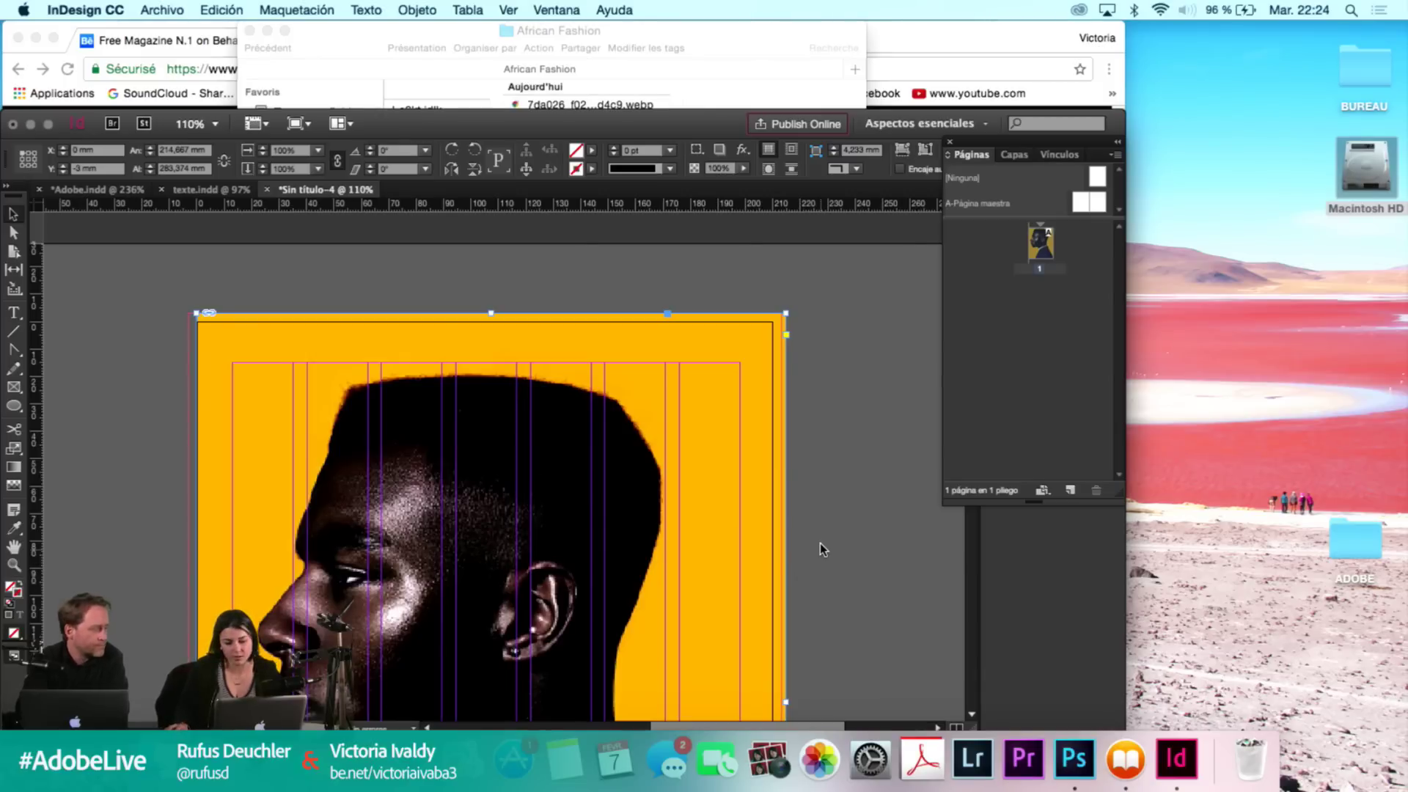
Delete the portrait image from page 1.
click(817, 539)
click(490, 516)
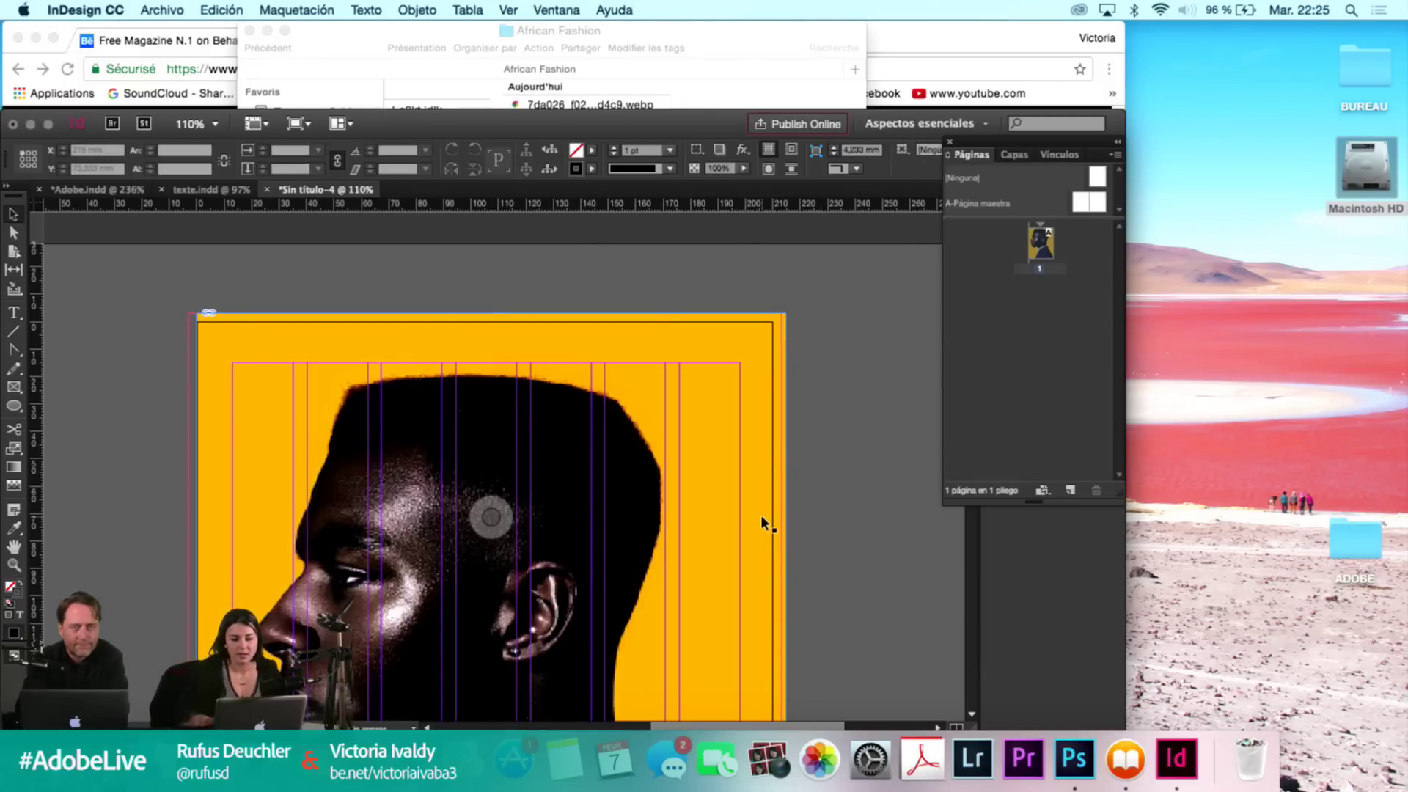
key(Delete)
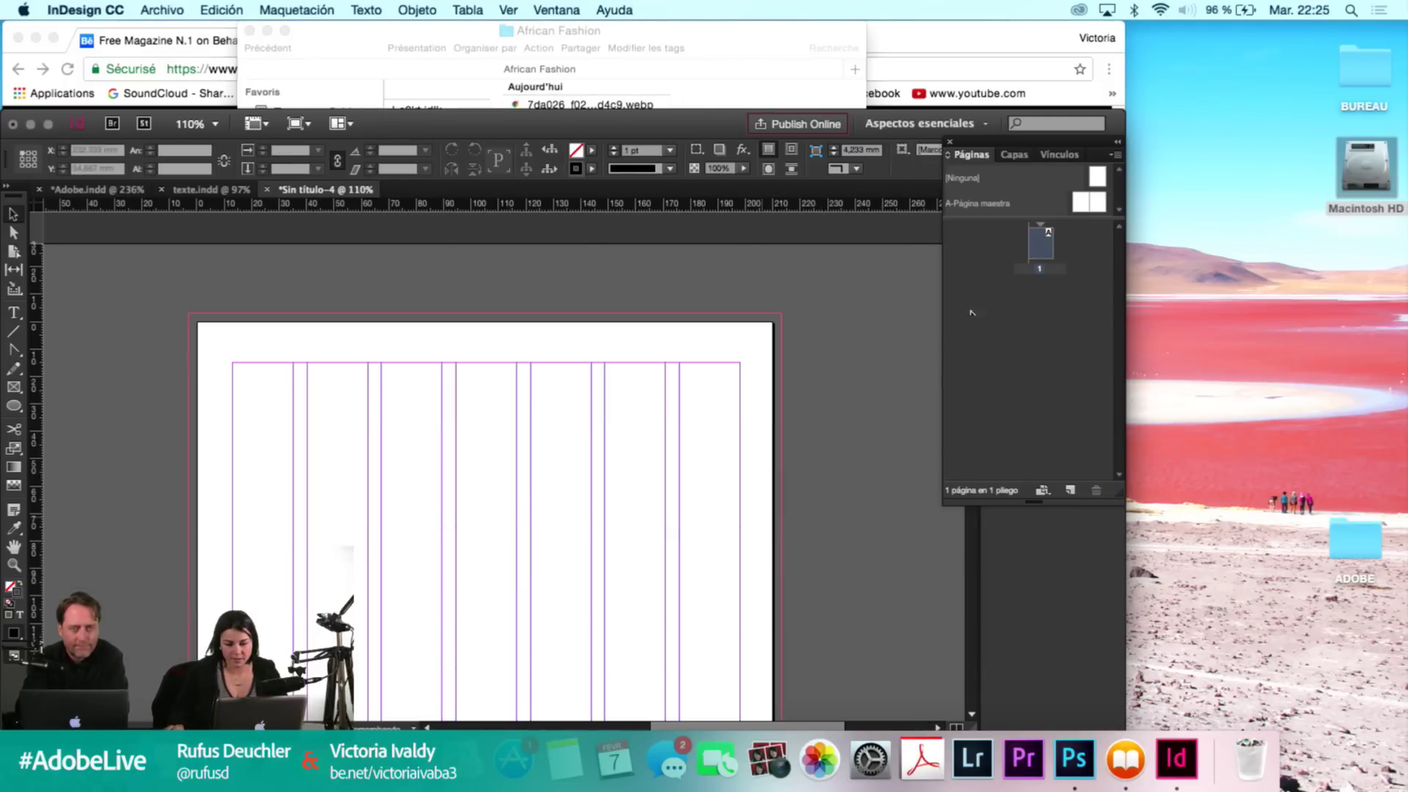
Open the right-hand page of master A and draw a text frame about 8.7 × 4.5 mm at the upper outer margin corner.
double_click(1080, 203)
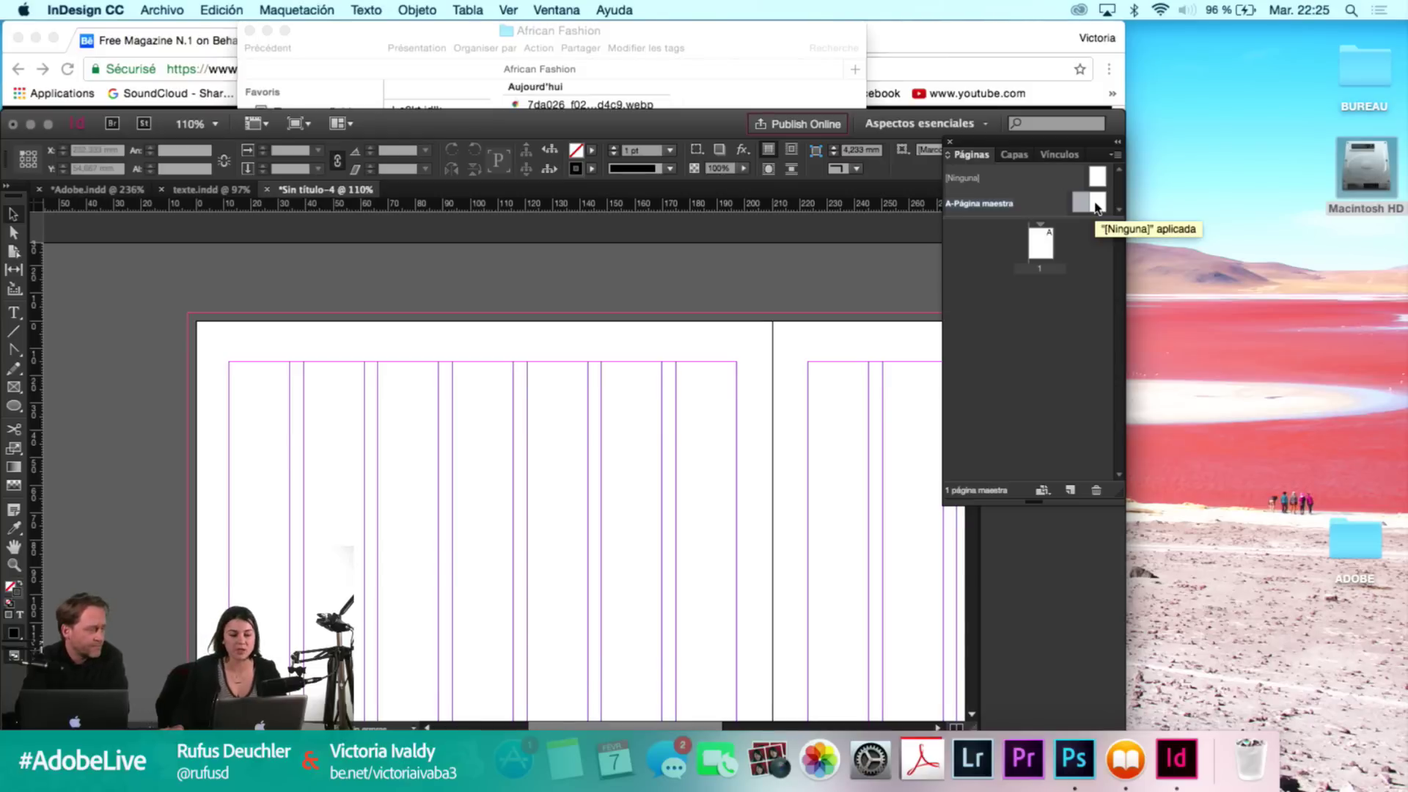
double_click(1096, 204)
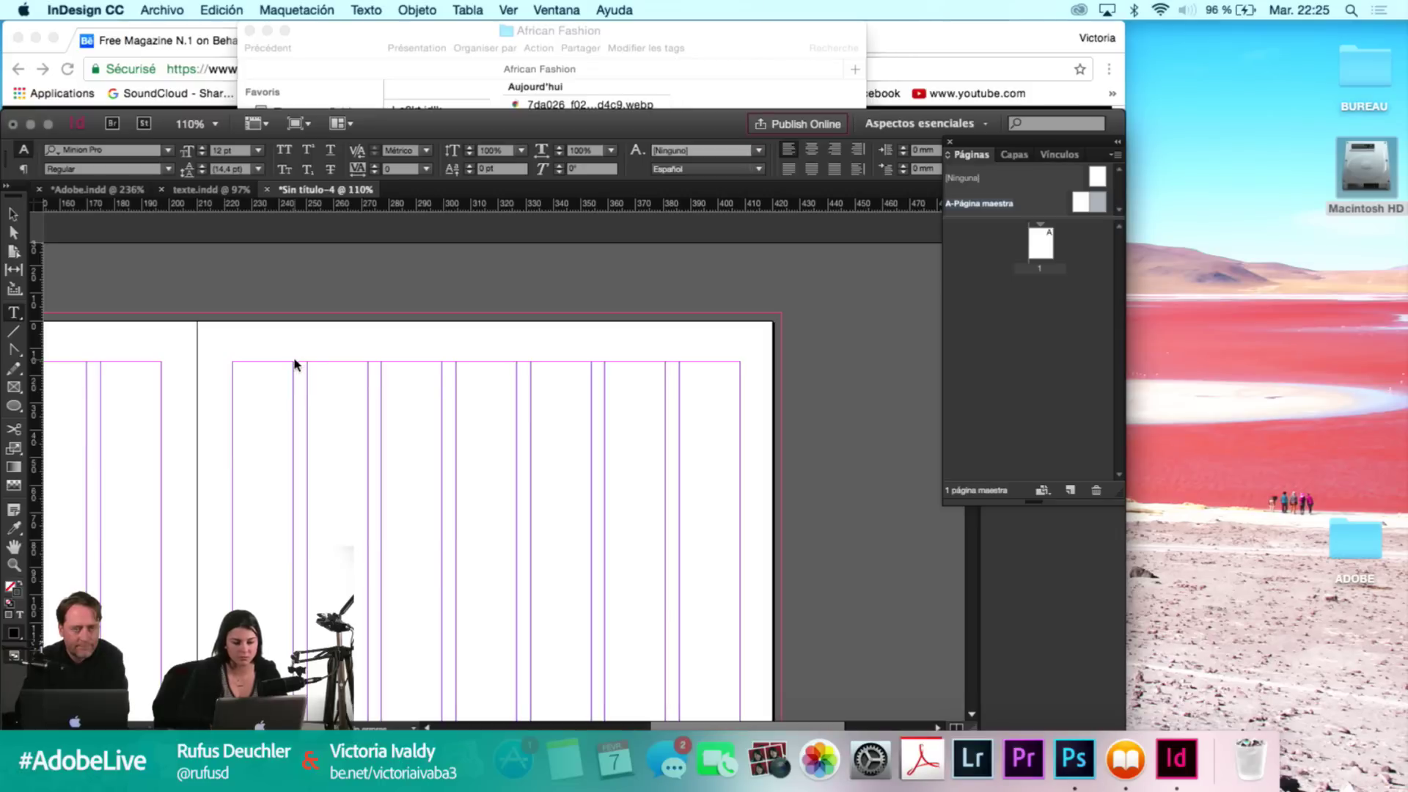
scroll(756, 422, up, 3)
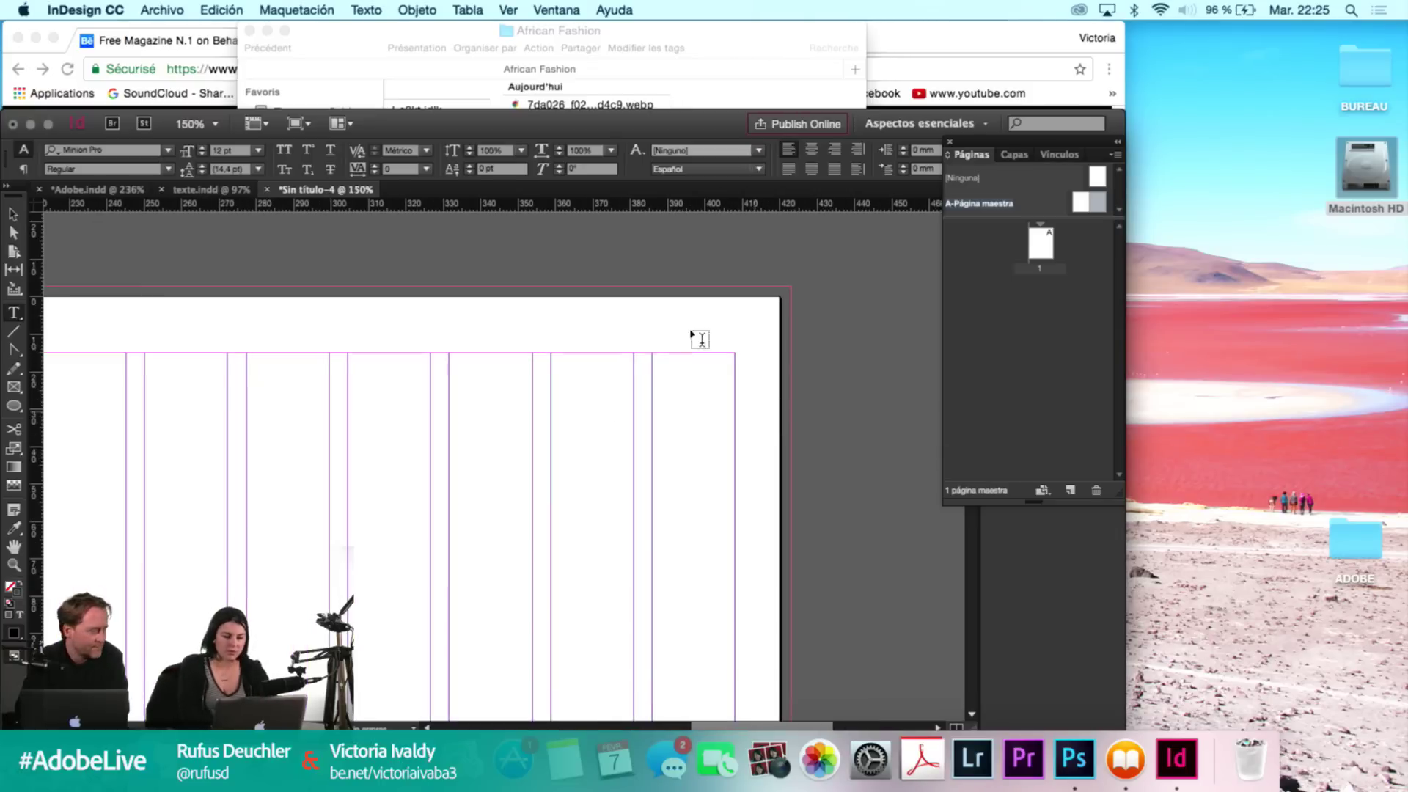
scroll(700, 339, up, 2)
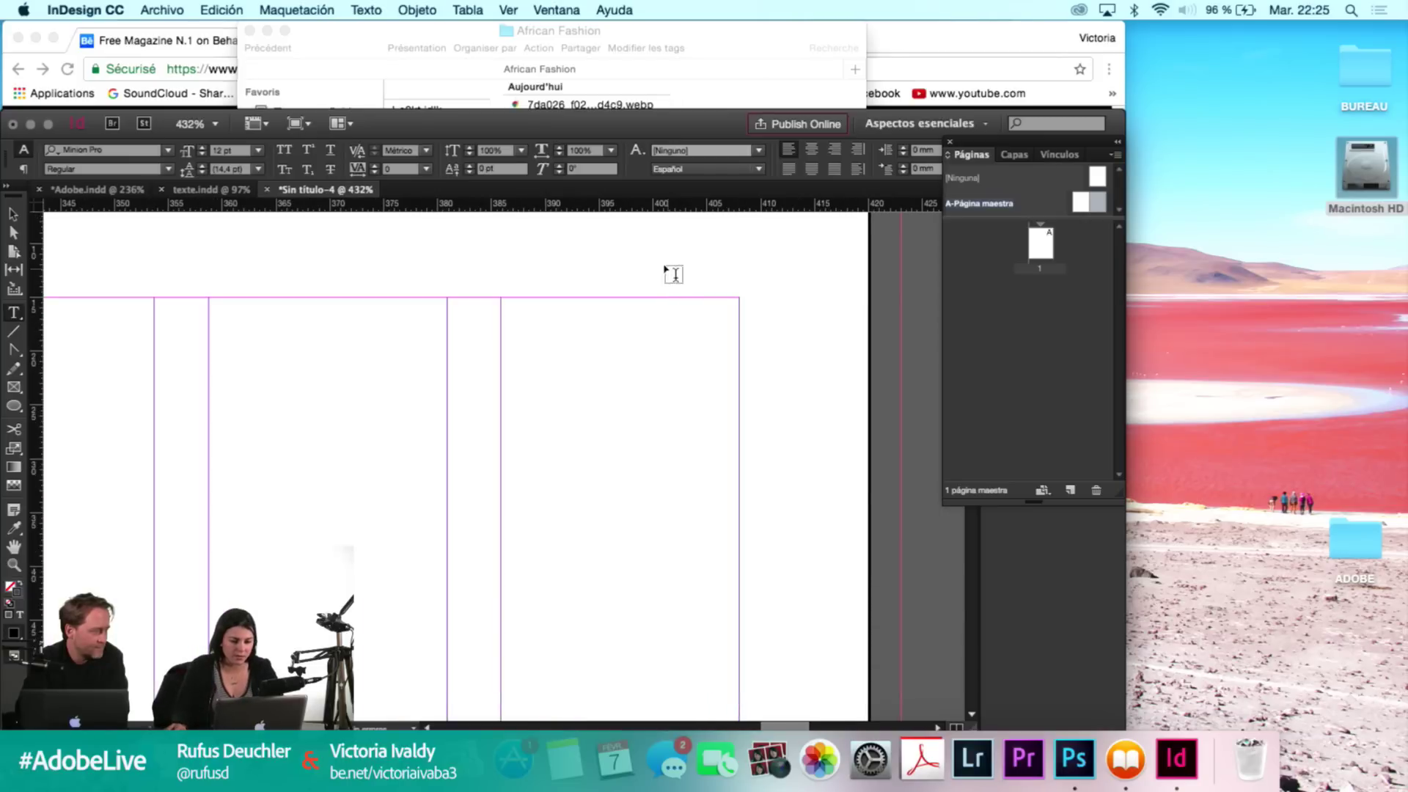
drag(646, 256, 741, 303)
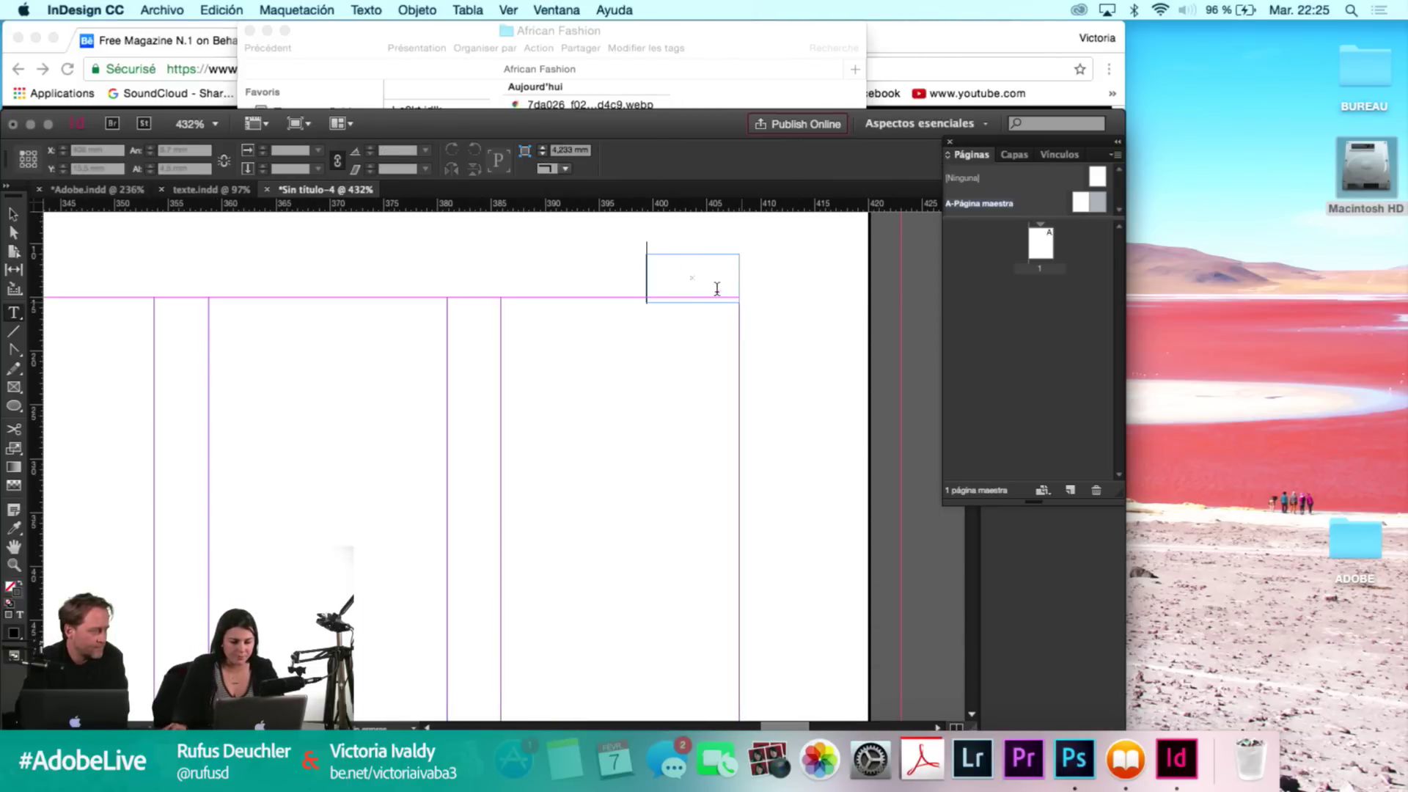
Show the Glyphs panel for the new text frame and search it for "giza".
click(301, 10)
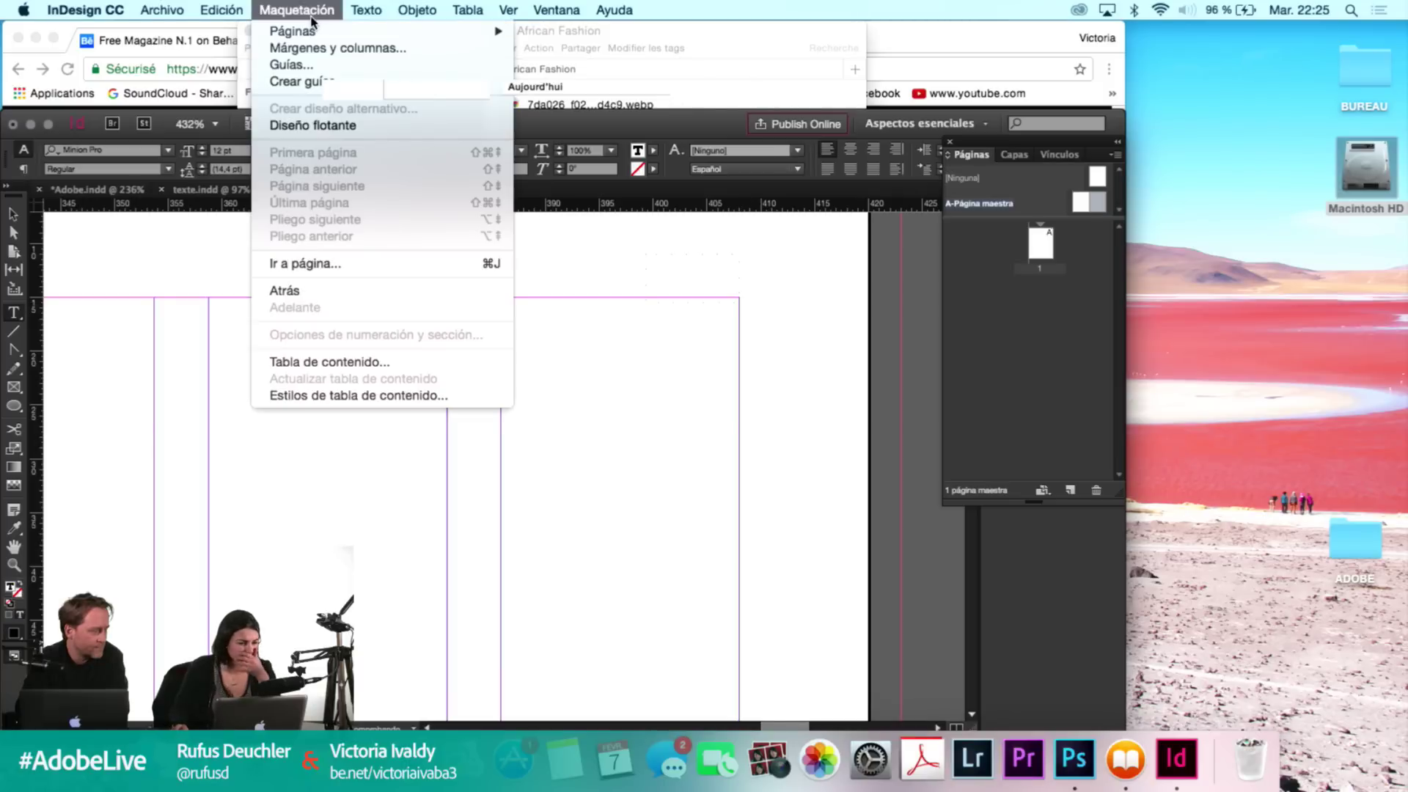
mouse_move(358, 10)
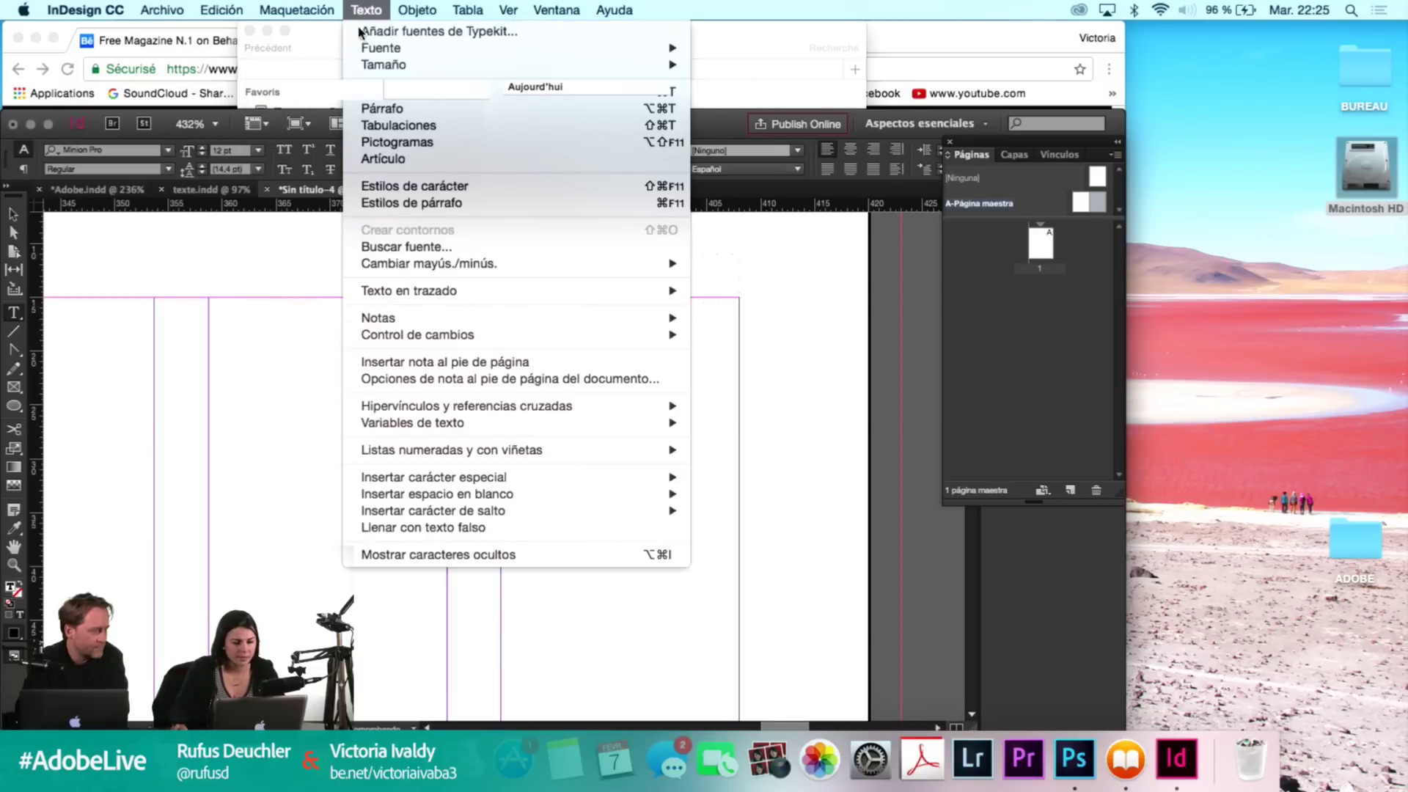
click(389, 142)
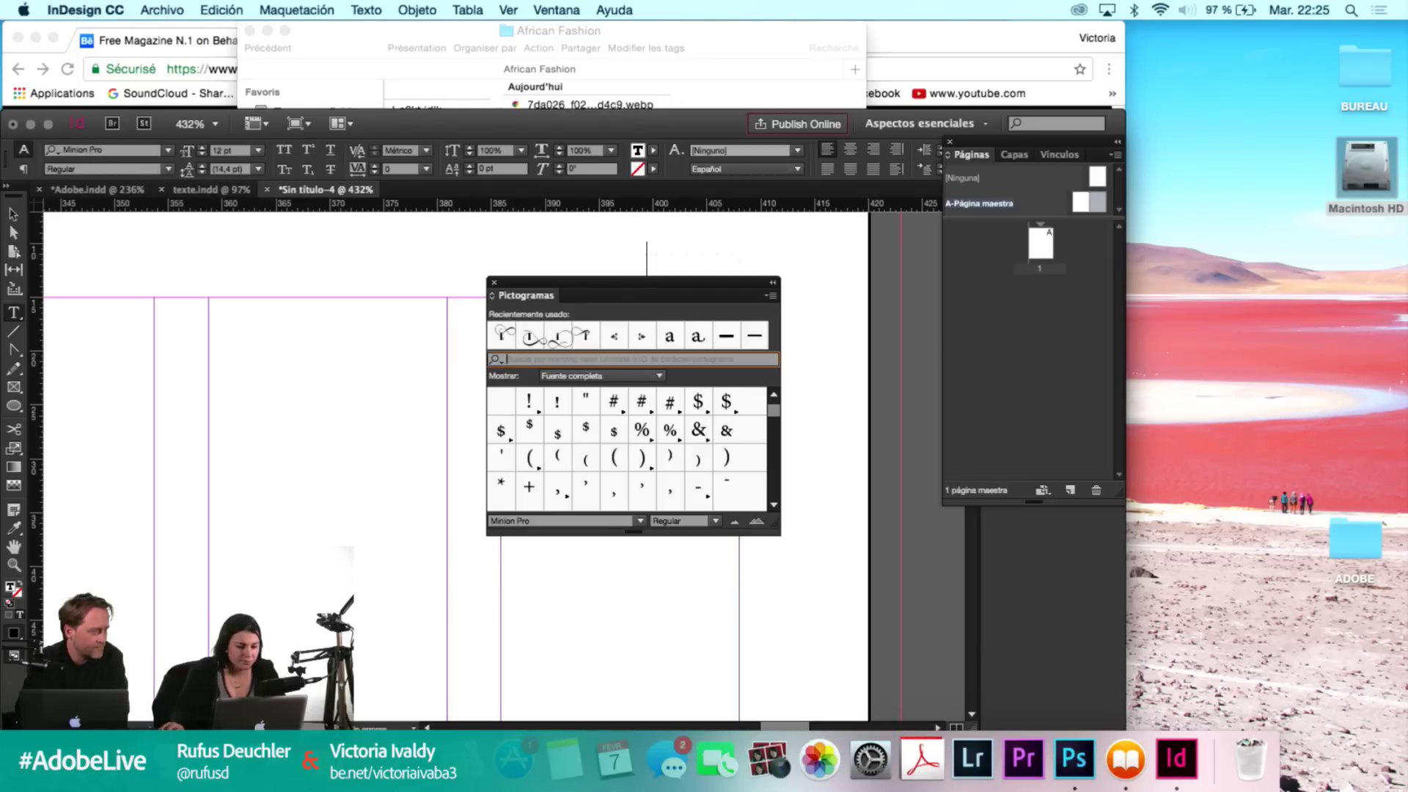
text(giza)
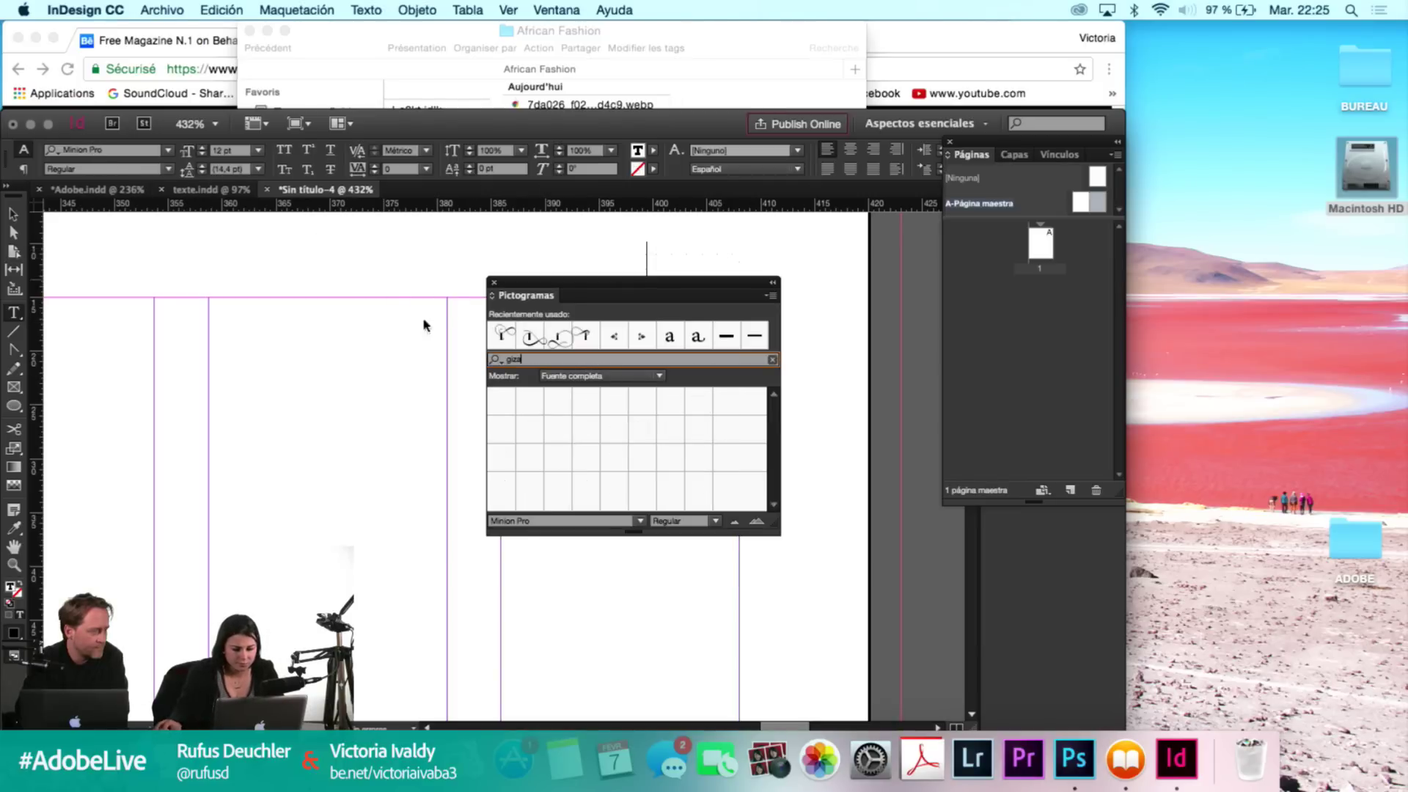
click(660, 421)
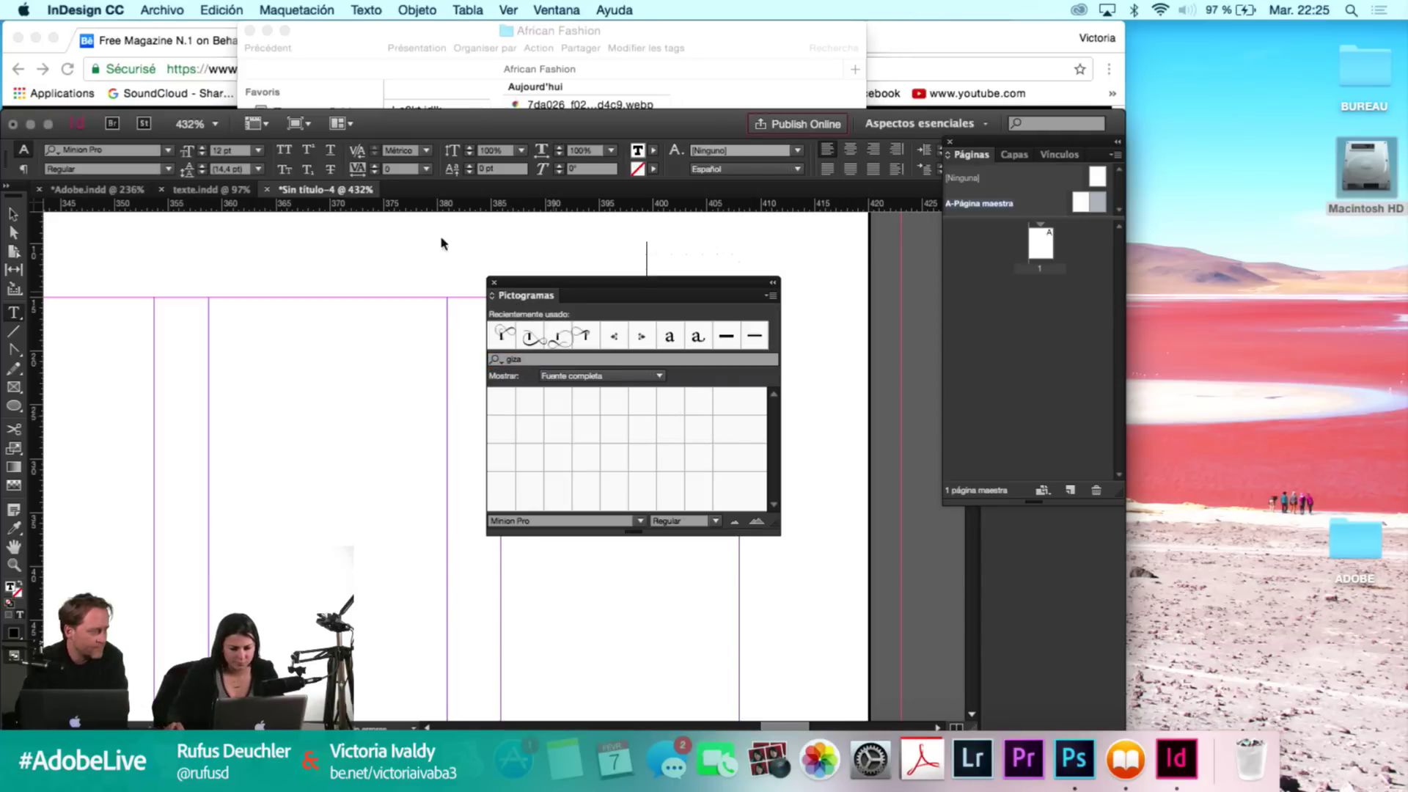
Set the frame's font to Giza, insert the recently used ornament glyph GID 521 and close the Glyphs panel.
click(136, 151)
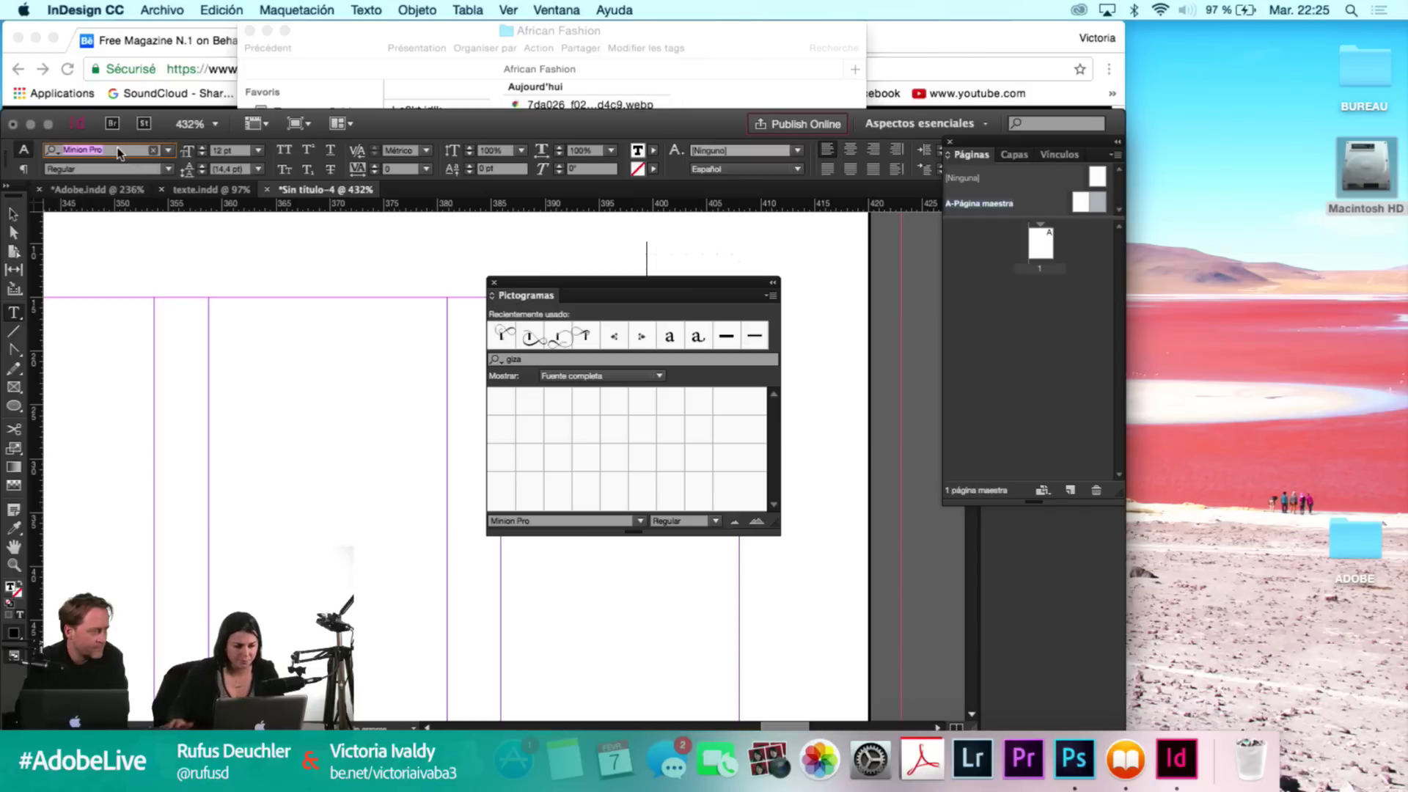
text(giza)
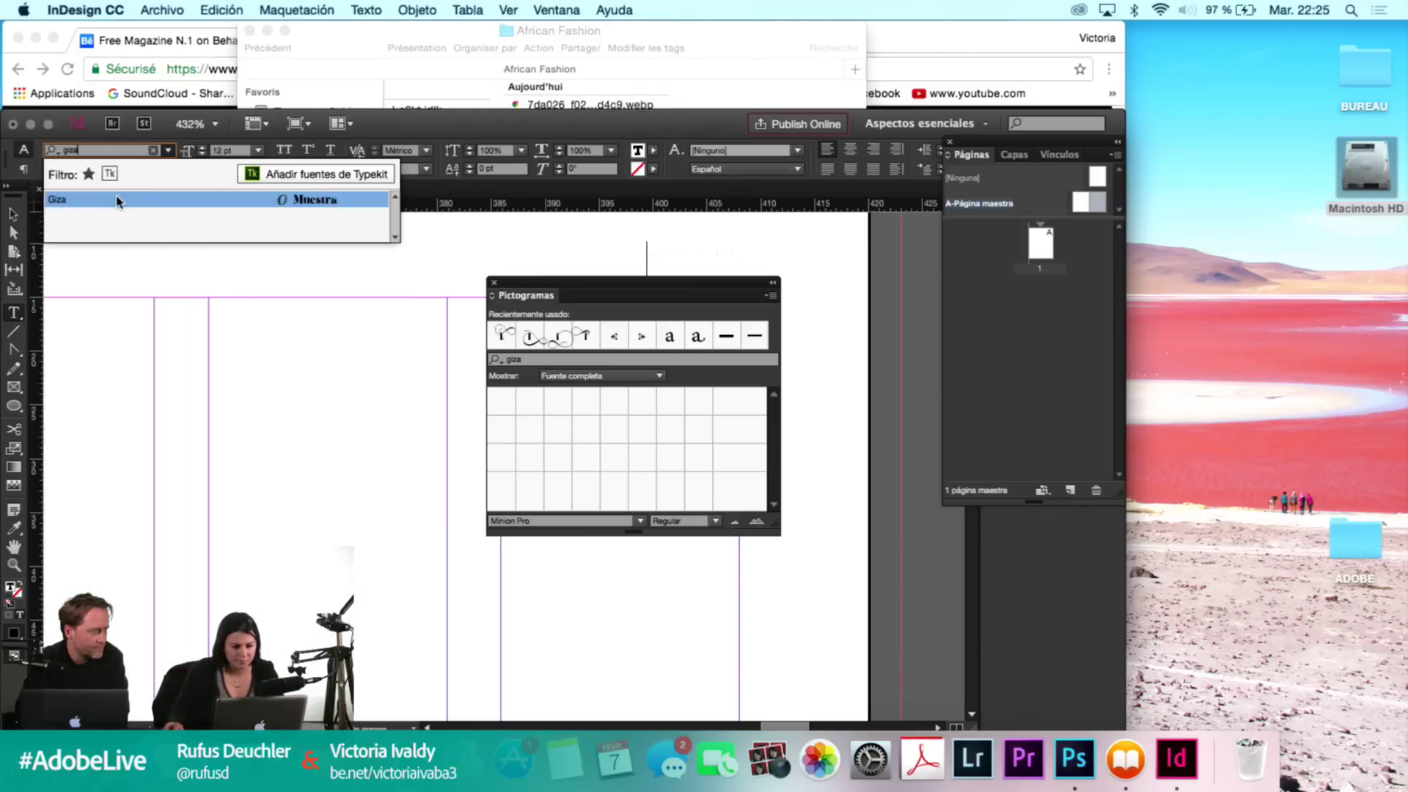
click(117, 201)
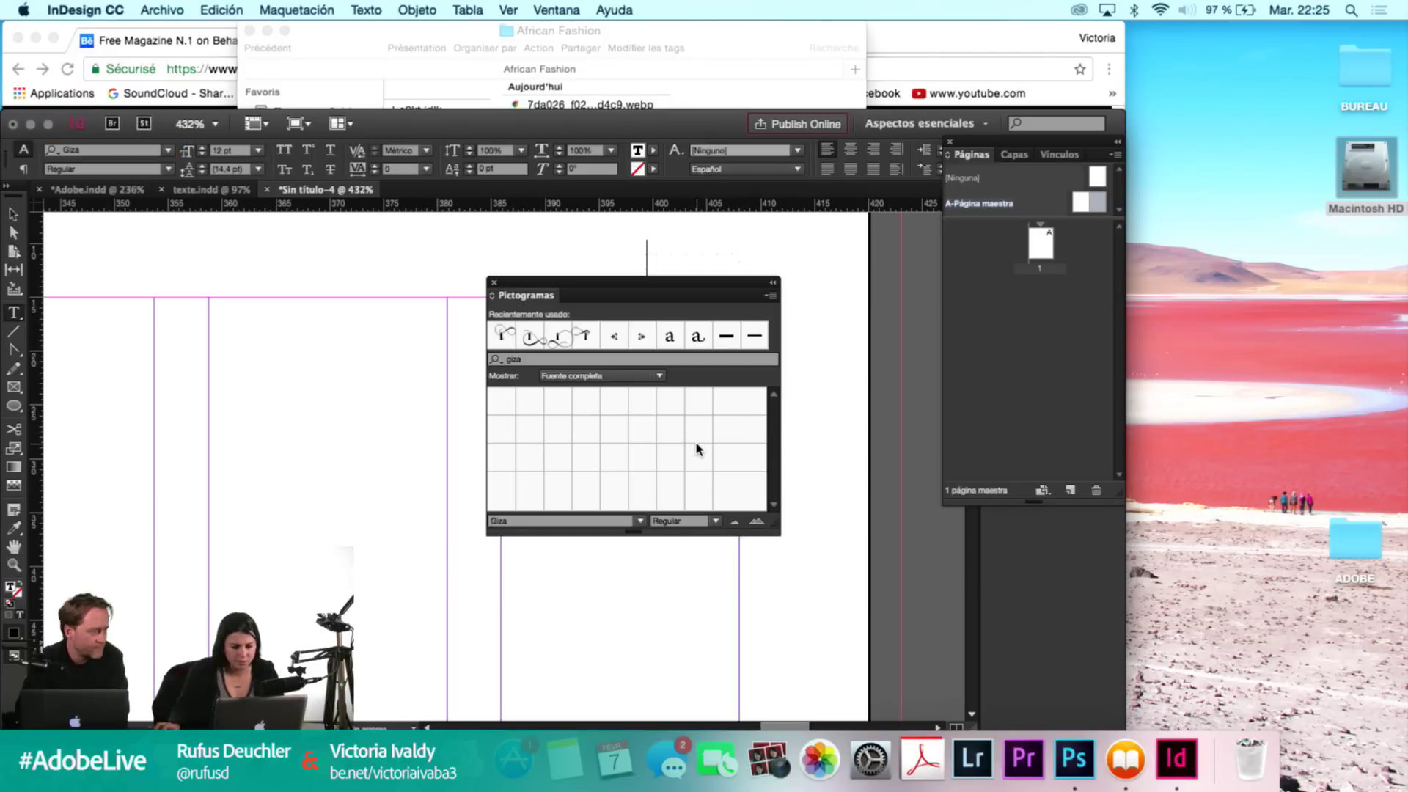
double_click(641, 339)
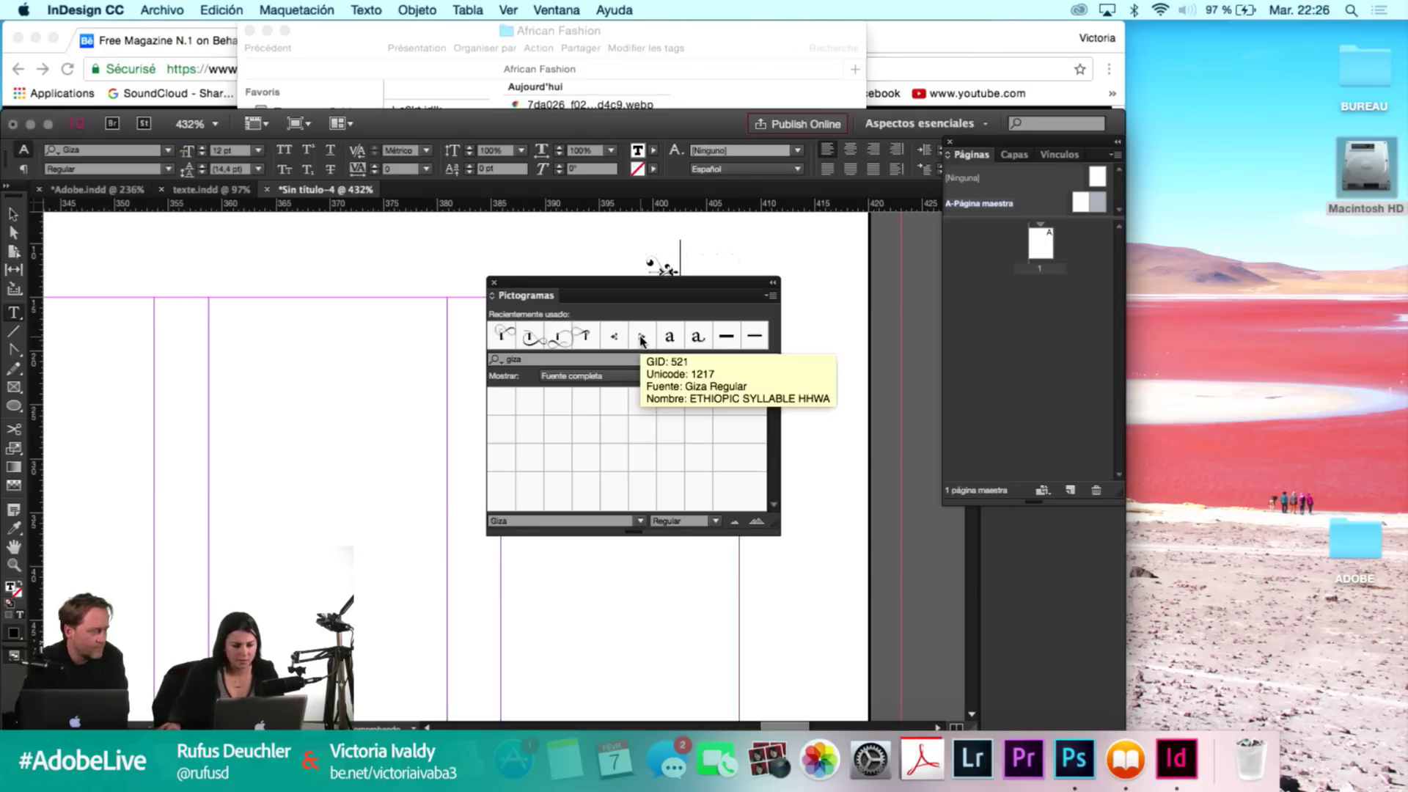
click(492, 282)
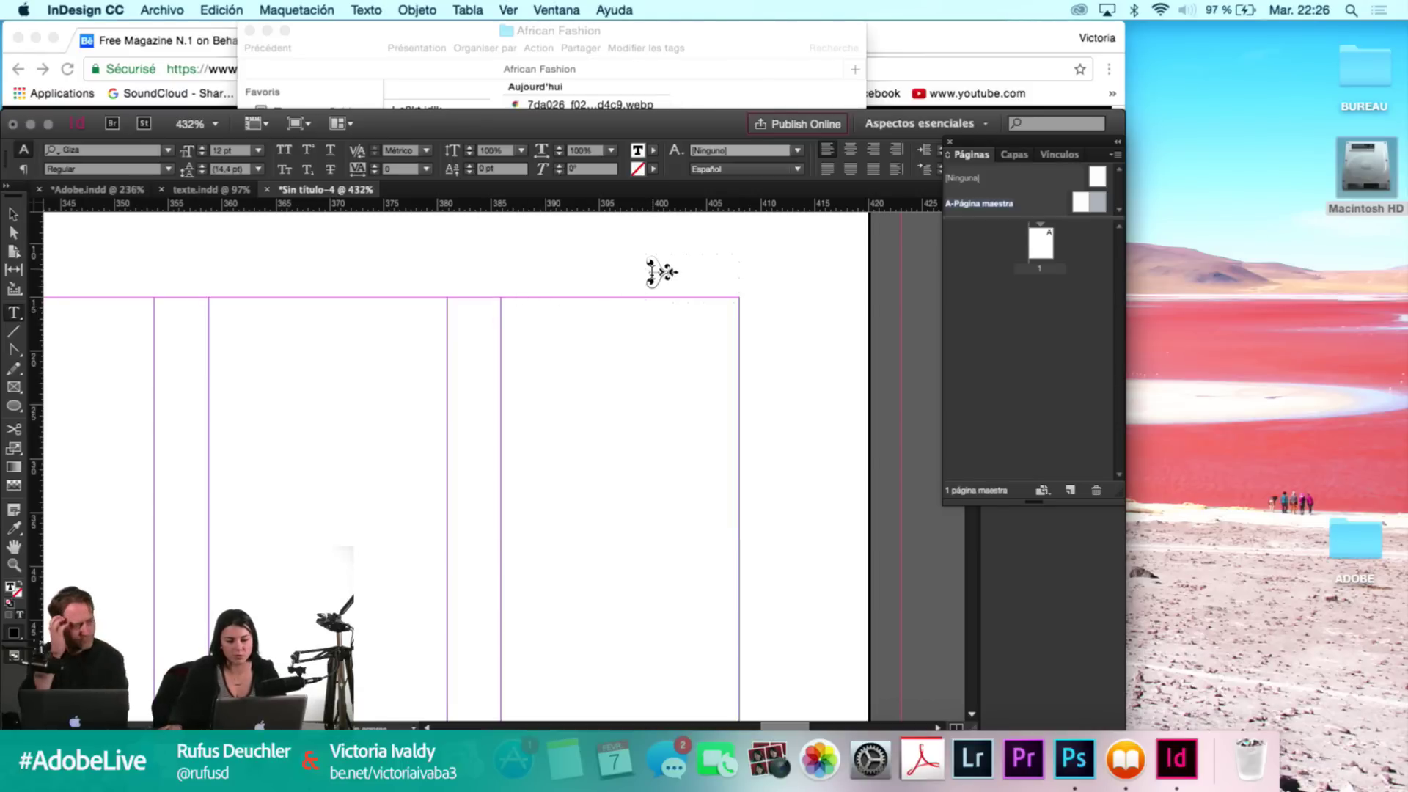
Right-align the ornament glyph within its text frame.
key(Escape)
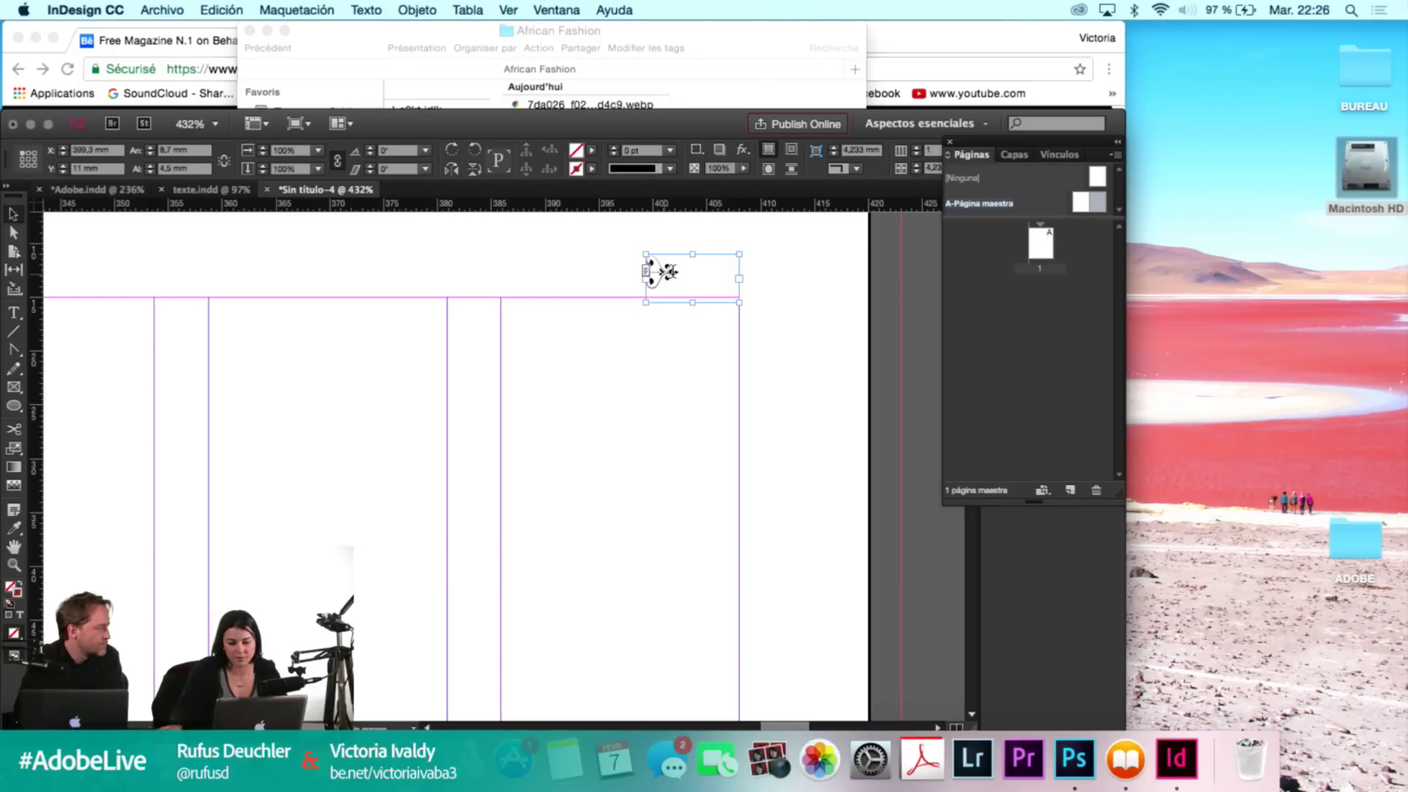
double_click(662, 274)
double_click(644, 272)
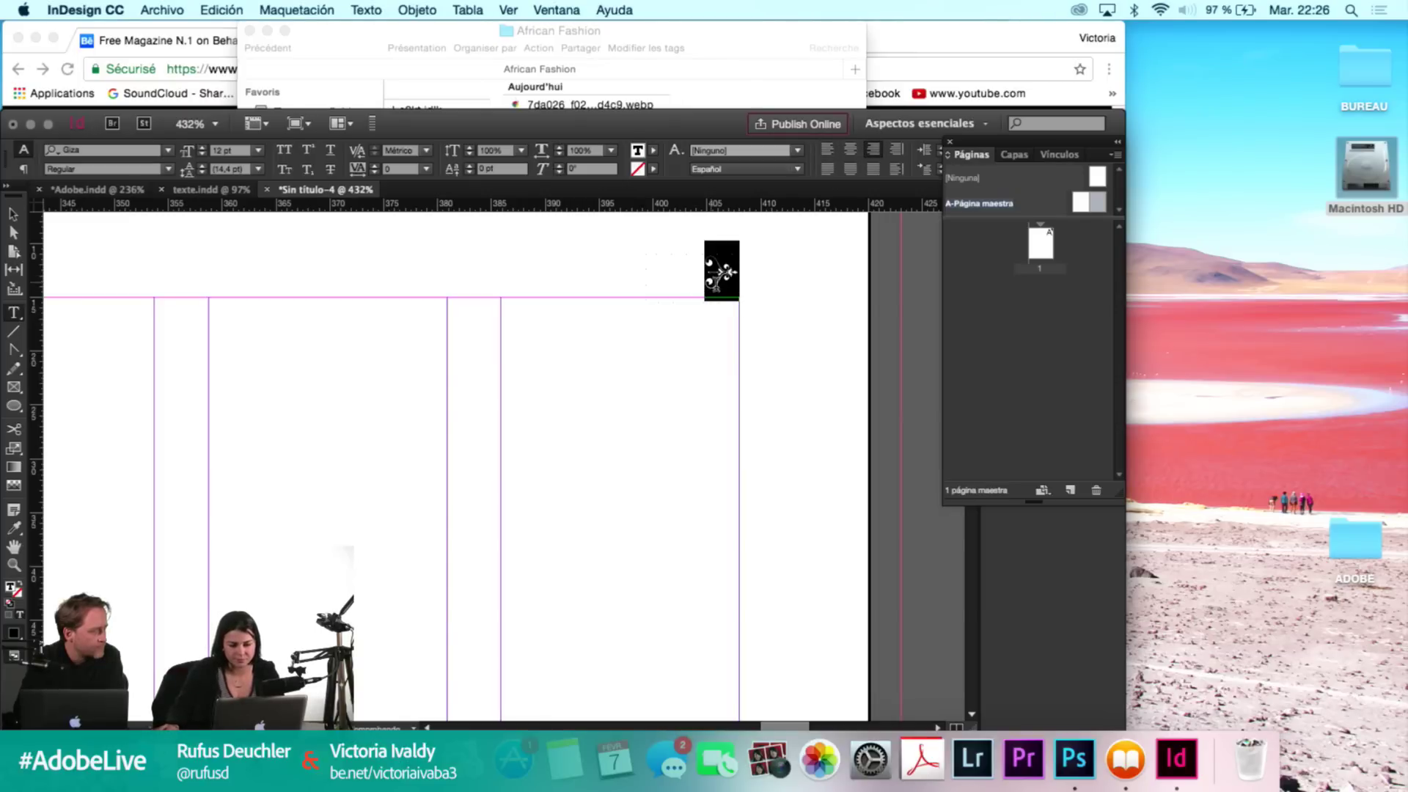
click(709, 288)
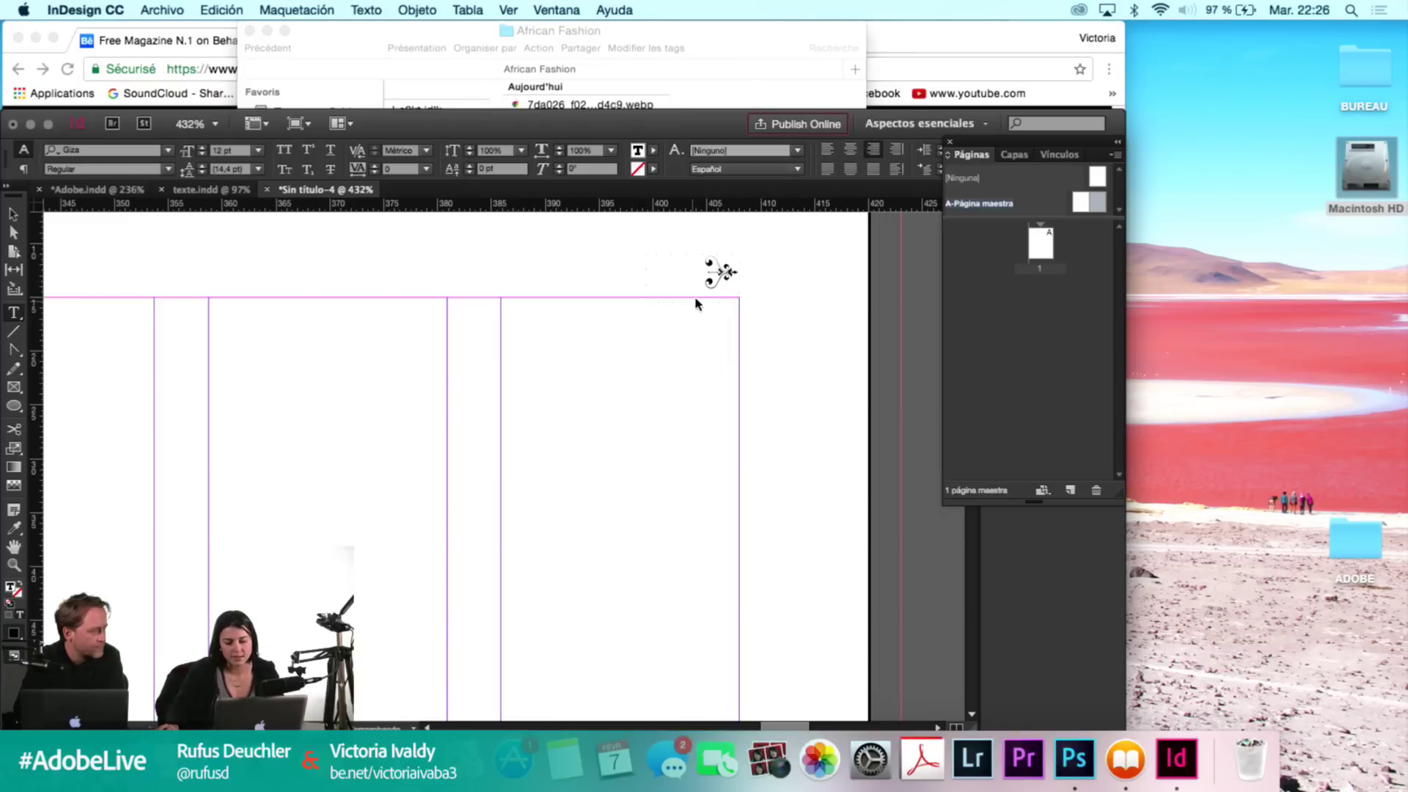
super+click(675, 285)
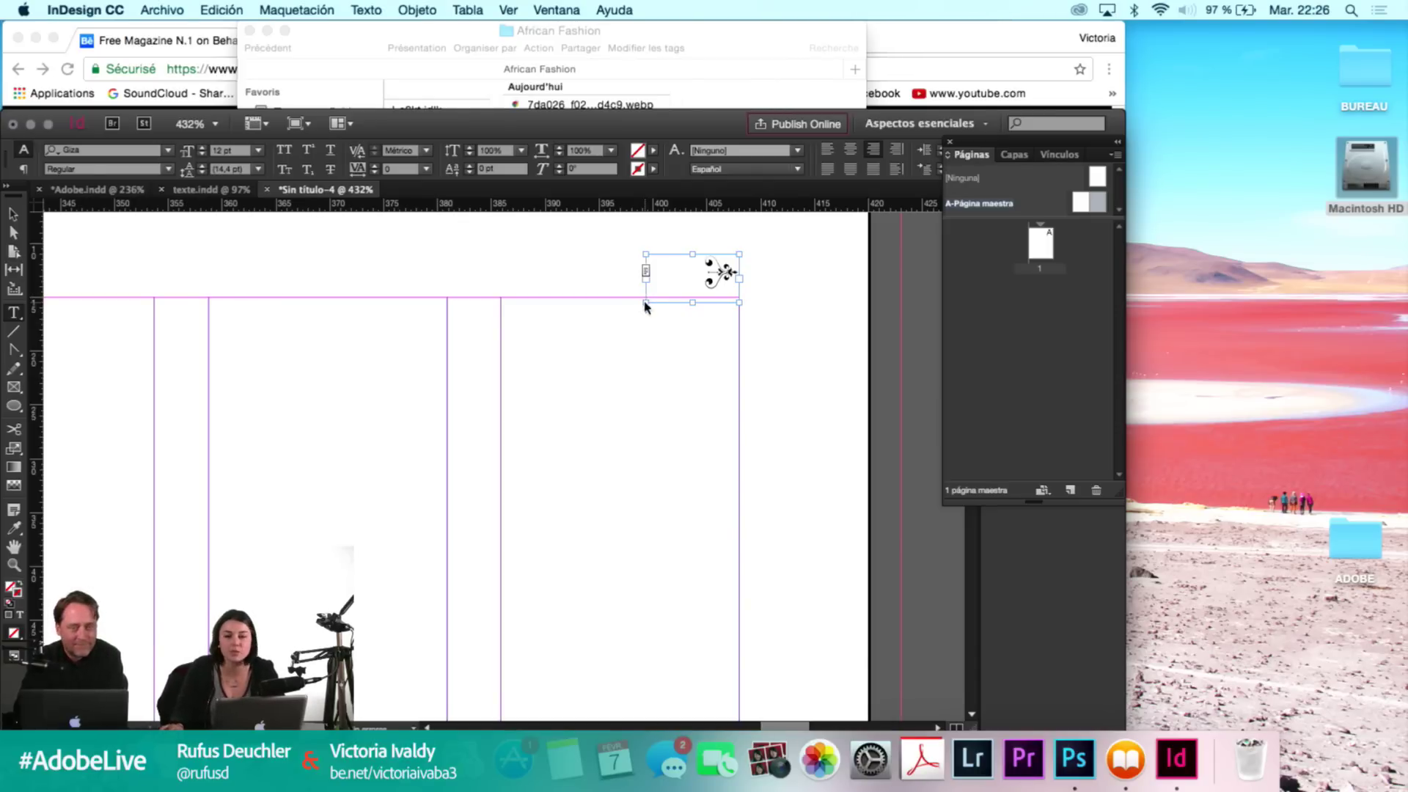
Duplicate the ornament frame about 5.5 mm toward the spine and replace the copy's glyph with the text "Free".
click(688, 273)
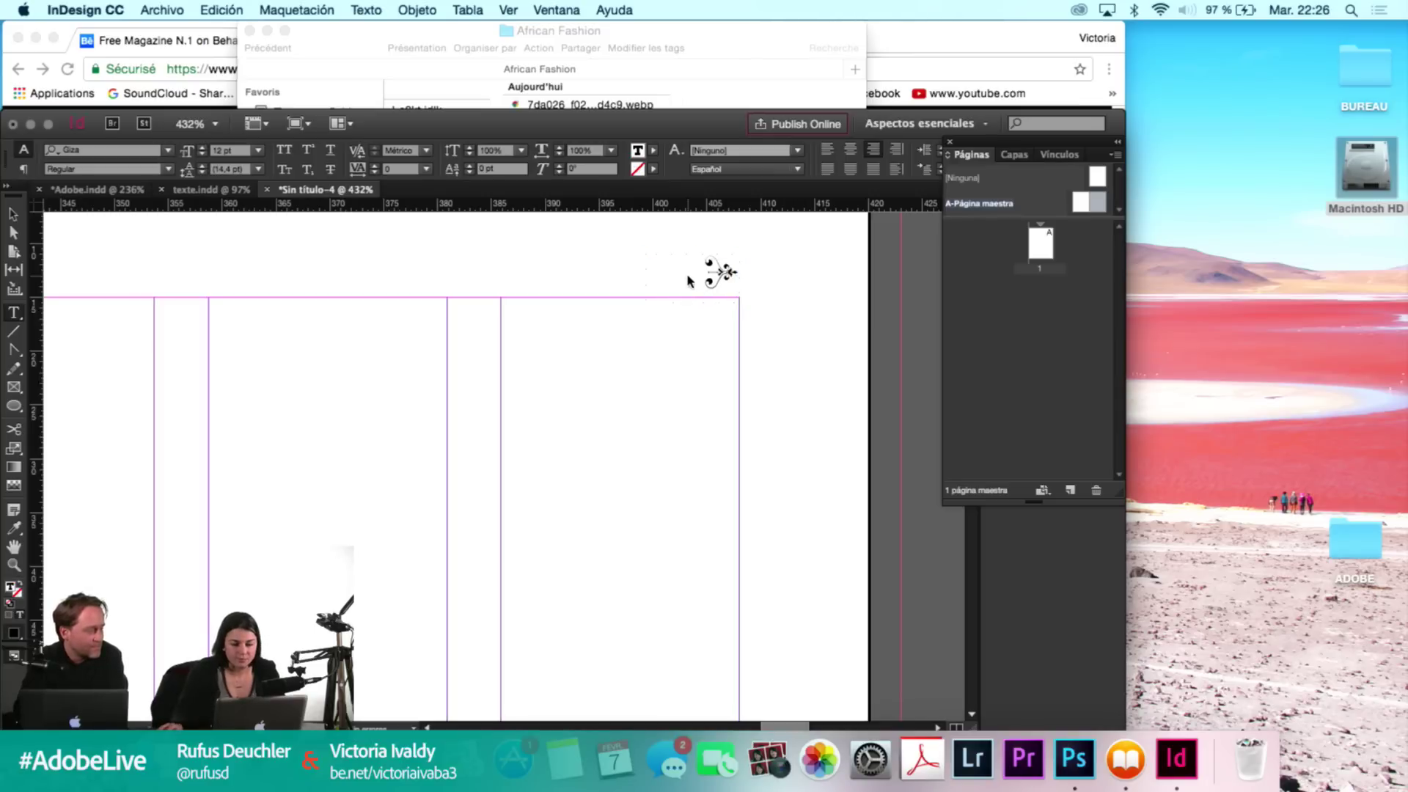
key(Escape)
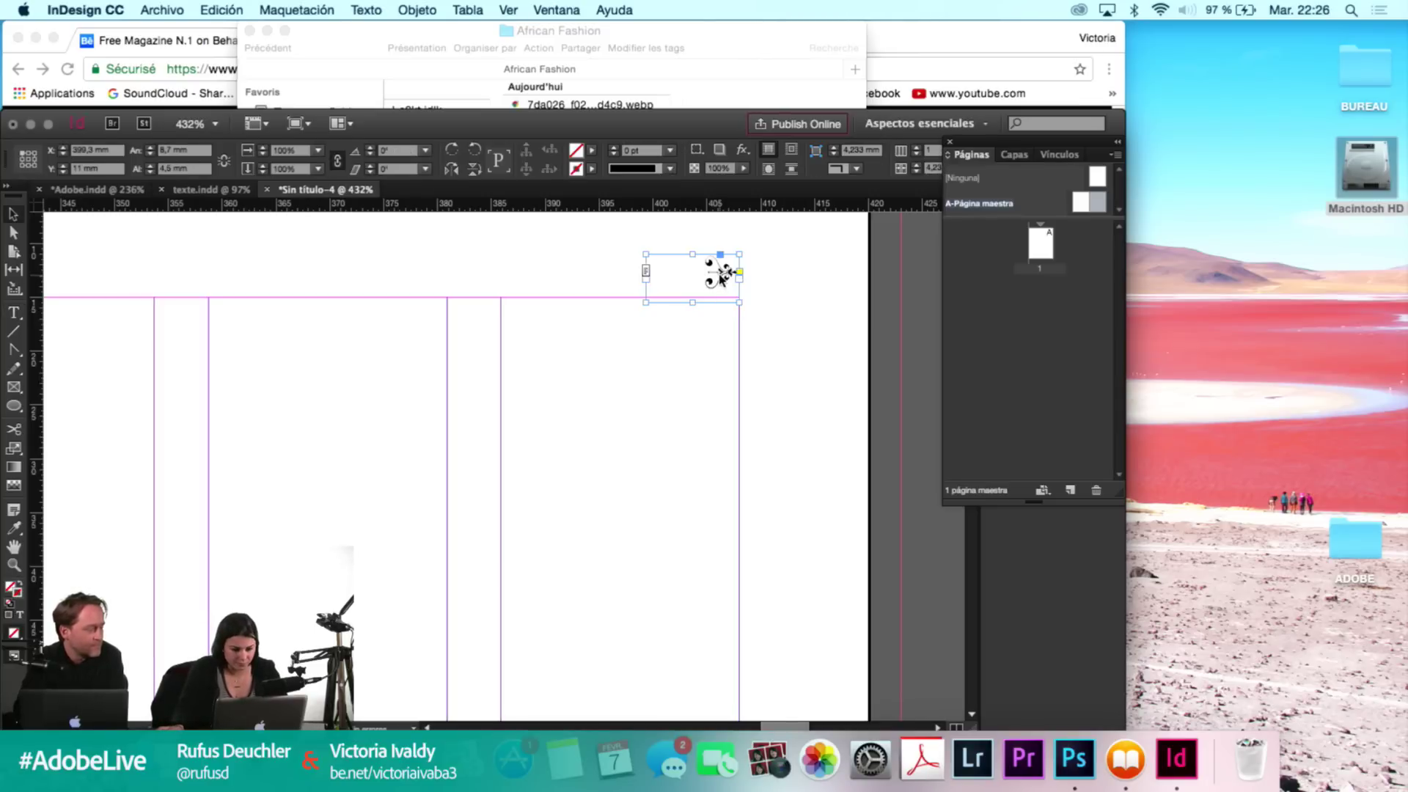
drag(710, 282, 662, 285)
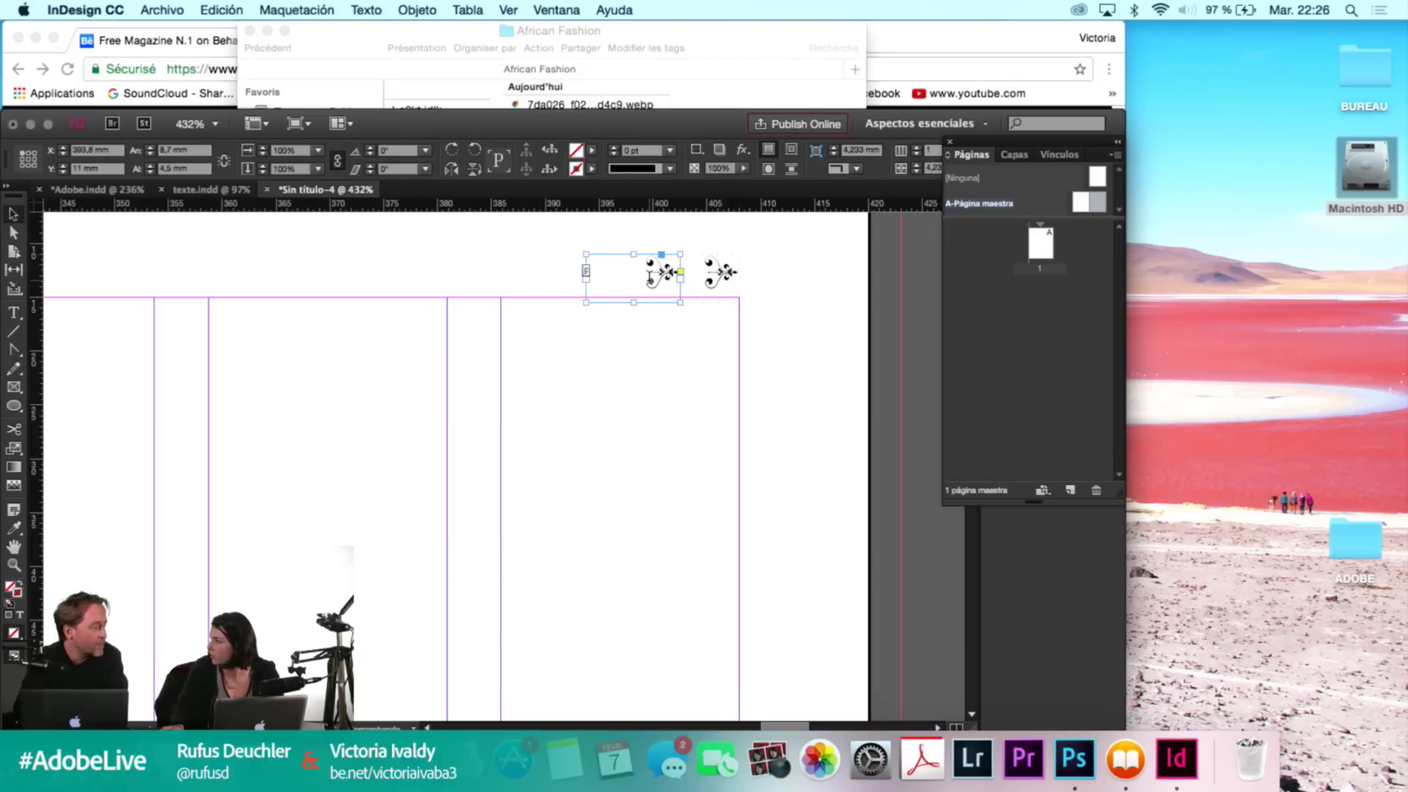
double_click(650, 286)
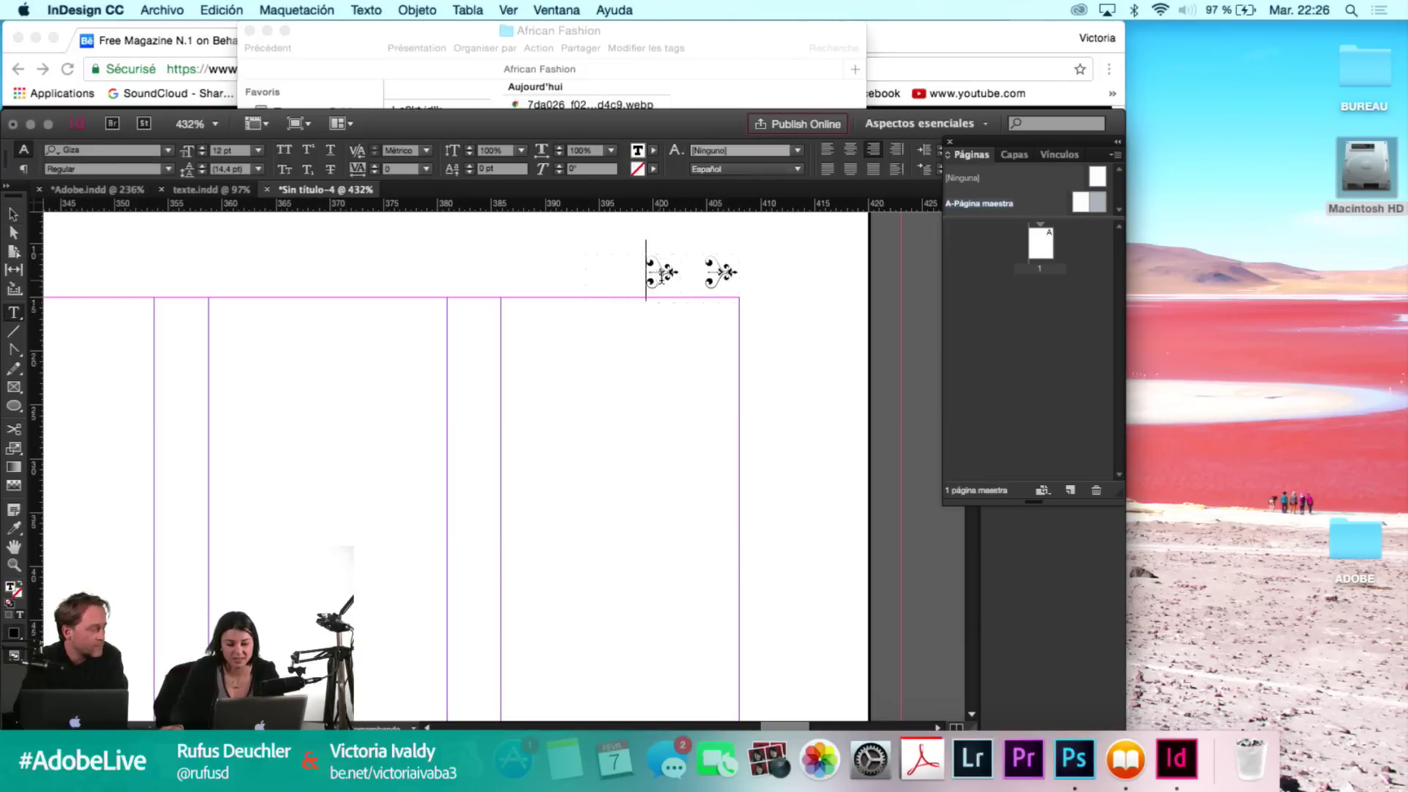
double_click(670, 276)
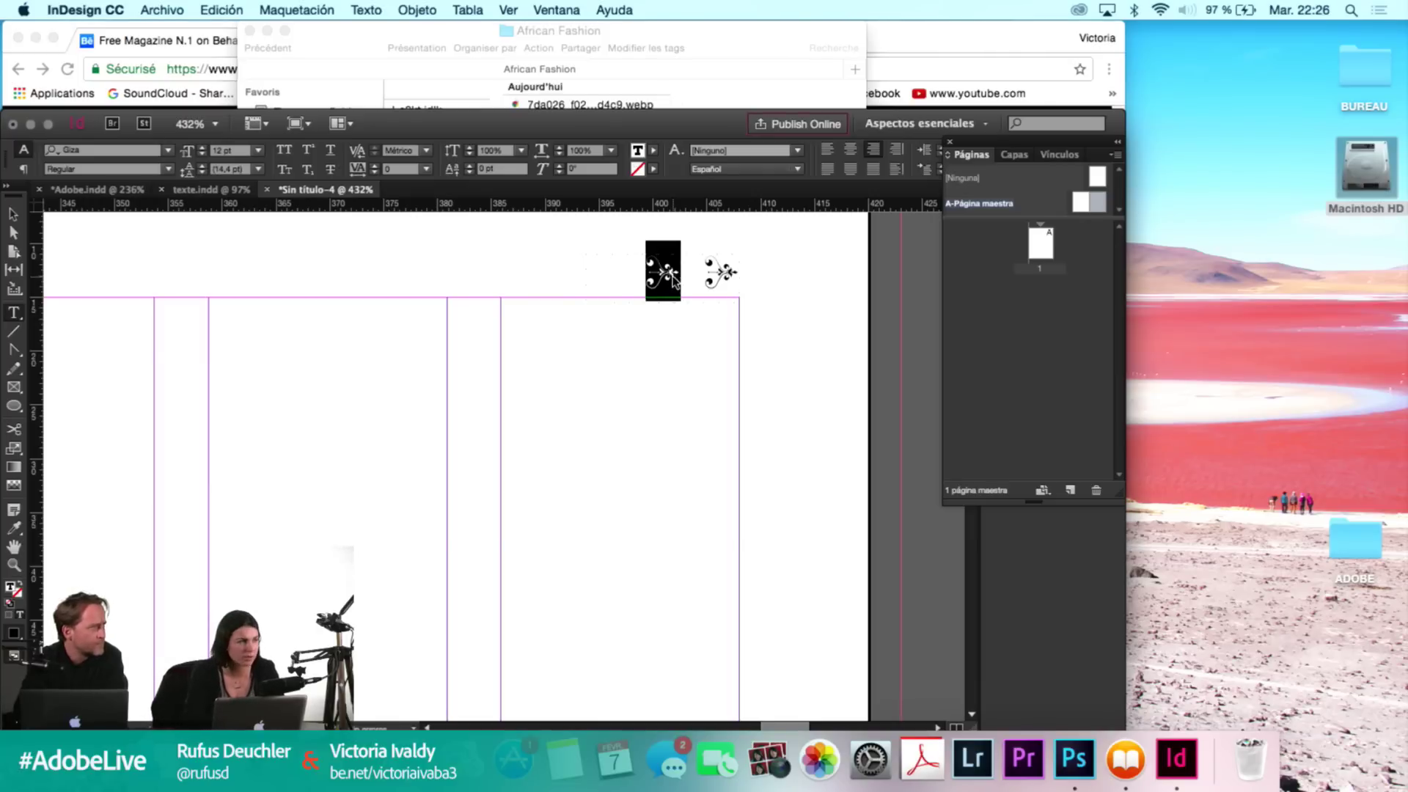
text(Free)
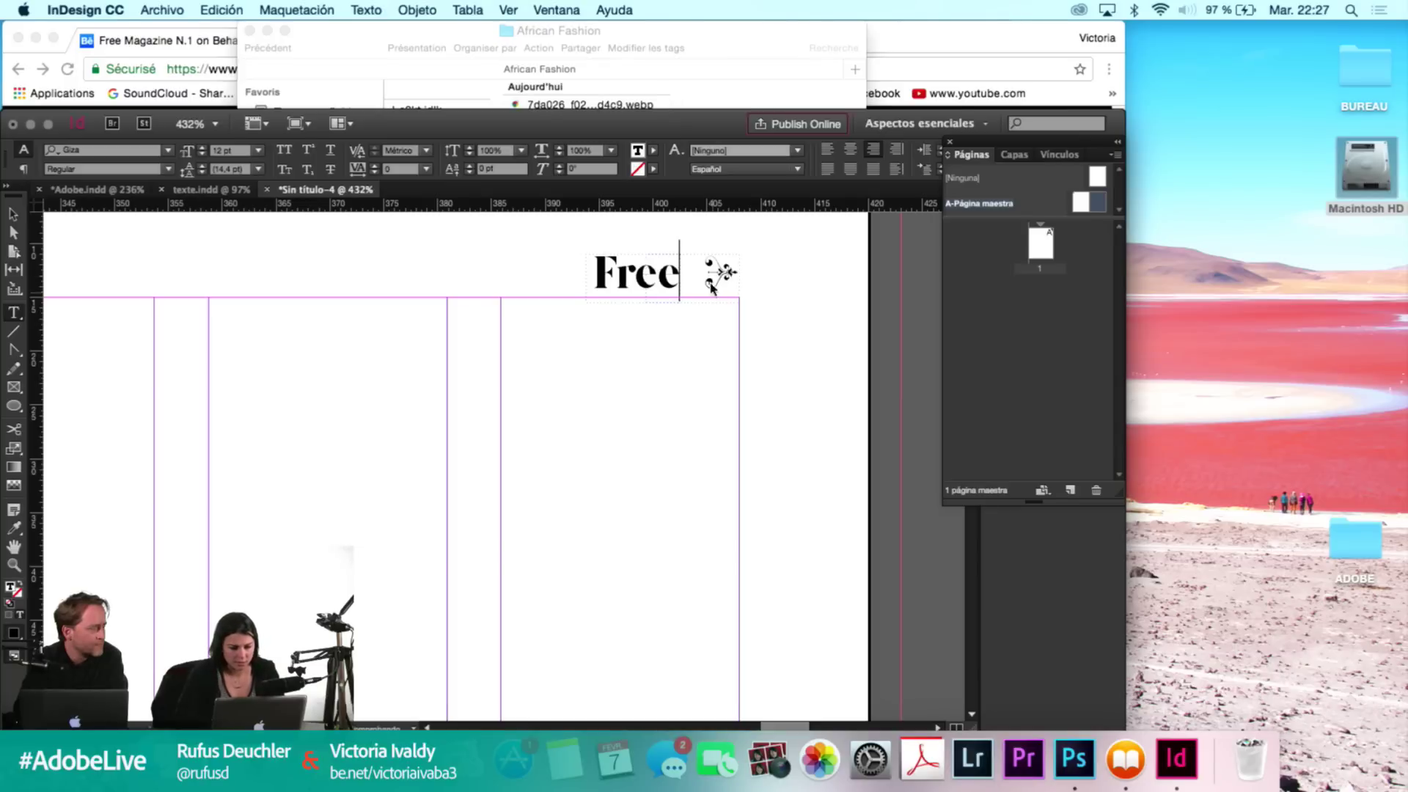
Change the font of the word "Free" to Adobe Caslon Pro Regular.
drag(678, 278, 582, 270)
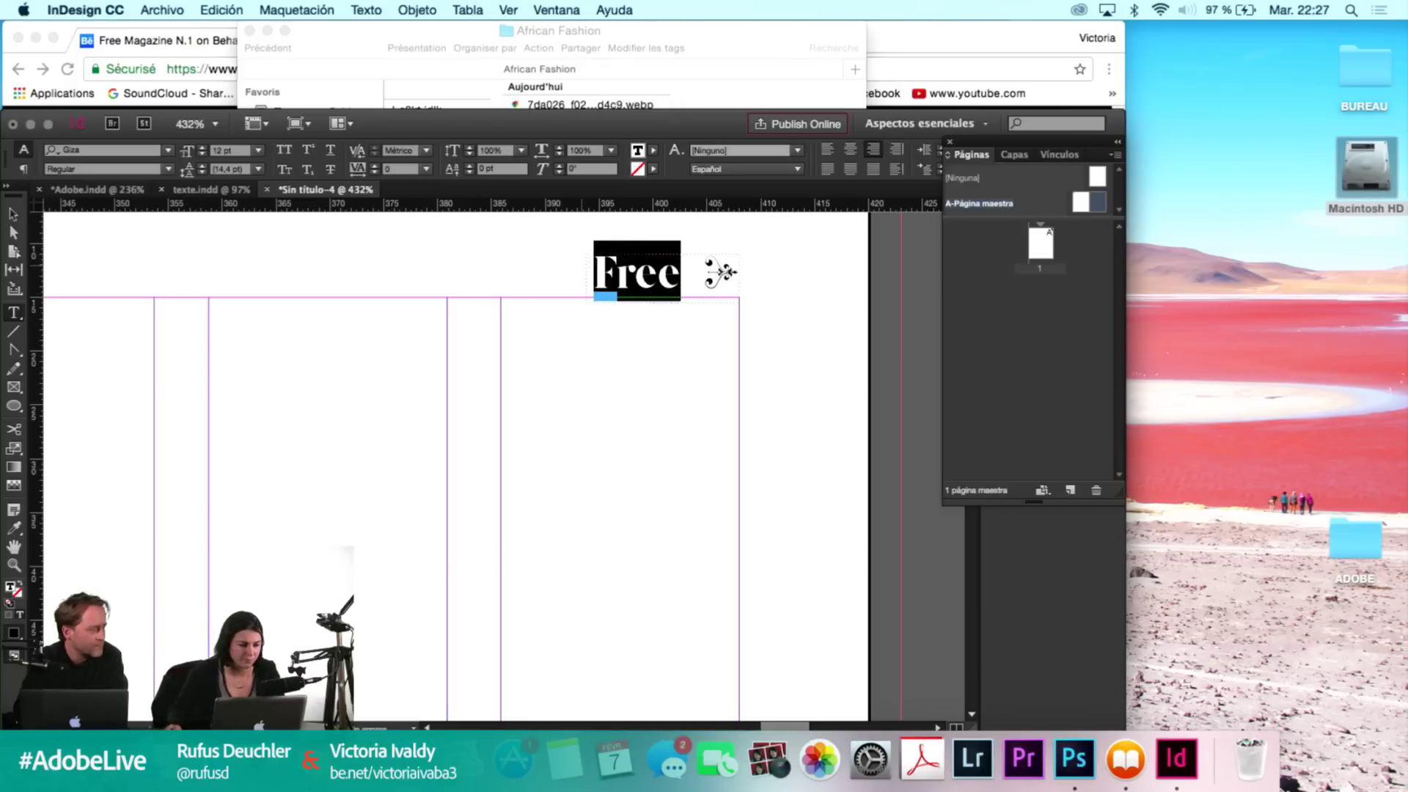
click(147, 155)
text(adobe)
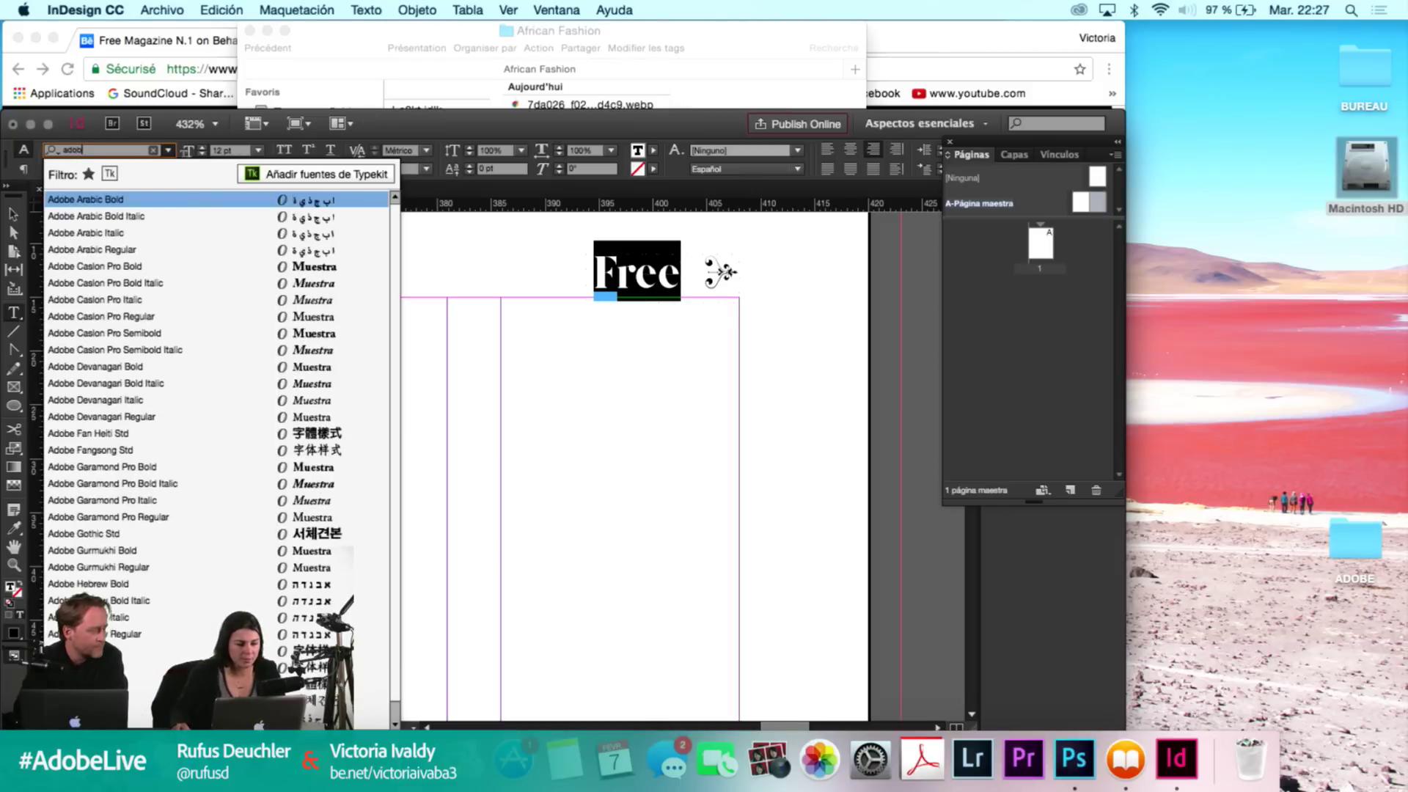
click(144, 317)
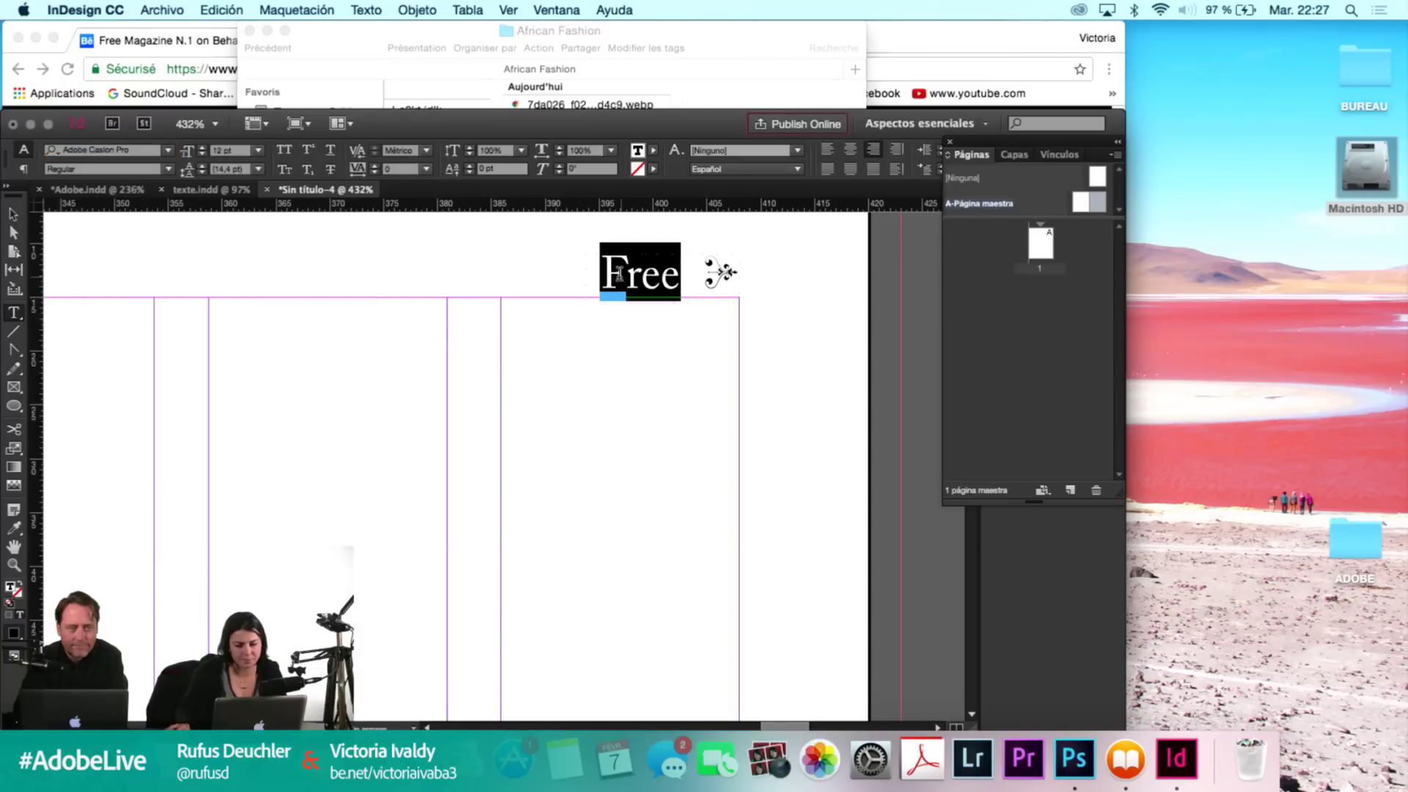
click(731, 354)
key(Escape)
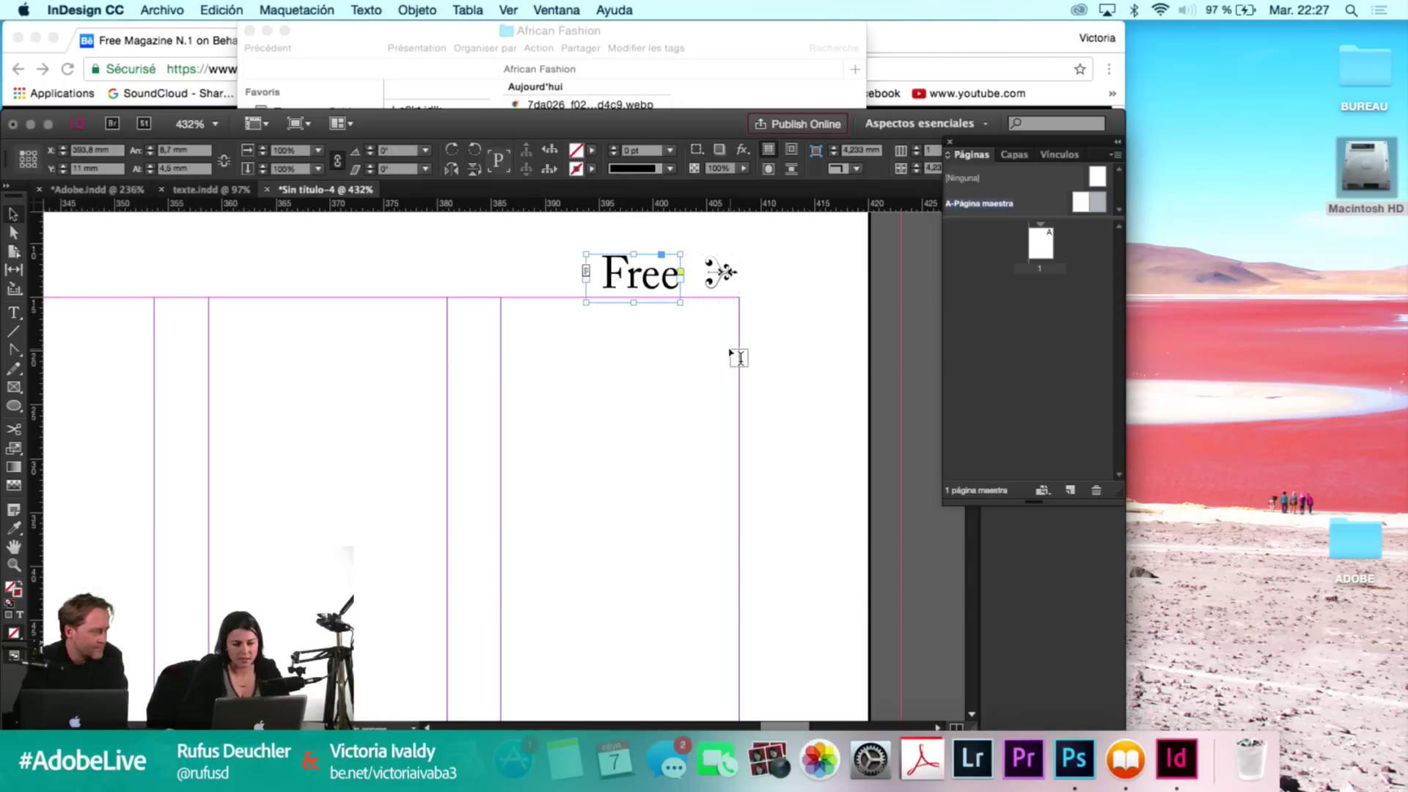
Move the "Free" and ornament frames together about 4 mm up and 4 mm toward the page's outer edge.
key(t)
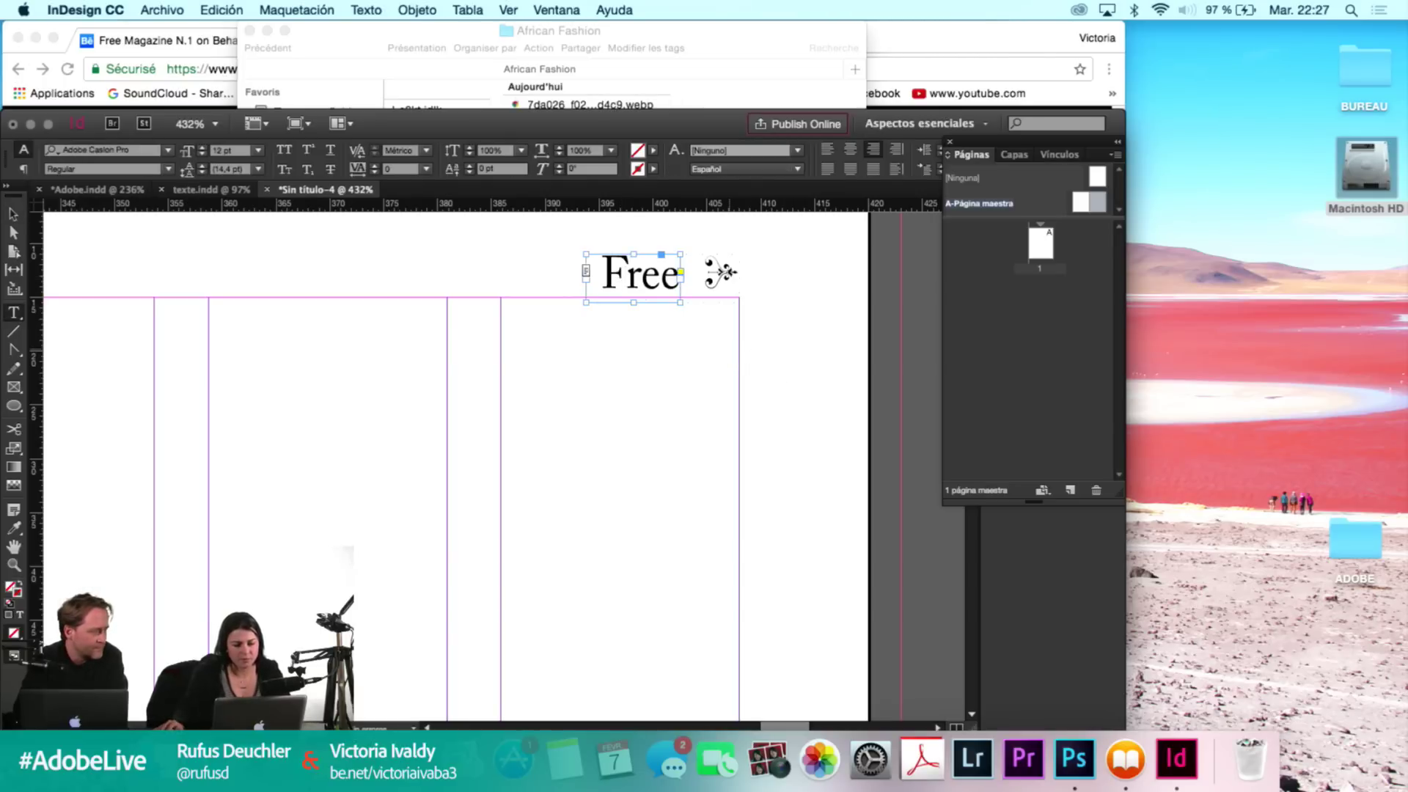
scroll(770, 283, down, 2)
scroll(774, 279, up, 5)
scroll(774, 280, right, 3)
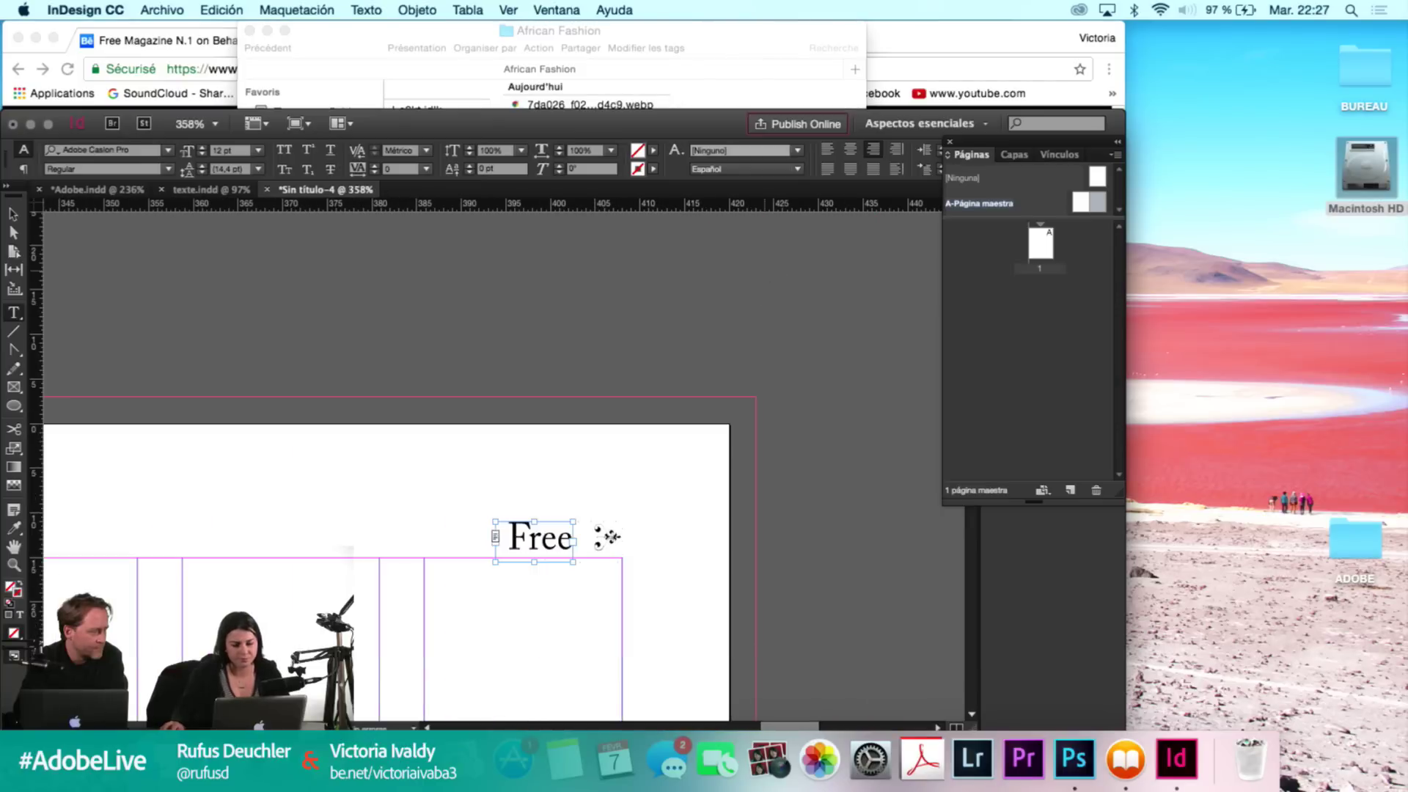
key(Escape)
drag(669, 507, 519, 585)
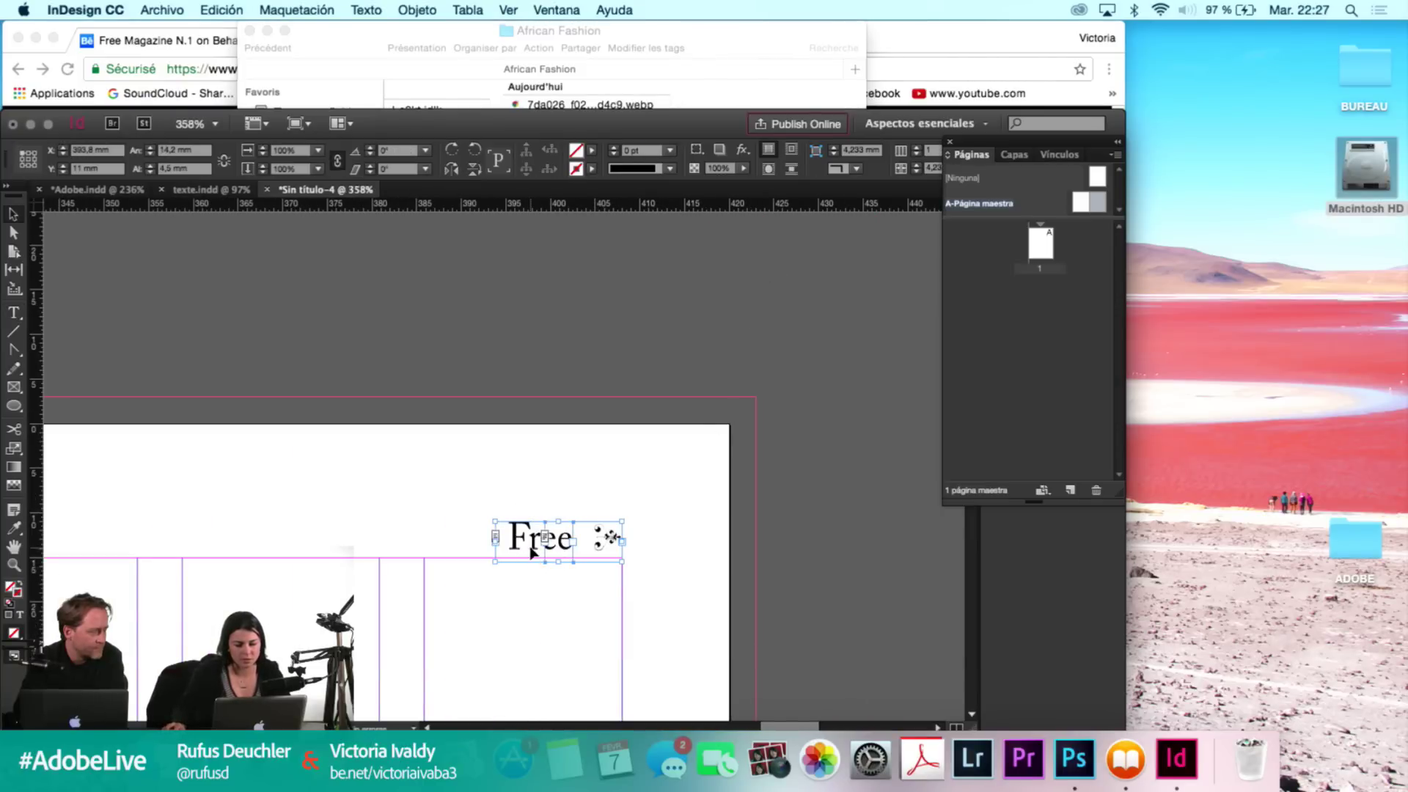
drag(545, 538, 572, 522)
click(514, 503)
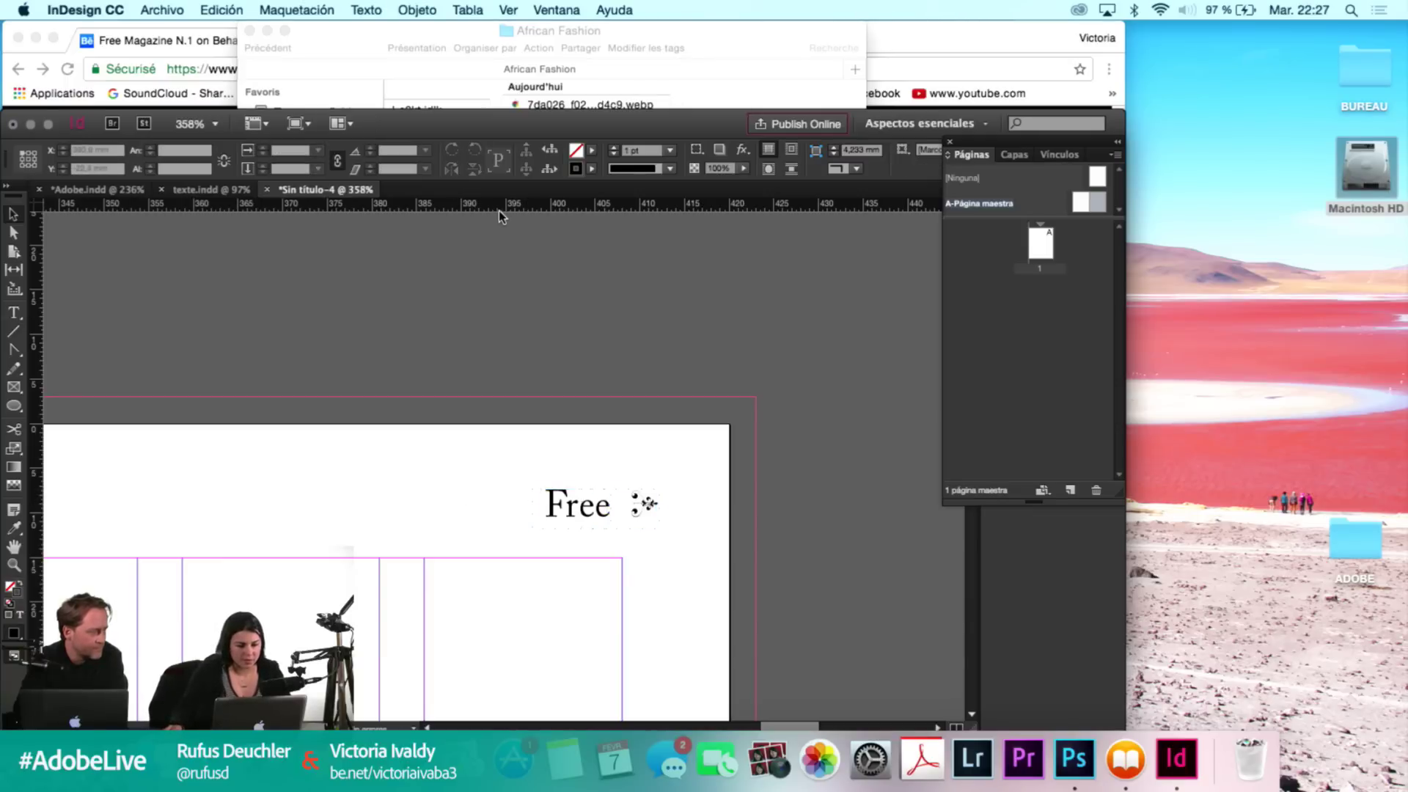
Add a horizontal guide at about 7.3 mm and a vertical guide at about 412.2 mm along the header's upper and outer edges.
drag(501, 206, 560, 489)
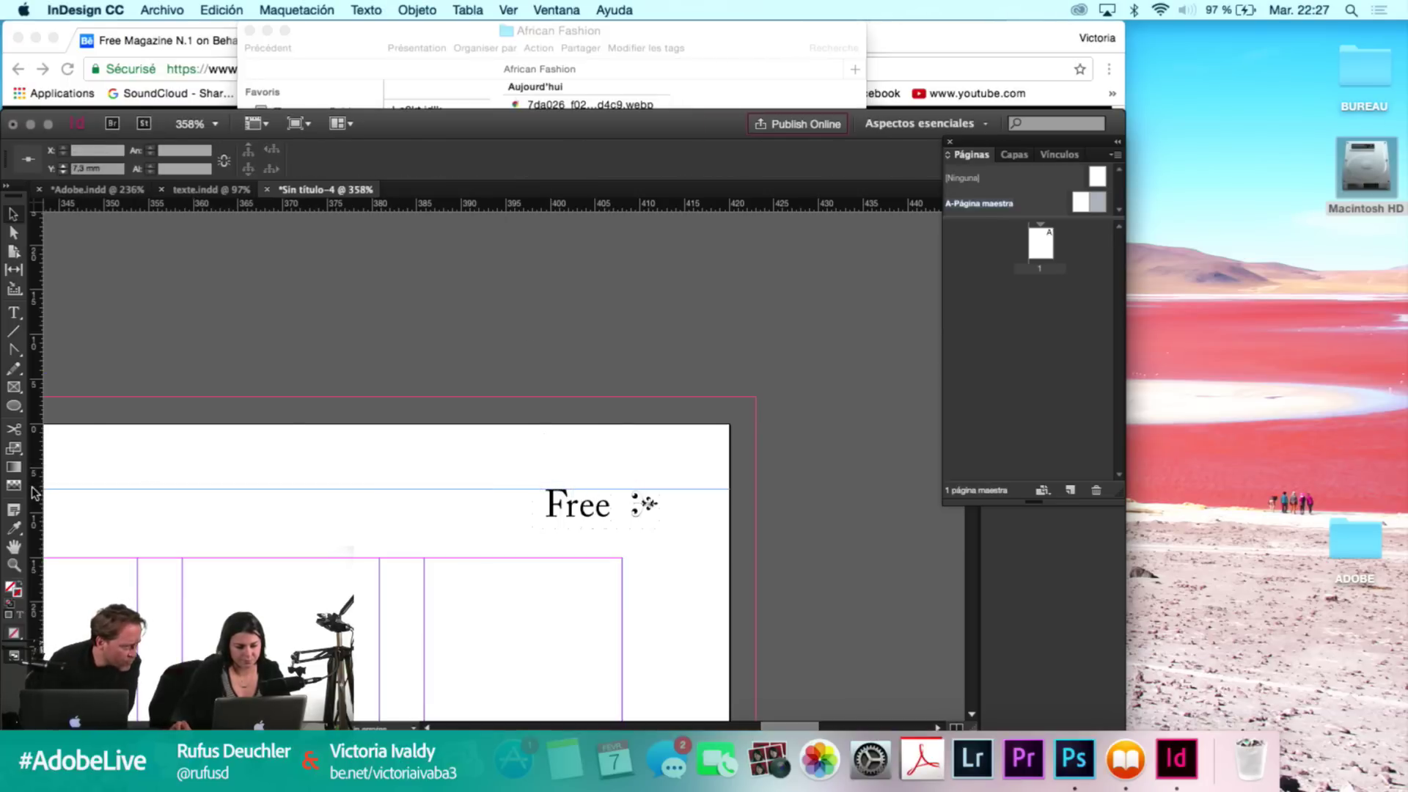
drag(37, 493, 661, 511)
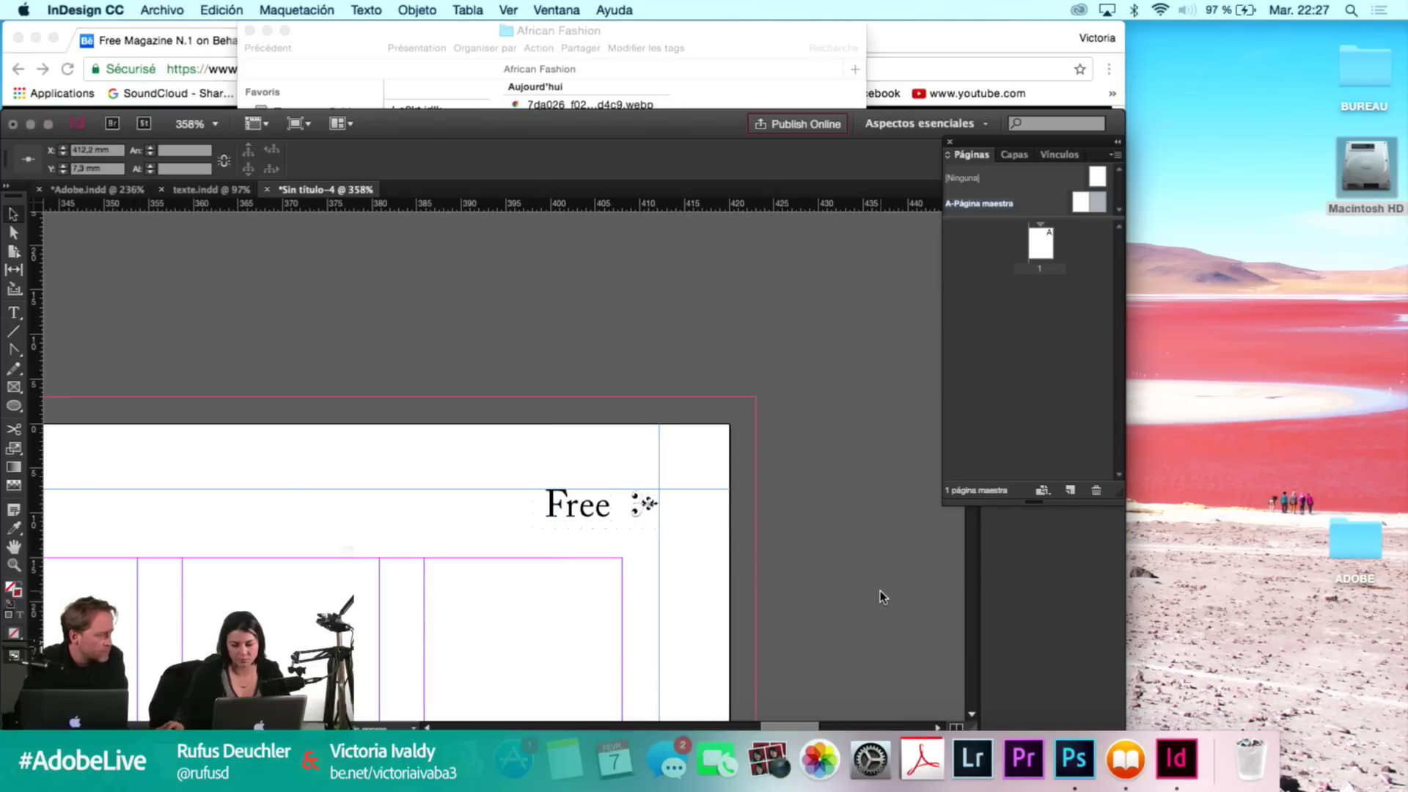
Quit Photoshop without saving the changes in any of its open documents.
right_click(1074, 759)
click(1085, 701)
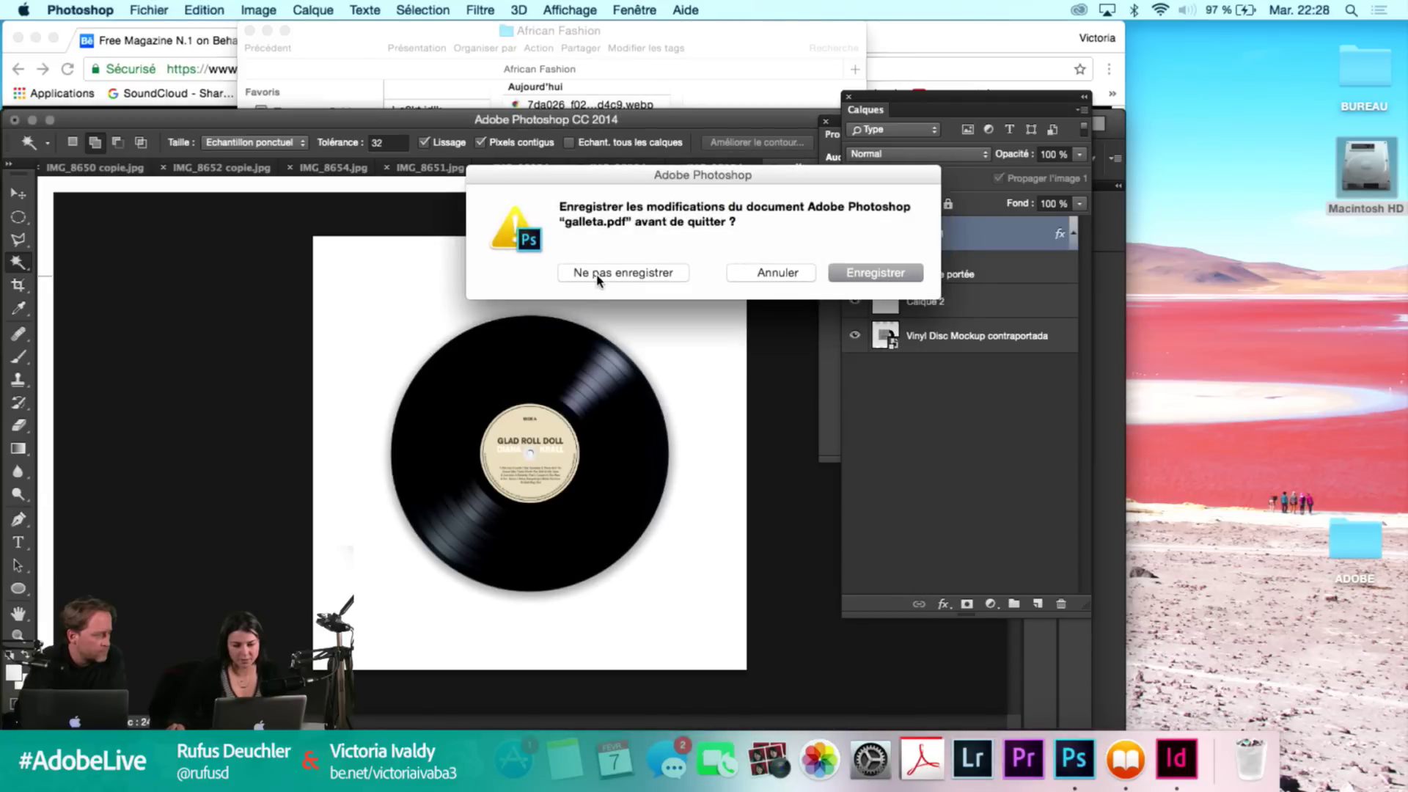
click(598, 279)
click(598, 279)
click(598, 278)
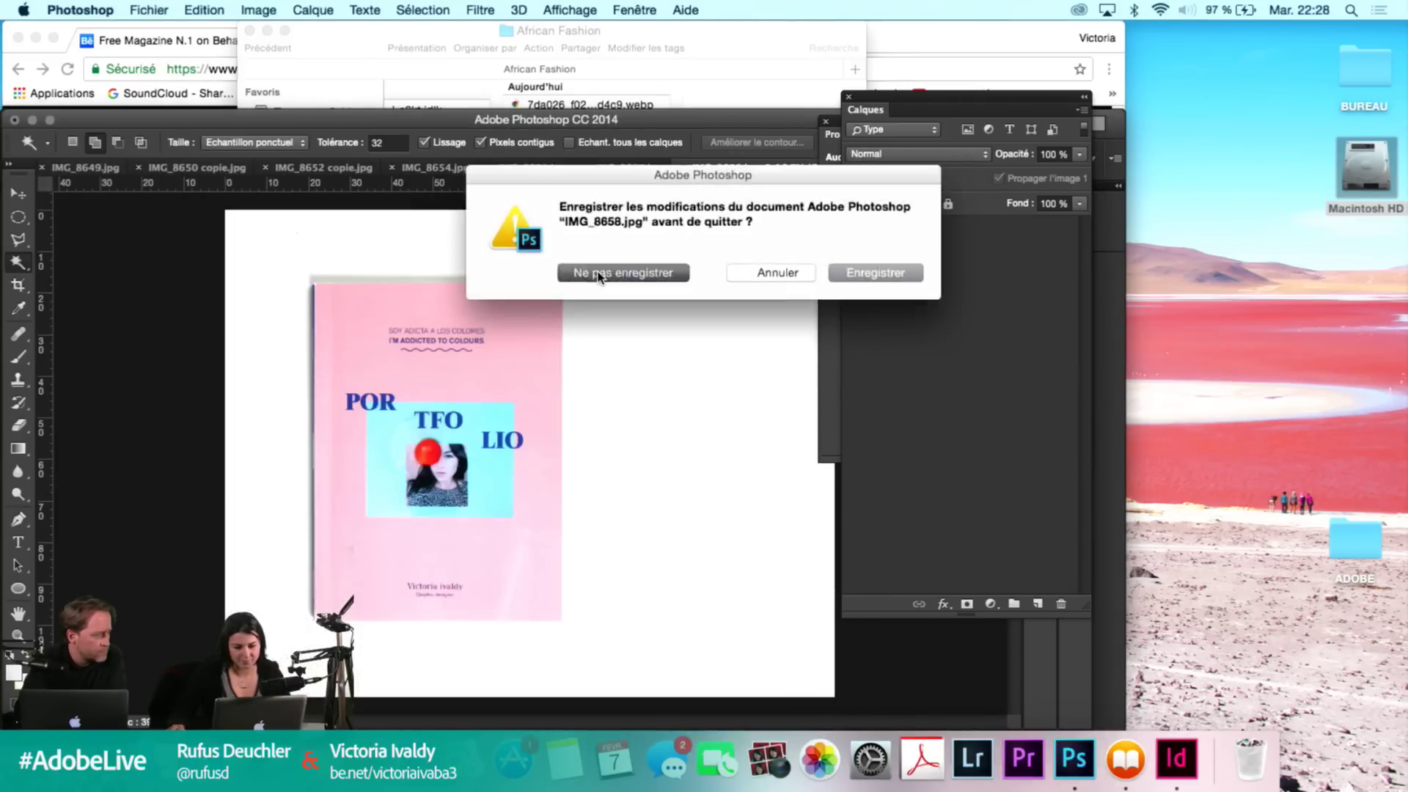
click(598, 273)
click(597, 273)
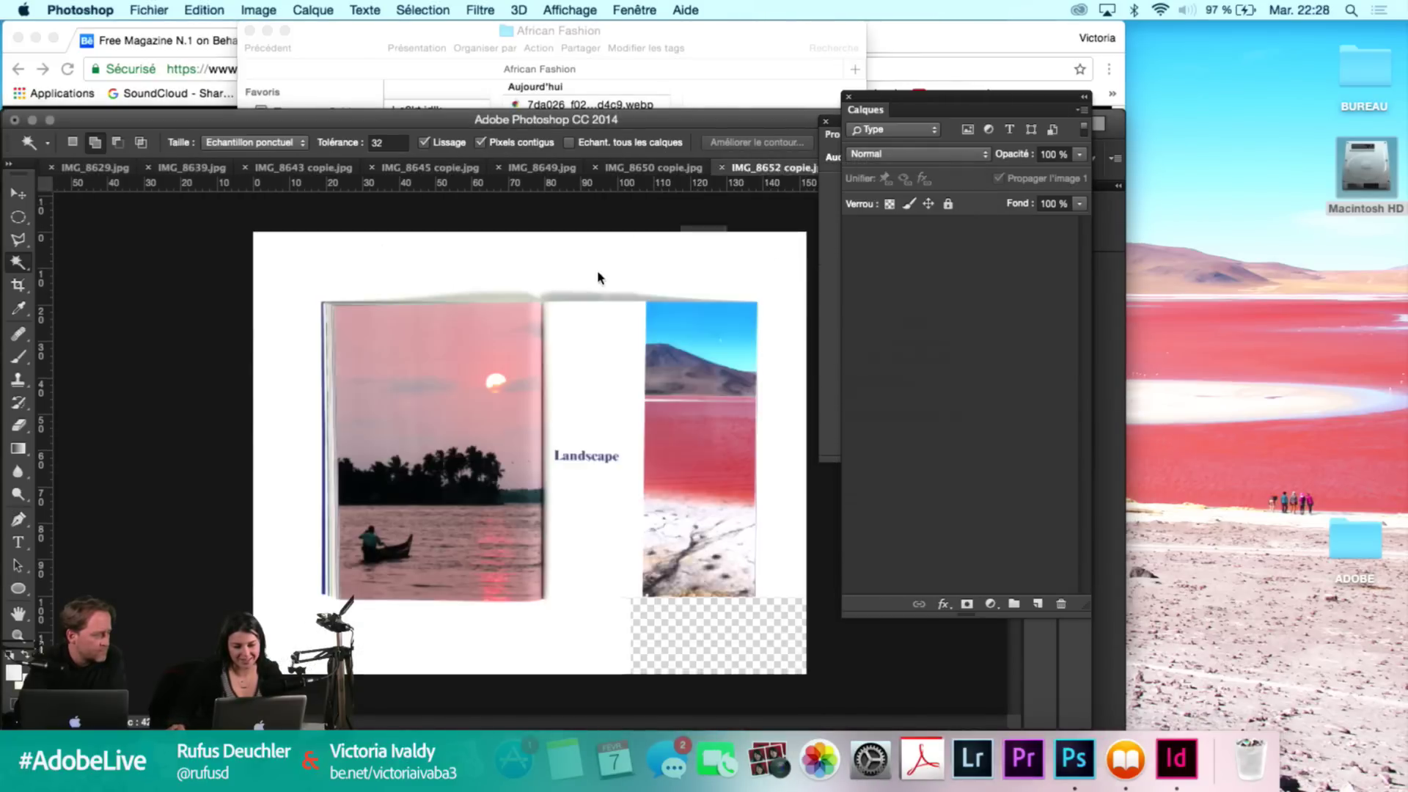
click(597, 273)
click(598, 273)
click(598, 273)
click(598, 273)
click(598, 273)
click(598, 273)
click(598, 273)
click(598, 273)
click(597, 273)
click(598, 273)
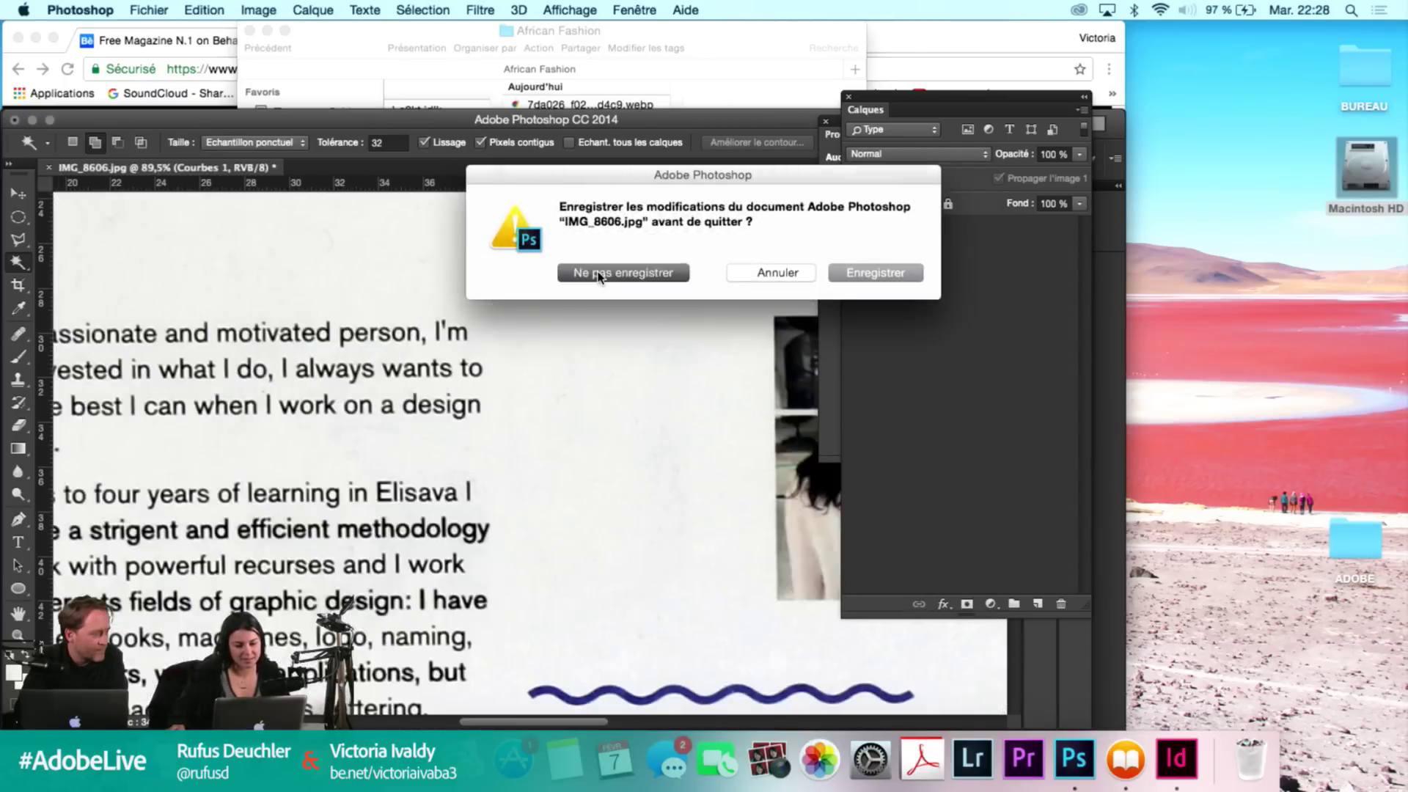
click(598, 273)
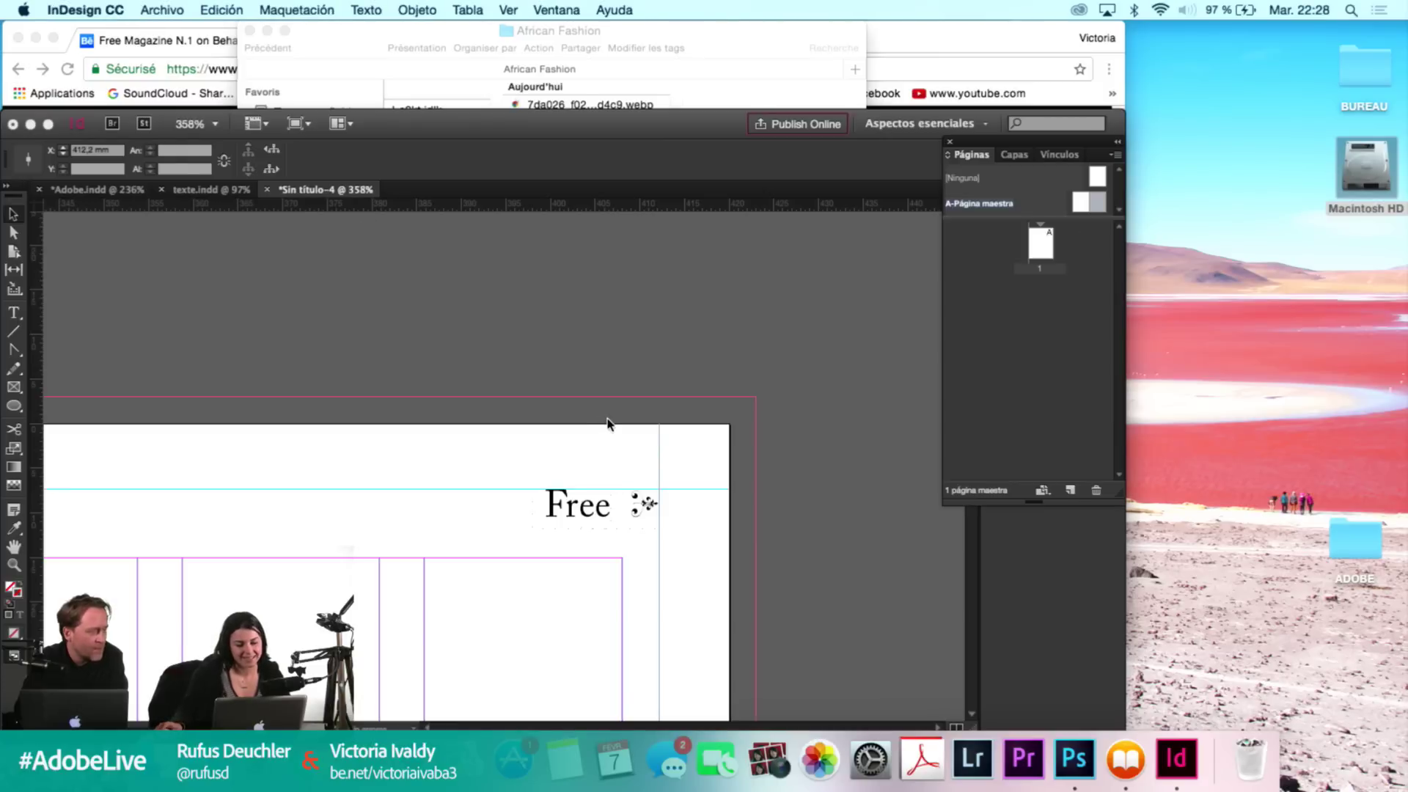
Draw a text frame about 31 mm wide and 14 mm high in the upper outer corner of the left master page.
key(super+minus)
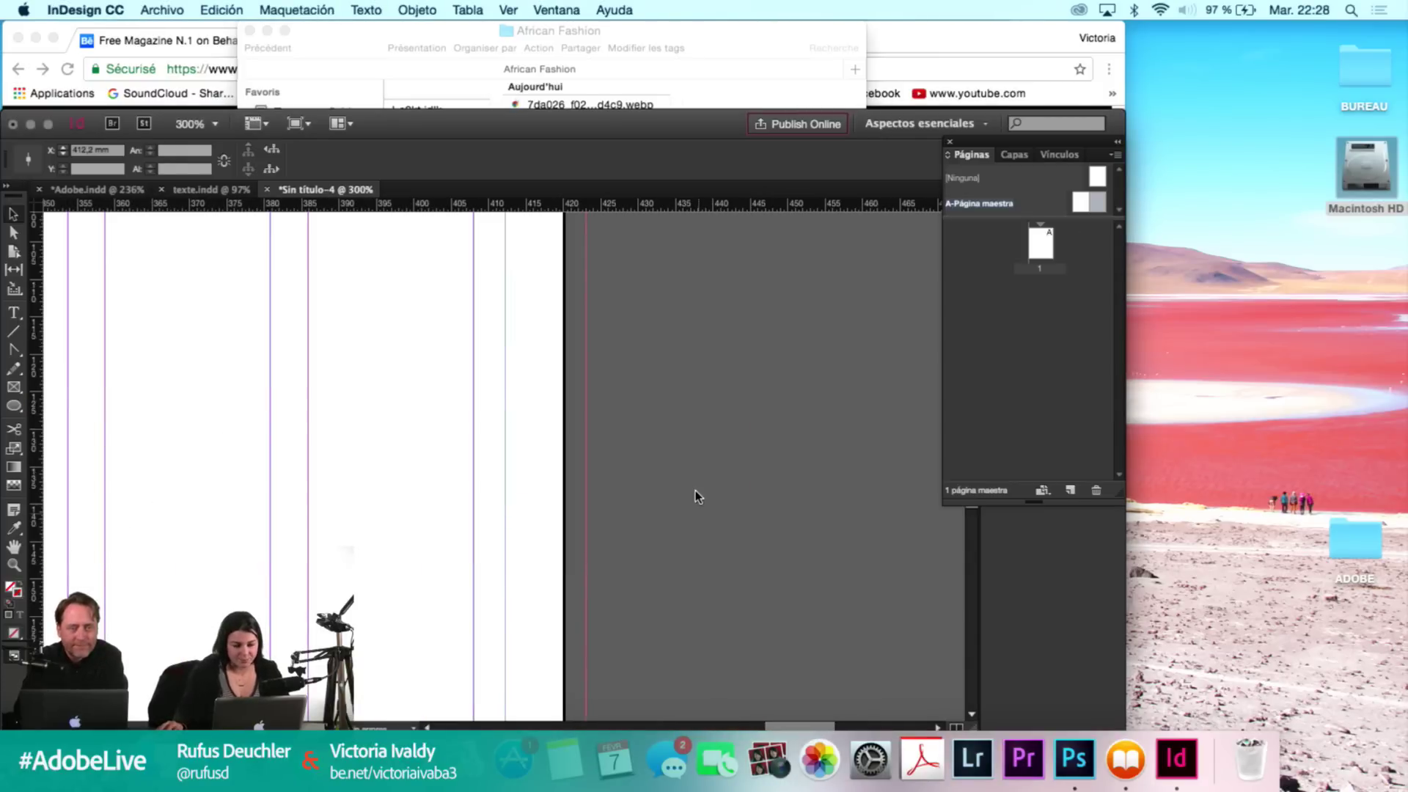
drag(443, 355, 738, 657)
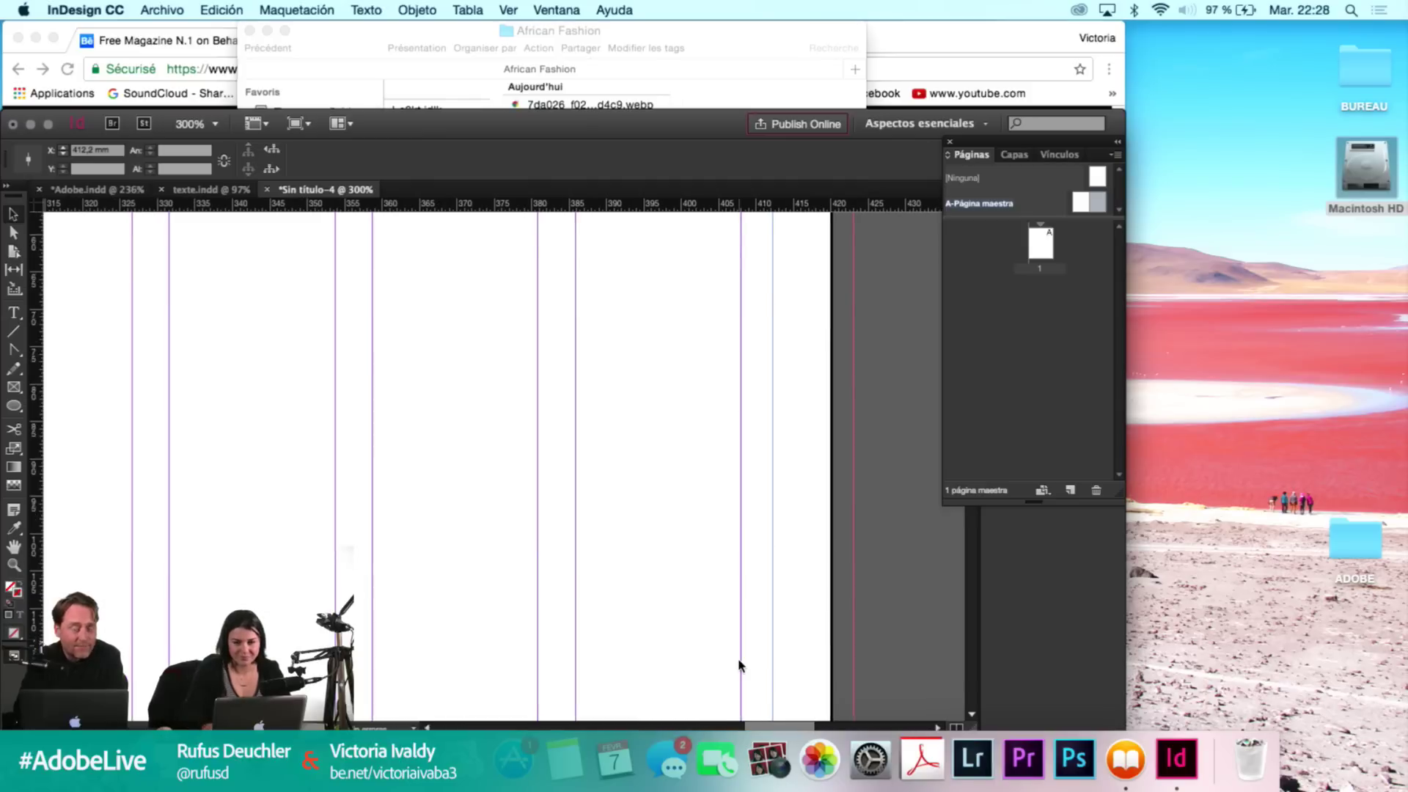
key(super+minus)
key(super+minus)
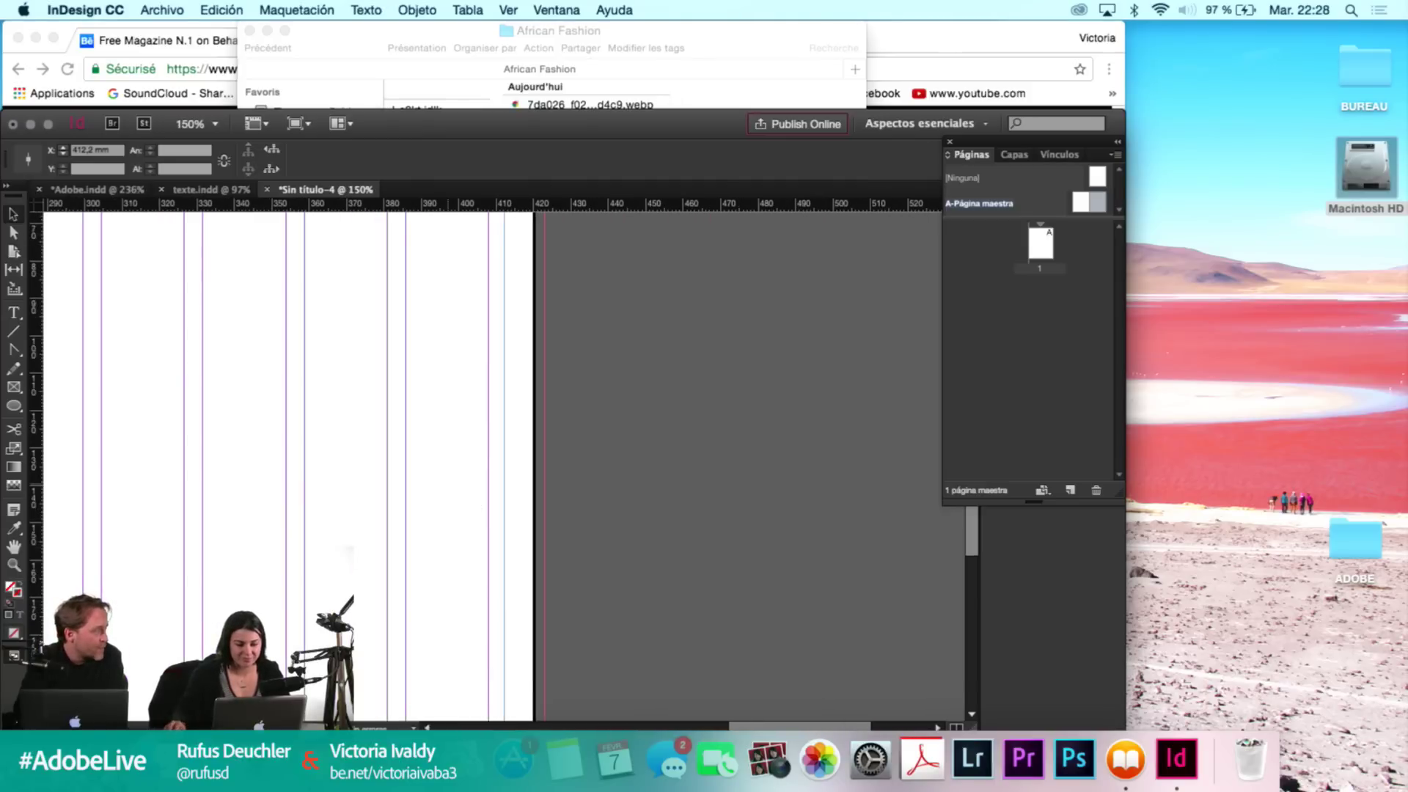
drag(242, 455, 791, 535)
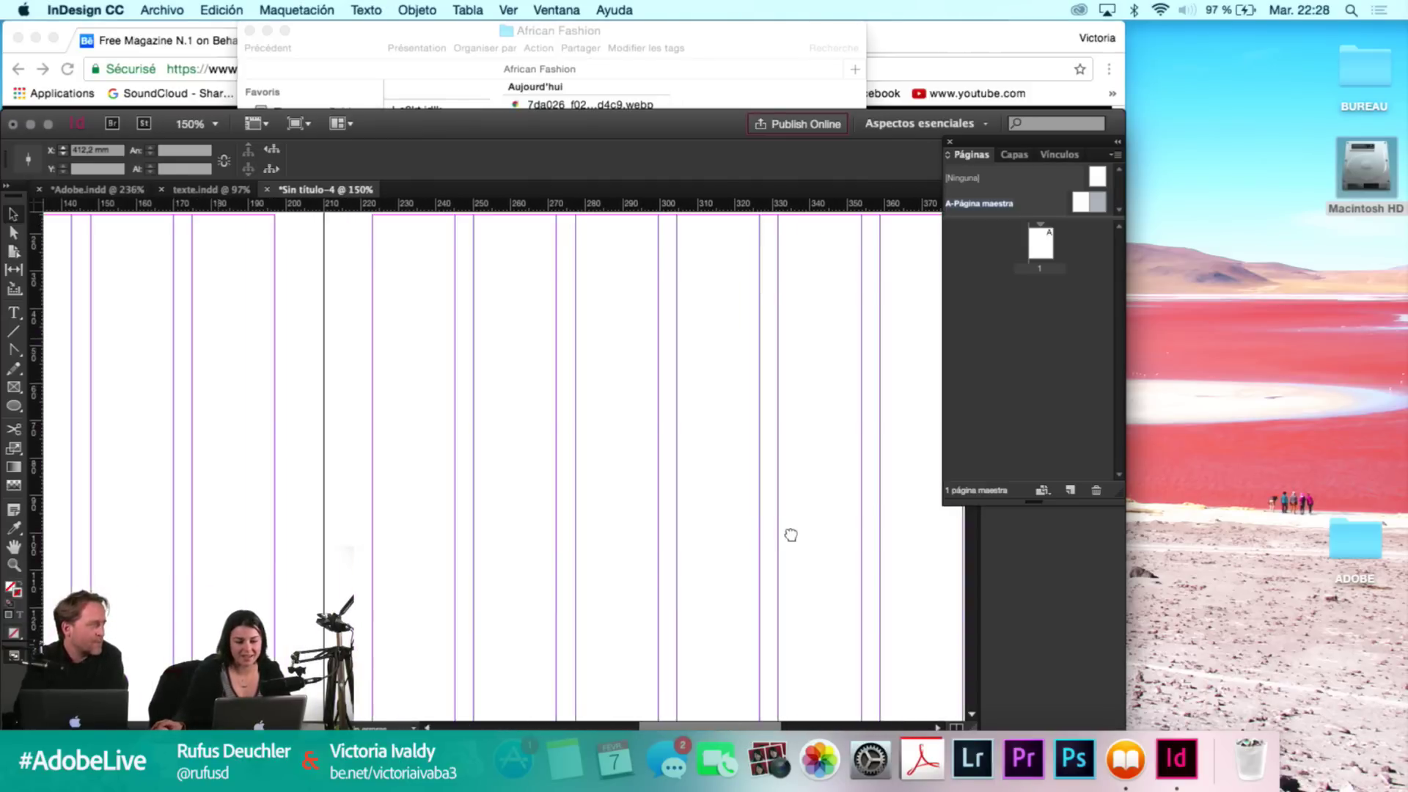
drag(234, 314, 644, 424)
drag(264, 384, 484, 394)
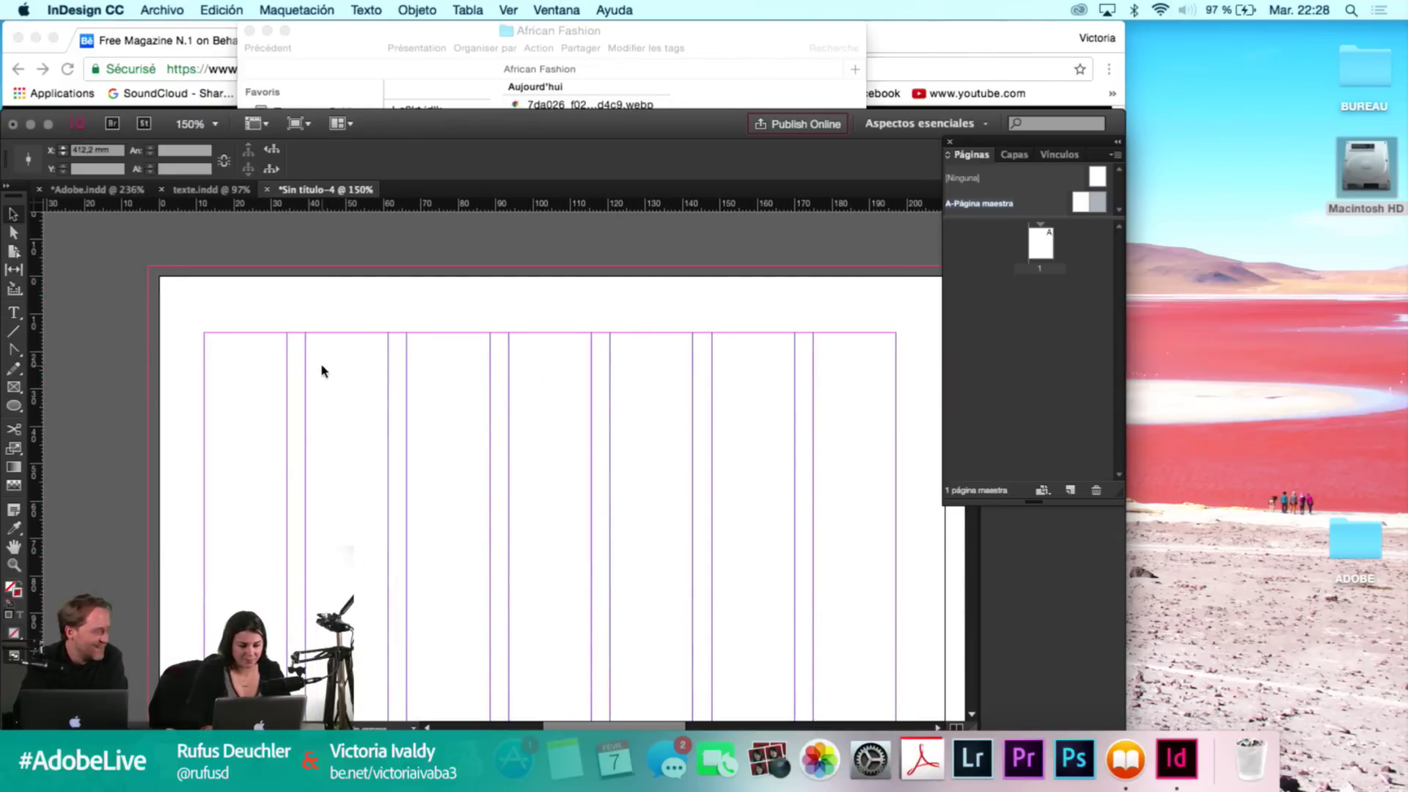
click(14, 313)
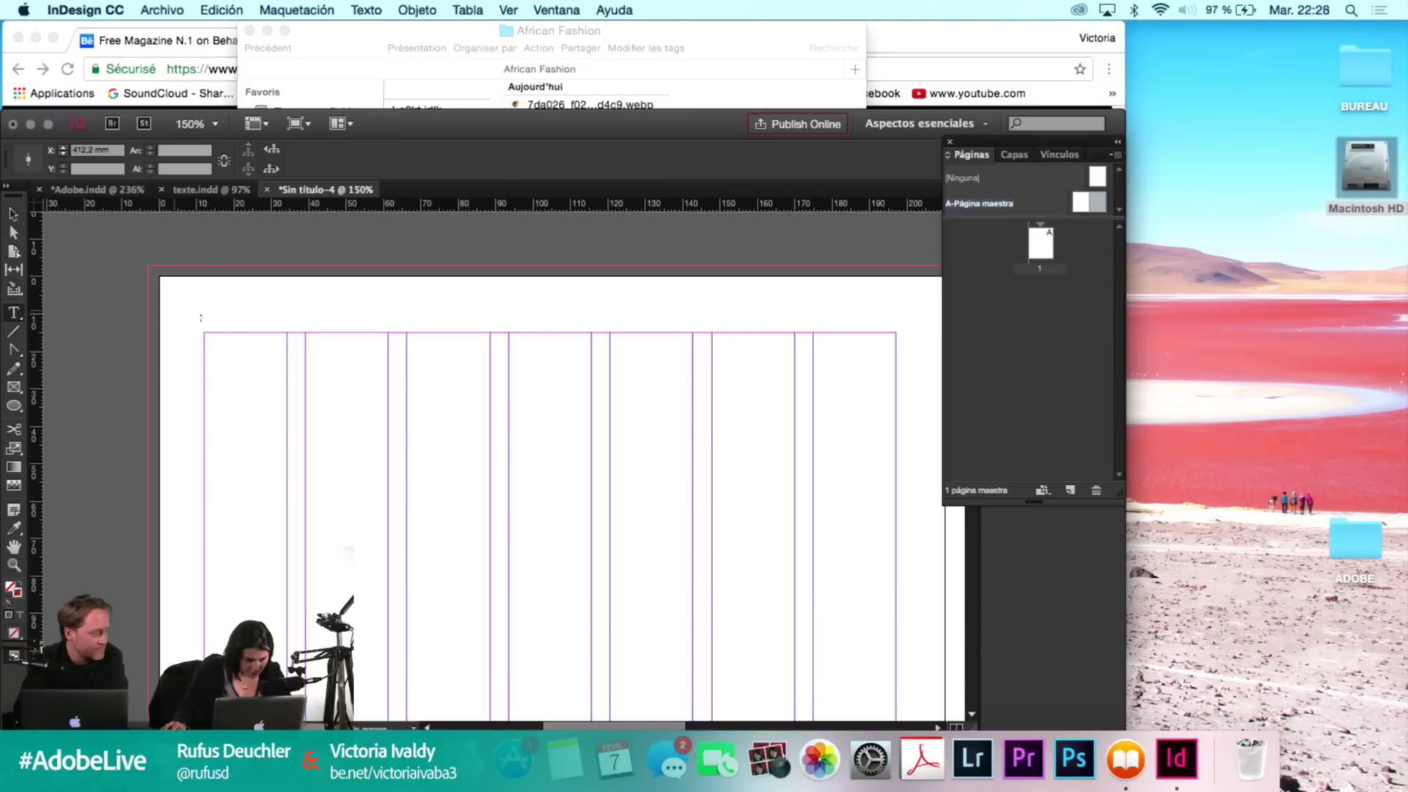
drag(183, 303, 295, 352)
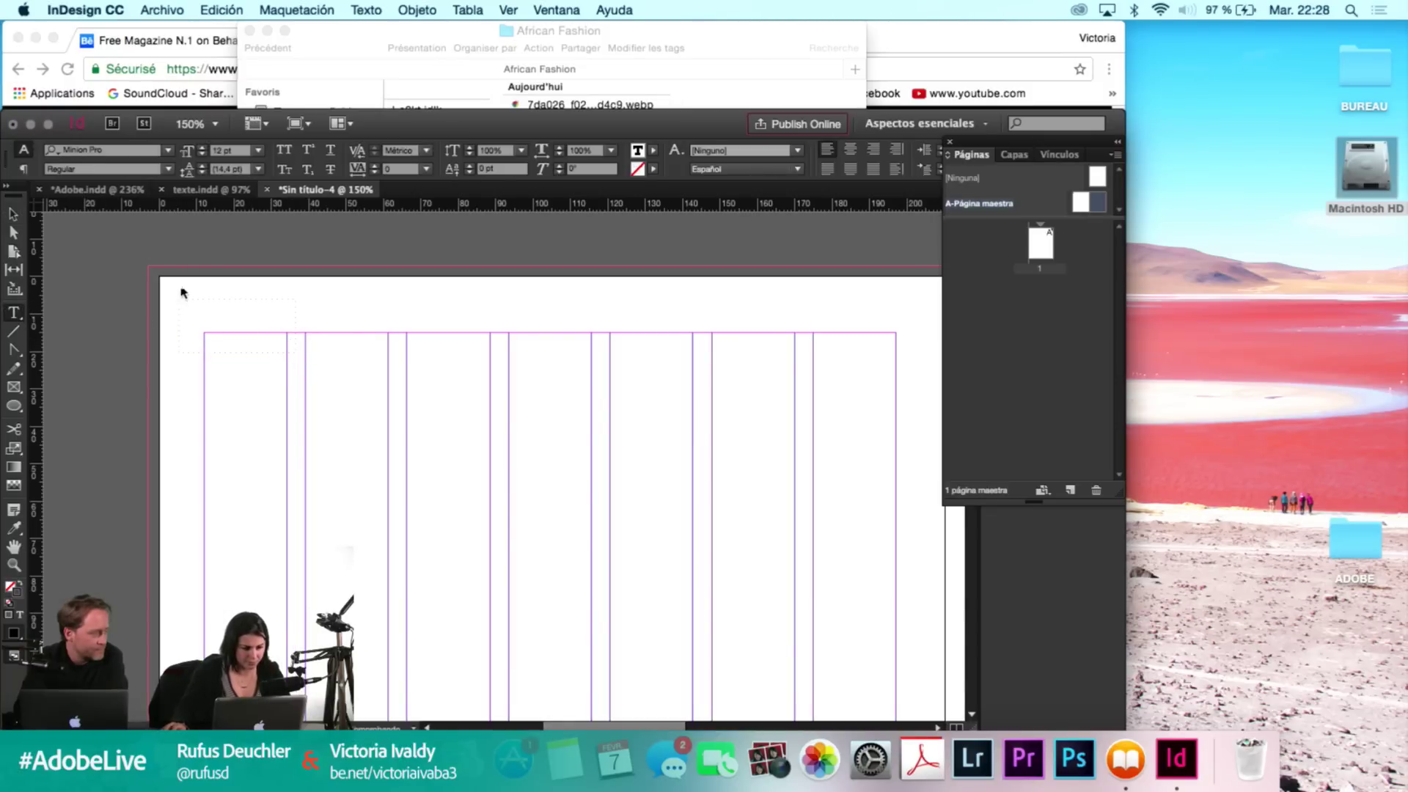
Set the font of the new empty text frame to Giza.
click(121, 151)
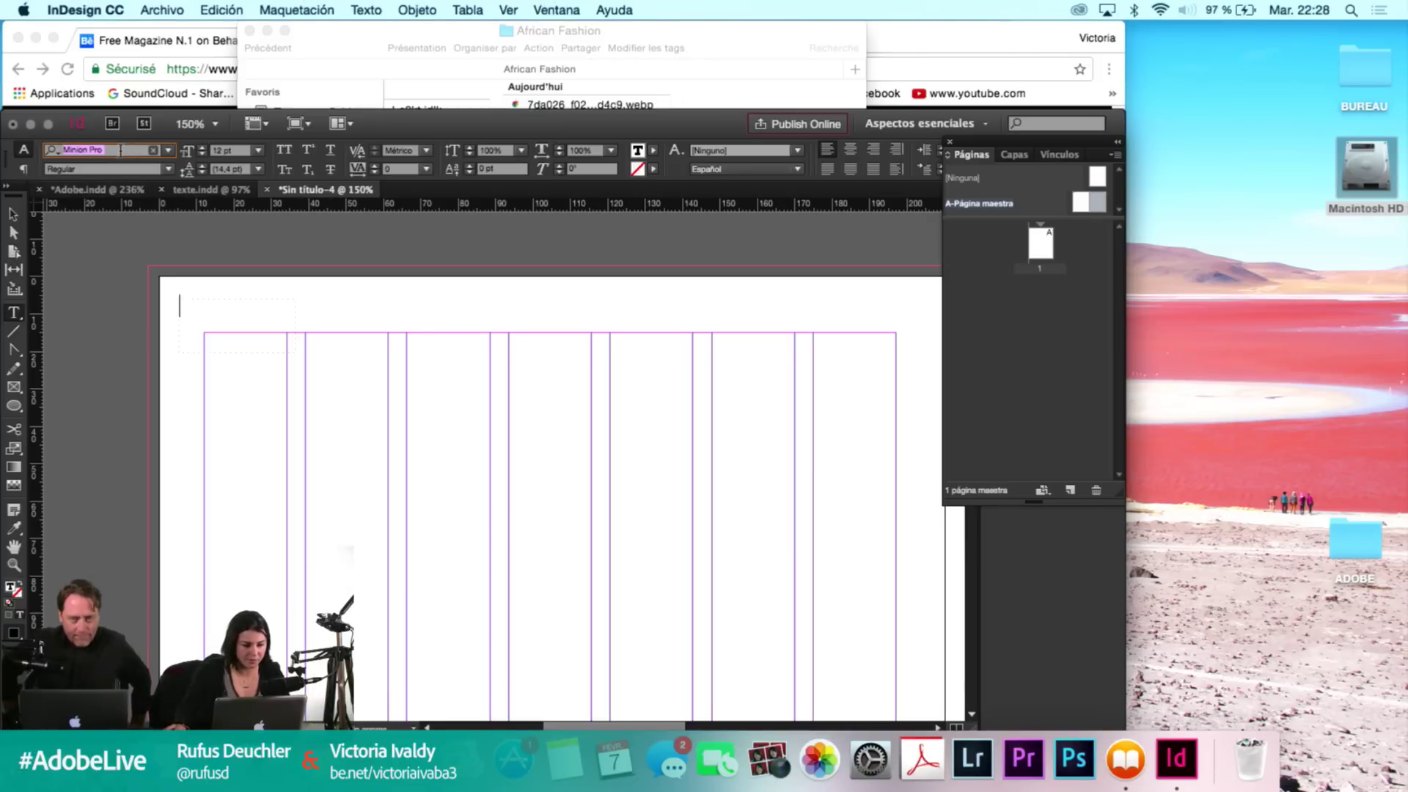
text(g)
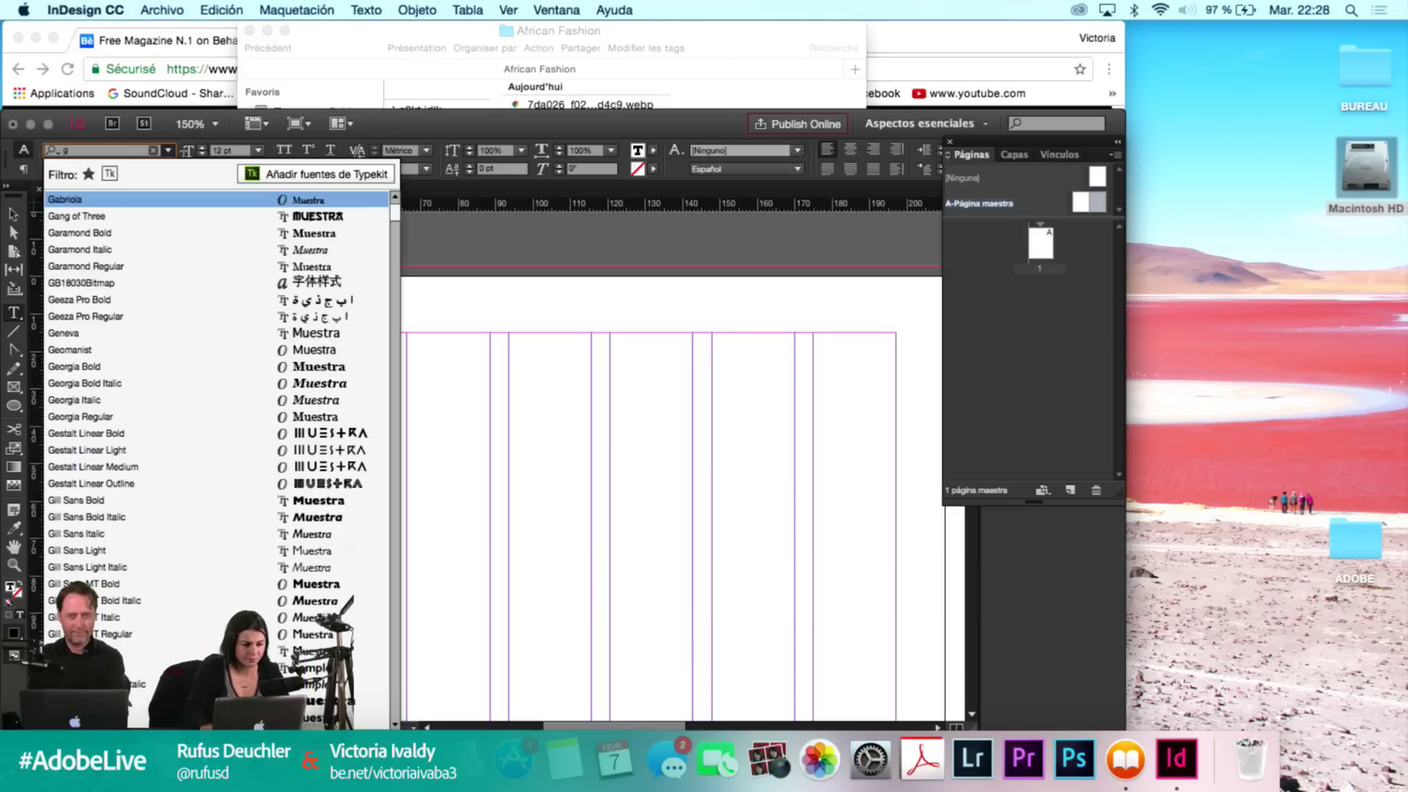
text(iza)
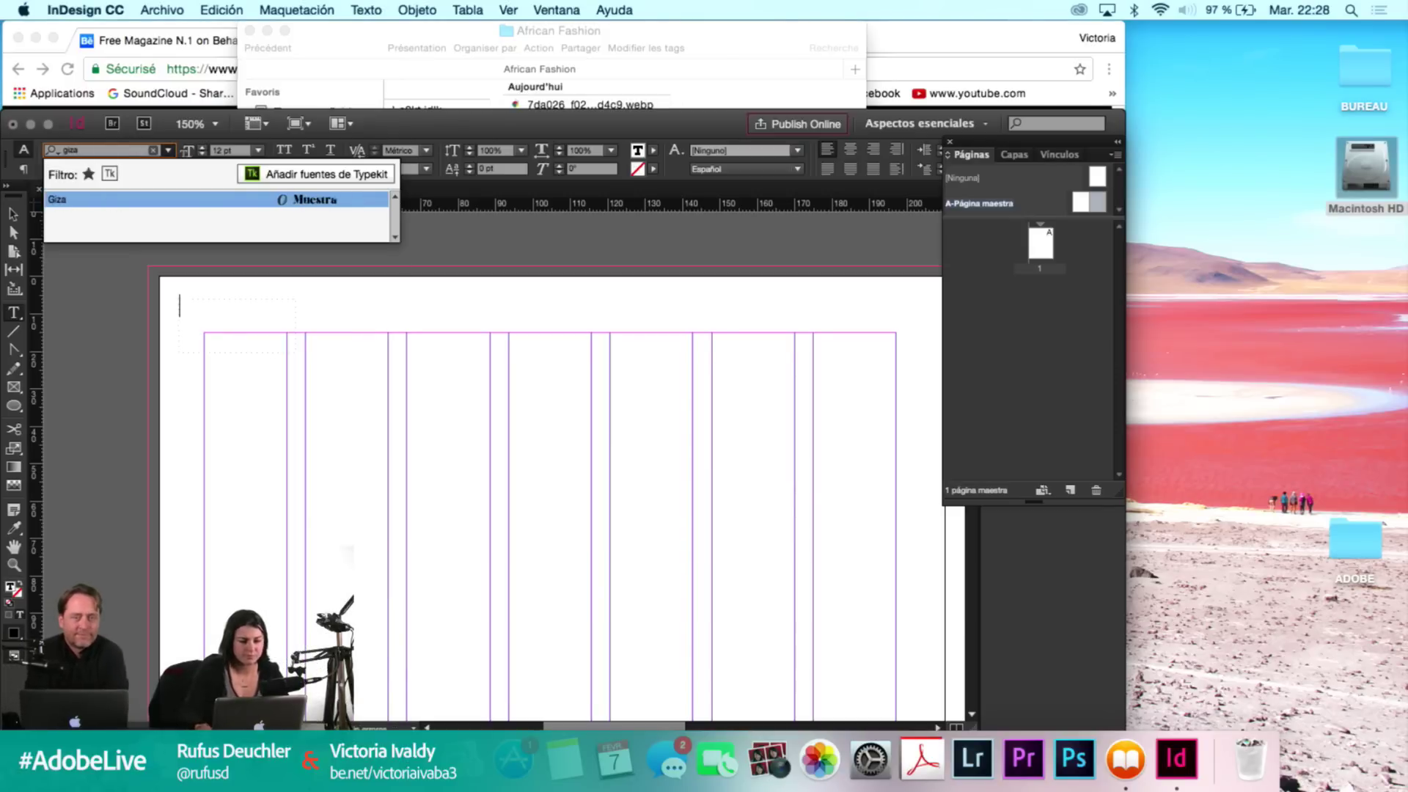
key(Return)
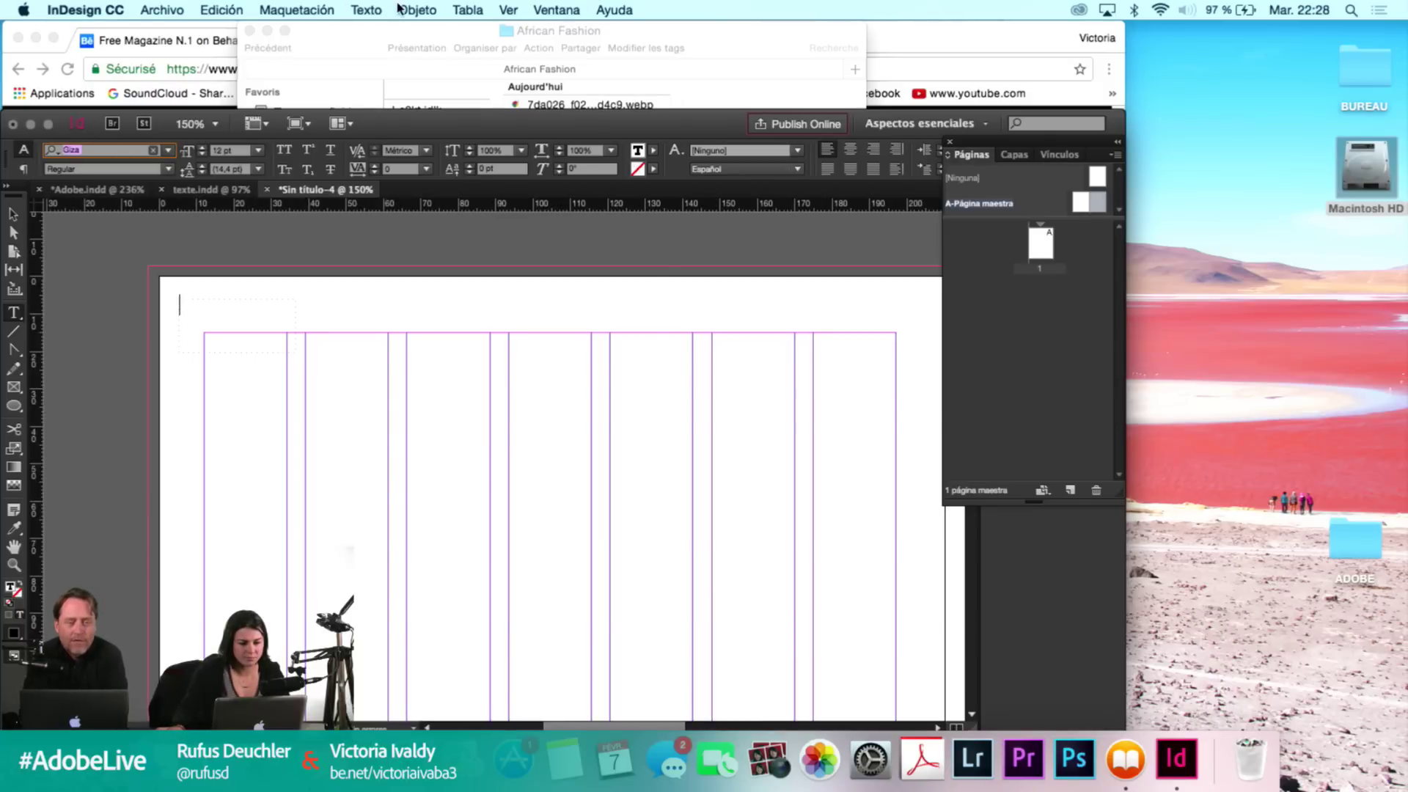
Insert the mirrored ornament glyph from the recently used glyphs into the left page's text frame.
click(401, 10)
mouse_move(514, 9)
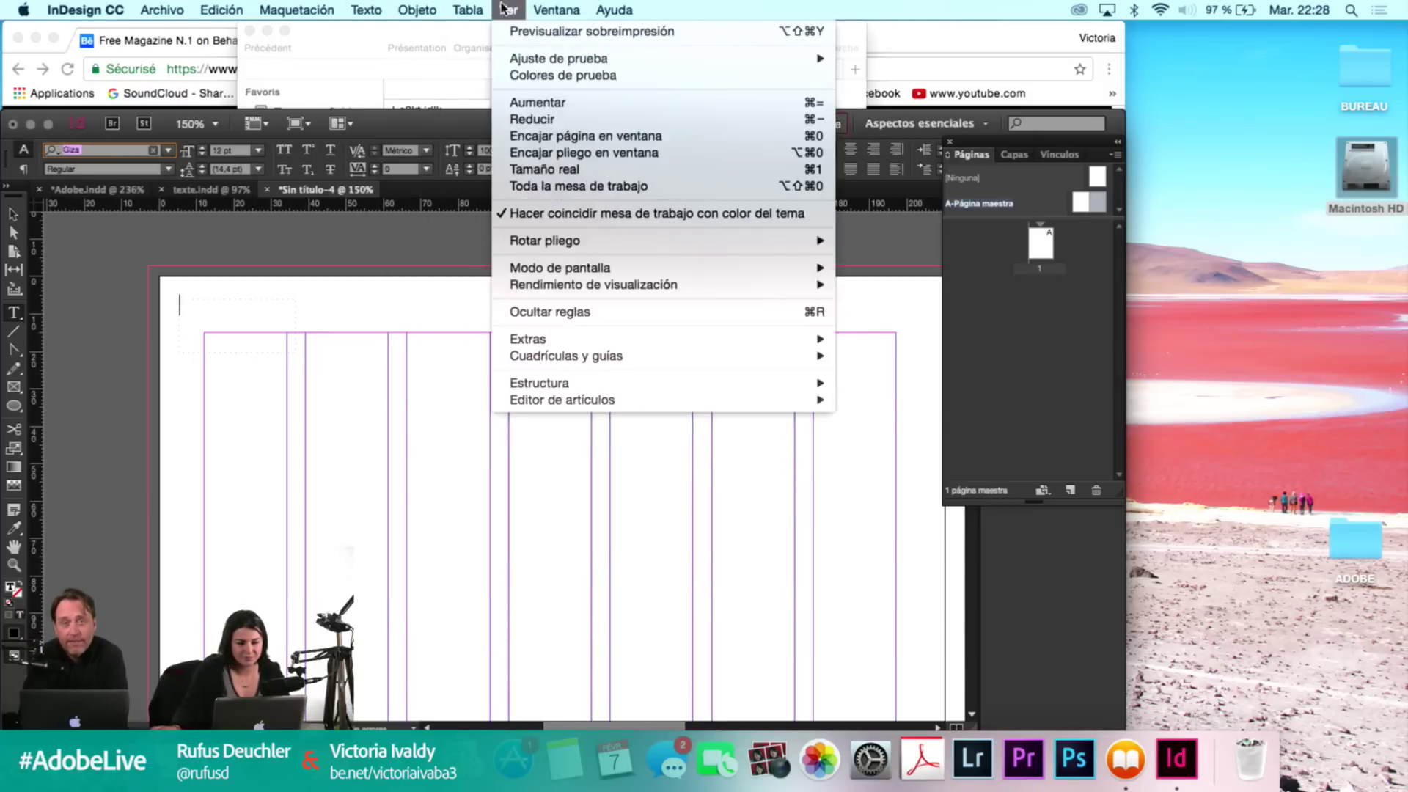
mouse_move(396, 9)
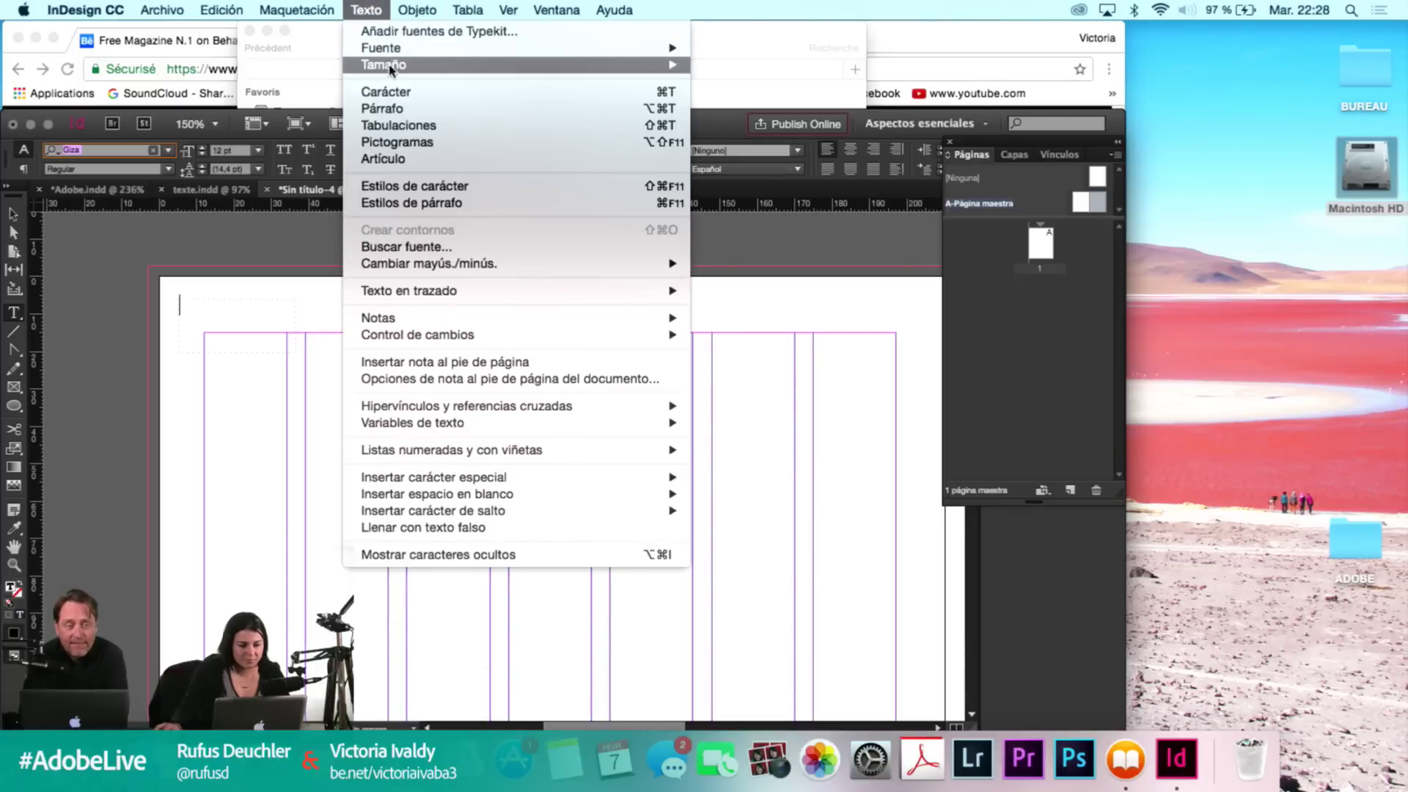
click(388, 140)
double_click(616, 337)
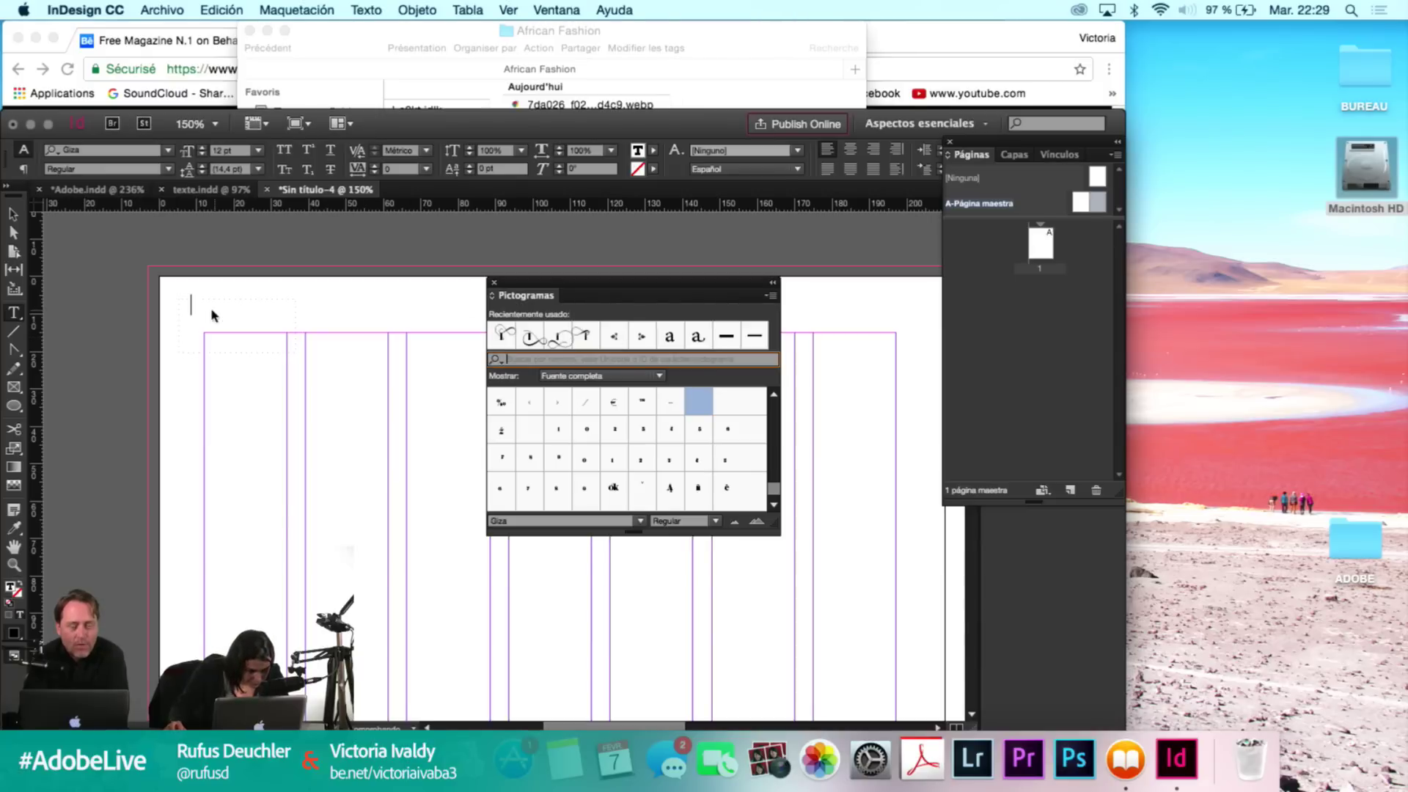
Increase the font size of the left page's ornament glyph to 22 pt.
drag(175, 305, 192, 305)
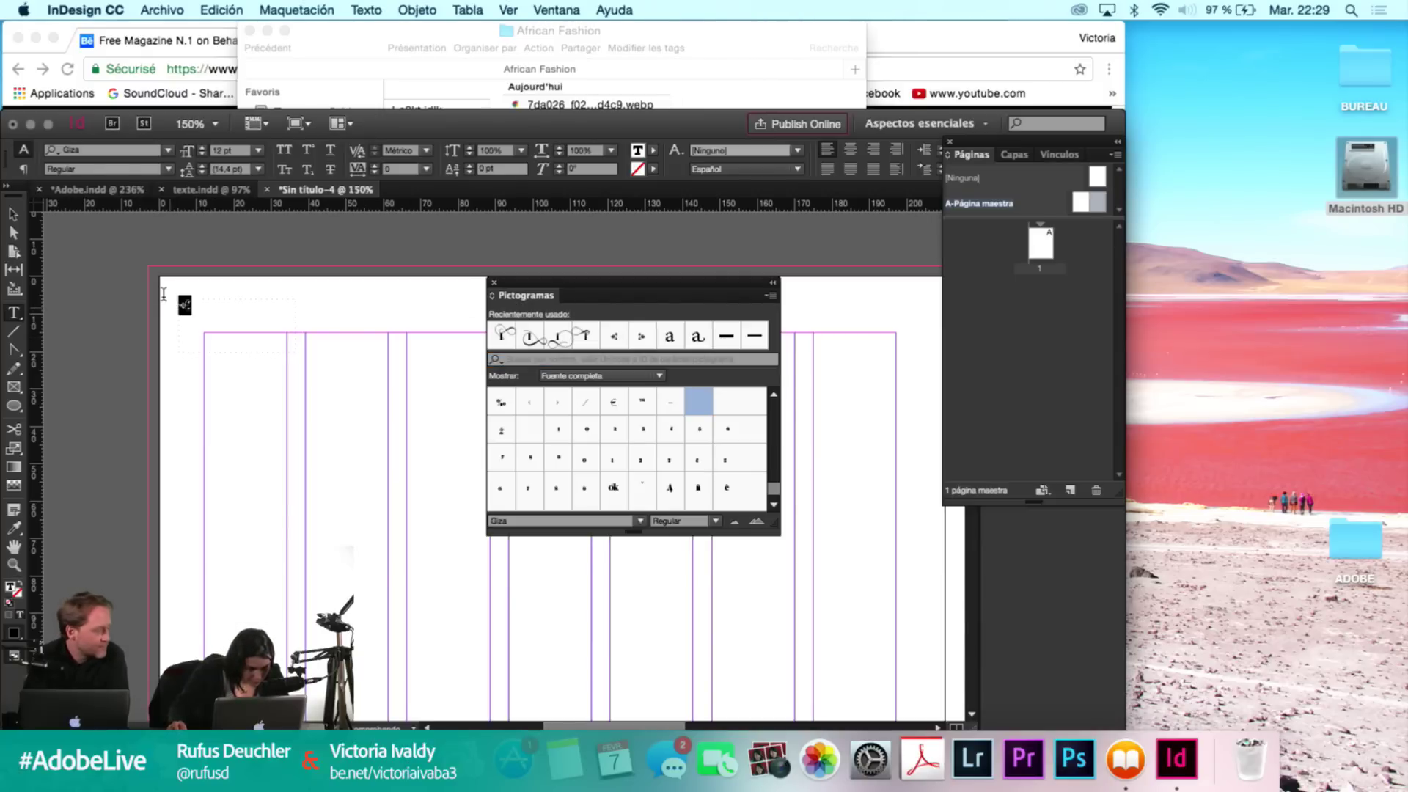
click(232, 150)
key(Up)
key(Up)
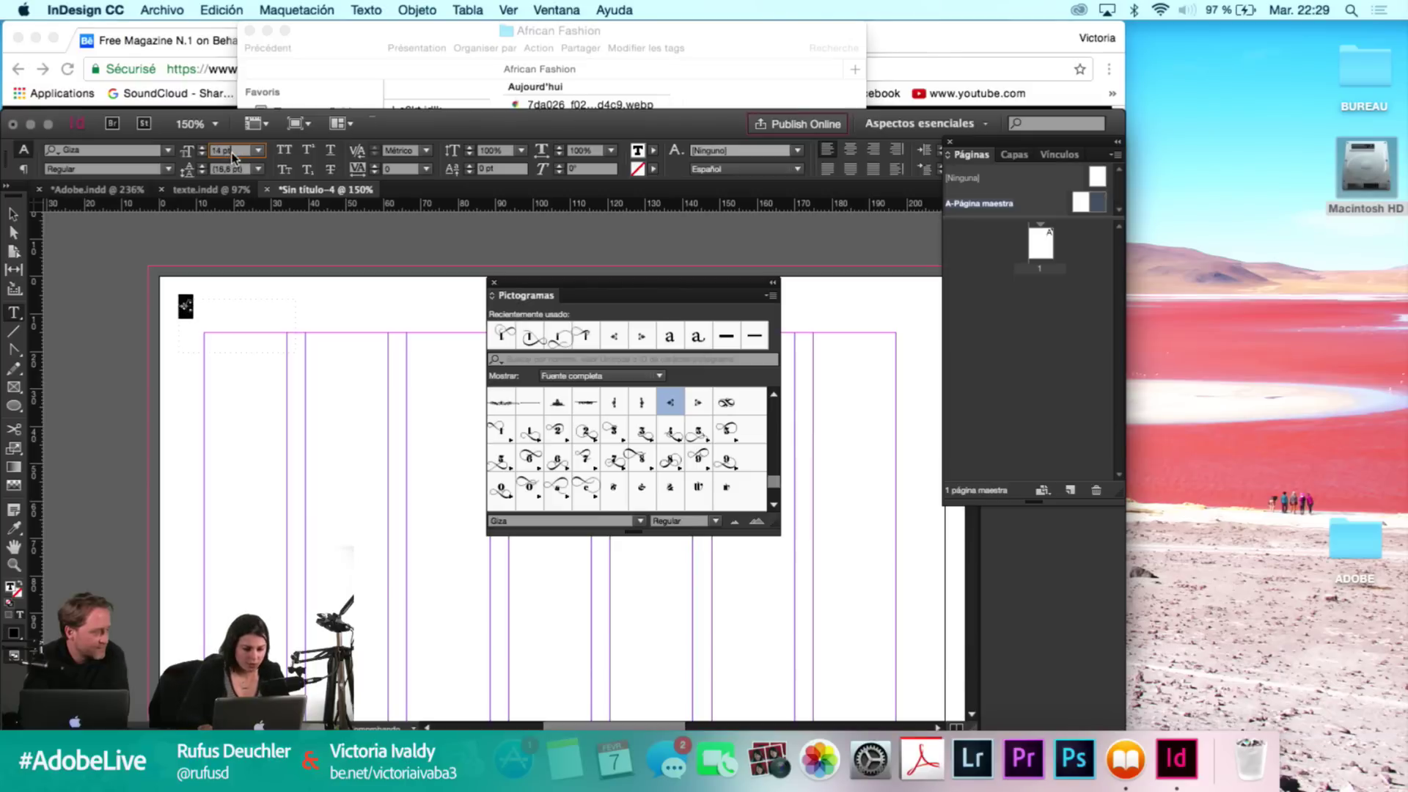
key(Up)
key(Up)
key(Up)
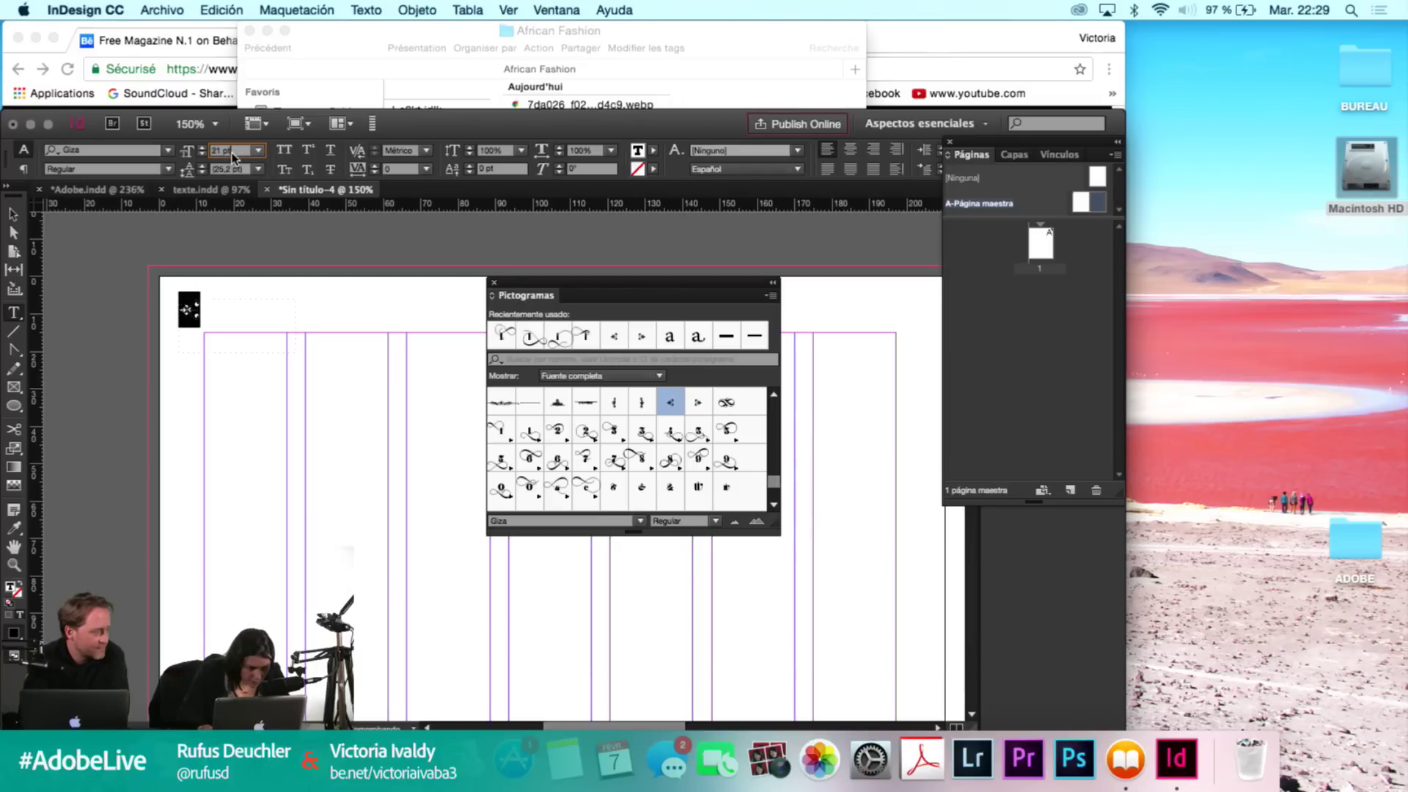
key(Up)
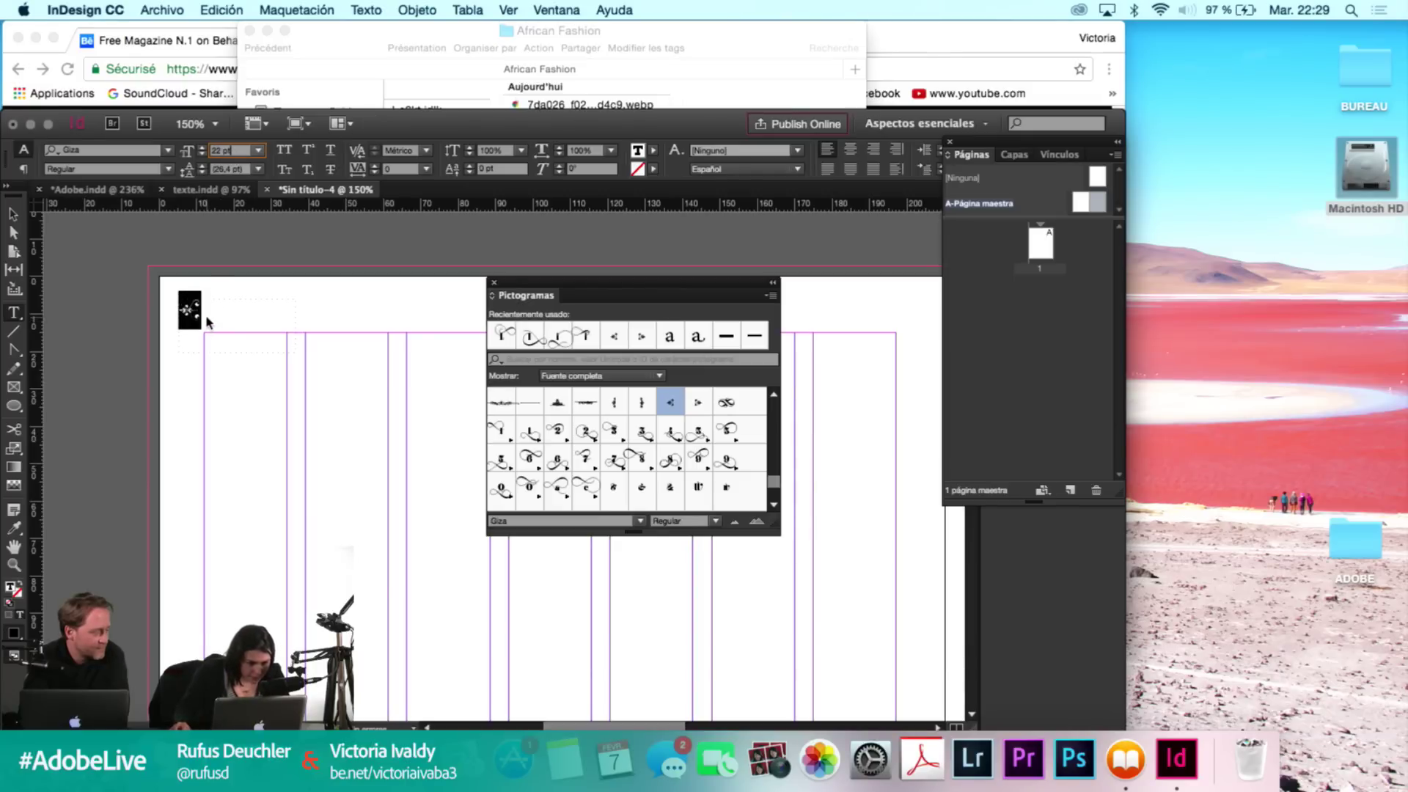
key(Right)
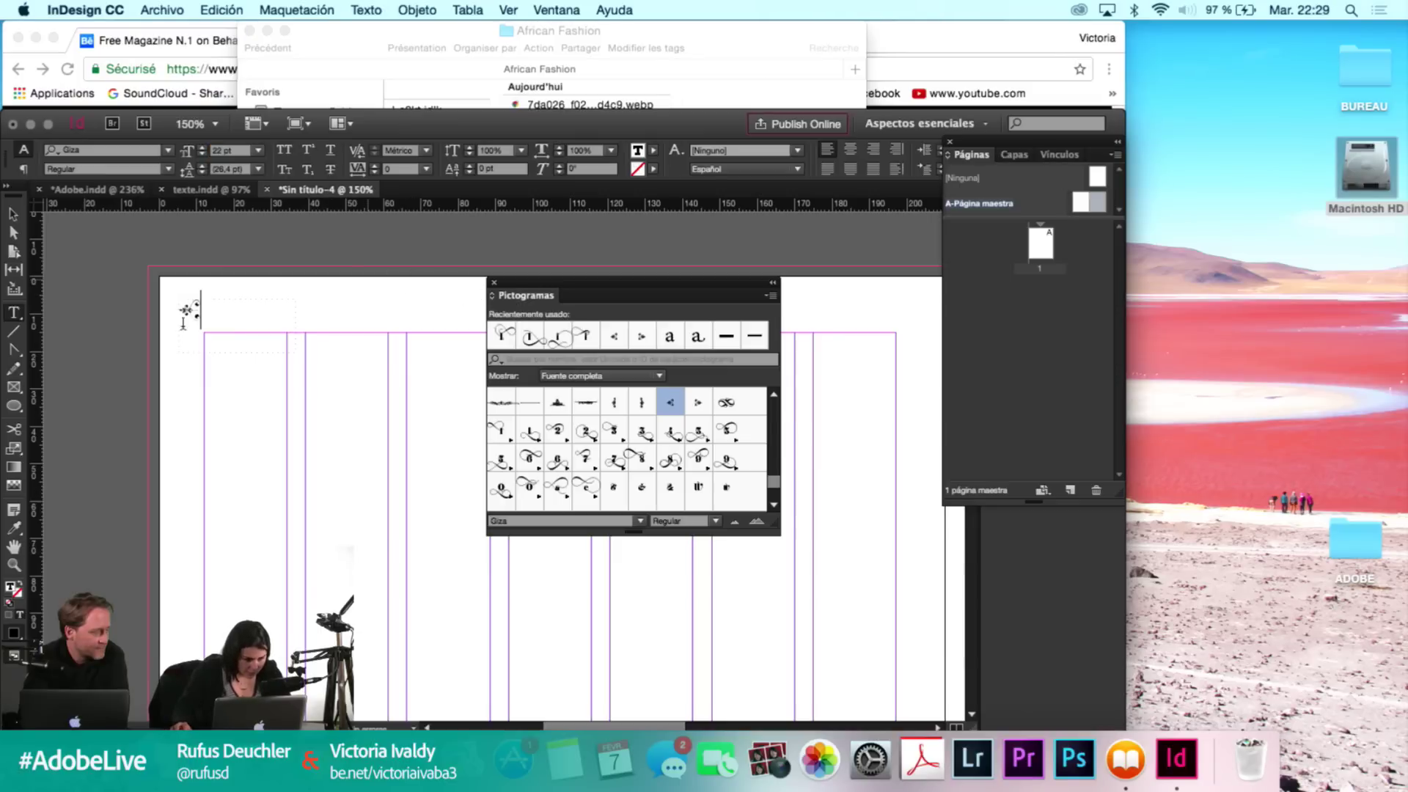
key(Escape)
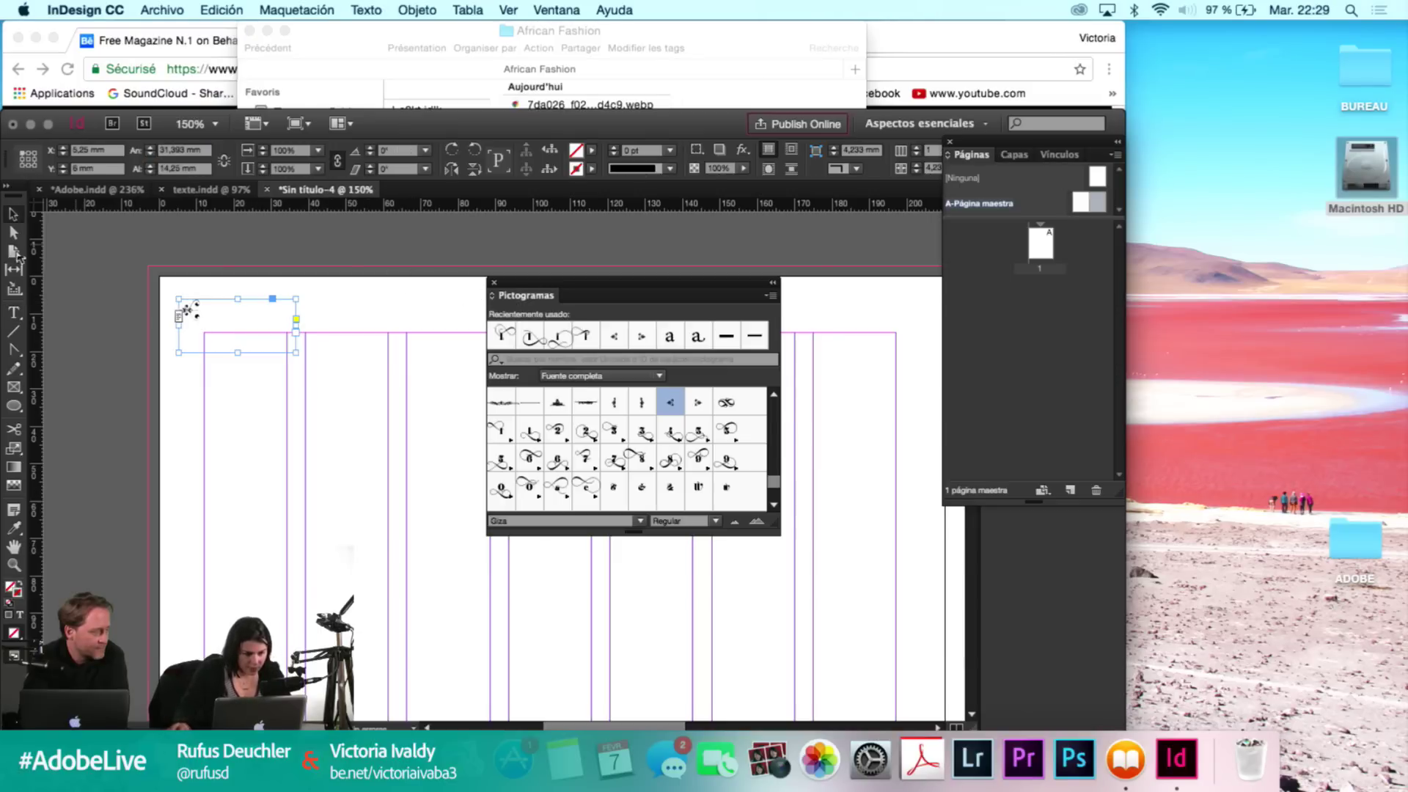
Add a text frame about 56 mm wide and 21 mm high below the ornament and enter the text "Free".
key(t)
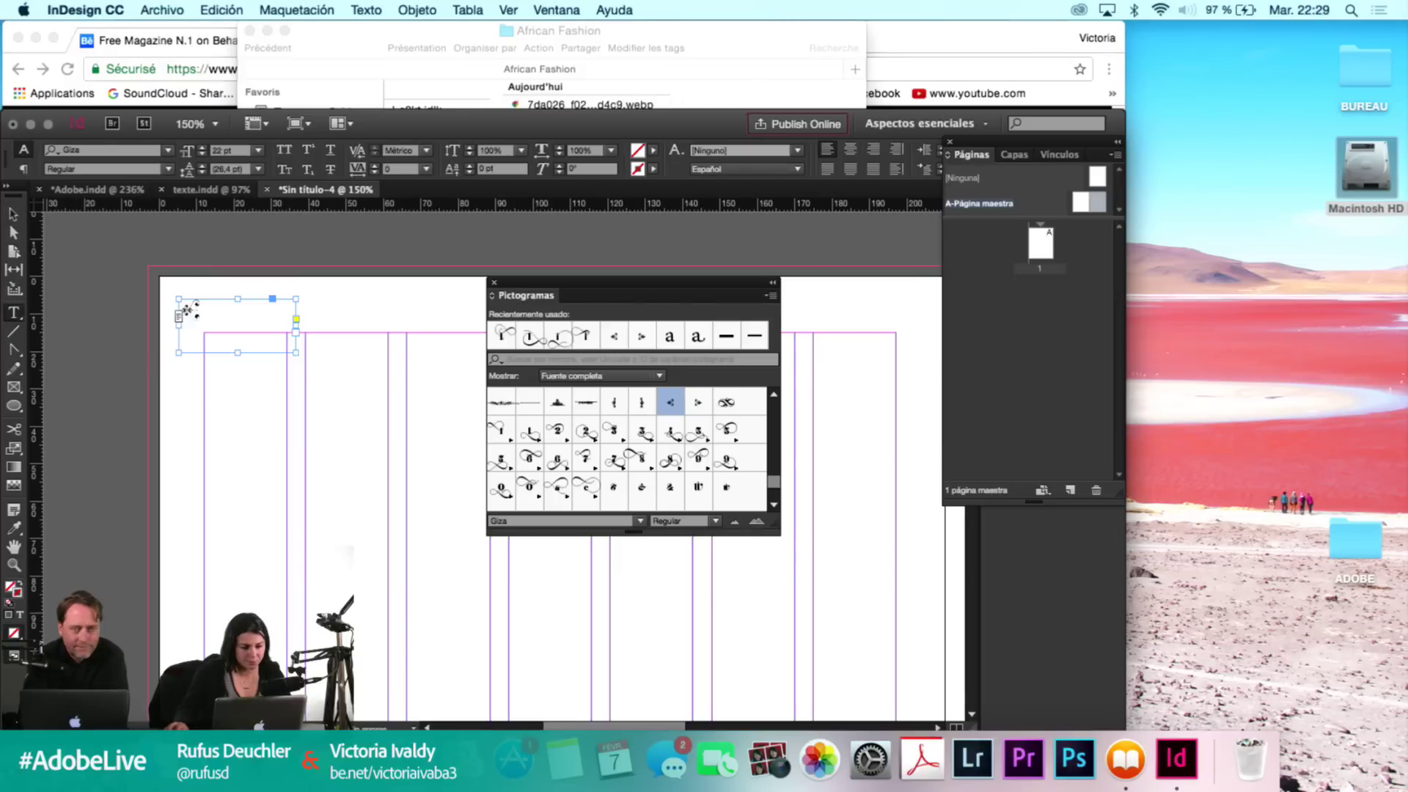
mouse_move(205, 403)
mouse_down()
mouse_move(430, 475)
mouse_move(414, 482)
mouse_up()
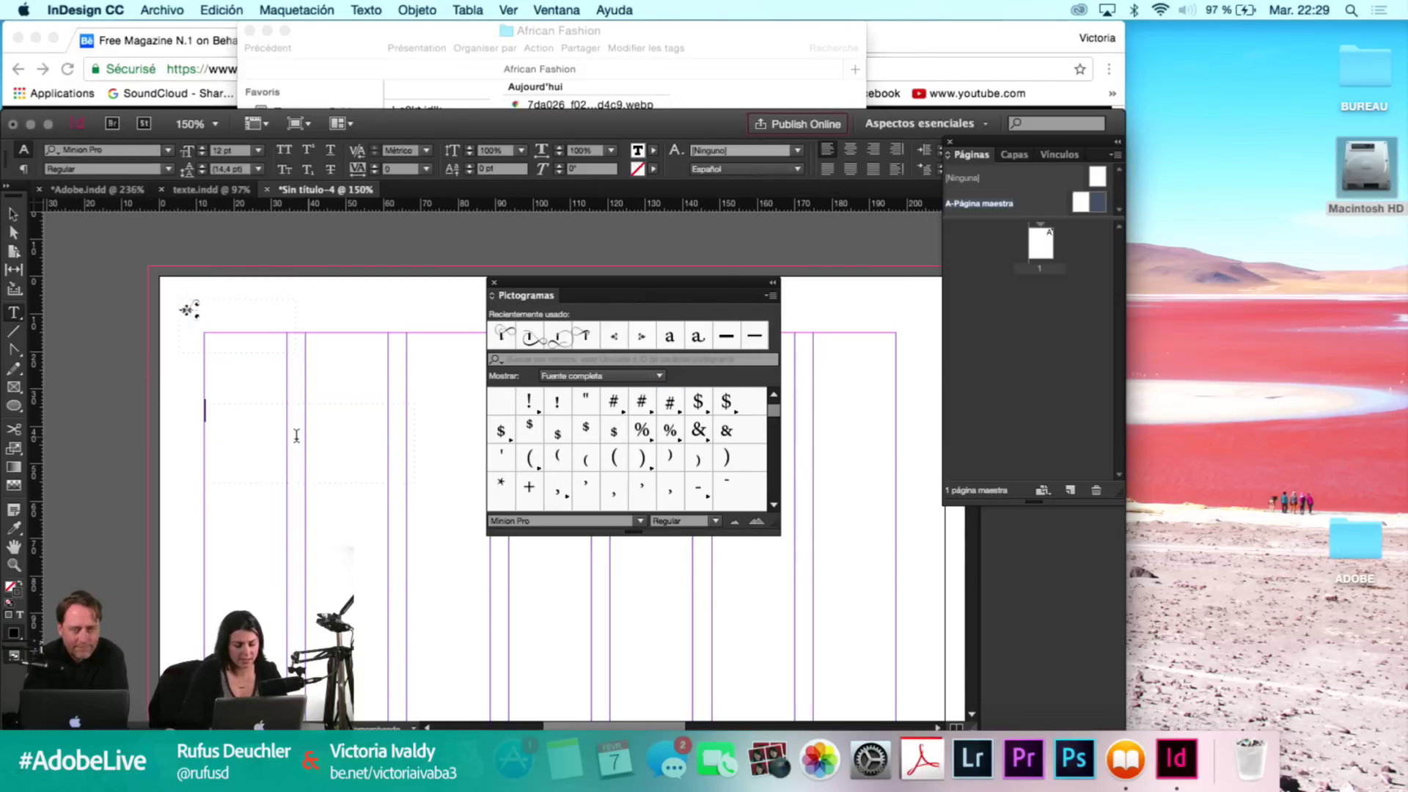
text(Free)
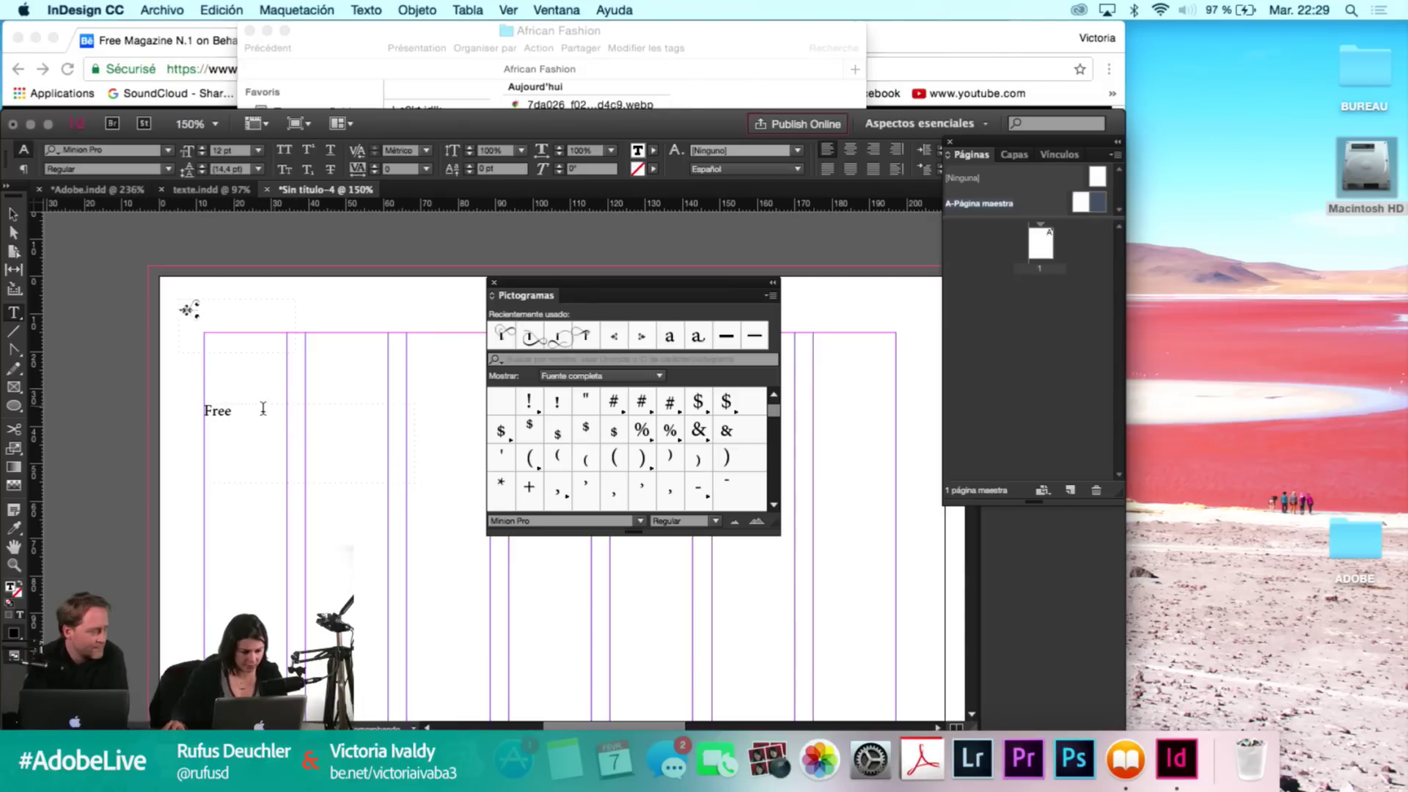
Change the font of the left page's word "Free" to Adobe Caslon Pro Regular.
double_click(216, 410)
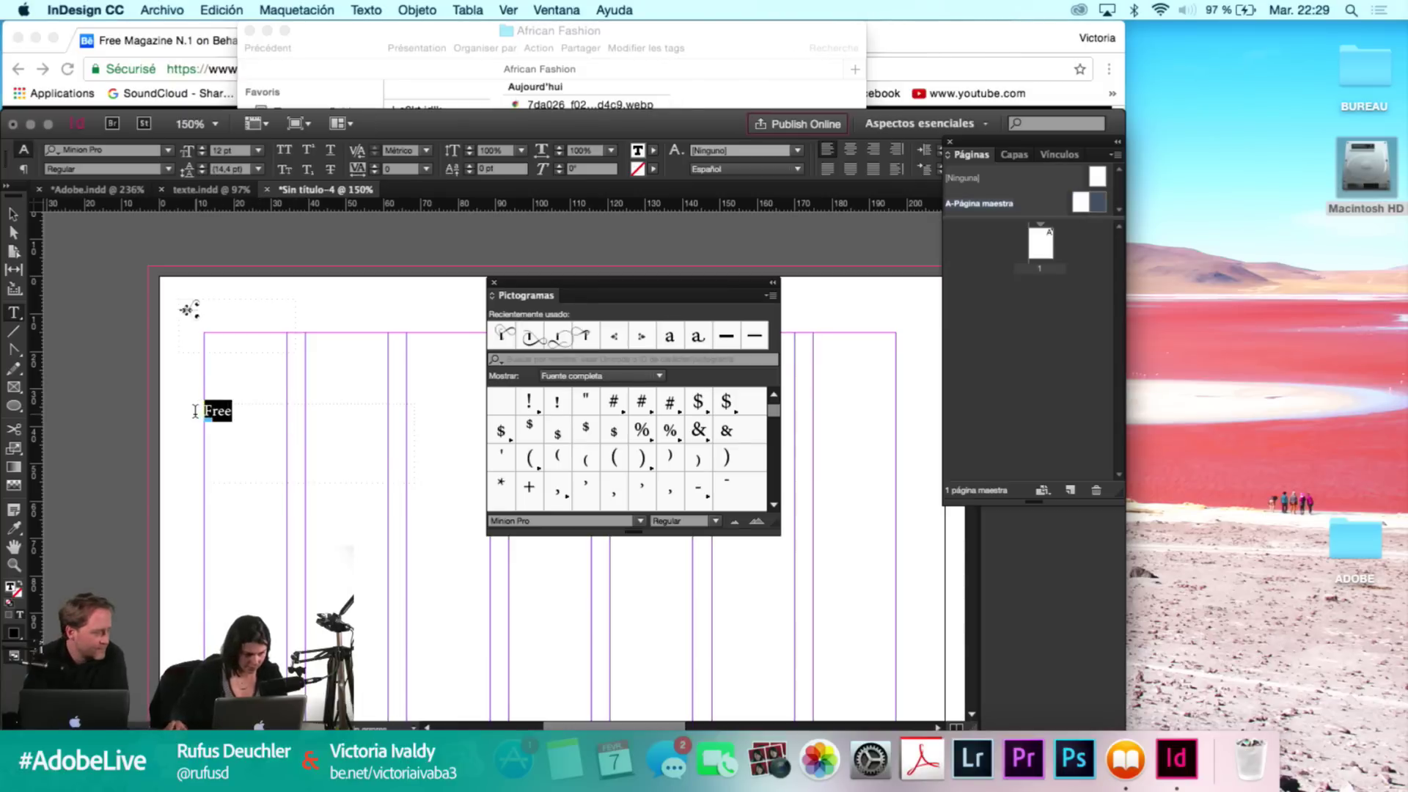
click(120, 150)
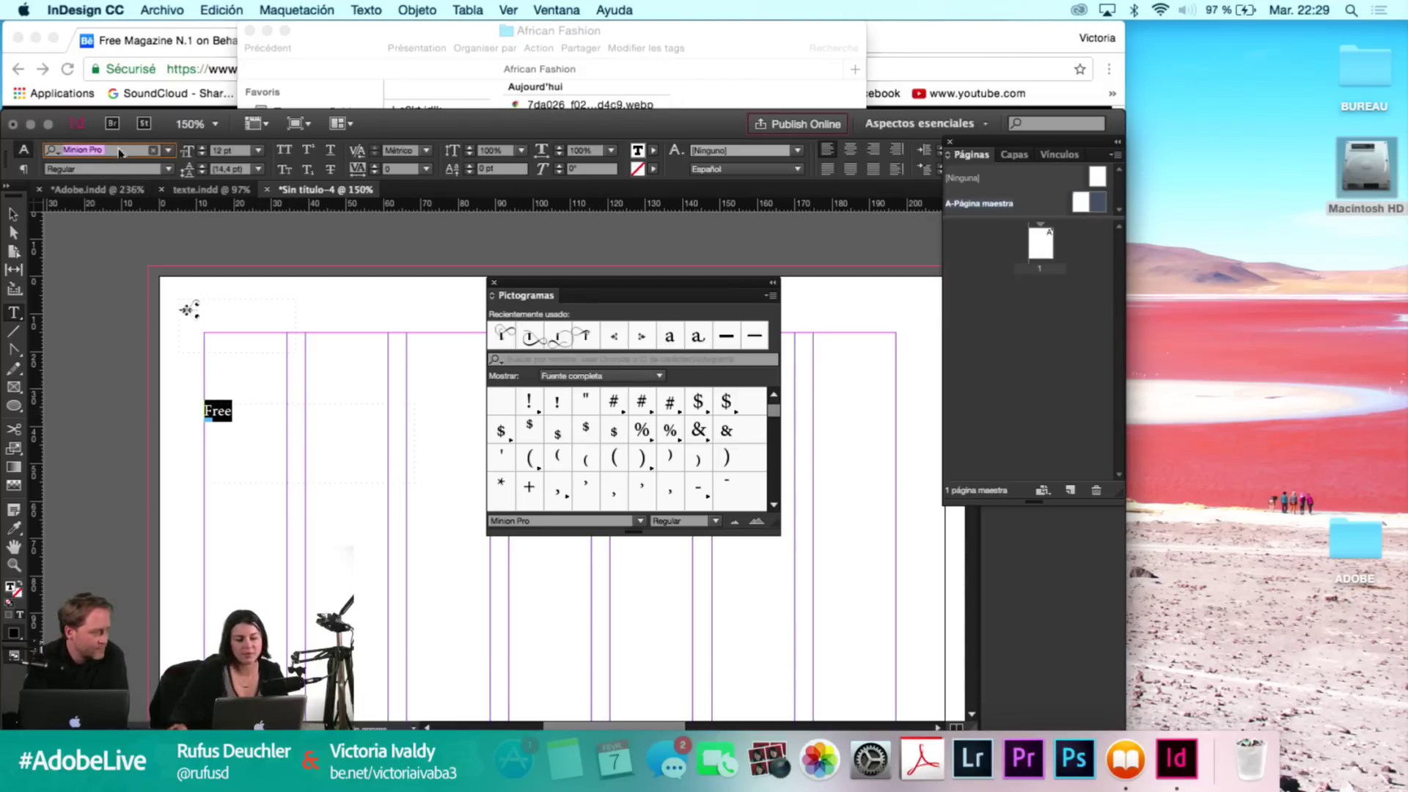
text(adobe)
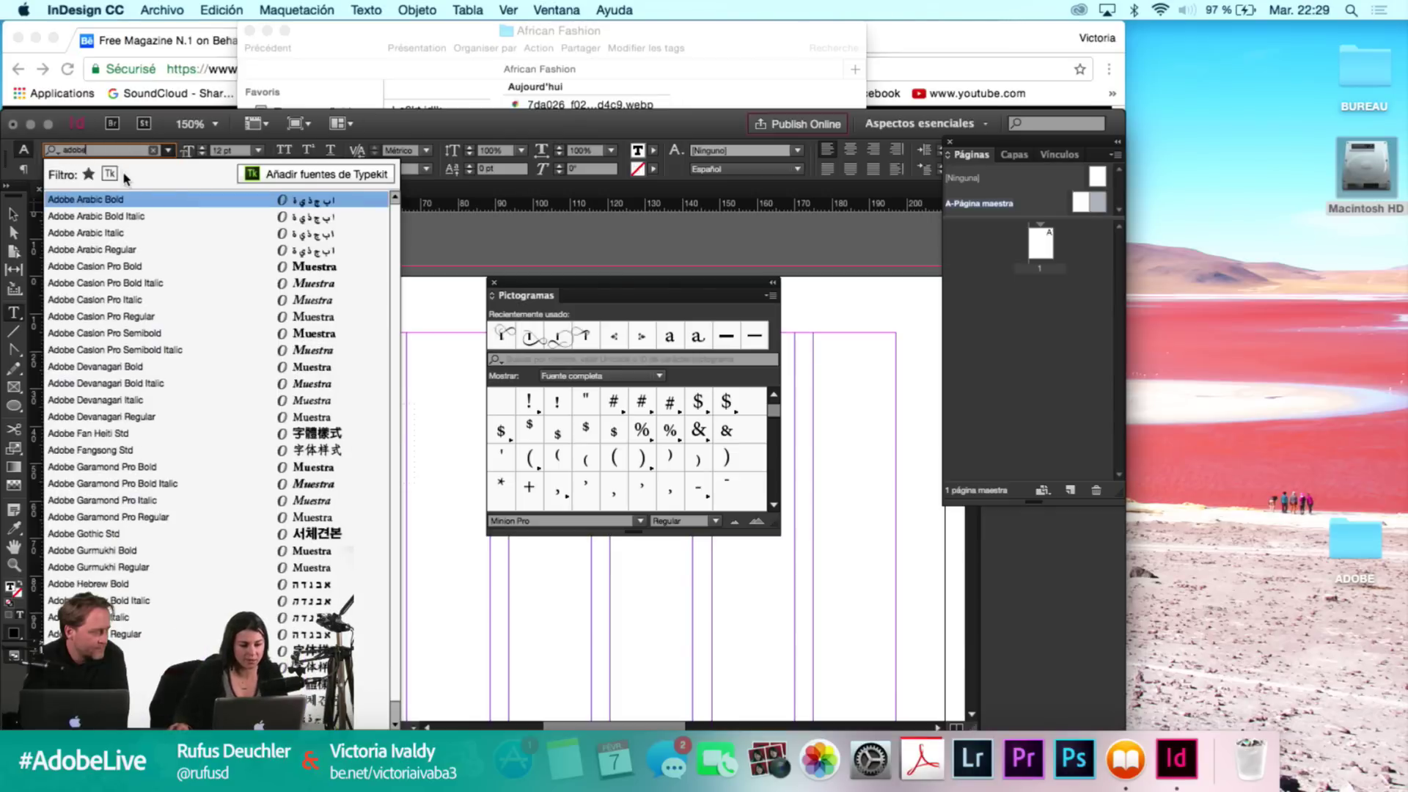
click(140, 316)
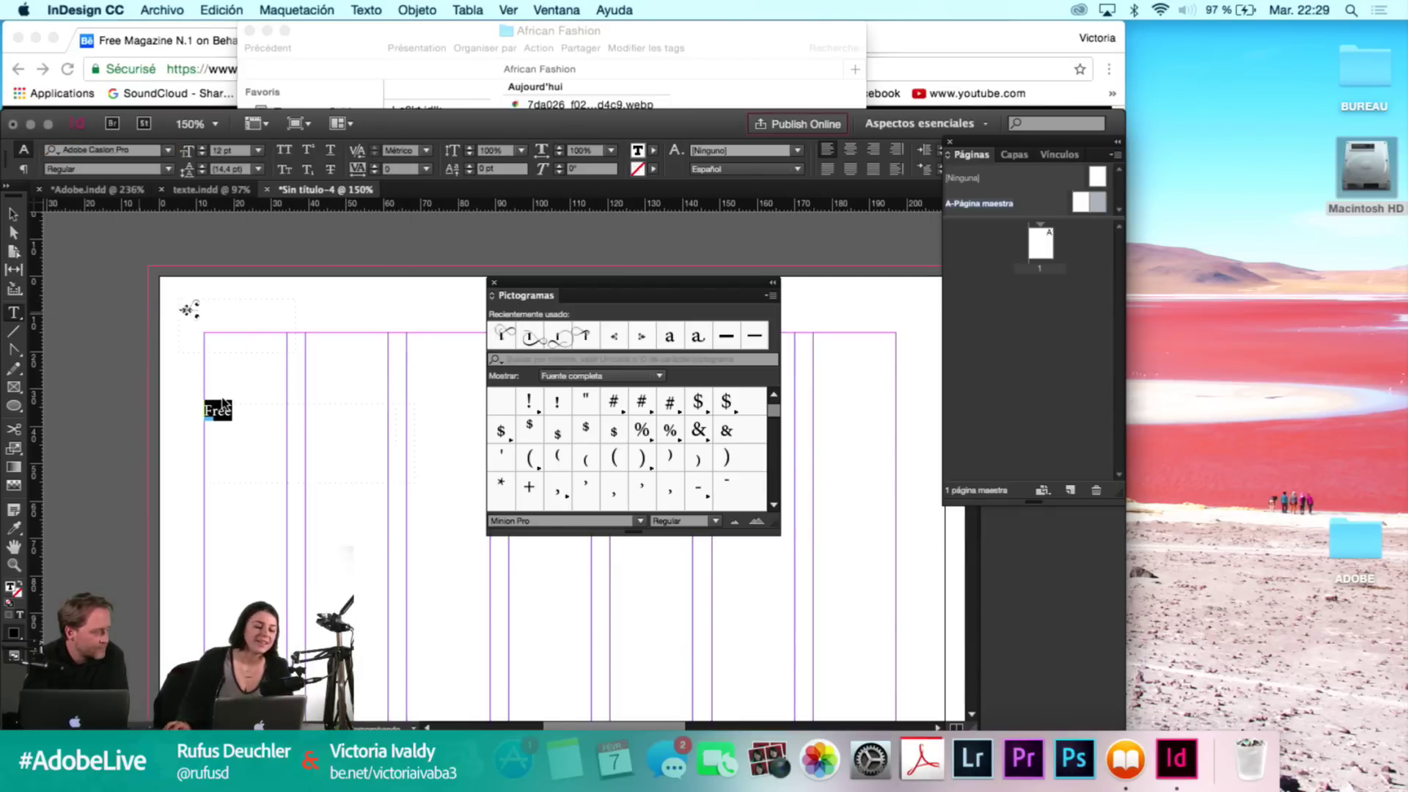
click(229, 415)
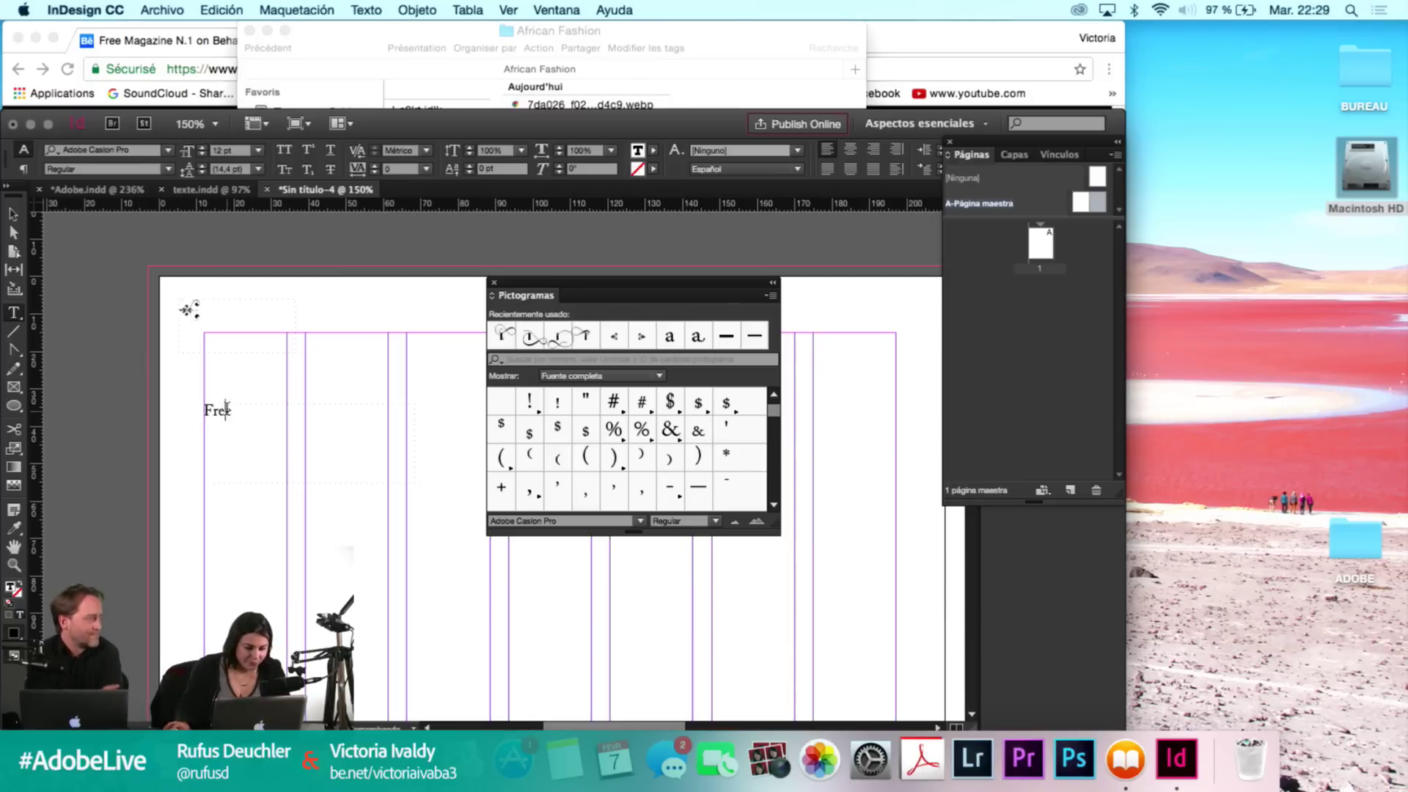
Move the "Free" frame about 24 mm up and 3 mm toward the spine, beside the left page's ornament.
key(Escape)
drag(236, 415, 239, 328)
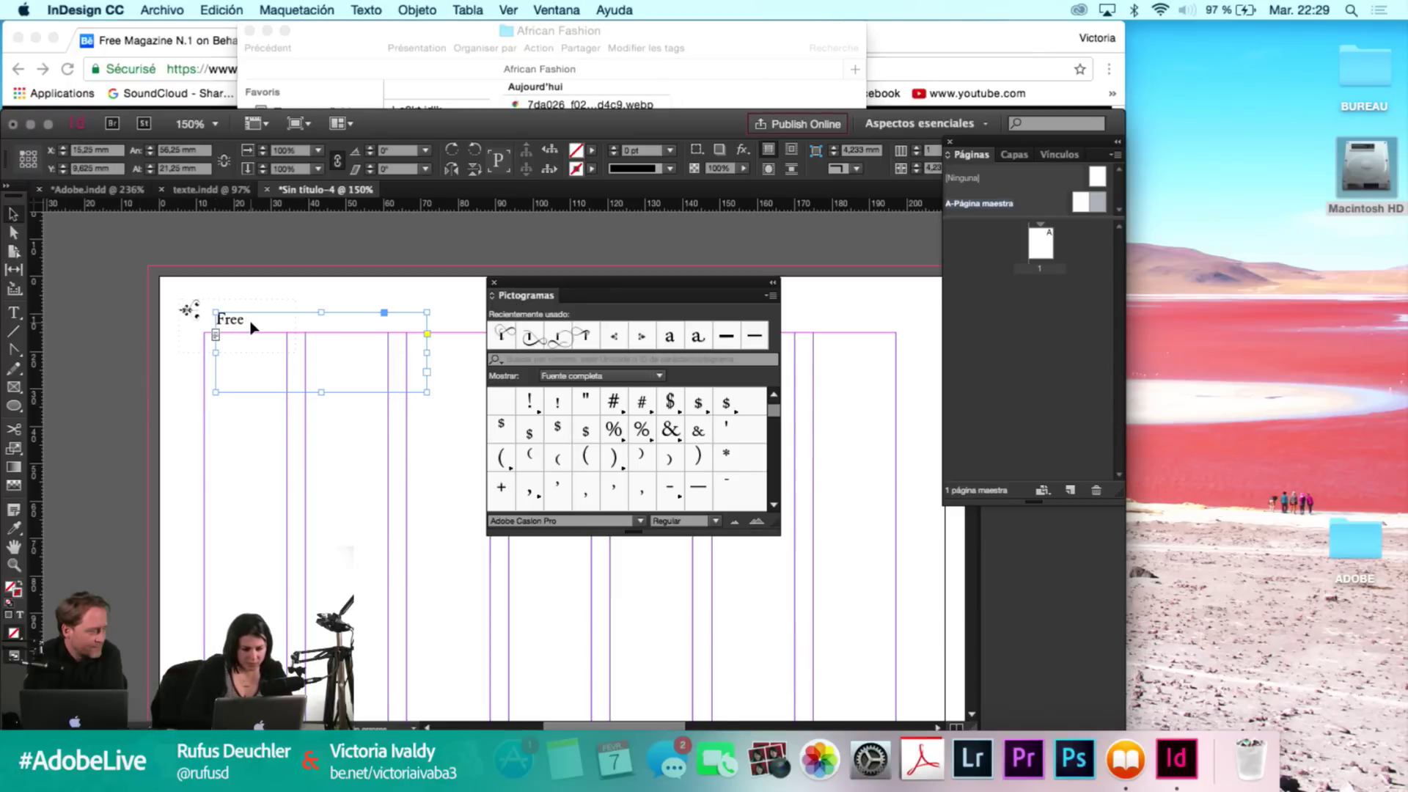
scroll(253, 328, up, 5)
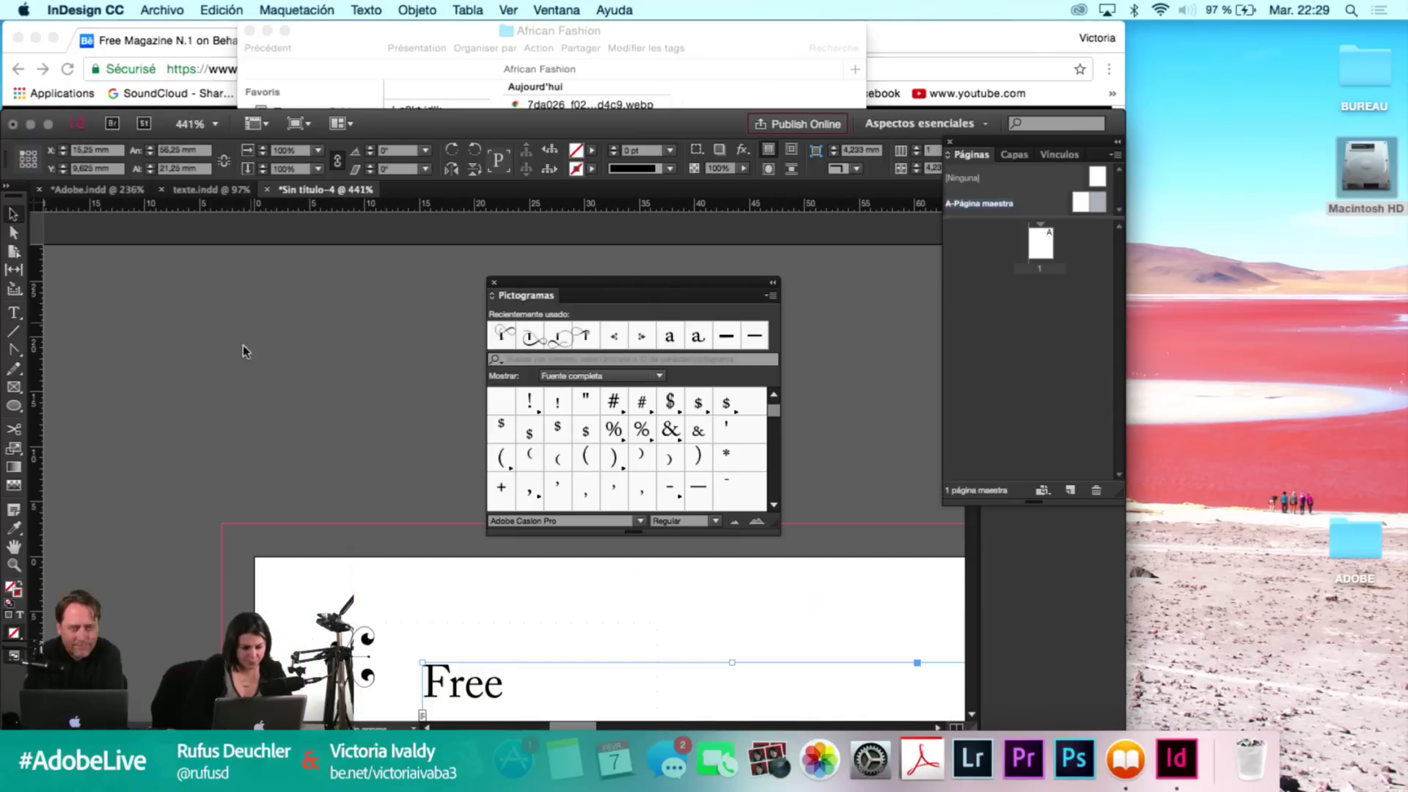
Nudge the left page's "Free" text frame about 2.4 mm up and 1.2 mm closer to the ornament.
scroll(425, 618, down, 10)
scroll(425, 618, right, 5)
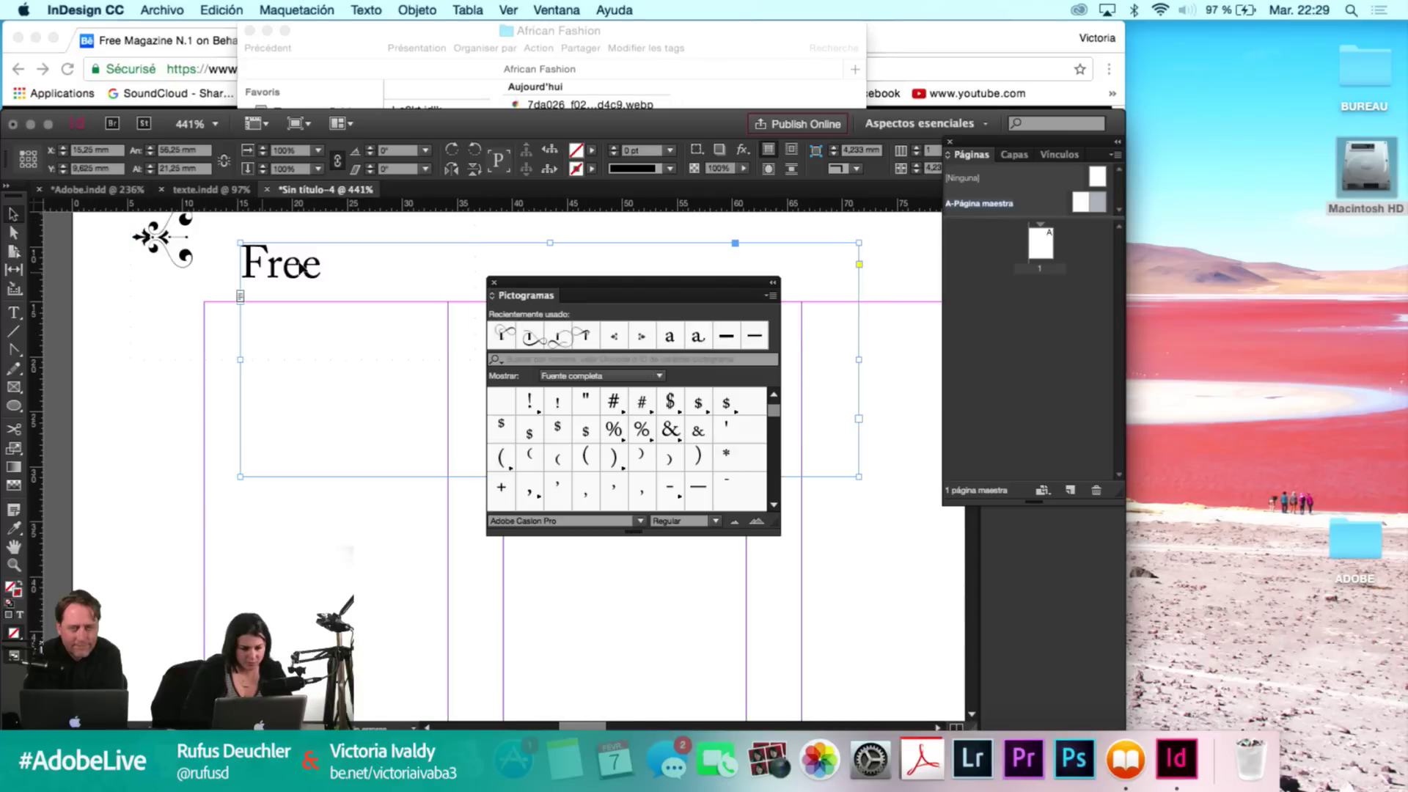
drag(300, 267, 297, 245)
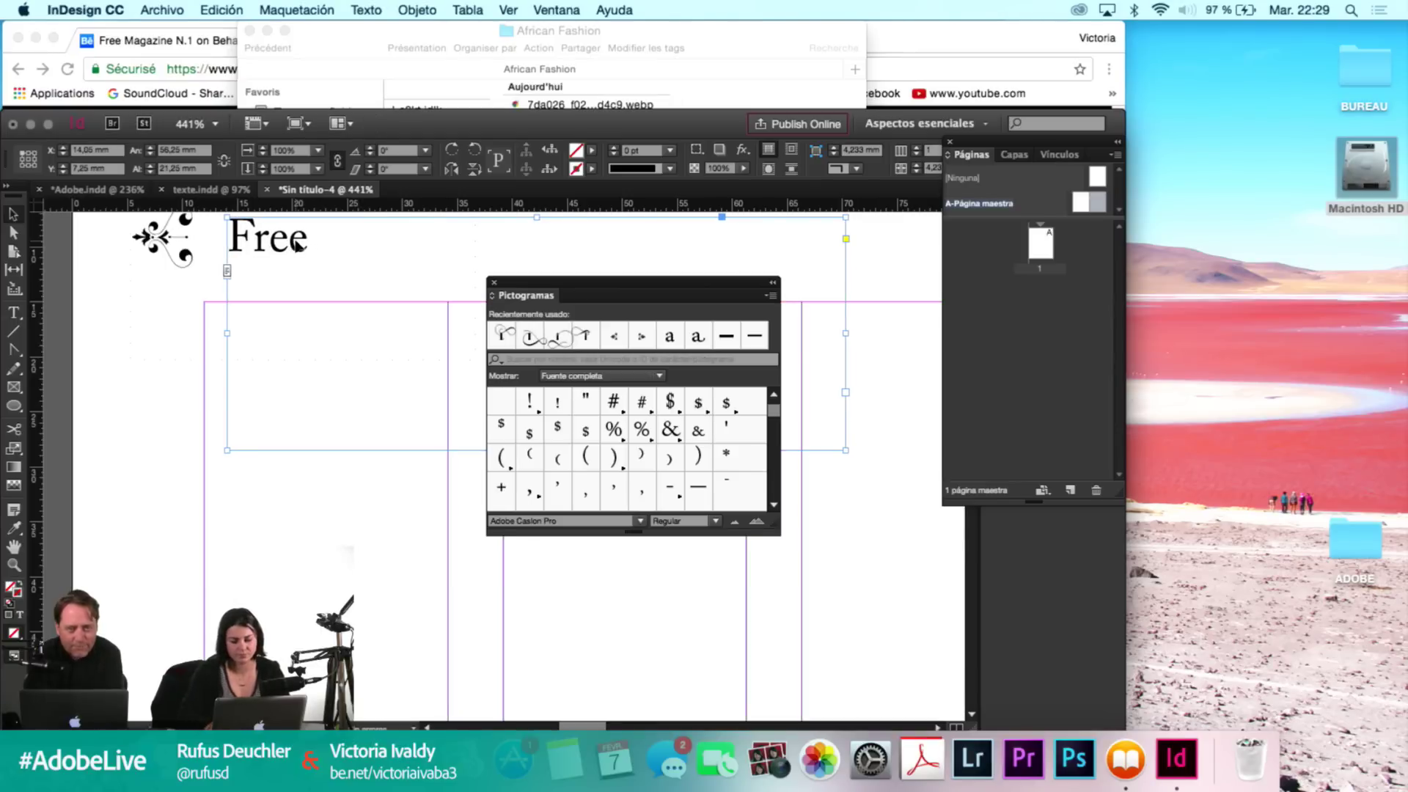
Select the ornament glyph beside the word "Free" on the right master page.
scroll(290, 257, down, 5)
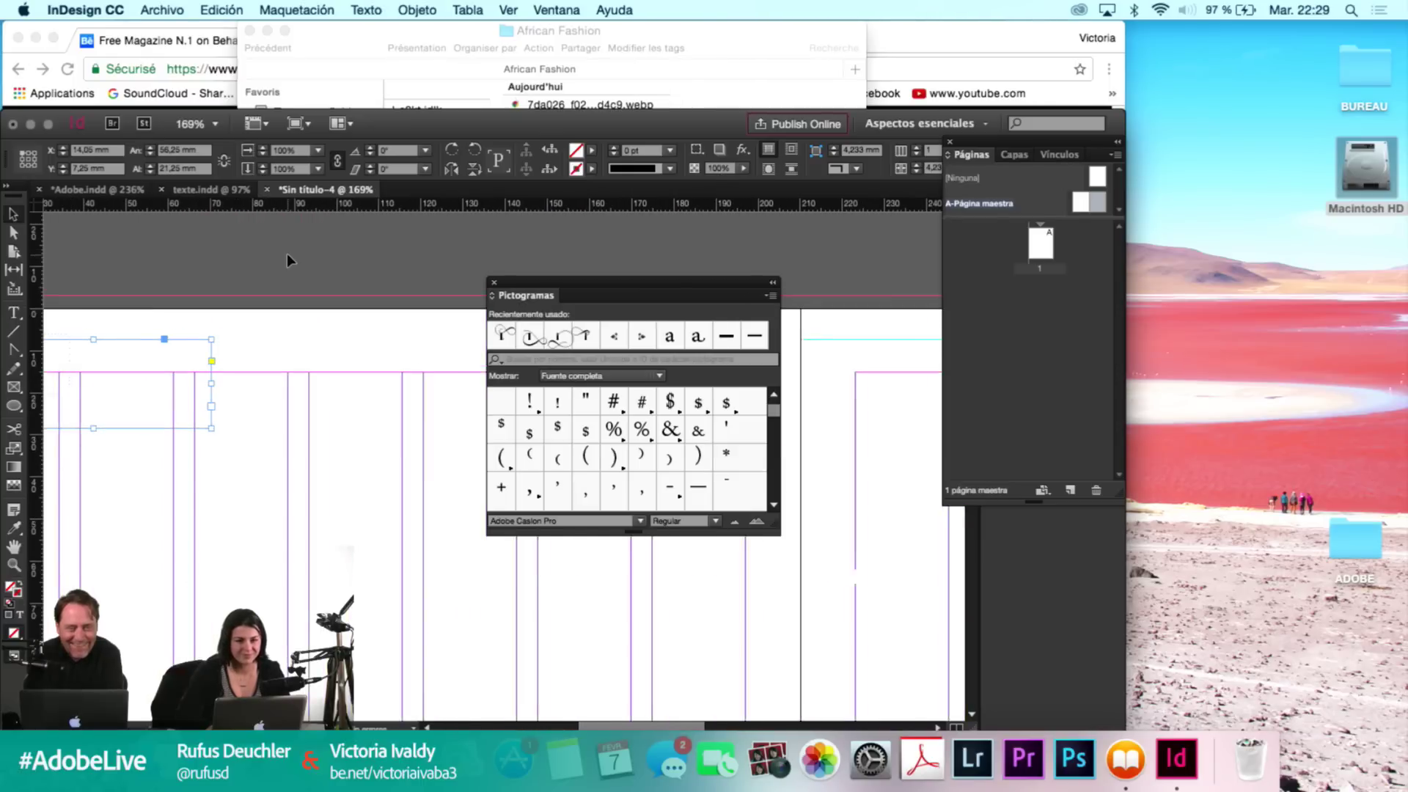
scroll(288, 253, right, 10)
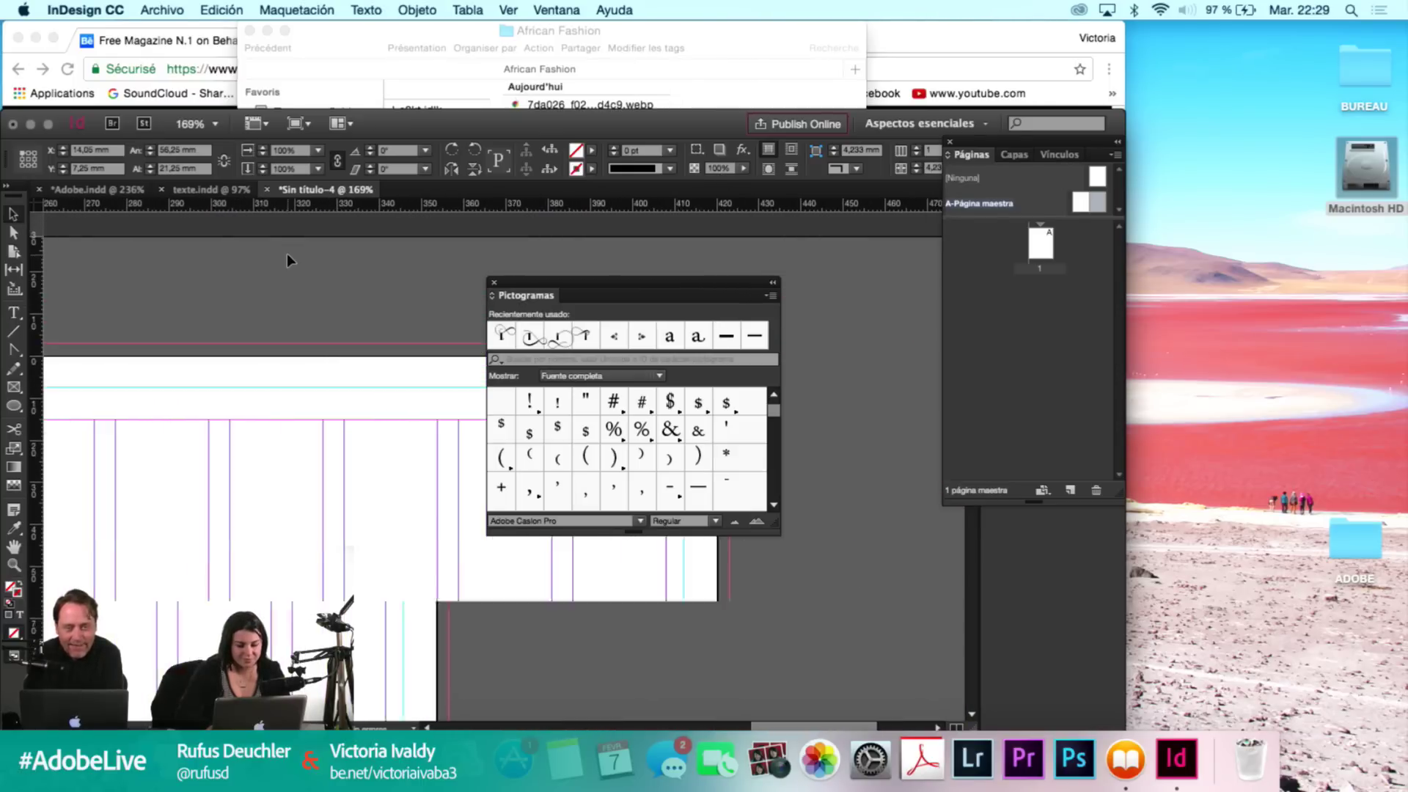
scroll(319, 352, right, 3)
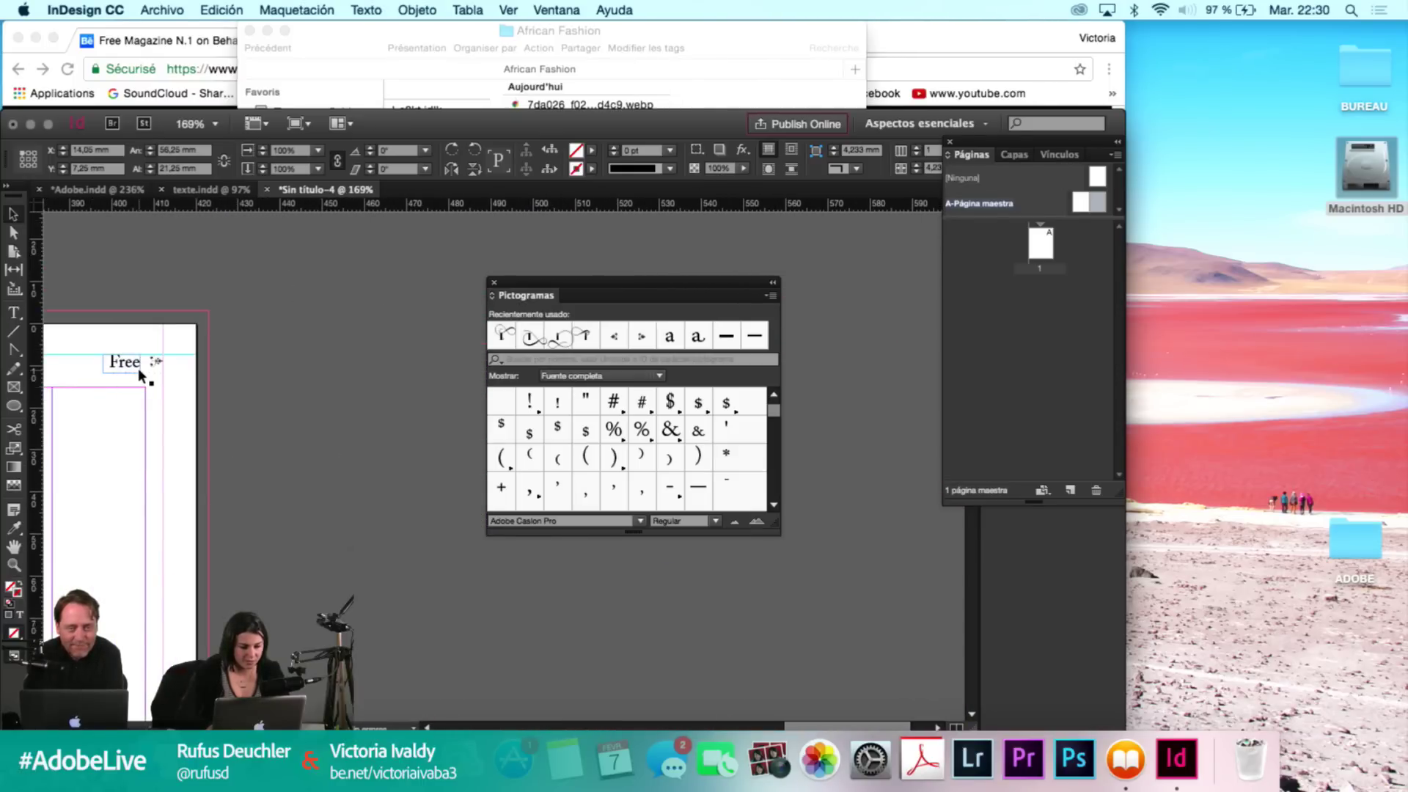
scroll(154, 363, up, 5)
click(181, 355)
double_click(175, 352)
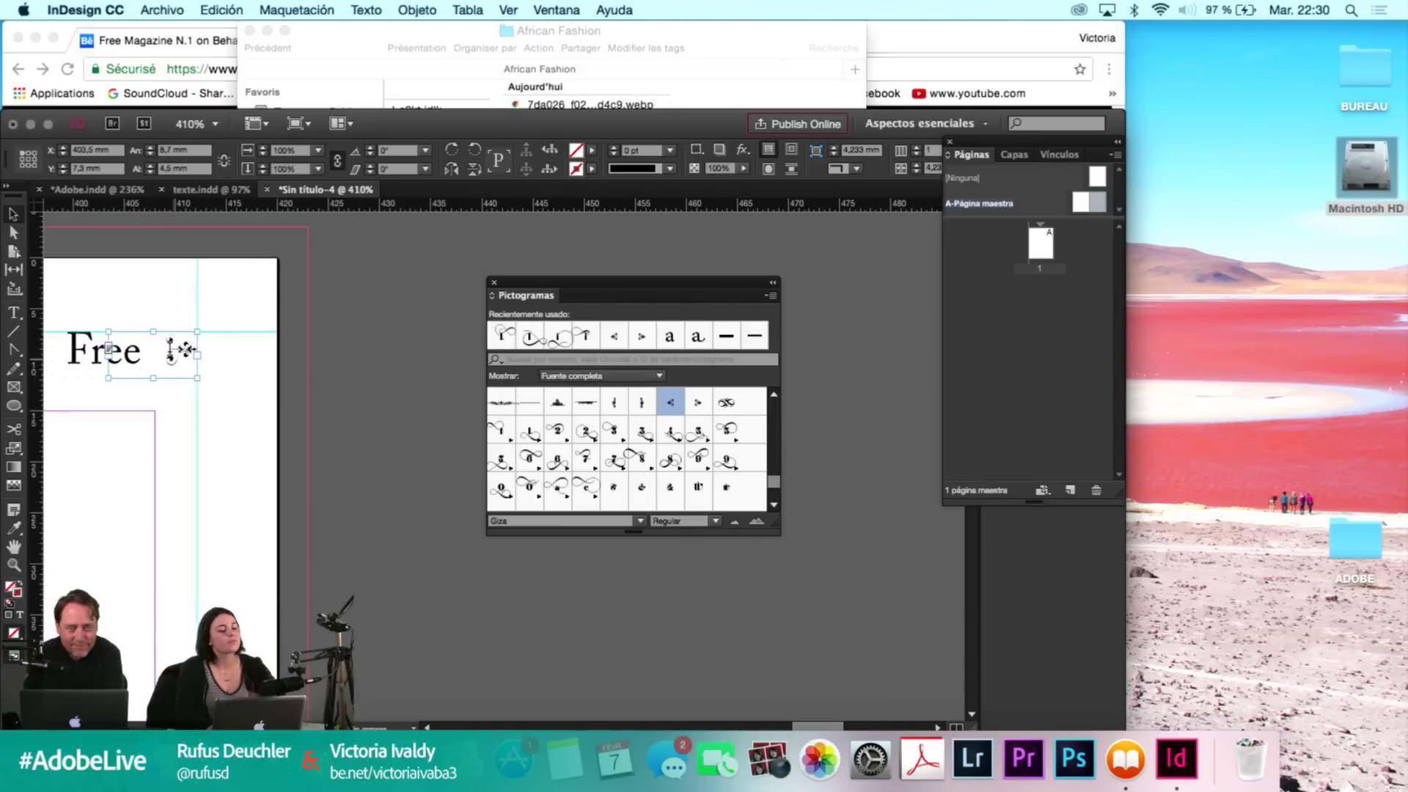
double_click(189, 351)
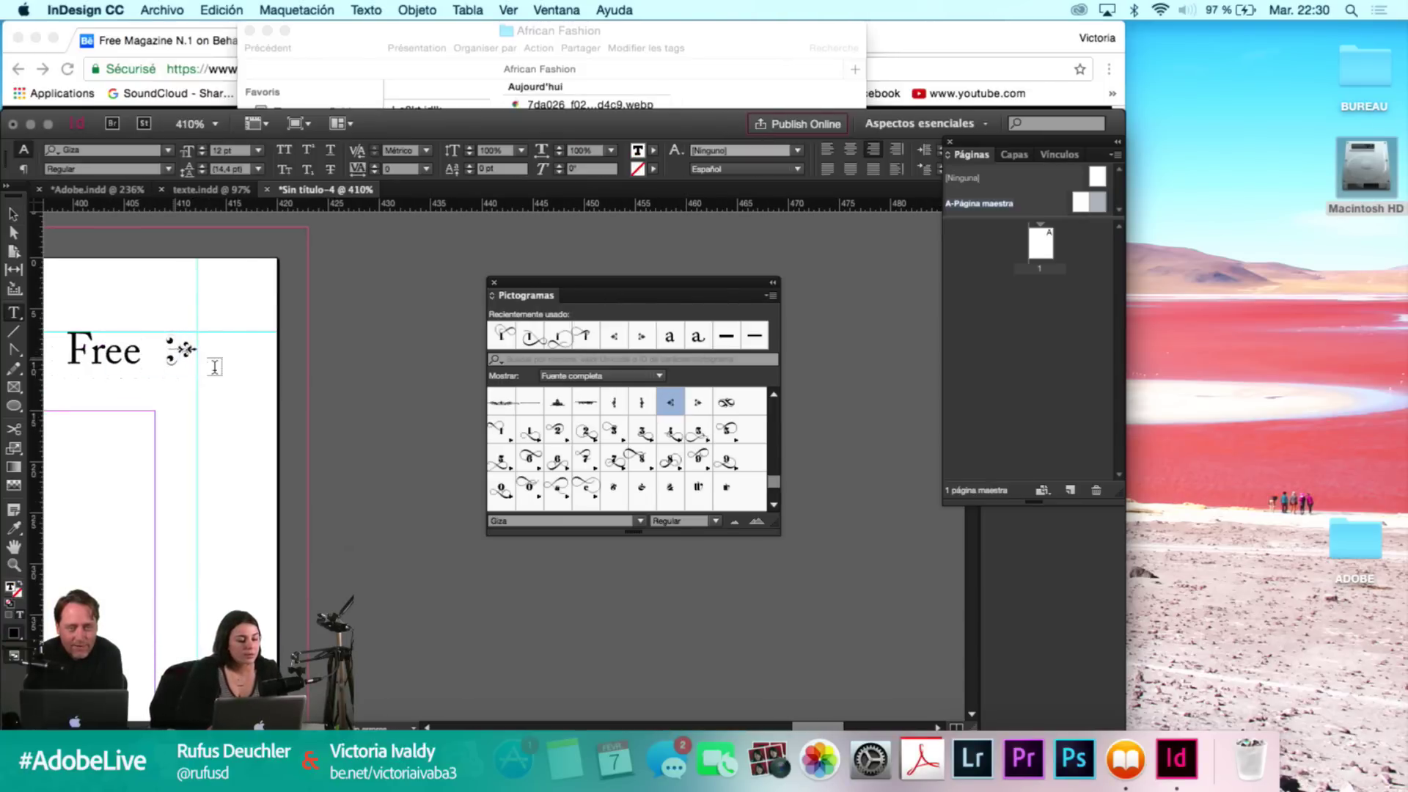
drag(155, 344, 187, 350)
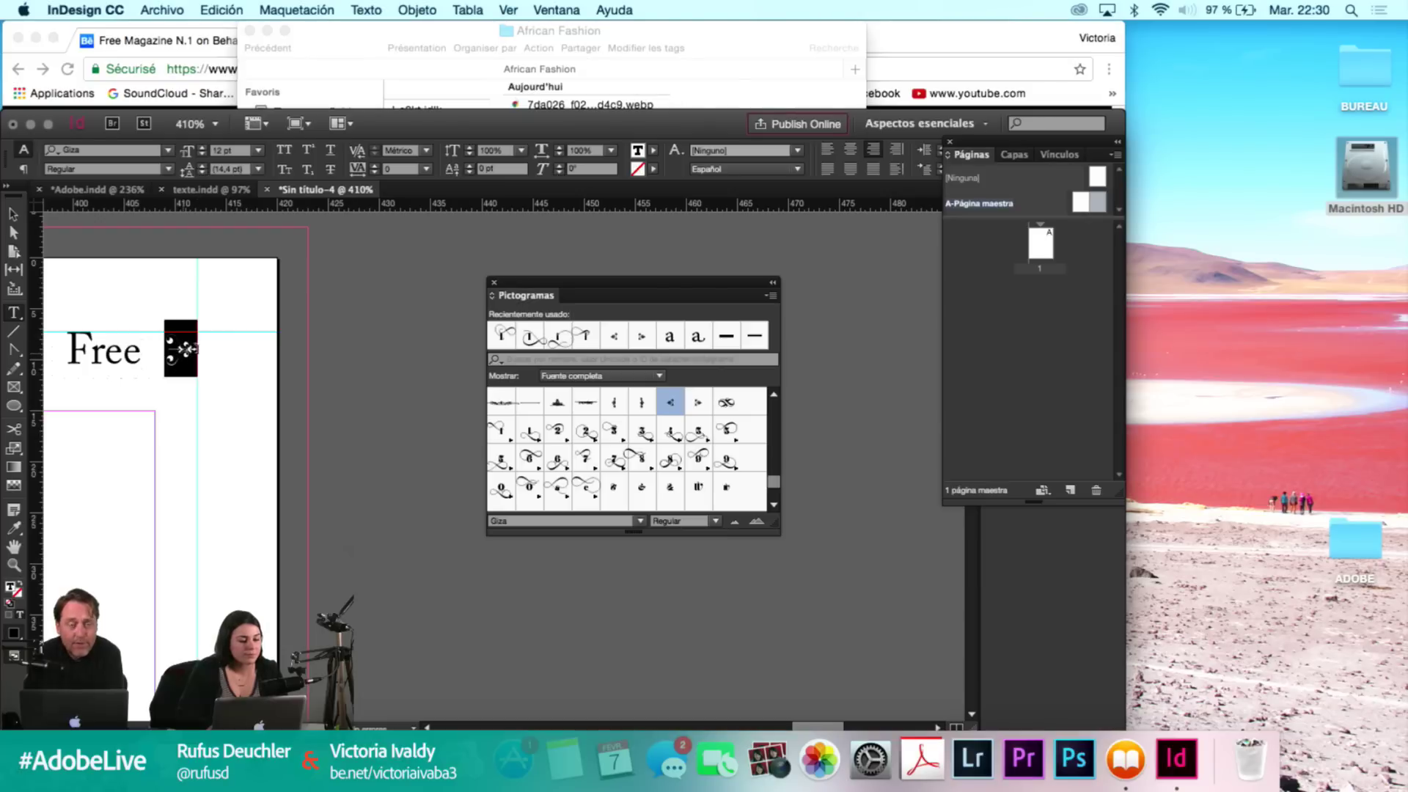
key(Left)
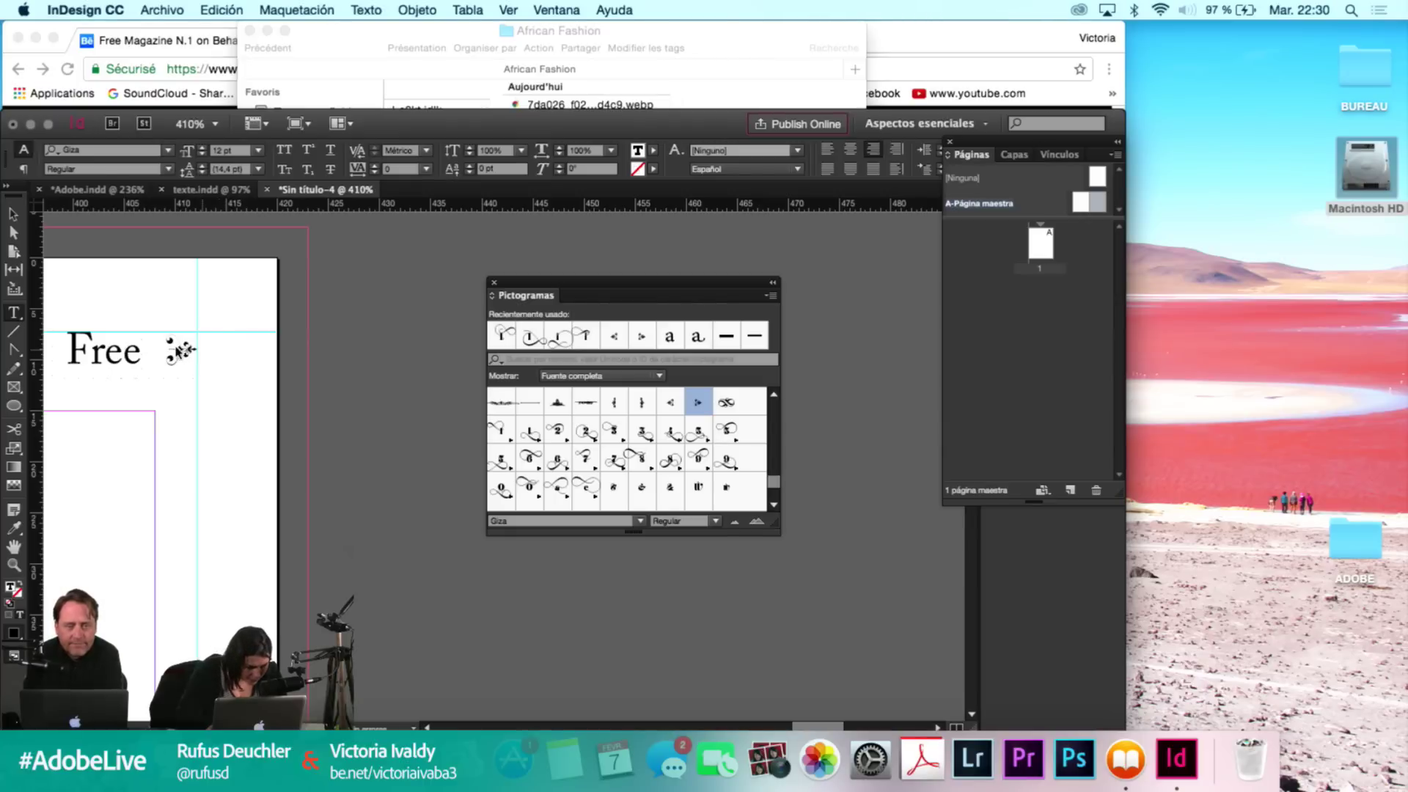
key(Escape)
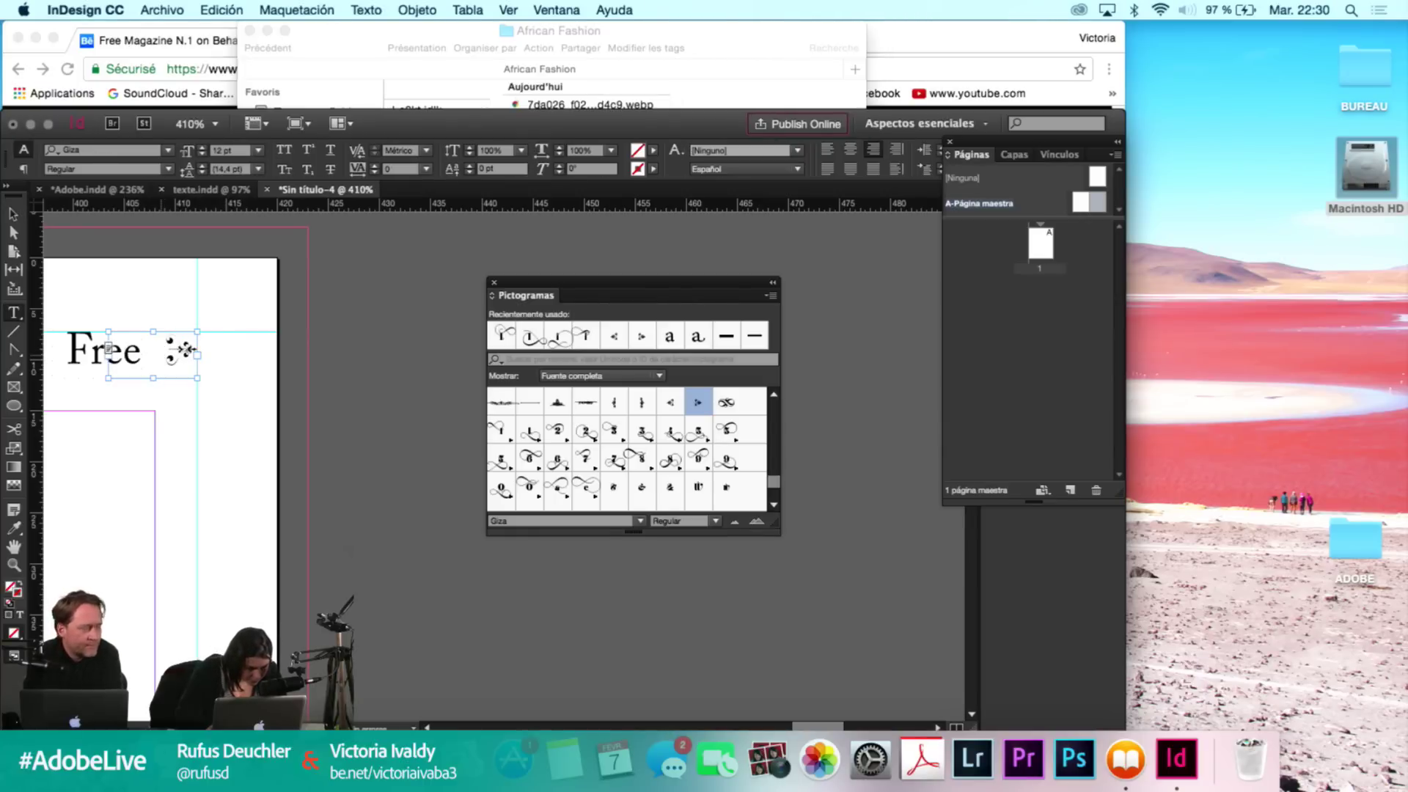
click(175, 347)
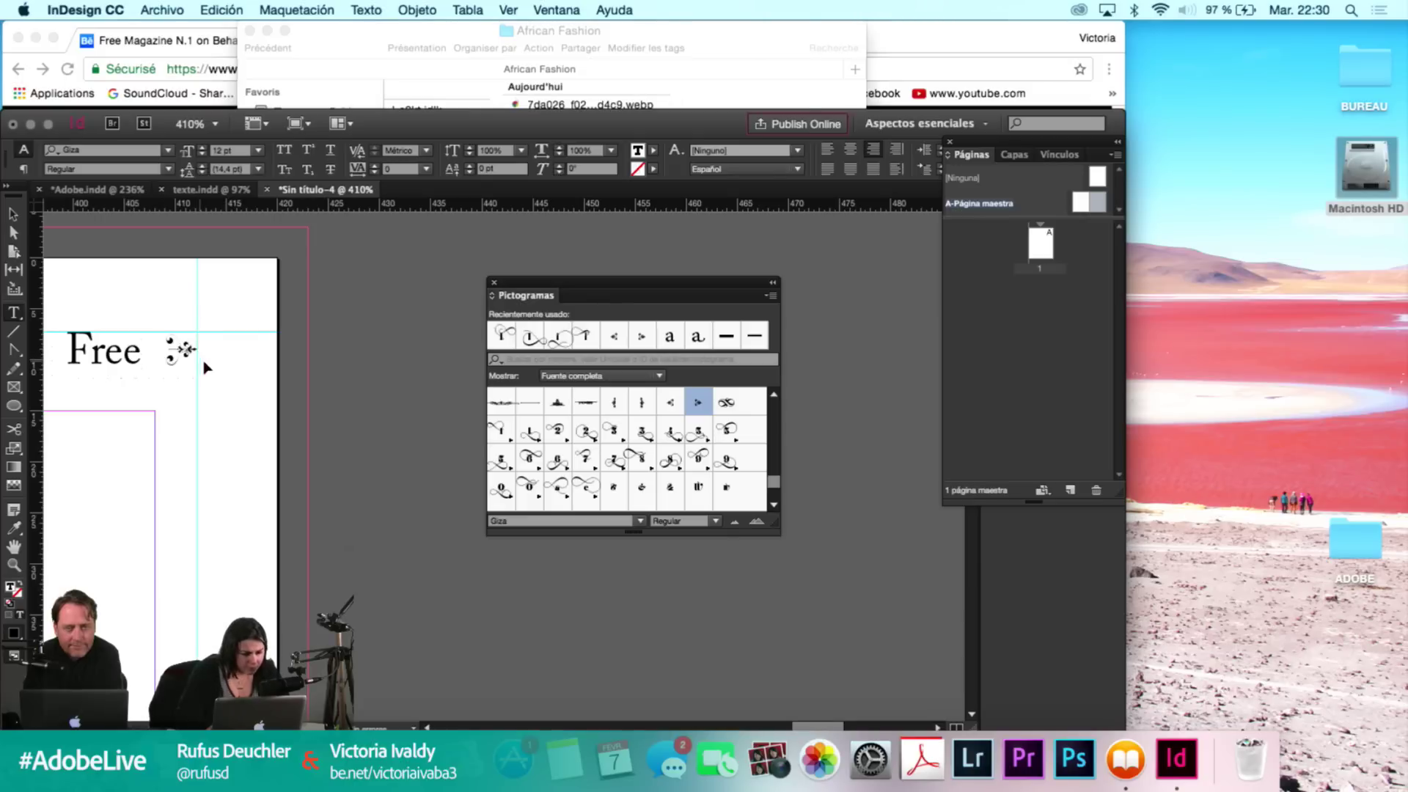
key(Escape)
key(t)
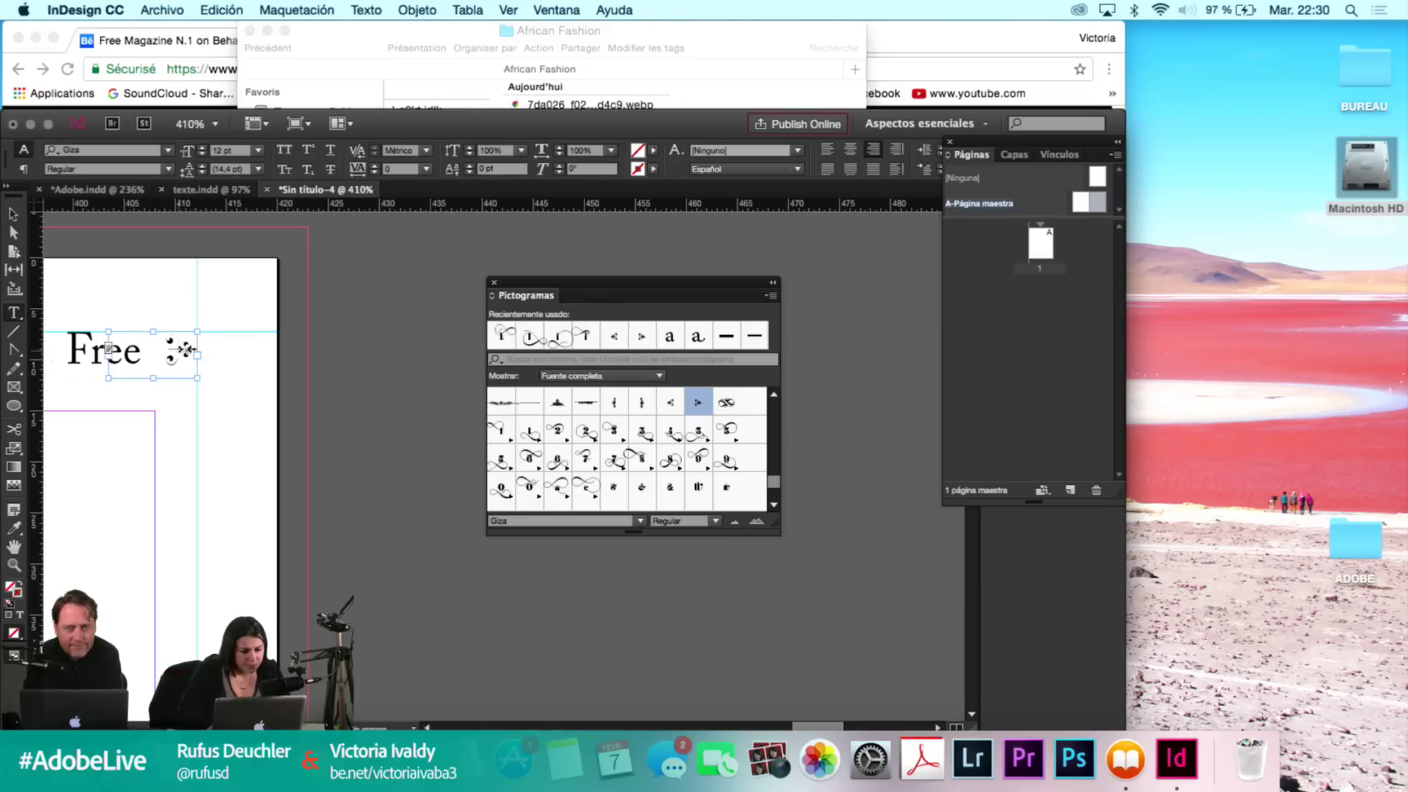
key(Escape)
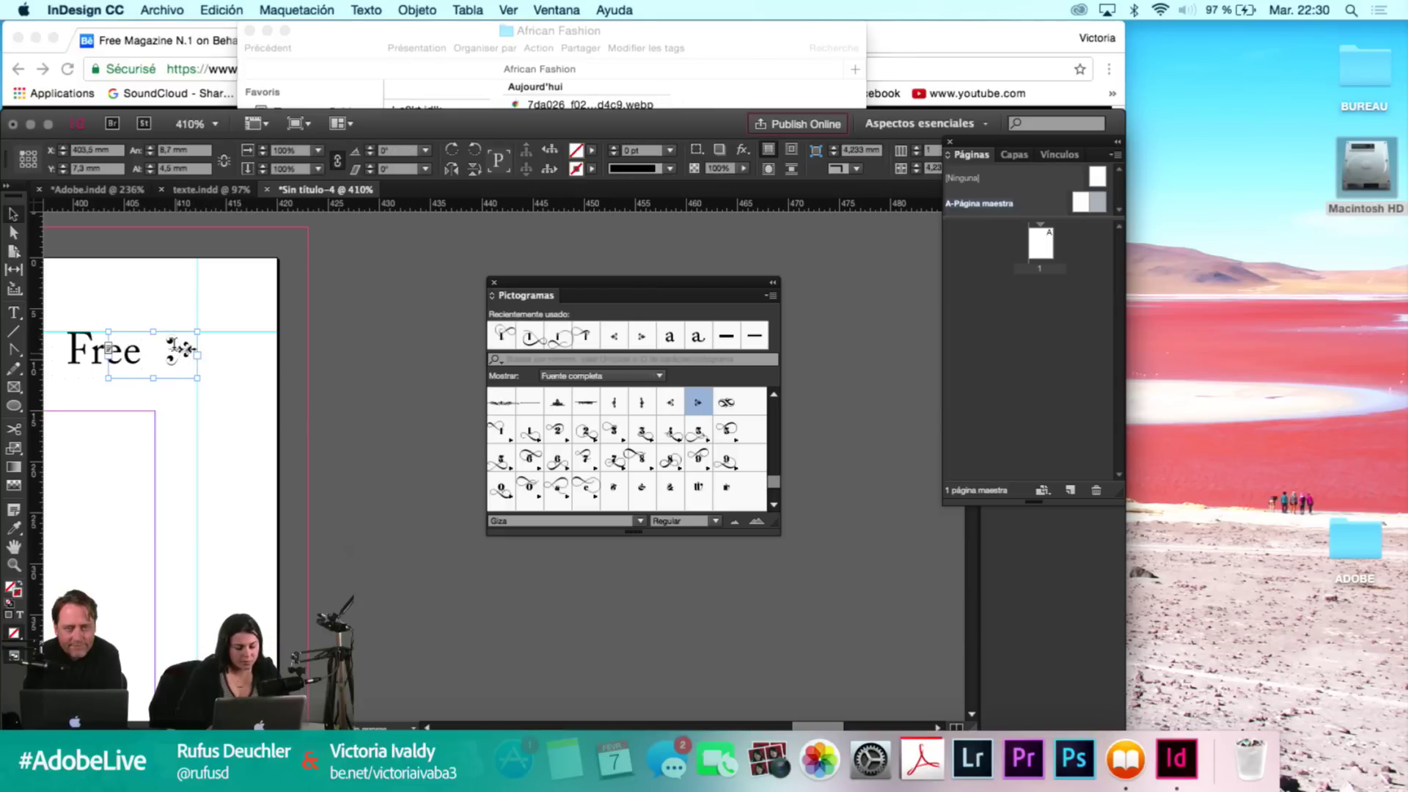
key(t)
click(185, 353)
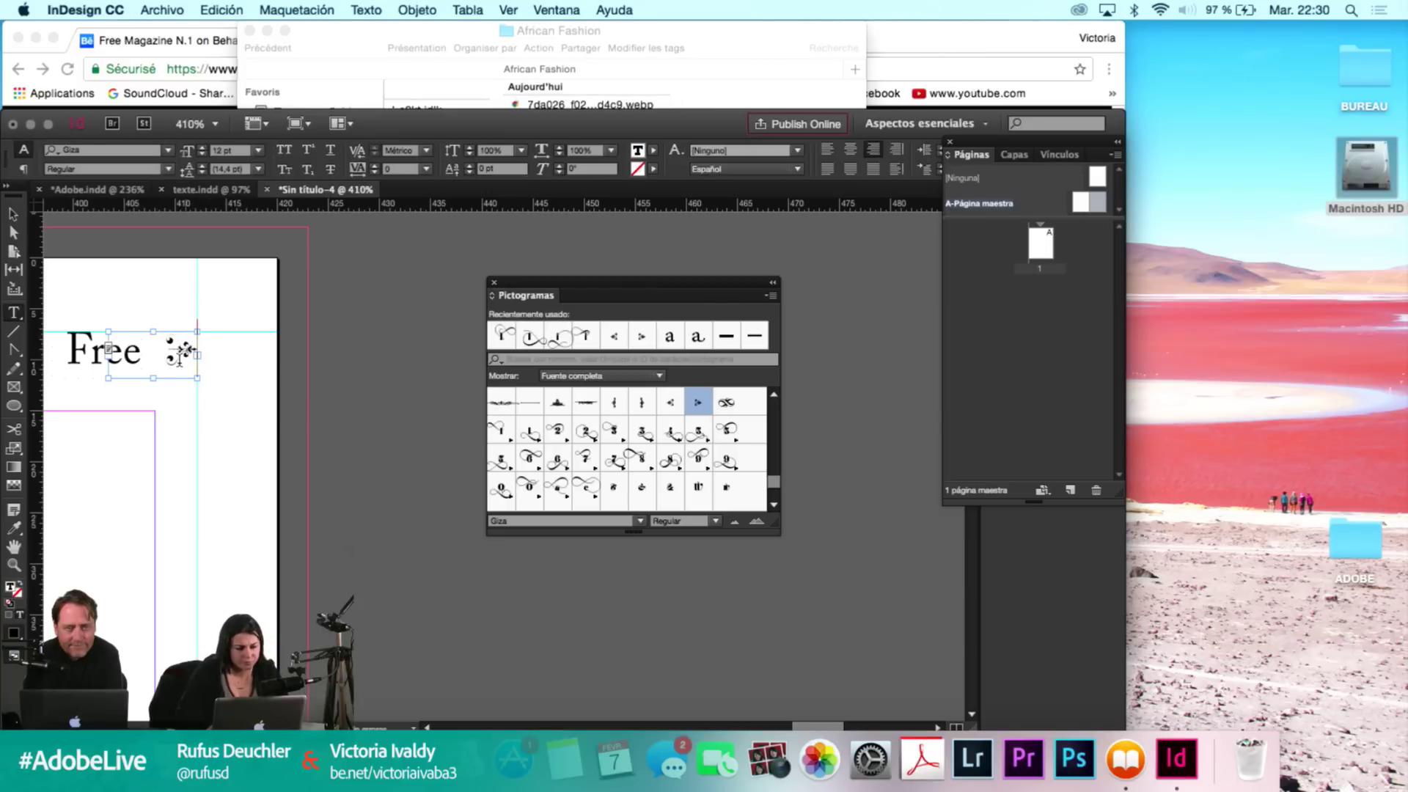
key(Escape)
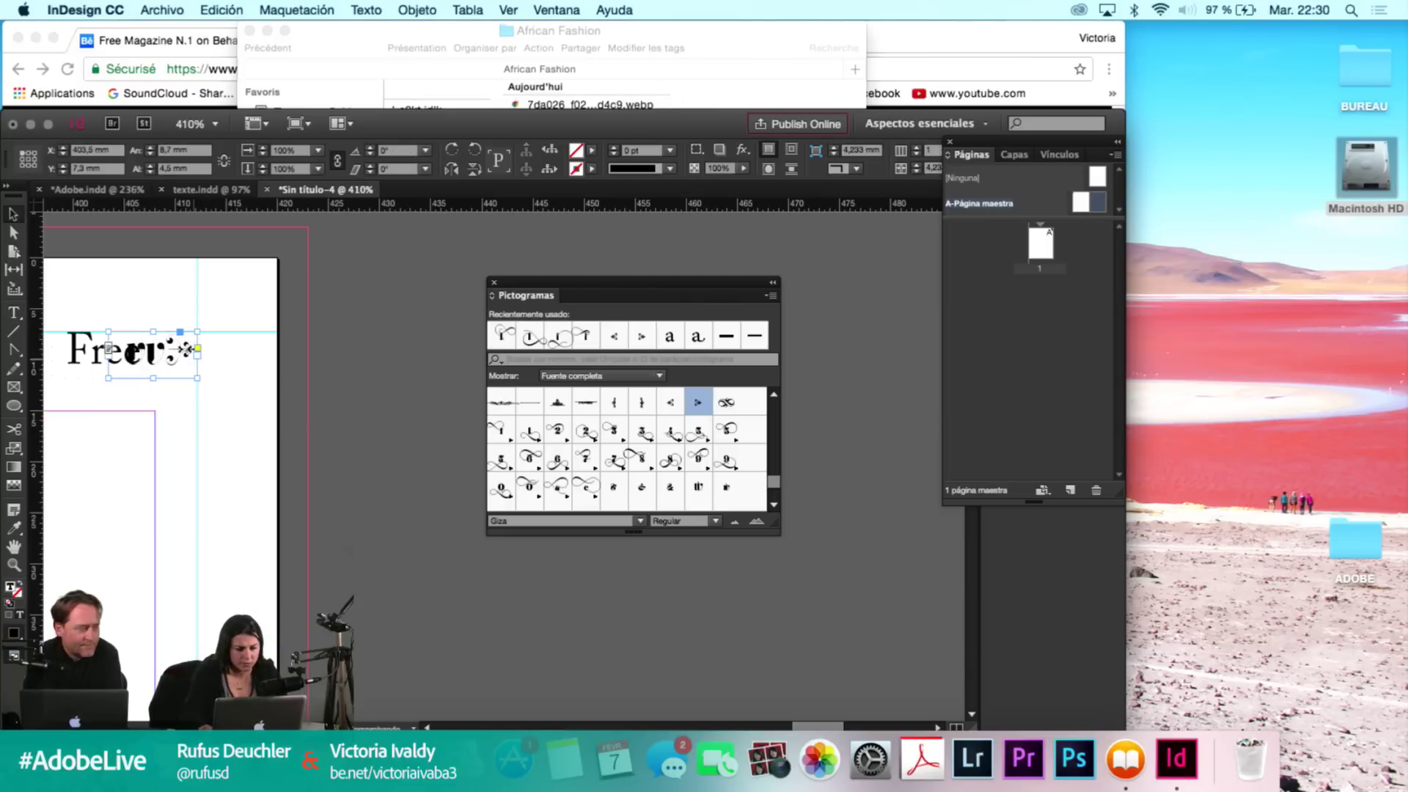
key(BackSpace)
key(super+z)
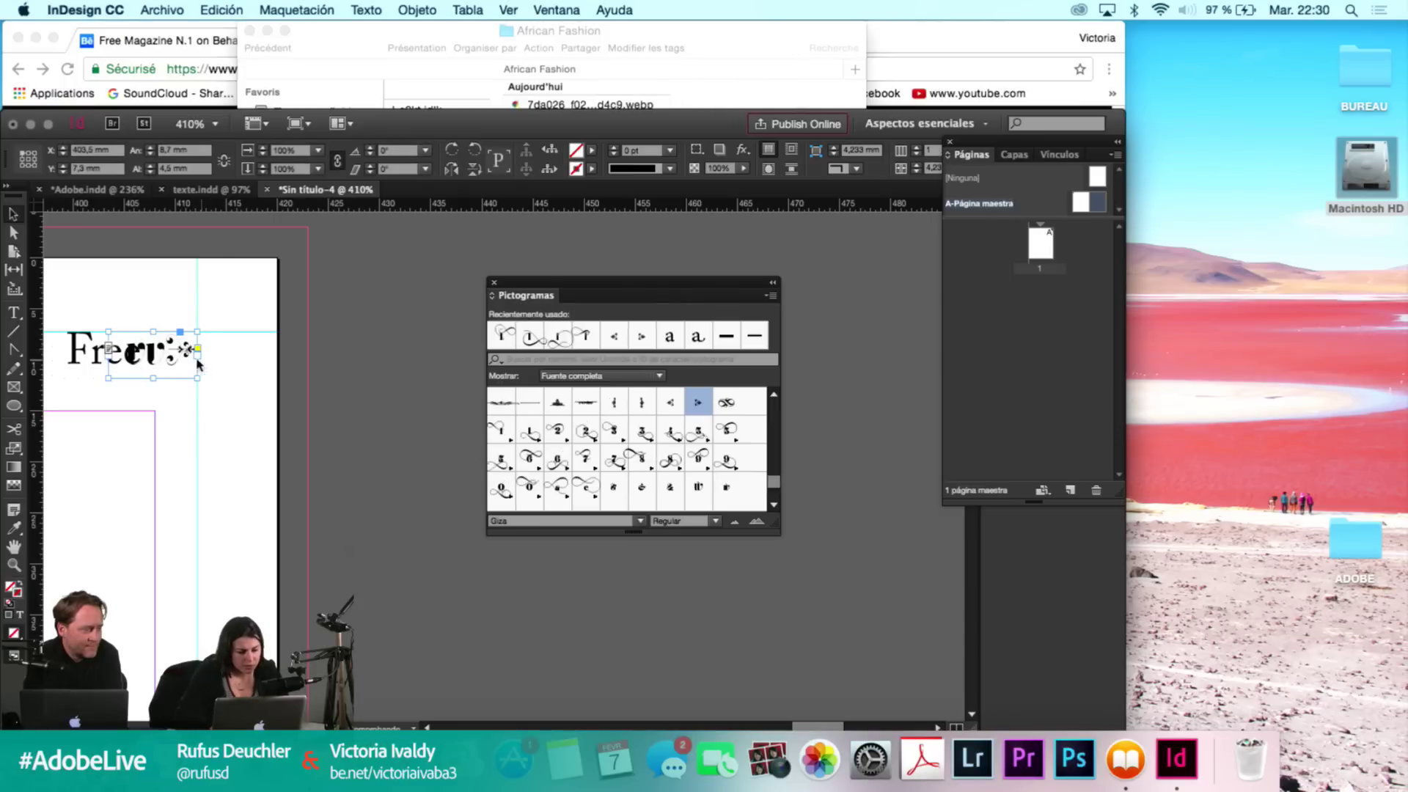
Set the font size of the right page's ornament glyph to 22 pt.
double_click(180, 358)
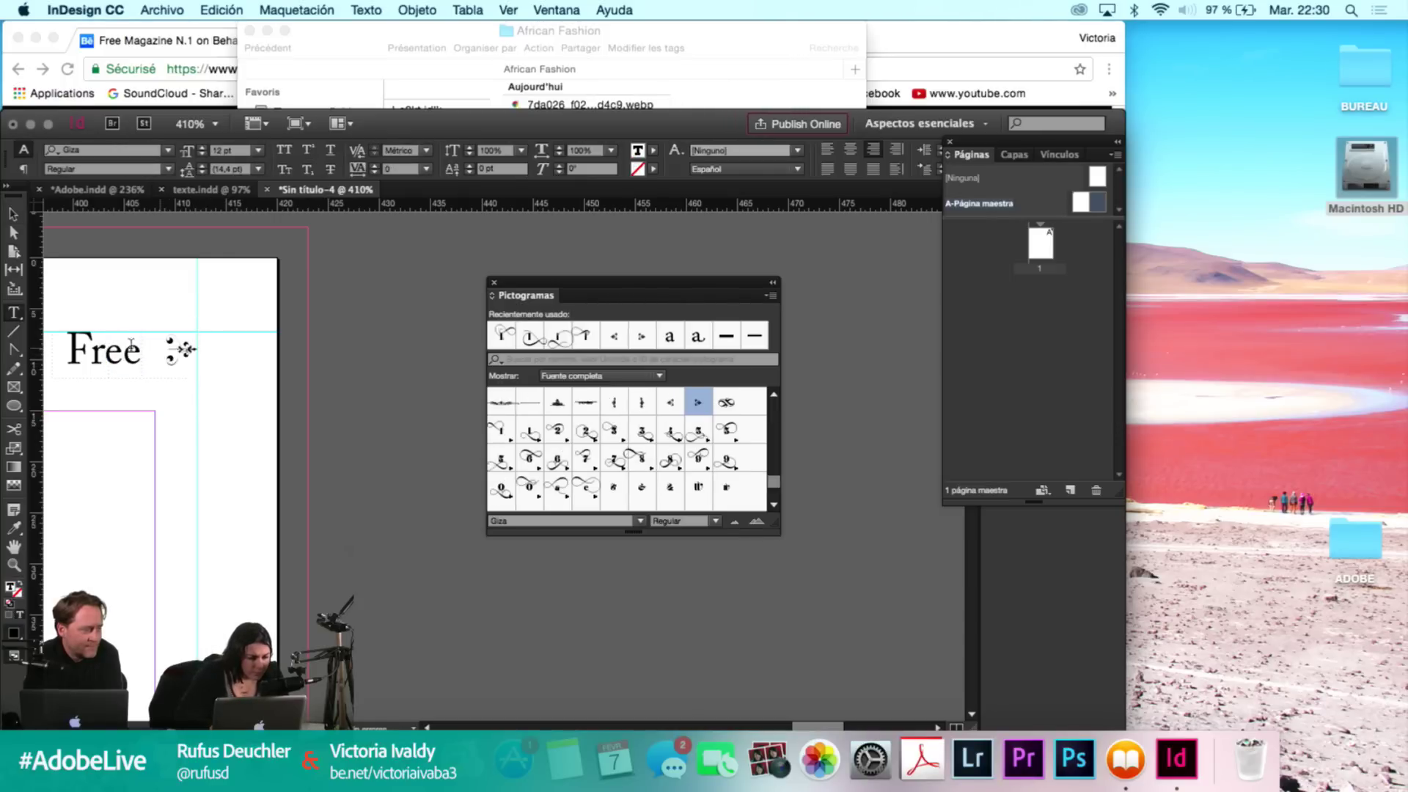
drag(167, 351, 207, 345)
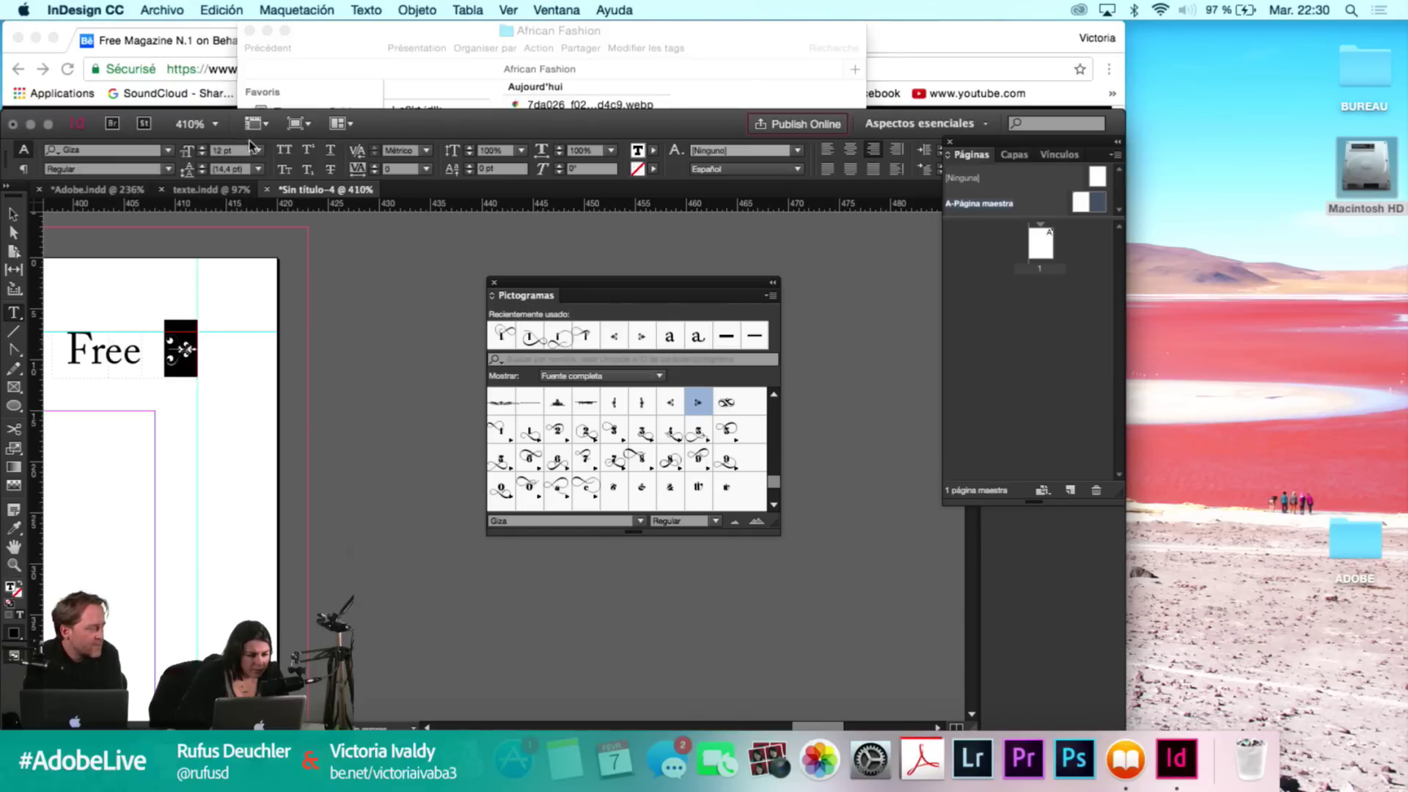
click(223, 151)
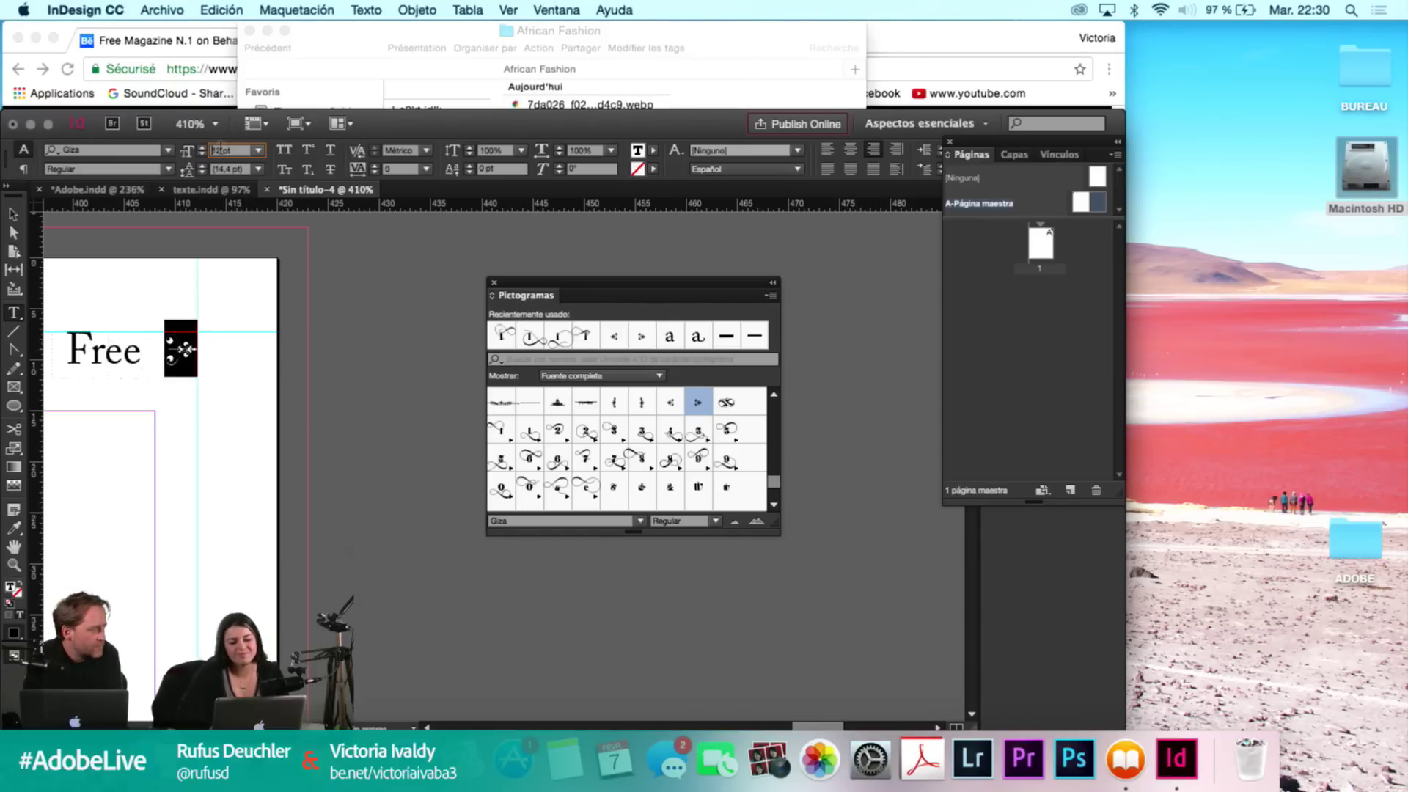
key(BackSpace)
key(BackSpace)
key(BackSpace)
key(BackSpace)
key(BackSpace)
text(22)
key(Return)
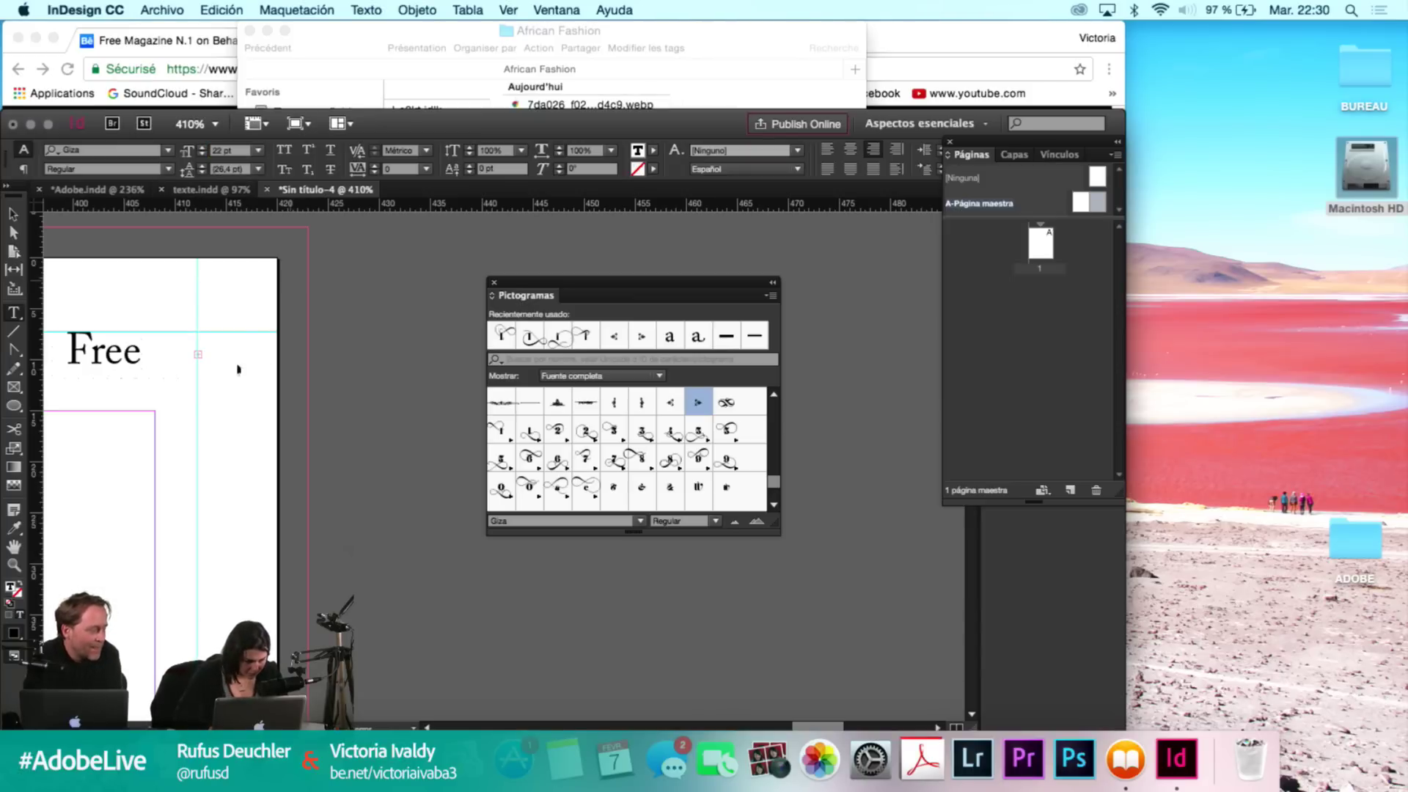
Fit the right page's ornament text frame to its enlarged glyph.
click(198, 355)
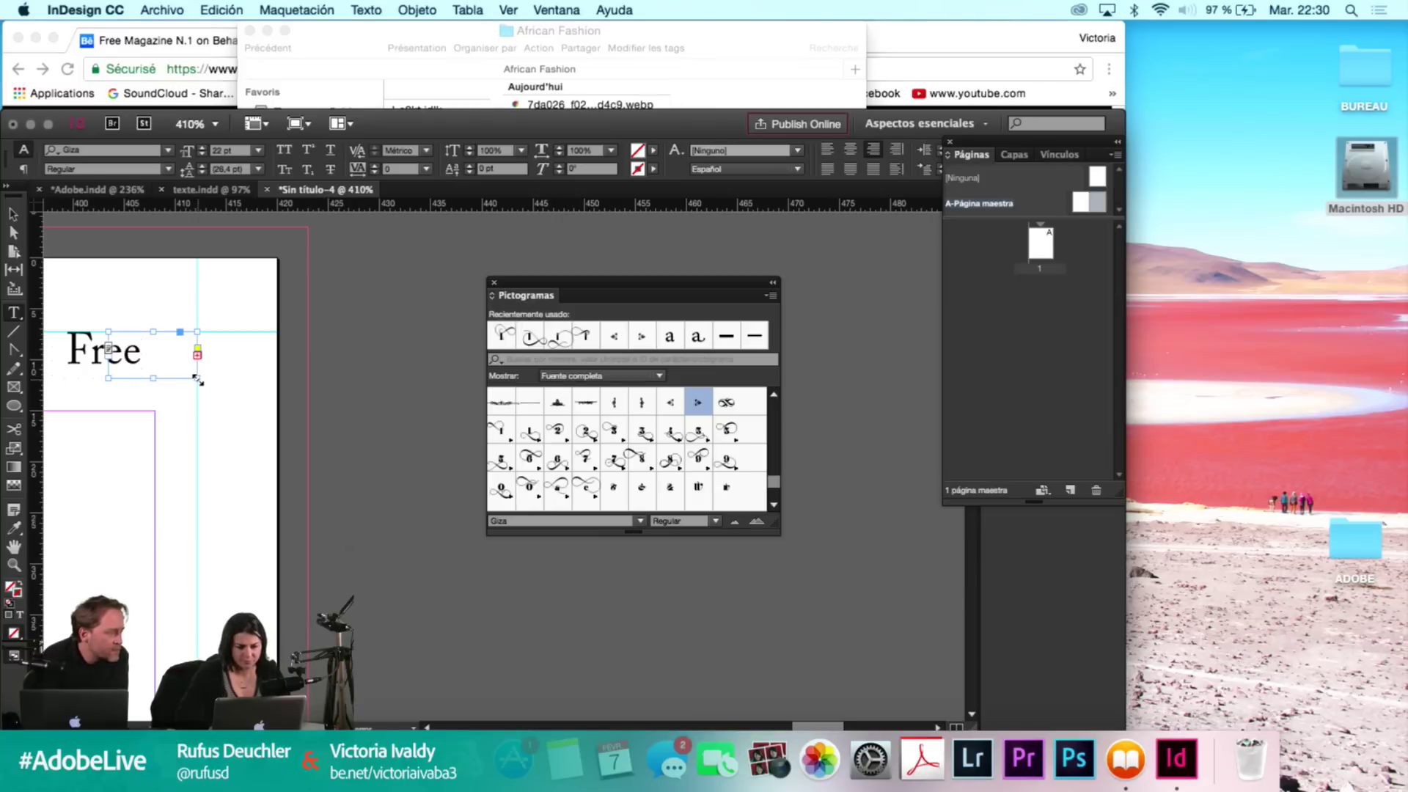
key(Escape)
double_click(197, 379)
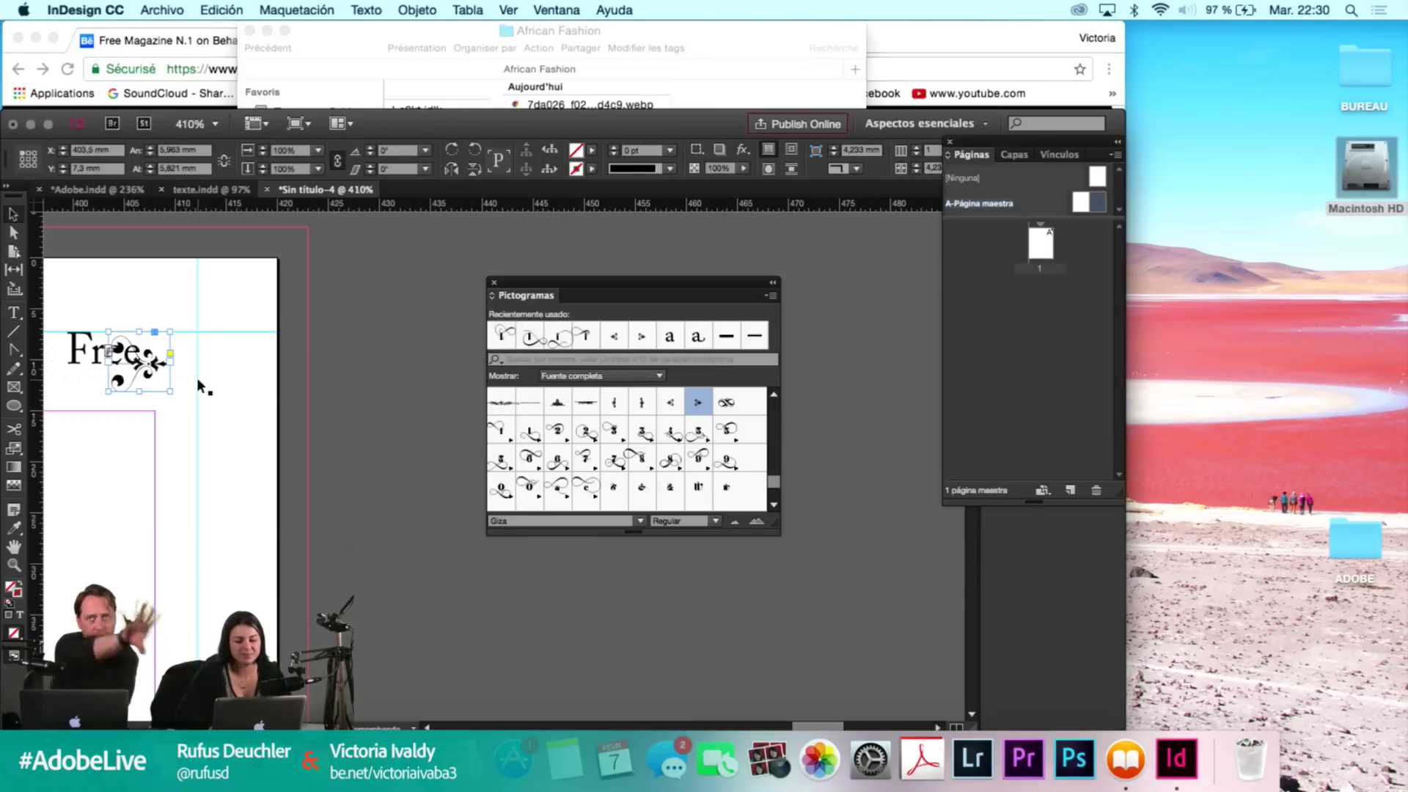
Enlarge the document window and move the right page's ornament about 4.4 mm toward the outer edge, level with the word "Free".
drag(158, 374, 200, 374)
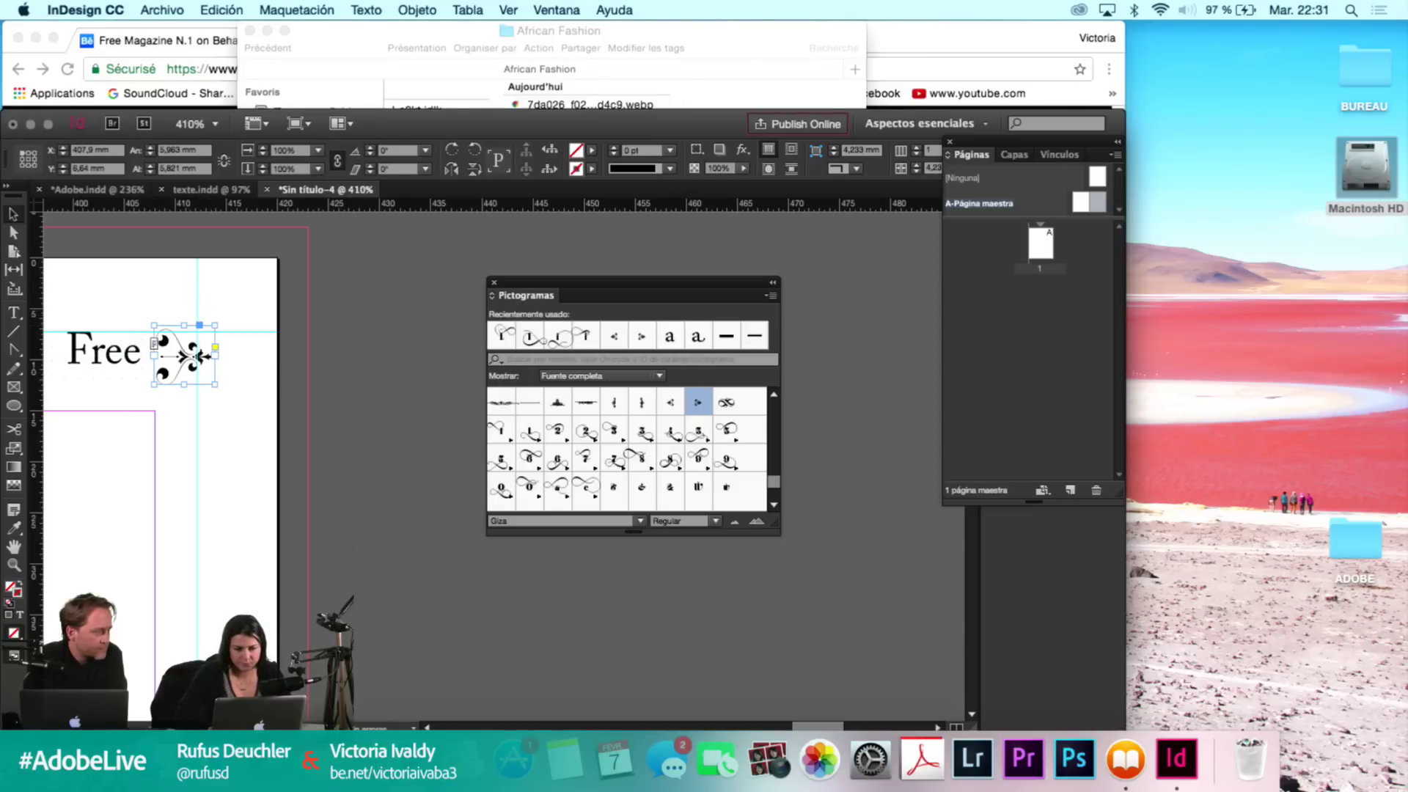
click(49, 125)
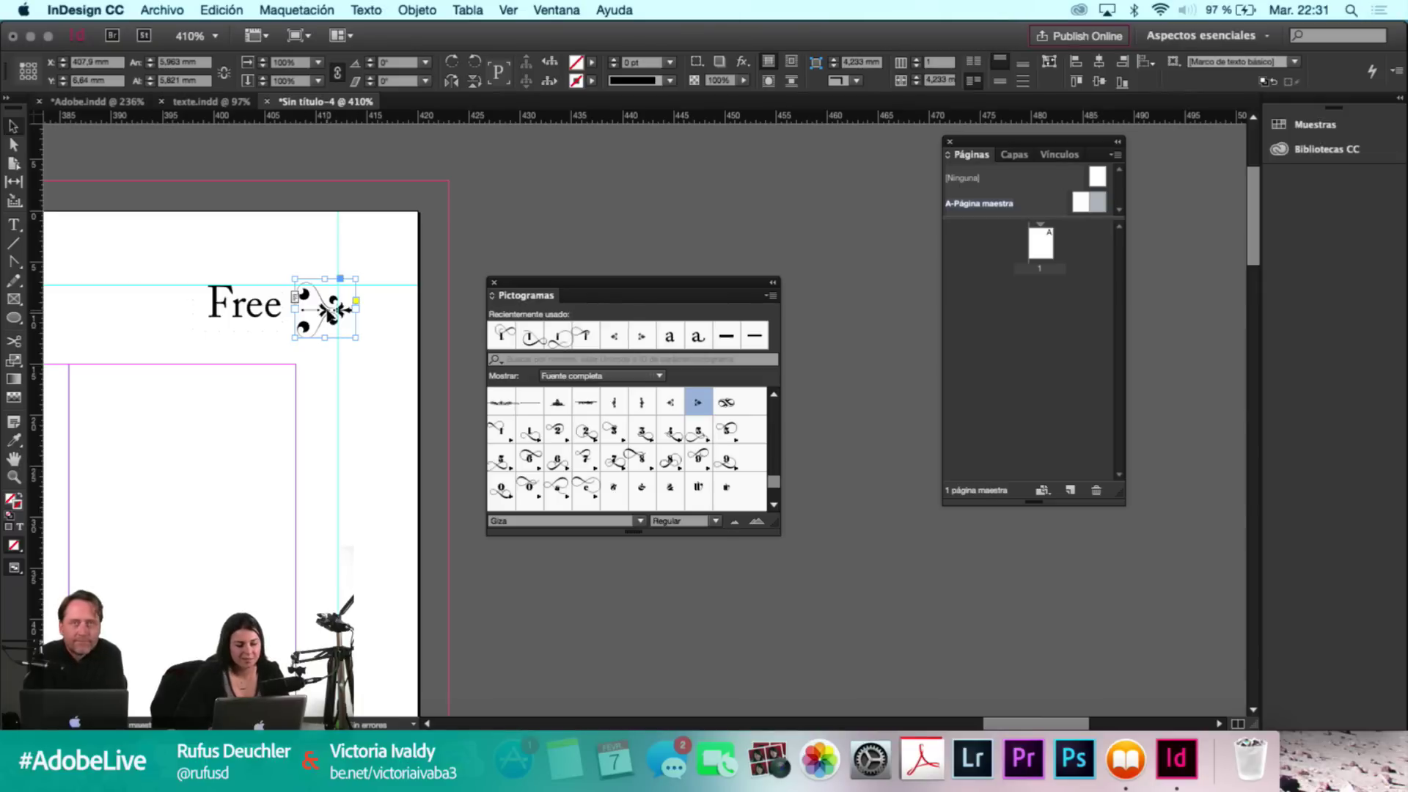
drag(333, 311, 333, 308)
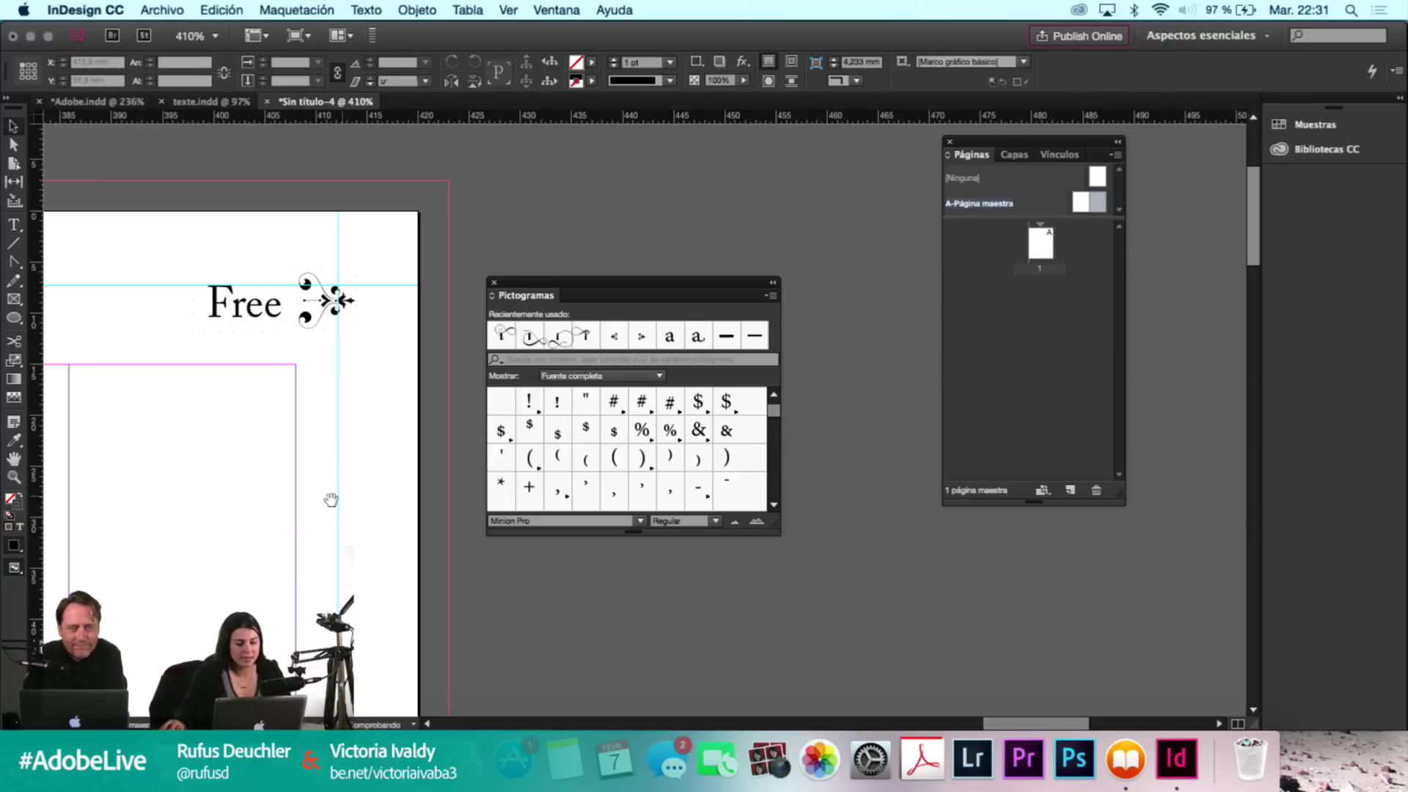
Move the horizontal guide from the bottom page edge of the right master page to Y 260 mm.
scroll(343, 416, down, 5)
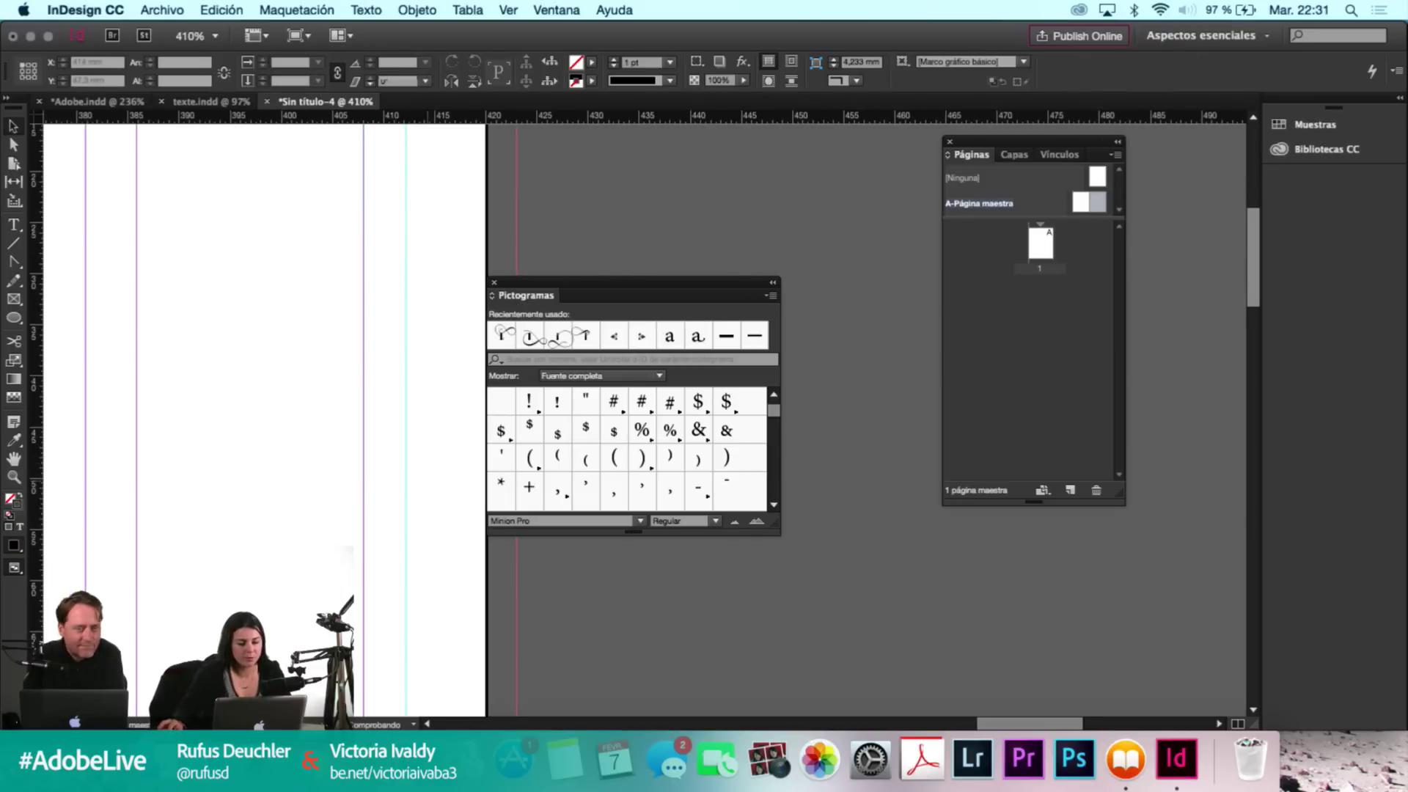
scroll(403, 415, left, 3)
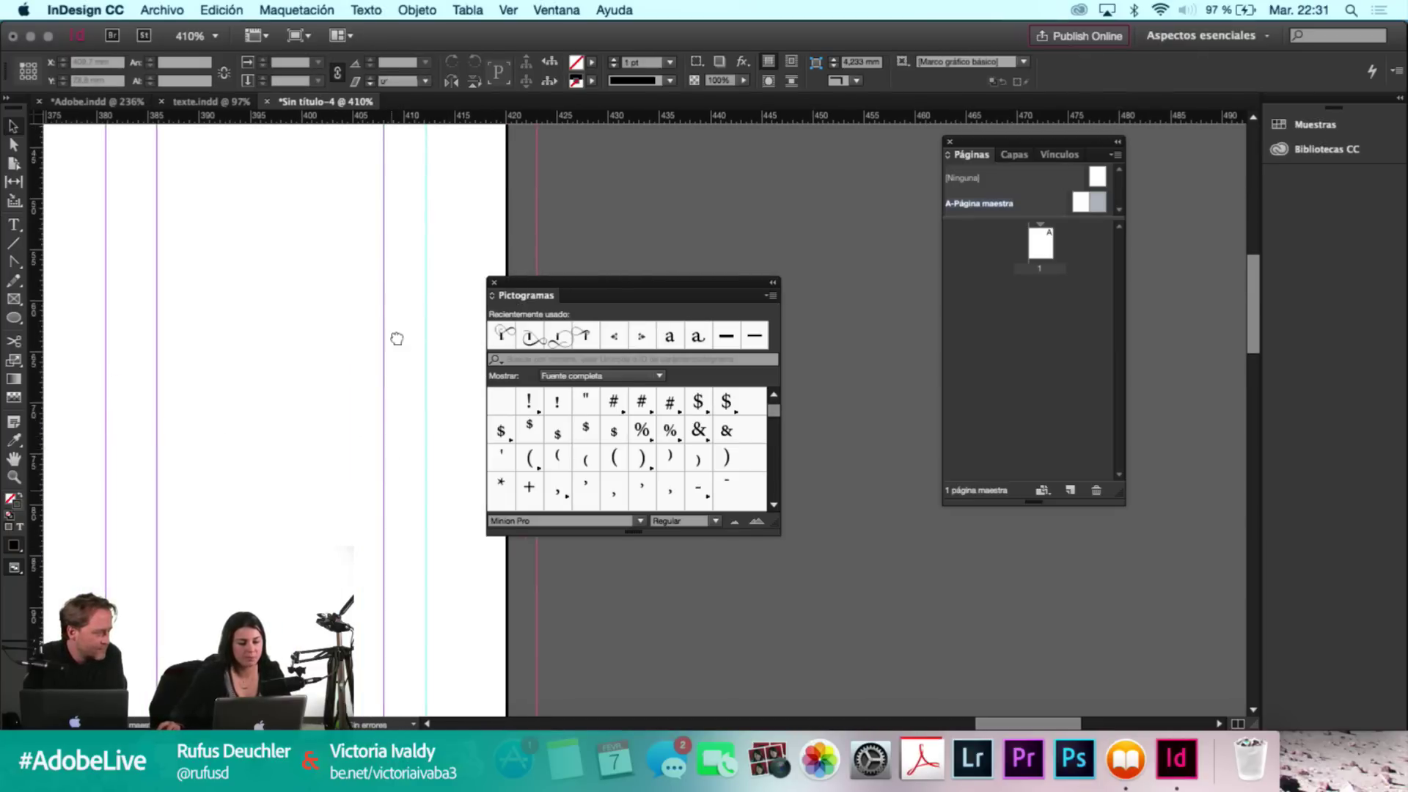
scroll(402, 257, left, 2)
scroll(397, 294, left, 2)
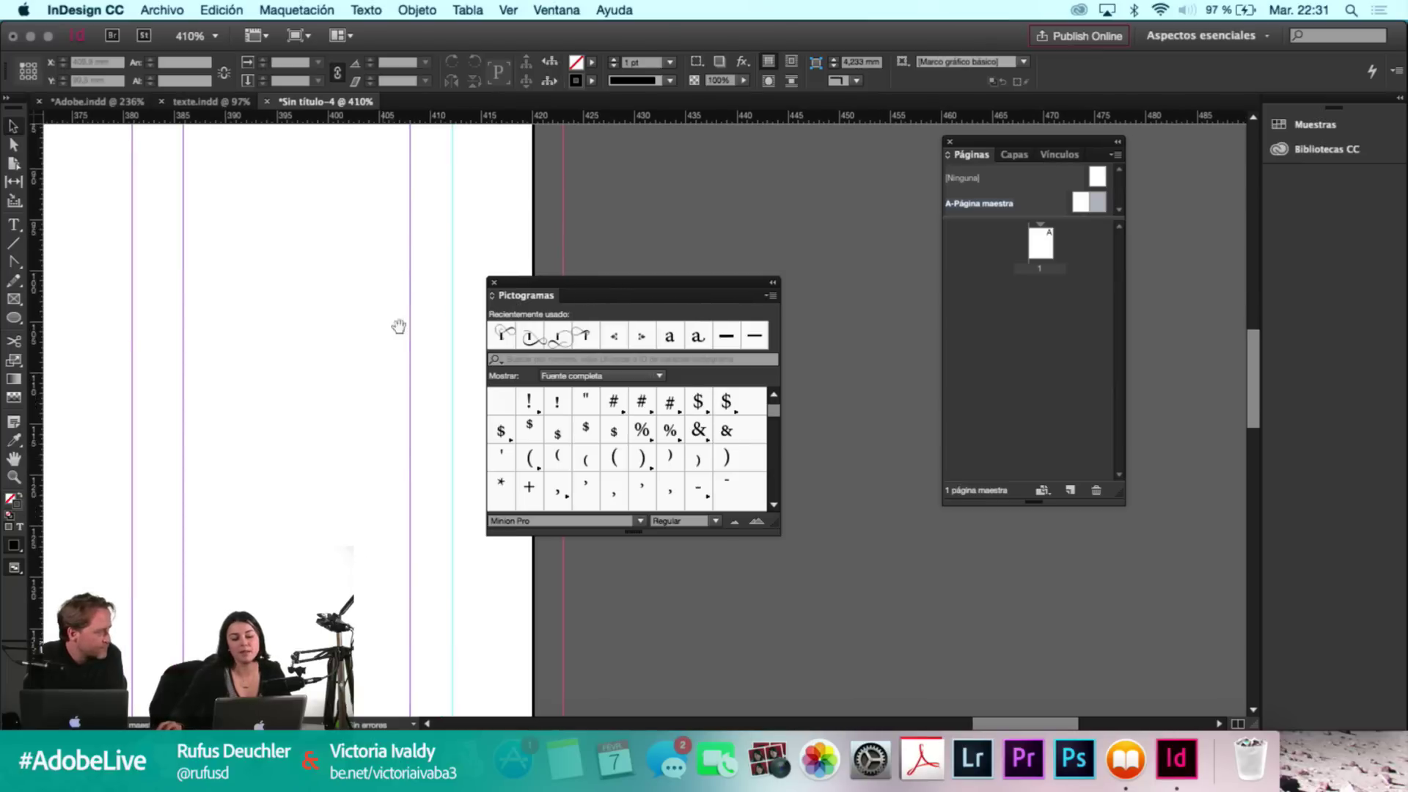
scroll(384, 336, left, 2)
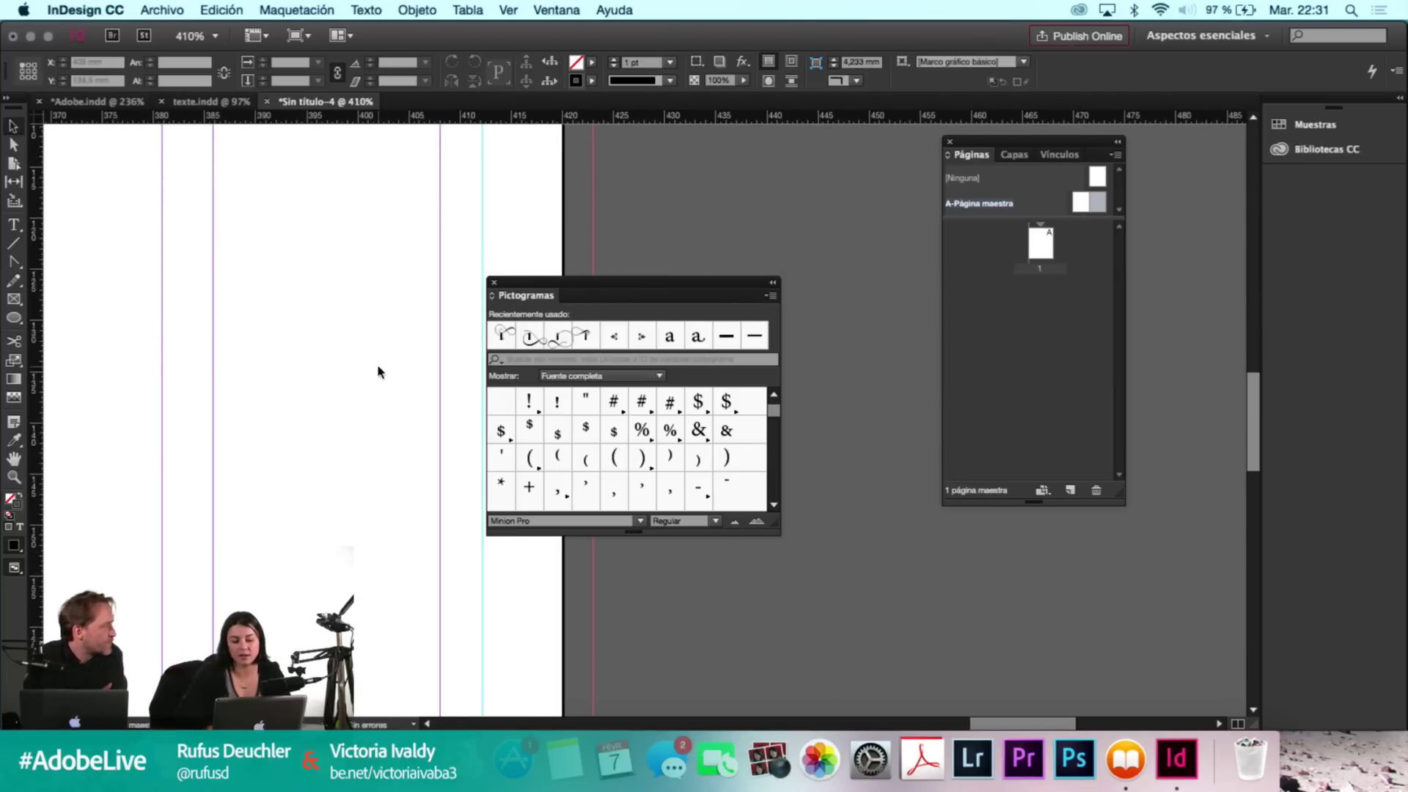
scroll(377, 372, down, 5)
scroll(377, 372, right, 2)
scroll(378, 367, up, 2)
scroll(377, 366, left, 3)
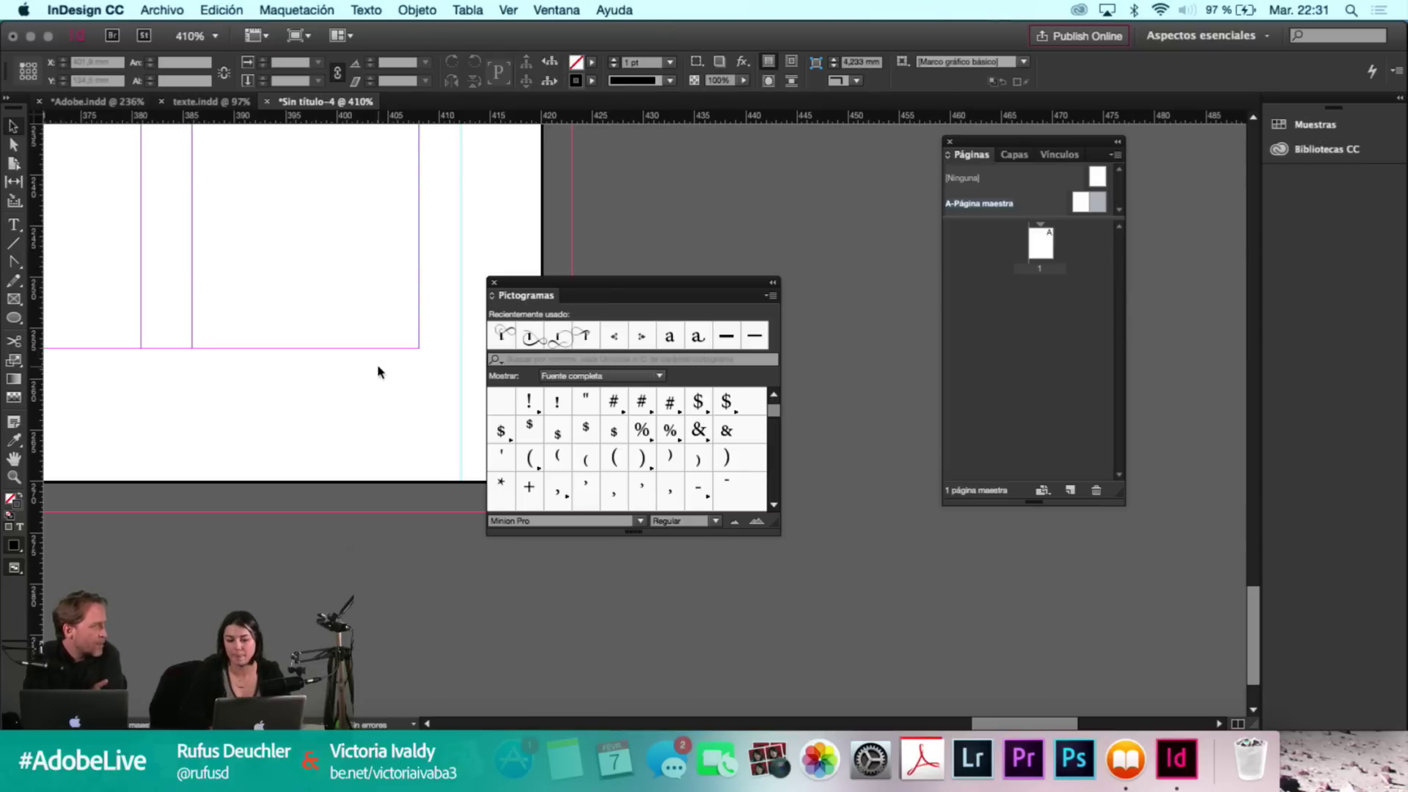
click(14, 224)
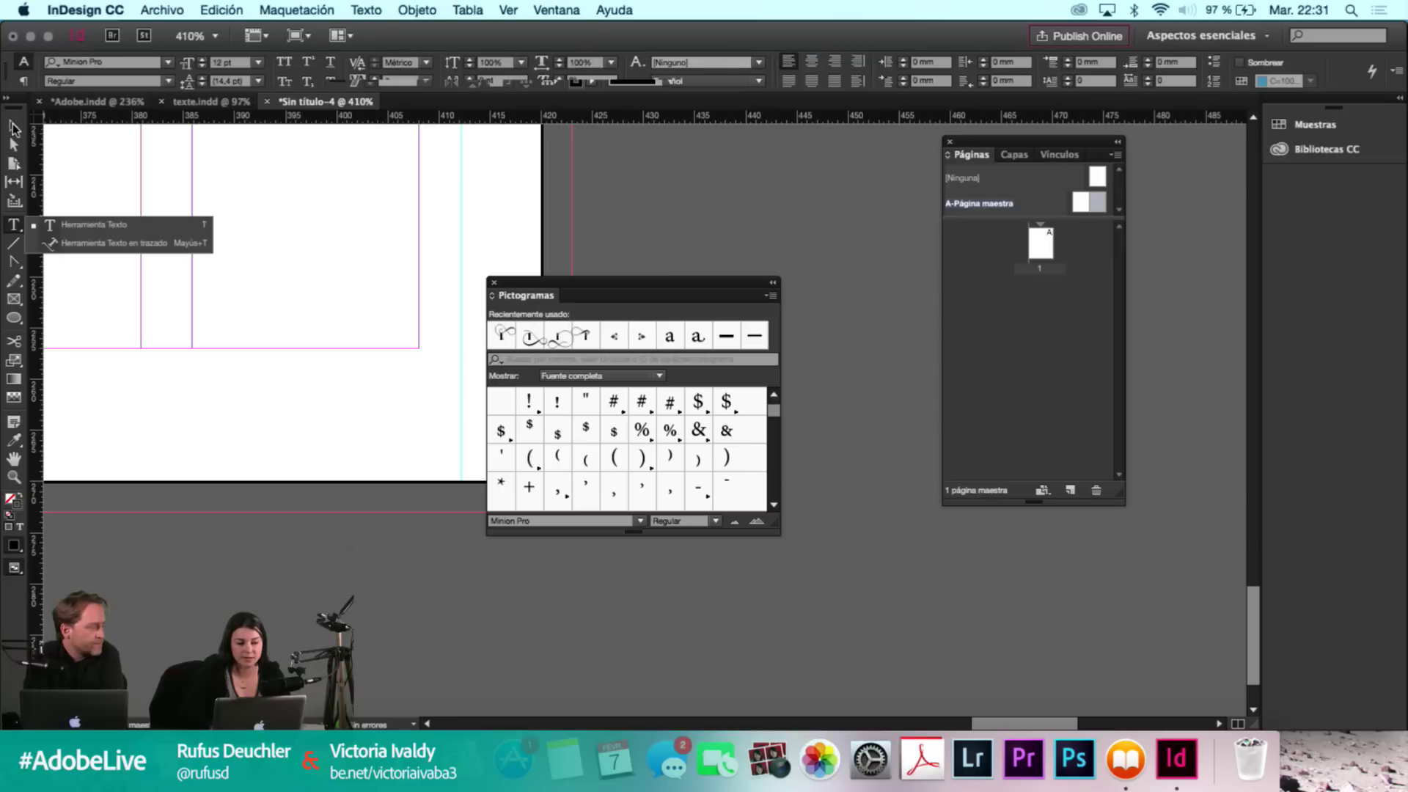
key(v)
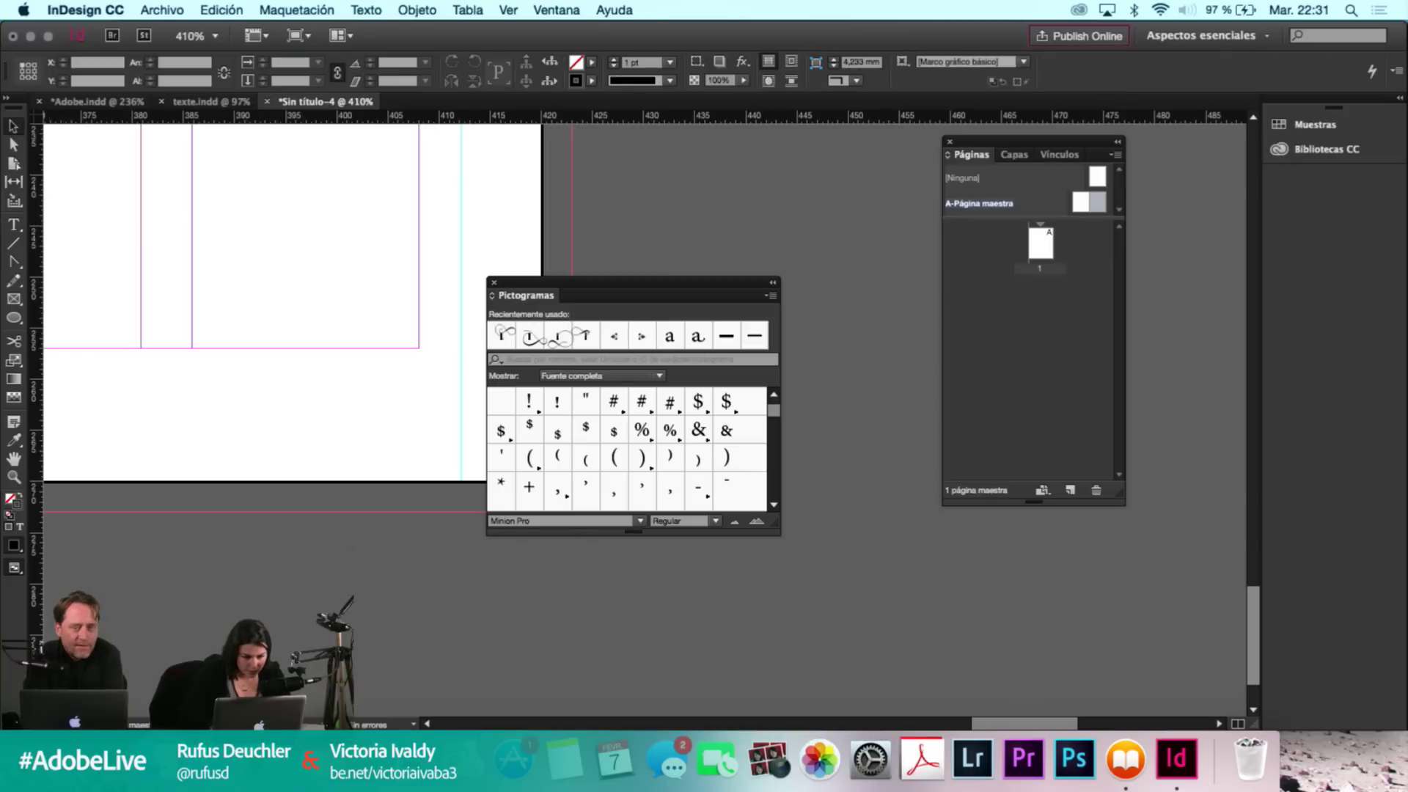
click(286, 482)
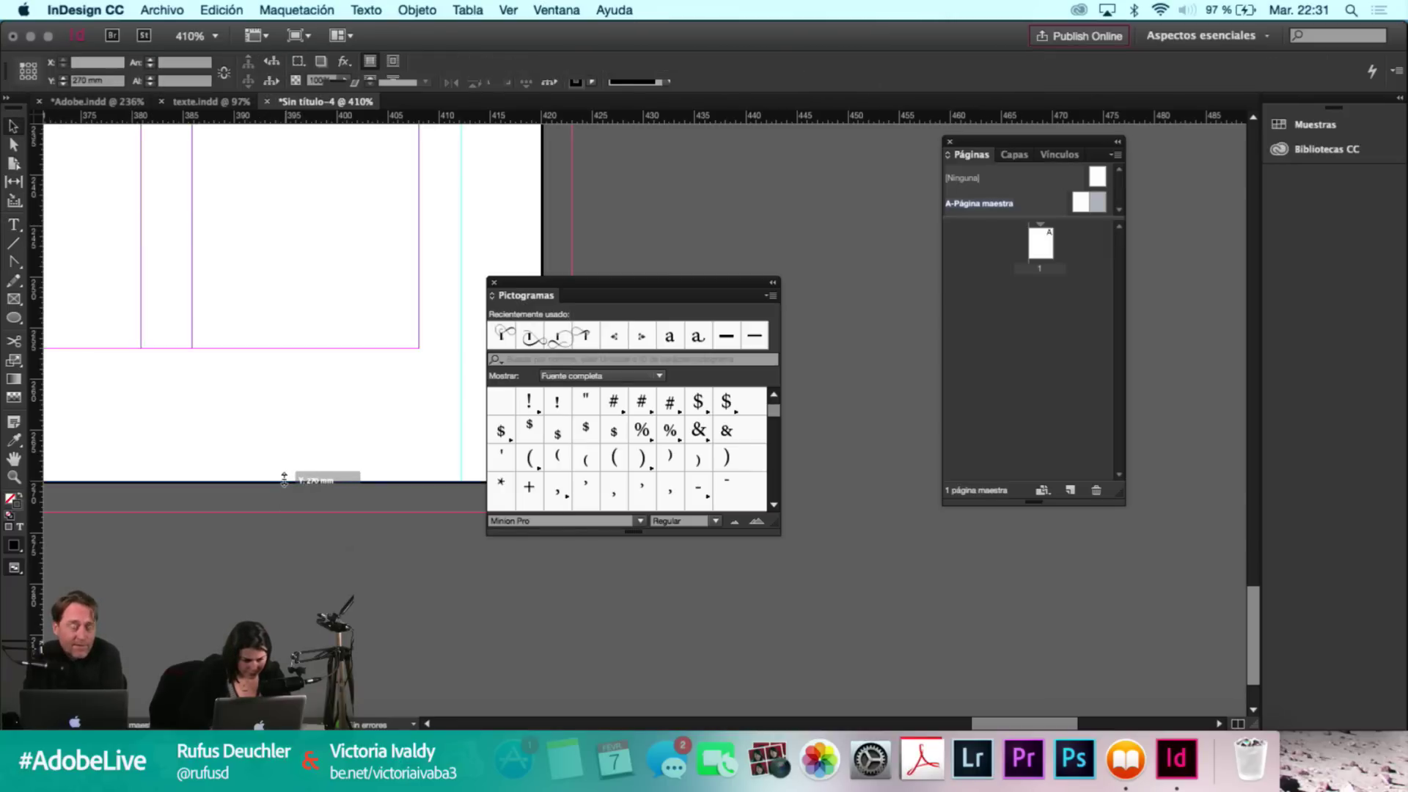
click(275, 388)
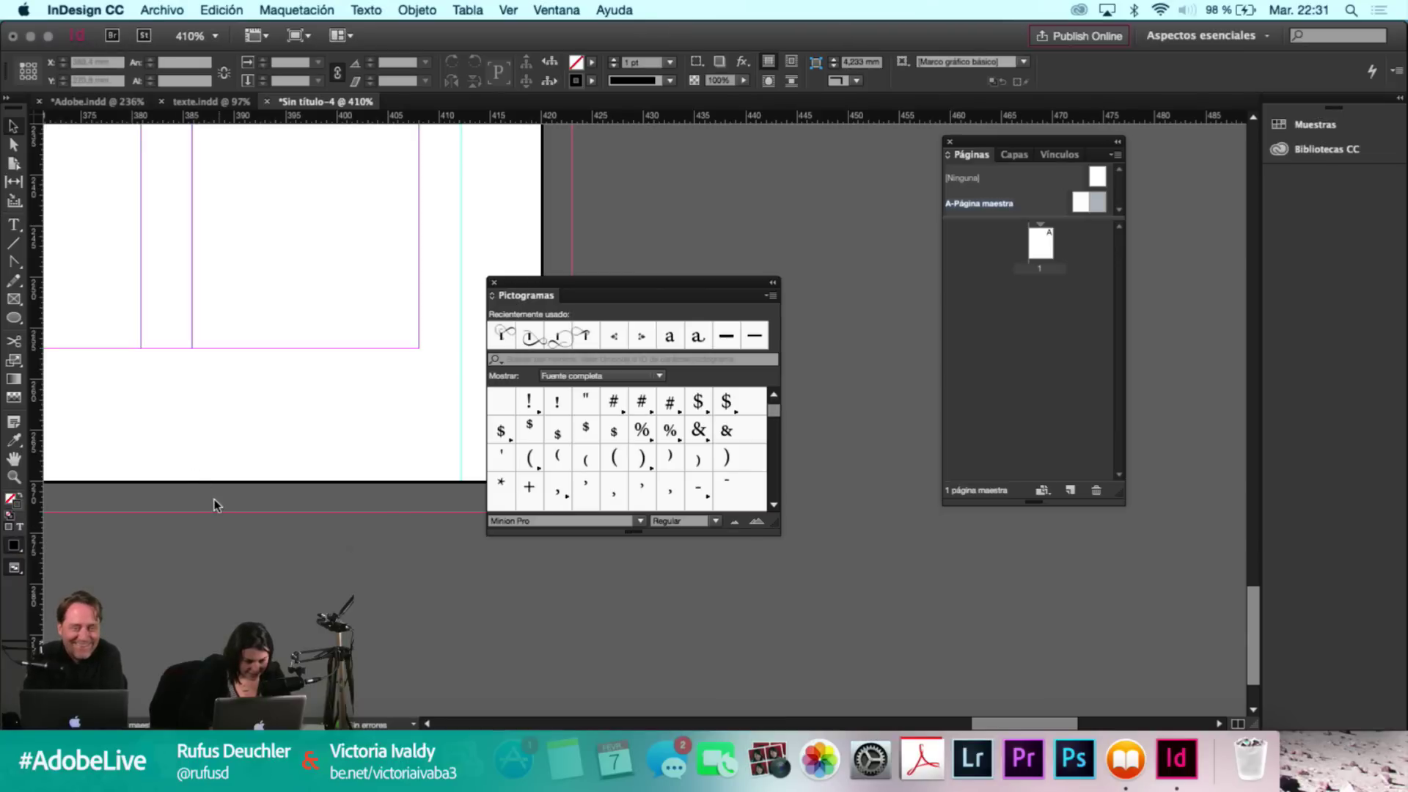
drag(189, 455, 279, 516)
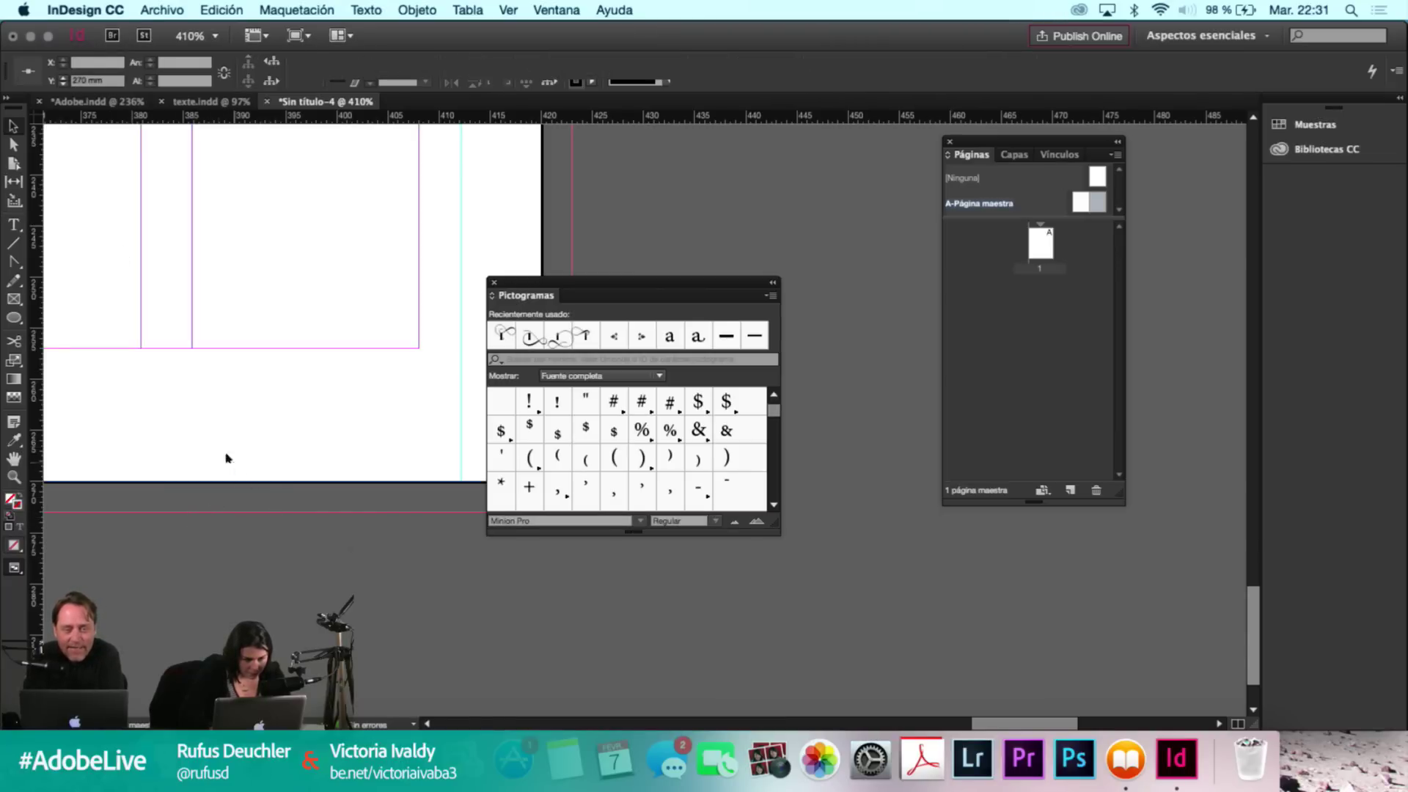
click(112, 81)
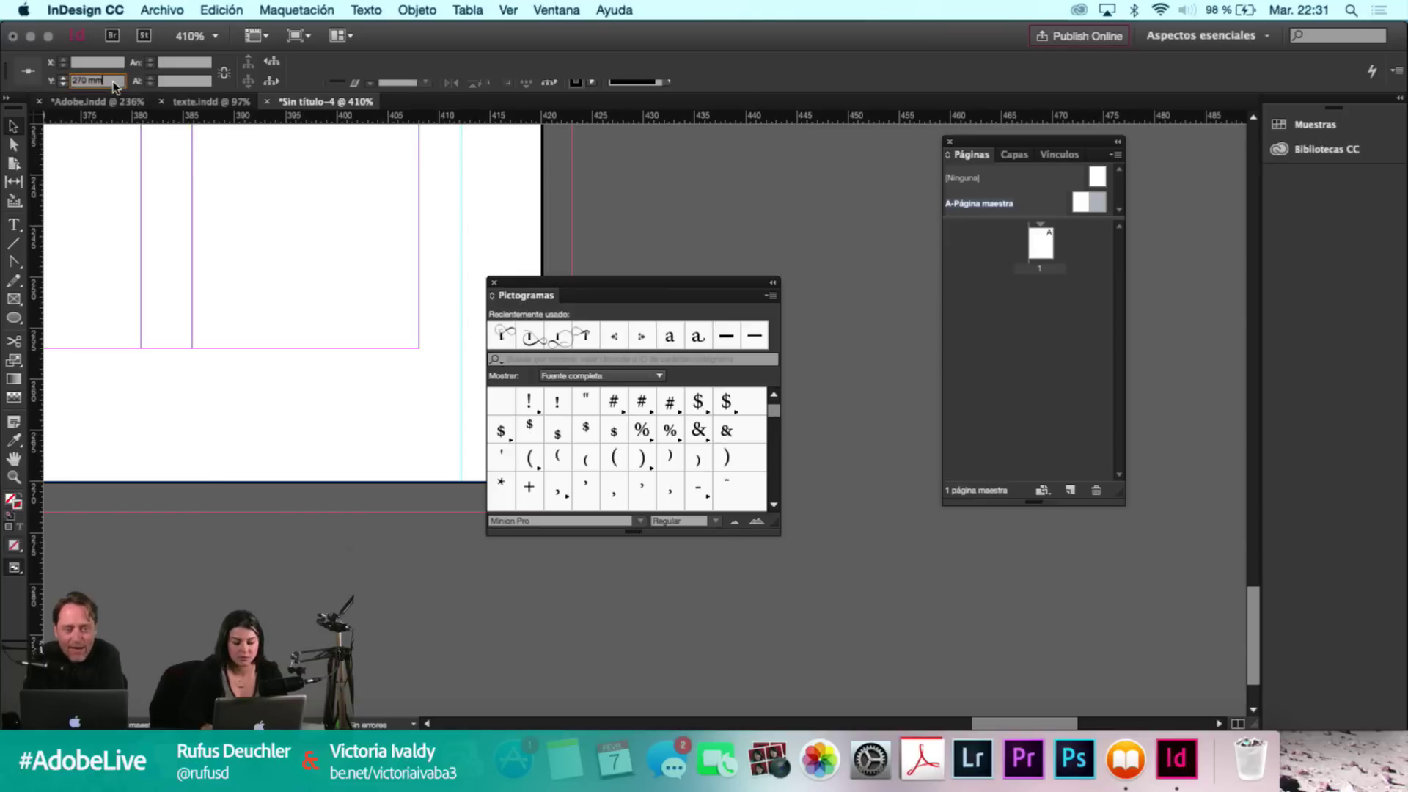
text(260)
key(Return)
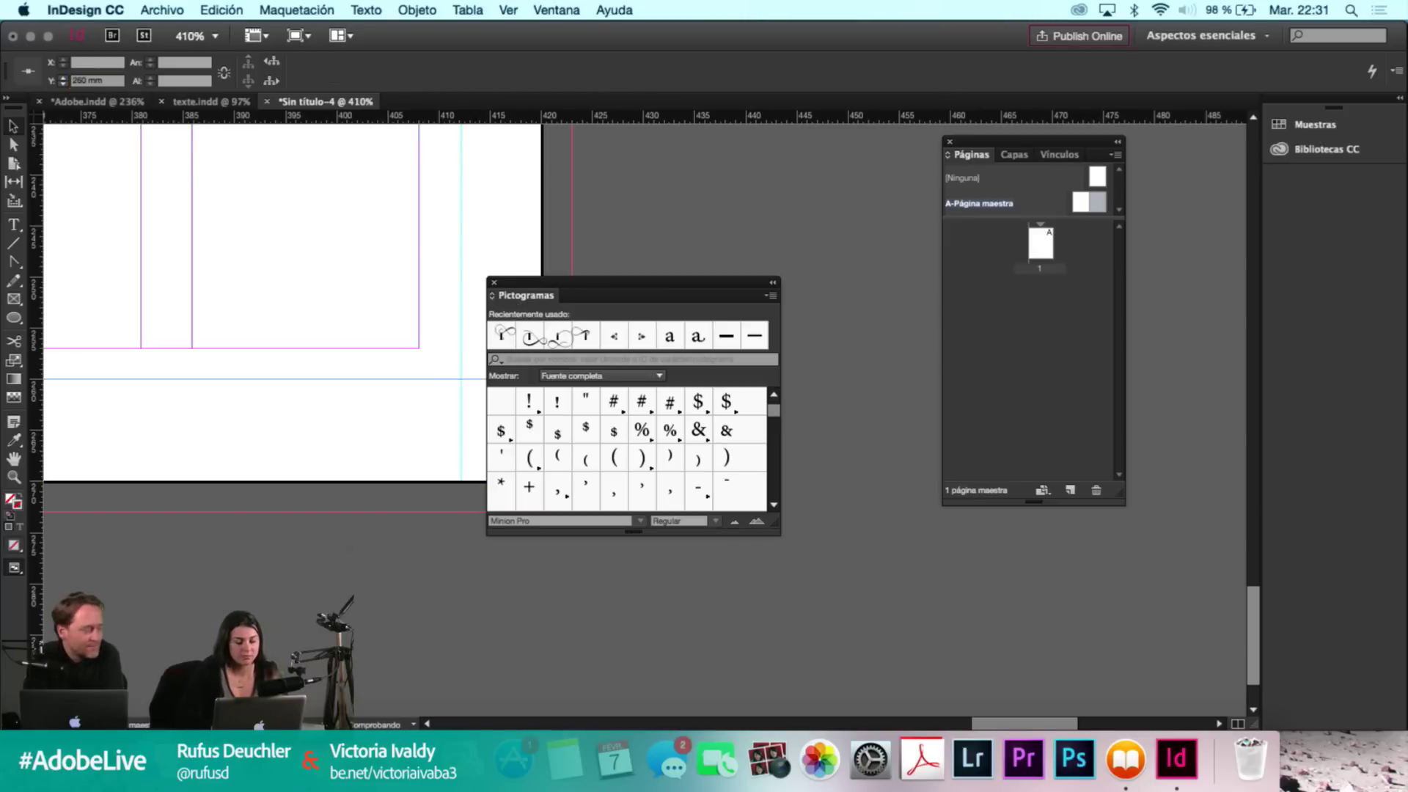
click(257, 402)
Create a small text frame below the 260 mm guide, between the outer margin and the vertical guide, containing the number 1.
click(18, 238)
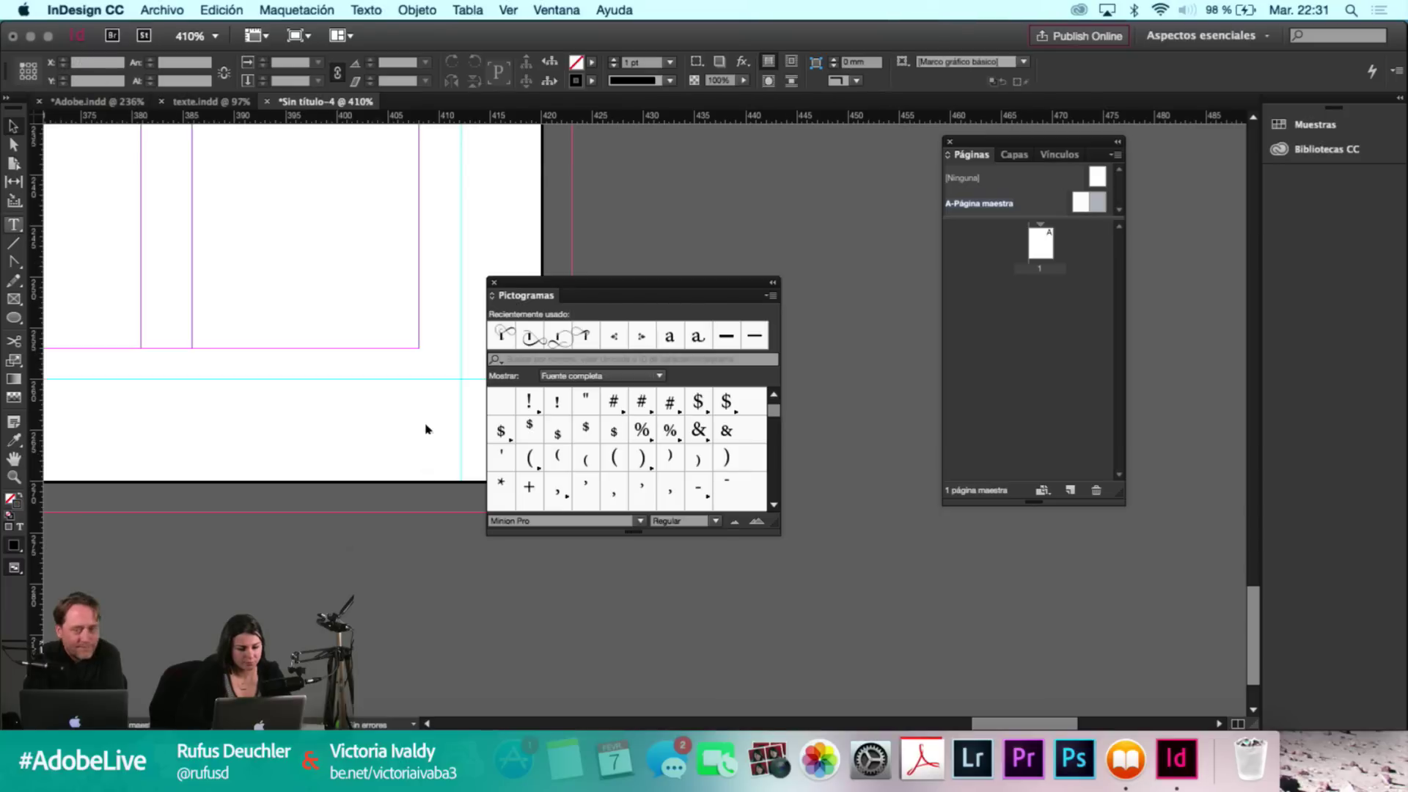
key(t)
drag(467, 423, 459, 412)
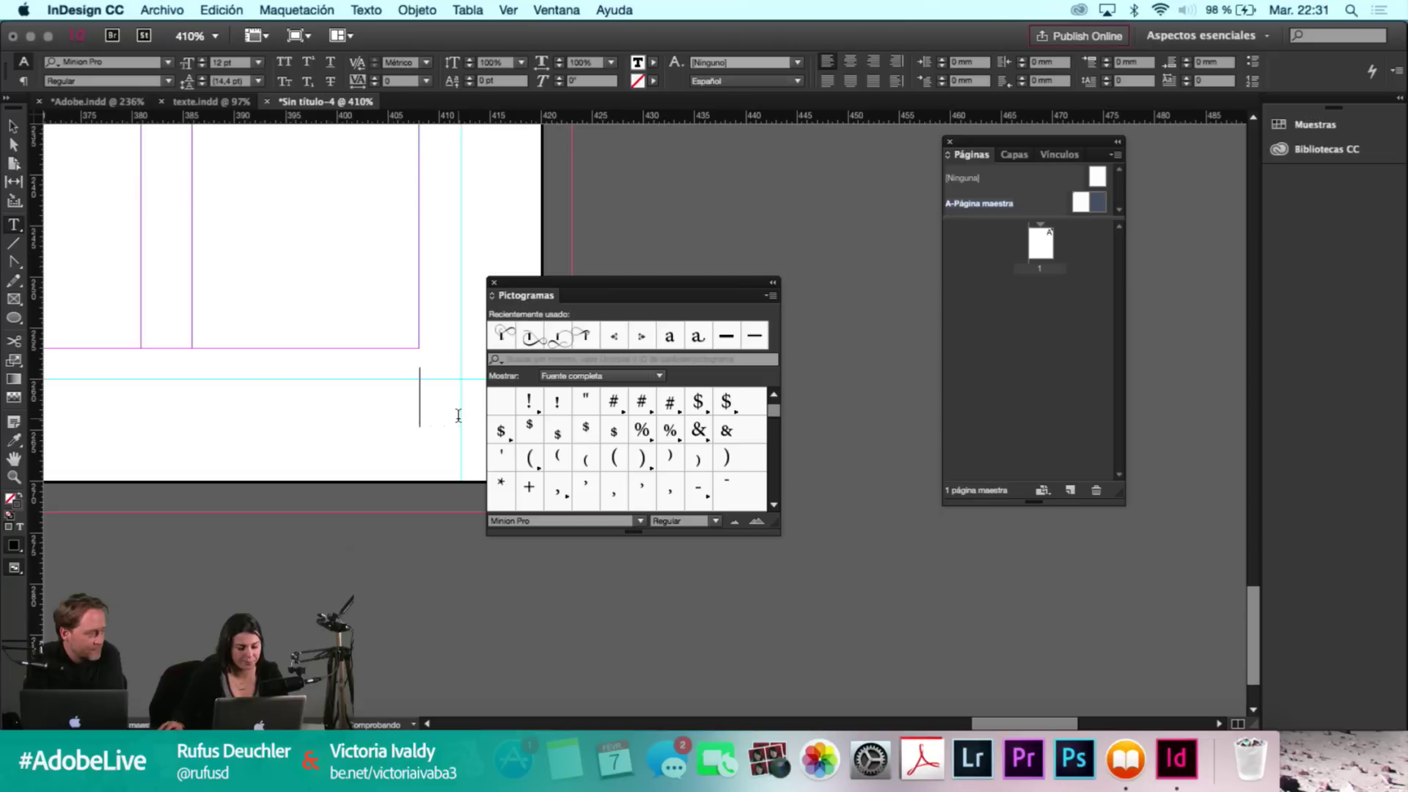
text(1)
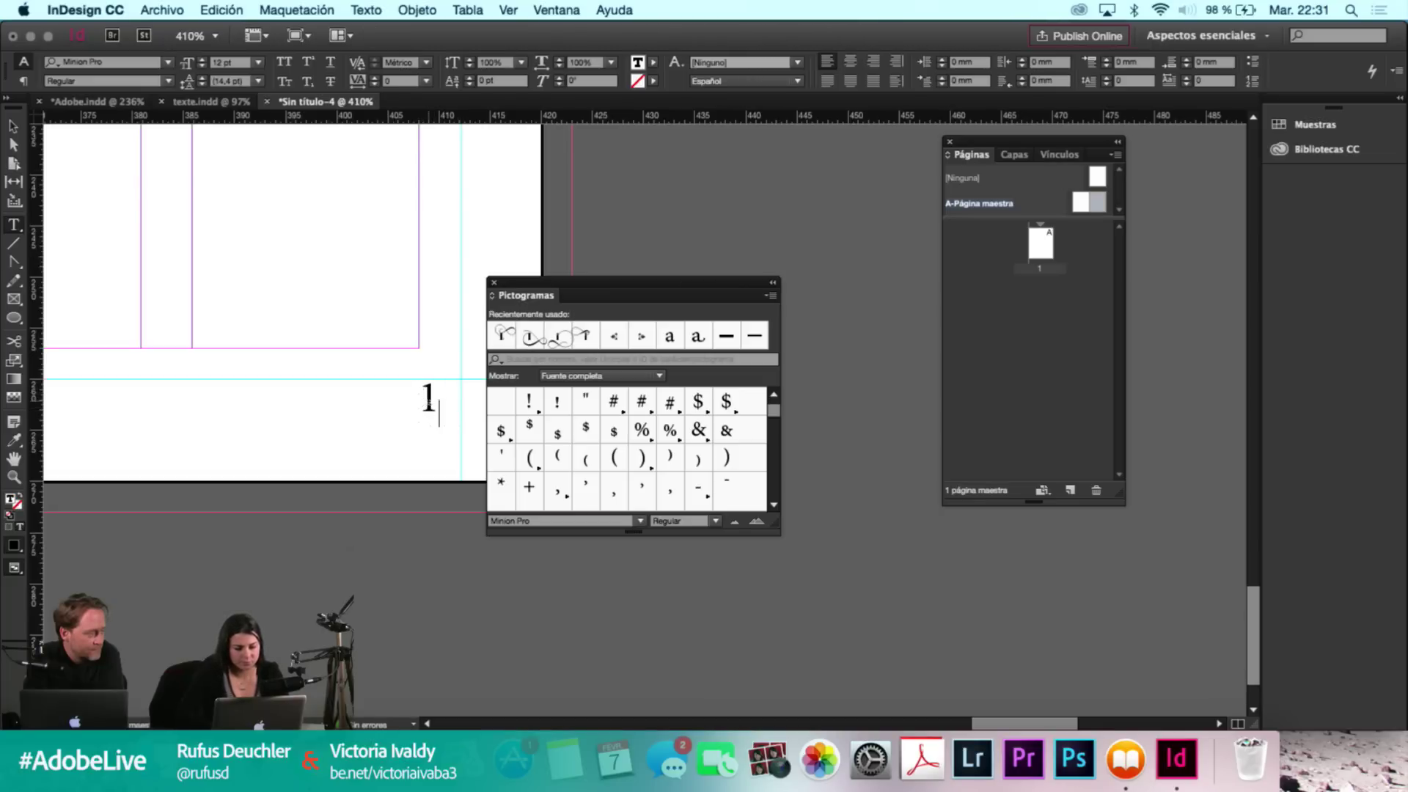
Right-align the number 1 in its text frame at the right master page's bottom outer corner.
click(423, 399)
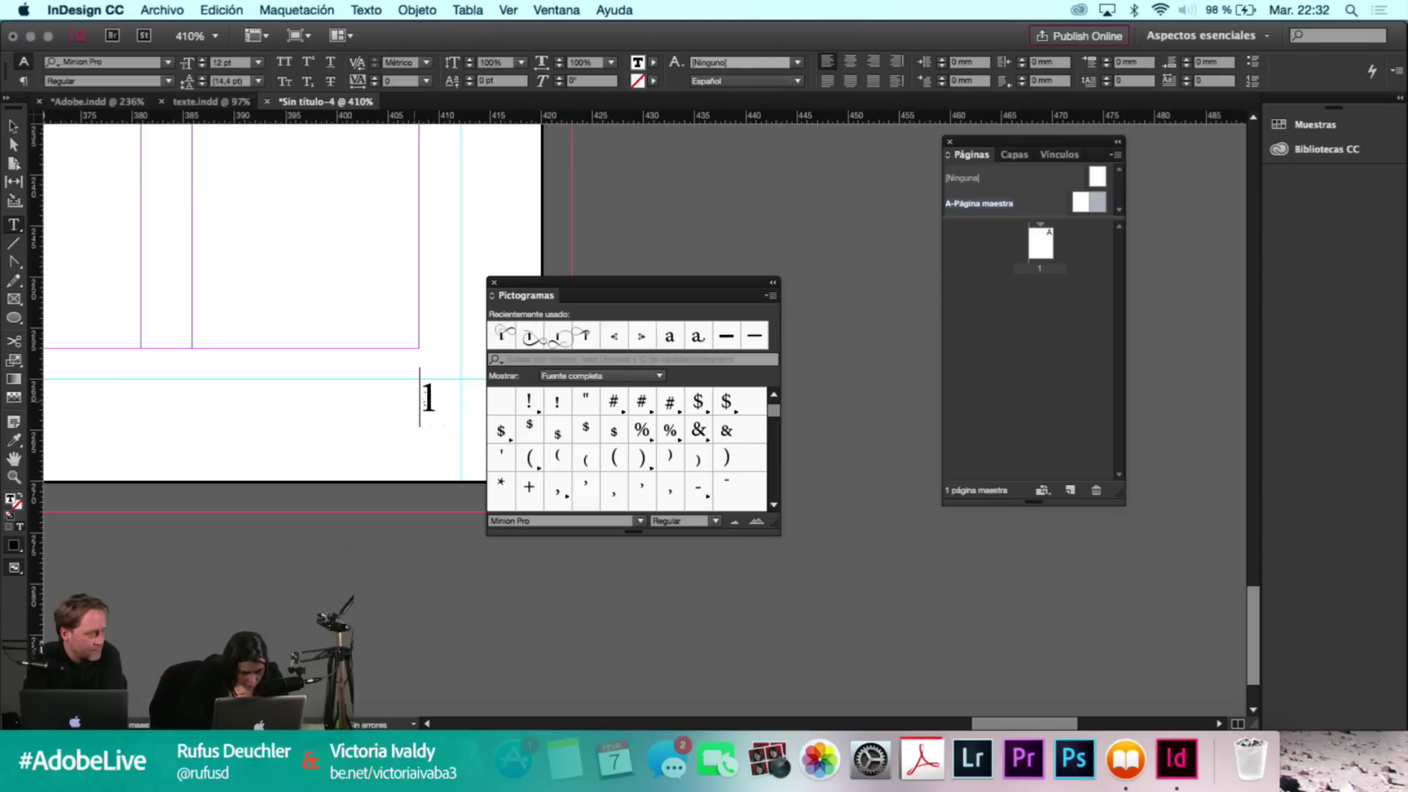
drag(422, 399, 438, 400)
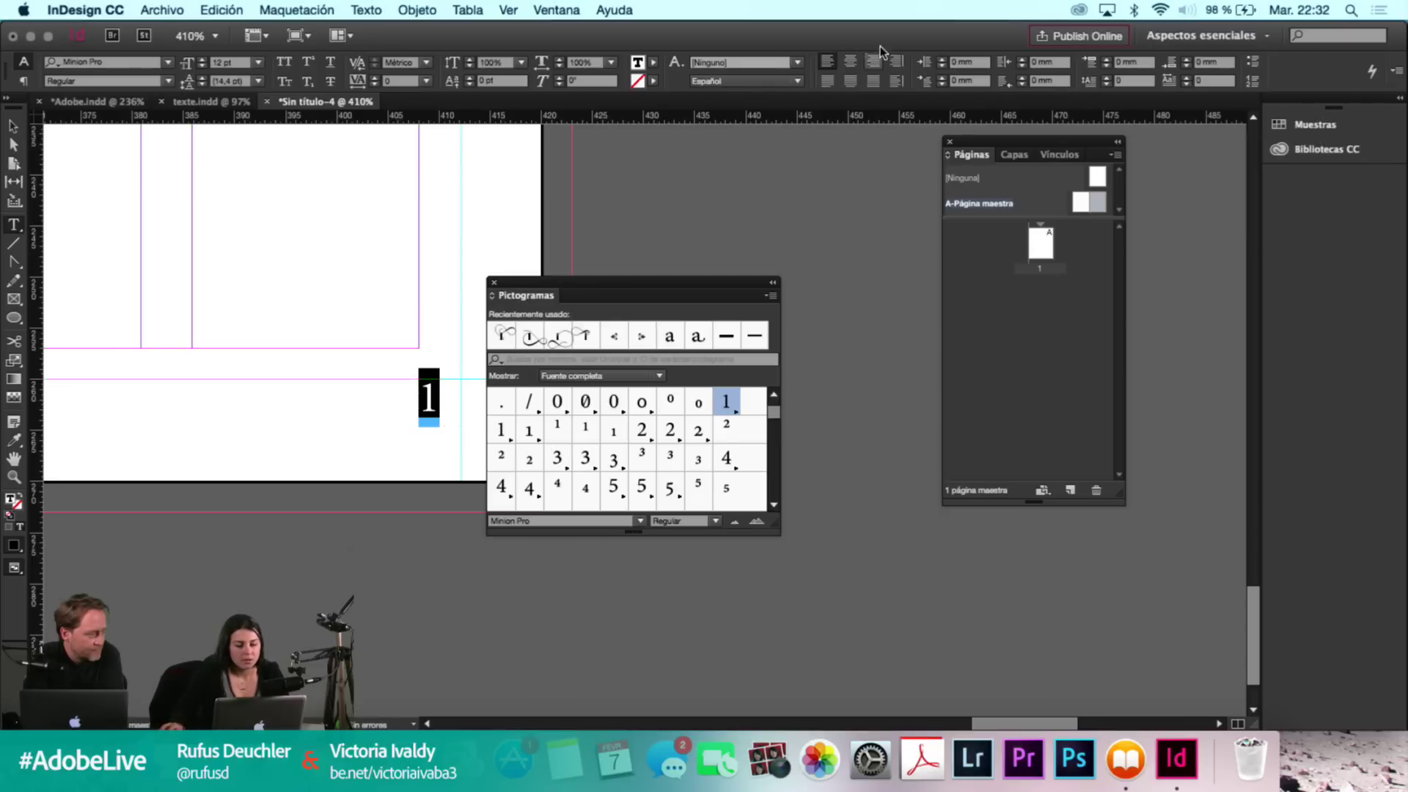
key(super+shift+r)
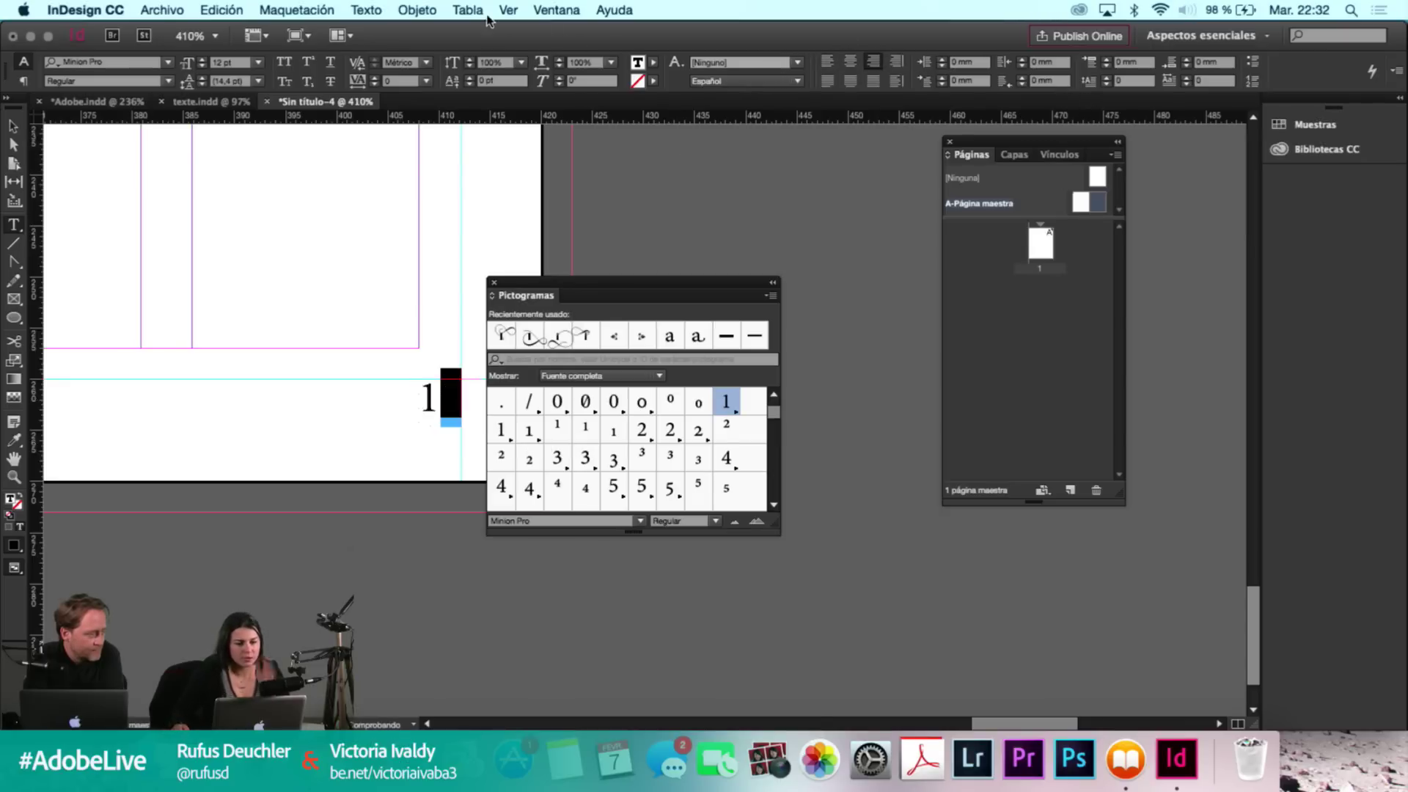
Try to replace the selected number 1 with the current page number marker.
click(378, 9)
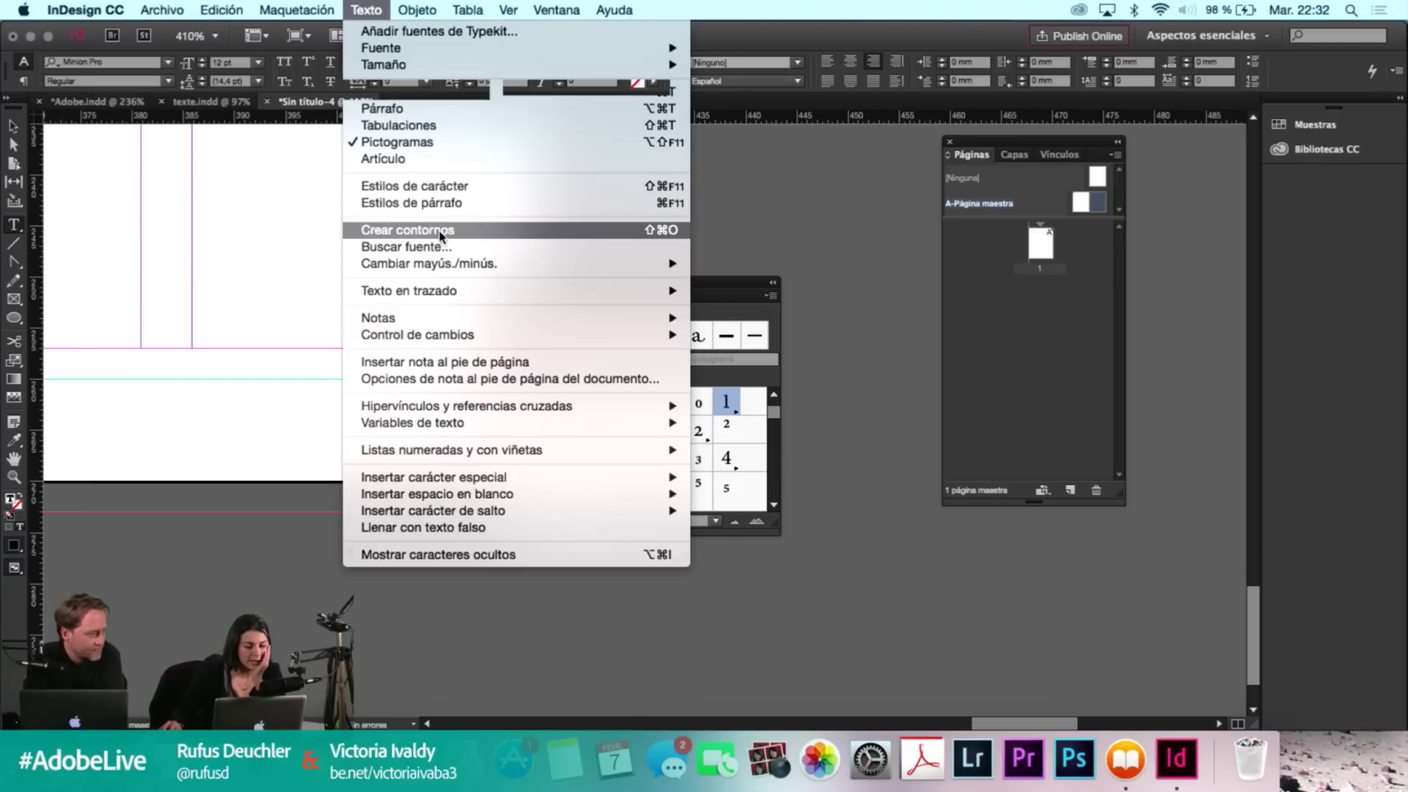
mouse_move(481, 478)
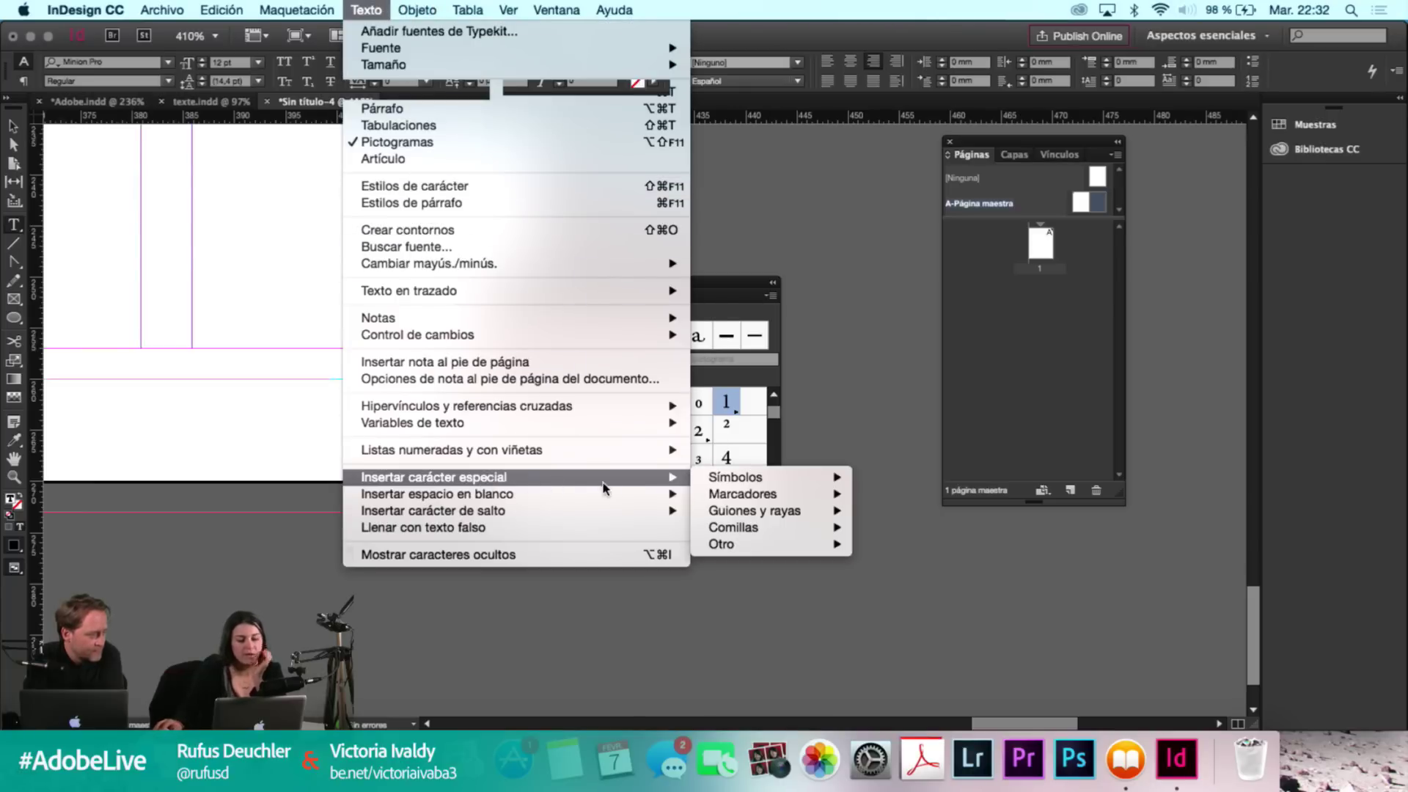
mouse_move(722, 494)
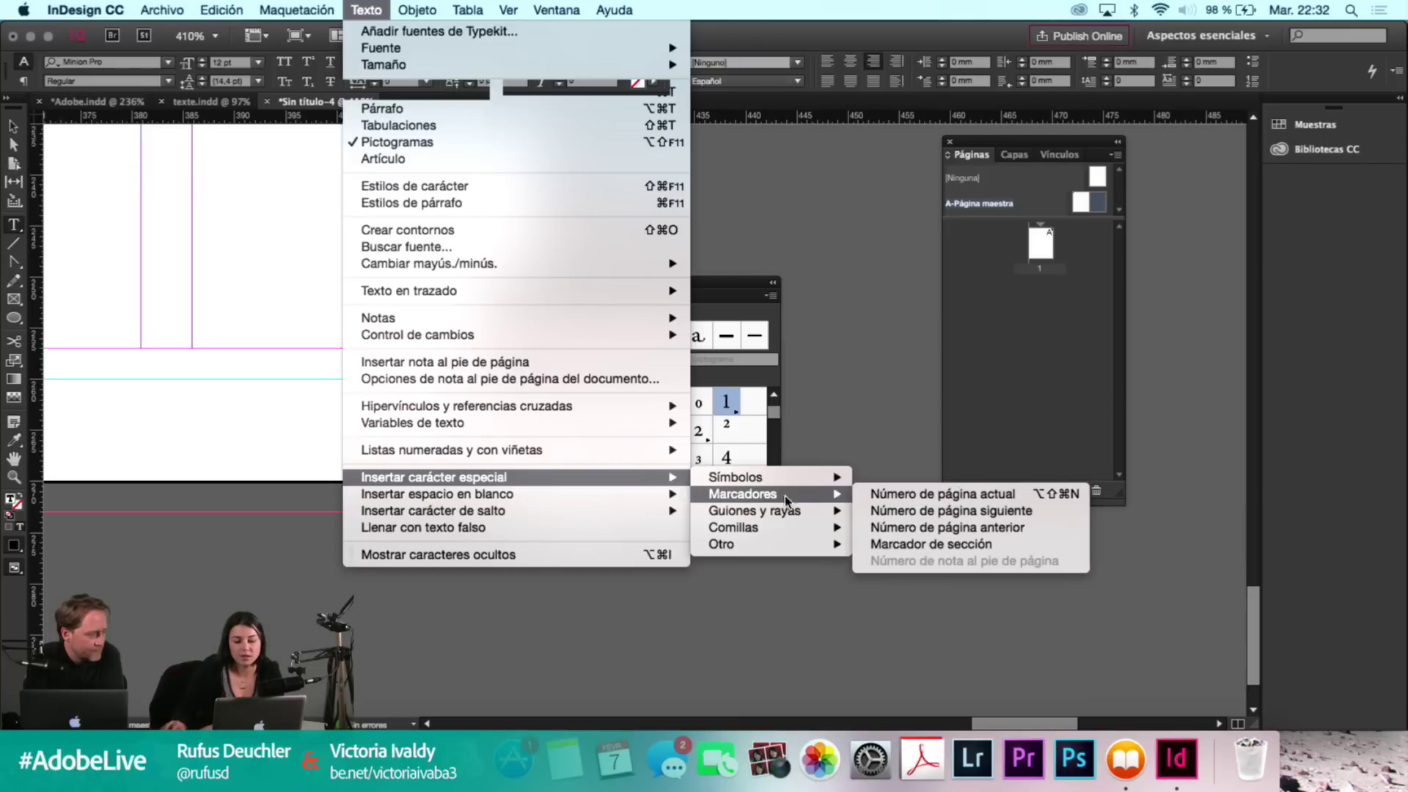
click(869, 494)
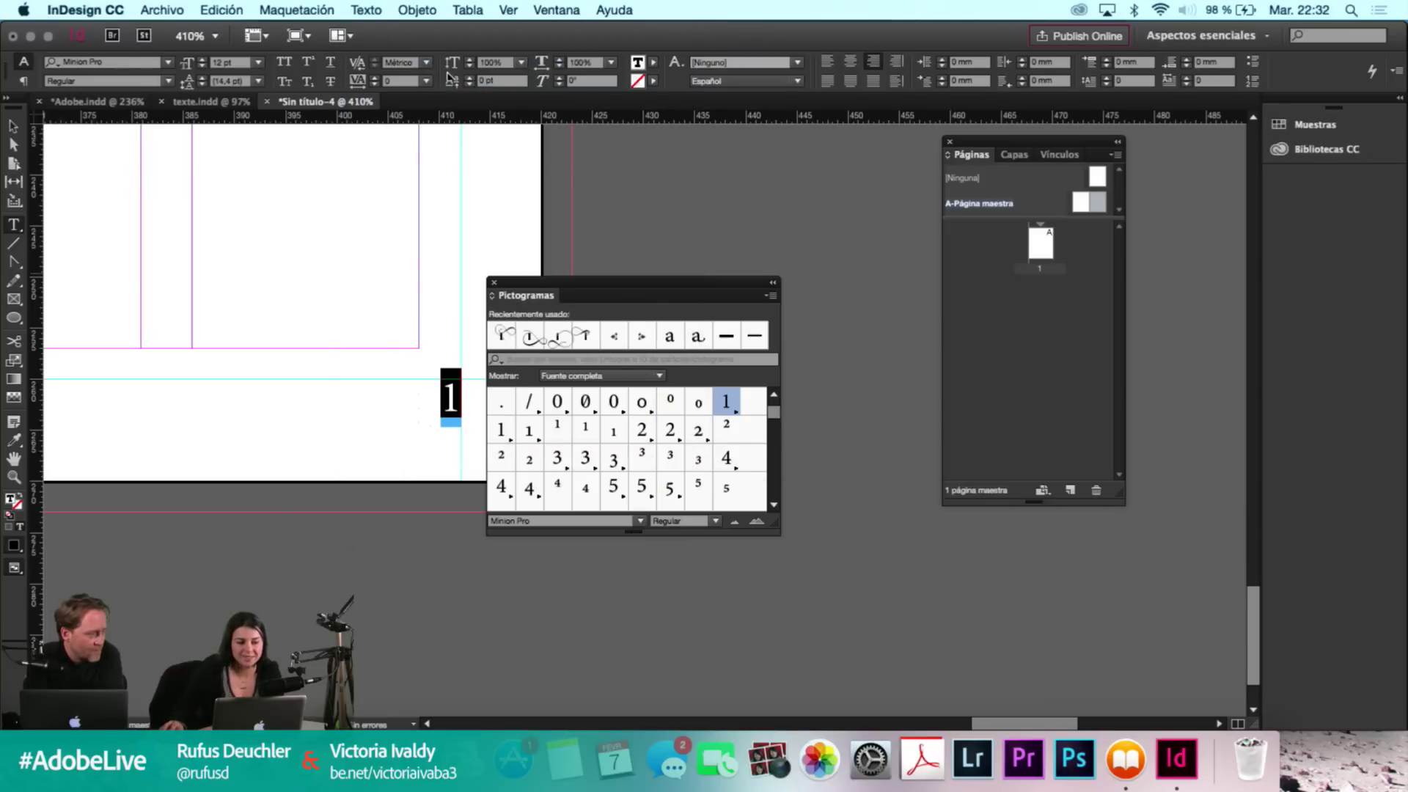
click(366, 9)
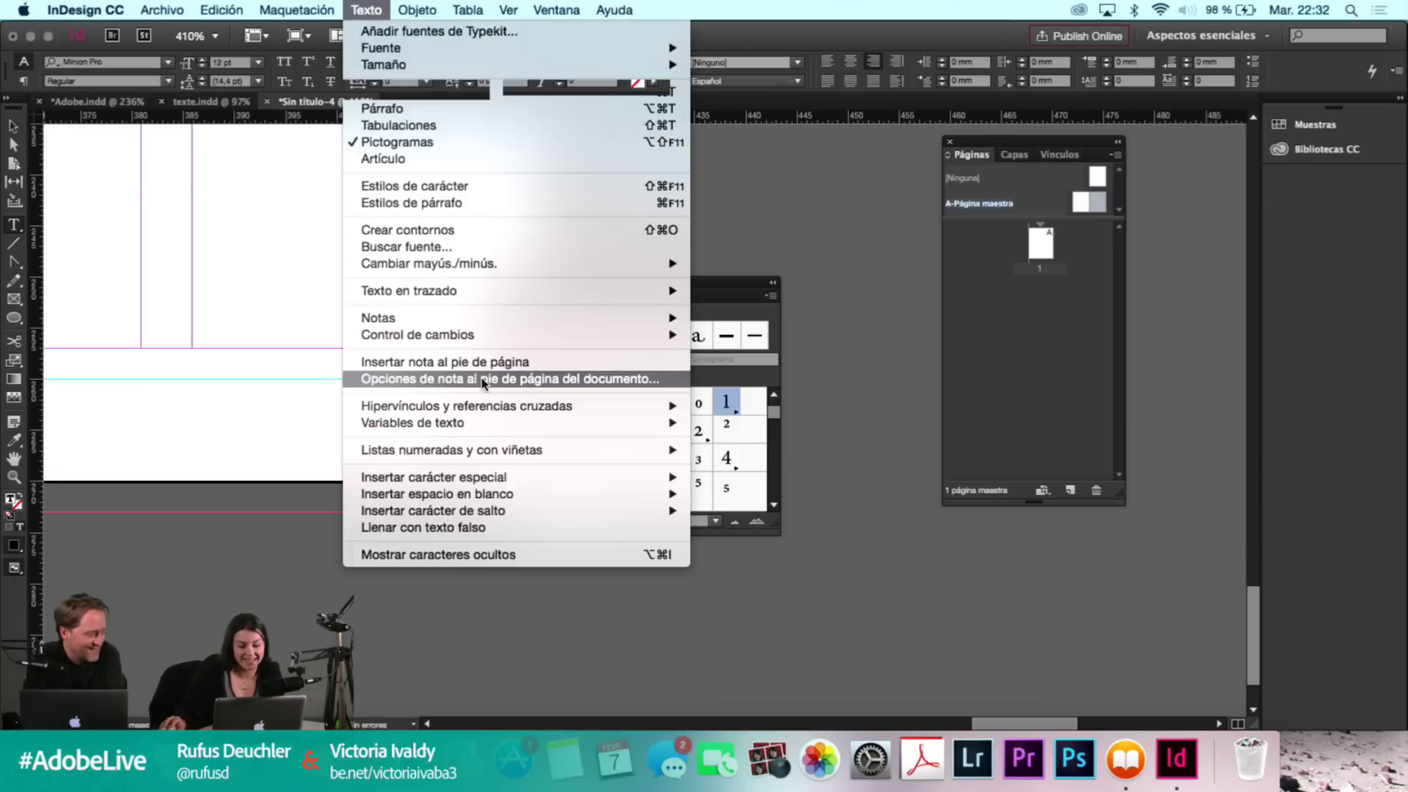
mouse_move(501, 482)
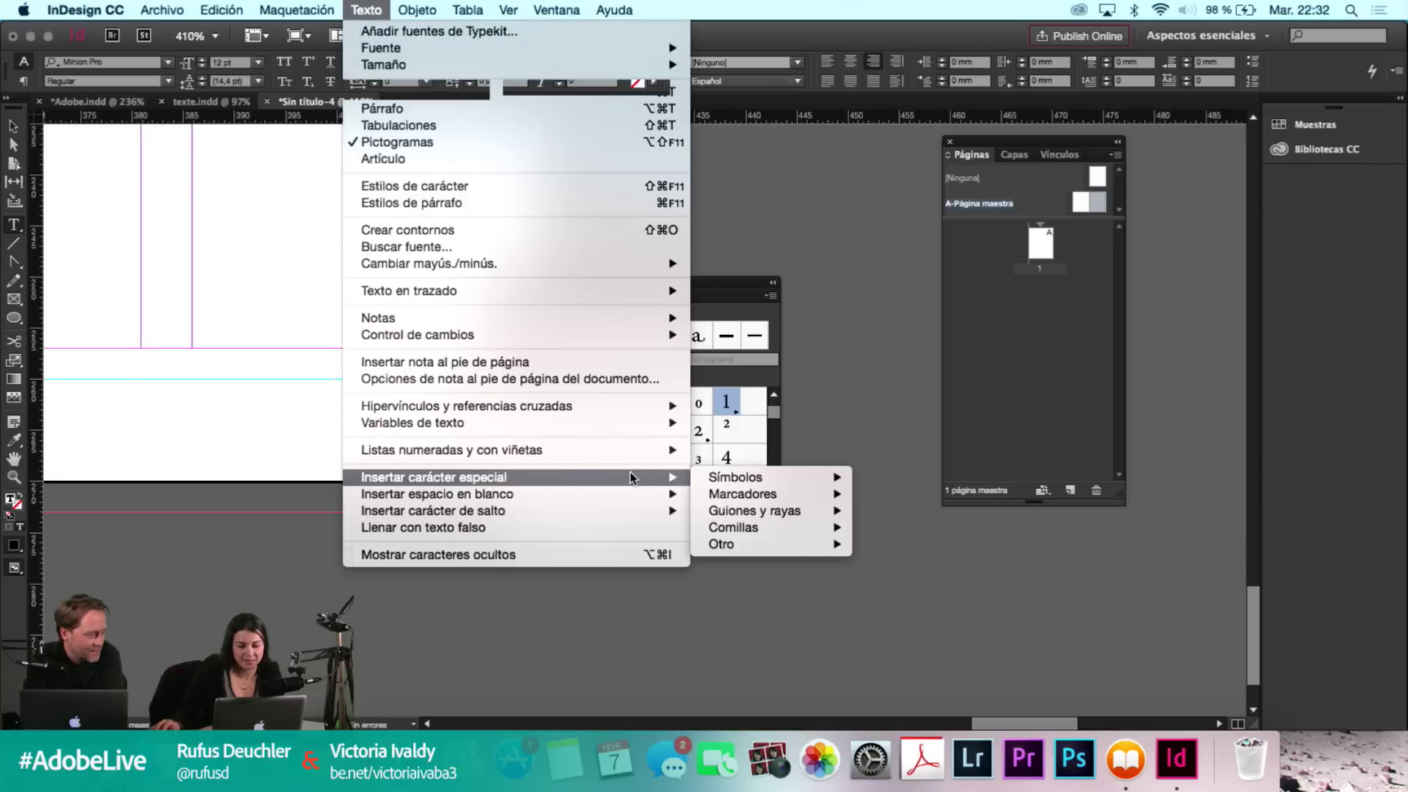
mouse_move(765, 497)
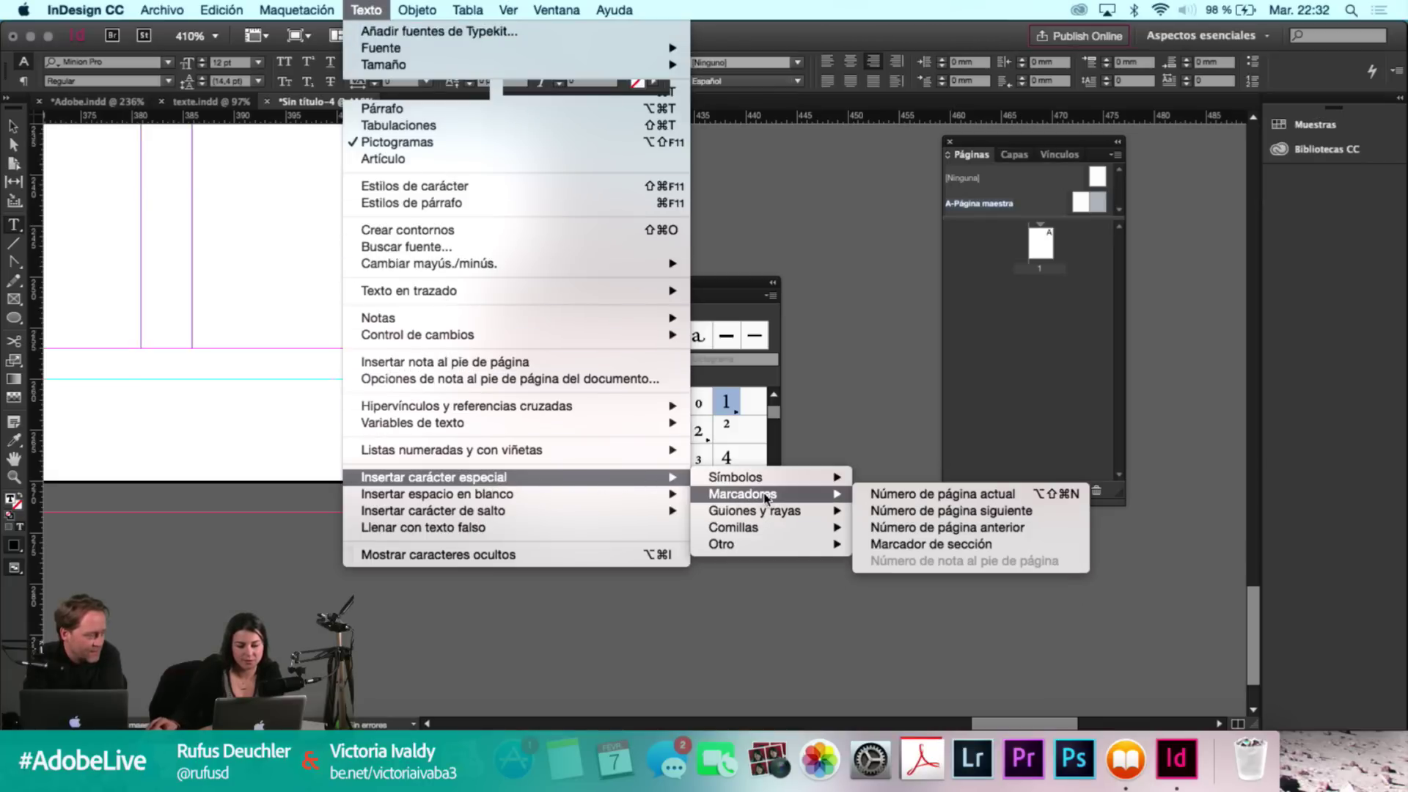
click(861, 495)
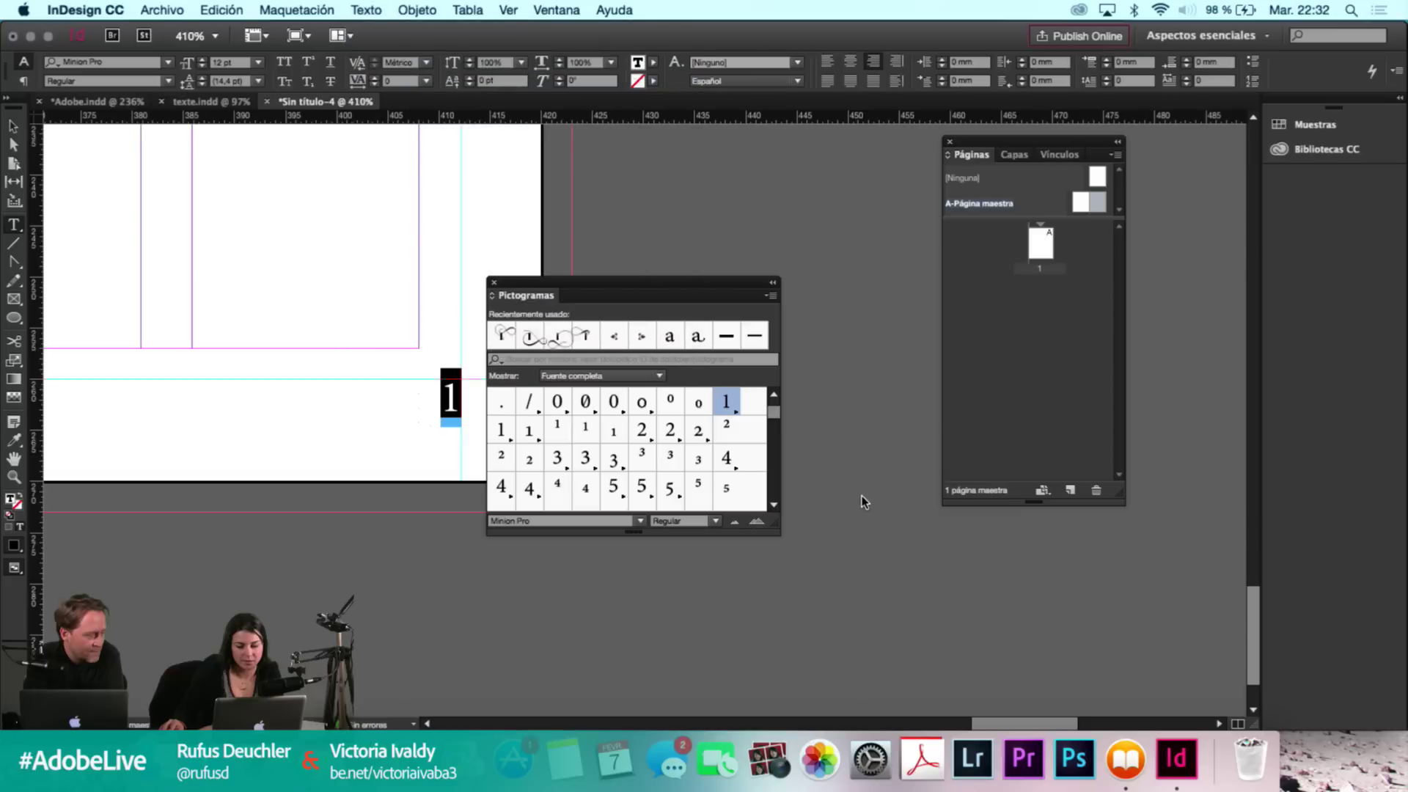
Replace the typed number with the current page number marker on the right master page and finish editing the text.
click(316, 6)
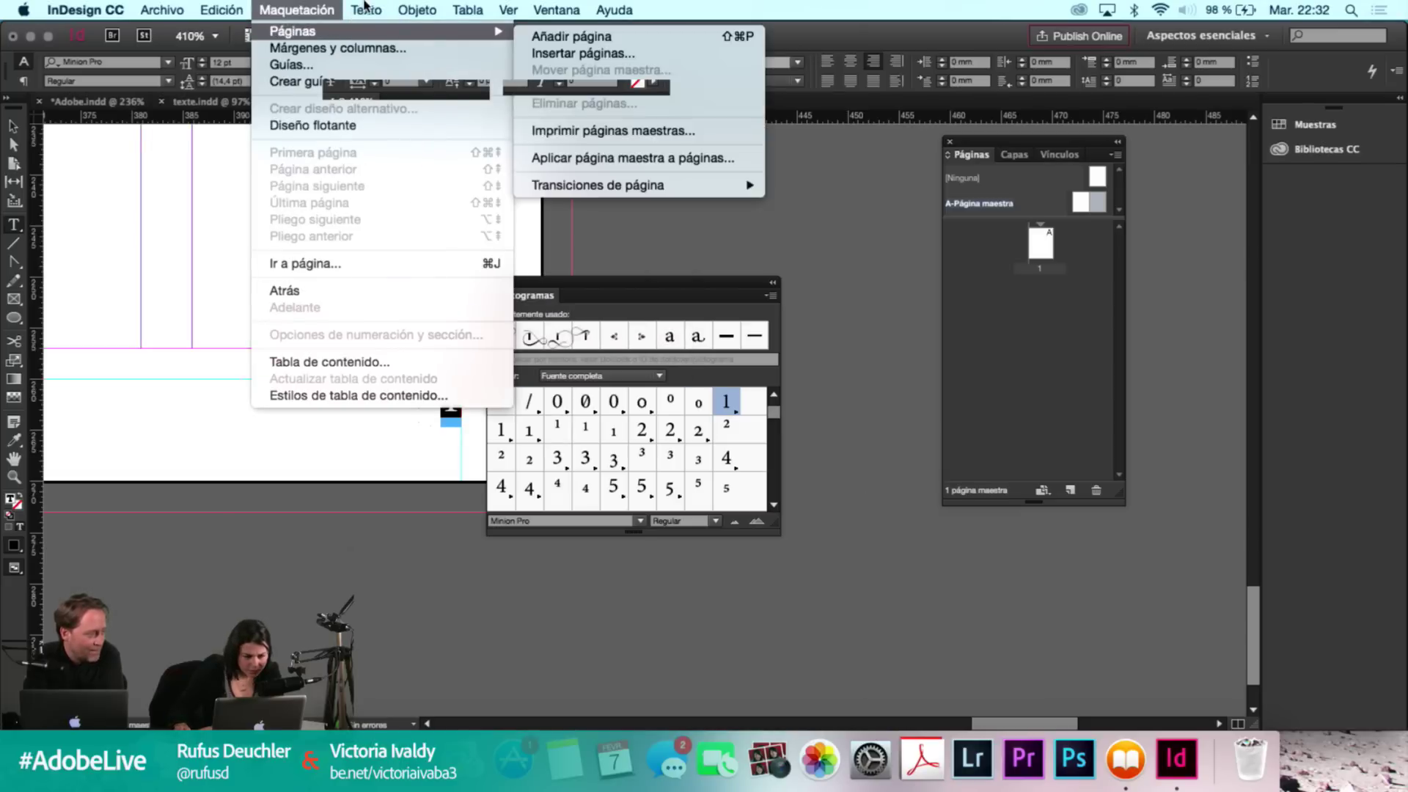
mouse_move(366, 9)
mouse_move(499, 488)
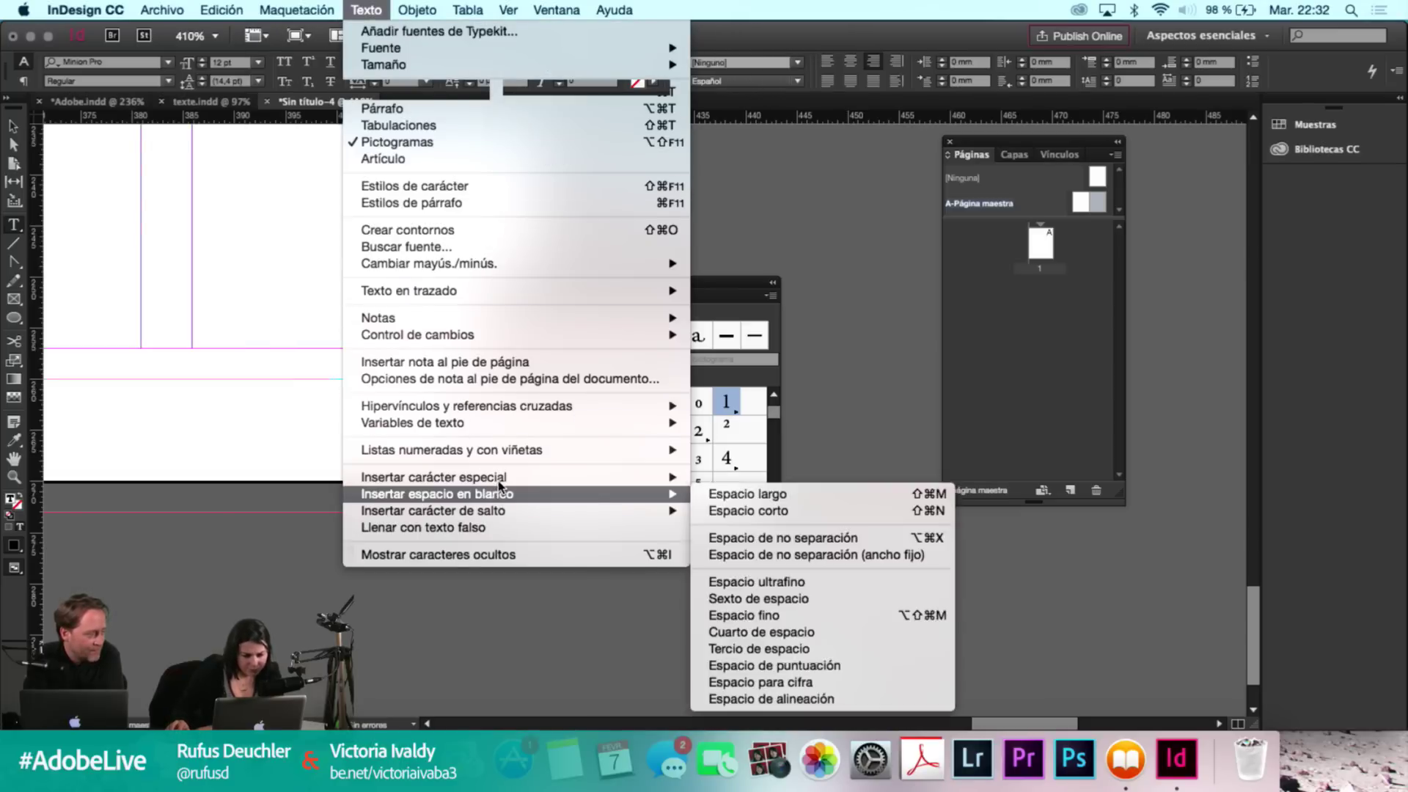
mouse_move(647, 481)
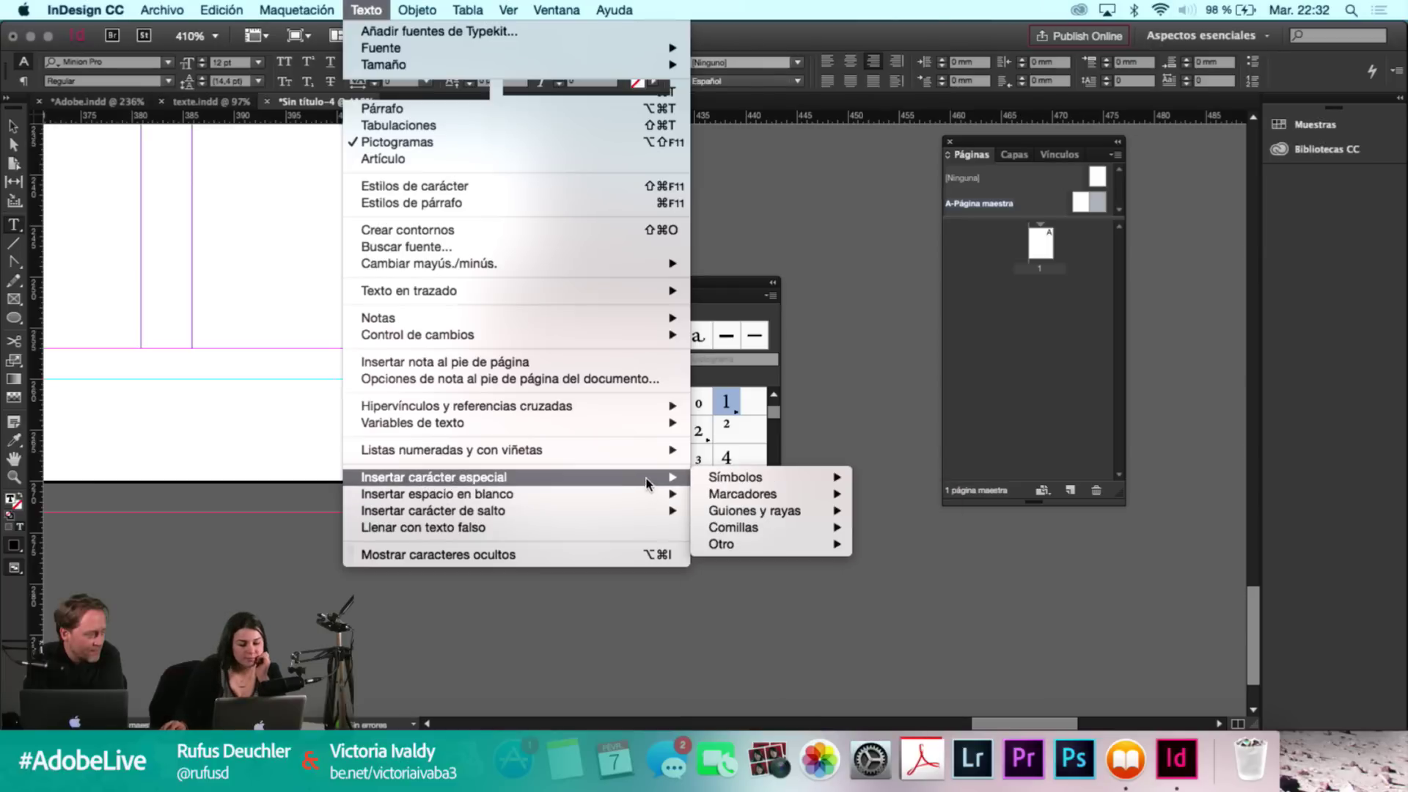
mouse_move(802, 489)
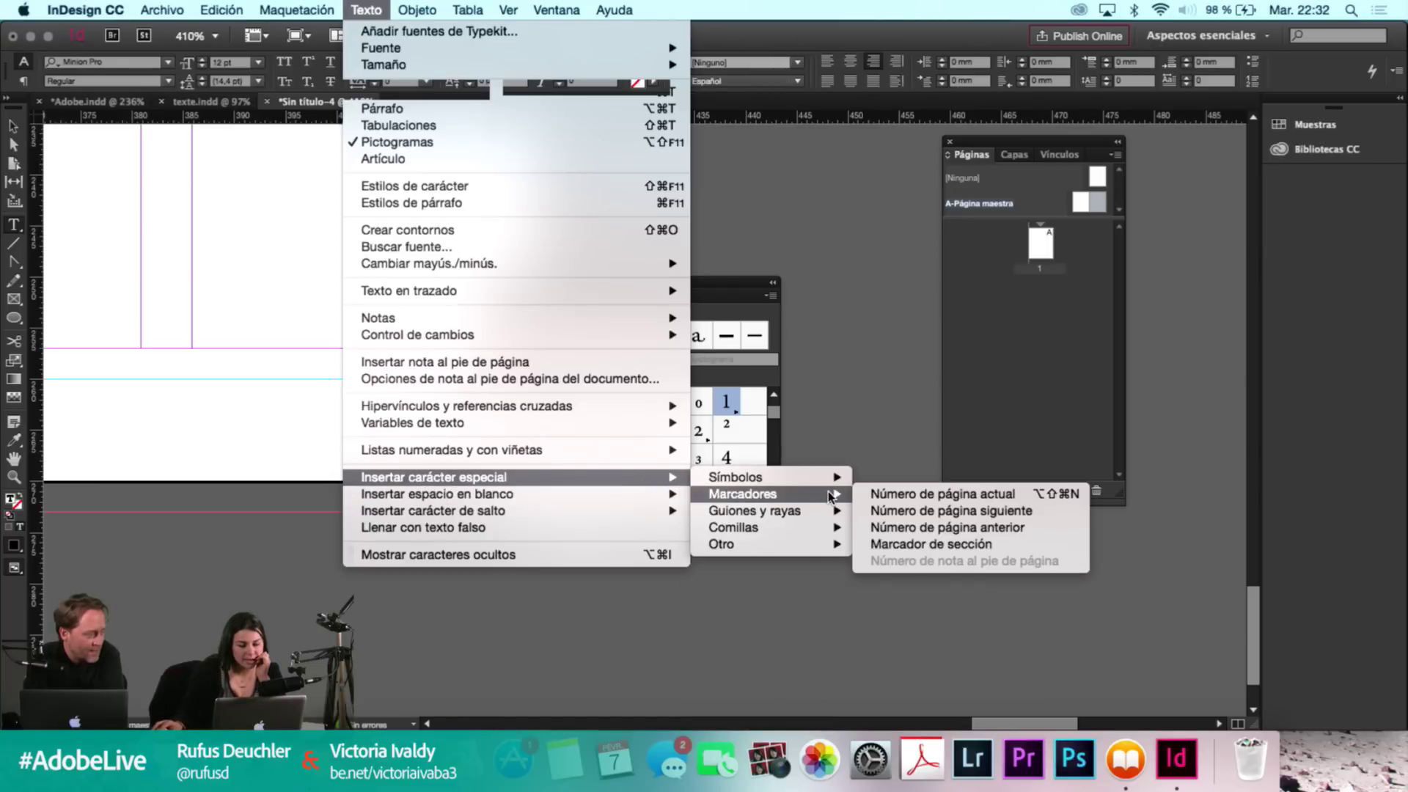
click(906, 494)
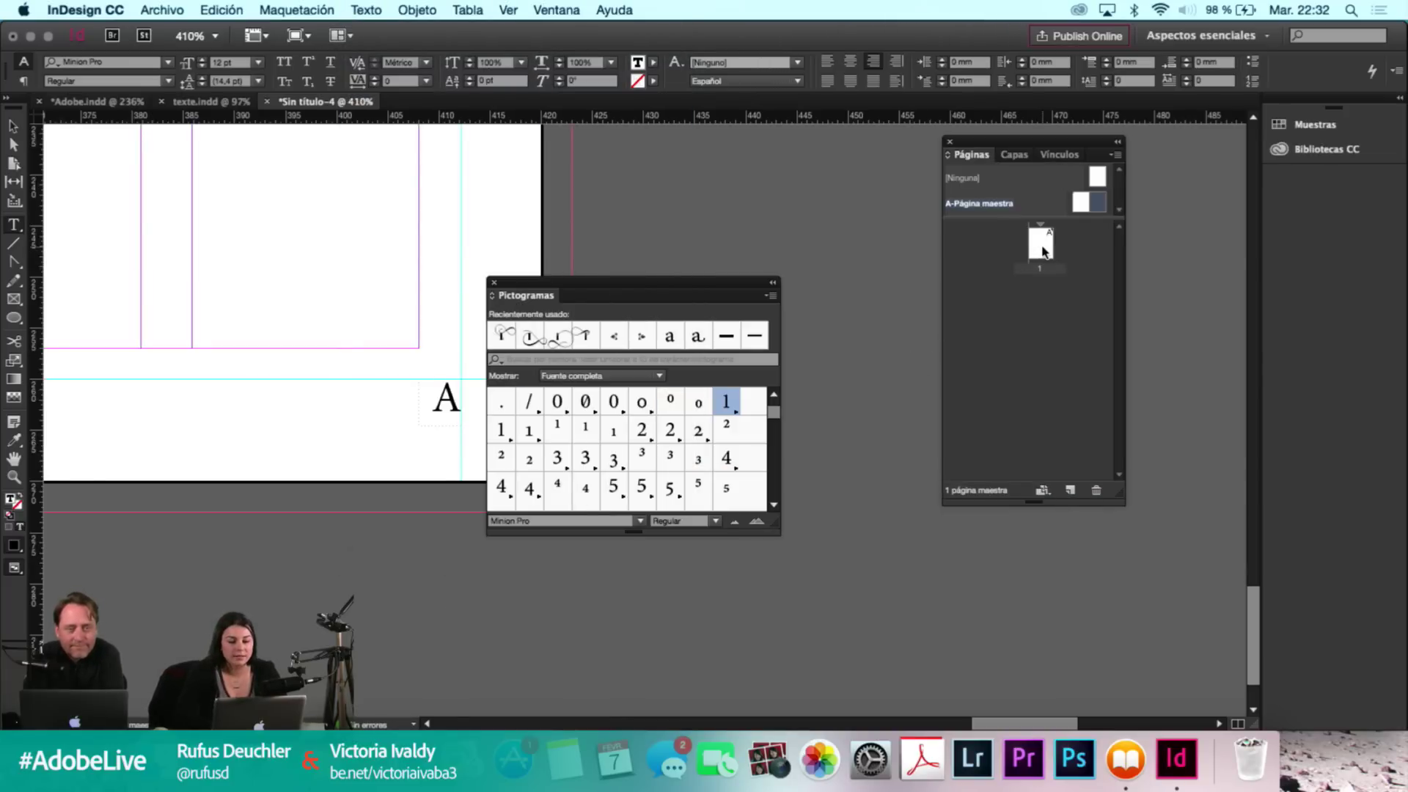
key(Escape)
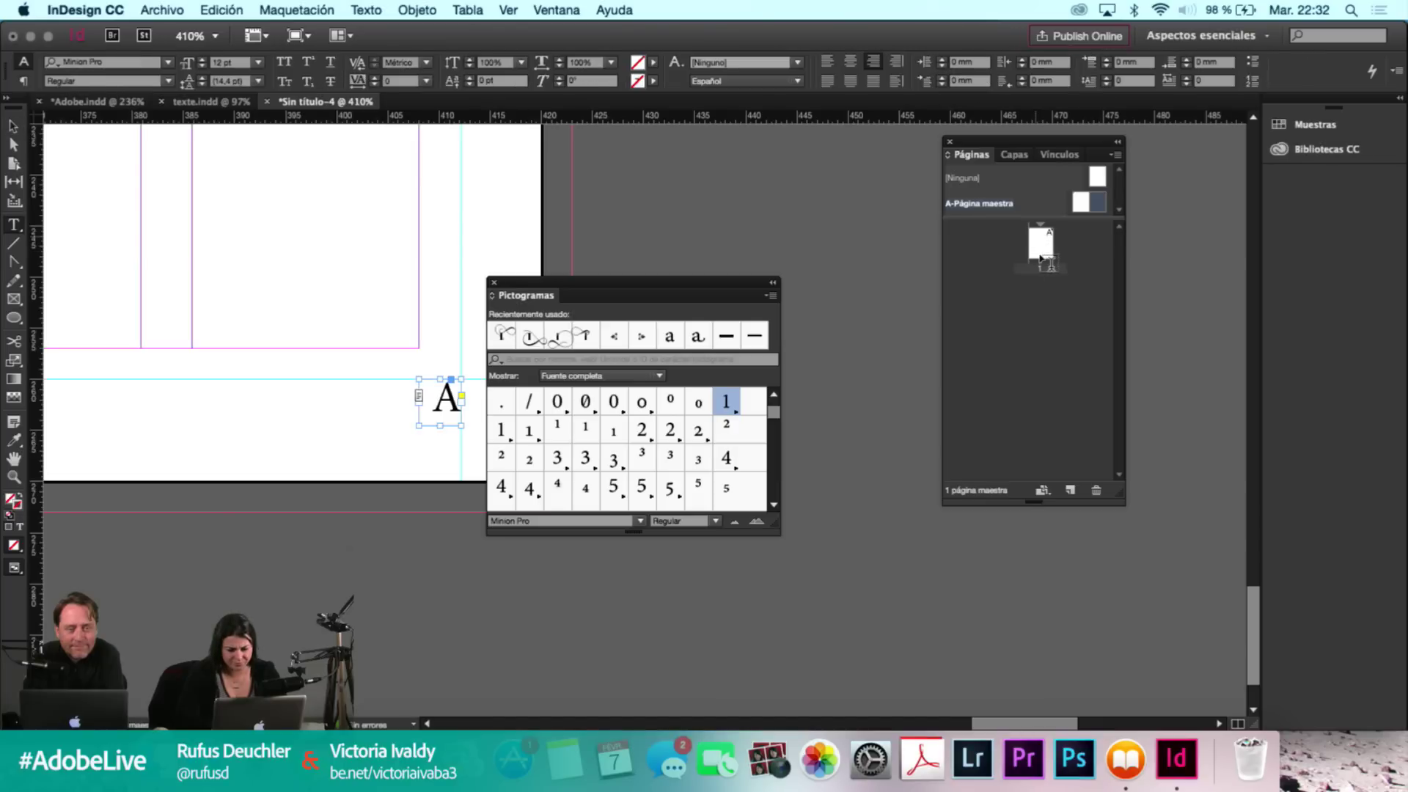
Go to document page 1 and add two pages based on the A master after it.
click(1042, 257)
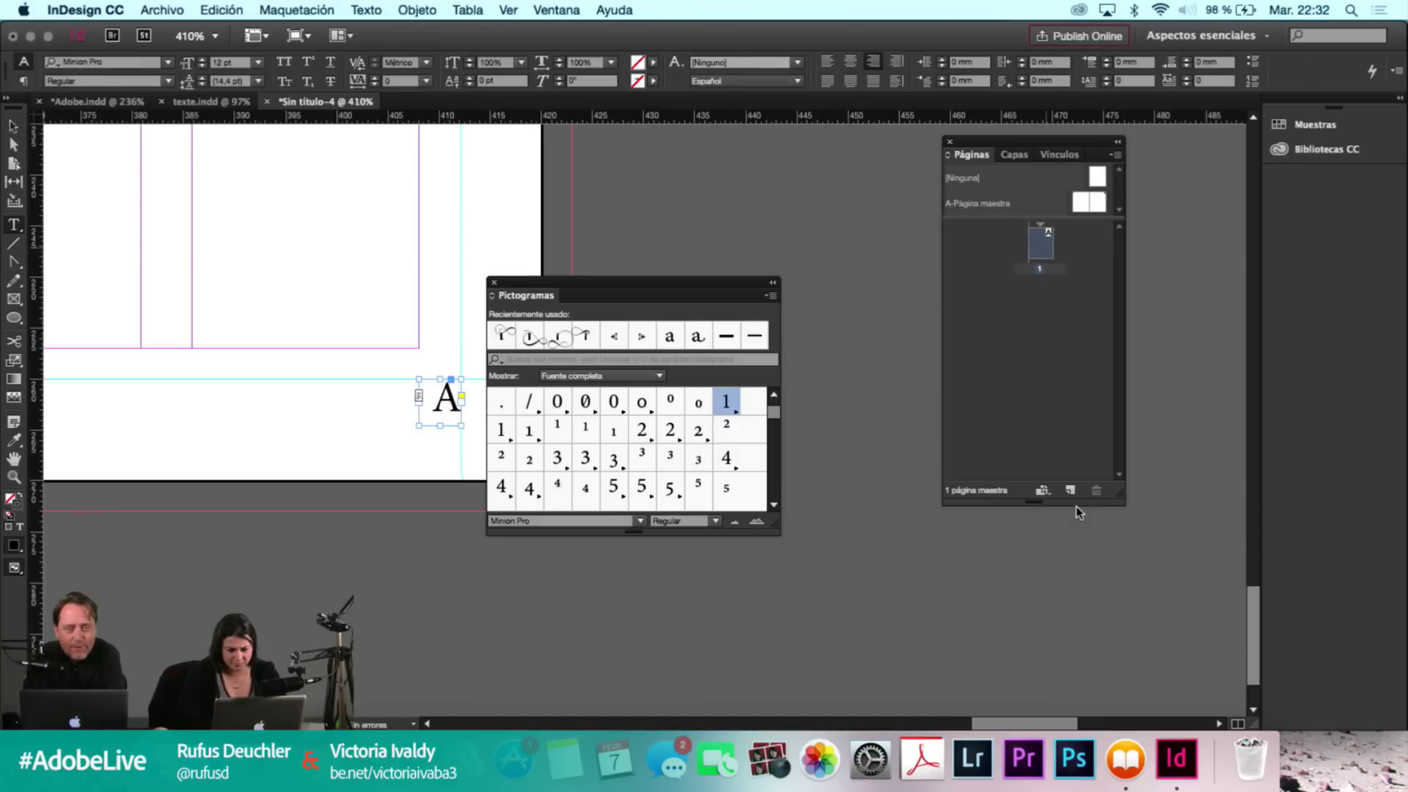
key(super+0)
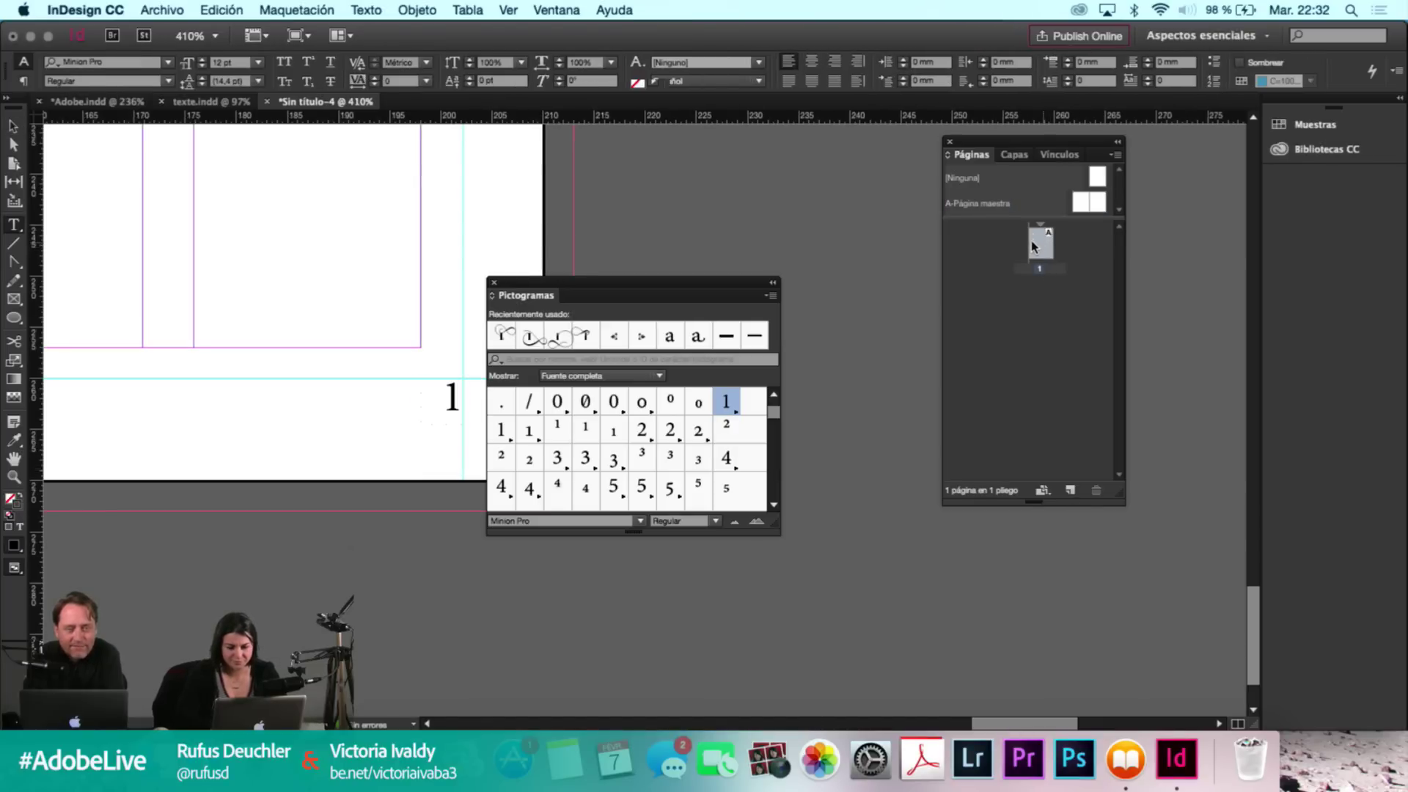
click(1068, 491)
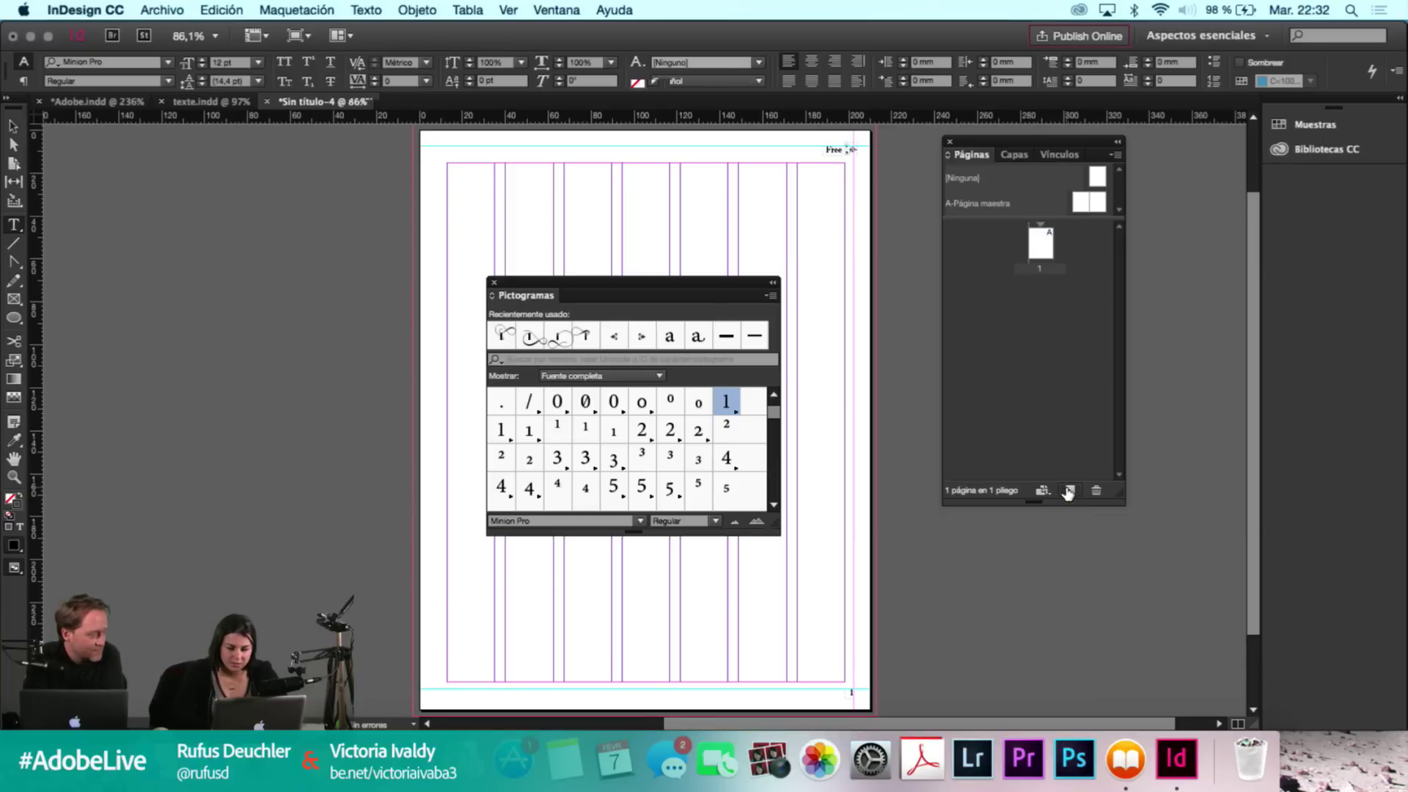
click(1069, 492)
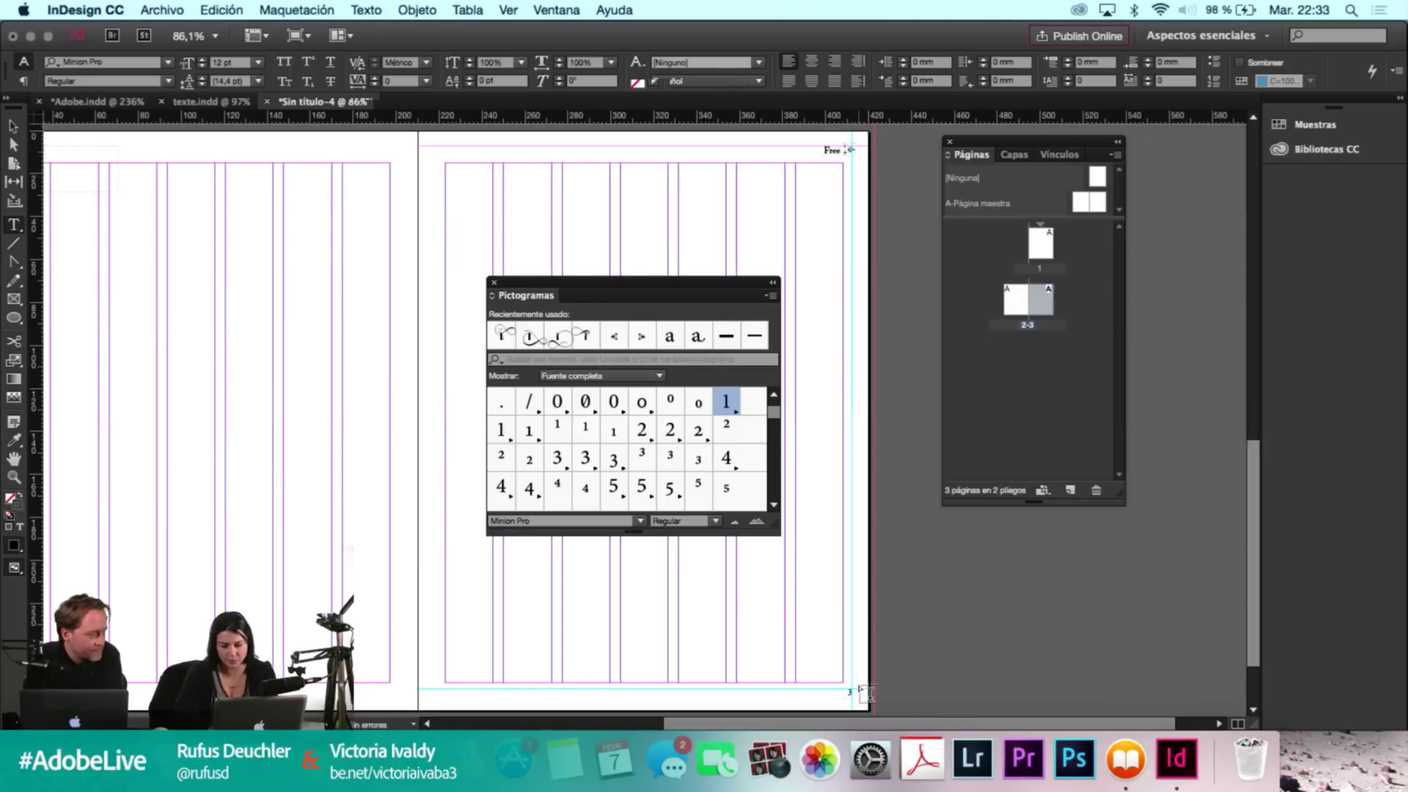
Override the master "Free" header on page 2, extend its text to "Free Report" and deselect the frame.
key(super+alt+0)
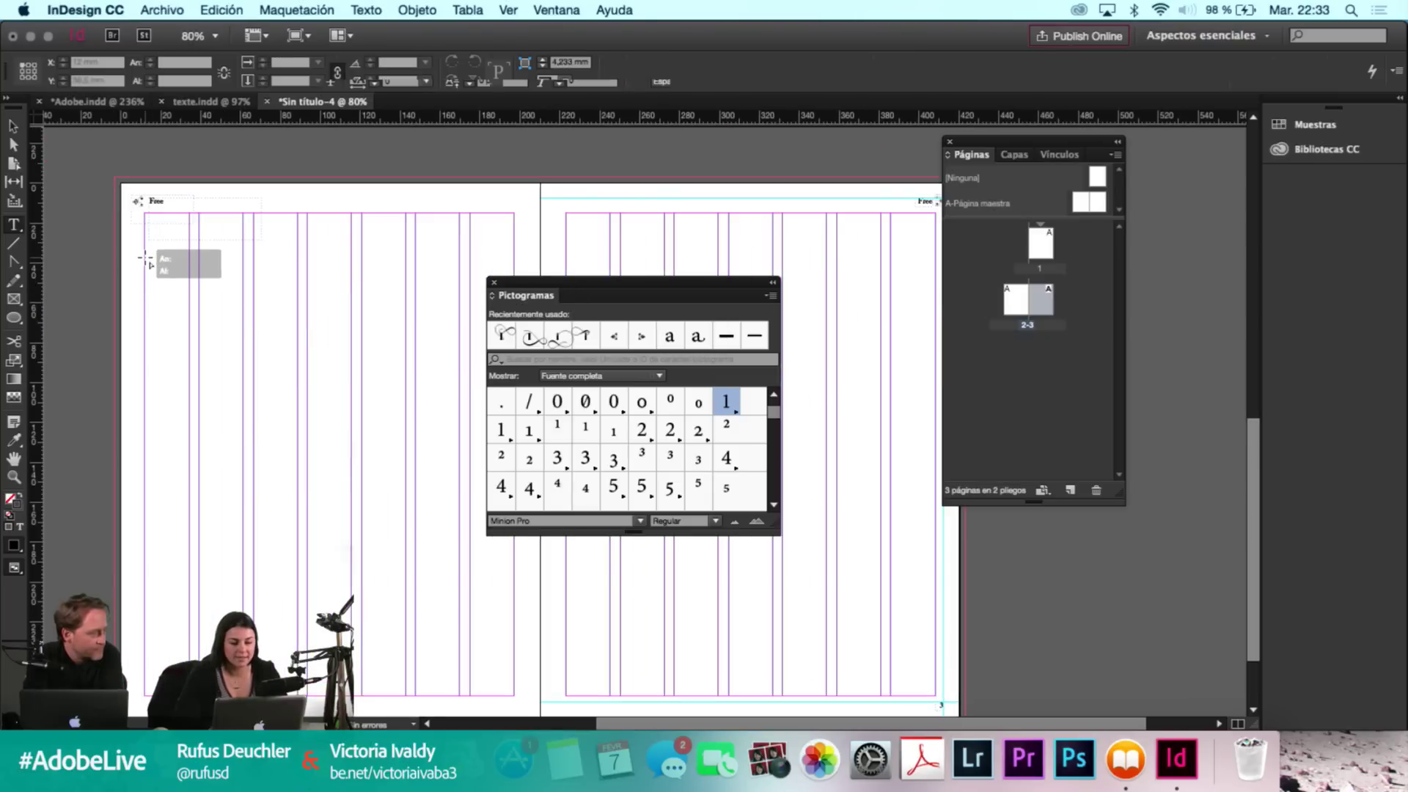
scroll(155, 267, up, 5)
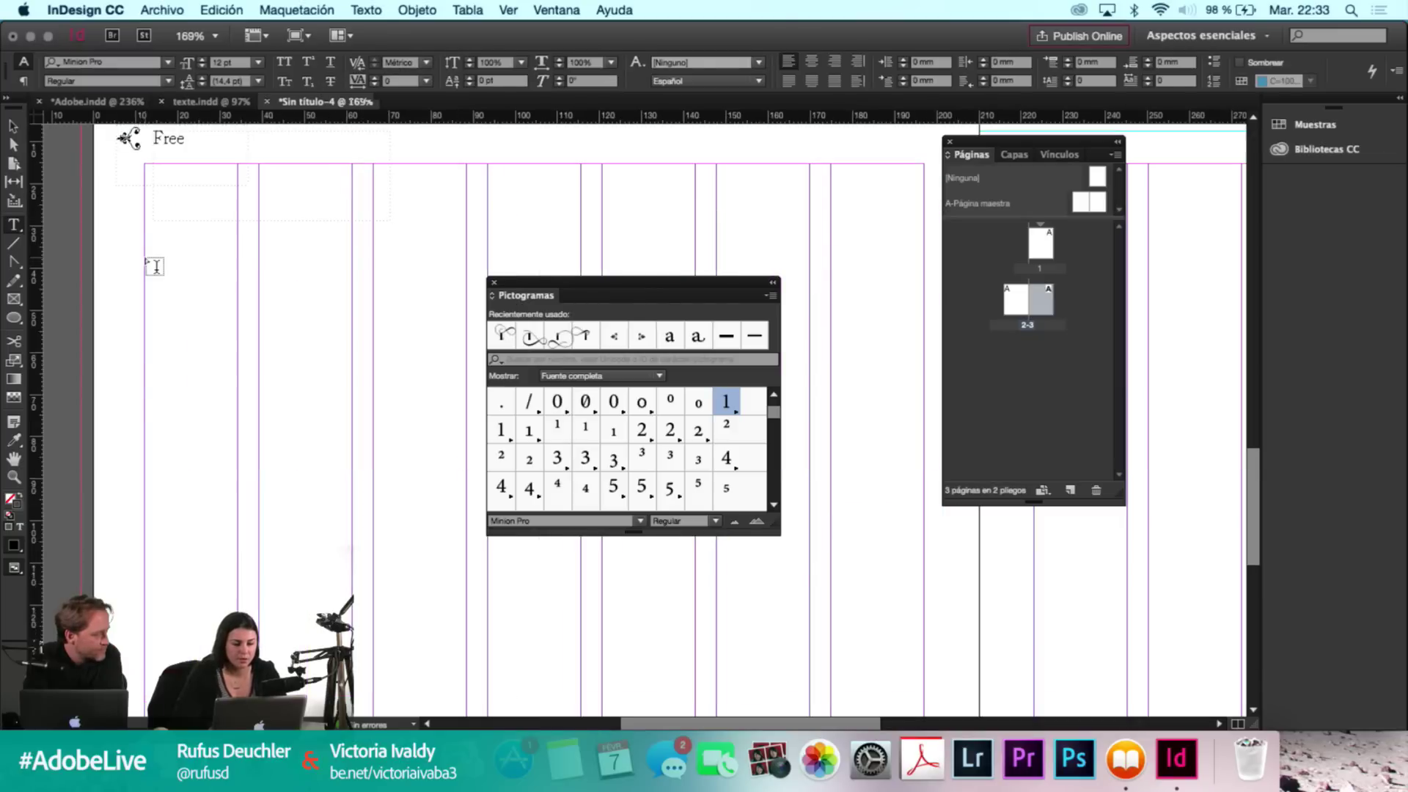
scroll(155, 266, up, 3)
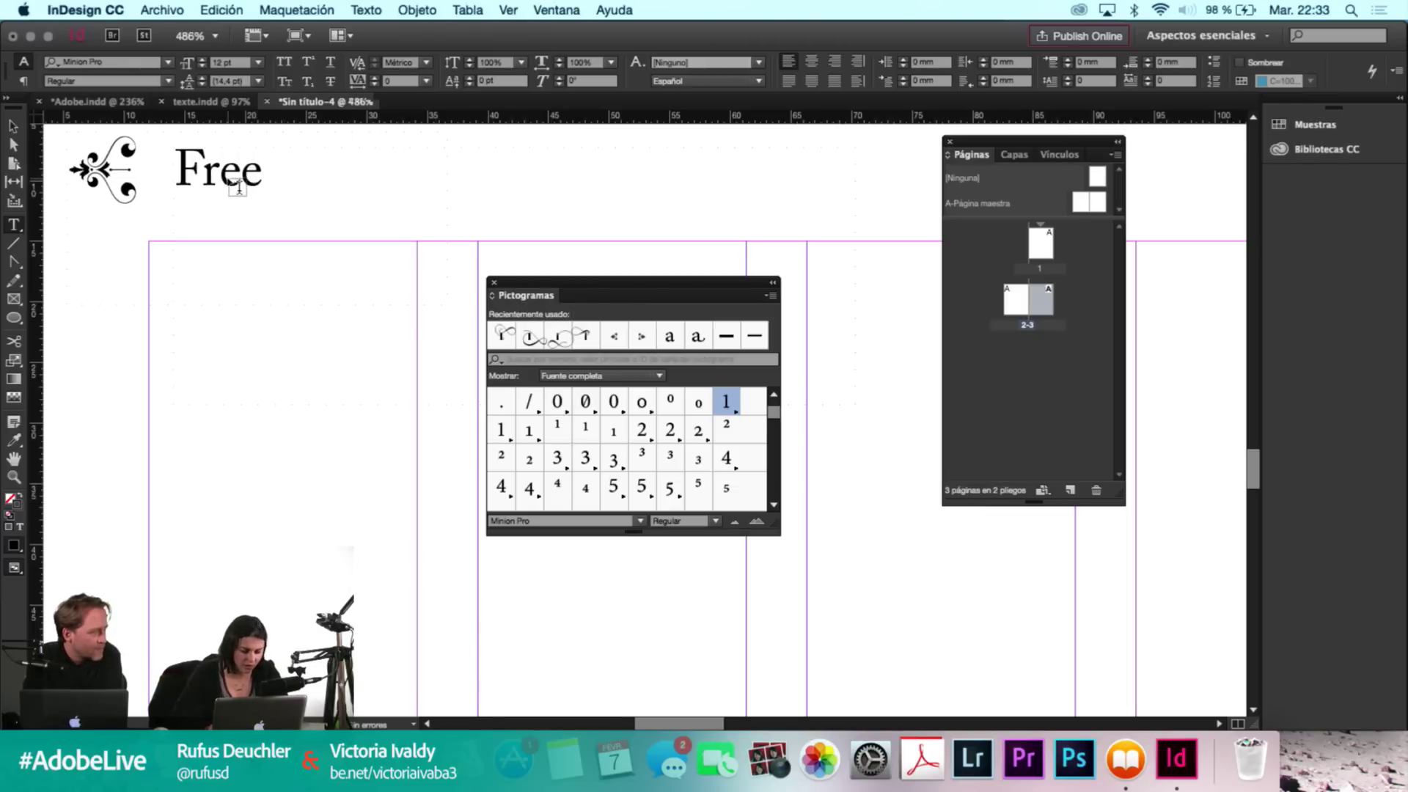
key(Escape)
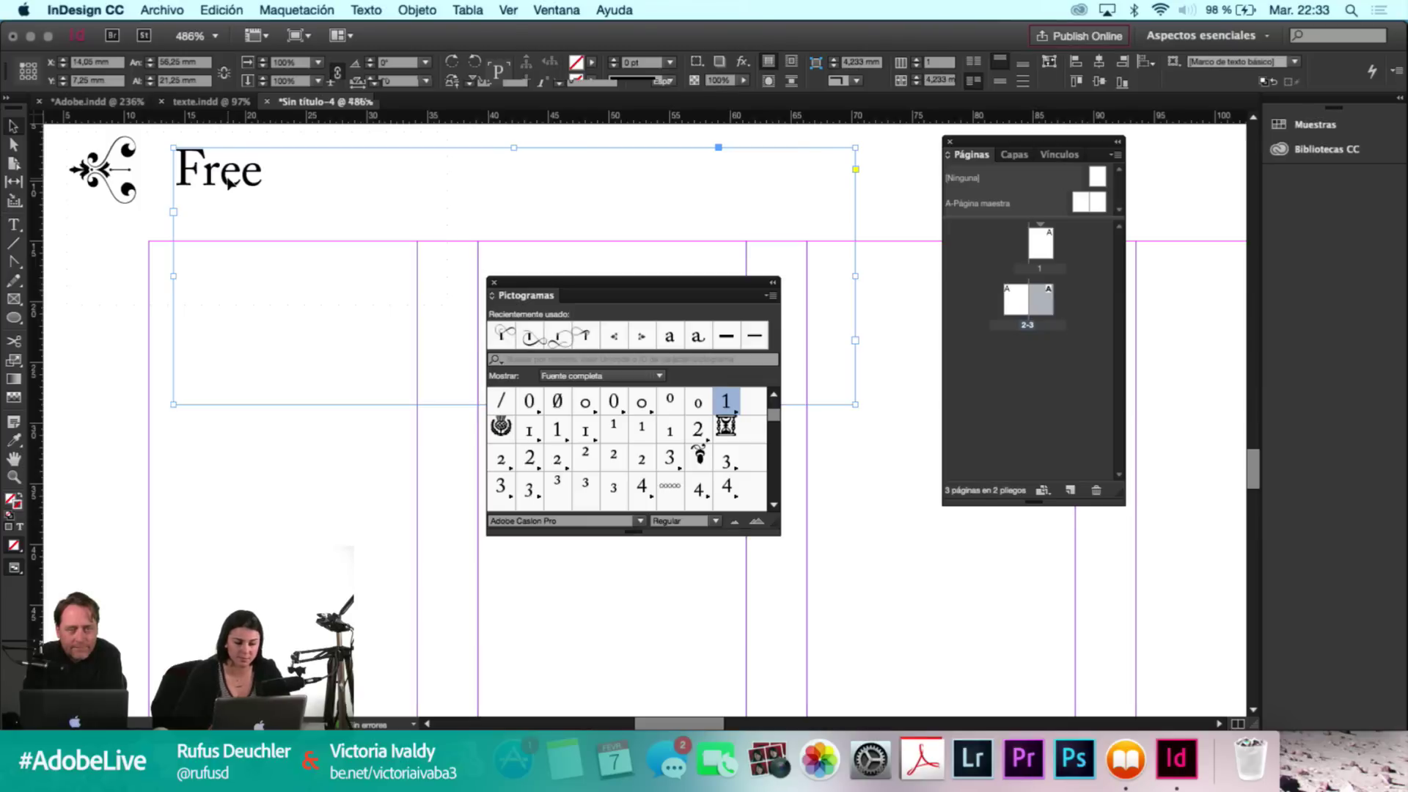
double_click(265, 174)
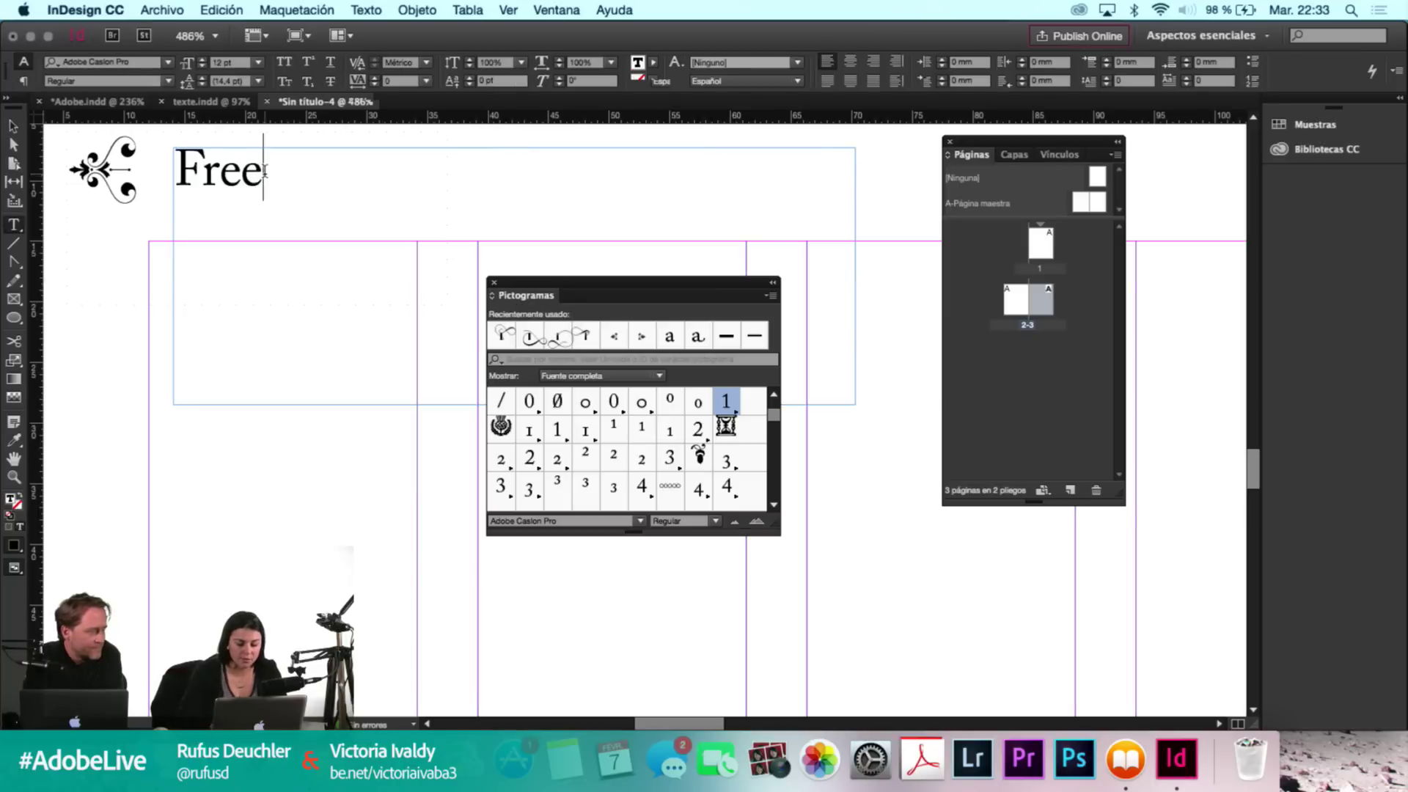
text(Report)
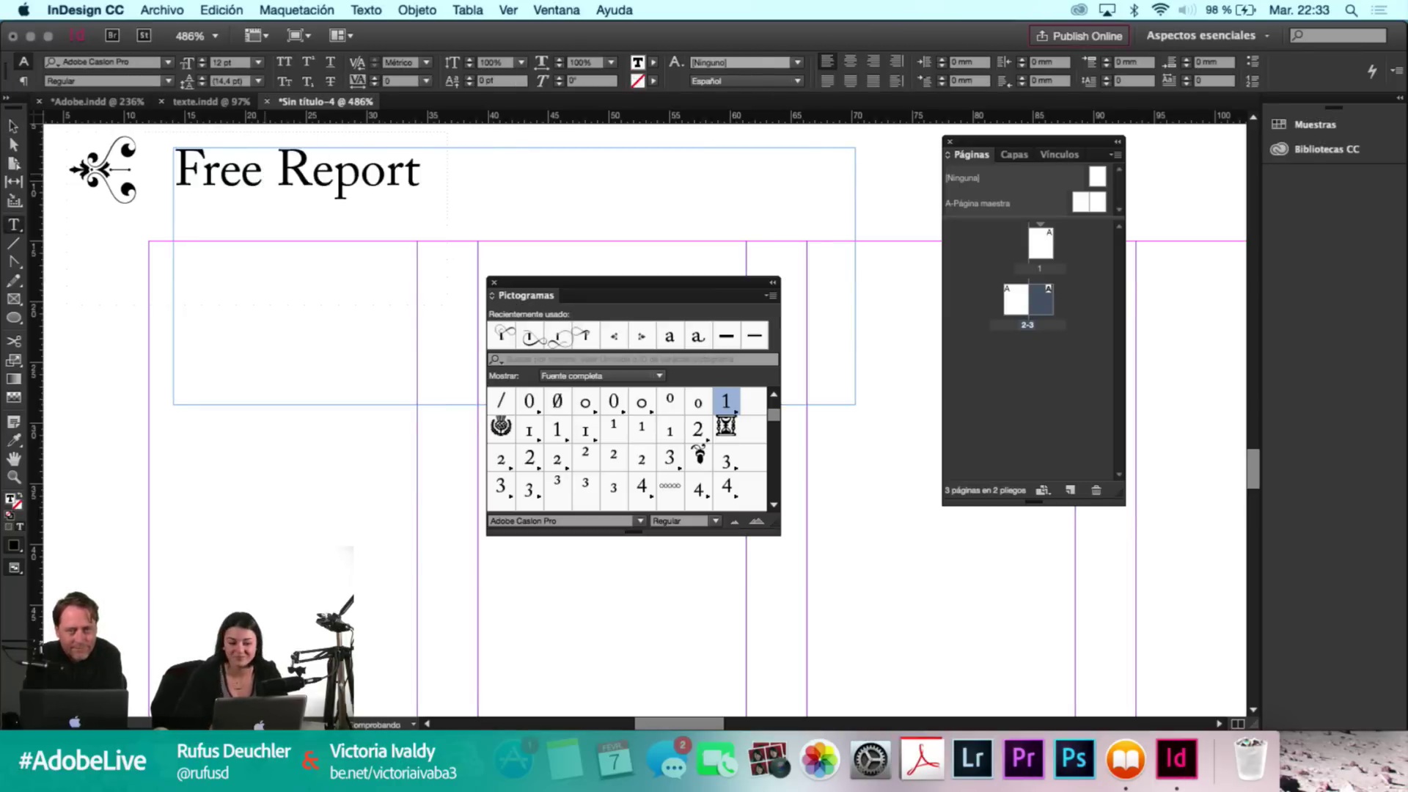
key(Escape)
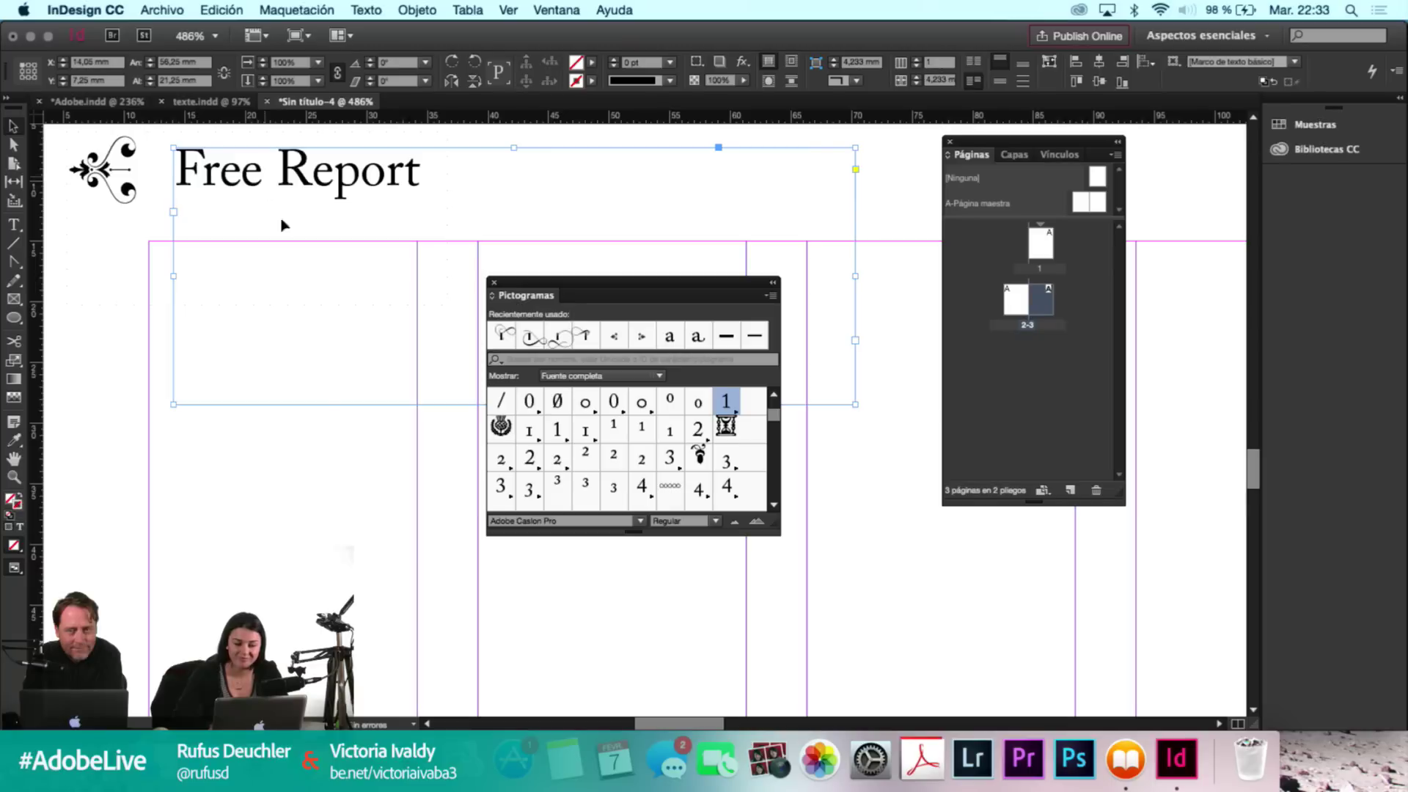
click(310, 470)
Override the master "Free" header on page 3 and enlarge its text frame toward the spine to about 21 mm wide.
scroll(311, 470, down, 3)
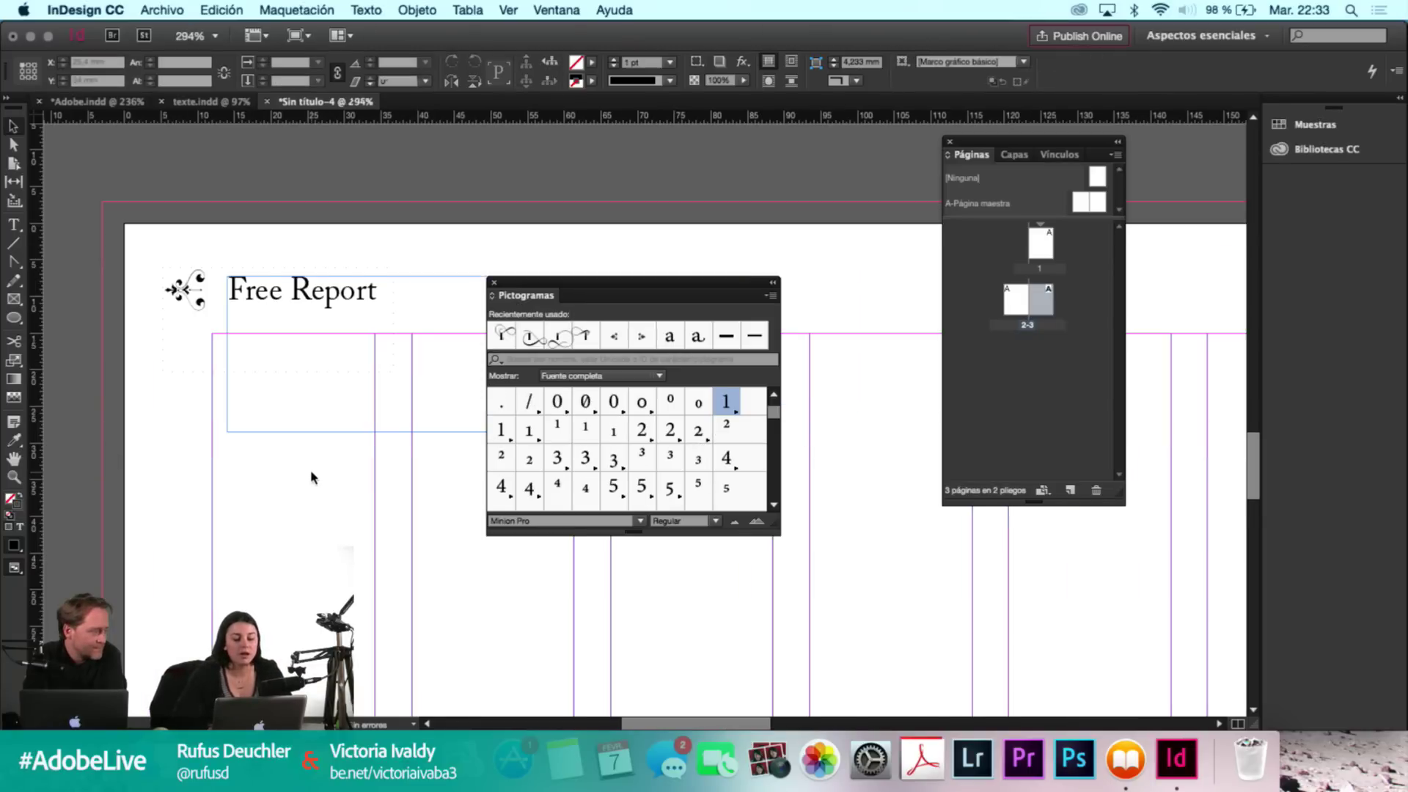
scroll(310, 469, down, 2)
scroll(310, 470, right, 10)
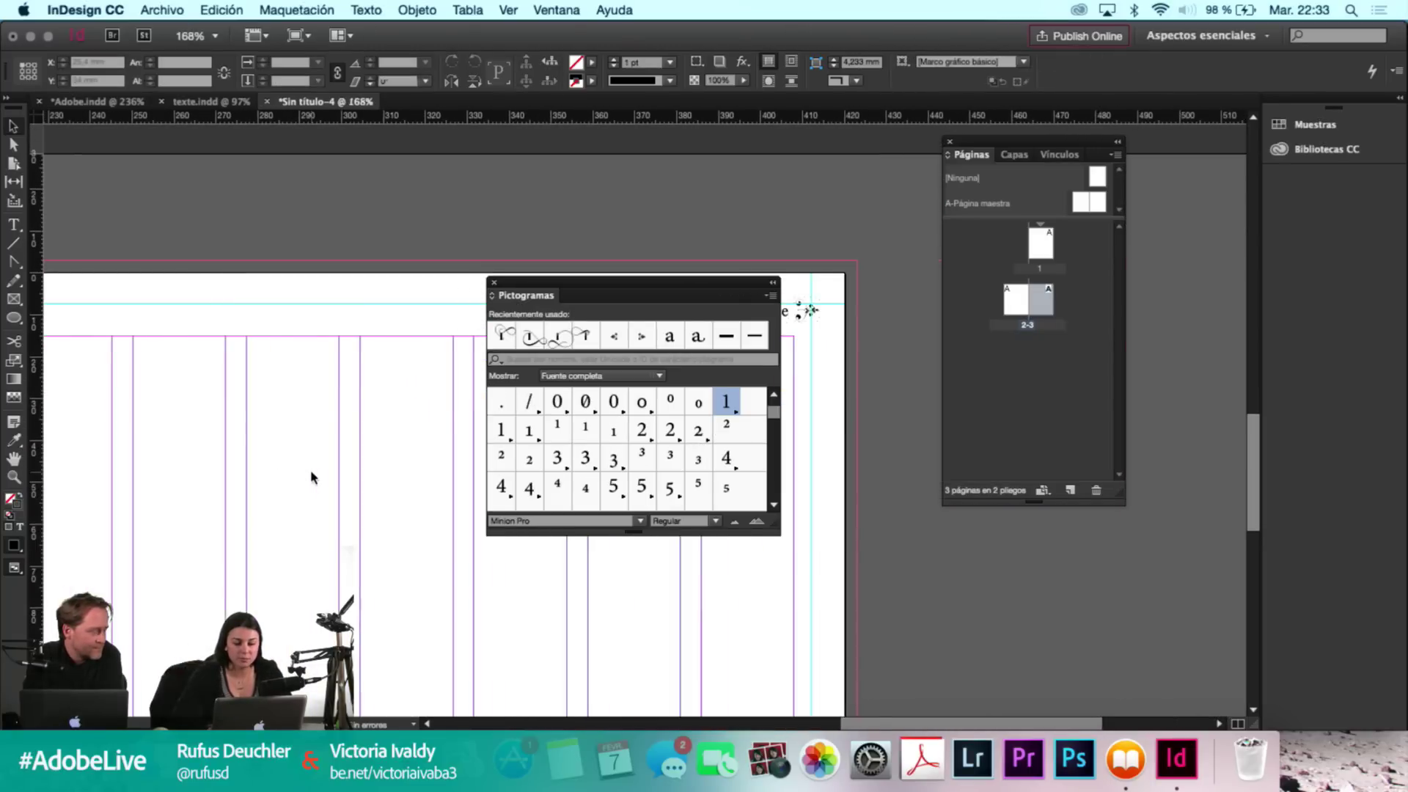
scroll(310, 470, down, 2)
scroll(310, 470, right, 4)
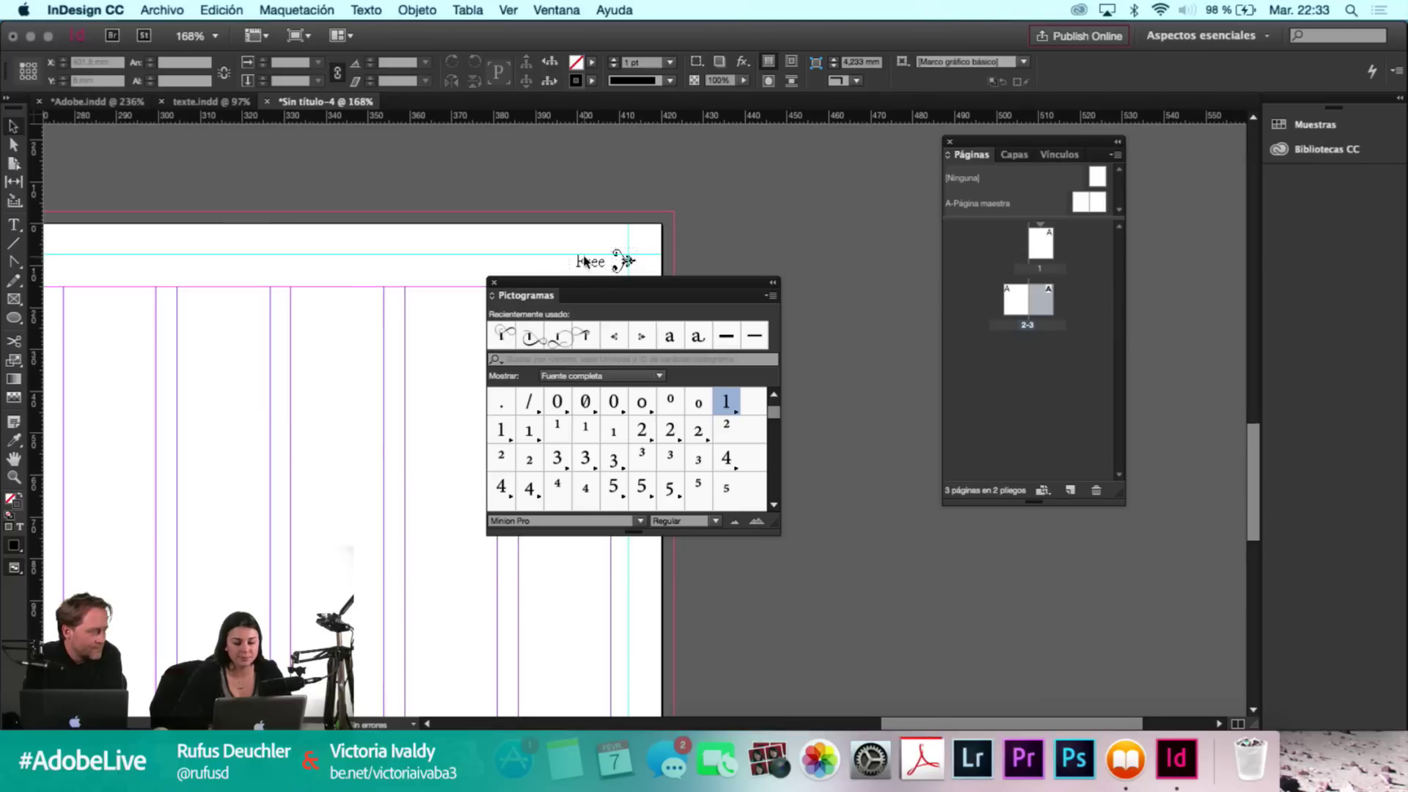
scroll(585, 261, up, 3)
scroll(449, 301, up, 1)
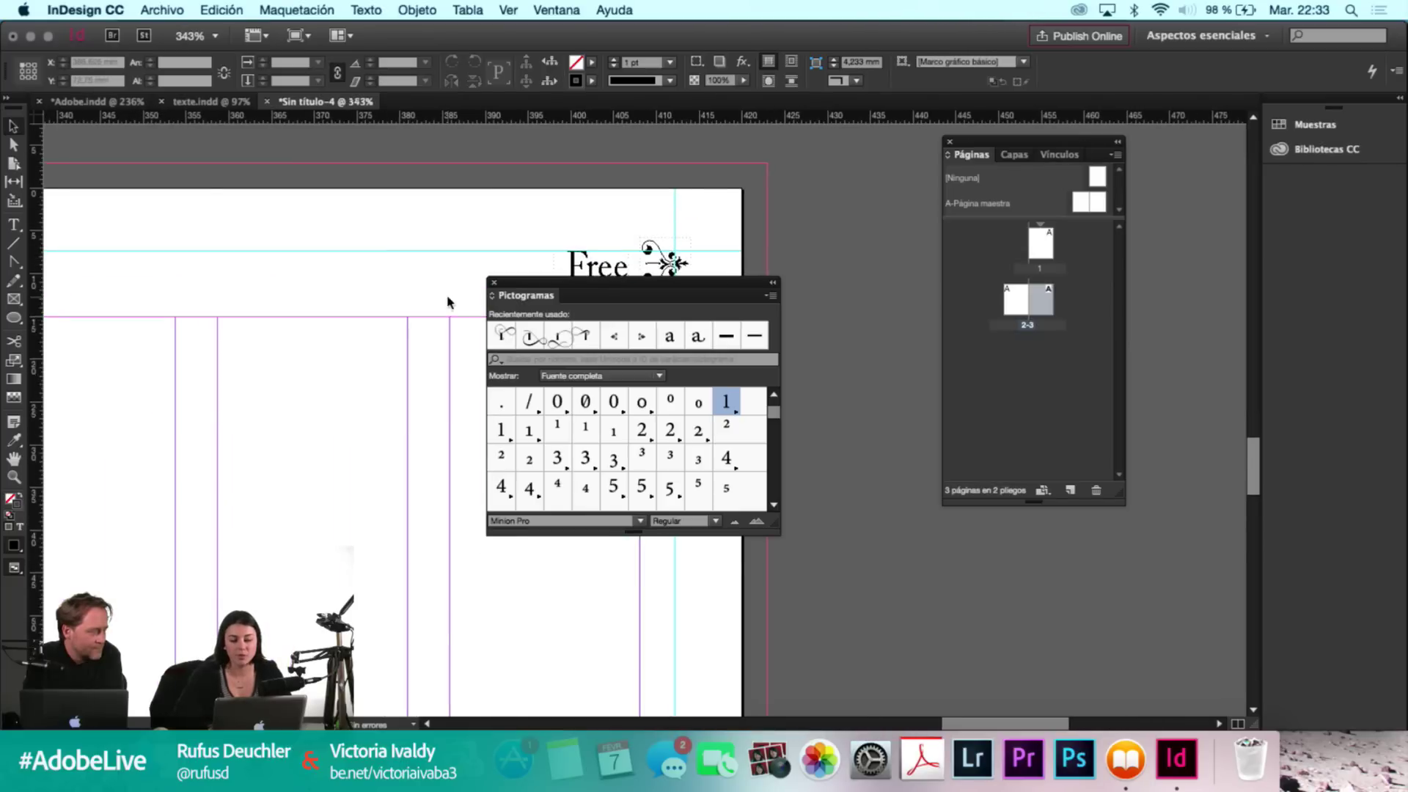
scroll(531, 283, right, 6)
drag(531, 283, 571, 301)
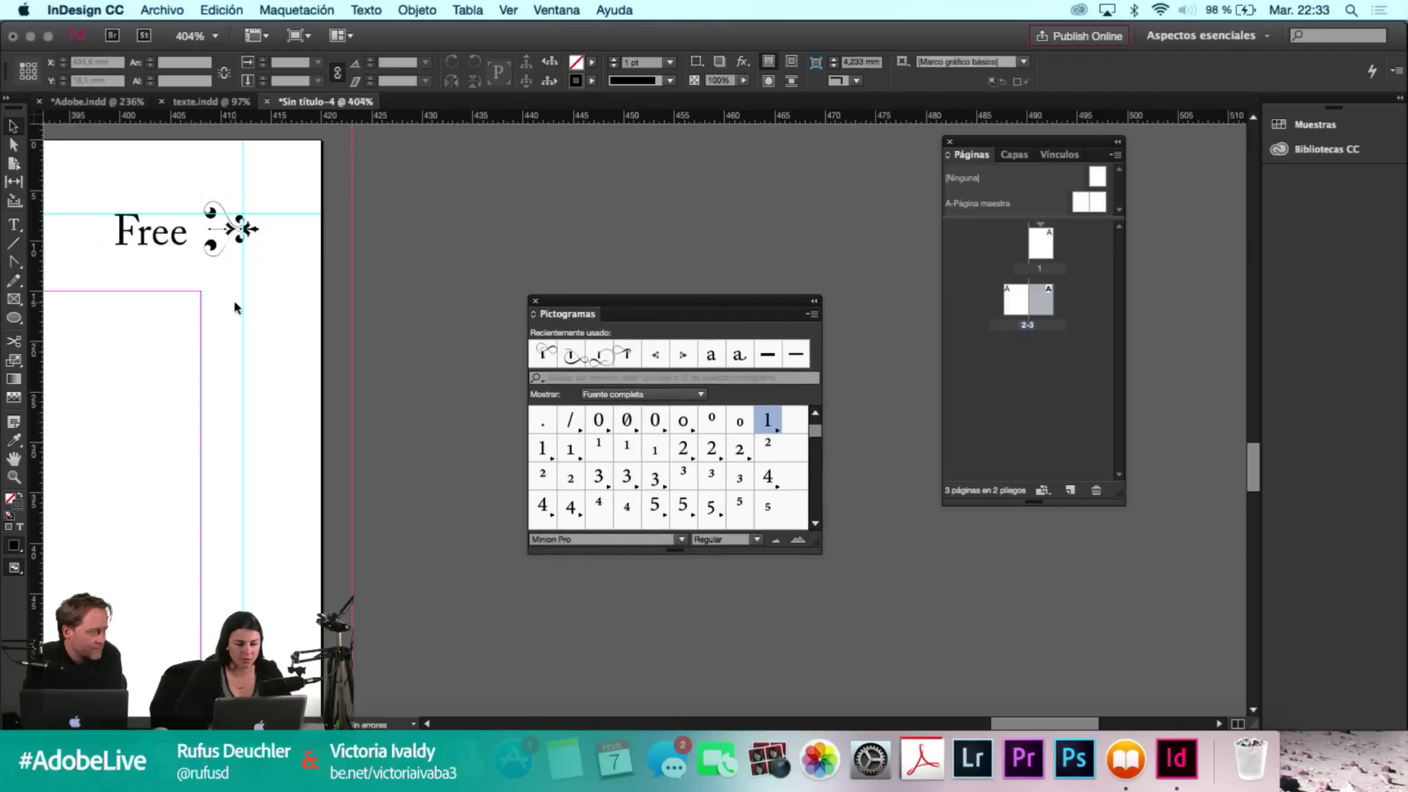
scroll(234, 307, left, 4)
scroll(234, 307, up, 2)
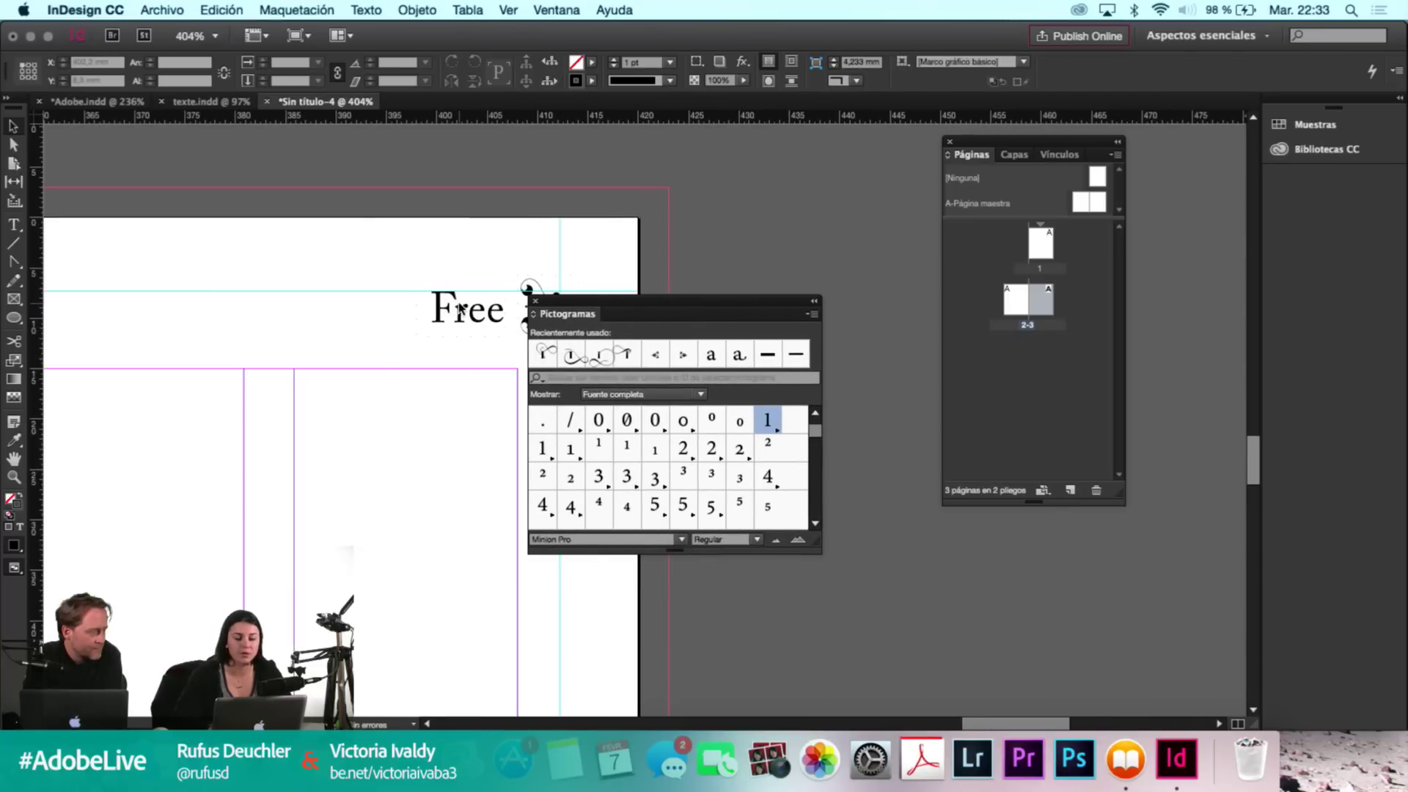
click(461, 311)
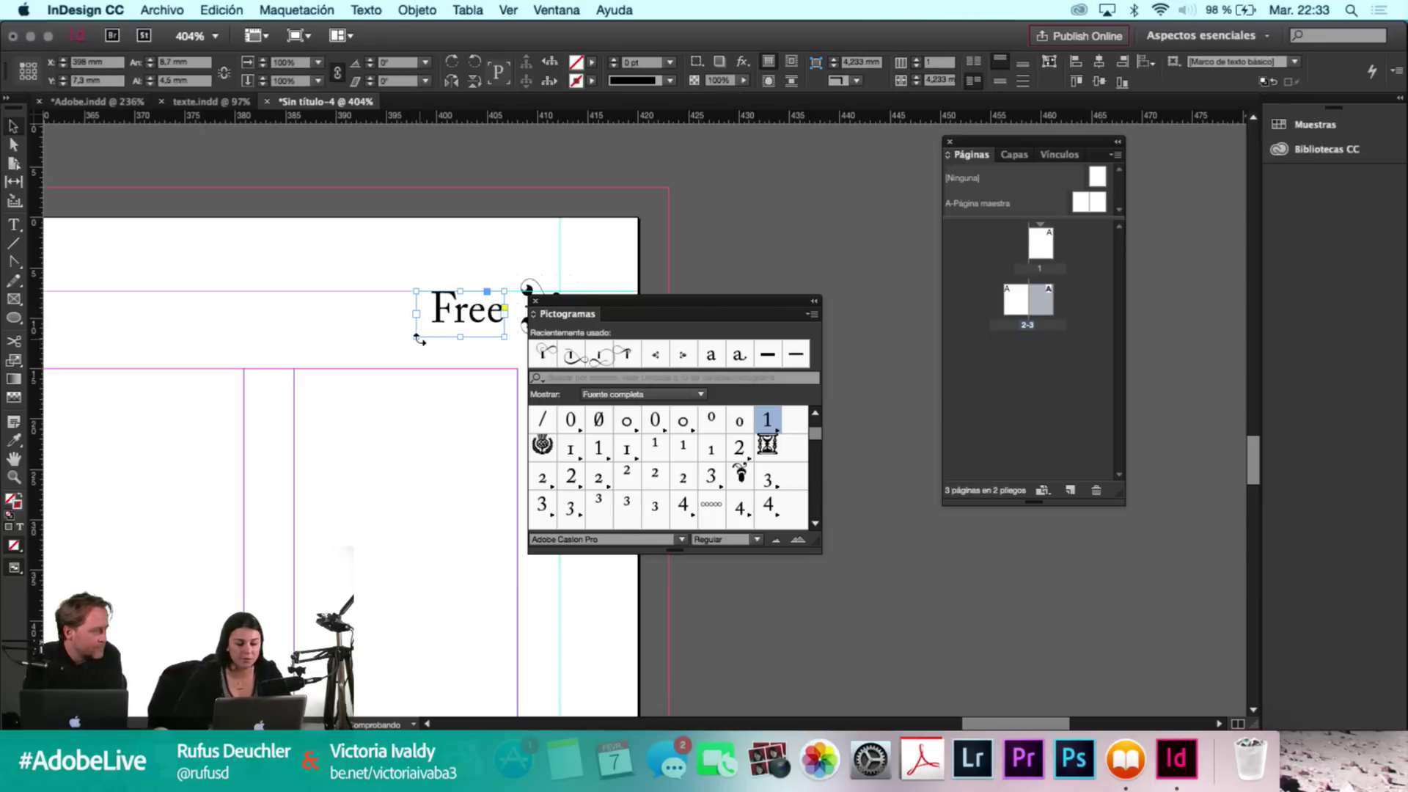
drag(414, 337, 291, 349)
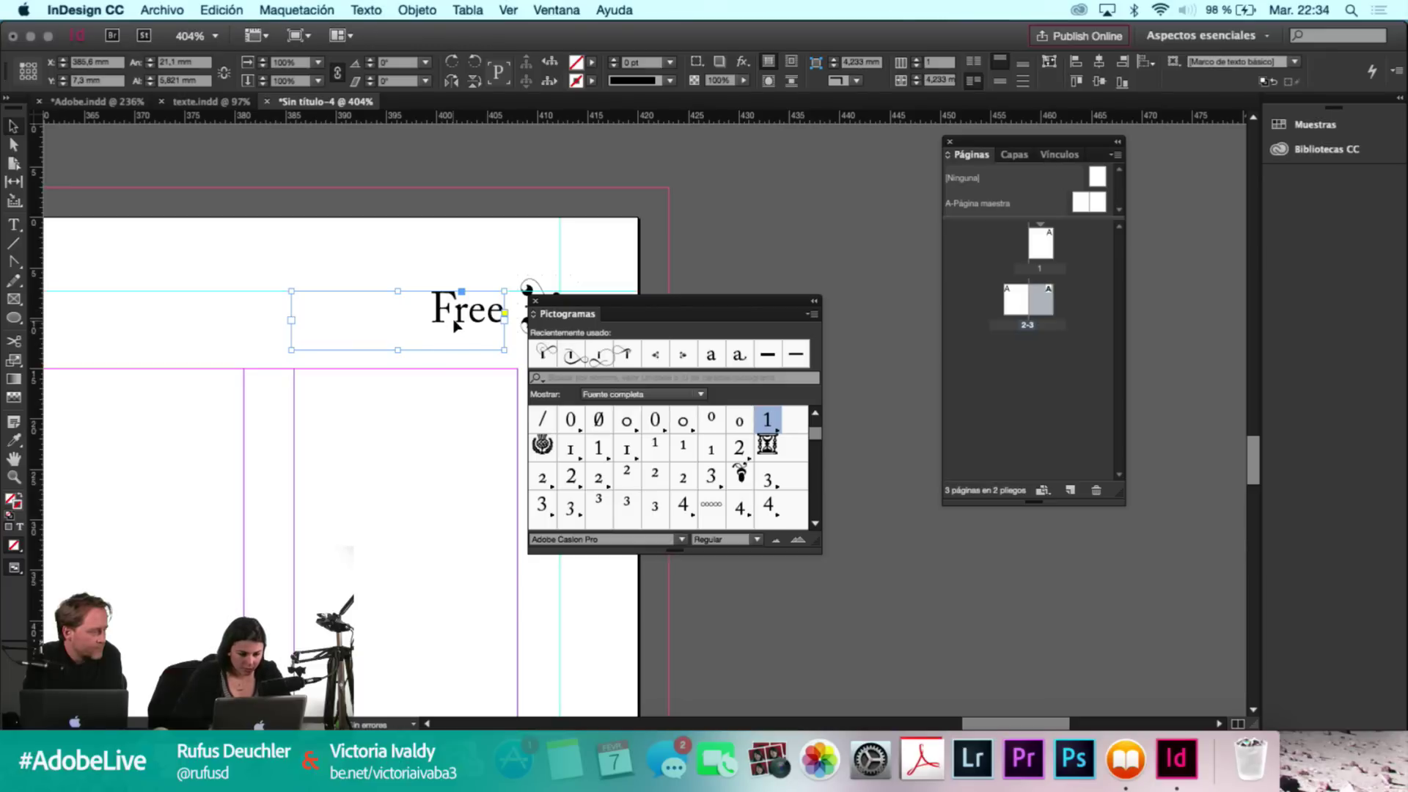
Replace "Free" in the page 3 header with the person's full name and fit the frame to the text.
double_click(483, 317)
drag(504, 311, 431, 307)
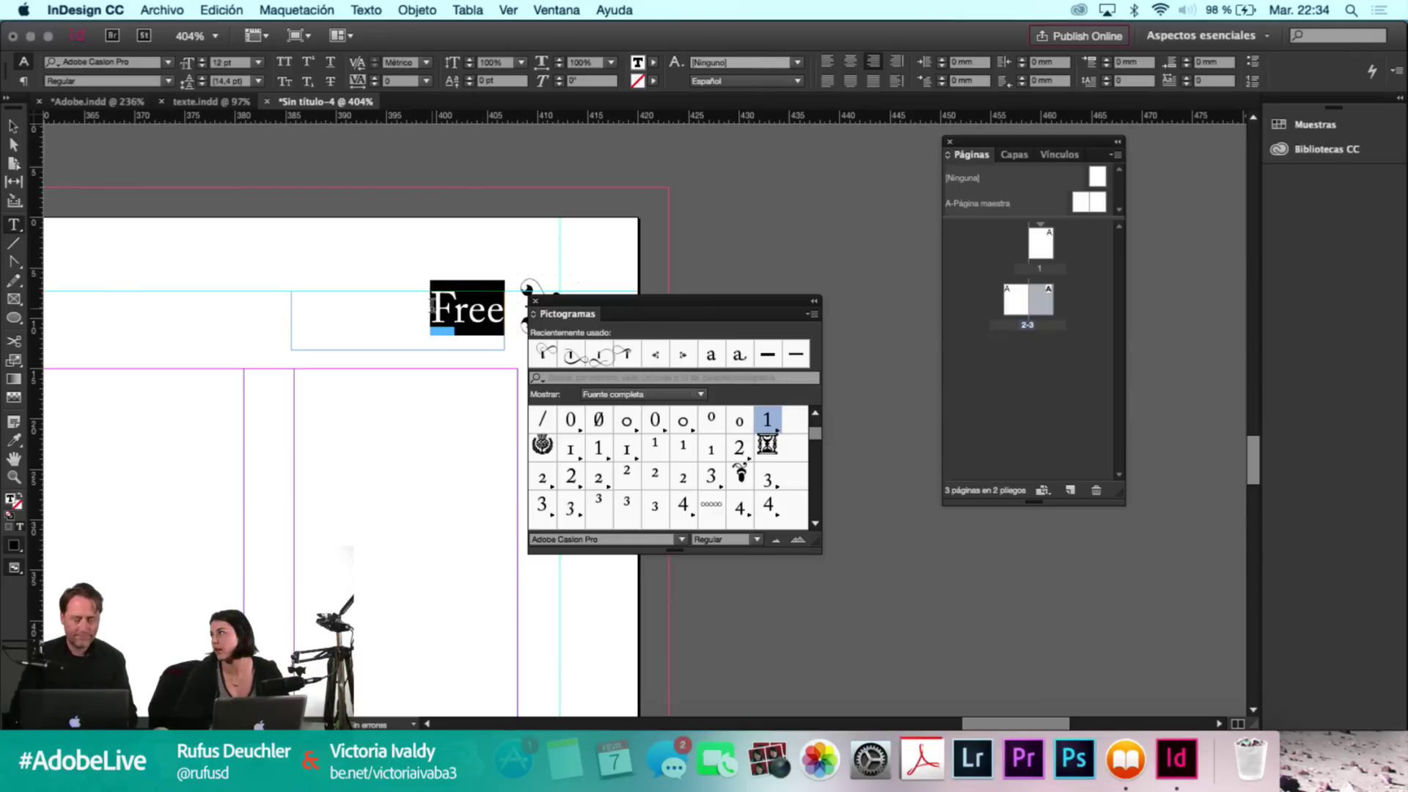
text(Ar)
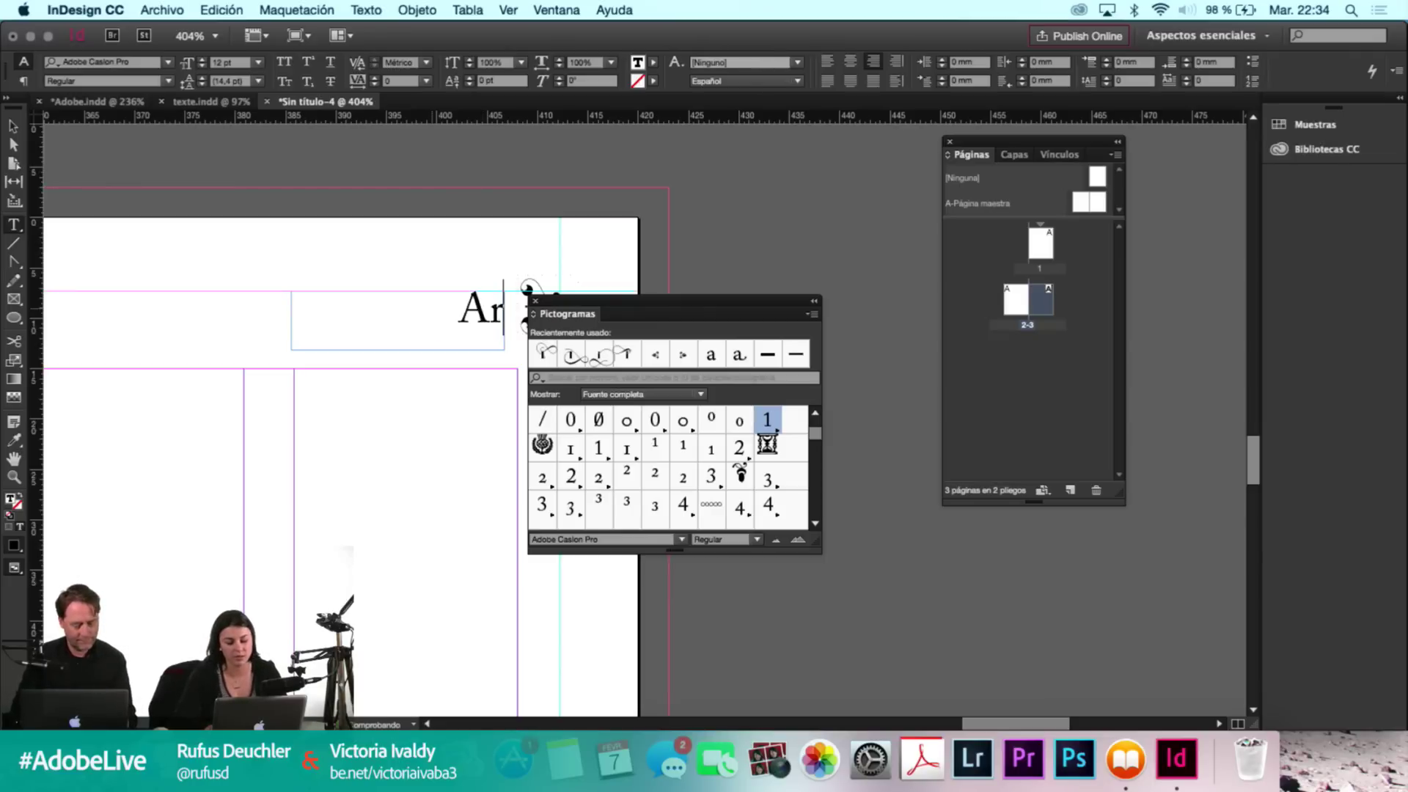
text(min Bor-)
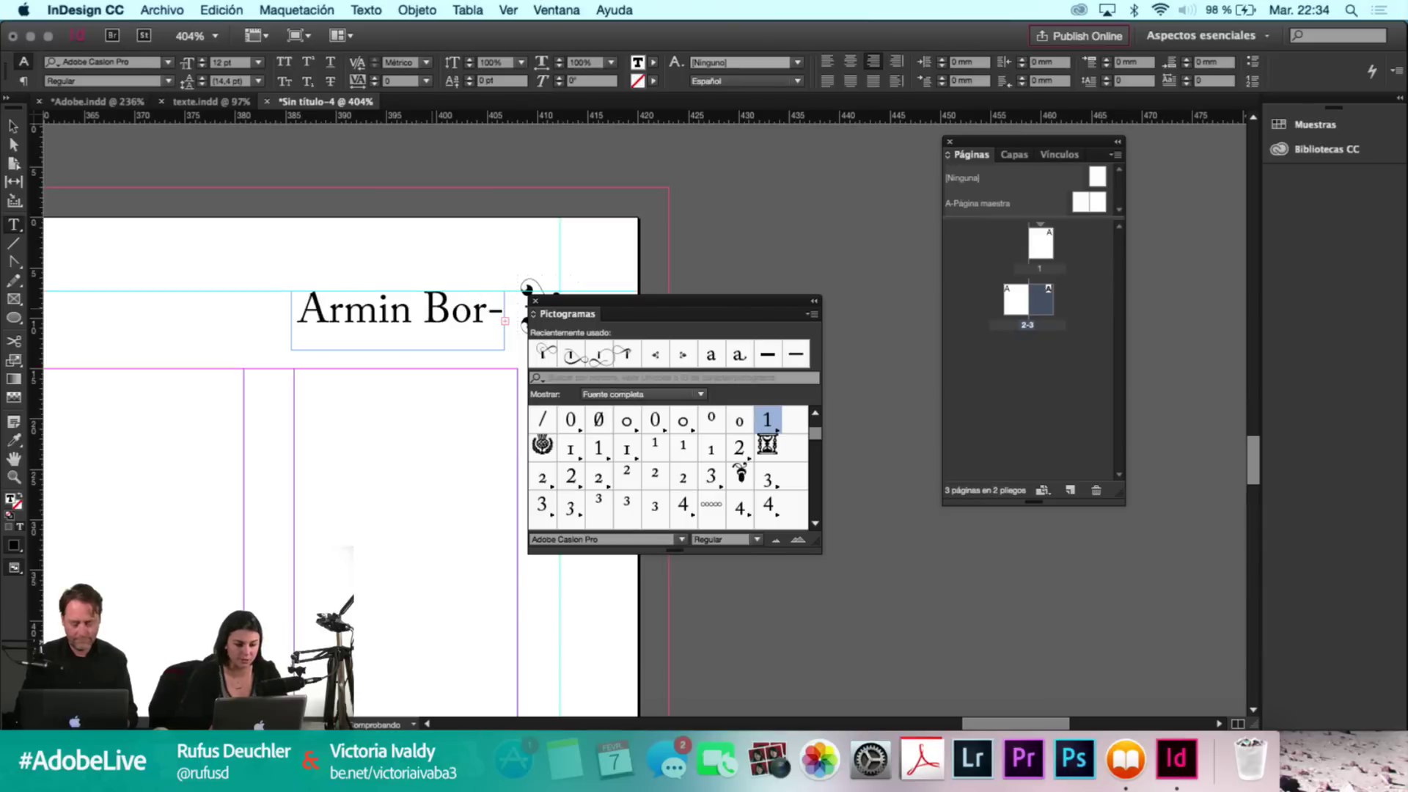
key(Escape)
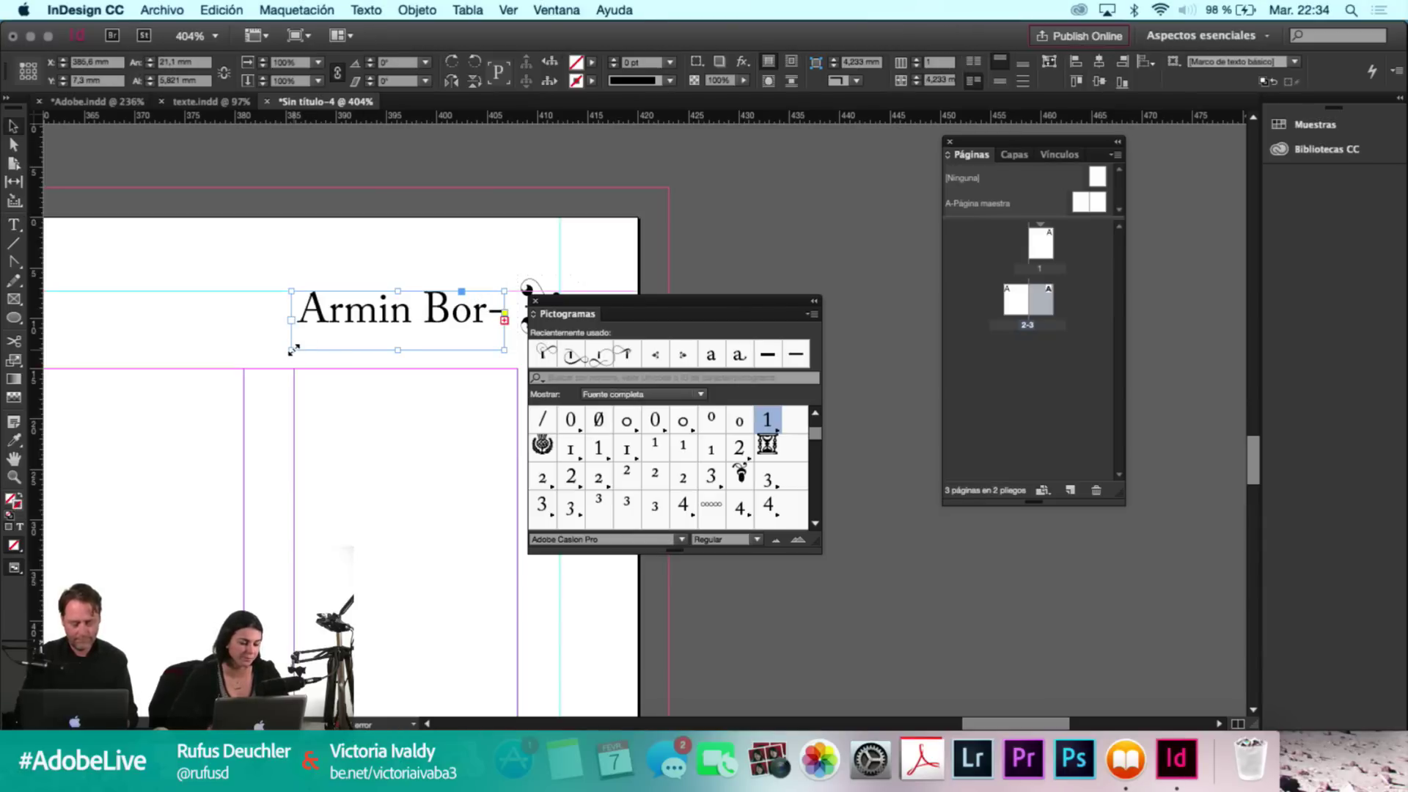
double_click(293, 350)
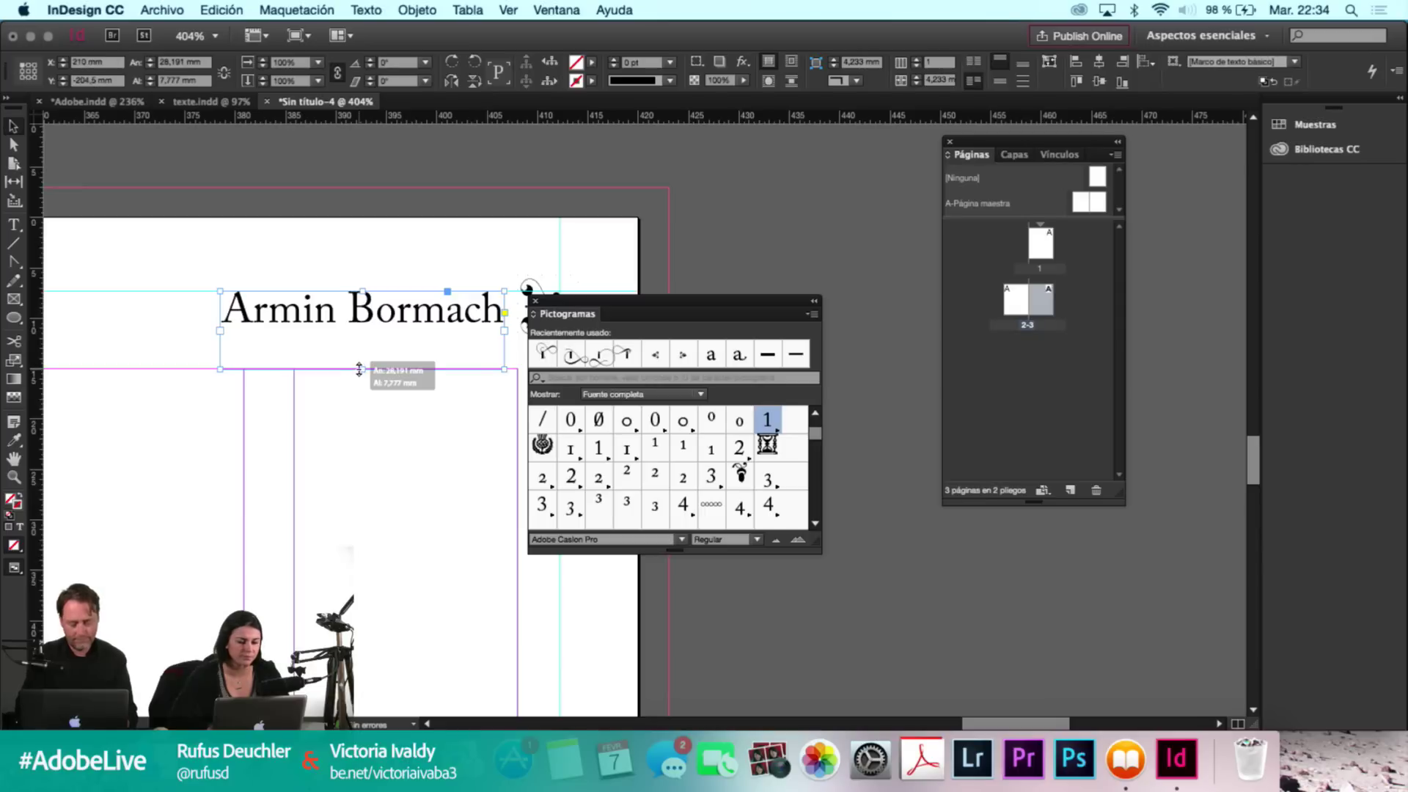
key(super+alt+c)
Deselect the header and preview the page 2-3 spread in presentation mode, returning to the layout.
click(375, 434)
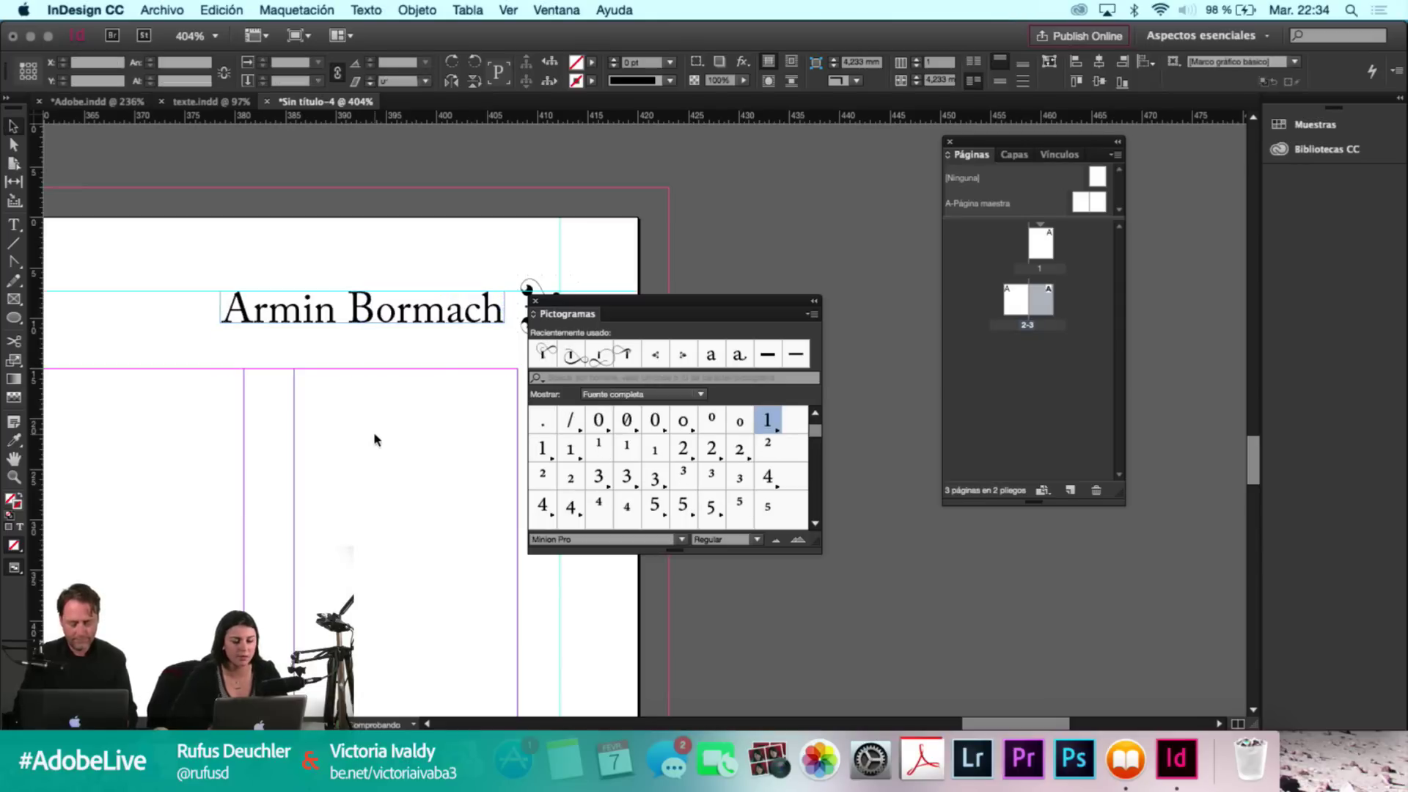
key(shift+w)
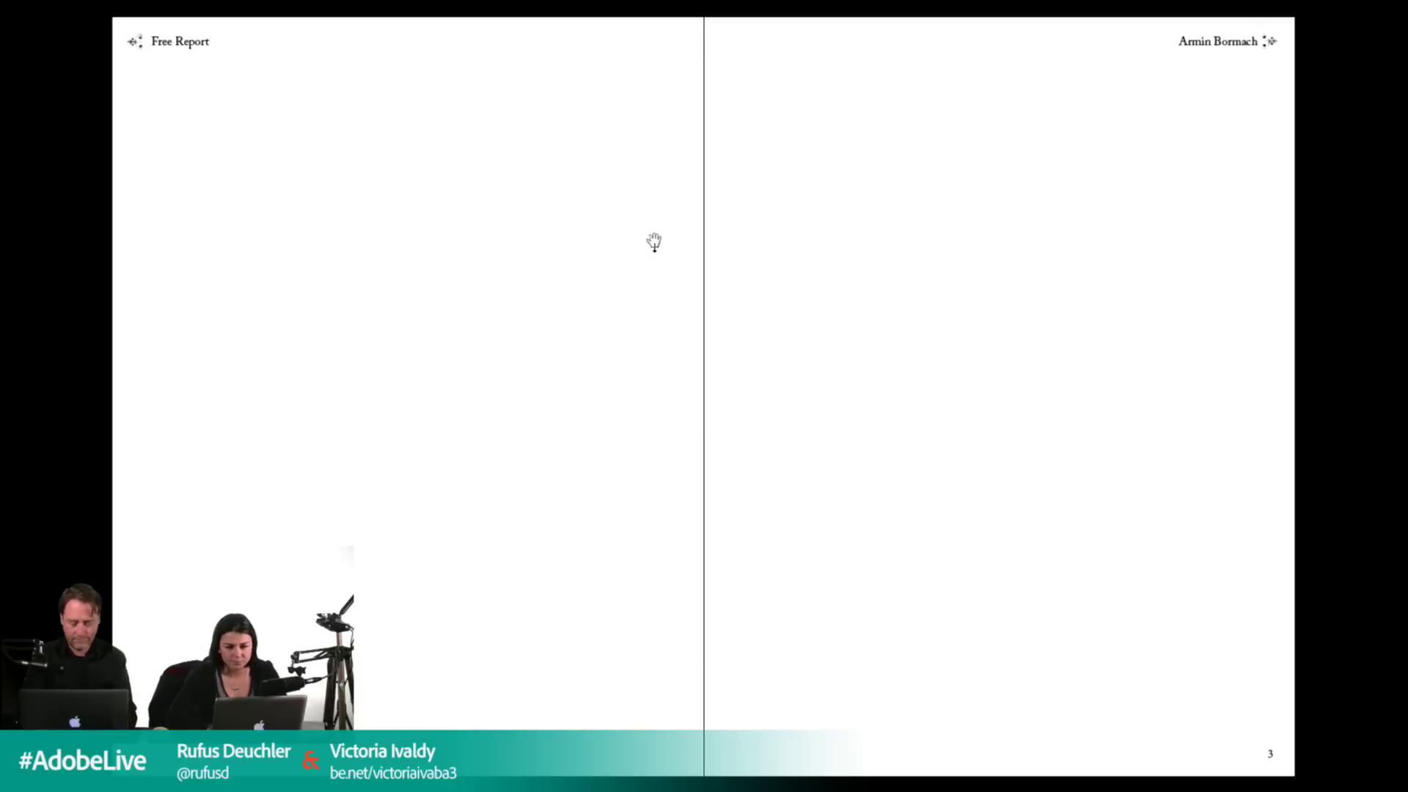
key(Escape)
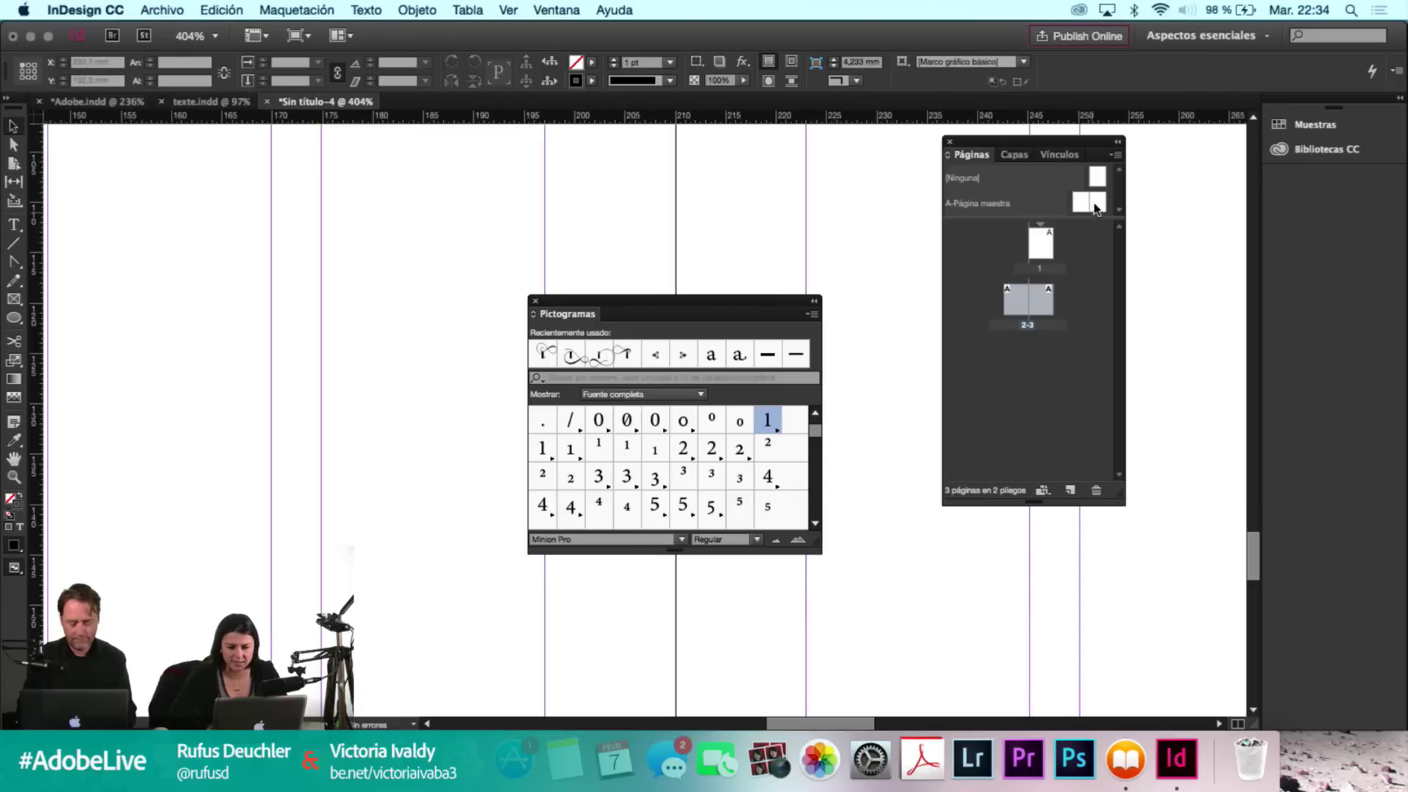
On the right master page, nudge the "Free" header frame away from the ornament to X 397 mm.
double_click(1097, 206)
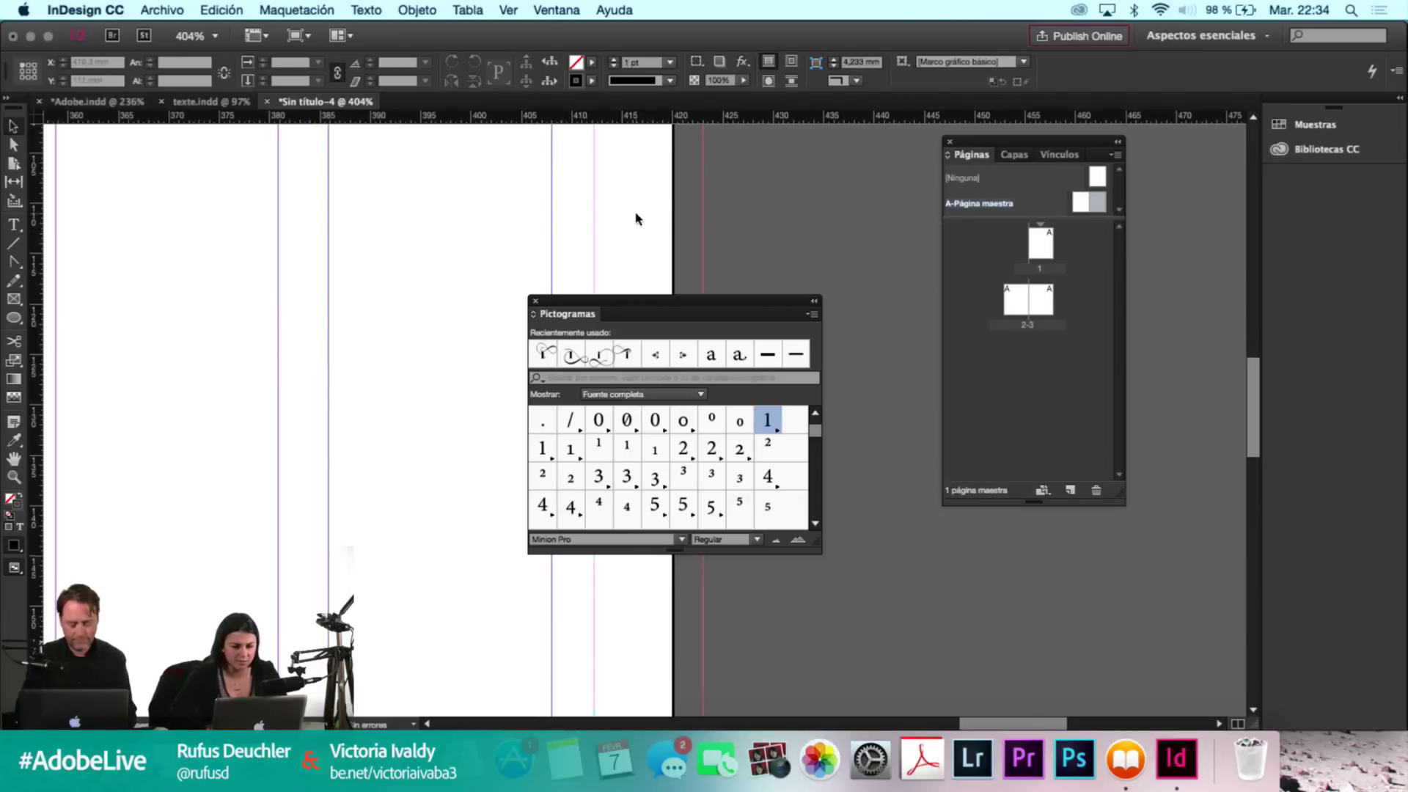
scroll(635, 218, left, 5)
scroll(717, 222, up, 5)
scroll(717, 221, right, 3)
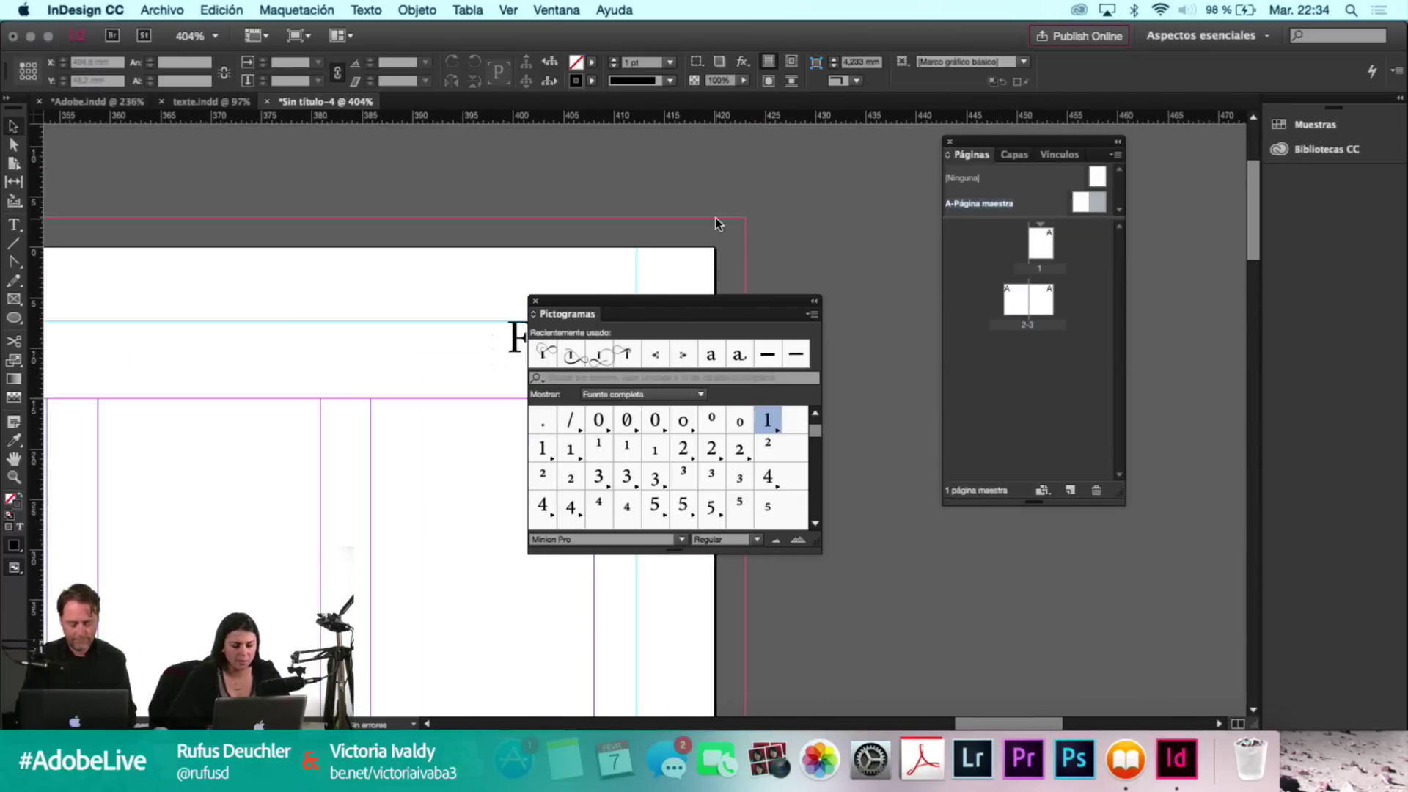
click(516, 339)
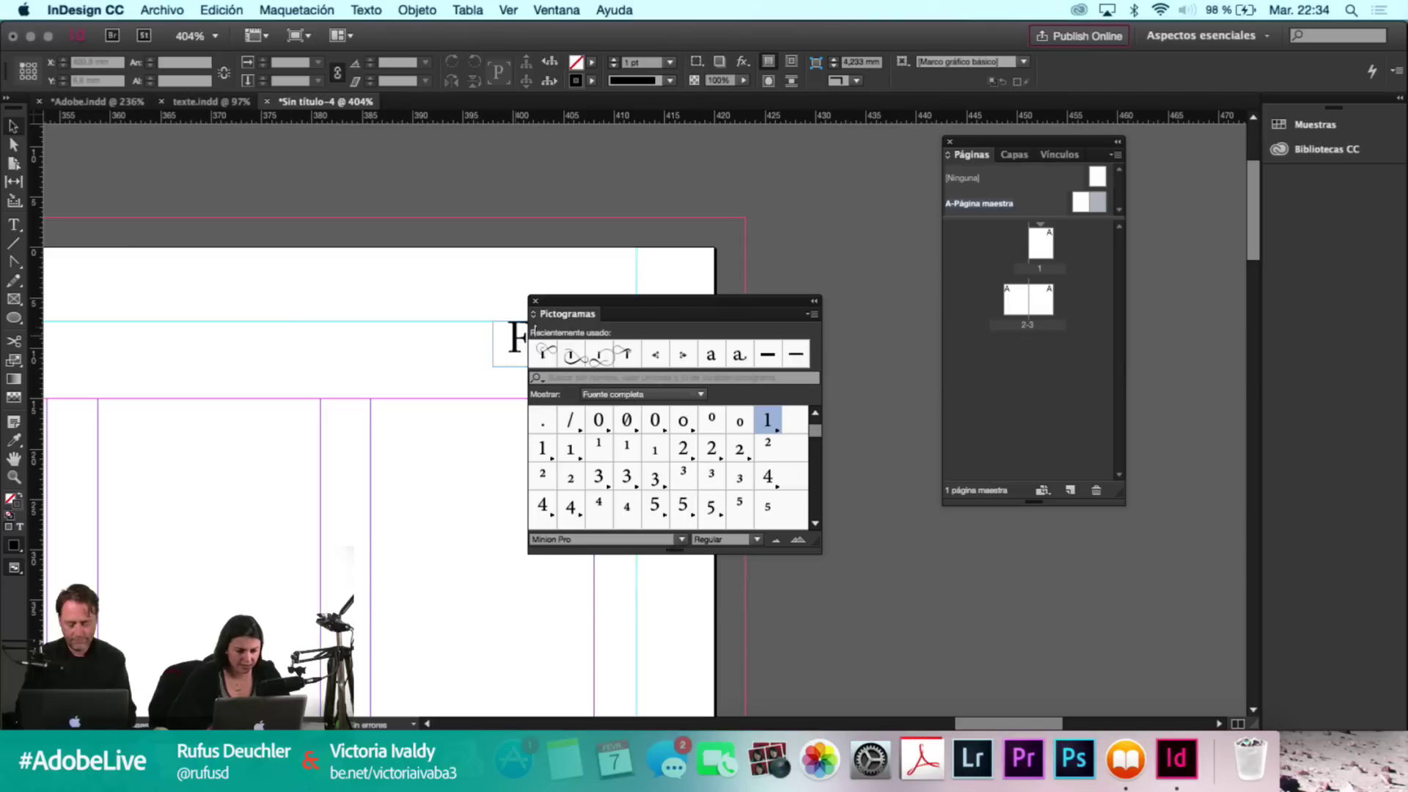
drag(757, 303, 761, 347)
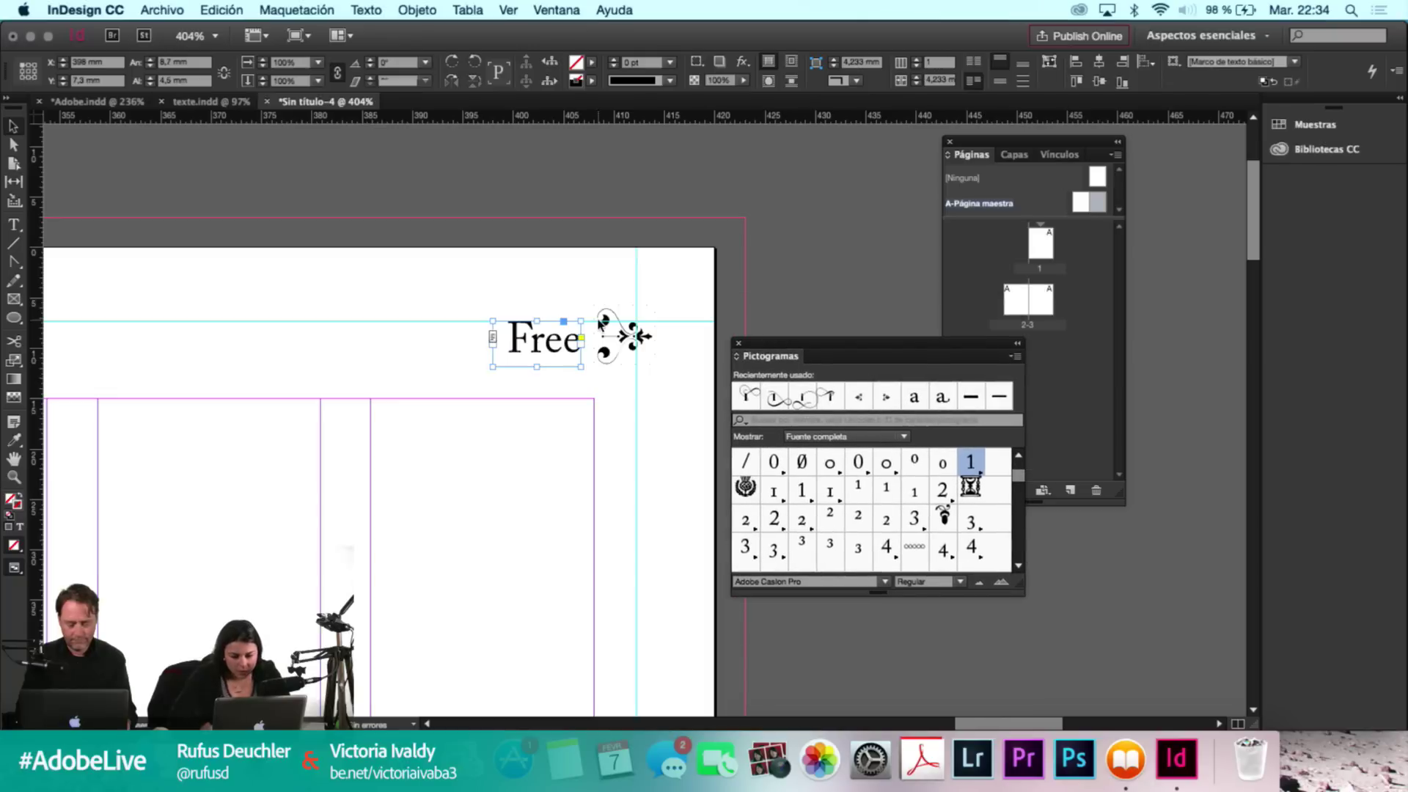
key(Left)
key(Left)
key(Left)
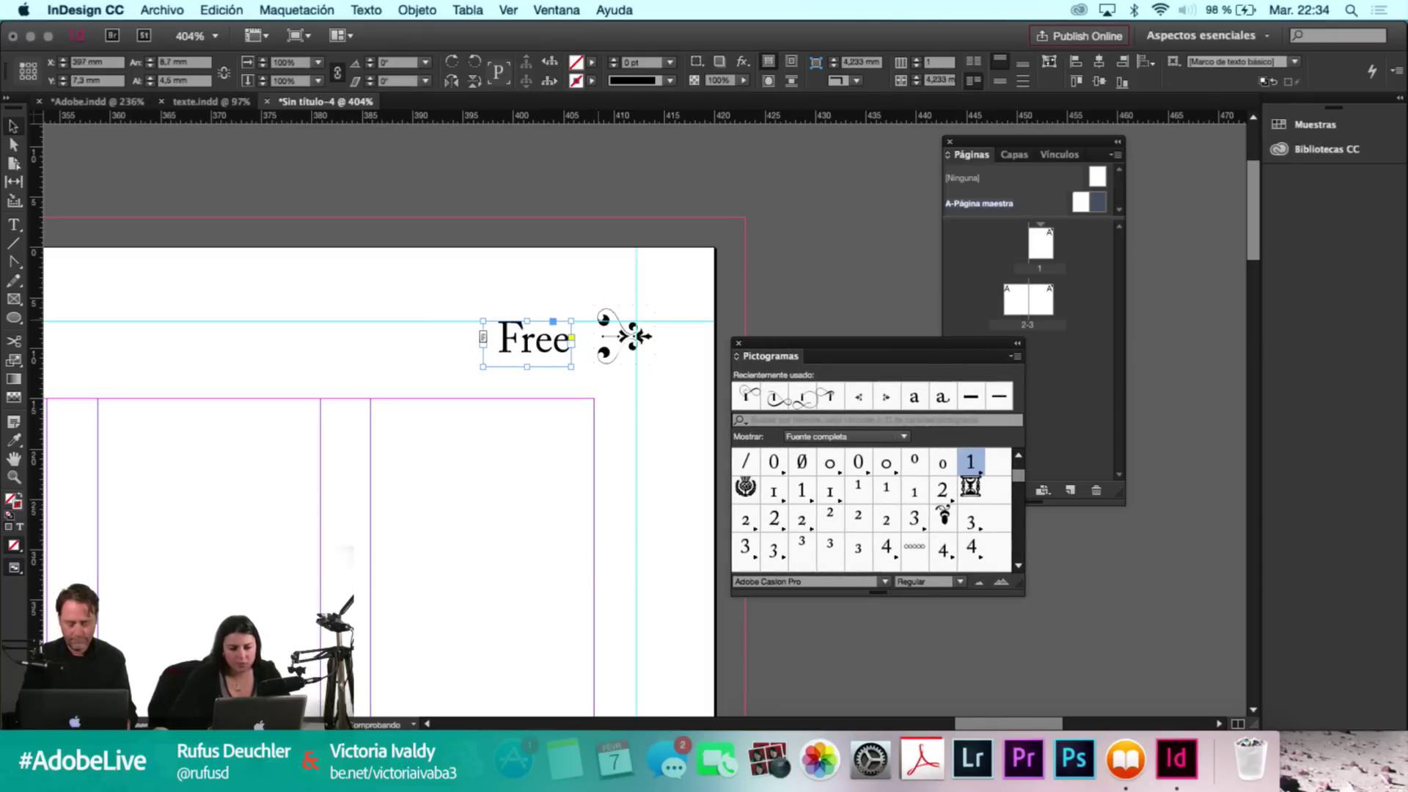
Check the overridden header on page 3 against the master change and go to page 2.
click(1036, 305)
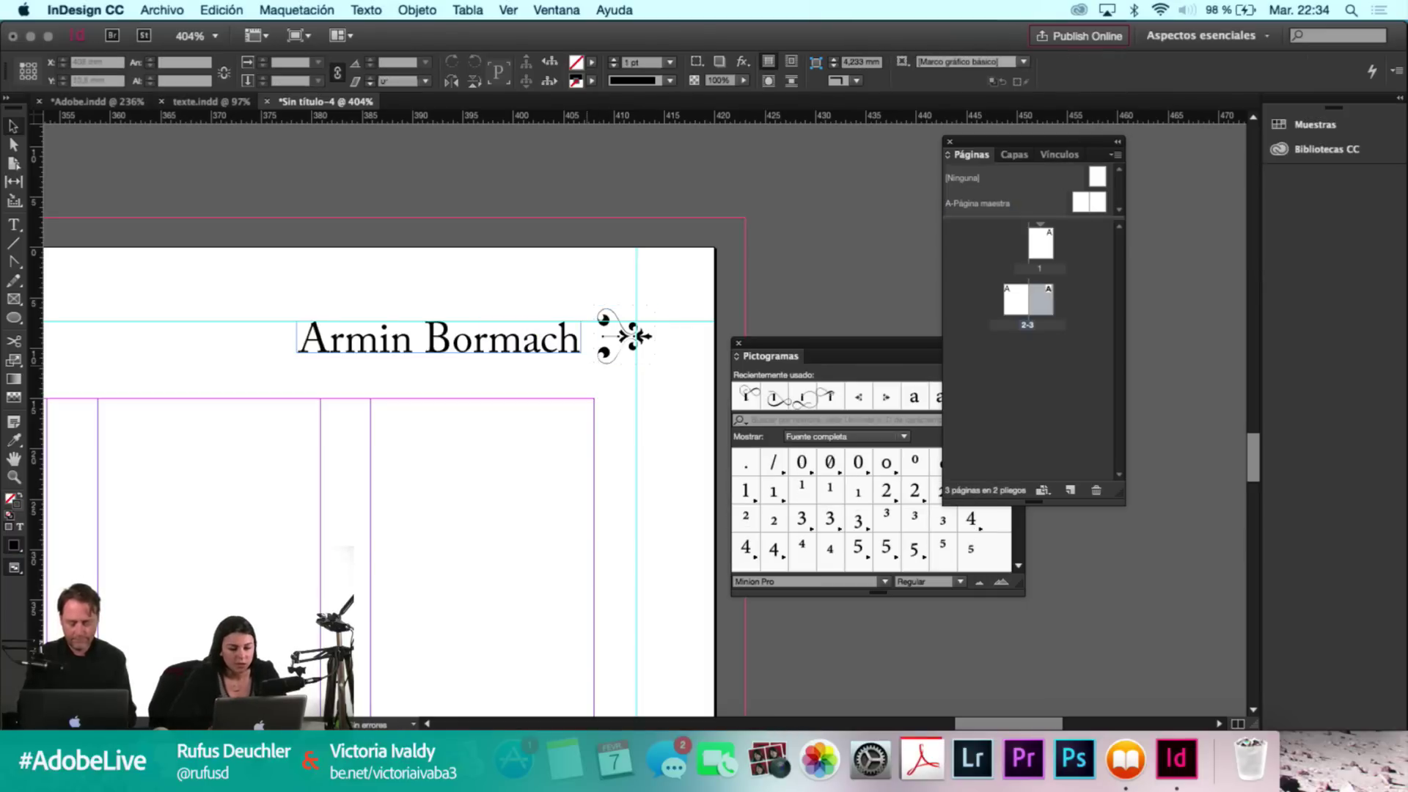
double_click(1017, 303)
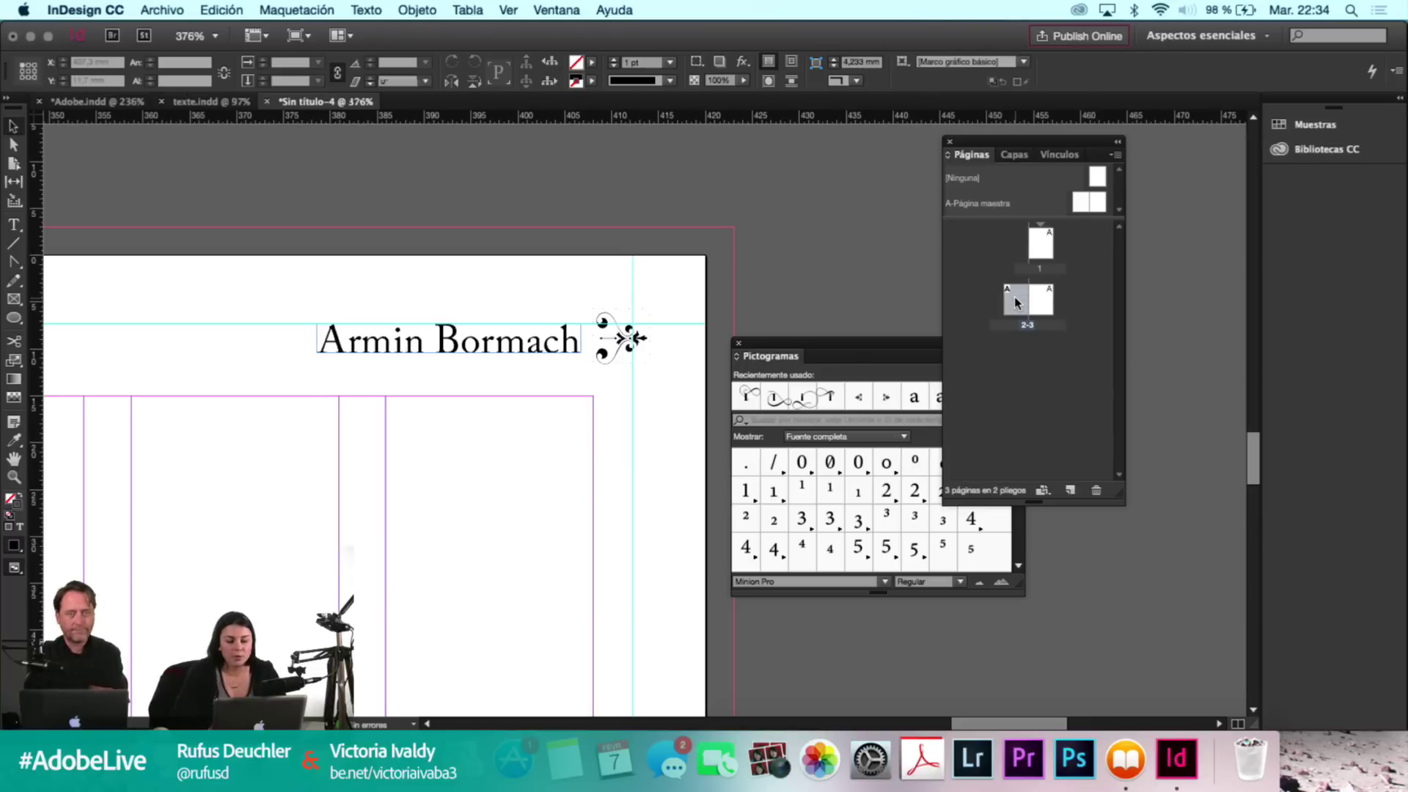
double_click(1016, 303)
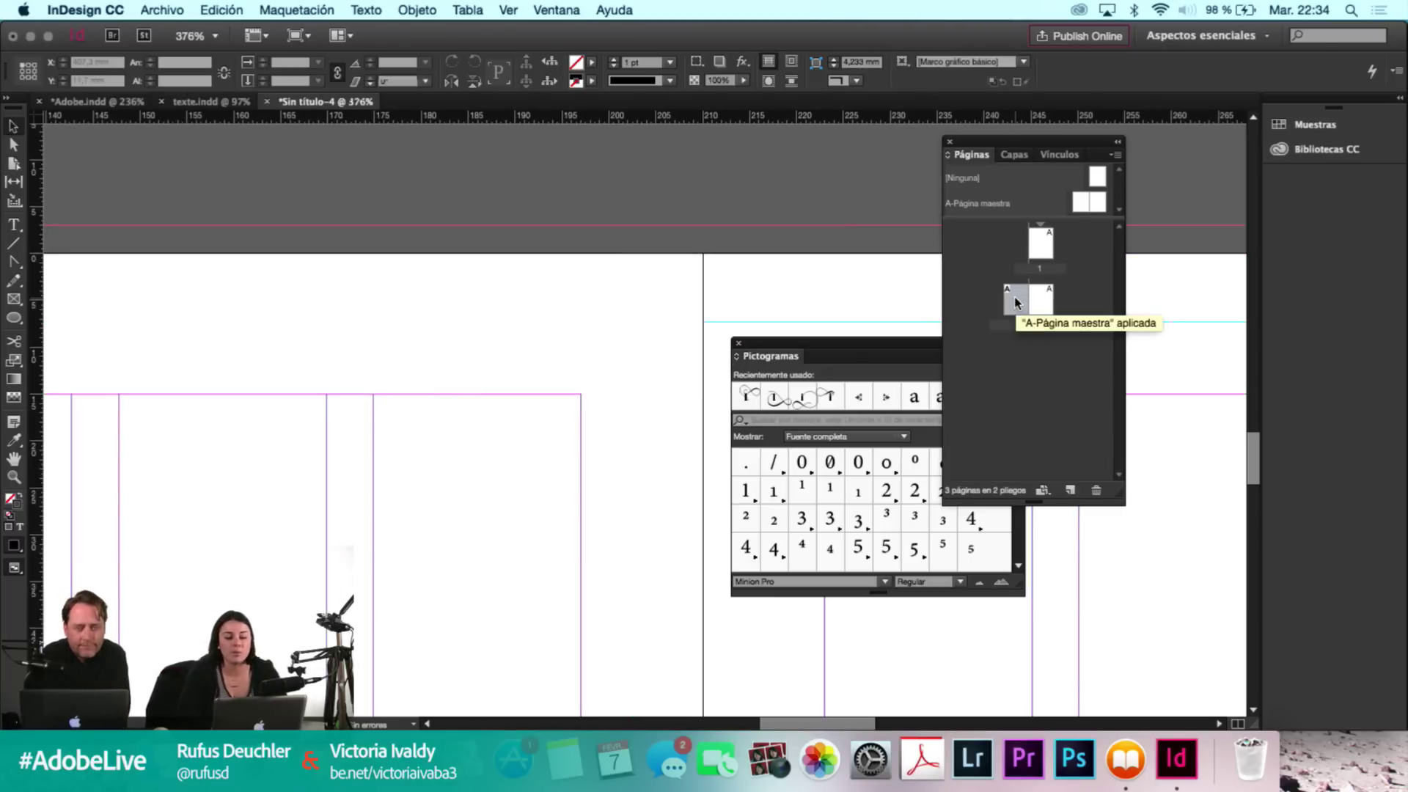
Switch to Finder and open the photographer's image folder on the desktop.
key(super+minus)
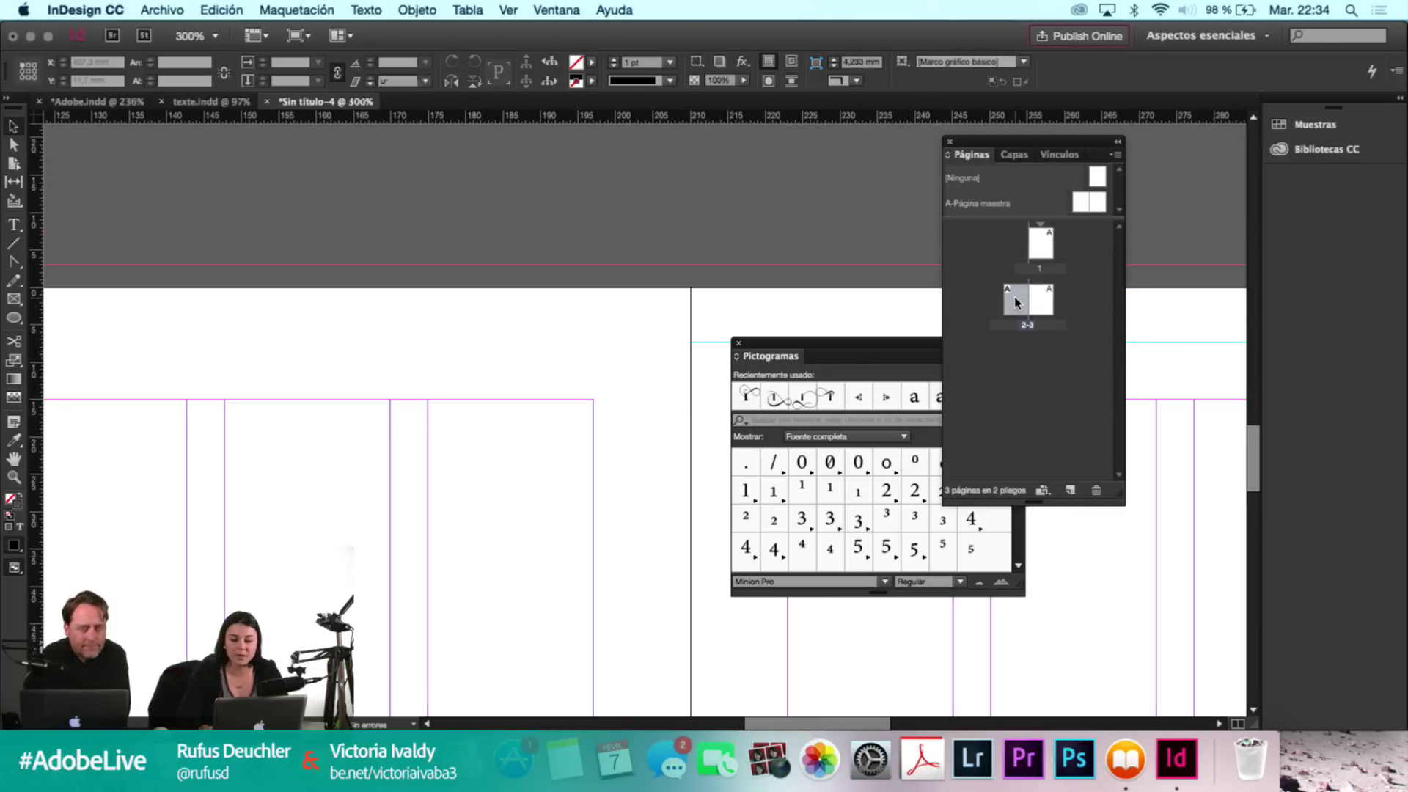
key(super+minus)
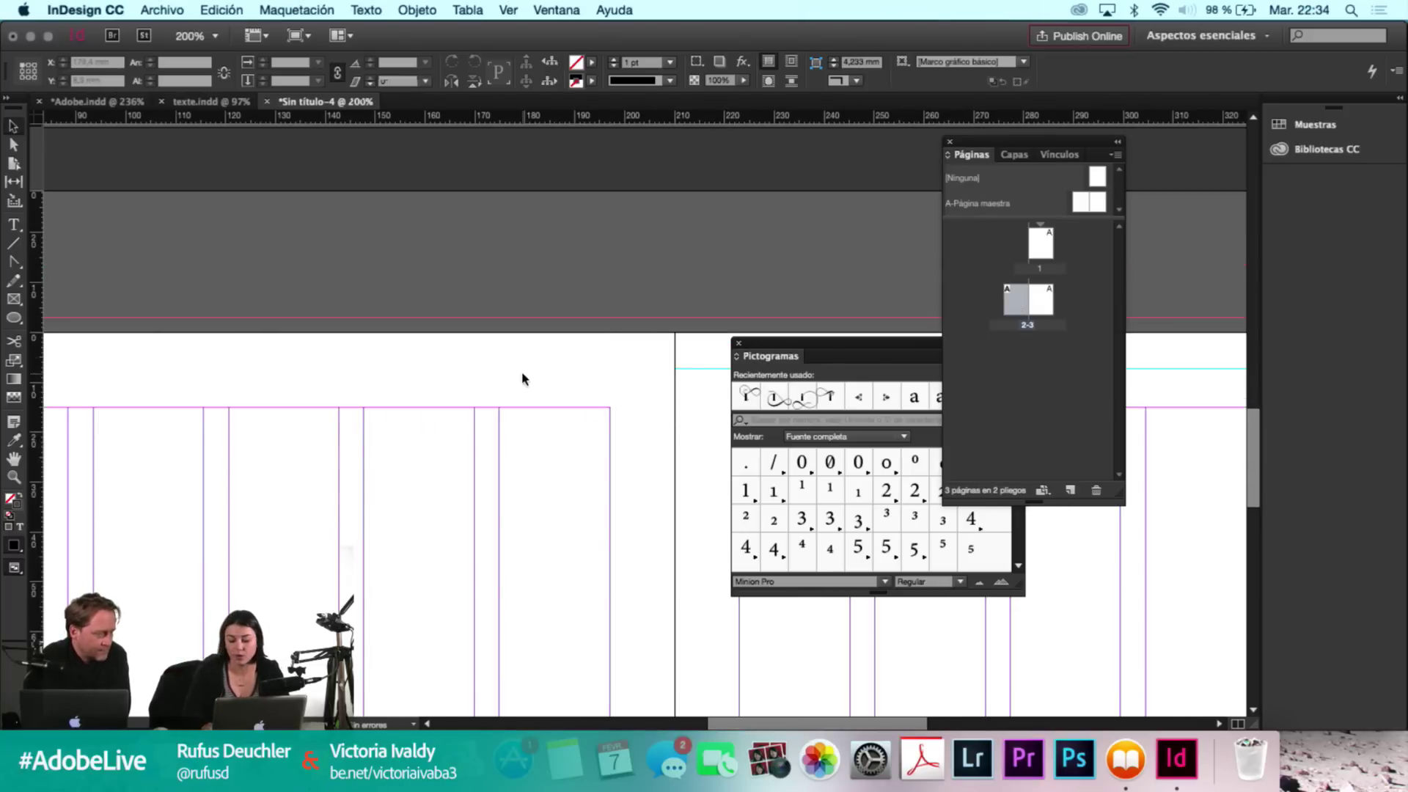
key(super+minus)
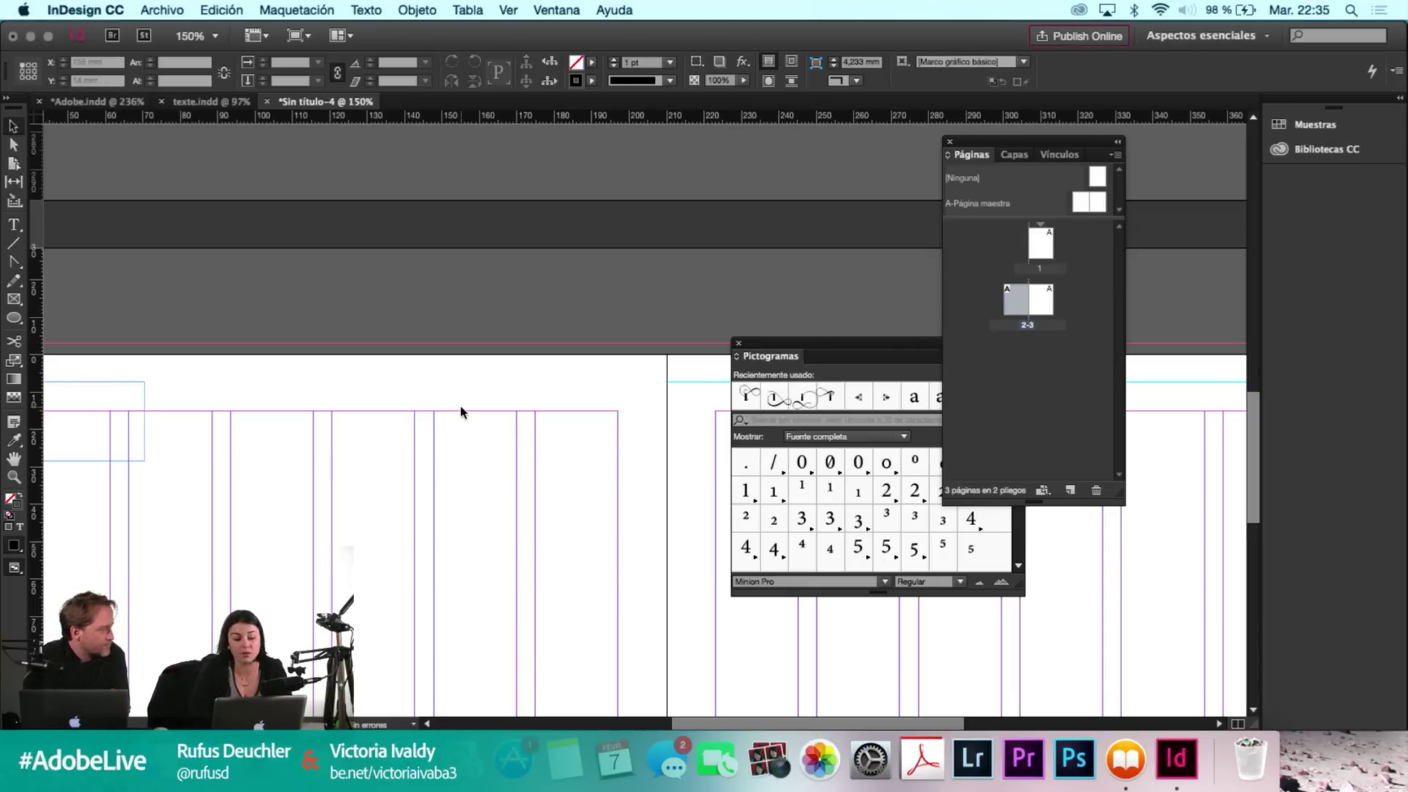
scroll(460, 413, left, 8)
scroll(461, 412, down, 2)
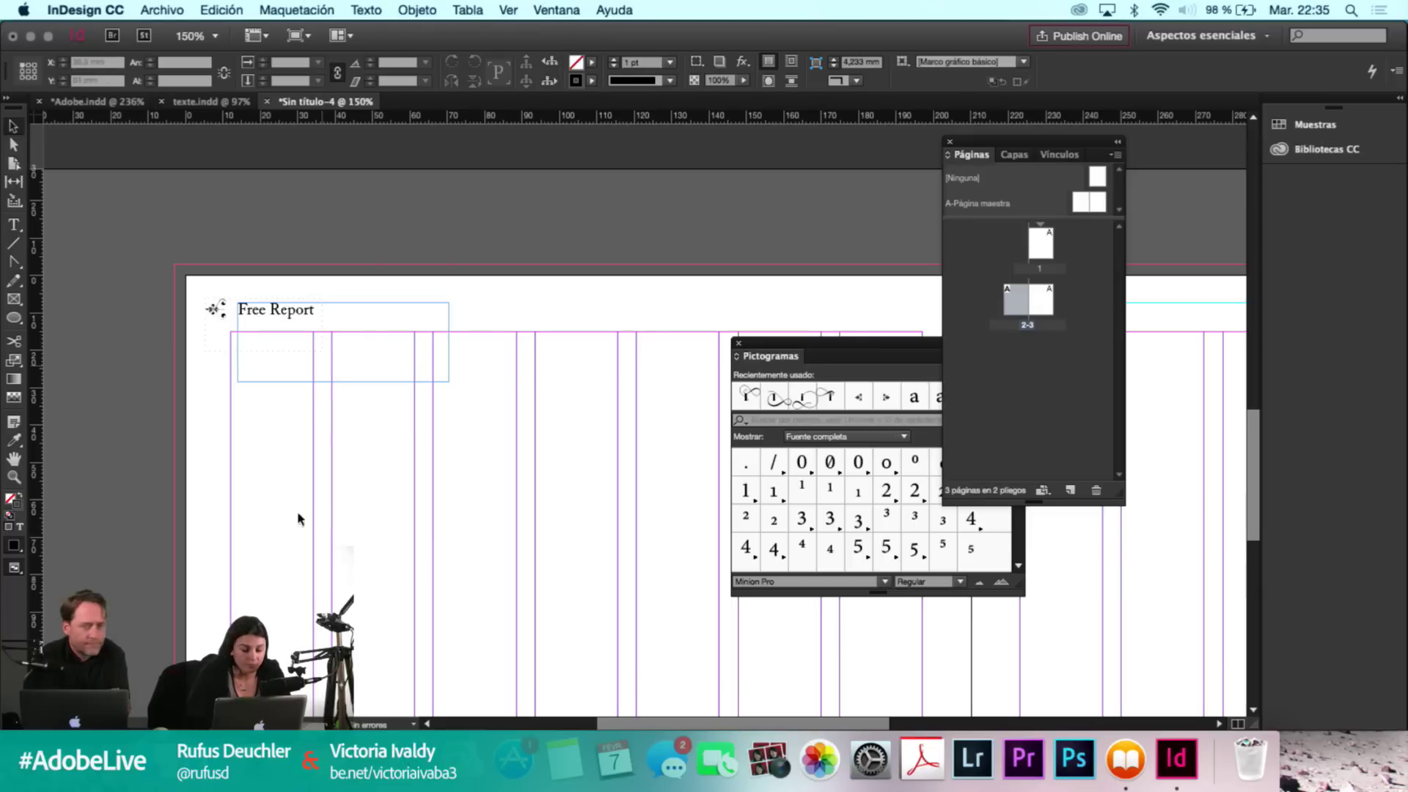
click(158, 760)
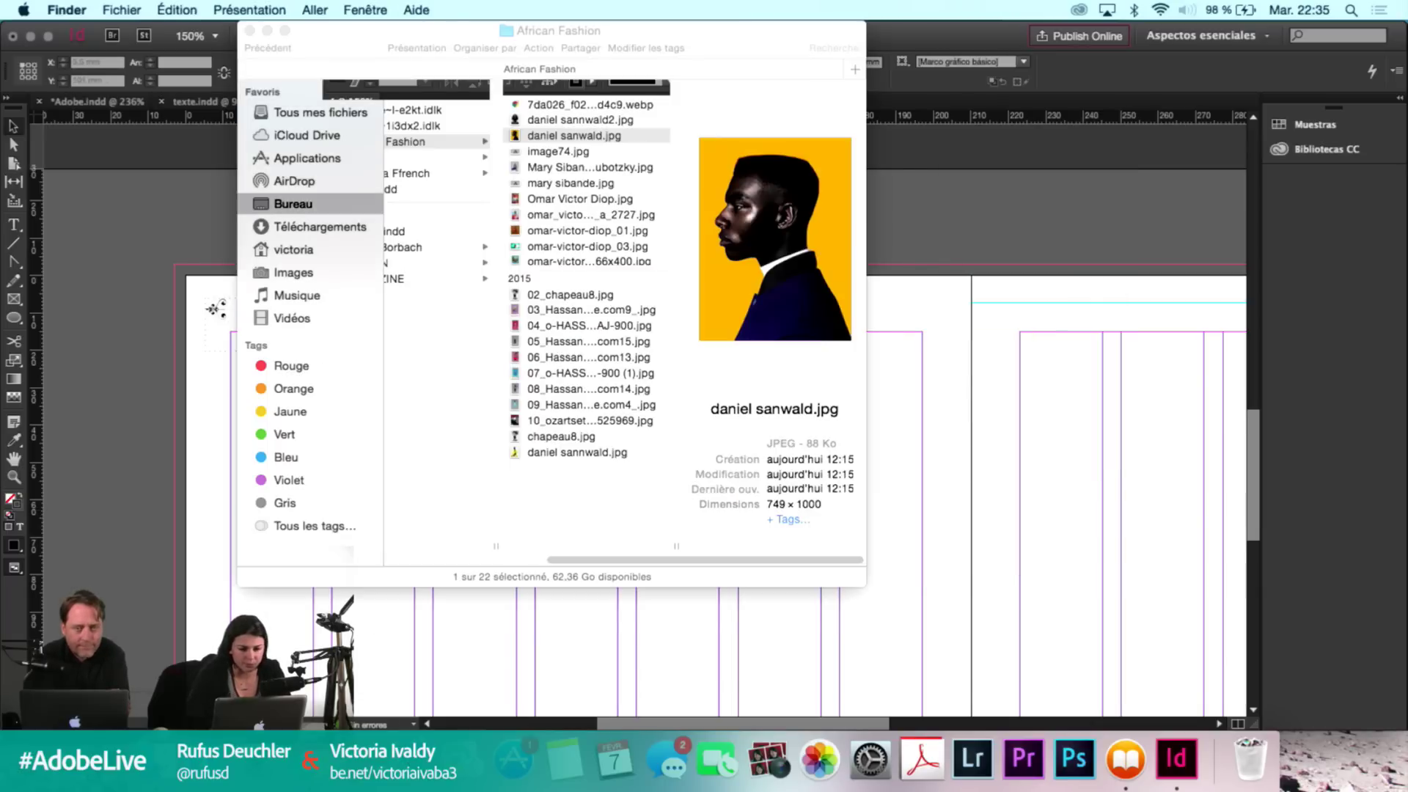
scroll(433, 220, left, 2)
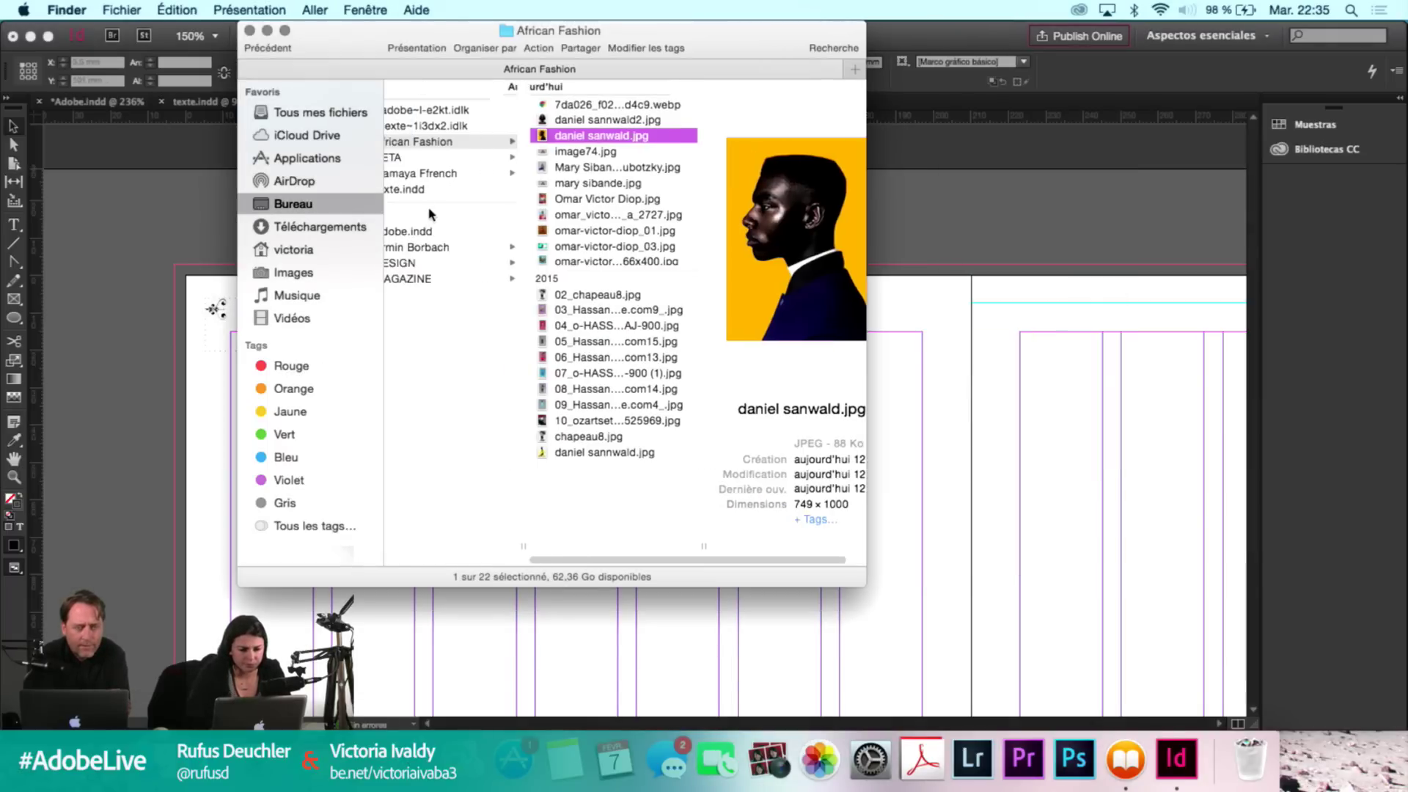
click(447, 251)
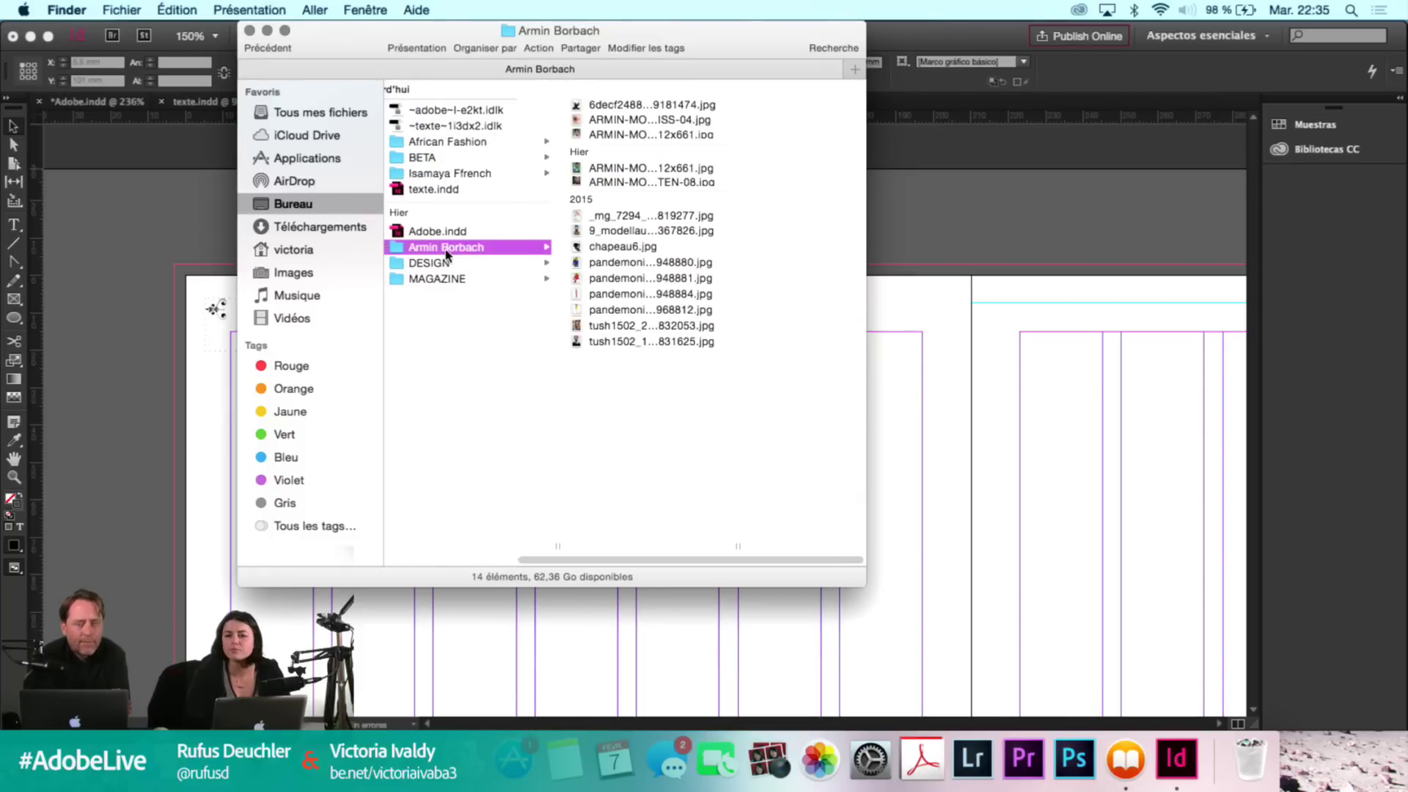
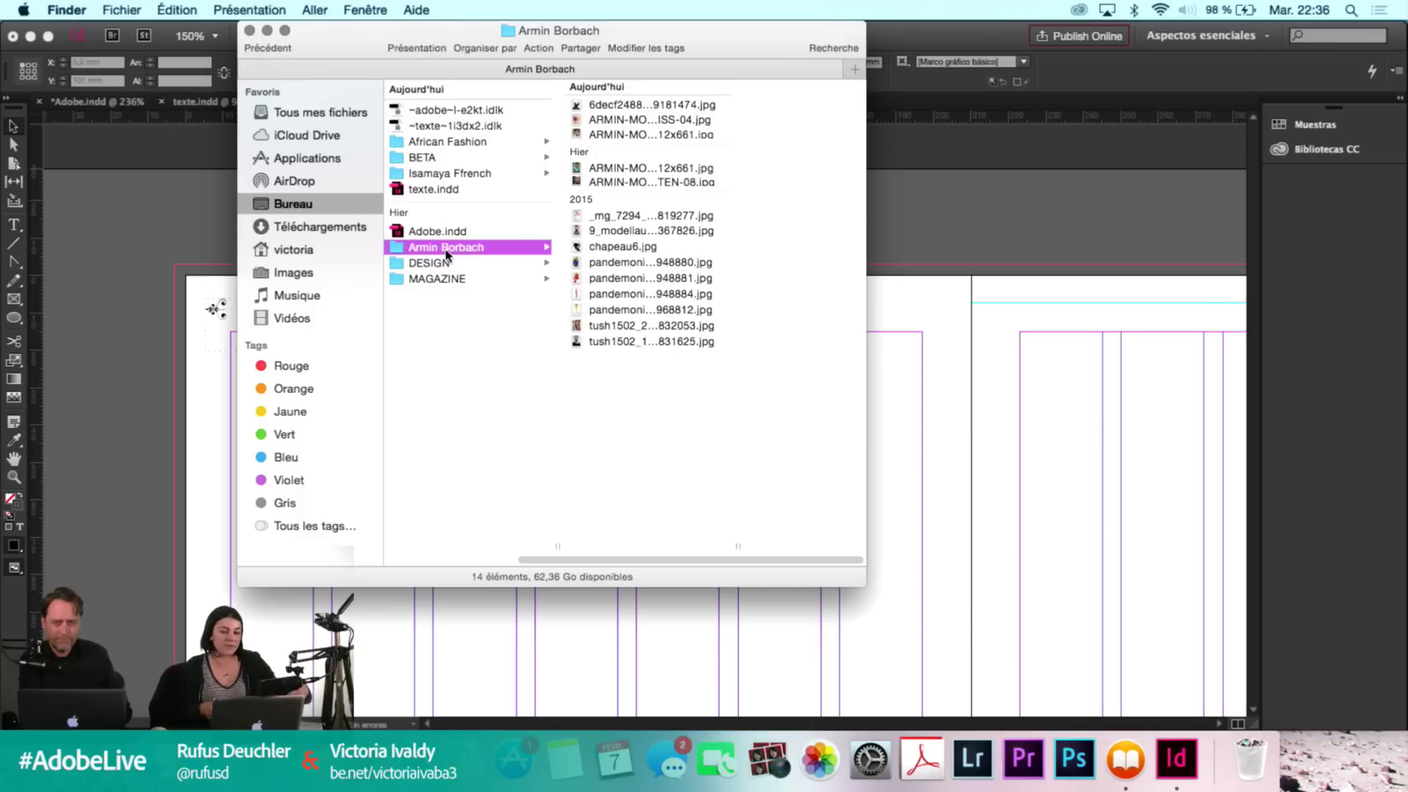
Switch to InDesign, review the Format page of Adobe.indd in presentation mode and return to the layout.
click(1176, 763)
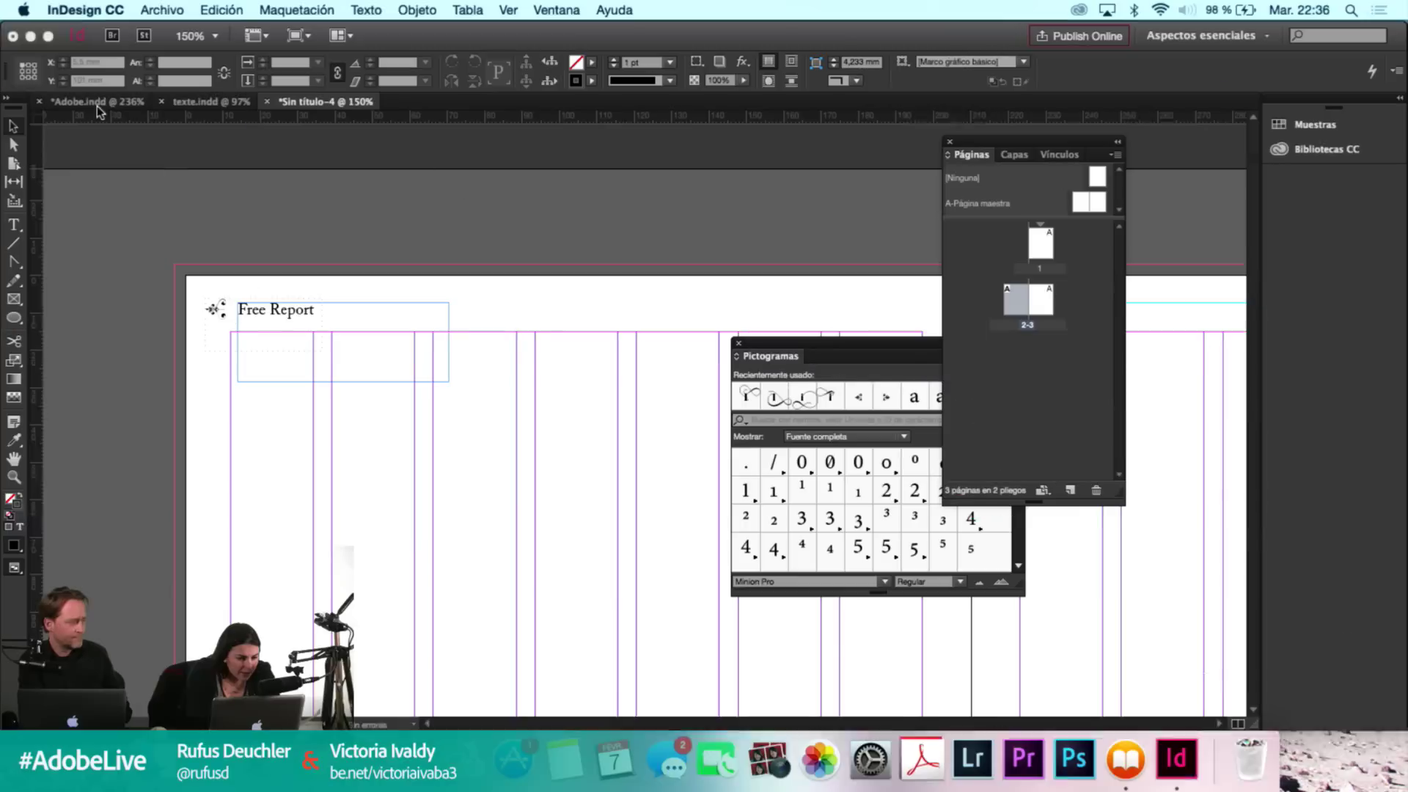
click(102, 103)
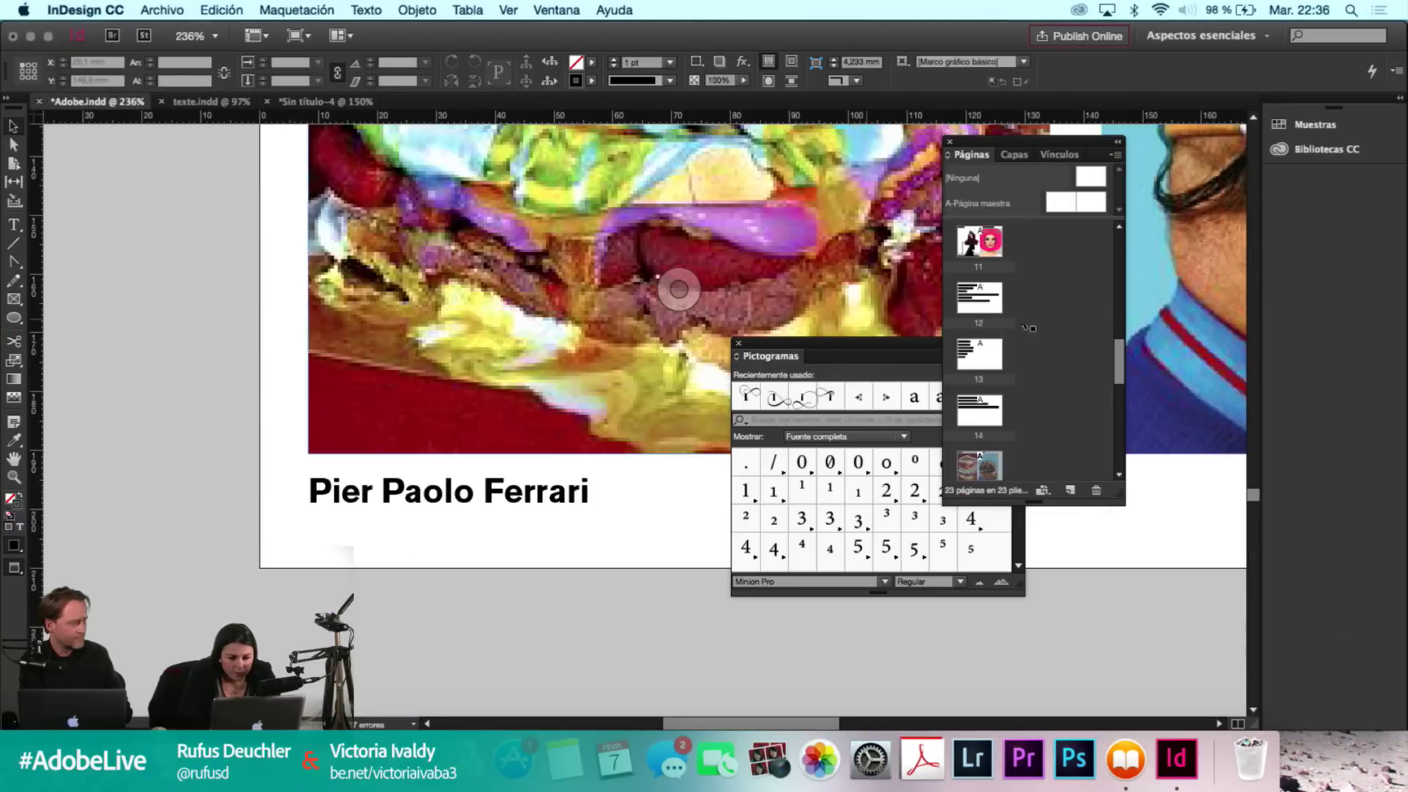
scroll(1002, 446, down, 3)
scroll(1002, 446, down, 3)
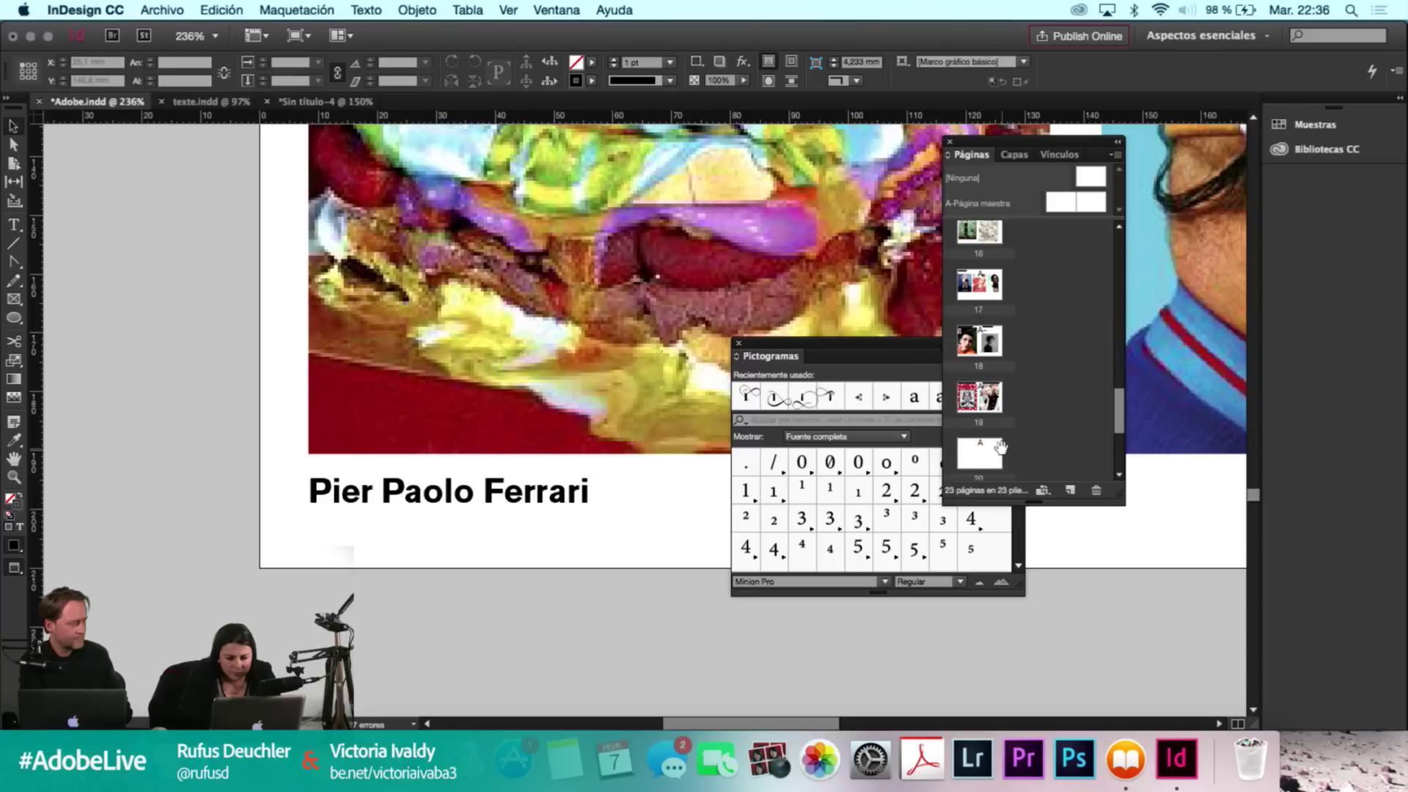
double_click(977, 411)
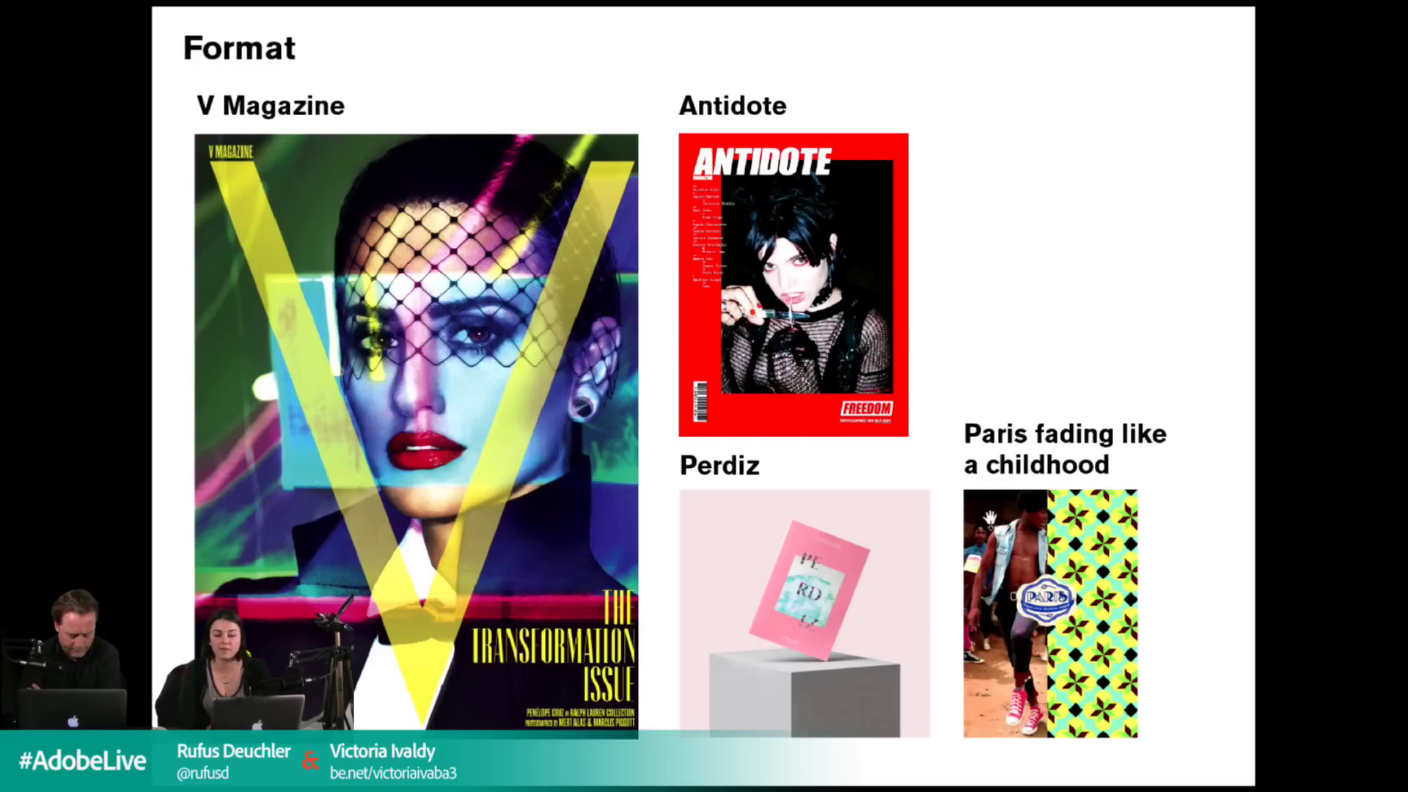
key(Escape)
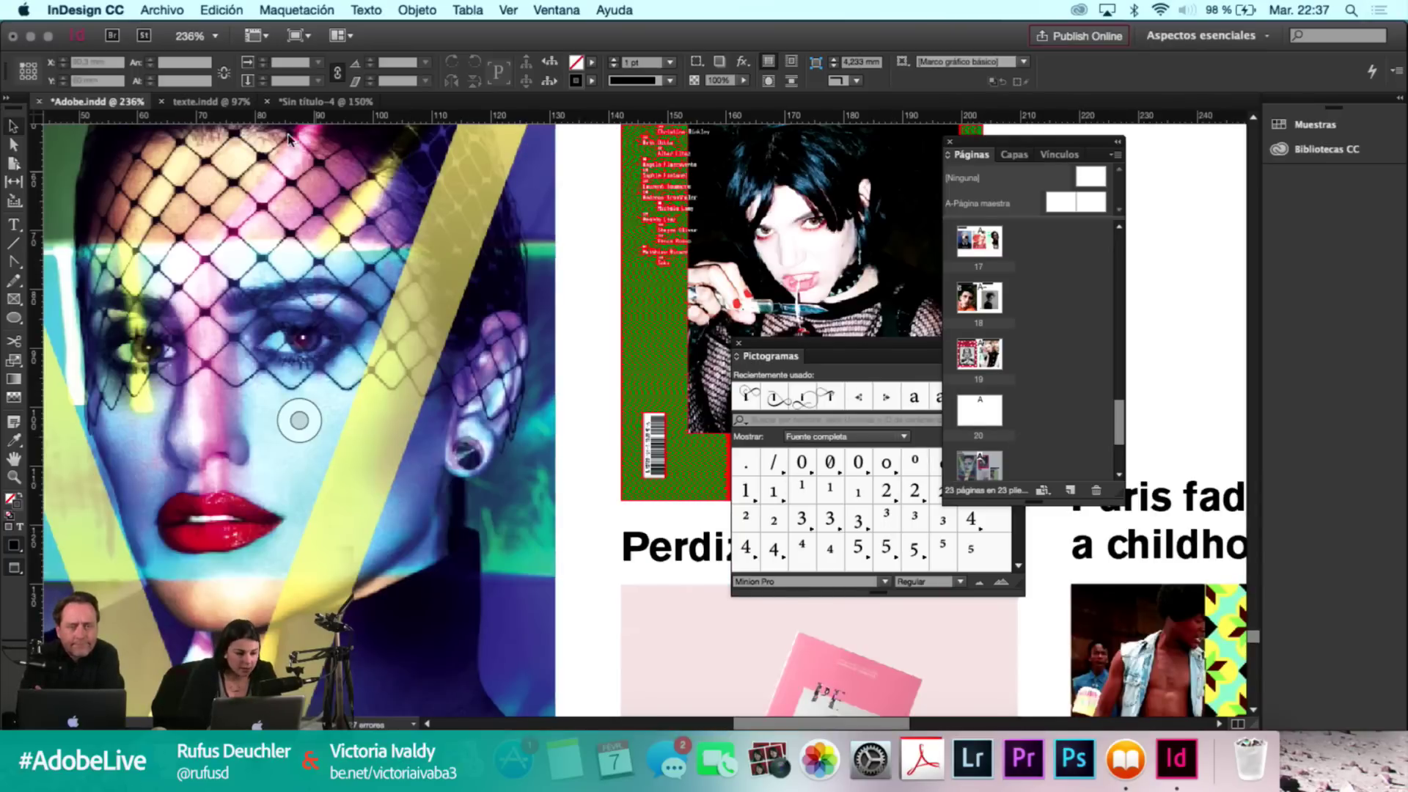
Show the untitled document's page 2-3 spread and load pandemonia-08-1370948884.jpg from the Finder image folder for placement on page 2.
click(321, 103)
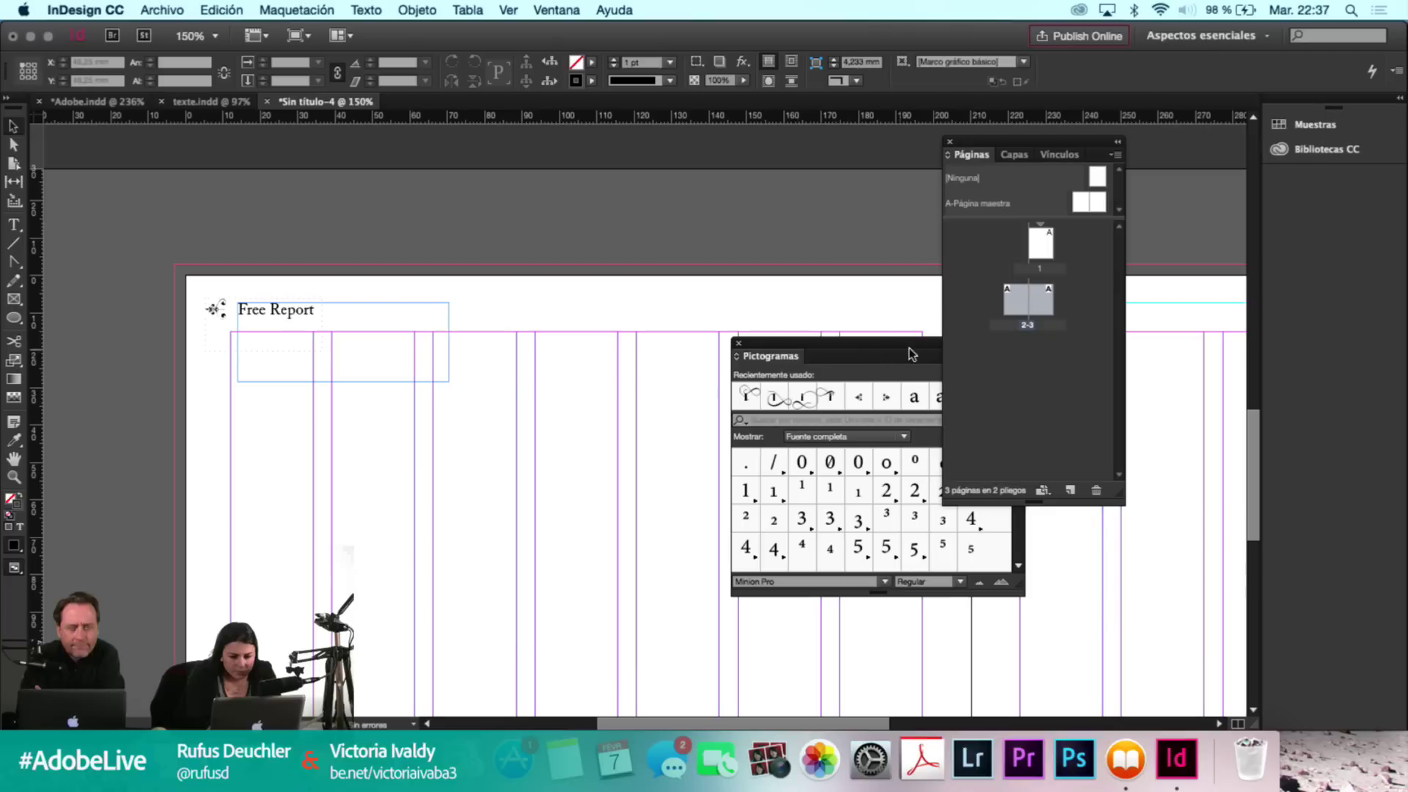
double_click(1028, 301)
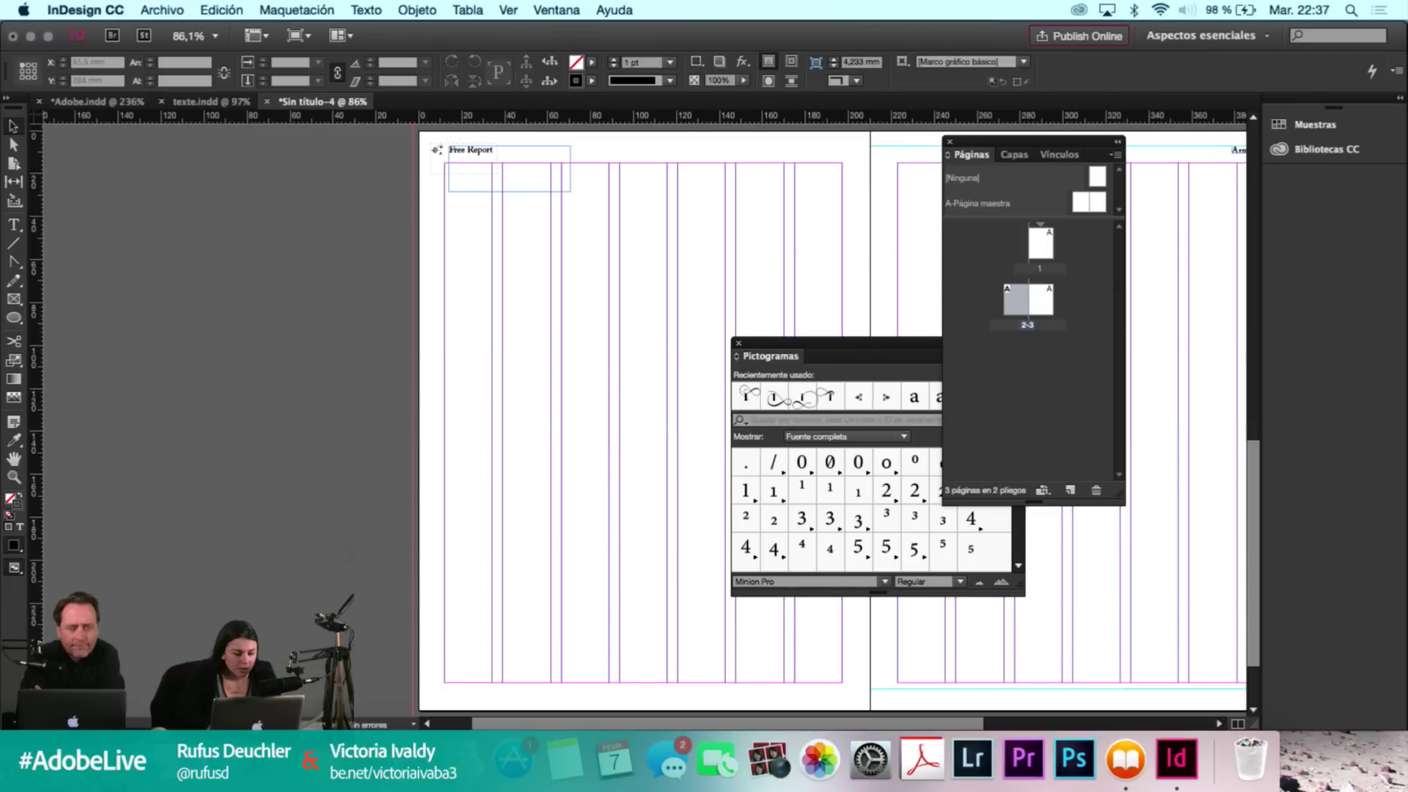
click(155, 763)
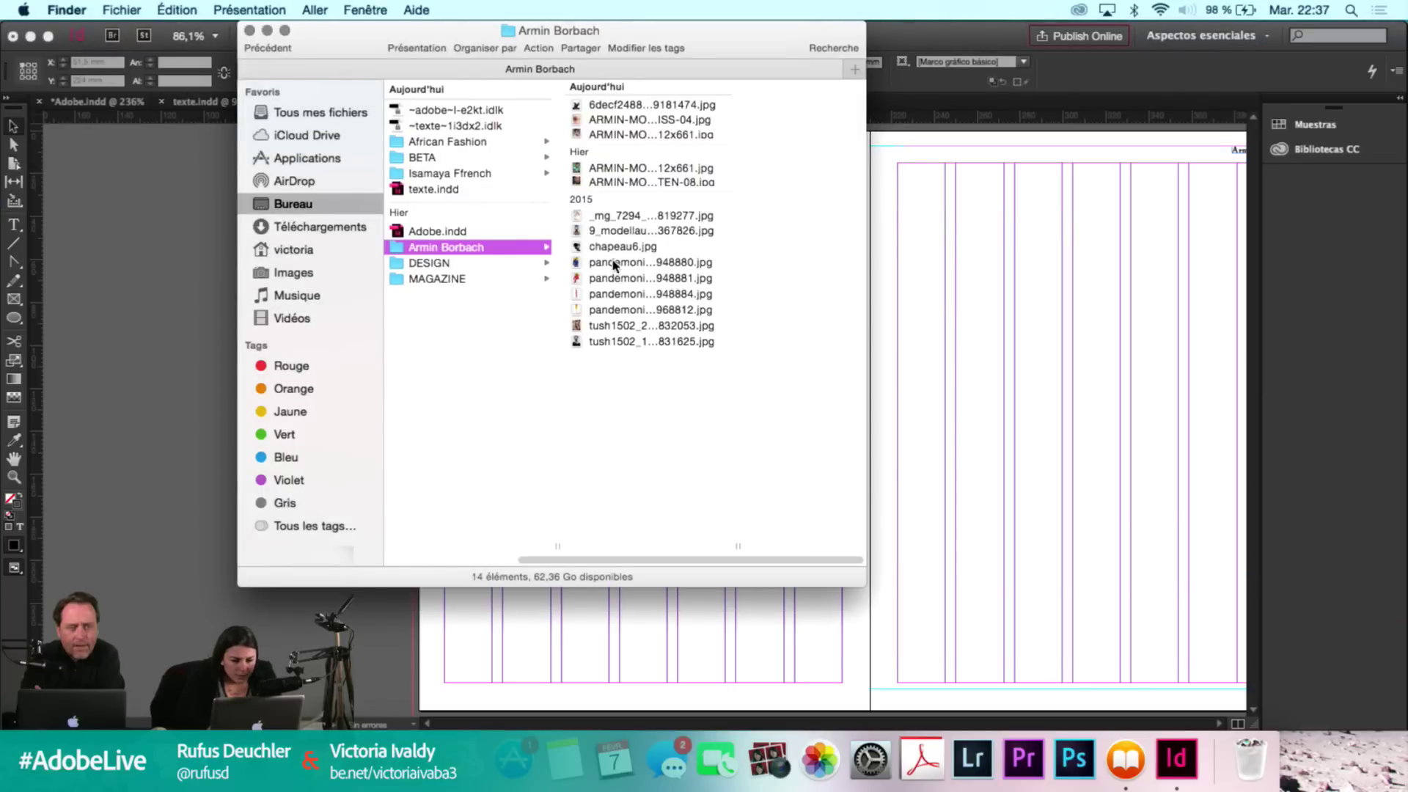
click(601, 278)
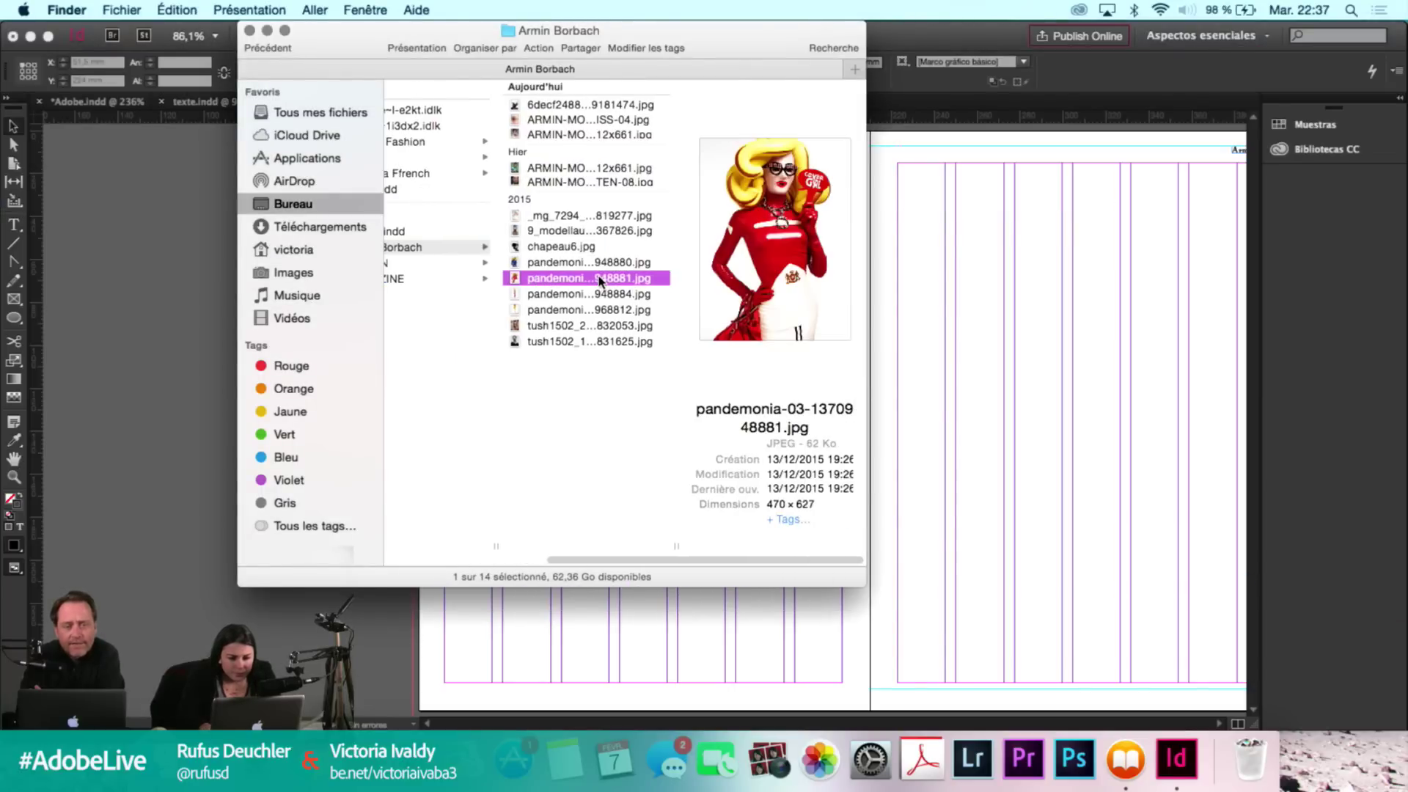
key(Down)
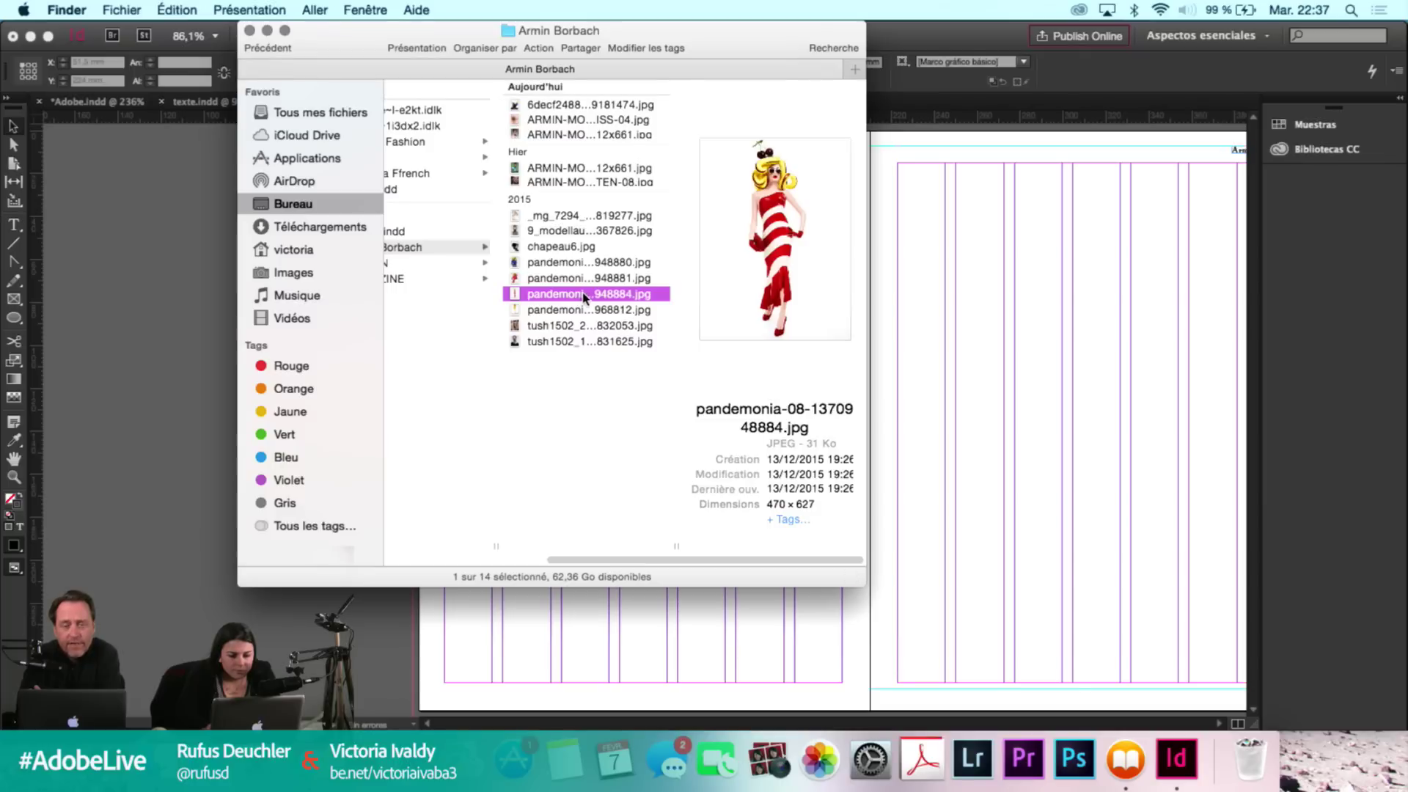
drag(575, 297, 575, 525)
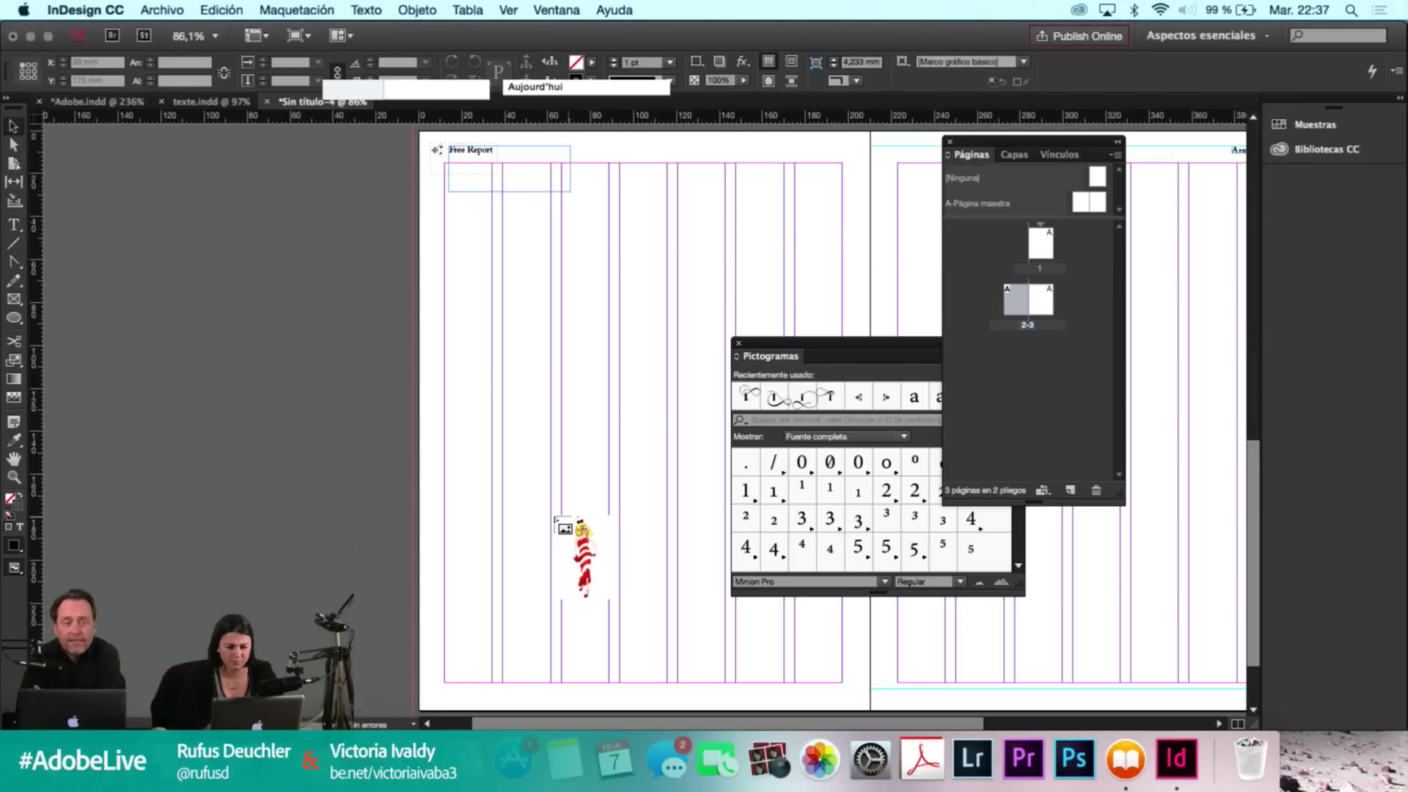
Place the loaded figure image on page 2 and move its frame to about X 27 mm, Y 48.8 mm.
click(528, 361)
drag(584, 393, 542, 285)
mouse_move(533, 265)
mouse_down()
mouse_move(538, 244)
mouse_move(536, 266)
mouse_up()
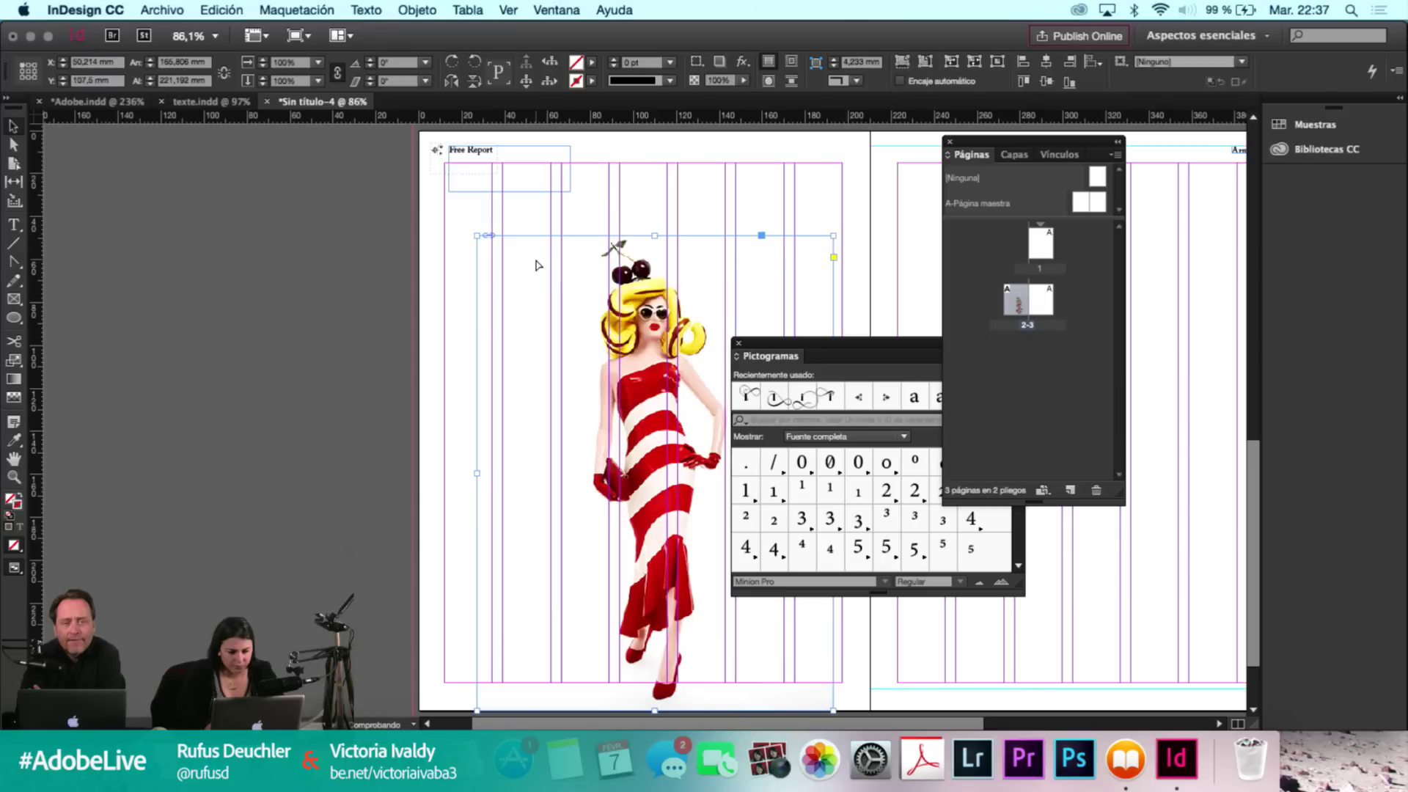
click(421, 352)
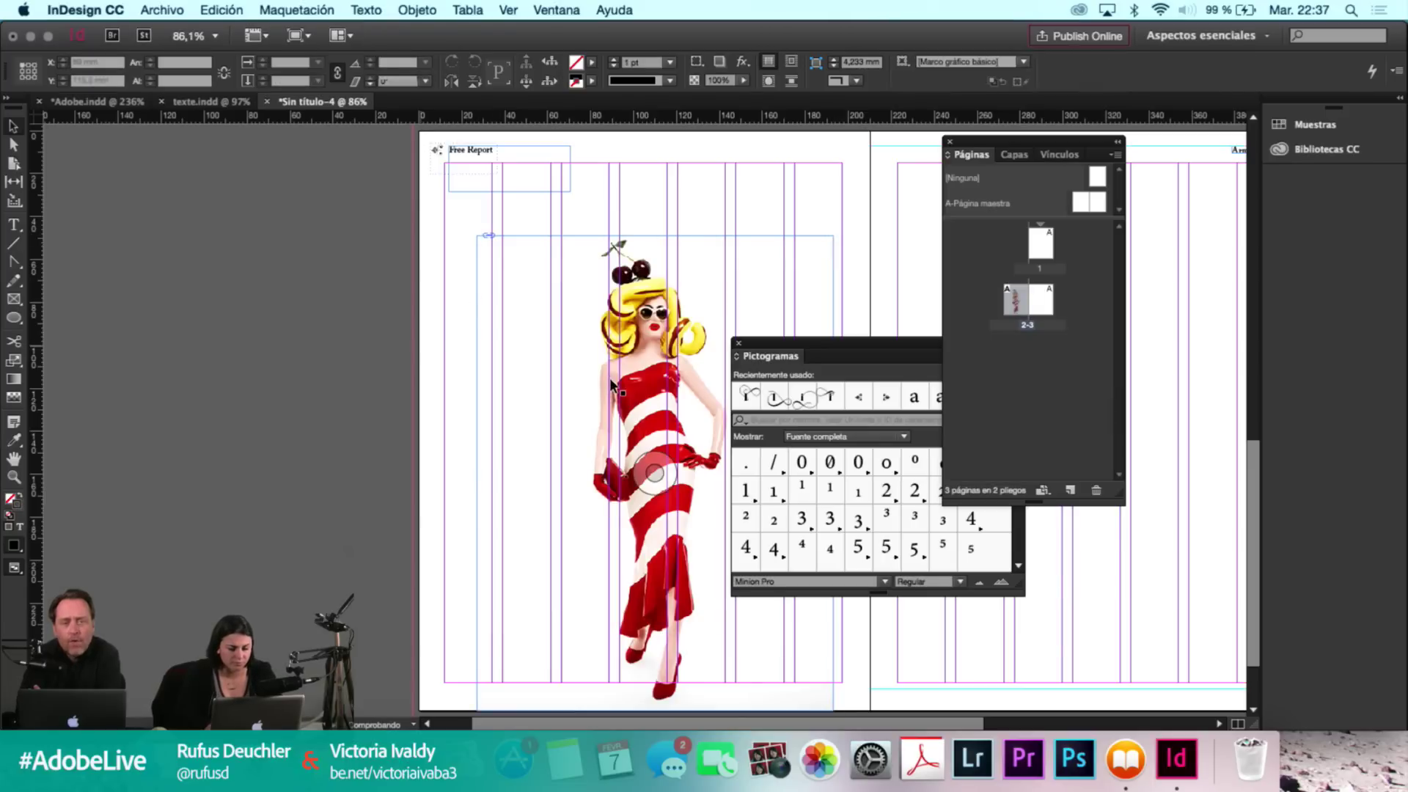
scroll(616, 396, down, 2)
click(674, 482)
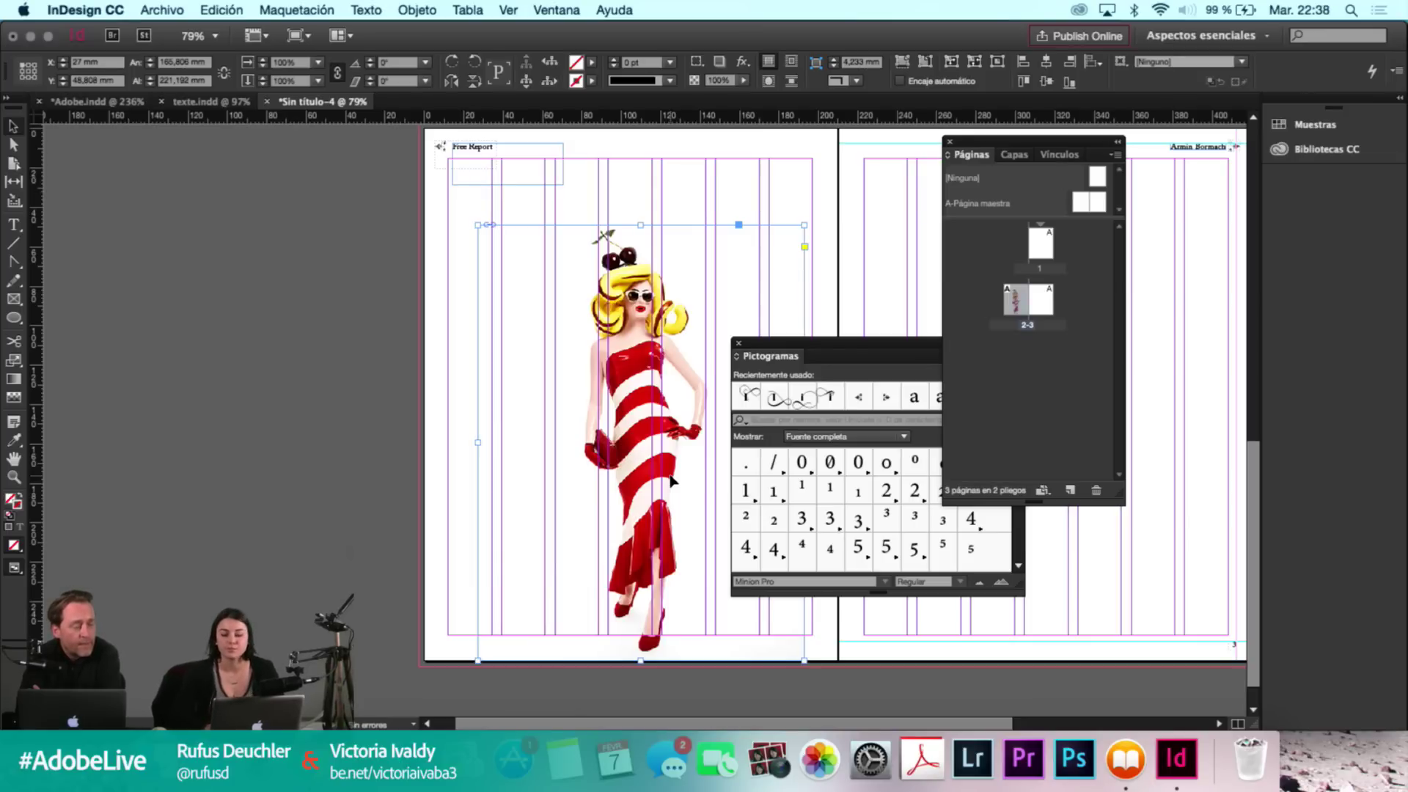
From Finder, open pandemonia-08-1370948884.jpg with Adobe Photoshop CC 2014, then switch back to the InDesign layout.
key(super+Tab)
click(545, 295)
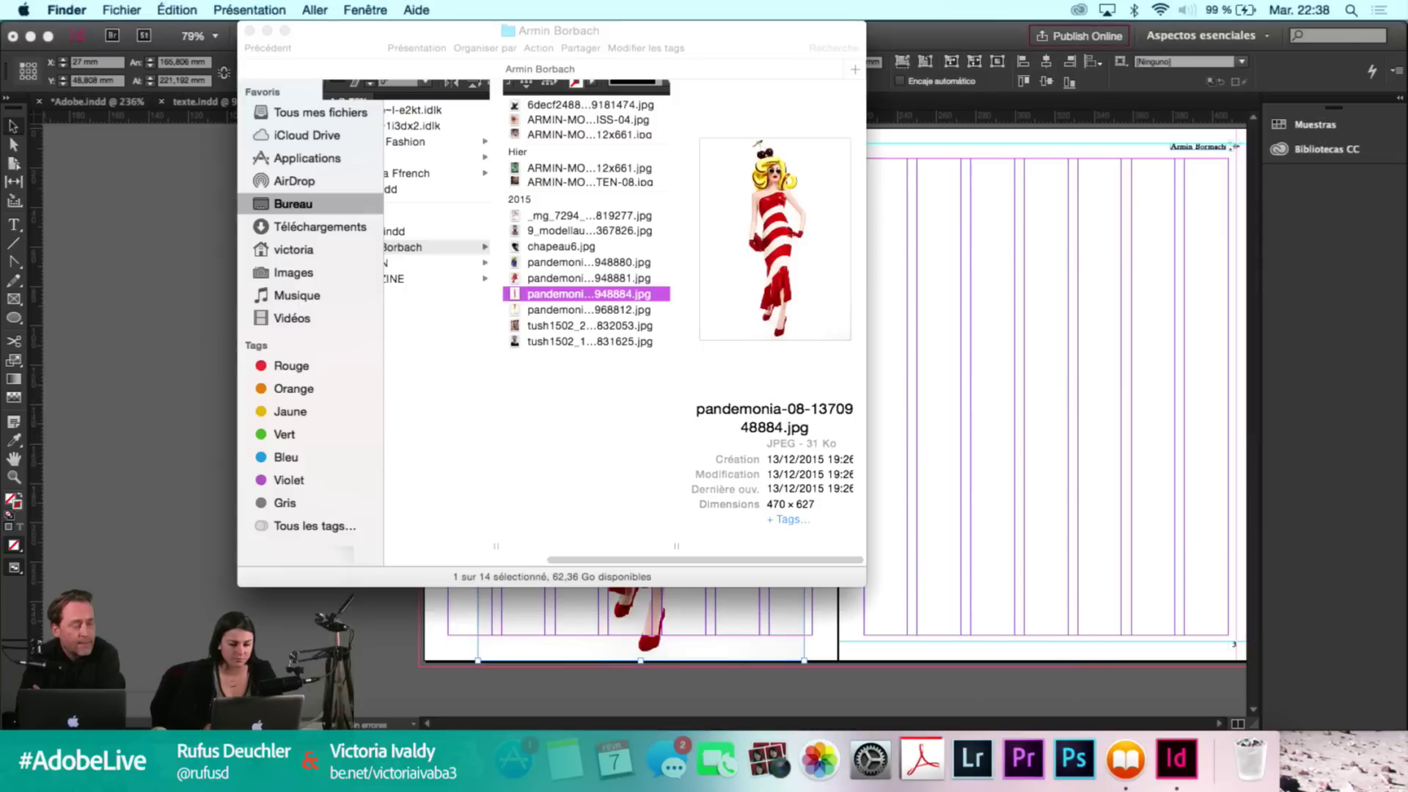
right_click(545, 300)
mouse_move(658, 323)
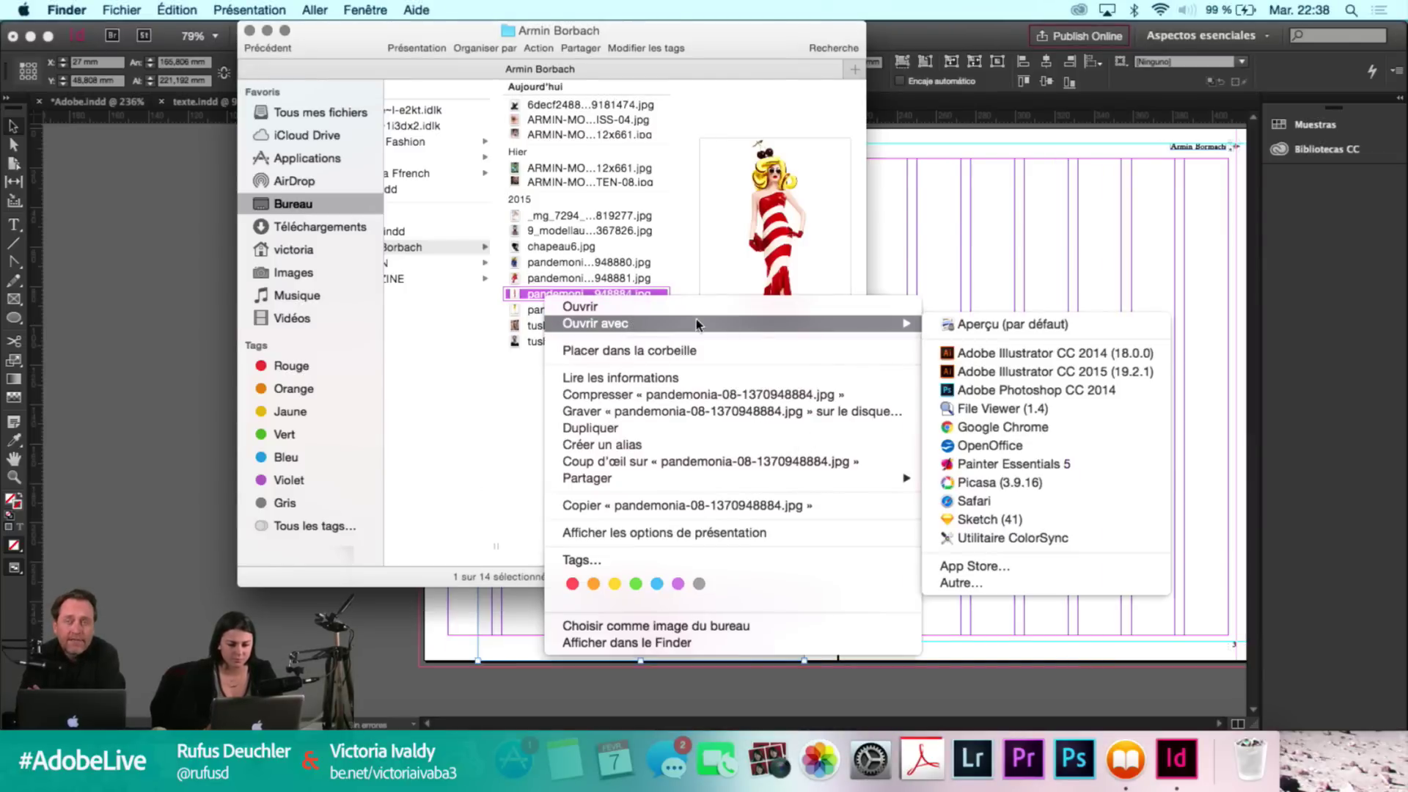
click(1000, 391)
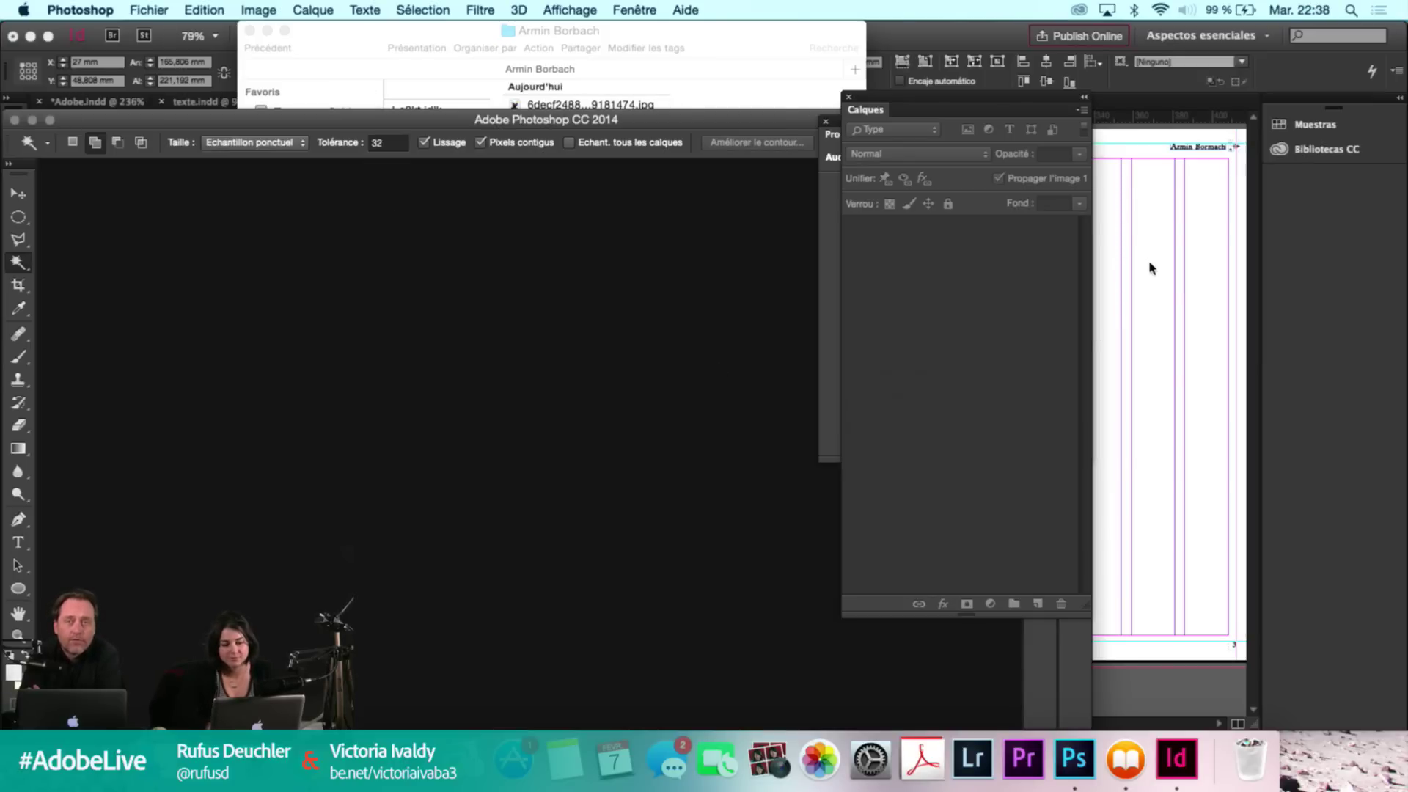
click(1136, 297)
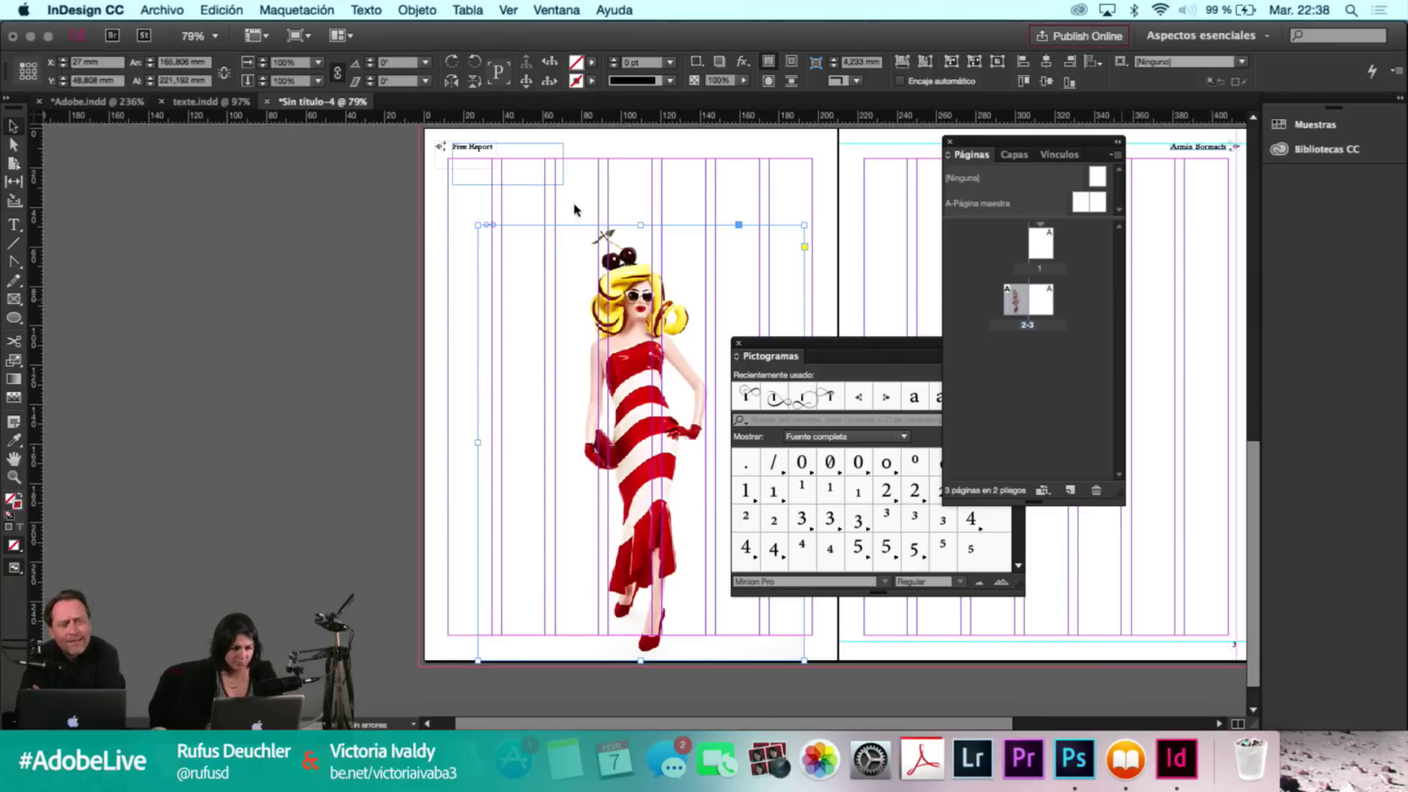
key(super+shift+a)
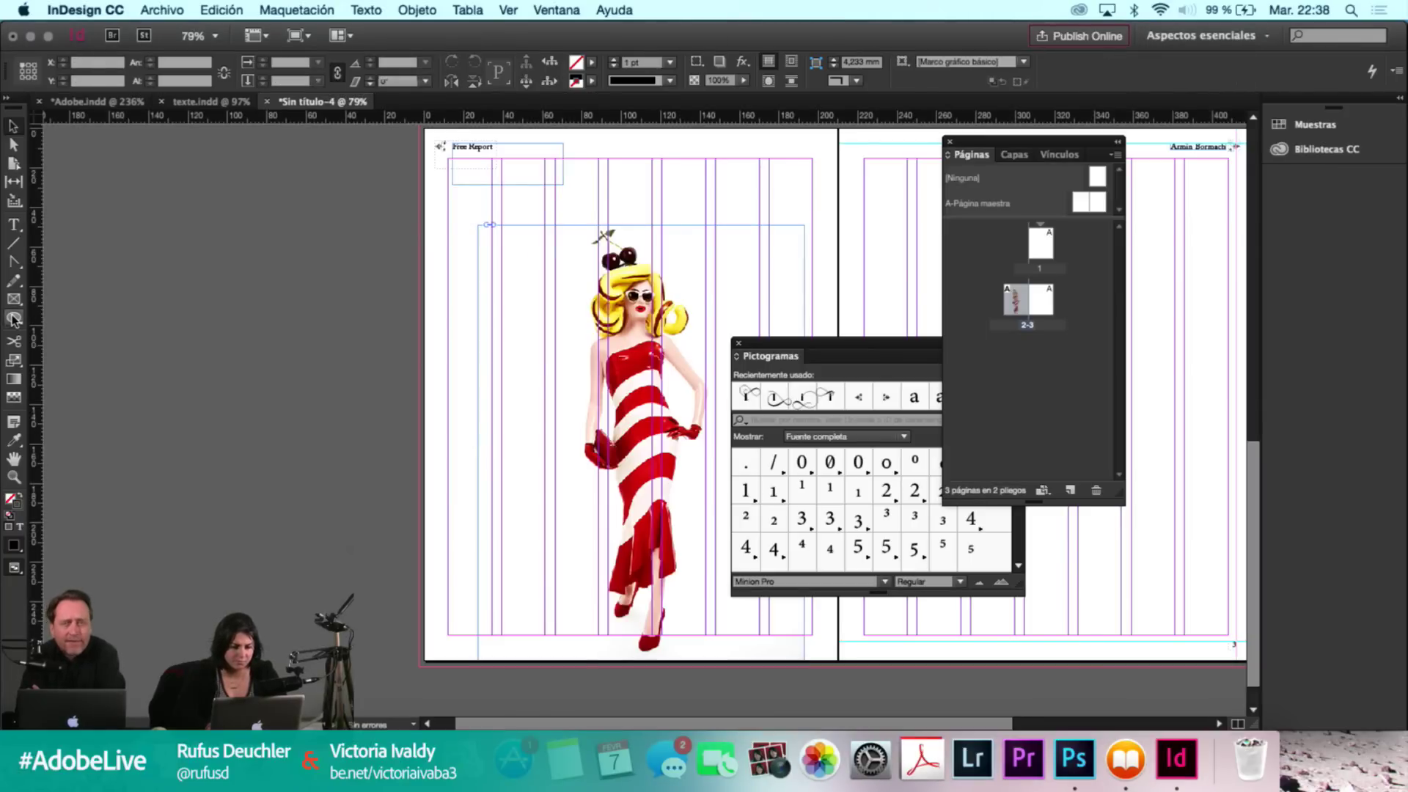
click(14, 318)
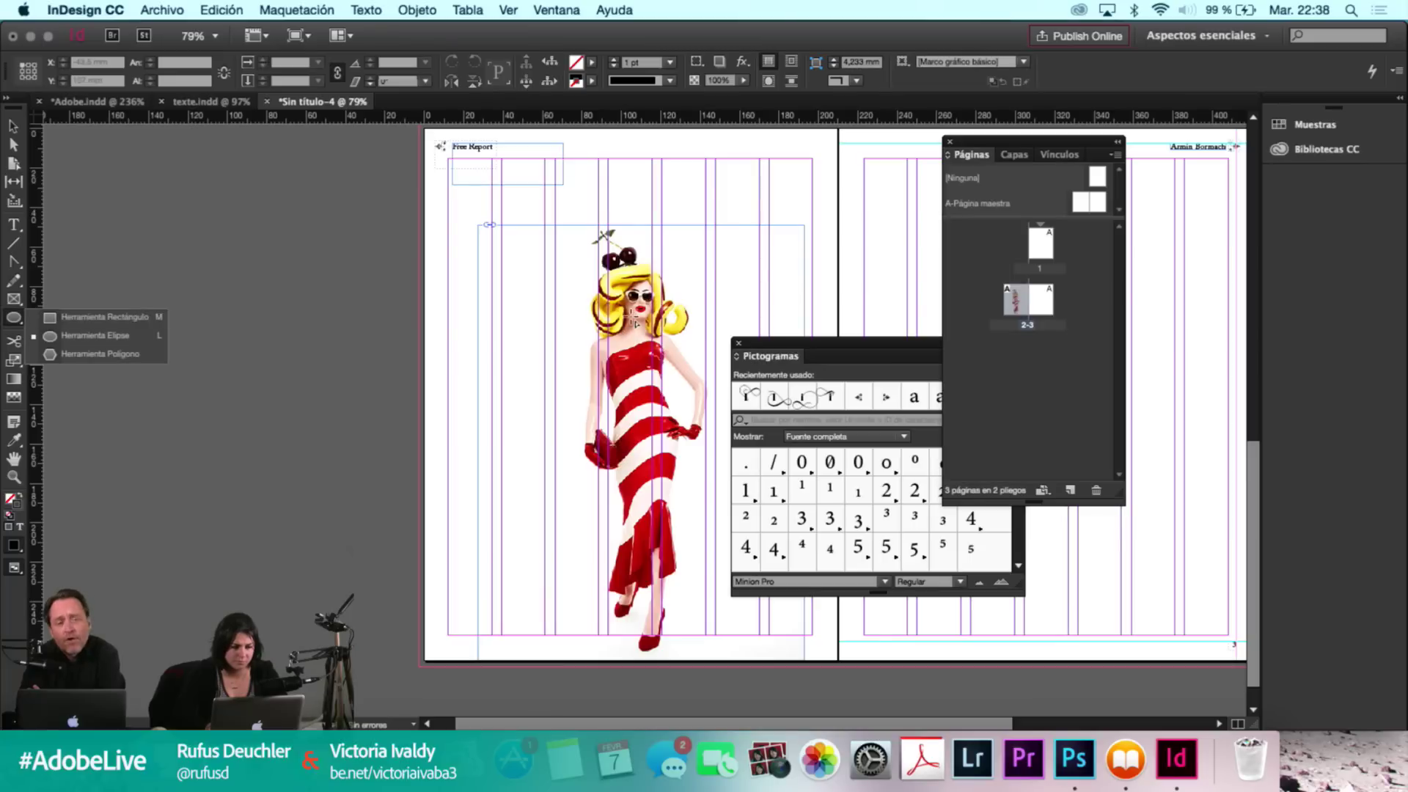
click(74, 337)
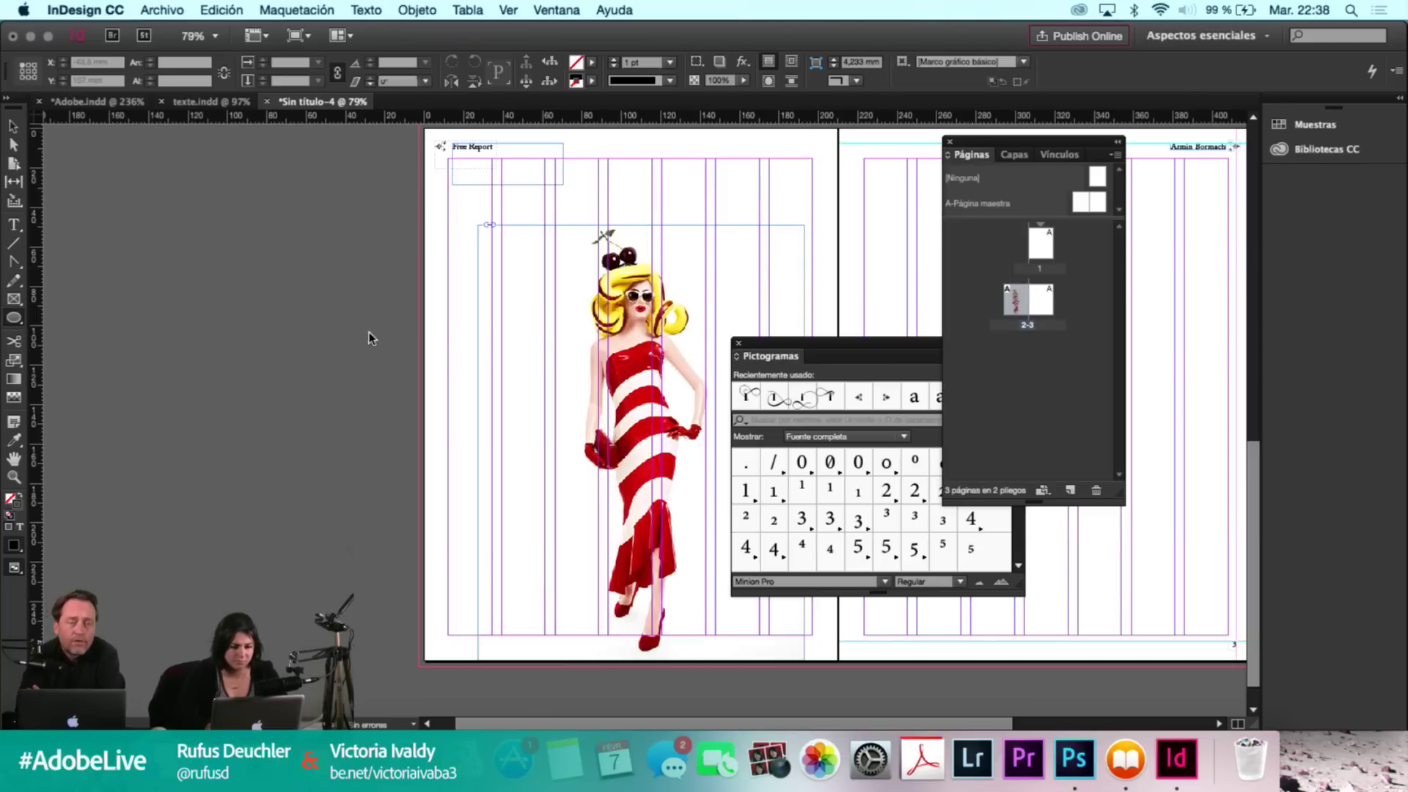
mouse_move(635, 317)
mouse_down()
mouse_move(686, 330)
mouse_move(756, 420)
mouse_up()
key(v)
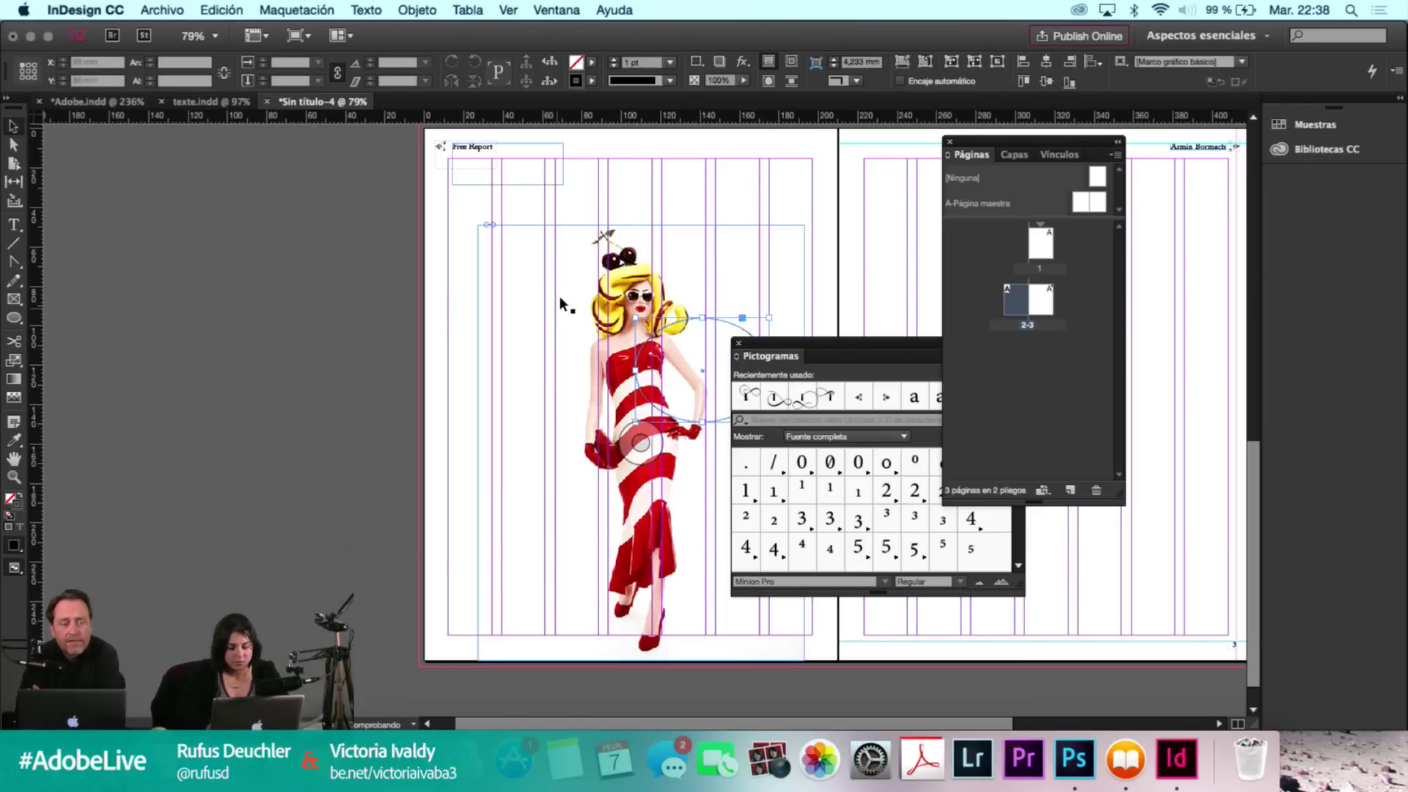
click(51, 317)
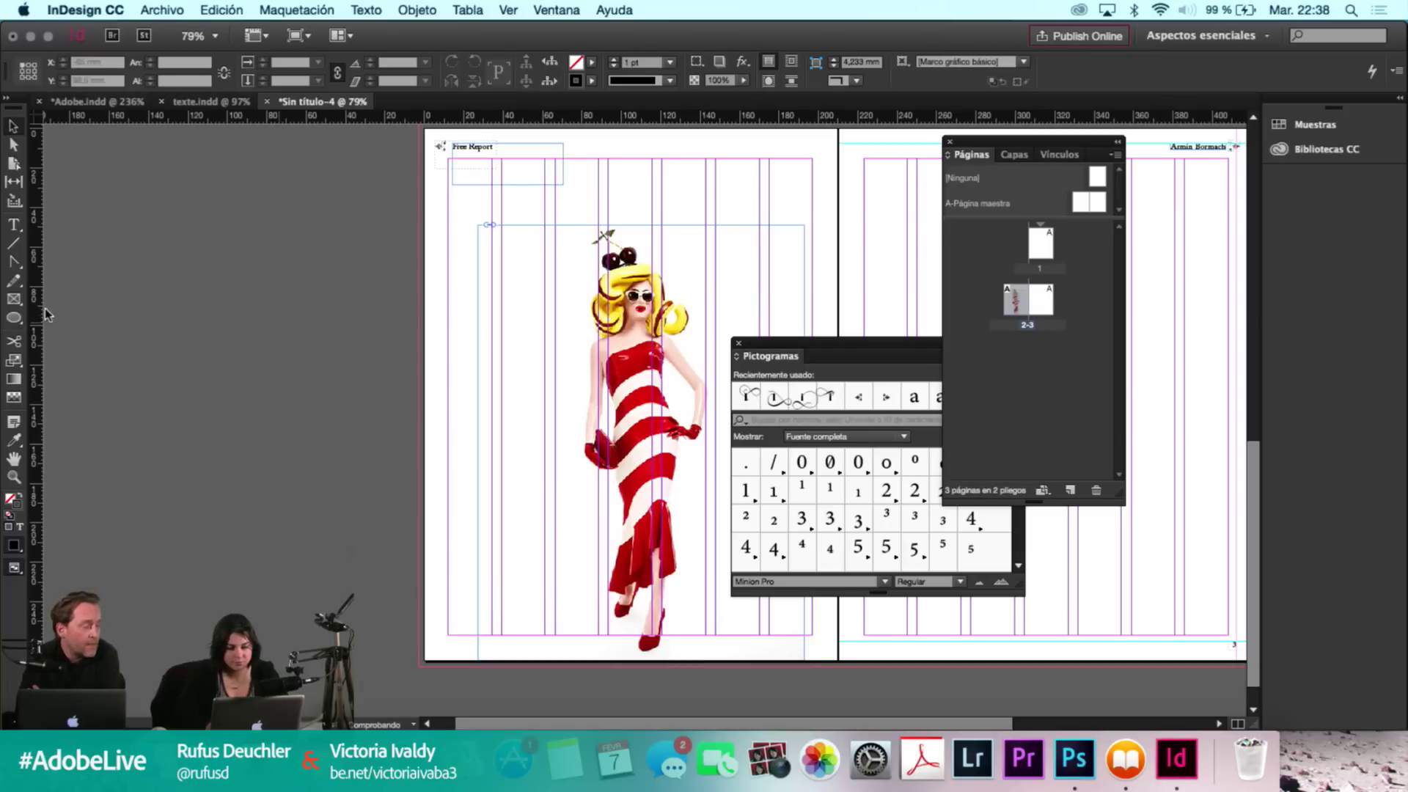
Draw an ellipse about 127 × 100 mm around the figure's head on page 2, at about X 39 mm, Y 35 mm.
click(14, 317)
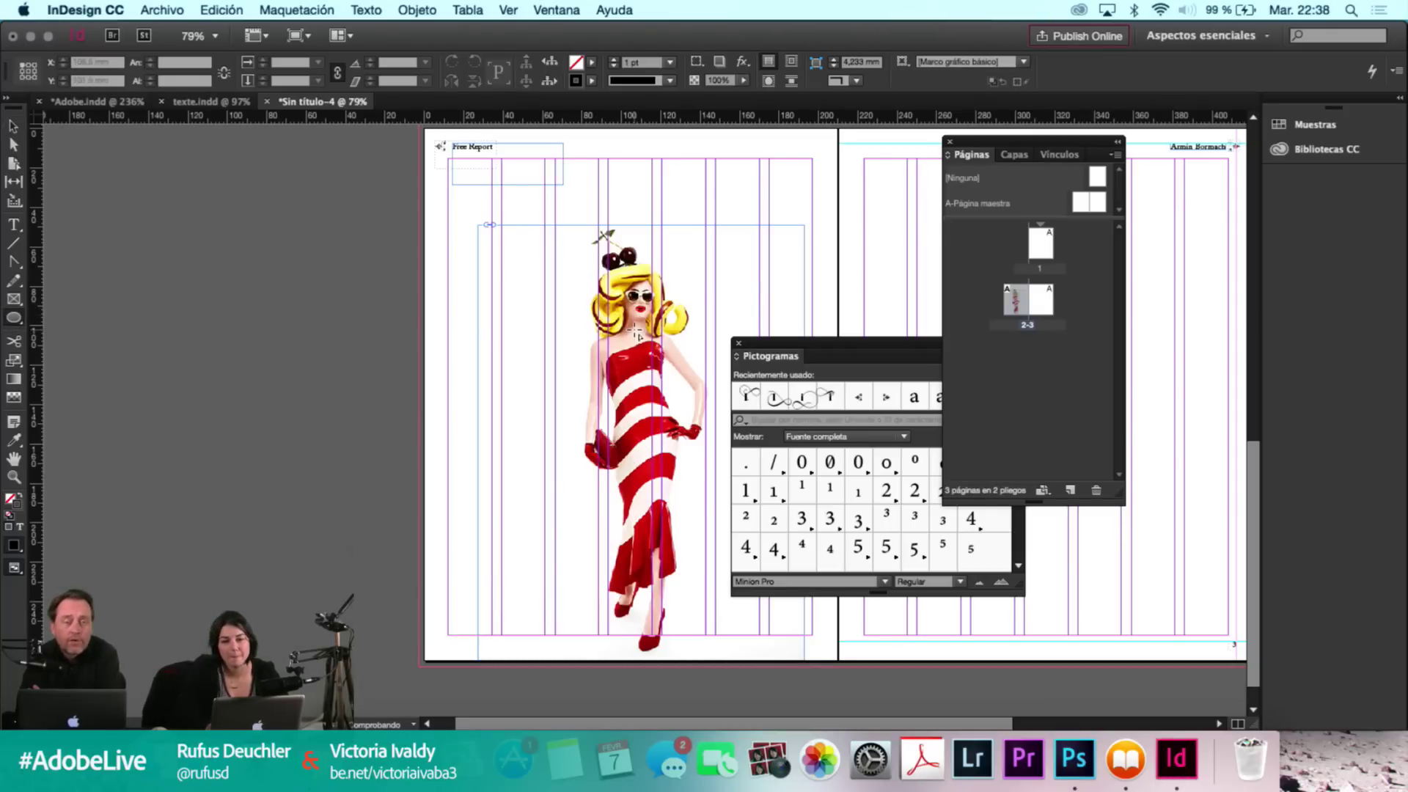
drag(638, 327, 809, 447)
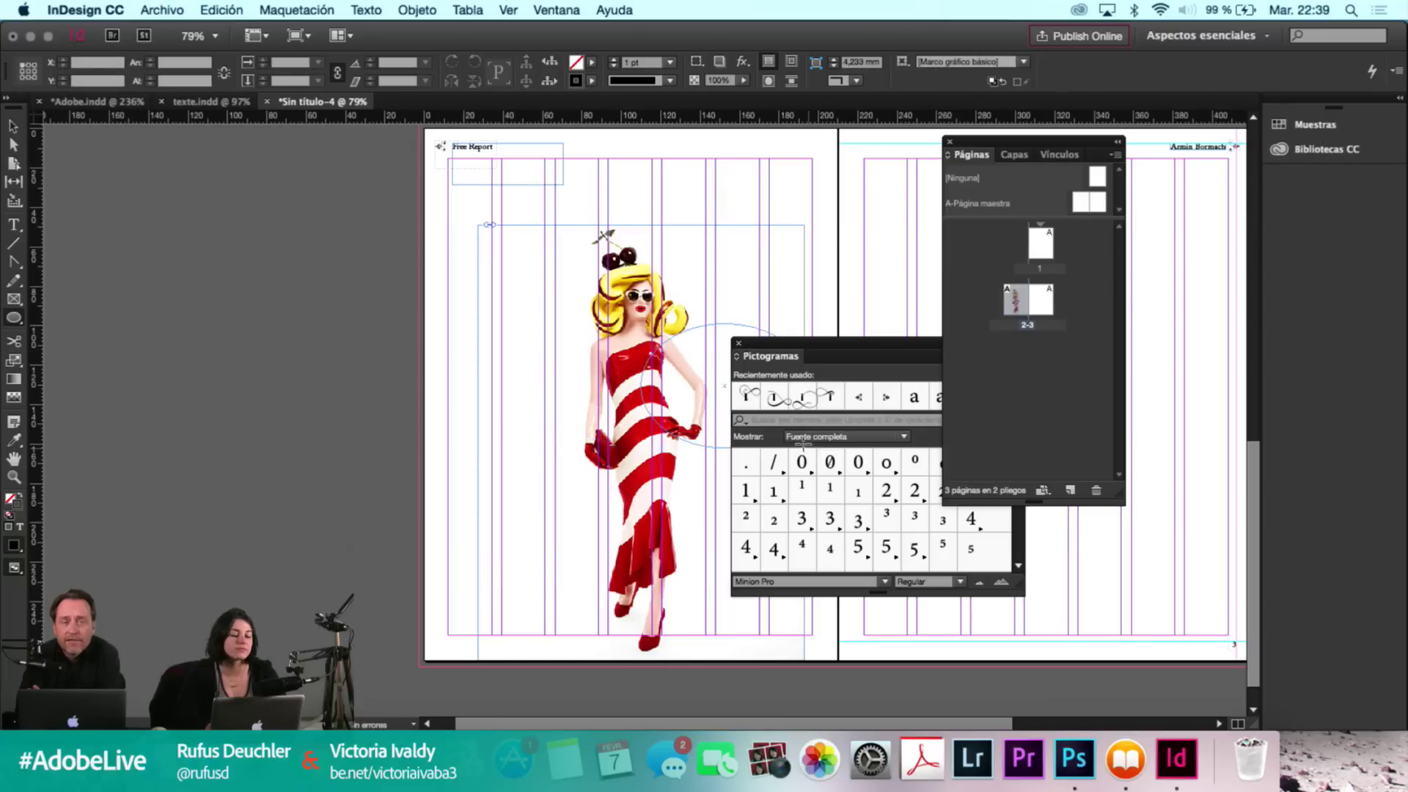
key(super+z)
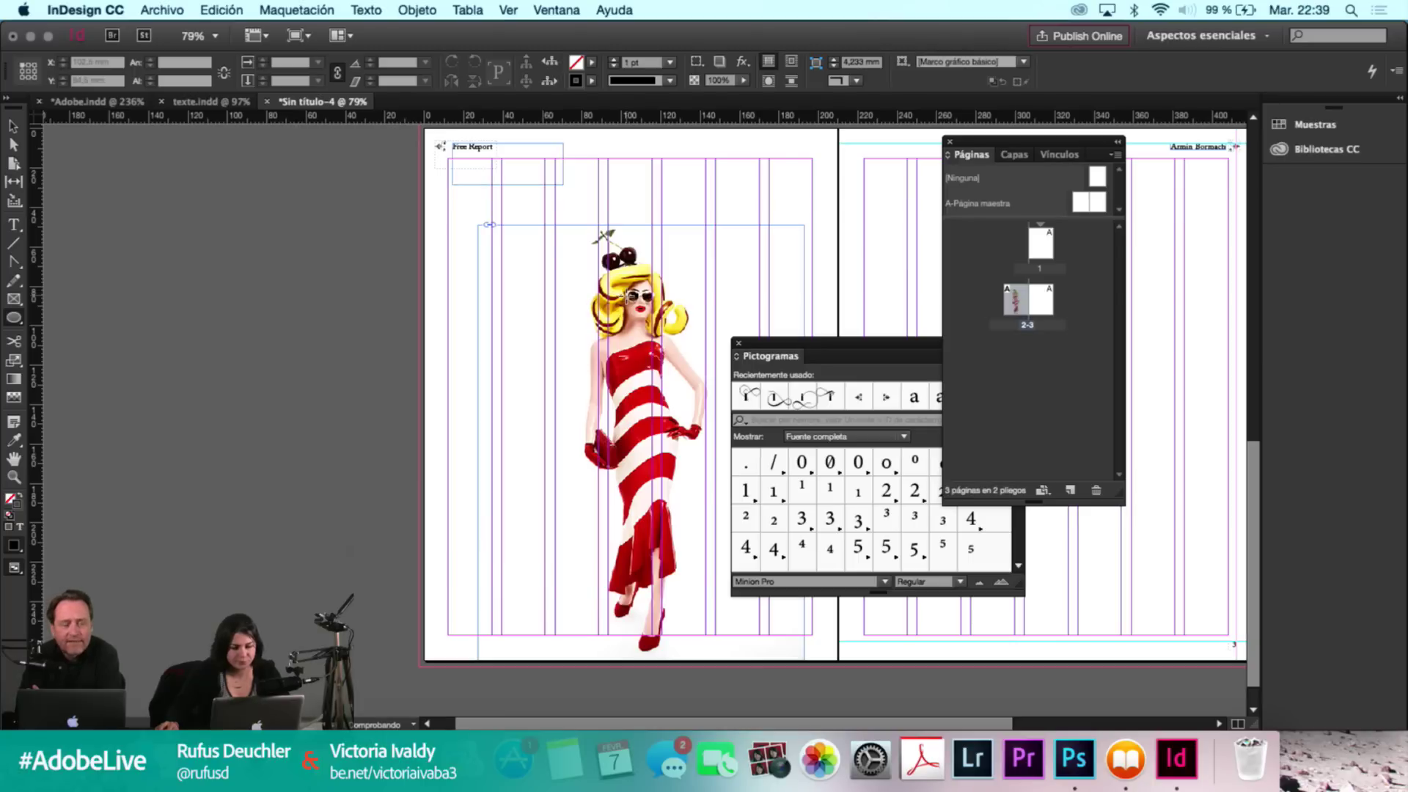
drag(664, 337, 752, 395)
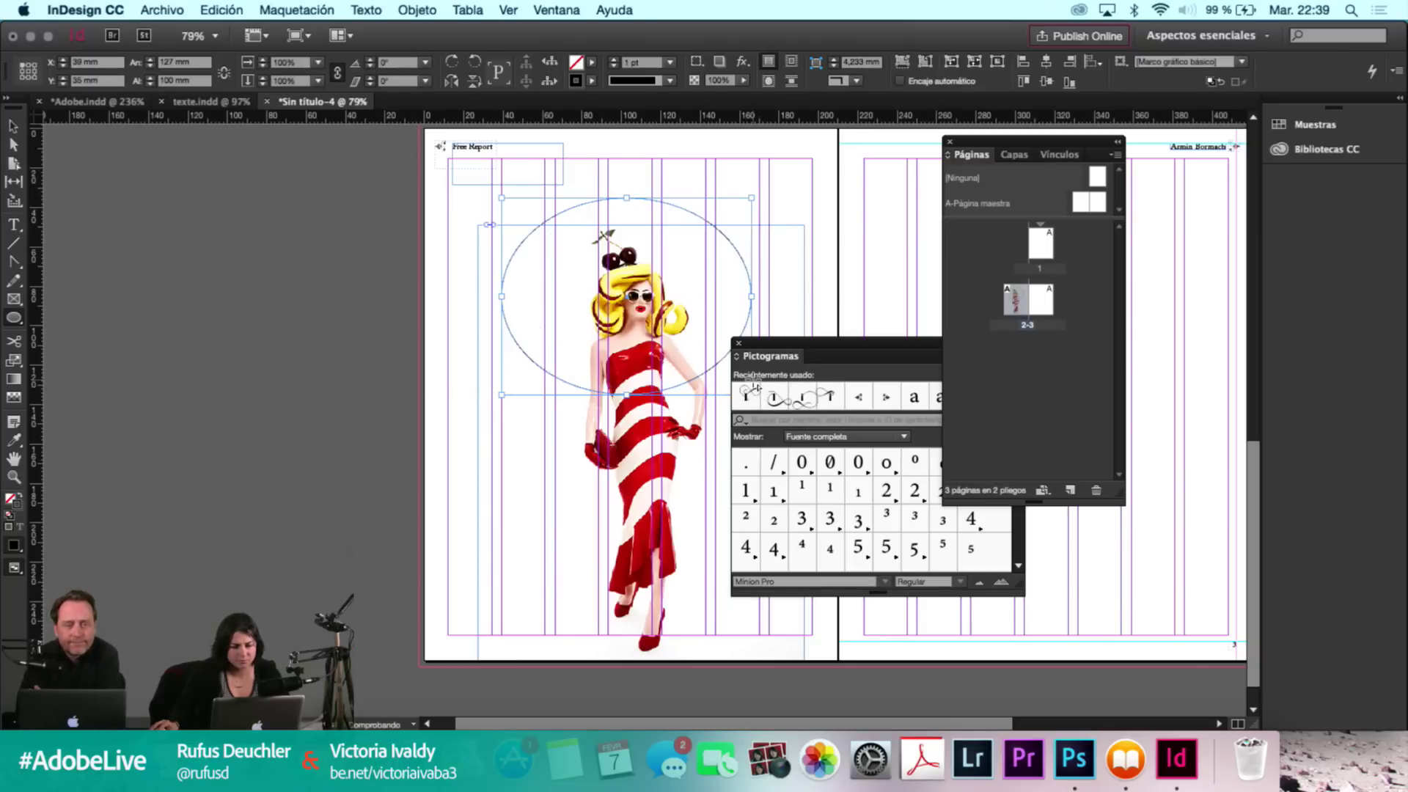
Delete the ellipse around the figure's head on page 2 and select the figure's picture frame.
key(BackSpace)
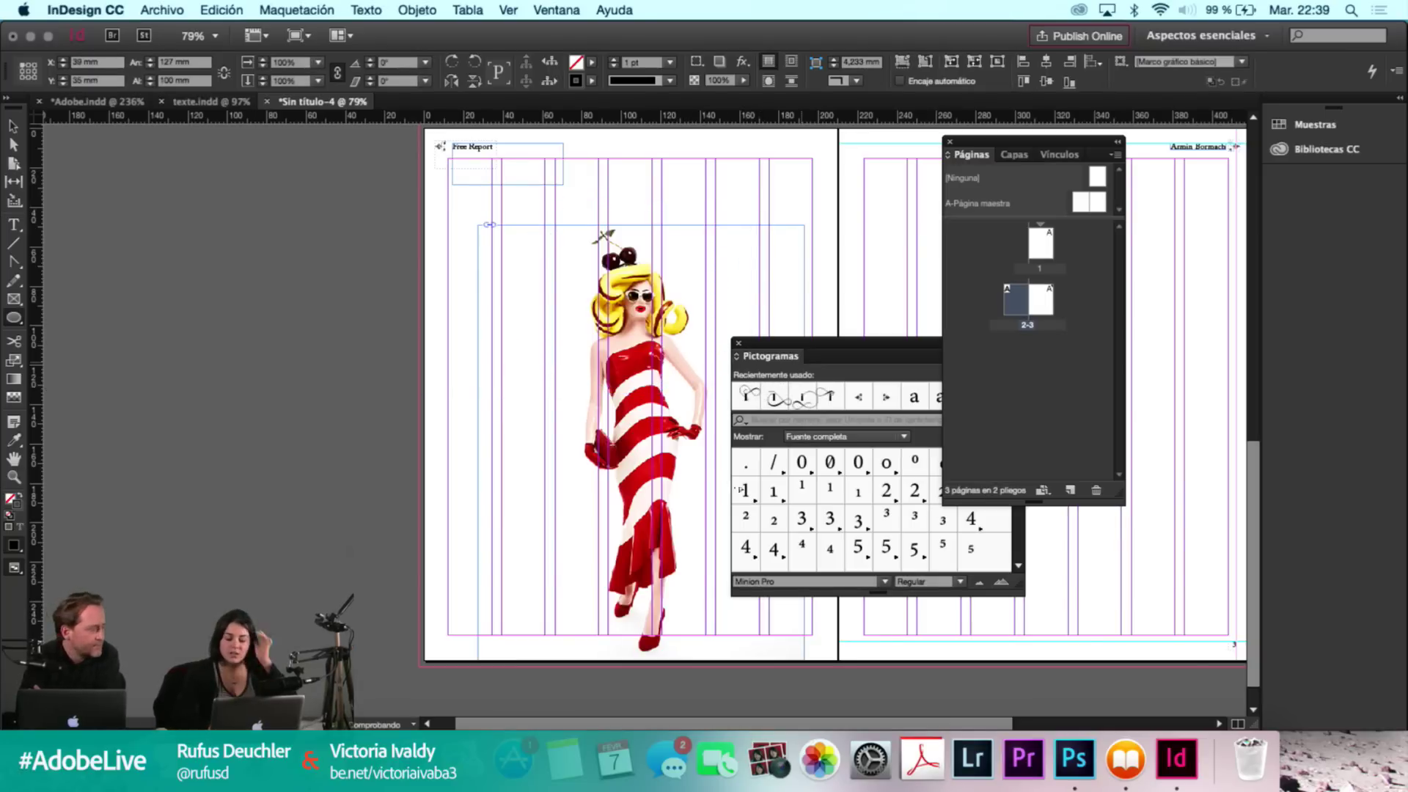
click(516, 258)
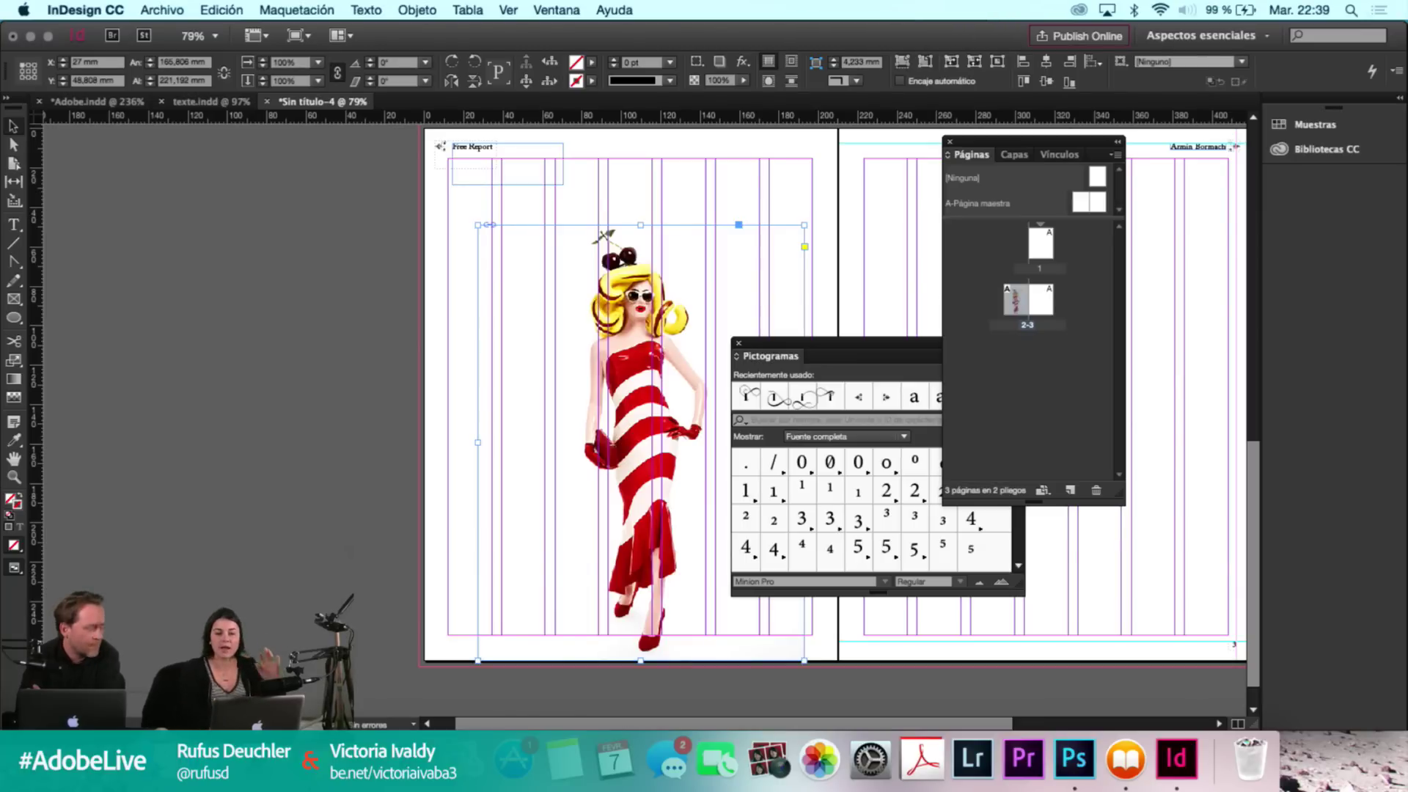
Switch to Adobe Photoshop CC 2014 and convert pandemonia-08-1370948884.jpg from RGB to CMYK colour mode, accepting the profile conversion.
key(super+Tab)
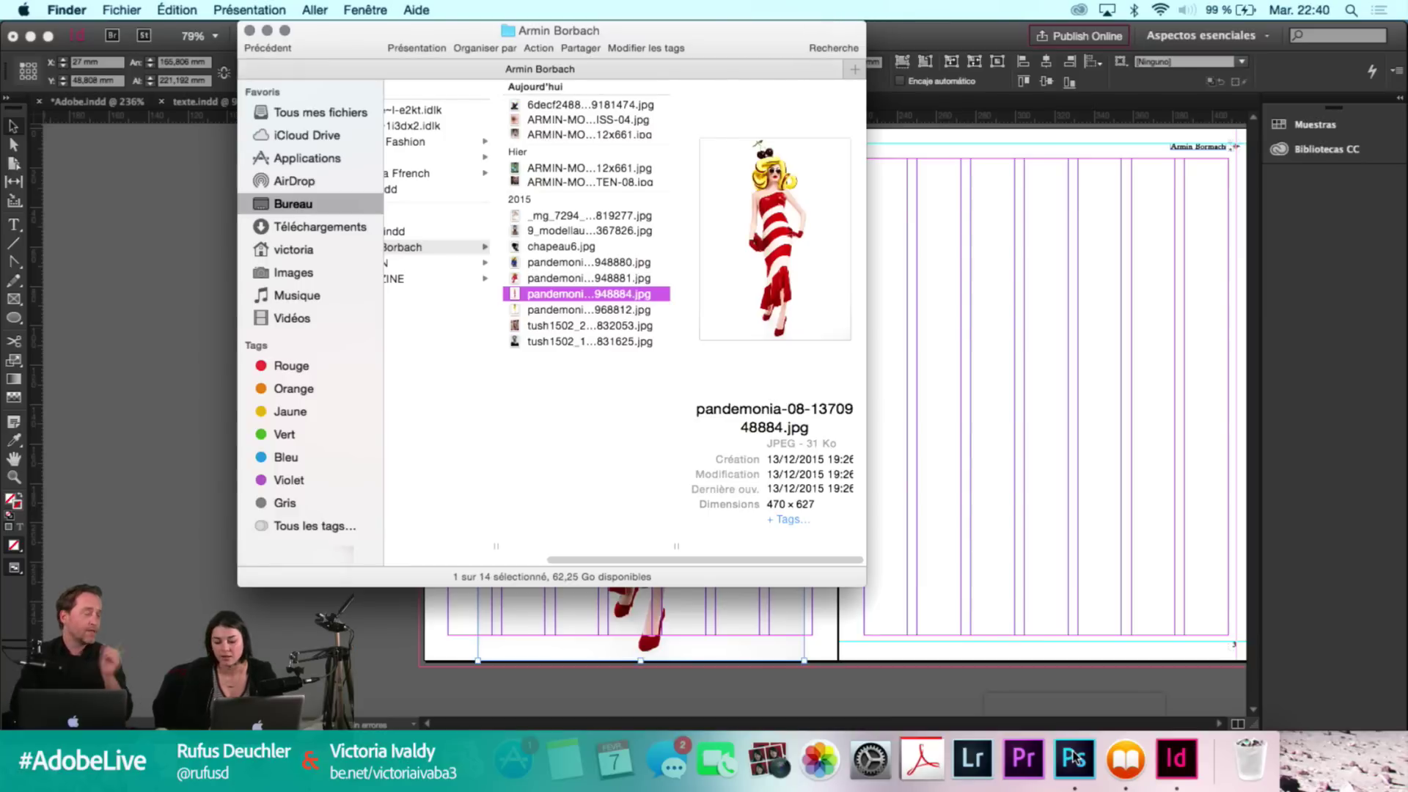
click(1074, 760)
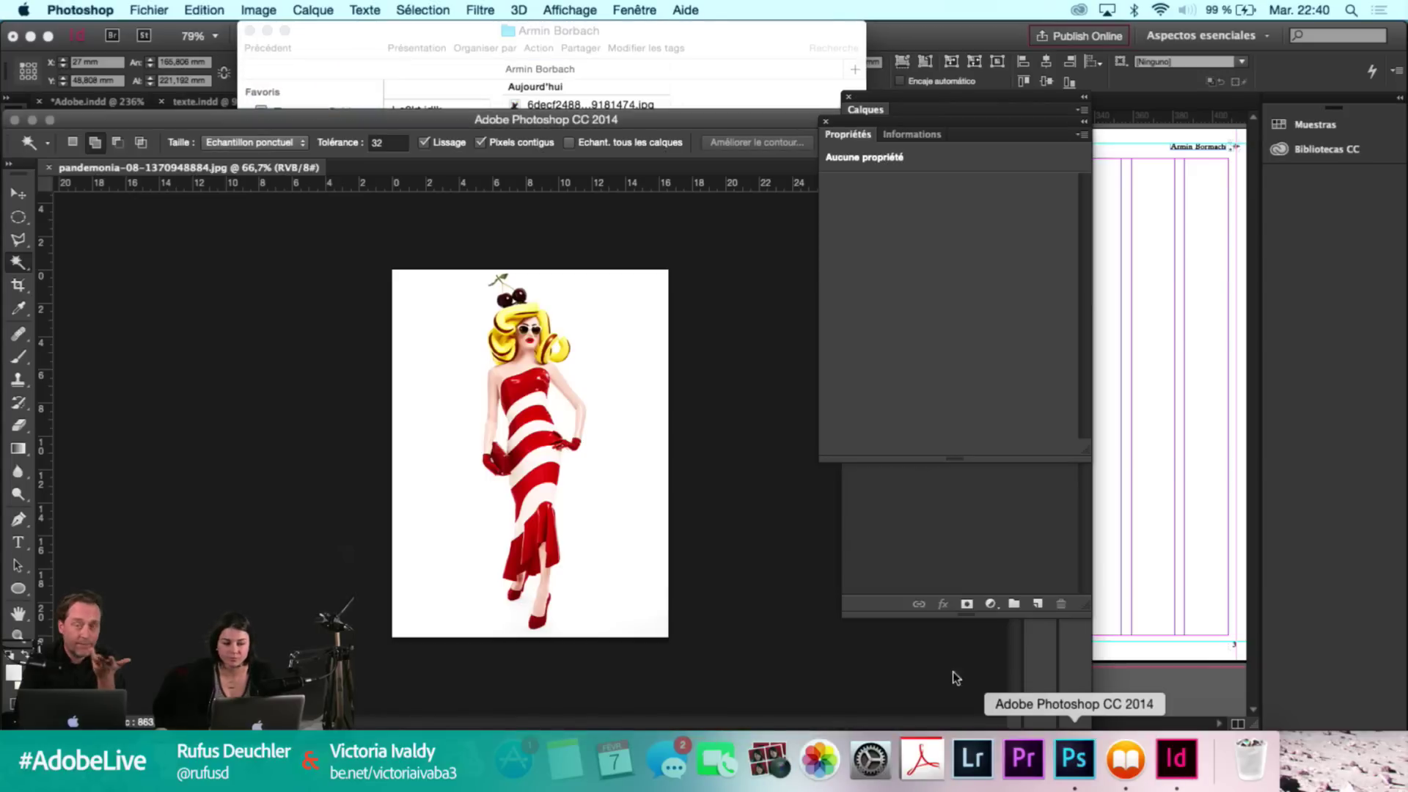
click(316, 9)
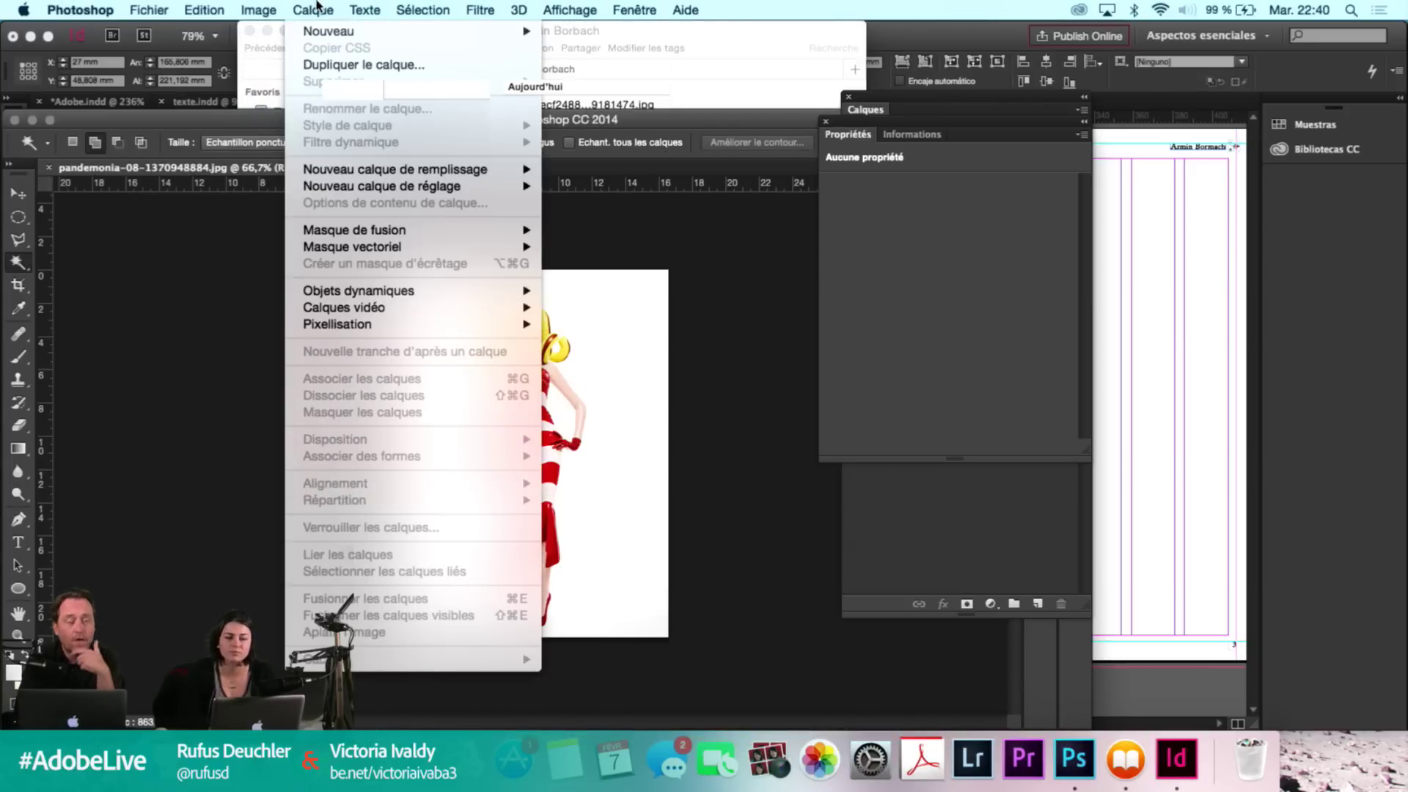
mouse_move(259, 10)
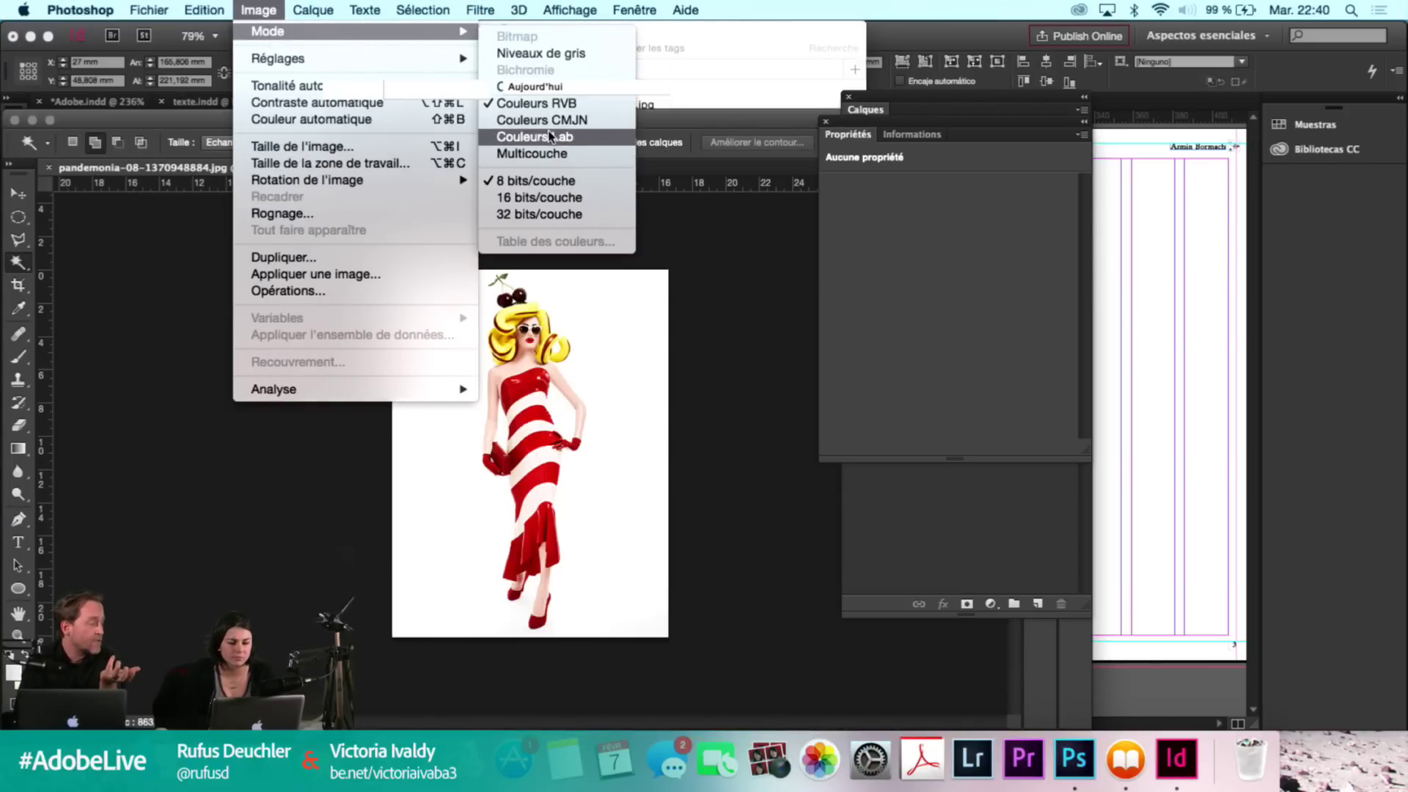
click(550, 120)
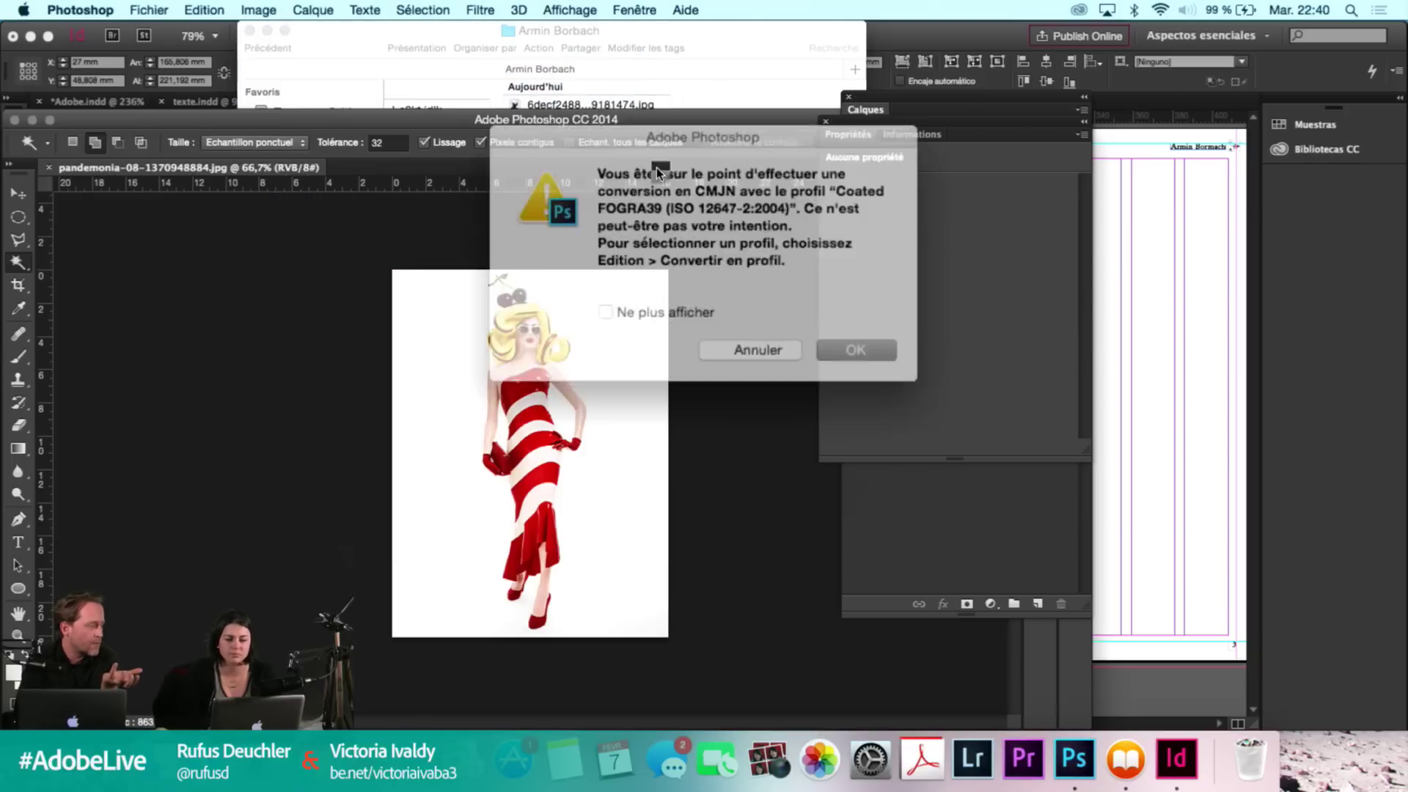
click(842, 339)
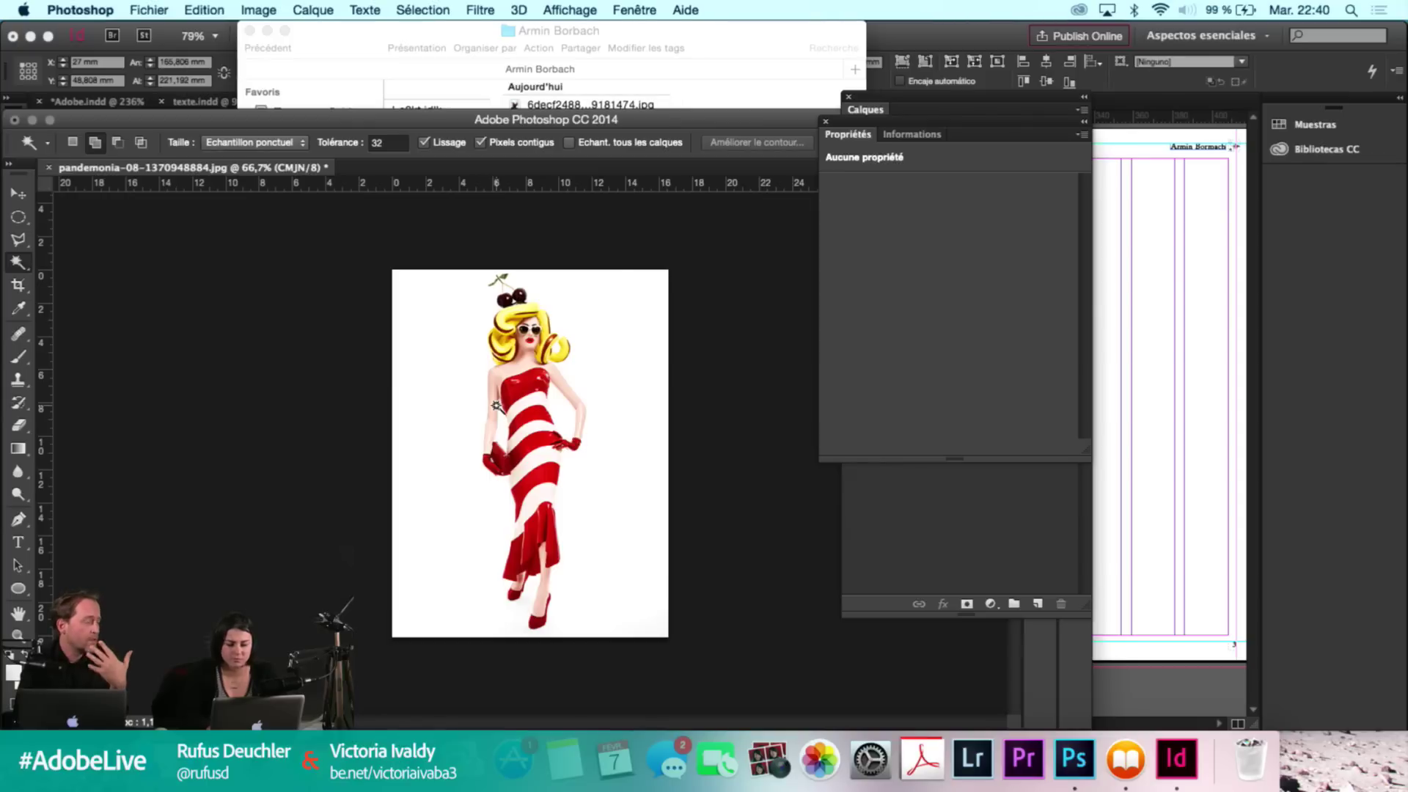
Select the white background around the figure with the Magic Wand and try to remove the dress's white stripes from the selection.
scroll(427, 348, up, 2)
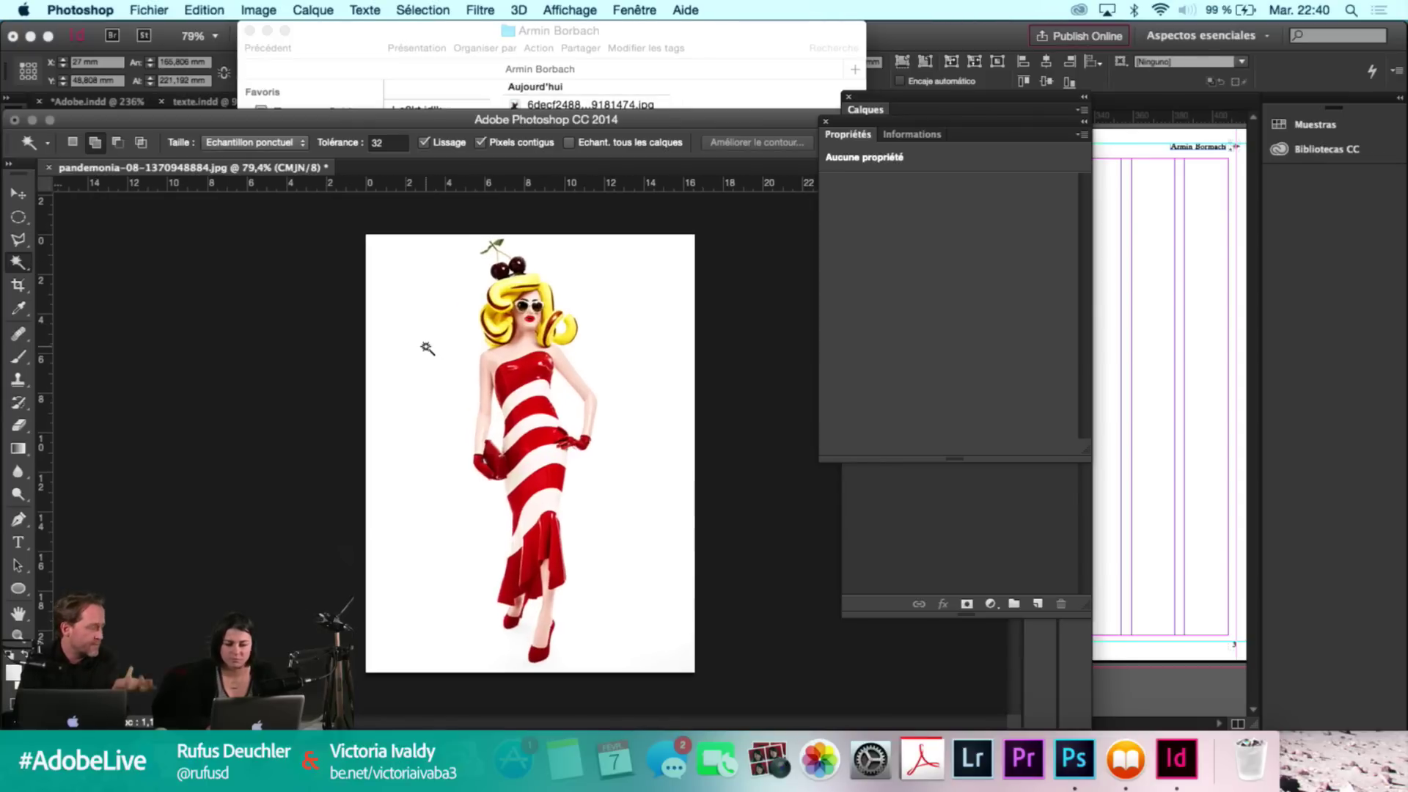
scroll(427, 348, up, 2)
click(427, 348)
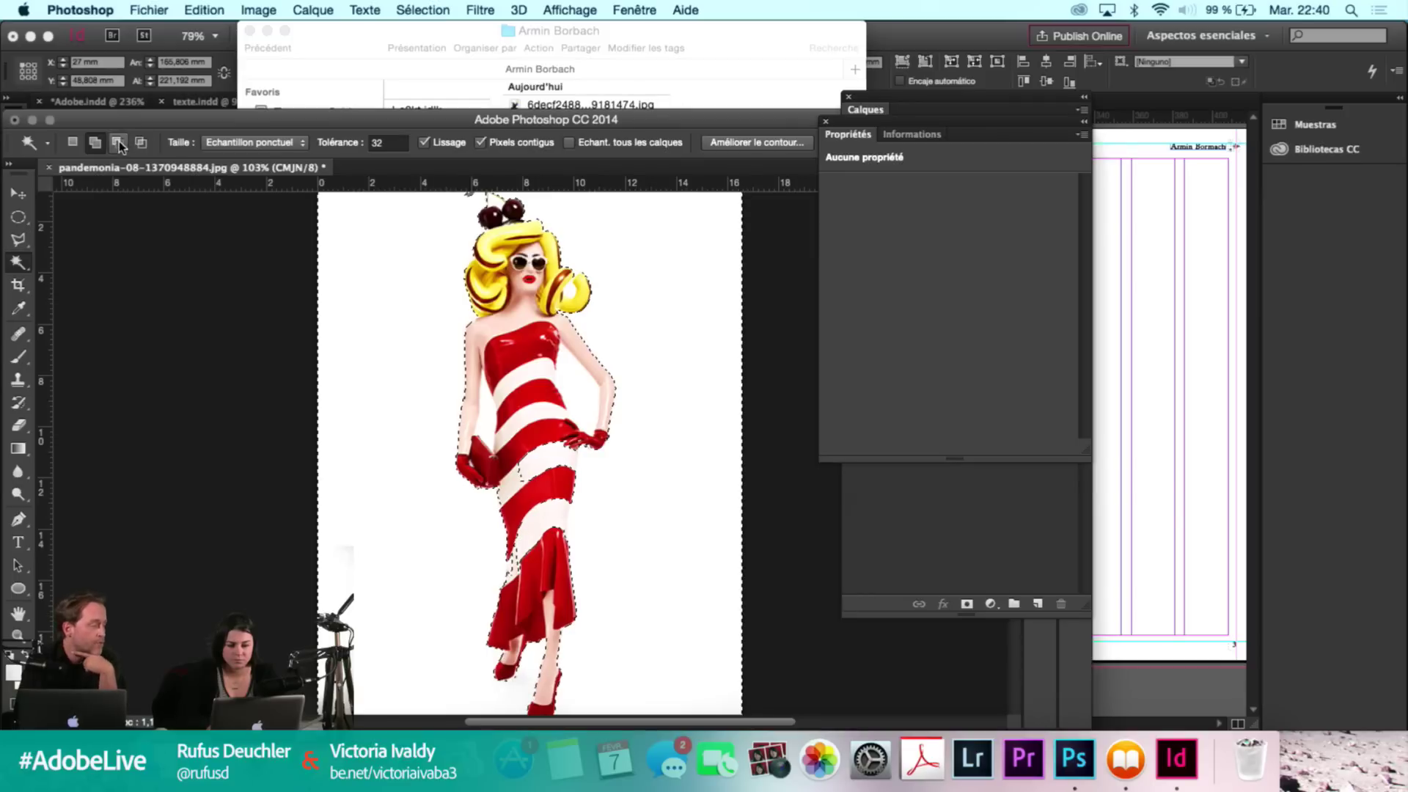
click(522, 464)
click(545, 497)
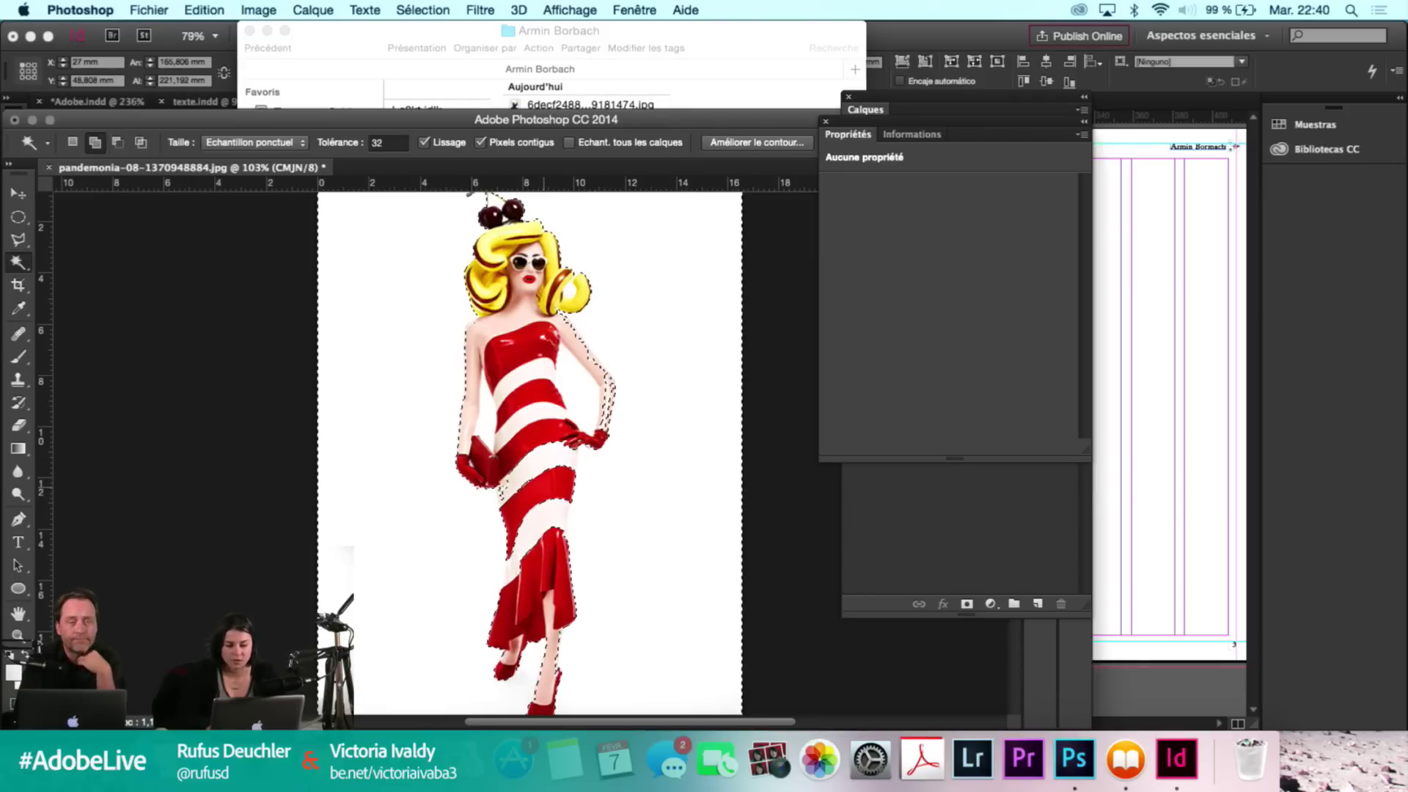
key(super+z)
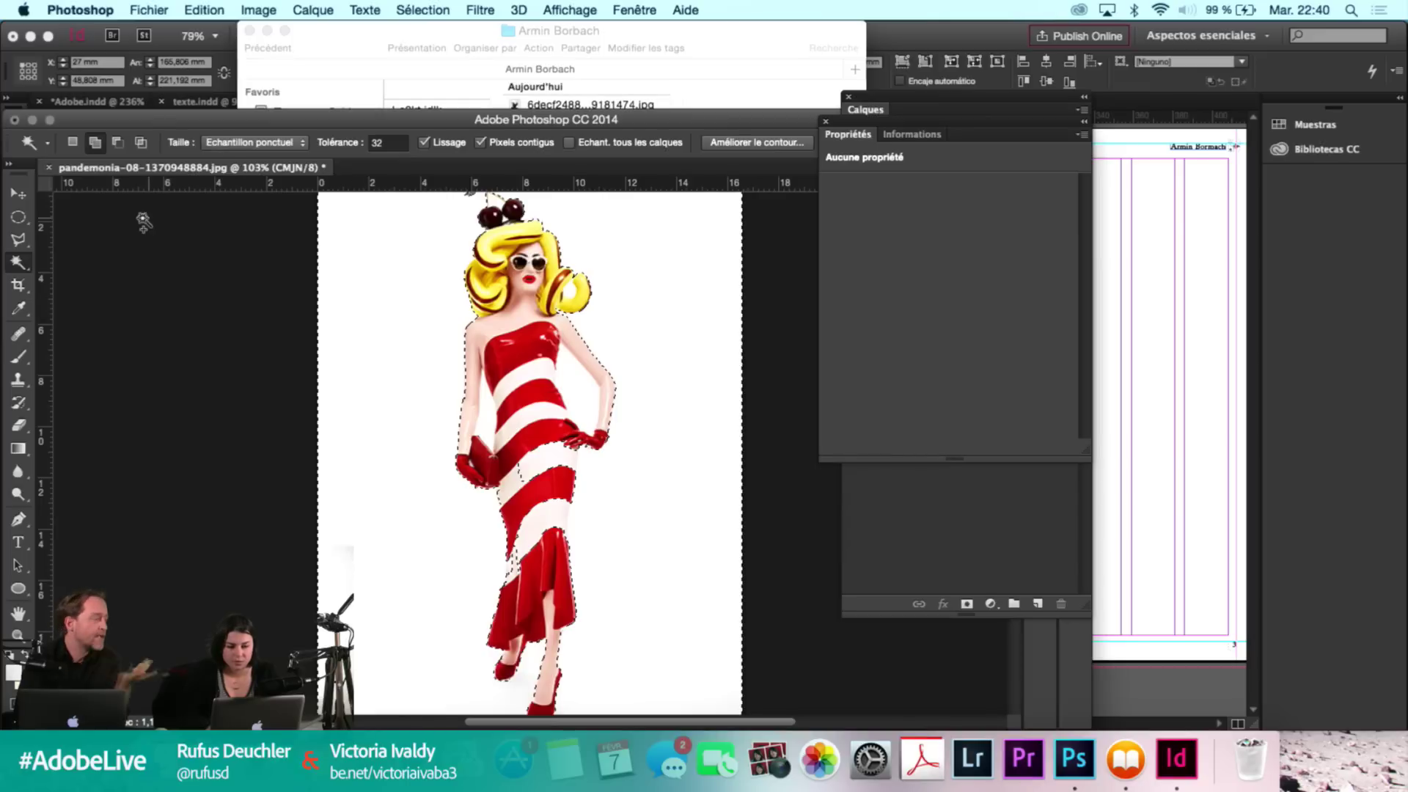
Add the white gap between the dress and the clutch-holding arm to the selection with the Quick Selection tool.
click(18, 264)
click(81, 260)
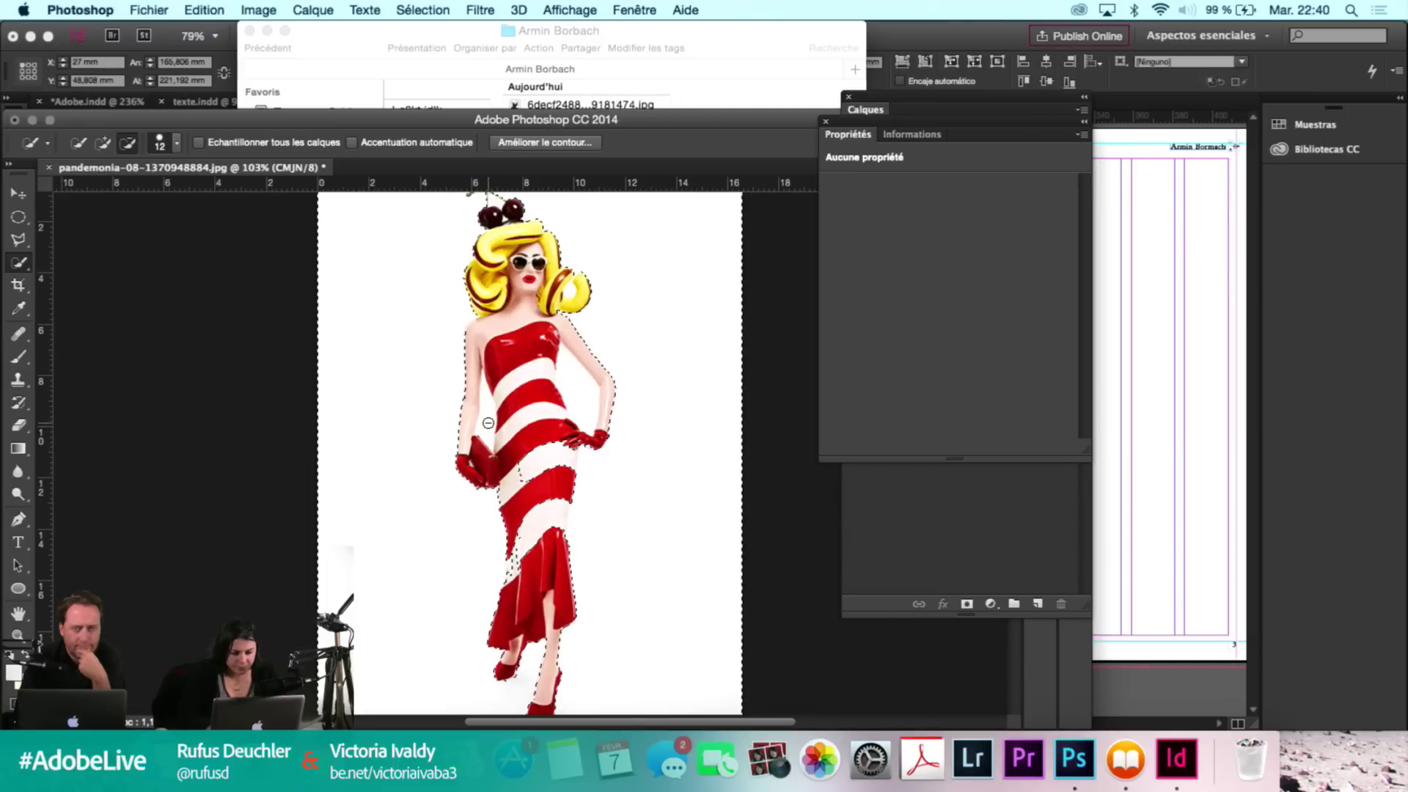
scroll(488, 418, up, 3)
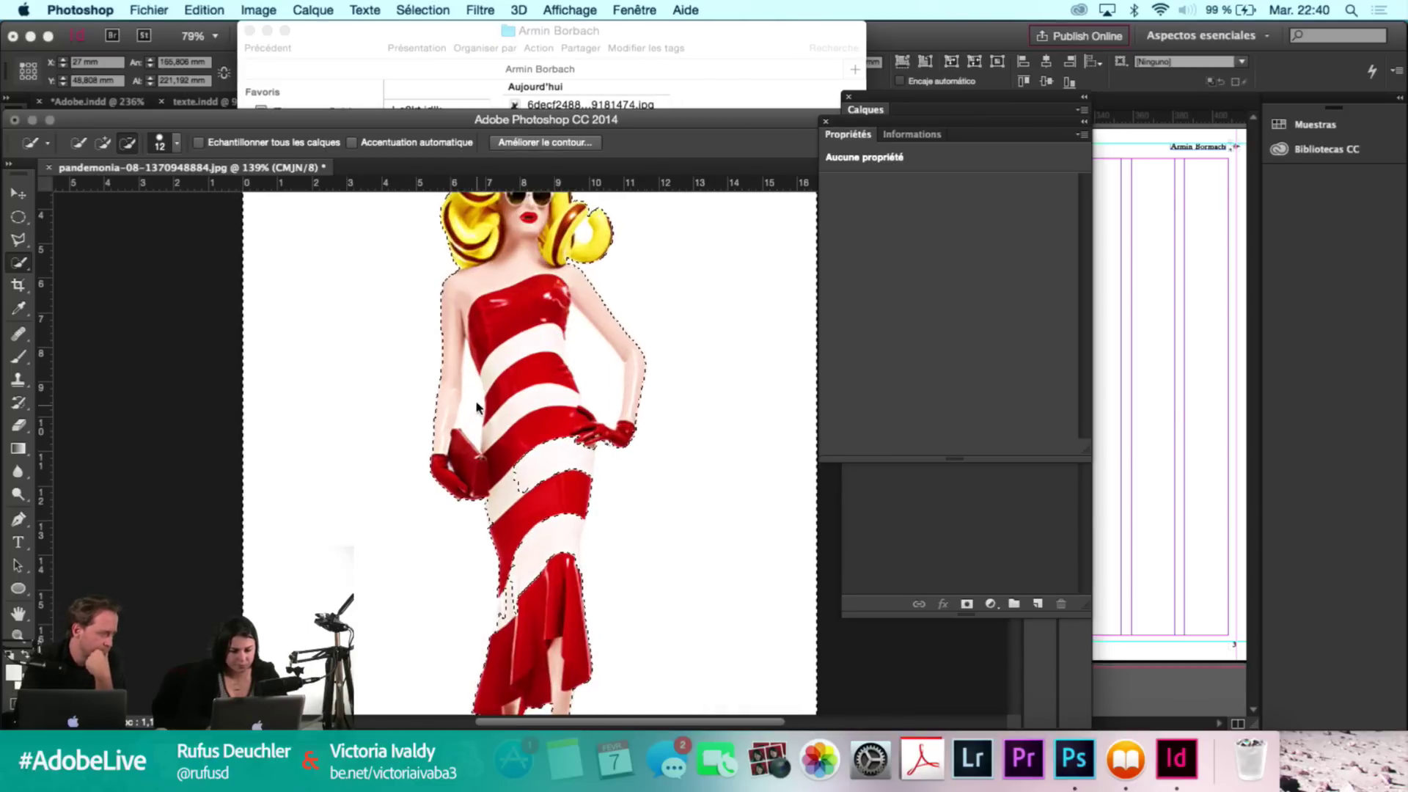
click(103, 143)
drag(465, 408, 467, 384)
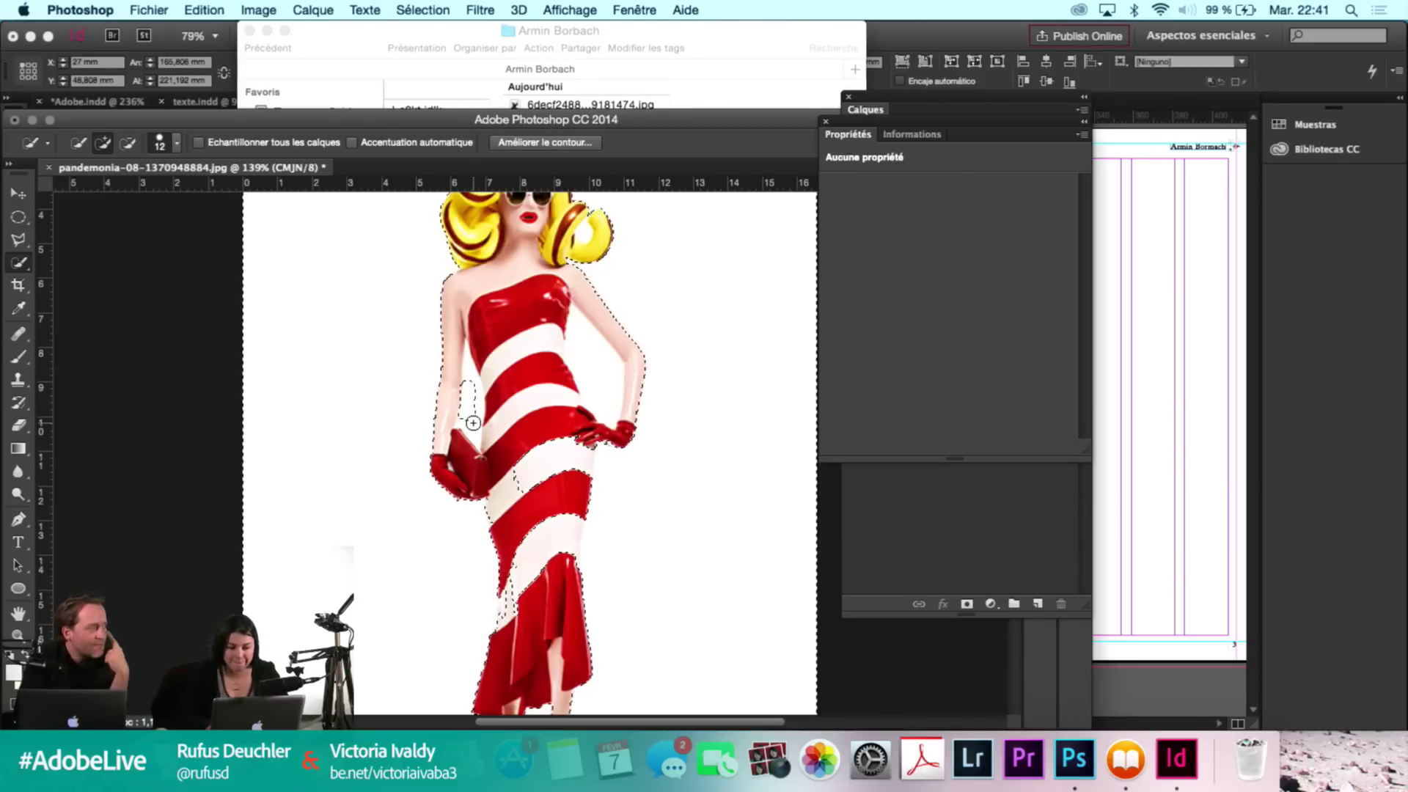
drag(474, 426, 473, 389)
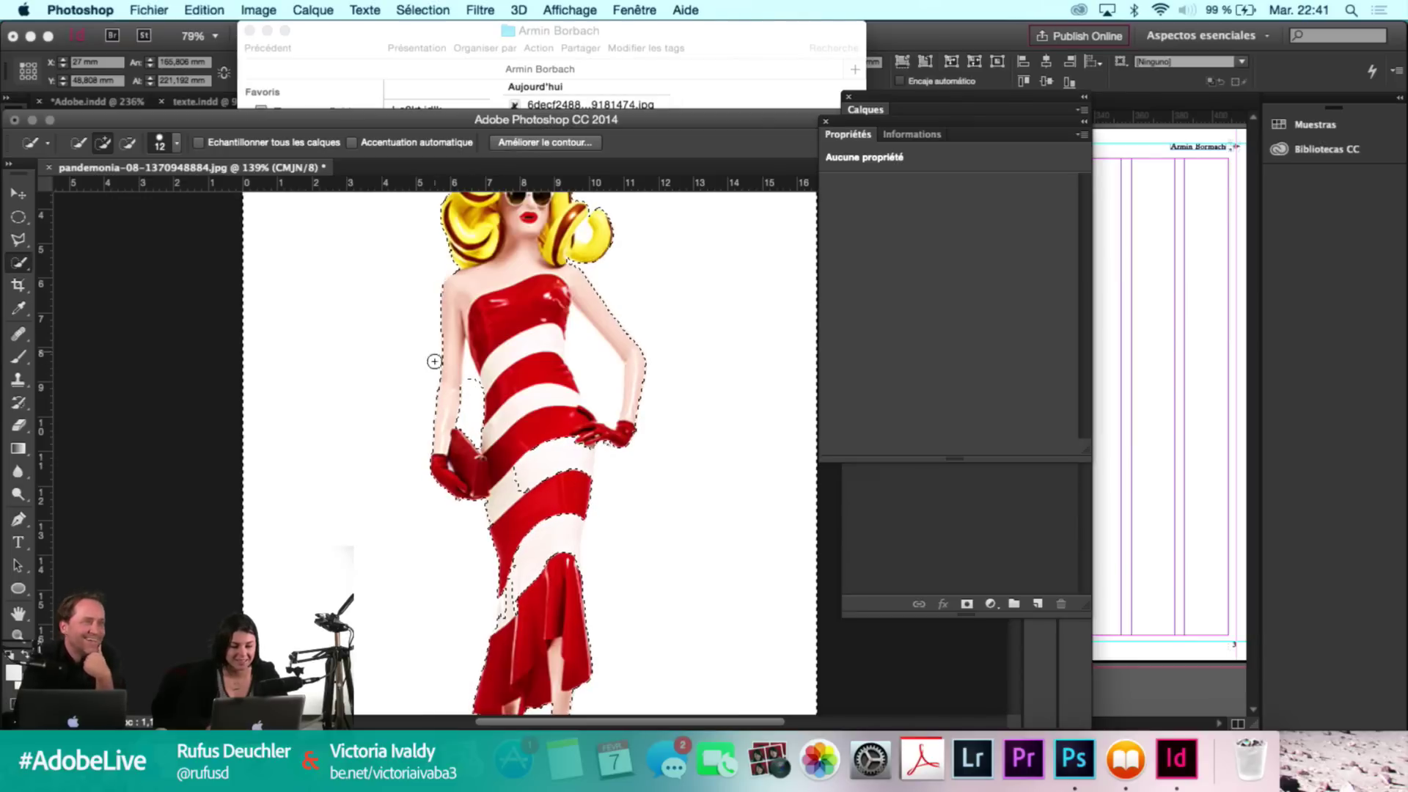
Try to refine the selection of the white gaps beside the dress with the Magic Wand tool.
right_click(19, 262)
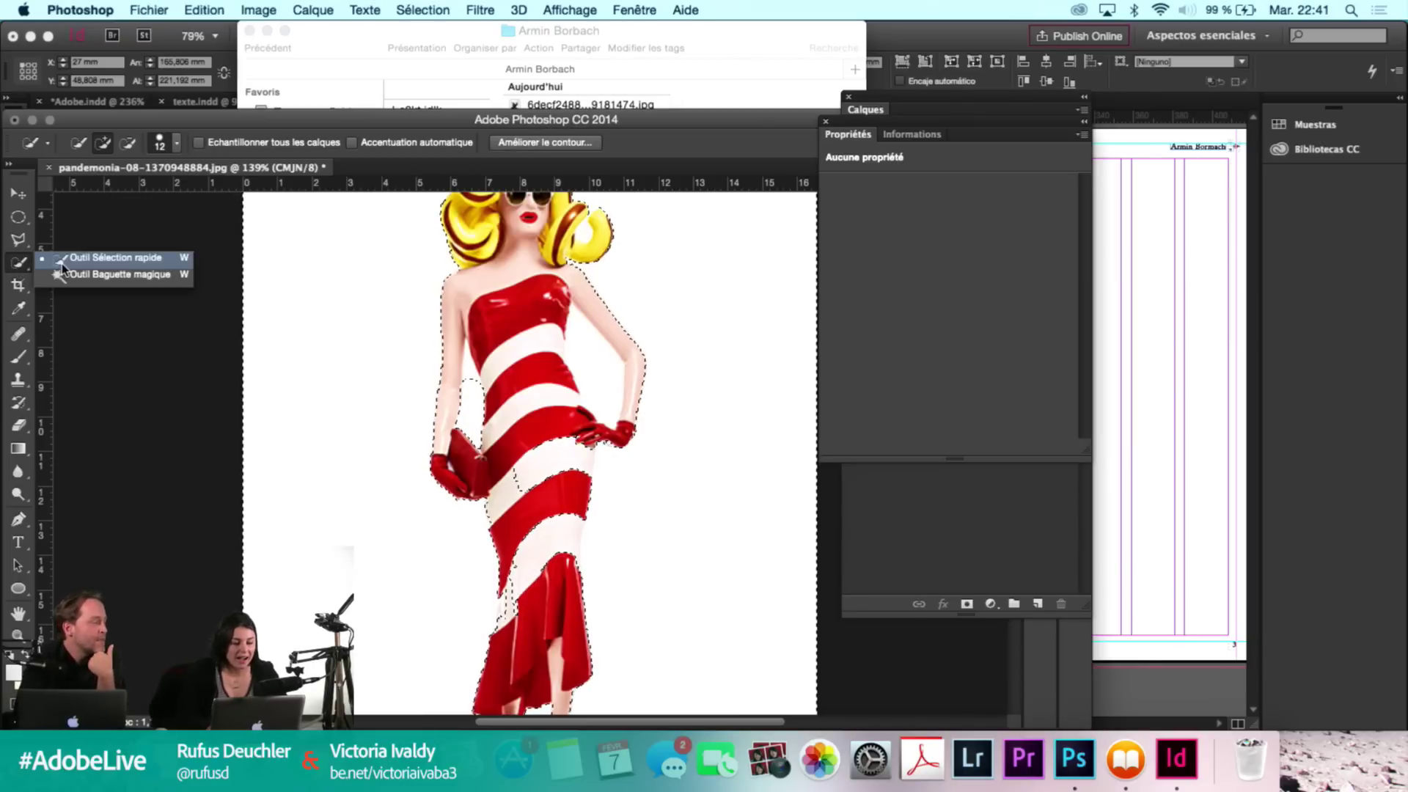
click(80, 275)
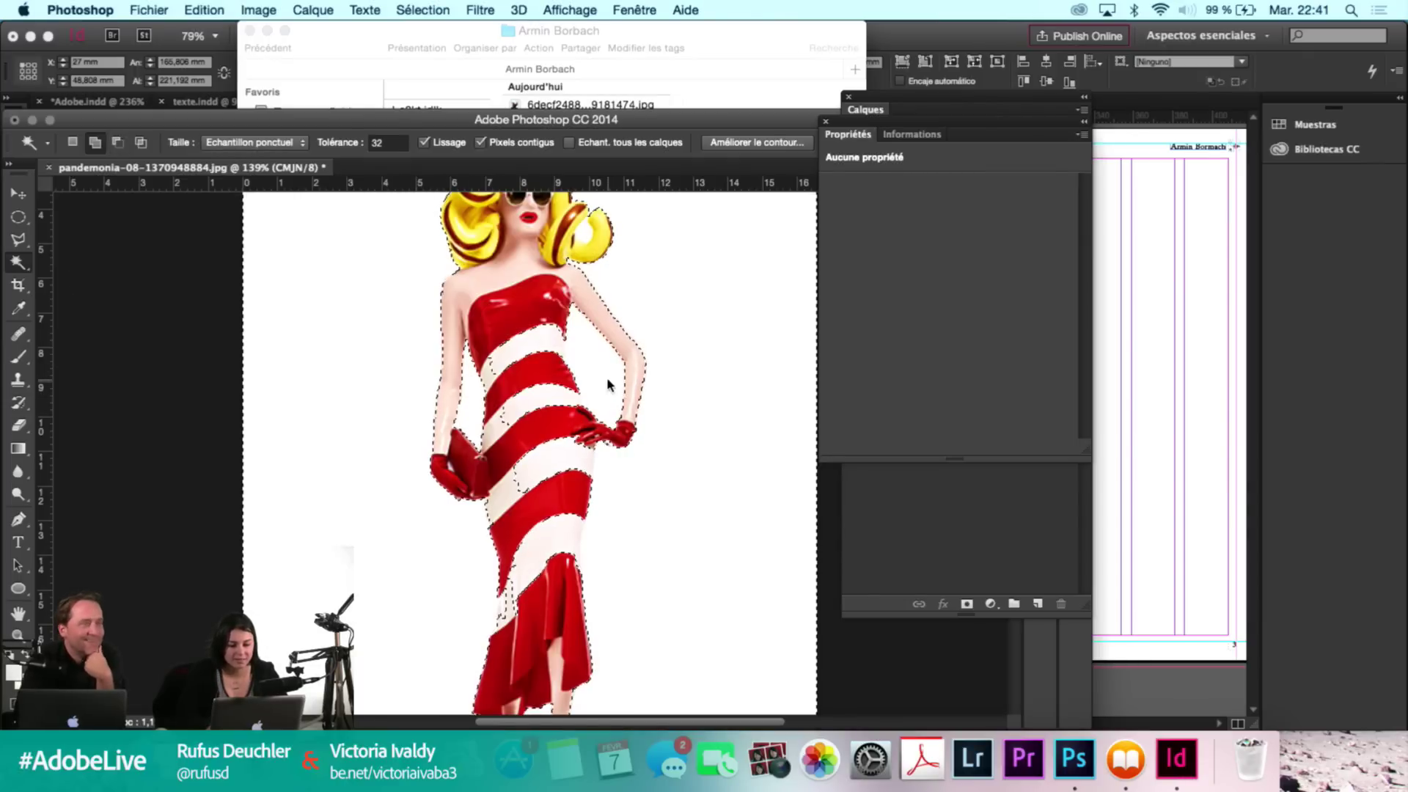
key(super+z)
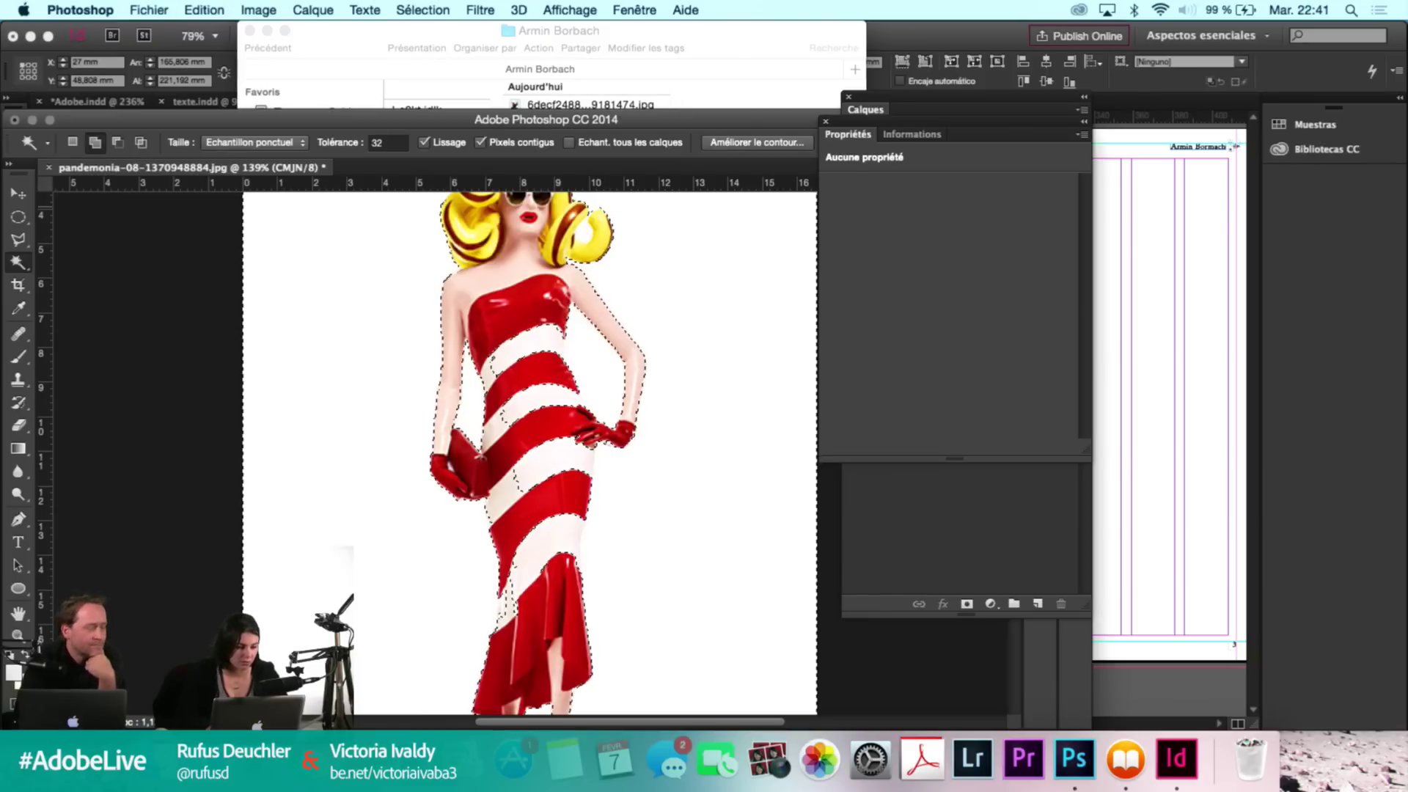
Try to correct the selection over the striped dress with the Quick Selection tool, and deselect everything.
click(20, 263)
click(74, 261)
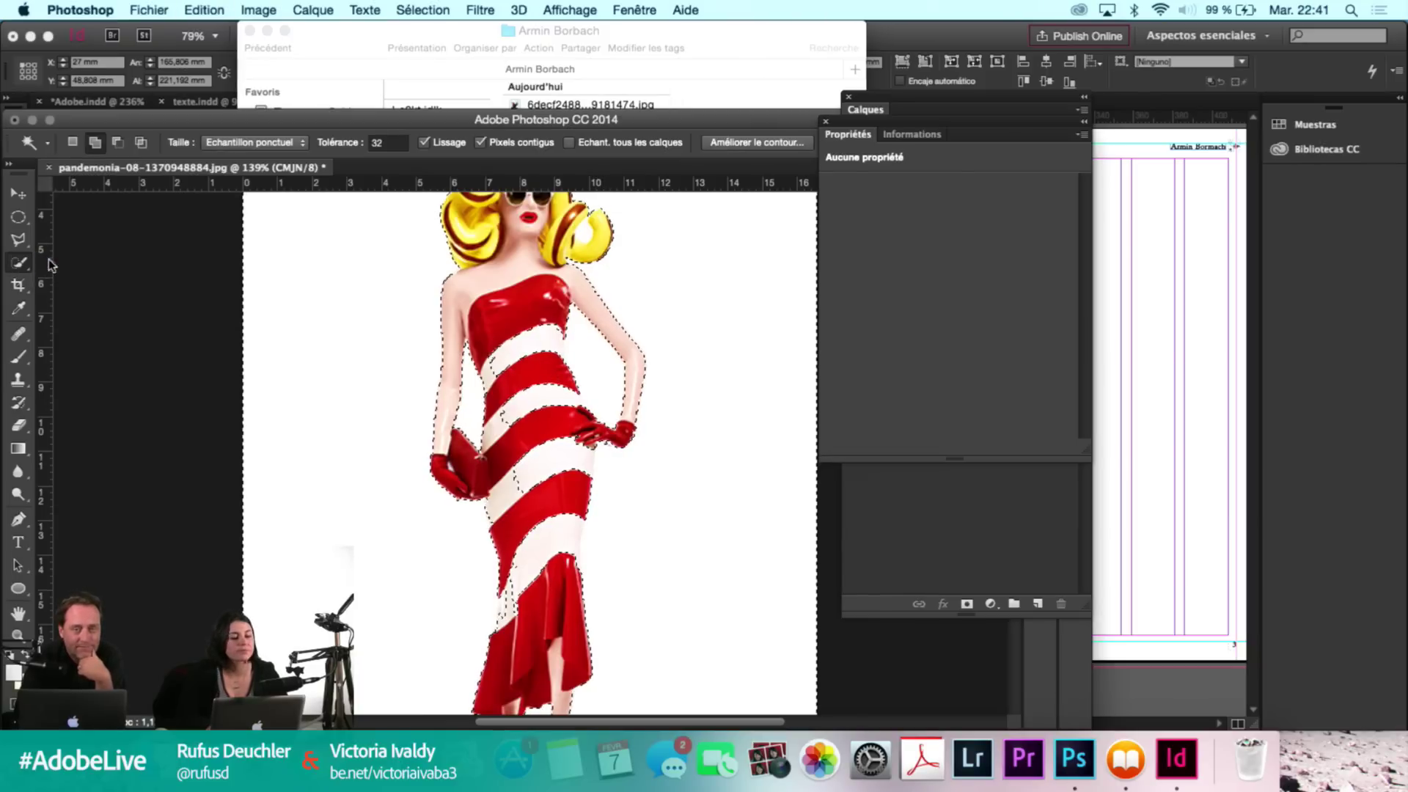
click(517, 334)
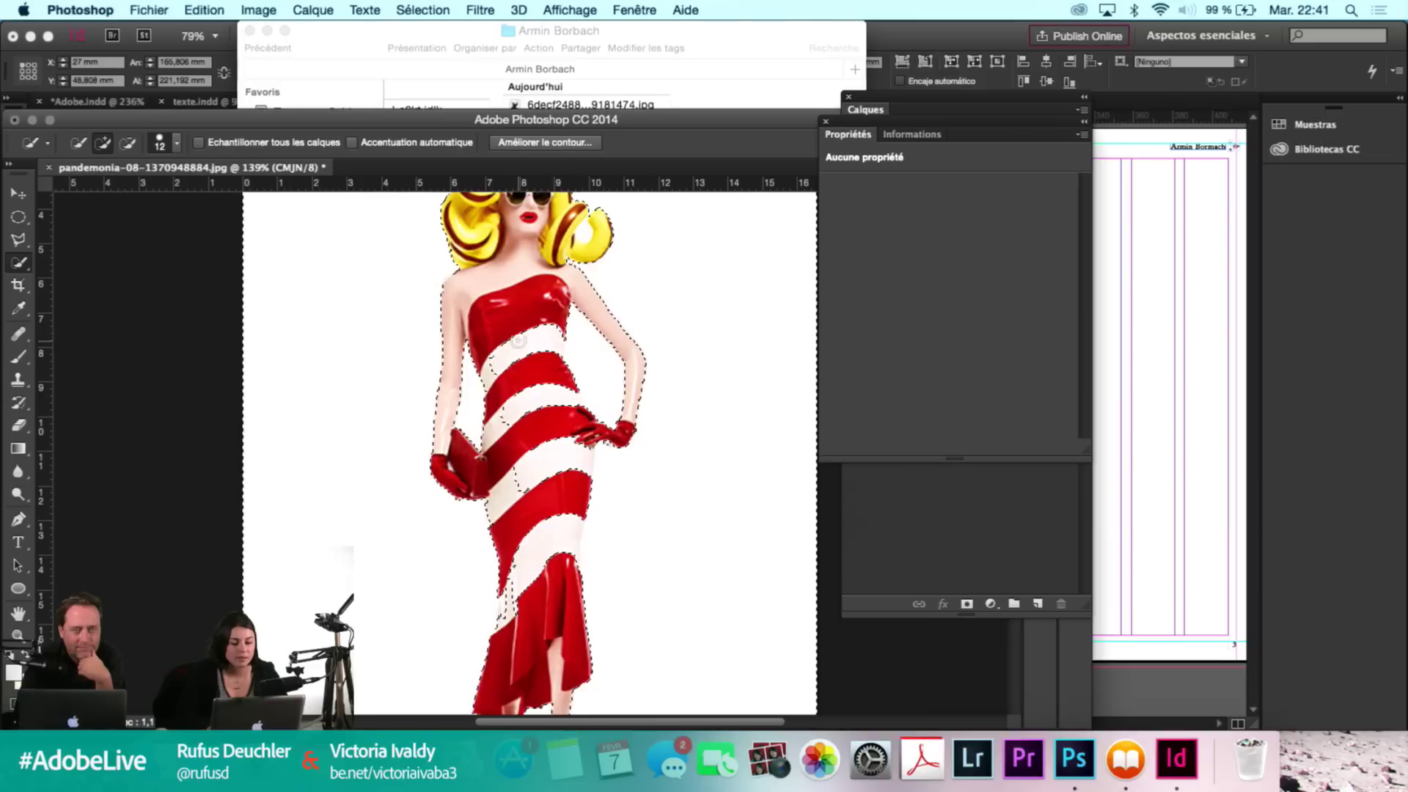
mouse_move(517, 332)
mouse_down()
mouse_move(519, 387)
mouse_move(522, 317)
mouse_move(484, 440)
mouse_move(528, 469)
mouse_move(506, 514)
mouse_move(506, 572)
mouse_up()
click(512, 278)
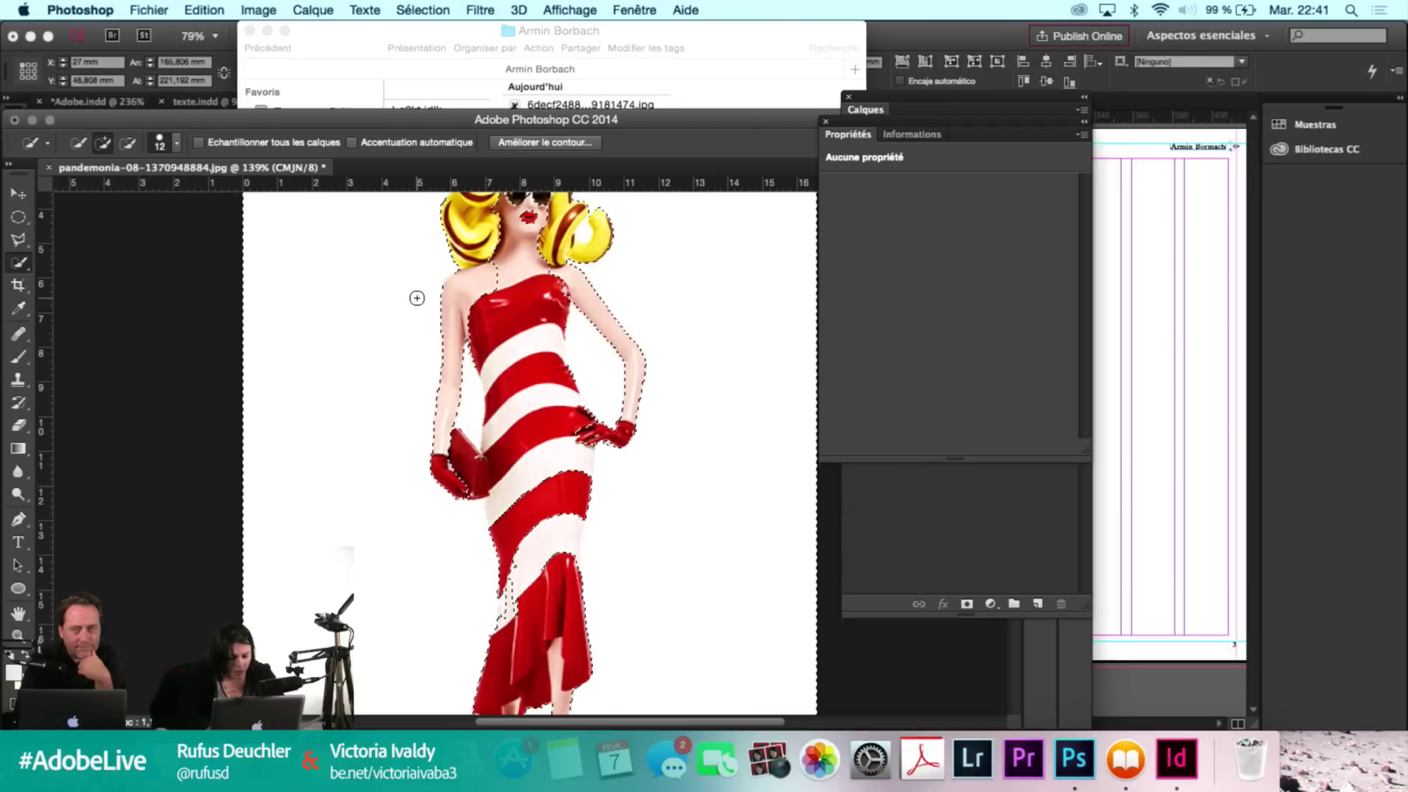
key(super+d)
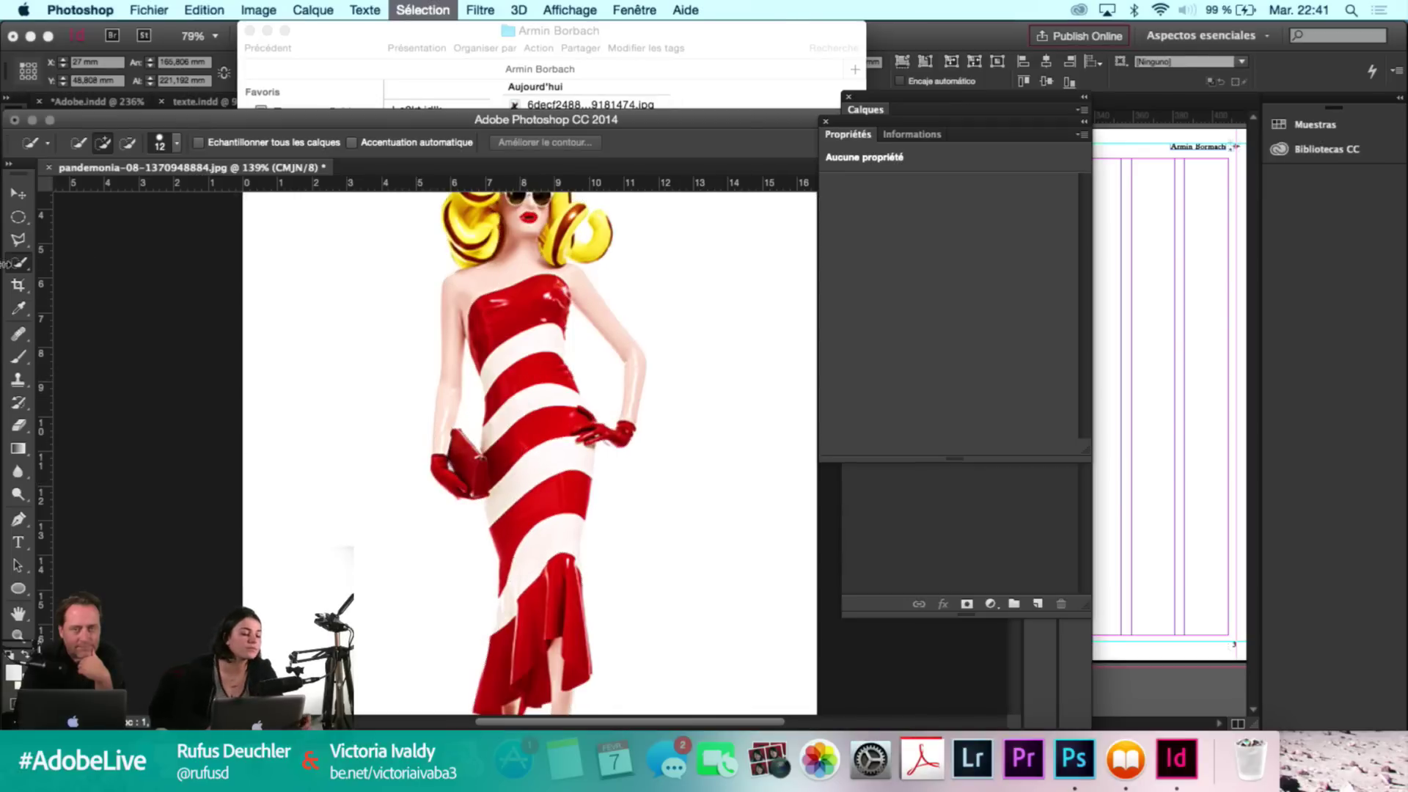
Select the white background around the figure afresh with the Magic Wand at tolerance 32.
drag(18, 261, 80, 282)
click(79, 279)
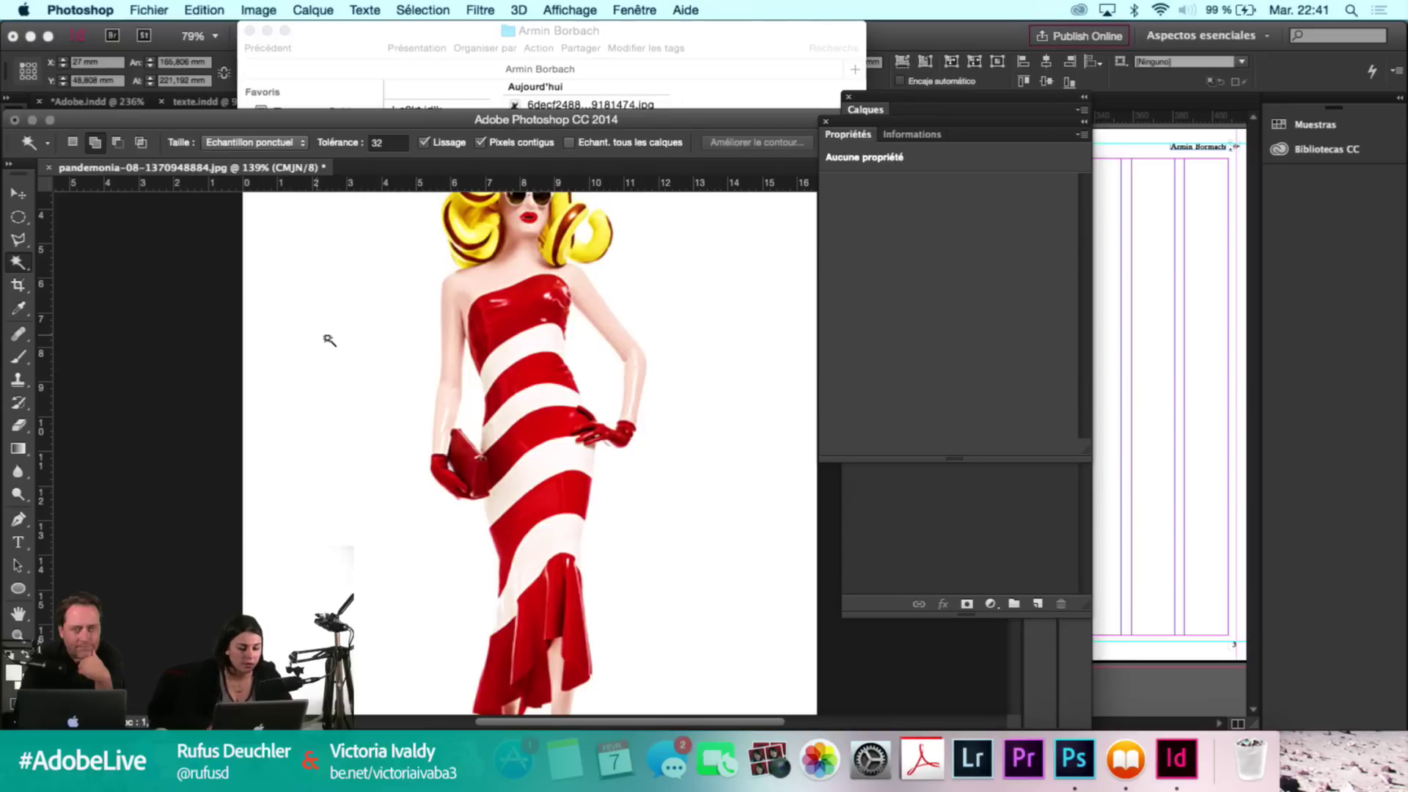
click(387, 421)
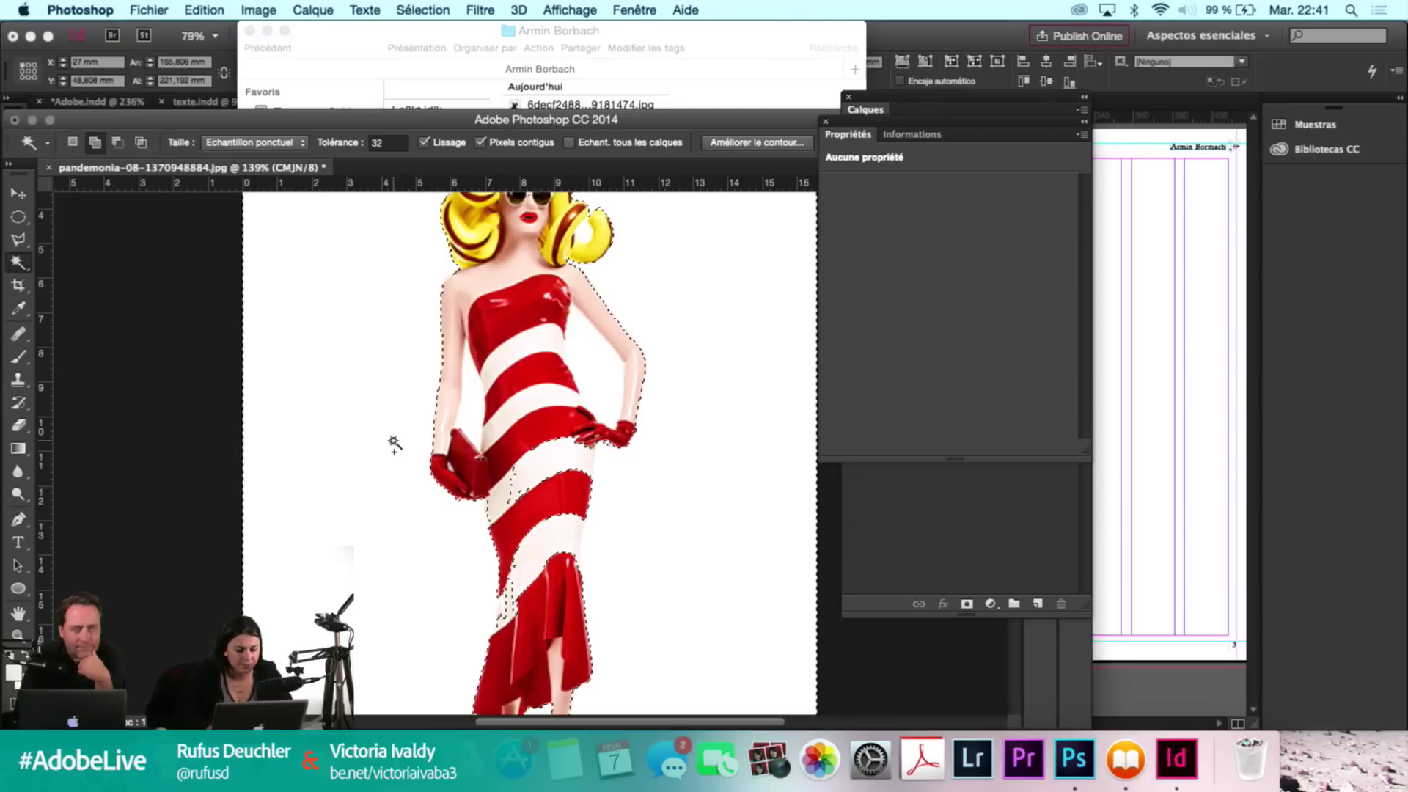
Add the white gap between the dress and the arm resting on the hip to the background selection.
scroll(393, 443, down, 5)
scroll(569, 494, up, 10)
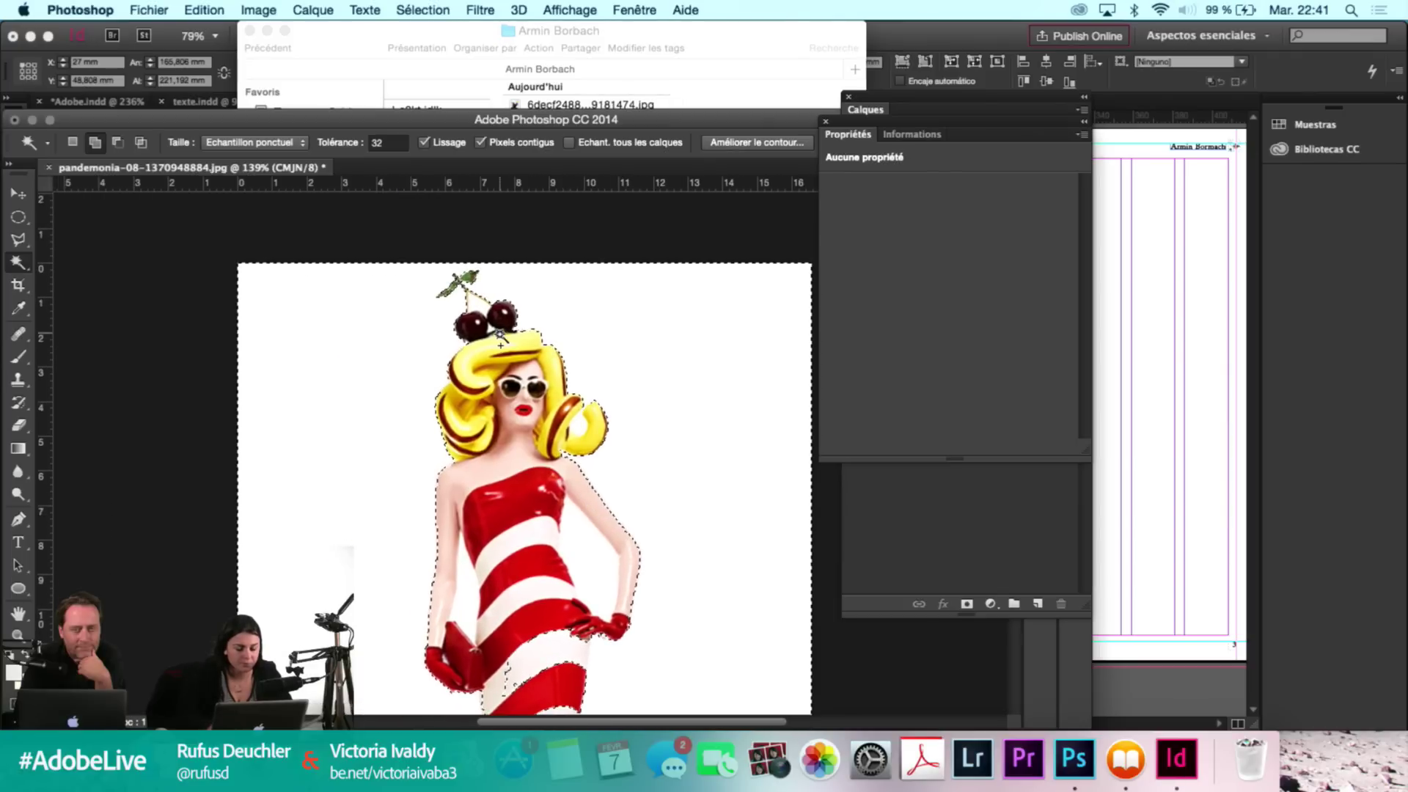
scroll(429, 278, up, 2)
scroll(475, 276, up, 2)
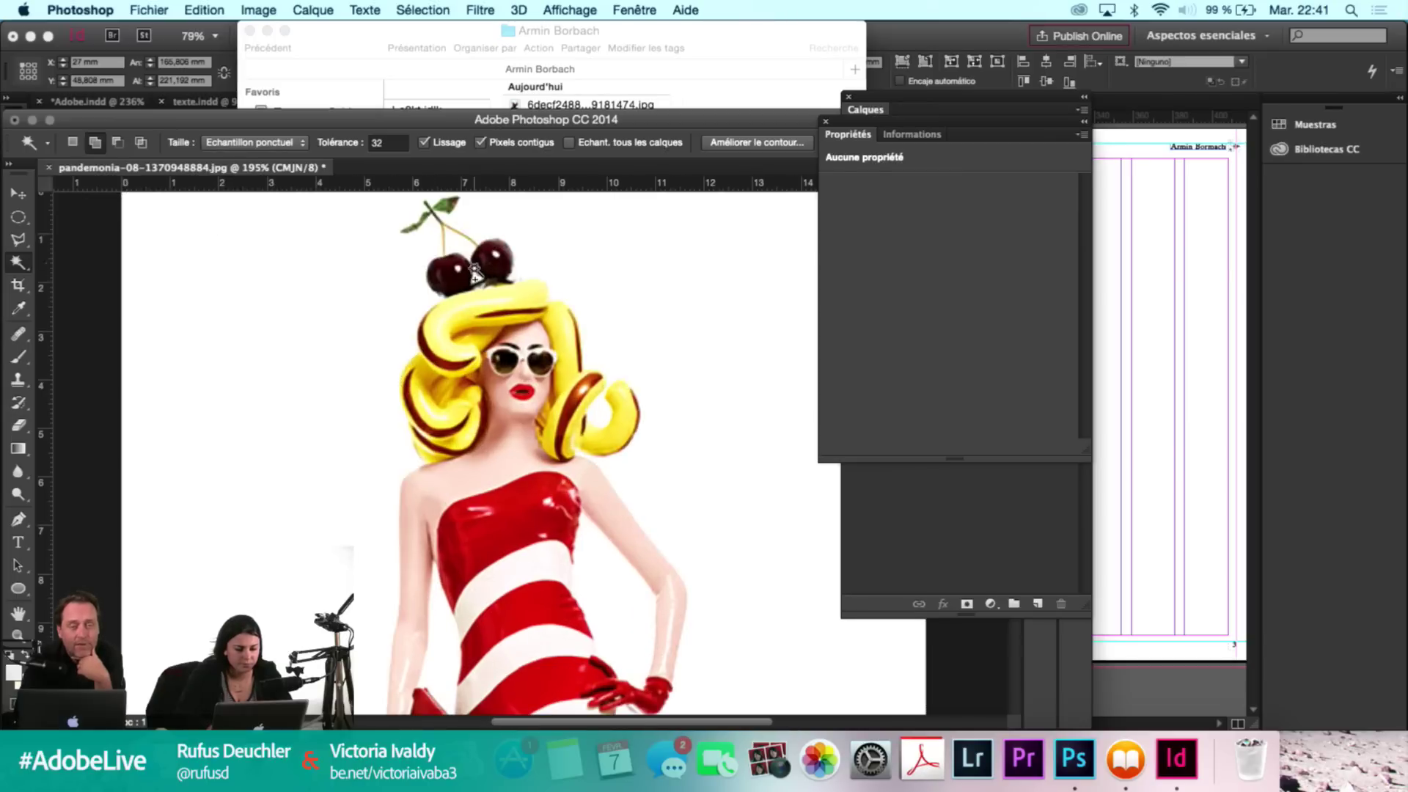
scroll(467, 253, up, 2)
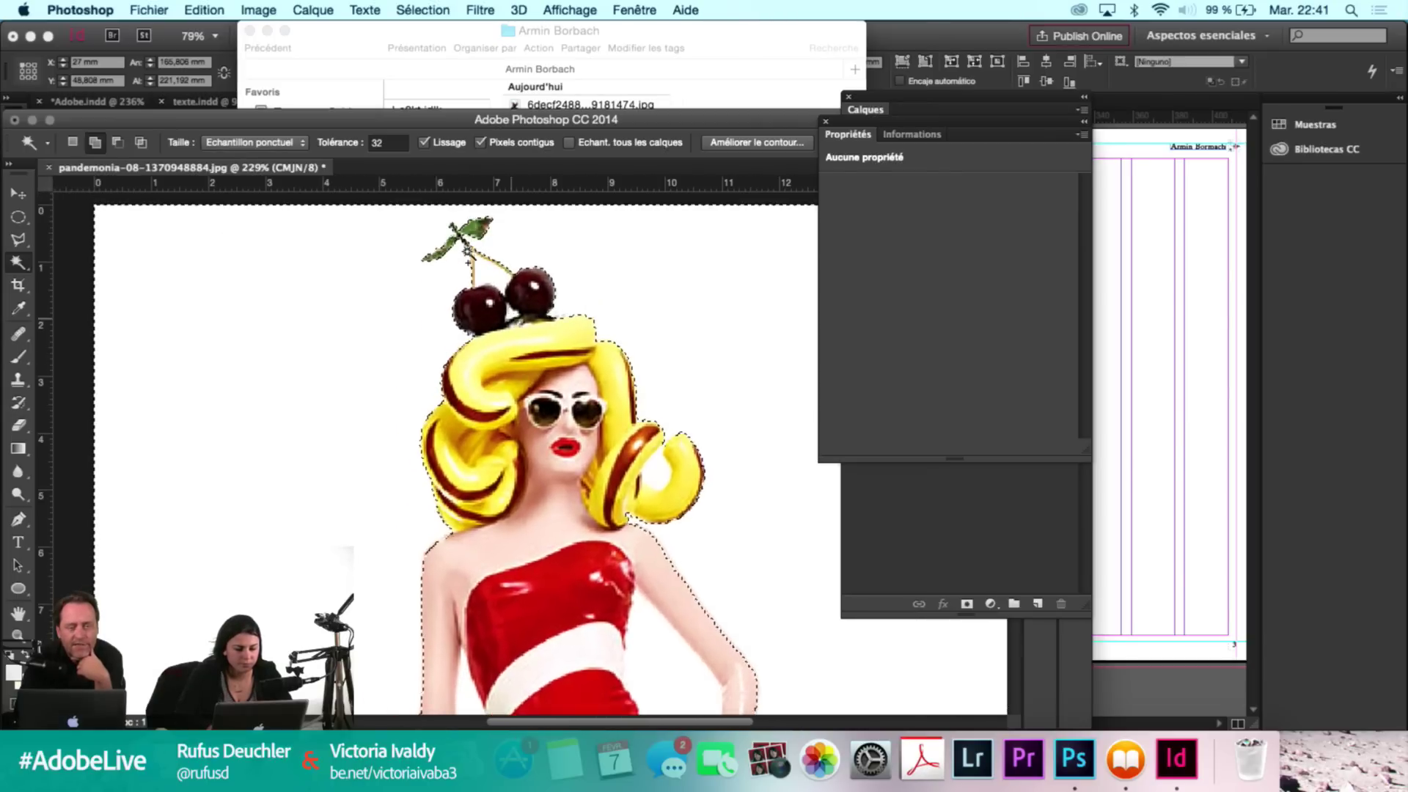
scroll(528, 454, up, 3)
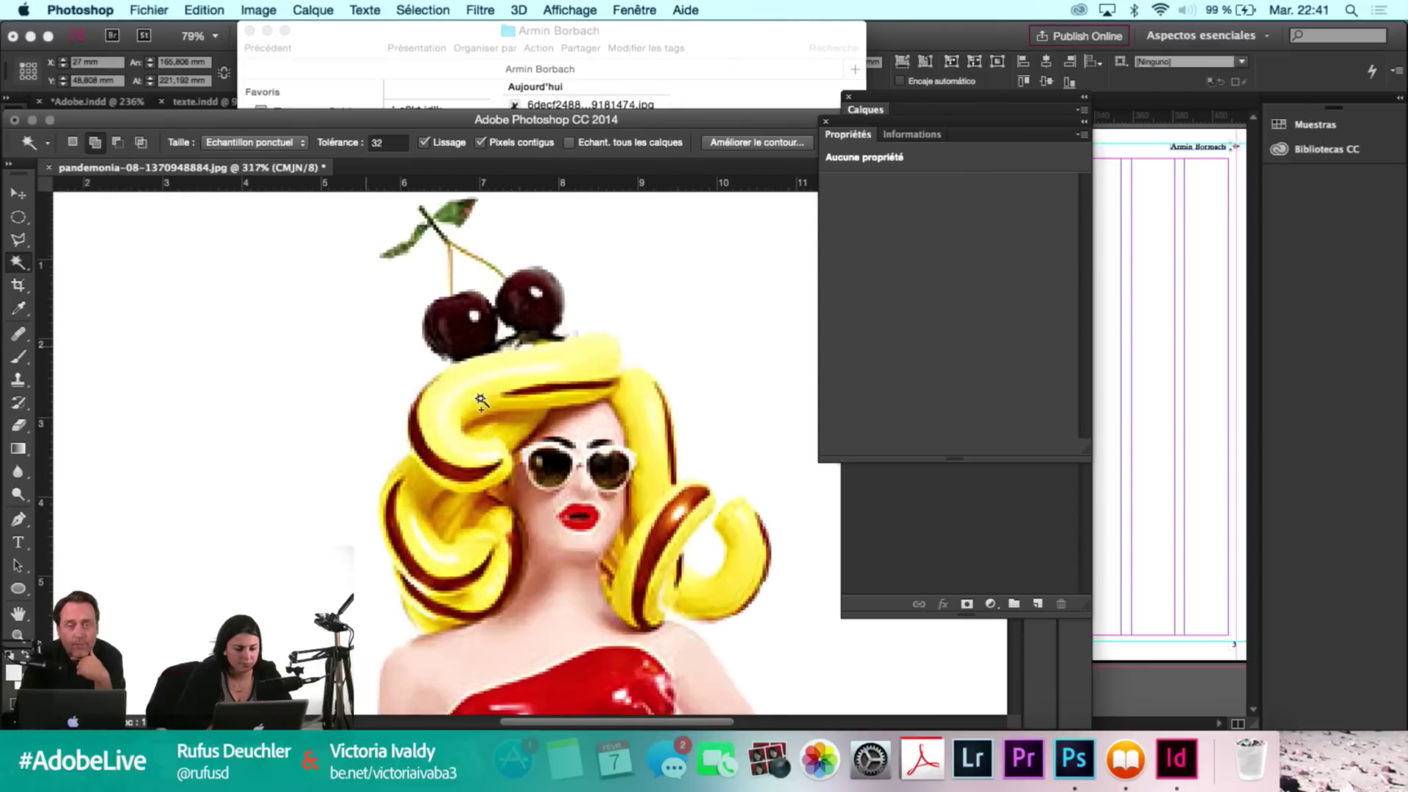
scroll(481, 400, up, 3)
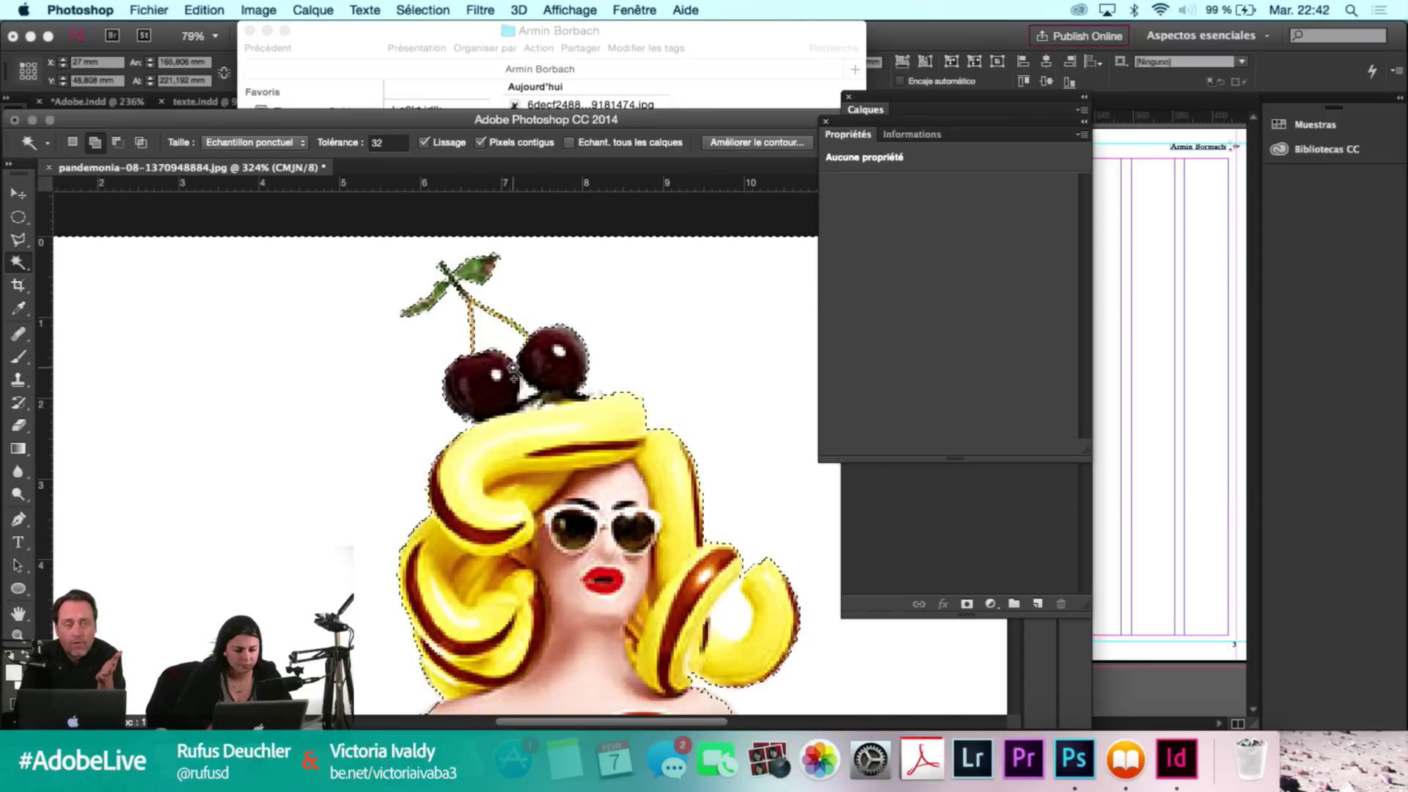
scroll(513, 378, down, 5)
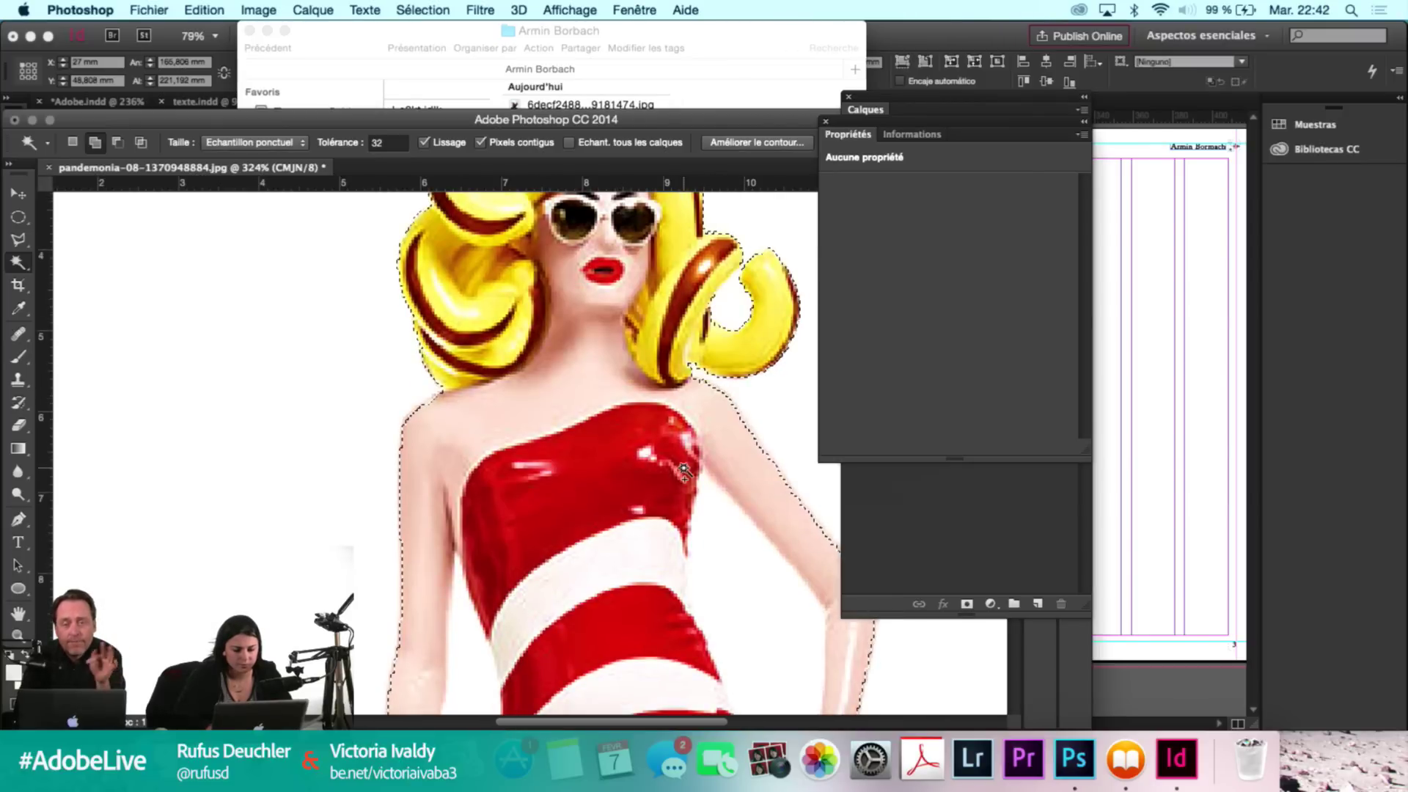
scroll(743, 304, down, 5)
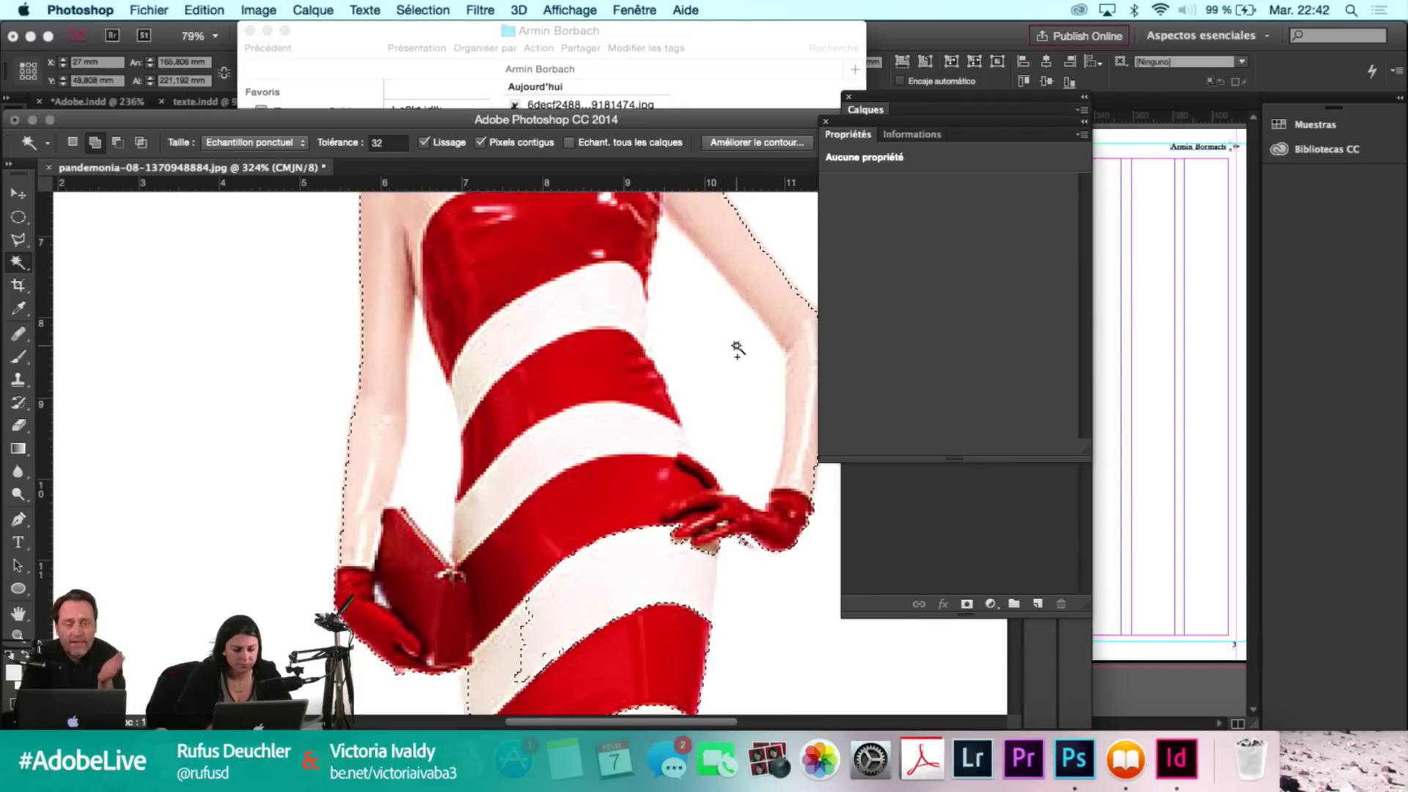
click(735, 346)
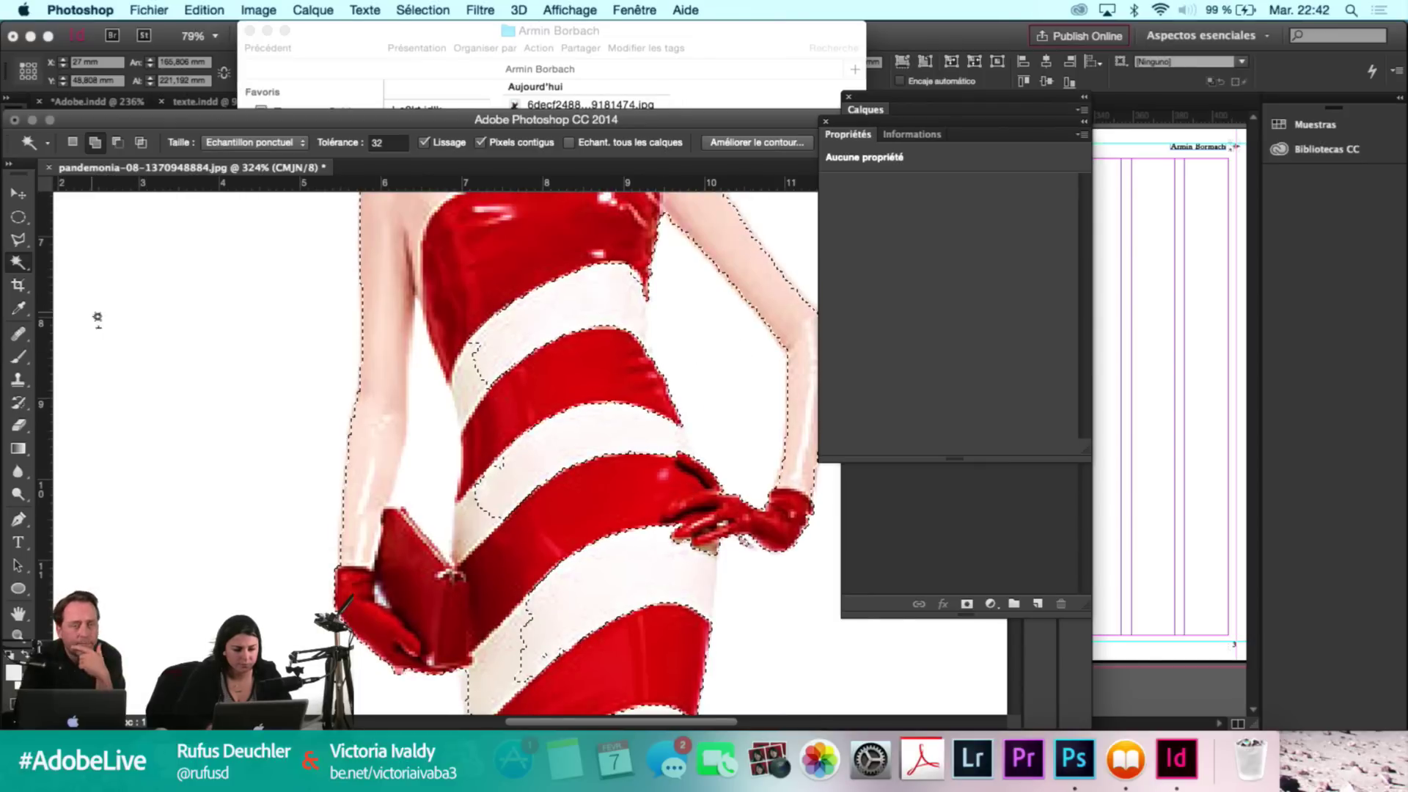
Subtract the dress's two upper white stripes from the selection by outlining the torso with the Polygonal Lasso.
click(18, 240)
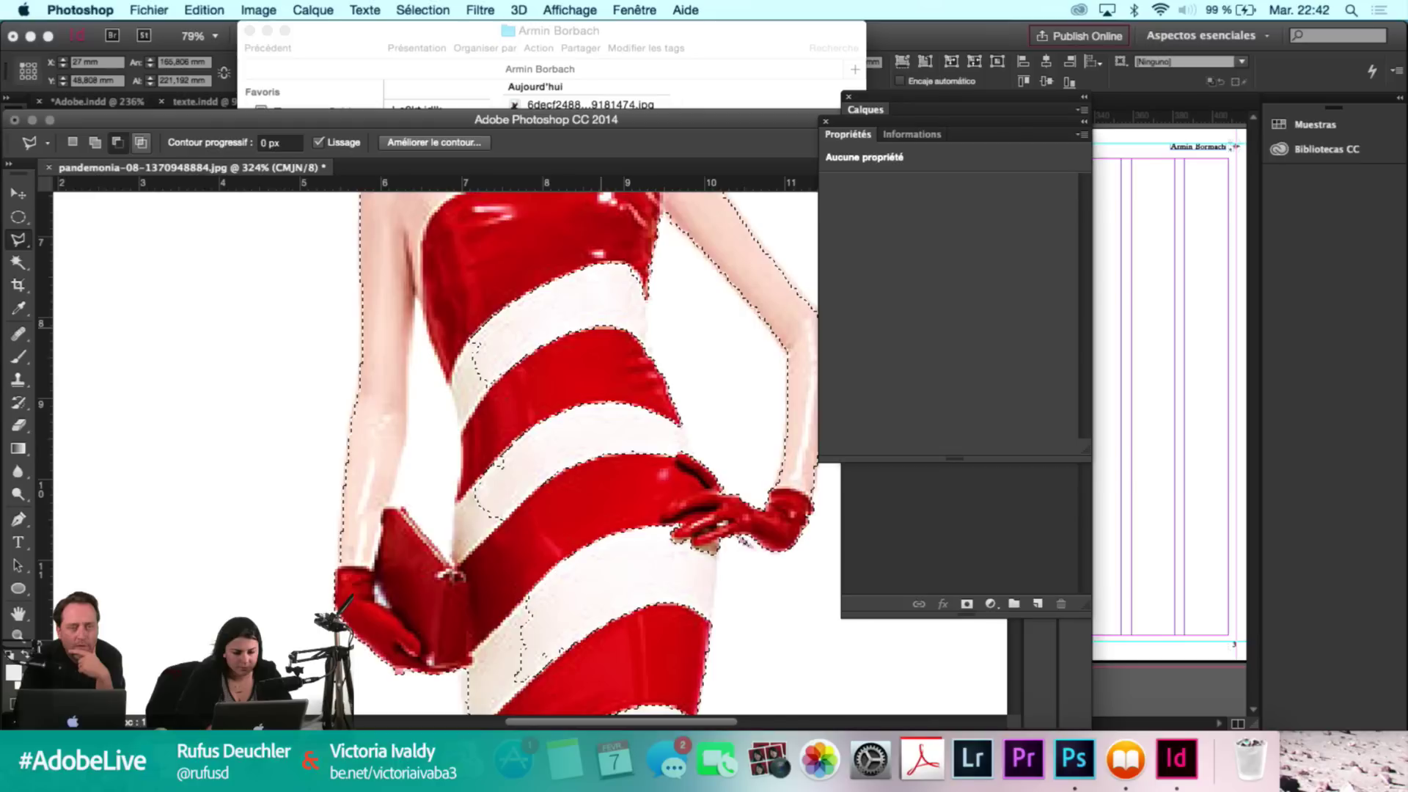
click(583, 264)
click(647, 279)
click(648, 345)
click(704, 481)
click(496, 537)
click(467, 499)
click(468, 368)
click(451, 320)
click(576, 262)
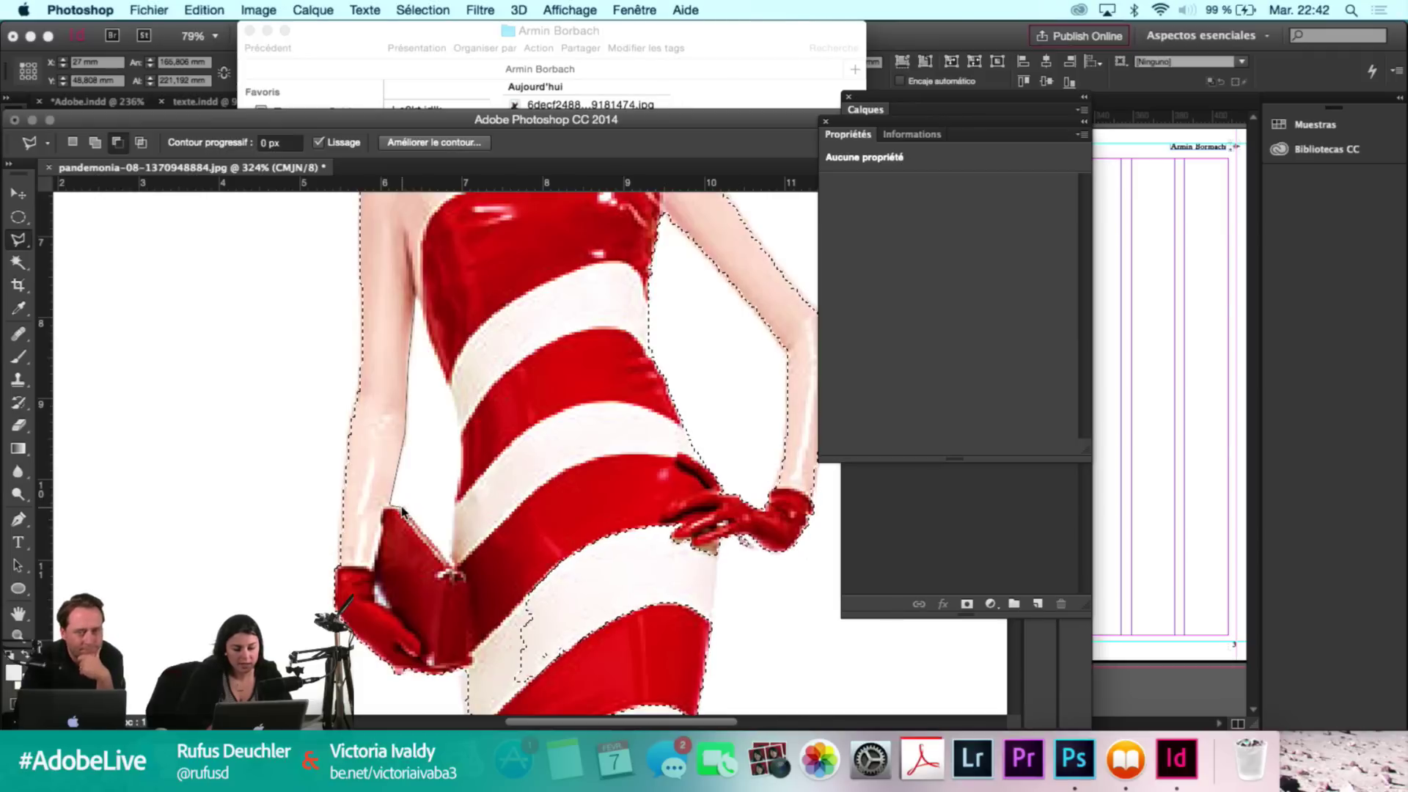
Outline the gap between the clutch, the arm and the dress with the Polygonal Lasso in subtract mode.
click(454, 571)
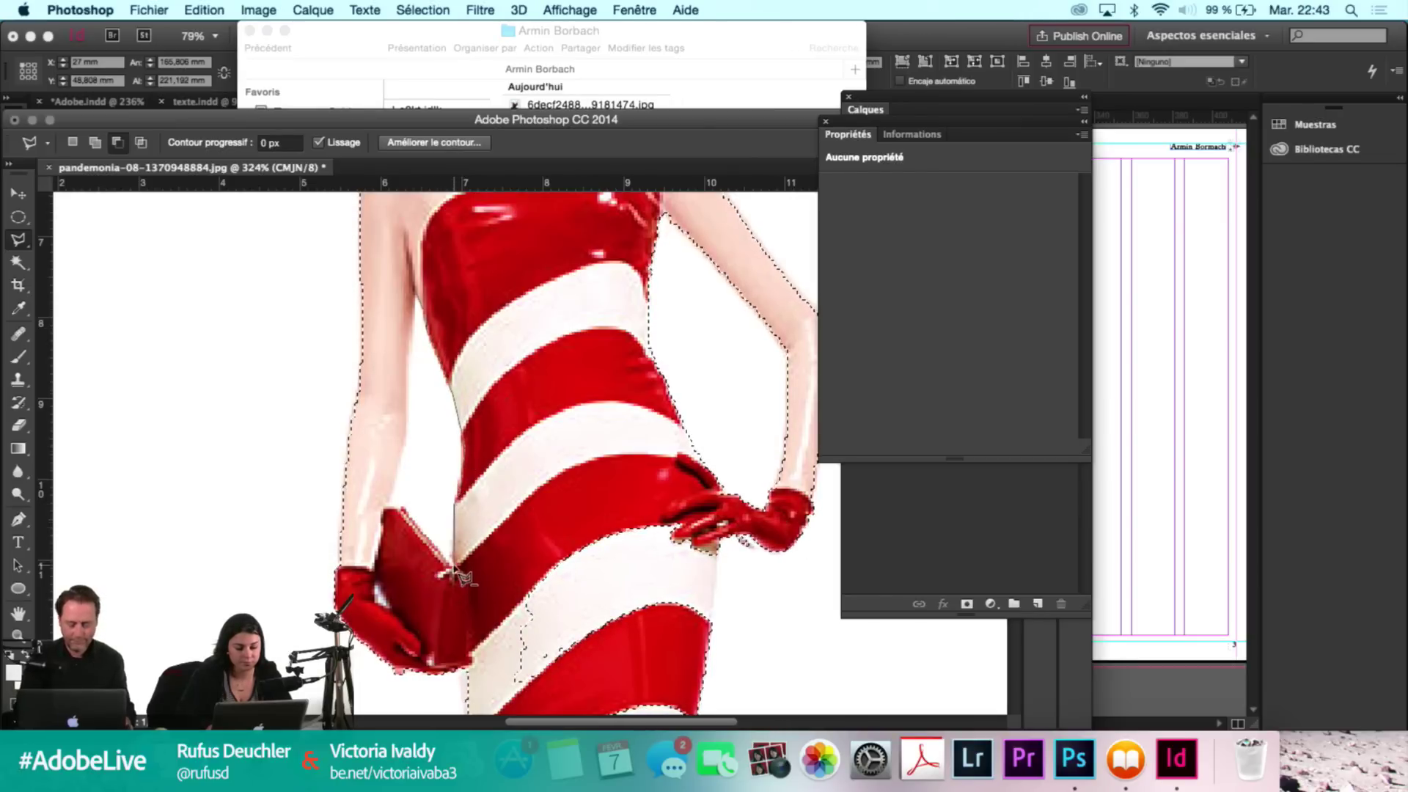
click(389, 507)
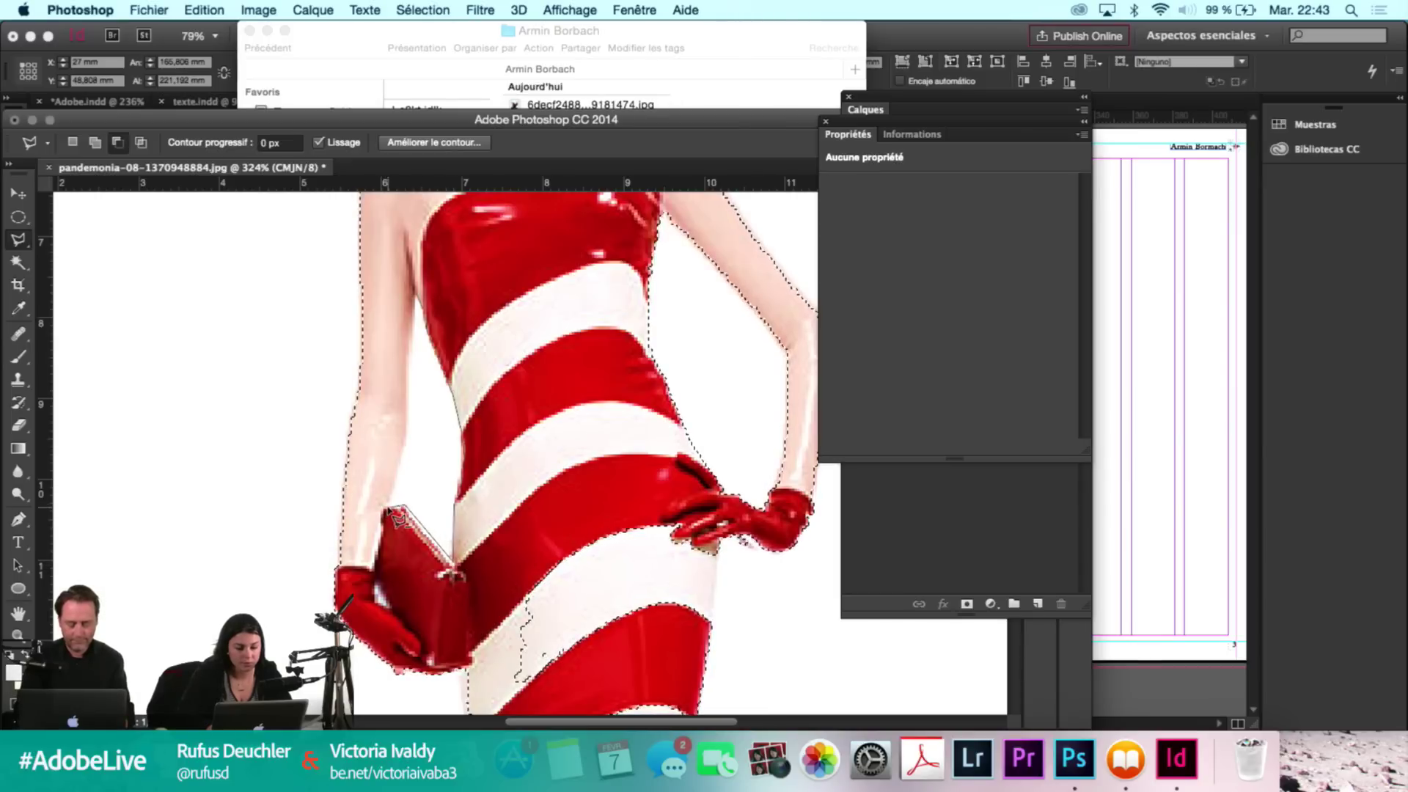
click(406, 422)
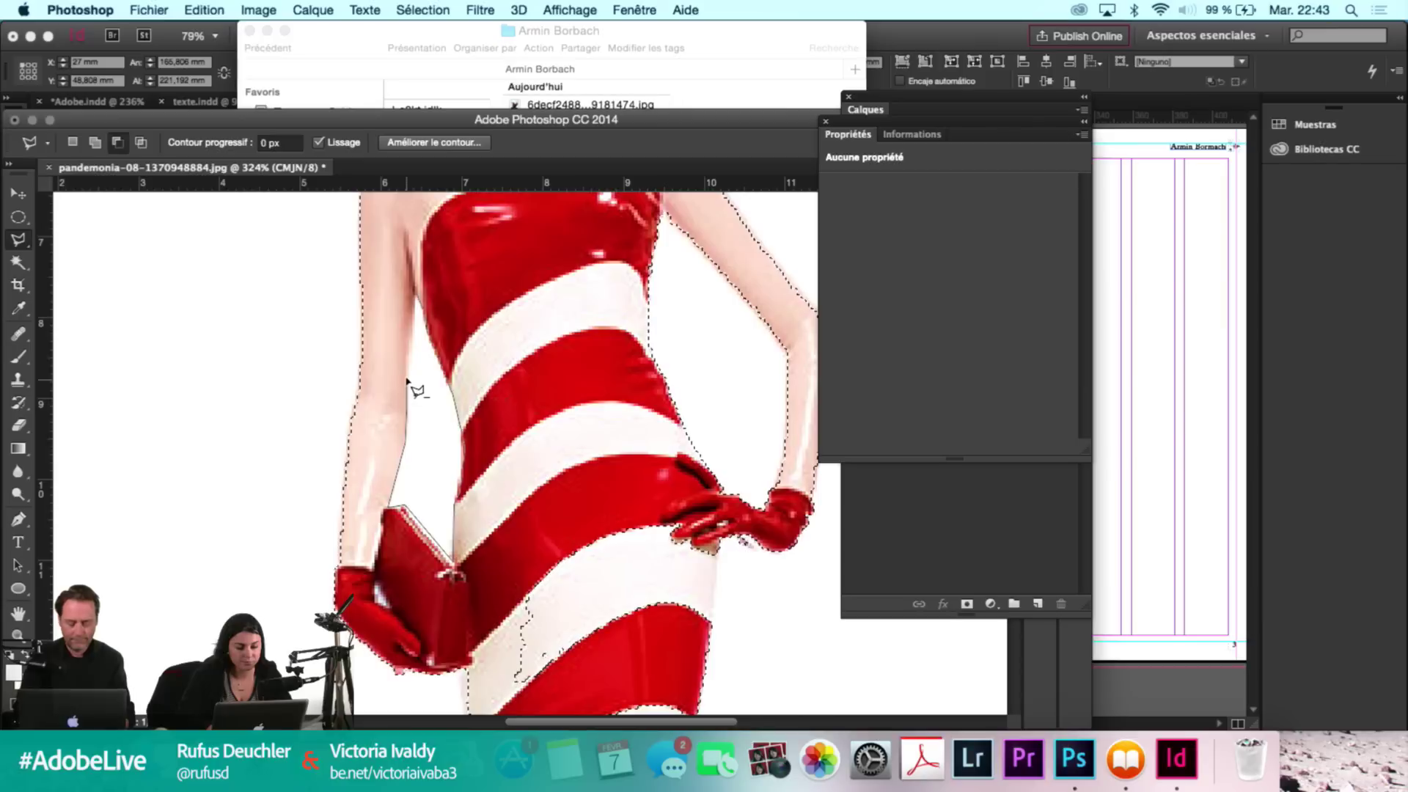
click(415, 305)
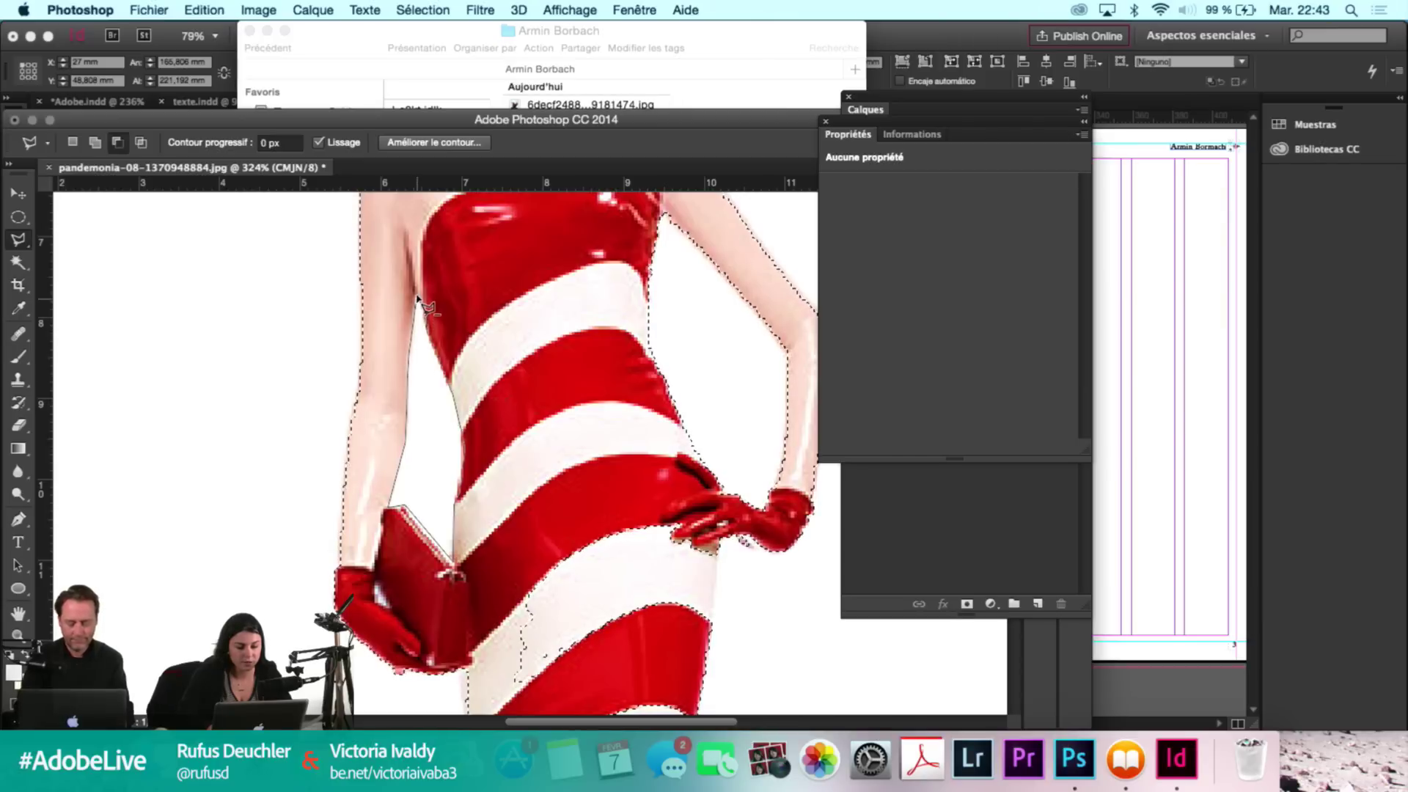
double_click(514, 470)
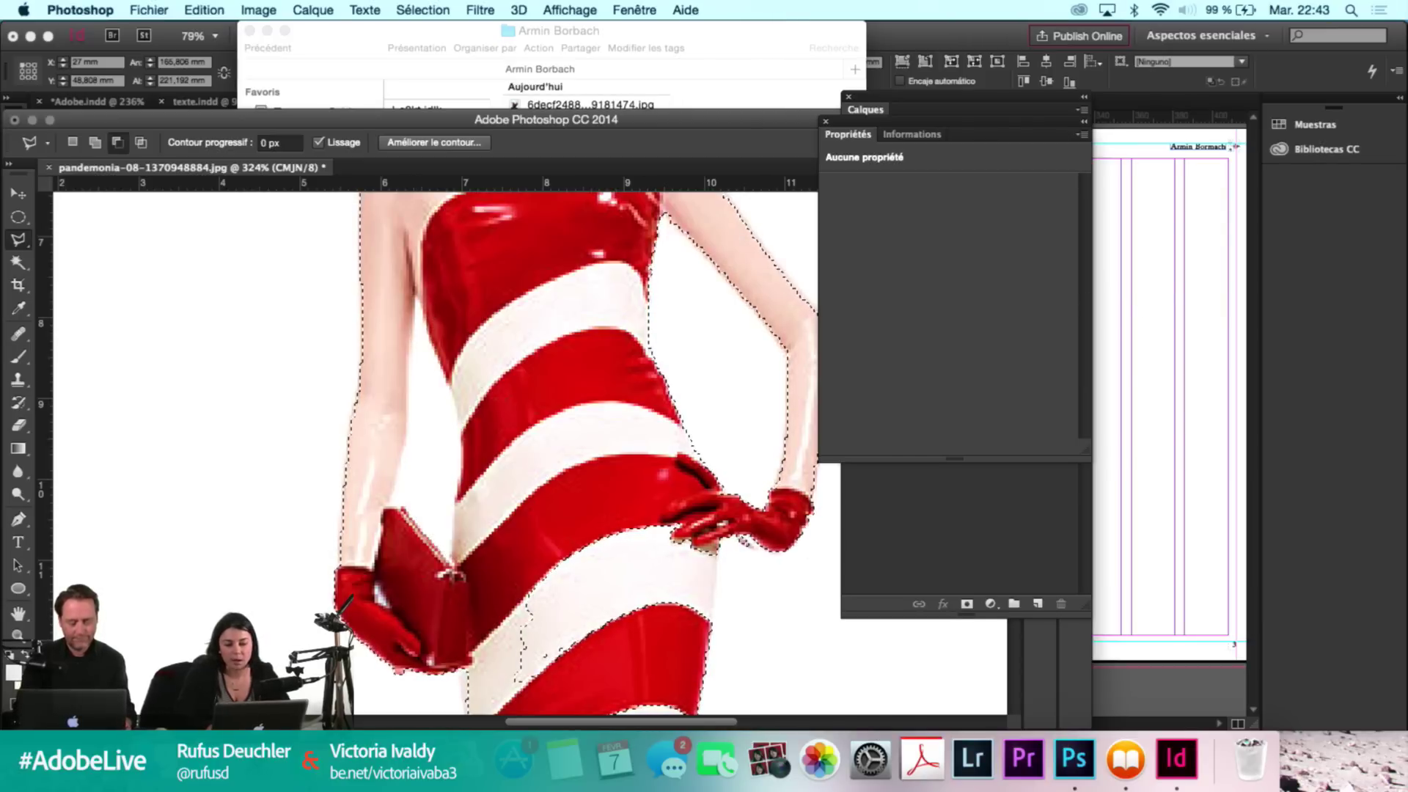
Switch to the InDesign magazine document, deselect the figure picture and close the Glyphs panel.
click(1138, 301)
click(640, 443)
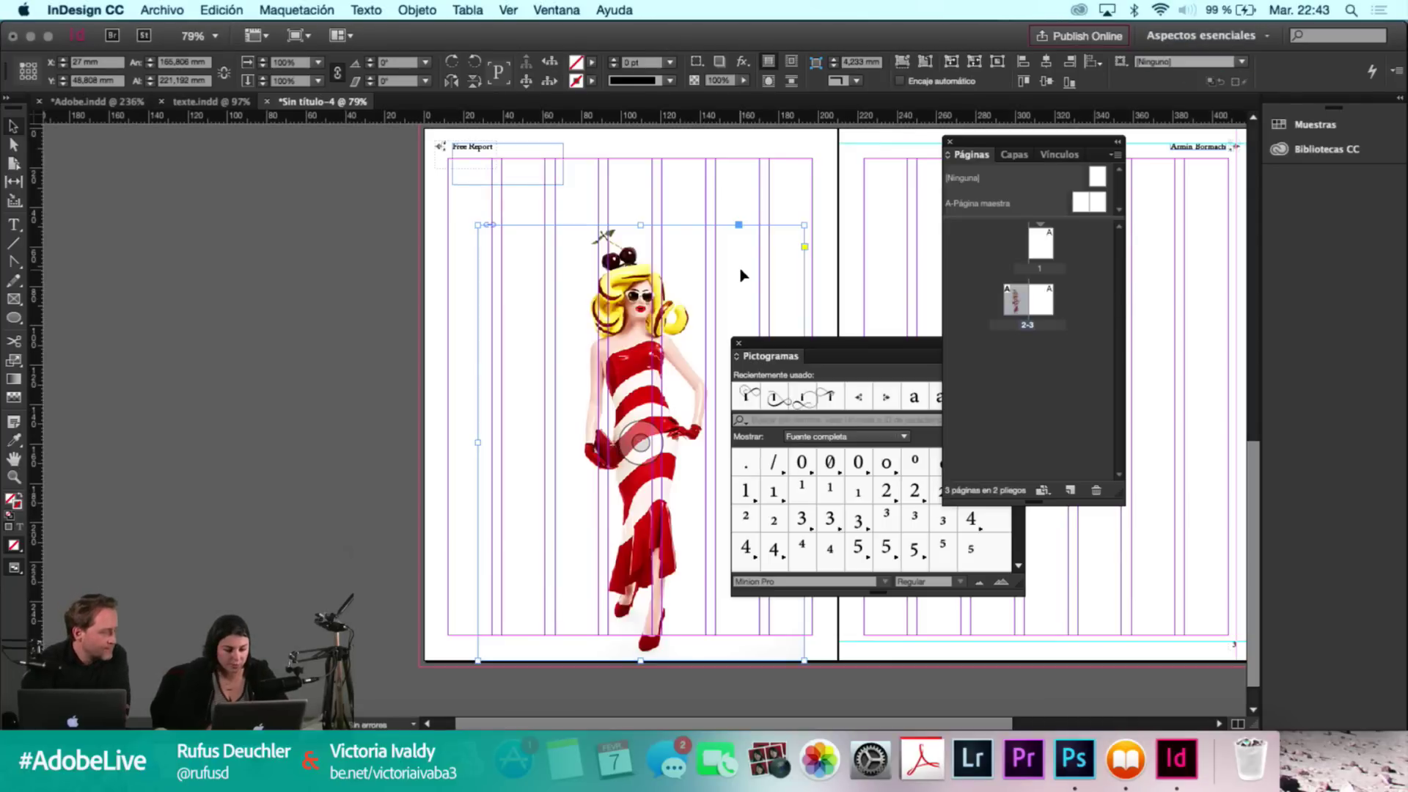
key(shift+super+a)
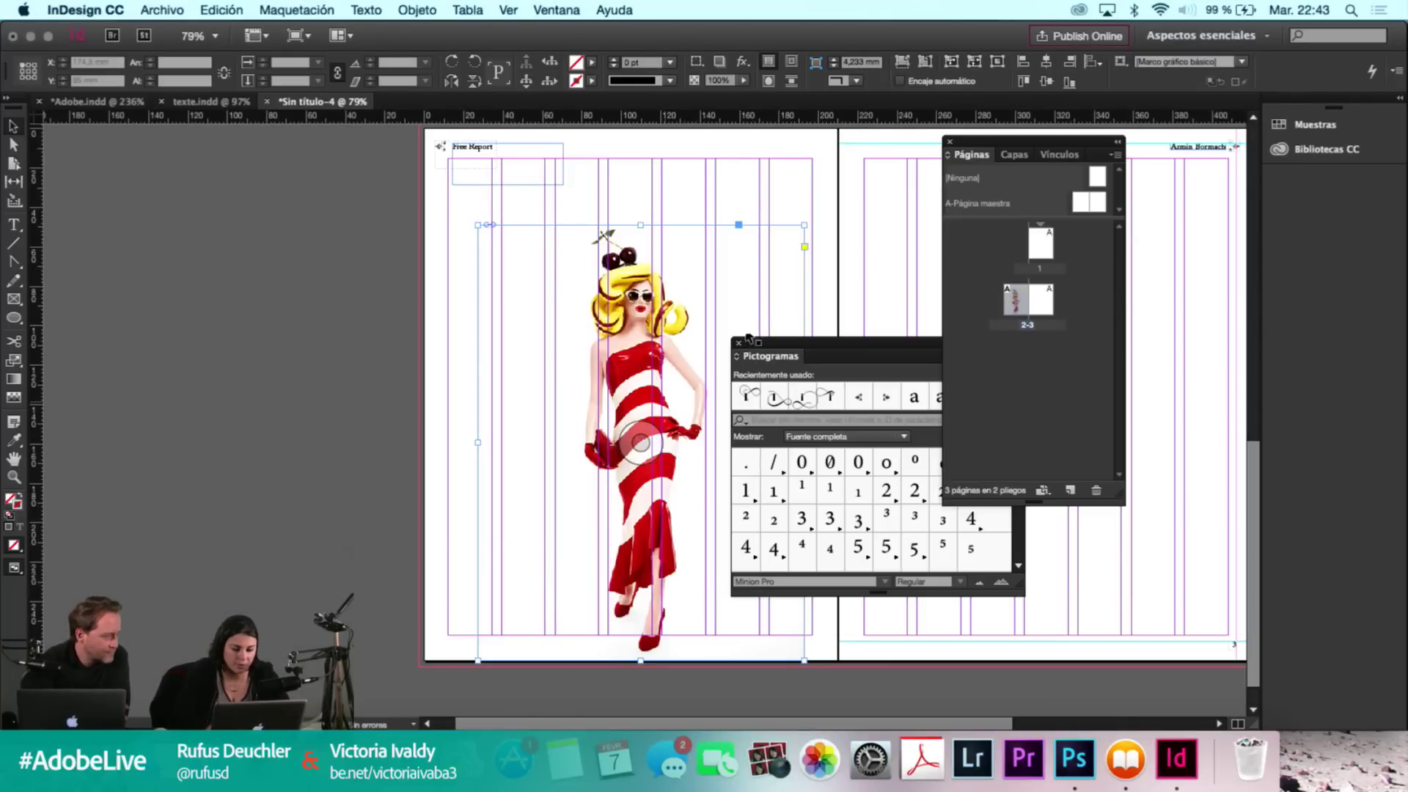
click(738, 345)
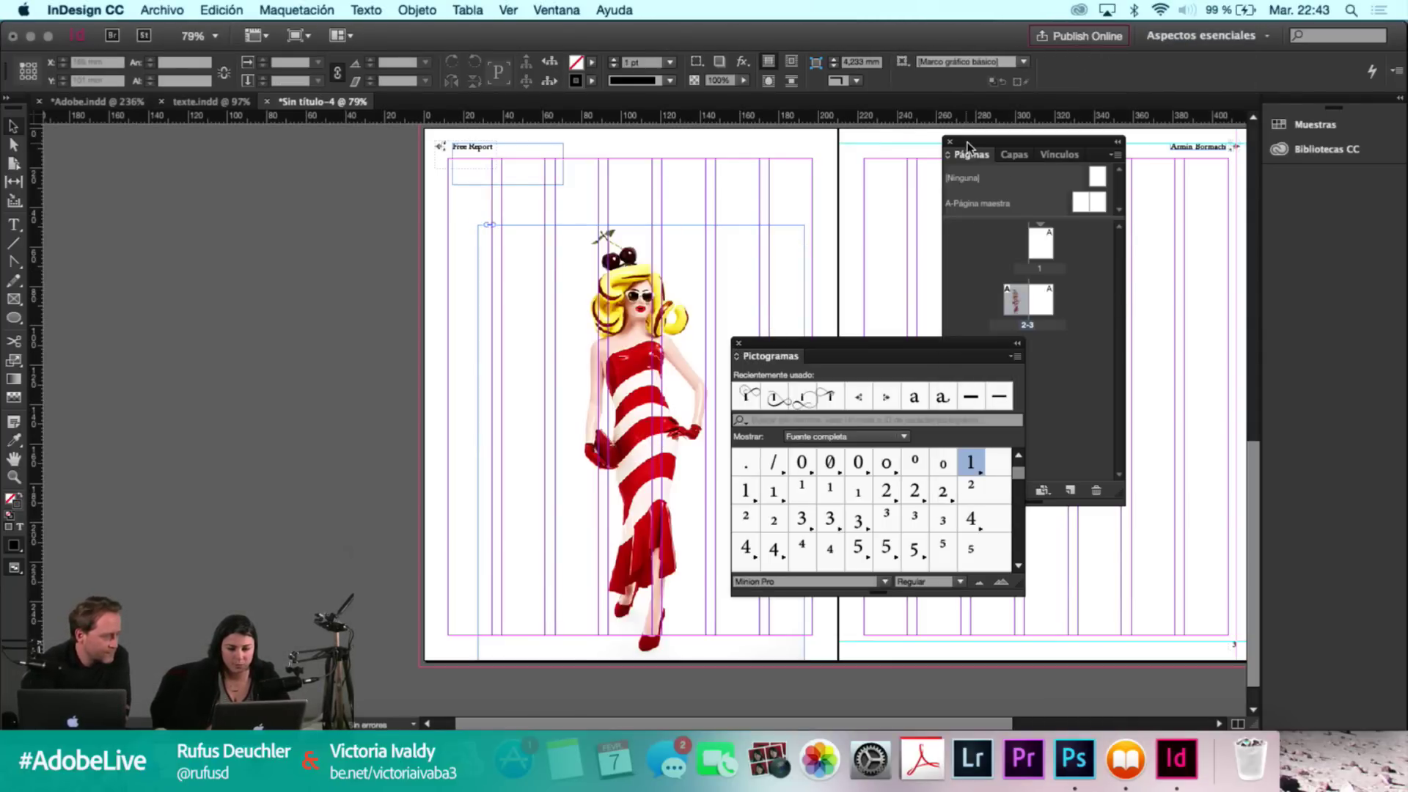
key(alt+shift+F11)
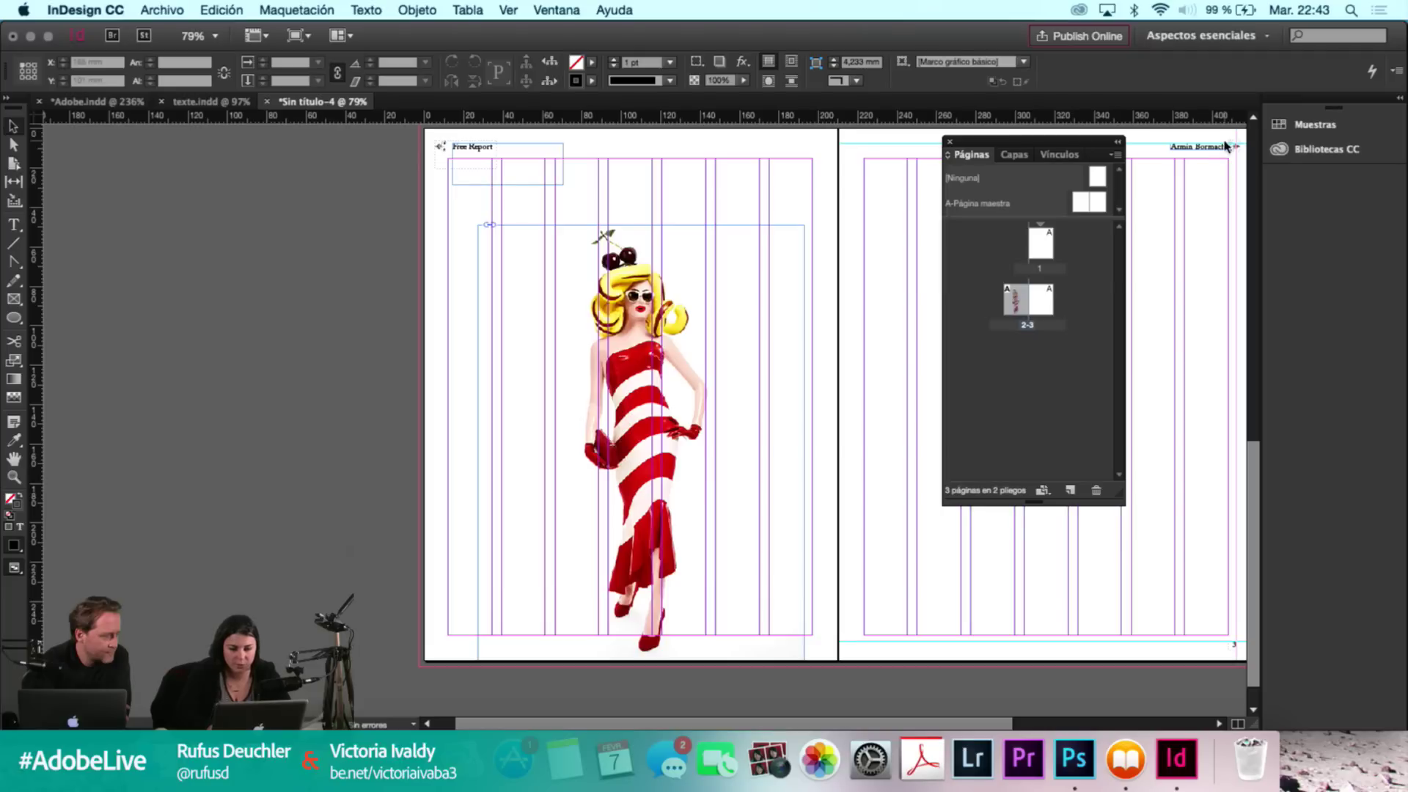
Draw a circle about 109 mm in diameter centred on the figure's head, and deselect it.
click(13, 320)
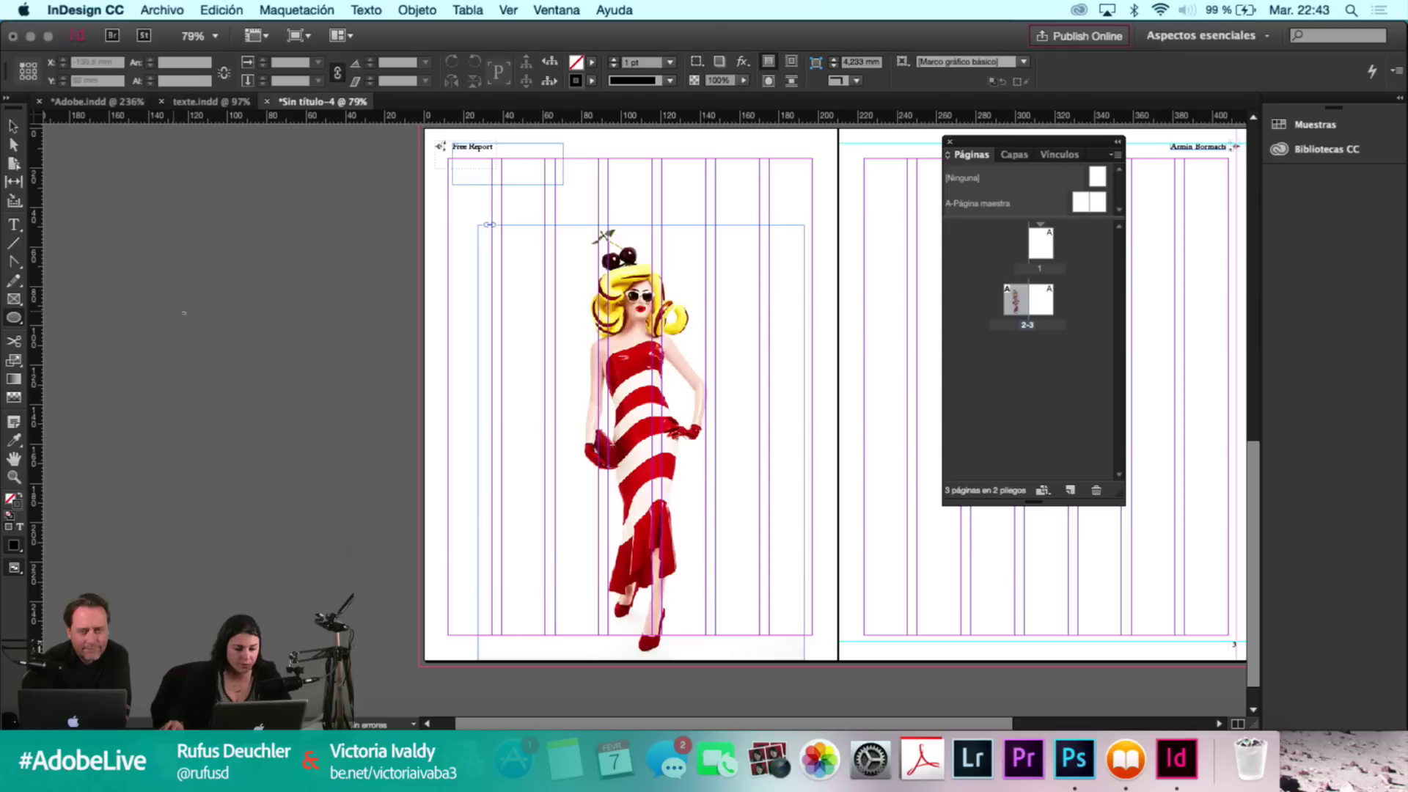
drag(637, 316, 790, 424)
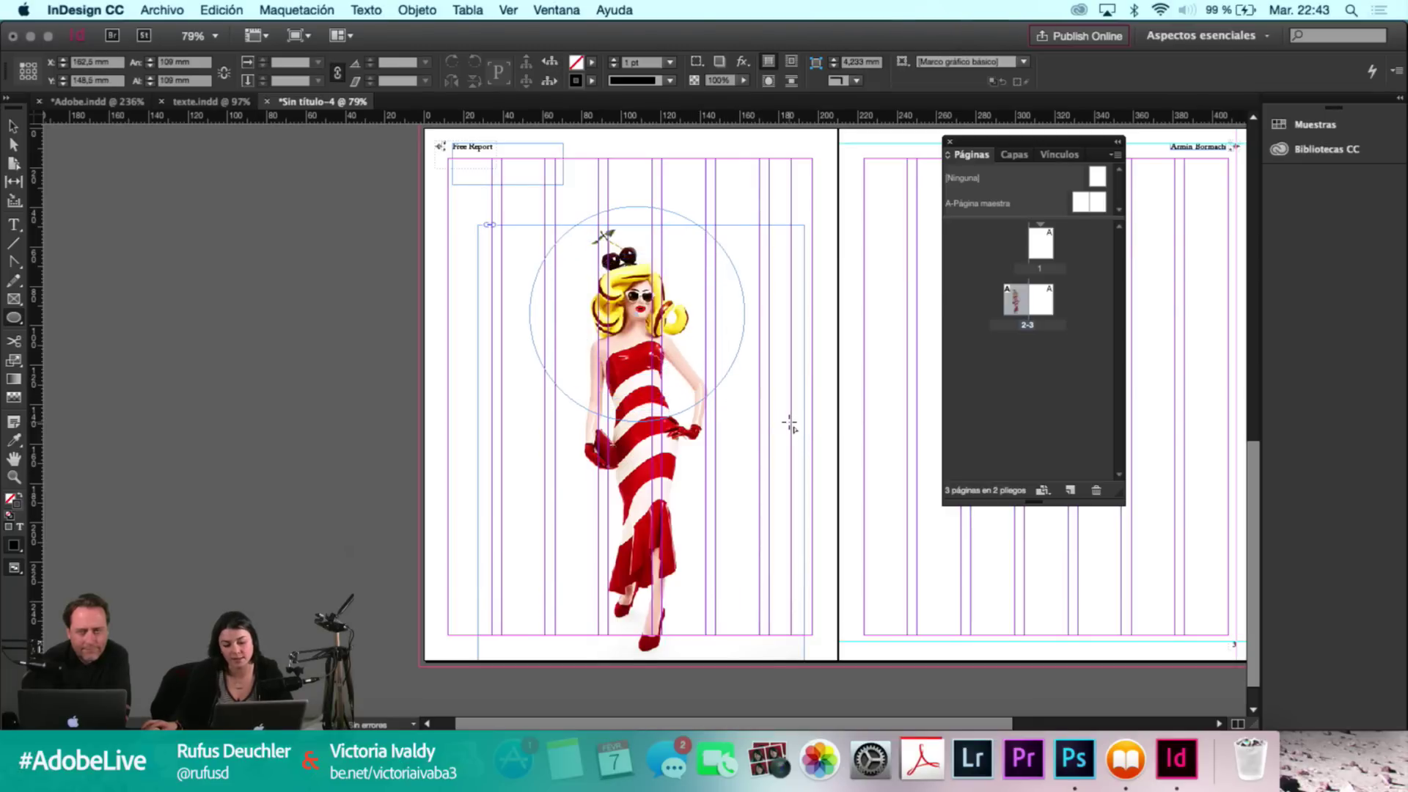
key(super+shift+a)
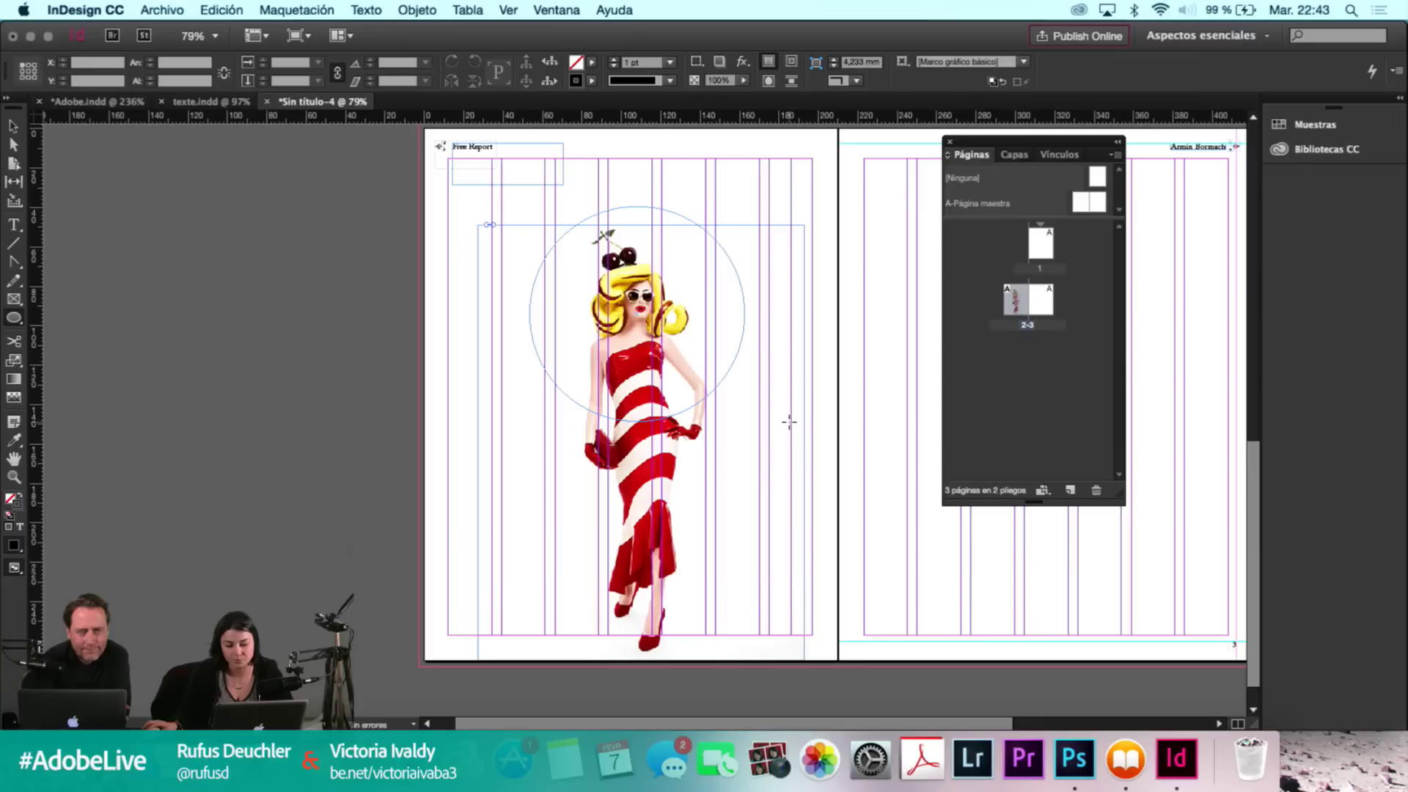
key(super+z)
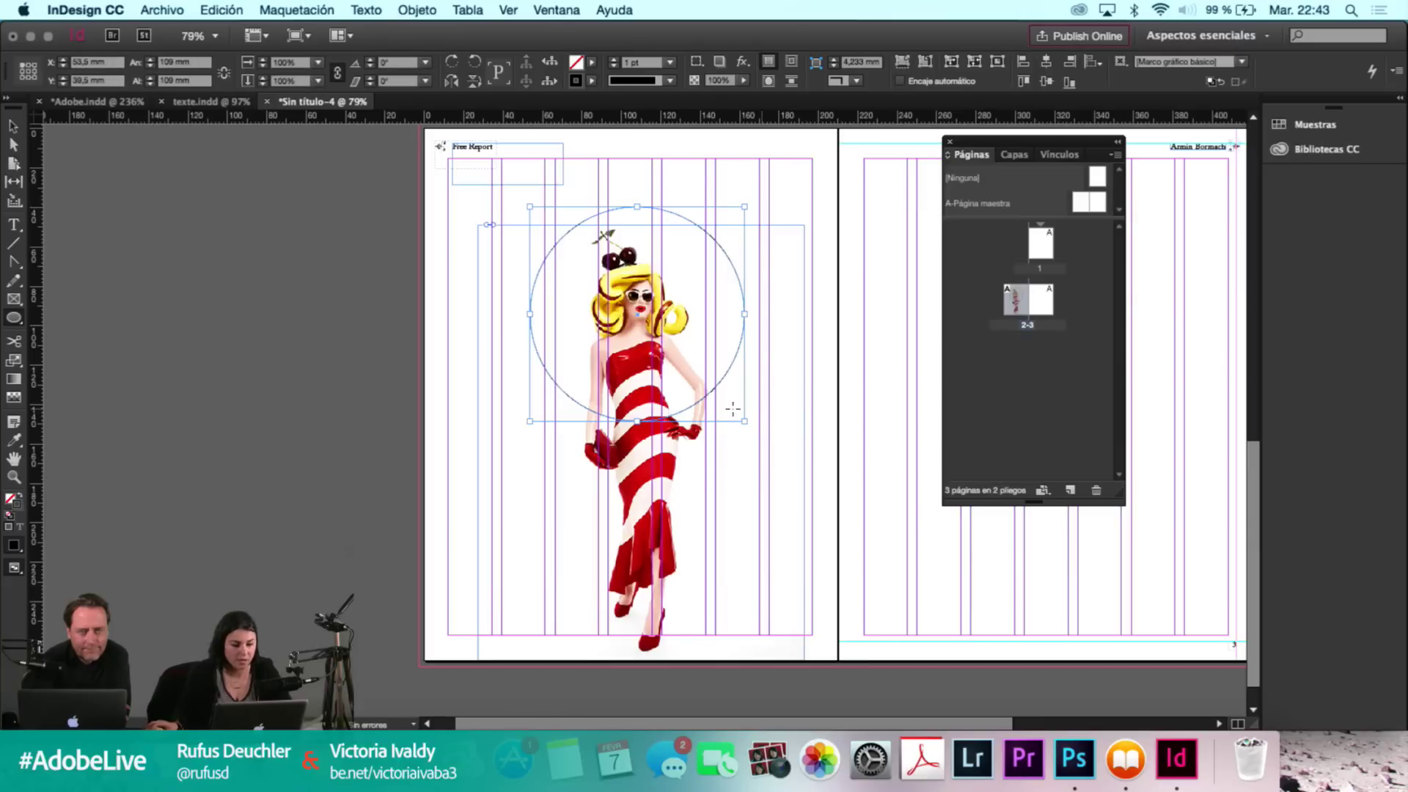
key(v)
click(459, 307)
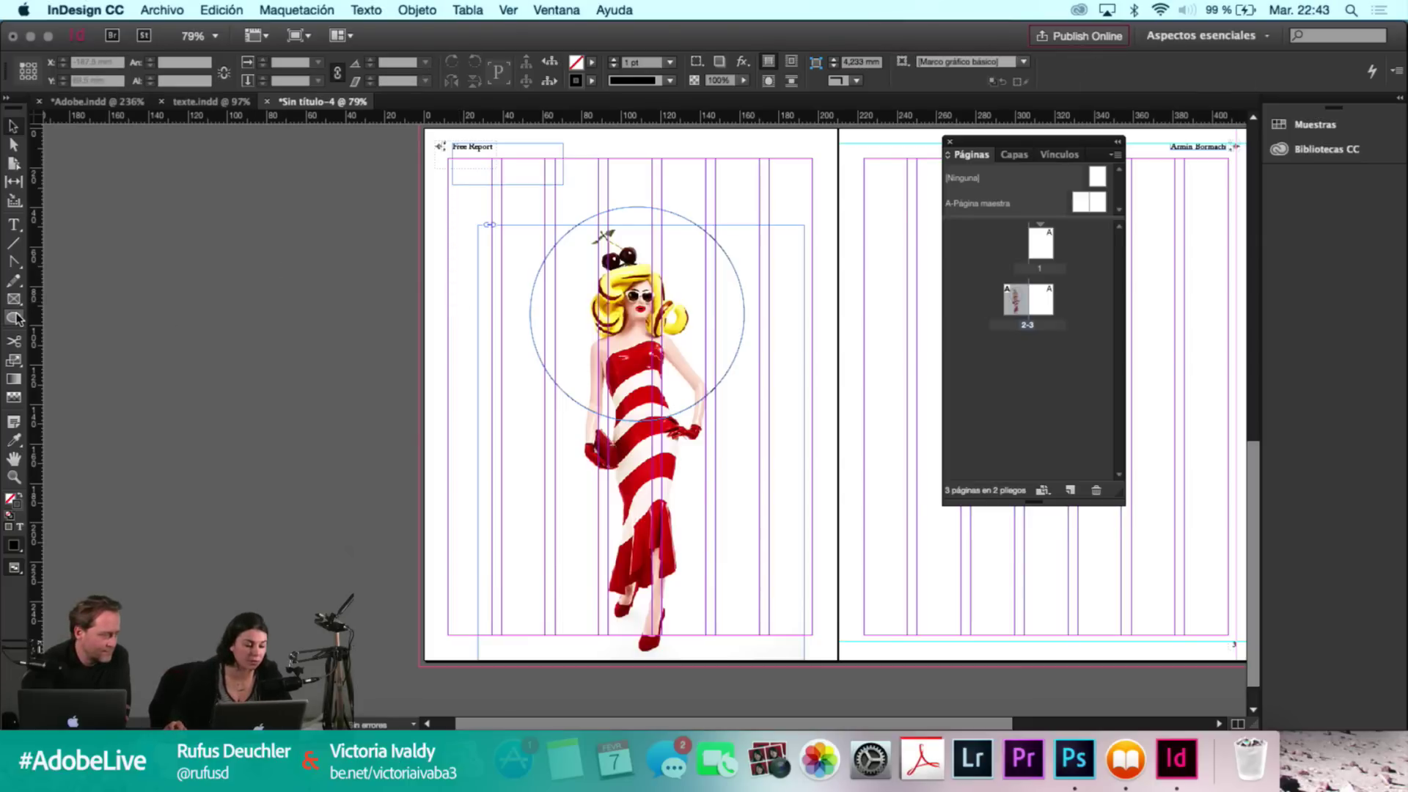
Add the featured artist's name along the top of the circle with the Type on a Path tool.
click(13, 224)
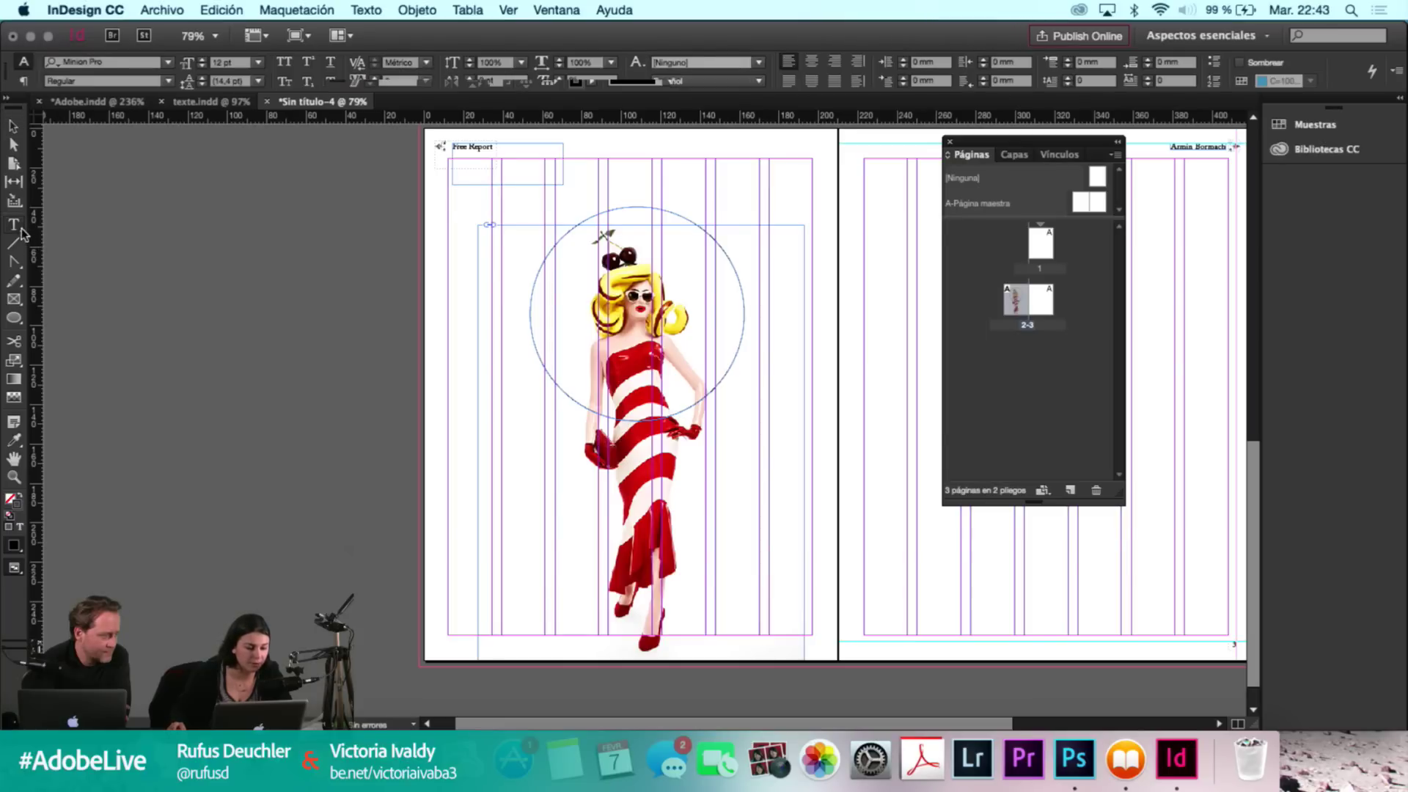
drag(14, 227, 41, 244)
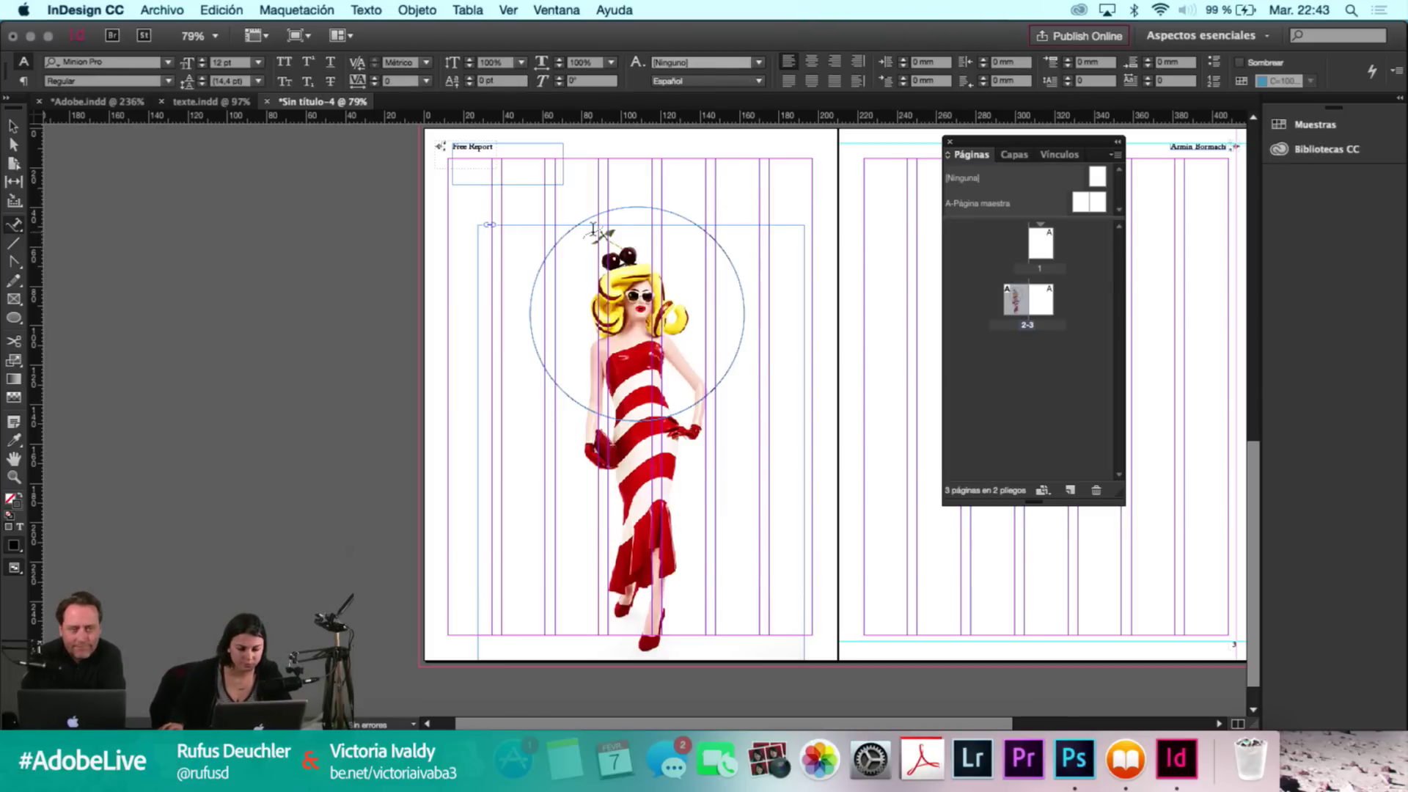
click(645, 219)
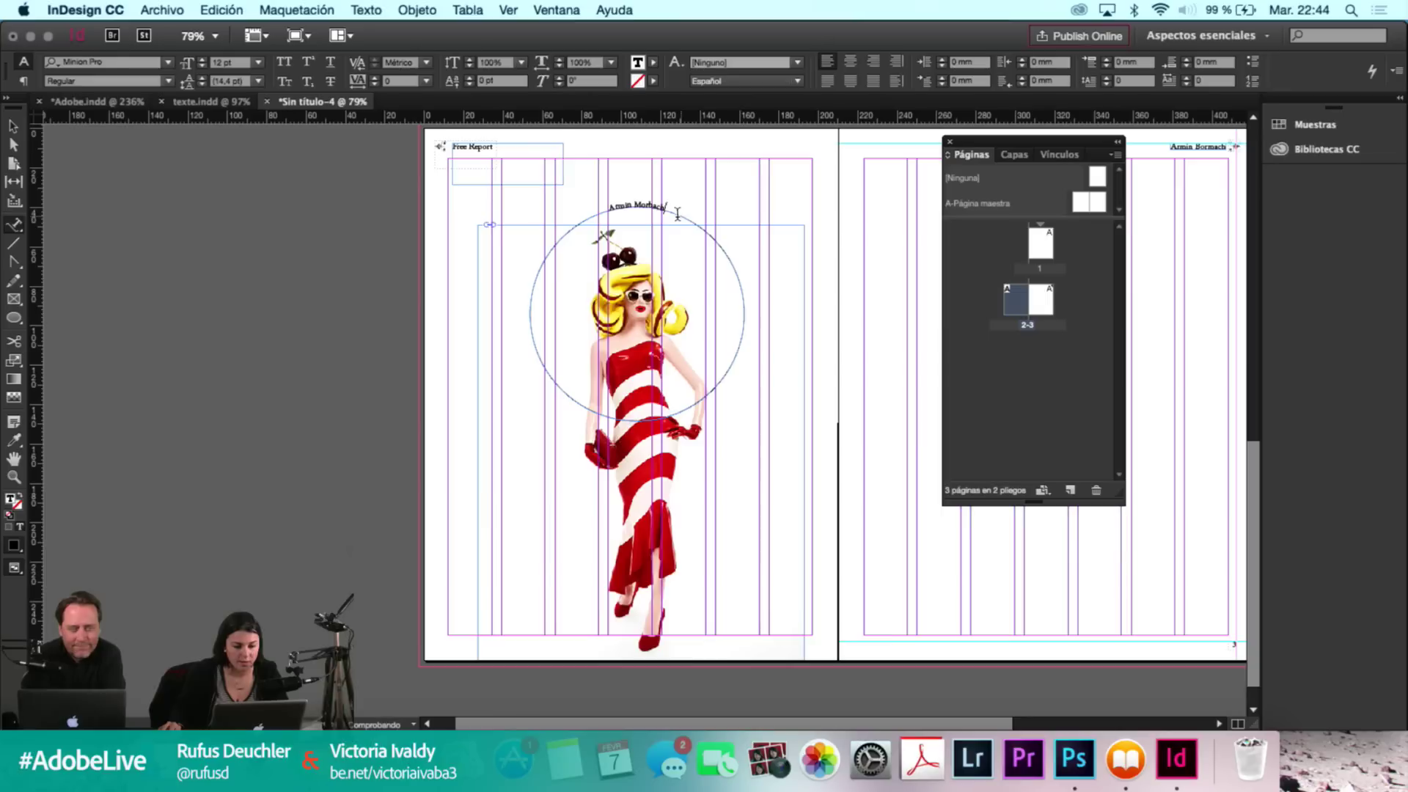
Select the whole name on the circle and set its font to Giza.
drag(614, 207, 610, 206)
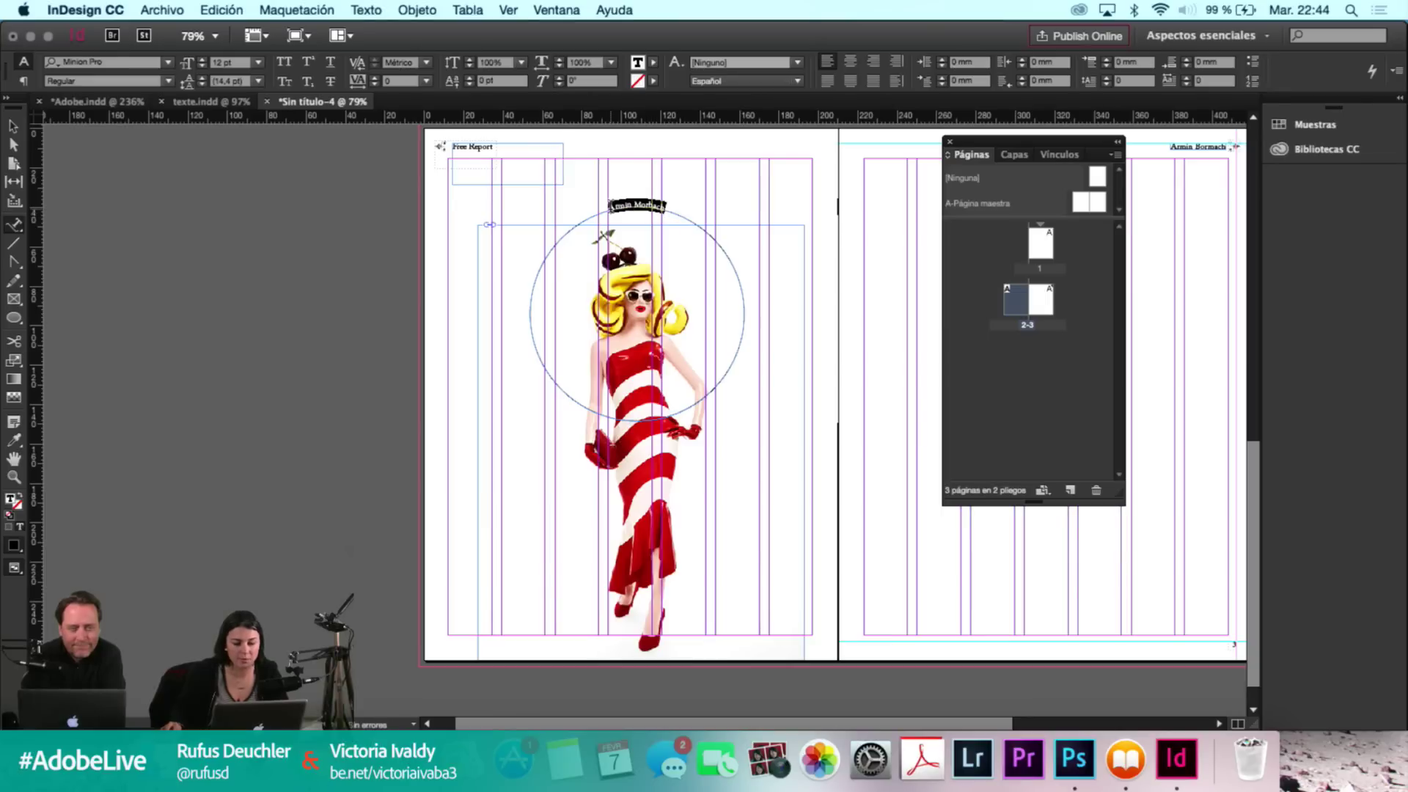
click(121, 63)
text(giza)
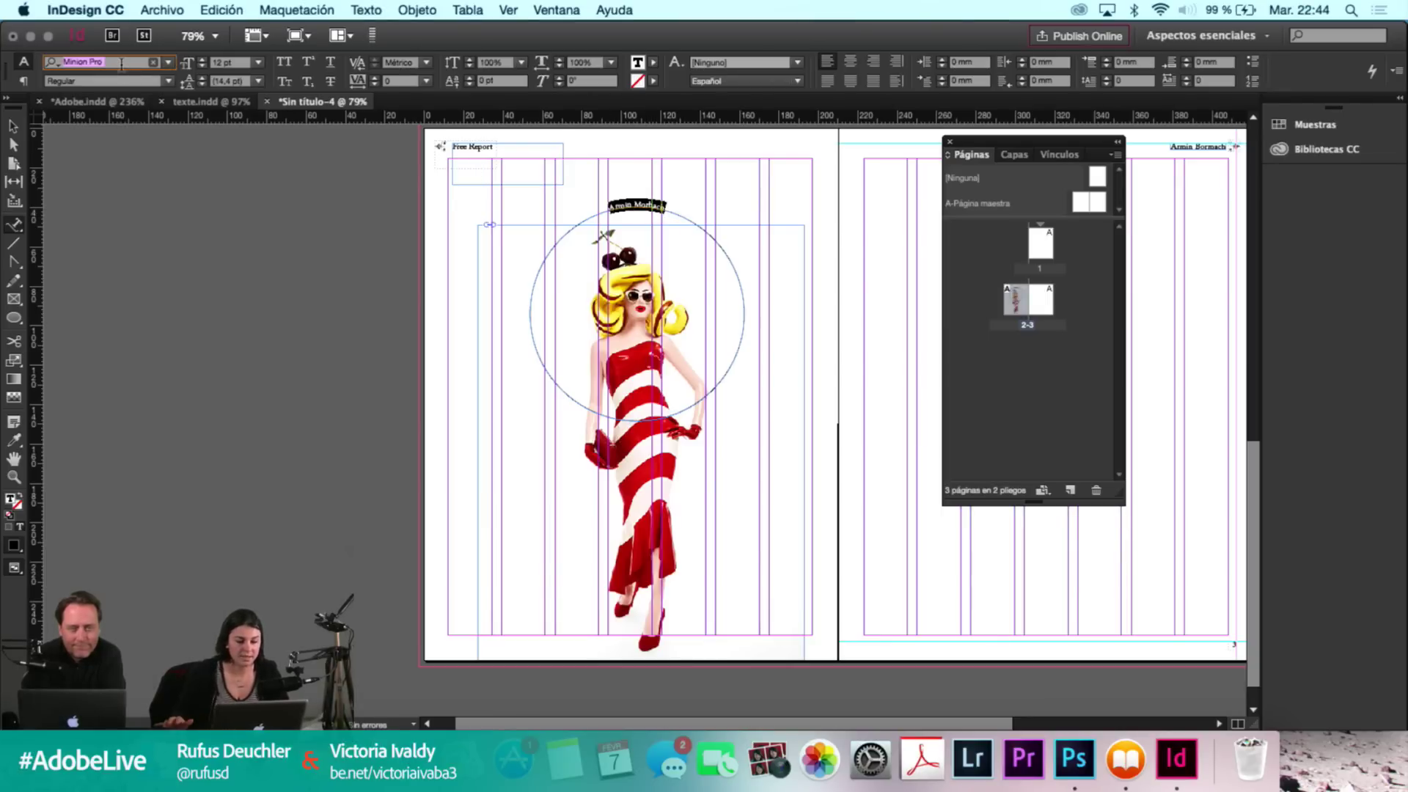
key(Return)
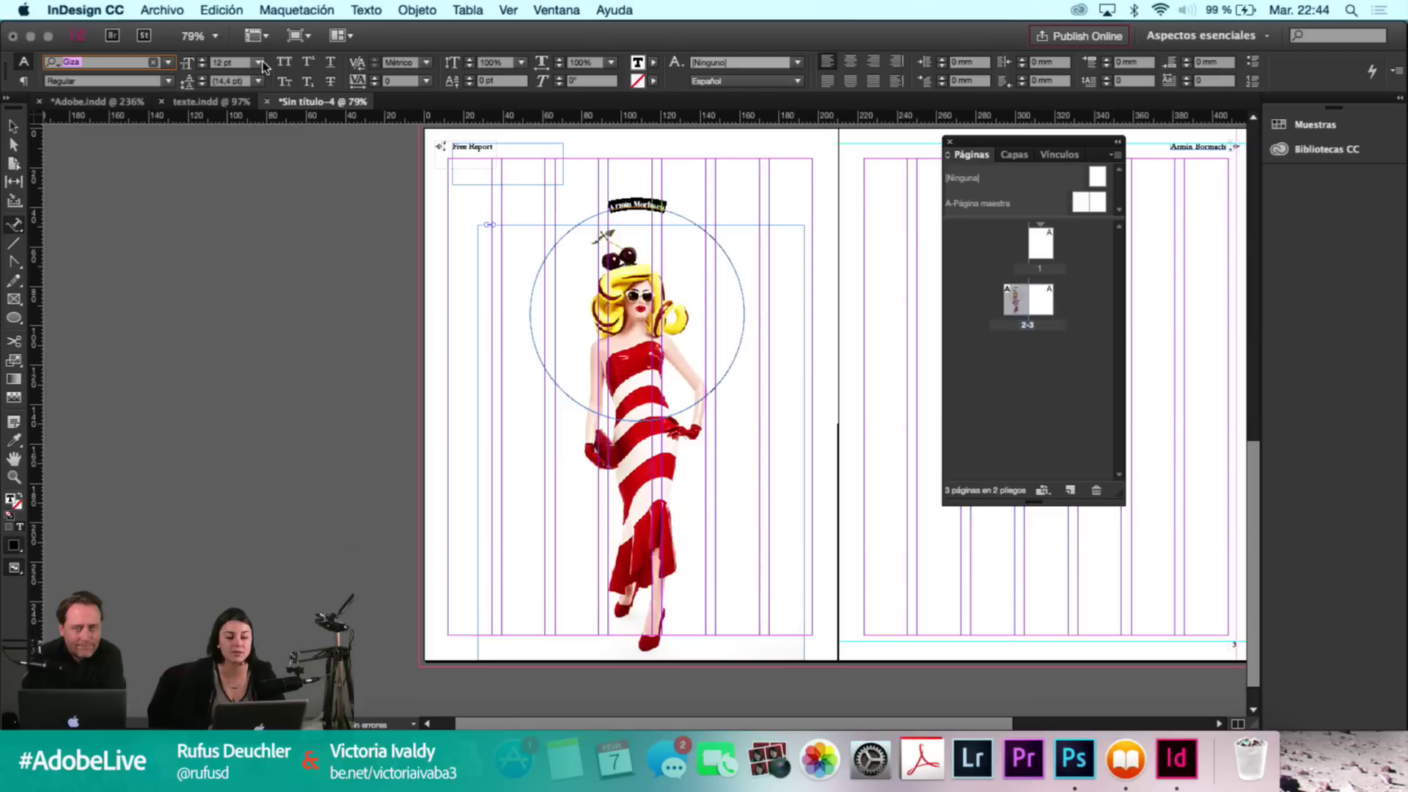
Enlarge the name on the circle to 62 pt.
click(260, 63)
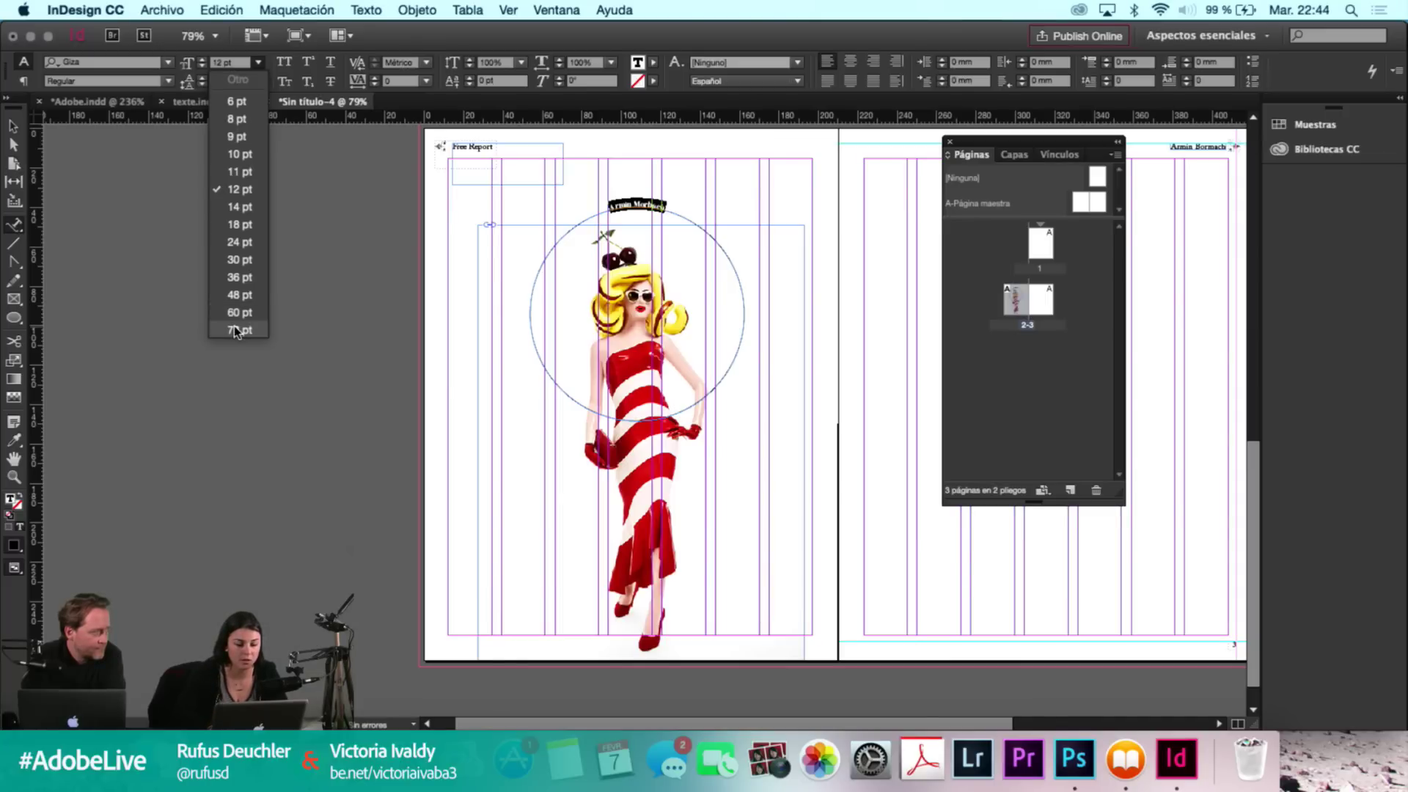
key(Escape)
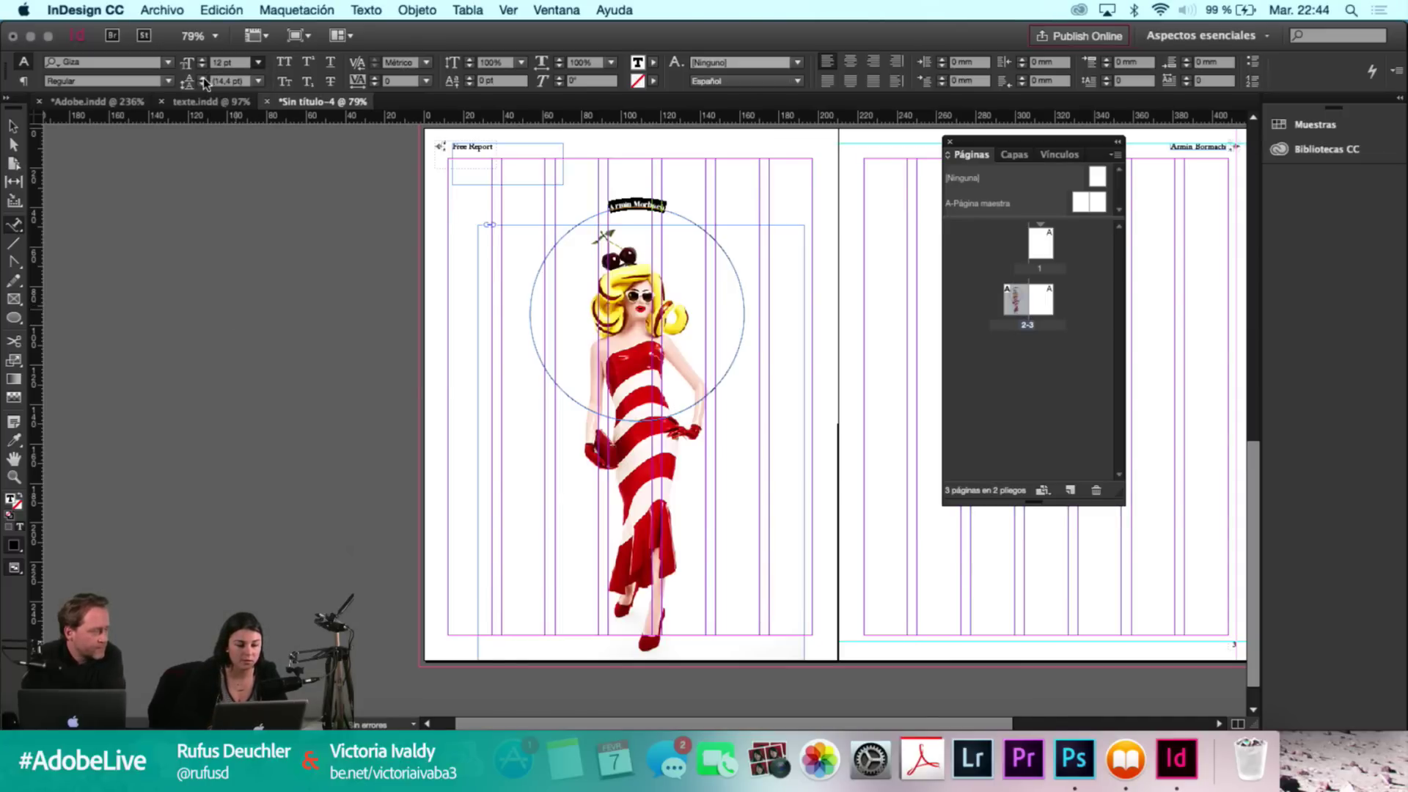
triple_click(221, 62)
text(60)
key(Return)
click(231, 63)
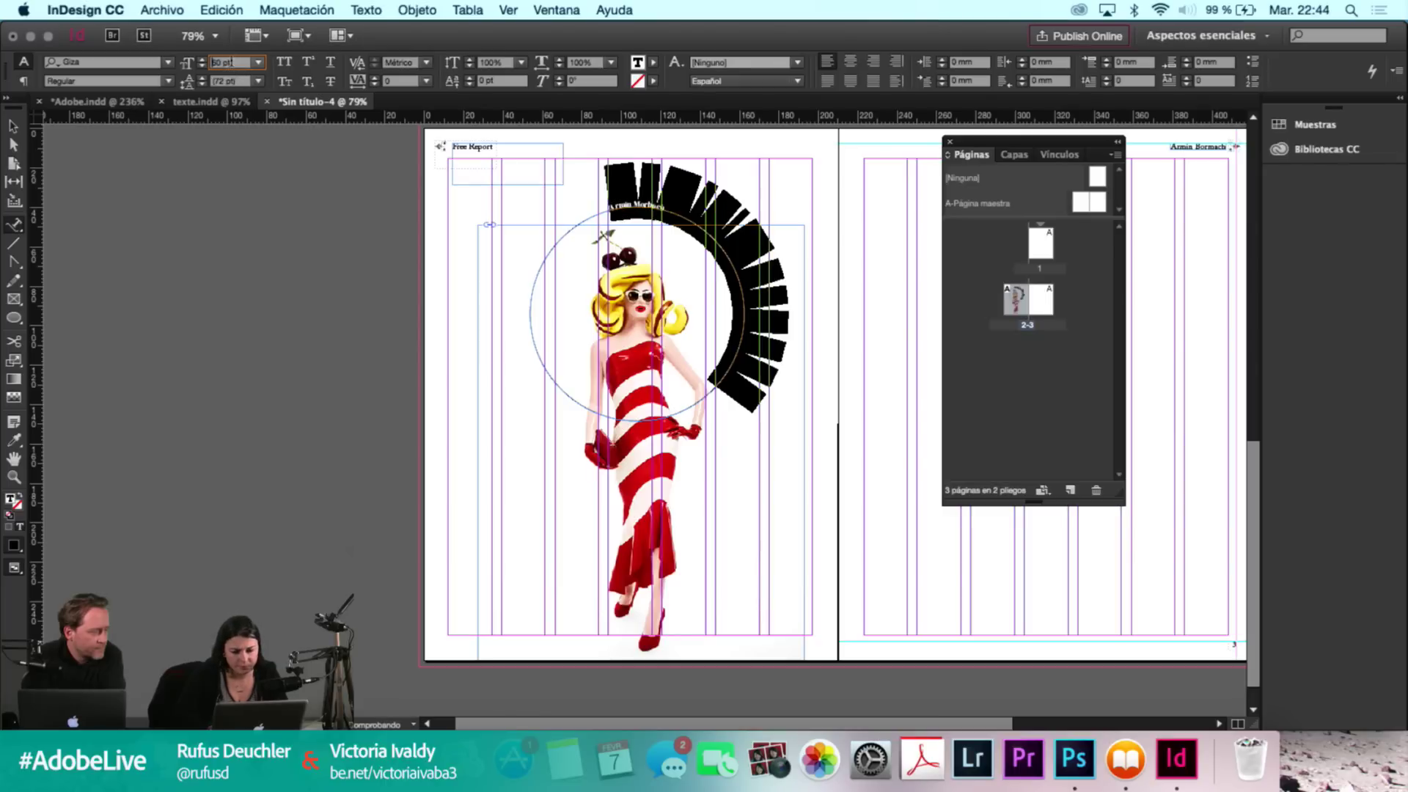
key(Up)
key(Up)
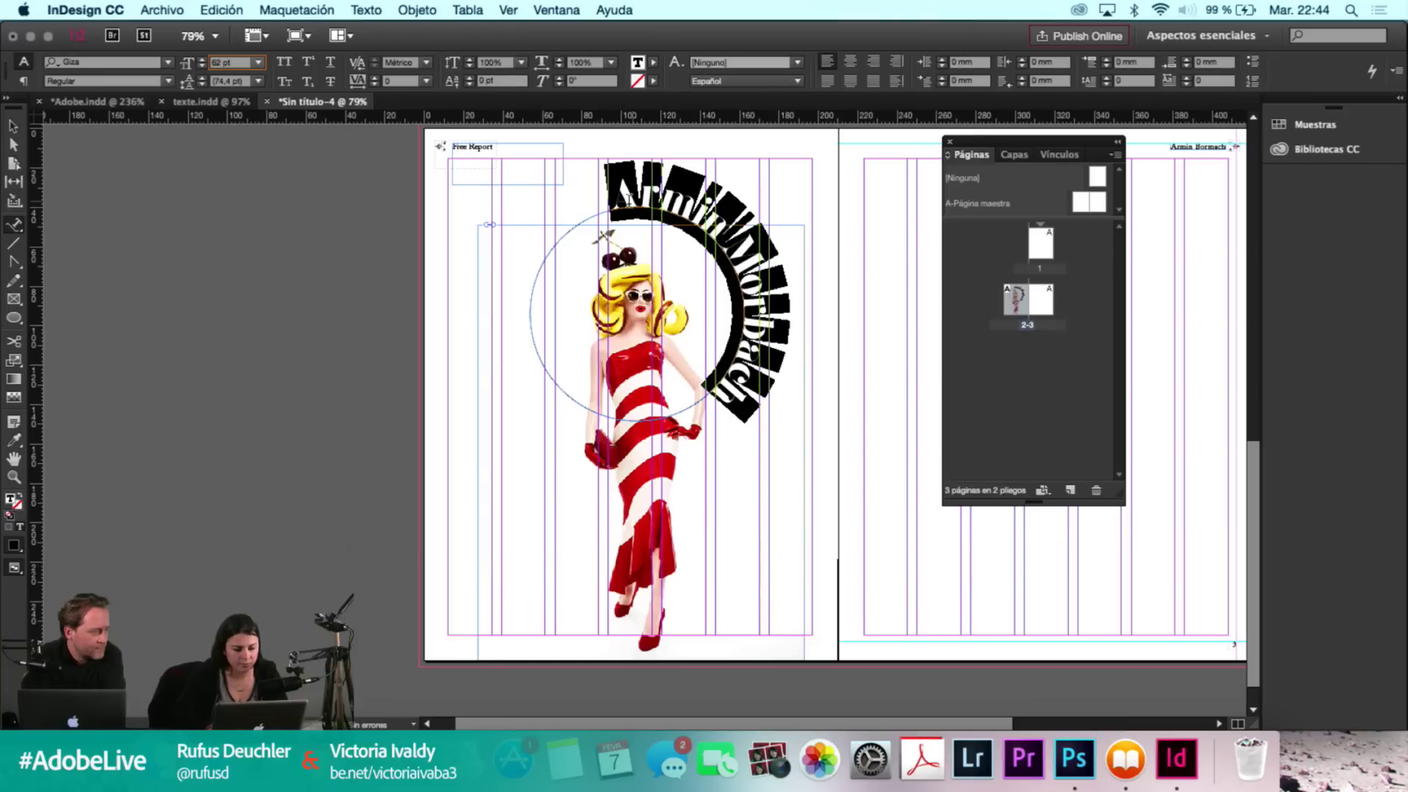
Place the path text's start and end markers at opposite sides of the circle so the name arches over the head.
click(622, 206)
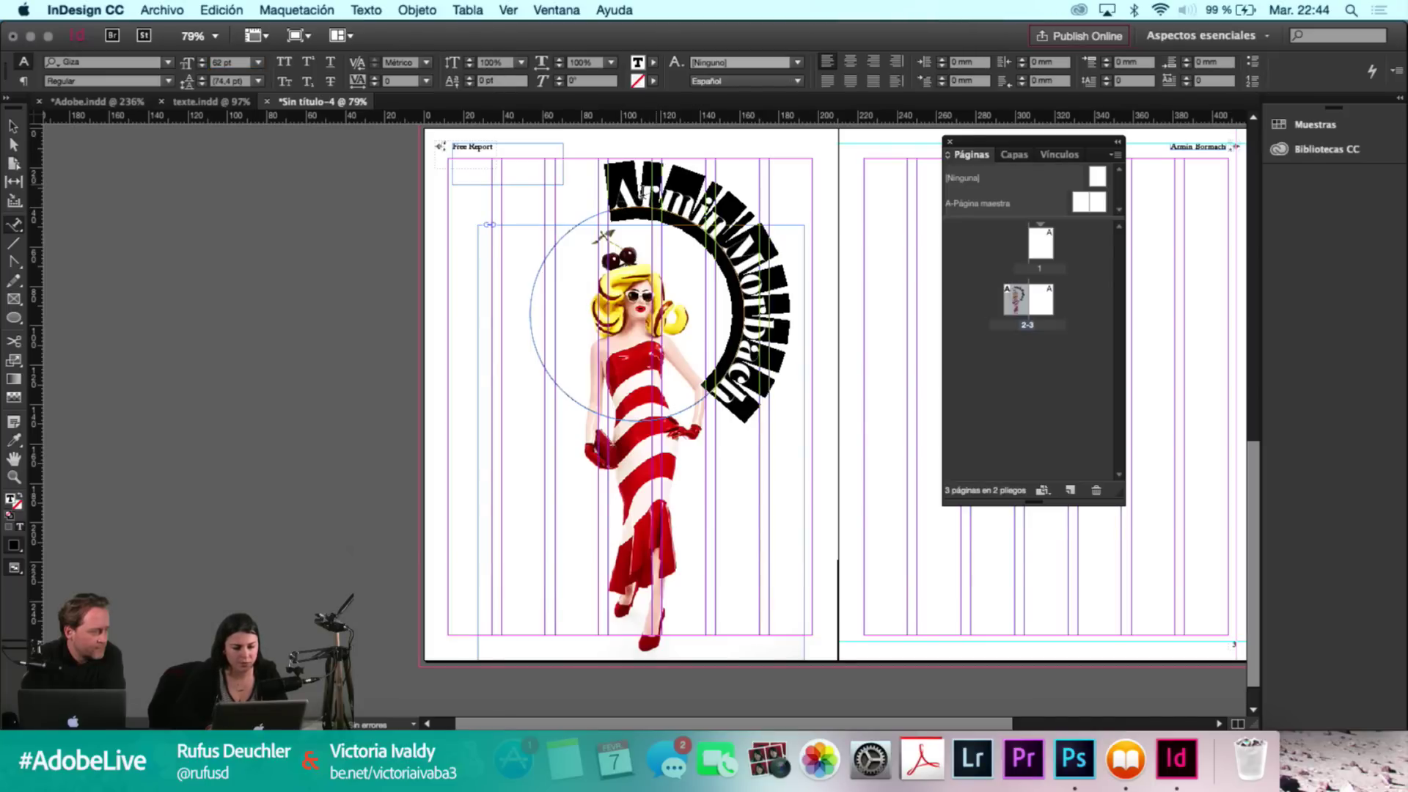
click(655, 188)
key(Escape)
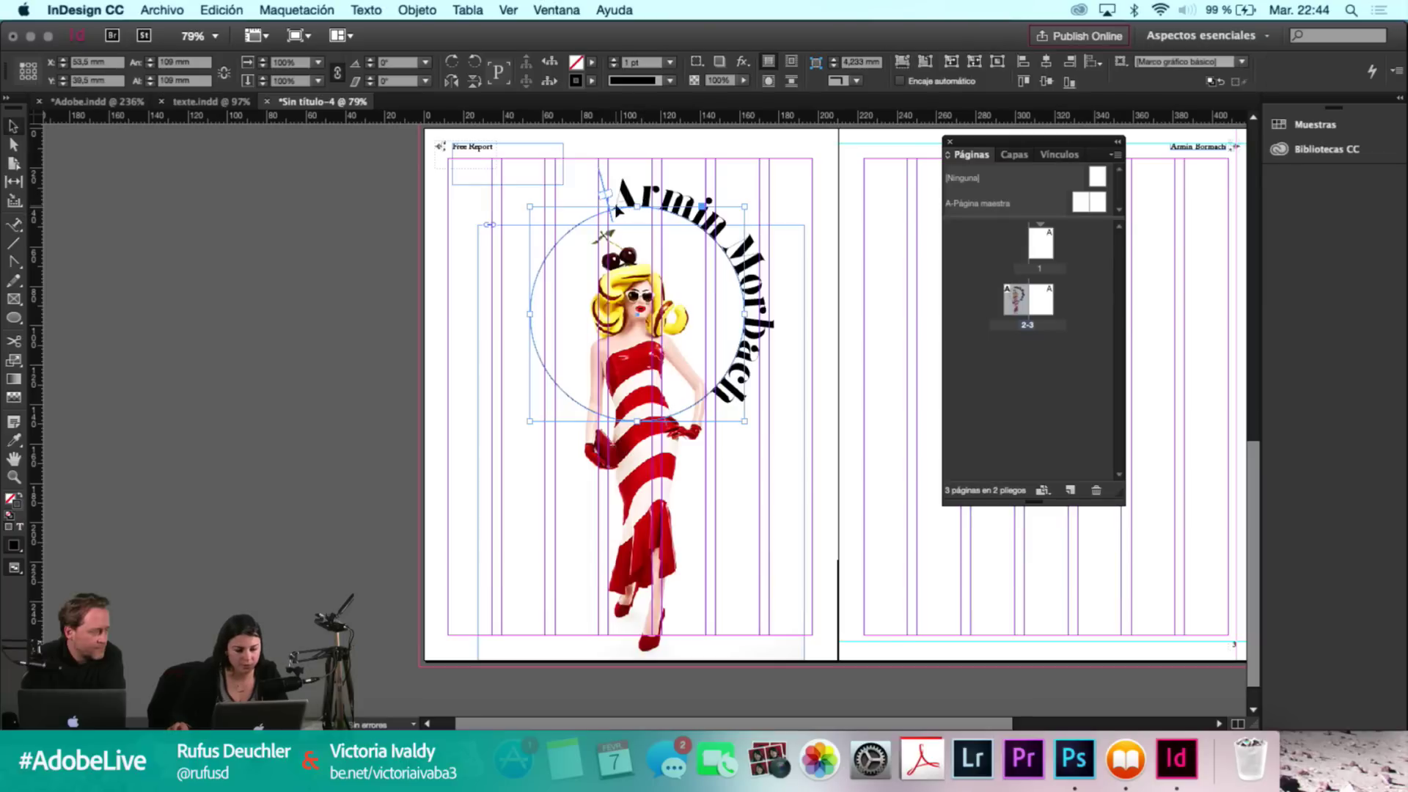
drag(596, 219, 572, 252)
drag(539, 301, 529, 317)
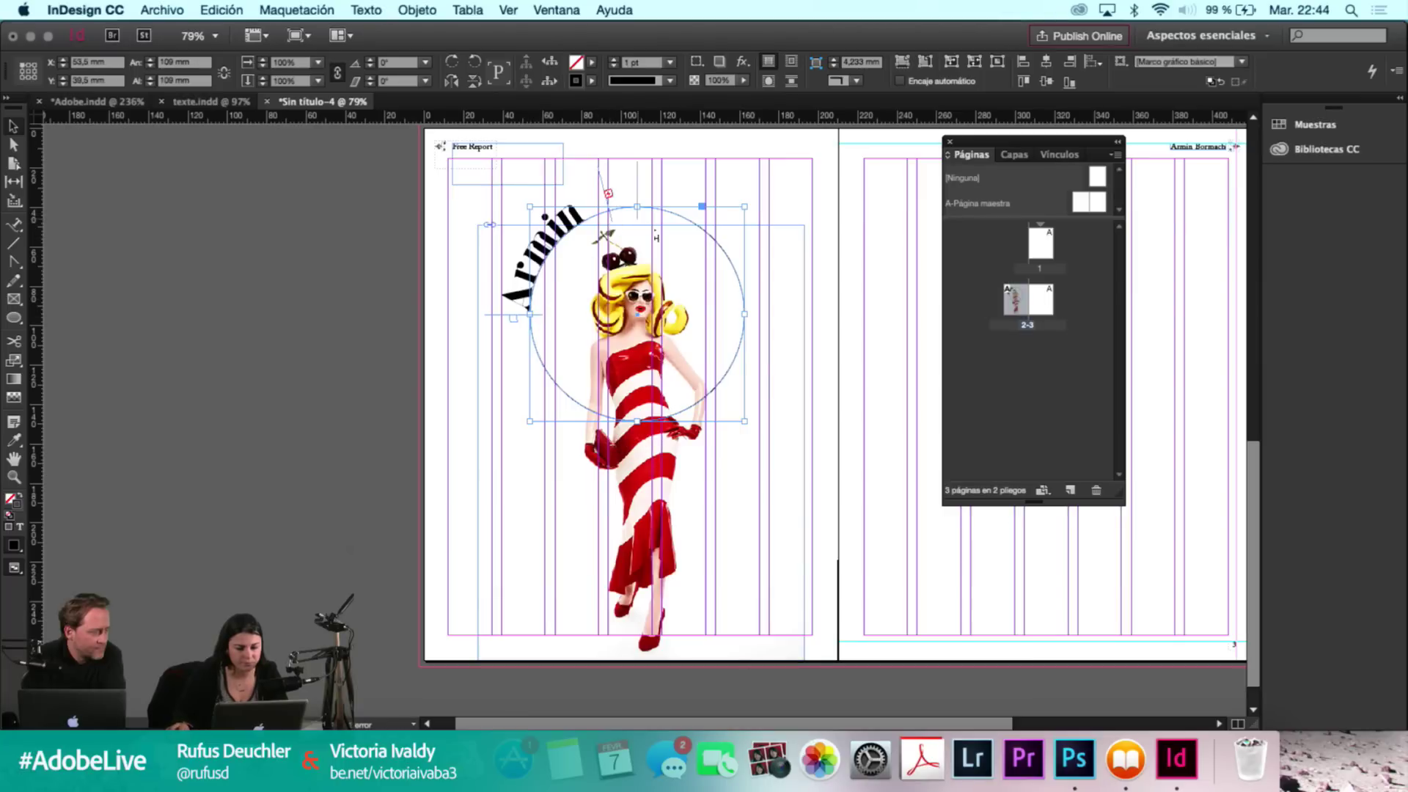
drag(746, 321, 744, 317)
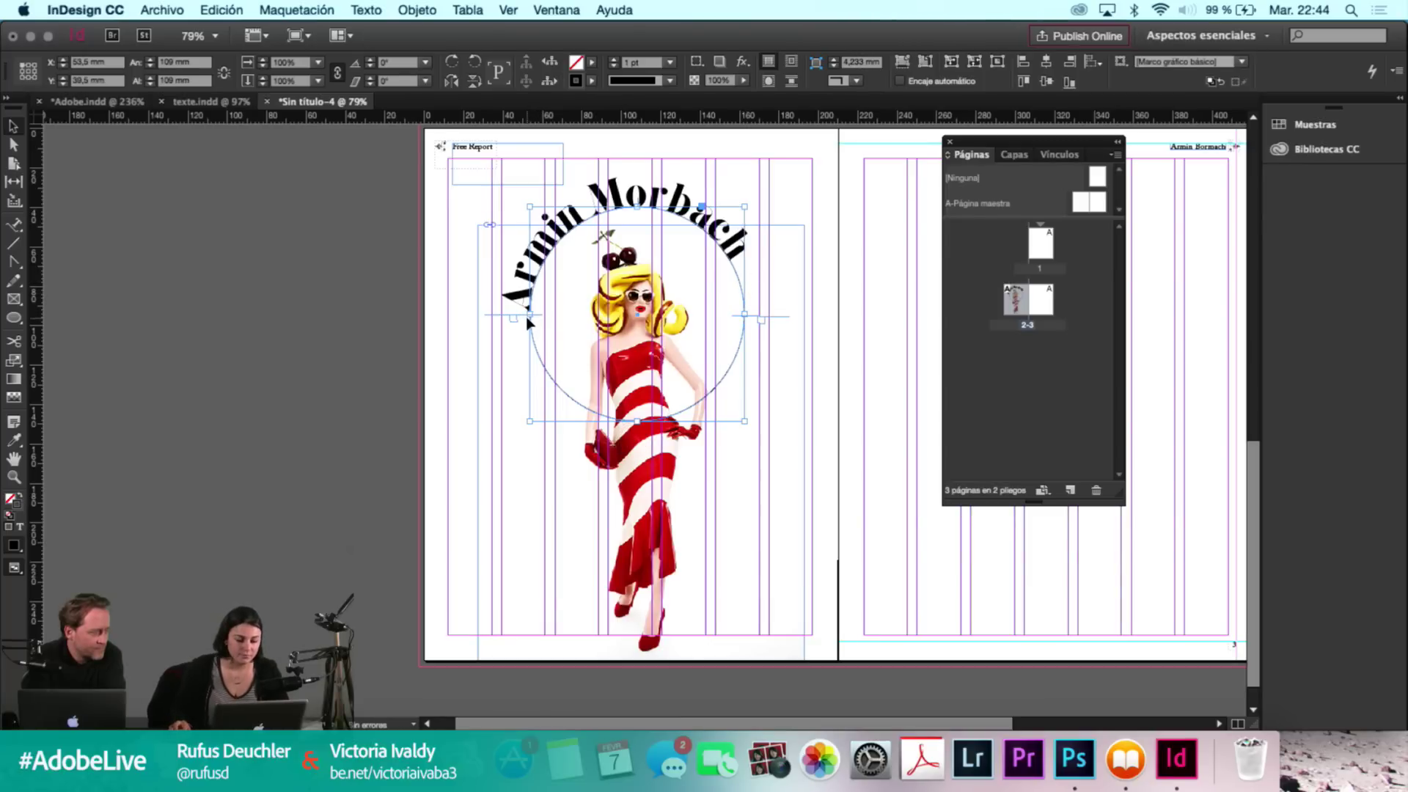
Try to shift the path text's start marker further up the circle, undoing the accidental move of the figure picture.
drag(532, 319, 526, 308)
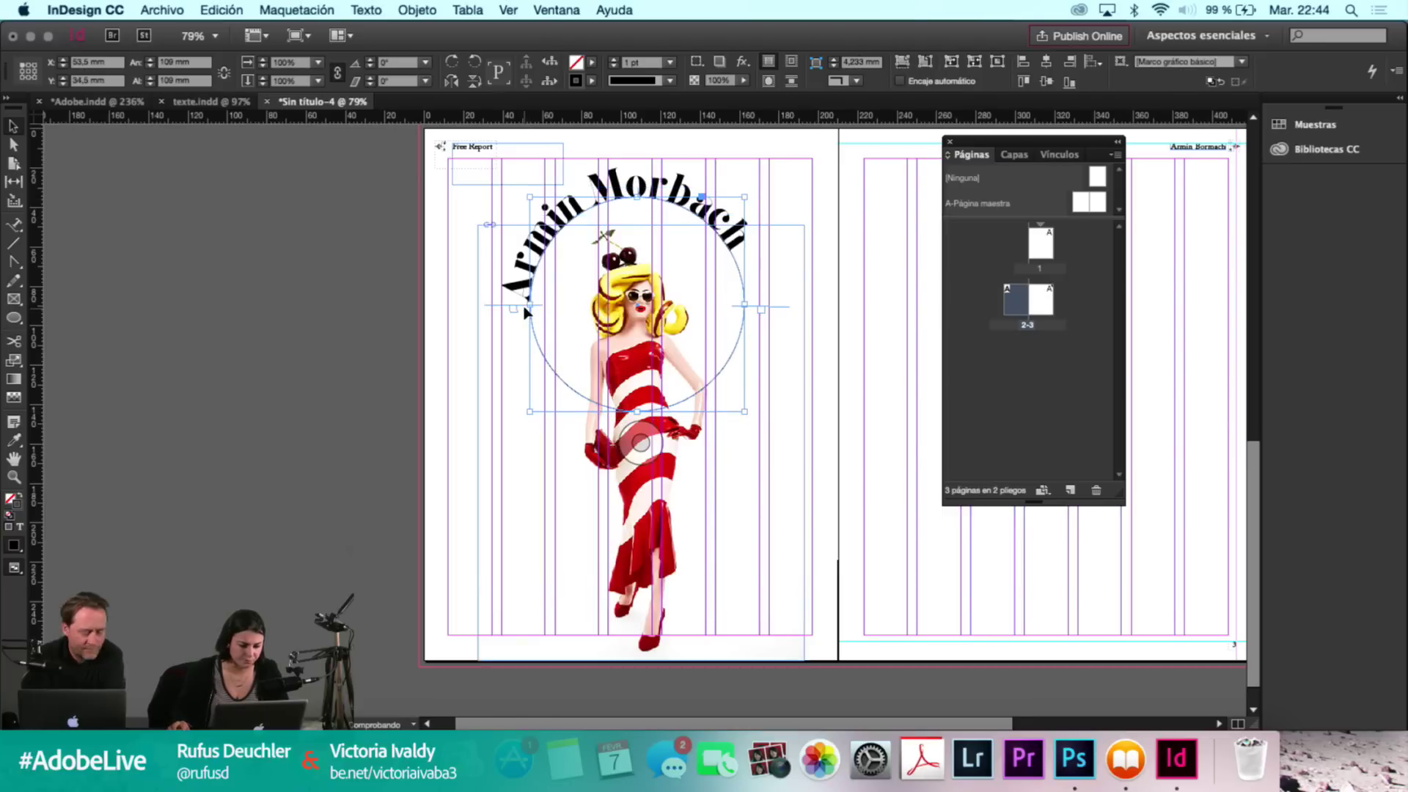
key(super+z)
mouse_move(529, 310)
mouse_down()
mouse_move(531, 273)
mouse_move(533, 292)
mouse_up()
key(super+z)
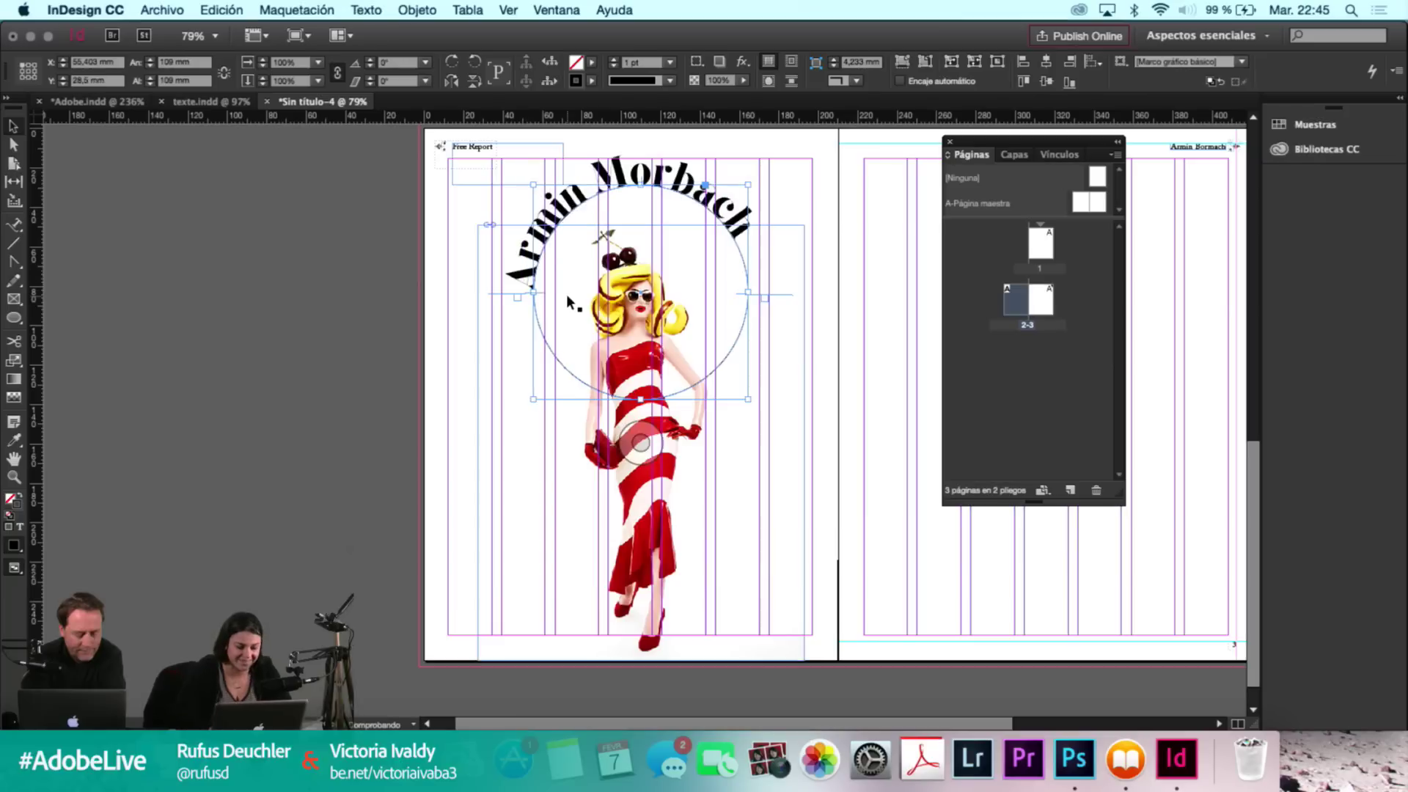
drag(537, 291, 549, 273)
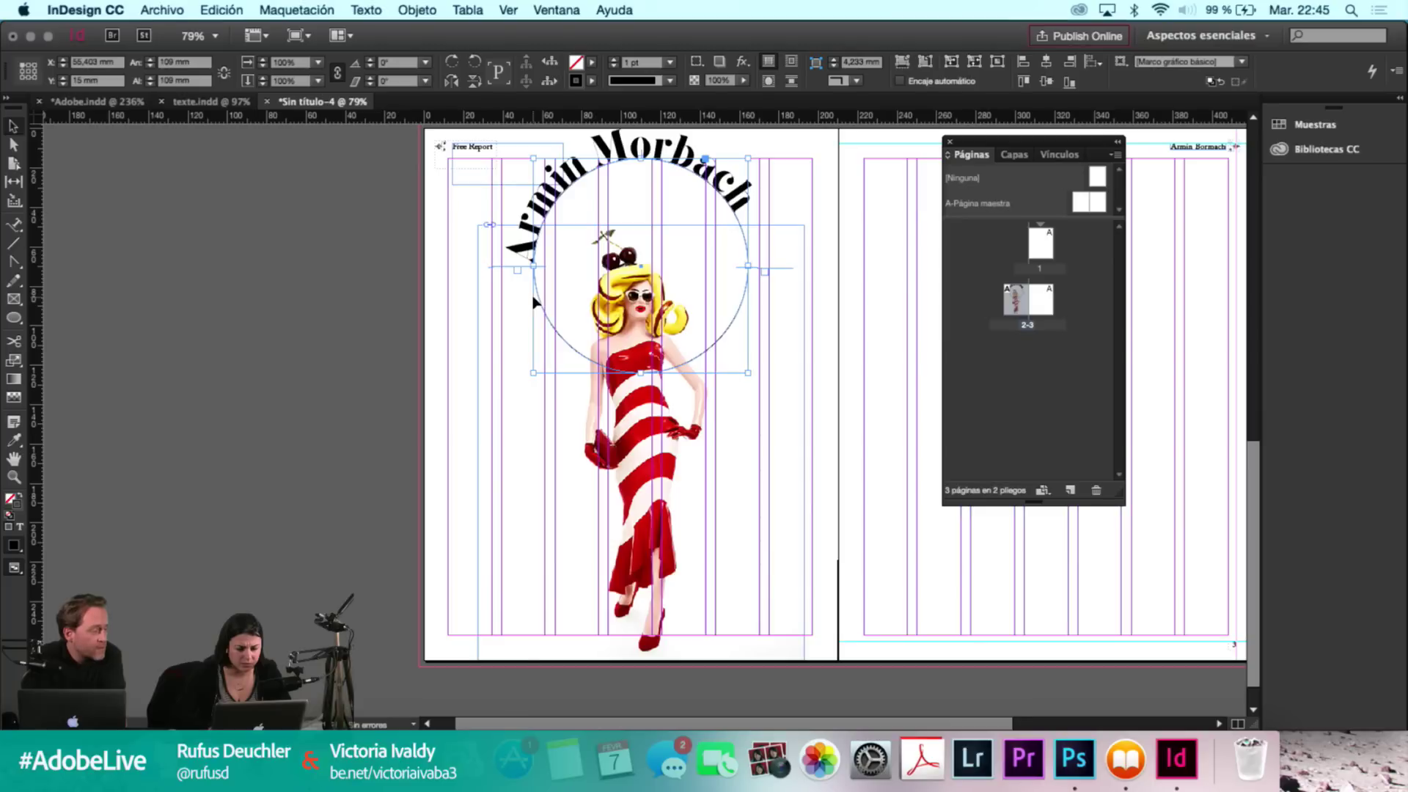
drag(539, 264, 546, 248)
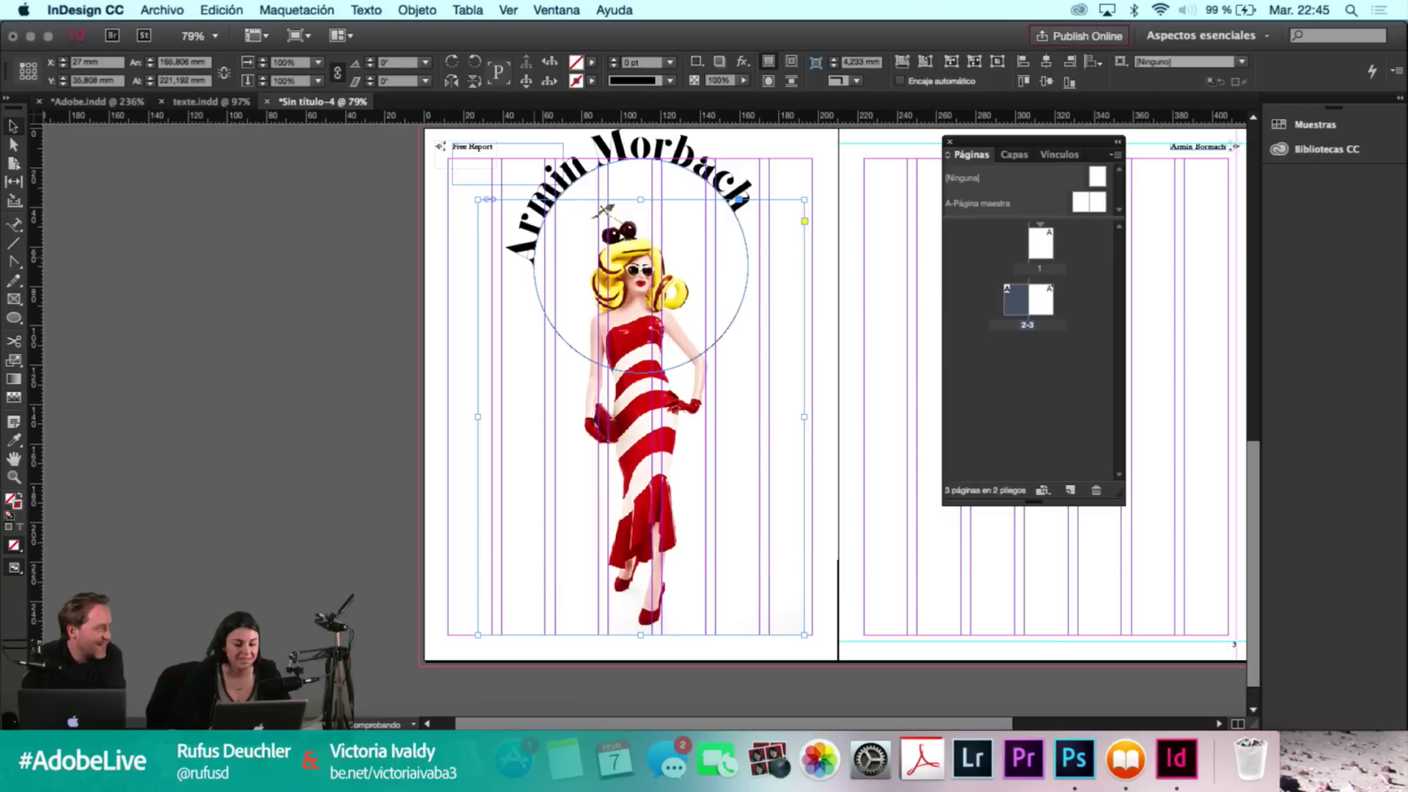
key(super+z)
Slide the name's start marker further up the circle, and move the circle to X 45 mm, Y 29.5 mm in preview mode.
click(538, 265)
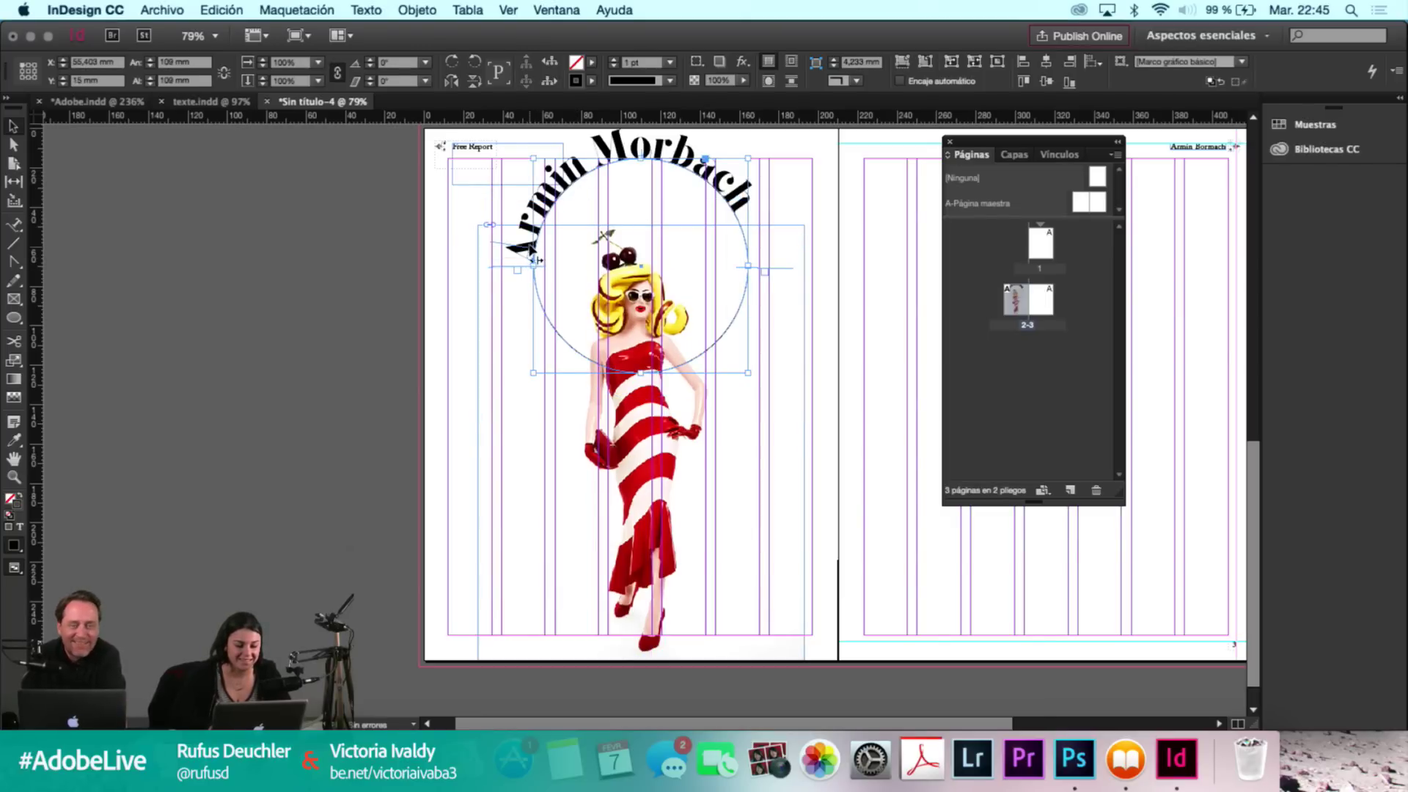
drag(543, 248, 664, 194)
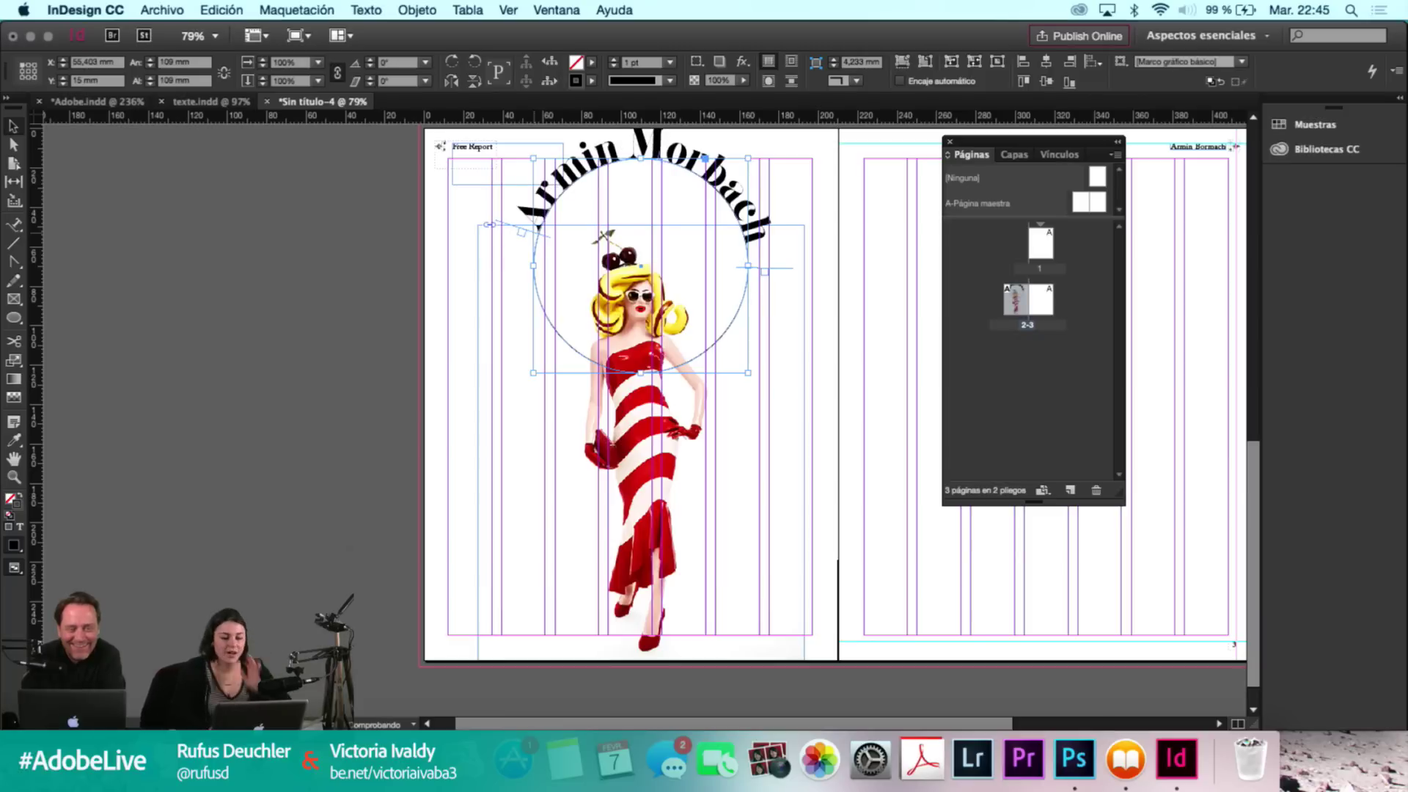
key(w)
click(659, 158)
drag(644, 190, 624, 219)
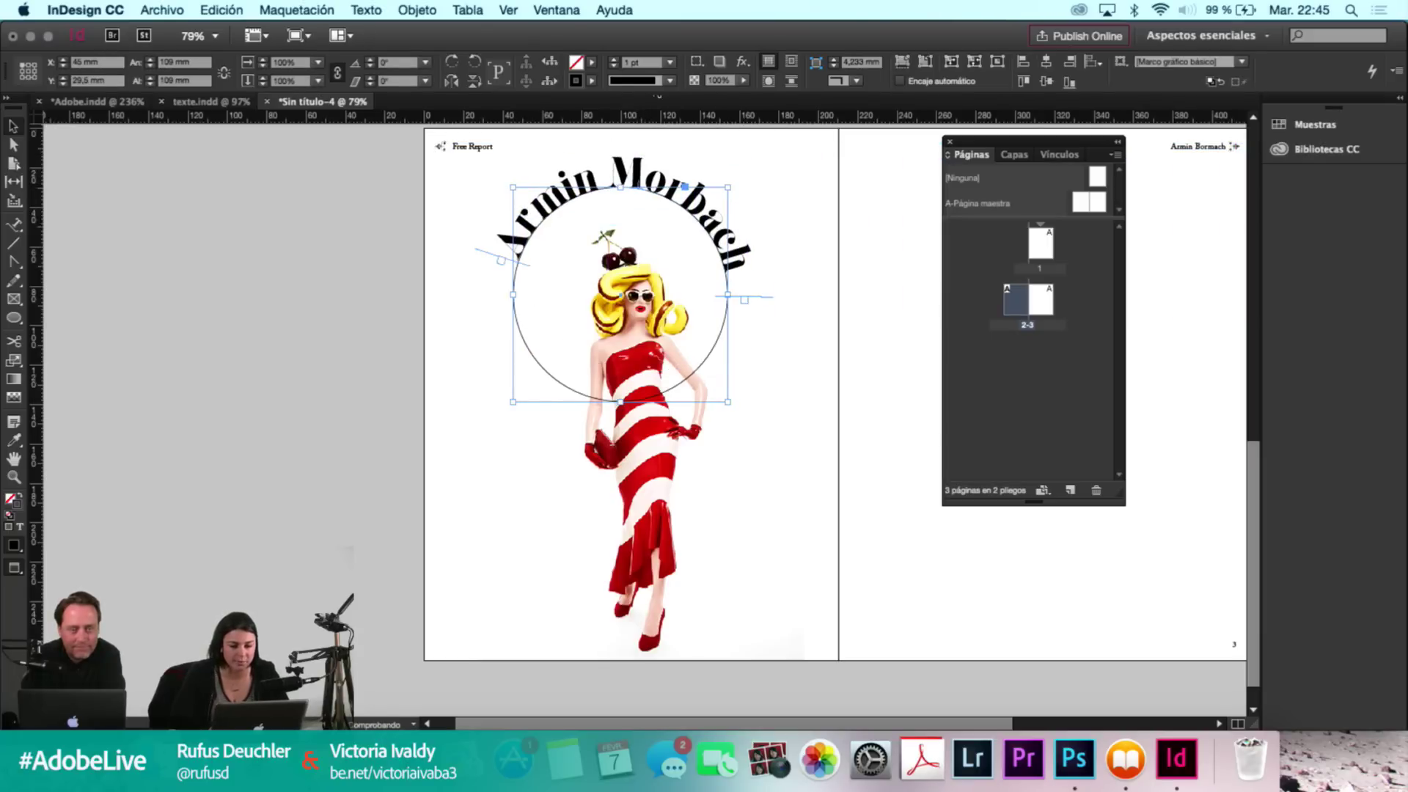
Remove the stroke colour from the circle that carries the curved name, setting it to [Ninguna].
click(593, 82)
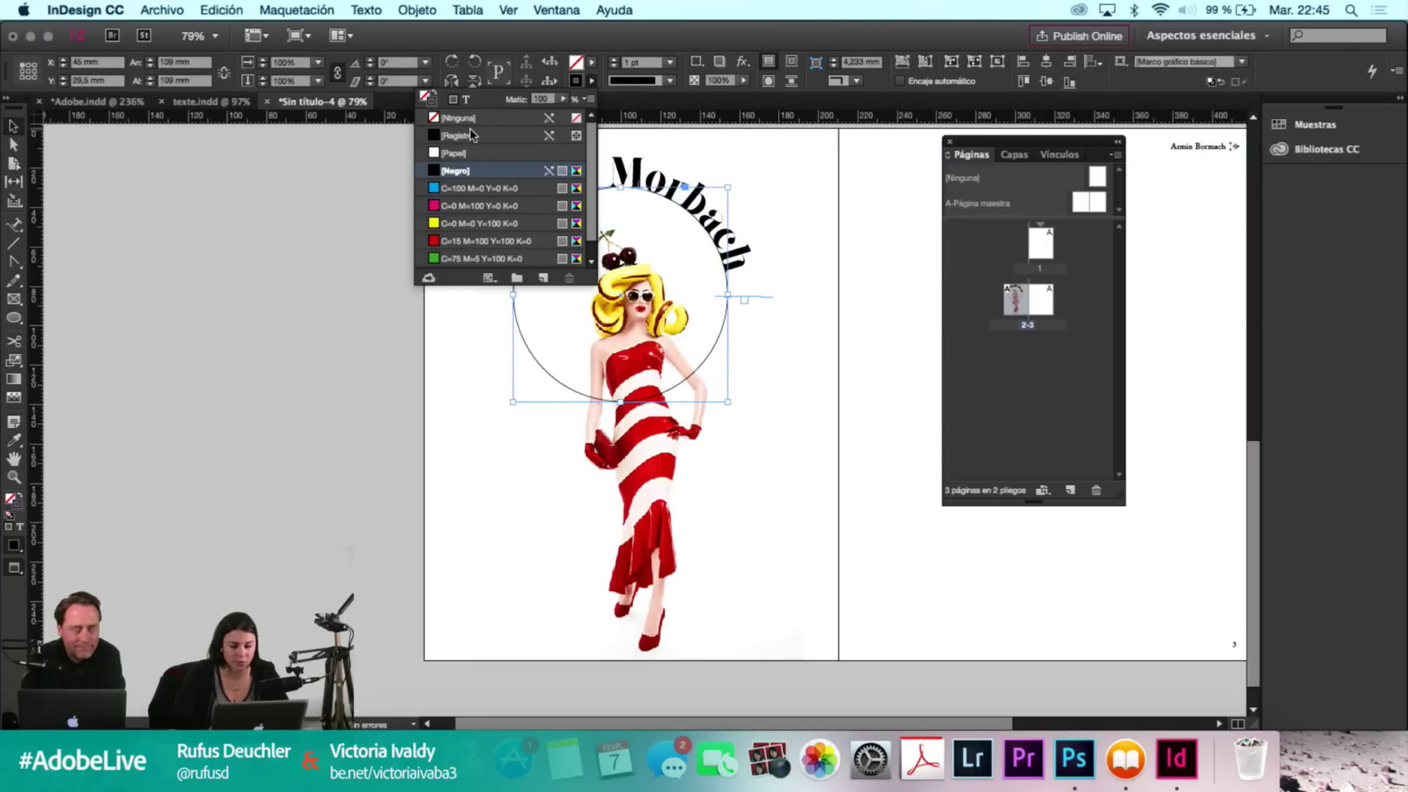
click(461, 118)
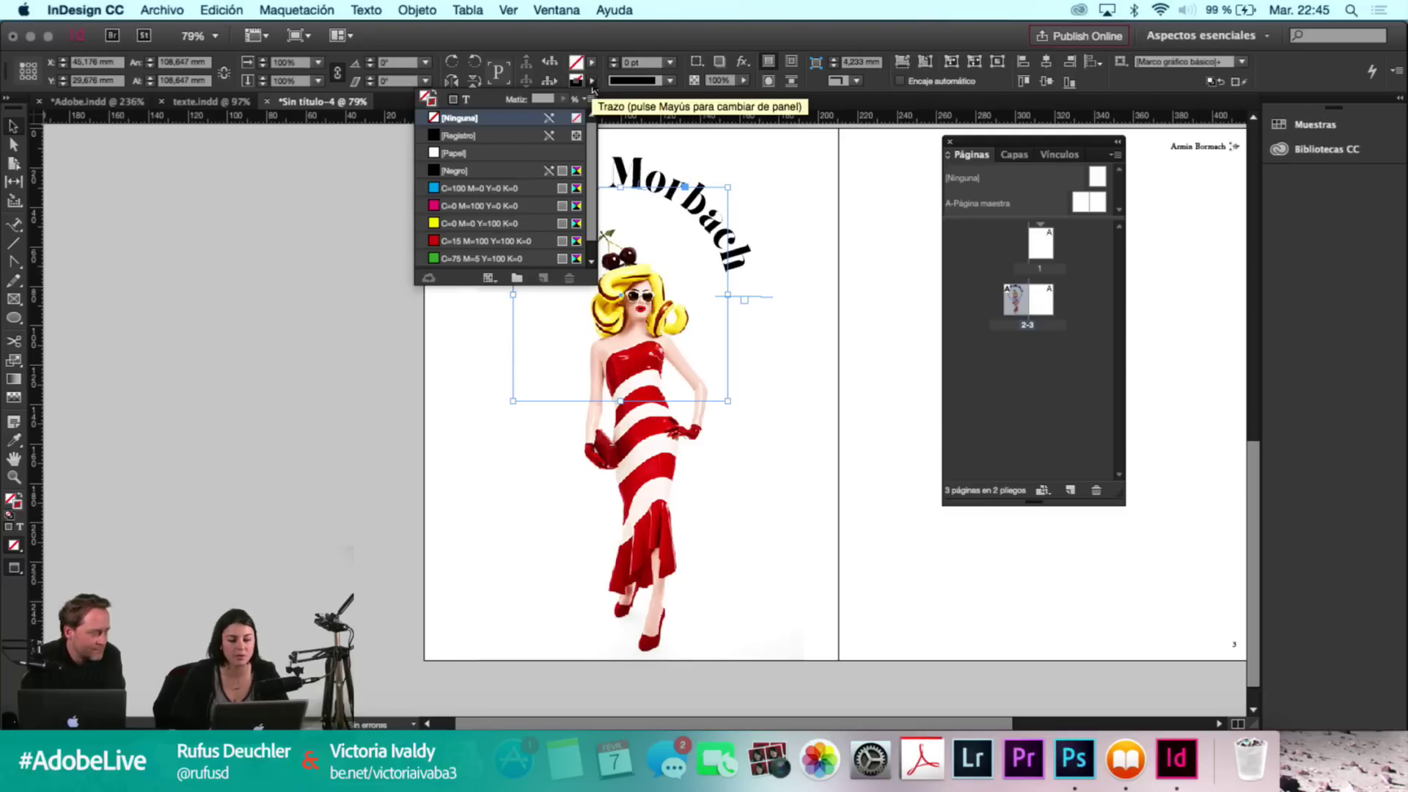
click(593, 84)
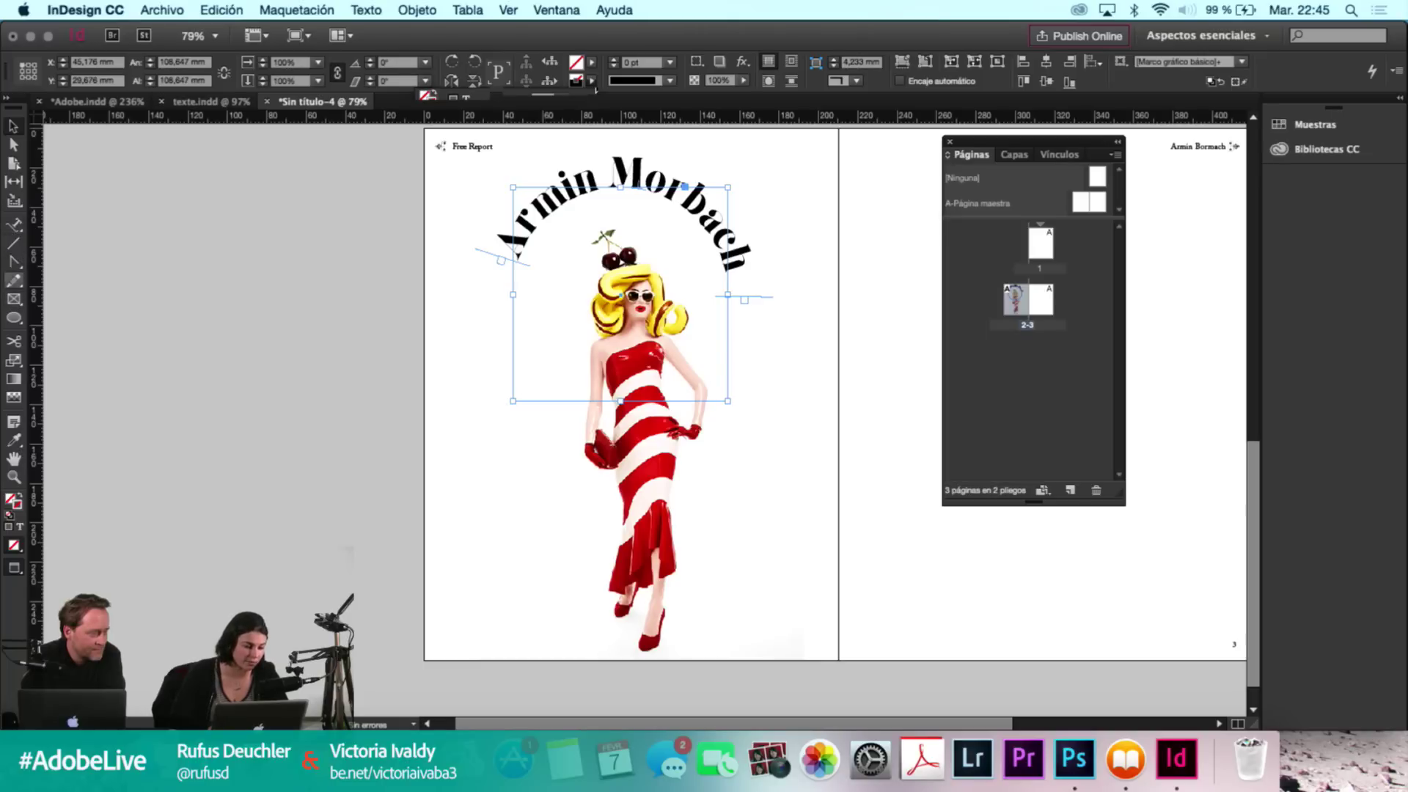
Select all the letters of the curved name over the figure's head with the Type tool.
drag(14, 225, 56, 225)
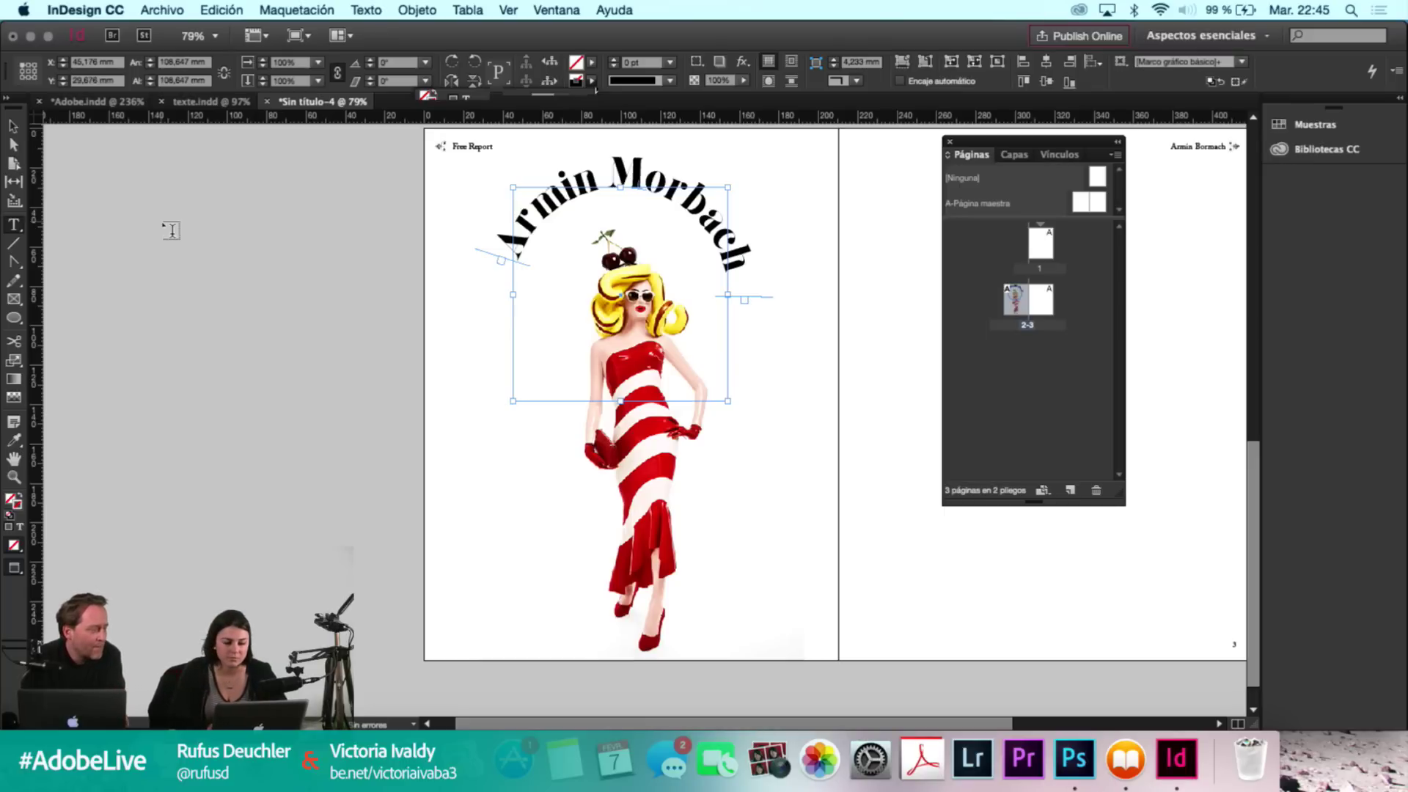
key(super+equal)
key(super+equal)
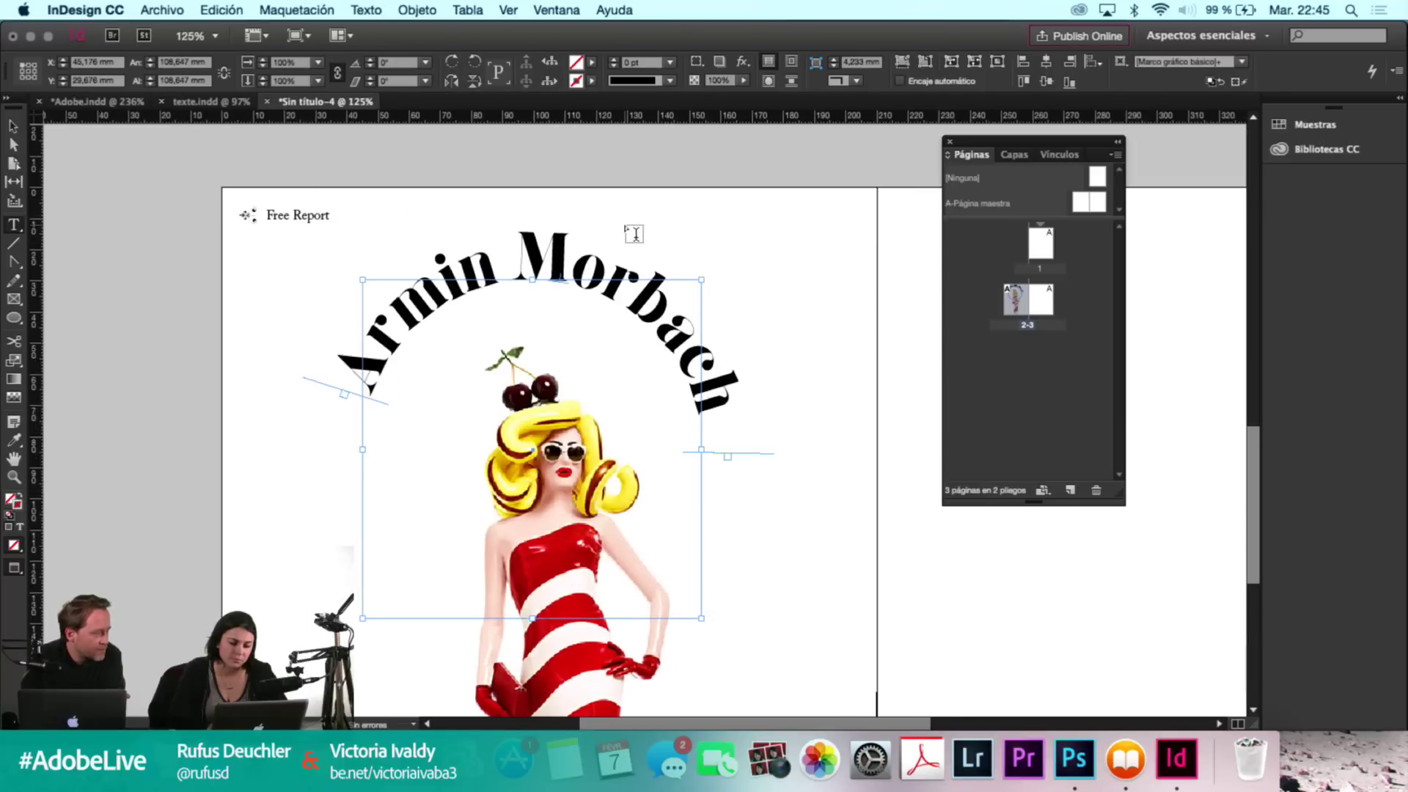
scroll(634, 233, up, 2)
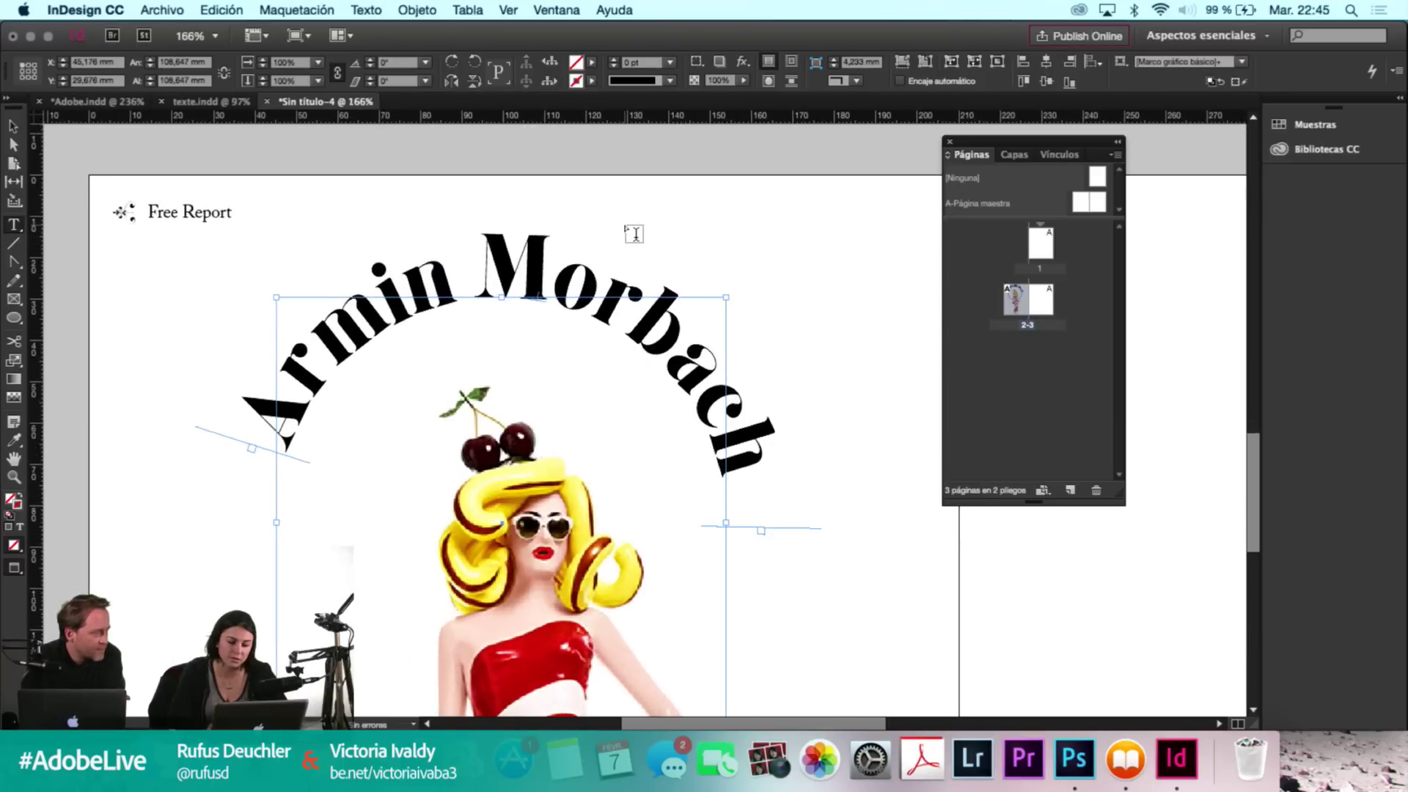
click(541, 279)
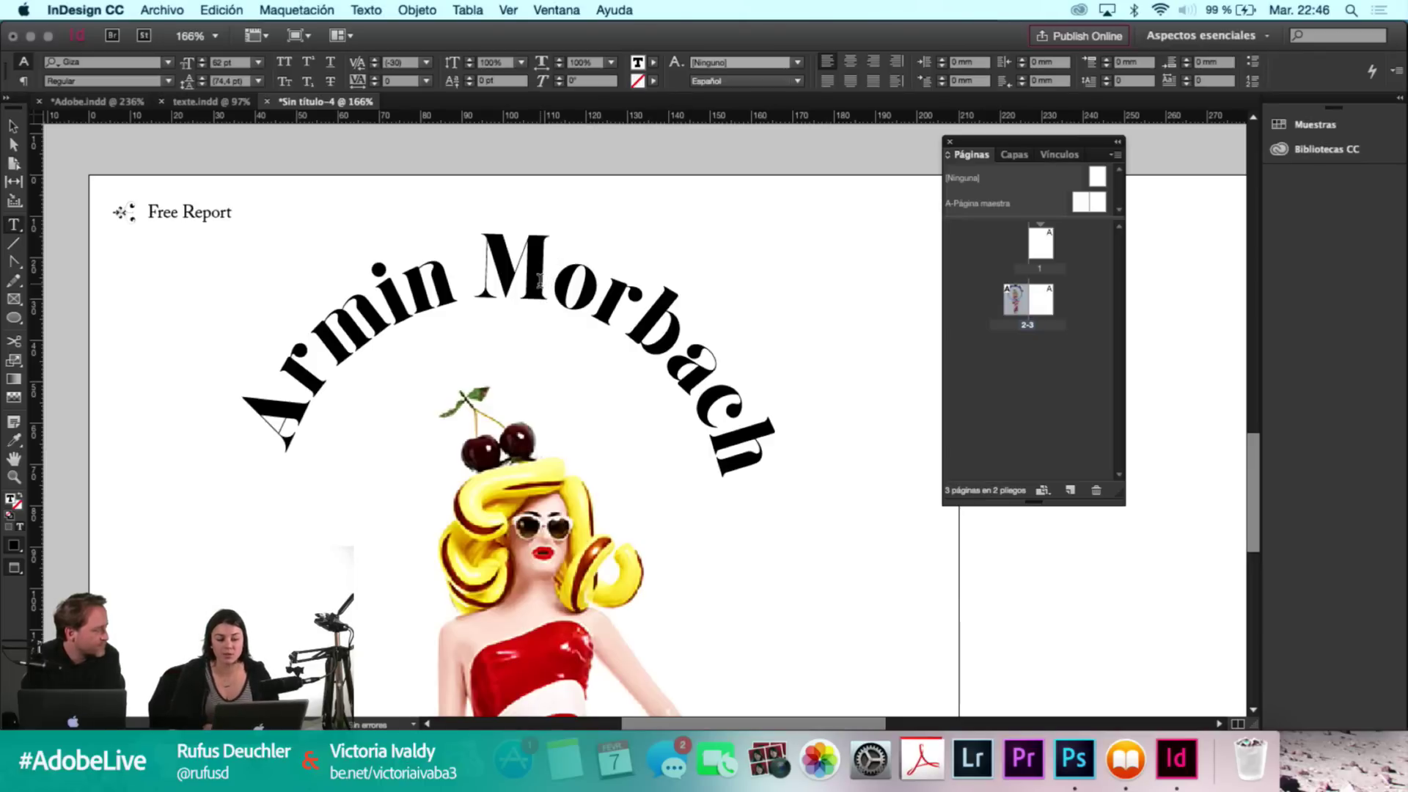
drag(272, 423, 740, 463)
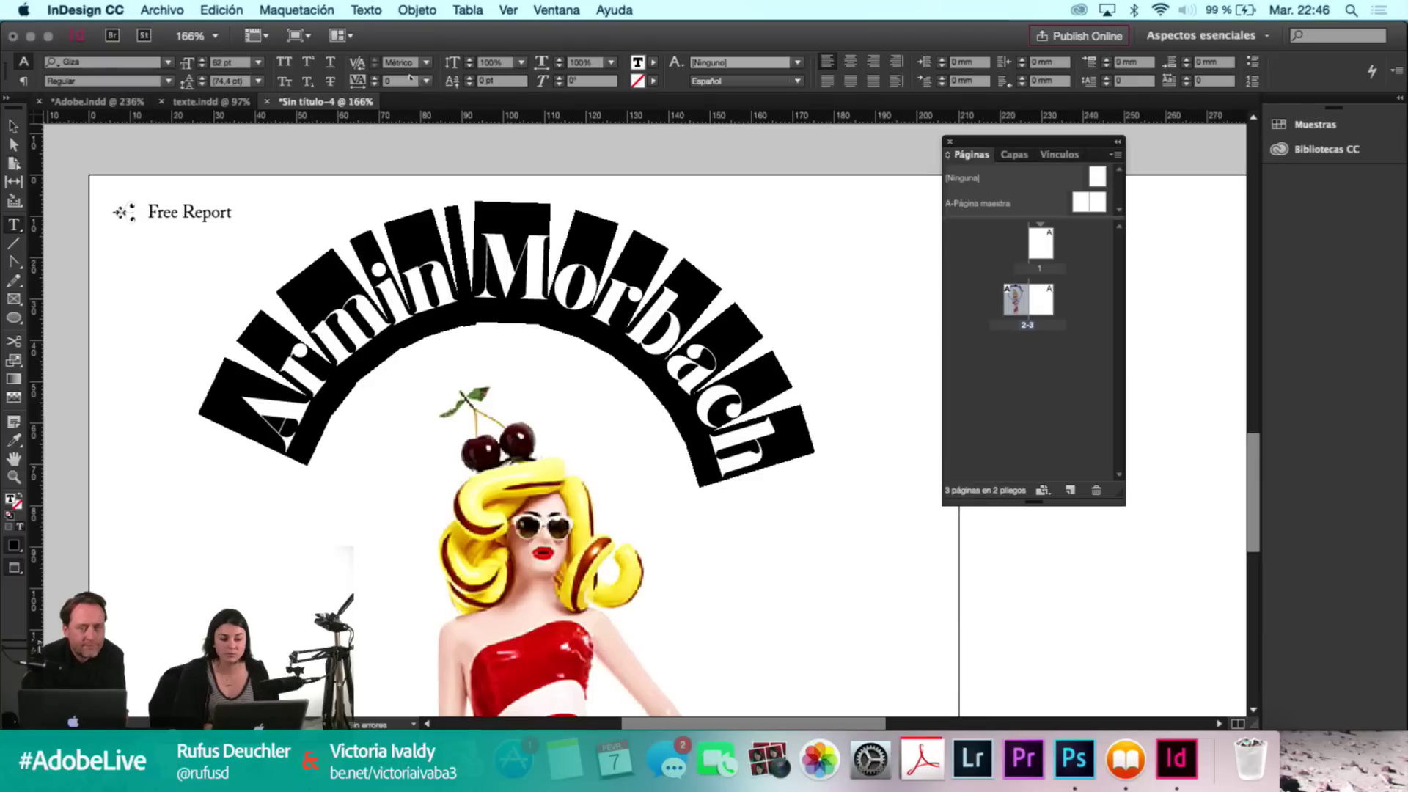
Tighten the tracking of the arched title text above the model.
click(238, 82)
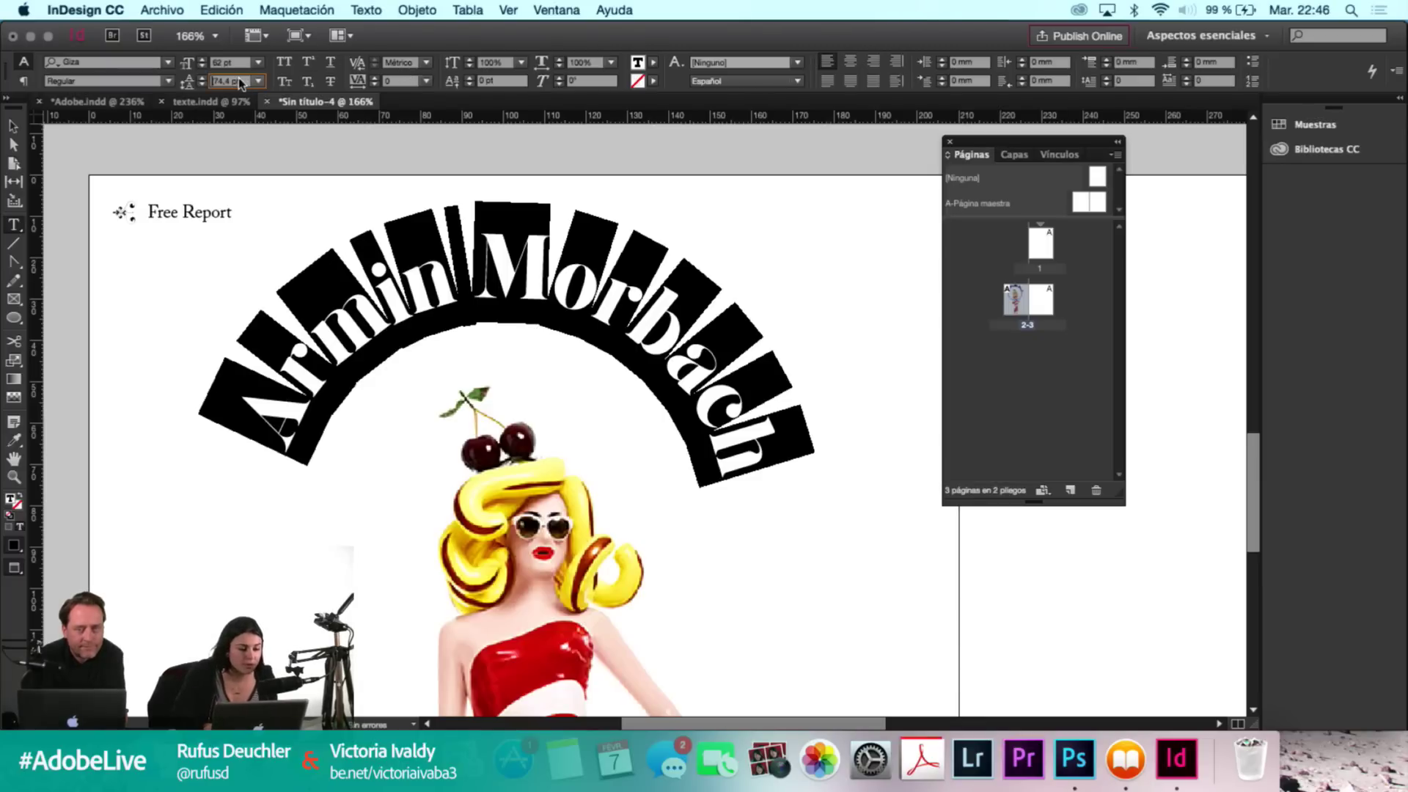
key(Tab)
click(403, 84)
key(Down)
key(Down)
key(Down)
key(Down)
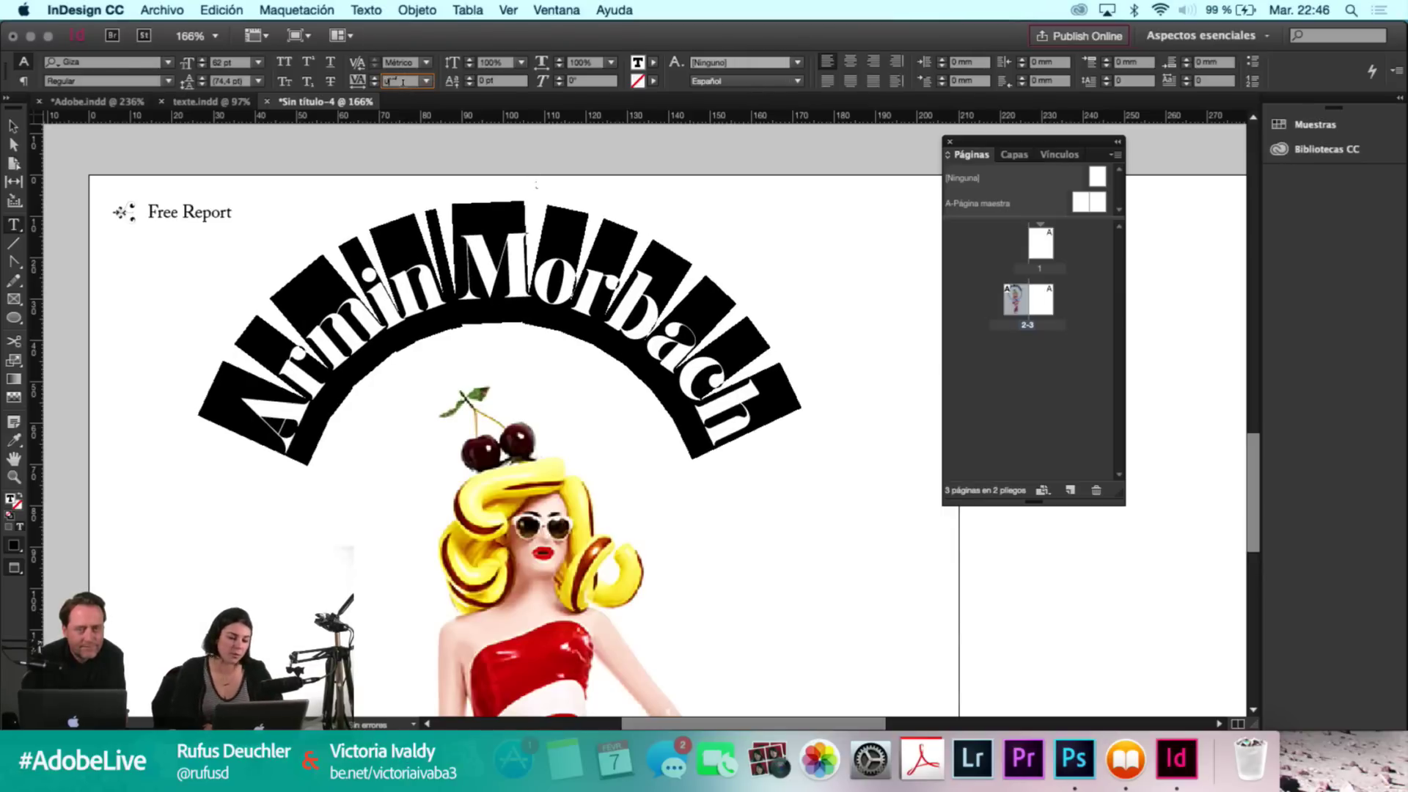
click(640, 308)
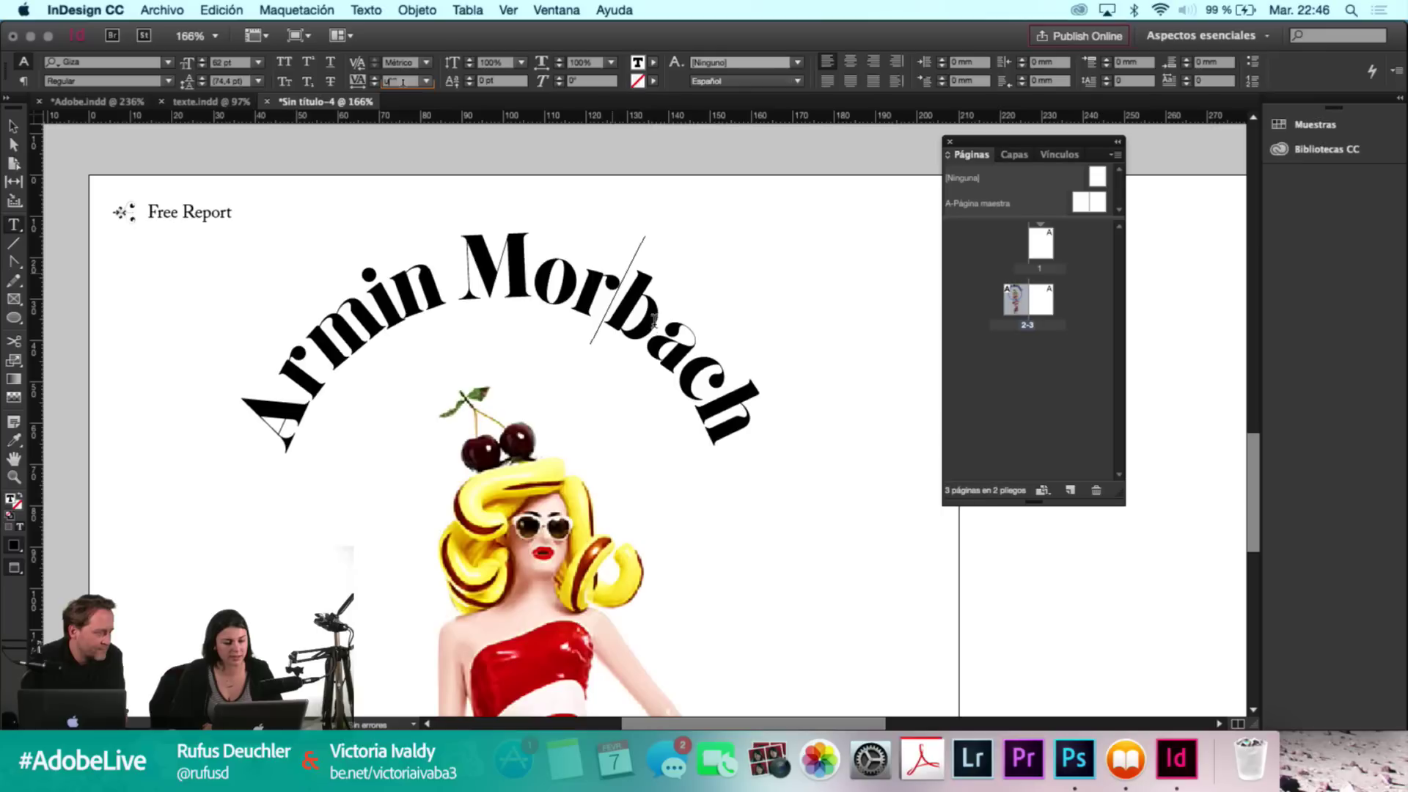
key(Escape)
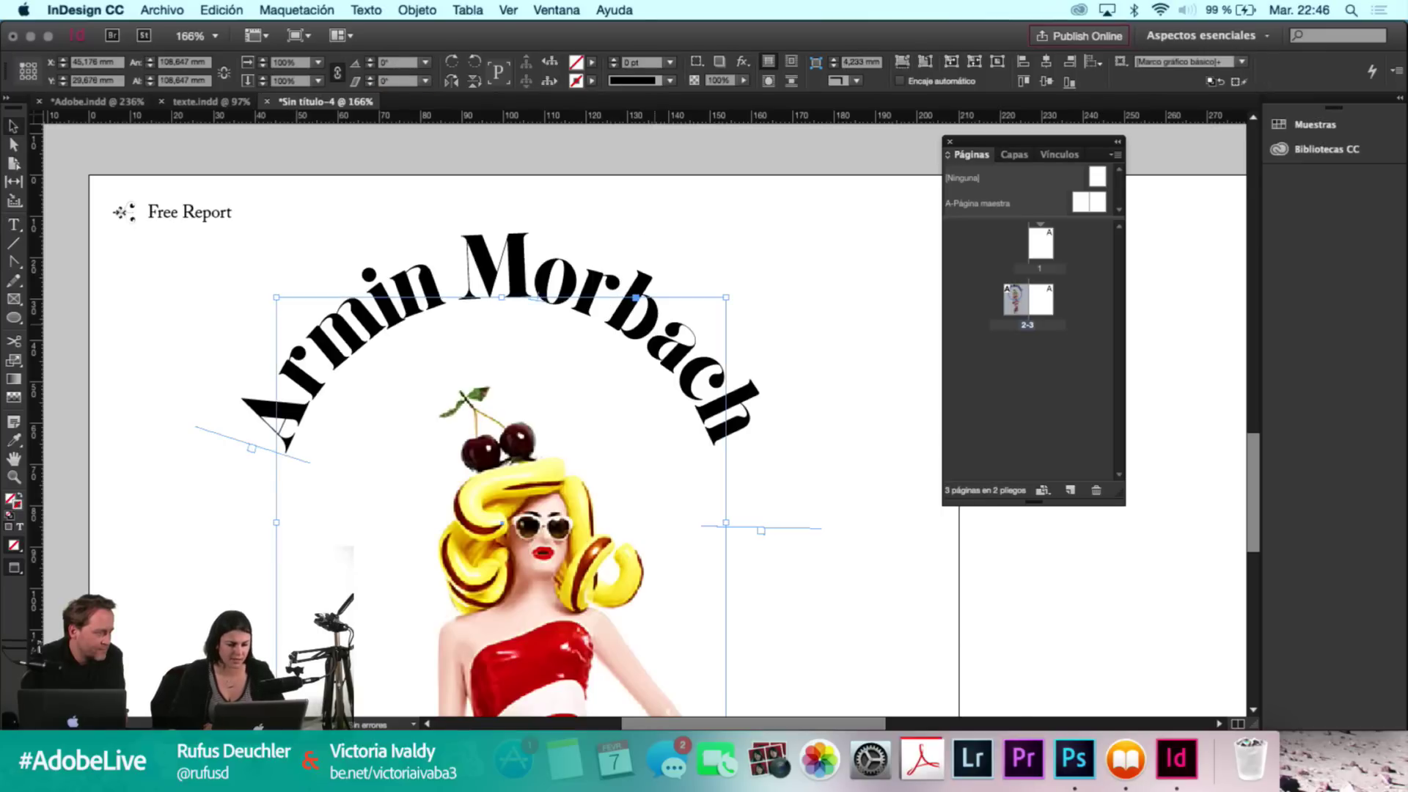
With the layout guides shown, move the model photo slightly so its frame sits at about X 29 mm, Y 51.8 mm.
scroll(655, 324, down, 5)
click(781, 307)
scroll(720, 367, down, 3)
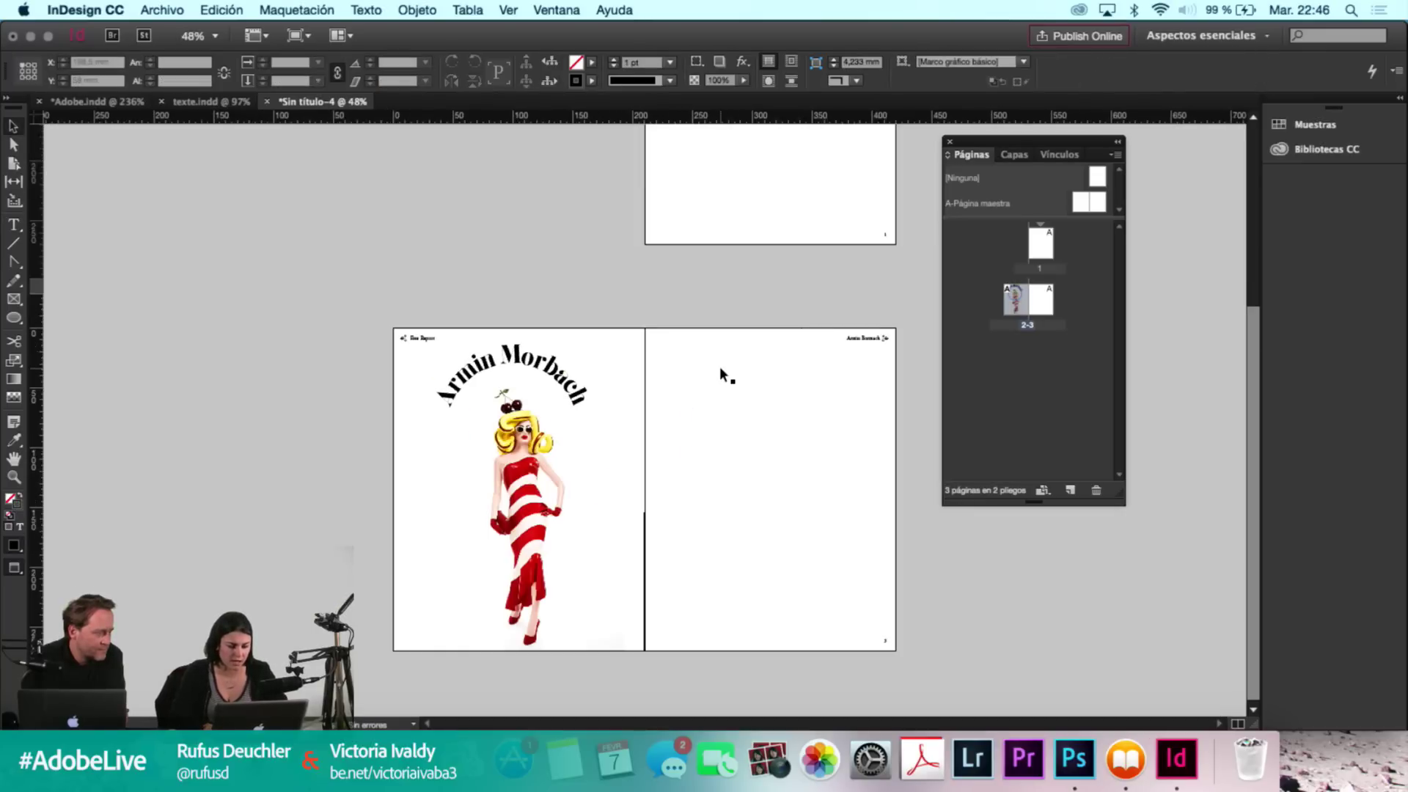
key(w)
scroll(531, 564, up, 3)
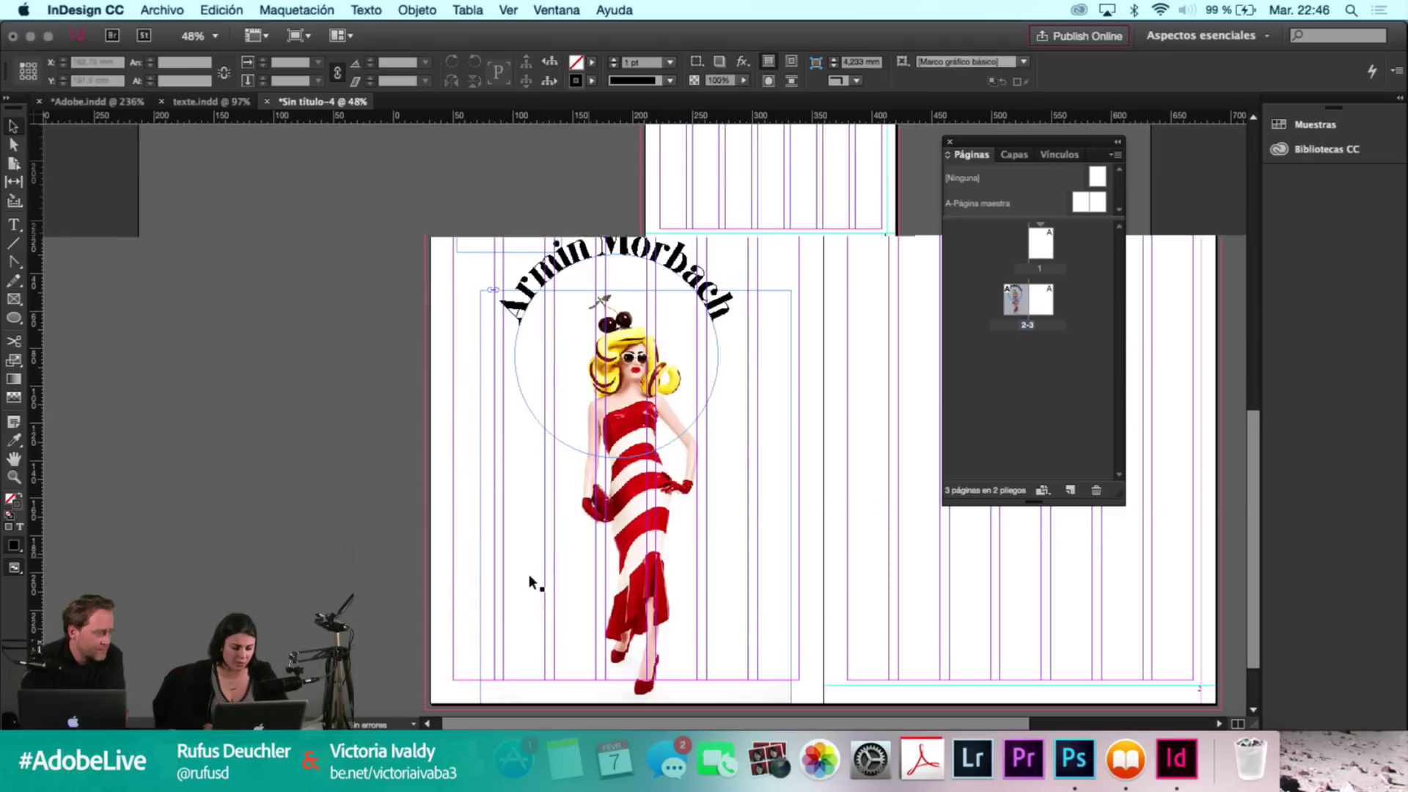
scroll(666, 633, down, 2)
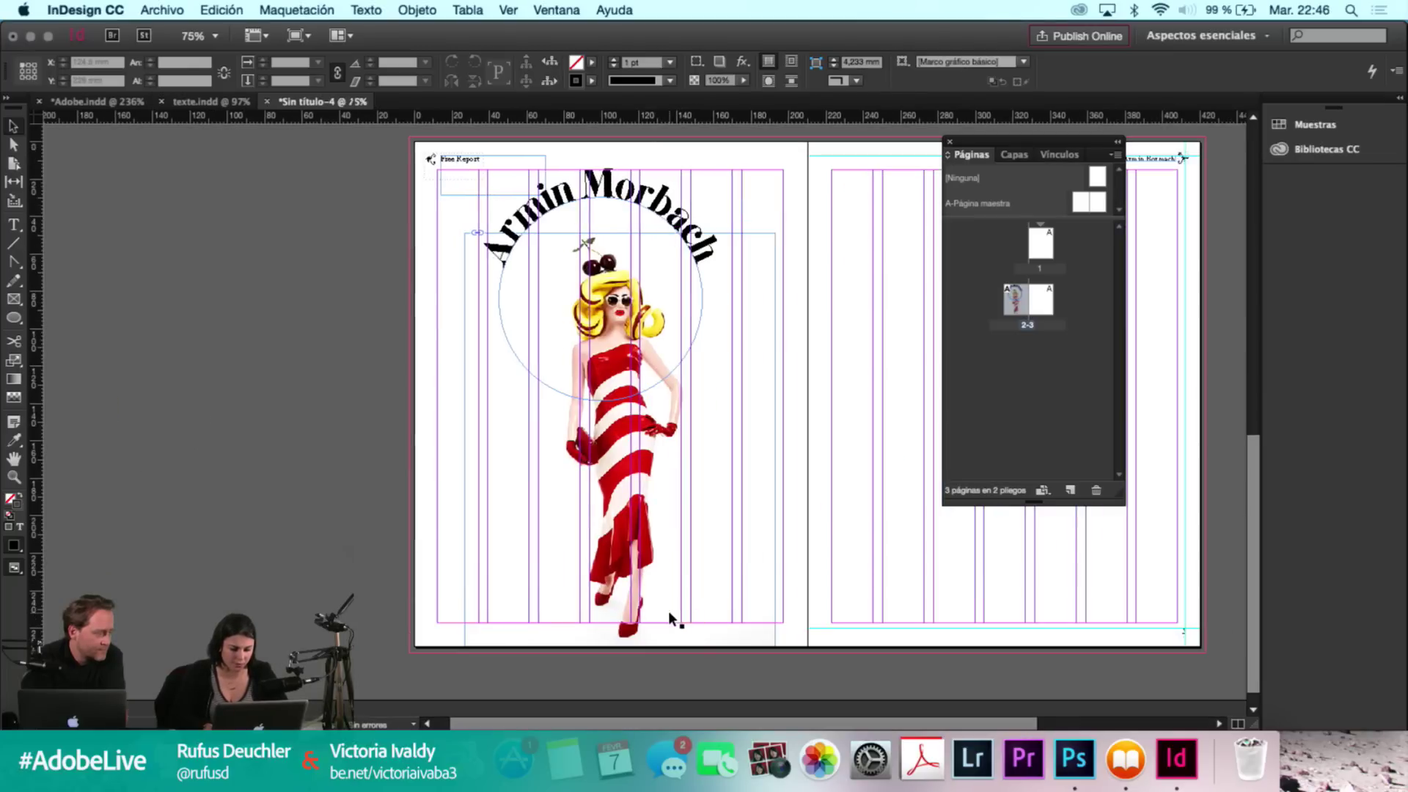
click(655, 569)
drag(652, 565, 652, 571)
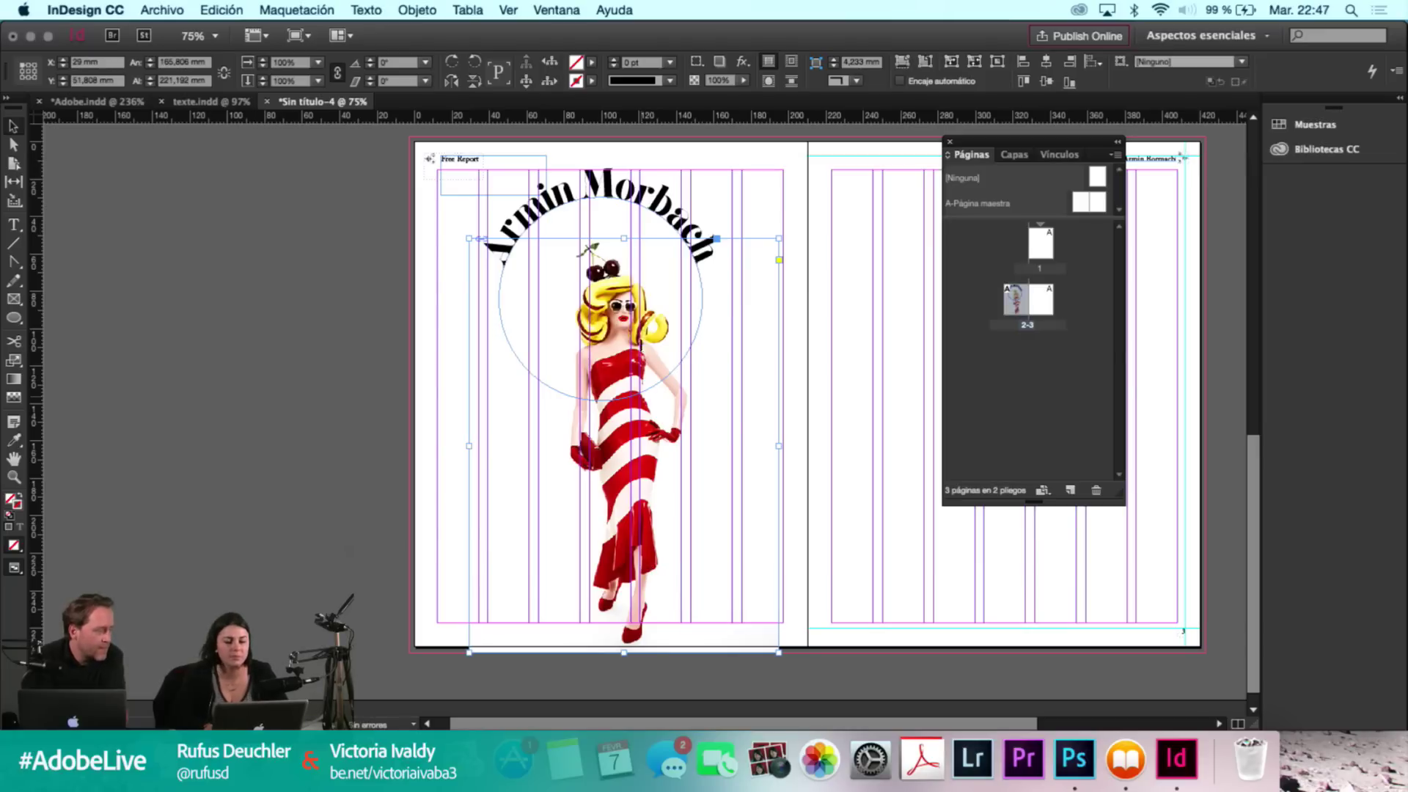
Reposition the arched title's circular path to X 47 mm, Y 31.75 mm and check it in preview mode.
click(708, 193)
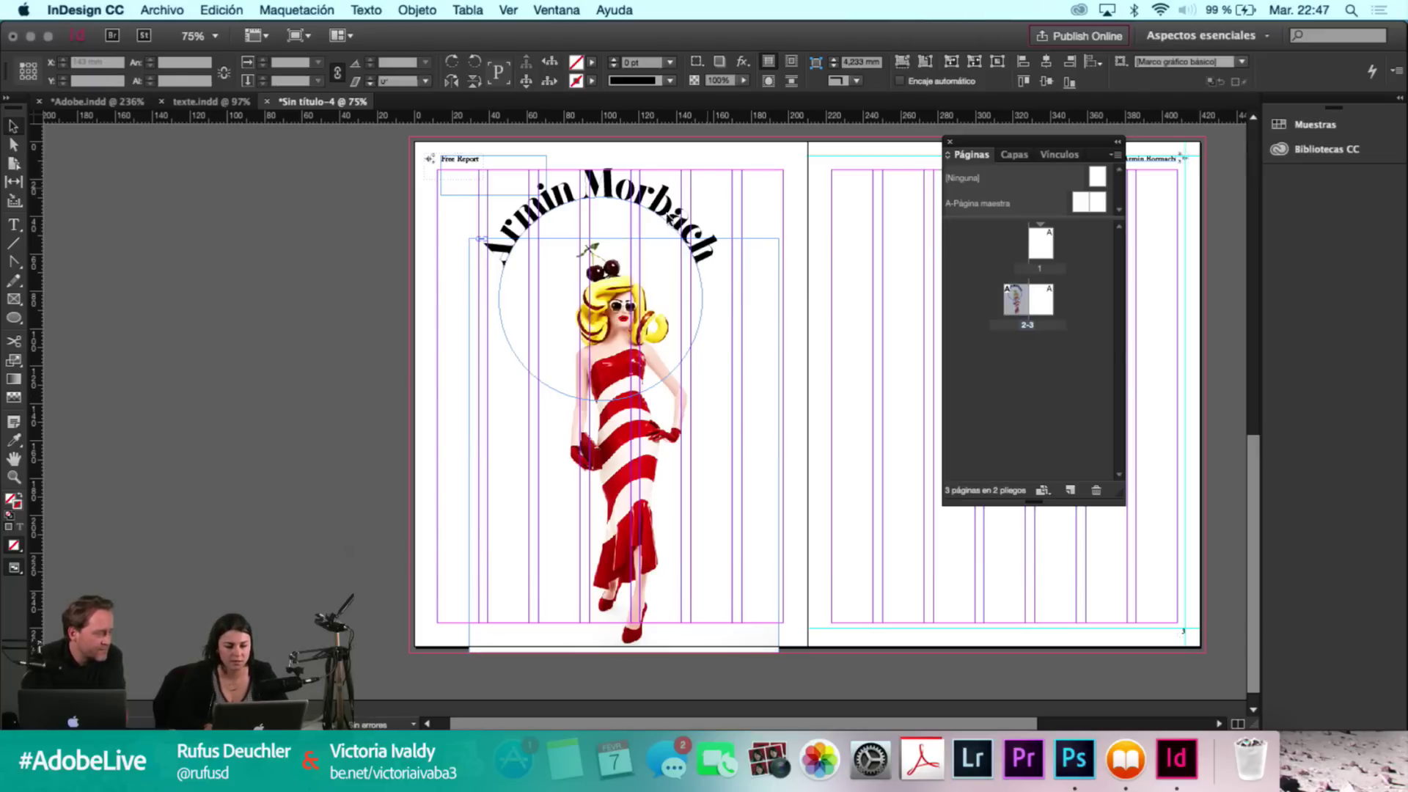
click(671, 220)
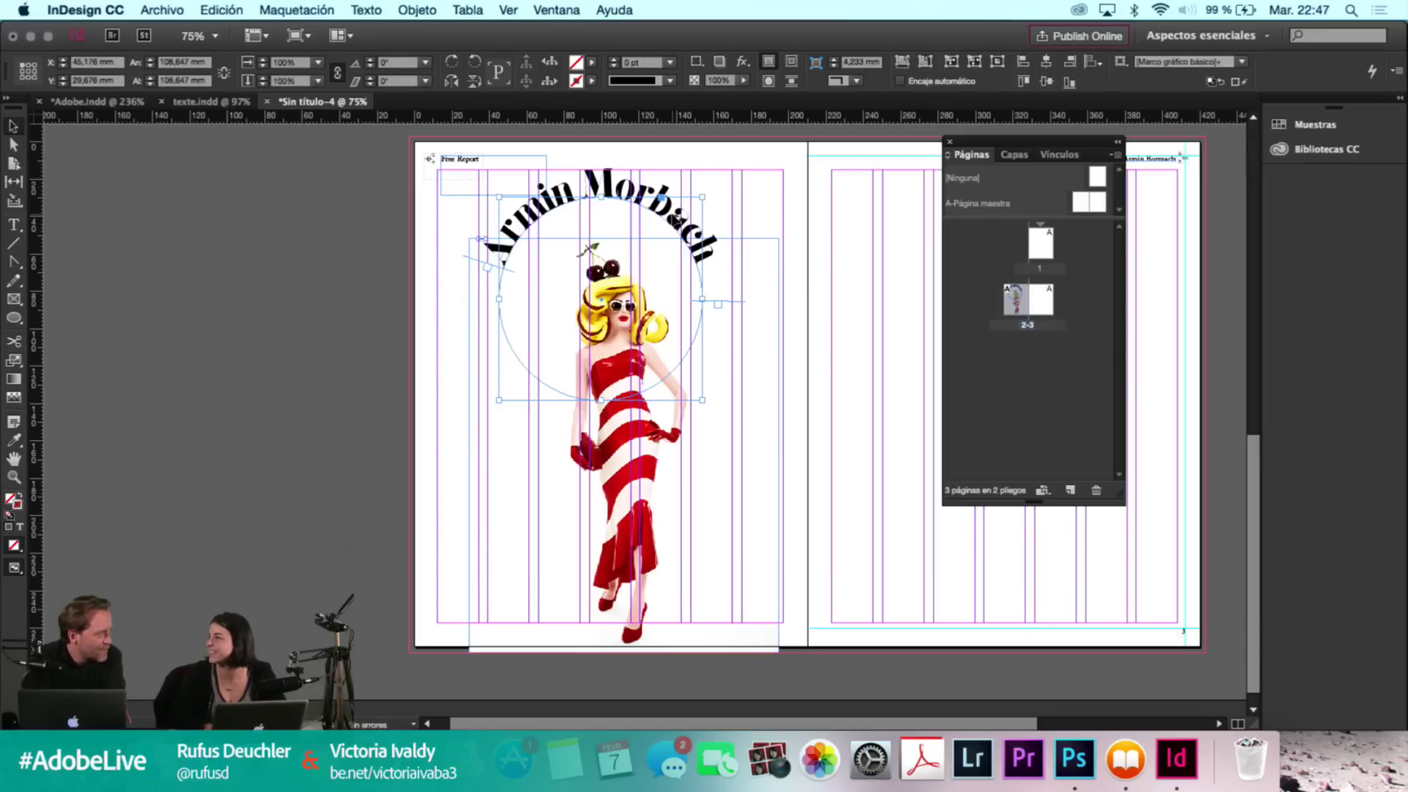
key(w)
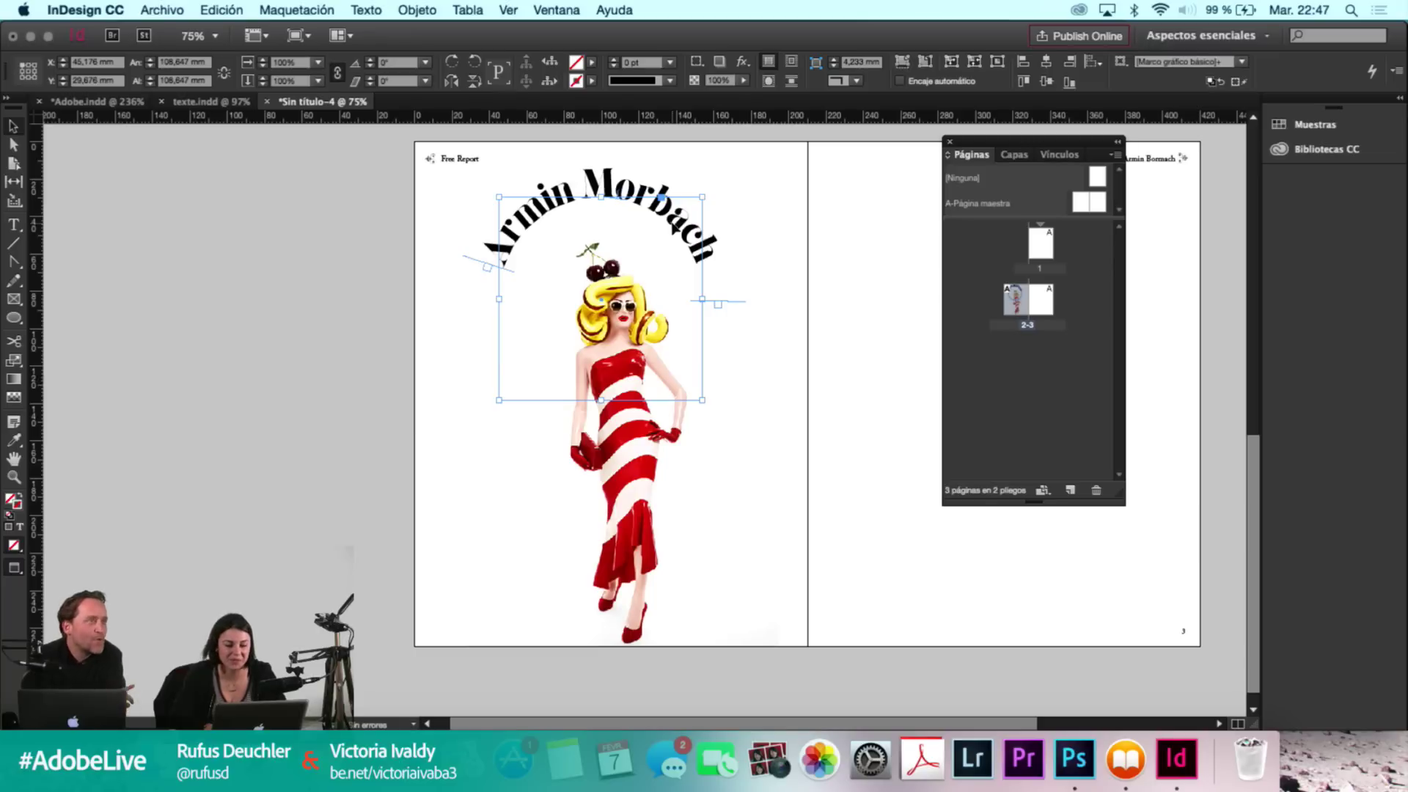
drag(680, 233, 685, 237)
key(w)
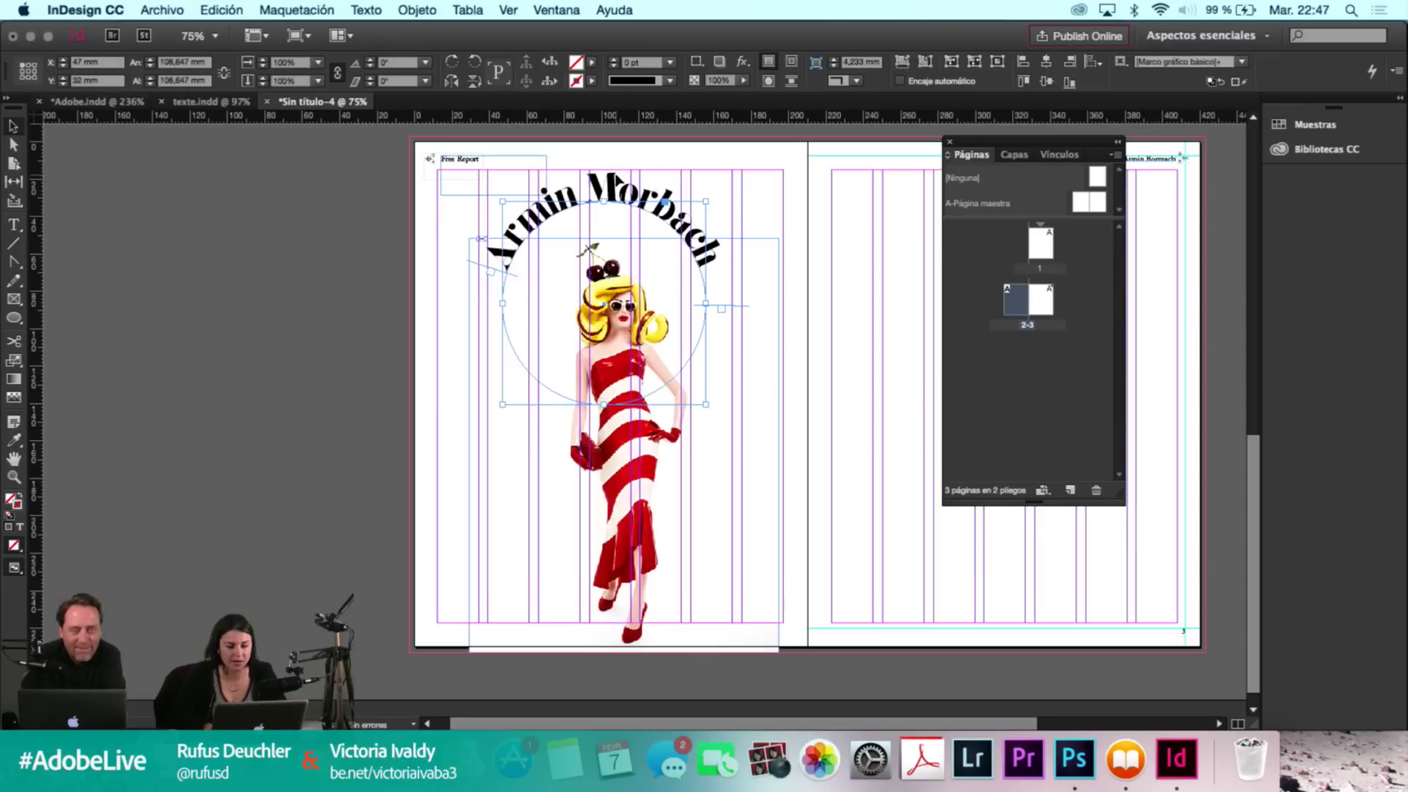
key(Up)
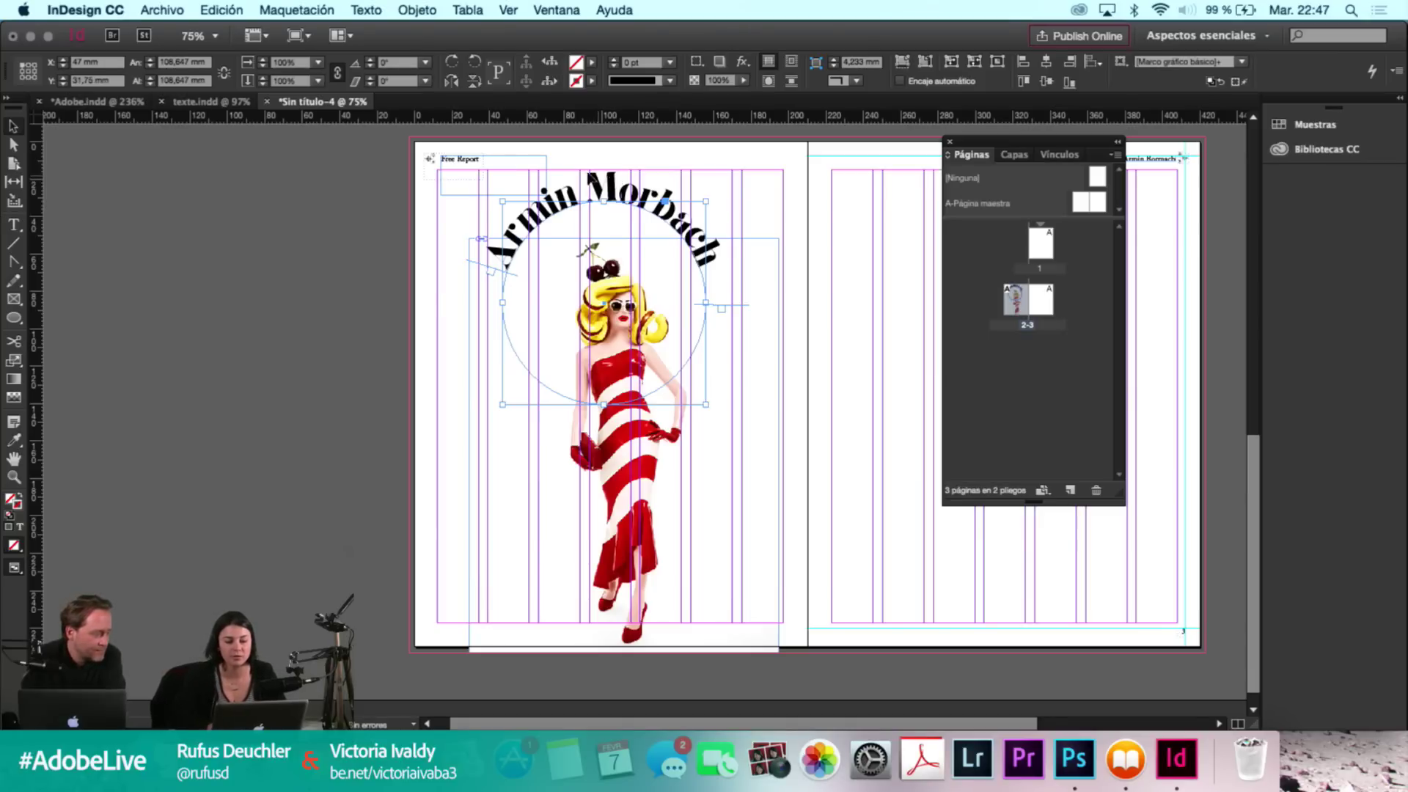
key(w)
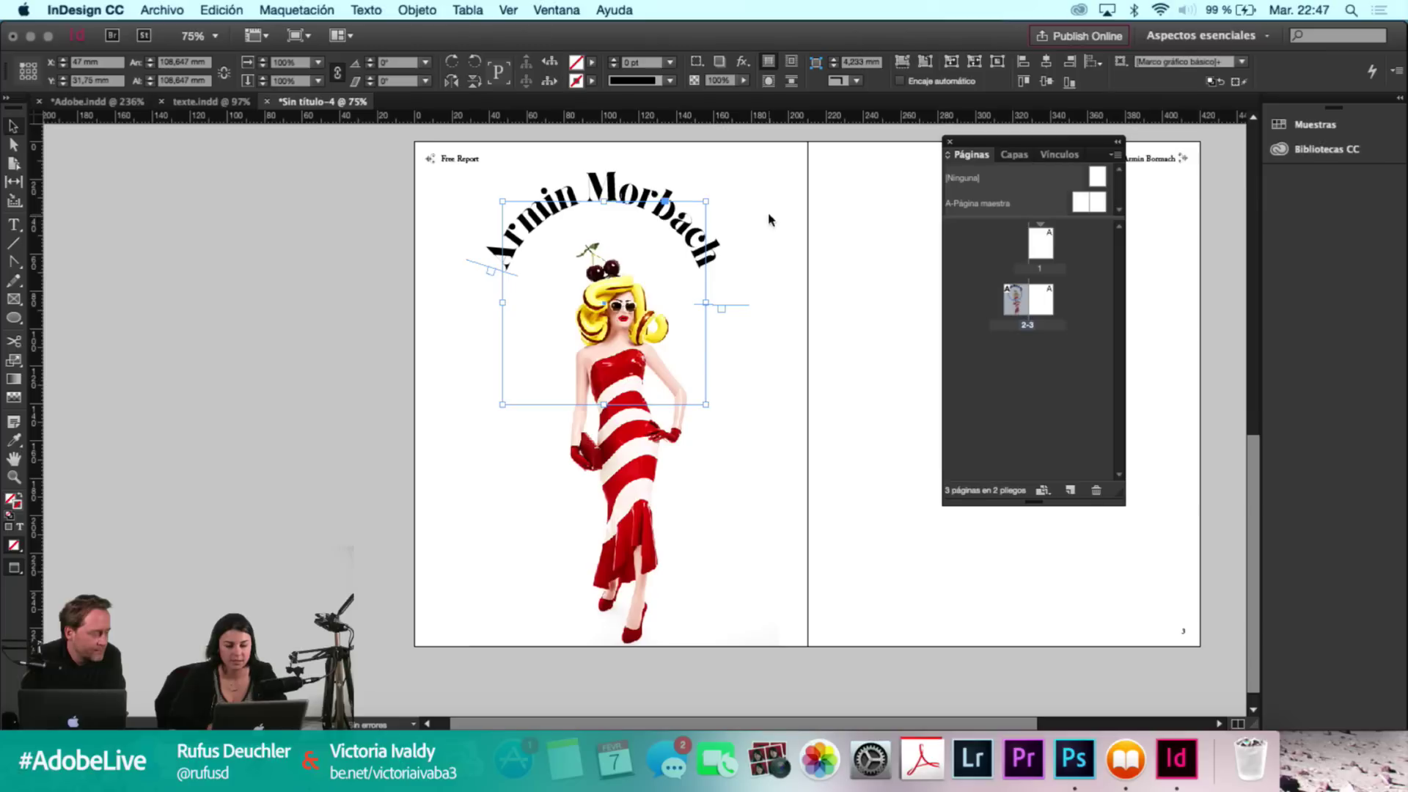
click(768, 212)
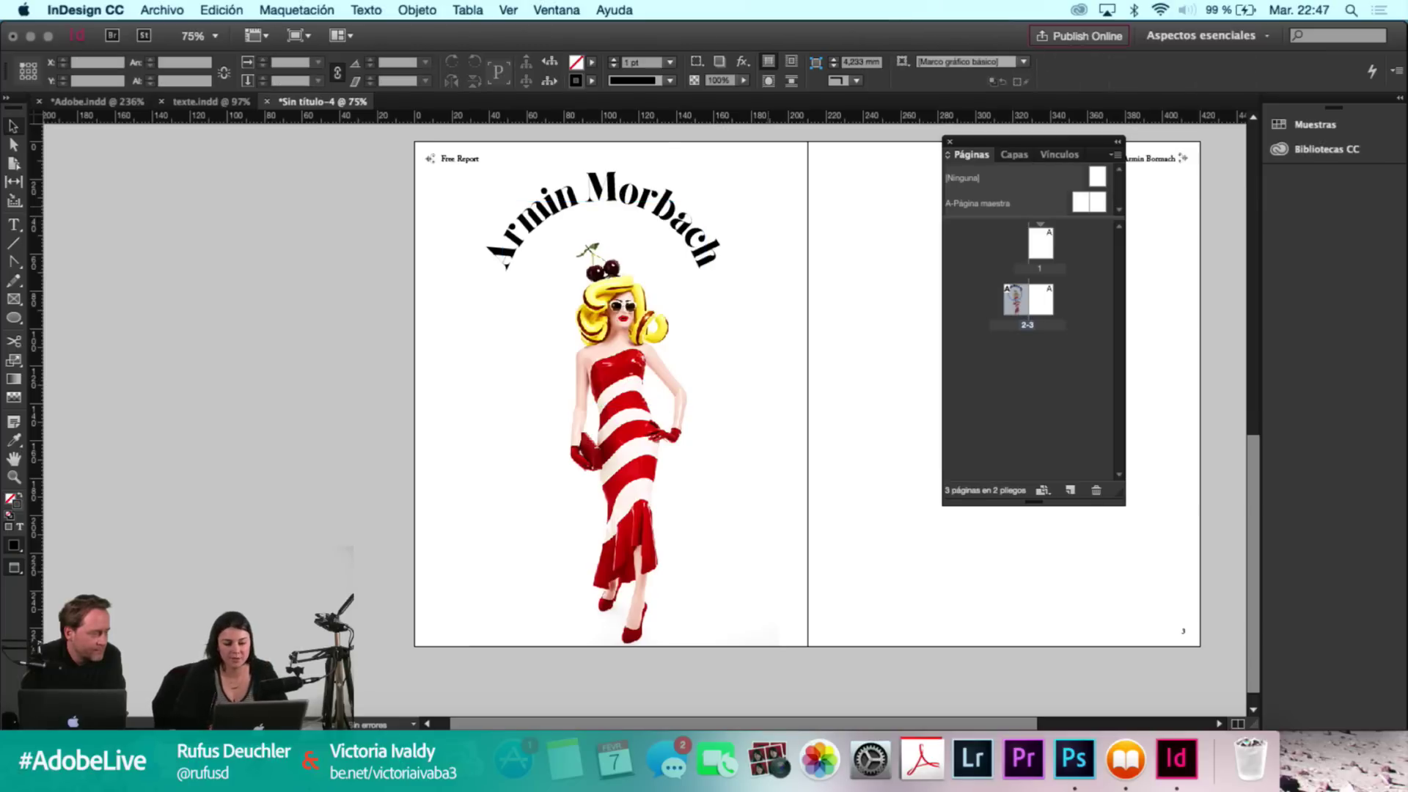
Shift the arched title slightly further right over the model and deselect it.
click(510, 250)
click(663, 464)
click(661, 204)
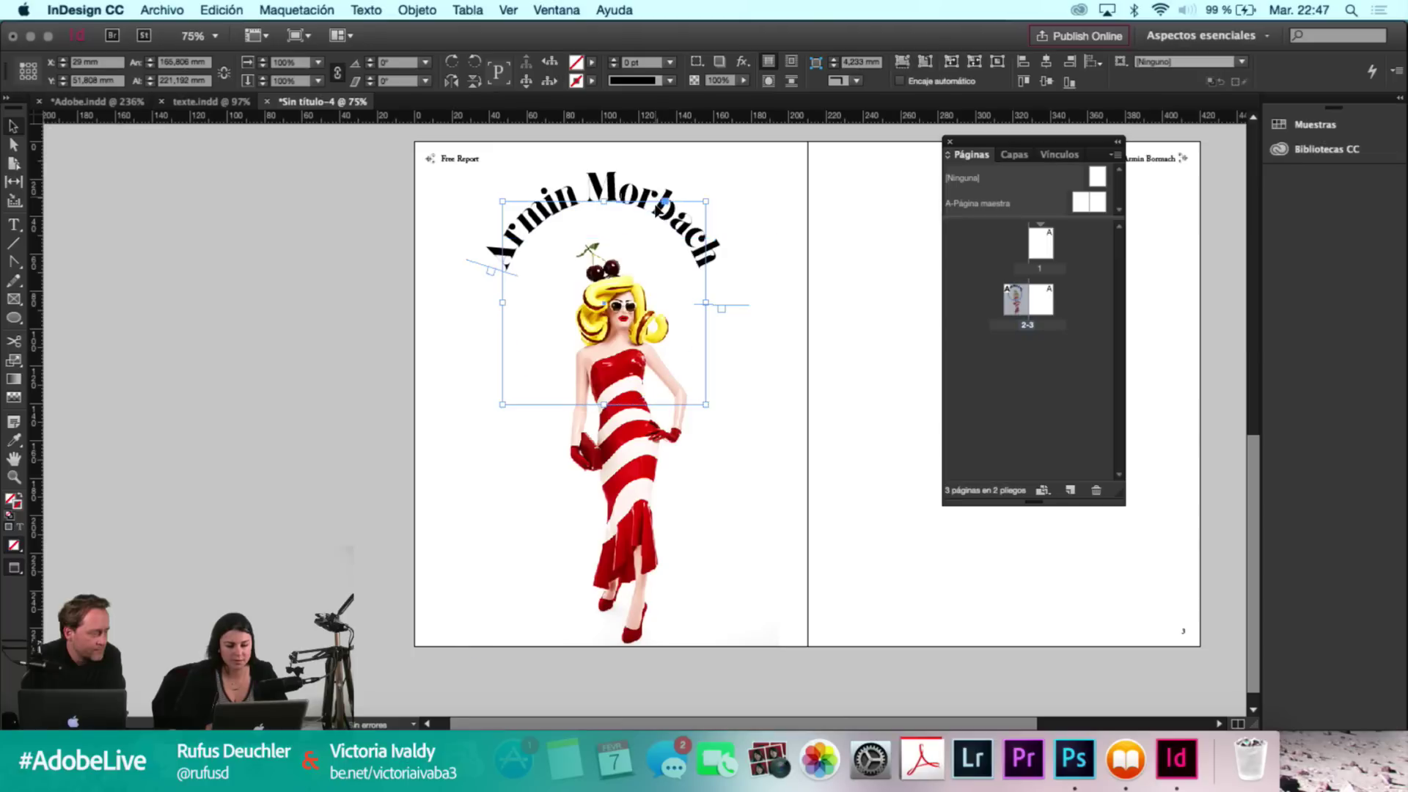
drag(664, 201, 667, 202)
click(365, 252)
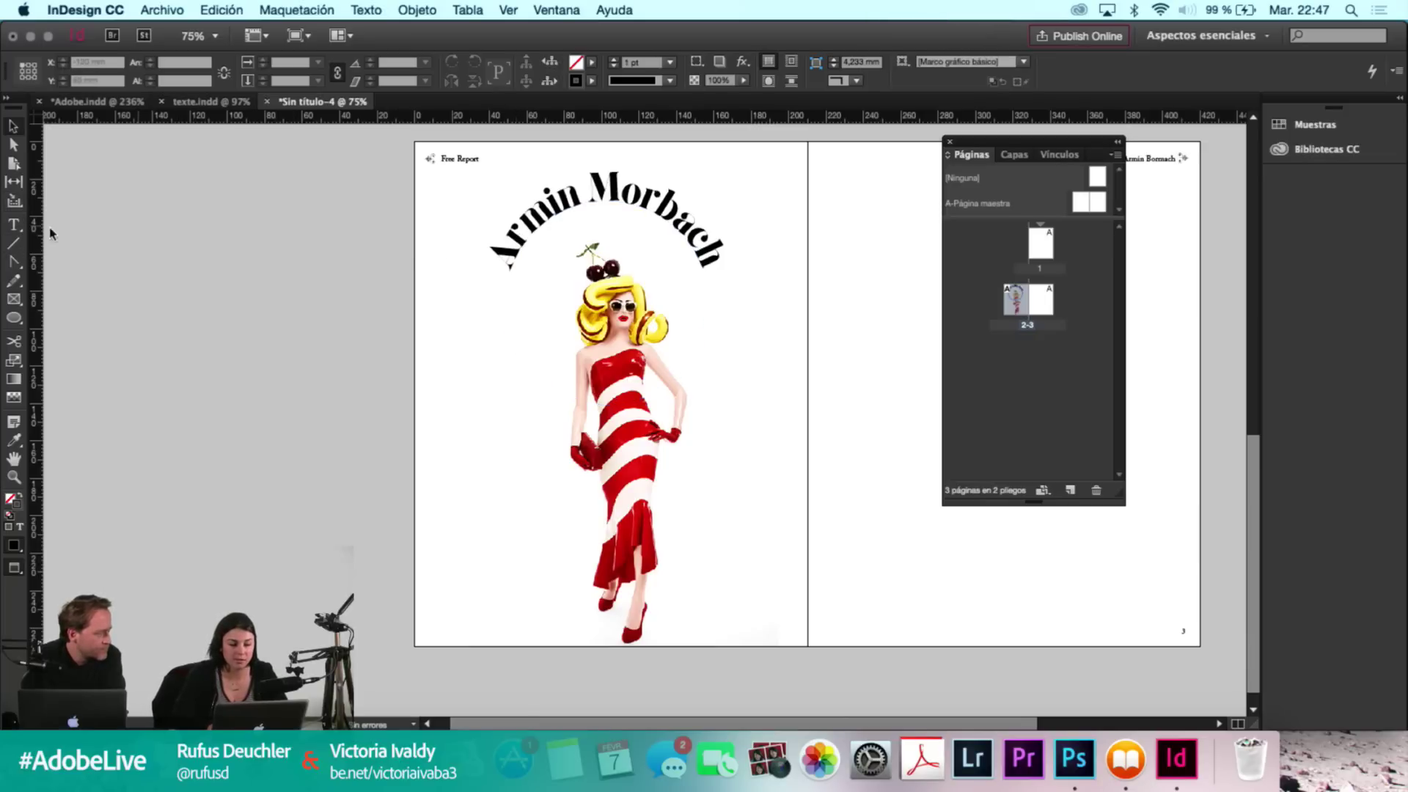
Create a text frame about 144 × 52.5 mm low on page 3 containing "chef editor, art director and photographer".
key(t)
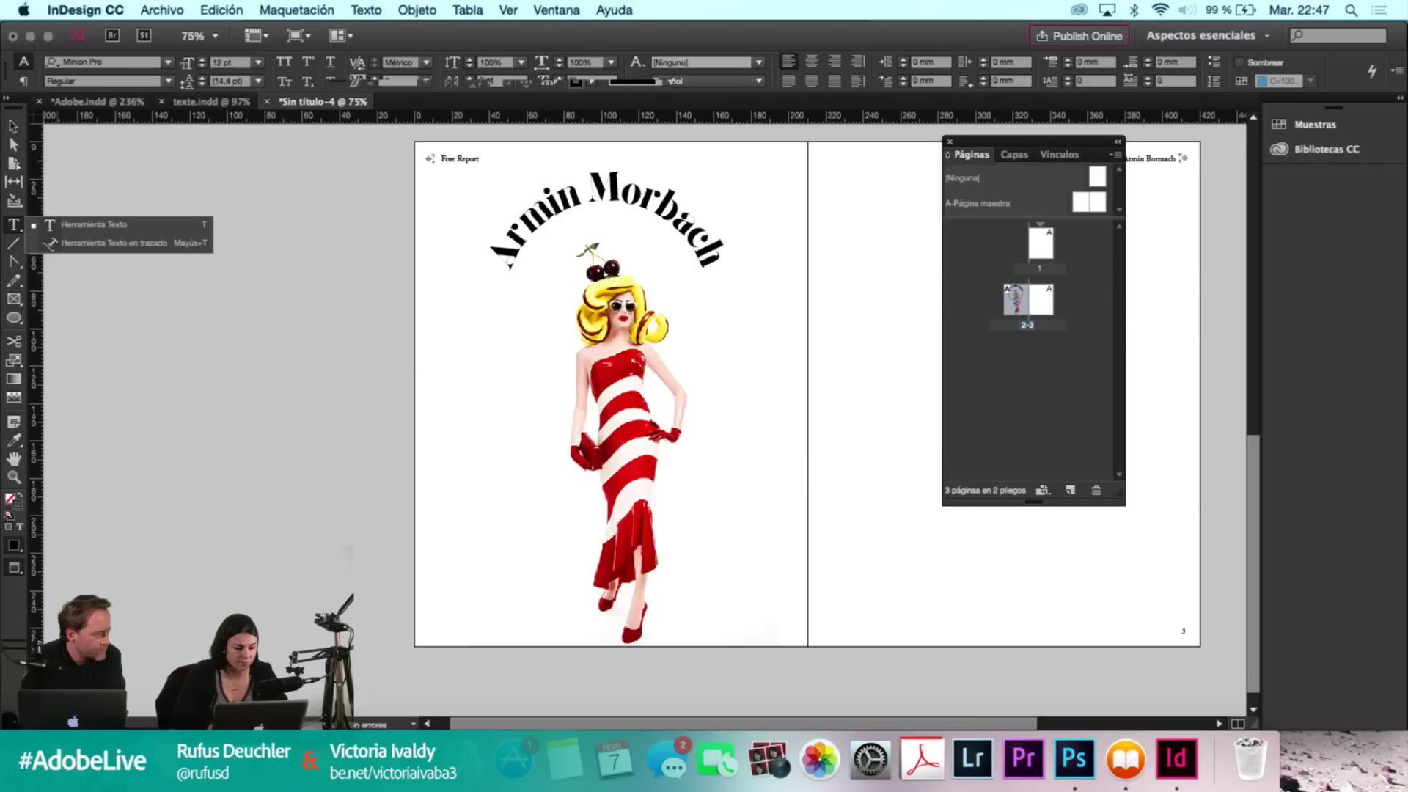
drag(837, 506, 1104, 592)
text(chef editor, art director and photographer)
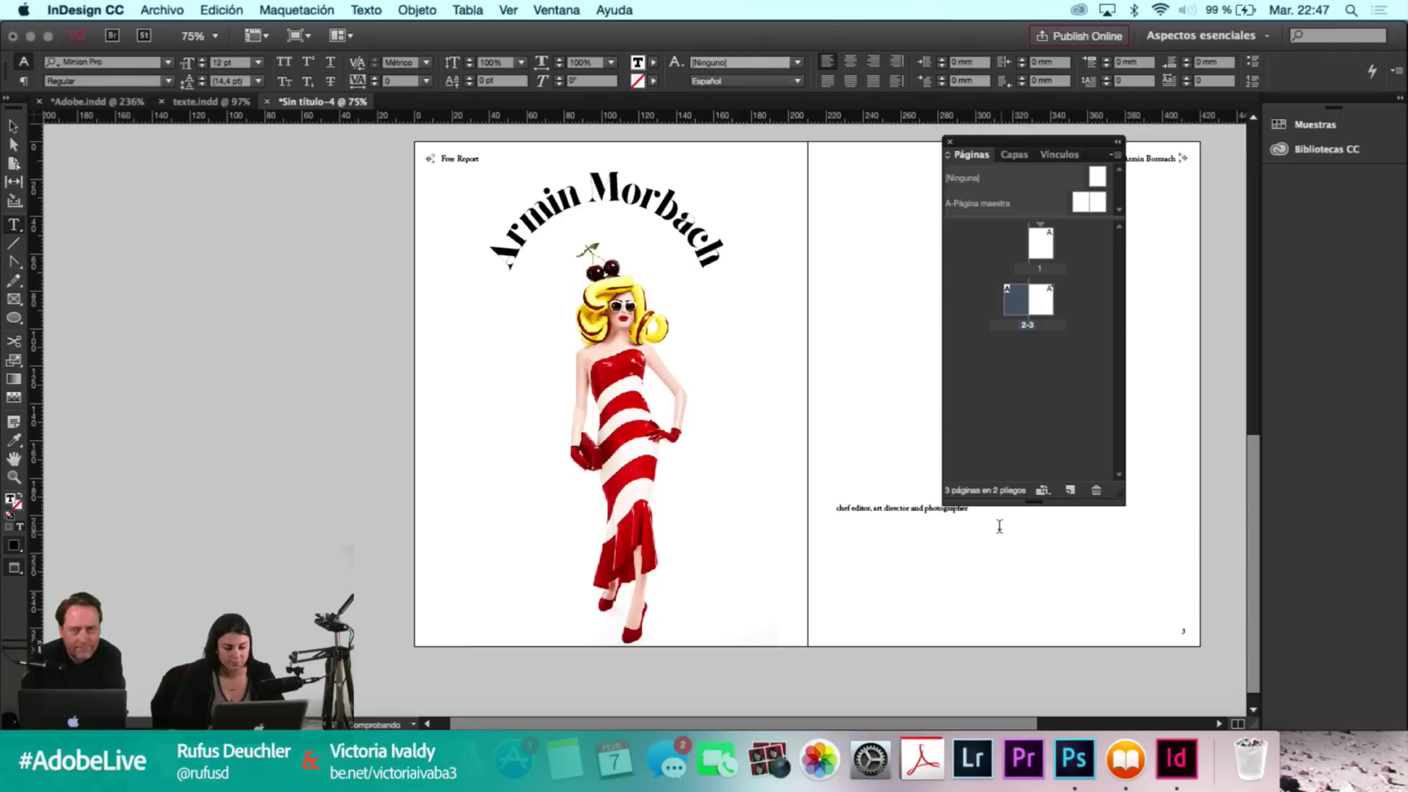
Format the new subtitle text on page 3 at 36 pt in the Giza font.
drag(996, 517, 827, 504)
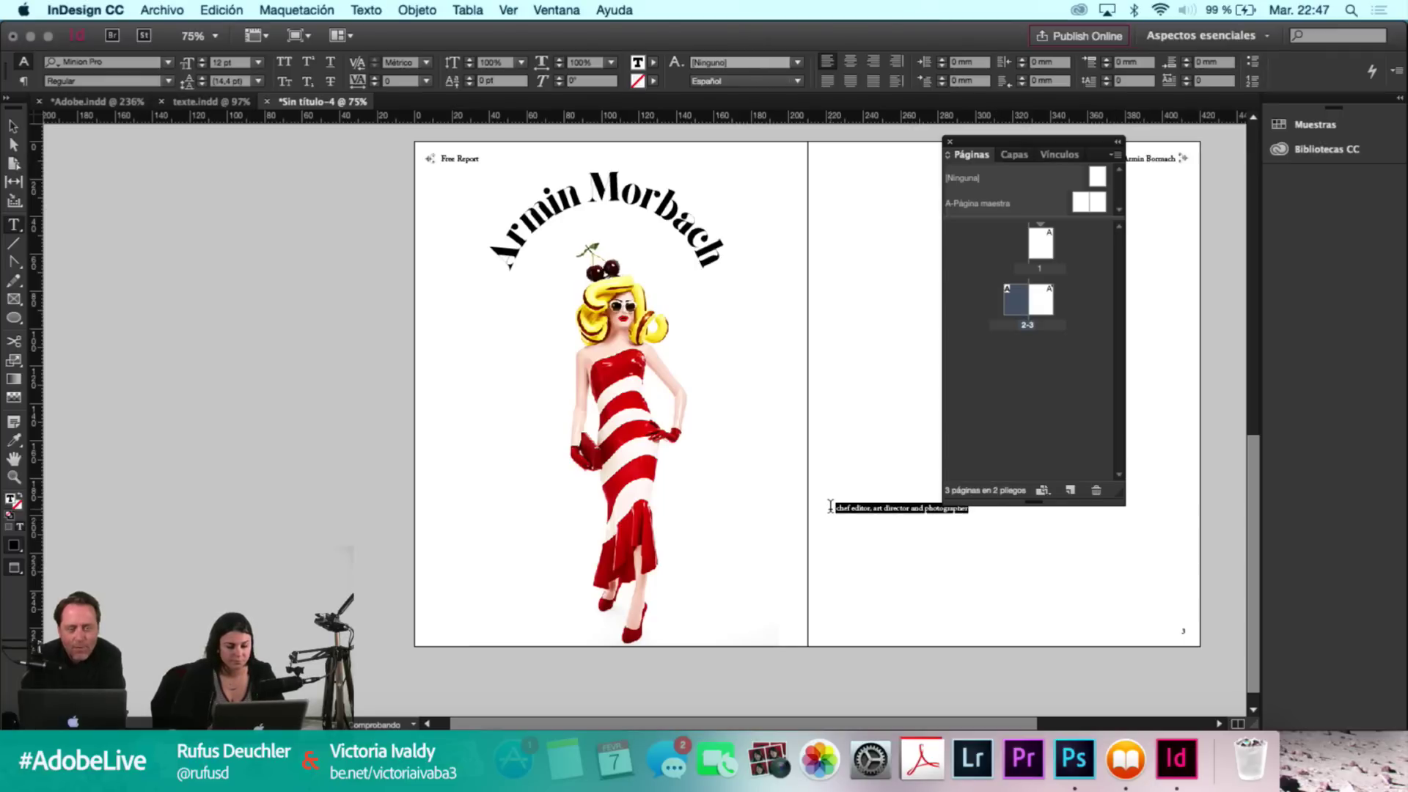
click(258, 64)
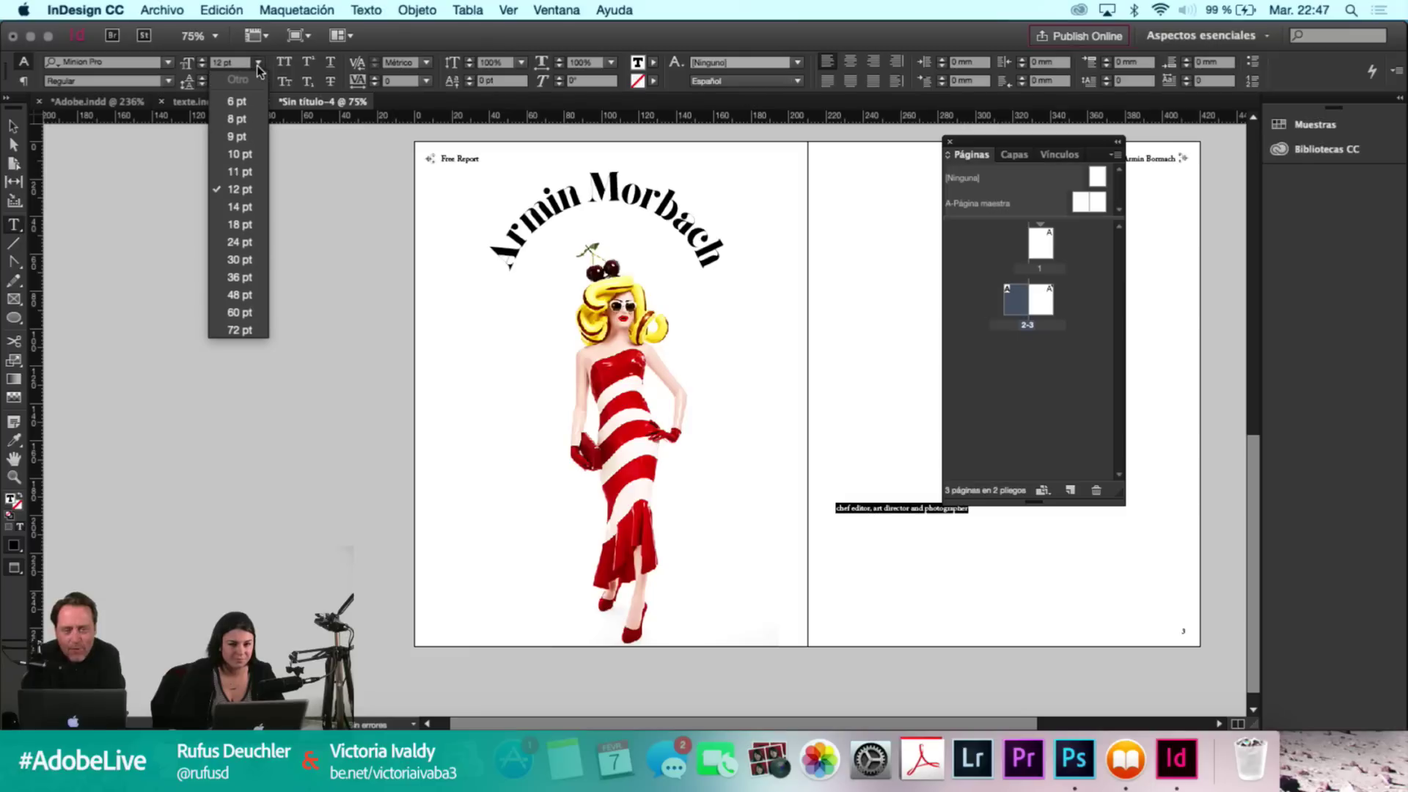
click(243, 276)
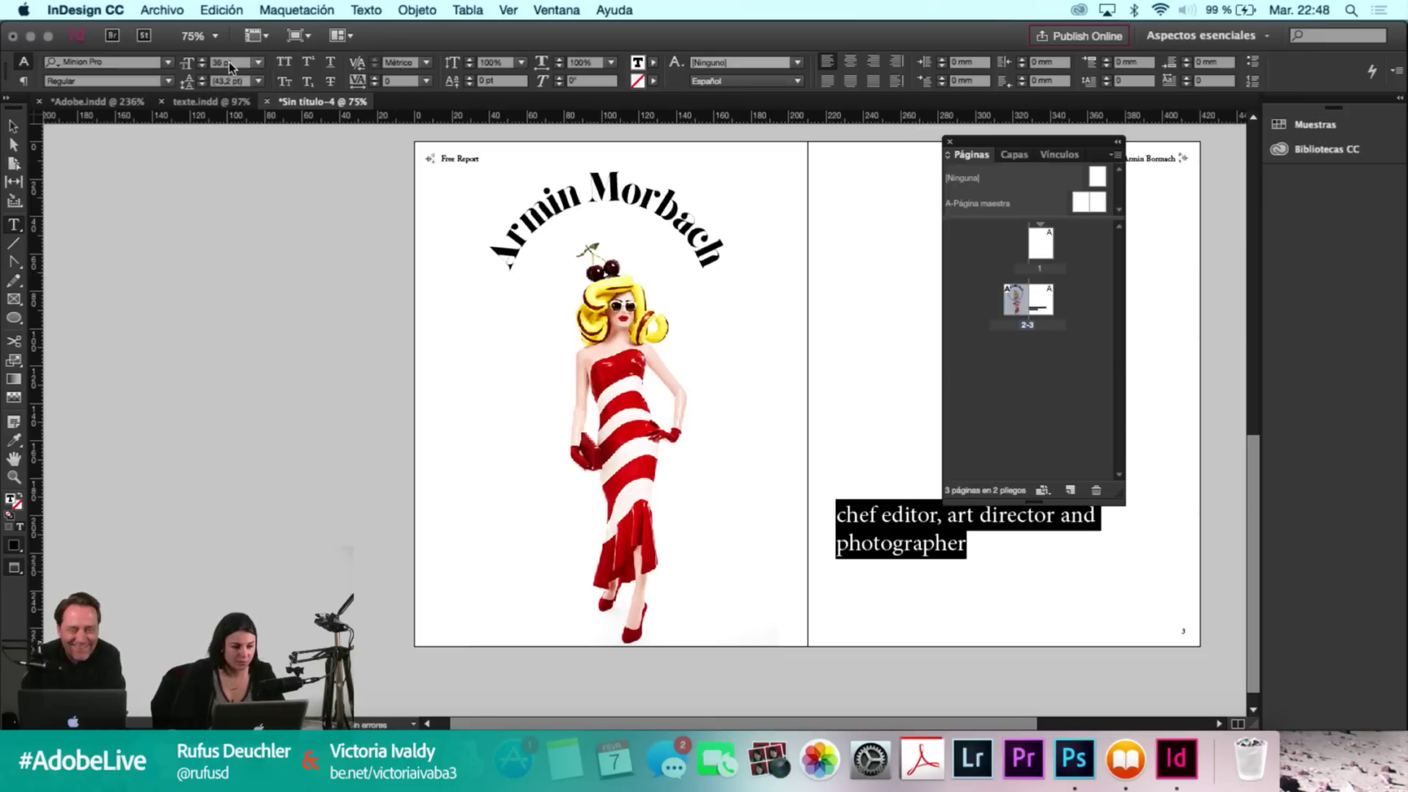
click(140, 64)
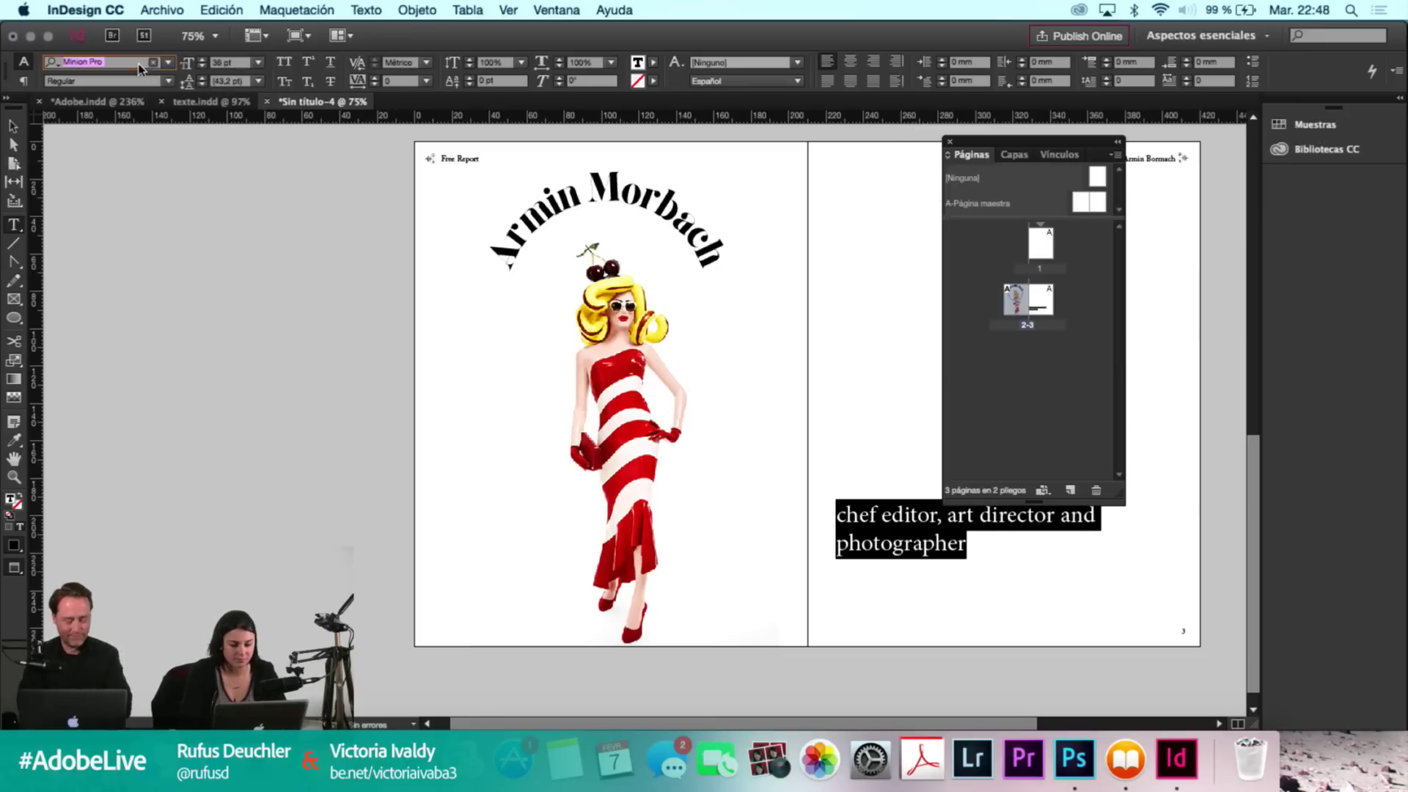
text(Oiza)
key(Return)
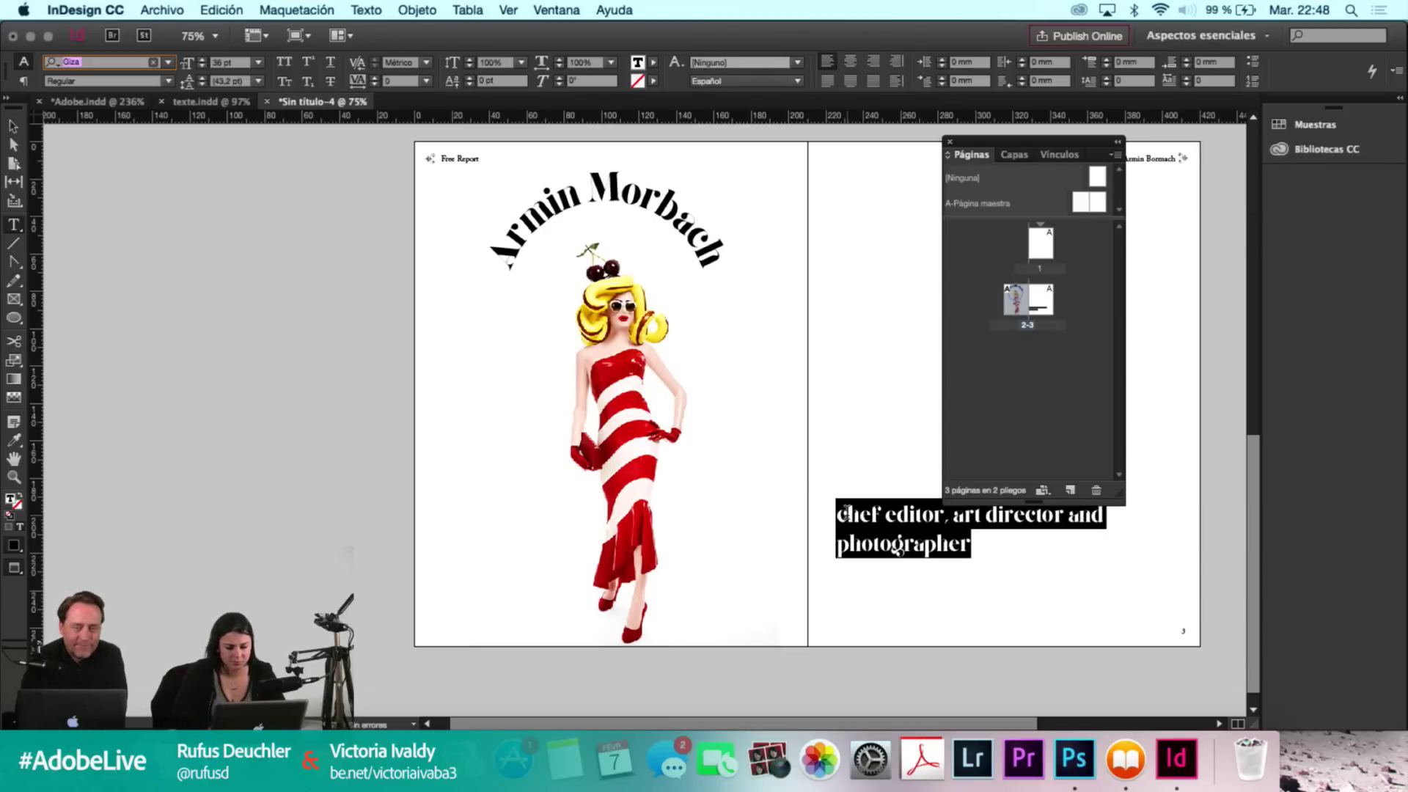
Capitalize the first letter of the subtitle so it begins with "Chef".
drag(875, 517, 847, 513)
click(847, 513)
key(BackSpace)
text(C)
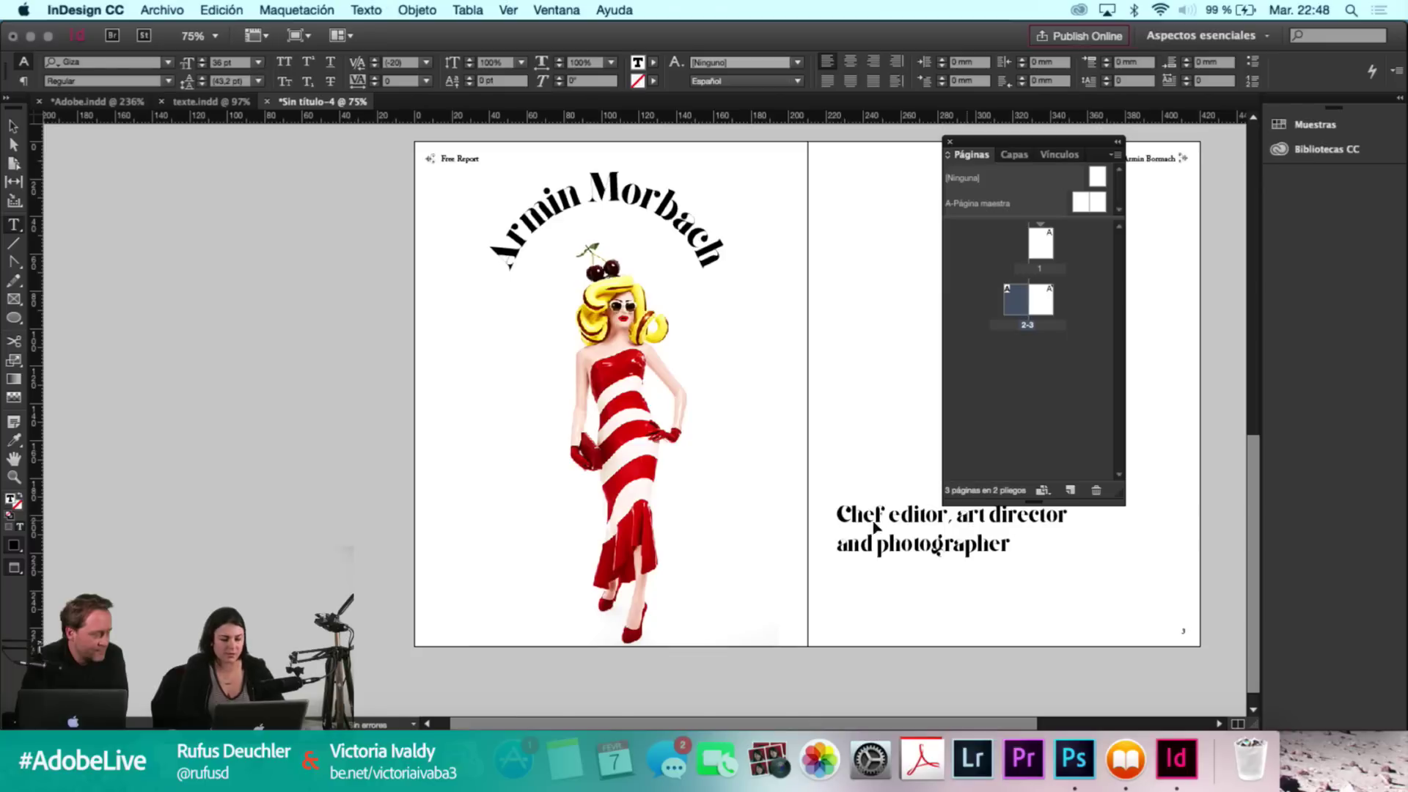
key(Escape)
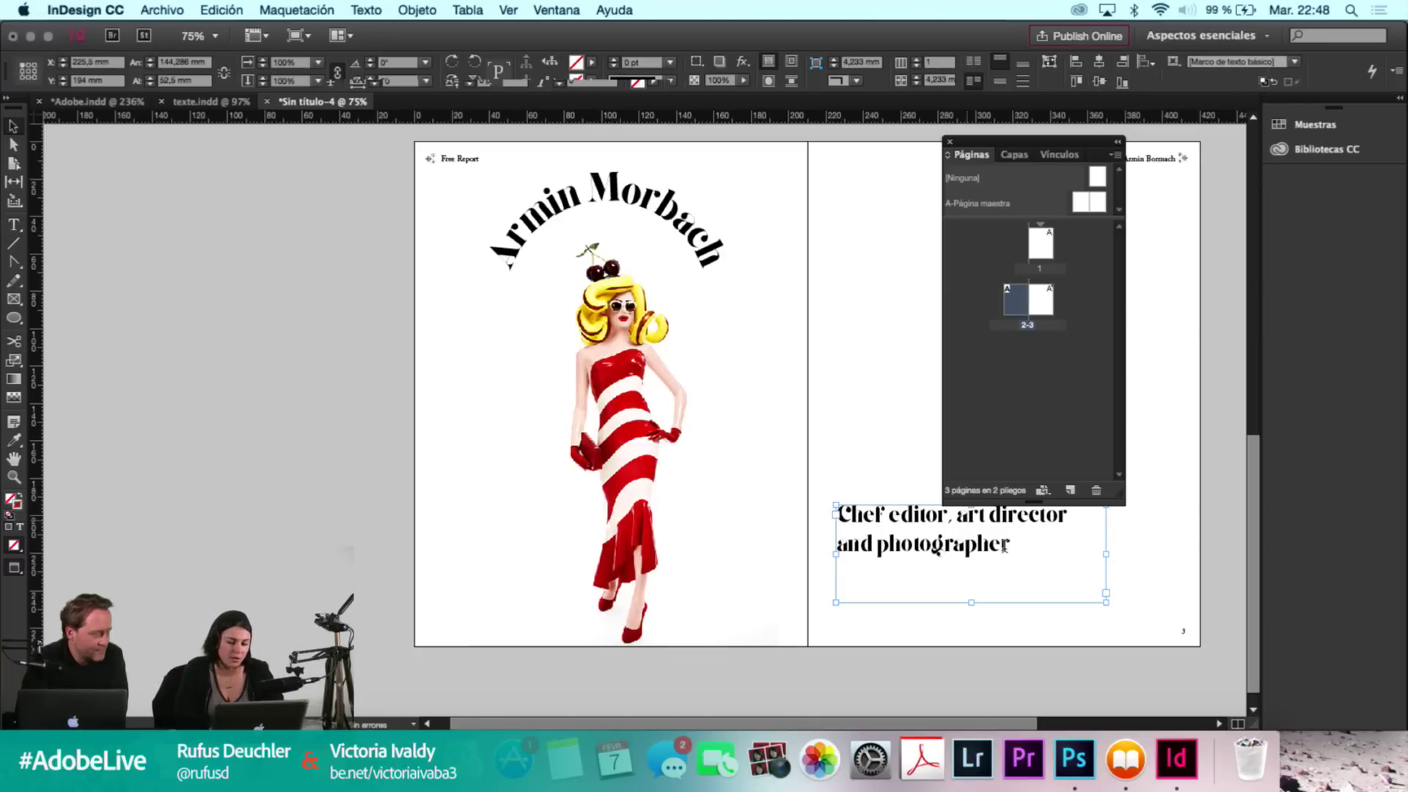
Set the leading of the whole subtitle to 39 pt and center-align its lines.
key(t)
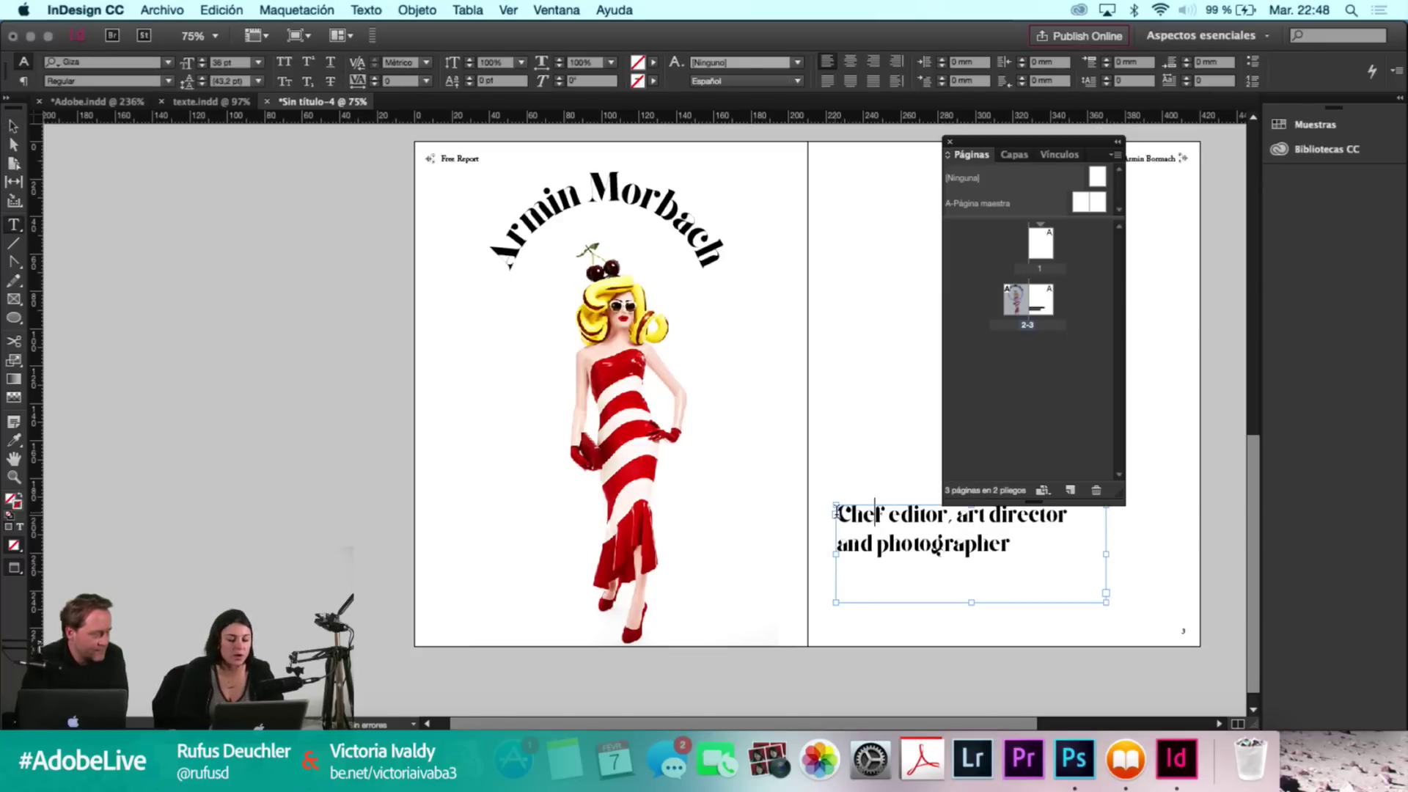
click(838, 512)
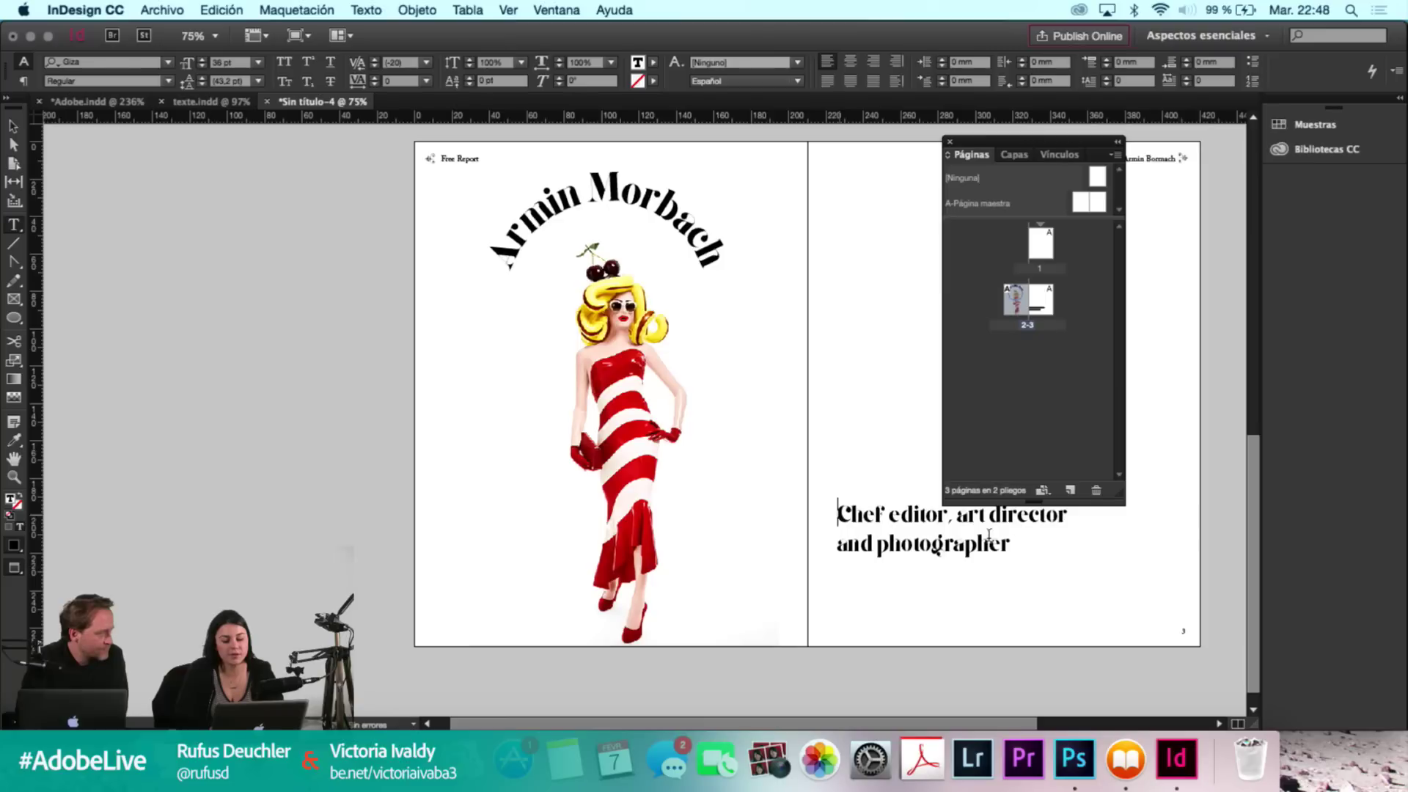
key(super+a)
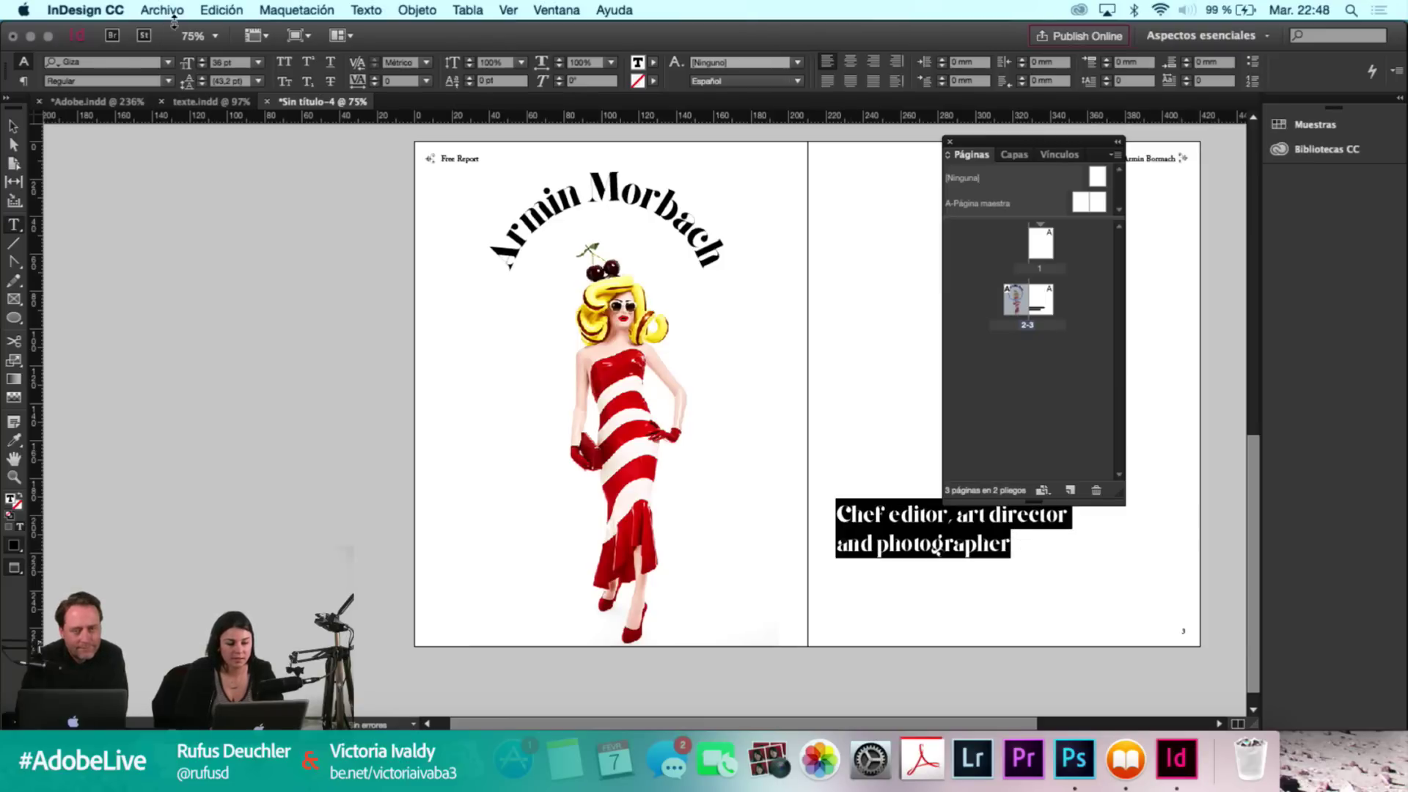
click(232, 64)
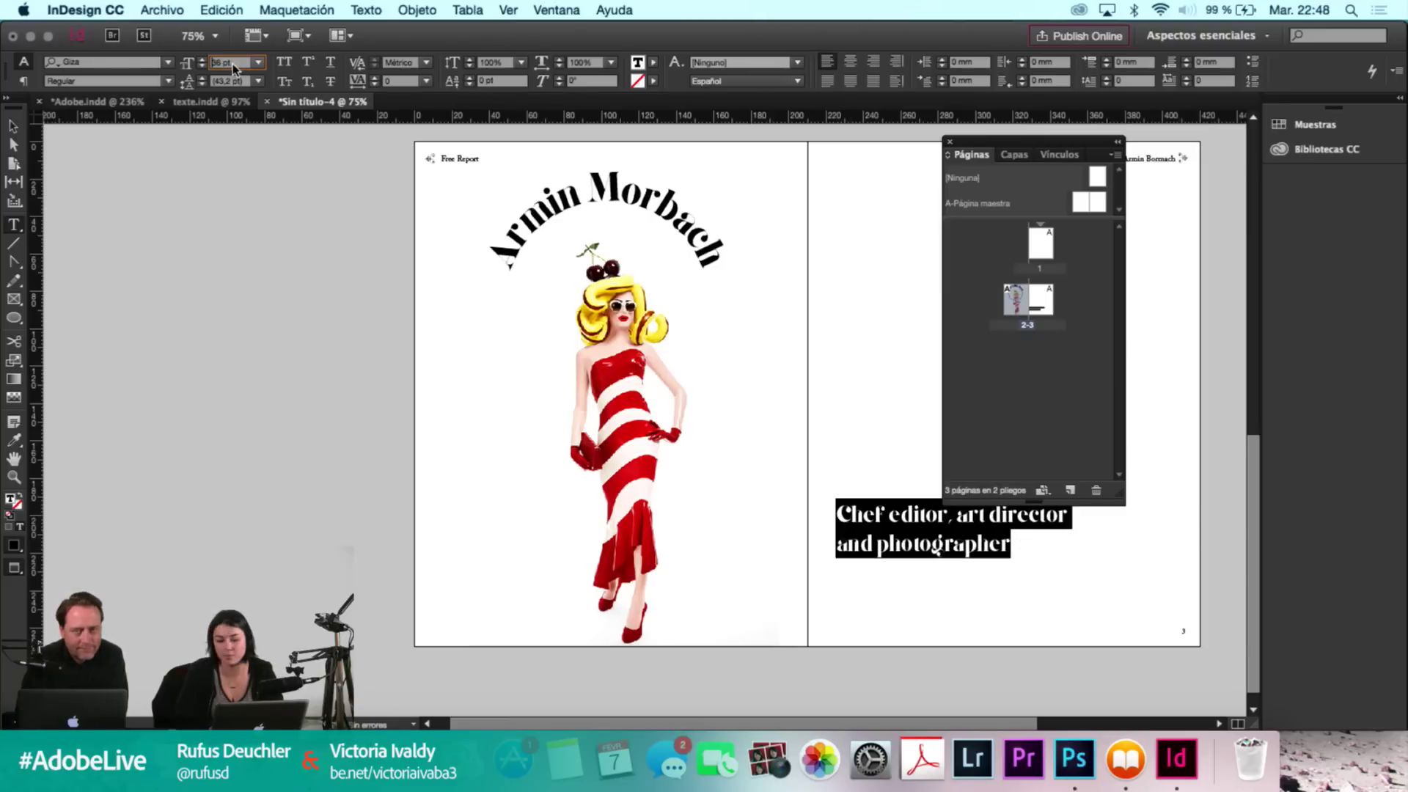
click(234, 84)
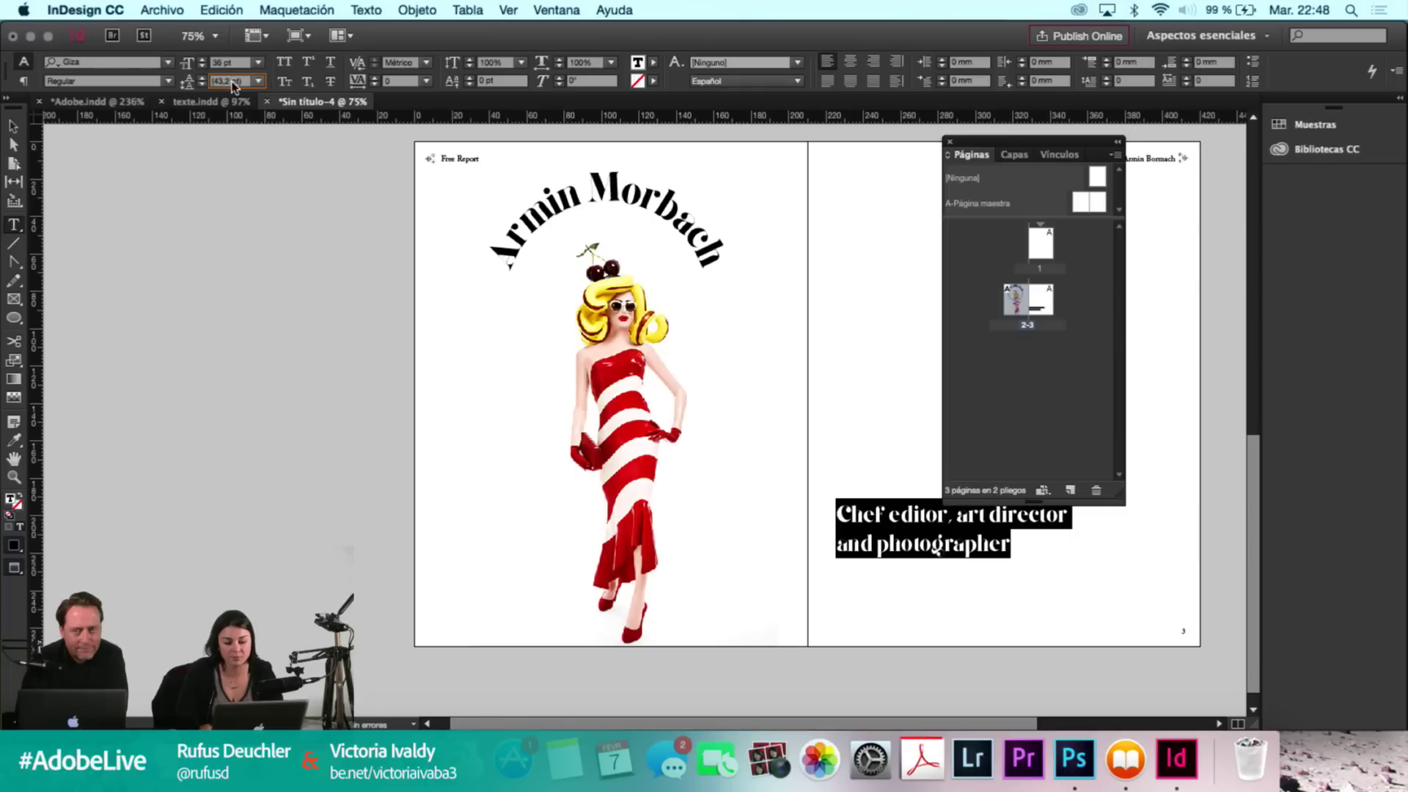
text(43)
key(Return)
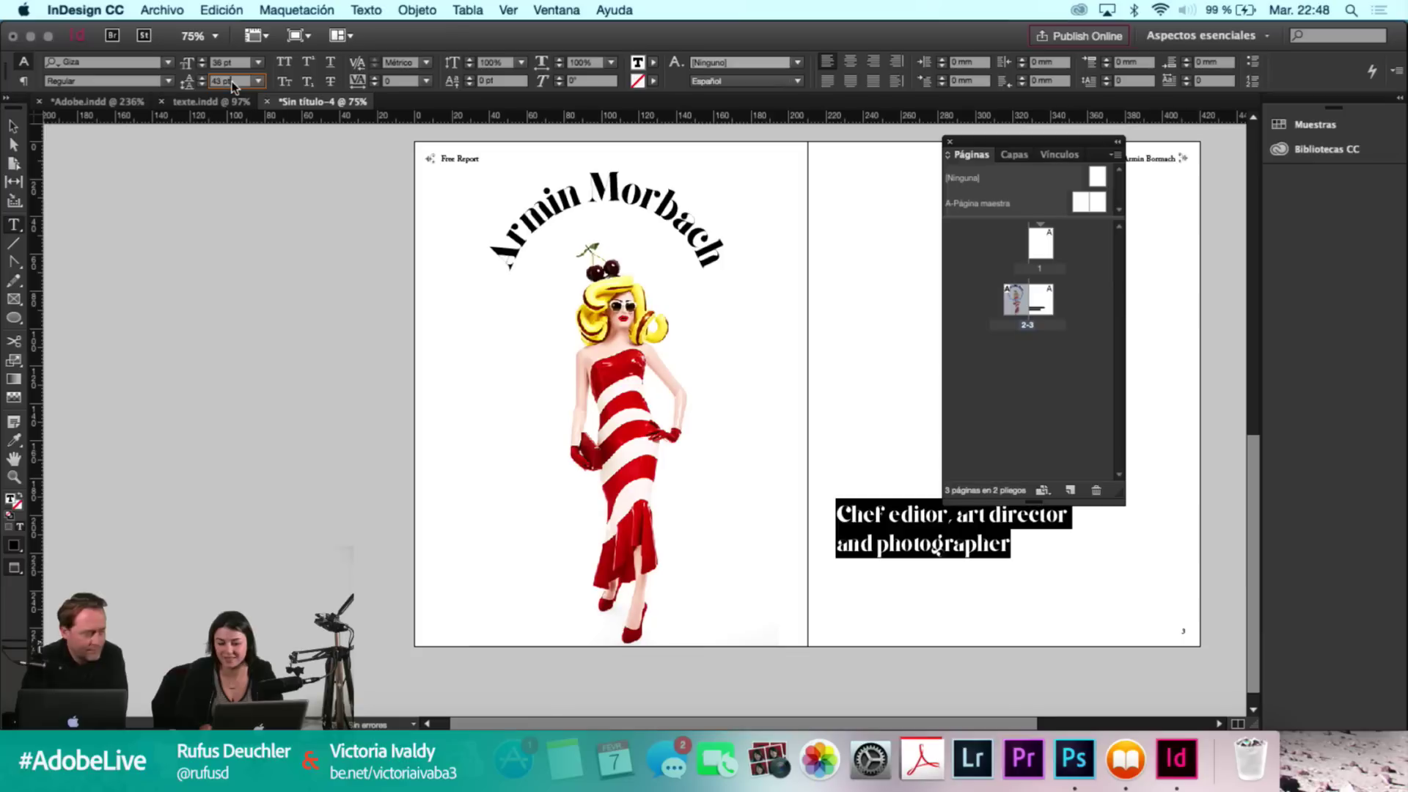
key(Down)
key(Down)
key(Down)
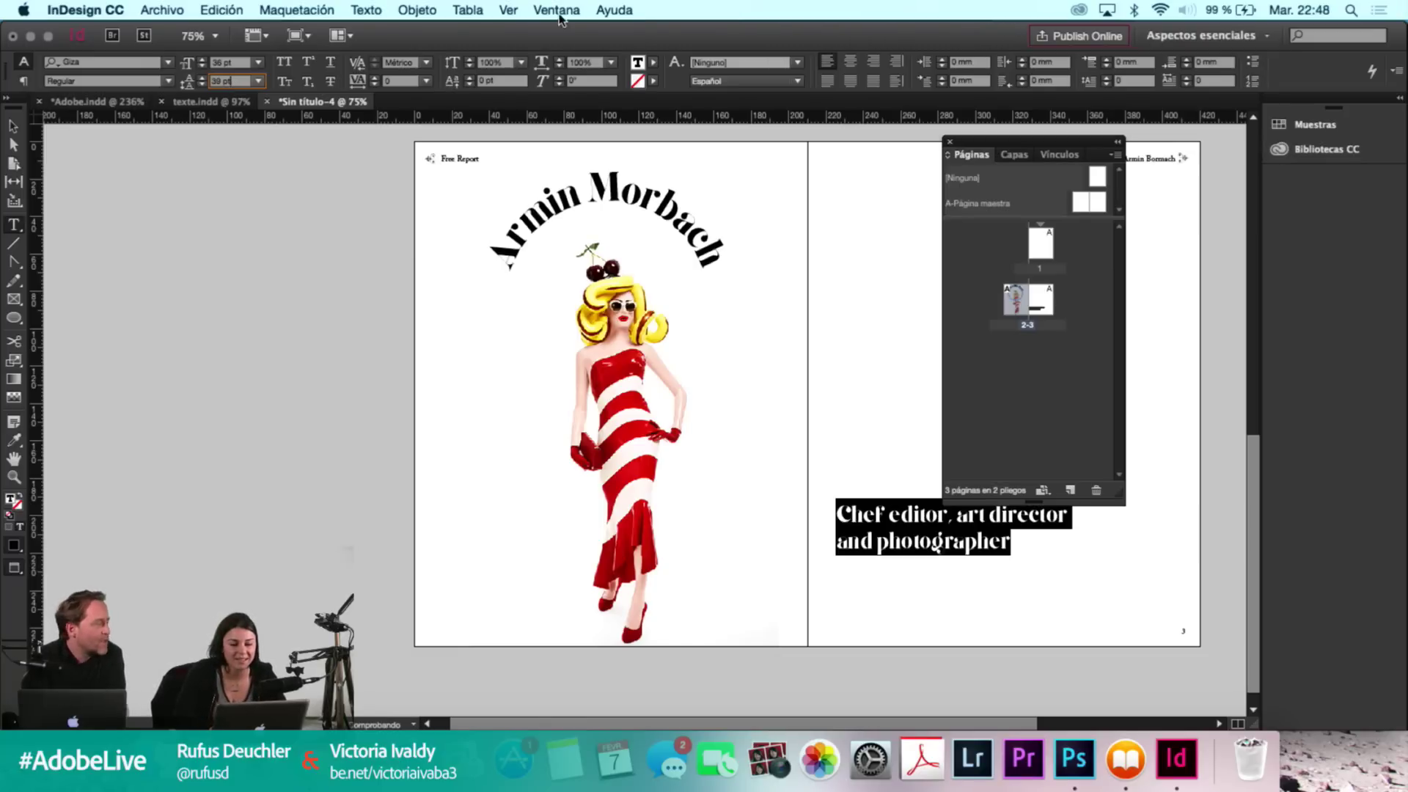
click(851, 62)
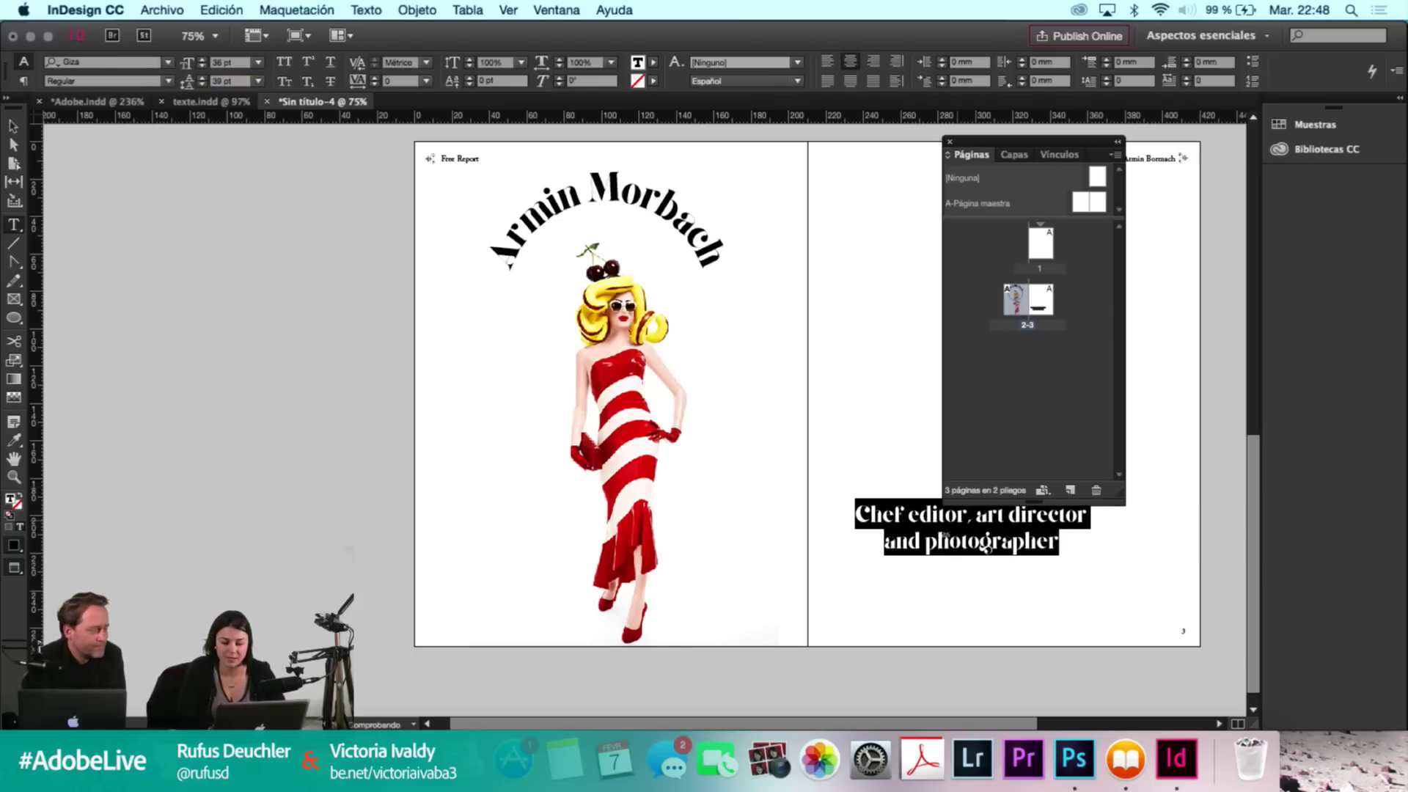
click(930, 534)
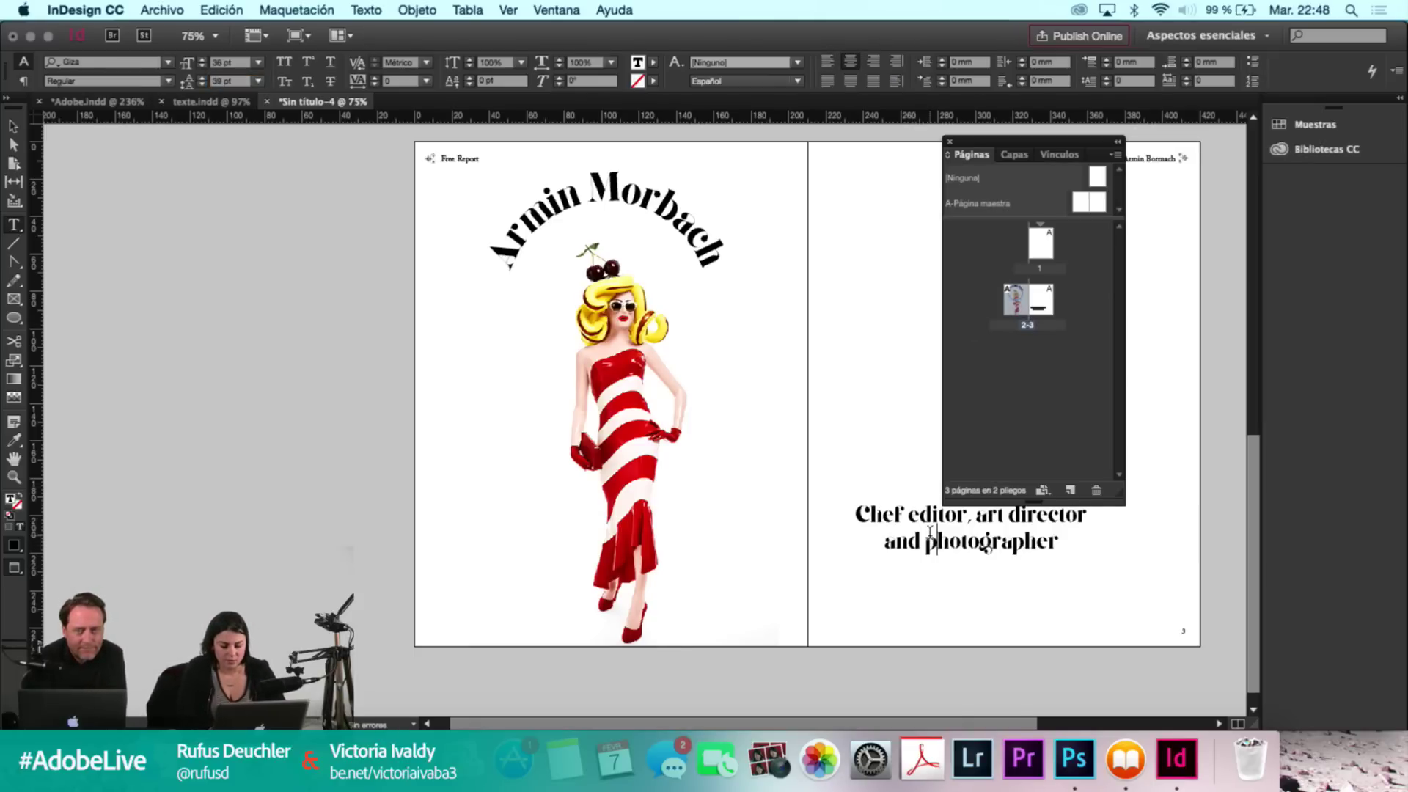
key(Escape)
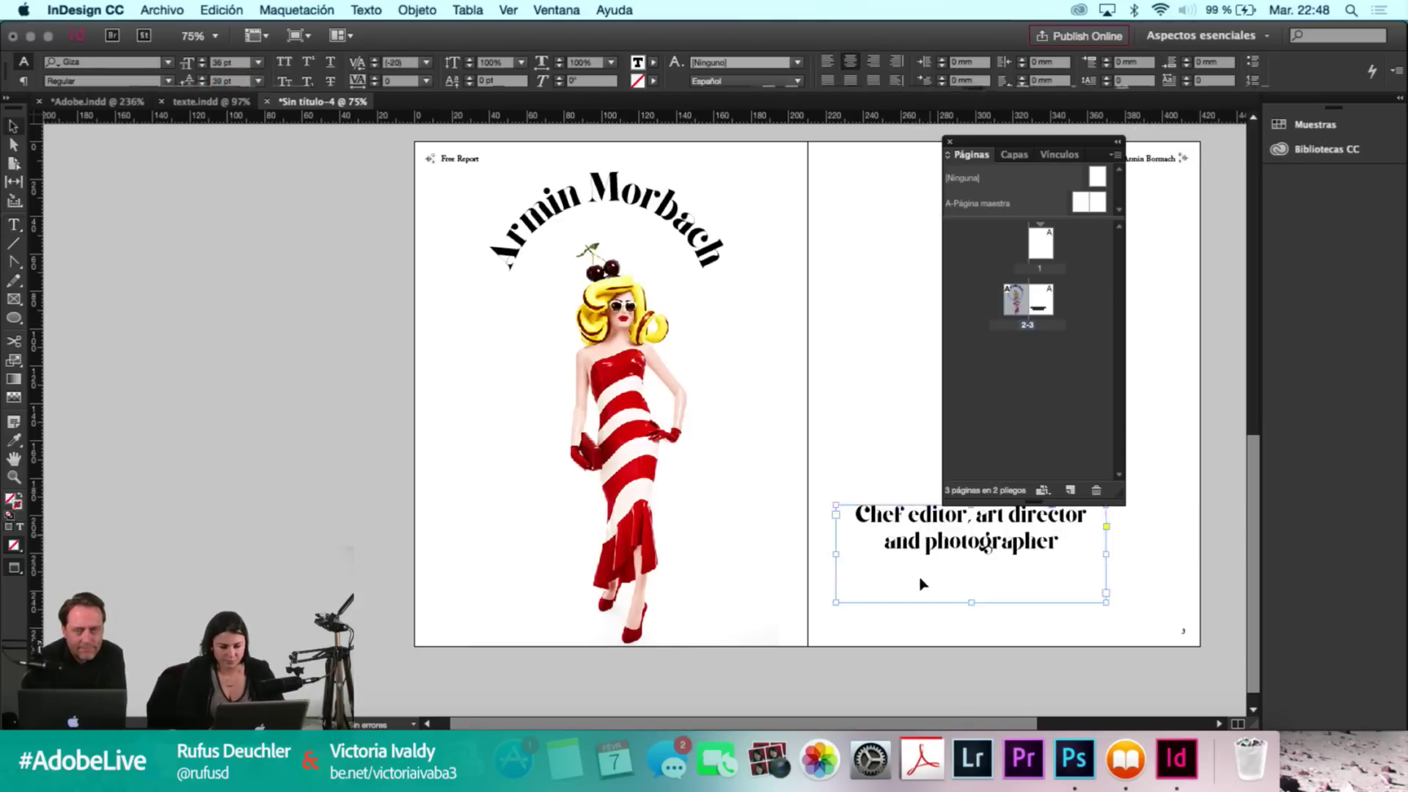
key(t)
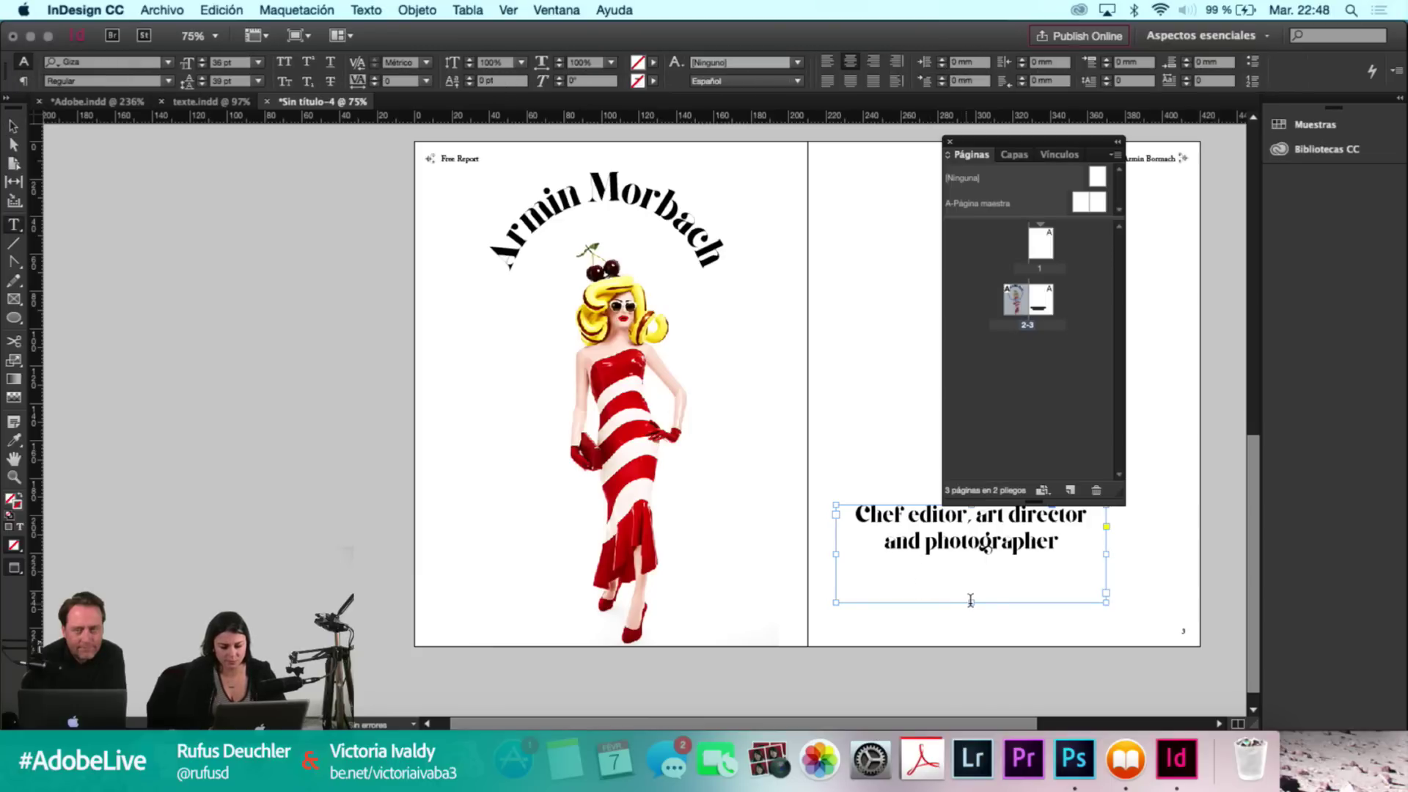
key(super+shift+a)
click(971, 603)
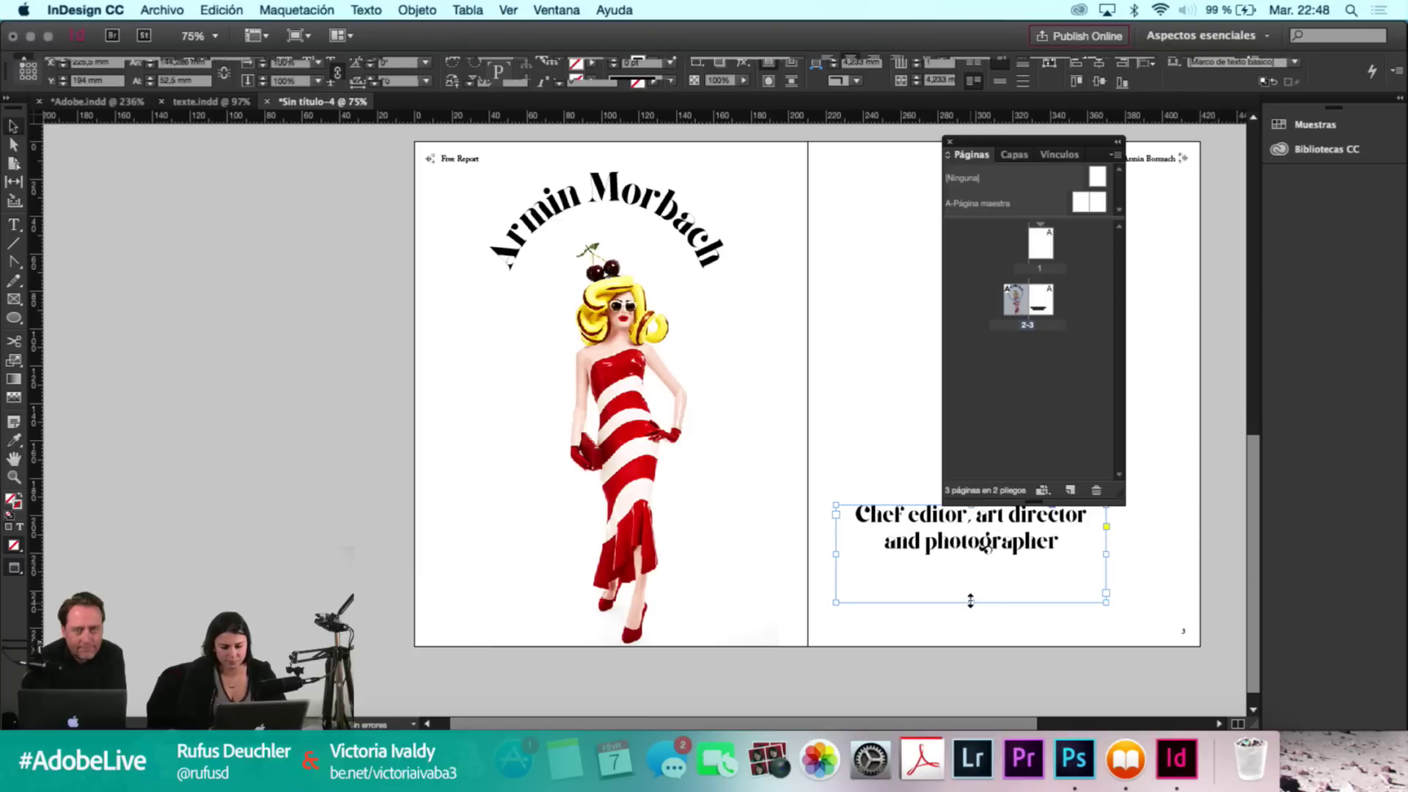
key(t)
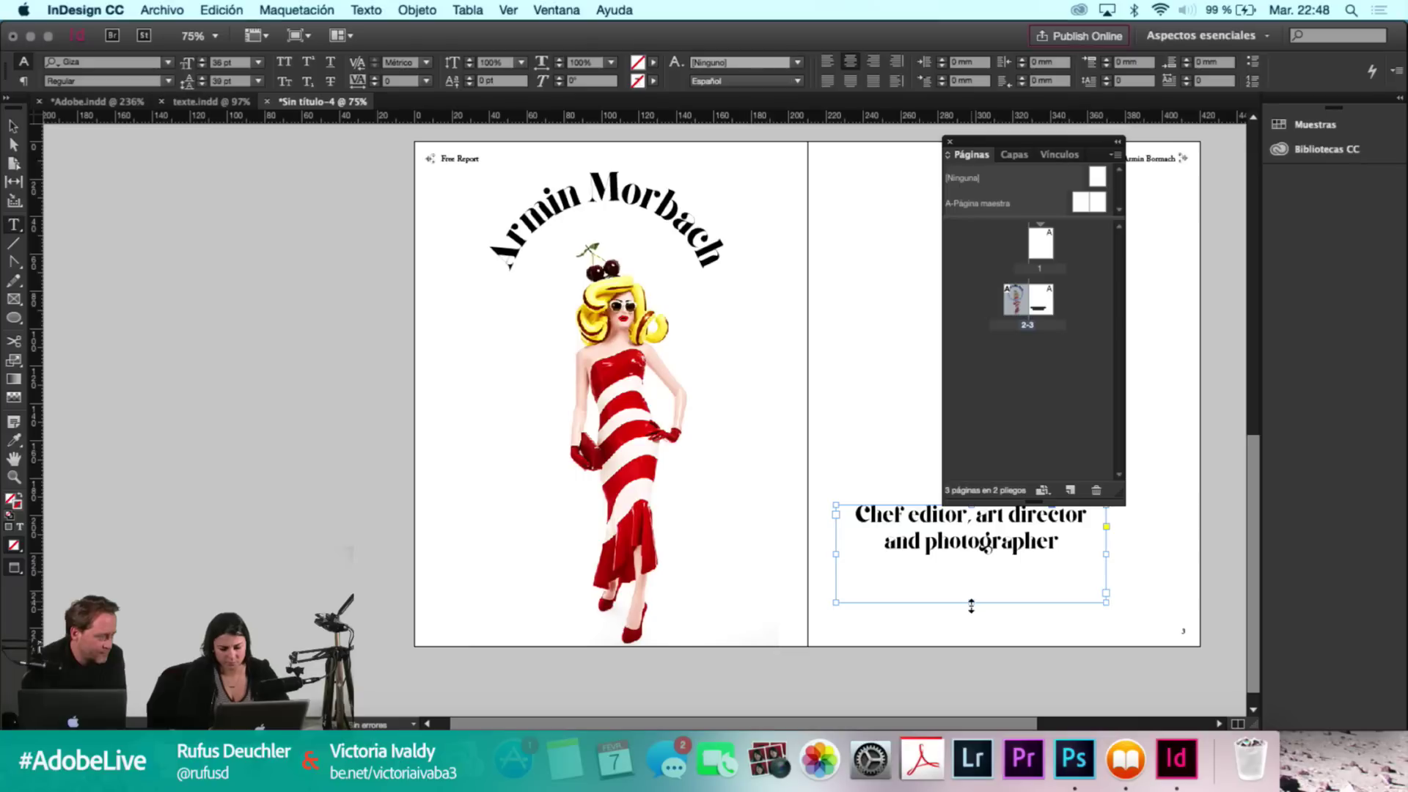
key(v)
key(t)
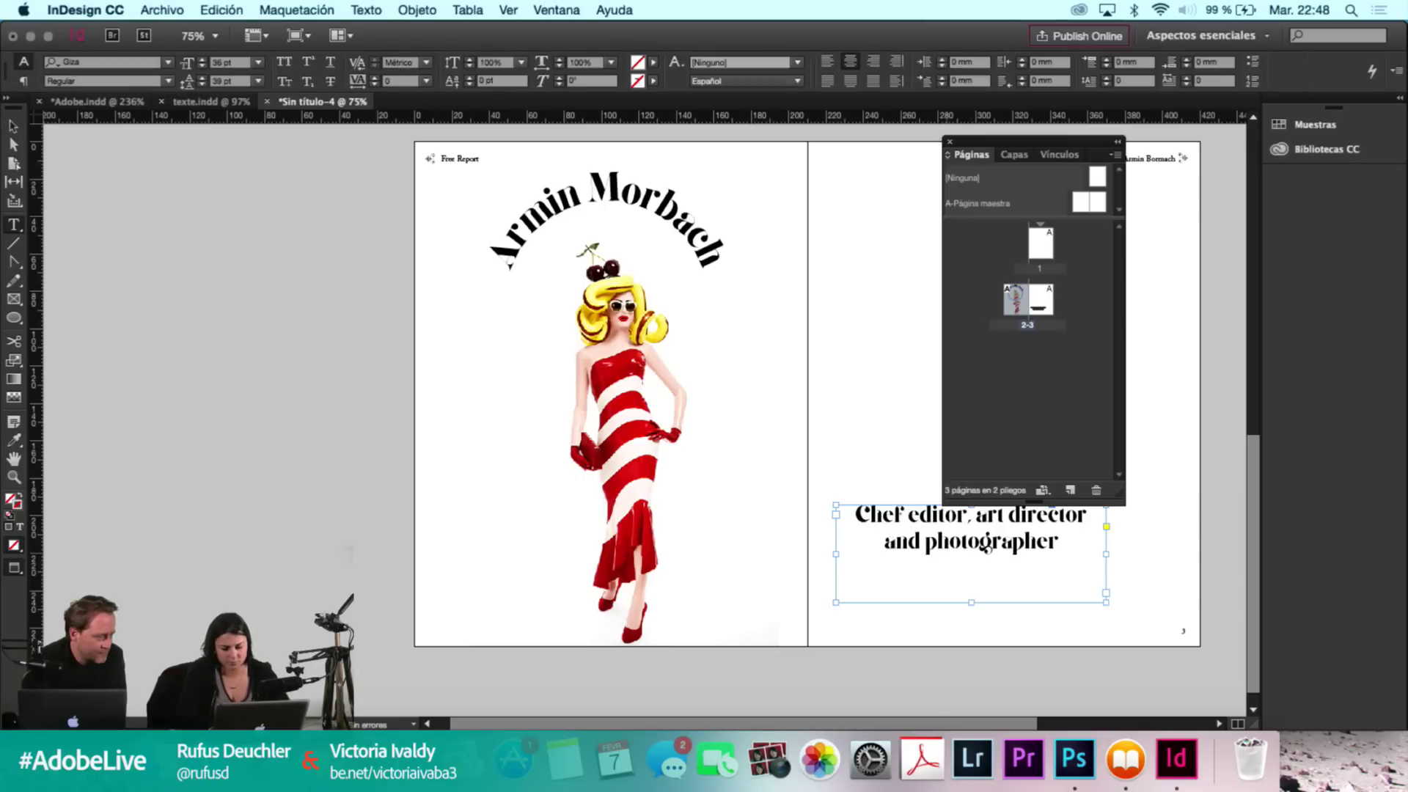
key(v)
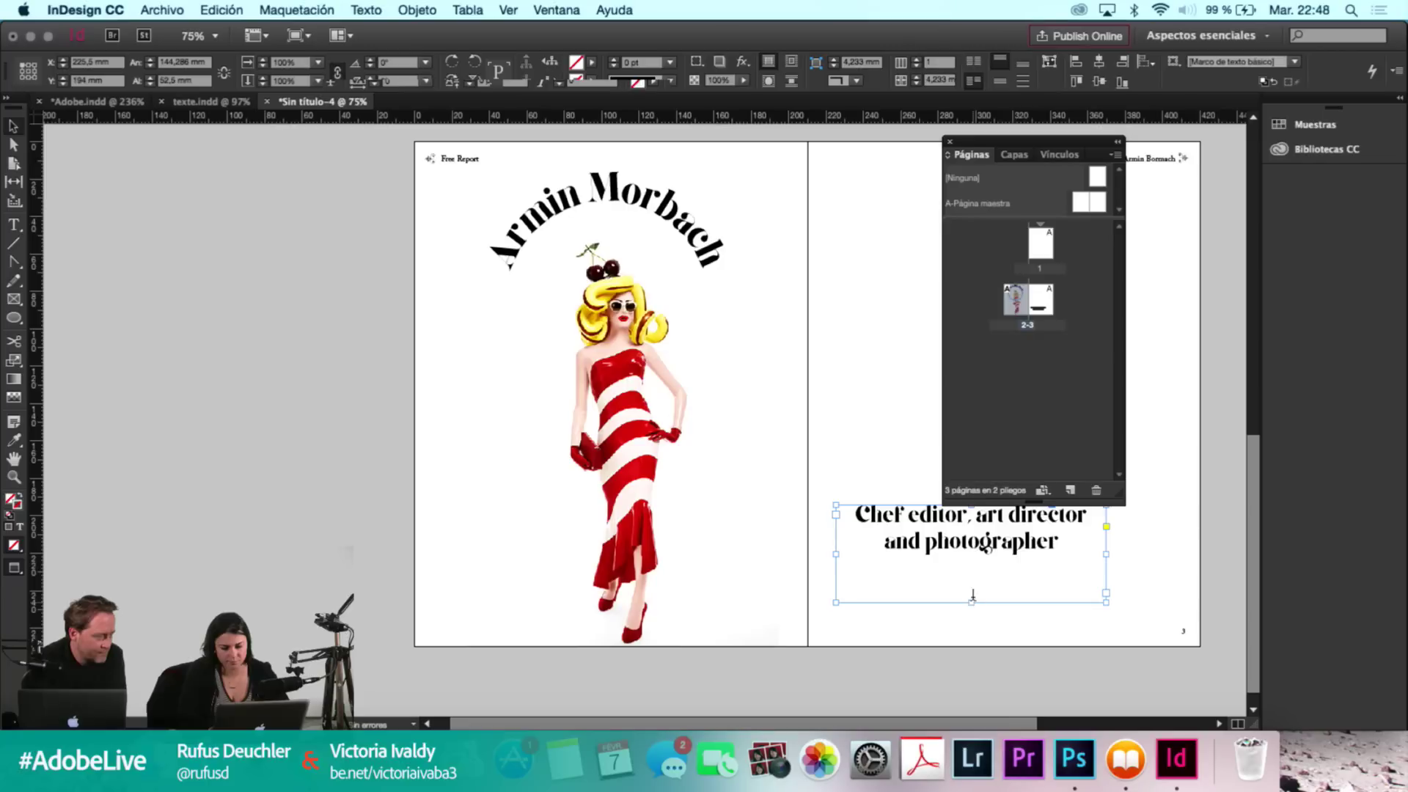
key(t)
key(super+shift+a)
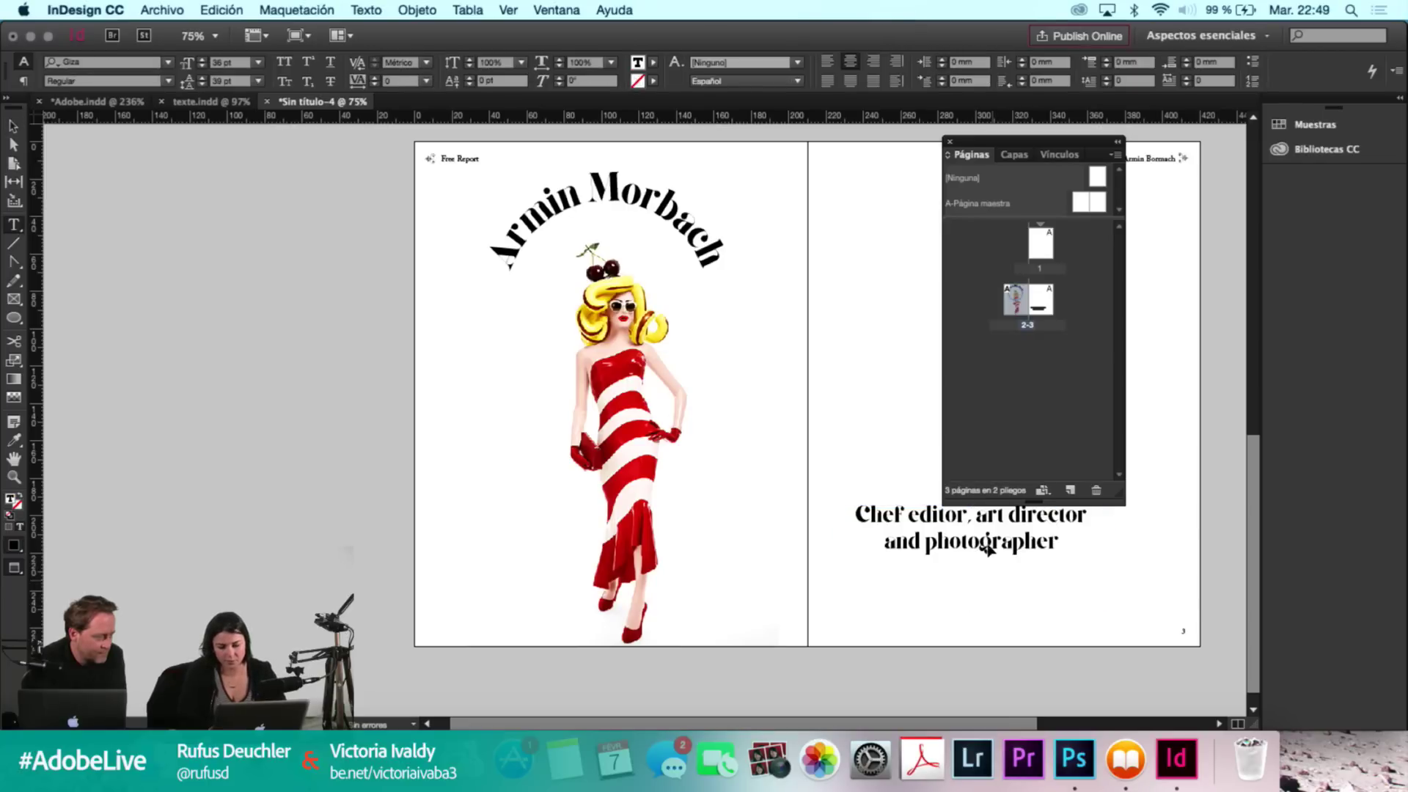
Fit the subtitle's text frame on page 3 to its content.
key(v)
click(989, 549)
key(t)
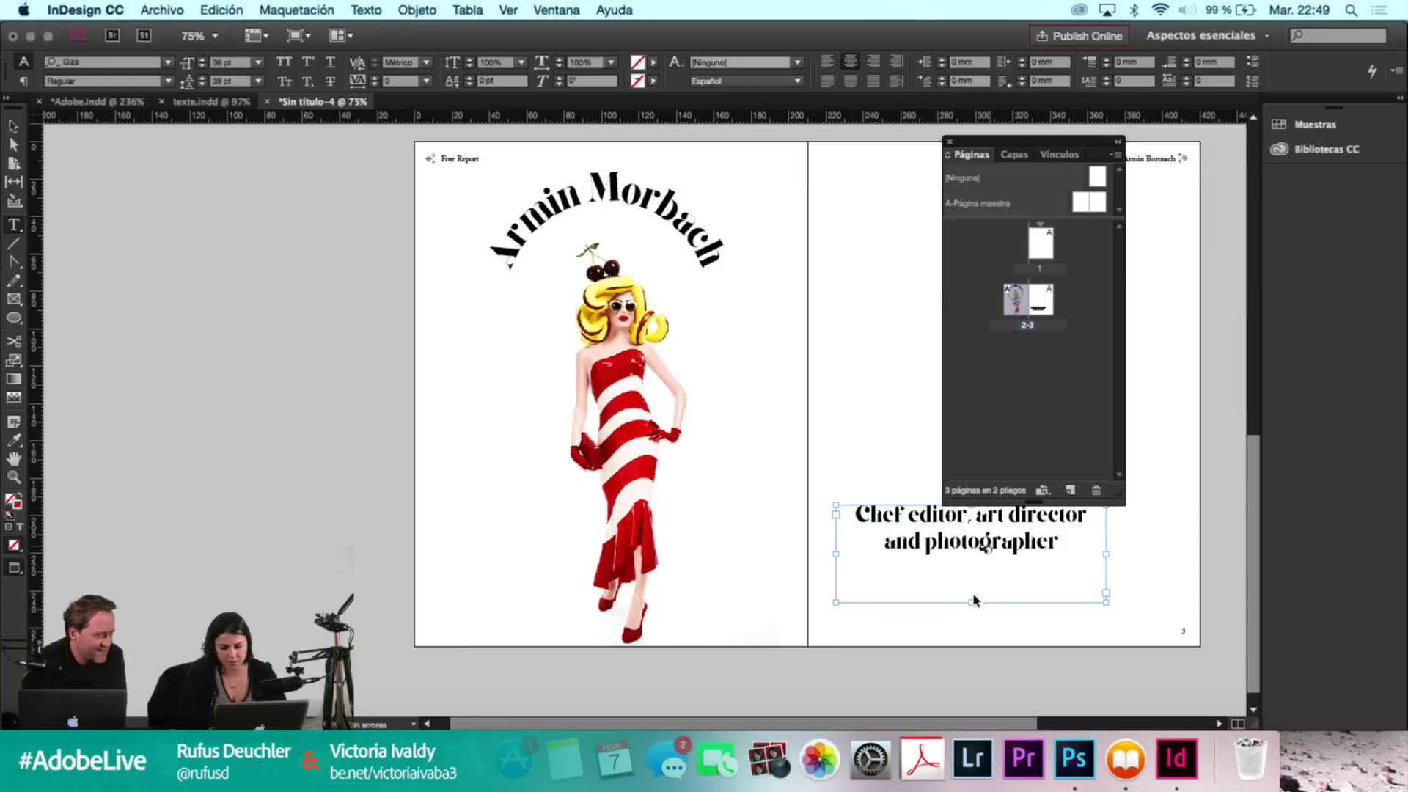
key(v)
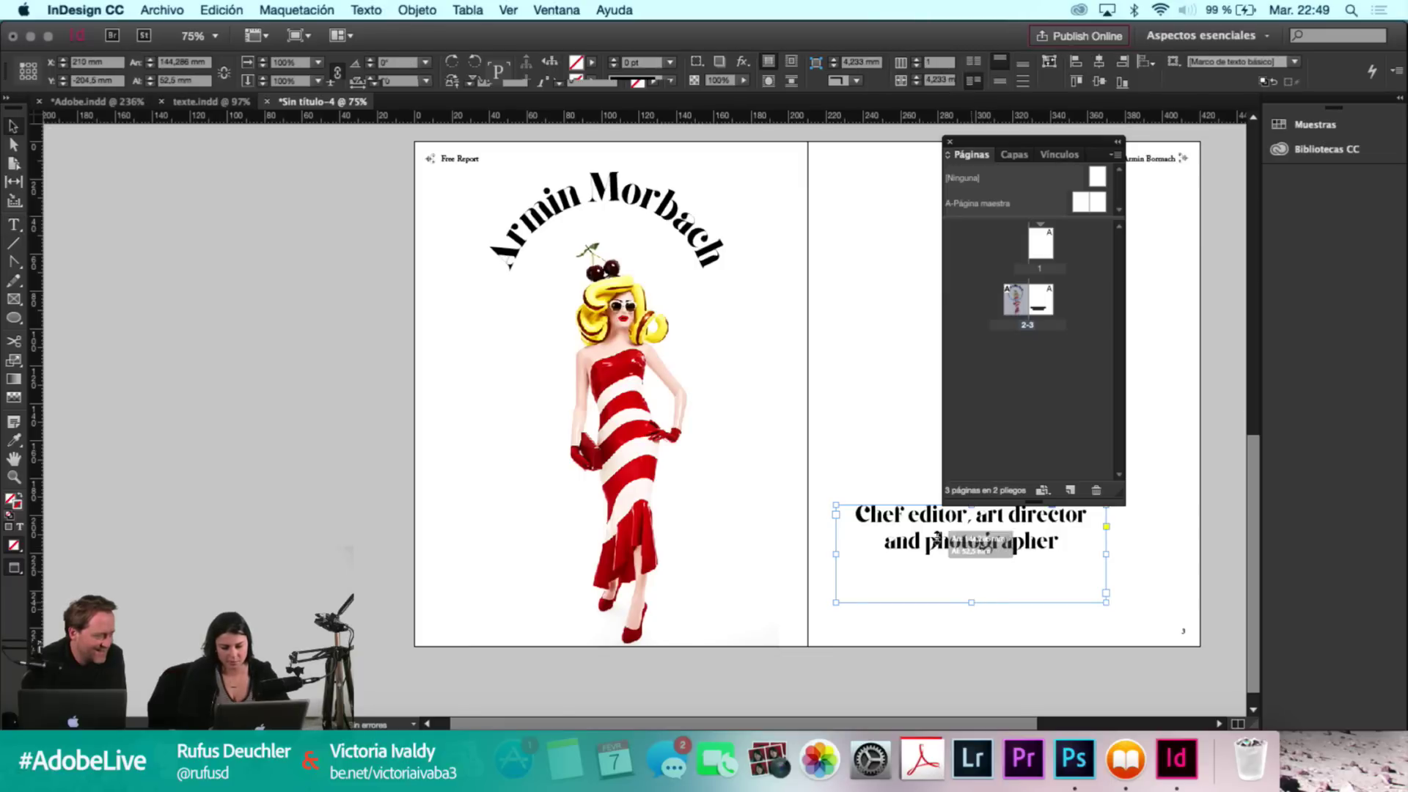
key(super+alt+c)
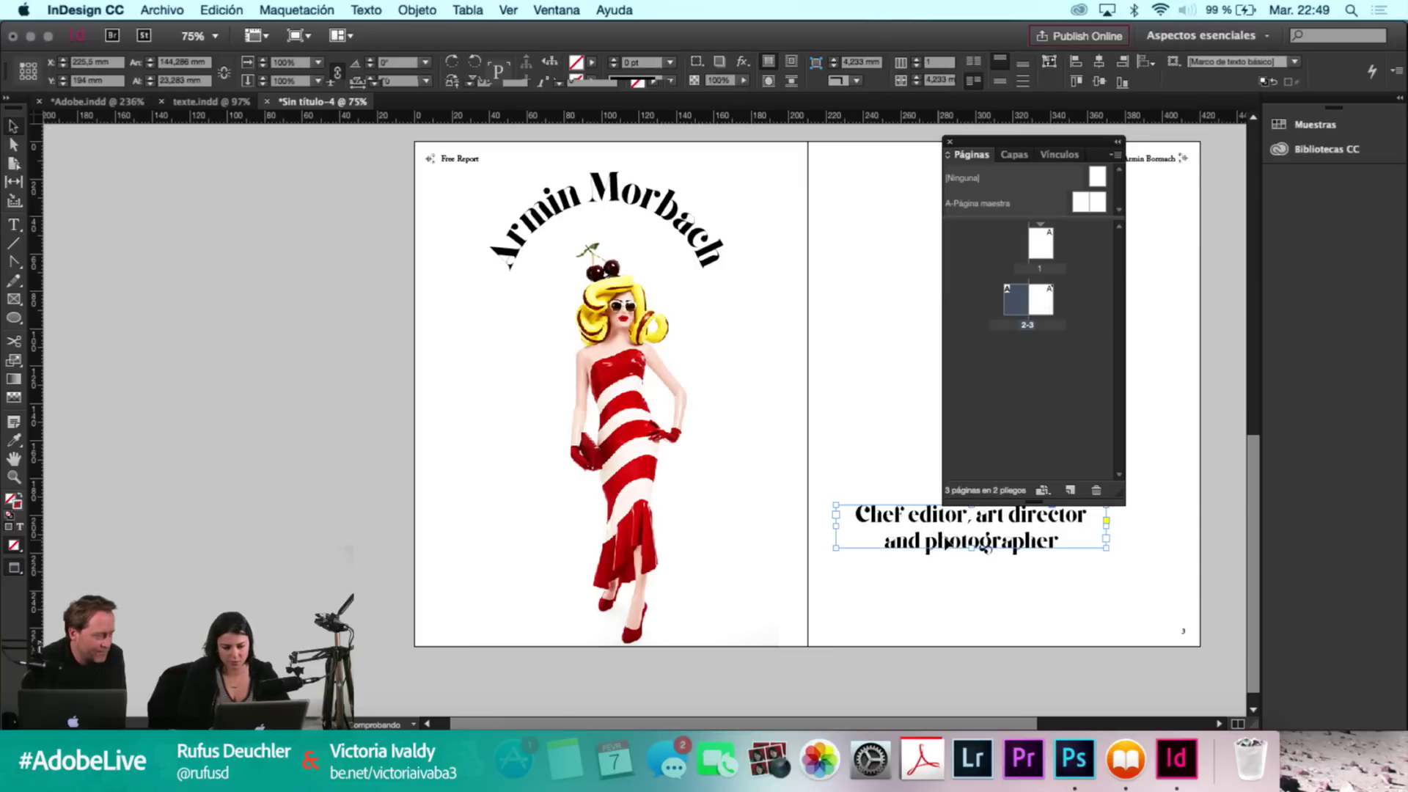
Move the subtitle onto the lower part of the model's dress on page 2 and fill its frame with [Papel].
drag(954, 546, 604, 540)
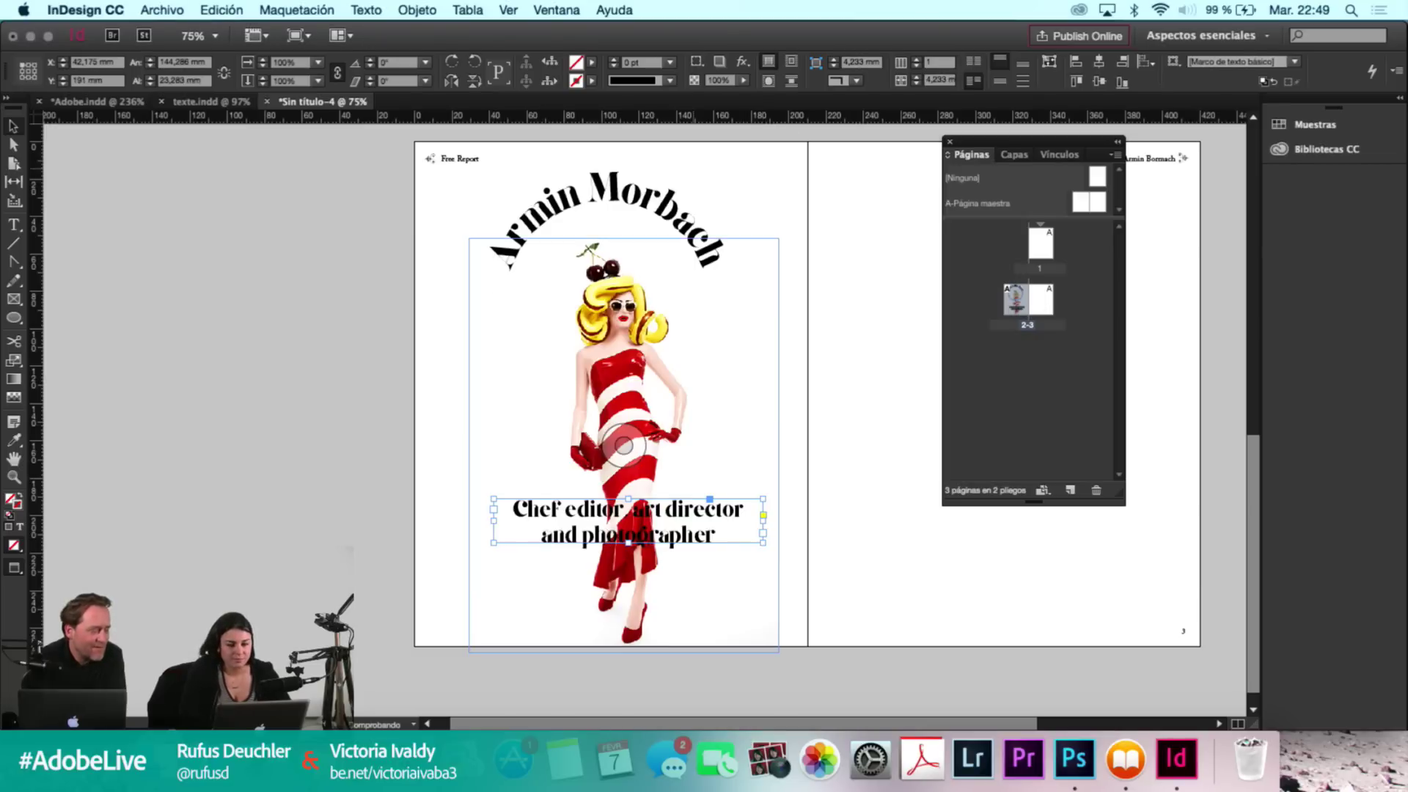
click(591, 63)
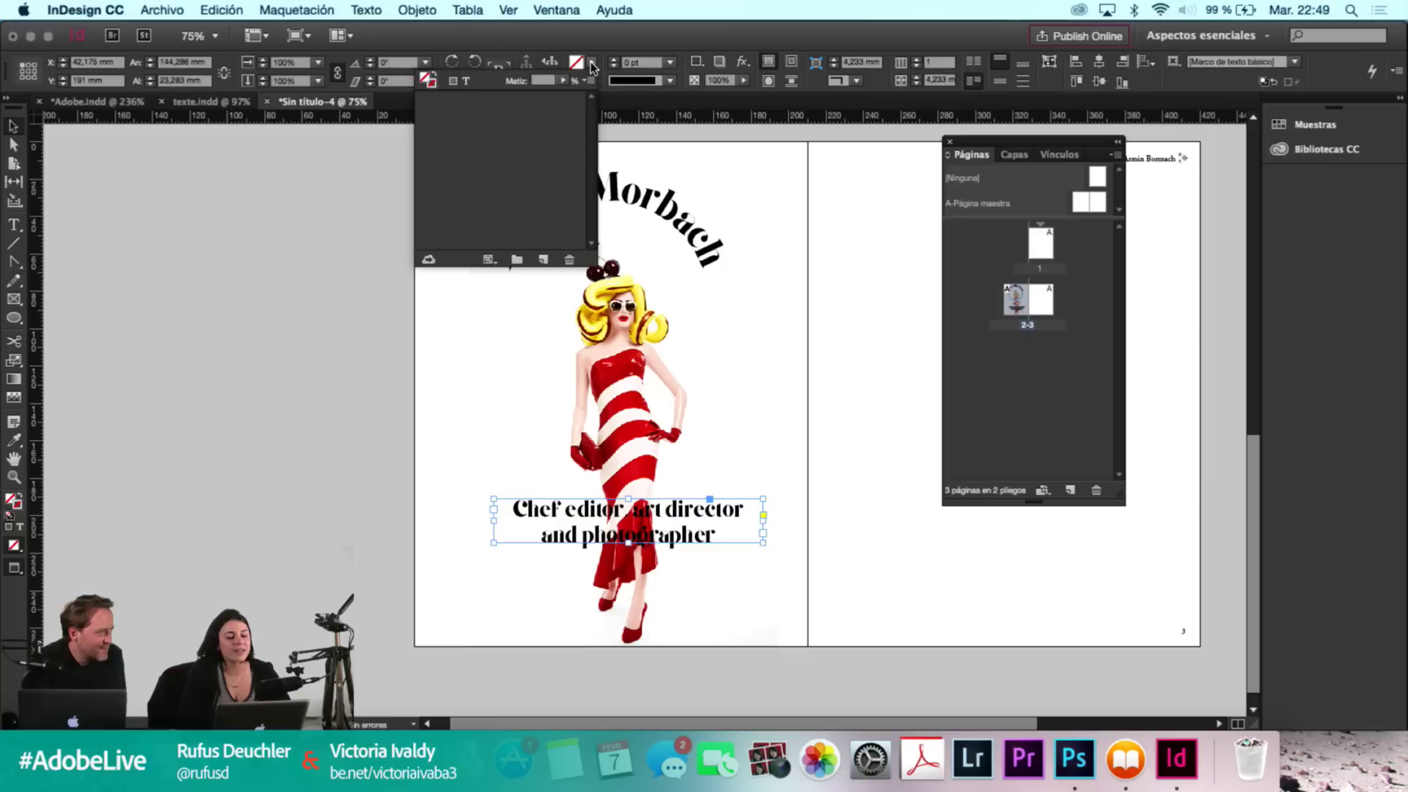
click(453, 134)
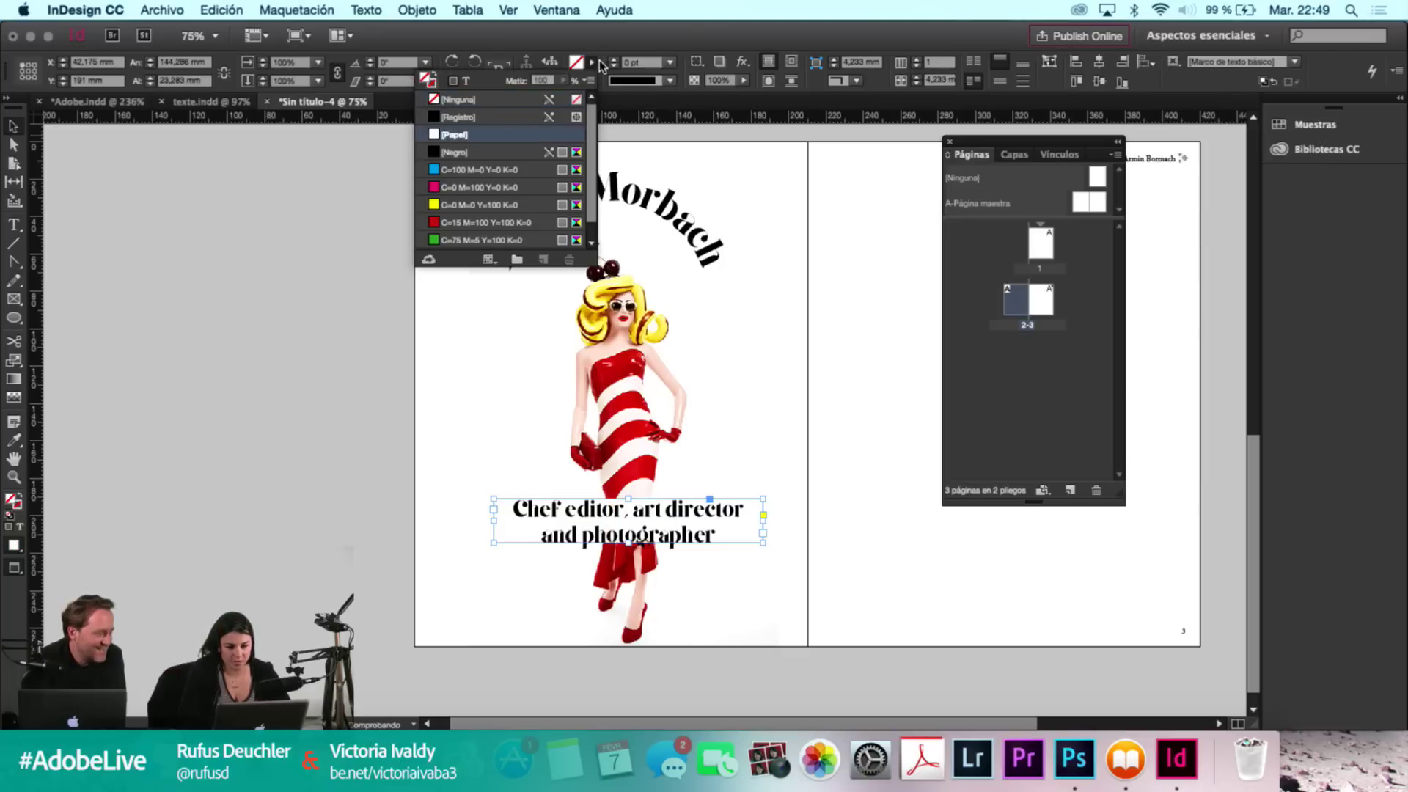
click(593, 65)
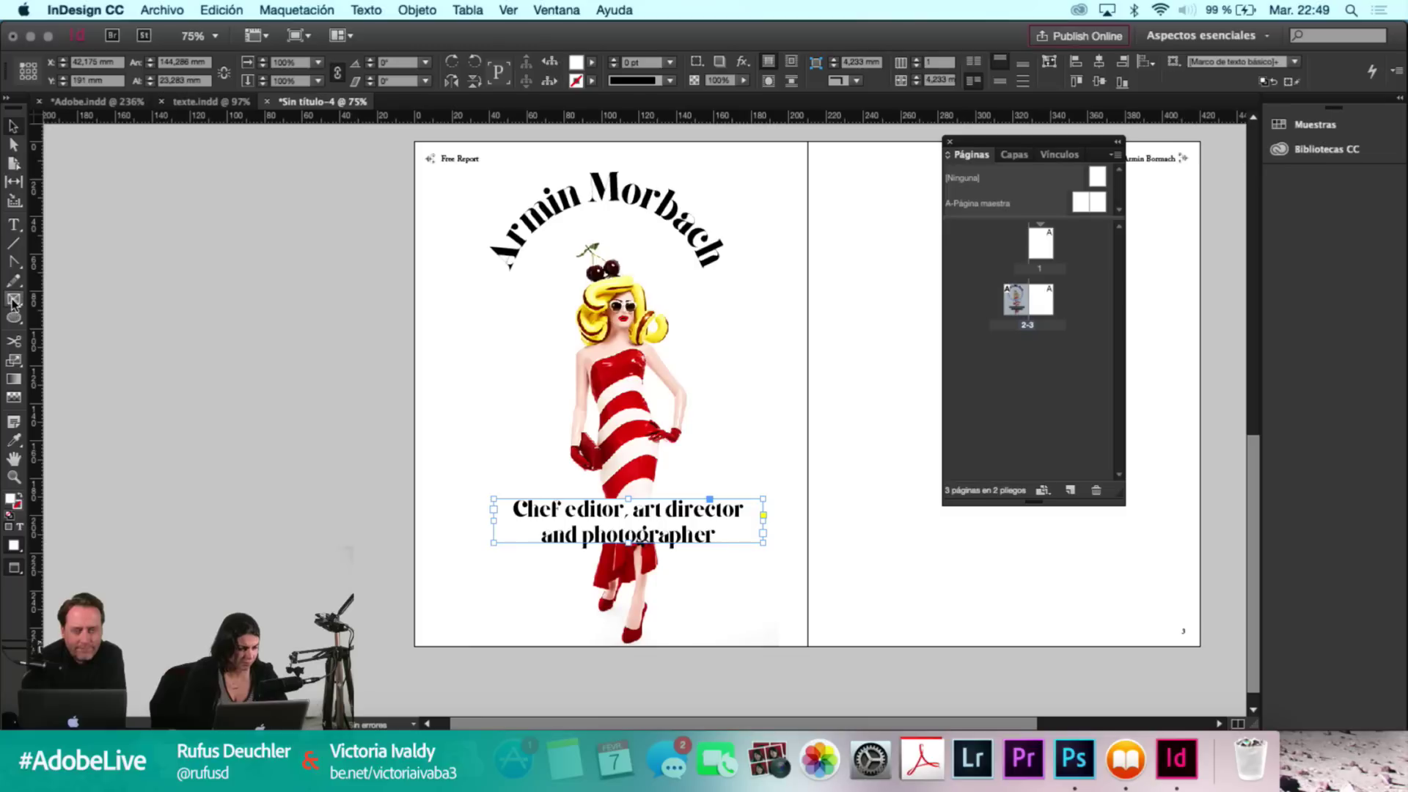
Draw a rectangle about 158 × 32 mm around the subtitle on page 2 and set its stroke to [Papel].
drag(11, 323, 53, 319)
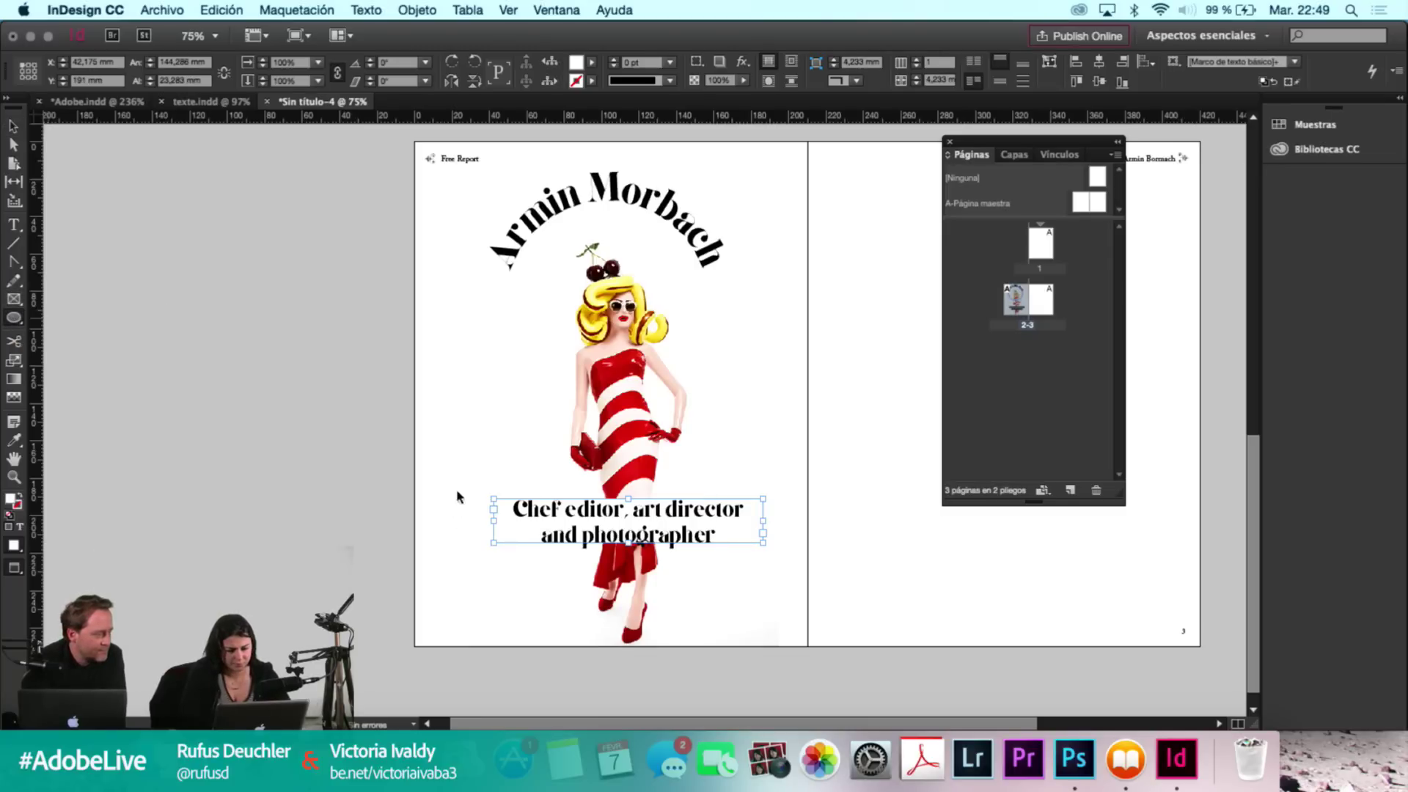
drag(474, 492, 772, 556)
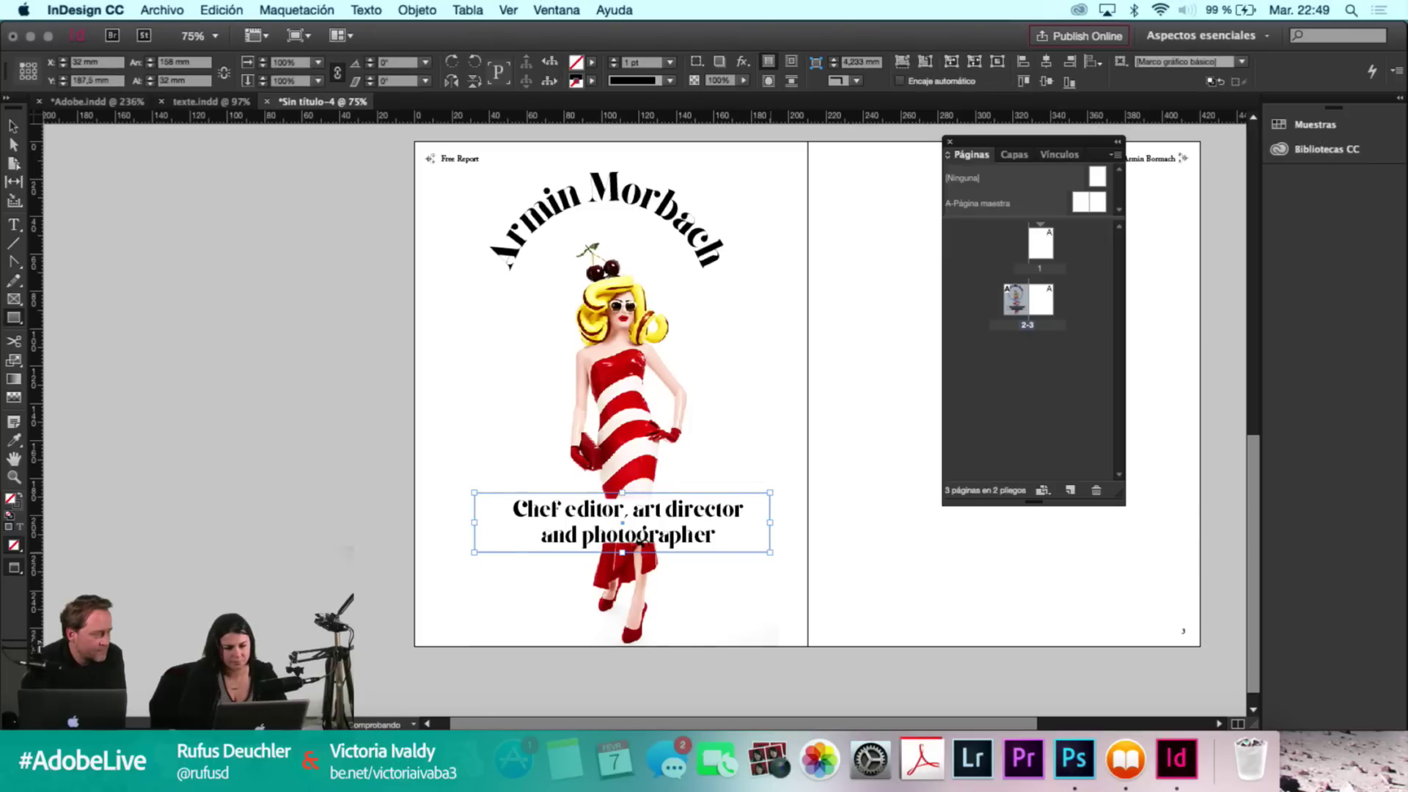
click(591, 80)
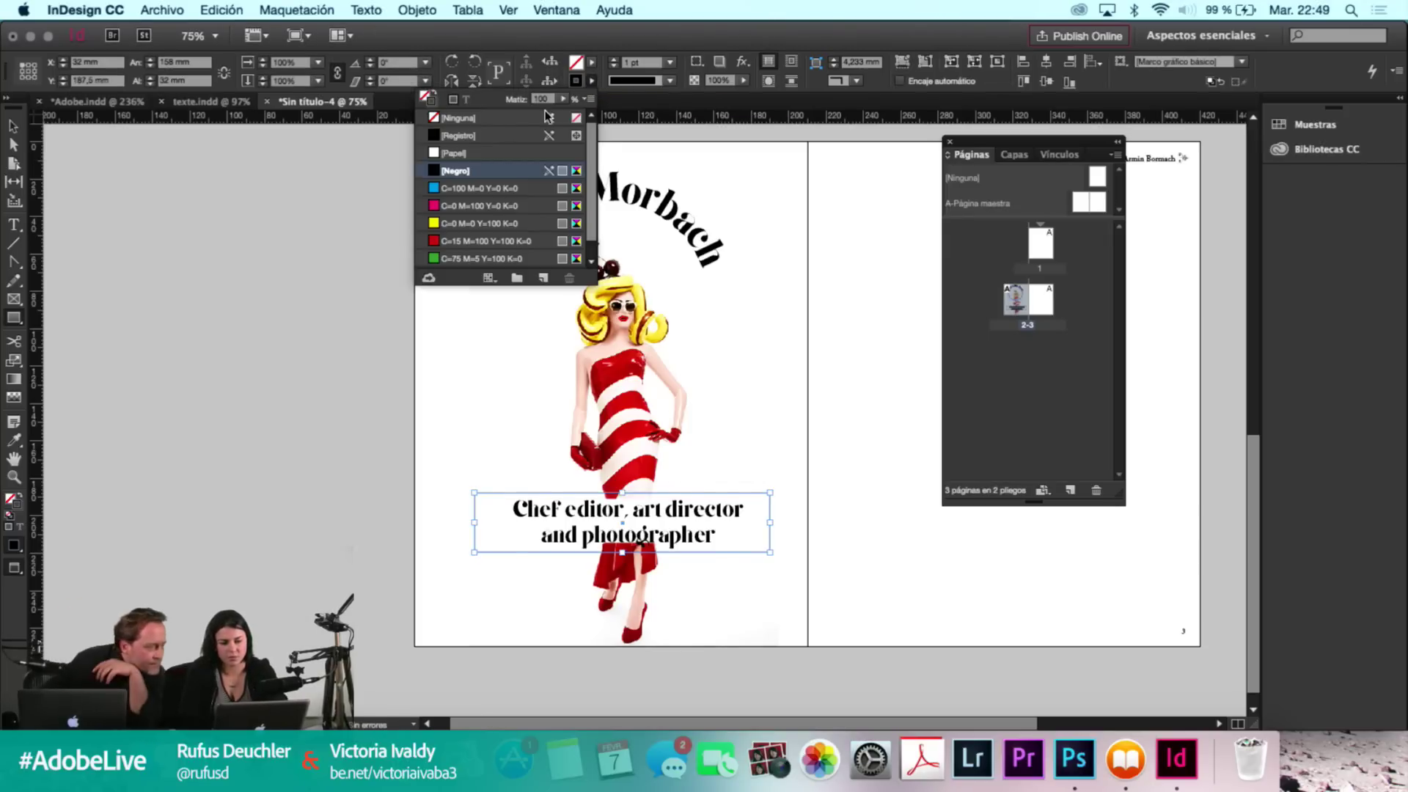
click(476, 152)
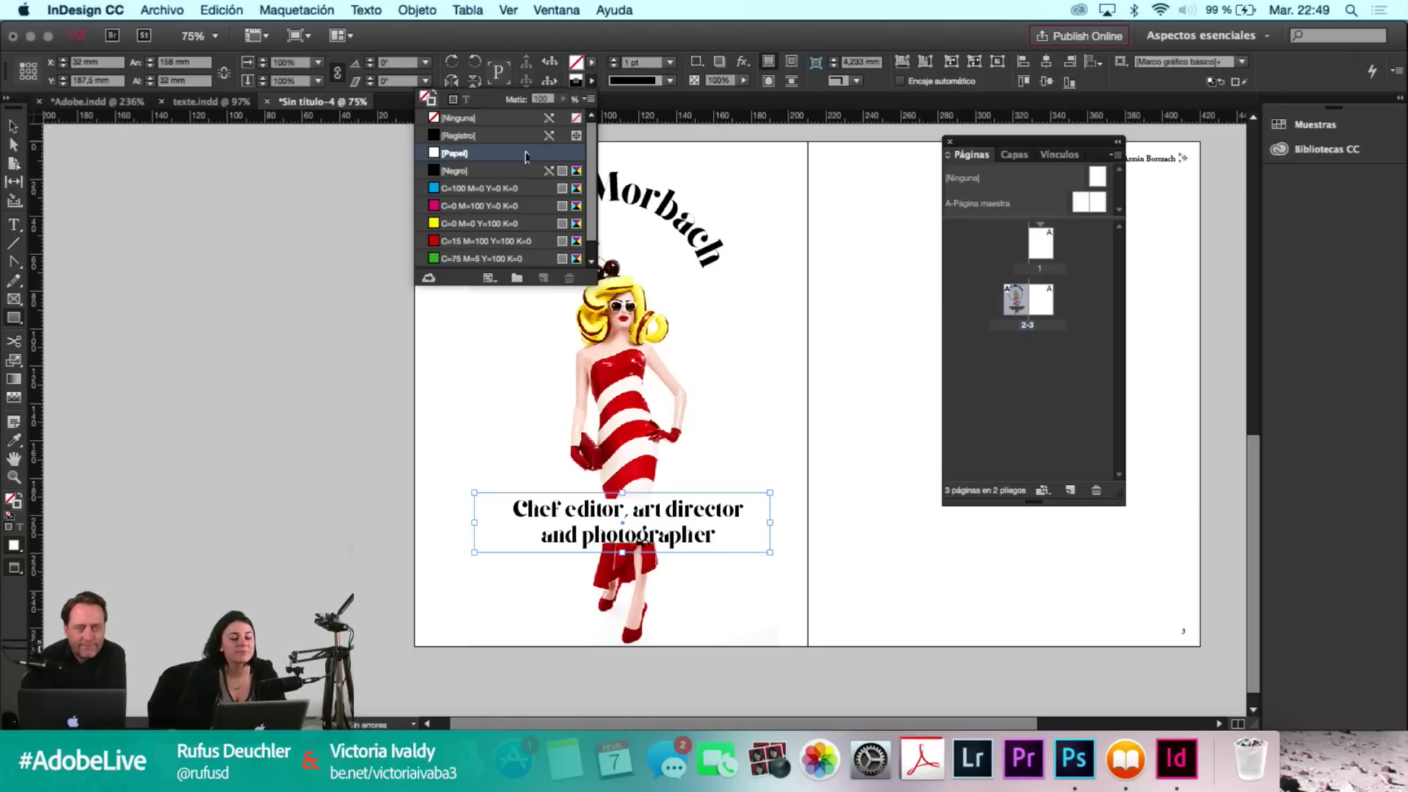
click(593, 83)
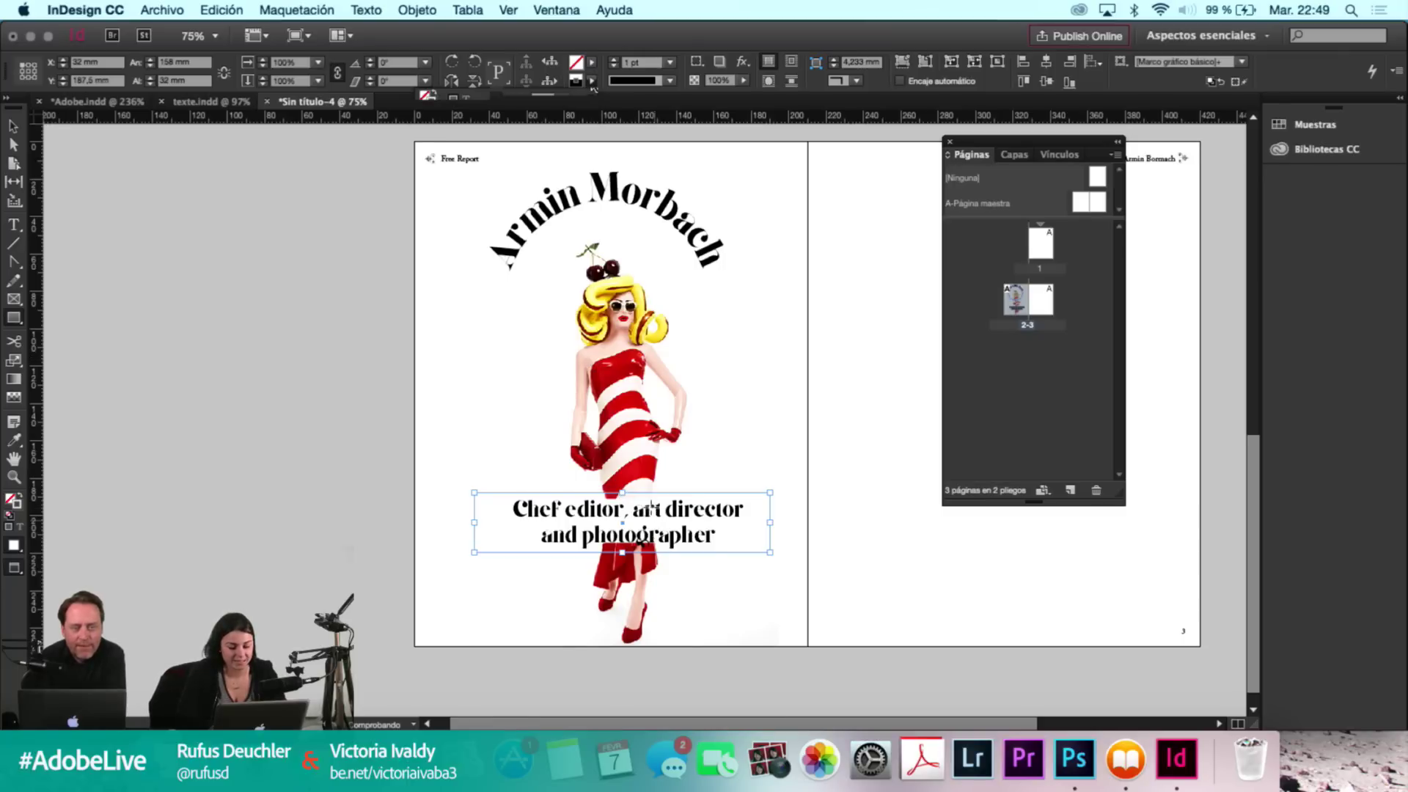
Swap the rectangle's fill and stroke colours and arrange it, with the model photo, behind the subtitle text.
click(624, 445)
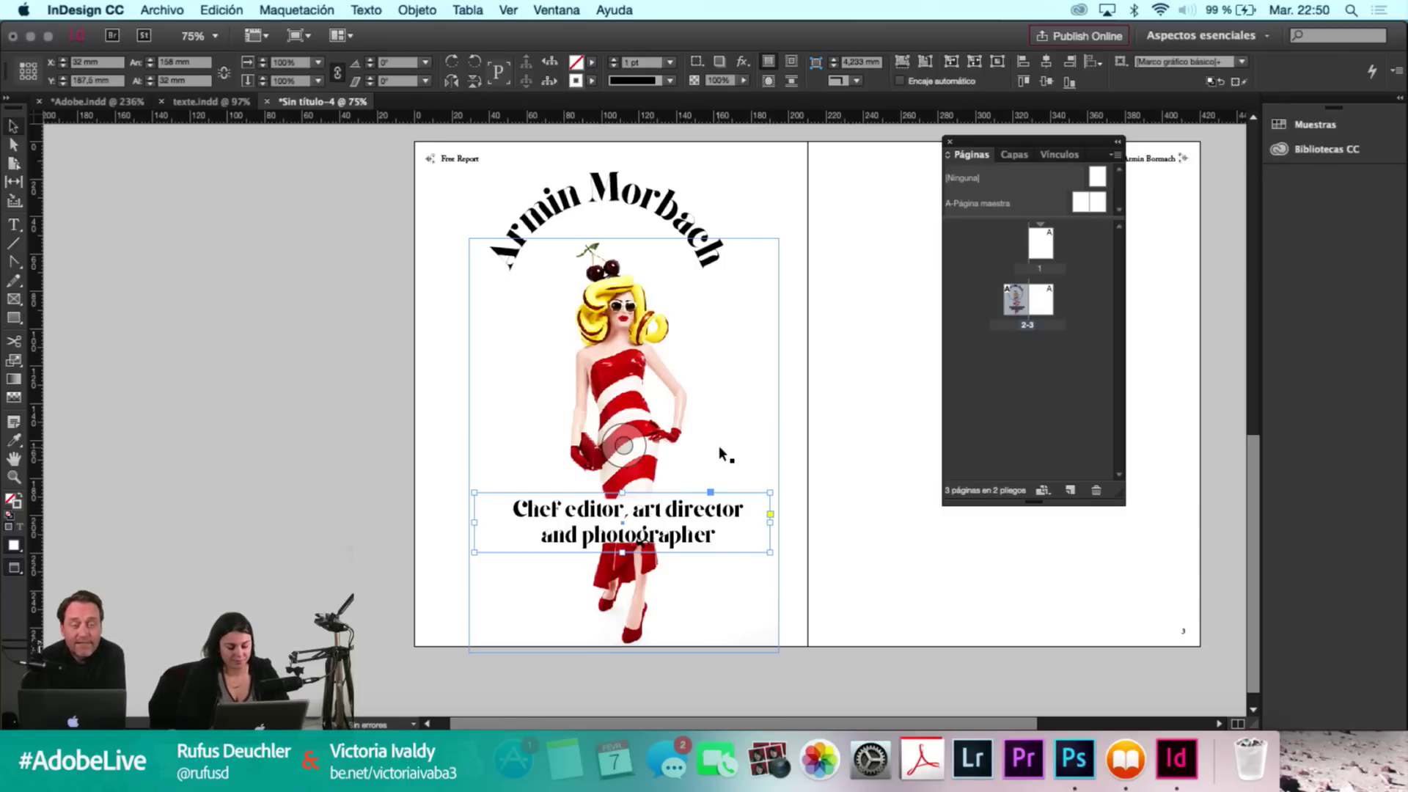
key(shift+x)
click(739, 432)
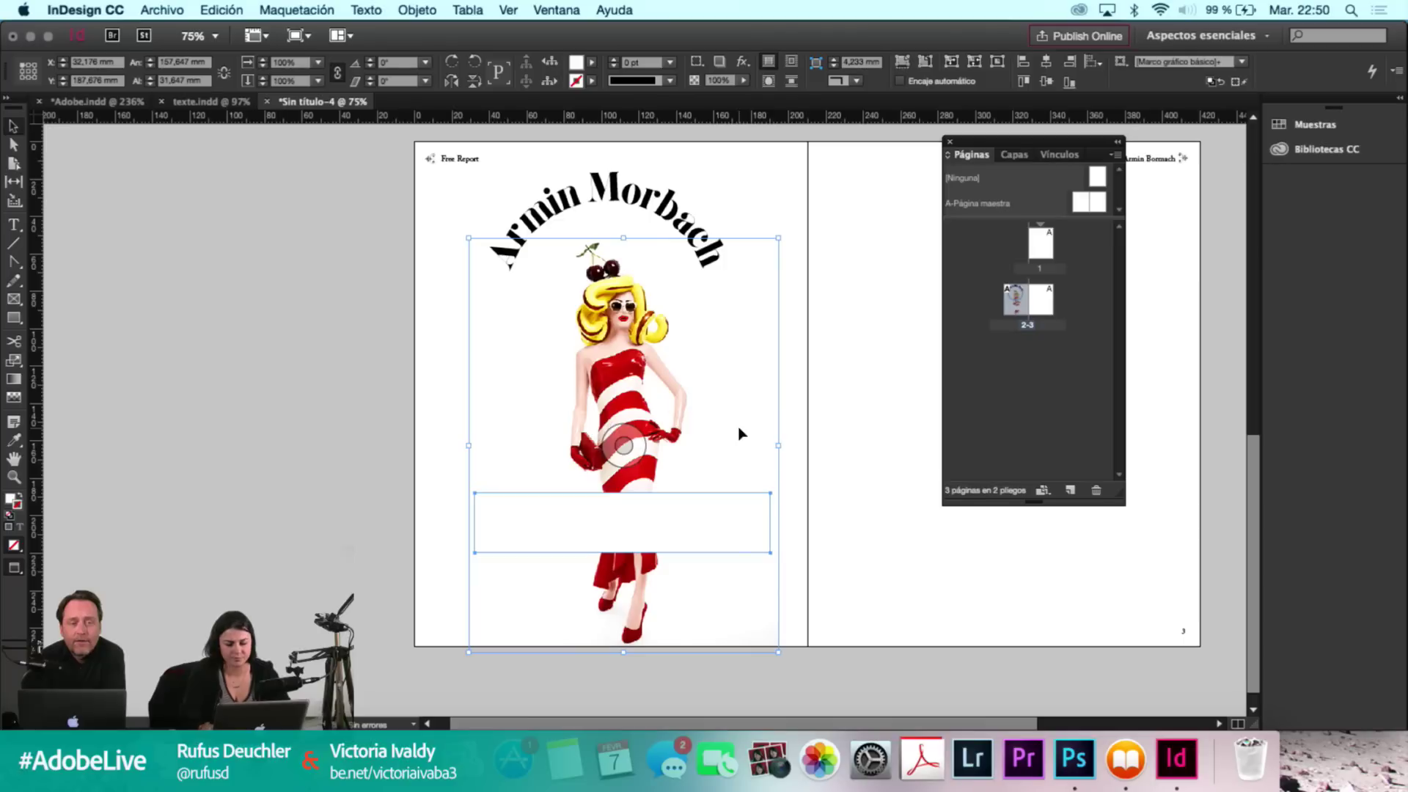
key(super+z)
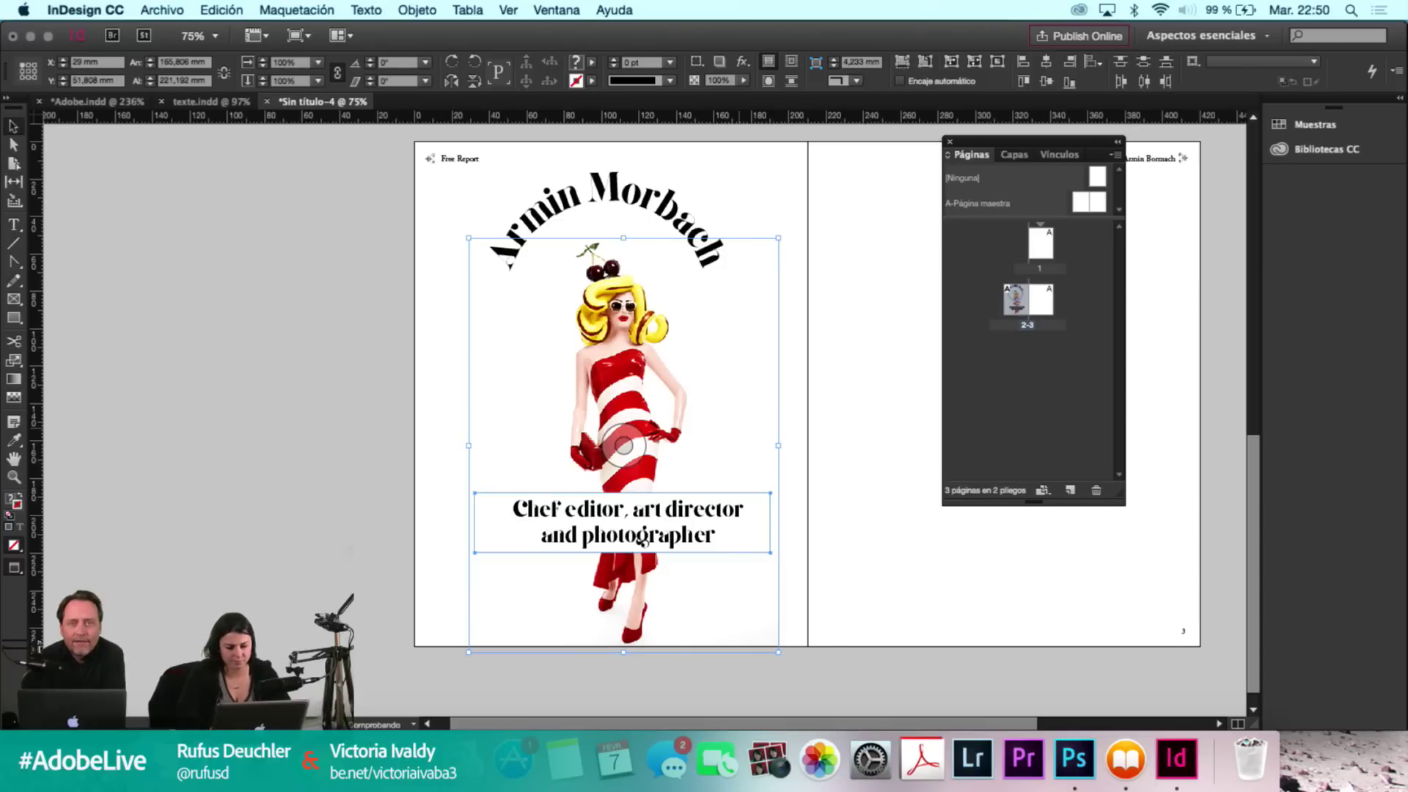
Lower the top edge of the rectangle behind the subtitle so it is about 31 mm high.
click(810, 481)
click(620, 496)
drag(622, 496, 622, 494)
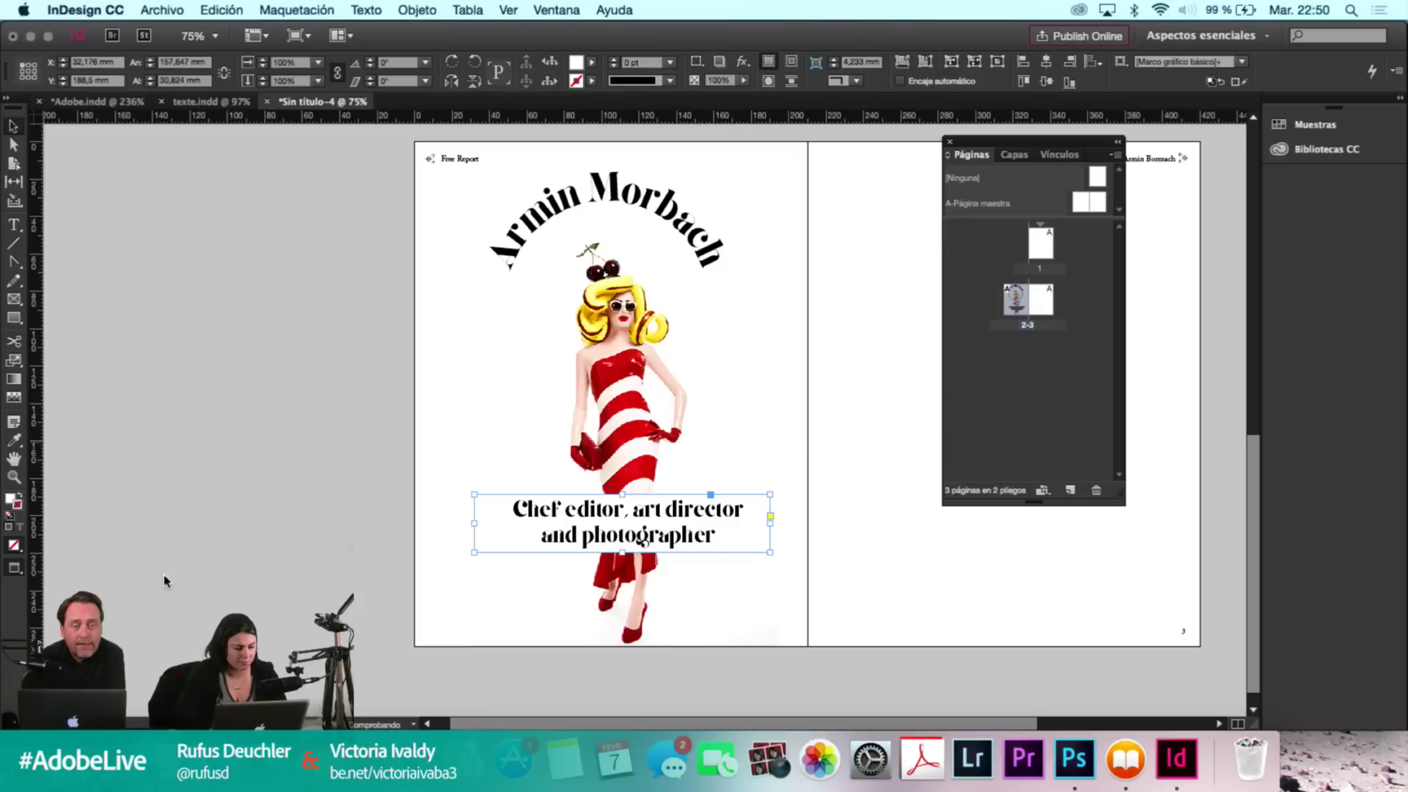
Show the layout guides and draw two diagonal lines joining the opposite corners of page 2.
click(13, 243)
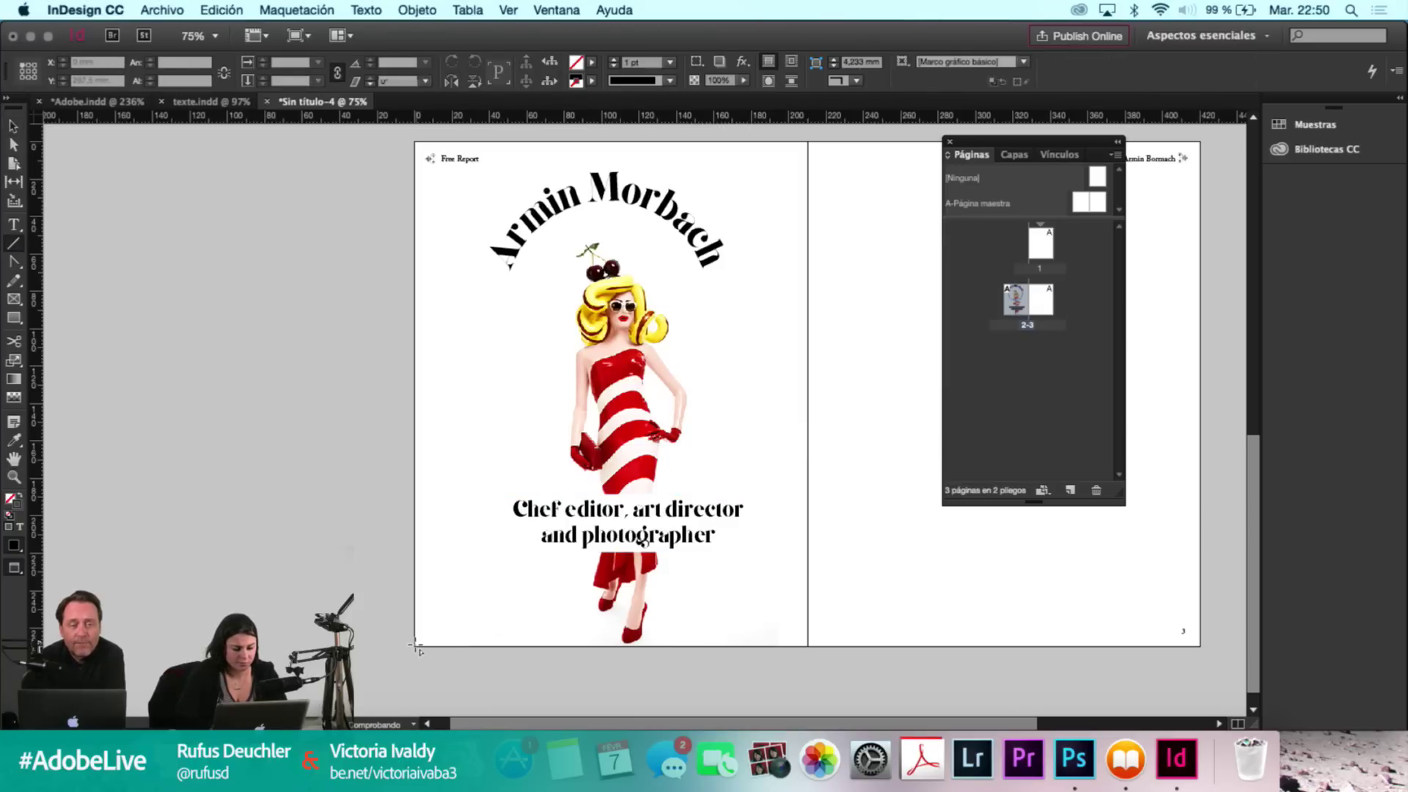
key(w)
drag(416, 648, 806, 139)
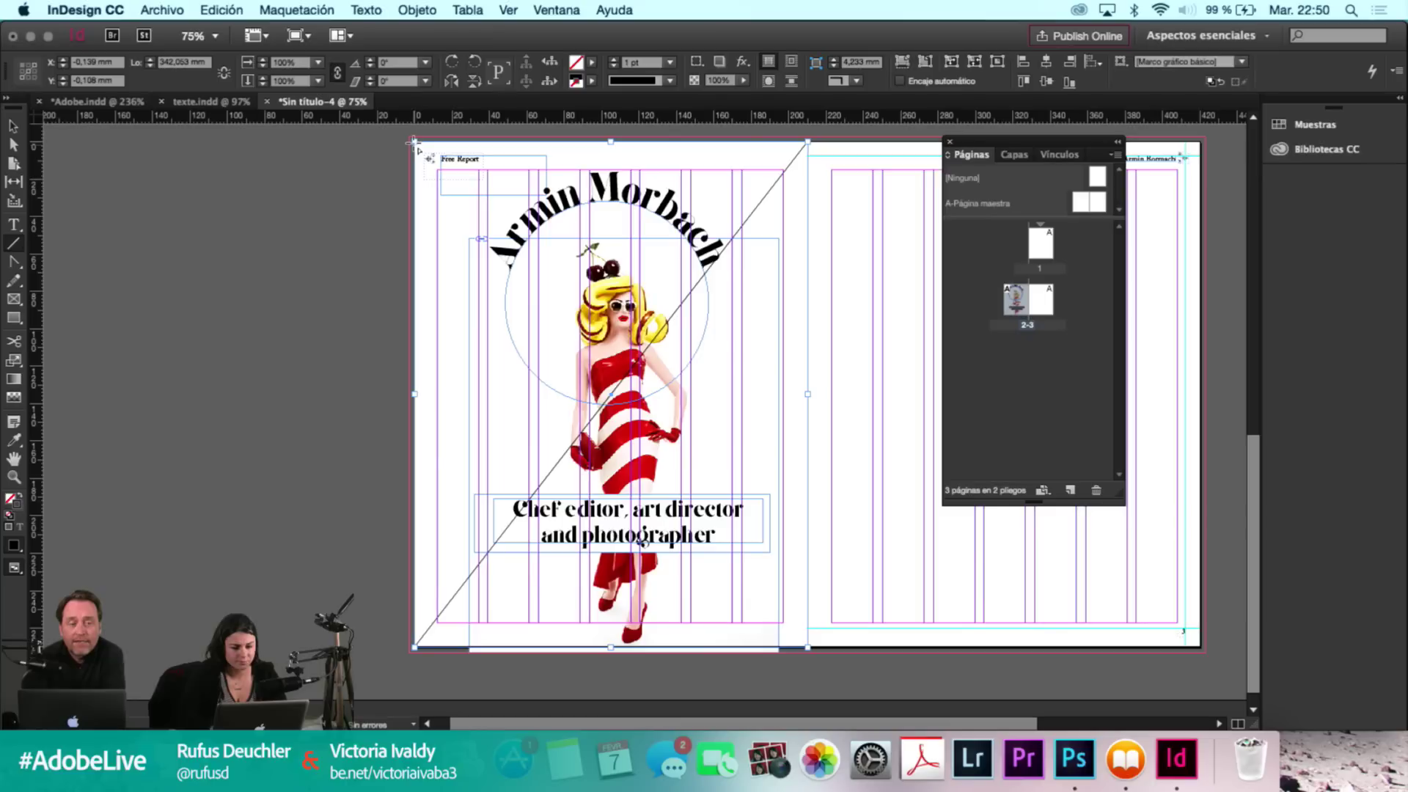
drag(416, 141, 812, 644)
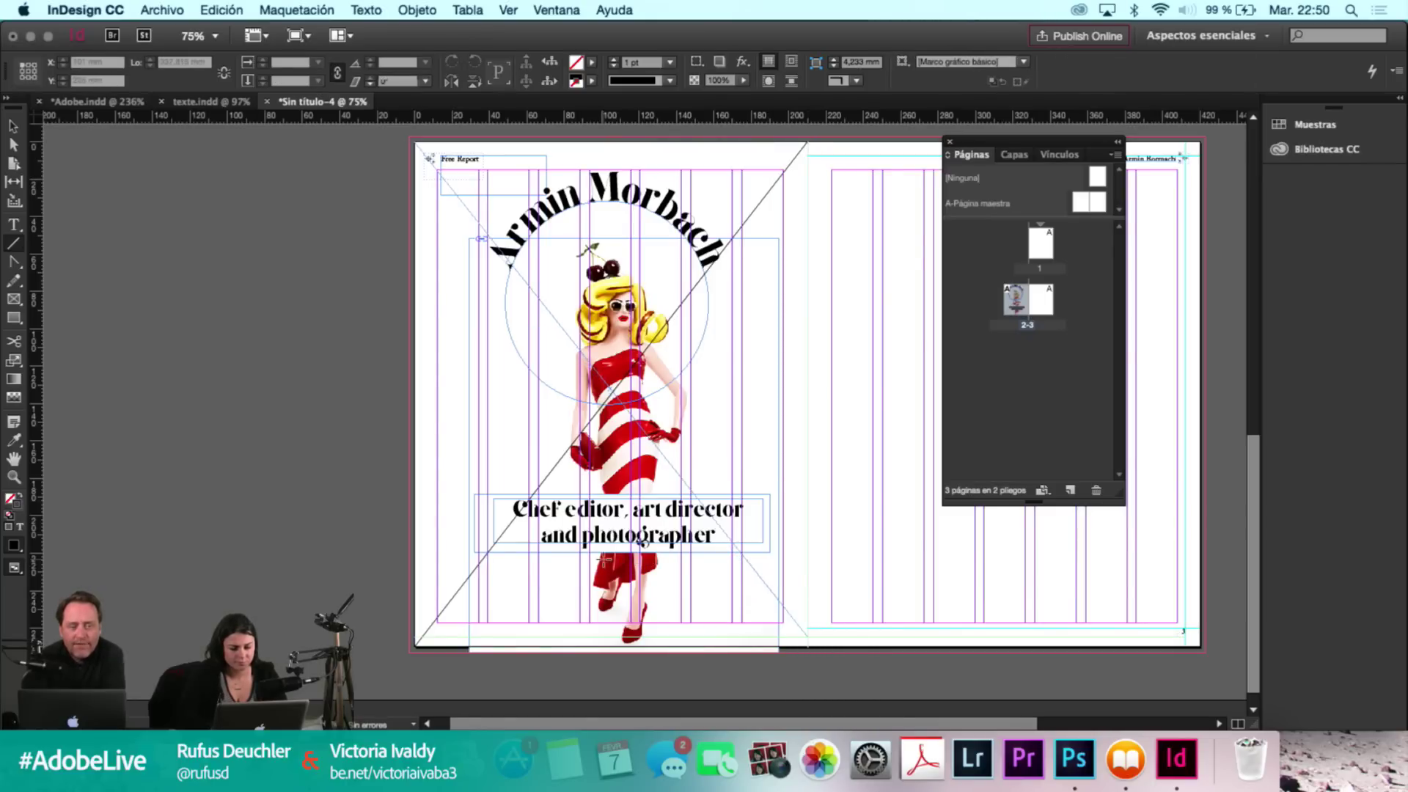
Draw two diagonal lines across the whole spread, joining its opposite corners.
scroll(605, 561, right, 10)
scroll(605, 561, up, 2)
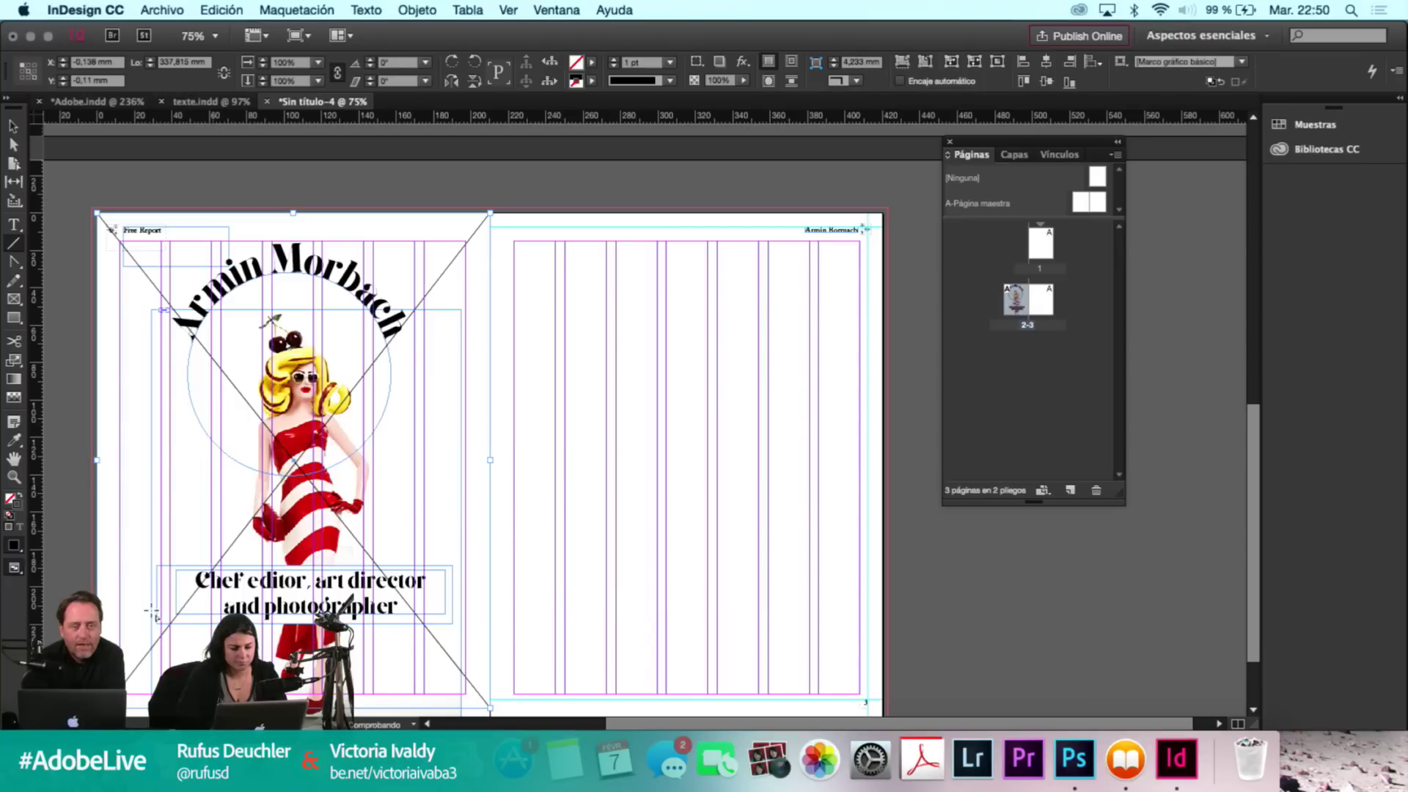
scroll(160, 623, down, 2)
drag(98, 677, 888, 178)
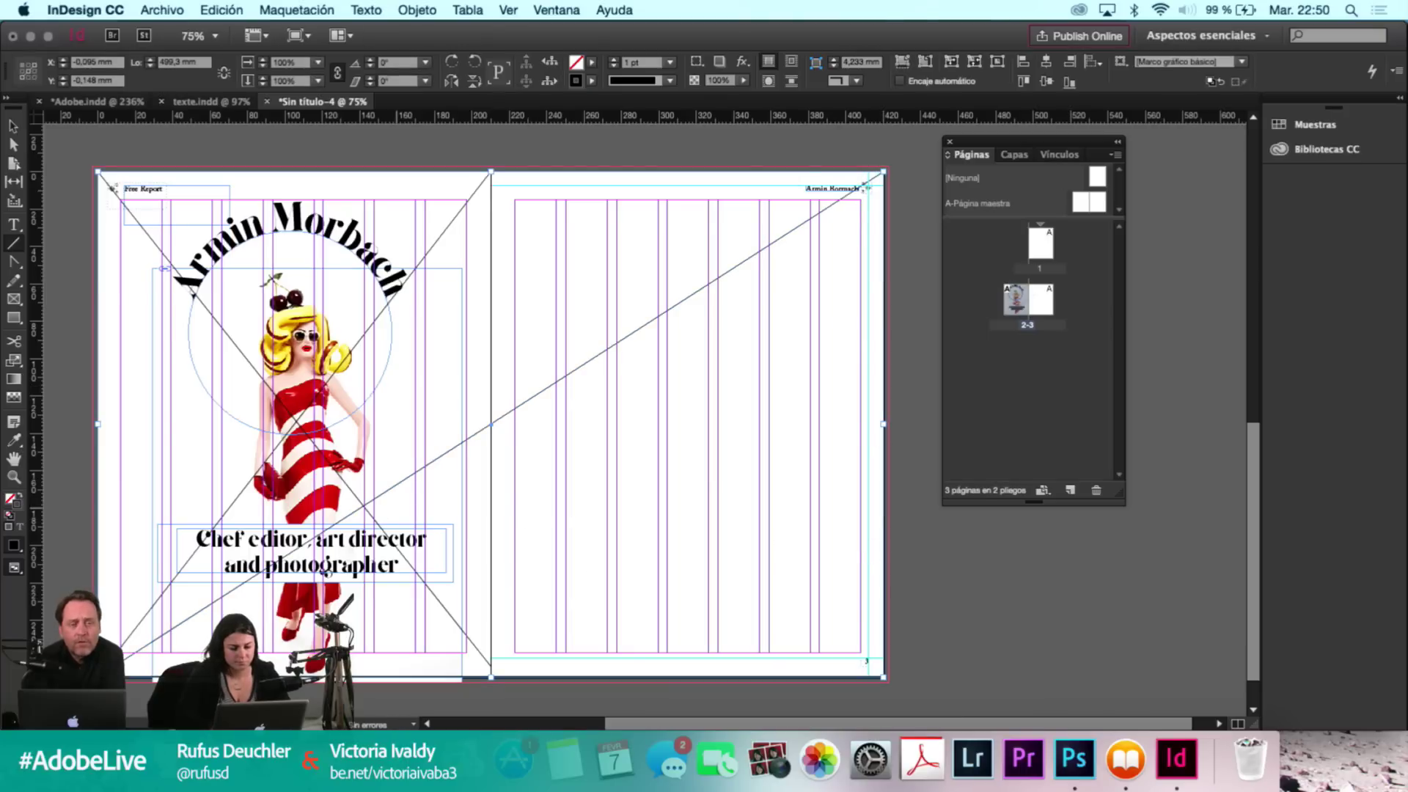
mouse_move(883, 674)
mouse_down()
mouse_move(572, 566)
mouse_move(299, 403)
mouse_move(96, 220)
mouse_move(97, 174)
mouse_up()
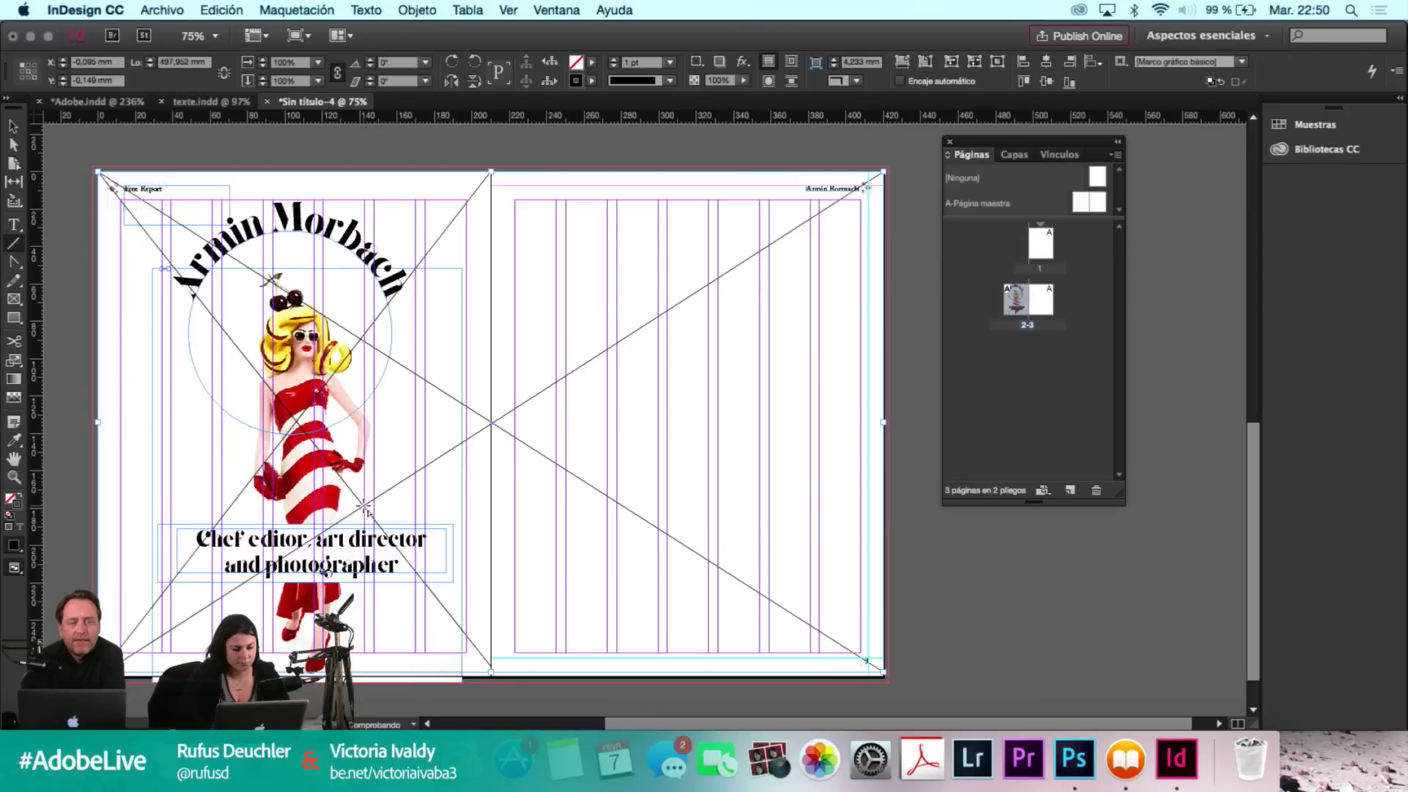
drag(364, 506, 875, 501)
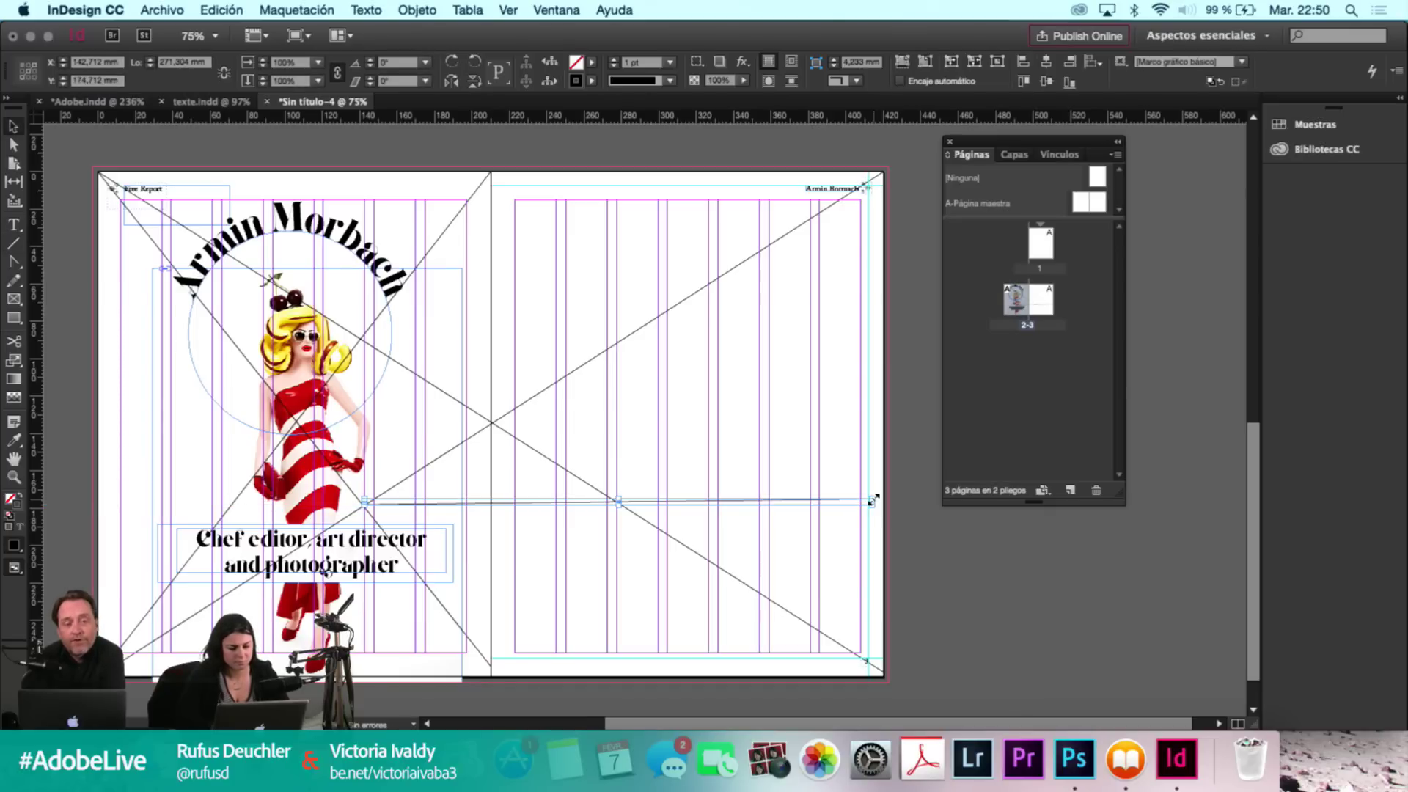
key(super+z)
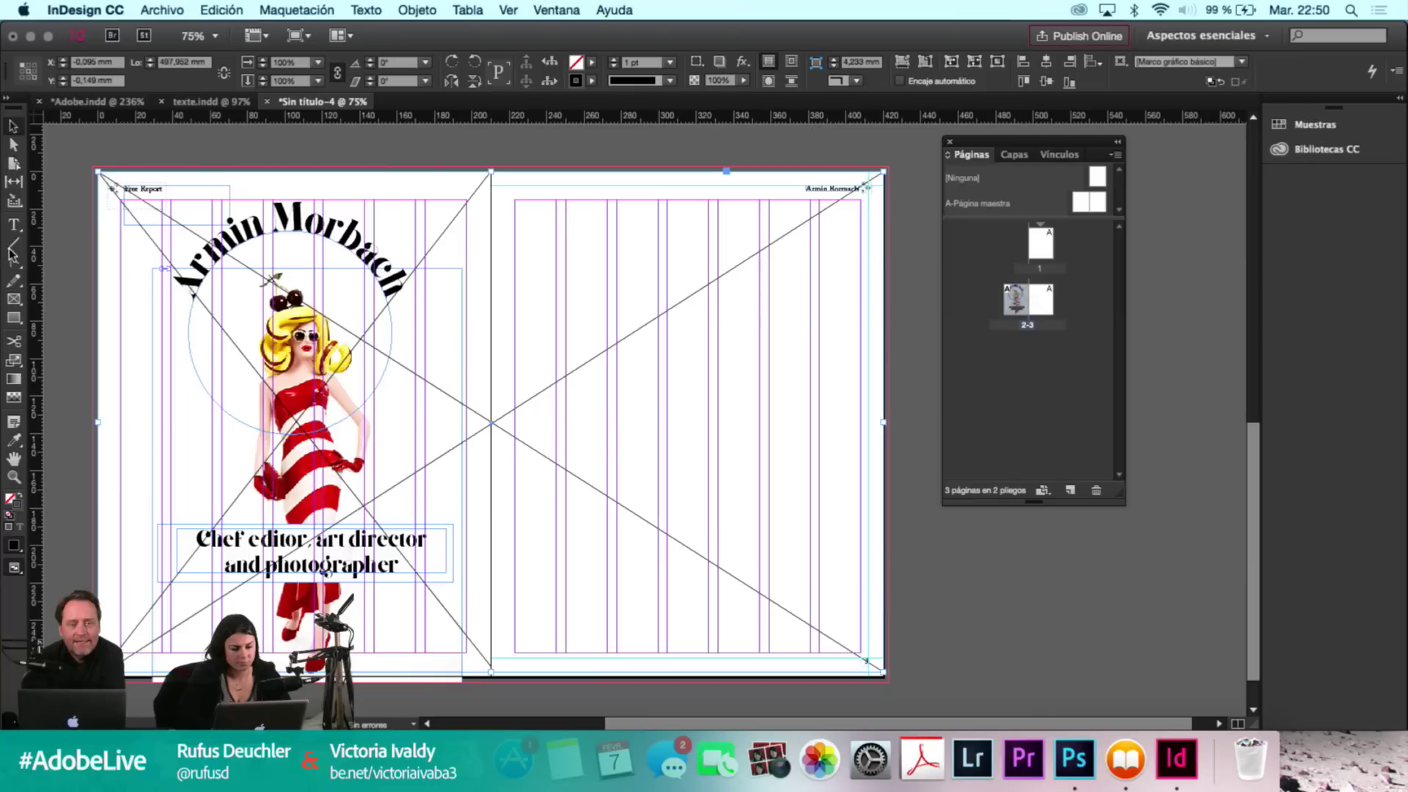
key(backslash)
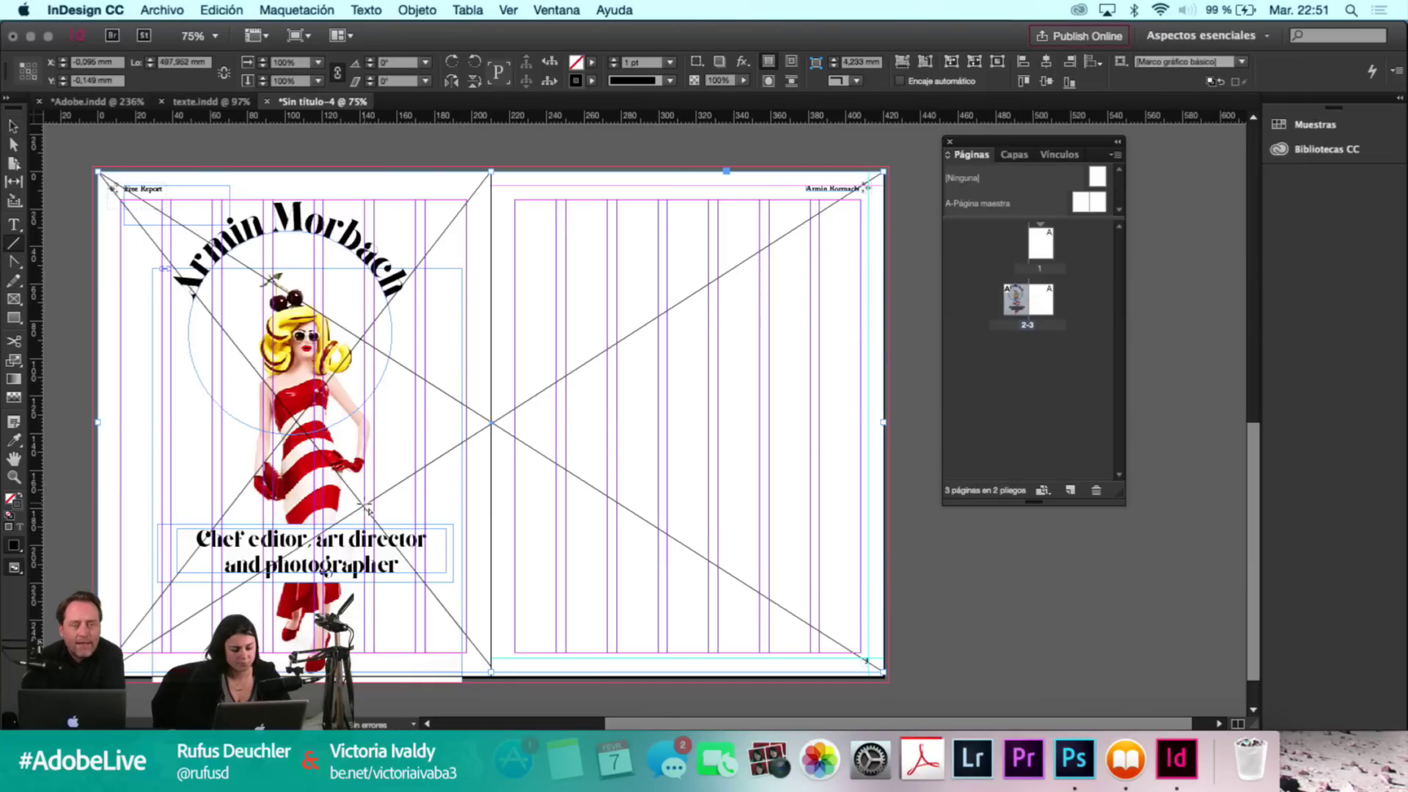
drag(108, 505, 710, 501)
key(ctrl+z)
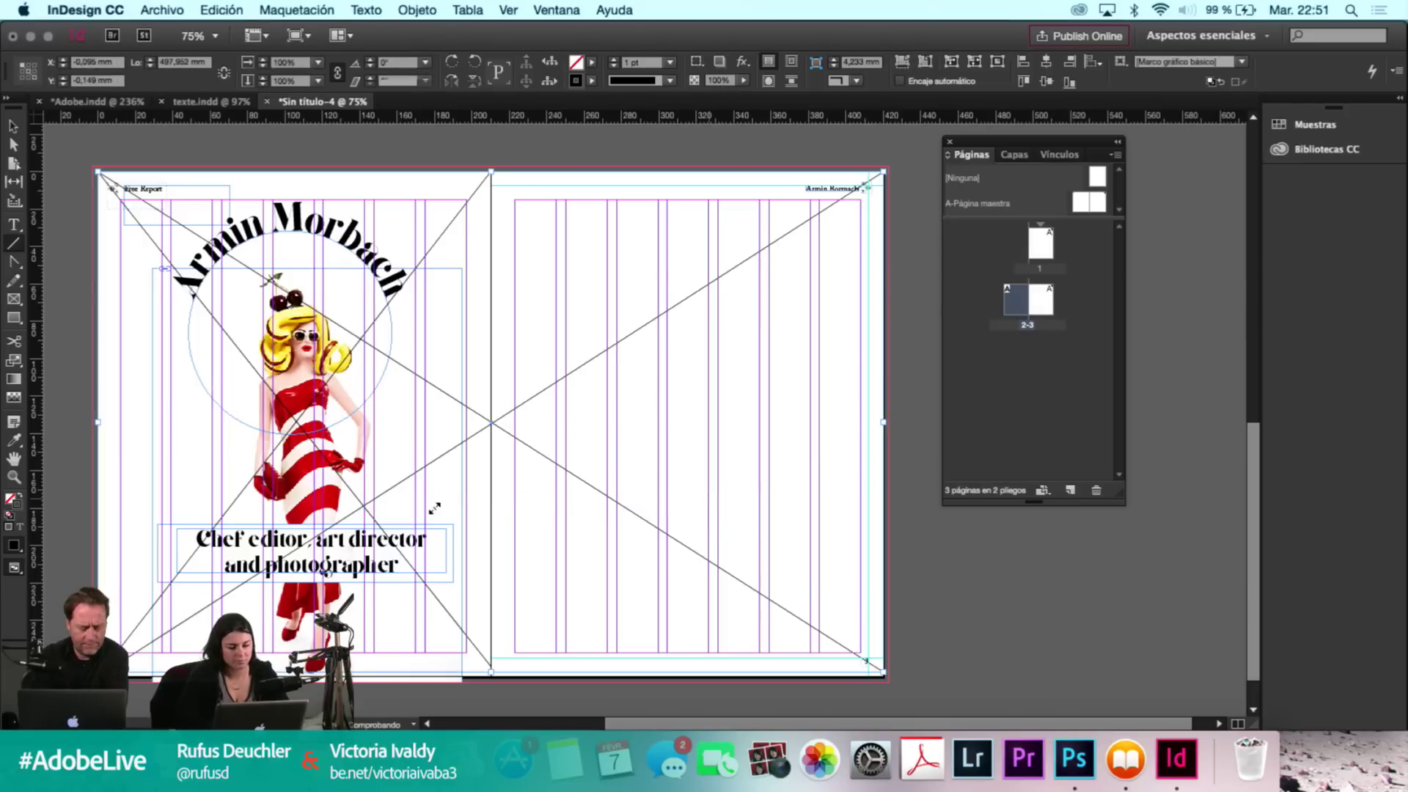
Draw a horizontal line about 432 mm long, centred on the crossing of the page 2 and spread diagonals below the model's waist.
drag(364, 506, 516, 493)
drag(511, 490, 769, 496)
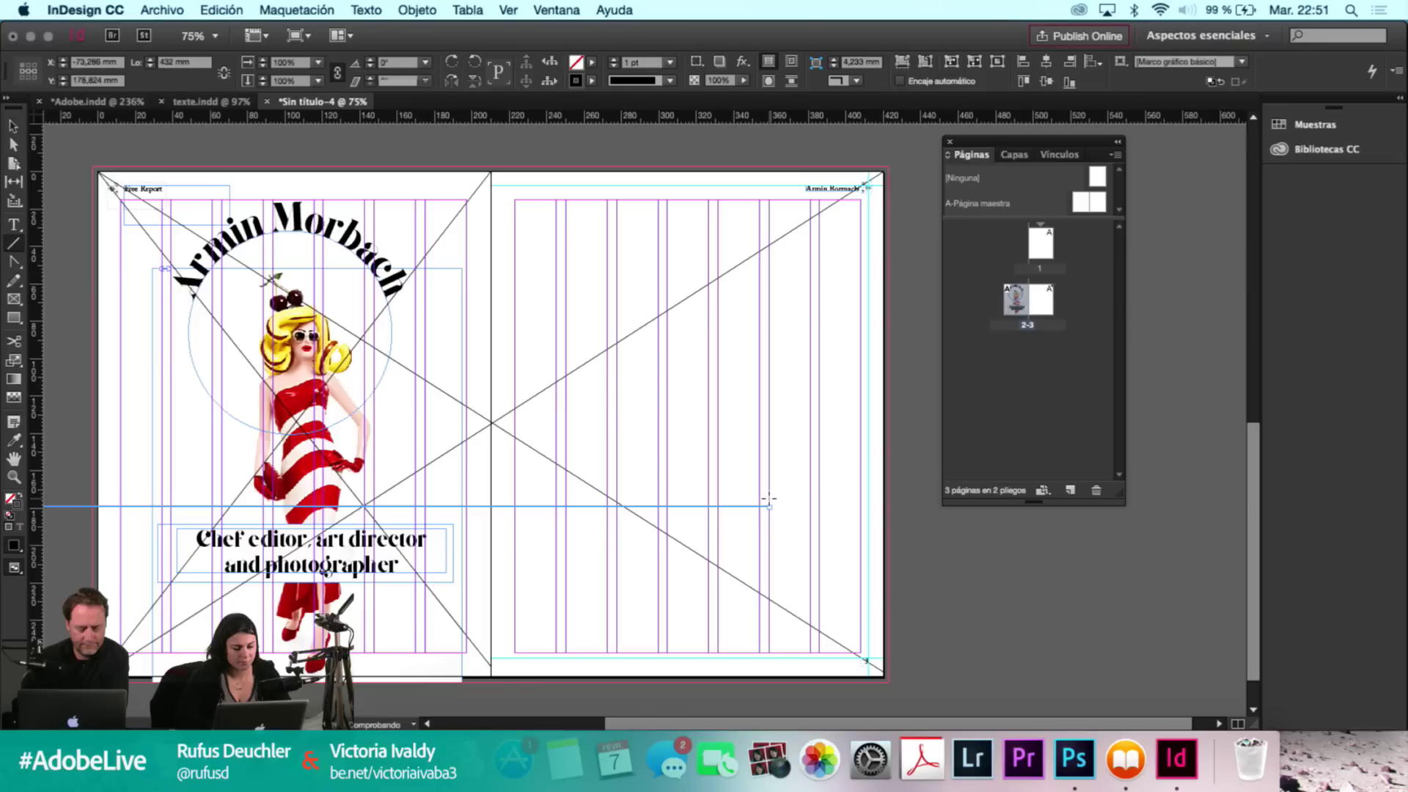
key(v)
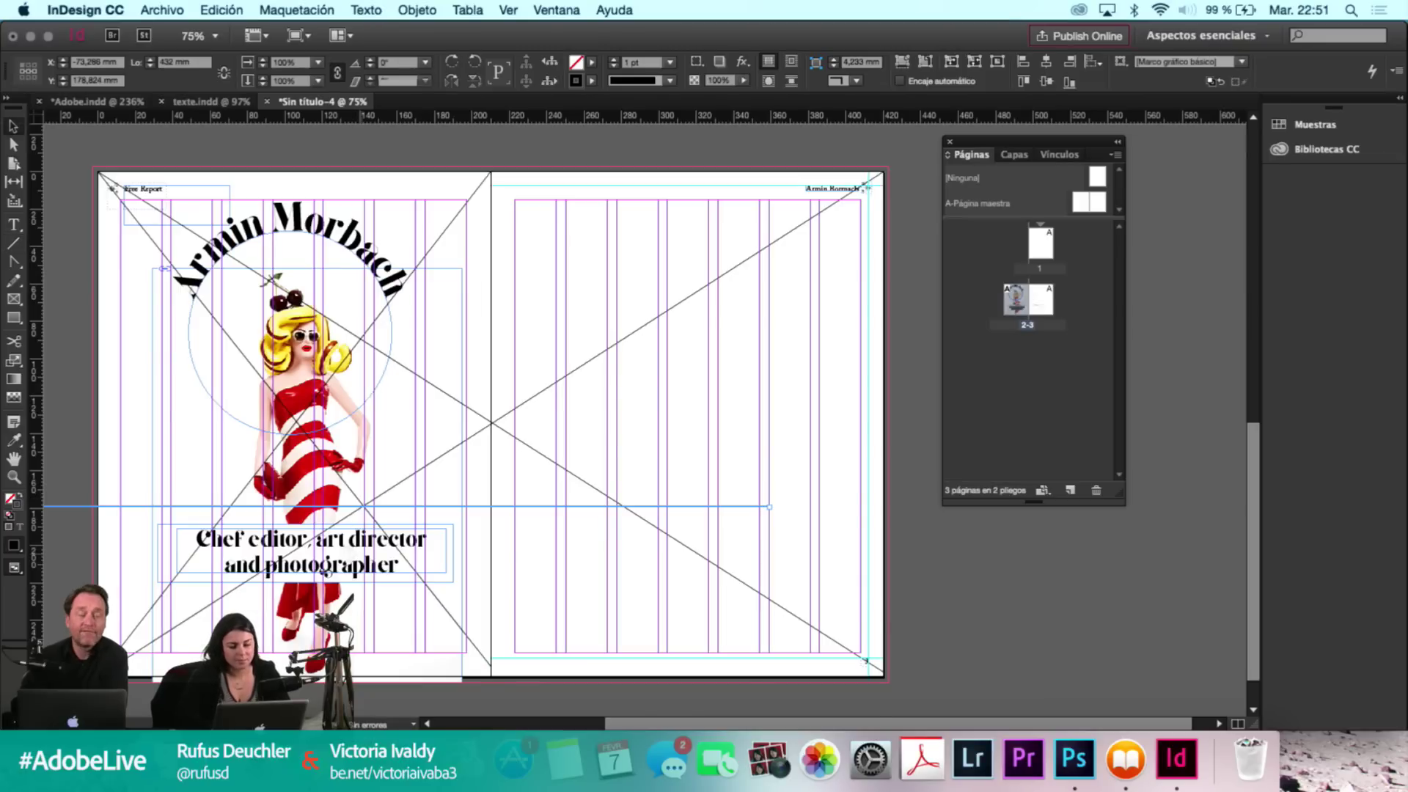
Move the subtitle text and its white rectangle up together to about Y 177.5 mm, near the horizontal construction line.
drag(506, 552, 403, 611)
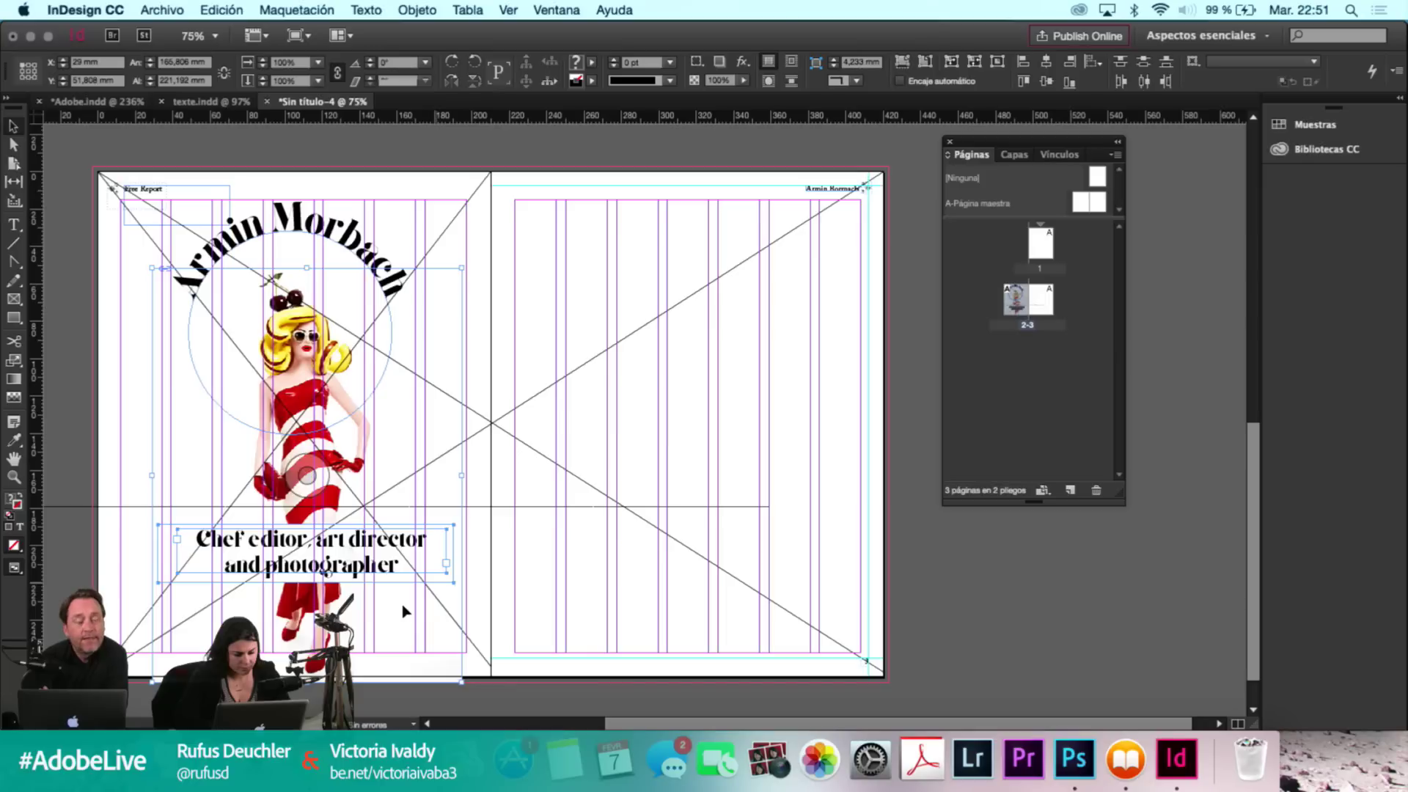
click(376, 567)
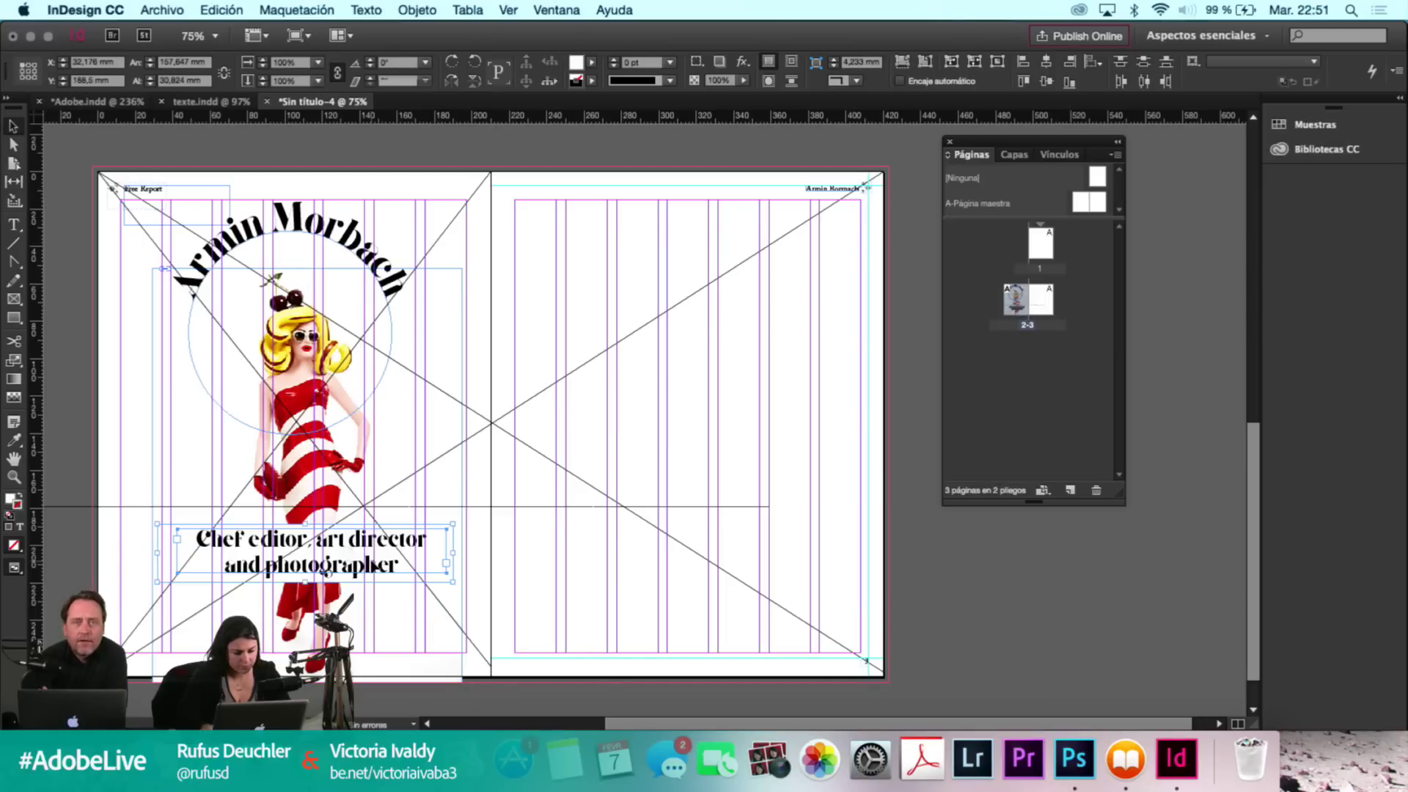
drag(373, 567, 374, 564)
key(Up)
key(Up)
key(Up)
key(Up)
key(Up)
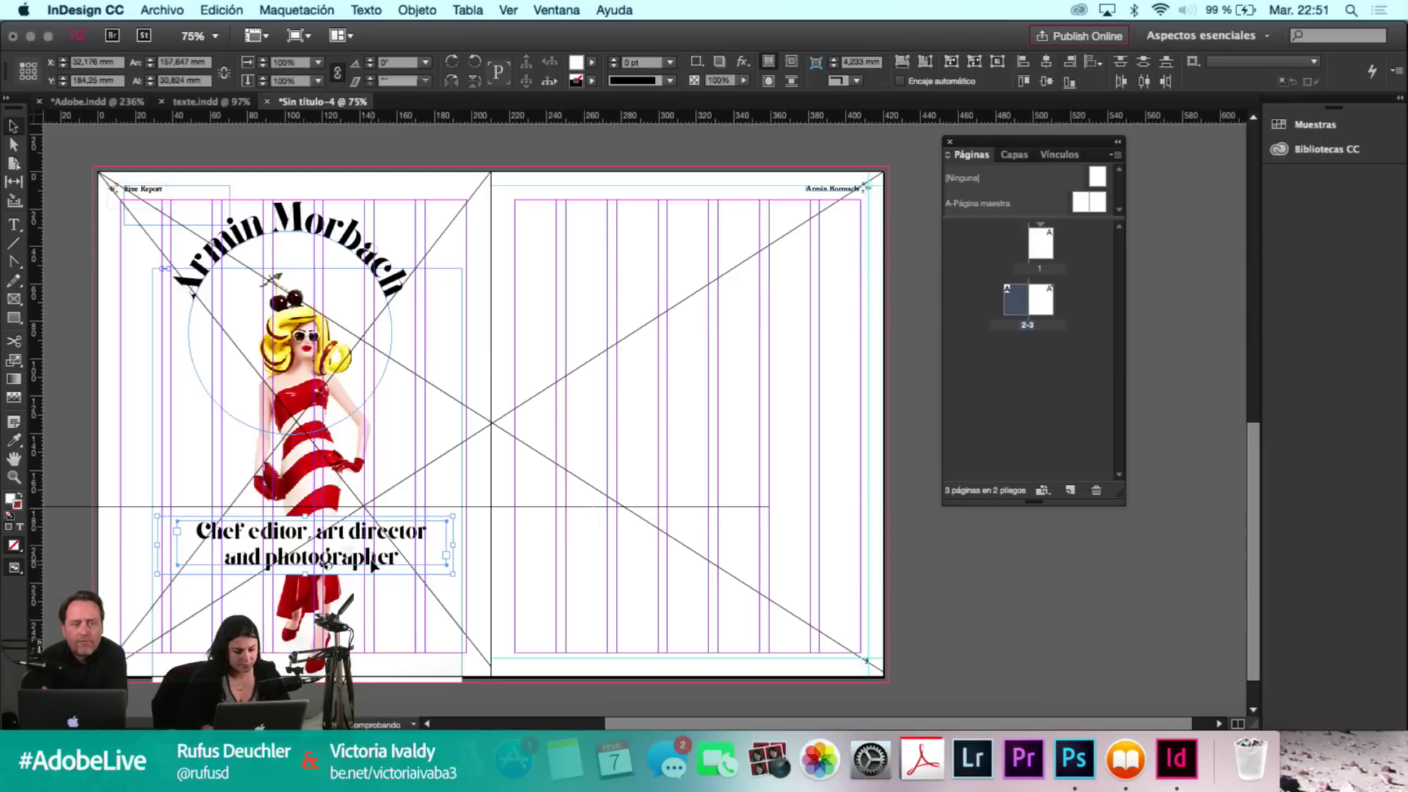
key(Up)
key(Up)
key(Up)
key(Up)
key(Up)
key(Up)
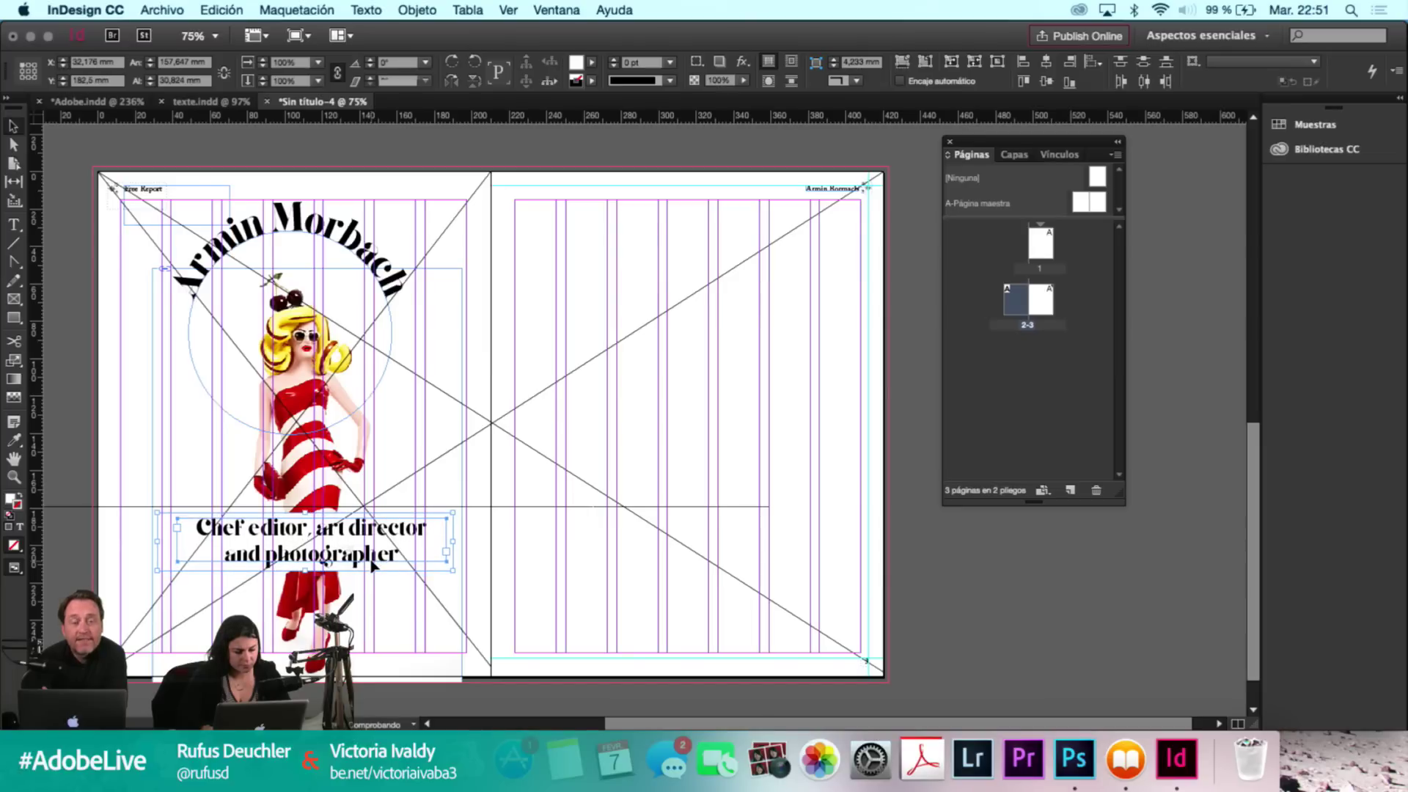
key(Up)
key(Up)
key(Up)
key(Up)
key(Up)
key(Up)
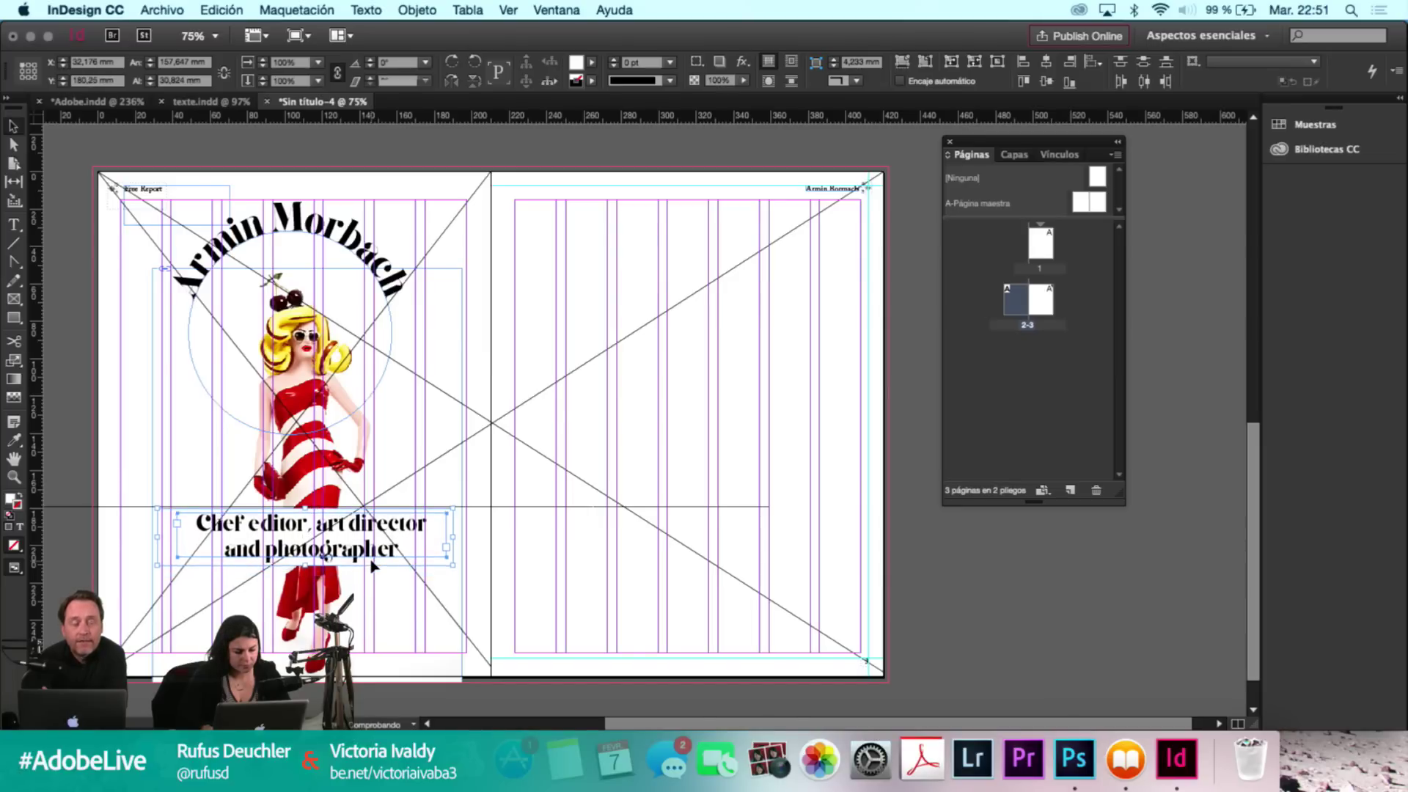
key(Up)
key(Up)
key(Up)
key(Up)
key(Up)
key(Up)
key(Up)
key(Up)
key(Up)
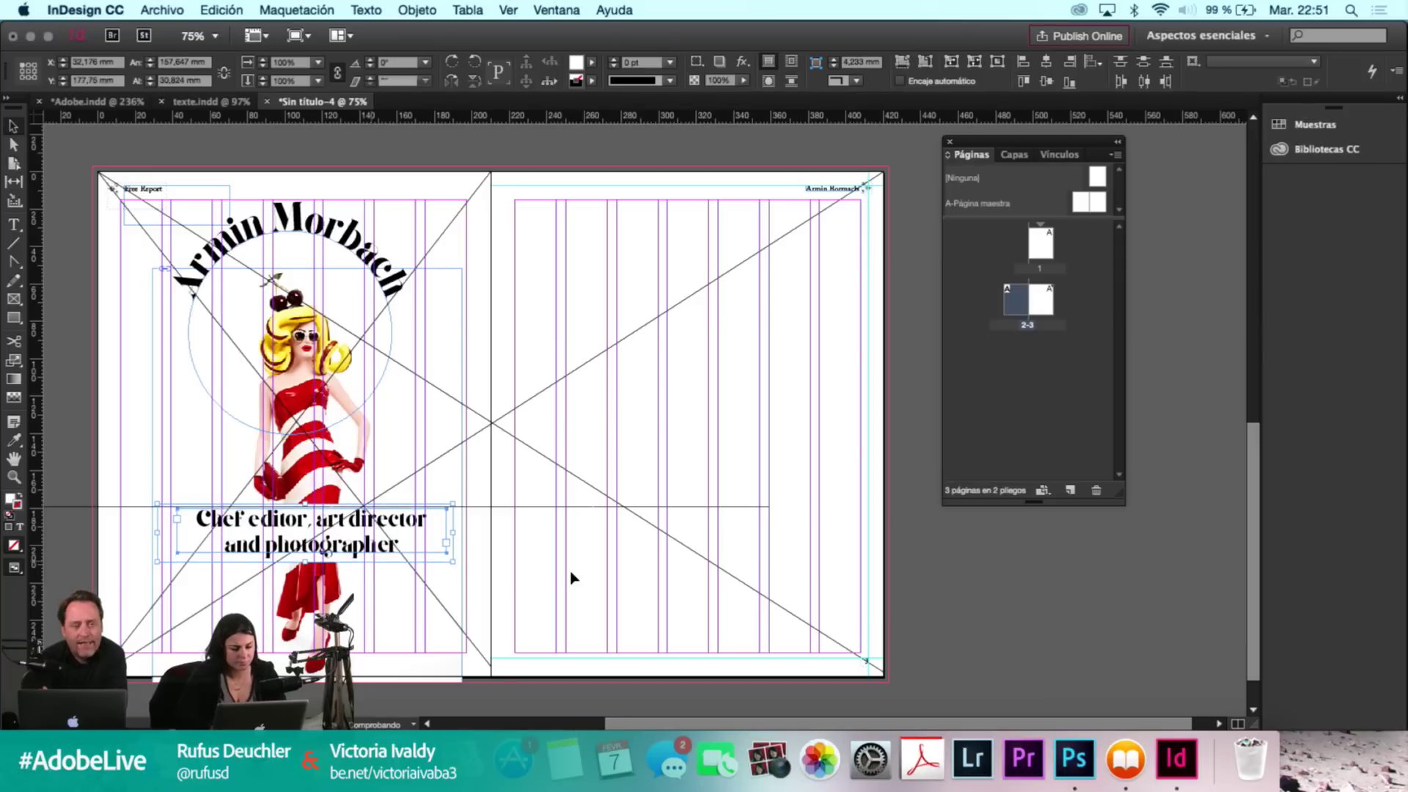
click(571, 575)
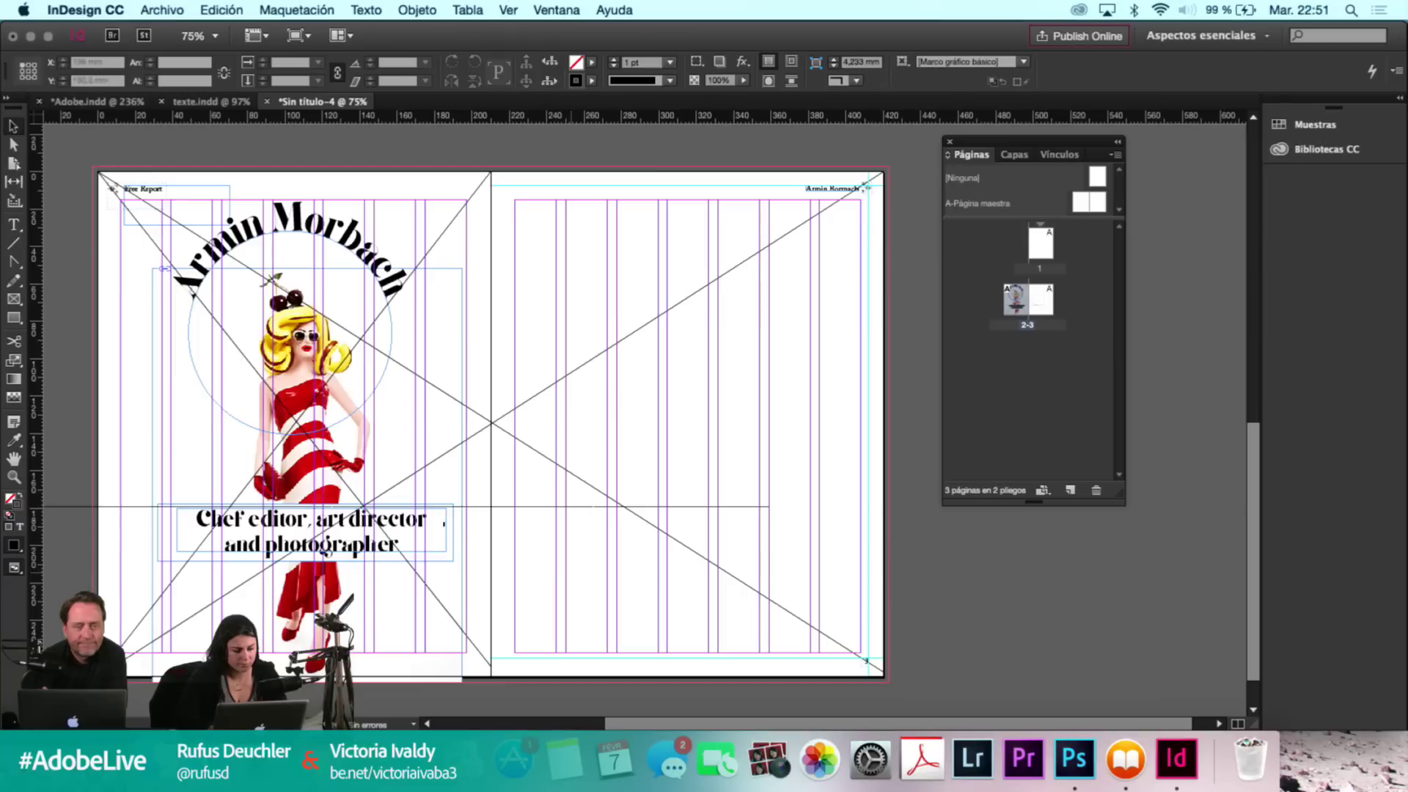
Nudge the subtitle text and its rectangle down to Y 178 mm, and preview the spread without guides.
click(438, 540)
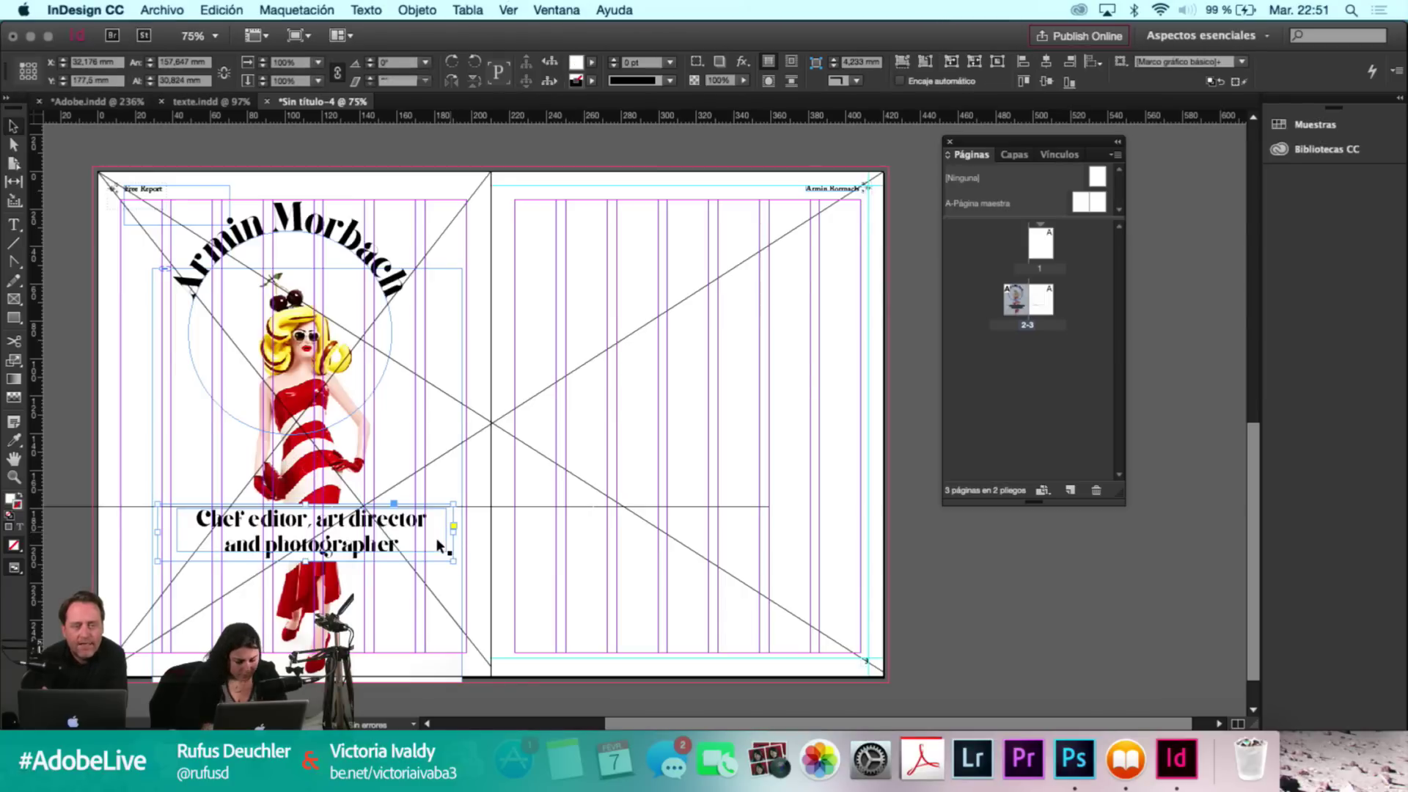
key(Down)
key(Down)
key(Down)
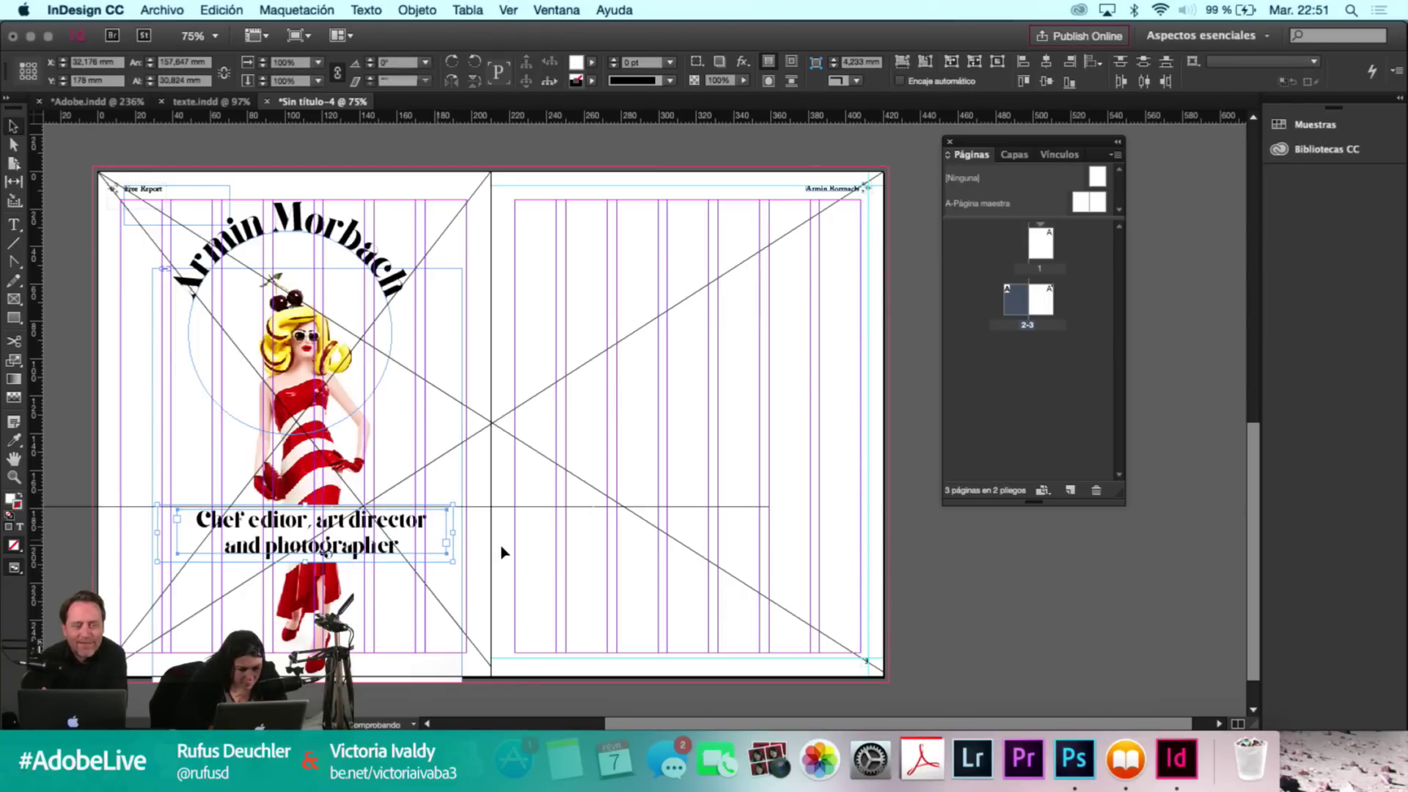
click(572, 526)
key(w)
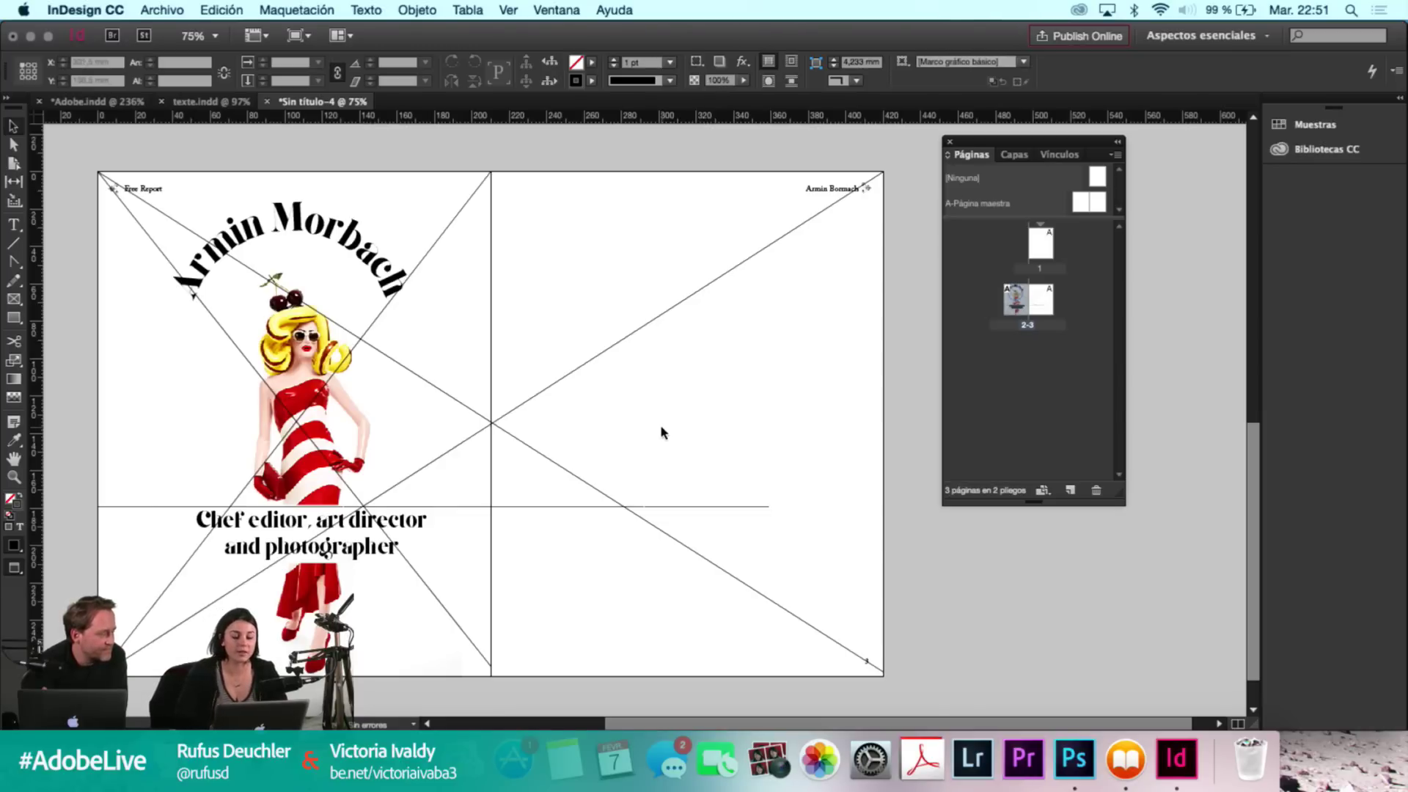
Delete the horizontal construction line and all four diagonals from the spread.
key(super+h)
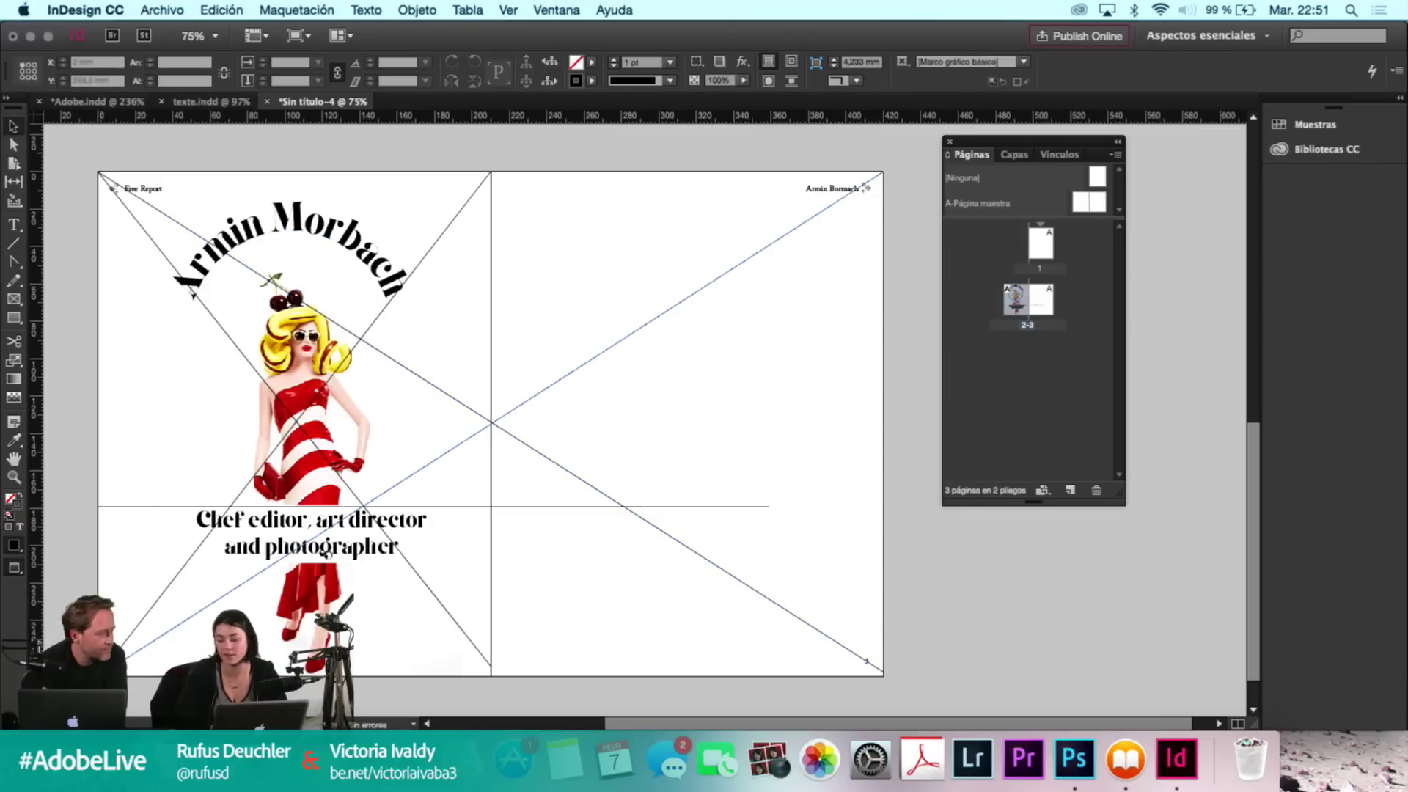
click(152, 641)
click(152, 641)
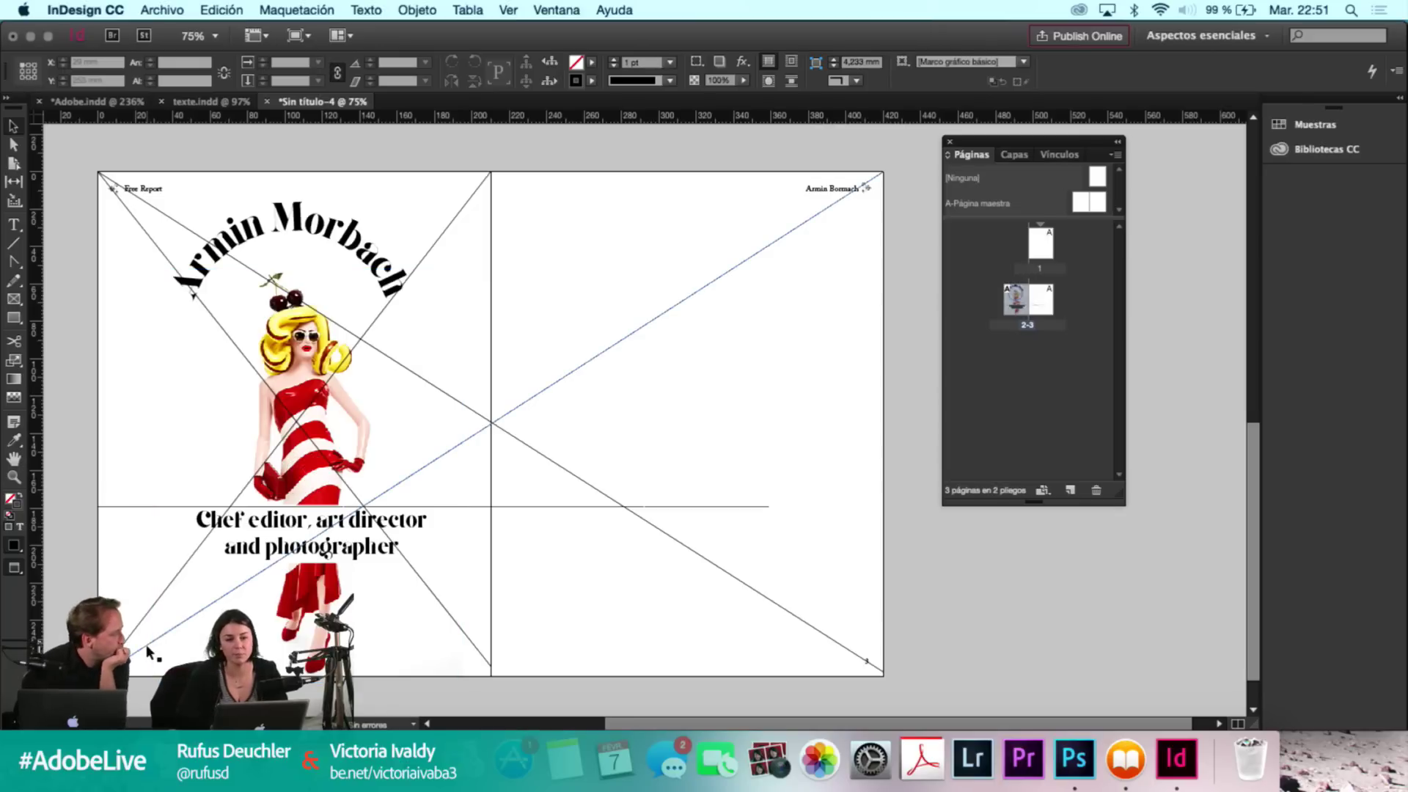
click(265, 533)
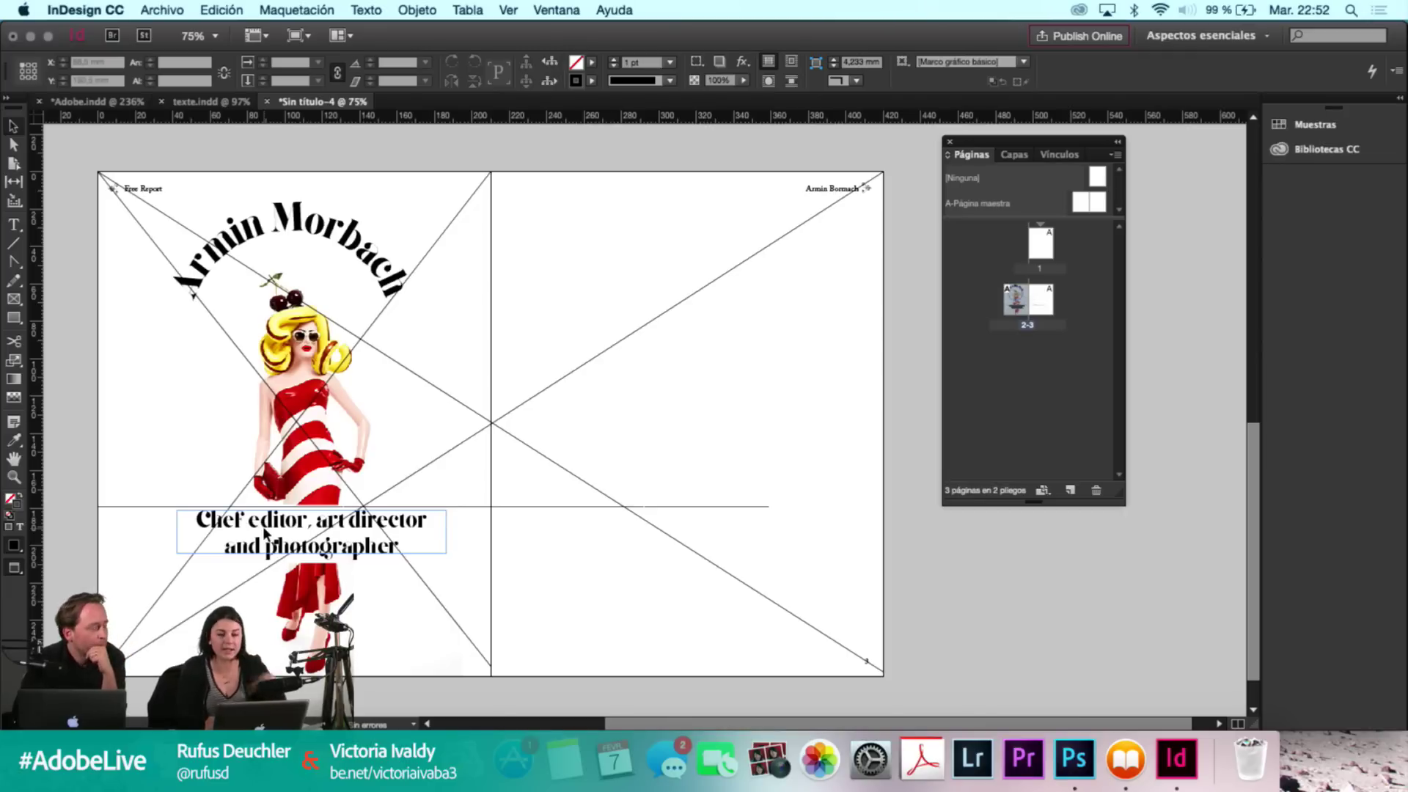
click(555, 381)
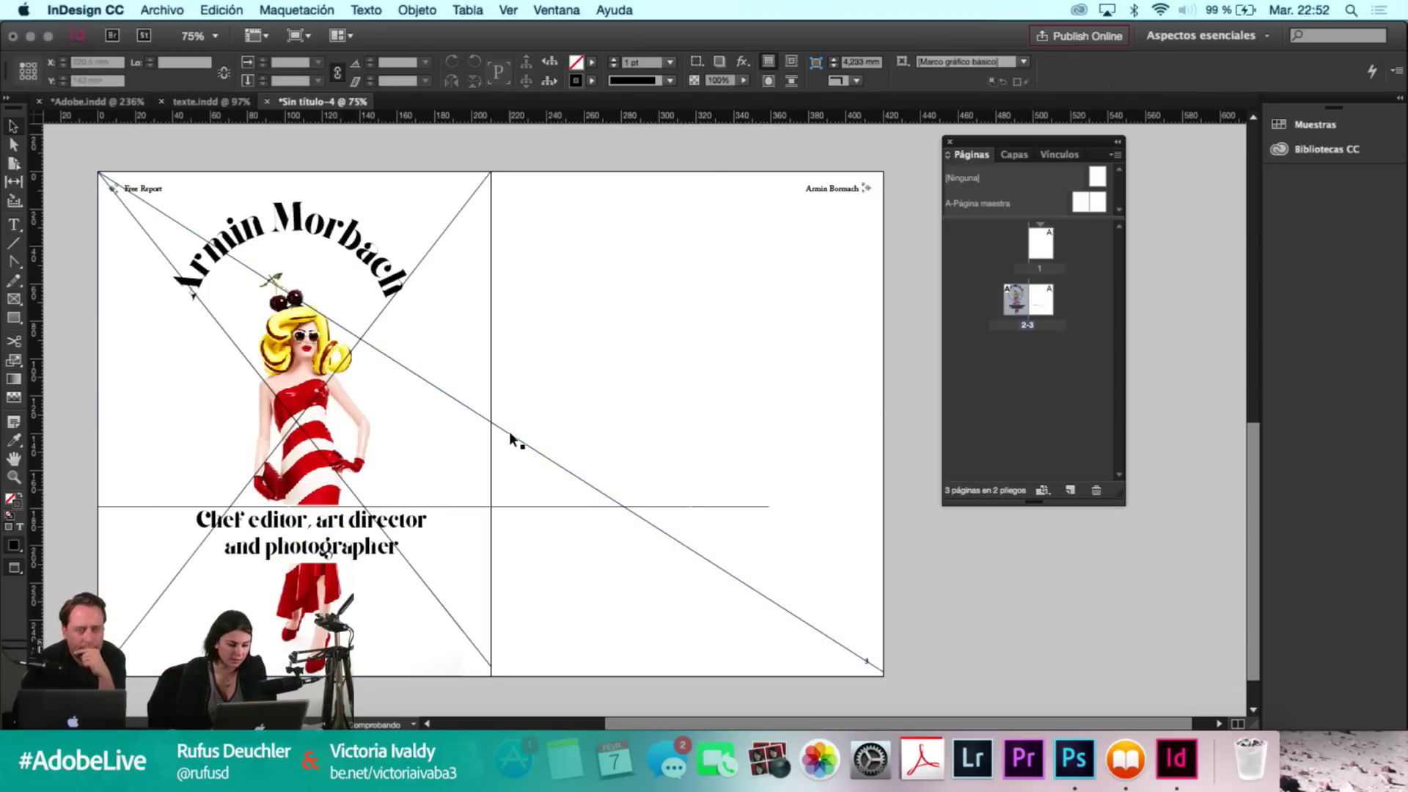
click(526, 506)
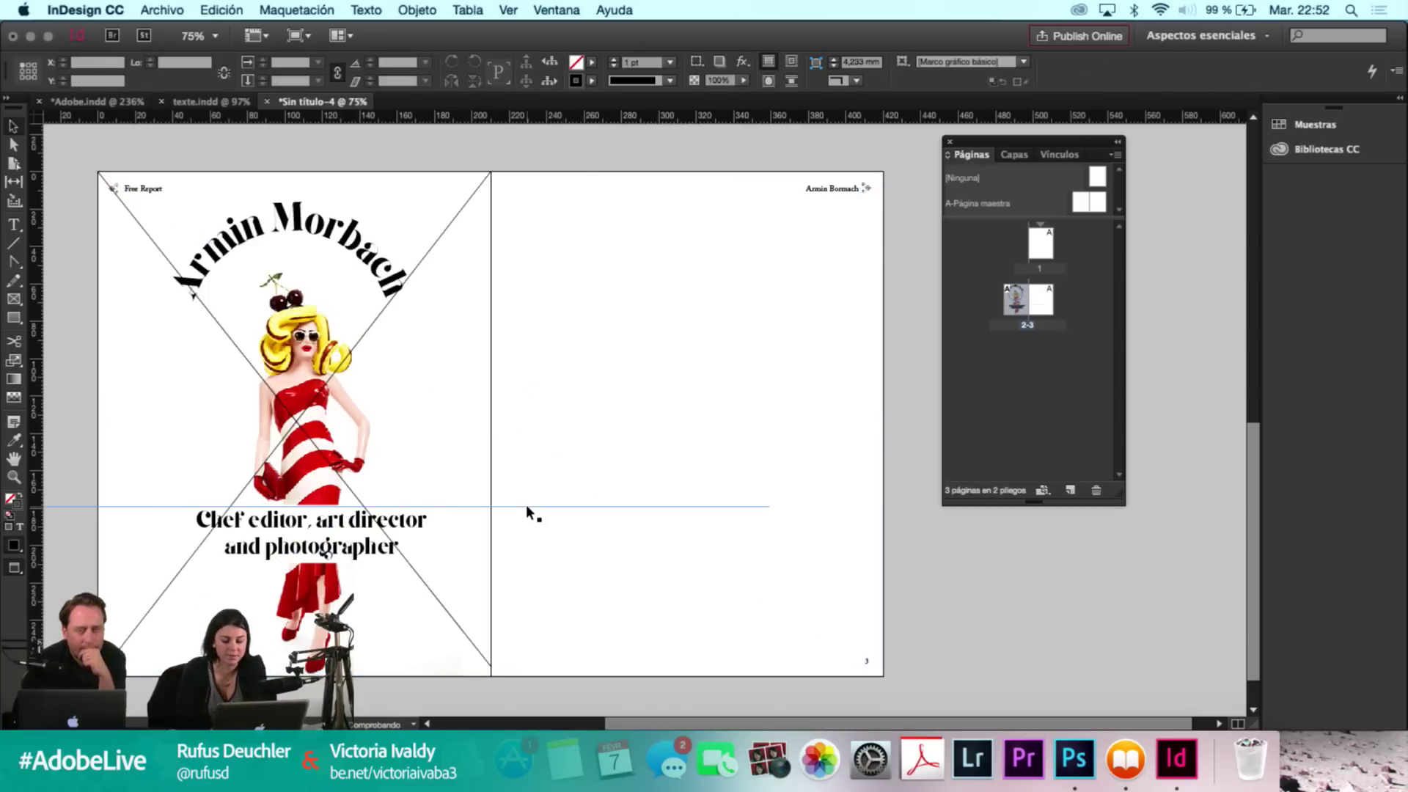
key(Delete)
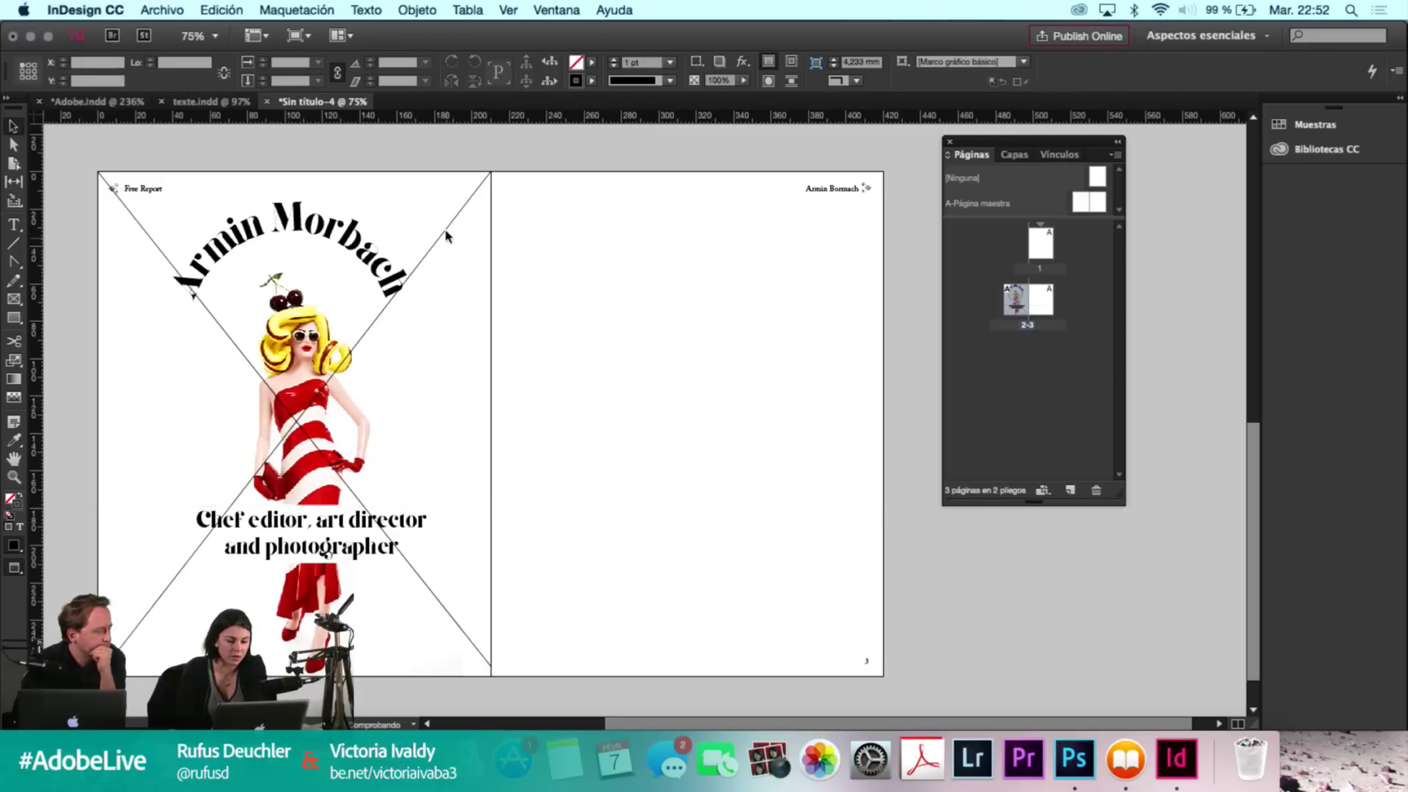
key(Delete)
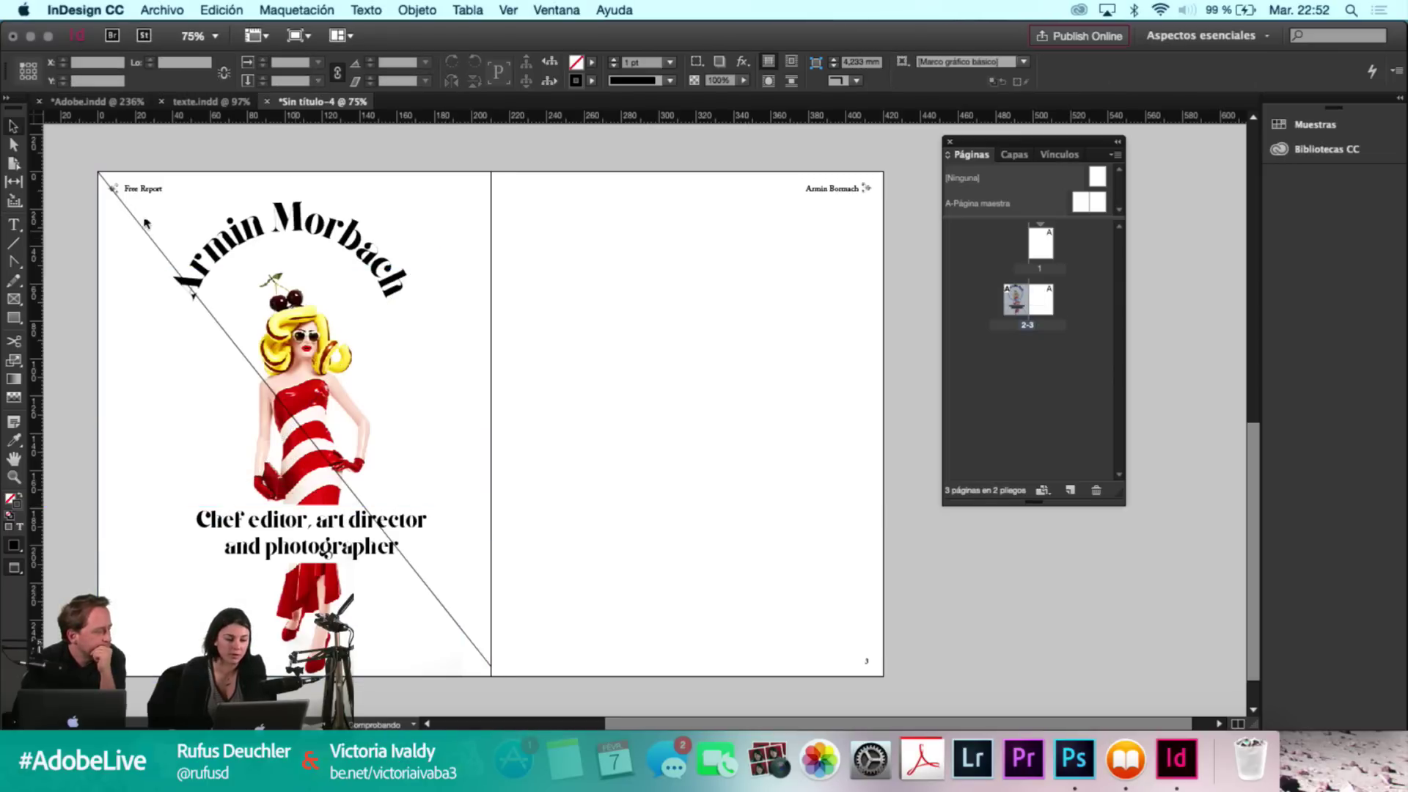
click(143, 227)
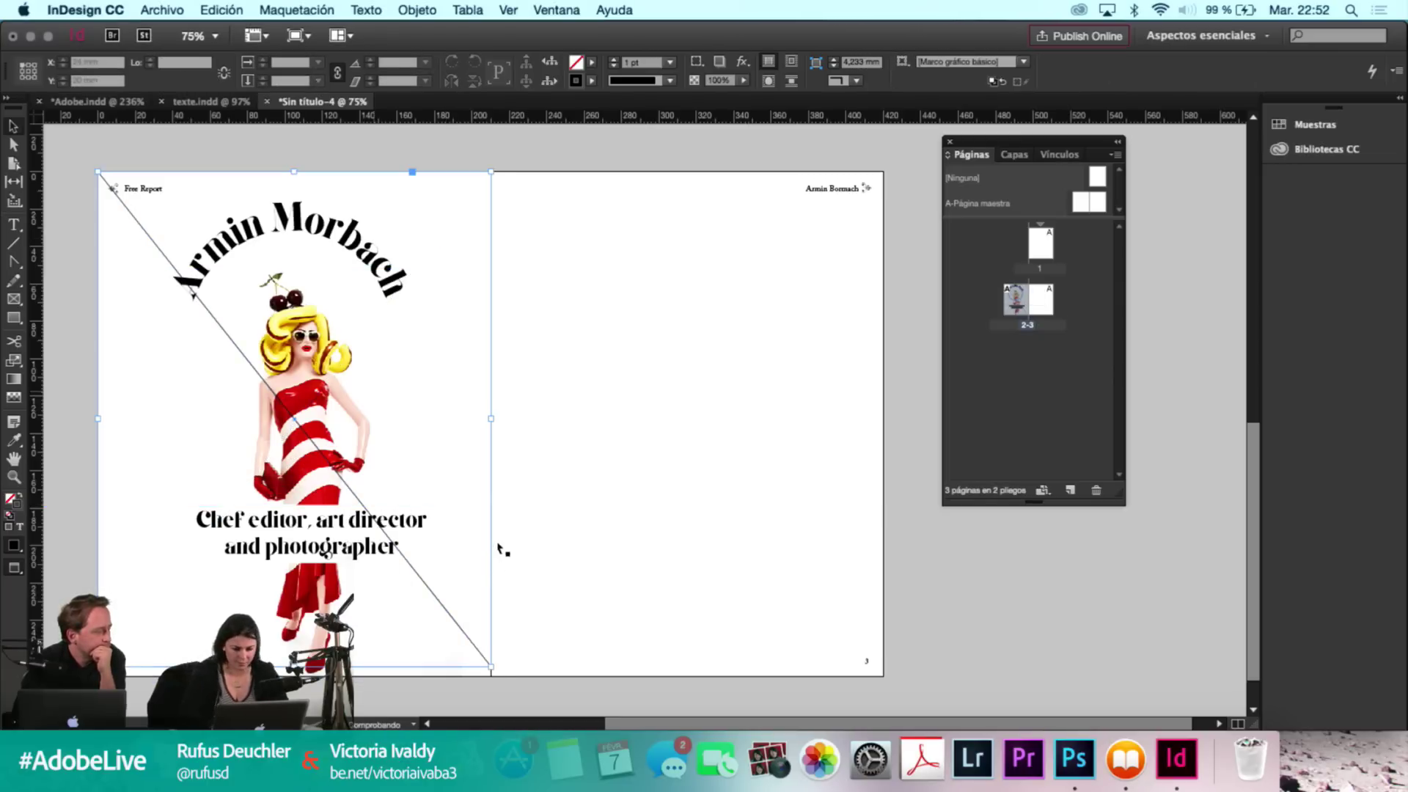
key(Delete)
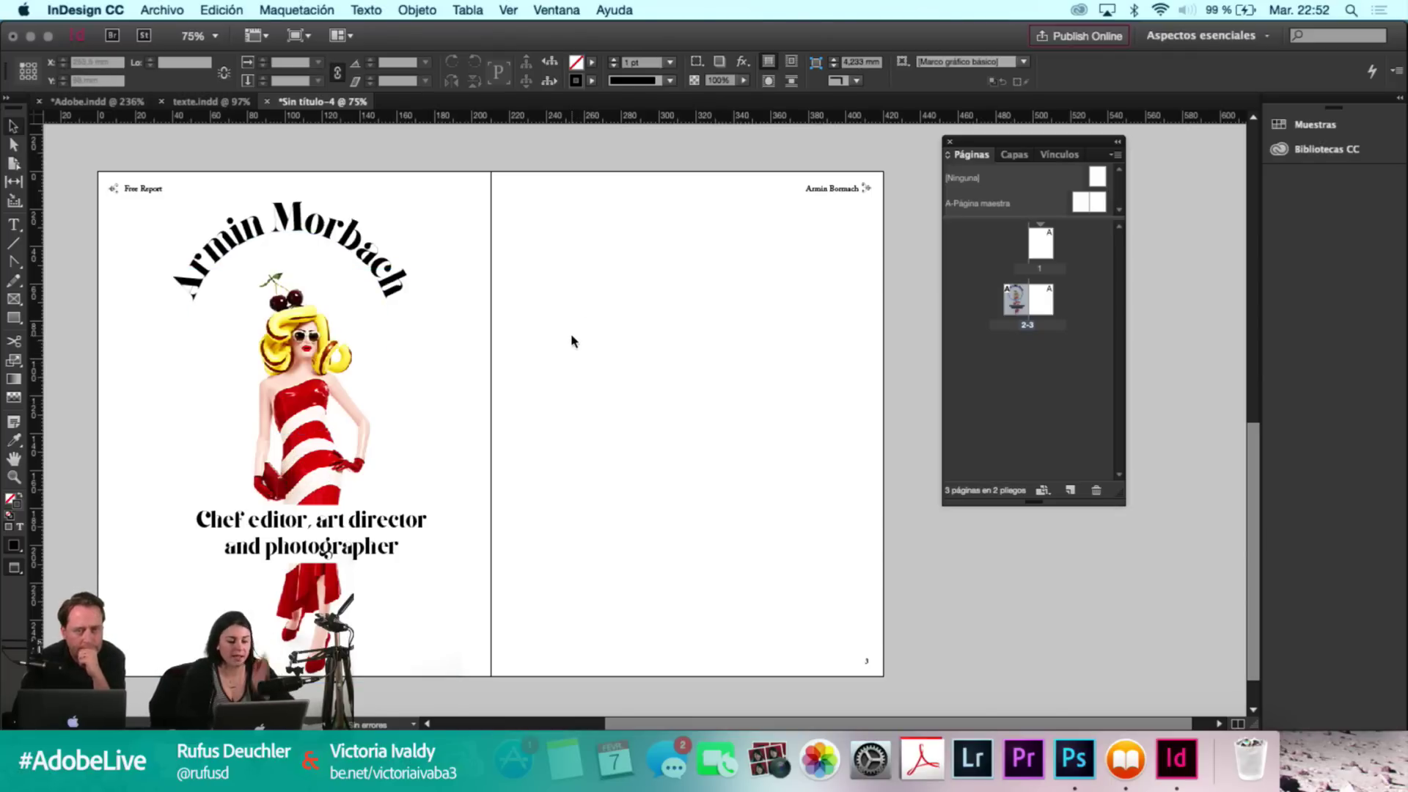
Place the image pandemonia-03-1370948881.jpg from its Finder folder onto page 3.
key(super+d)
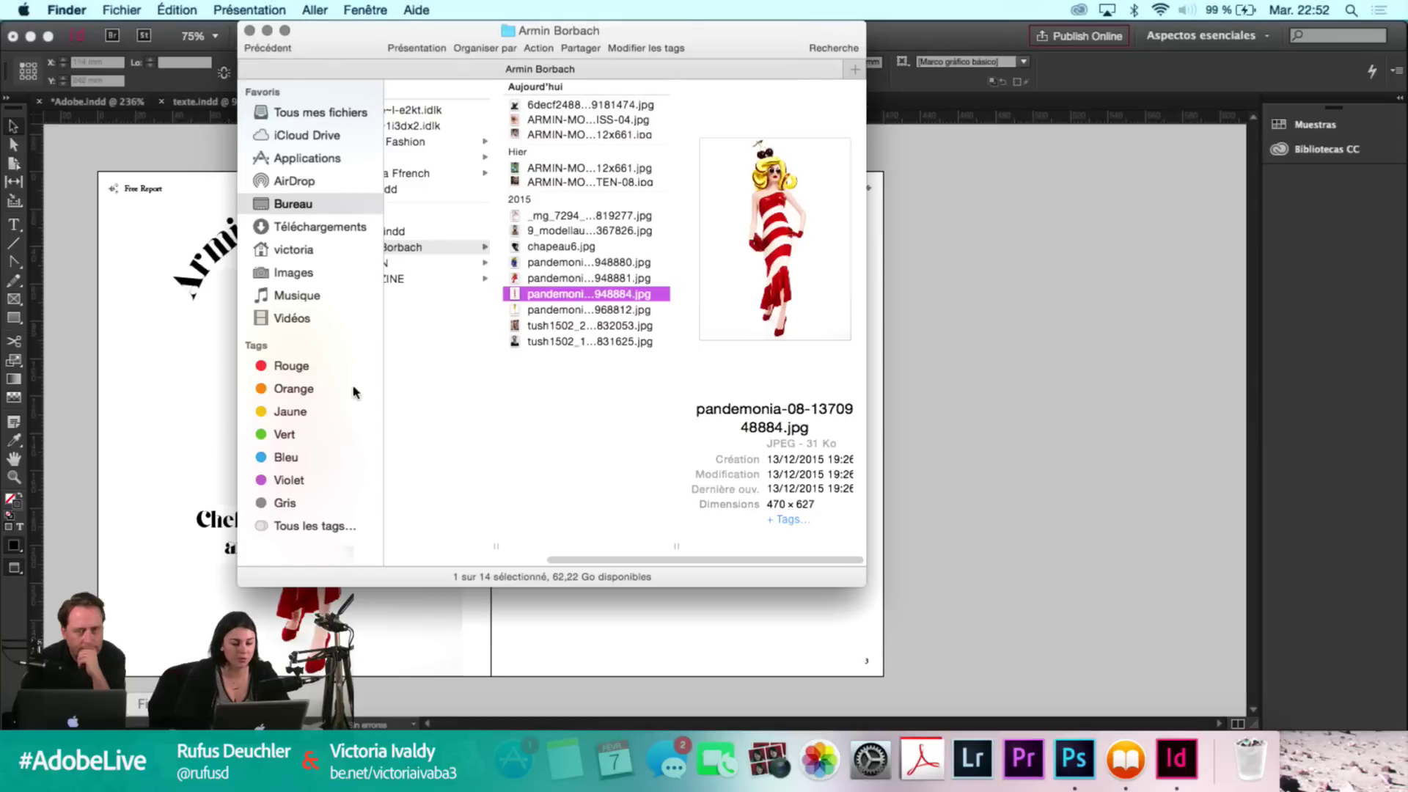
click(539, 262)
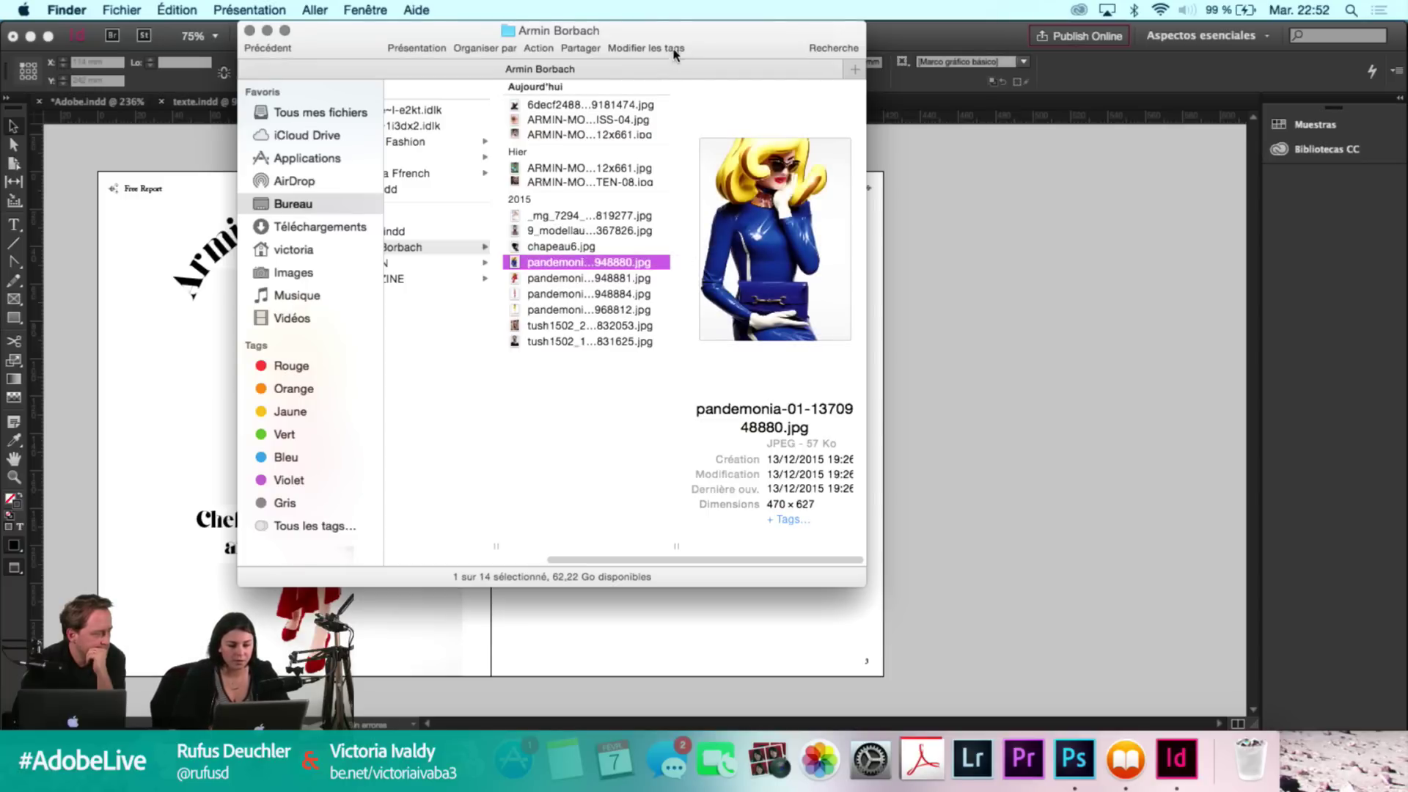
drag(676, 29, 392, 44)
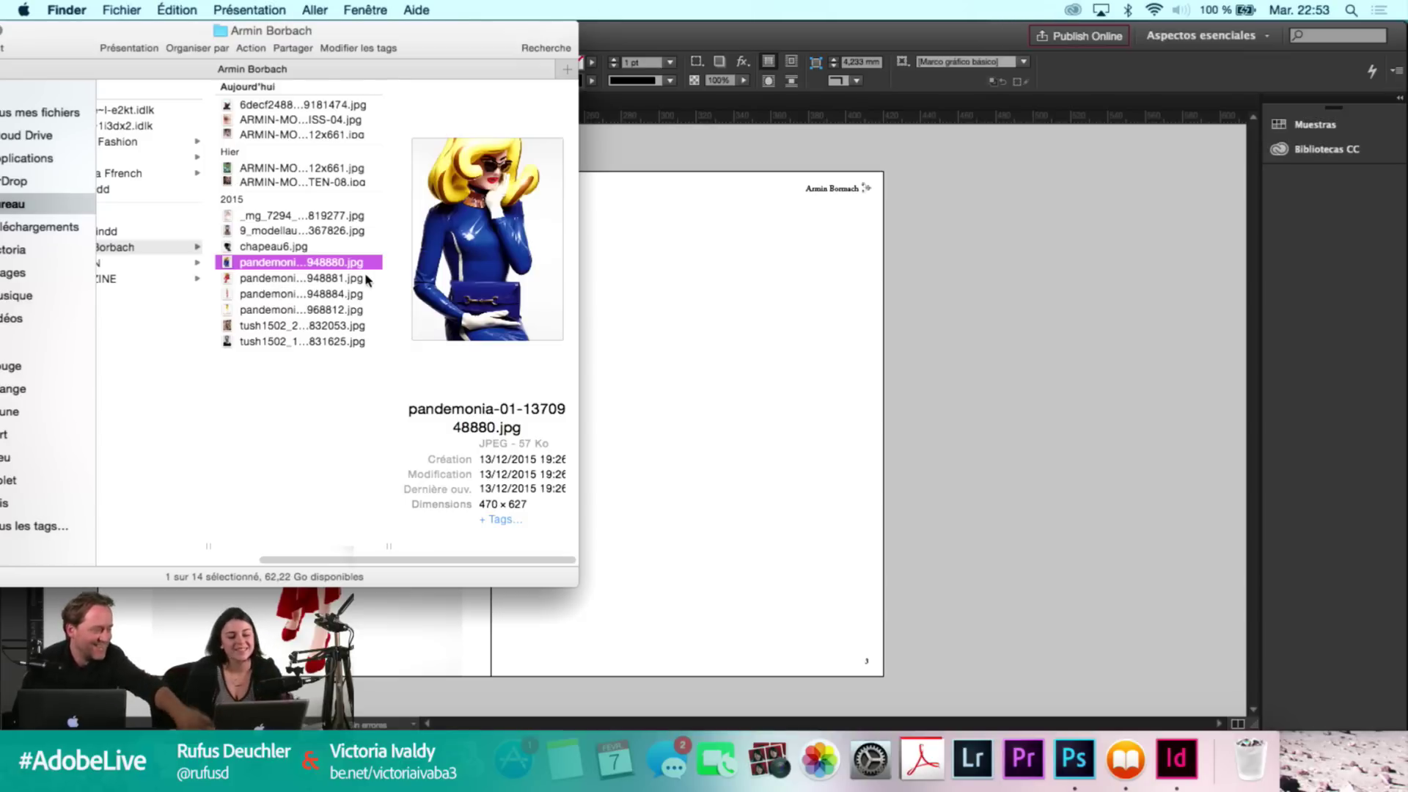
click(308, 281)
click(315, 276)
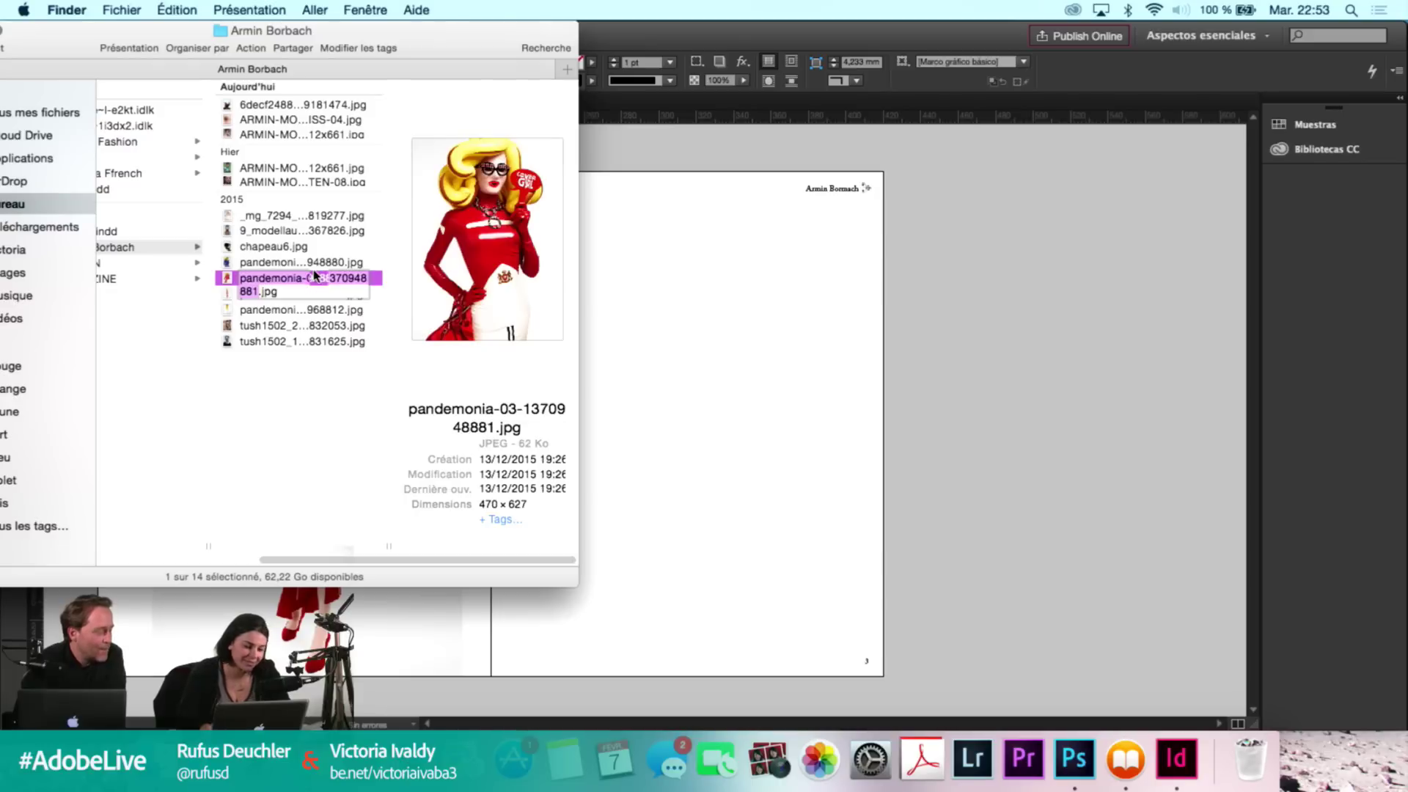
key(Escape)
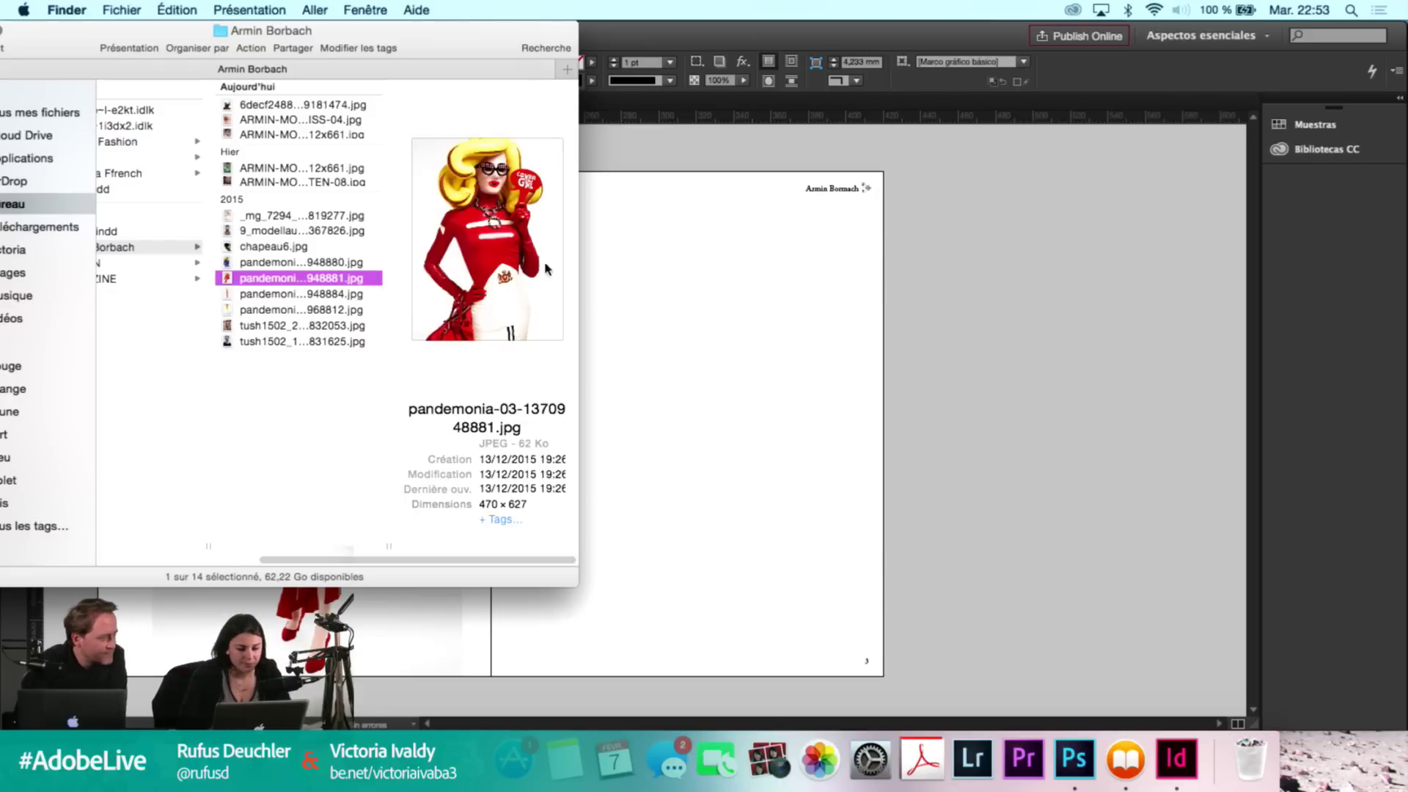
drag(665, 276, 600, 365)
click(563, 279)
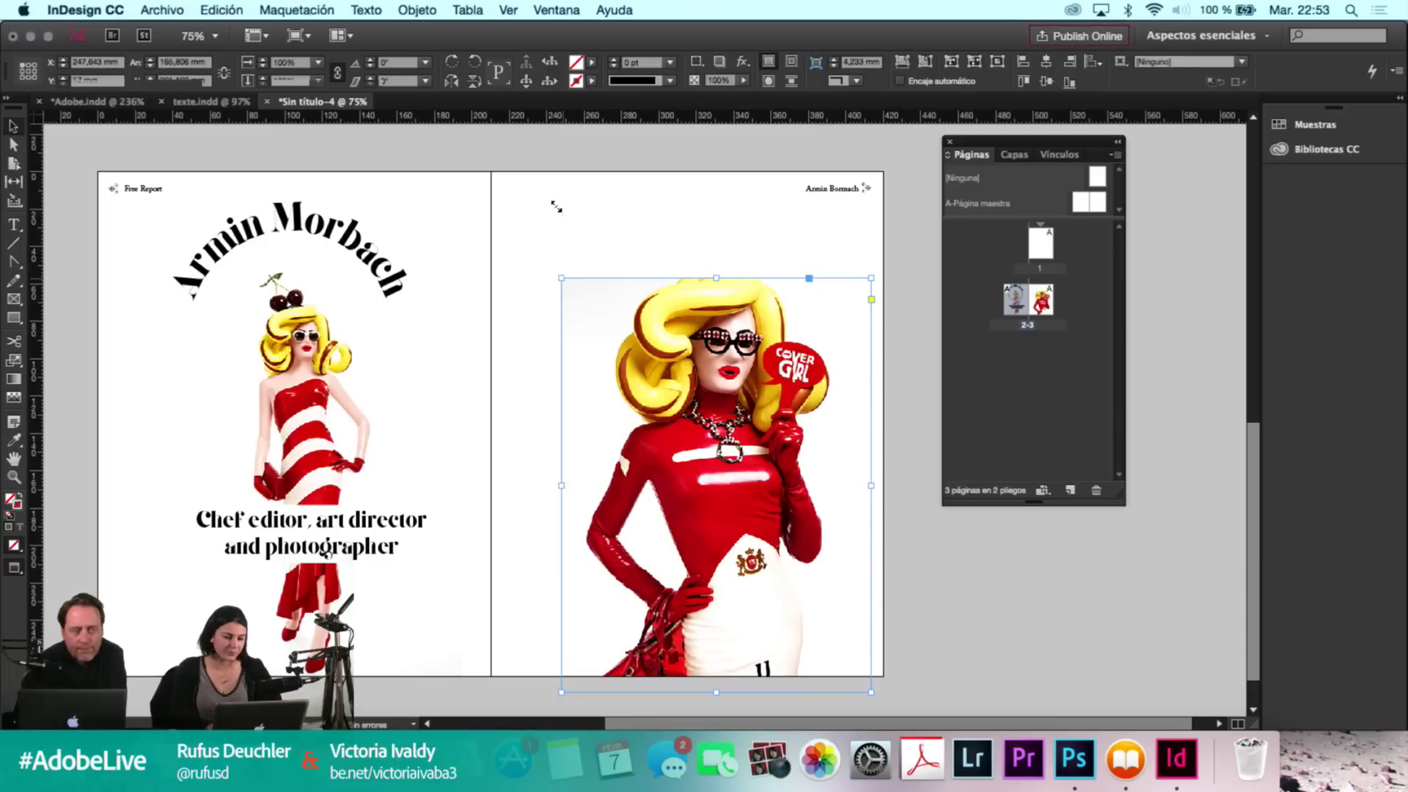
Show the guides, move the page 3 photo up to the top margin, and scale it down to about 49 mm wide.
key(w)
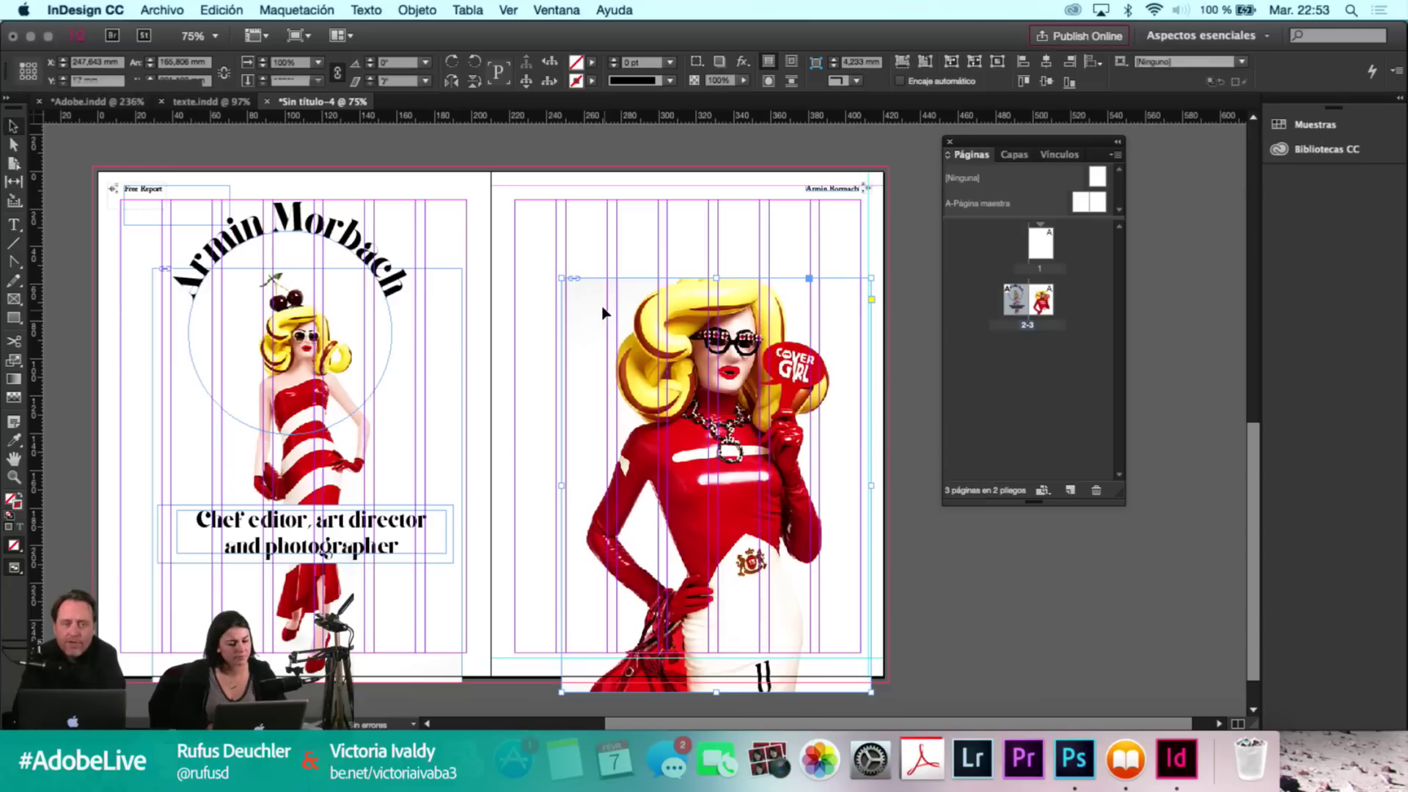
drag(598, 297, 611, 237)
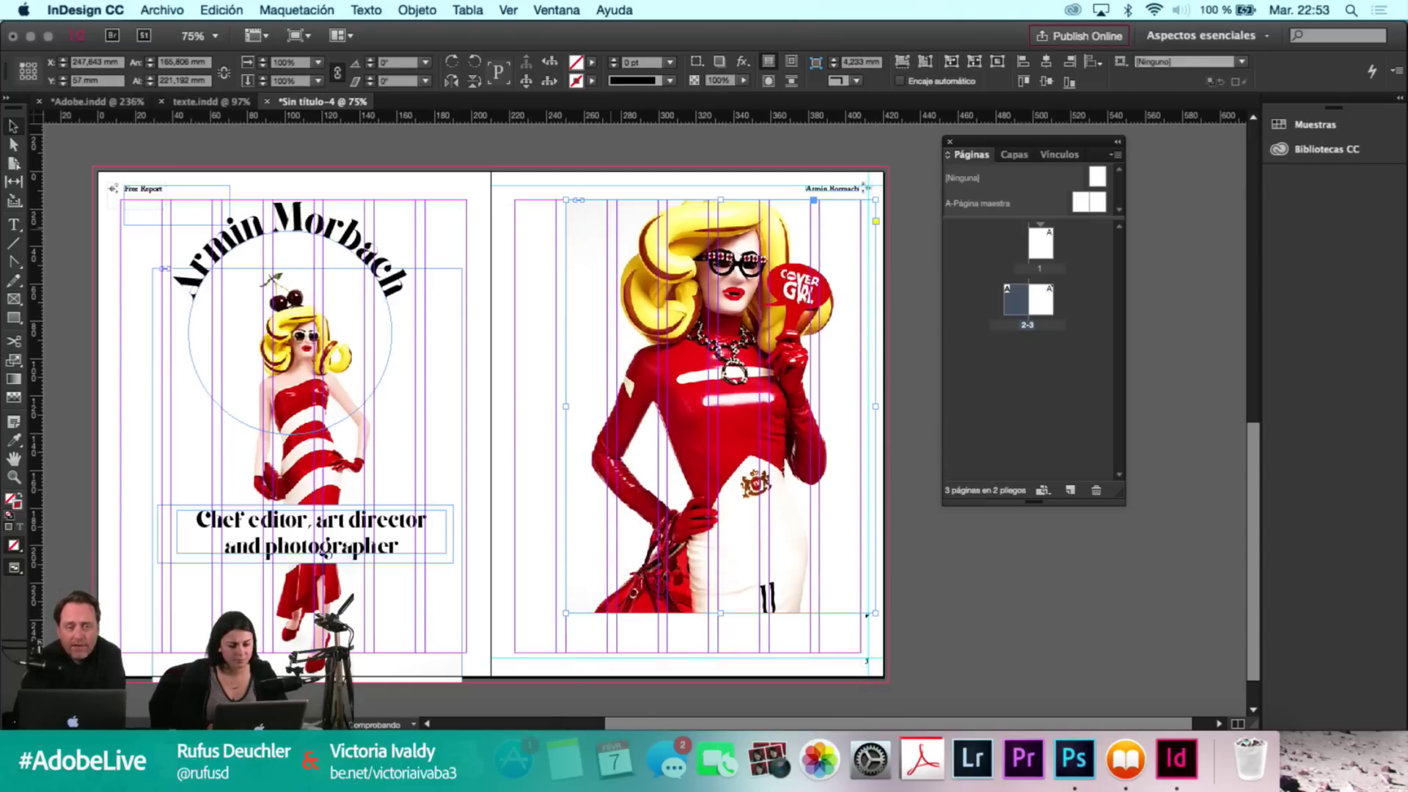
drag(875, 616, 659, 343)
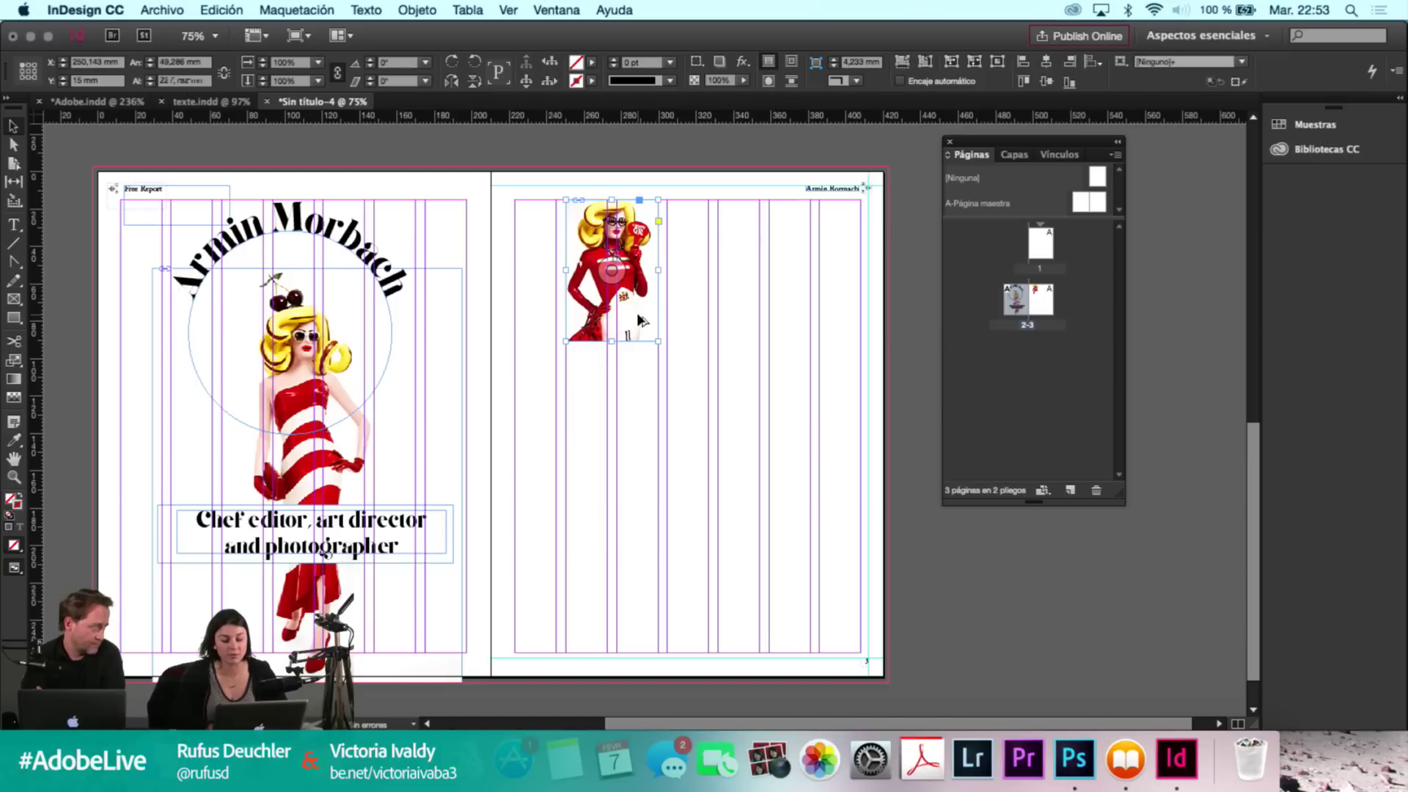
Duplicate the small photo three times in a descending diagonal from the top margin to the lower outer corner of page 3.
drag(637, 317, 707, 415)
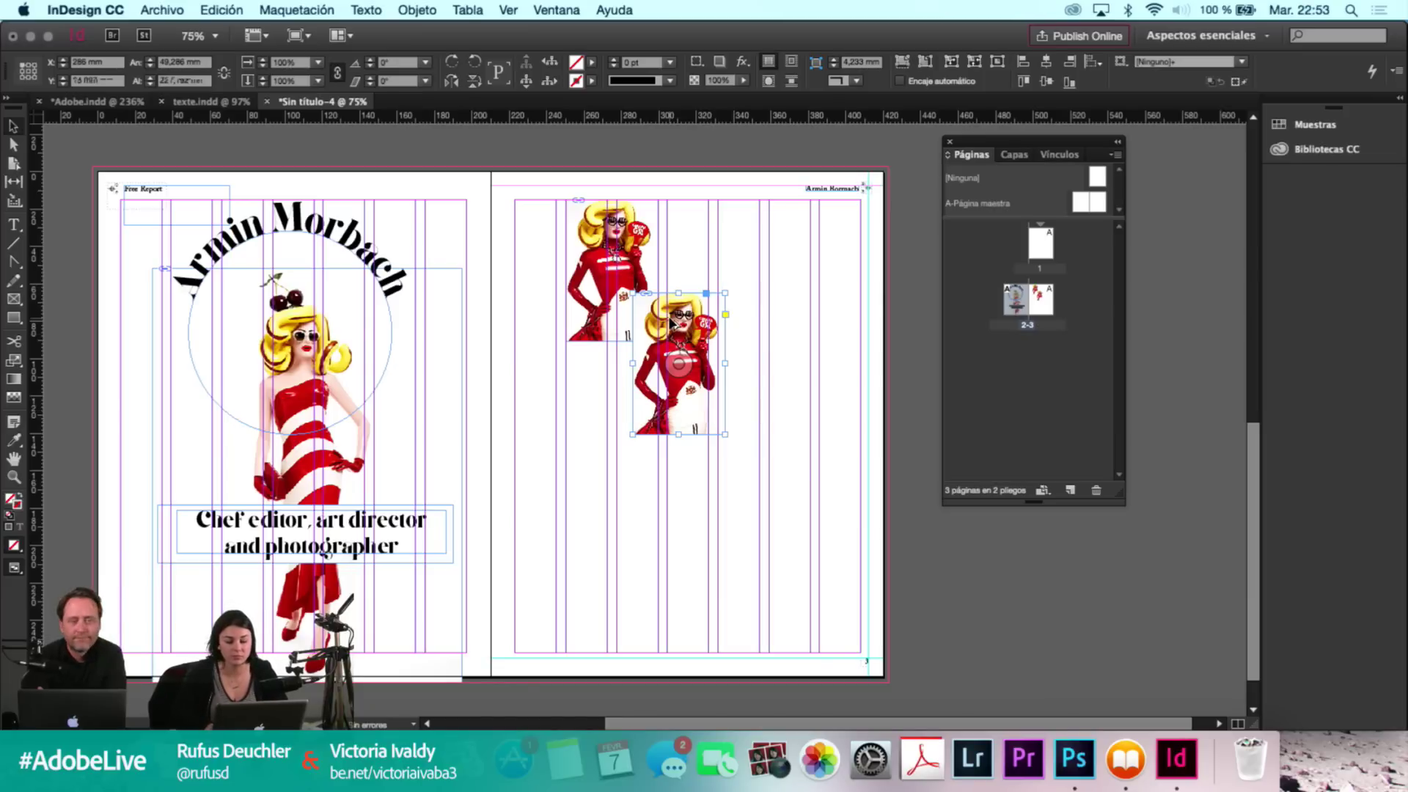
drag(671, 325, 784, 326)
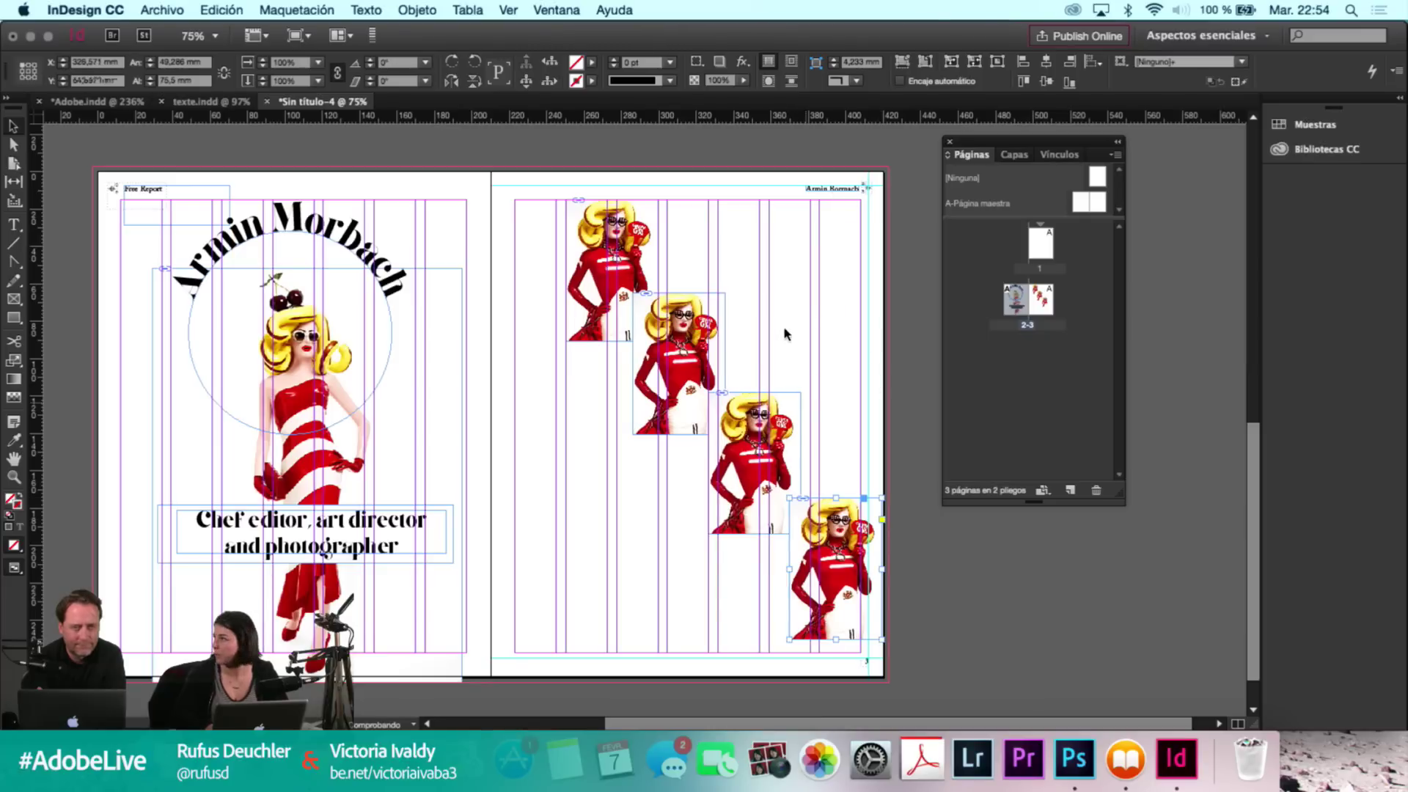
click(722, 269)
Shift the second photo of the diagonal row left to about X 277.3 mm, aligning its edge with a column guide.
click(610, 332)
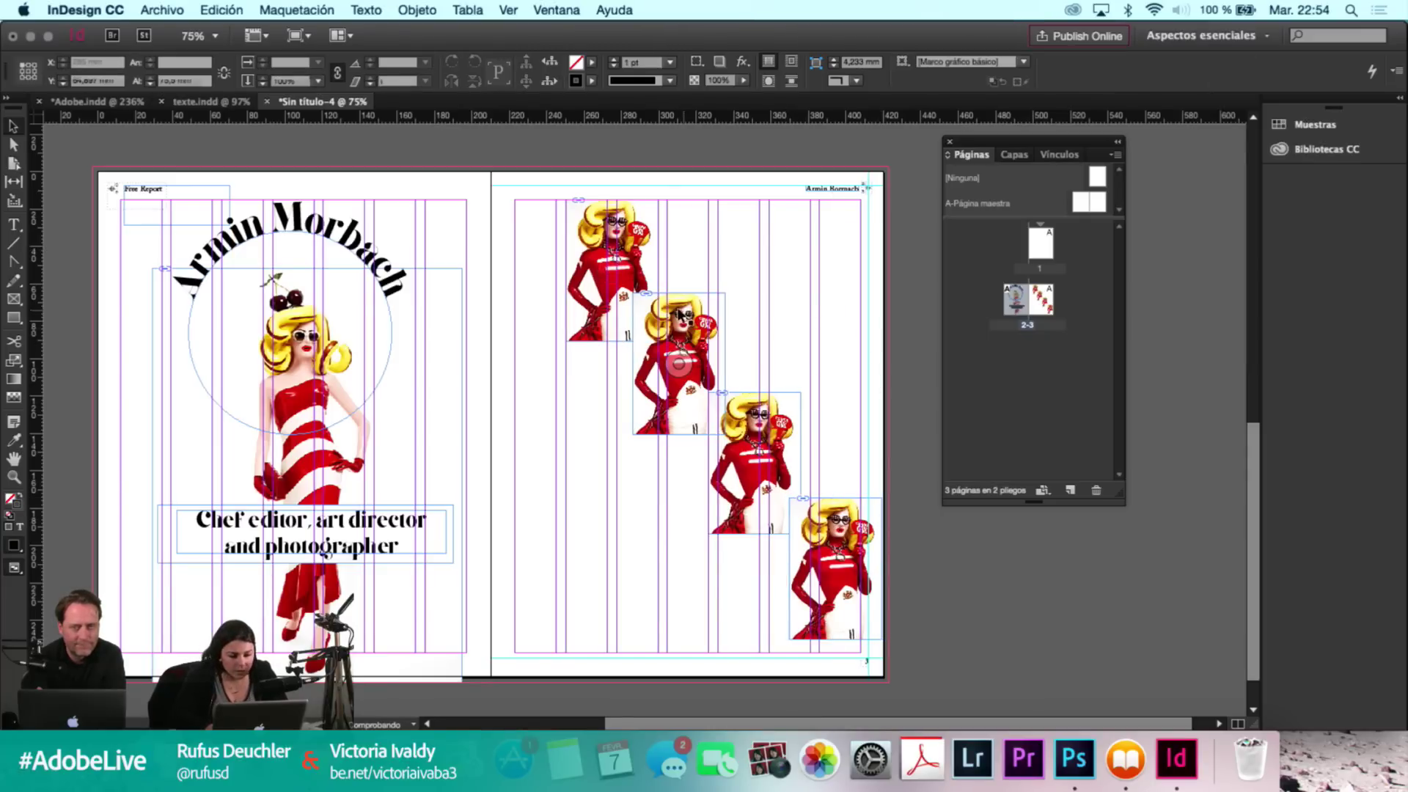
click(684, 332)
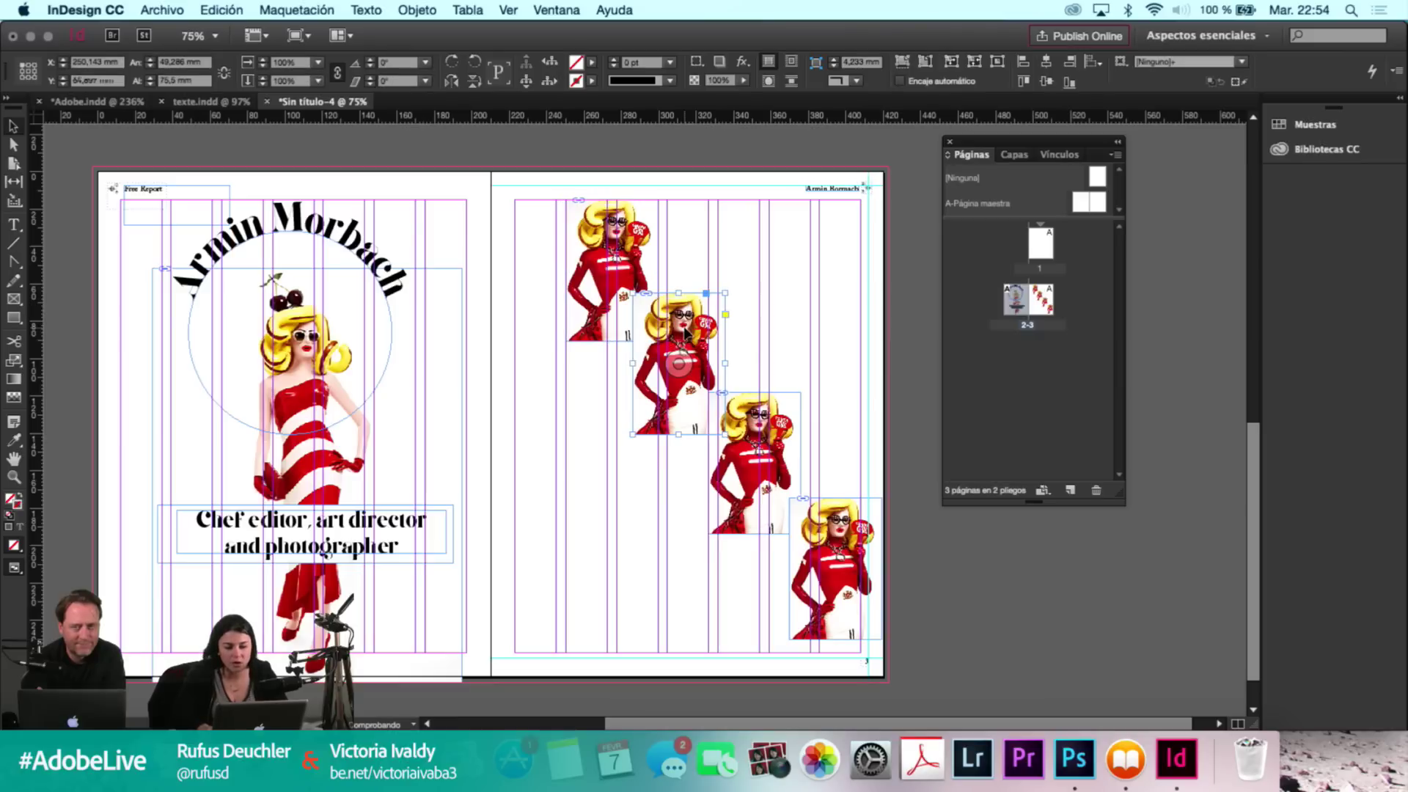
drag(685, 333, 672, 332)
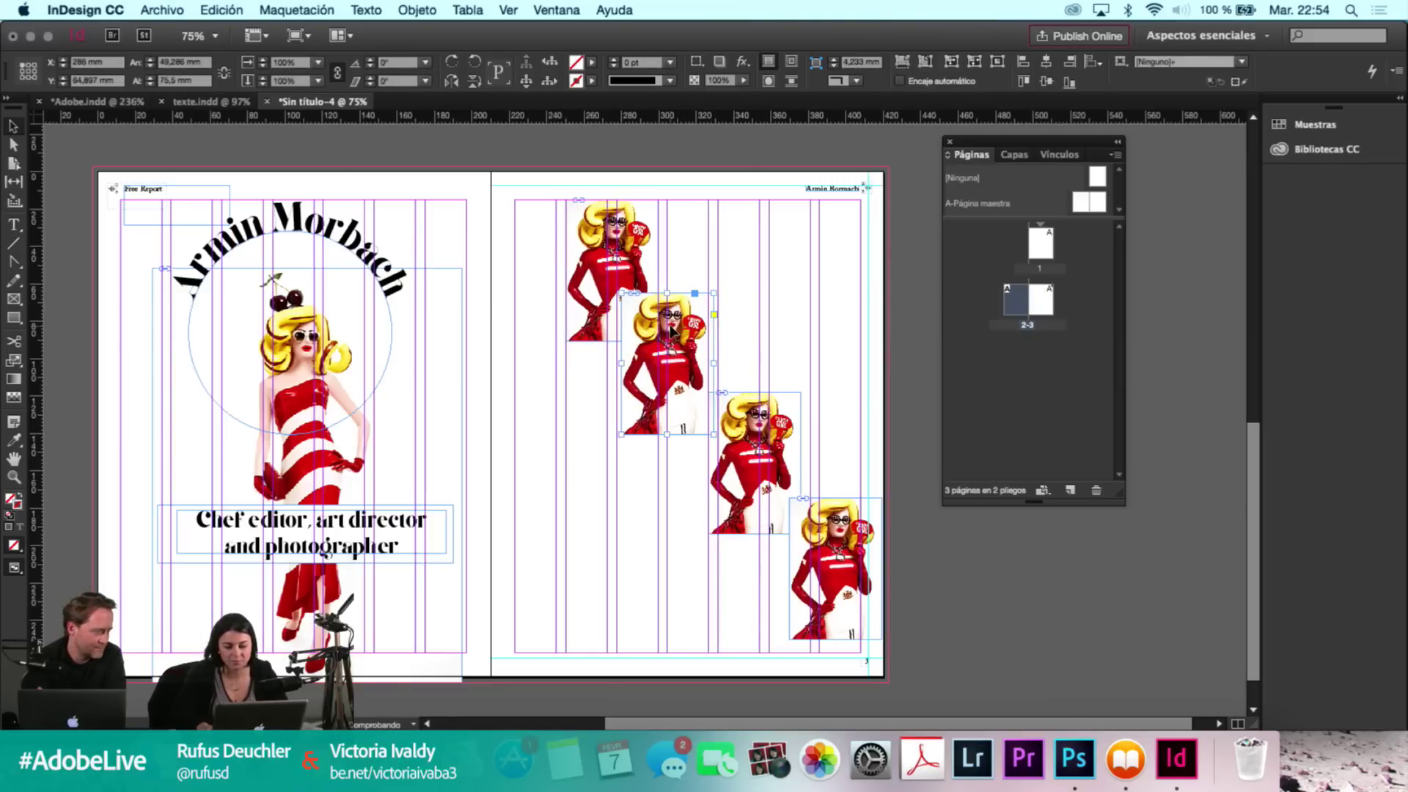
key(Left)
key(Left)
key(Left)
key(Left)
key(Left)
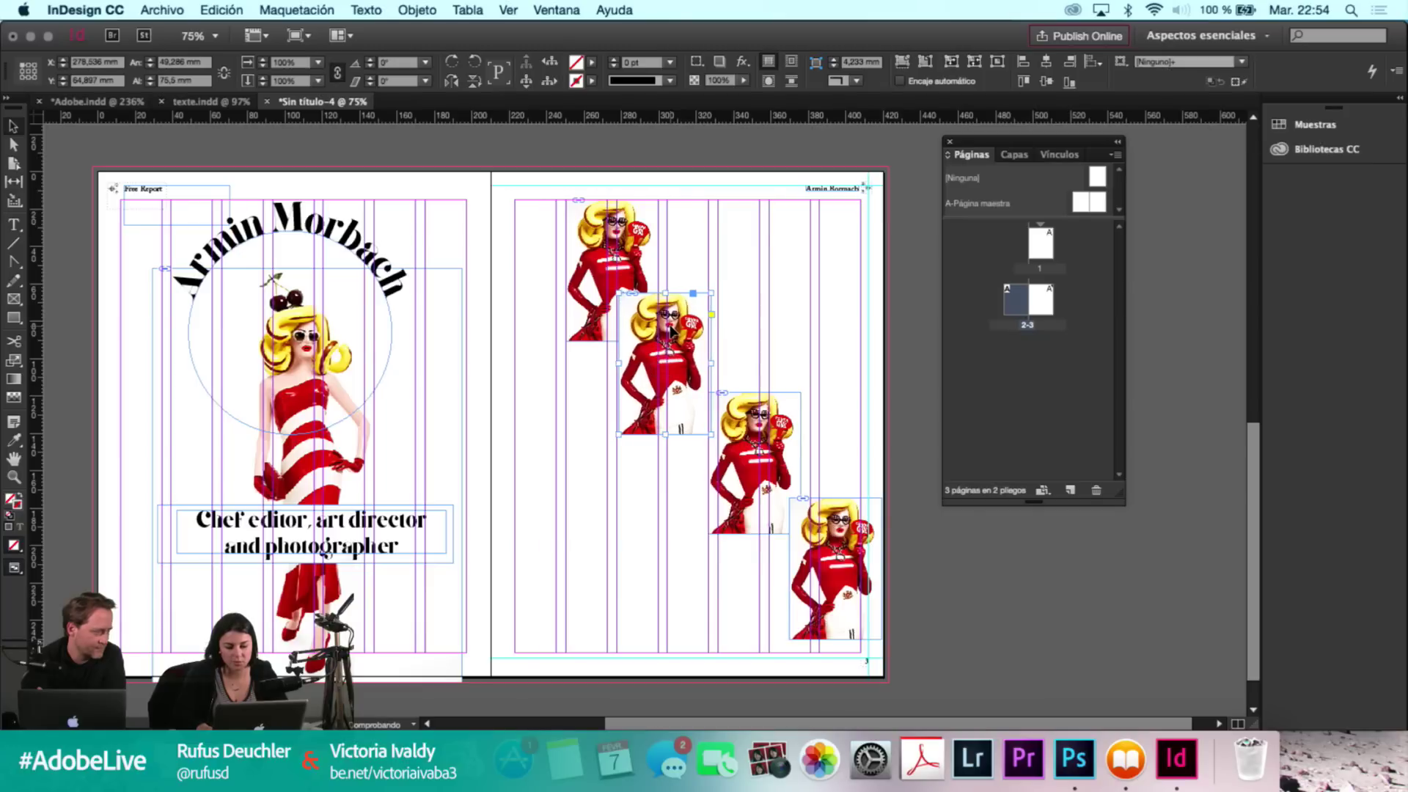
key(Left)
key(Left)
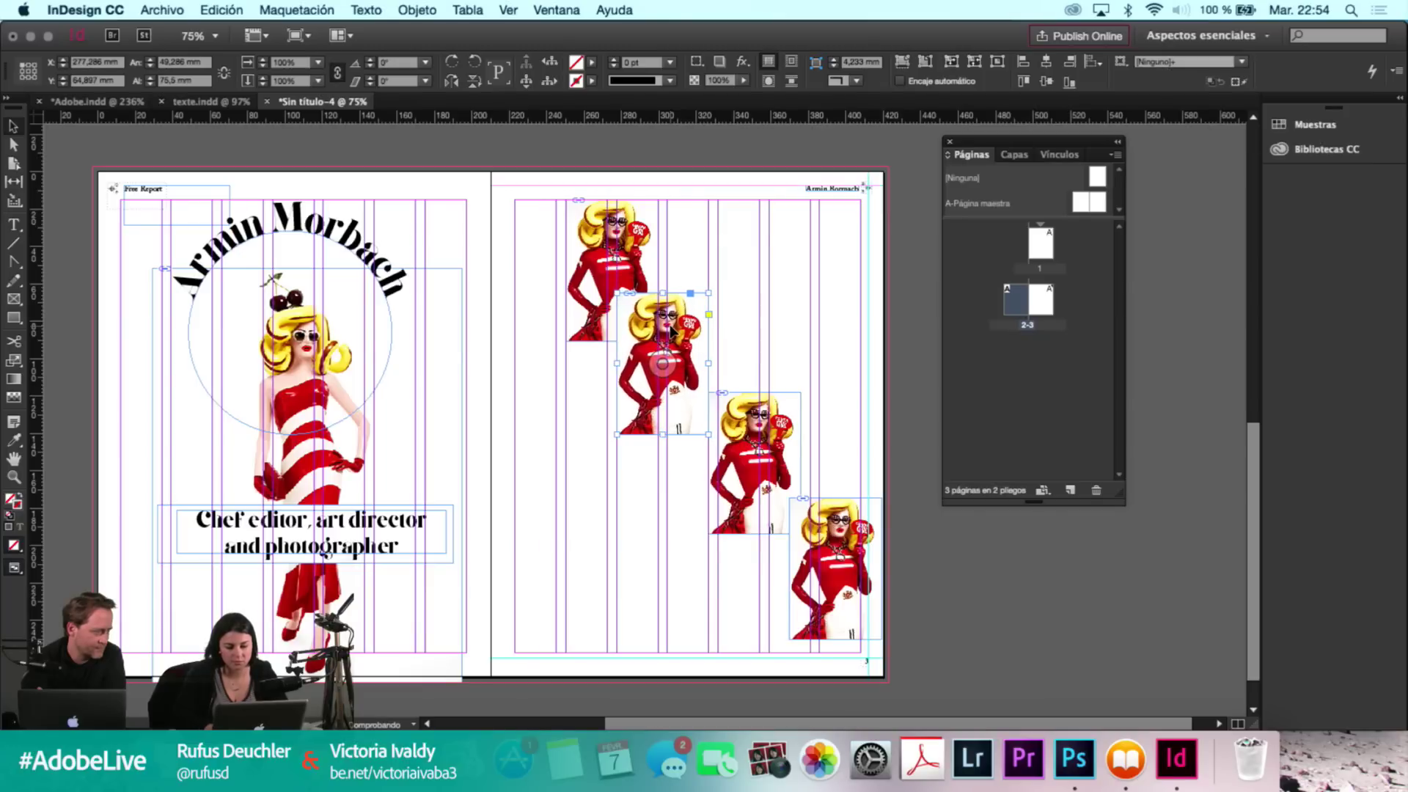
Shift the third and fourth photos of the diagonal row left so their edges meet column guides.
click(756, 463)
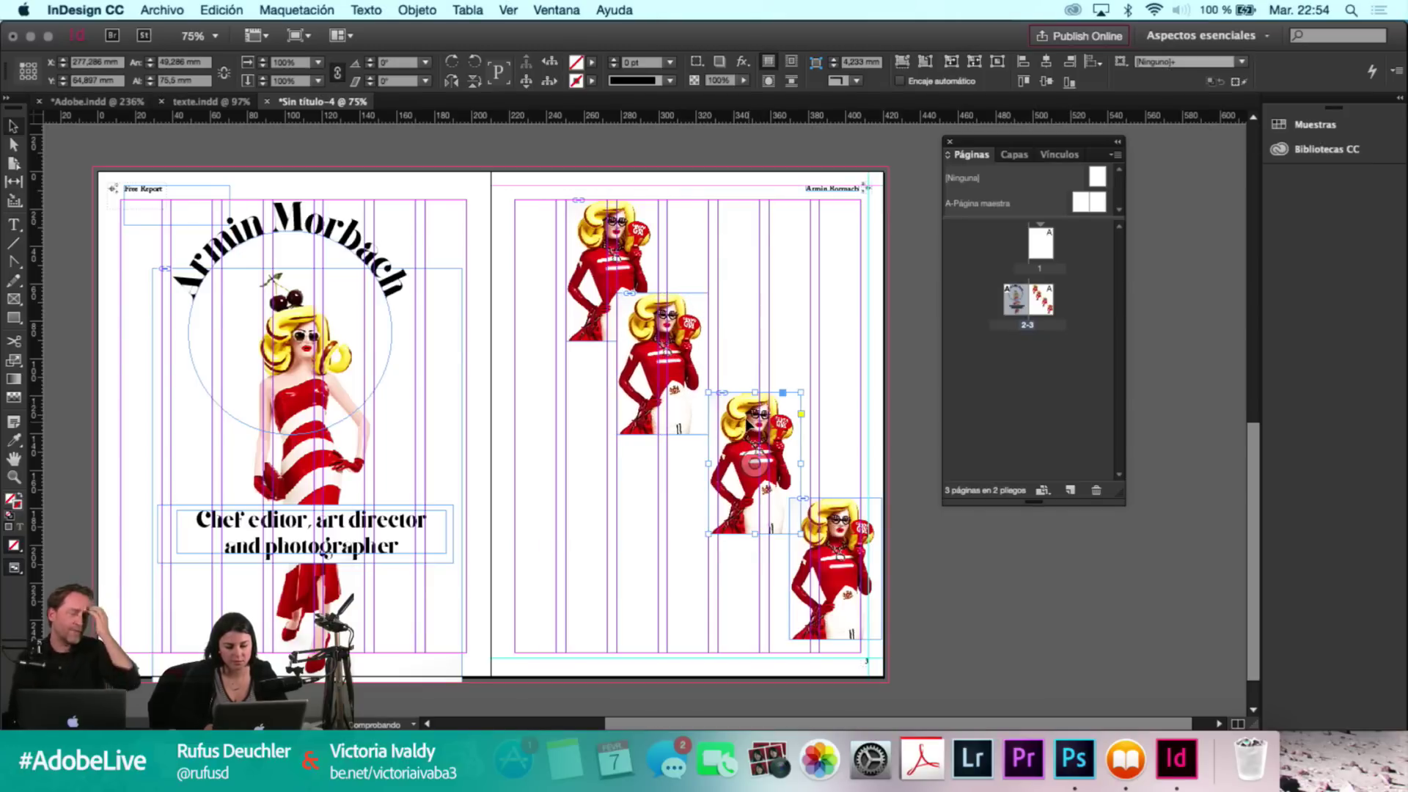
drag(719, 424, 708, 424)
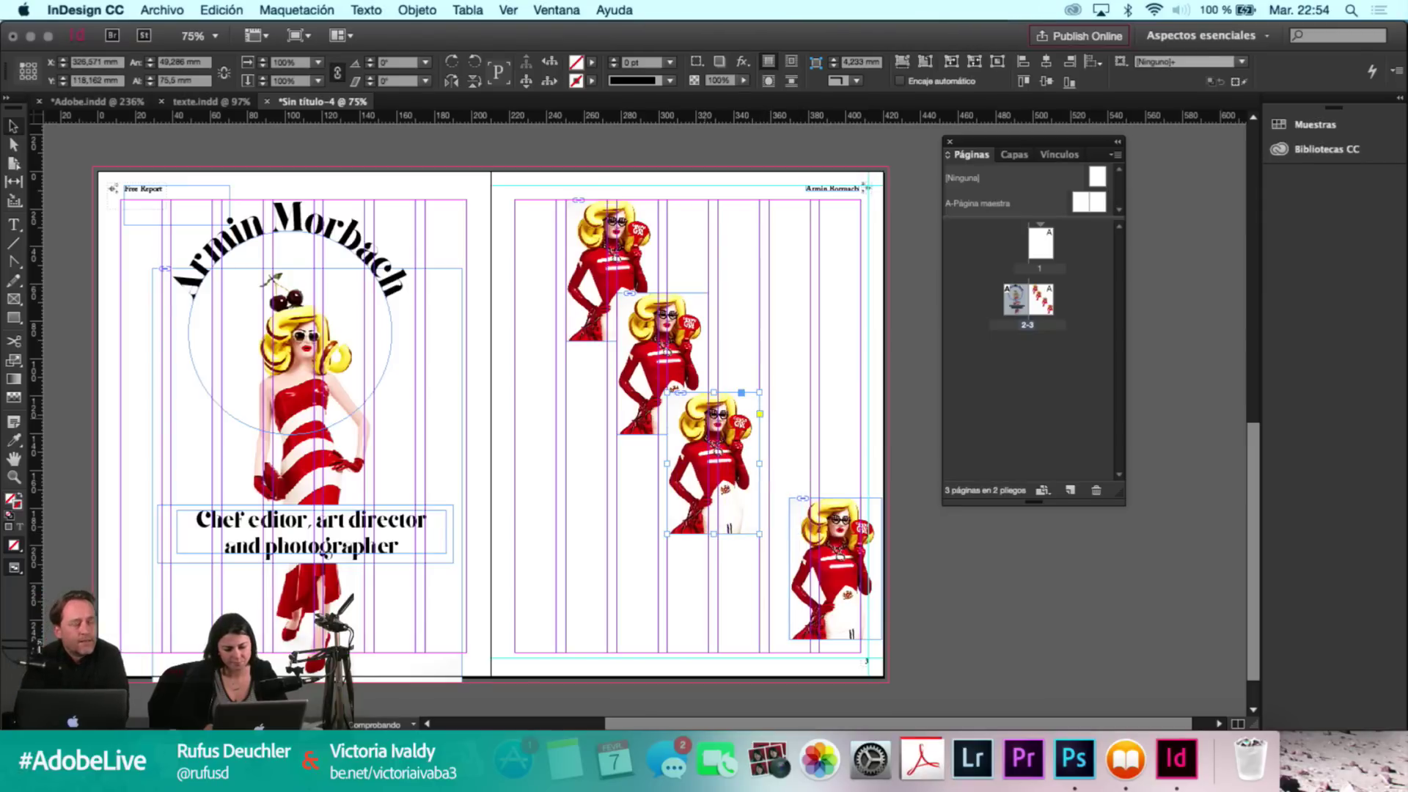
click(807, 518)
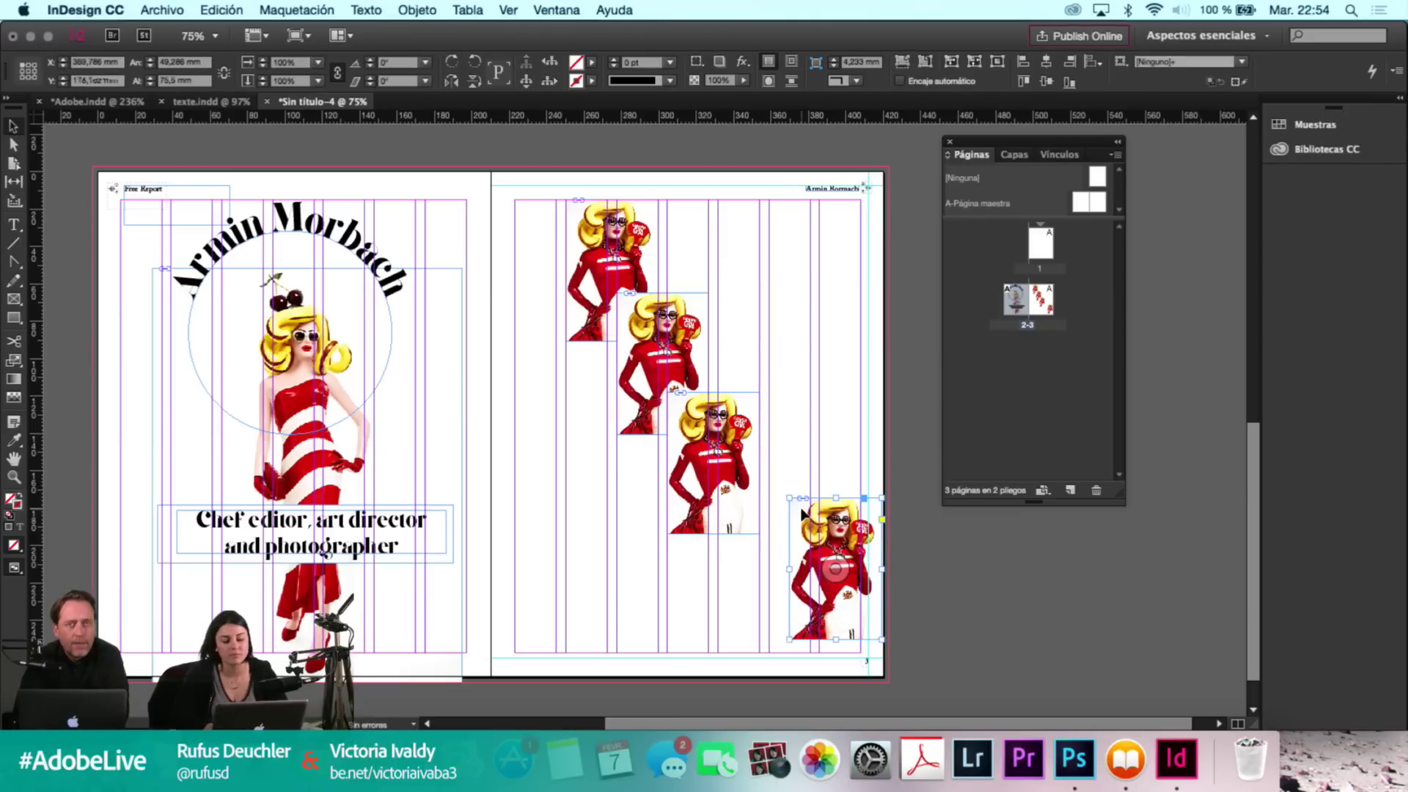
drag(803, 520, 731, 521)
click(810, 466)
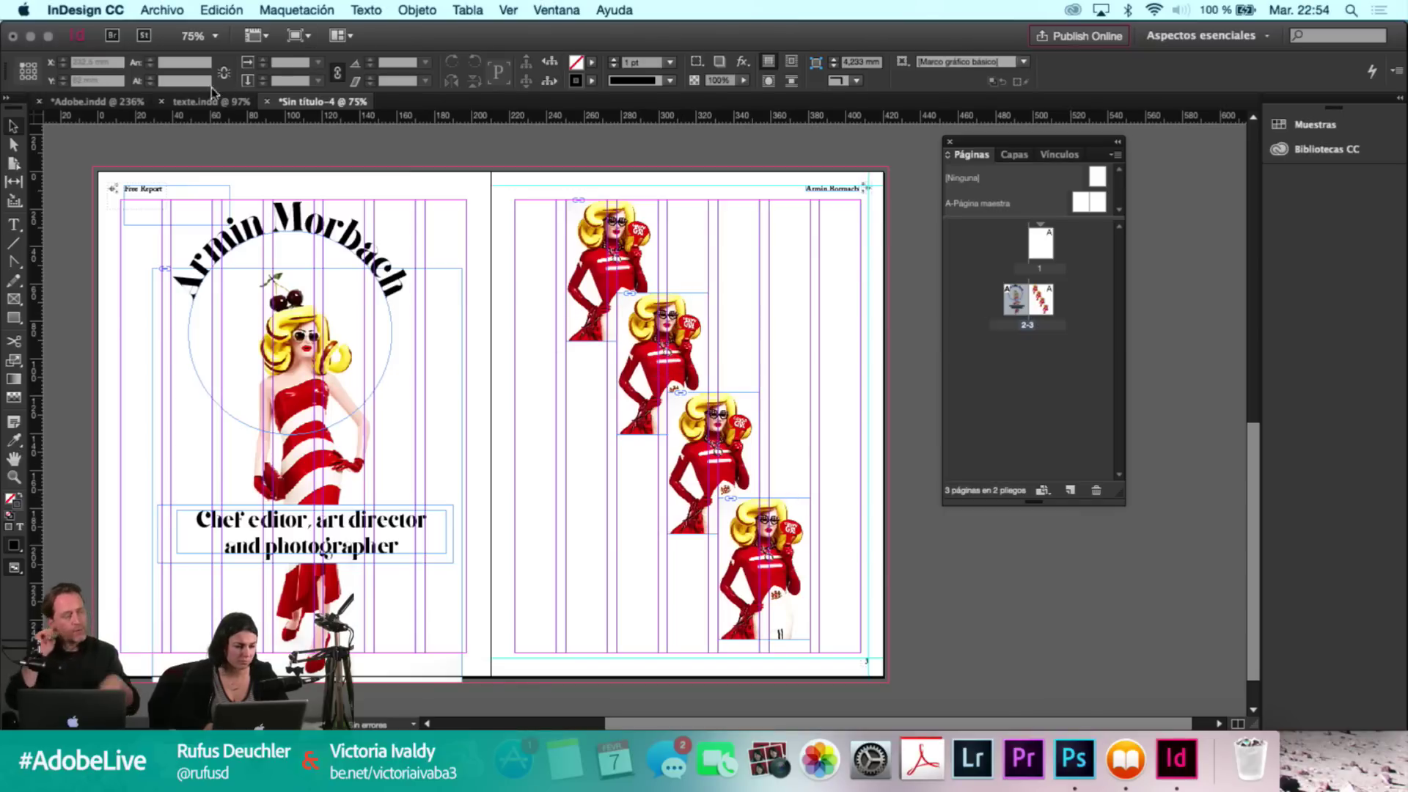
Select the inspiring quote sentence on page 1 of texte.indd for copying.
click(113, 103)
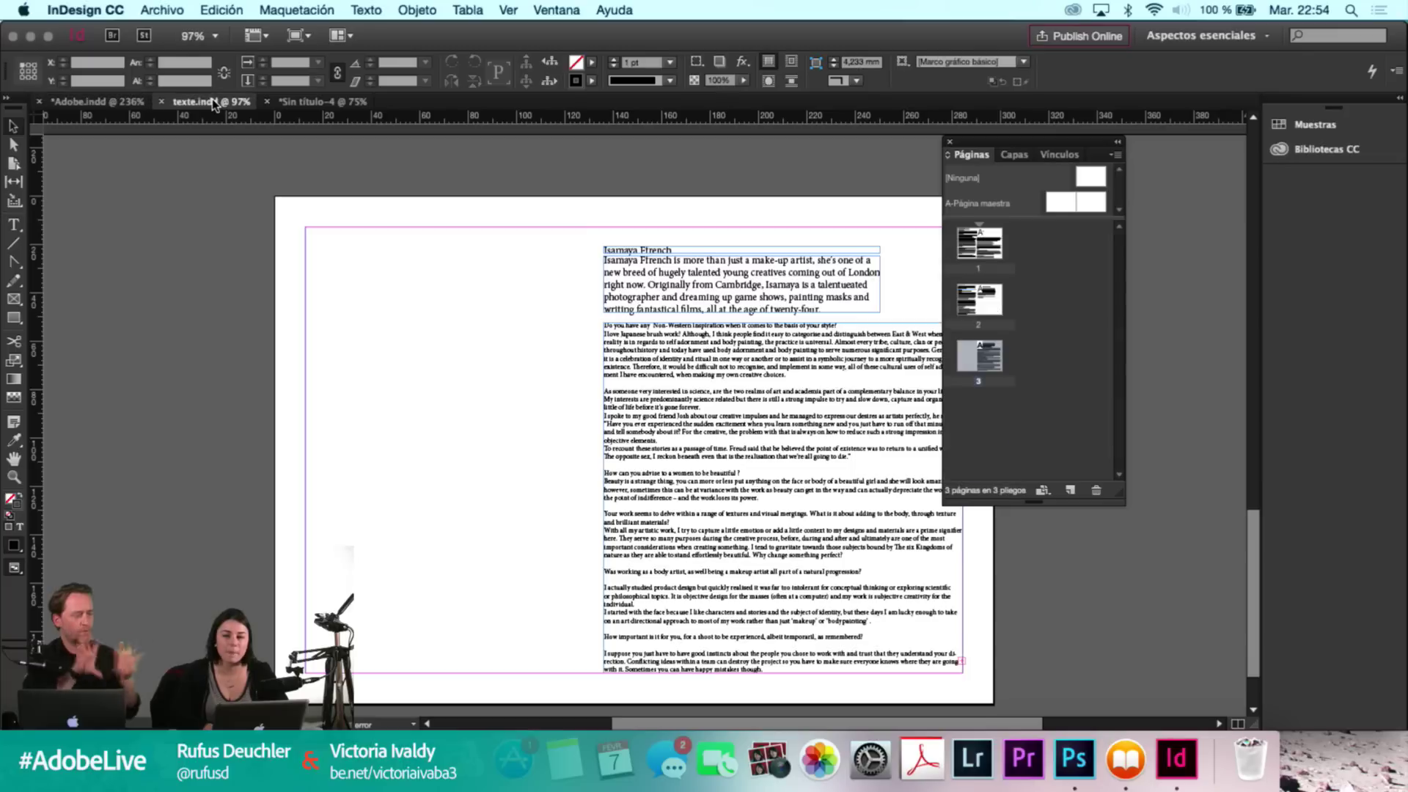
click(212, 102)
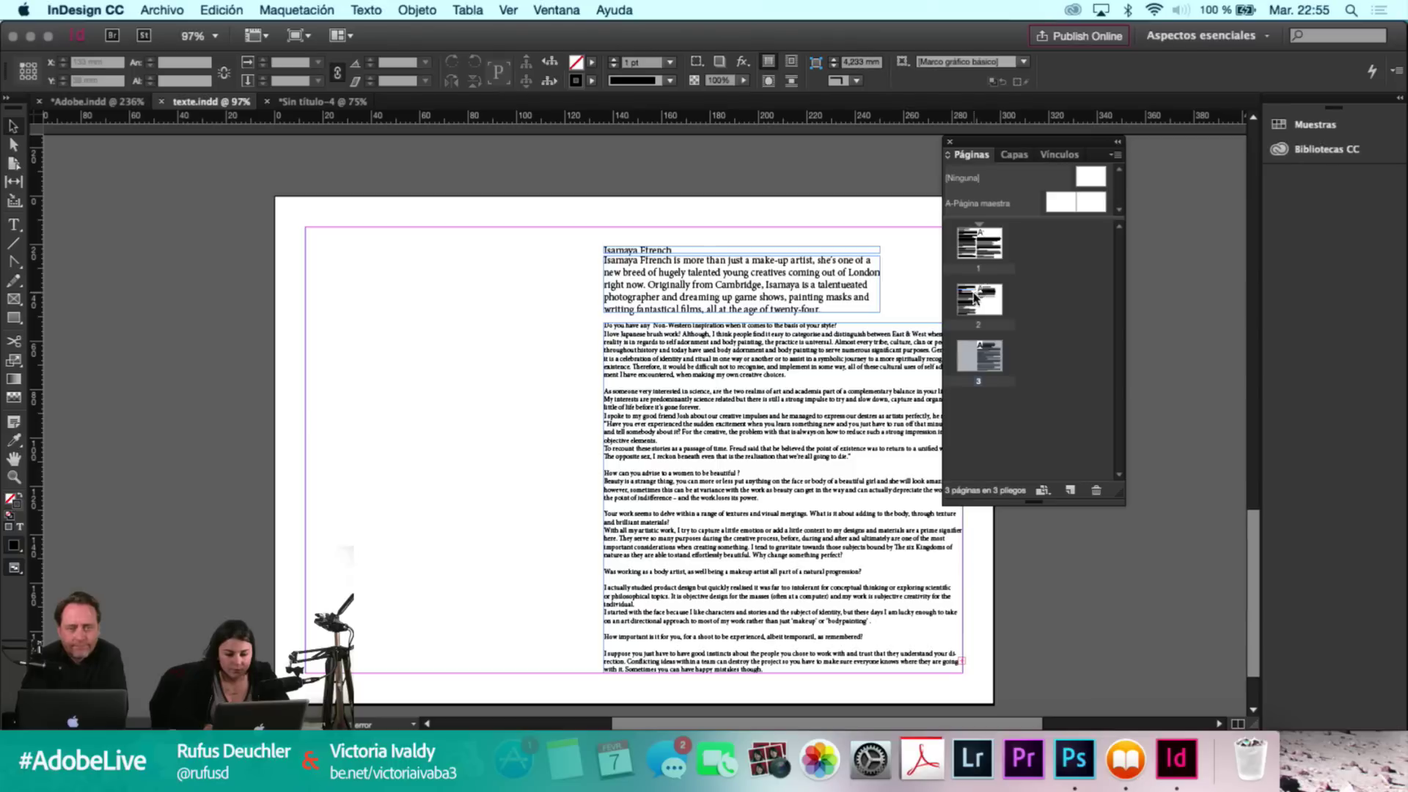
double_click(977, 246)
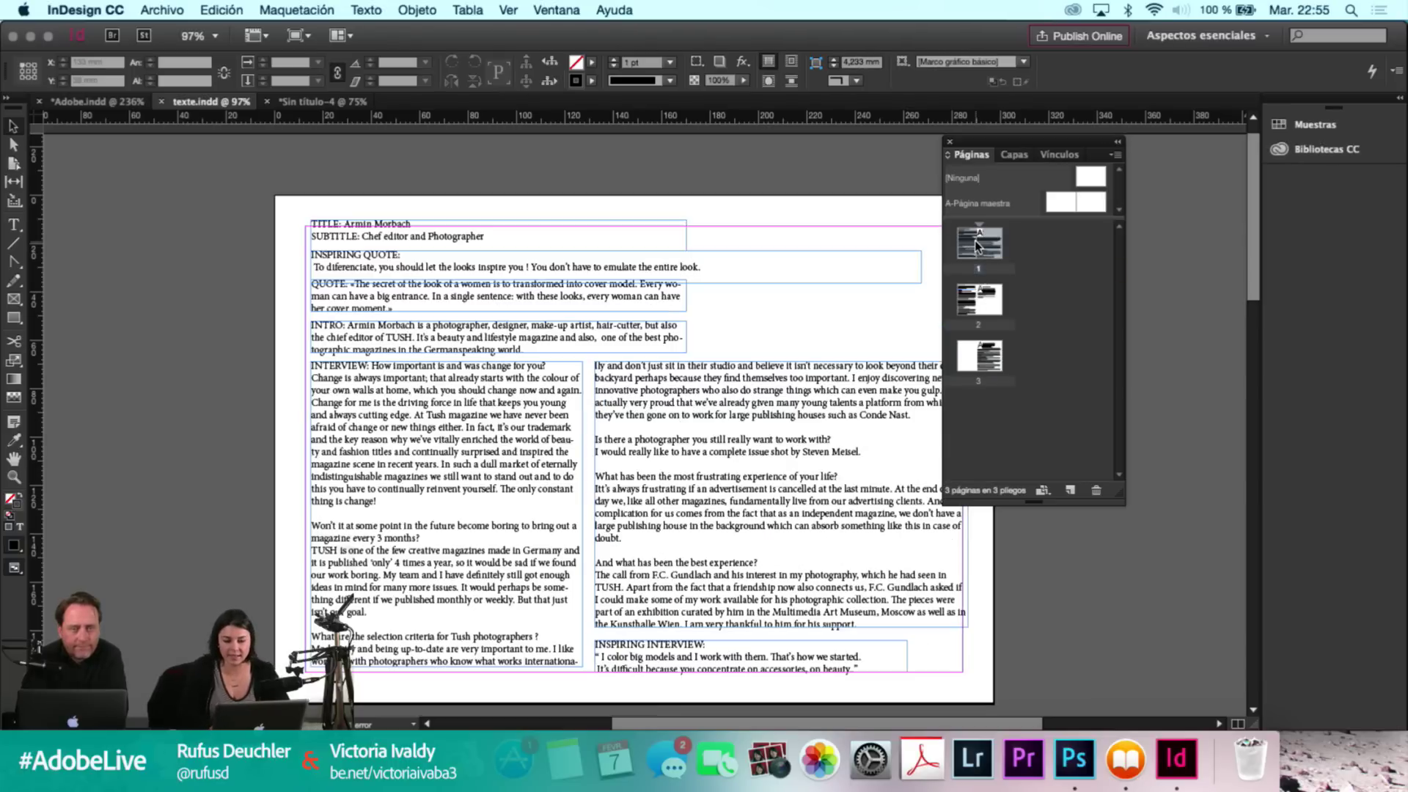
scroll(434, 305, up, 3)
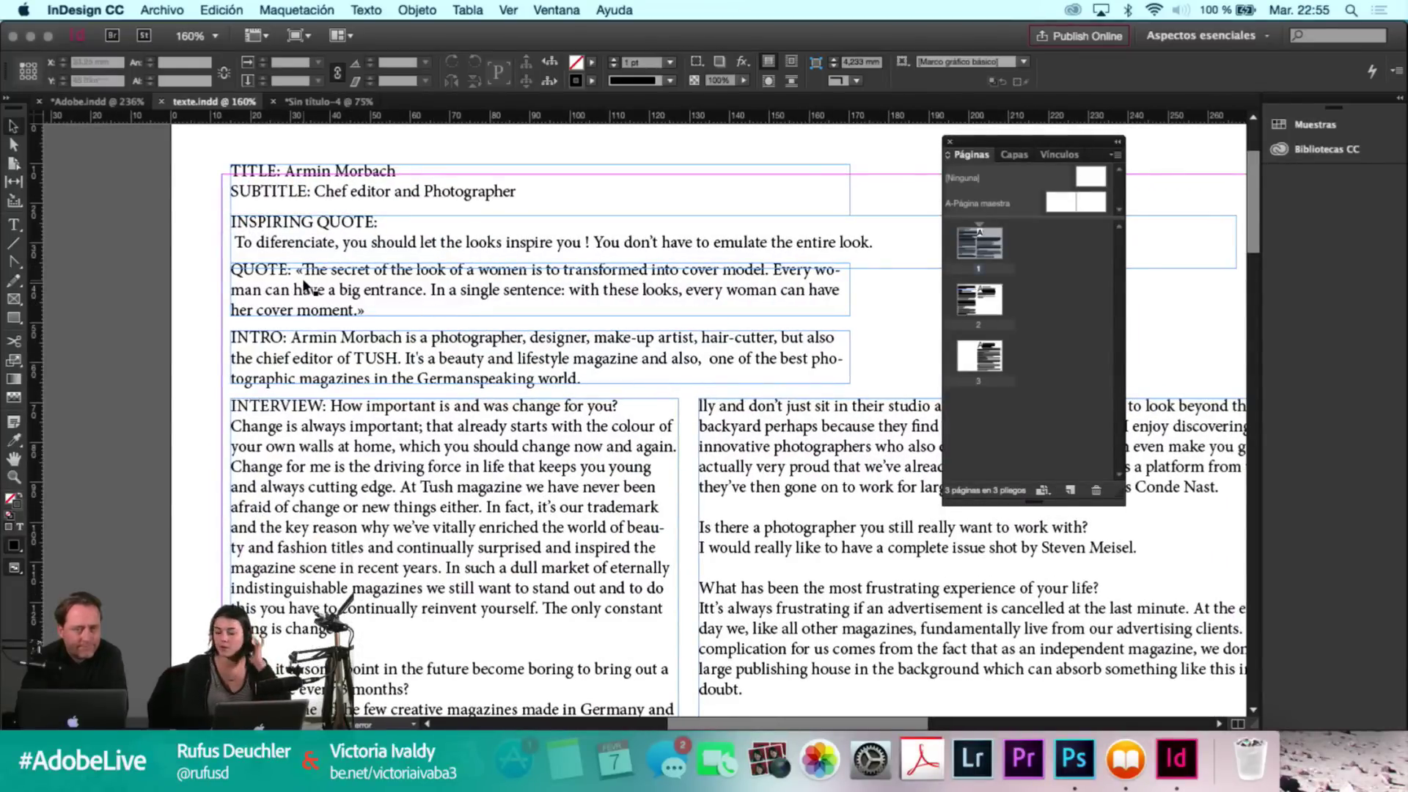
click(318, 242)
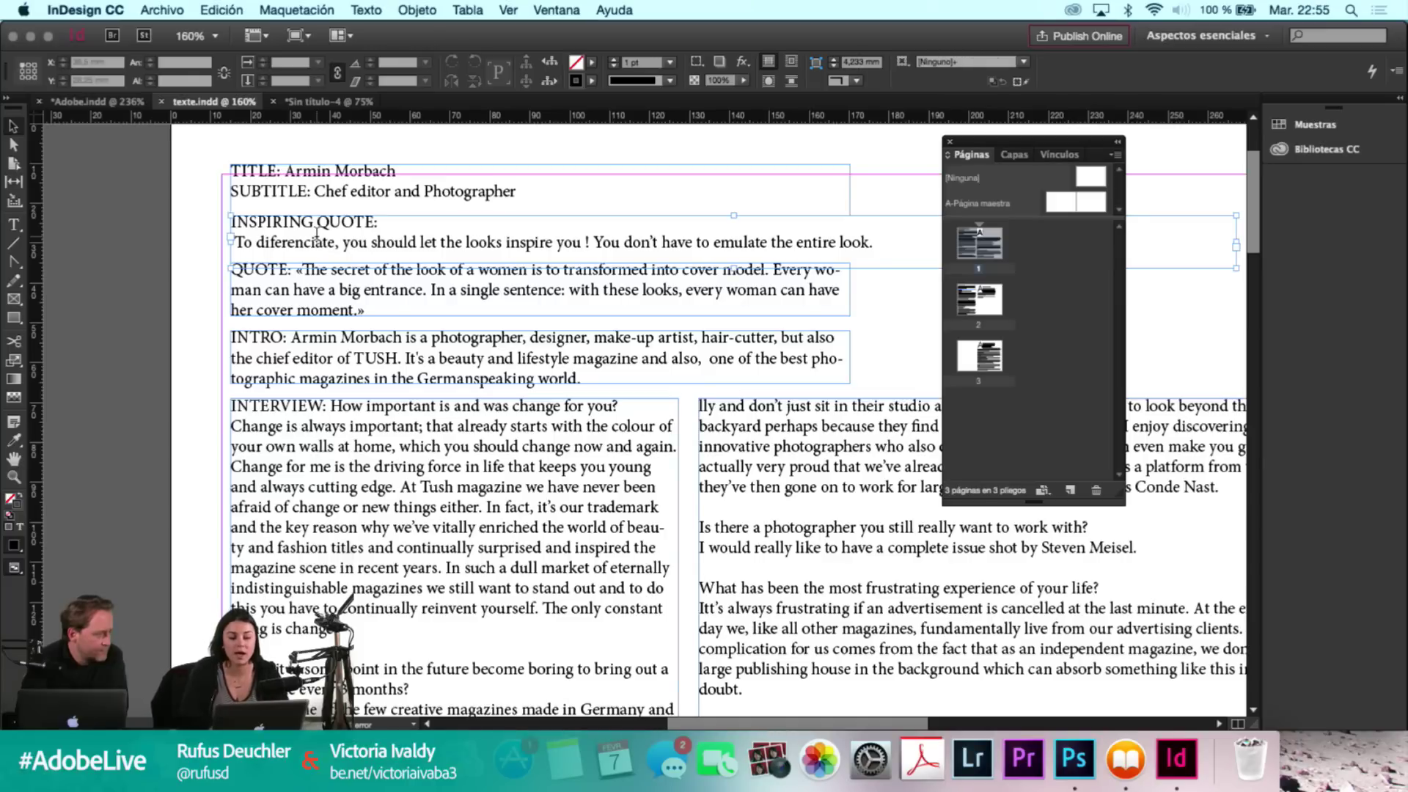
double_click(317, 236)
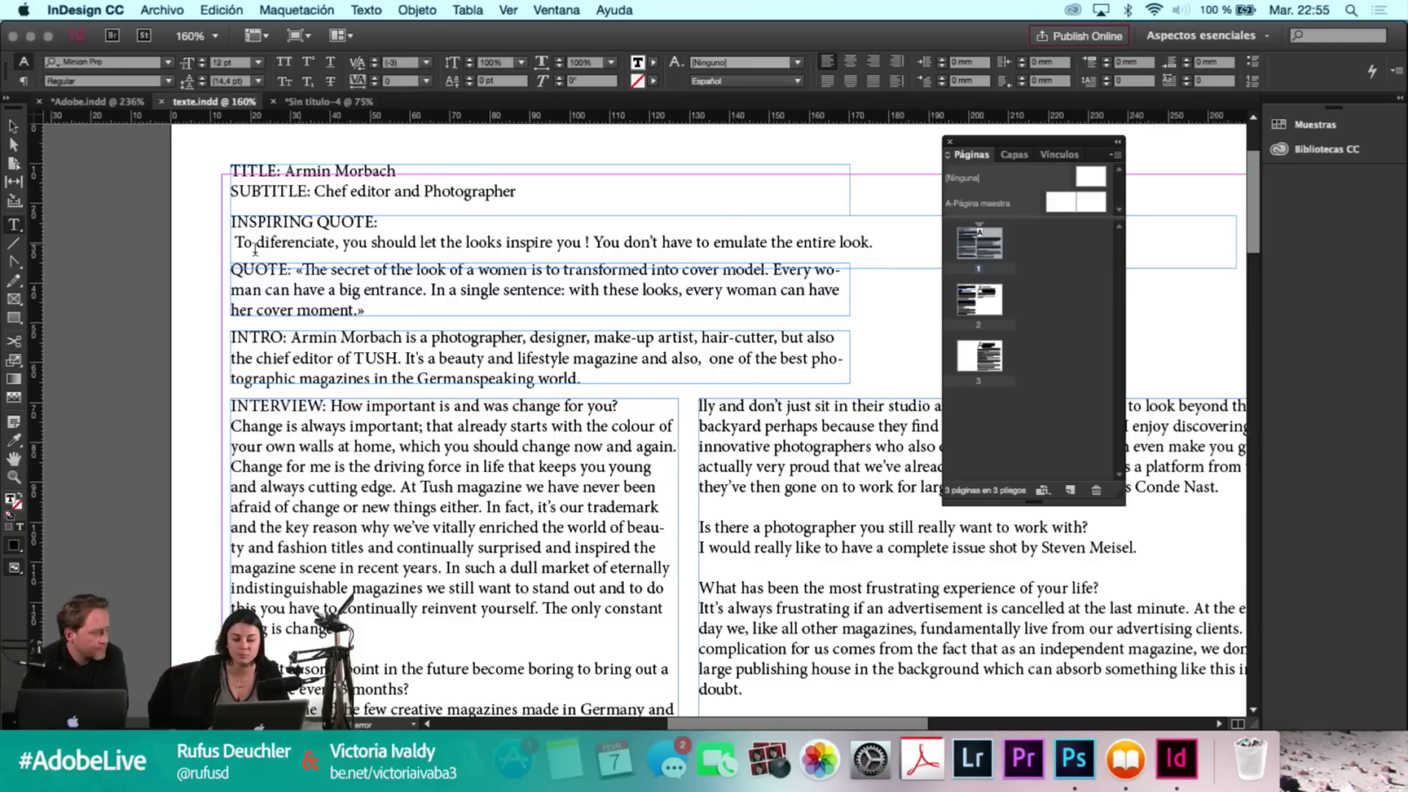
click(309, 242)
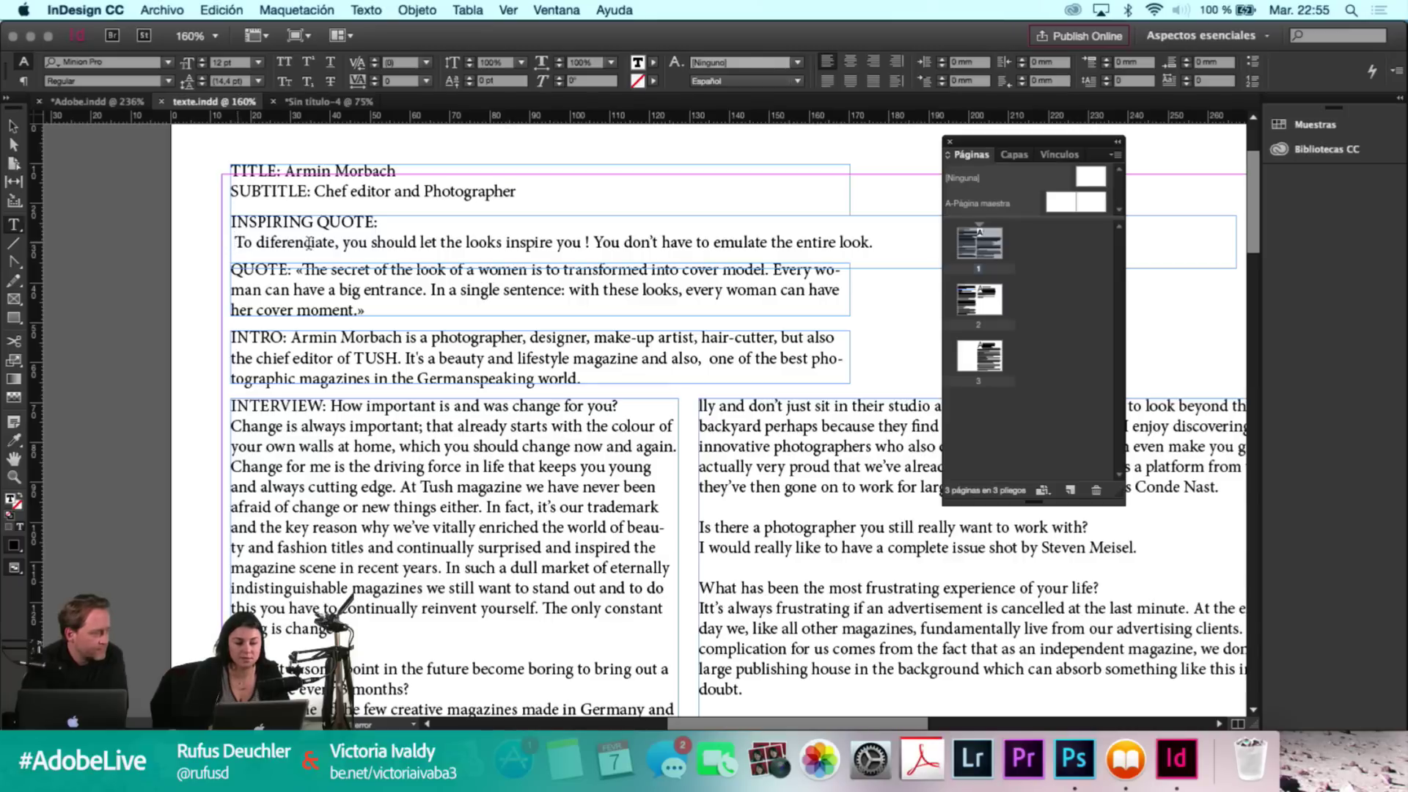
triple_click(309, 242)
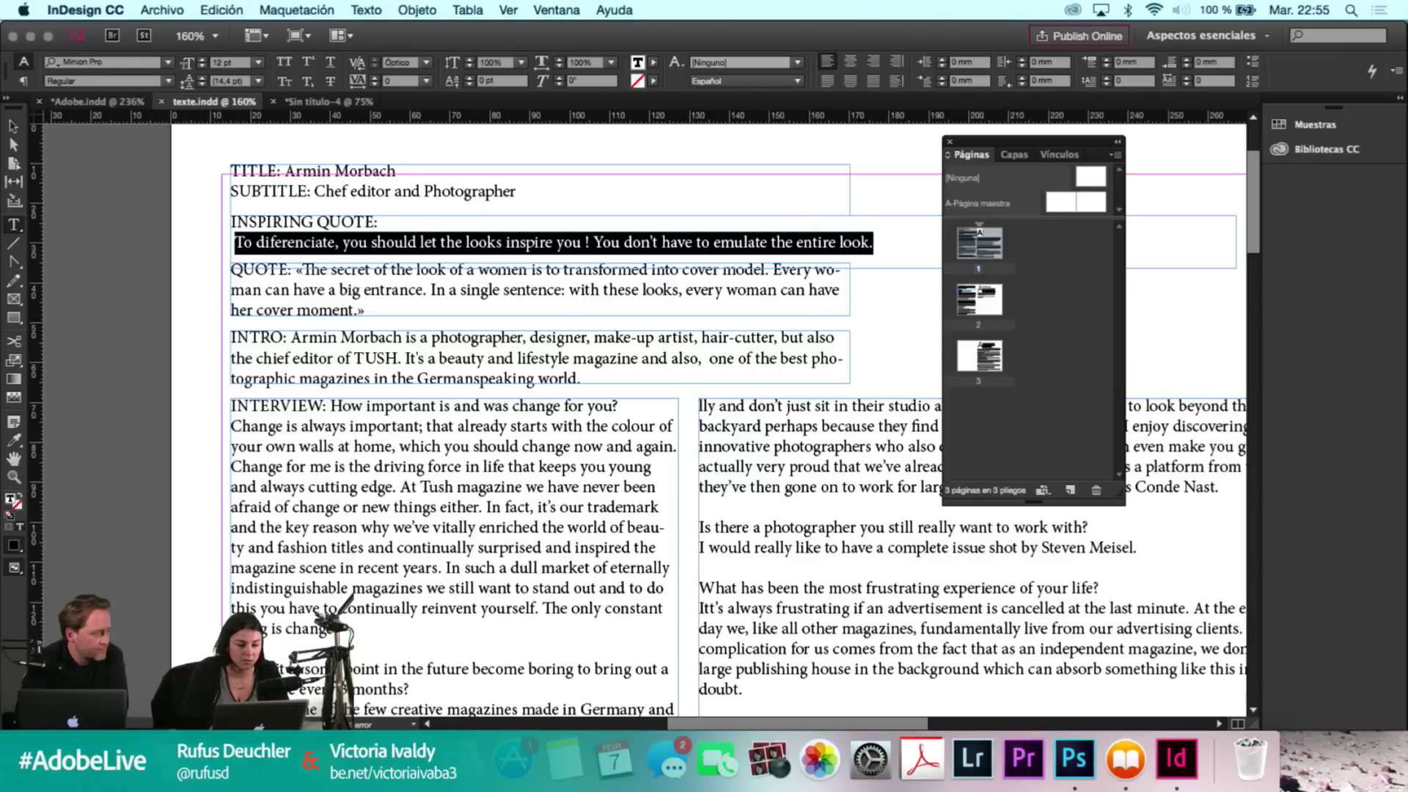
Paste the quote into the magazine spread and place its text frame beside the diagonal photos on page 3.
click(329, 102)
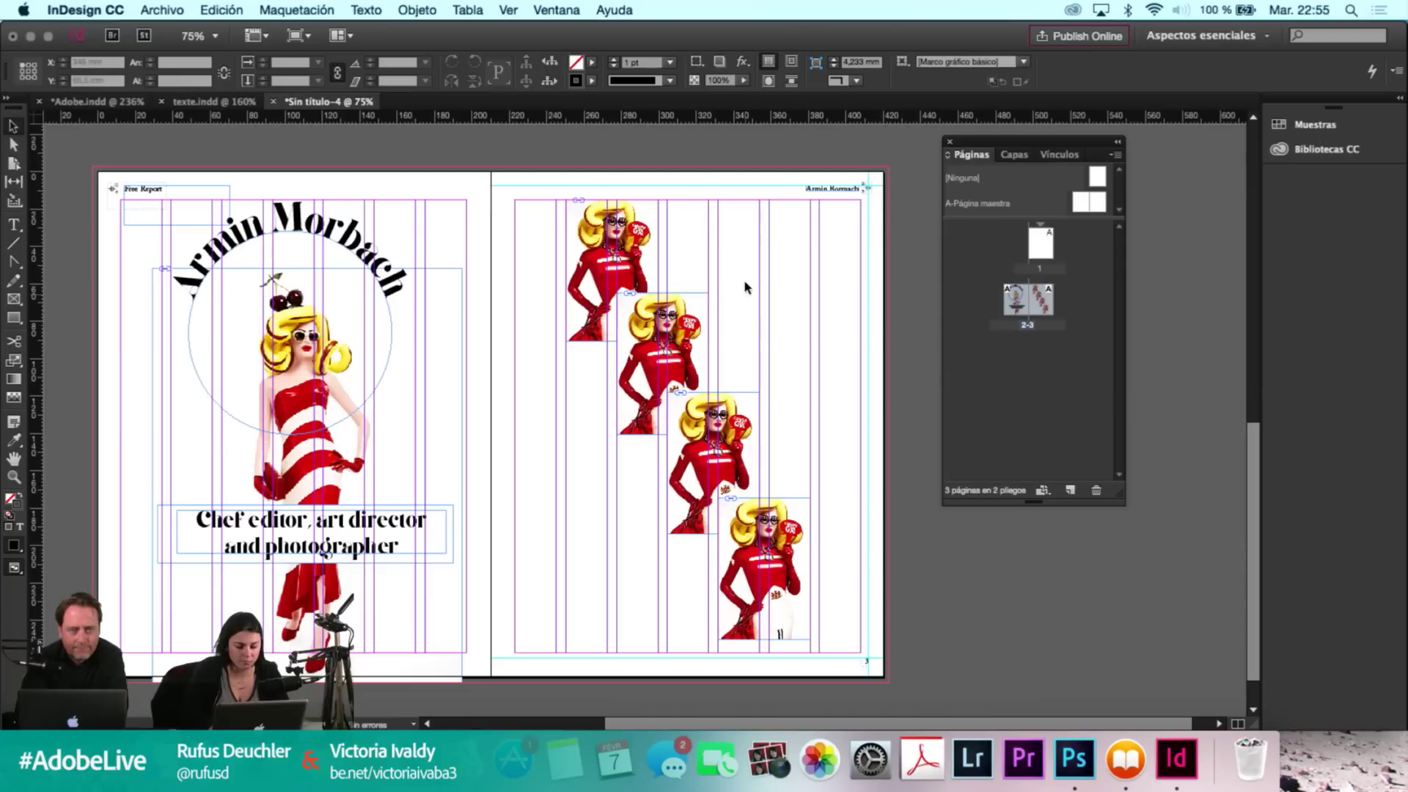
click(629, 387)
drag(628, 386, 767, 314)
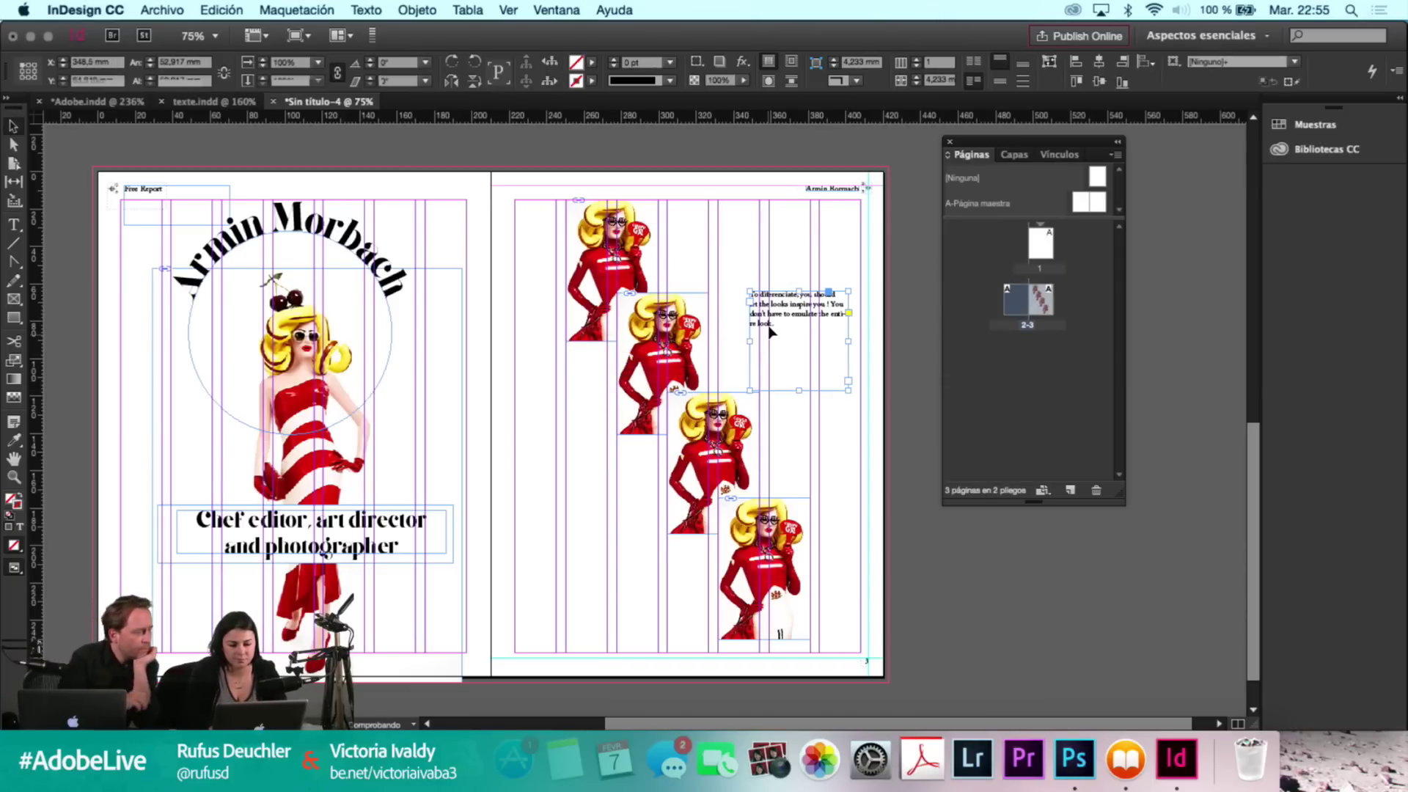
click(510, 9)
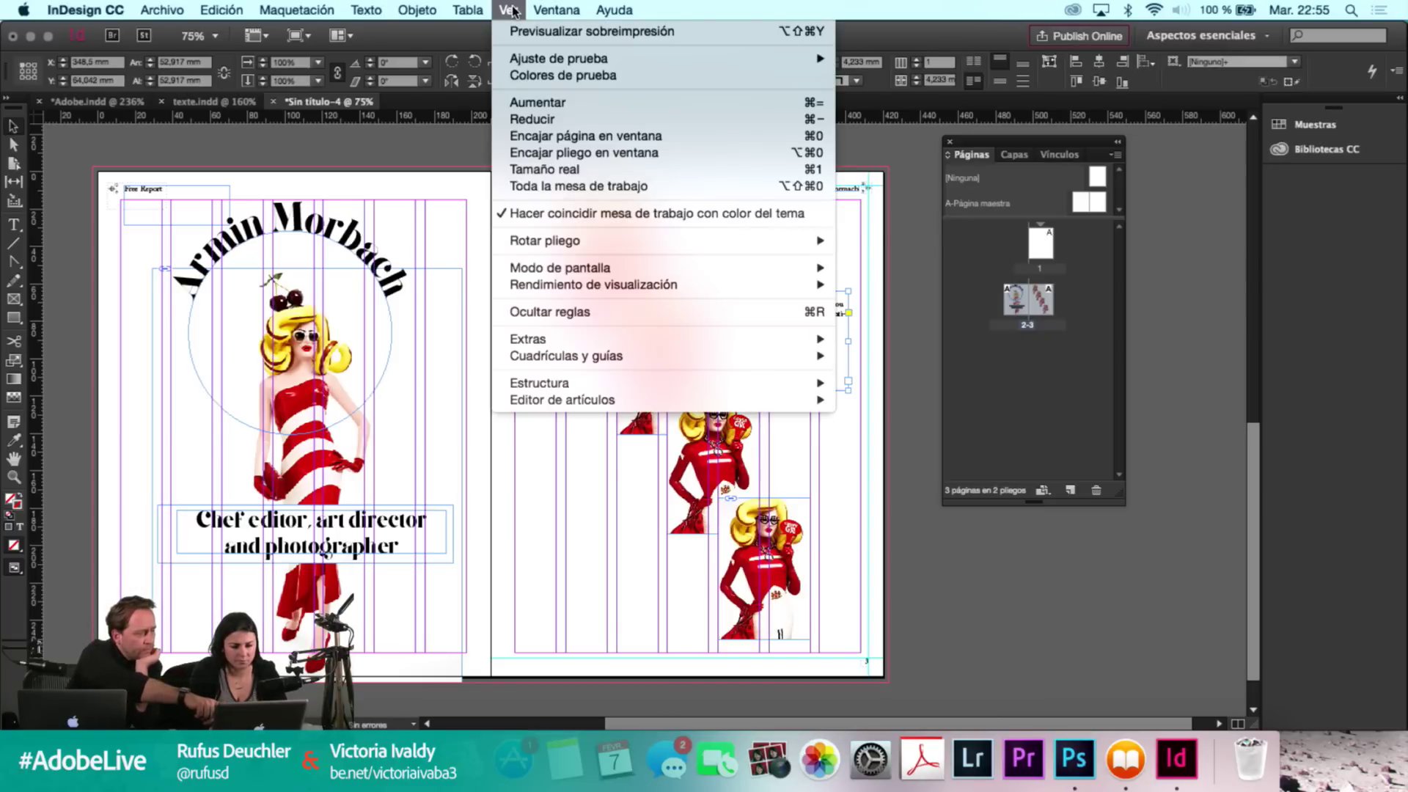
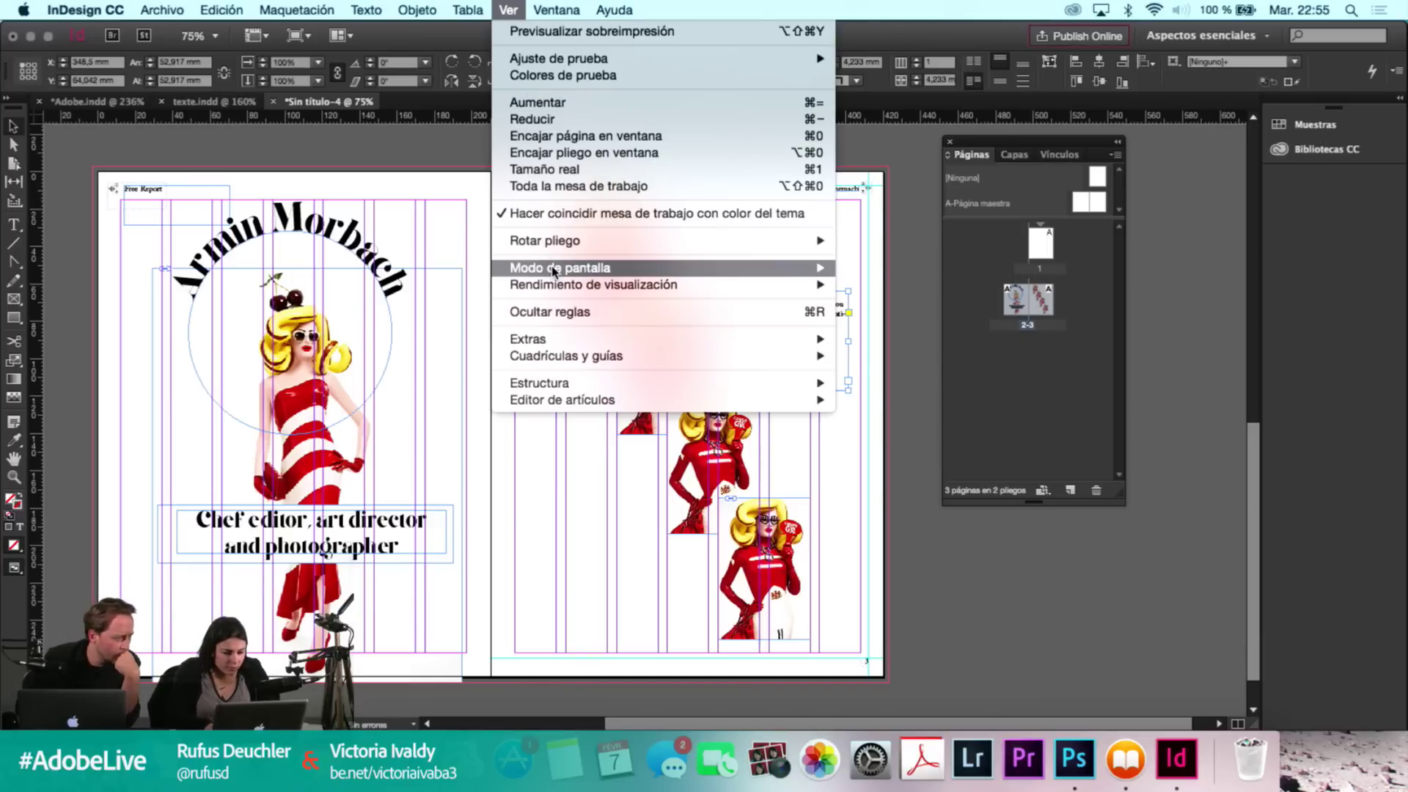
mouse_move(558, 282)
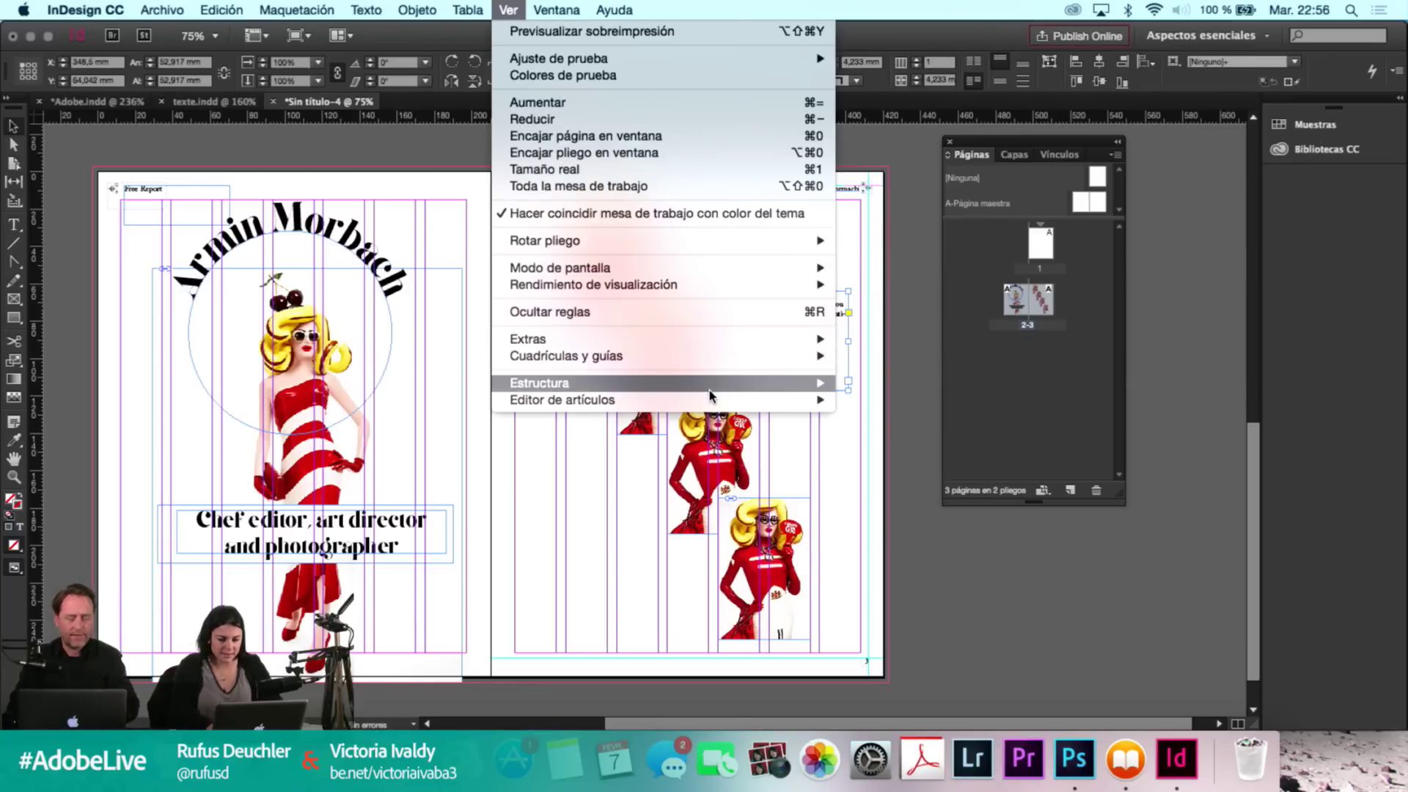
click(609, 487)
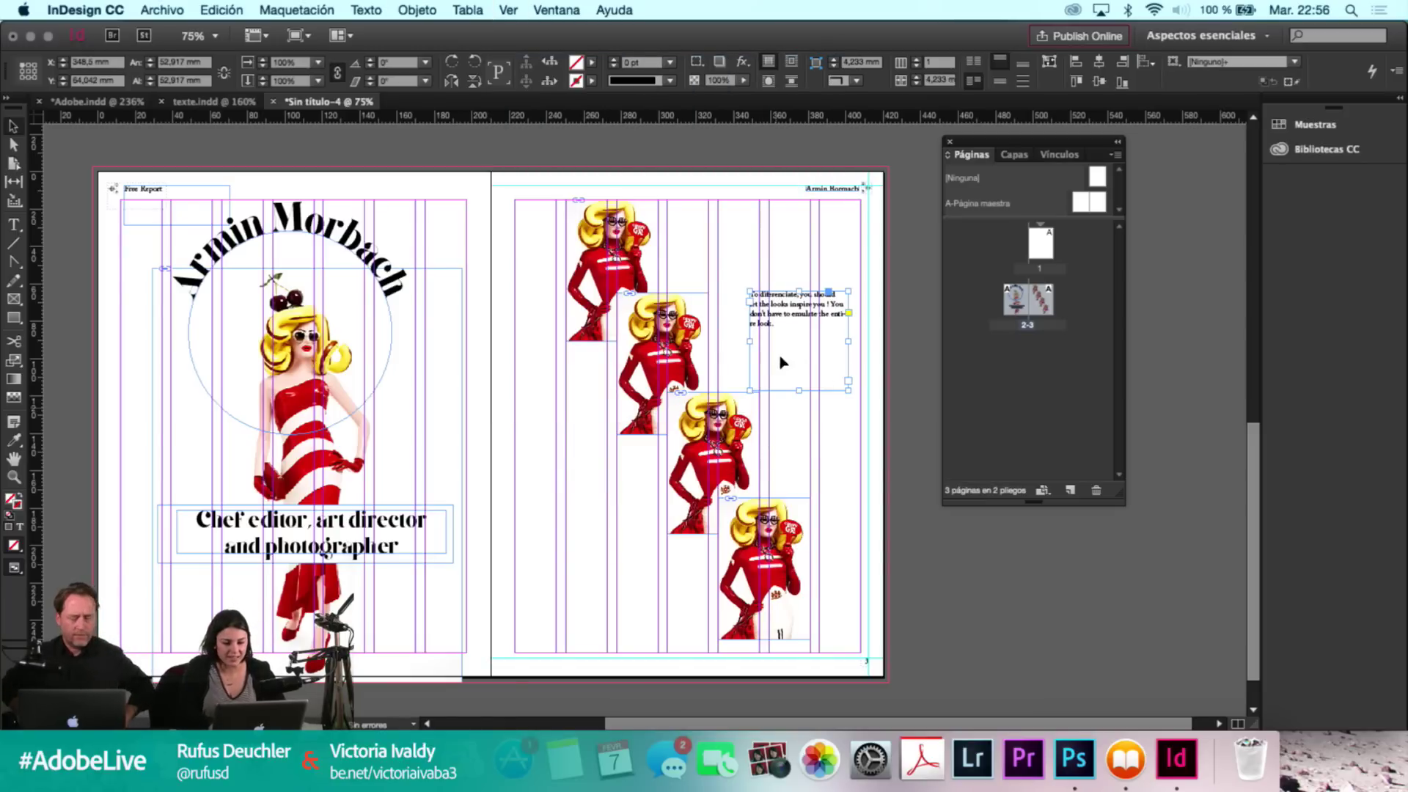
Fit the quote frame to the outer column guides, about 49 mm wide, and set its text in the Giza font.
drag(790, 332, 861, 350)
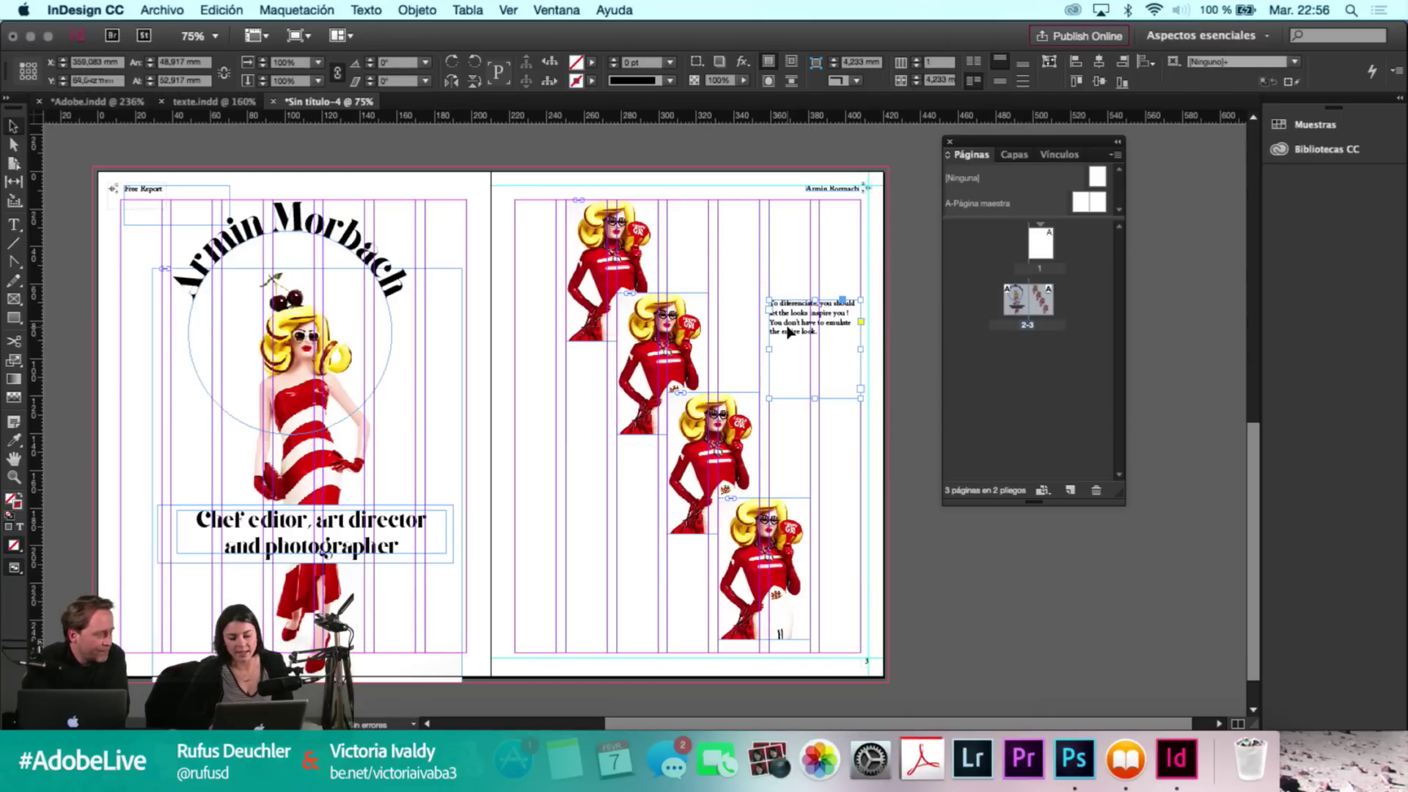
key(t)
click(770, 301)
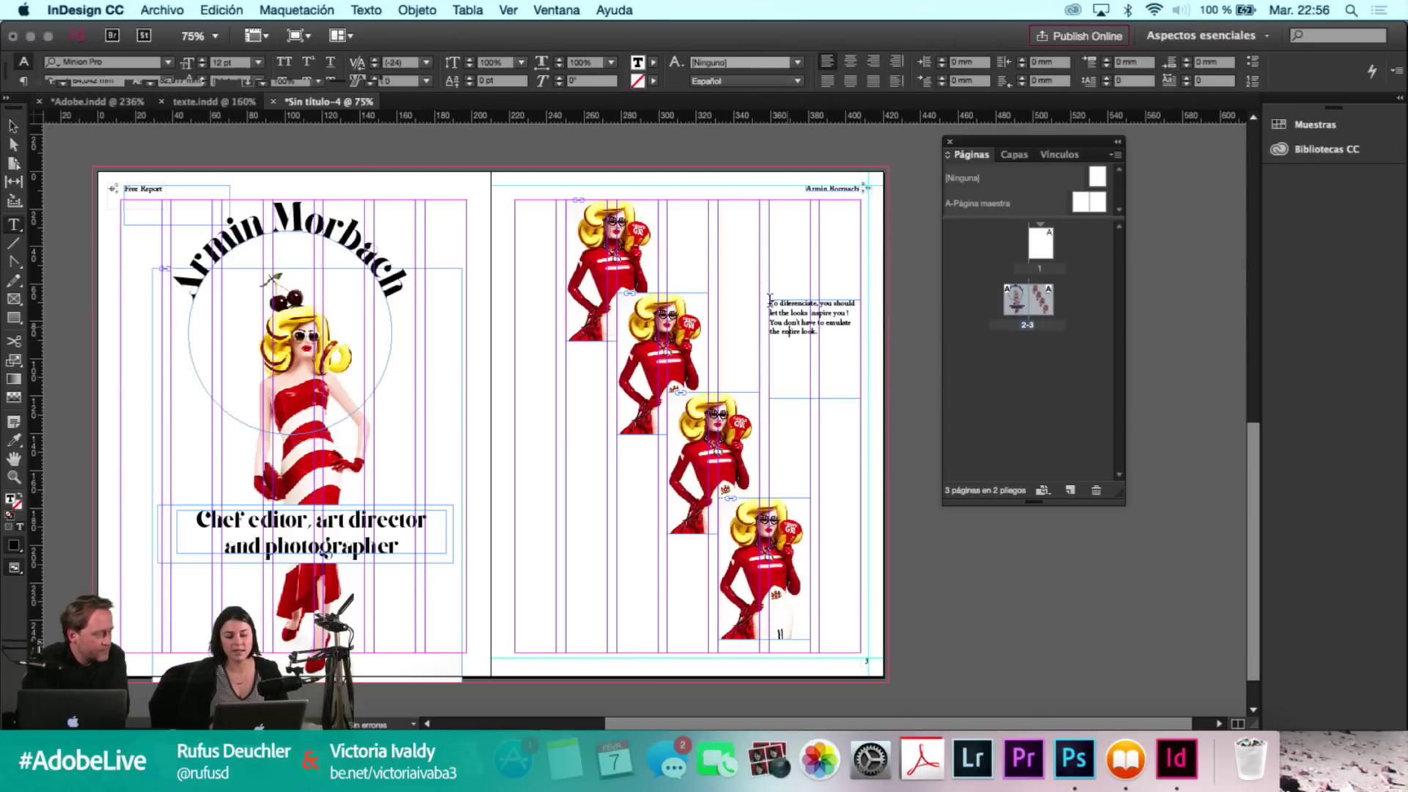
key(super+a)
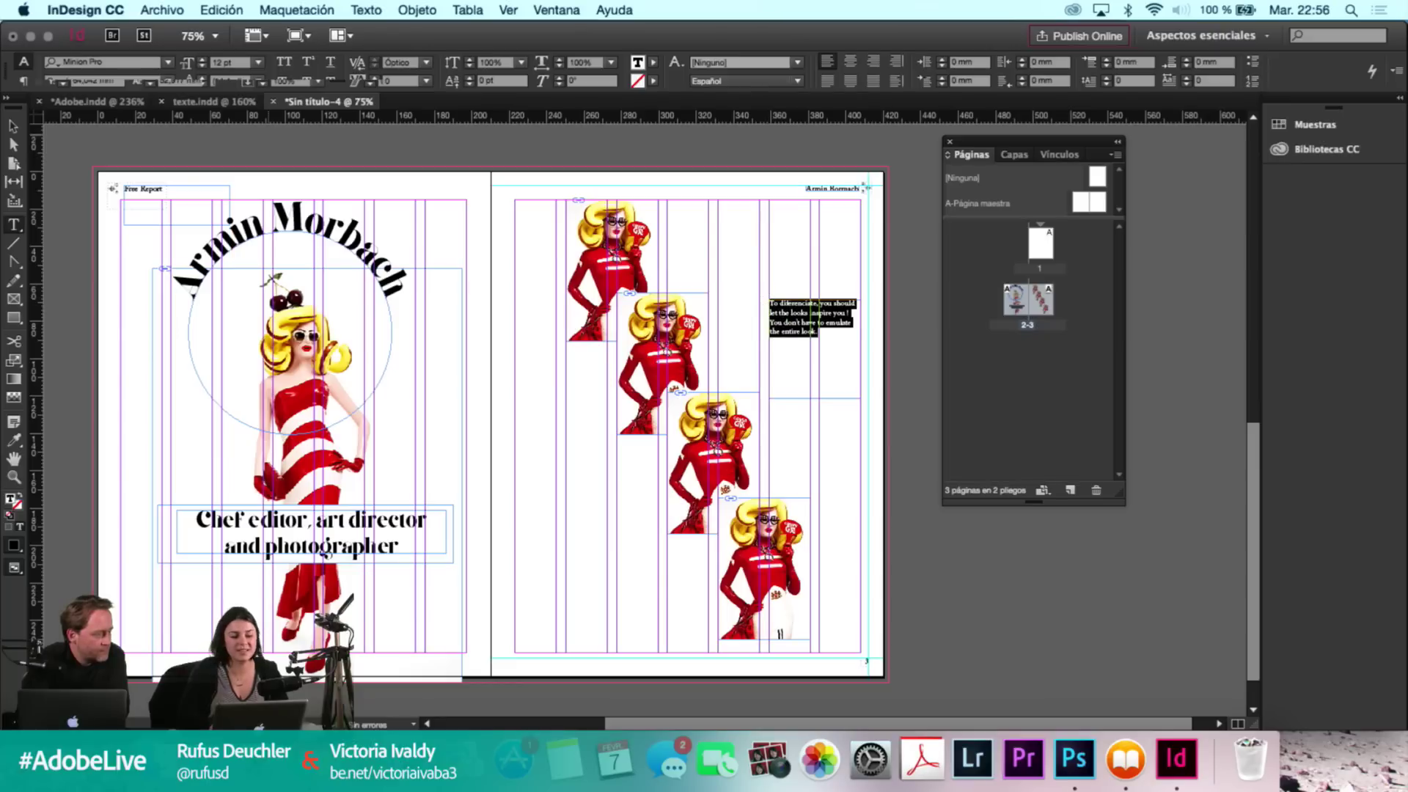
click(120, 62)
text(giza)
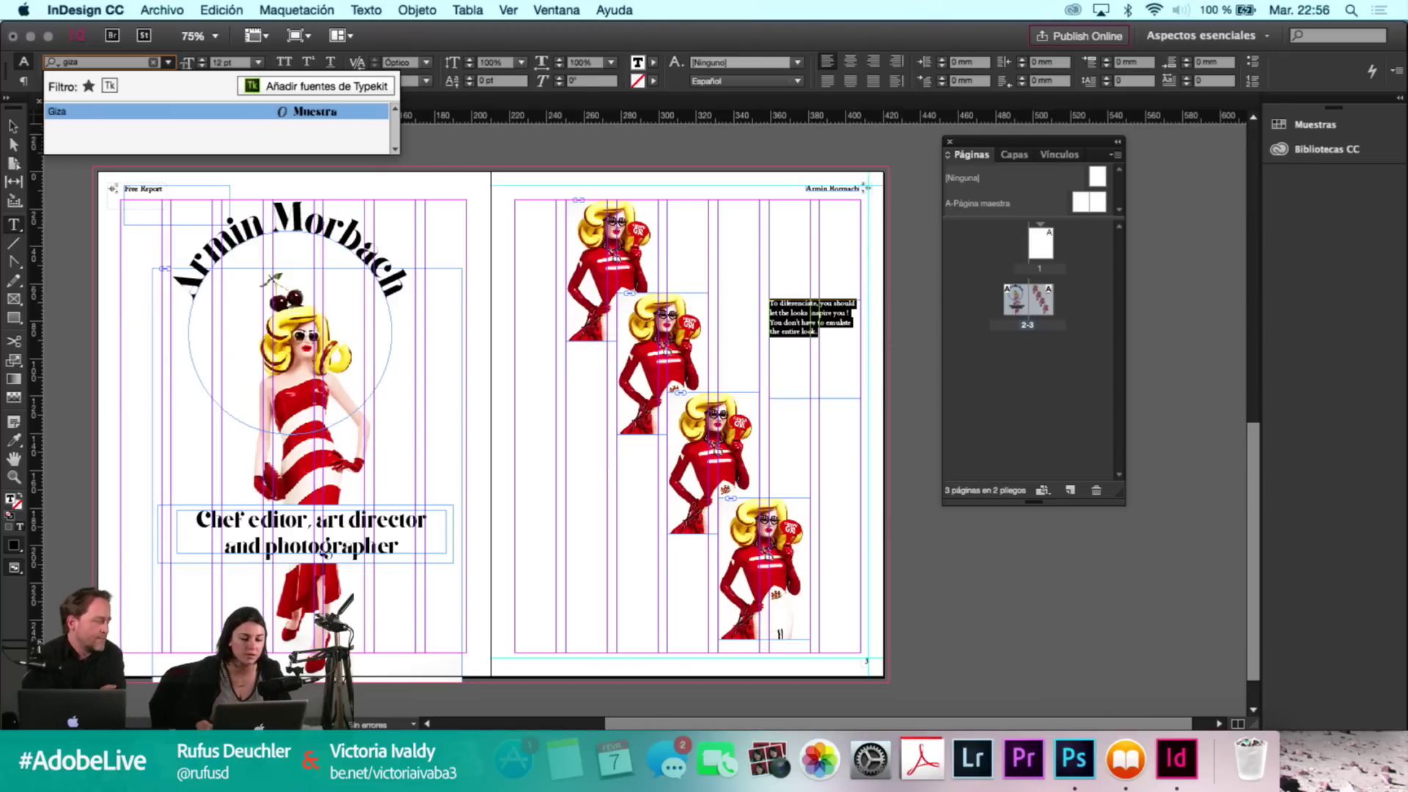
key(Return)
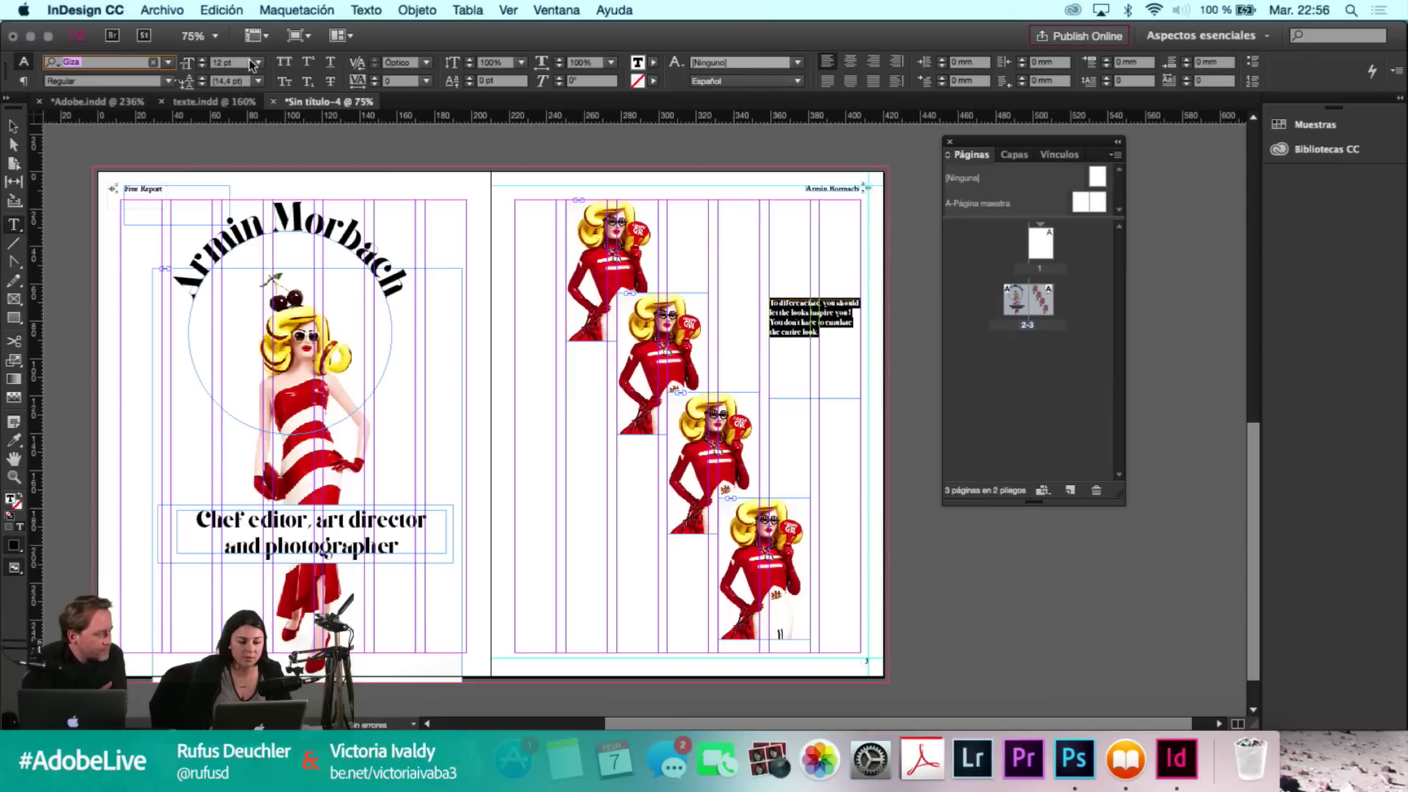
Enlarge the page 3 quote text to 18 pt.
click(234, 64)
text(13)
key(Return)
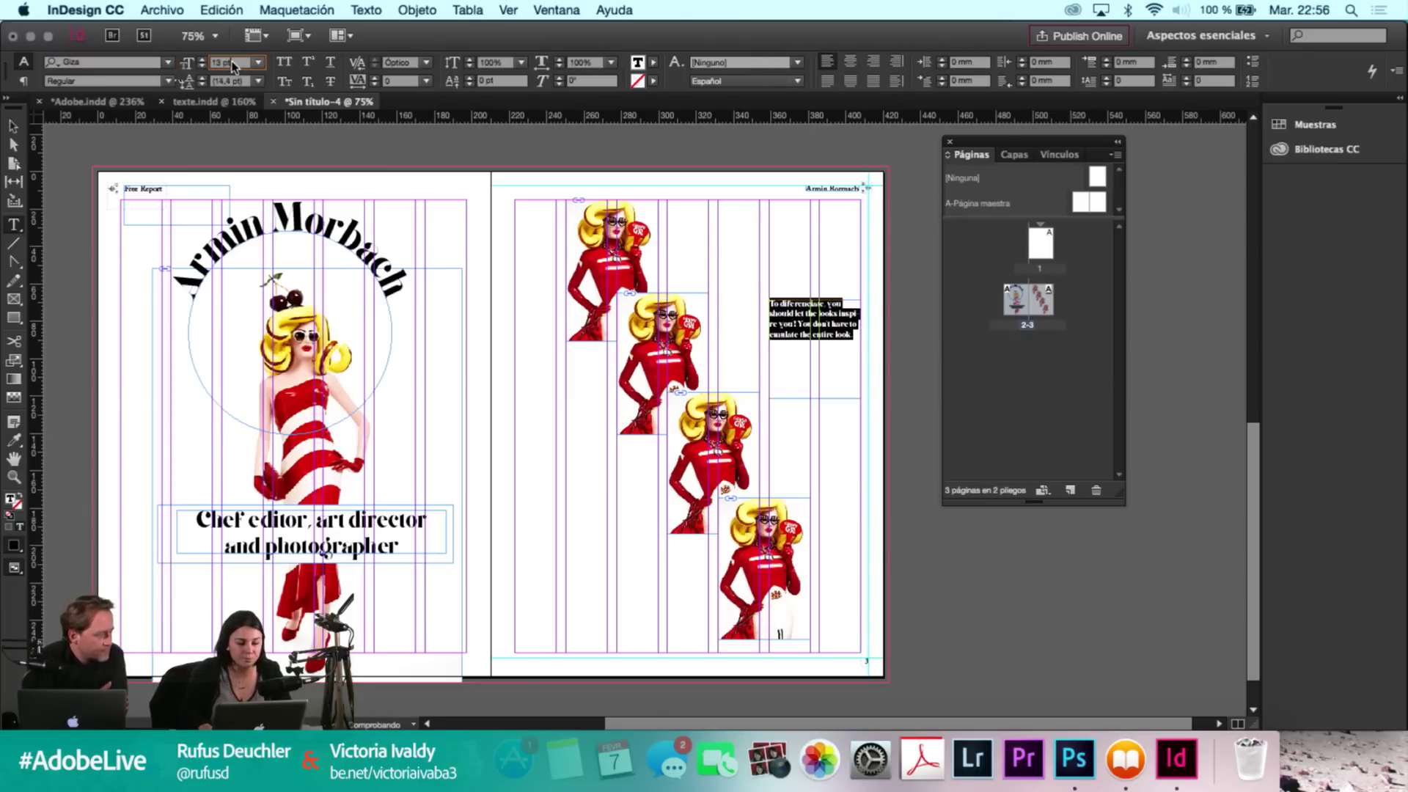
key(Up)
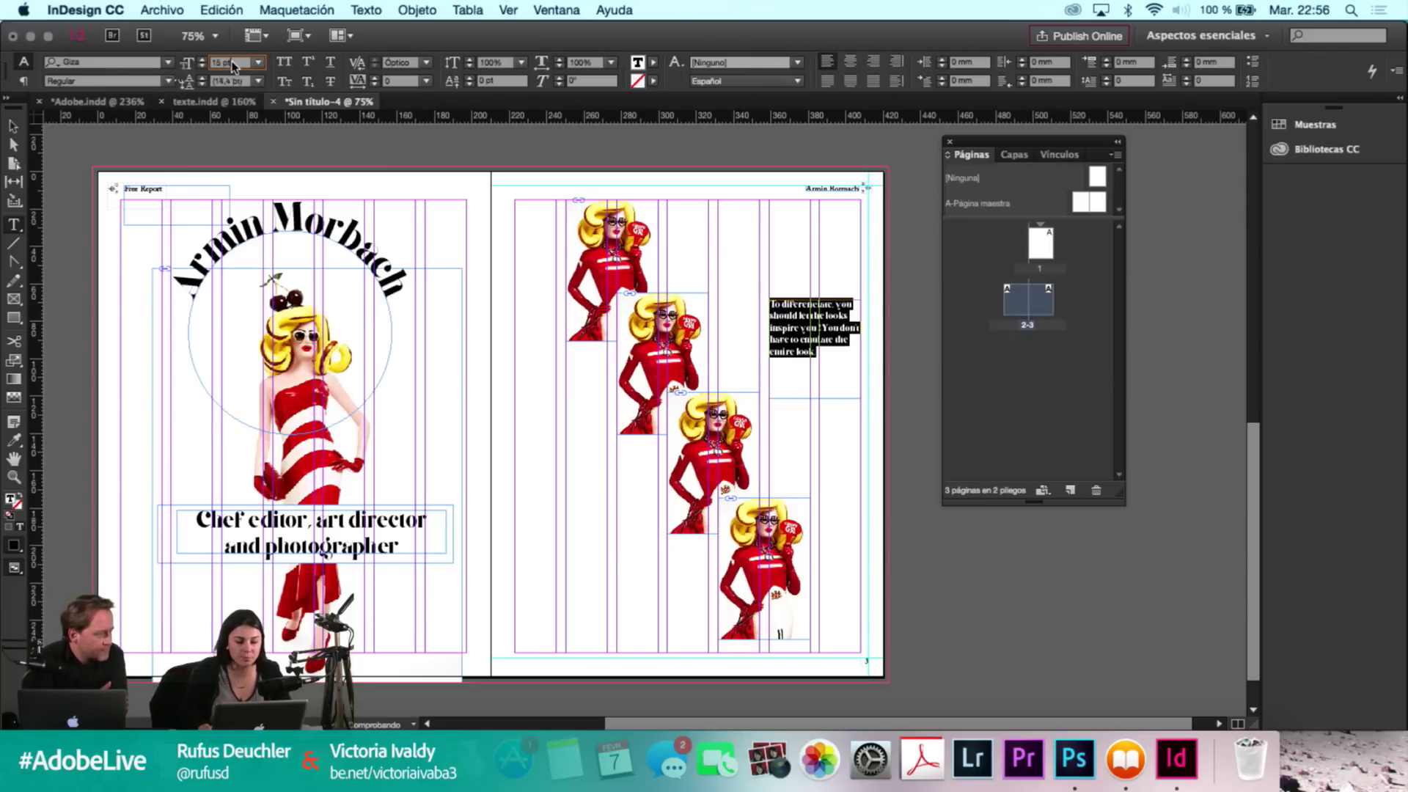
key(Up)
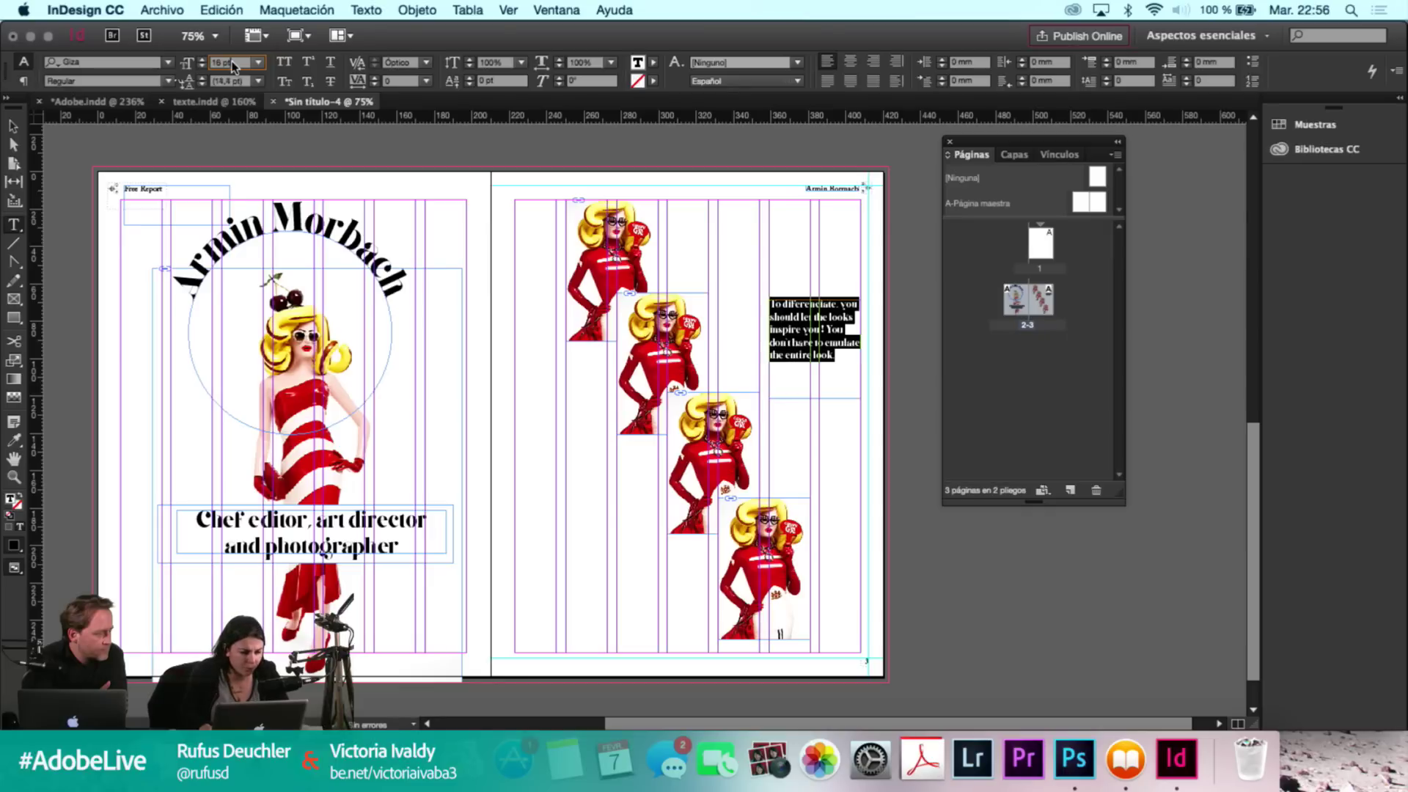
key(Up)
key(Up)
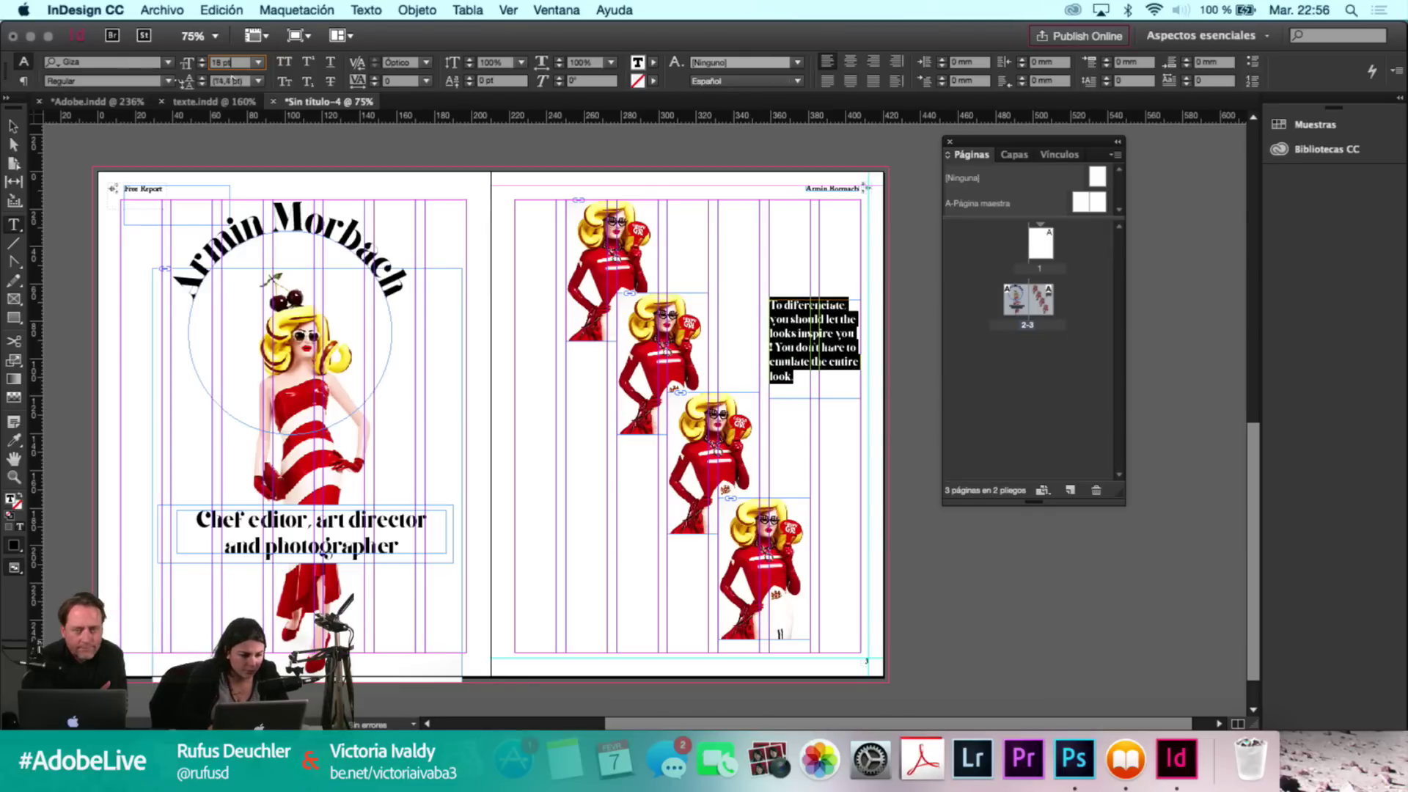
key(Tab)
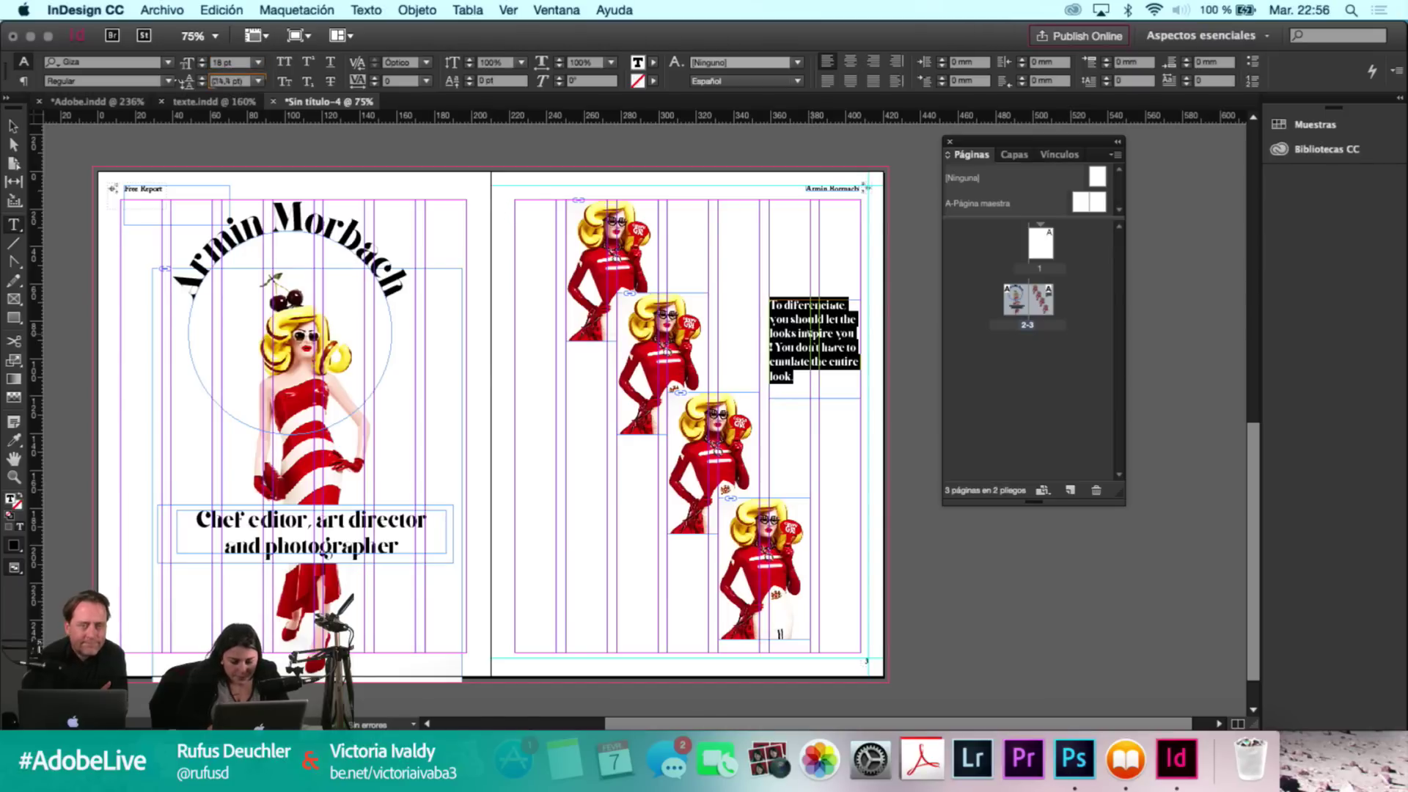
click(795, 374)
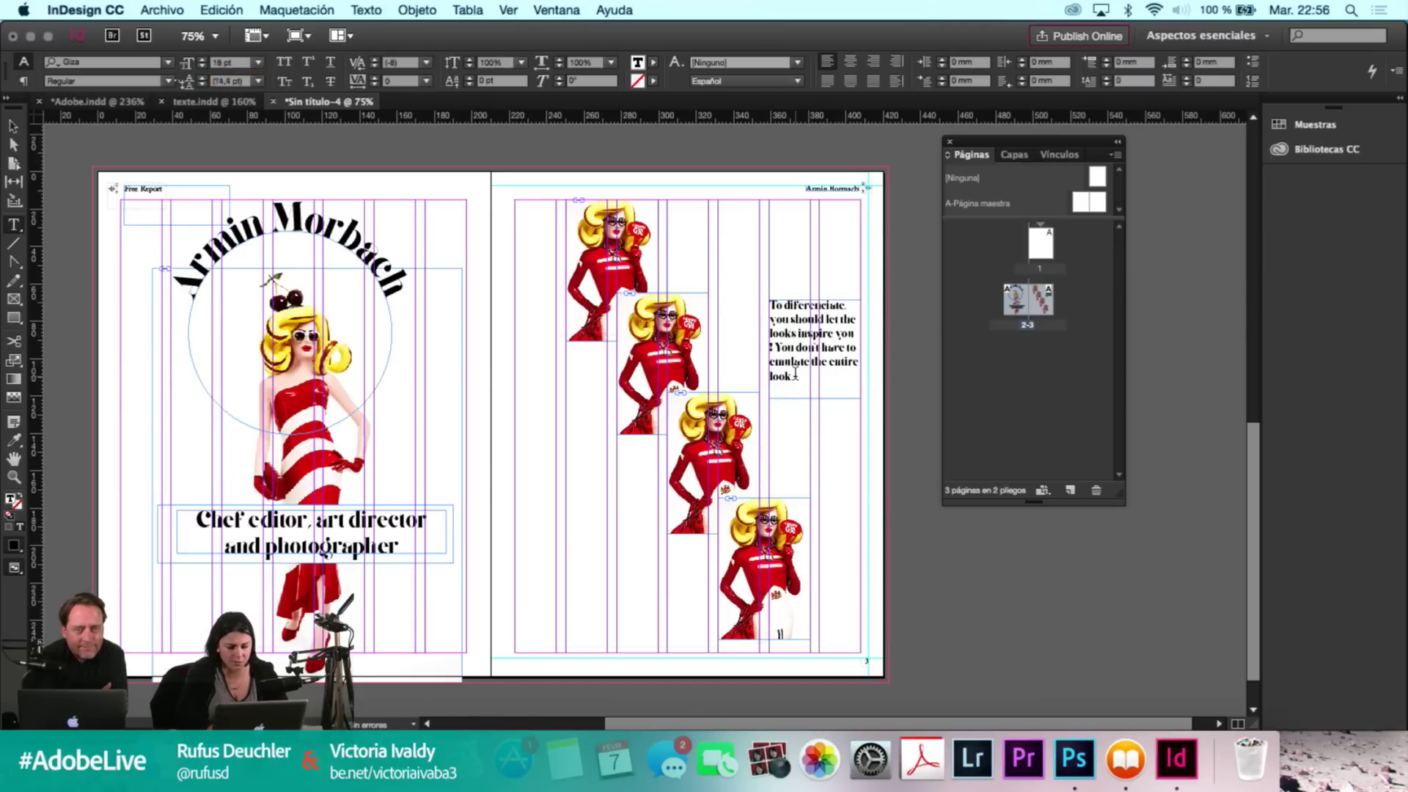
key(Escape)
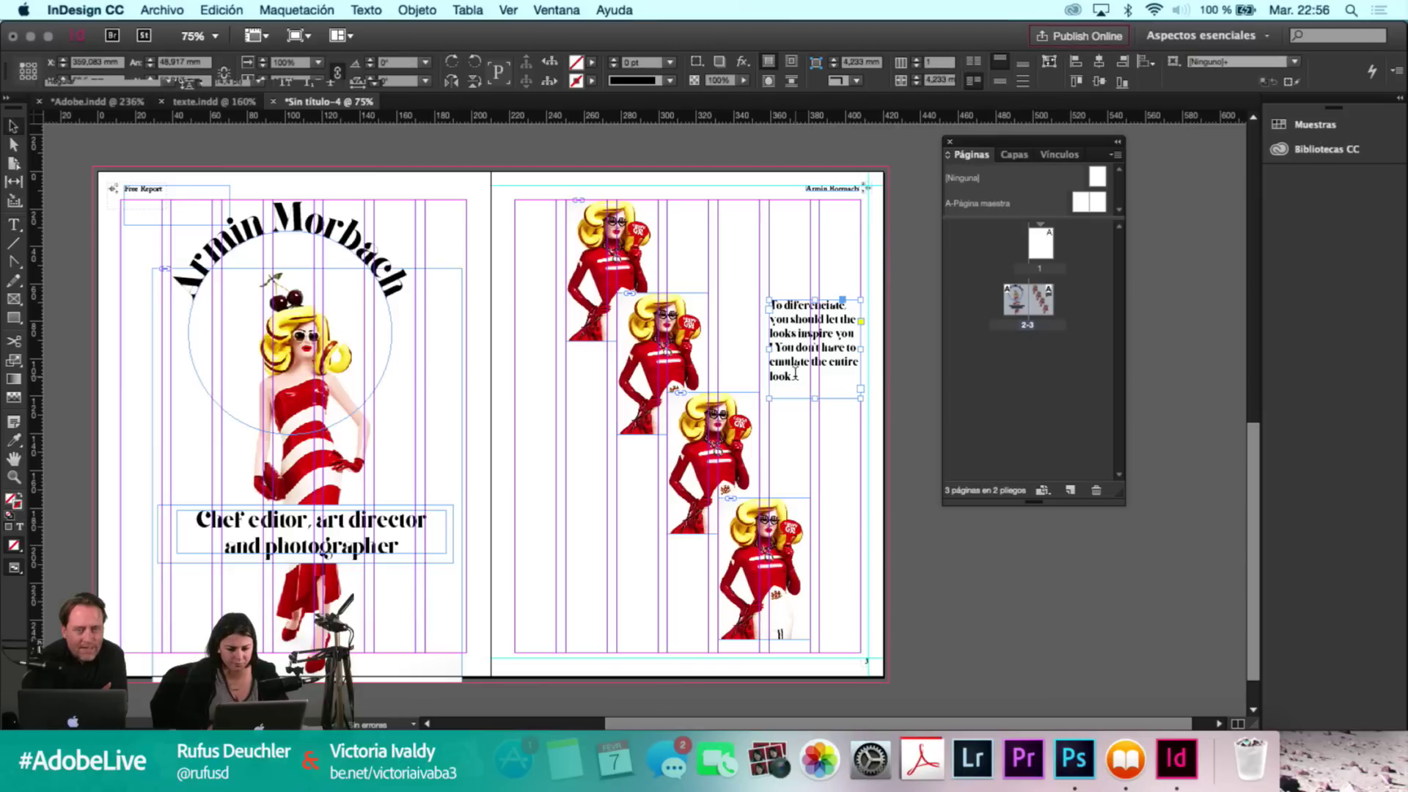
double_click(795, 374)
scroll(807, 376, up, 5)
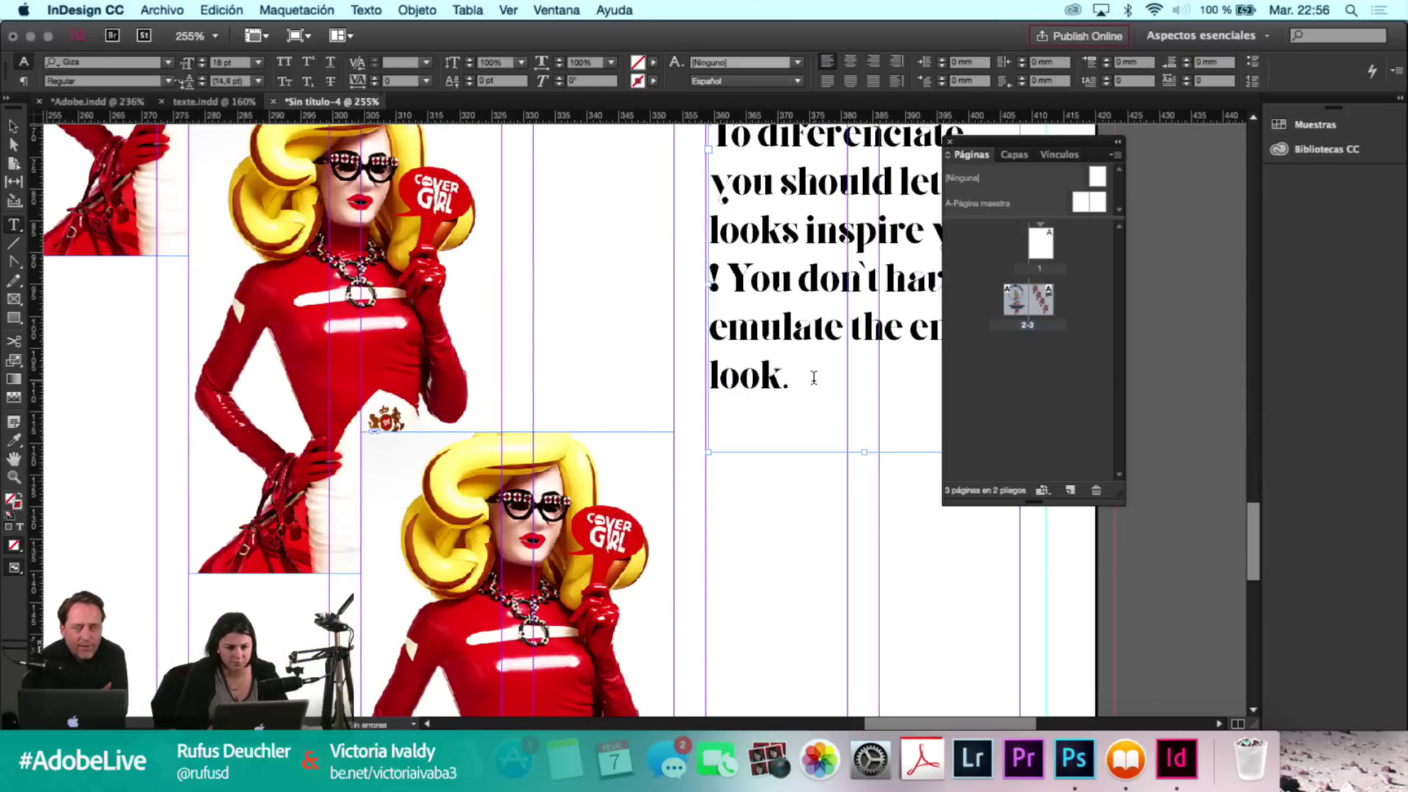
scroll(815, 377, up, 6)
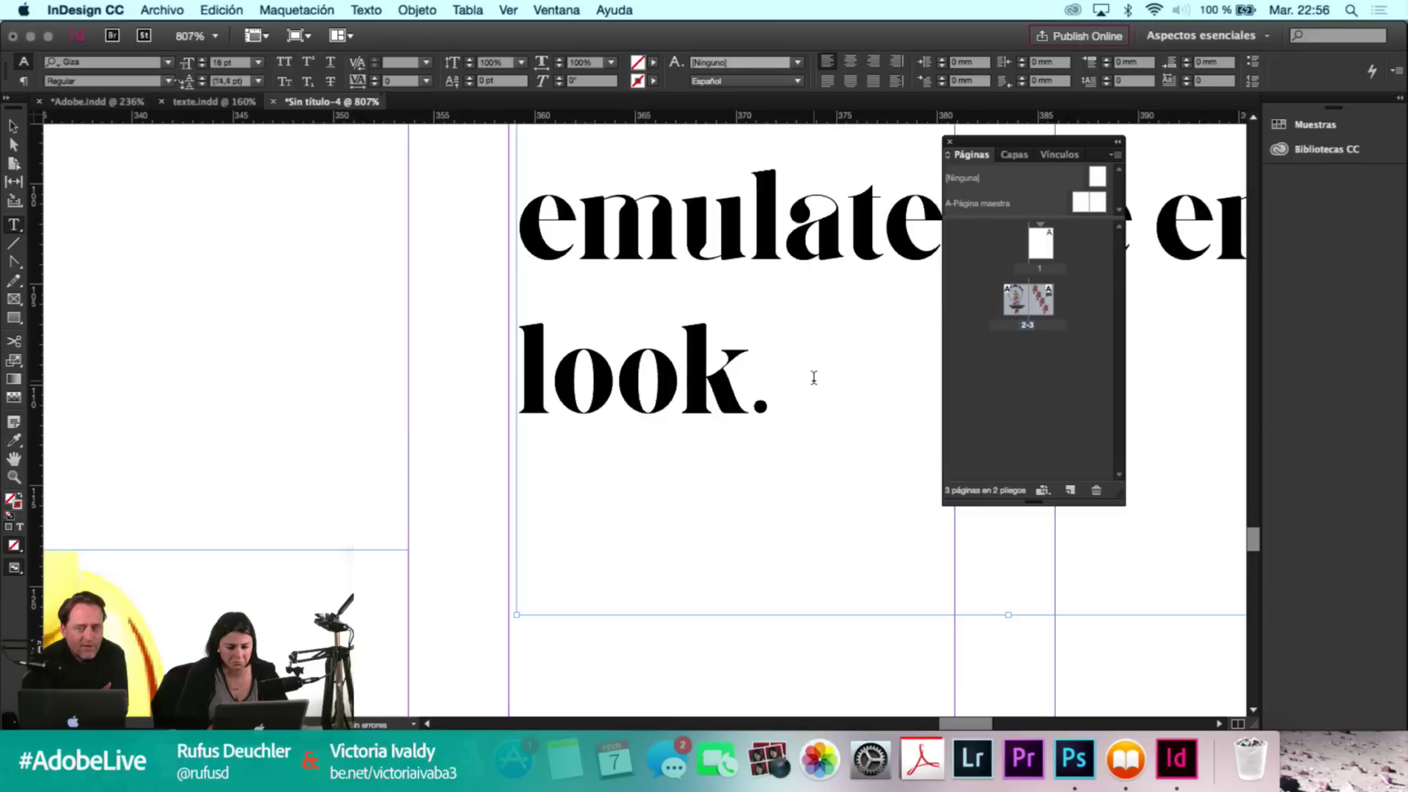
scroll(814, 377, down, 8)
scroll(814, 347, down, 3)
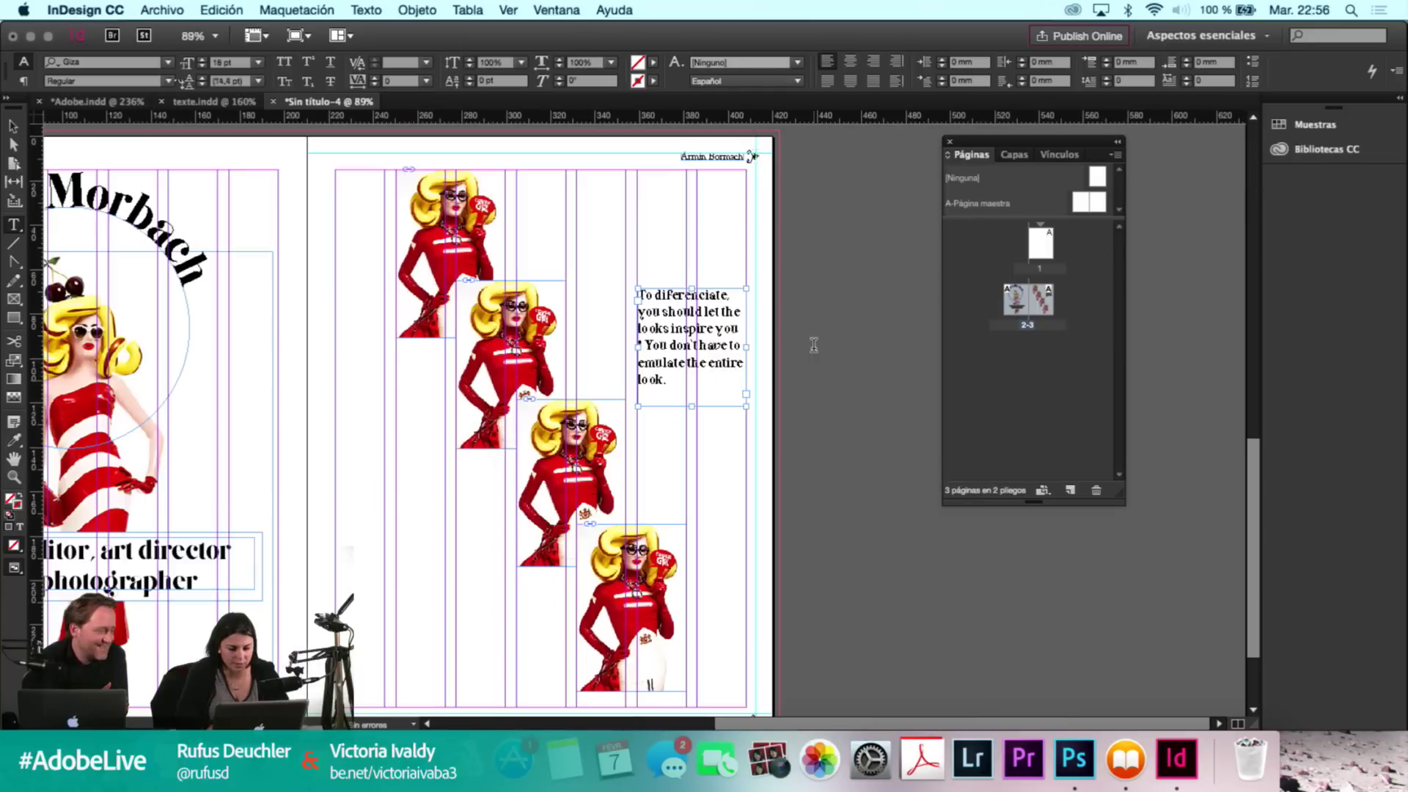
scroll(670, 338, up, 1)
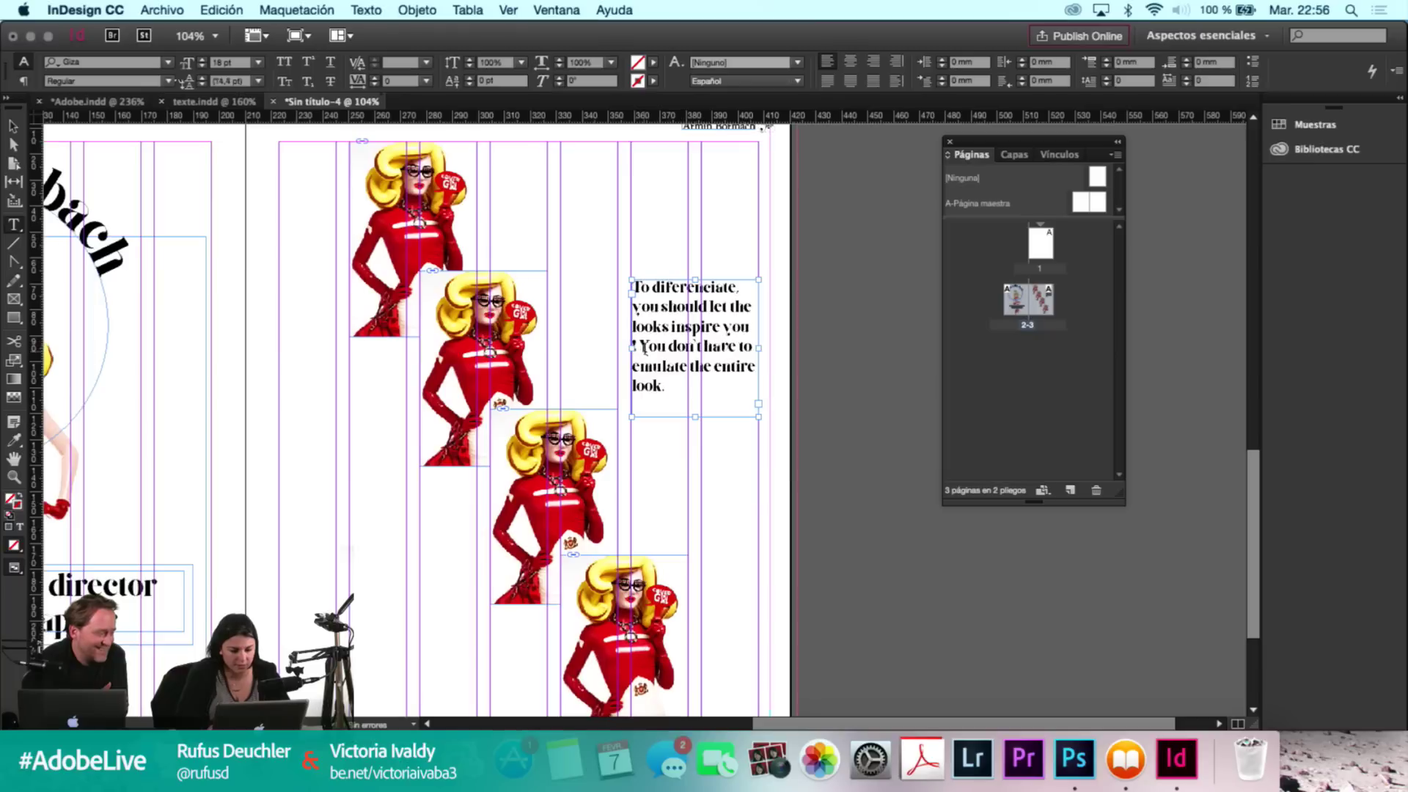
click(643, 353)
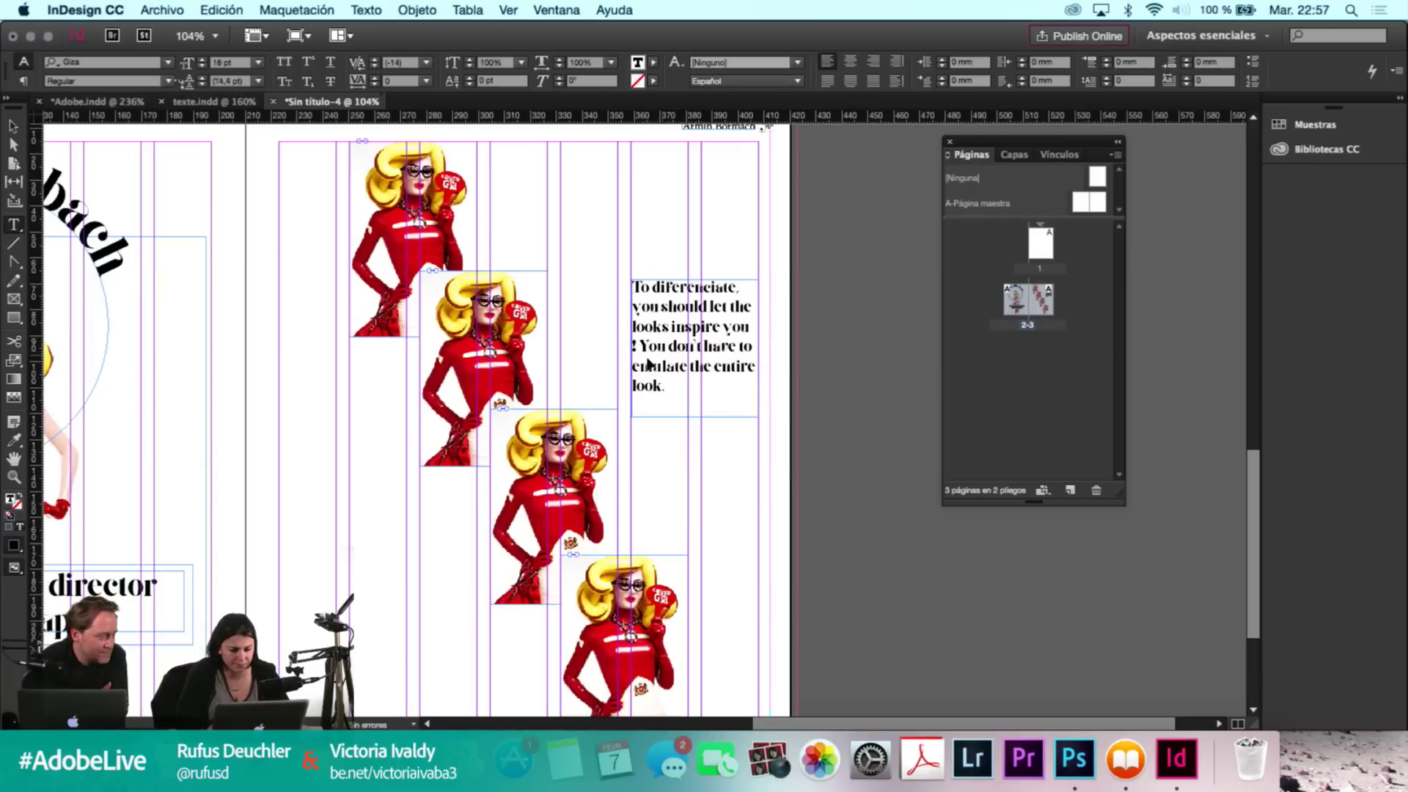
key(Escape)
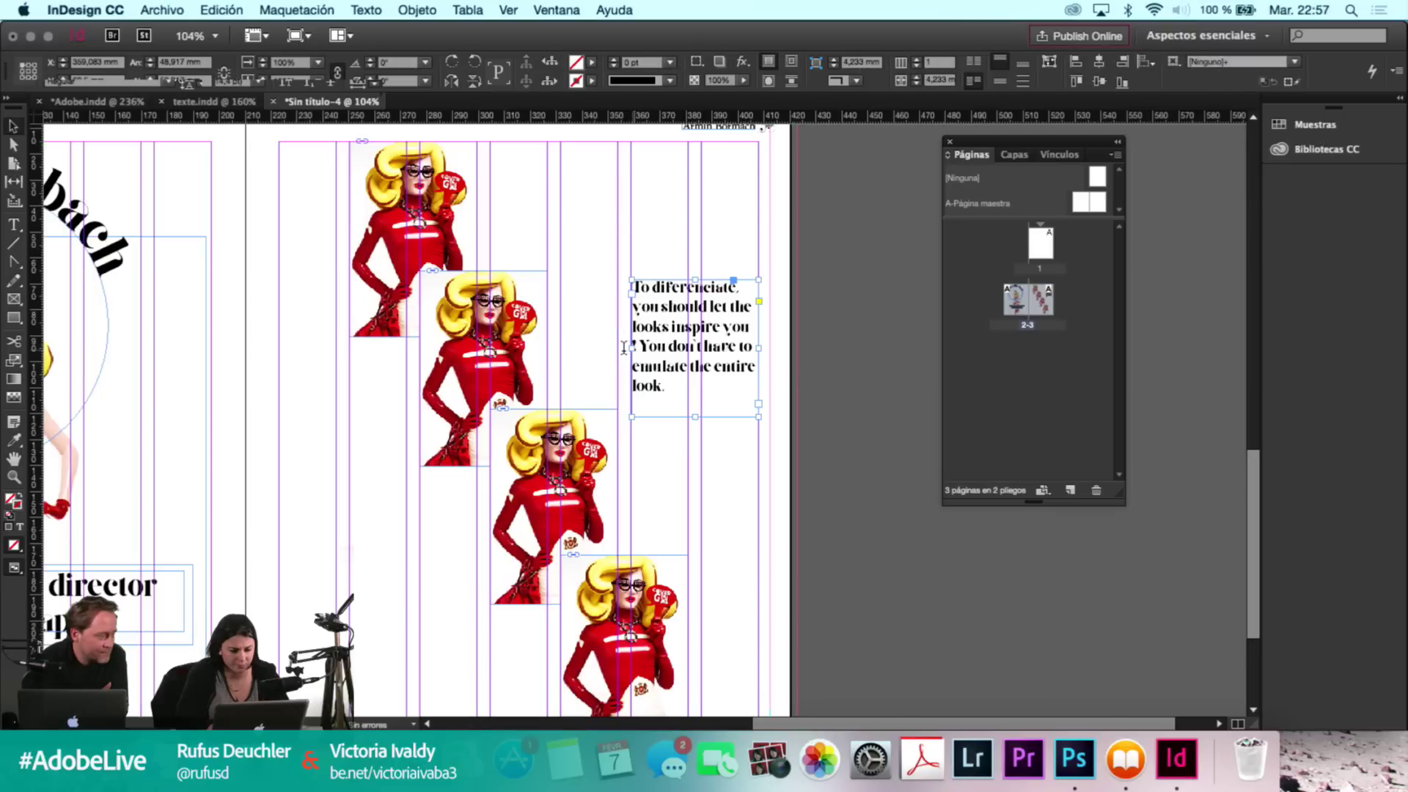
double_click(632, 346)
click(632, 347)
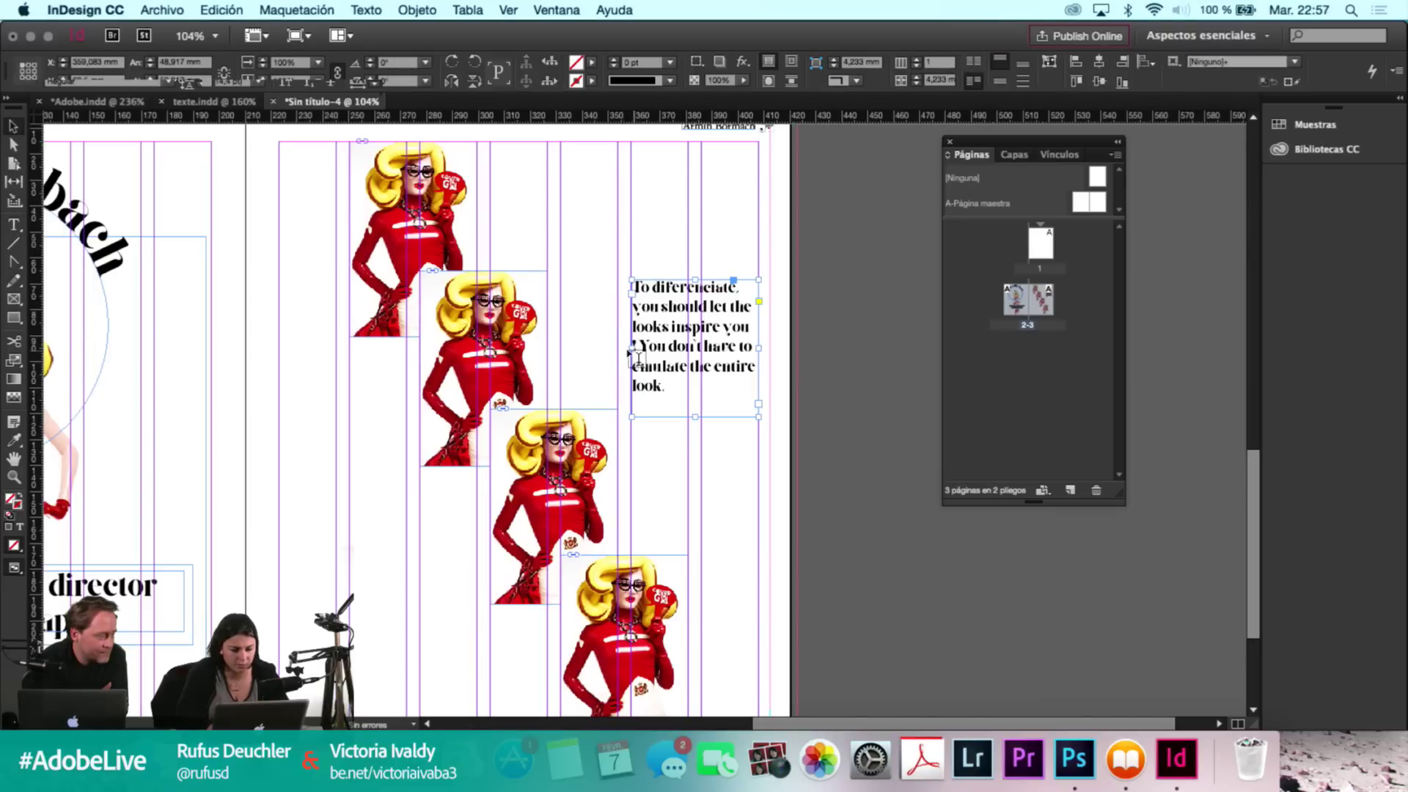
key(Escape)
Reduce all of the page 3 quote text to 16 pt.
click(663, 395)
click(634, 288)
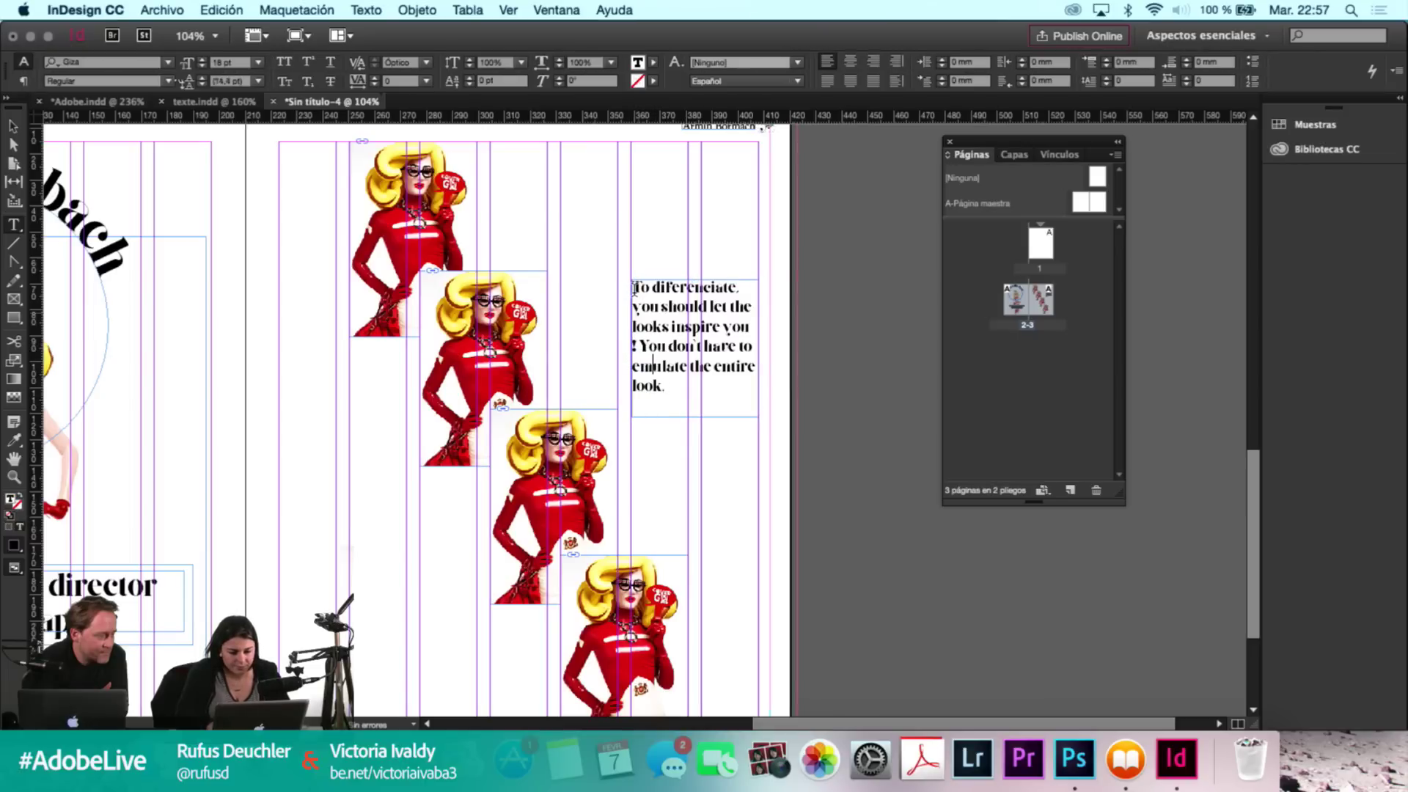
key(super+a)
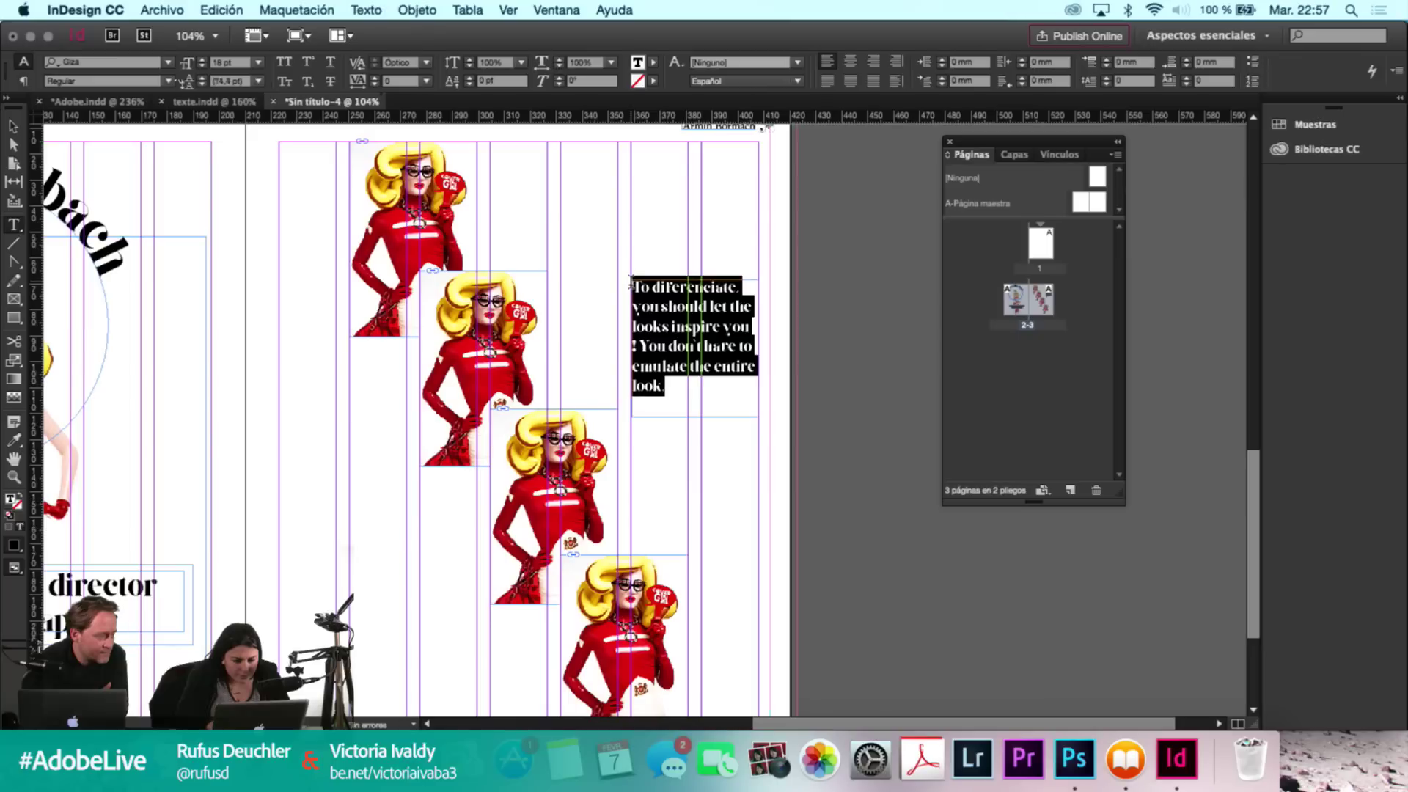
double_click(226, 65)
key(Down)
key(Down)
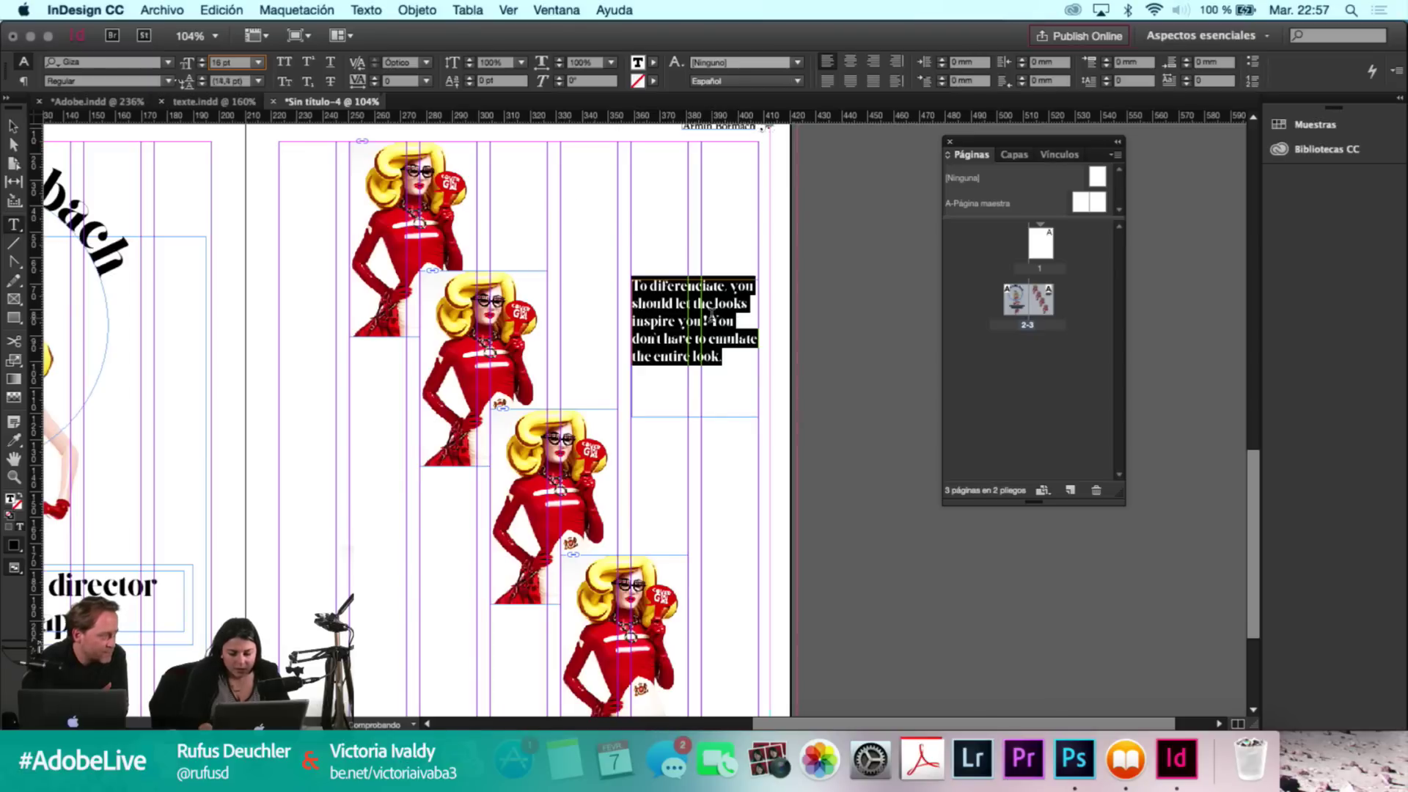
Start a new line before "You don't" in the quote and set the tracking of the whole text to -30.
click(710, 321)
key(Return)
key(super+a)
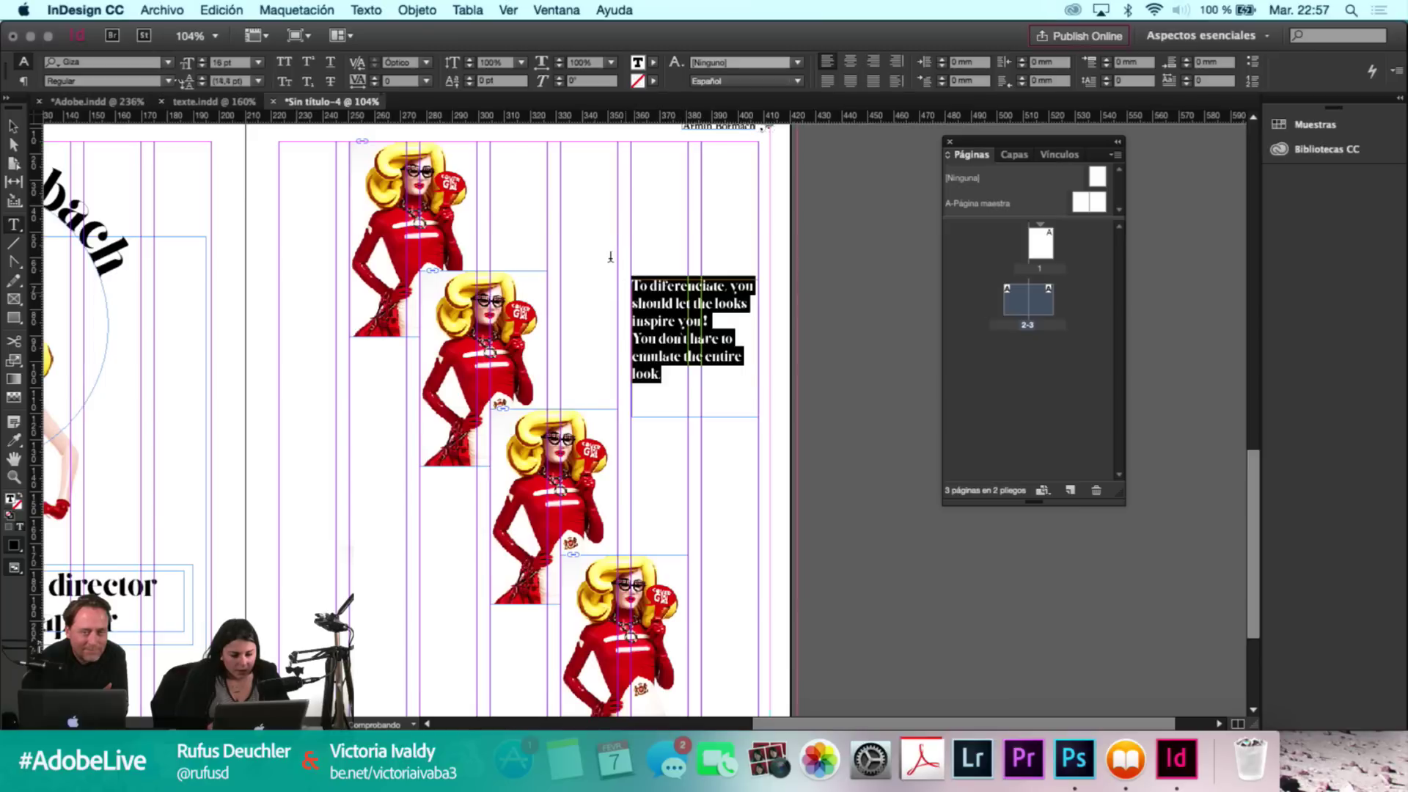
click(396, 82)
key(Down)
key(Down)
key(Down)
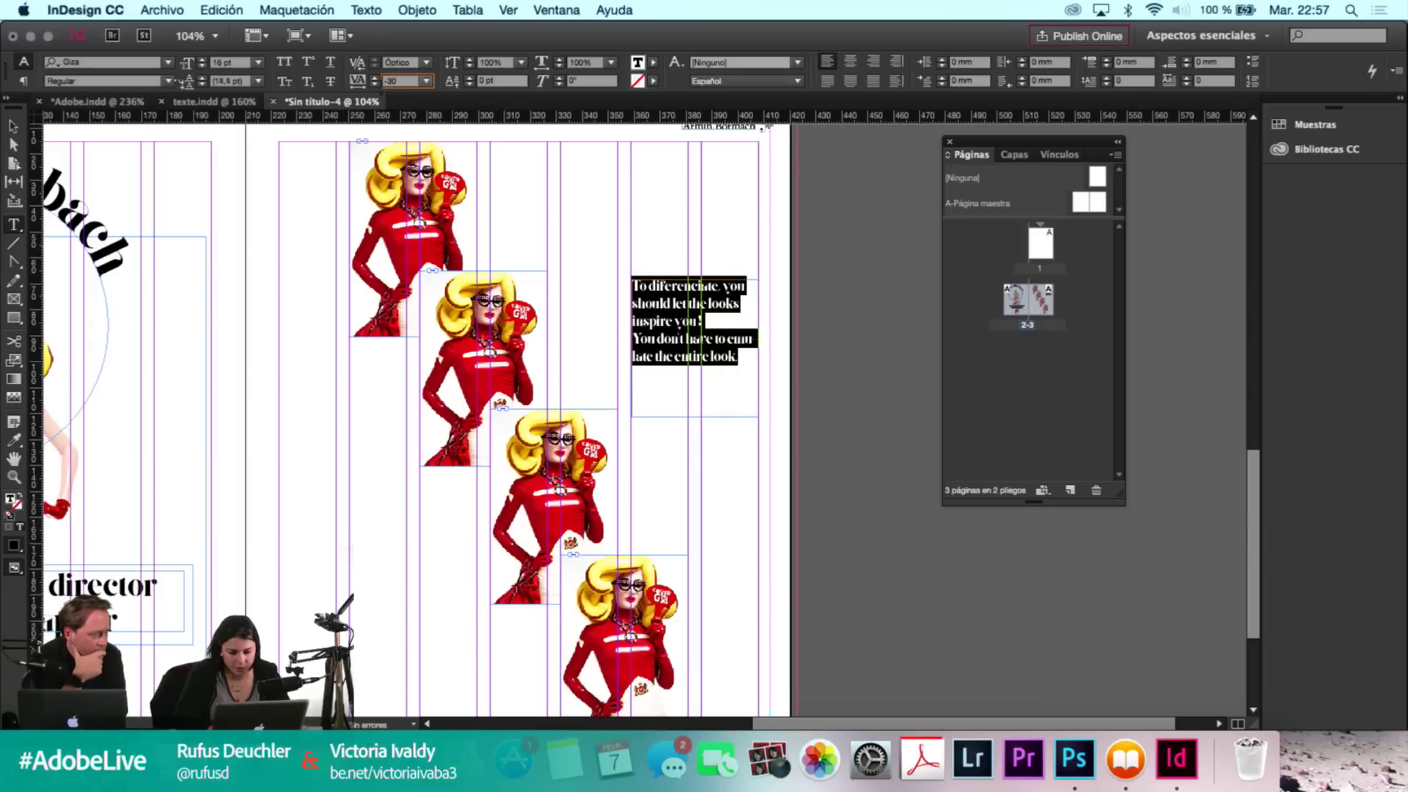
Turn off hyphenation for the quote text and remove the line break before "You don't".
key(super+alt+t)
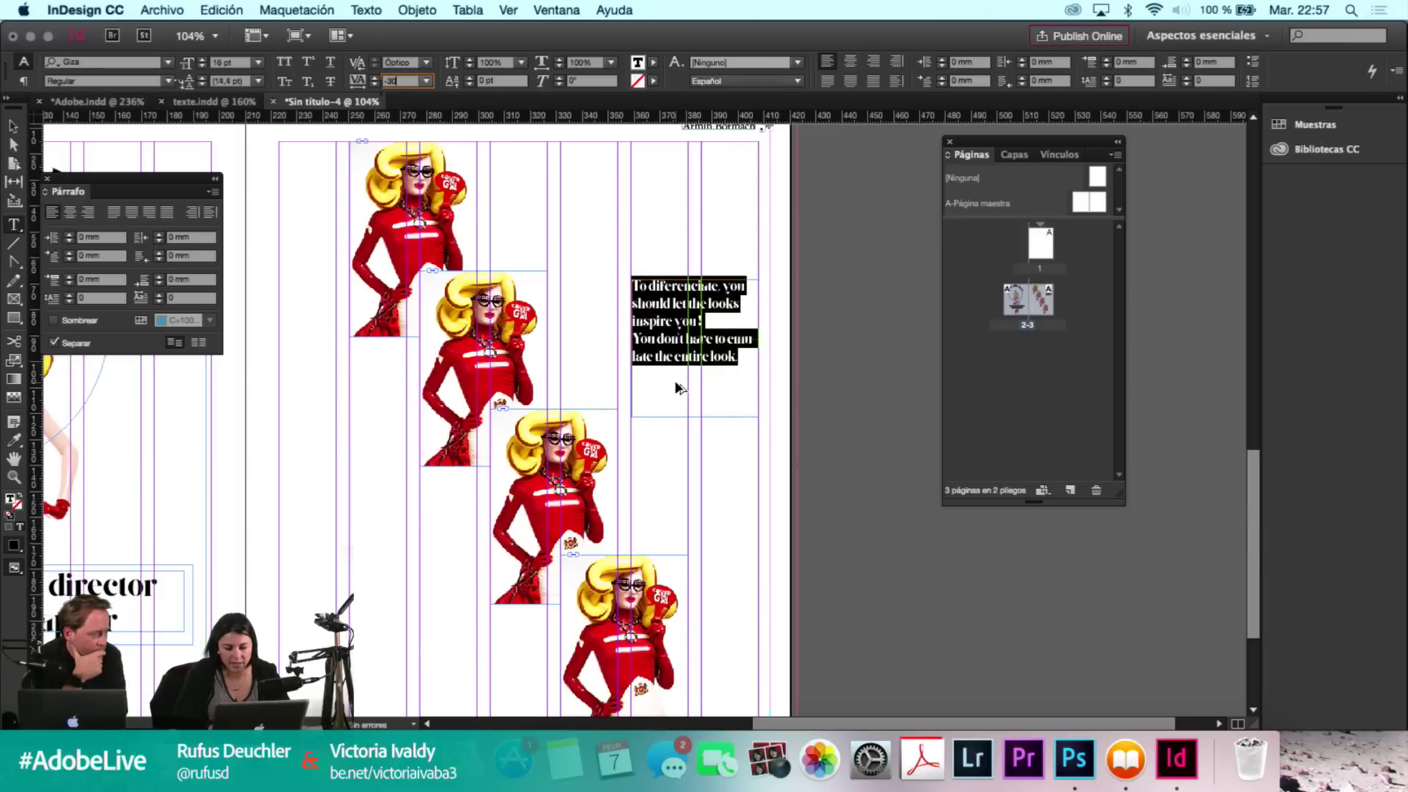
click(53, 343)
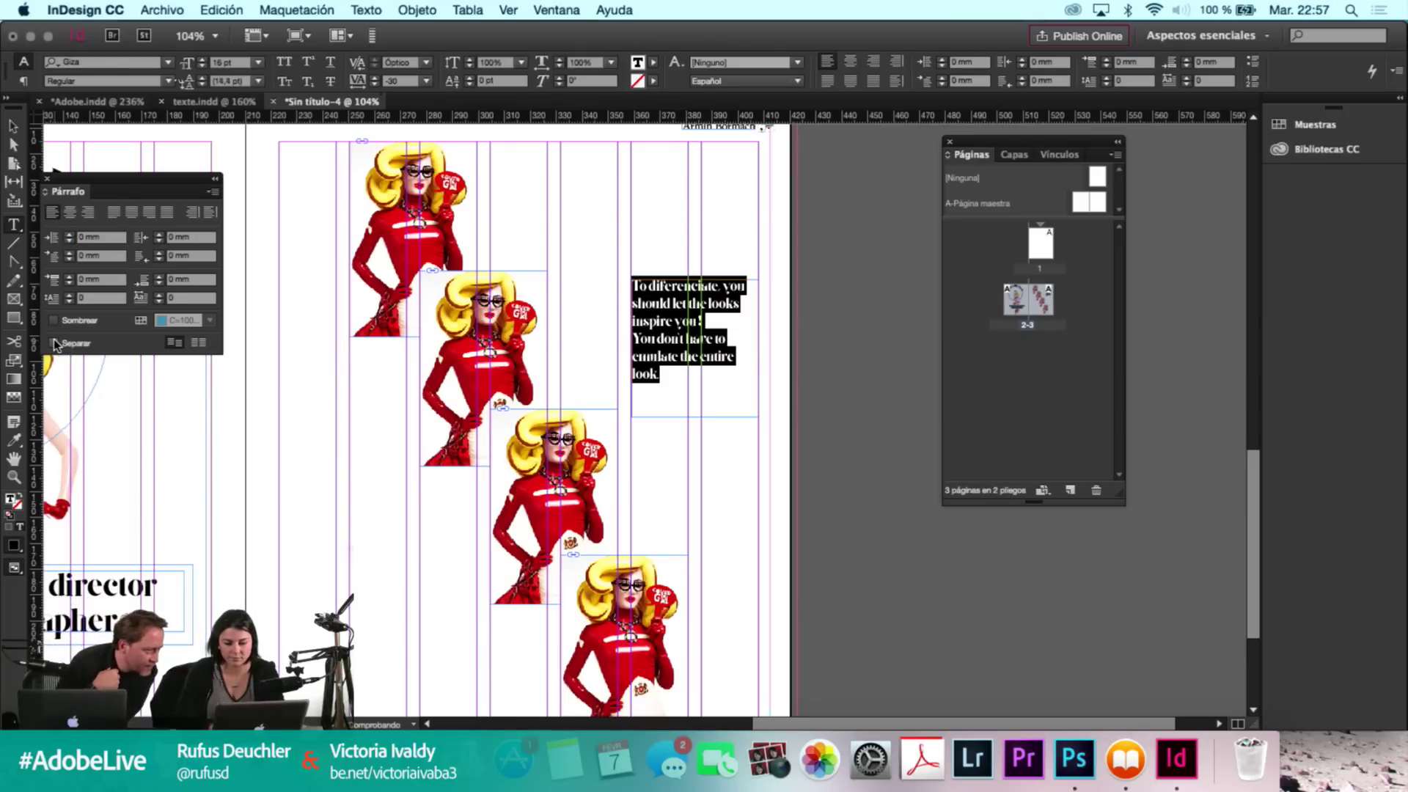
click(636, 337)
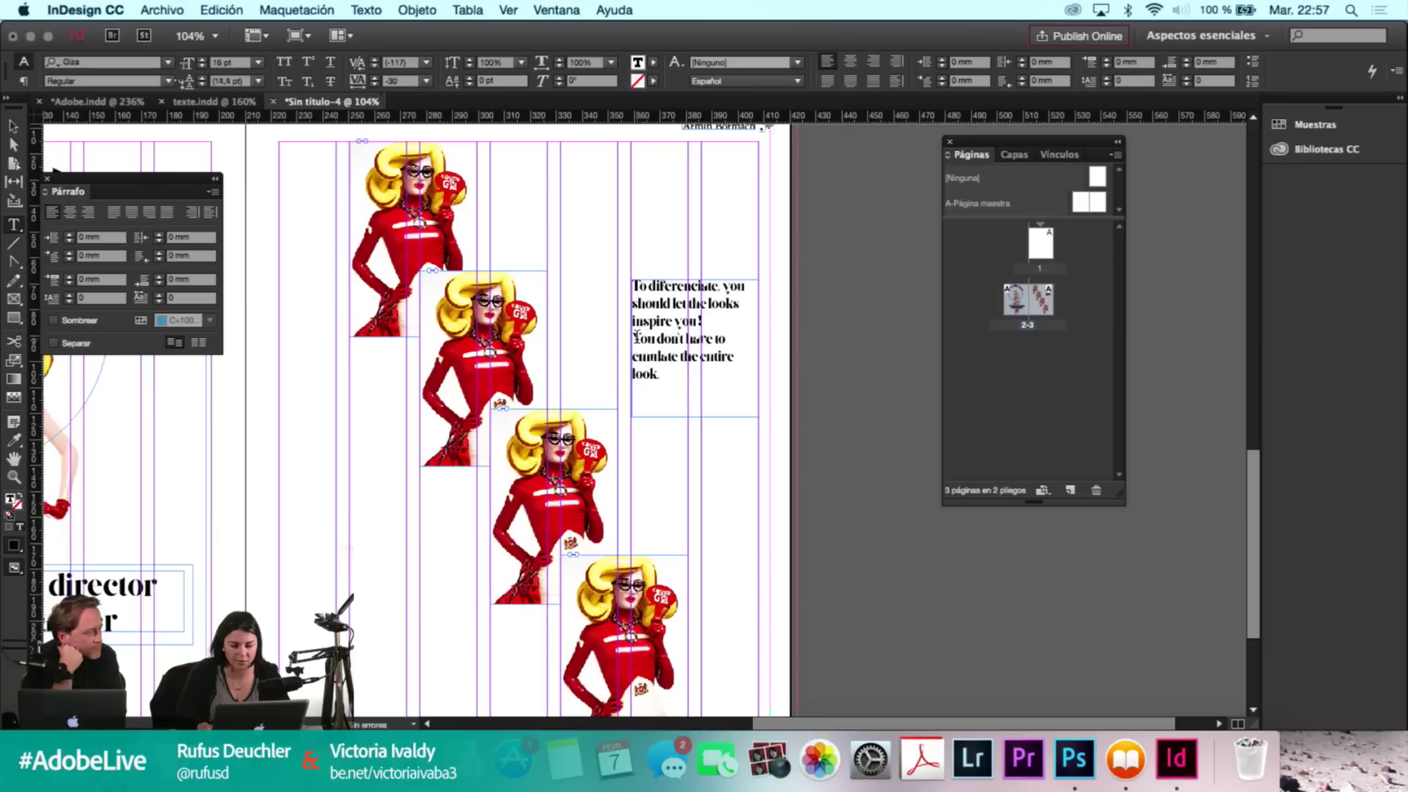
key(BackSpace)
key(alt+Right)
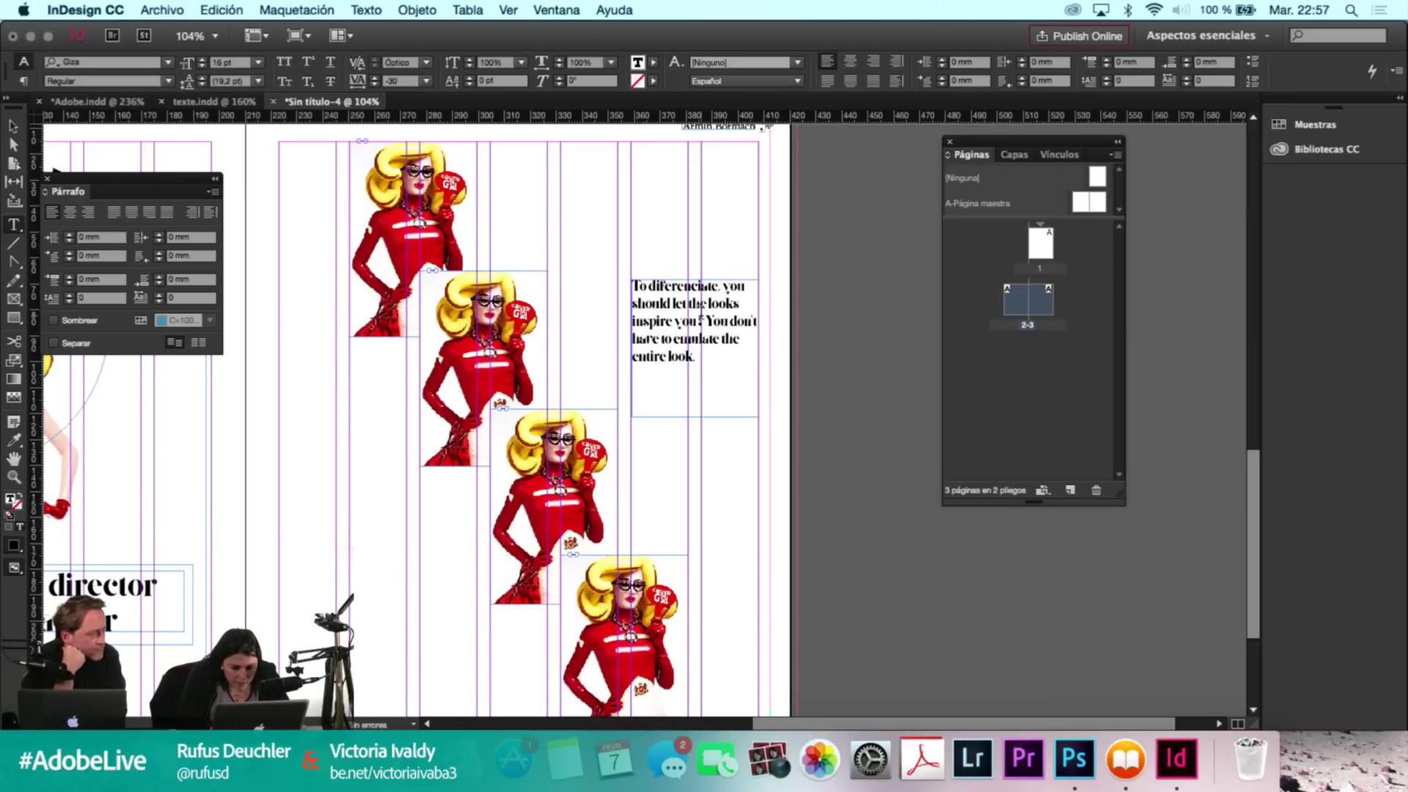
click(692, 286)
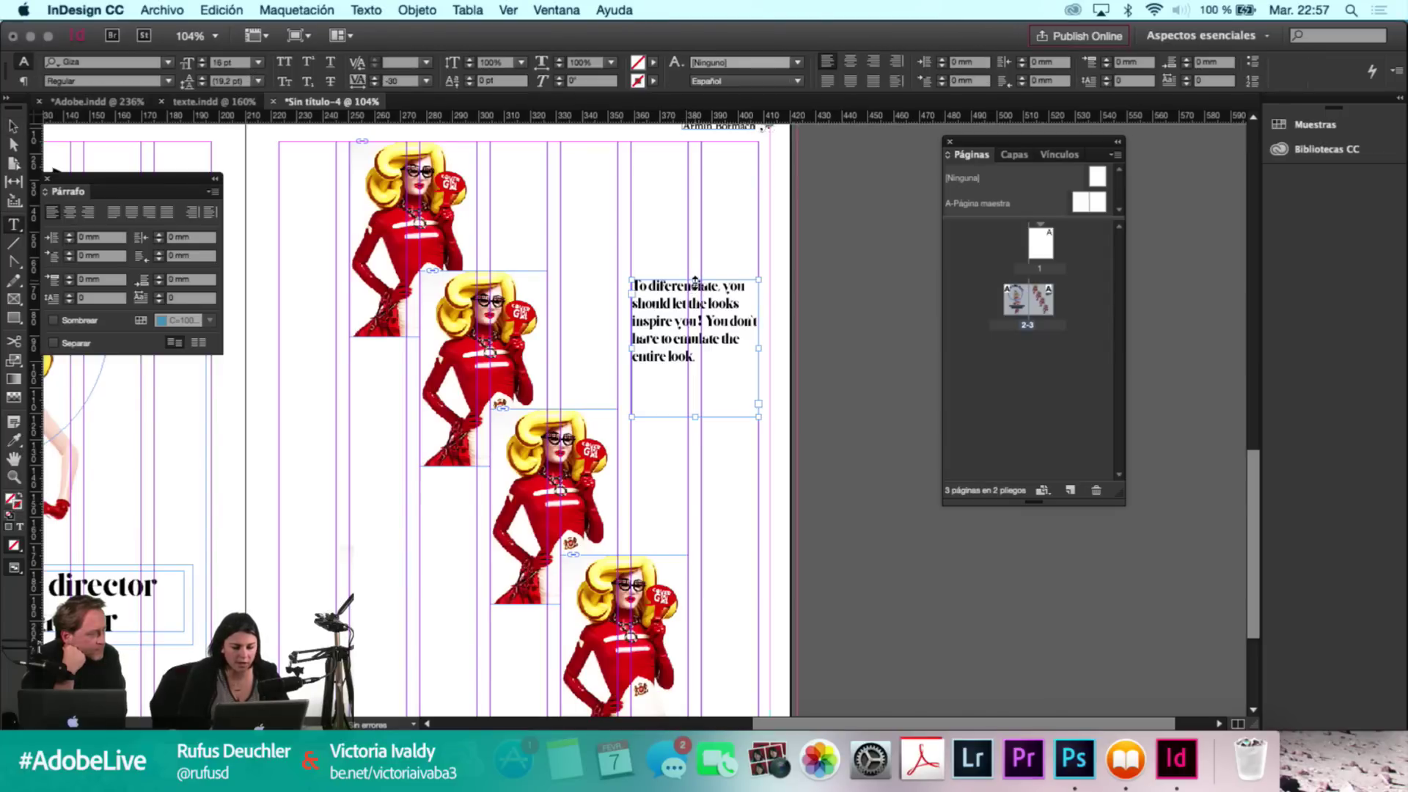
key(Escape)
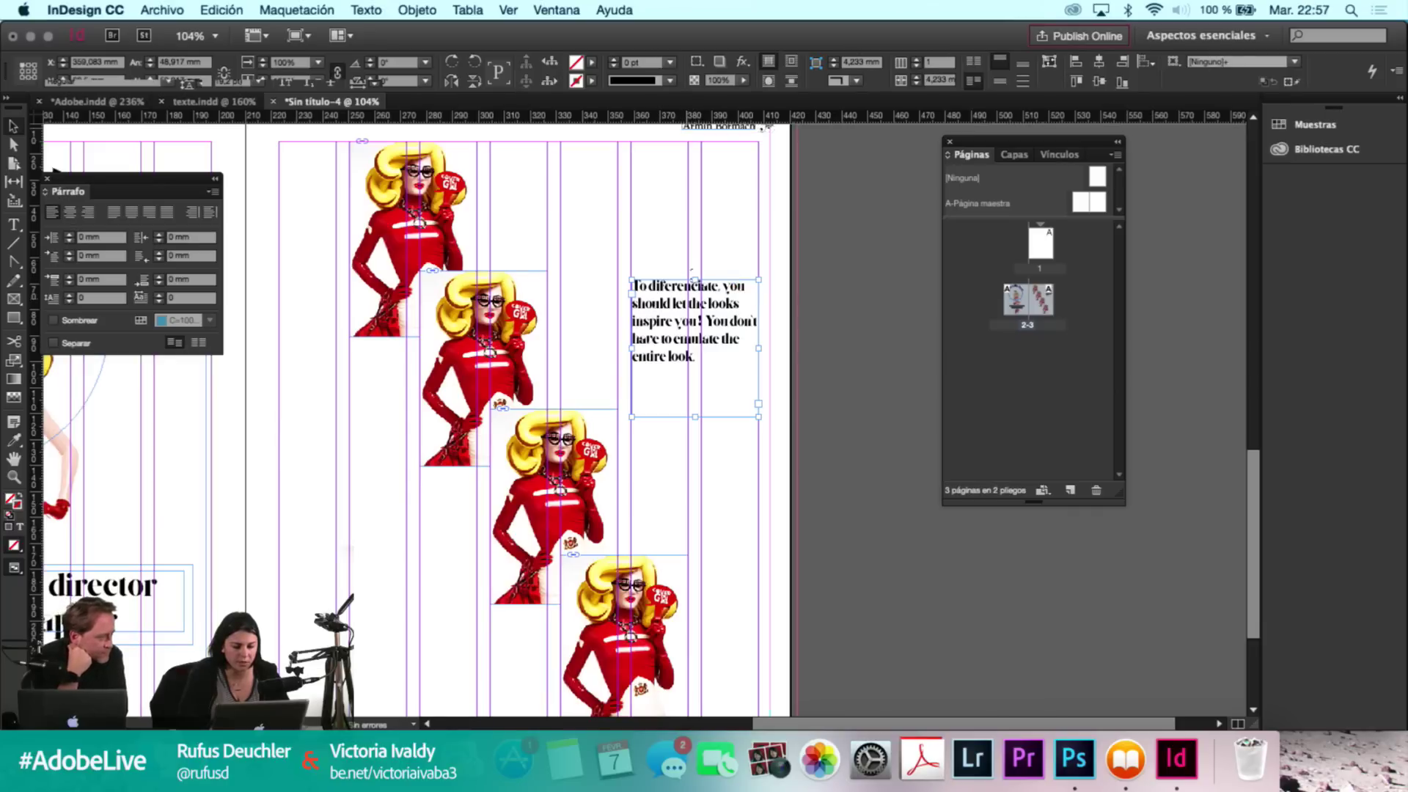
double_click(695, 284)
click(697, 276)
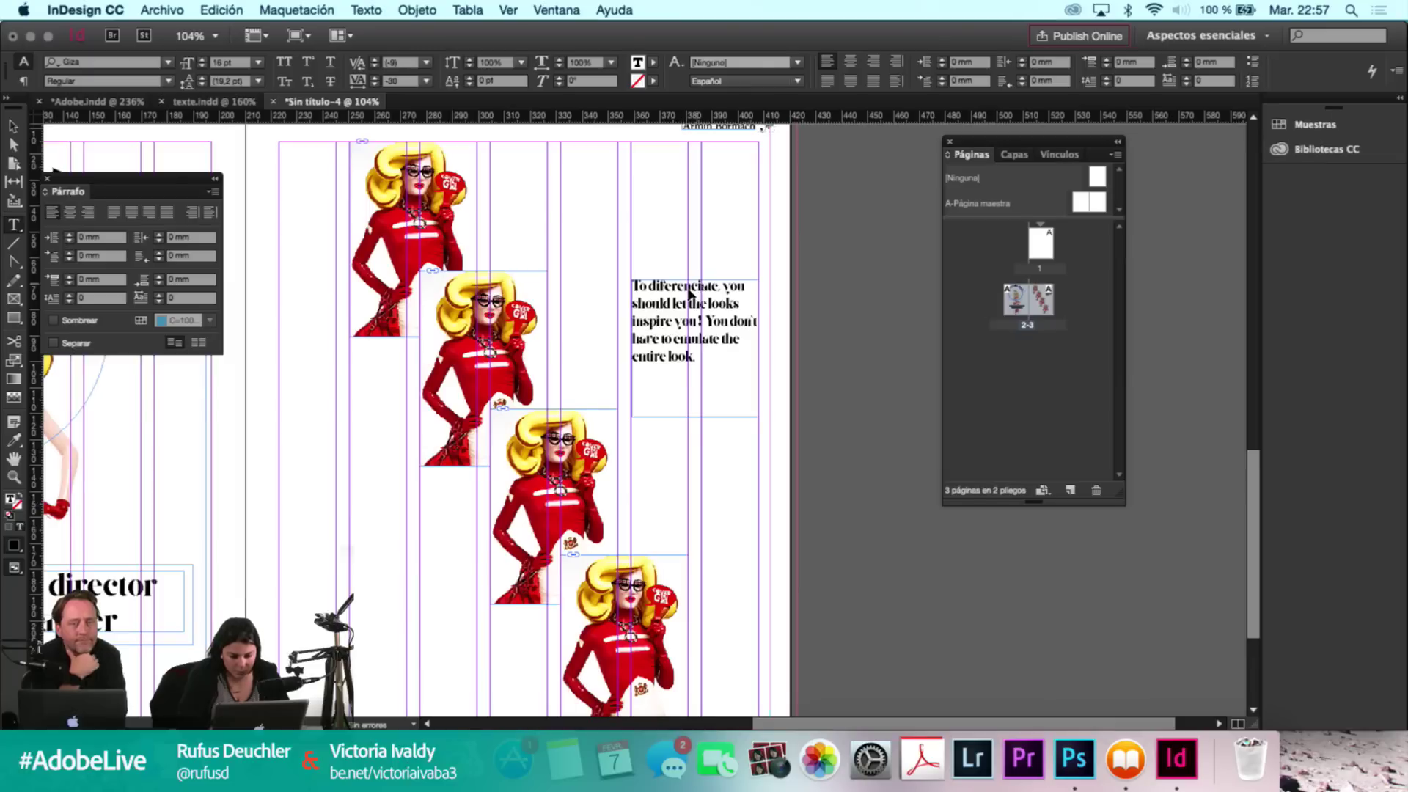
key(Escape)
double_click(696, 281)
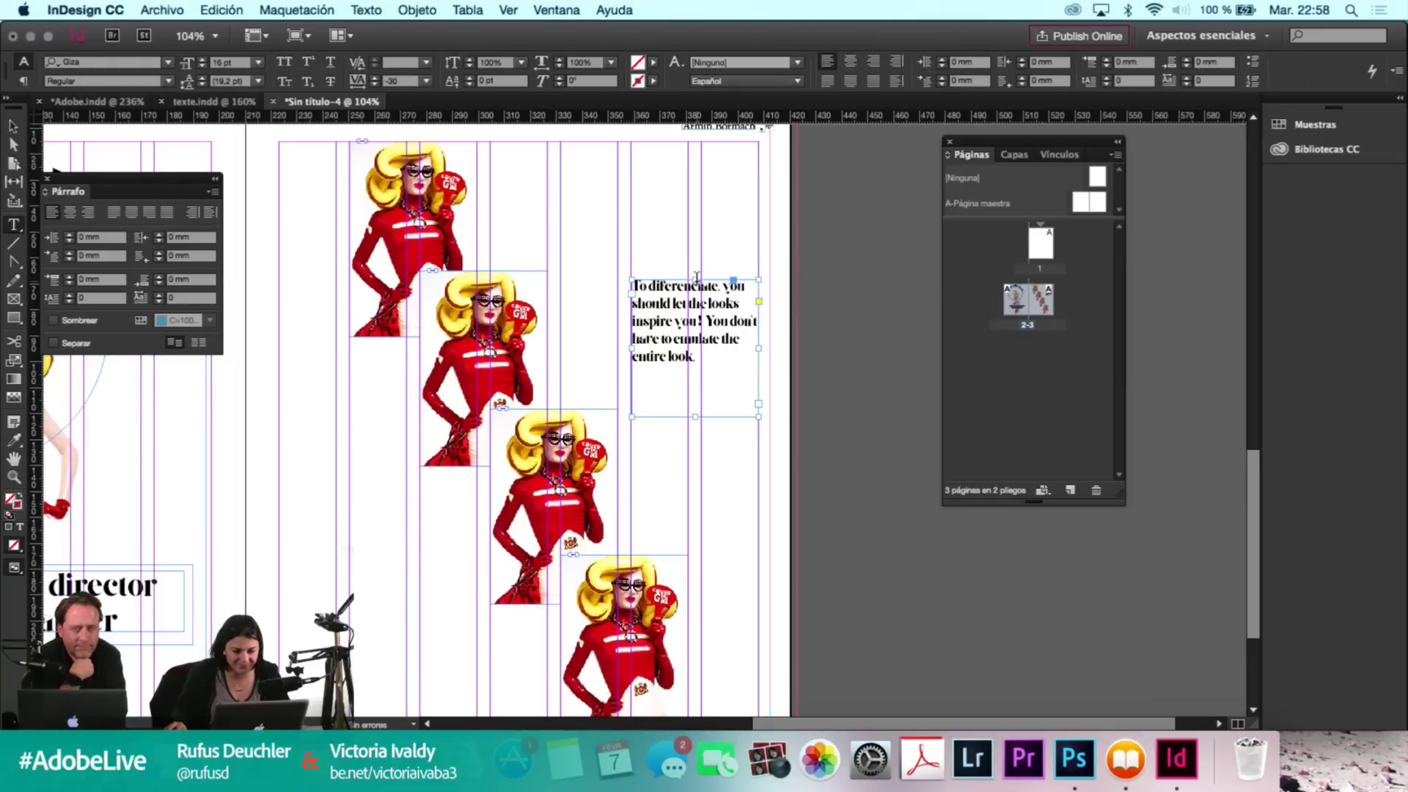
Show the document's structure pane and deselect the quote frame.
click(509, 9)
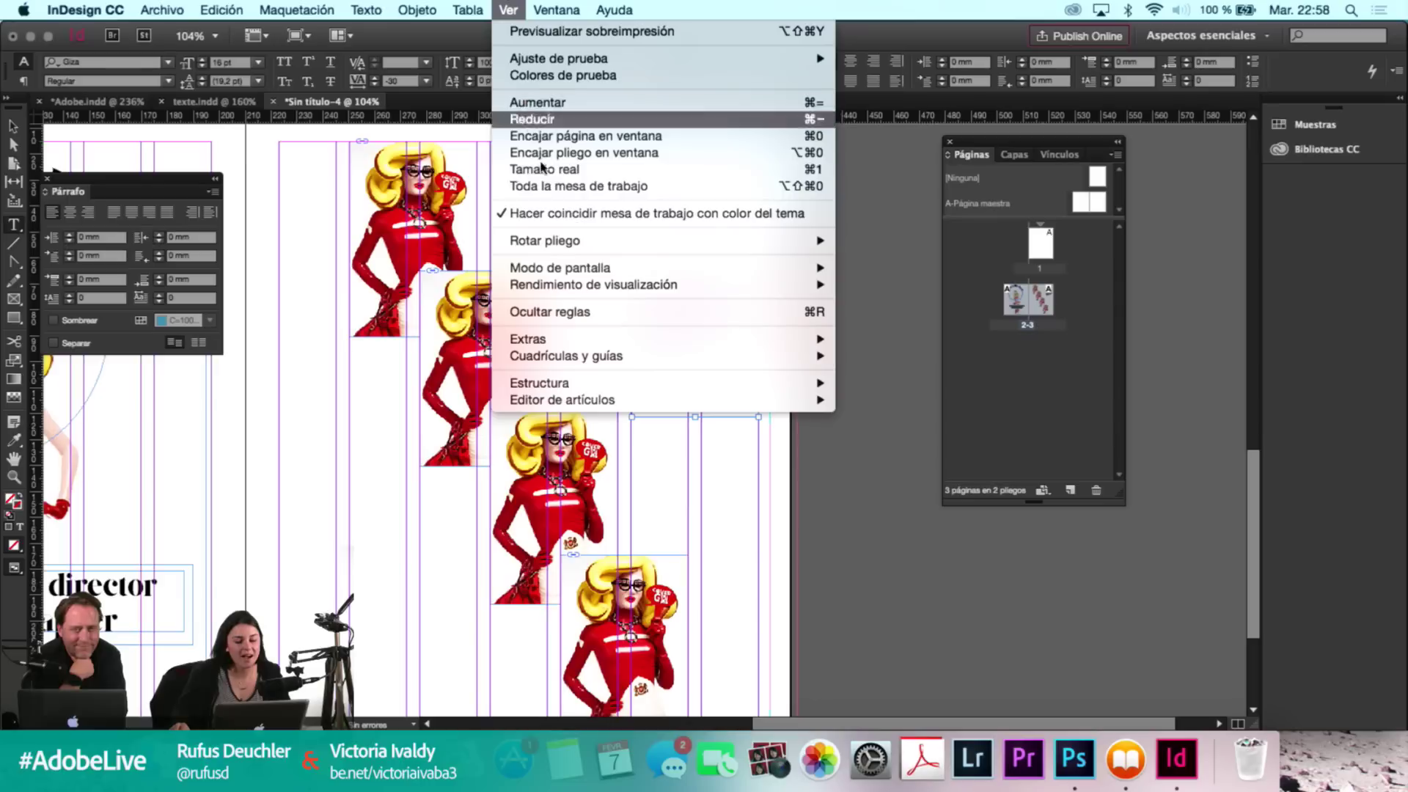
mouse_move(660, 359)
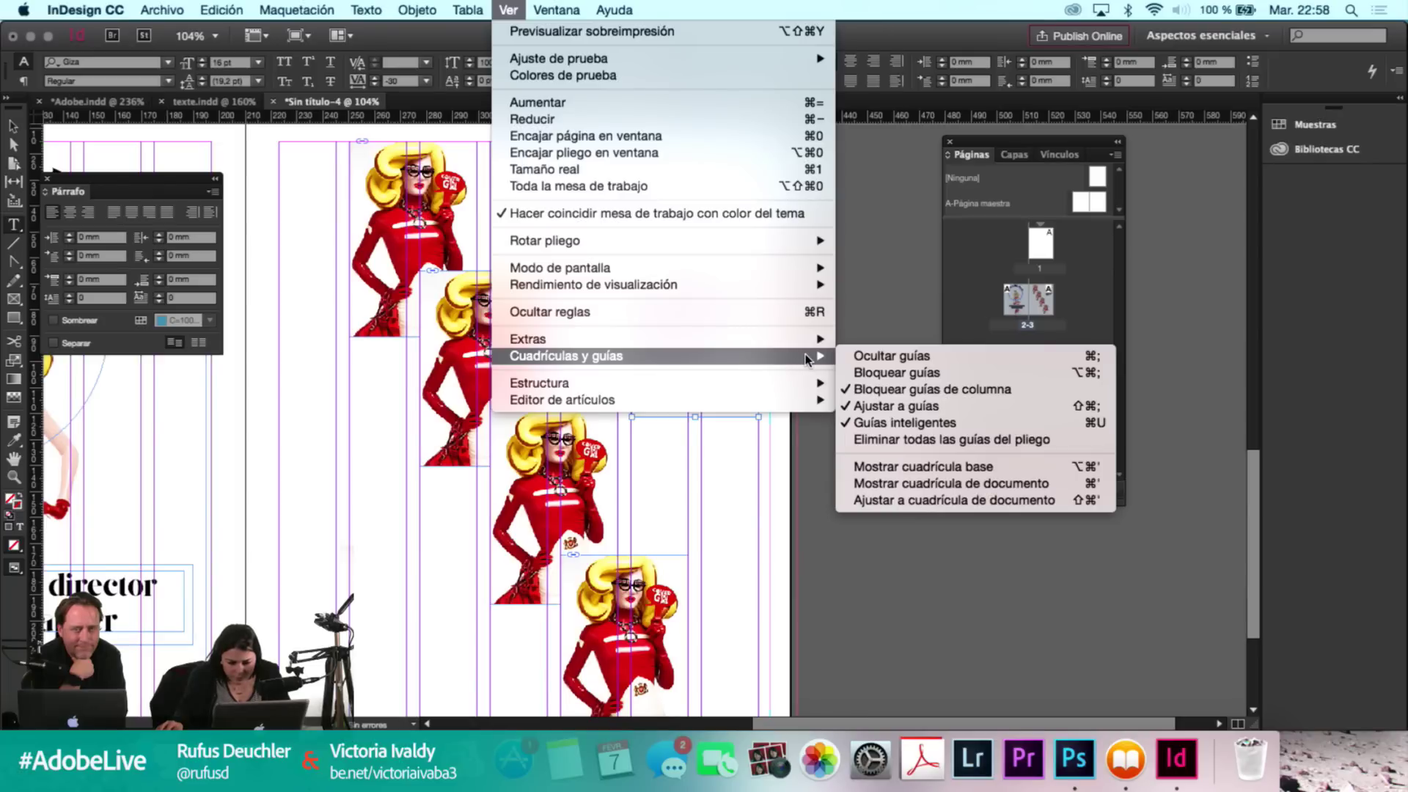
mouse_move(793, 383)
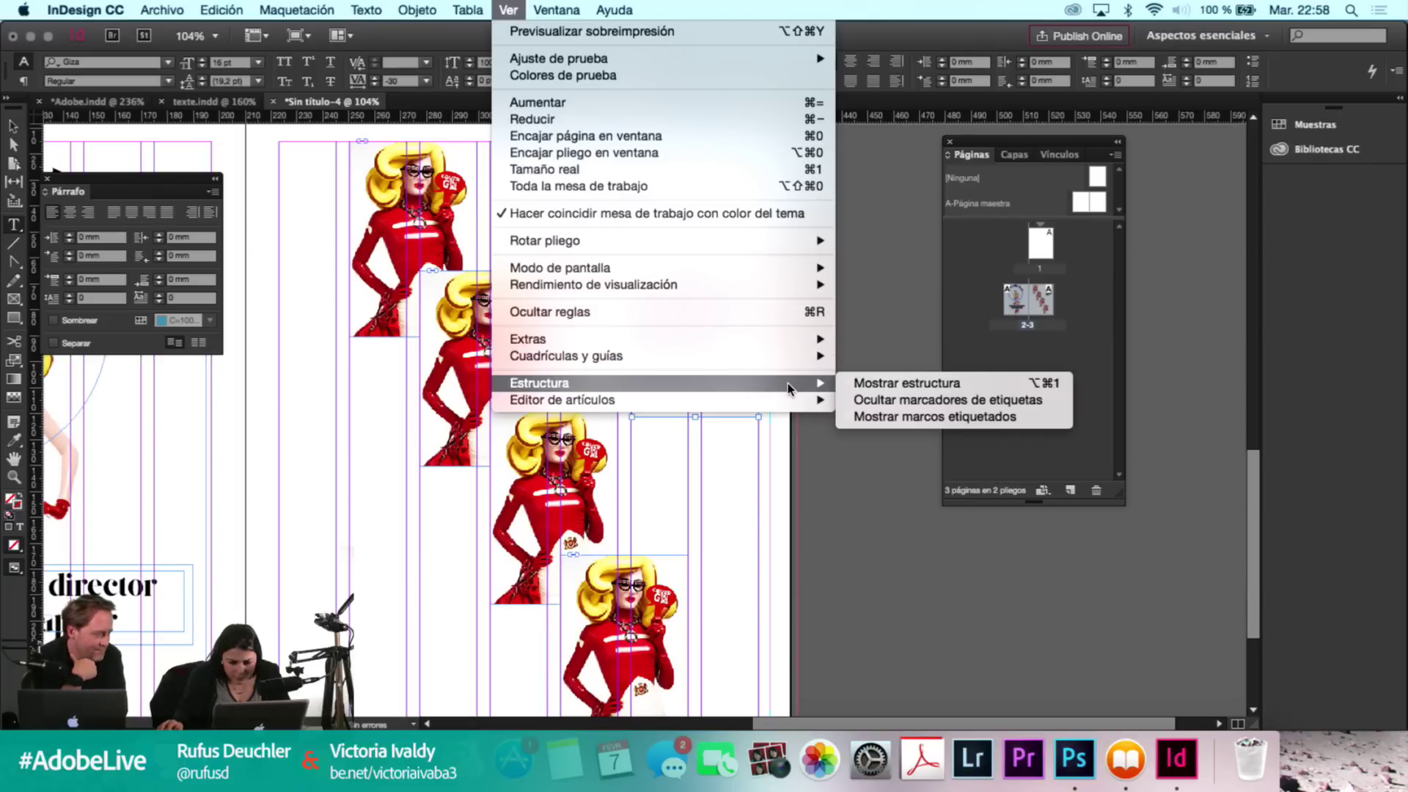
click(856, 389)
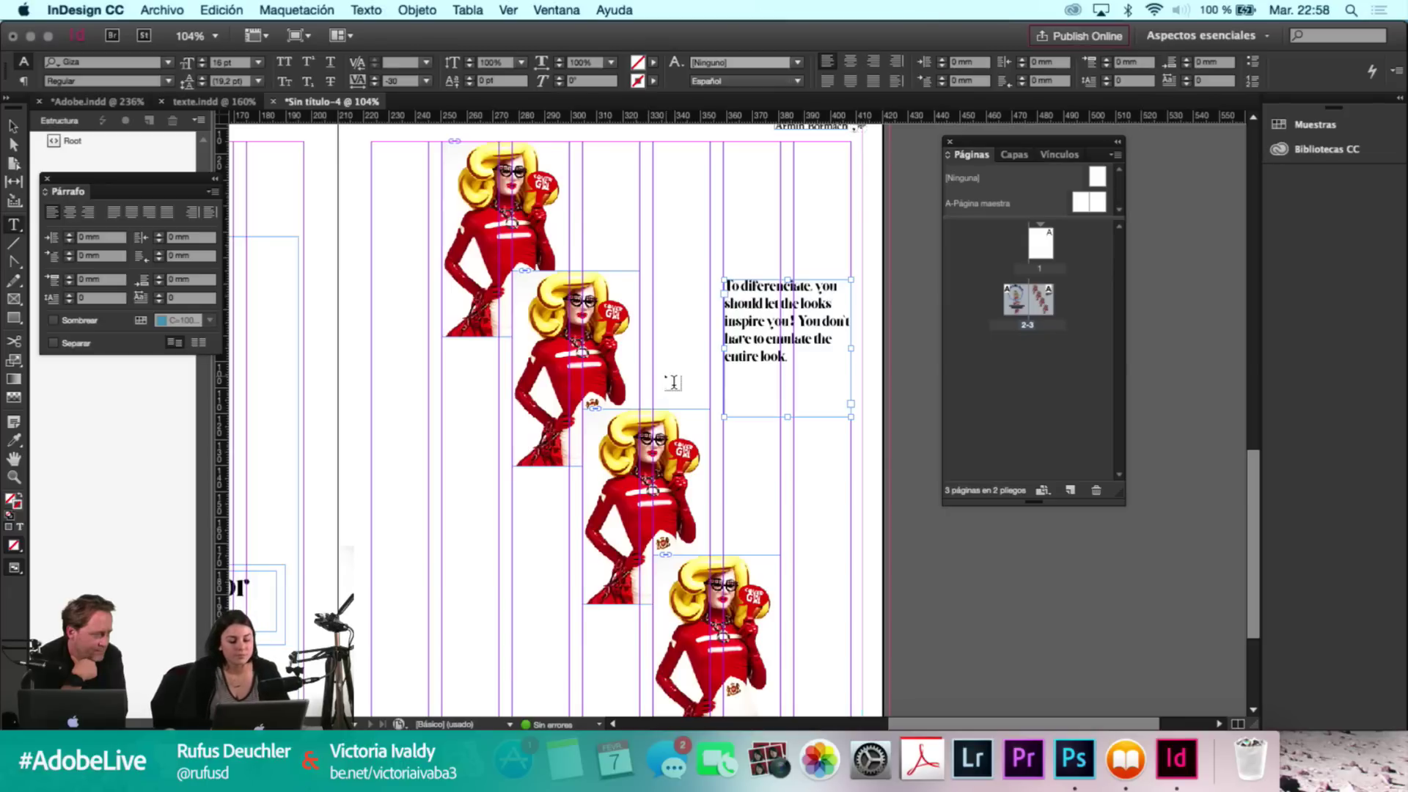
scroll(664, 373, up, 5)
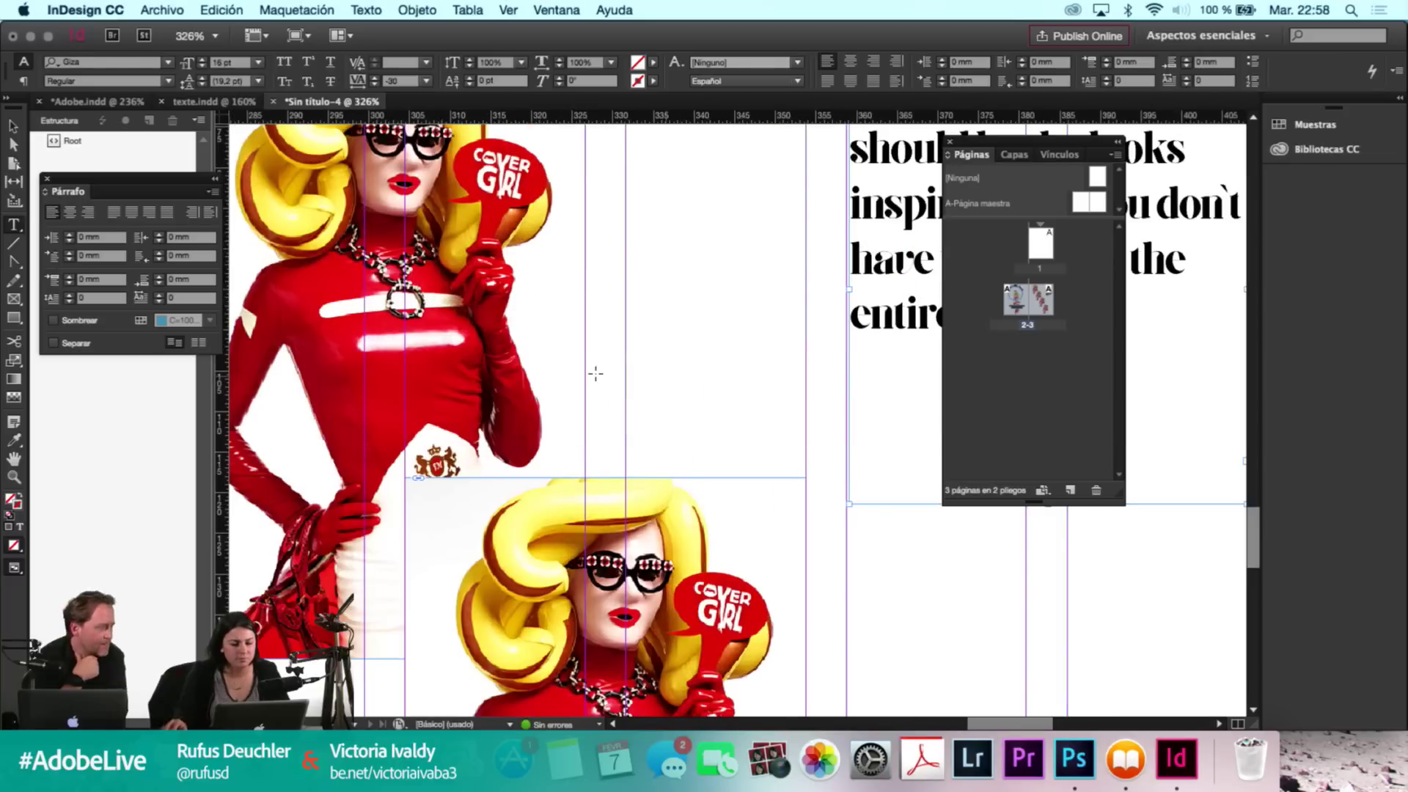
key(Escape)
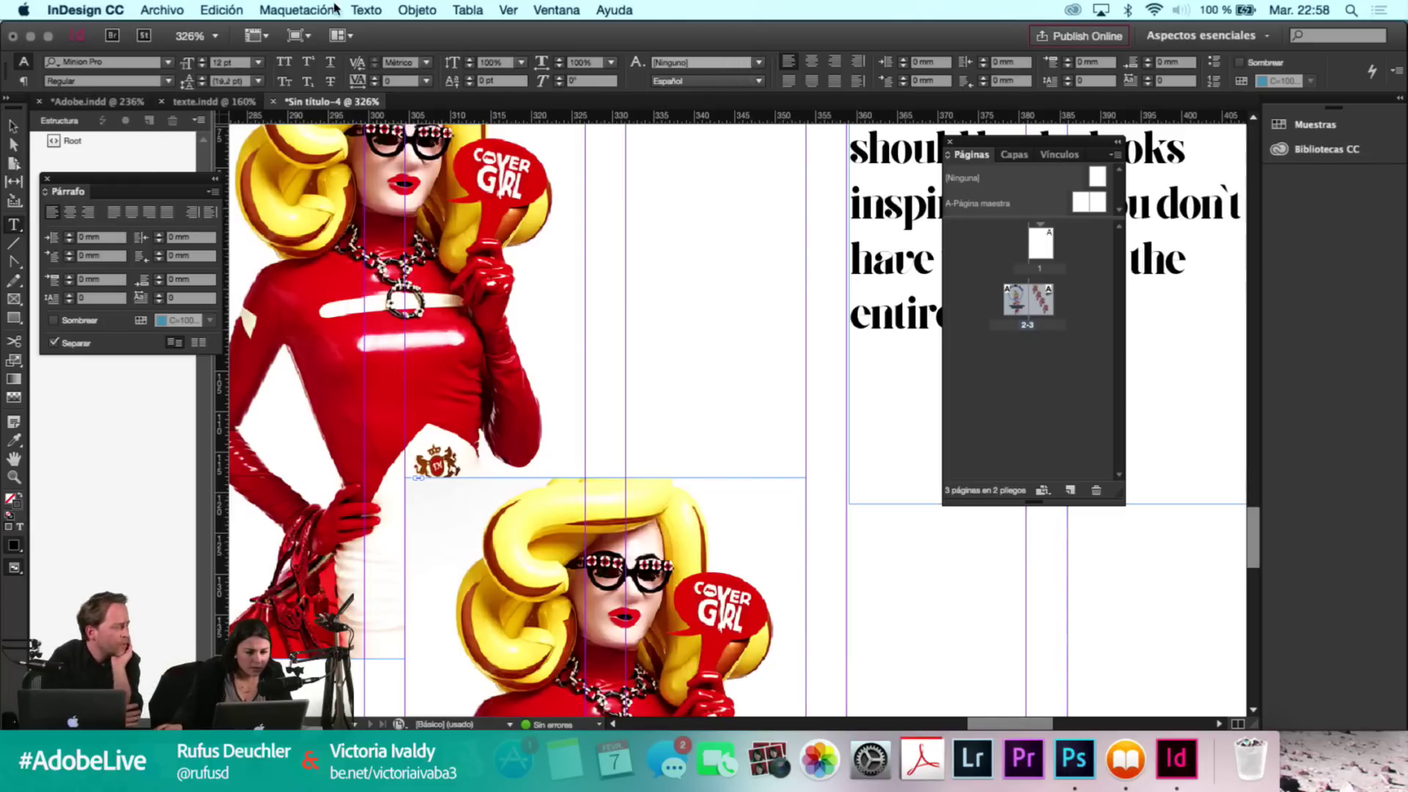
Turn off smart guides and show the baseline grid on the spread.
click(506, 9)
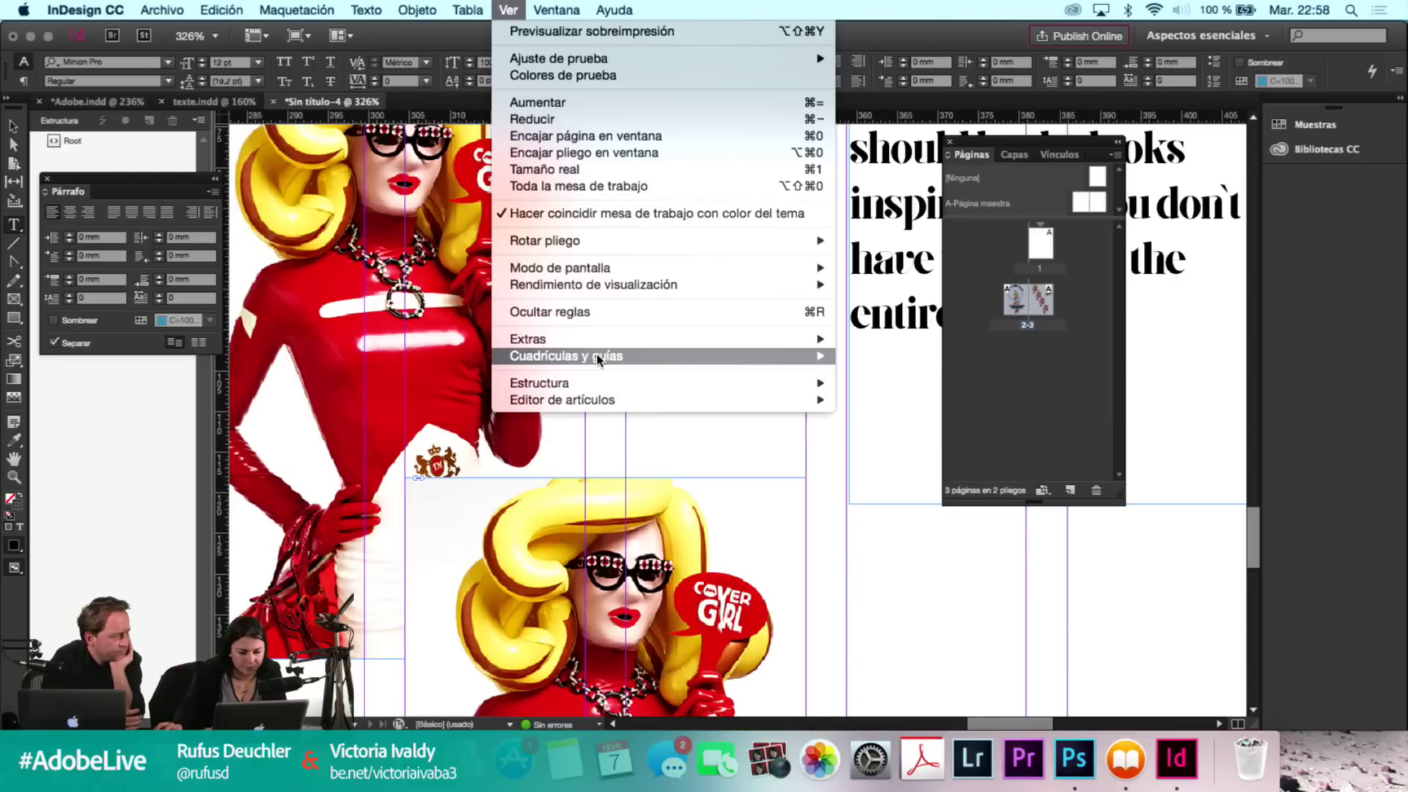
mouse_move(598, 357)
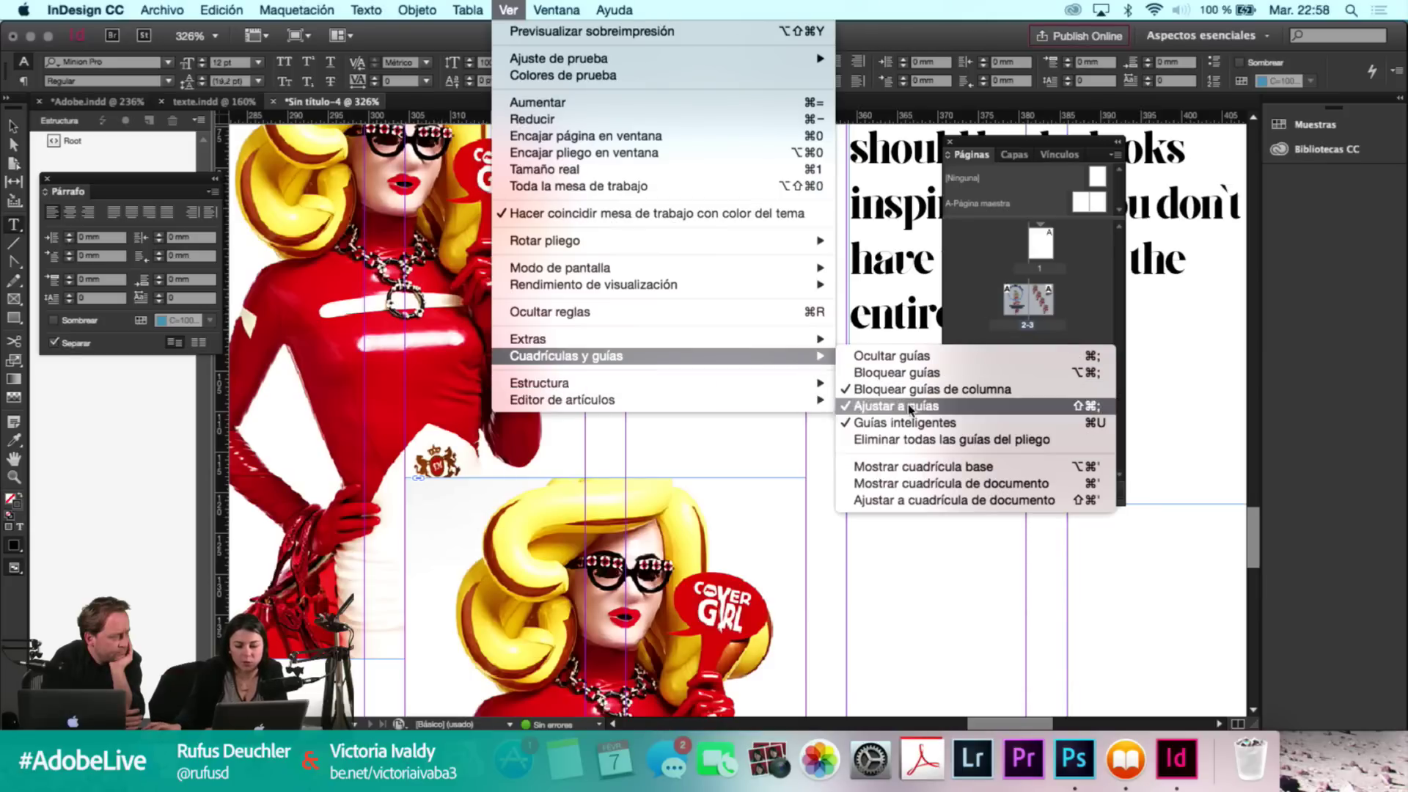
click(910, 424)
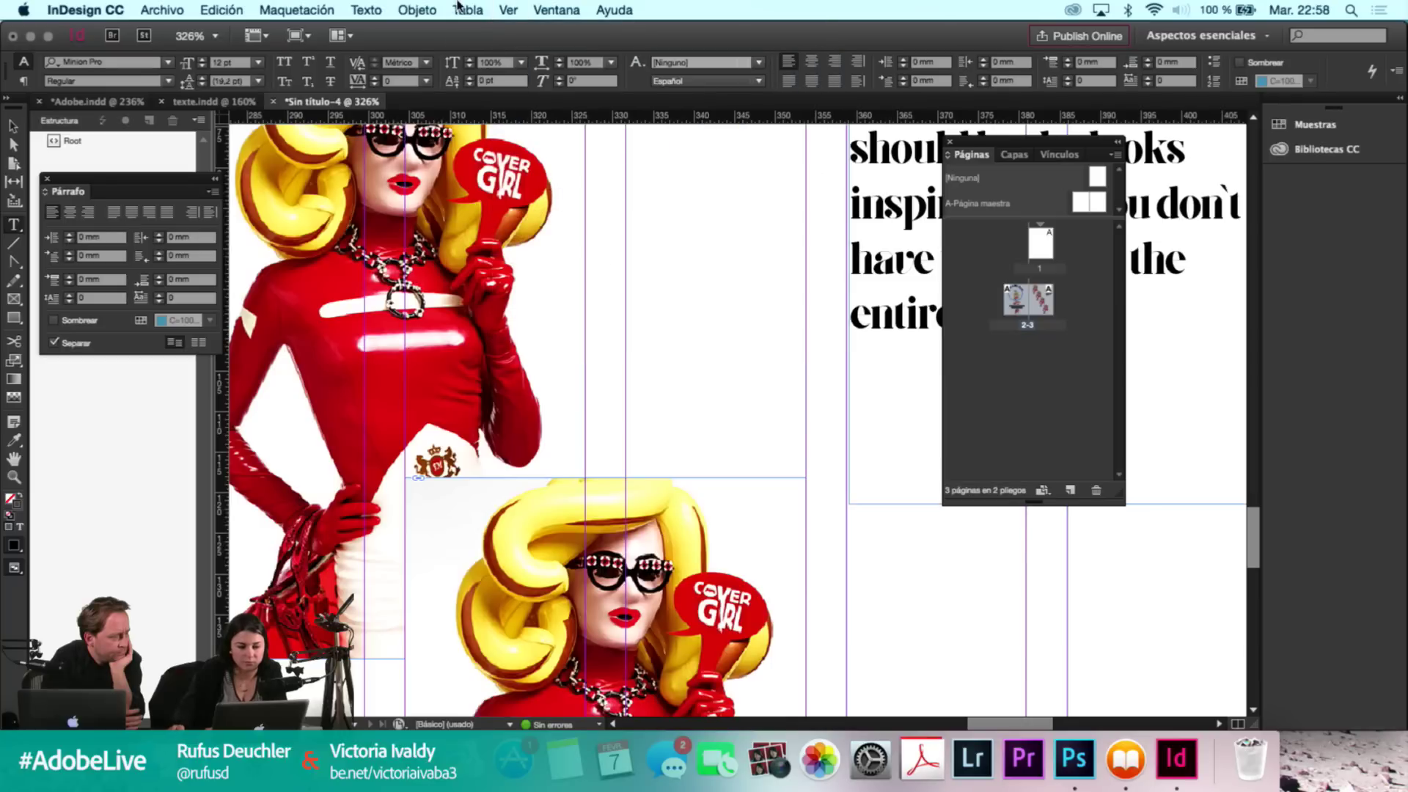
click(505, 9)
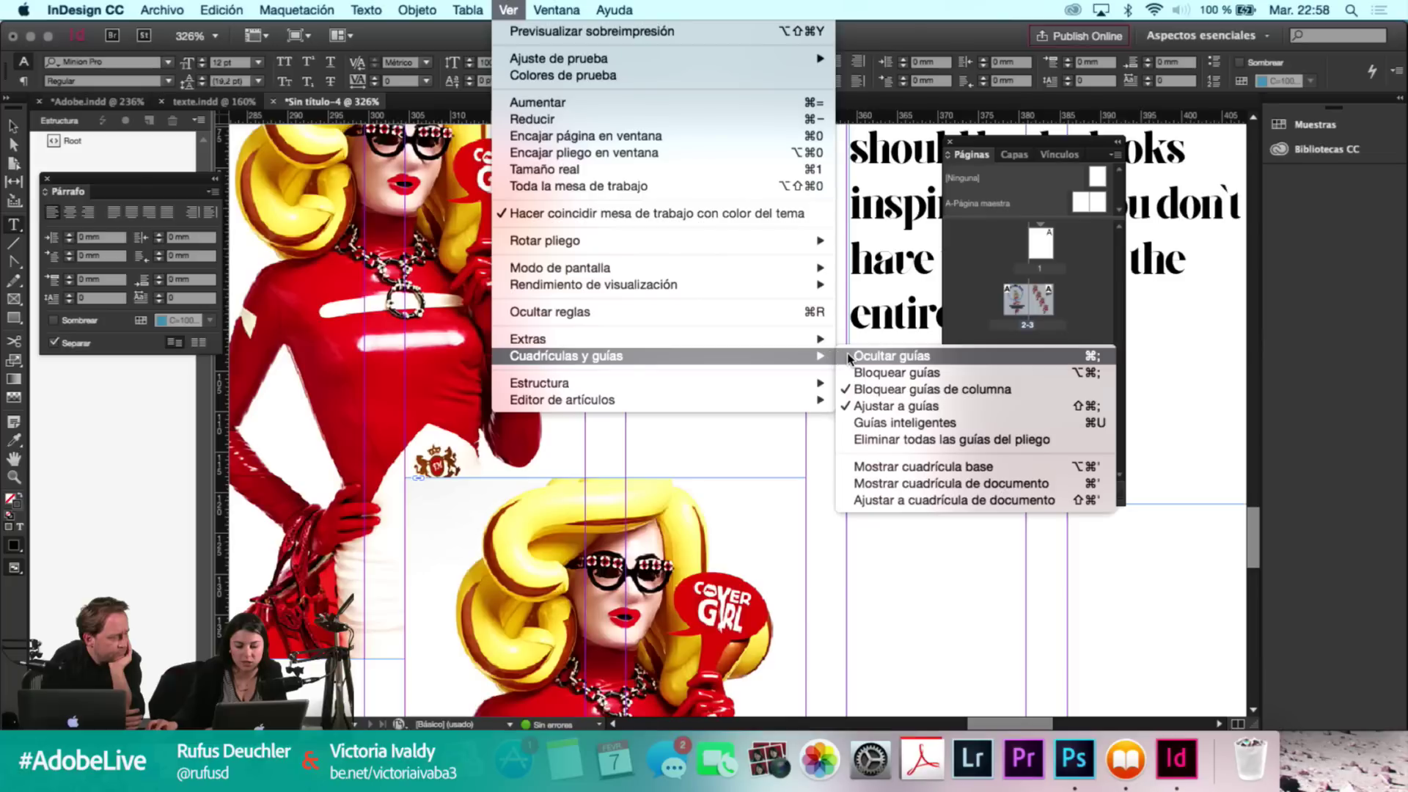
click(922, 470)
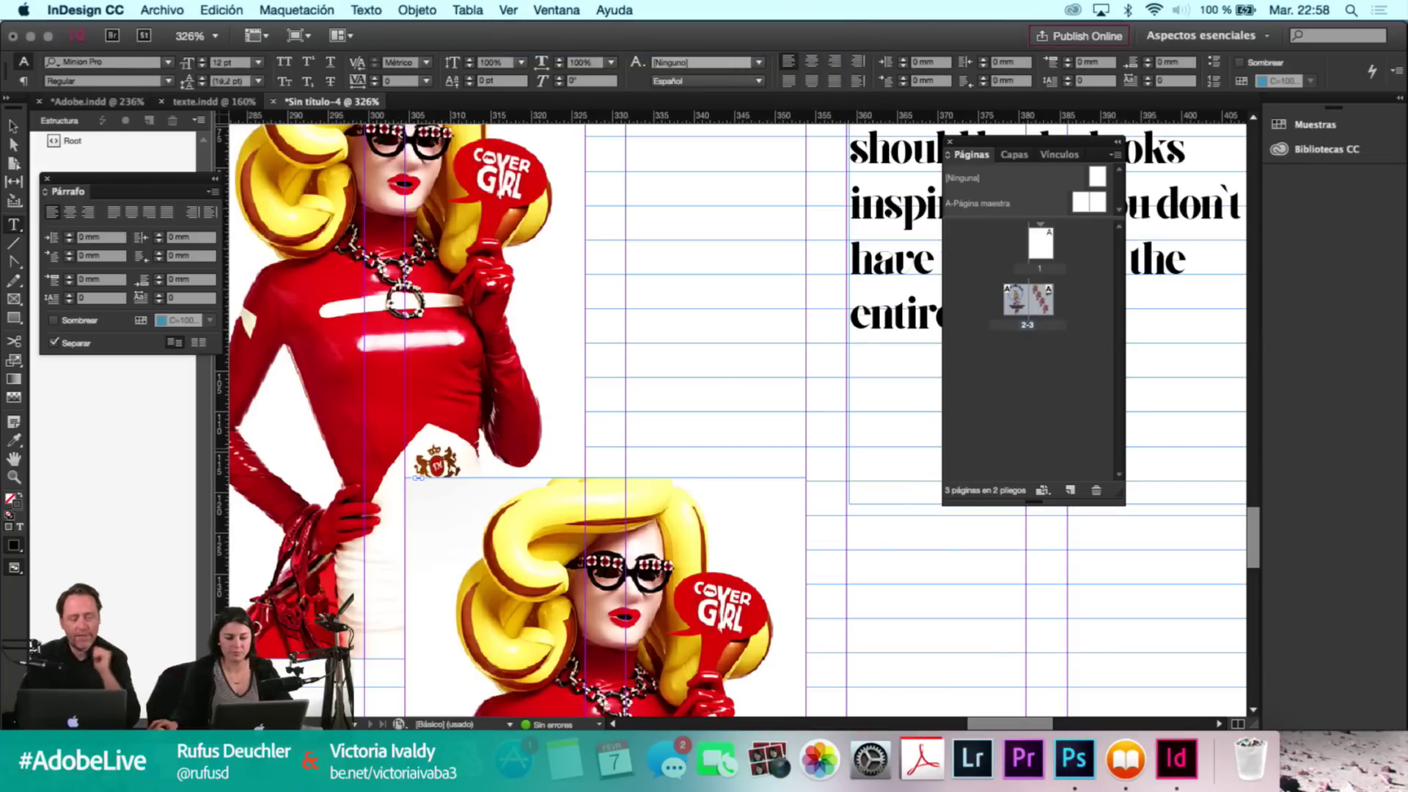
Set the baseline grid preferences to start at 0 relative to the top margin (Margen superior).
click(82, 10)
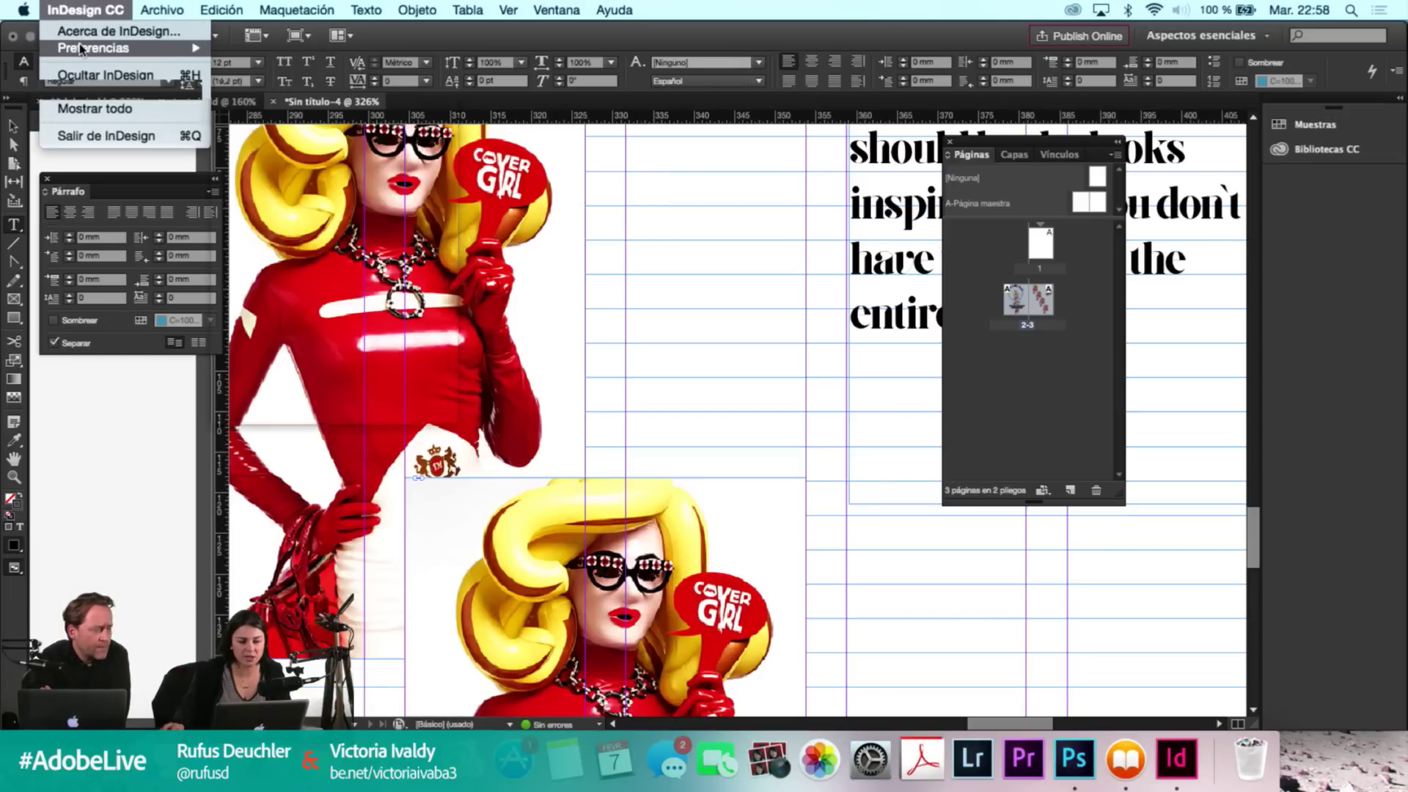
mouse_move(81, 49)
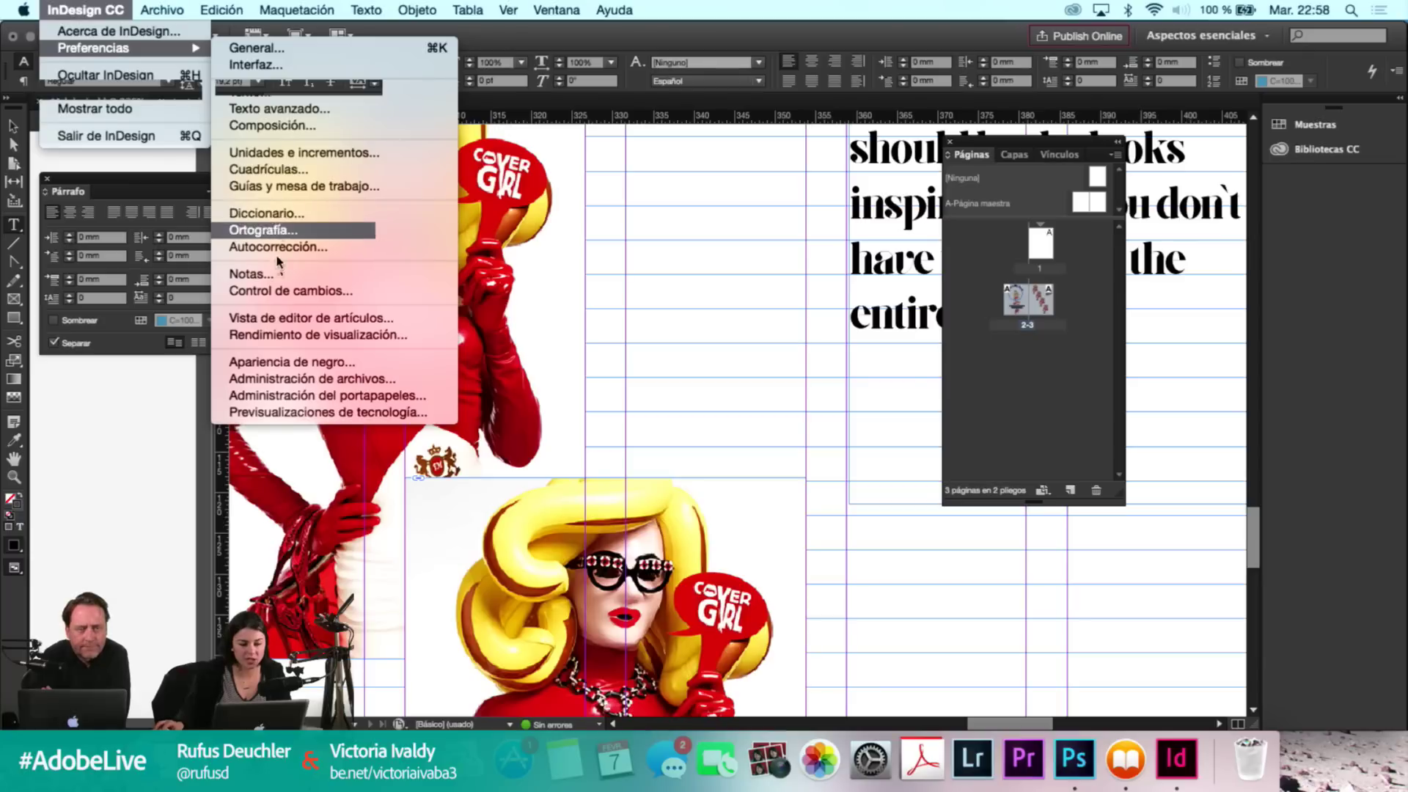
click(275, 173)
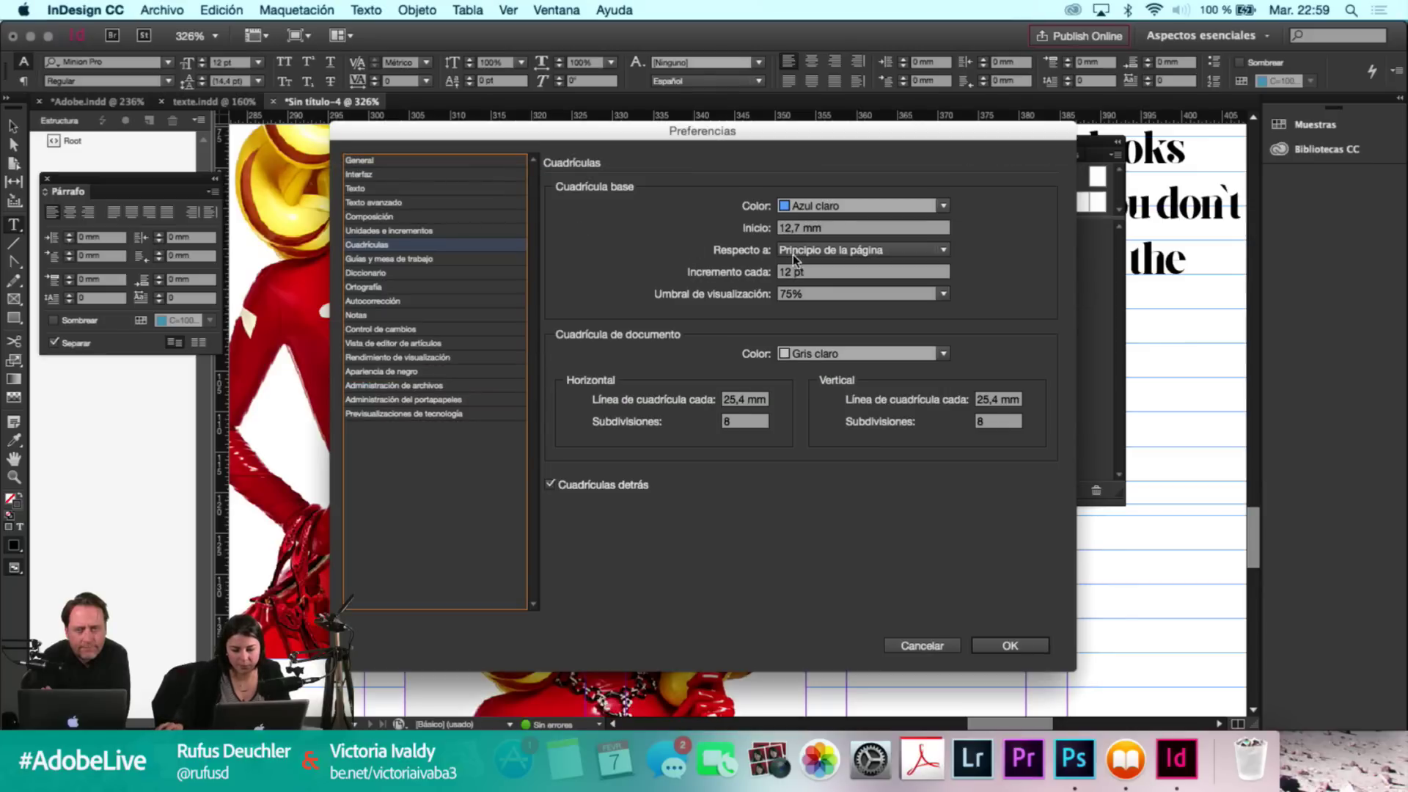
click(798, 254)
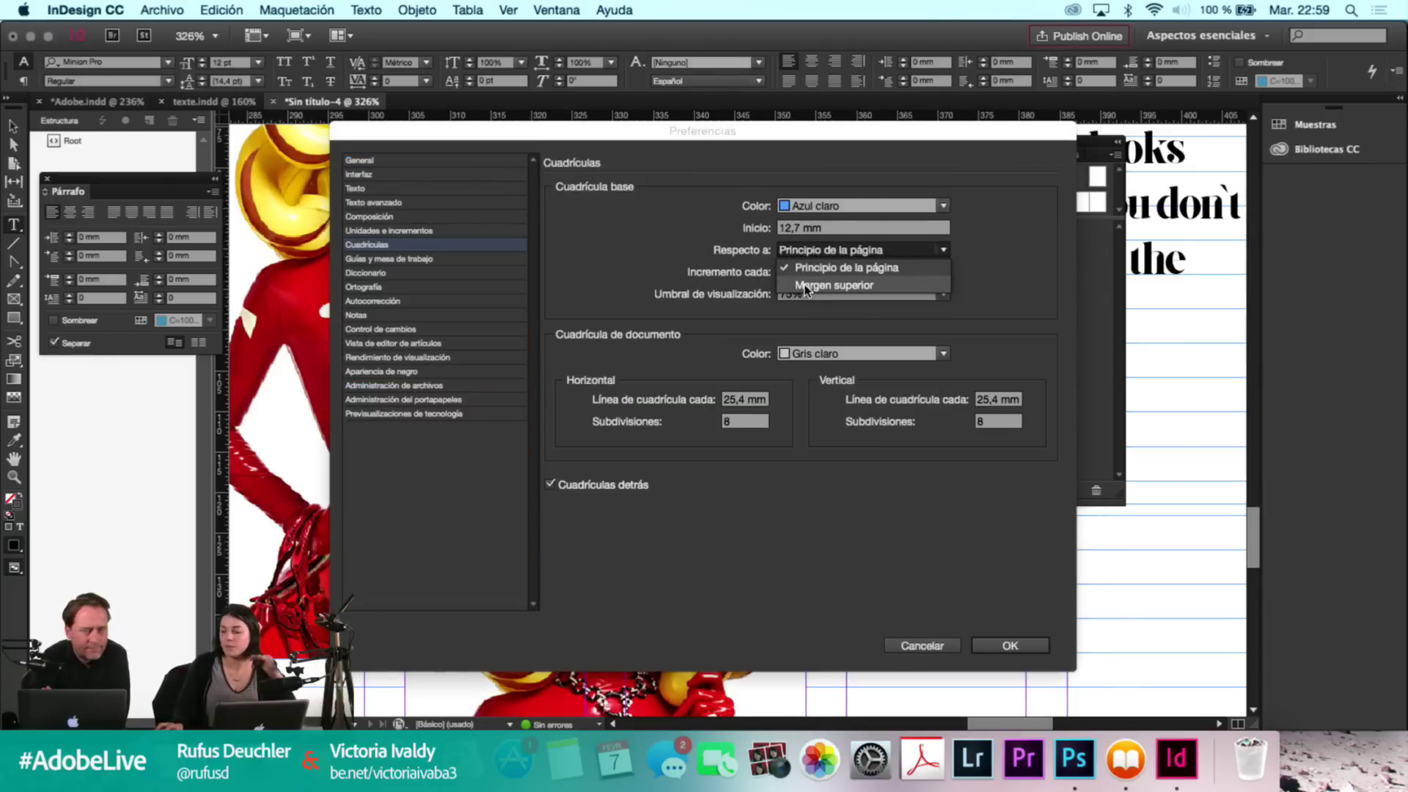
click(806, 286)
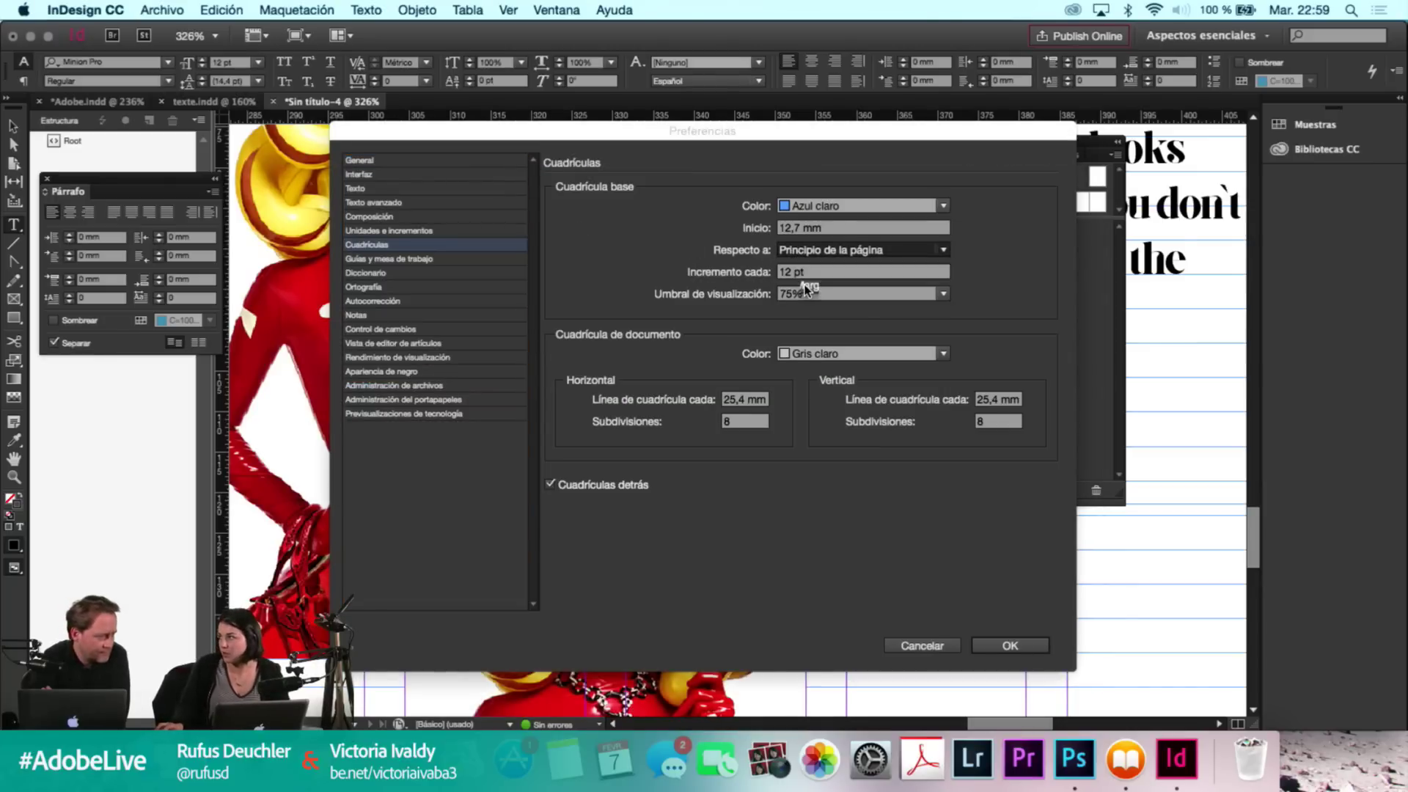
click(825, 227)
text(0)
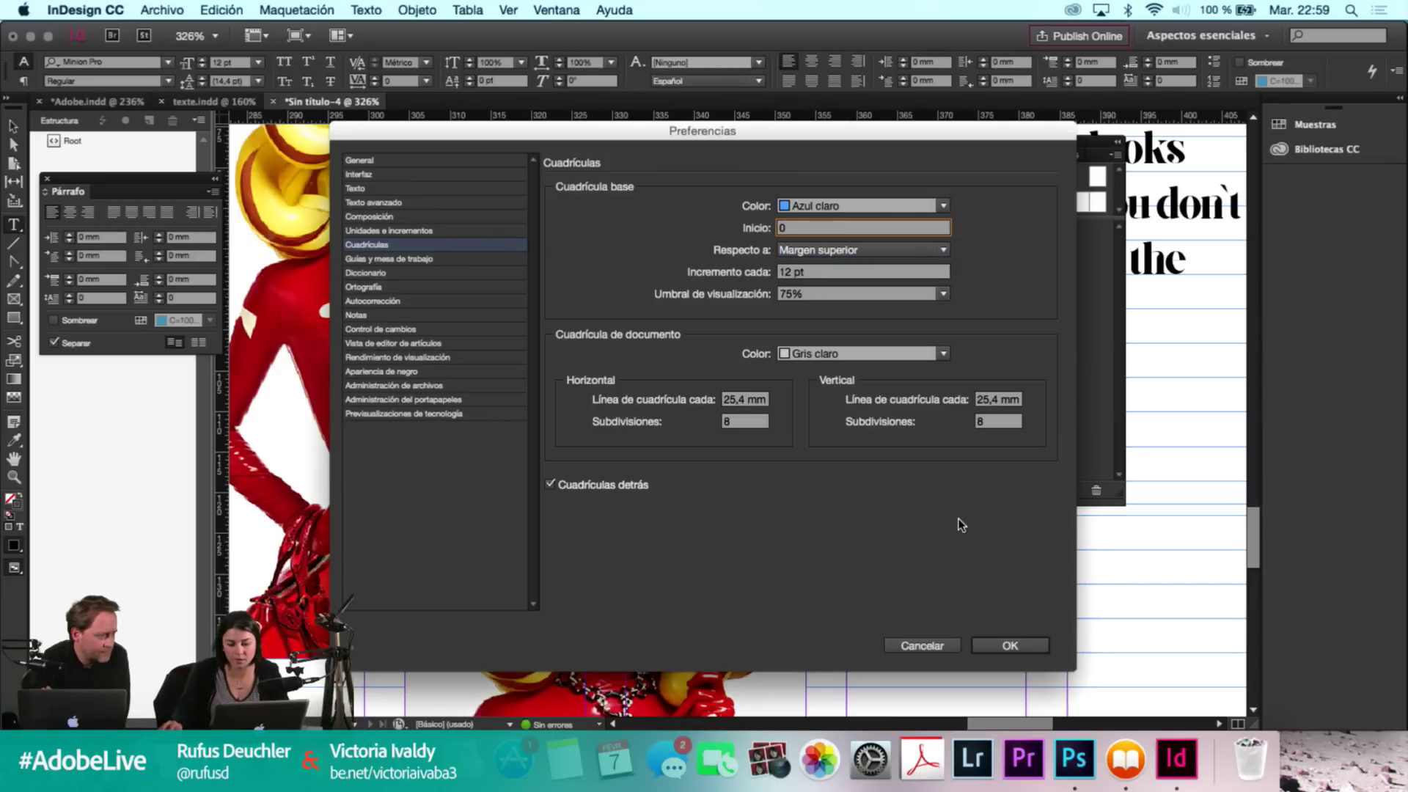
click(1010, 647)
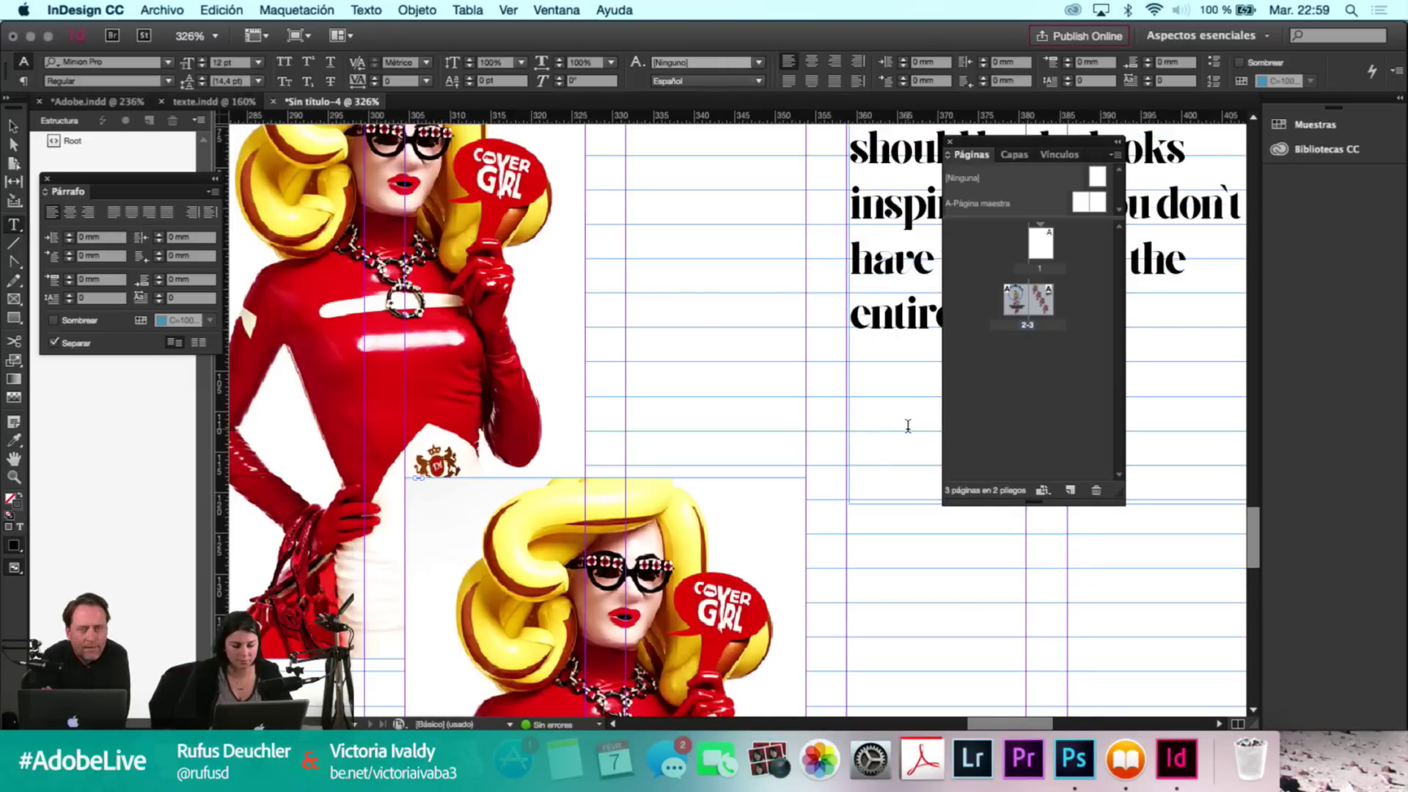
scroll(908, 426, down, 5)
scroll(807, 418, up, 3)
scroll(806, 418, right, 3)
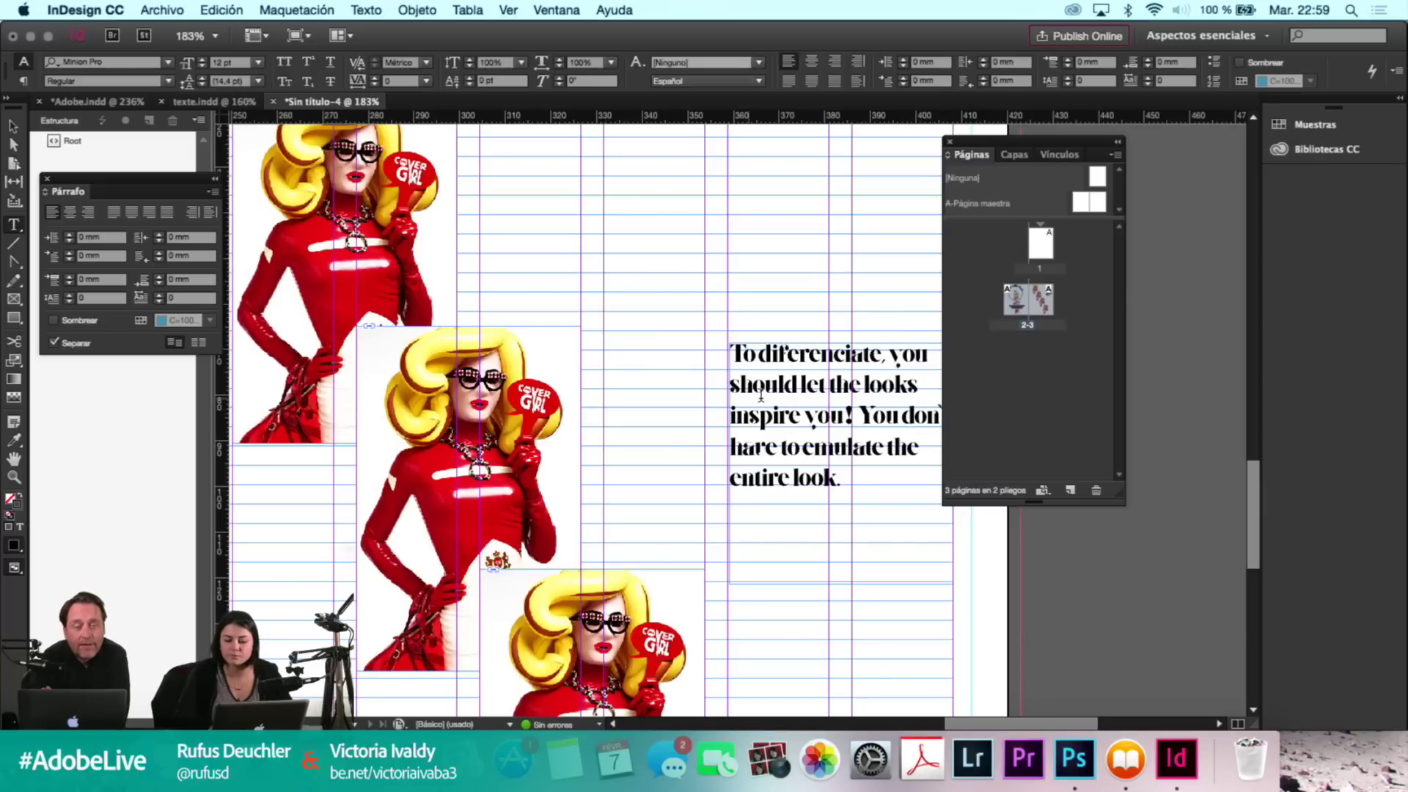
click(761, 400)
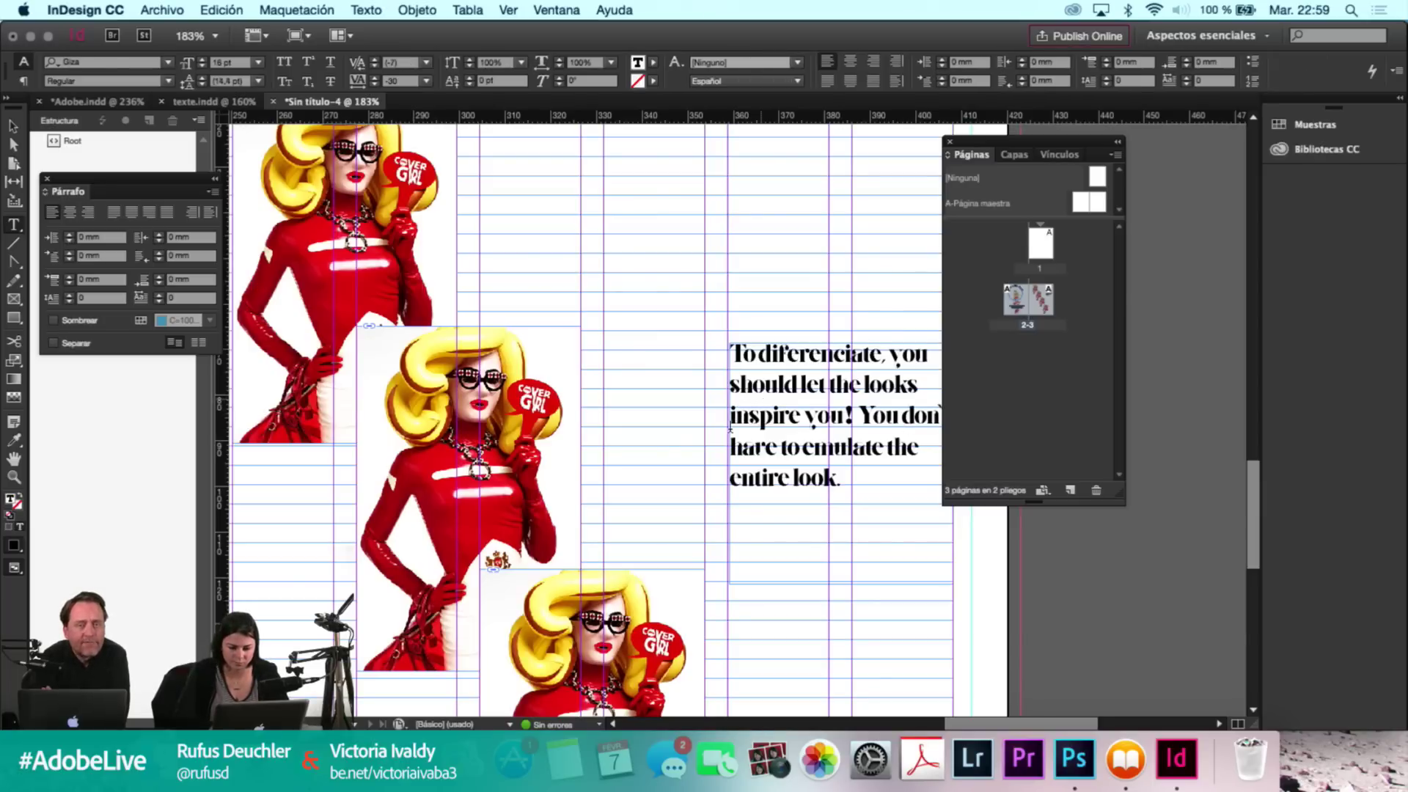
key(Escape)
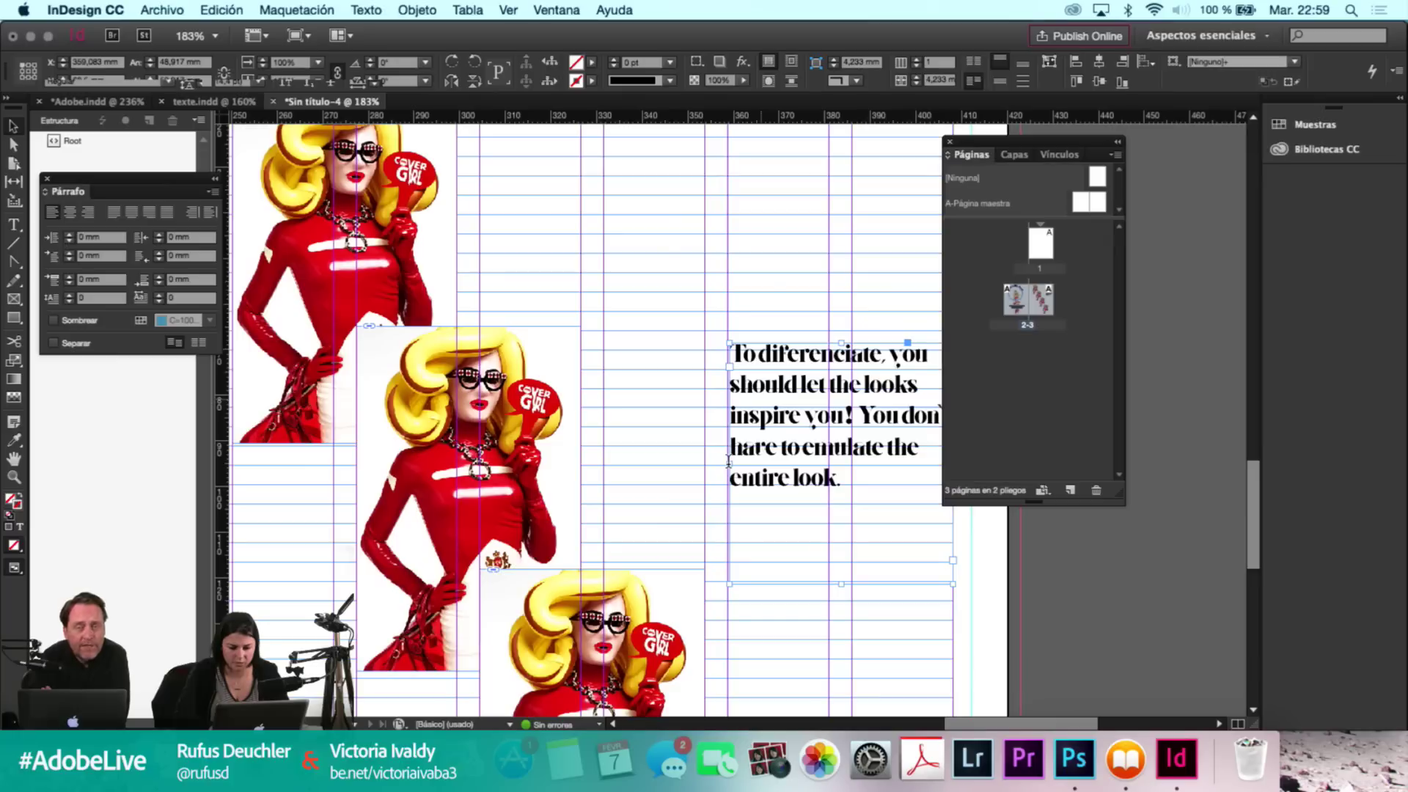
key(t)
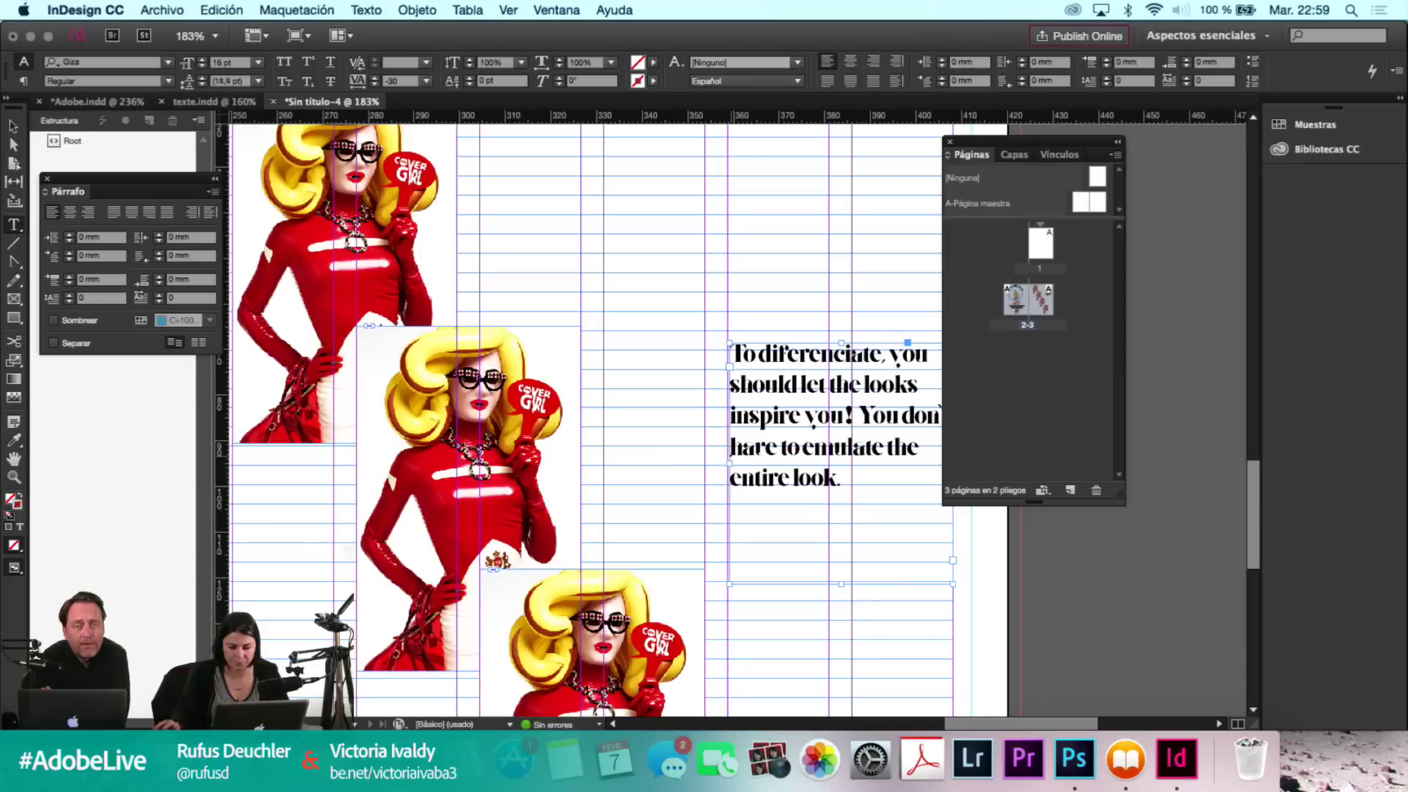
key(Escape)
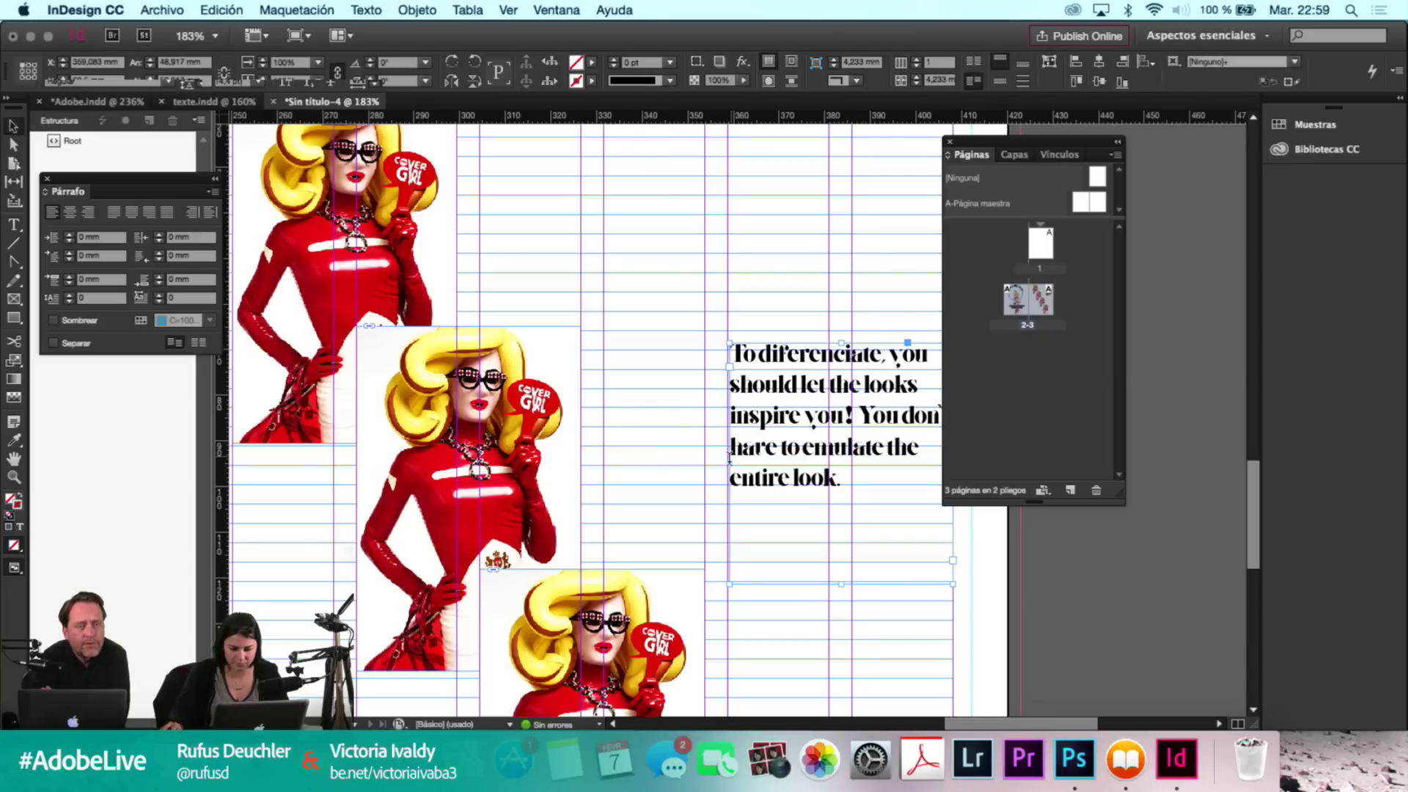
key(t)
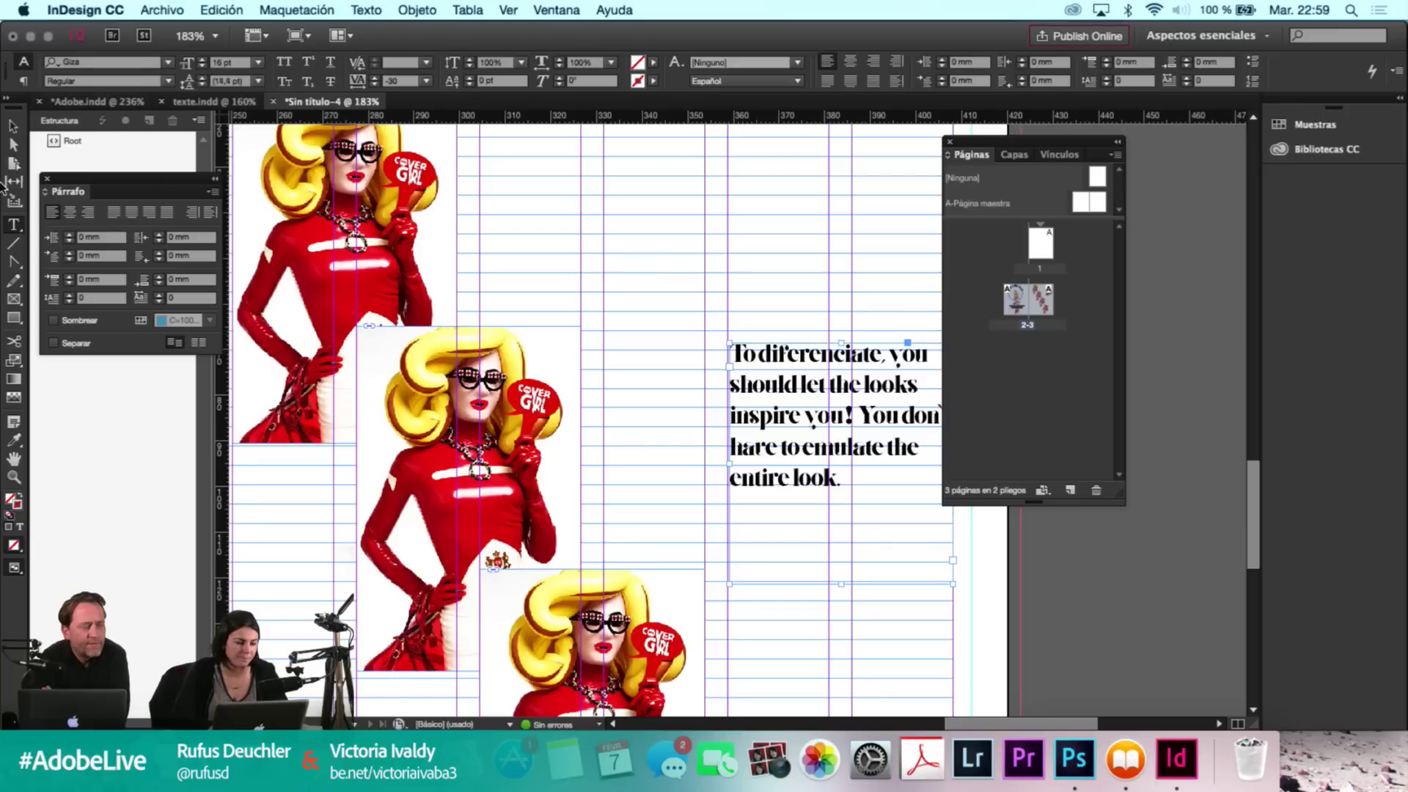
click(503, 301)
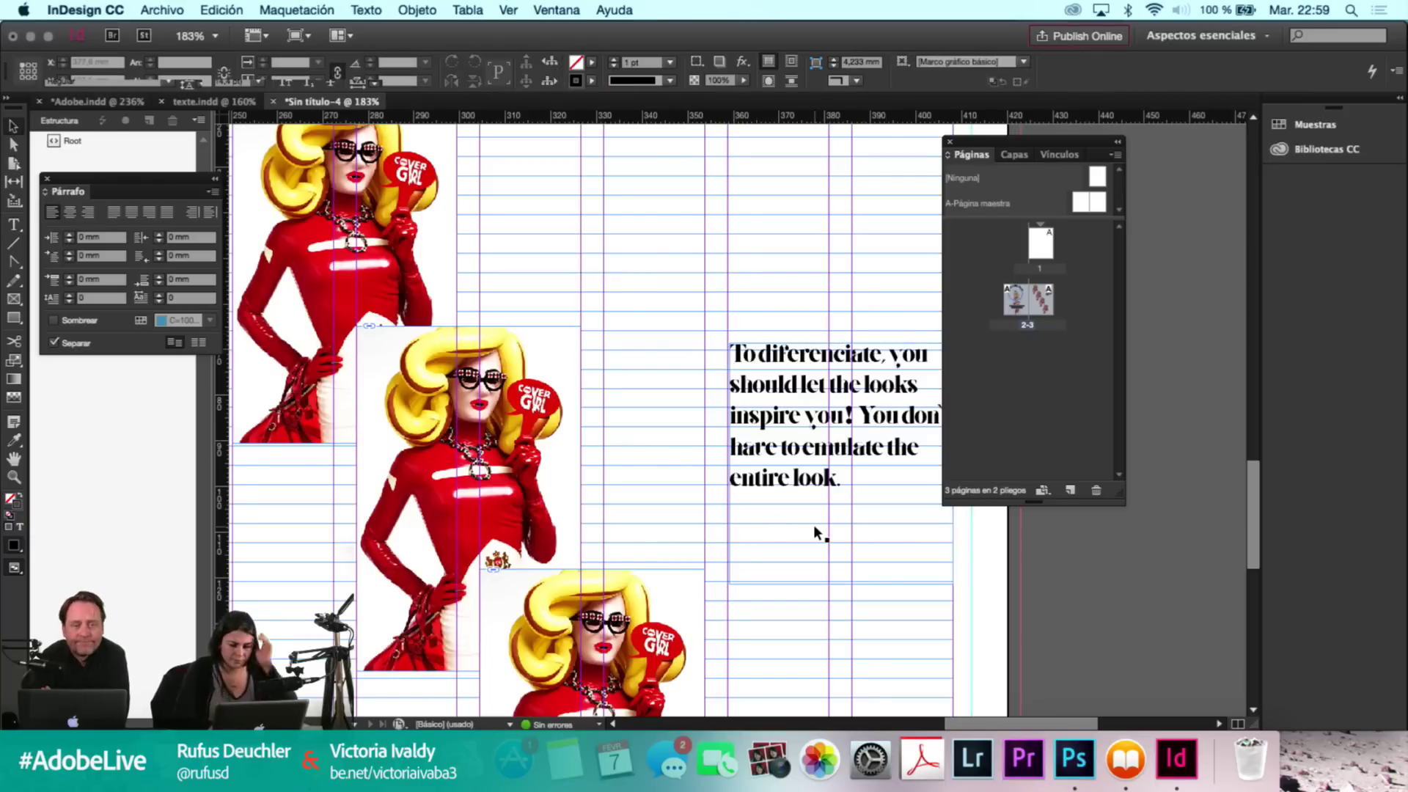
Lower the upper edge of the quote frame on page 3 so the frame fits its five lines of text, and deselect it.
key(super+minus)
key(super+minus)
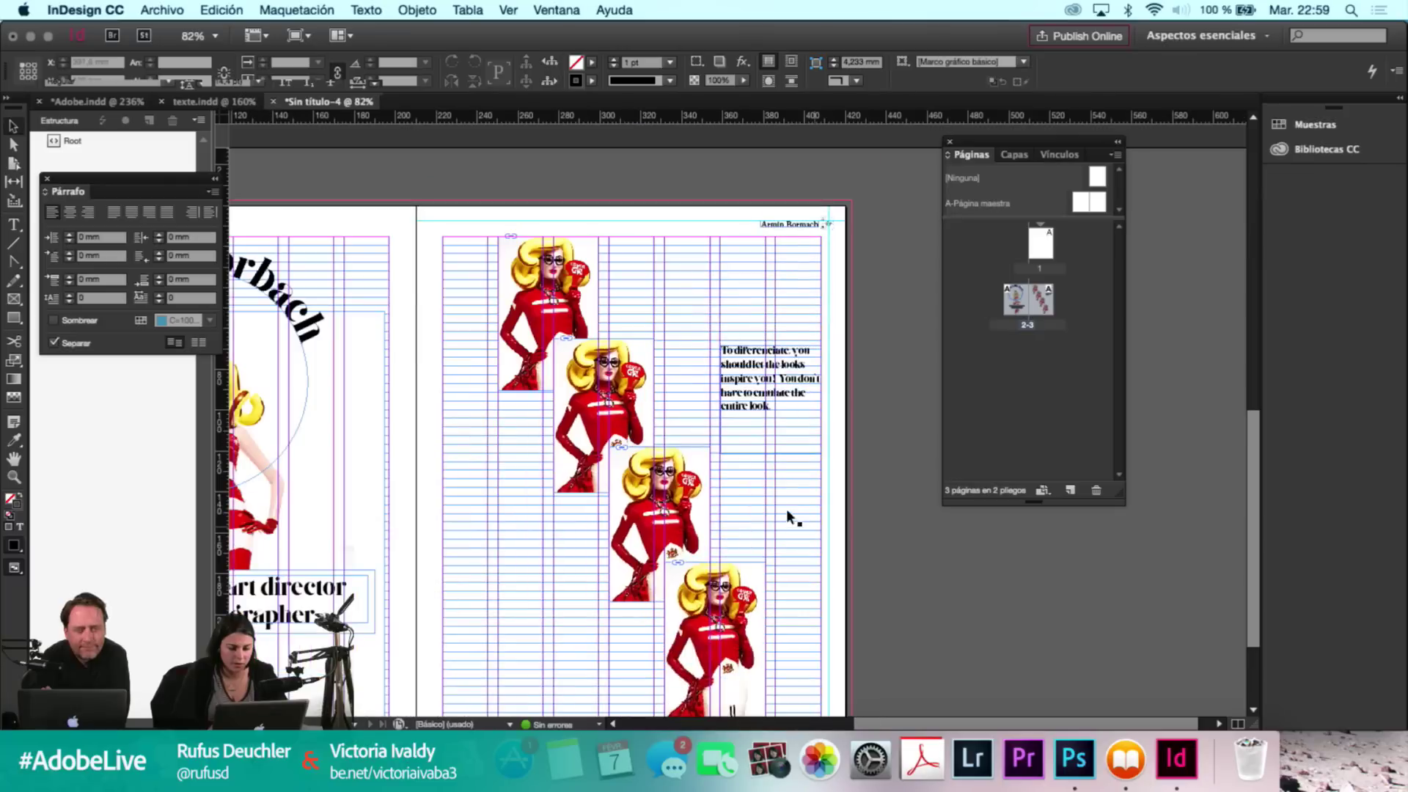
key(super+equal)
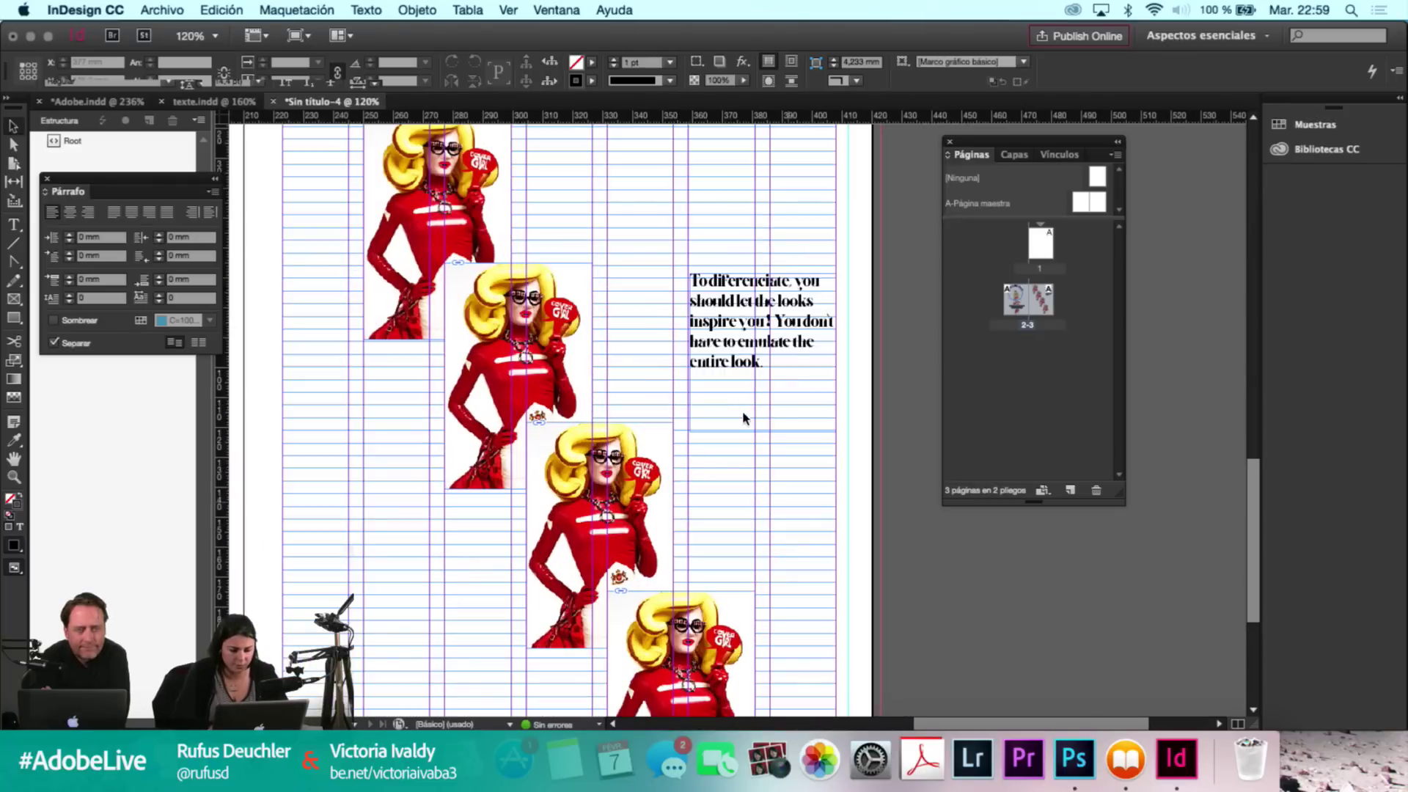
scroll(743, 411, up, 2)
click(742, 411)
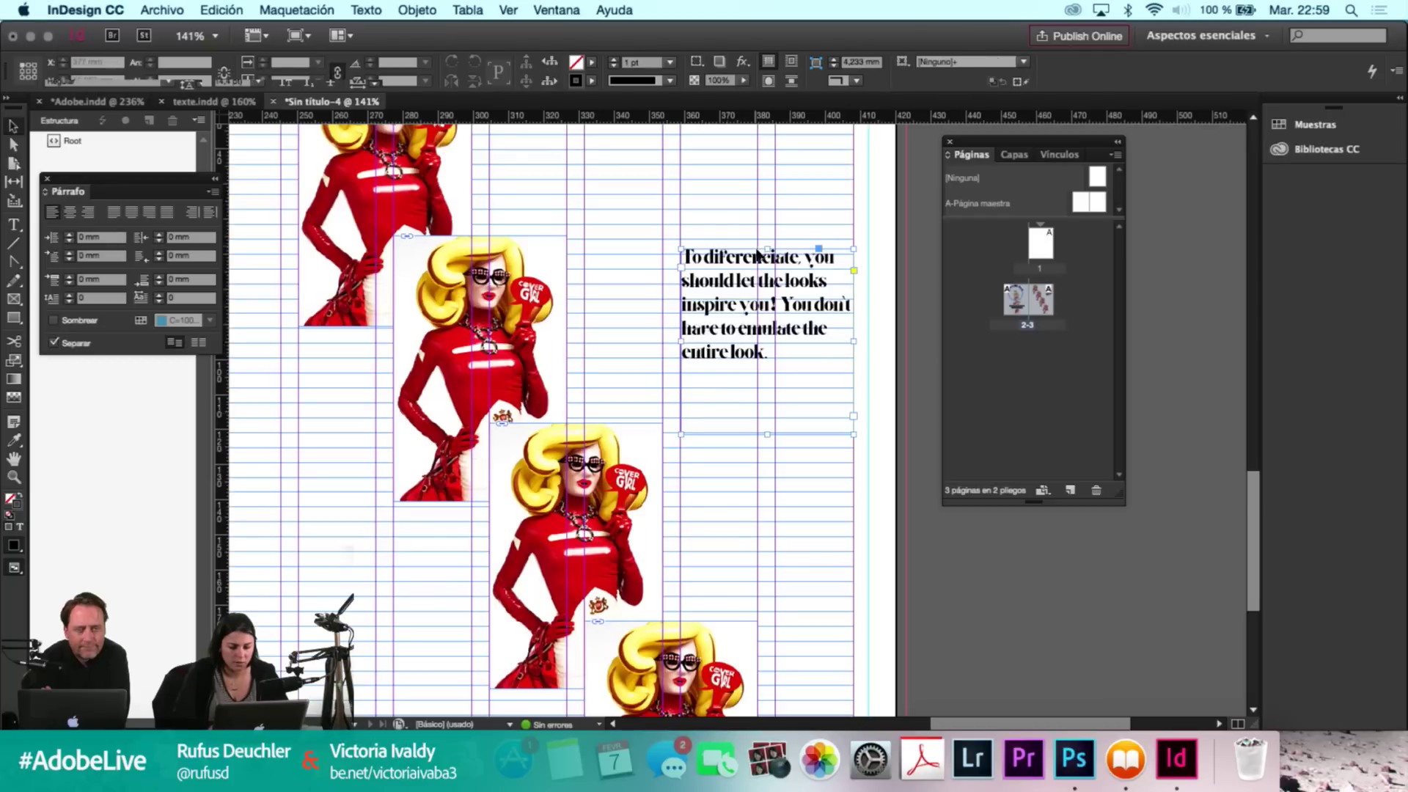
click(771, 253)
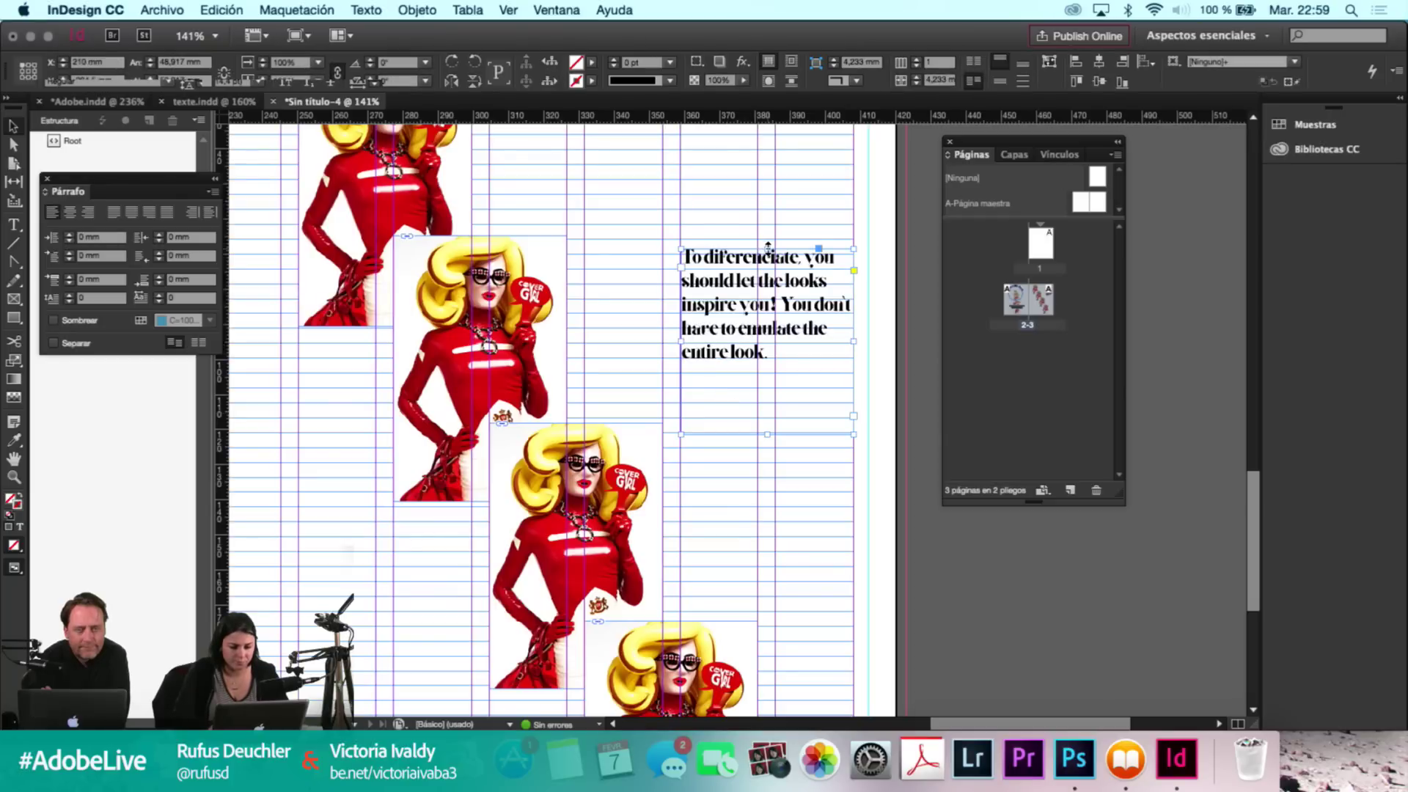
click(629, 367)
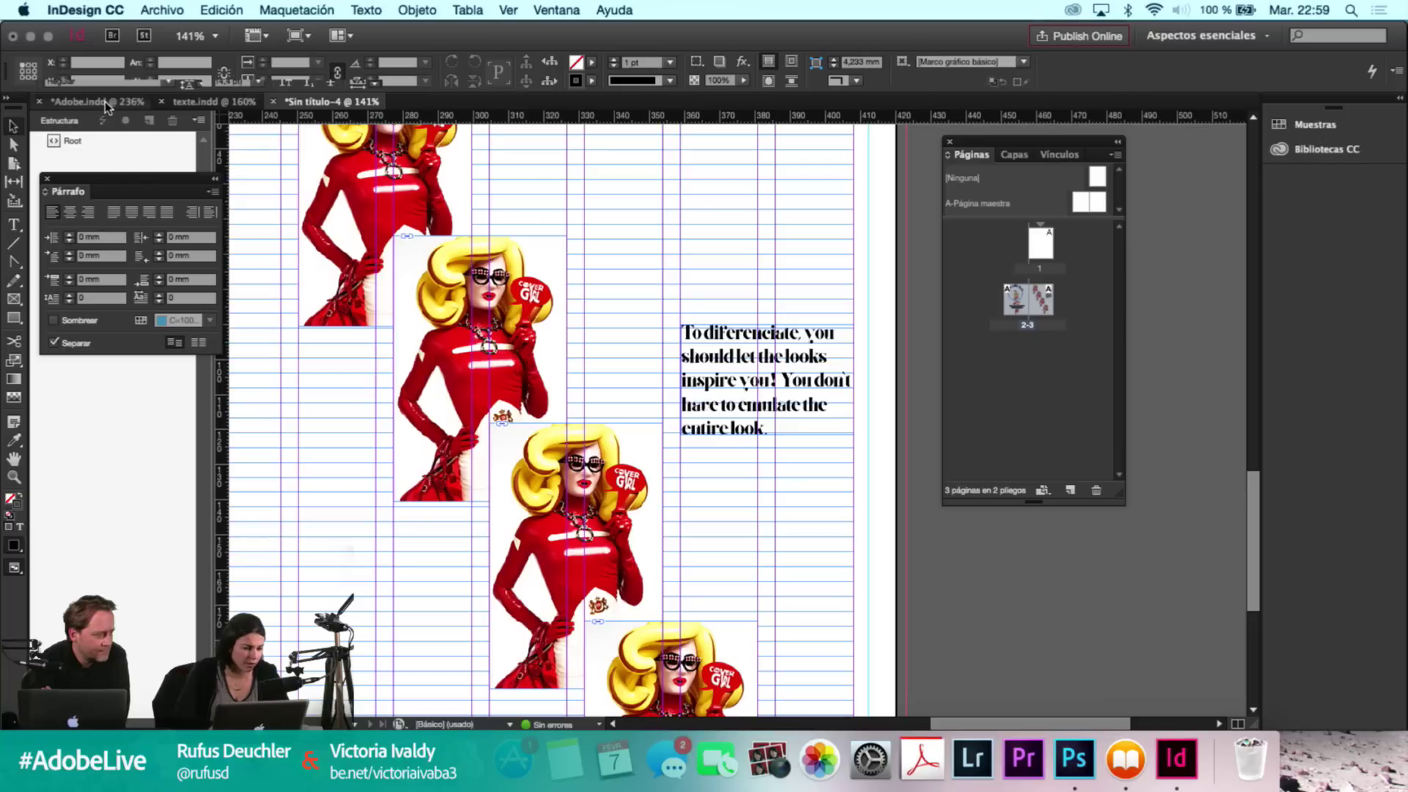
Hide the document's structure pane.
click(508, 10)
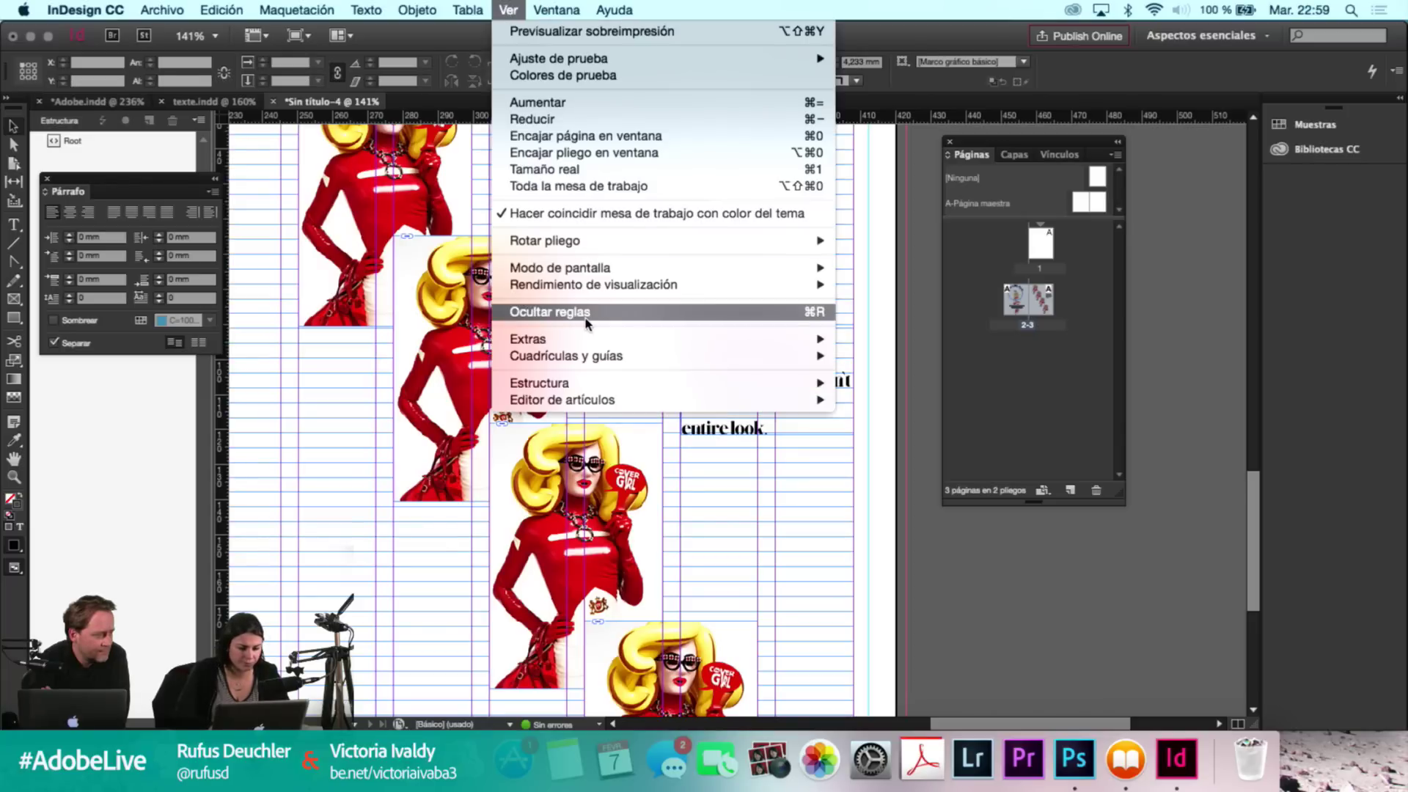
mouse_move(689, 382)
click(881, 383)
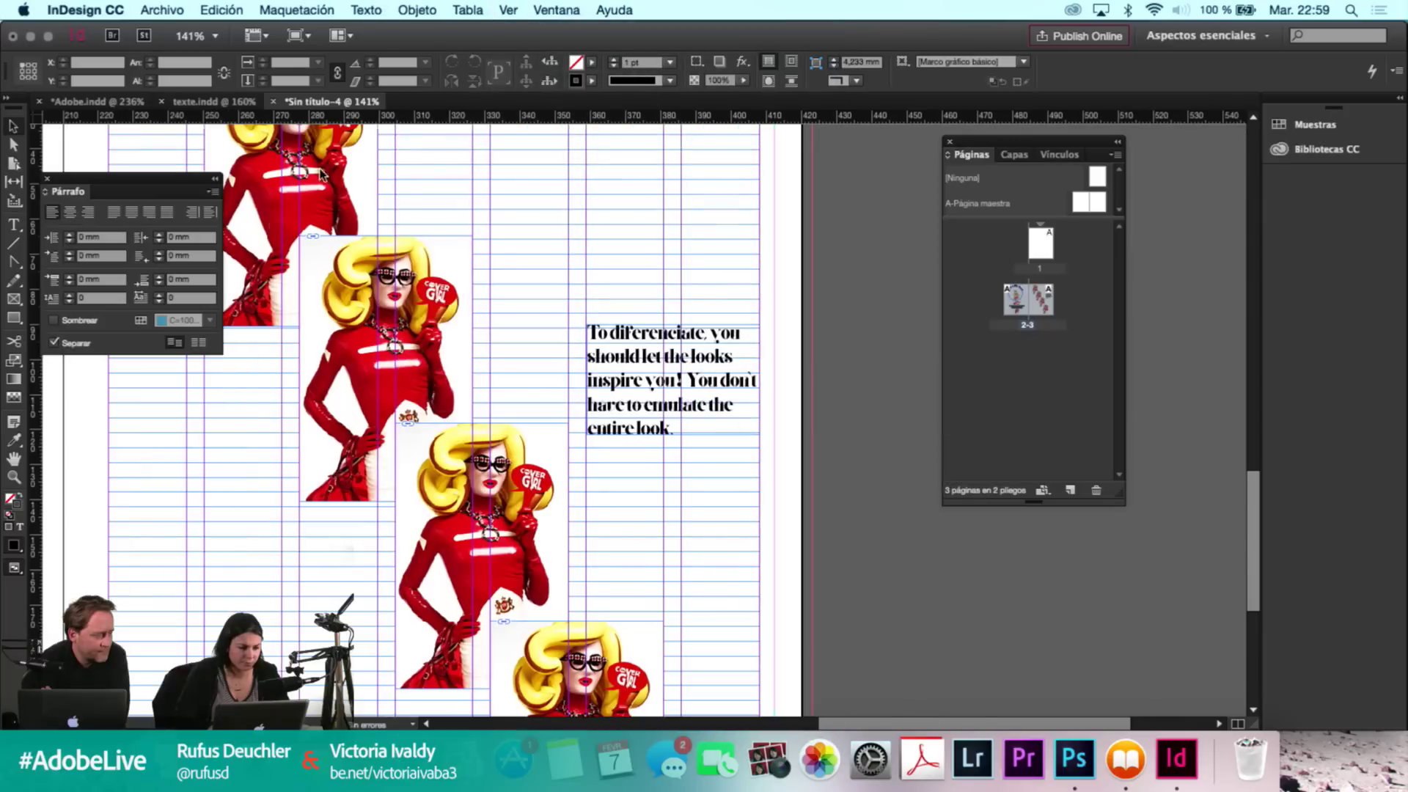
Switch to texte.indd and copy the complete QUOTE passage, including its guillemets but without the "QUOTE:" label.
click(102, 102)
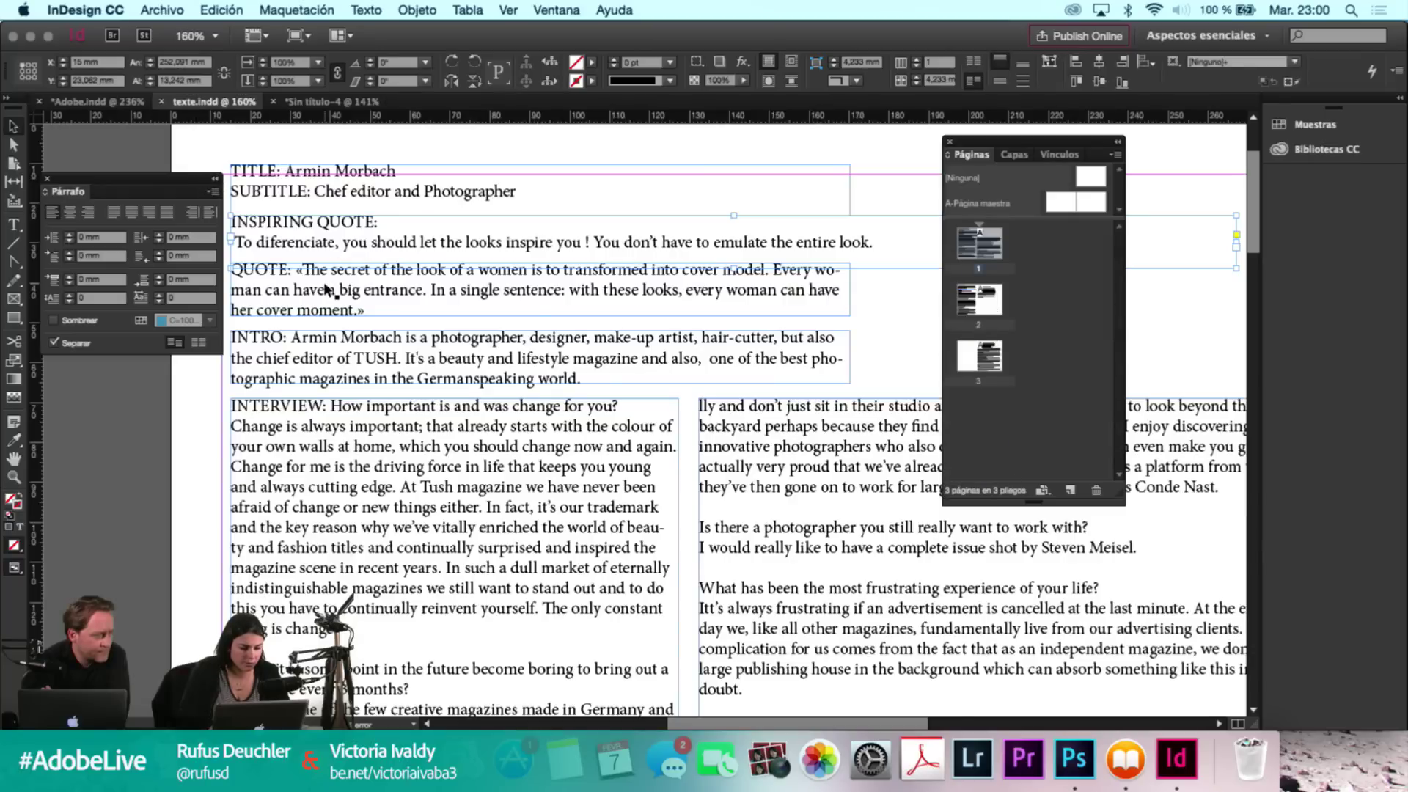
click(326, 290)
double_click(373, 311)
drag(373, 311, 295, 270)
key(super+c)
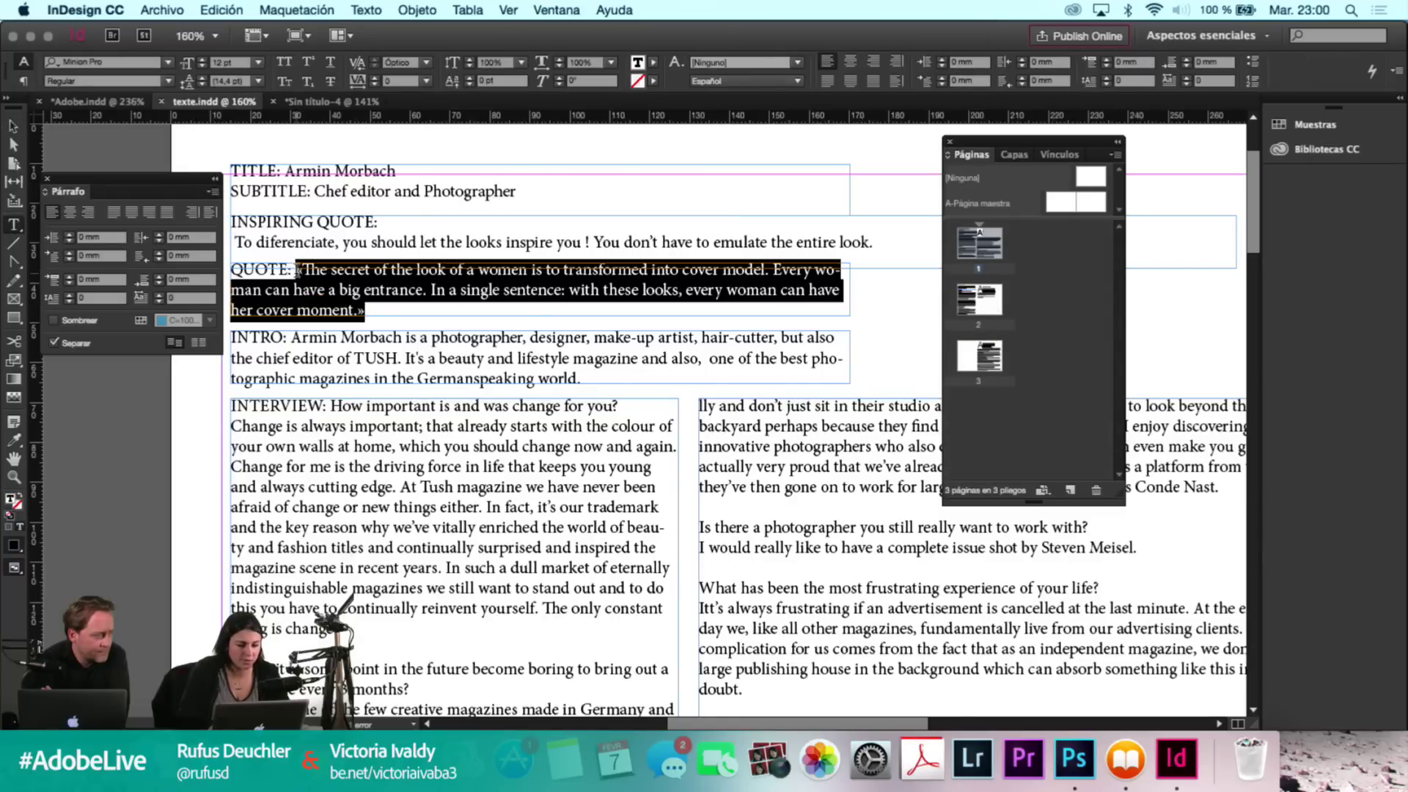
Back in the magazine document, draw a text frame about 61 mm wide in page 3's lower-left empty area and paste the copied quote.
click(330, 102)
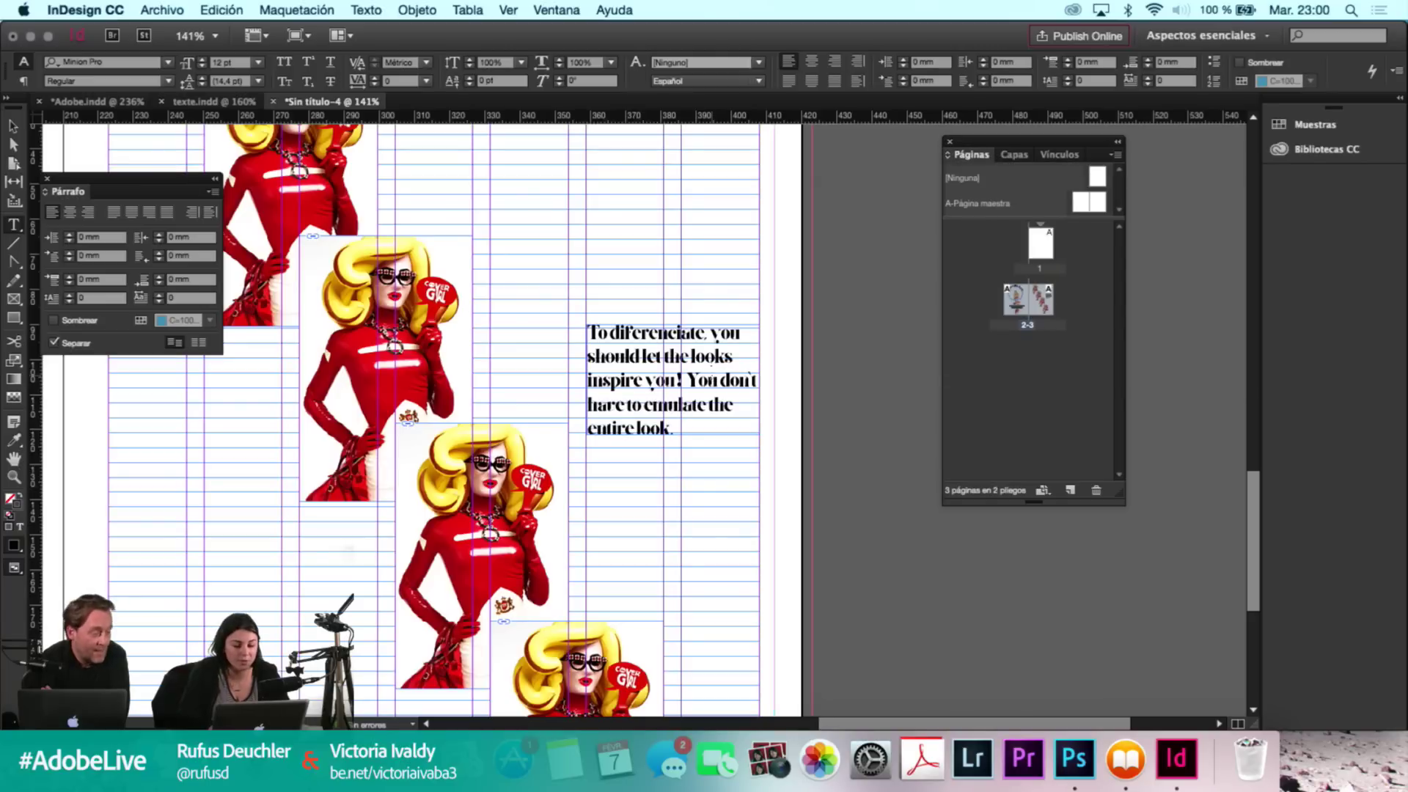
scroll(675, 518, down, 5)
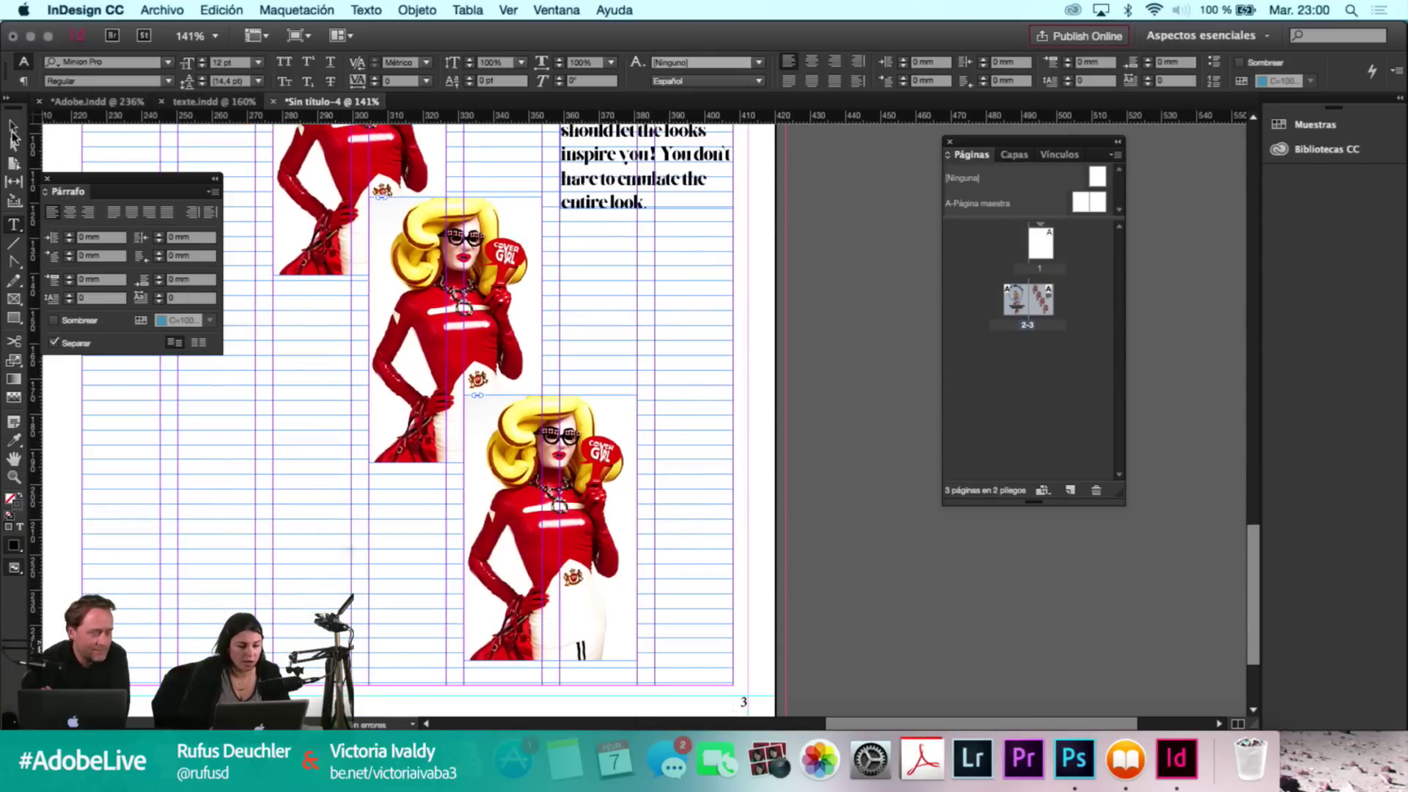
key(Escape)
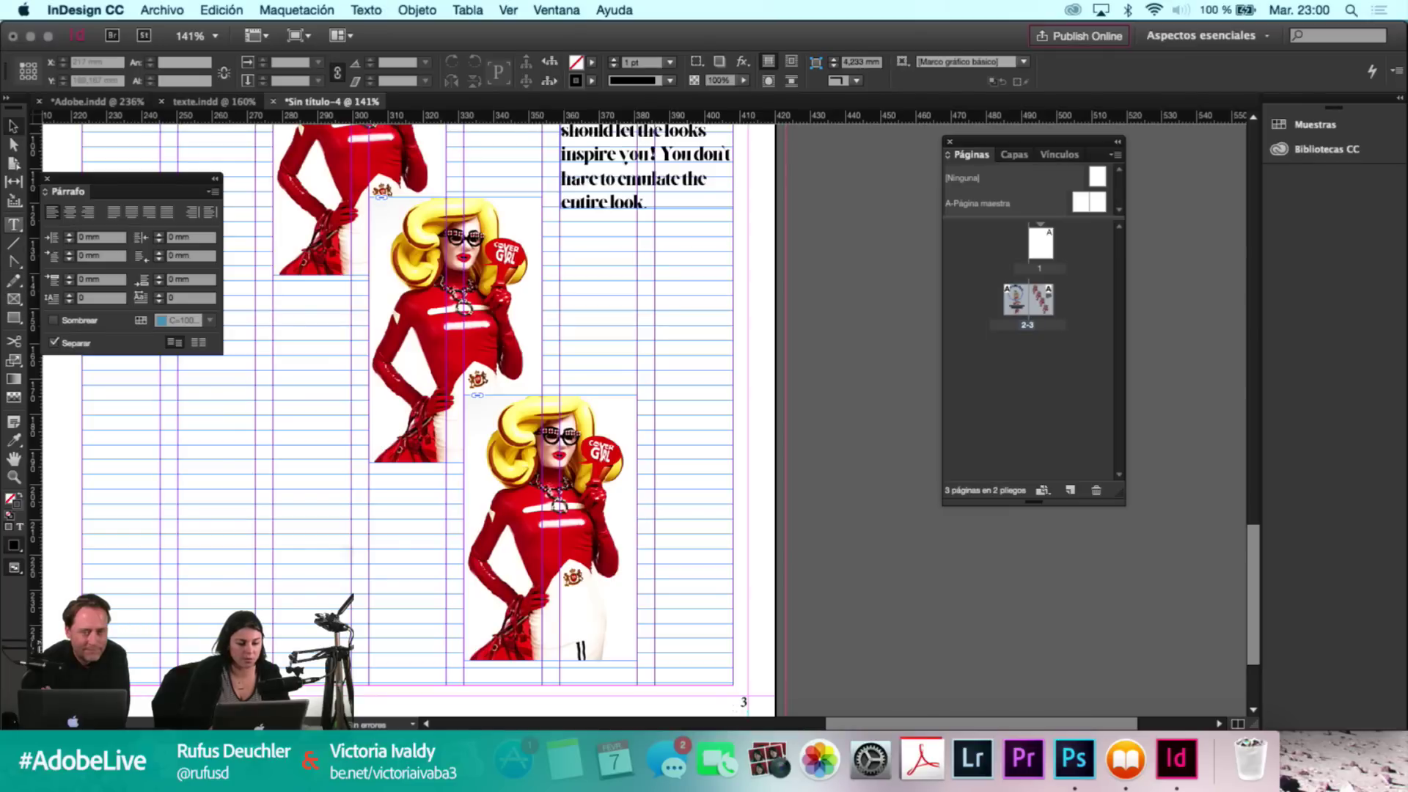
click(13, 225)
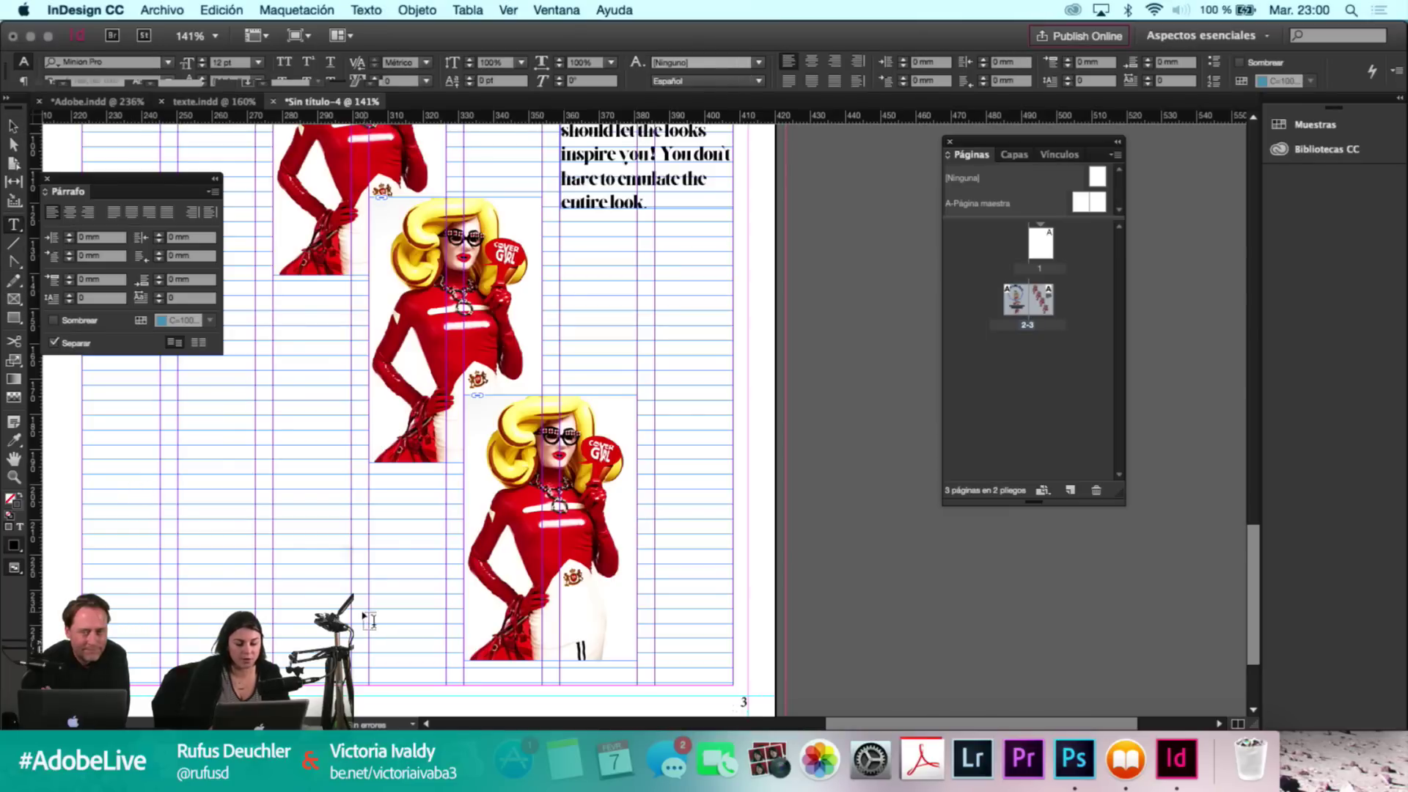
drag(348, 613, 131, 482)
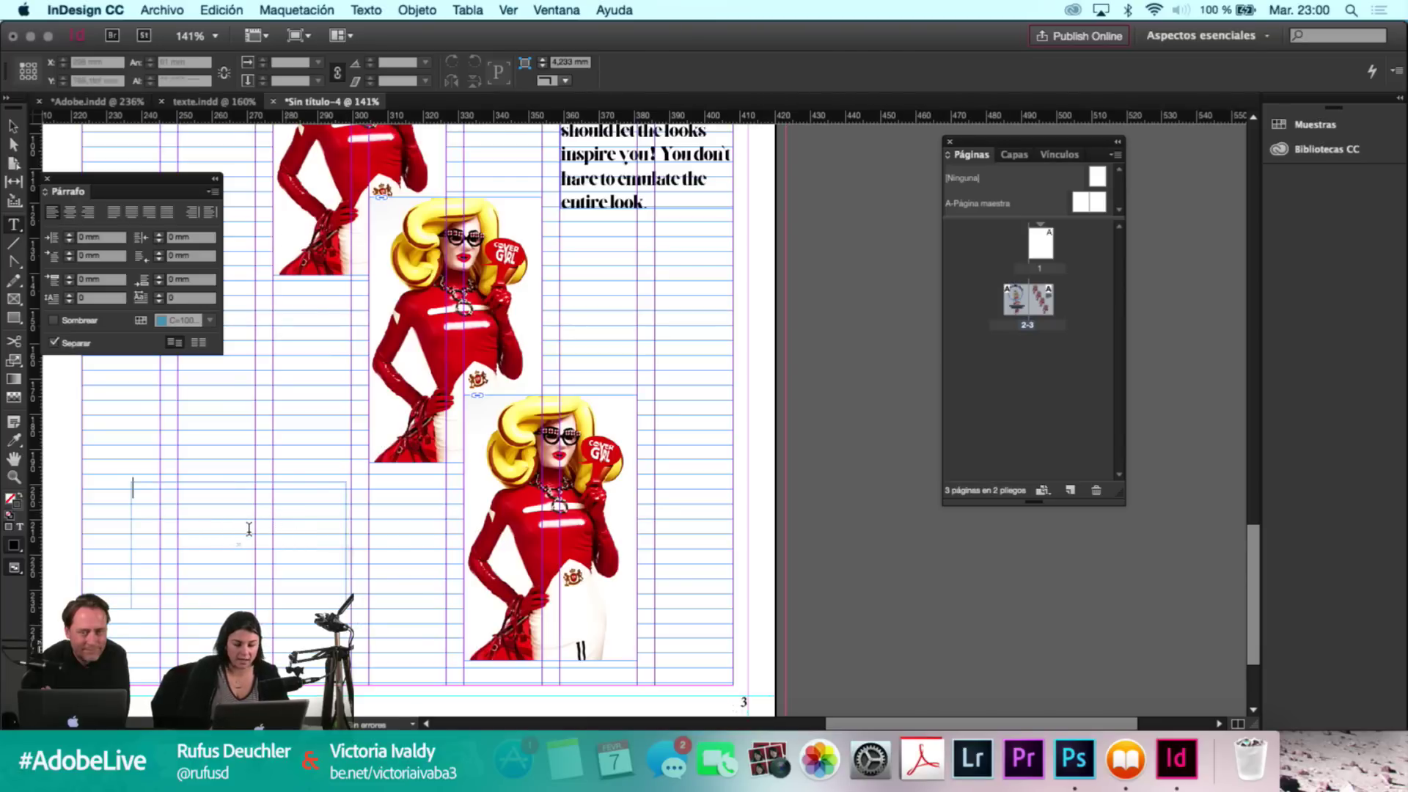
key(super+v)
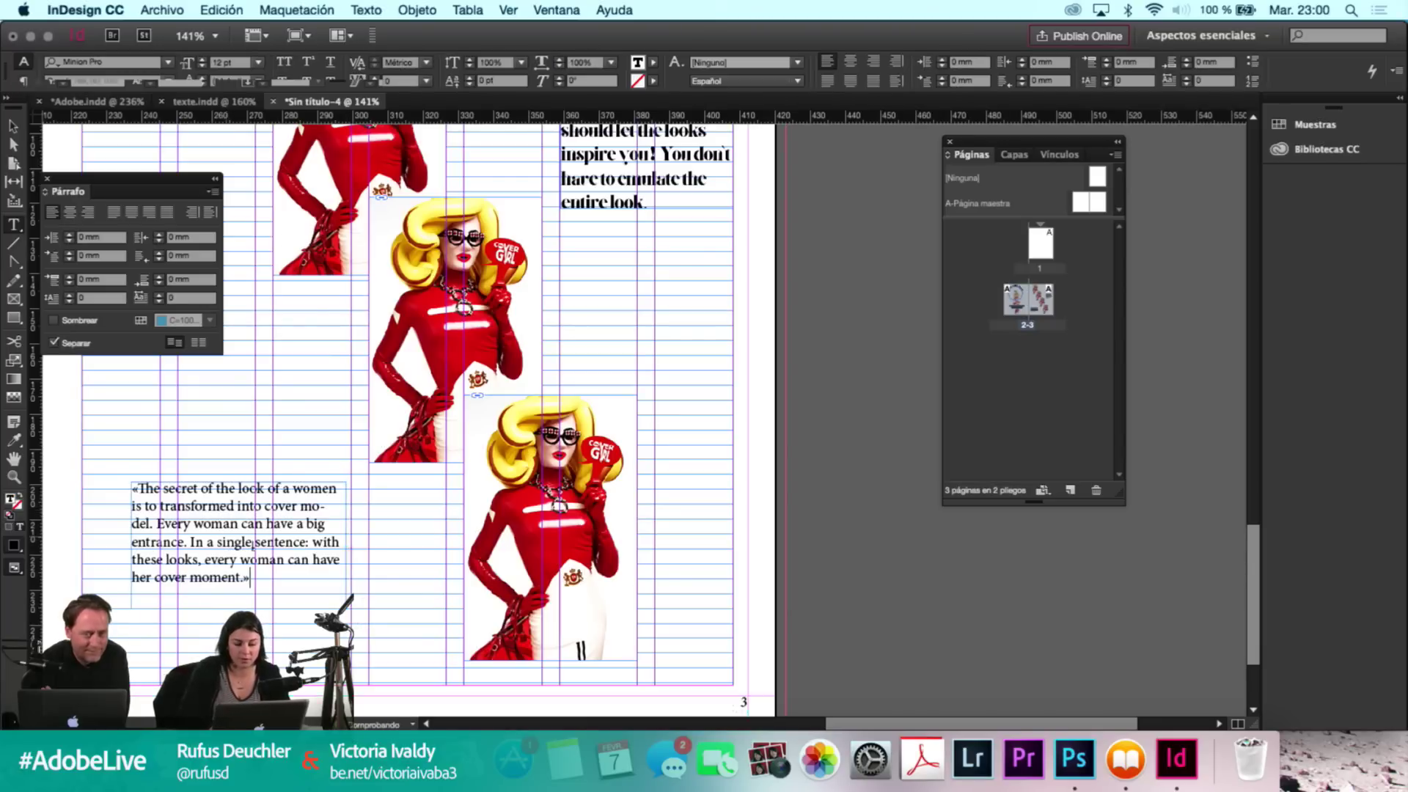
Set the font of the whole pasted quote to Adobe Caslon Pro Regular.
key(super+a)
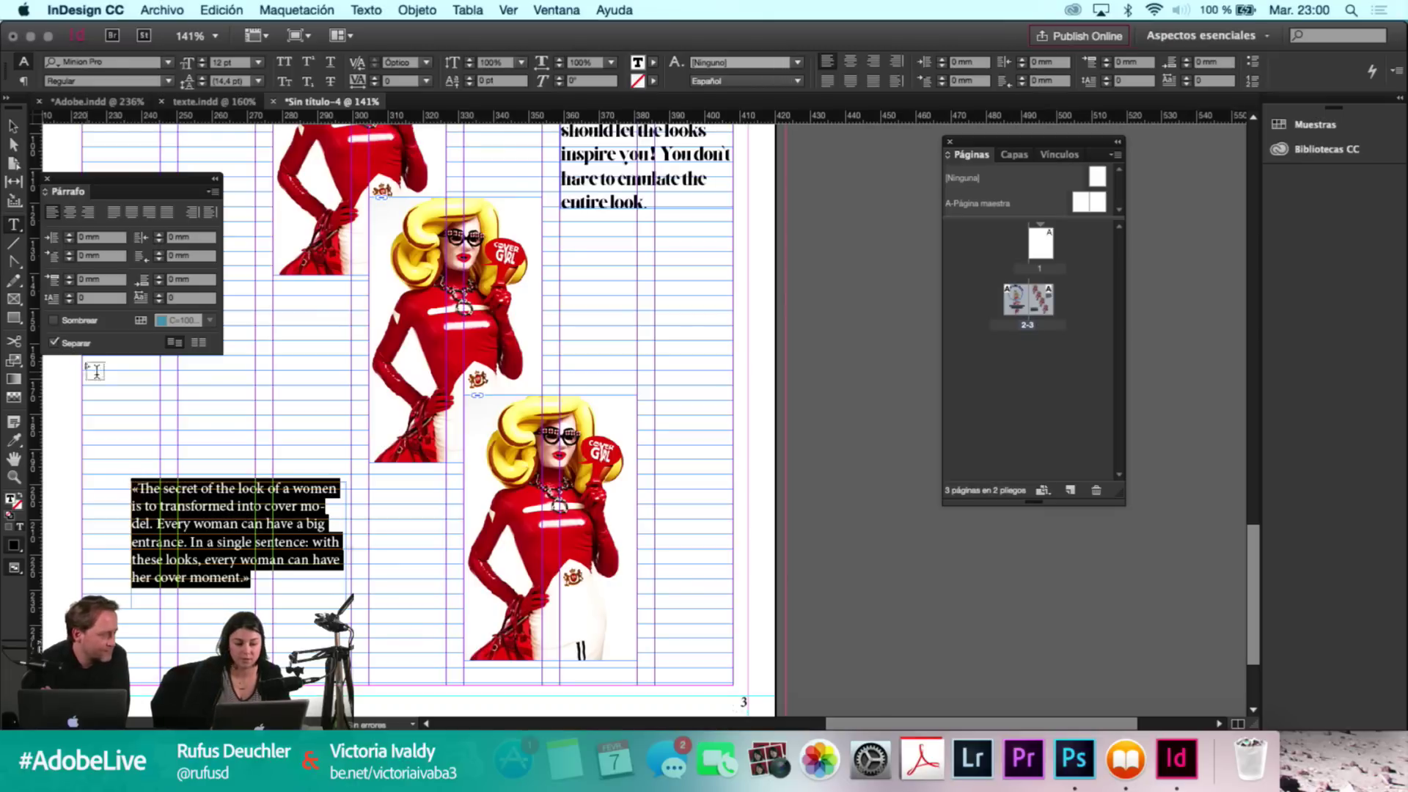
click(123, 64)
text(adobe)
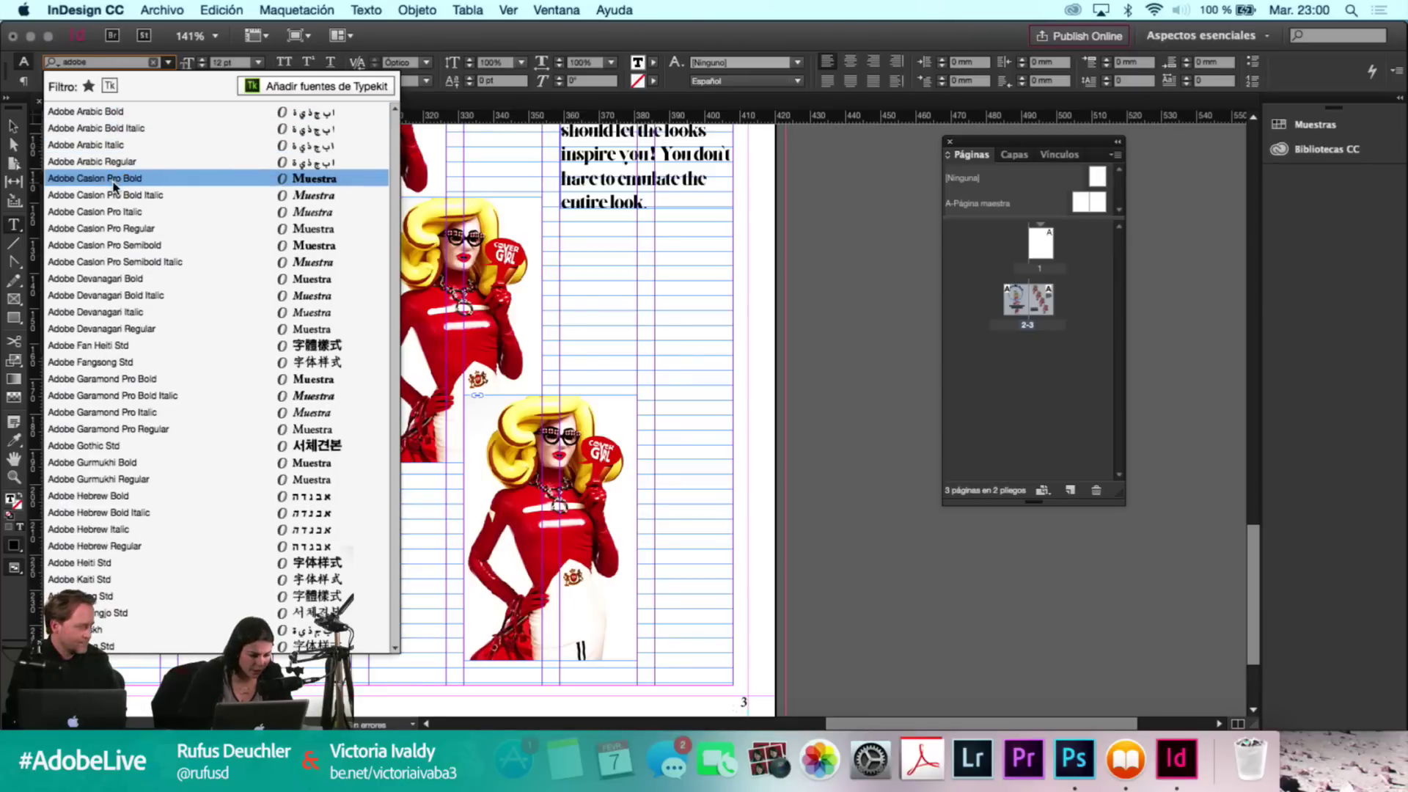
click(114, 234)
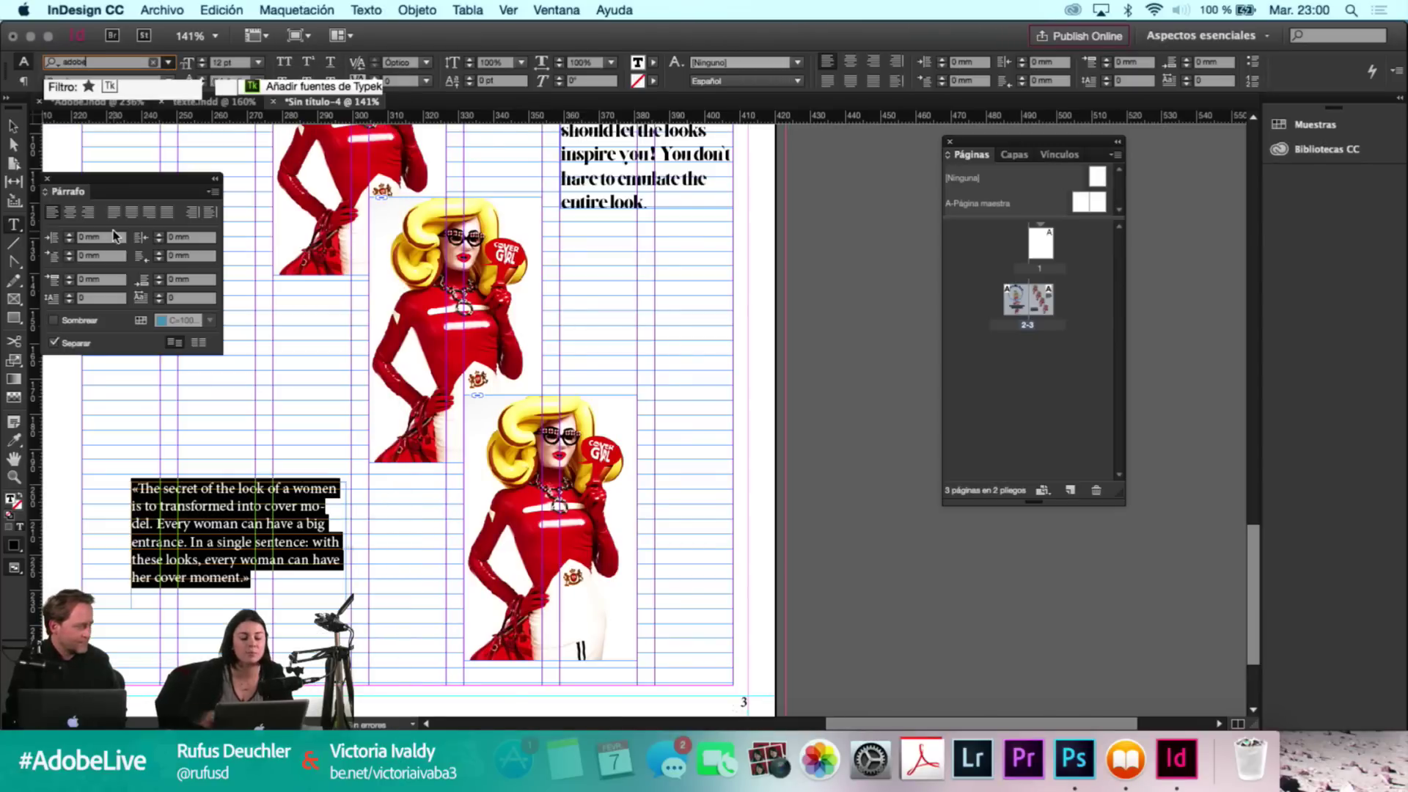
Set the pasted quote's font size to 10 pt and its leading to 12 pt.
click(232, 67)
text(10)
key(Return)
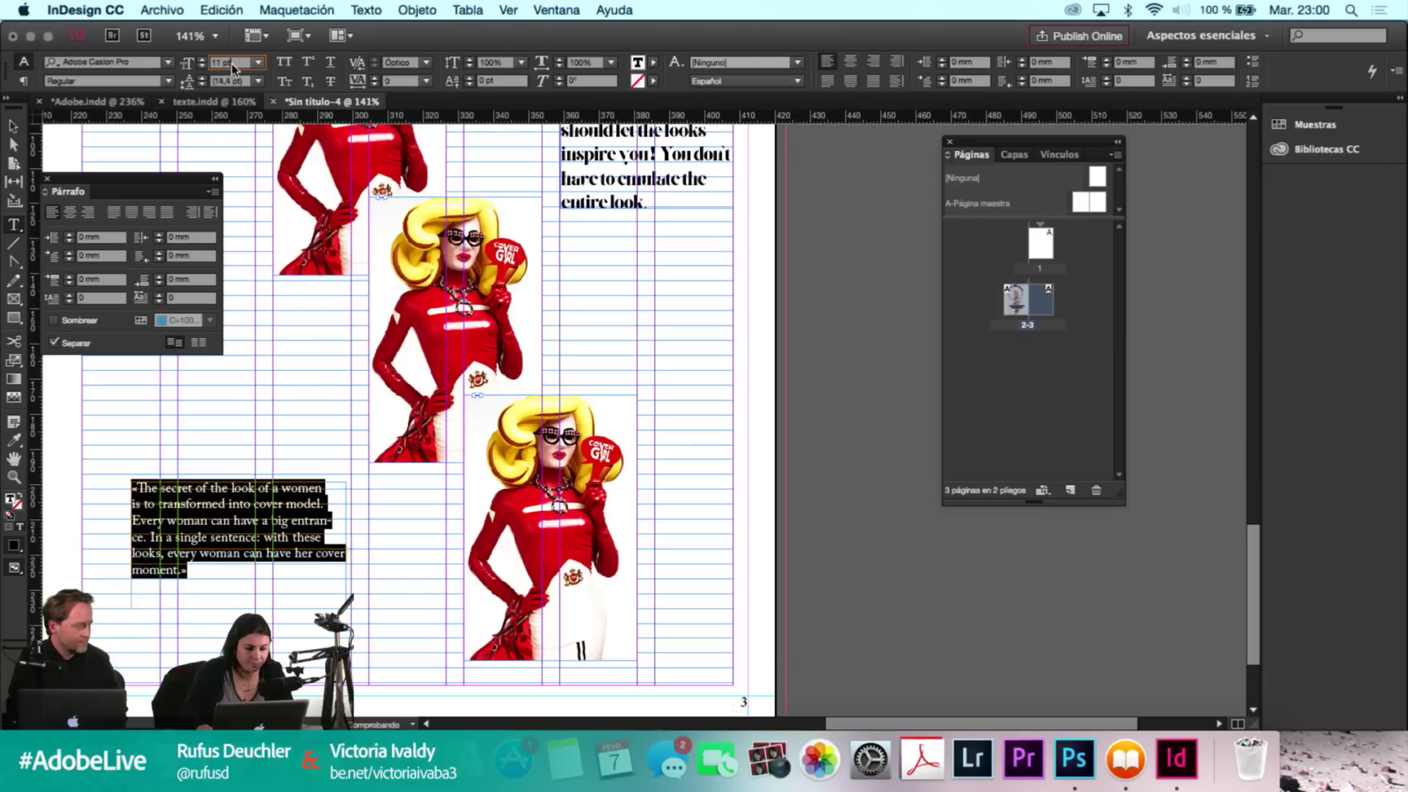
key(Tab)
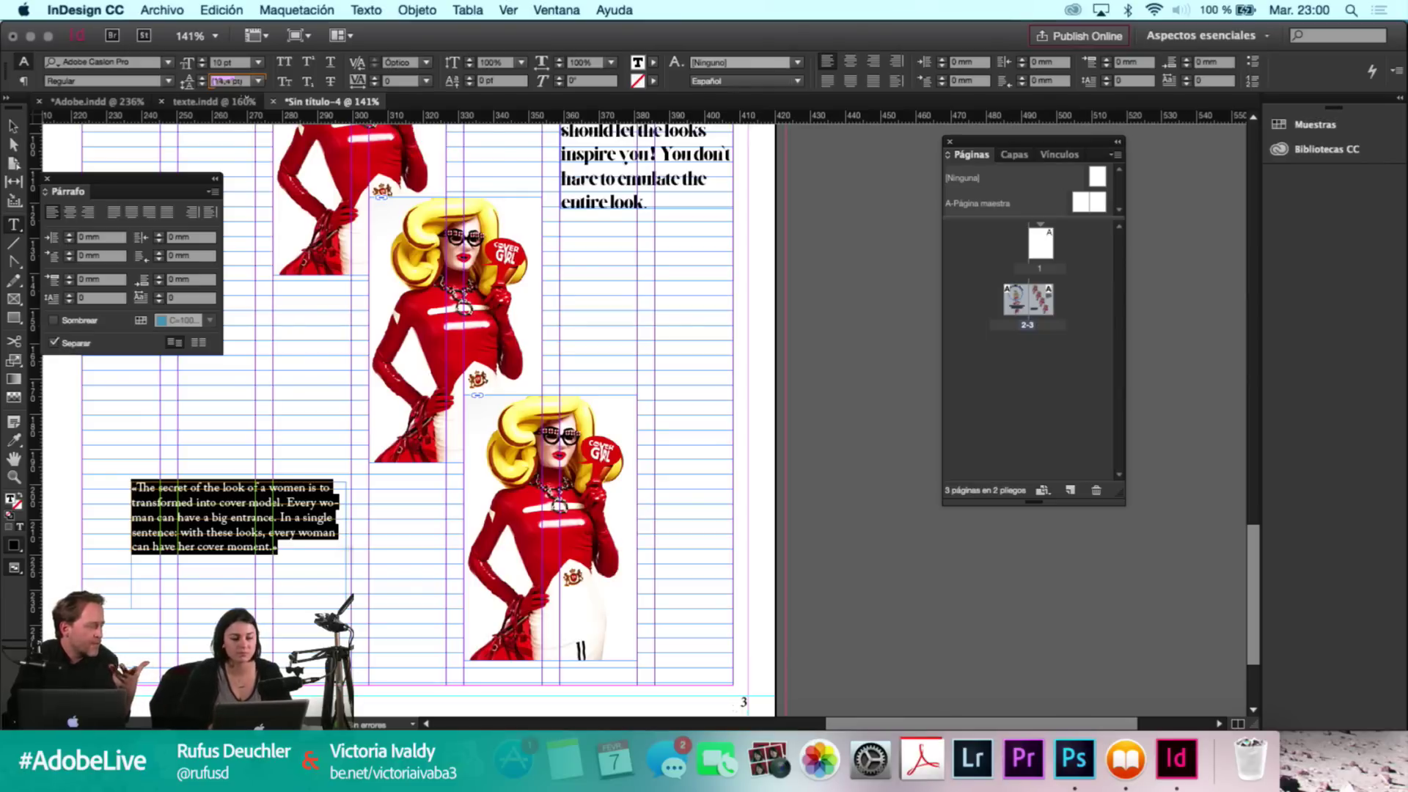
text(12)
key(Return)
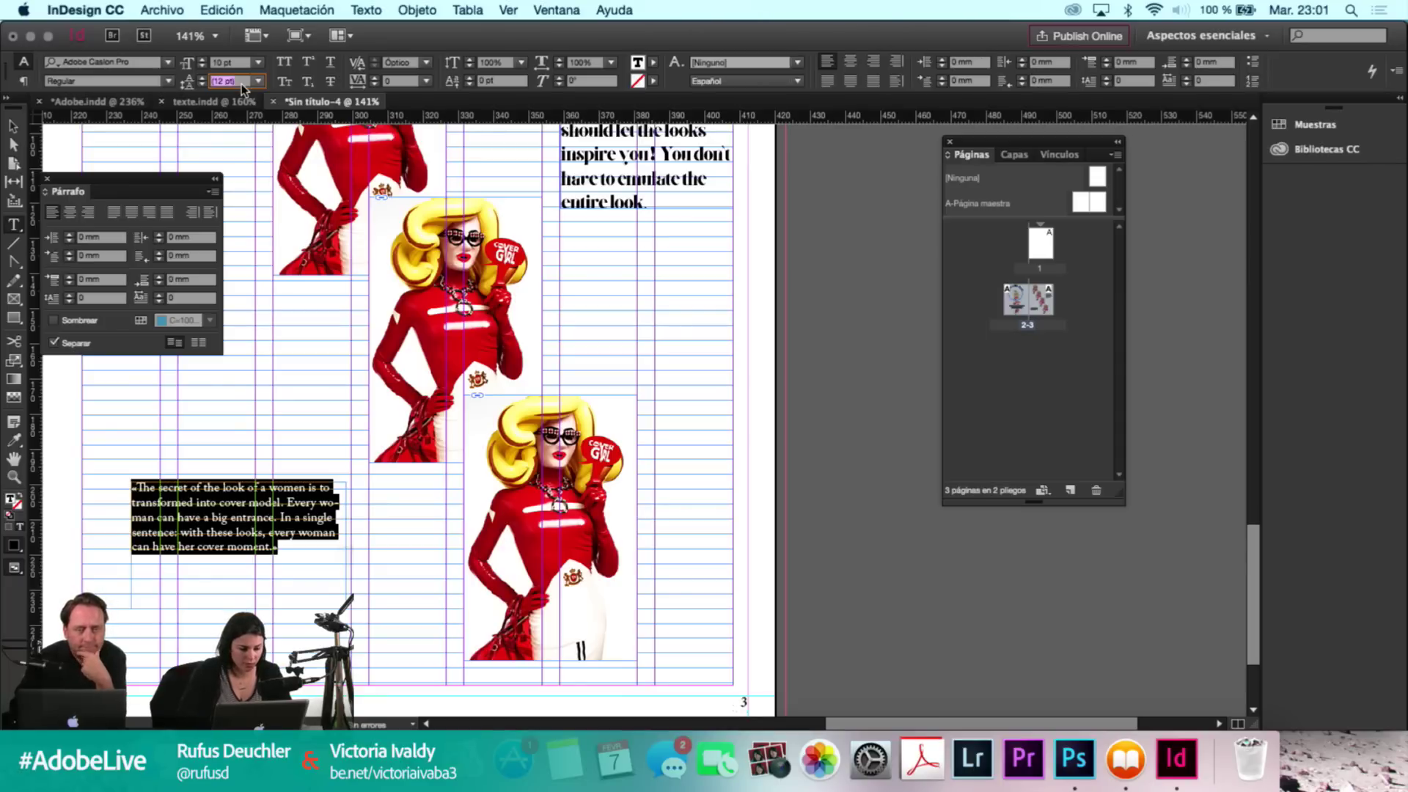
Move the small pasted quote into page 3's two rightmost columns, about 49 mm wide, with its frame ending at the bottom margin.
key(Escape)
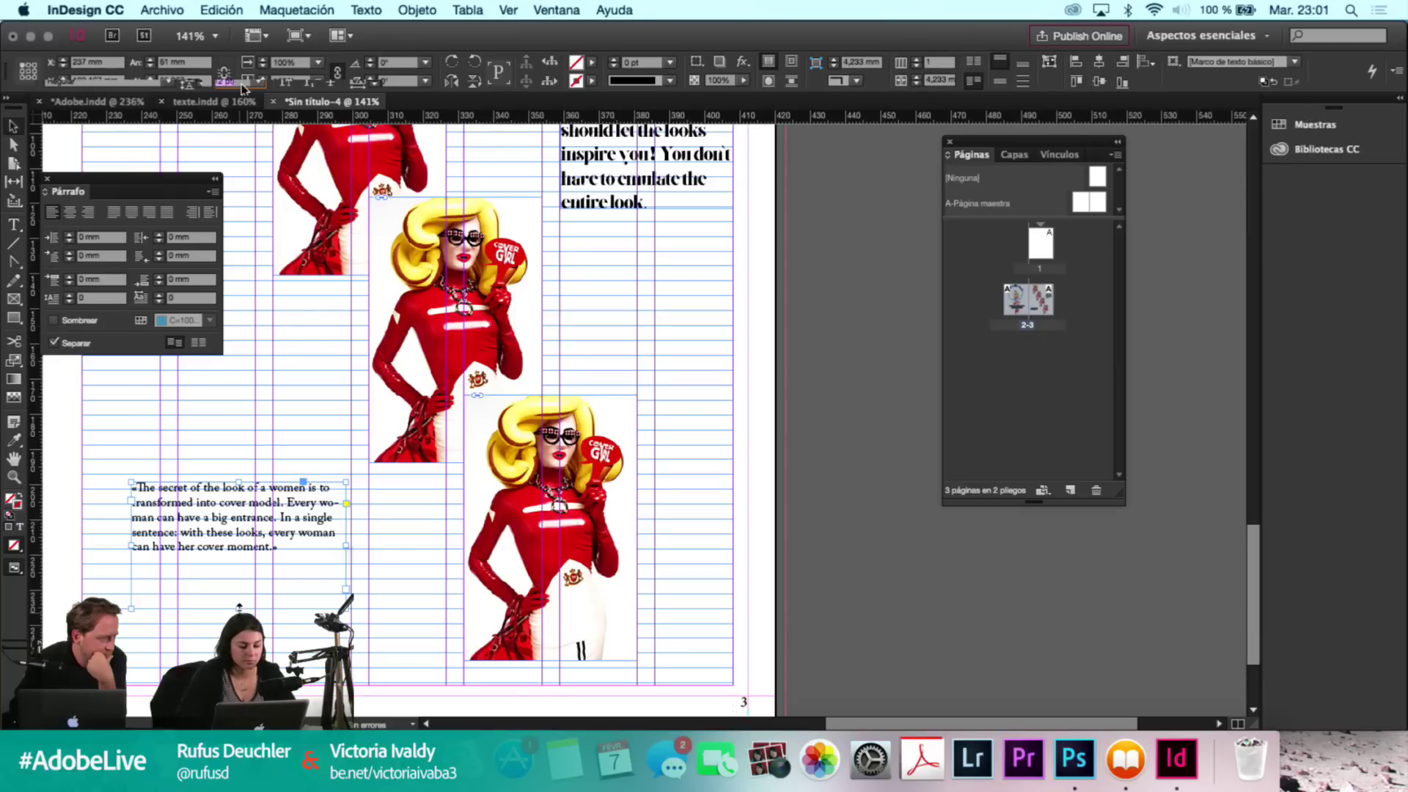
drag(239, 608, 559, 582)
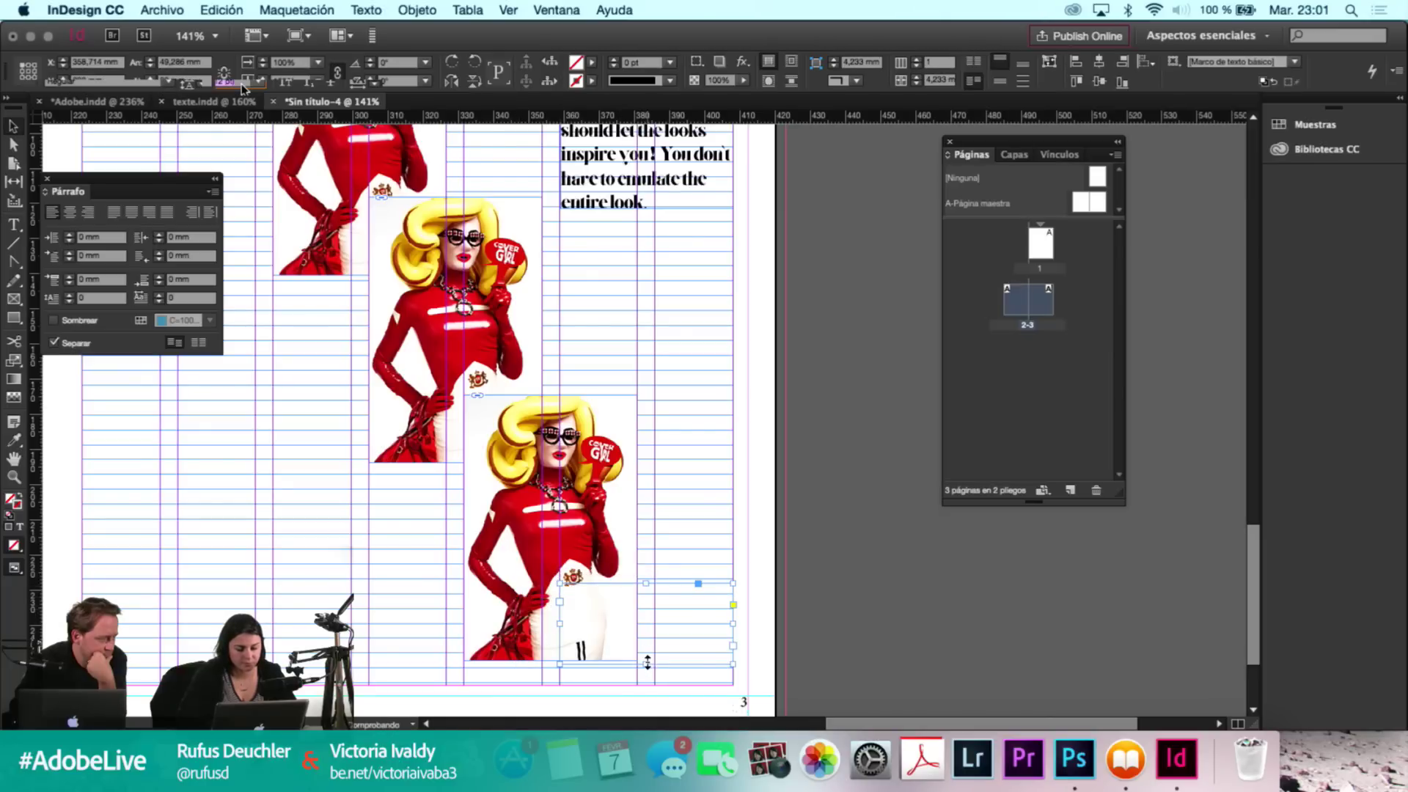
click(648, 662)
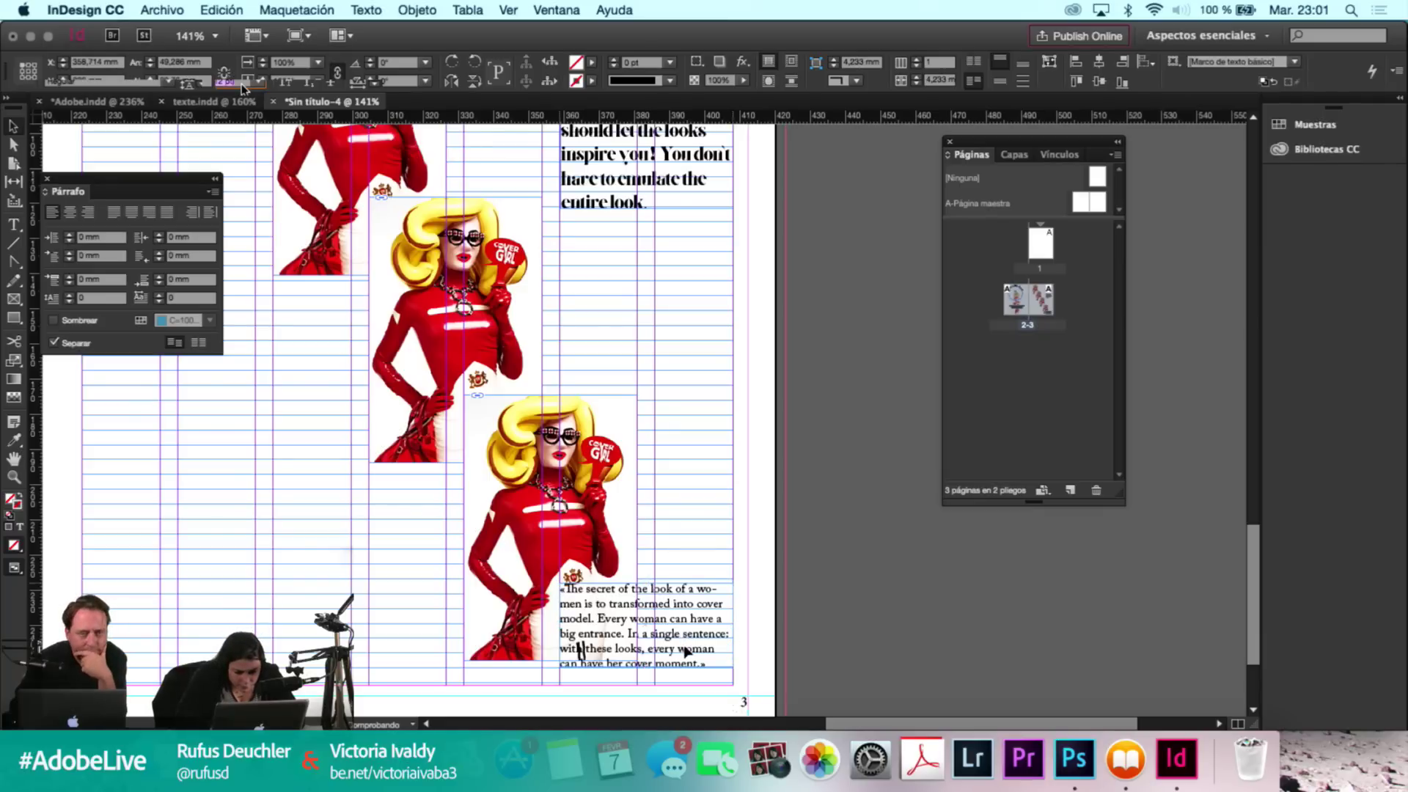
drag(686, 658, 686, 676)
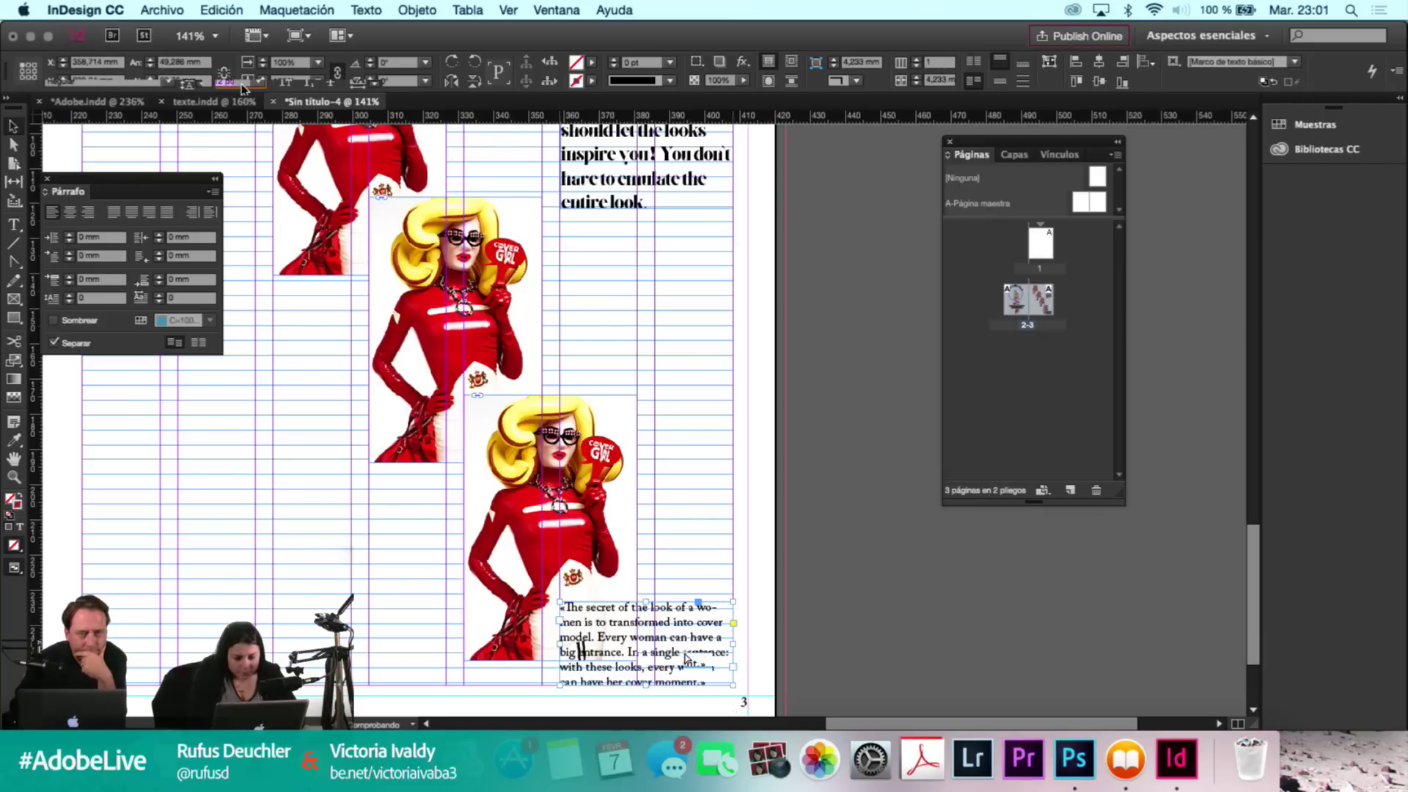
click(550, 526)
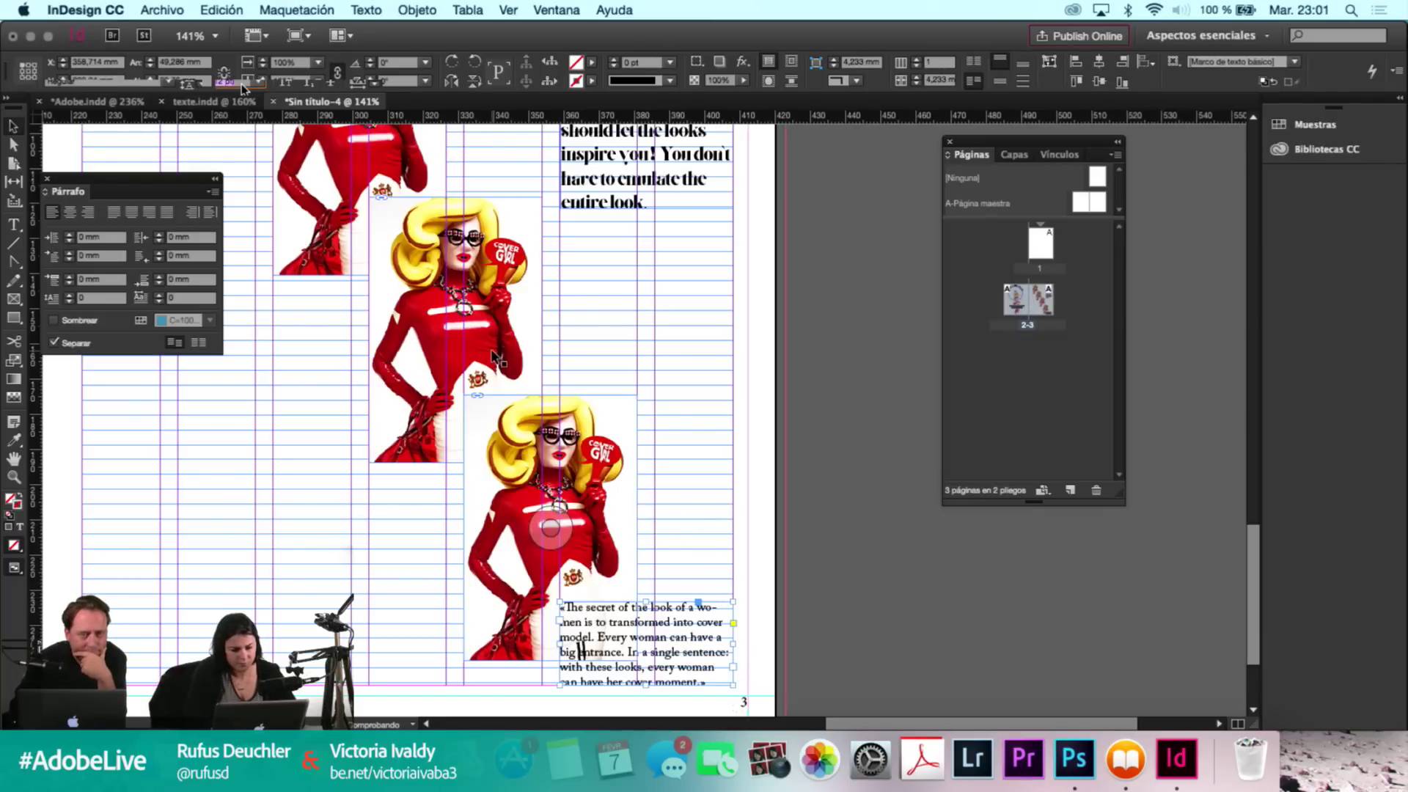
Move the four diagonal photos one column right and upward so the lowest one sits directly above the small quote.
key(super+alt+0)
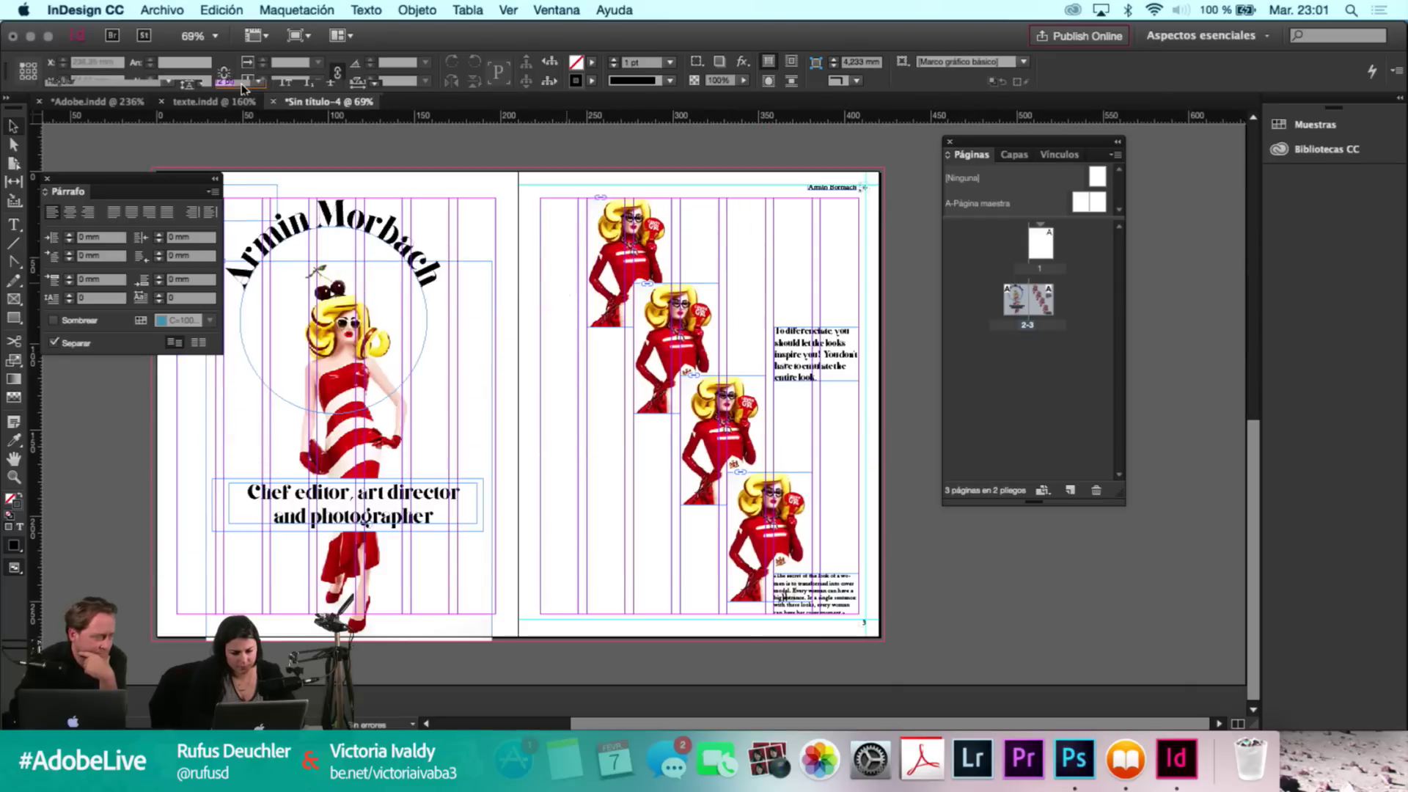
drag(568, 280, 794, 507)
click(661, 480)
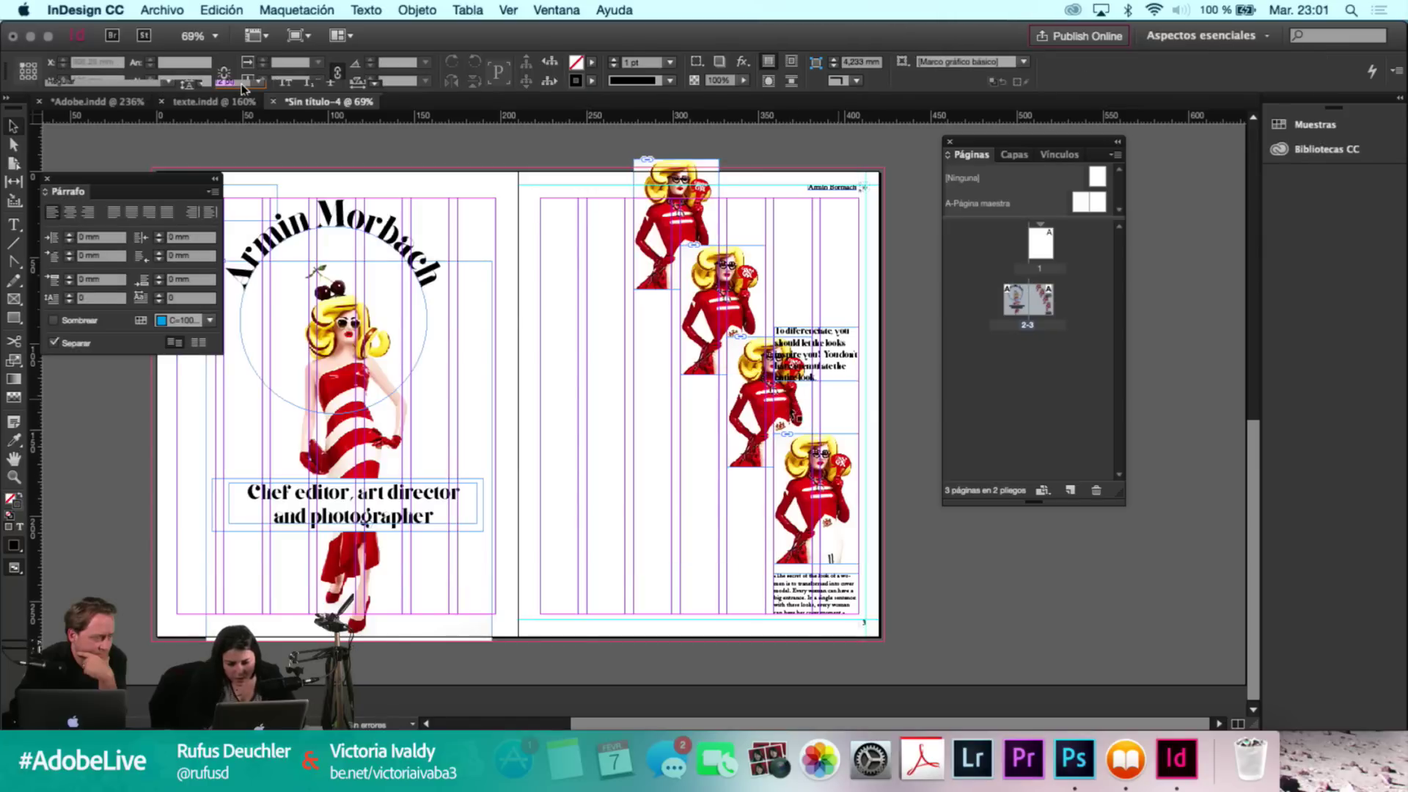
click(823, 374)
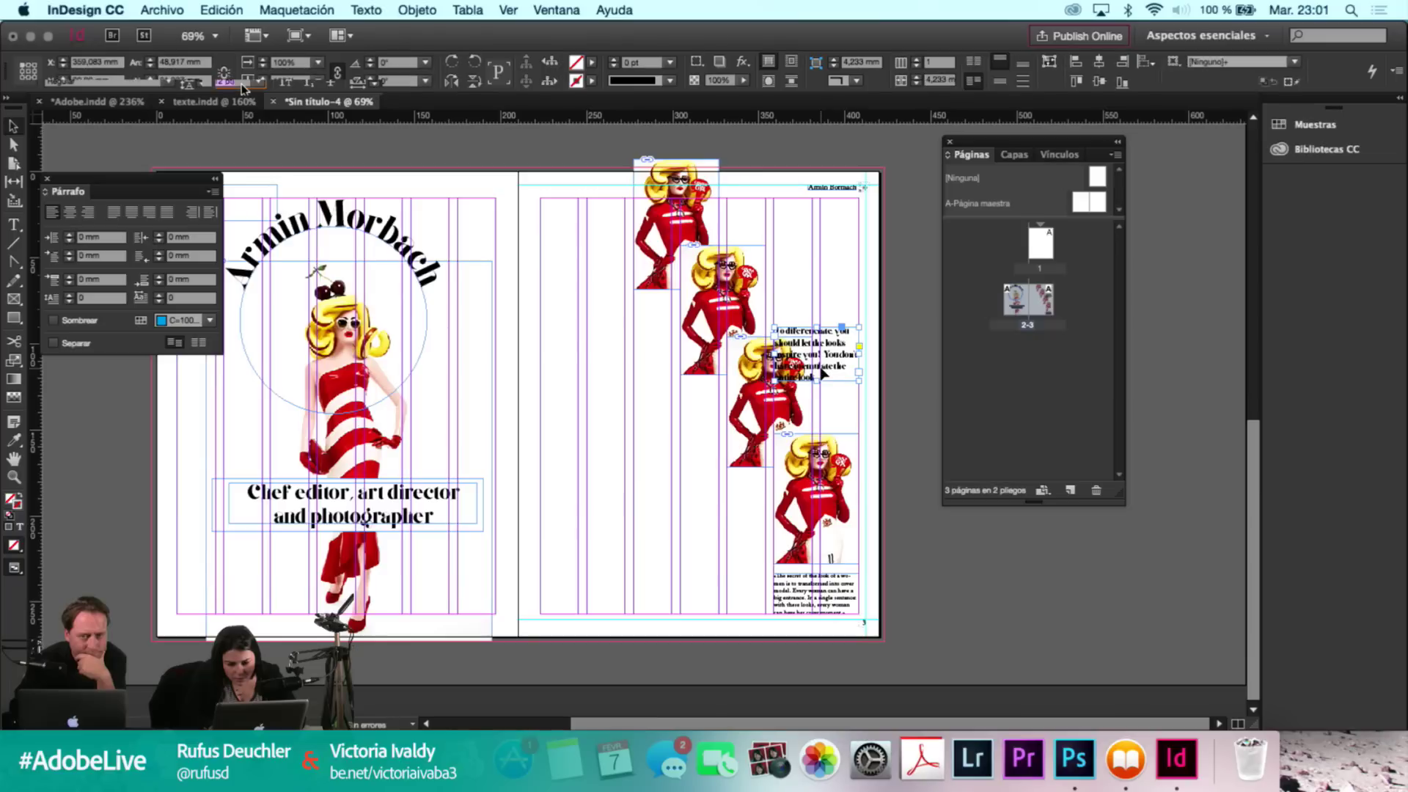
click(822, 410)
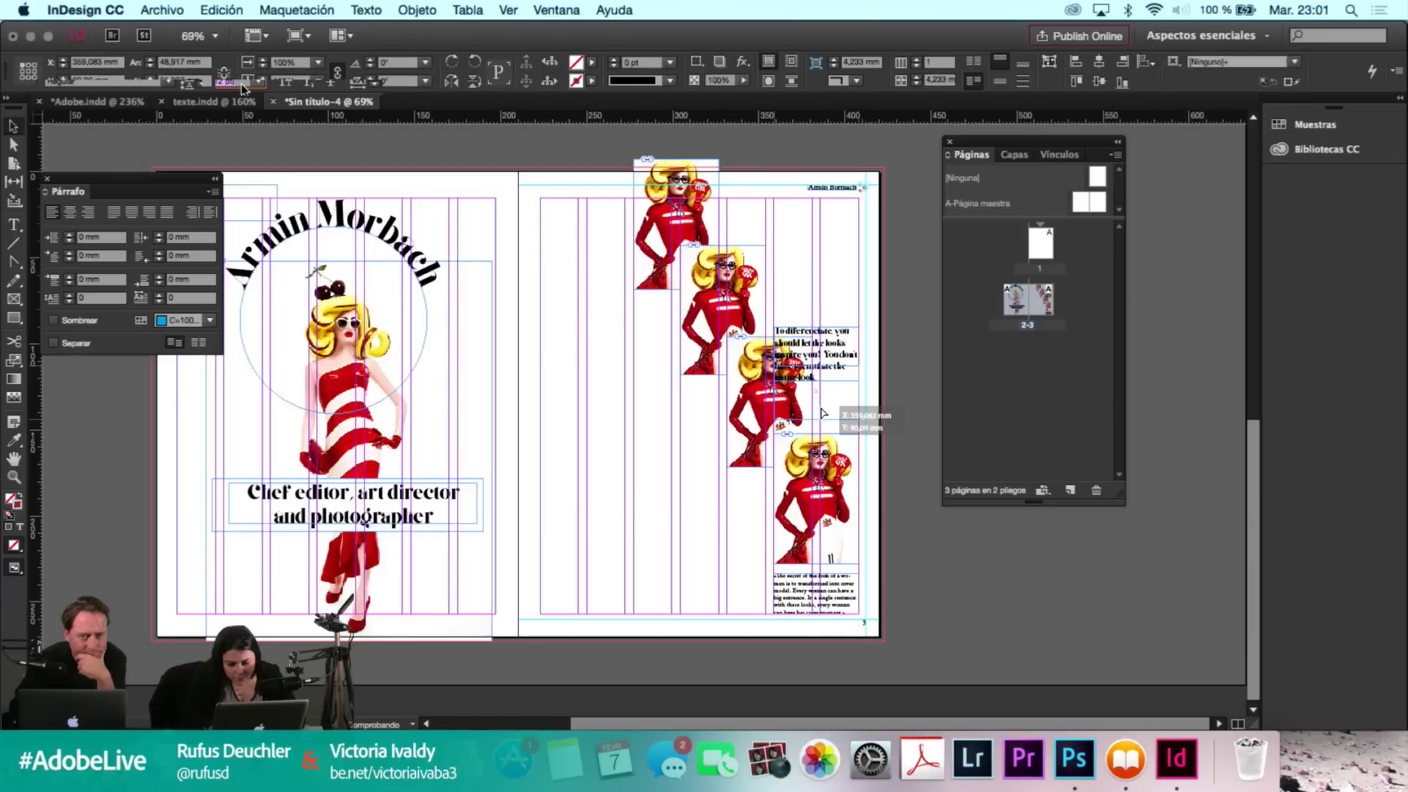
drag(823, 412, 824, 414)
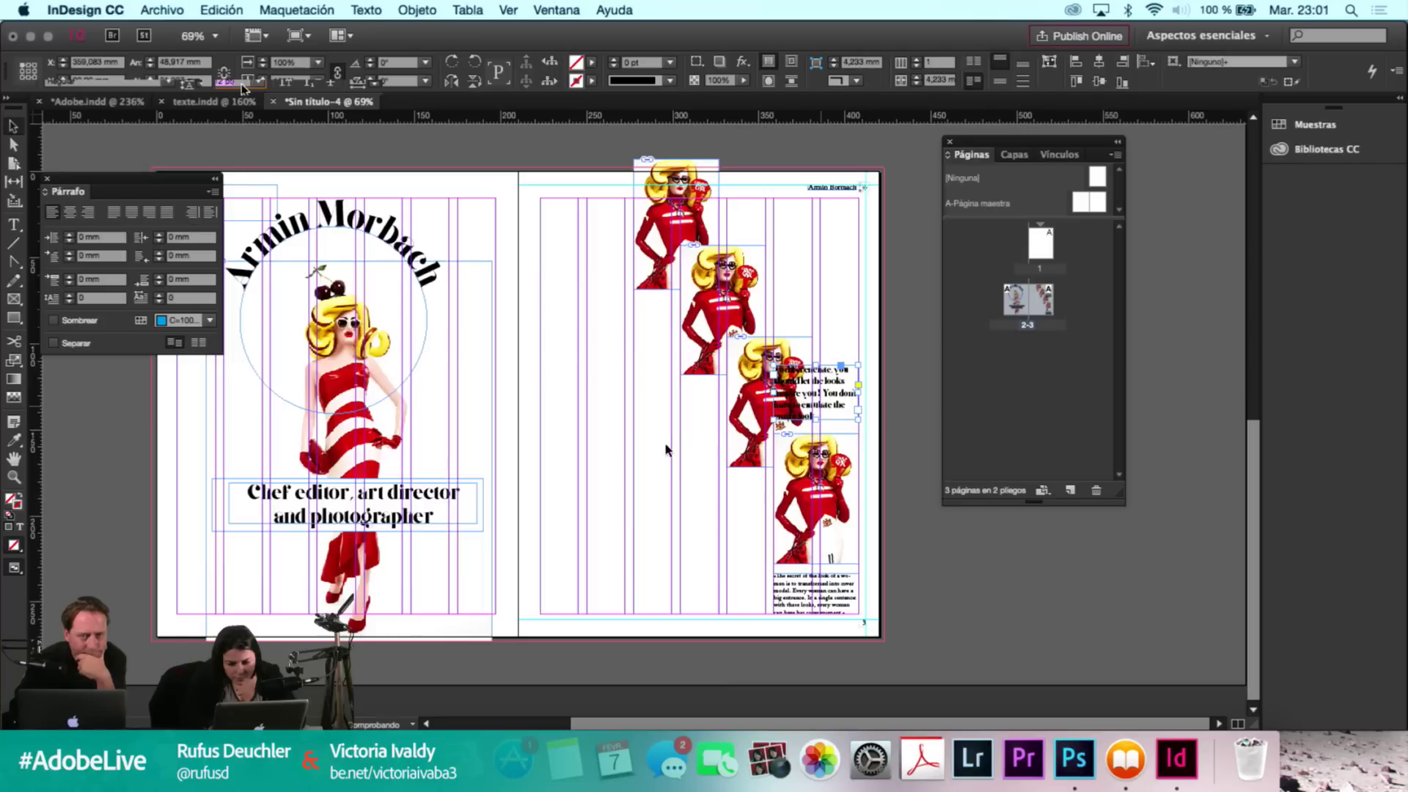
click(745, 412)
mouse_move(744, 412)
mouse_down()
mouse_move(707, 426)
mouse_move(735, 423)
mouse_up()
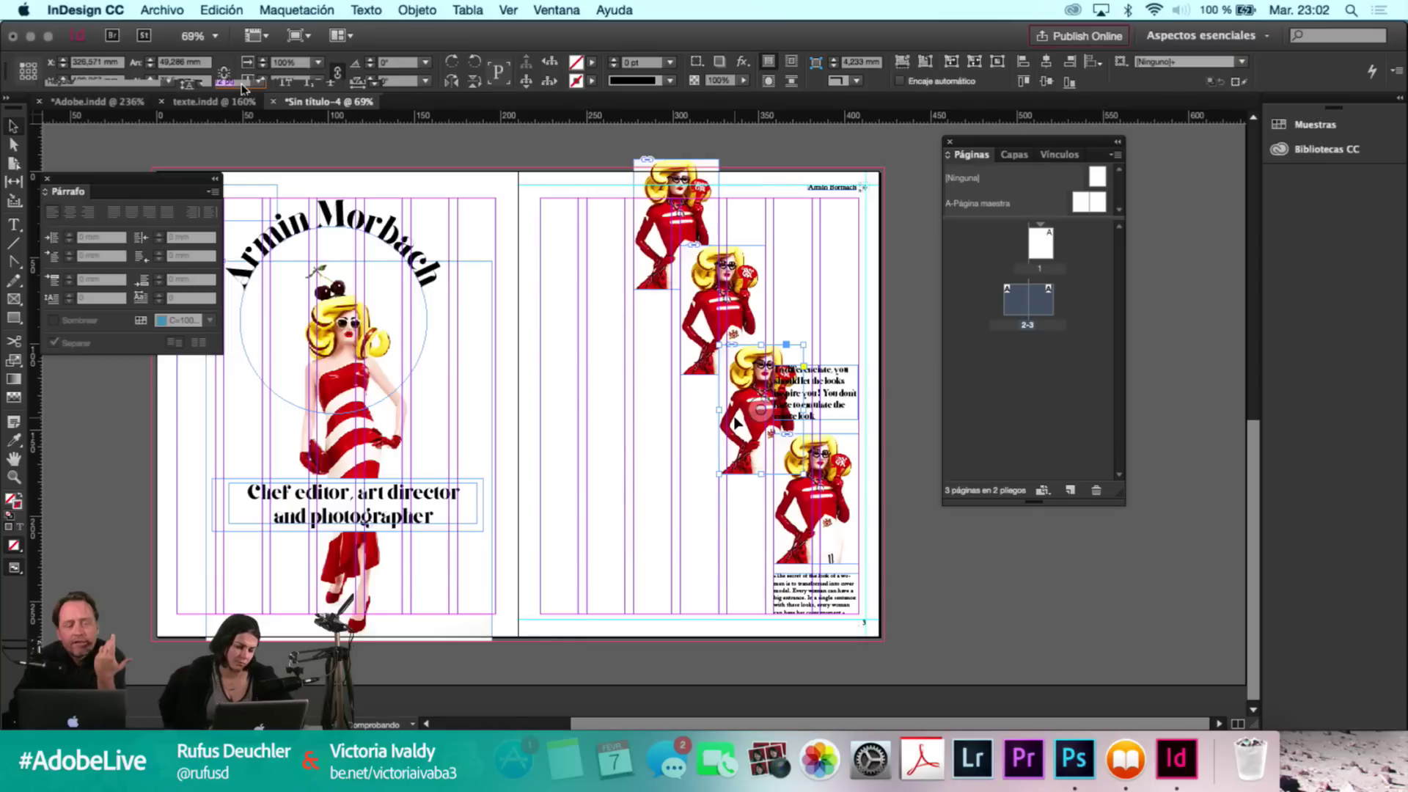
click(735, 423)
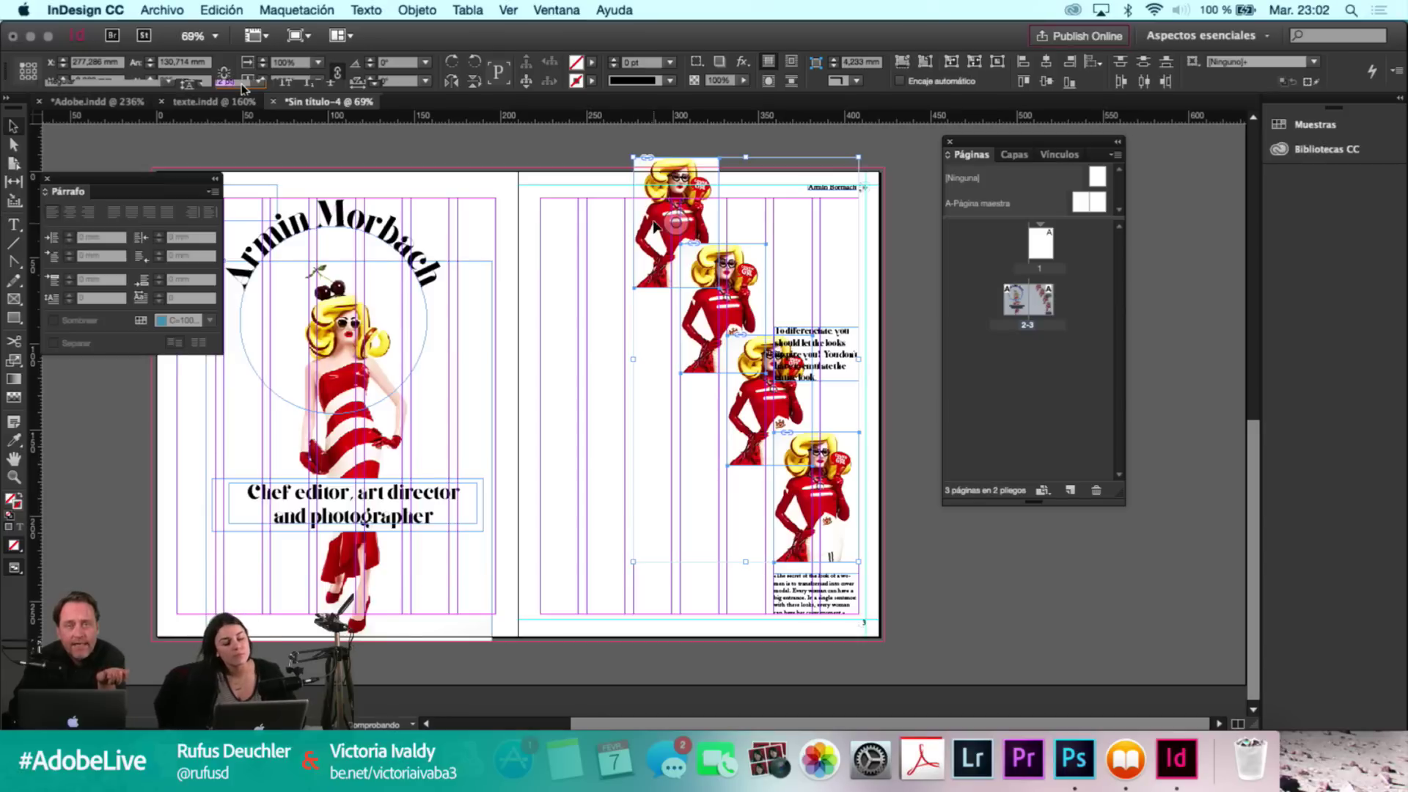
Shift the four diagonal photos one column left and lower the bold quote to the space beside the third photo.
drag(647, 233, 600, 232)
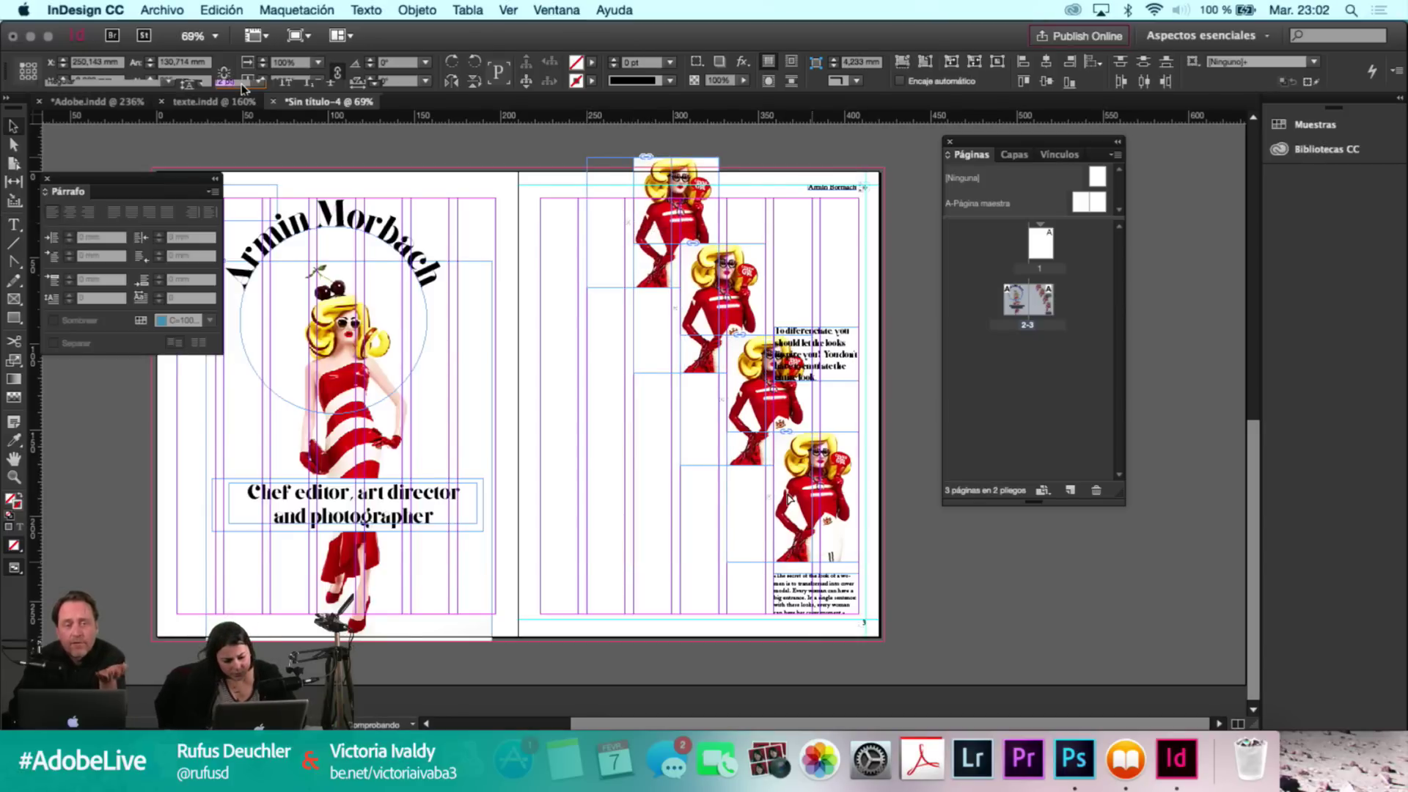
click(801, 383)
drag(841, 376, 839, 452)
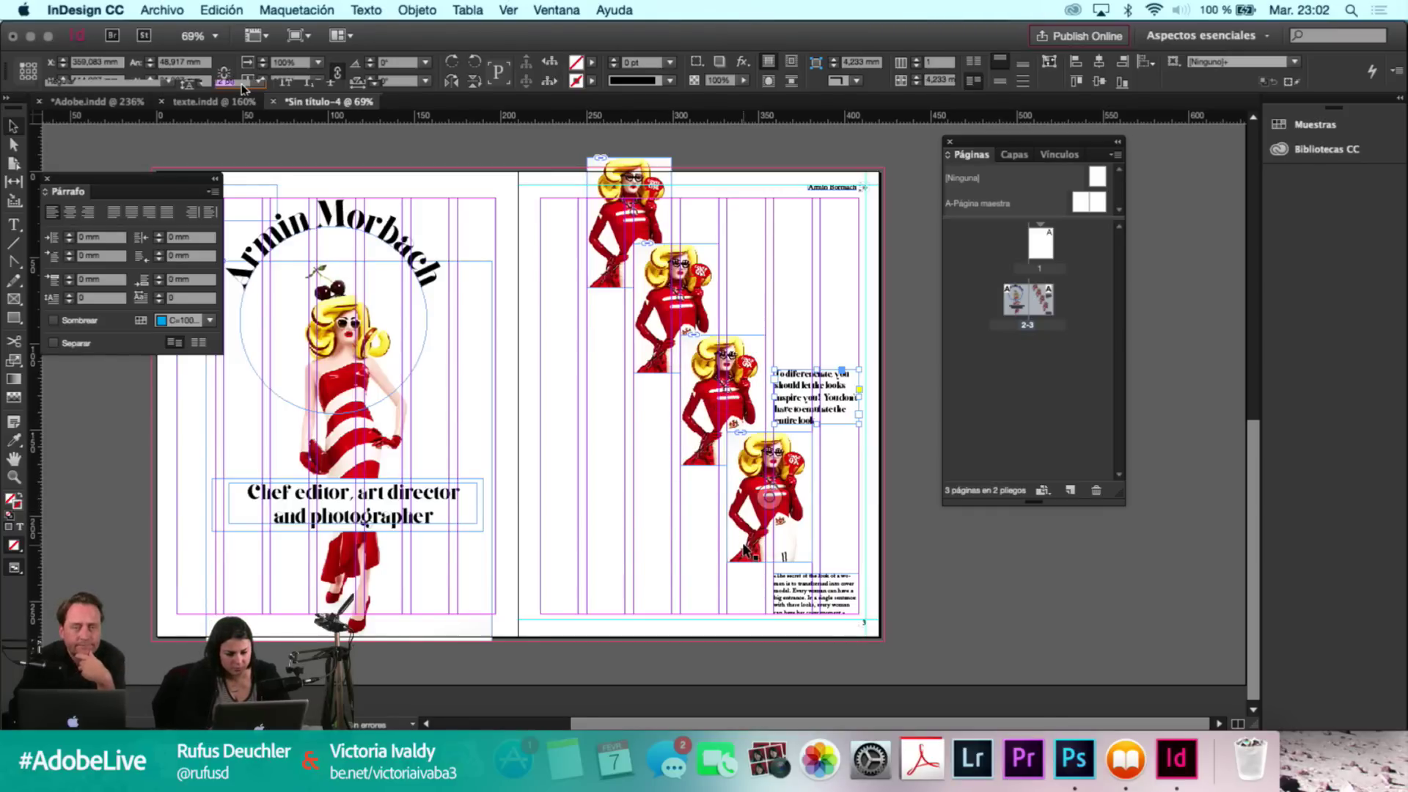
Lower the four photos slightly, and move the bold quote down a little, aligned with the rightmost columns at about X 358.7 mm.
drag(575, 236, 756, 466)
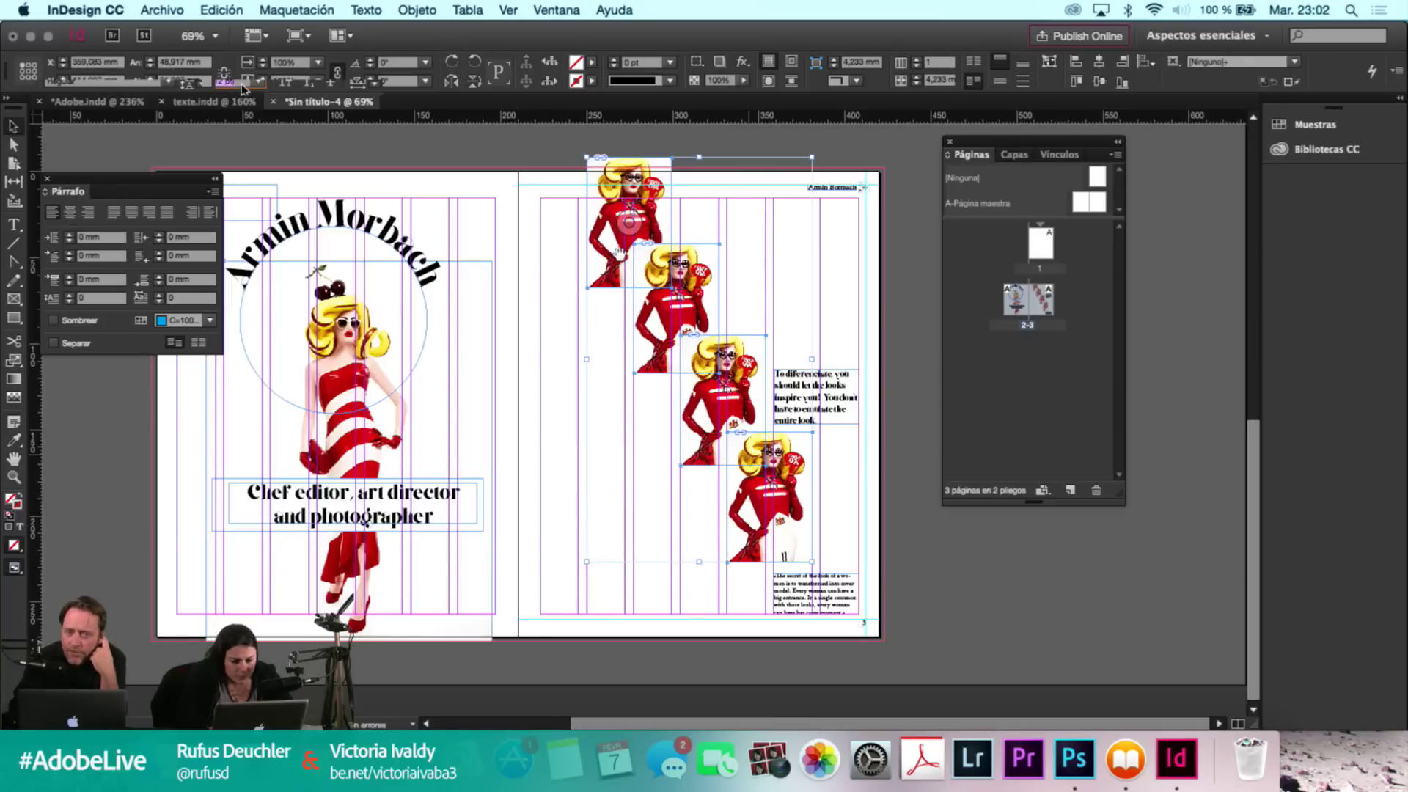
drag(607, 295, 608, 286)
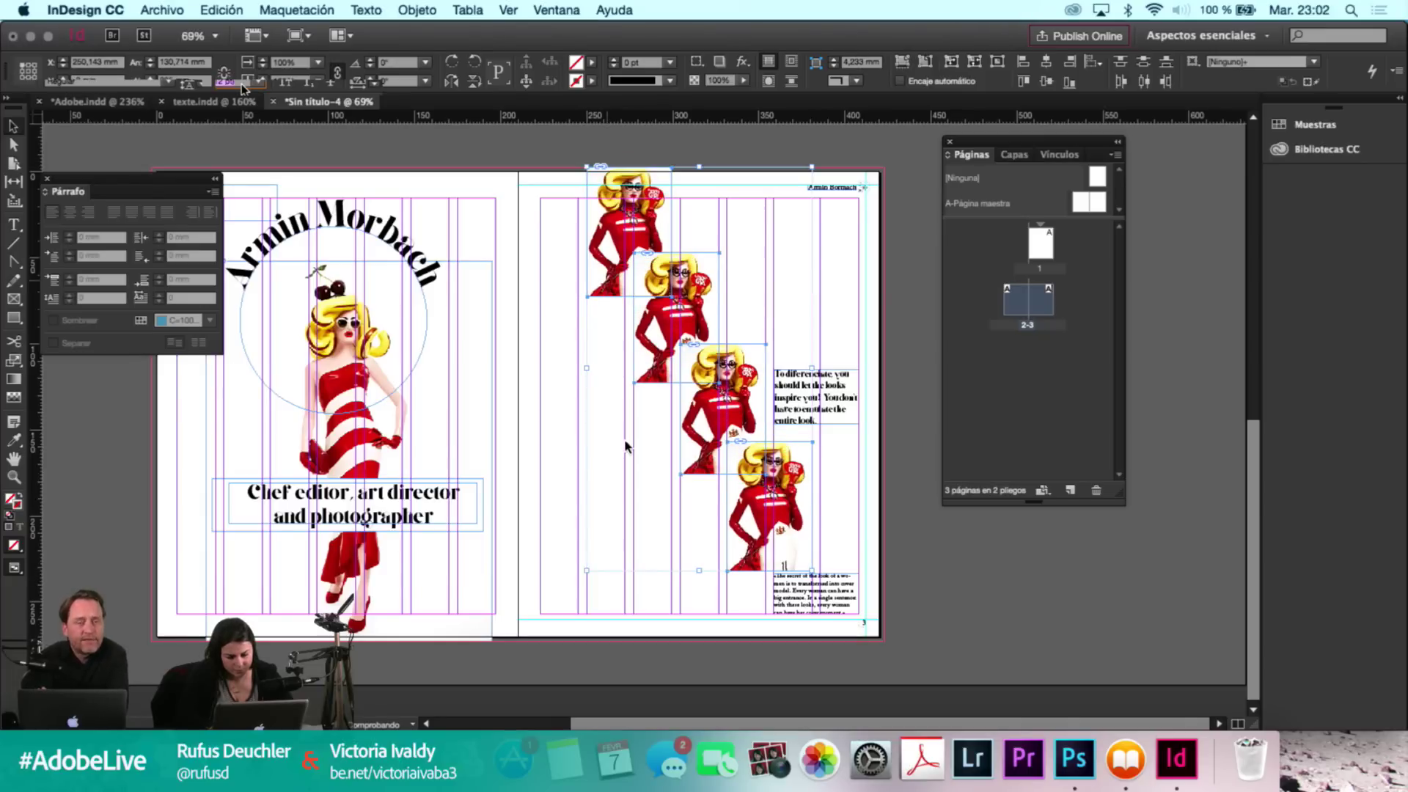
click(618, 552)
key(w)
click(799, 422)
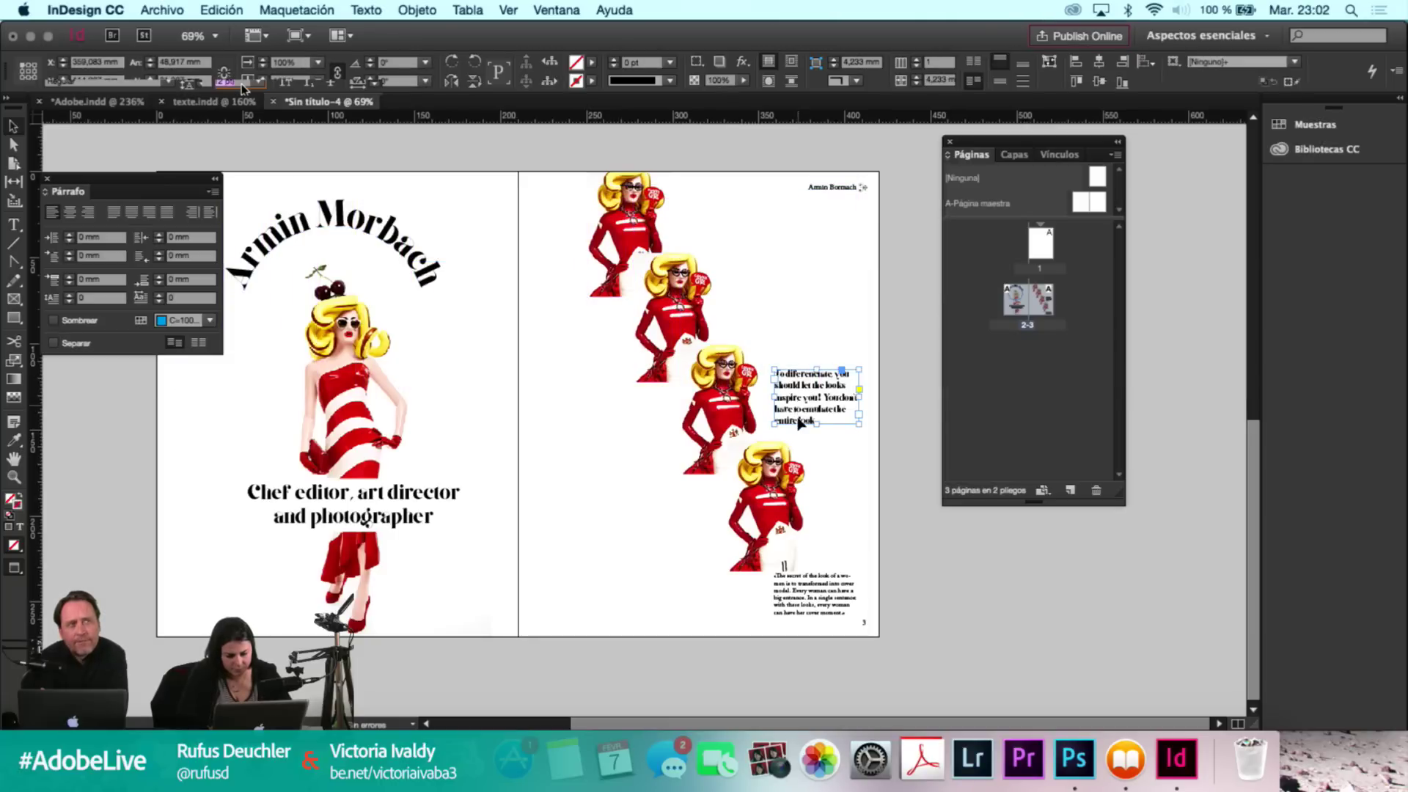
drag(799, 423, 801, 433)
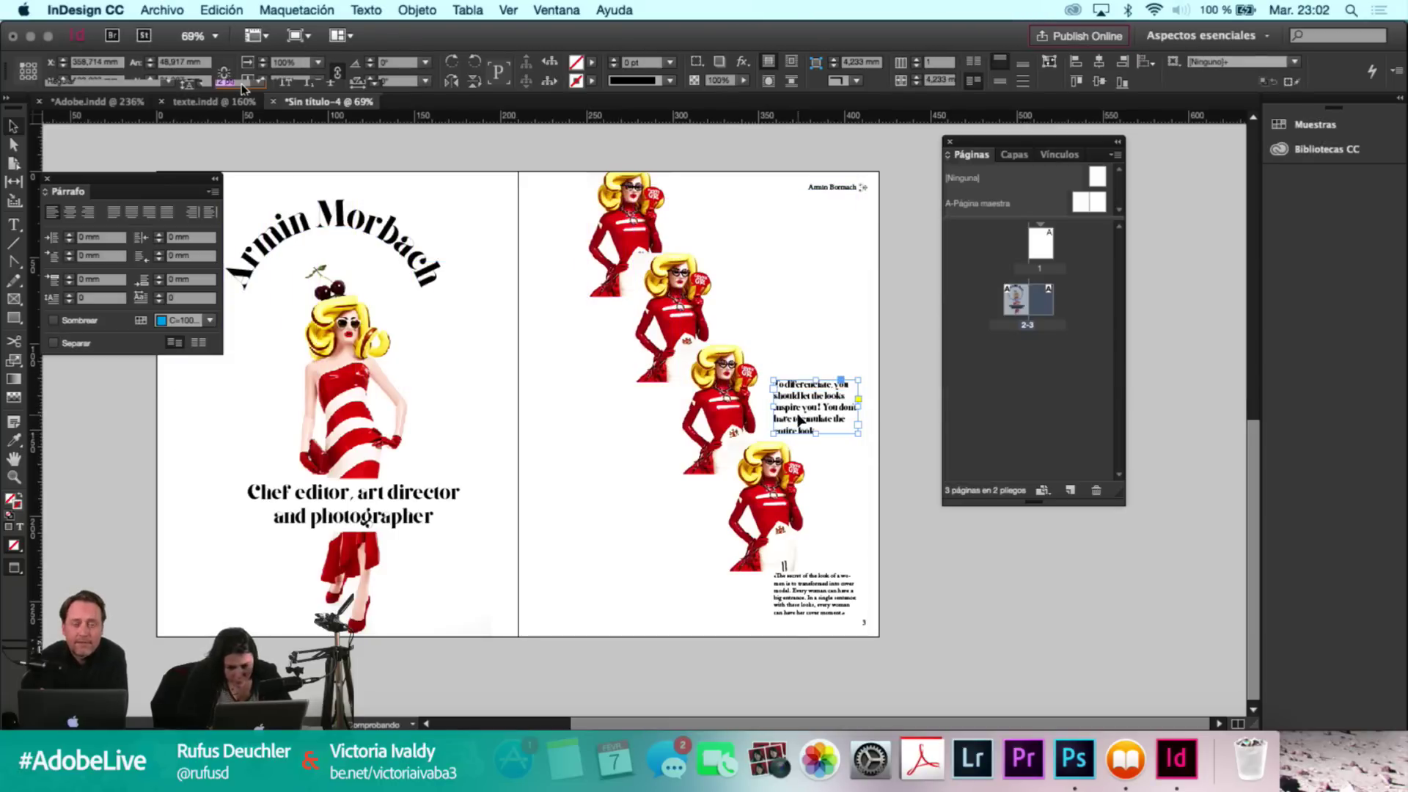
Duplicate the four photos as a second diagonal from page 3's left margin, and delete the lowest copy that runs off the page.
key(w)
drag(566, 268, 759, 506)
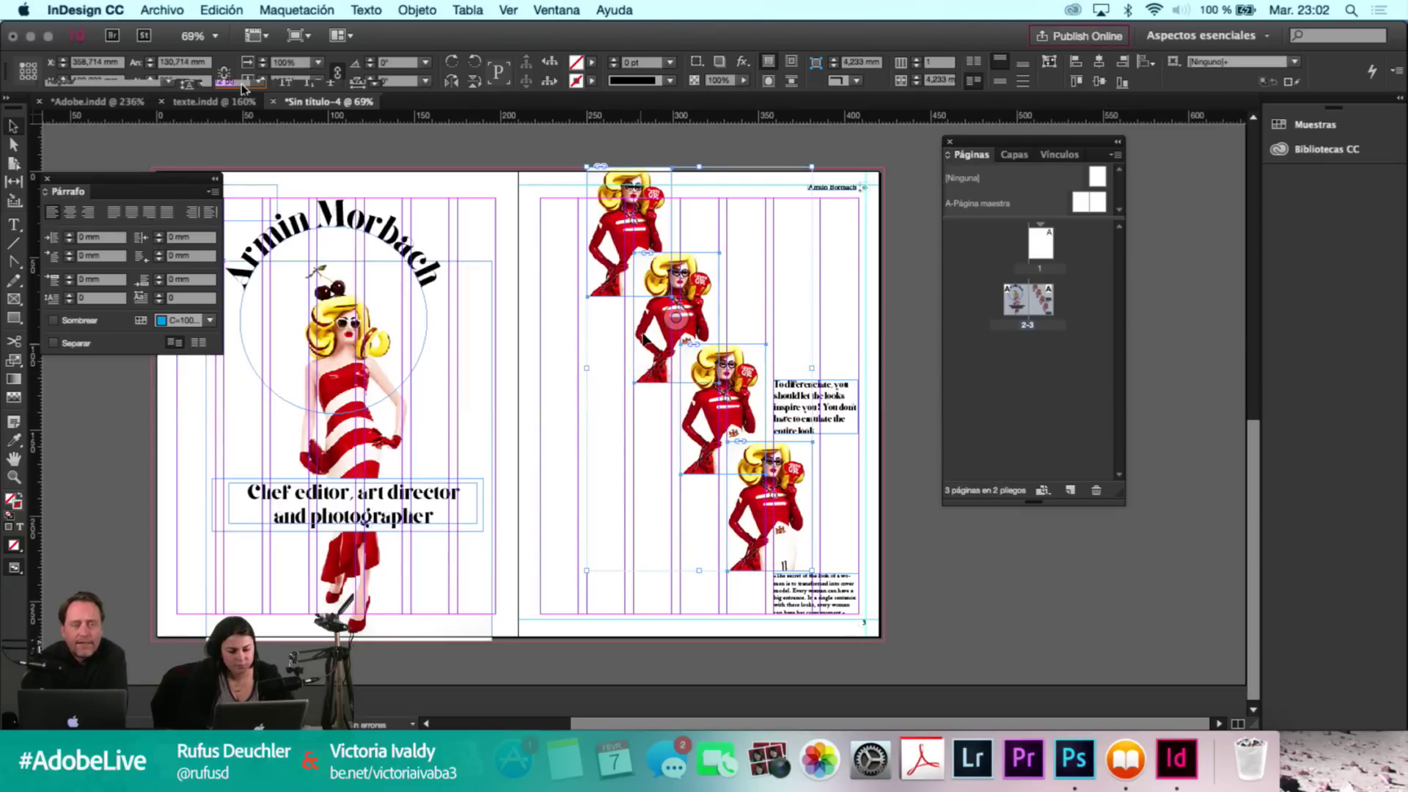
drag(619, 450, 597, 480)
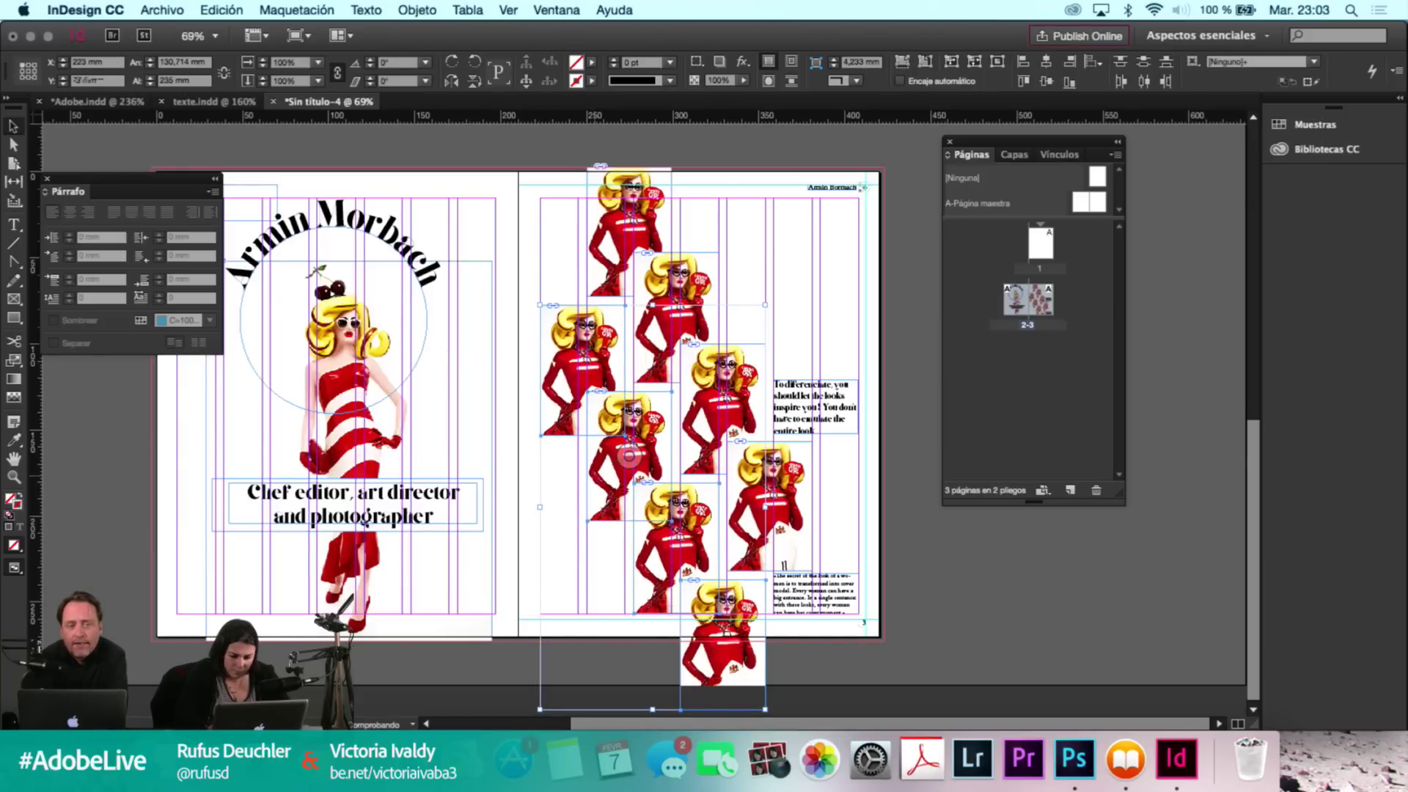
click(749, 594)
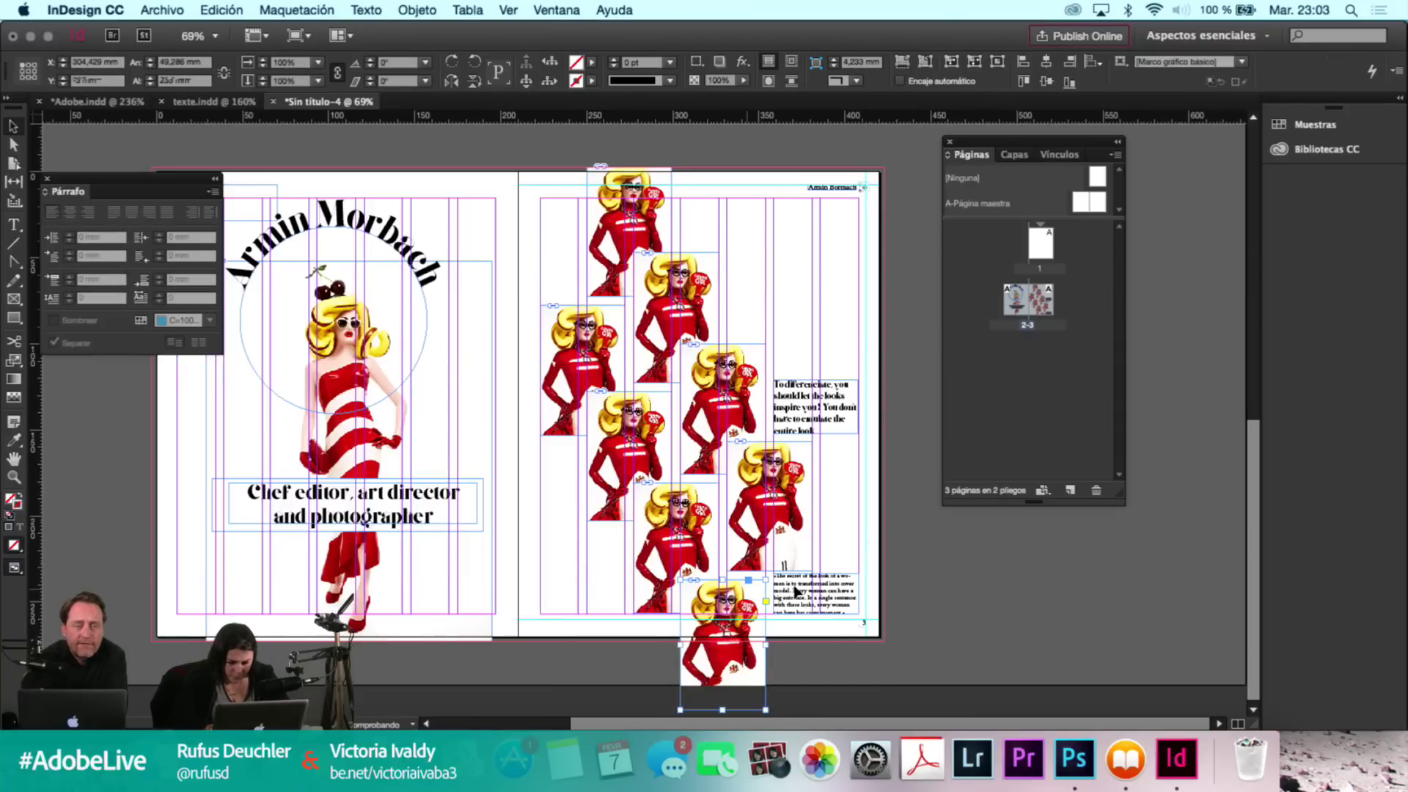
key(Delete)
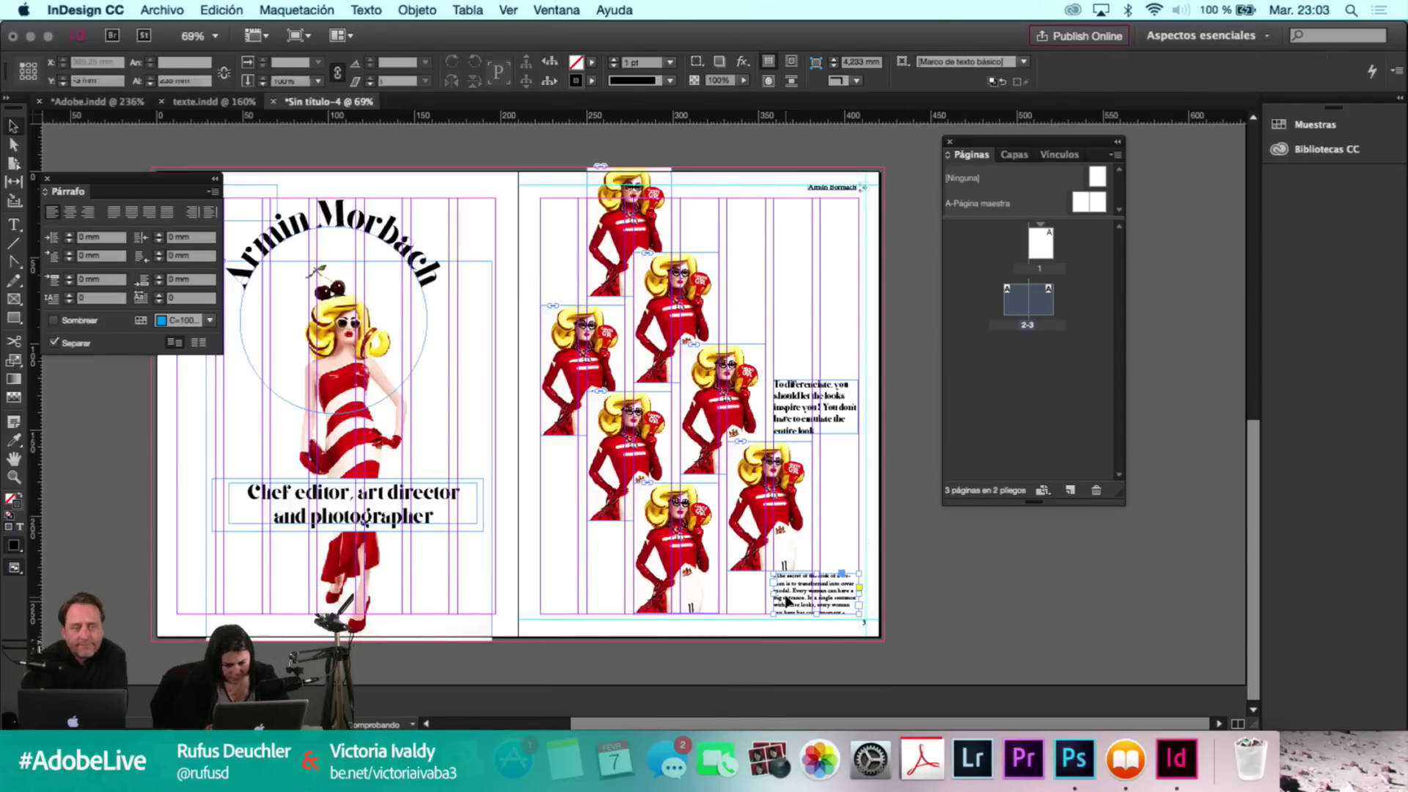
Move the small quote one column left so it sits directly below the lowest photo of the upper diagonal.
click(784, 601)
drag(756, 600, 742, 599)
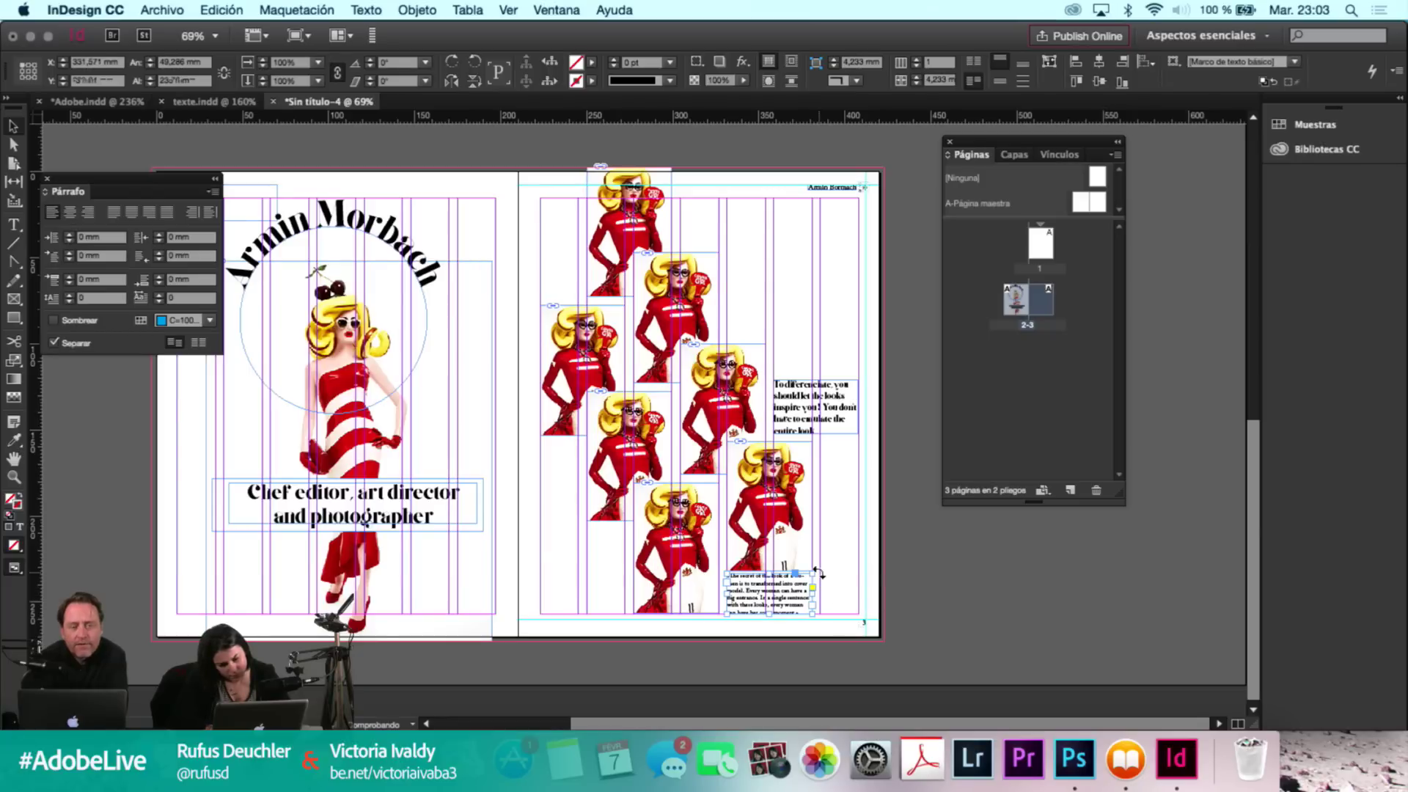
click(861, 470)
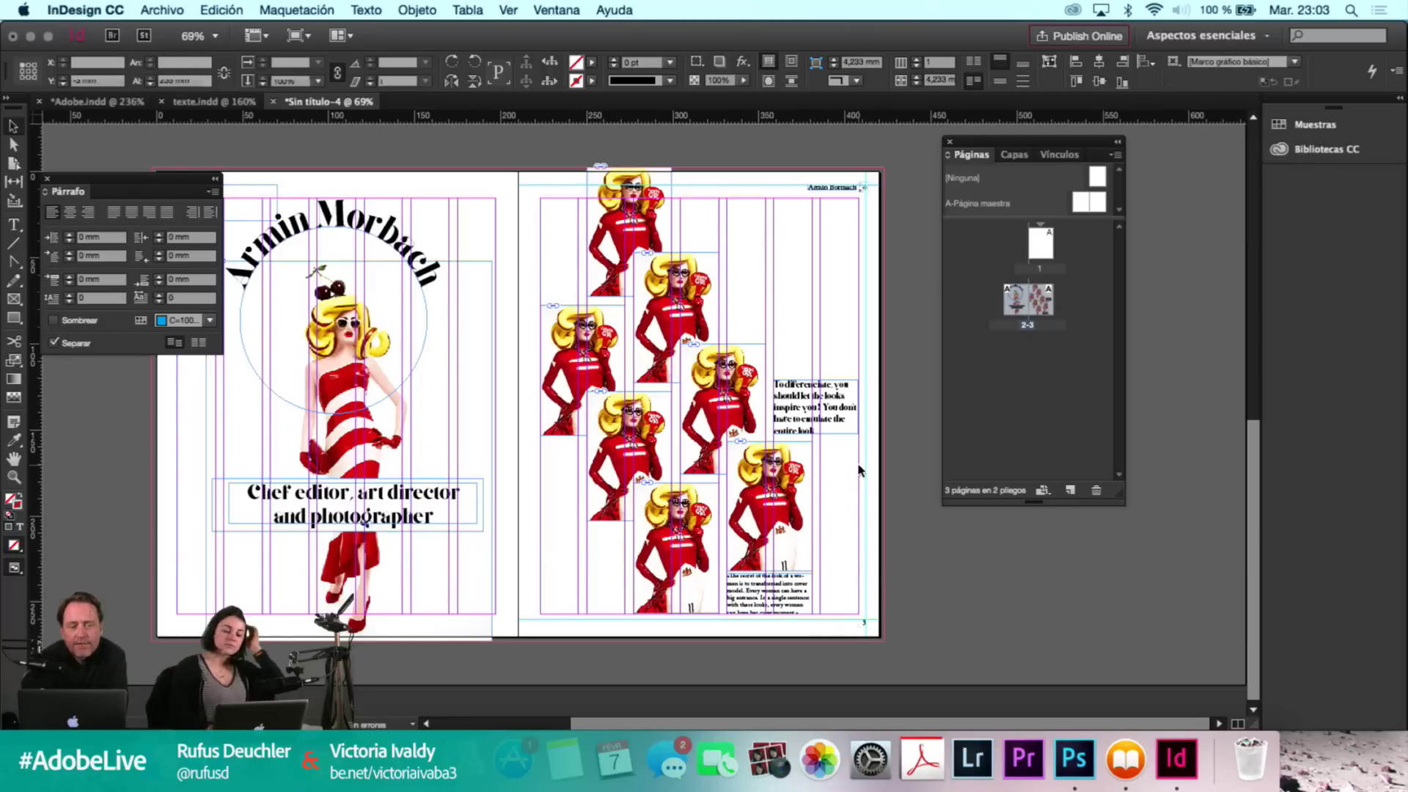
key(w)
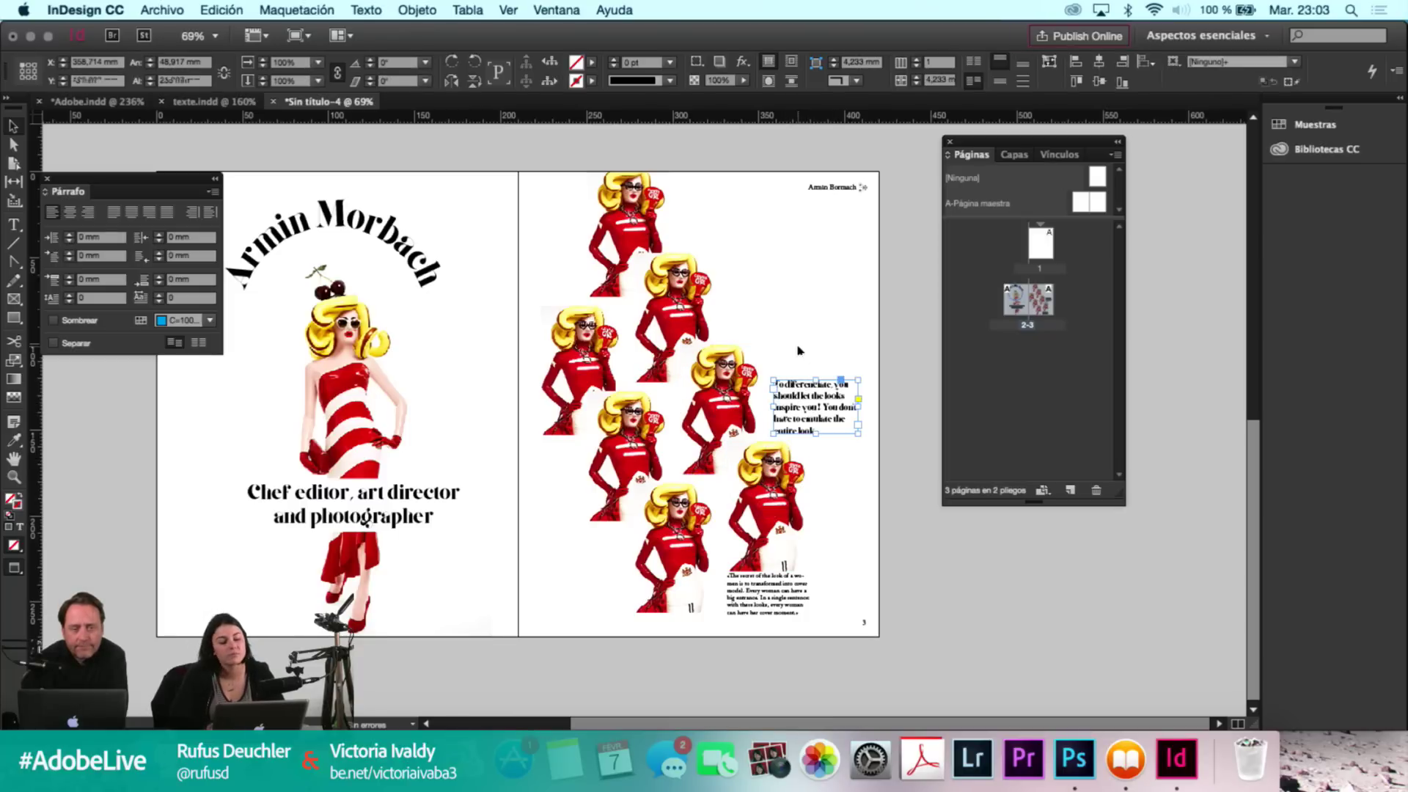
Move the bold quote up and one column left, into the space beside the second photo, at about X 332 mm.
drag(792, 320, 767, 313)
key(w)
drag(761, 320, 749, 319)
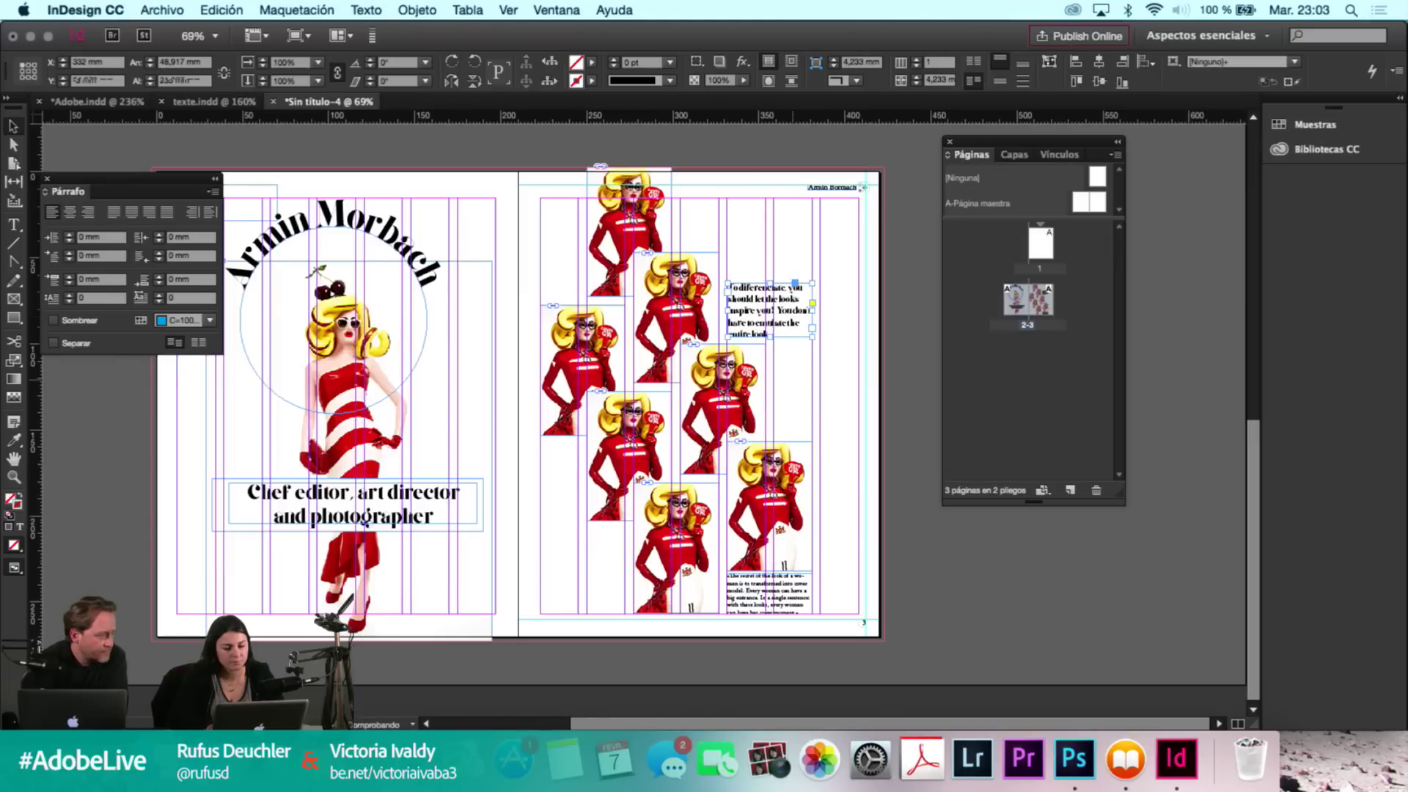
Shift all seven photos and both quotes on page 3 together one column to the right.
drag(545, 251, 832, 604)
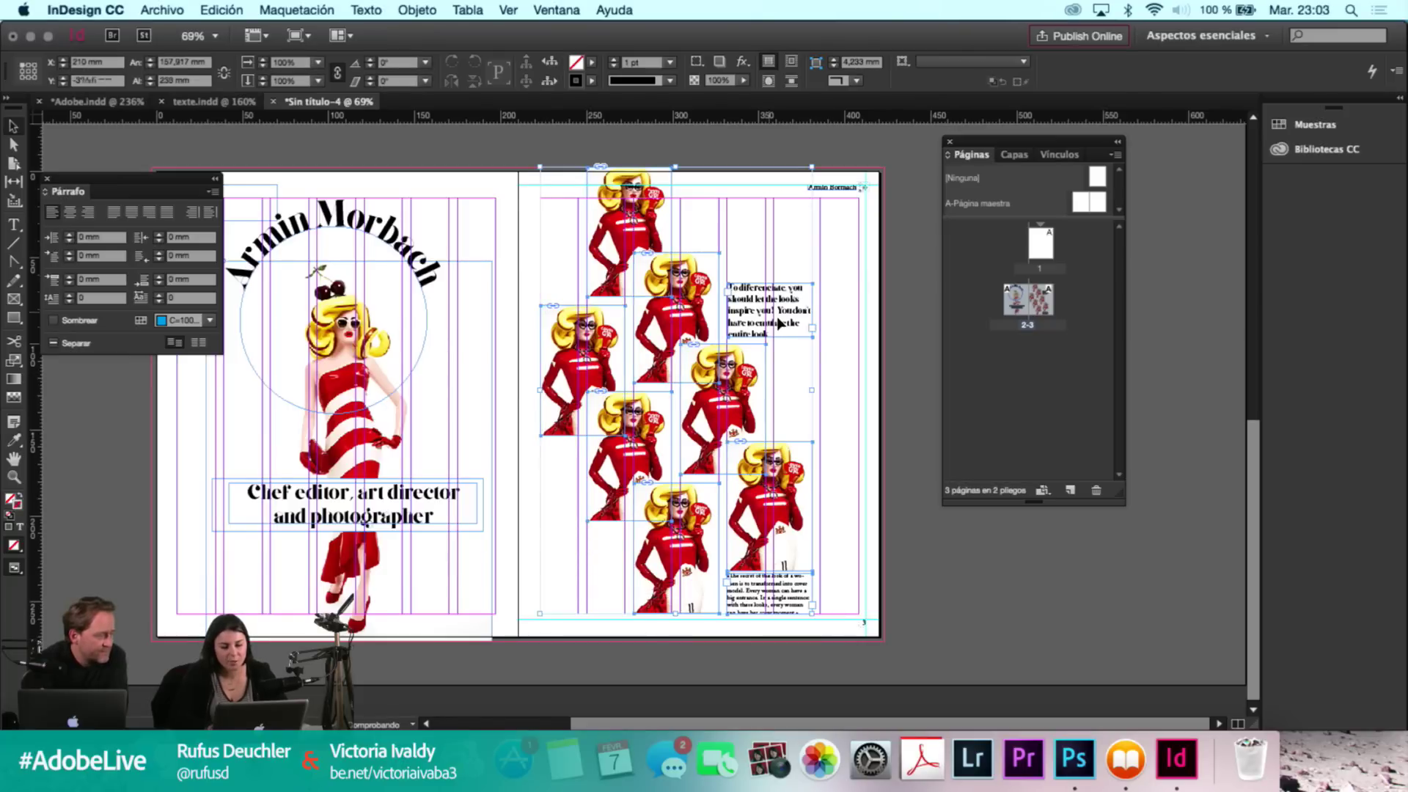
drag(823, 324, 874, 324)
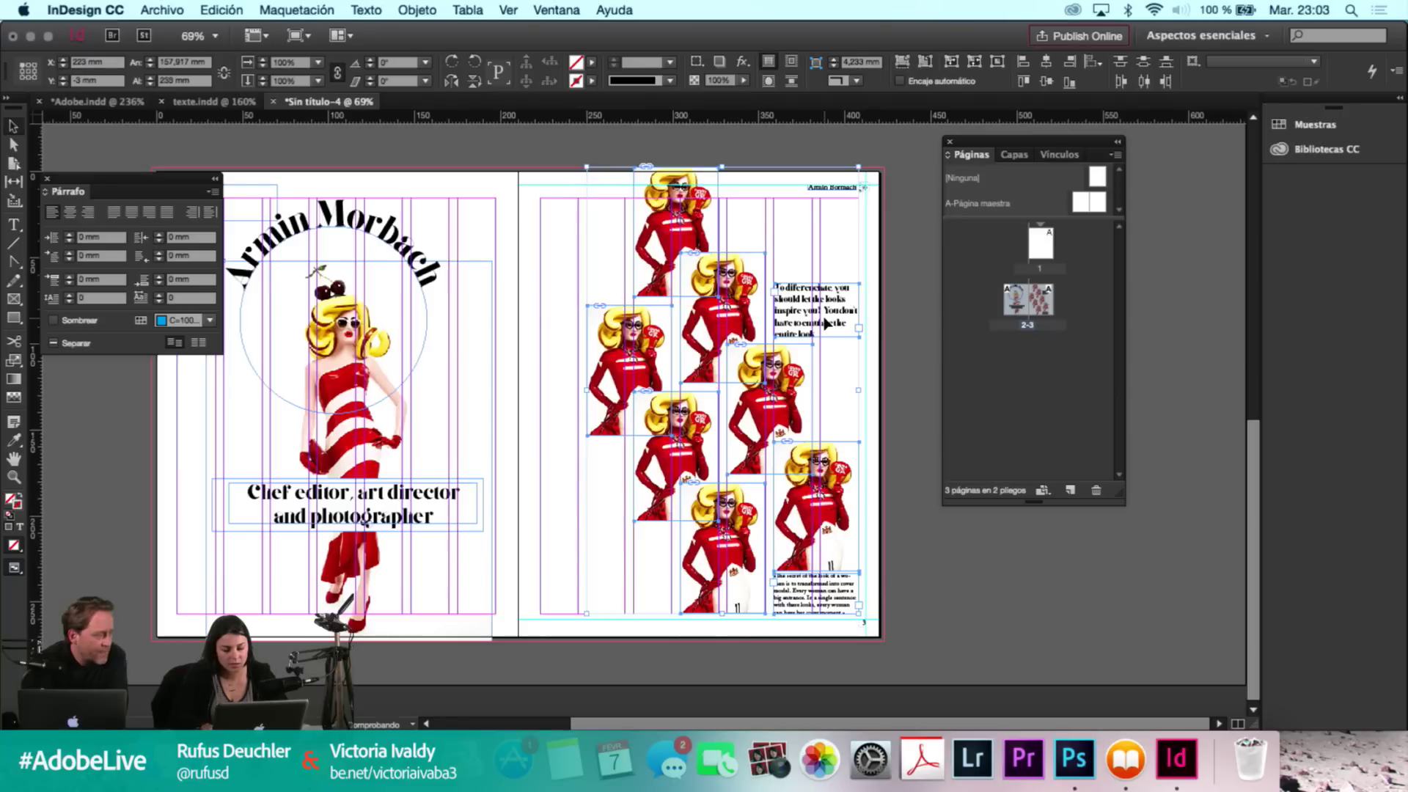
click(562, 256)
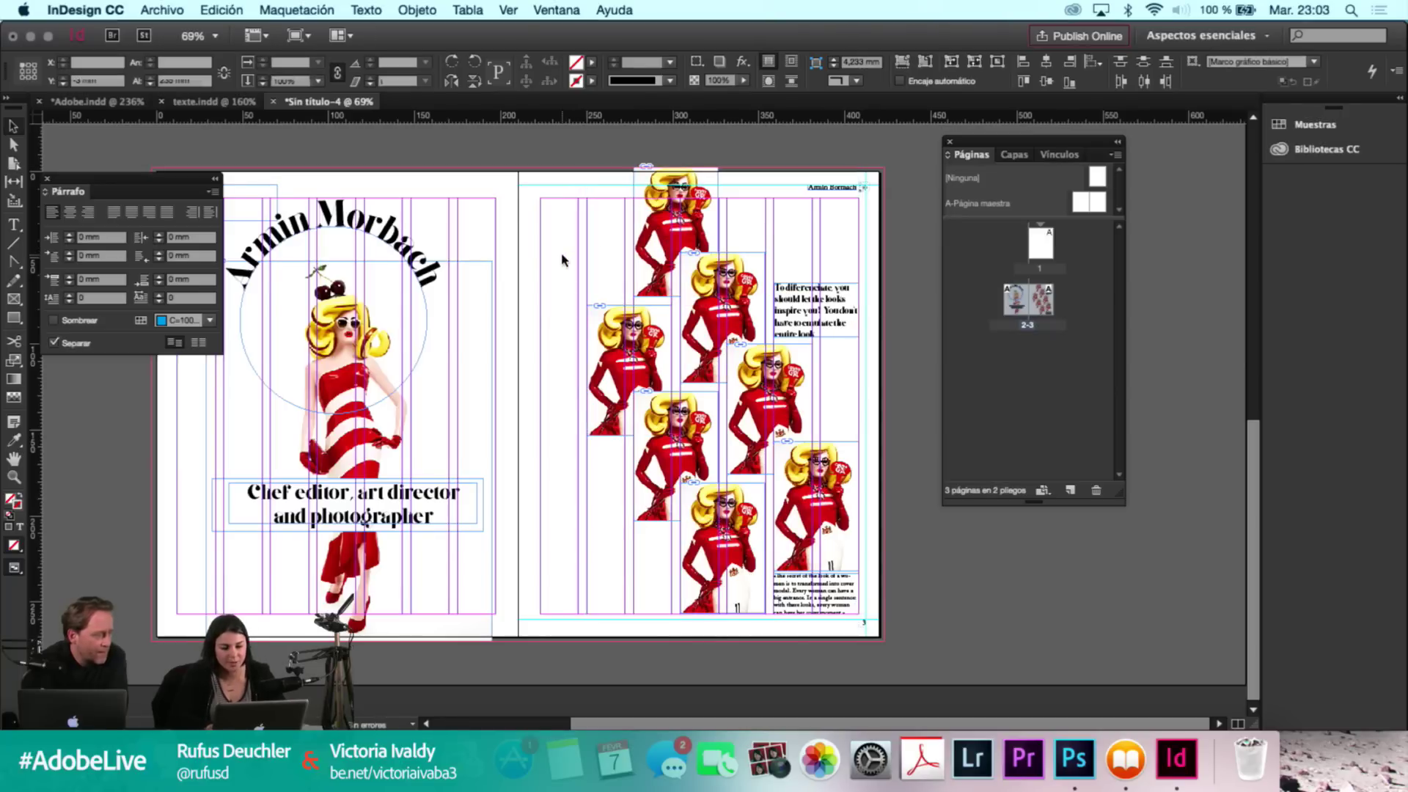
key(w)
key(w)
scroll(764, 281, up, 5)
key(w)
scroll(809, 334, down, 1)
key(w)
scroll(808, 330, down, 1)
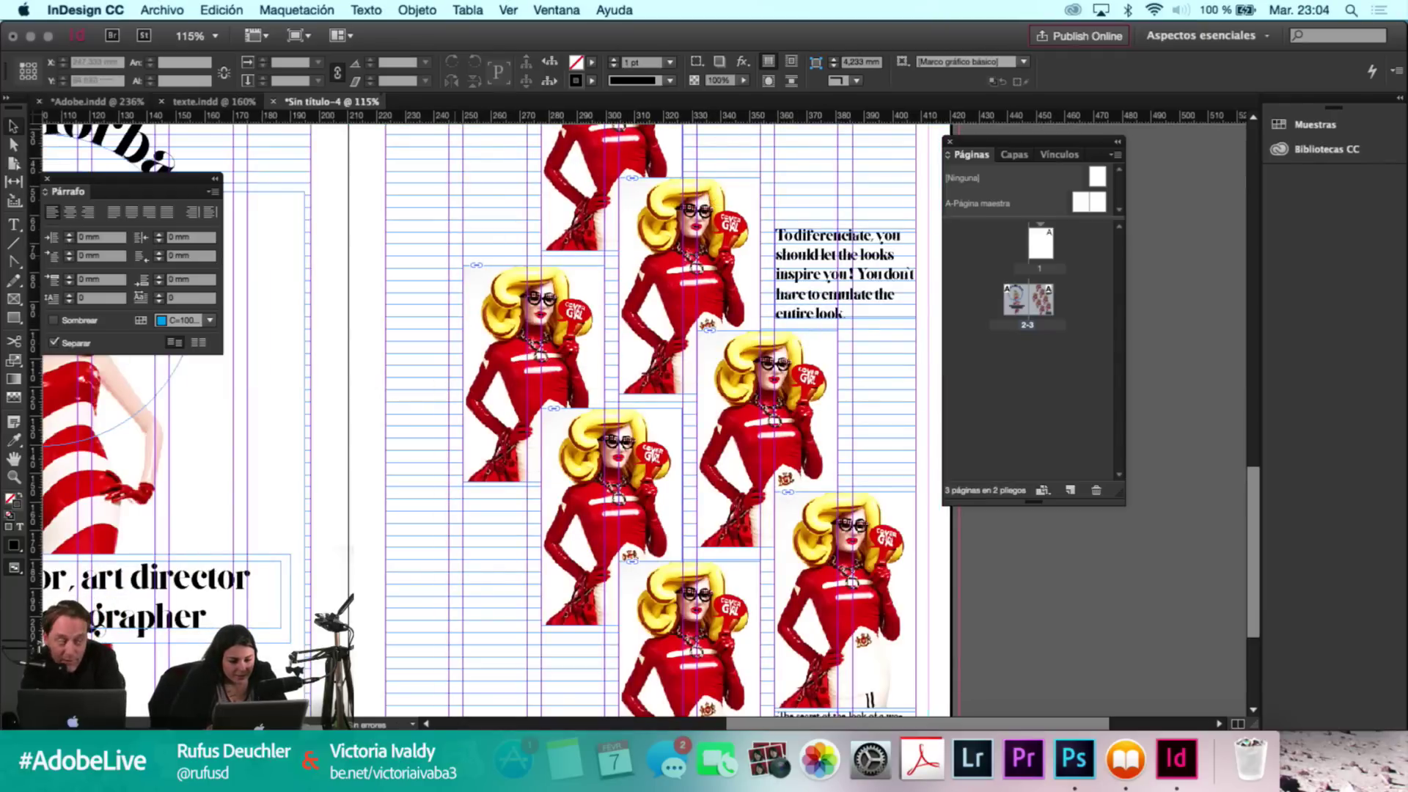
click(611, 188)
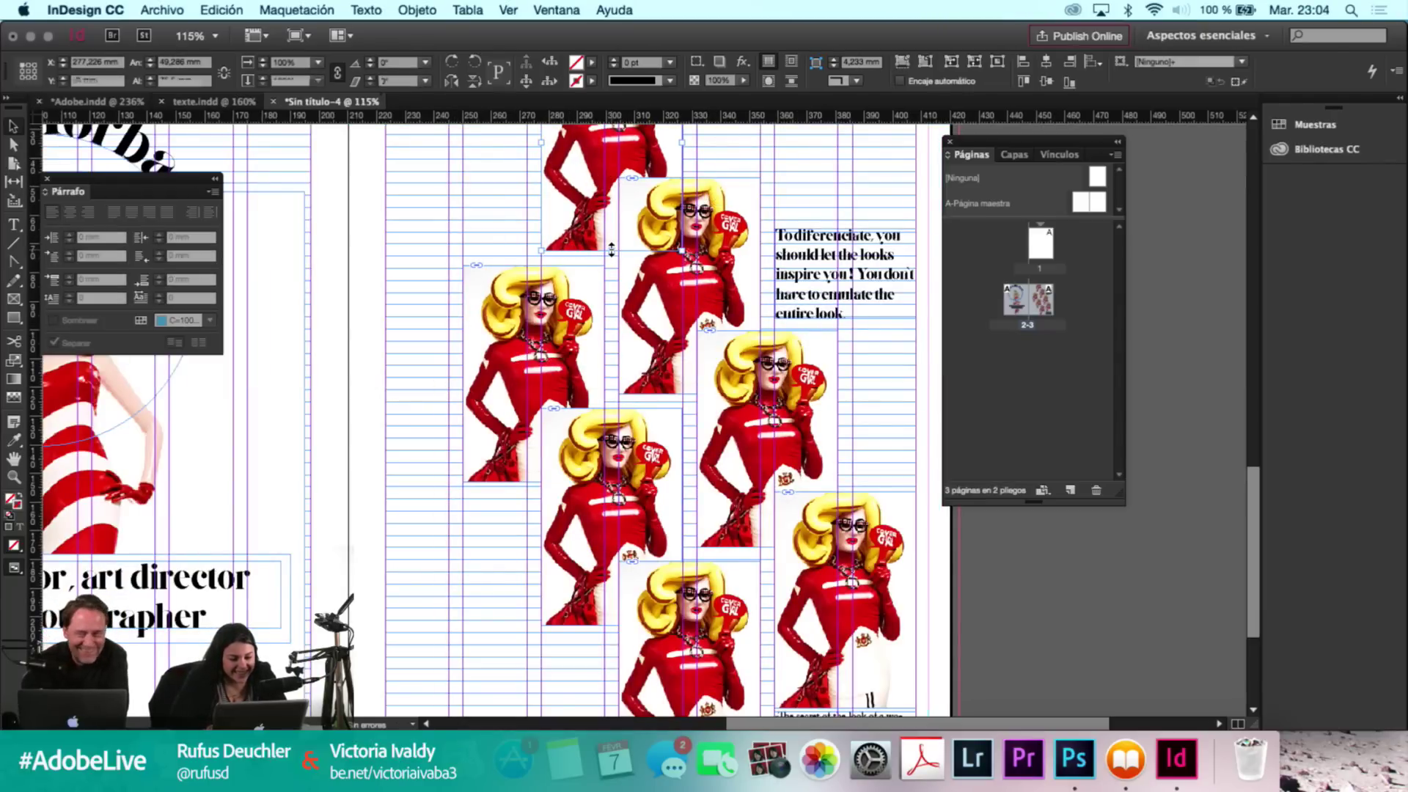
drag(611, 250, 611, 242)
click(663, 380)
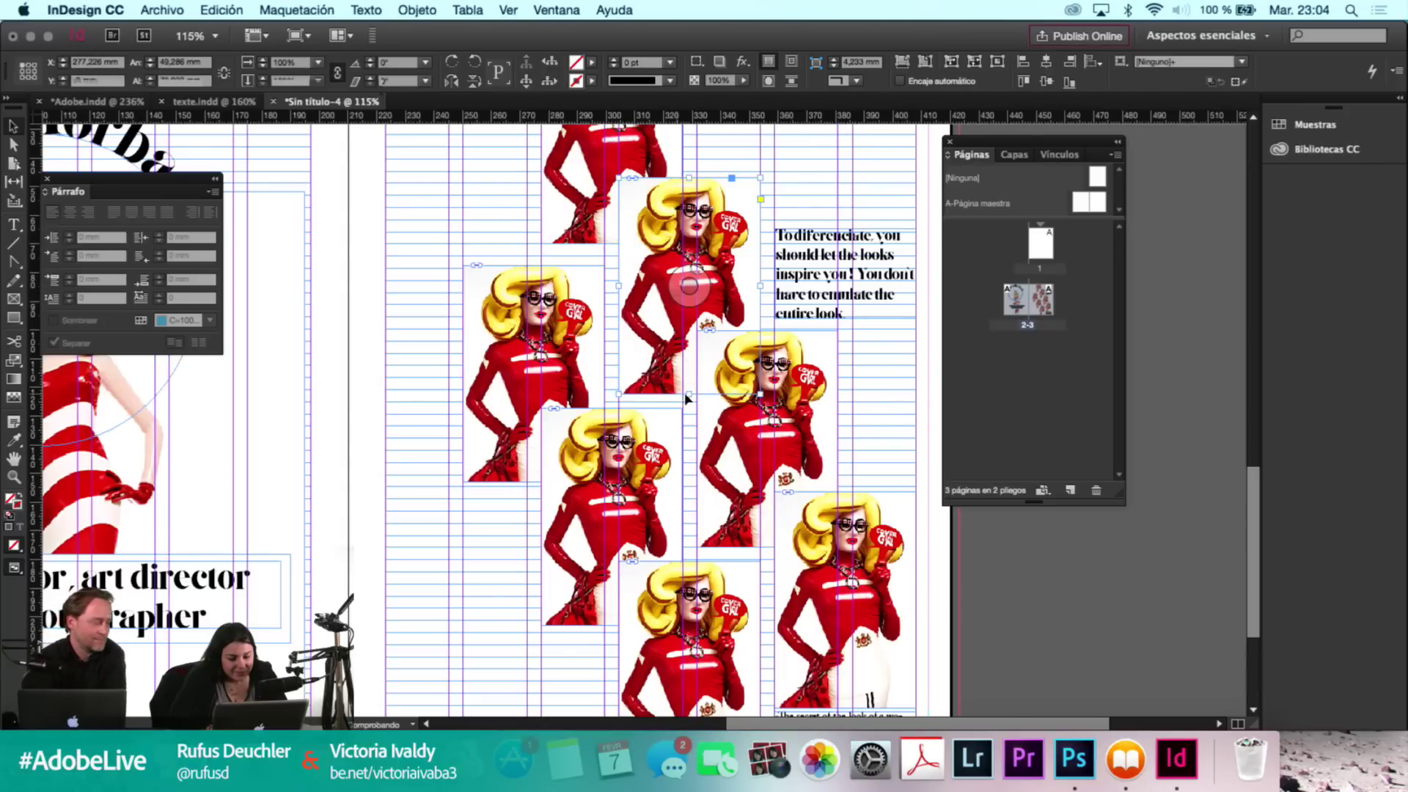
key(super+z)
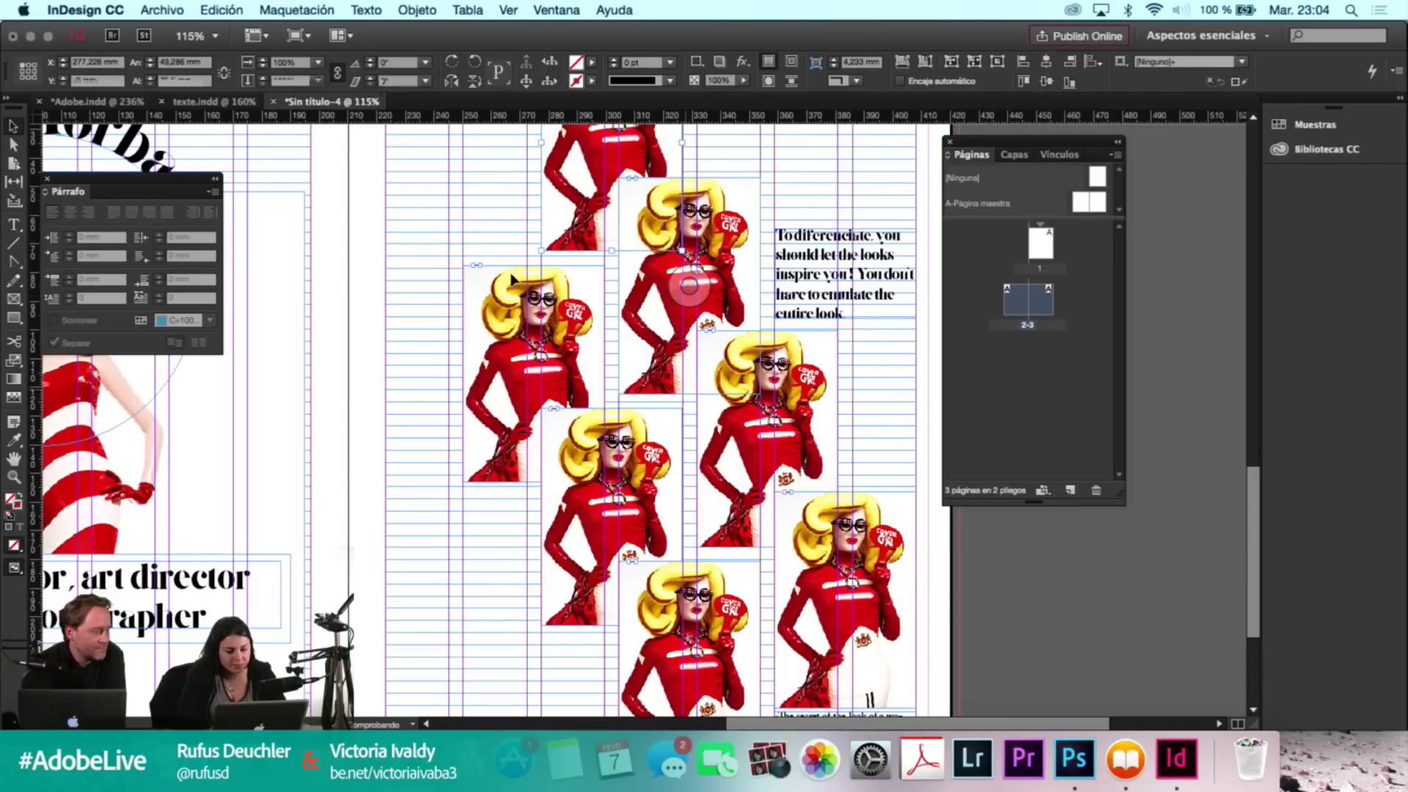
Examine page 3's arrangement of photos and quotes in preview mode without guides.
click(460, 230)
key(w)
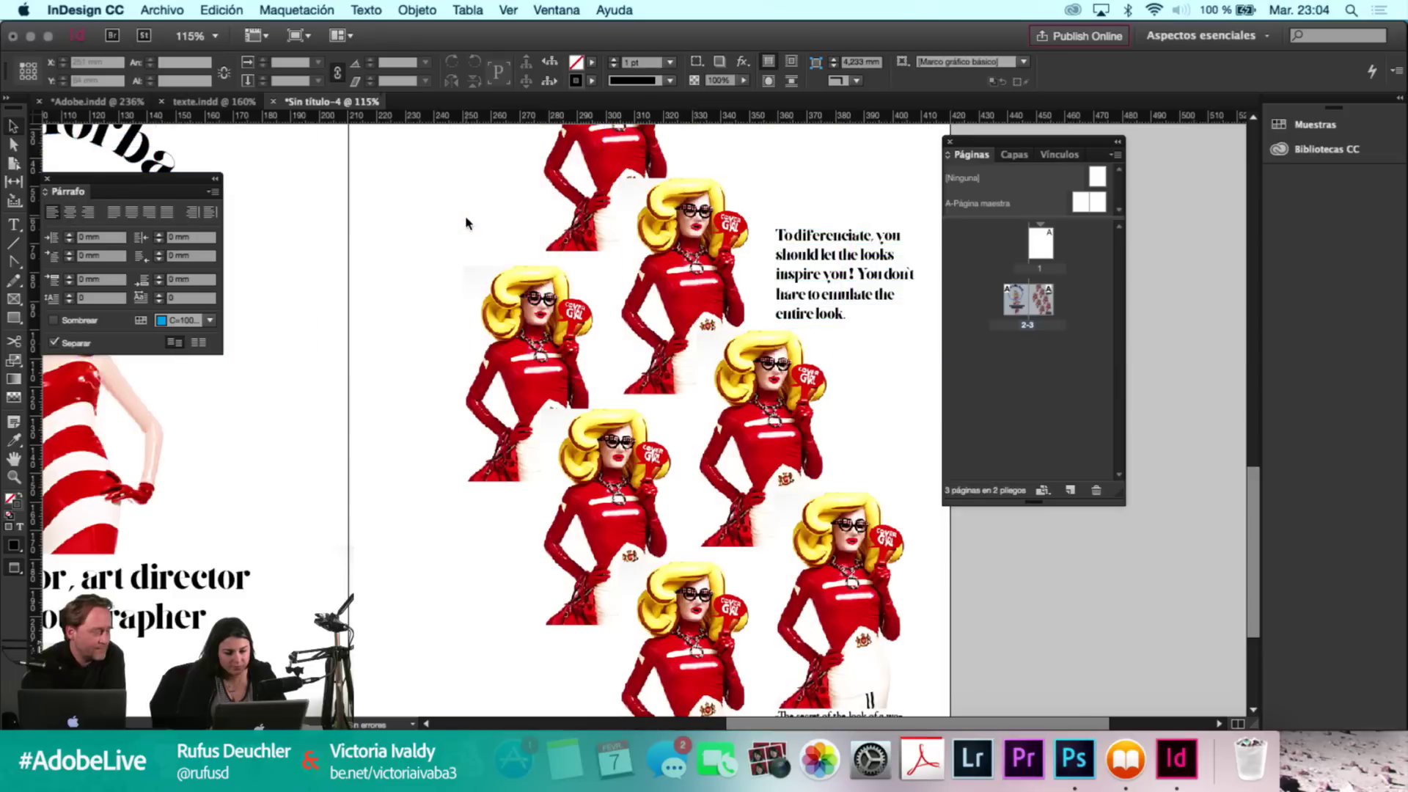
scroll(324, 441, down, 3)
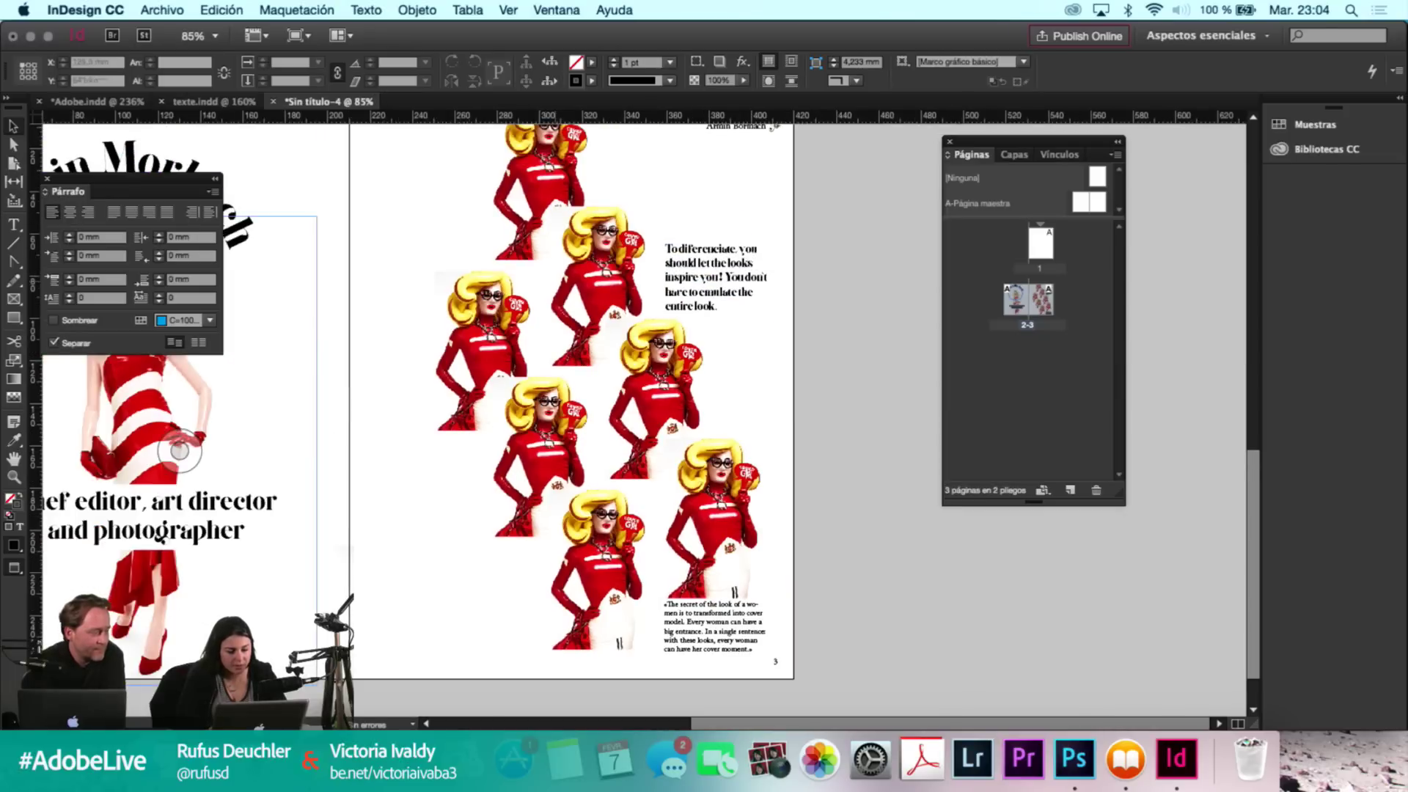
Replace the second and lowest photos of the upper diagonal and the lower diagonal's middle photo with pandemonia-01-1370948880.jpg from the Armin Borbach folder.
key(super+Tab)
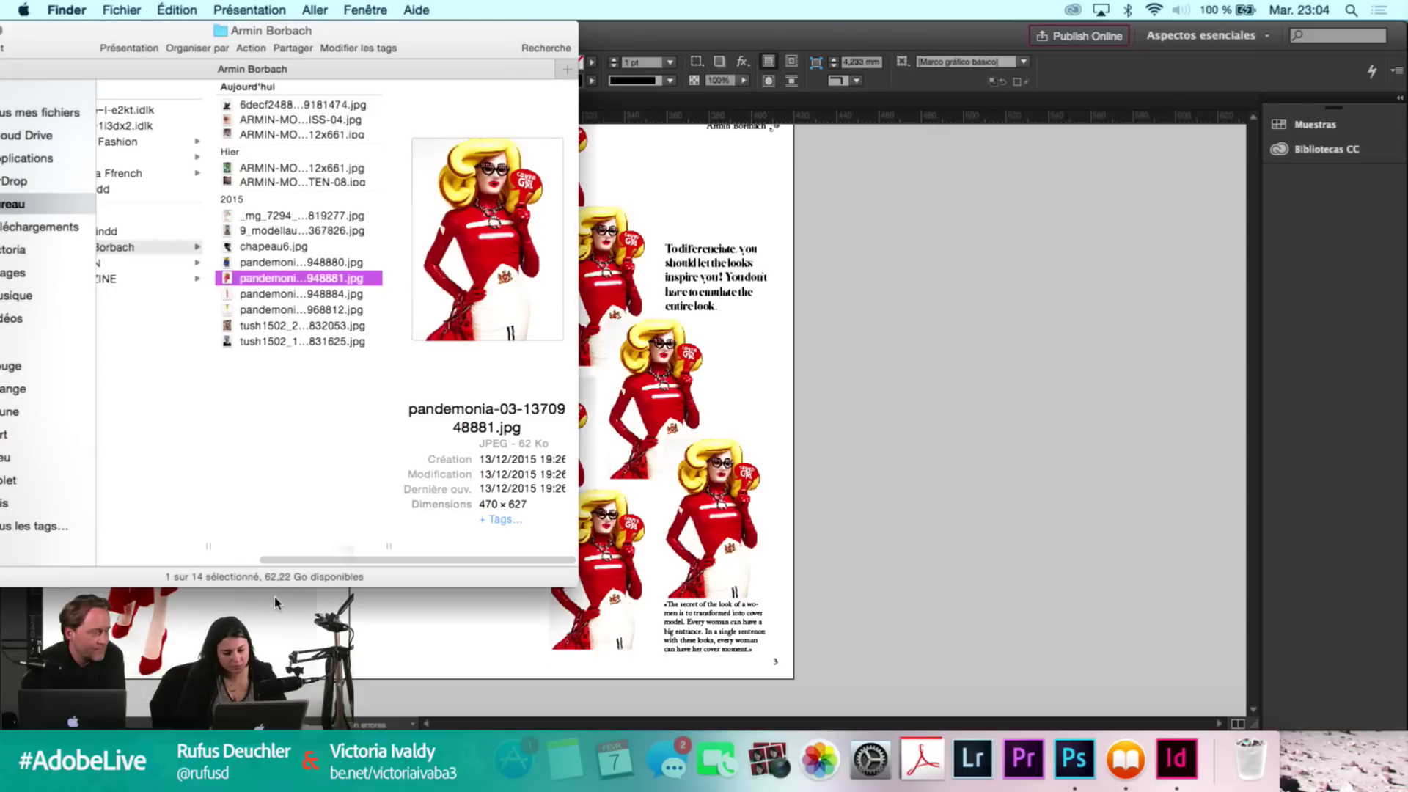
click(321, 263)
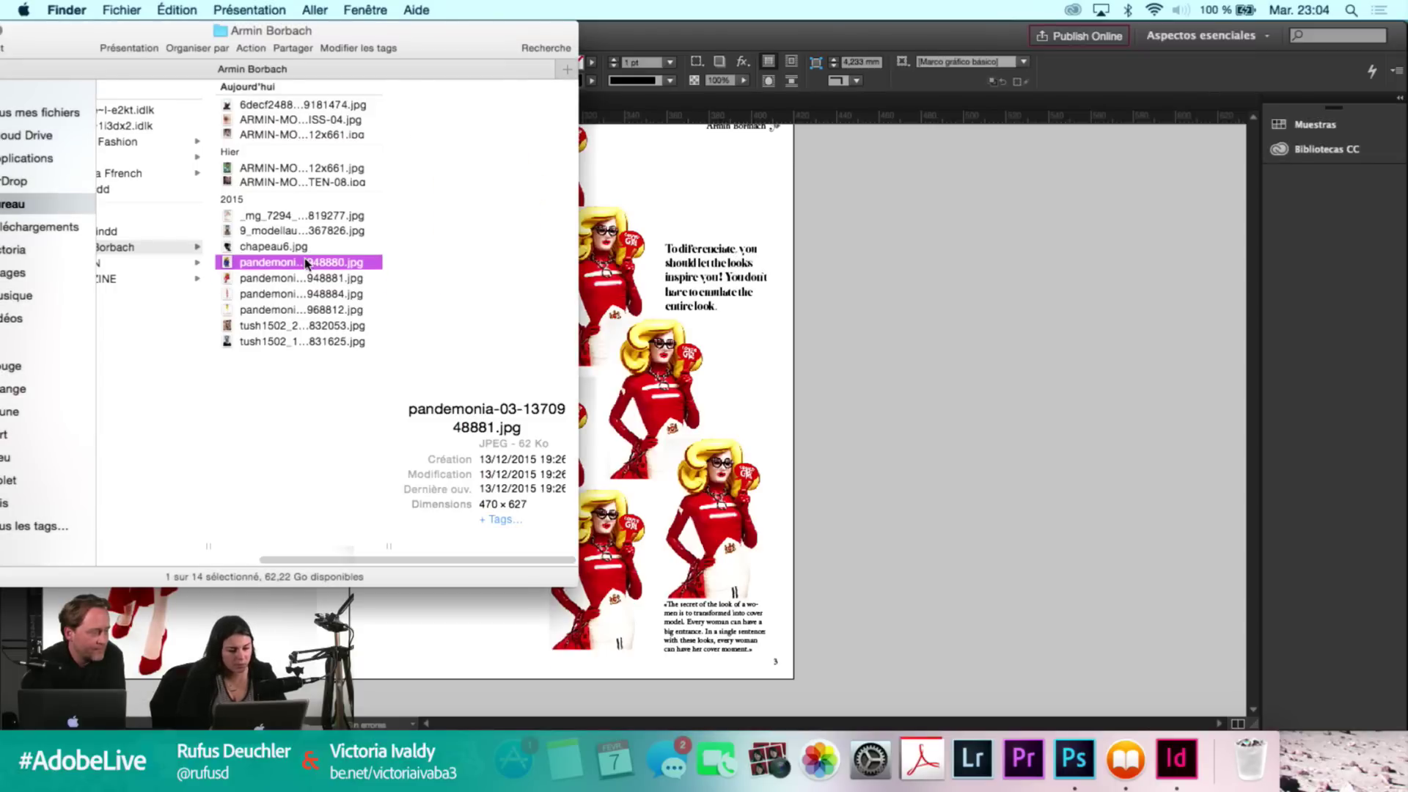
drag(475, 37, 347, 37)
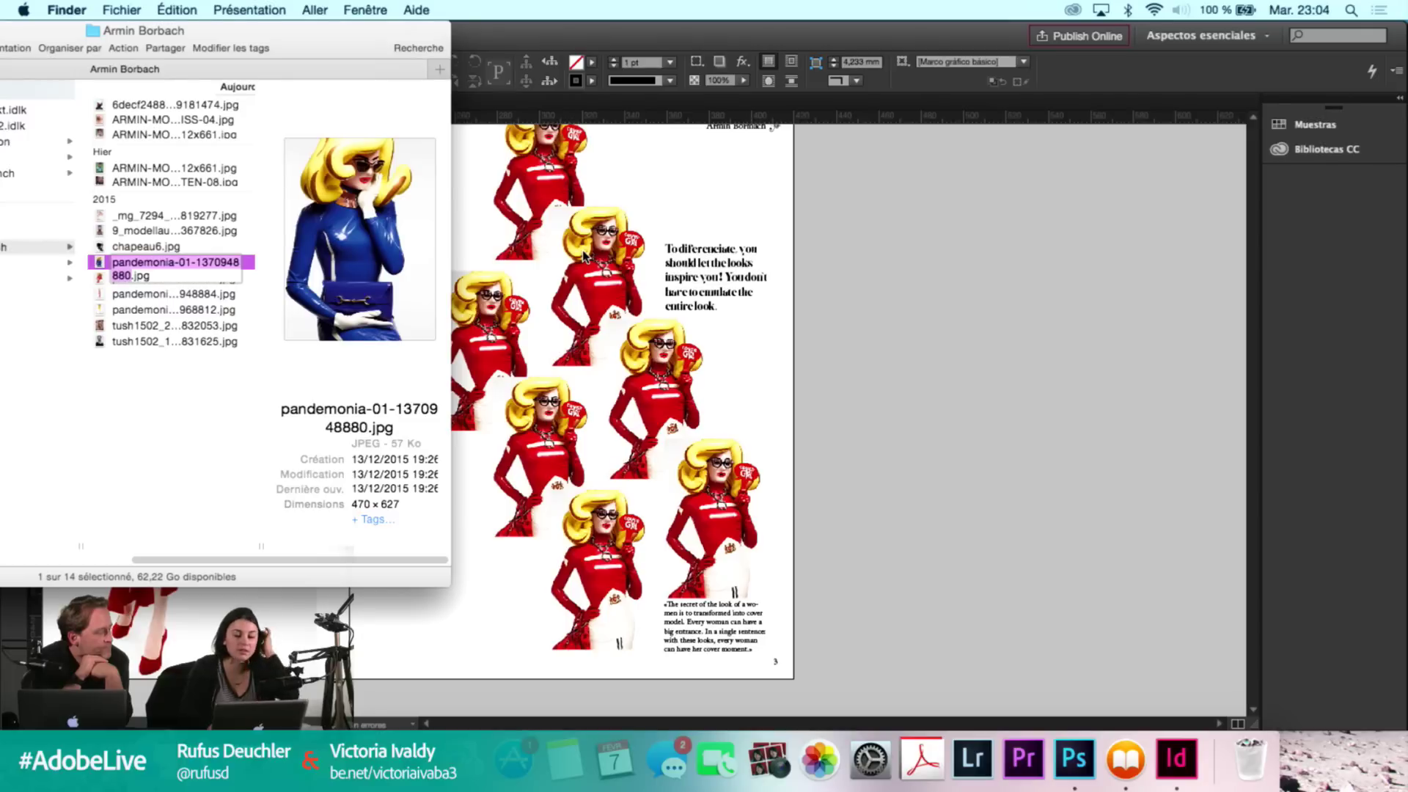
drag(172, 261, 576, 258)
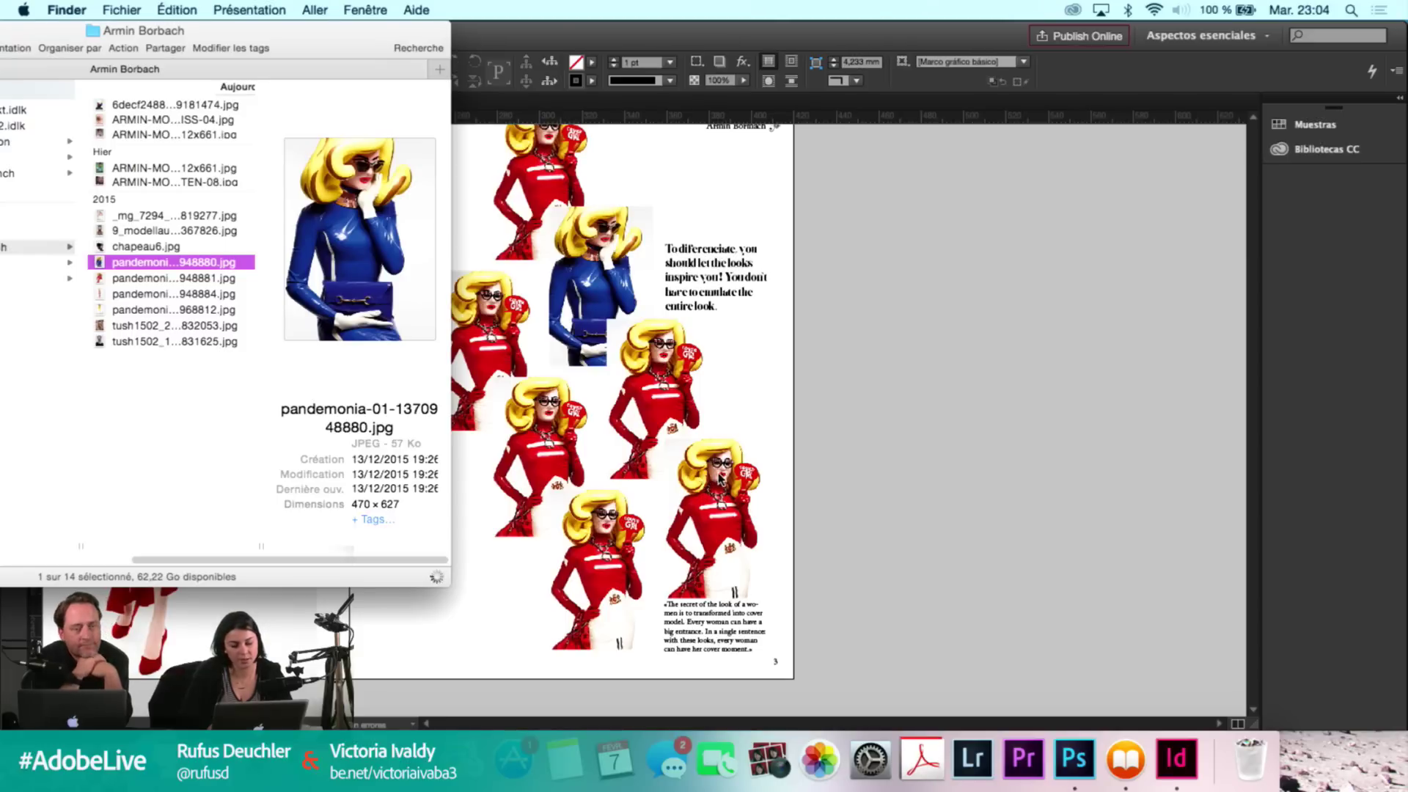
drag(173, 262, 715, 480)
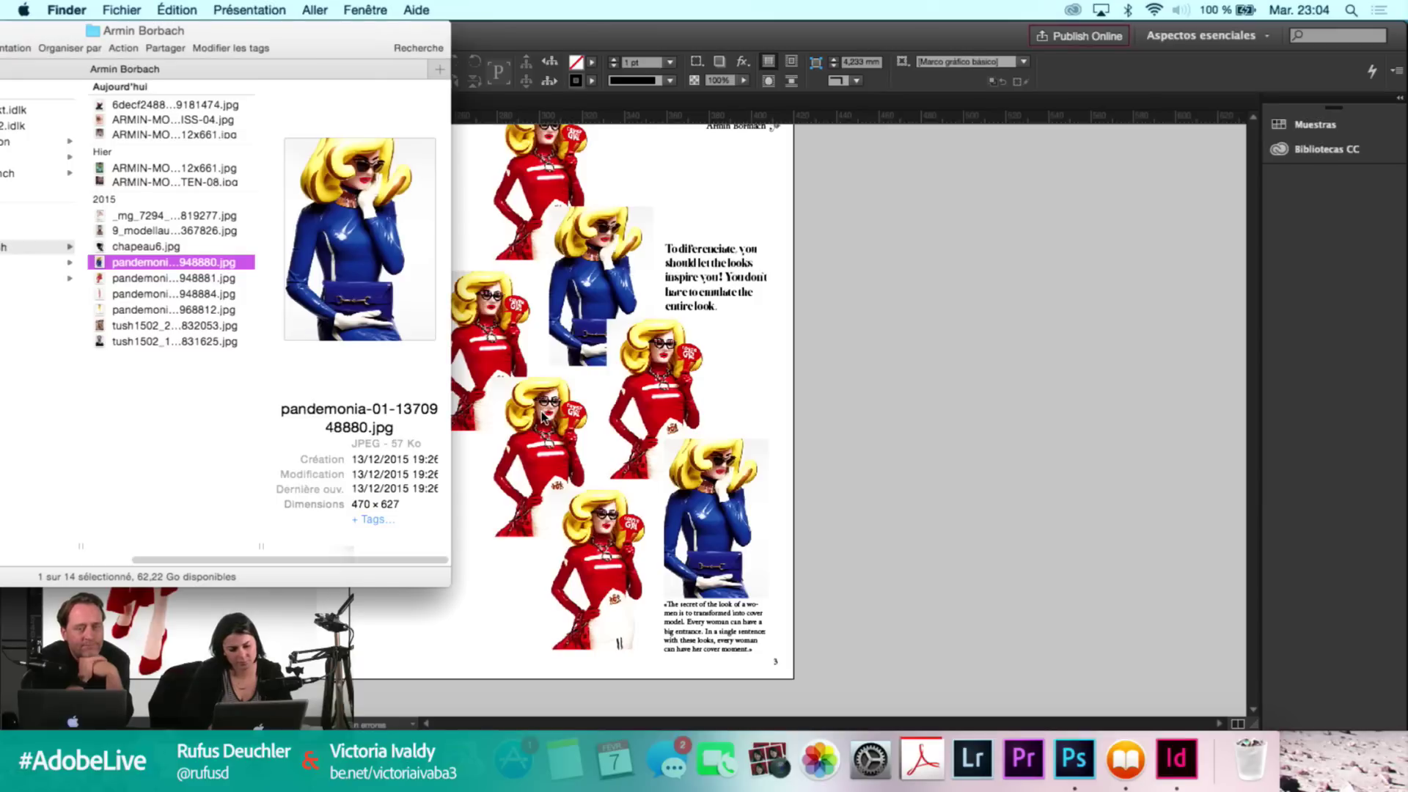
drag(557, 415, 547, 425)
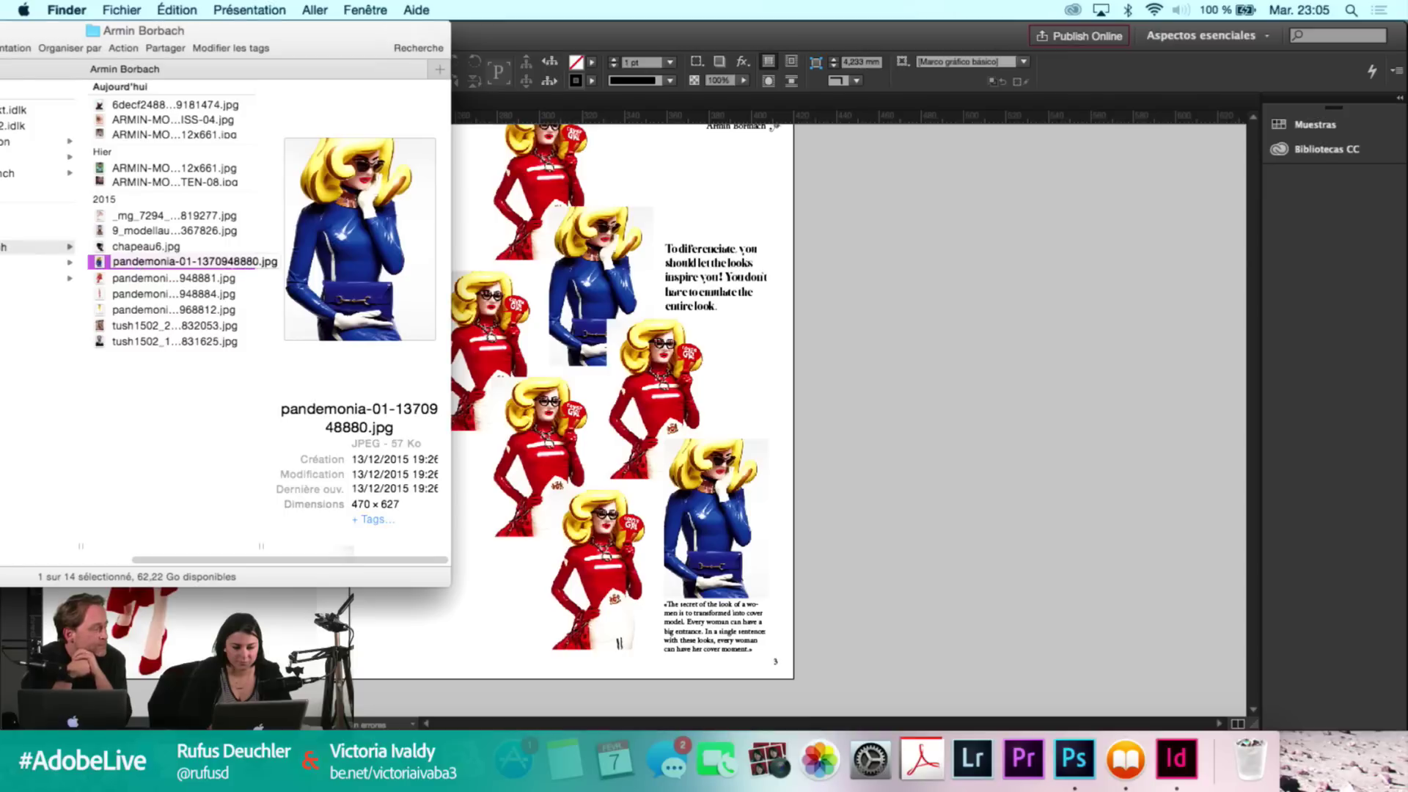
drag(593, 407, 846, 389)
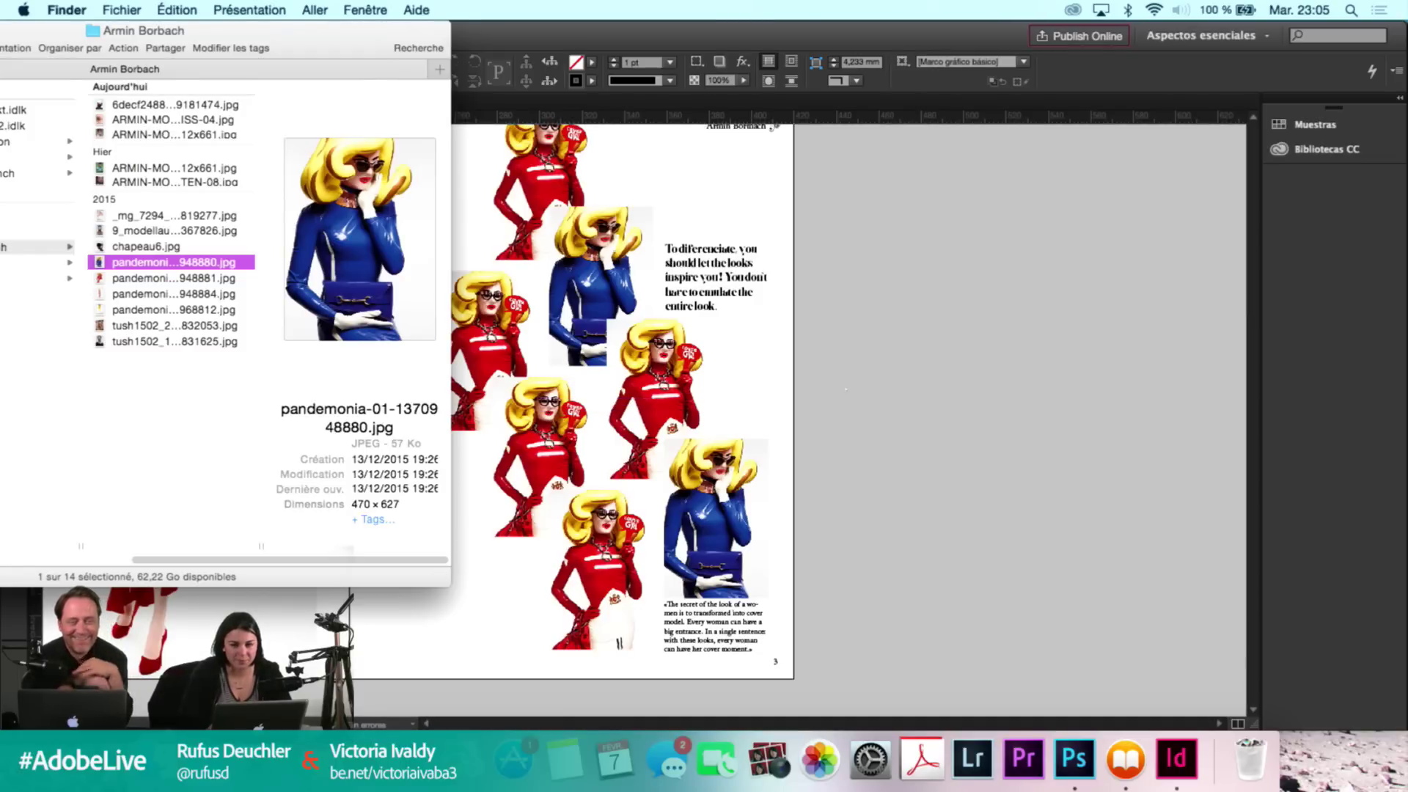
click(884, 386)
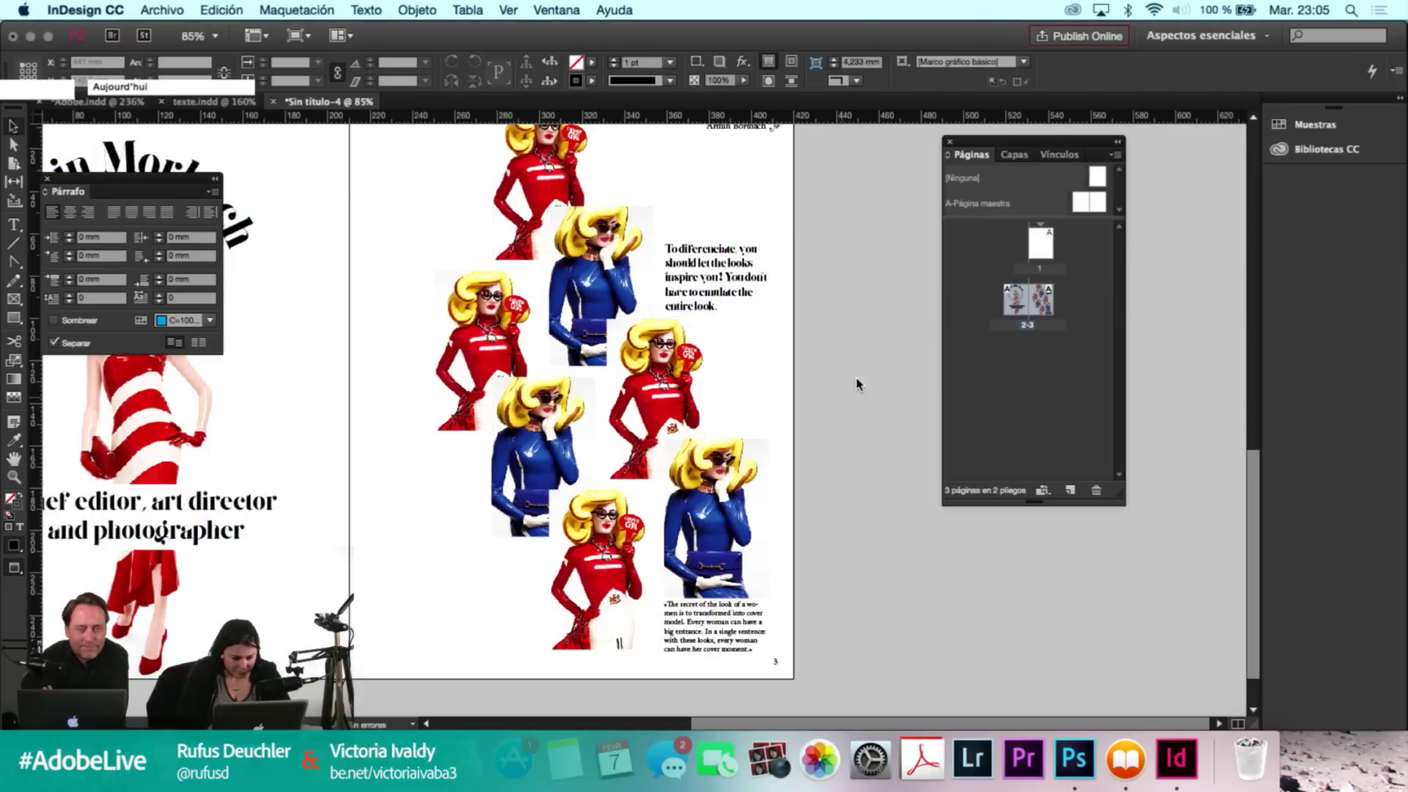
Examine the spread's alternating red and blue photos and the quotes, with and without guides, at several magnifications.
key(super+minus)
scroll(857, 384, up, 2)
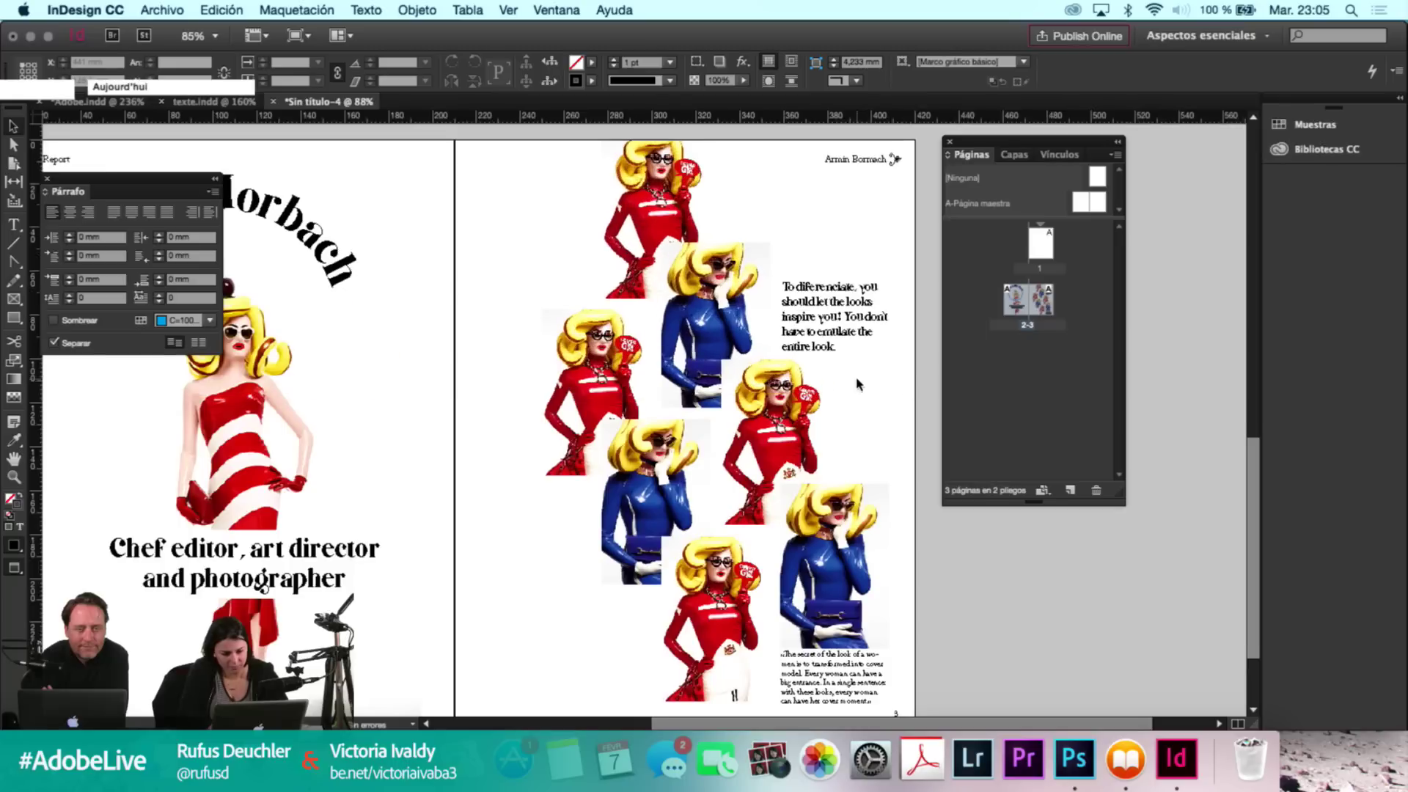
click(828, 336)
click(829, 336)
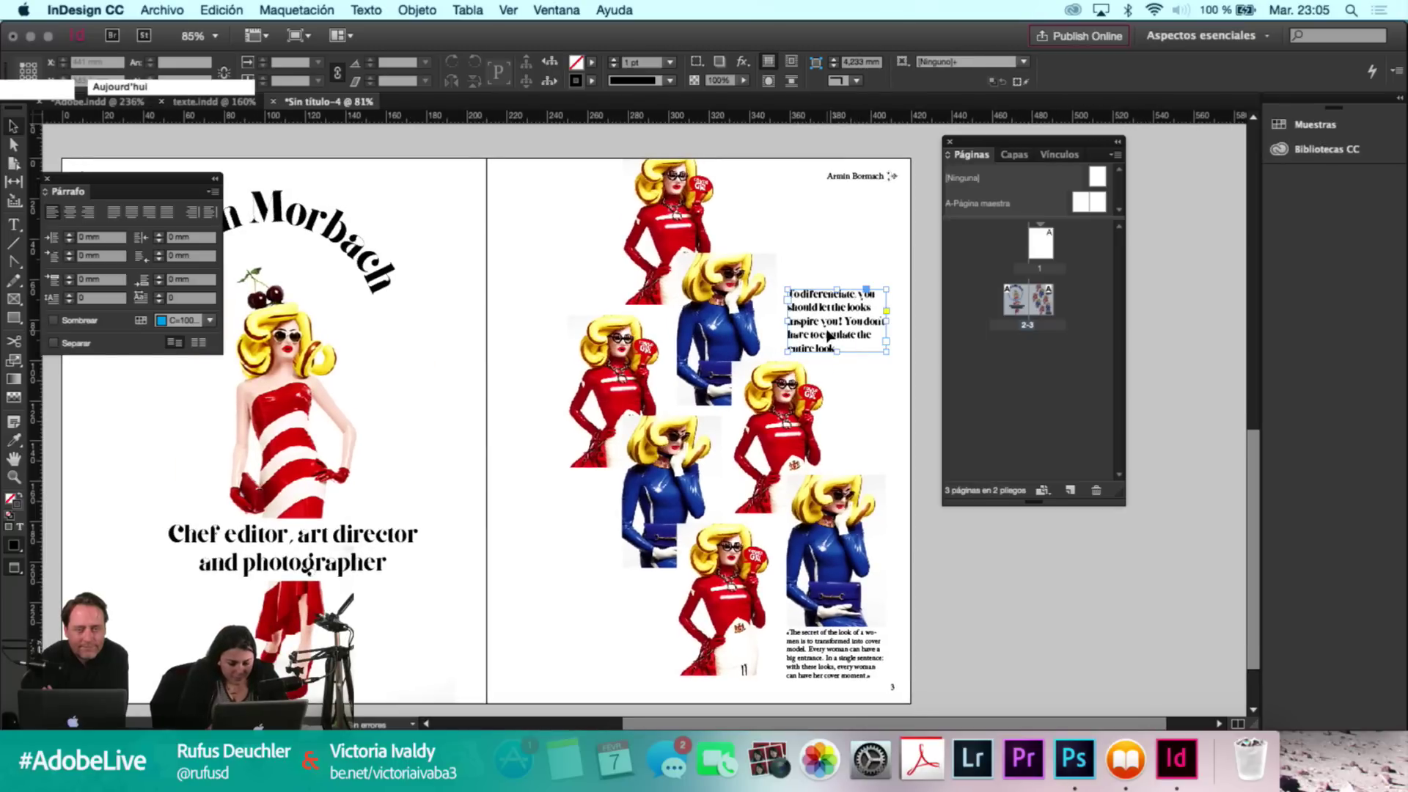
key(w)
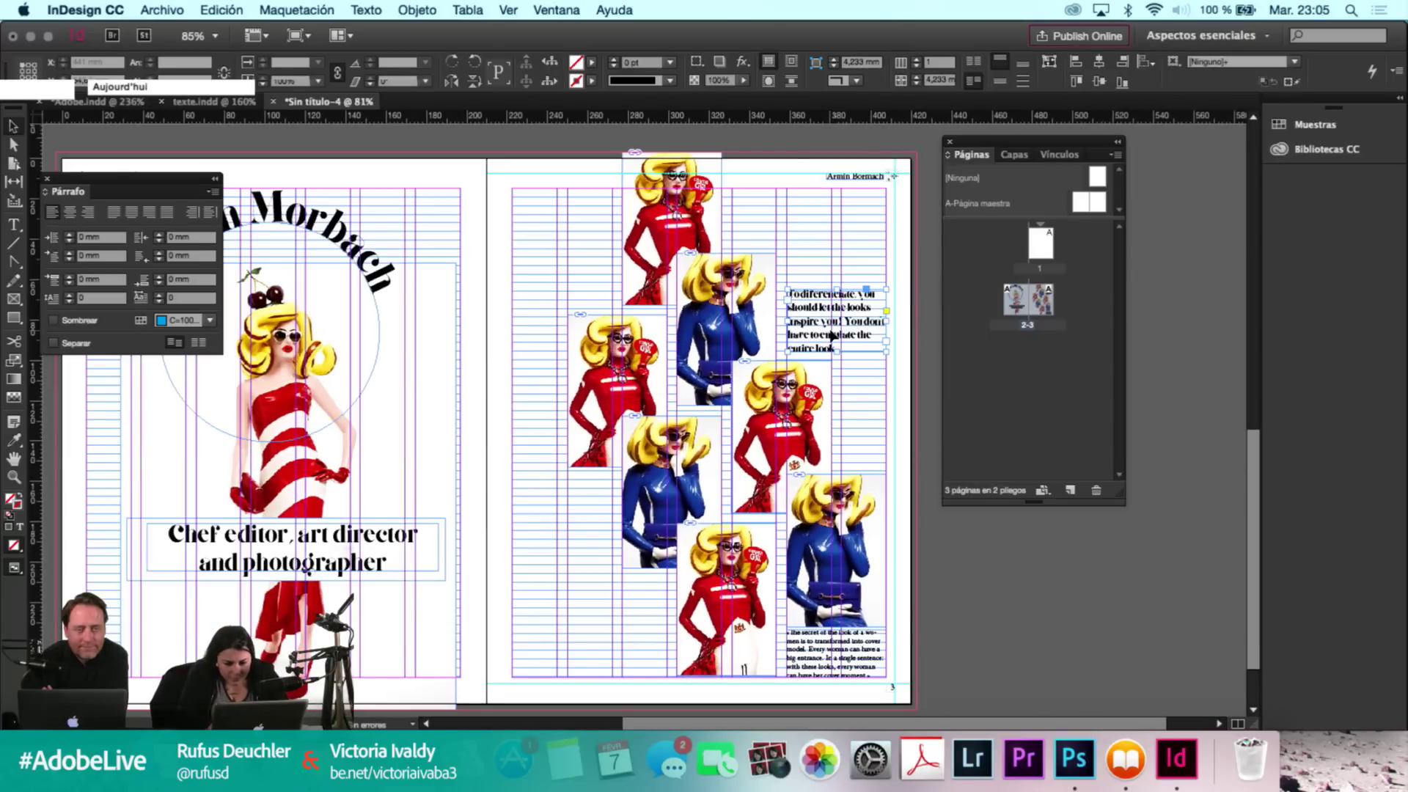
key(w)
click(862, 398)
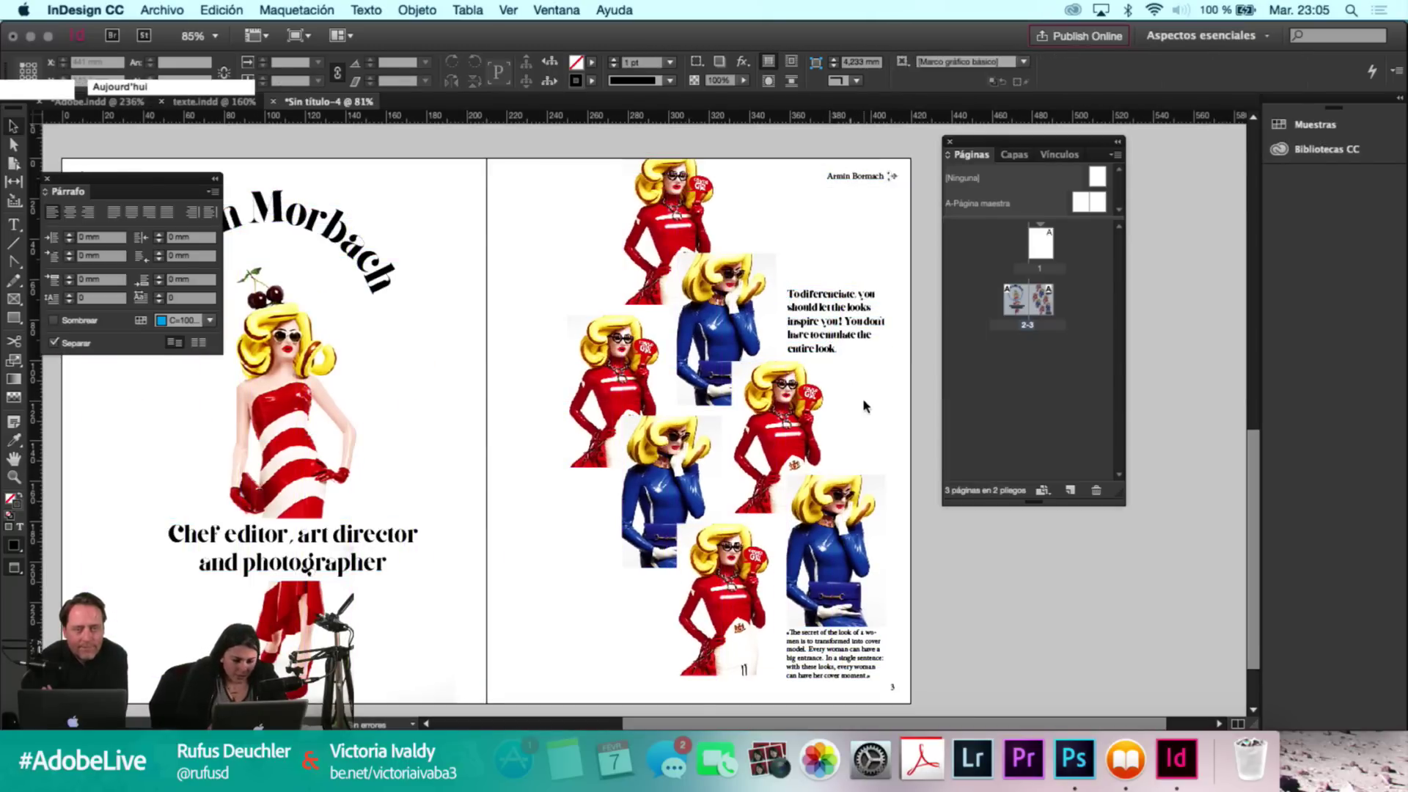
scroll(732, 331, down, 1)
key(w)
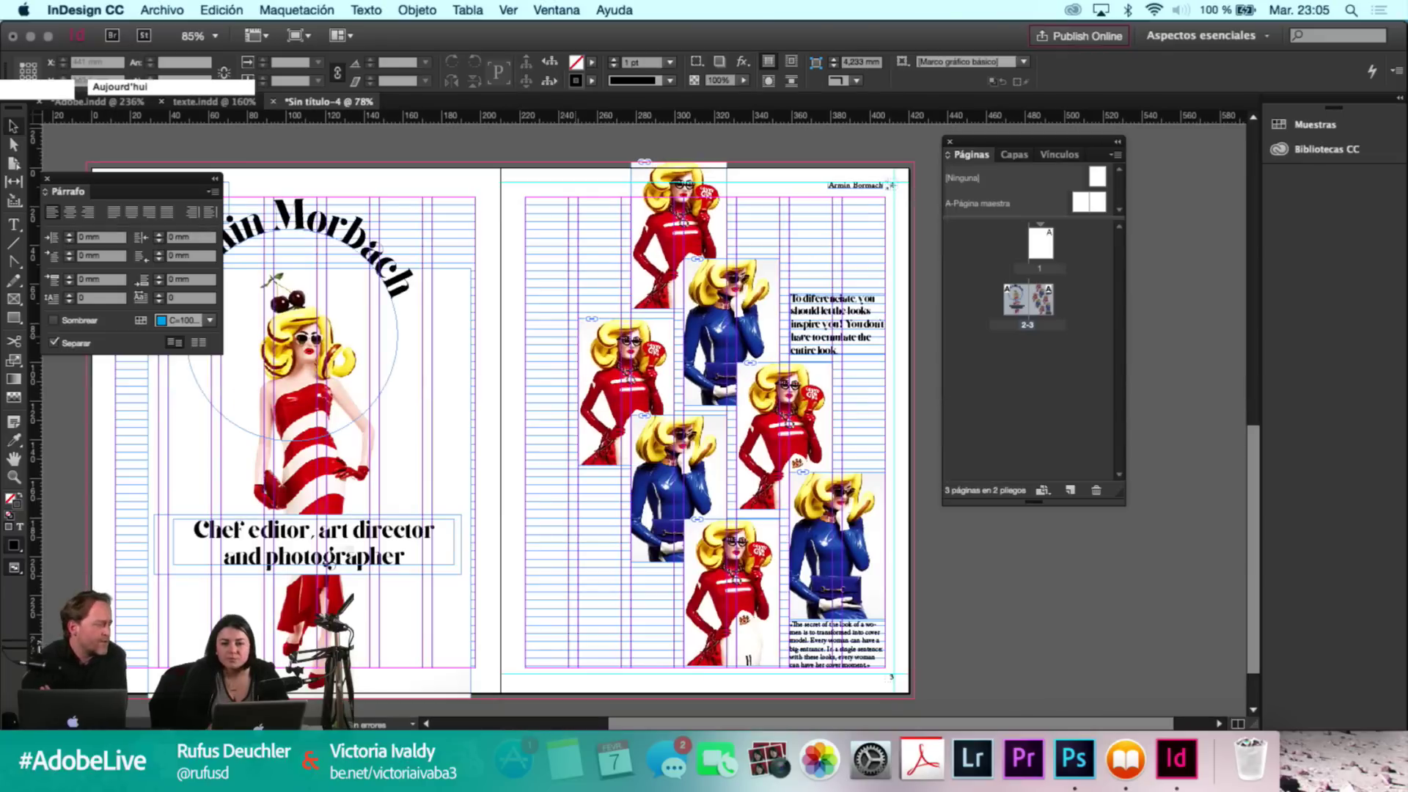
key(w)
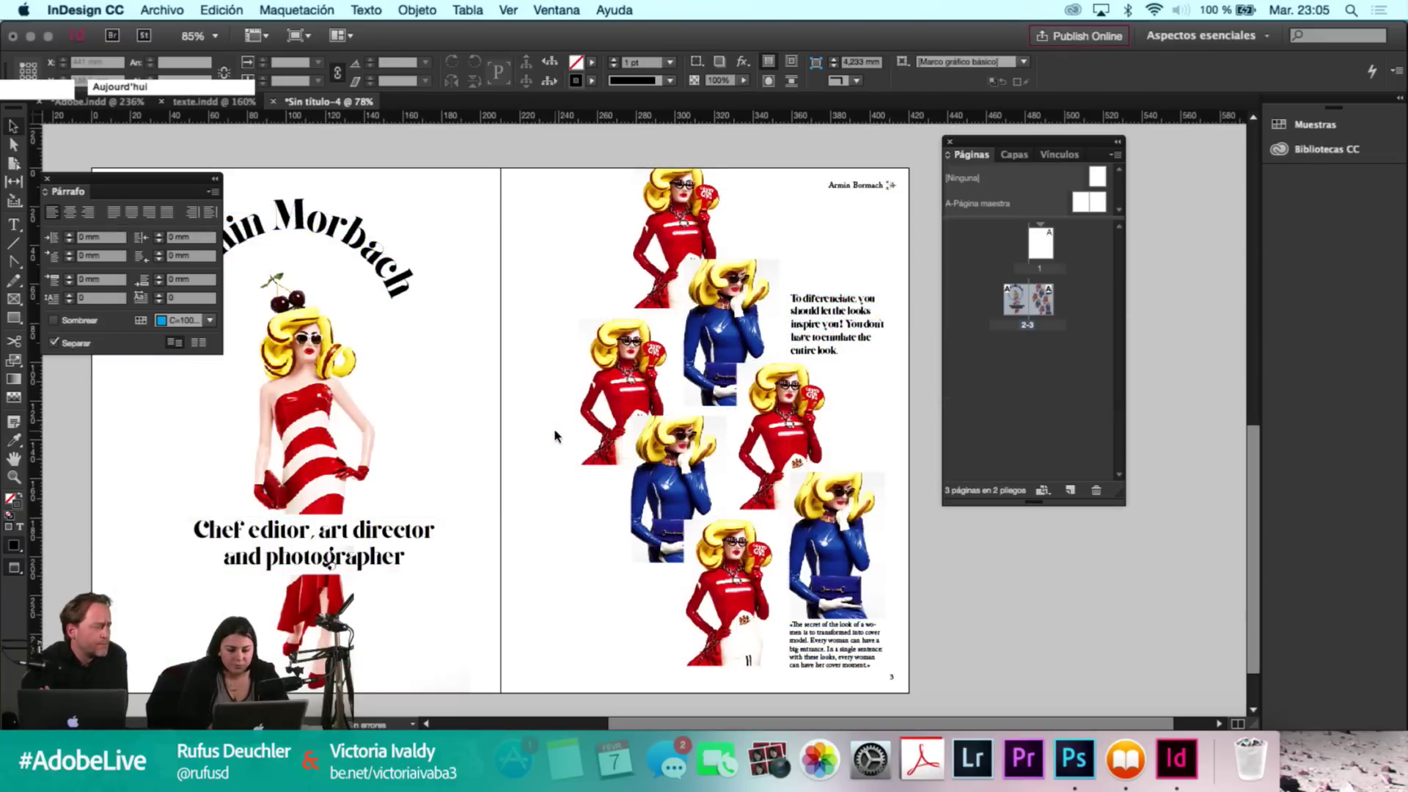
scroll(554, 428, up, 3)
scroll(558, 432, down, 1)
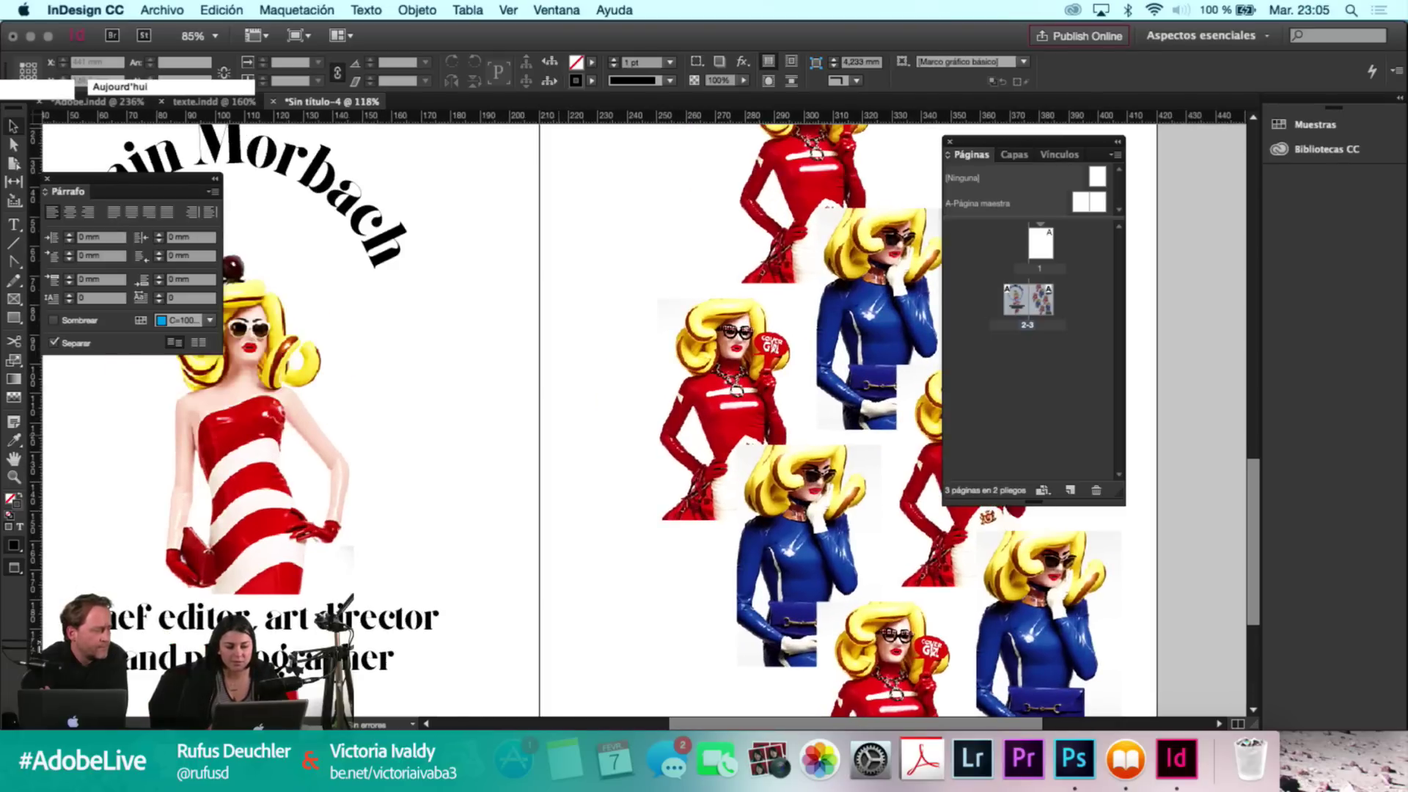
scroll(558, 433, down, 1)
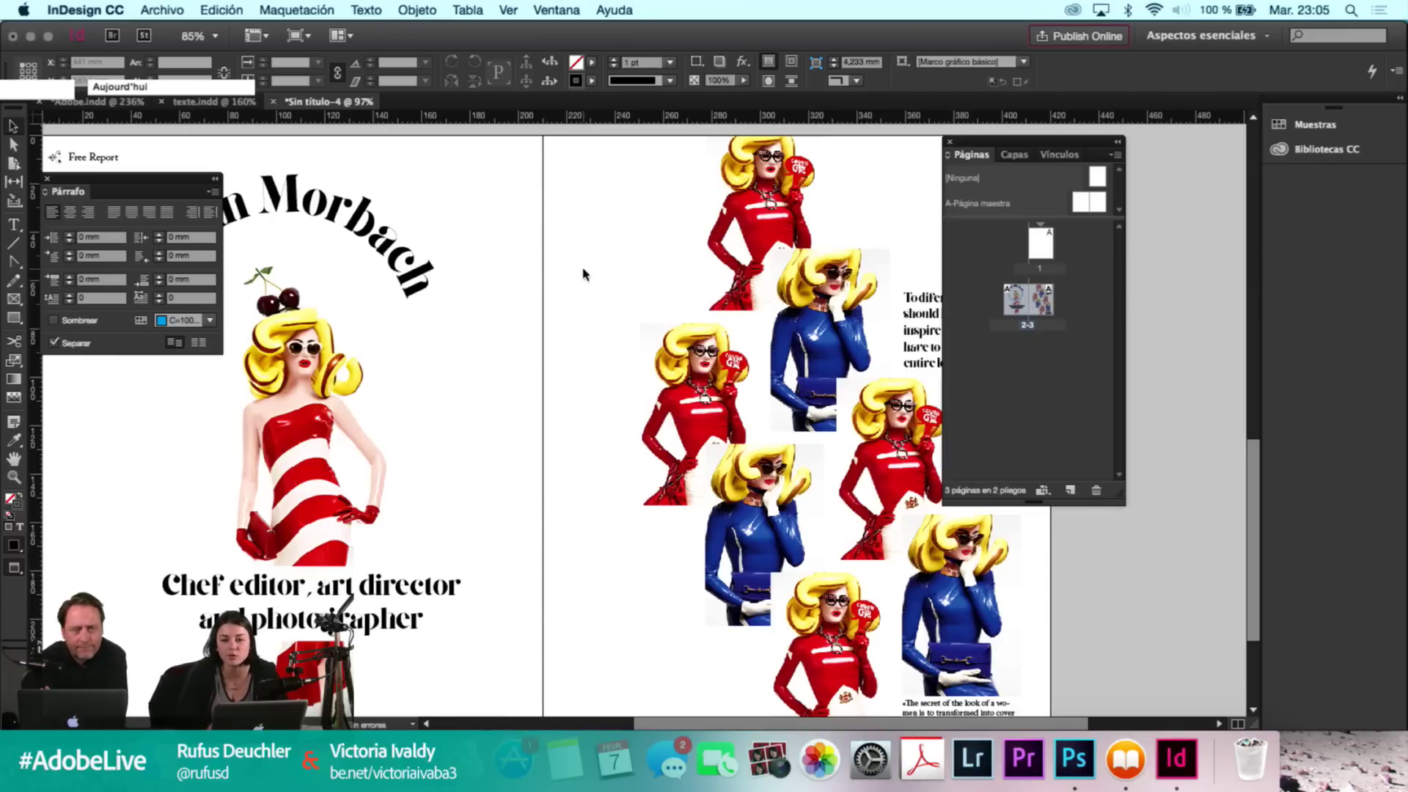
scroll(583, 275, down, 3)
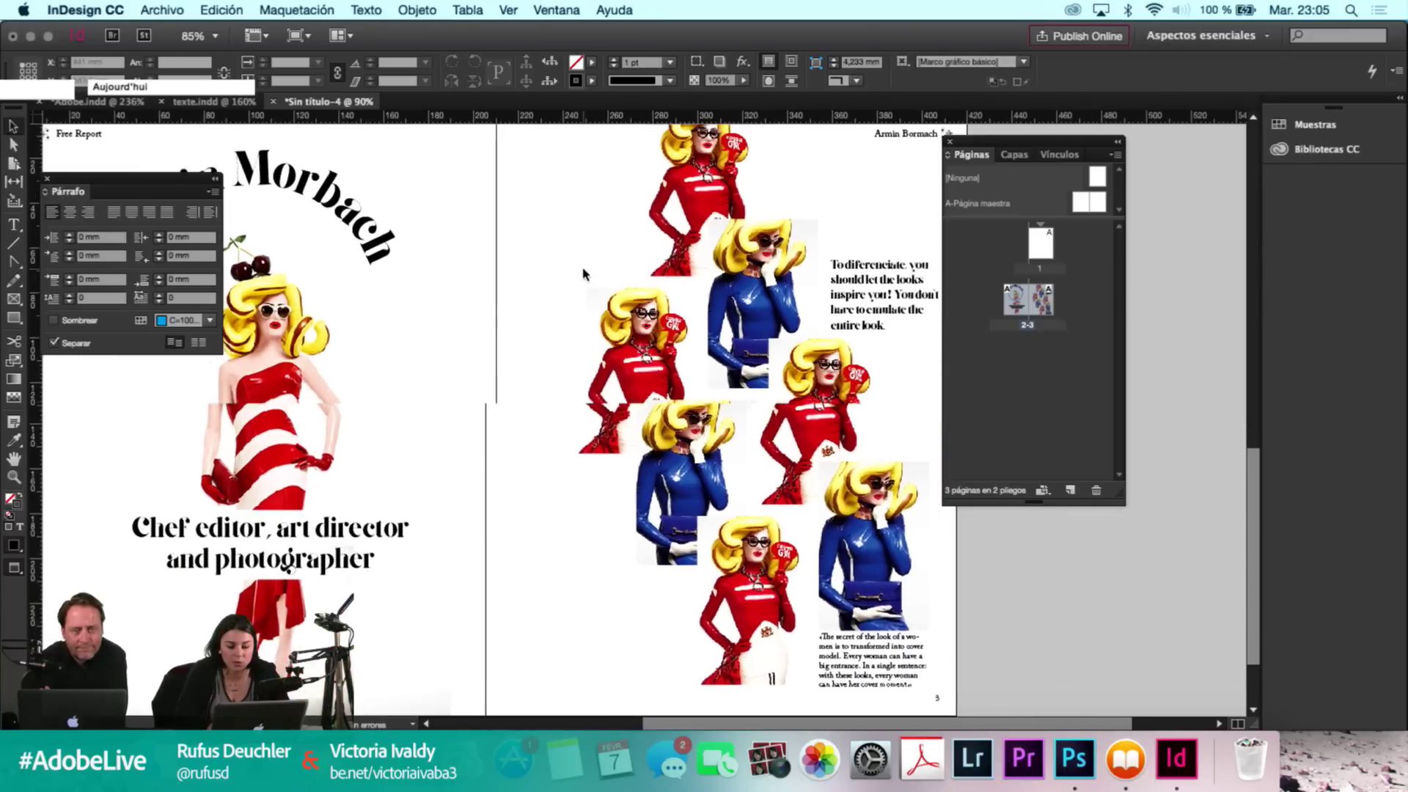
Shorten the lowest photo of the upper diagonal from its bottom edge to leave a gap above the small quote.
click(844, 476)
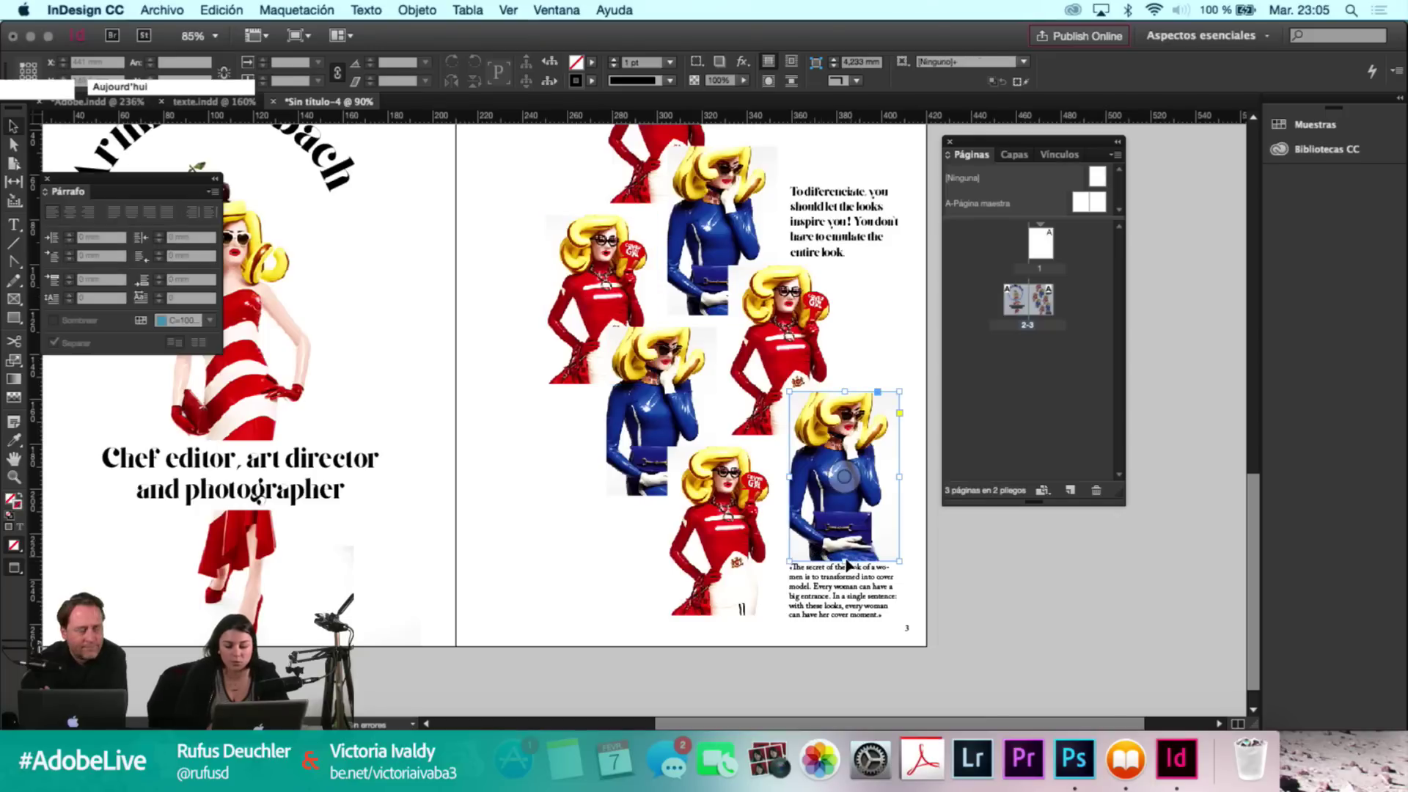
drag(844, 561, 846, 548)
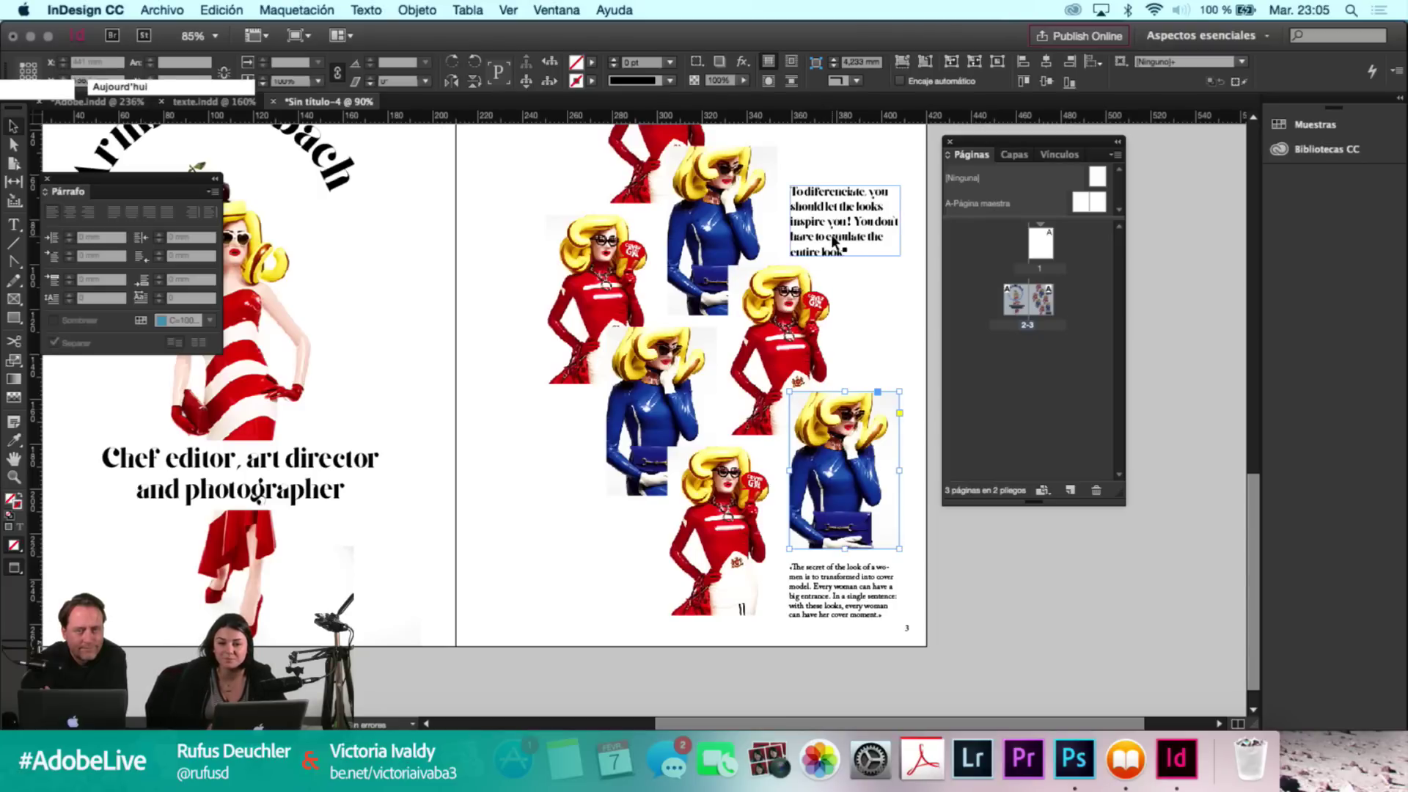
scroll(834, 241, up, 5)
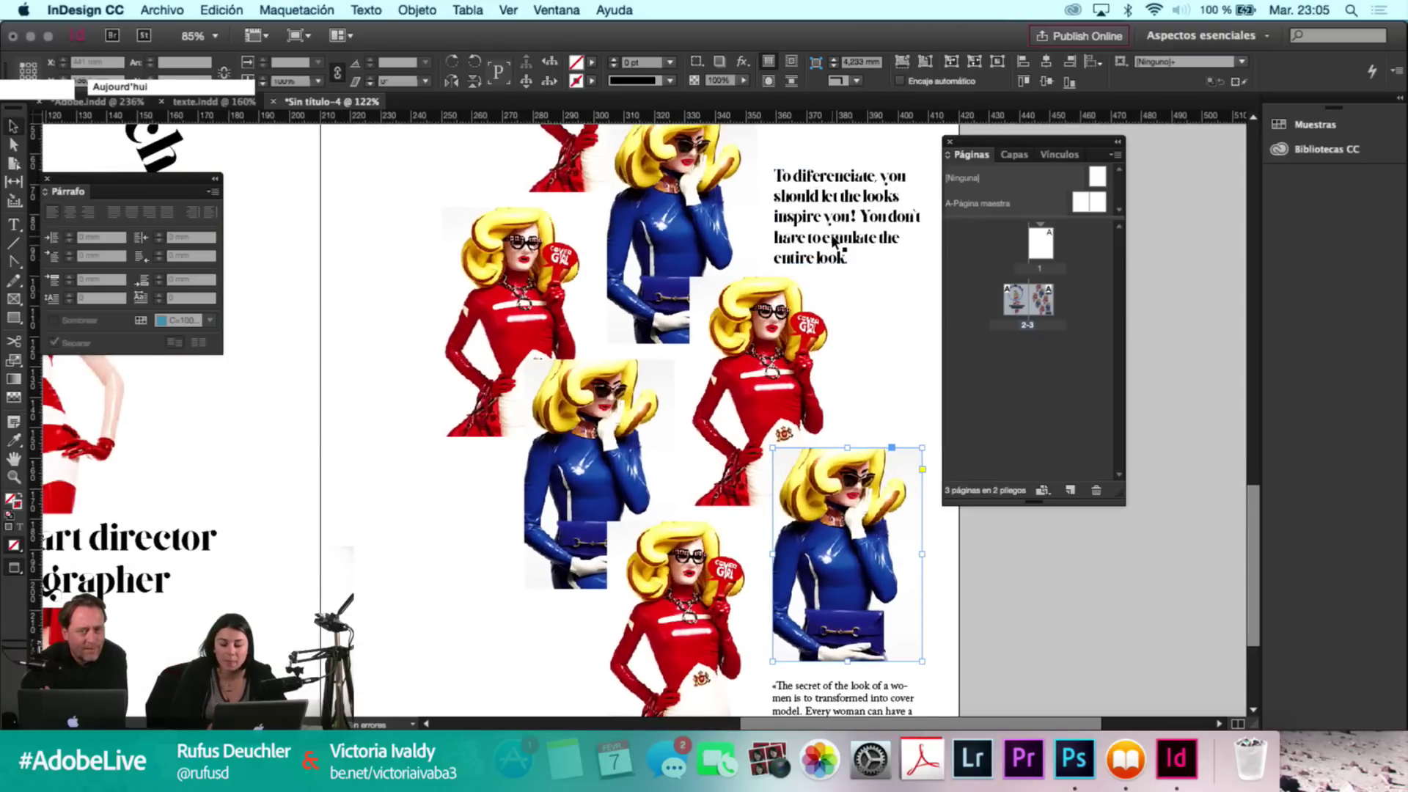
scroll(834, 241, down, 2)
click(892, 323)
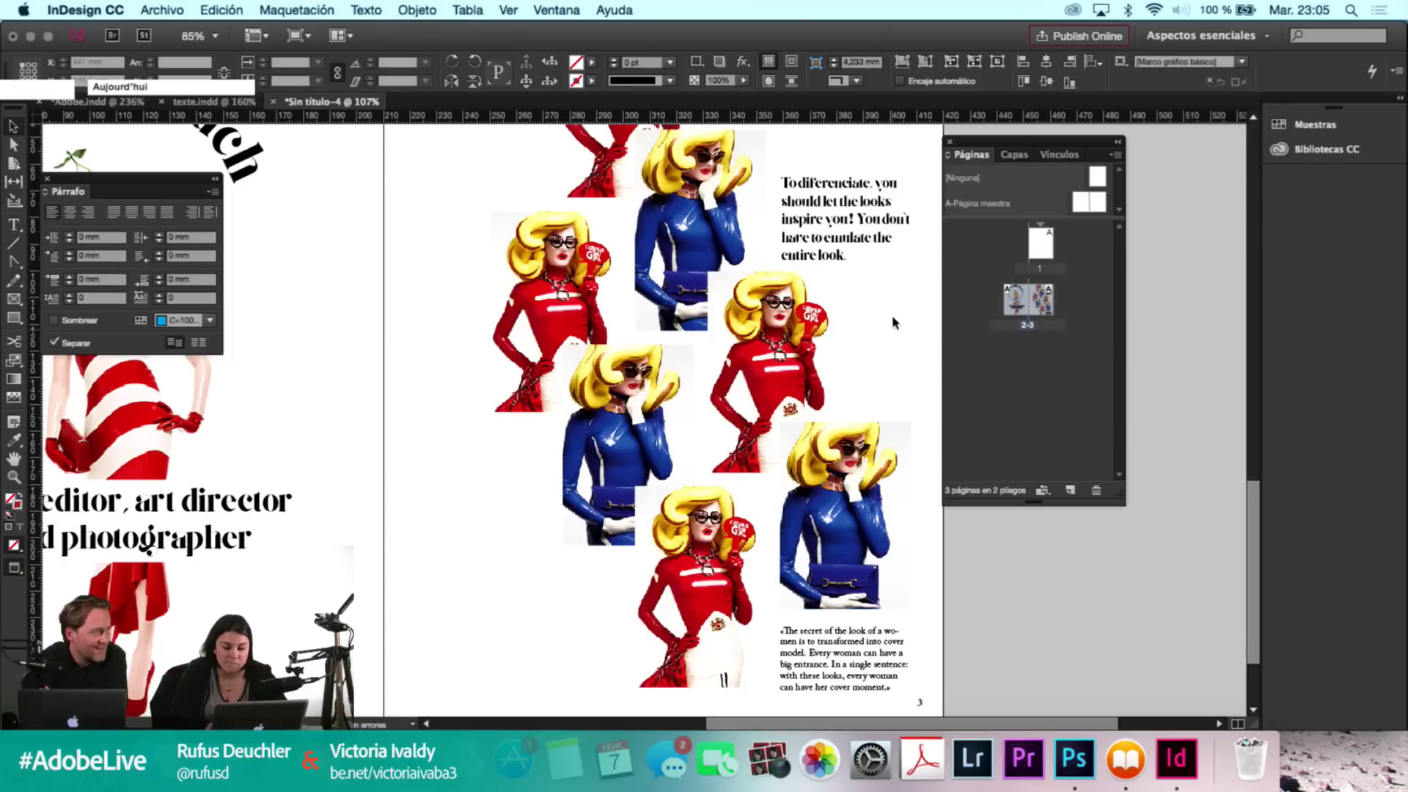
Review the spread of pages 2-3 in full-screen presentation mode and return to the normal workspace.
double_click(1042, 300)
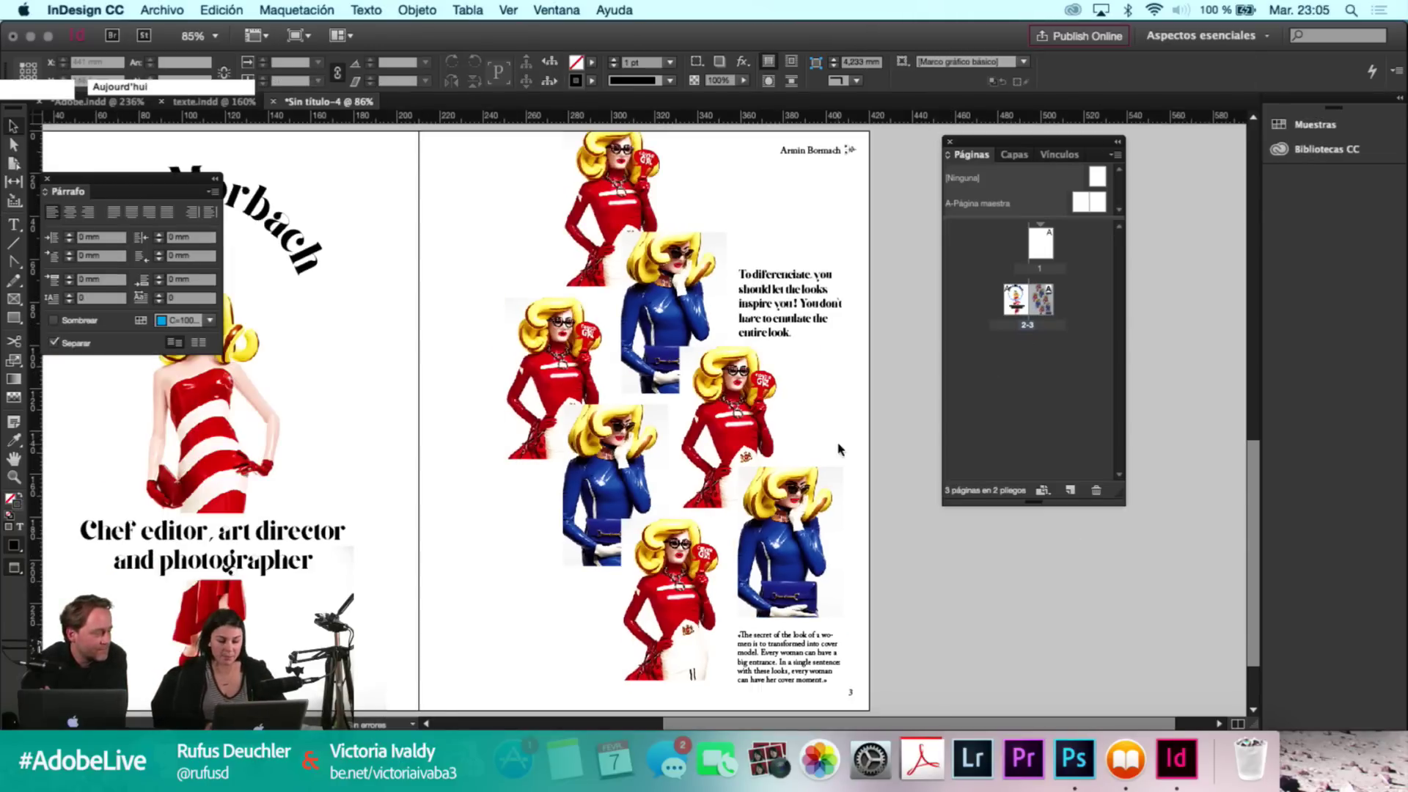
key(shift+w)
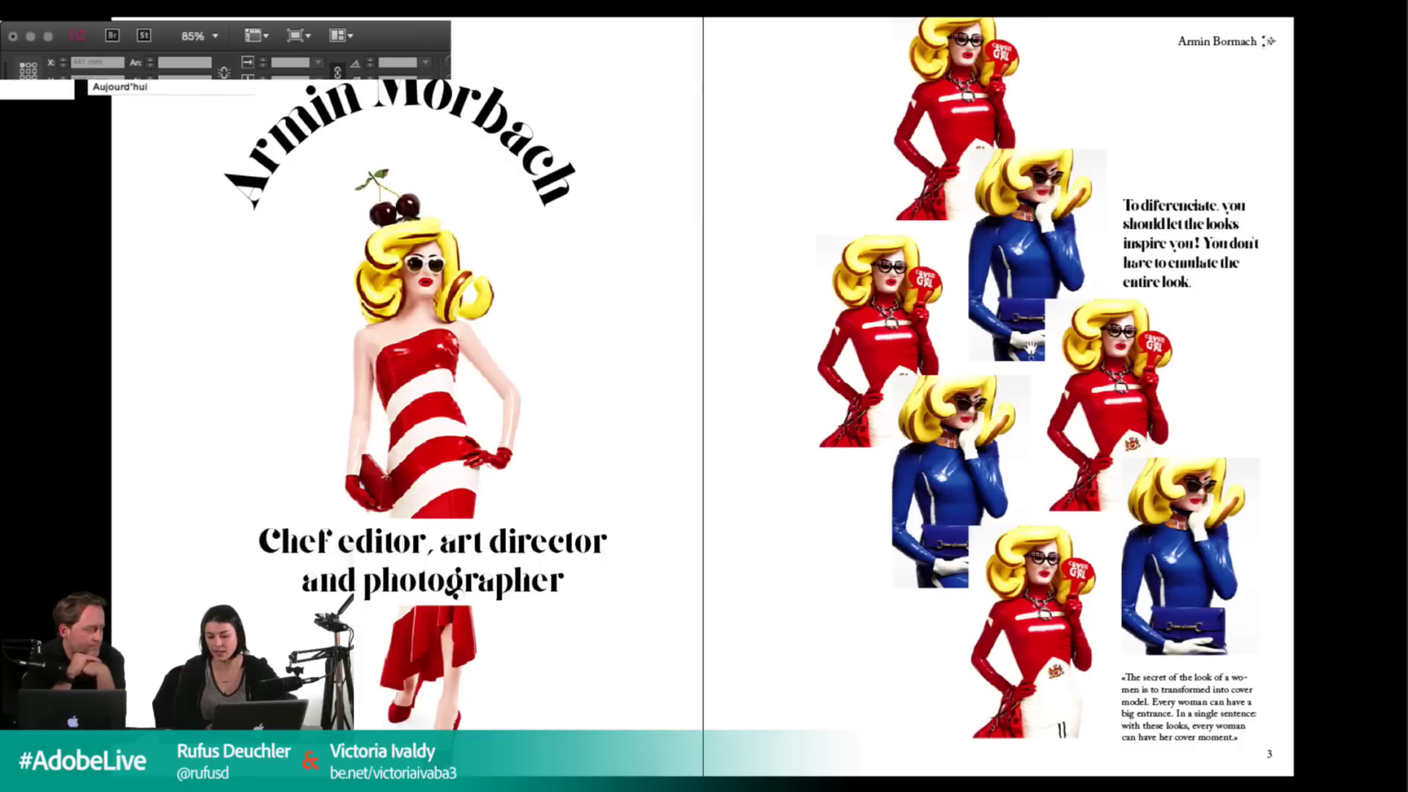
key(Escape)
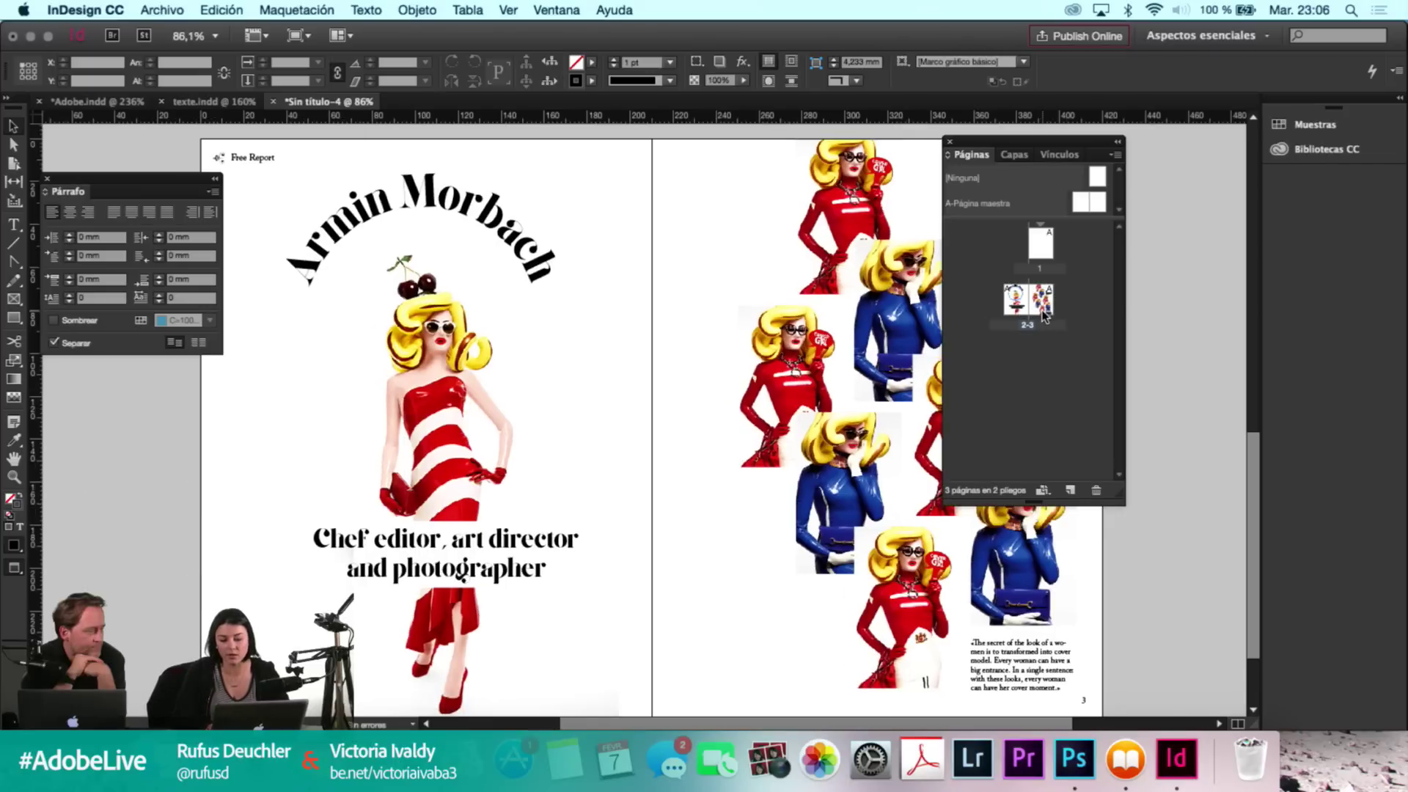
Add two pages after page 3 to form spread 4-5, and show its column guides with the whole spread in view.
click(1071, 491)
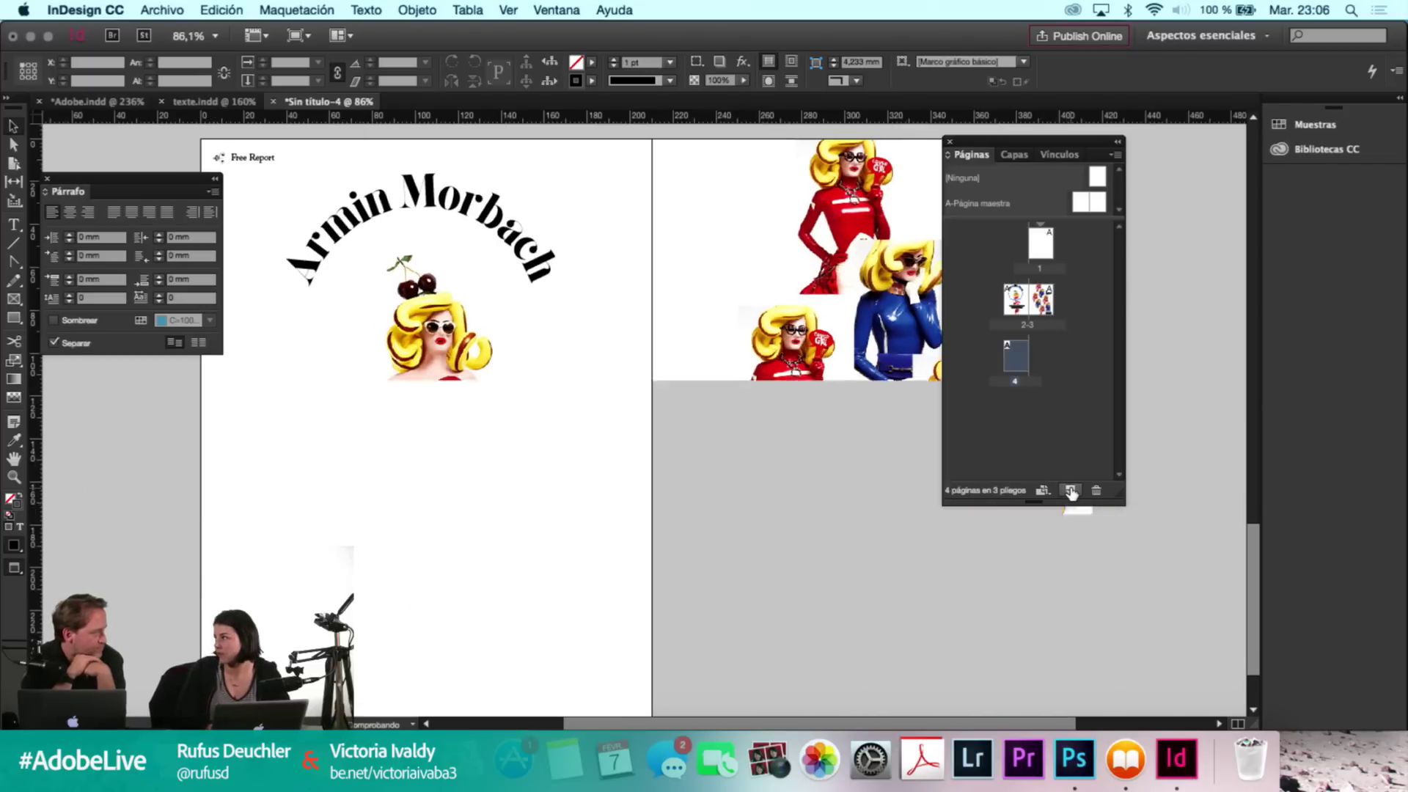
click(1071, 492)
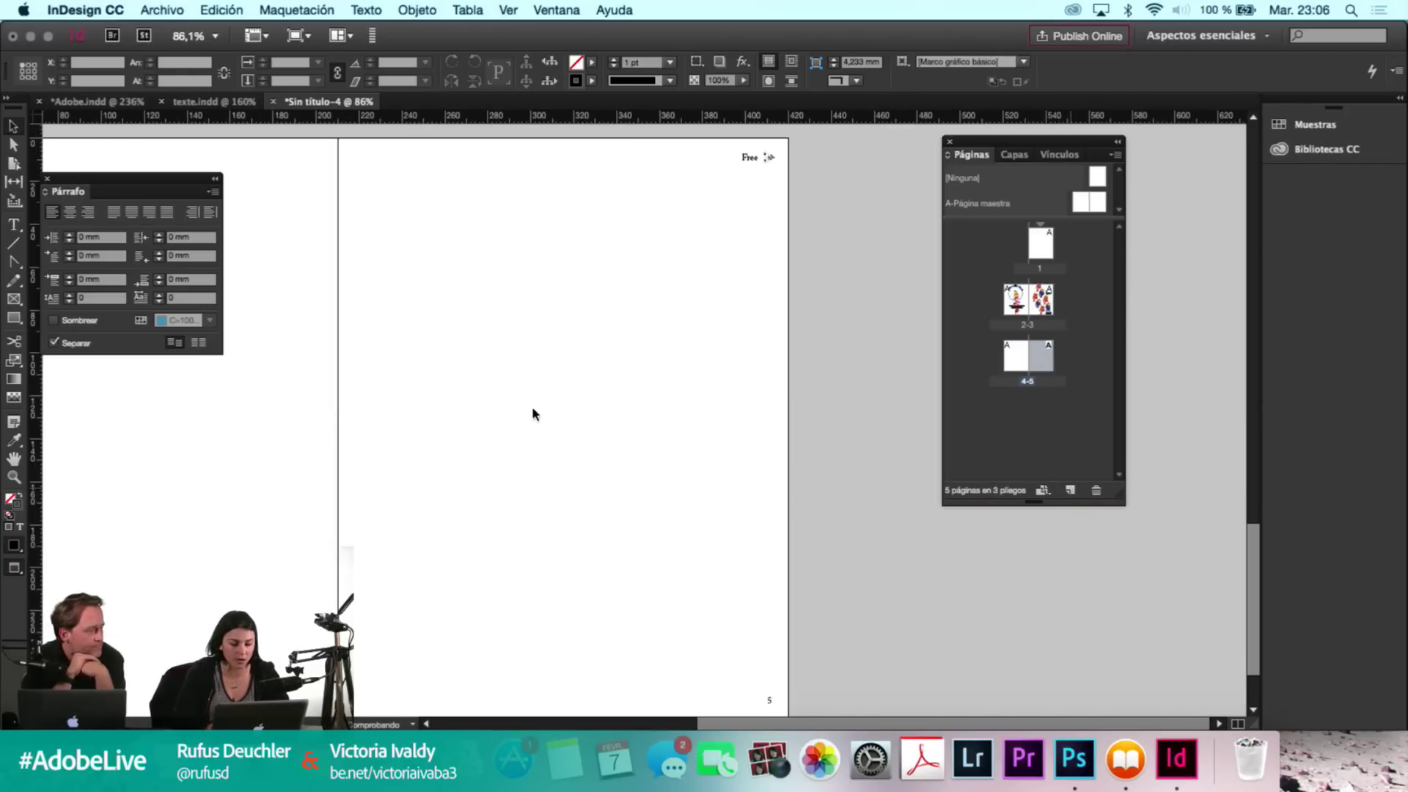
scroll(531, 407, left, 3)
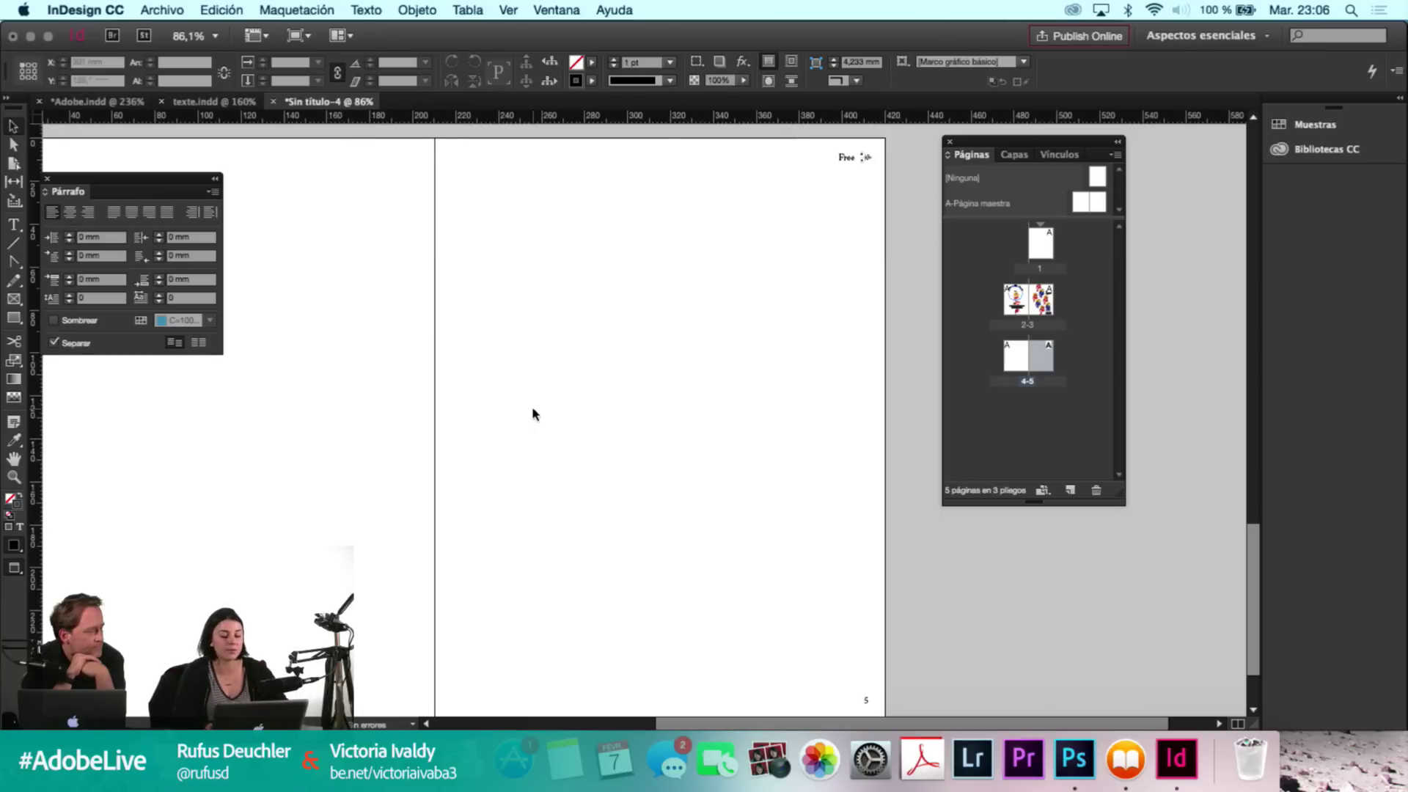
scroll(533, 414, left, 2)
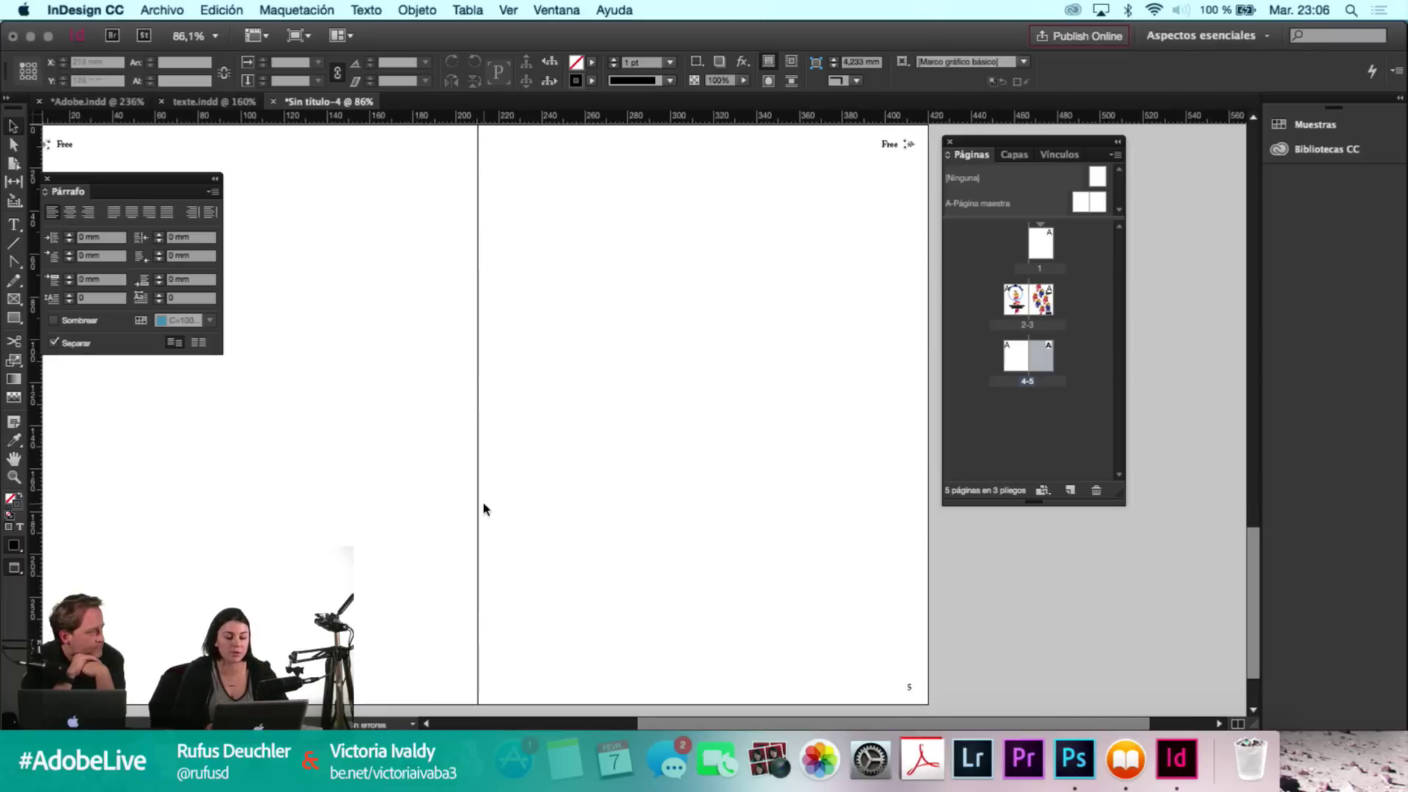
key(super+minus)
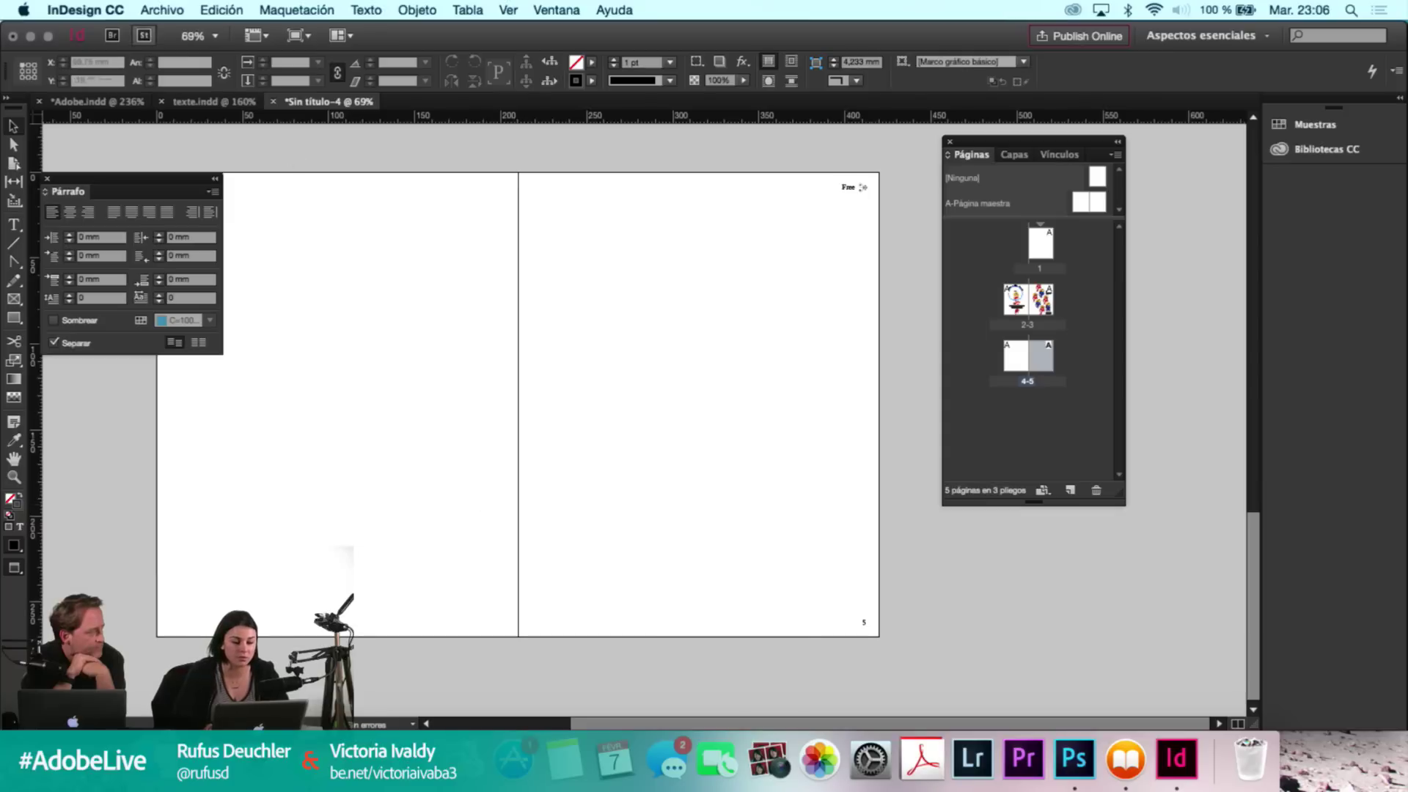
key(w)
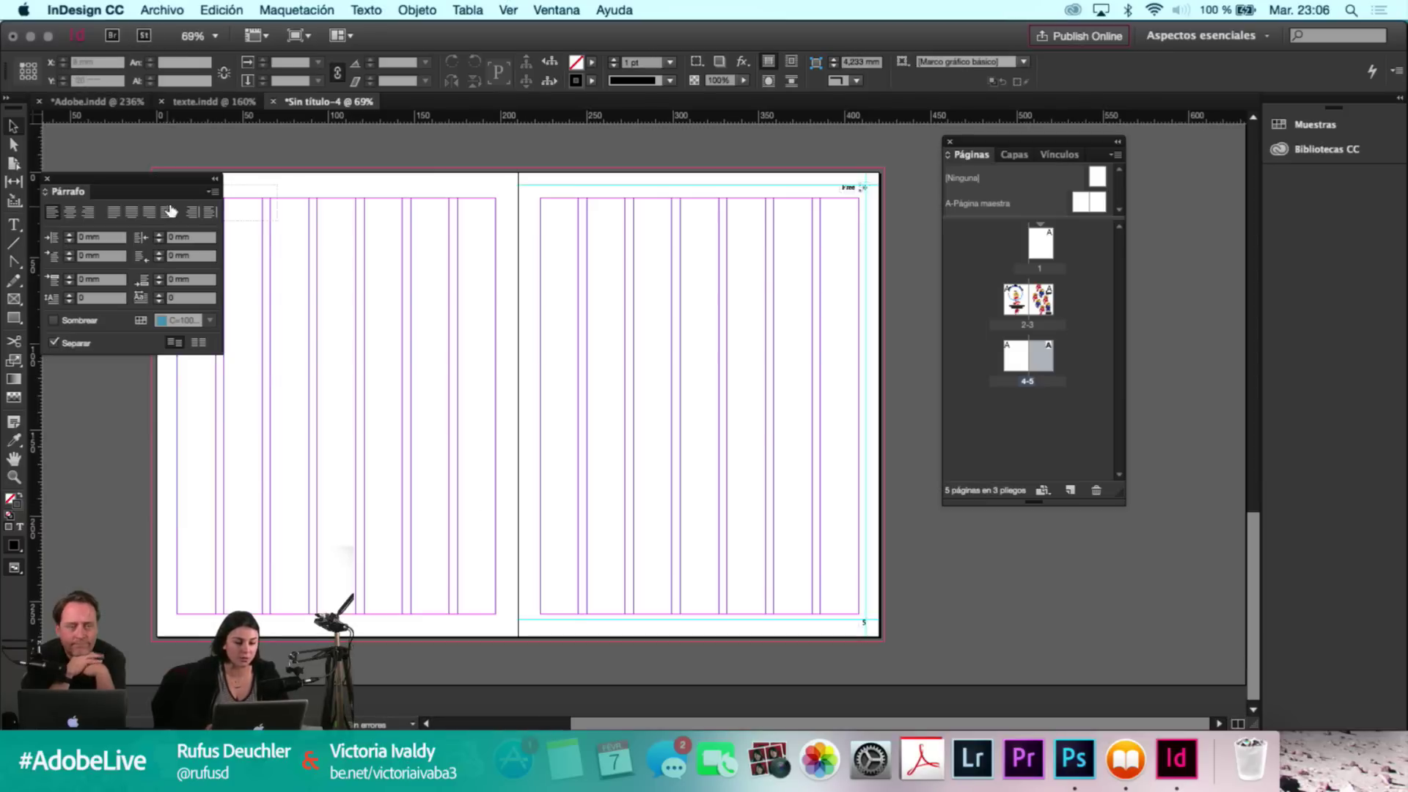
Copy the intro paragraph without its "INTRO:" label from texte.indd and return to the blank spread 4-5 in Sin título-4.
click(110, 102)
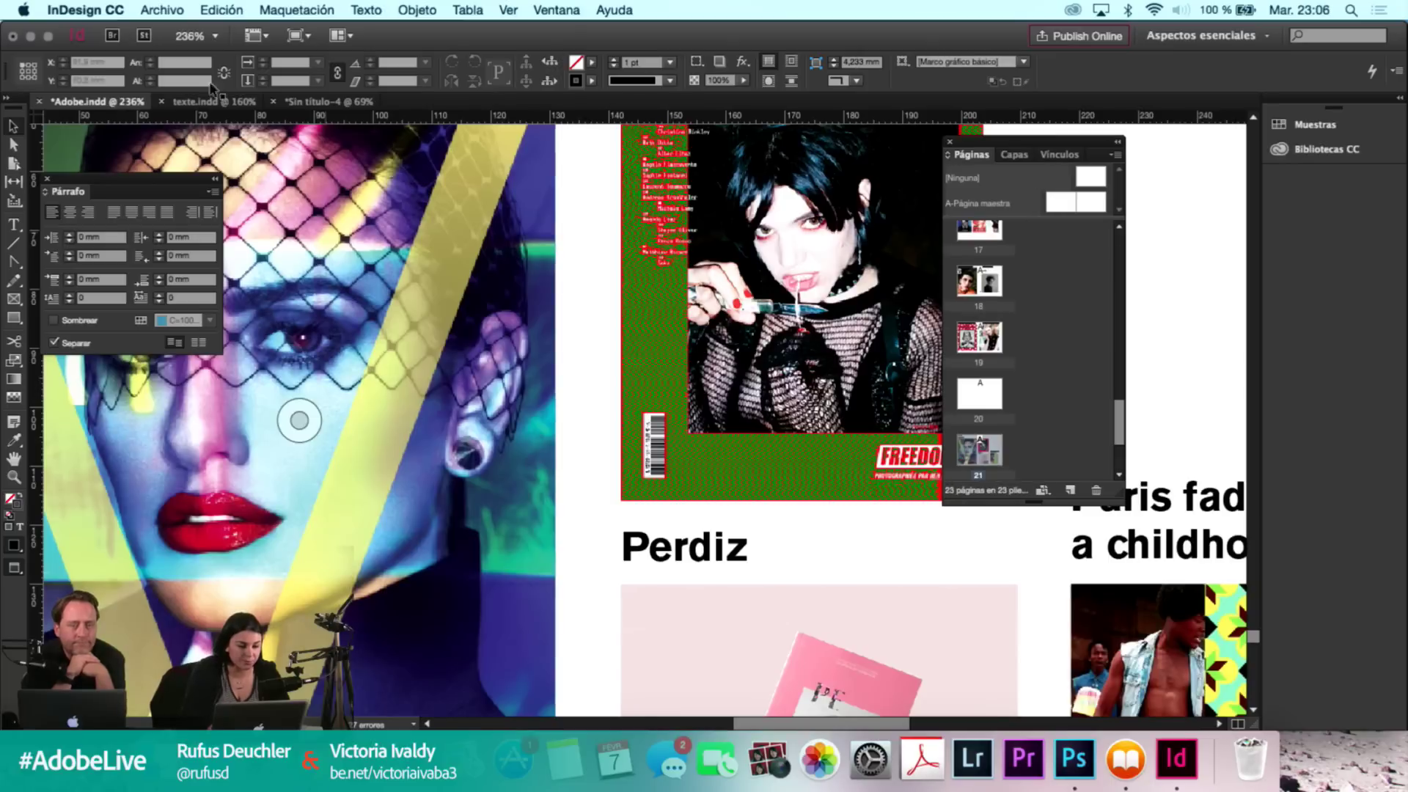
click(198, 102)
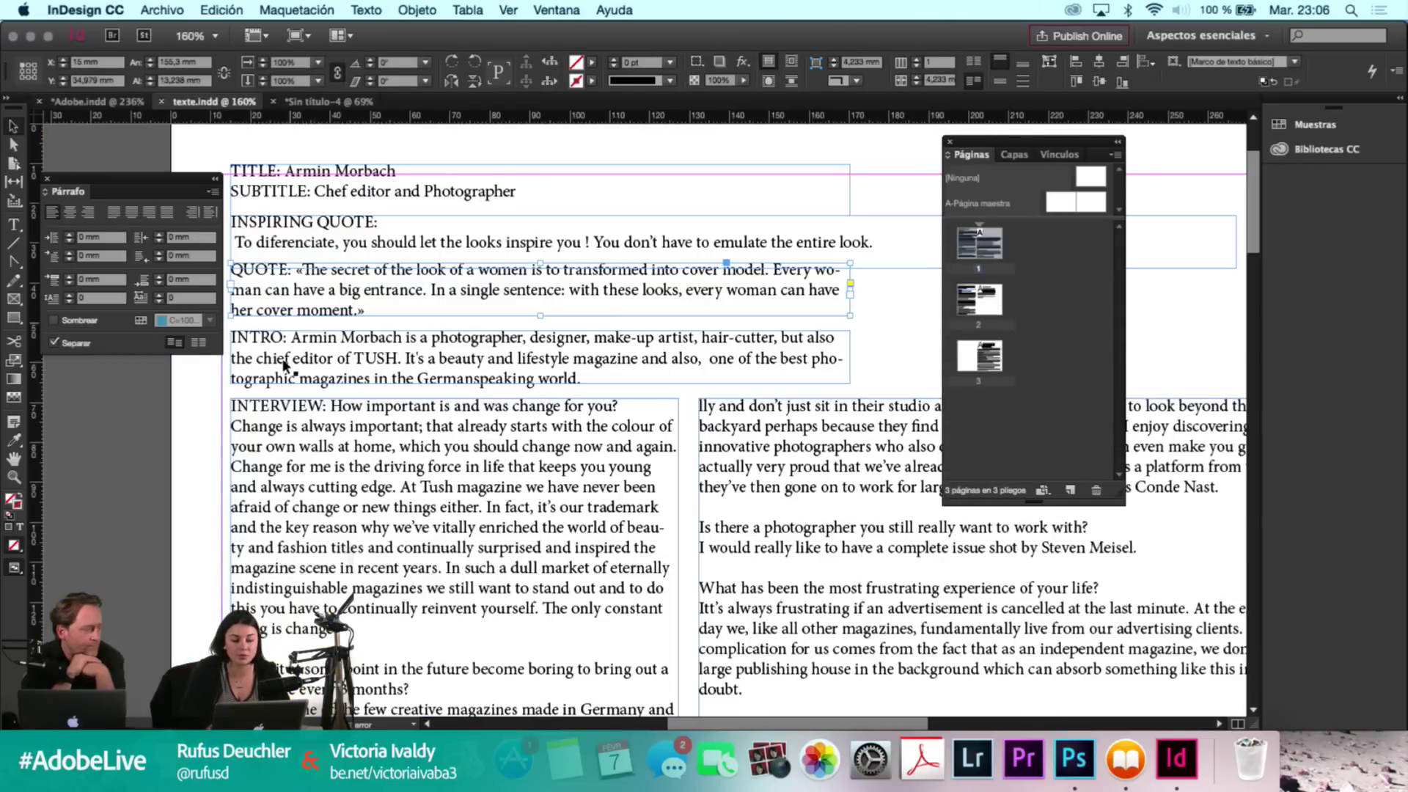
click(286, 358)
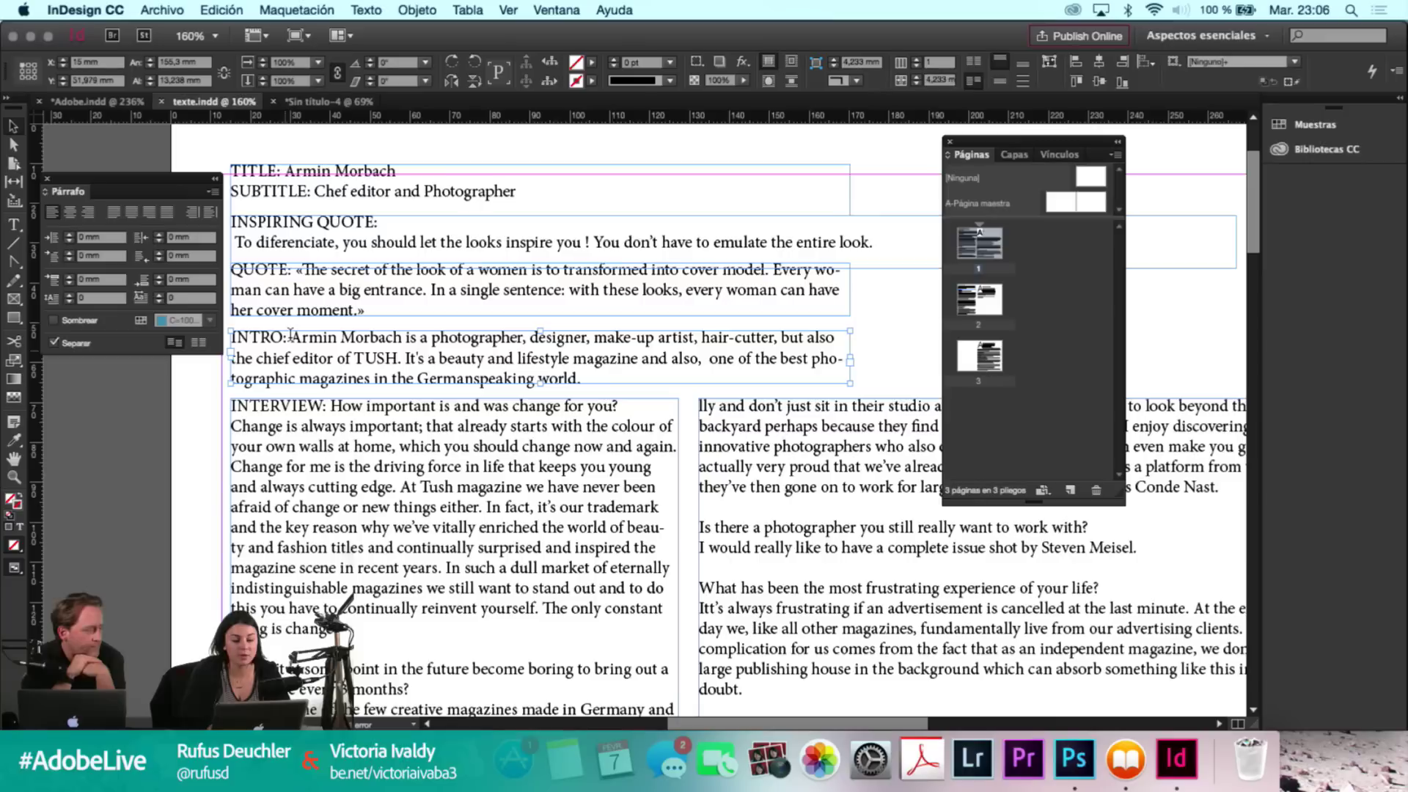
double_click(291, 336)
drag(291, 336, 641, 377)
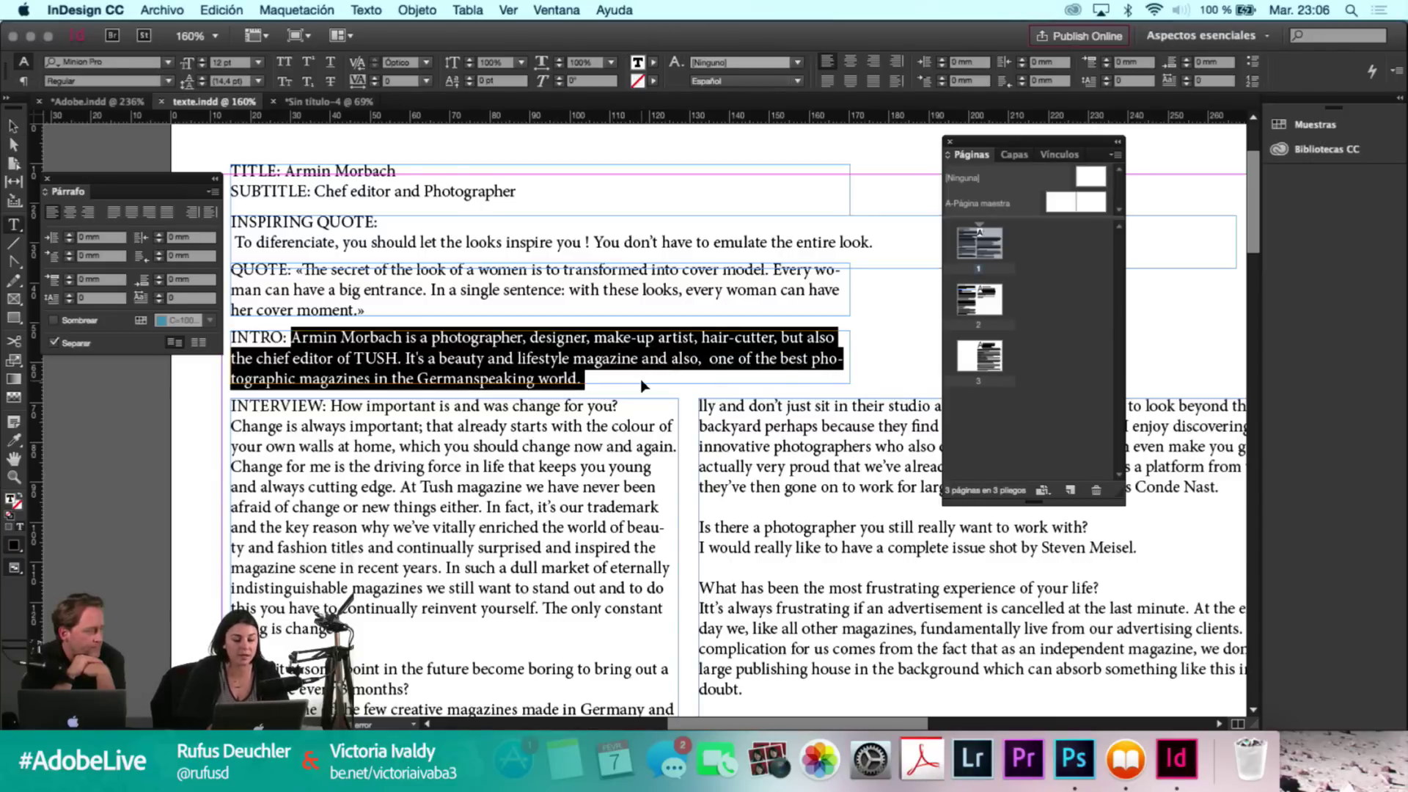
click(323, 103)
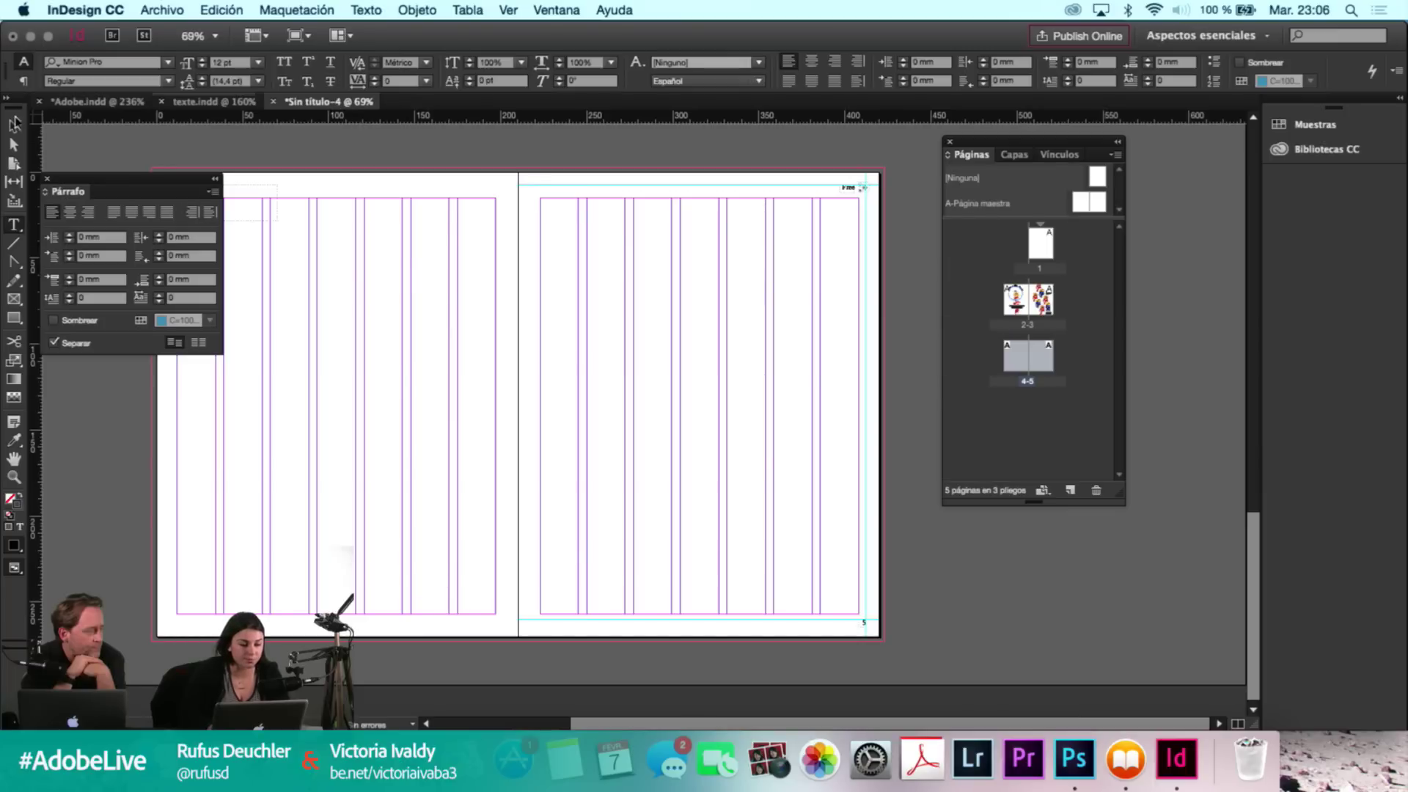
Create a text frame about 104 mm wide and 59 mm high on page 4, spanning the inner four columns, and paste the intro paragraph.
key(v)
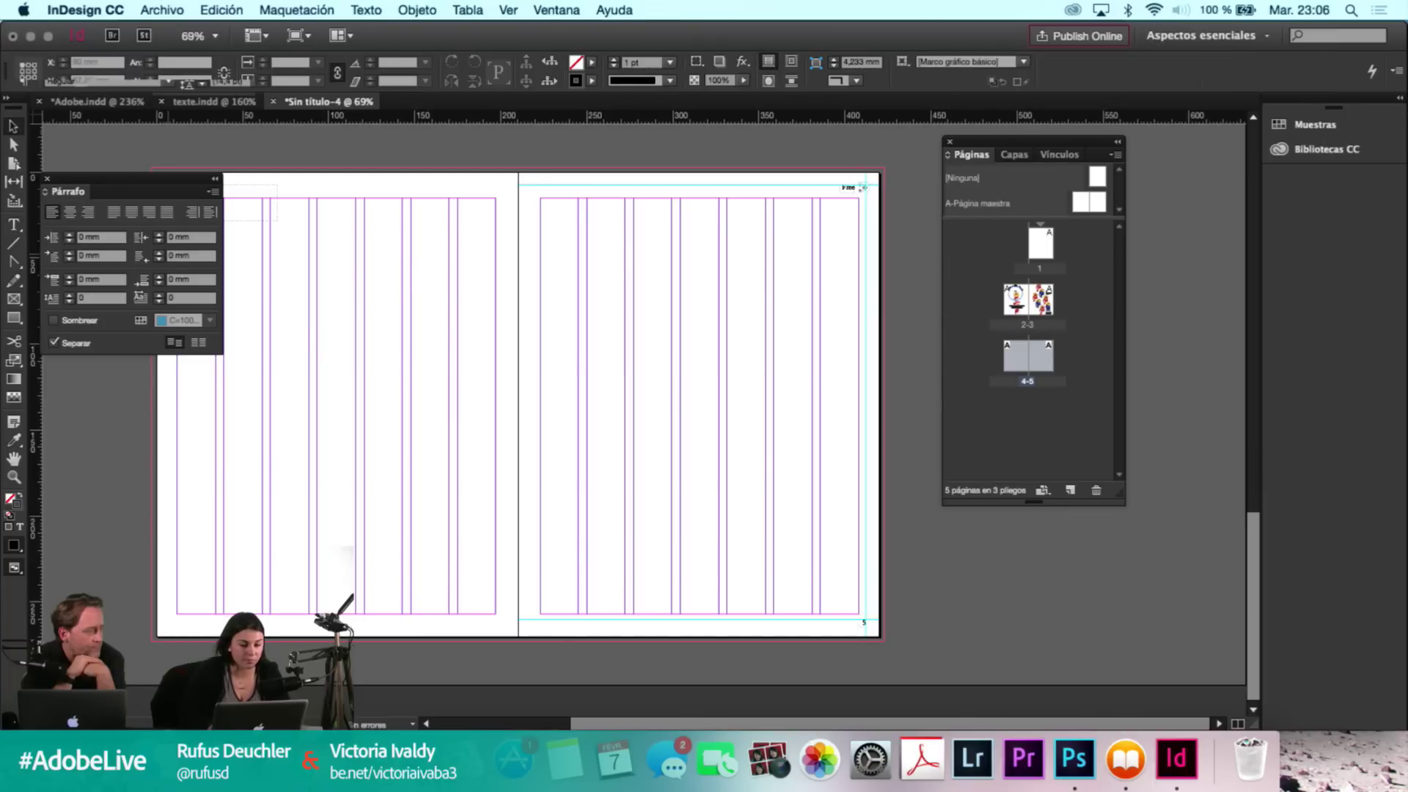
click(15, 225)
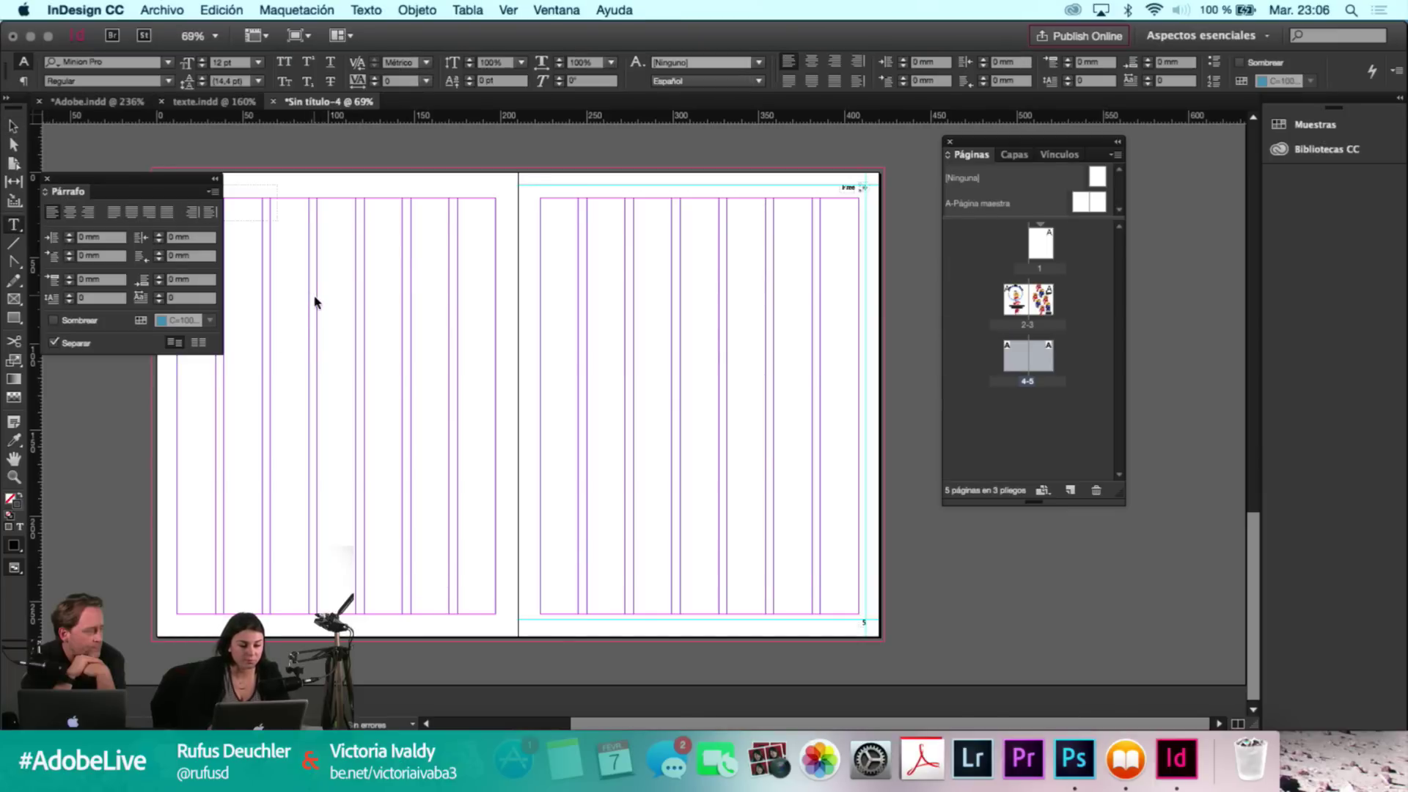
drag(316, 299, 495, 400)
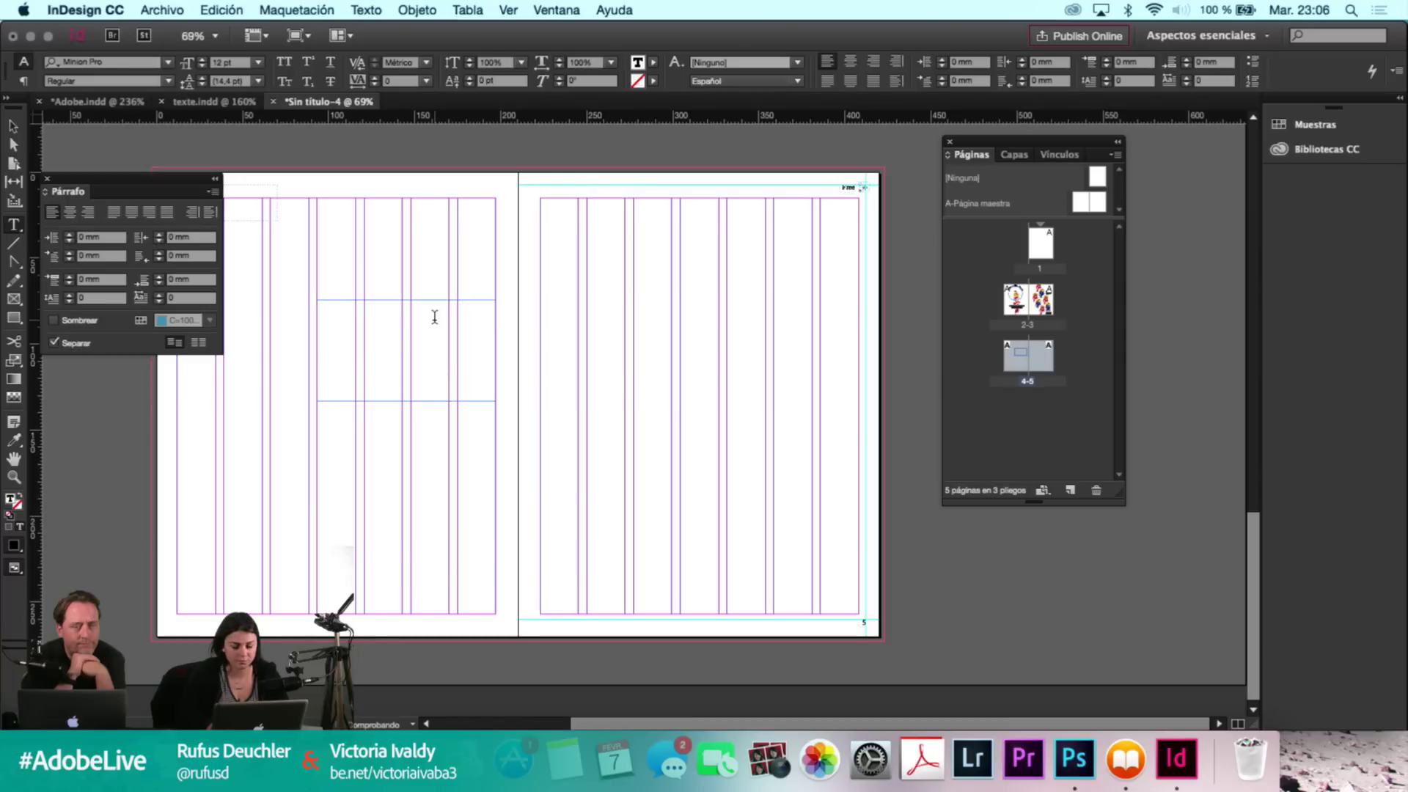
key(super+v)
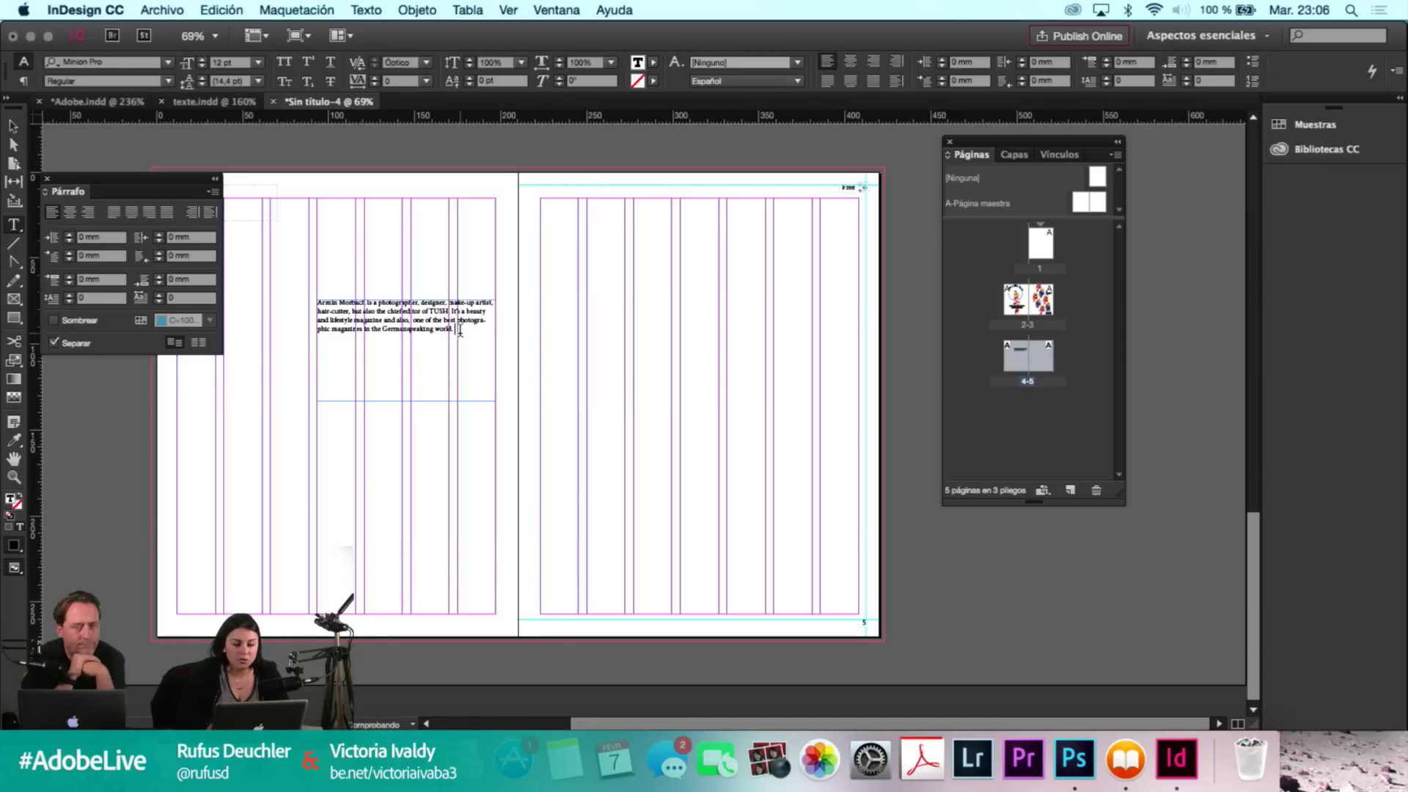
Style the whole intro paragraph on page 4 in Toledo-Regular at 14 pt with 16 pt leading.
key(super+a)
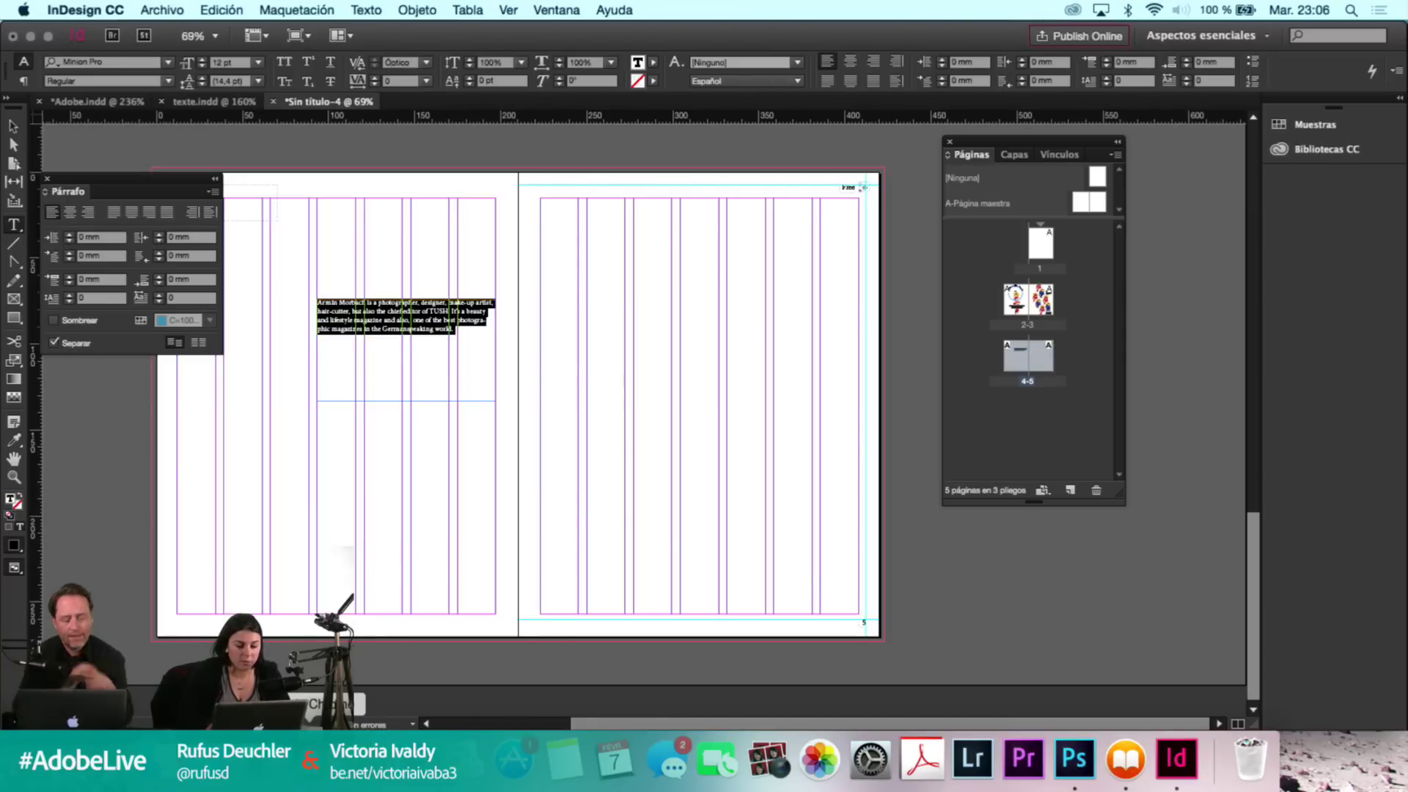
key(super+Tab)
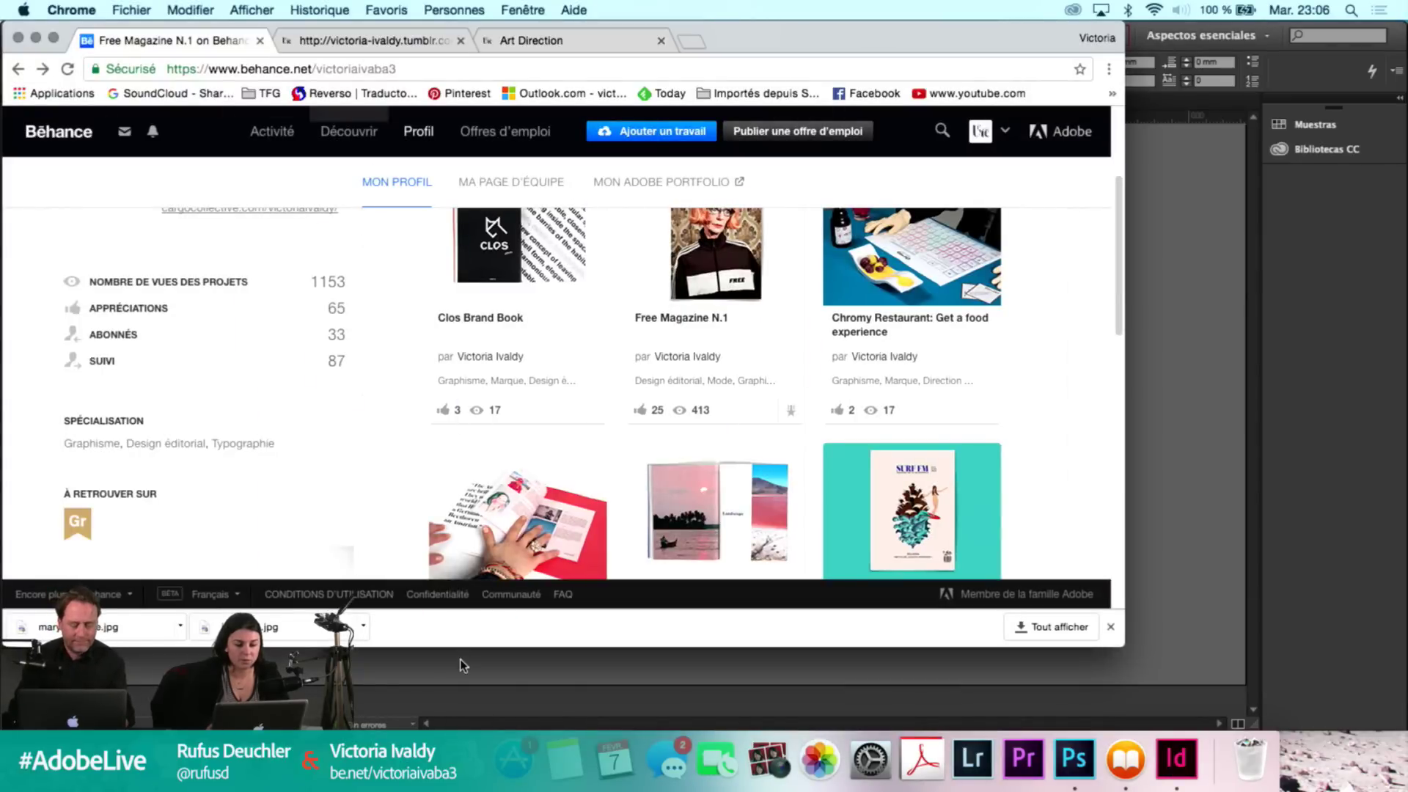
key(super+Tab)
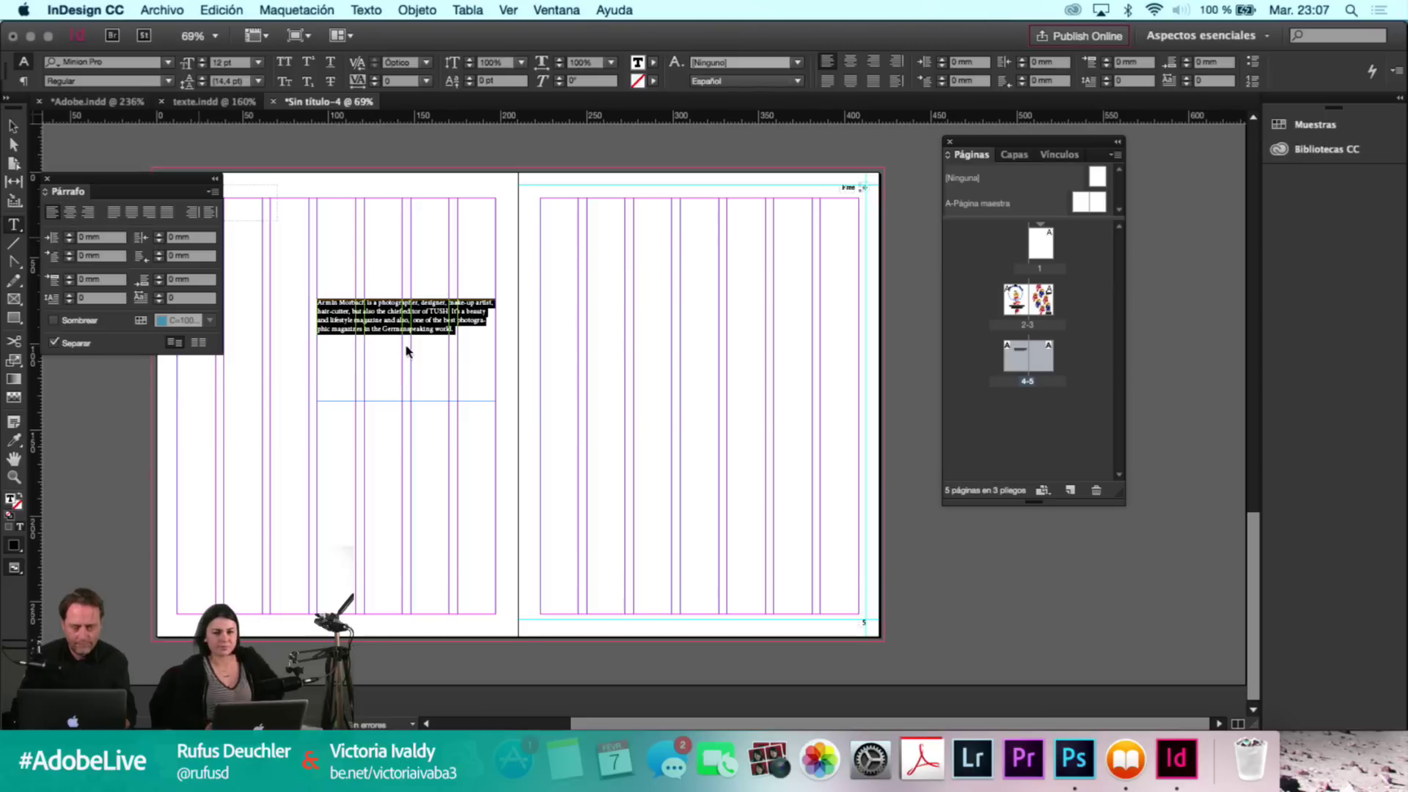
click(106, 61)
text(tol)
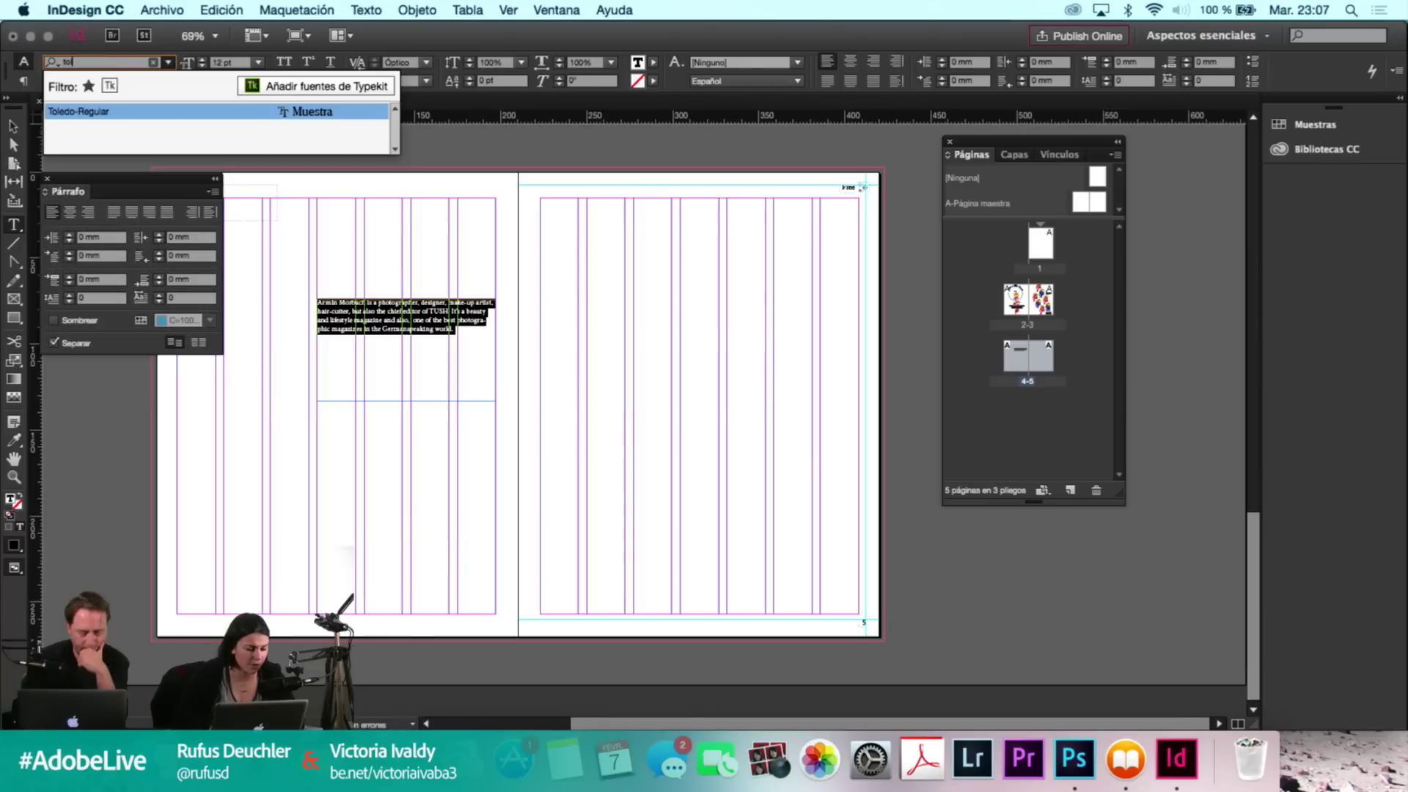
click(106, 115)
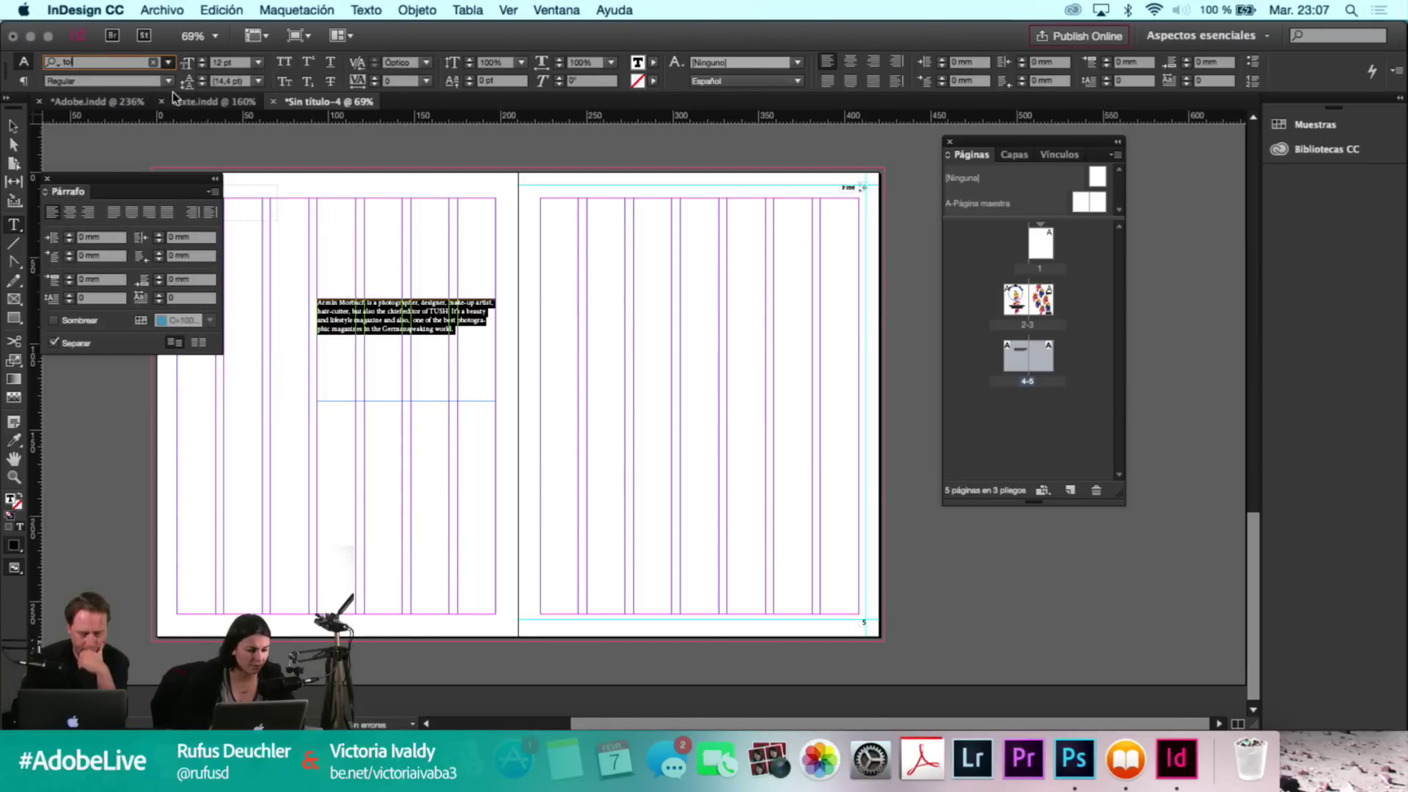
click(222, 64)
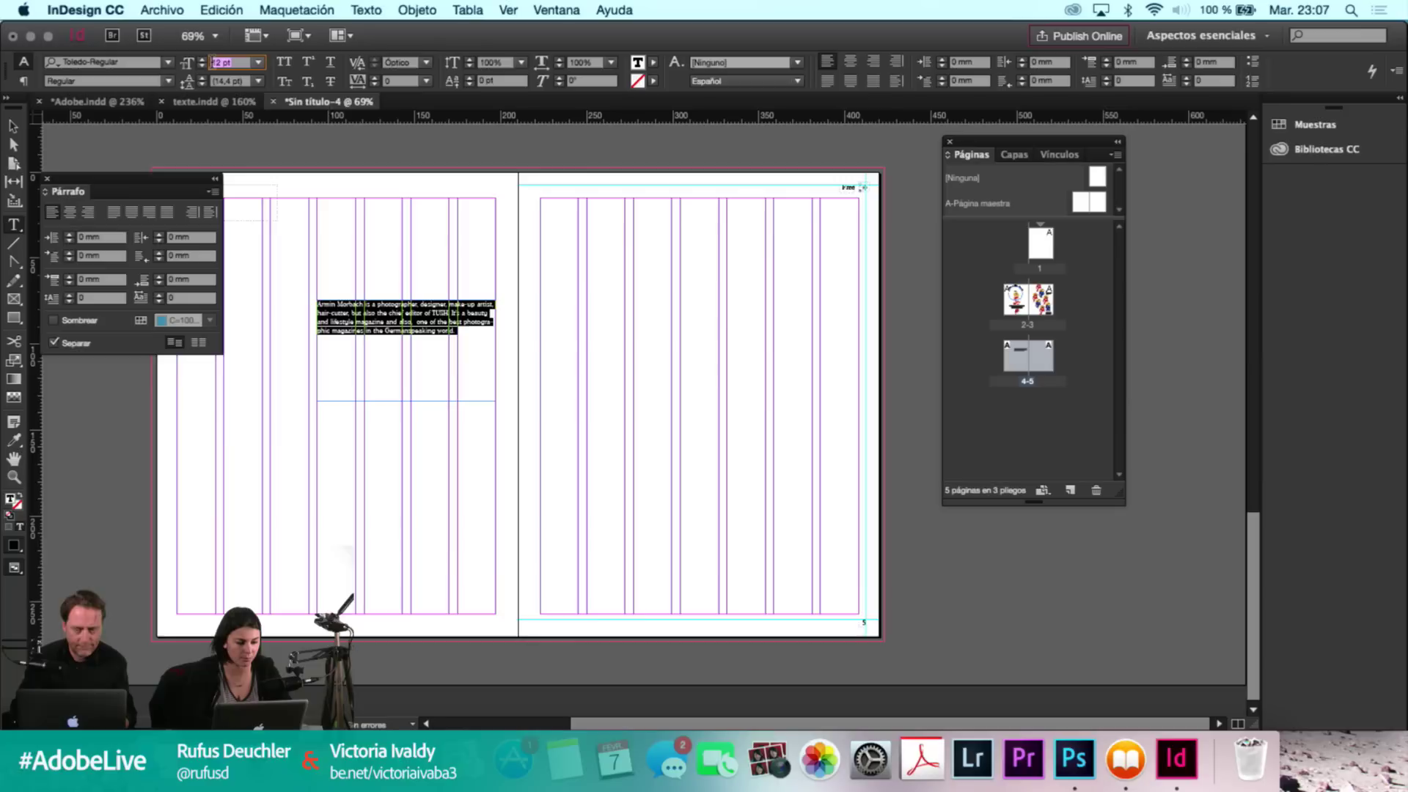
text(14)
key(Tab)
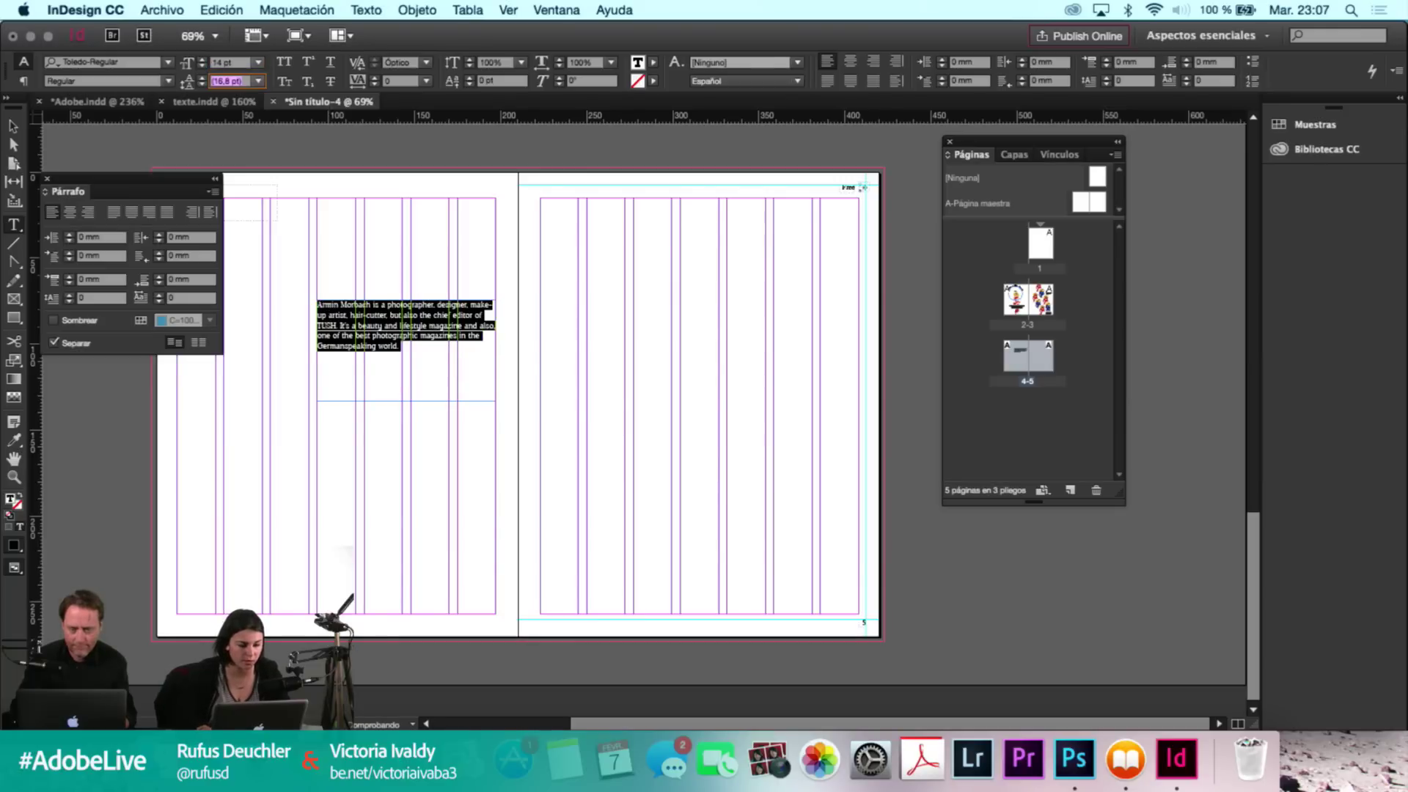
text(16)
key(Return)
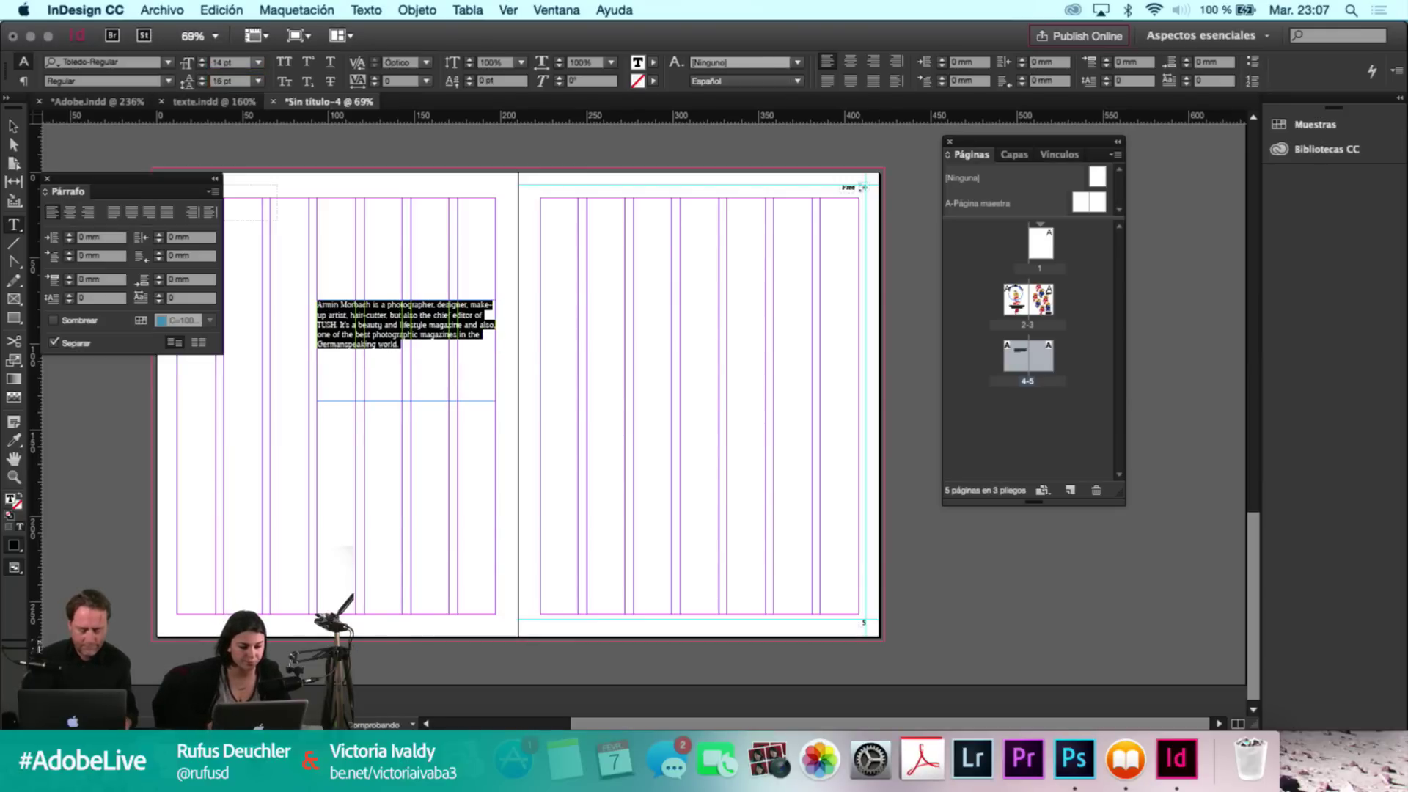
Fit the height of the intro text frame on page 4 to its text.
click(386, 345)
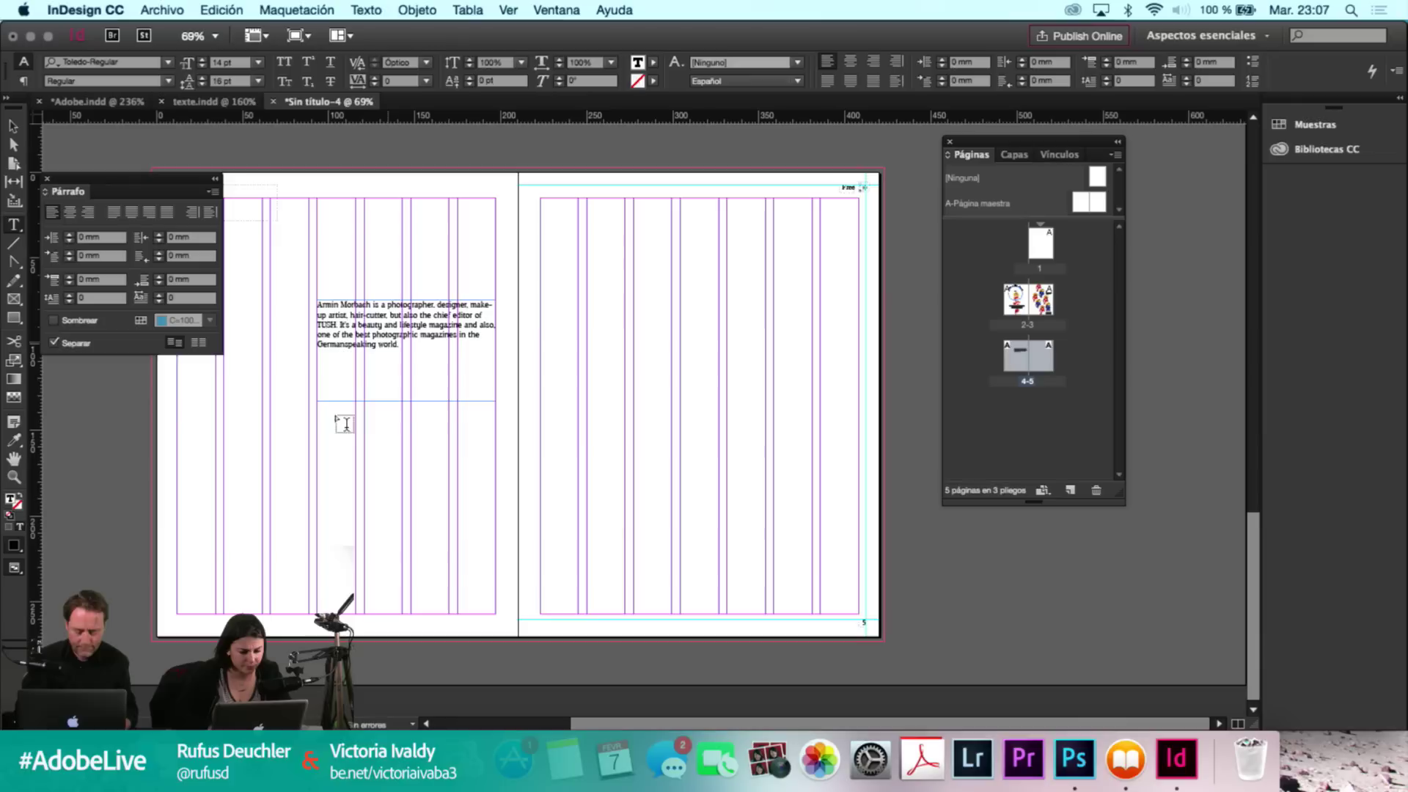
key(Escape)
key(Escape)
key(t)
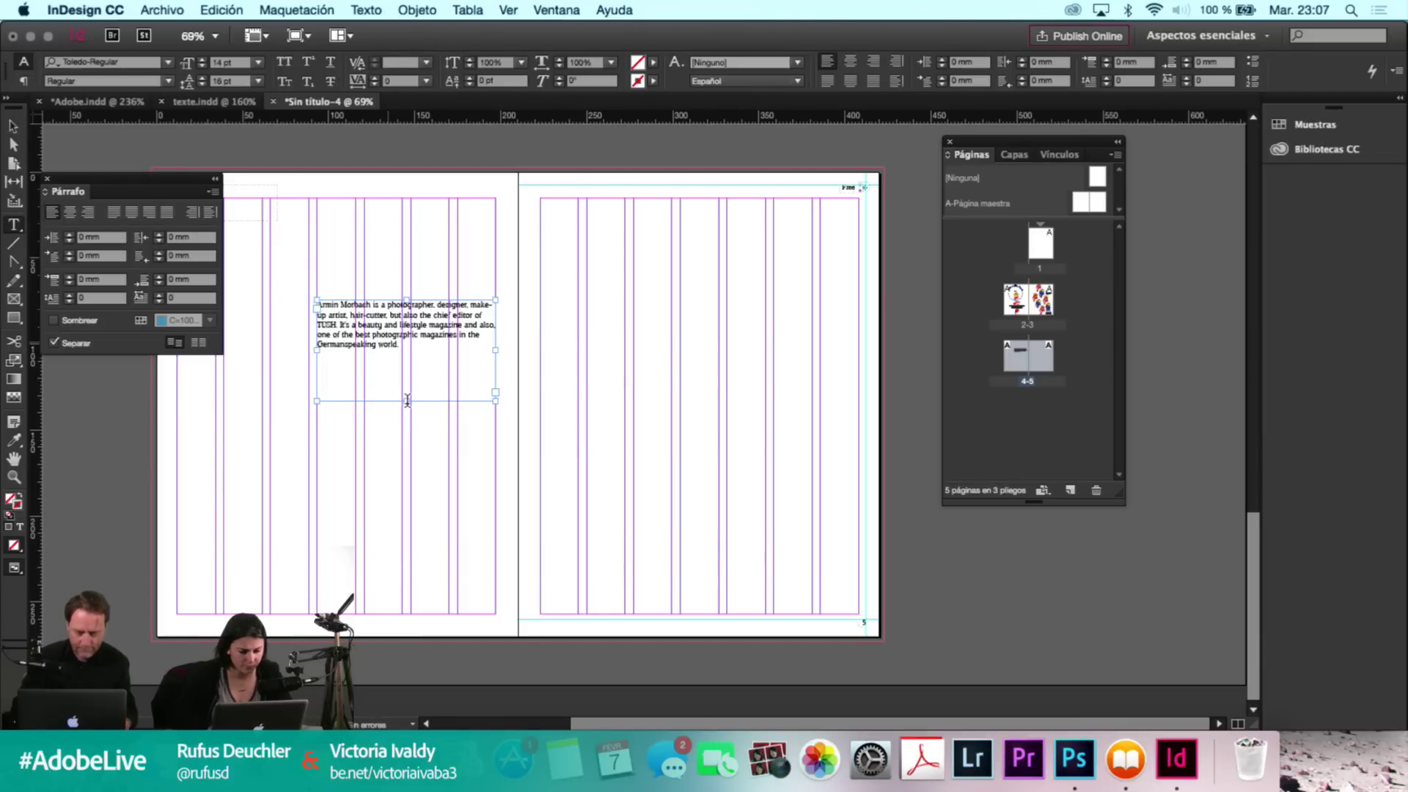
click(405, 400)
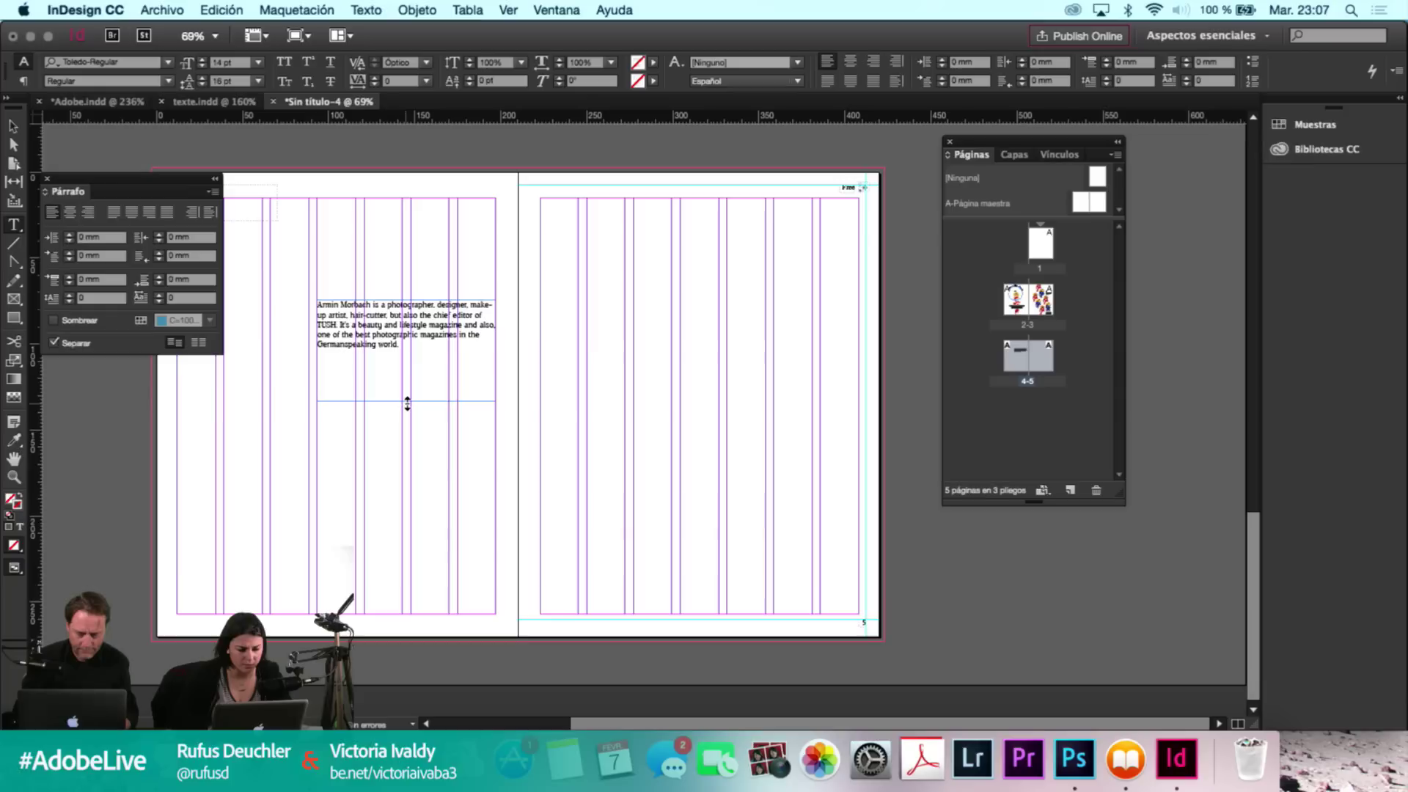
click(407, 402)
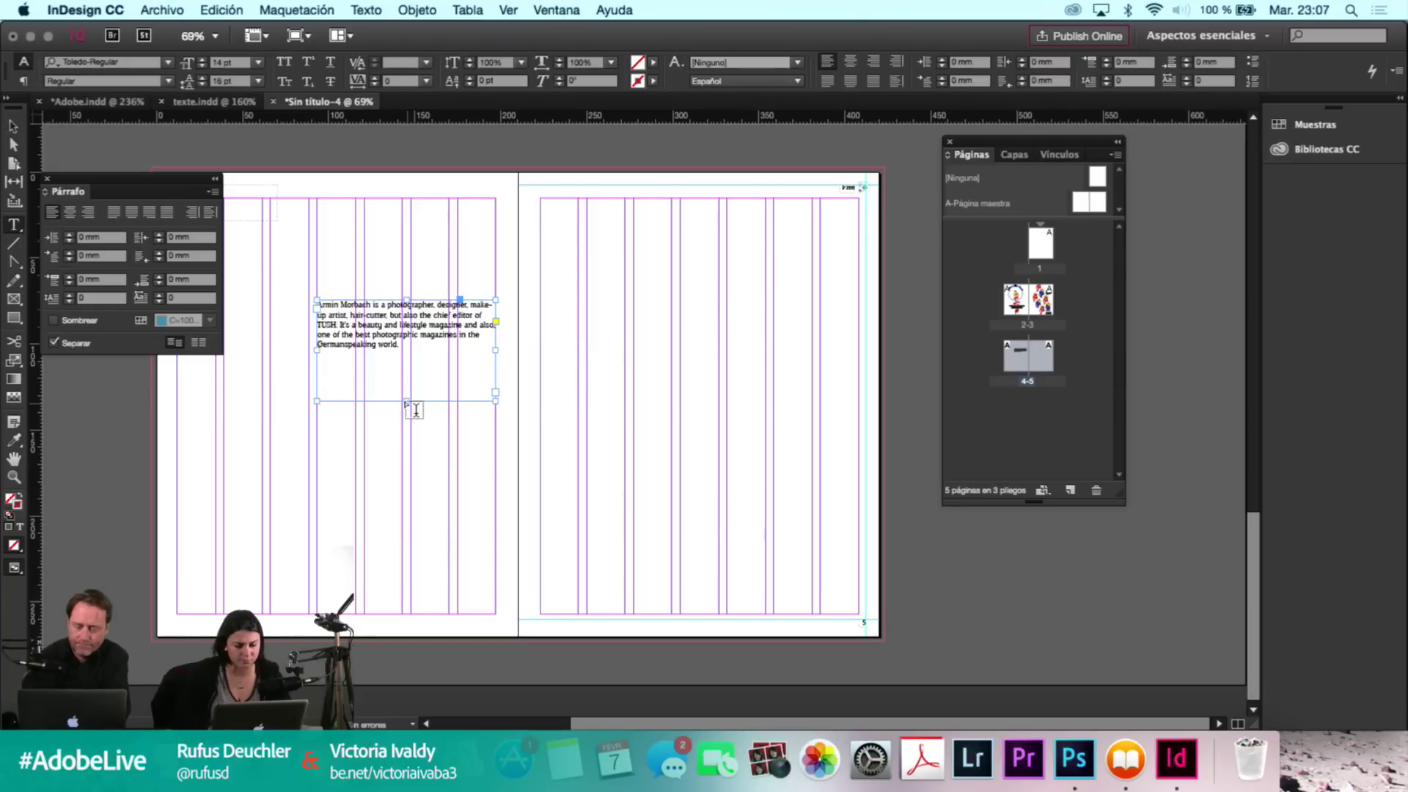
click(403, 396)
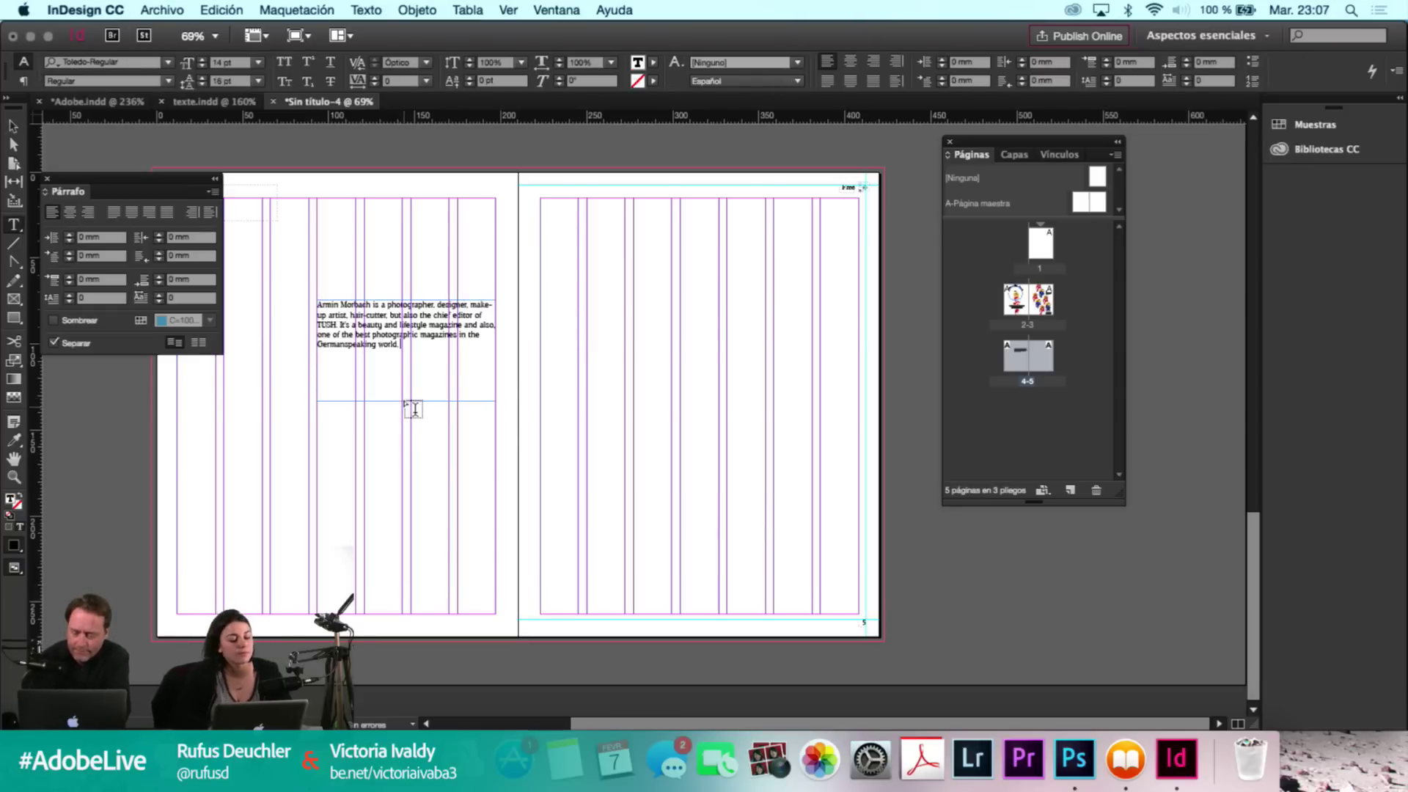
key(Escape)
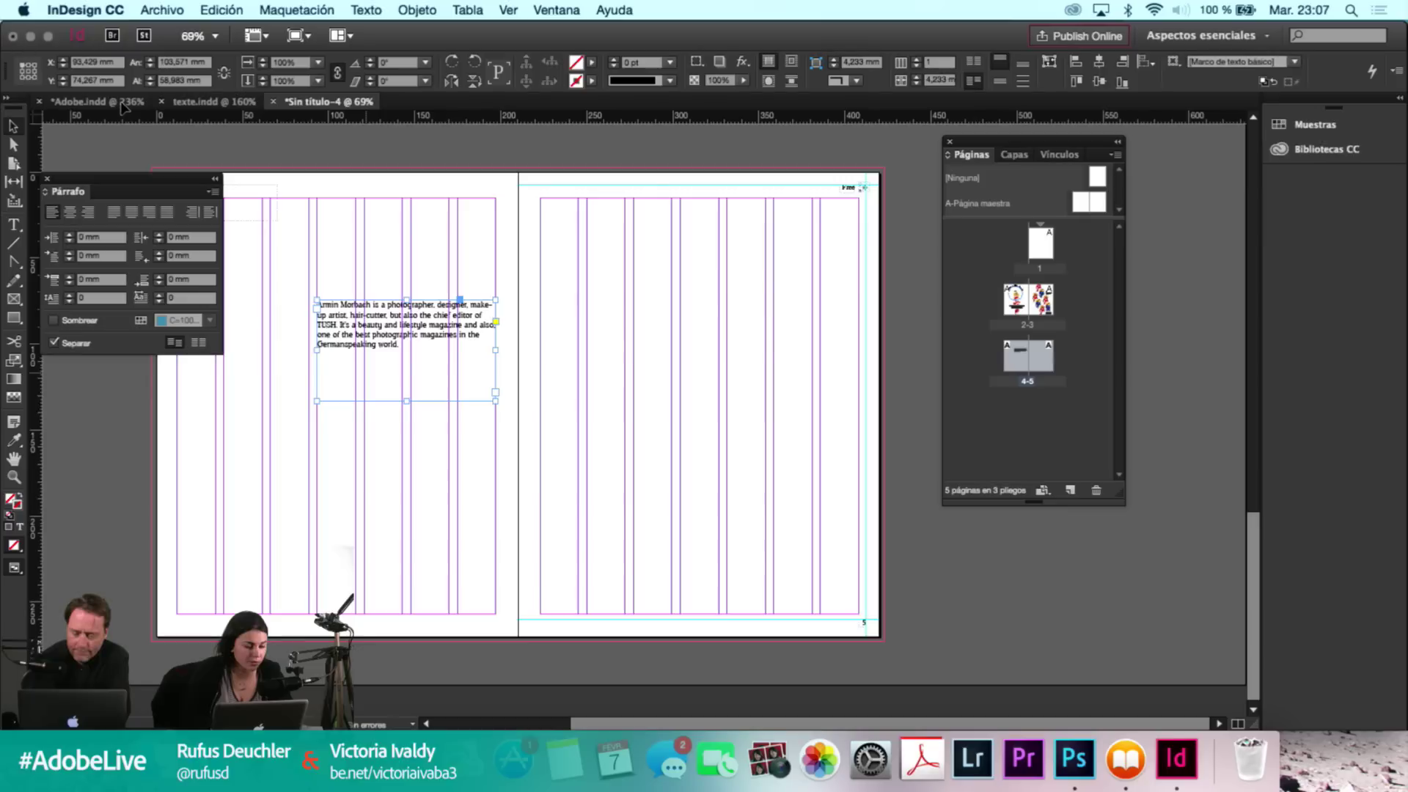
key(t)
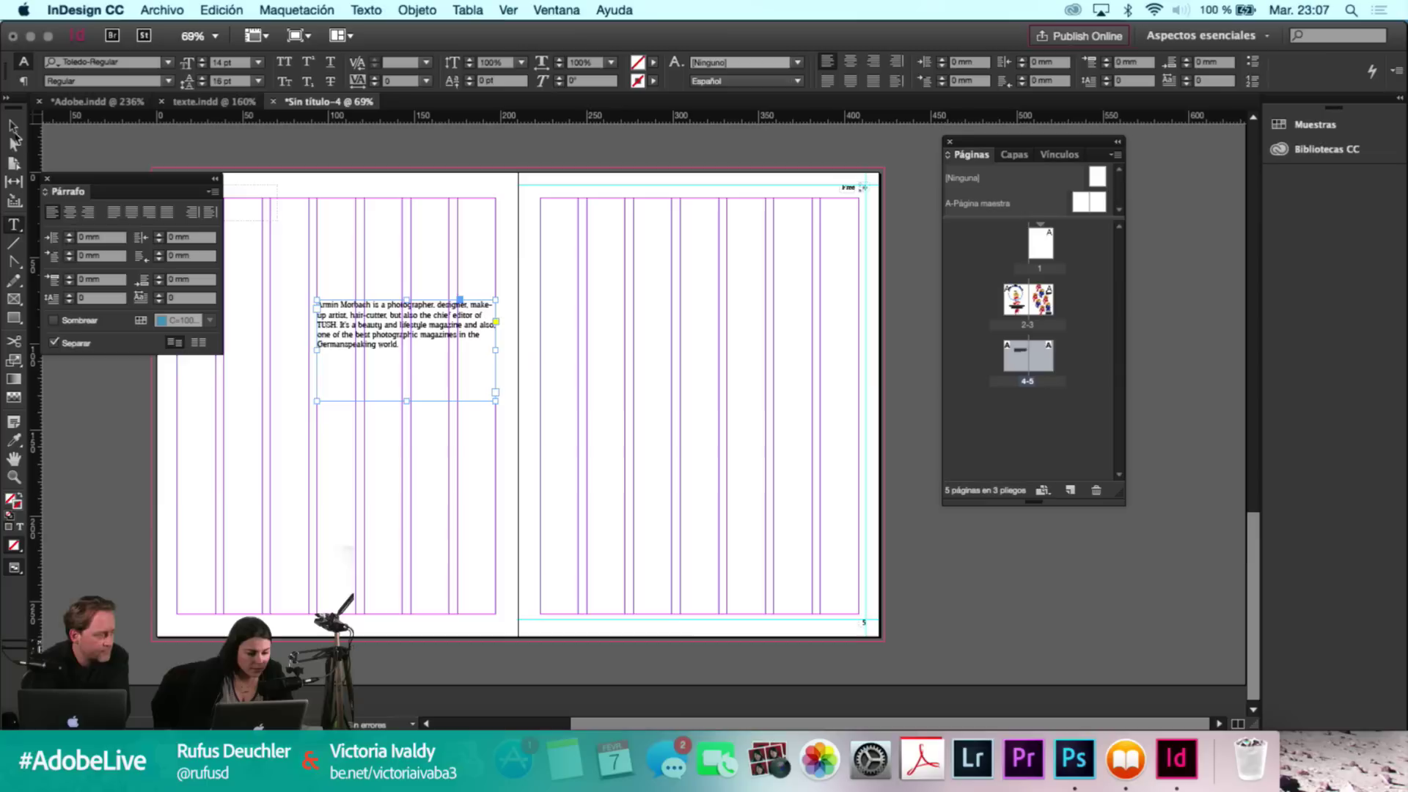
key(Escape)
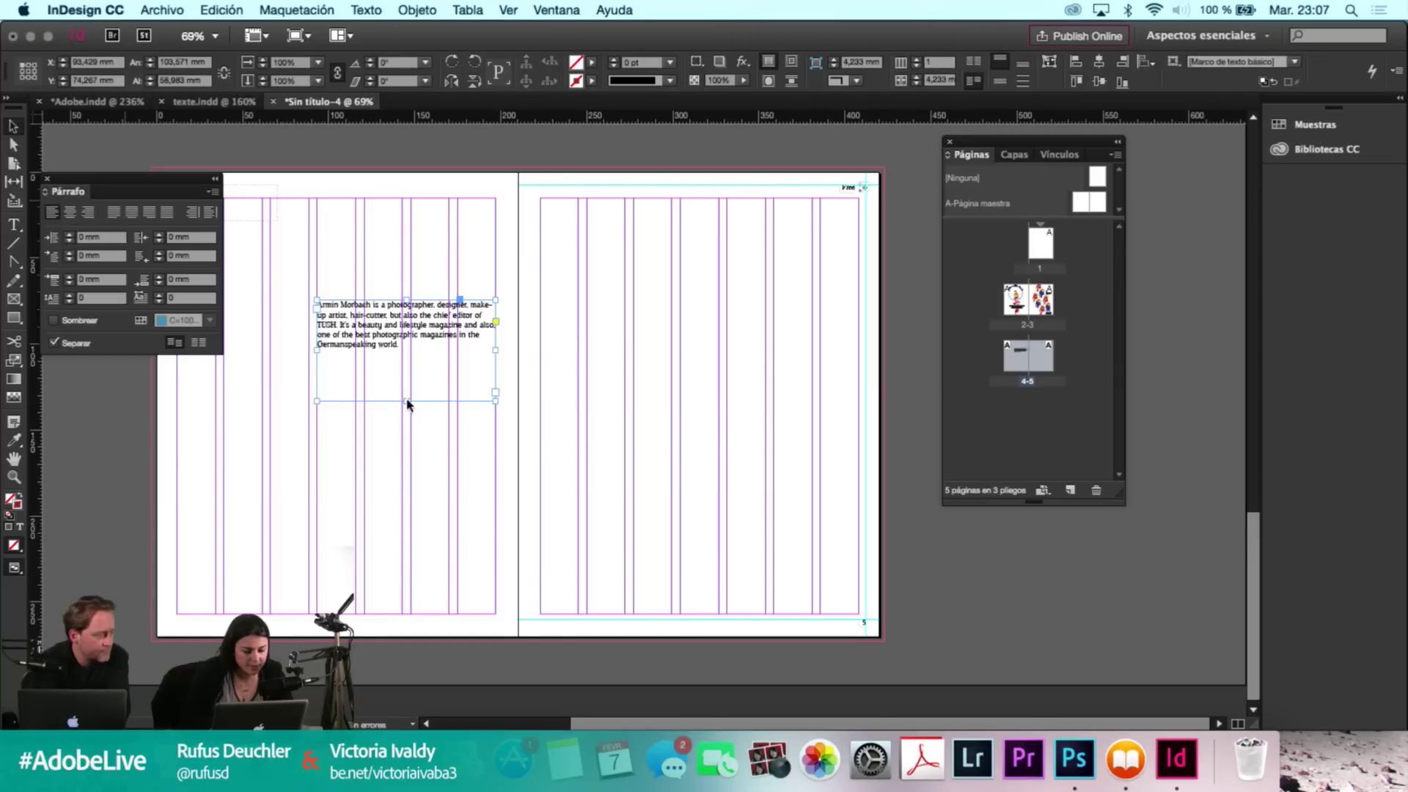
double_click(407, 401)
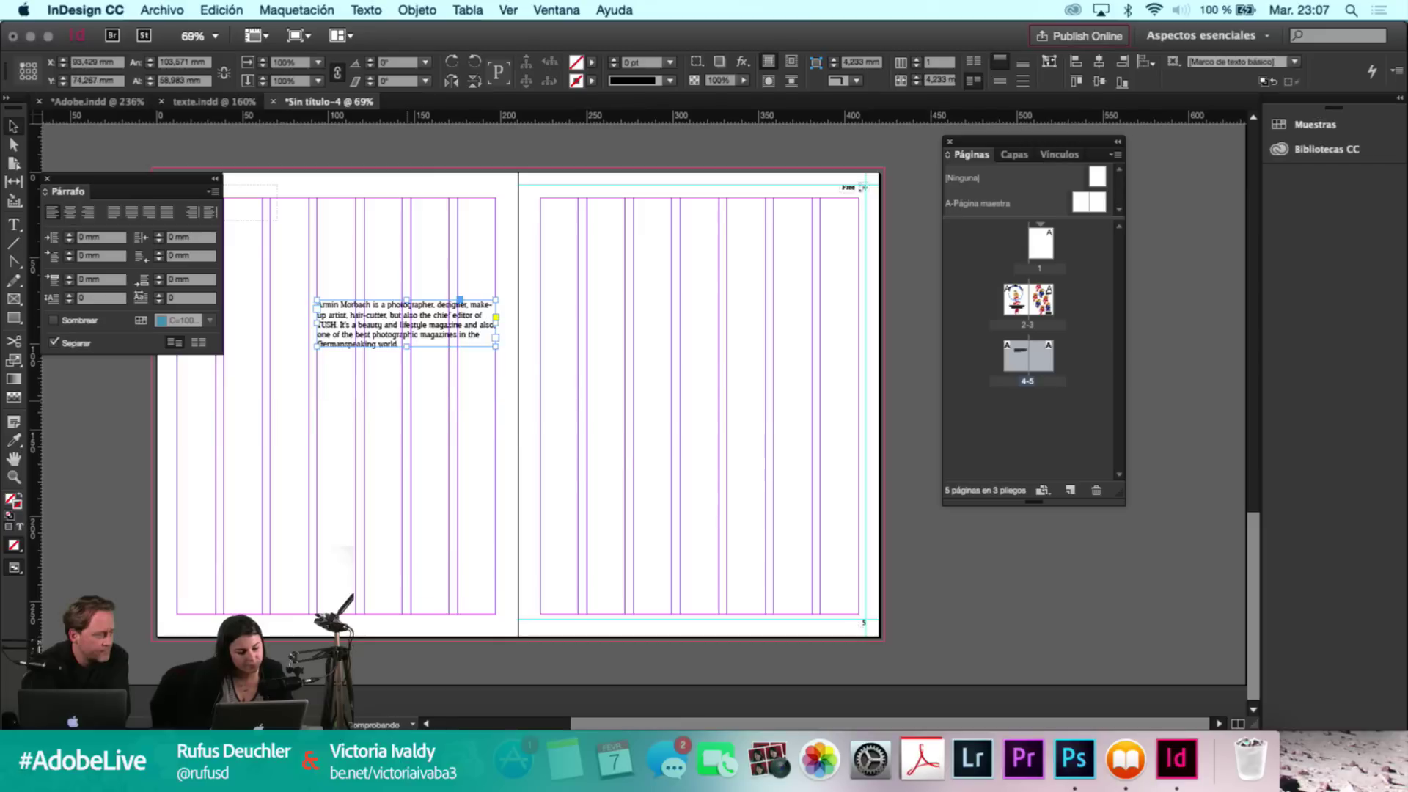
click(399, 409)
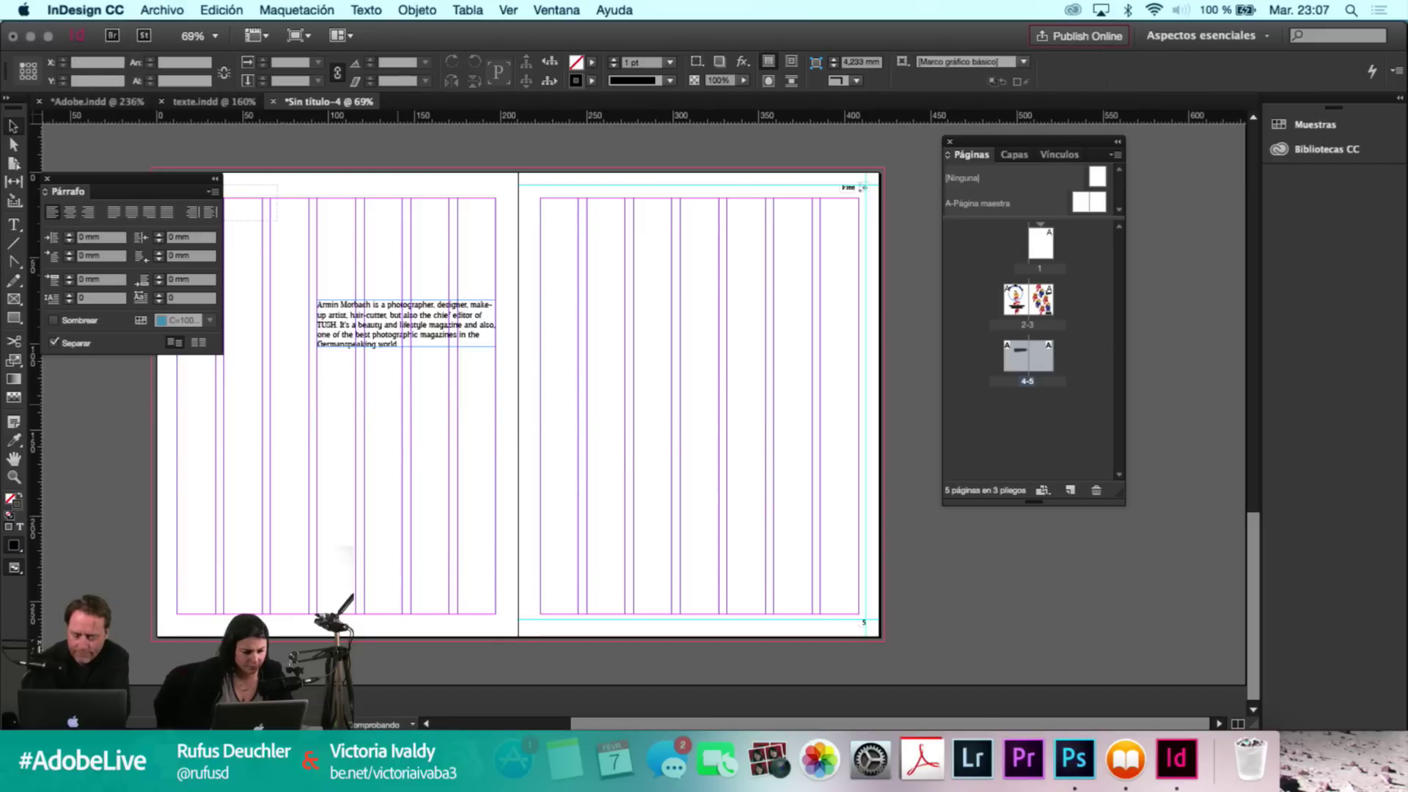
scroll(399, 409, up, 3)
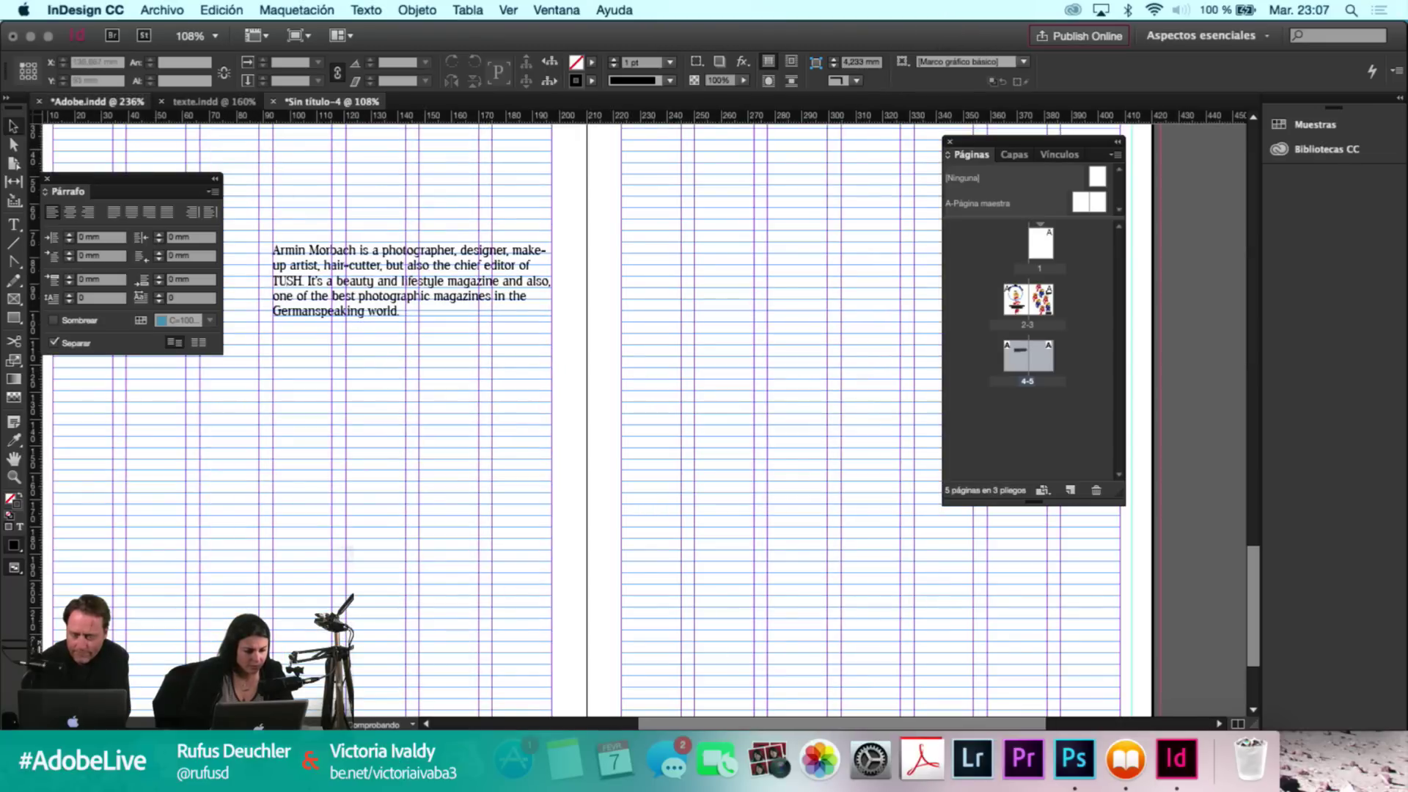
Copy the complete interview text from texte.indd without its "INTERVIEW:" label and return to spread 4-5 in Sin título-4.
click(191, 101)
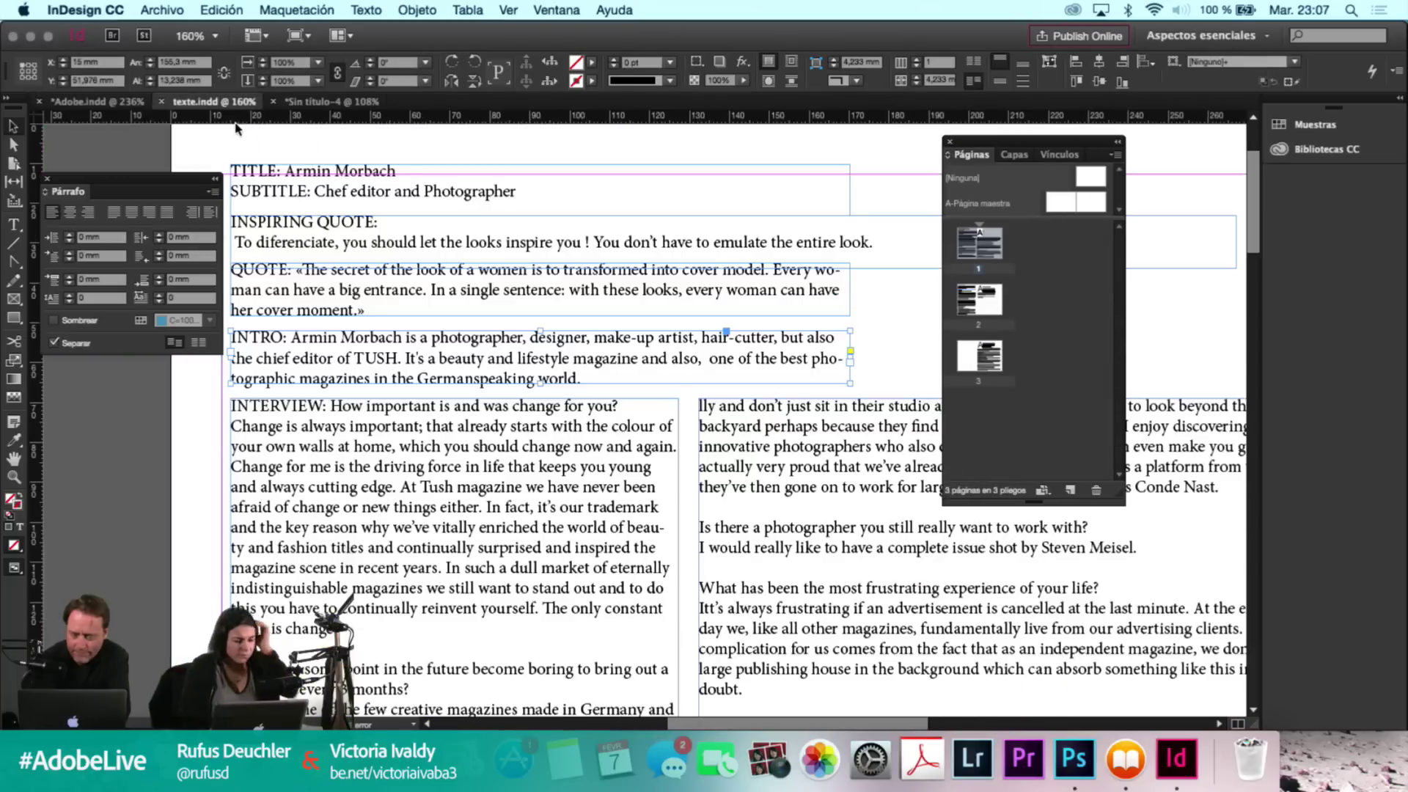
click(329, 434)
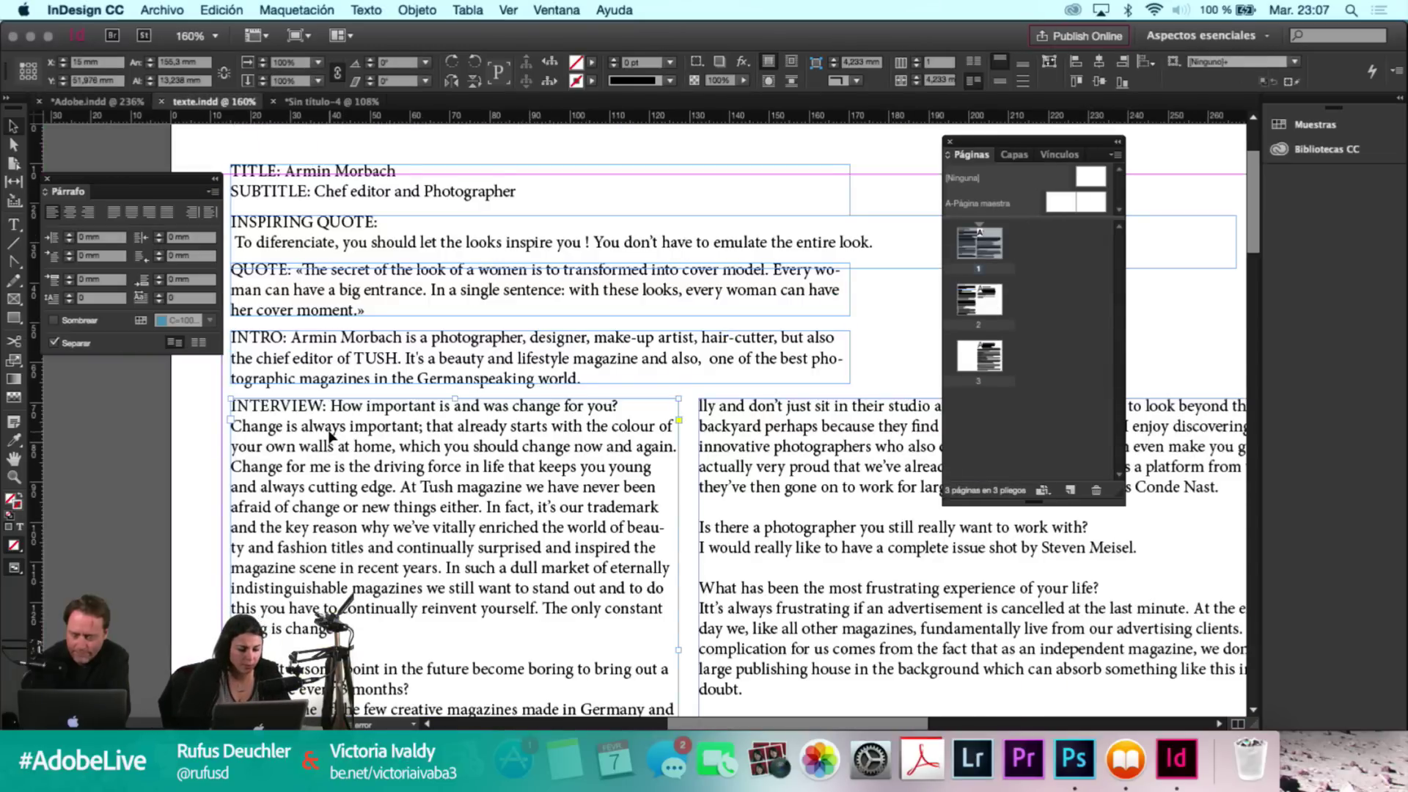
double_click(329, 428)
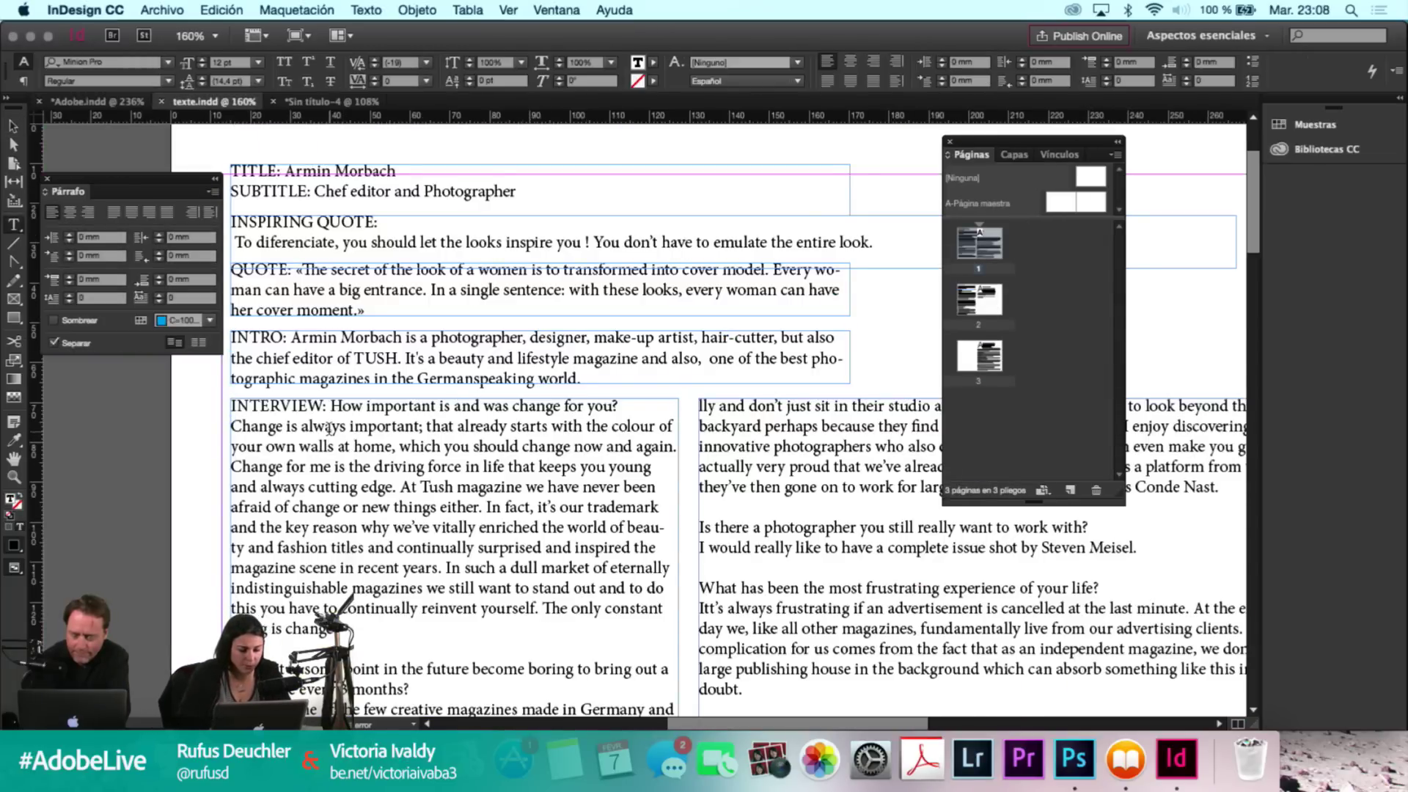
scroll(332, 415, down, 2)
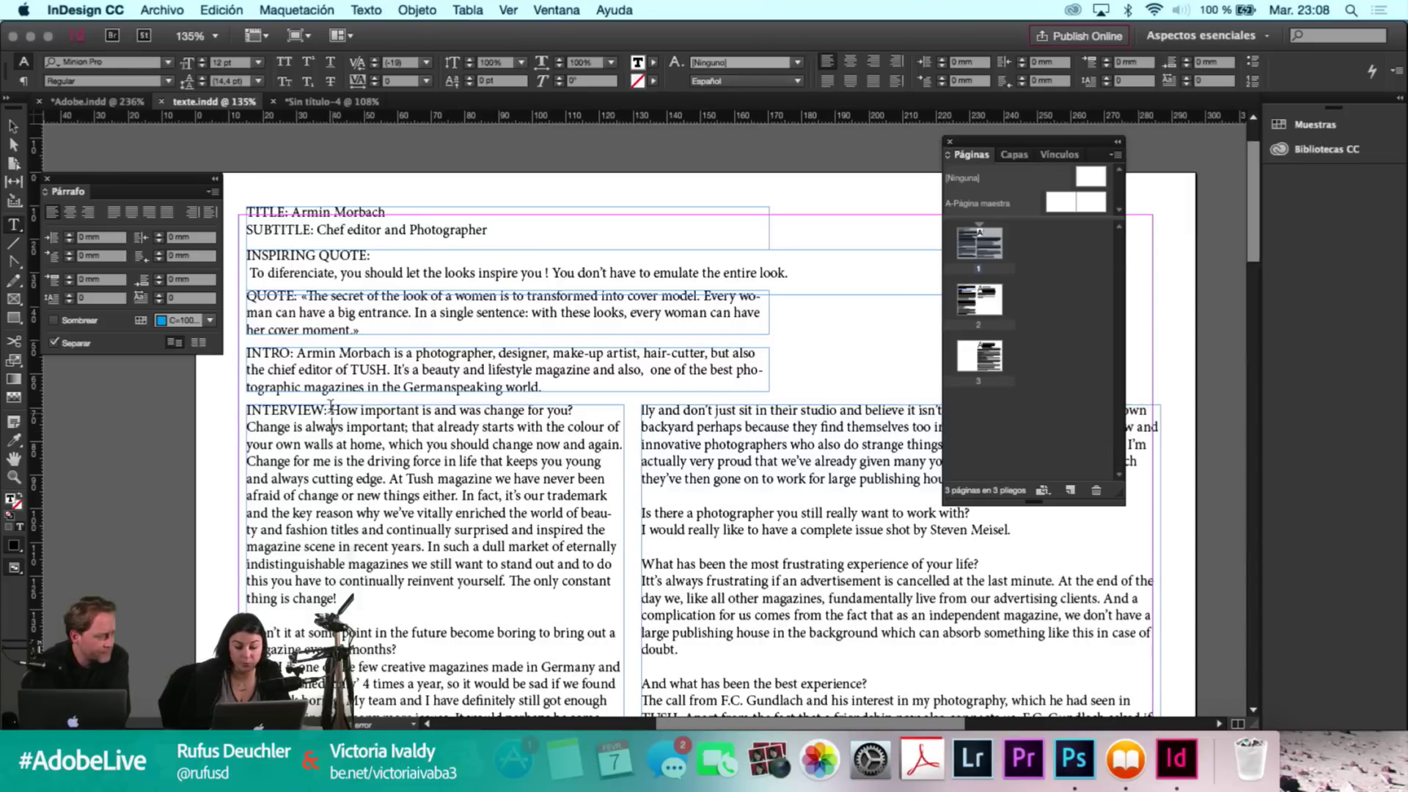
drag(331, 407, 421, 431)
drag(662, 564, 807, 704)
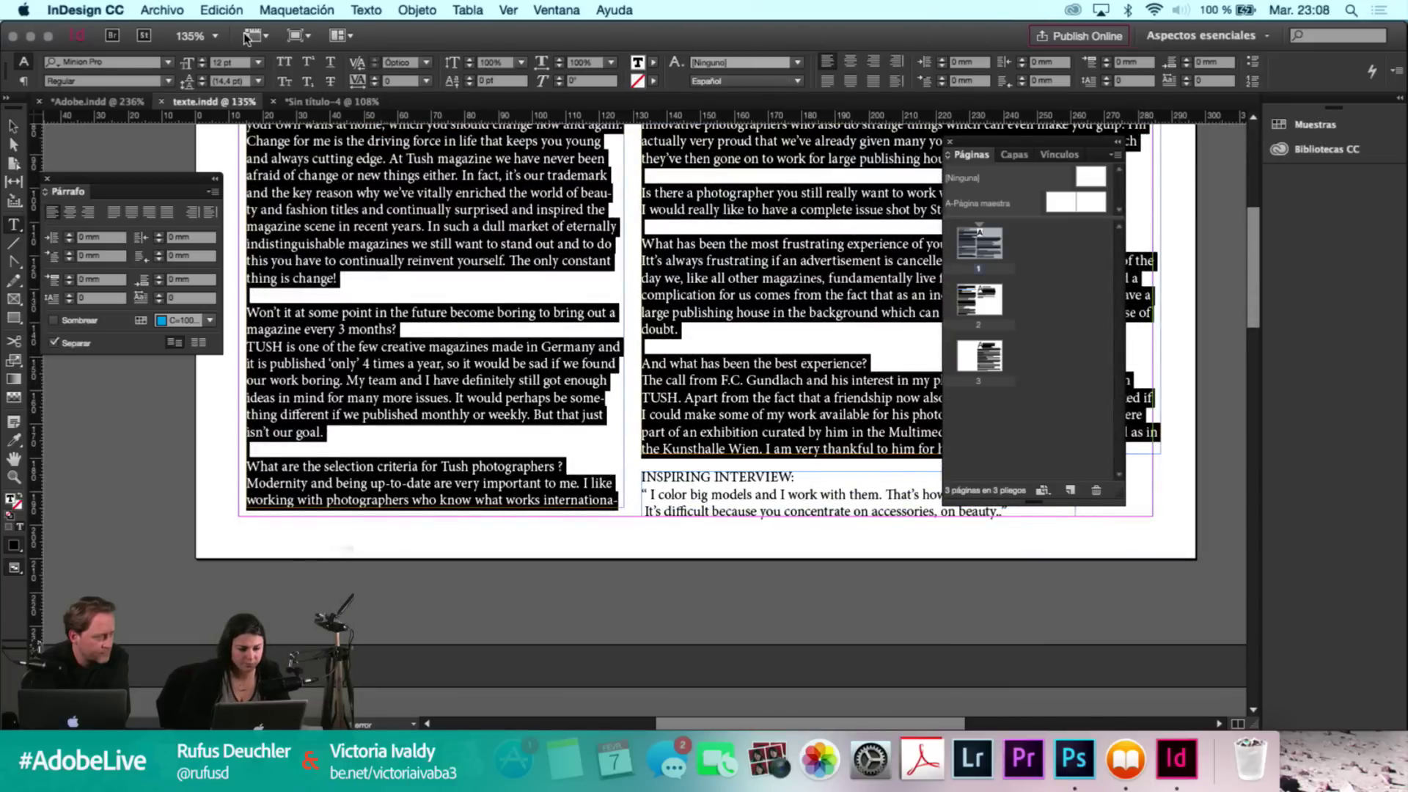
click(308, 106)
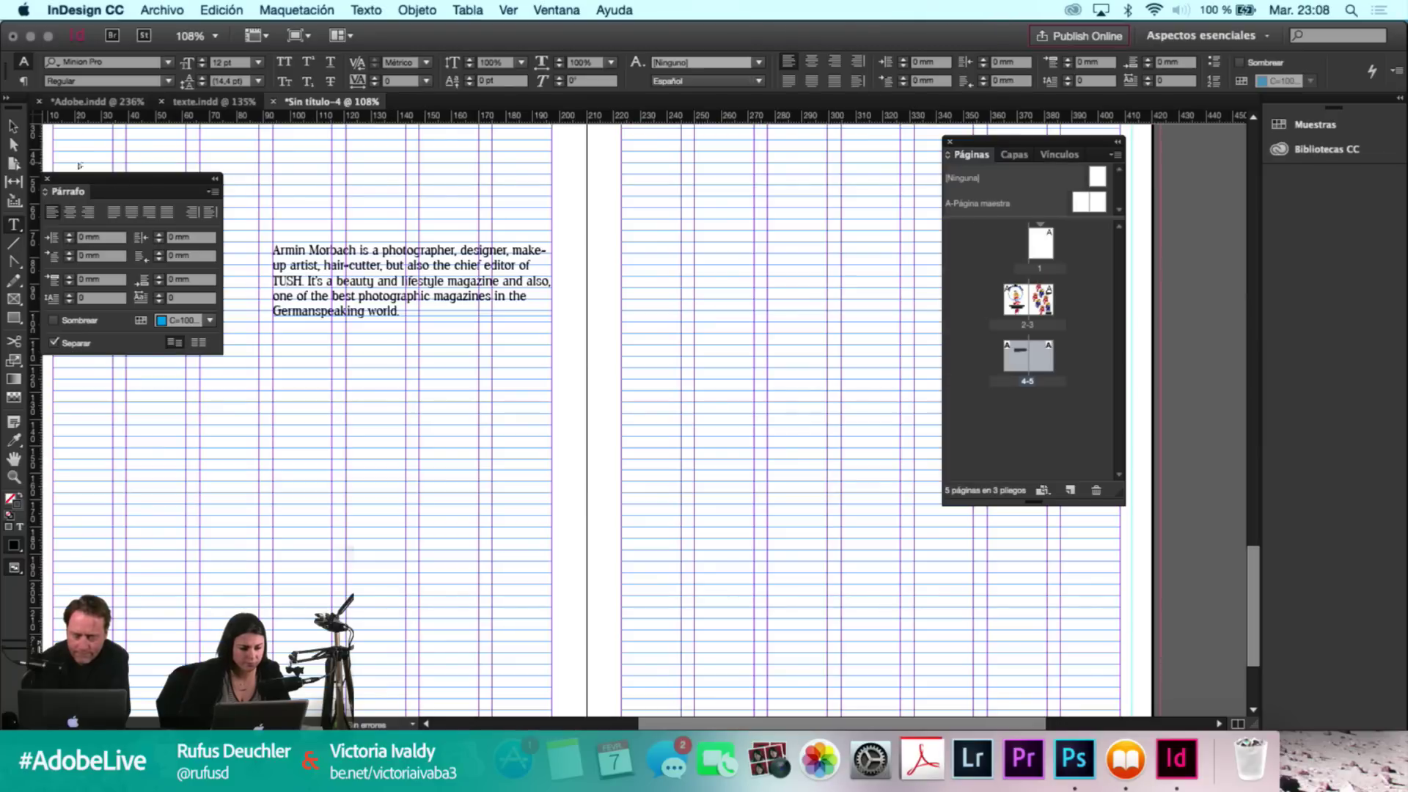
Duplicate the intro text frame directly below the original on page 4, in the same columns with its top at 118 mm.
key(v)
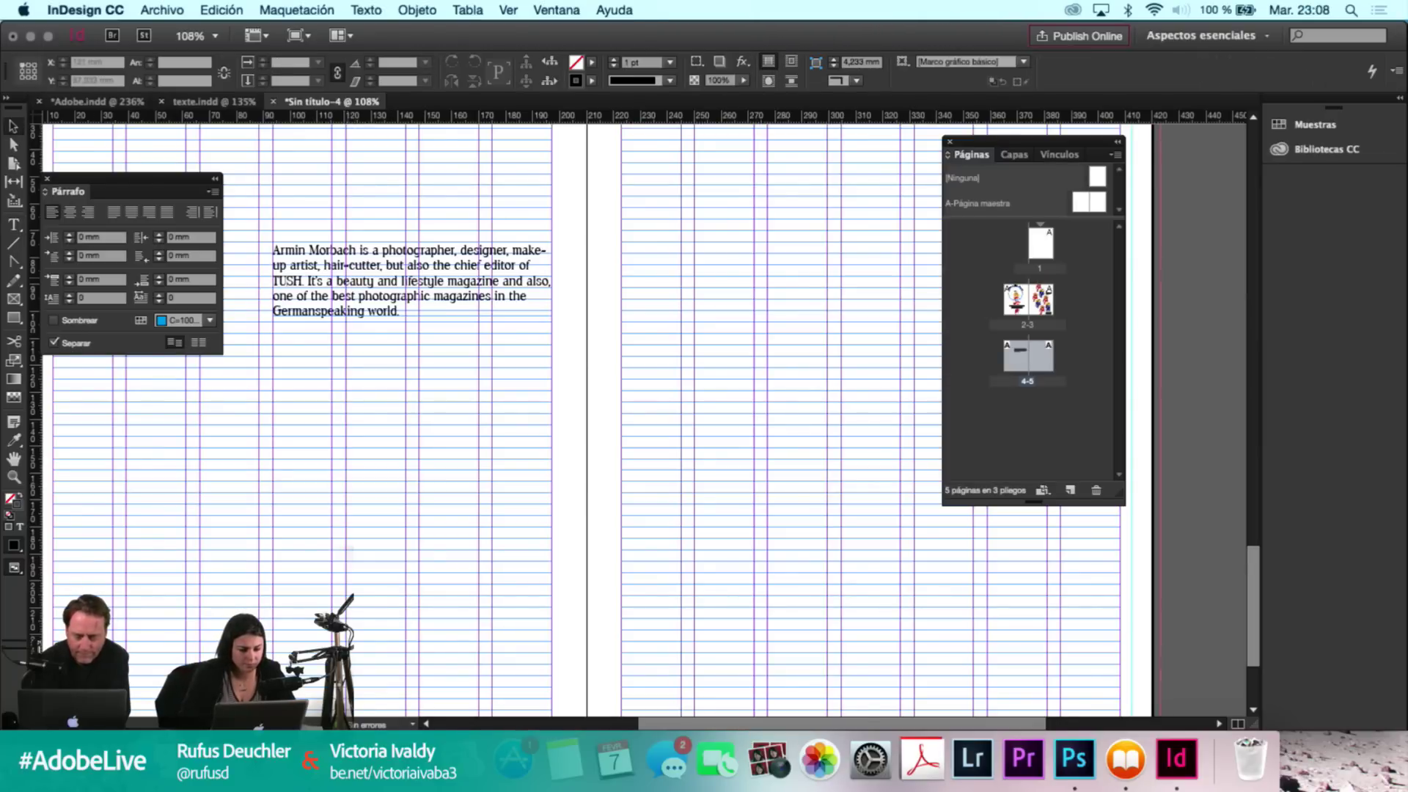
drag(346, 298, 408, 435)
key(super+z)
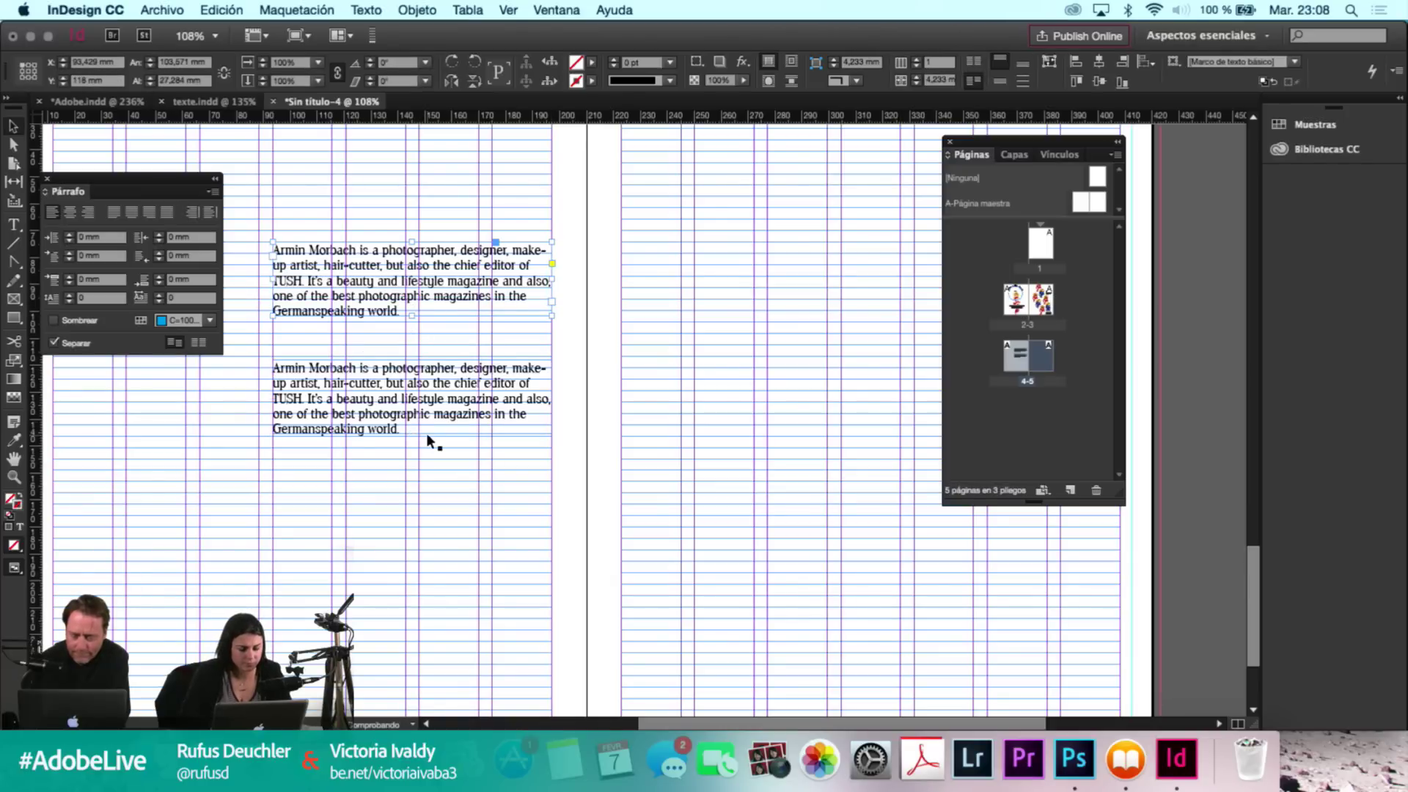
scroll(495, 432, down, 5)
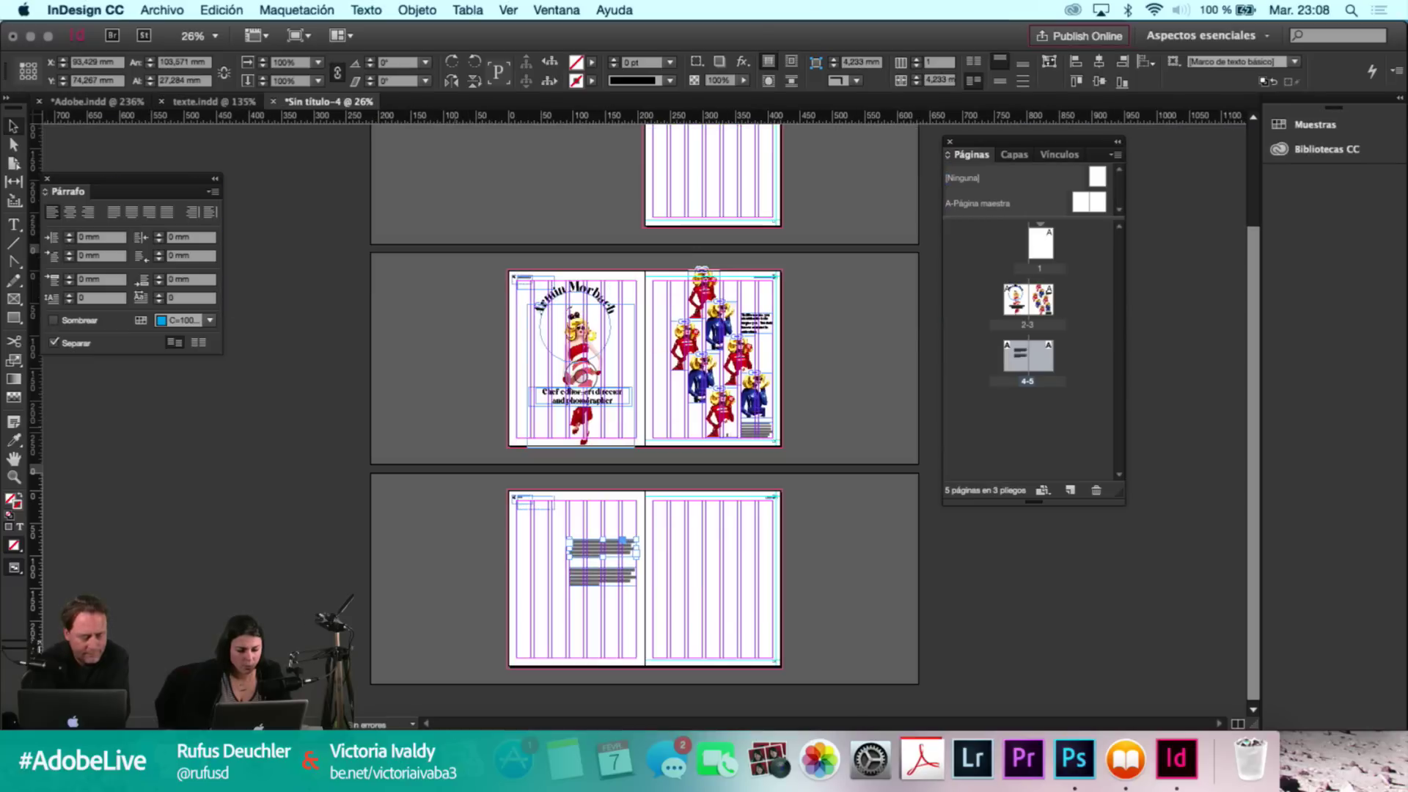
scroll(630, 583, up, 2)
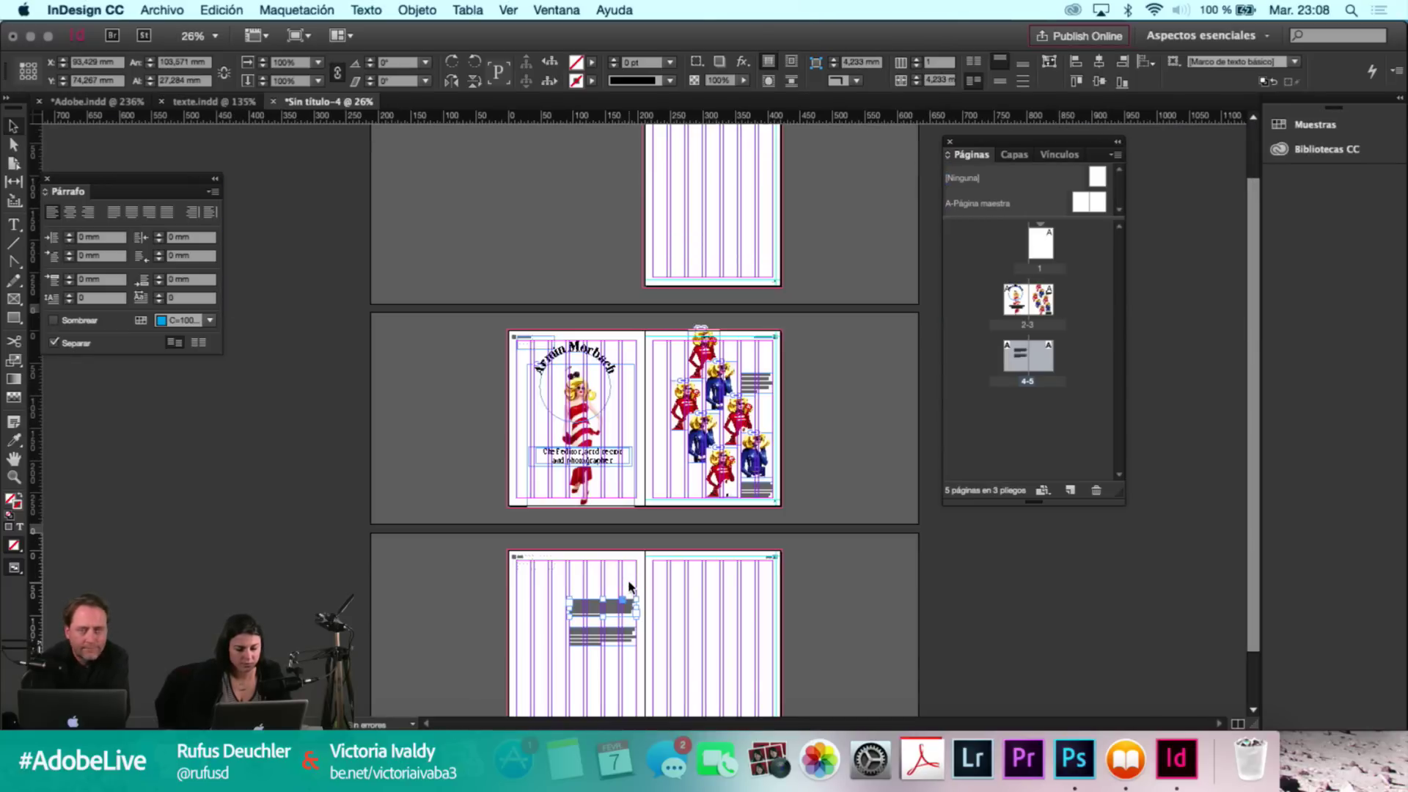
scroll(629, 585, down, 1)
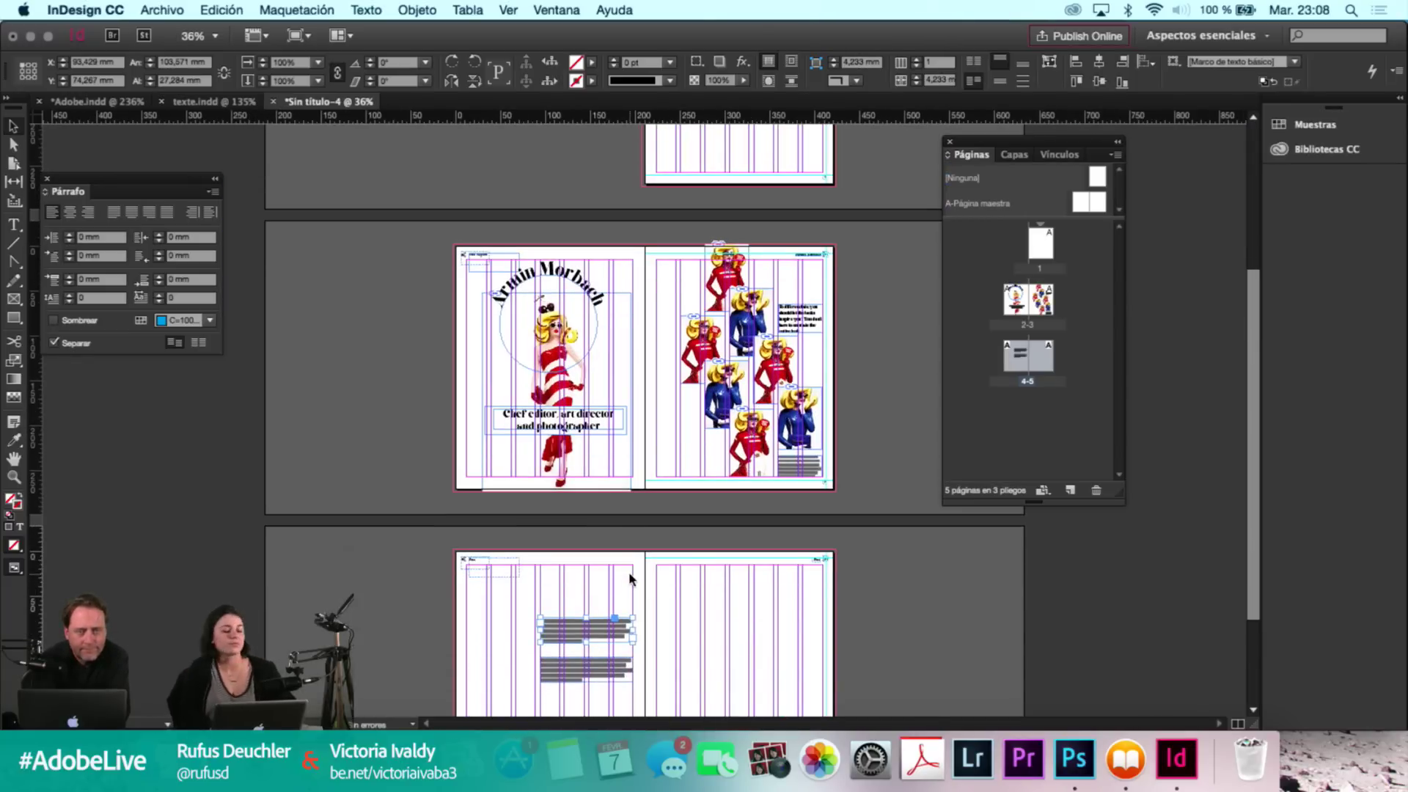
scroll(631, 581, up, 2)
scroll(630, 580, down, 5)
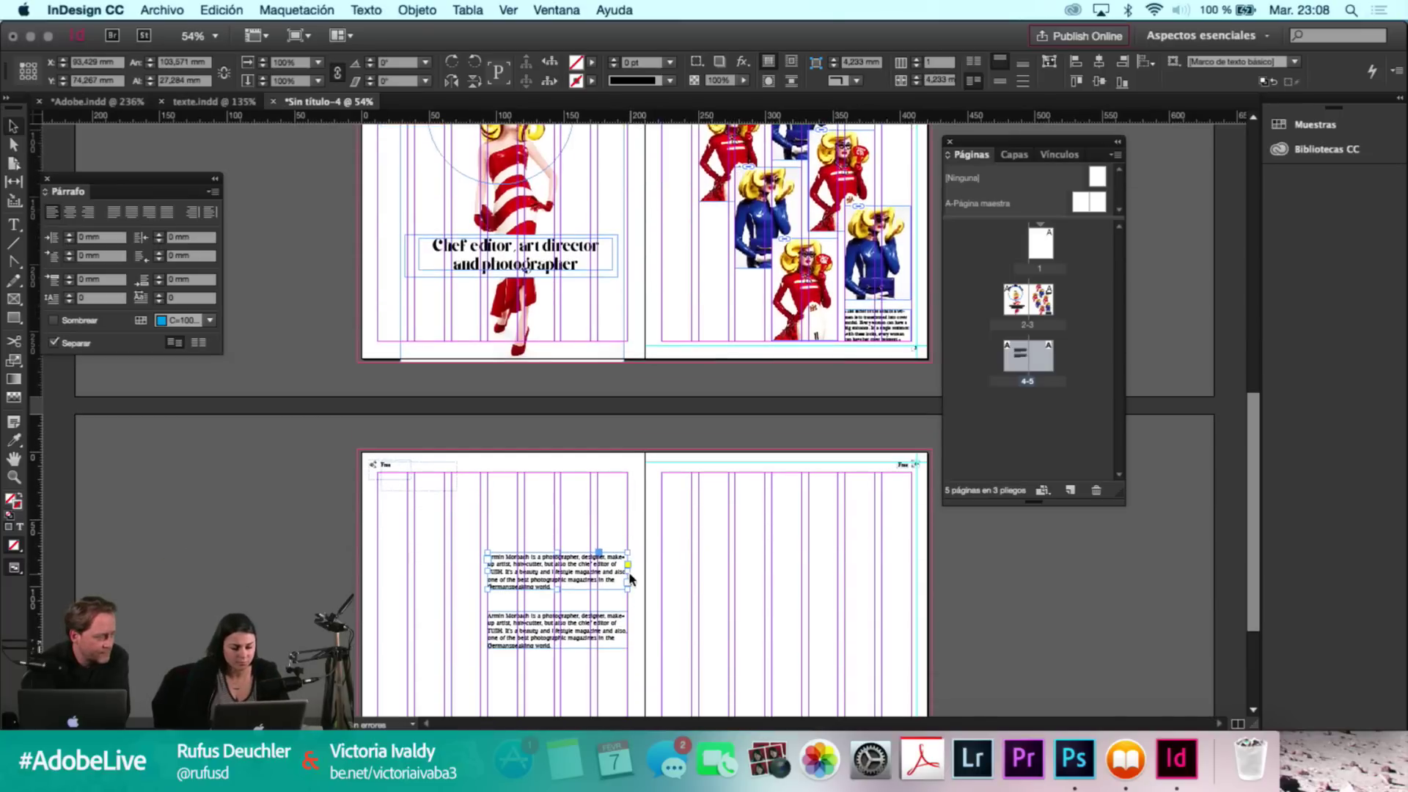
Set the duplicate frame's top to 118 mm and enlarge the frame to about 174.6 × 138.3 mm.
scroll(629, 579, down, 2)
click(566, 549)
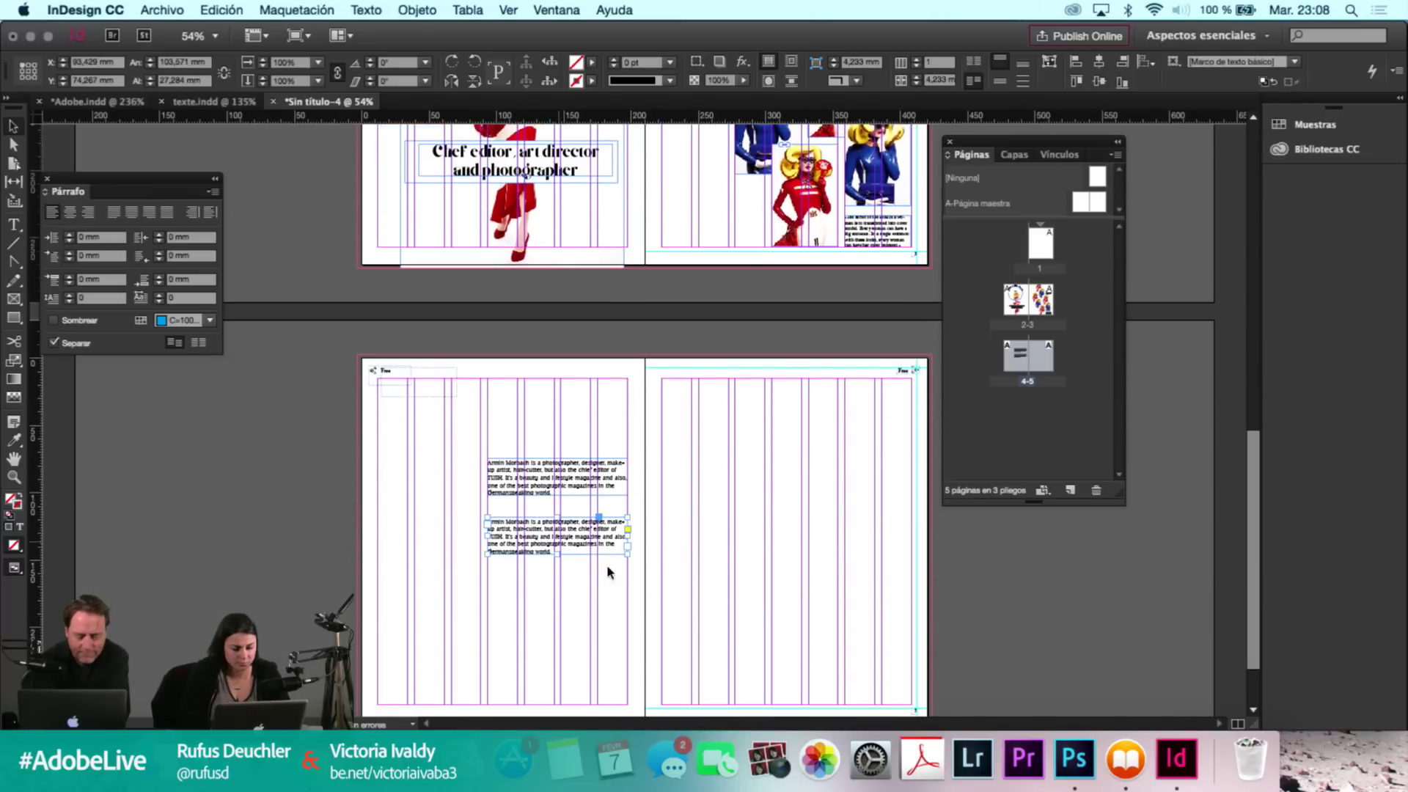
text(118)
drag(801, 669, 723, 701)
Replace all the text in the enlarged lower frame with the copied interview text.
double_click(549, 556)
key(super+v)
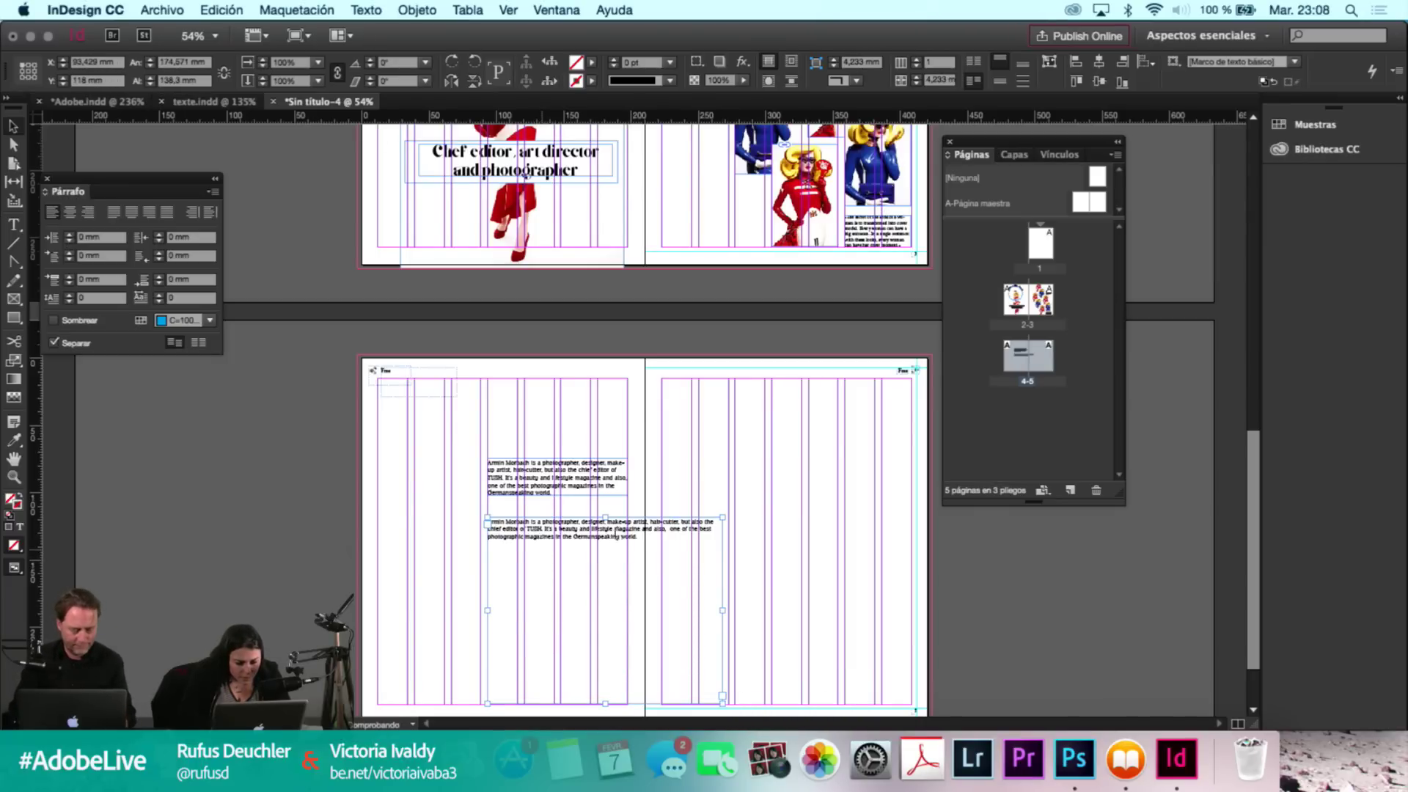
double_click(638, 536)
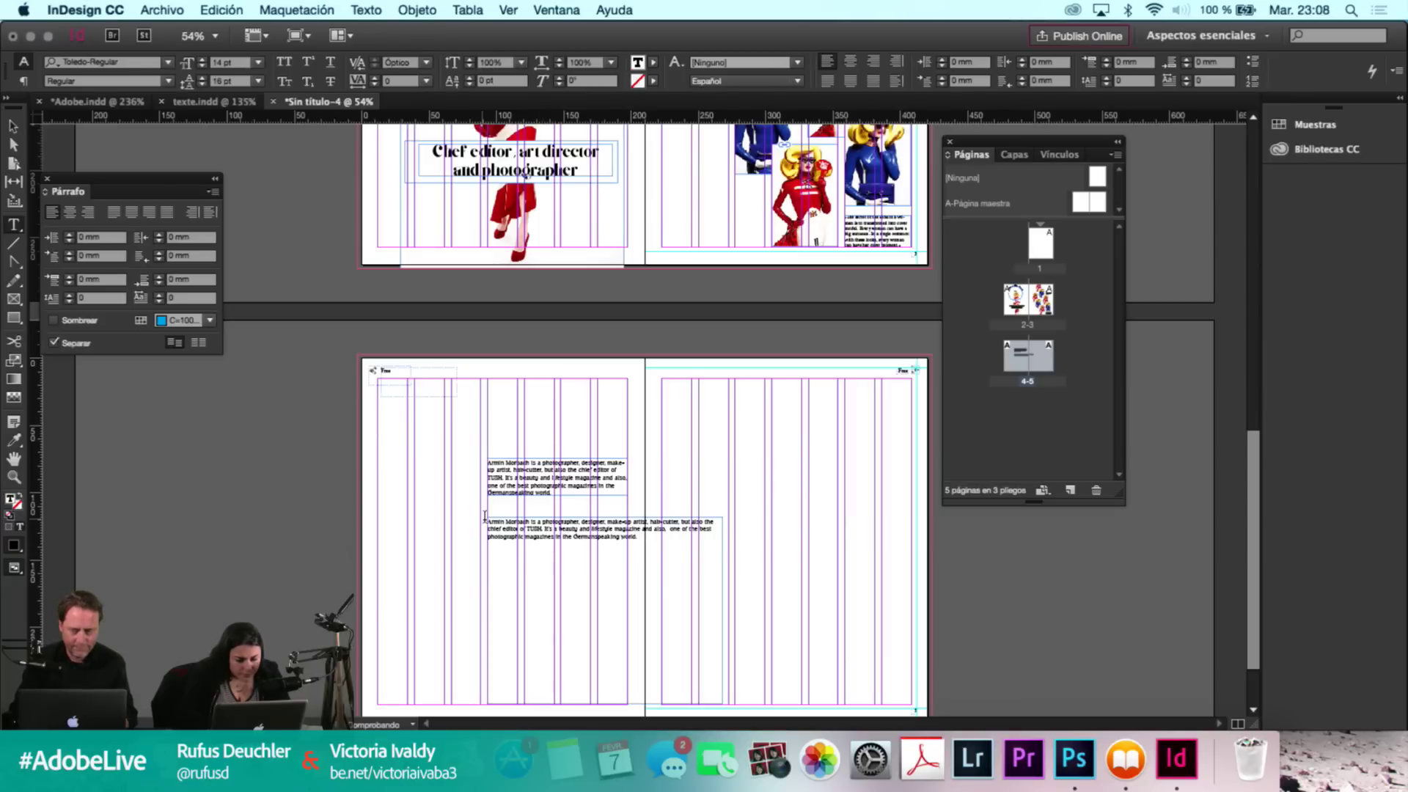
double_click(596, 536)
click(639, 537)
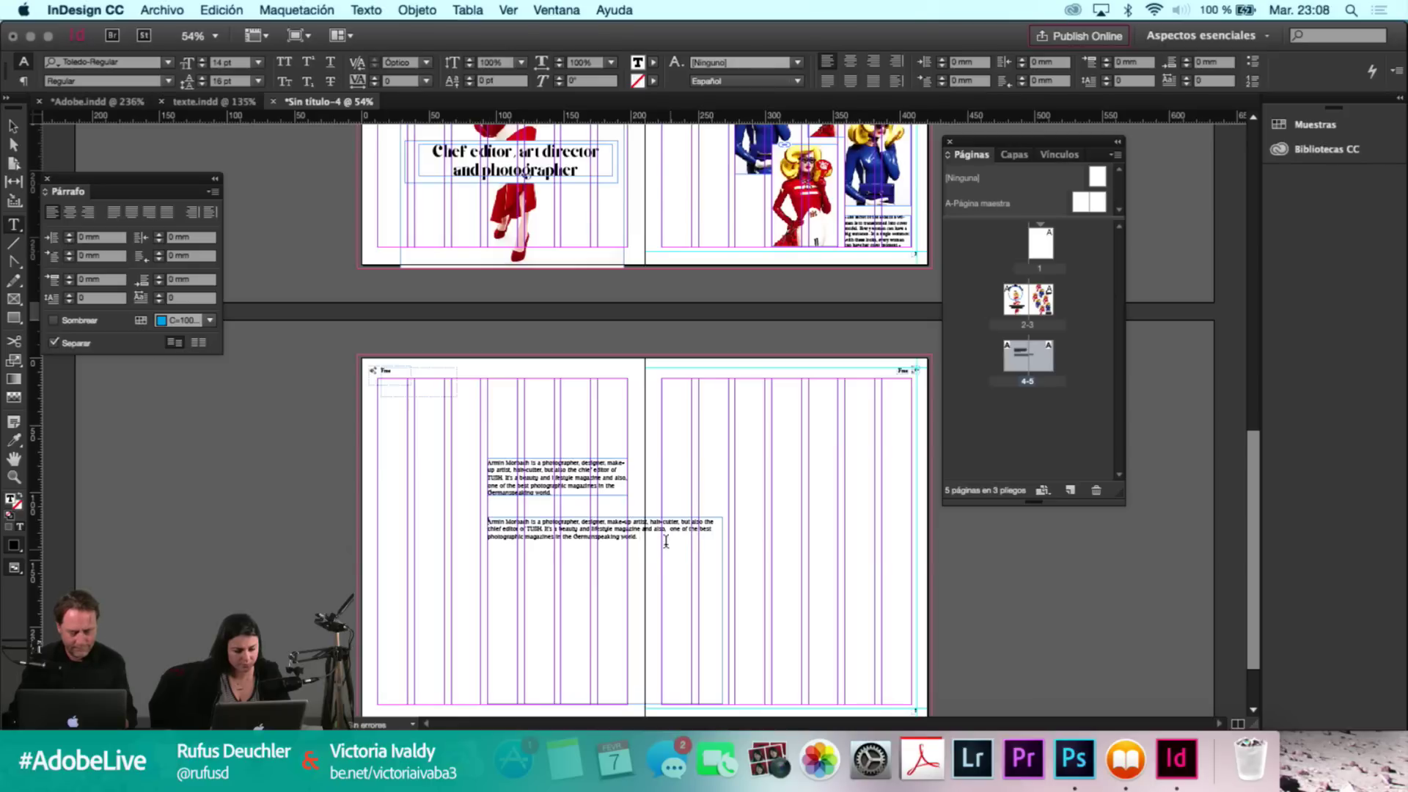
key(super+a)
key(Right)
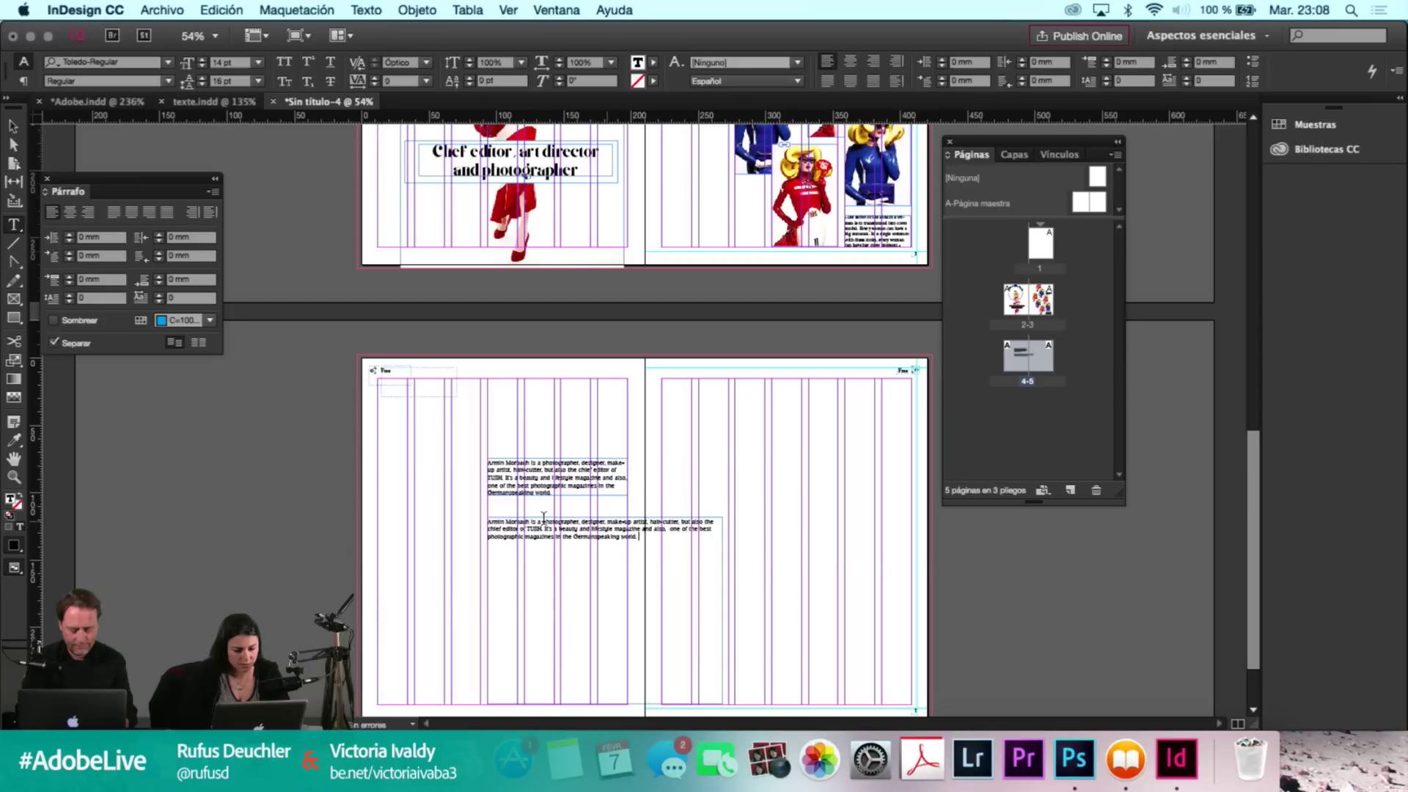
key(super+a)
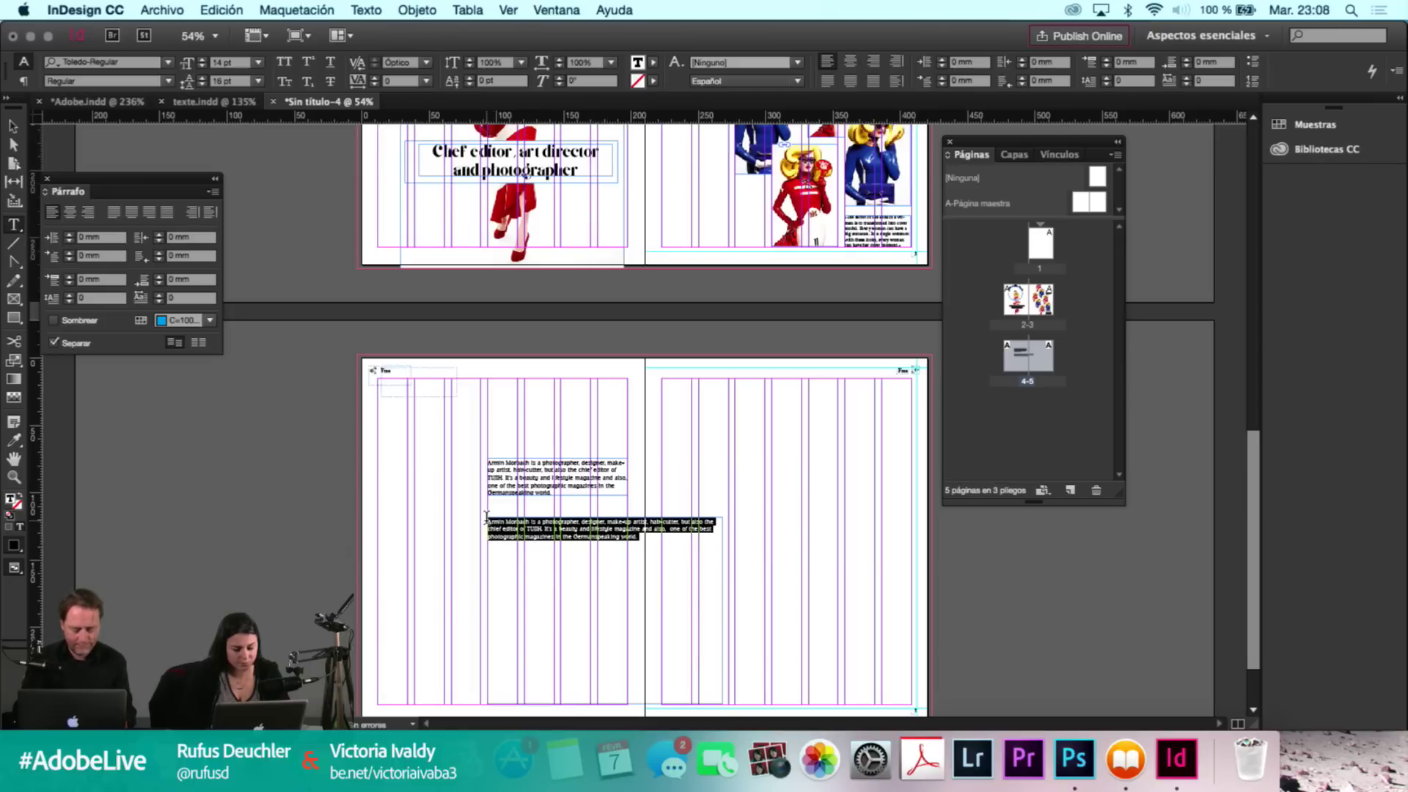
key(super+v)
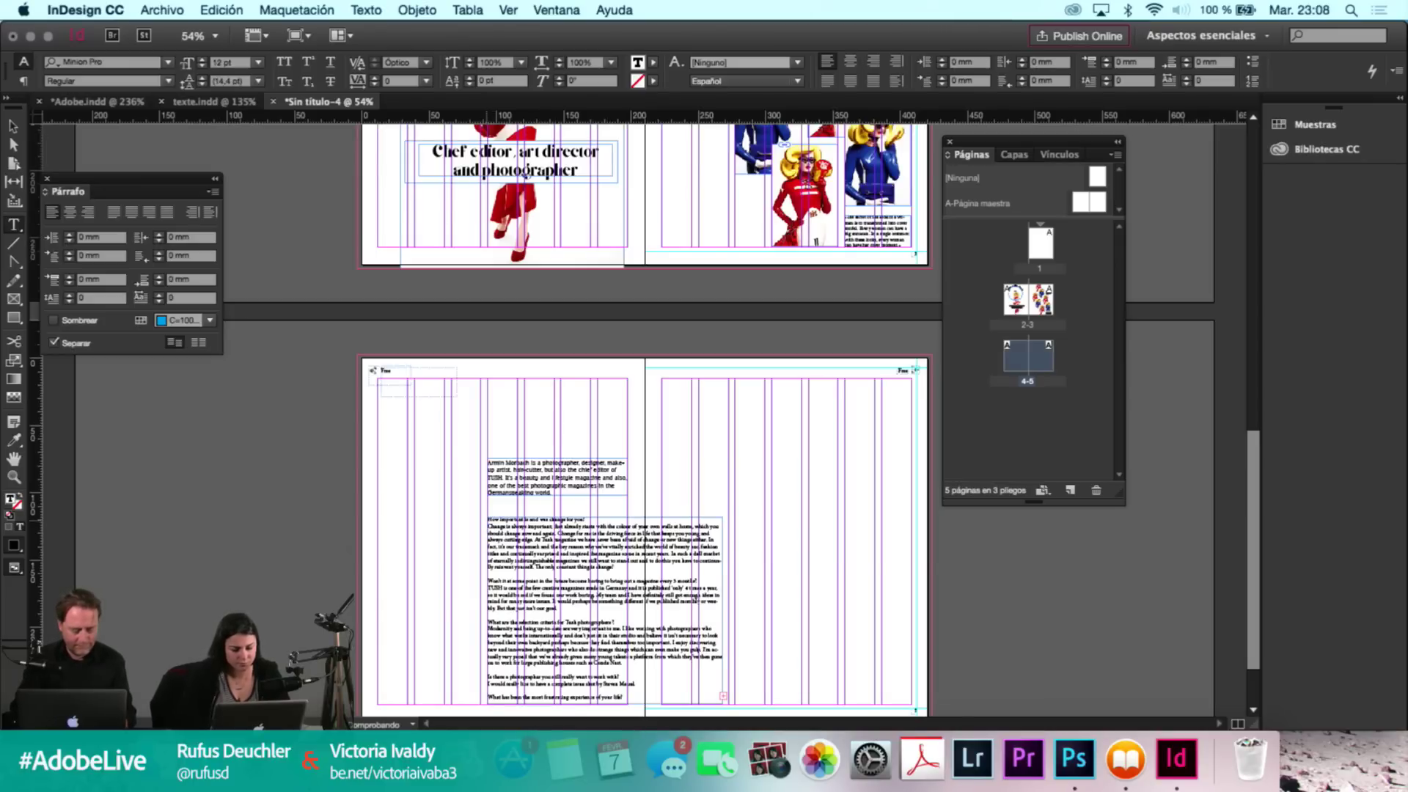
key(Escape)
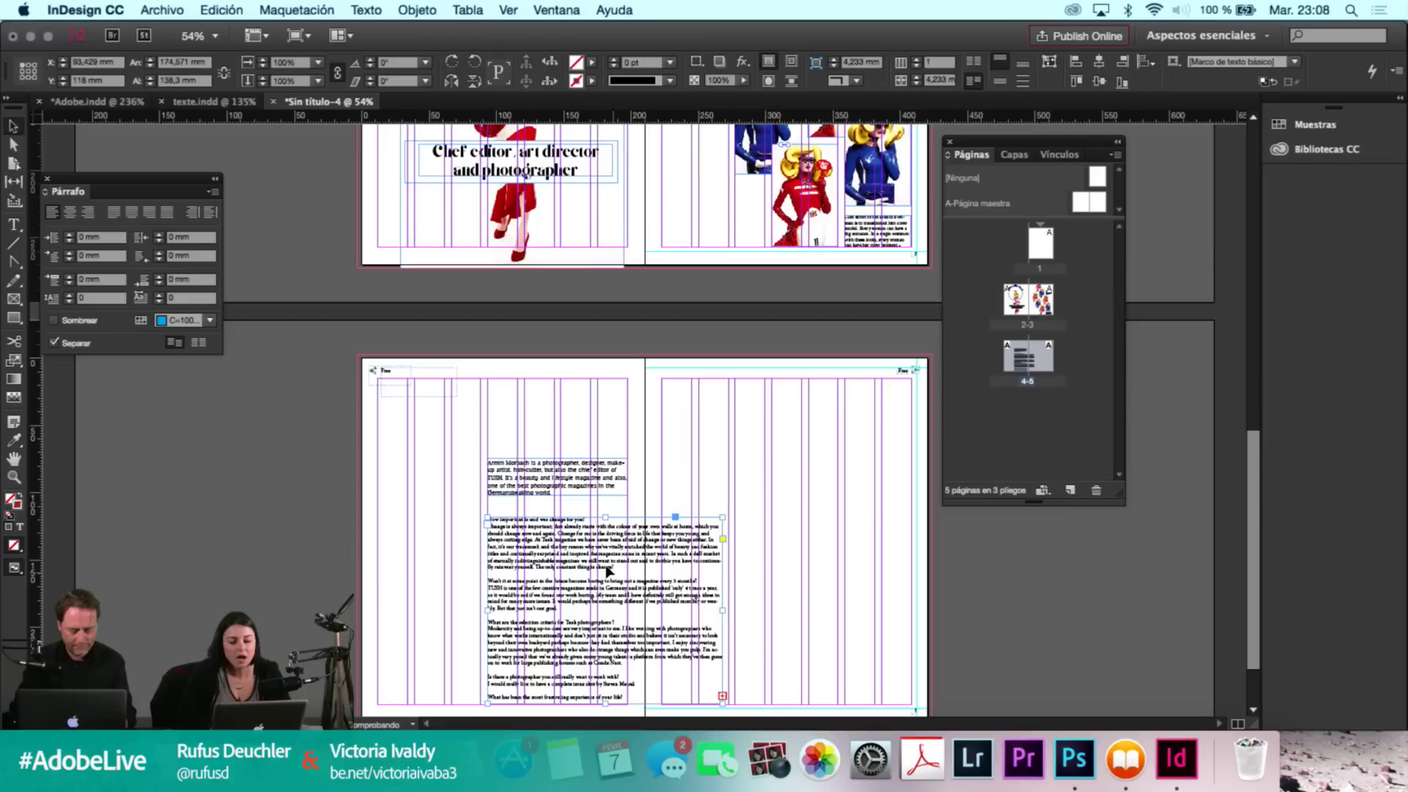
Narrow the interview text frame to the intro frame's width on page 4, about 103.6 mm.
key(t)
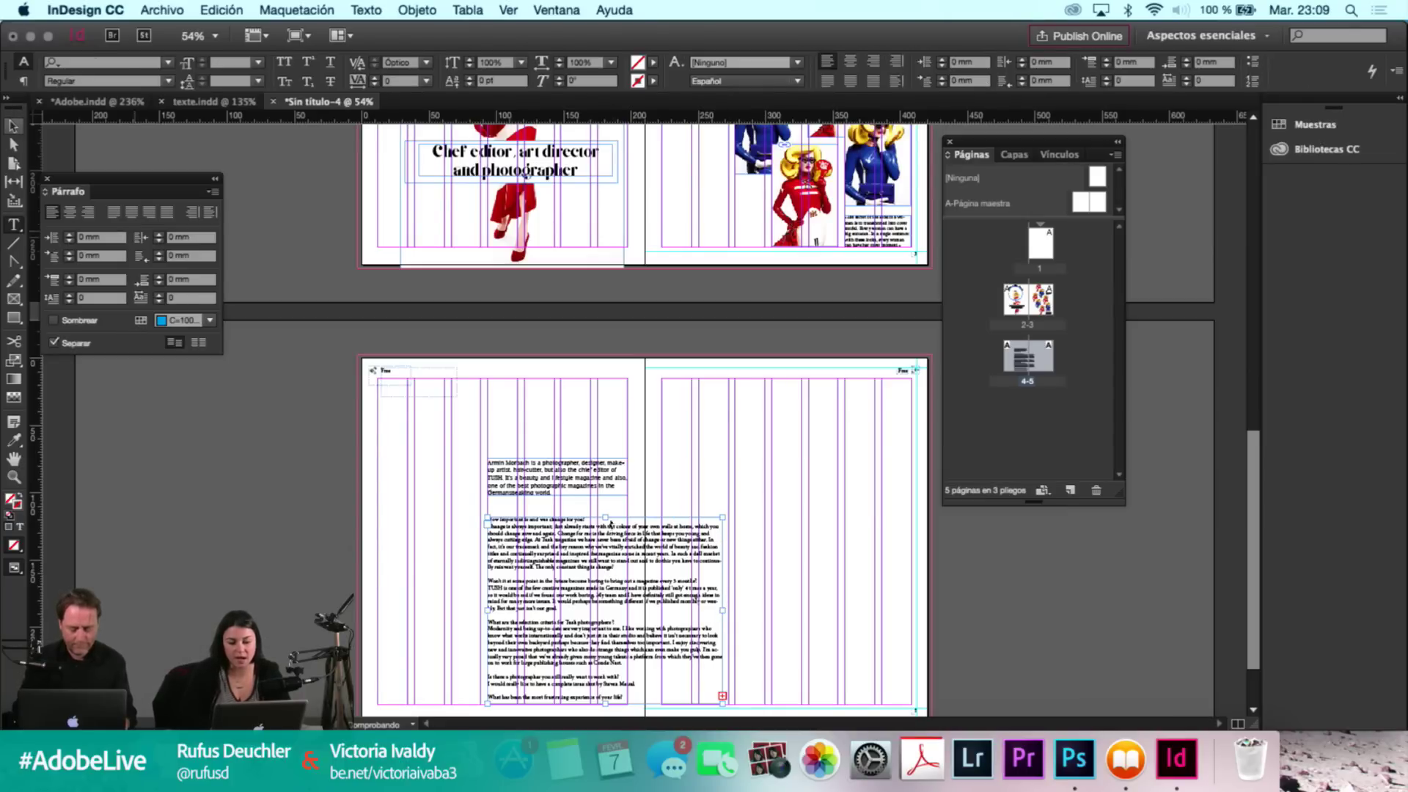
key(Escape)
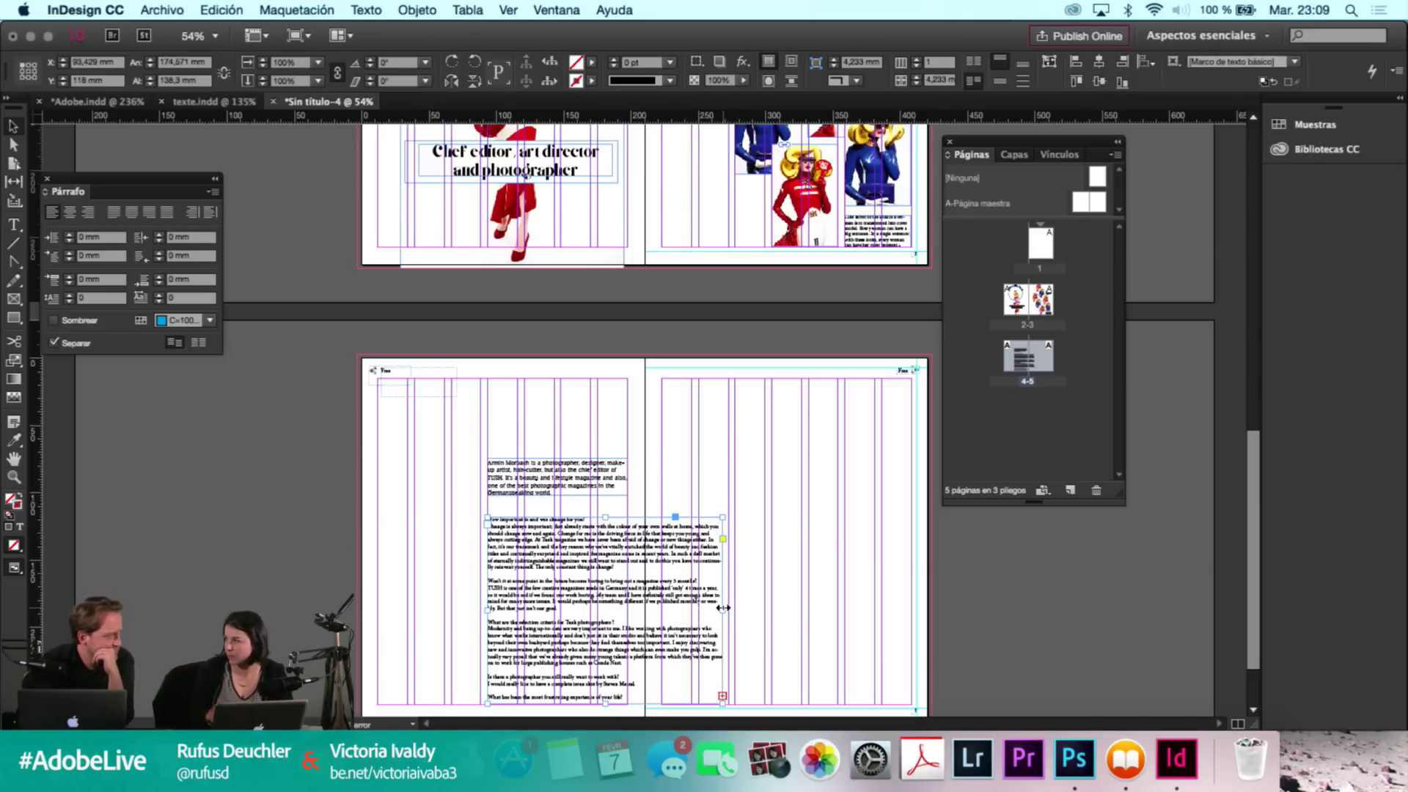
drag(723, 608, 624, 611)
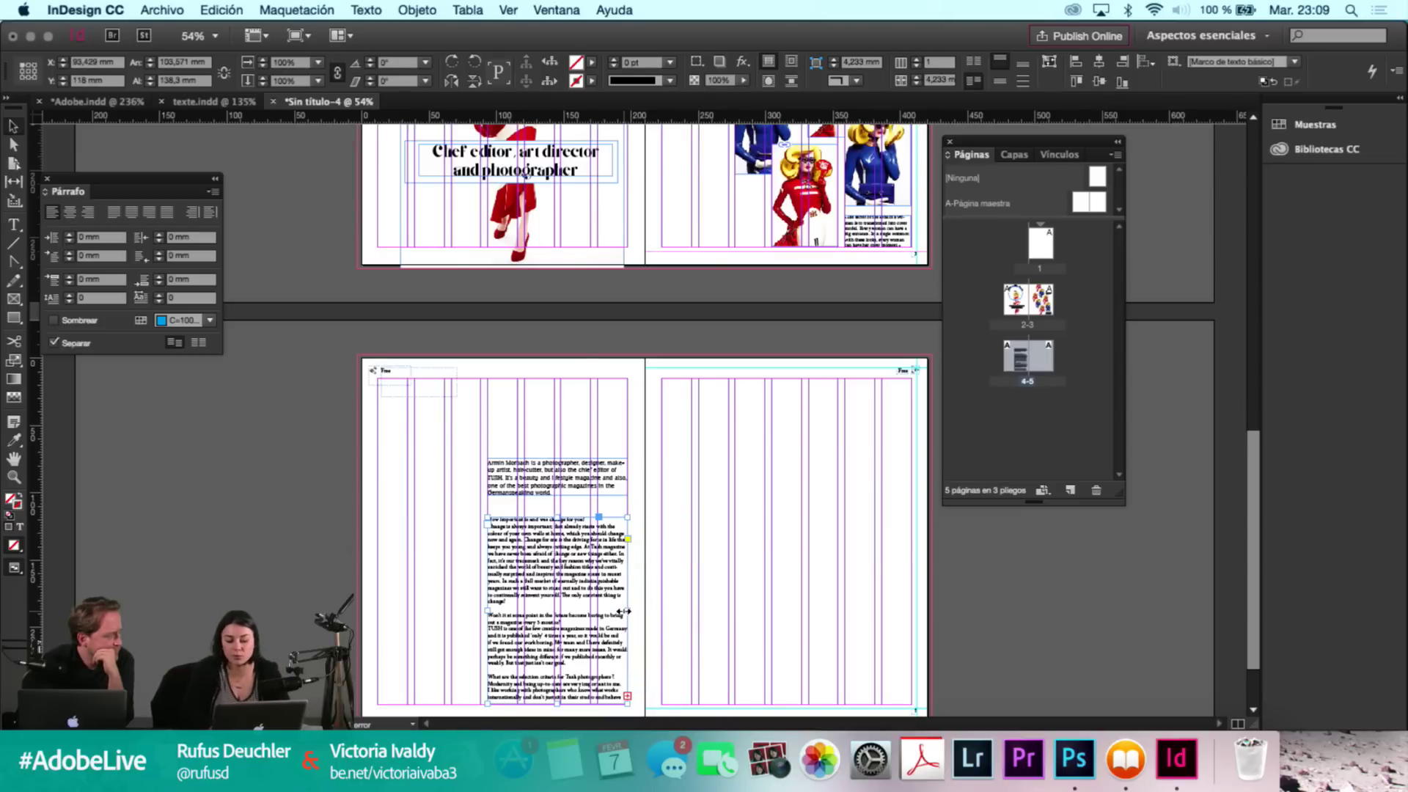
Thread the overset interview text into a new one-column frame, about 22.1 × 140.4 mm, at the inner margin of page 5.
click(627, 696)
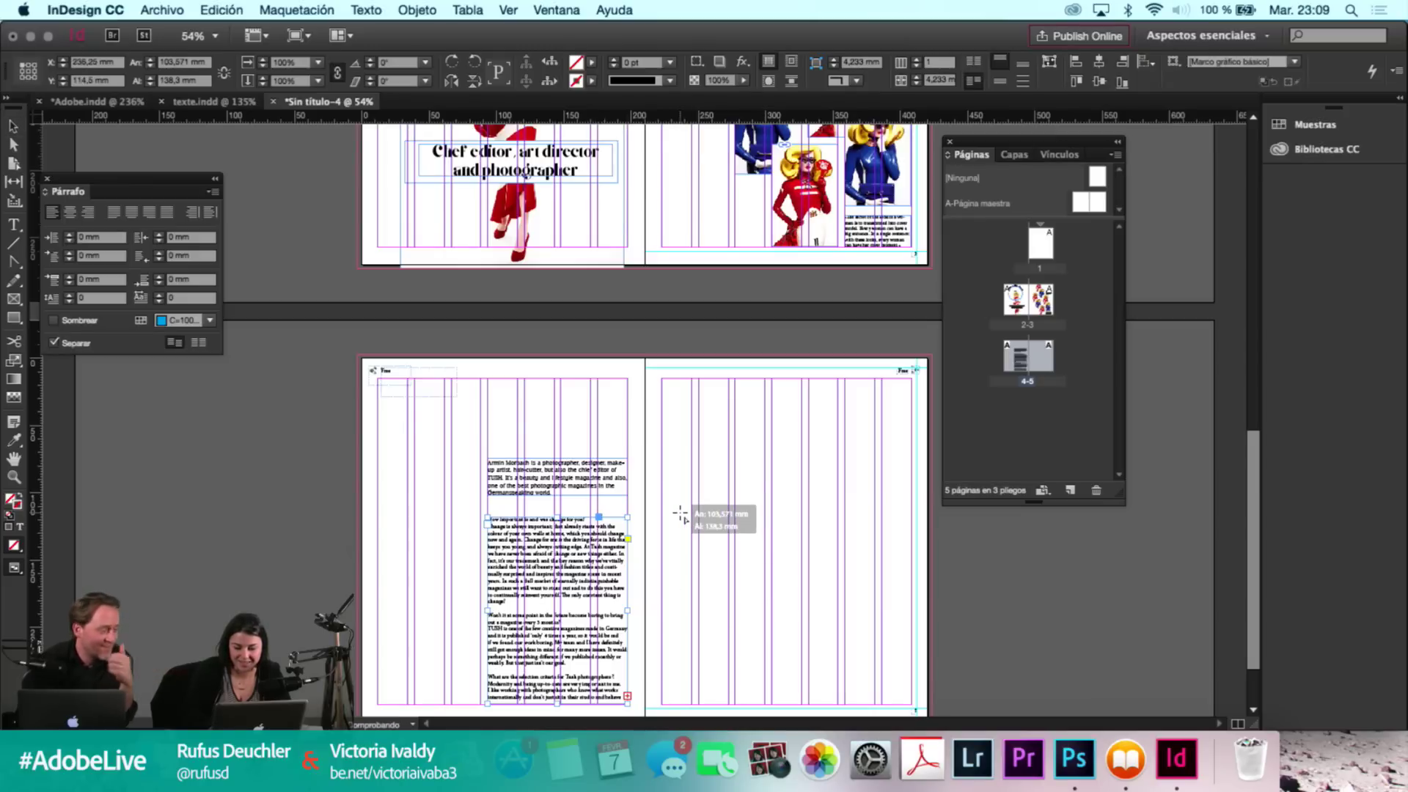
key(Escape)
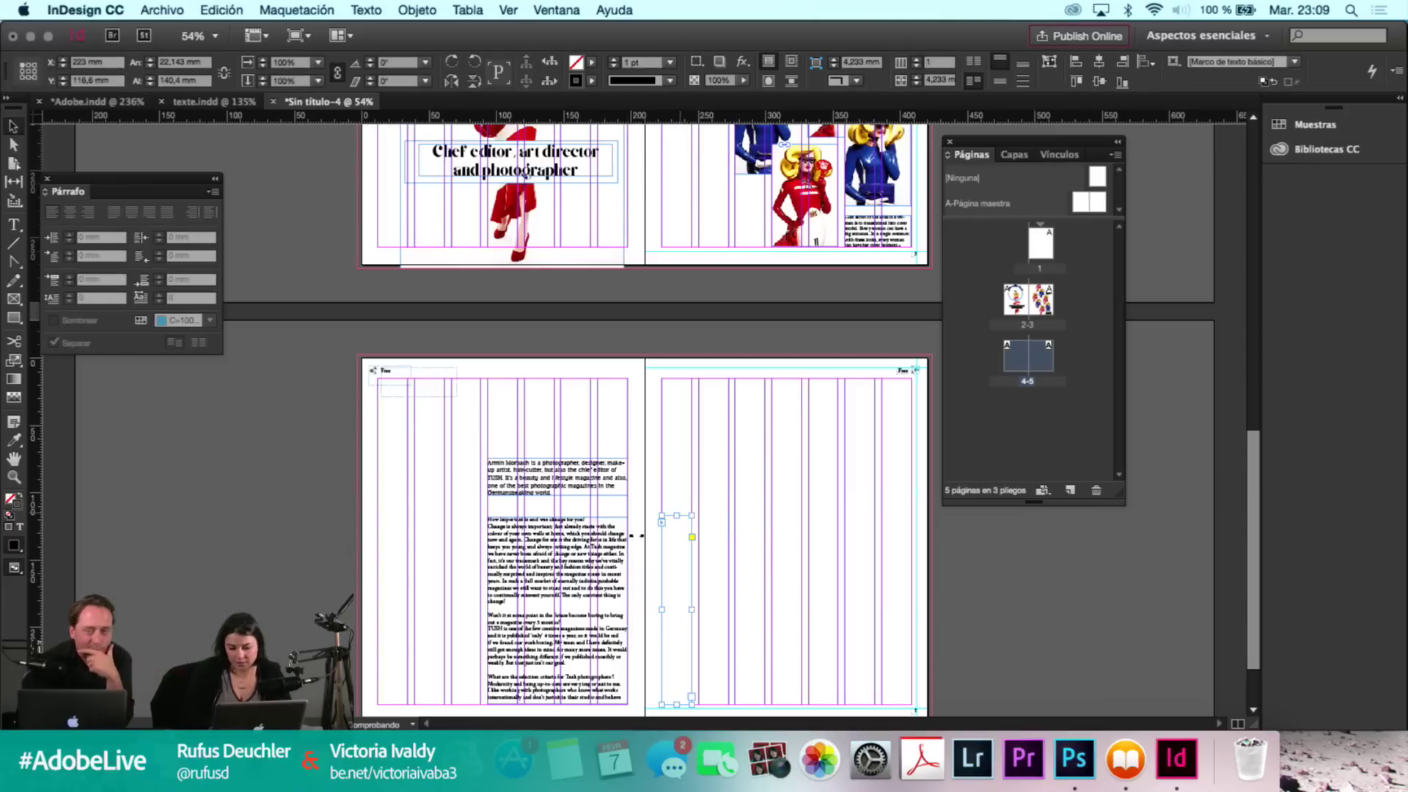
click(664, 517)
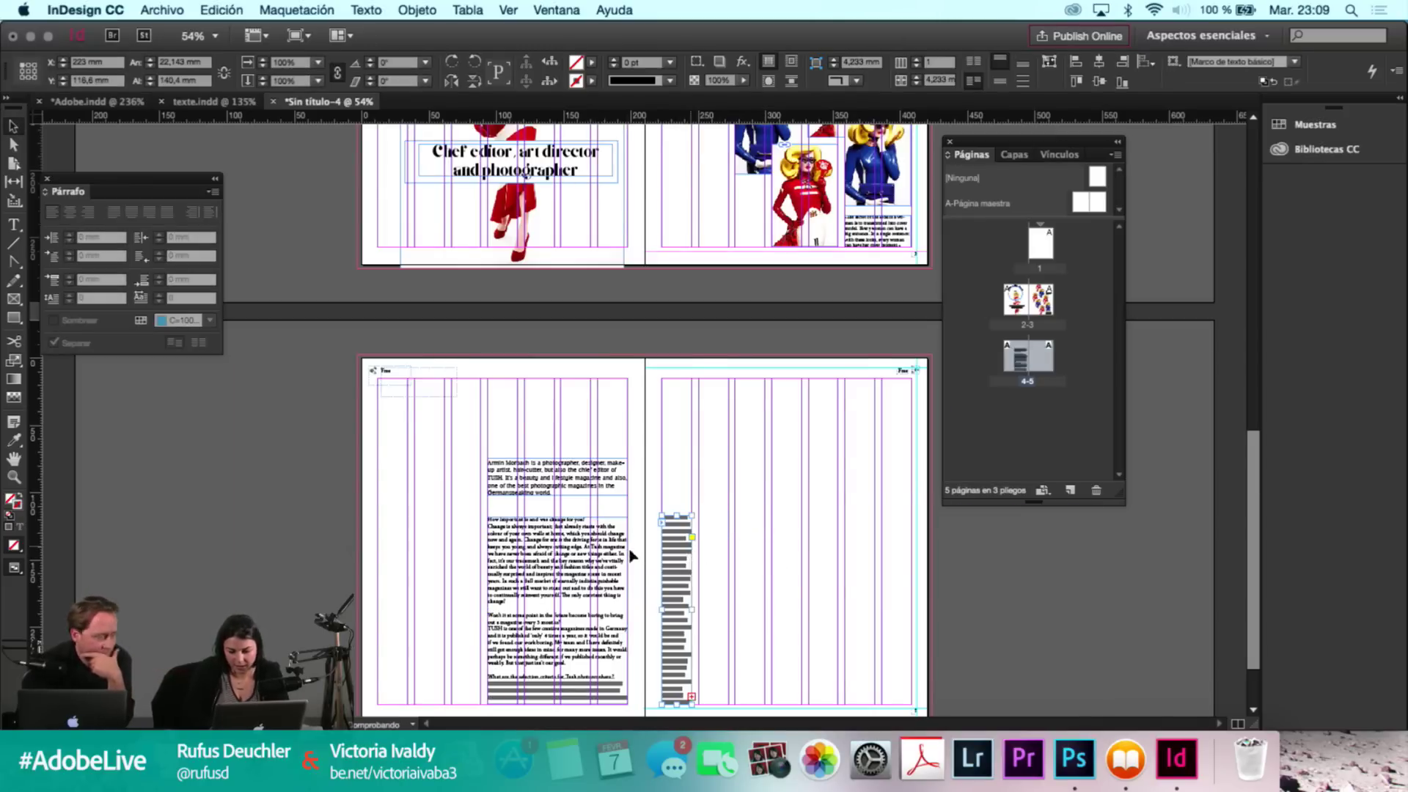
Shrink the interview frame on page 4 to the three innermost columns, about 76.4 × 131.2 mm, with its top at about 125 mm.
scroll(646, 544, up, 5)
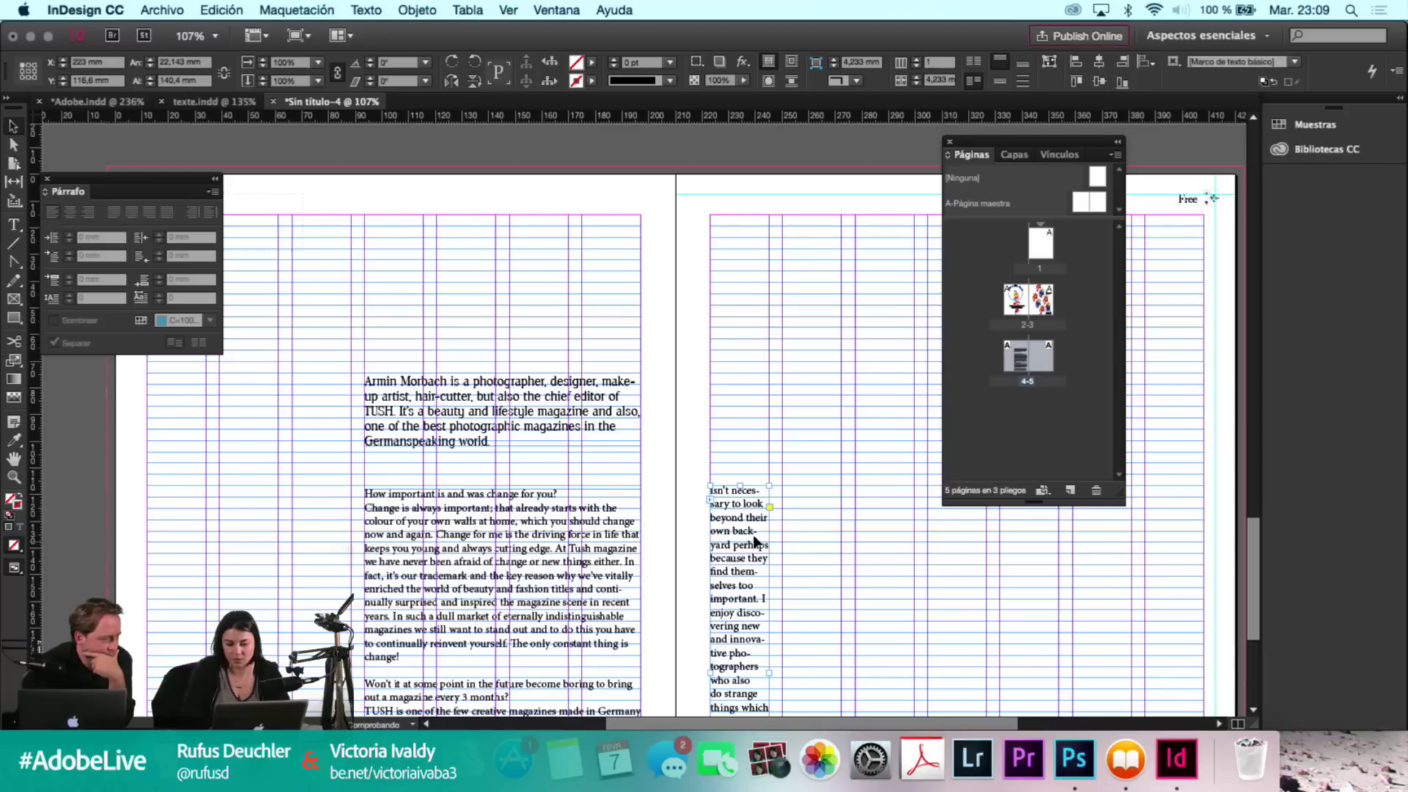
scroll(762, 513, down, 4)
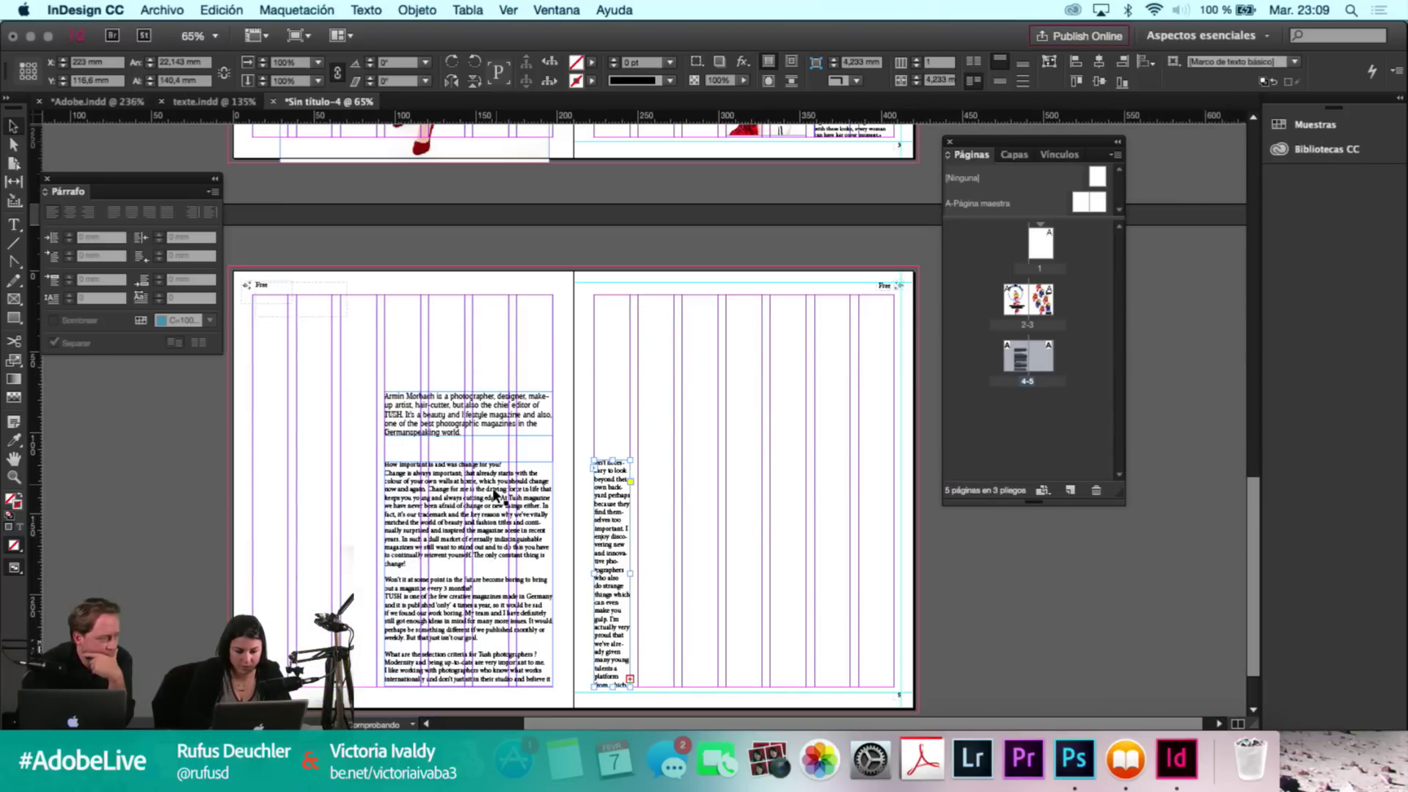
click(385, 464)
drag(381, 459, 429, 473)
Widen the threaded interview frame on page 5 to three columns, about 76.4 mm.
click(618, 508)
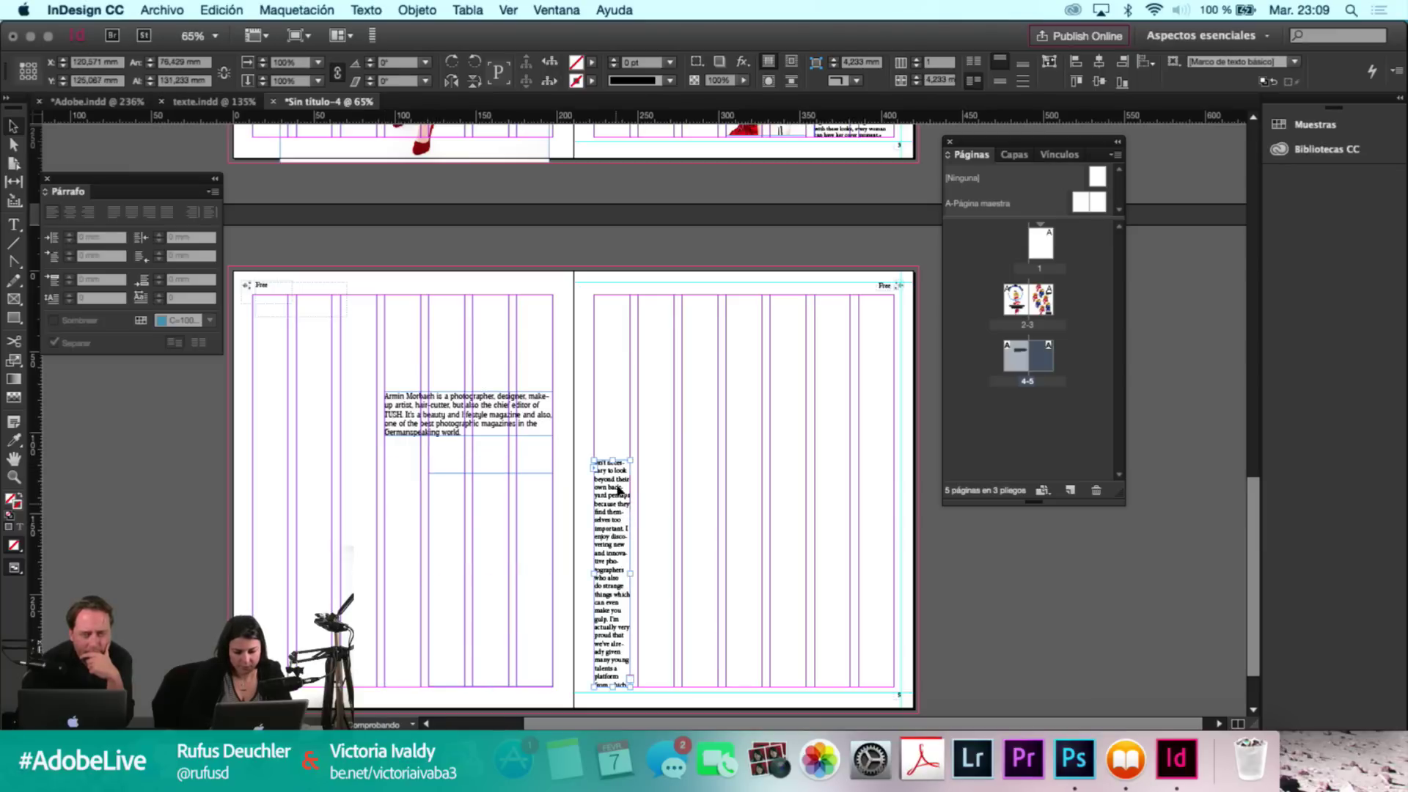
drag(630, 460, 719, 460)
click(509, 543)
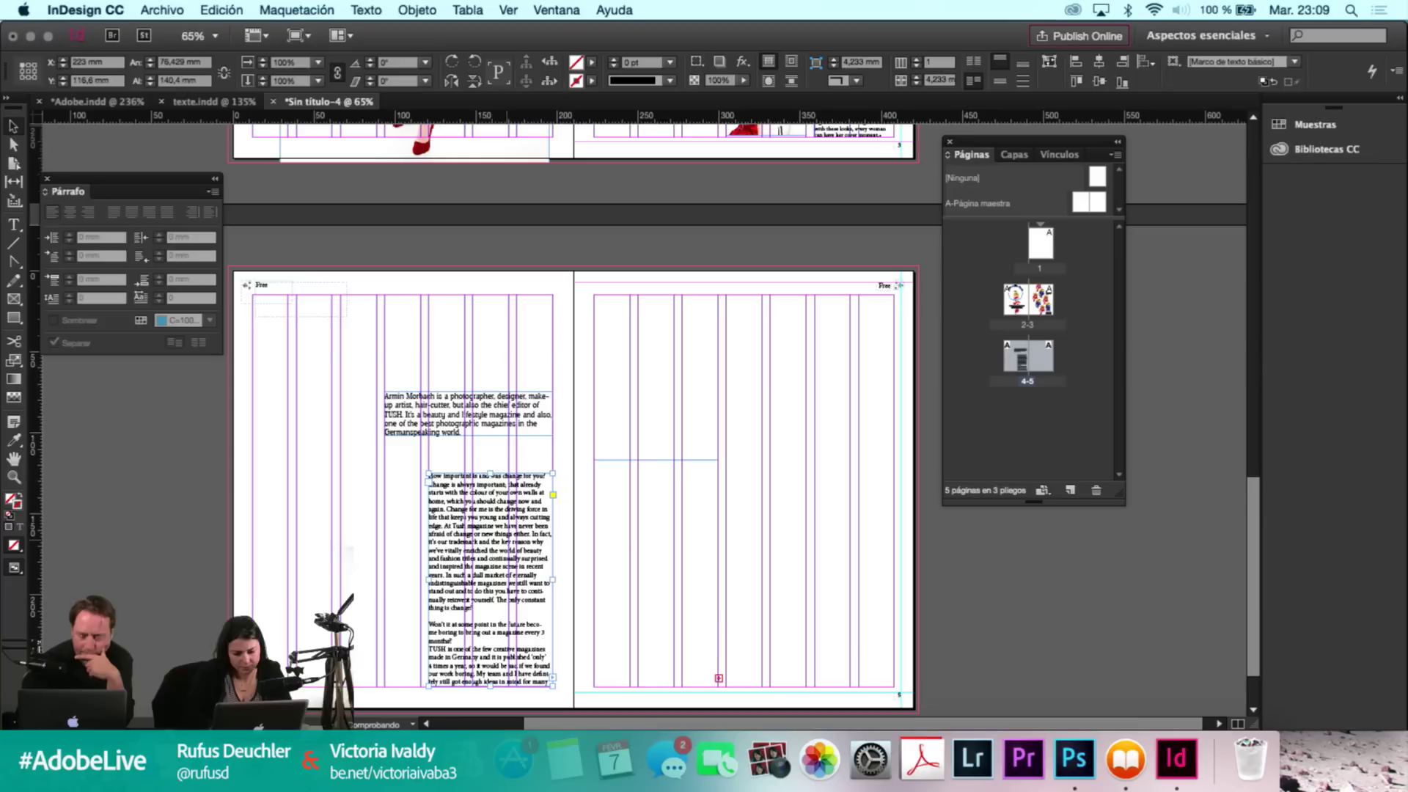
scroll(546, 526, up, 2)
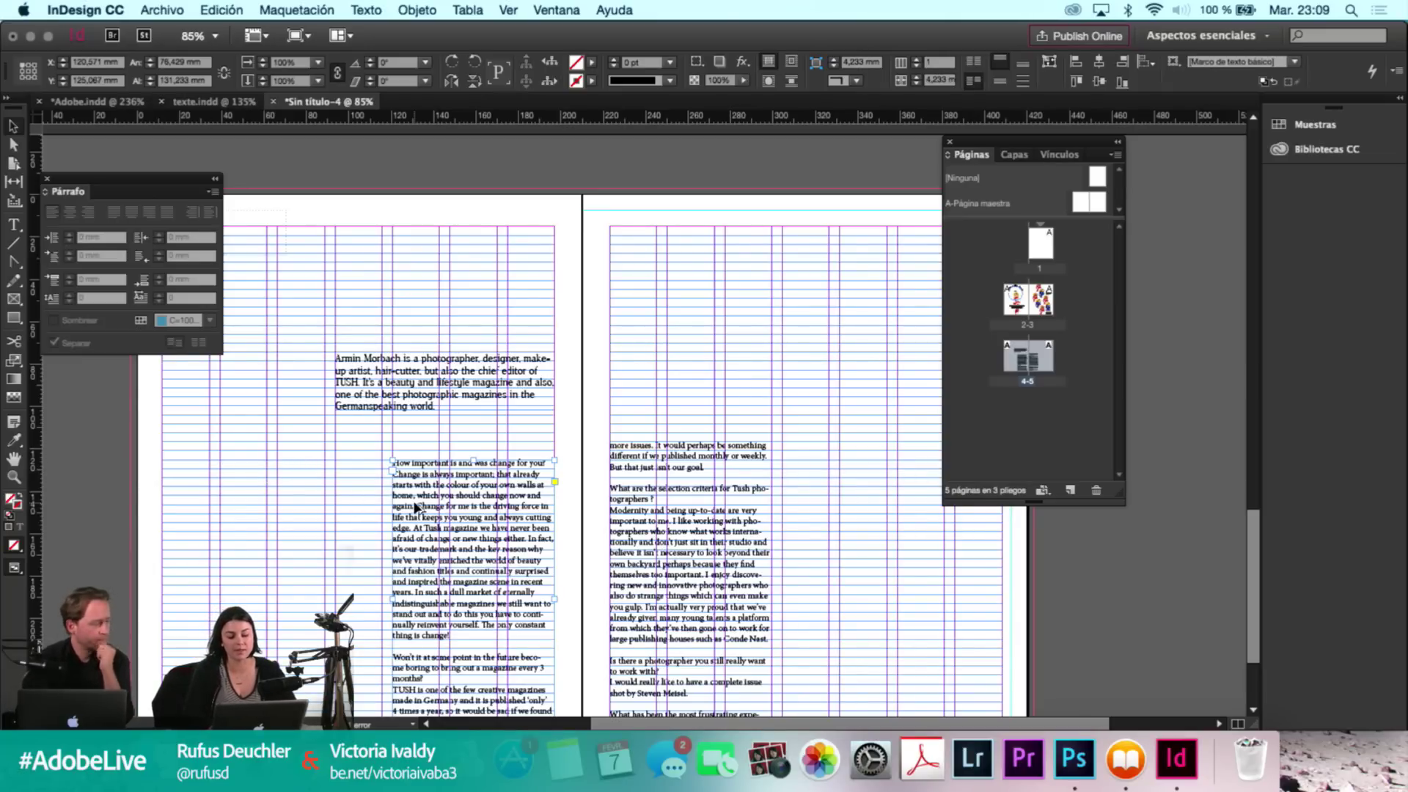
click(278, 514)
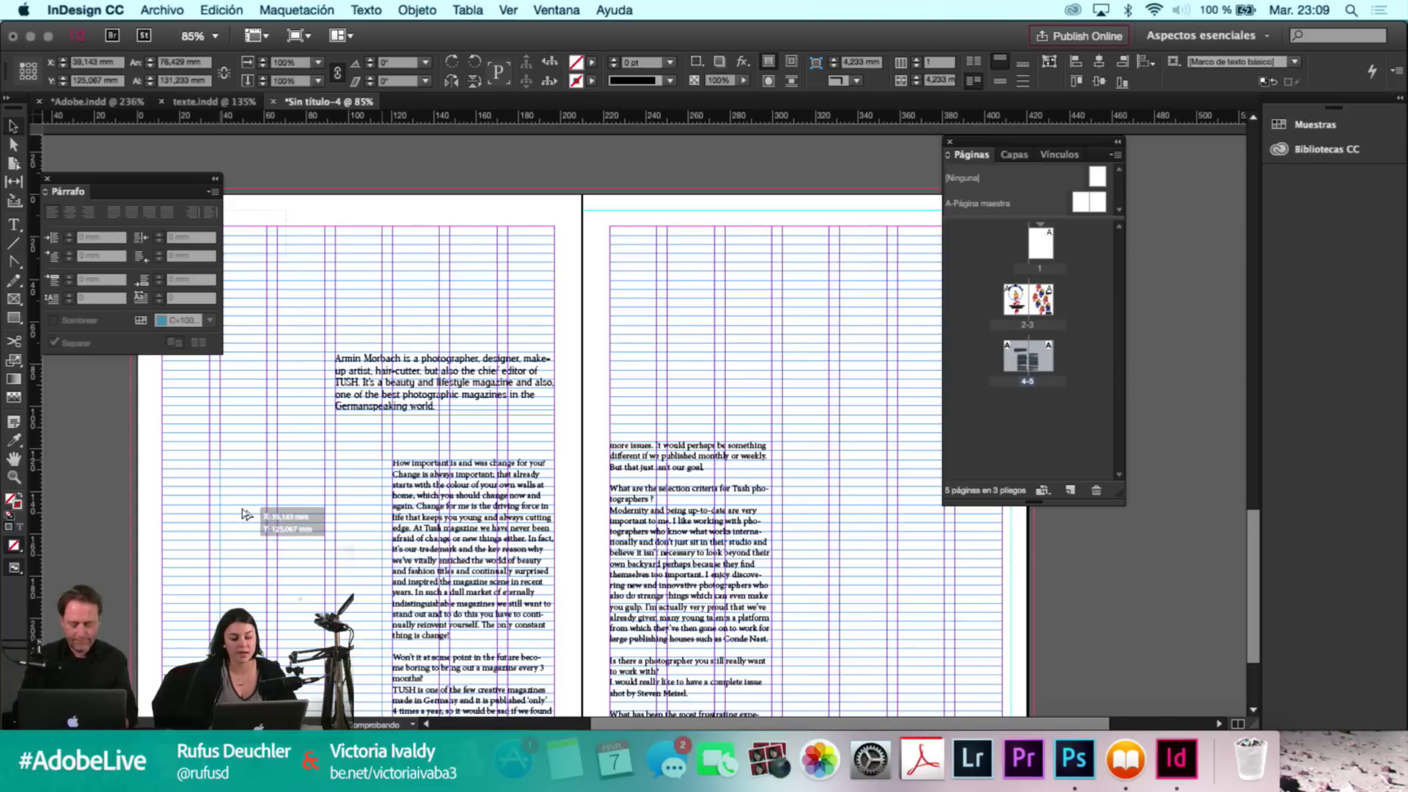
drag(242, 513, 241, 506)
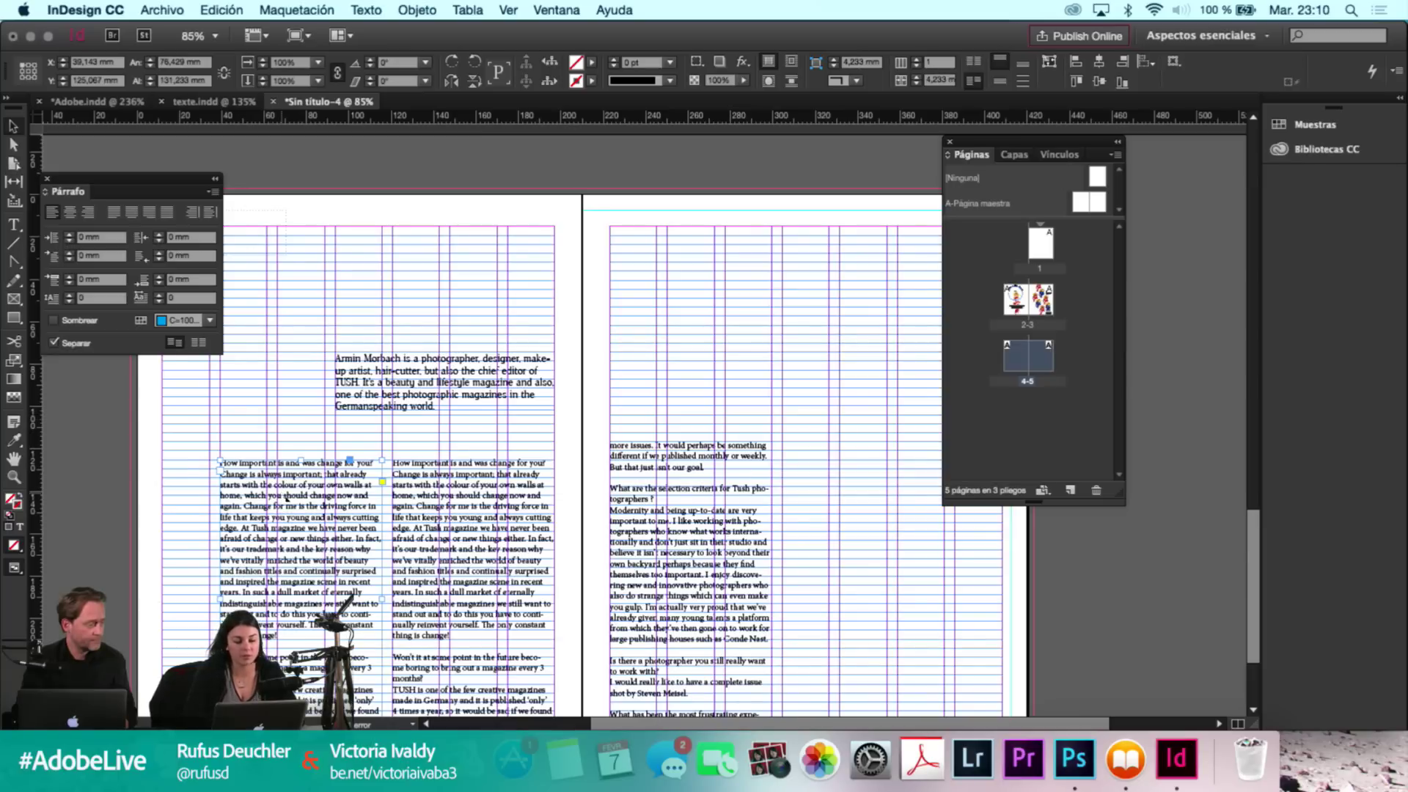
key(Delete)
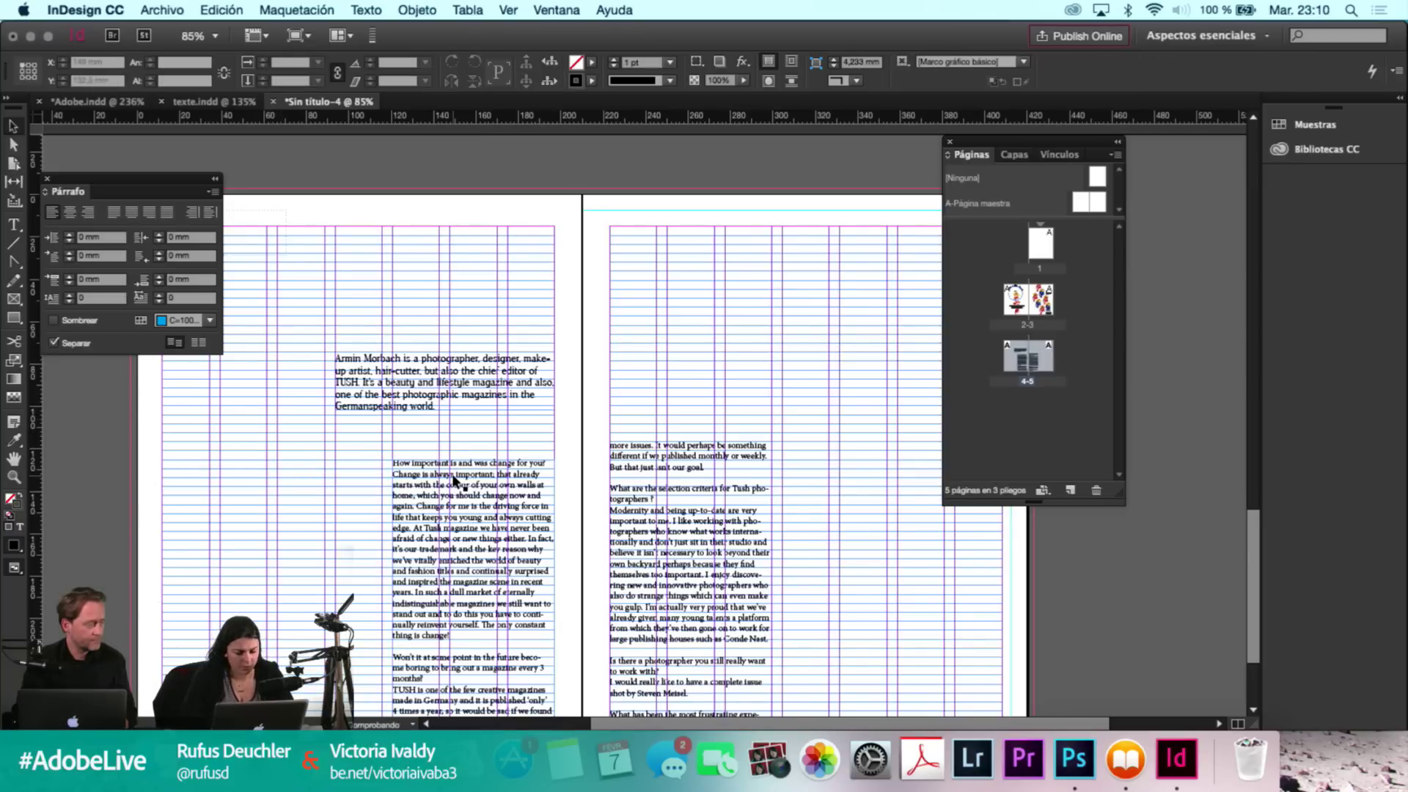
Preview spread 4-5 without guides and frame edges, and return to the normal view.
key(super+minus)
key(w)
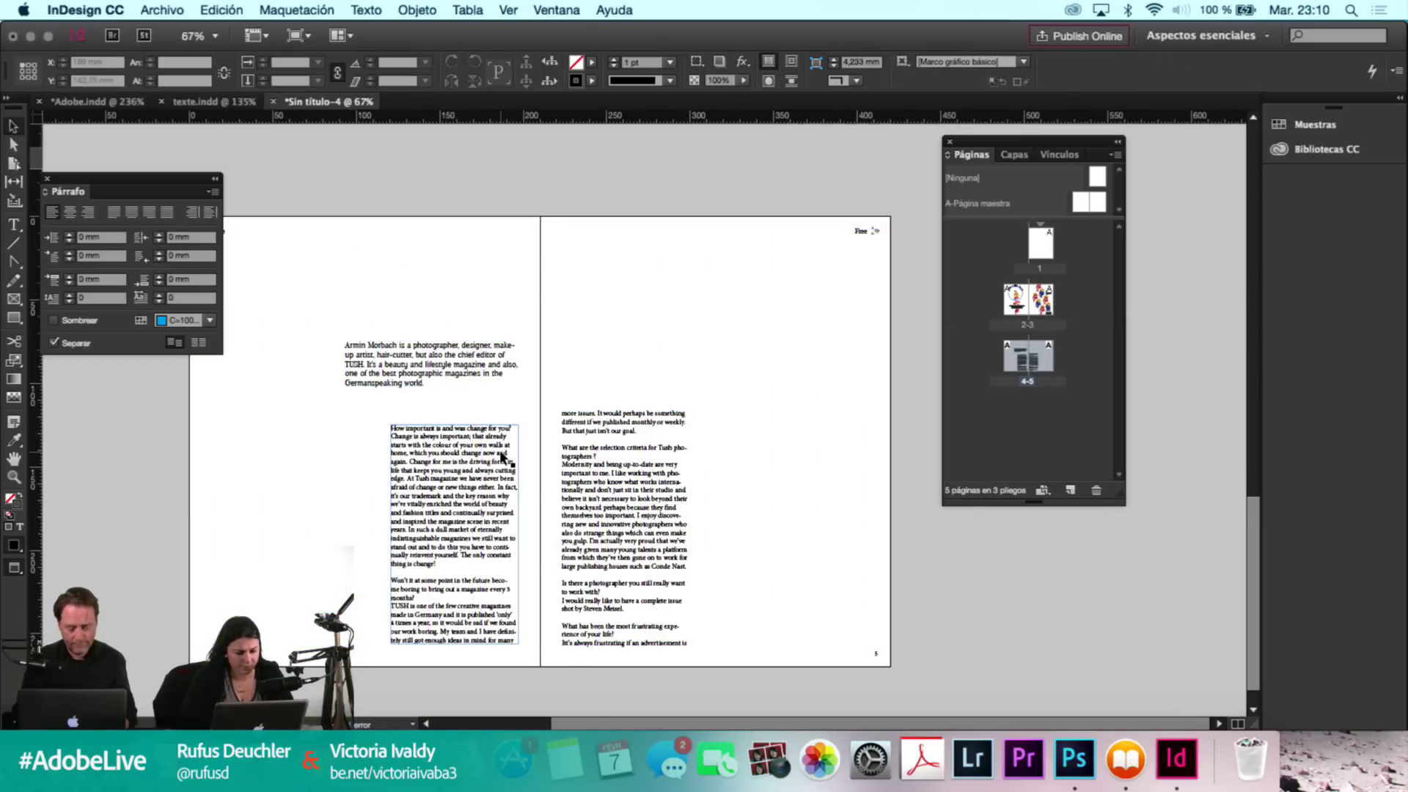
key(w)
scroll(503, 456, up, 2)
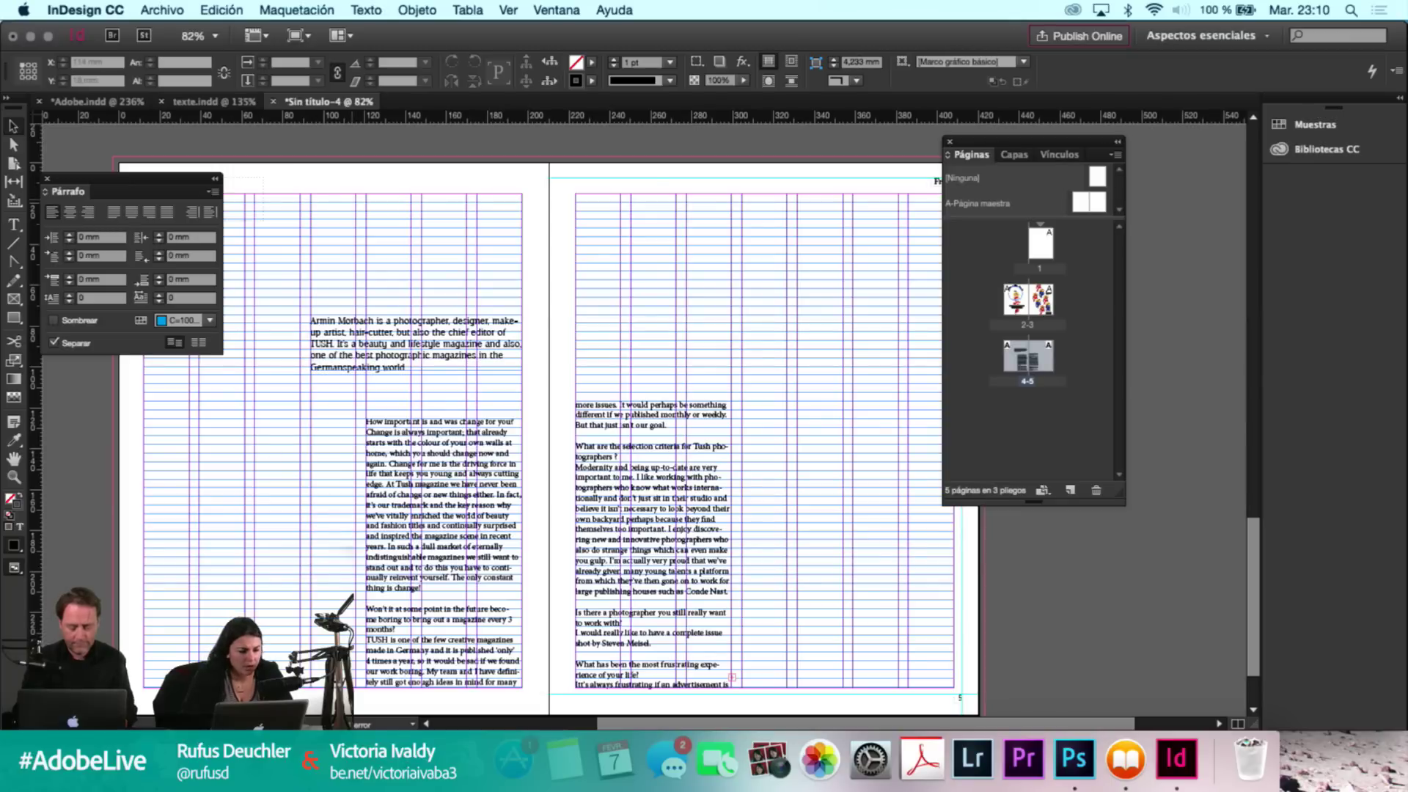
Start editing the interview text in the threaded frame on page 5.
click(403, 424)
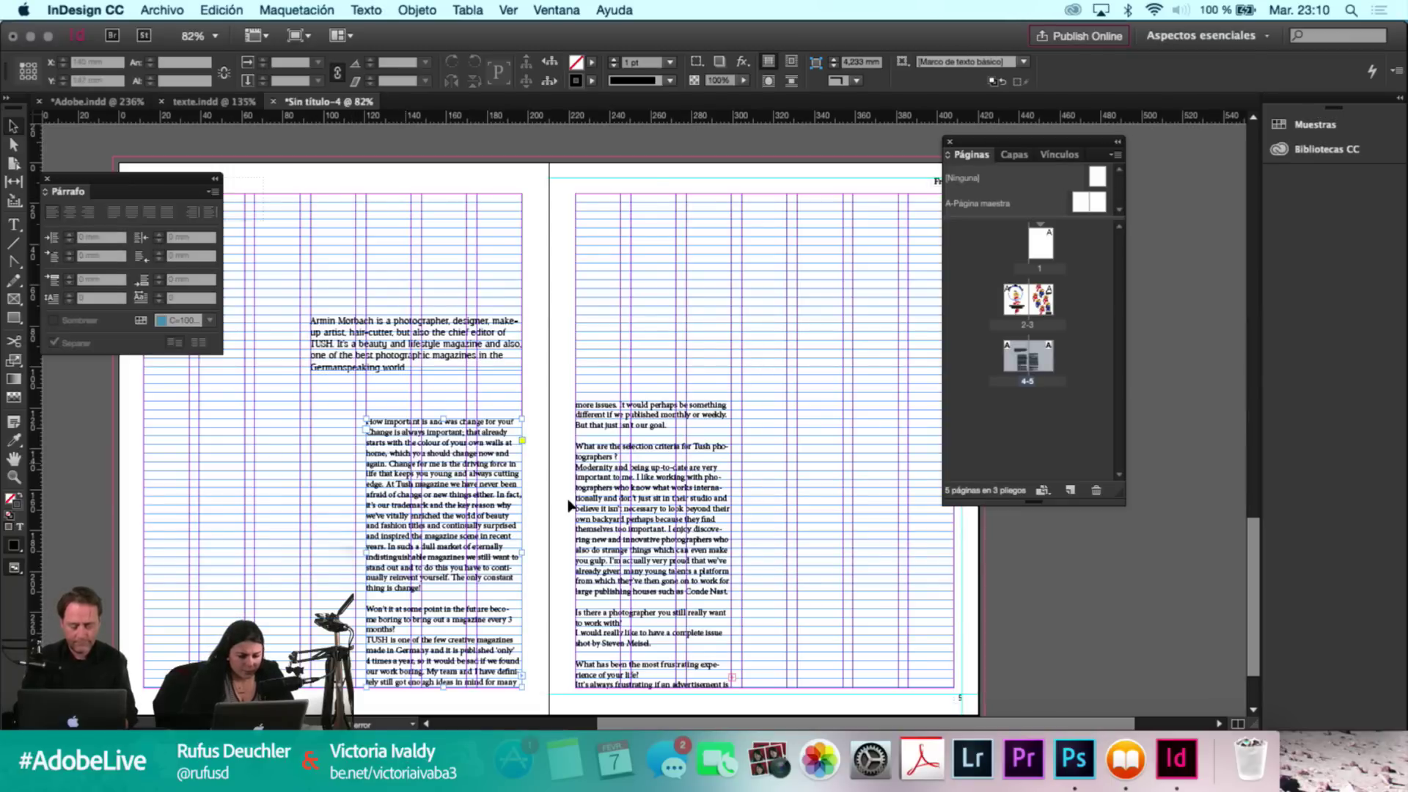
double_click(724, 460)
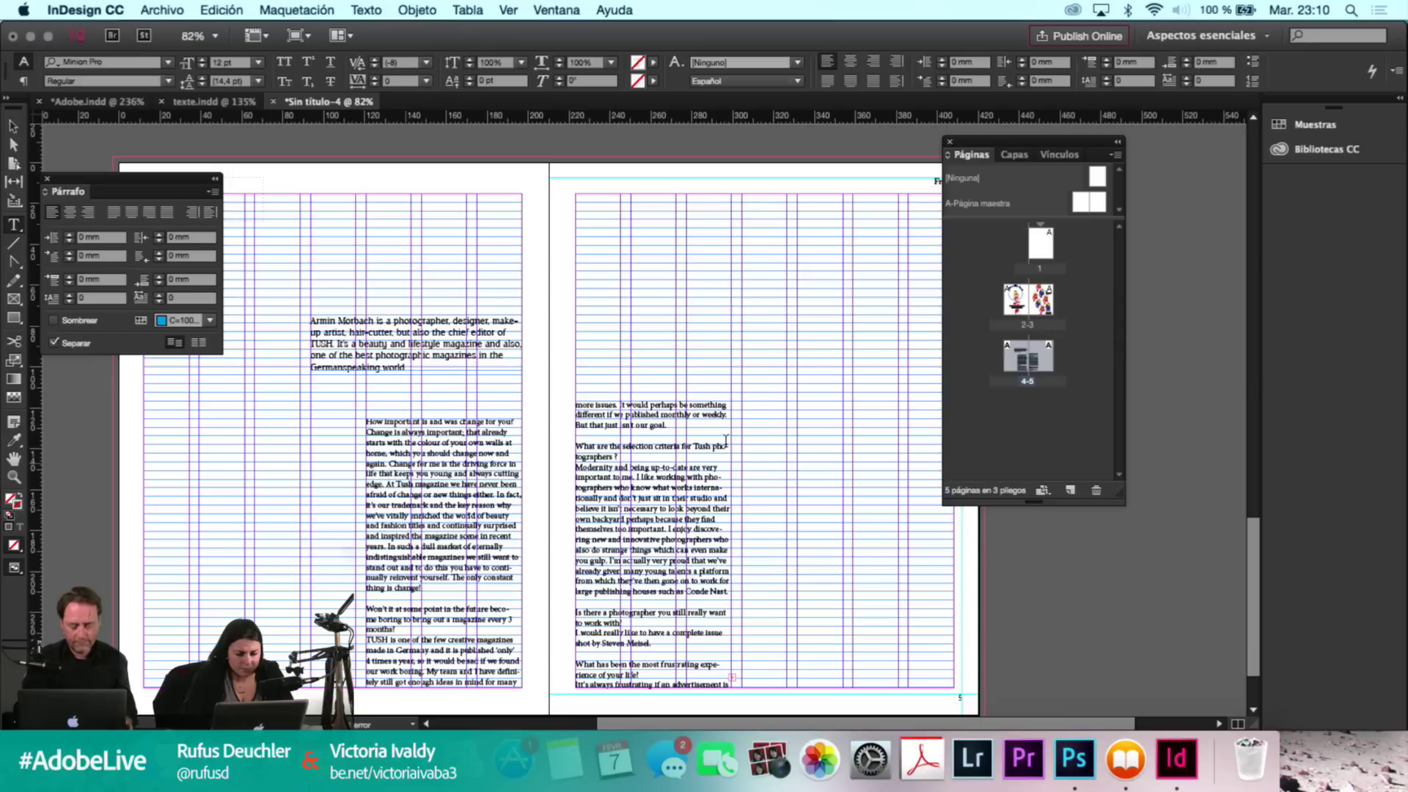
key(Escape)
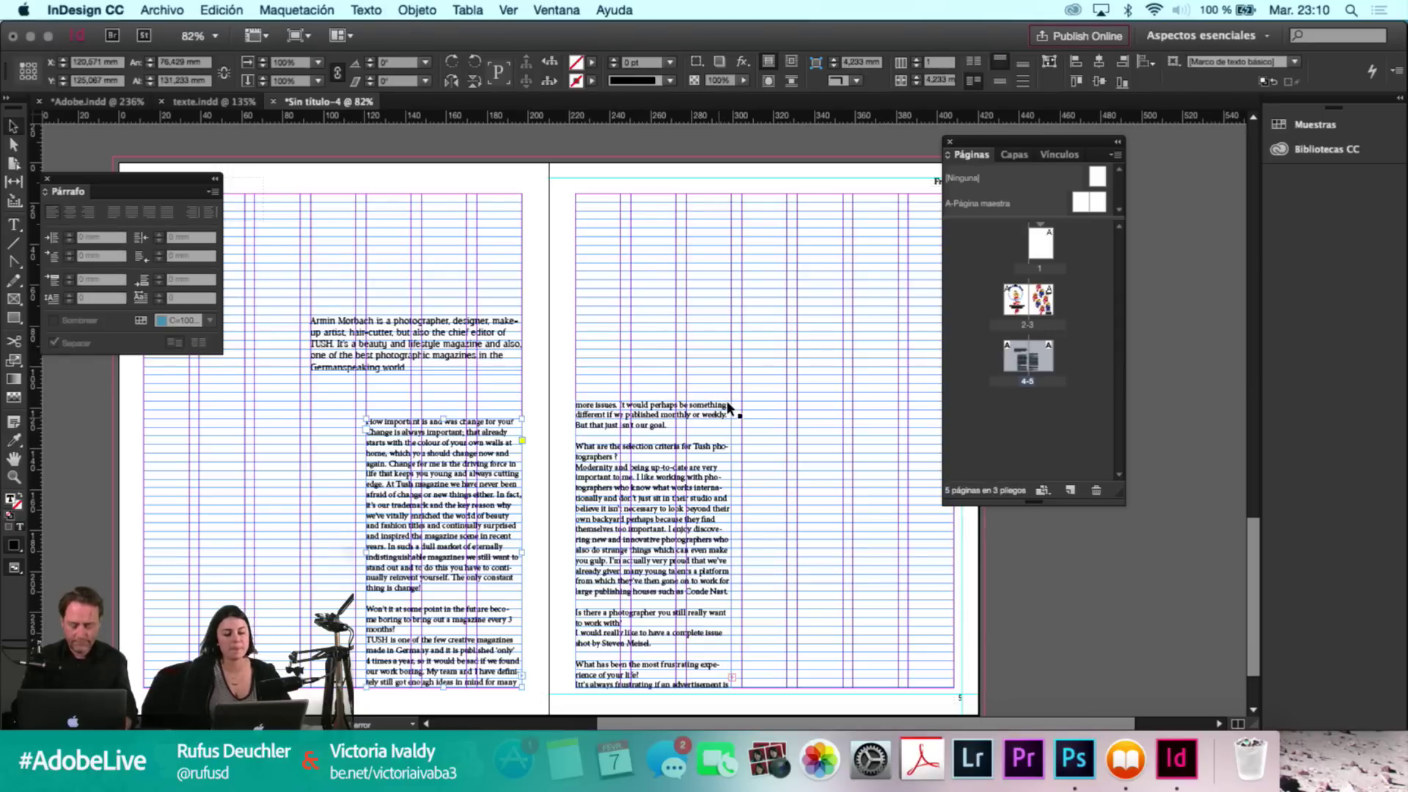
key(t)
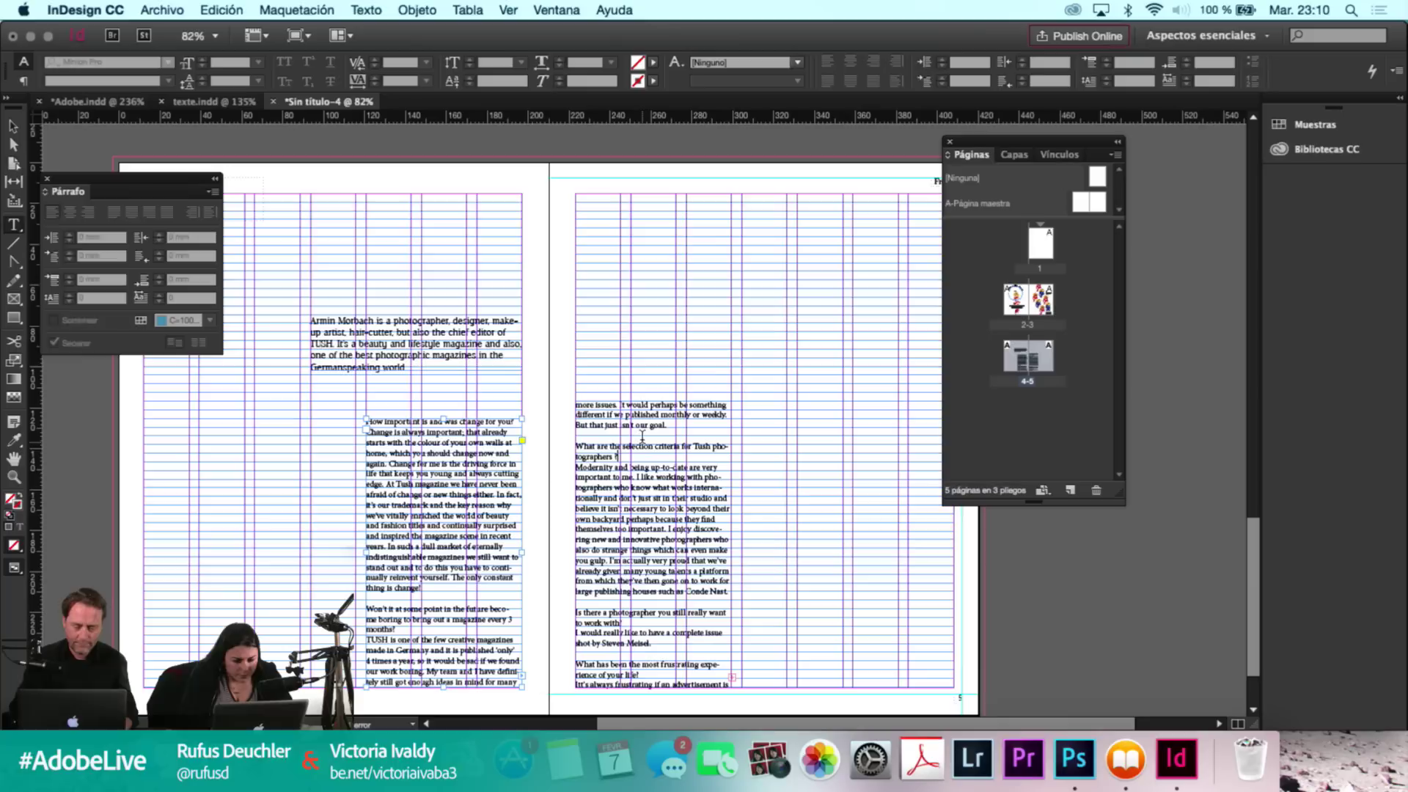
click(642, 435)
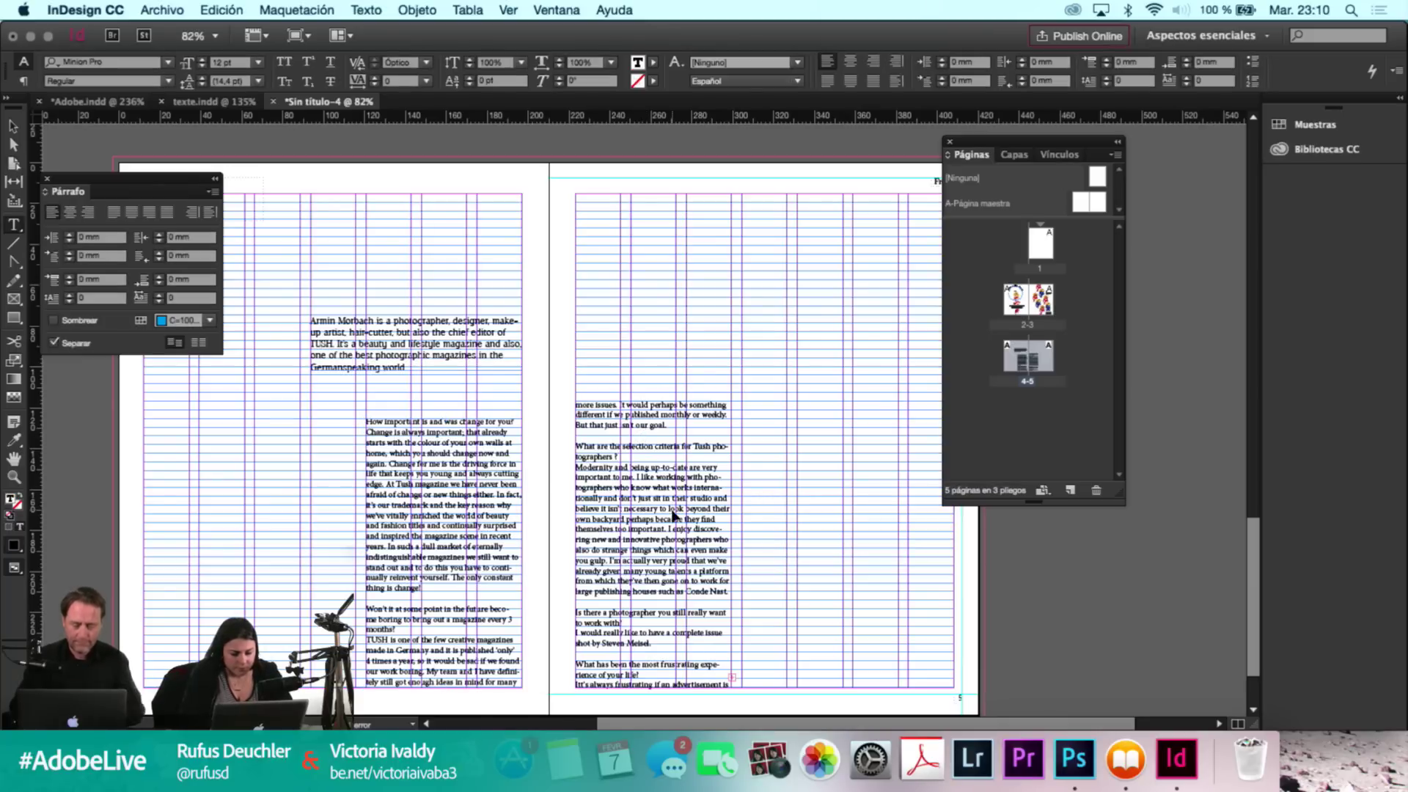
key(Escape)
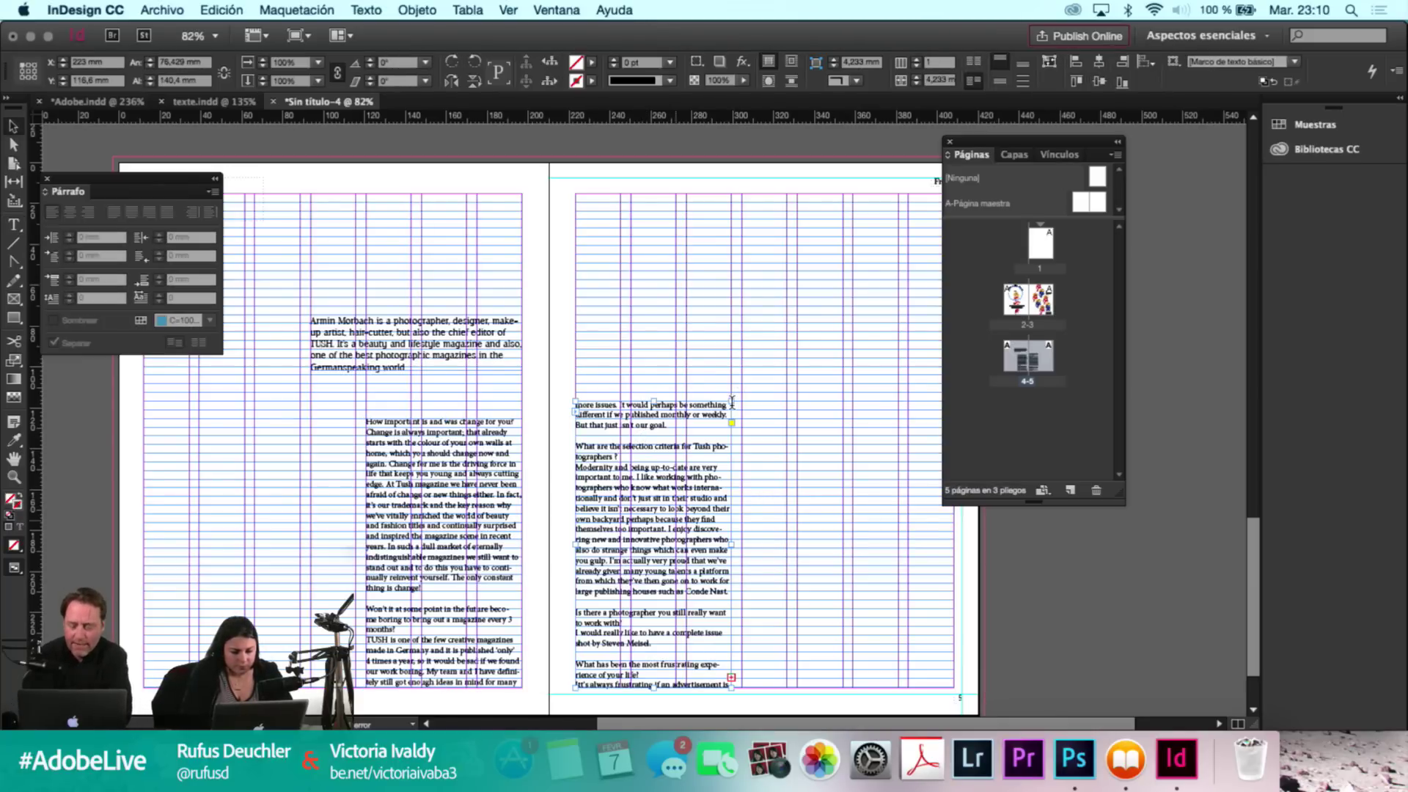
key(t)
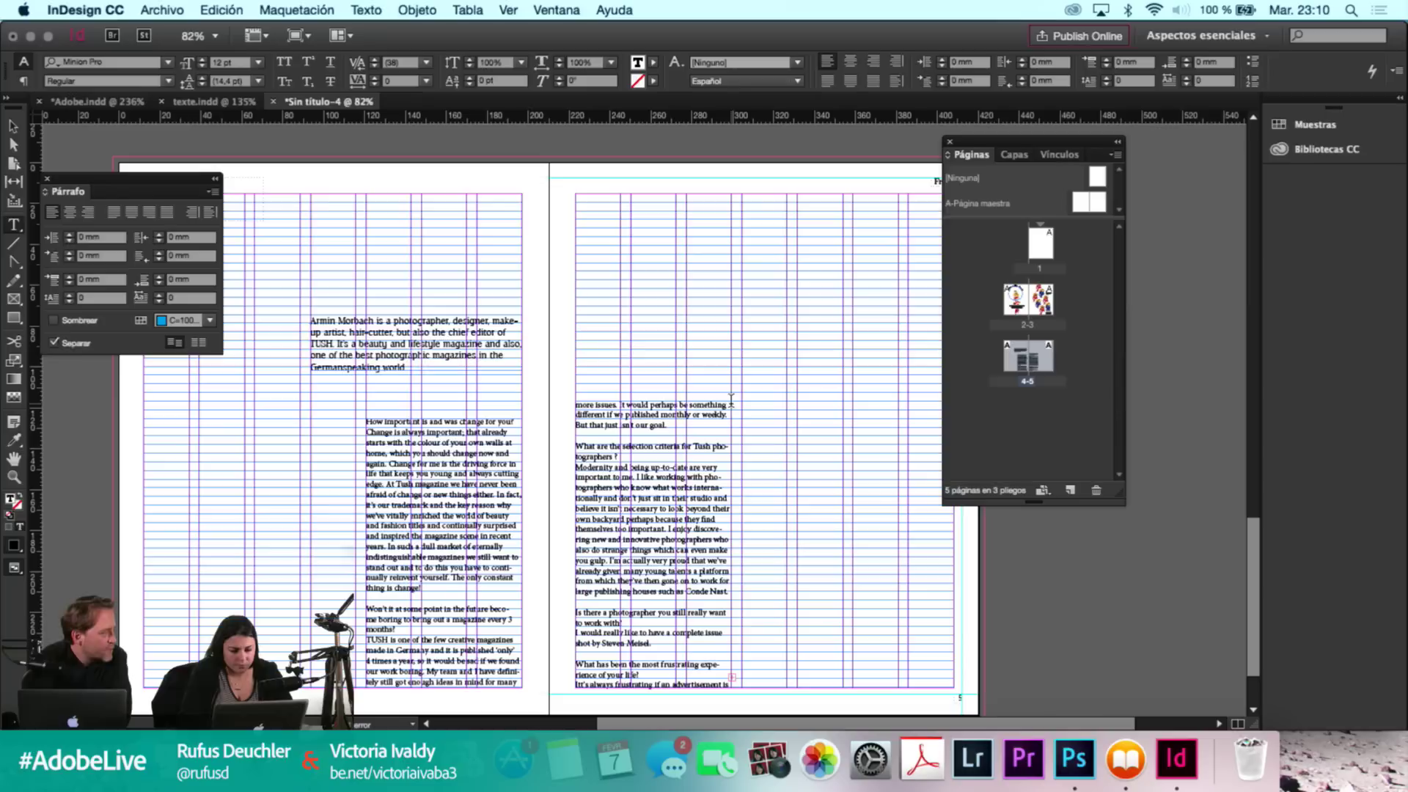
key(Escape)
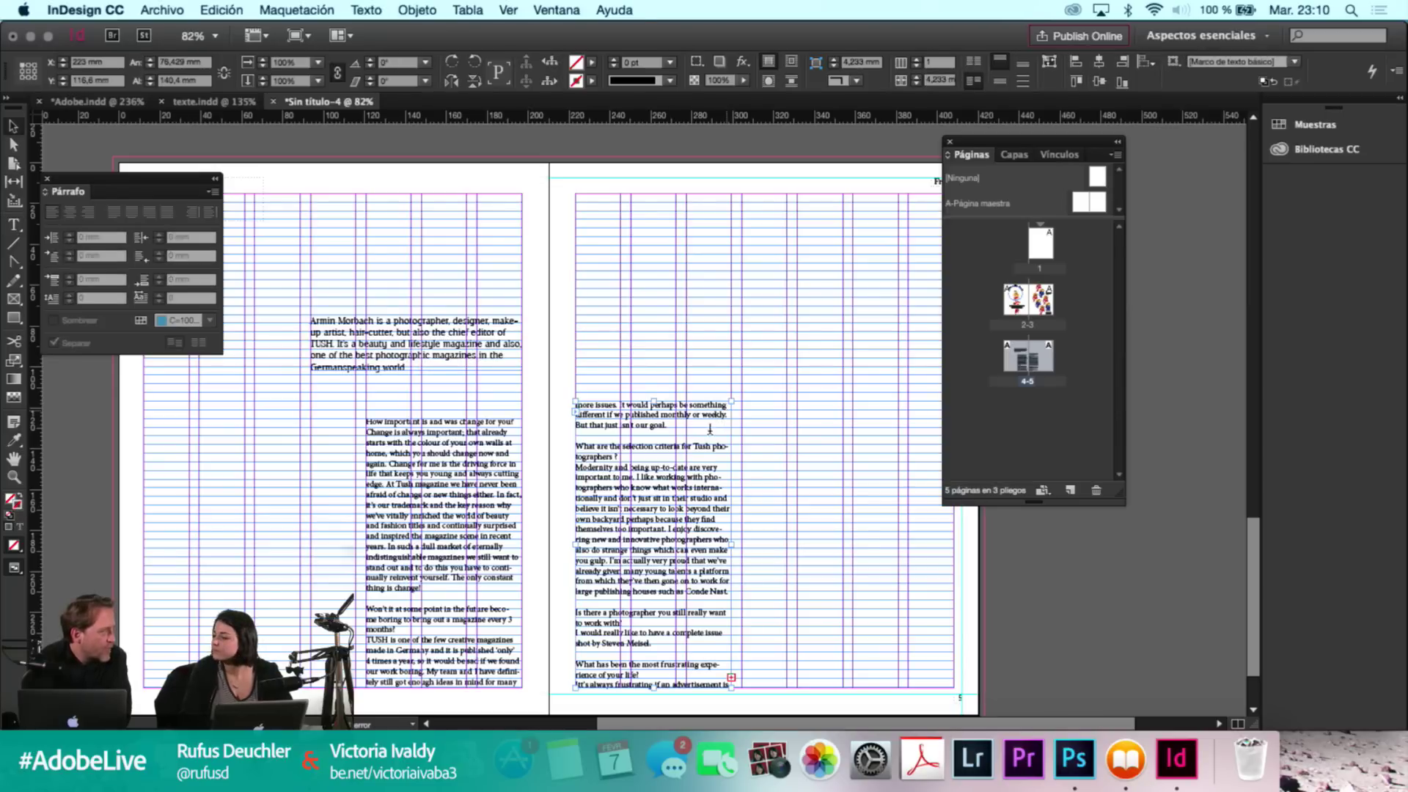
key(t)
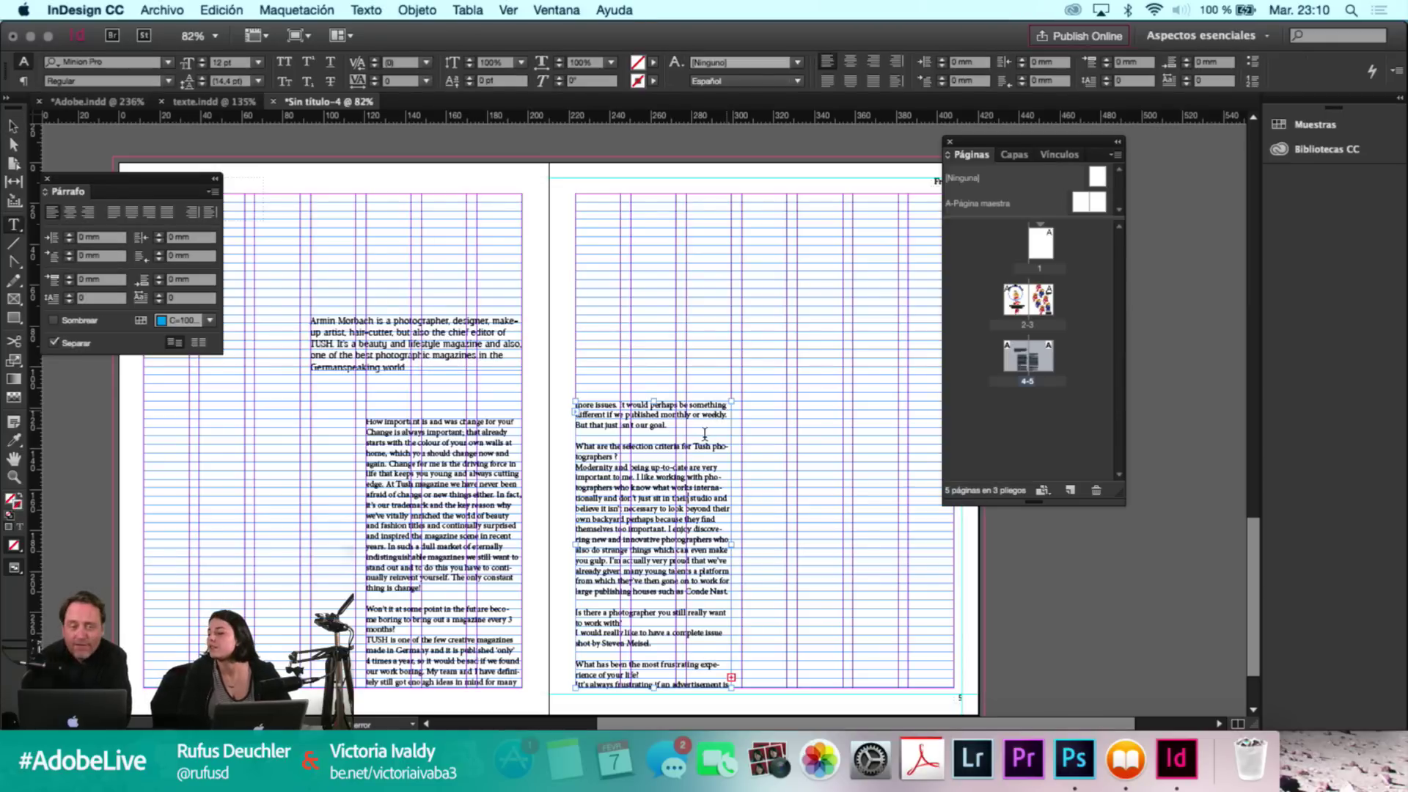
key(Escape)
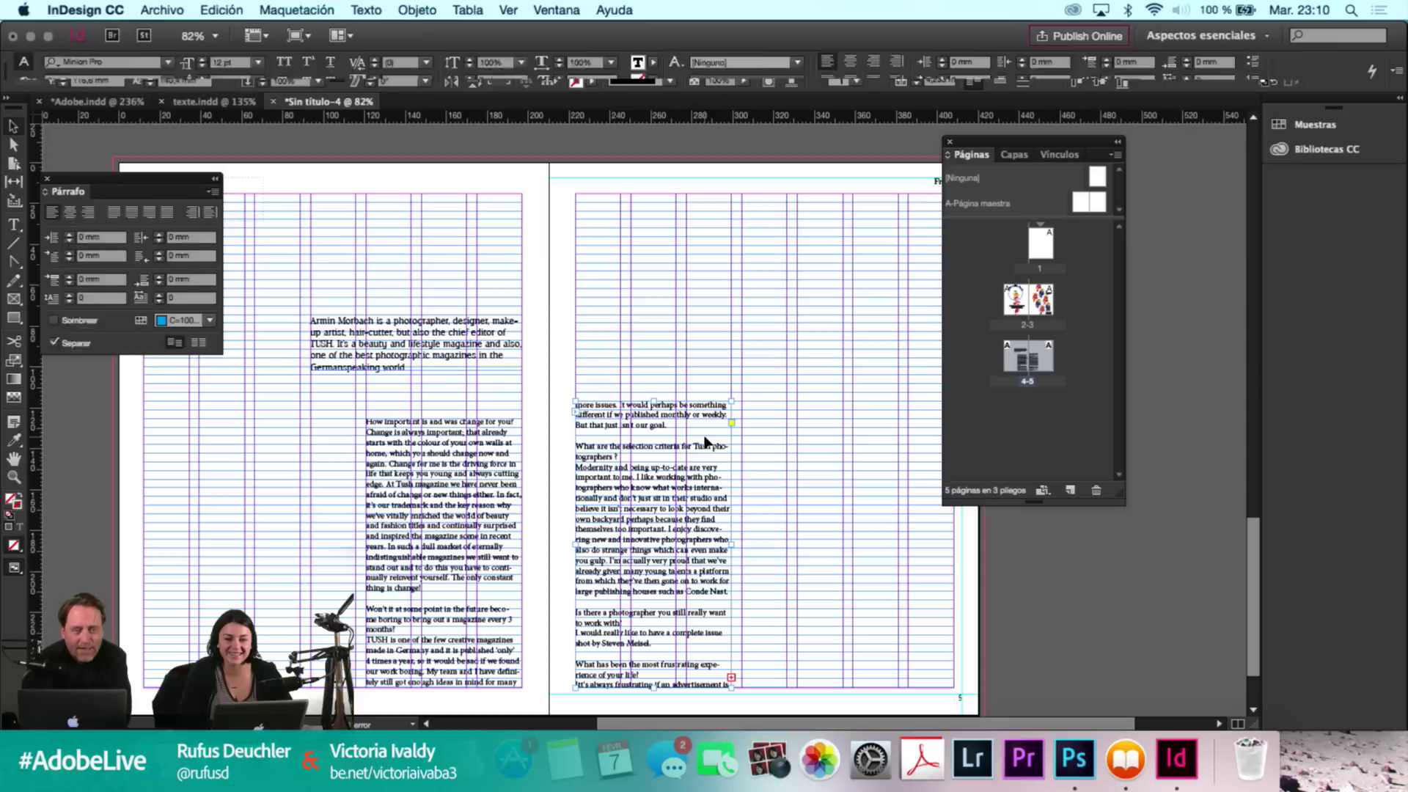
key(t)
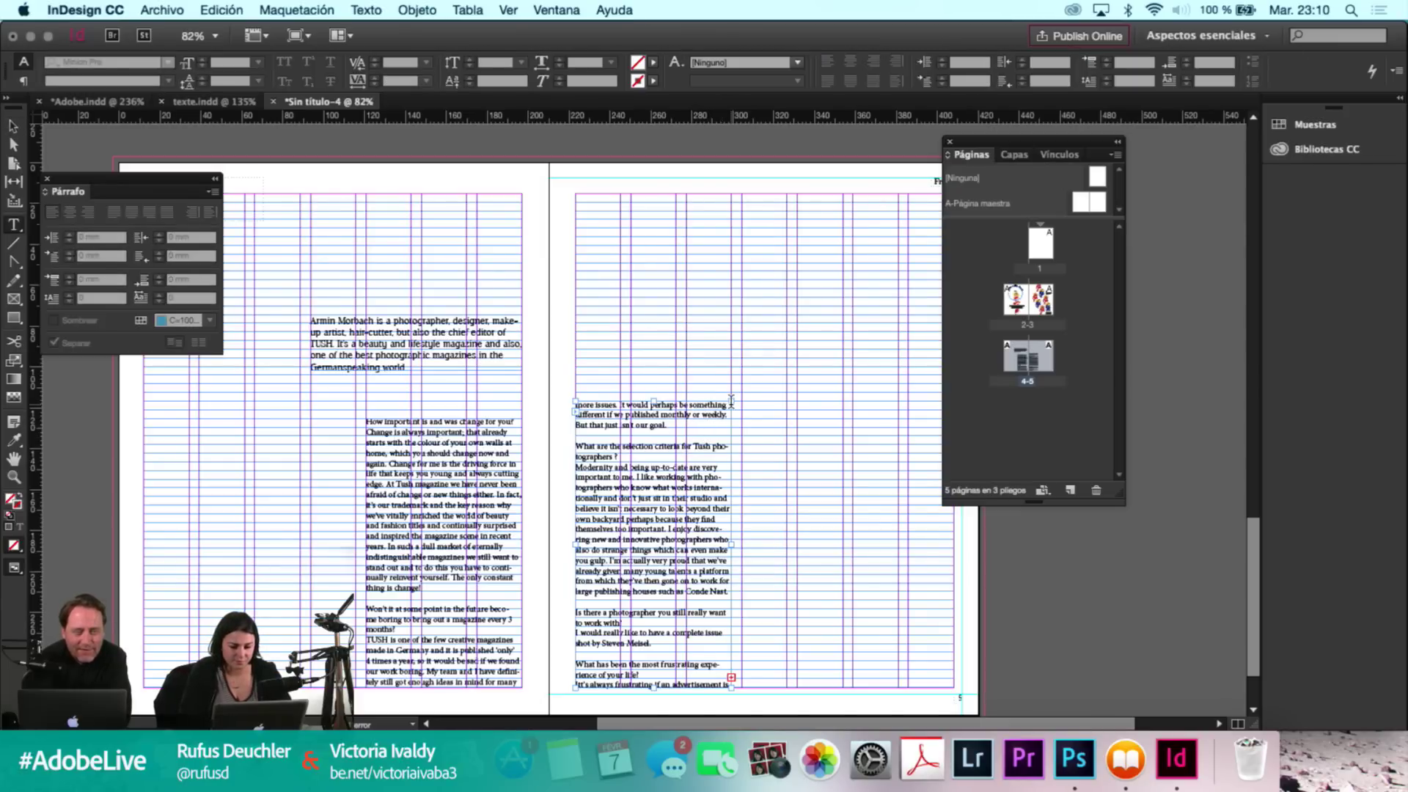
click(848, 330)
key(shift+Down)
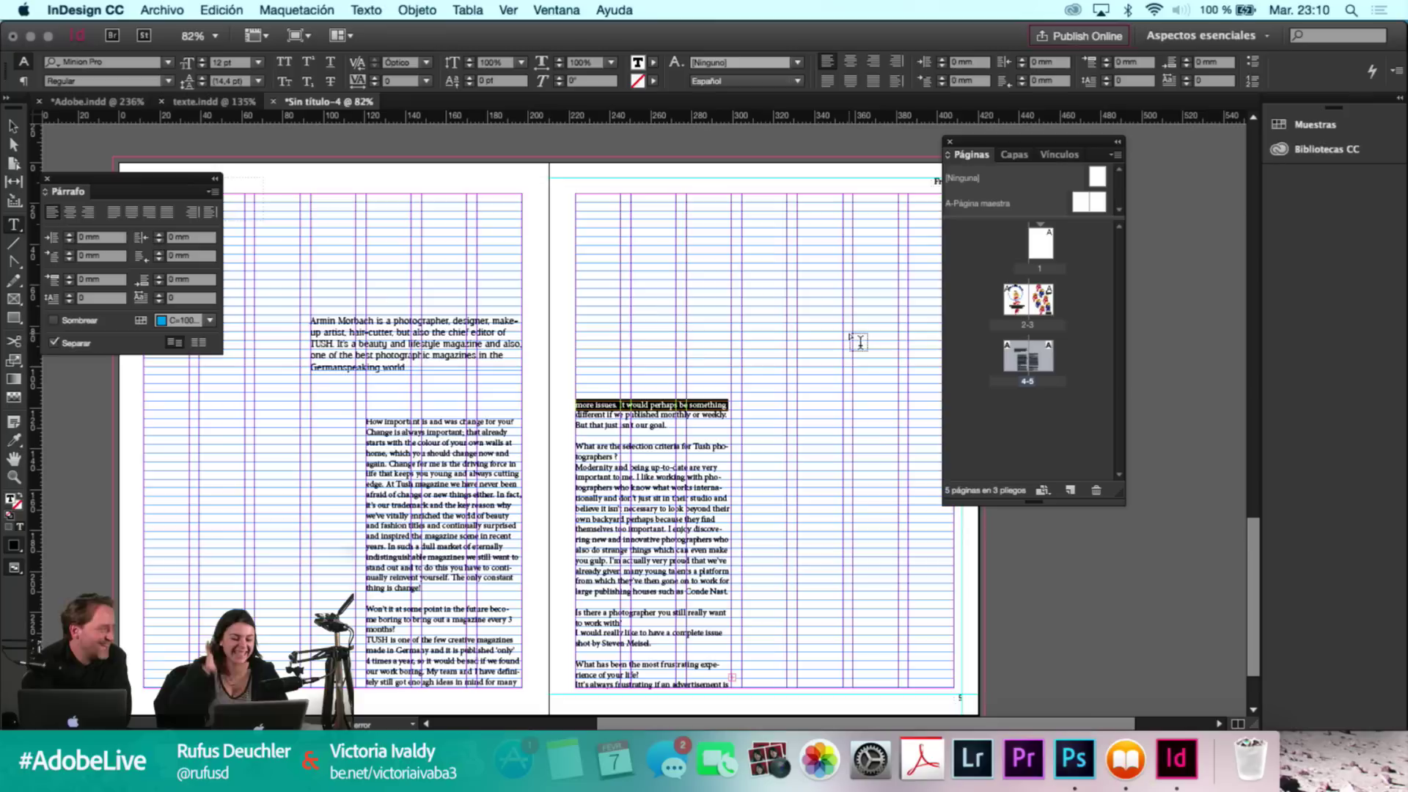
click(709, 405)
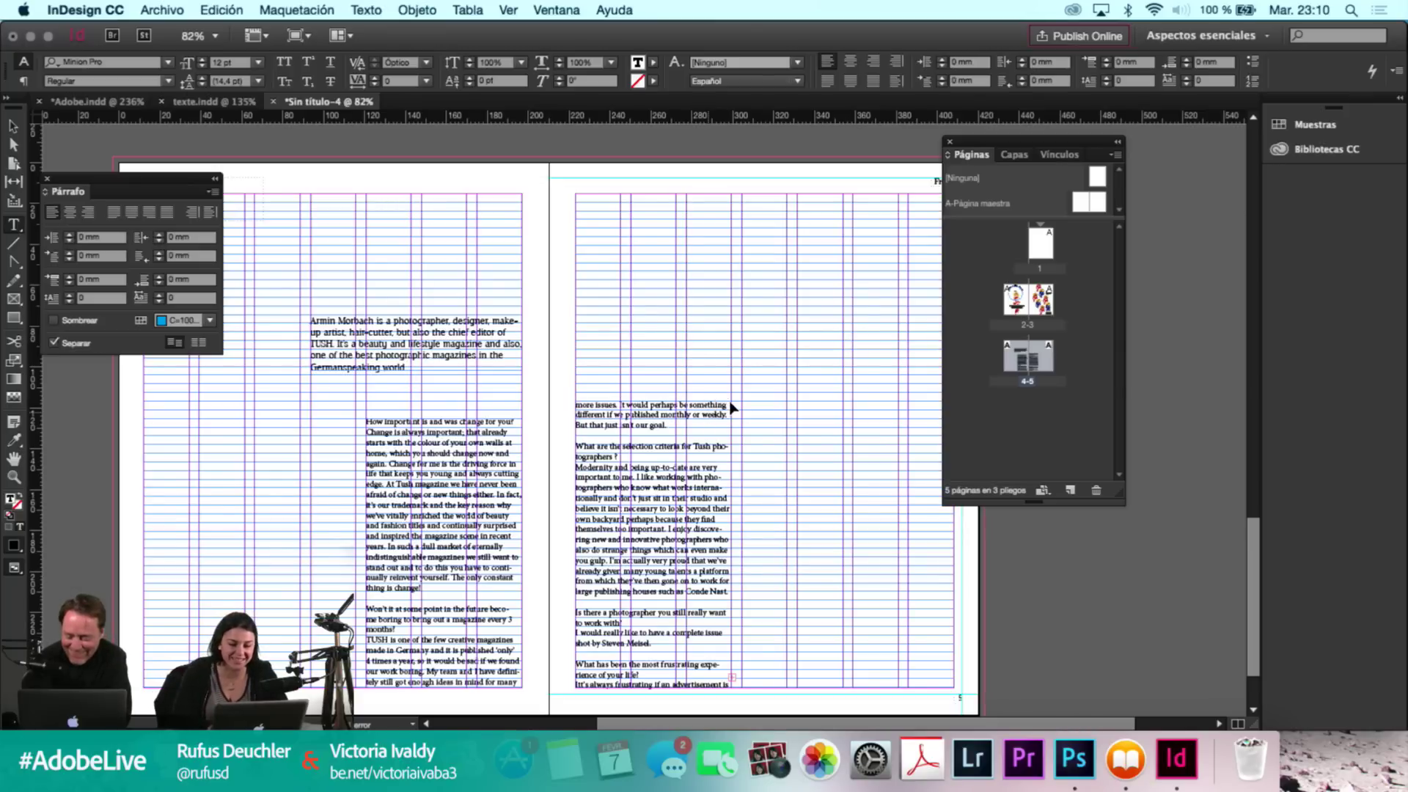
key(Escape)
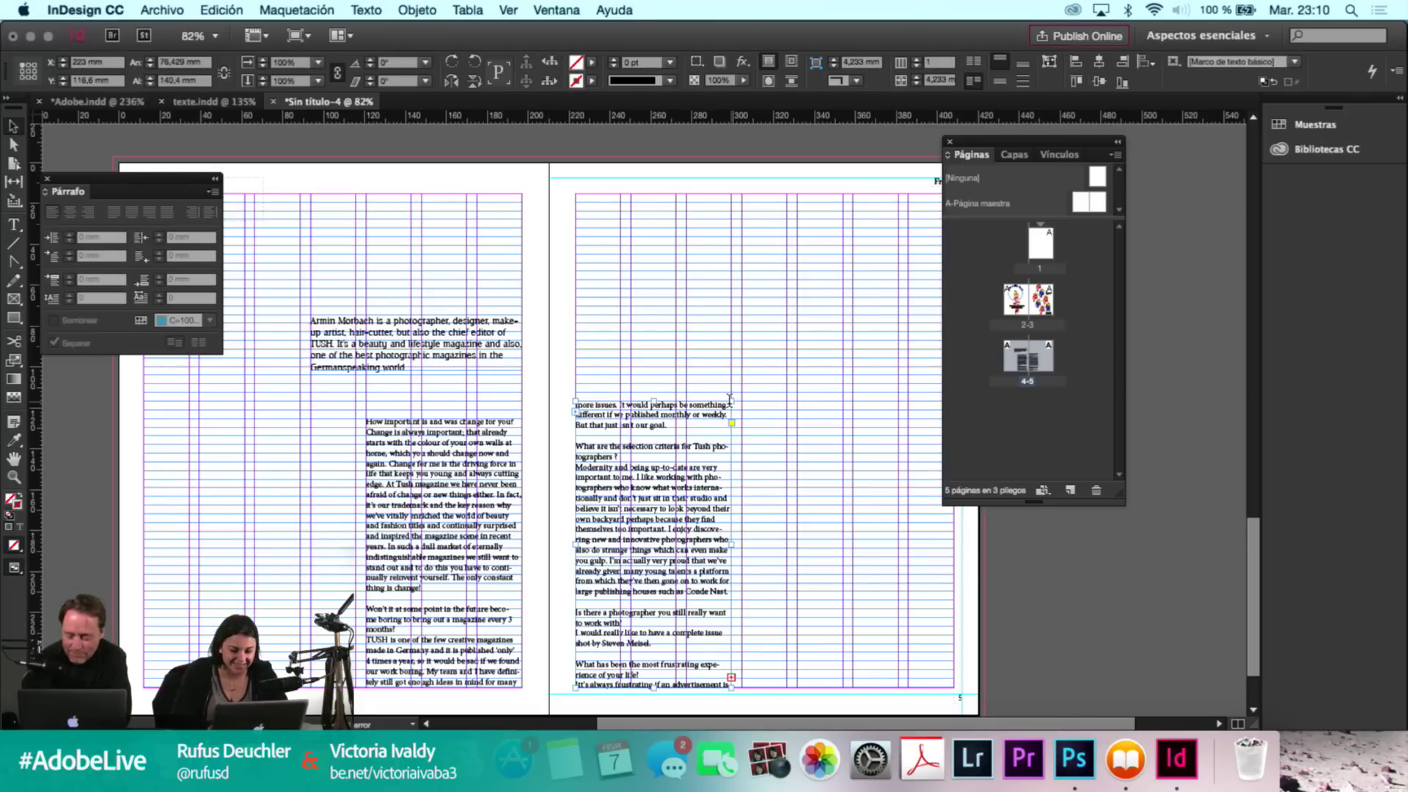
key(t)
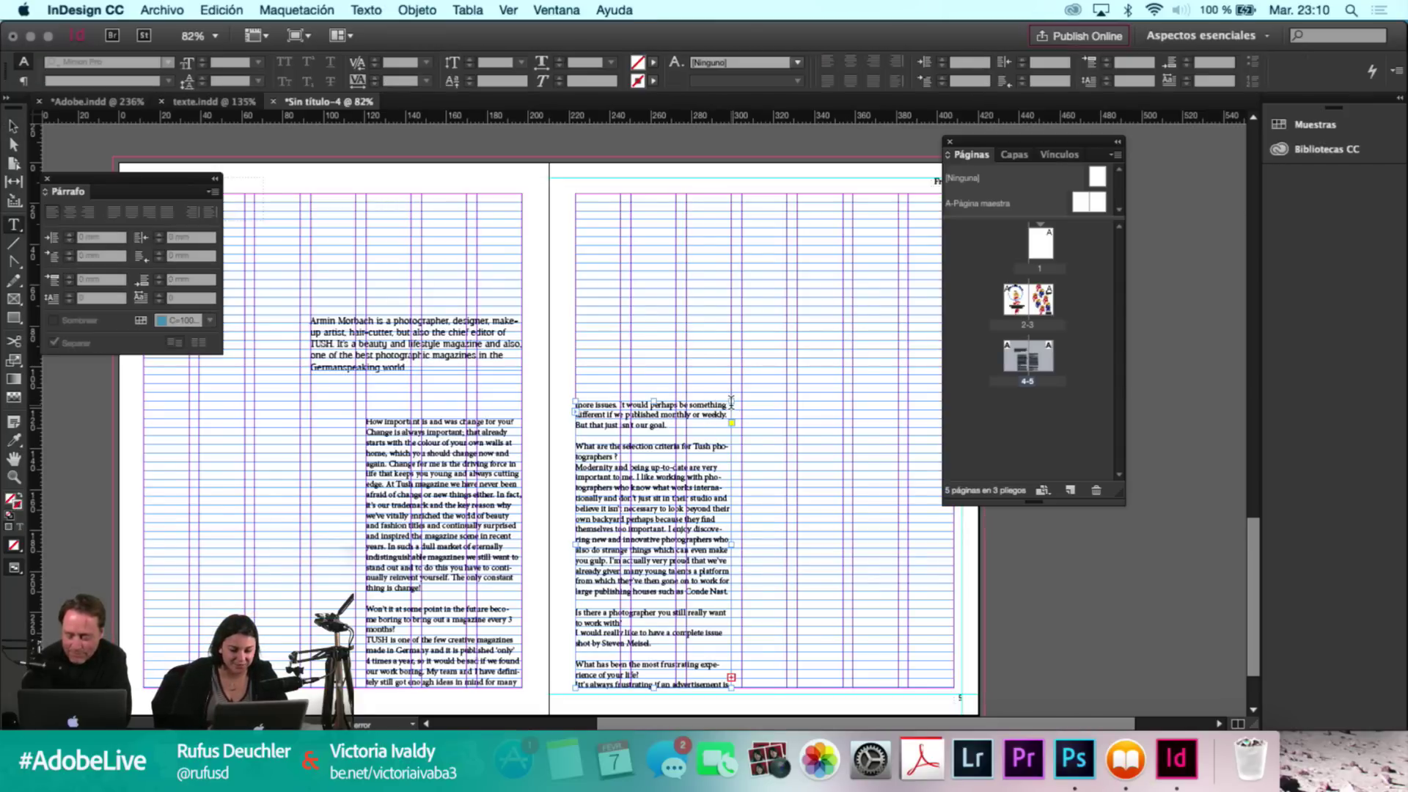
Enlarge the right-page text frame up and outward to about 133.5 mm wide and 162.7 mm high.
click(13, 126)
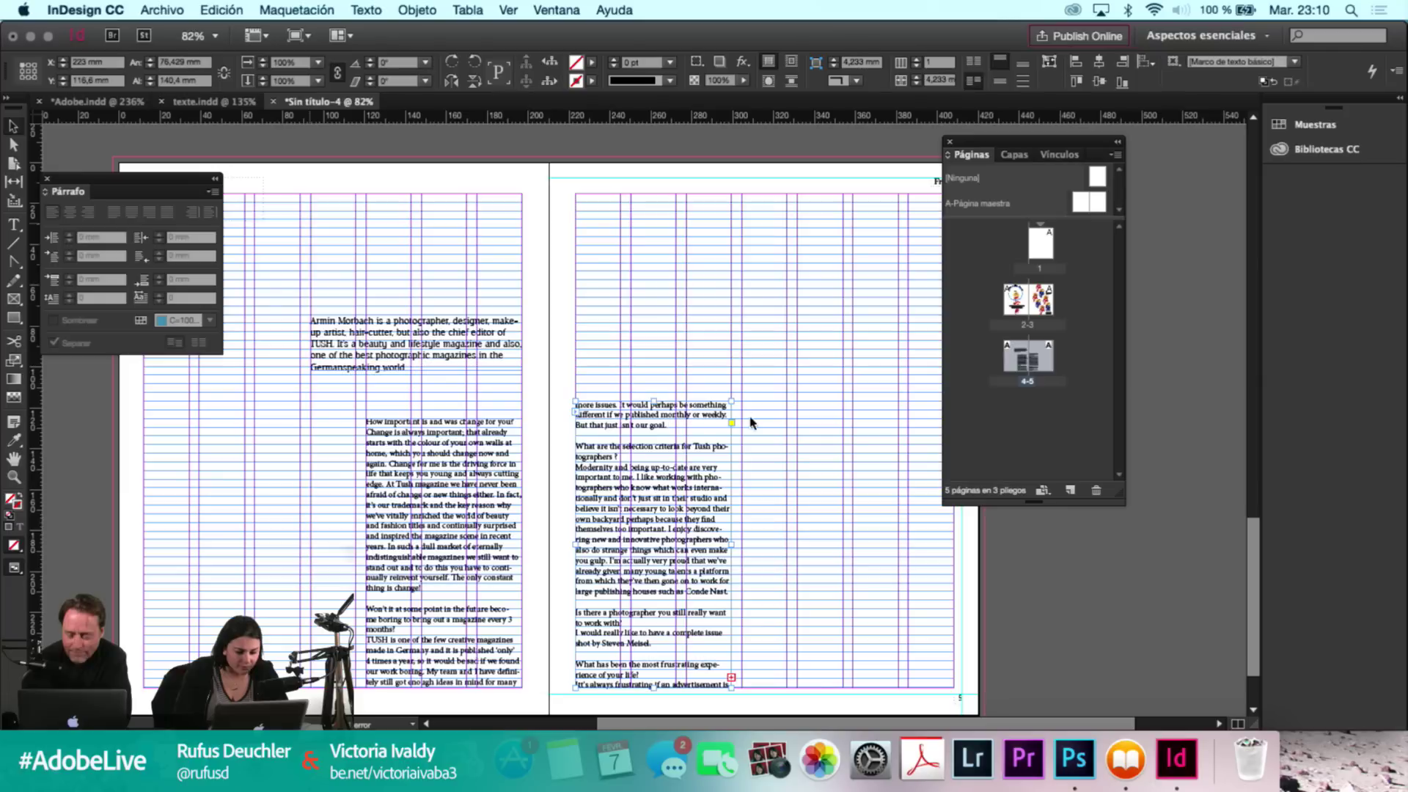
drag(736, 397, 717, 438)
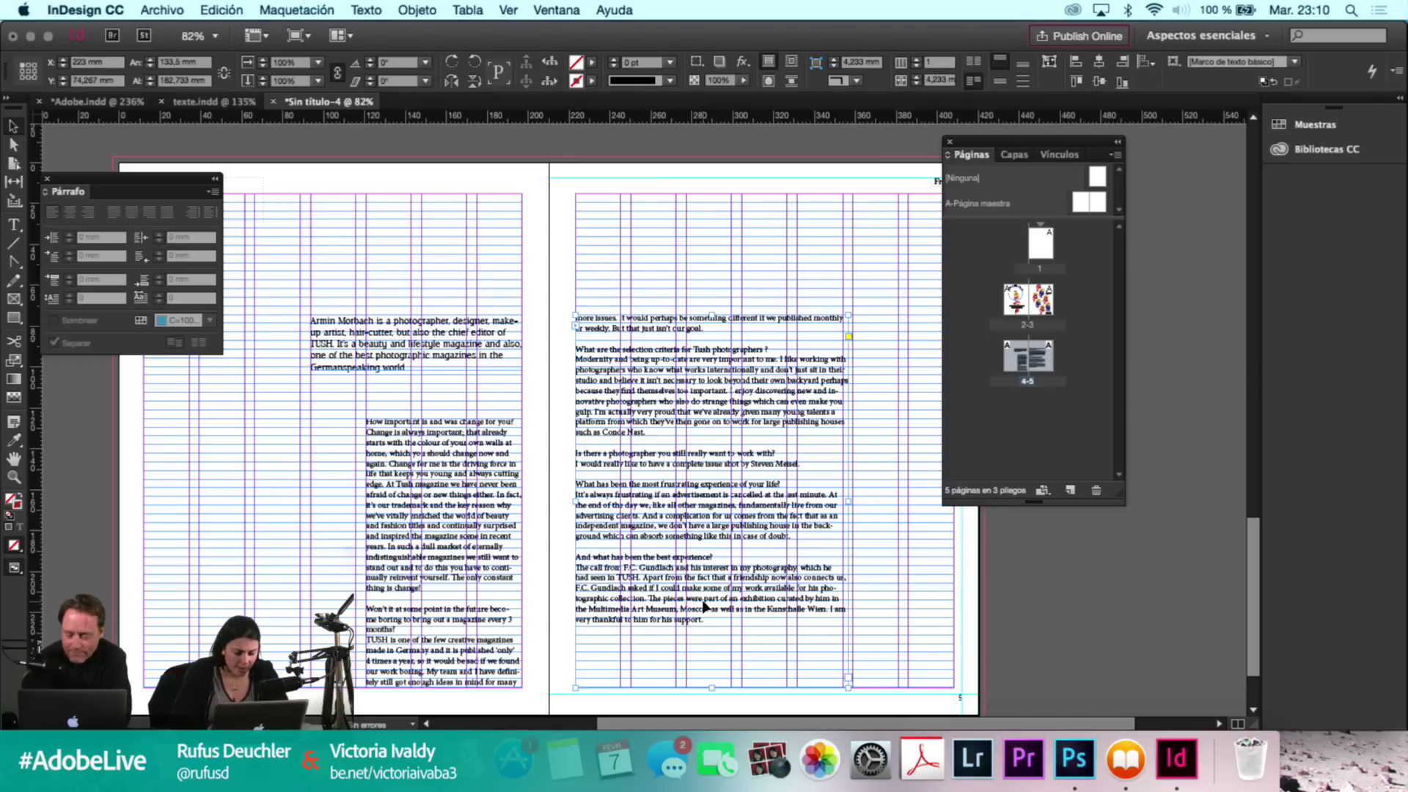
Select the whole interview story across both threaded frames and set its font to Adobe Caslon Pro Regular.
double_click(576, 575)
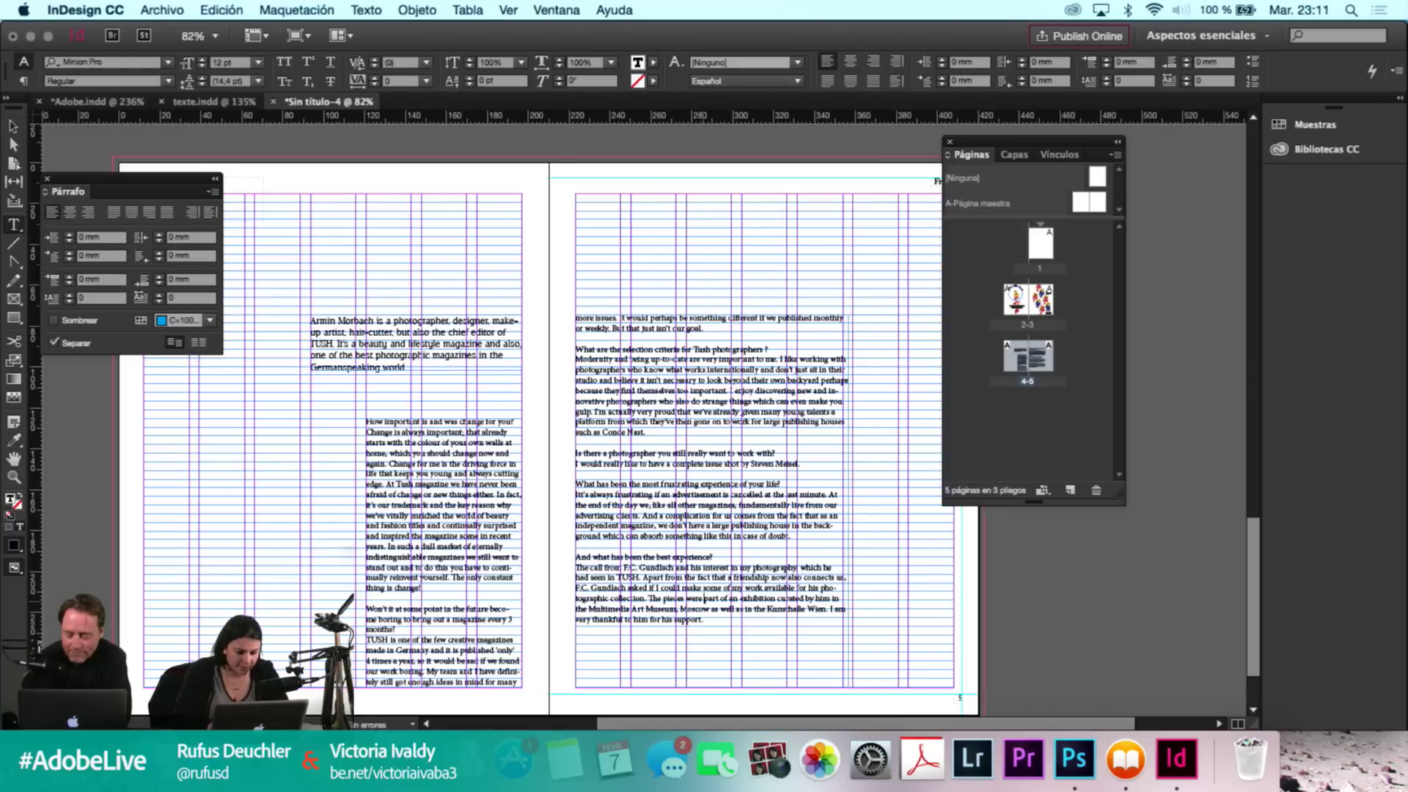
key(super+a)
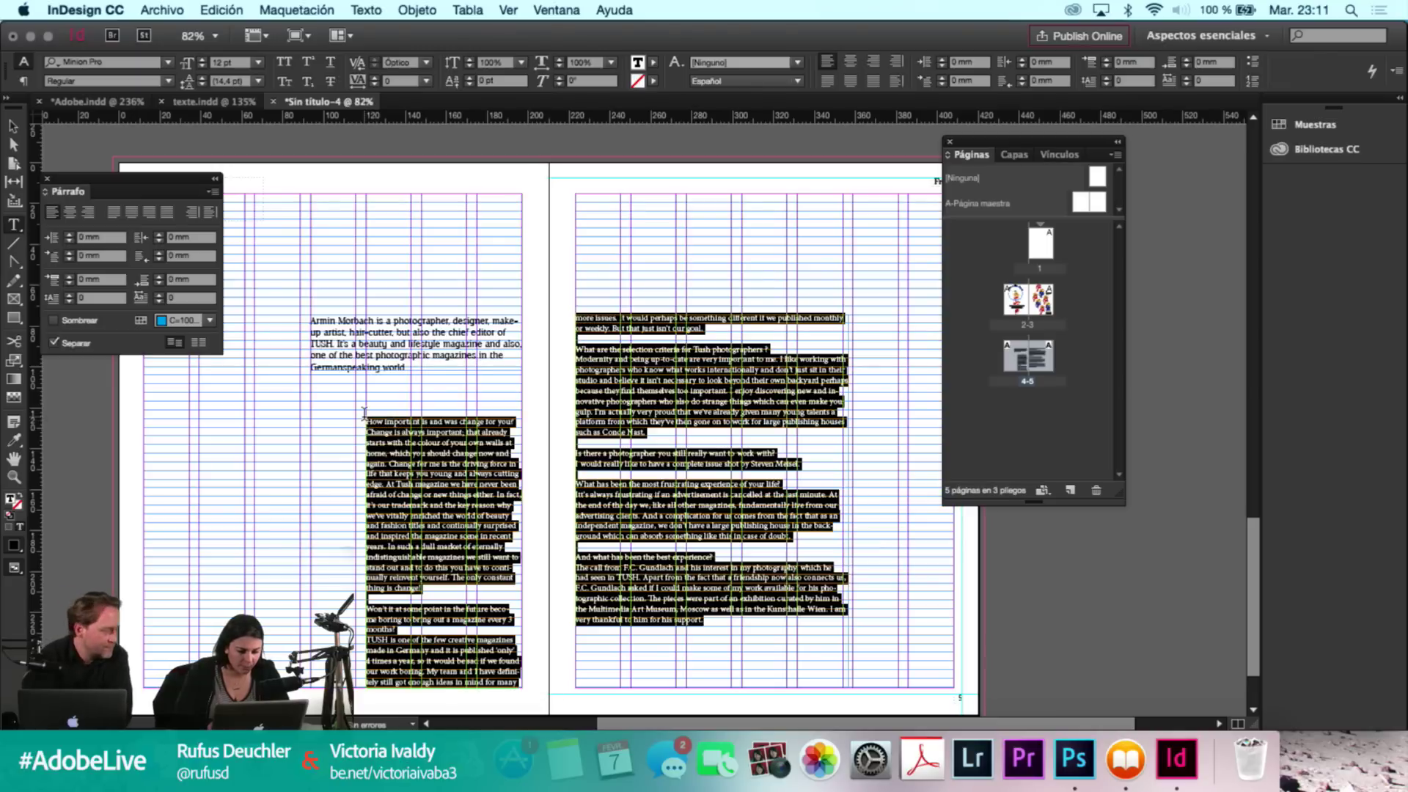
click(132, 64)
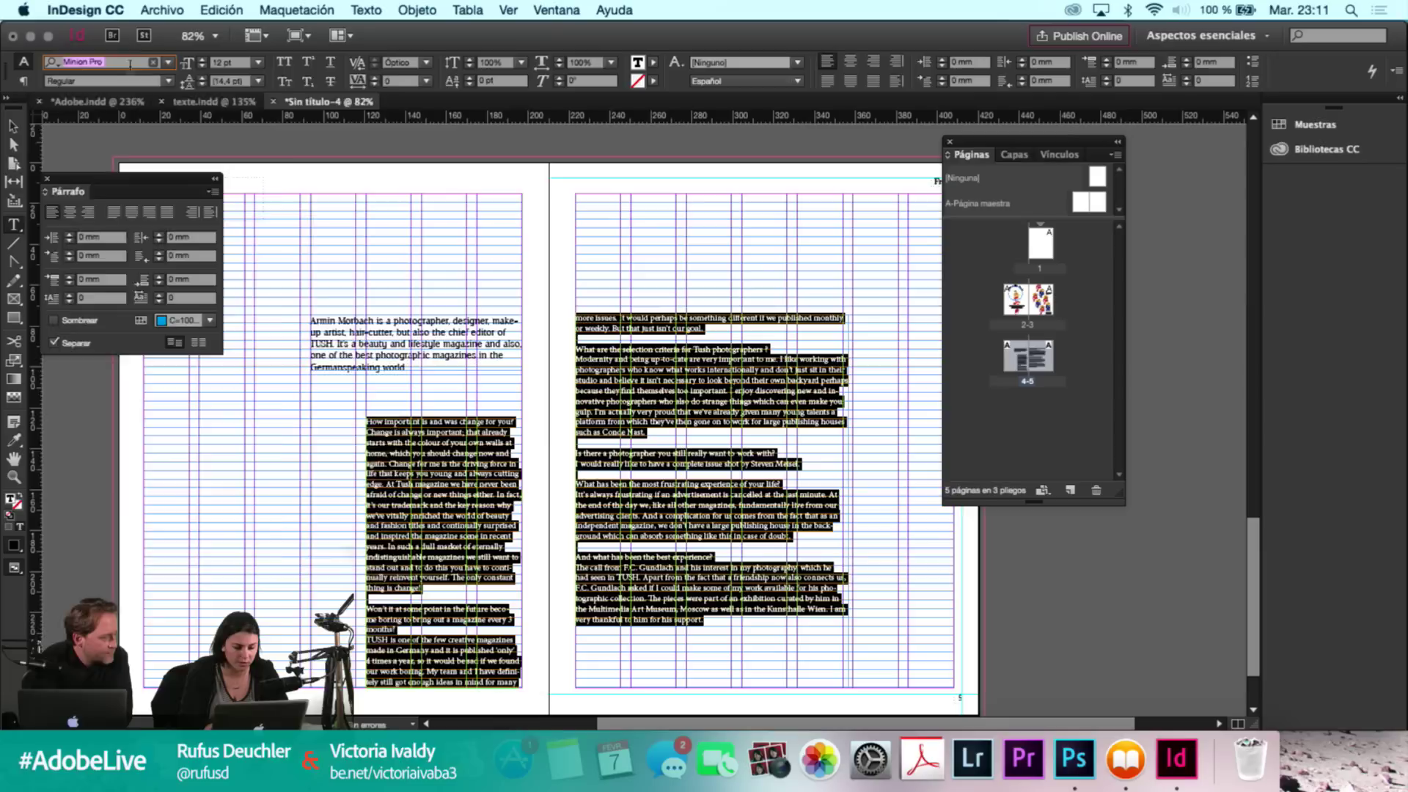
text(adobe)
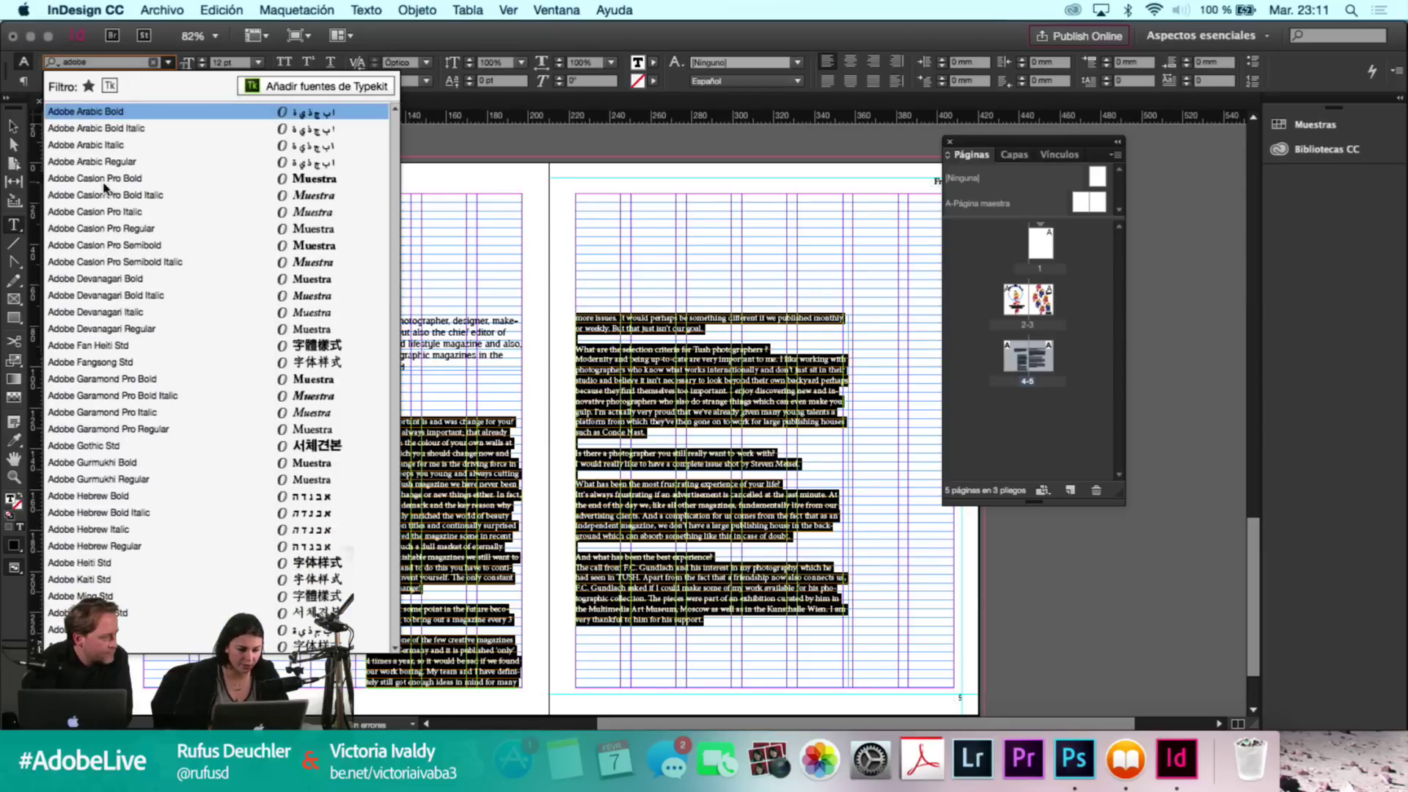
click(113, 228)
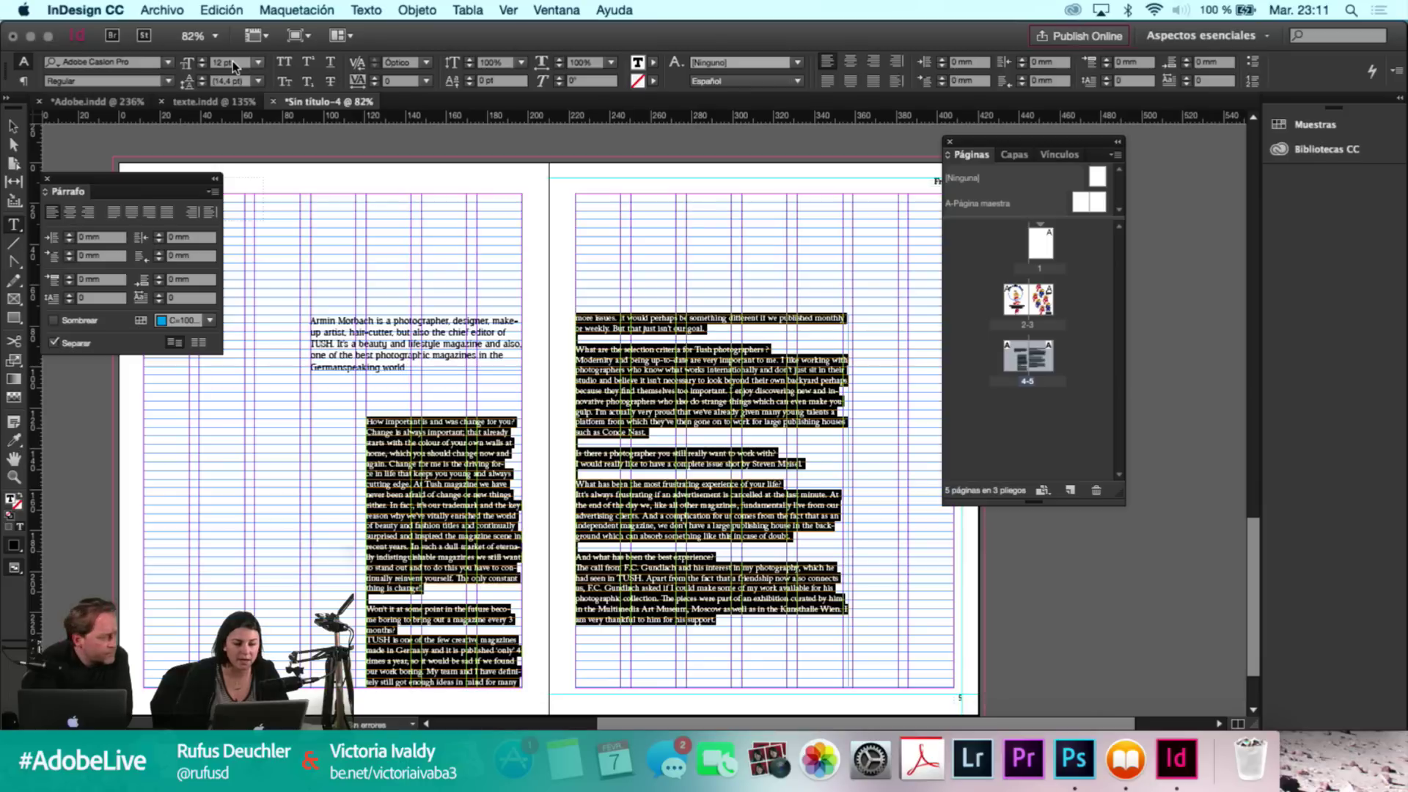
Set the interview story's font size to 9,3 pt and its leading to 12 pt.
drag(232, 62, 211, 65)
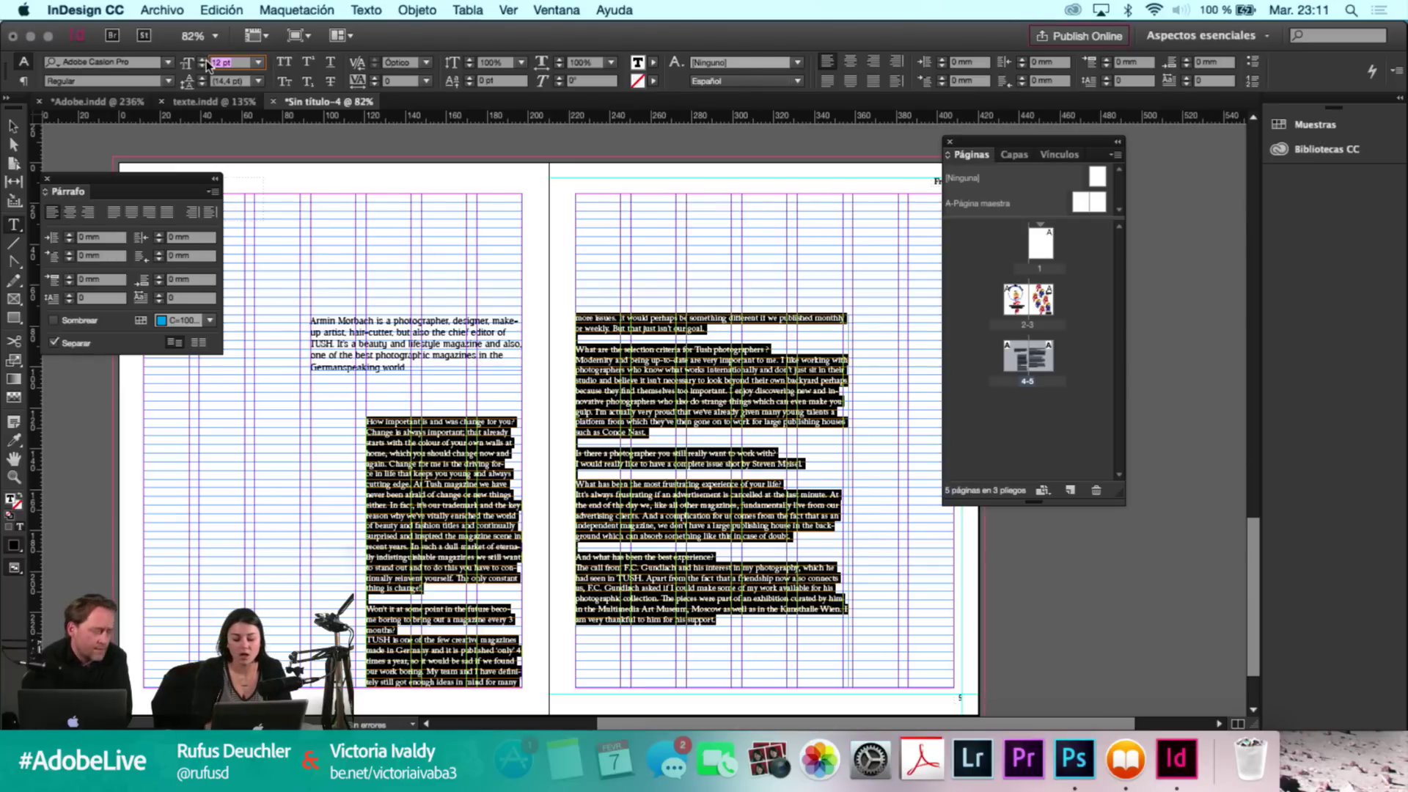
text(9,3)
key(Tab)
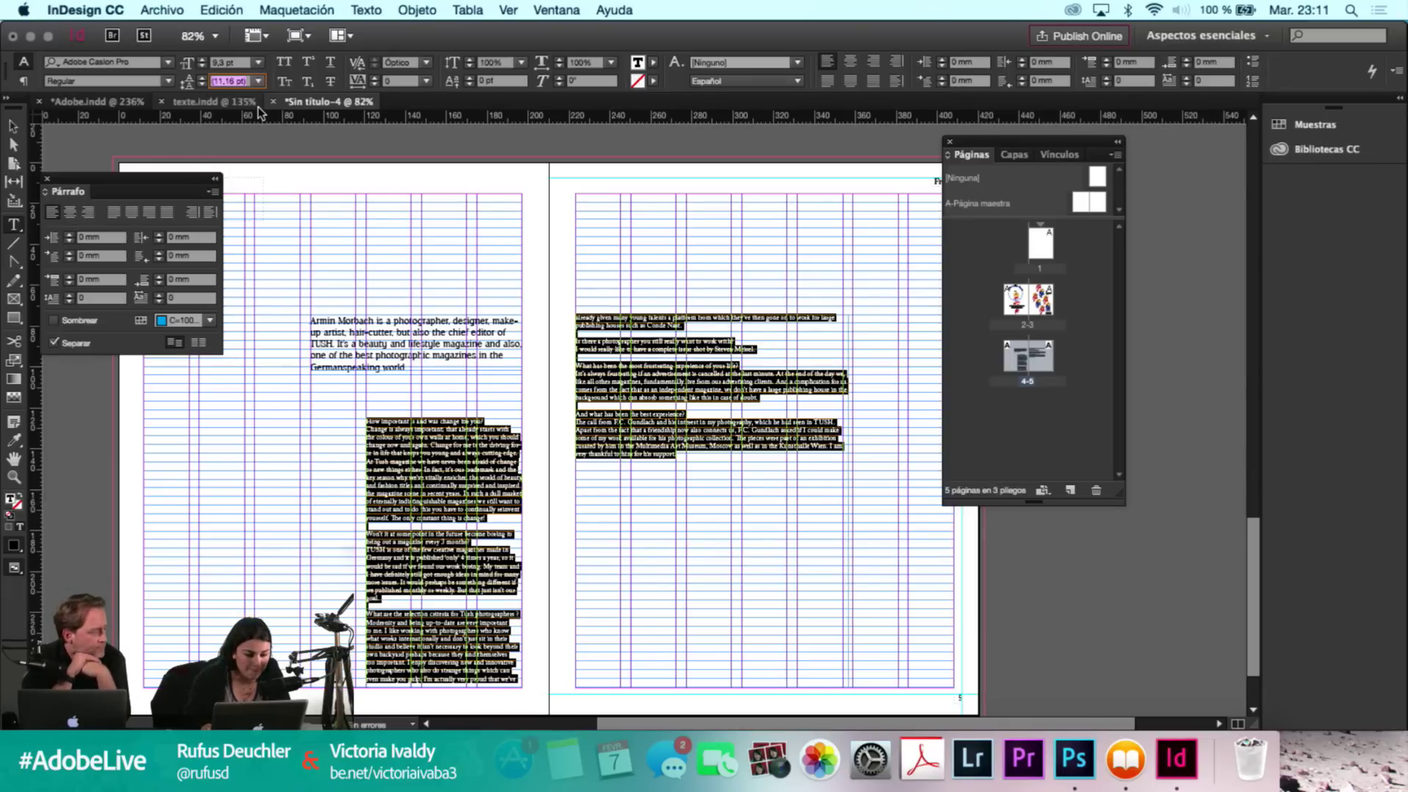
text(12)
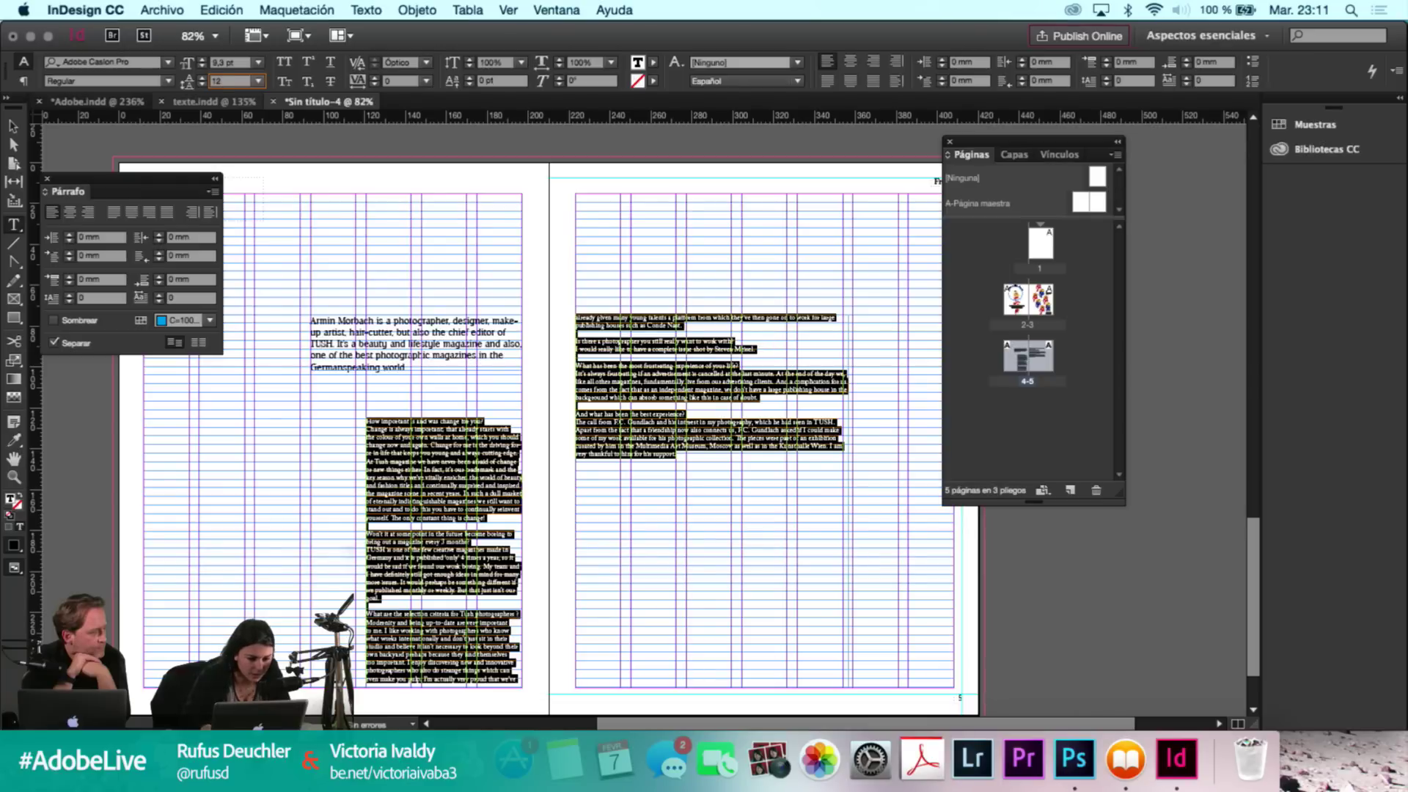
key(Return)
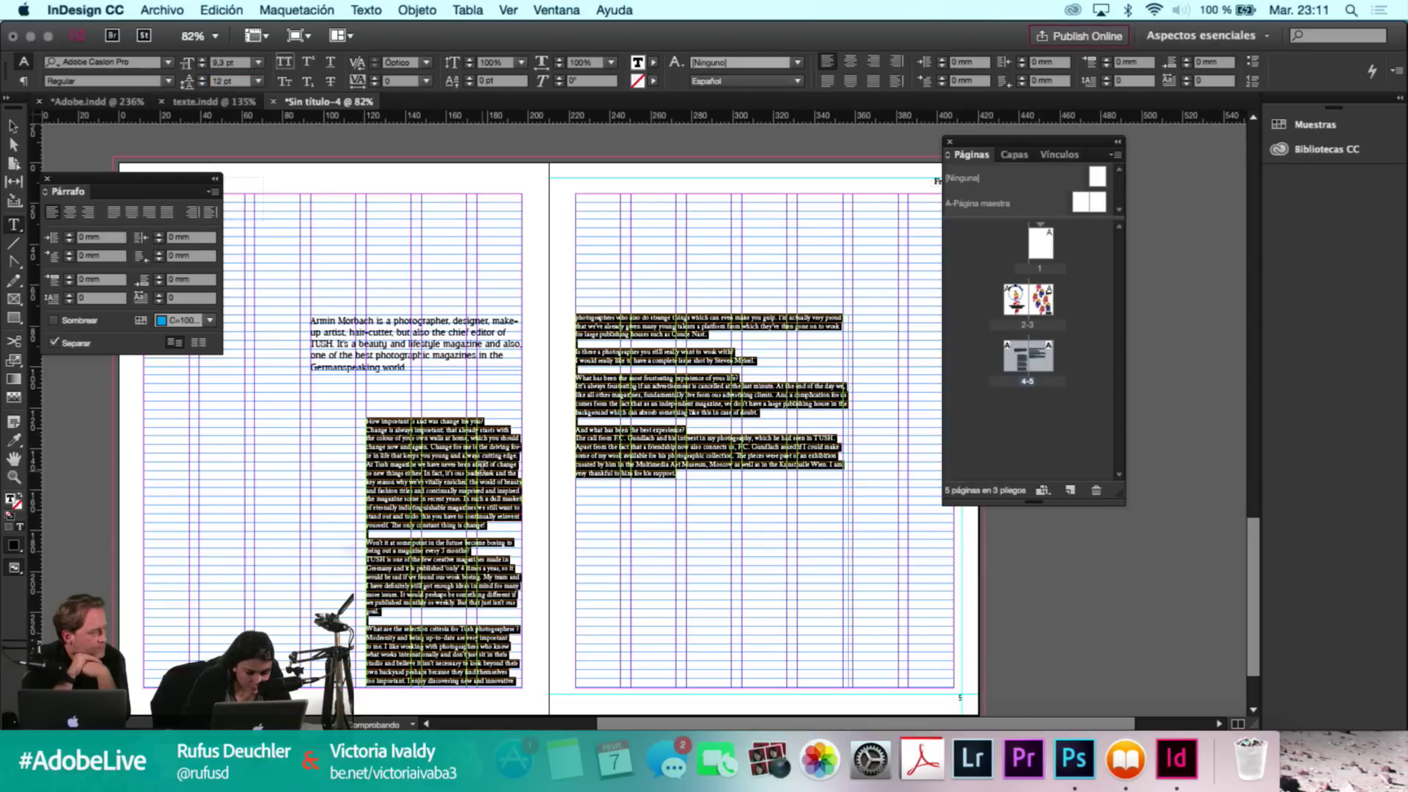
Tighten the leading of the entire interview story to 11 pt and deselect the text.
scroll(321, 309, up, 5)
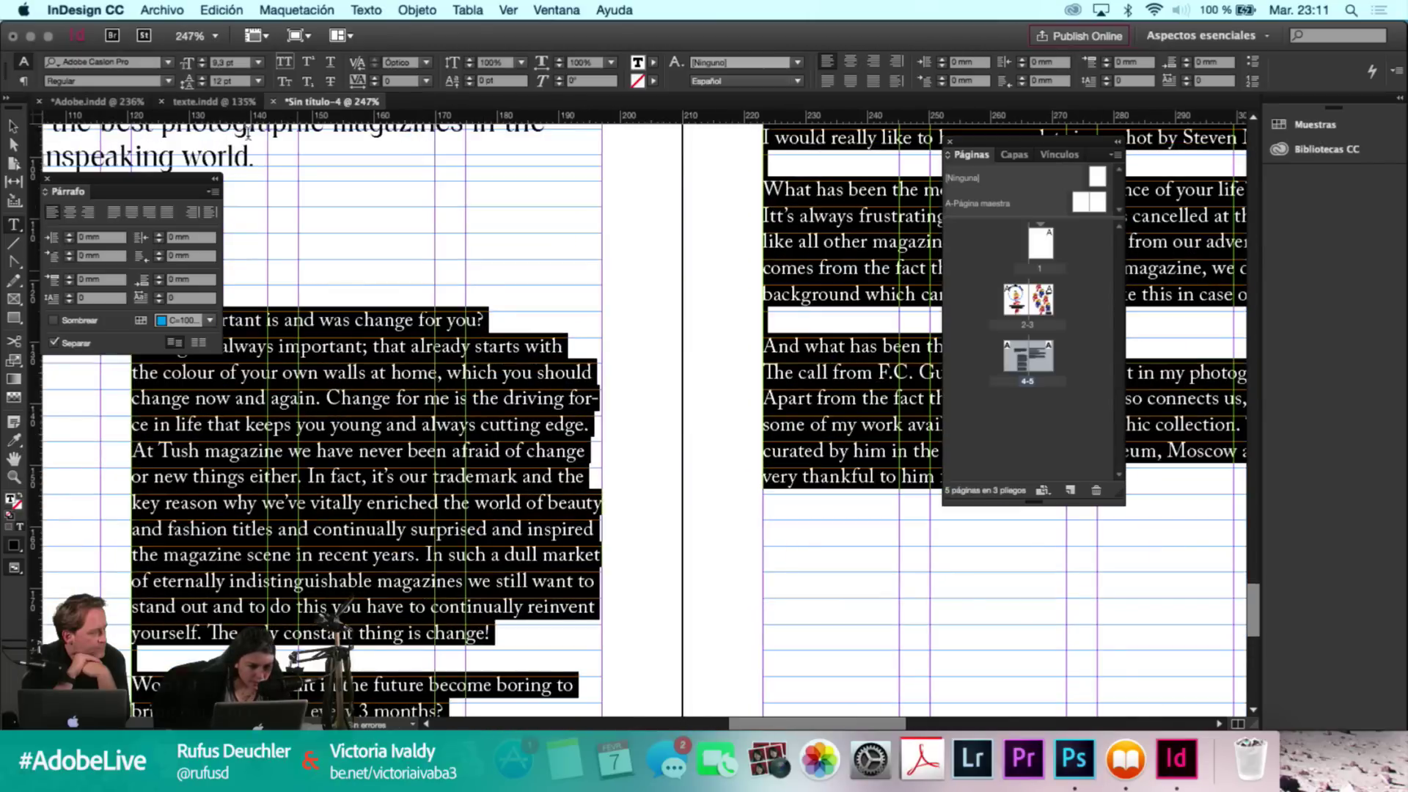
double_click(233, 80)
text(11)
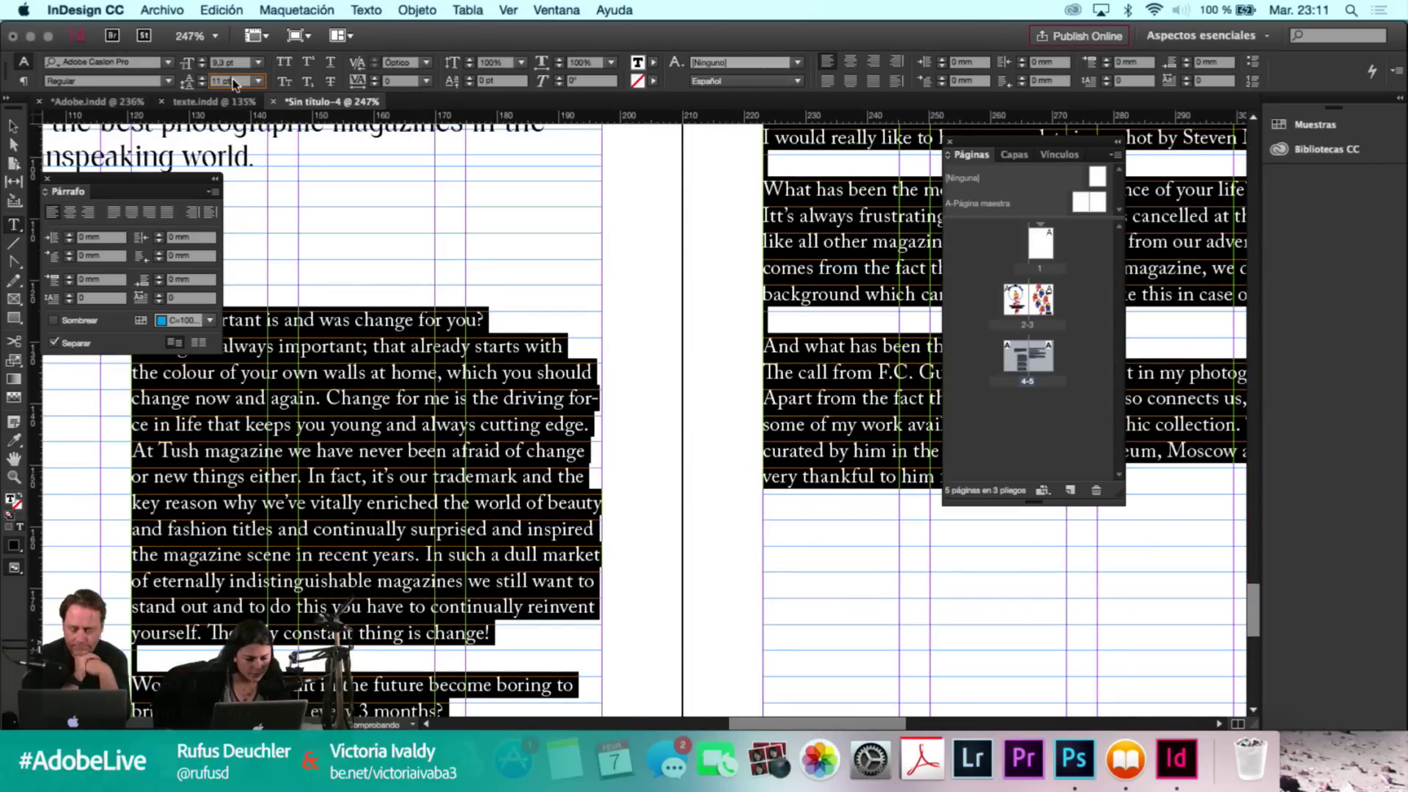
key(Return)
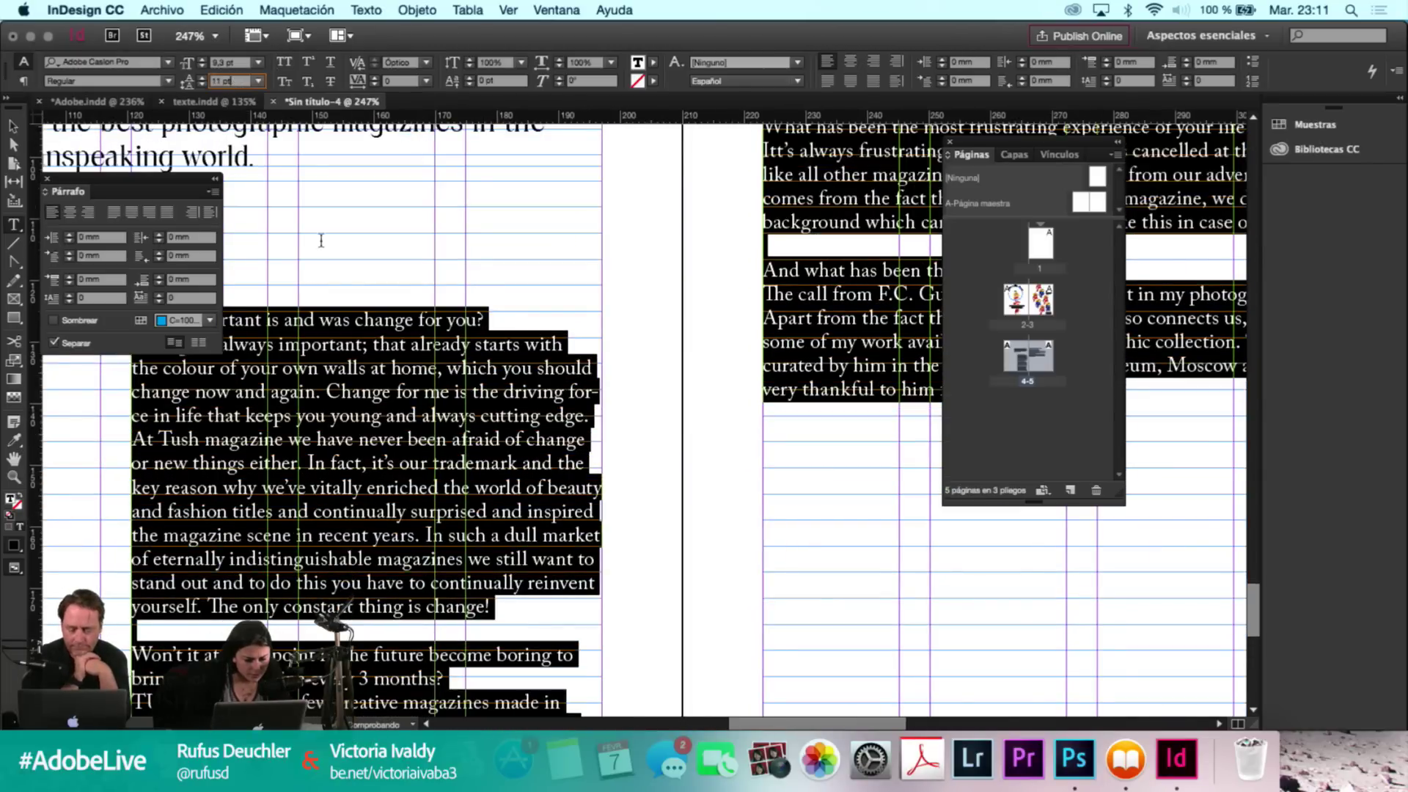
click(381, 391)
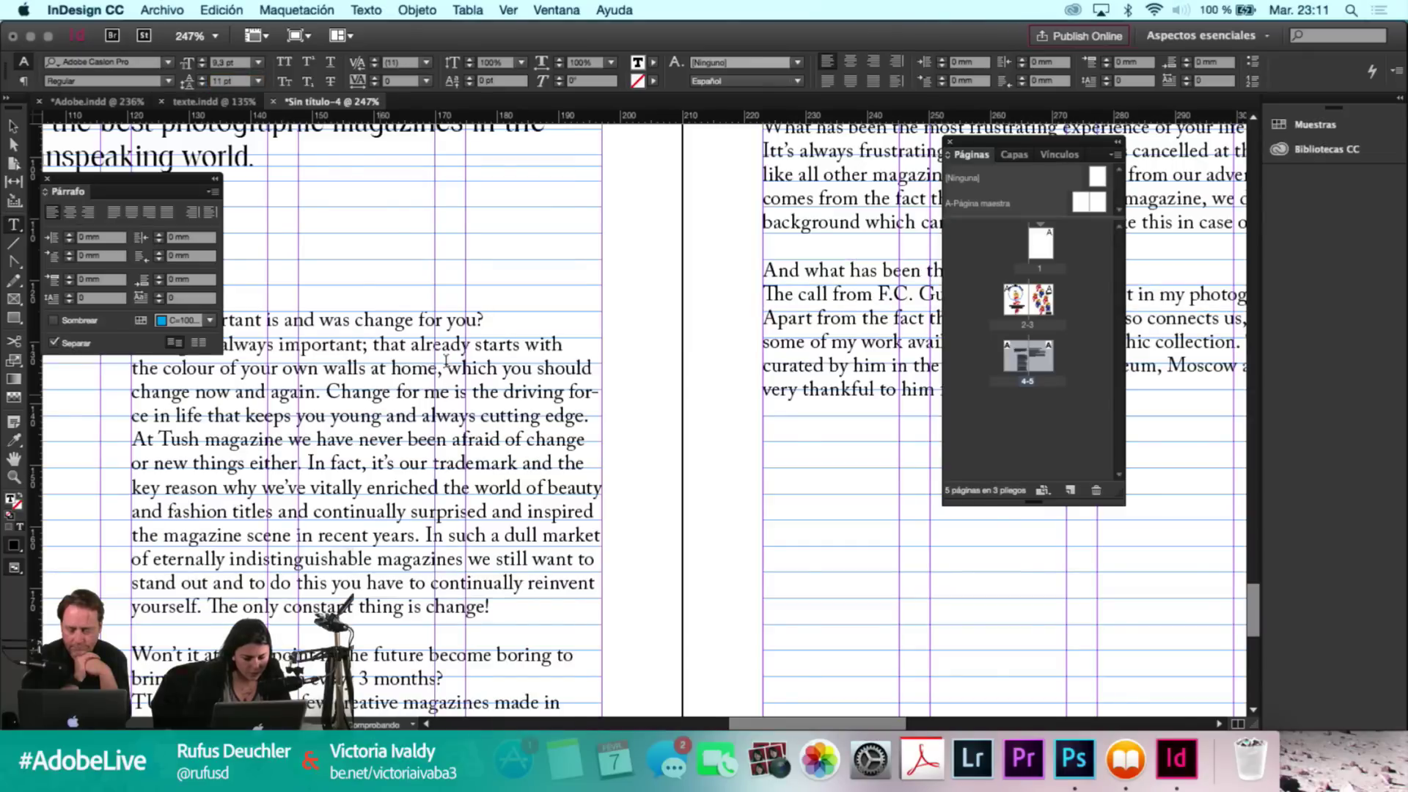
Format the first question, "How important is and was change for you?", as 10 pt Bold.
scroll(380, 391, down, 3)
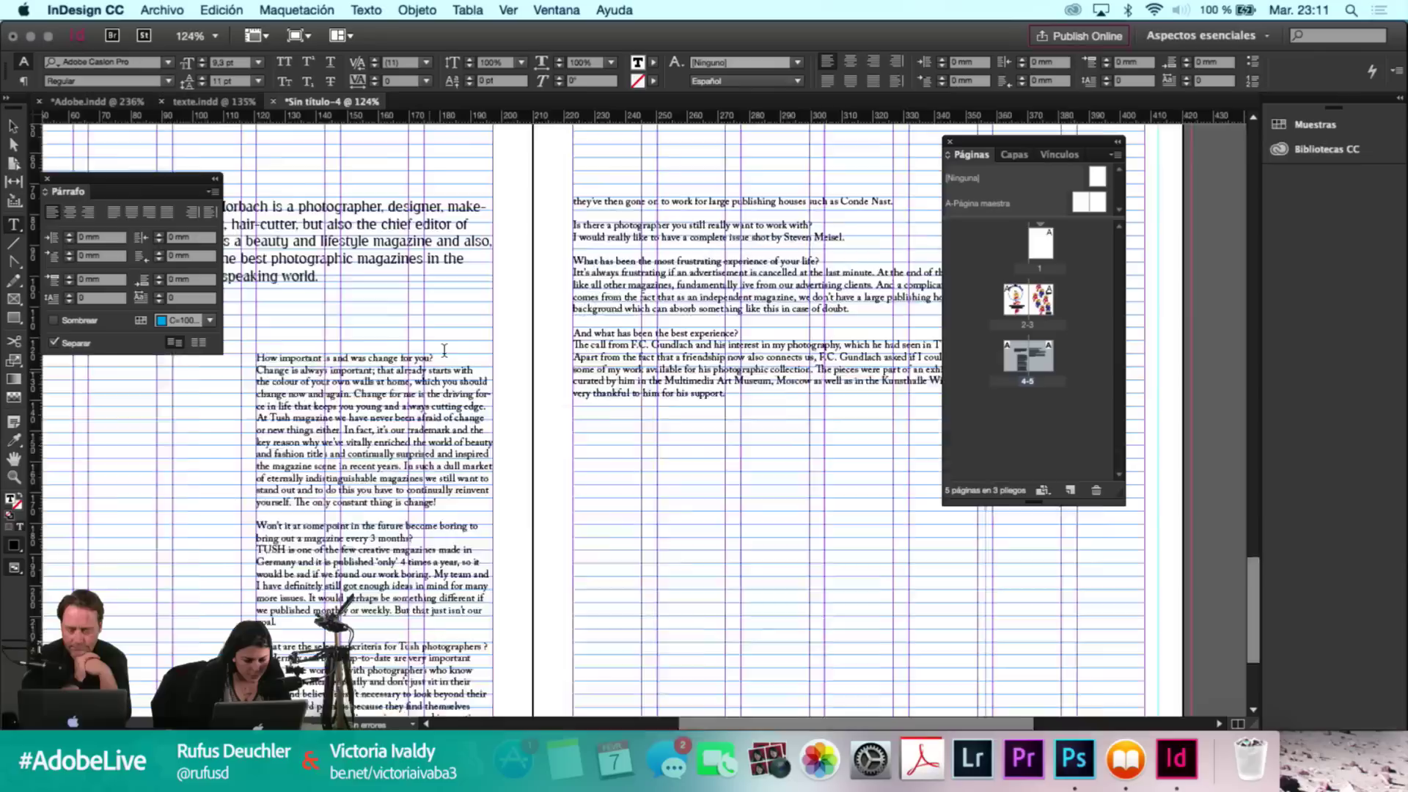
scroll(442, 354, up, 2)
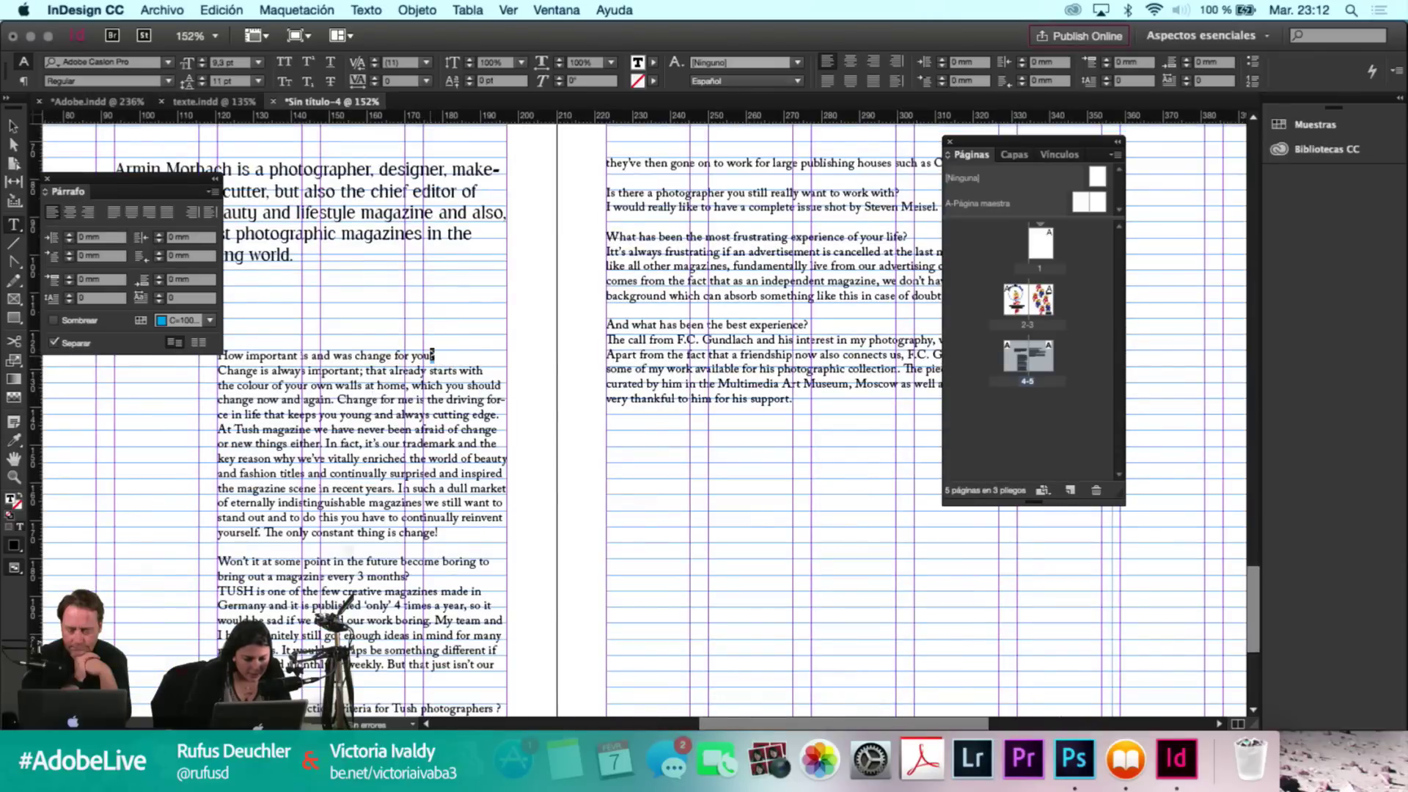
drag(434, 355, 218, 355)
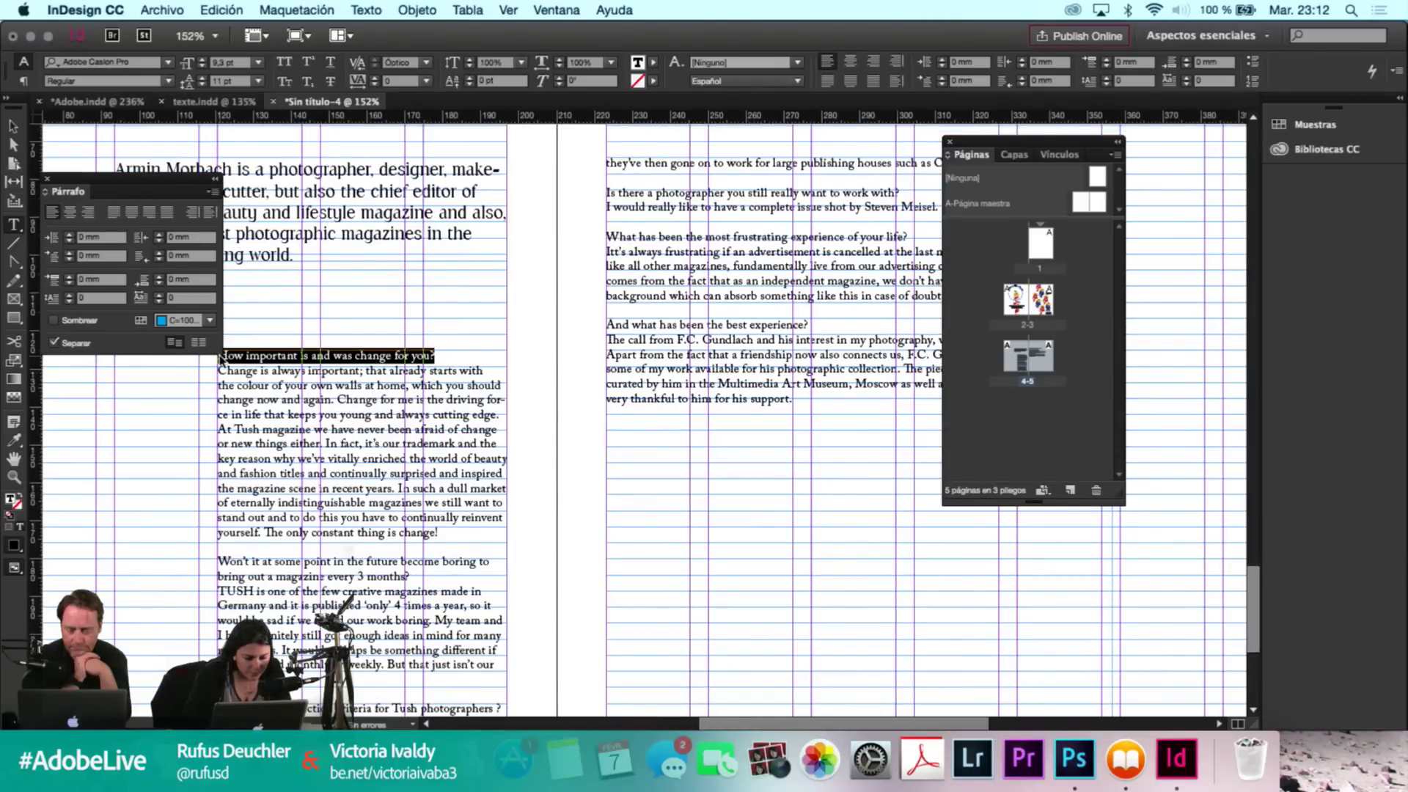
click(220, 63)
text(10)
key(Return)
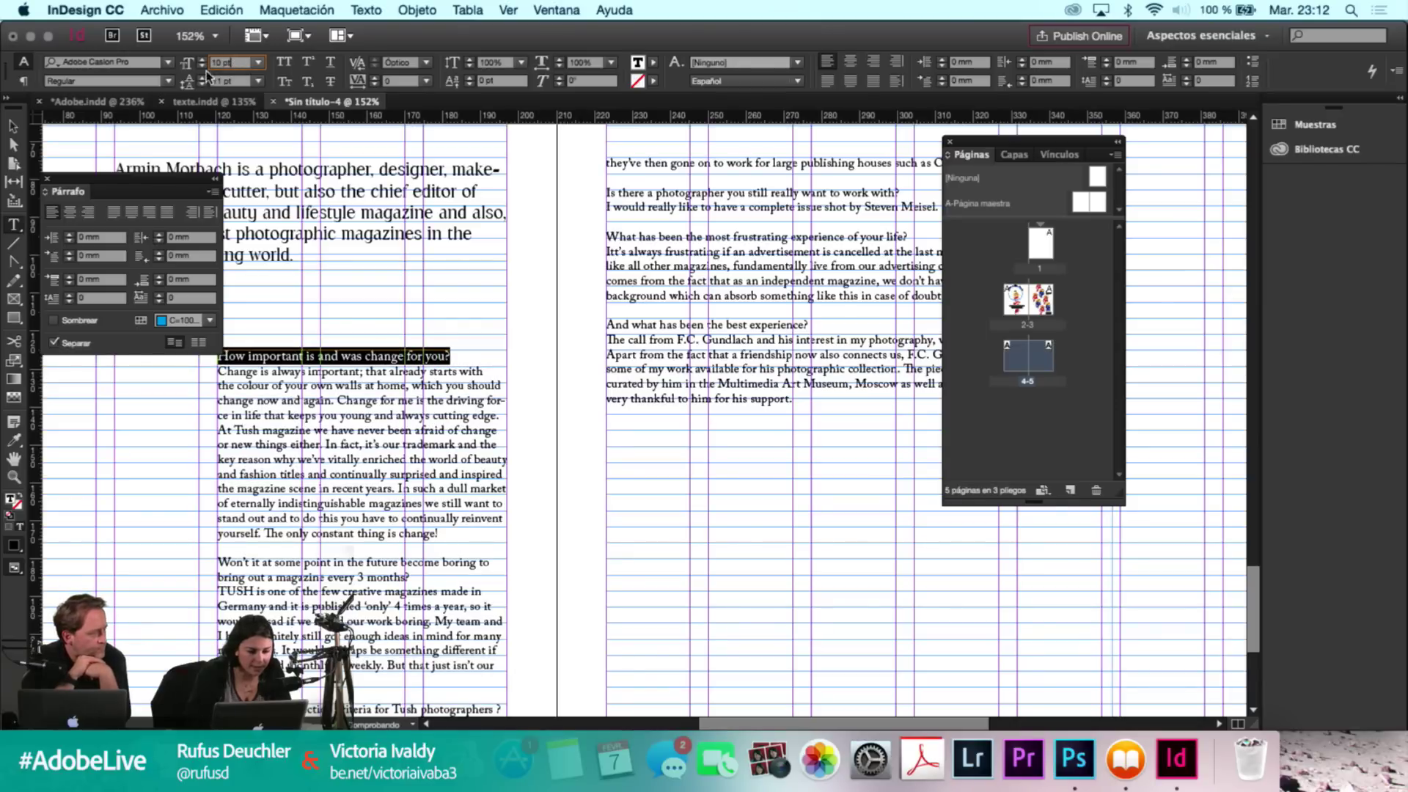
click(168, 81)
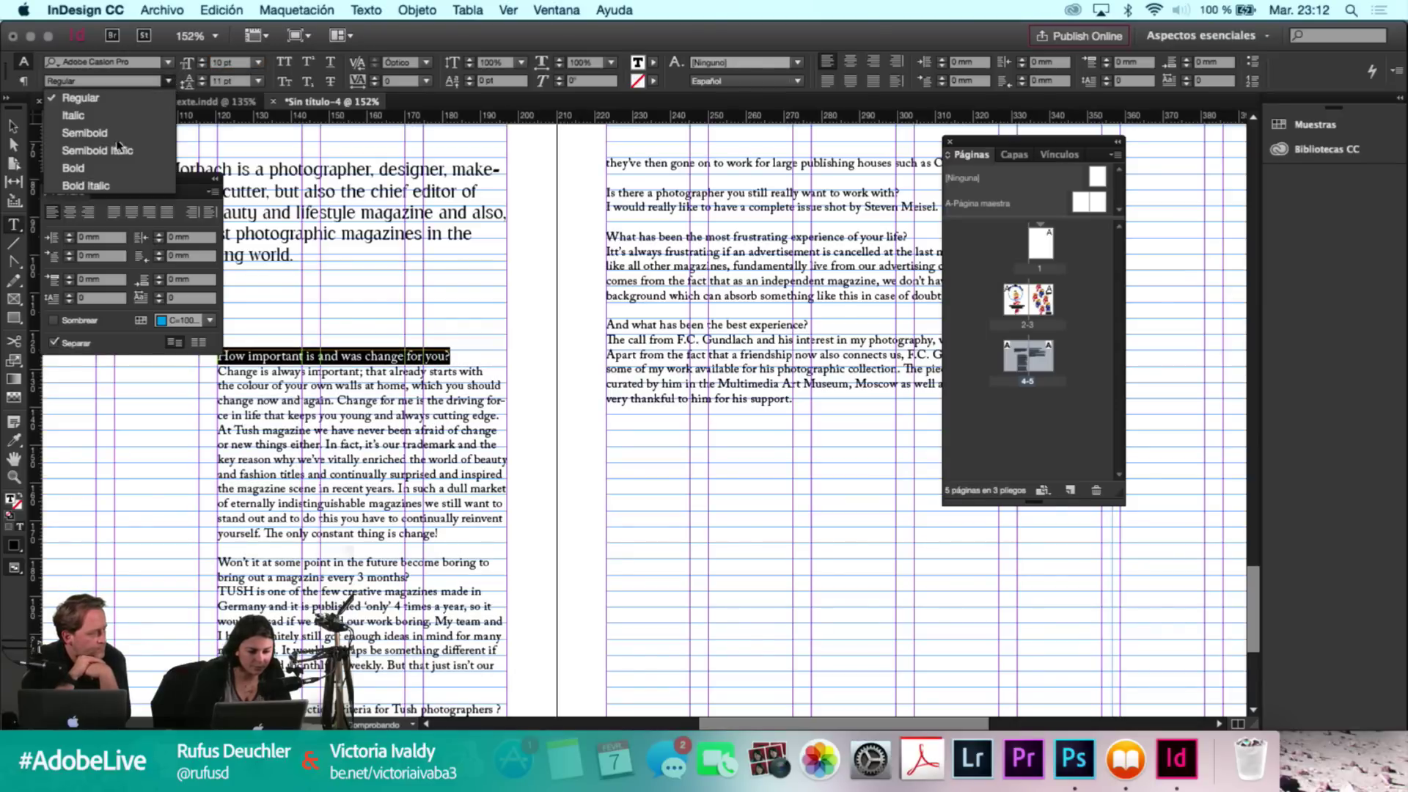
key(Escape)
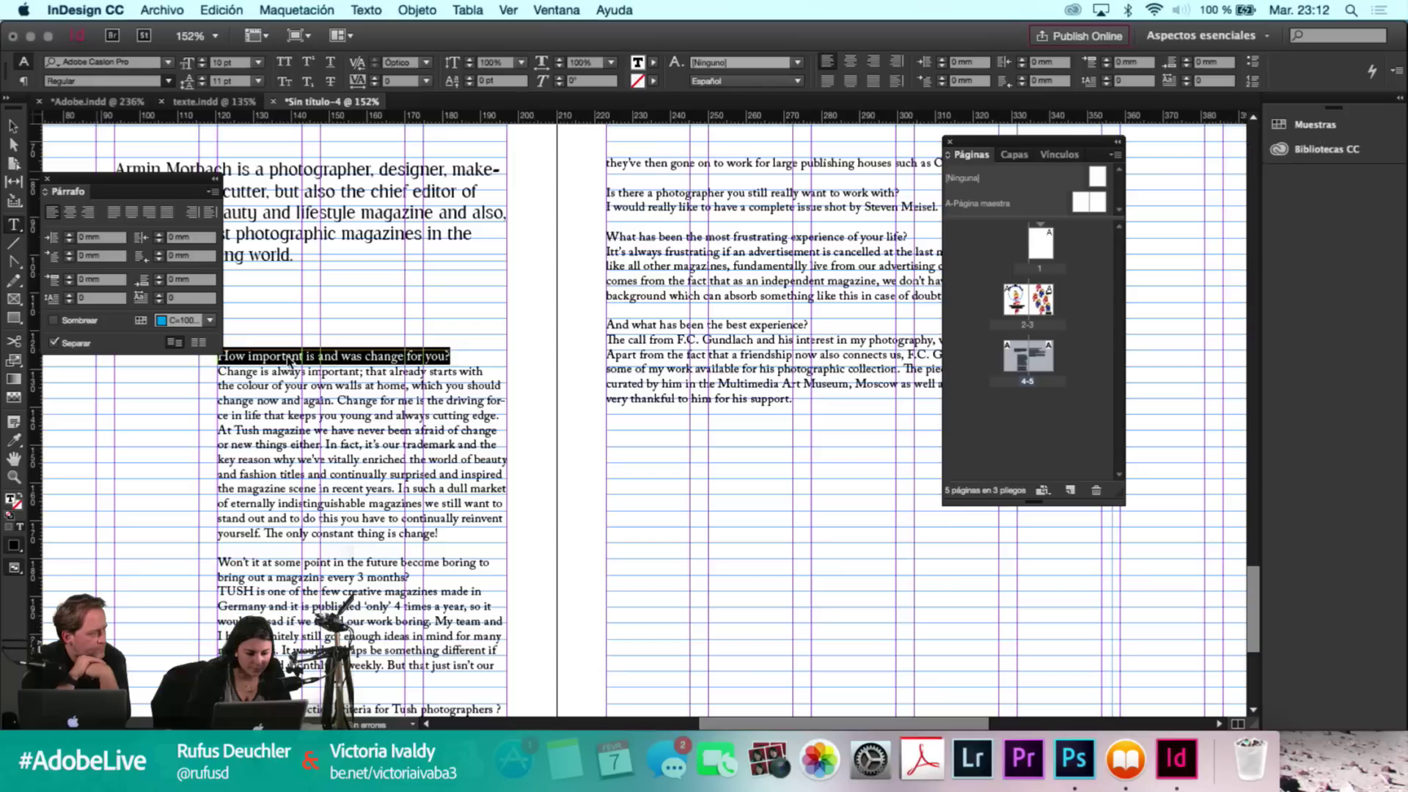
key(super+shift+b)
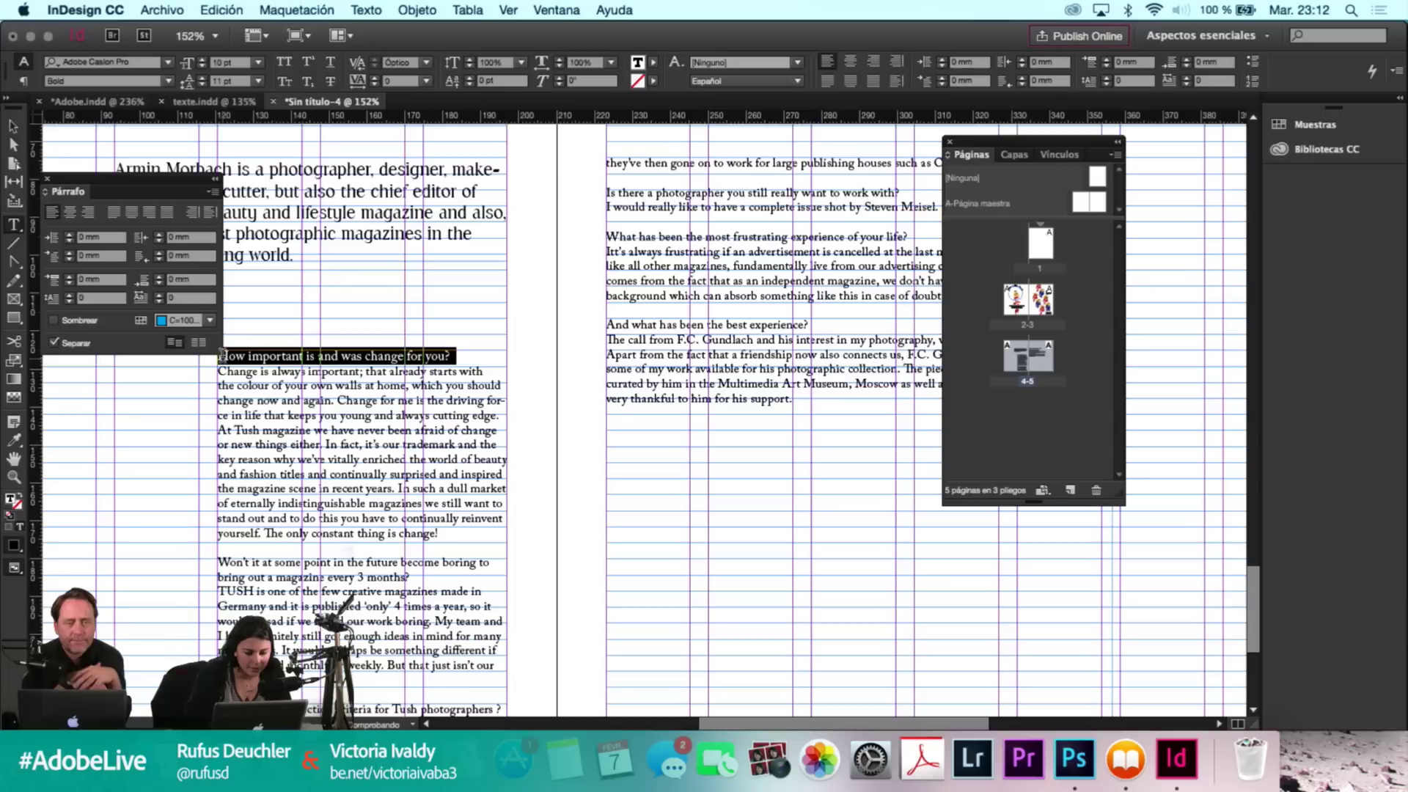
Give the first question's paragraph a first-line left indent of 3 mm.
click(221, 355)
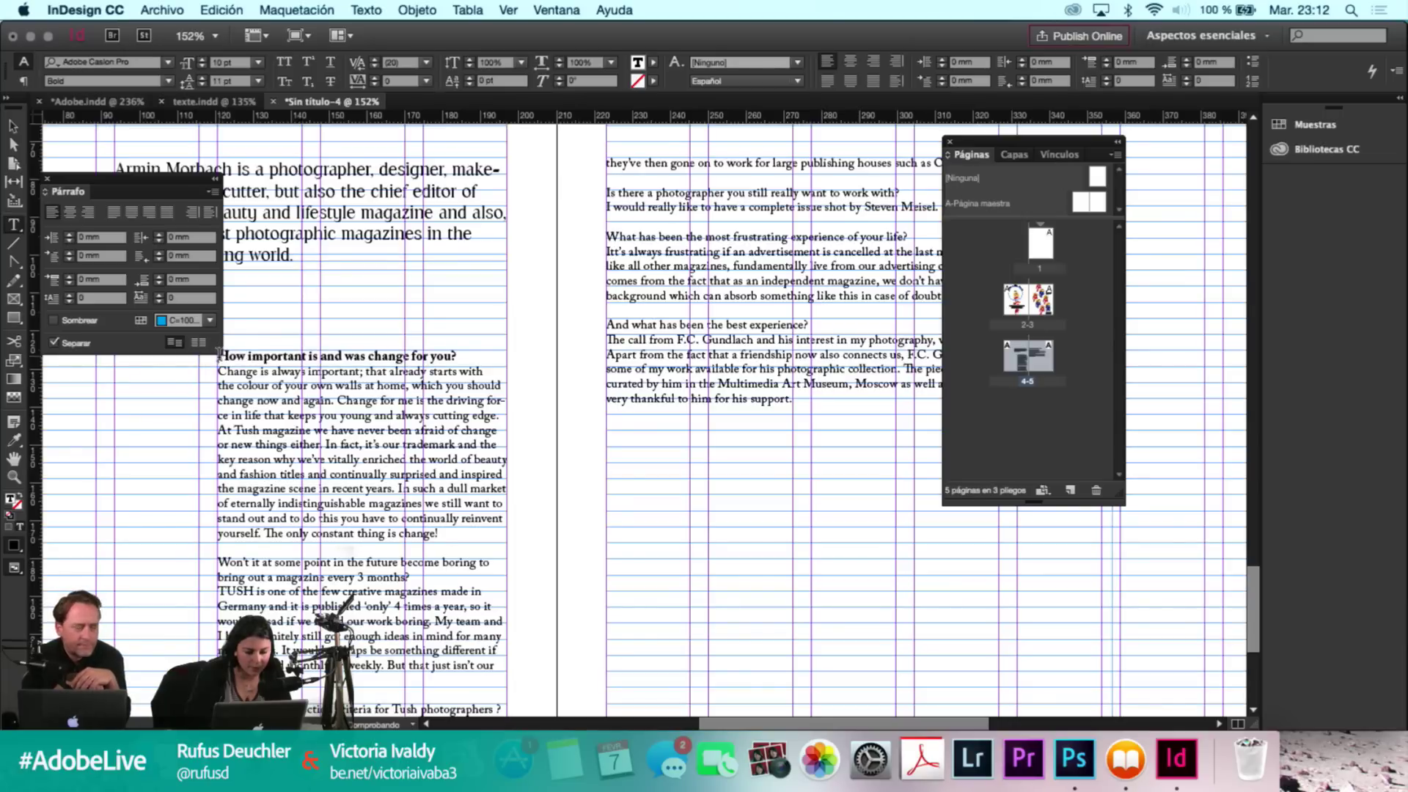
click(96, 256)
text(1)
key(Return)
key(Up)
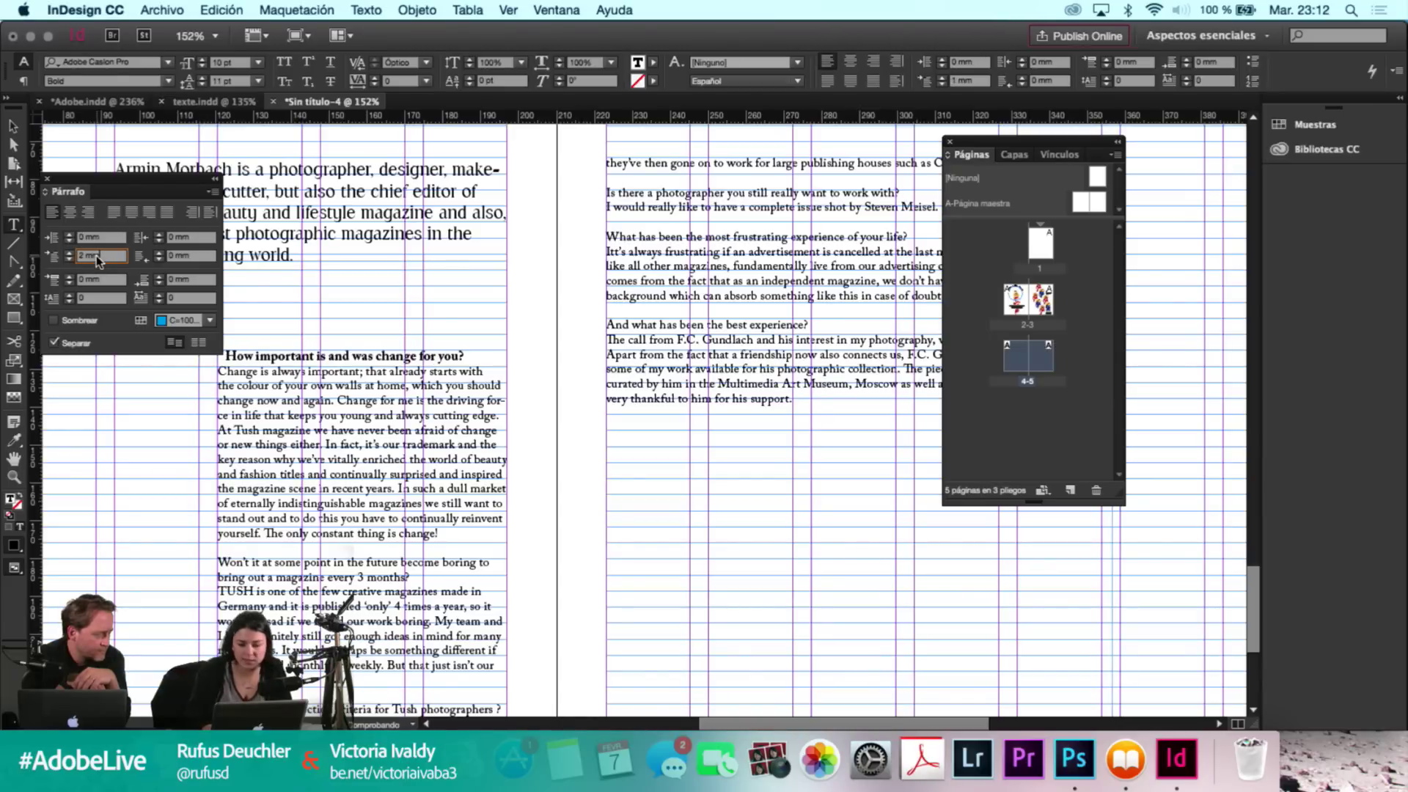
key(Up)
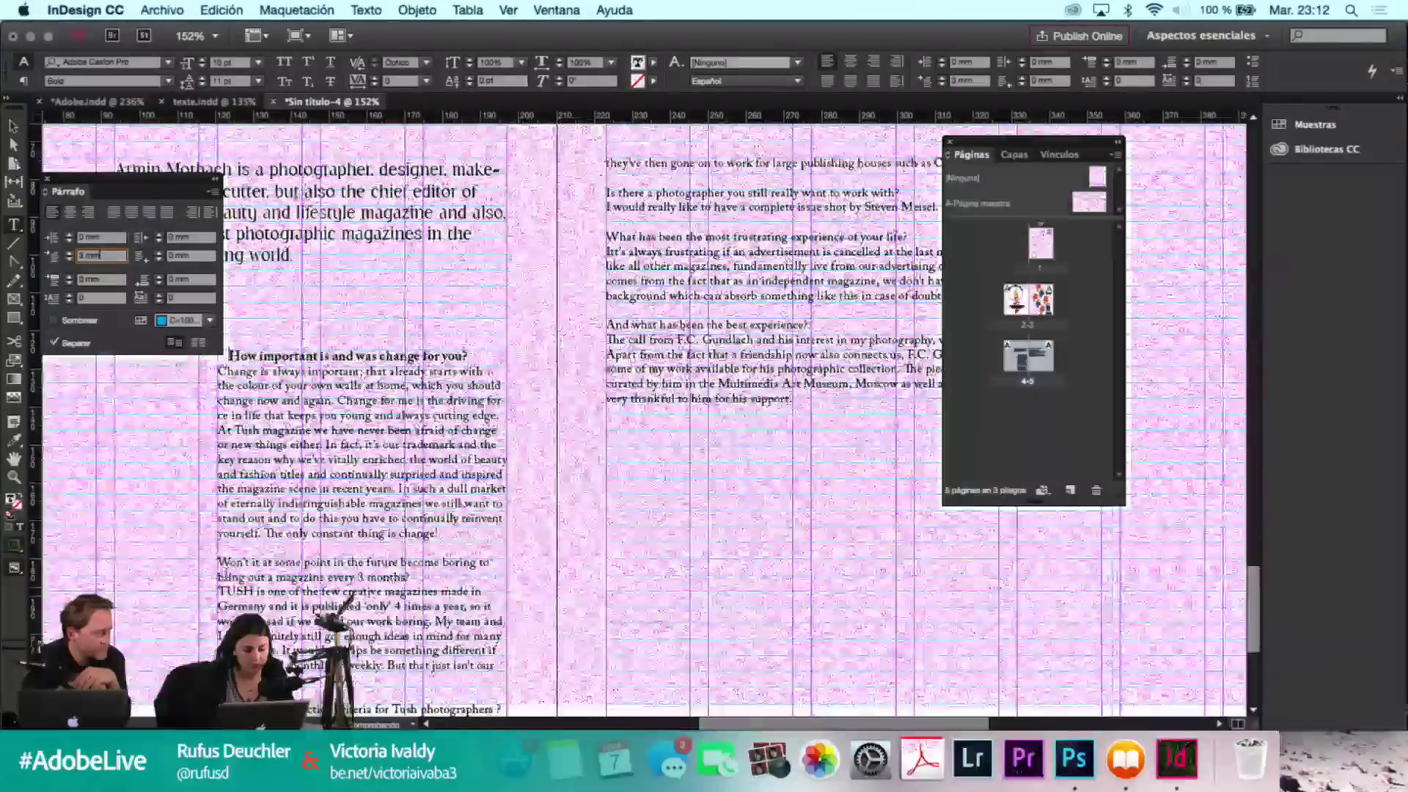
Copy the first question's formatting onto the question "Won't it at some point in the future become boring to bring out a magazine every 3 months?".
drag(218, 562, 409, 577)
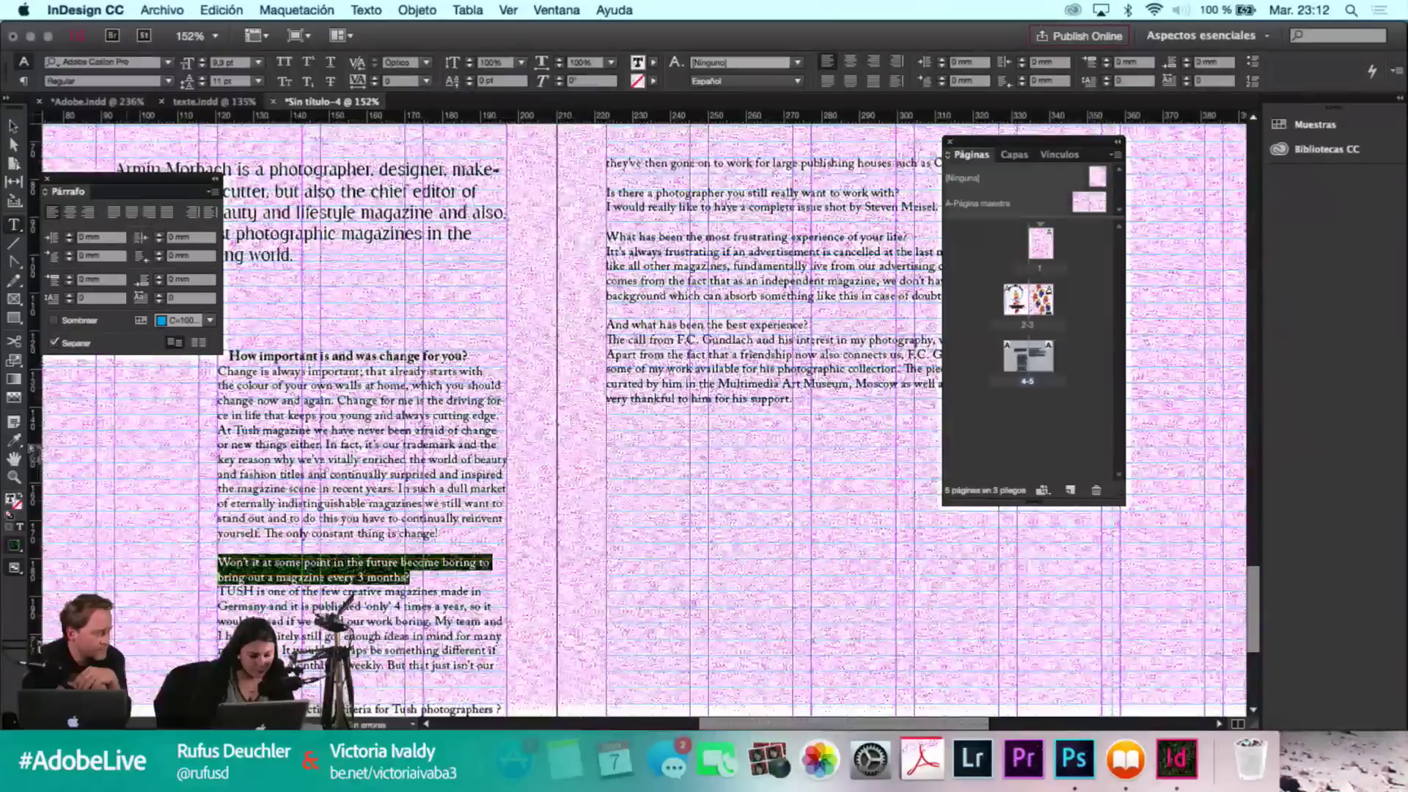
click(292, 355)
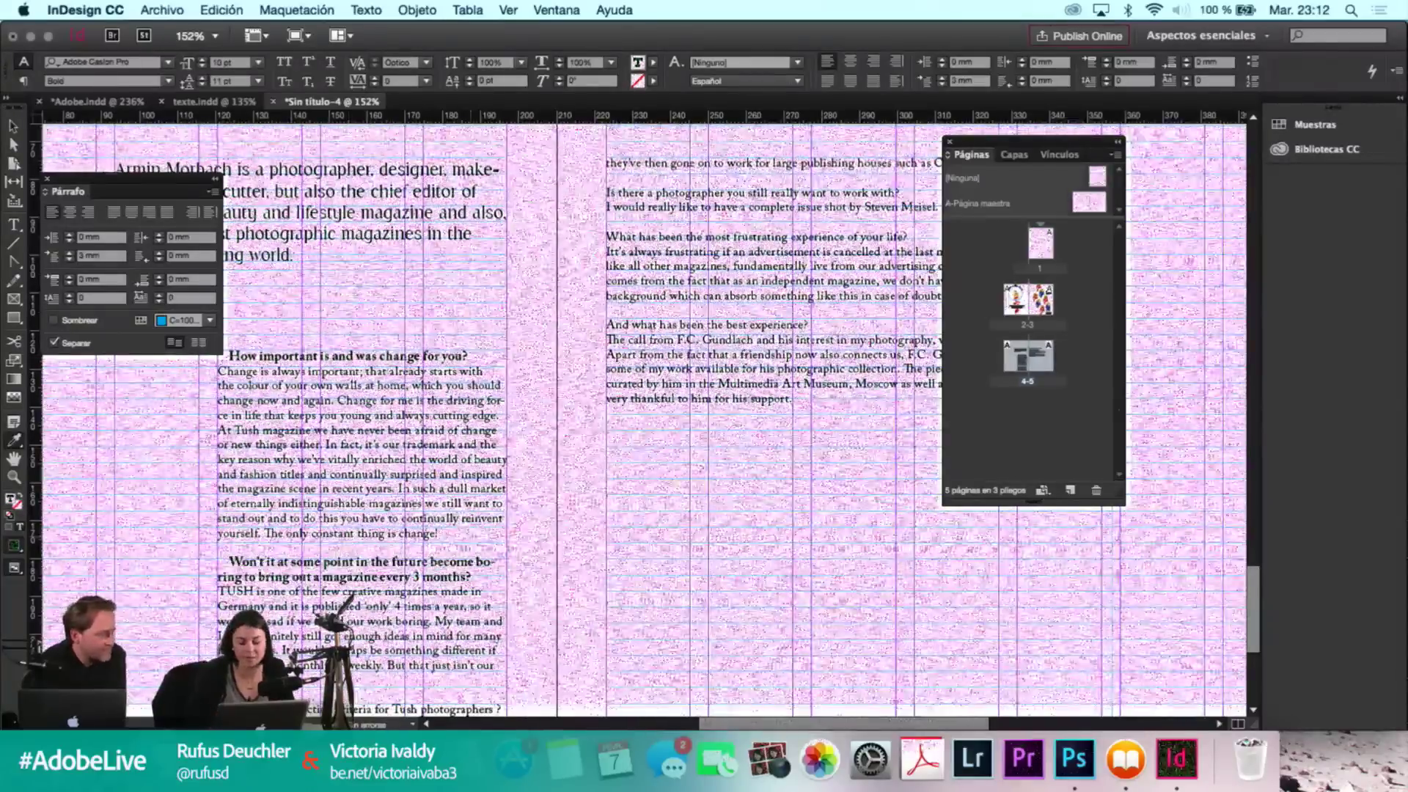
Copy the formatted questions' style onto the question "What are the selection criteria for Tush photographers?".
key(Escape)
scroll(514, 410, down, 3)
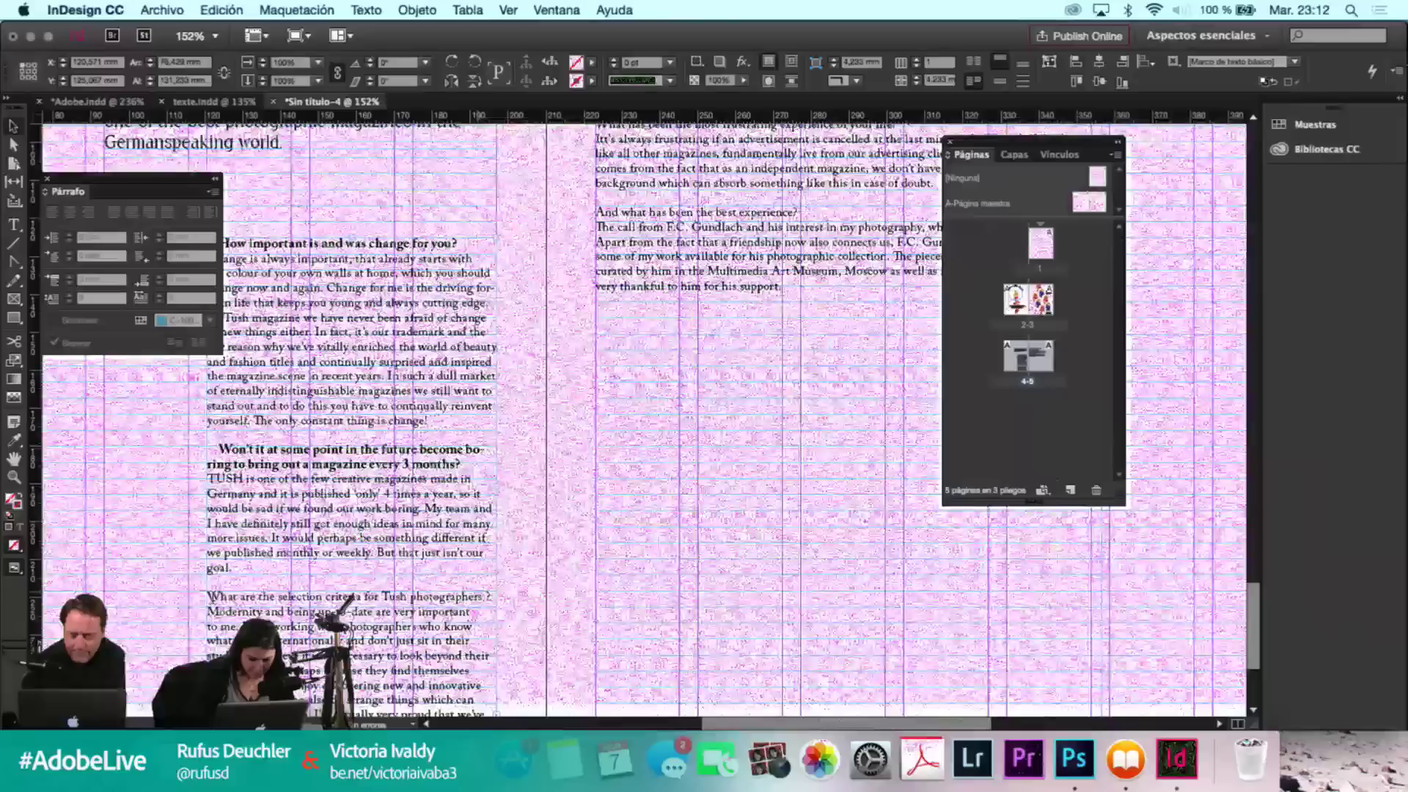
click(208, 596)
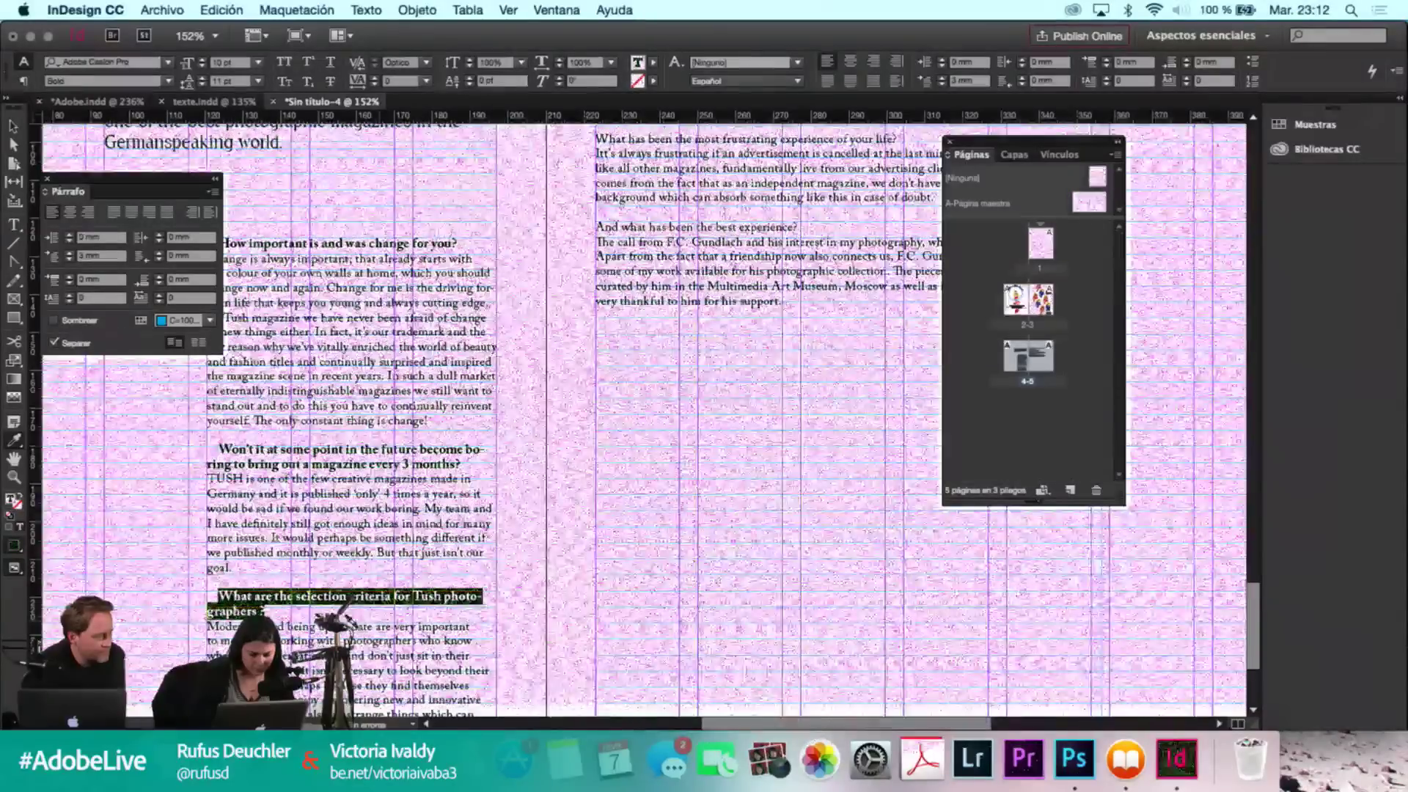
key(Escape)
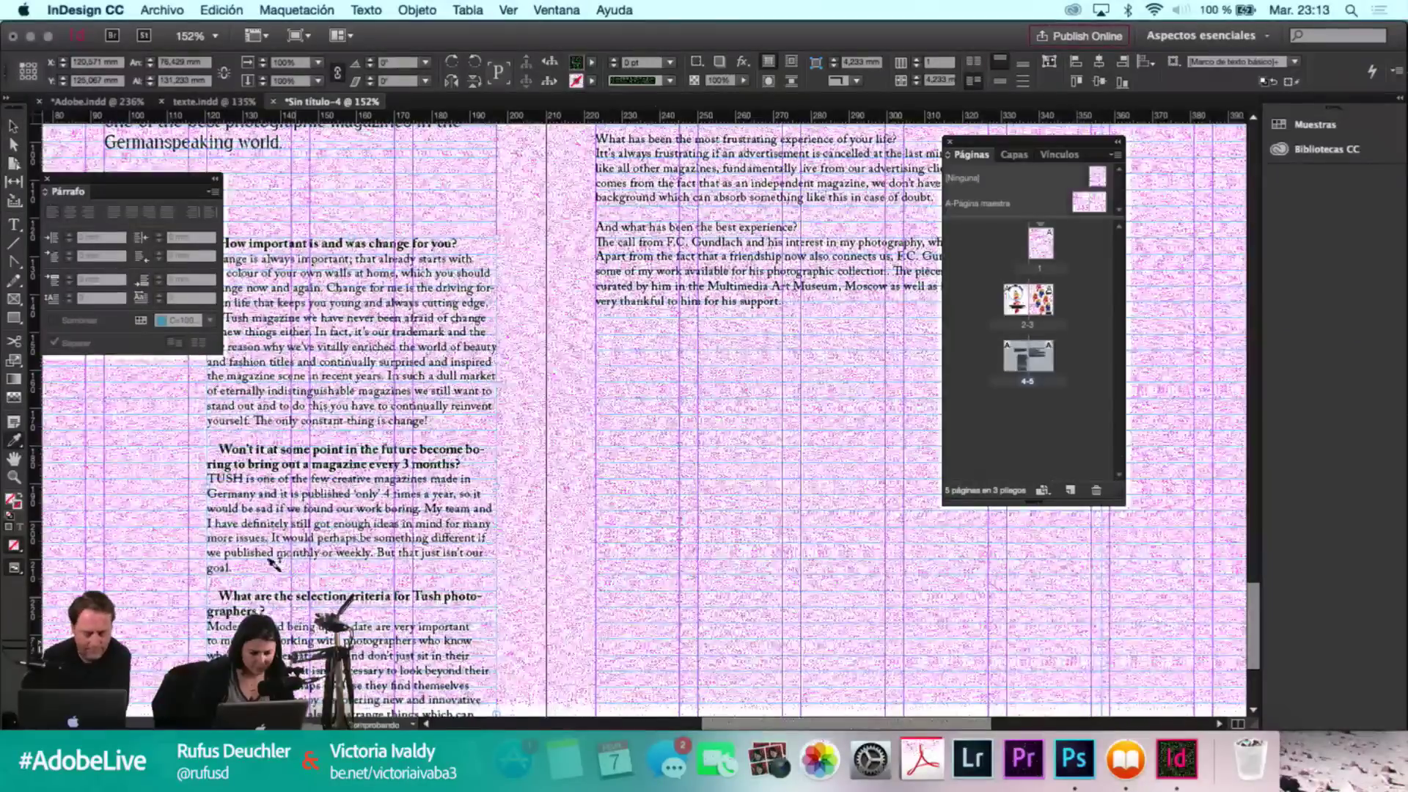
Set the fill of the interview text frame on the spread's first page to none (Ninguno).
key(super+v)
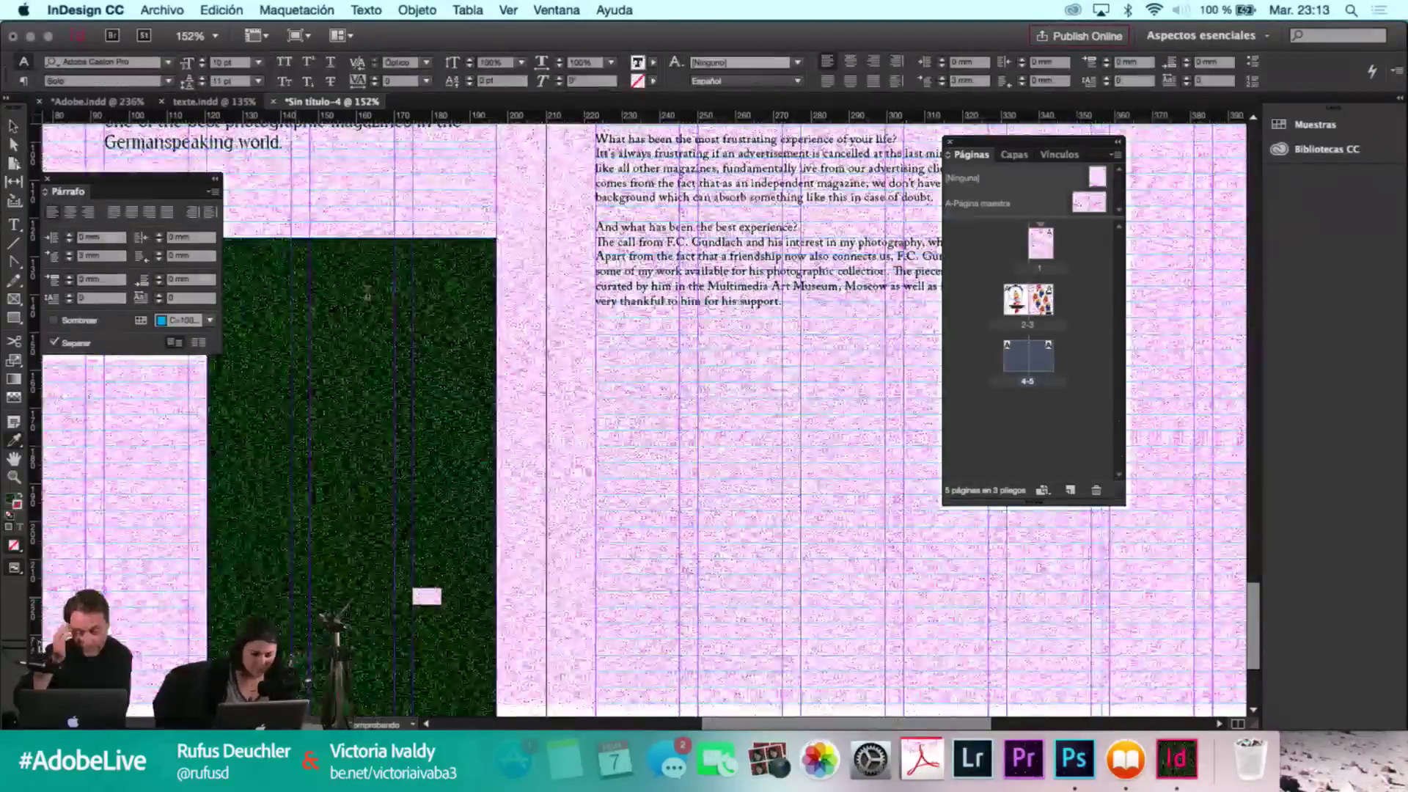
key(super+shift+a)
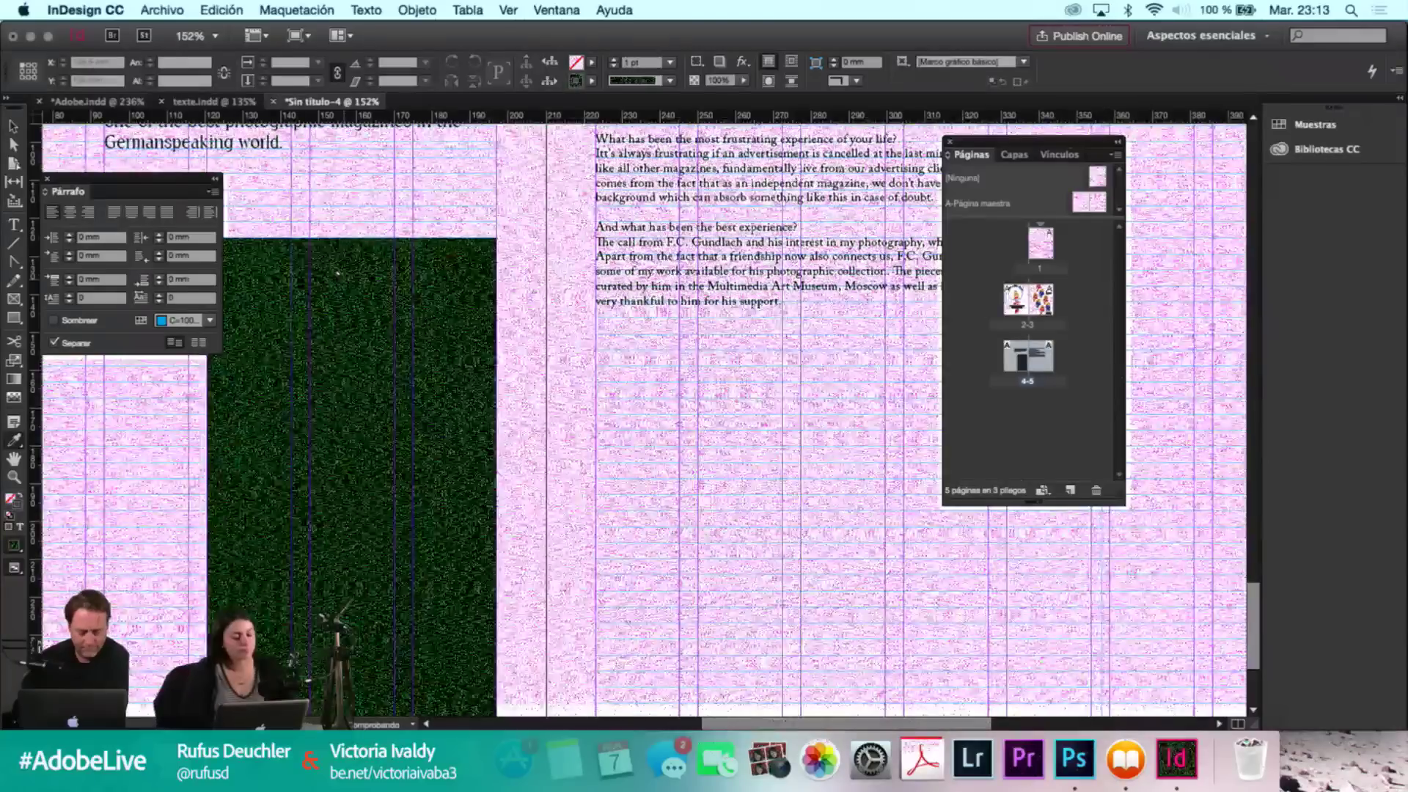
click(338, 271)
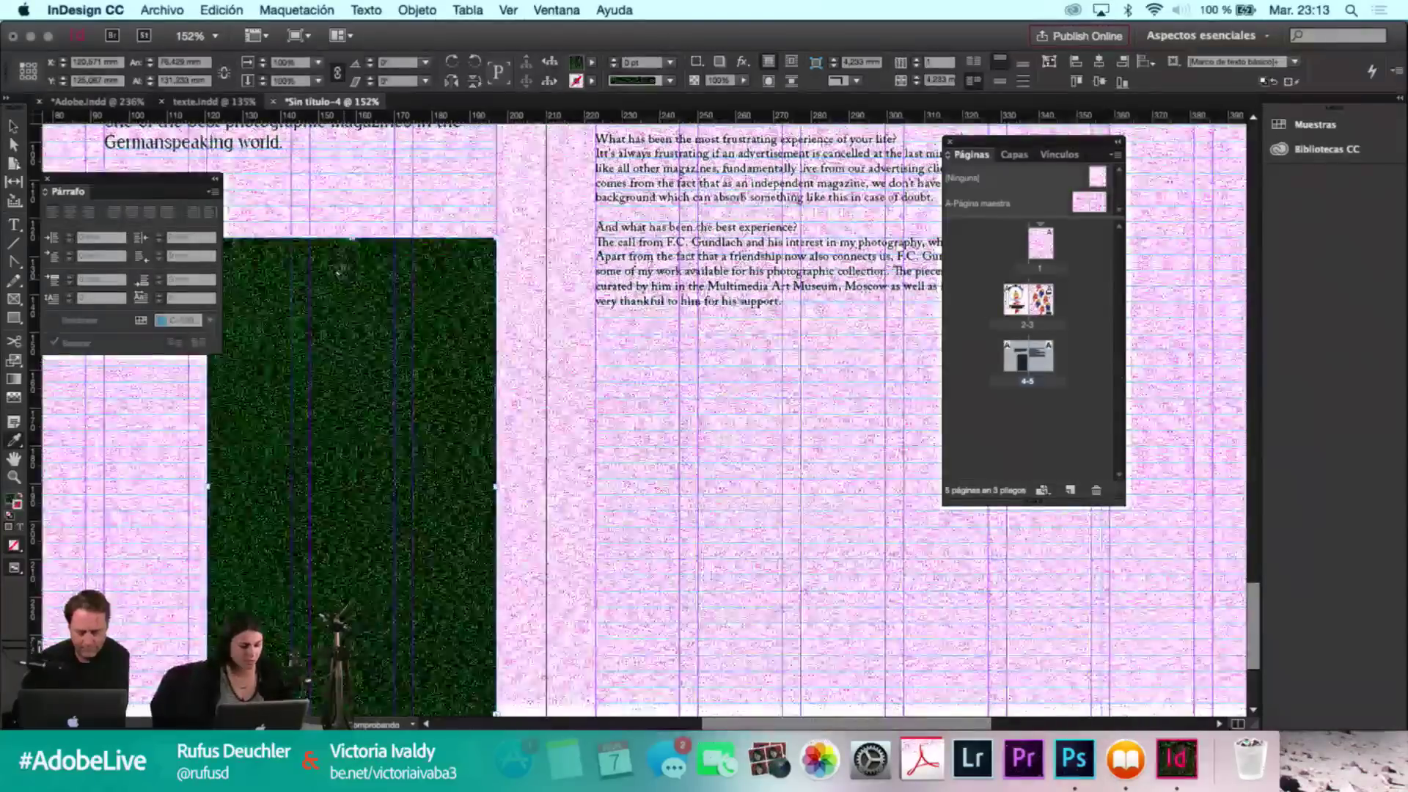
click(592, 62)
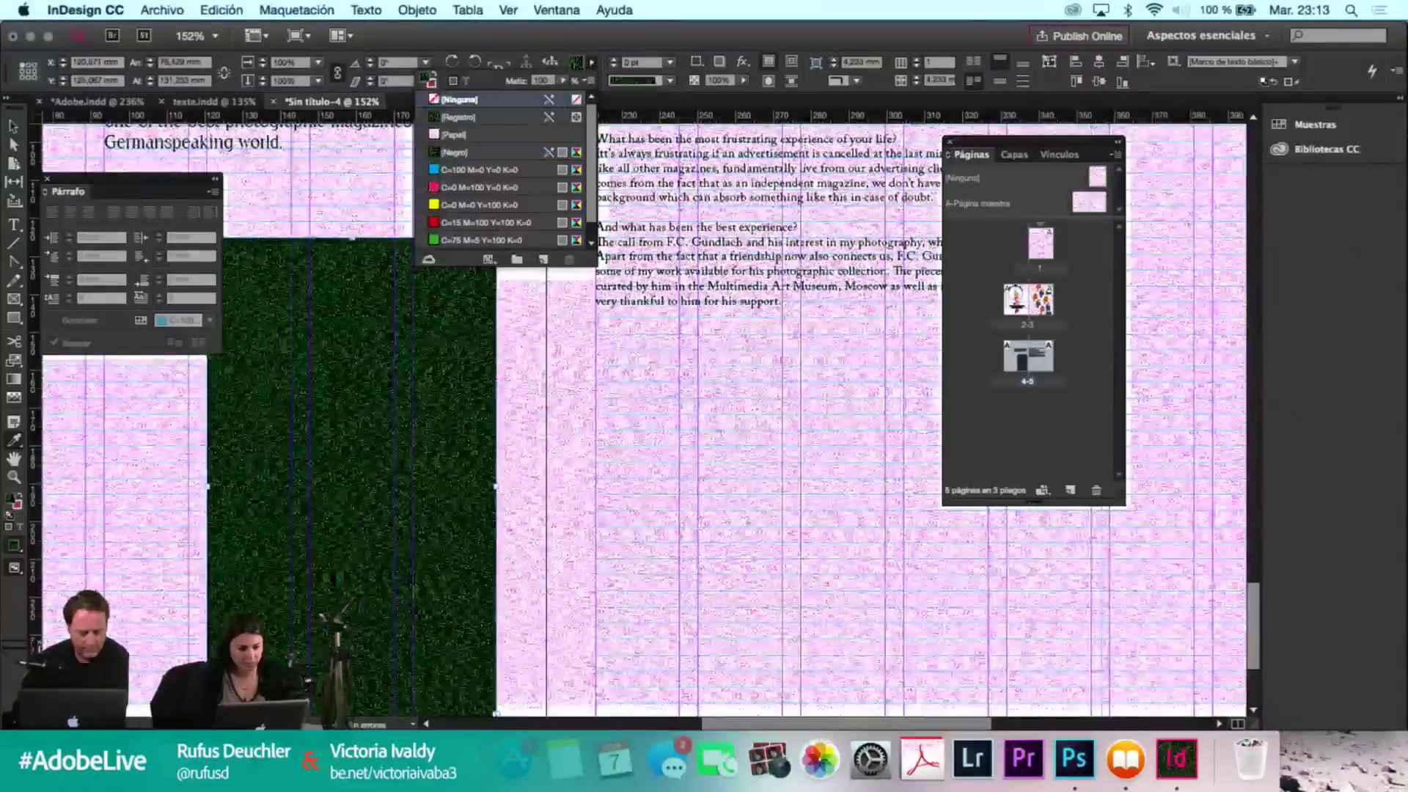
click(481, 100)
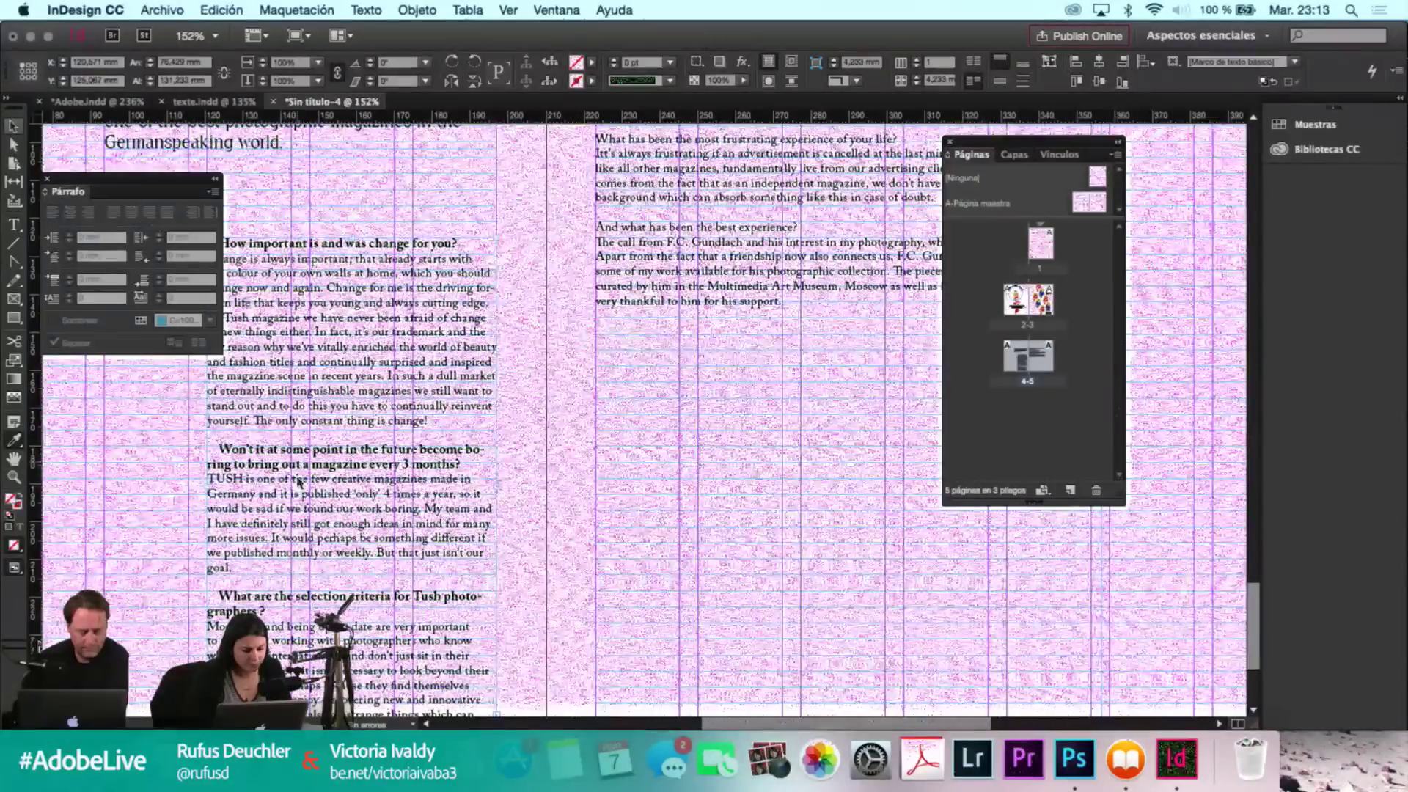
Select the entire interview story and turn off hyphenation (Separar) for all its paragraphs.
click(236, 248)
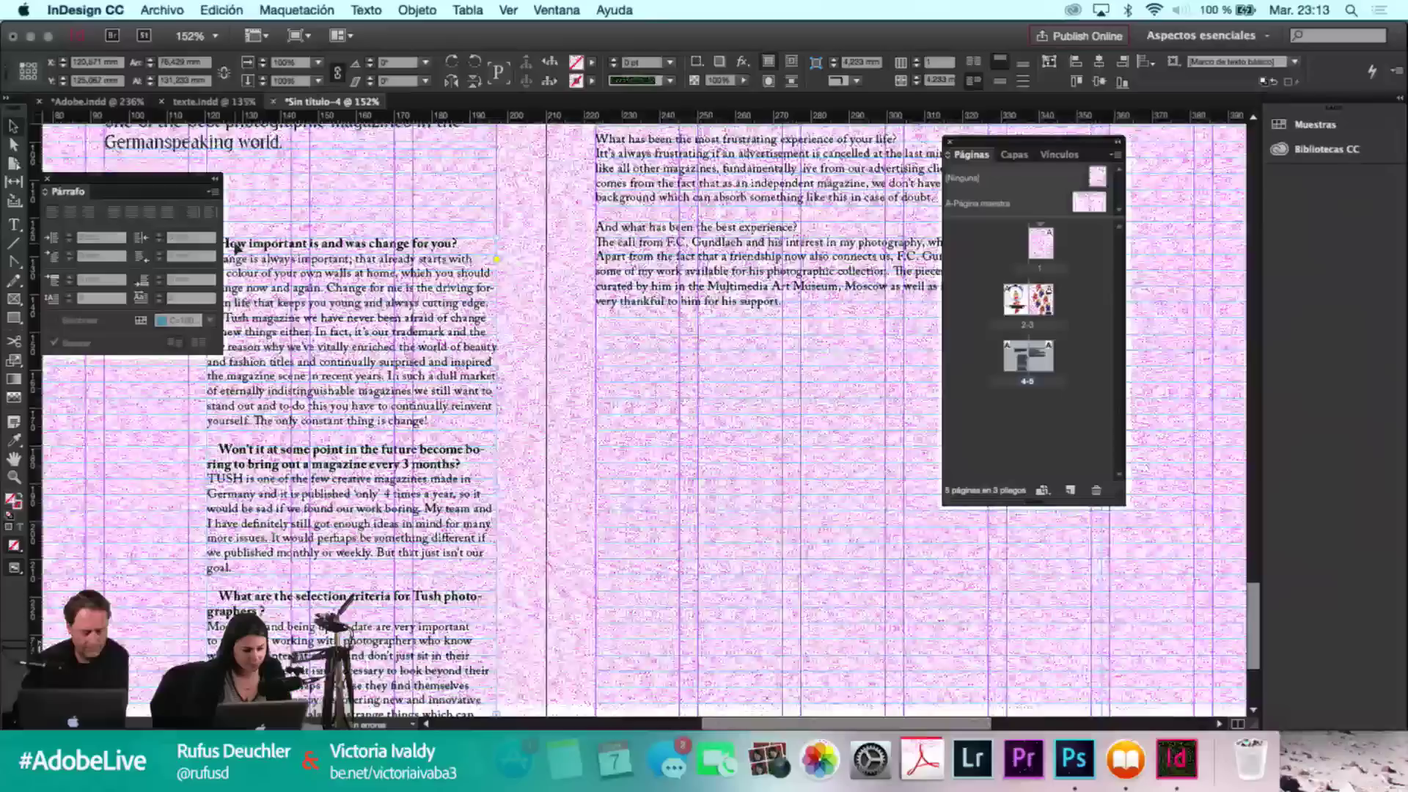
double_click(226, 242)
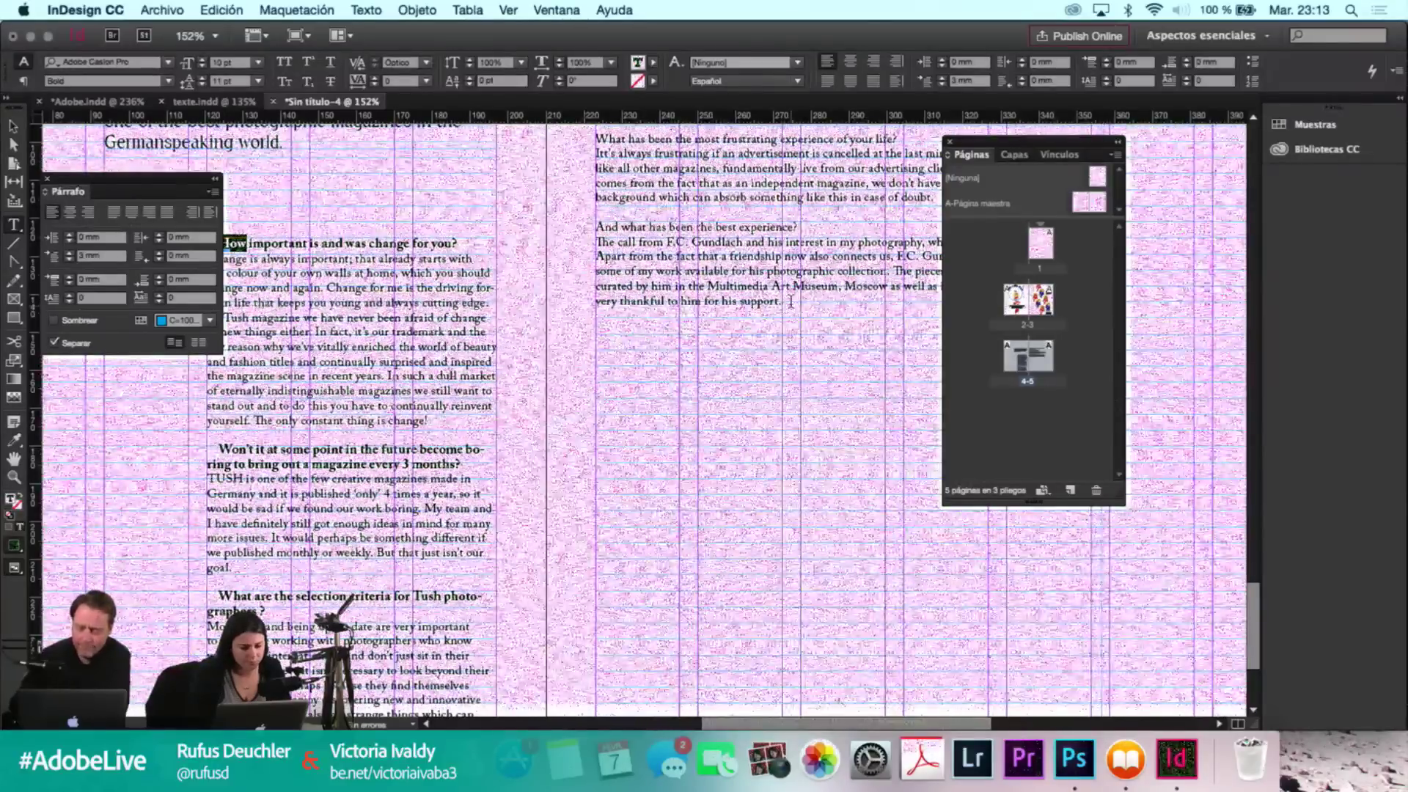
drag(782, 302, 596, 286)
key(super+a)
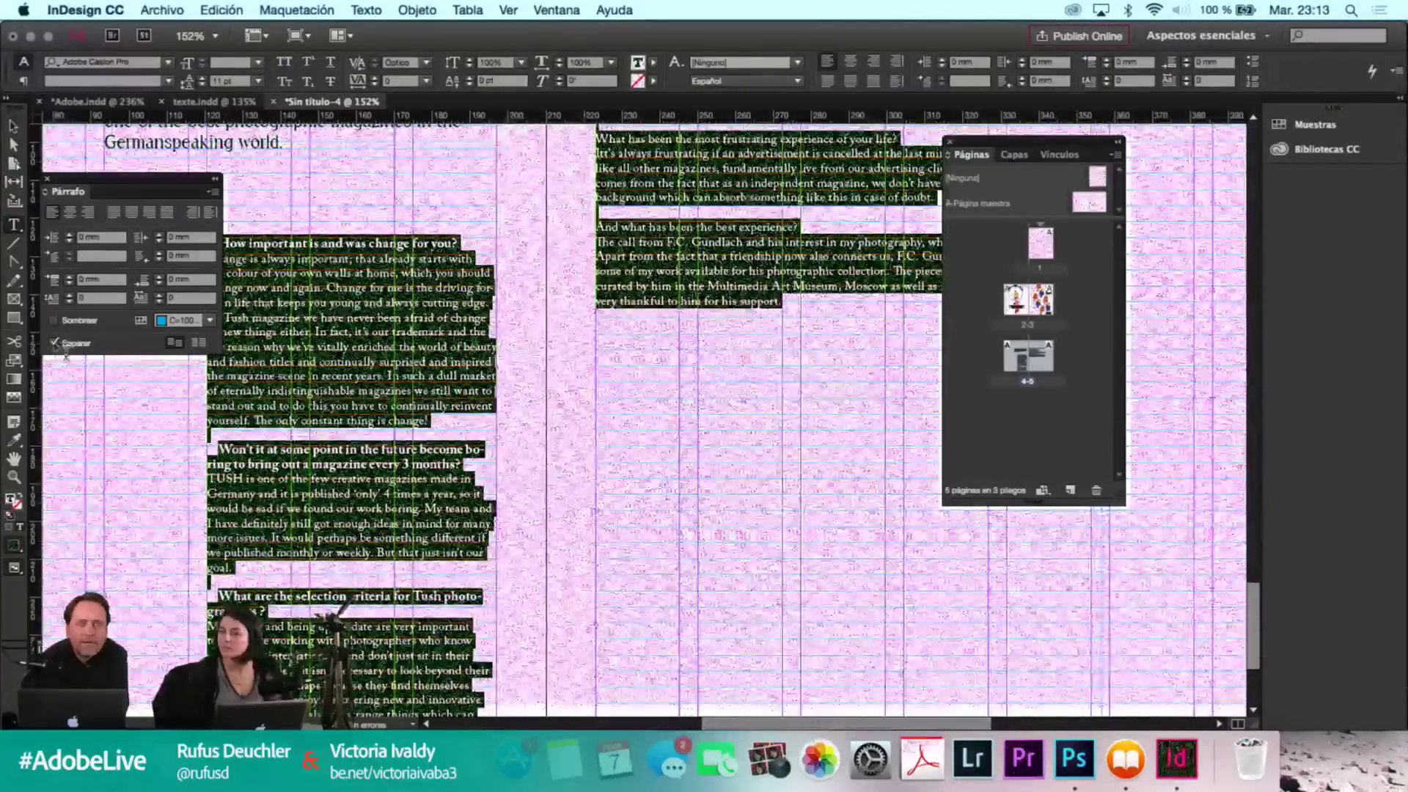
click(54, 344)
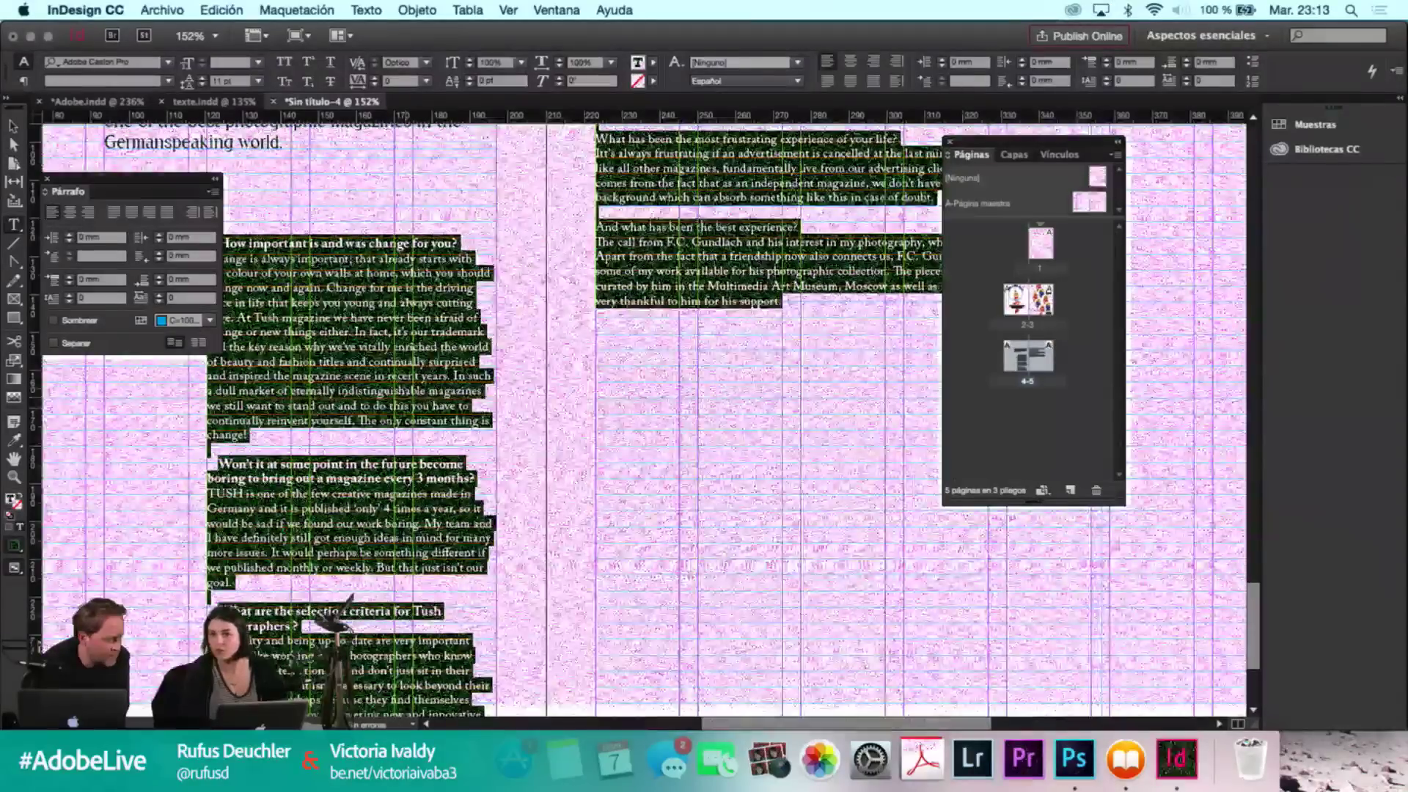
click(407, 405)
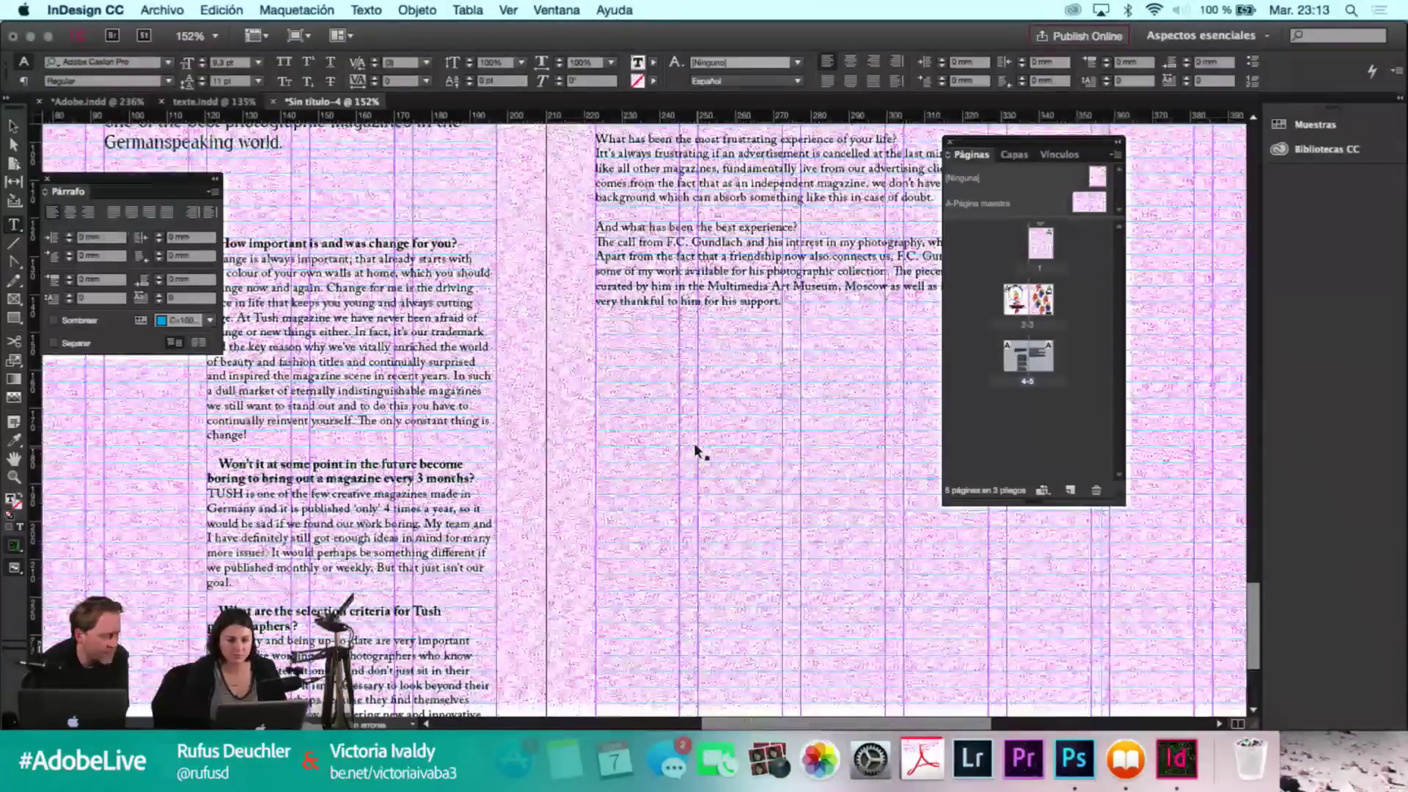
key(Escape)
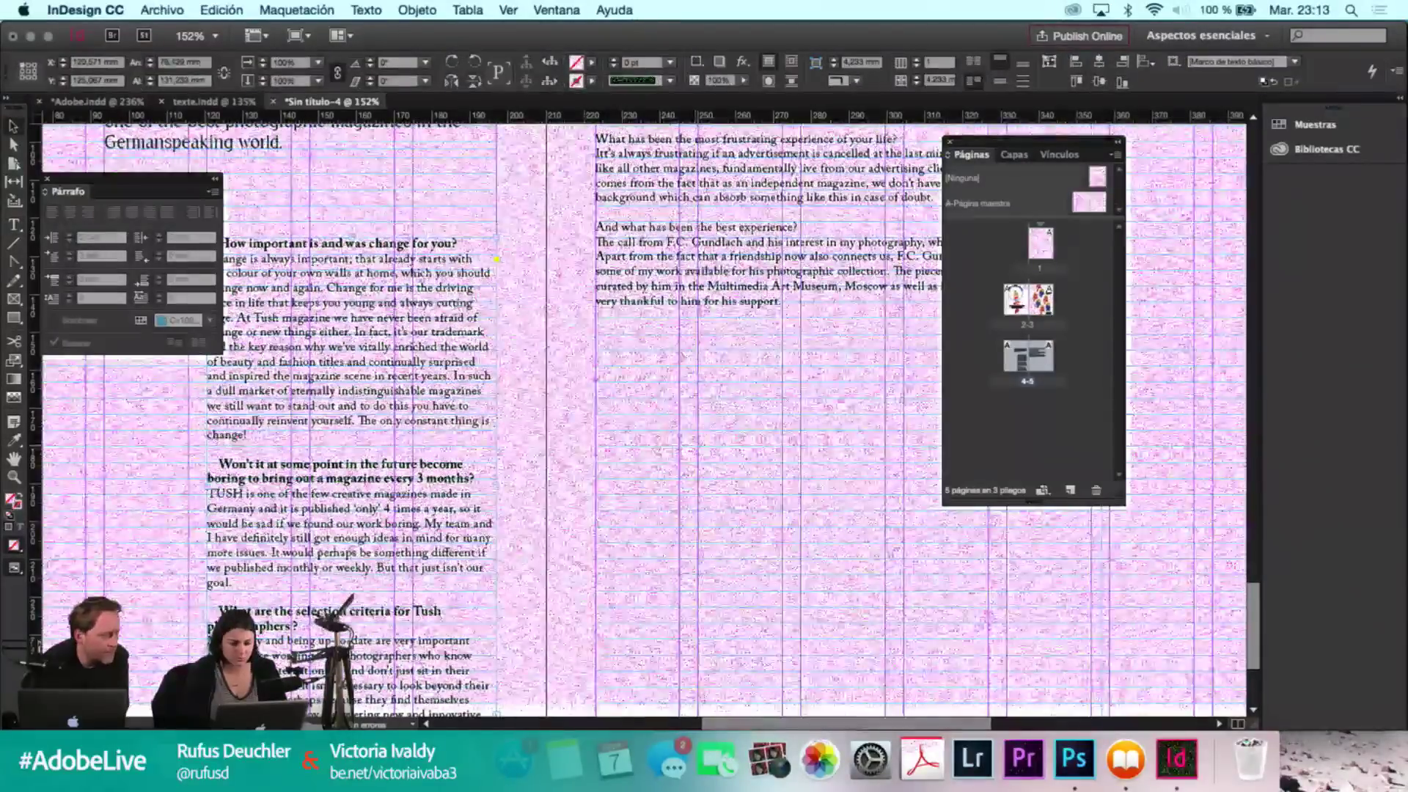
Hide the document's baseline grid.
key(t)
click(496, 259)
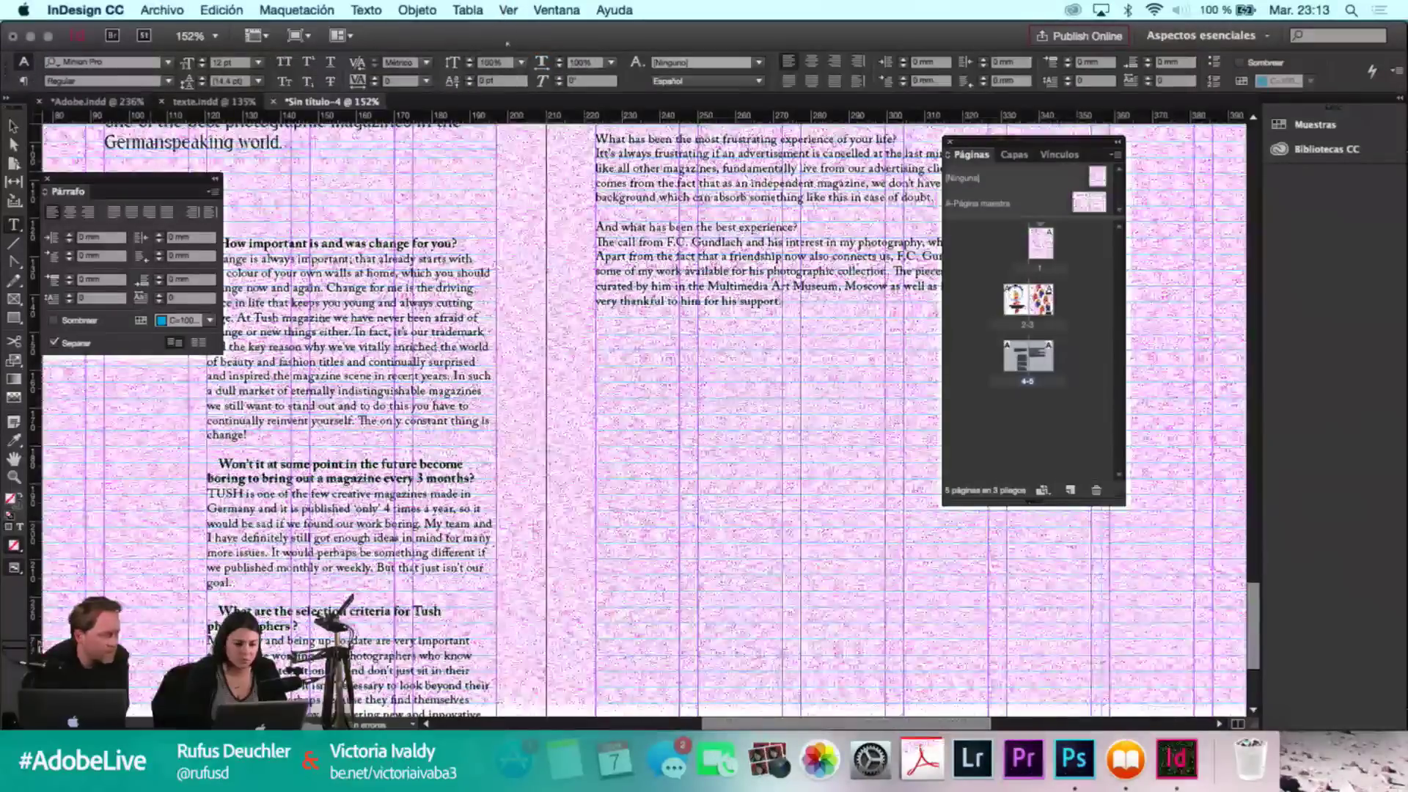
click(509, 9)
click(511, 10)
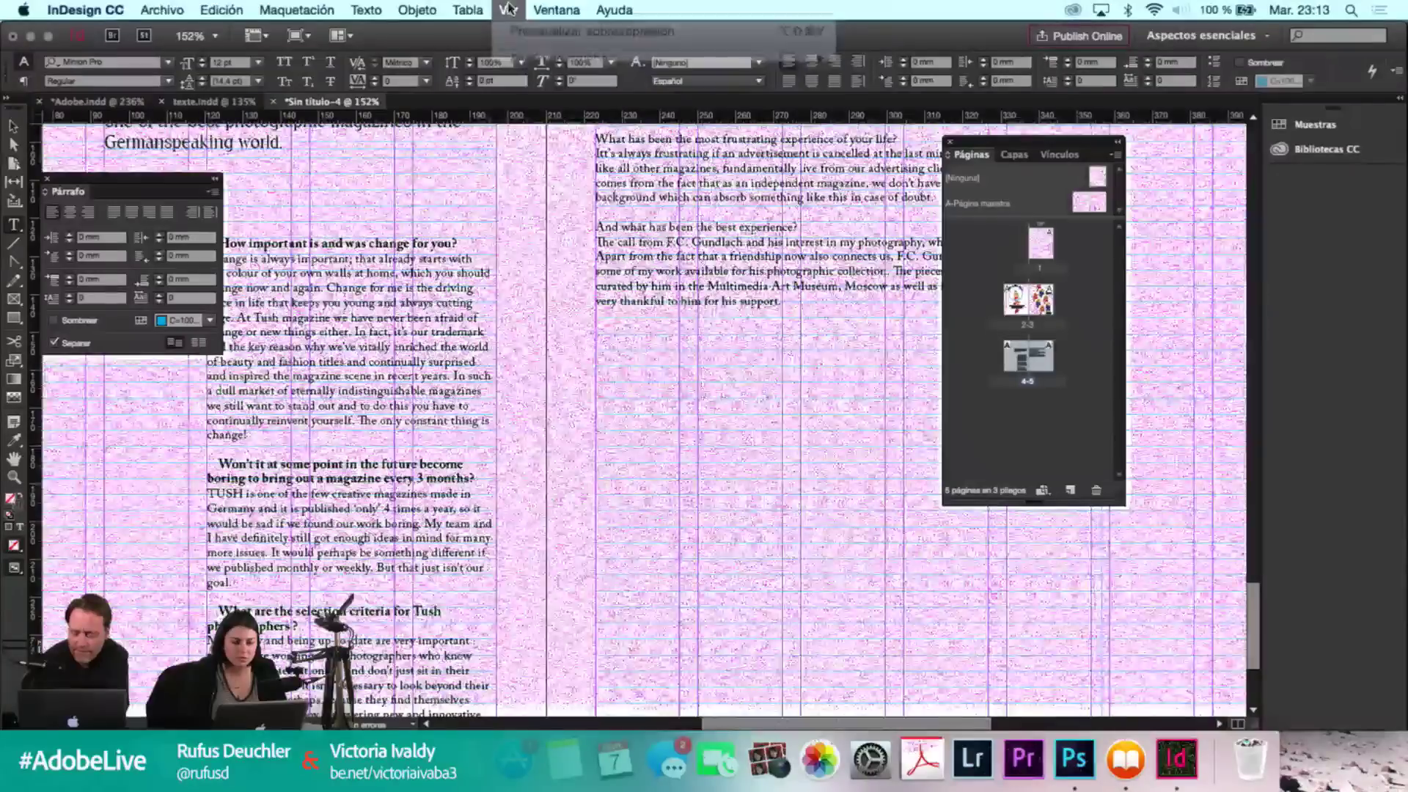
click(511, 10)
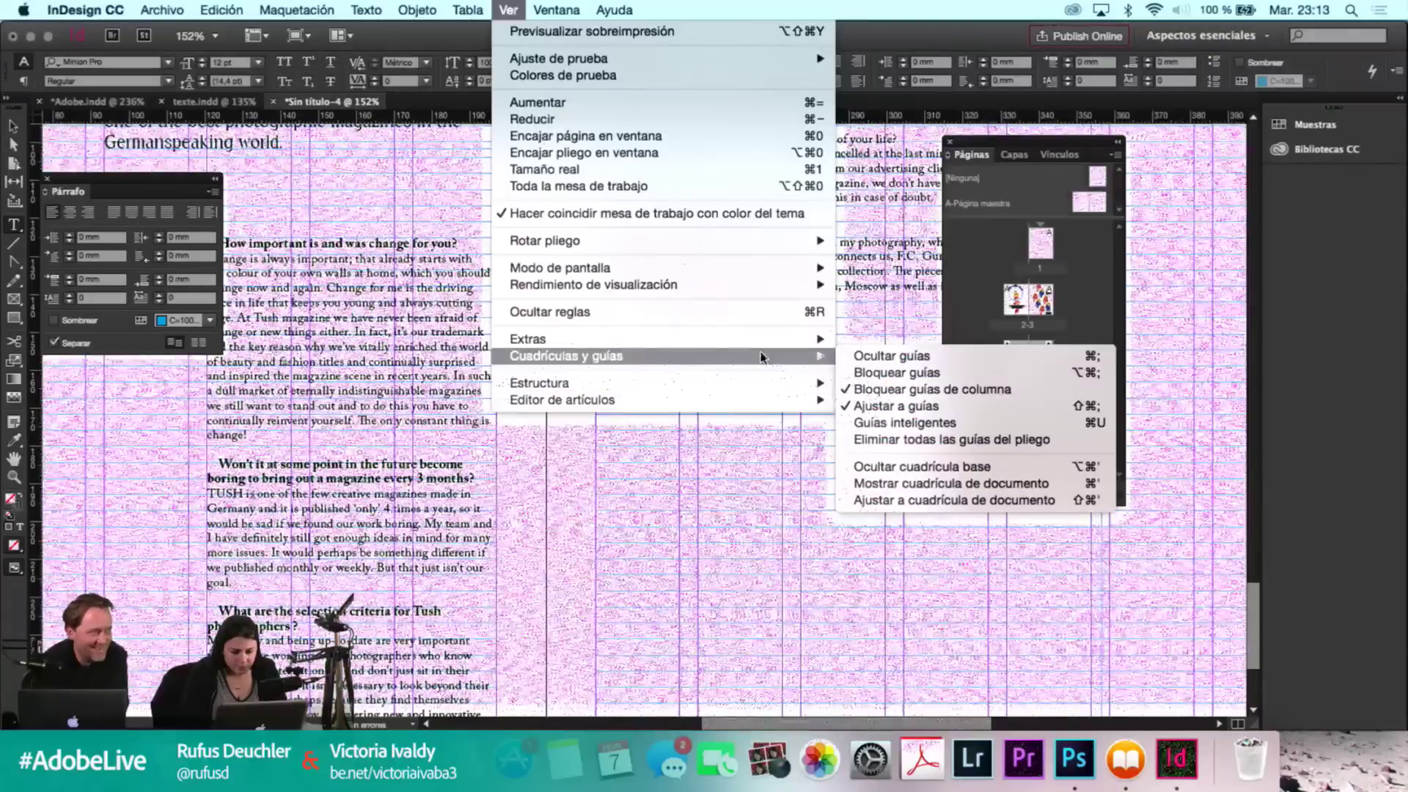
click(929, 468)
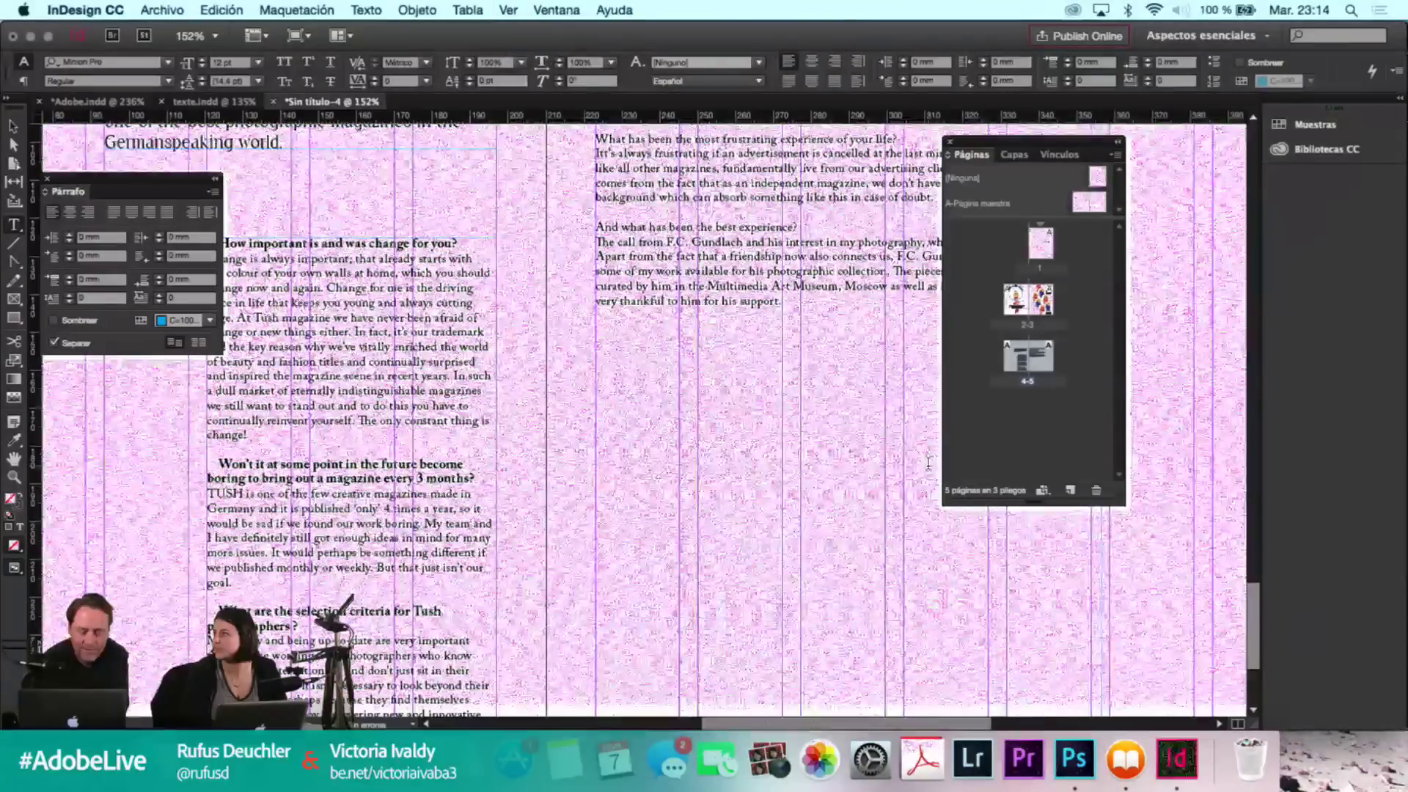
key(super+alt+0)
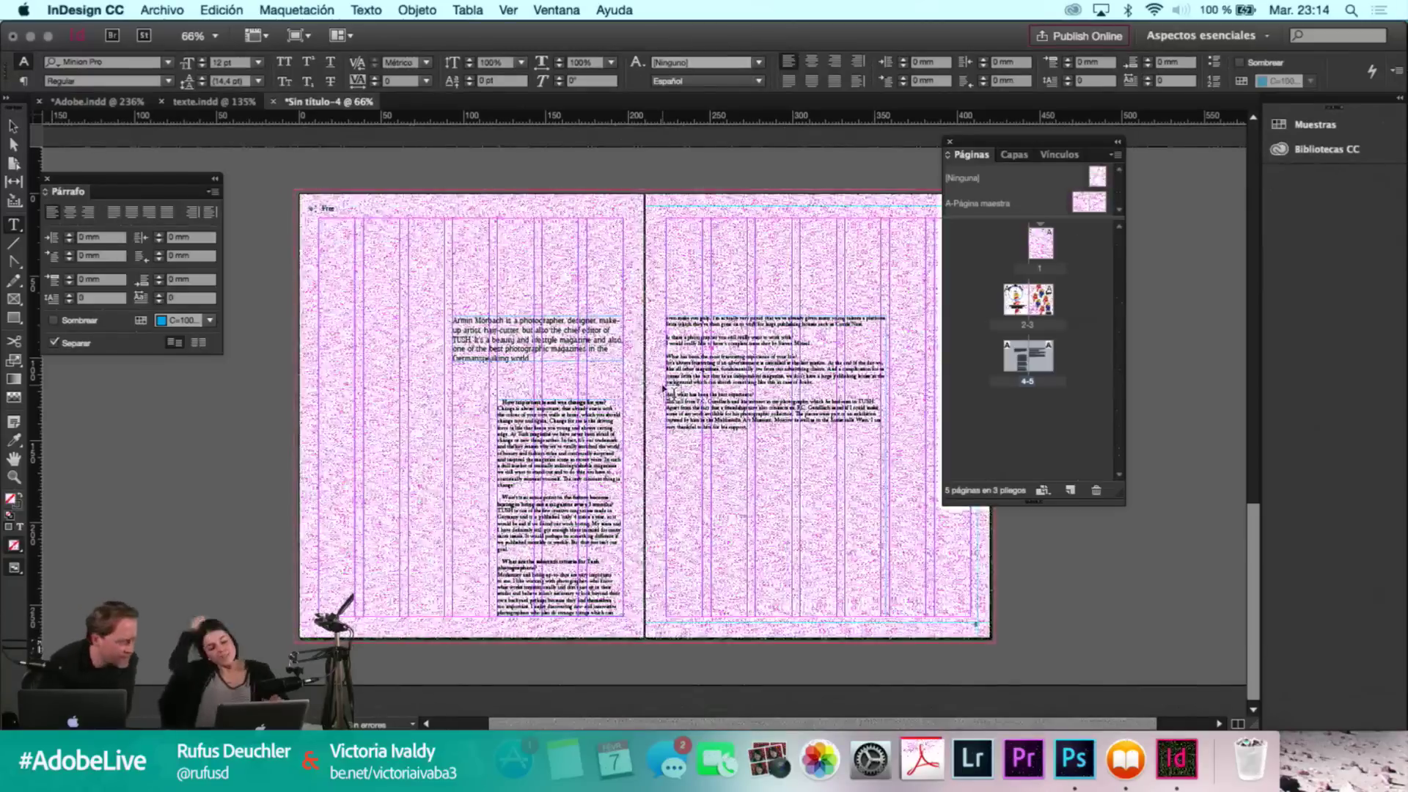
scroll(665, 389, up, 5)
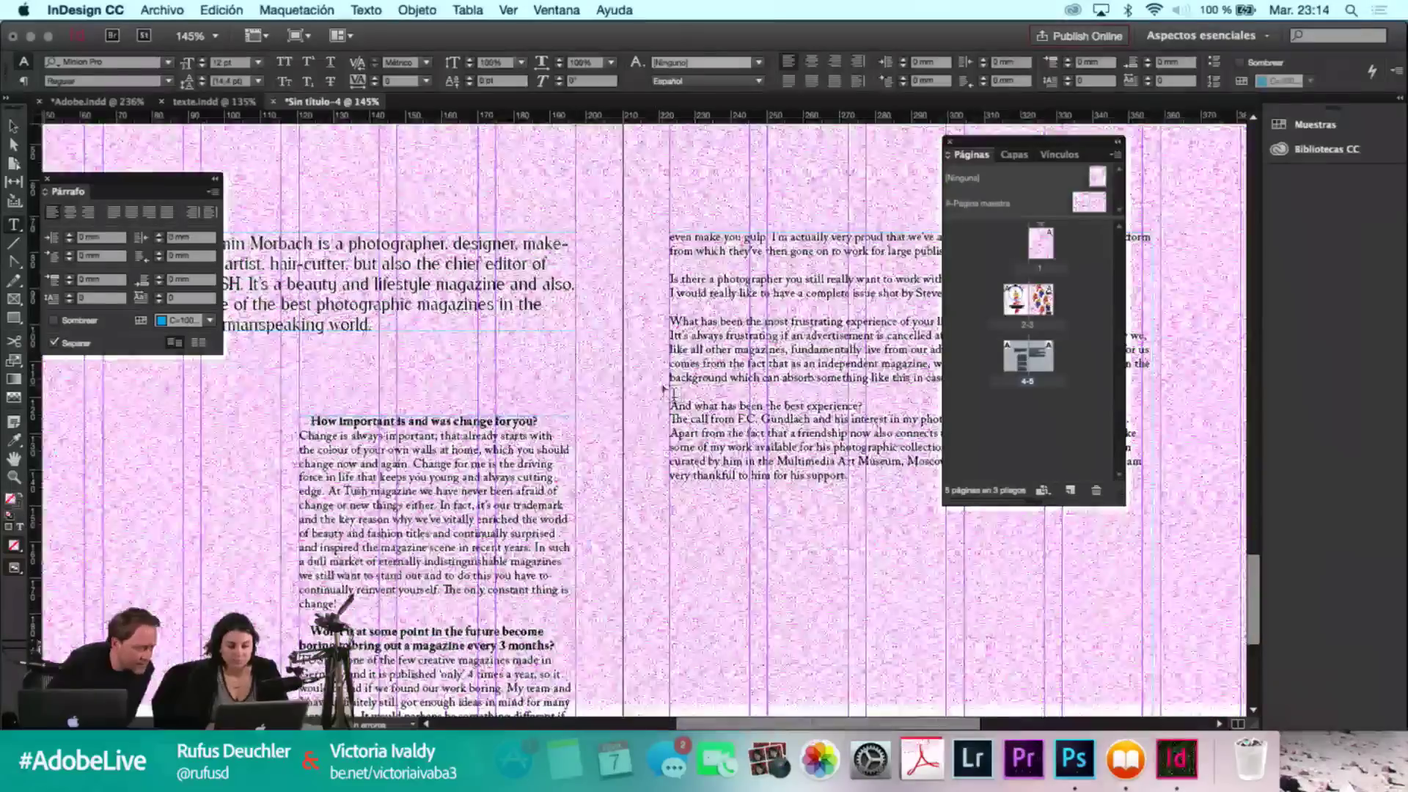
click(725, 424)
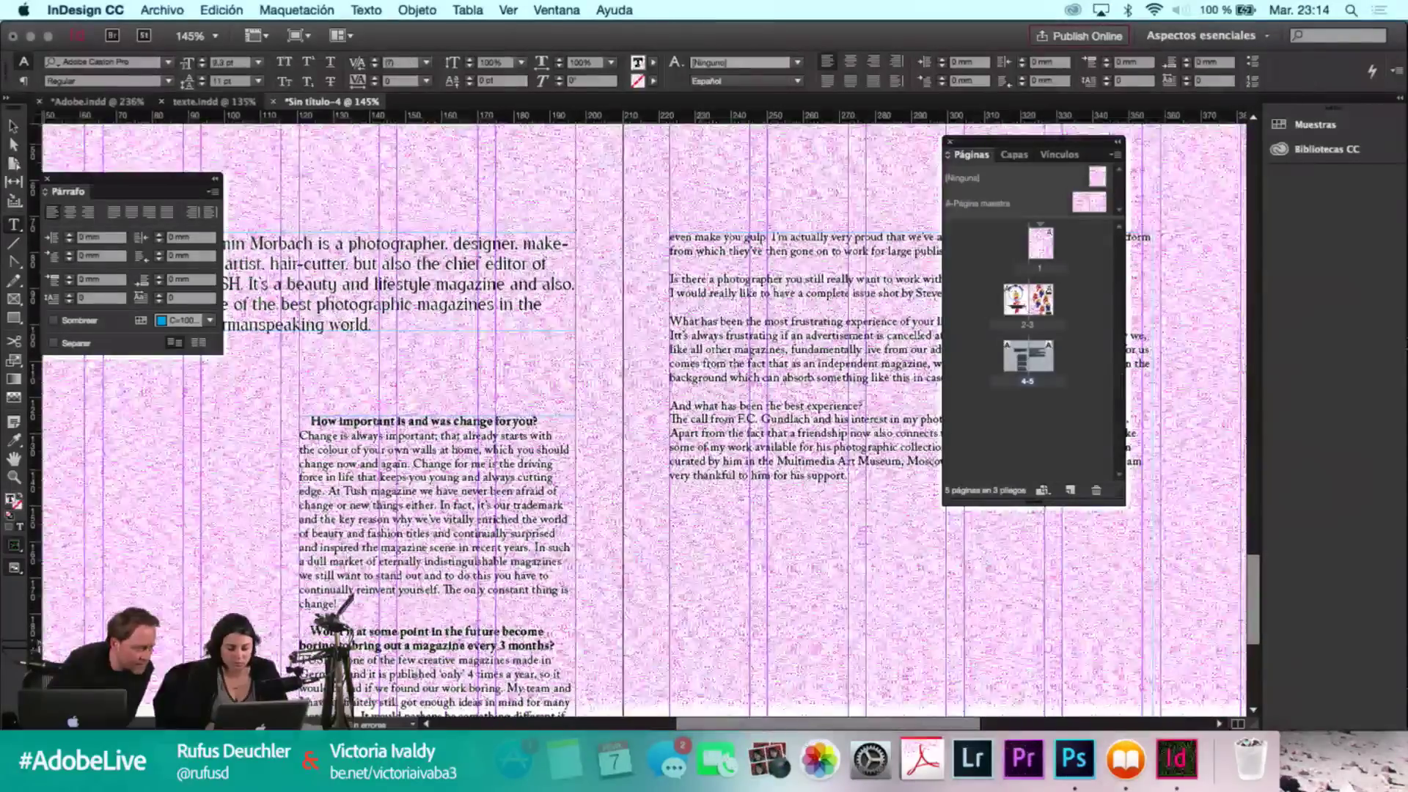
key(Escape)
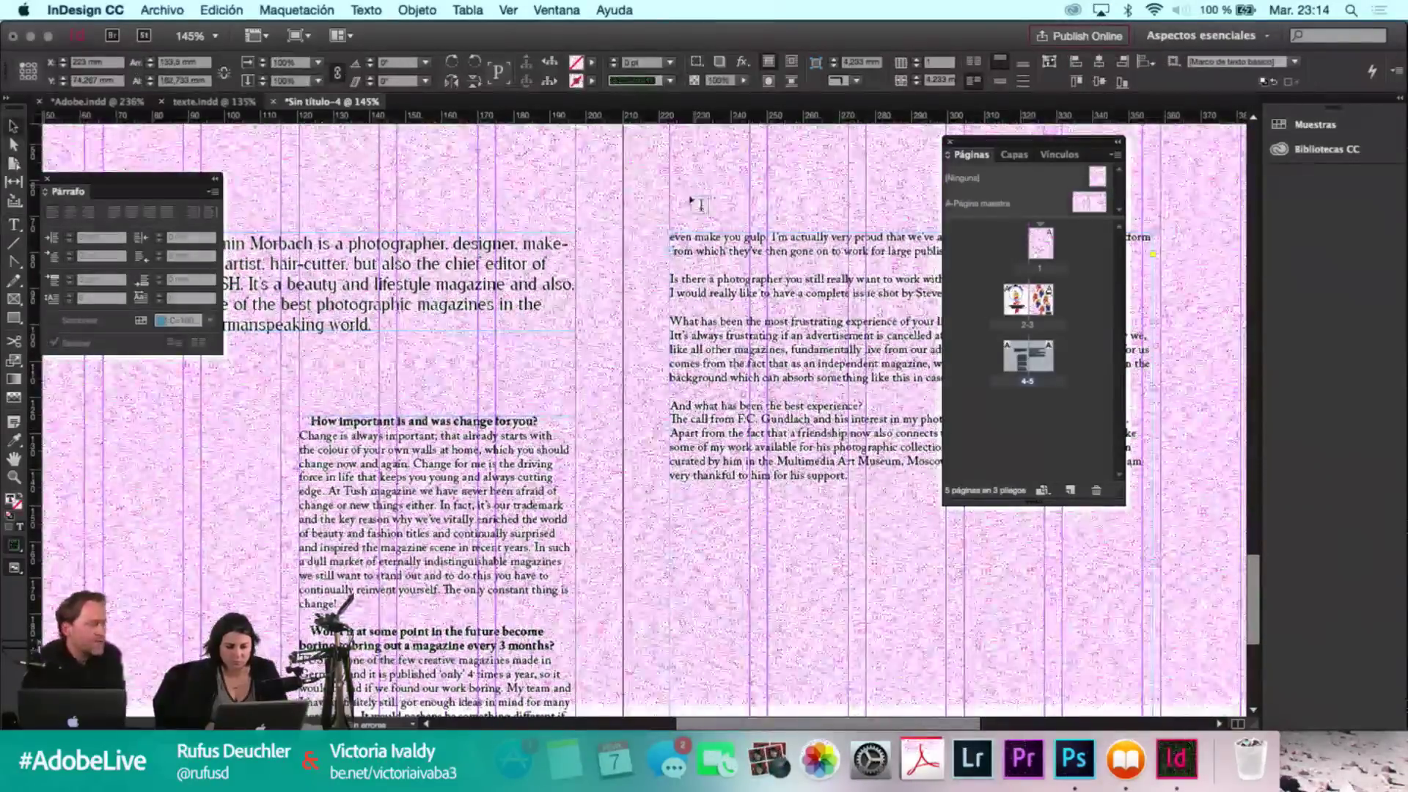
key(t)
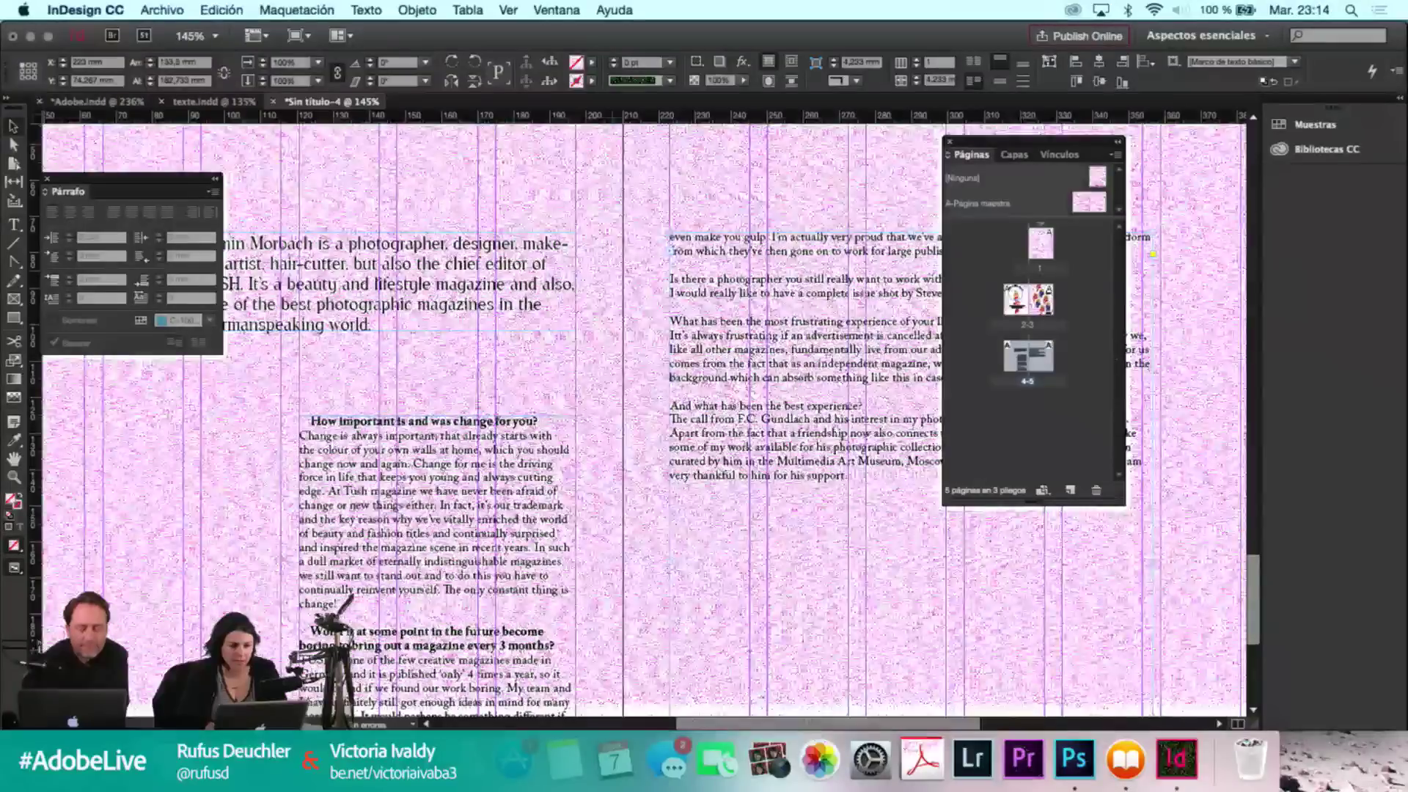
Save the document as REPORTAGE_1 in the ADOBE folder, in InDesign CC 2015 document format.
click(170, 11)
click(188, 147)
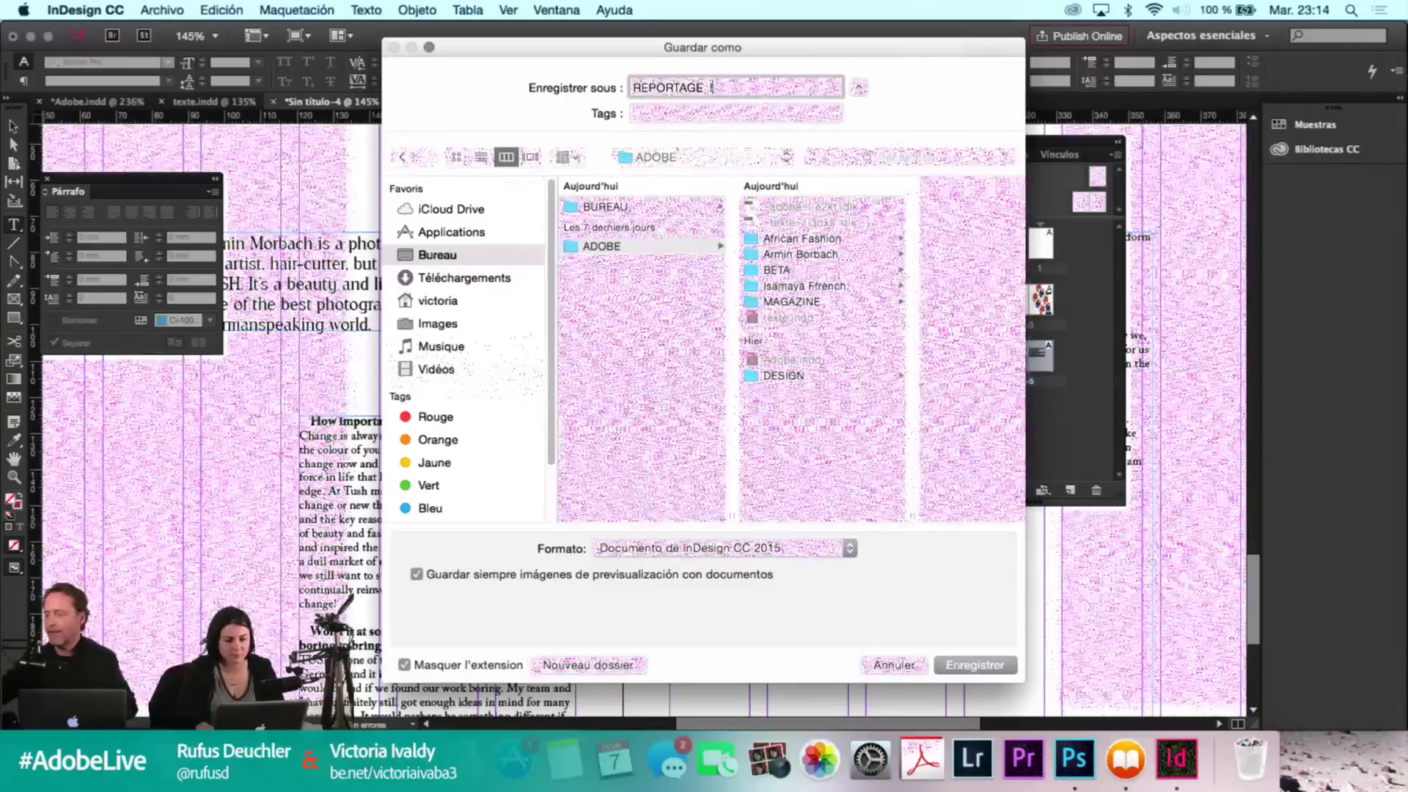
key(Return)
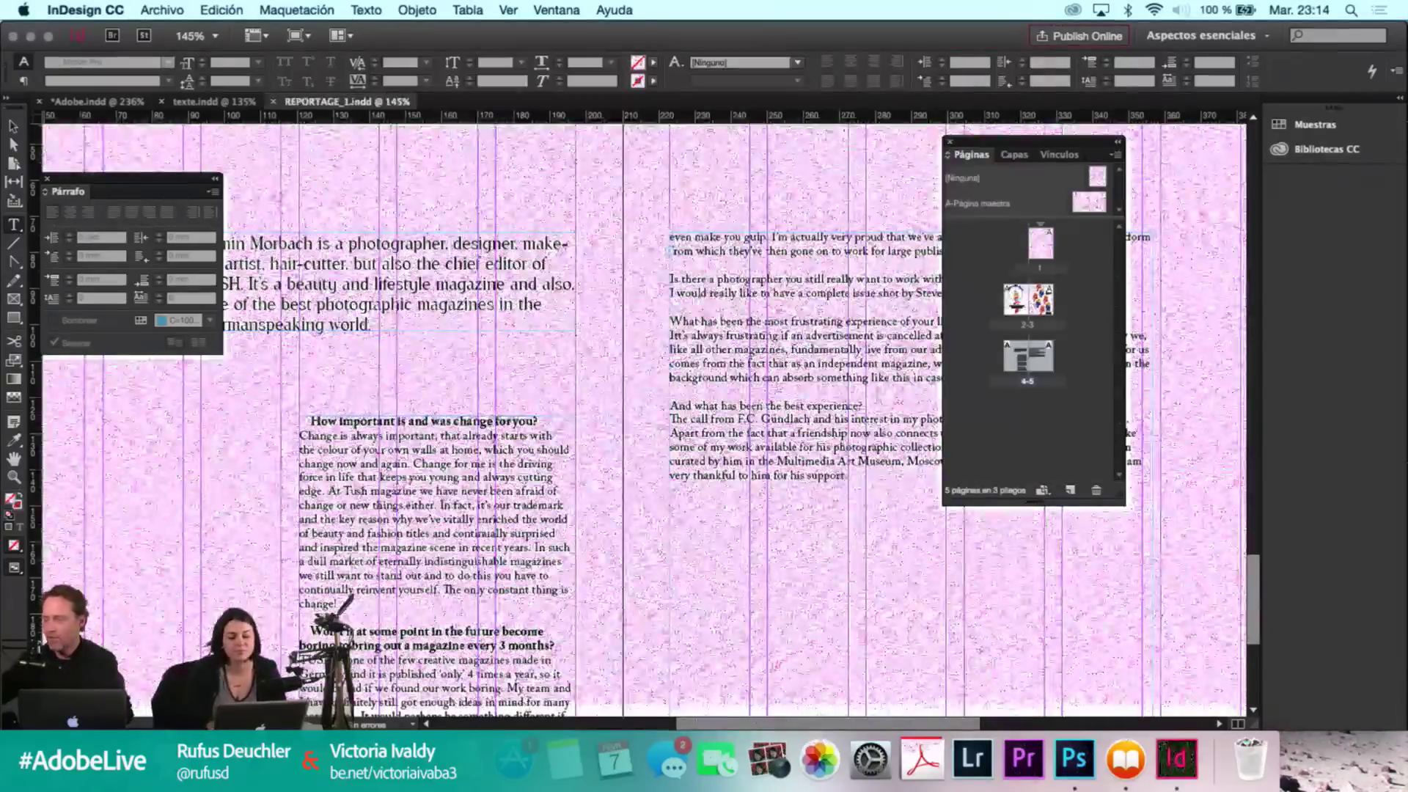
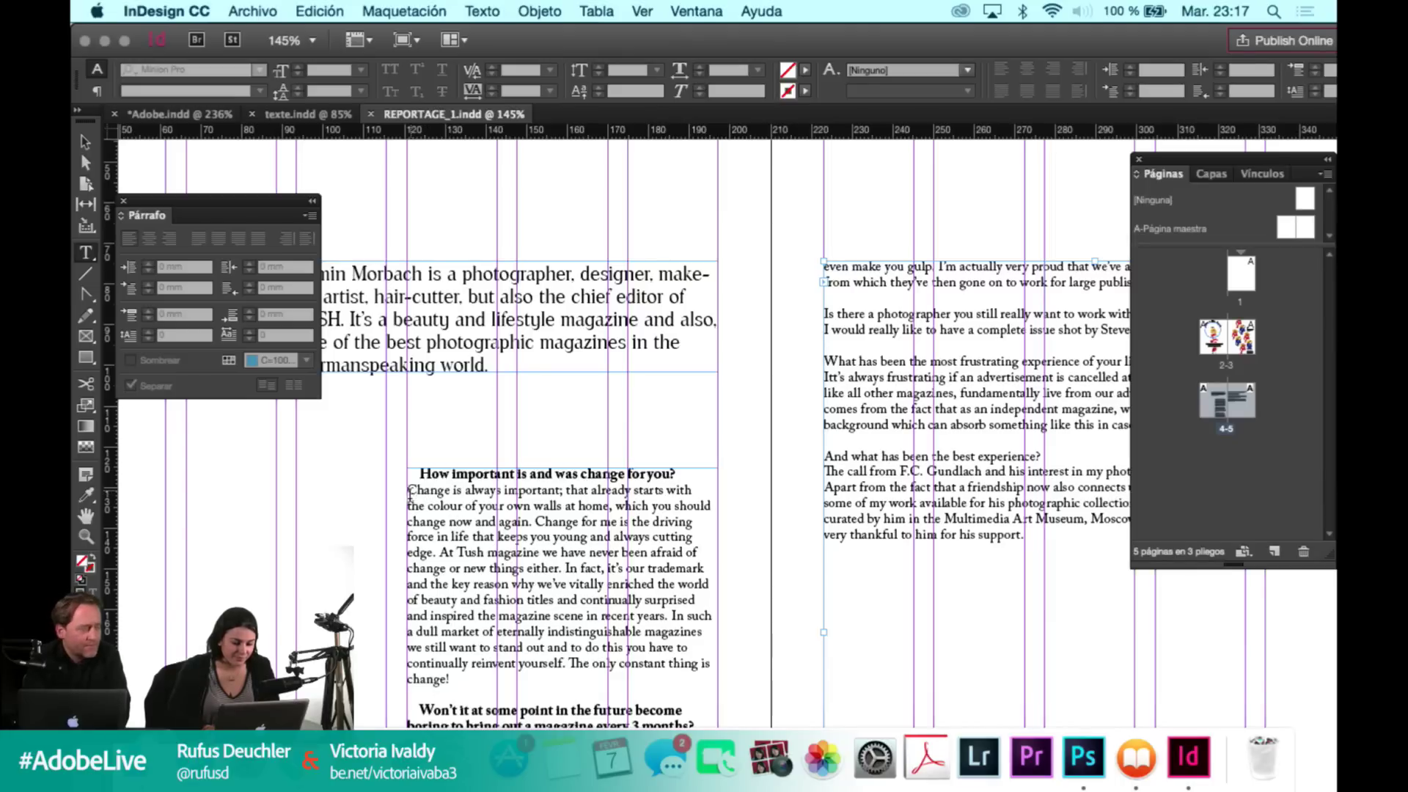
double_click(507, 568)
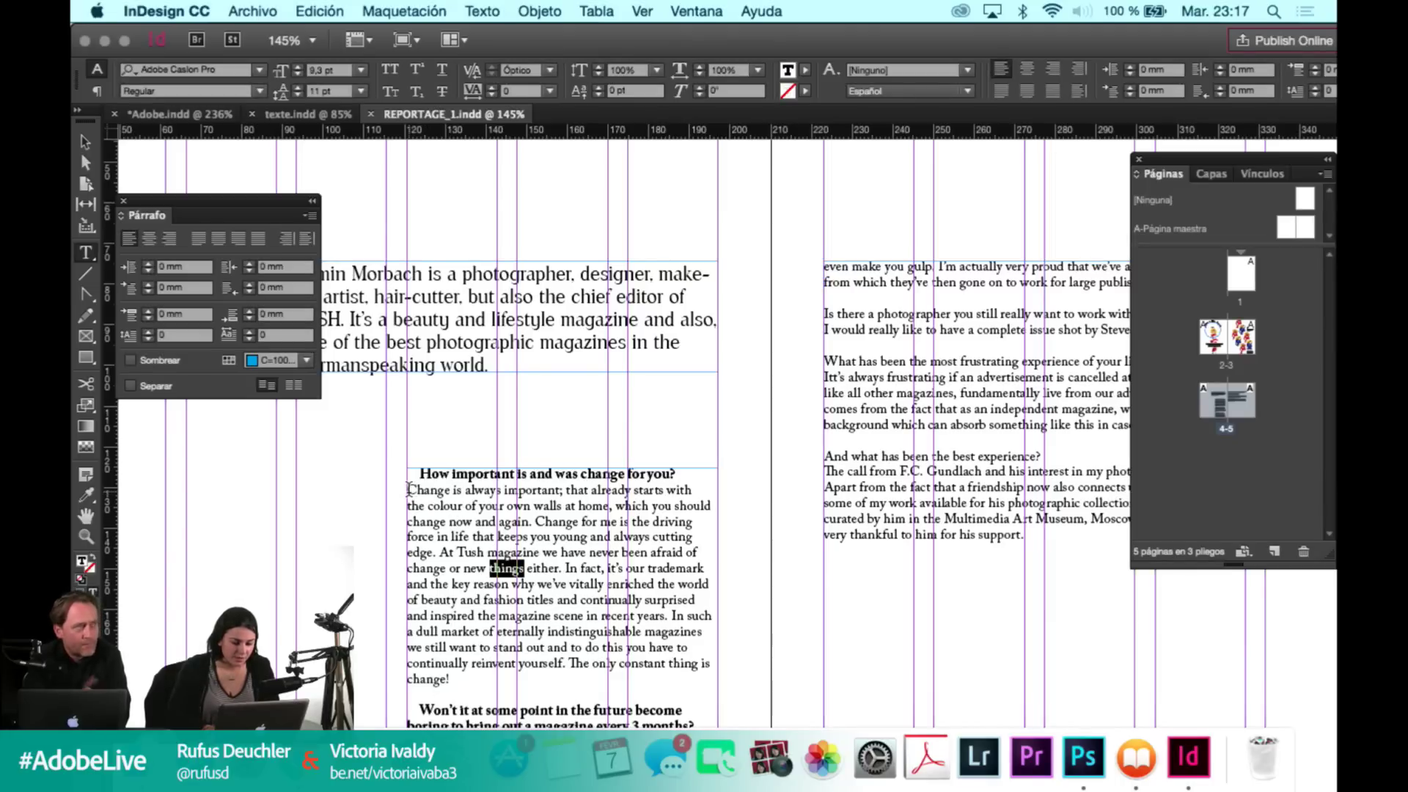
double_click(483, 537)
click(419, 470)
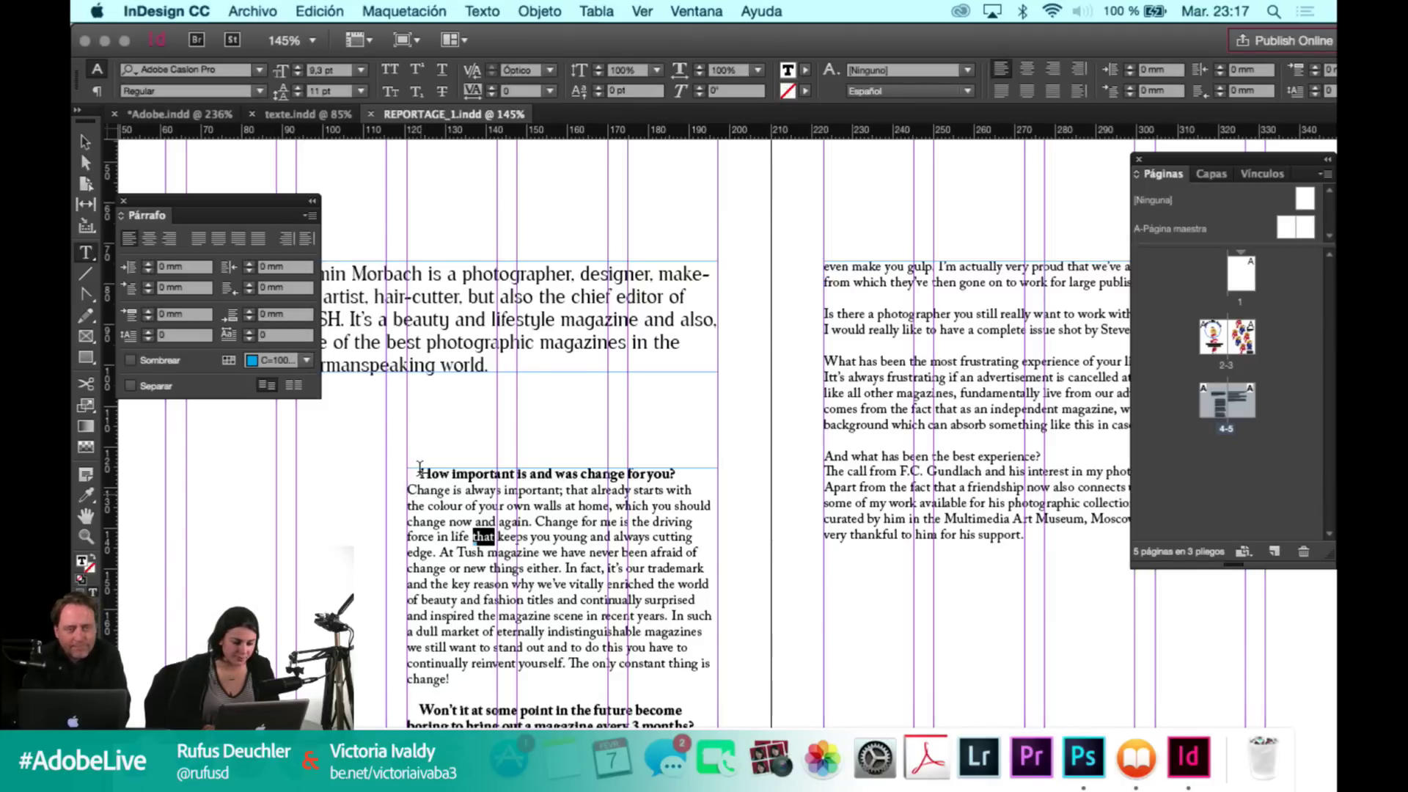
double_click(429, 490)
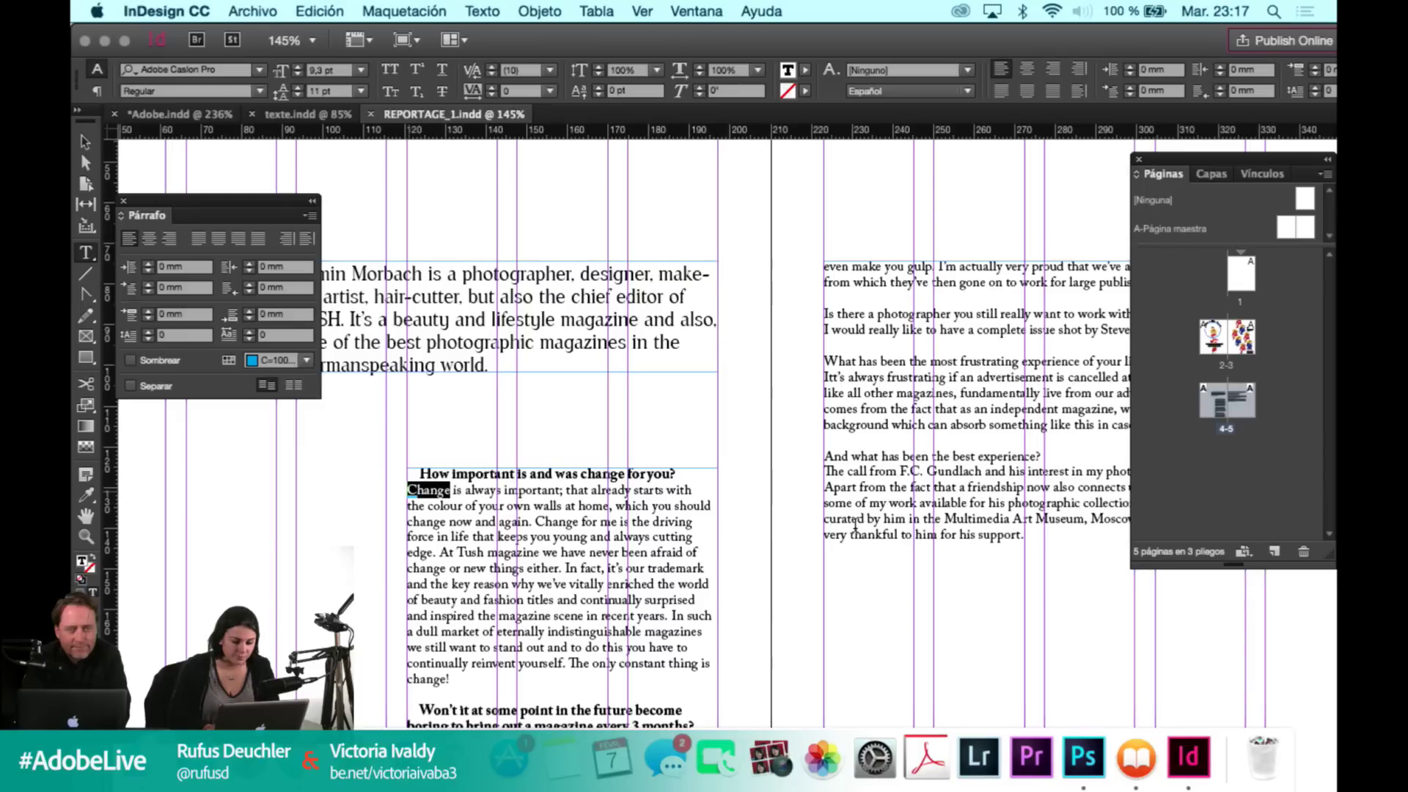
key(Left)
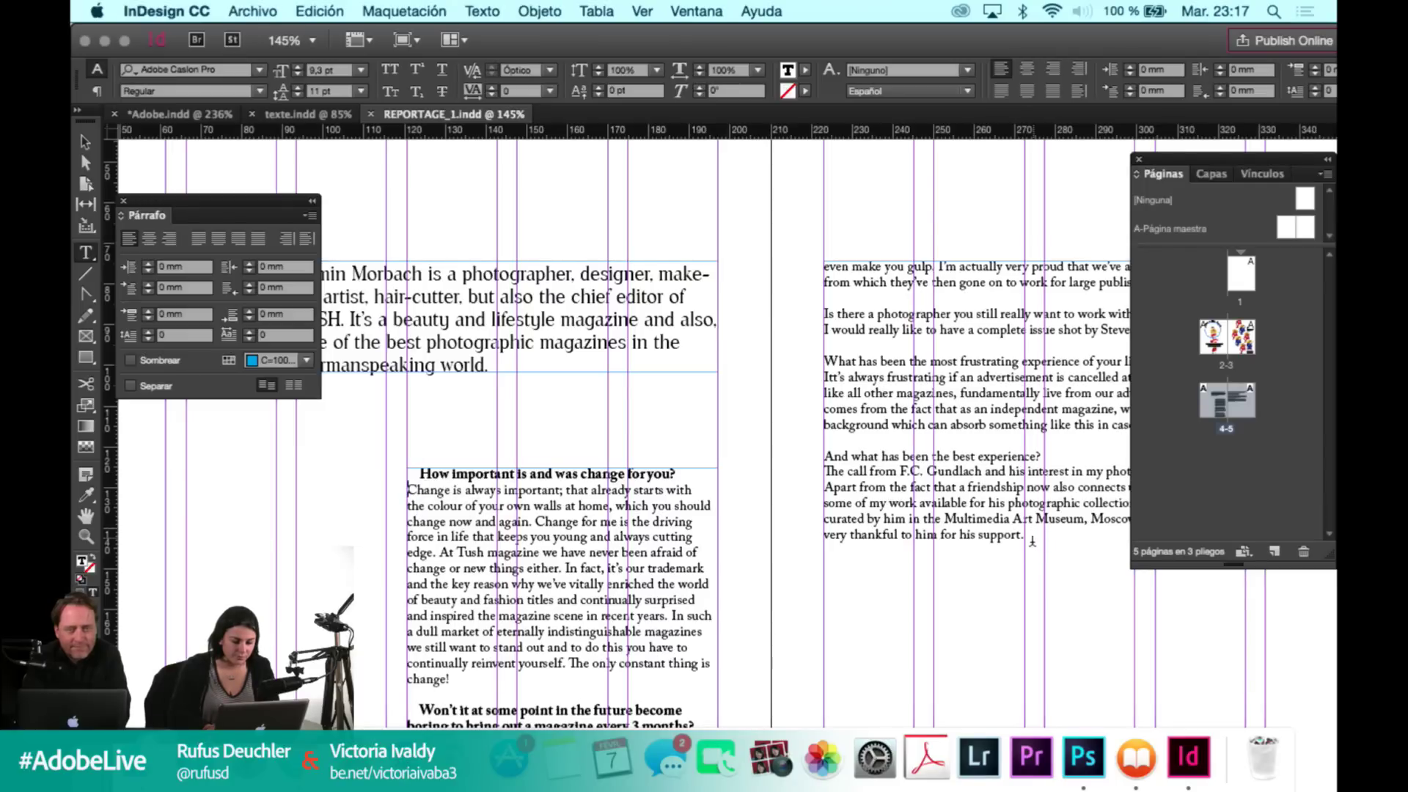
drag(420, 473, 1036, 547)
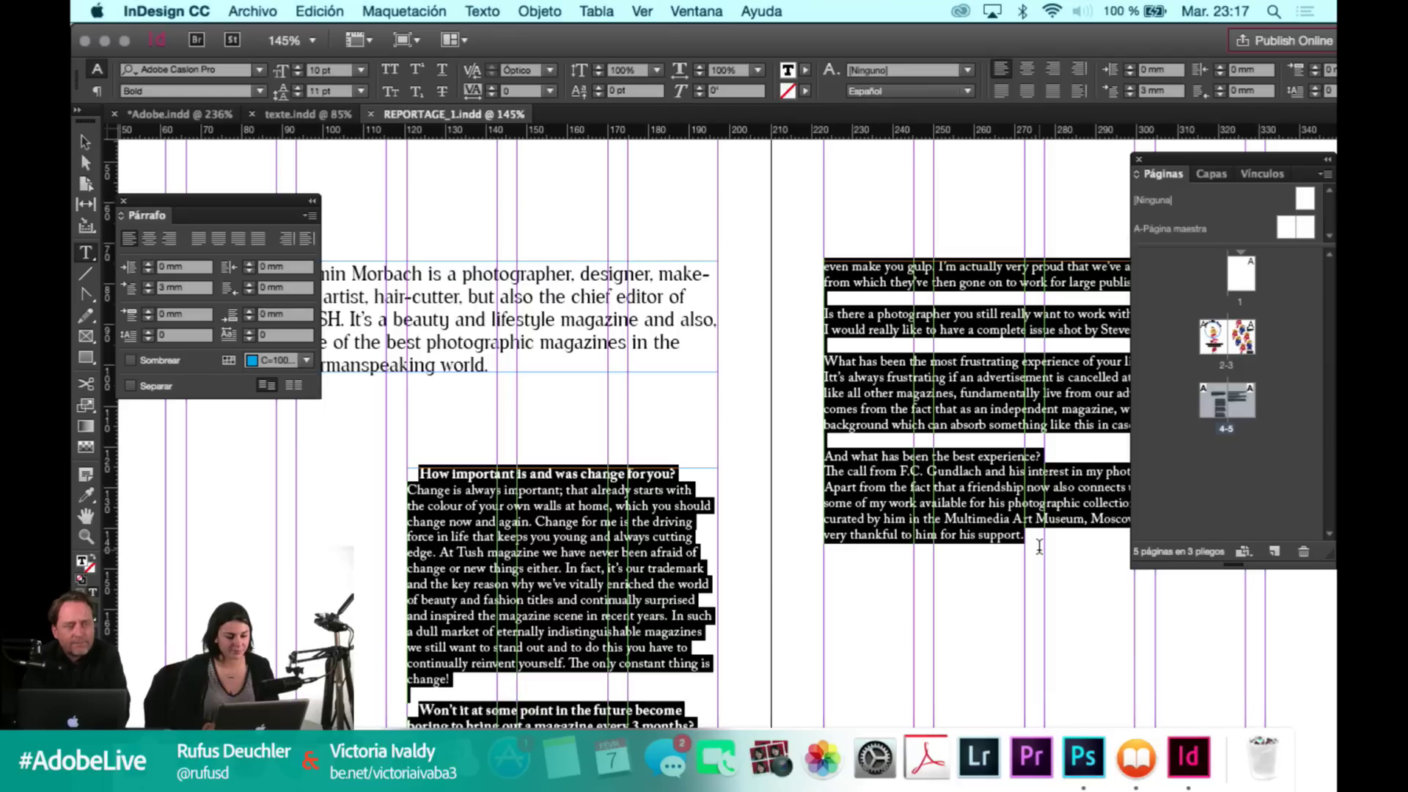
click(452, 512)
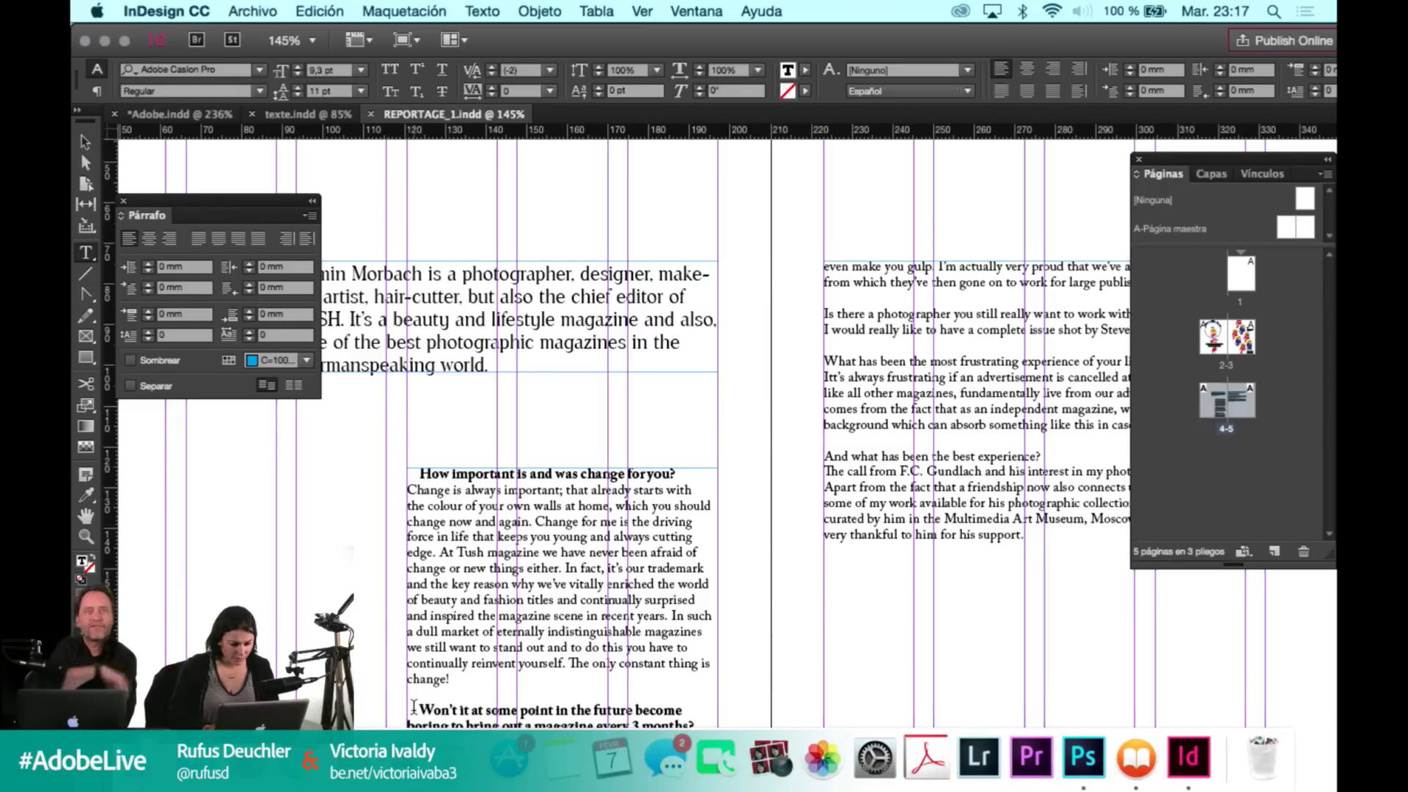
Delete the empty line above the question "Won't it at some point in the future become boring to bring out a magazine every 3 months?".
scroll(417, 690, down, 5)
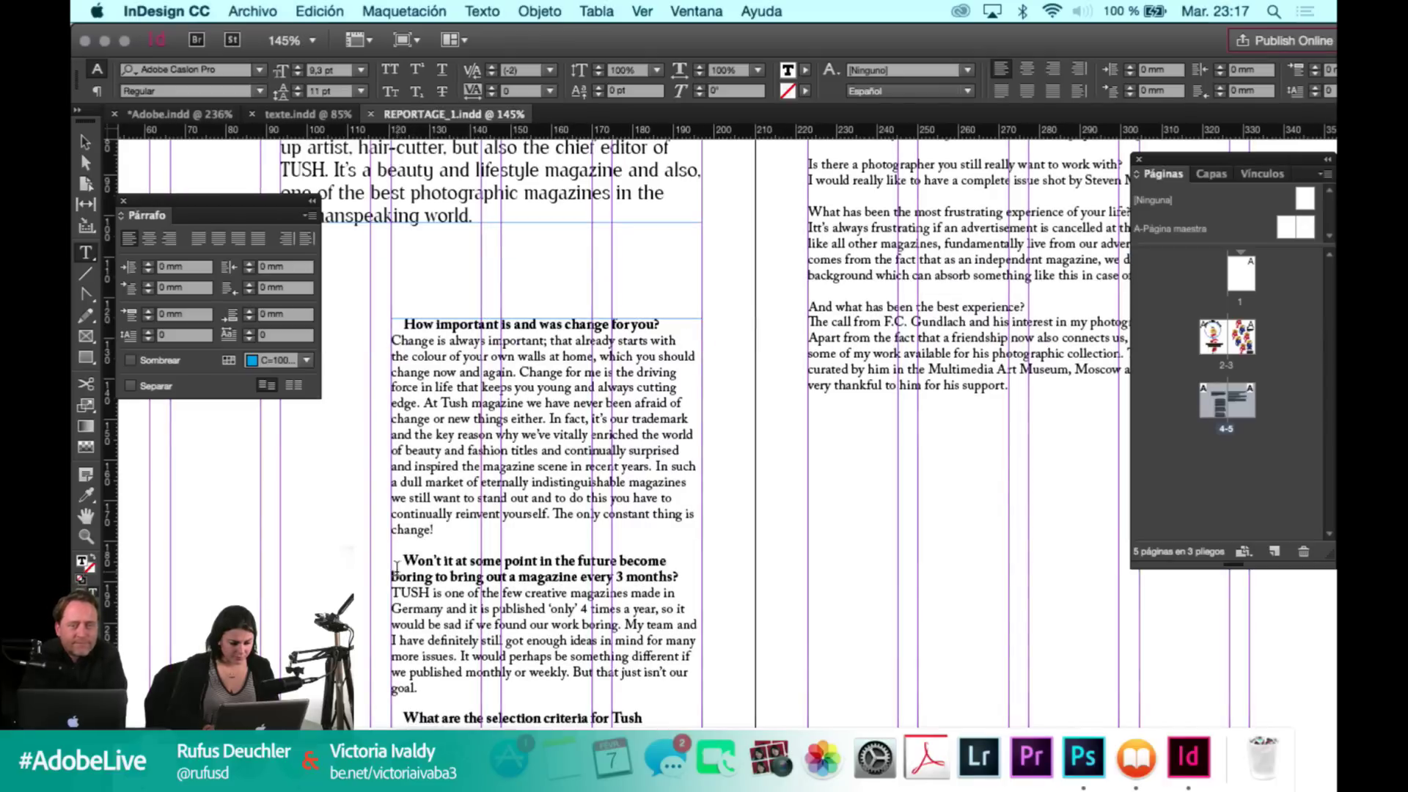
click(394, 557)
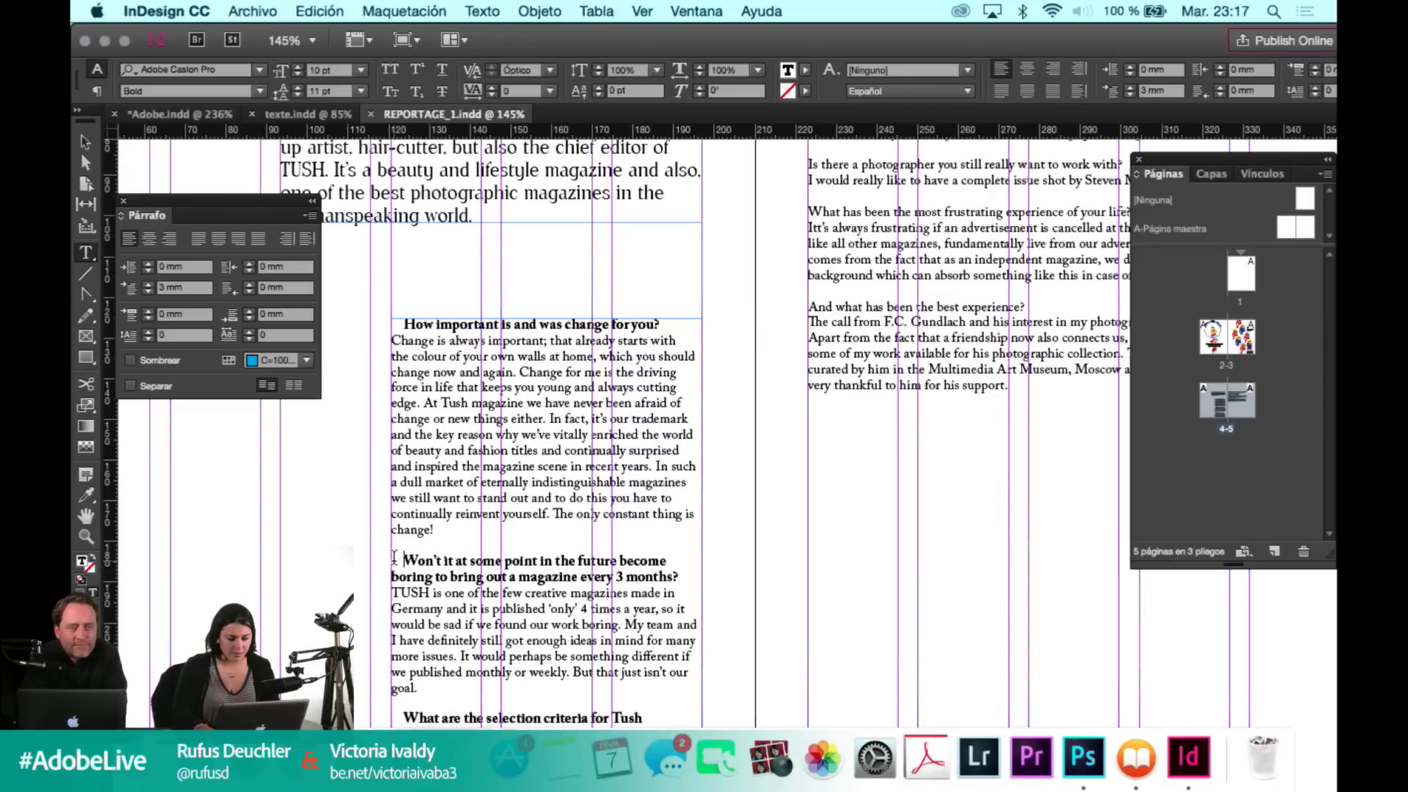
key(BackSpace)
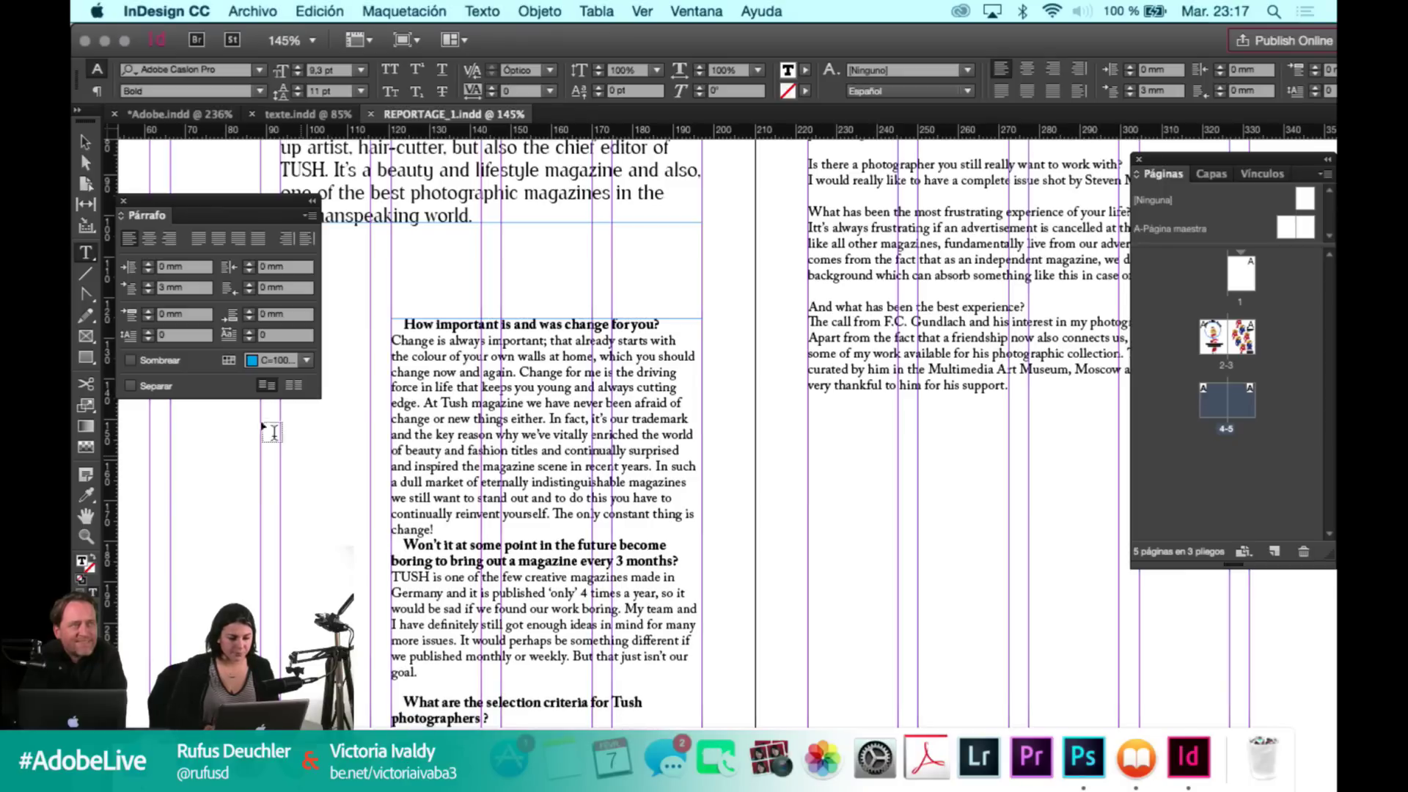
Give the second and third interview questions 2 mm of space before, removing the empty line above "What are the selection criteria for Tush photographers?".
click(184, 315)
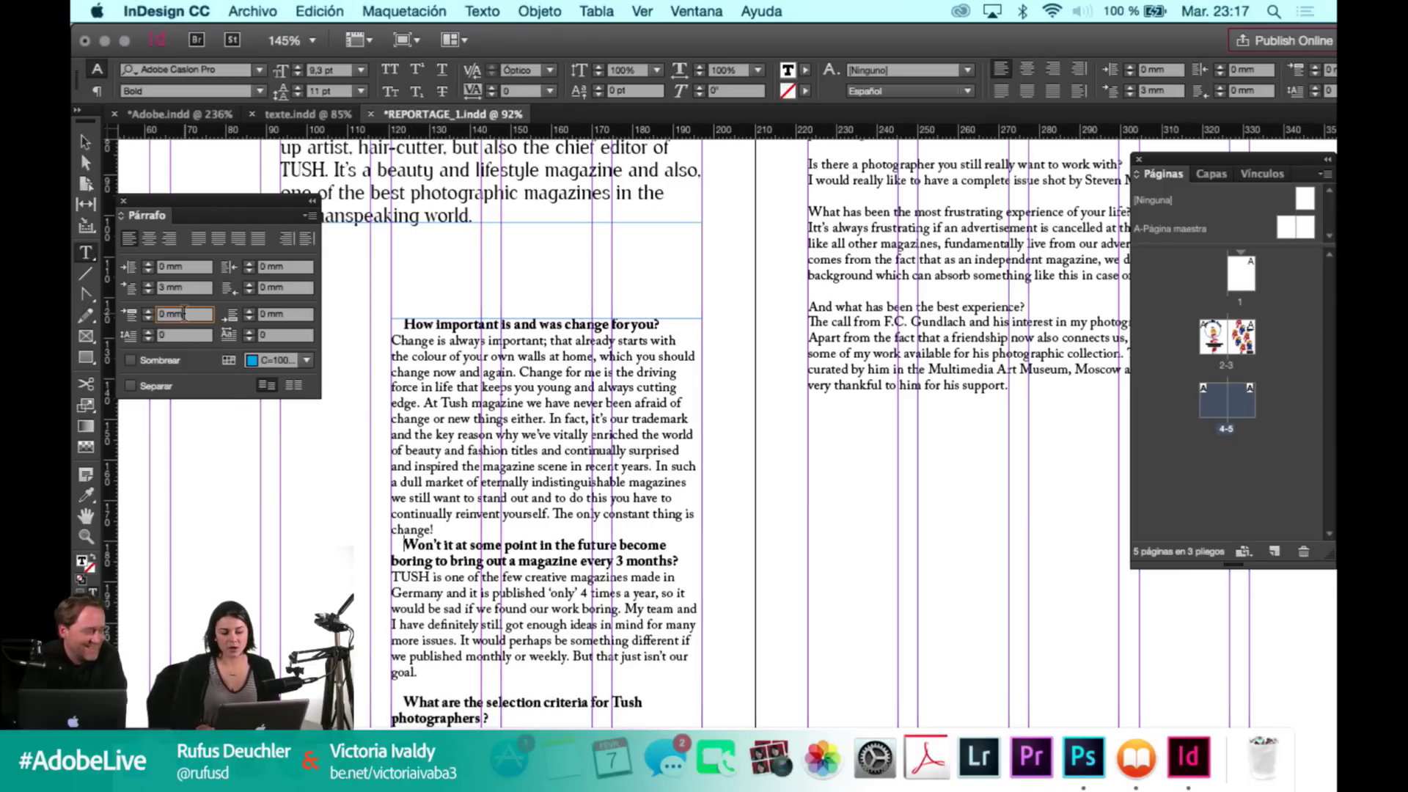
key(Up)
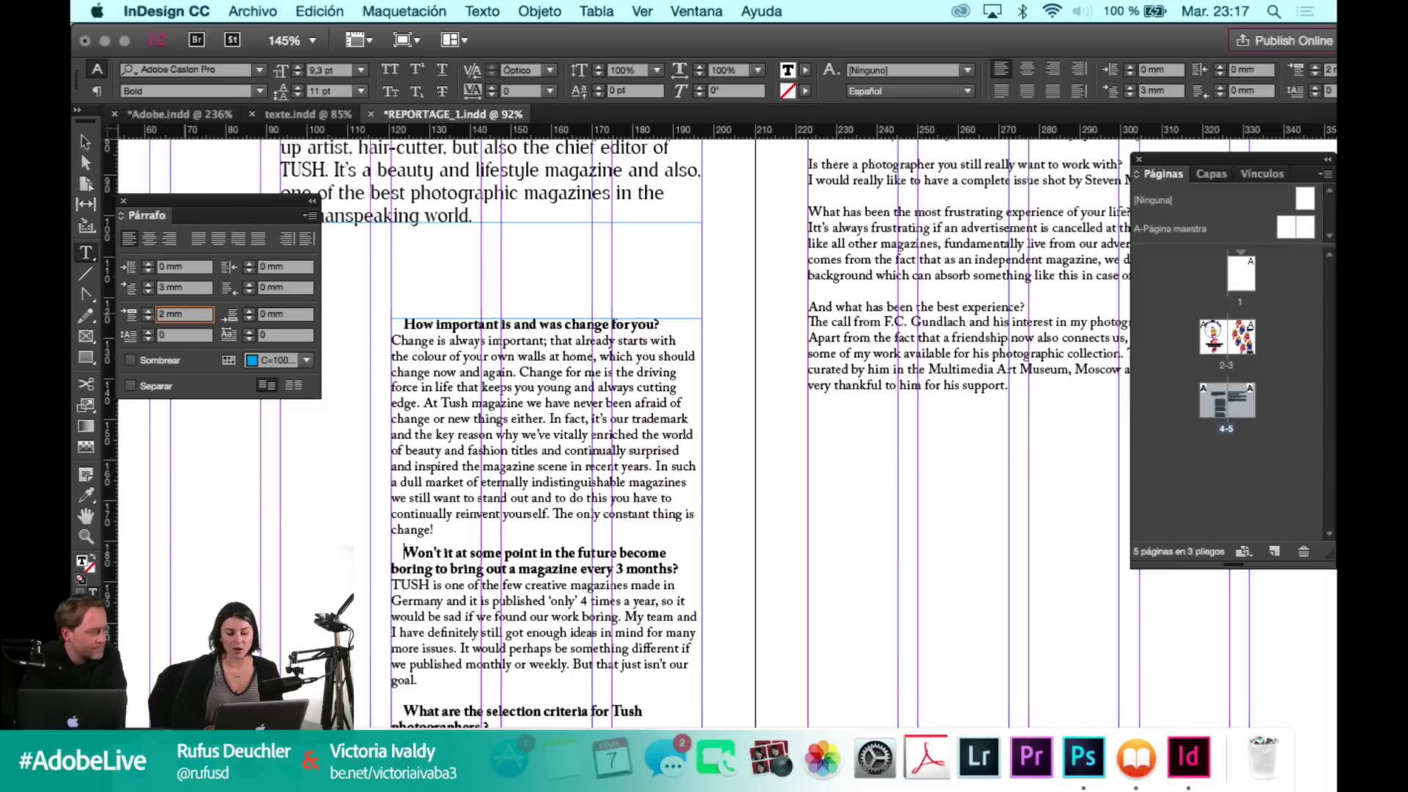
click(402, 709)
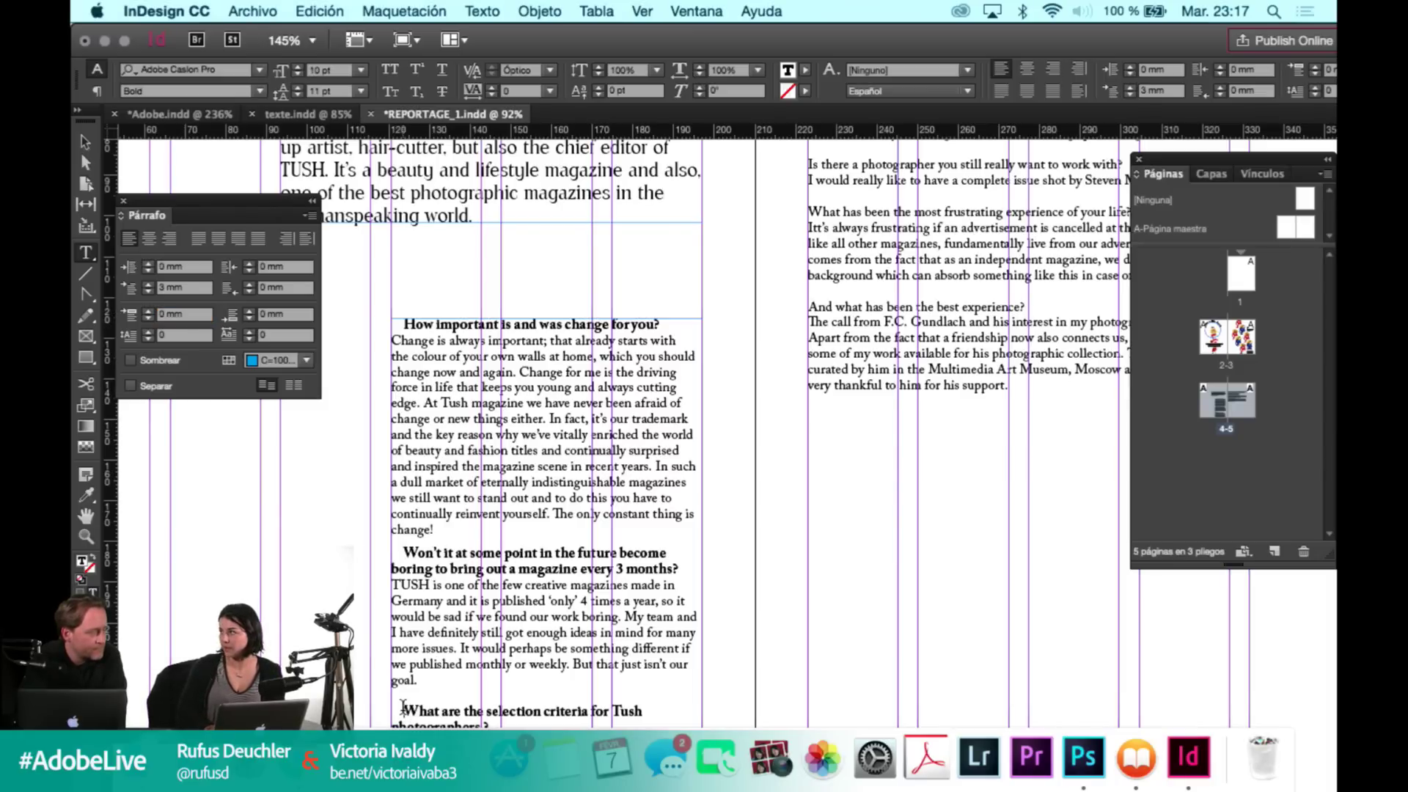
key(BackSpace)
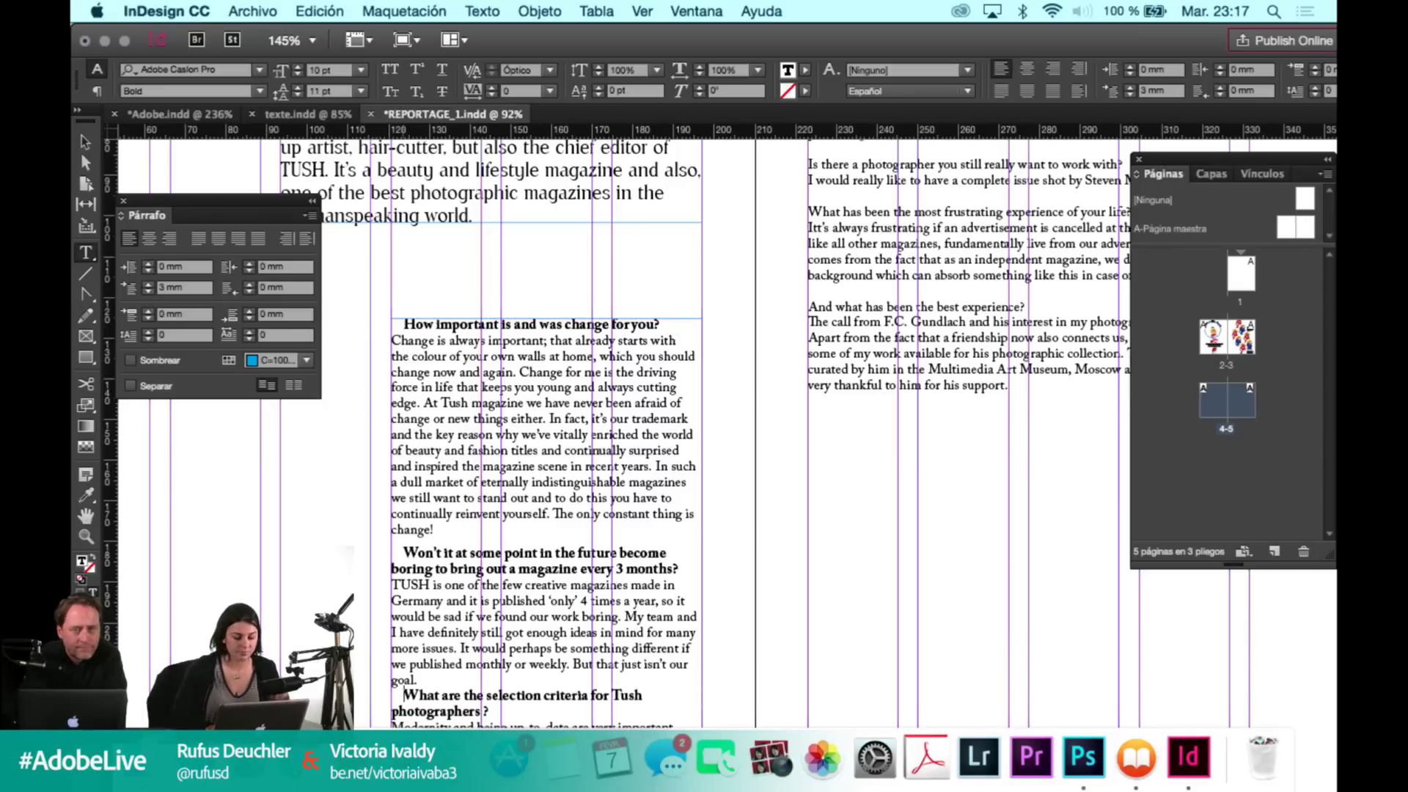
click(185, 314)
text(2)
key(Return)
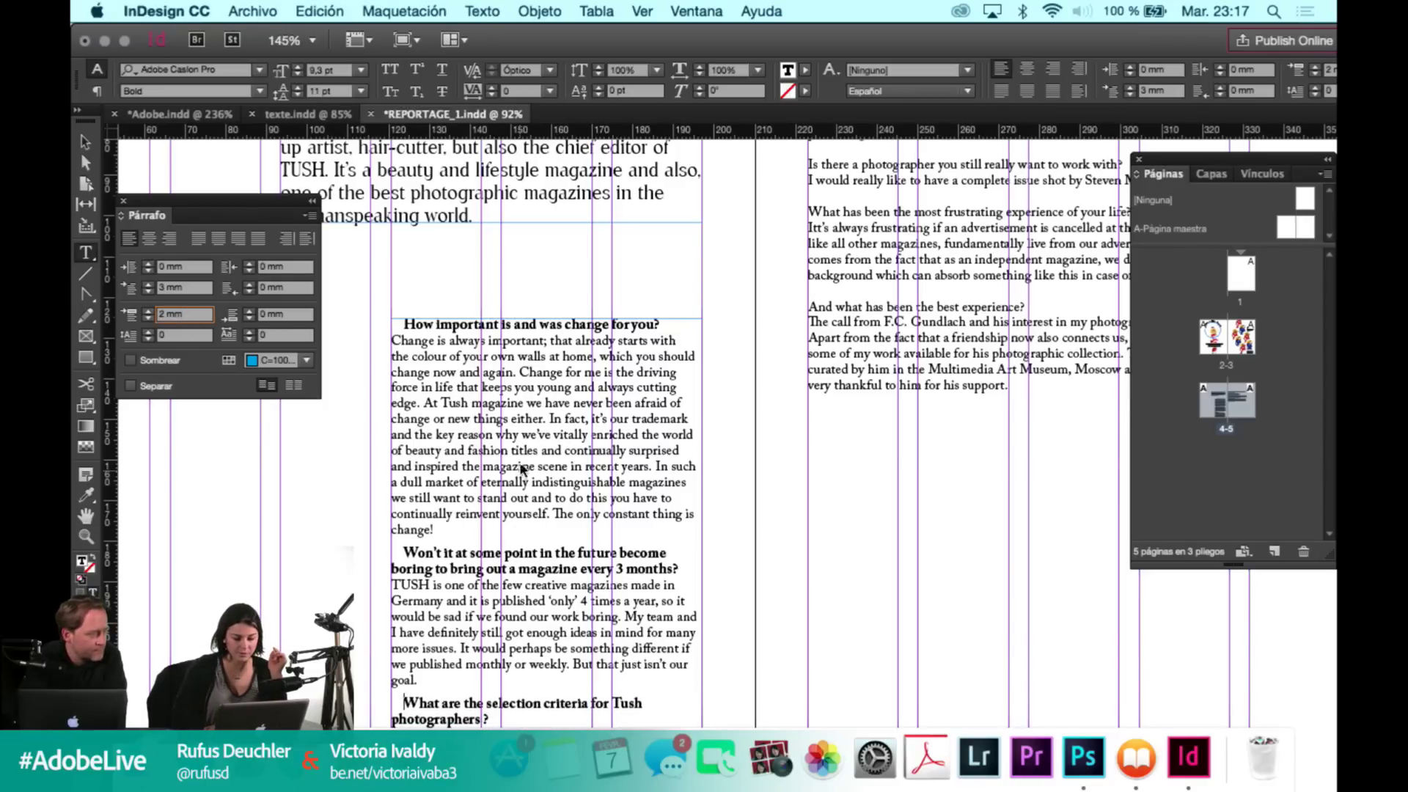
Copy the bold, indented formatting of "How important is and was change for you?" onto "Is there a photographer you still really want to work with?".
scroll(519, 469, down, 5)
scroll(519, 469, right, 3)
scroll(519, 470, up, 8)
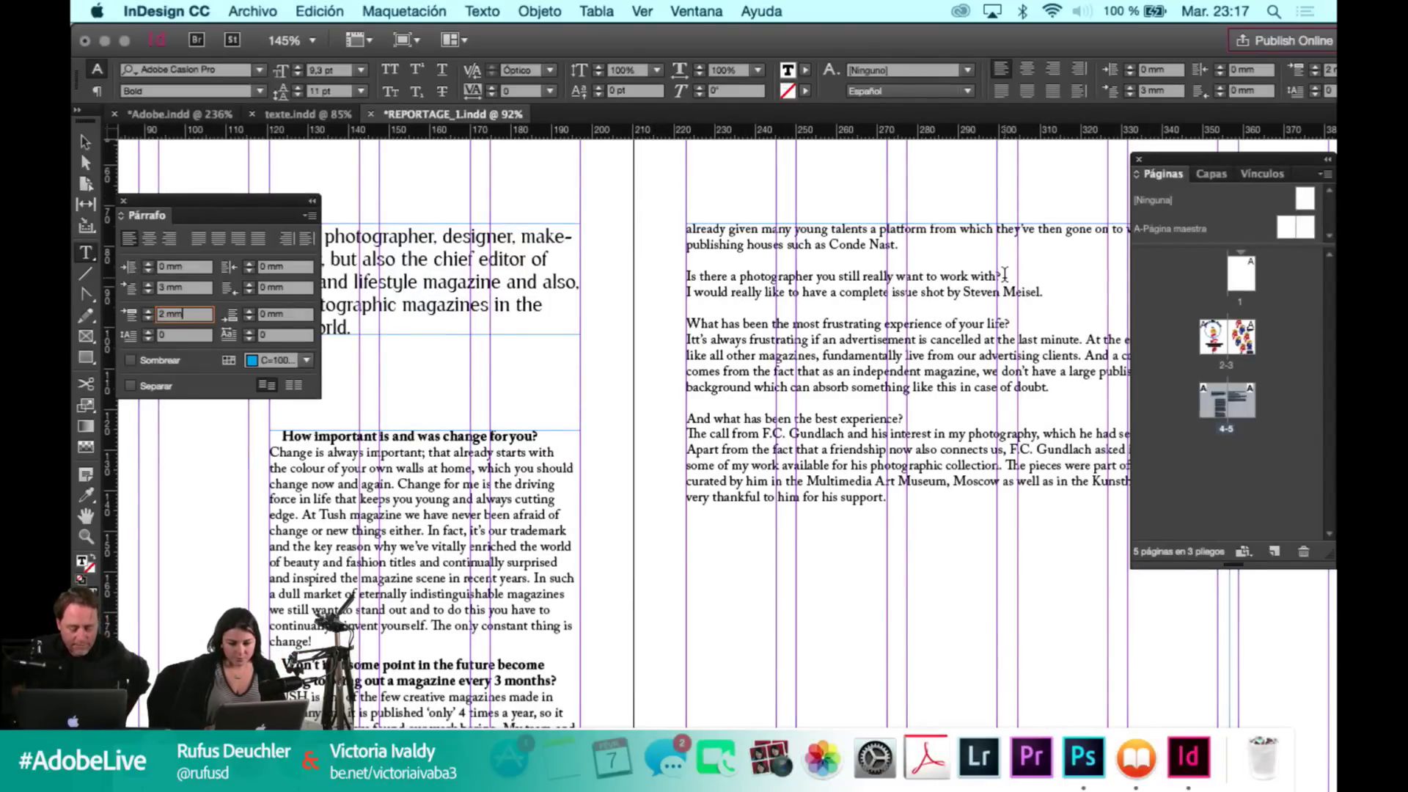
drag(1004, 276, 683, 276)
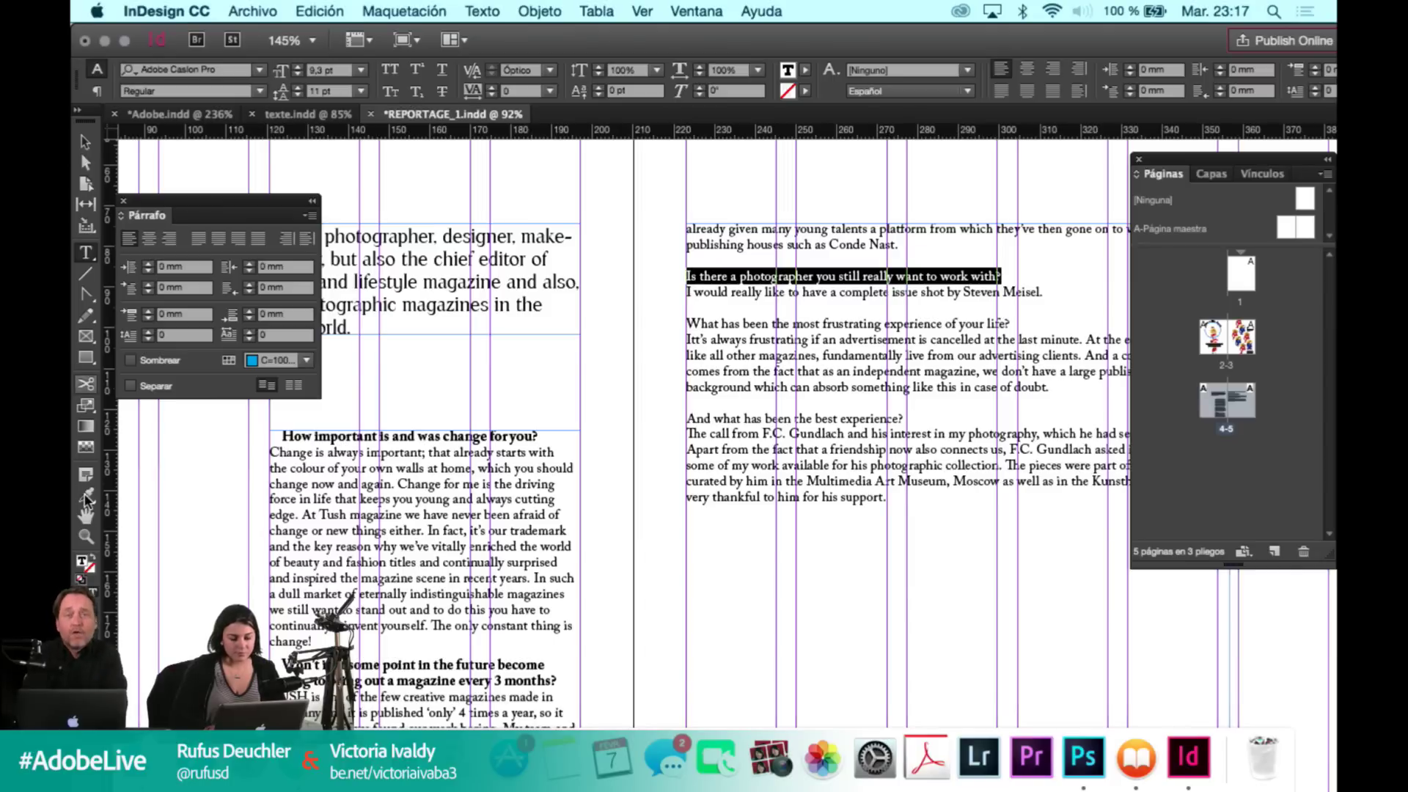
key(i)
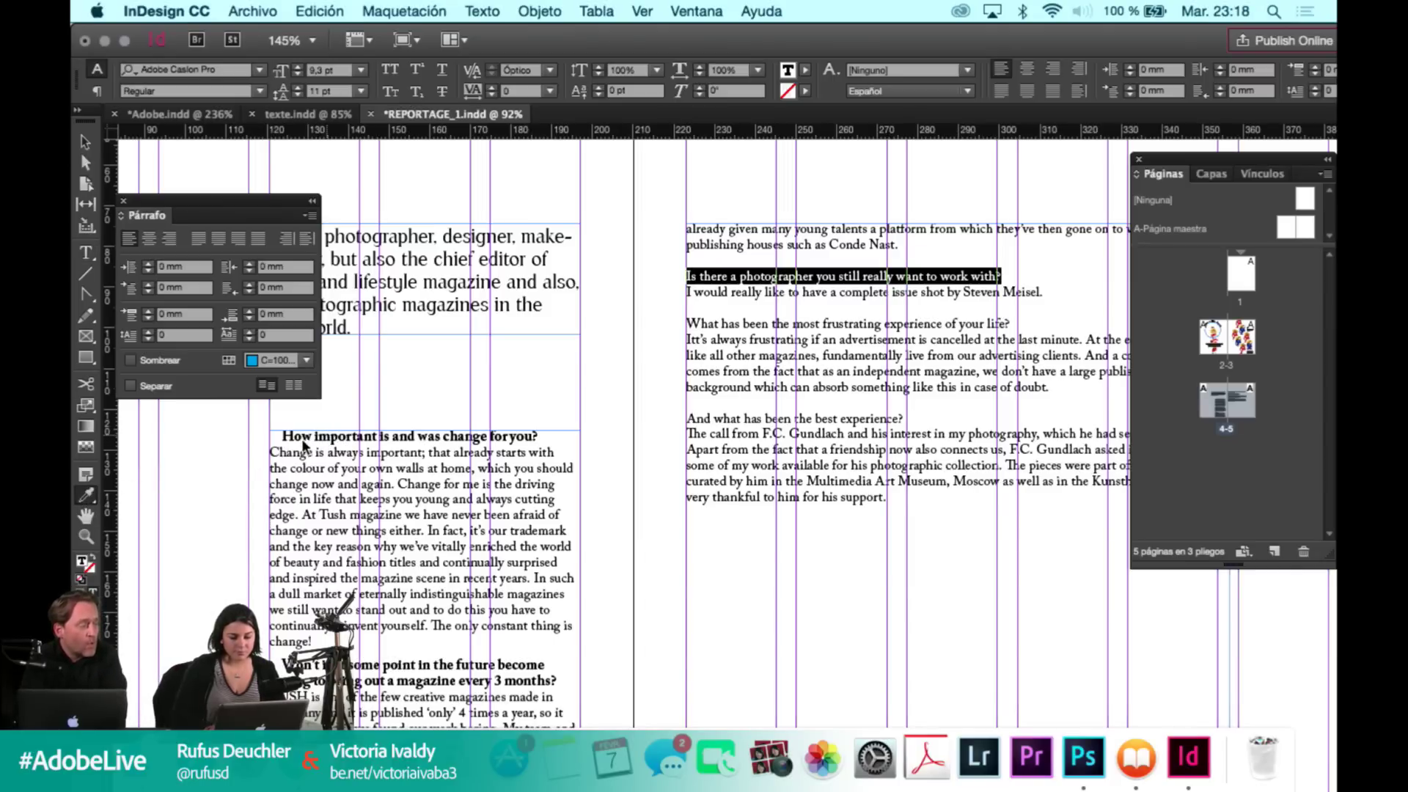
click(317, 429)
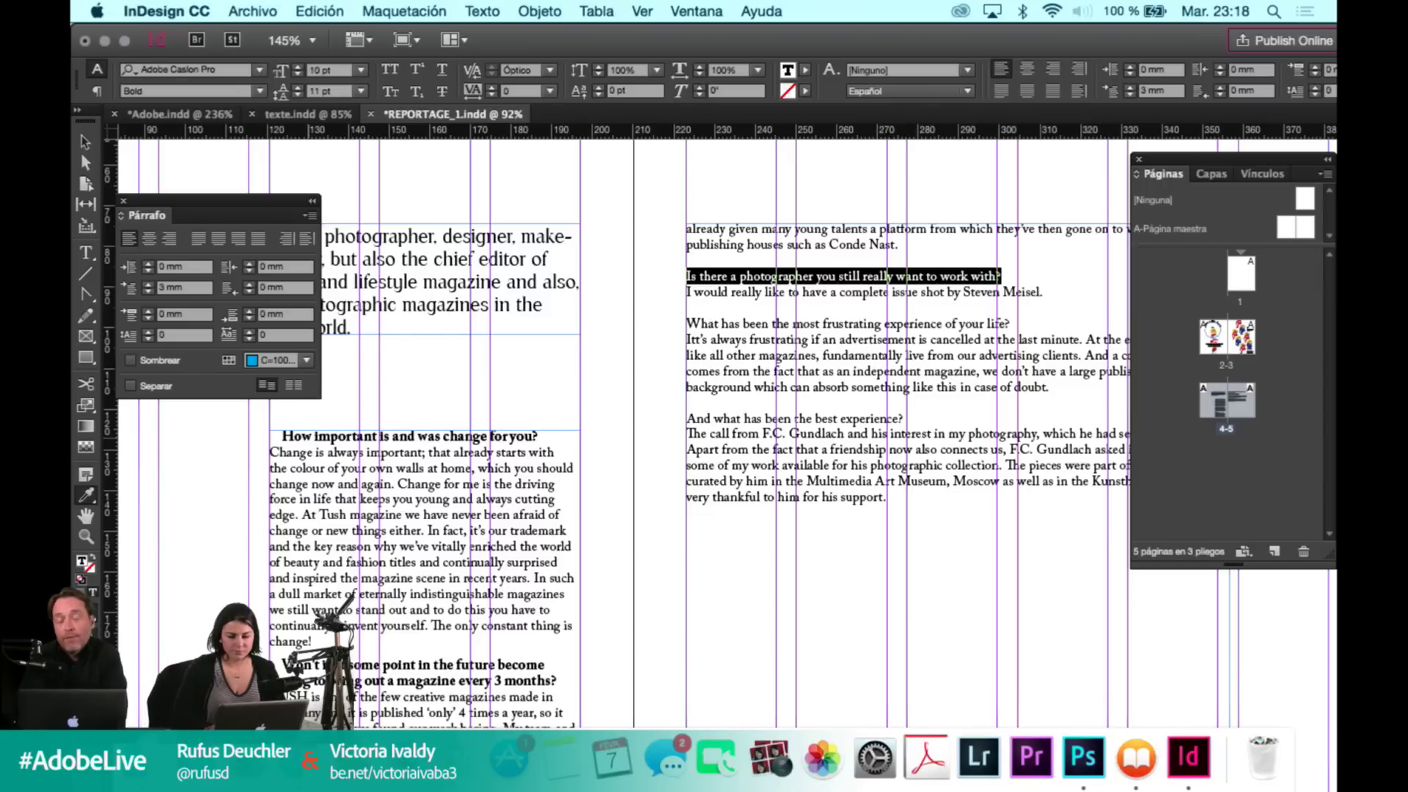
key(Escape)
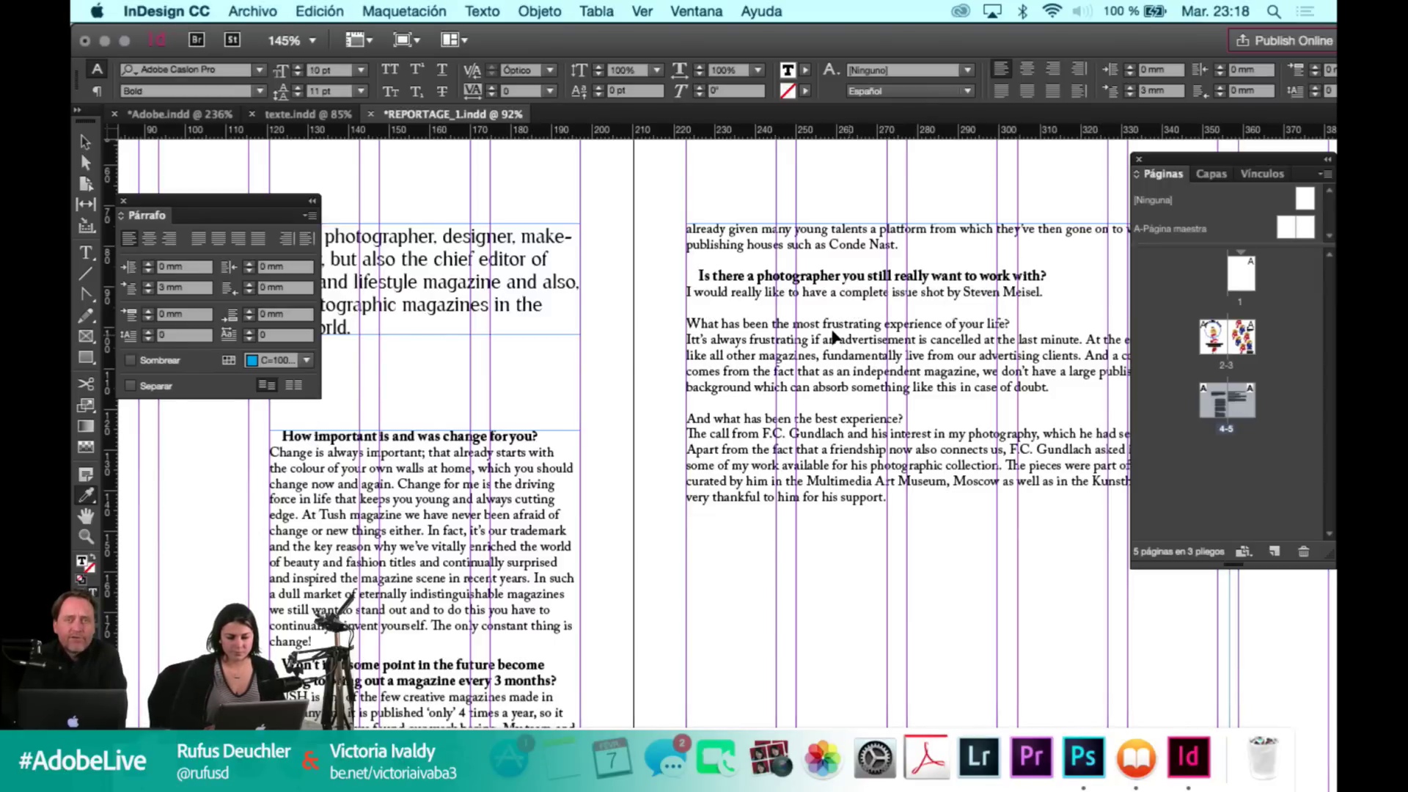
click(837, 337)
click(990, 317)
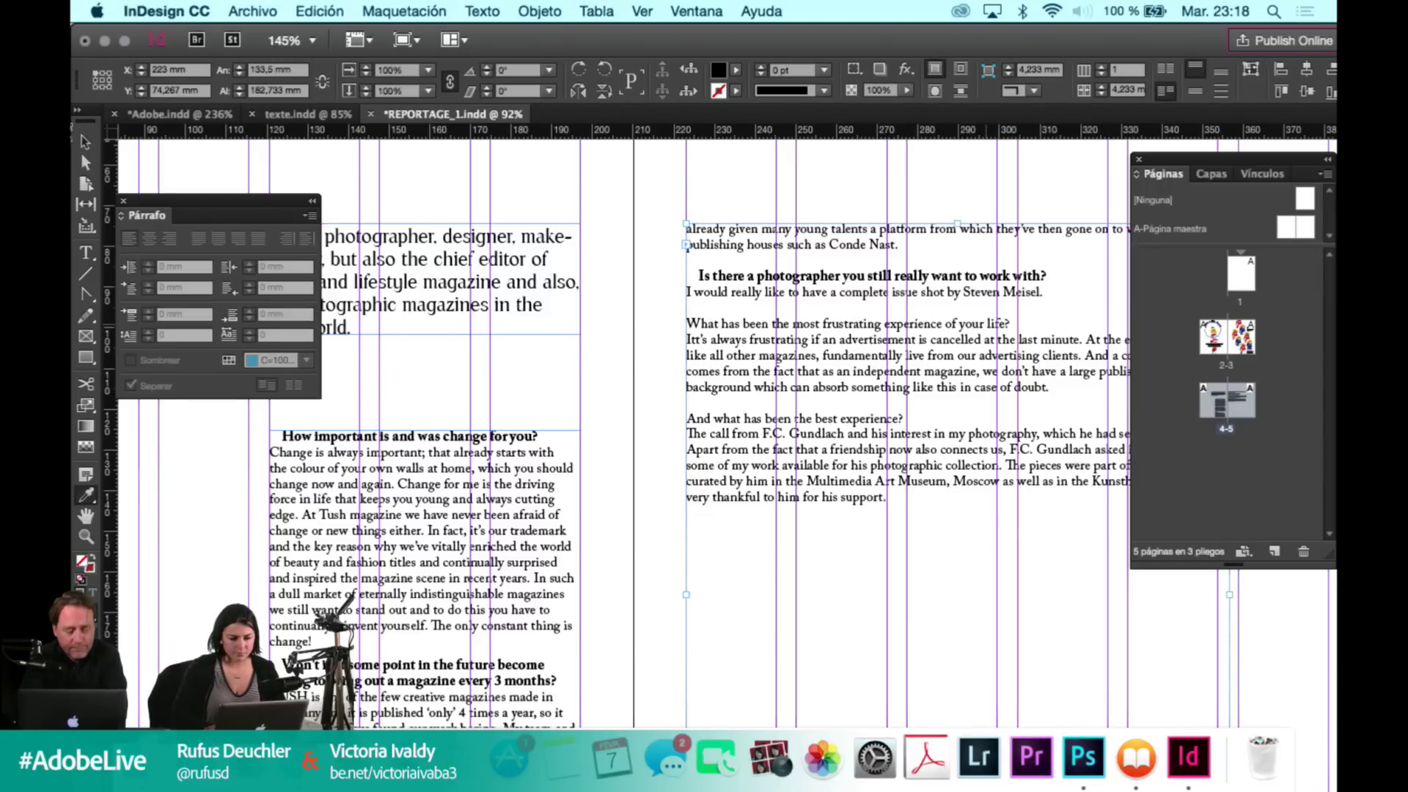
key(Escape)
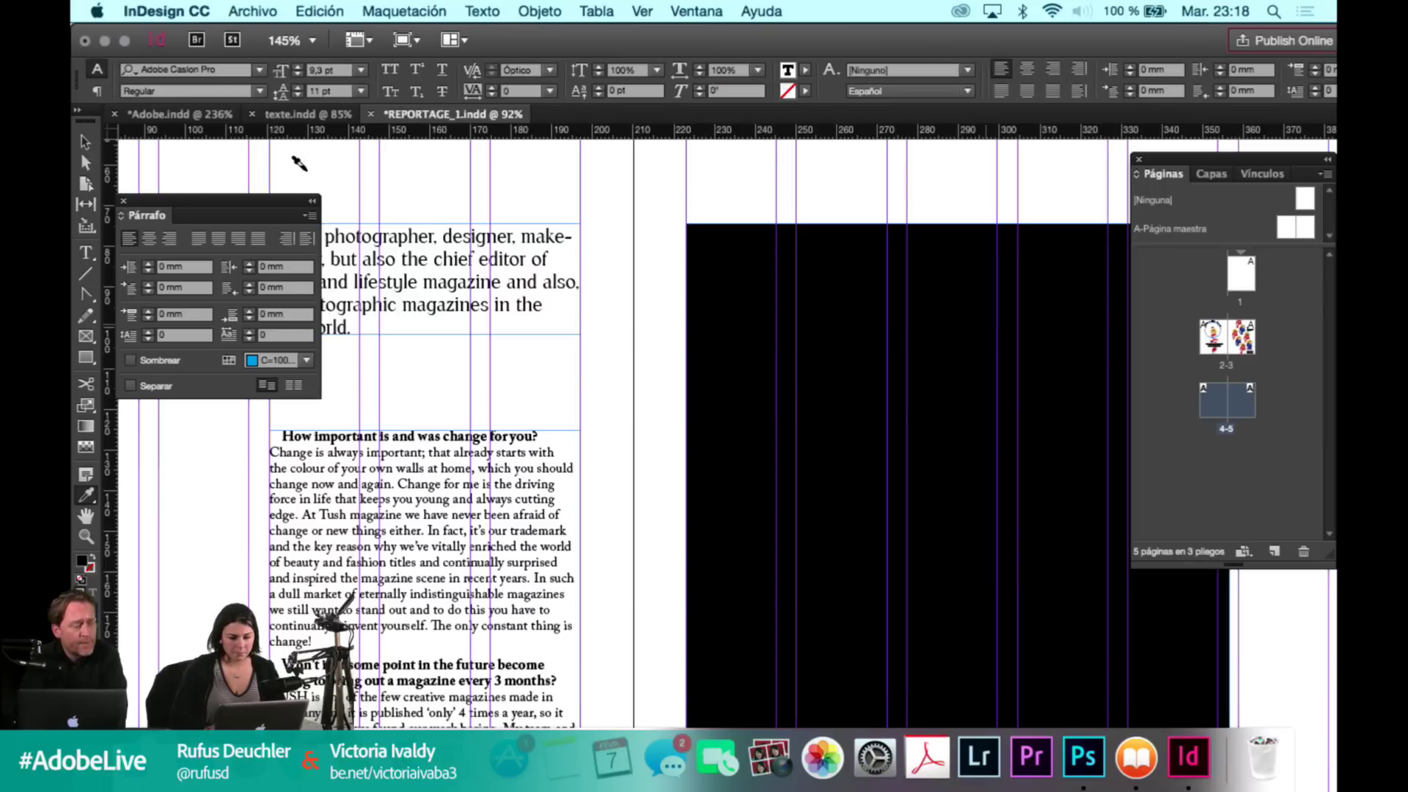
click(298, 165)
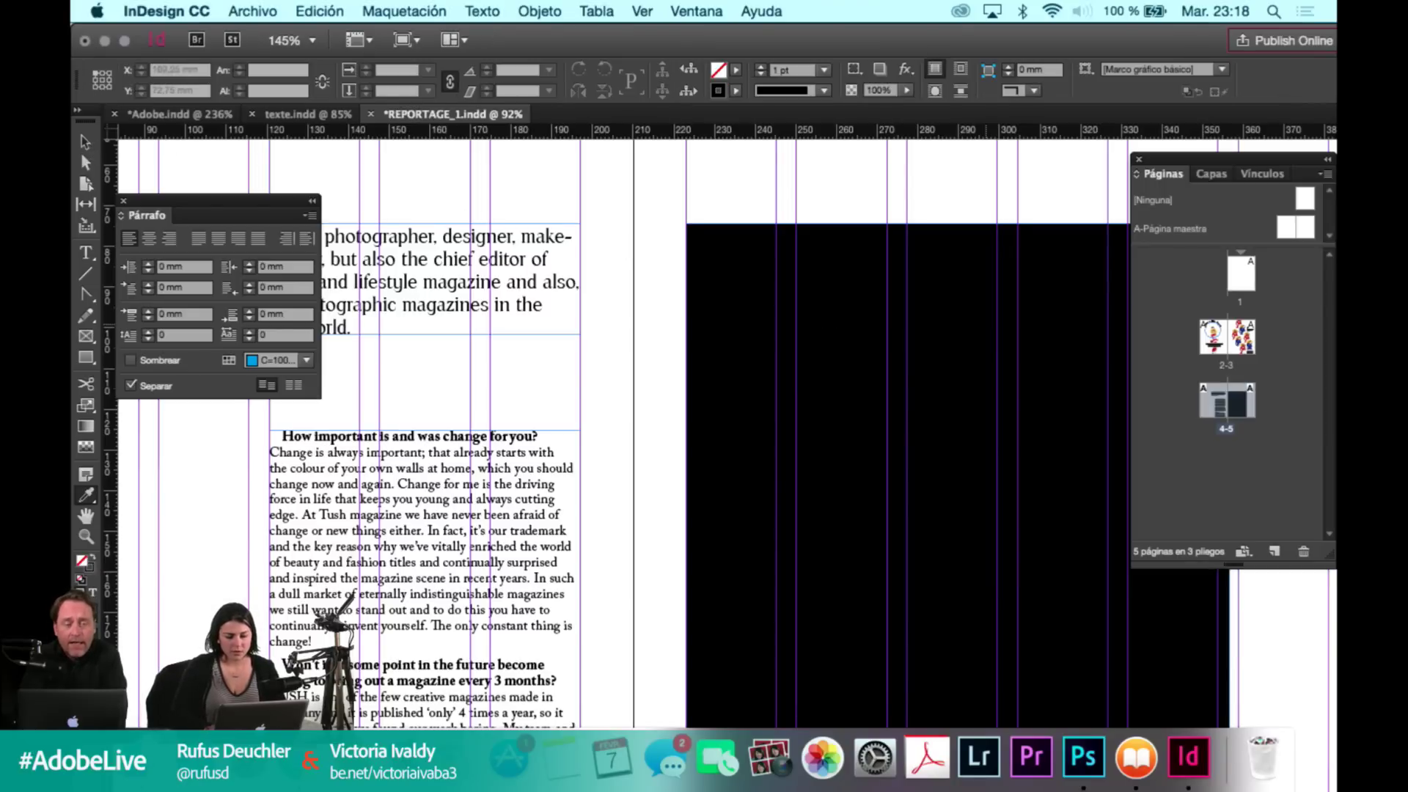
click(738, 240)
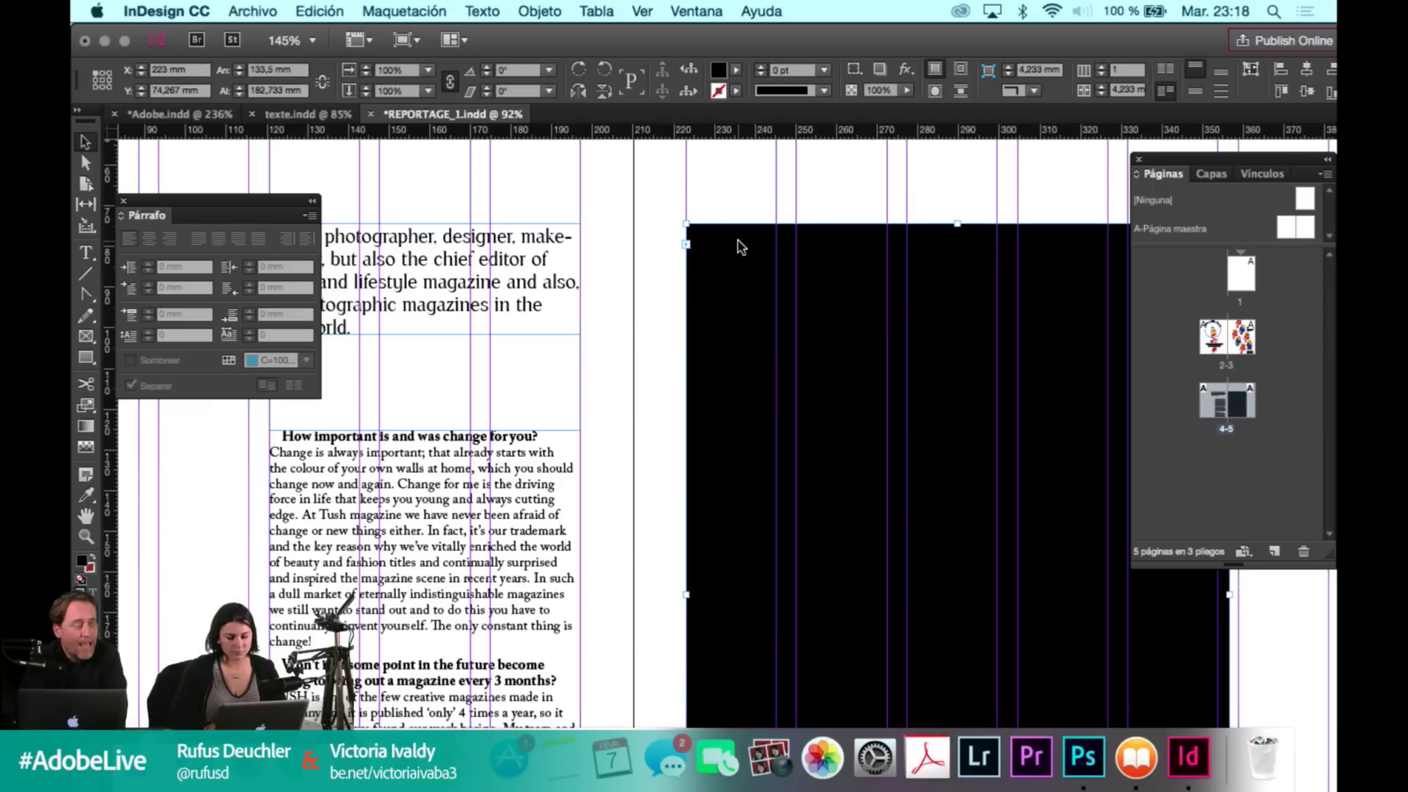
key(slash)
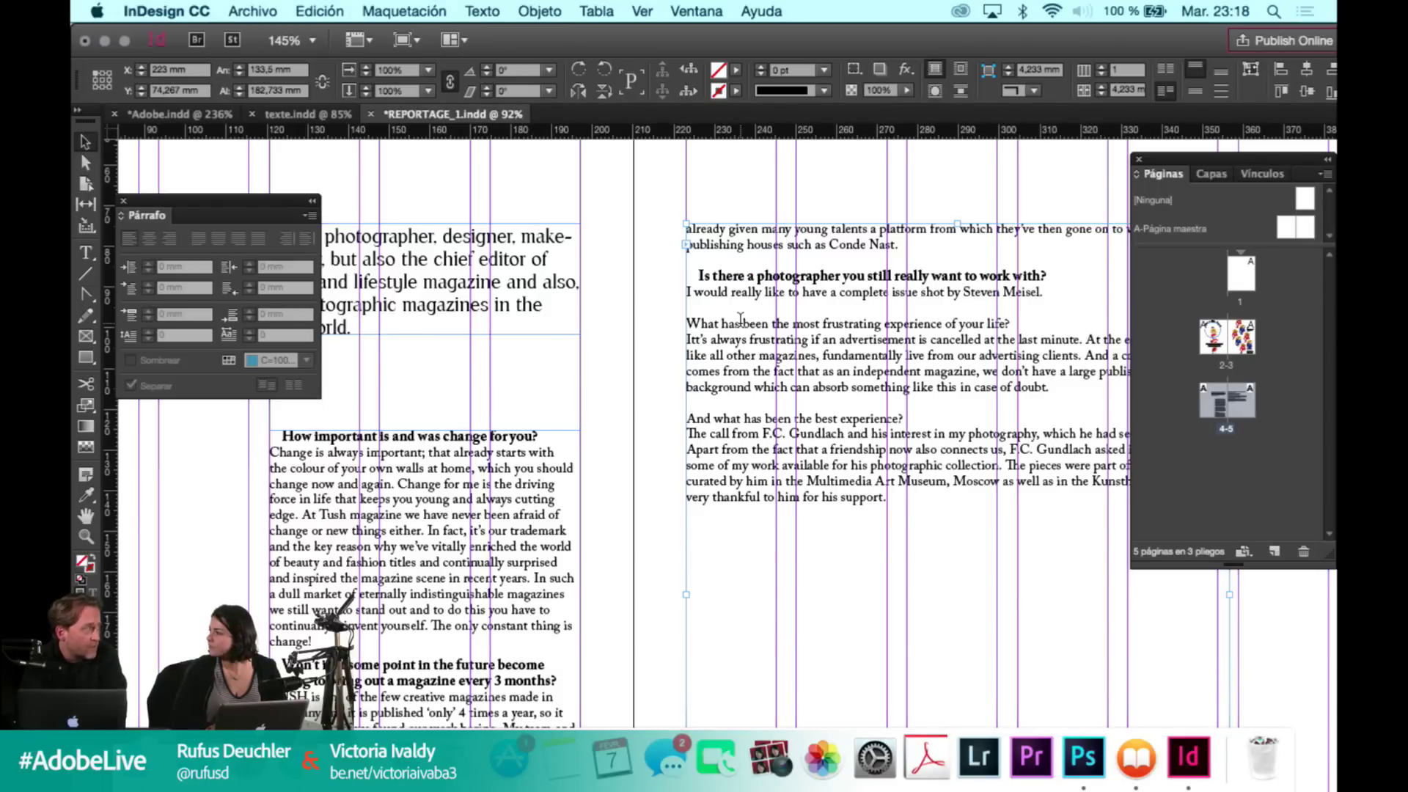
Copy the first question's formatting with the Eyedropper onto "What has been the most frustrating experience of your life?".
double_click(741, 319)
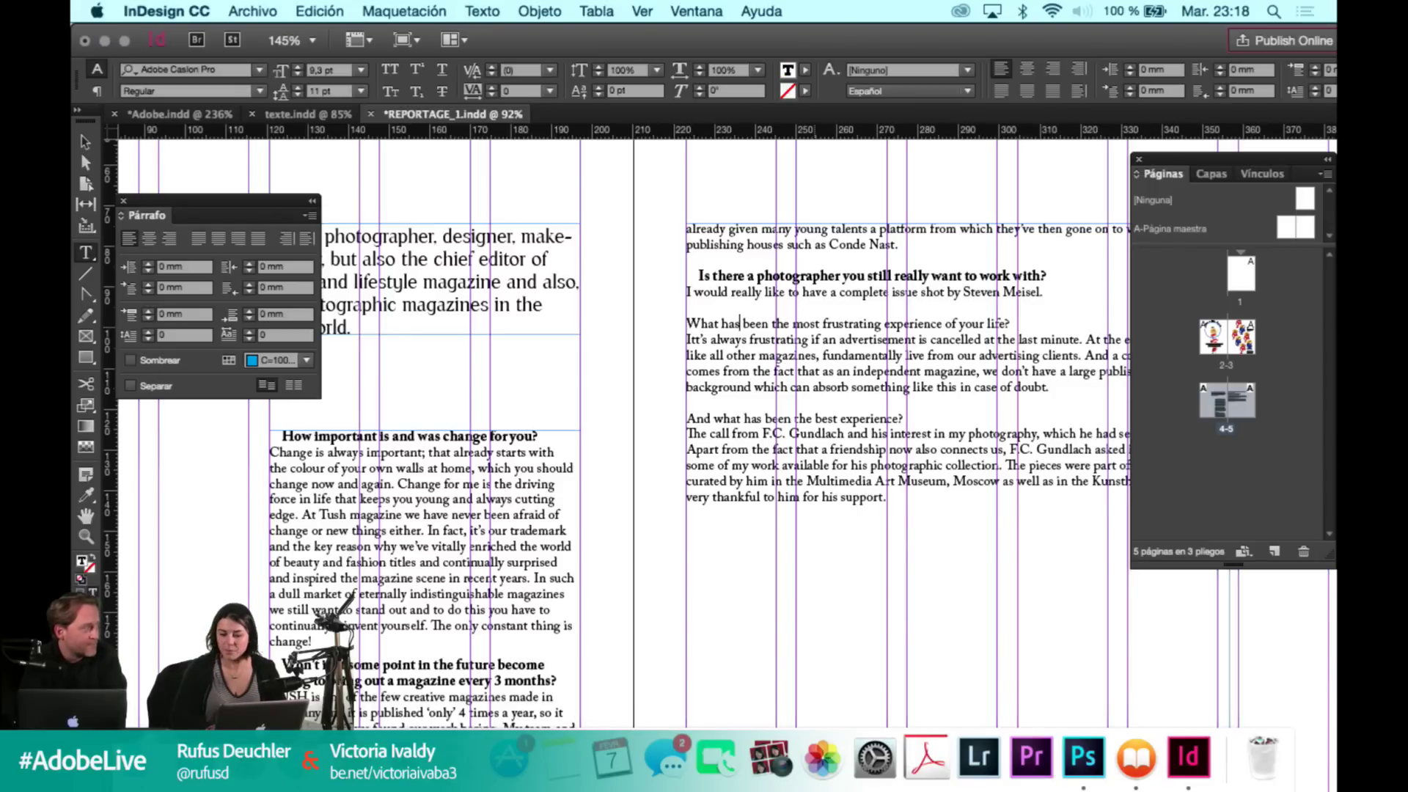
drag(1009, 319, 684, 322)
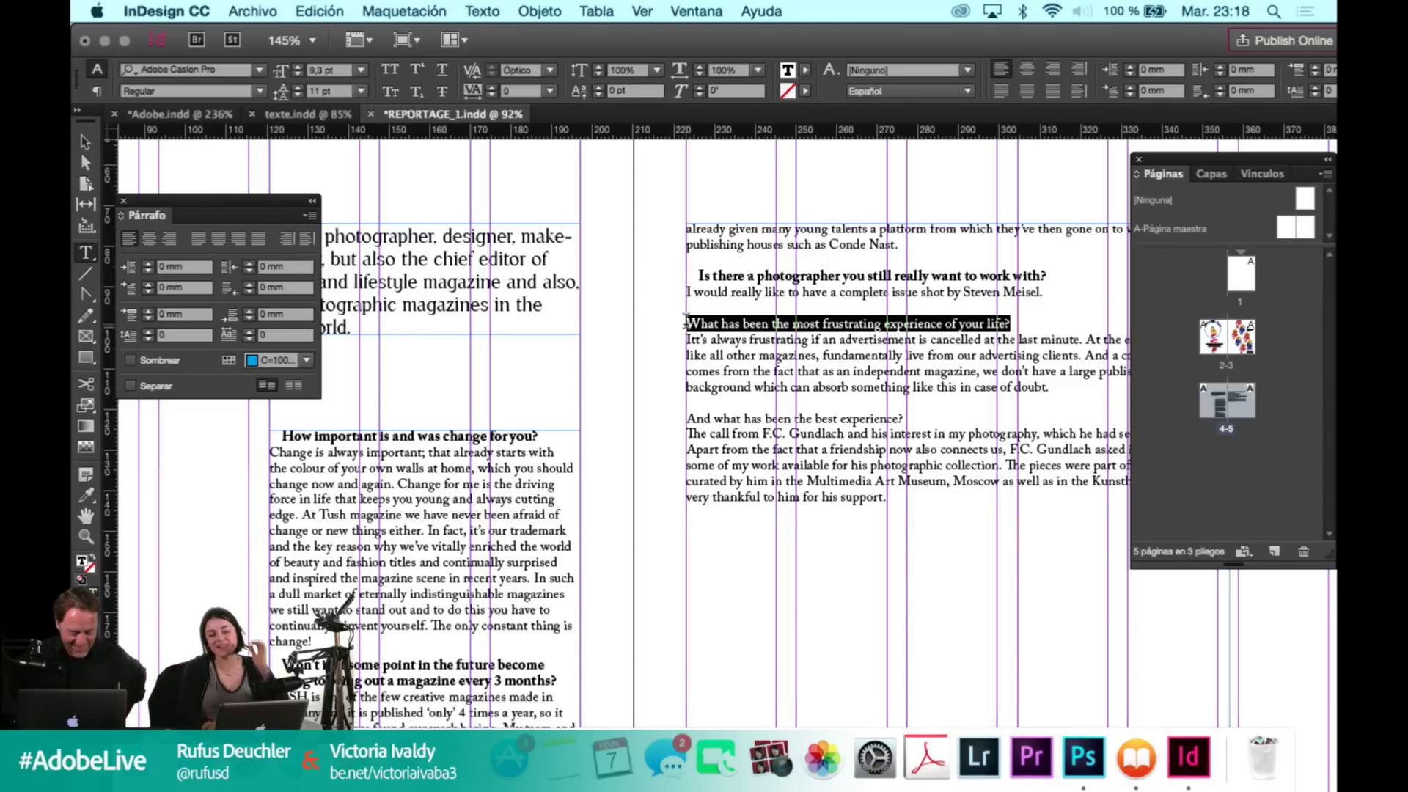
click(87, 496)
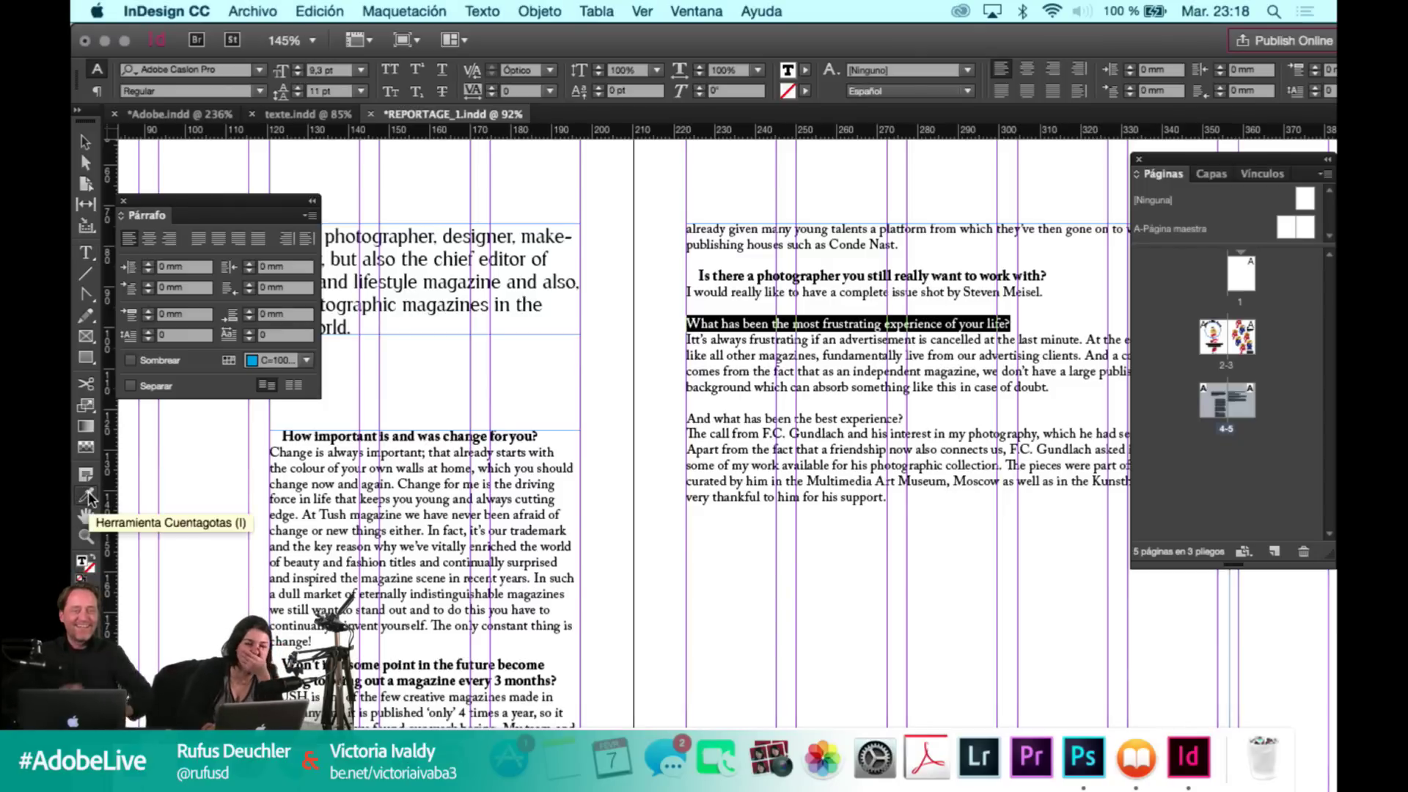
click(293, 436)
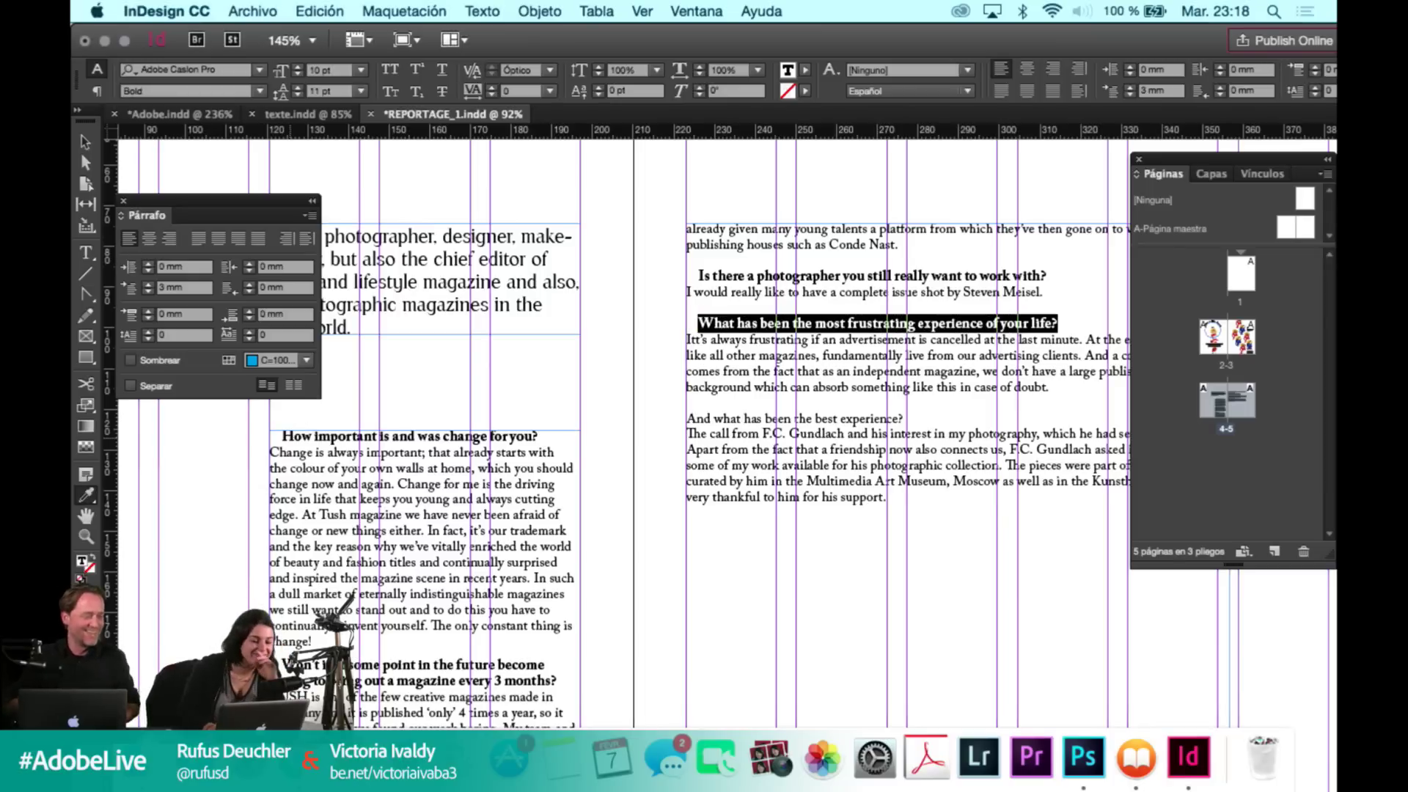
Copy the first question's formatting with the Eyedropper onto "And what has been the best experience?".
click(88, 143)
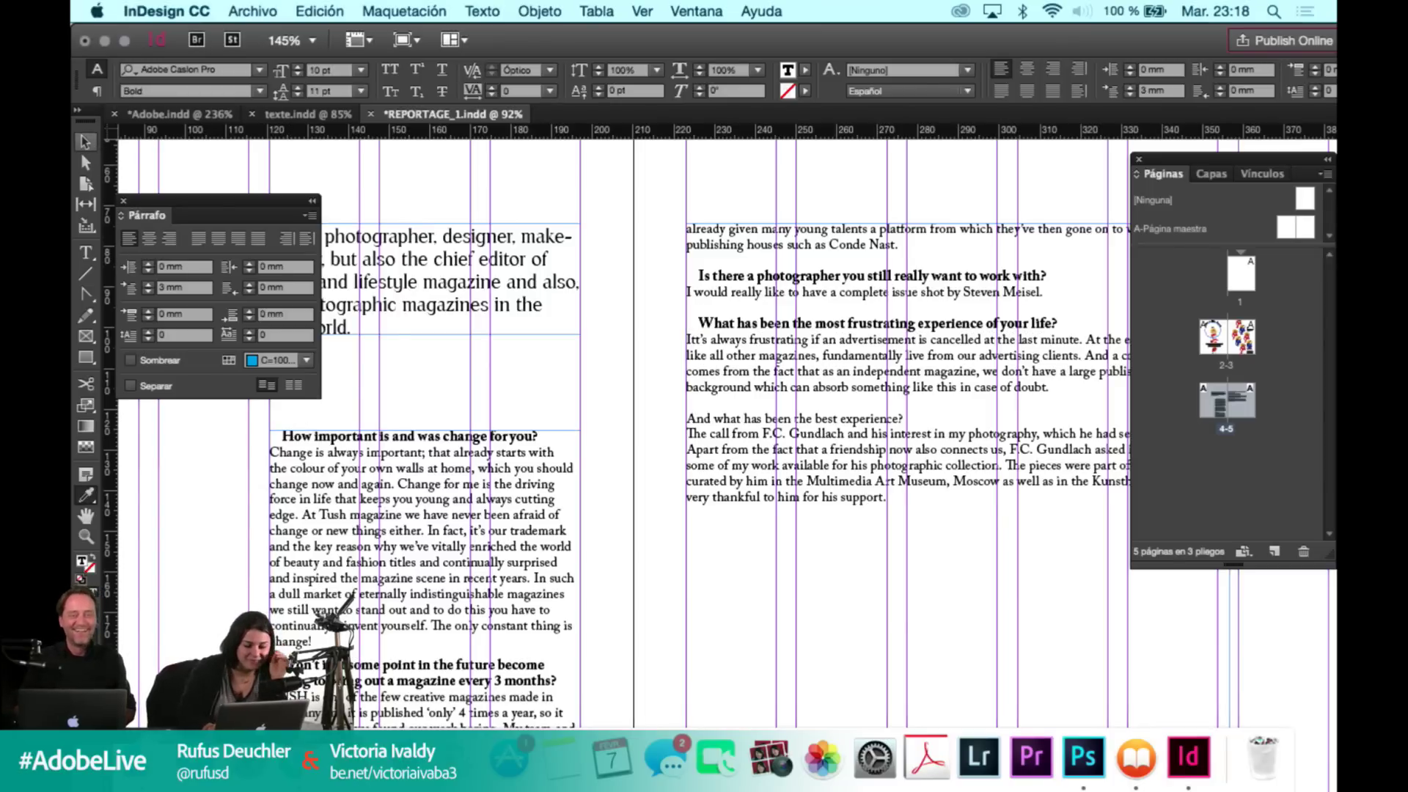
click(745, 421)
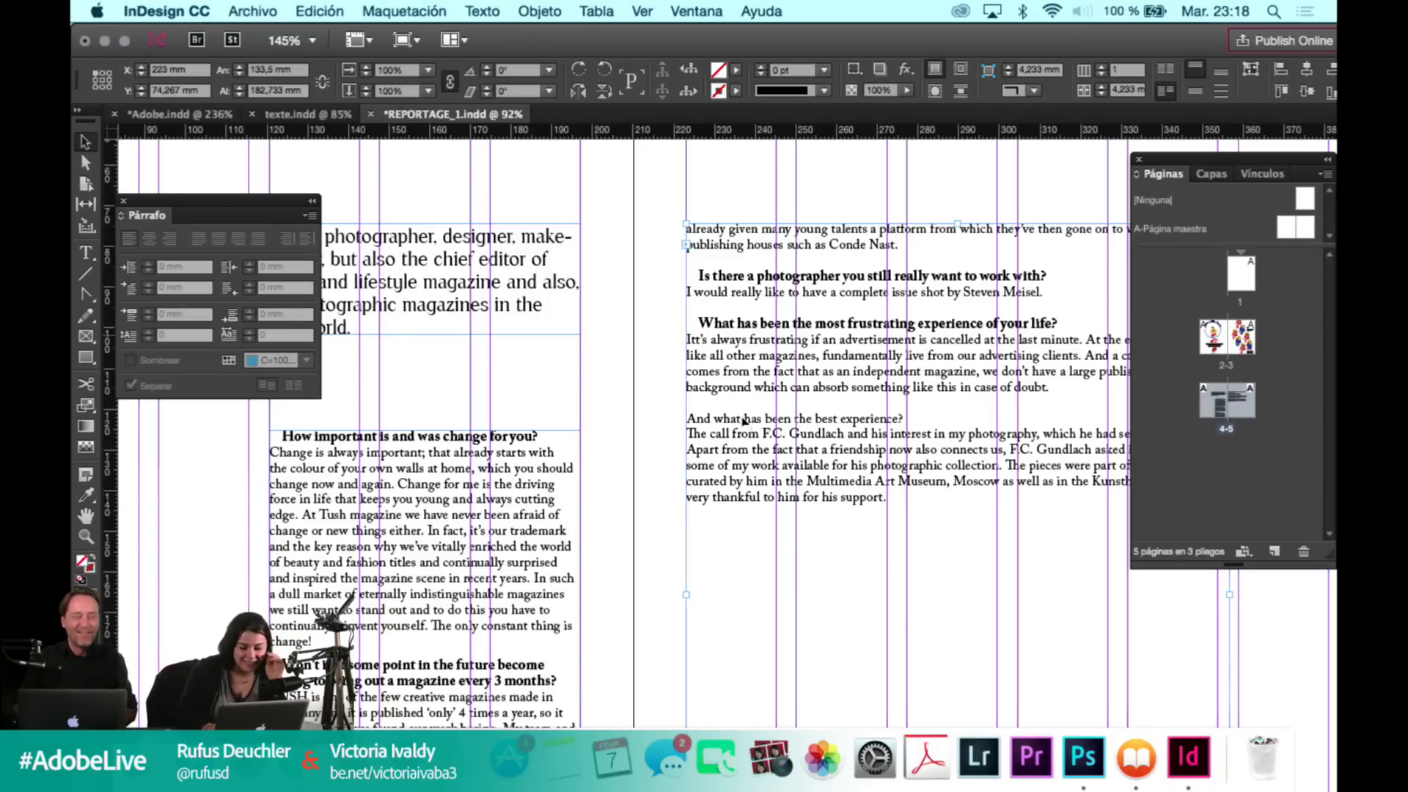
double_click(917, 416)
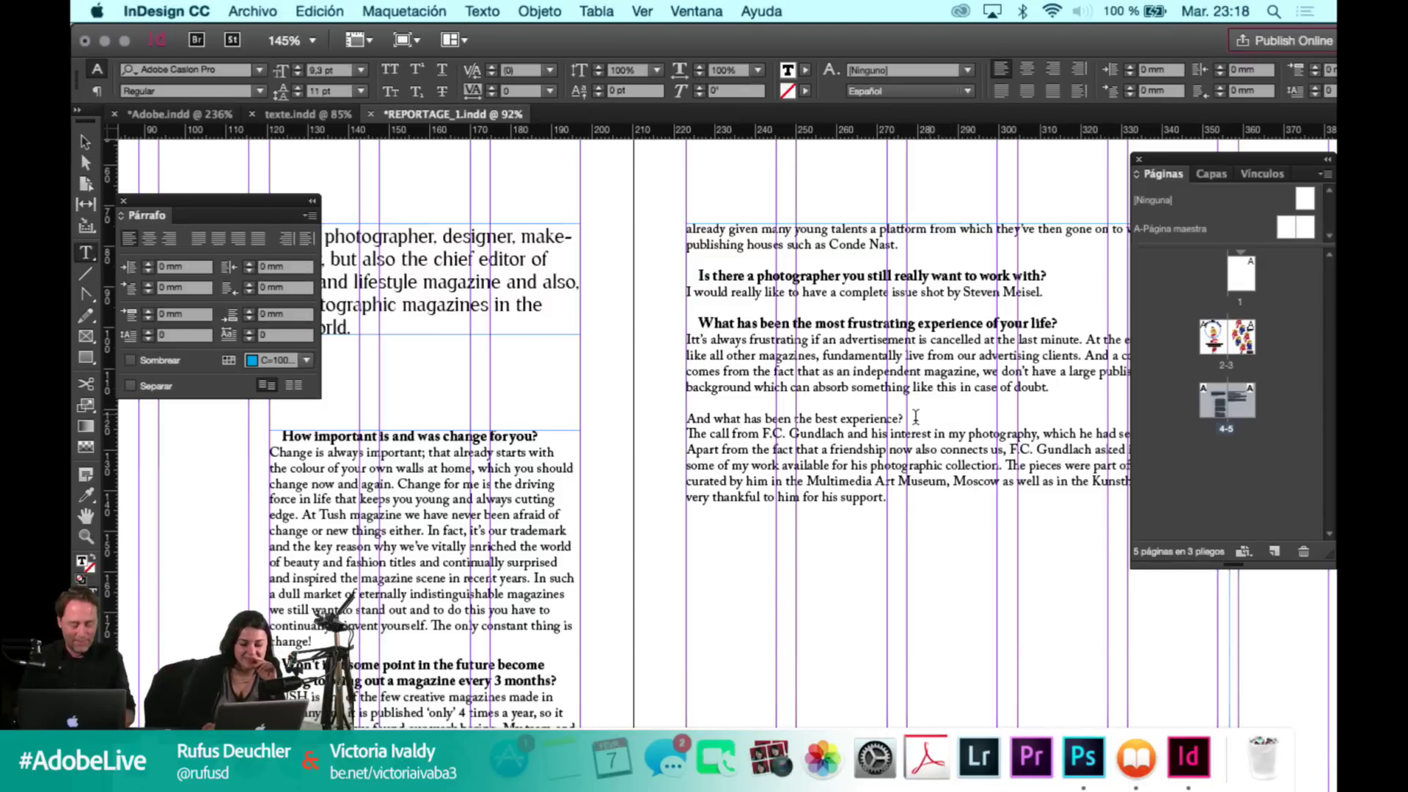
shift+click(687, 418)
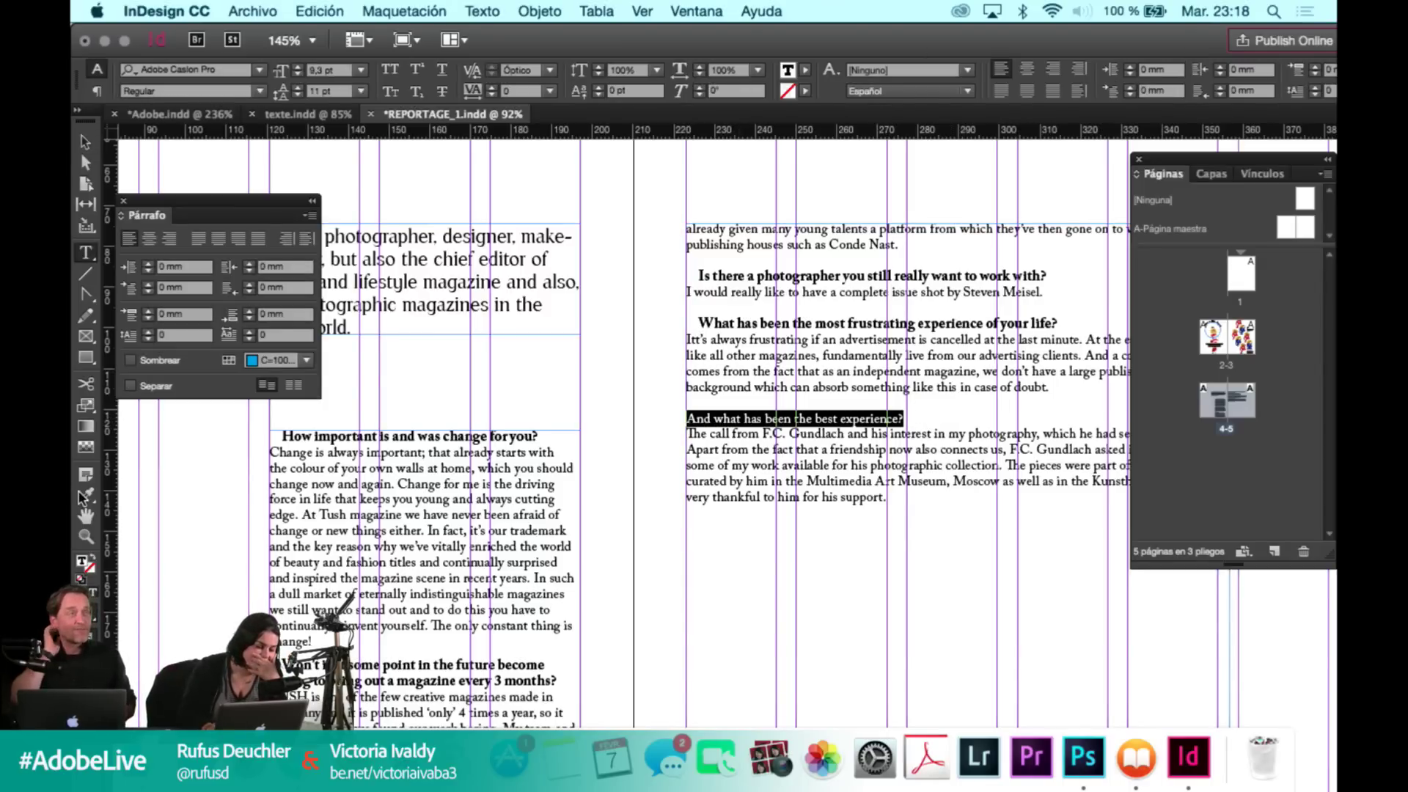
drag(83, 498, 141, 499)
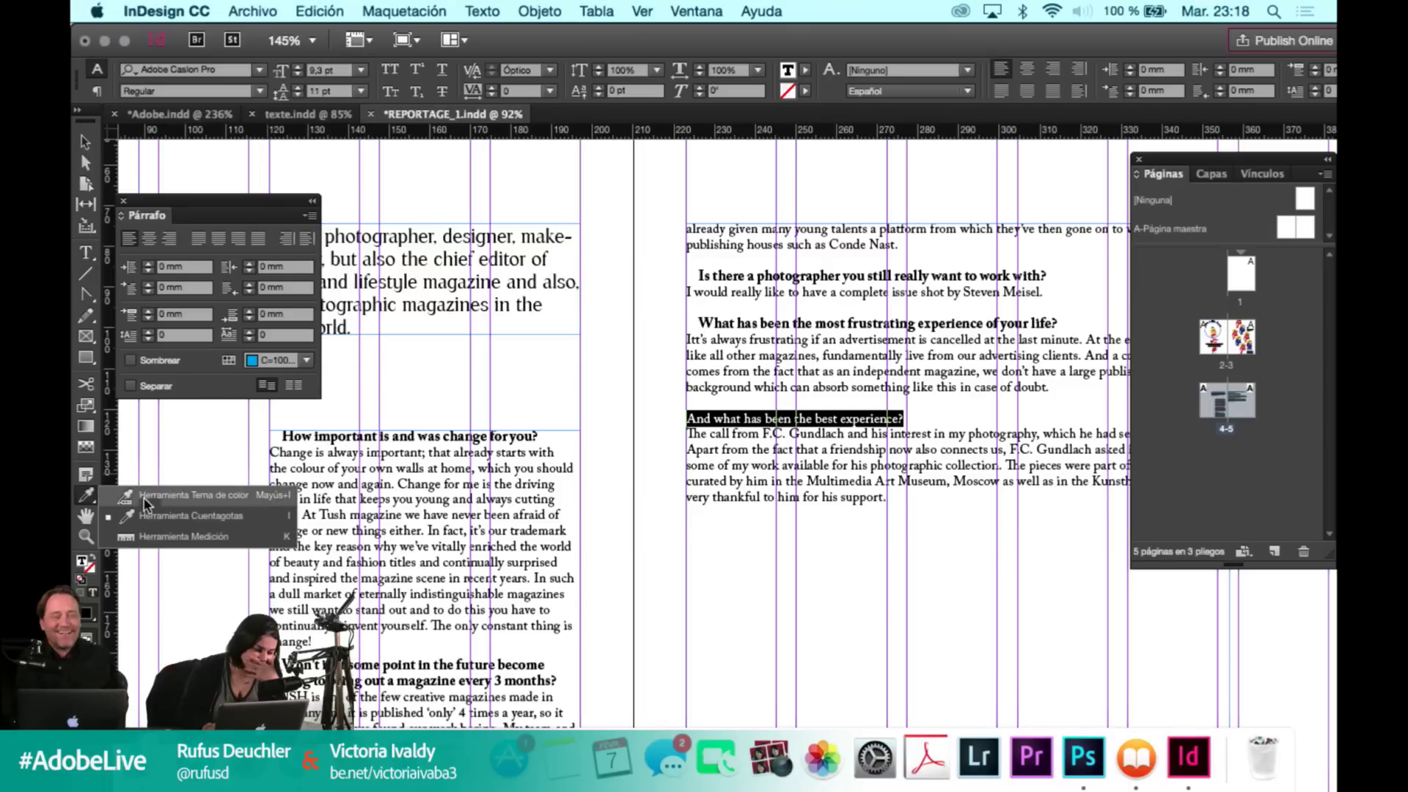
click(323, 432)
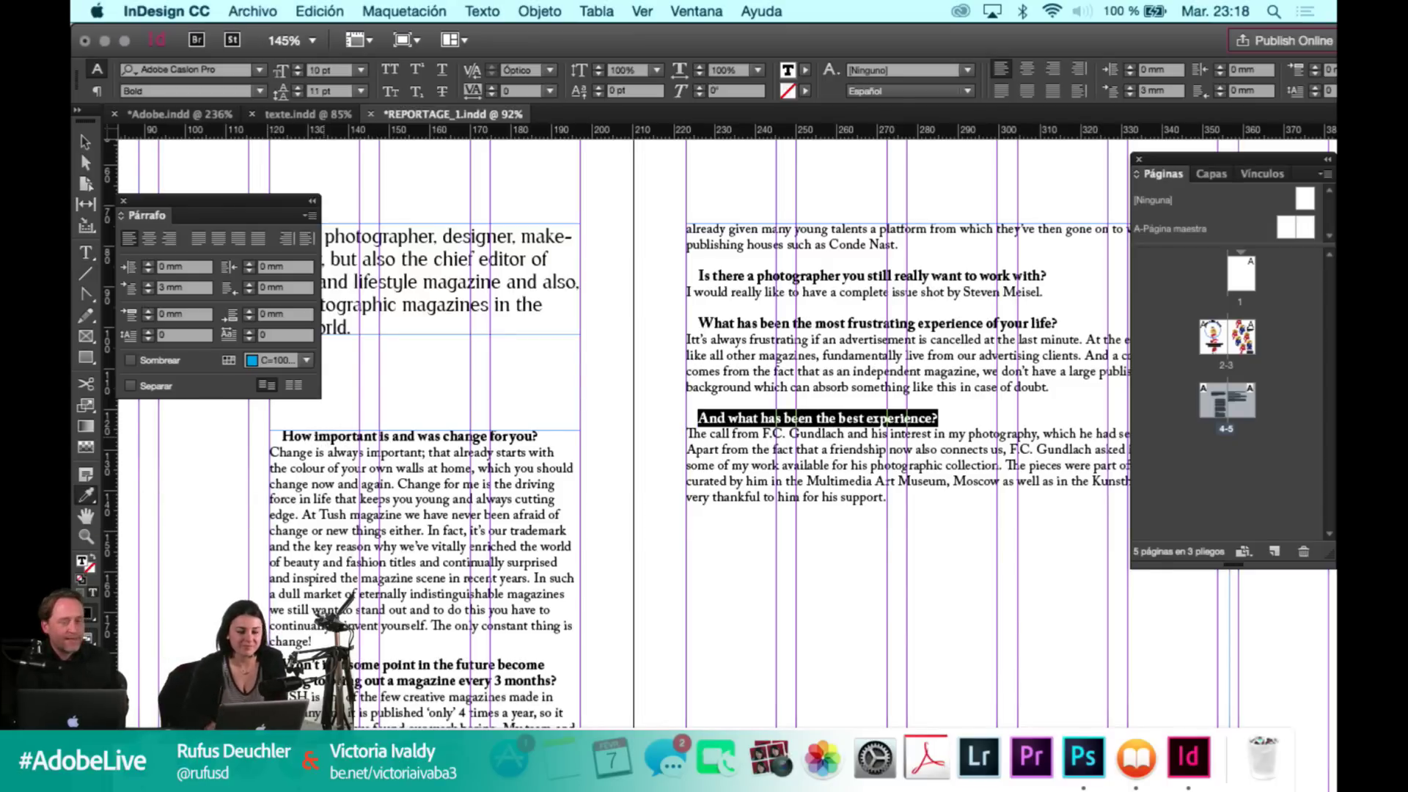
click(549, 428)
key(v)
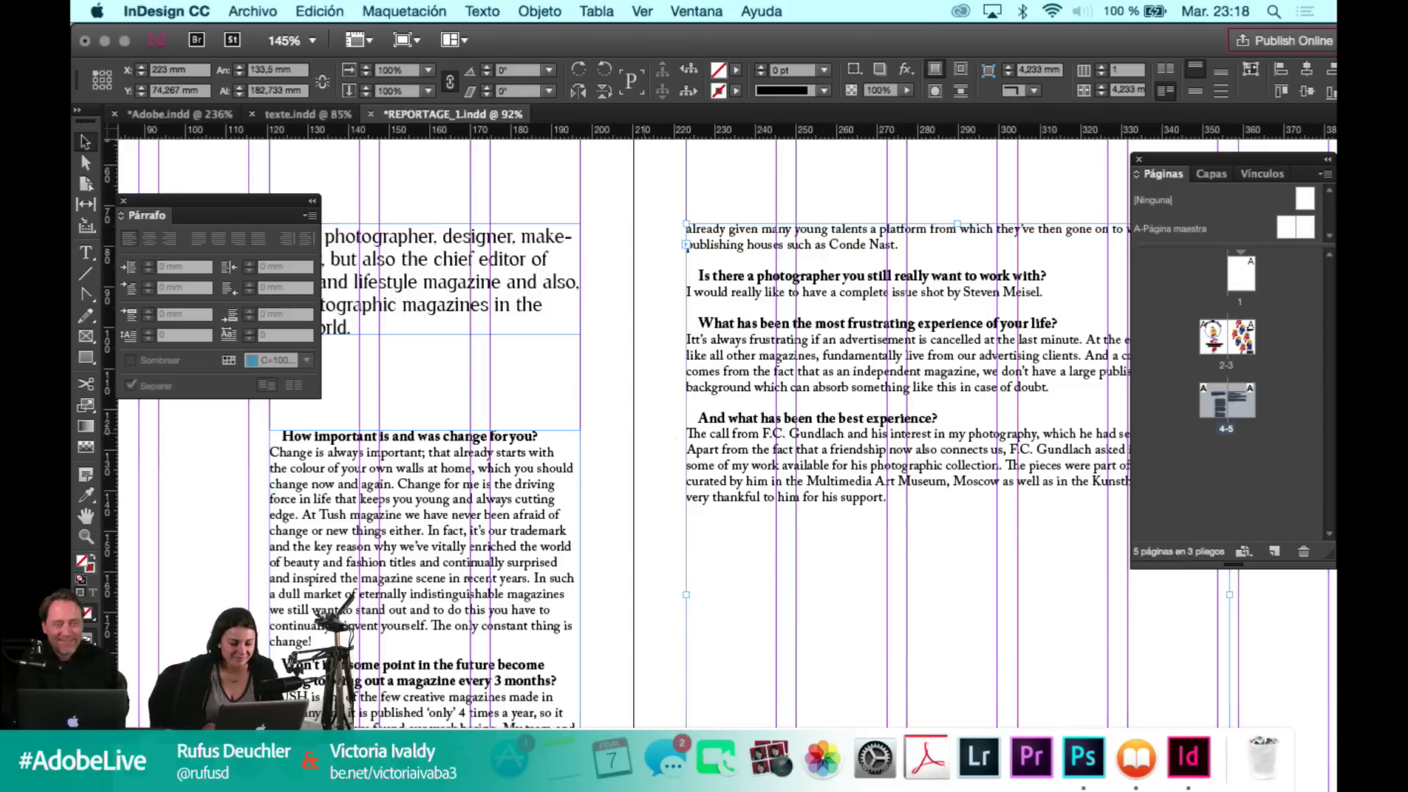
Resize the interview text frame on page 5 to about 76.4 mm wide and 107.2 mm high, ending just below its last line.
click(484, 498)
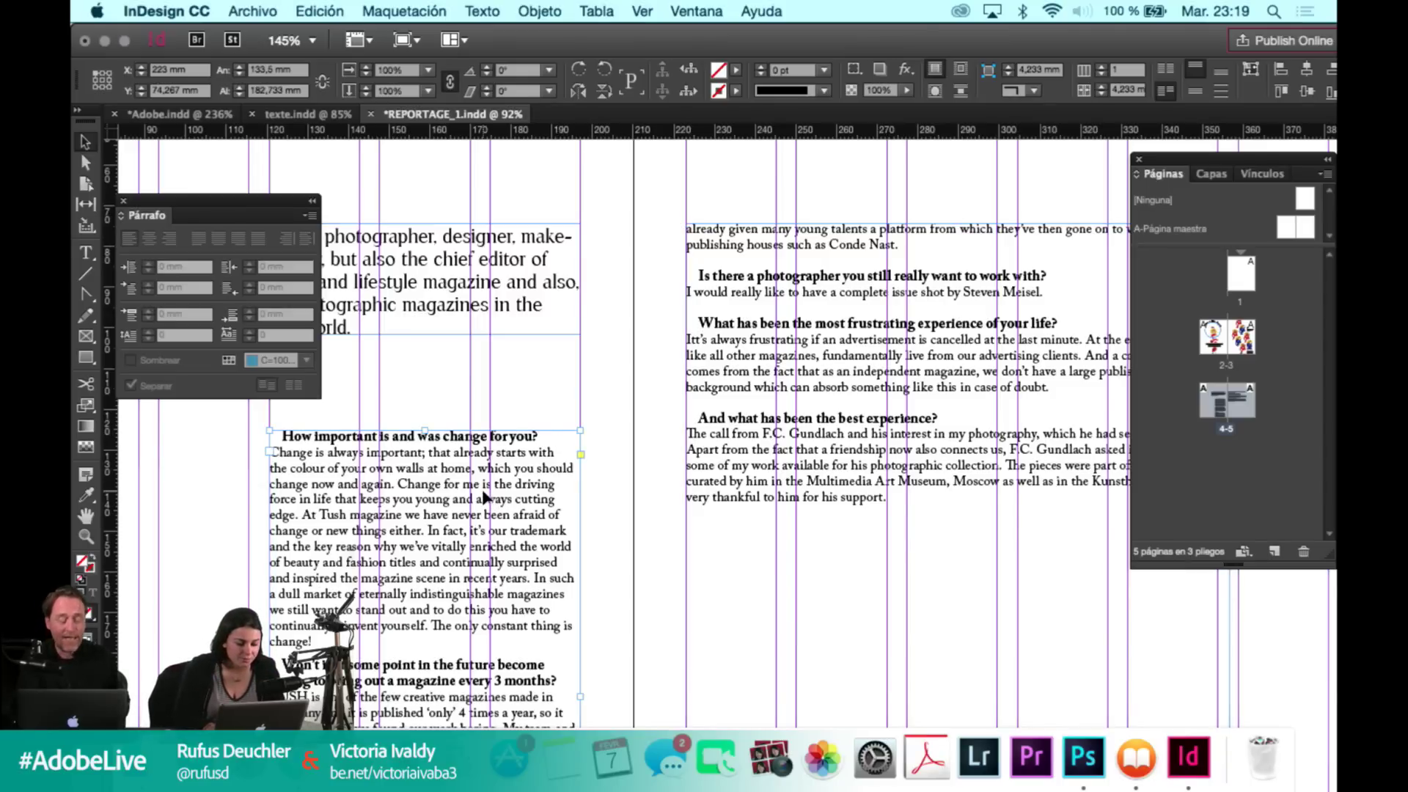
double_click(483, 490)
scroll(483, 490, down, 3)
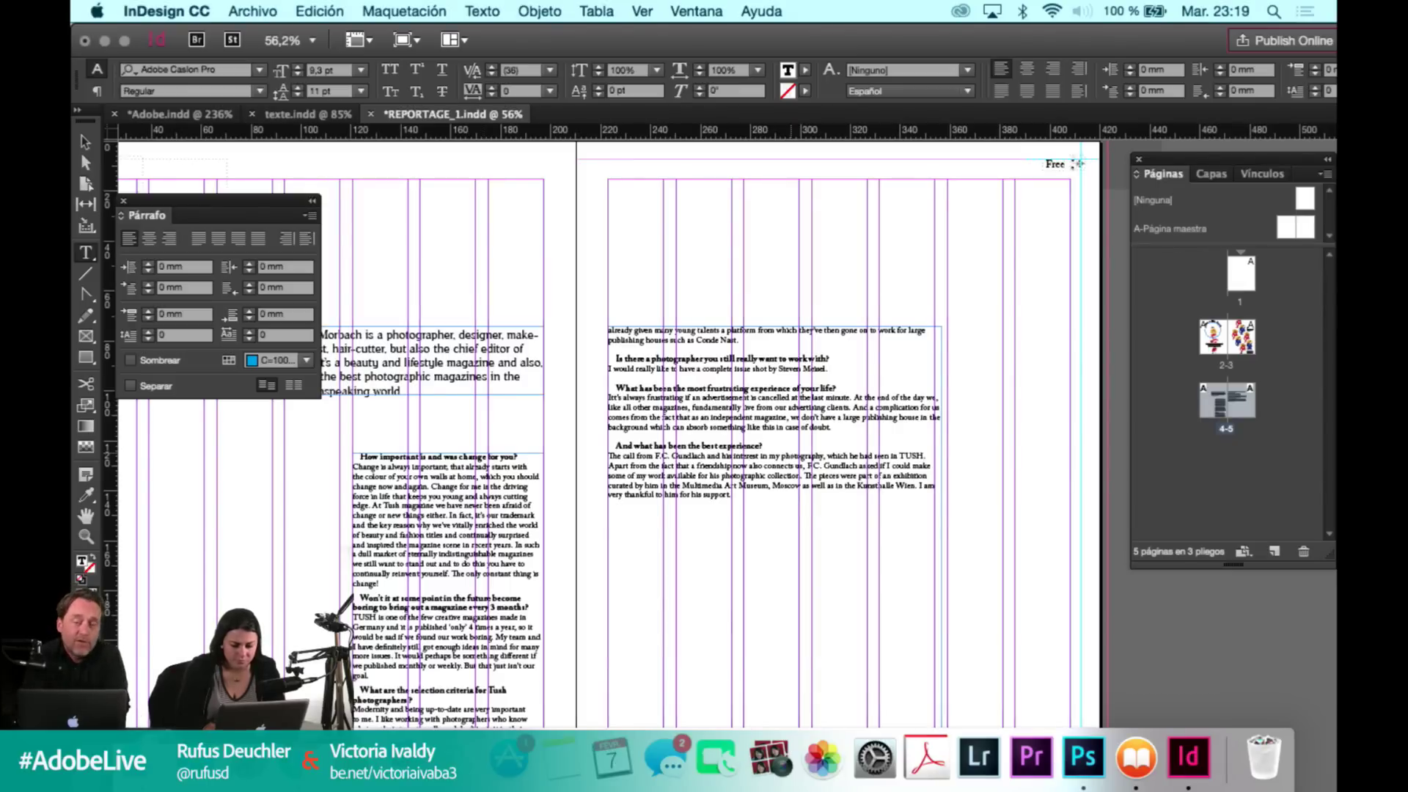
key(Escape)
click(936, 534)
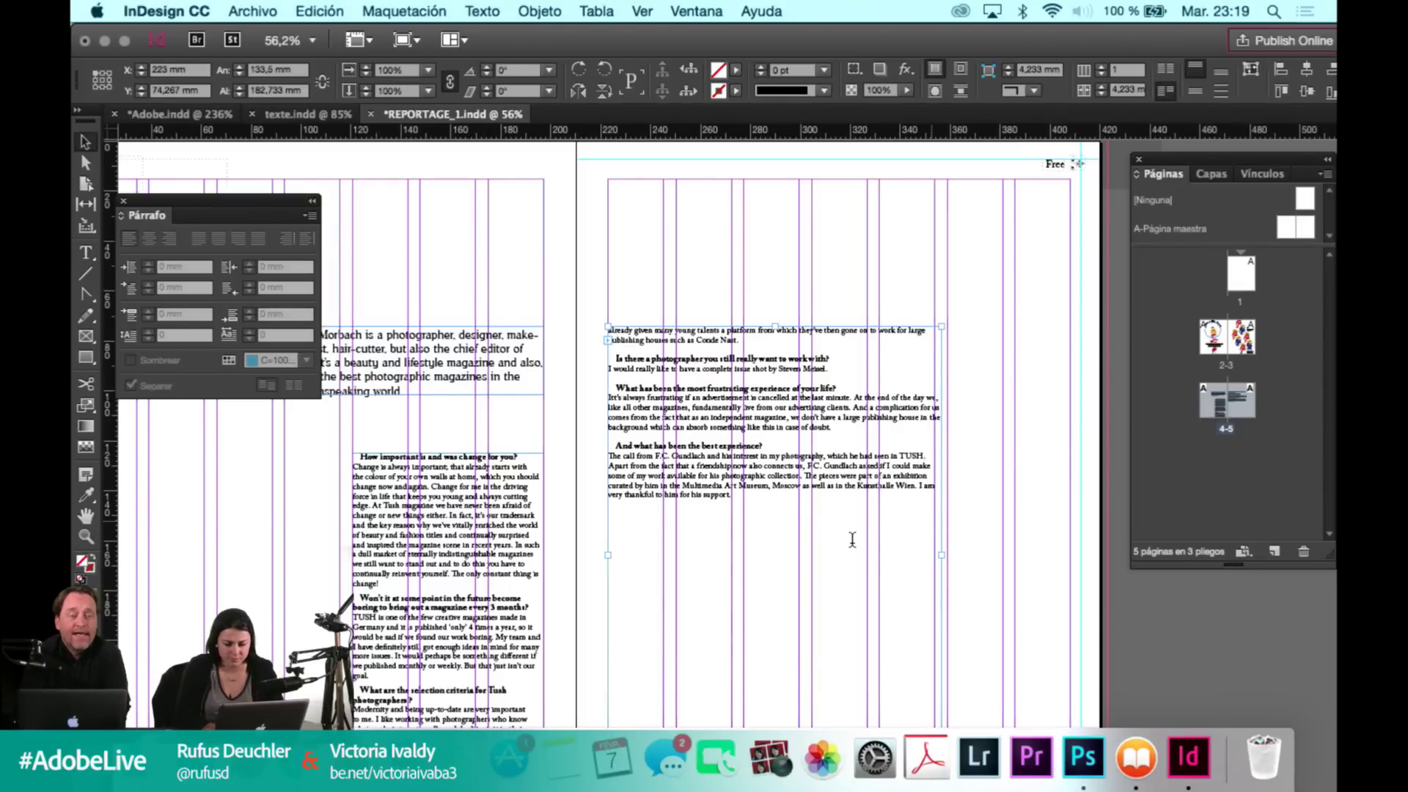
key(t)
click(85, 141)
key(Escape)
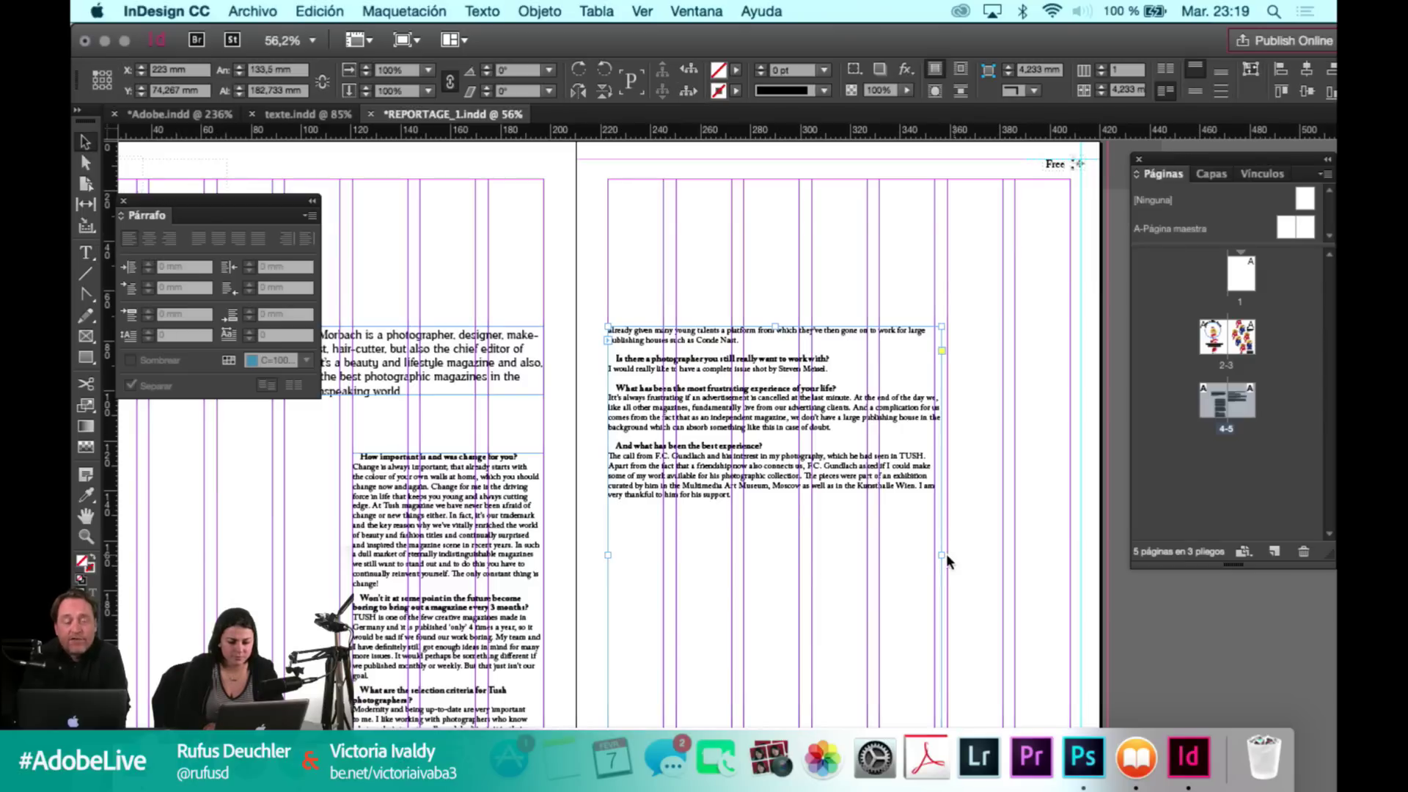
drag(942, 555, 795, 553)
scroll(788, 569, down, 5)
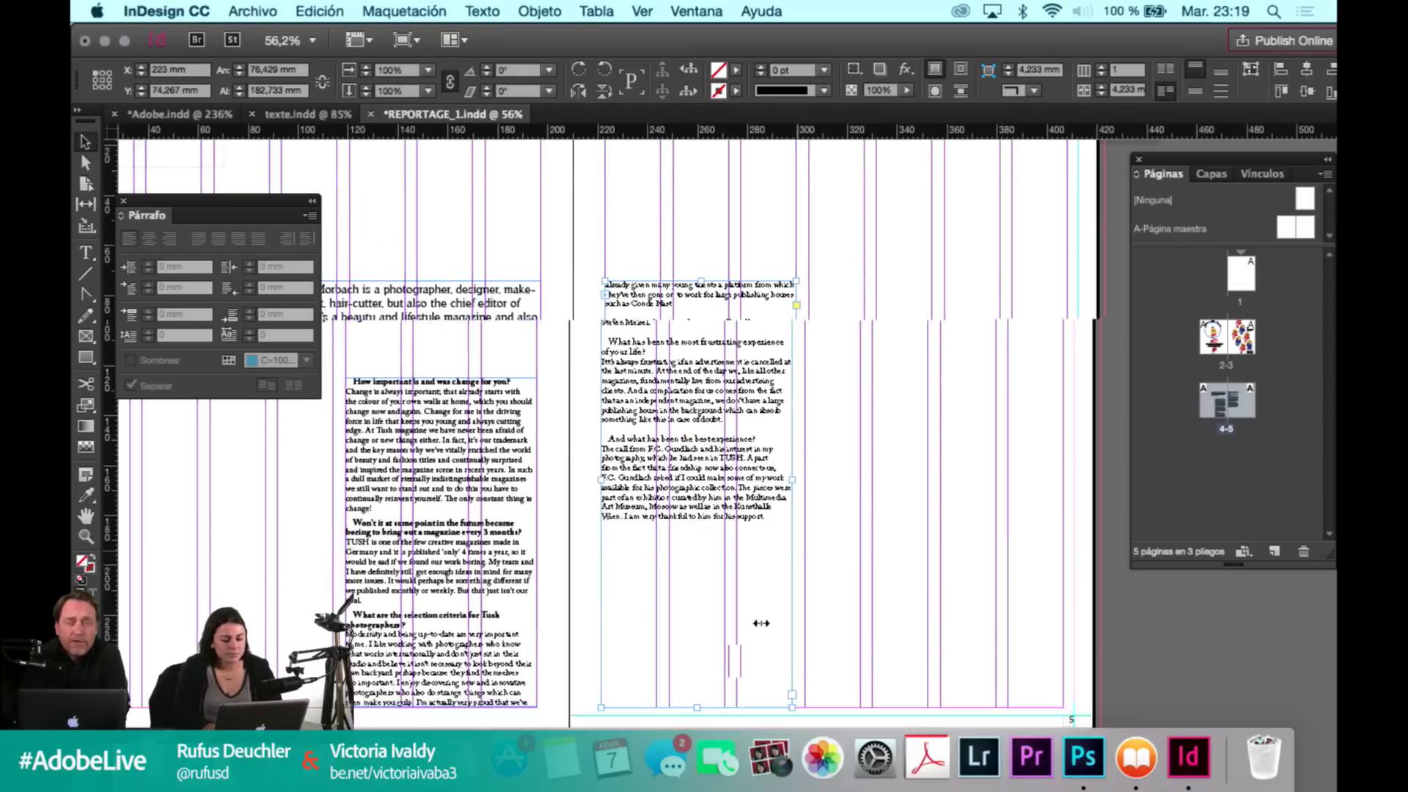
drag(700, 668, 695, 478)
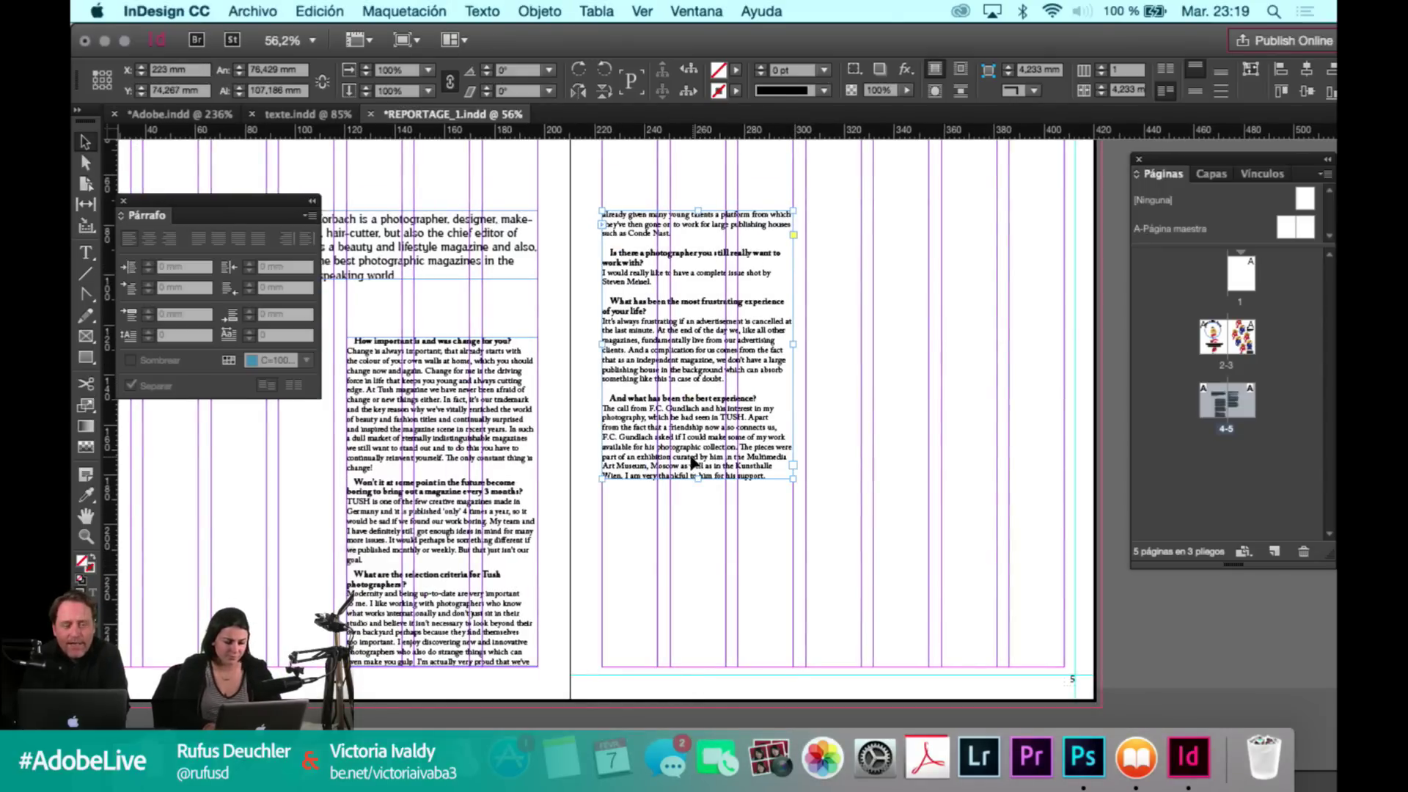
Move the page 5 text frame into the lower outer corner of the margins, at about X 331.6 mm and Y 149.8 mm.
click(974, 621)
drag(974, 621, 961, 654)
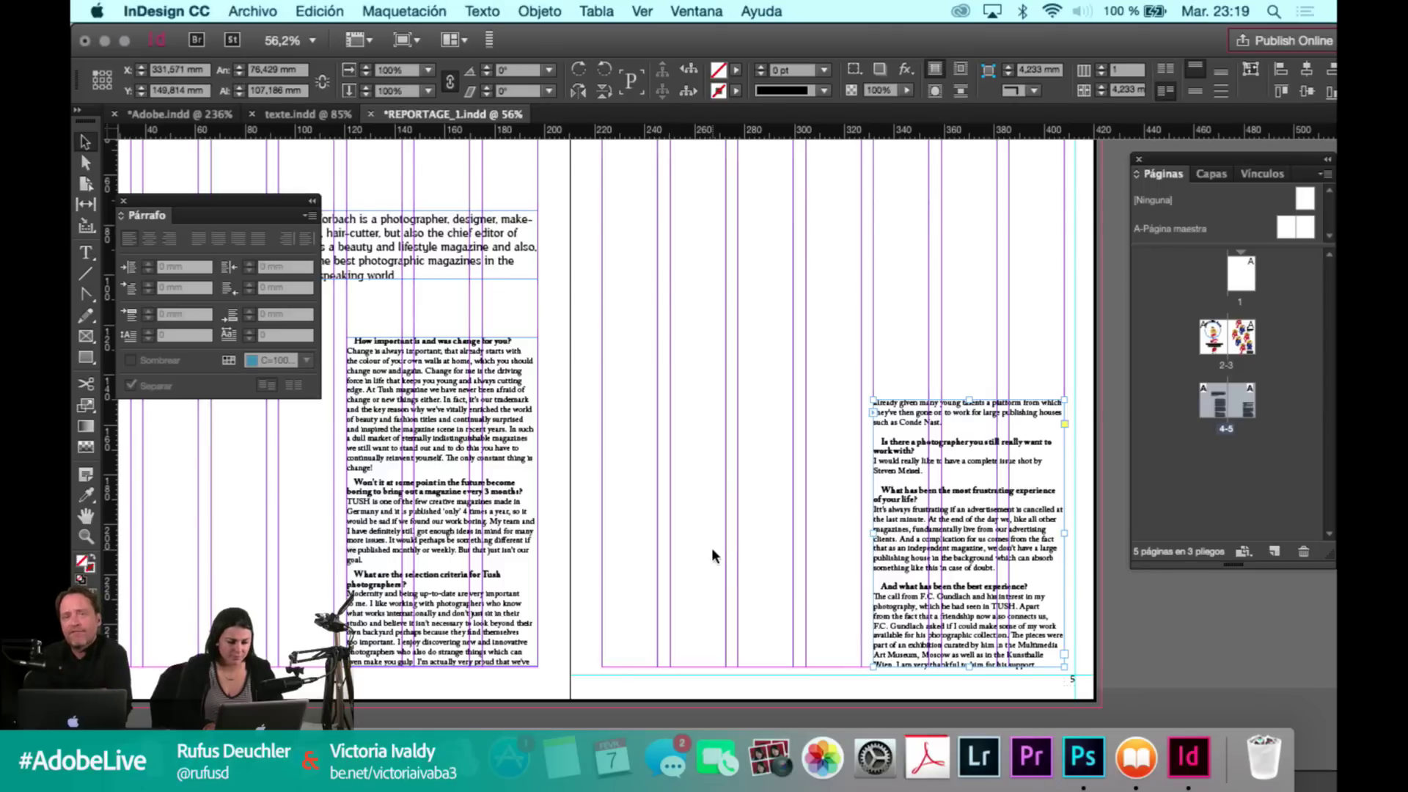
click(715, 555)
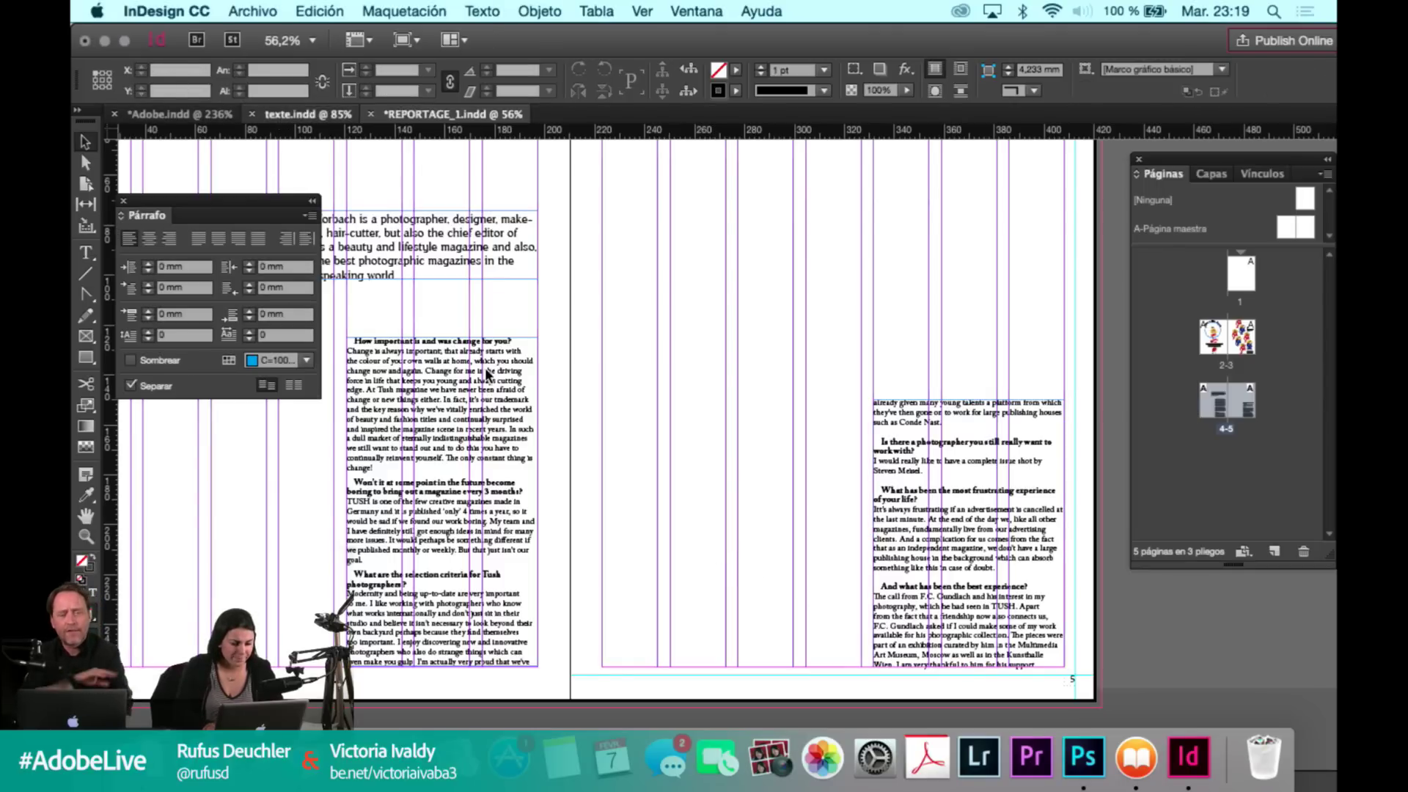
In texte.indd, copy the two-line quote below "INSPIRING INTERVIEW:" that begins with "I color big models".
click(308, 114)
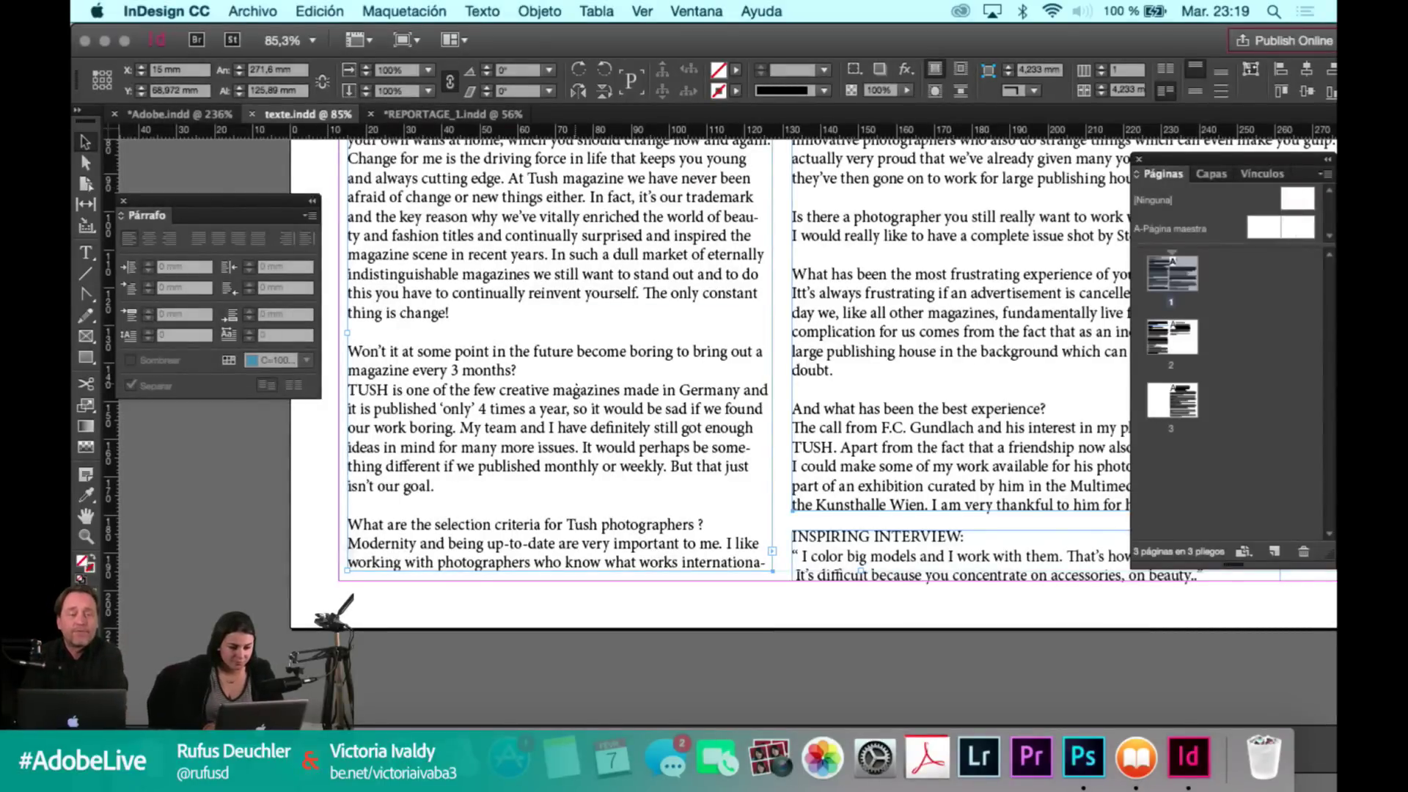
double_click(848, 556)
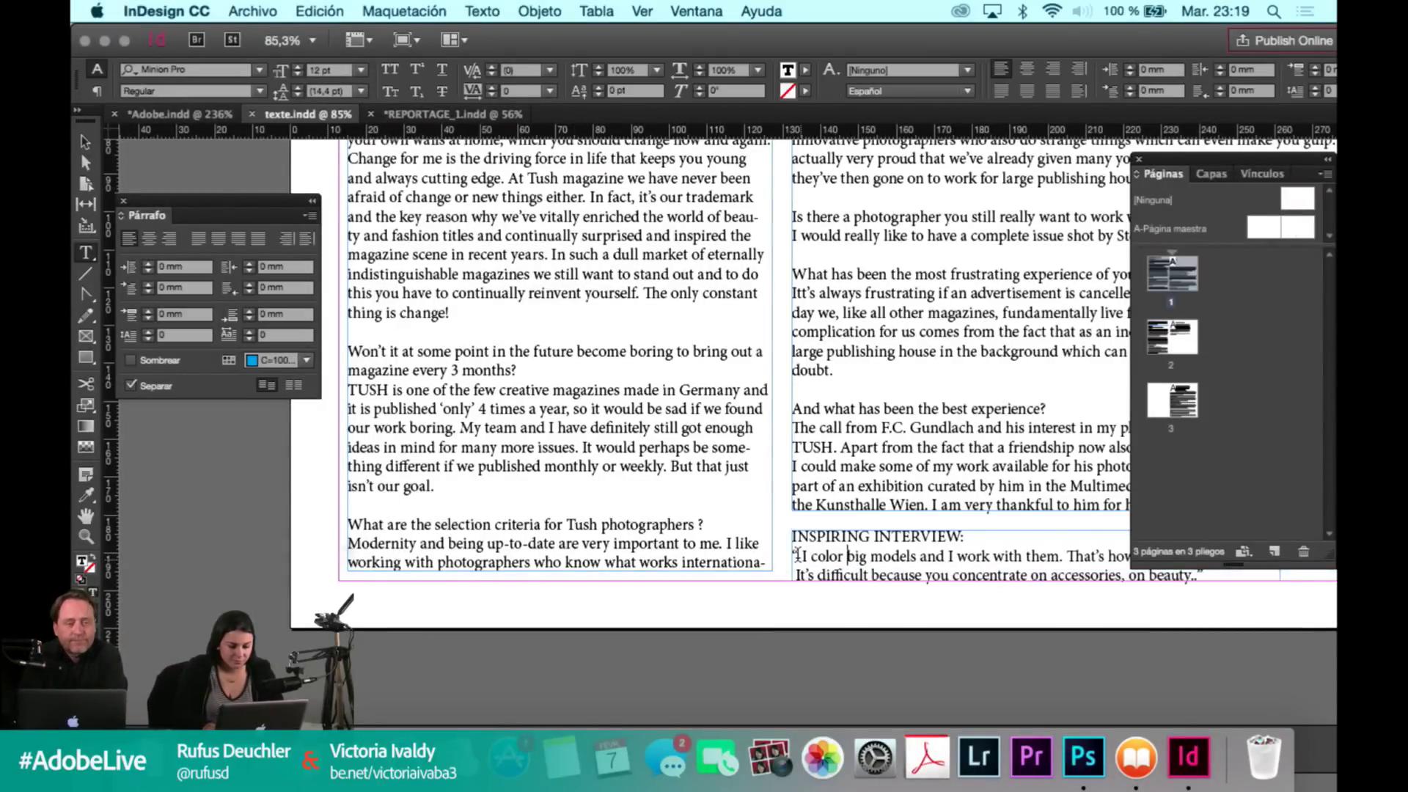
drag(793, 556, 1207, 579)
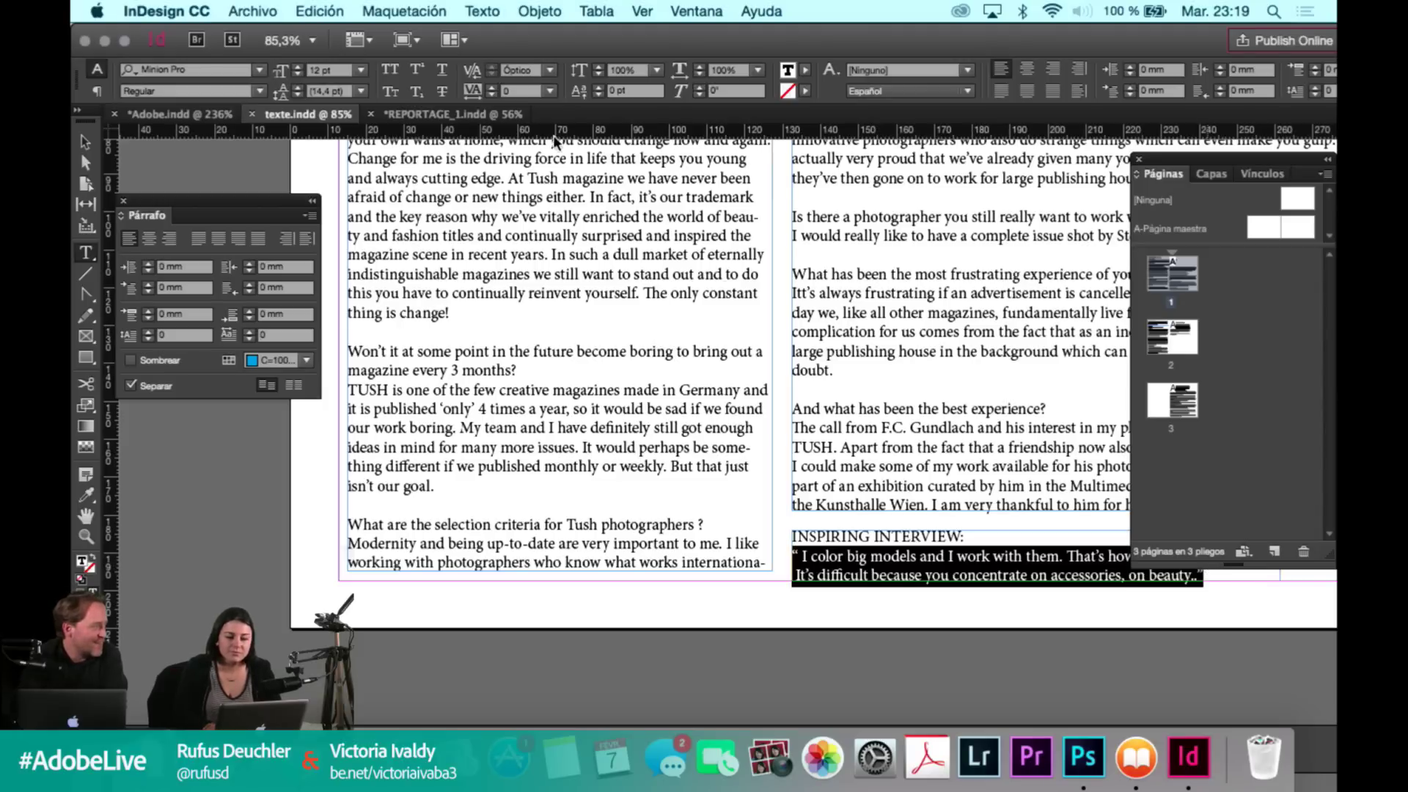
On page 5 of REPORTAGE_1.indd, draw a text frame about 74 mm wide and 29.5 mm high from the inner margin and paste the quote.
click(482, 118)
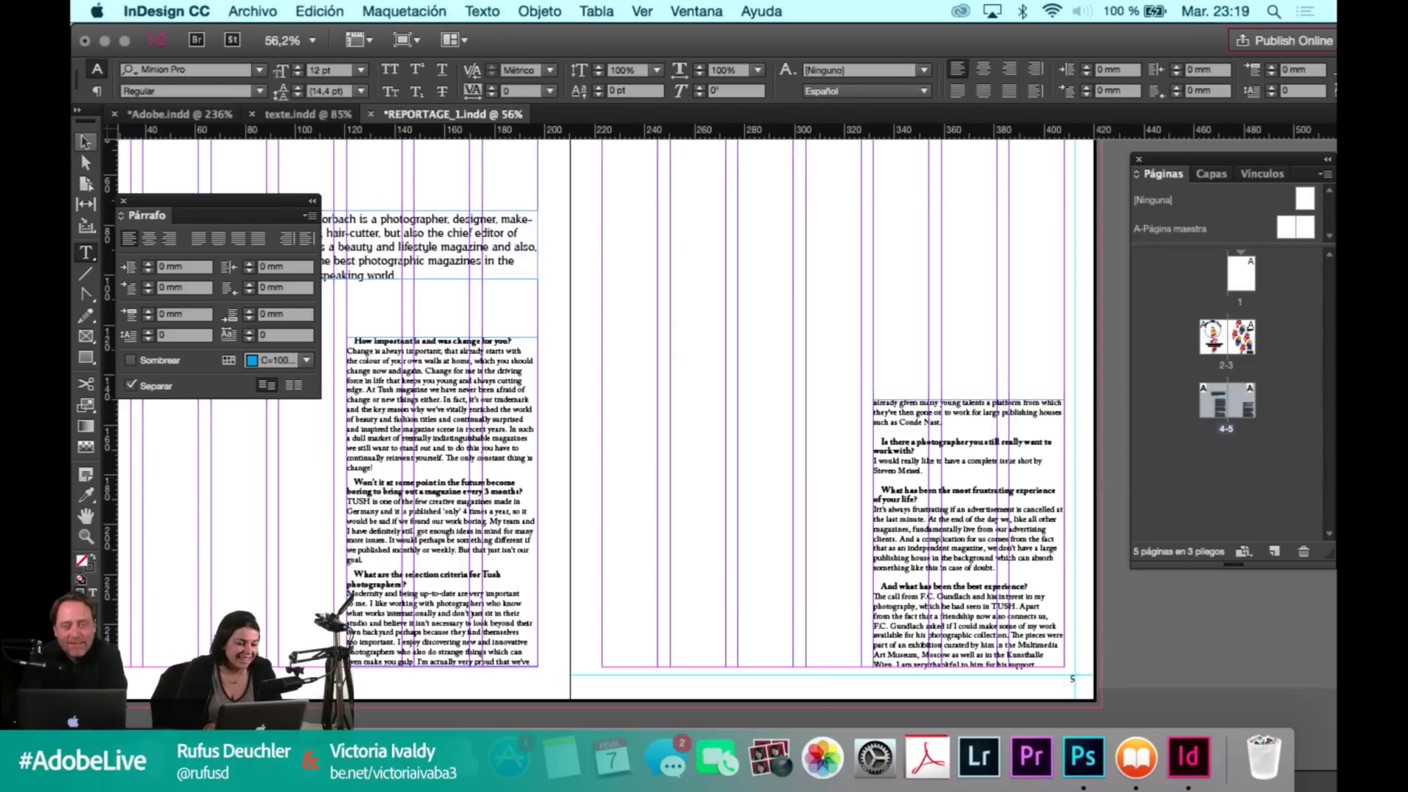
click(86, 141)
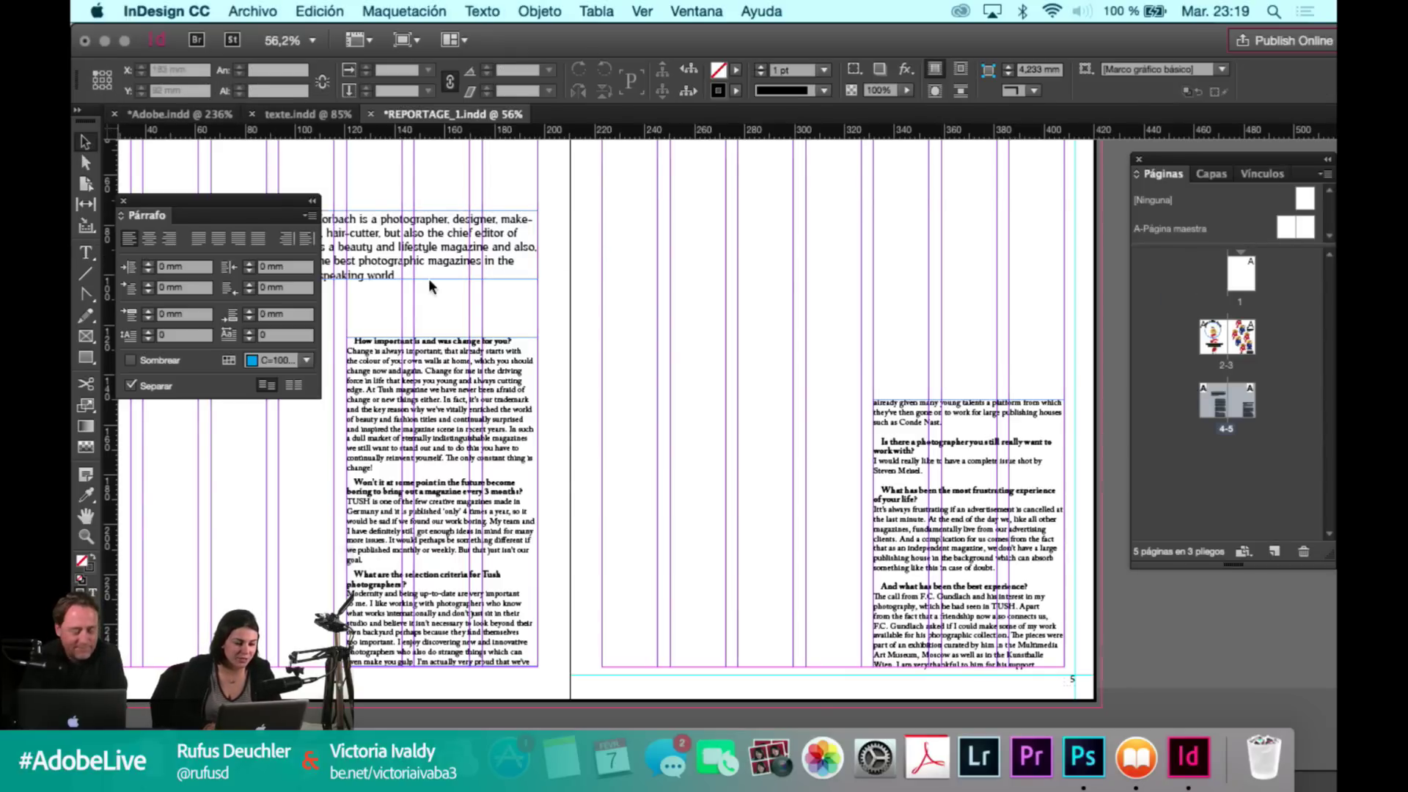
key(t)
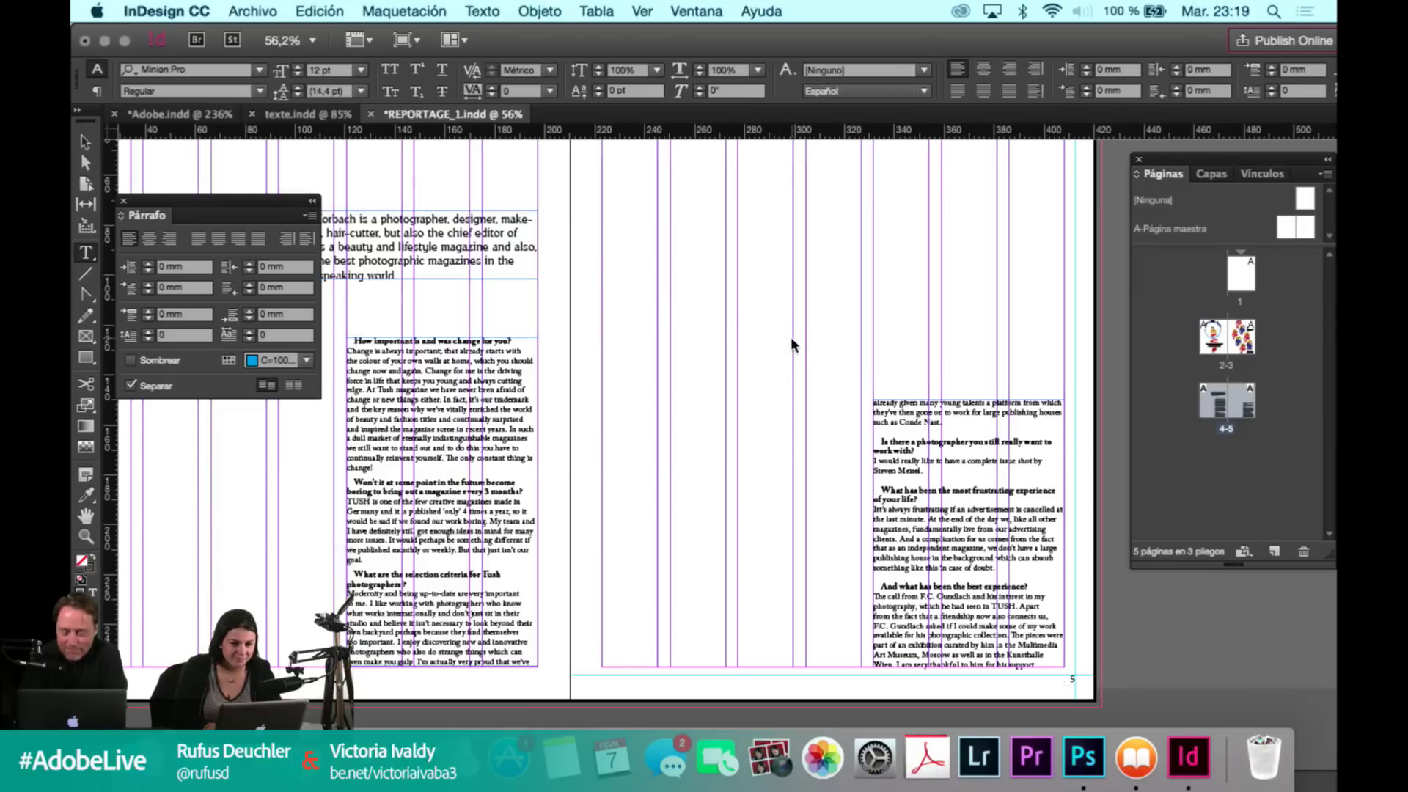
drag(791, 341, 787, 349)
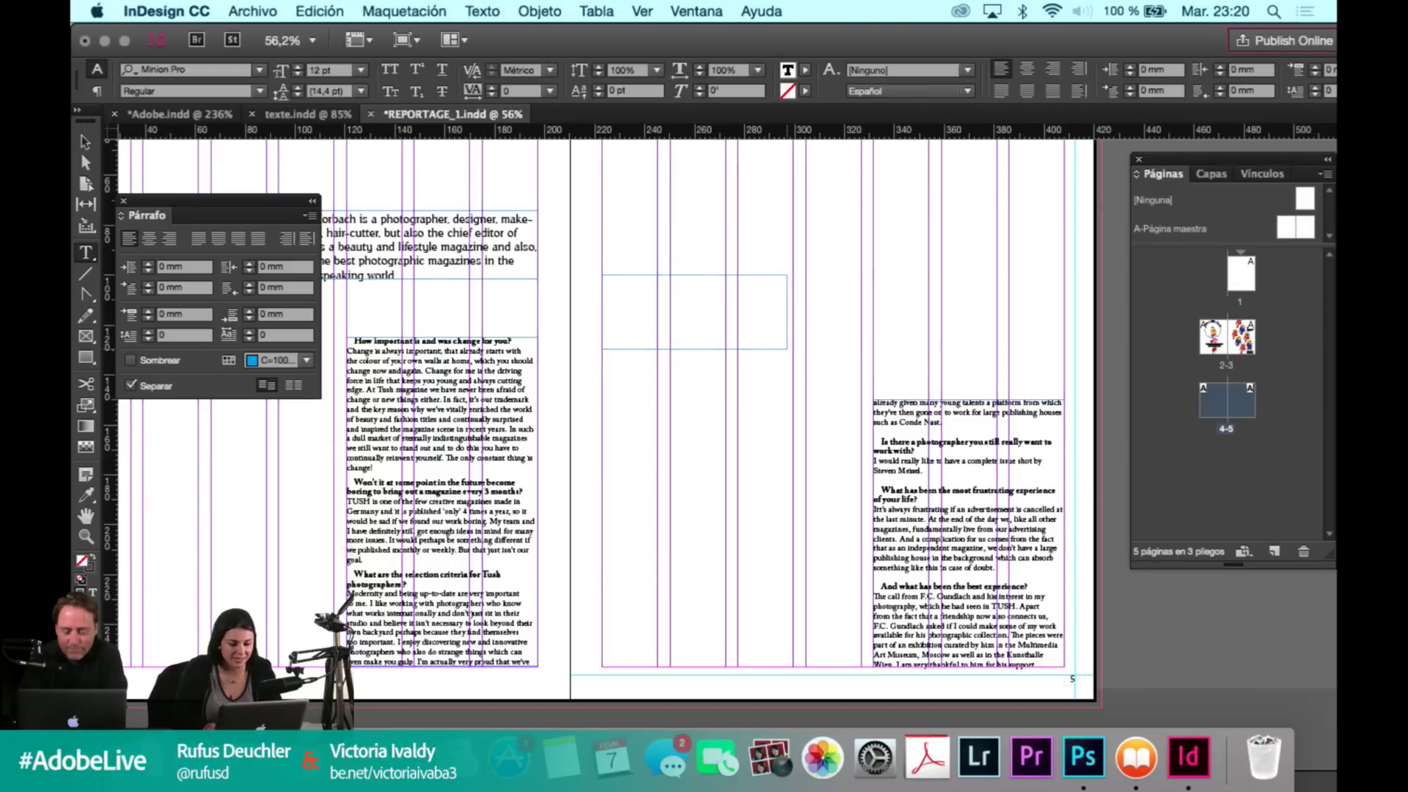
key(super+v)
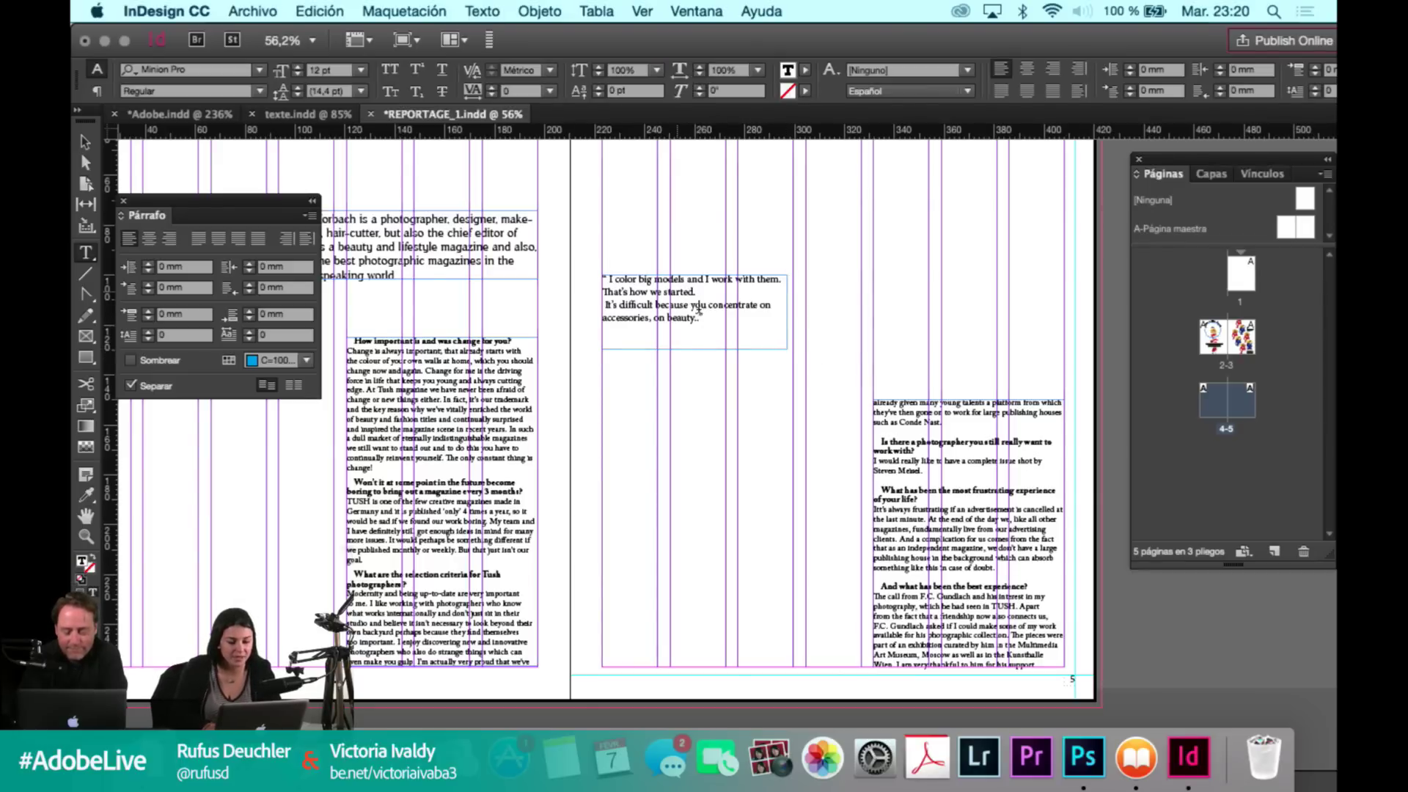
Change the font of the whole pasted quote to Giza.
drag(705, 318, 586, 270)
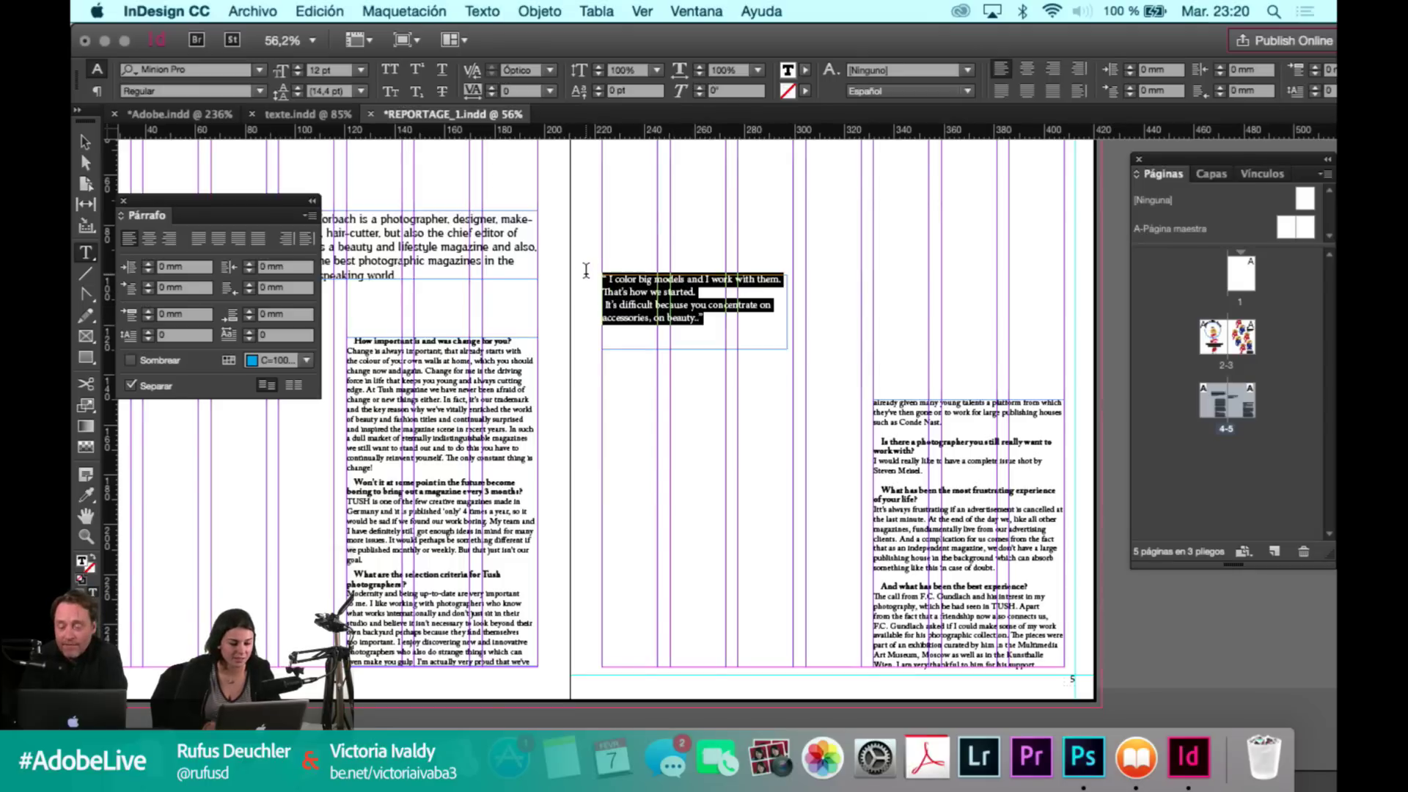
click(201, 71)
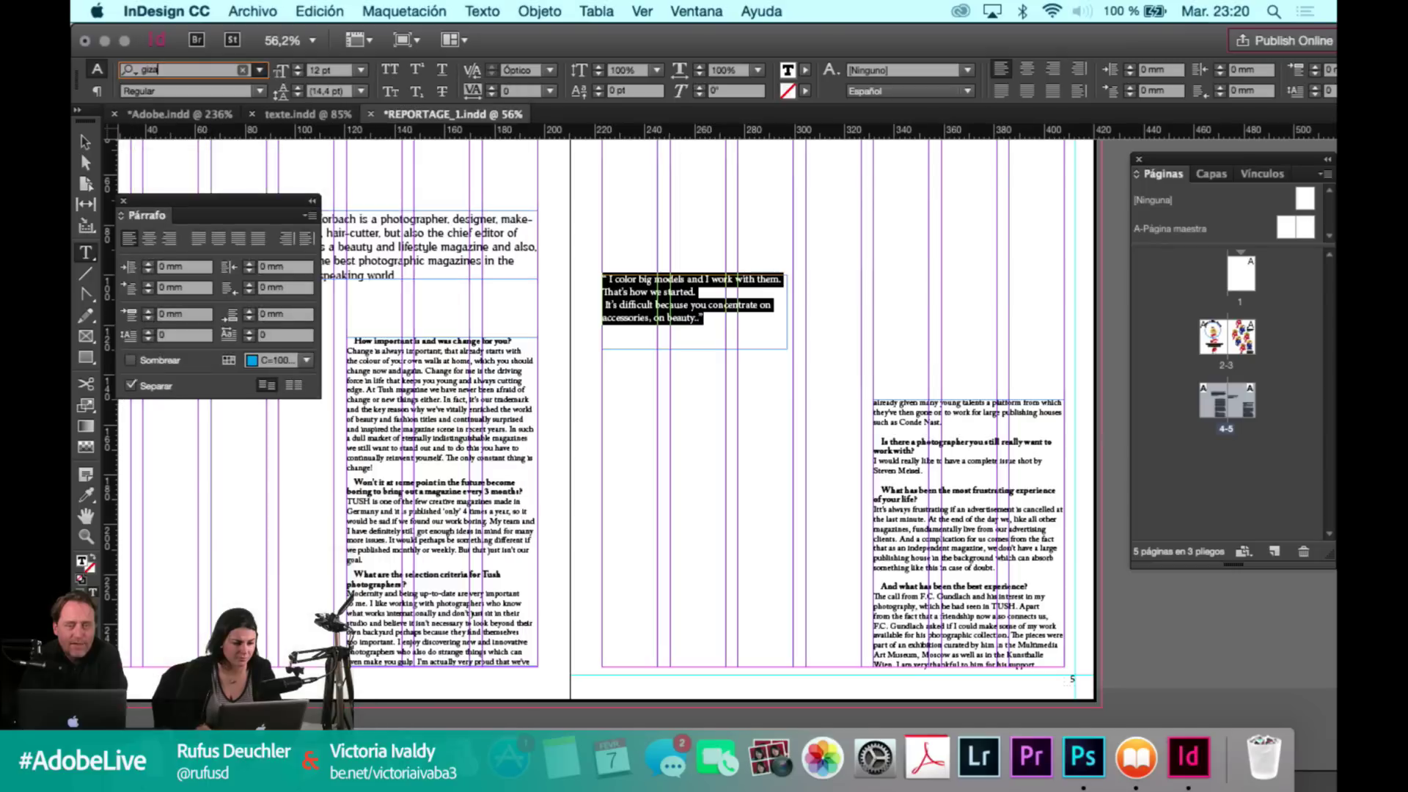
triple_click(192, 71)
text(Giza)
key(Return)
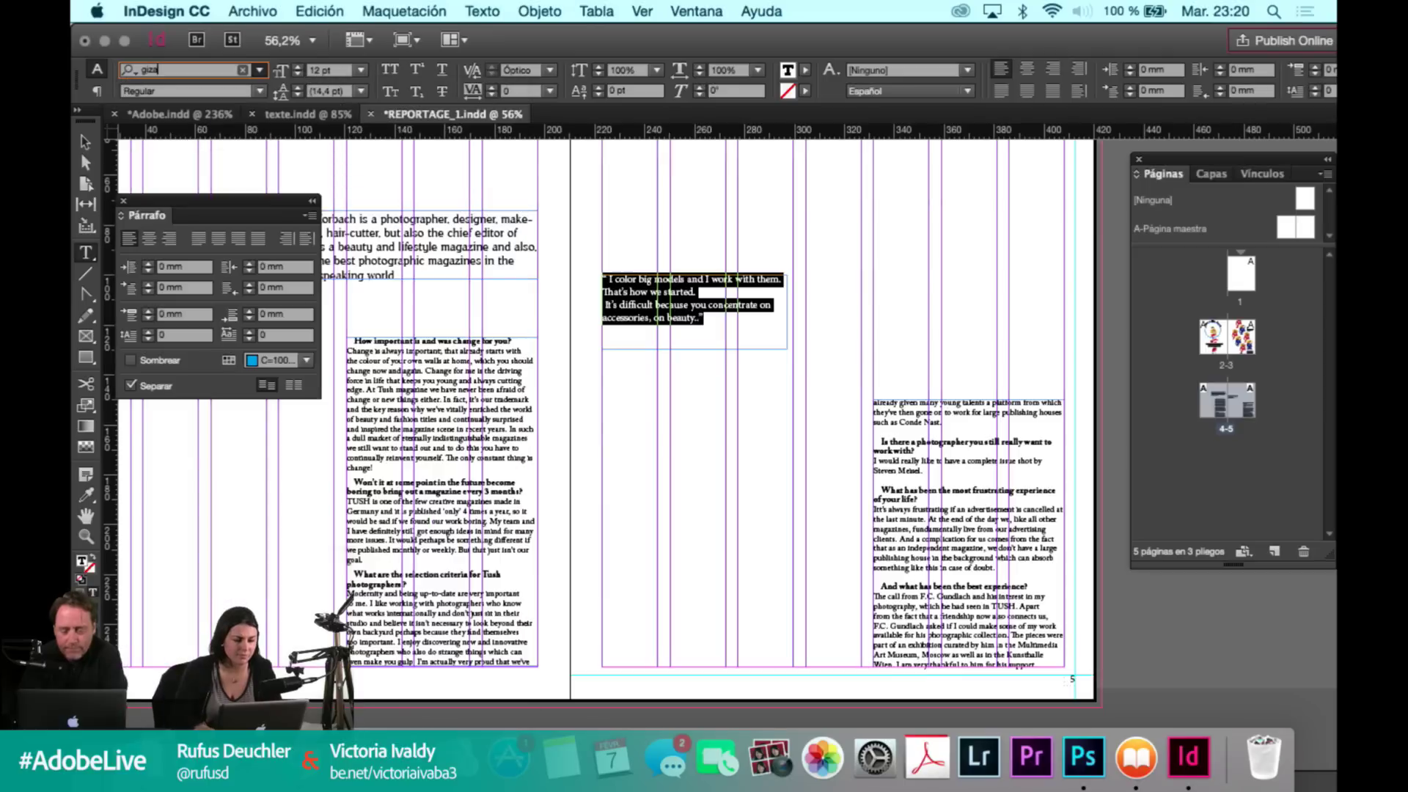
Set the quote's font size to 22 pt and its leading to 26 pt.
click(341, 71)
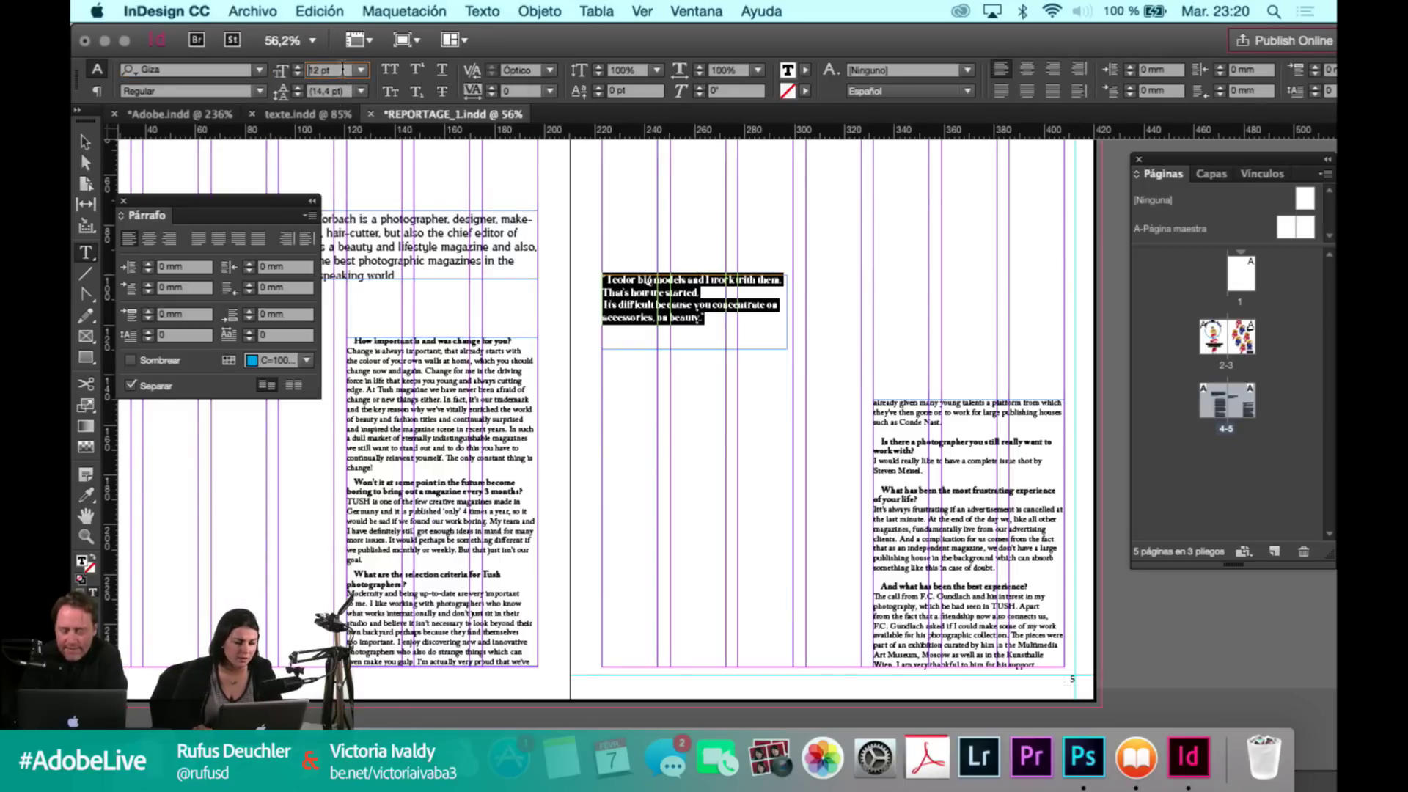
key(Up)
key(Up)
key(Up)
key(Up)
key(Up)
key(Up)
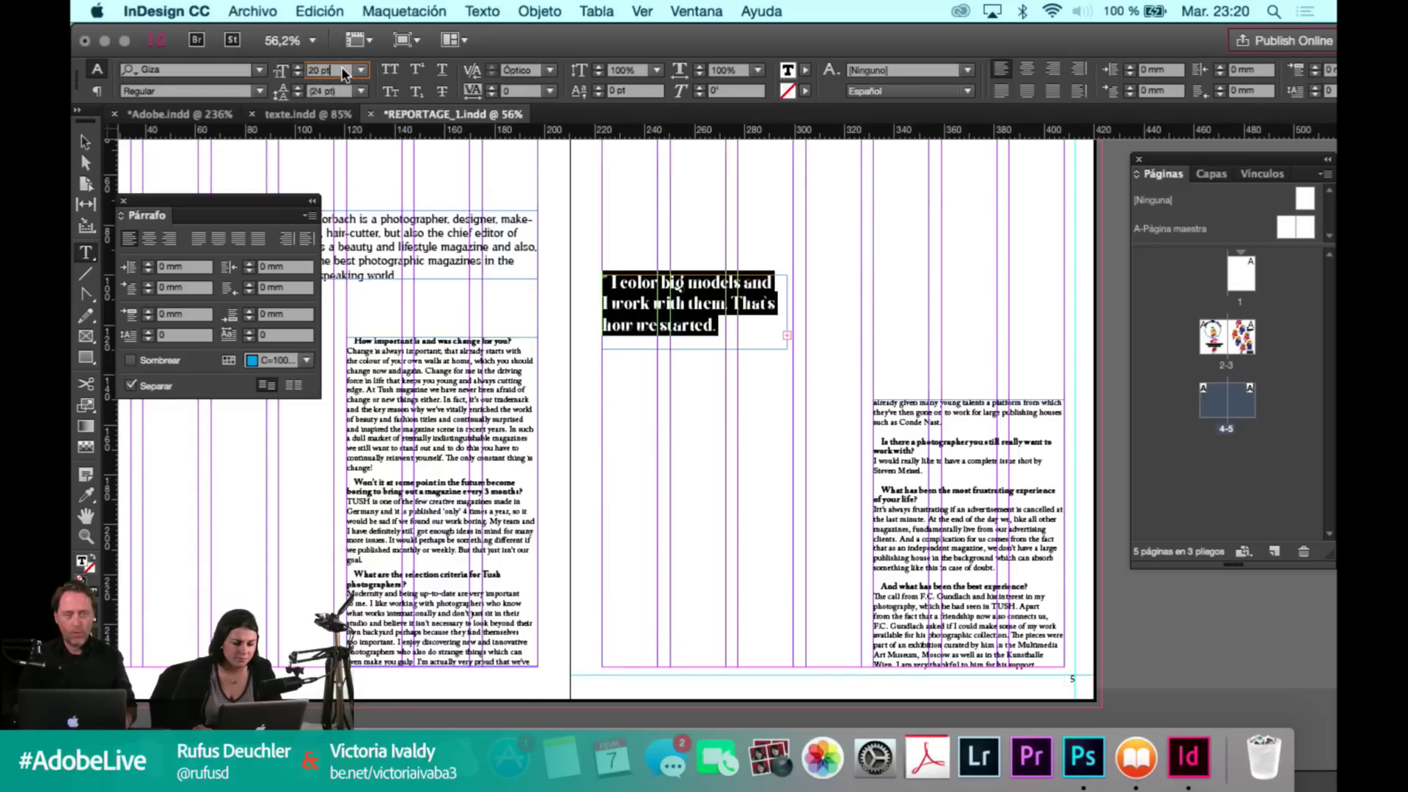
key(Up)
key(Up)
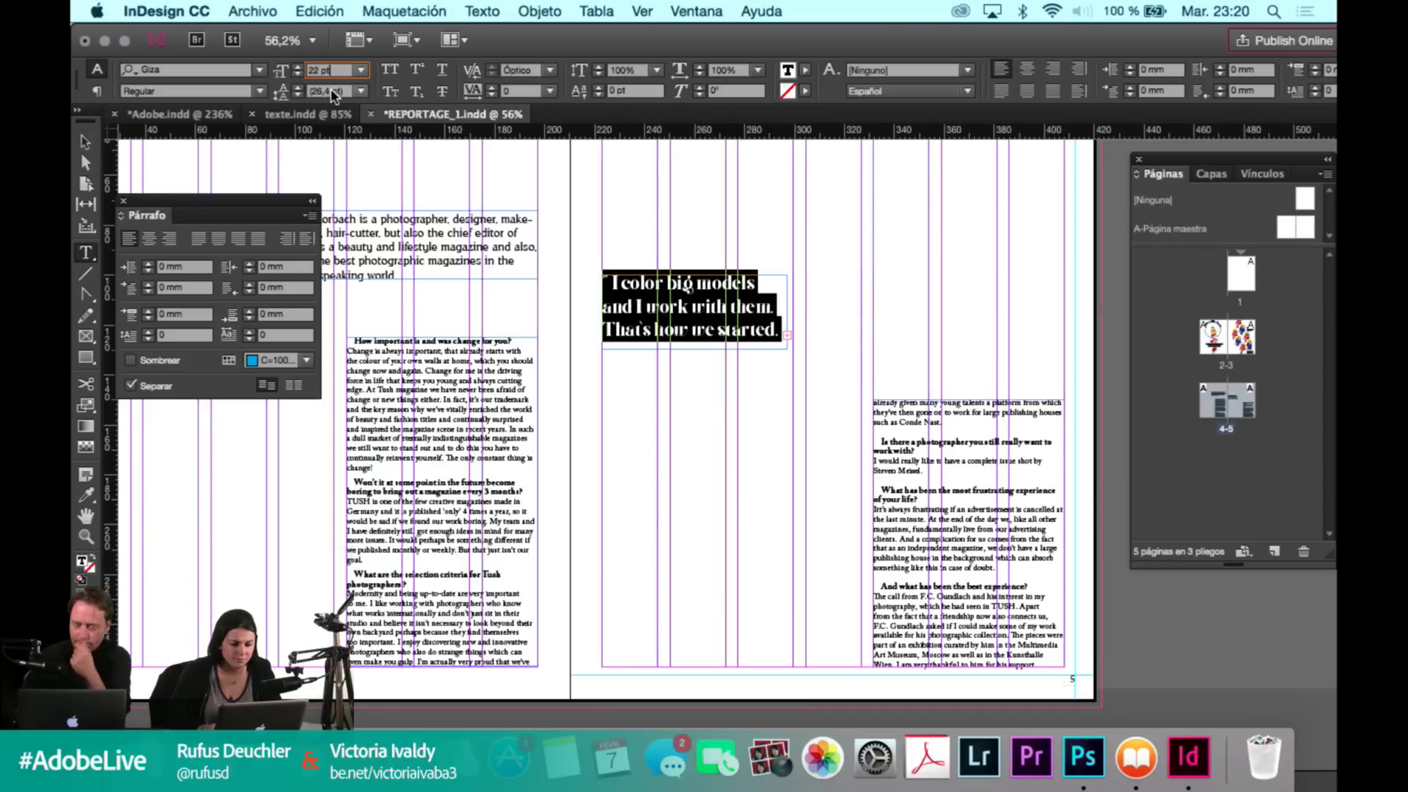
click(332, 92)
text(26)
key(Return)
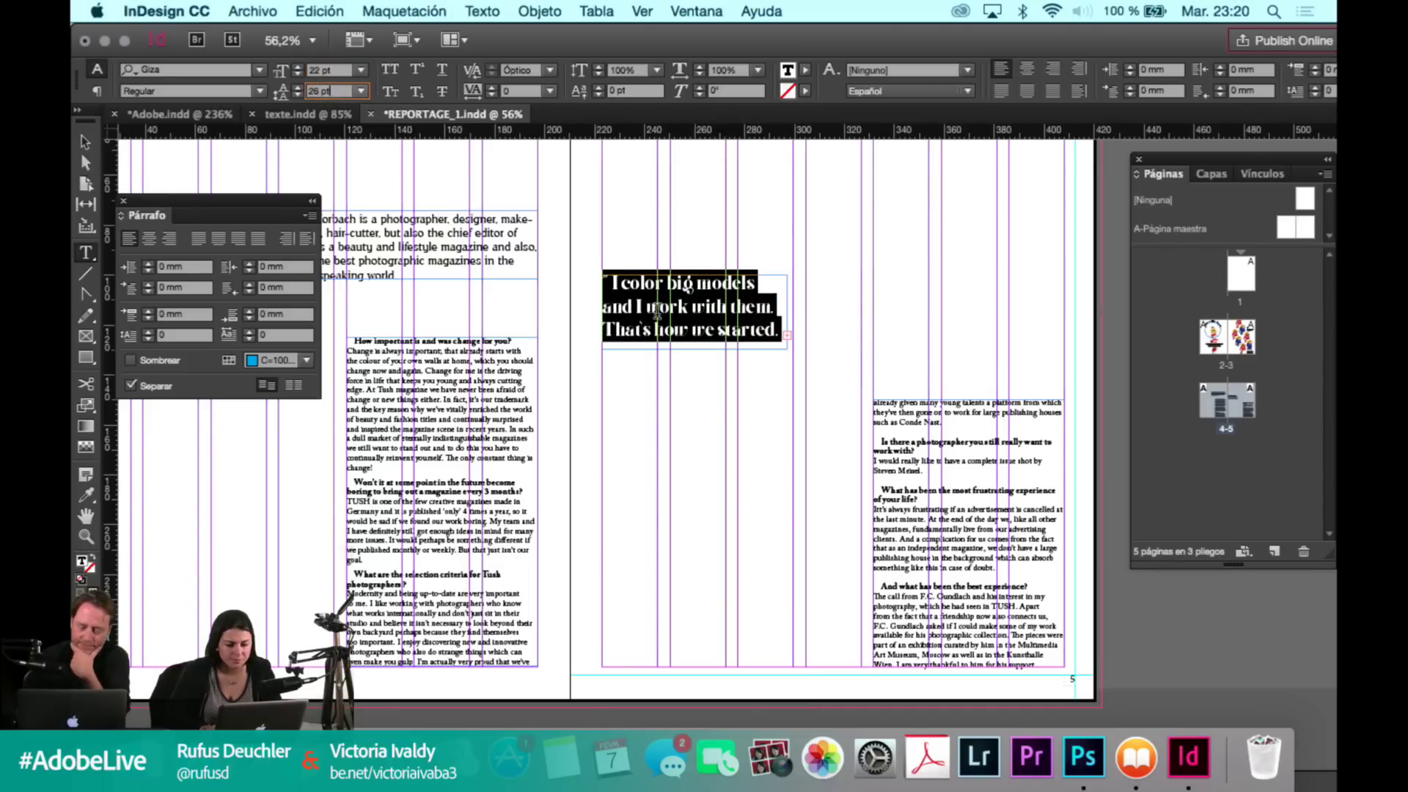
key(Escape)
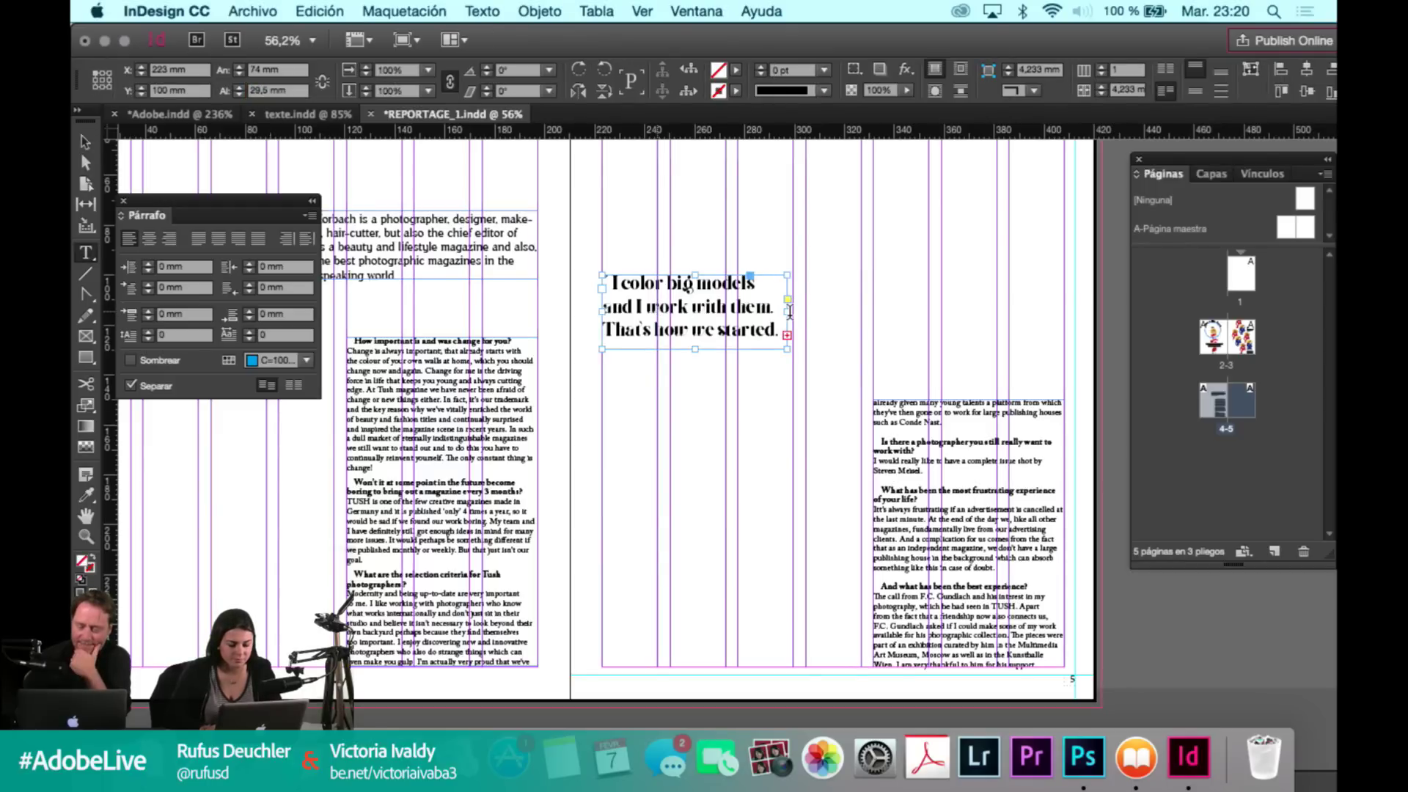
key(t)
key(v)
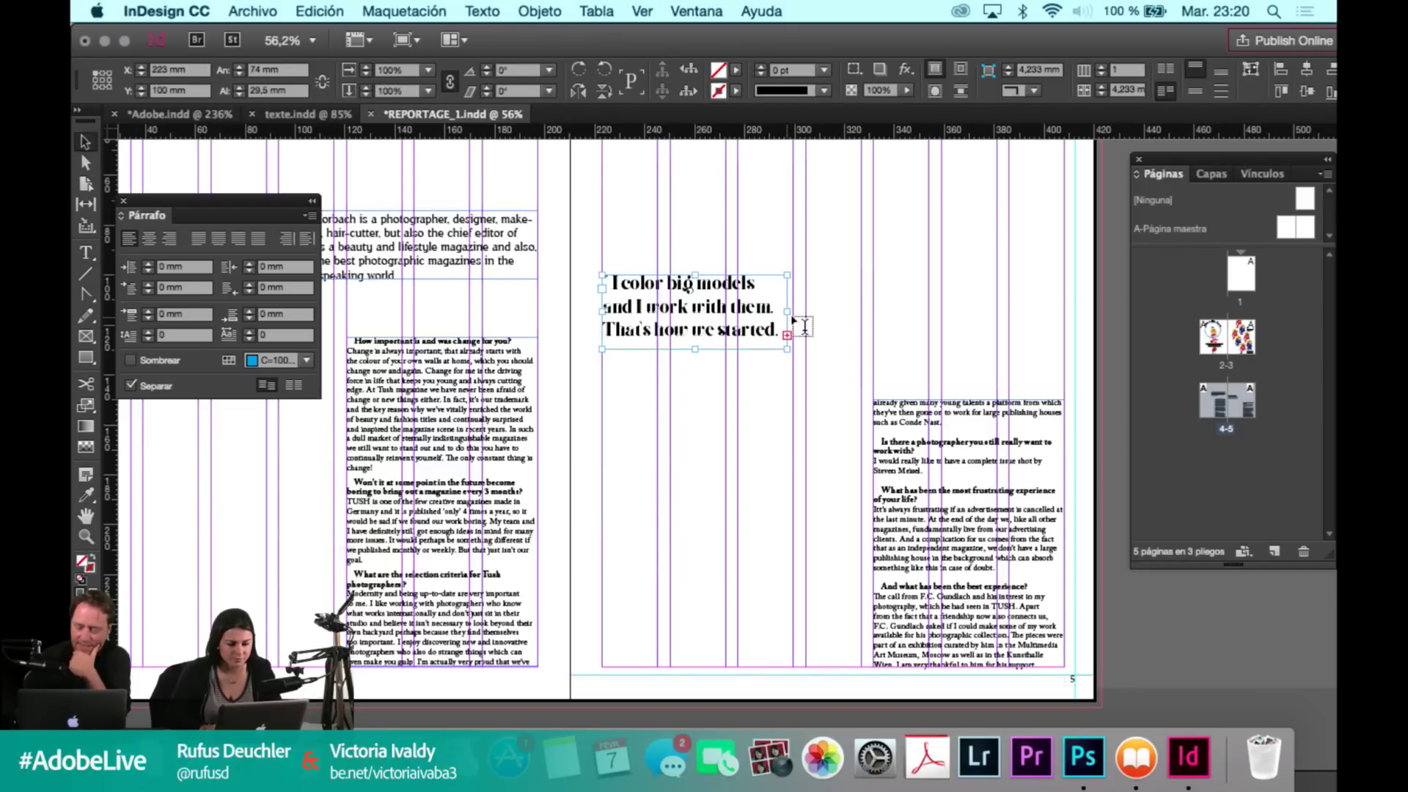
key(t)
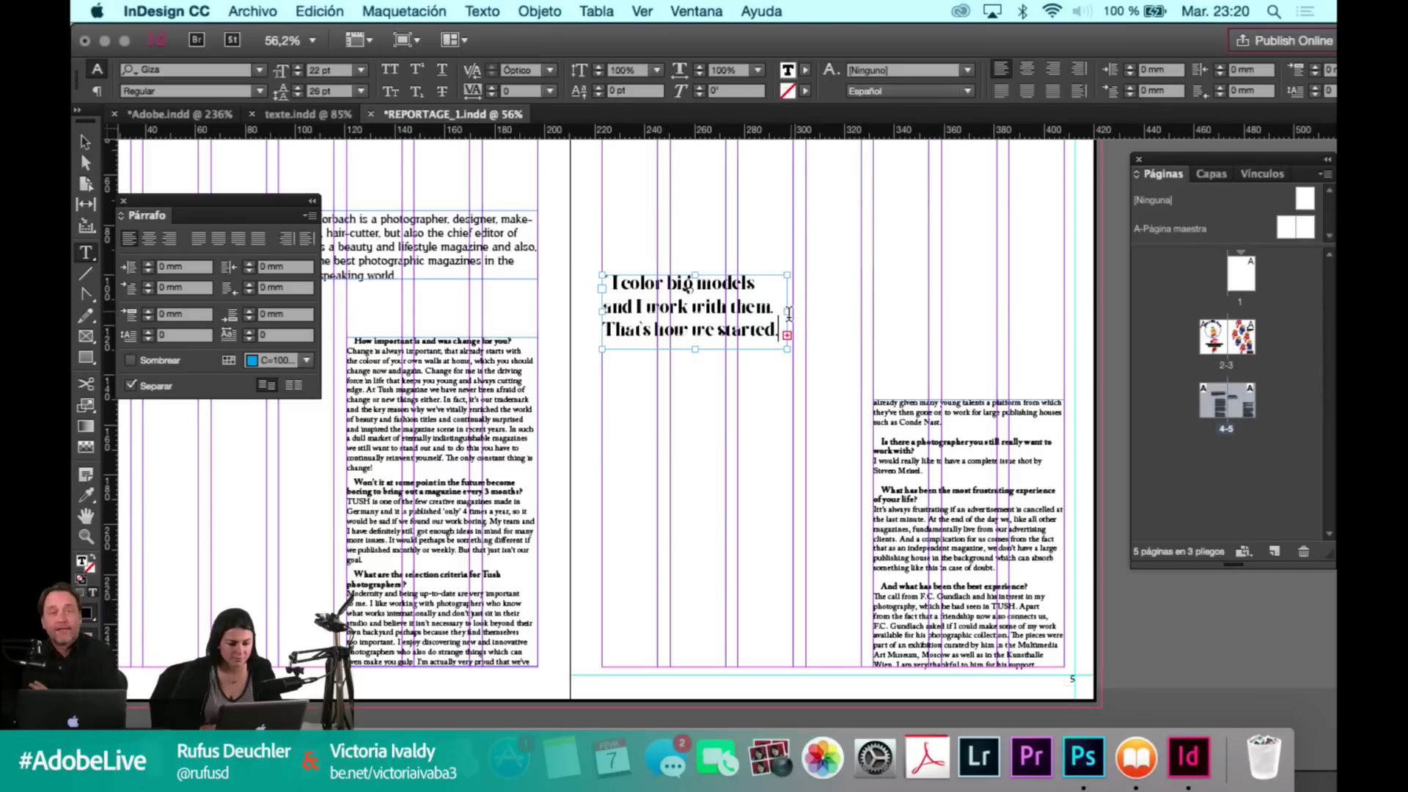
key(v)
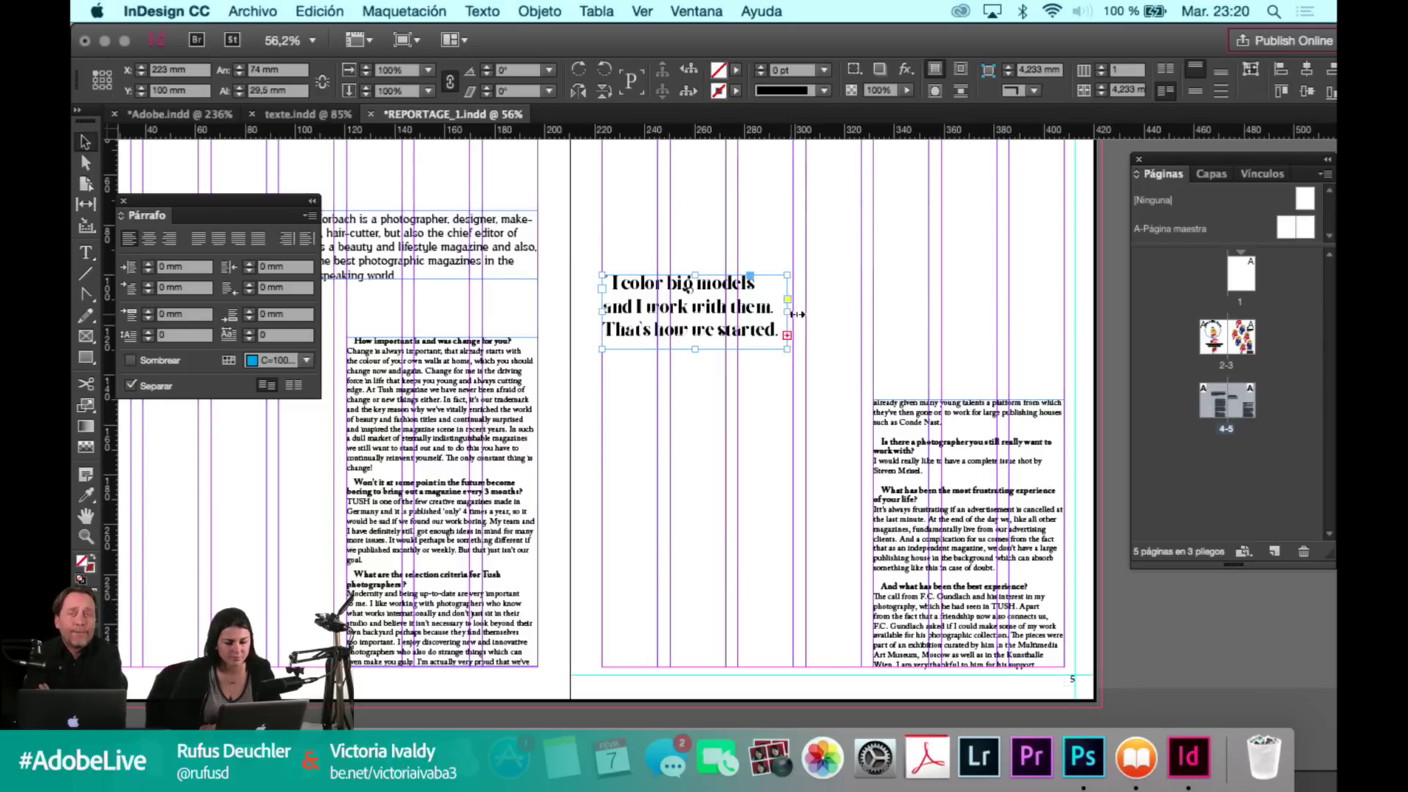
double_click(785, 309)
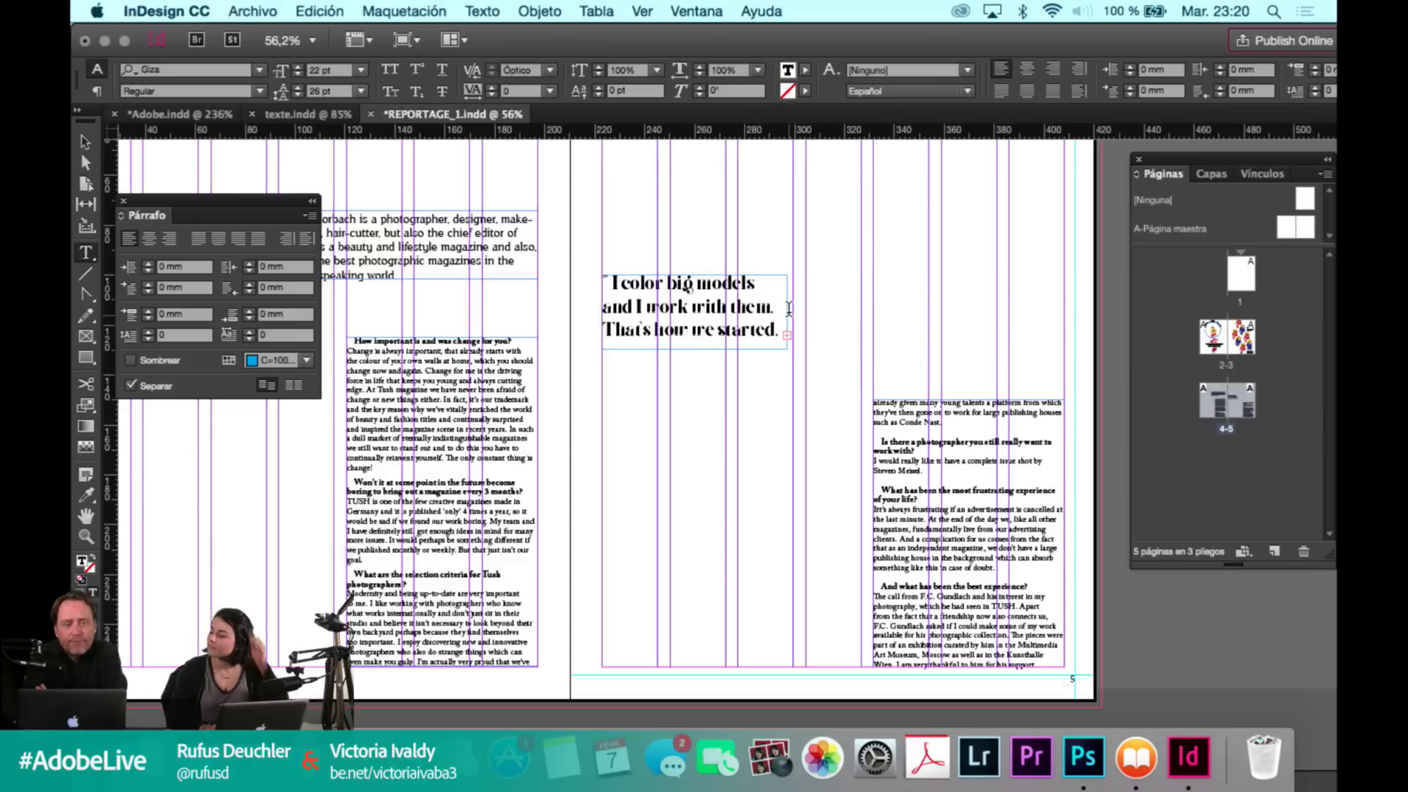
key(Escape)
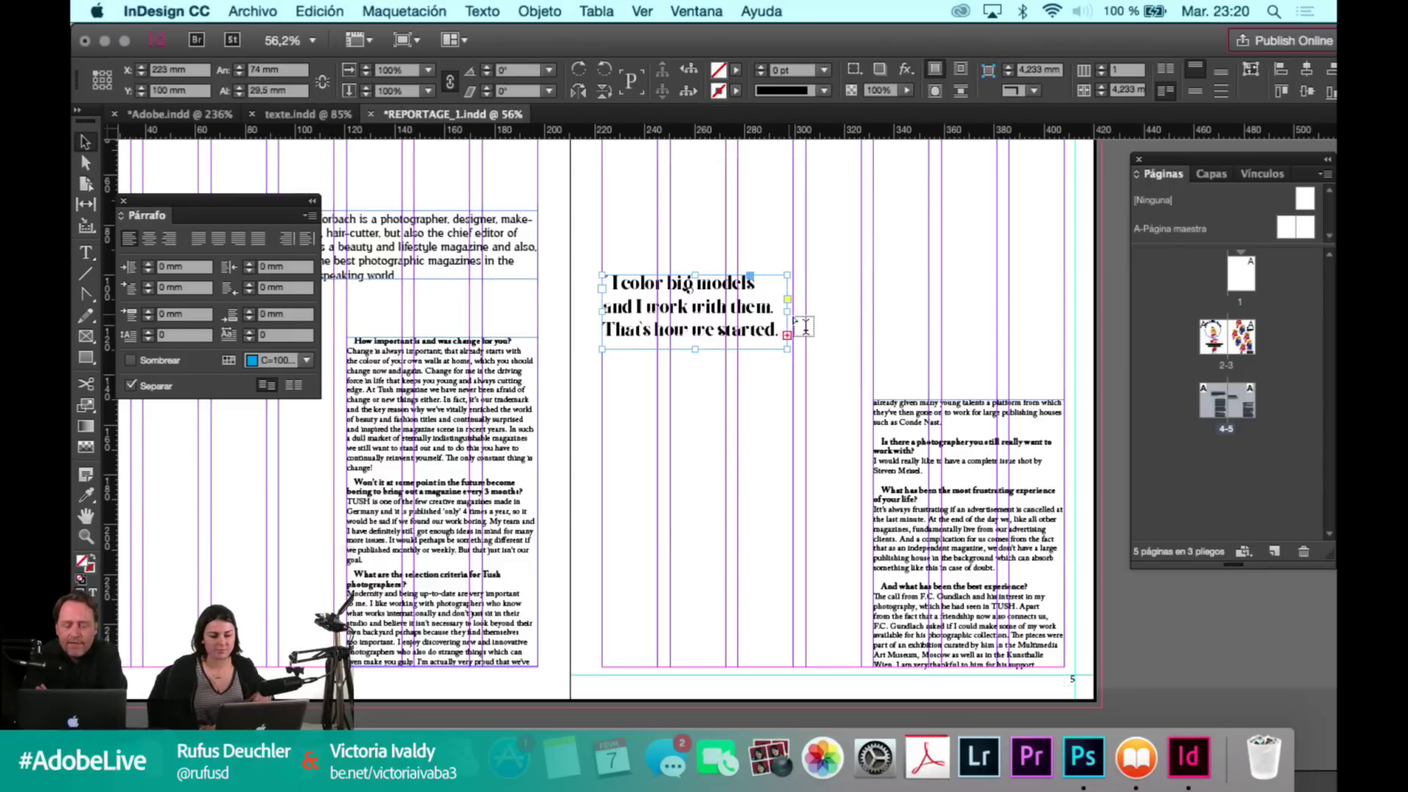
key(t)
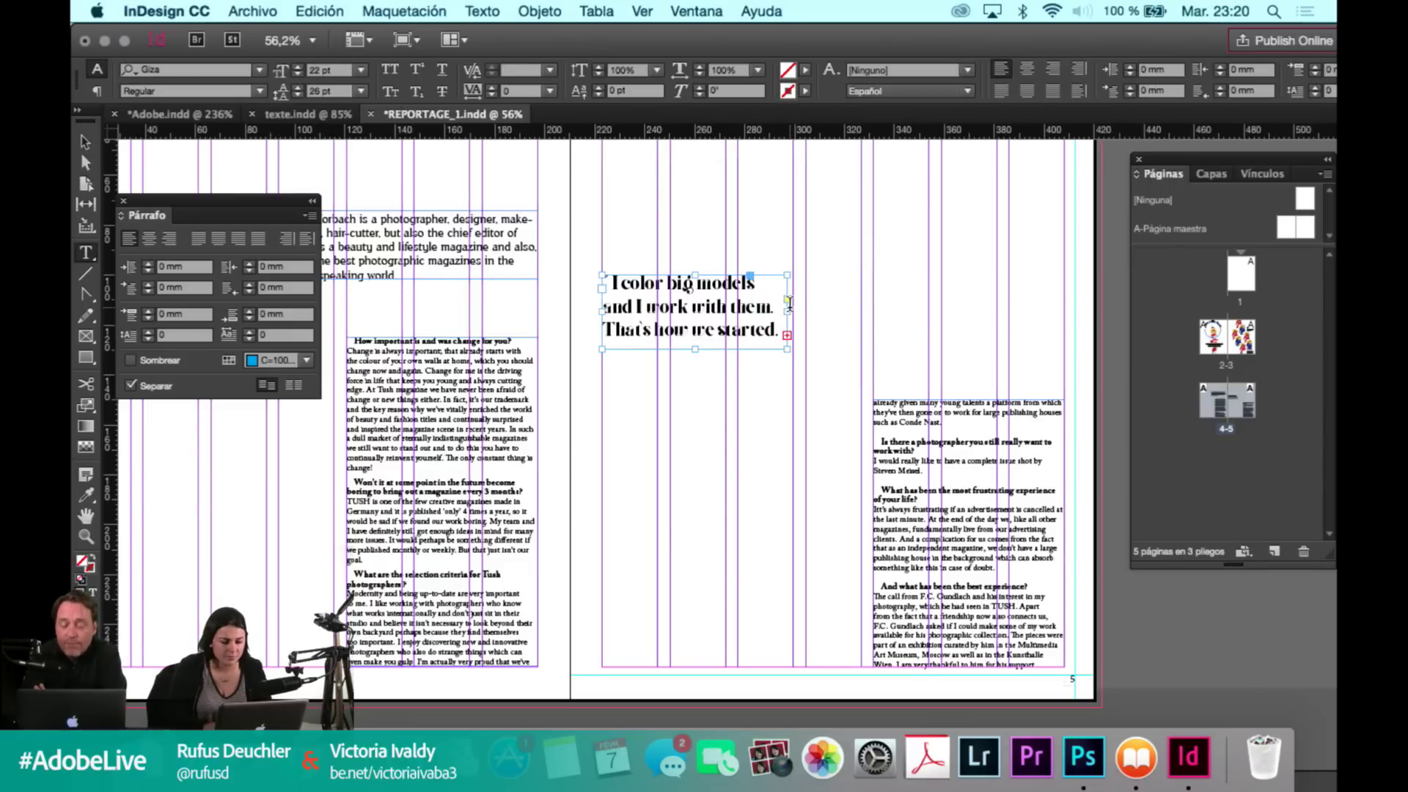
click(787, 352)
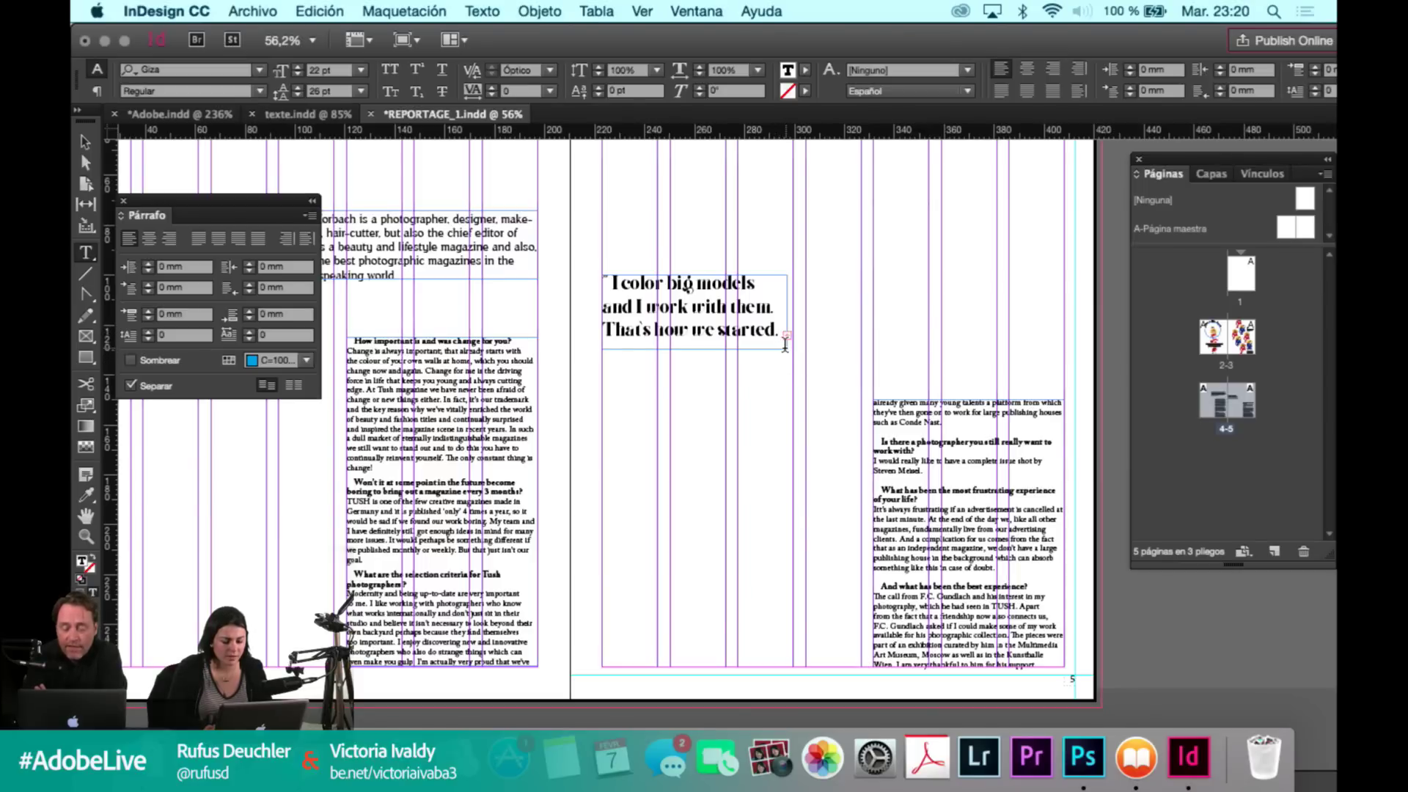
key(Escape)
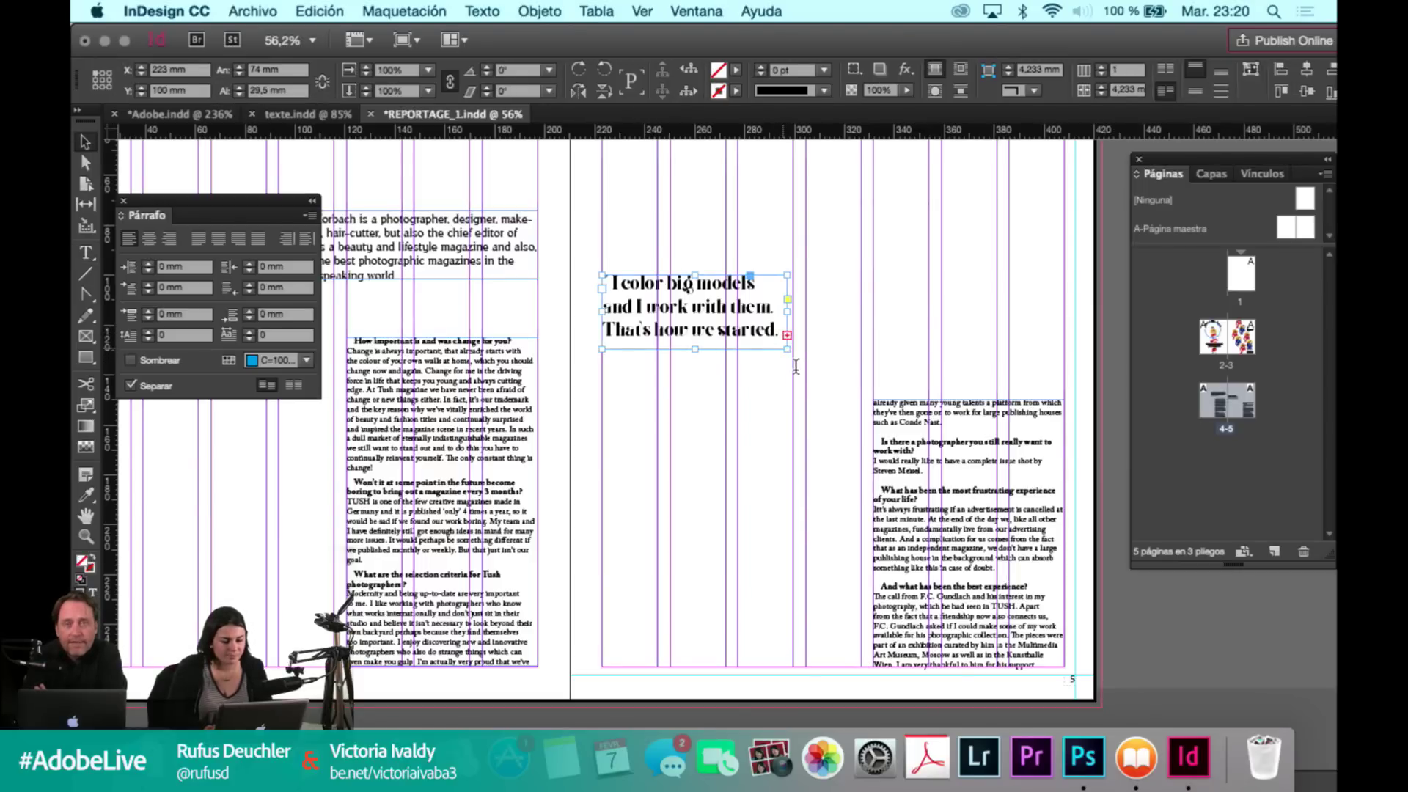
key(t)
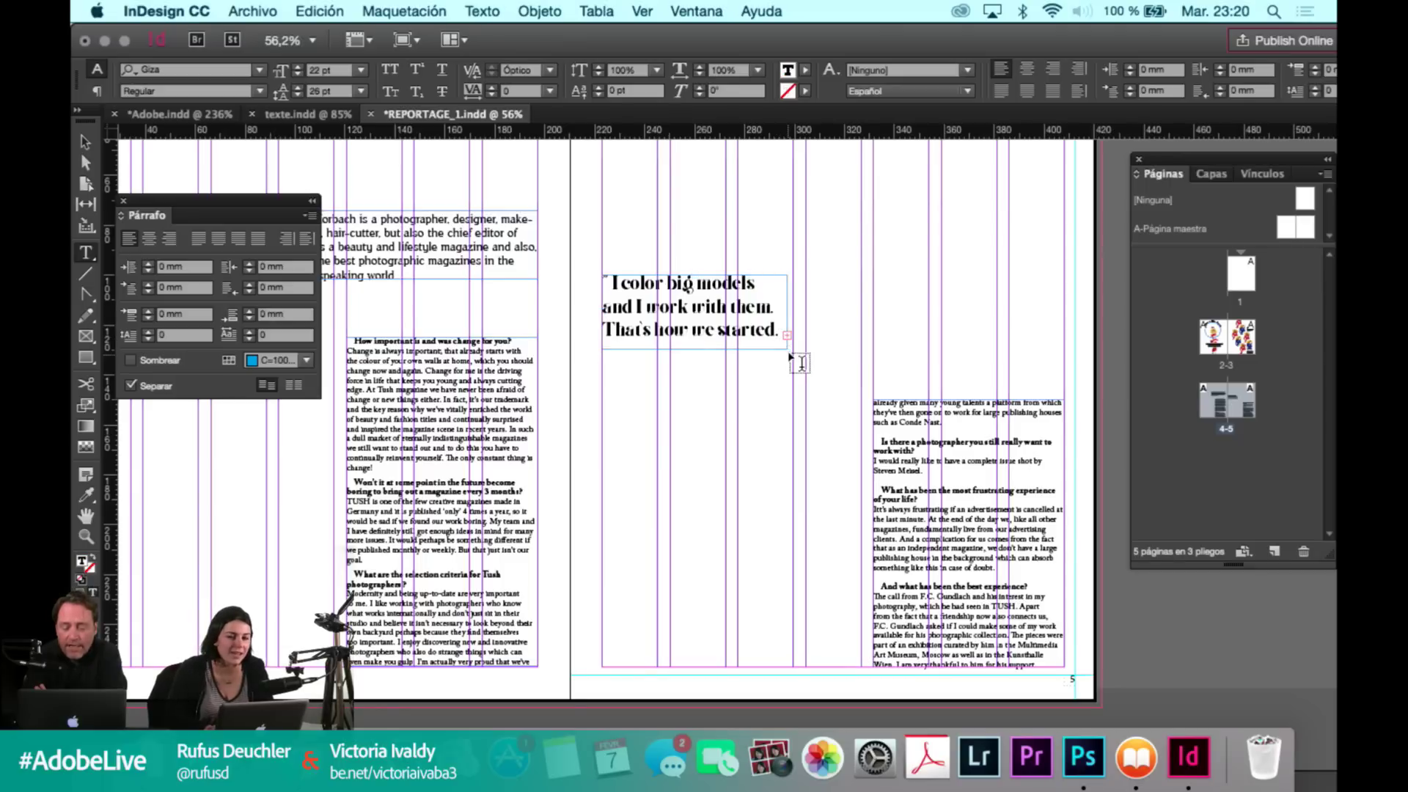
key(Escape)
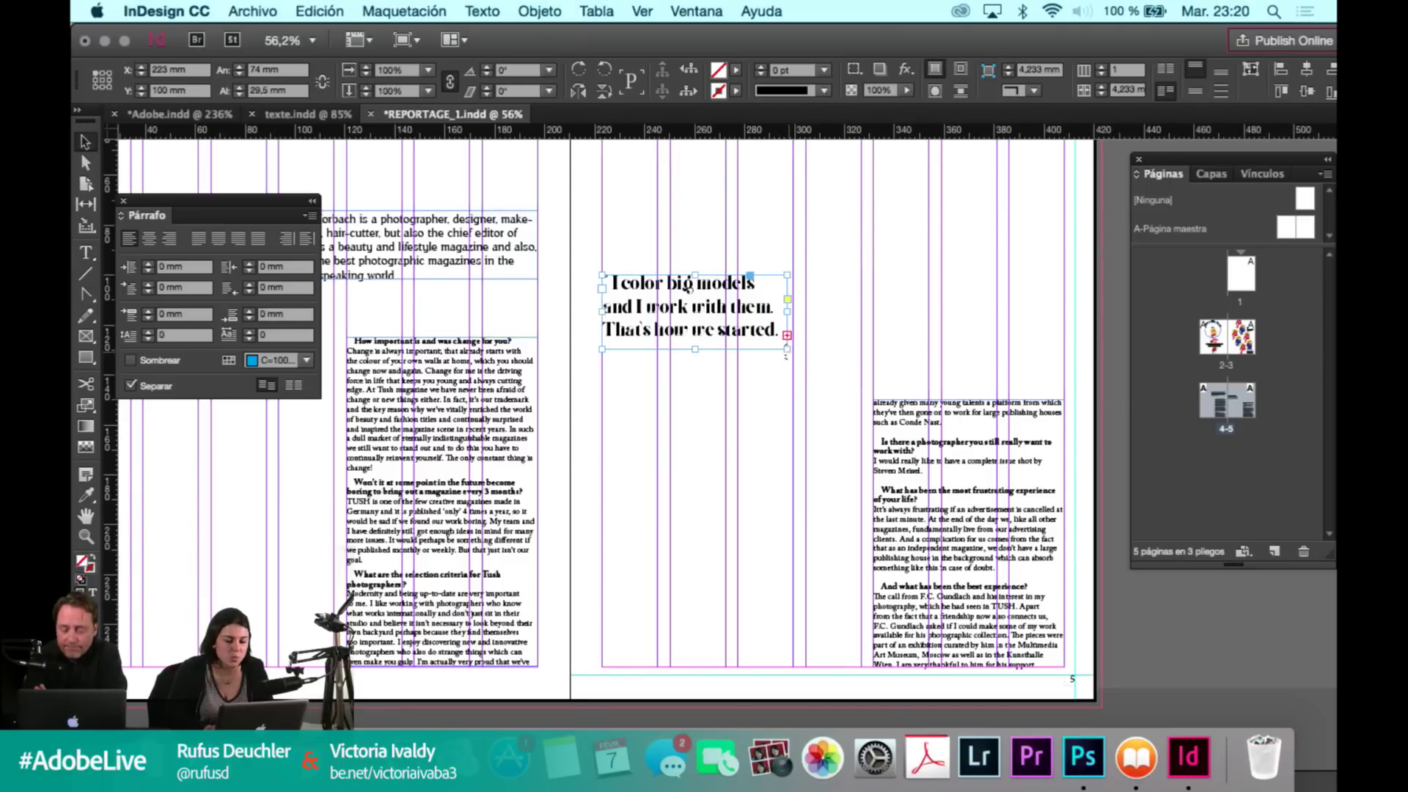
key(t)
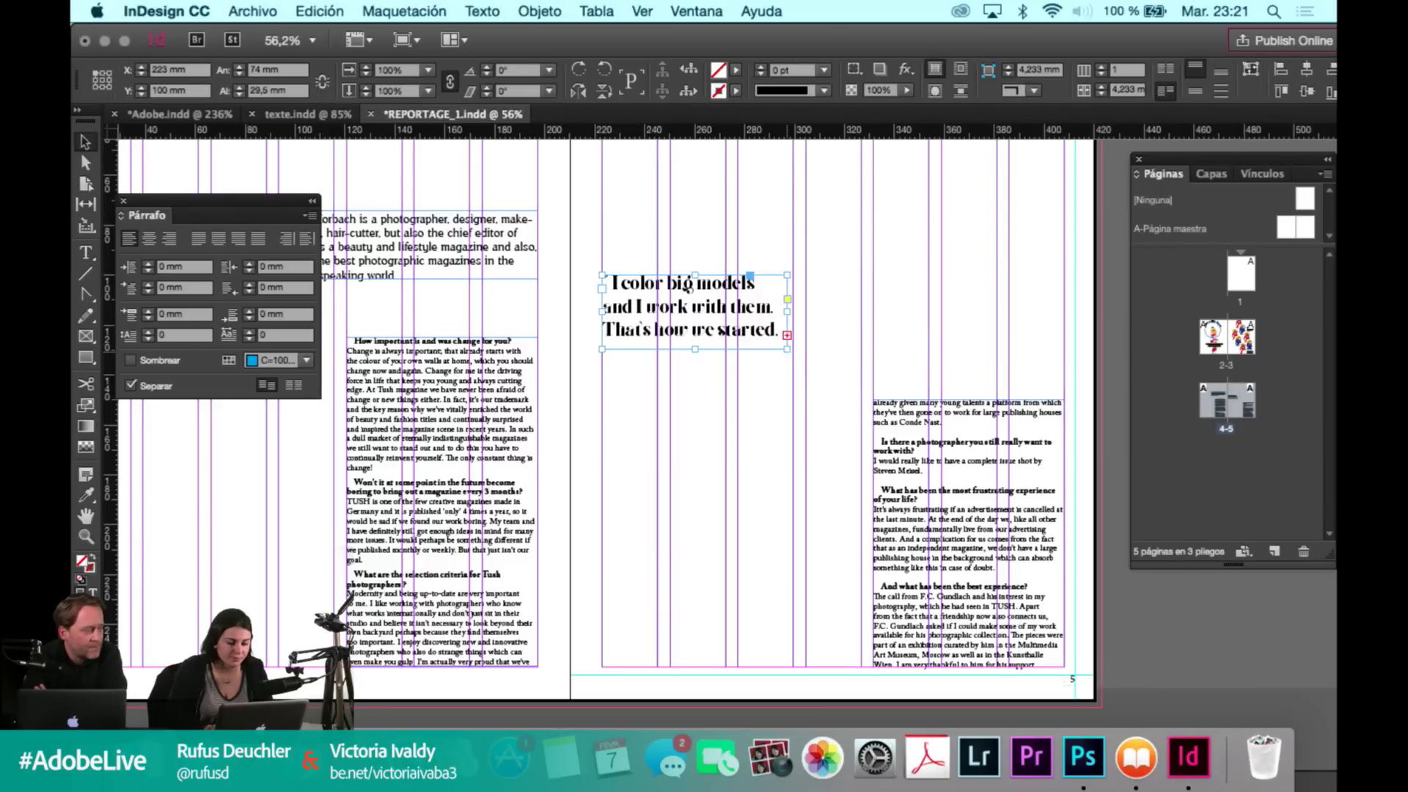
key(Return)
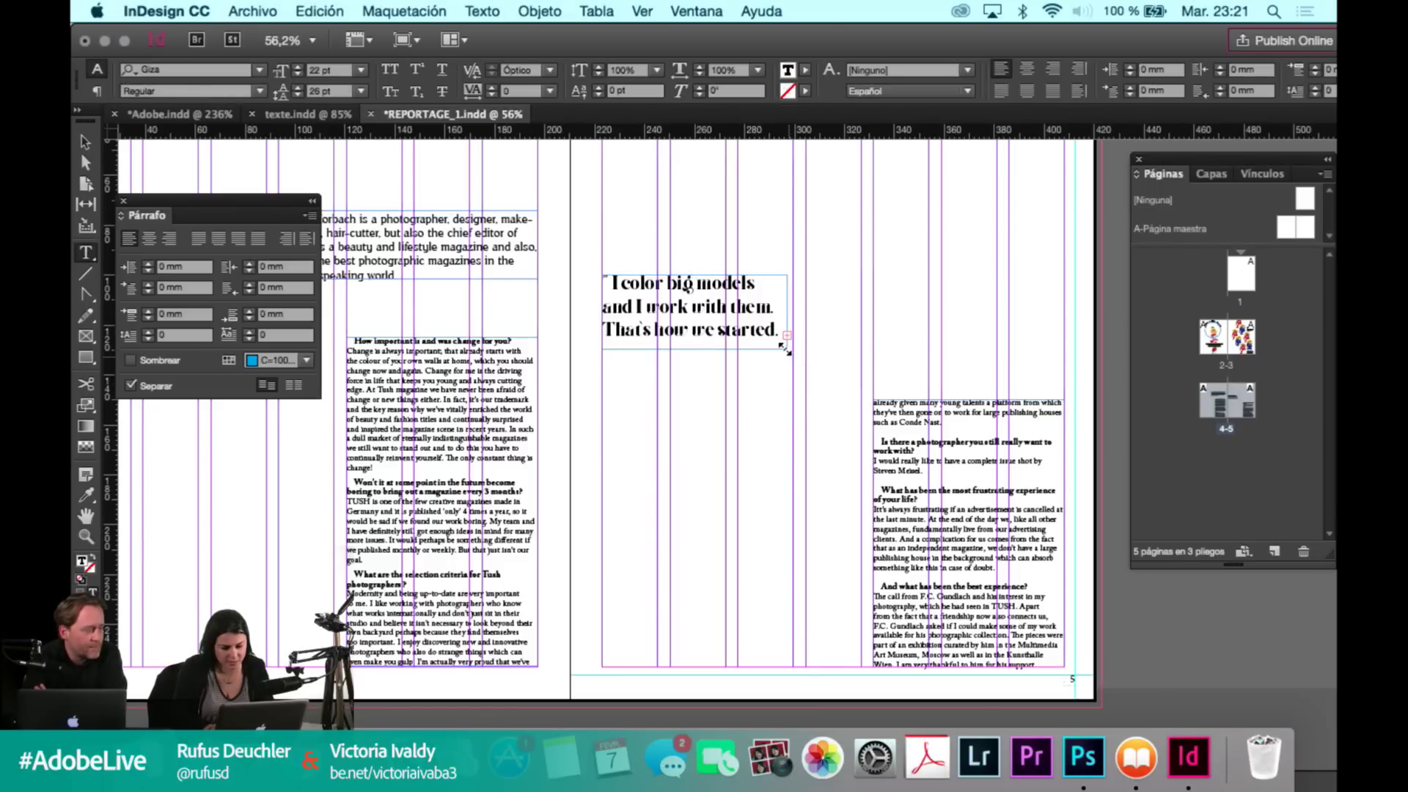
key(Escape)
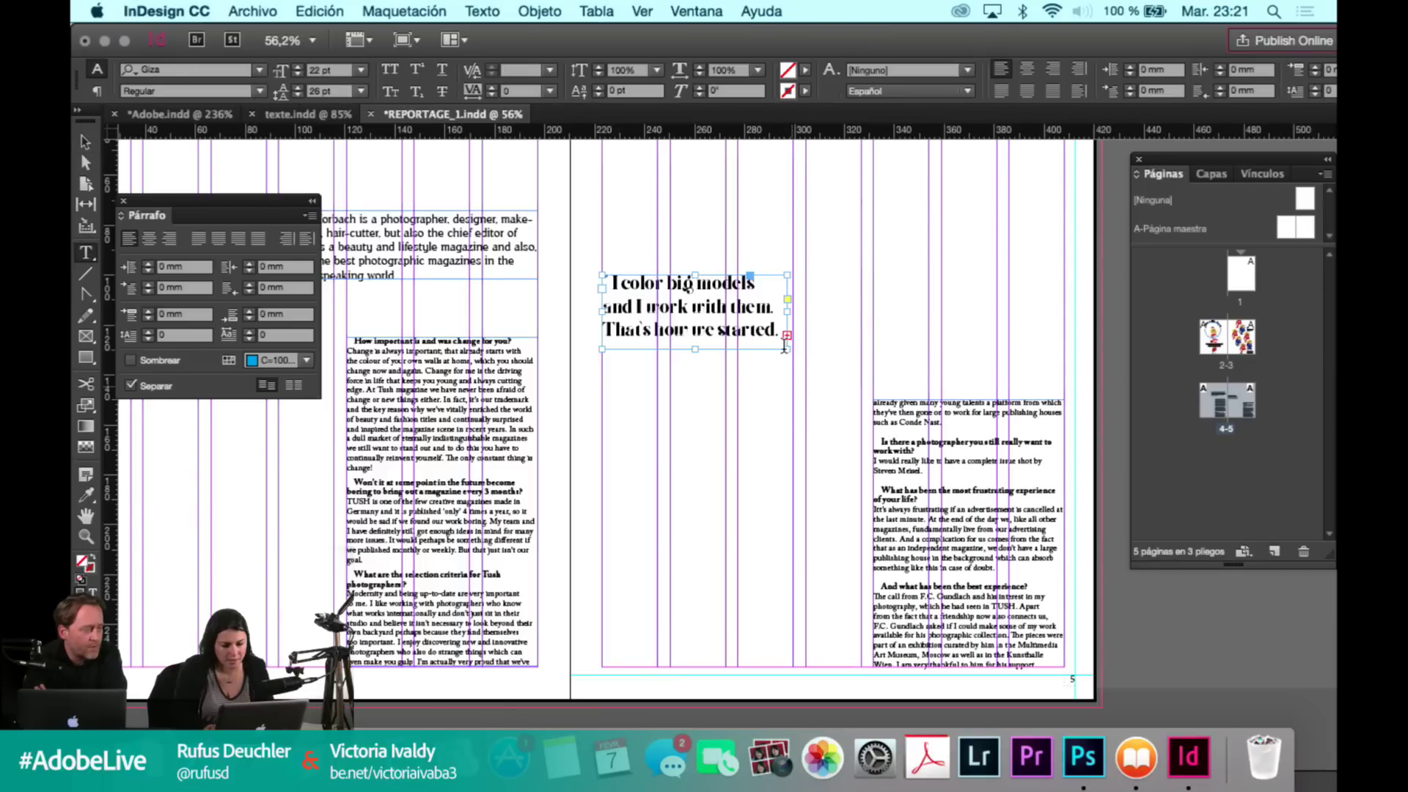
key(Return)
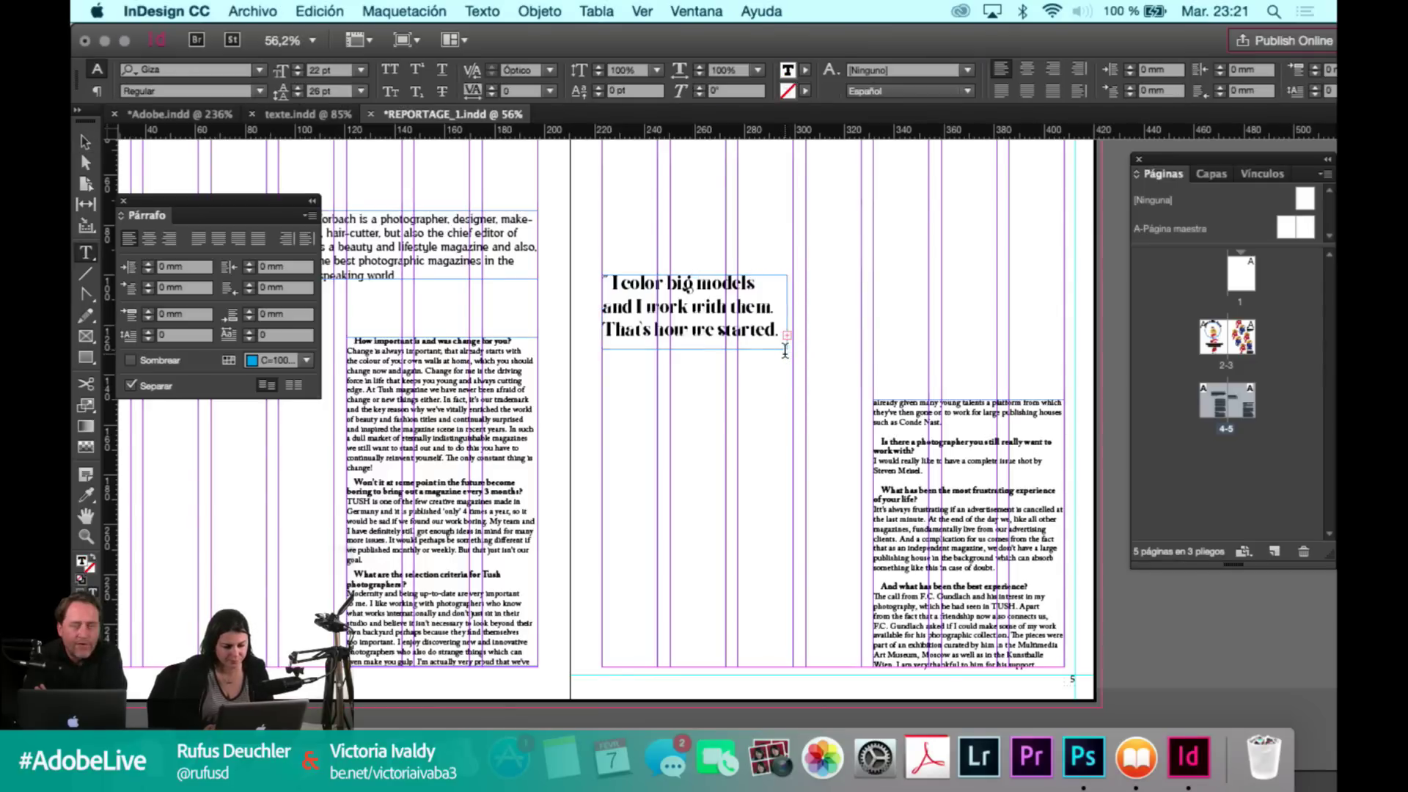
key(Escape)
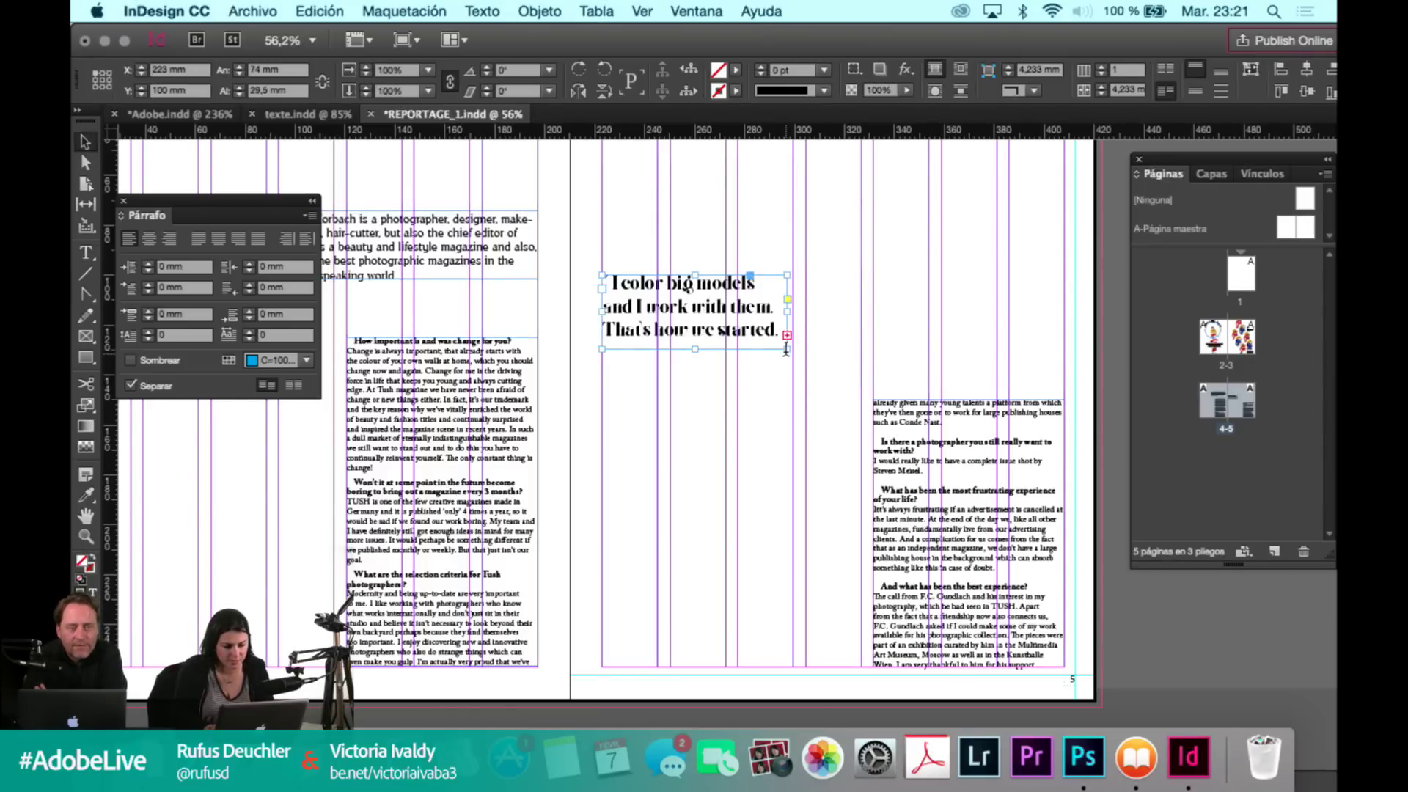
key(t)
key(v)
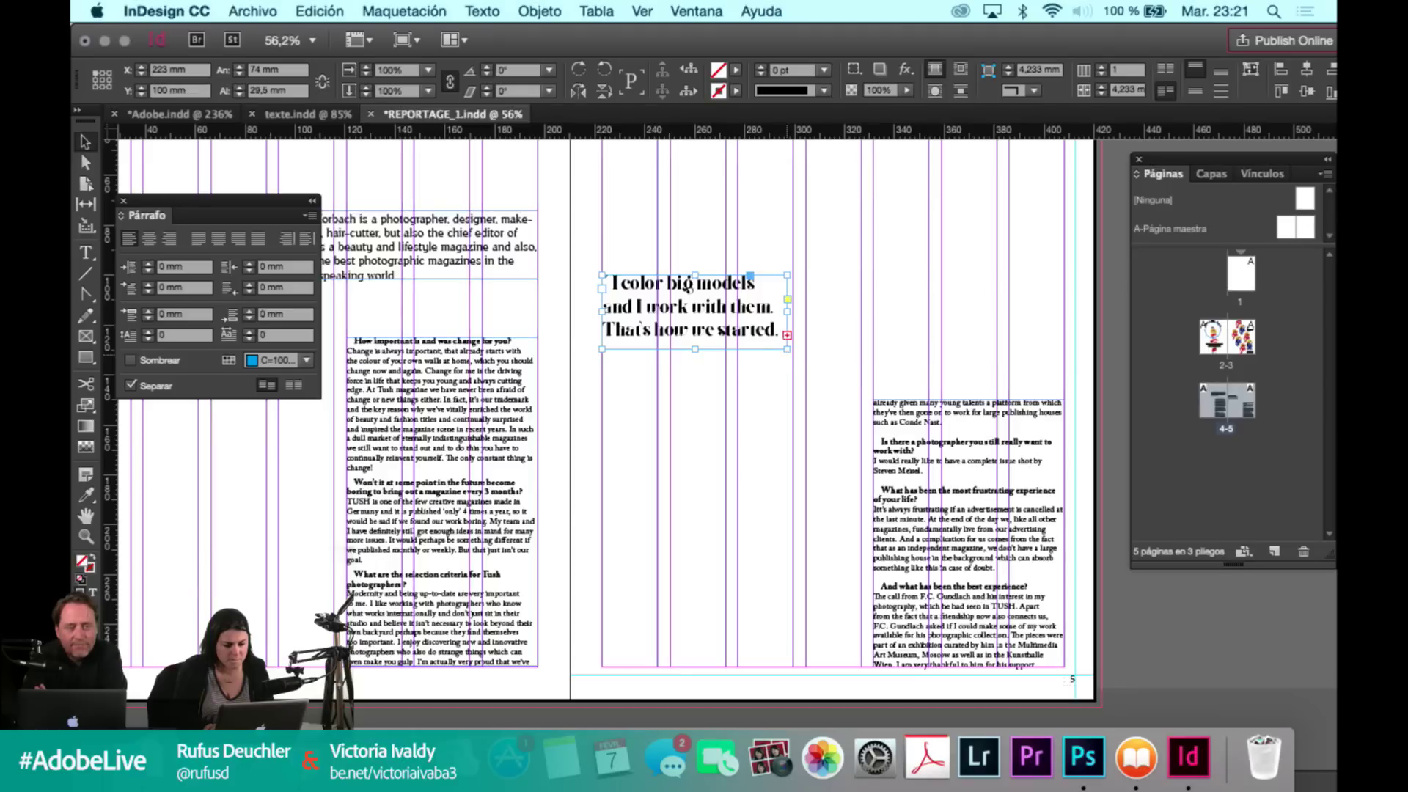
key(t)
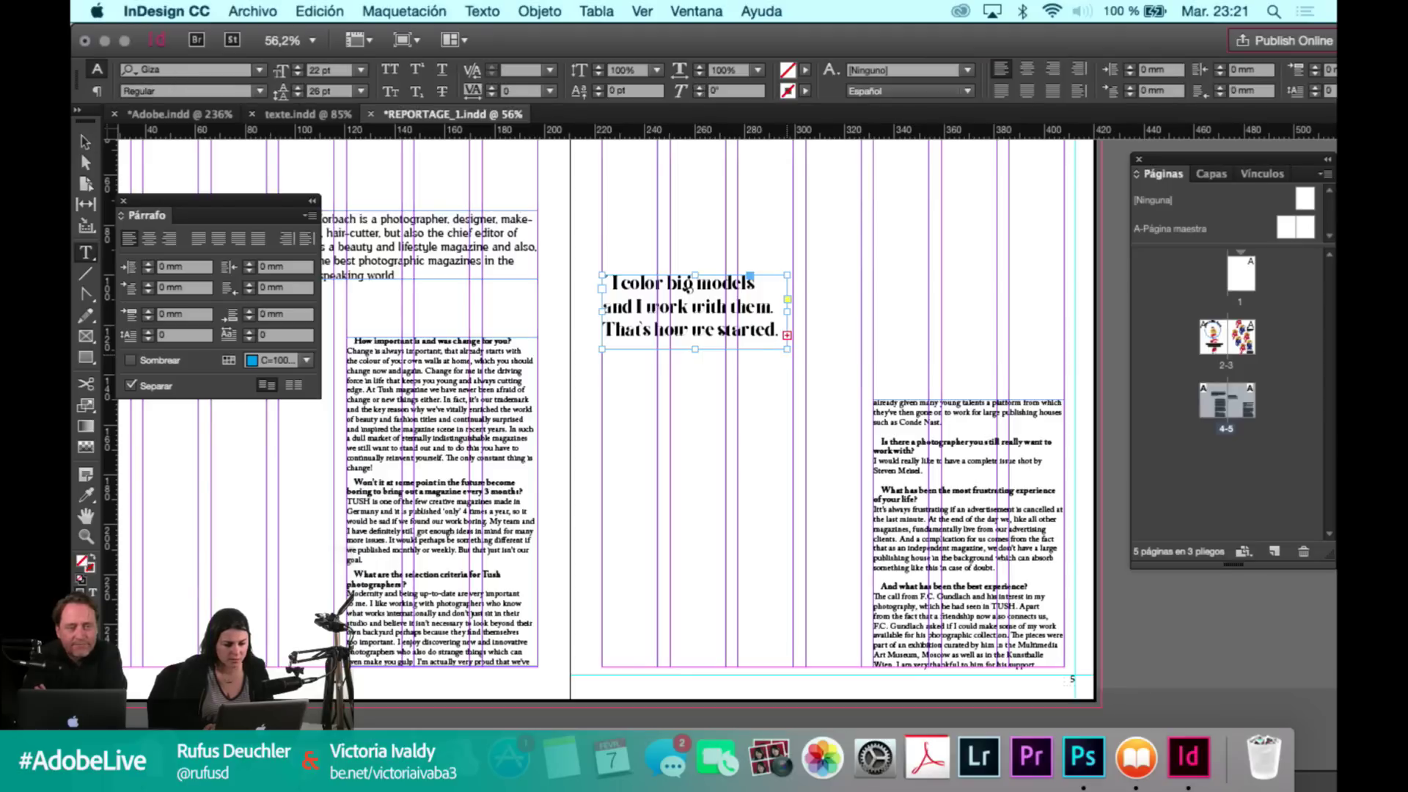
click(786, 273)
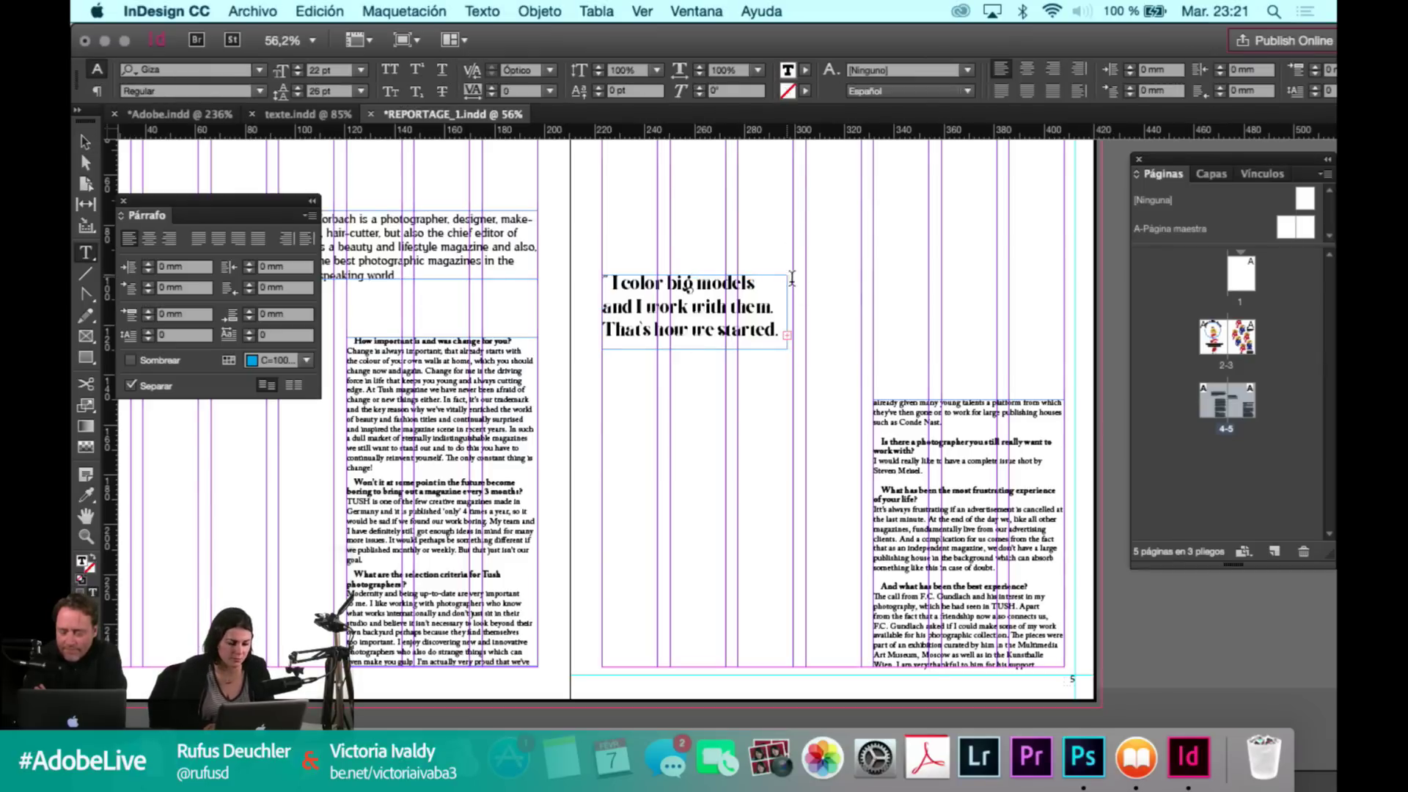
key(Escape)
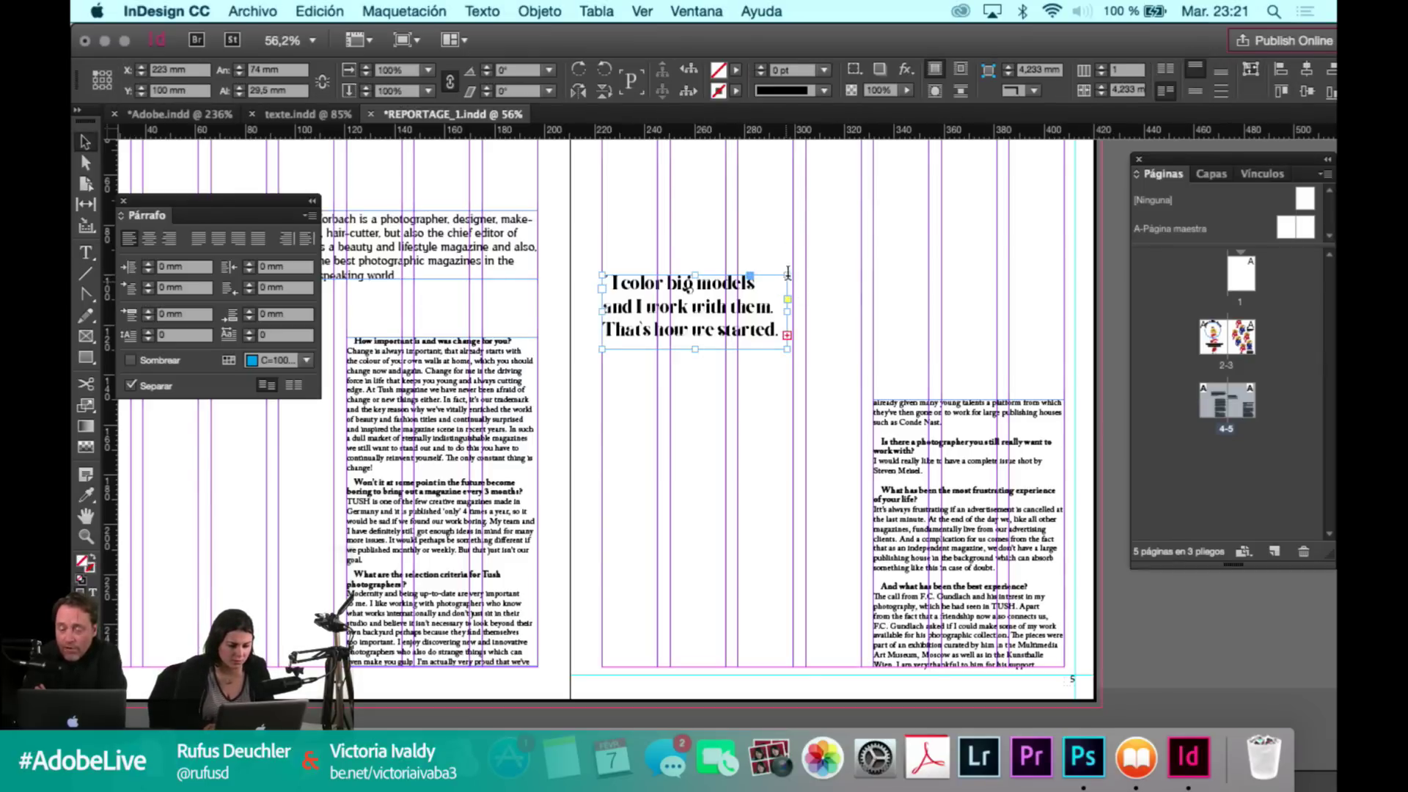
Enlarge the quote's text frame on page 5 to about 103.6 mm wide and 51.7 mm high so the whole quote fits.
scroll(786, 273, up, 3)
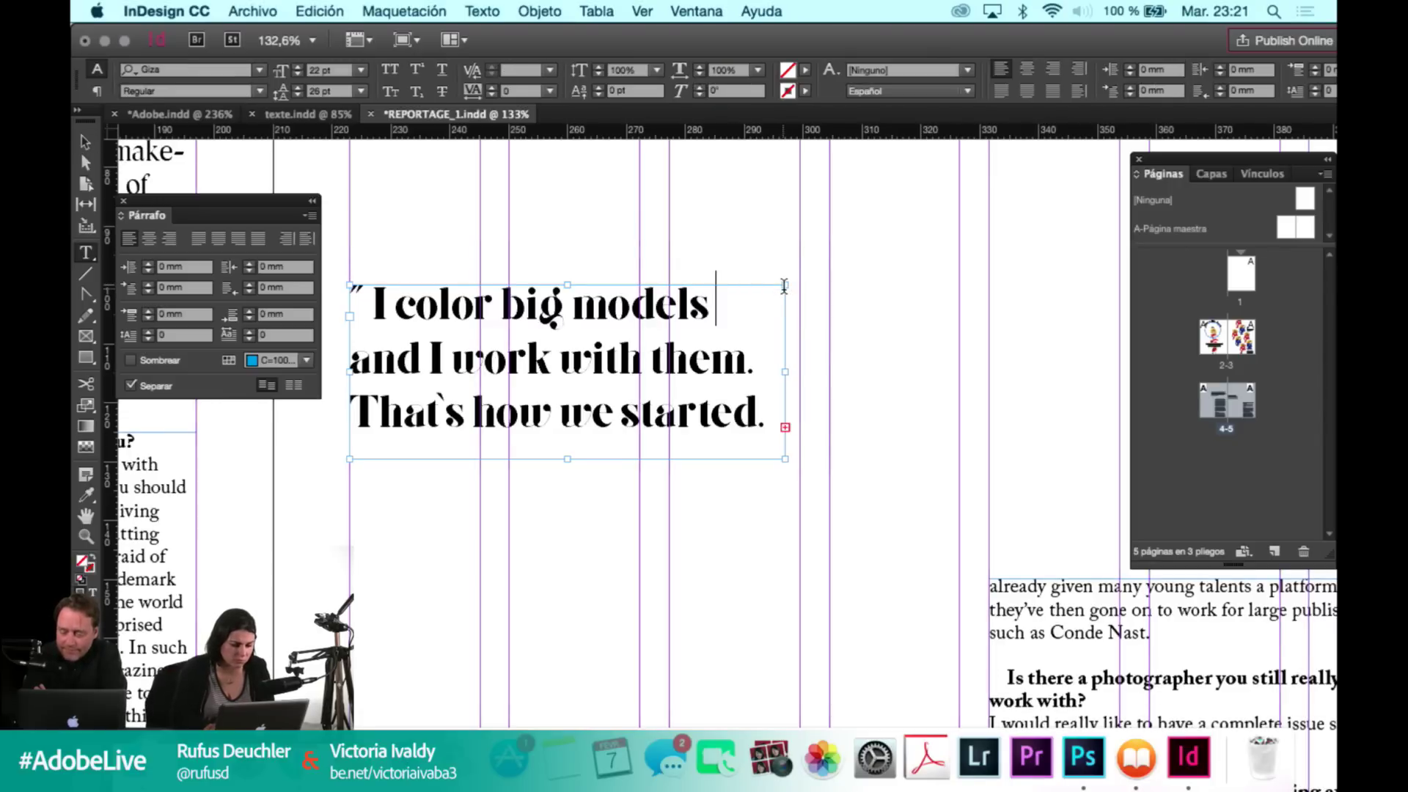
click(783, 287)
key(Escape)
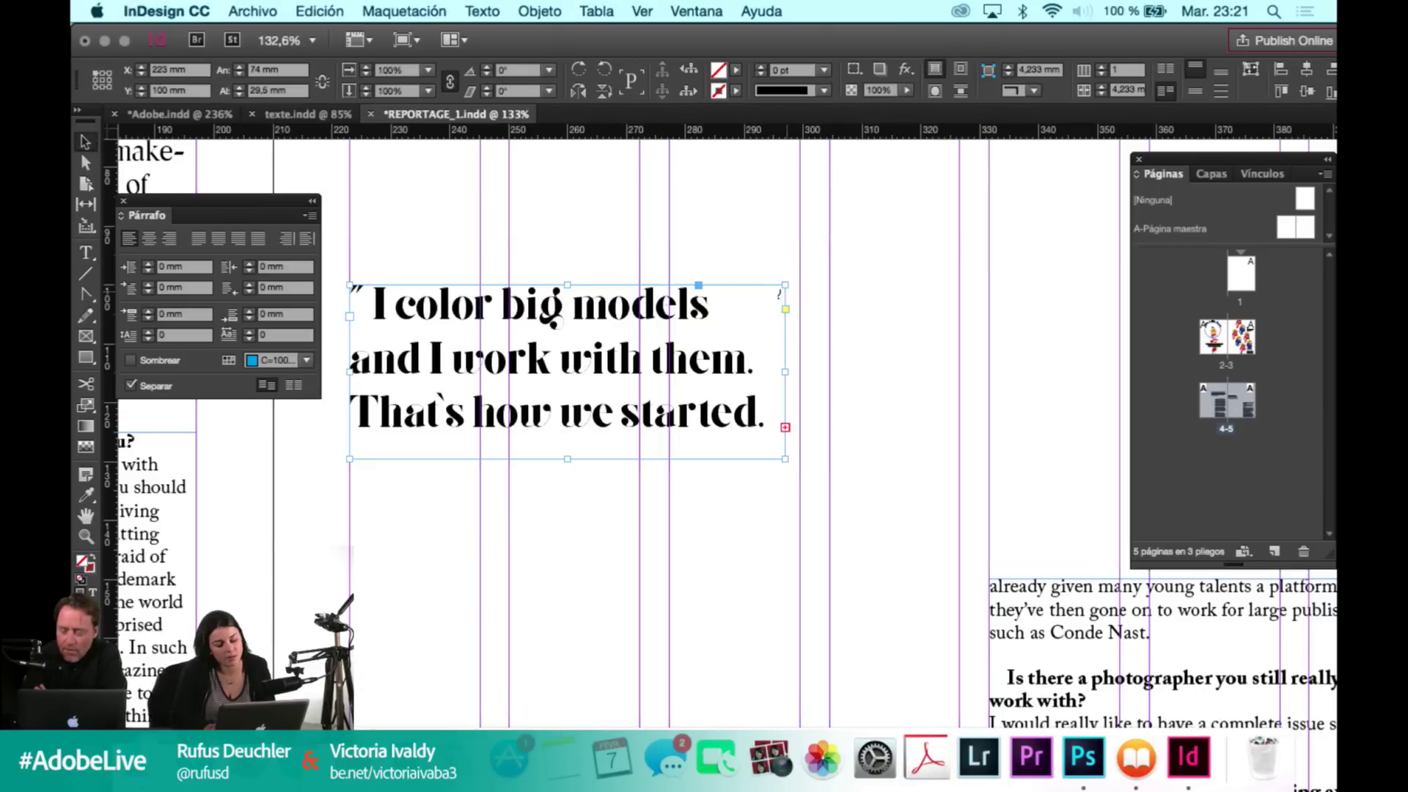
click(784, 285)
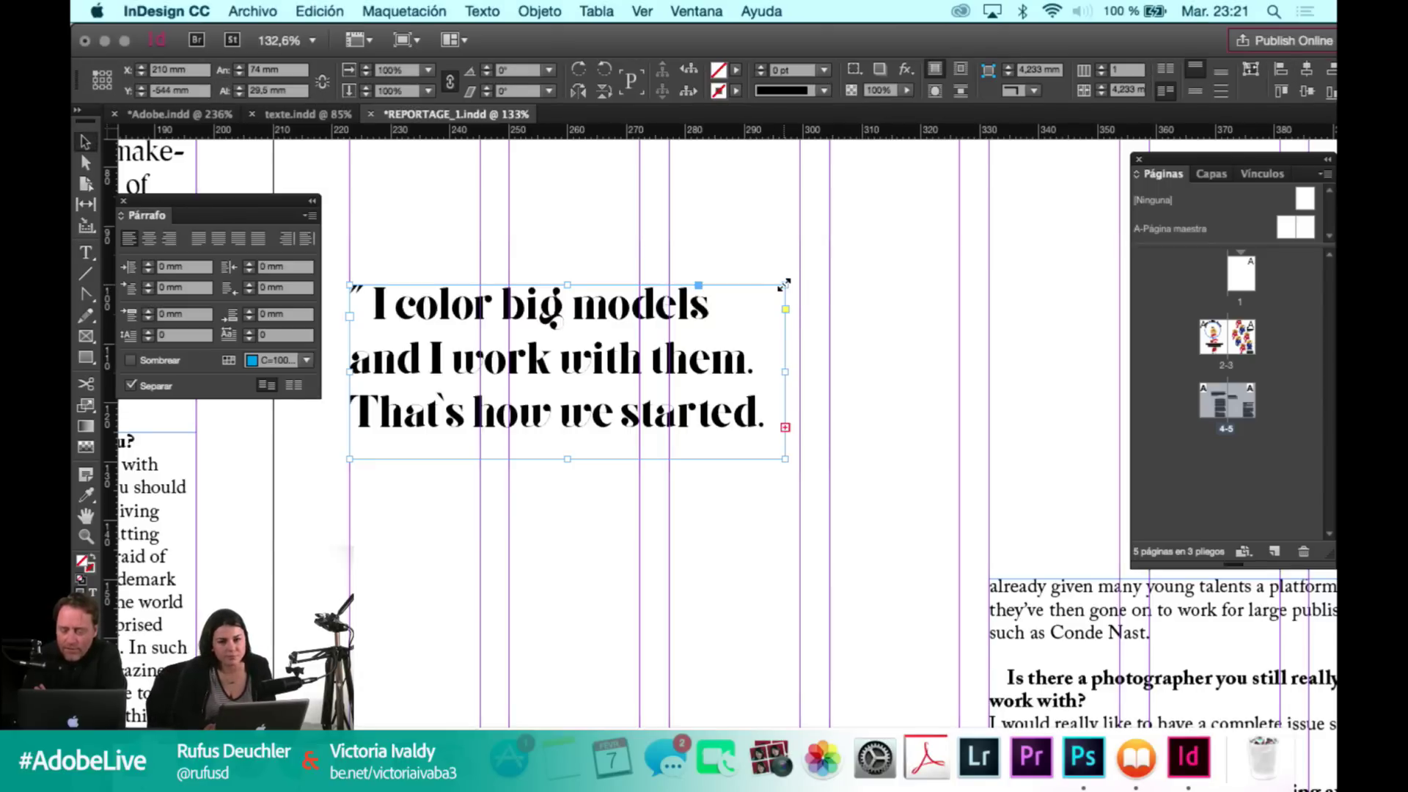
drag(784, 285, 956, 216)
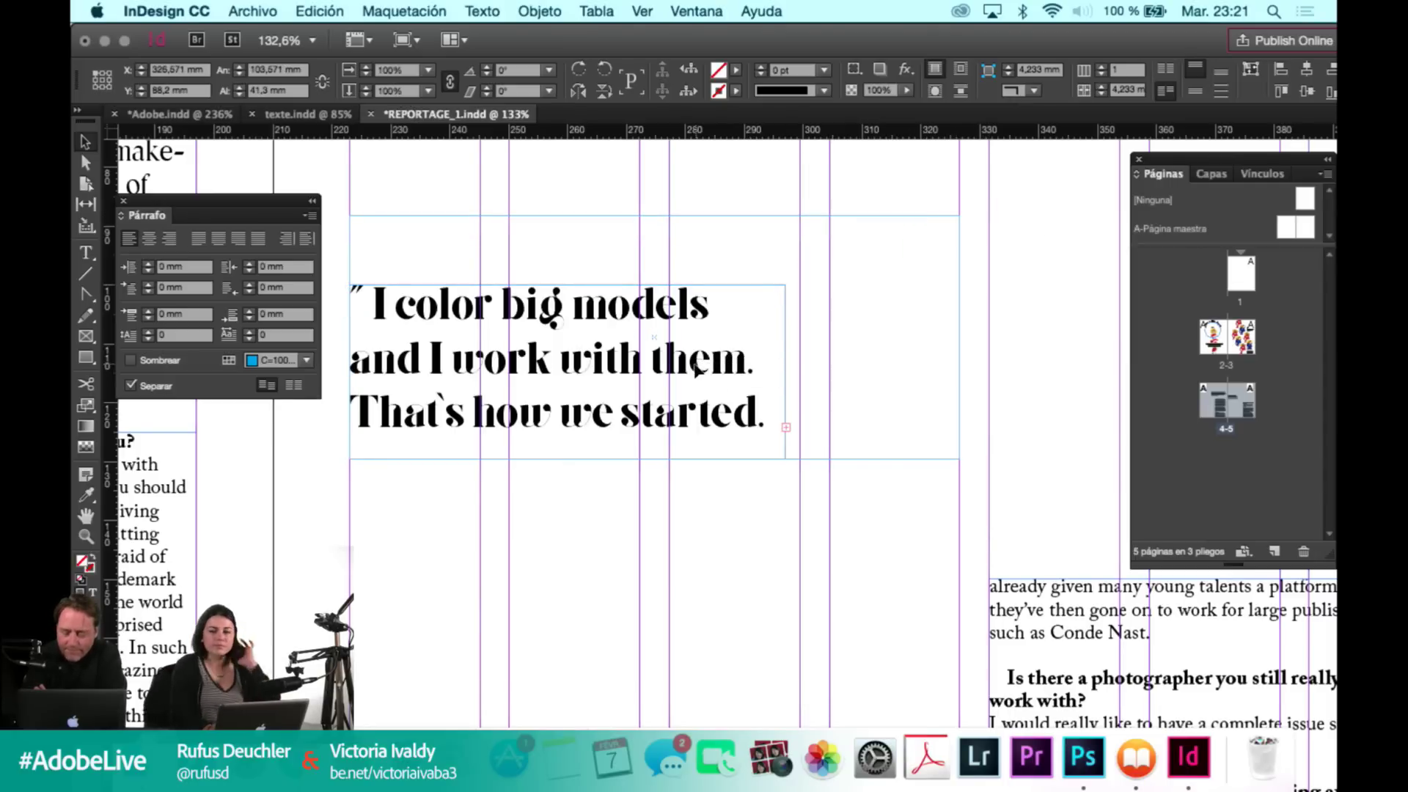
scroll(694, 363, down, 1)
scroll(694, 363, down, 6)
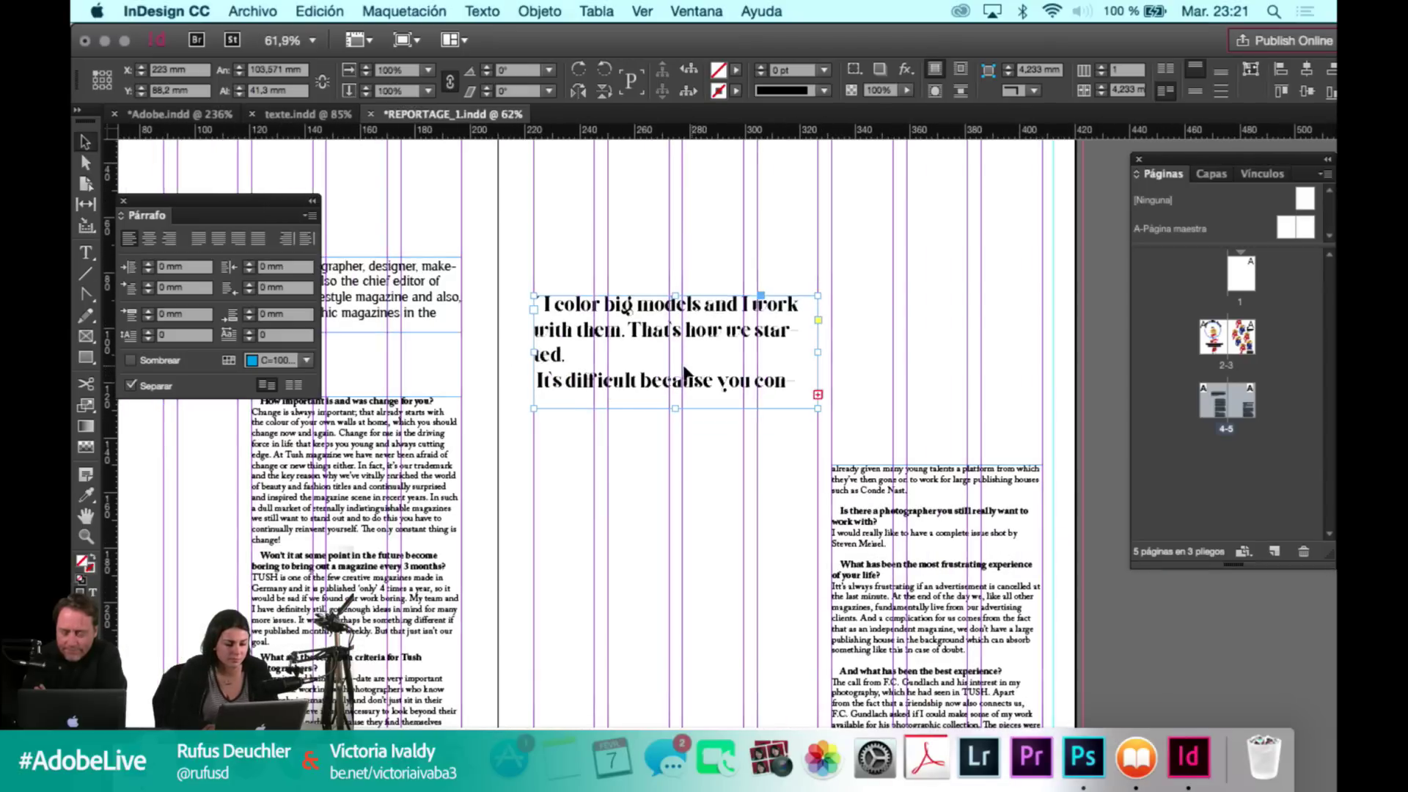
double_click(675, 409)
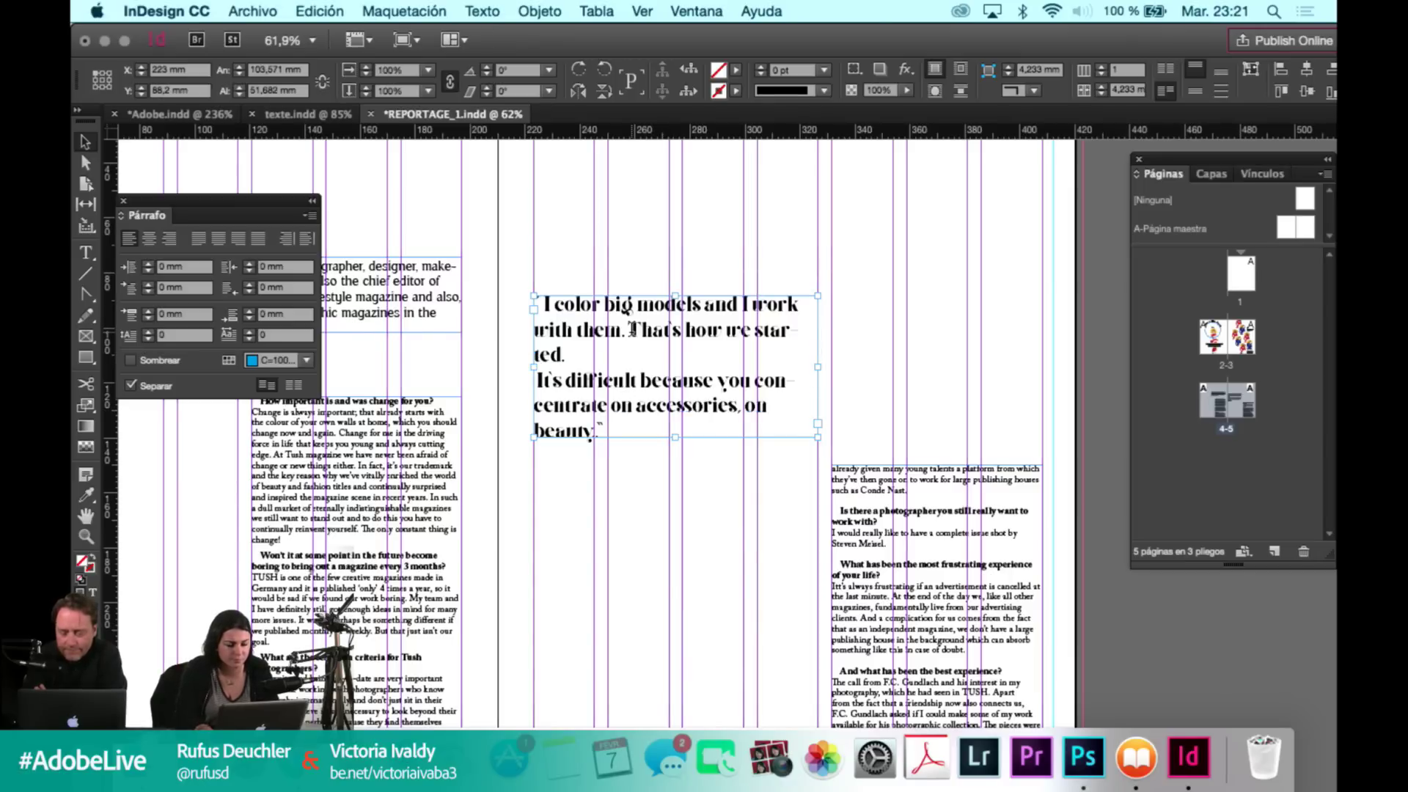
Try a line break before "That's how we started" in the pull quote.
double_click(632, 329)
key(Return)
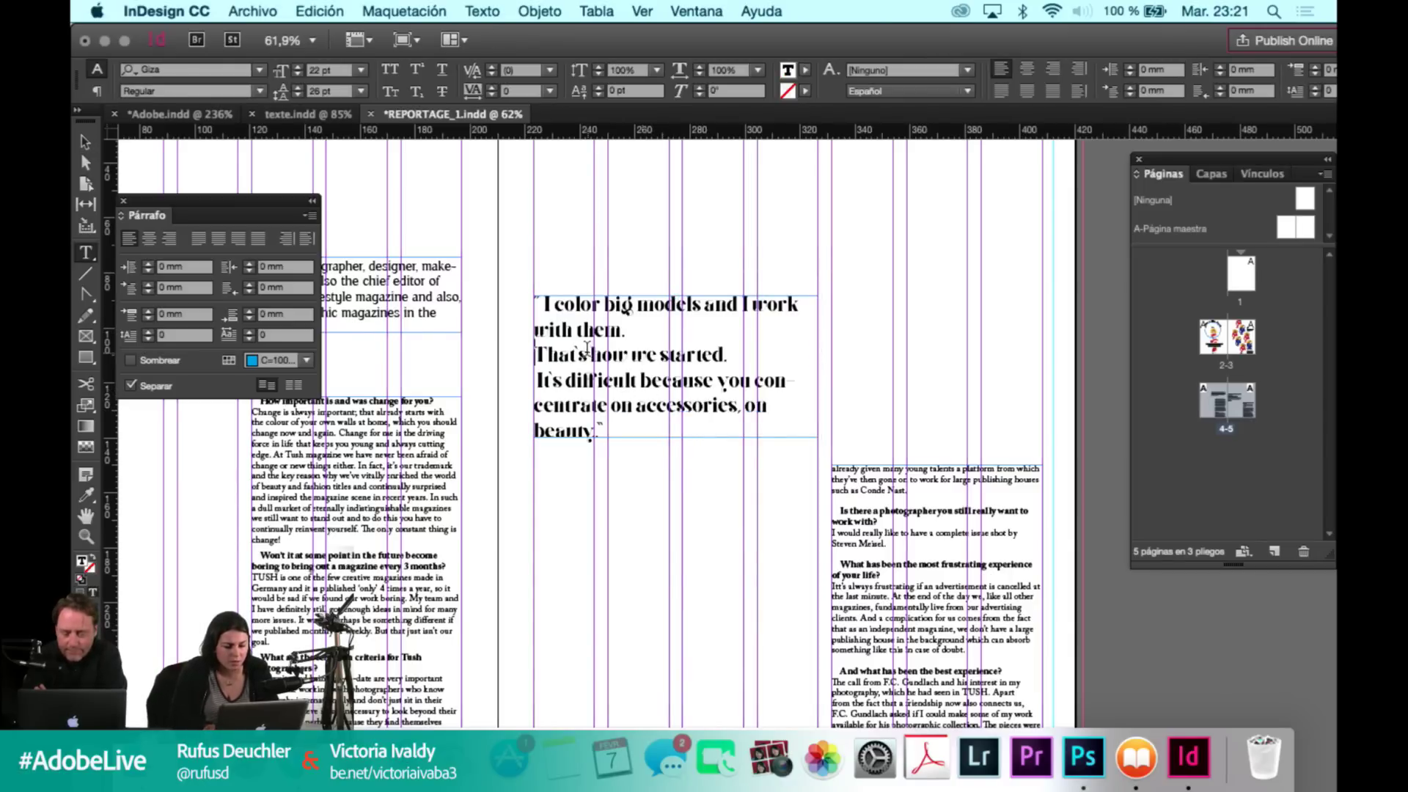
key(BackSpace)
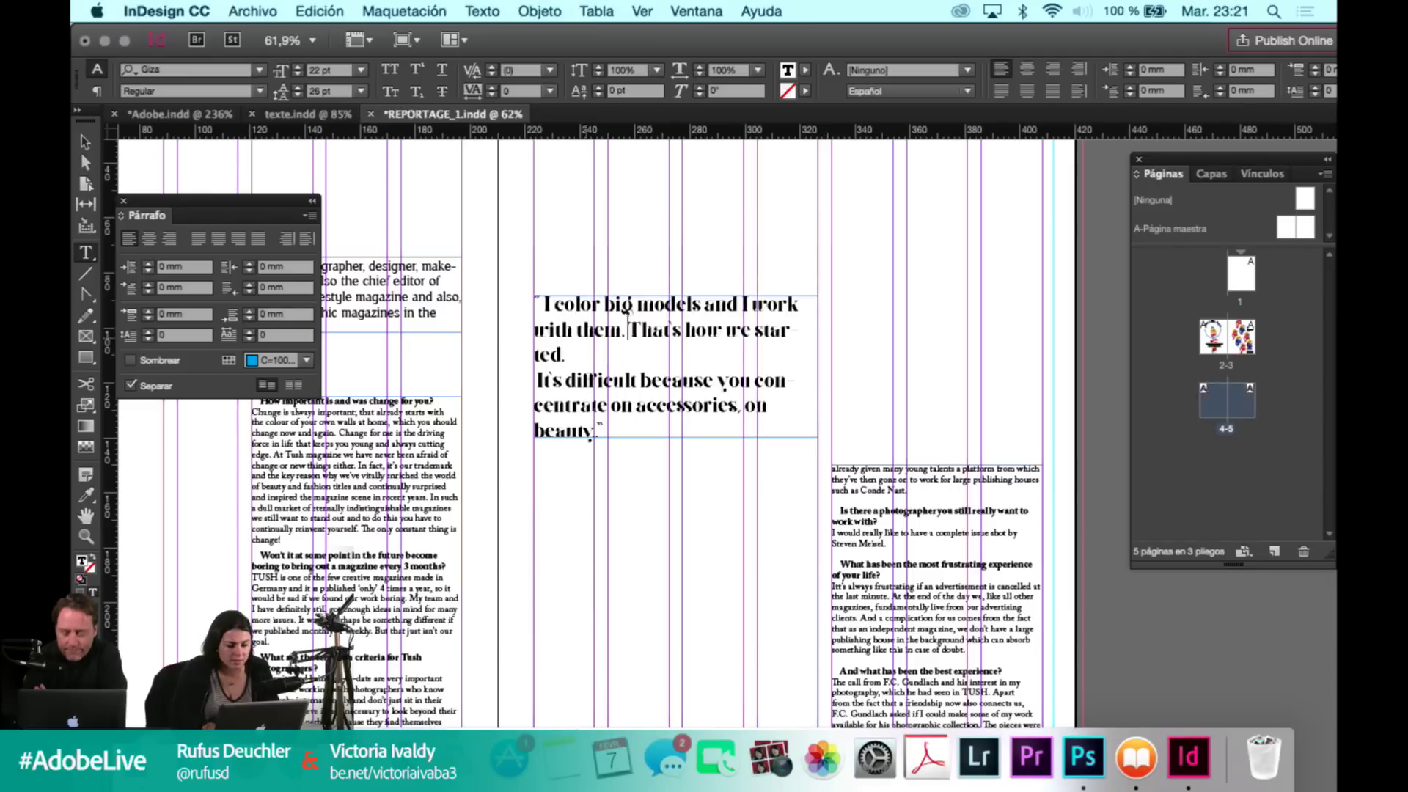
Join the "It's difficult" line to the preceding paragraph of the quote and delete the extra character beside the closing quotation mark.
click(537, 379)
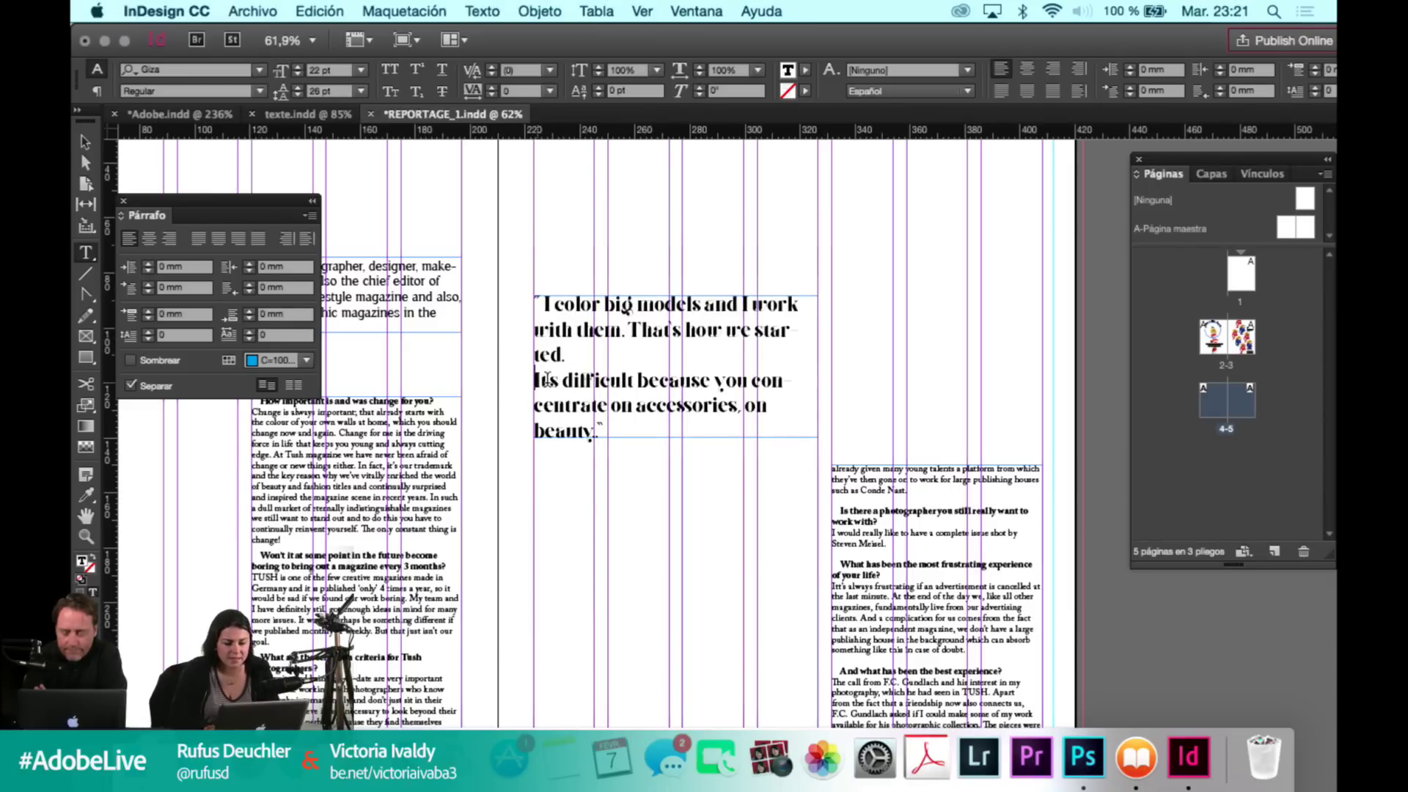
key(BackSpace)
click(611, 410)
key(Left)
key(BackSpace)
click(623, 414)
key(super+a)
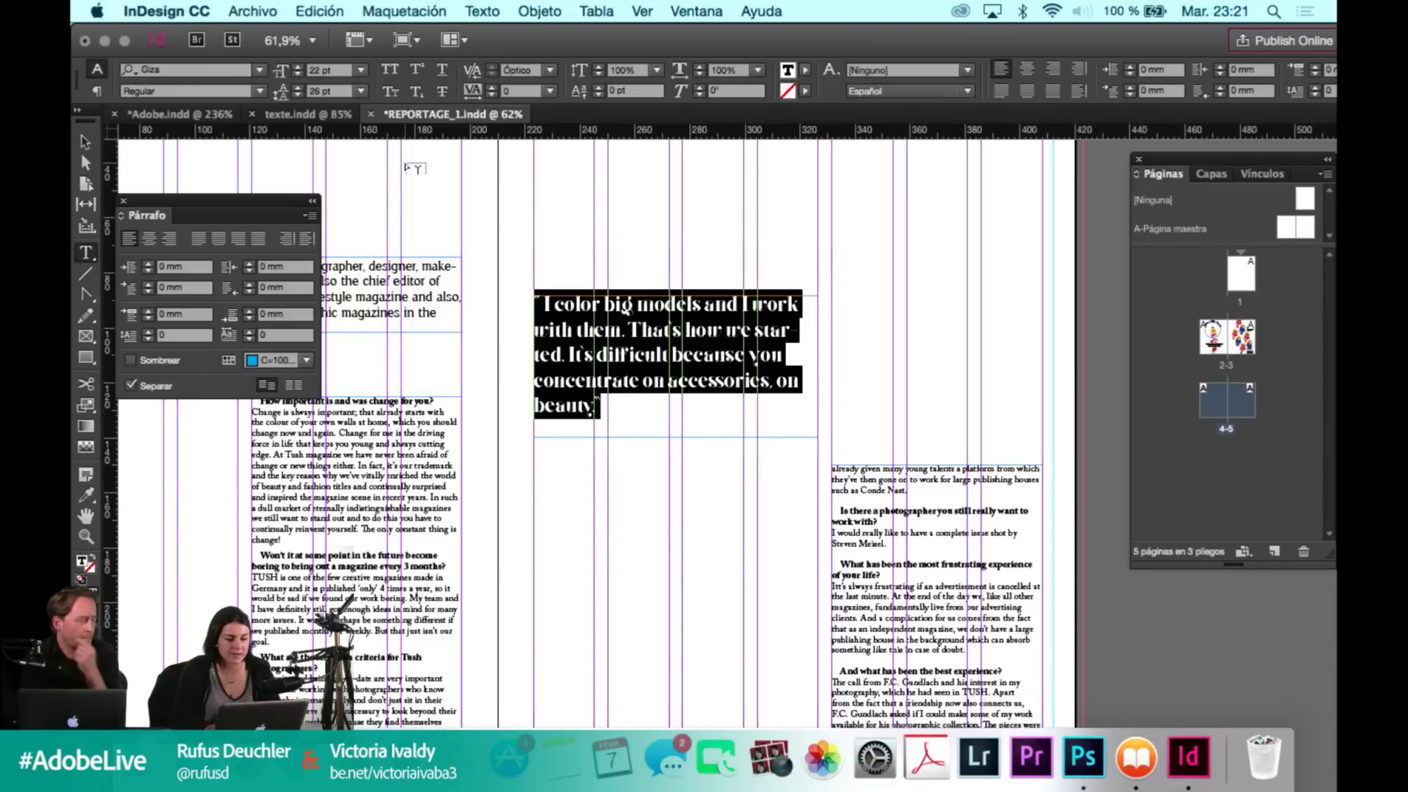
click(330, 91)
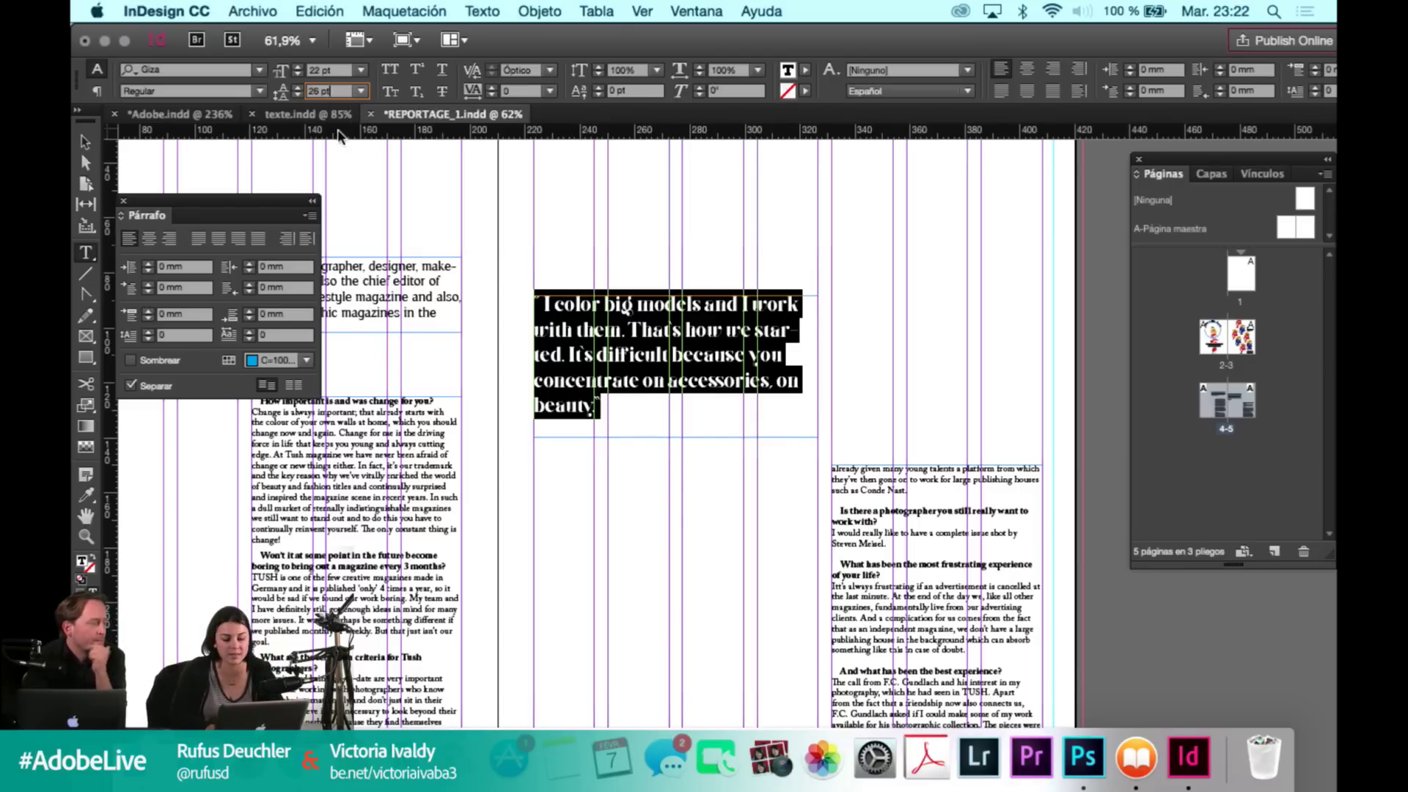
click(592, 353)
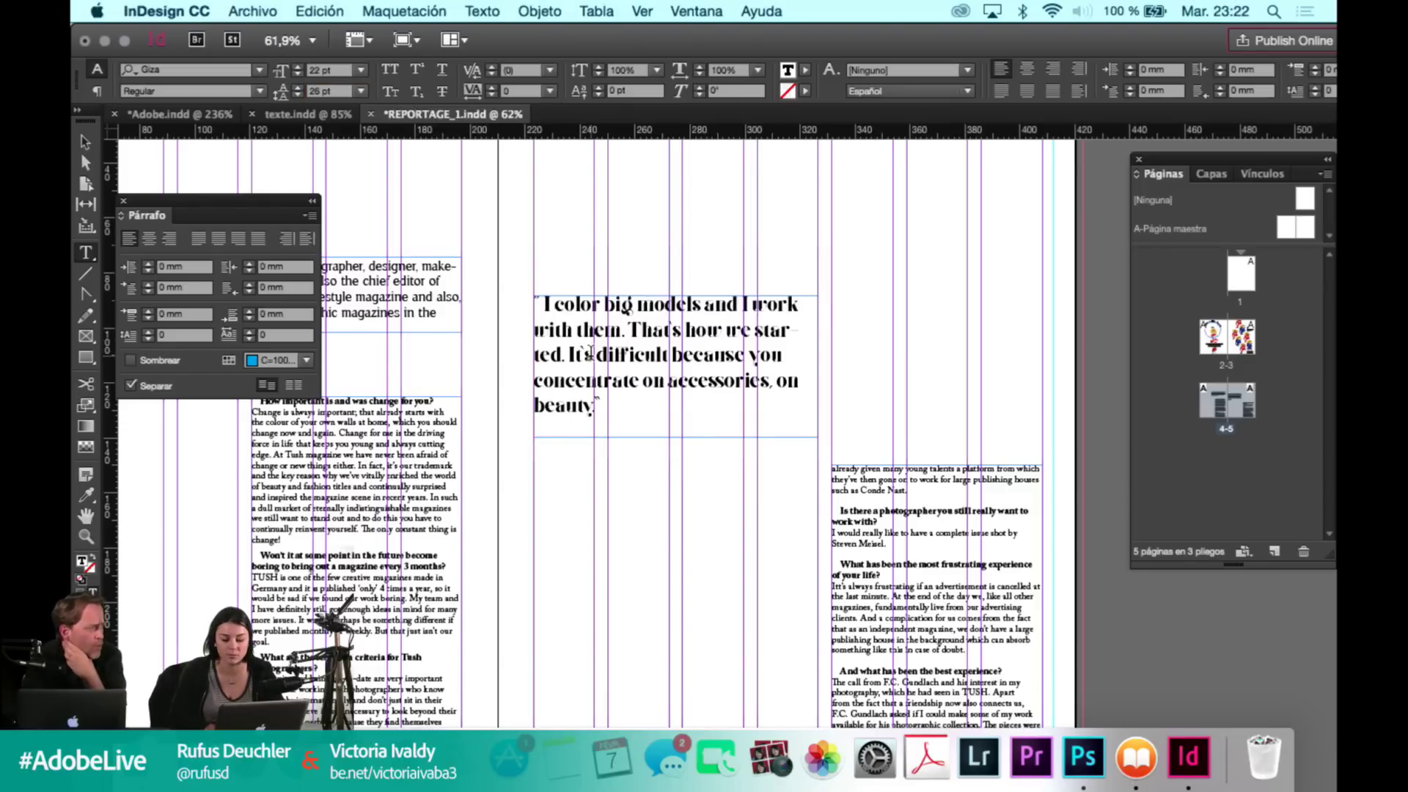
key(Escape)
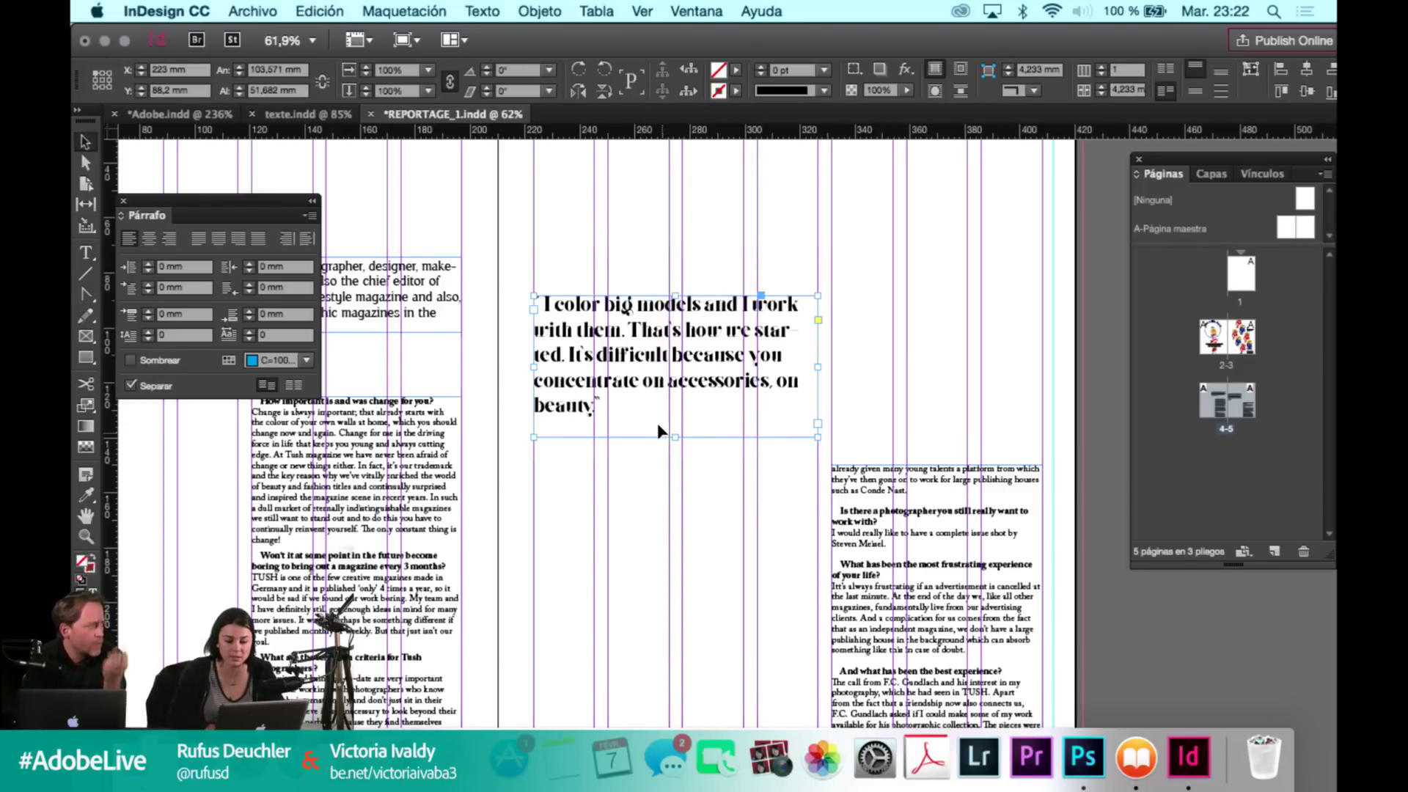
Deselect the quote frame and close the floating paragraph settings to clear the view of spread 4-5.
key(t)
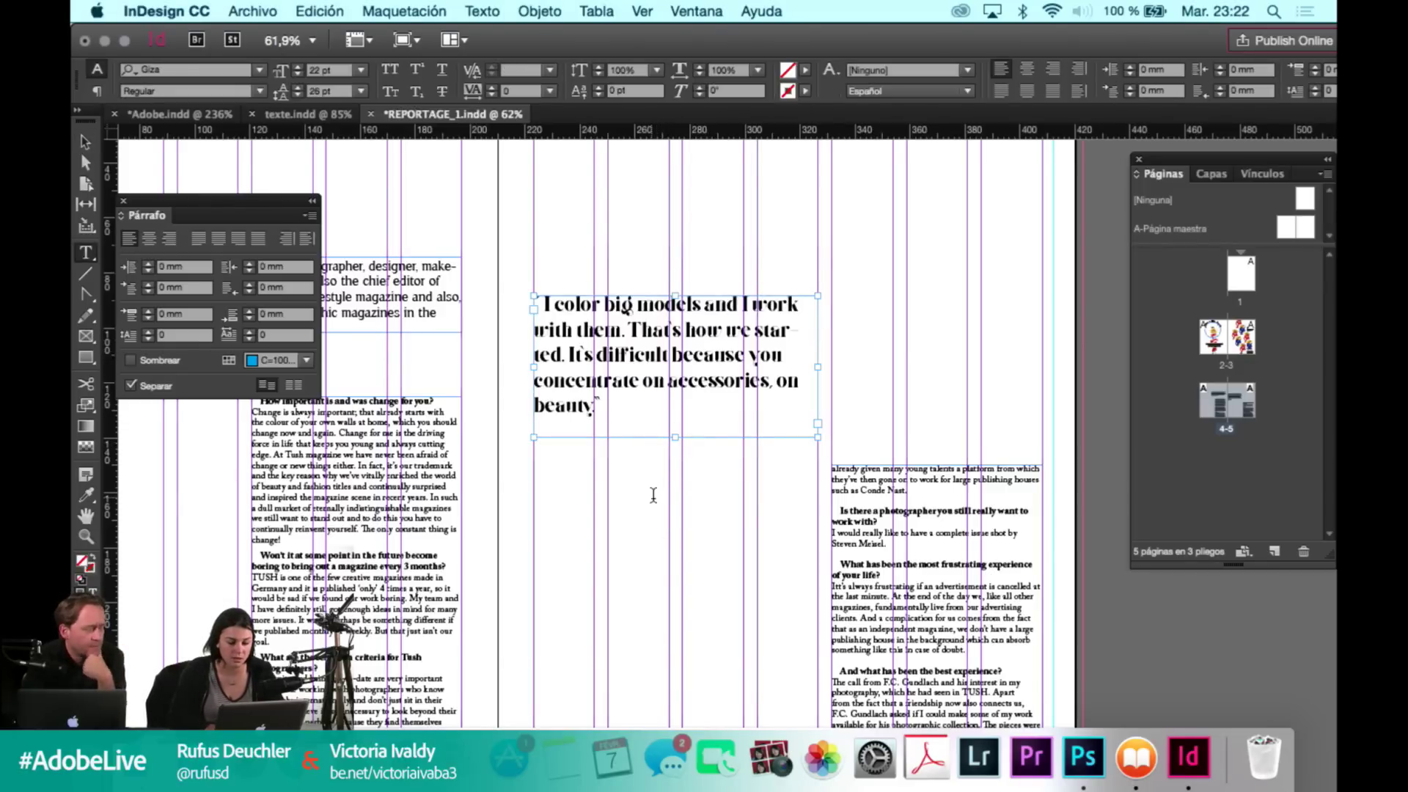
key(super+minus)
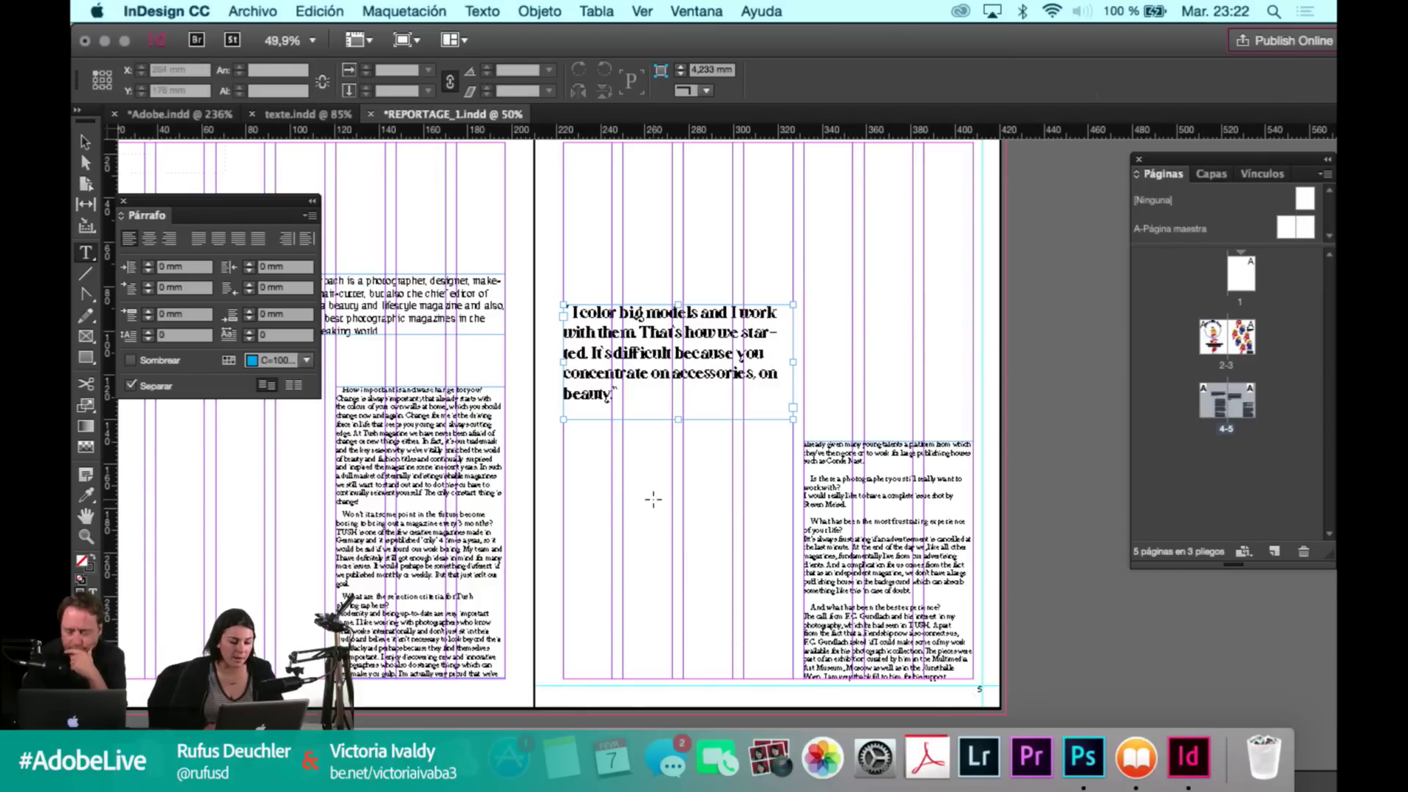
key(super+shift+a)
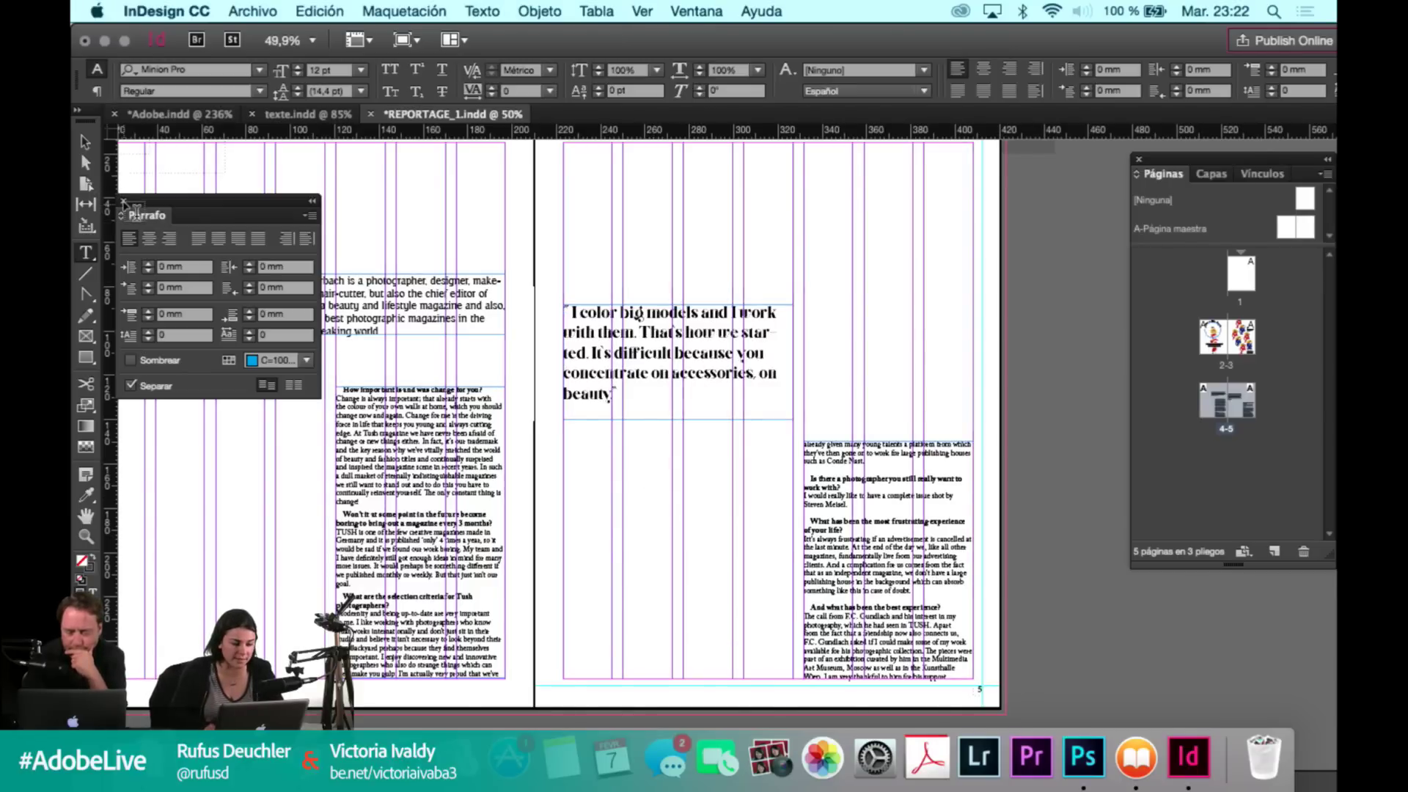
key(super+minus)
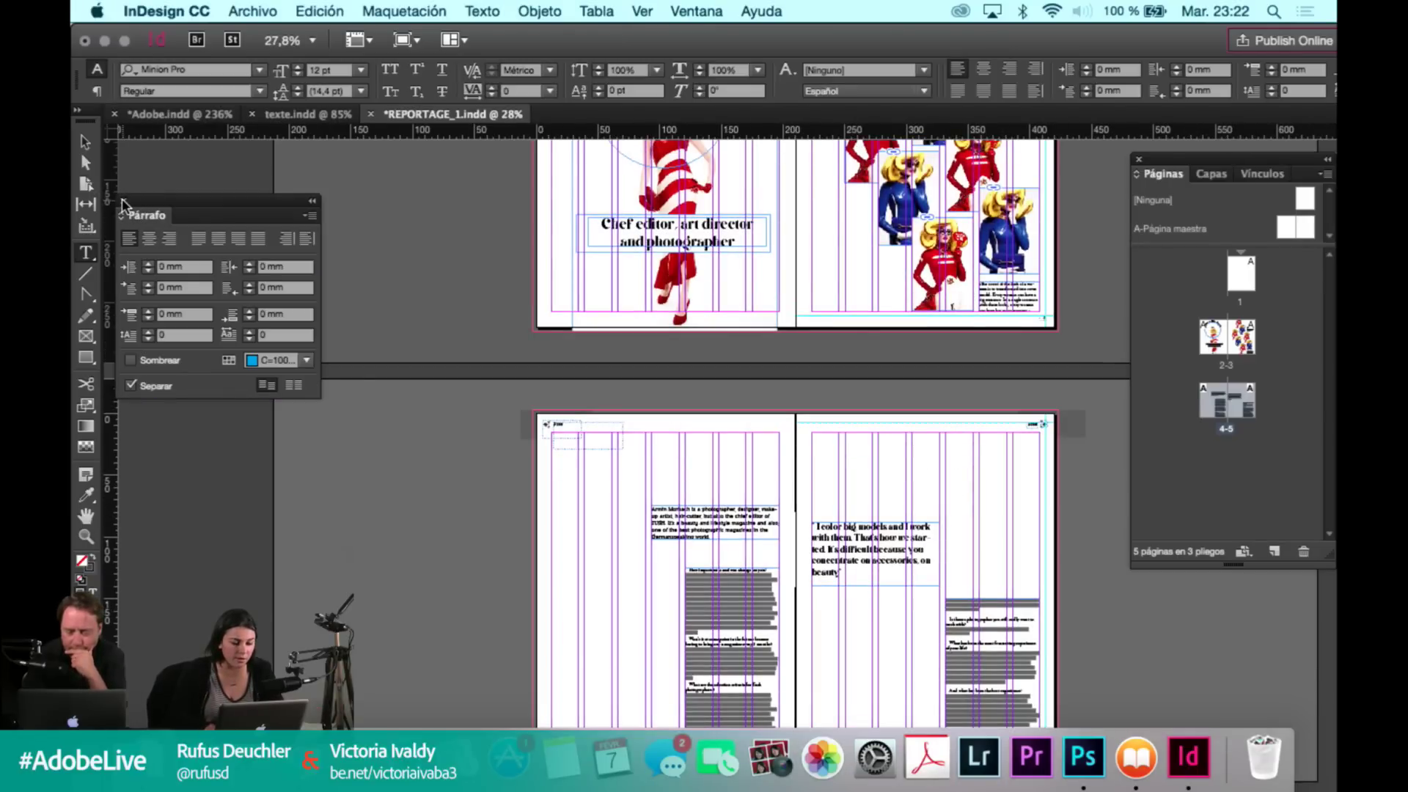
click(121, 200)
key(super+equal)
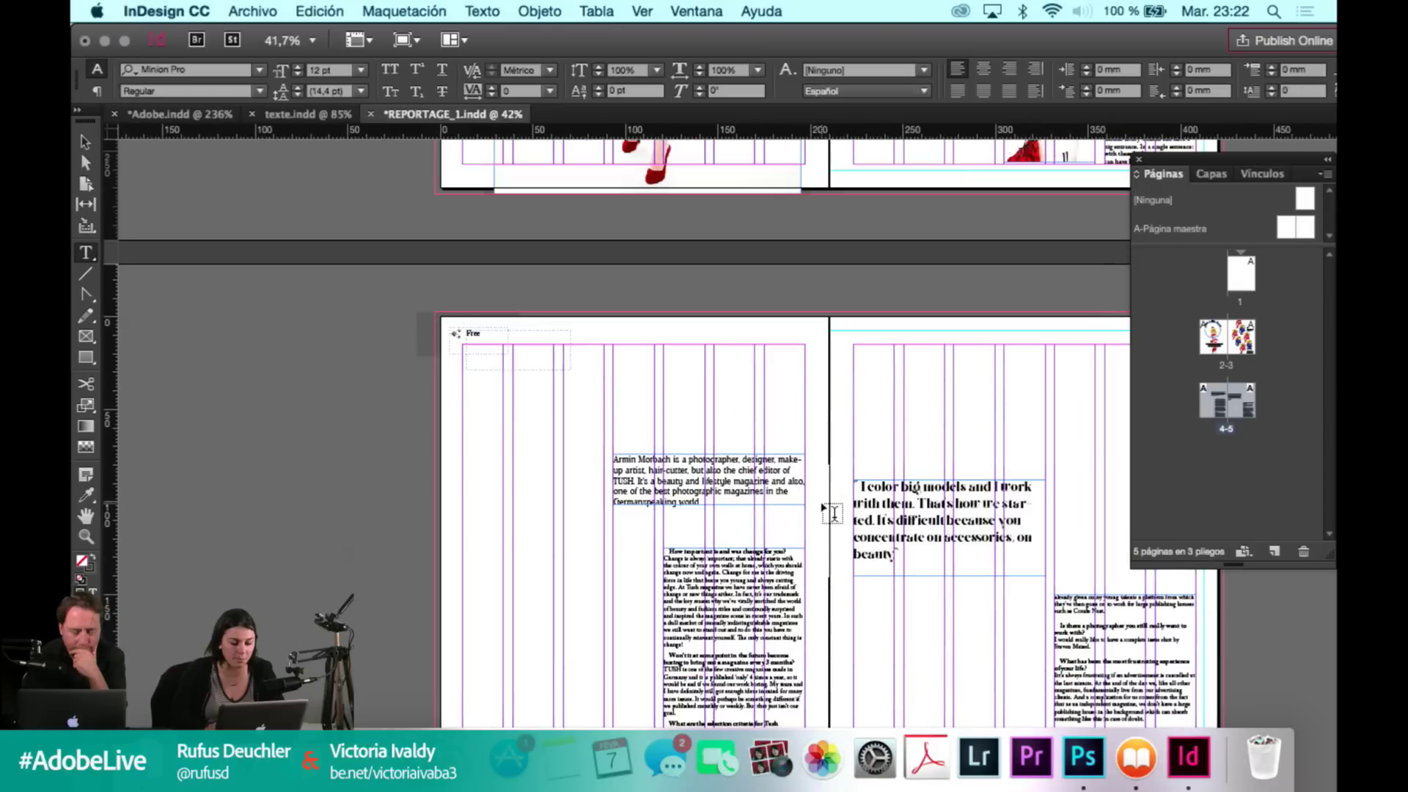
scroll(834, 512, right, 3)
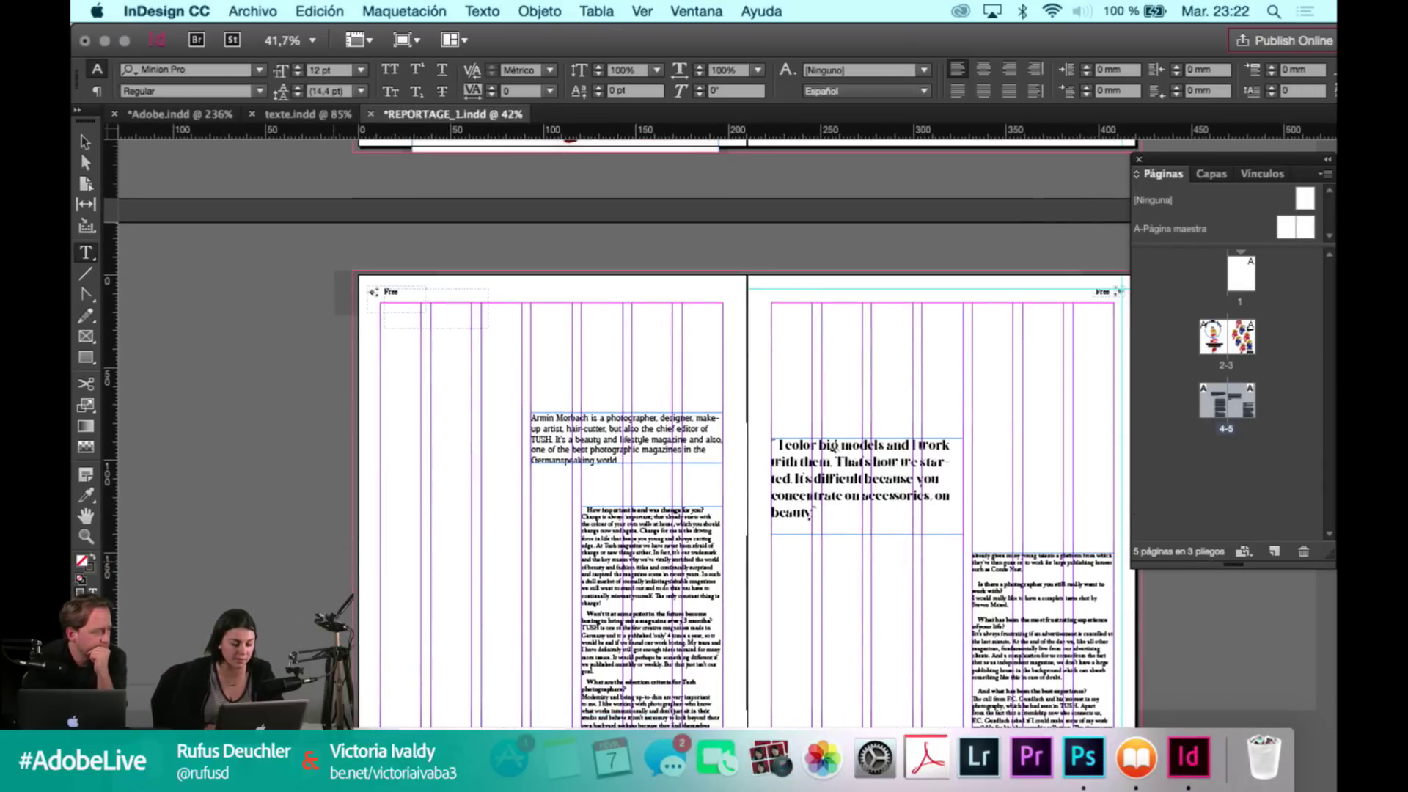
Switch to Finder, select the 512 × 661 portrait JPEG with the green background, and move the window clear of page 4.
key(shift+Tab)
key(super+Tab)
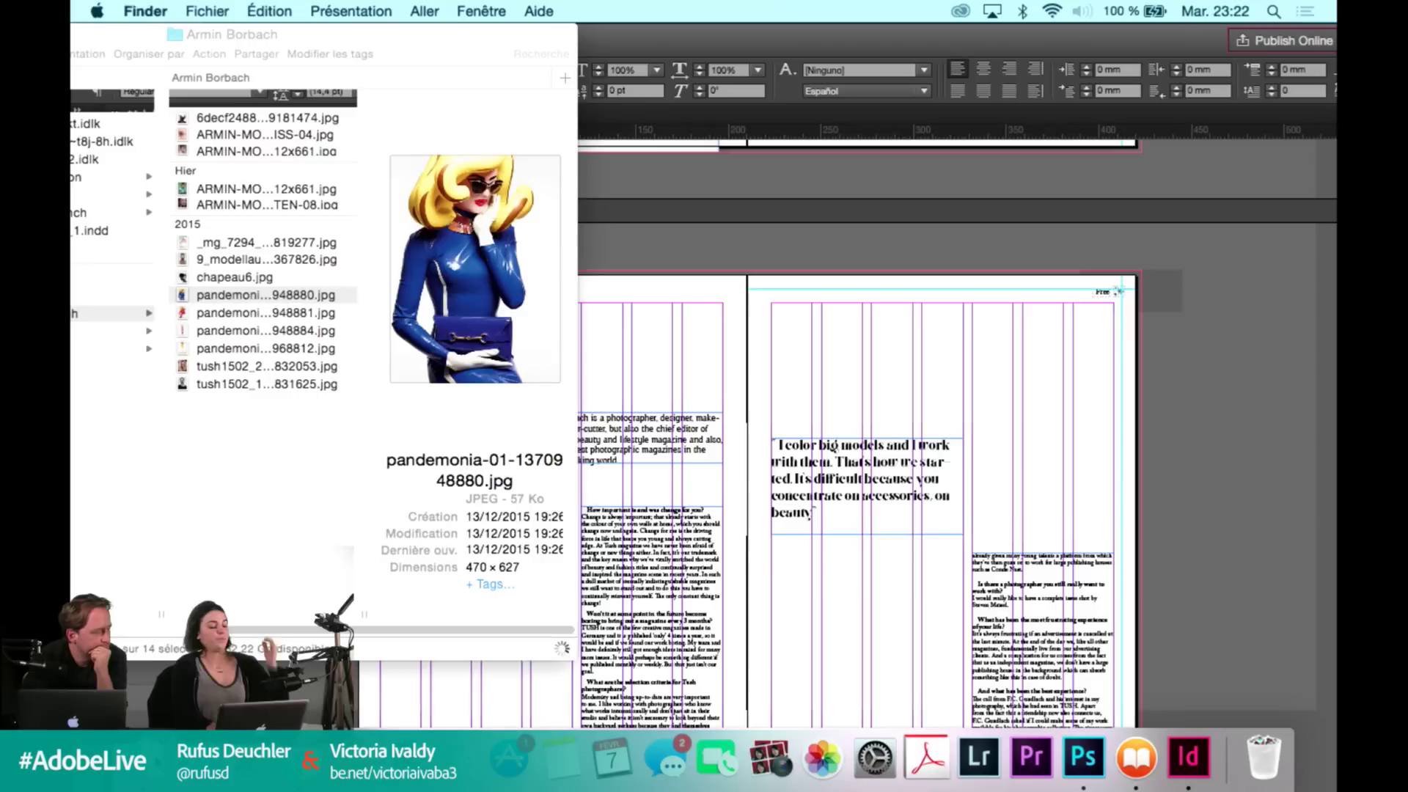
click(211, 191)
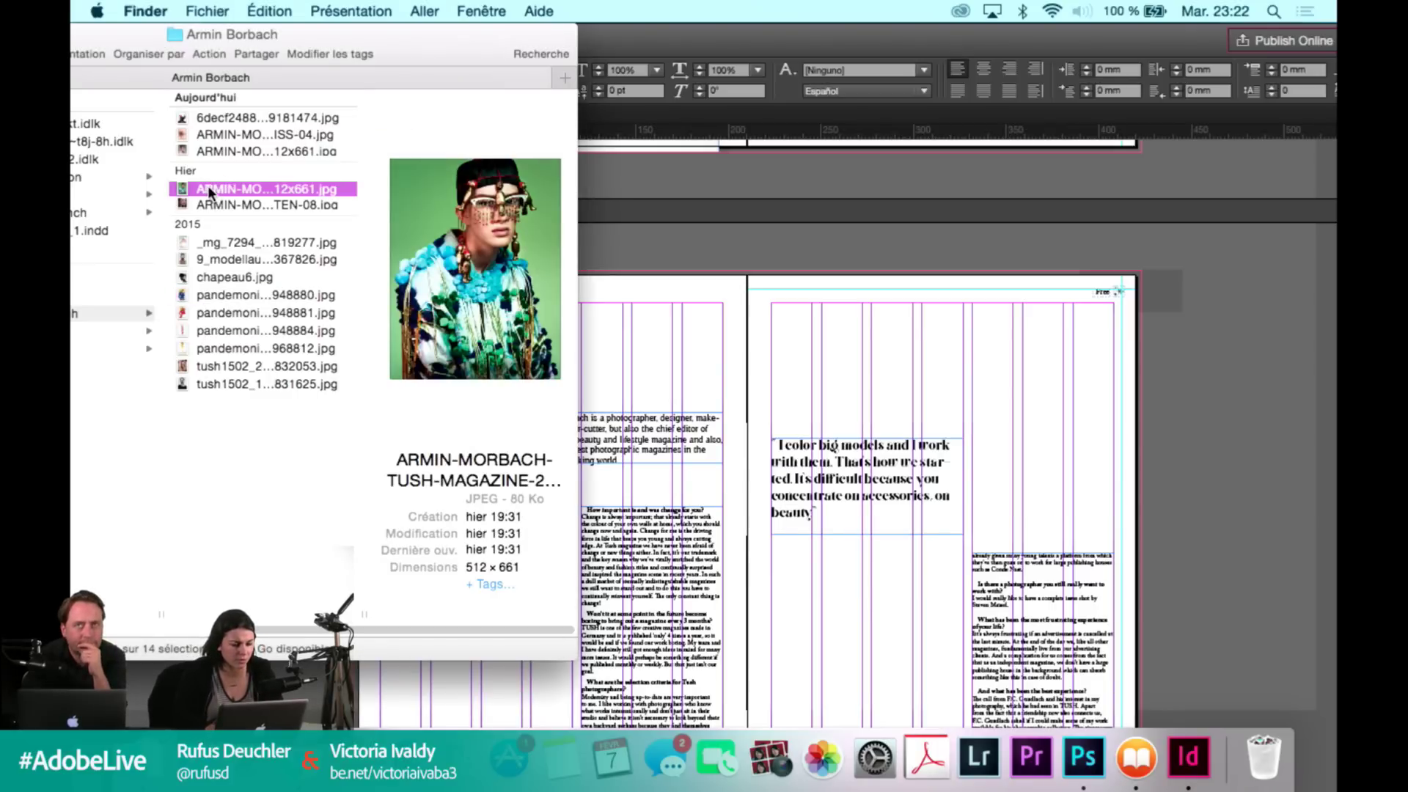
drag(293, 33, 139, 33)
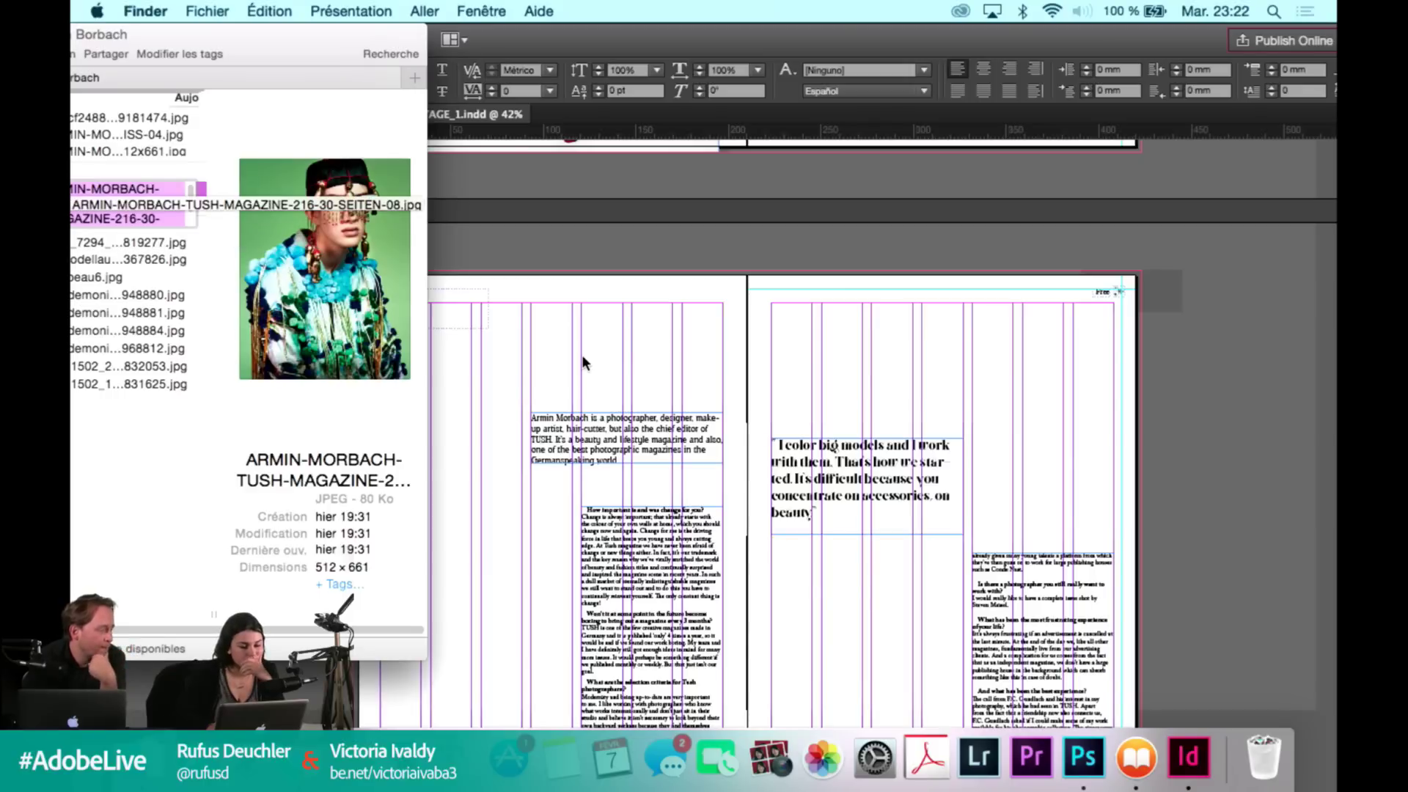
click(174, 195)
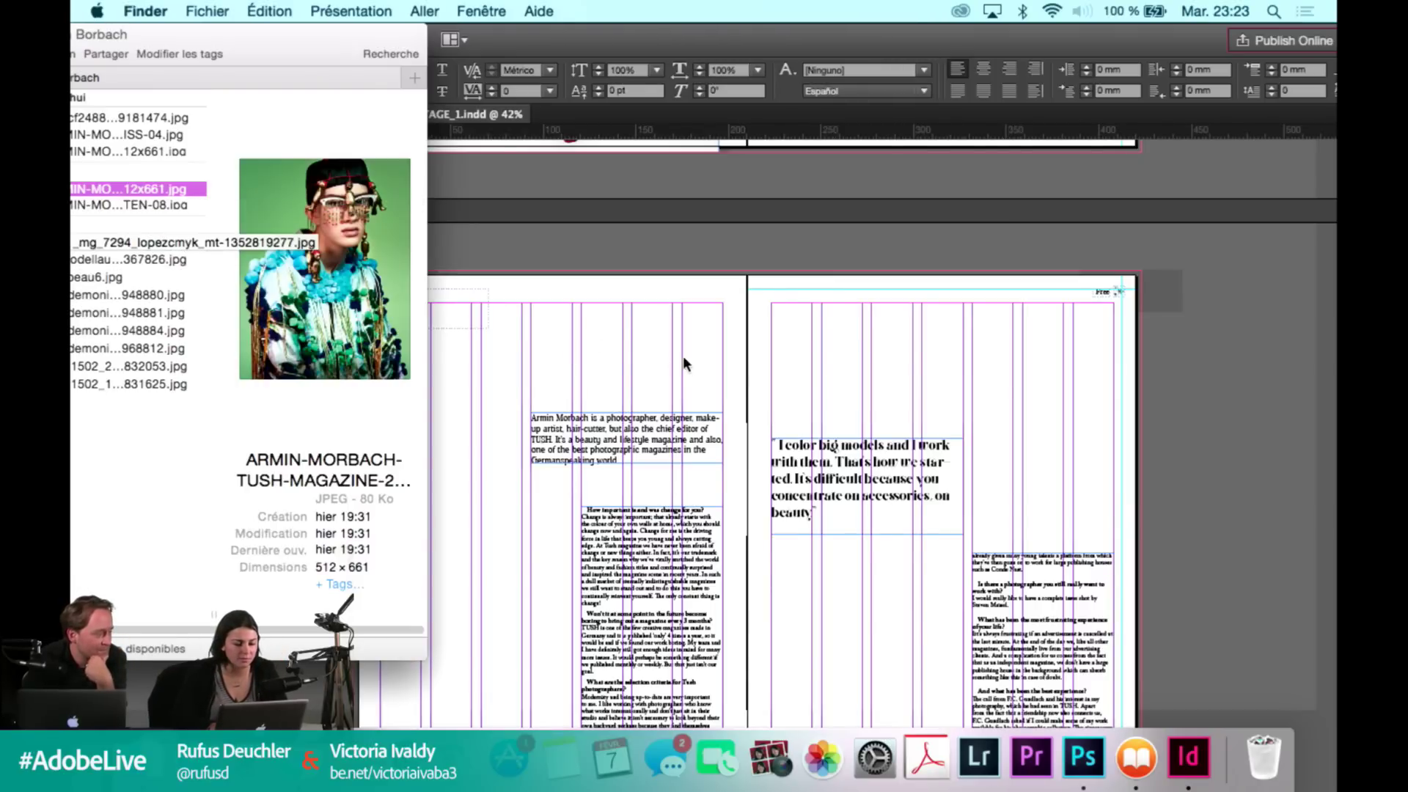
drag(158, 236, 287, 37)
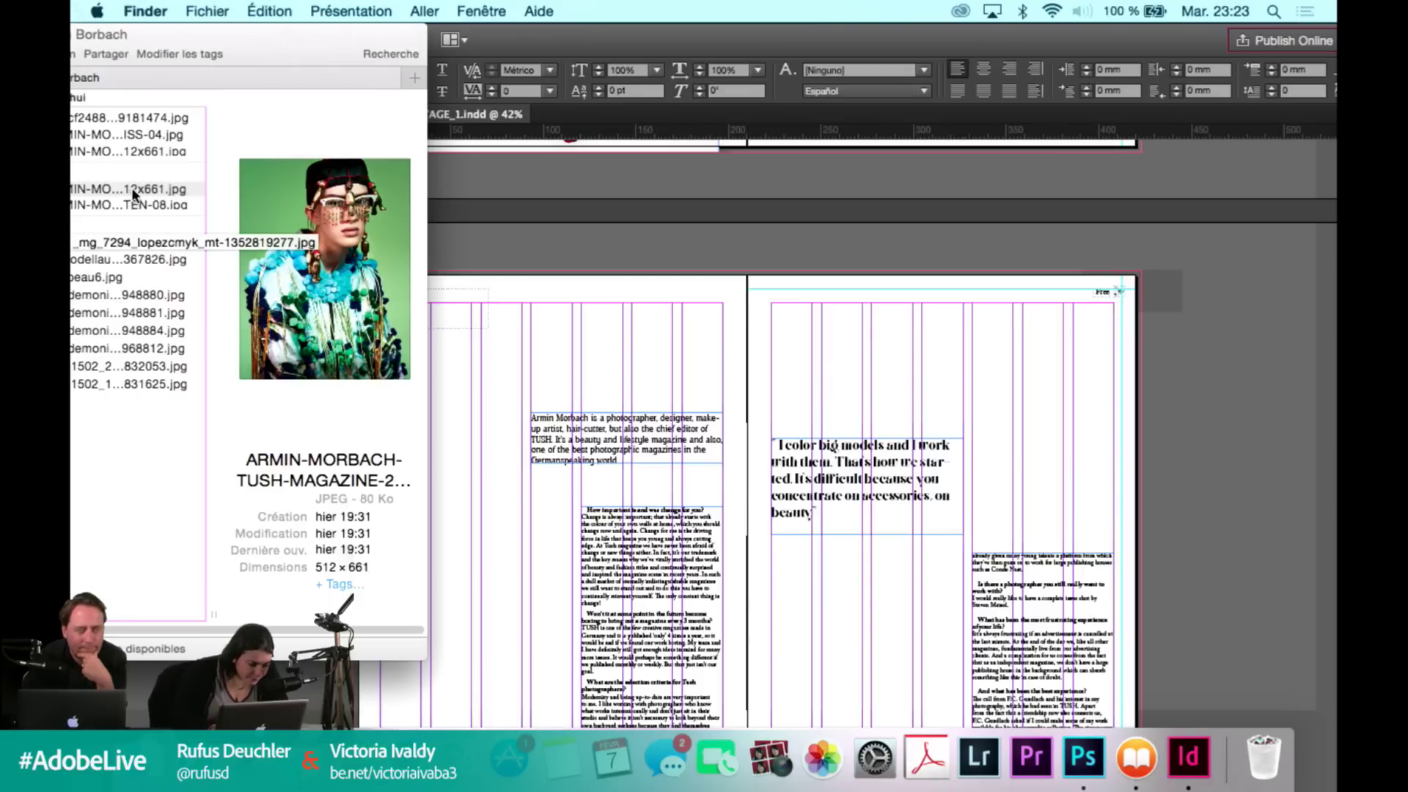
mouse_move(248, 60)
mouse_down()
mouse_move(193, 54)
mouse_move(244, 47)
mouse_up()
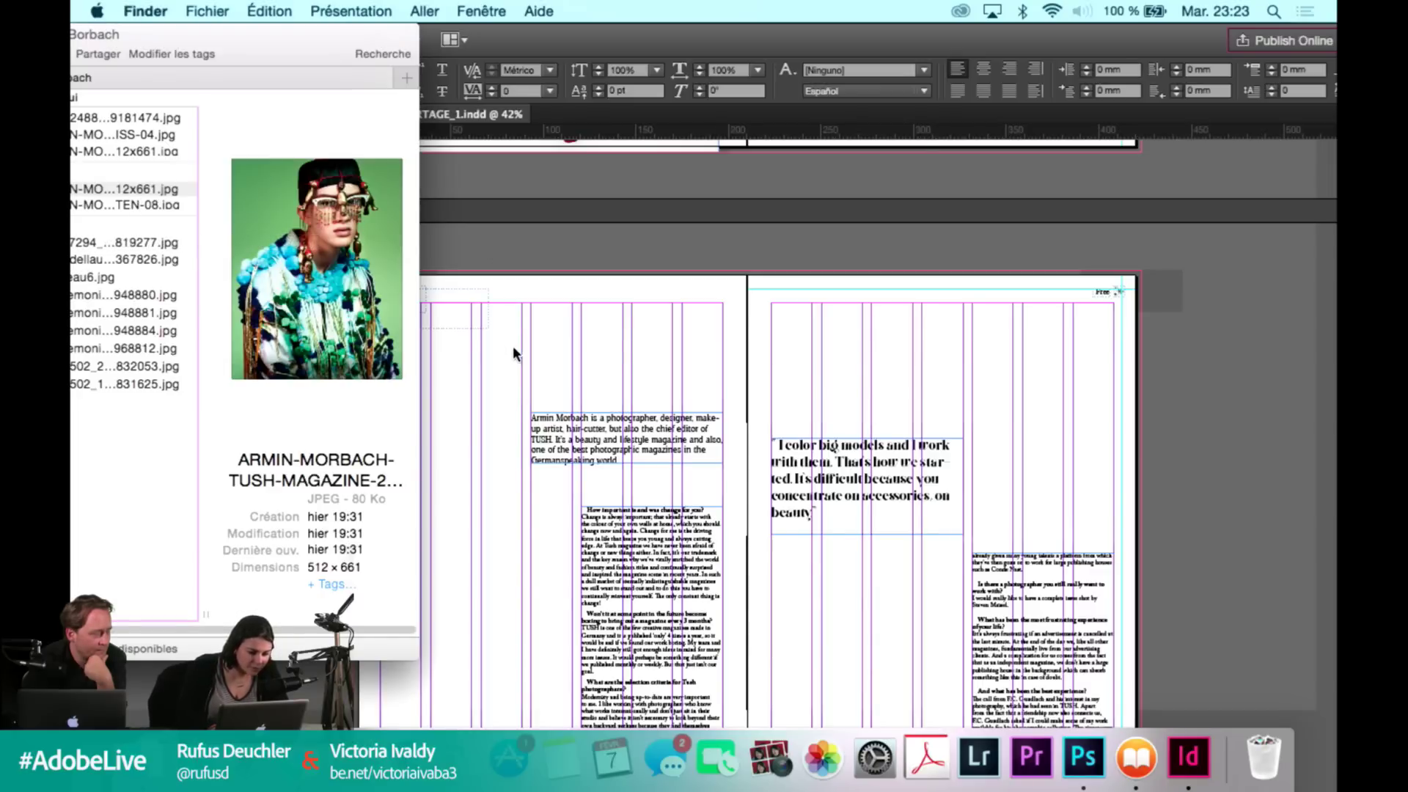
drag(252, 46, 1216, 46)
click(1125, 186)
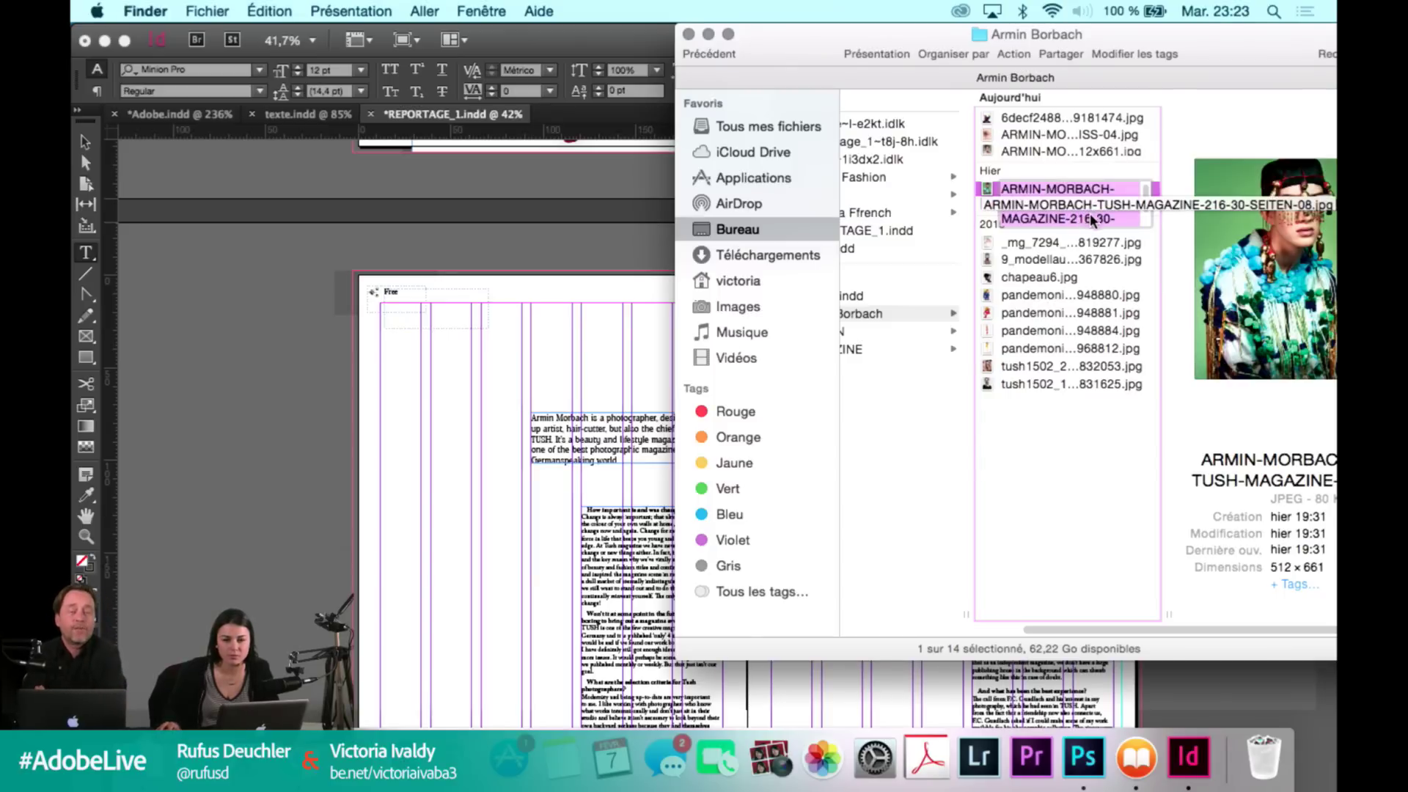
key(Return)
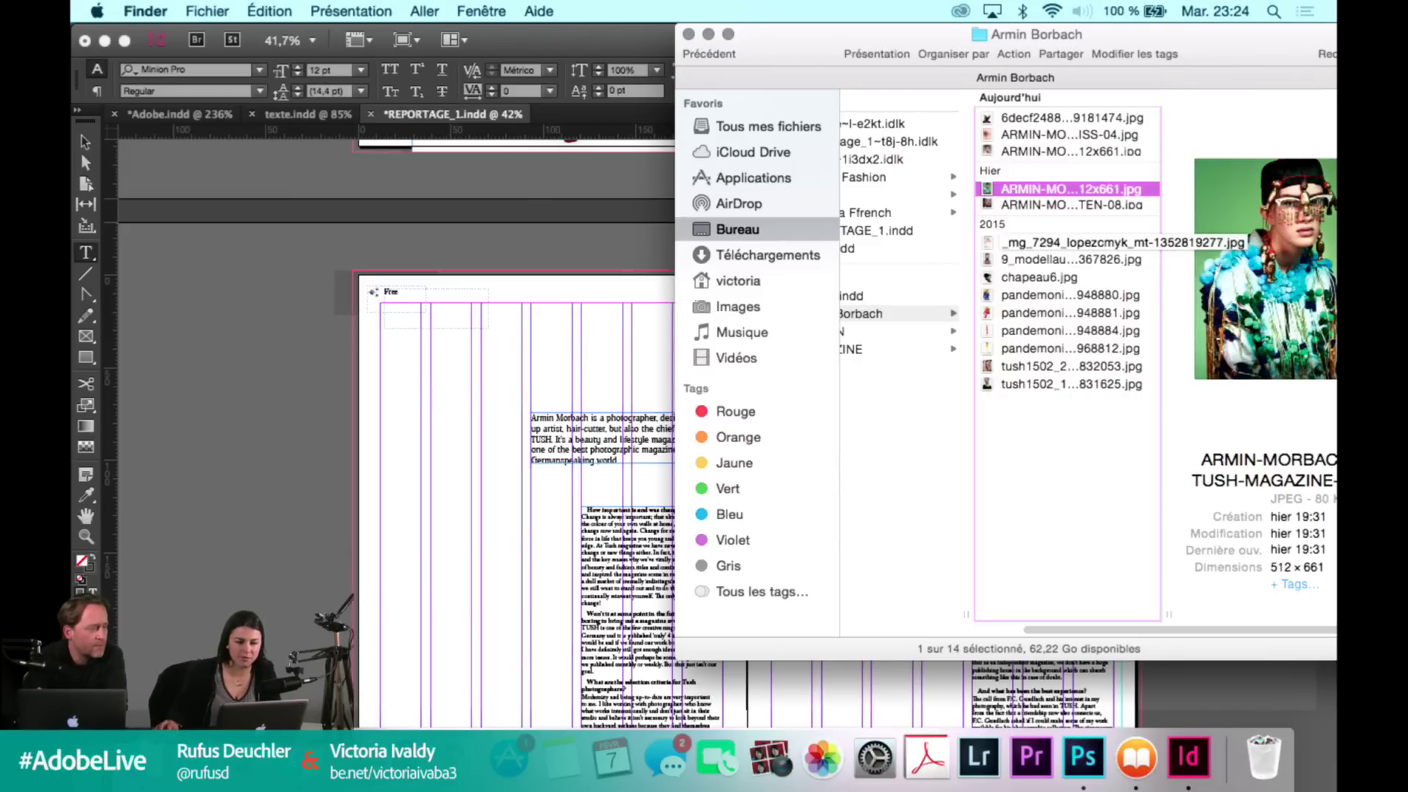
Place the portrait in REPORTAGE_1.indd and align it with the margin corner of page 4 at X 12 mm, Y 15 mm.
click(520, 201)
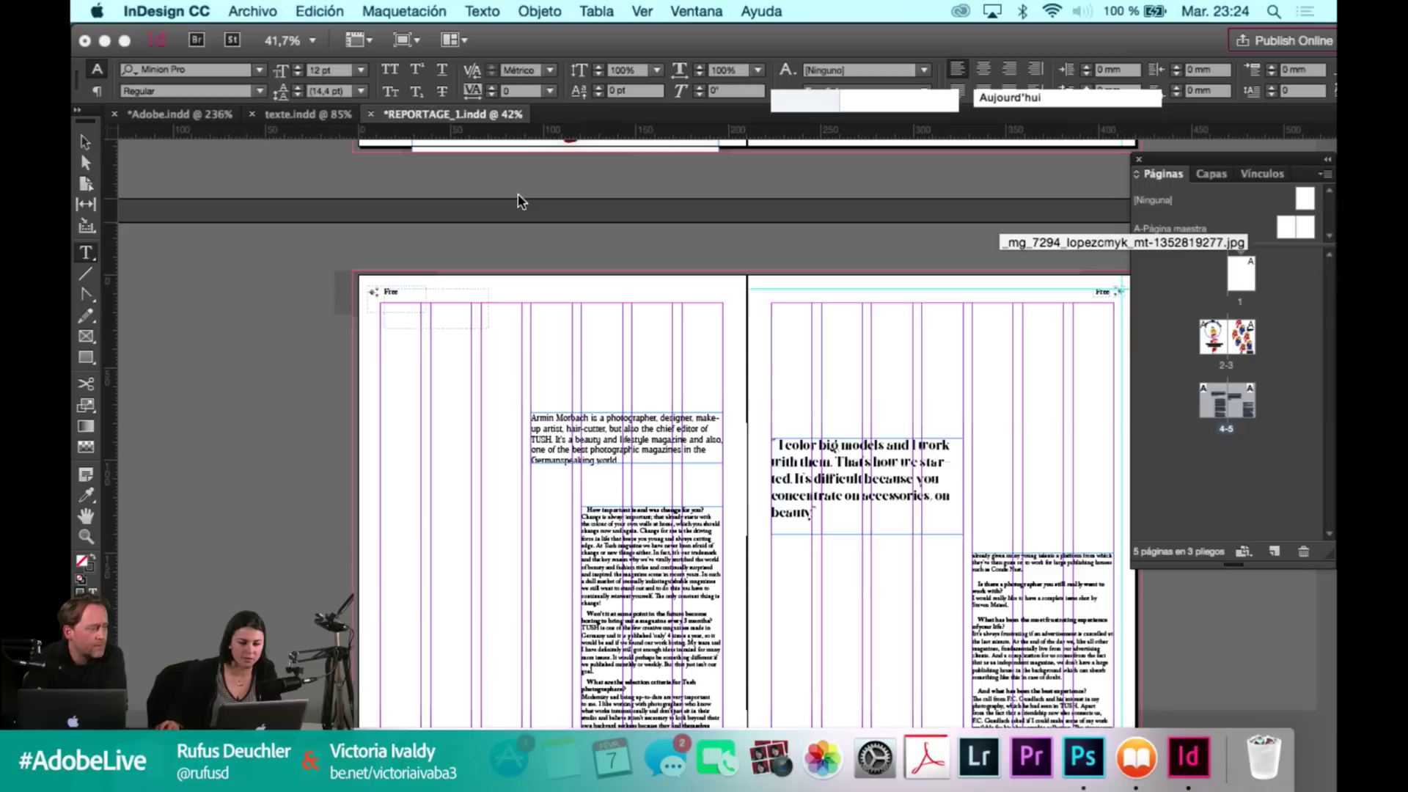
click(96, 11)
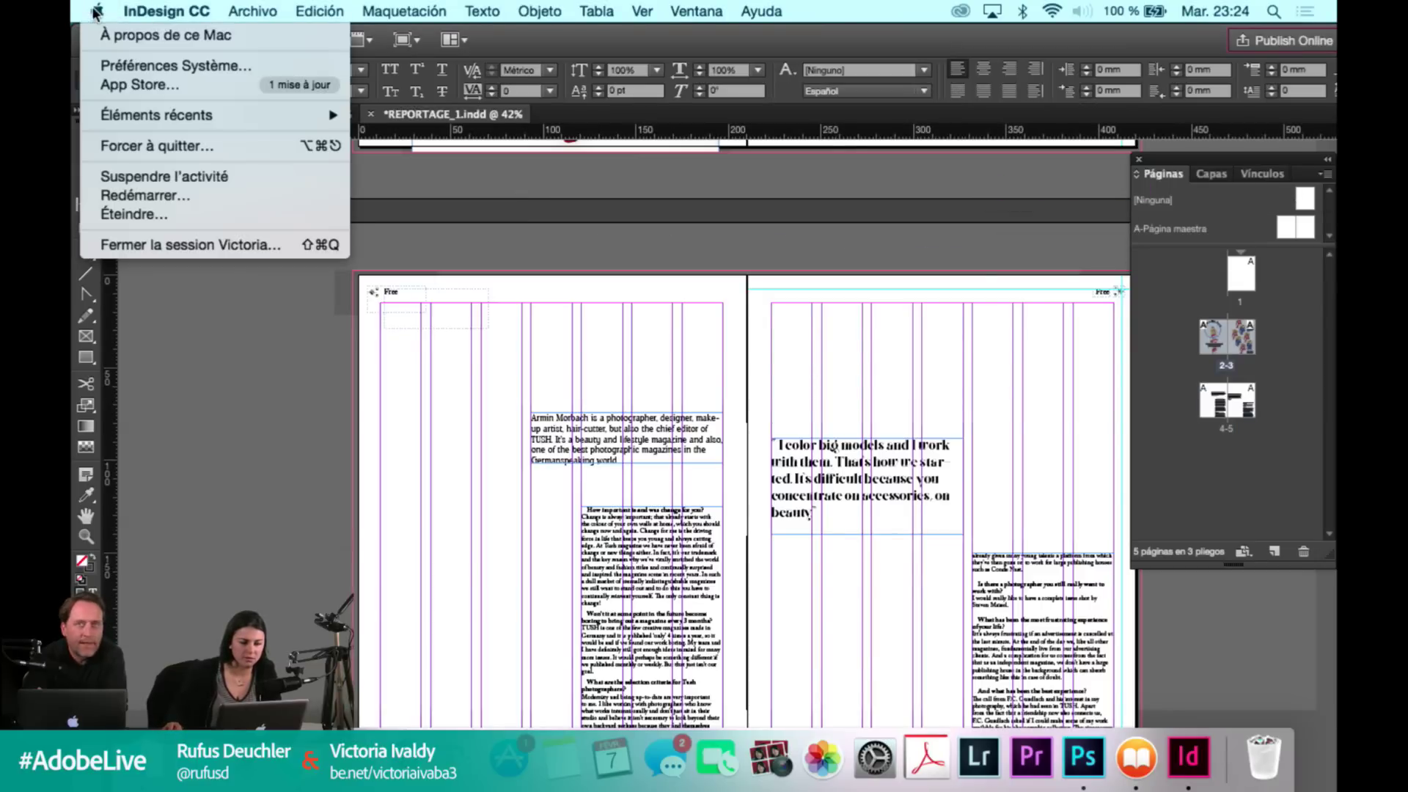
key(Escape)
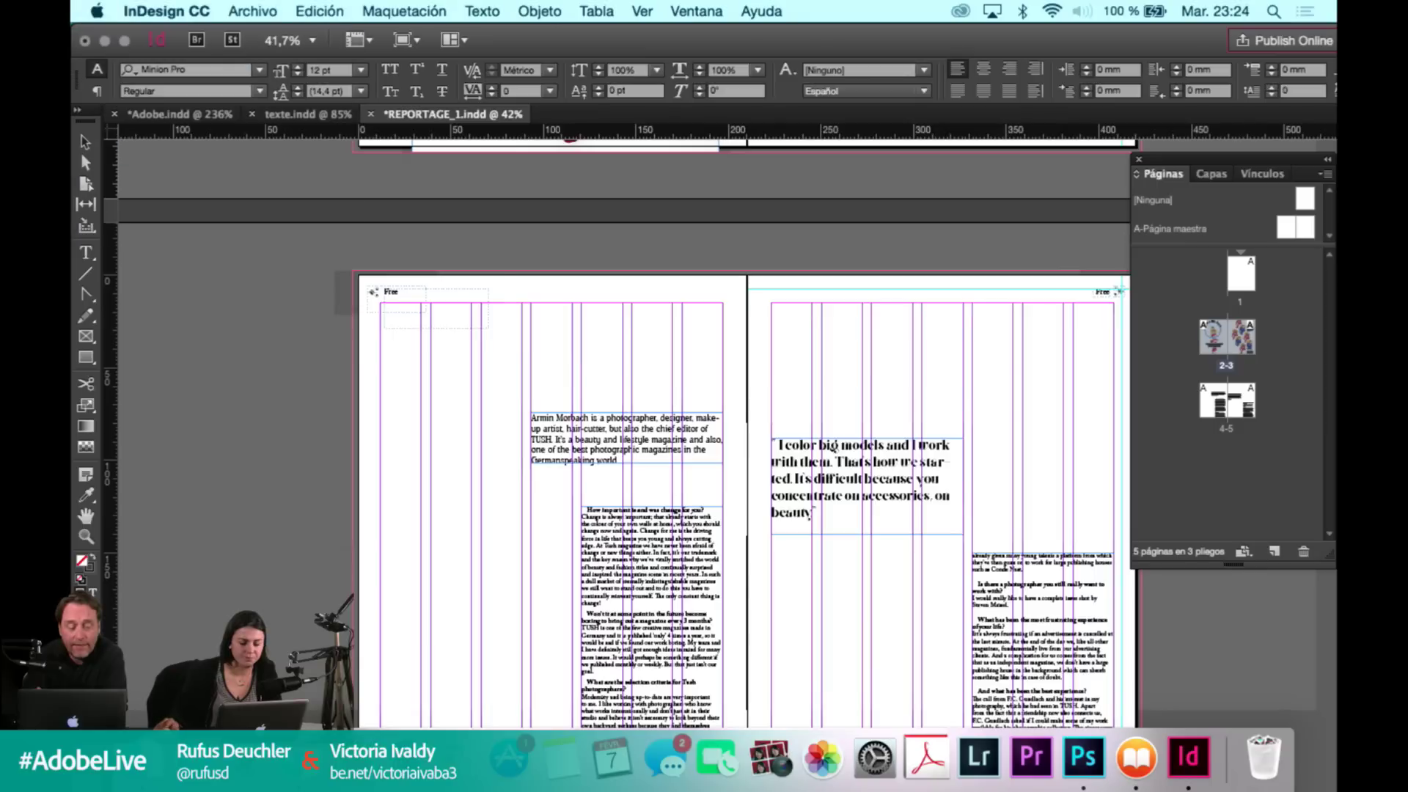
drag(468, 236, 504, 311)
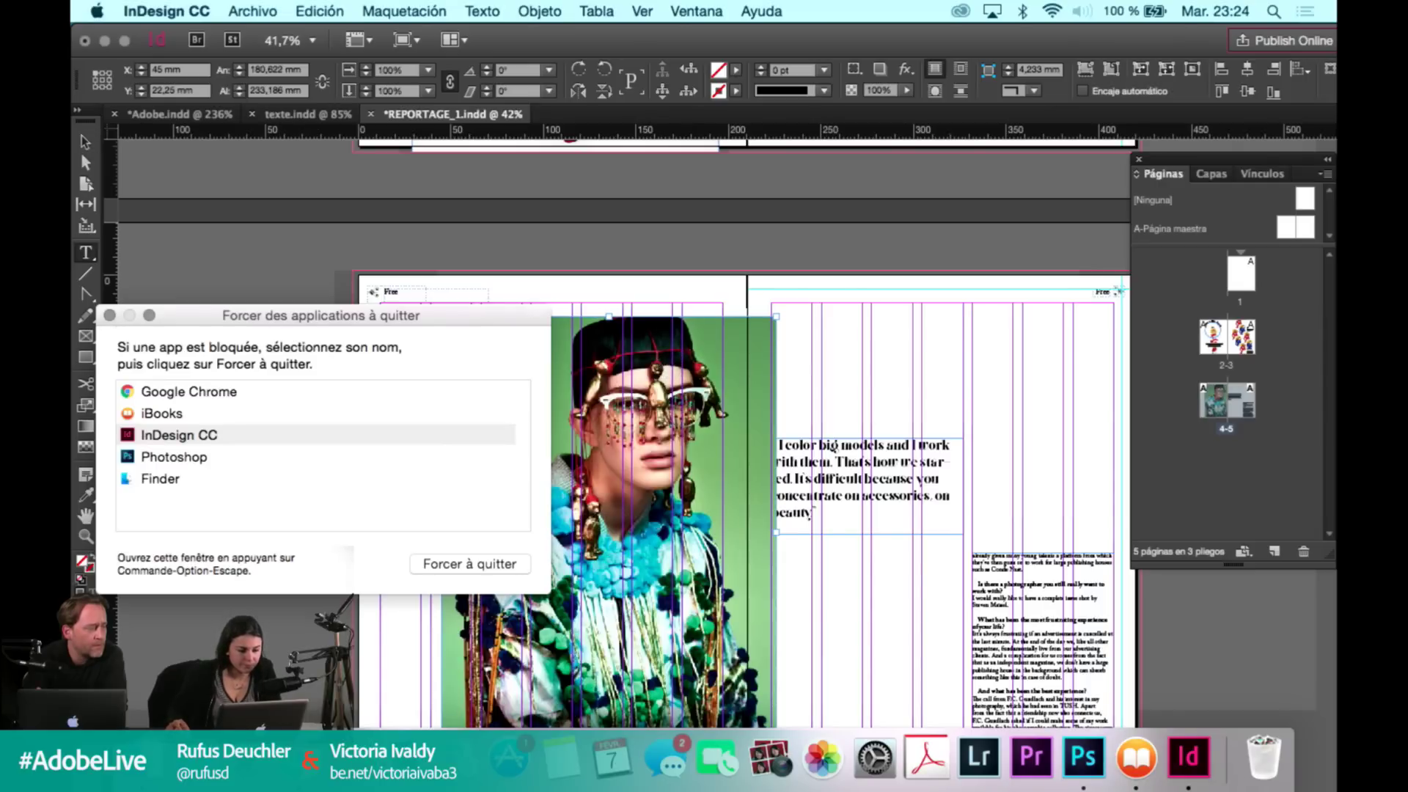
key(Escape)
drag(509, 362, 456, 348)
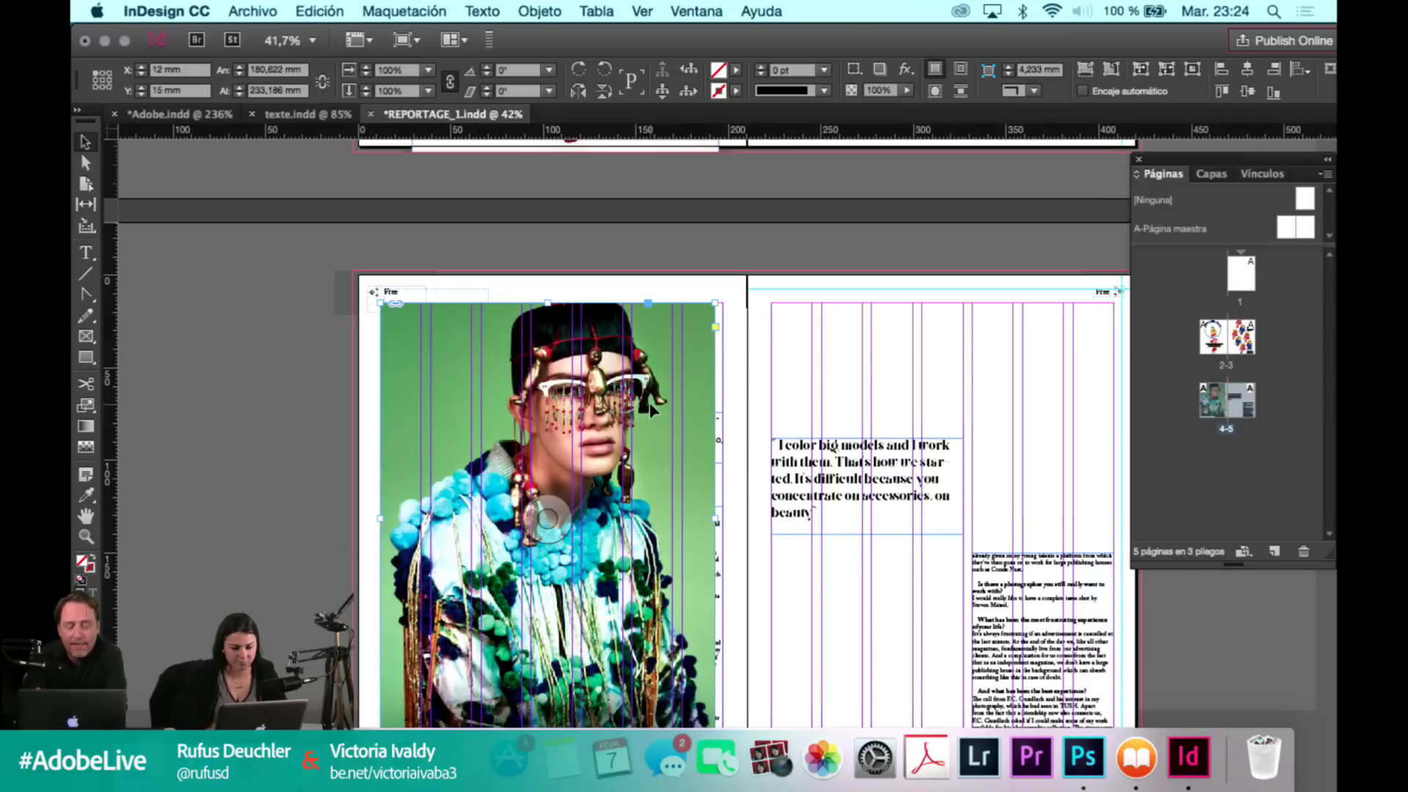
Crop the portrait's frame on page 4 to about 108.6 mm wide and 117 mm high, keeping its upper-left corner fixed.
scroll(650, 409, down, 2)
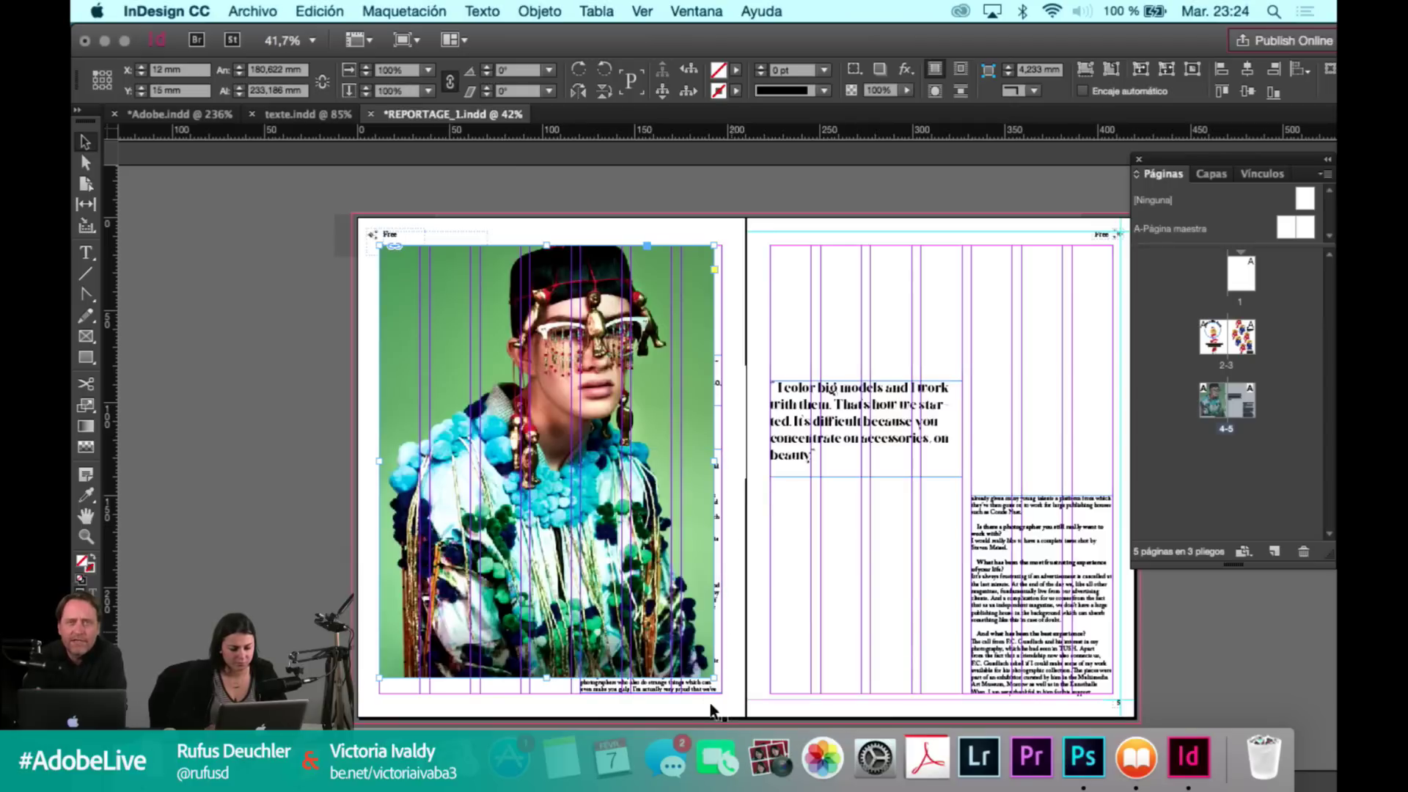
drag(711, 677, 574, 367)
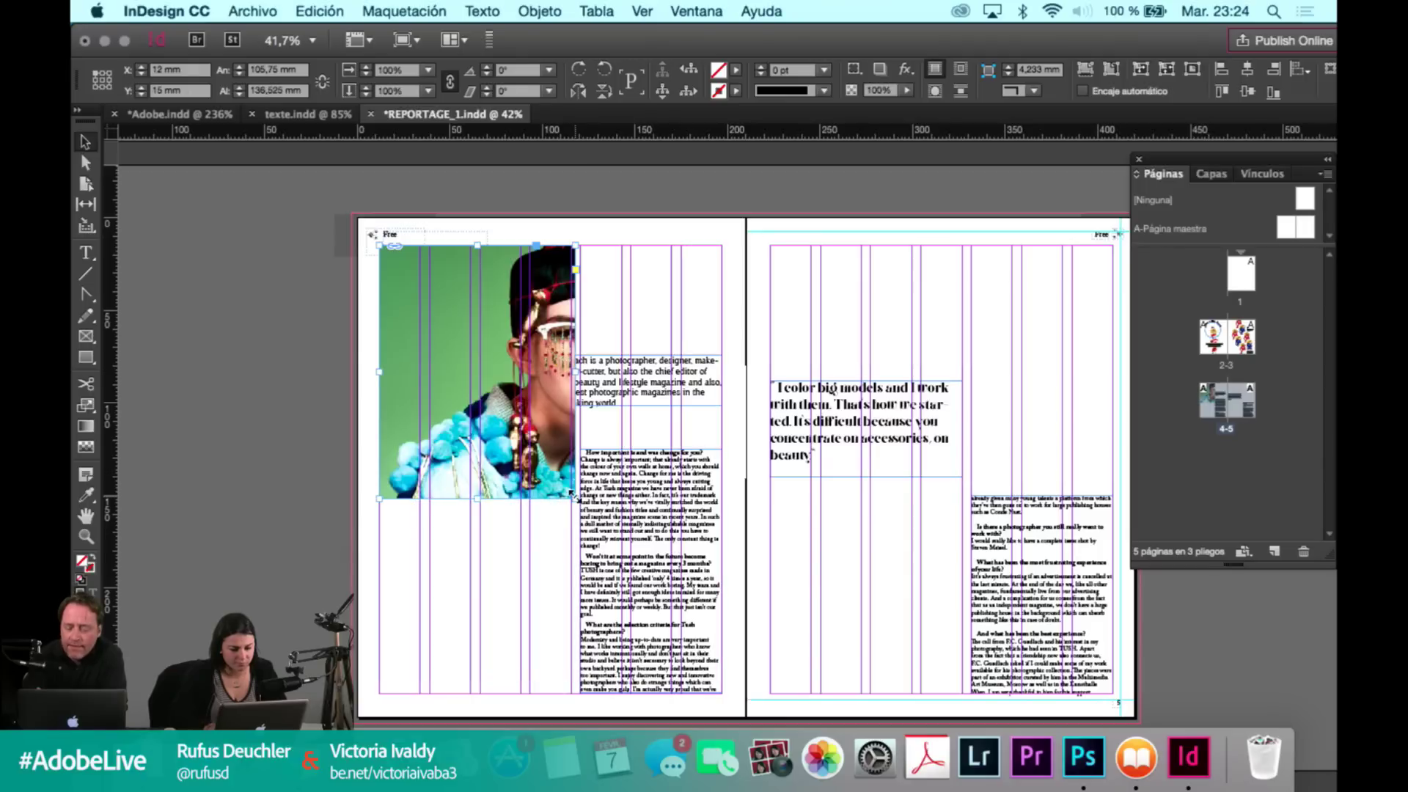
mouse_move(576, 470)
mouse_down()
mouse_move(568, 455)
mouse_move(578, 467)
mouse_up()
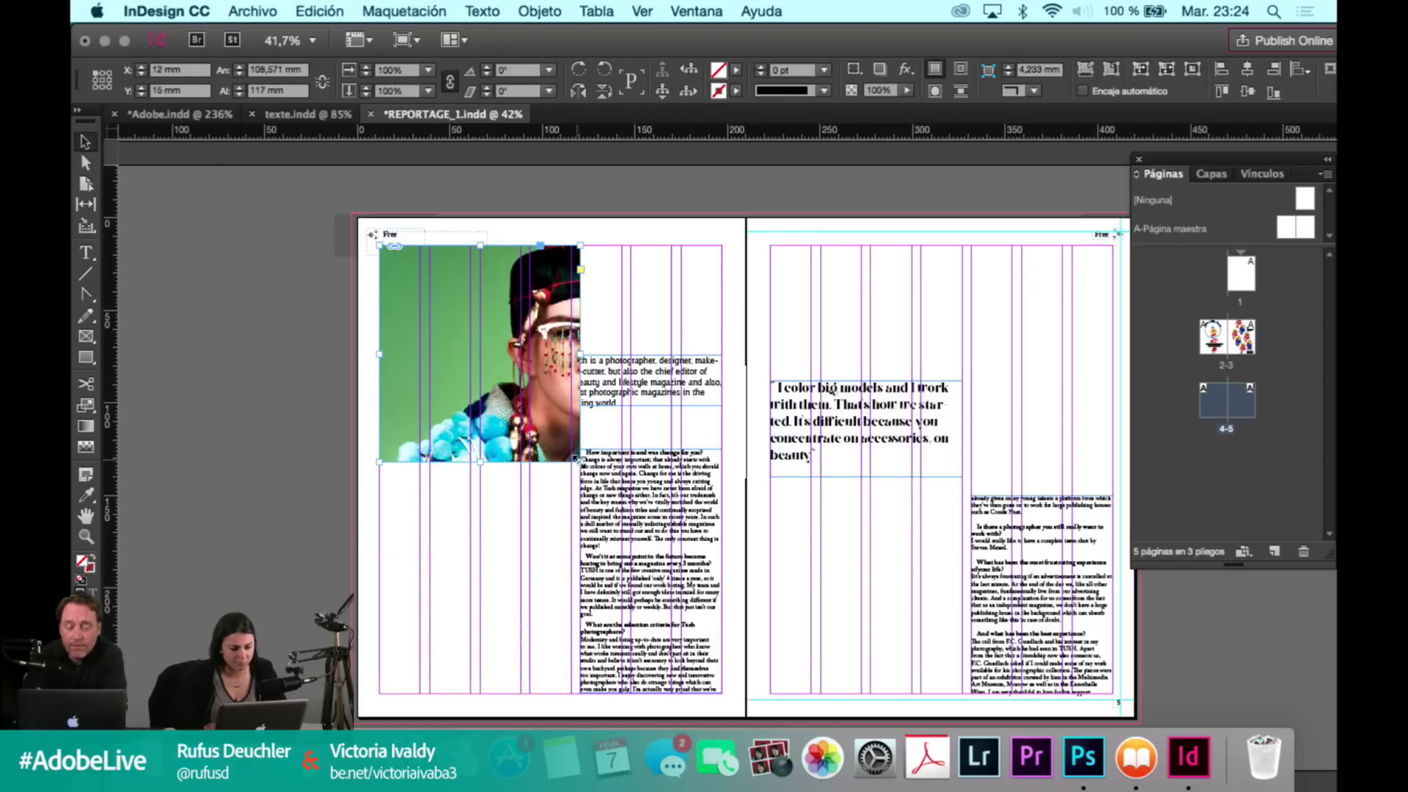
Resize the portrait's frame on page 4 to about 103.6 × 135.5 mm and fill it proportionally with the image.
click(576, 473)
drag(570, 481, 572, 497)
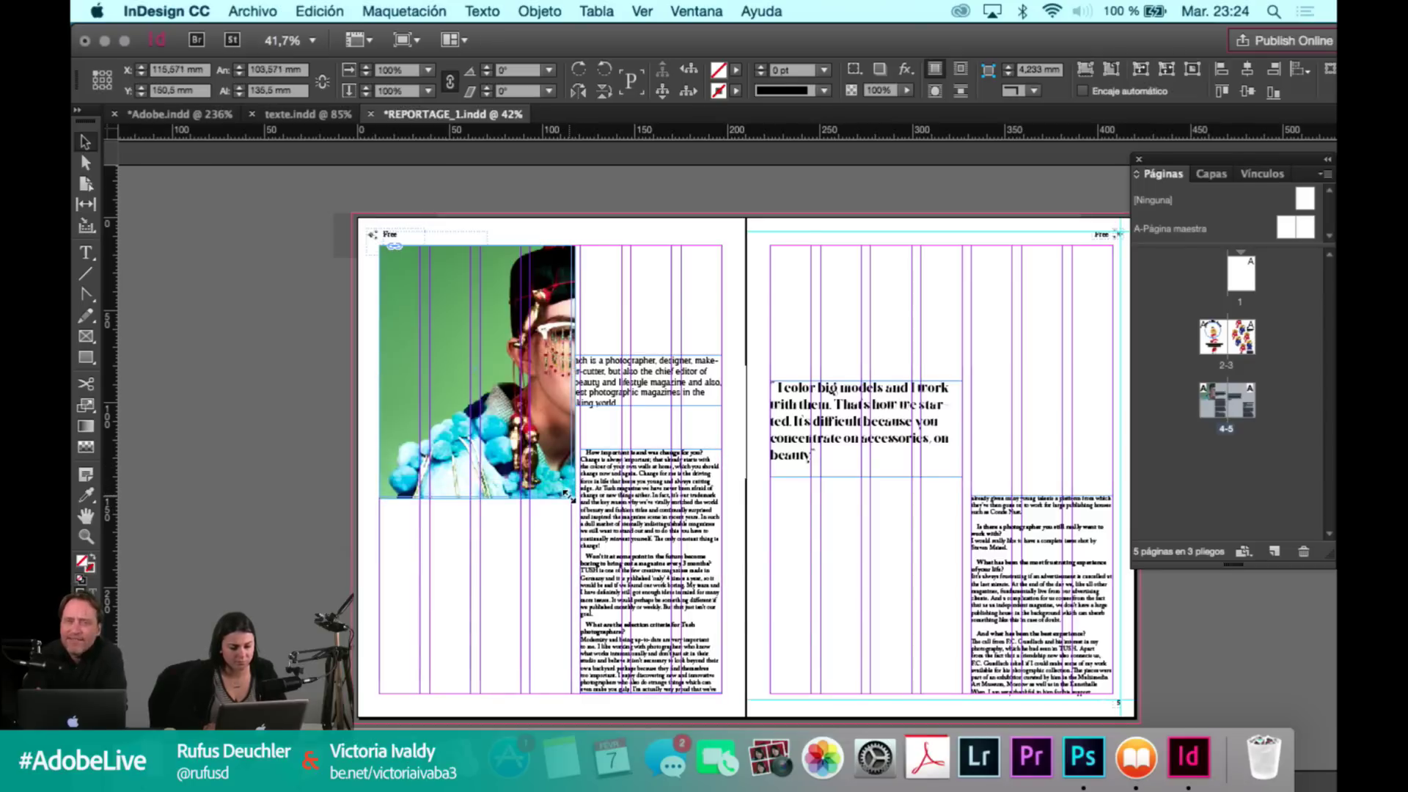
key(super+alt+shift+c)
click(544, 547)
Resize the biography frame beside the portrait to about 76.4 × 39.6 mm, with its upper-left corner at X 120.571 mm, Y 62 mm.
click(594, 391)
drag(529, 357, 580, 333)
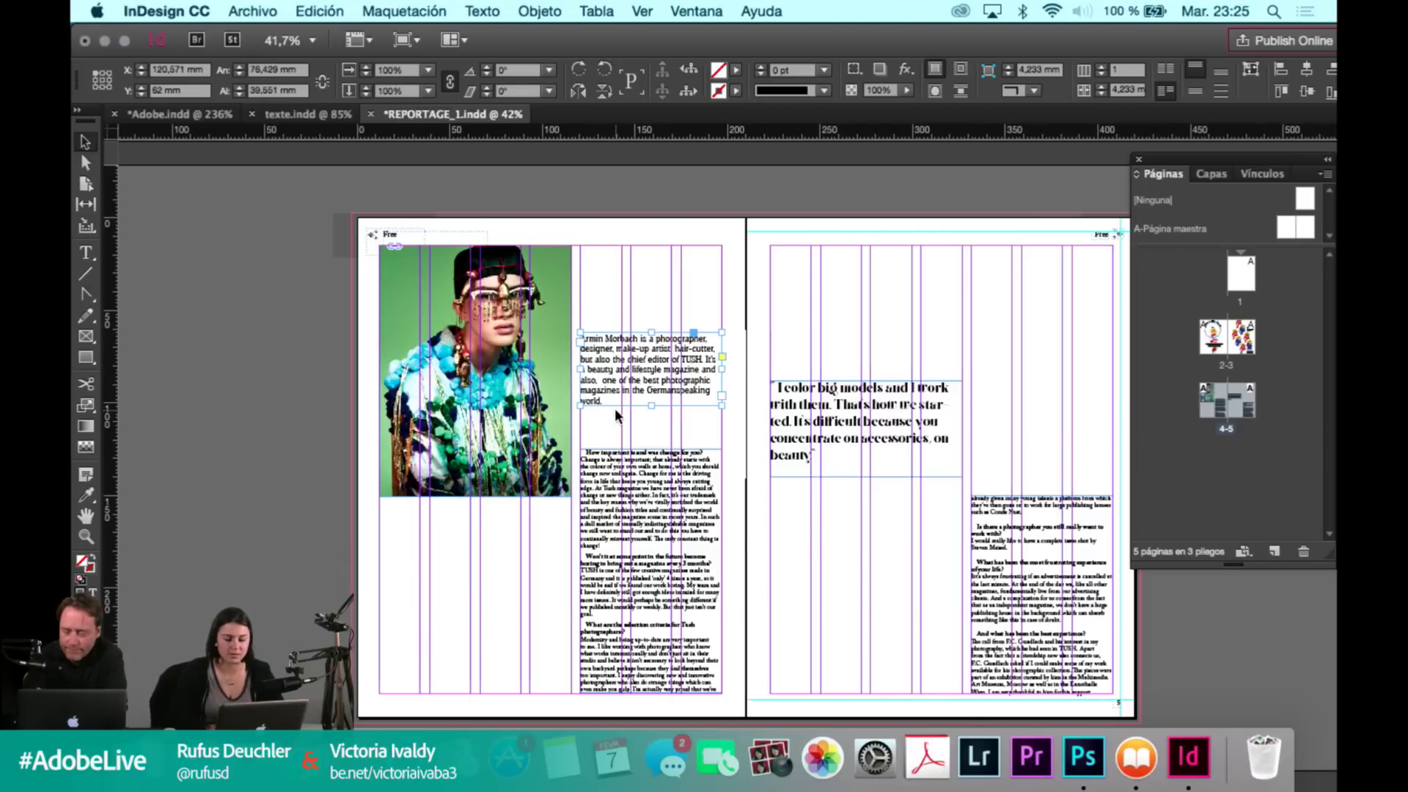
click(615, 408)
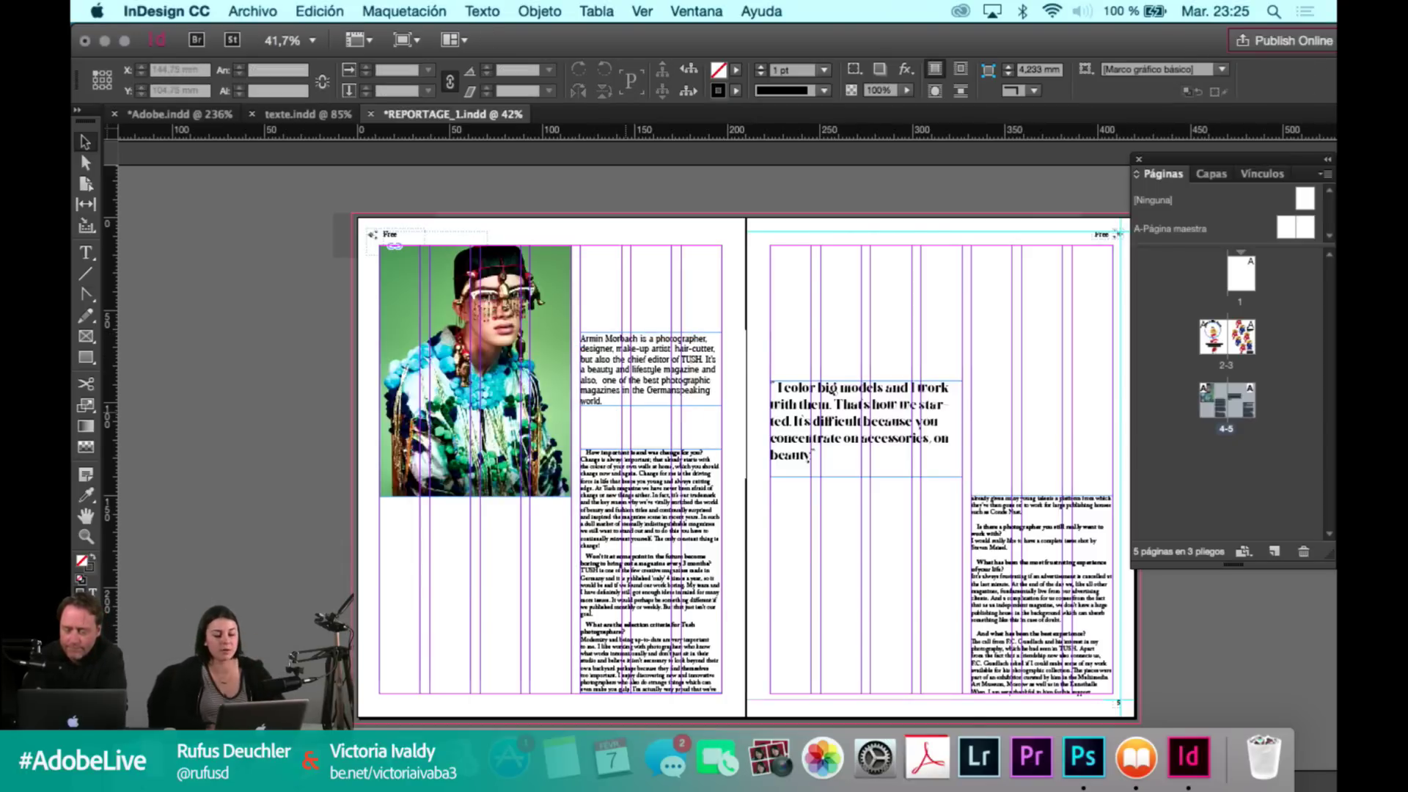
Move the interview text frame from page 4 to below the pull quote on page 5, at about X 225 mm, Y 141.8 mm, and deselect it.
click(623, 513)
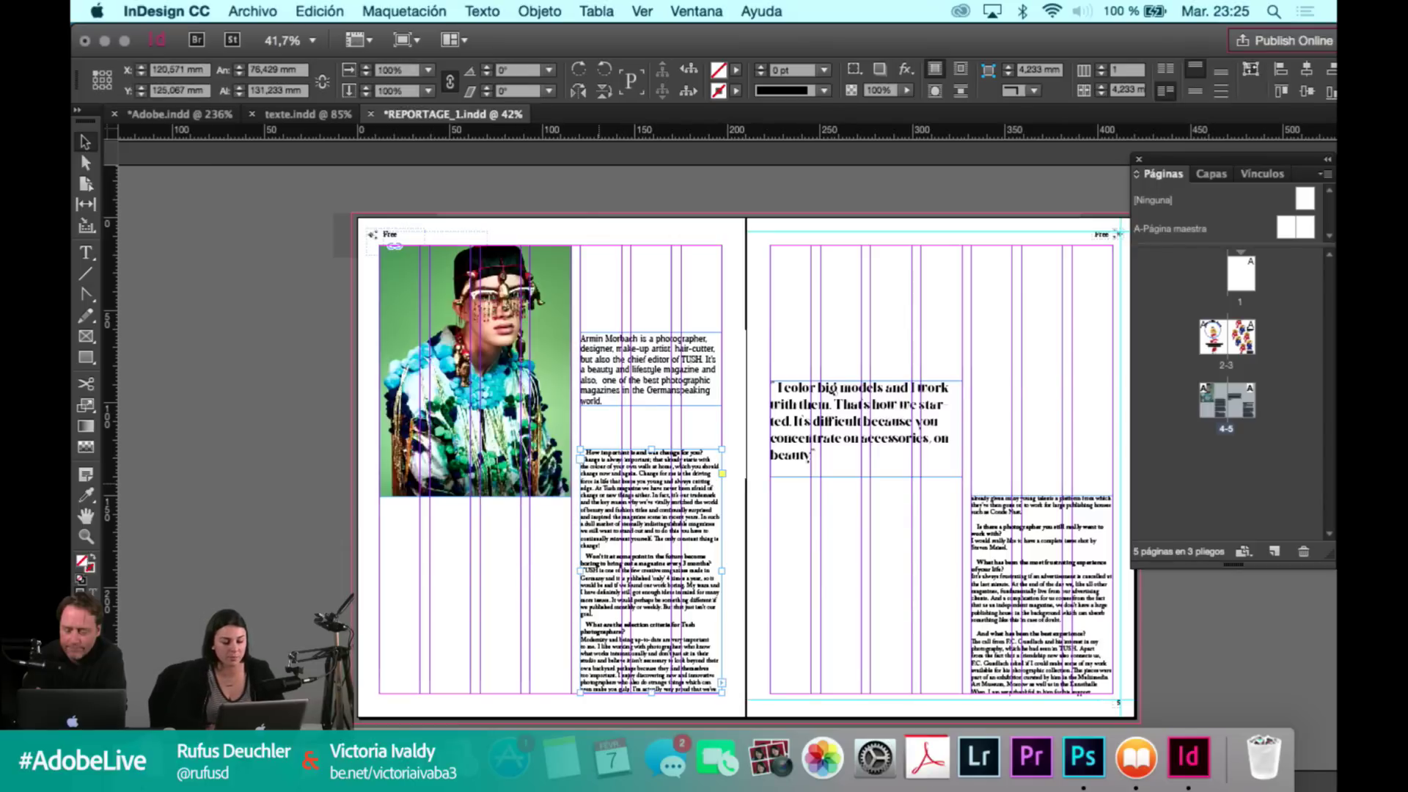
click(618, 495)
click(616, 507)
drag(791, 505, 813, 526)
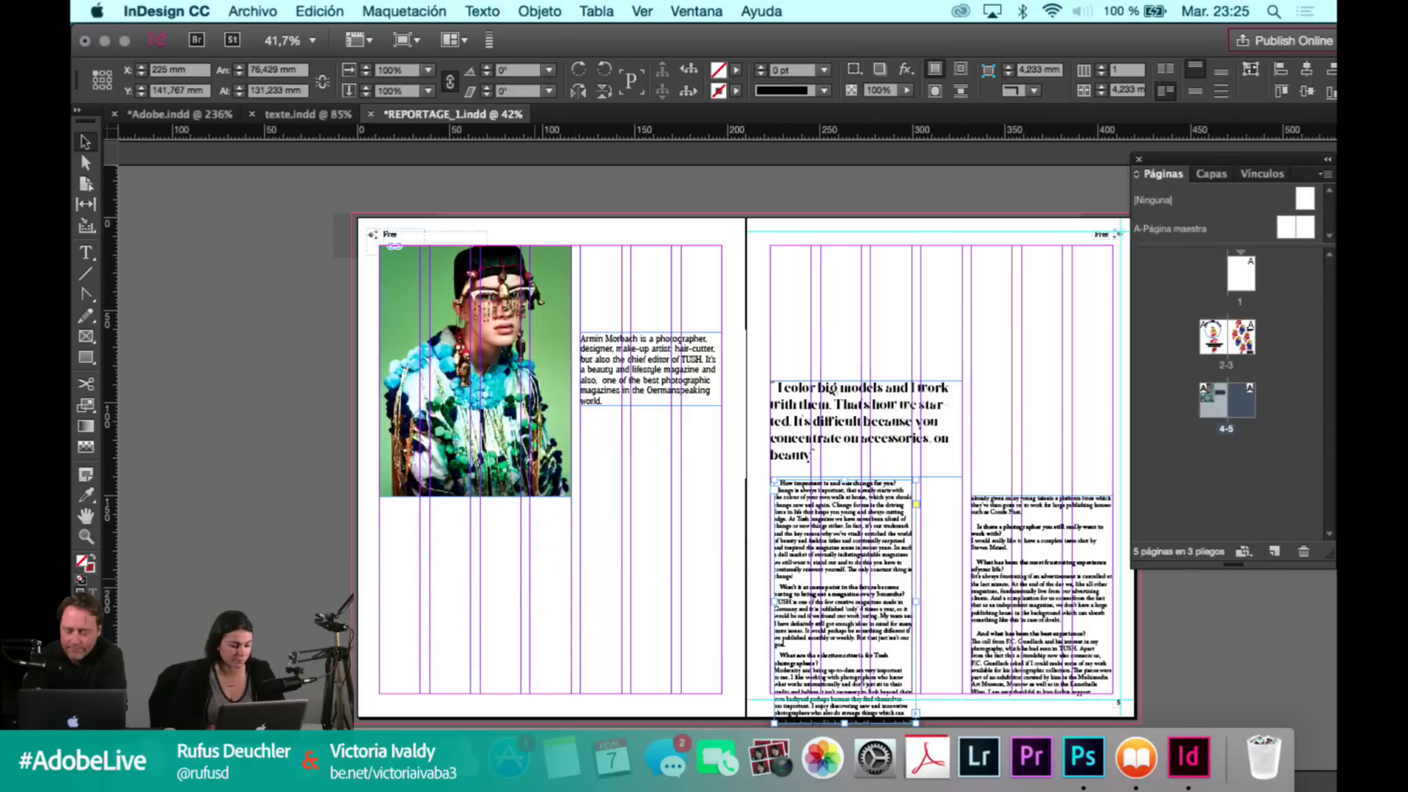
key(shift+Tab)
key(super+shift+a)
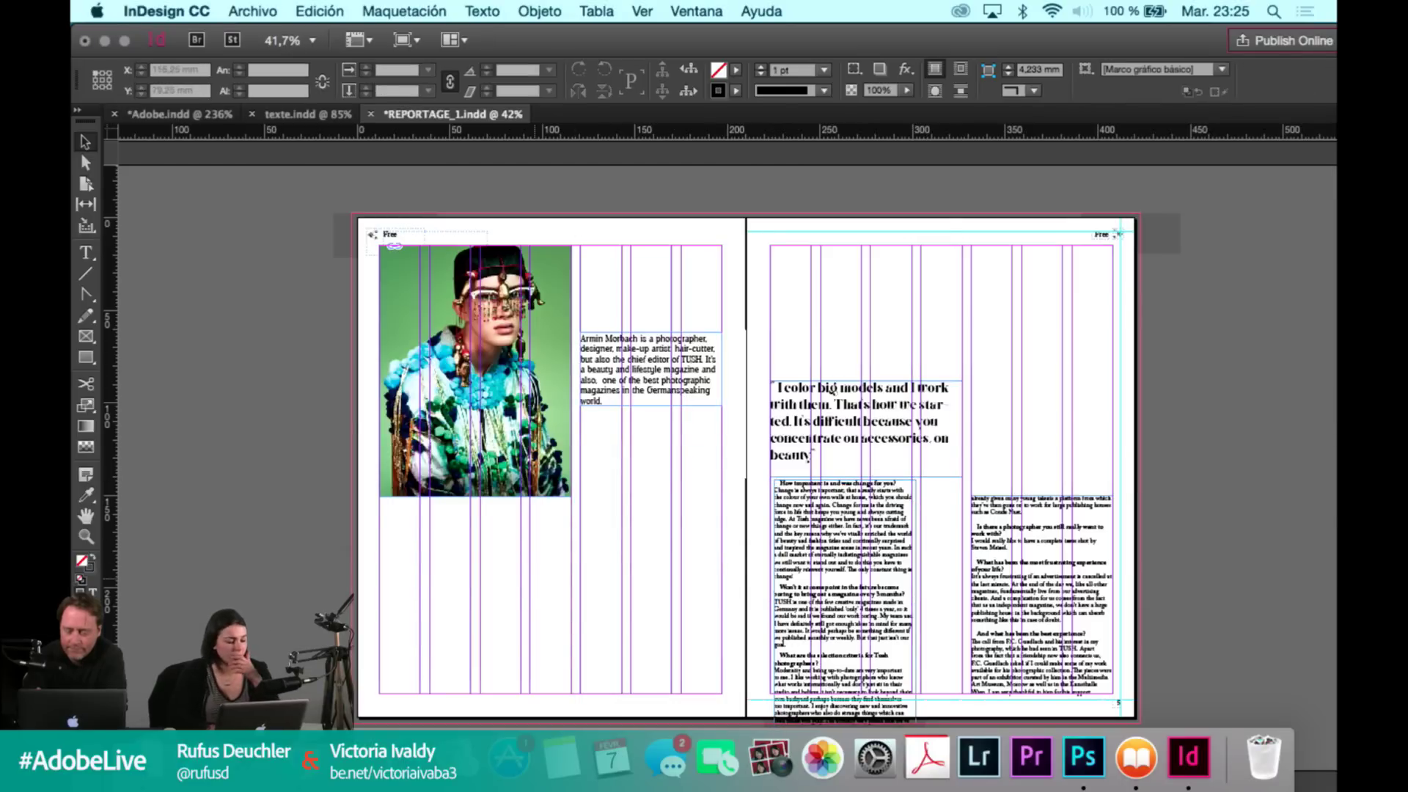
Switch to Finder and select the 1162 × 1500 close-up portrait JPEG in the photographer's folder inside the desktop's ADOBE folder.
key(super+Tab)
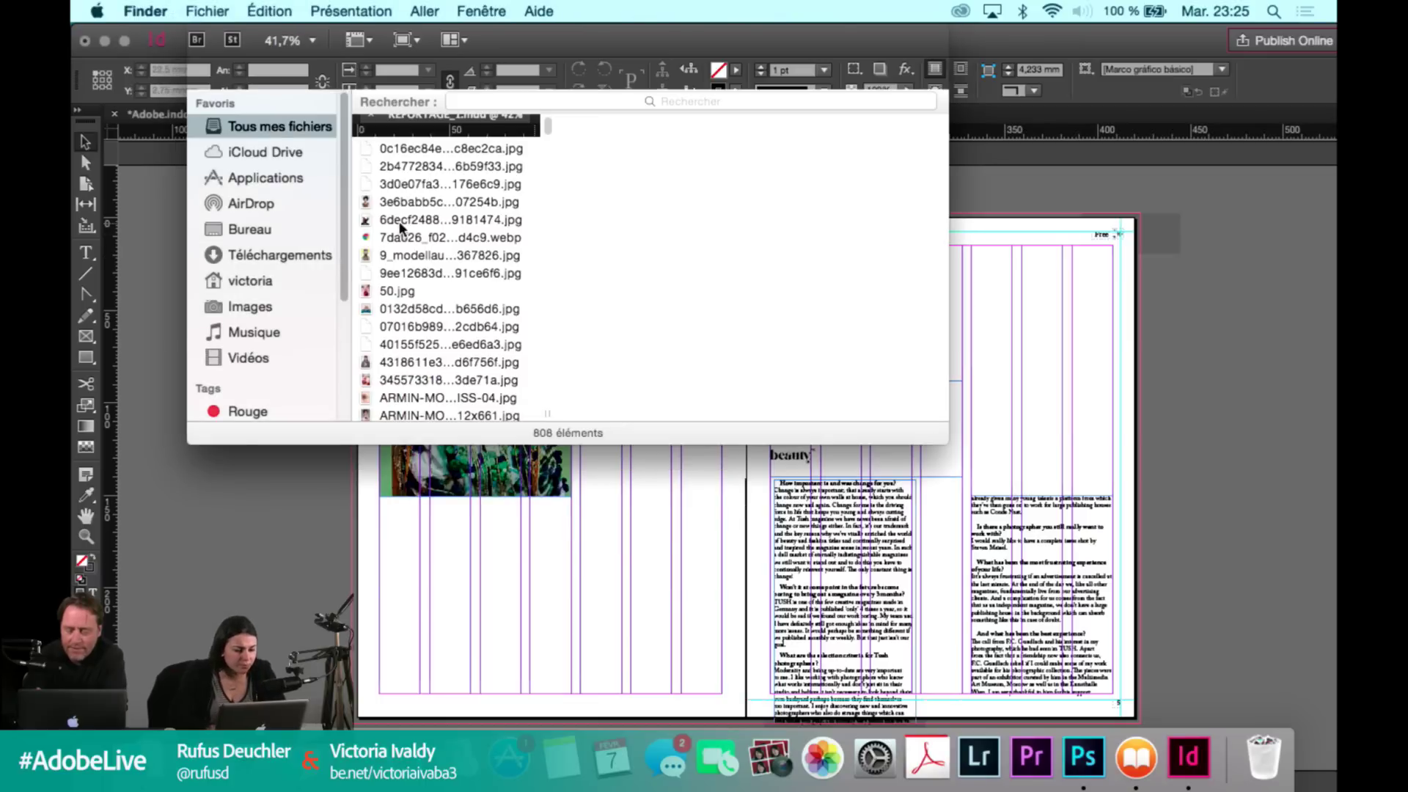
click(246, 228)
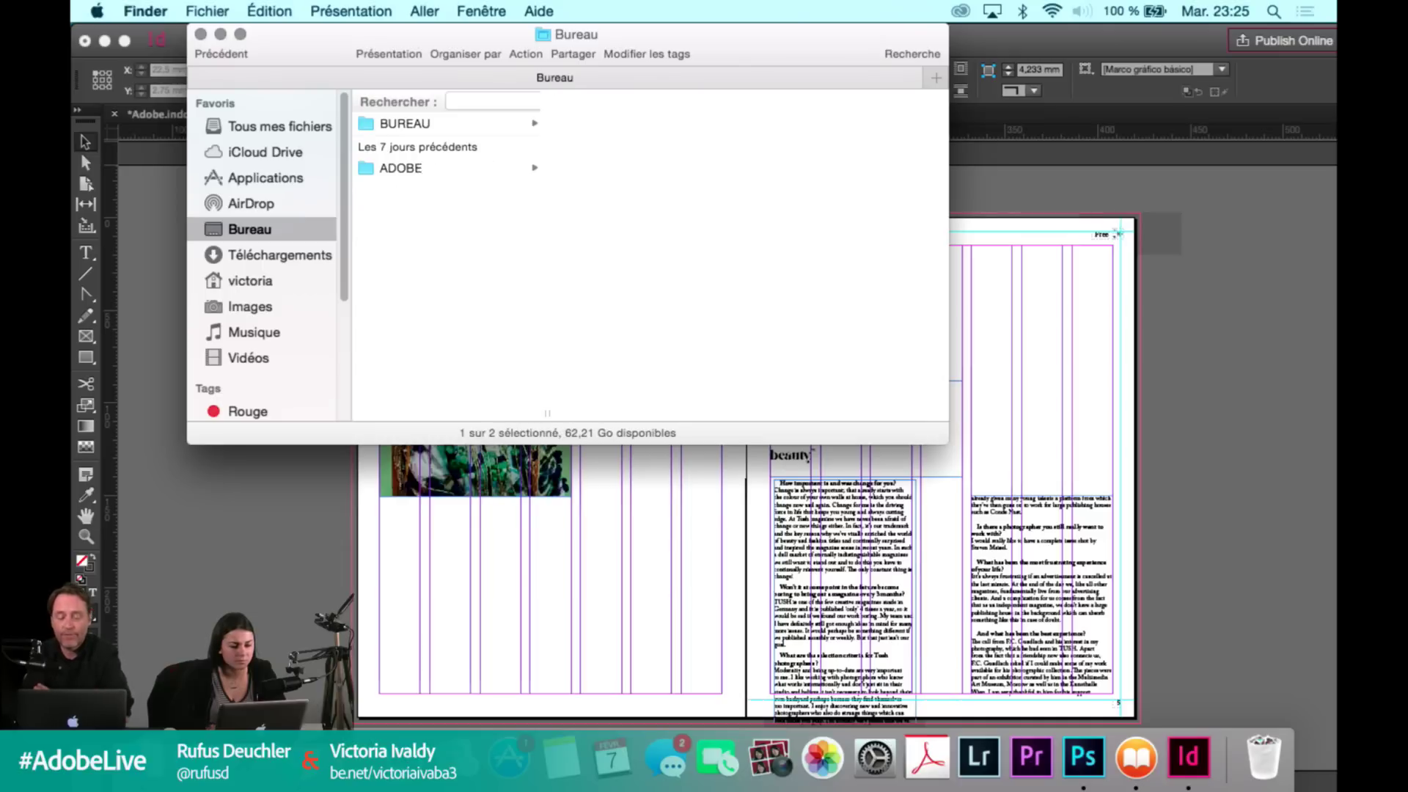
click(414, 168)
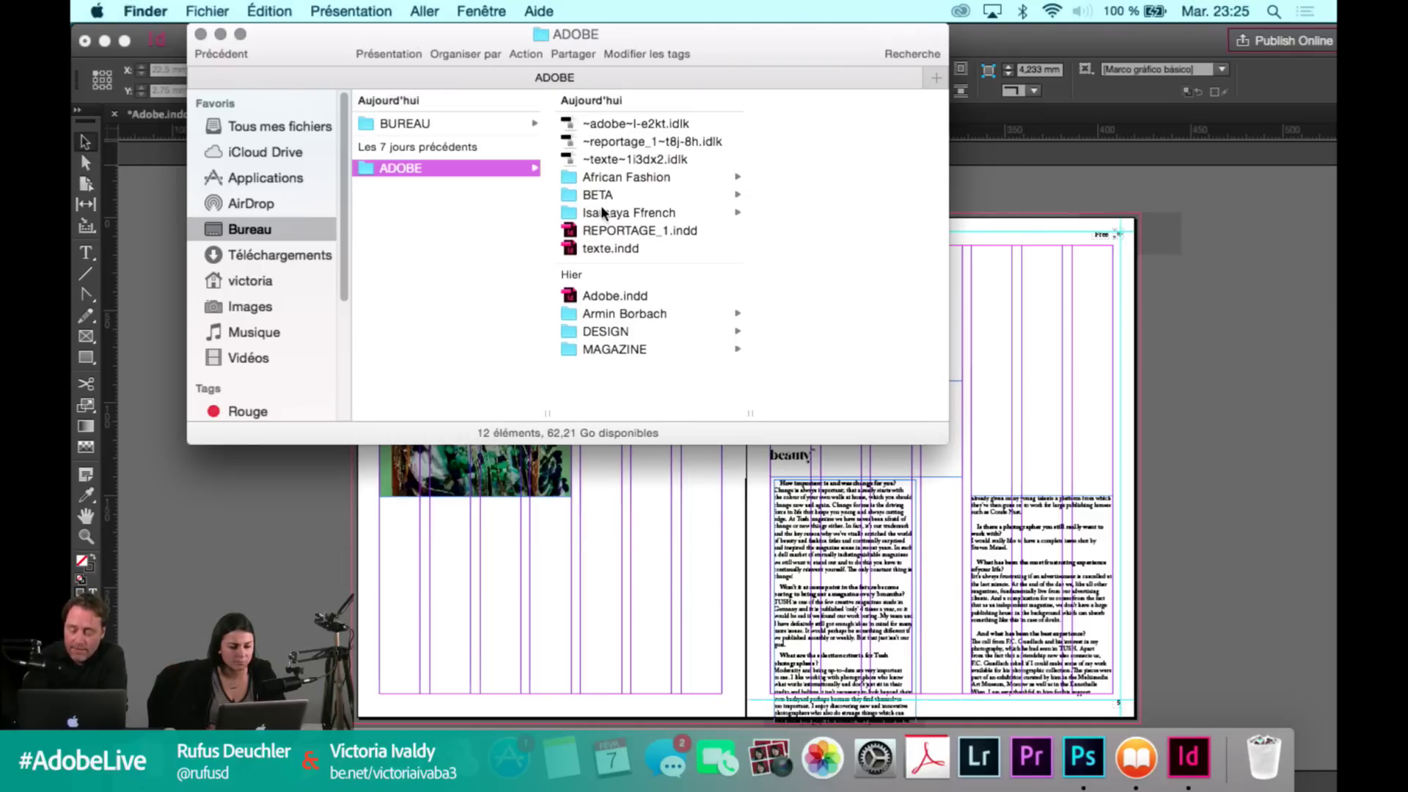
click(624, 312)
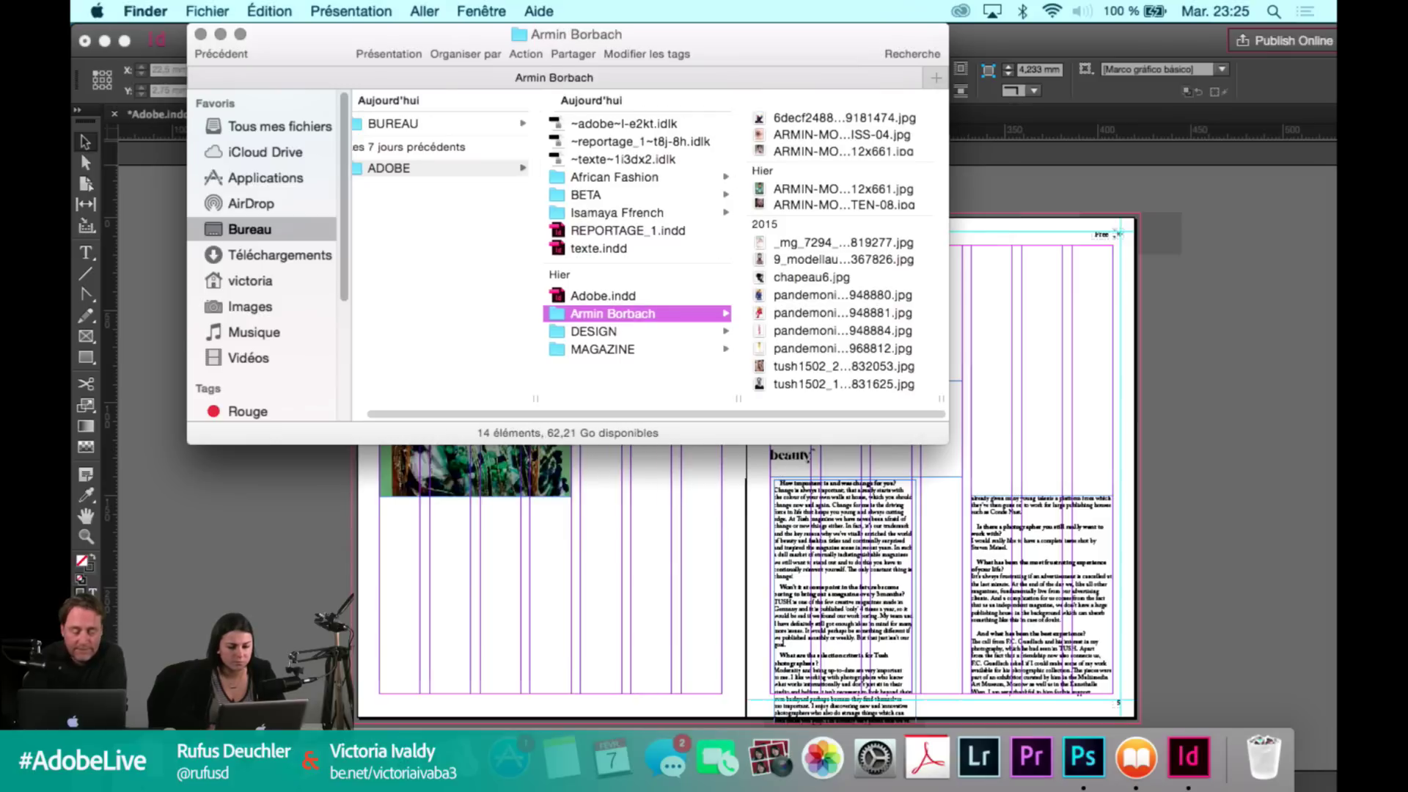
click(782, 207)
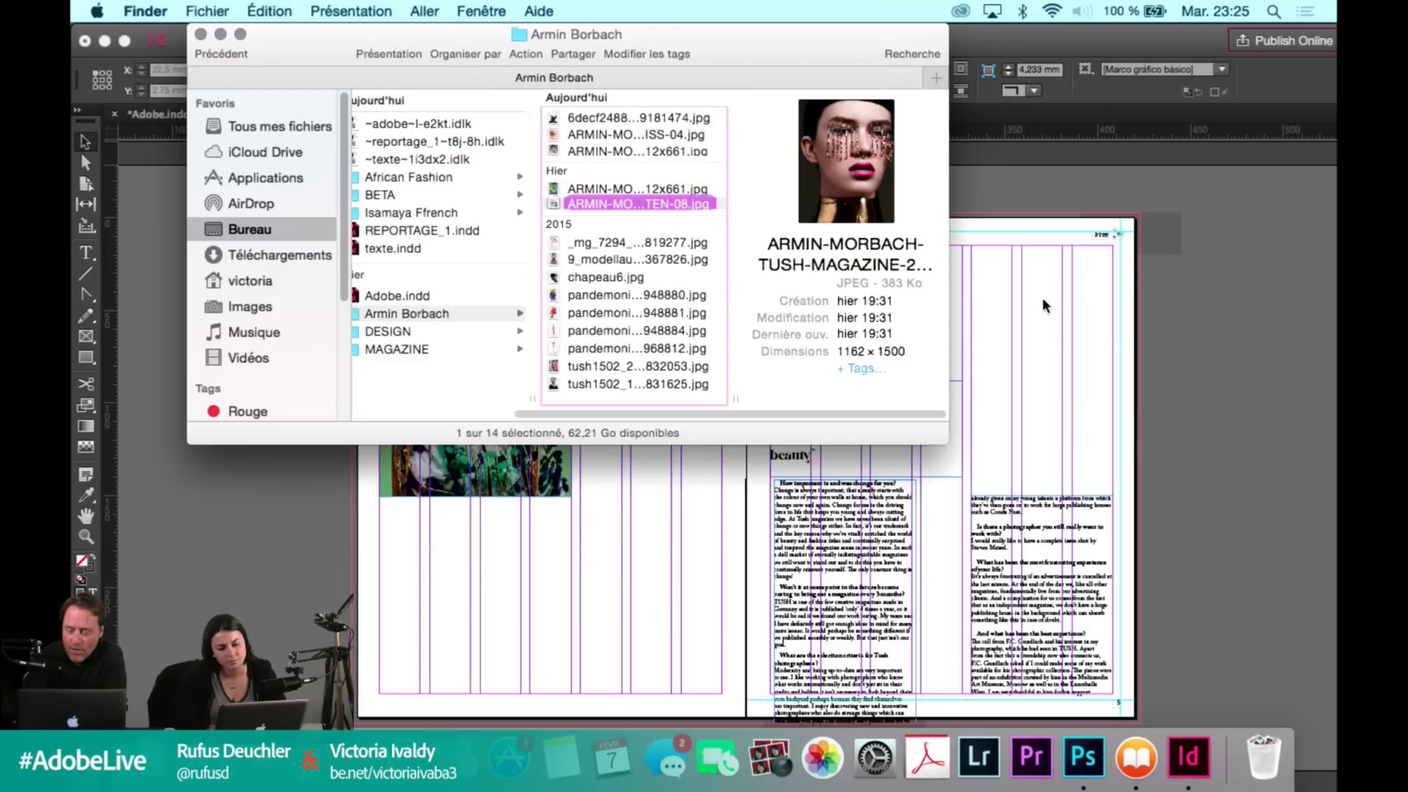
Place the close-up portrait in page 5's upper outer margin corner and scale it to about 103.6 × 133.7 mm.
drag(1042, 297, 1041, 298)
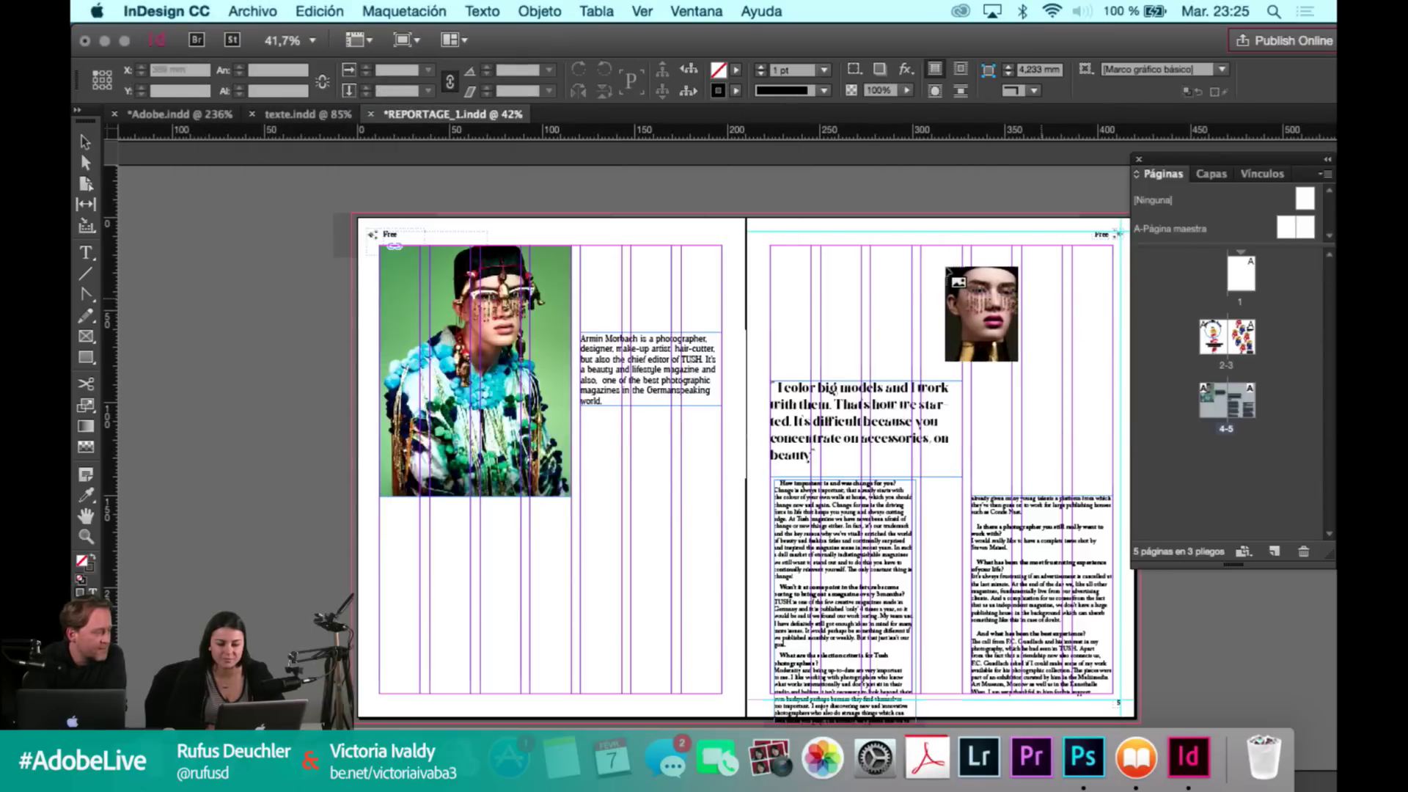
drag(947, 268, 946, 268)
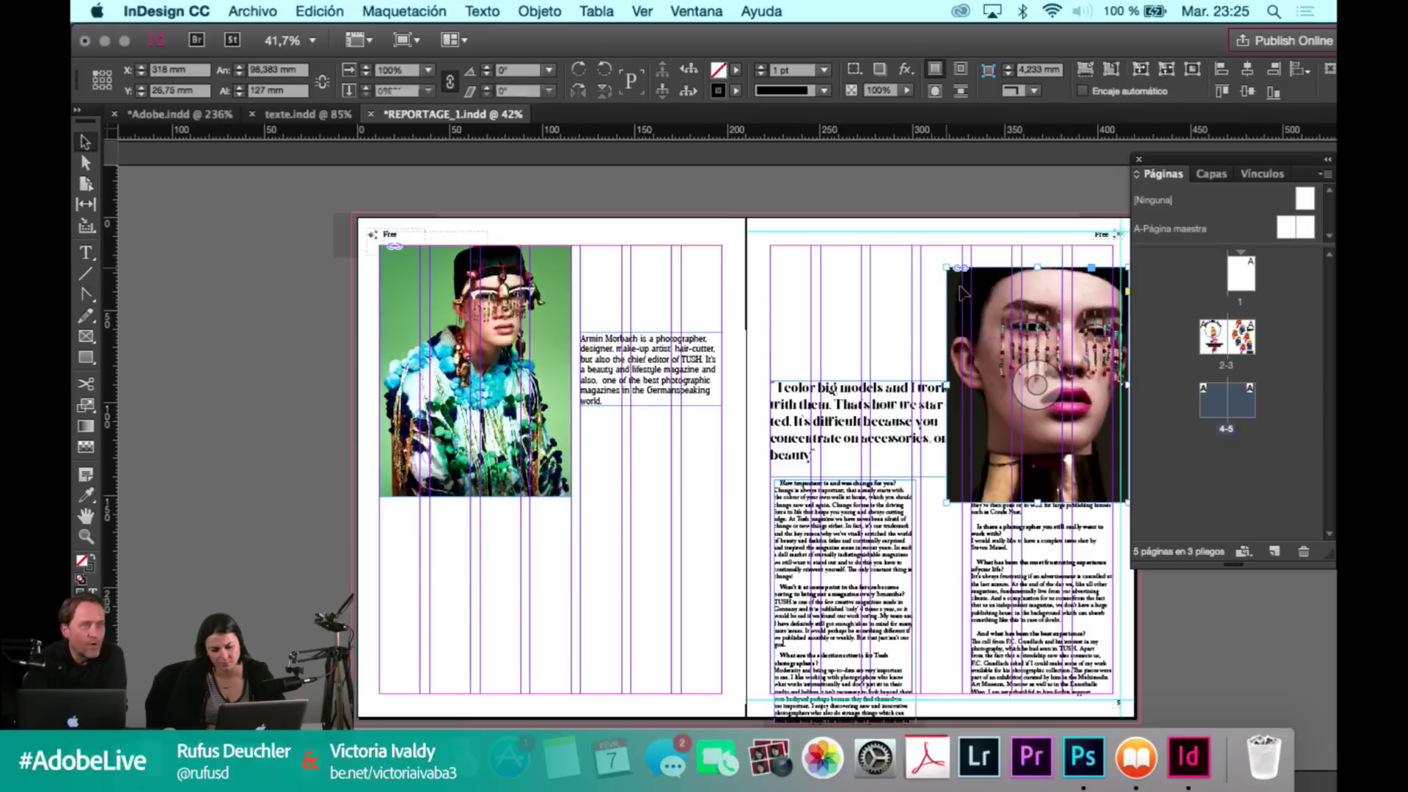
drag(988, 328, 957, 295)
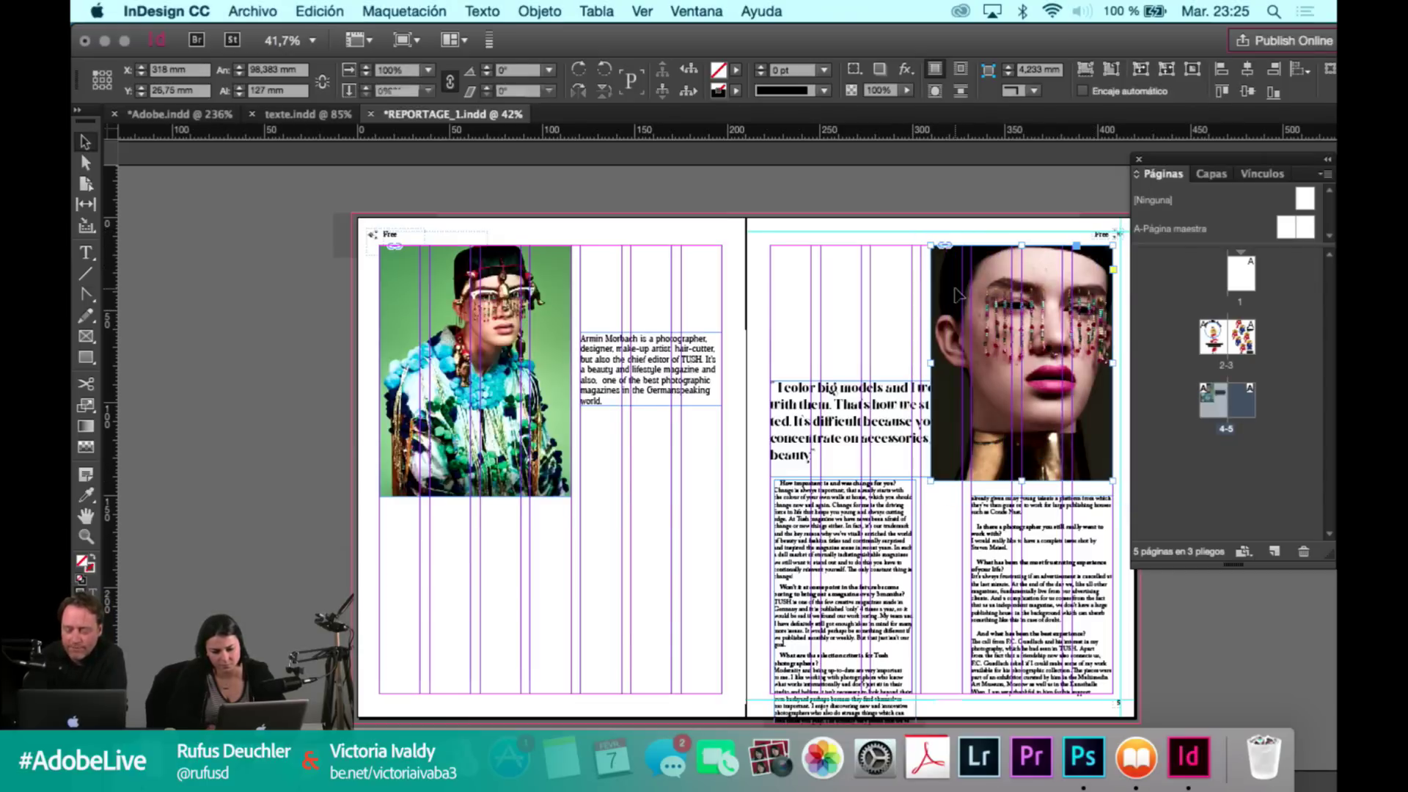
mouse_move(929, 482)
mouse_down()
mouse_move(920, 496)
mouse_move(919, 478)
mouse_up()
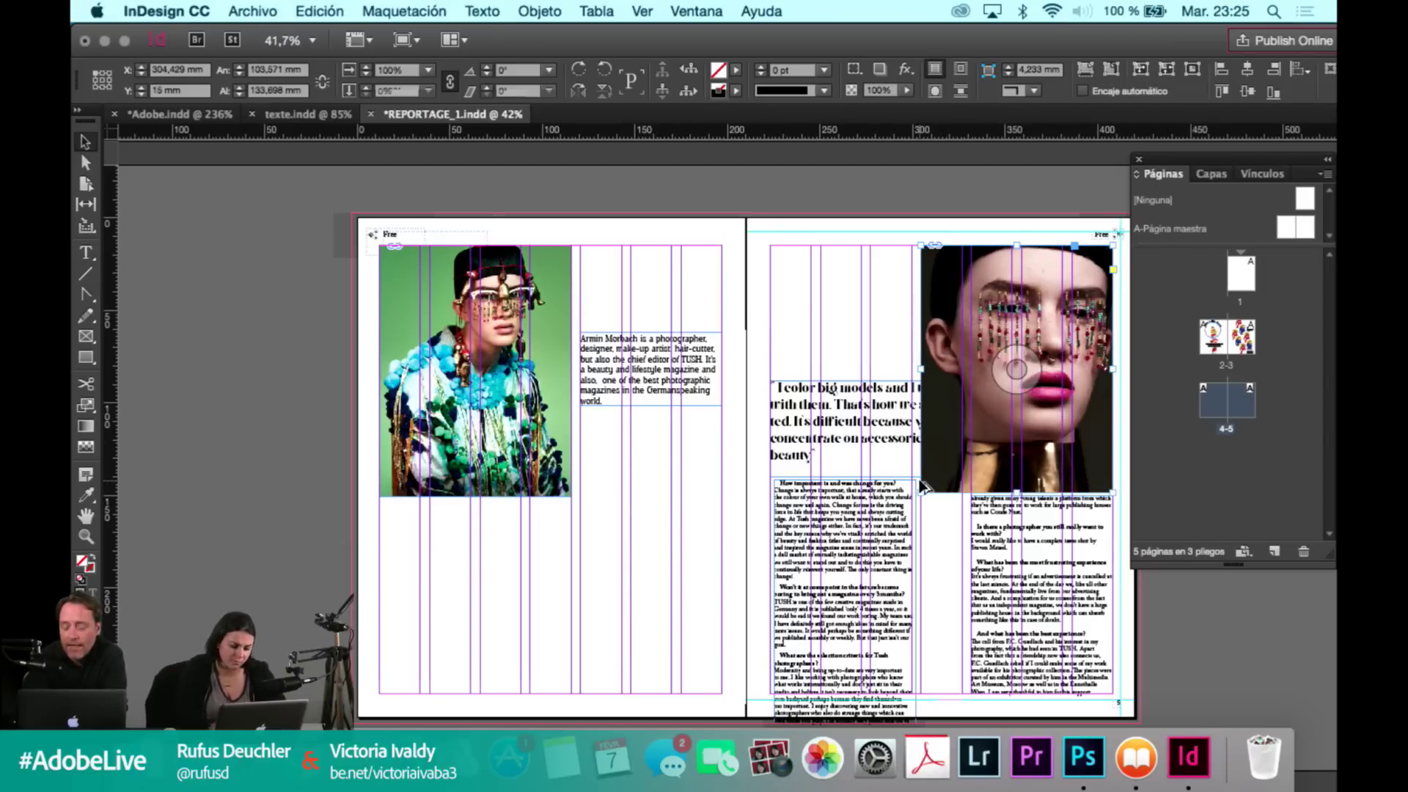
Move the second interview text frame on page 5 inward to X 304.429 mm, aligned with the close-up portrait's inner edge.
click(1019, 539)
click(1019, 539)
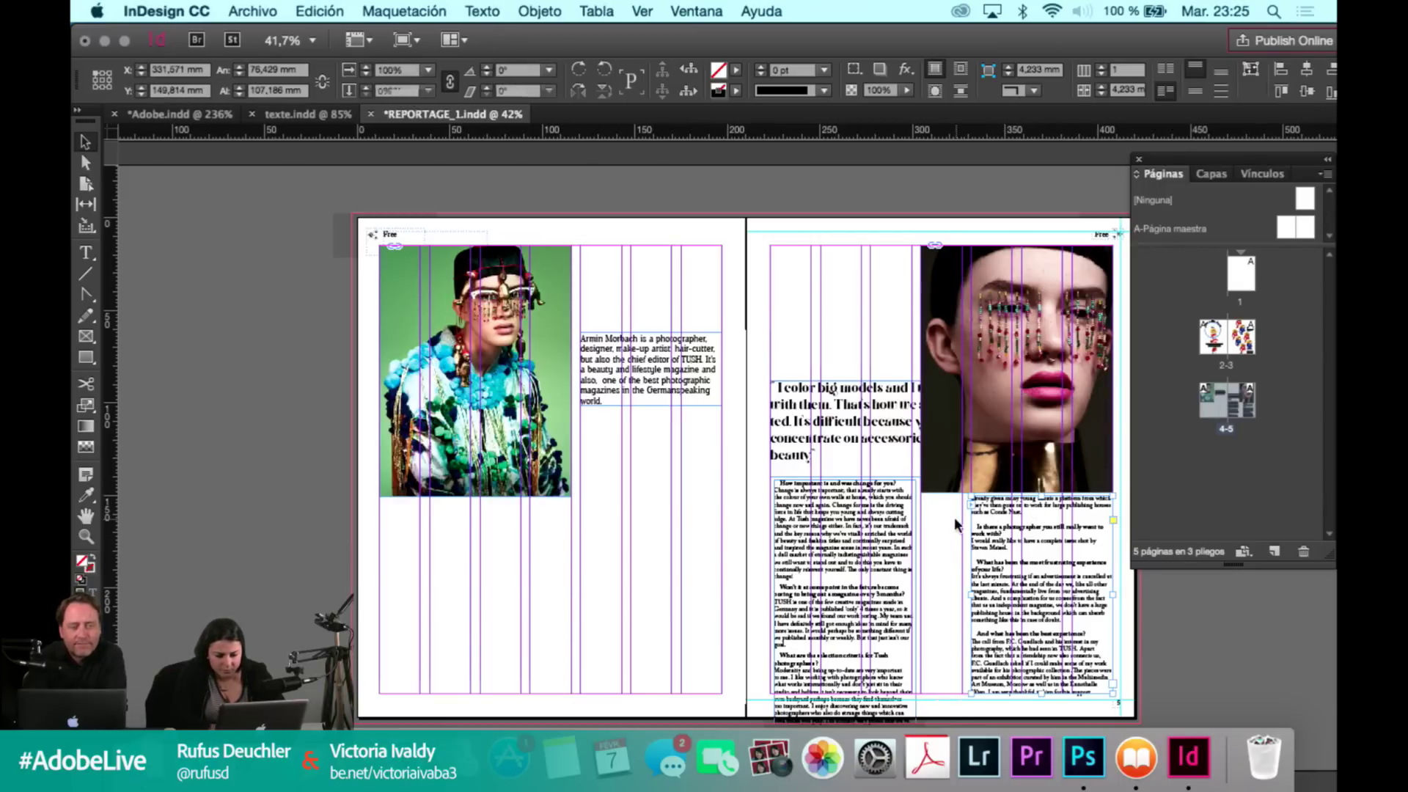
drag(946, 520, 946, 525)
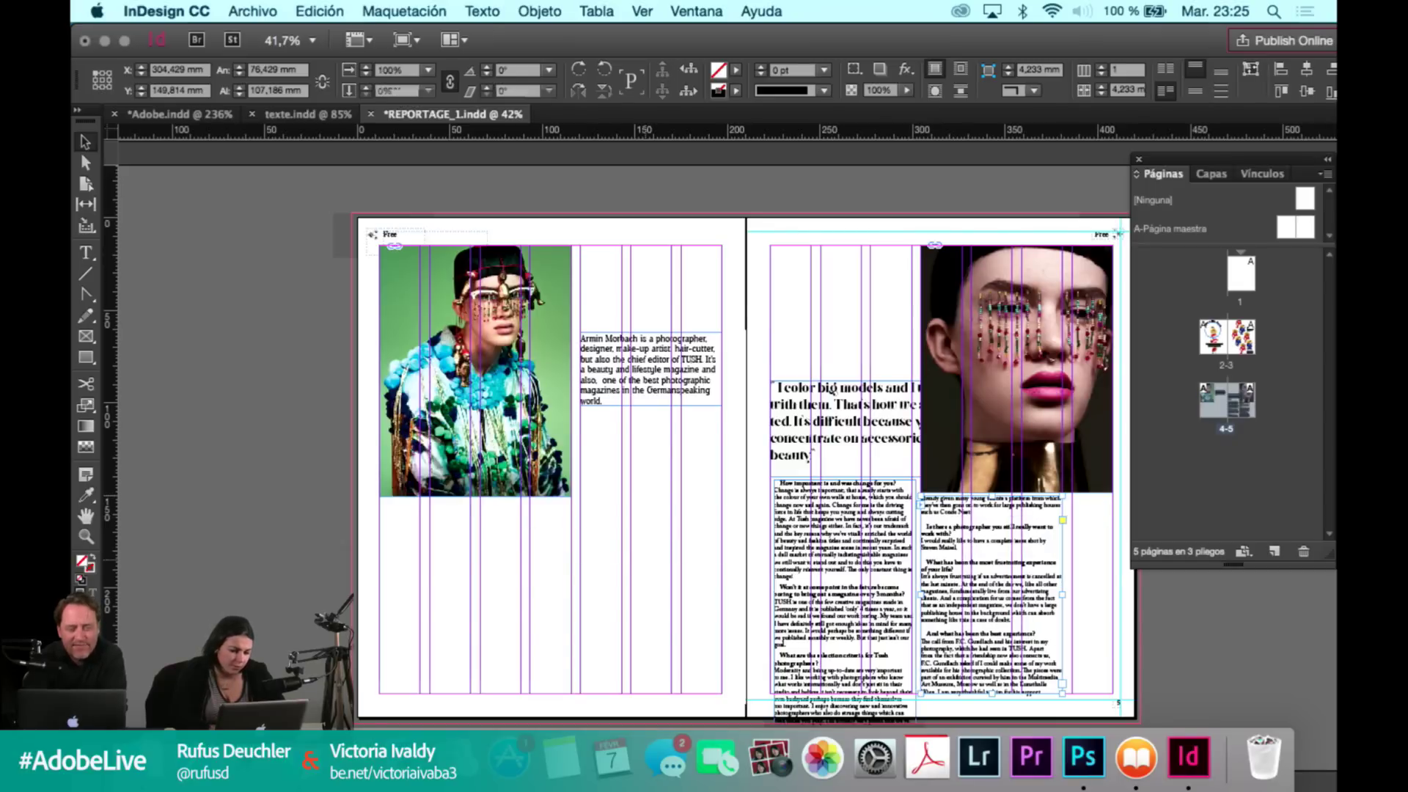
click(644, 557)
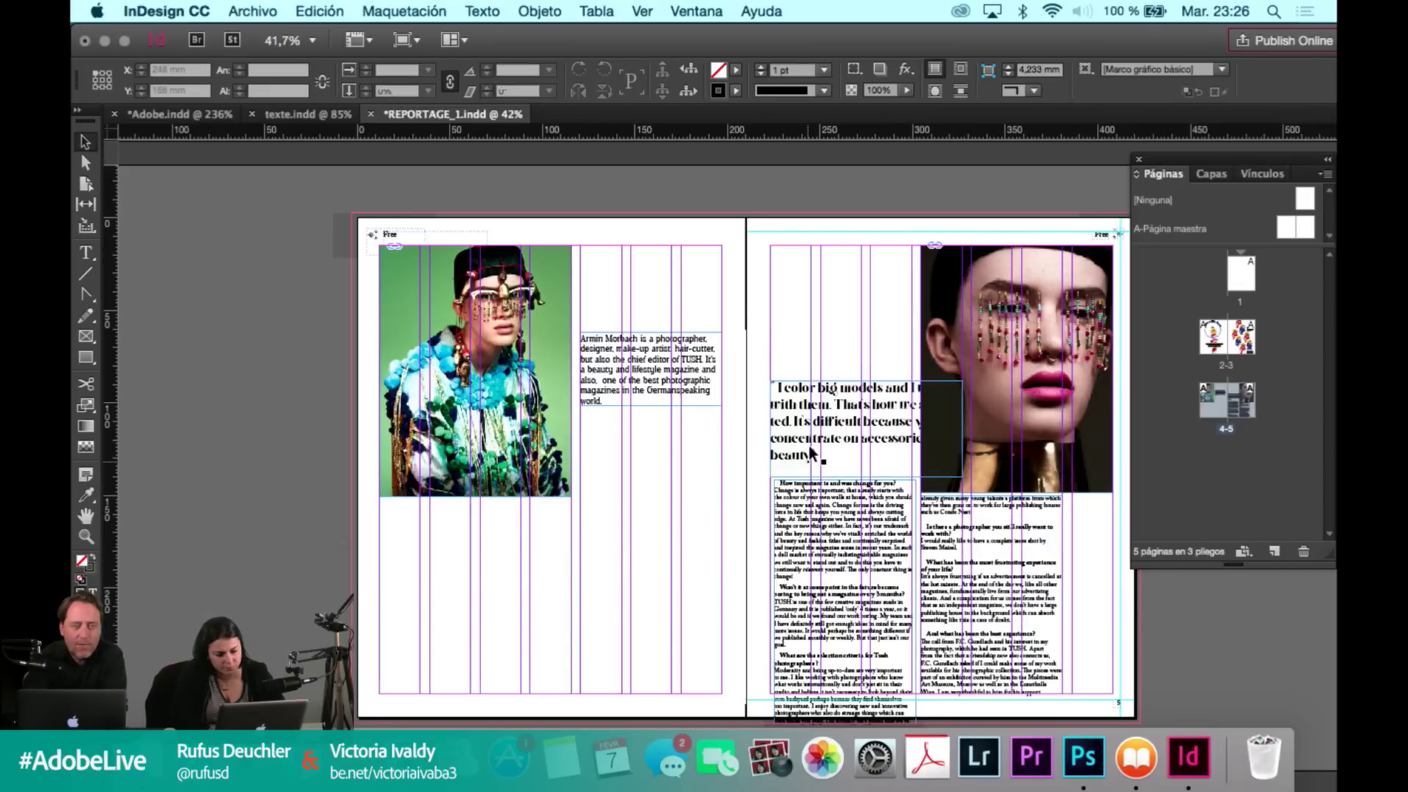
Move the pull quote beneath the portrait on page 4 at X 12 mm, Y 164 mm, and centre its text.
click(866, 481)
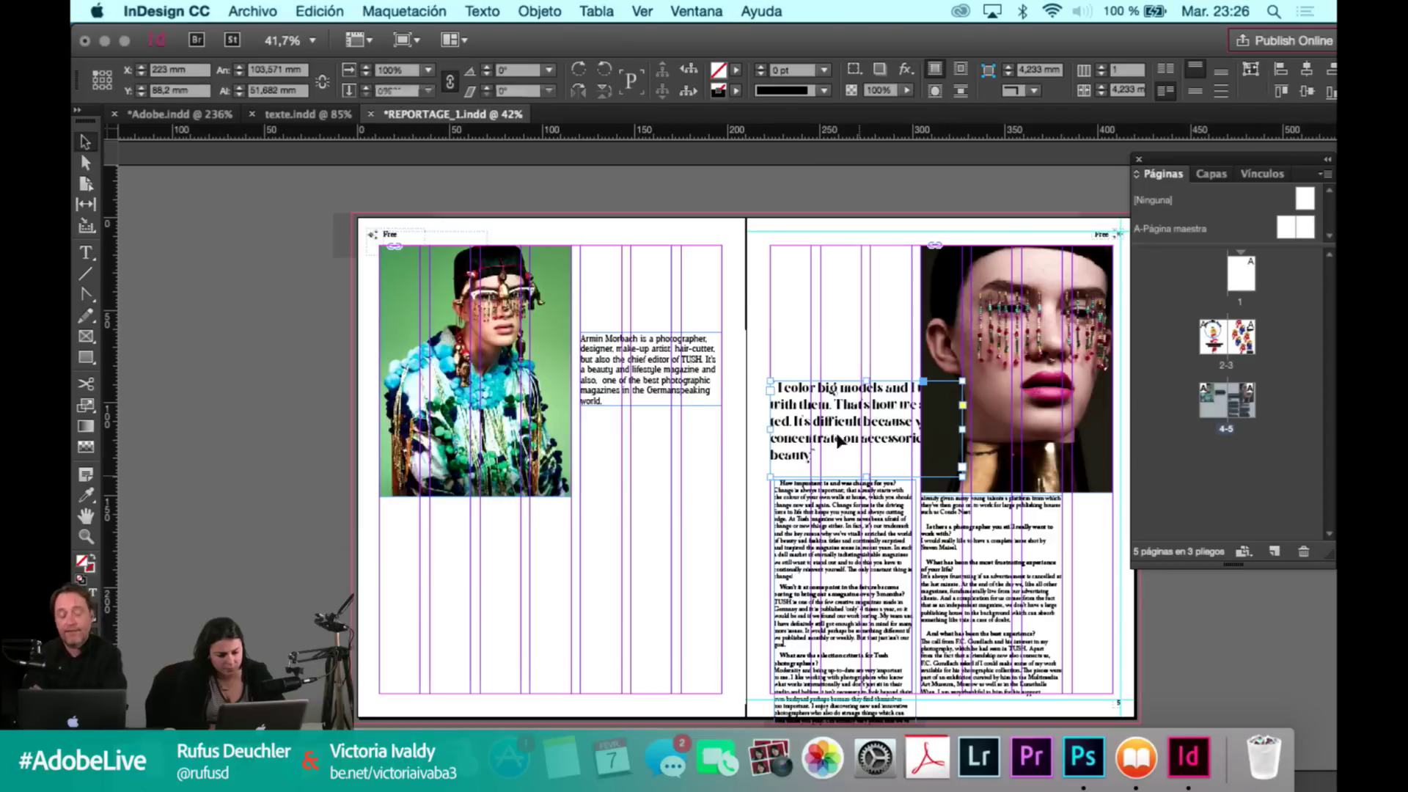
drag(834, 438, 443, 576)
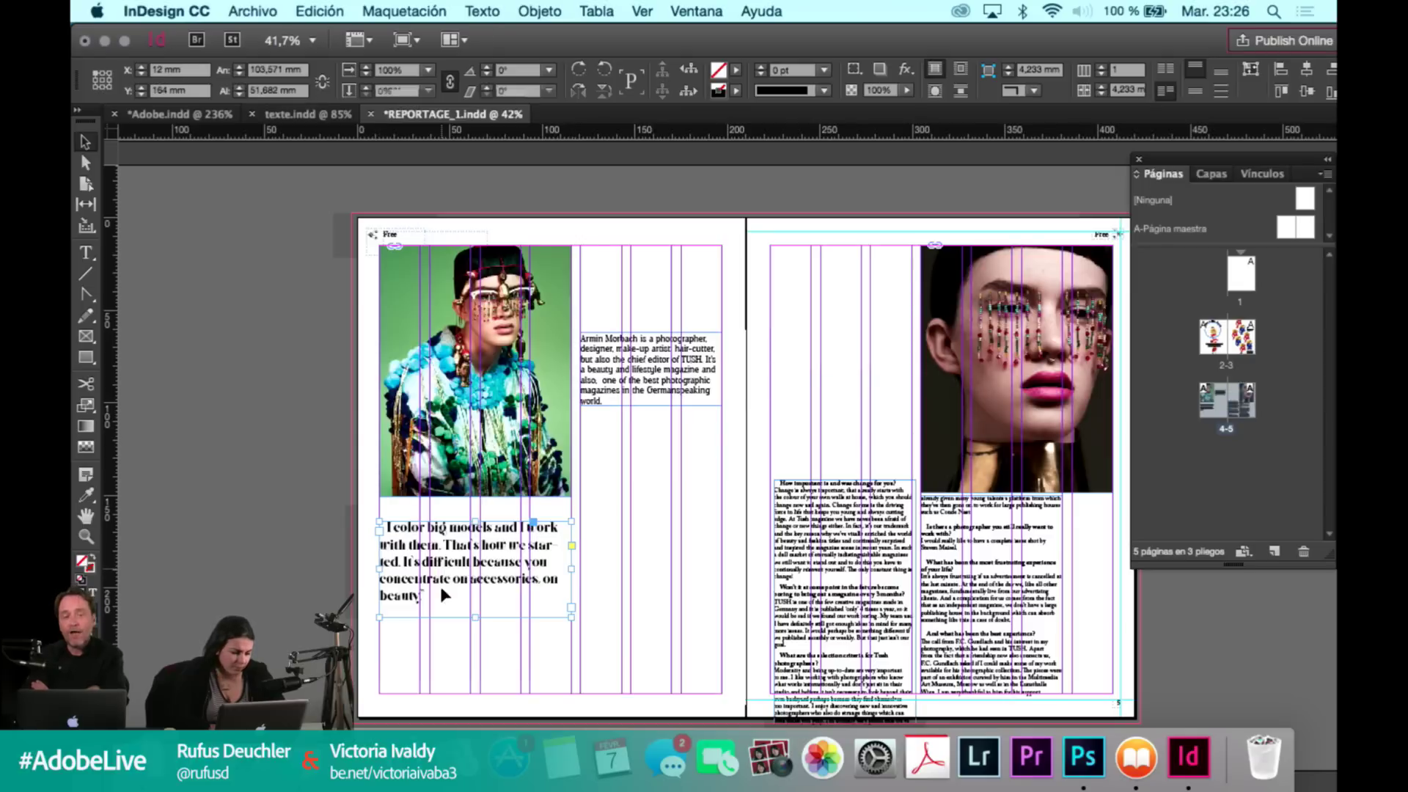
double_click(438, 592)
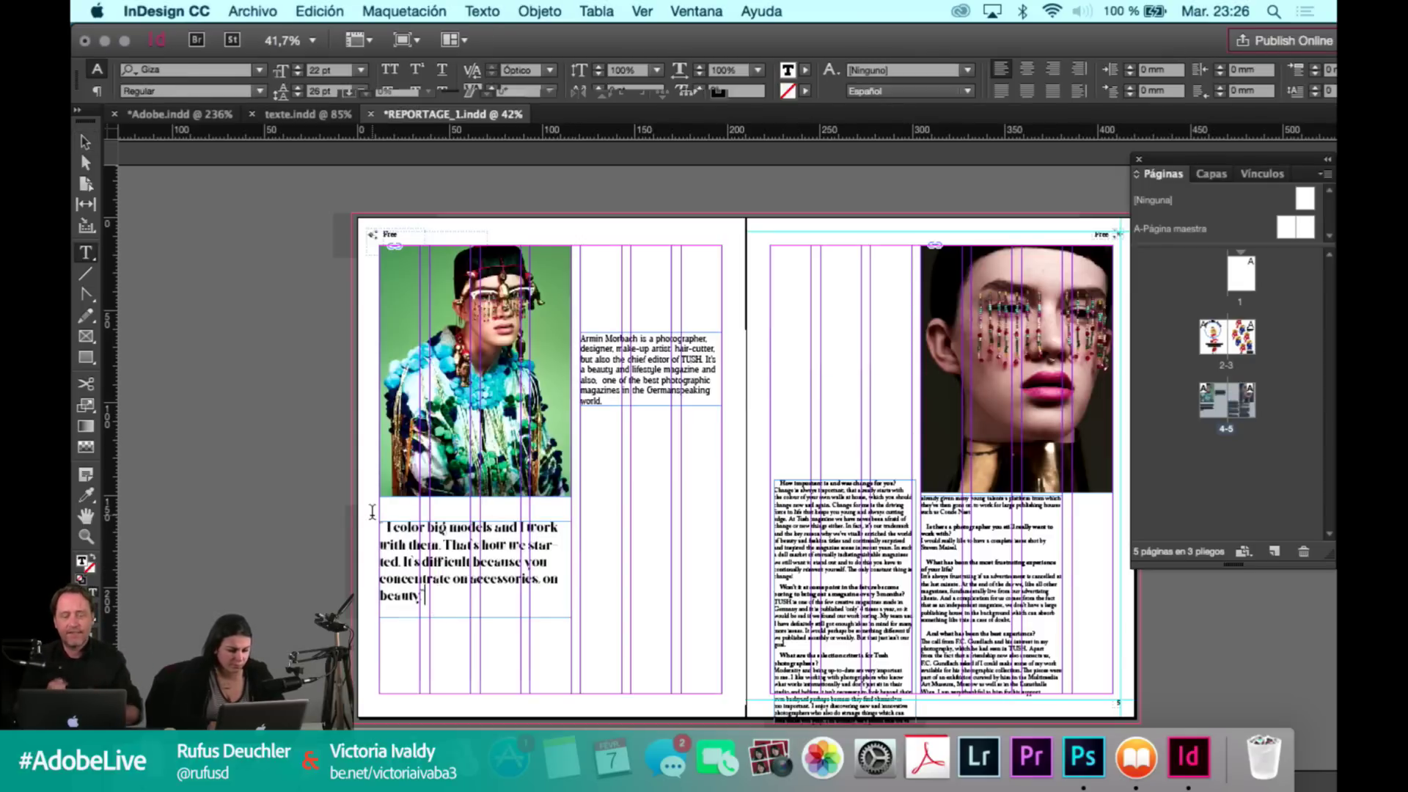
key(super+a)
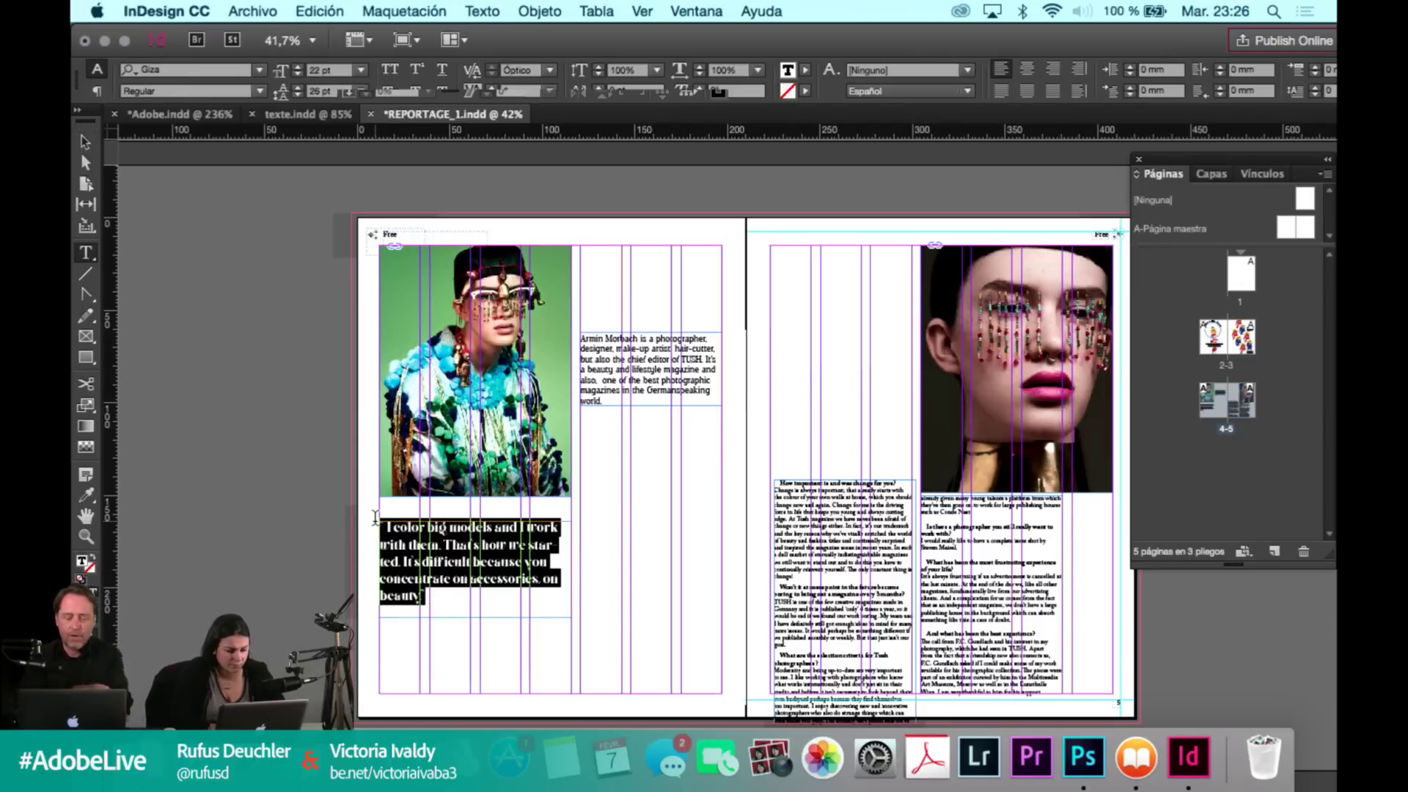
click(1027, 69)
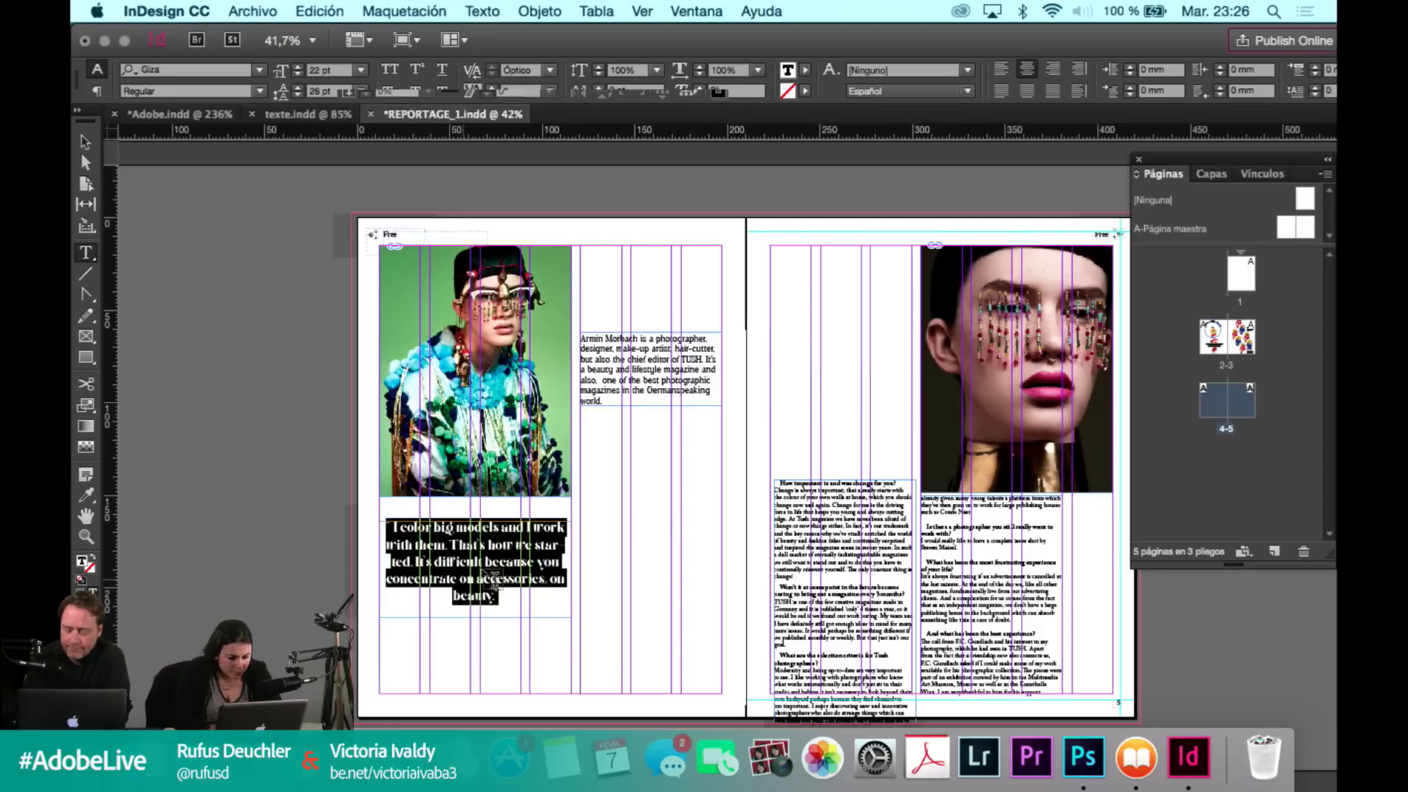
click(451, 544)
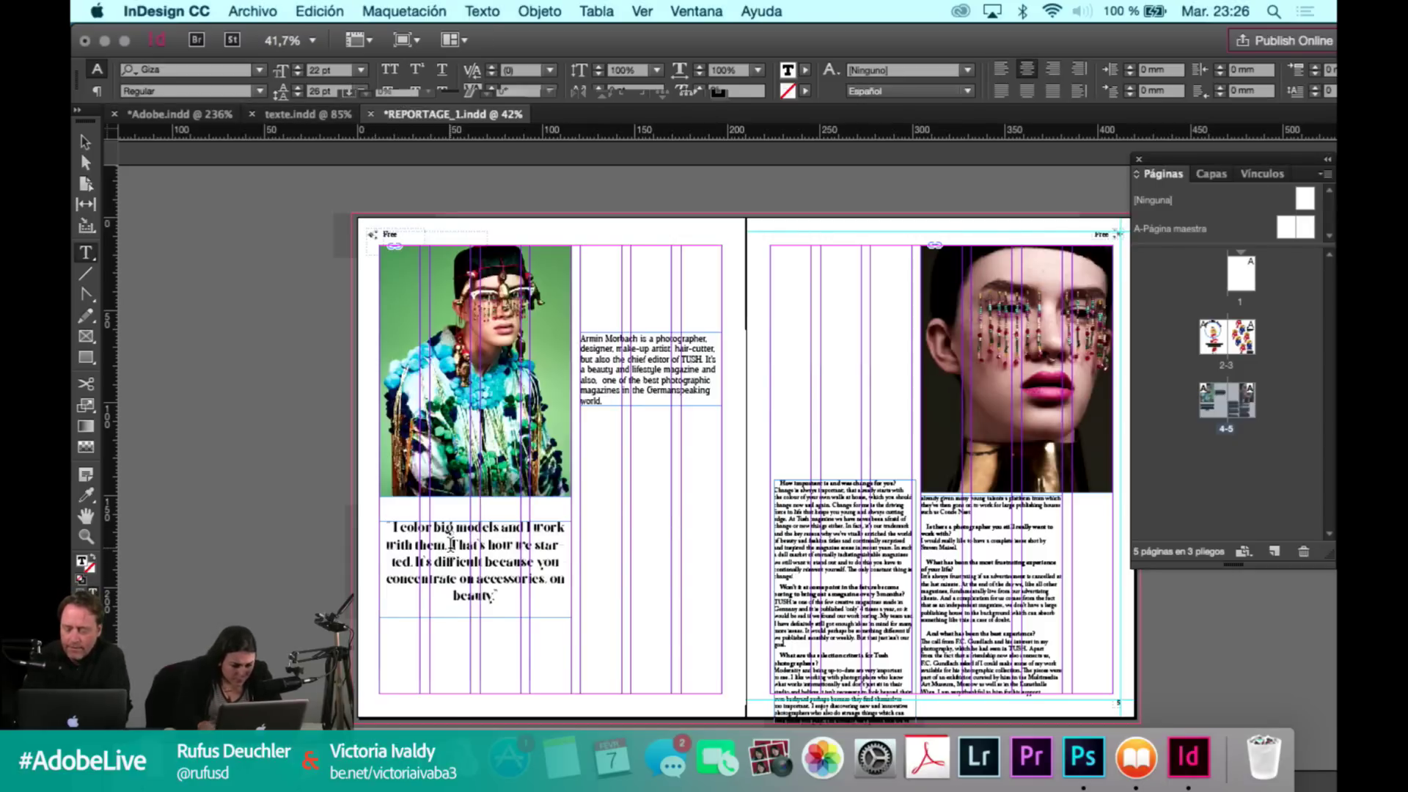
key(Return)
key(BackSpace)
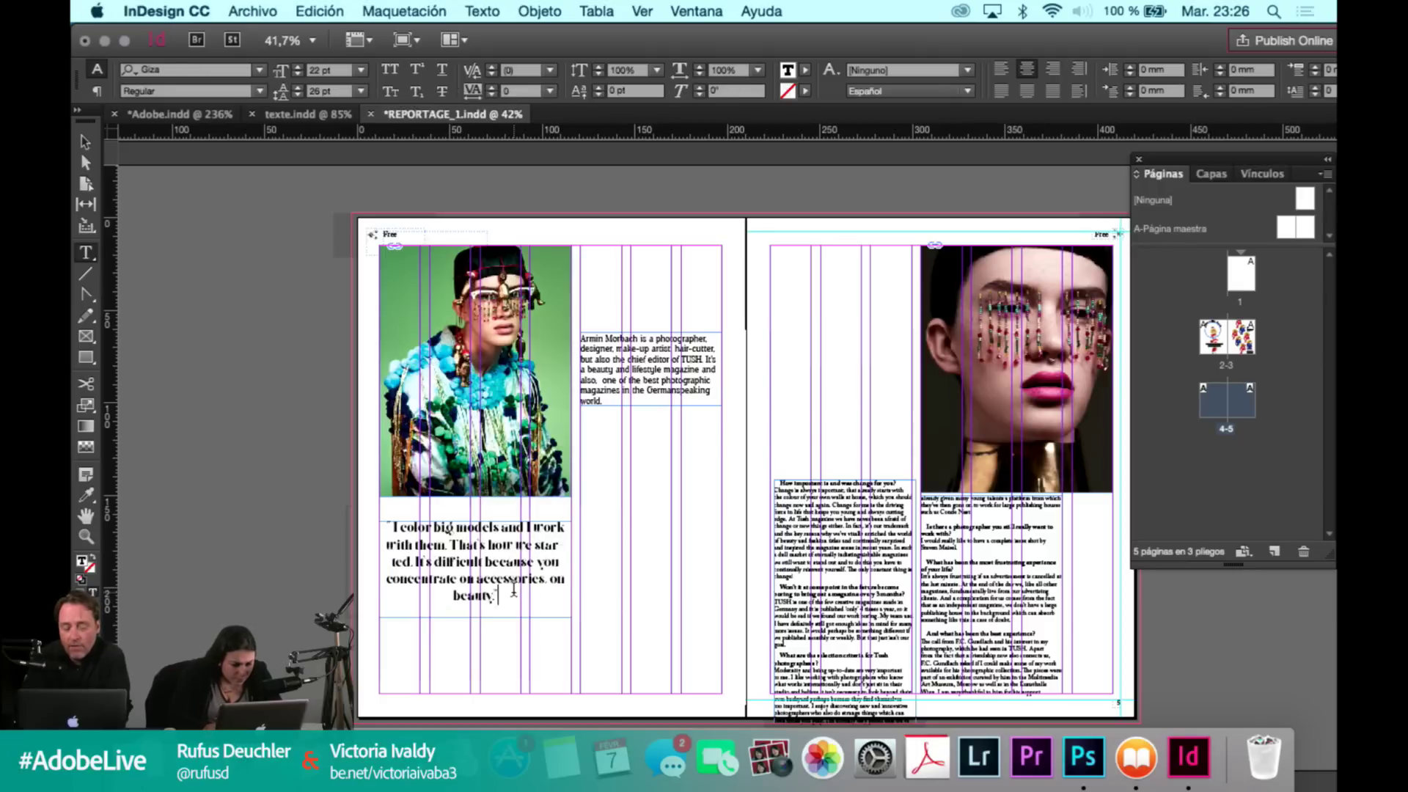
Set the whole pull quote's font size to 20 pt and turn off its hyphenation.
drag(514, 589, 396, 507)
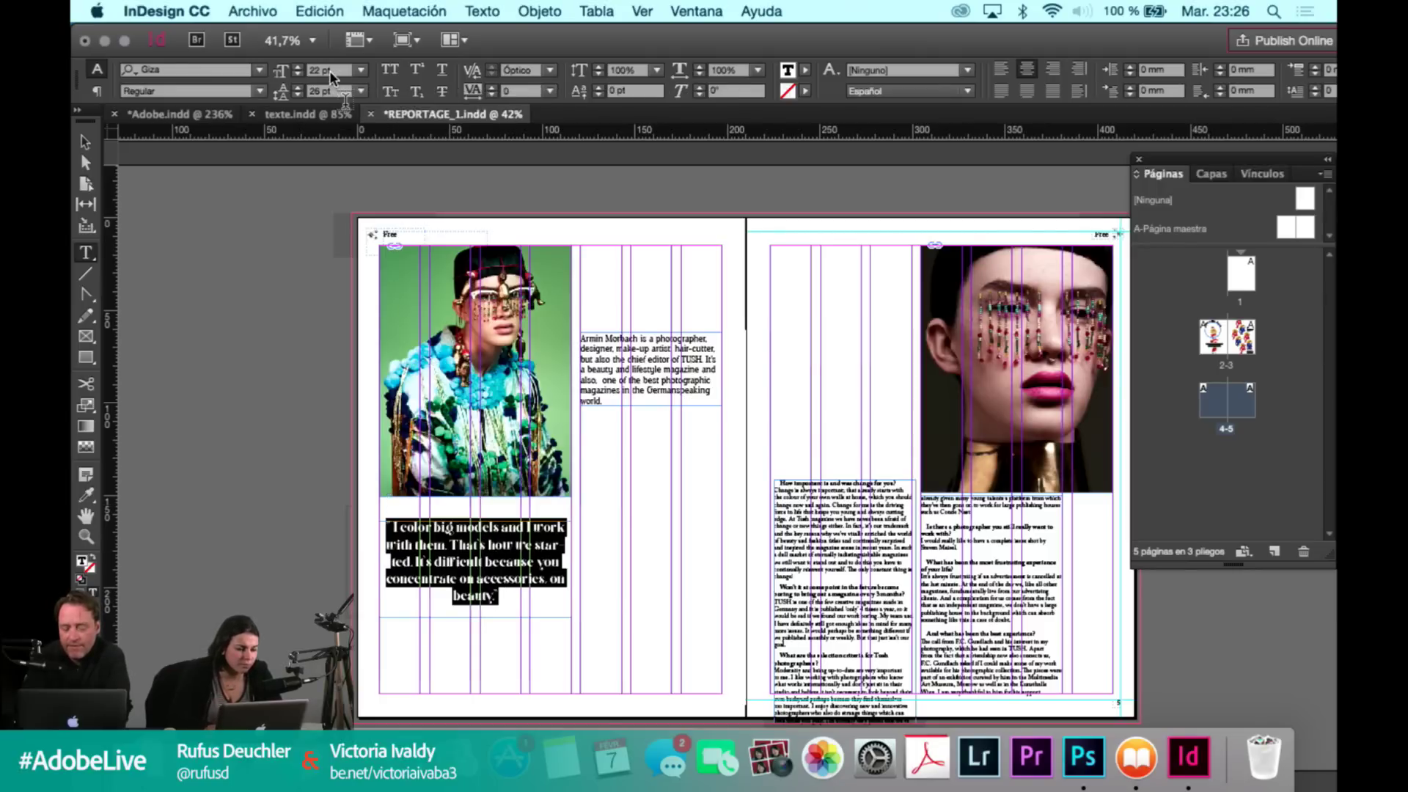
text(20)
key(Return)
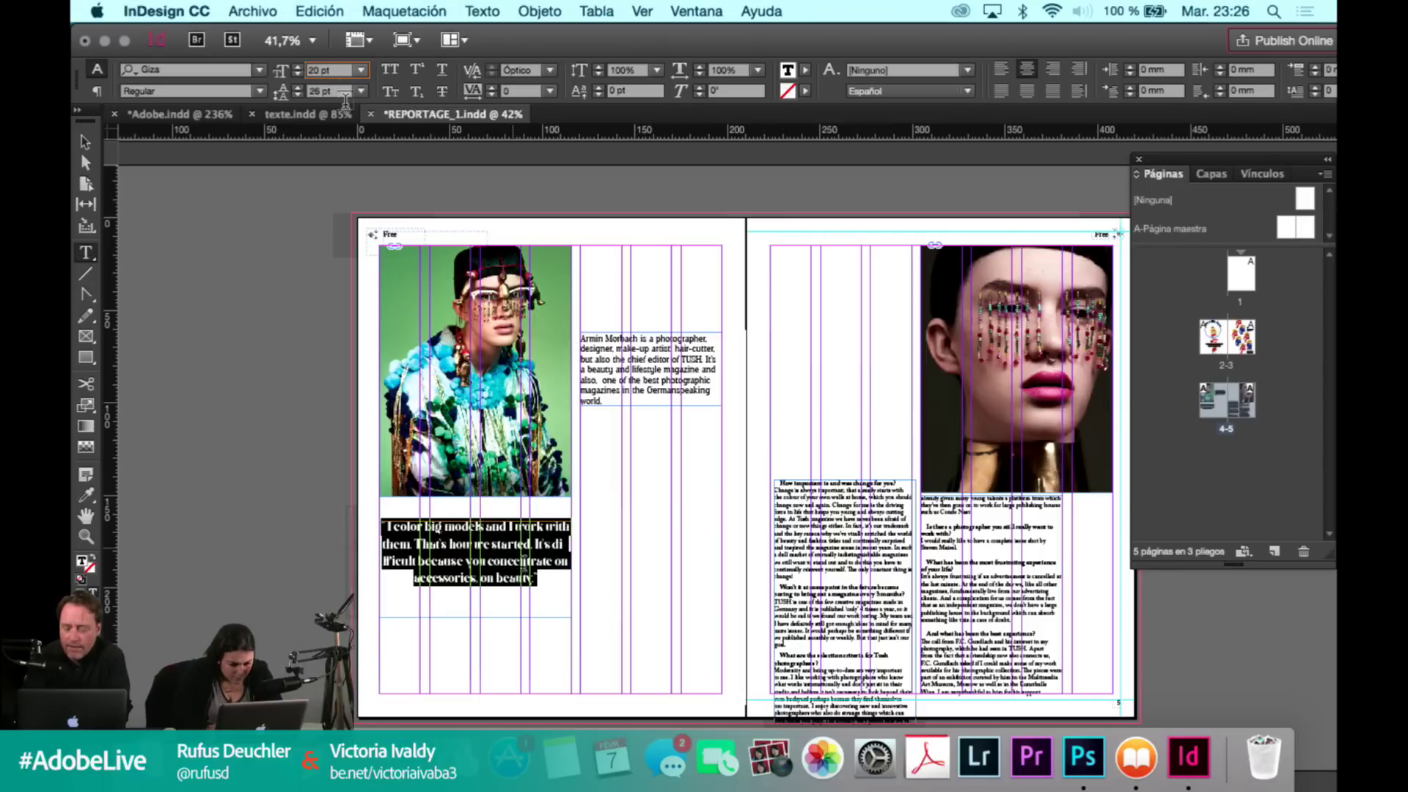
key(super+alt+t)
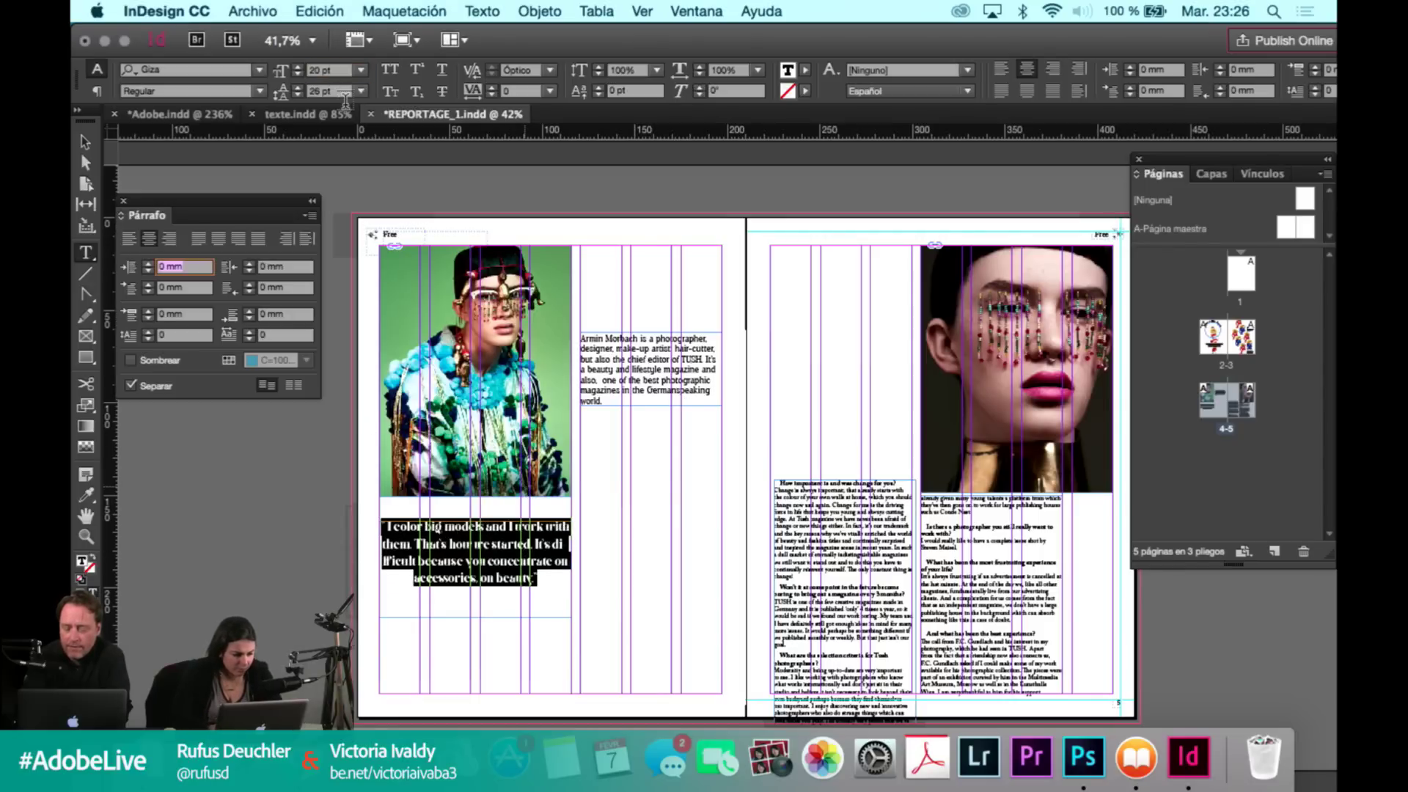
key(super+alt+shift+h)
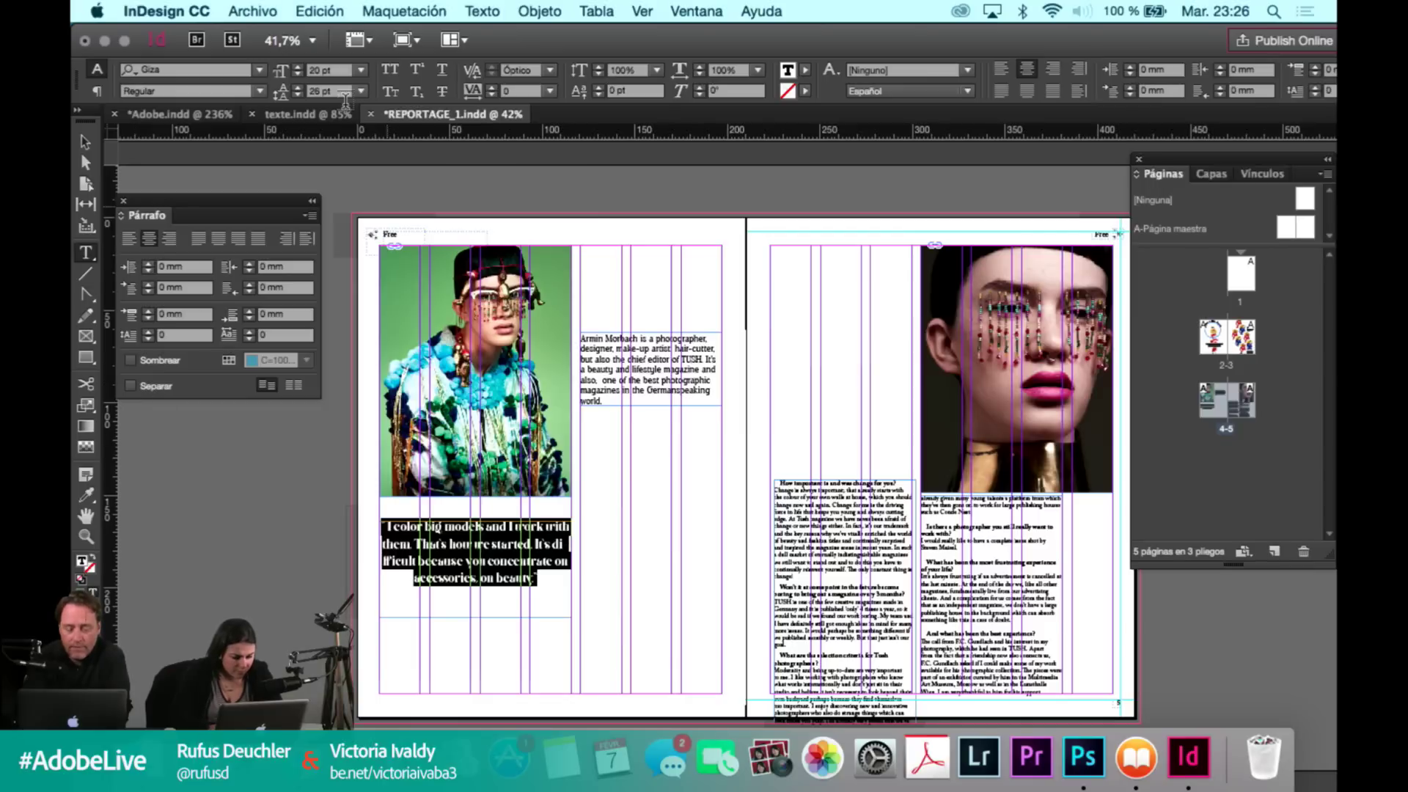
key(Delete)
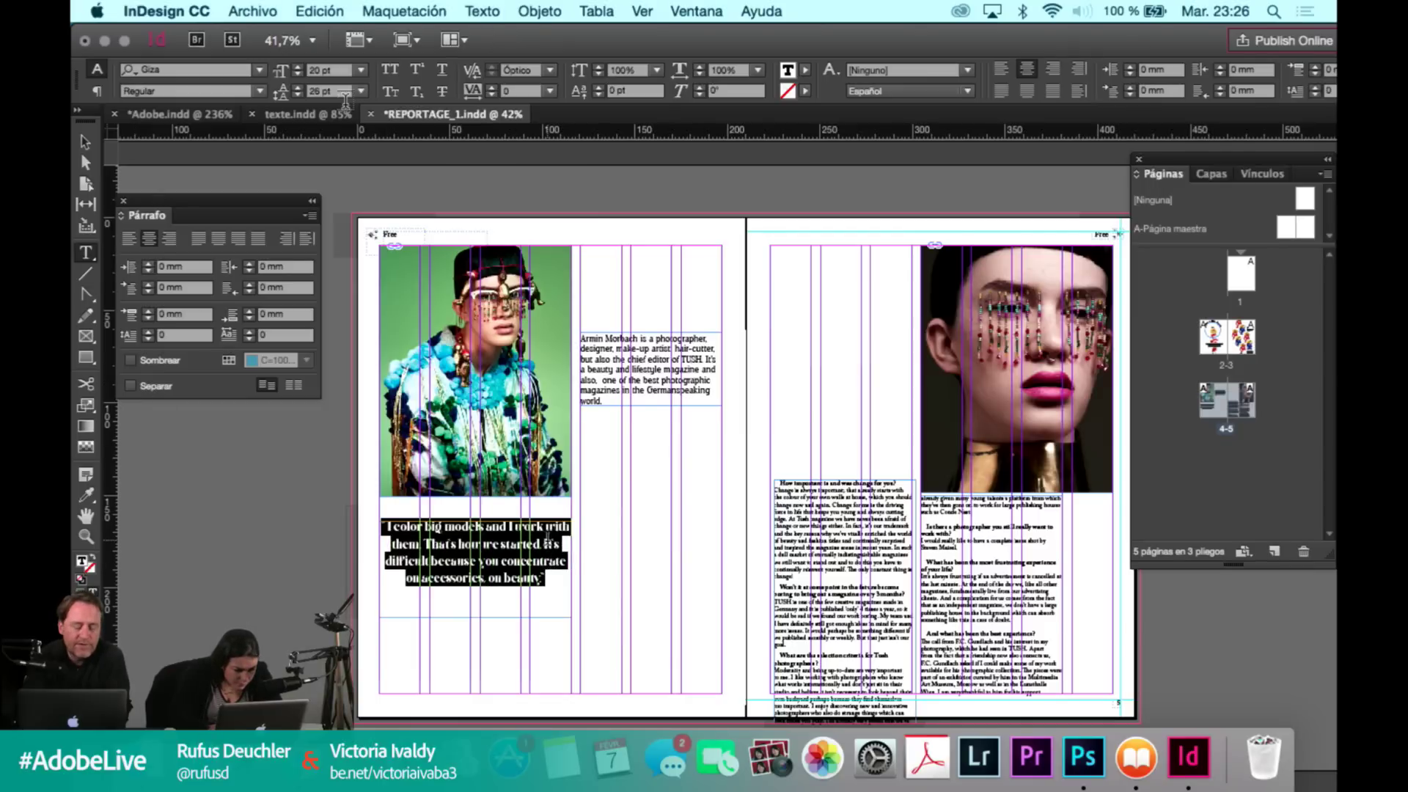
Try a forced line break before "It's" in the pull quote, and remove it again.
click(548, 544)
key(shift+Return)
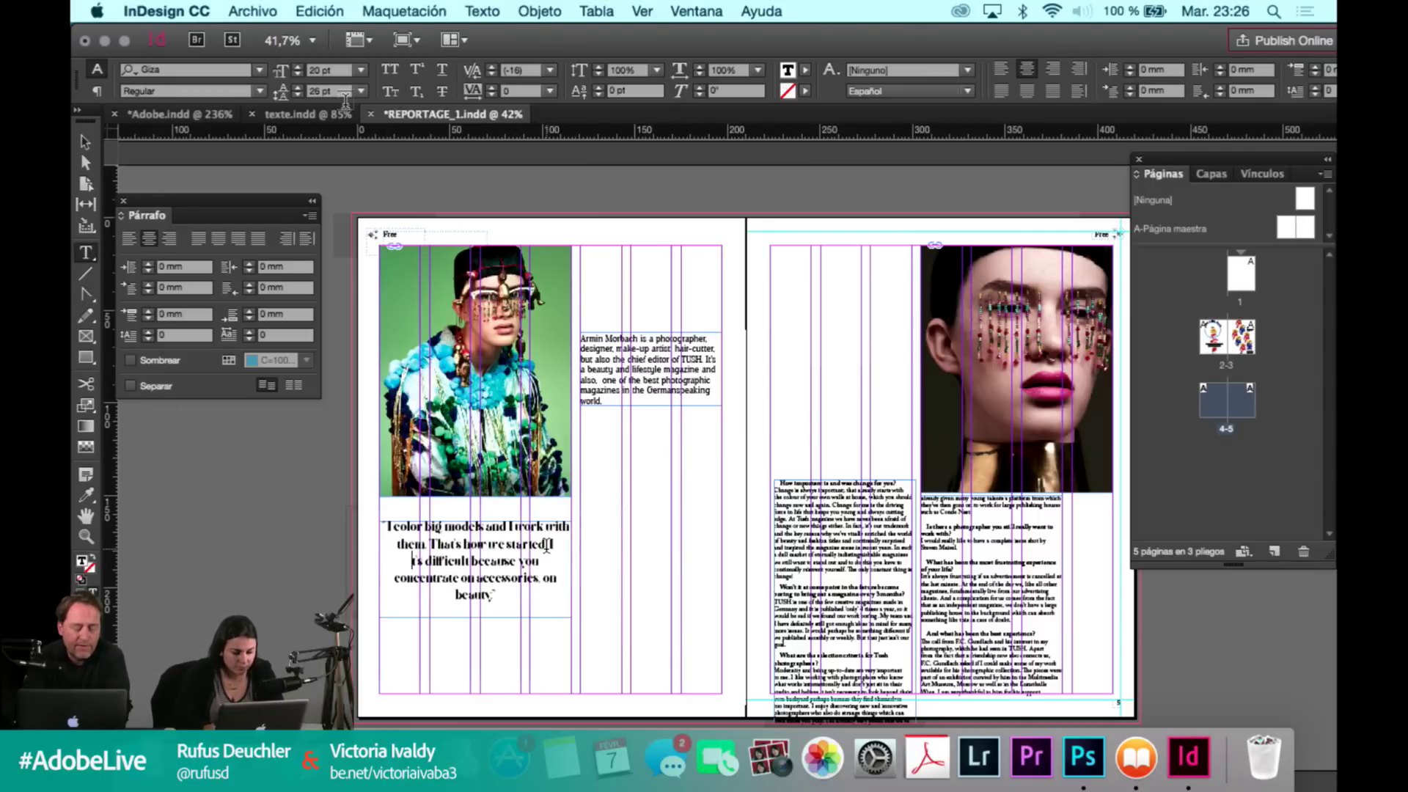
key(BackSpace)
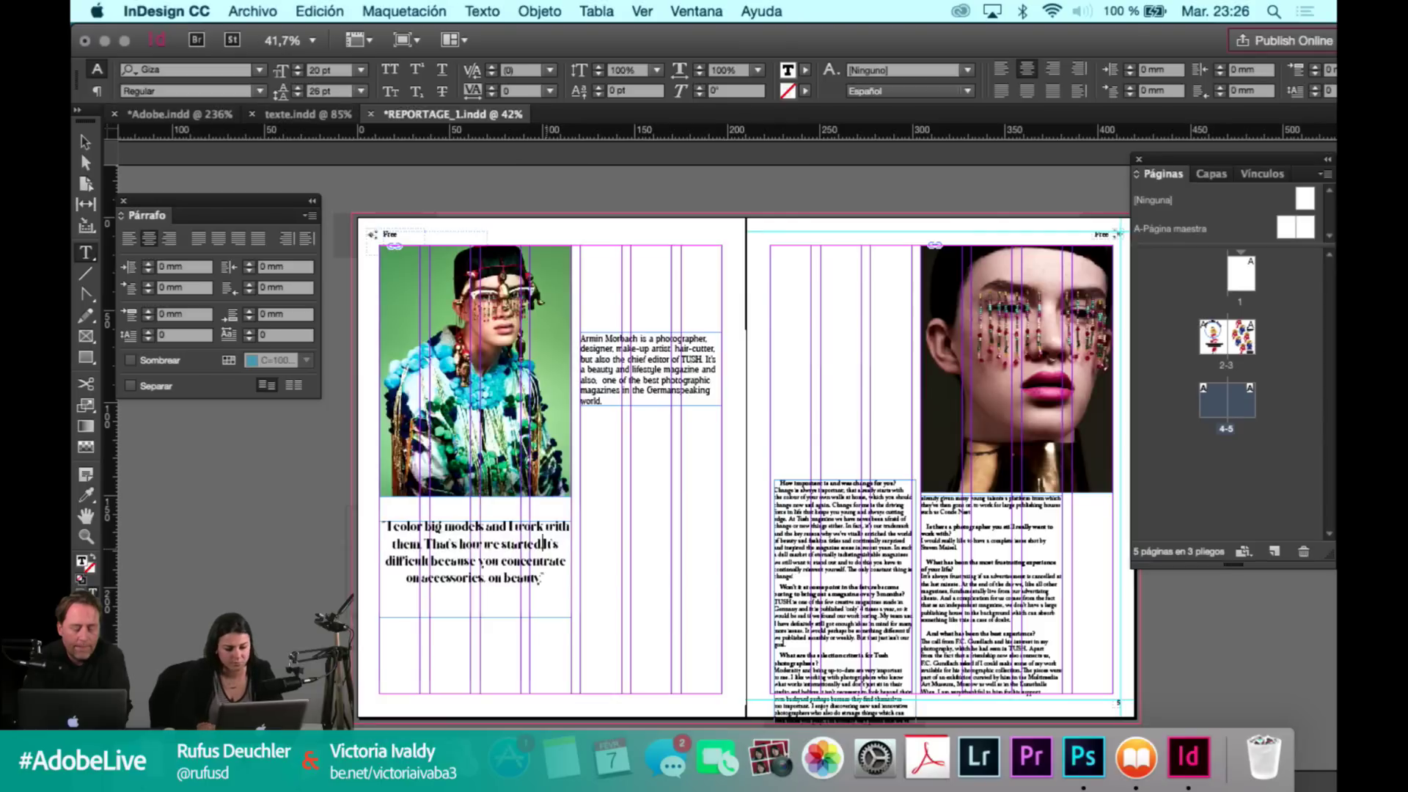
key(shift+Return)
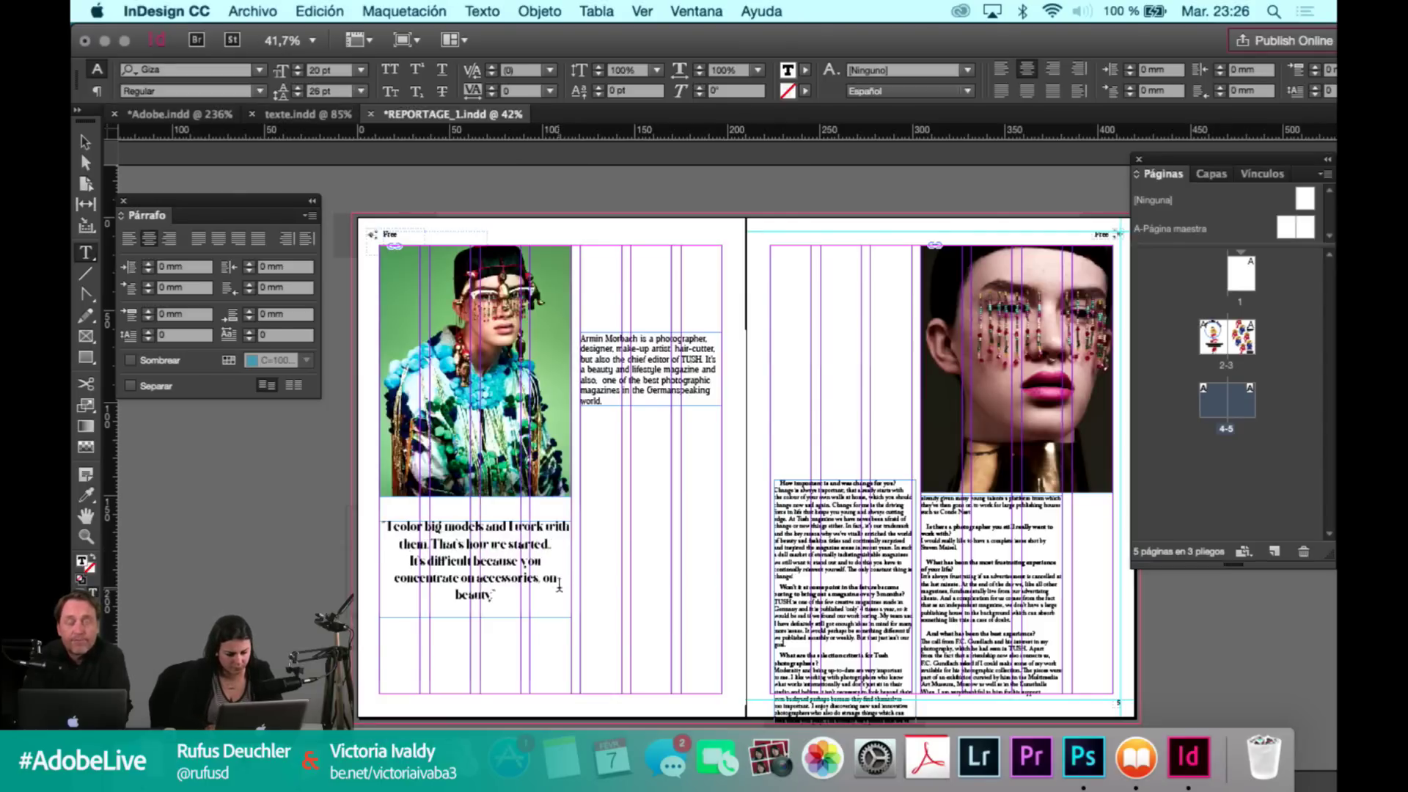
key(BackSpace)
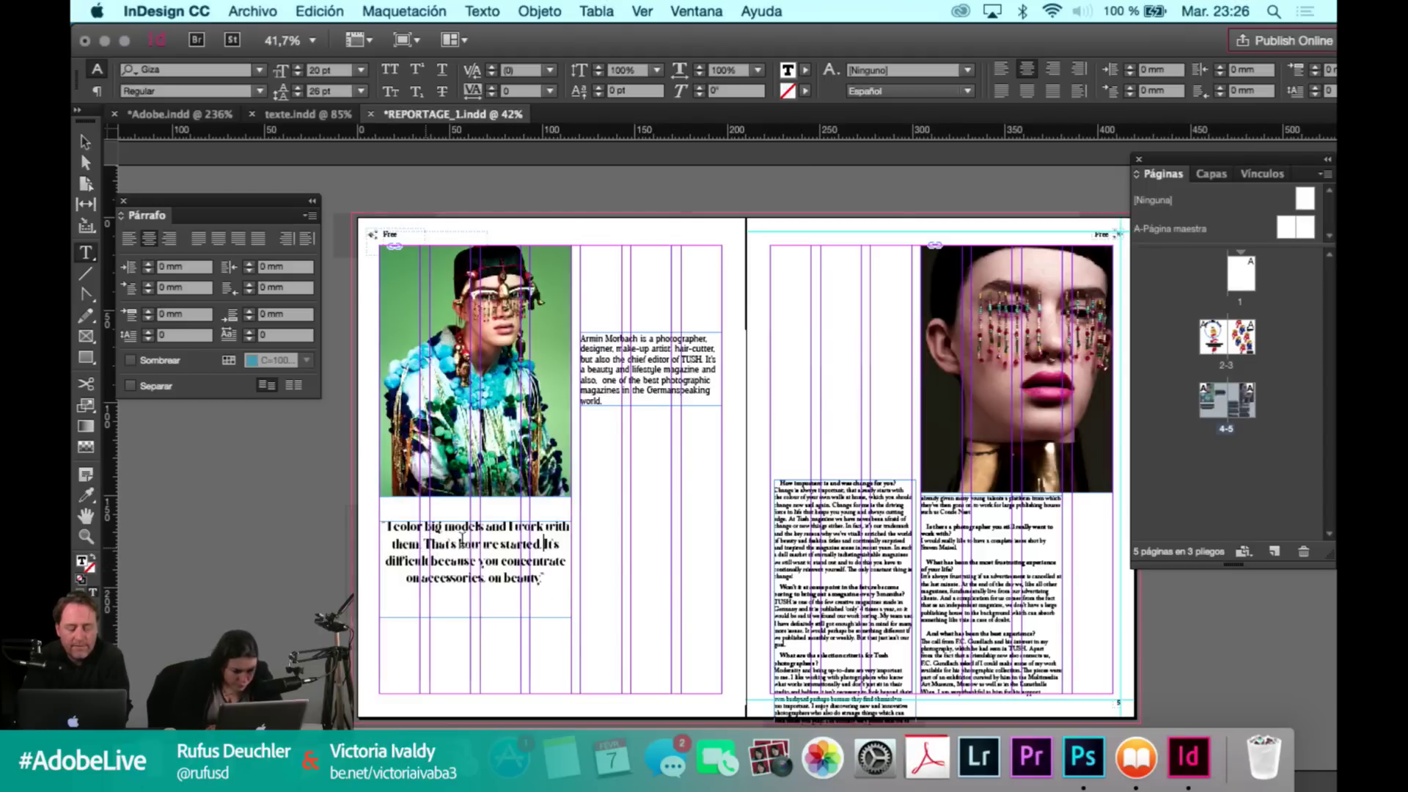
Set the whole pull quote's font size to 18 pt and its leading to 23 pt.
drag(547, 577, 335, 501)
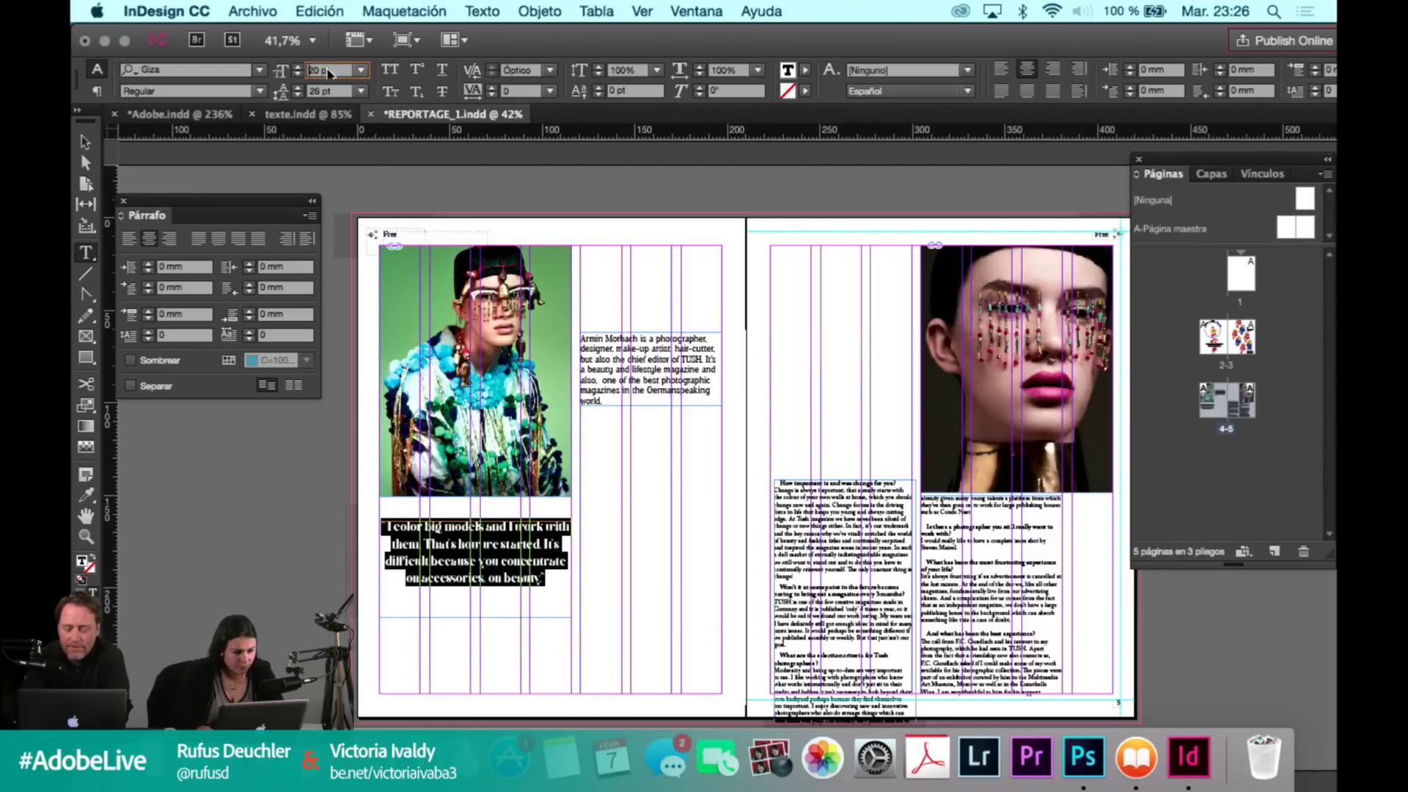
text(18)
key(Return)
key(Tab)
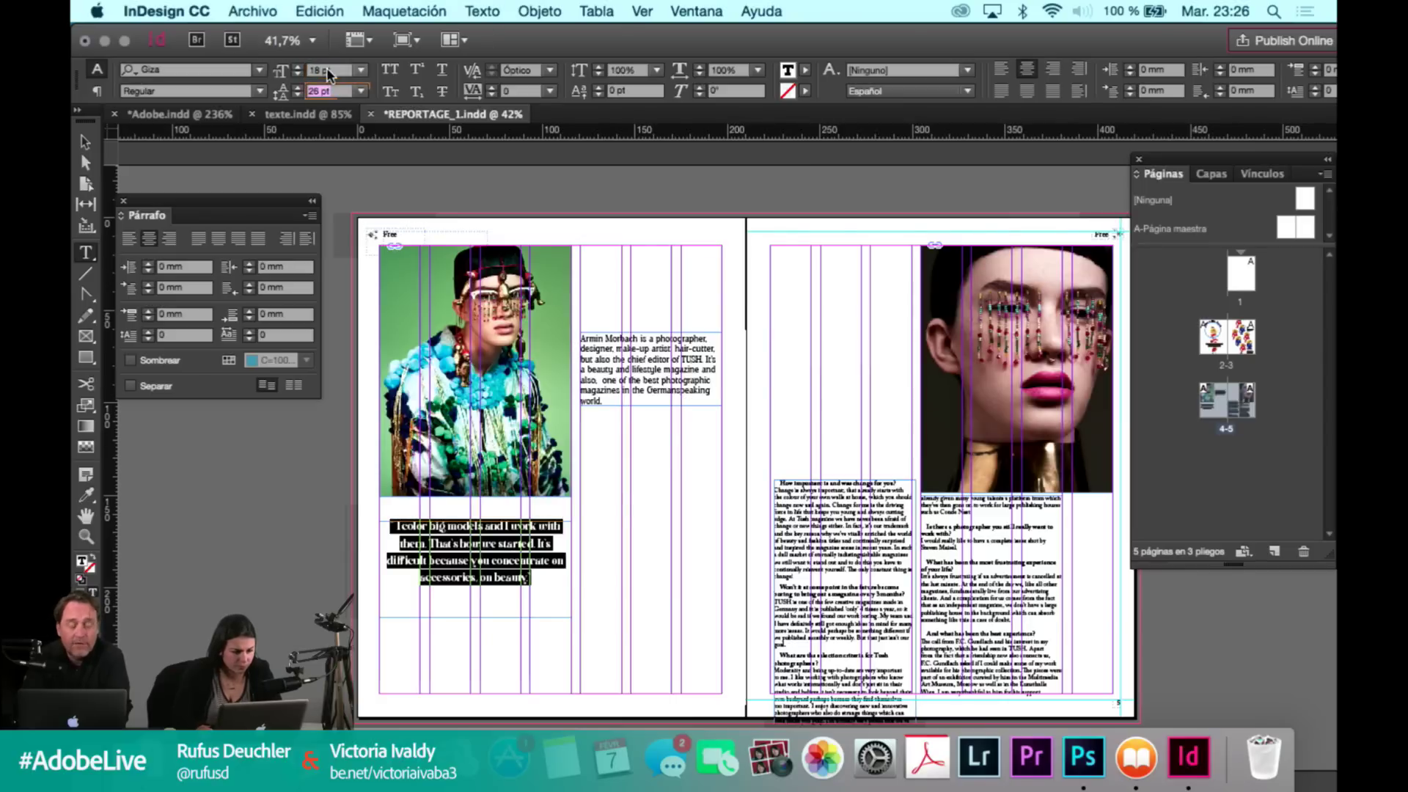
key(Down)
key(Down)
key(Down)
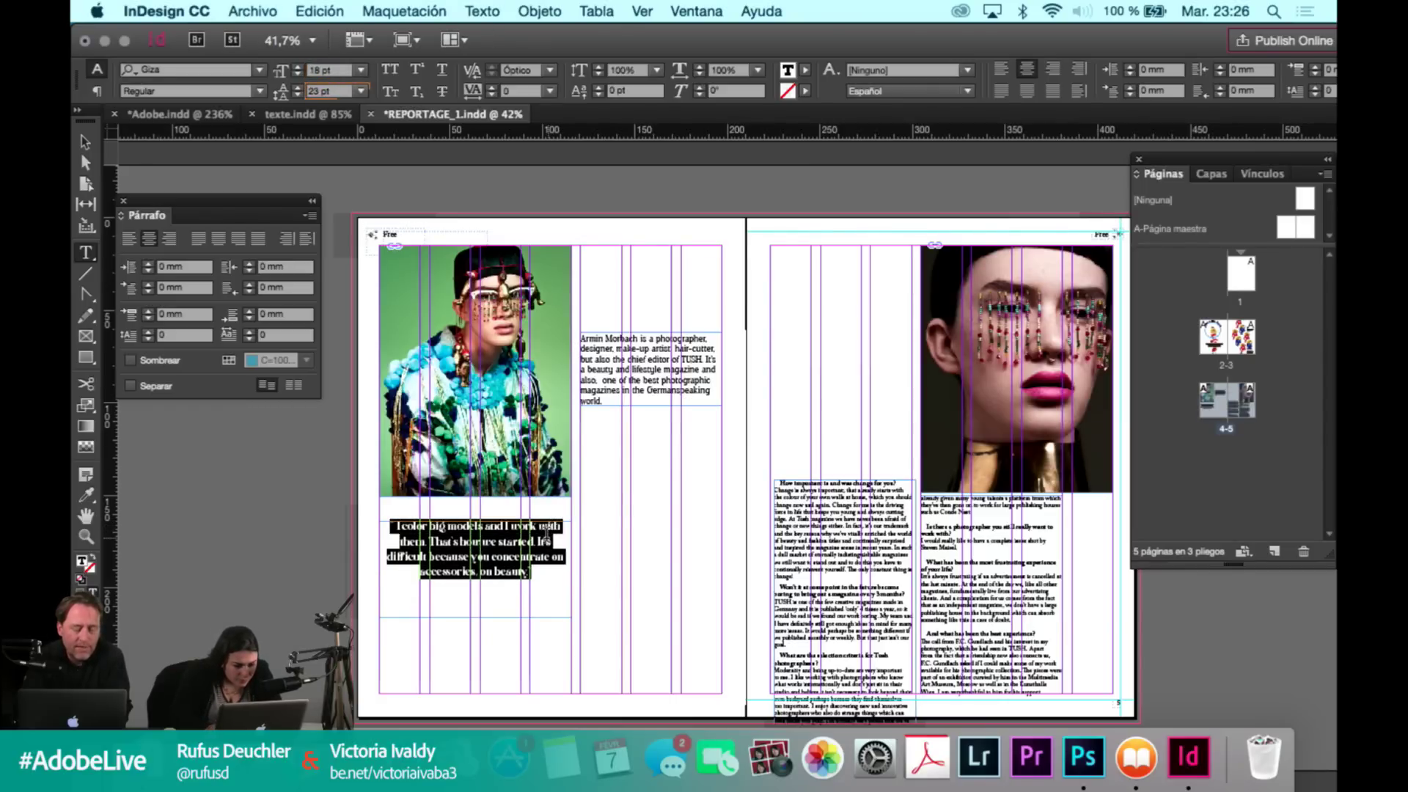
Force a line break before "It's" in the pull quote and finish editing its text.
click(589, 591)
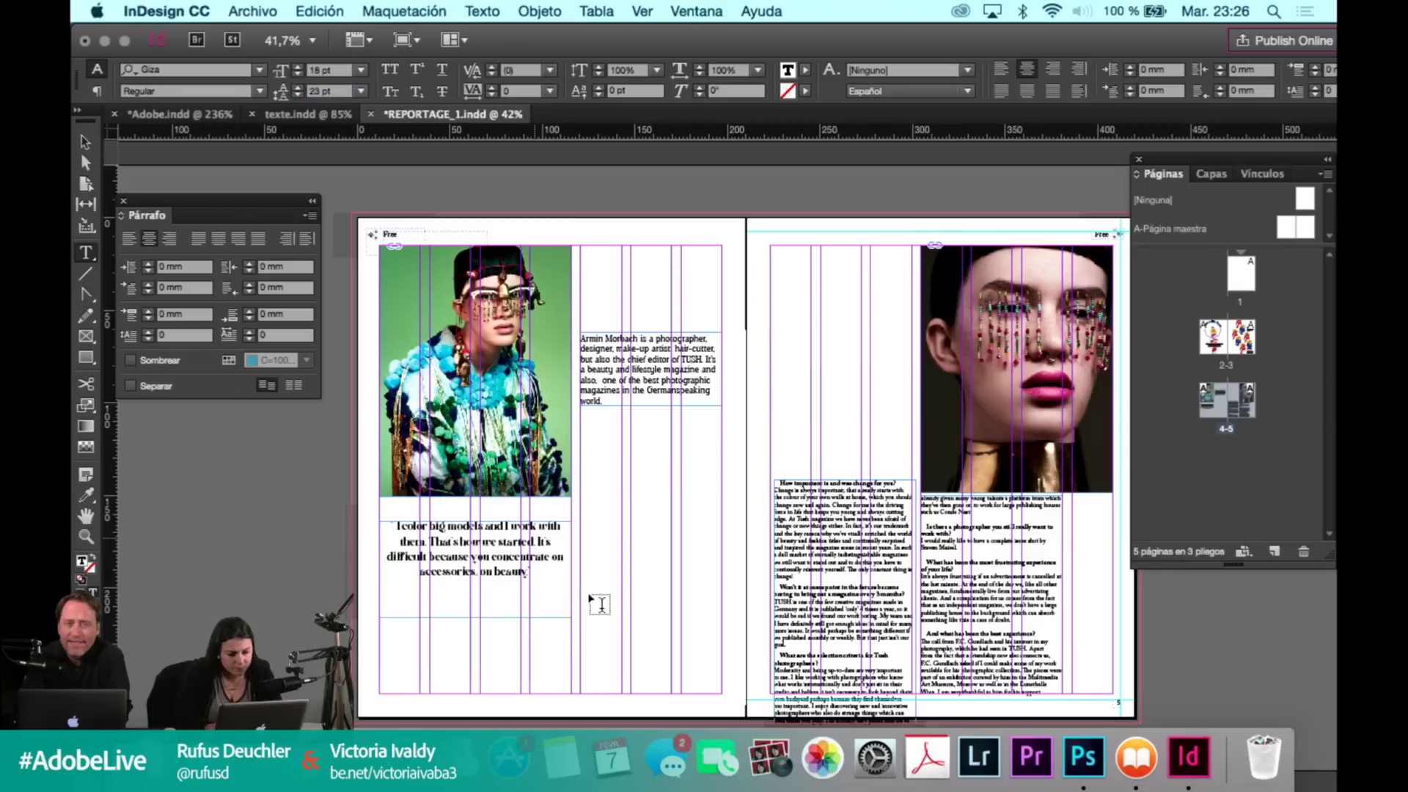
key(Return)
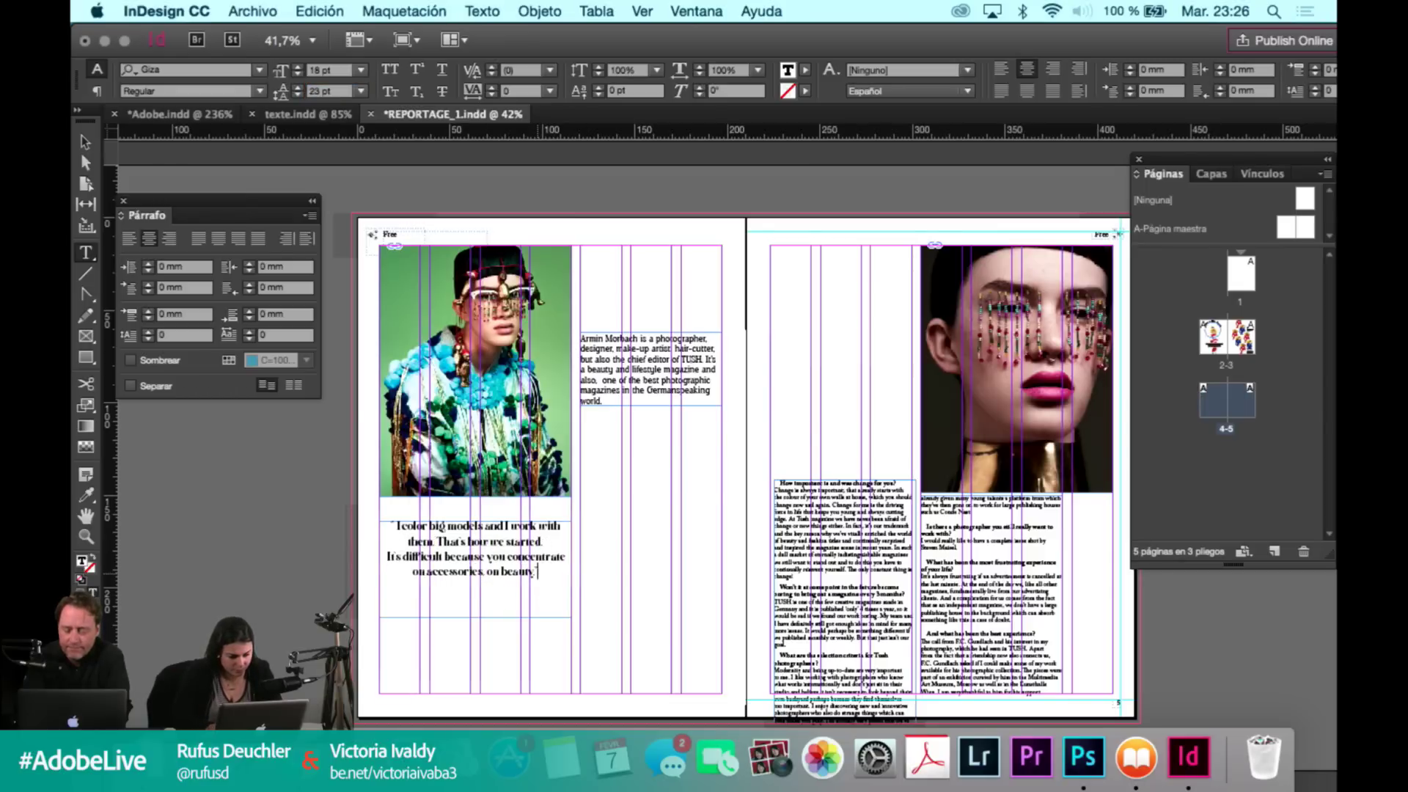
drag(539, 574, 386, 518)
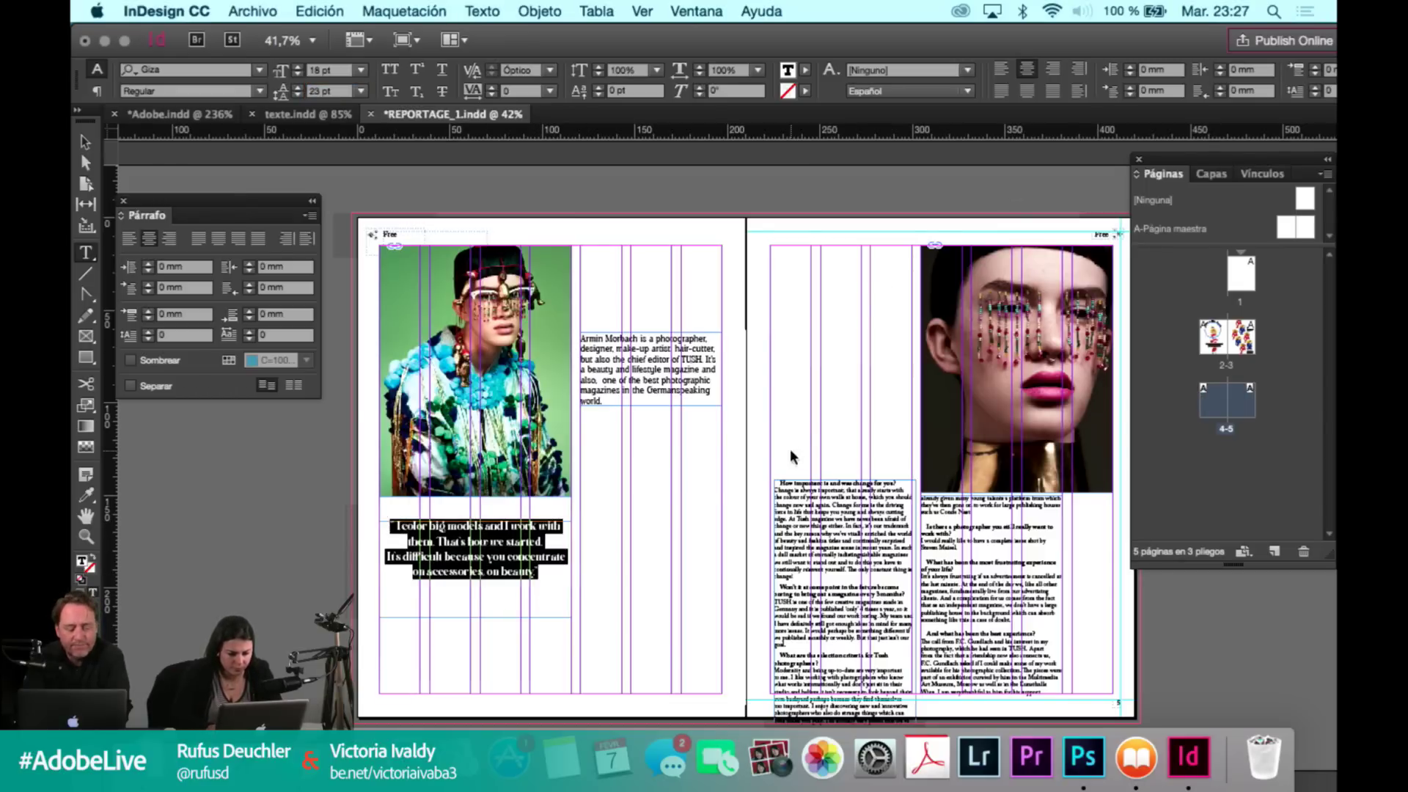
click(501, 570)
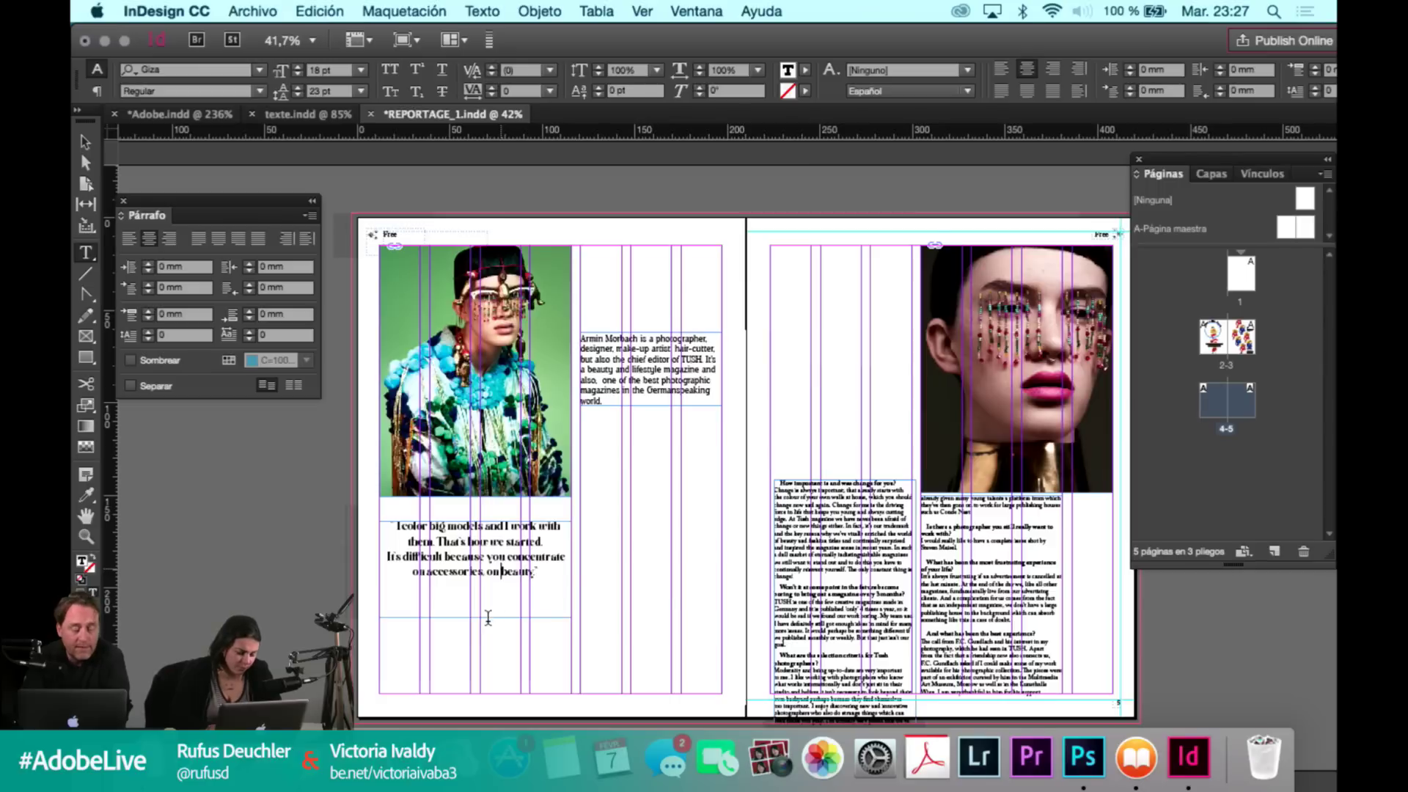
key(Escape)
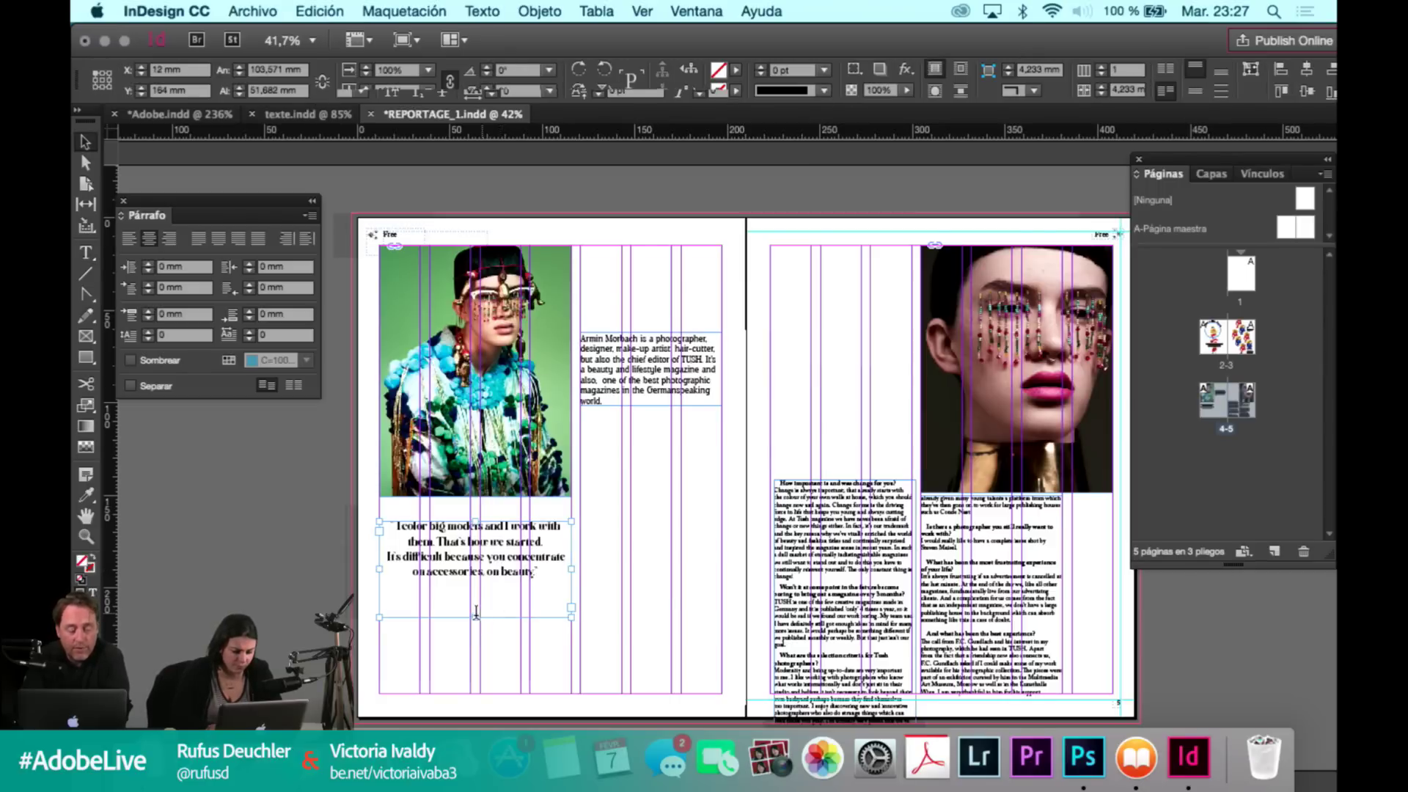
key(t)
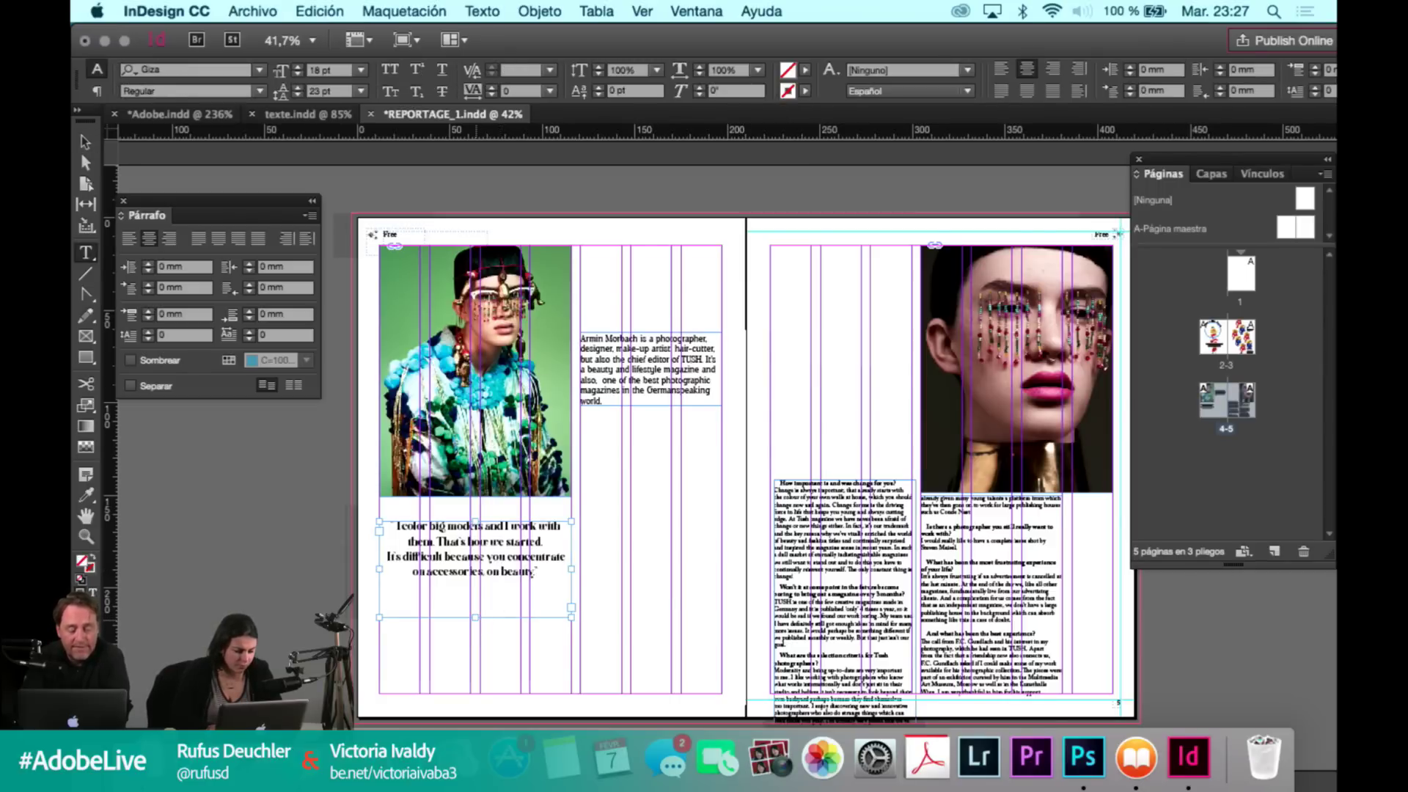
key(super+Tab)
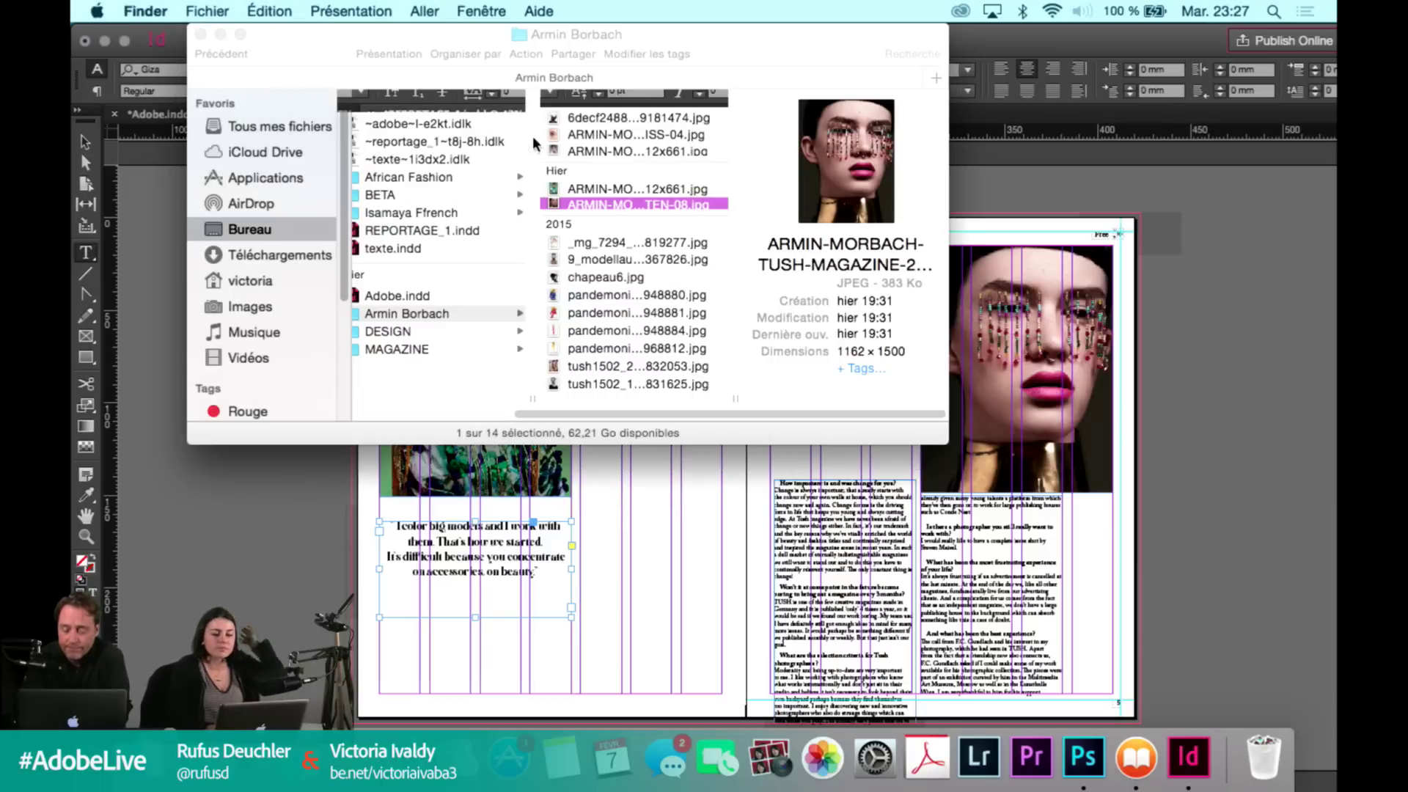
click(576, 240)
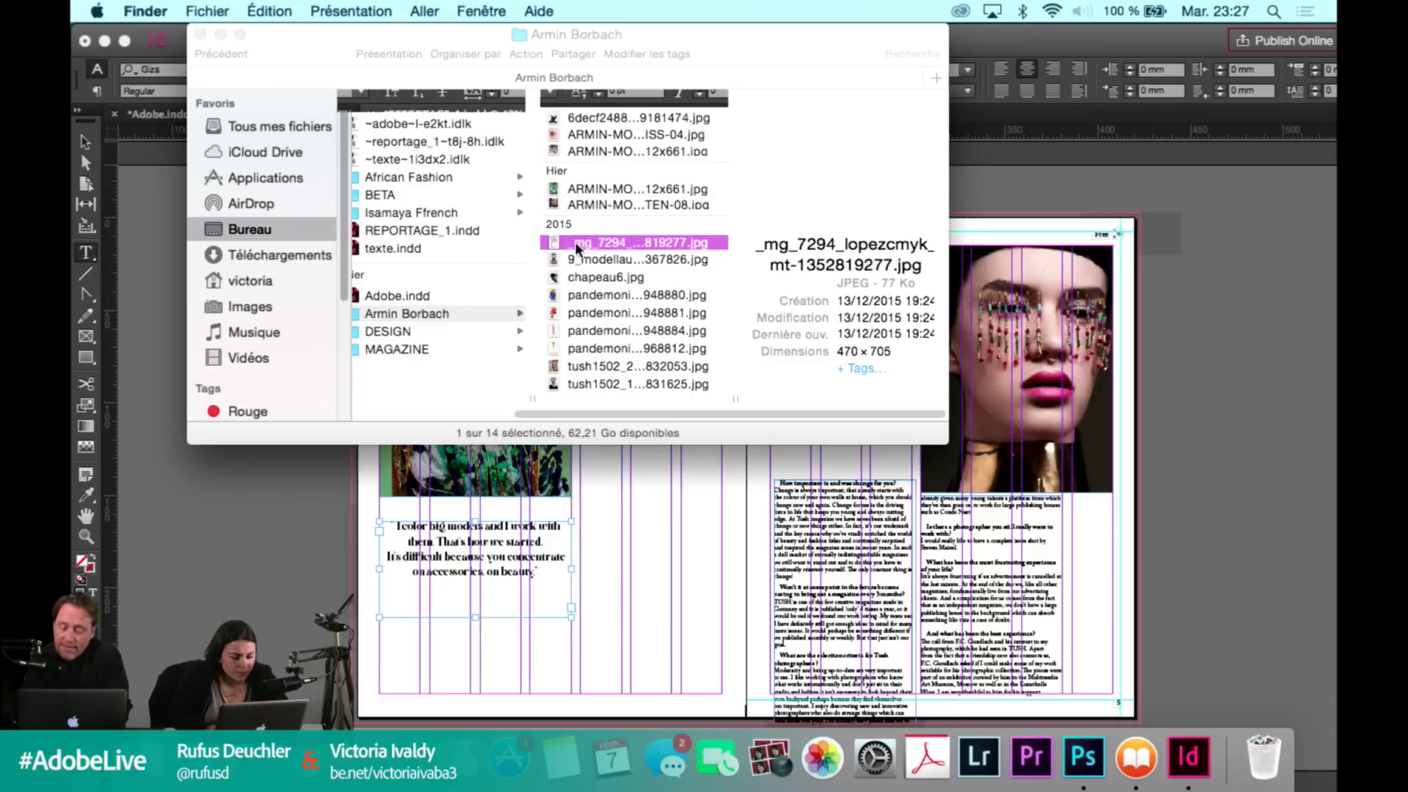
key(space)
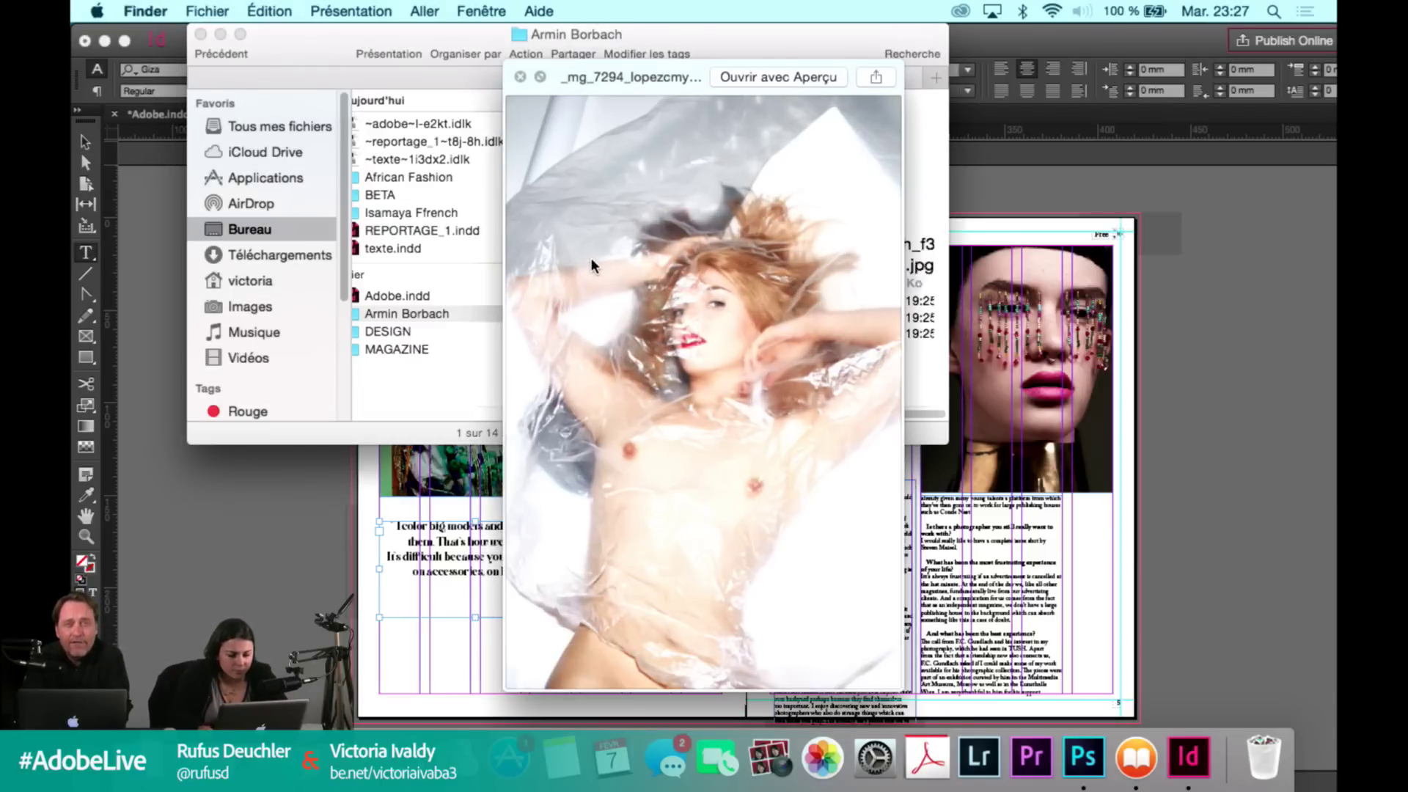
key(Down)
key(Down)
key(Down)
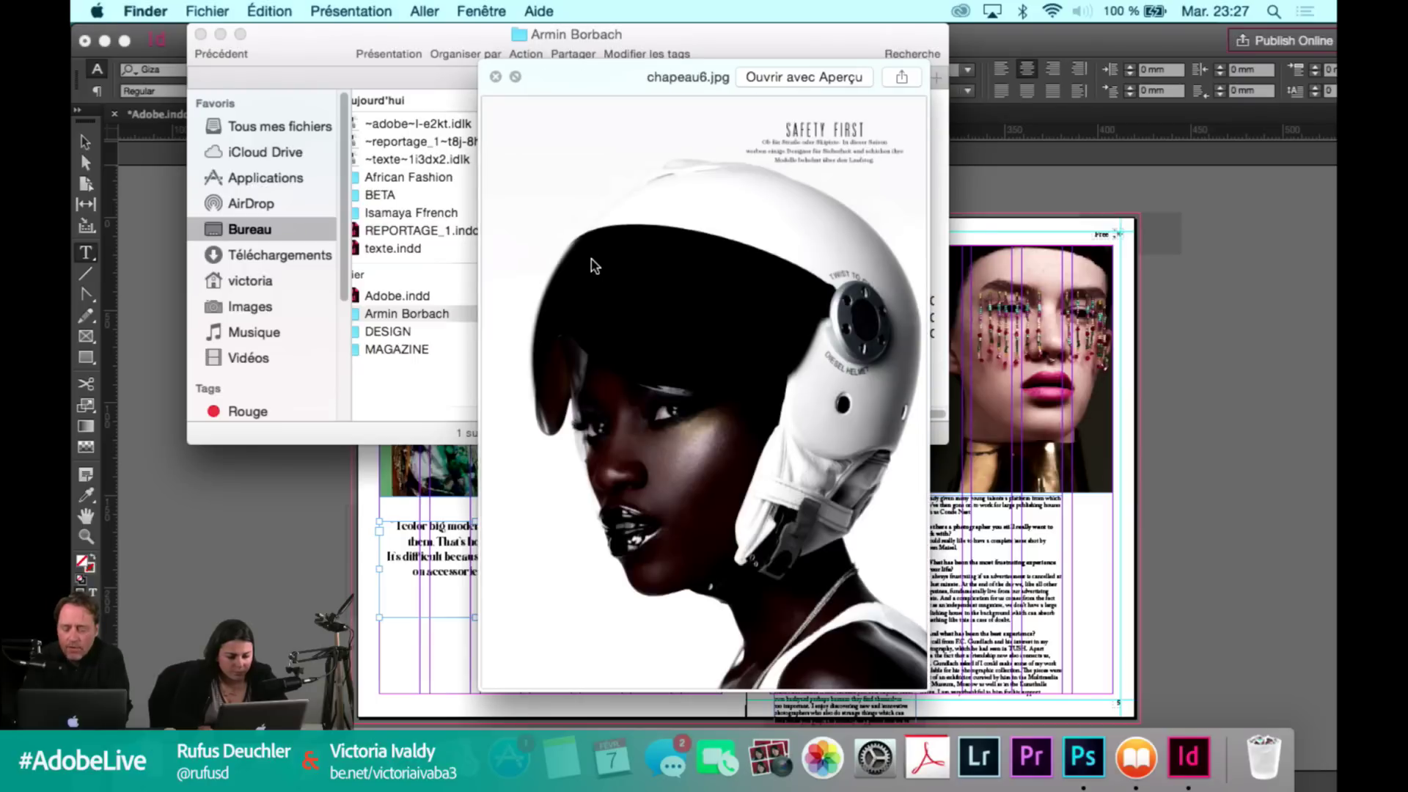
key(Up)
key(Up)
key(space)
Bring the 9_modellautos_tush JPEG from Finder into the InDesign spread and place it at full size below the biography text on page 4.
drag(630, 259, 621, 551)
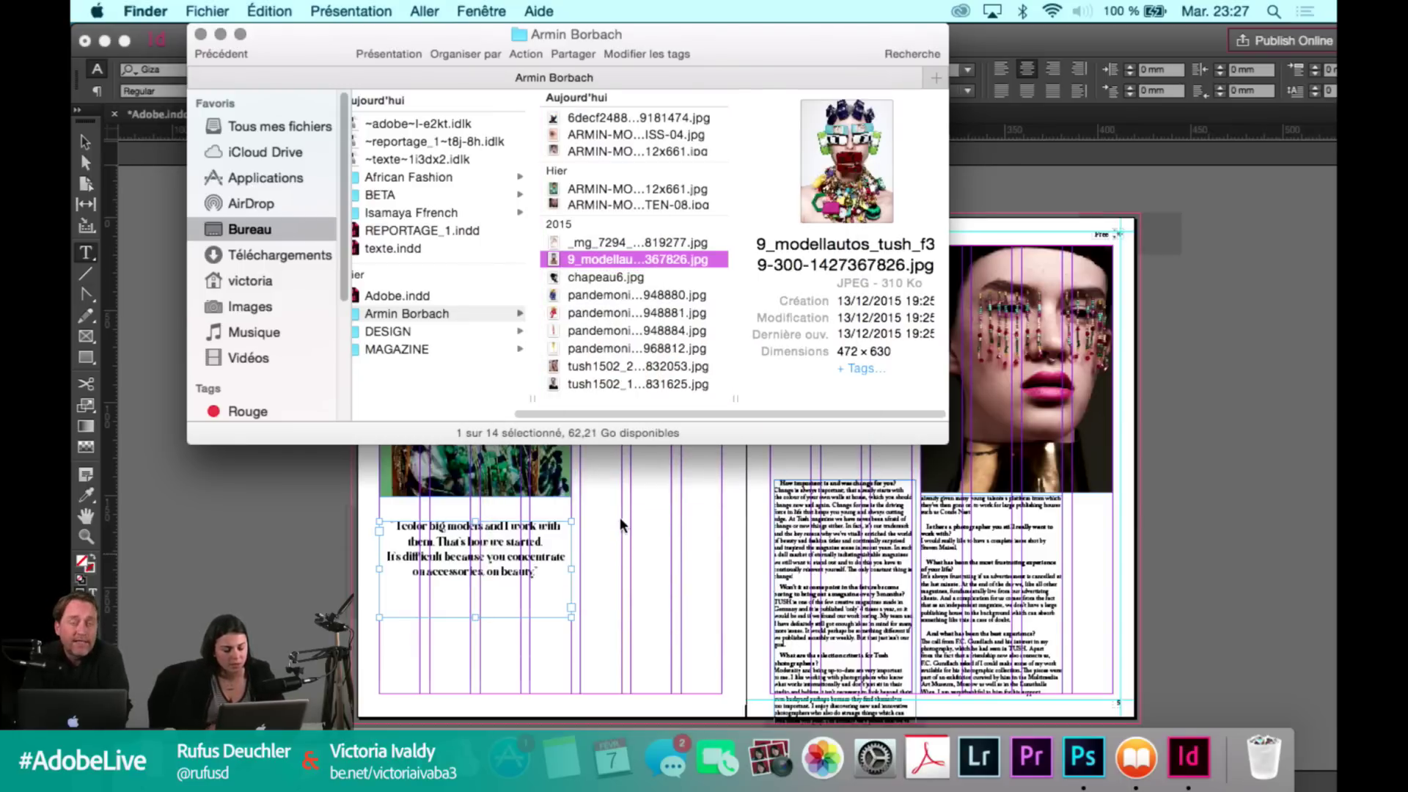
click(619, 517)
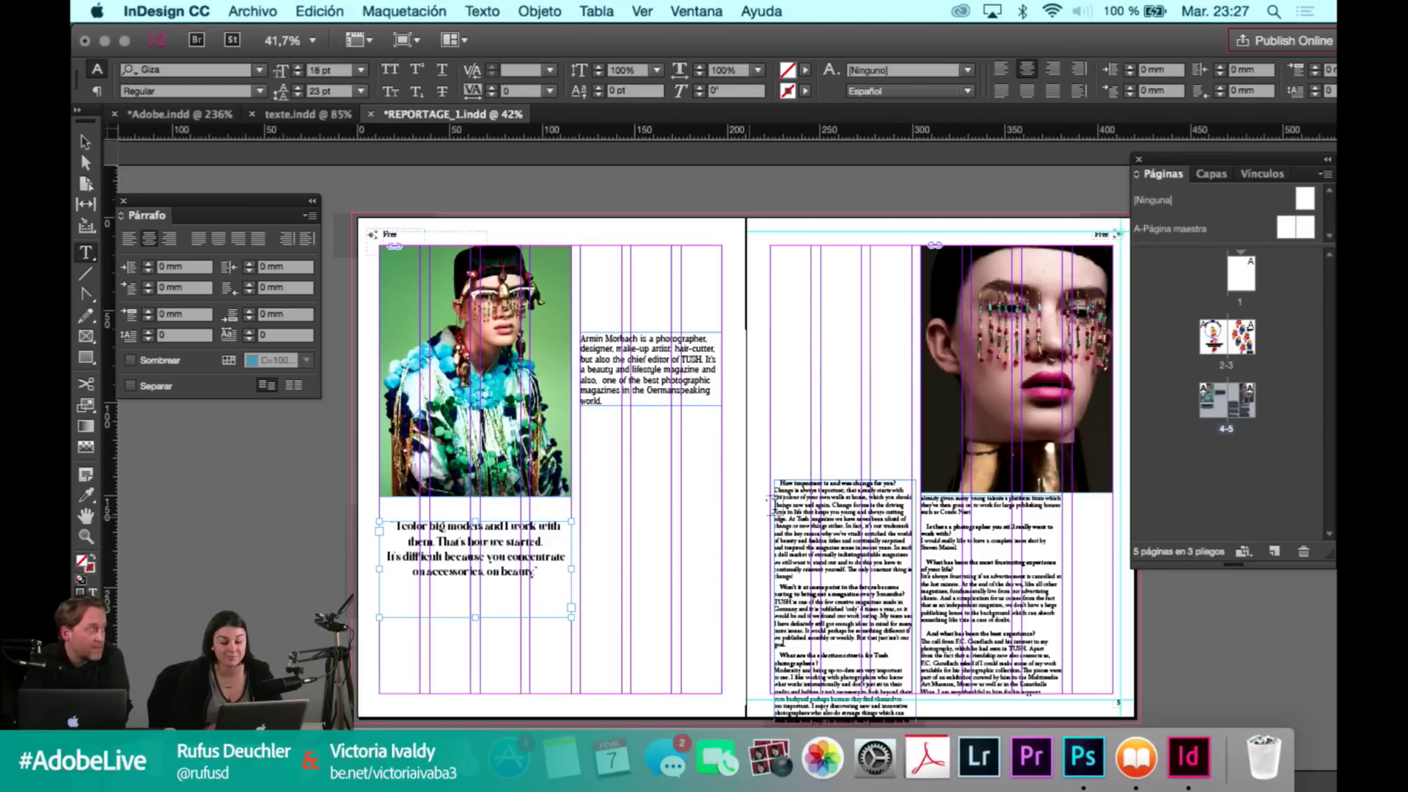
key(super+Tab)
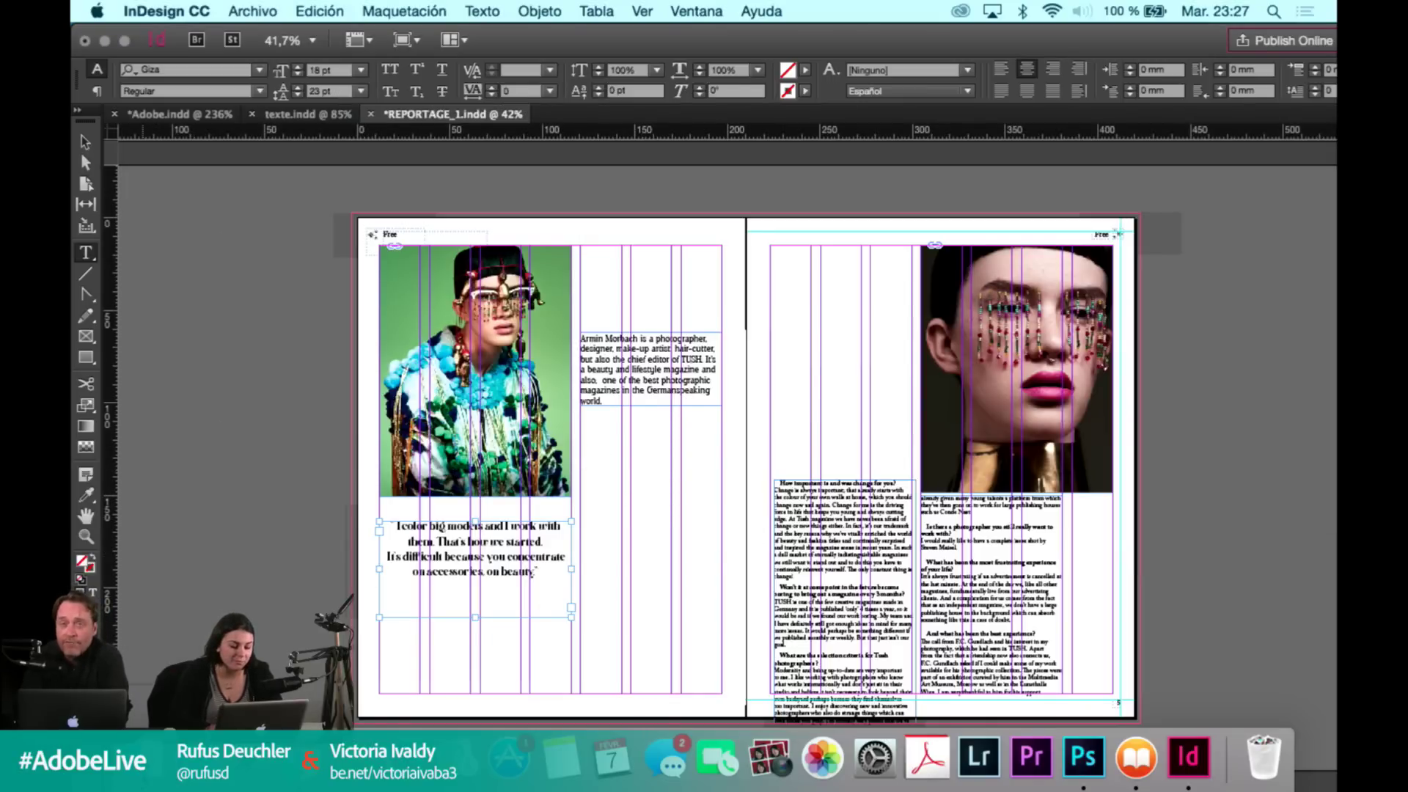
click(578, 258)
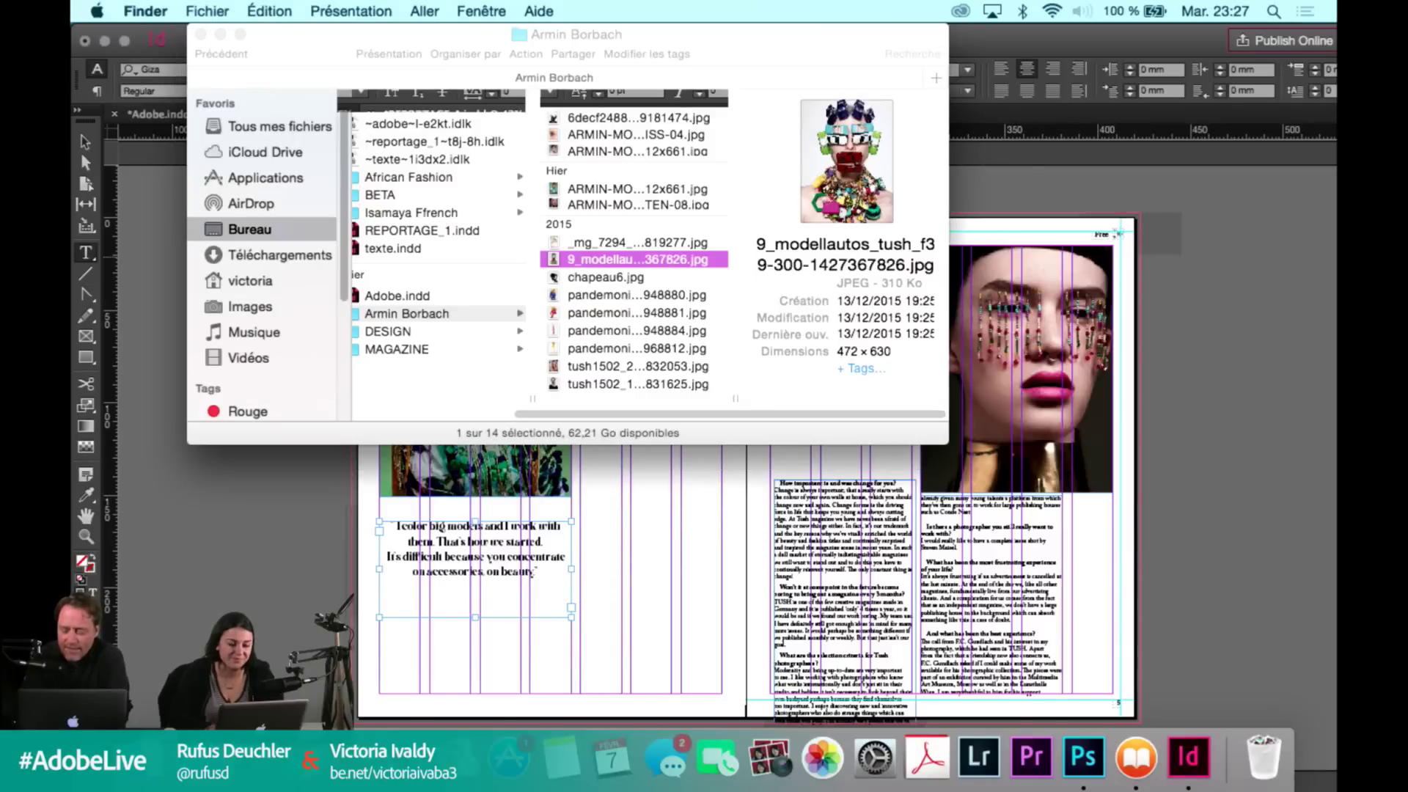
drag(578, 259, 654, 503)
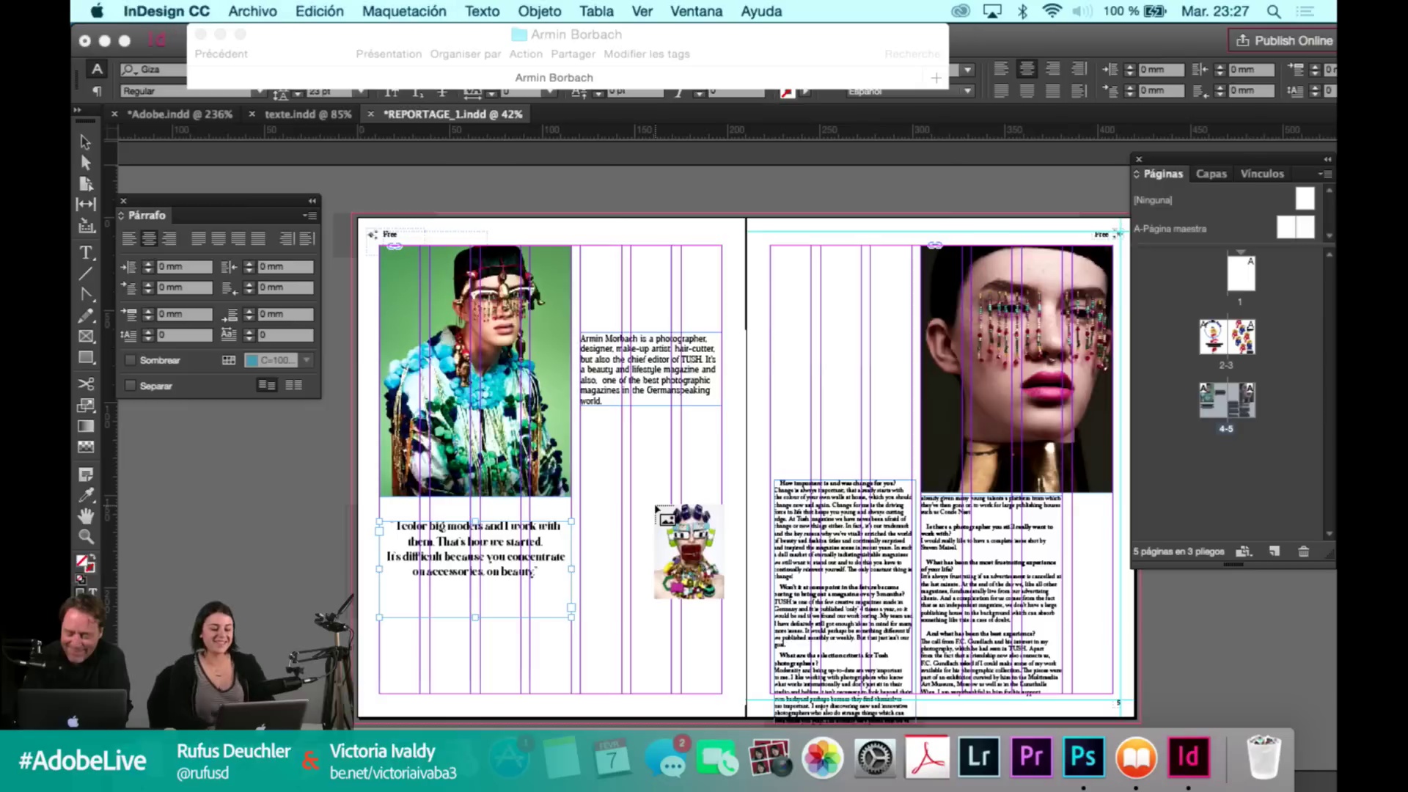
key(Escape)
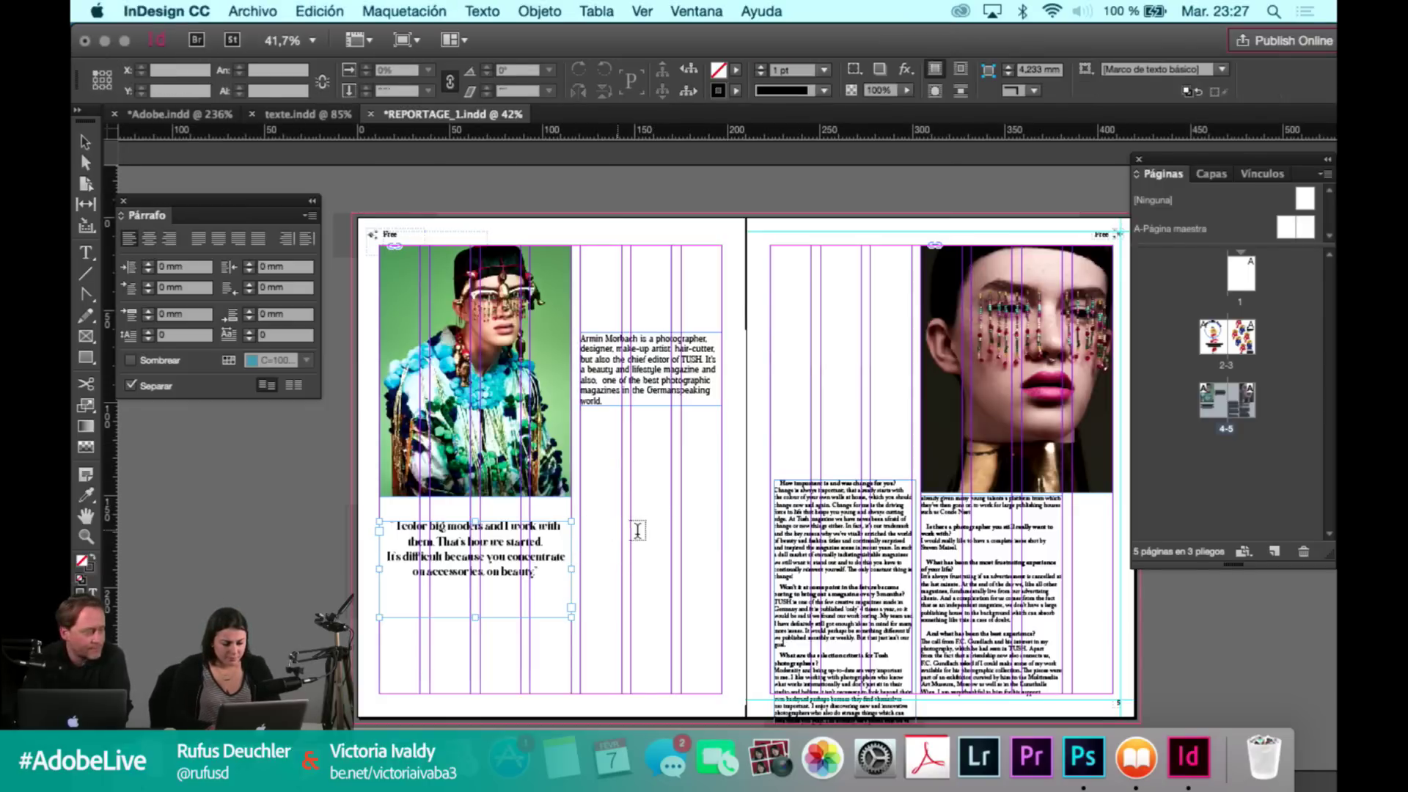
click(613, 479)
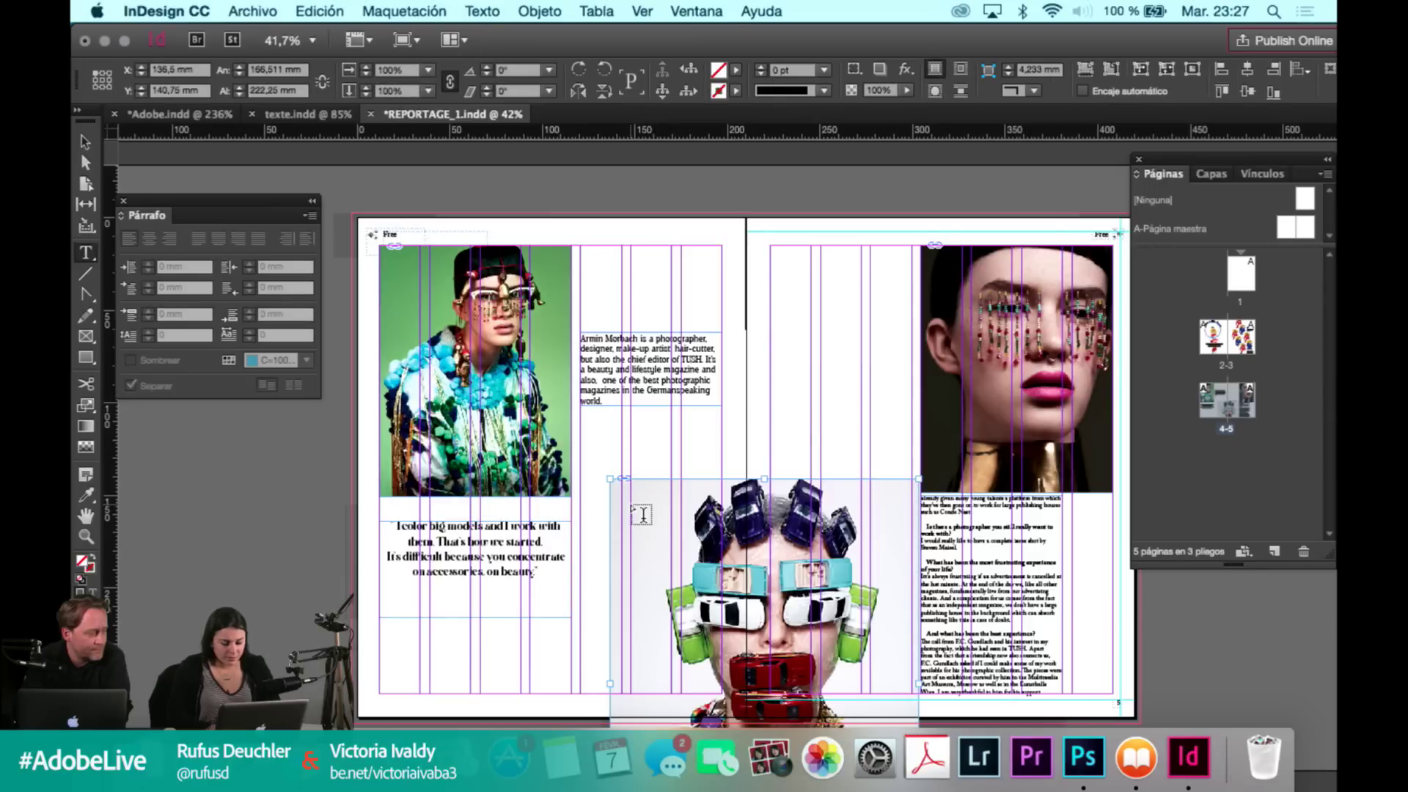
Fit the toy-car portrait into page 4's lower outer margin corner by the spine, scaled to about 103.6 × 138.2 mm.
key(v)
drag(695, 512, 504, 322)
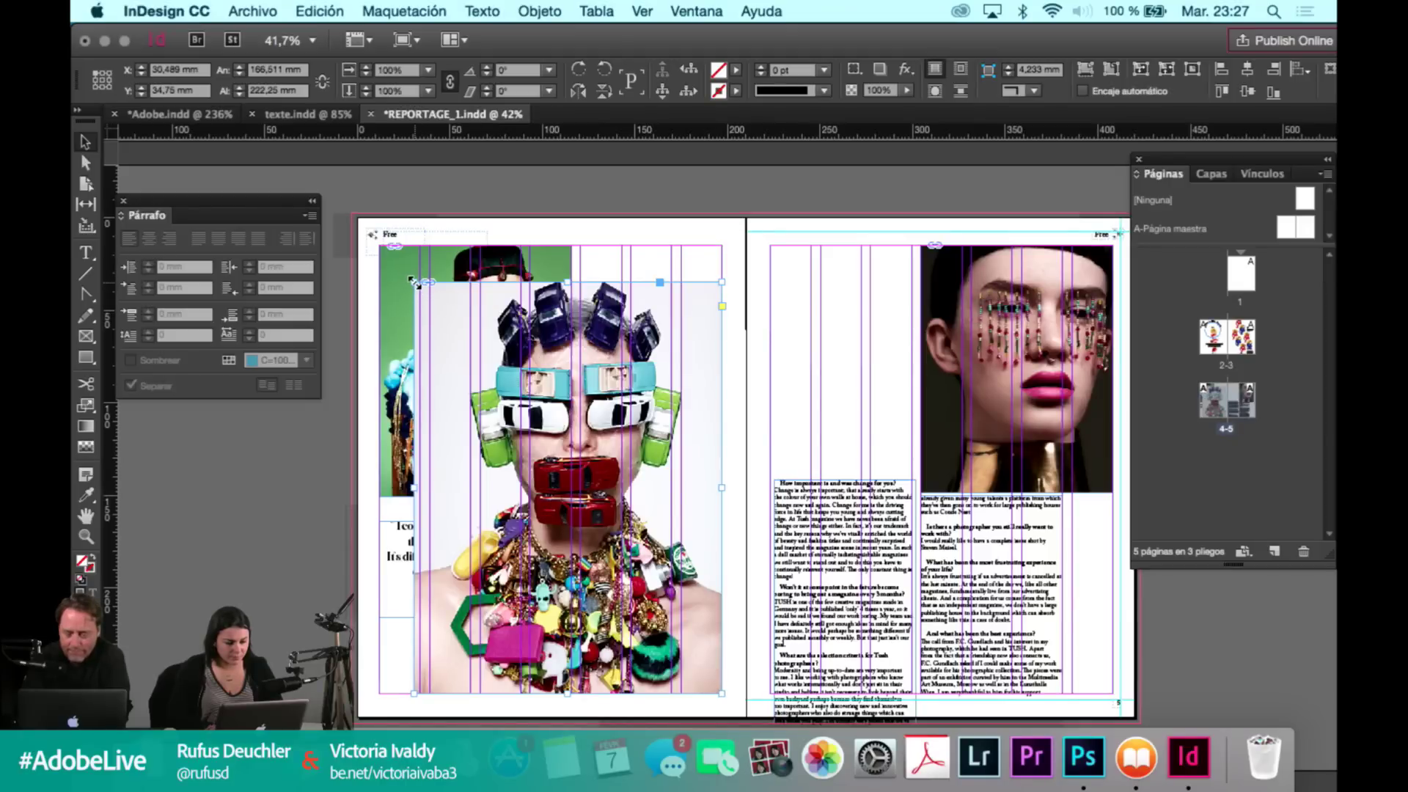
drag(414, 282, 529, 439)
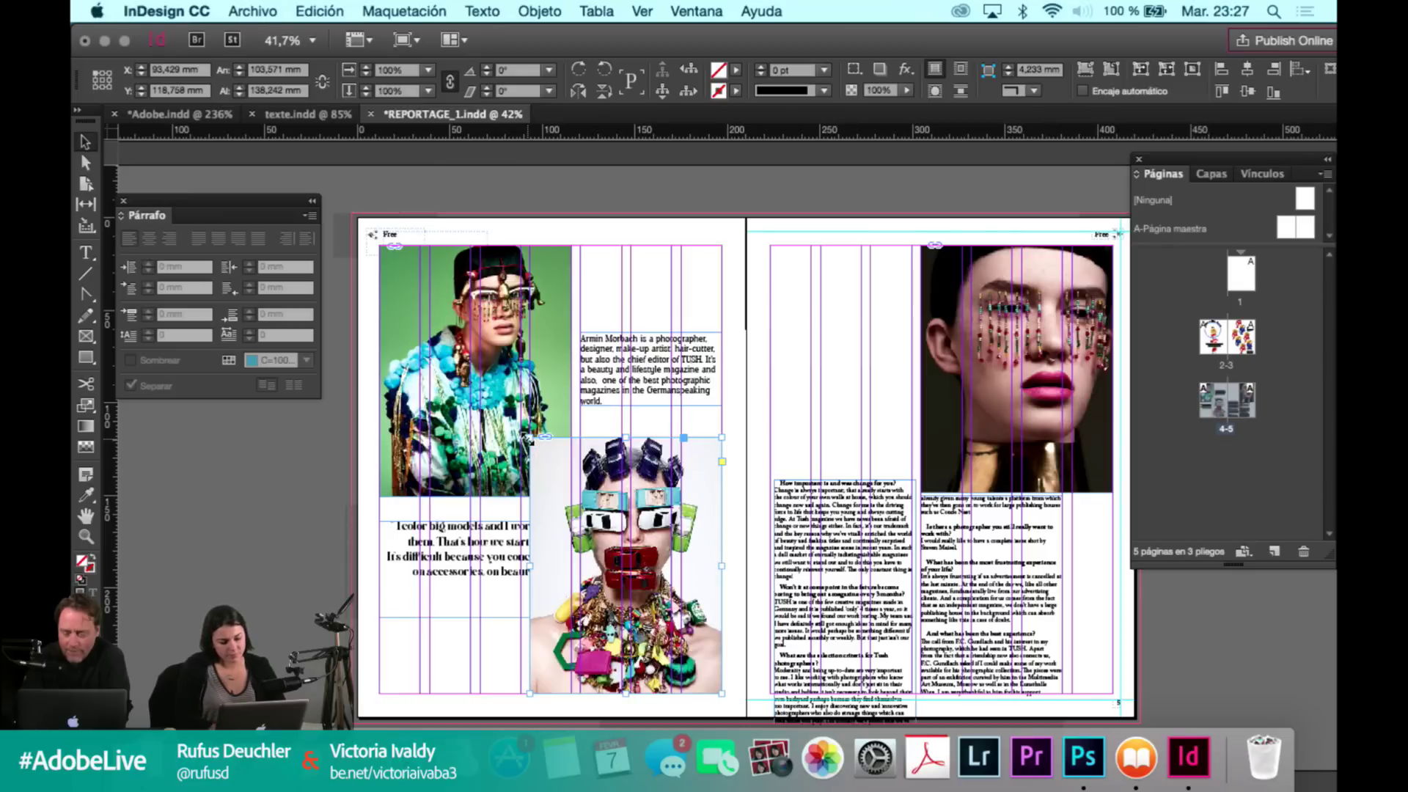
Shrink the green-background portrait on page 4 to 76.429 mm wide and 97.25 mm high, keeping its upper outer corner in place.
click(549, 403)
drag(571, 498, 520, 392)
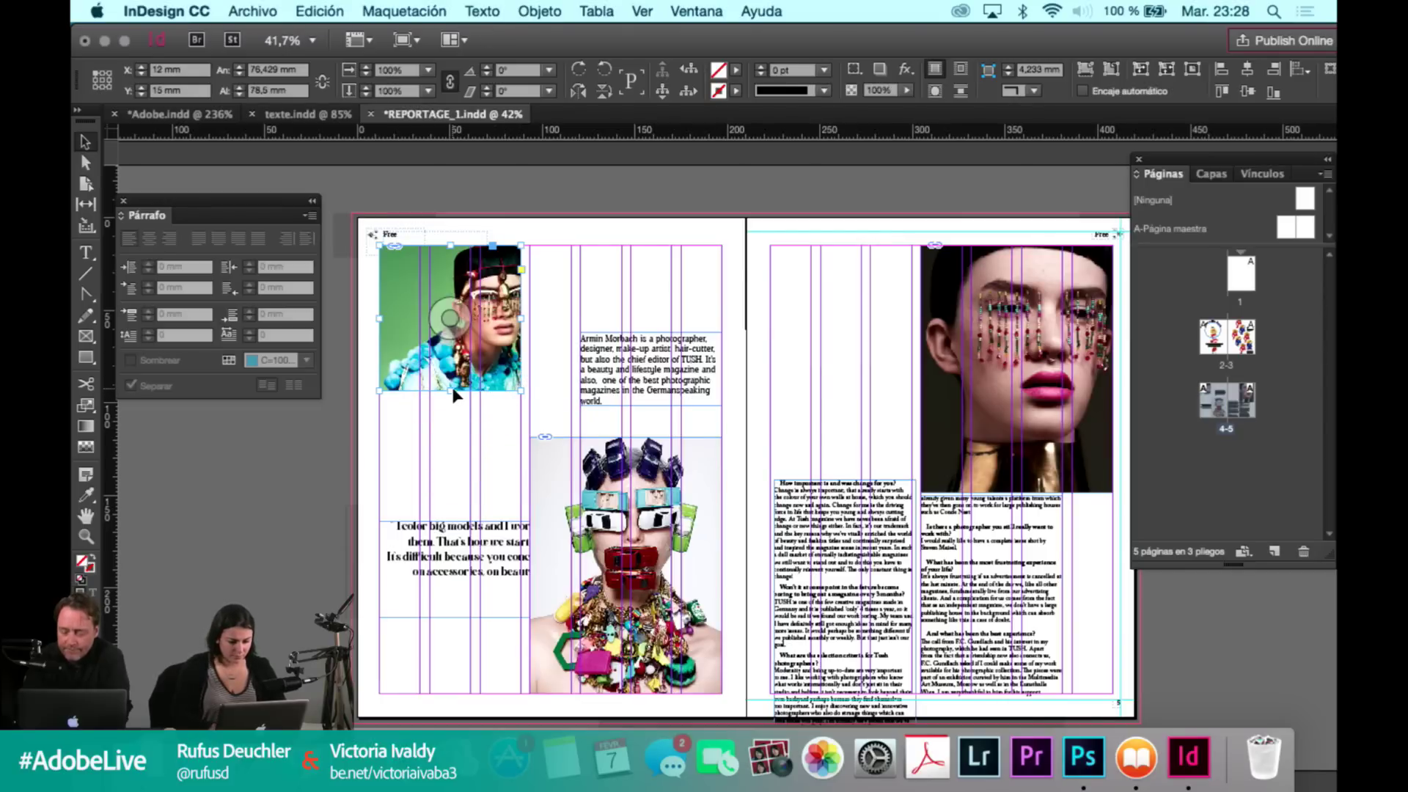
drag(451, 389, 456, 425)
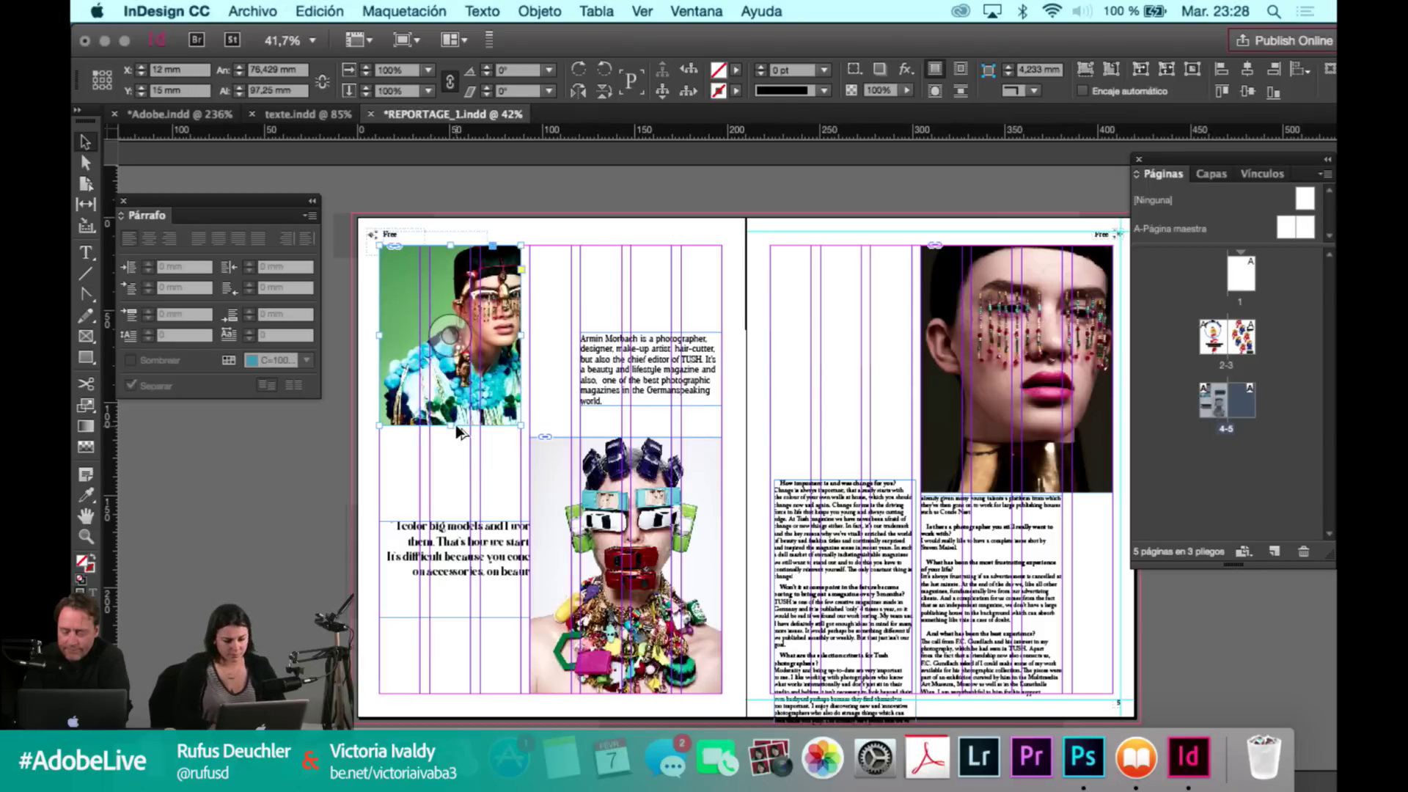
Move the biography frame directly above the toy-car portrait and enlarge it to the portrait's 103.571 mm width, with its upper edge at Y 56 mm.
click(578, 387)
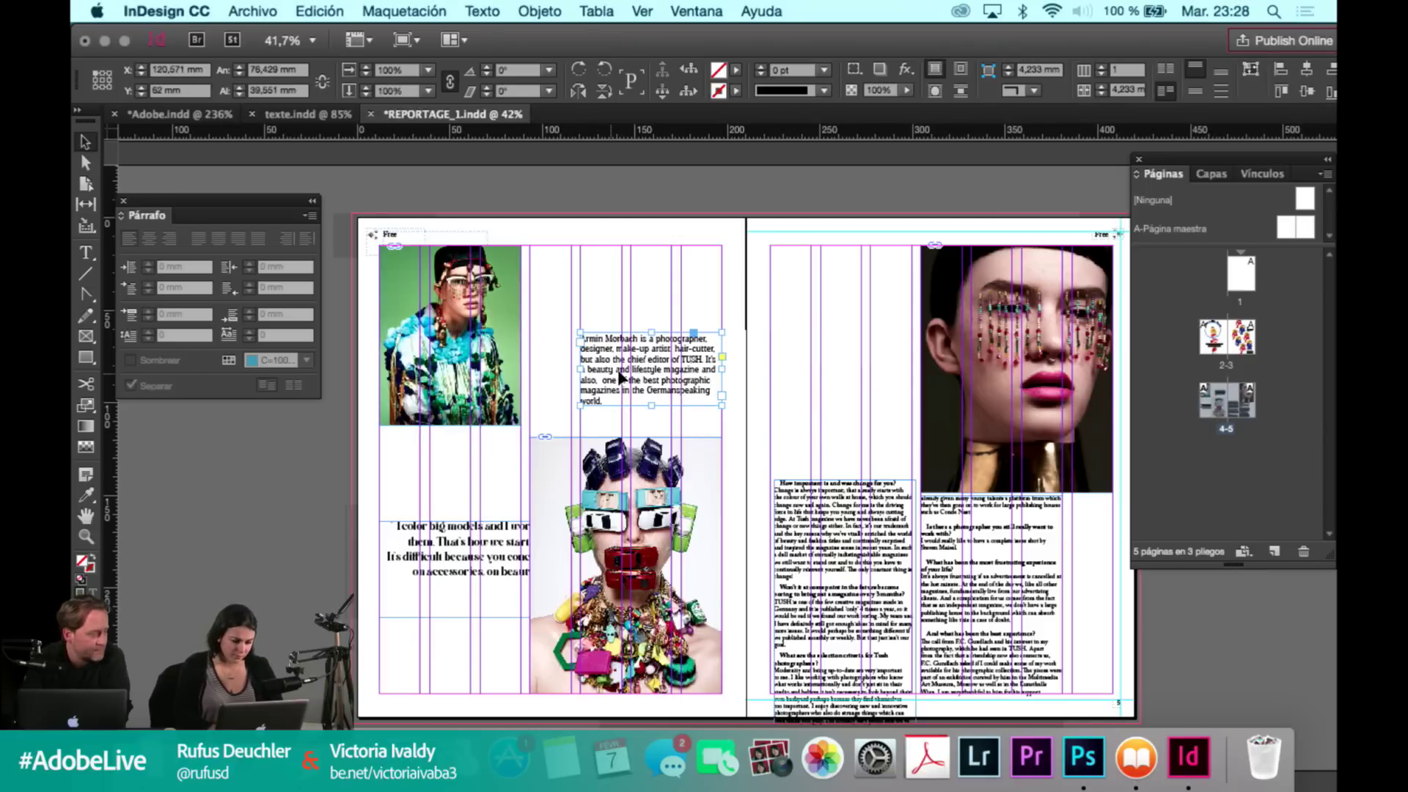
drag(584, 370, 557, 406)
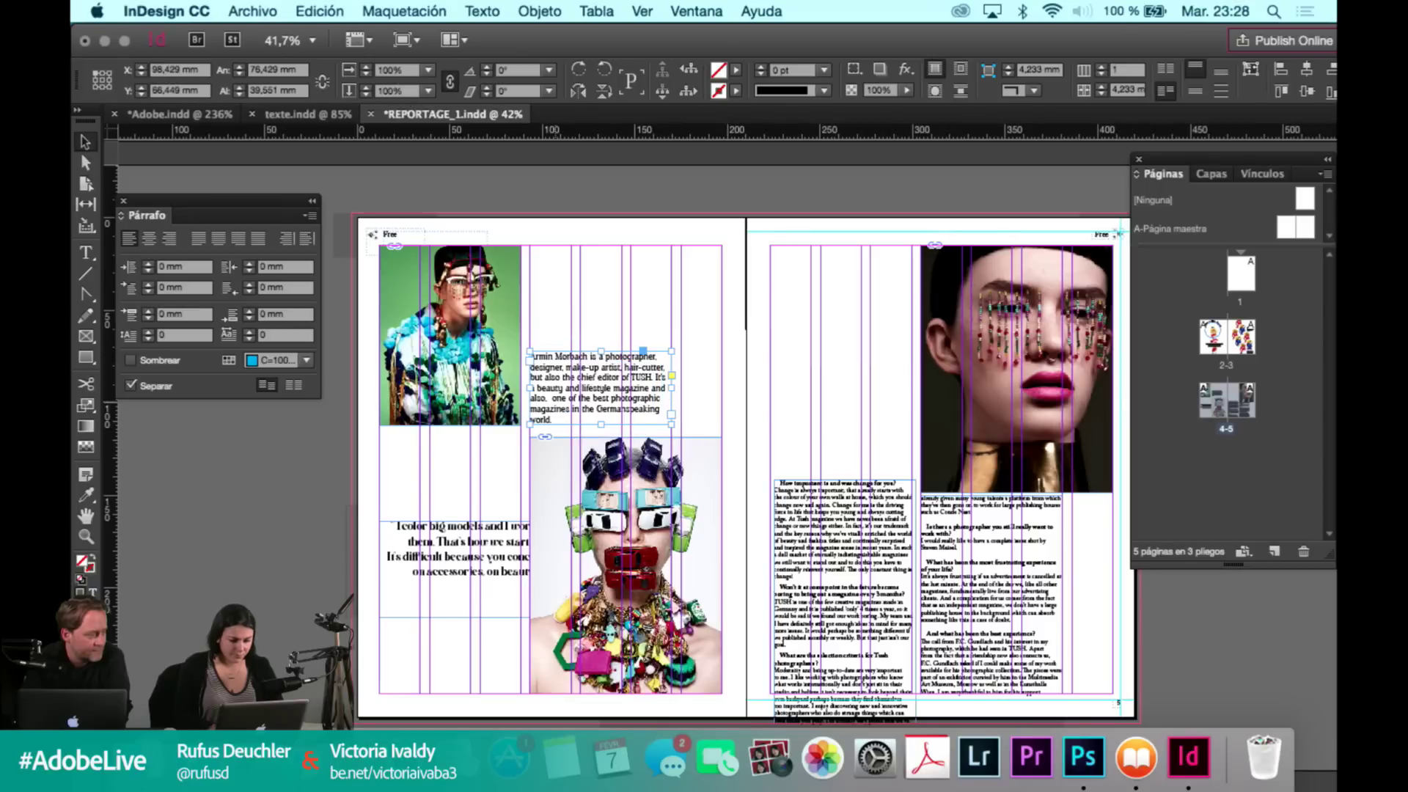
mouse_move(601, 351)
mouse_down()
mouse_move(597, 317)
mouse_move(718, 320)
mouse_up()
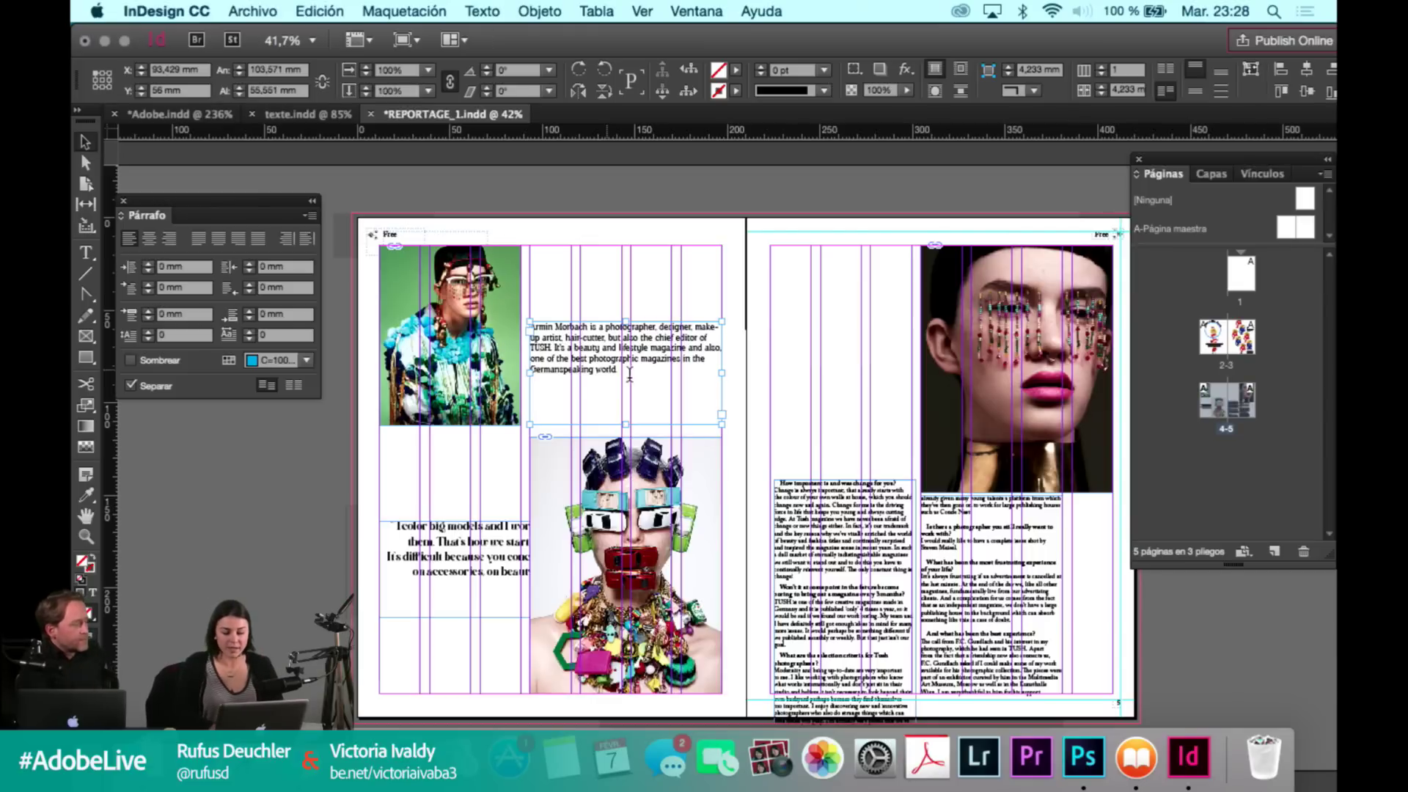
Enlarge all of the biography text to 18 pt and raise its leading to 21 pt.
double_click(627, 374)
key(super+a)
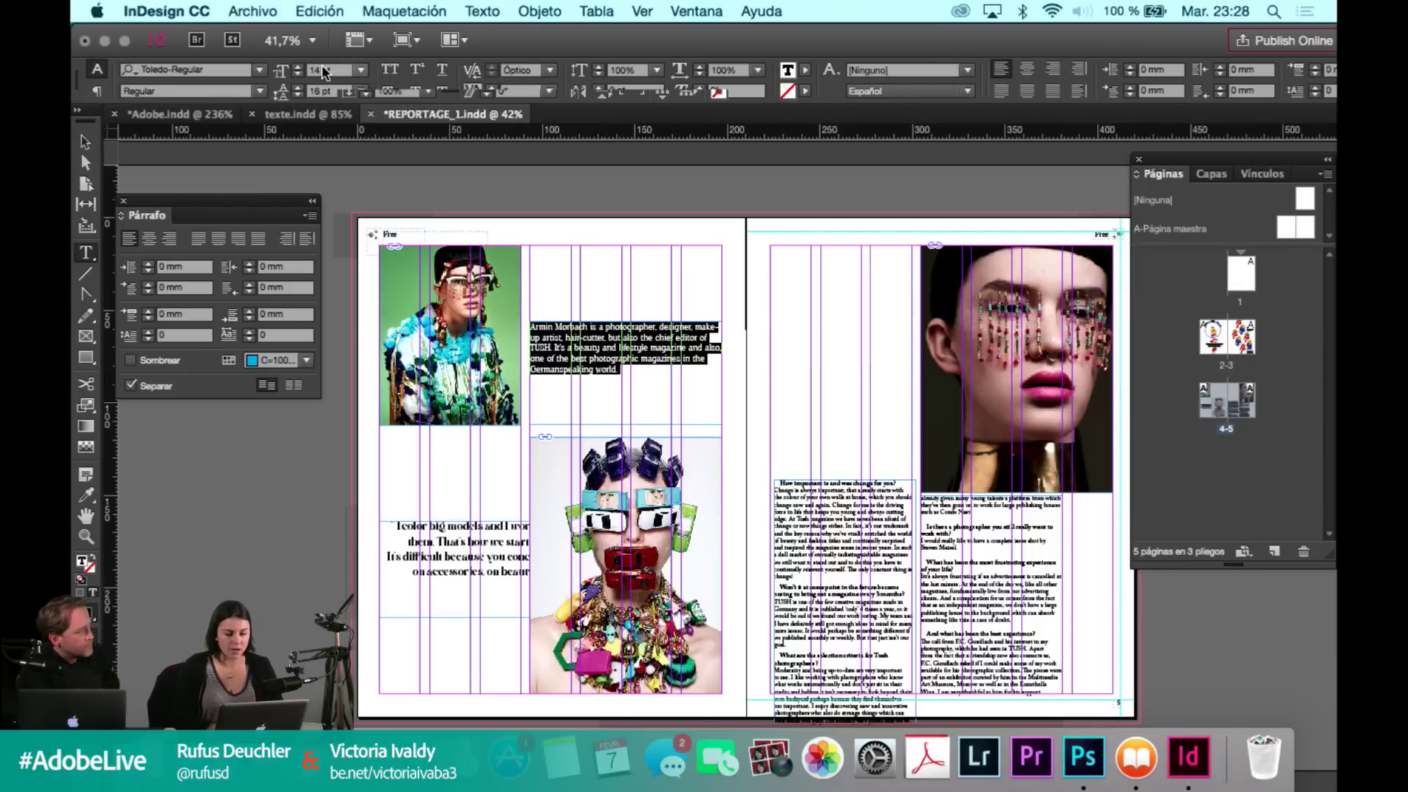
key(Up)
key(Up)
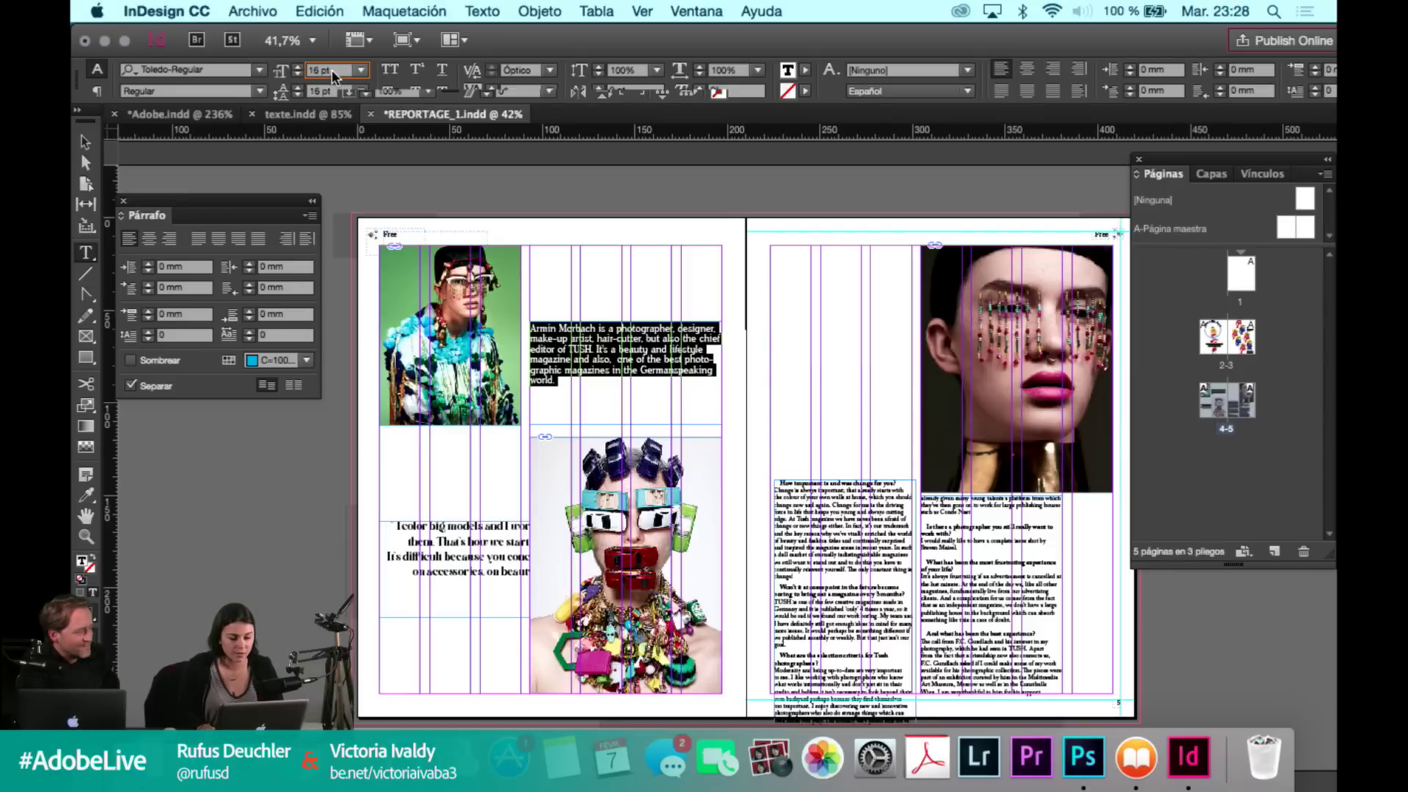
click(324, 96)
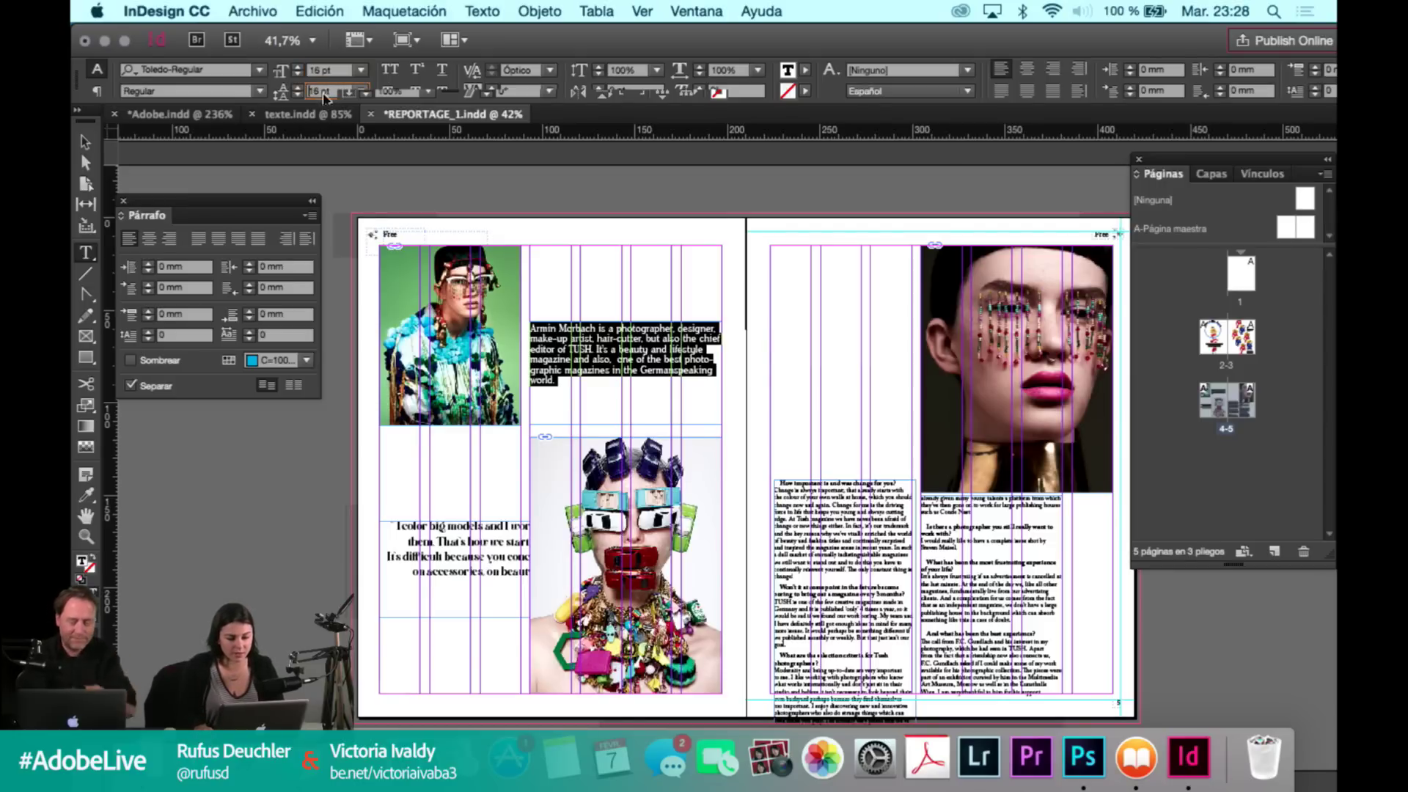
key(Up)
key(Up)
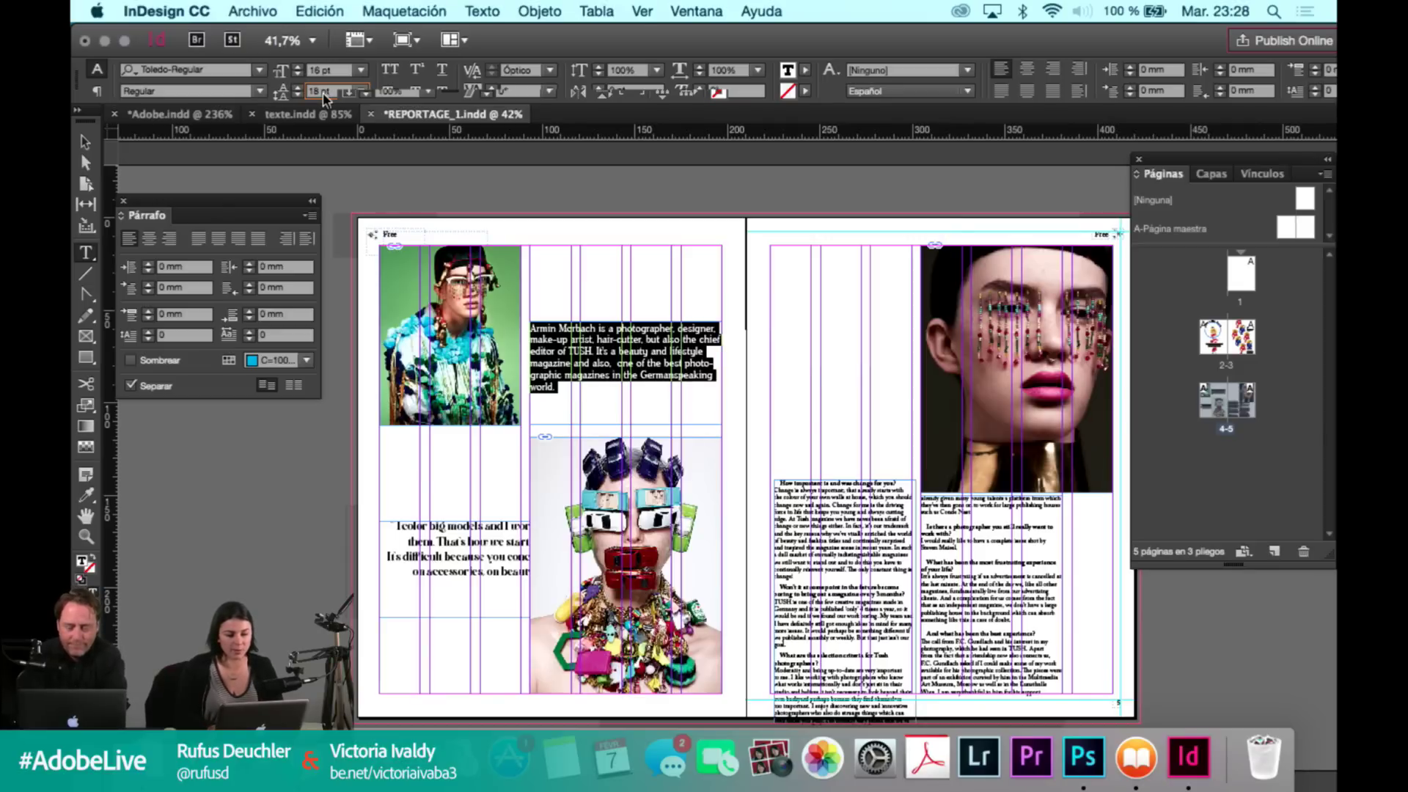
click(326, 74)
key(Up)
key(Up)
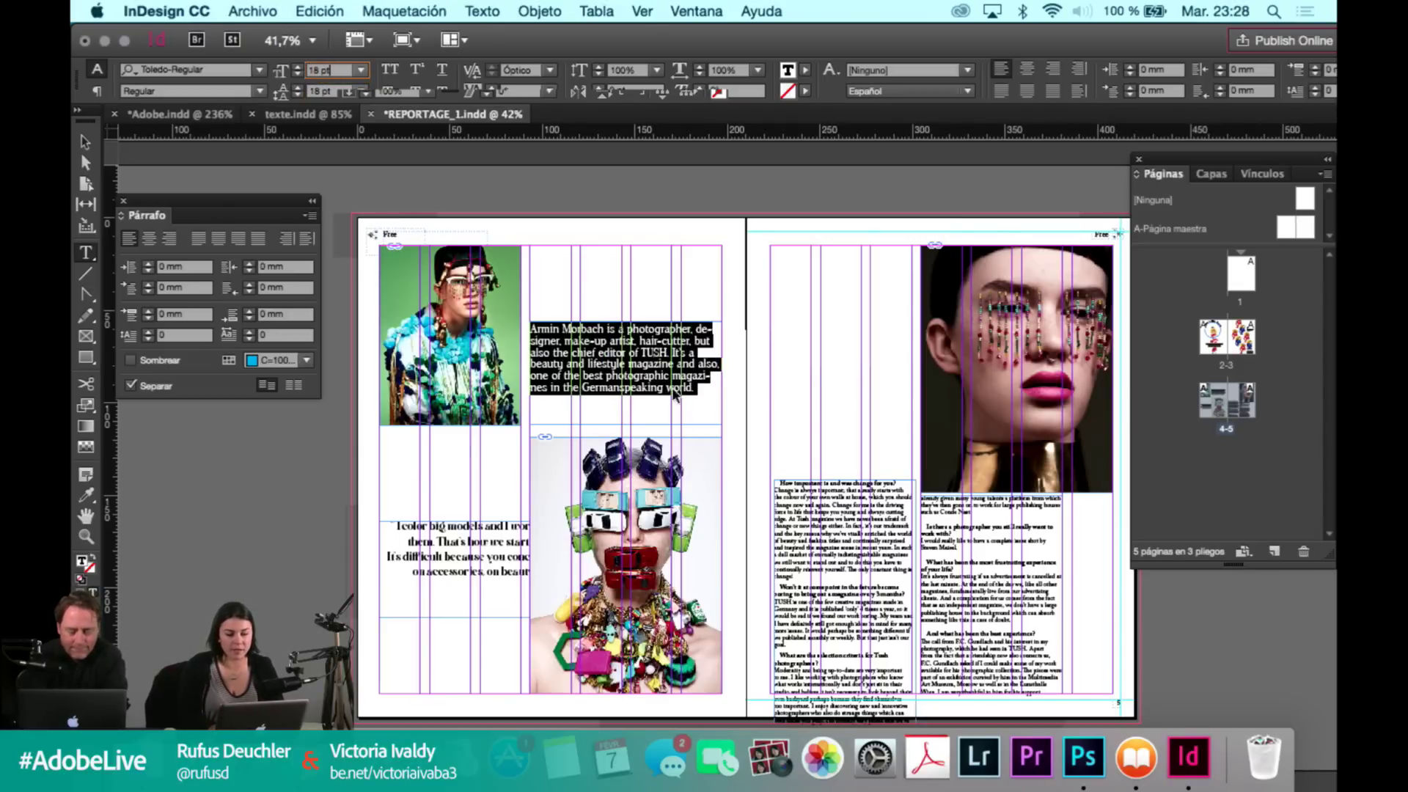
click(315, 91)
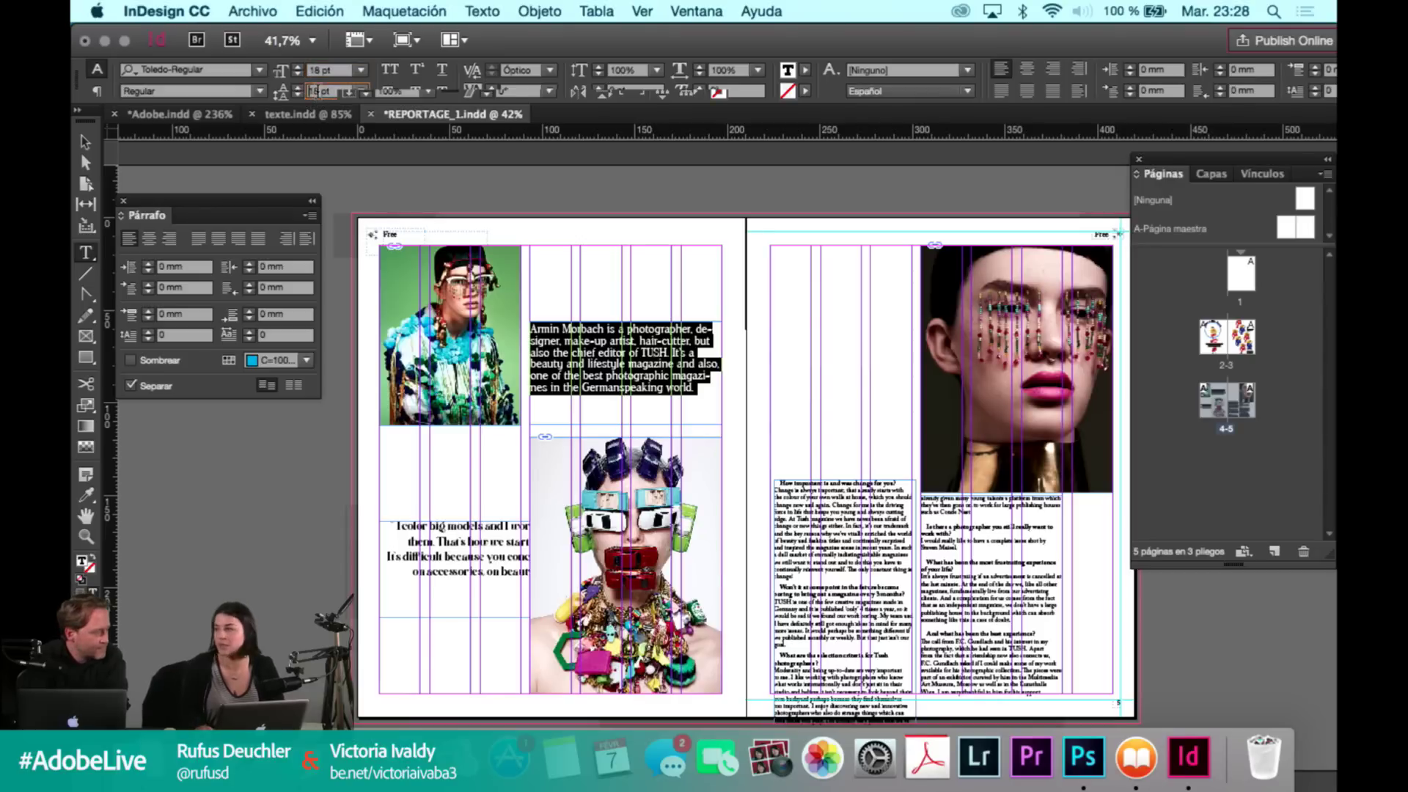
key(Up)
key(Up)
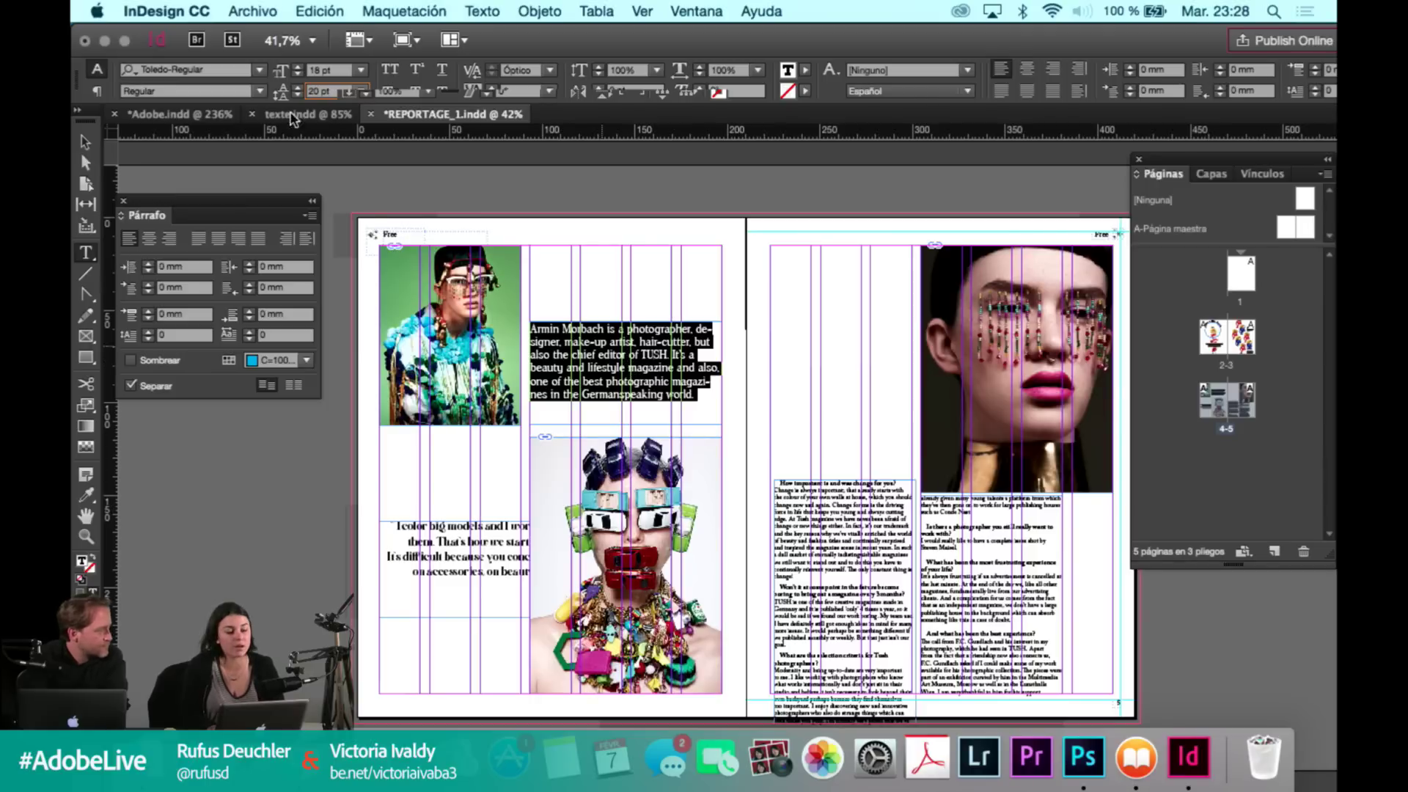
key(Up)
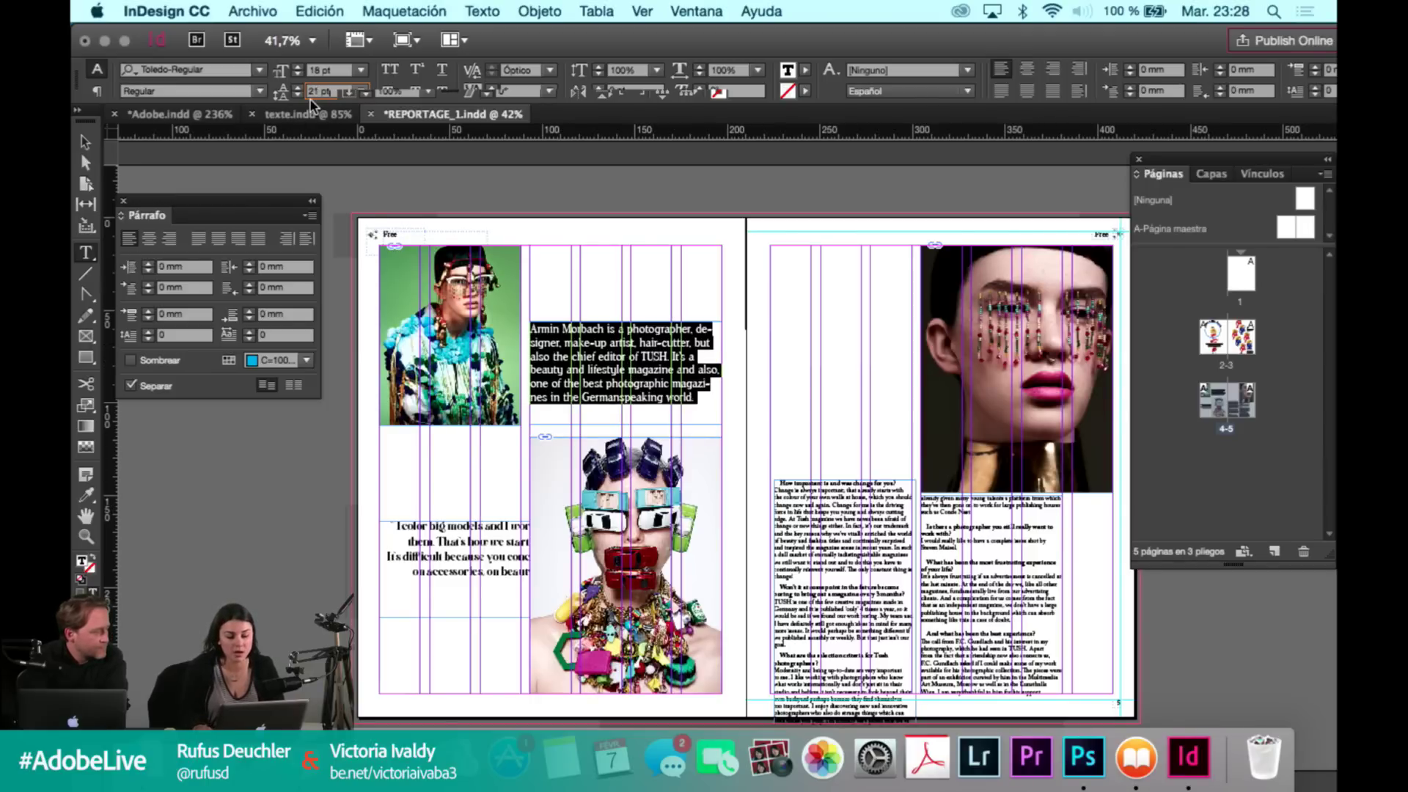
Raise the biography text's leading to 22 pt and lower its frame's upper edge so the frame is 44.857 mm high.
key(Up)
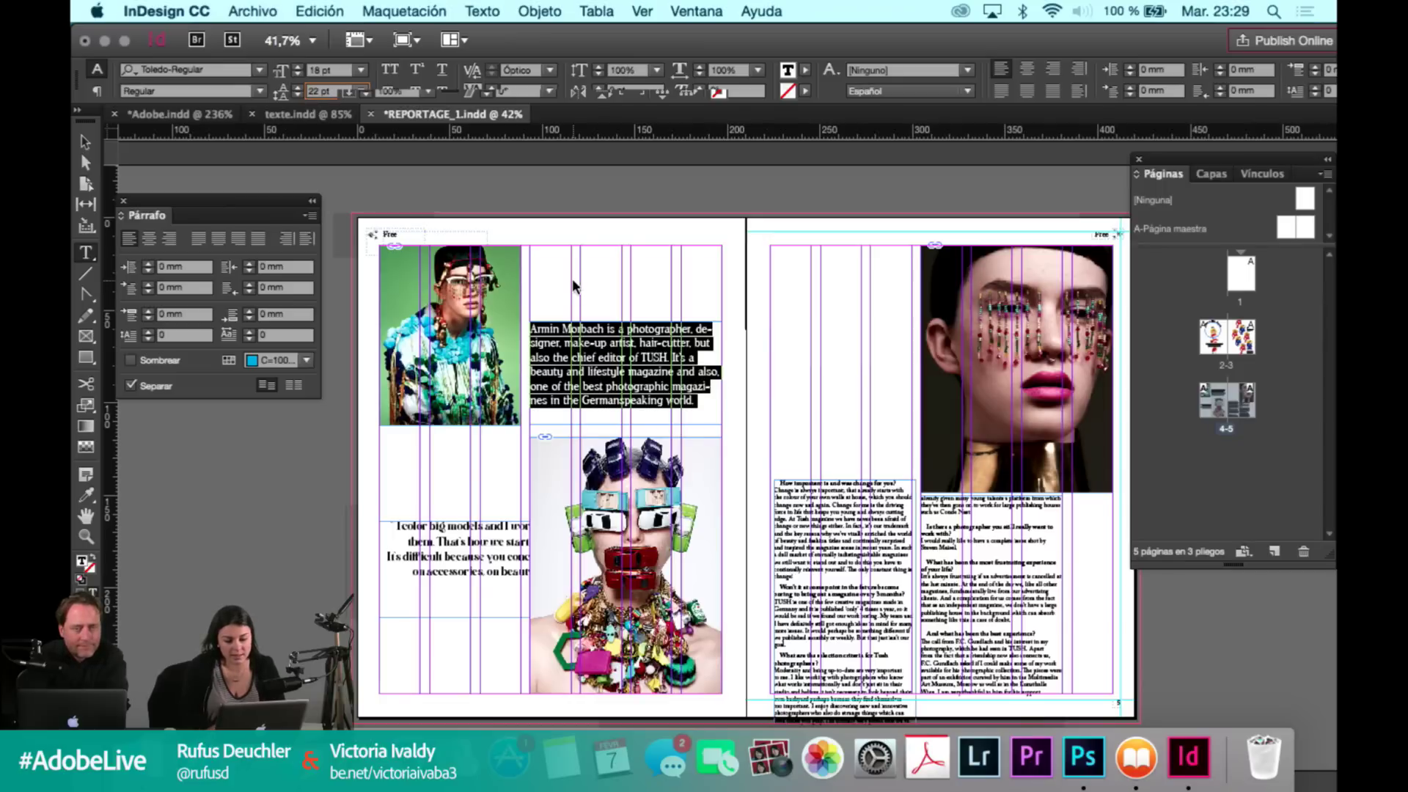
click(593, 350)
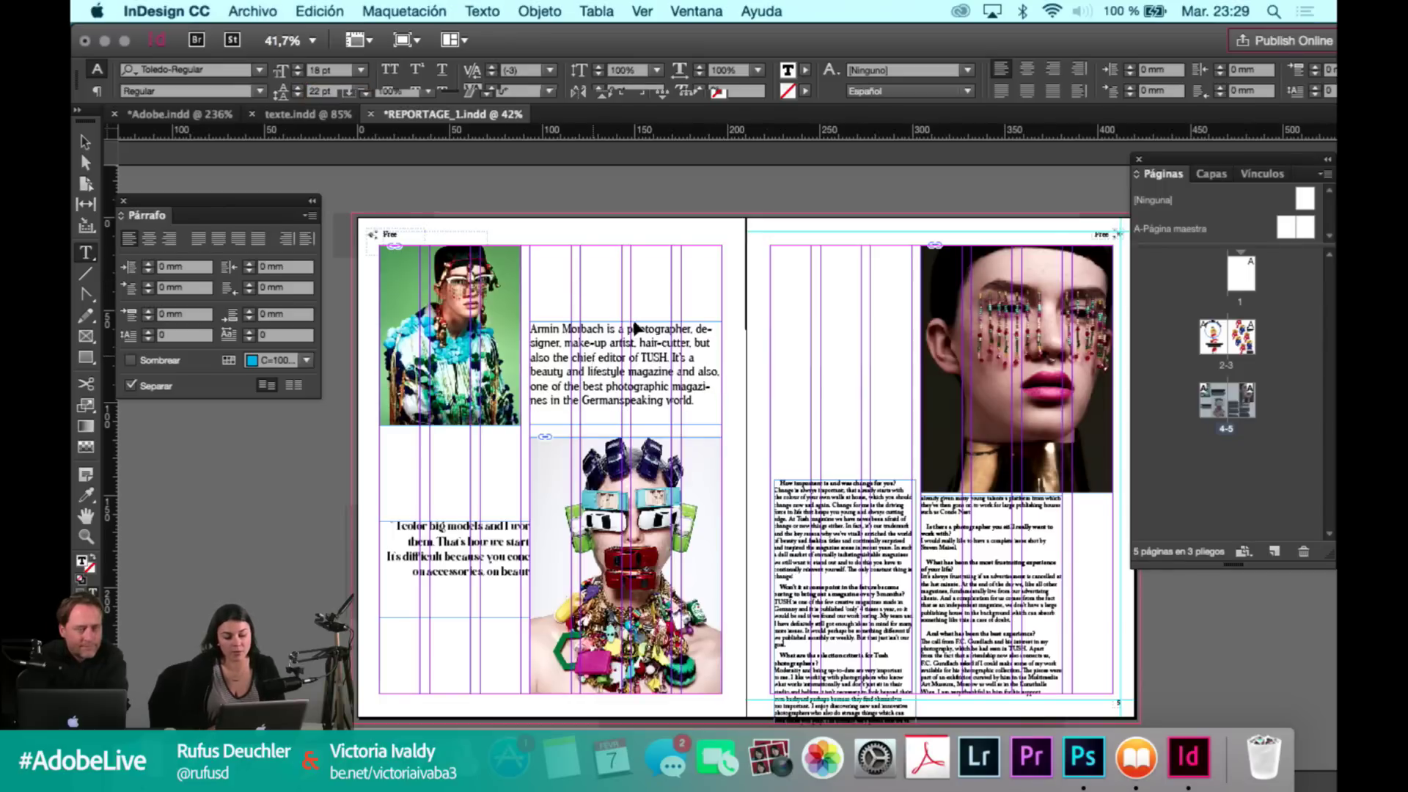
key(Escape)
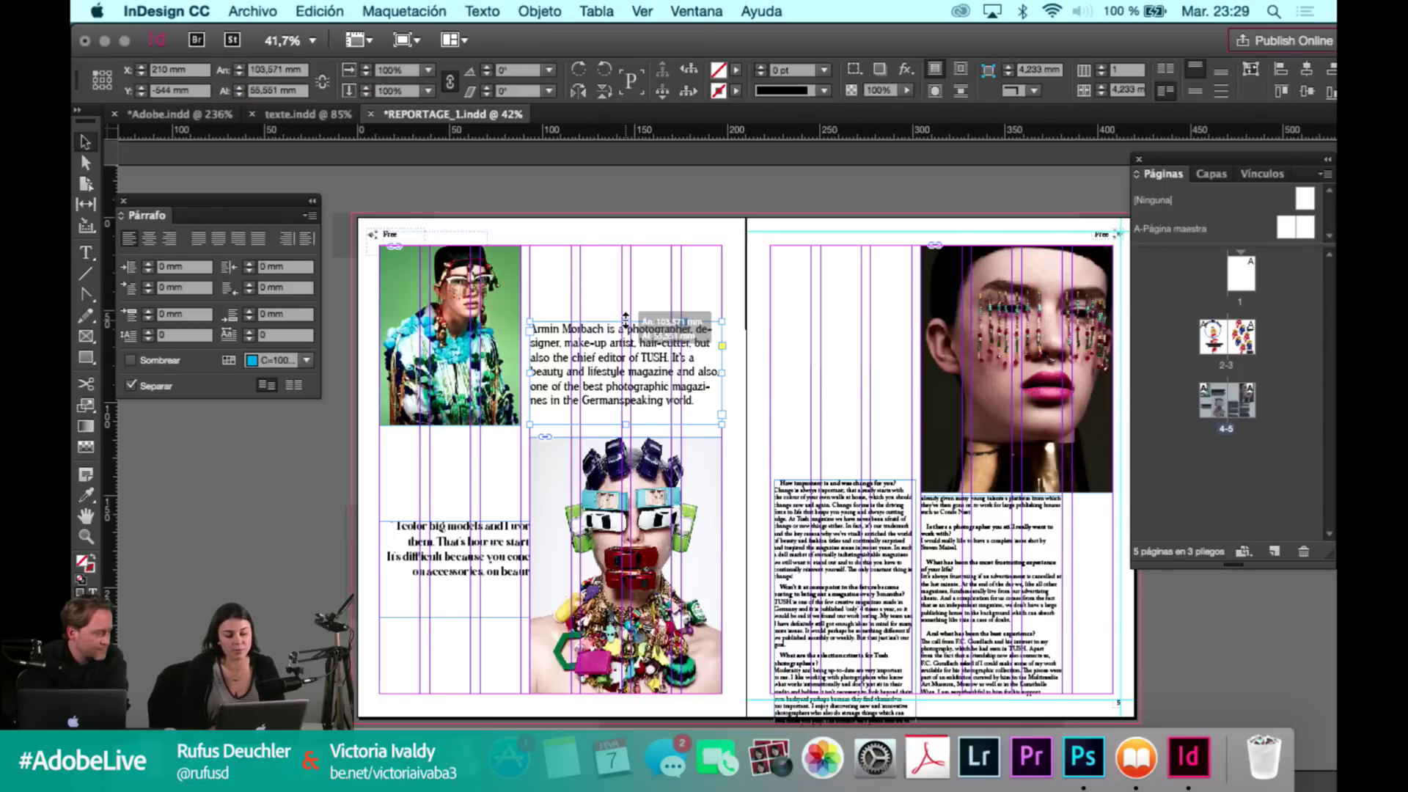
drag(609, 413, 610, 433)
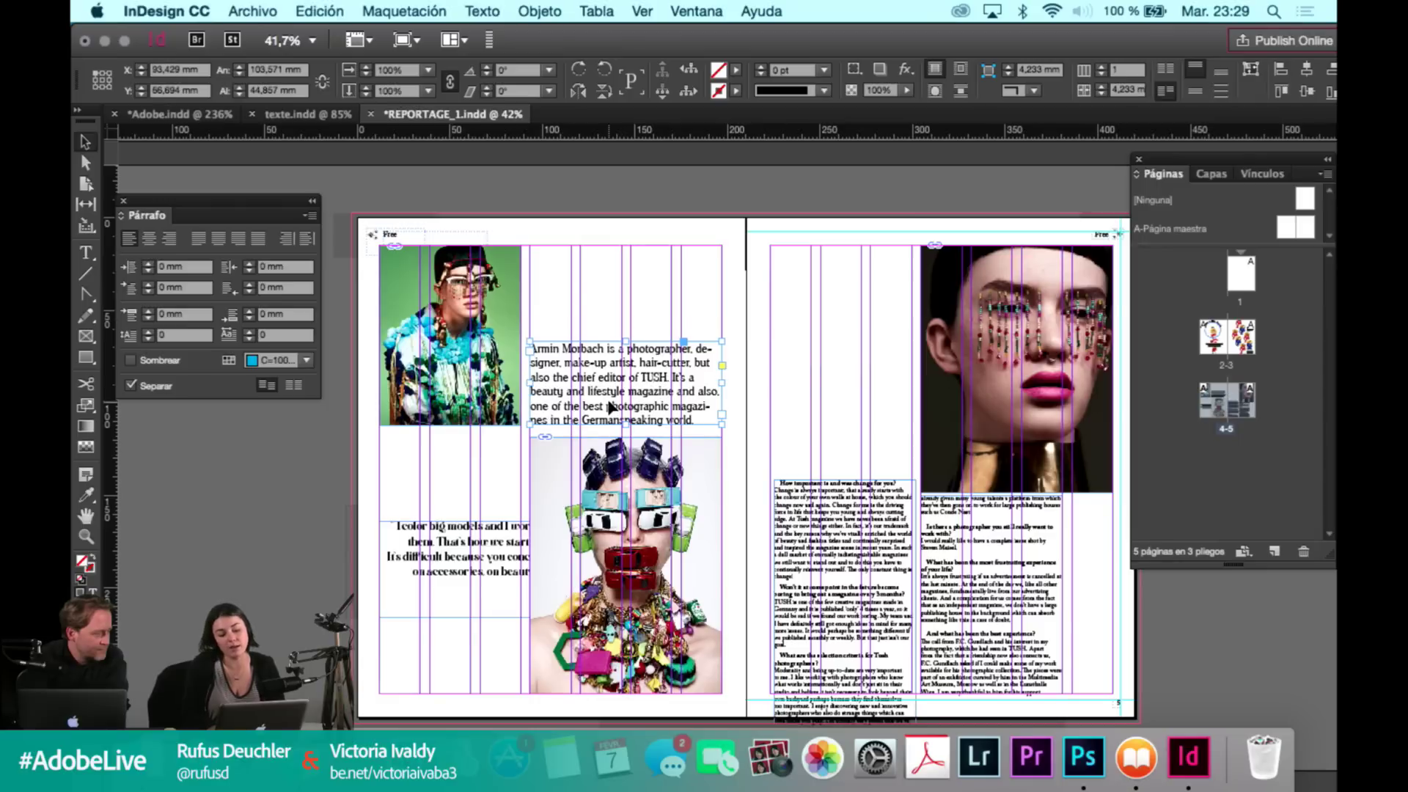
click(612, 286)
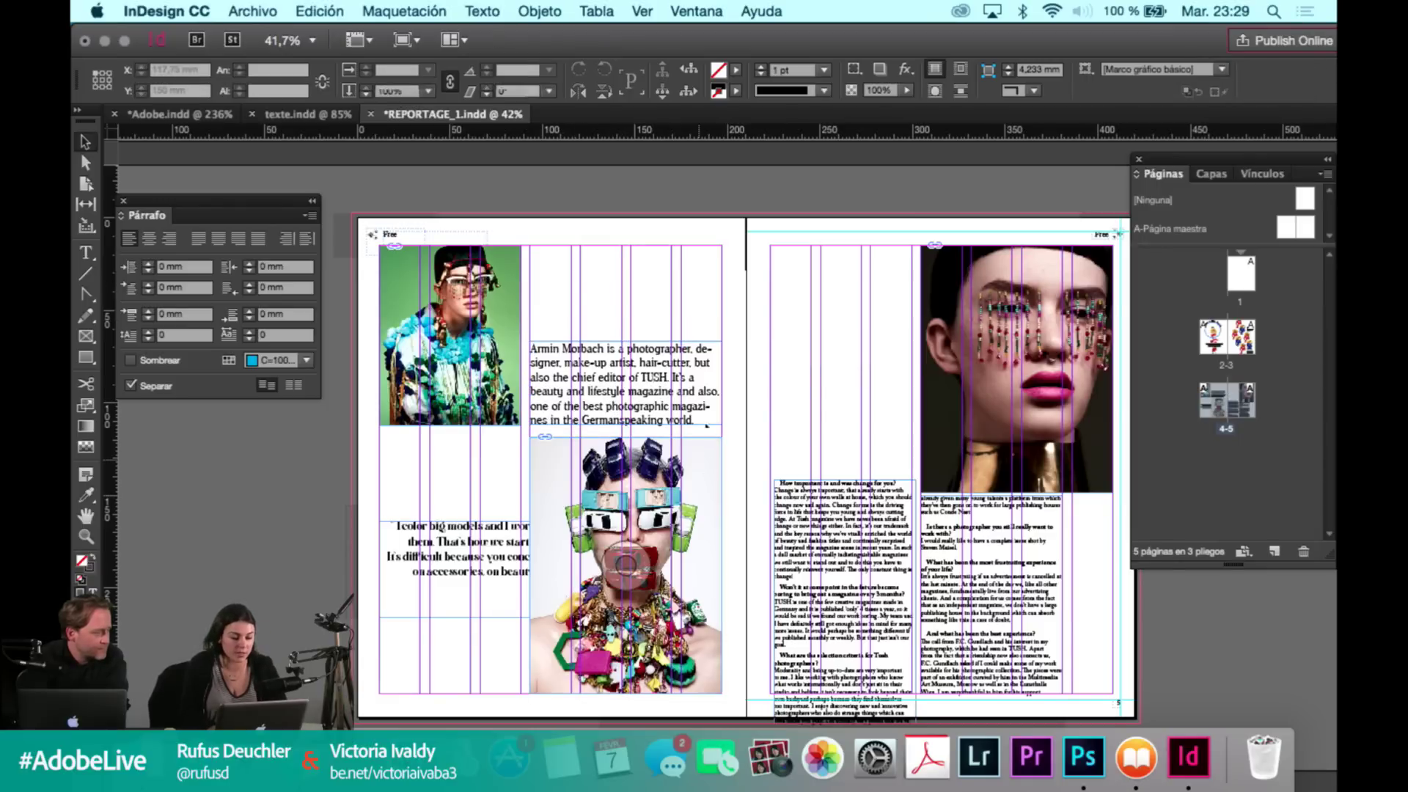
key(w)
key(w)
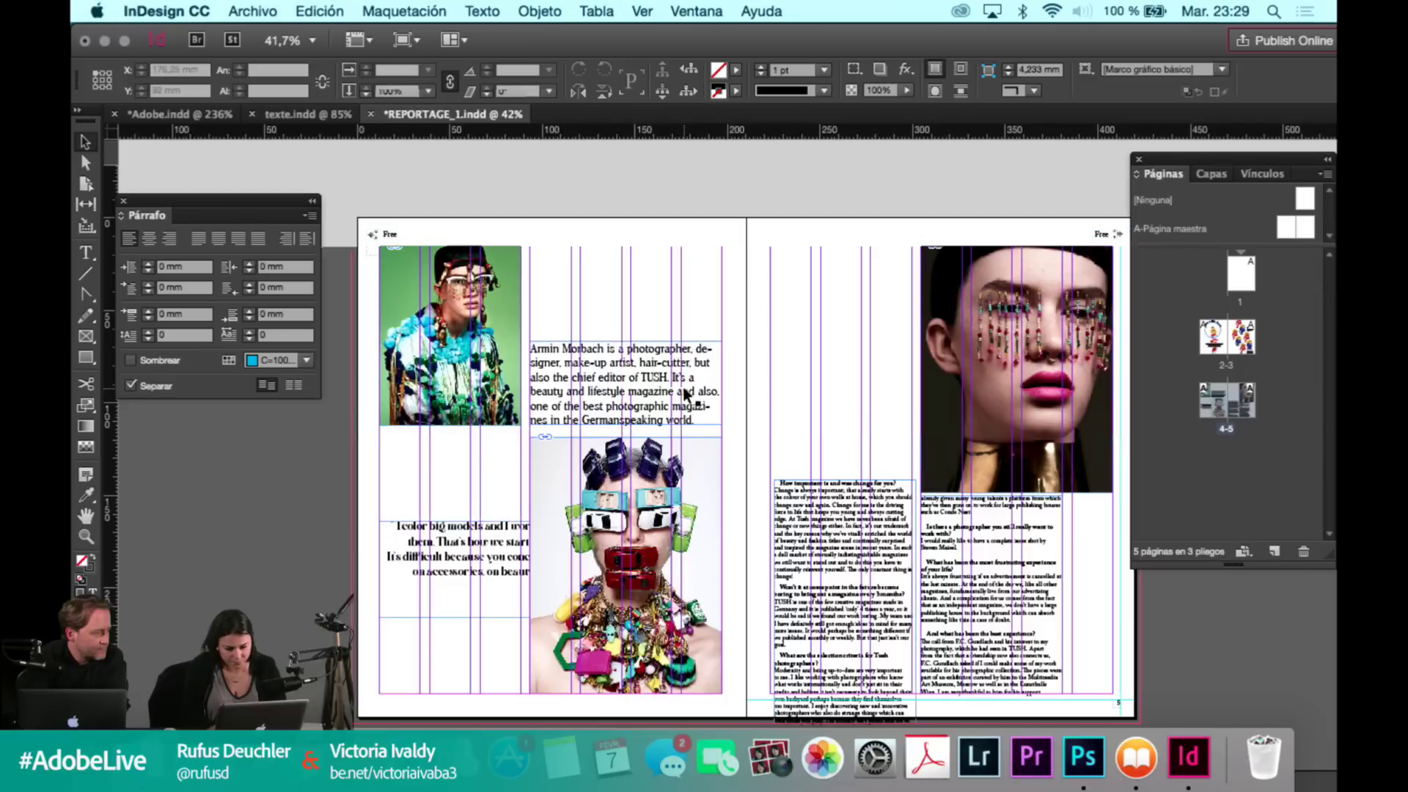
Turn off hyphenation for all of the biography text on page 4.
click(606, 364)
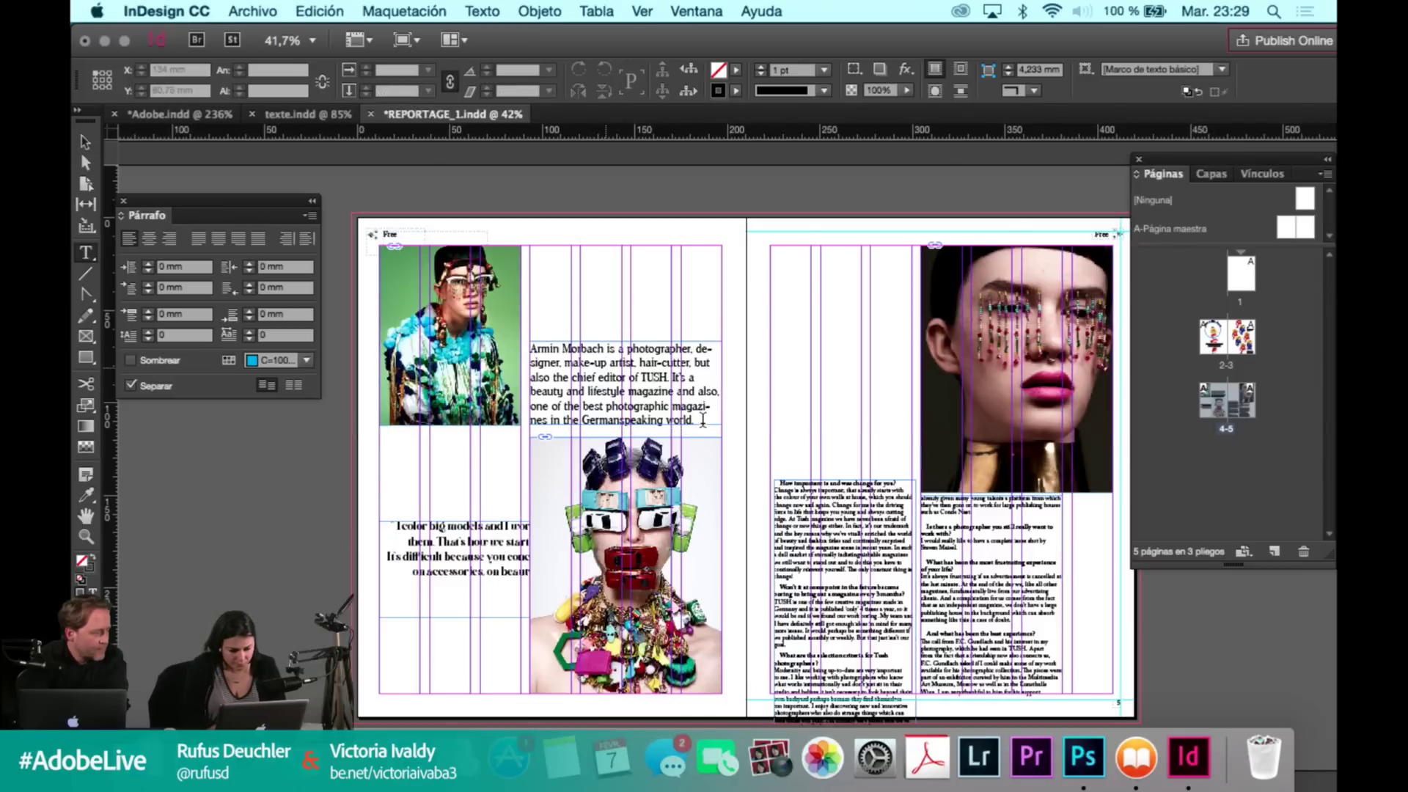
double_click(598, 374)
key(super+a)
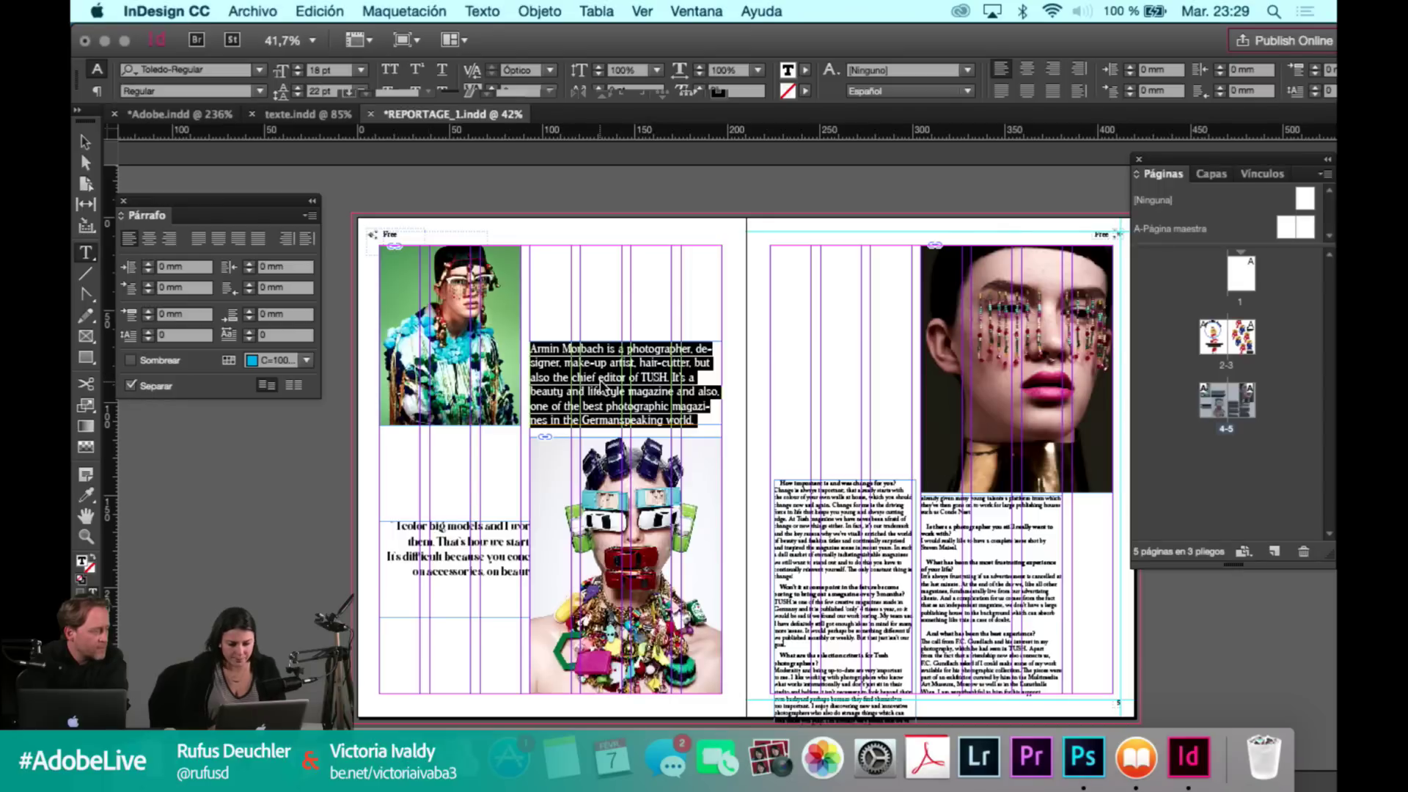
click(131, 386)
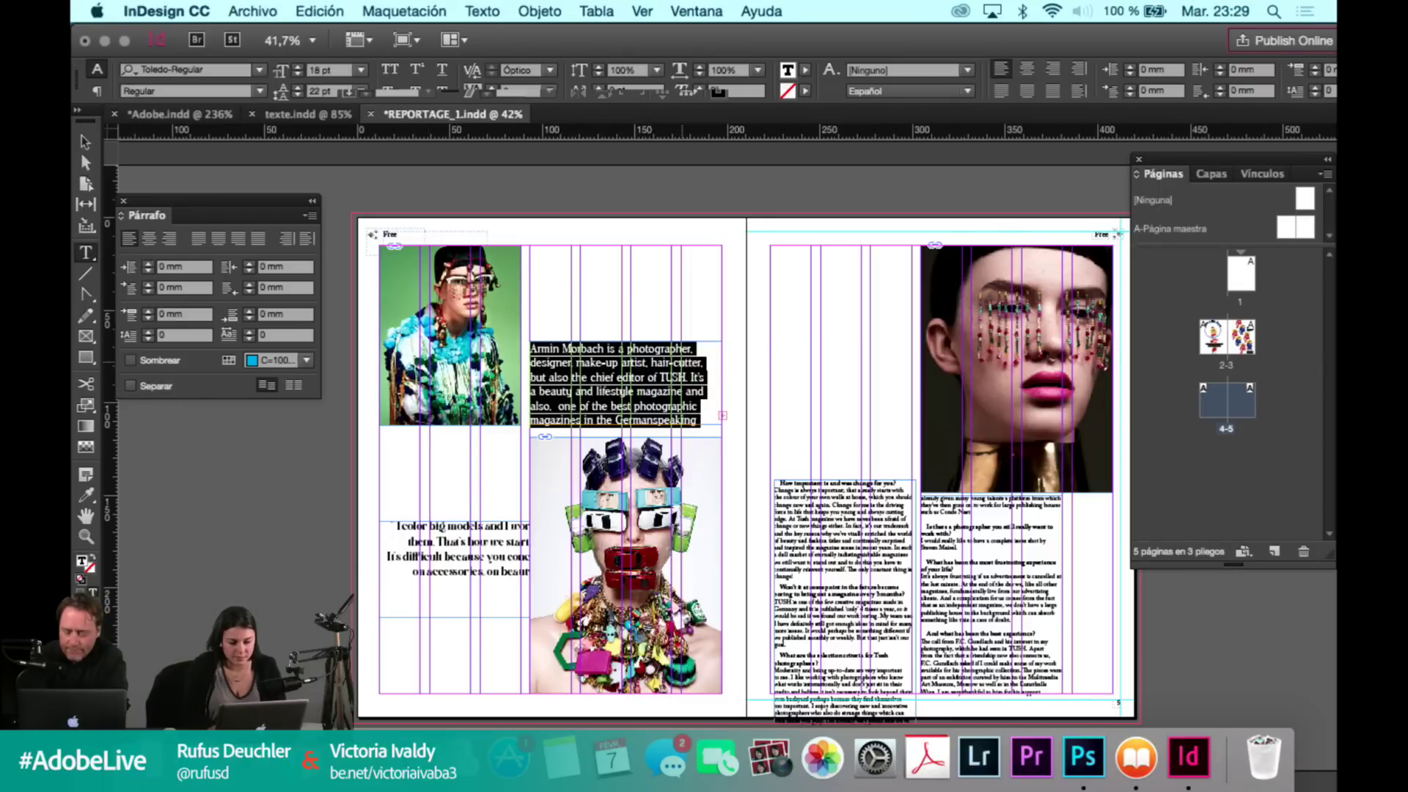
click(719, 341)
key(Escape)
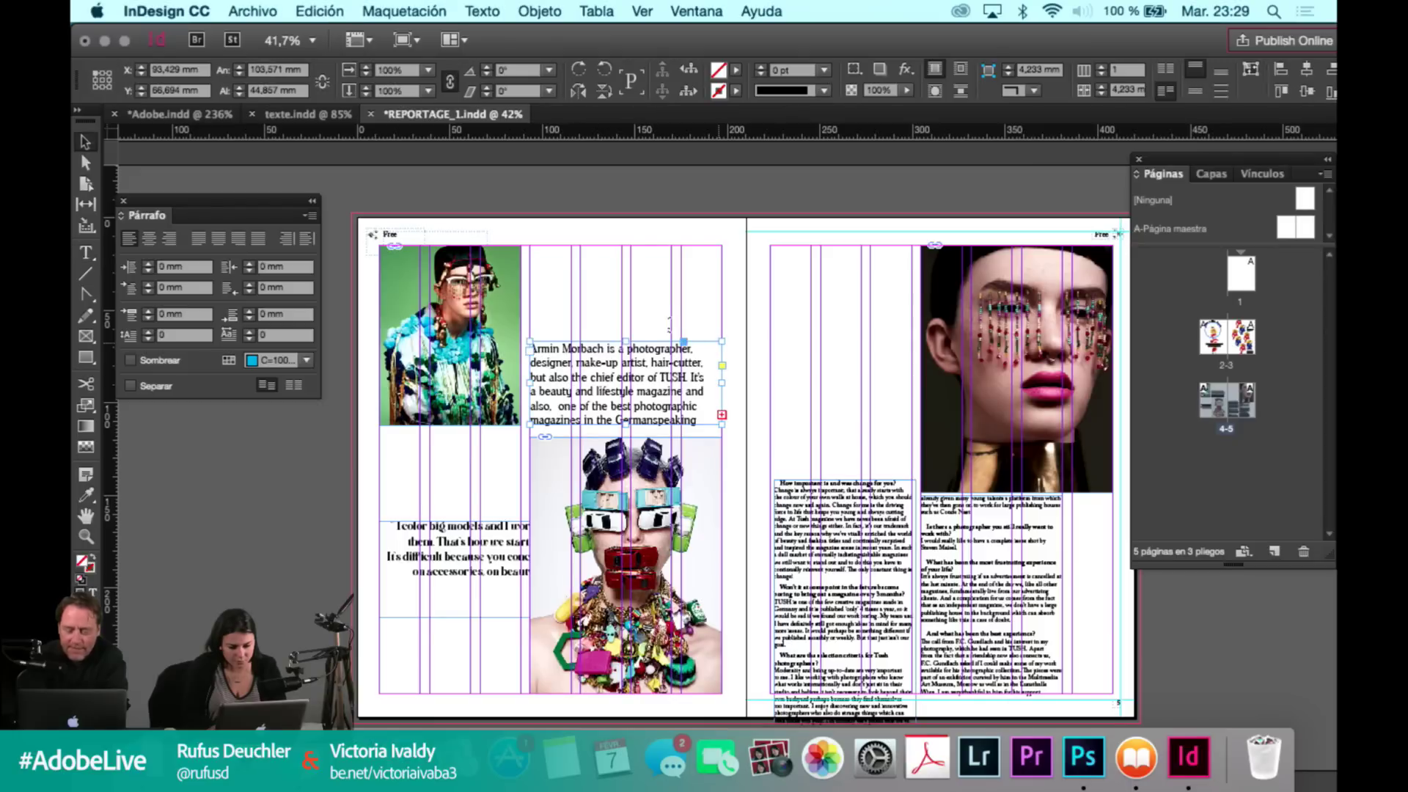
Resize the biography frame to 76.429 mm wide and 68.14 mm high, keeping its lower outer corner in place.
key(t)
click(724, 341)
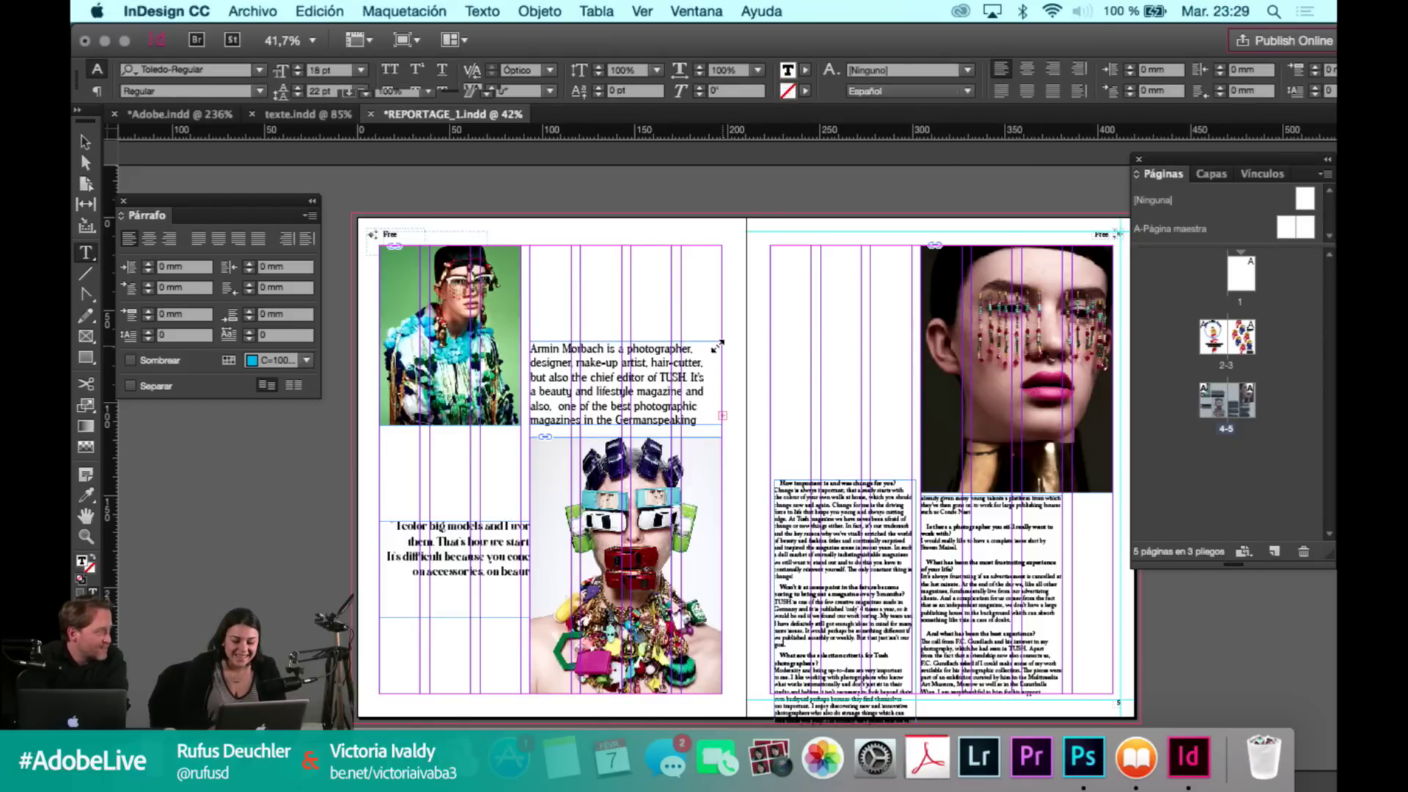
key(Escape)
drag(723, 341, 668, 325)
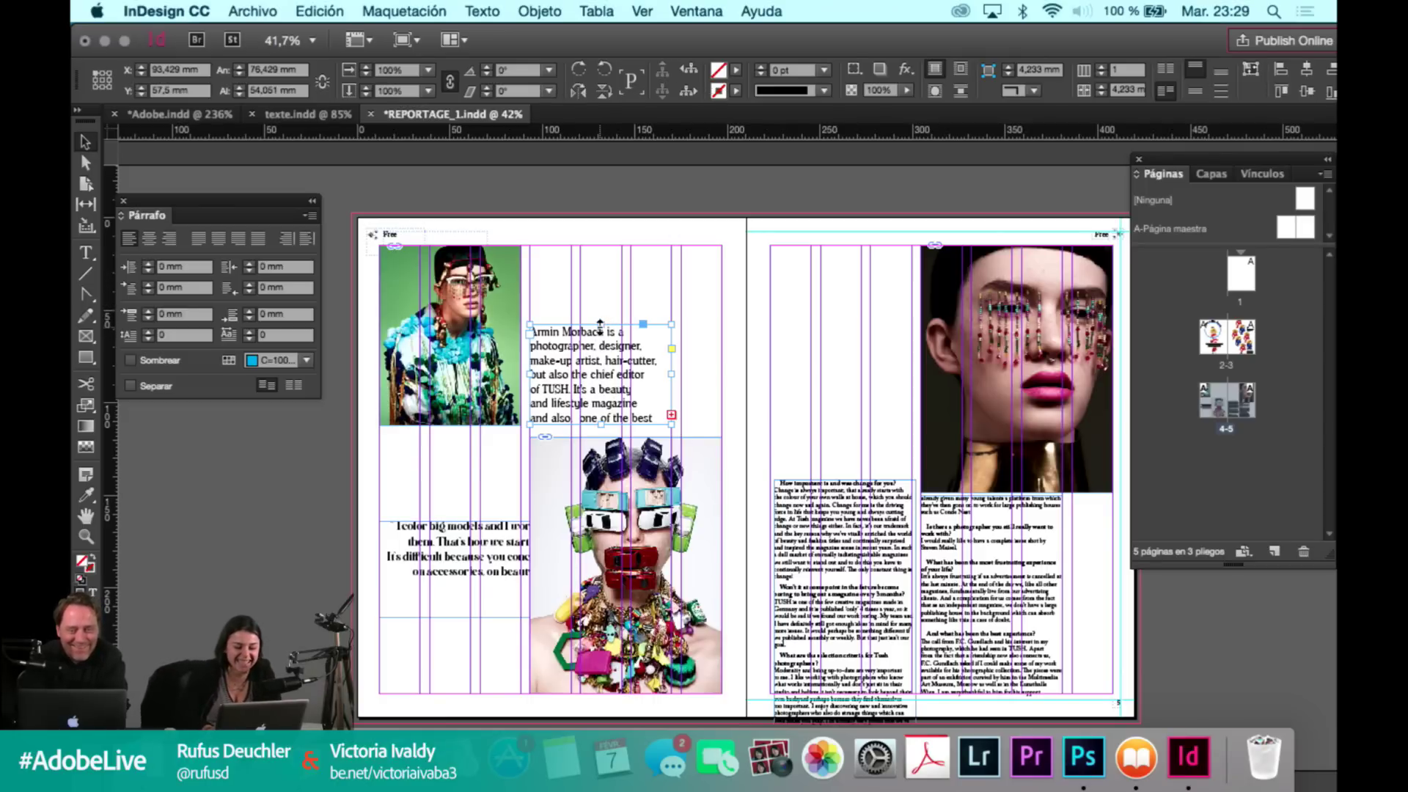
drag(600, 323, 601, 299)
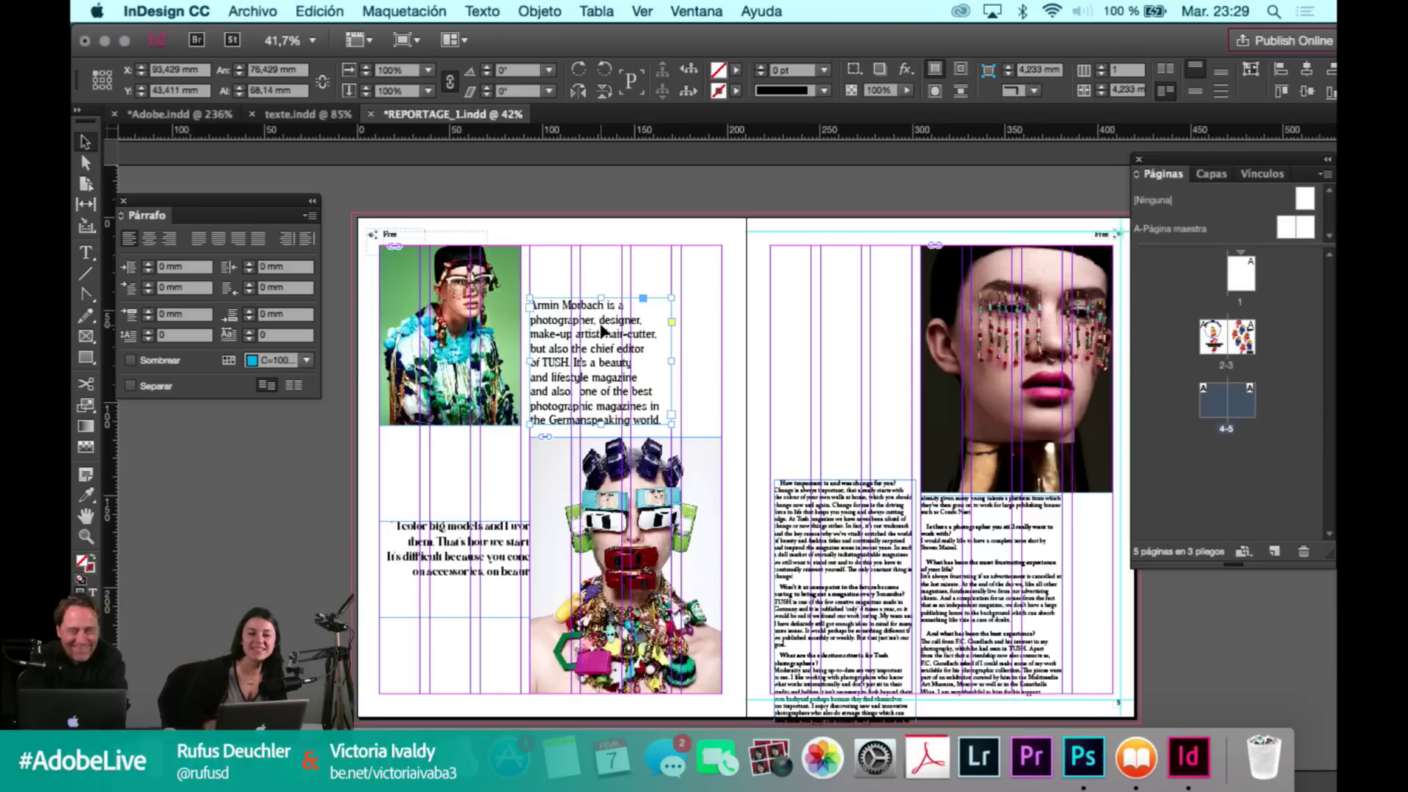
click(722, 370)
Move the first interview text frame on page 5 up along the inner margin to X 223 mm, Y 40.767 mm.
click(496, 572)
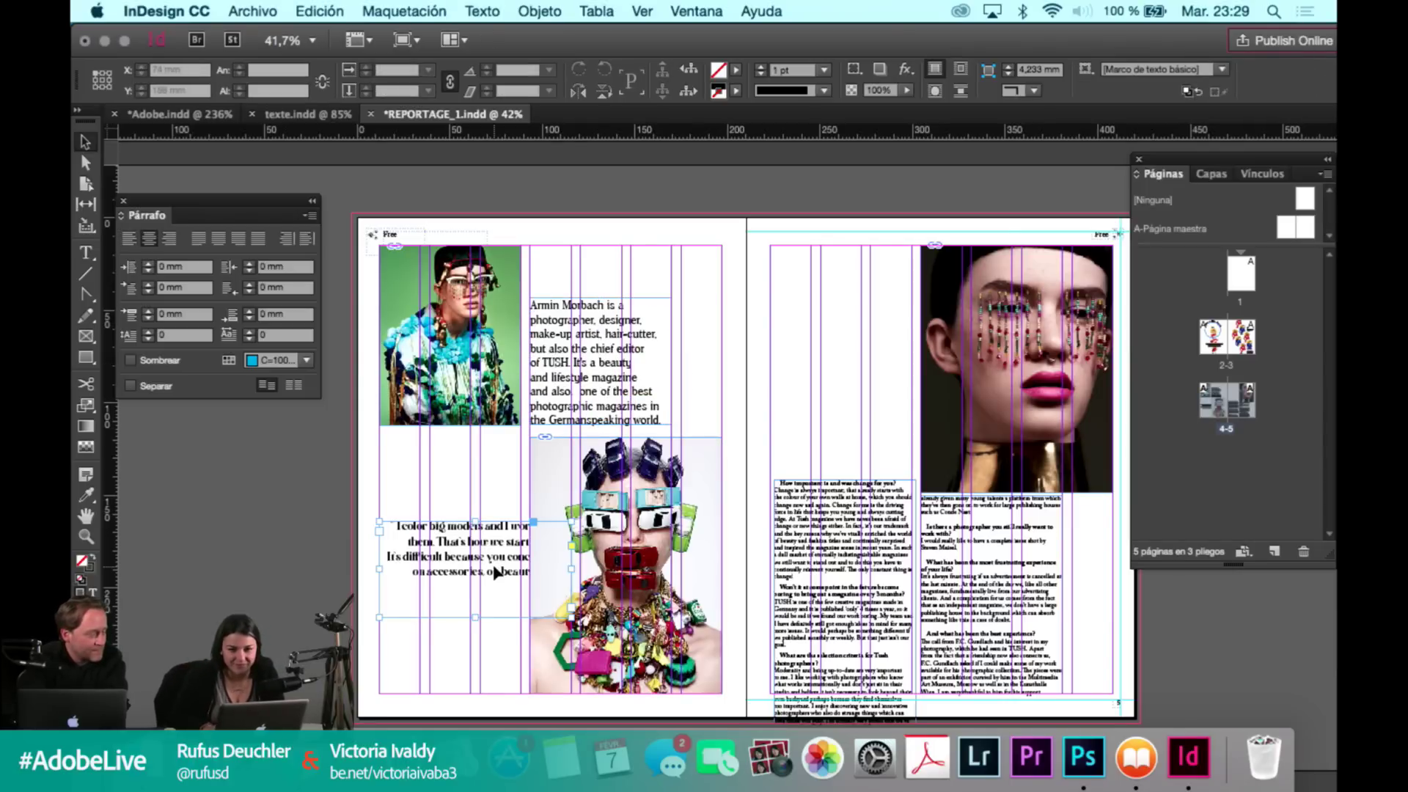
click(836, 550)
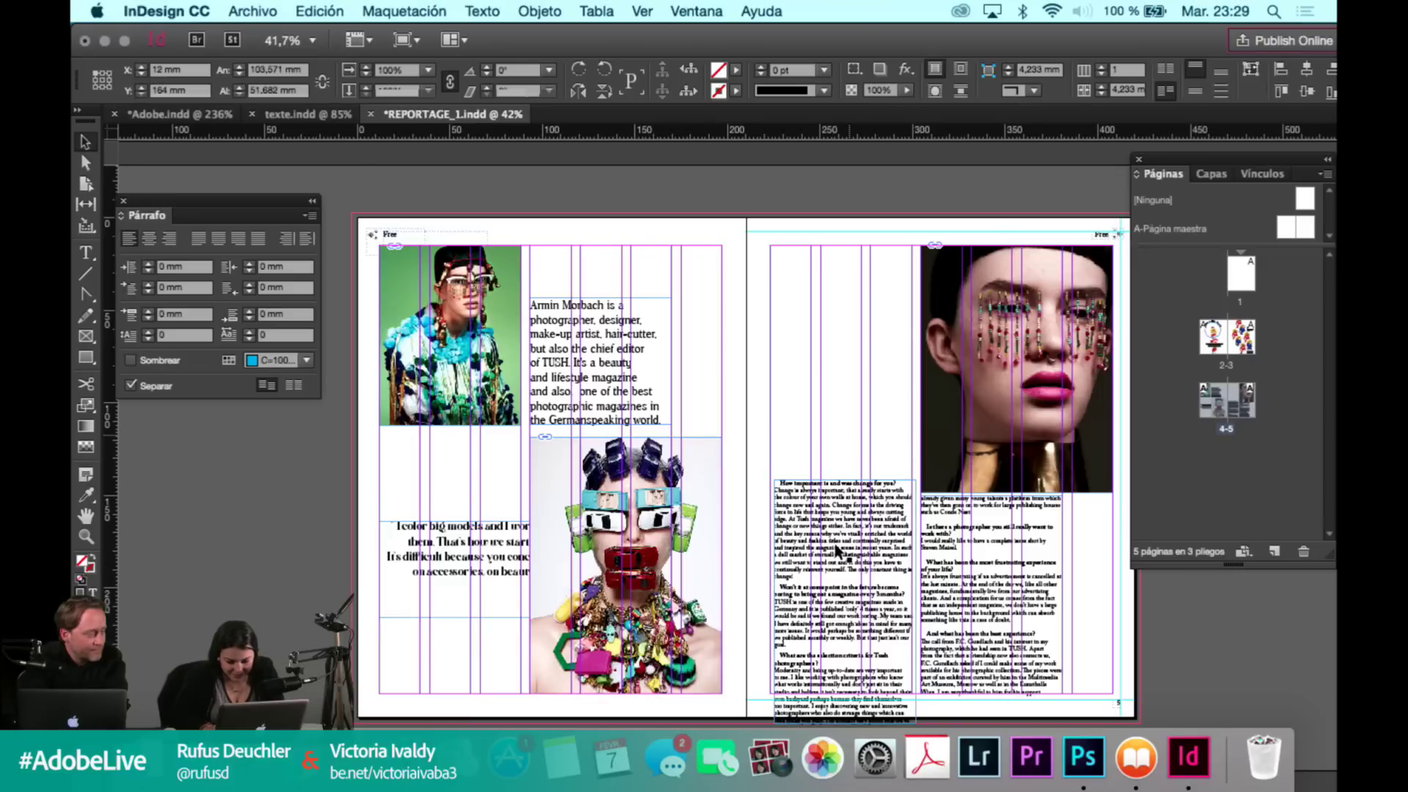
click(817, 571)
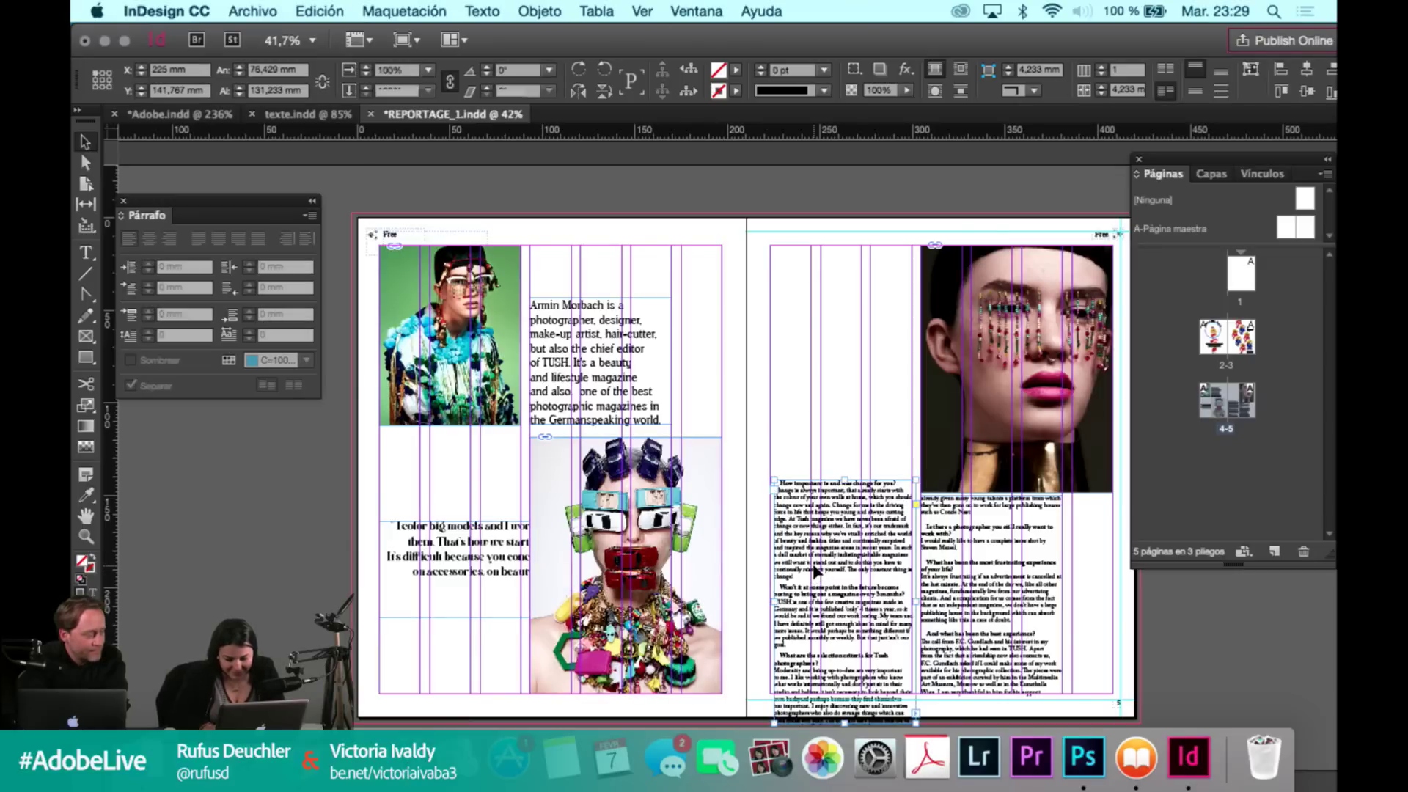
drag(815, 561, 810, 557)
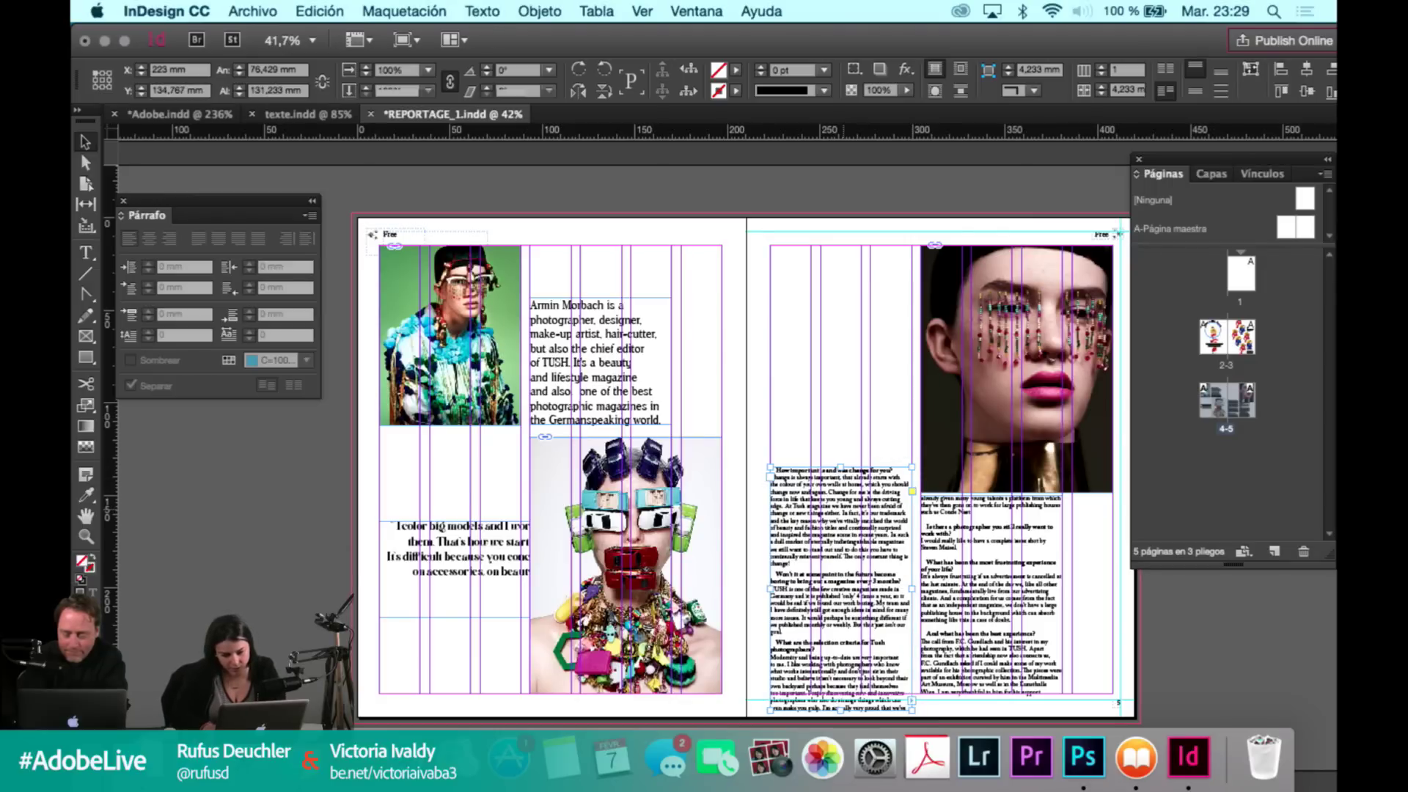
drag(841, 341, 837, 339)
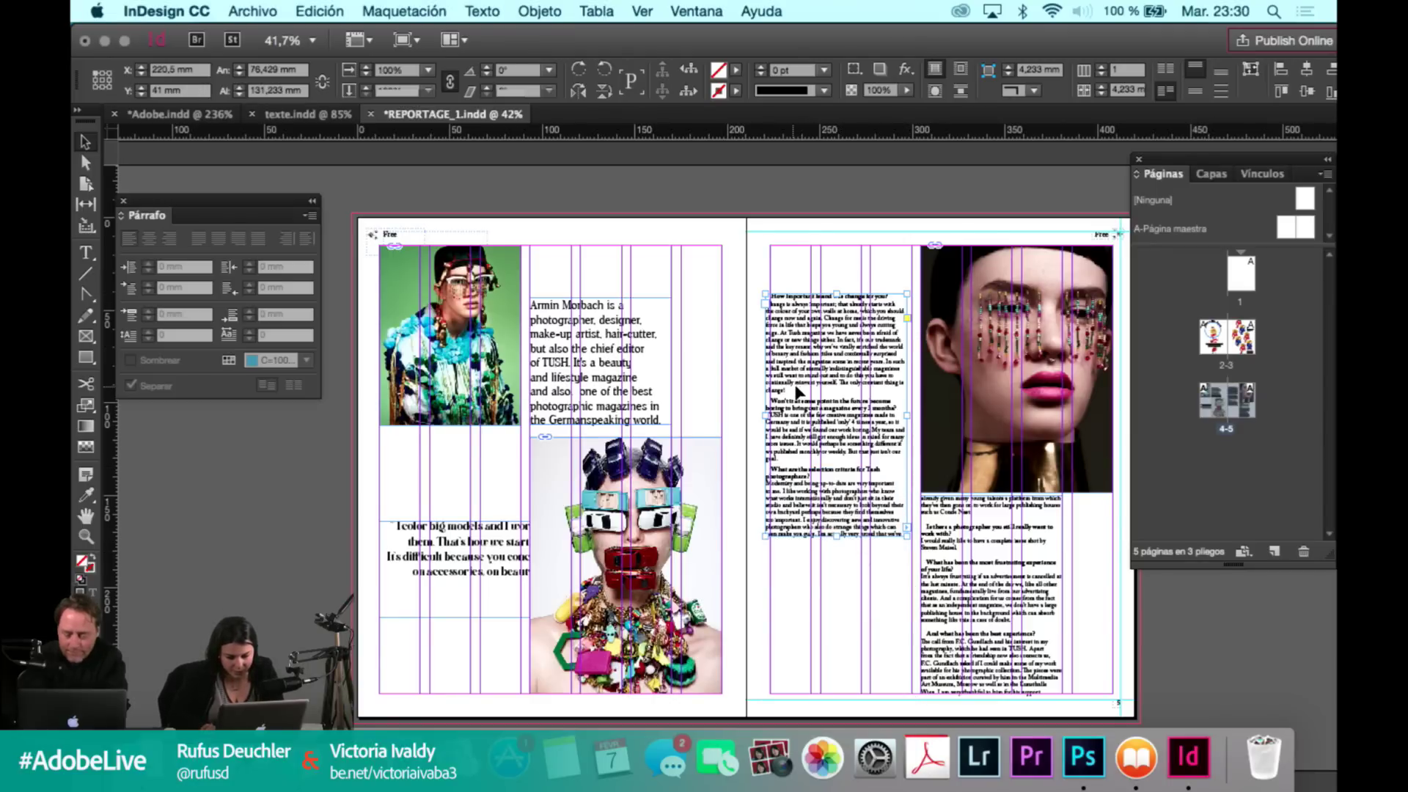
drag(799, 393, 802, 392)
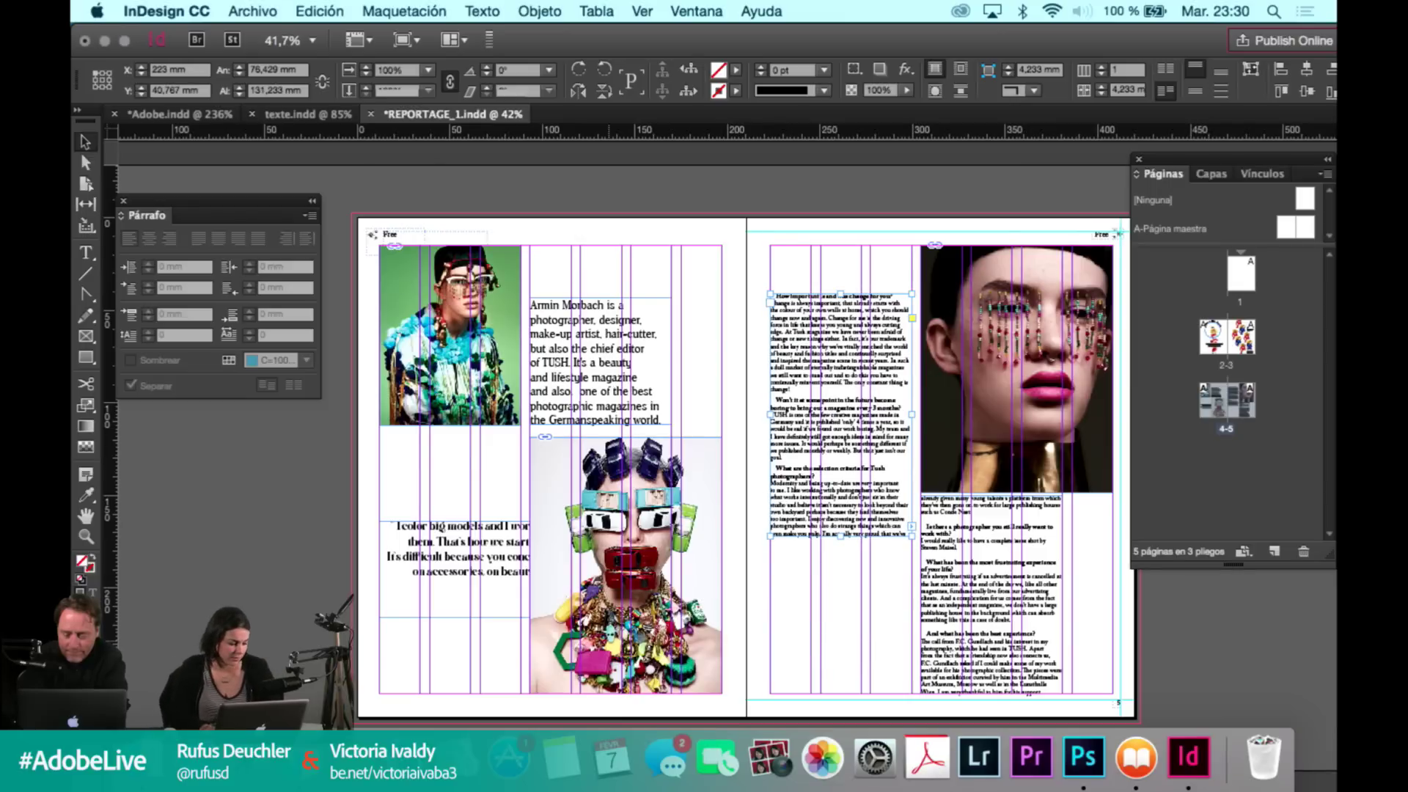
Switch to Finder and preview the photographer's images from chapeau6.jpg on, ending with the portrait of the red-haired man.
key(super+Tab)
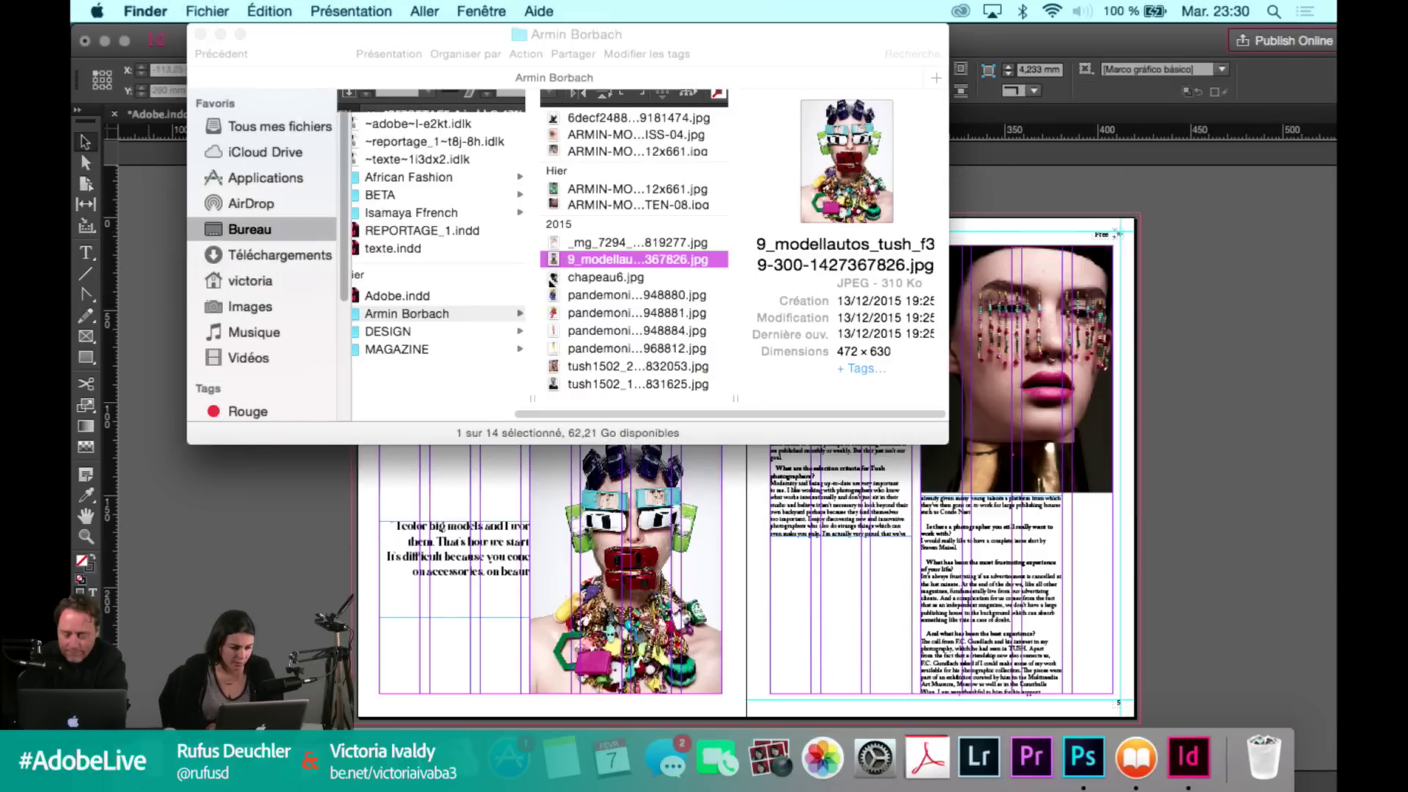
click(570, 277)
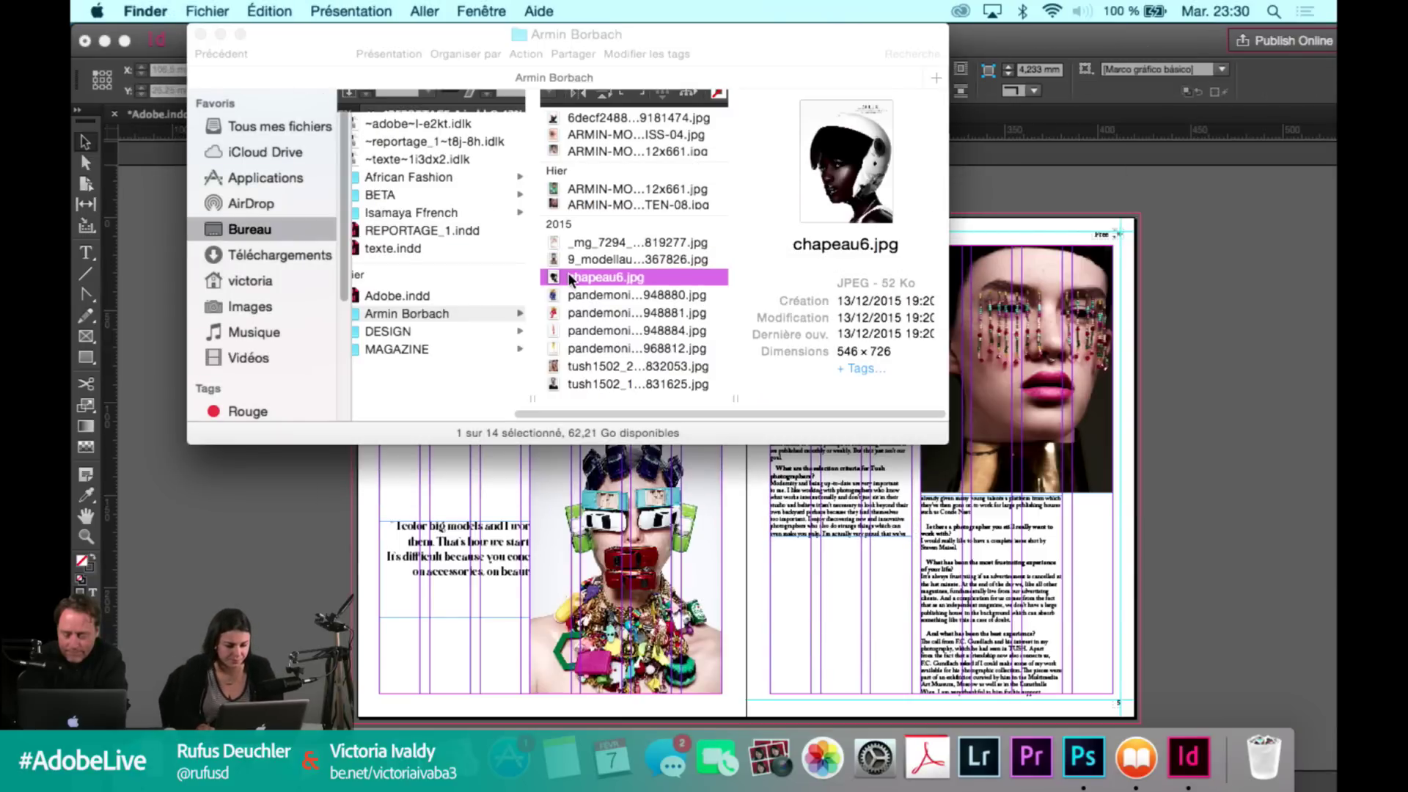
key(space)
key(Down)
key(Down)
key(Down)
key(Down)
key(Down)
key(Down)
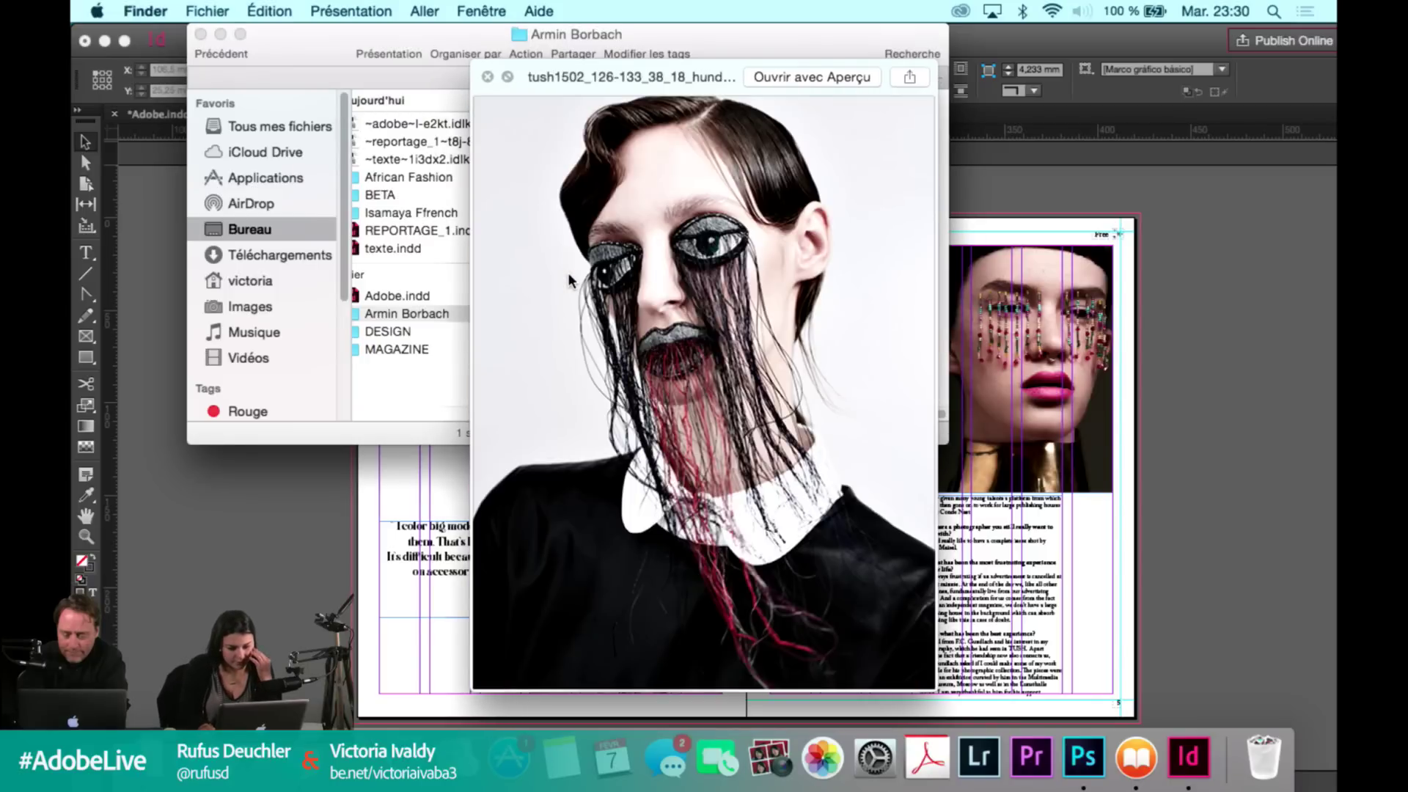
key(Down)
key(Down)
key(Down)
key(Down)
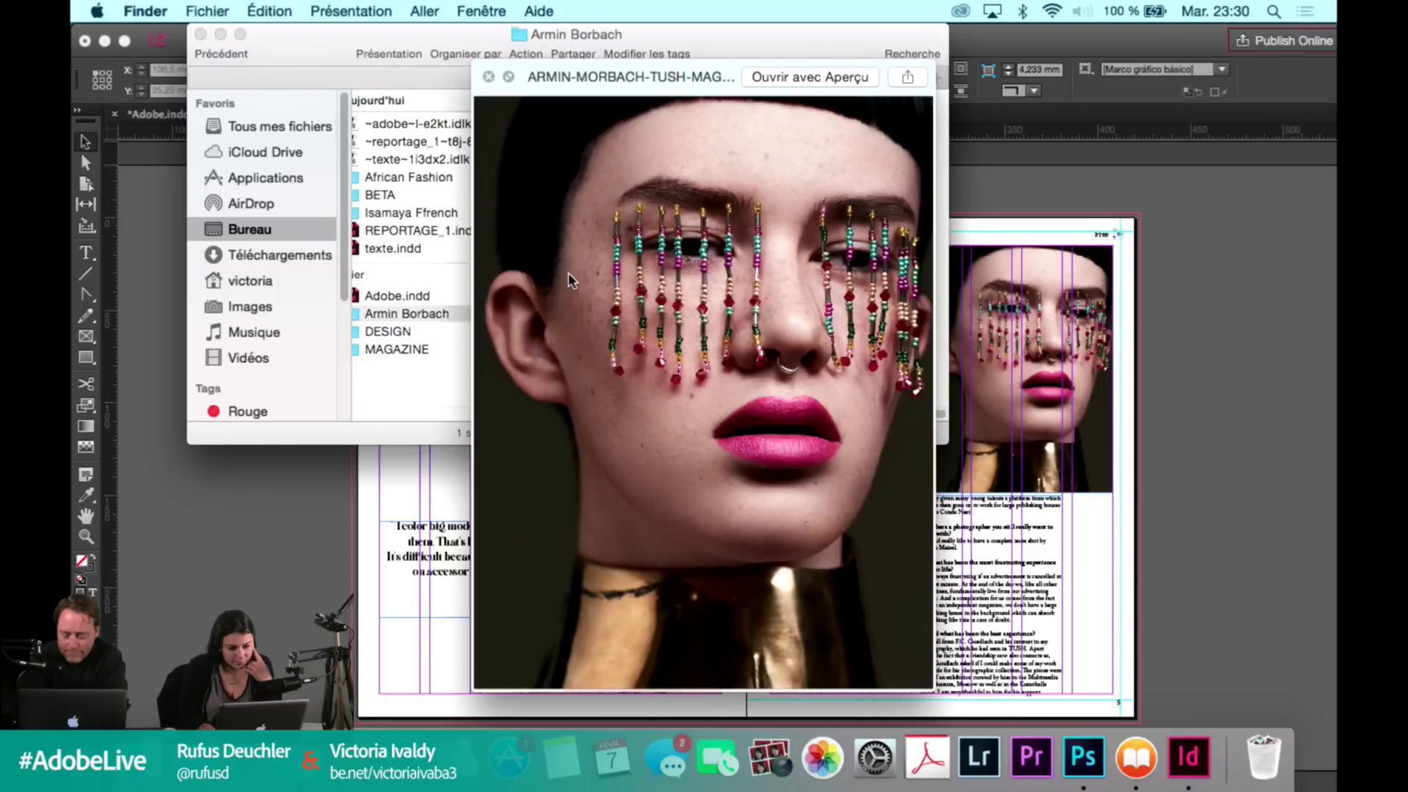
key(Down)
key(Down)
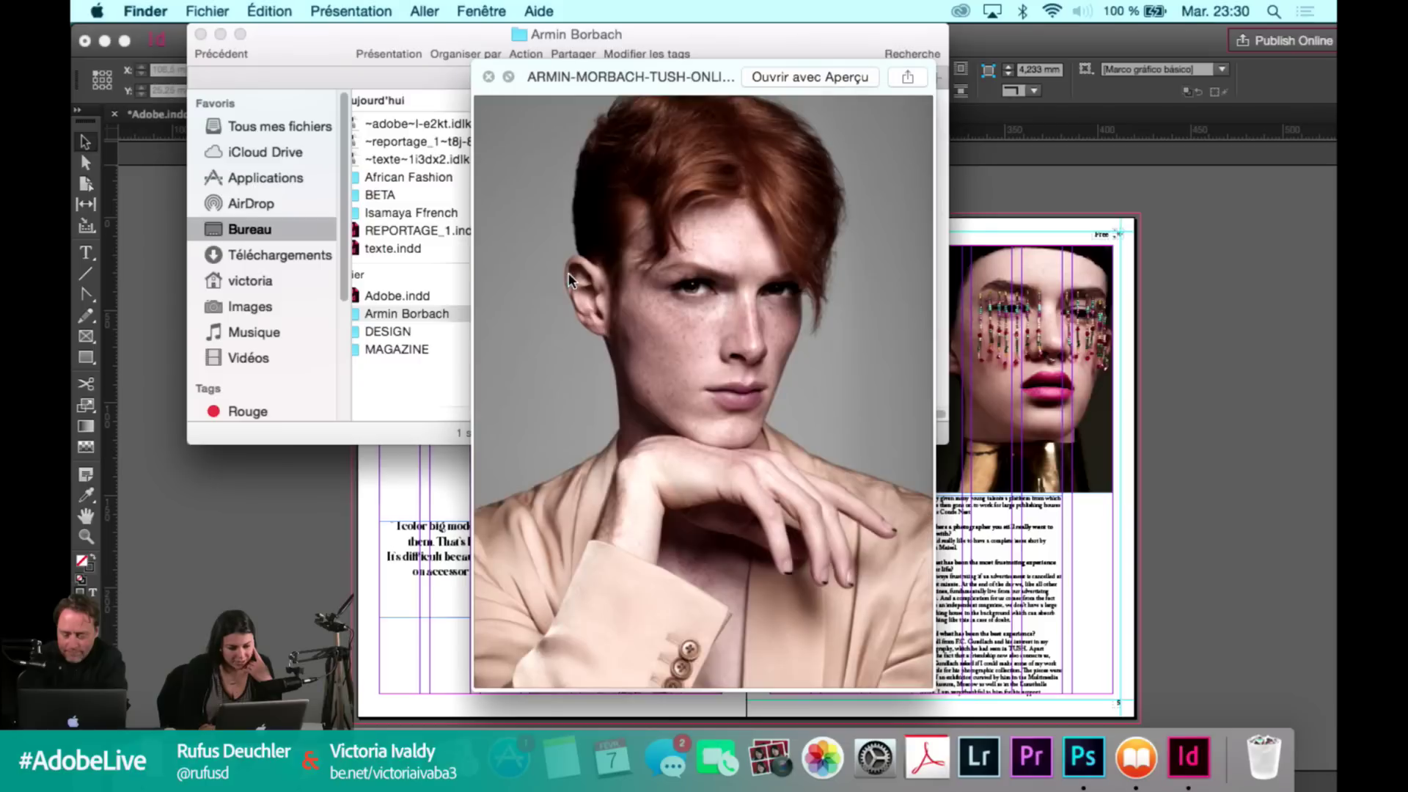
key(space)
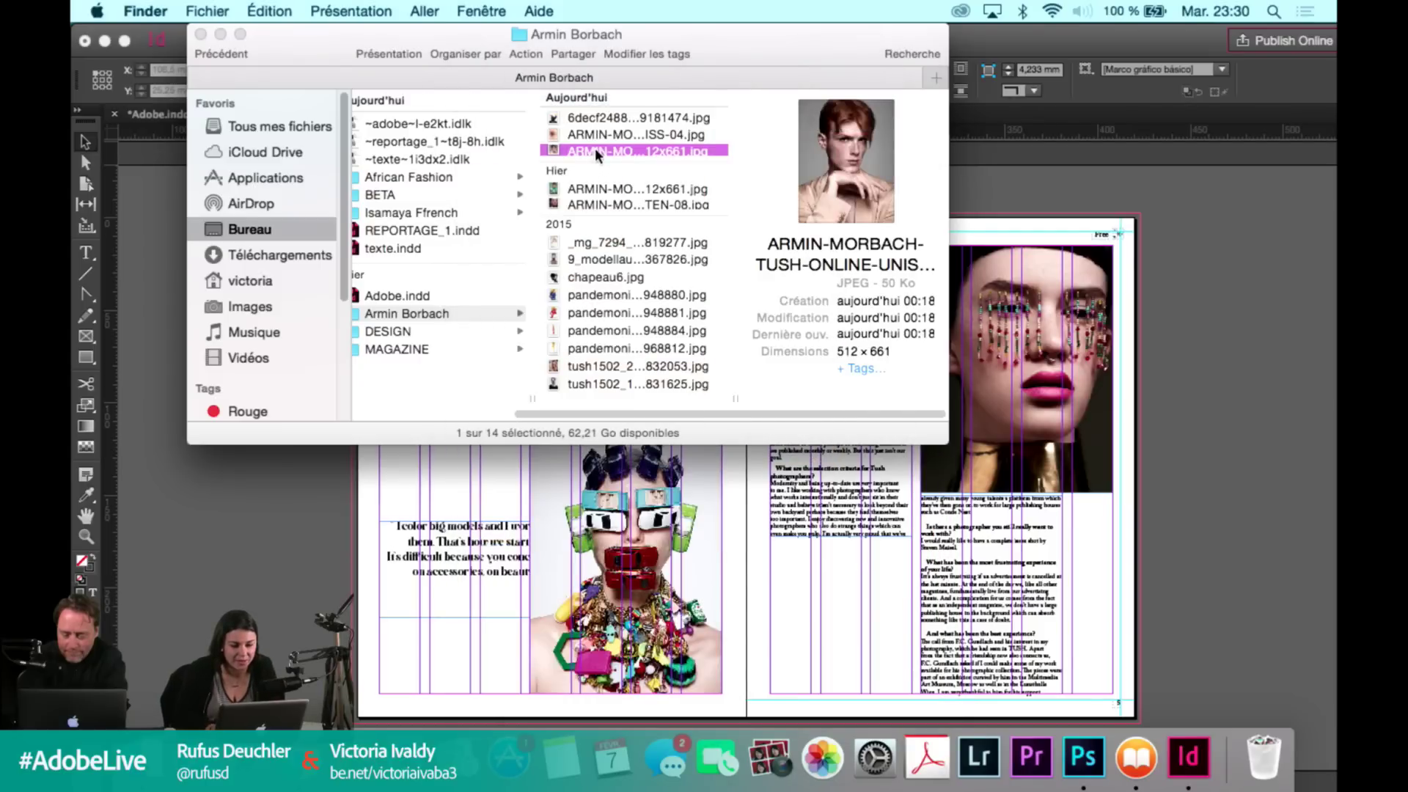
Place the red-haired man's portrait on page 5 and fit it into the lower inner margin corner at X 223 mm, Y 23.814 mm.
drag(637, 150, 682, 446)
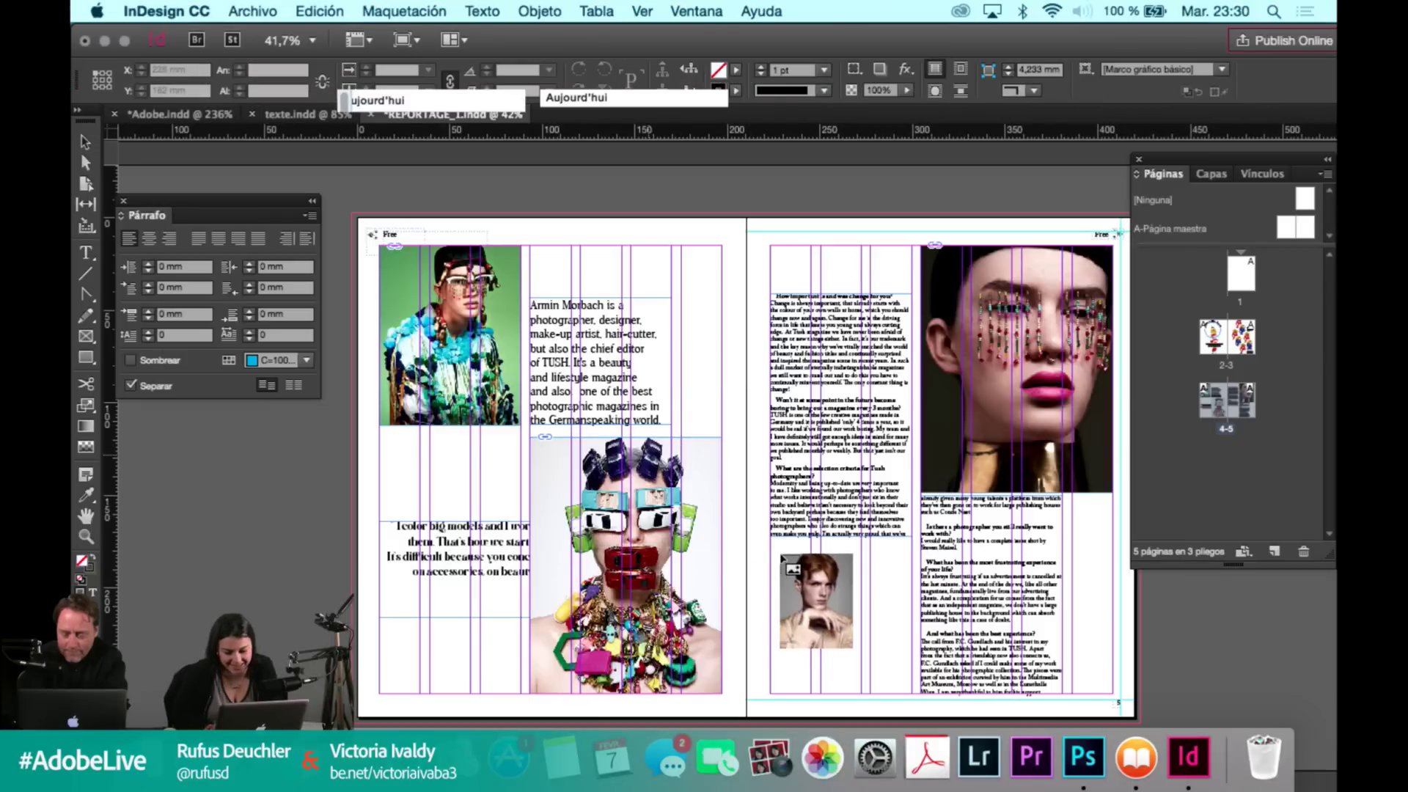
drag(781, 555, 781, 555)
click(781, 555)
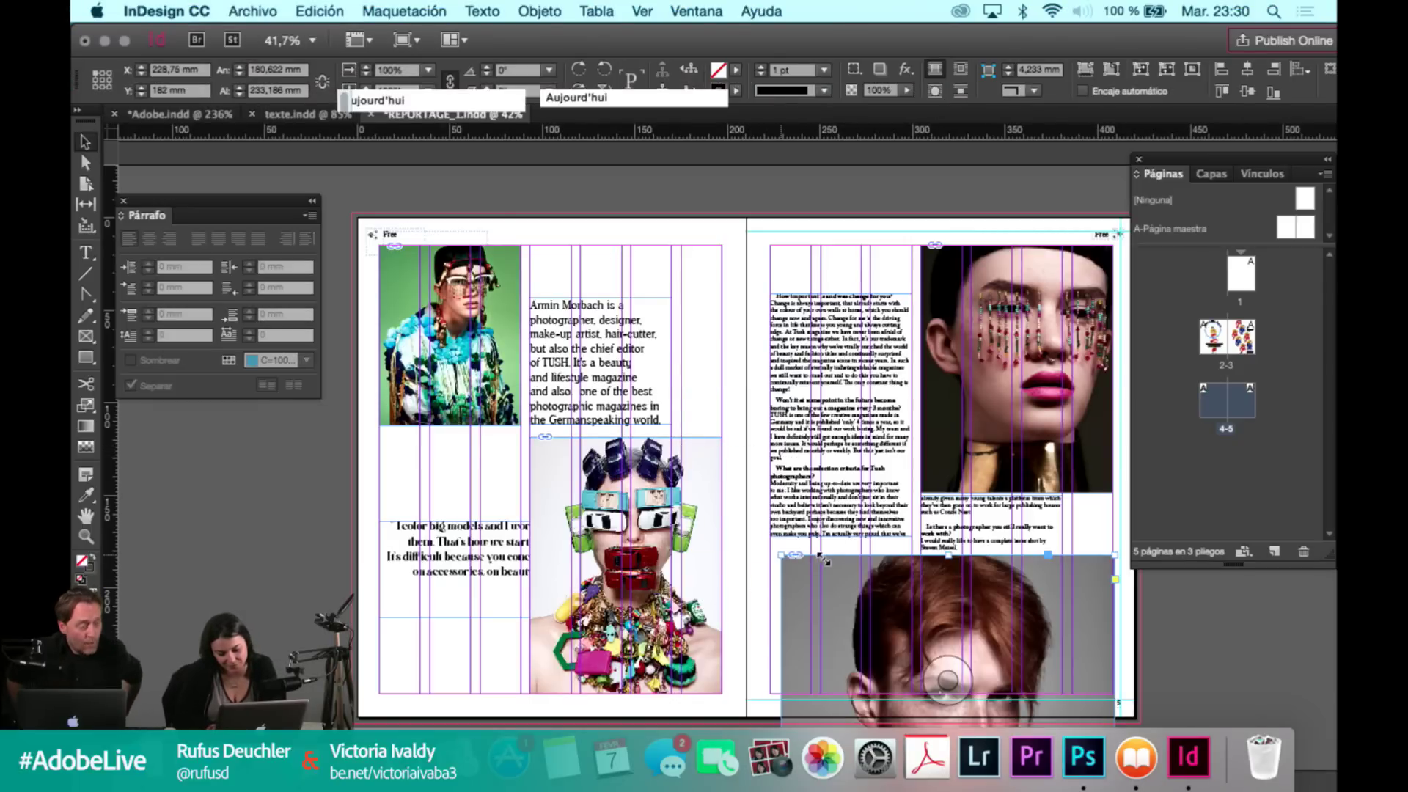
drag(811, 584, 802, 324)
drag(831, 629, 829, 588)
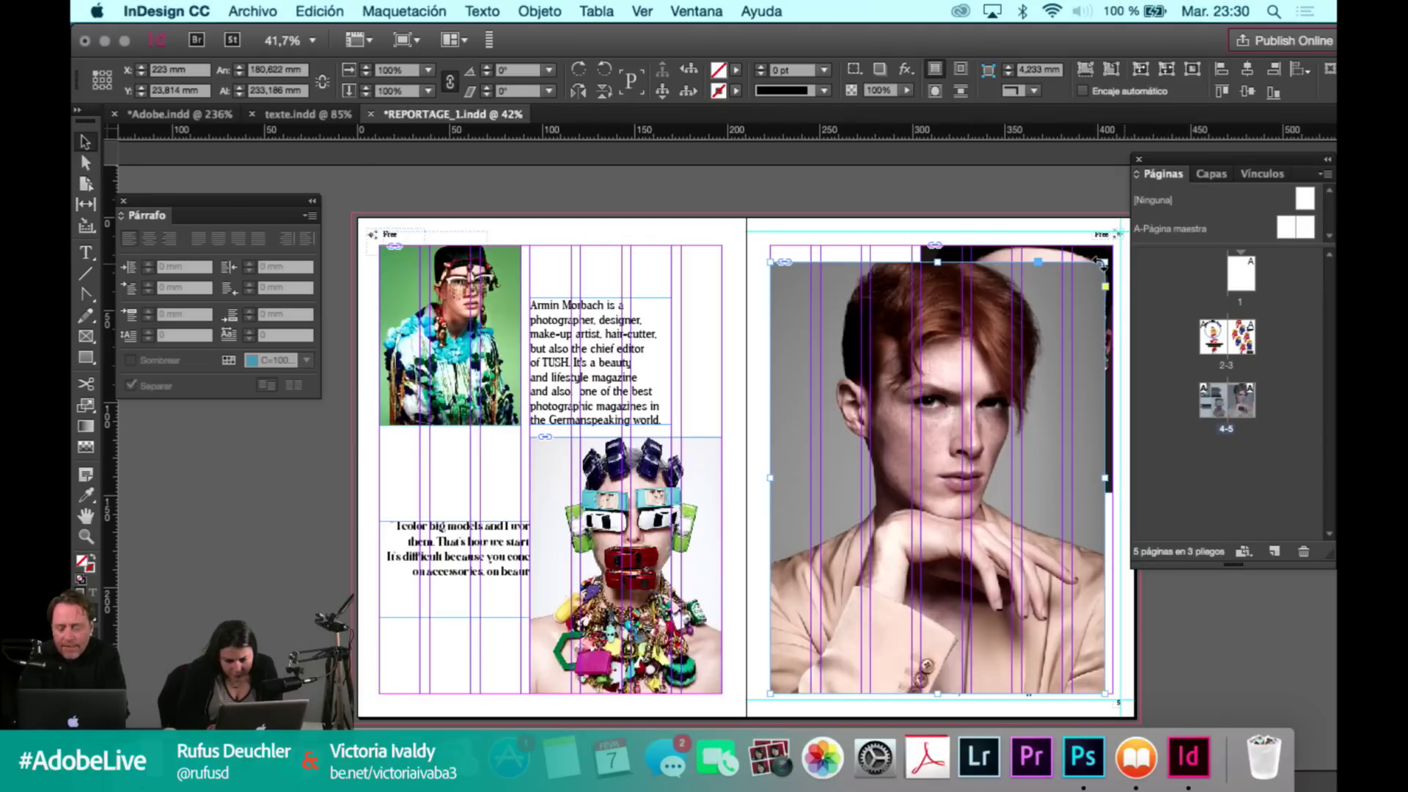
Scale the red-haired man's portrait and its frame down to the interview column's width, keeping the lower inner corner in place.
click(894, 538)
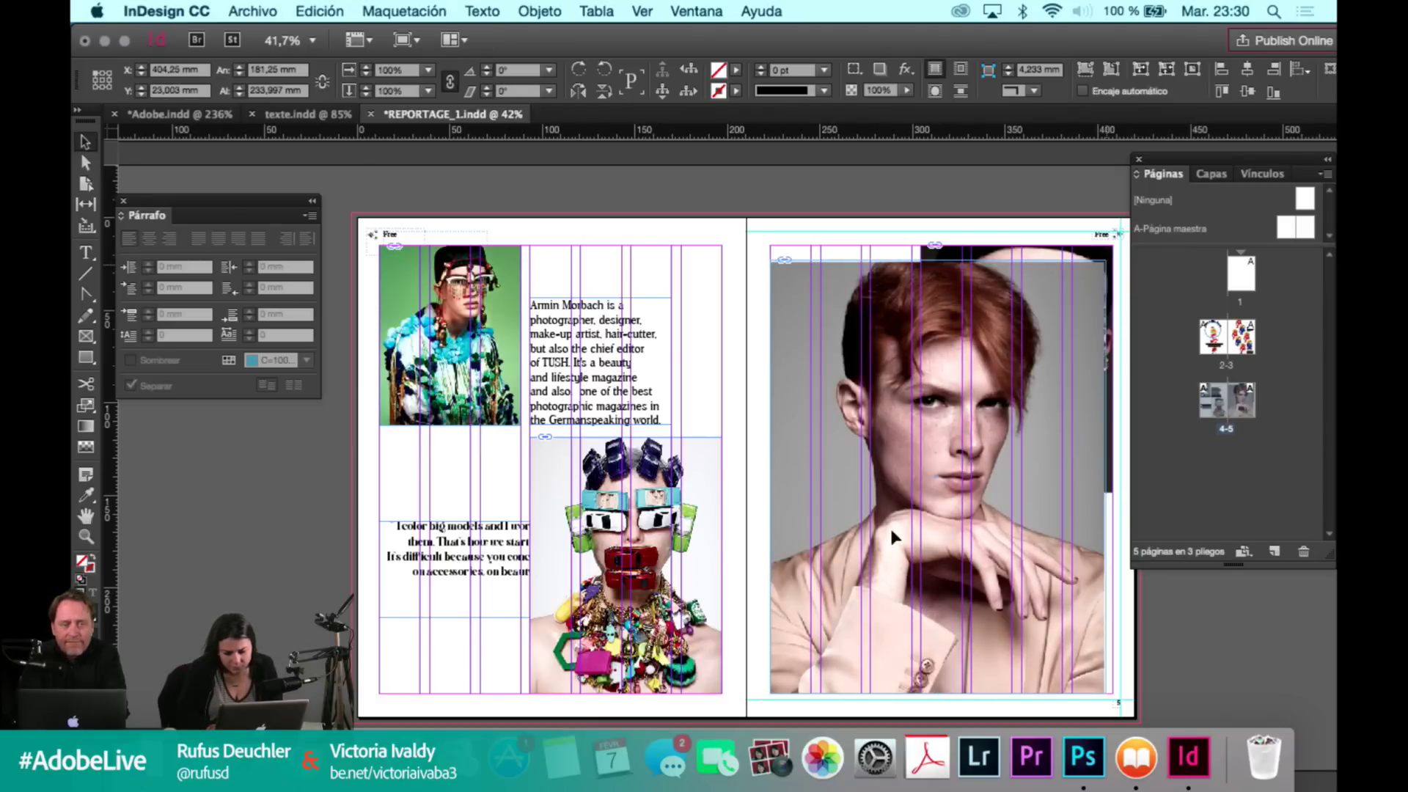
double_click(908, 527)
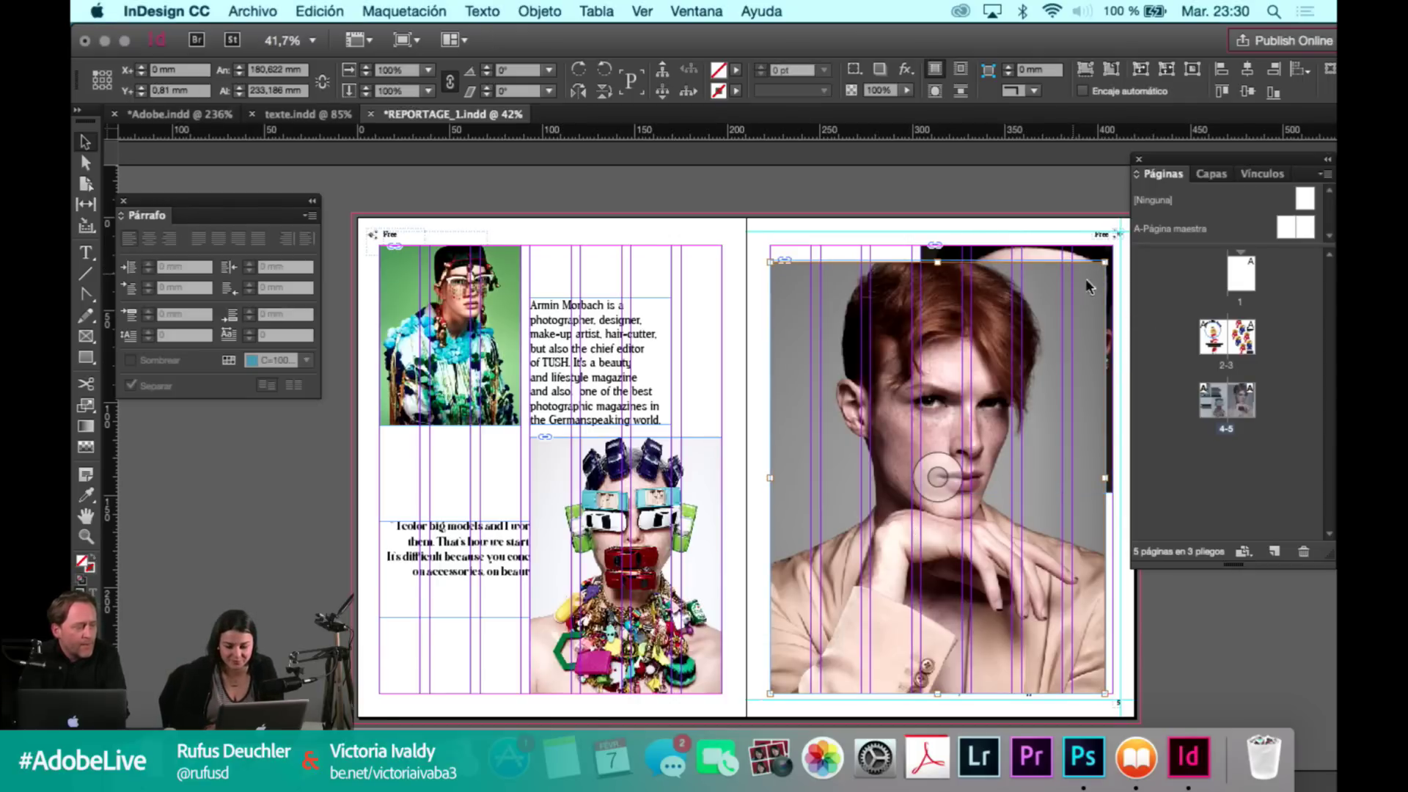
click(1107, 270)
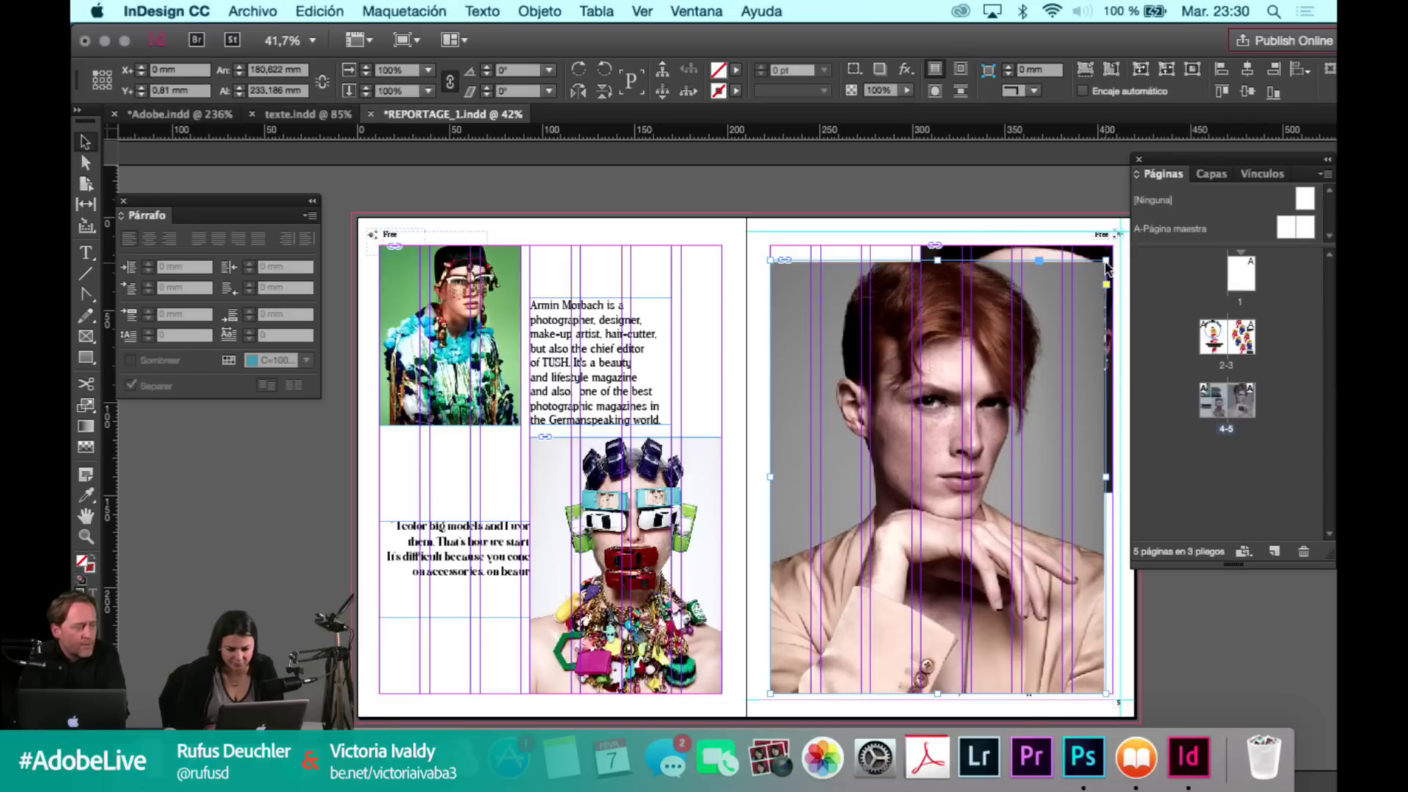
click(913, 514)
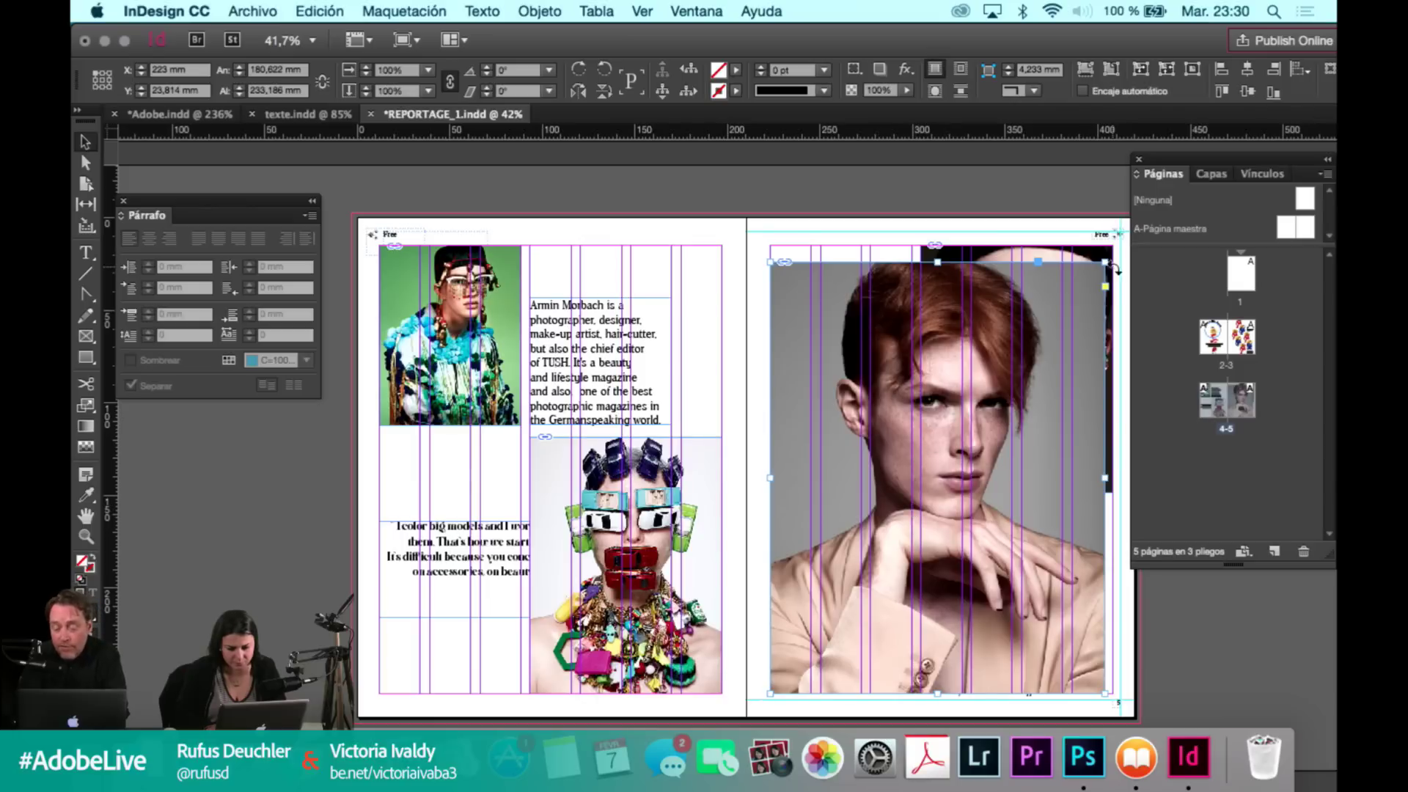
drag(1106, 262, 909, 513)
key(super+alt+shift+c)
Nudge the interview text frame above the red-haired man's portrait up to Y 40 mm and deselect it.
click(841, 462)
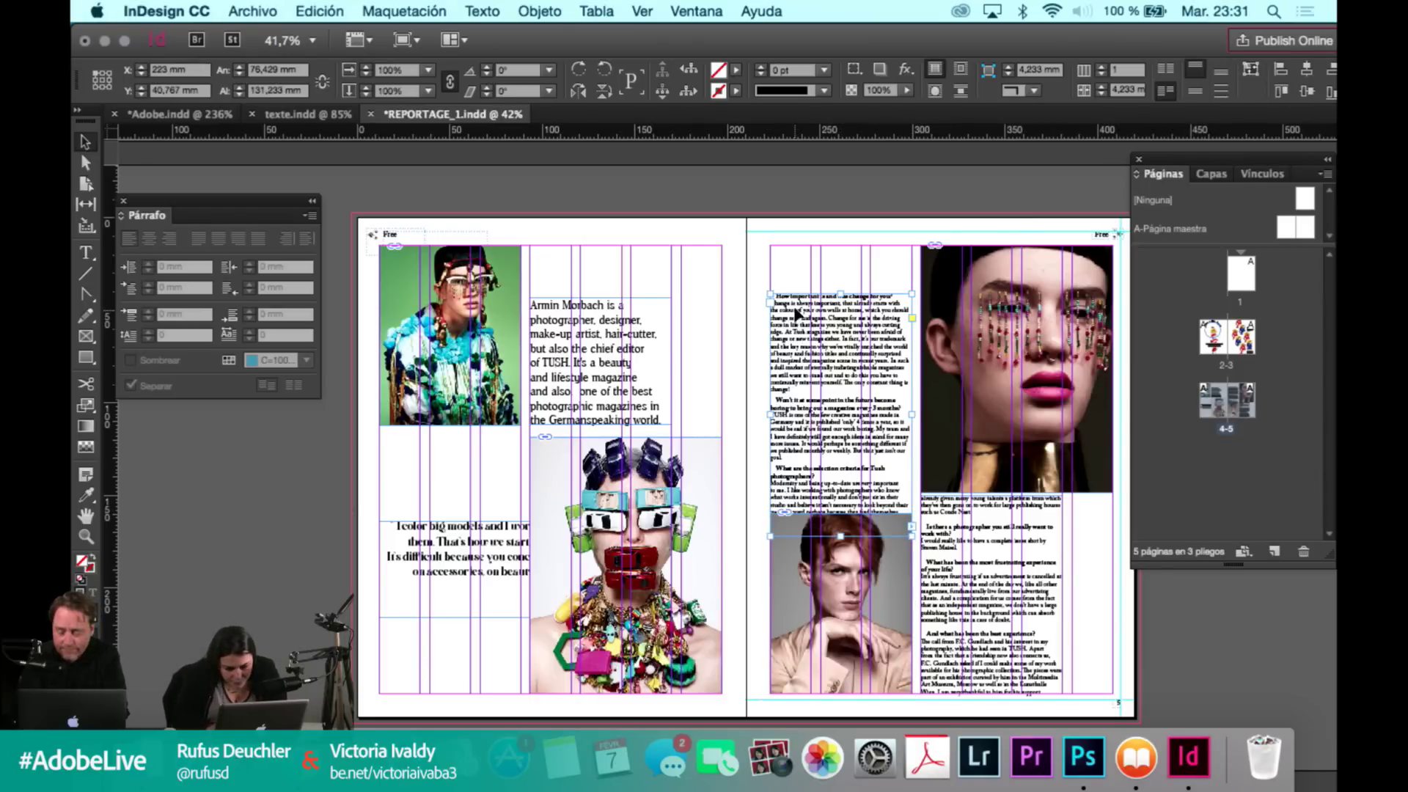
drag(796, 311, 801, 315)
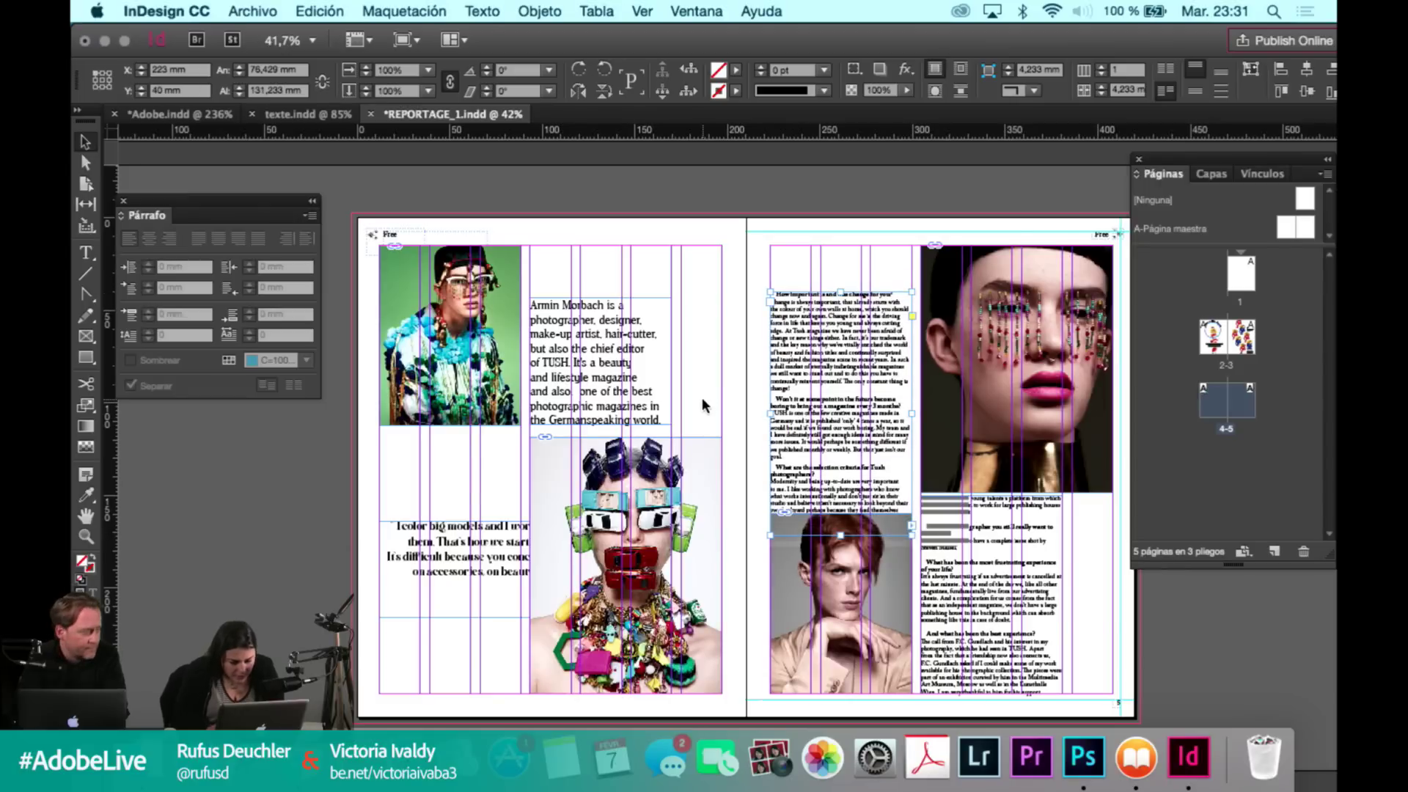
key(super+shift+a)
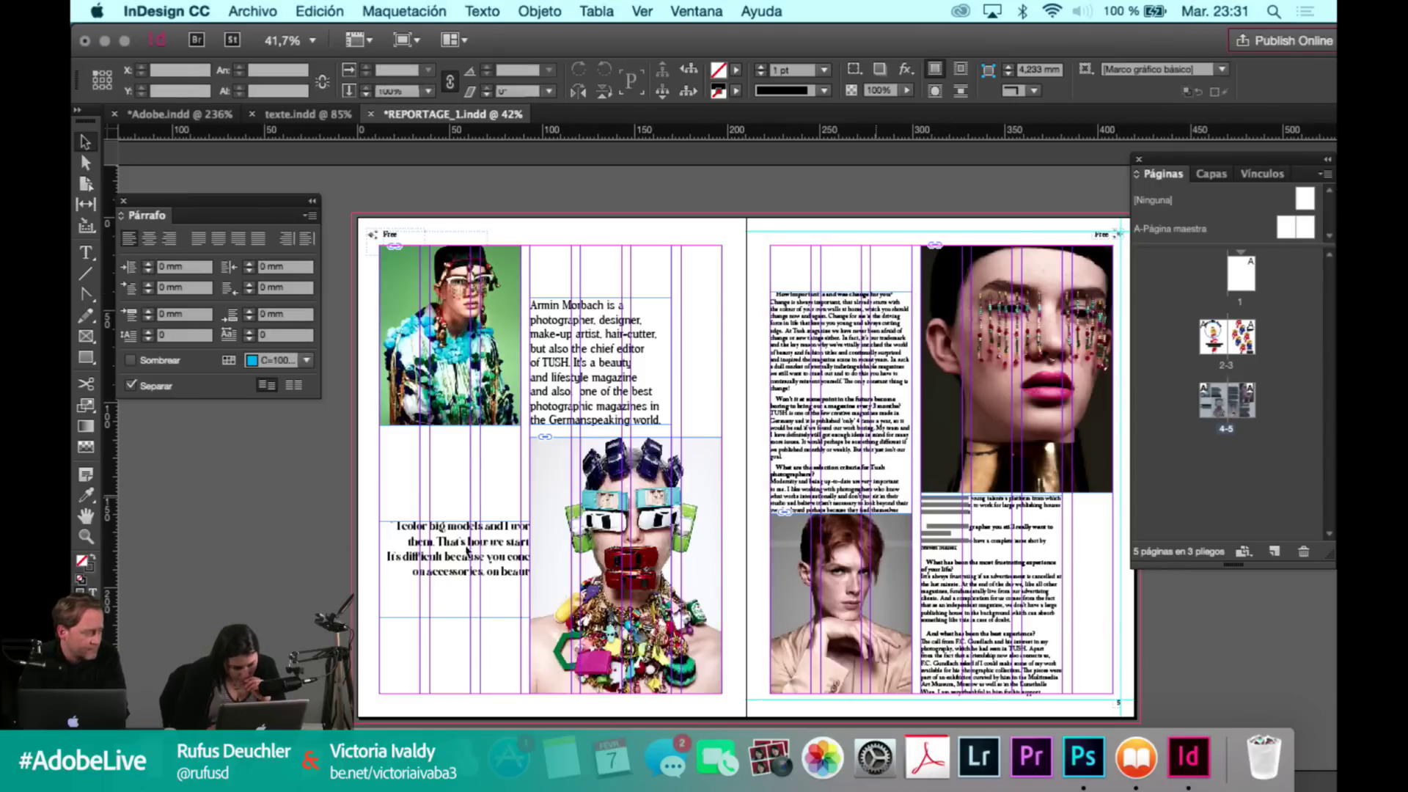
Extend the green-background portrait's frame on page 4 to 105 mm high, fill it proportionally and preview the spread without guides.
click(512, 420)
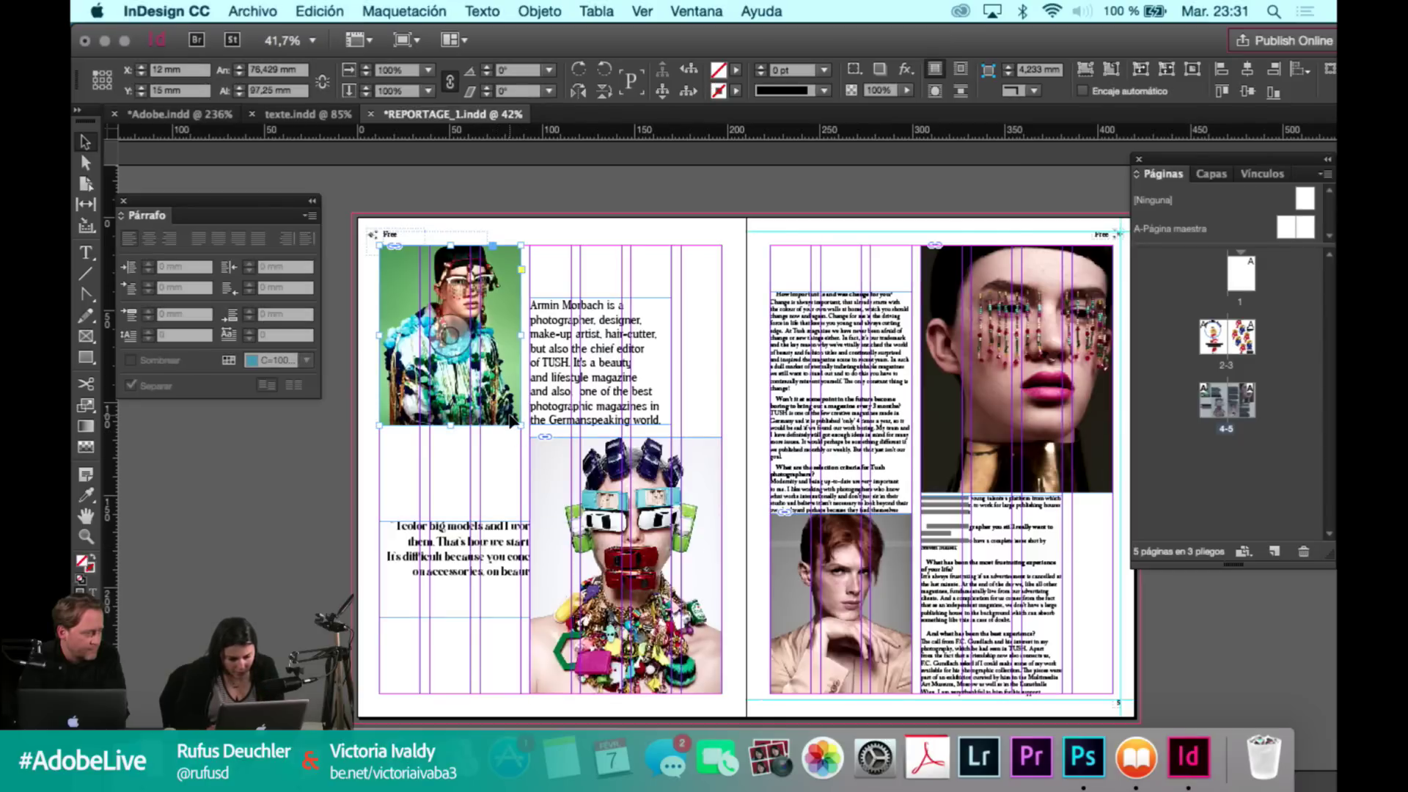
drag(508, 428, 512, 439)
drag(449, 247, 449, 246)
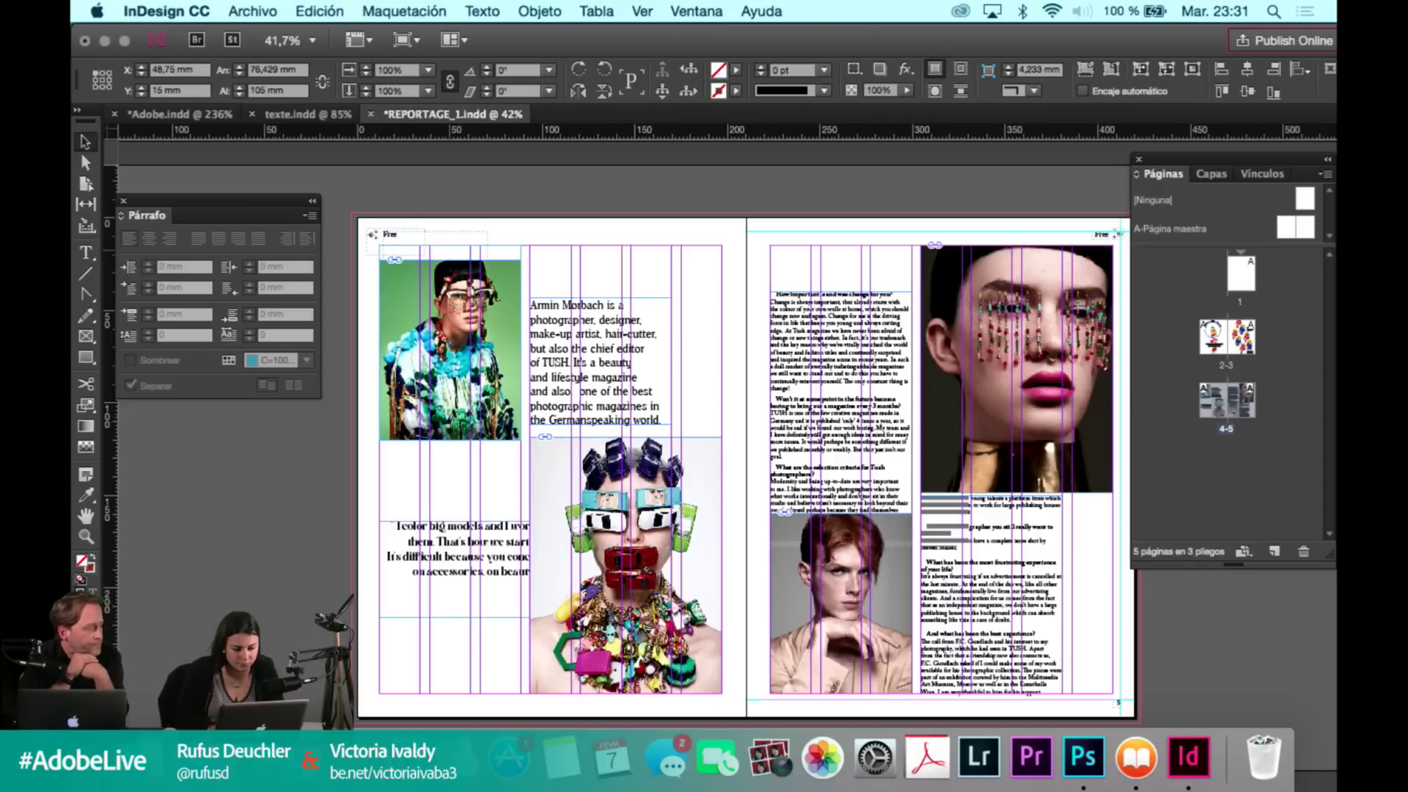
key(super+alt+shift+c)
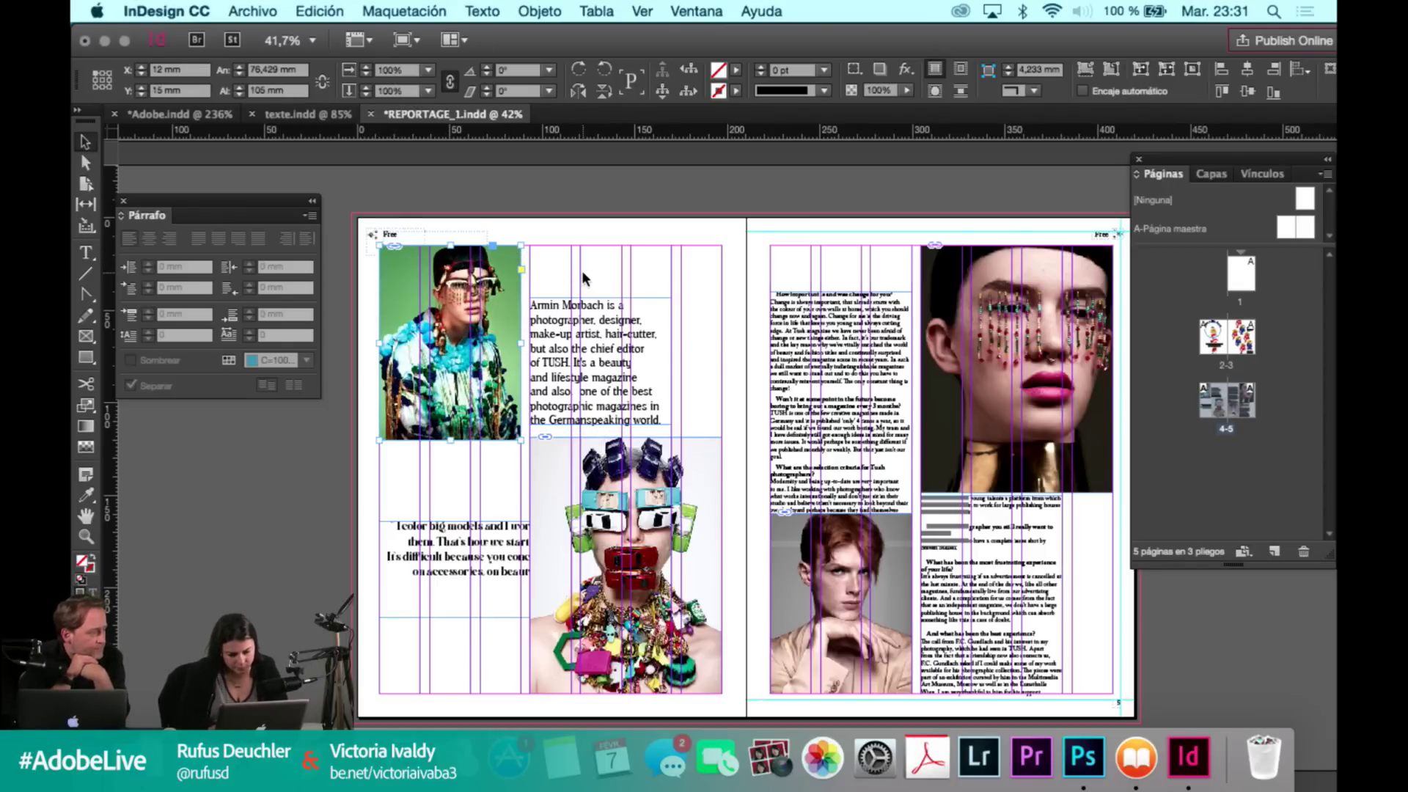
click(584, 272)
key(w)
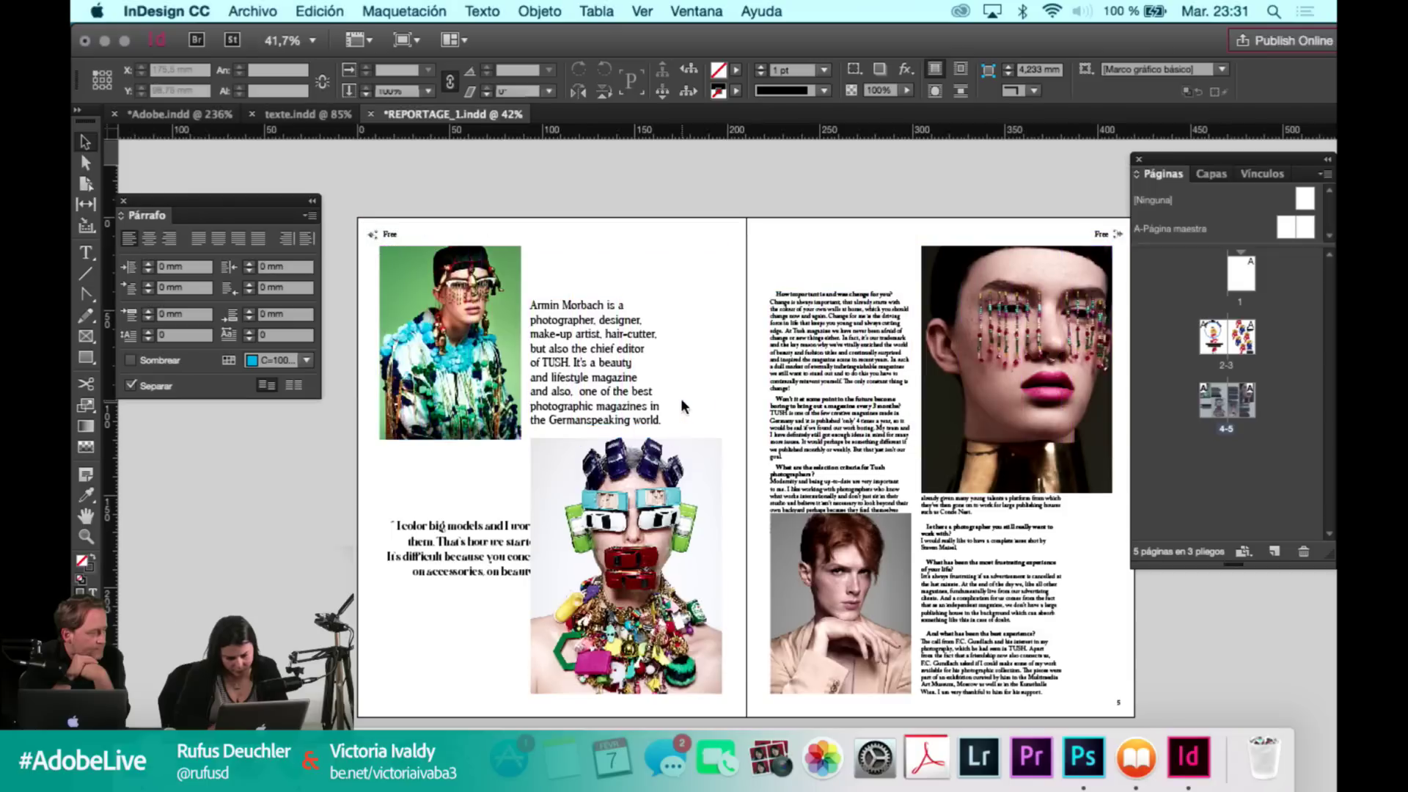
Move page 5's first interview frame up to Y 15 mm and place the second at X 331.571 mm, Y 179 mm, 78 mm tall.
click(822, 396)
key(w)
mouse_move(819, 364)
mouse_down()
mouse_move(821, 326)
mouse_move(819, 365)
mouse_up()
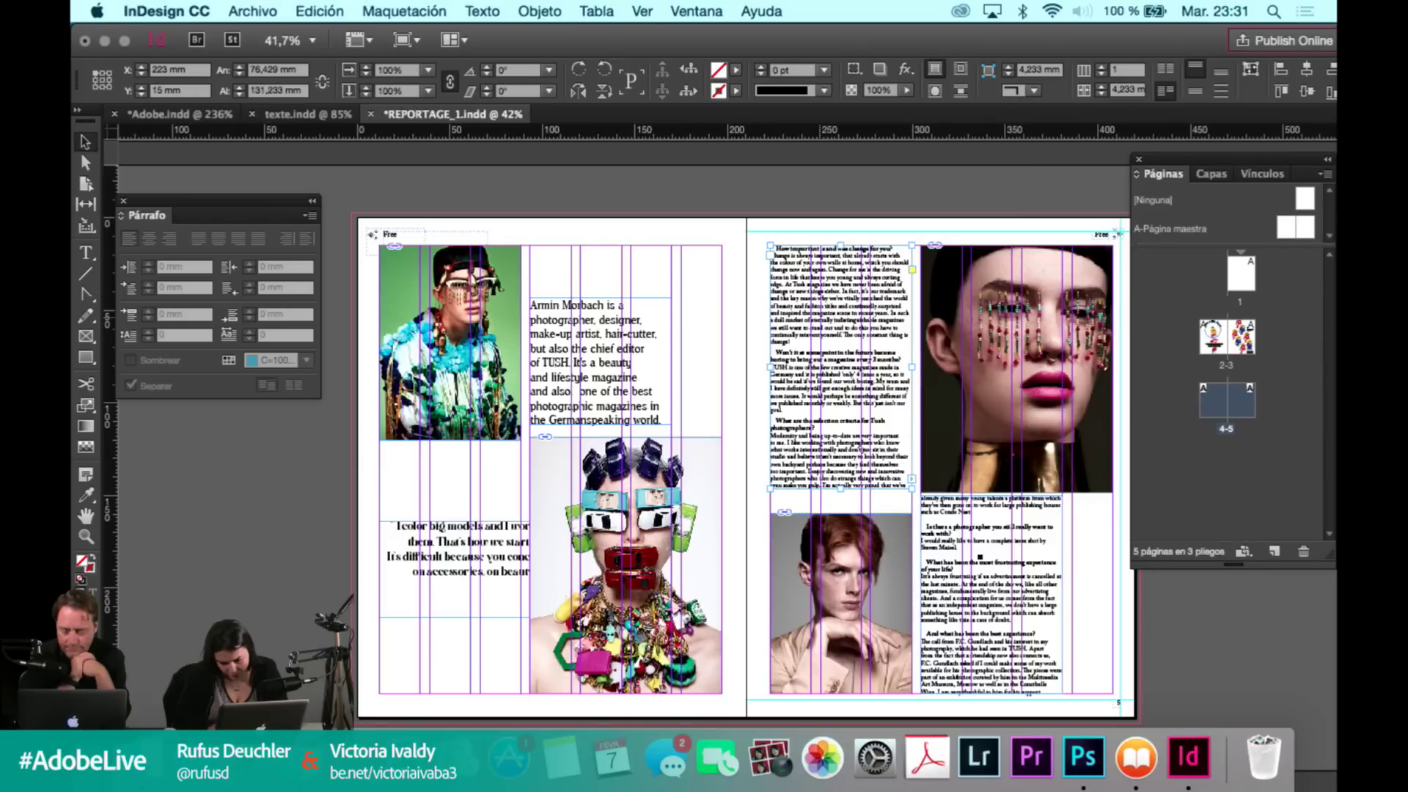
click(994, 528)
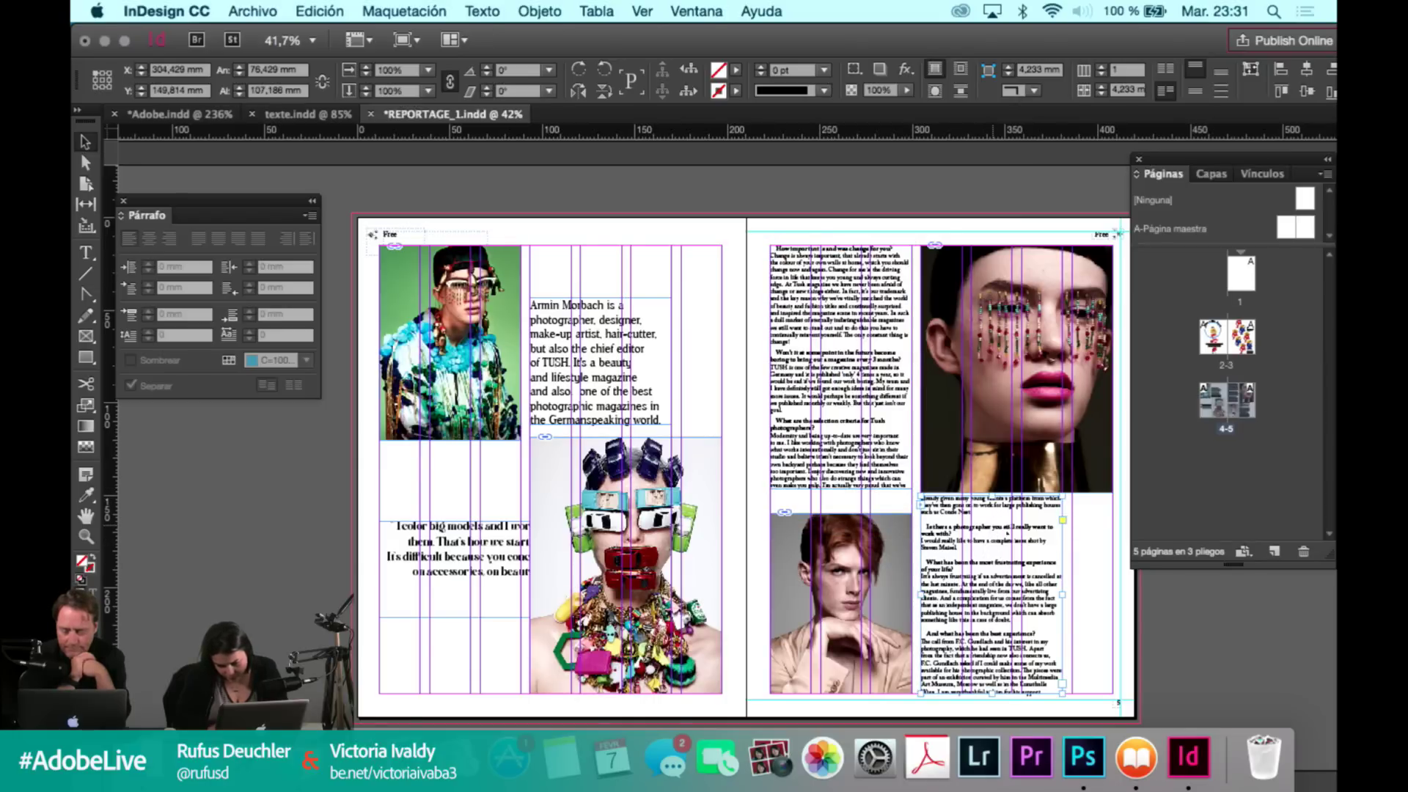
mouse_move(1024, 528)
mouse_down()
mouse_move(1045, 533)
mouse_move(1044, 506)
mouse_move(1042, 549)
mouse_up()
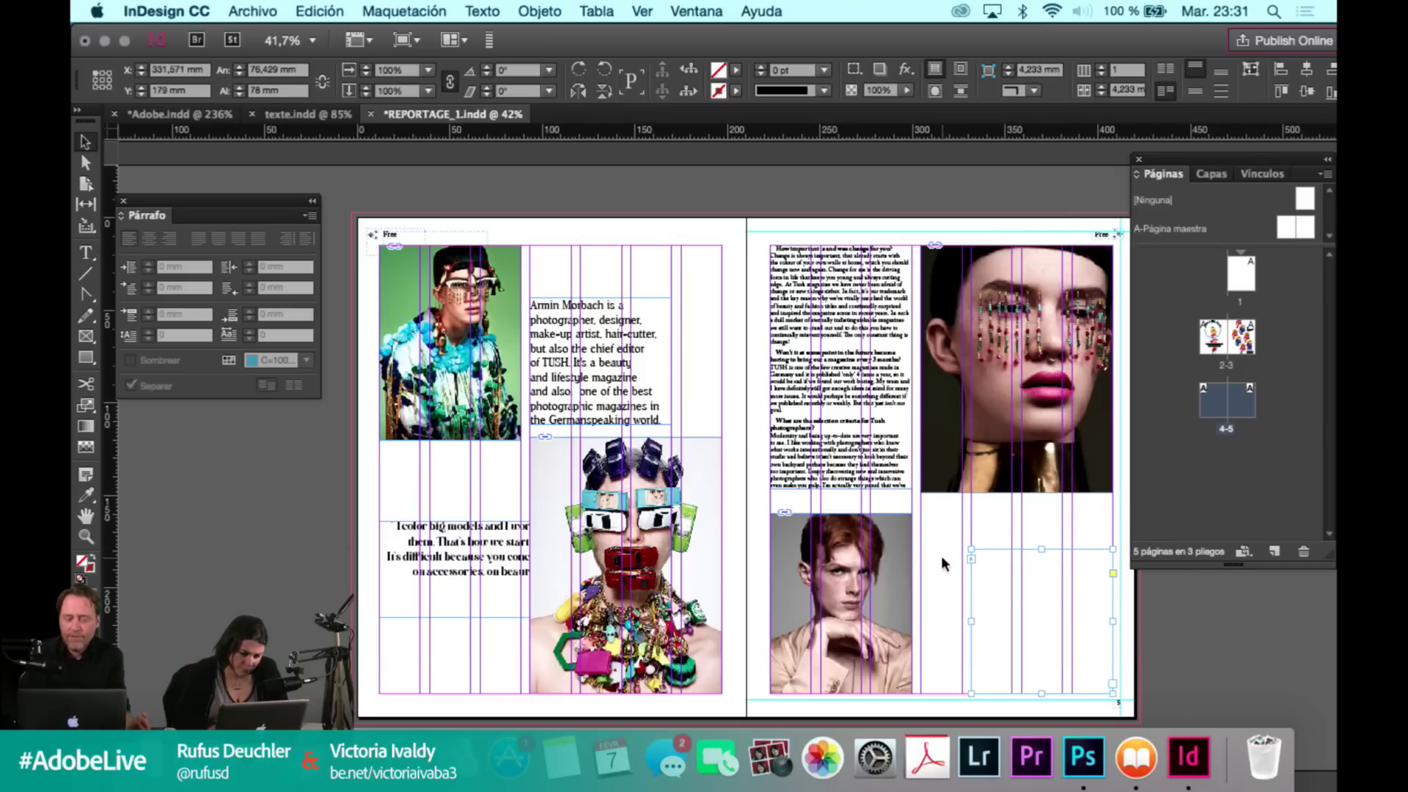
Move the pull quote beneath page 5's large portrait at X 304.429 mm, Y 154.318 mm and delete its text from "It's difficult" on.
click(528, 551)
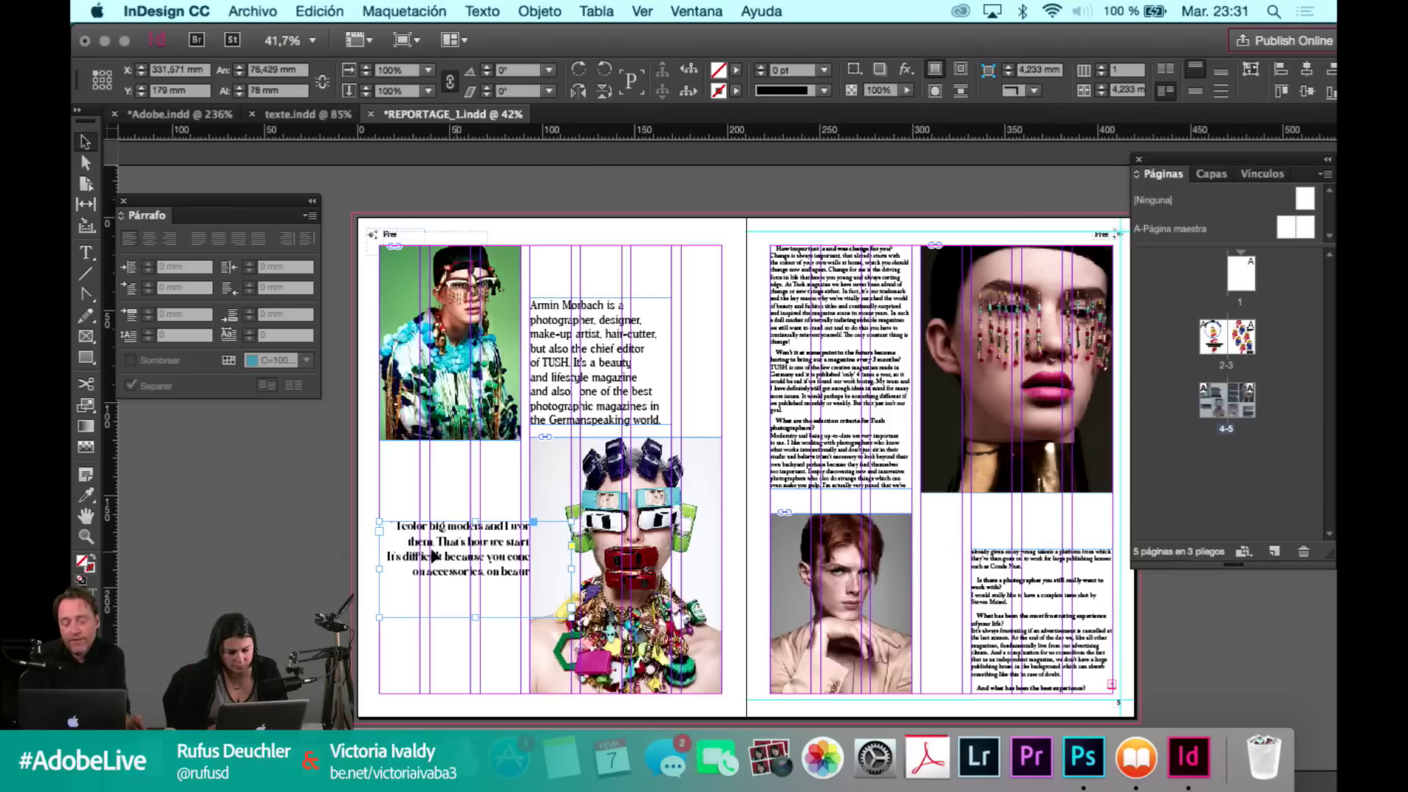
drag(431, 558, 976, 540)
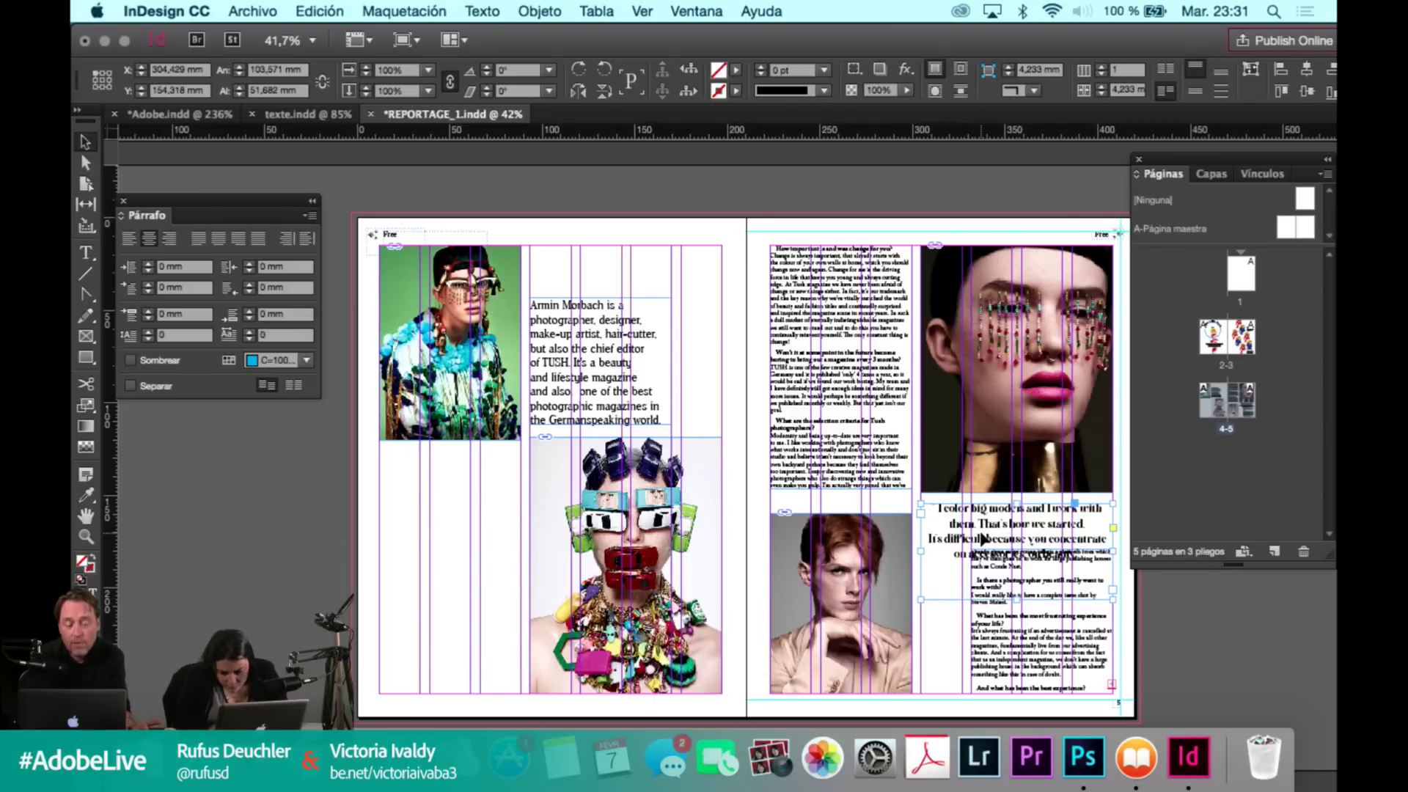
scroll(982, 538, up, 3)
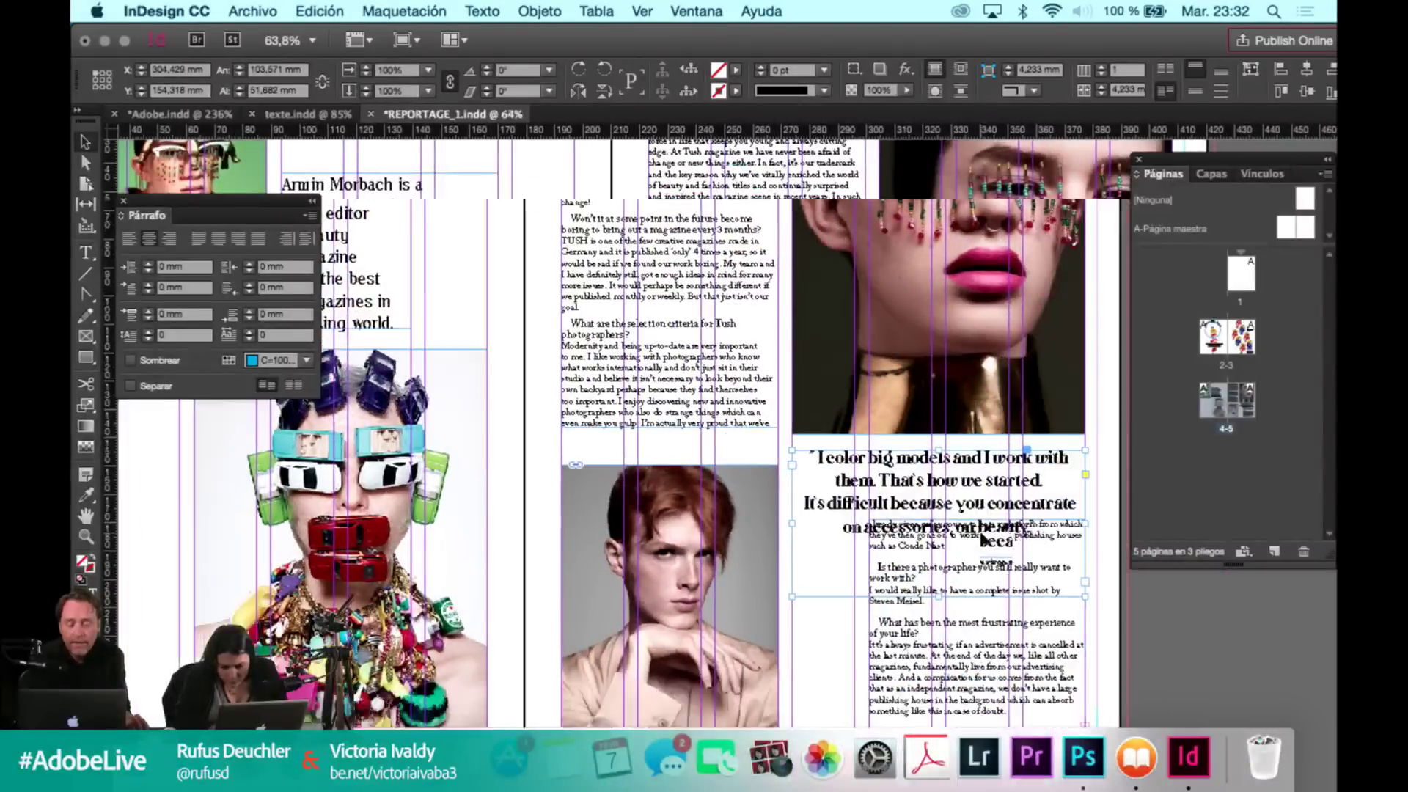
scroll(981, 537, right, 2)
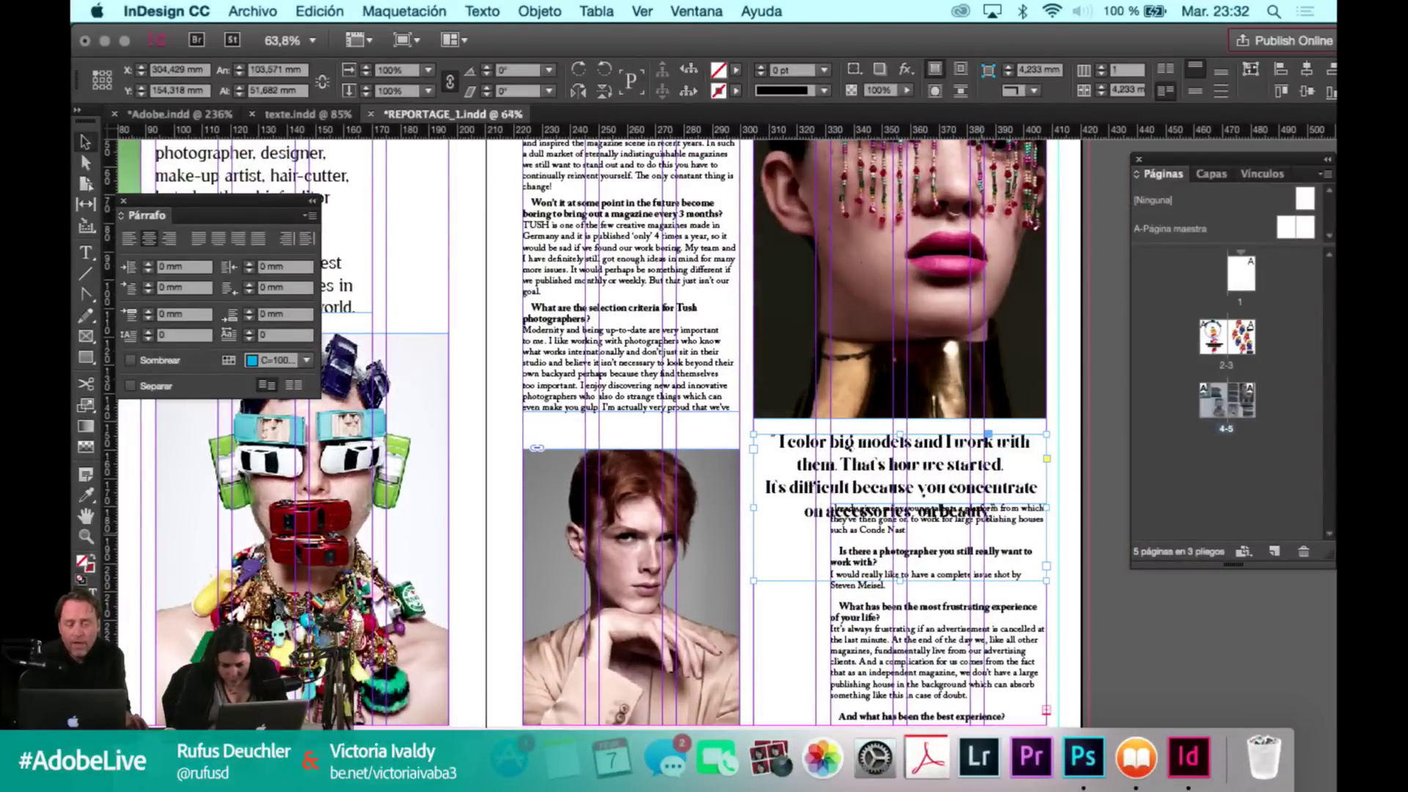
double_click(980, 469)
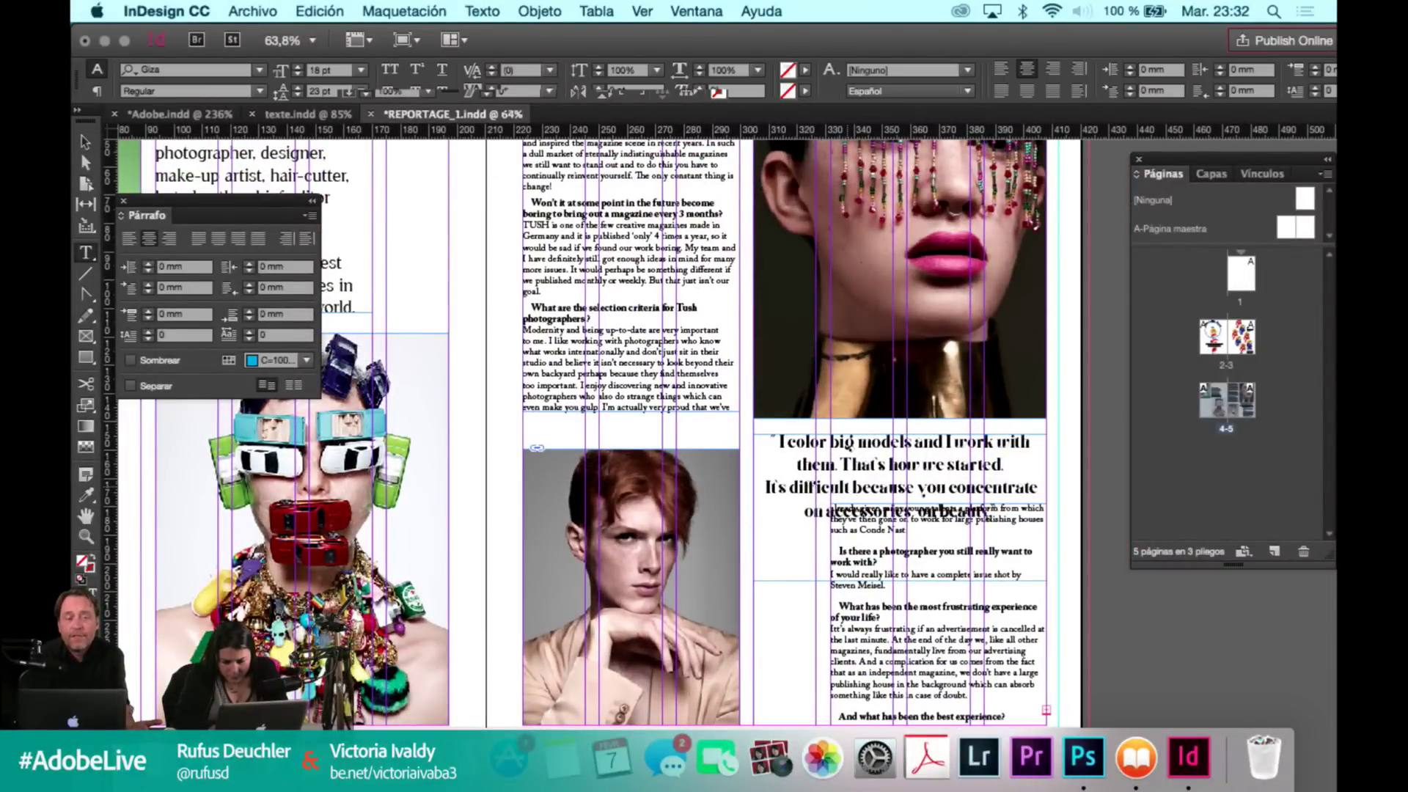
drag(1006, 465, 964, 493)
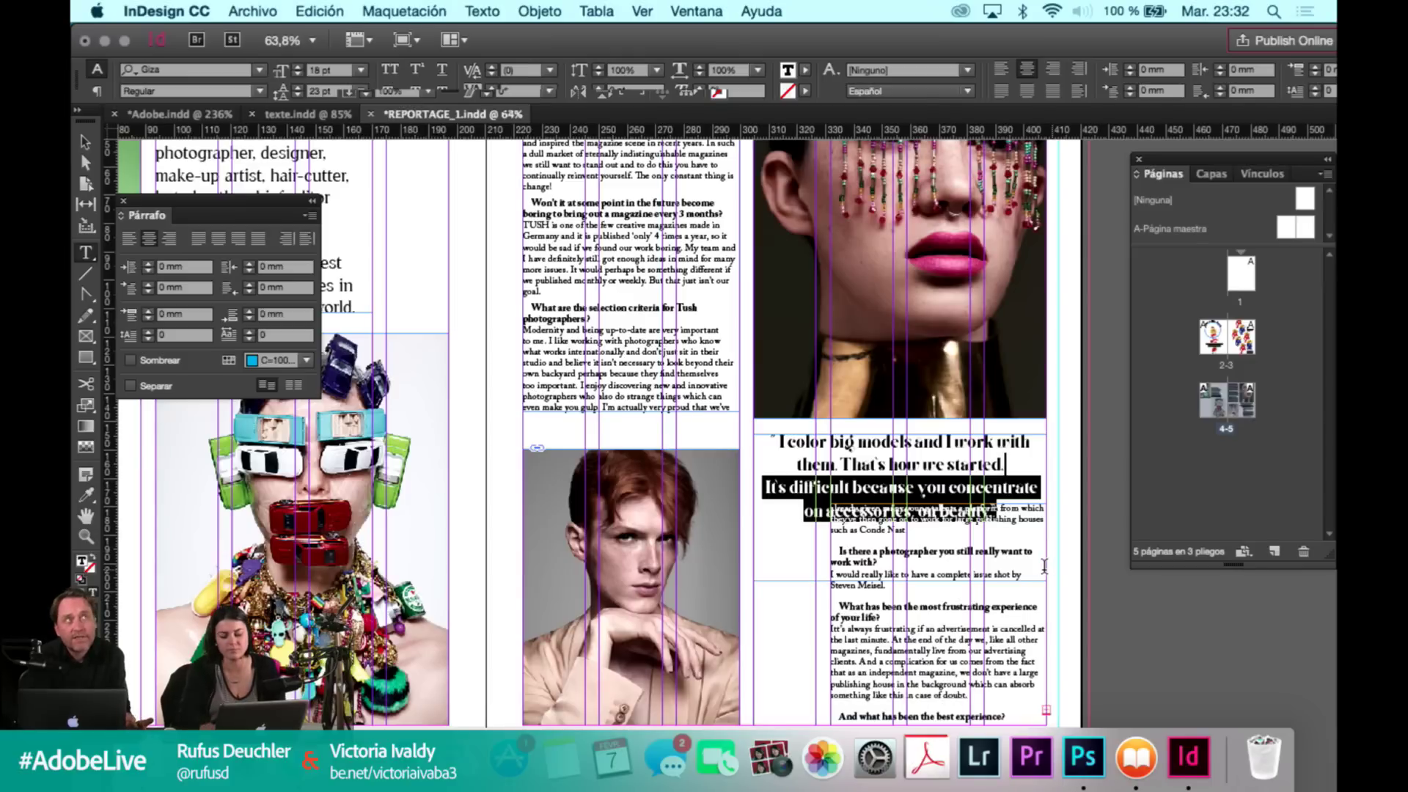
key(BackSpace)
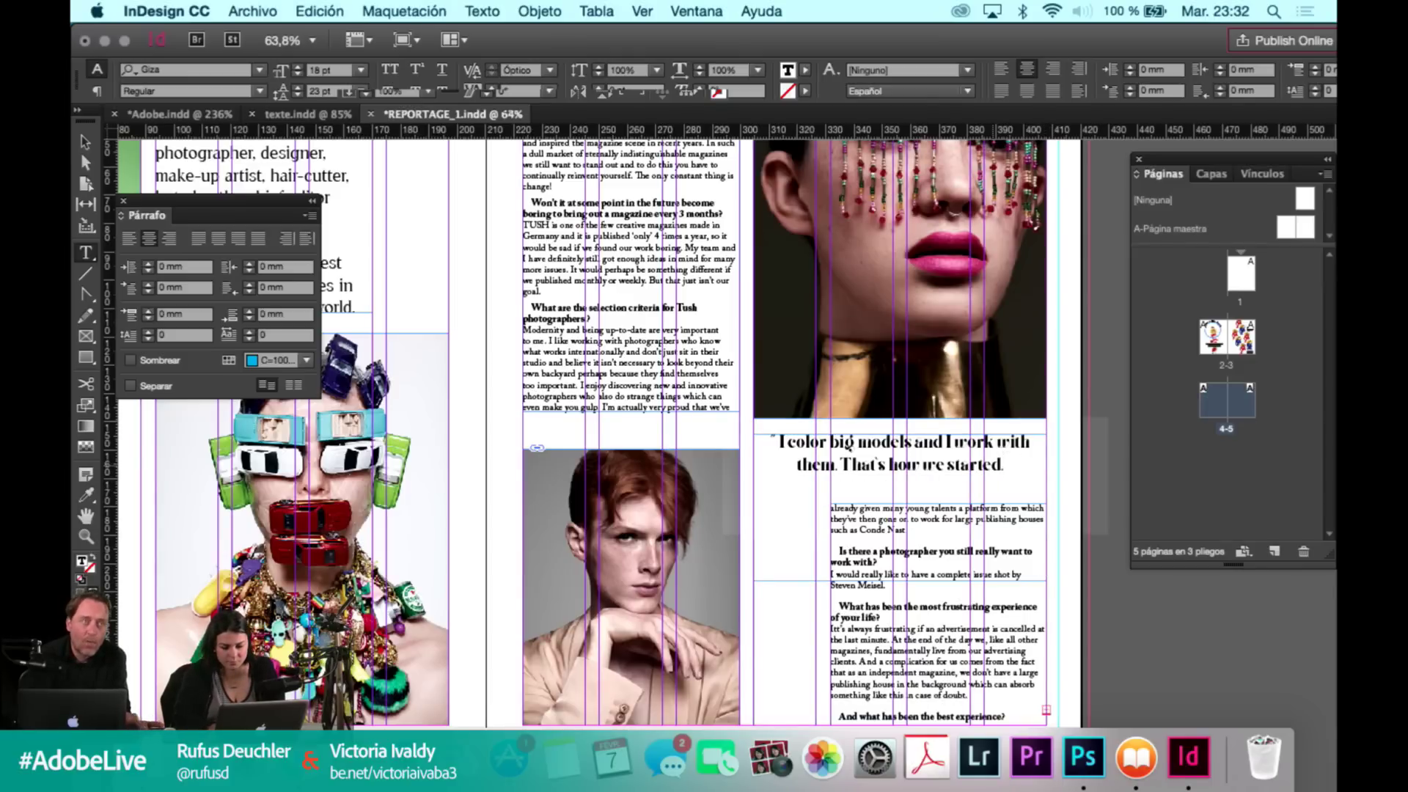
Set the remaining pull quote text to 20 pt.
shift+click(779, 440)
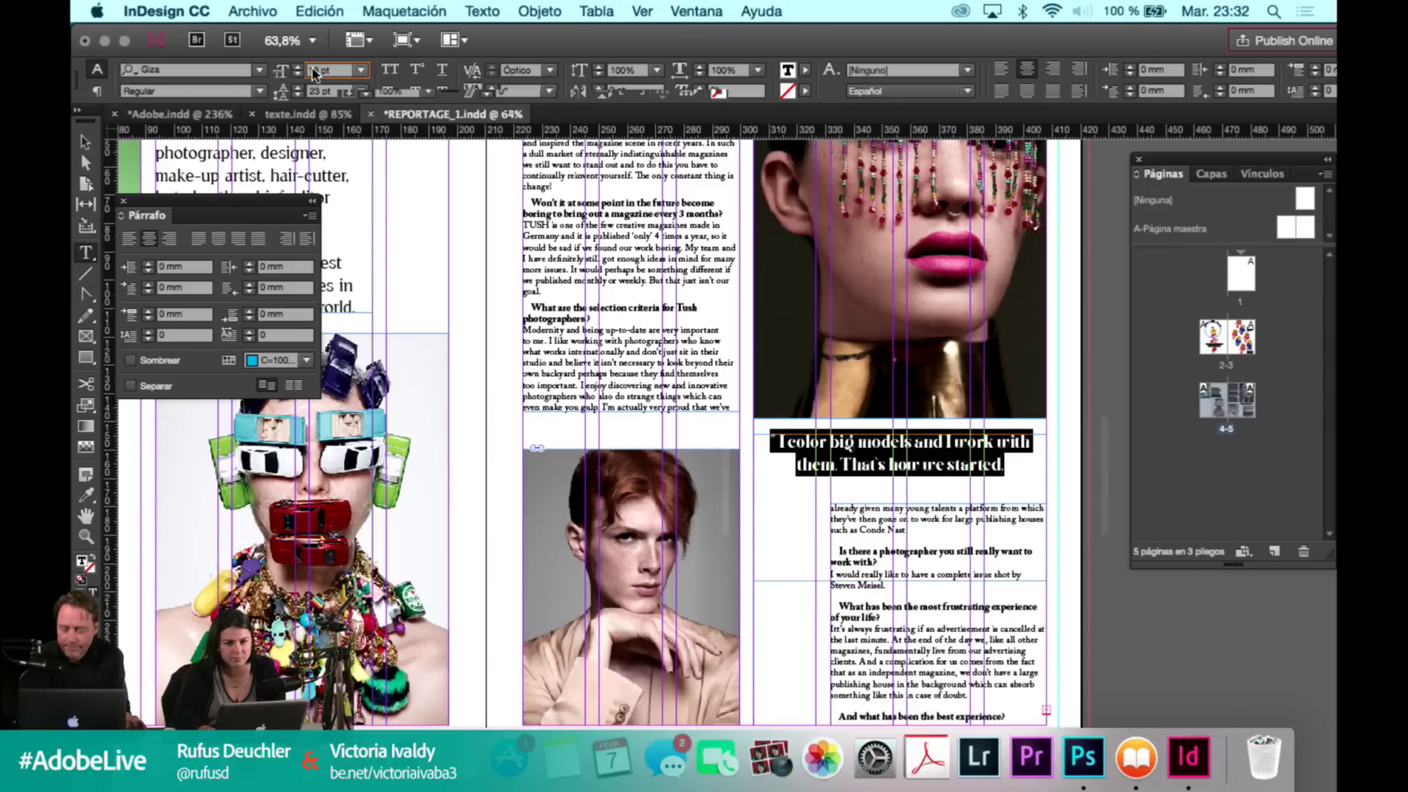
key(Up)
key(Up)
key(Up)
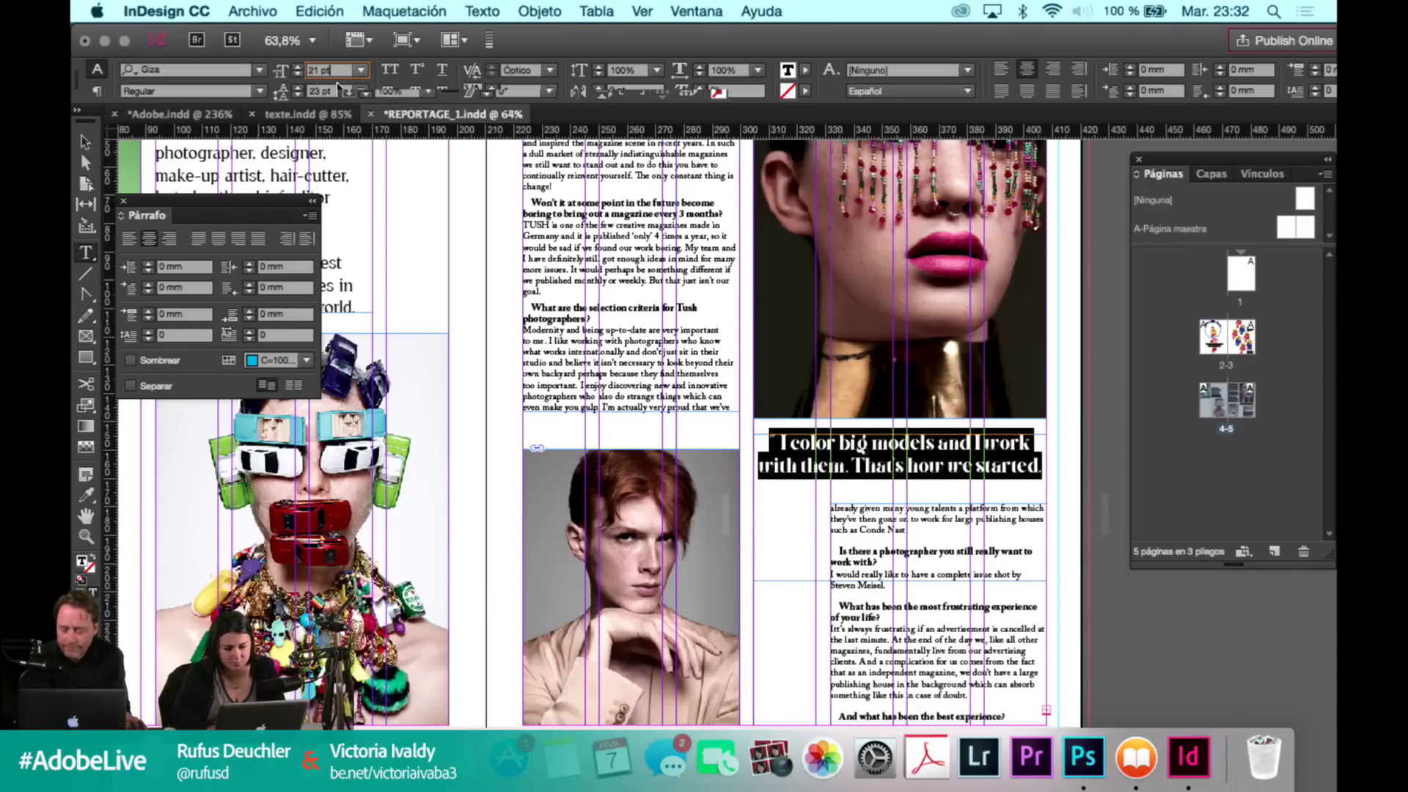
key(Down)
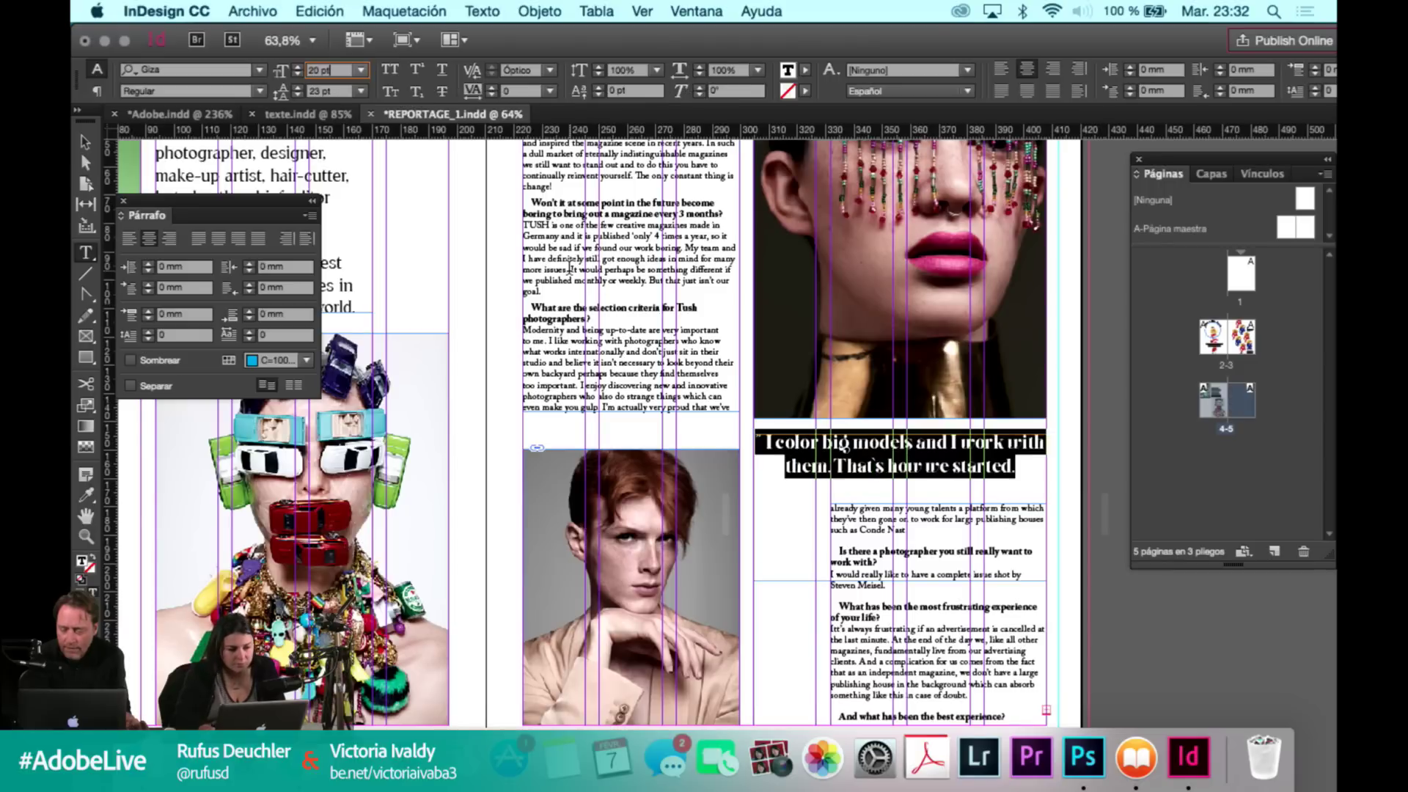
click(837, 461)
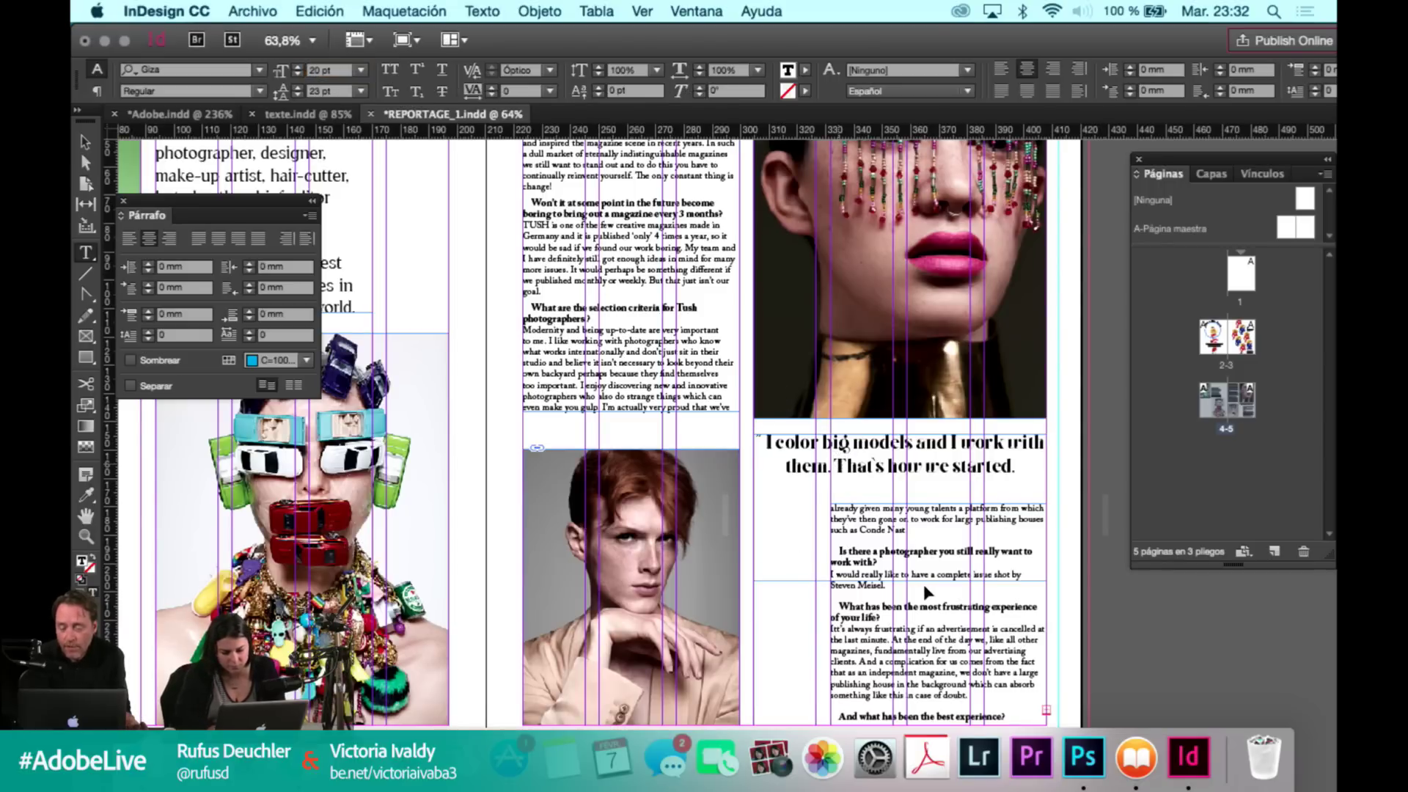
Fit the pull quote's frame to its text and preview the whole spread without guides.
key(Escape)
click(898, 577)
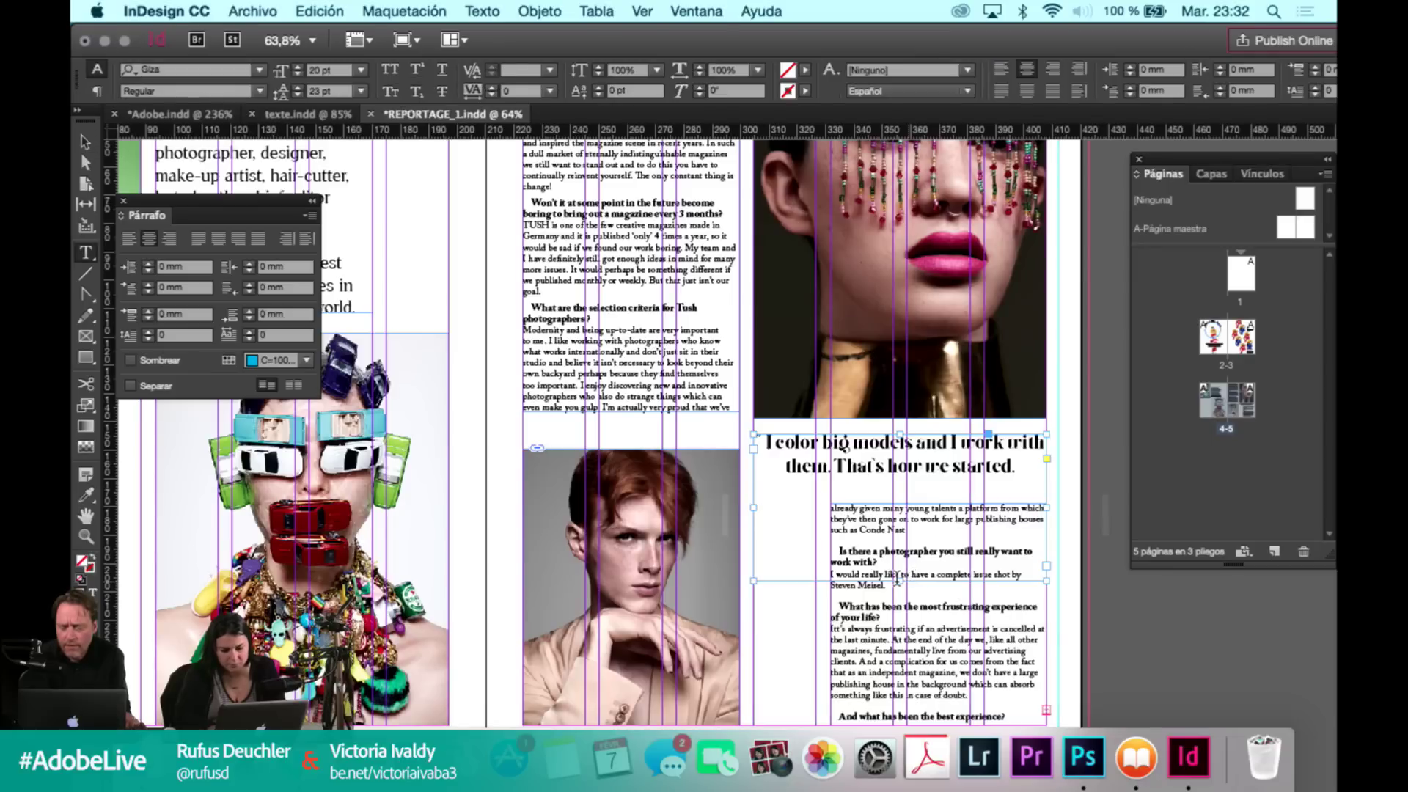
key(Escape)
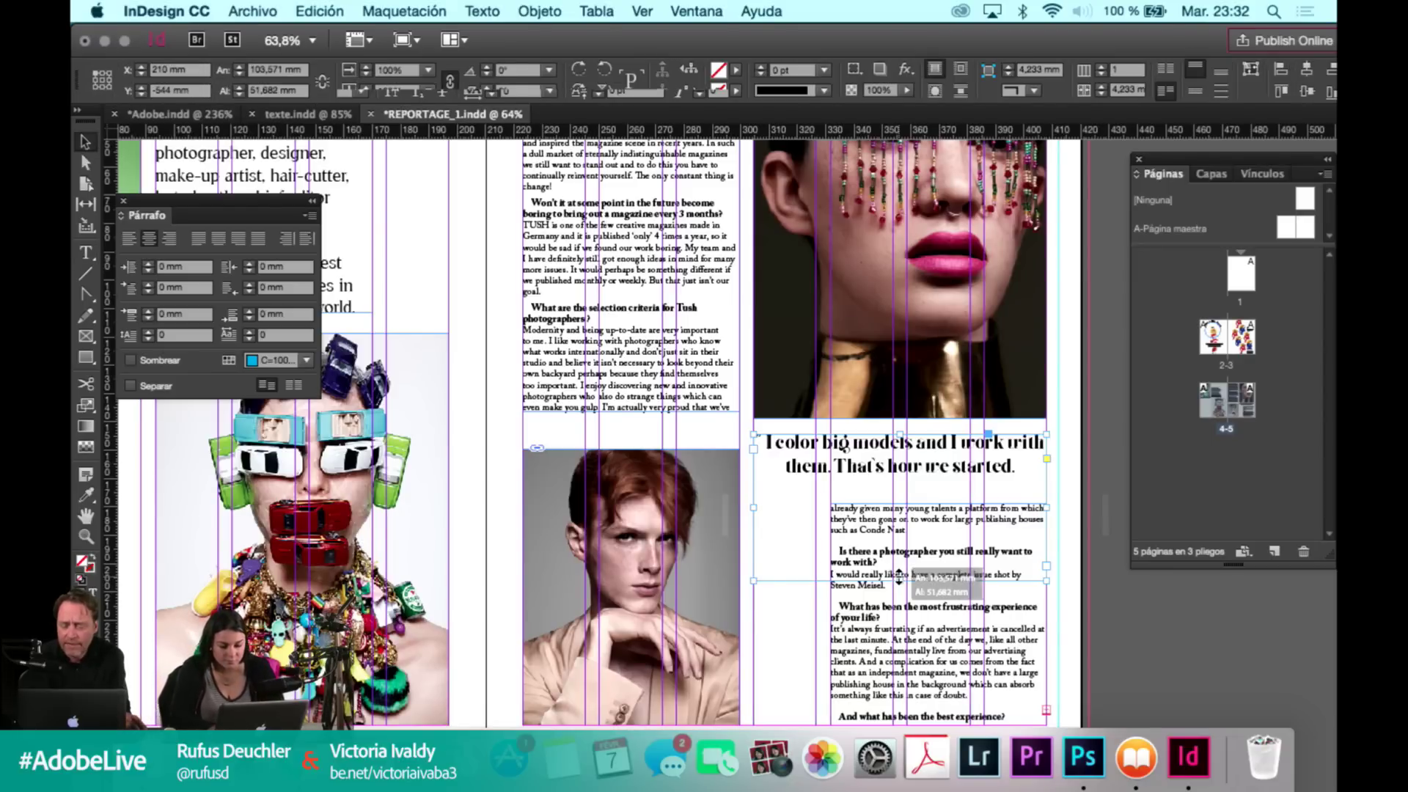
key(super+alt+c)
scroll(795, 610, down, 5)
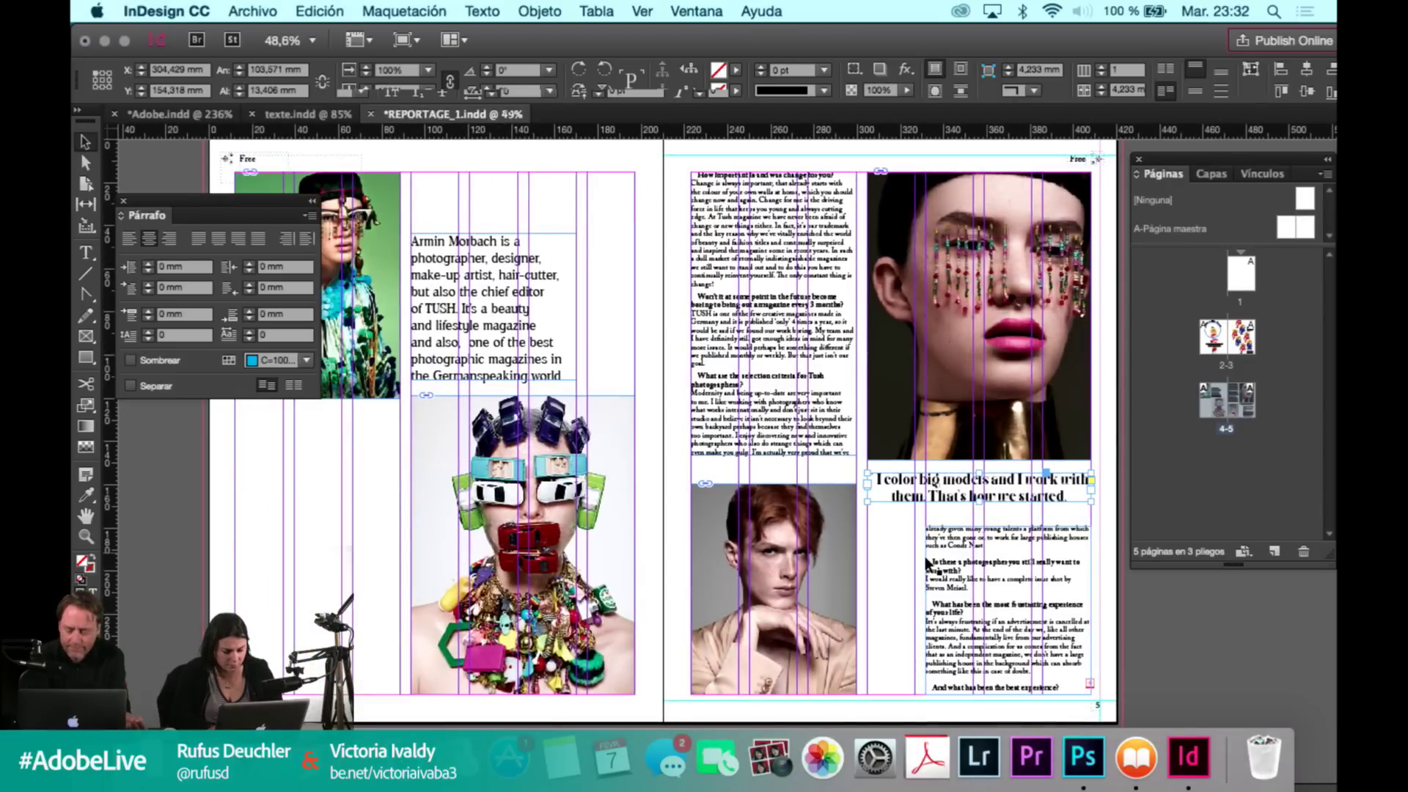
key(w)
Move the first interview frame beneath page 4's green-background portrait at X 12 mm, Y 138 mm and shorten it to 119 mm high.
click(522, 543)
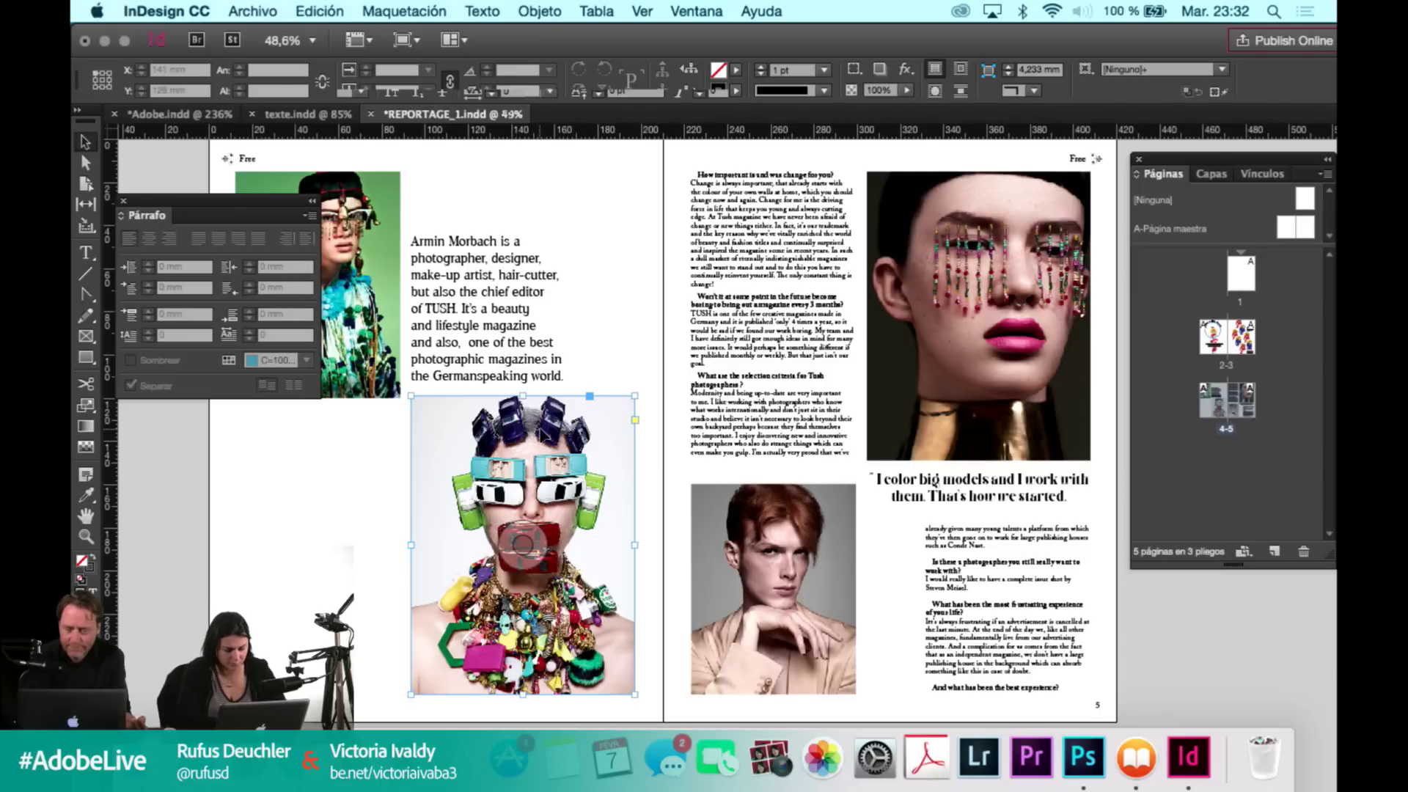
click(517, 425)
key(shift+Escape)
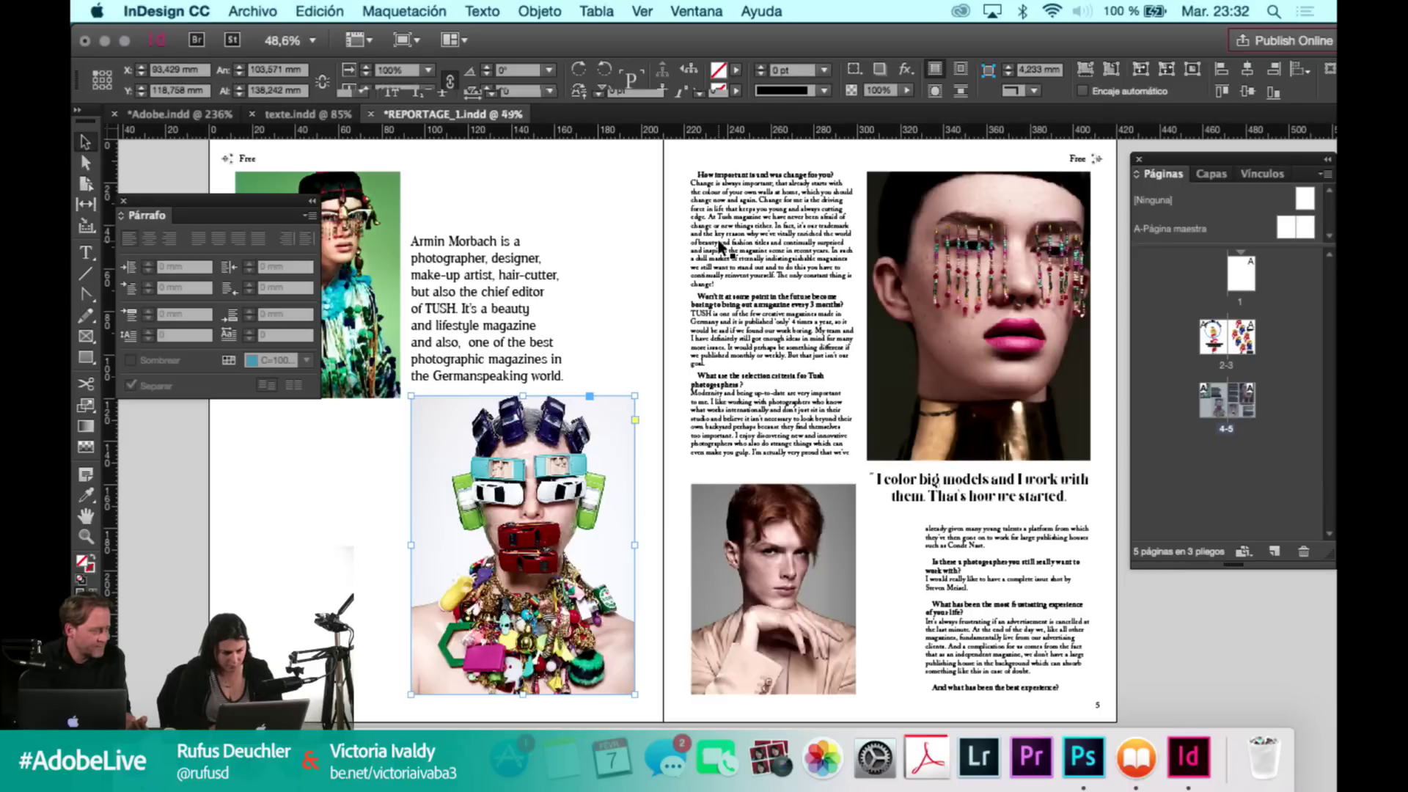
click(793, 207)
drag(433, 388, 325, 476)
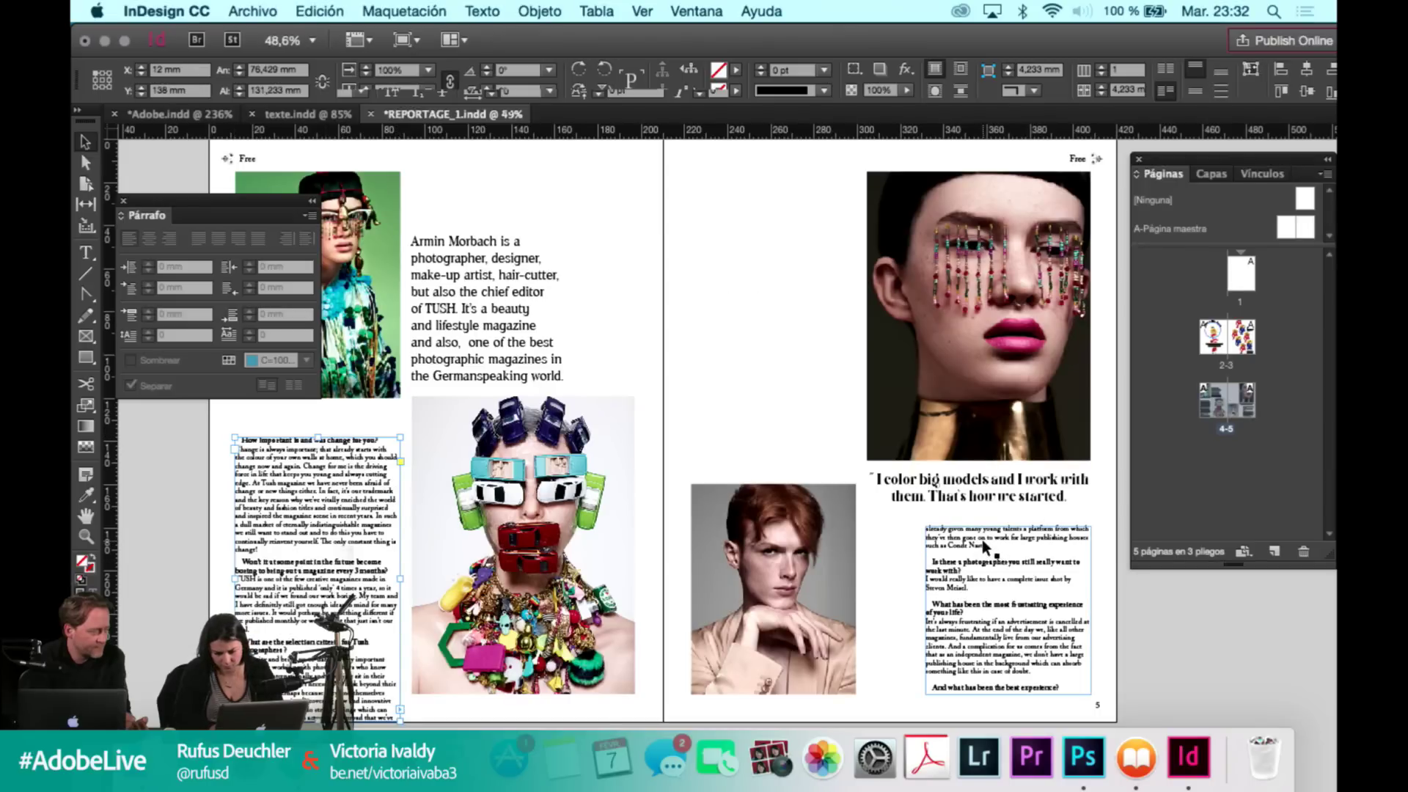
scroll(321, 507, down, 1)
scroll(321, 508, left, 1)
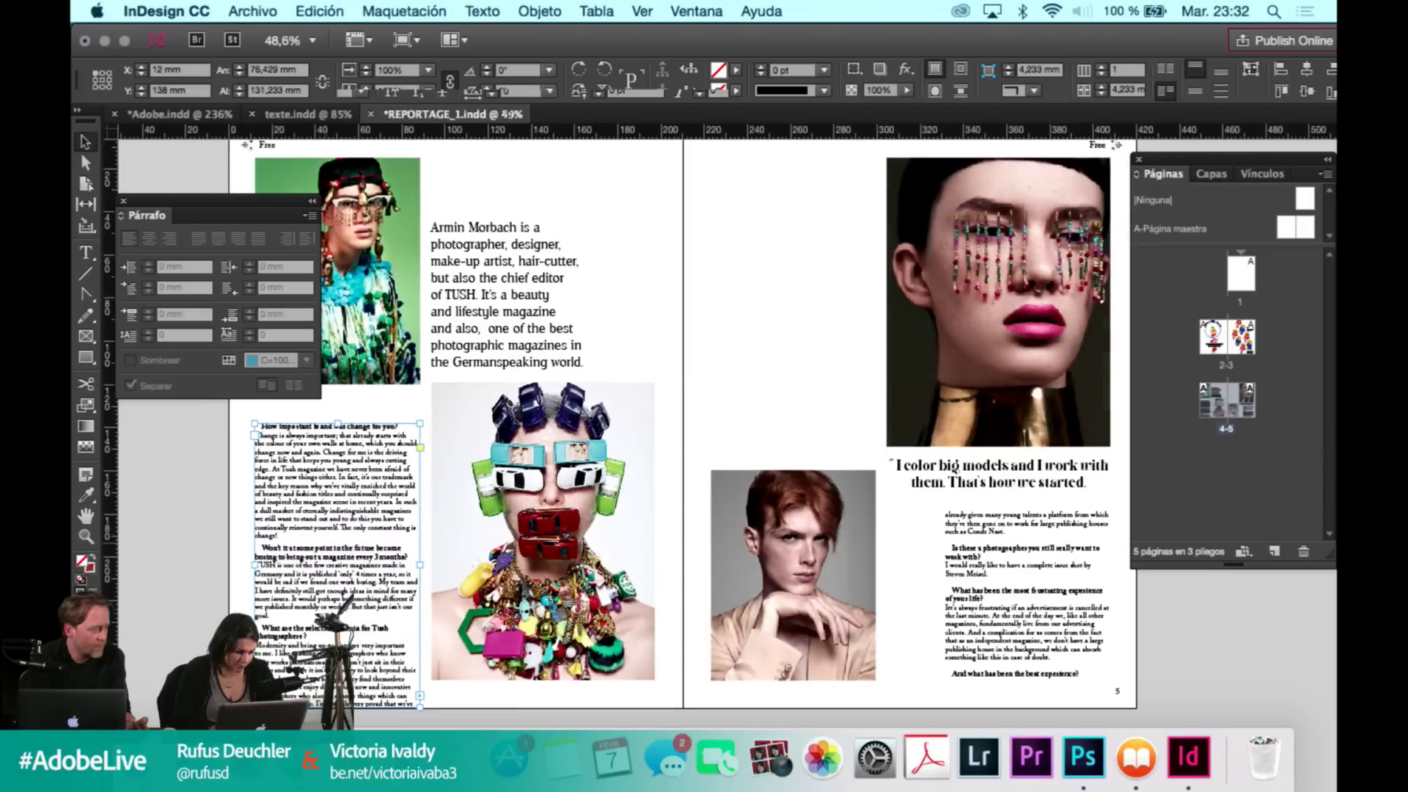
drag(336, 708, 337, 679)
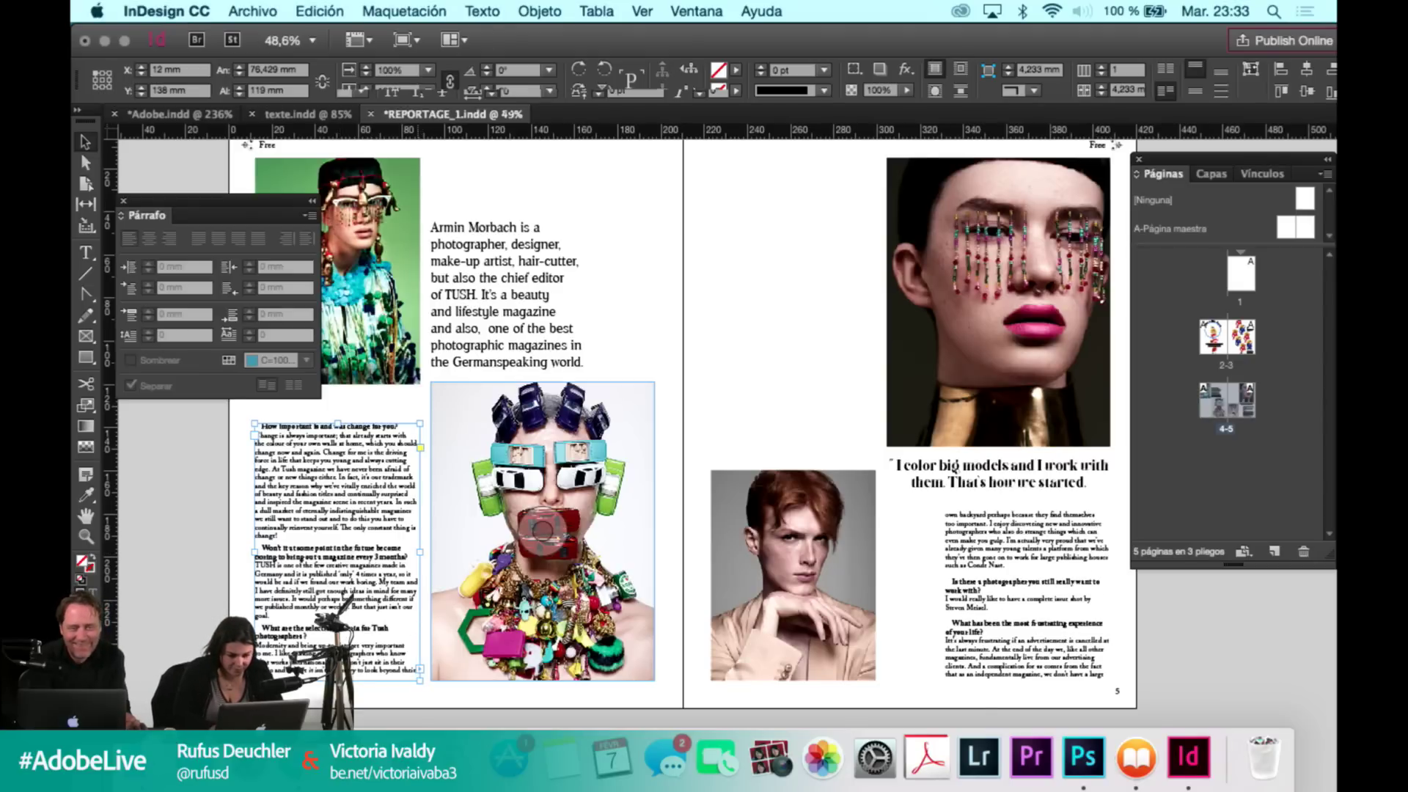
Lower the upper edge of page 4's interview frame to Y 147.5 mm, making the frame 109.5 mm high.
click(982, 544)
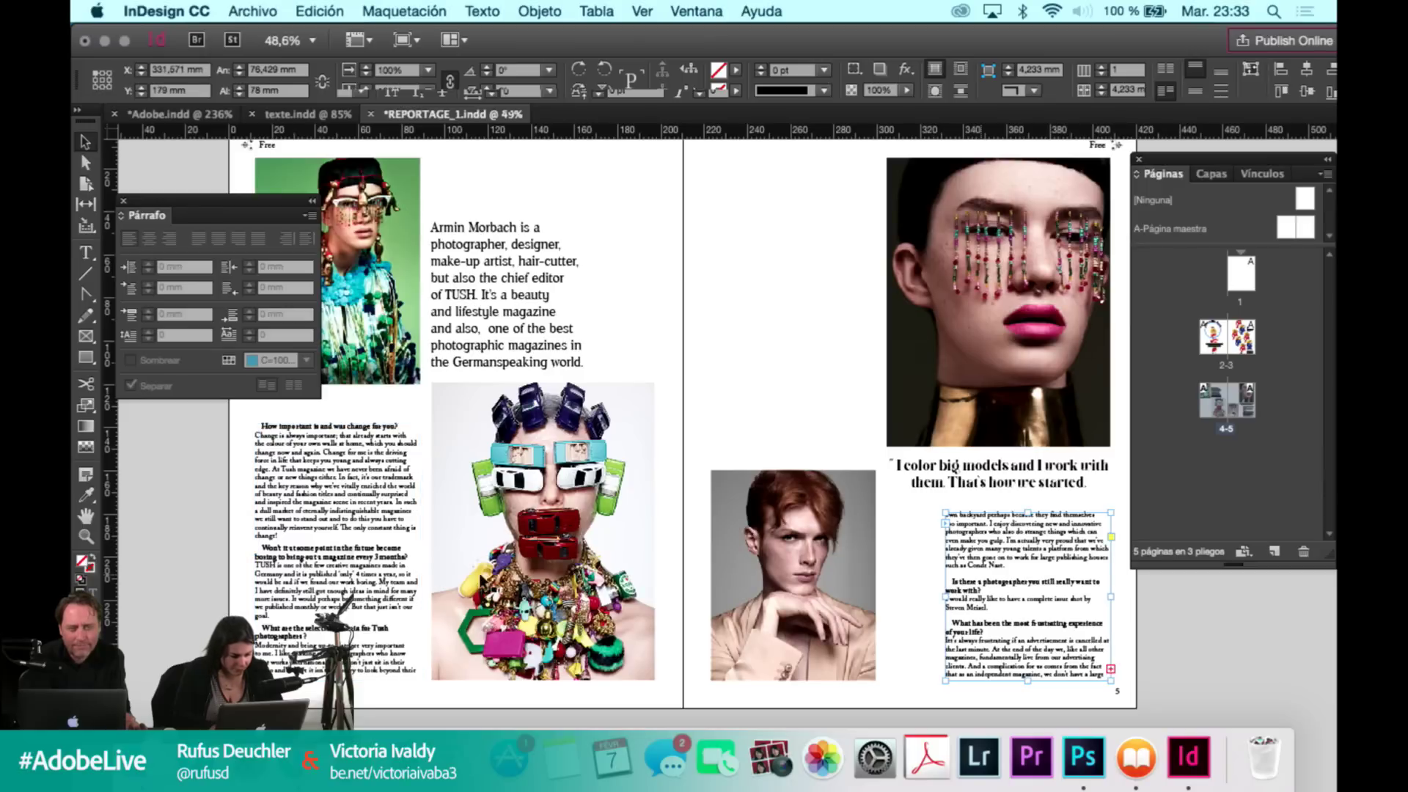
click(359, 562)
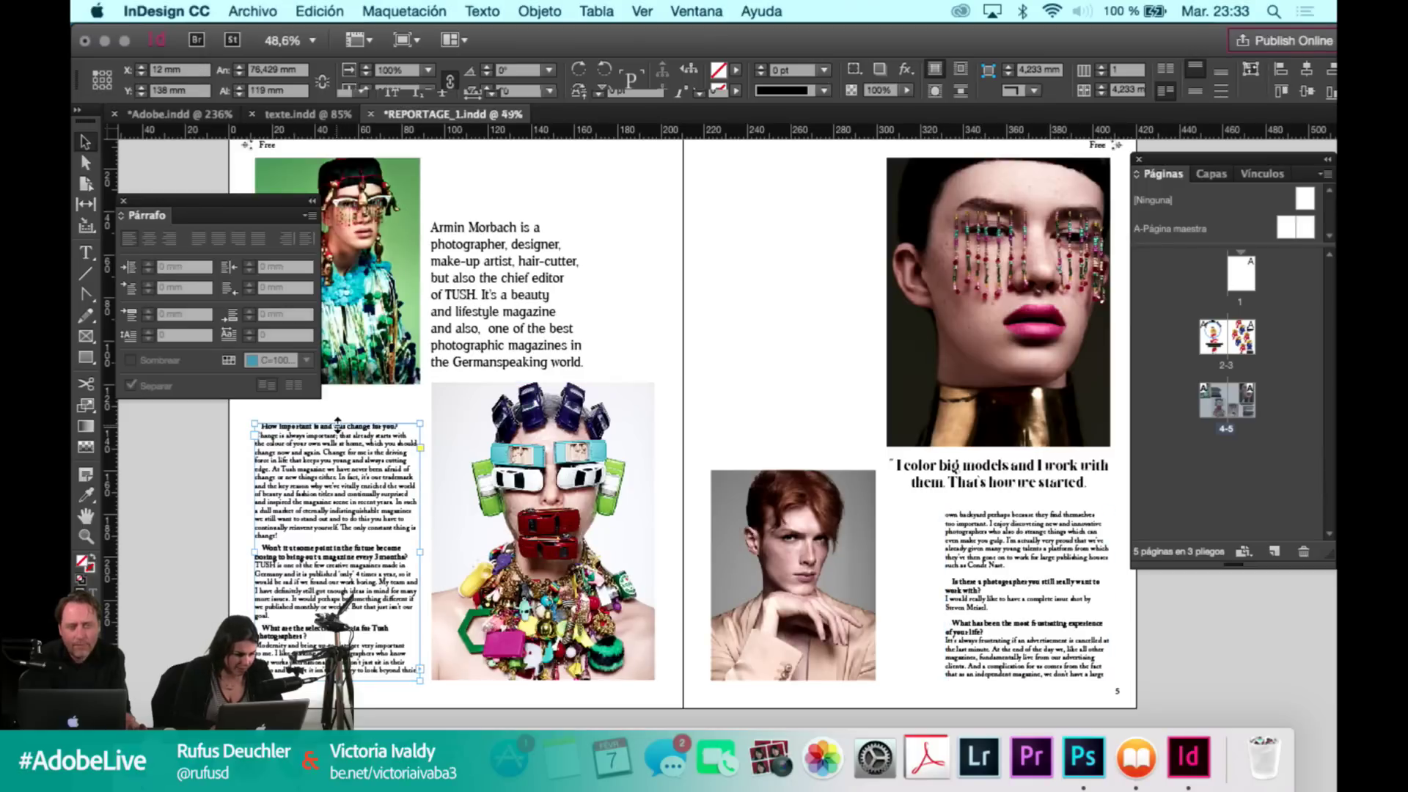
drag(337, 425, 338, 445)
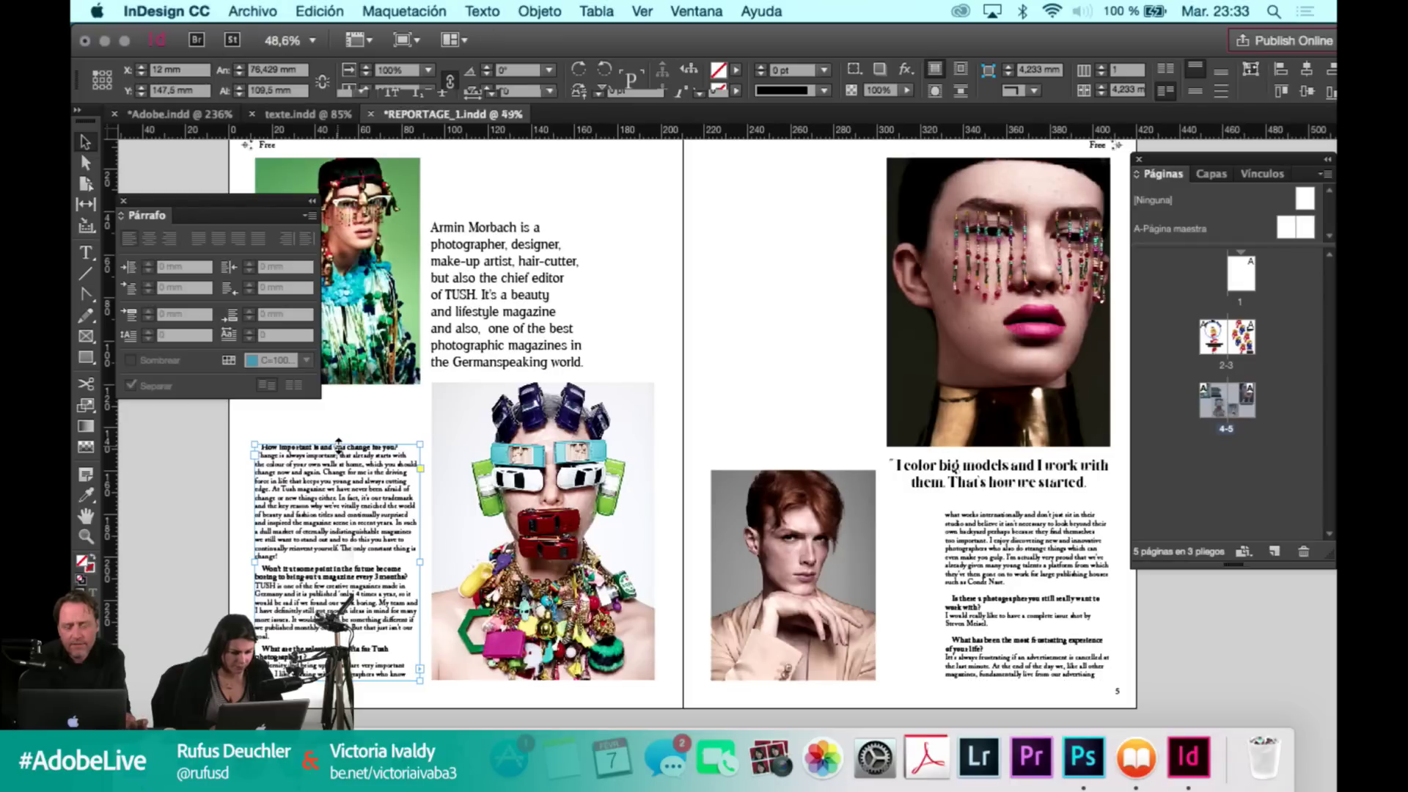
click(344, 398)
Move the second interview frame above the red-haired man's portrait at X 223 mm, Y 41 mm and check the spread with and without guides.
click(974, 538)
drag(730, 296, 738, 242)
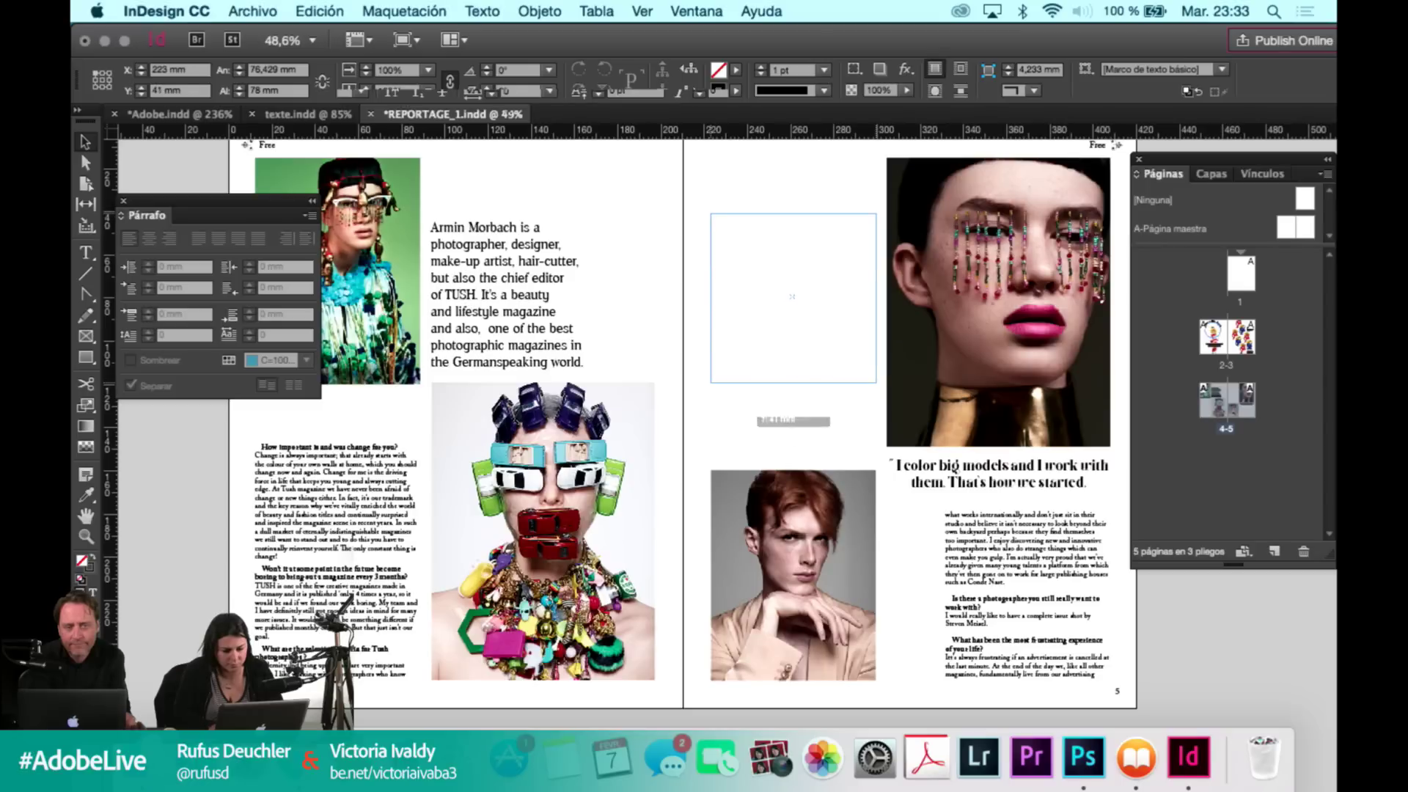
click(816, 412)
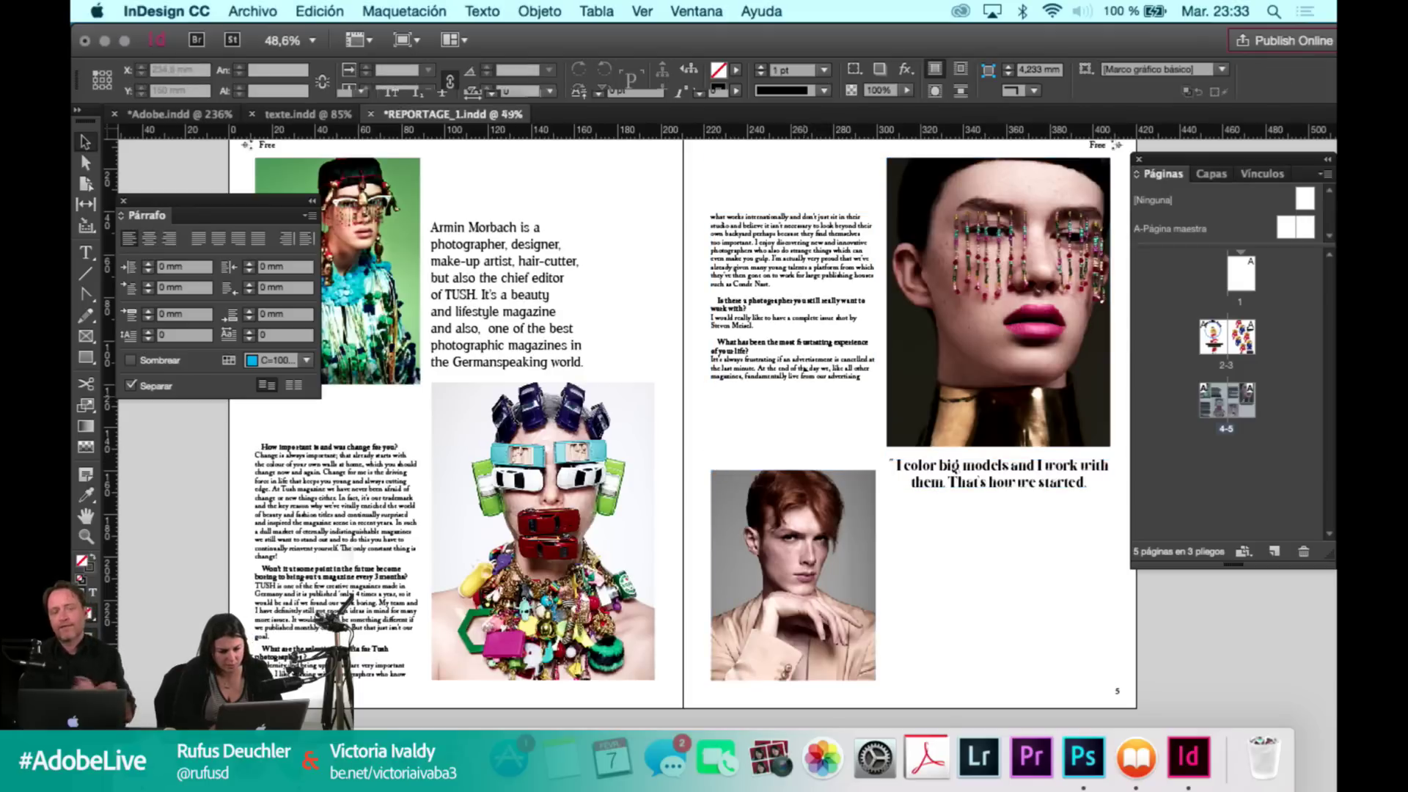
click(763, 371)
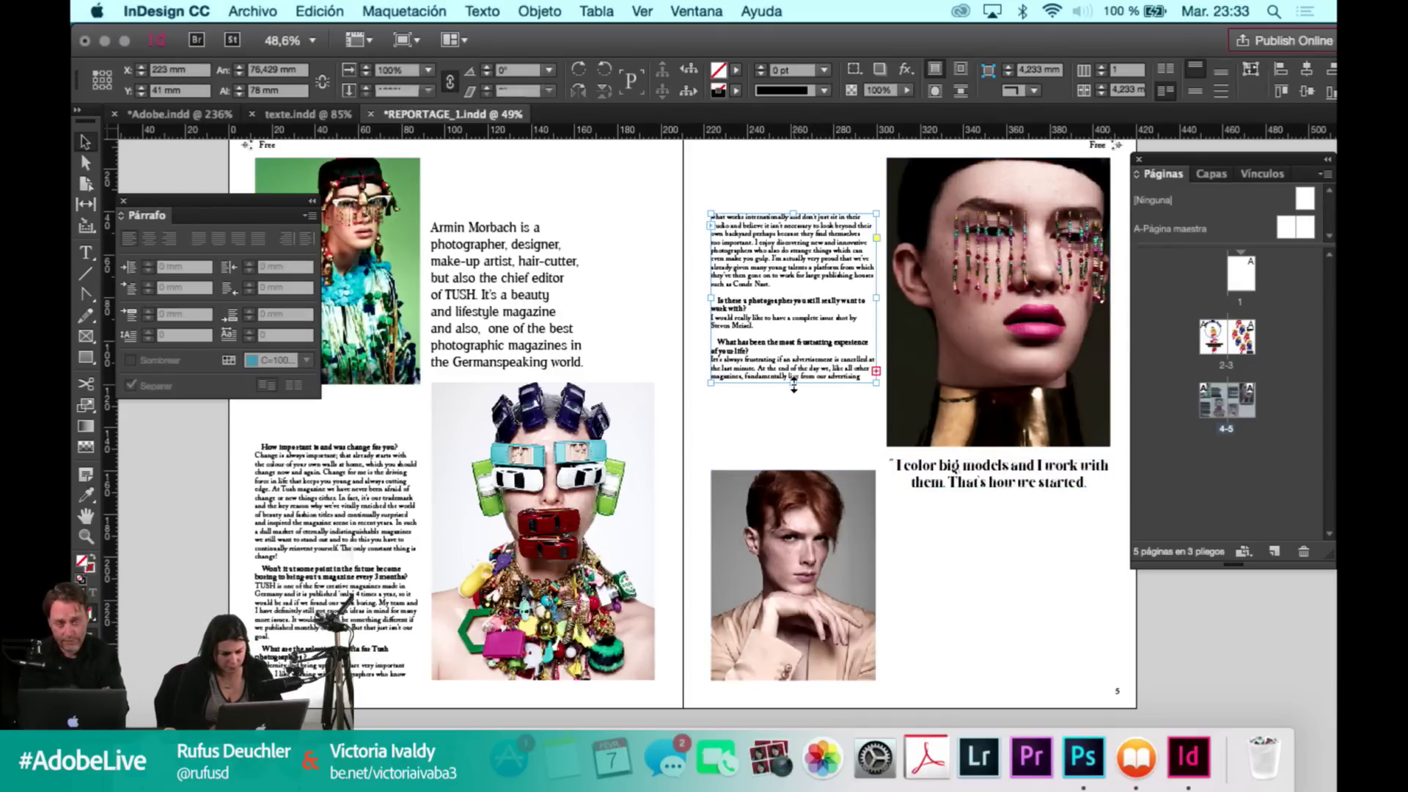
click(786, 442)
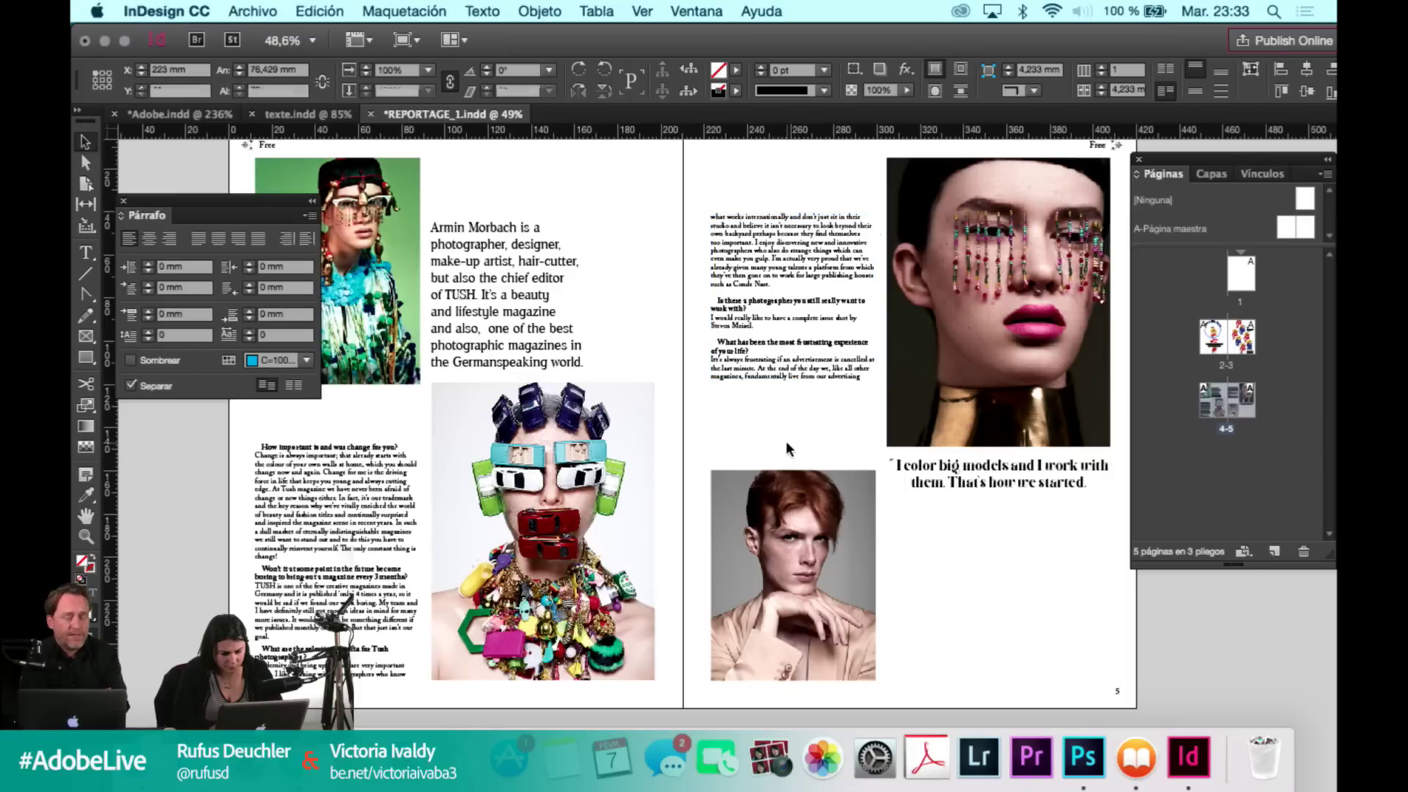
key(w)
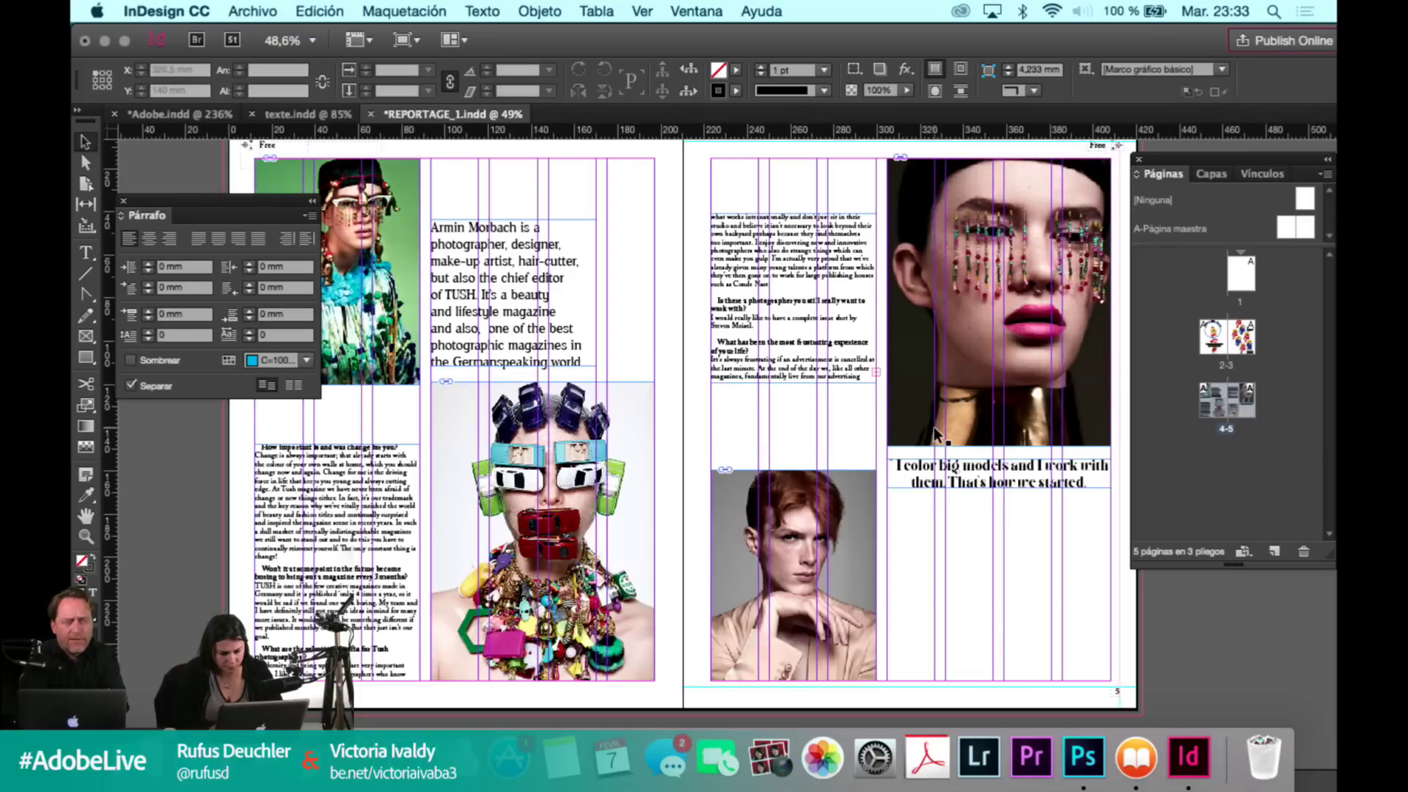
key(w)
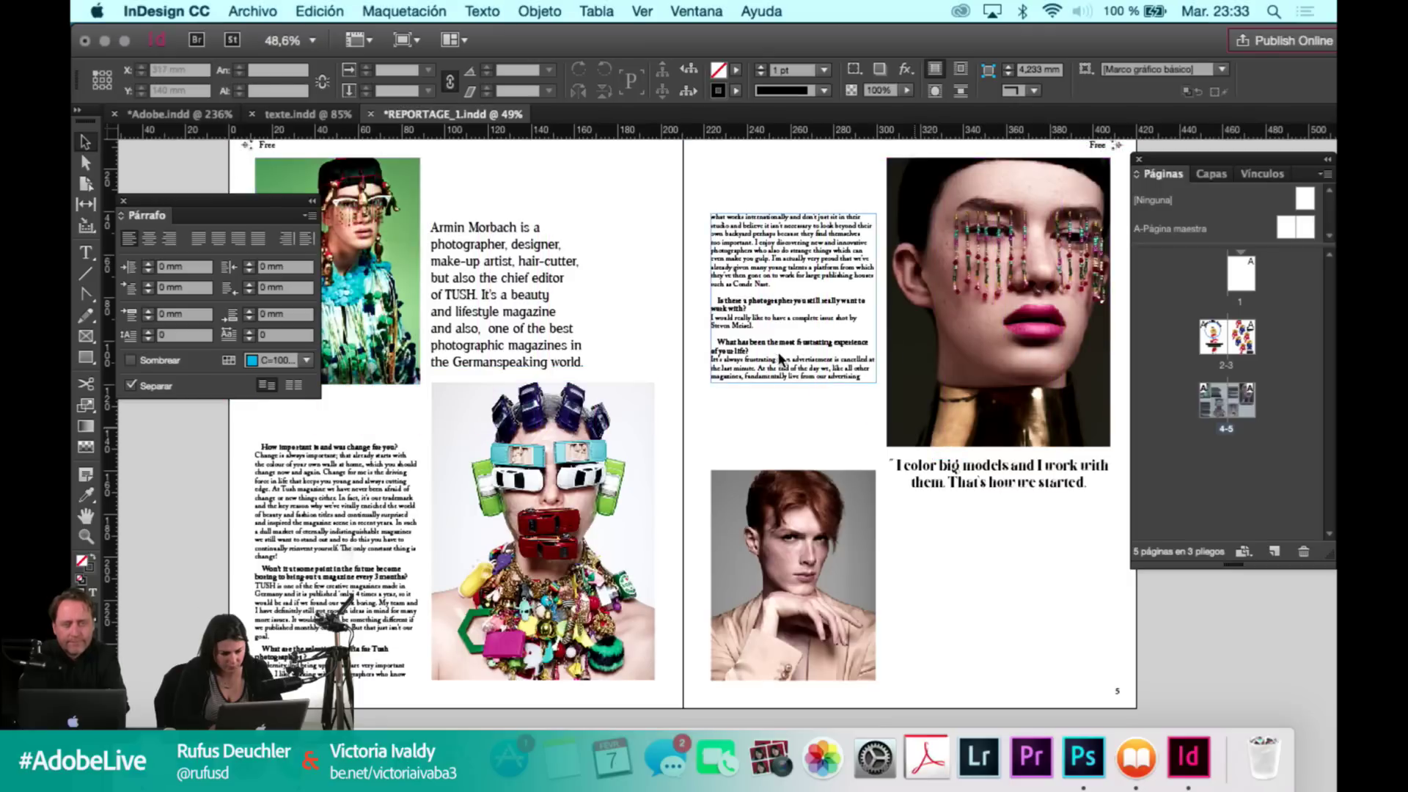
Extend the interview frame above the red-haired man's portrait to 107.5 mm high and check it against page 4's interview text.
click(800, 379)
drag(794, 380, 789, 446)
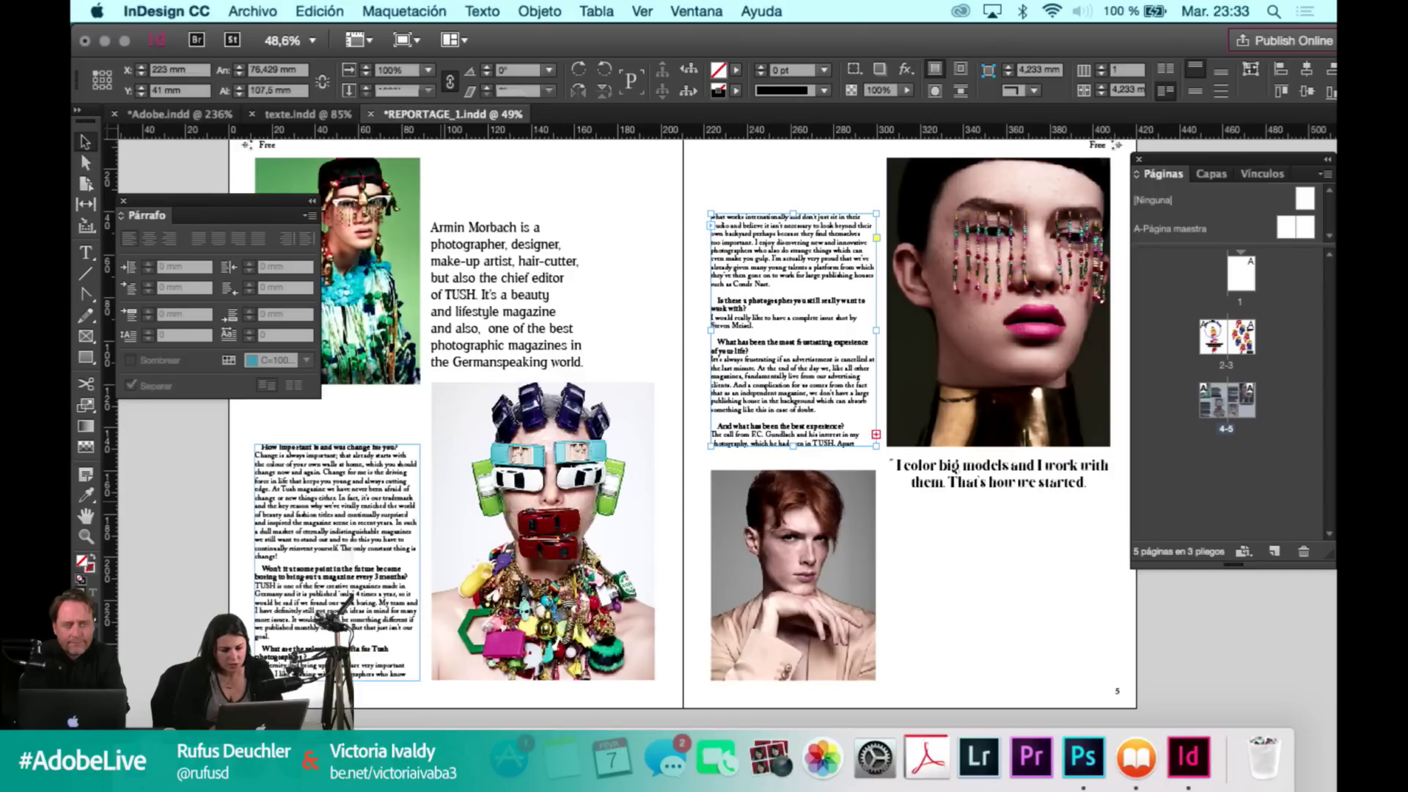
scroll(849, 314, up, 3)
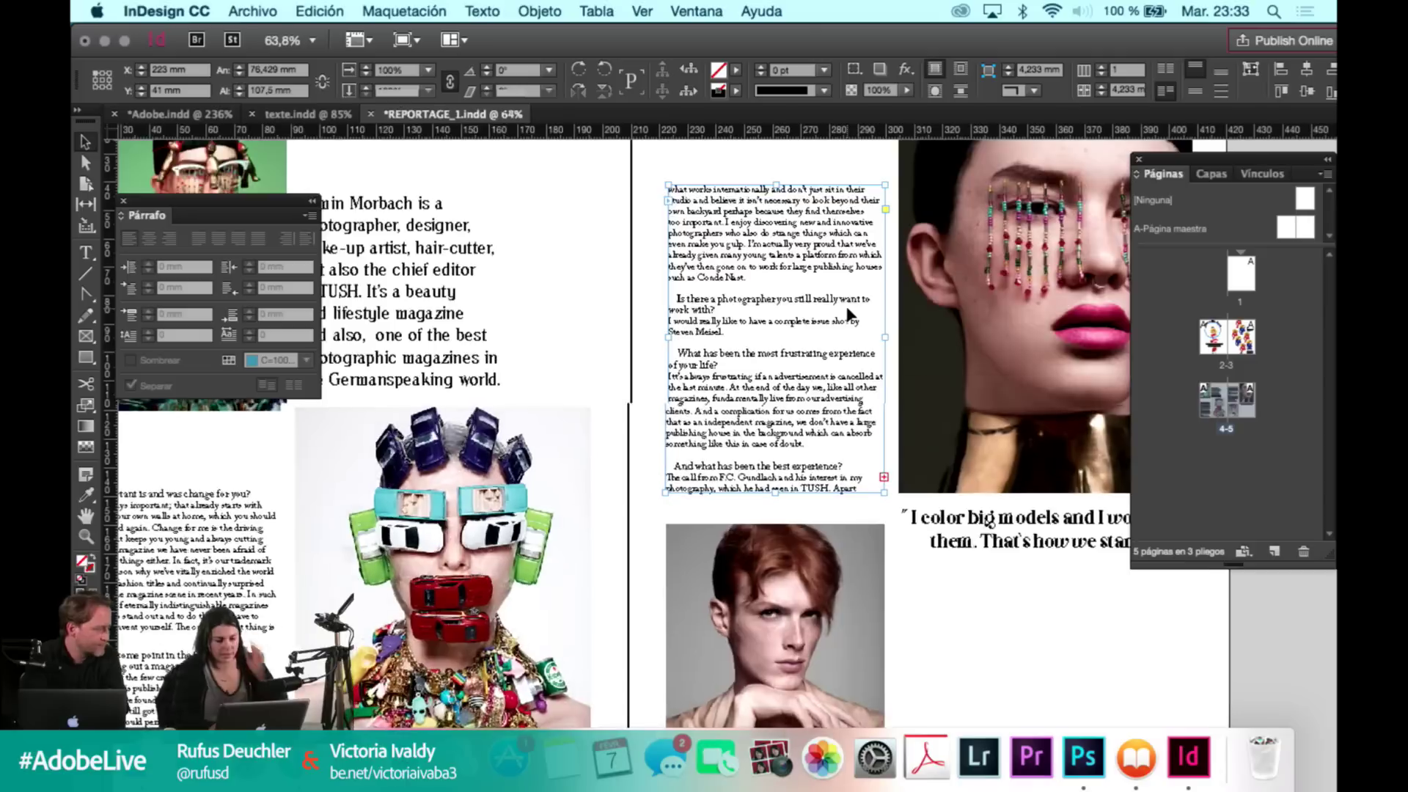
scroll(849, 314, left, 3)
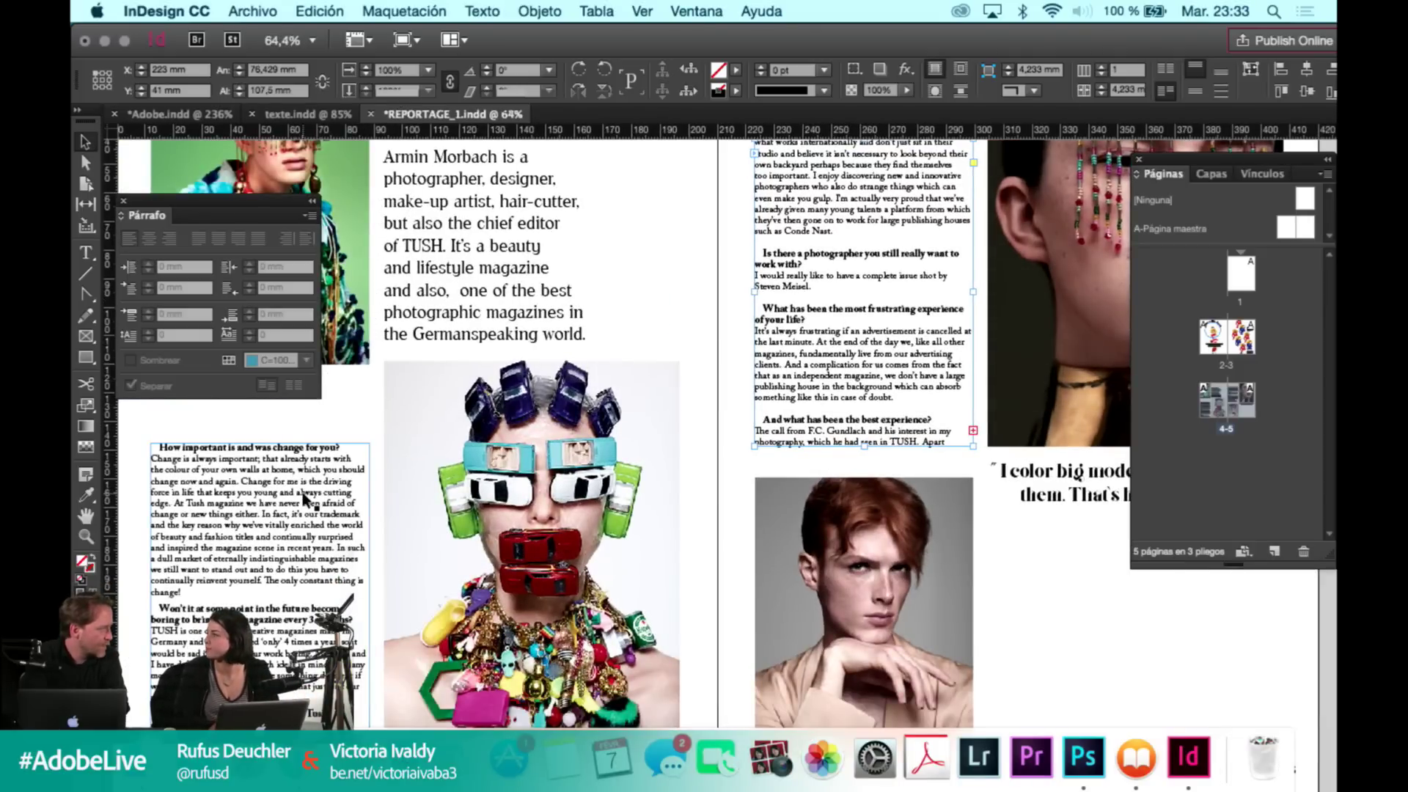
scroll(304, 499, down, 2)
scroll(304, 498, left, 1)
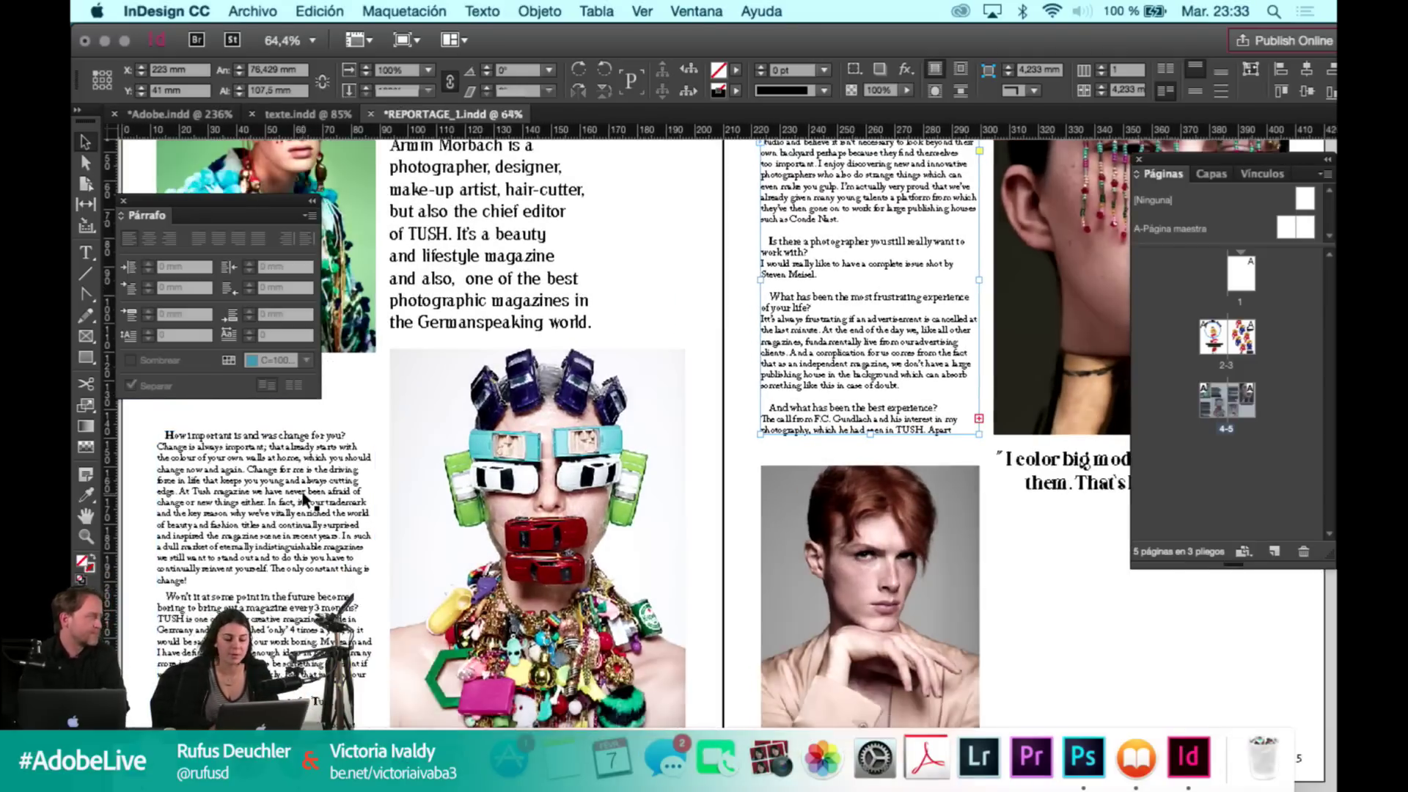
click(363, 432)
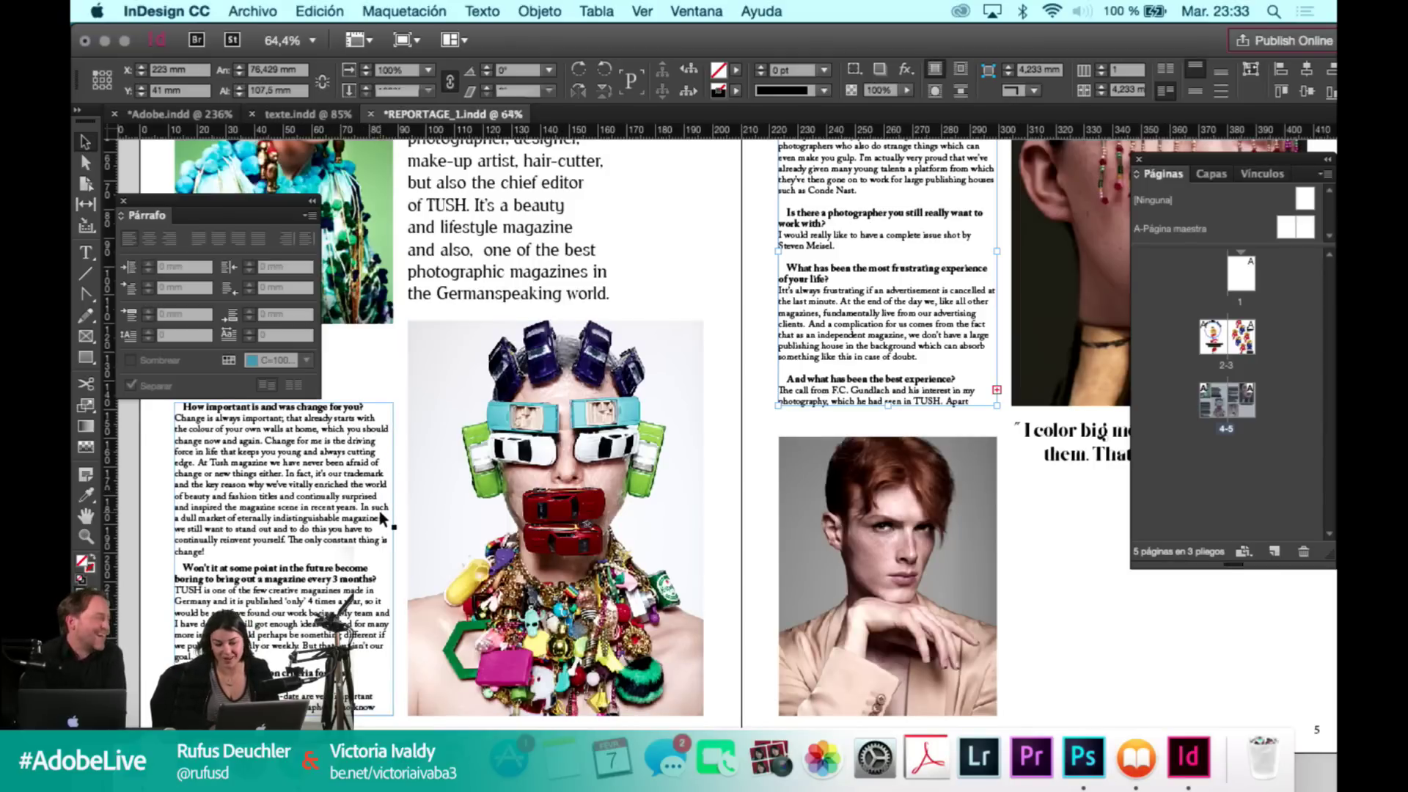
Flow the overset interview text into a new frame beneath the pull quote at X 304.429 mm, Y 179 mm, 76.429 mm wide.
scroll(381, 518, down, 3)
scroll(382, 518, left, 1)
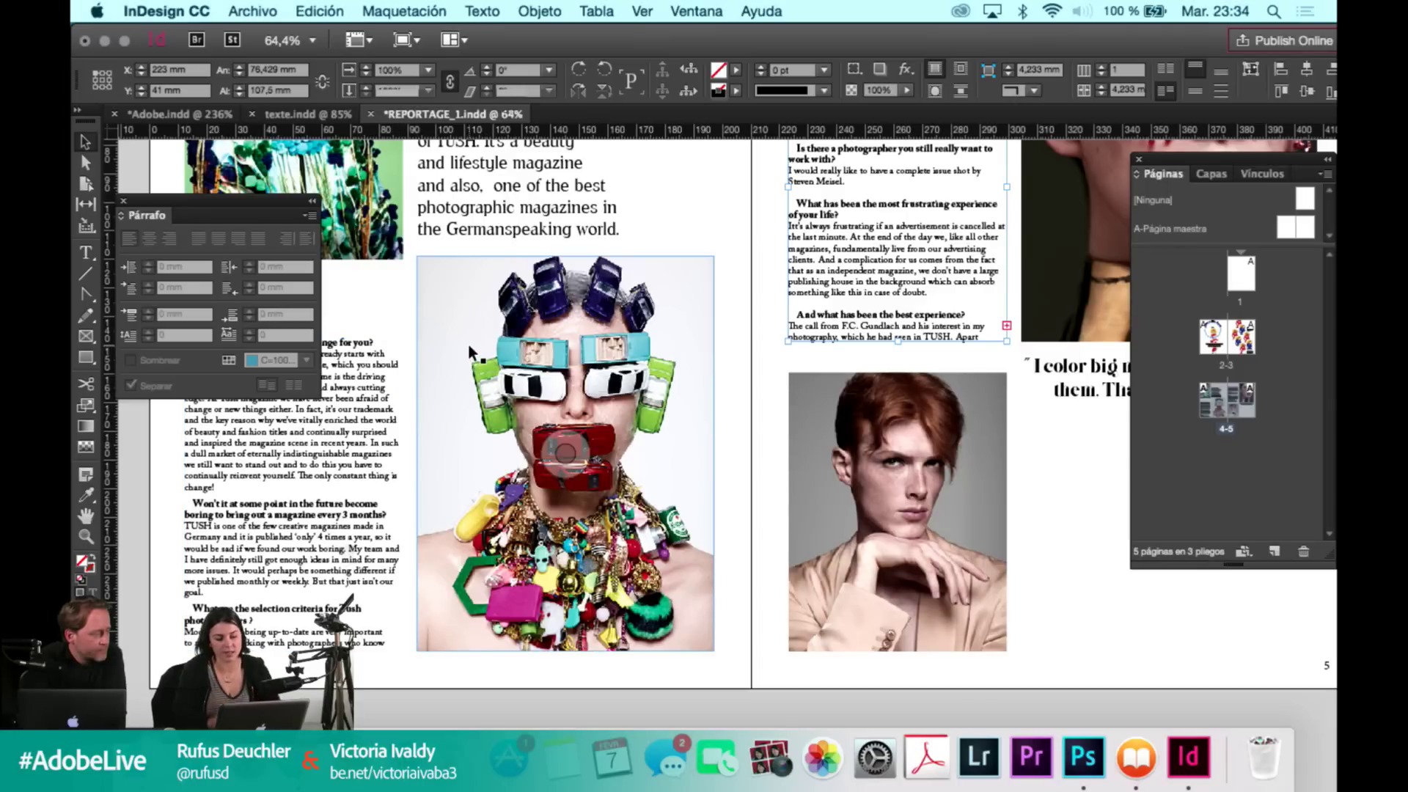
click(1007, 326)
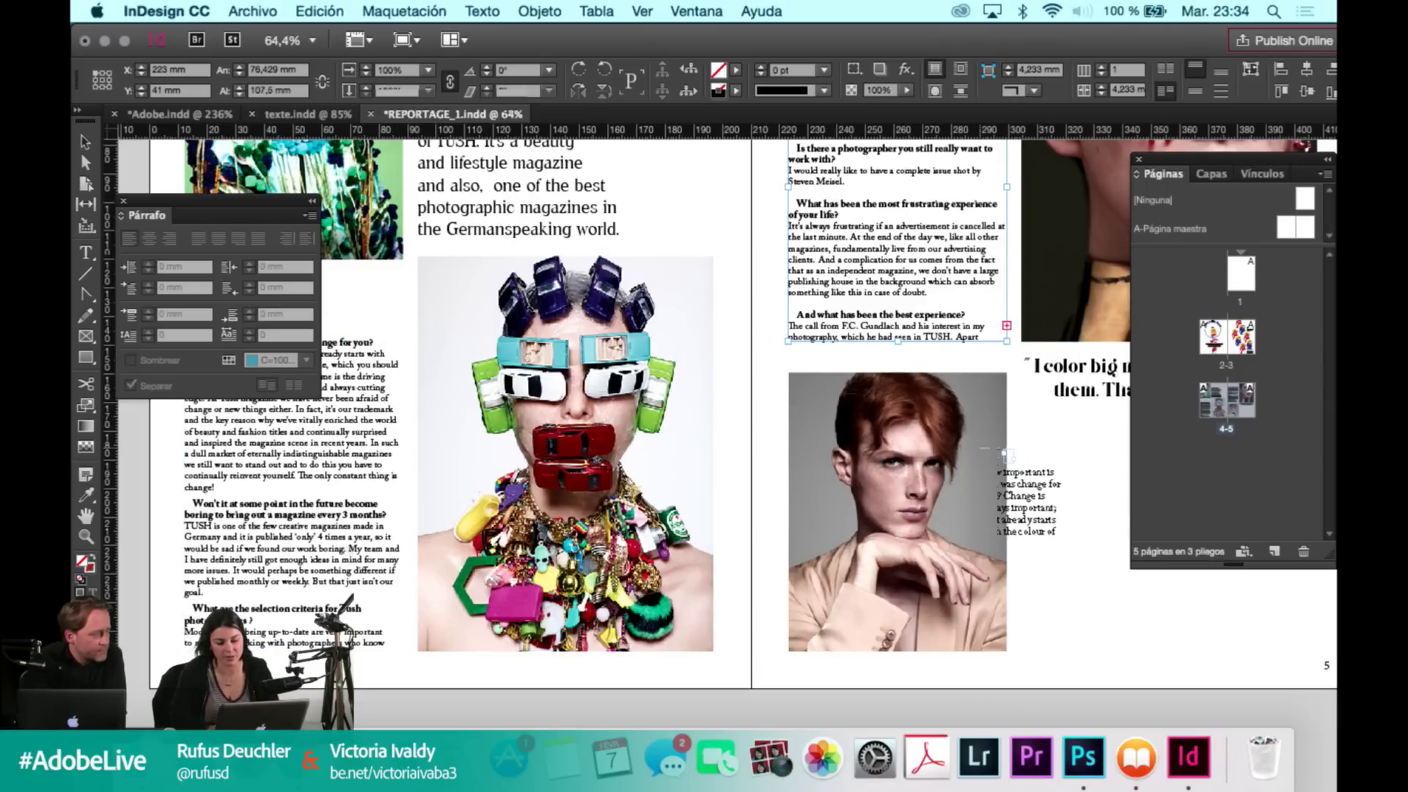
scroll(990, 451, right, 5)
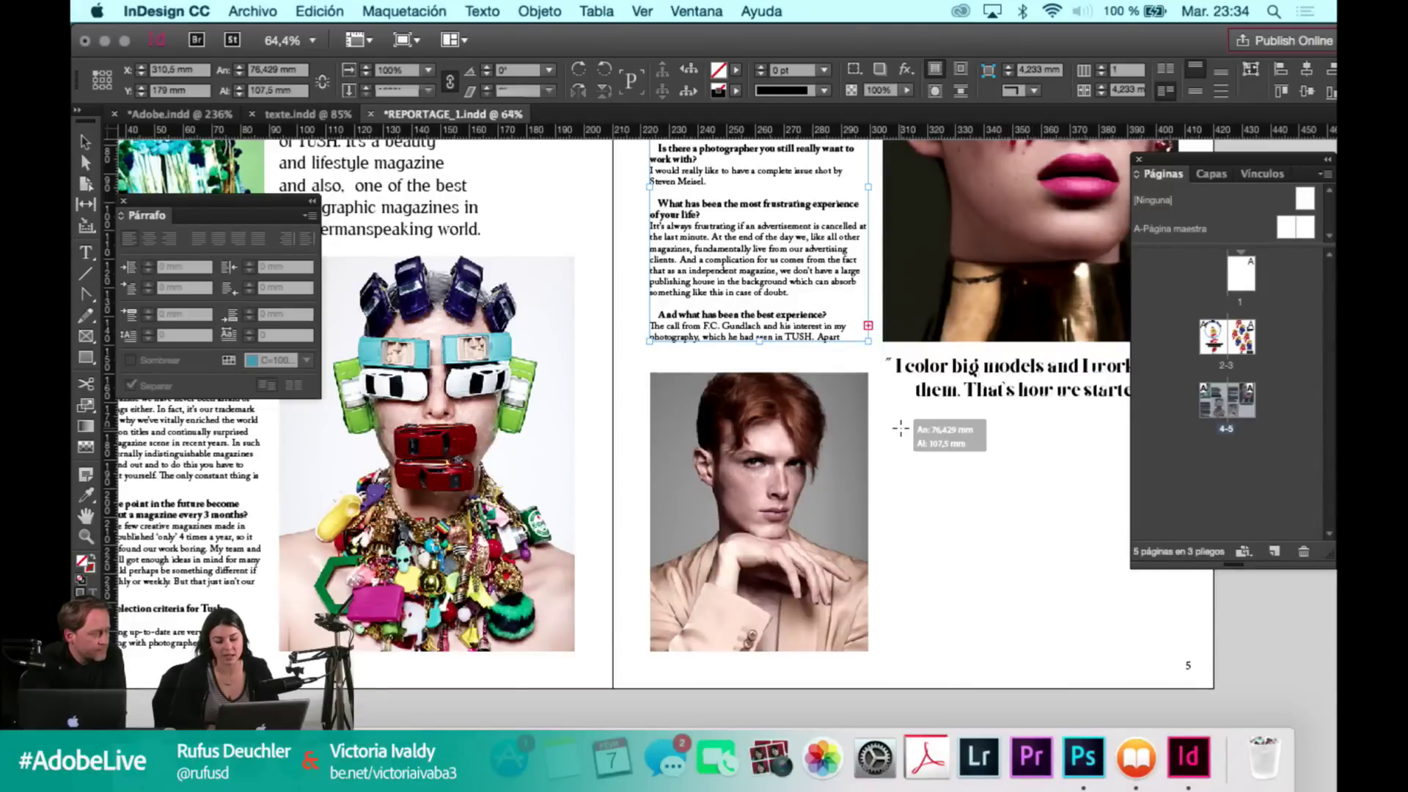
key(Escape)
click(930, 439)
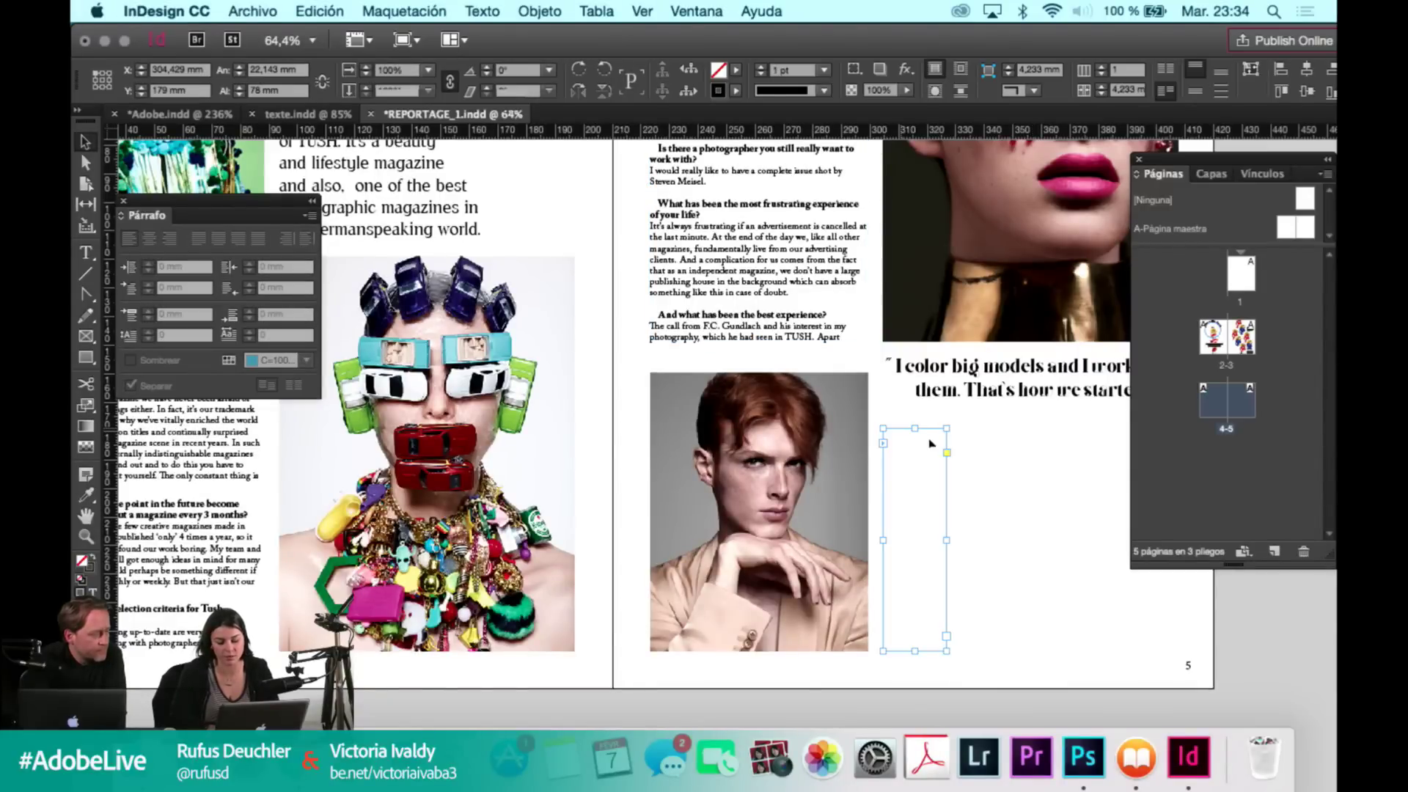
drag(947, 541, 1098, 541)
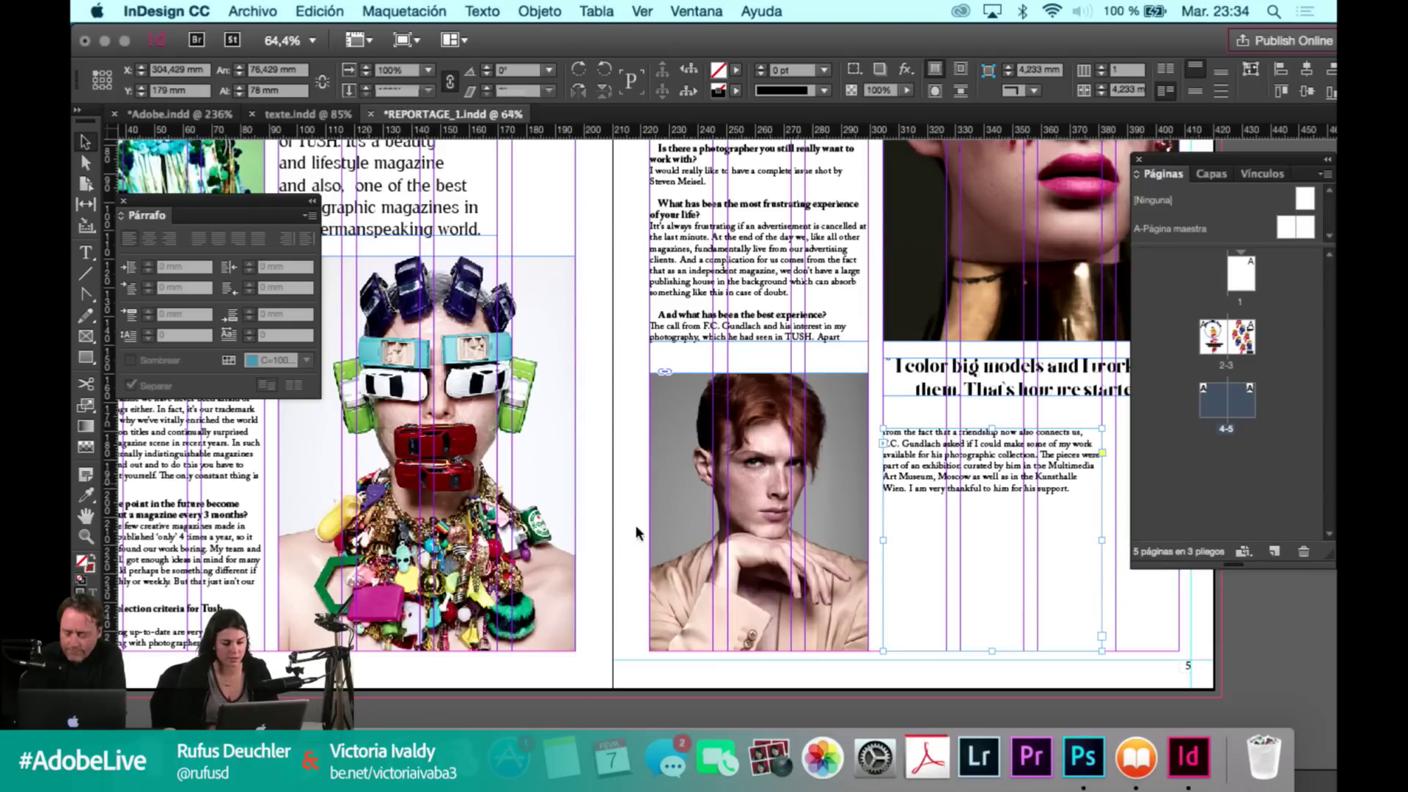
Justify the entire interview text across all threaded frames, with last lines aligned left.
double_click(1069, 487)
key(super+a)
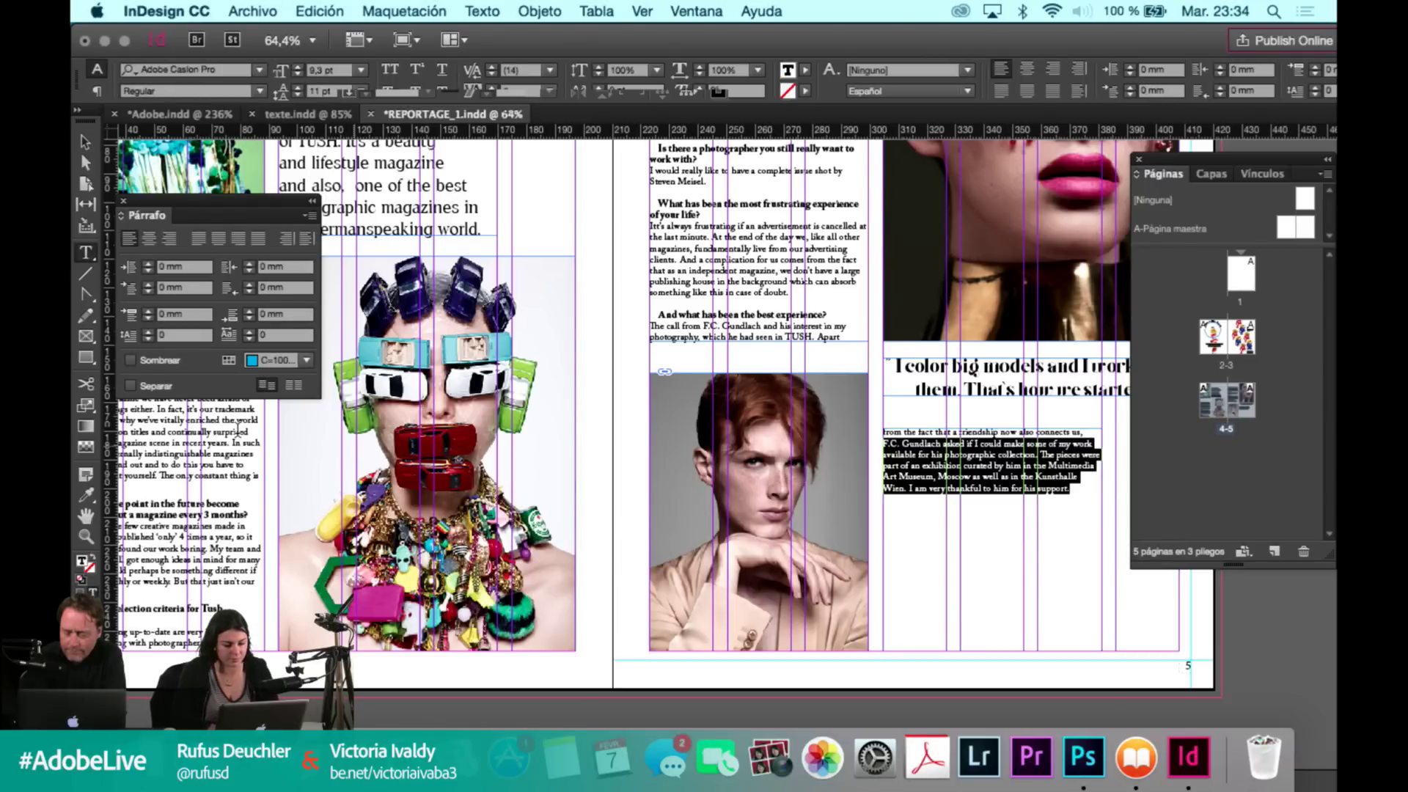
scroll(87, 359, left, 5)
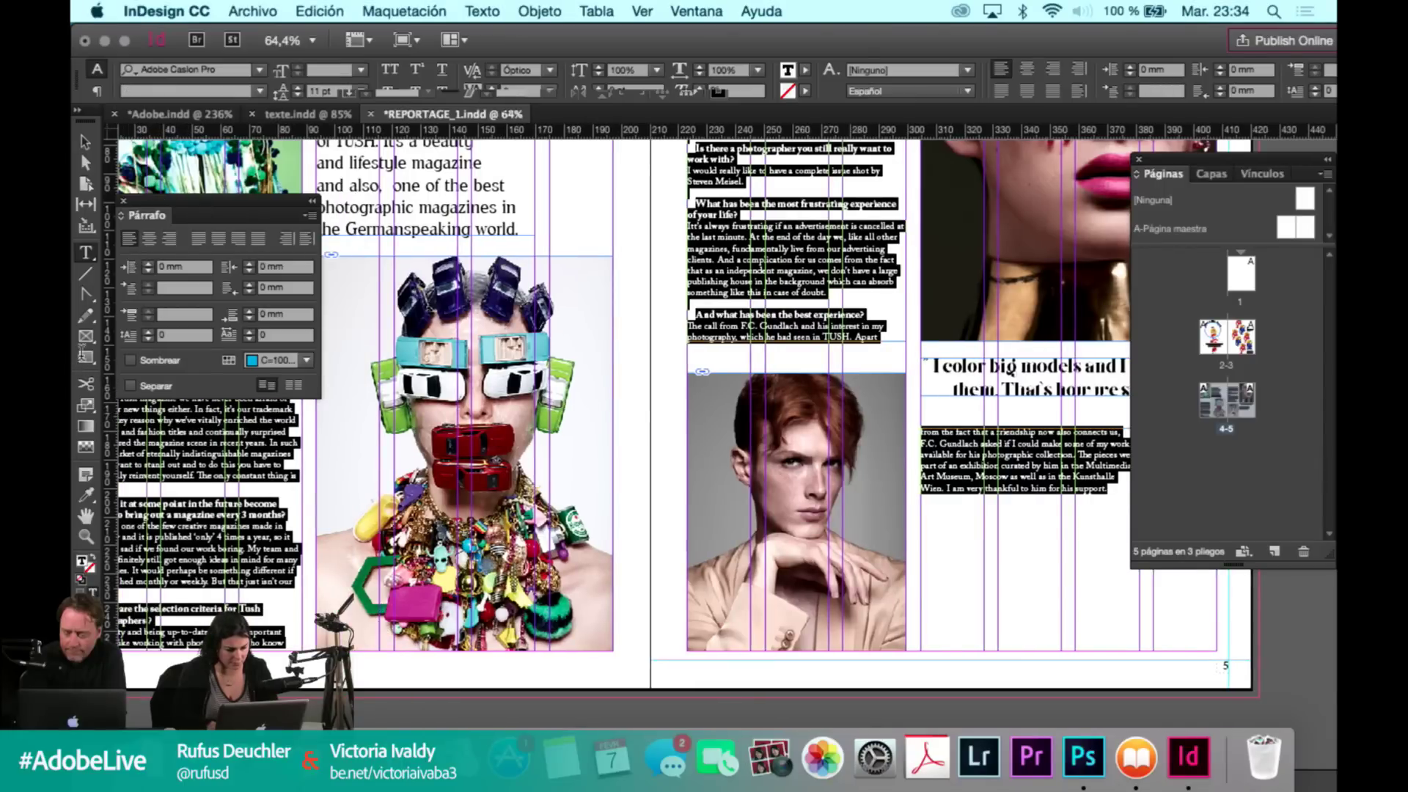
scroll(89, 343, left, 1)
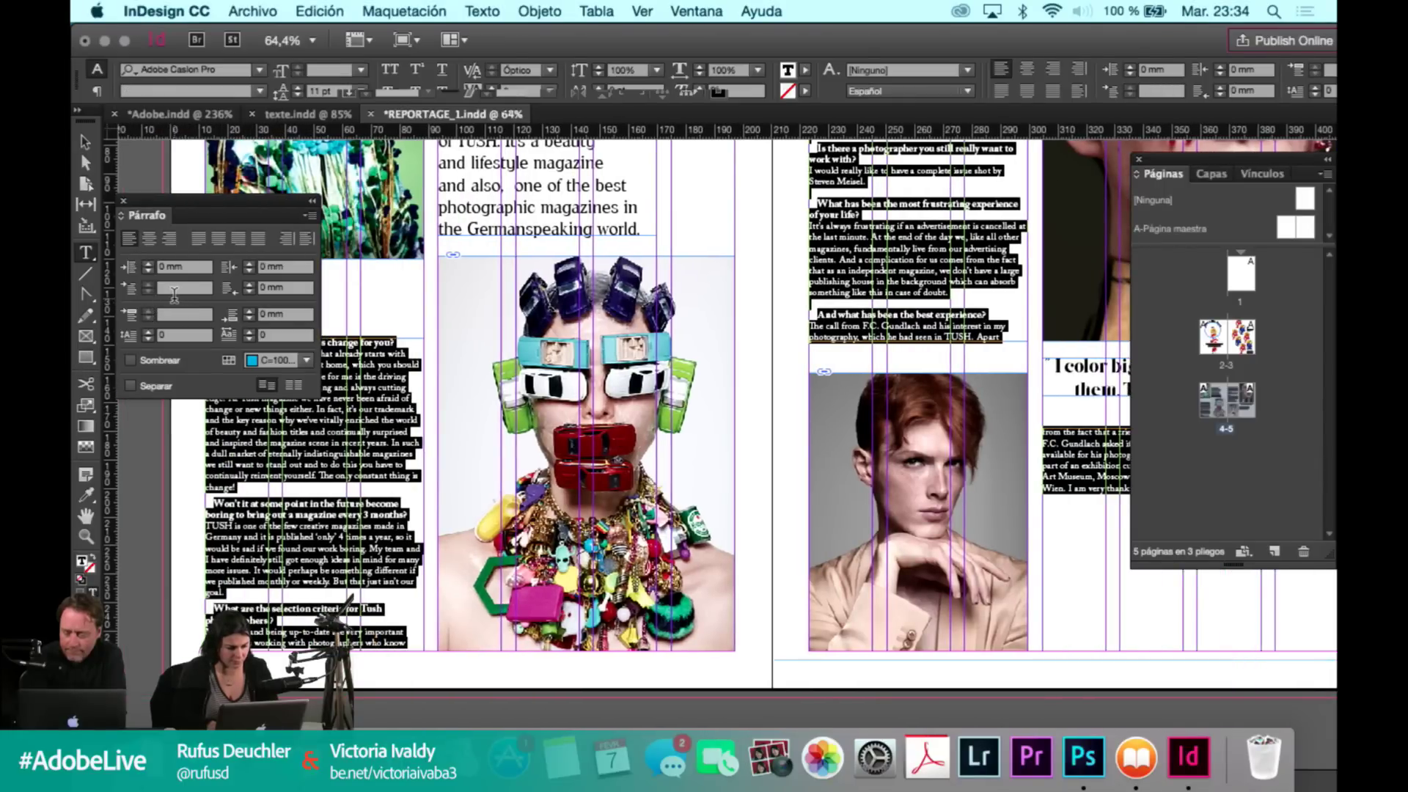
click(1001, 96)
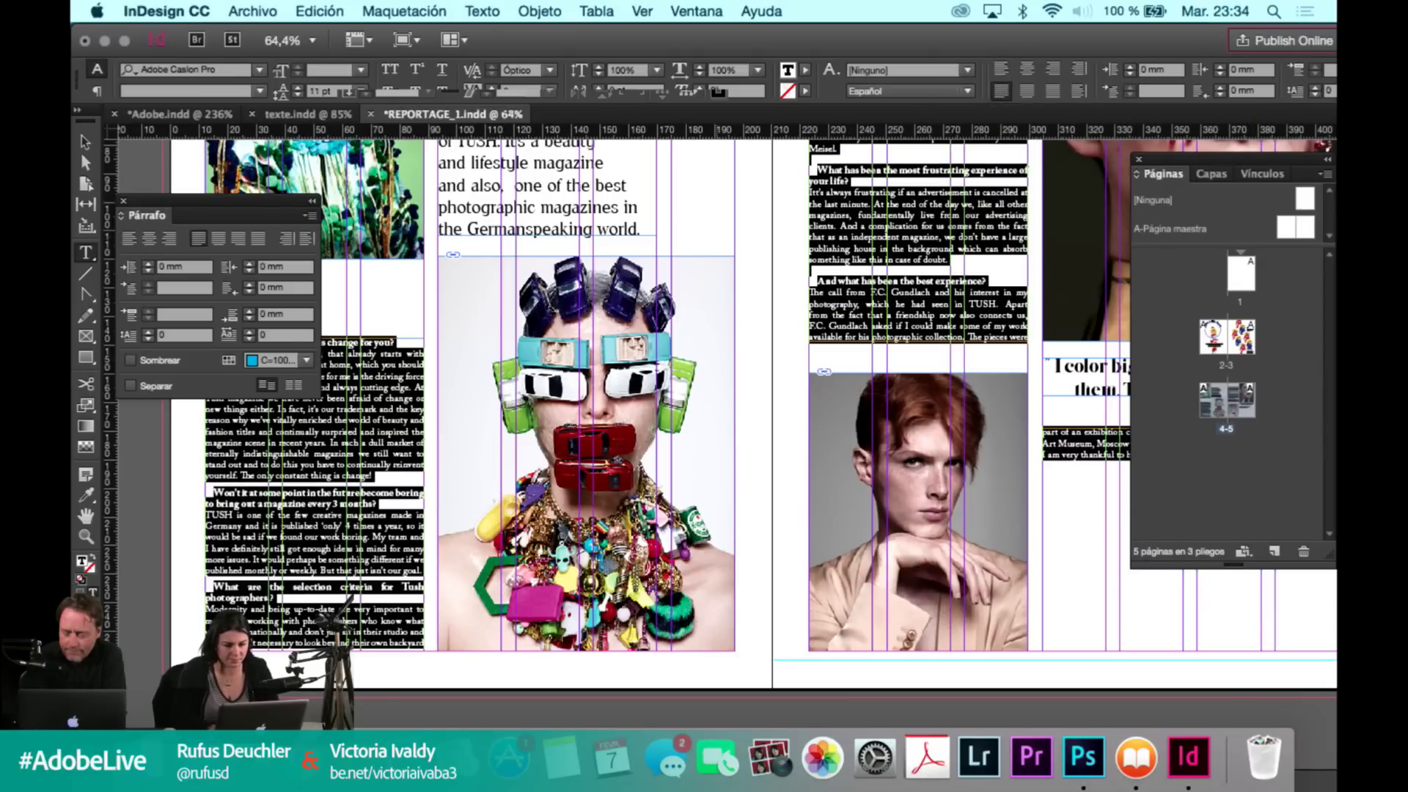
Uncover page 4's interview column and inspect the word spacing of its justified lines up close.
drag(220, 200, 752, 203)
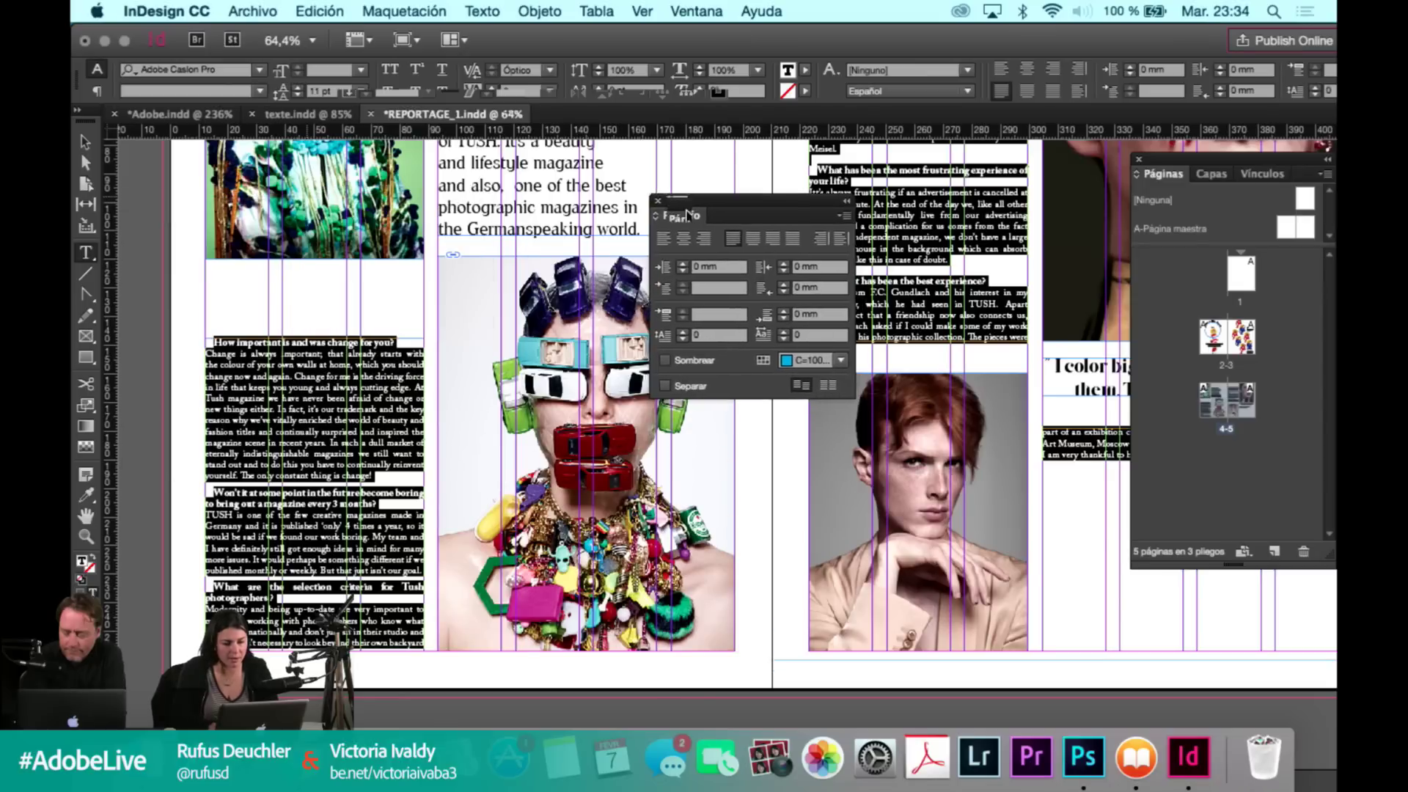
click(253, 421)
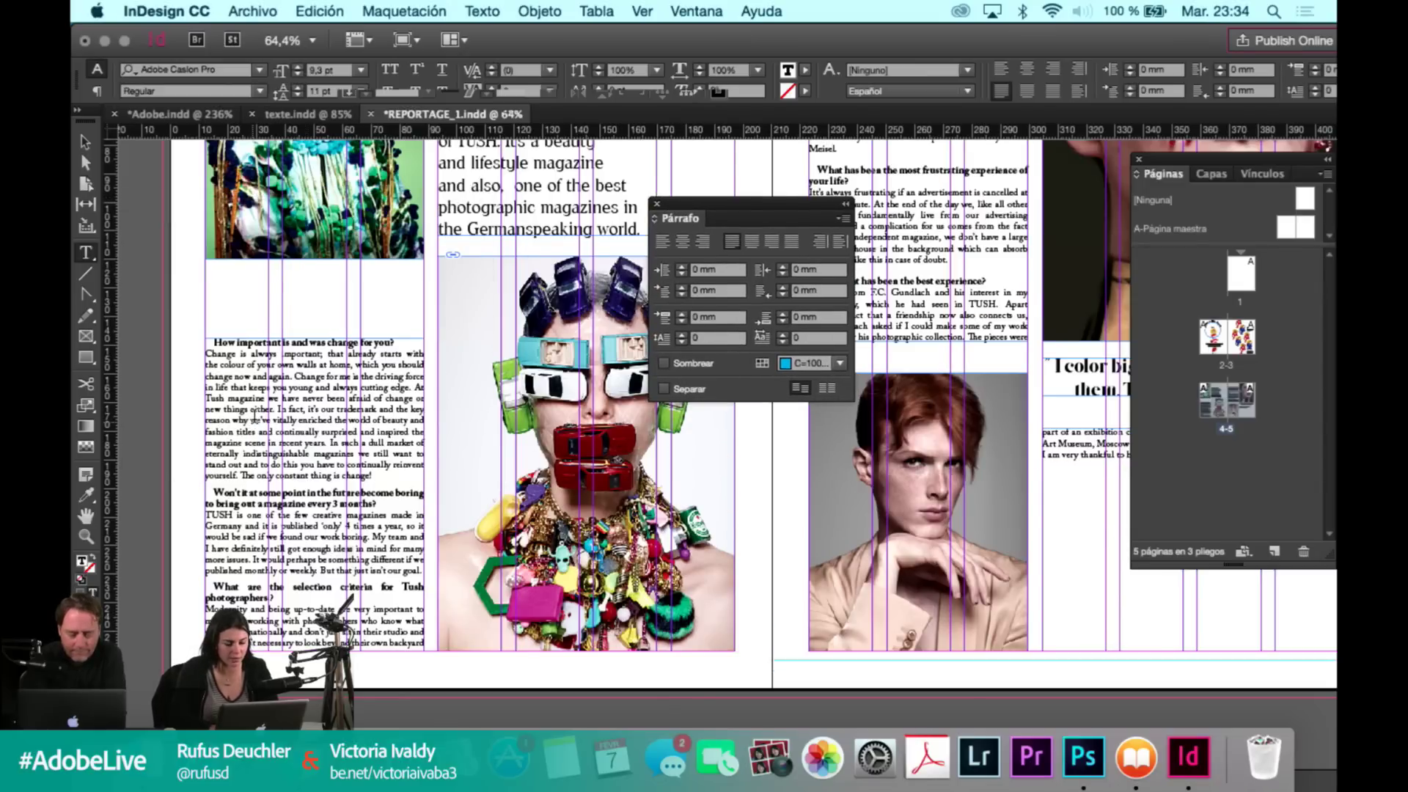
scroll(253, 421, up, 5)
scroll(253, 420, up, 4)
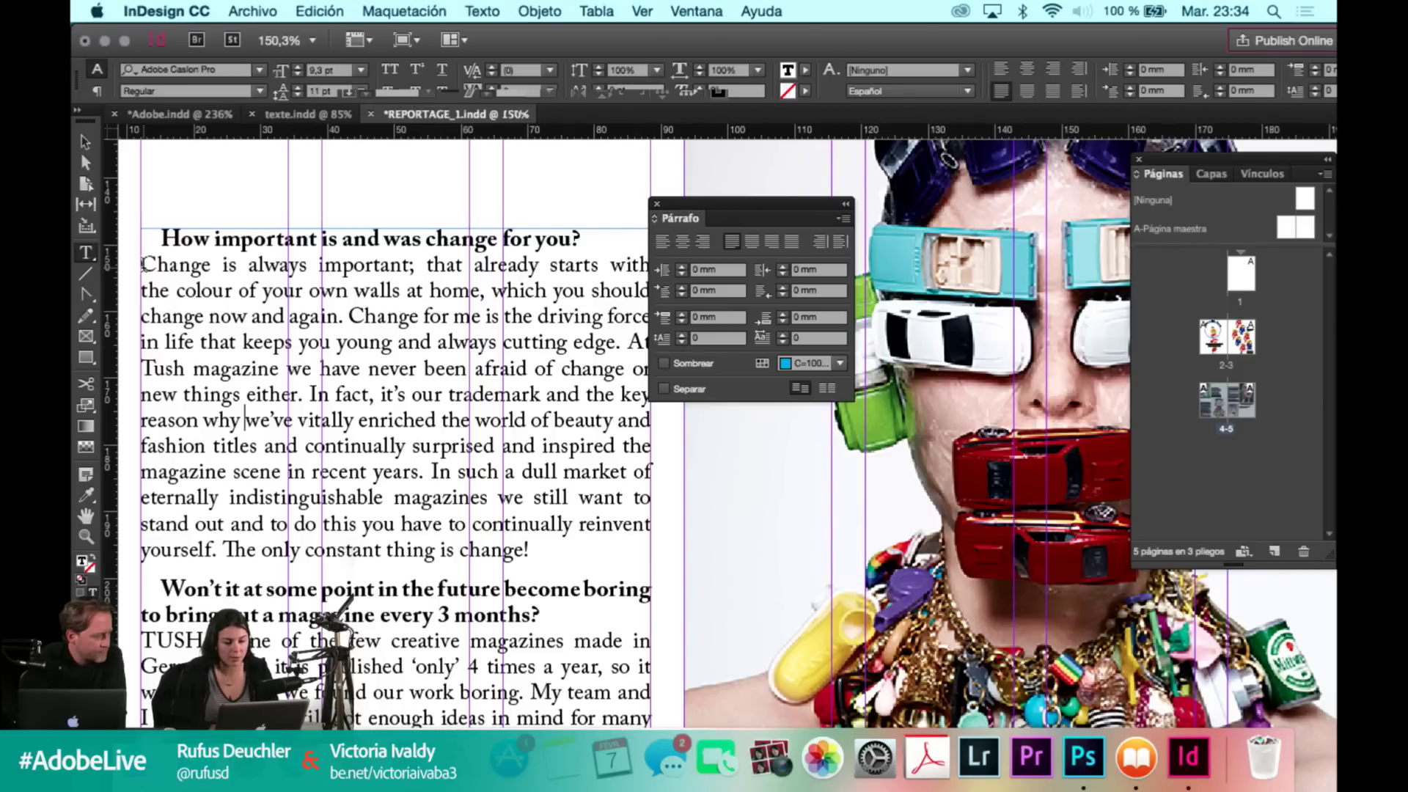
scroll(143, 266, down, 3)
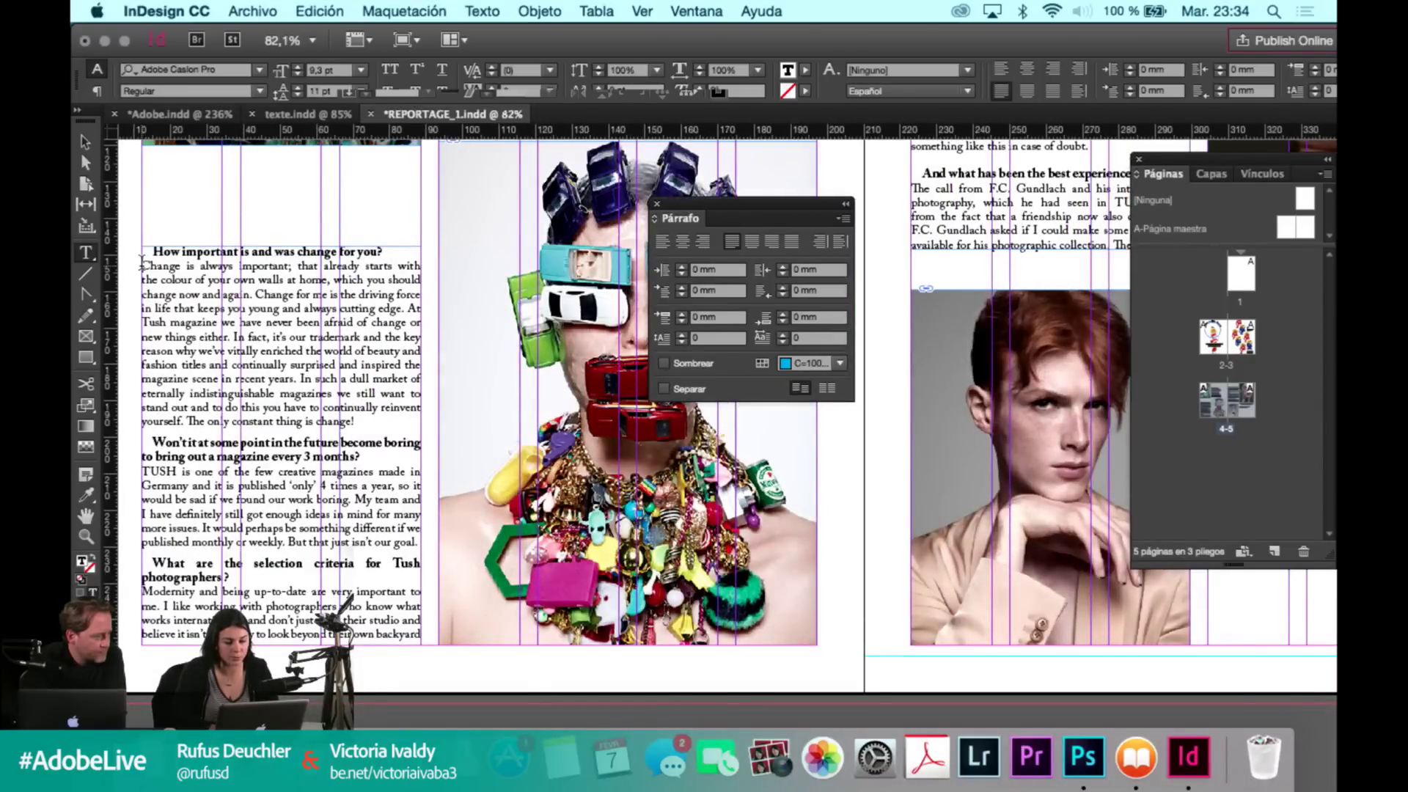
Select the interview text across the spread and review its justification settings without changing them.
drag(292, 396, 1123, 635)
scroll(1122, 635, right, 5)
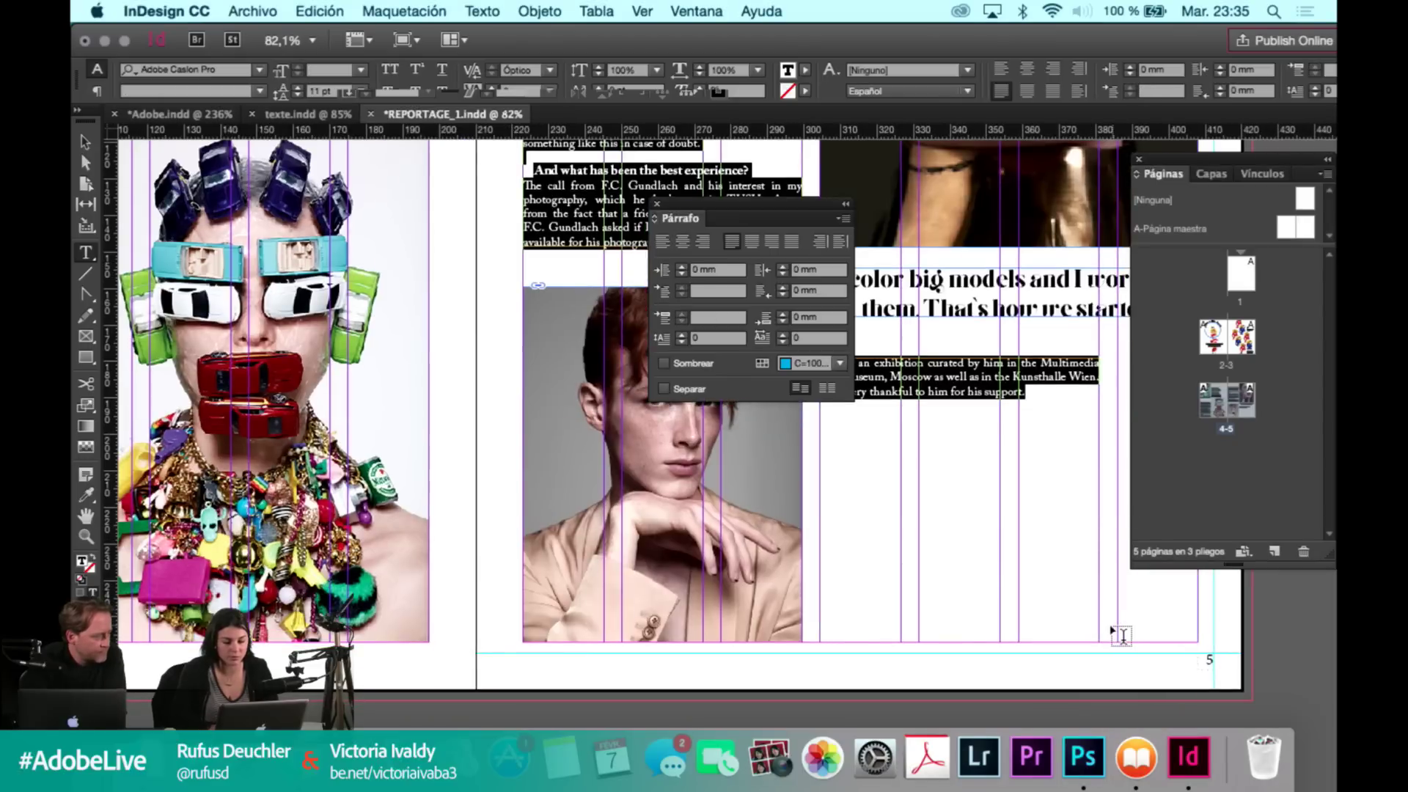
scroll(1123, 635, down, 2)
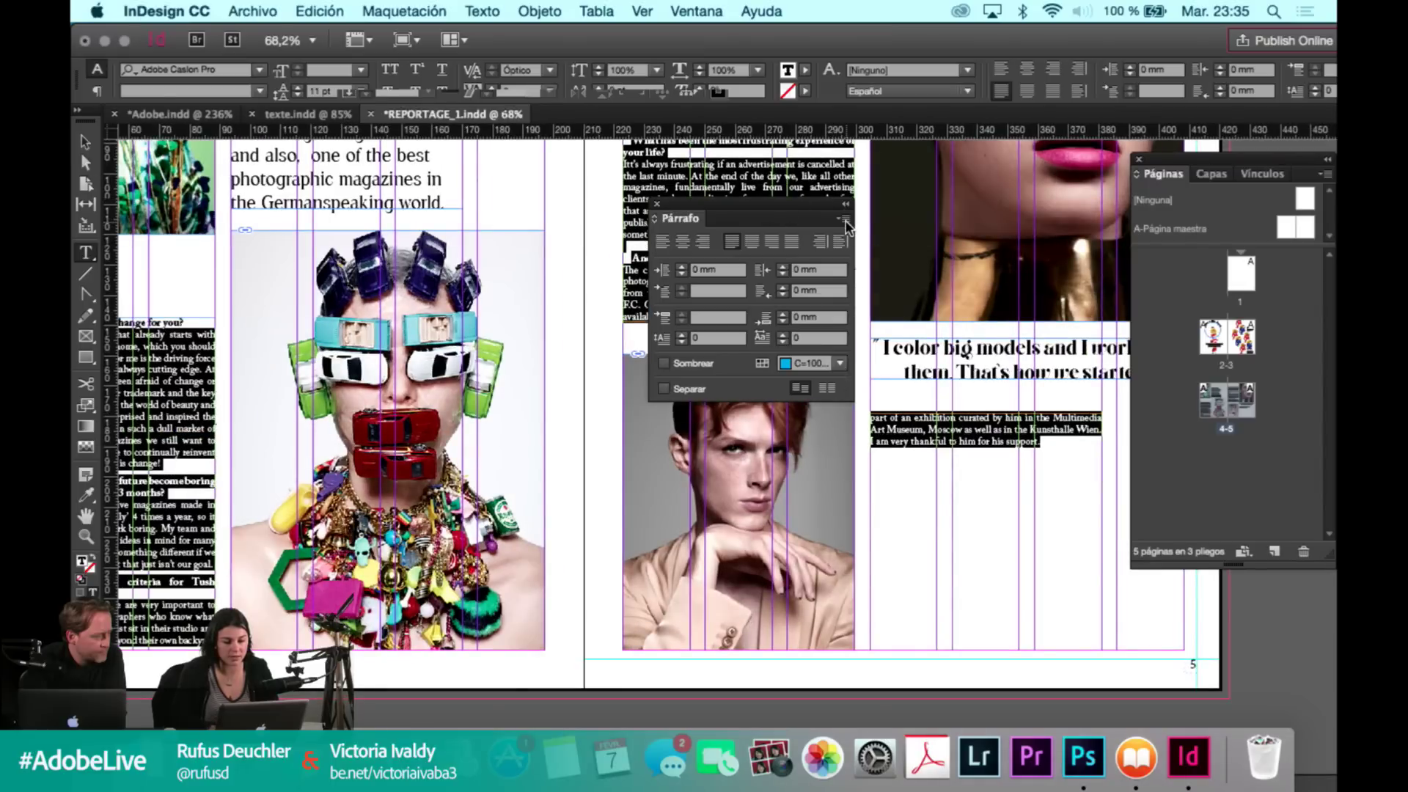
click(844, 219)
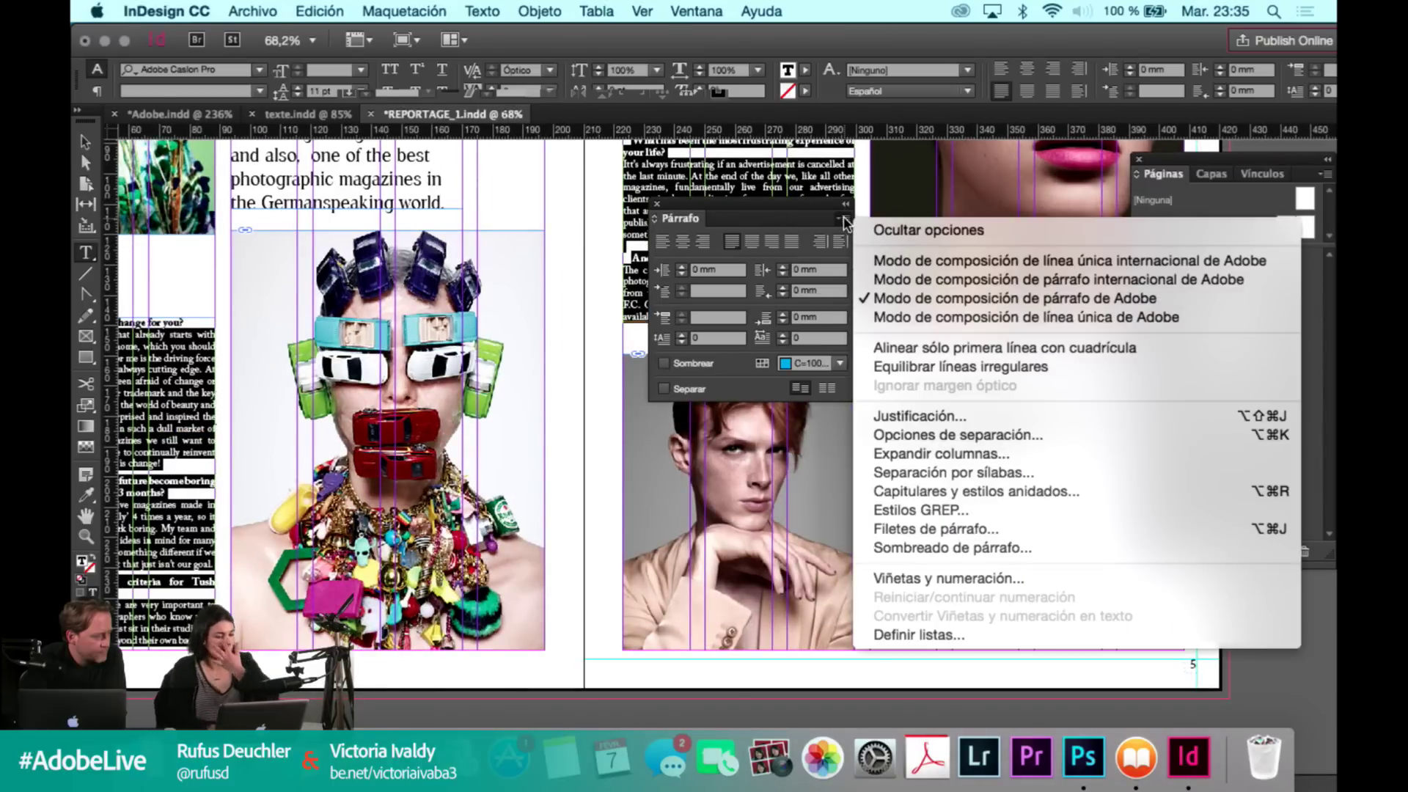
click(889, 411)
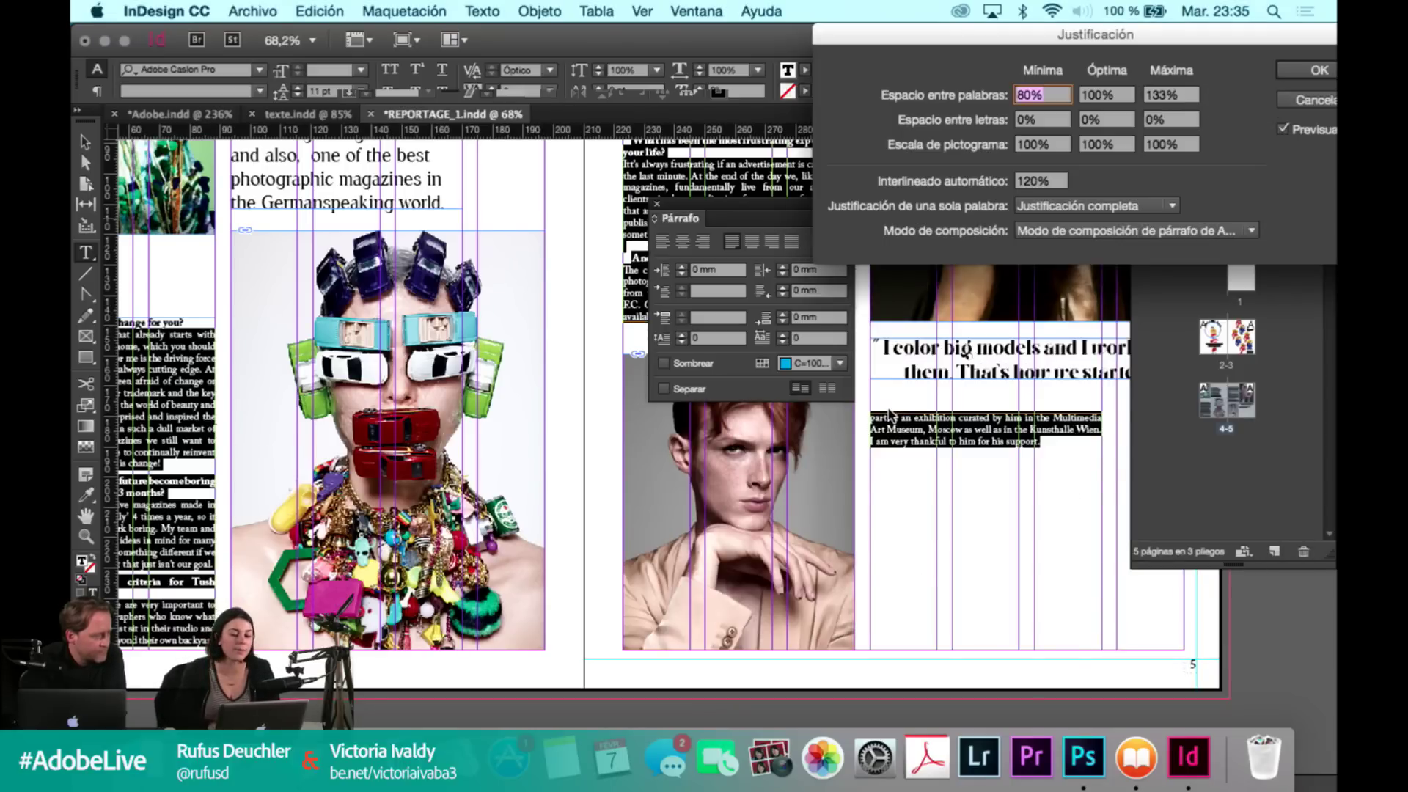
drag(947, 41, 877, 174)
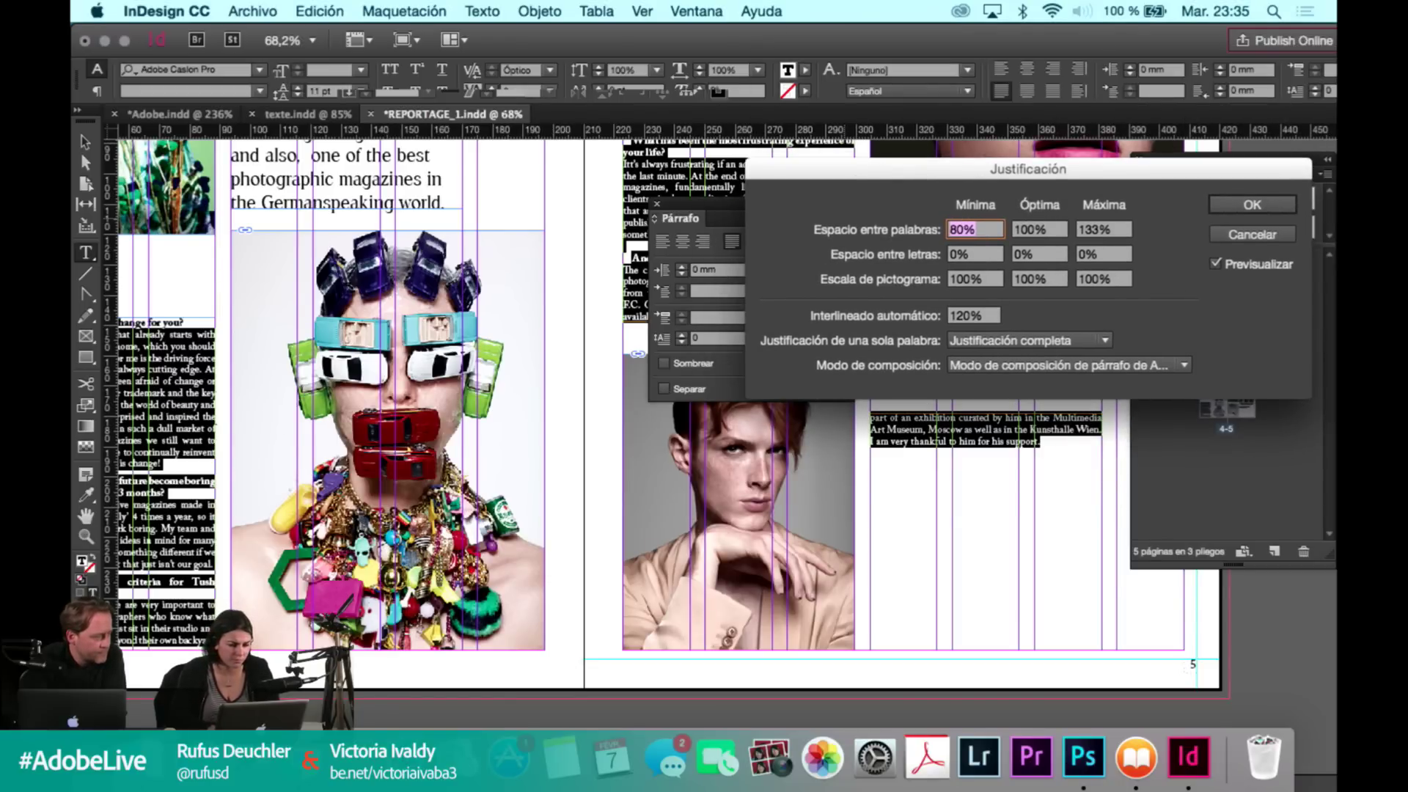
click(1252, 234)
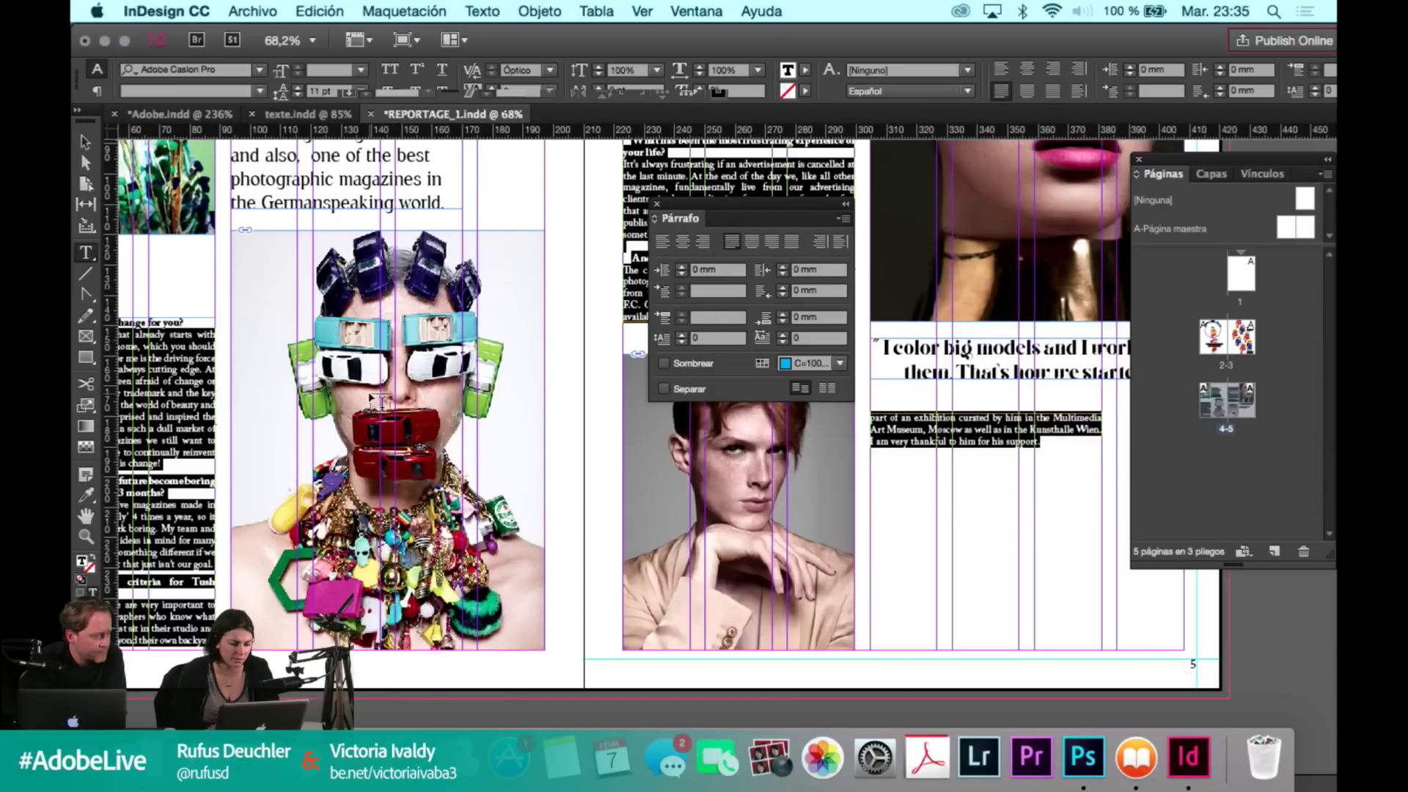
In the justification settings of the selected interview text, set word spacing to 76% minimum, 96% optimum and 120% maximum.
scroll(380, 400, left, 10)
scroll(524, 430, up, 5)
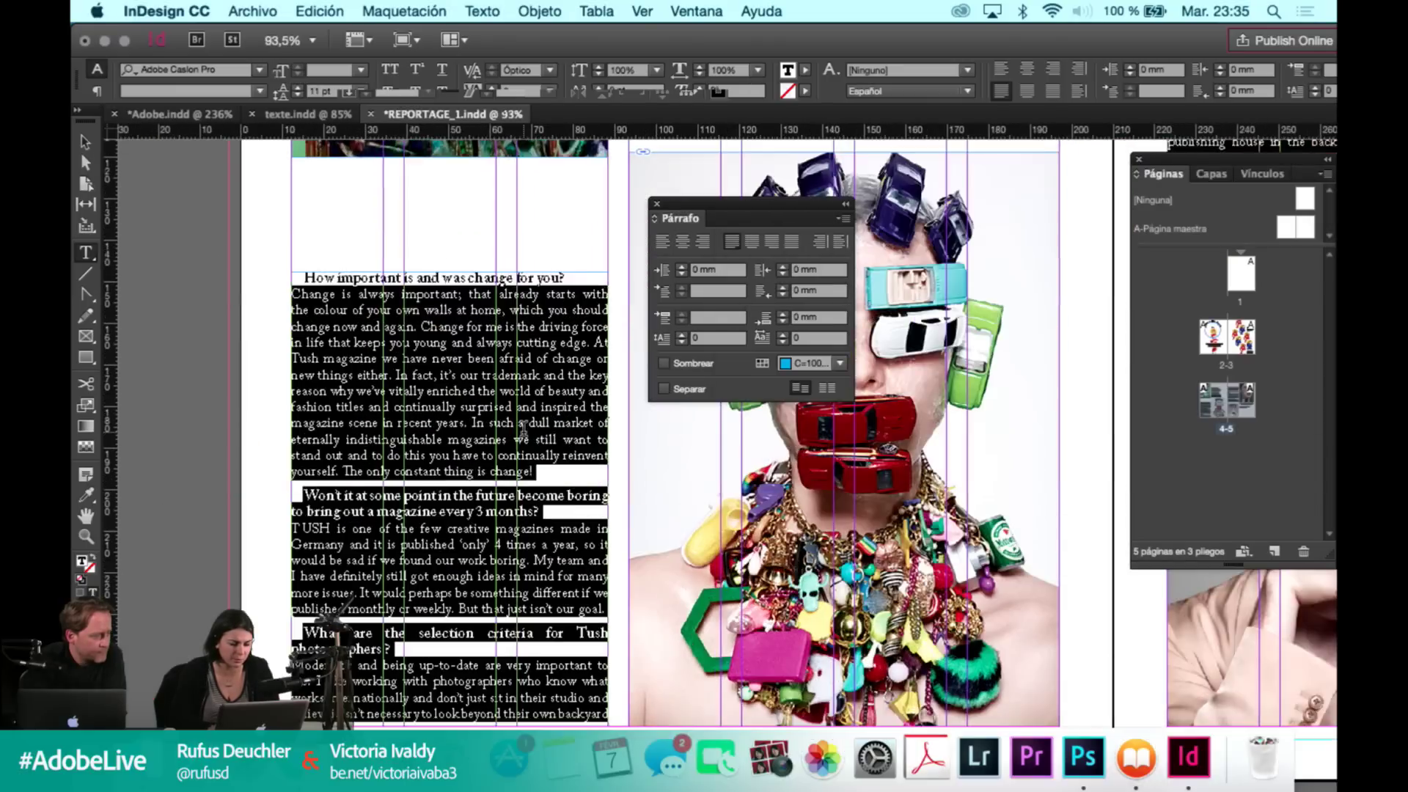
scroll(524, 429, up, 3)
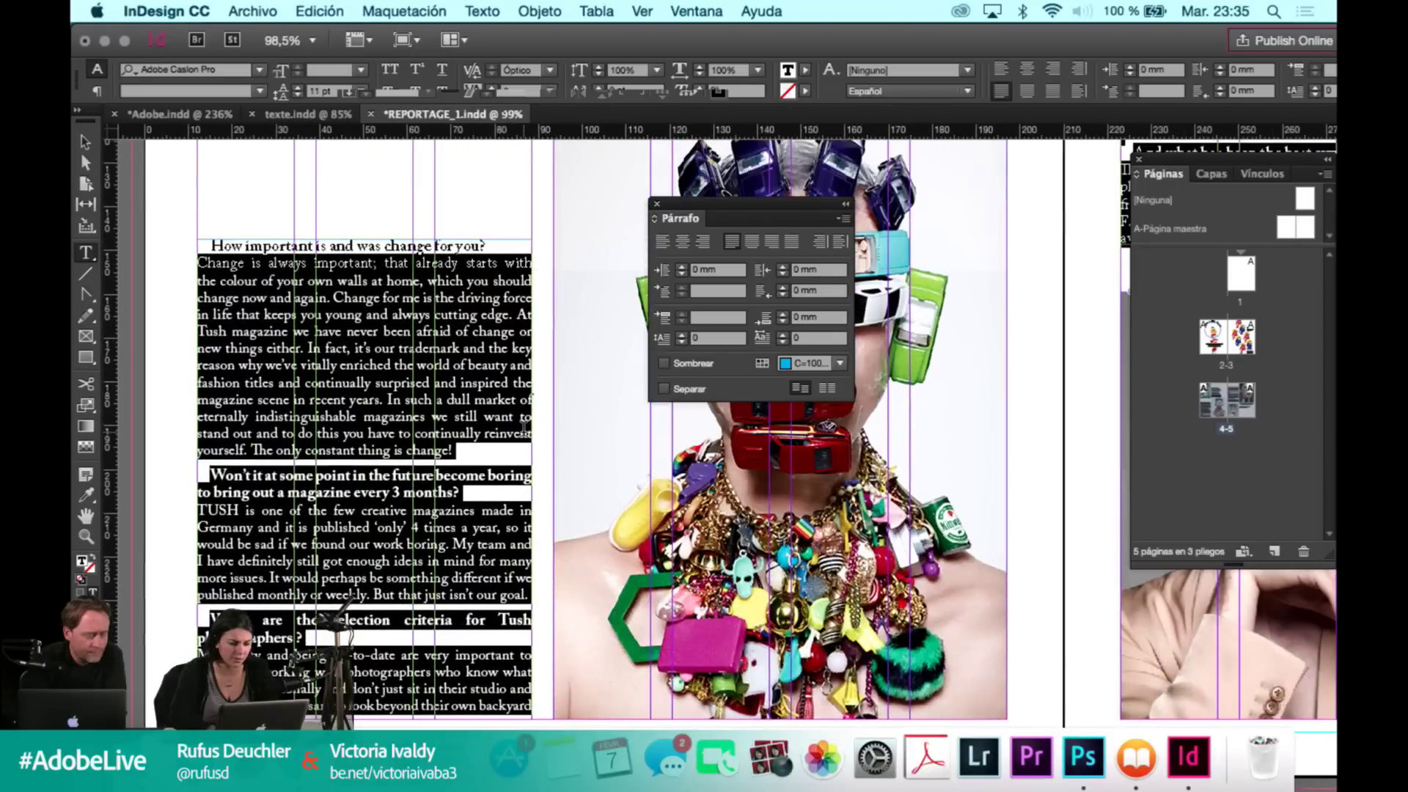
click(842, 218)
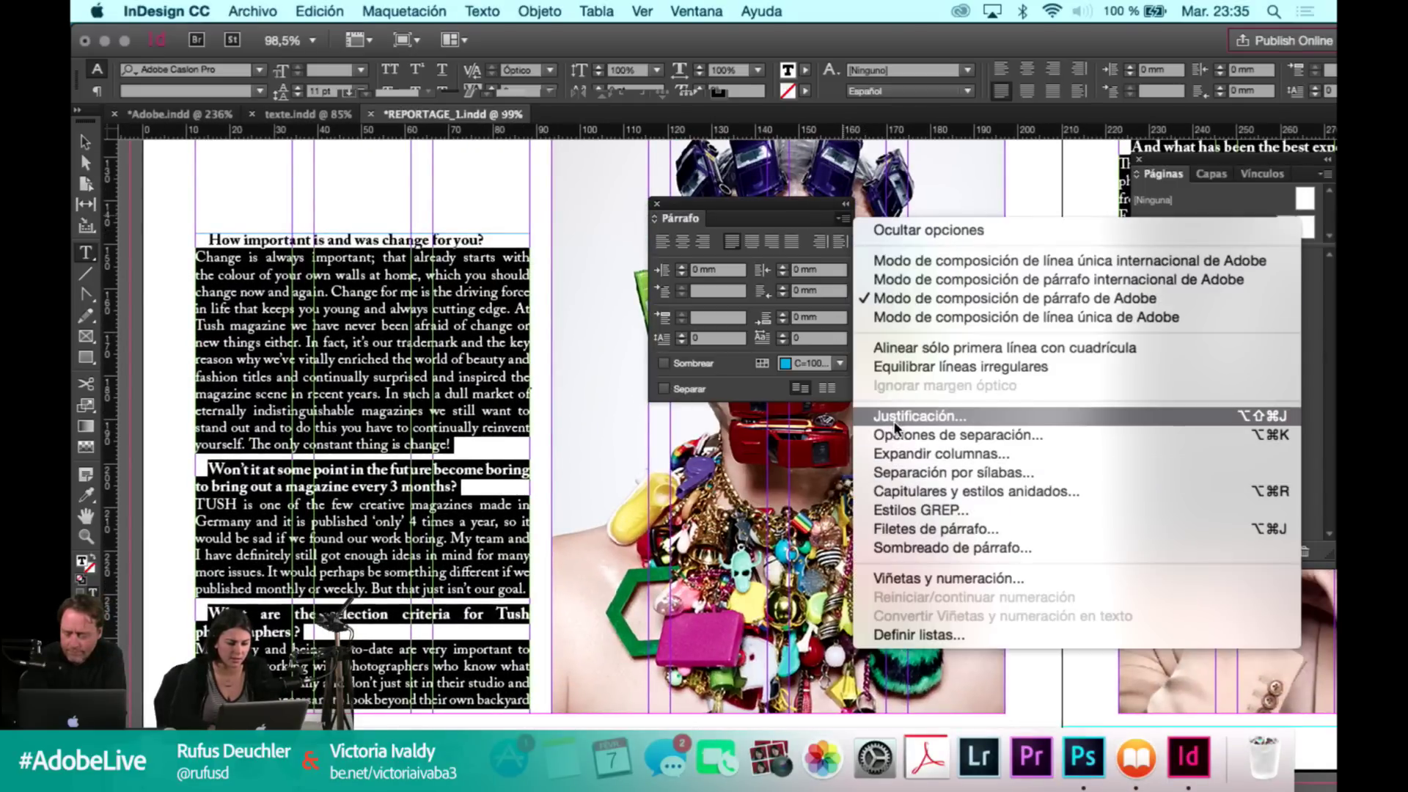
click(892, 415)
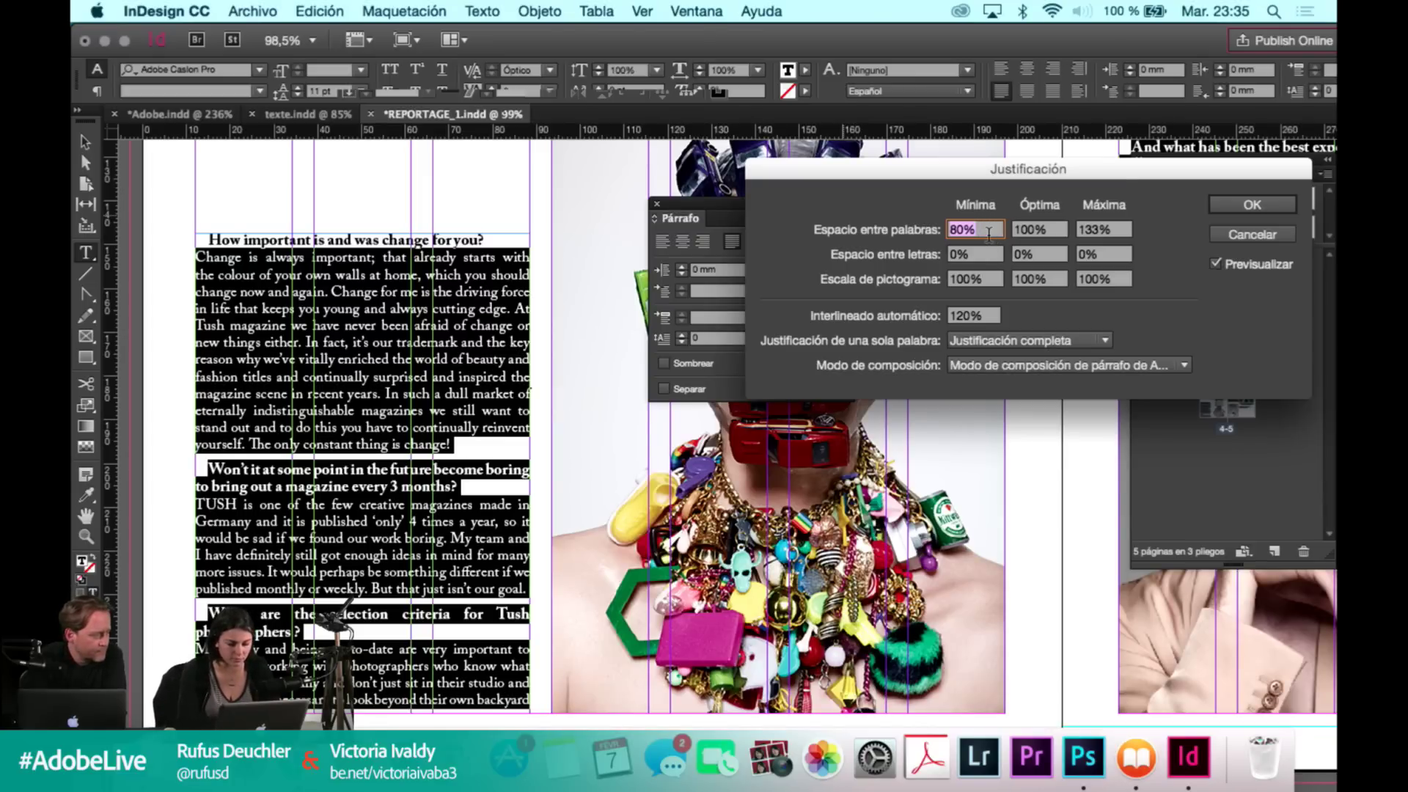
text(76)
key(Tab)
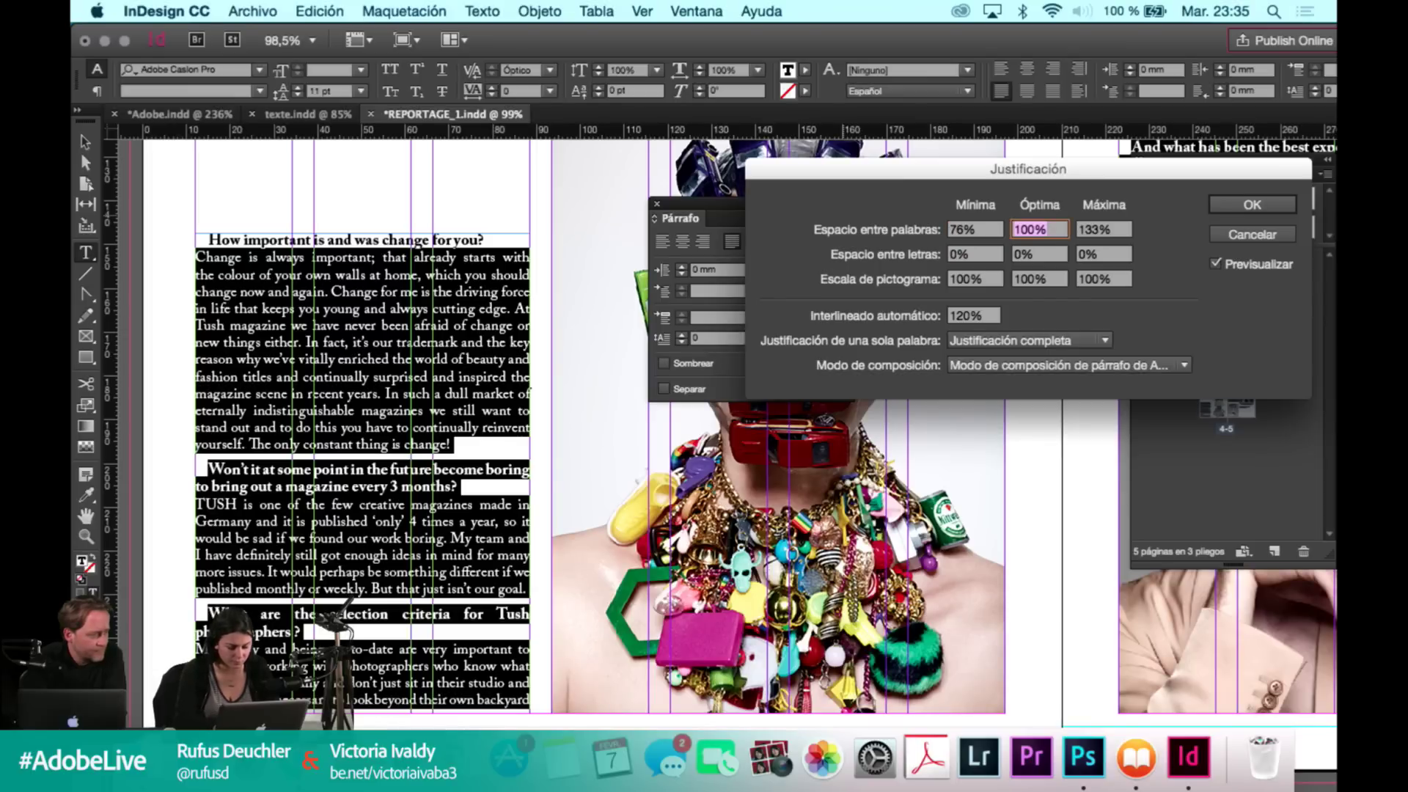
text(96)
key(Tab)
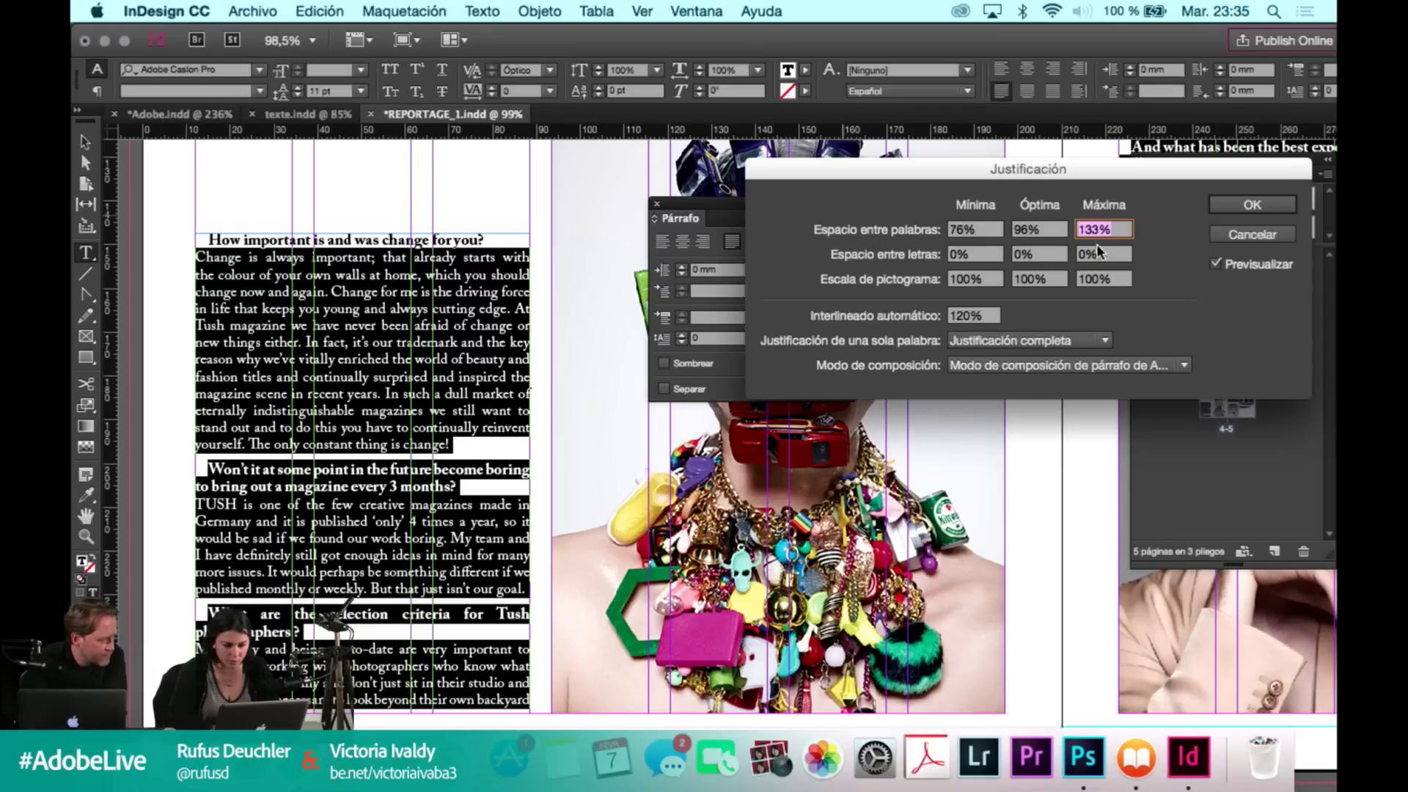
text(120)
key(Tab)
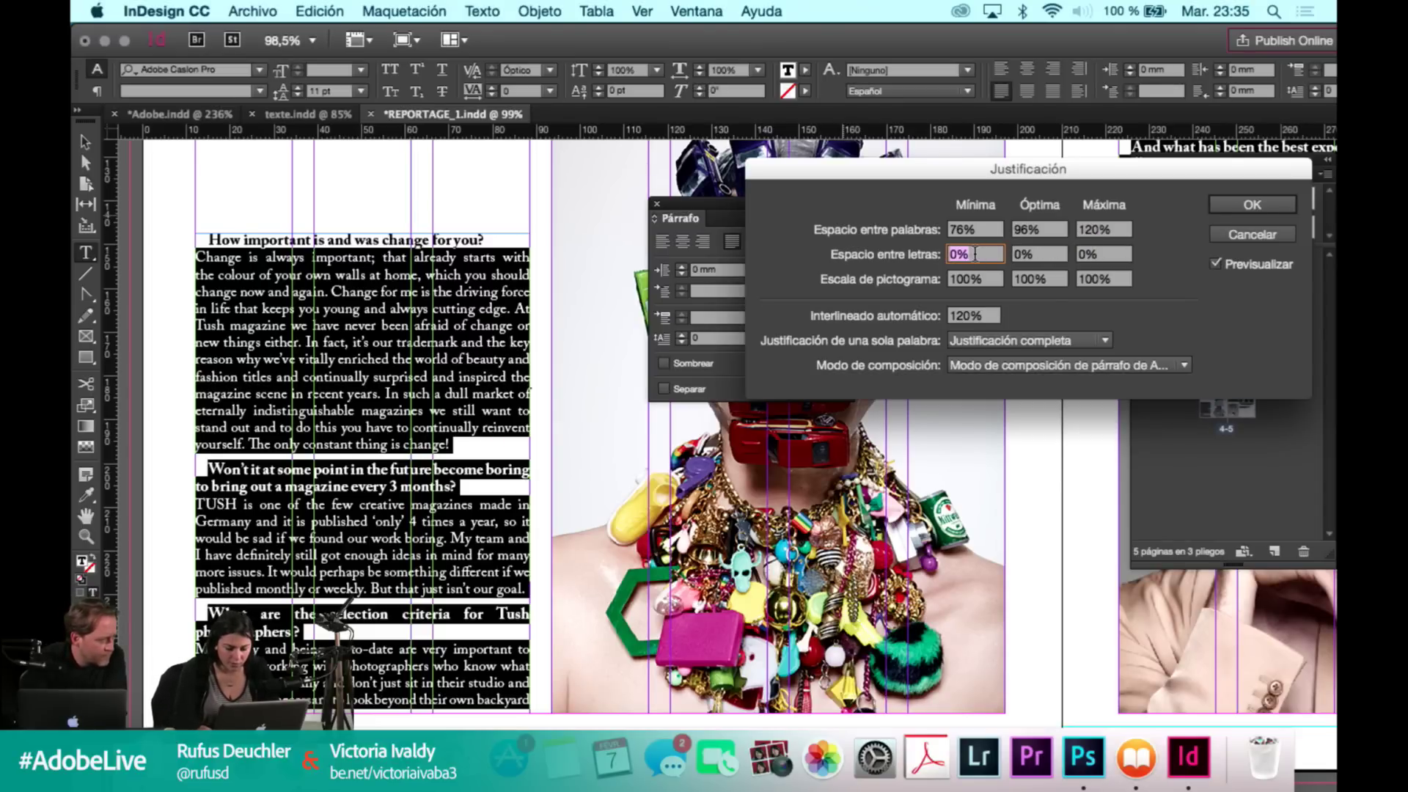
Set the minimum letter spacing to -5% and compare the text with the preview off and on.
text(-5)
key(Tab)
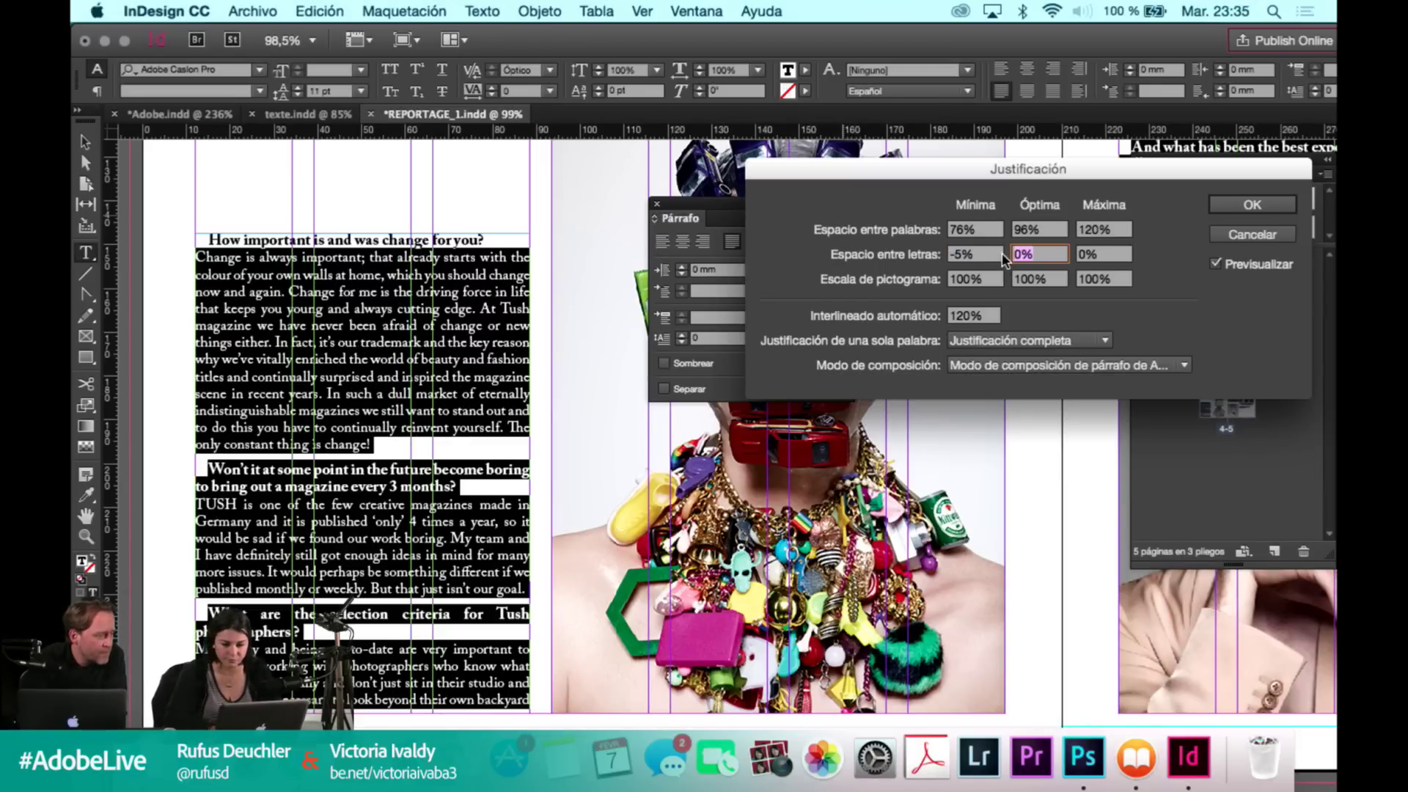
drag(988, 261, 934, 252)
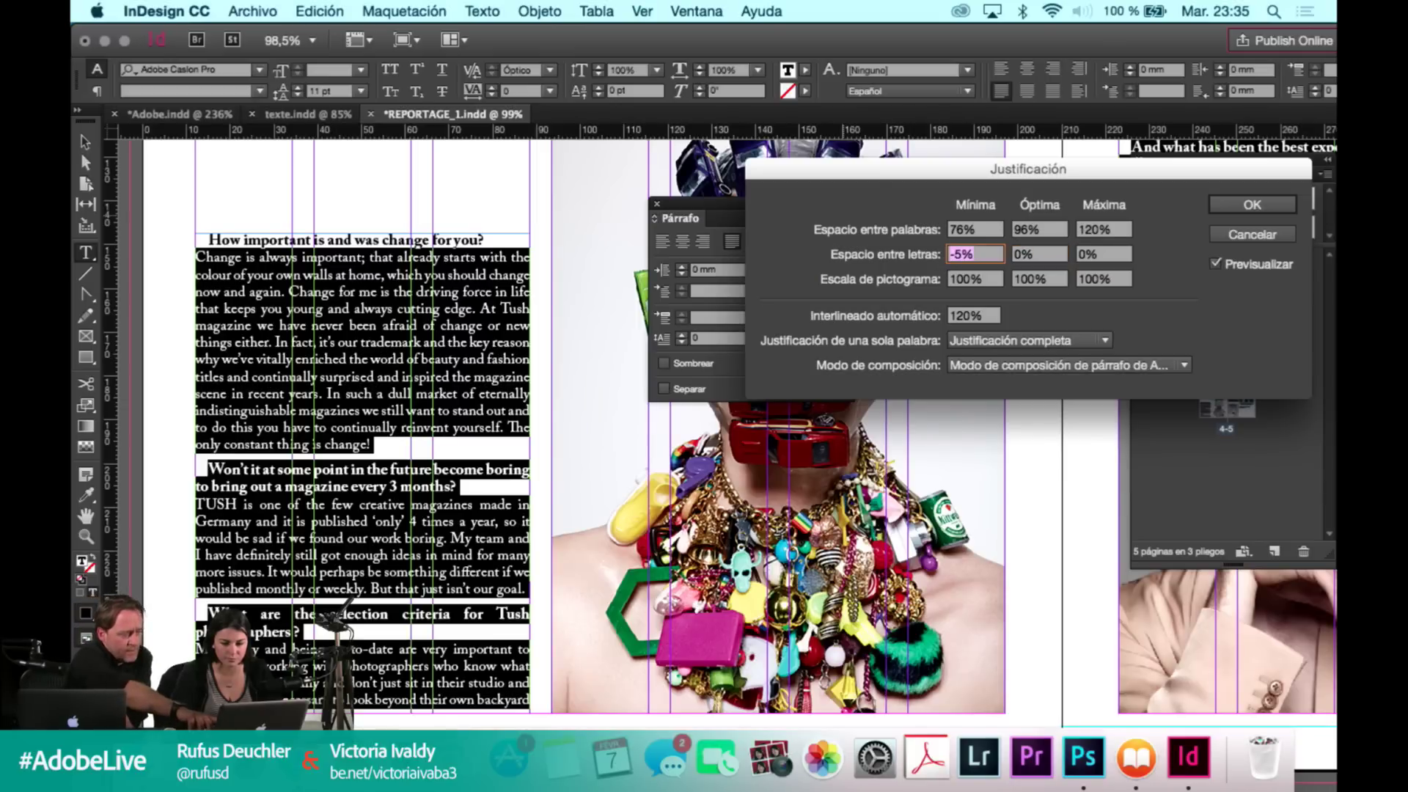
click(1215, 264)
click(1216, 264)
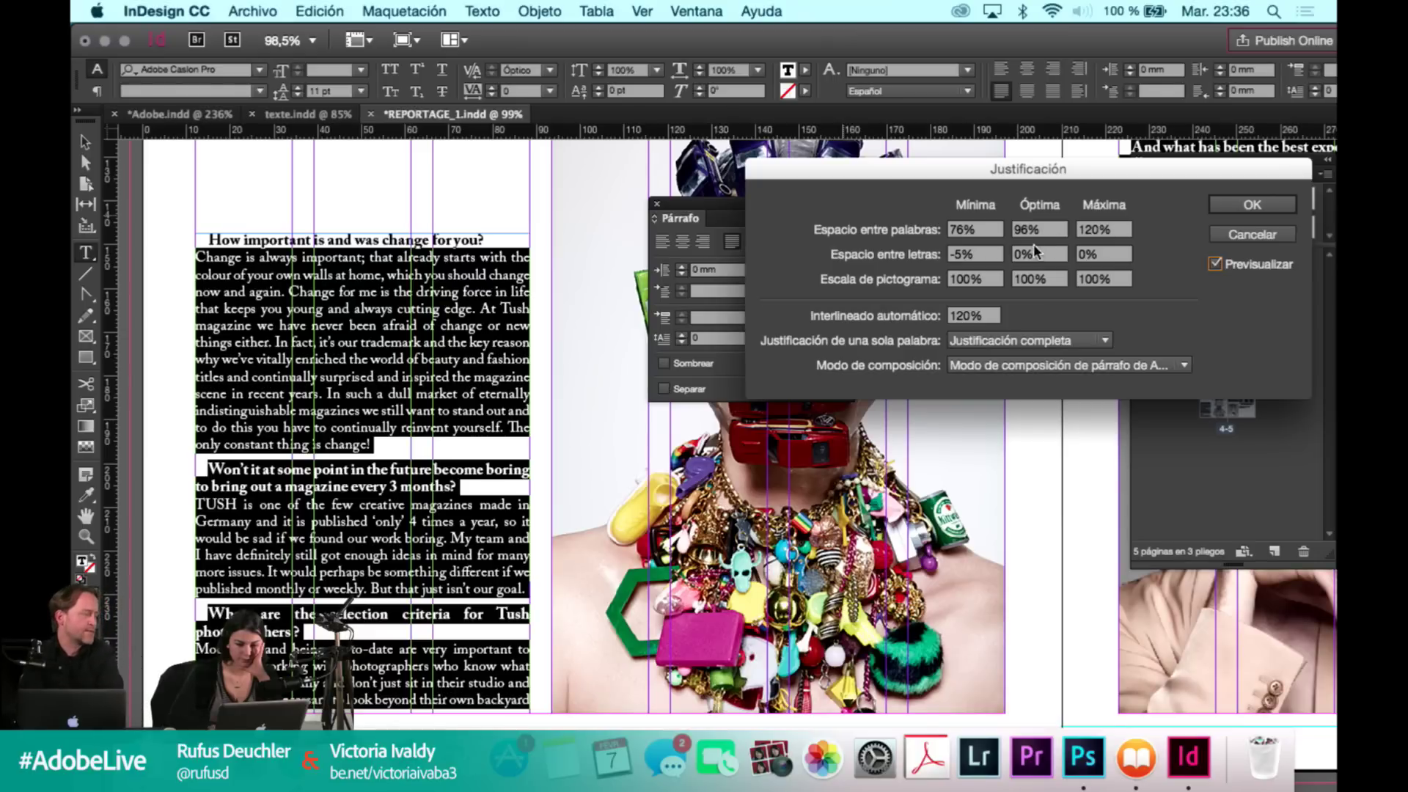
Set the optimum letter spacing to -5% and check its effect by toggling the preview.
double_click(1040, 254)
text(-5)
click(1215, 265)
click(1215, 264)
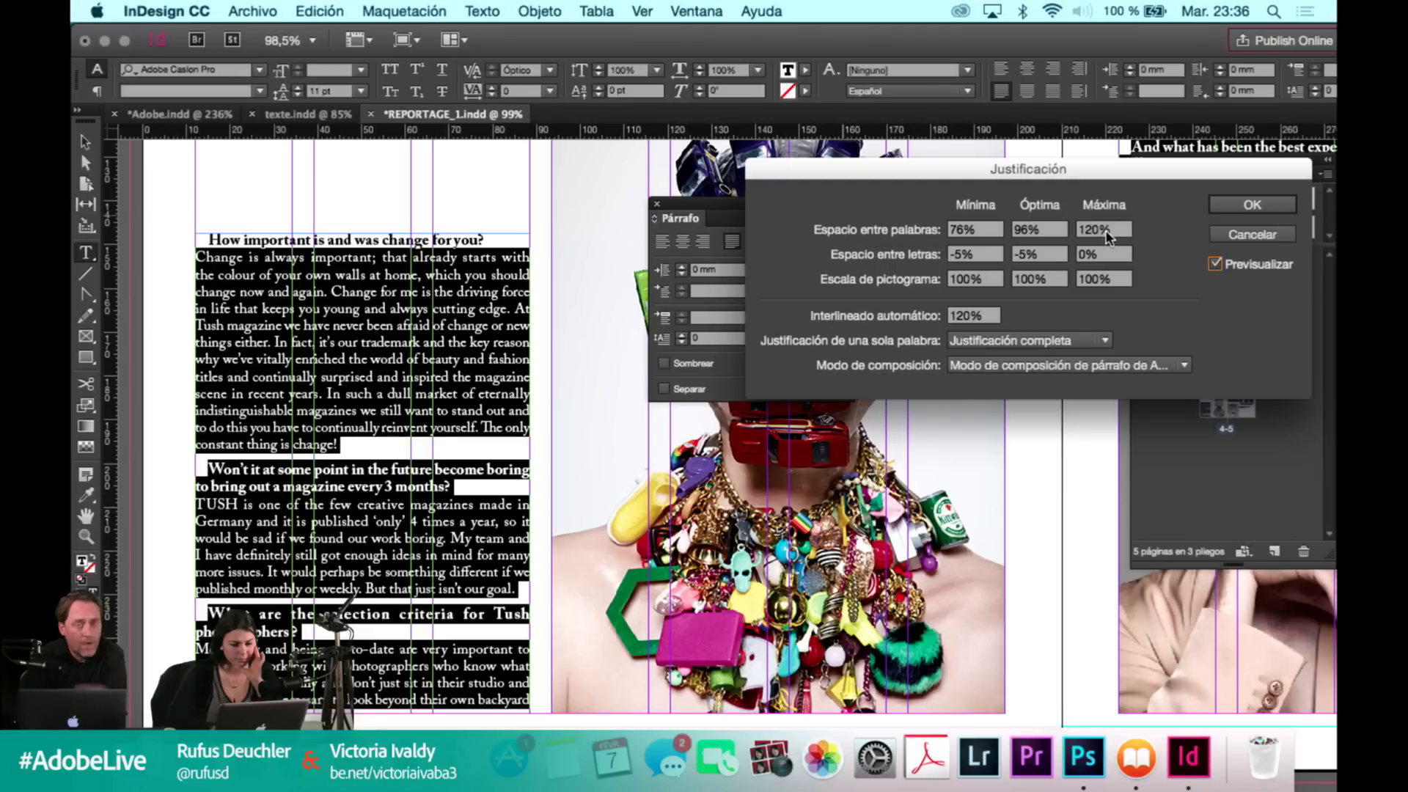
Try a maximum word spacing of 100%, compare it in the preview, and restore the value to 120%.
double_click(1083, 229)
text(100)
click(1214, 264)
click(1214, 264)
click(1214, 264)
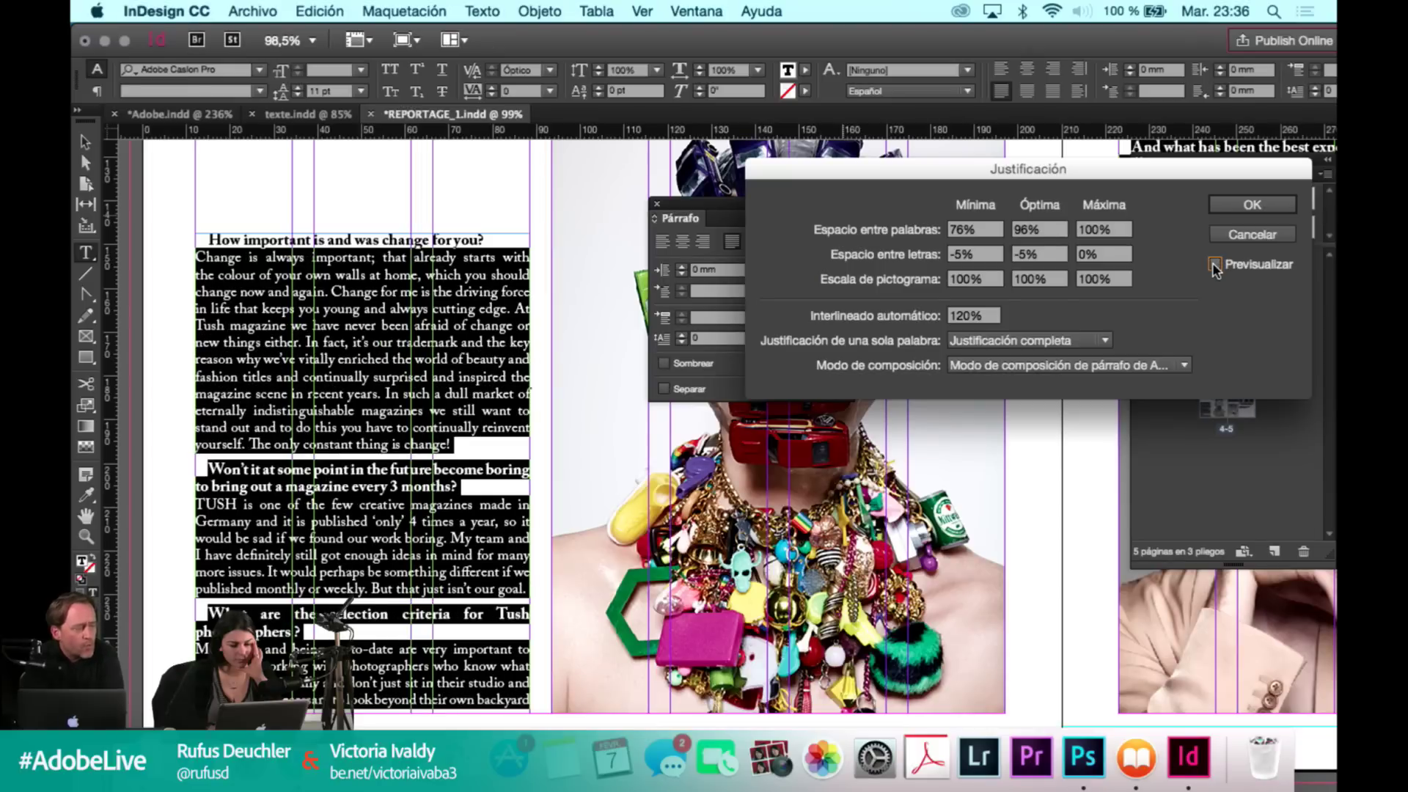
click(1214, 264)
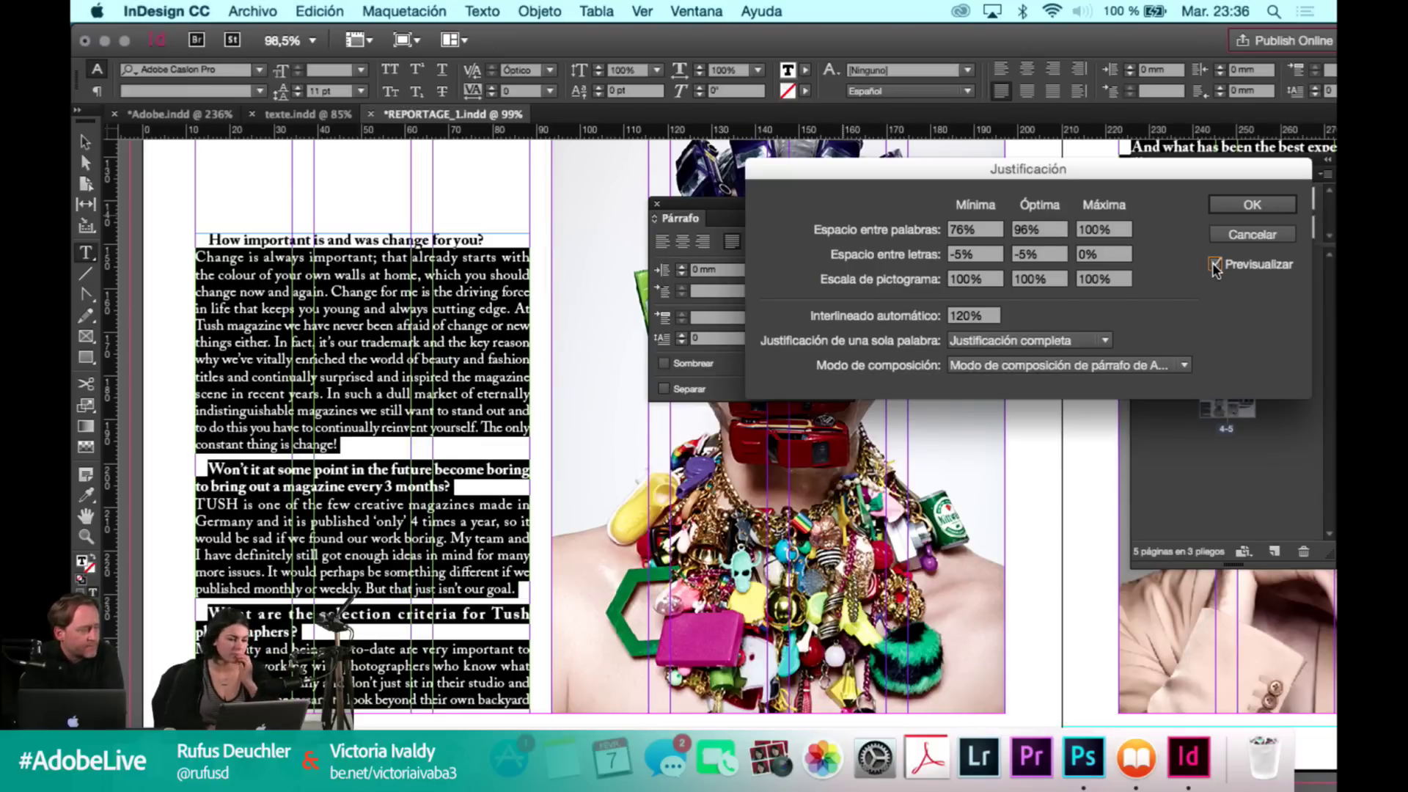
click(1214, 264)
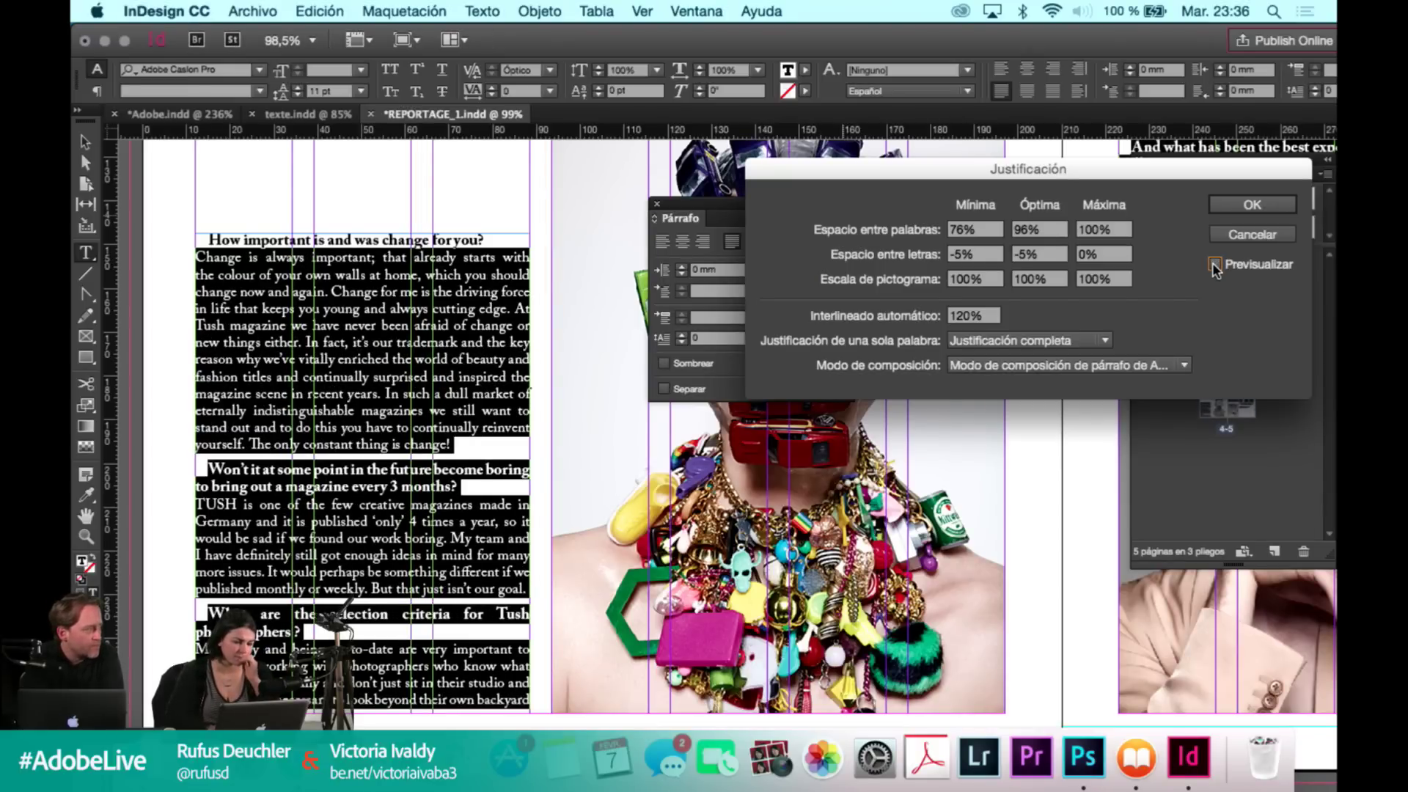
click(1214, 264)
double_click(1093, 229)
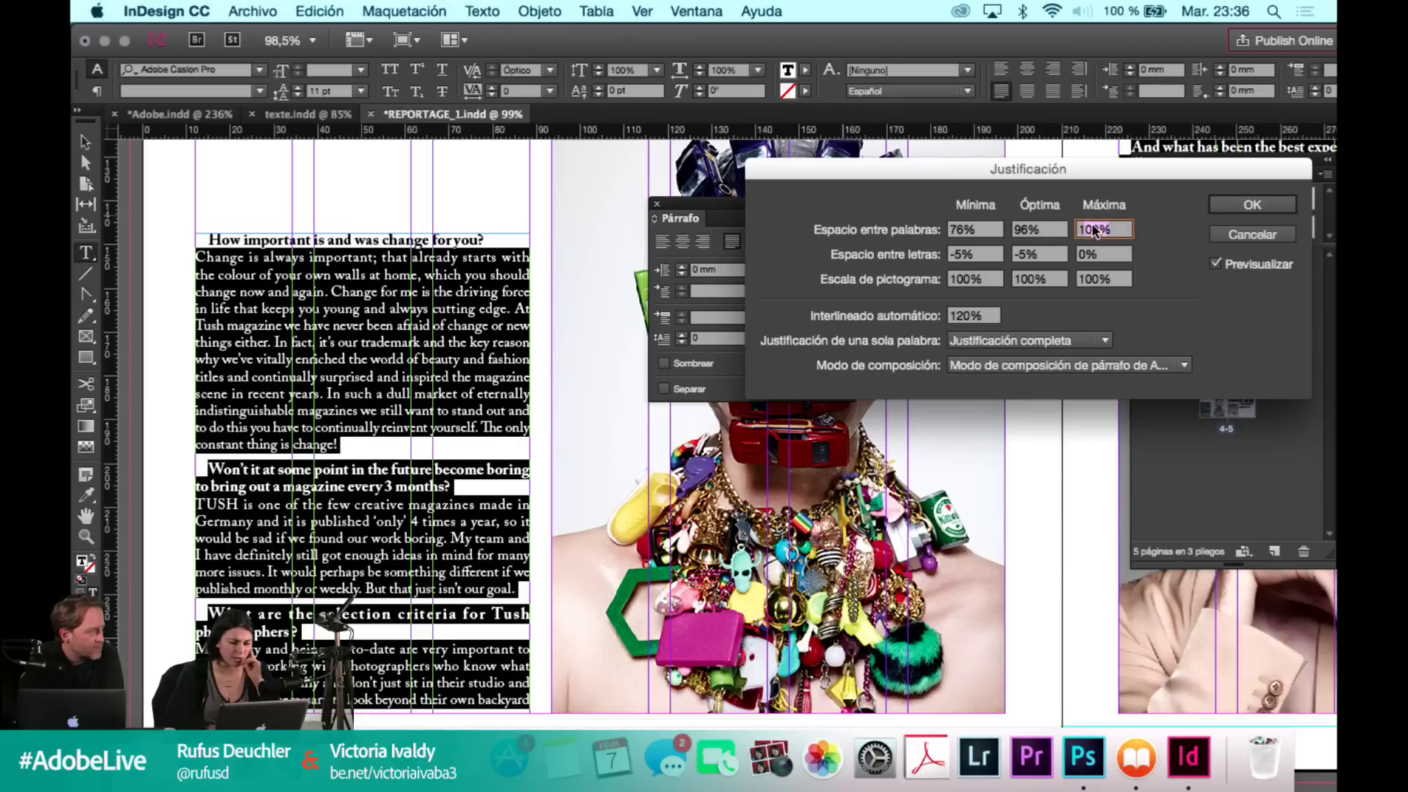
text(120)
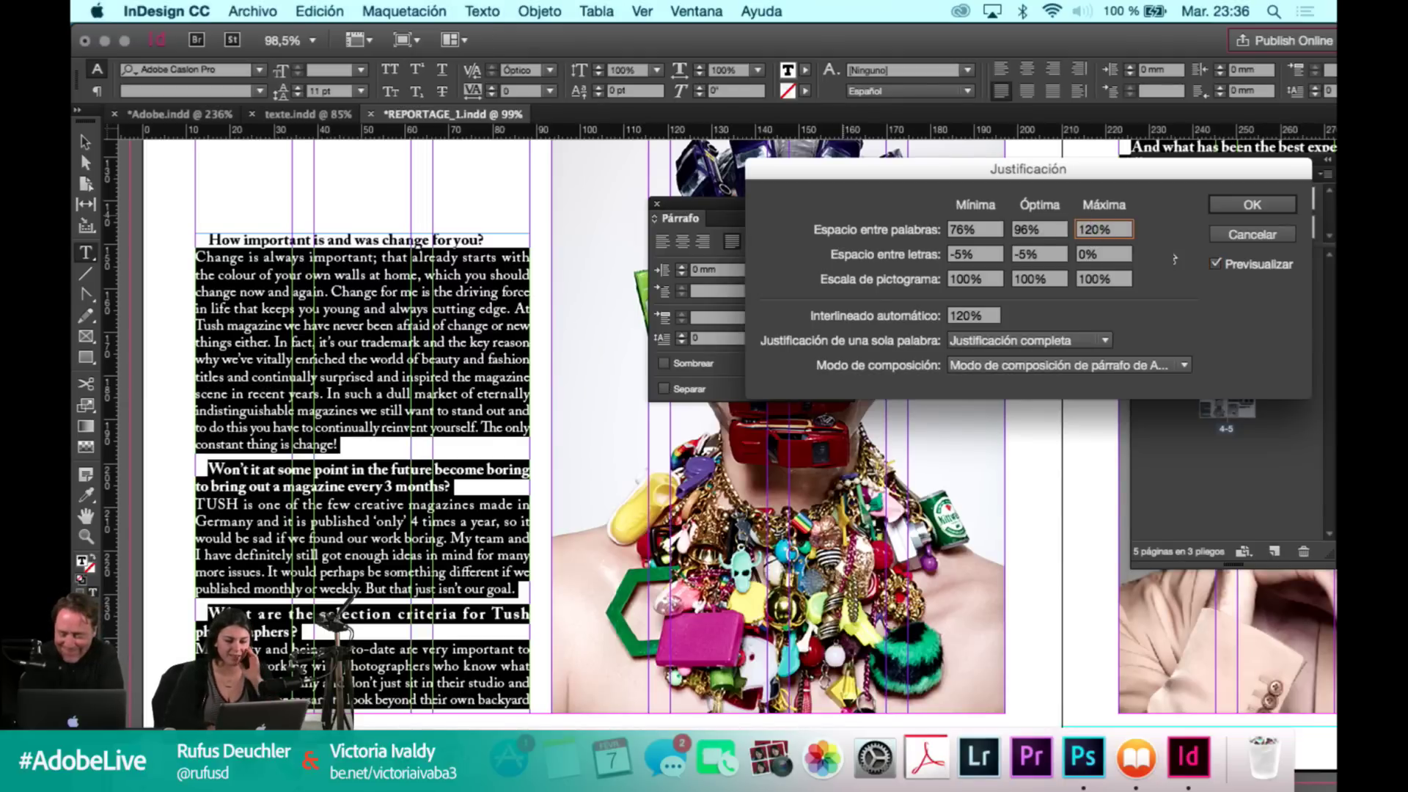
click(1215, 265)
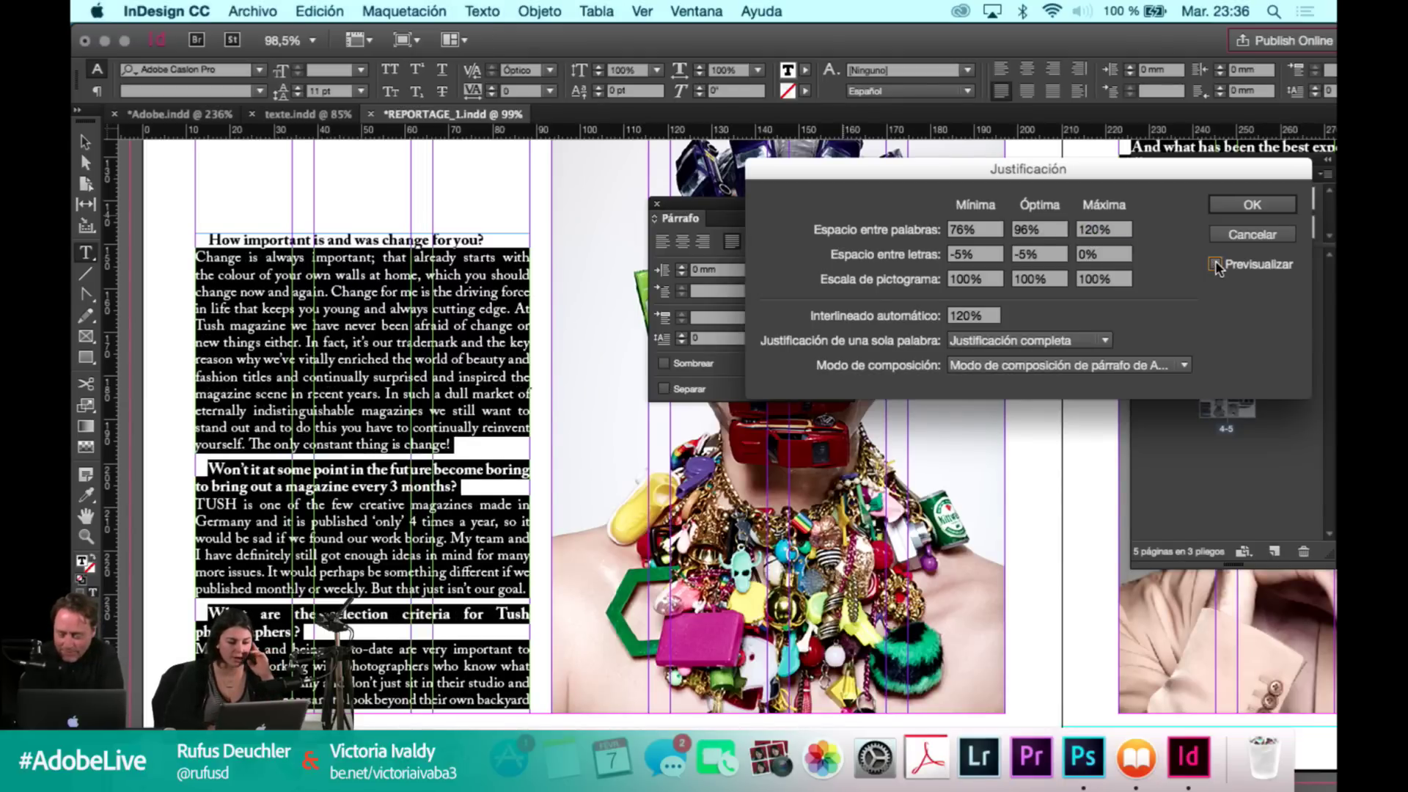
click(1215, 264)
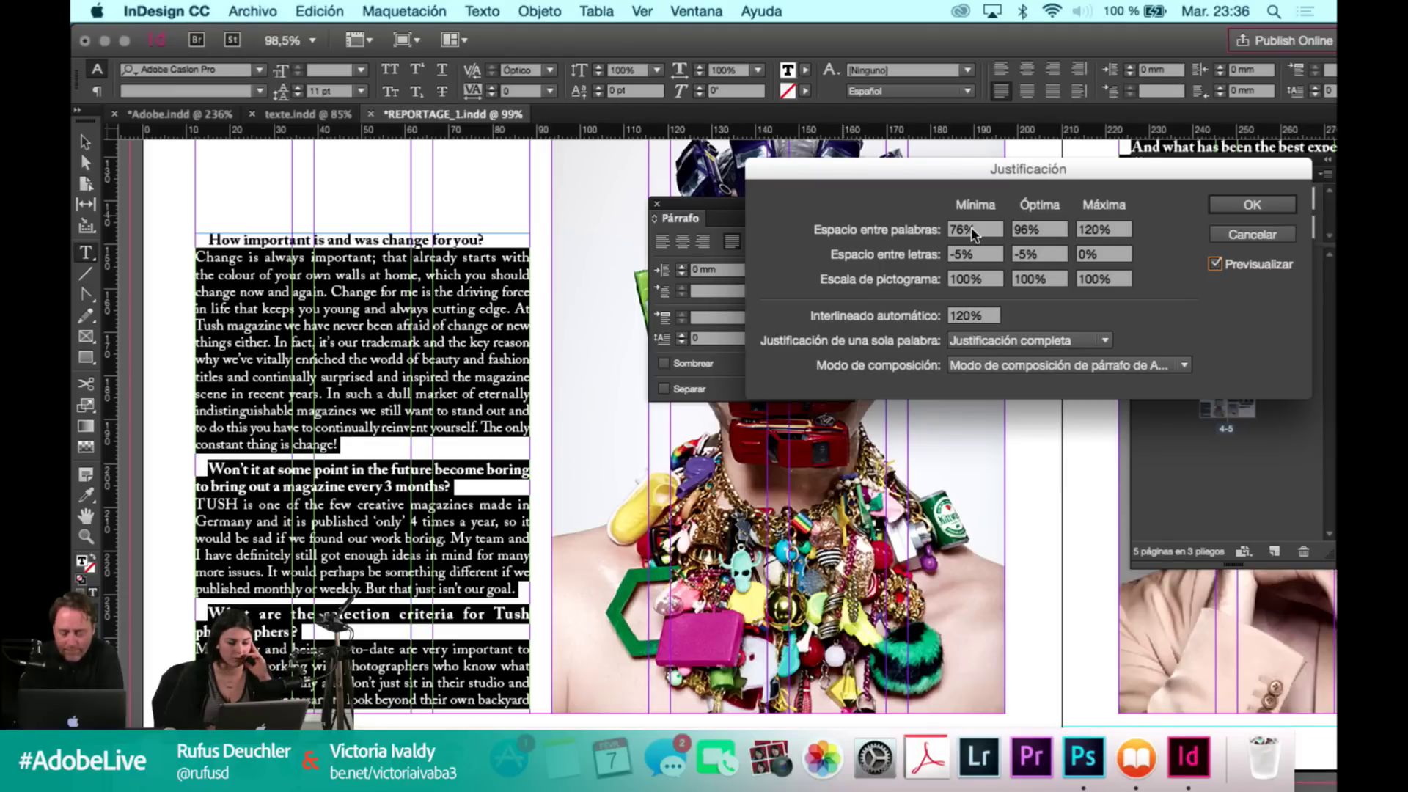
Set the optimum word spacing to 80%, apply the justification settings and deselect the interview text.
double_click(1029, 233)
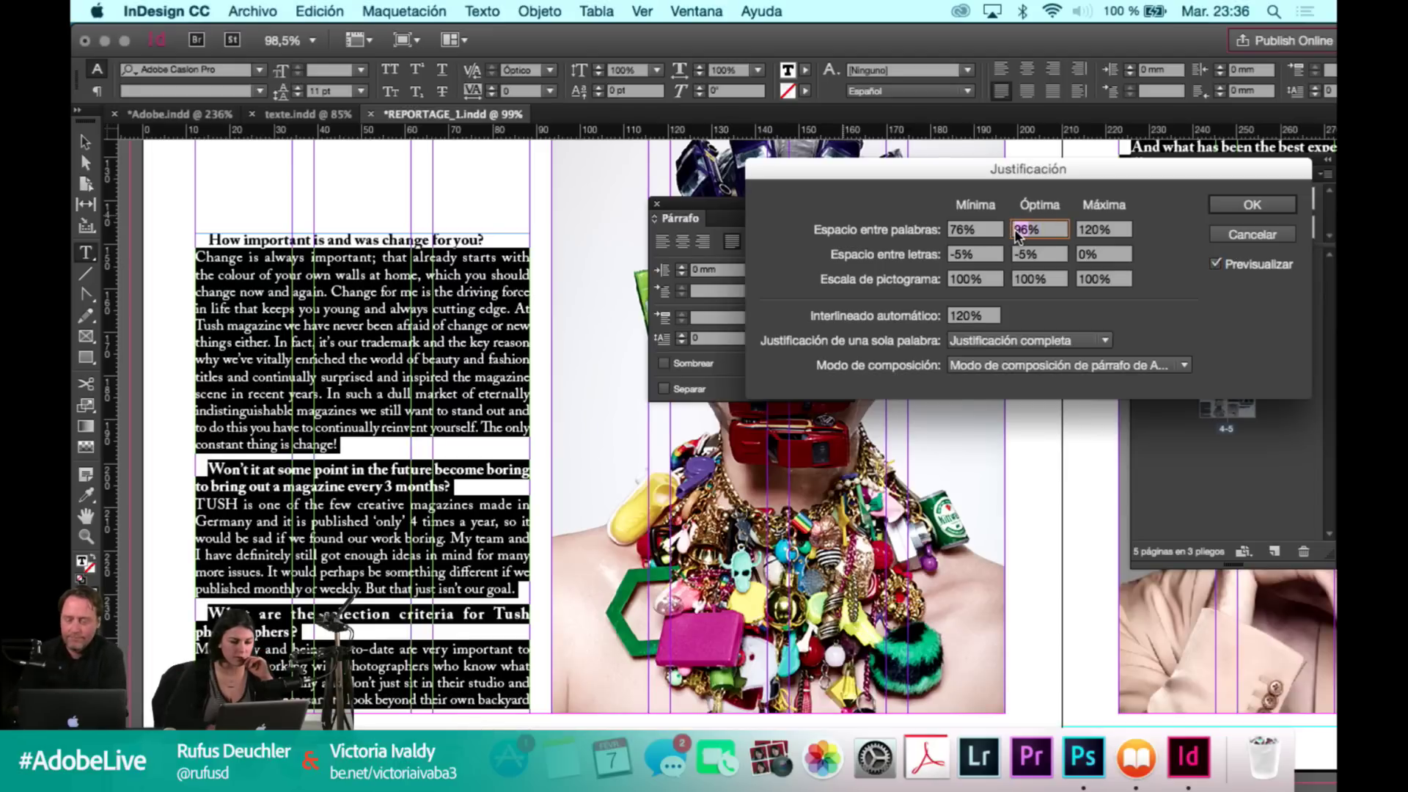
text(80)
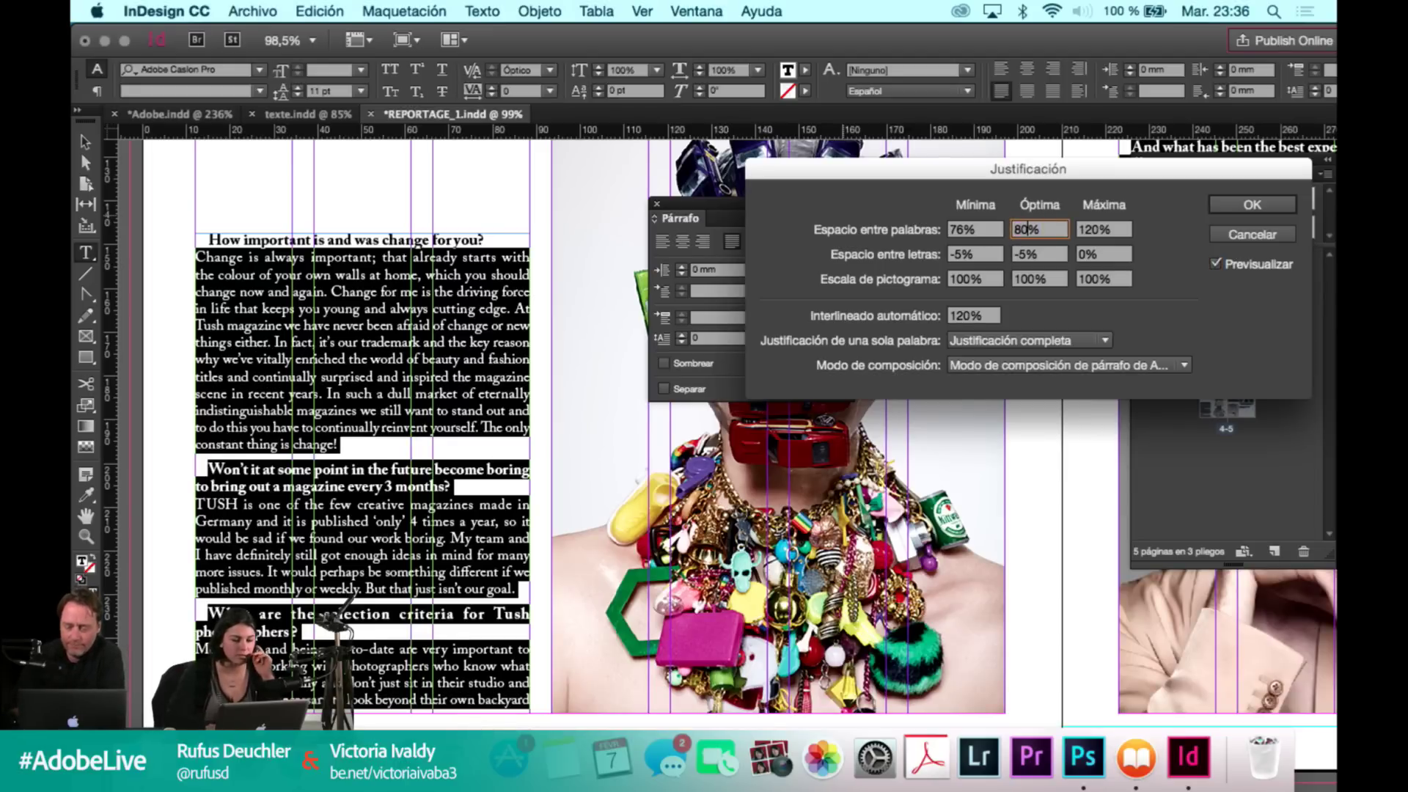
click(1217, 266)
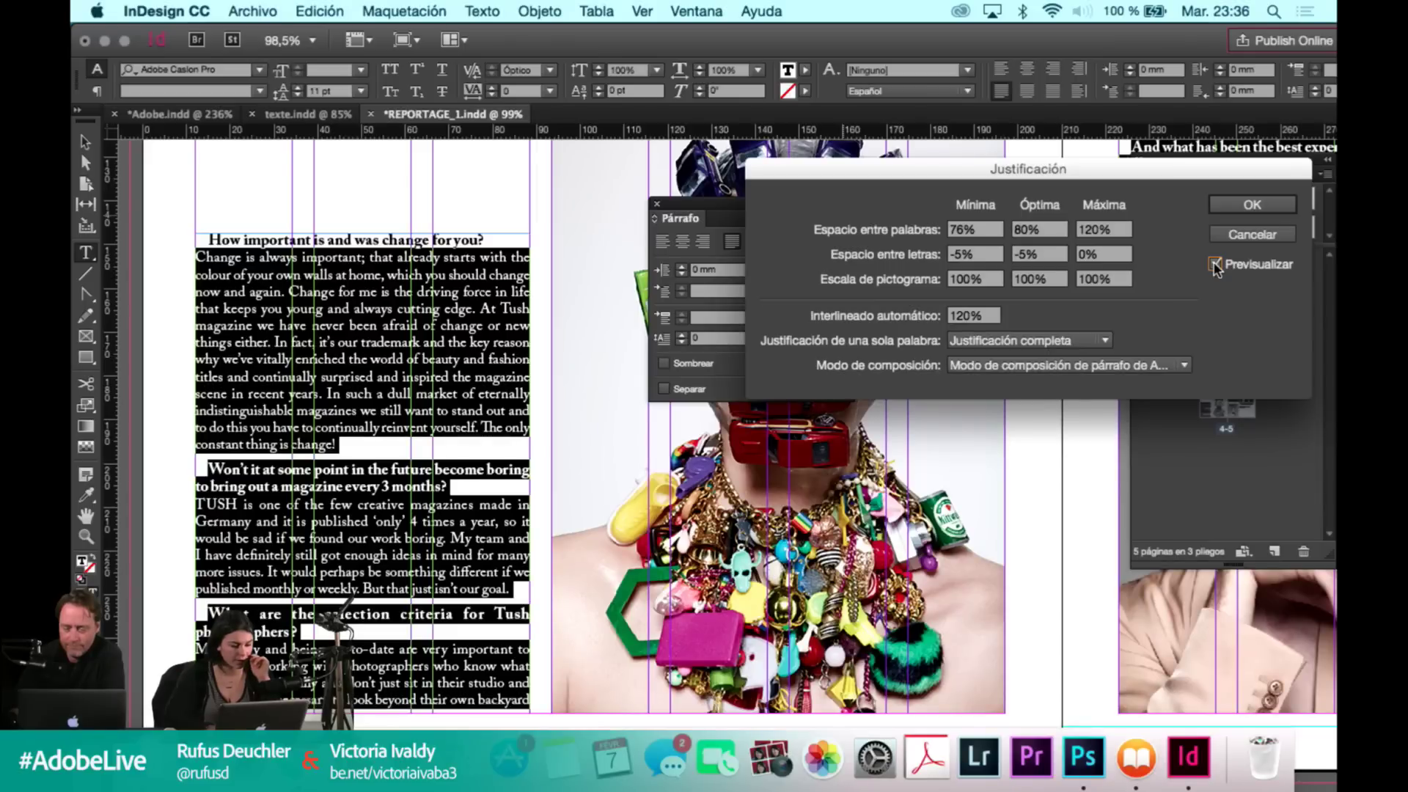
click(1232, 206)
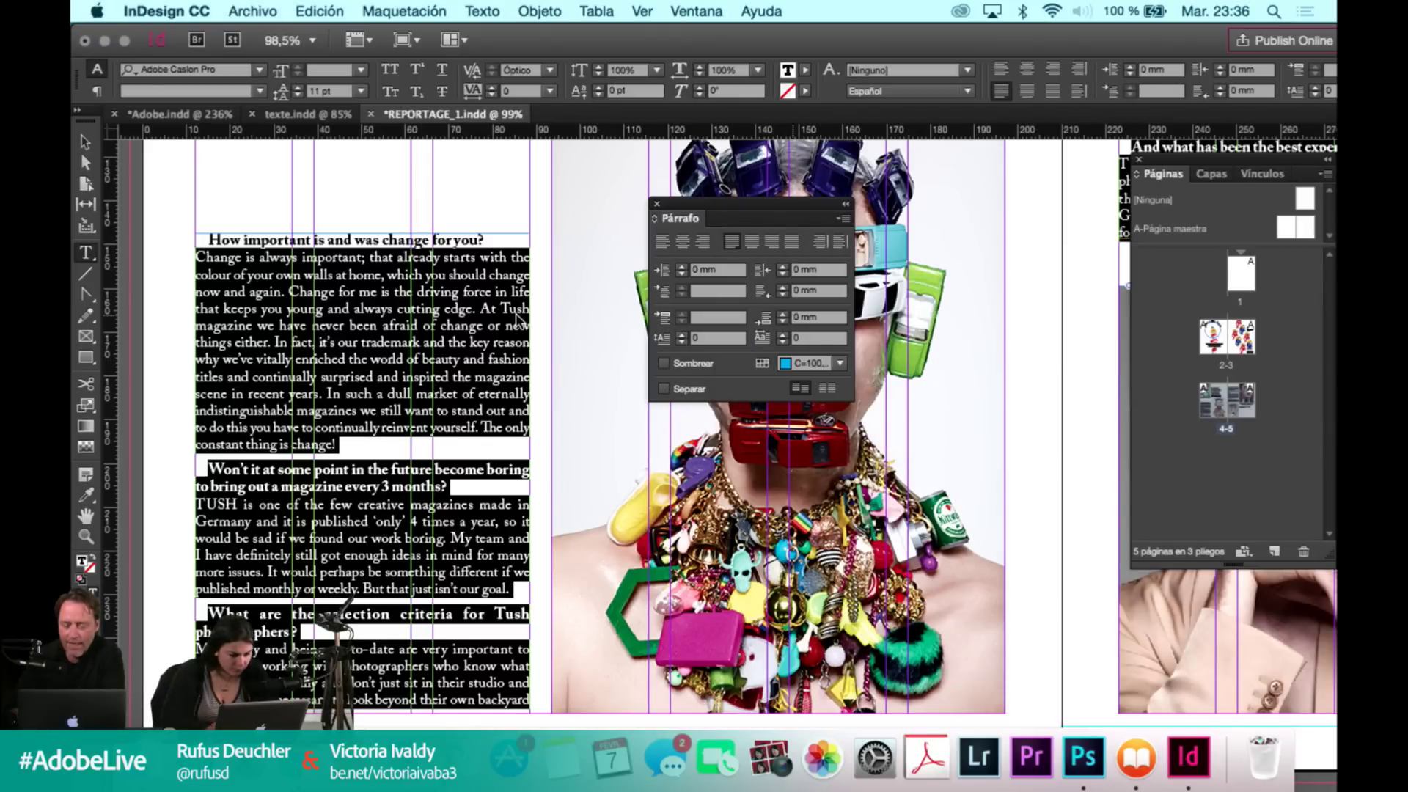
click(486, 309)
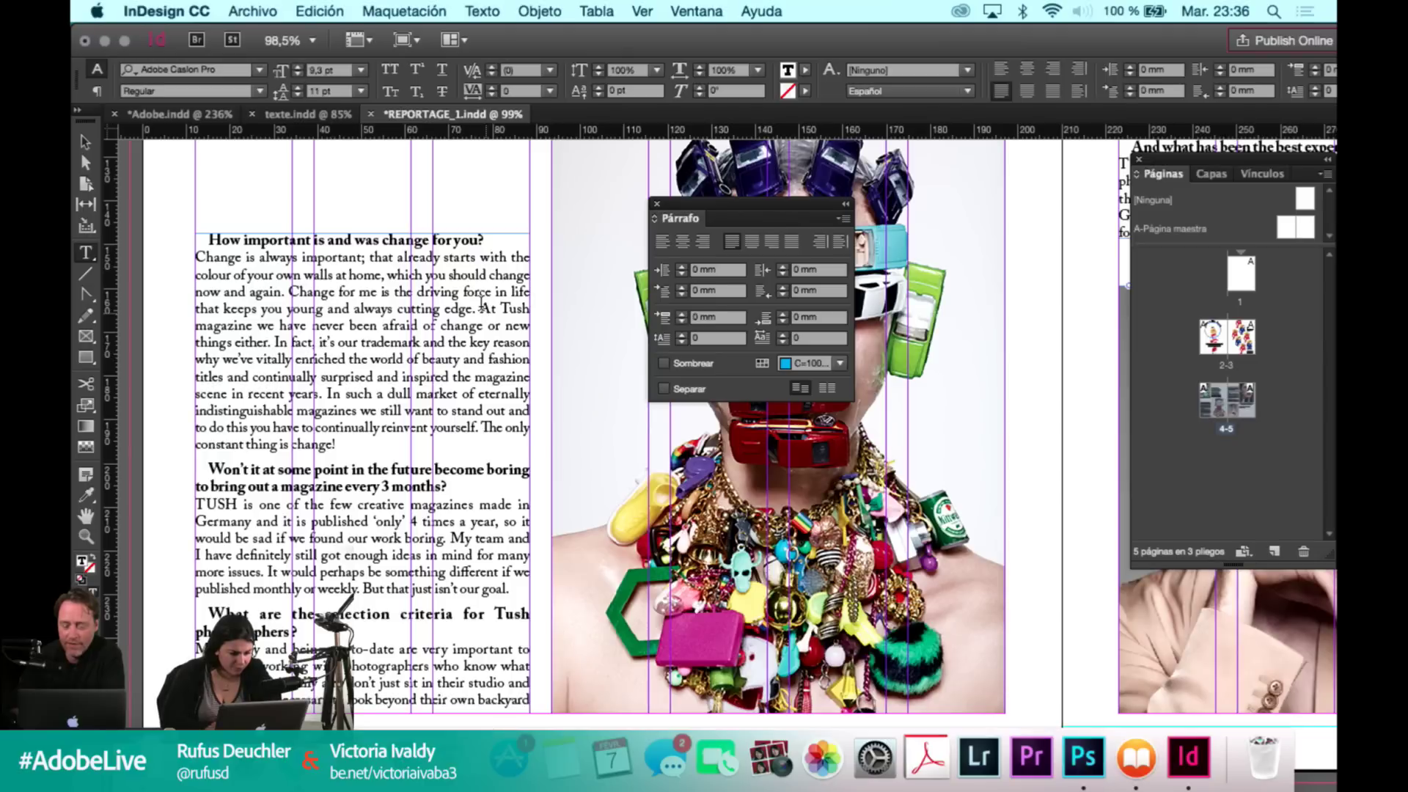
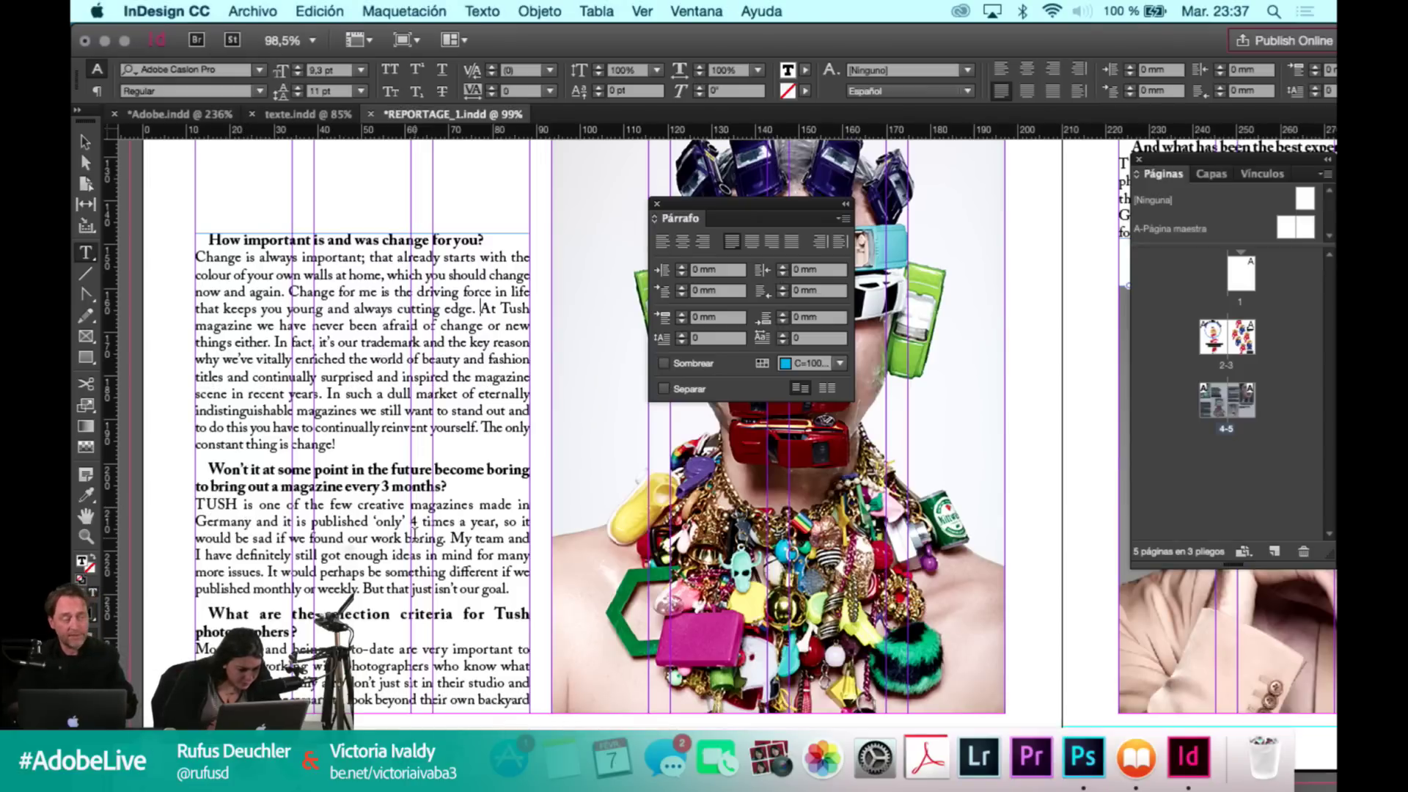
Start a new paragraph before "My team and I" in the every-3-months answer and check how the text reflows onto the facing page.
click(446, 539)
key(Return)
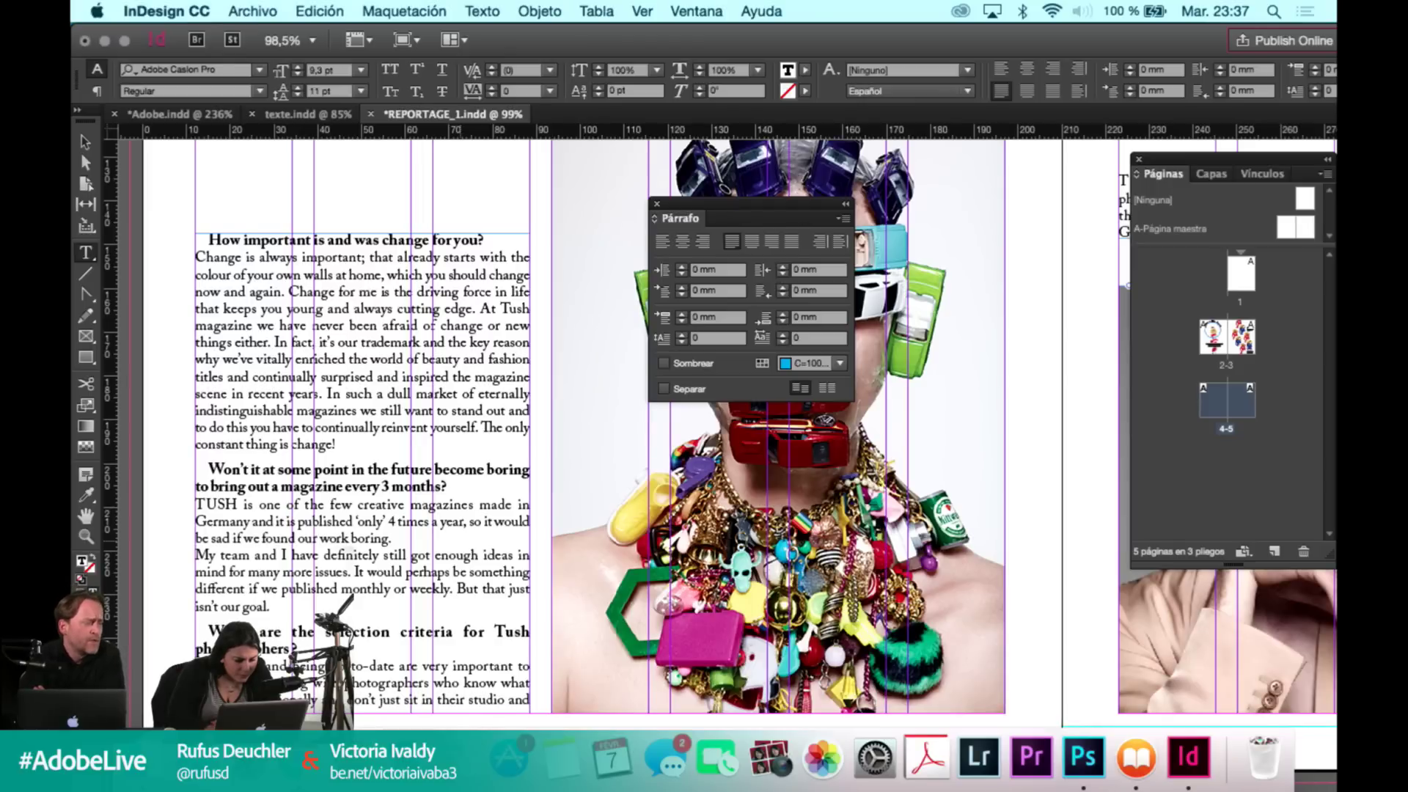
scroll(474, 624, down, 3)
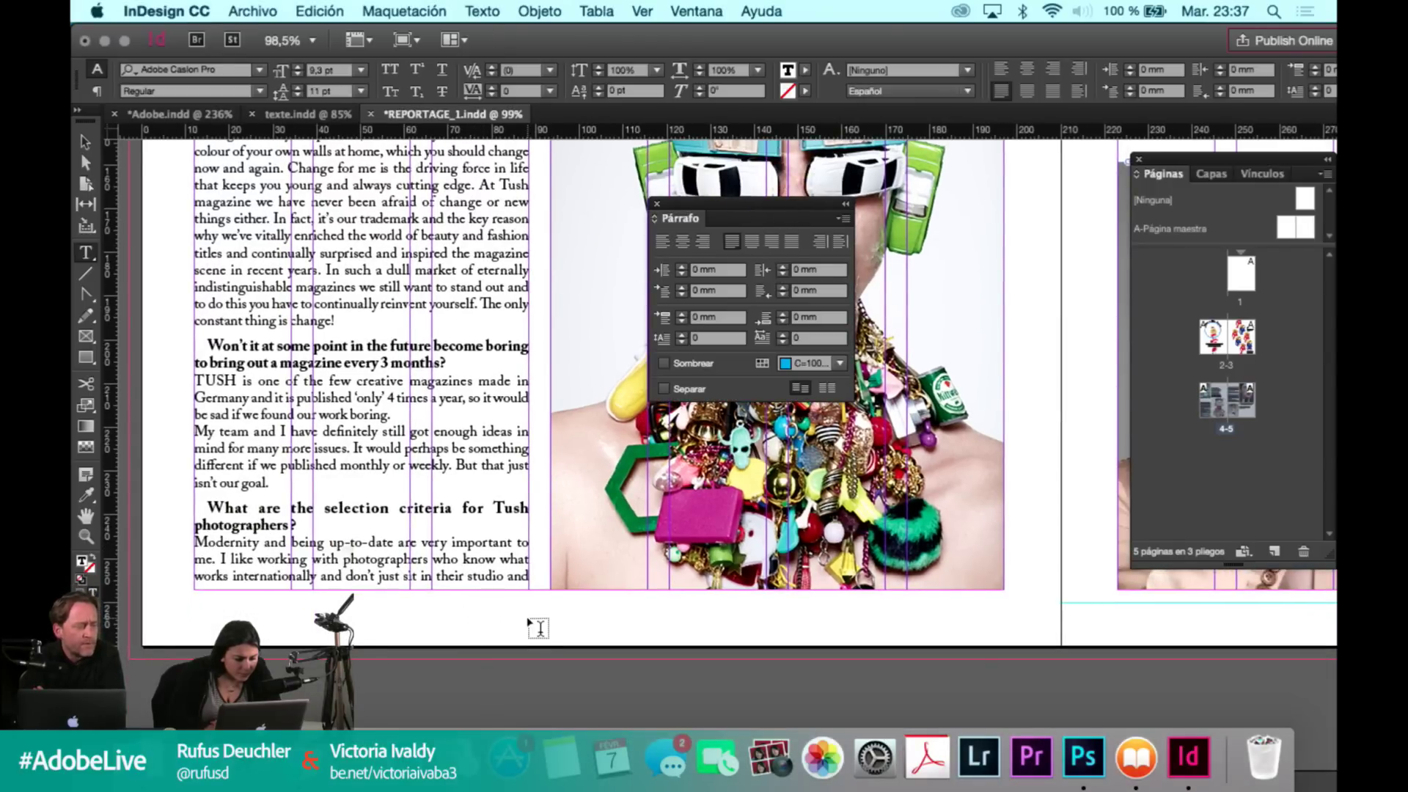
scroll(538, 628, down, 2)
scroll(538, 628, right, 6)
scroll(538, 627, up, 3)
scroll(939, 472, right, 6)
scroll(938, 472, up, 3)
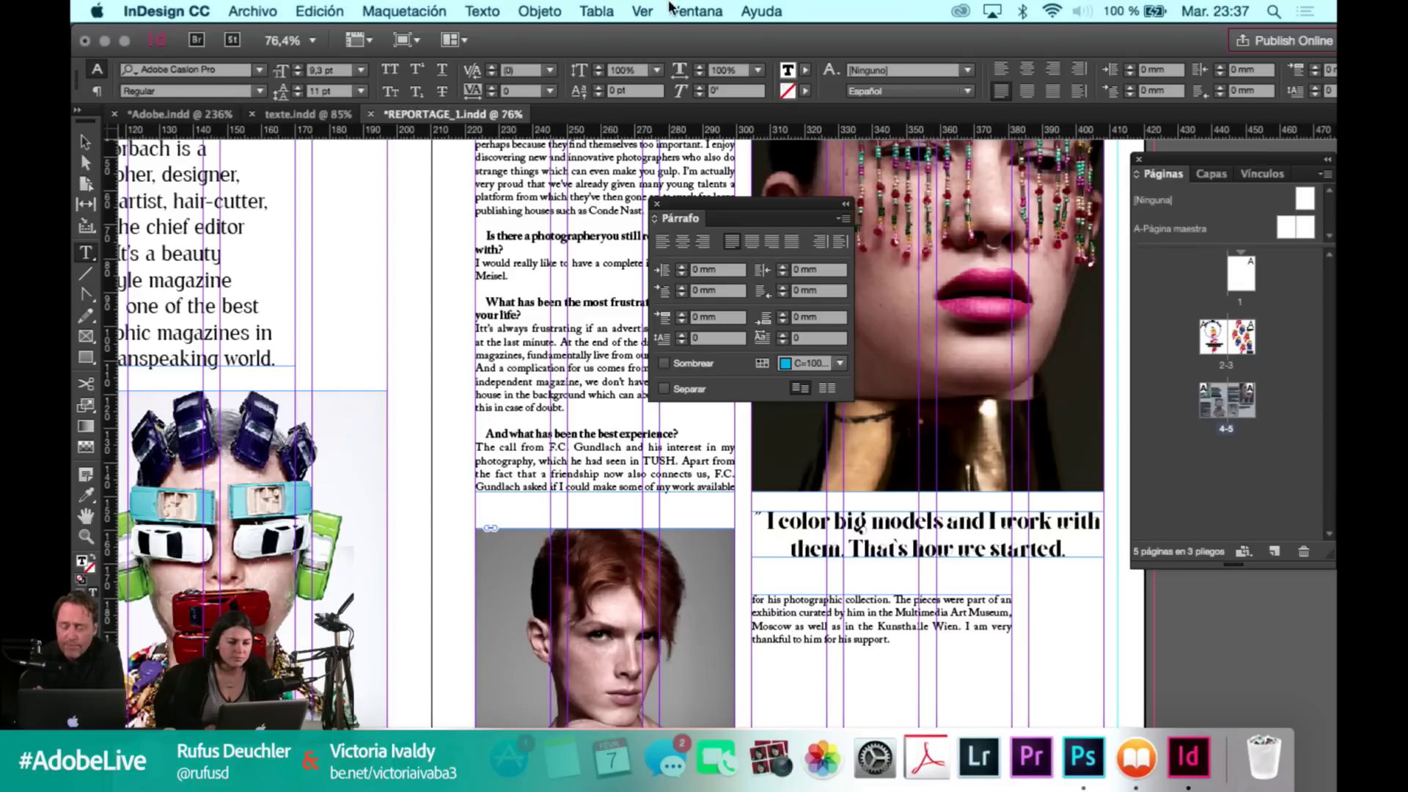
Deselect everything and display the document's character styles.
key(super+shift+a)
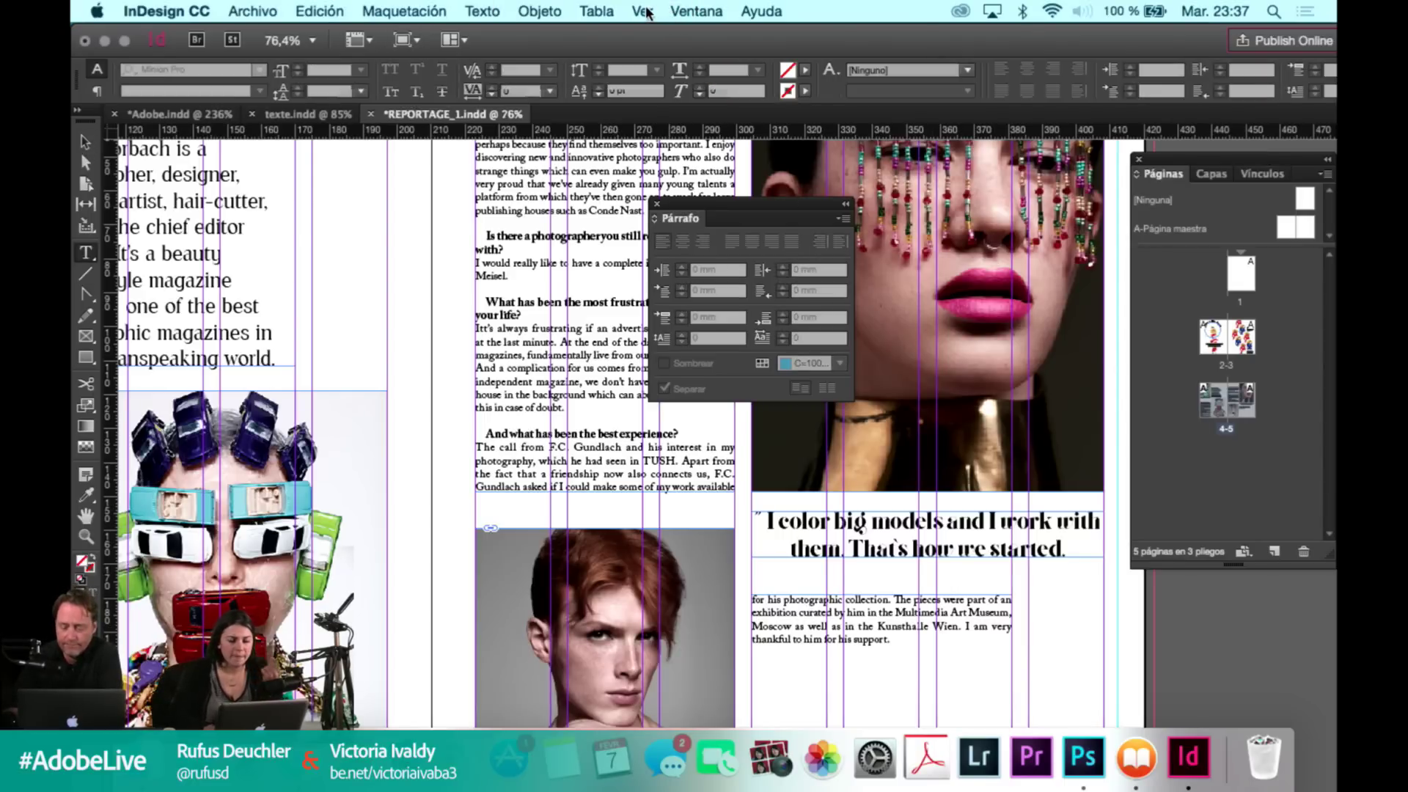
key(v)
click(675, 10)
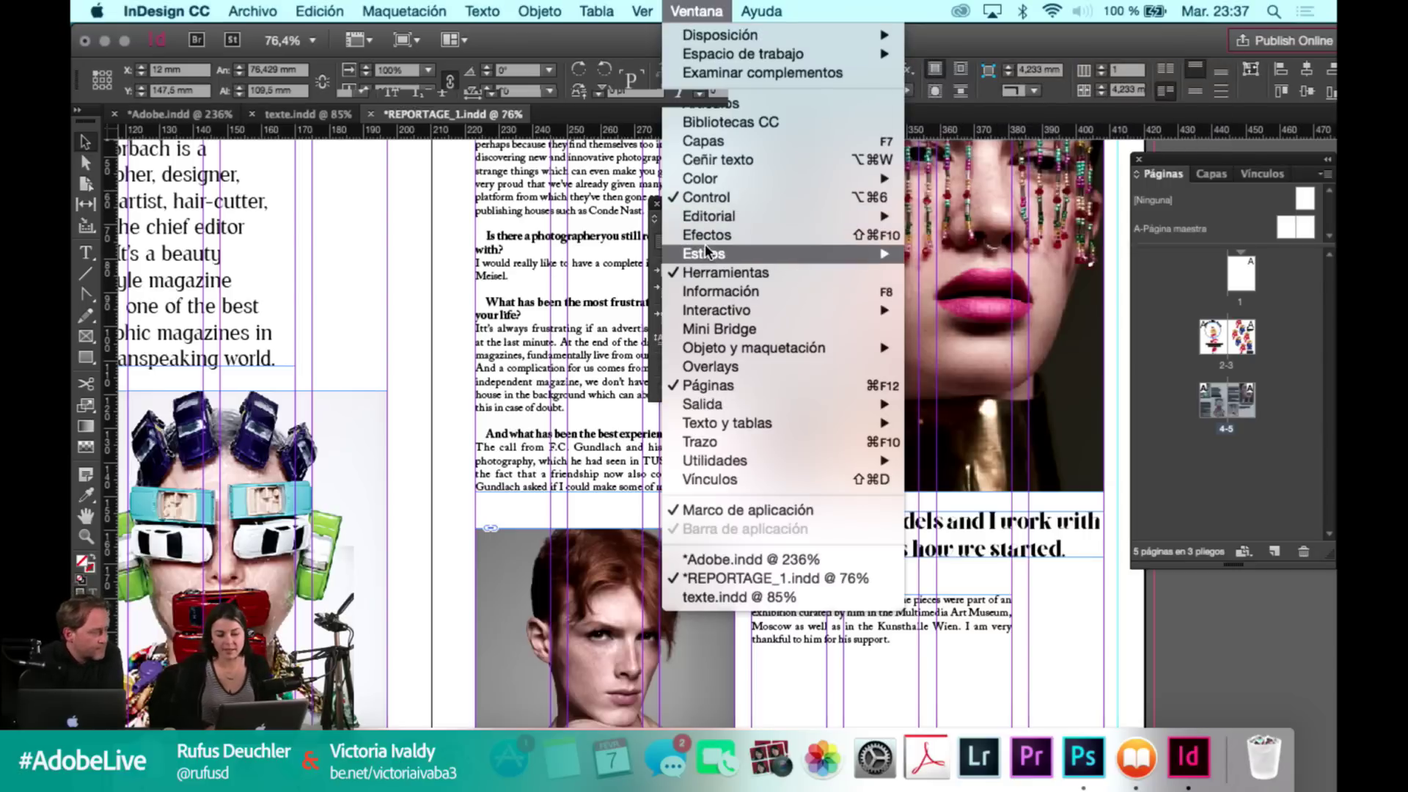
mouse_move(705, 255)
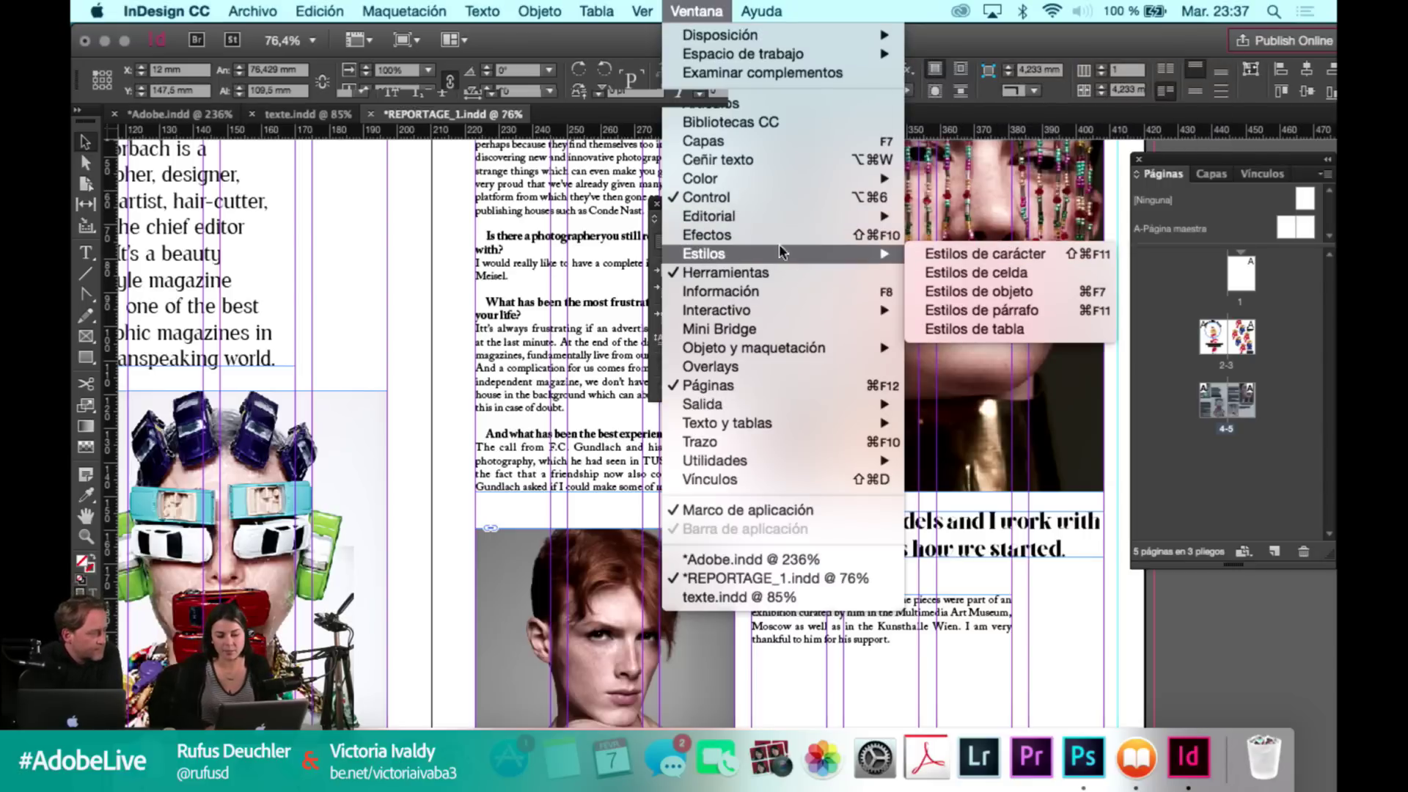
click(947, 255)
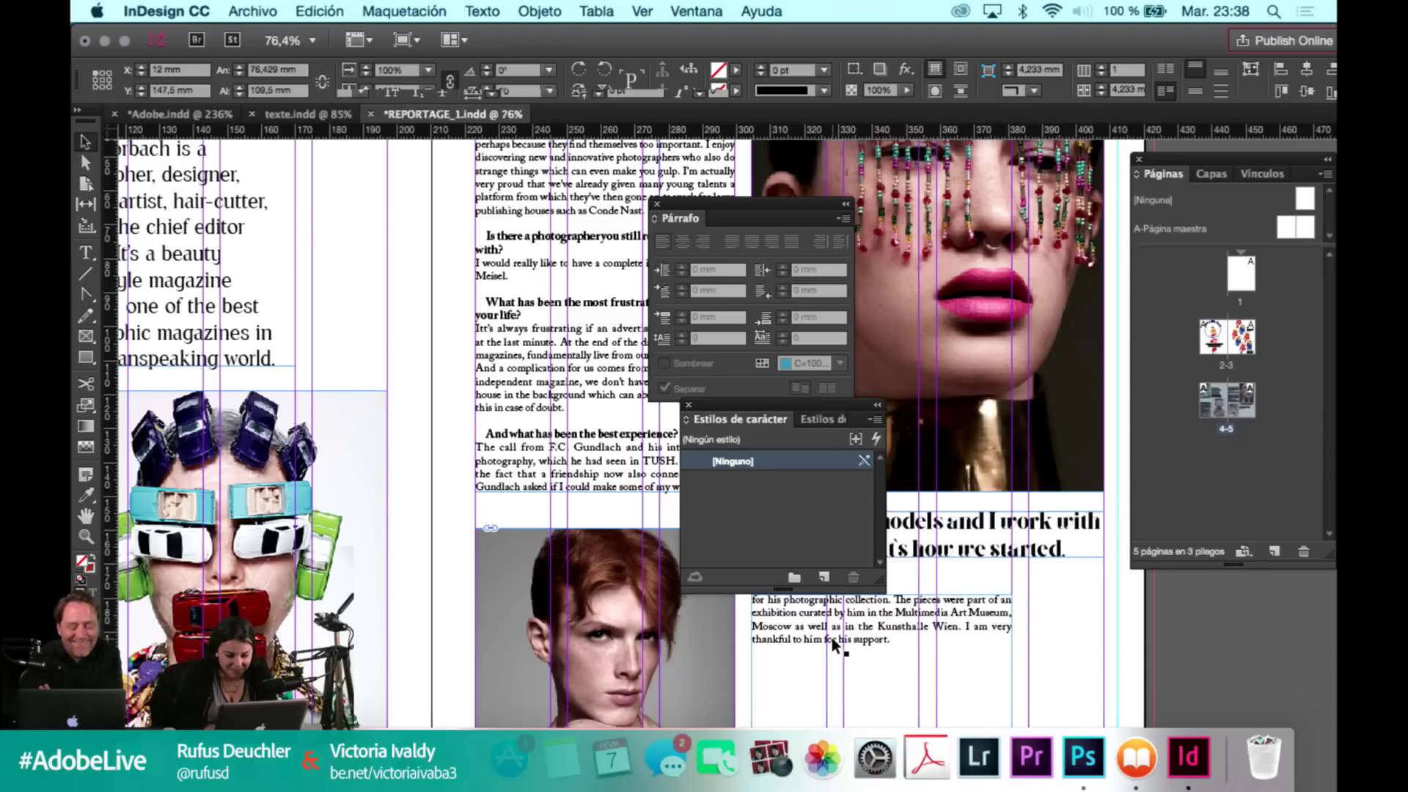
Create a character style named "body text" from the closing lines of the interview text and apply it to them.
click(522, 447)
double_click(876, 641)
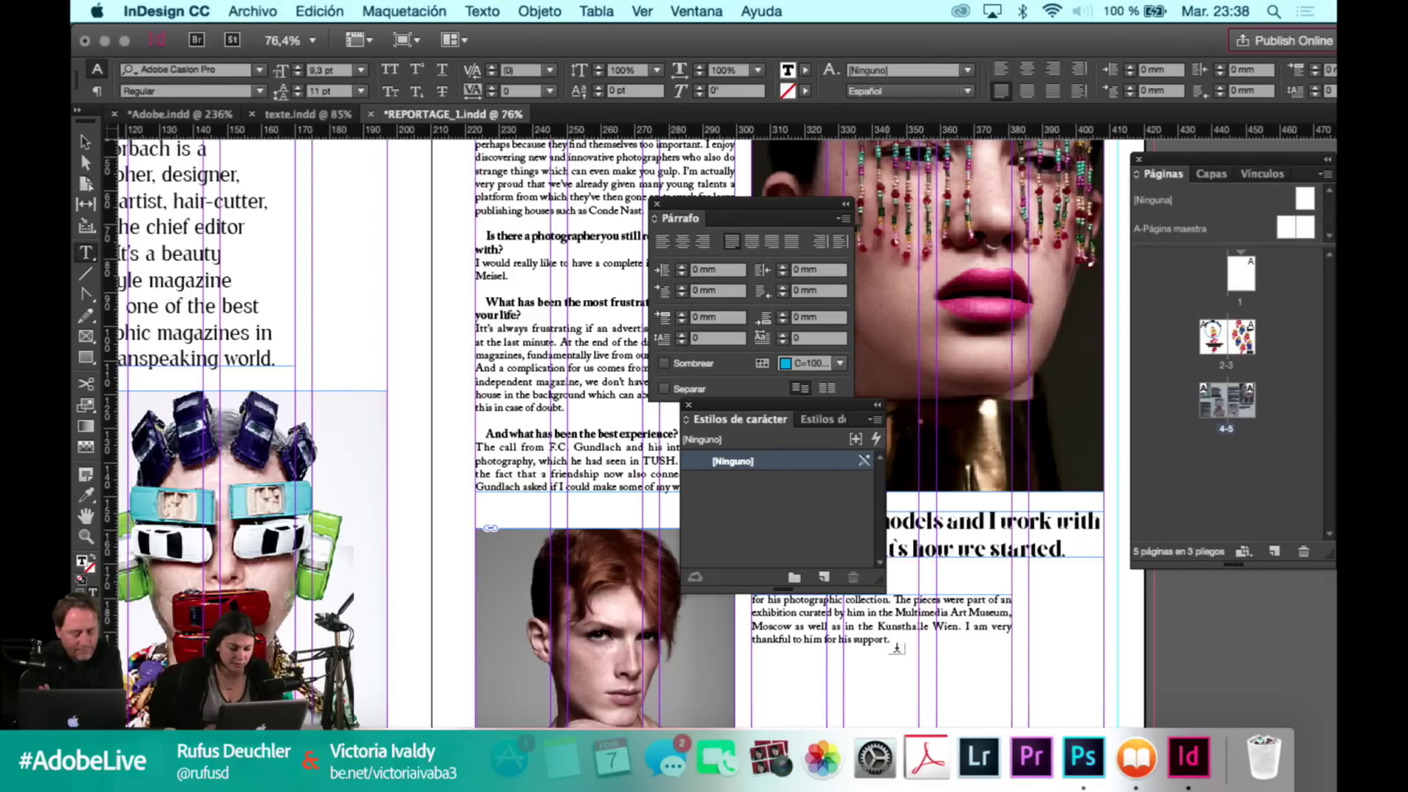
drag(889, 640, 852, 620)
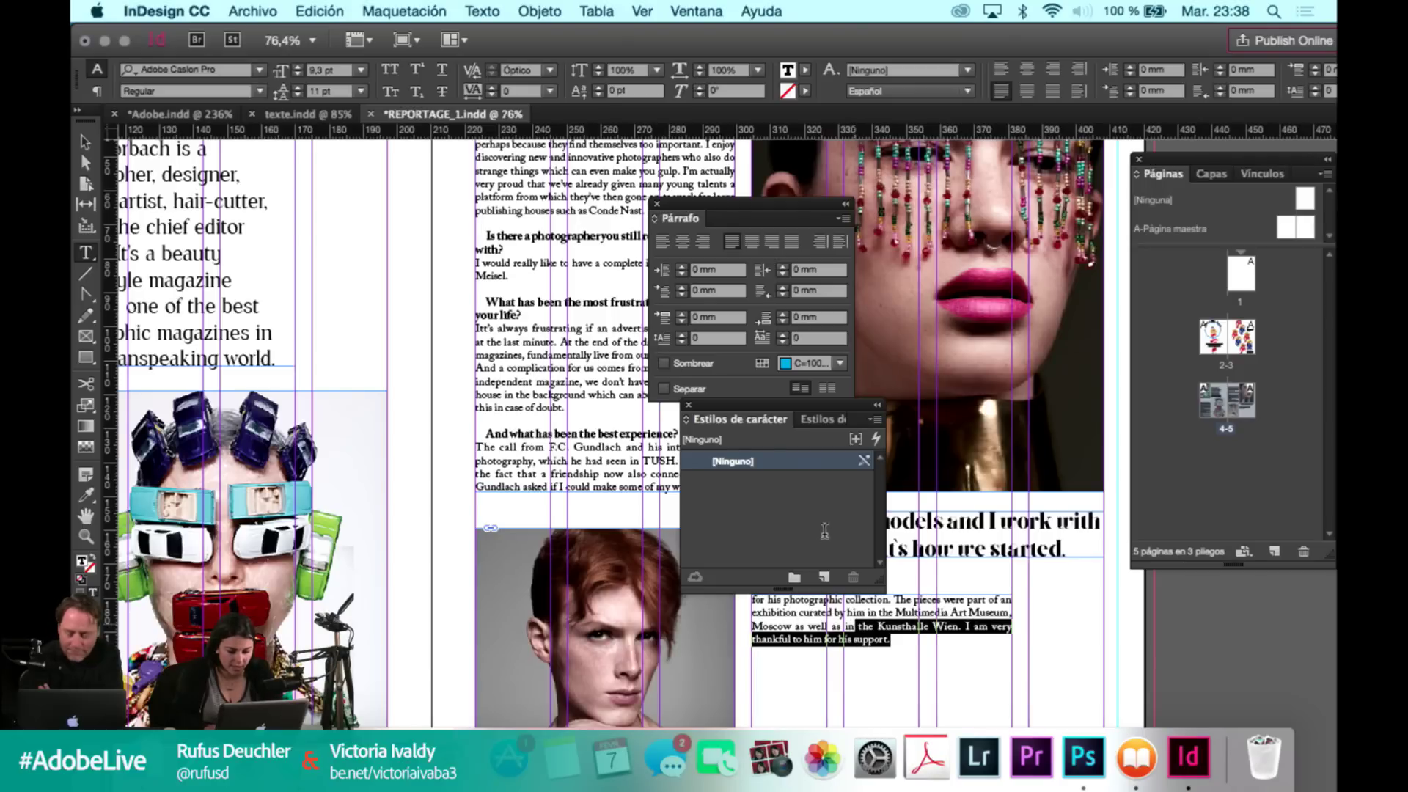
click(824, 580)
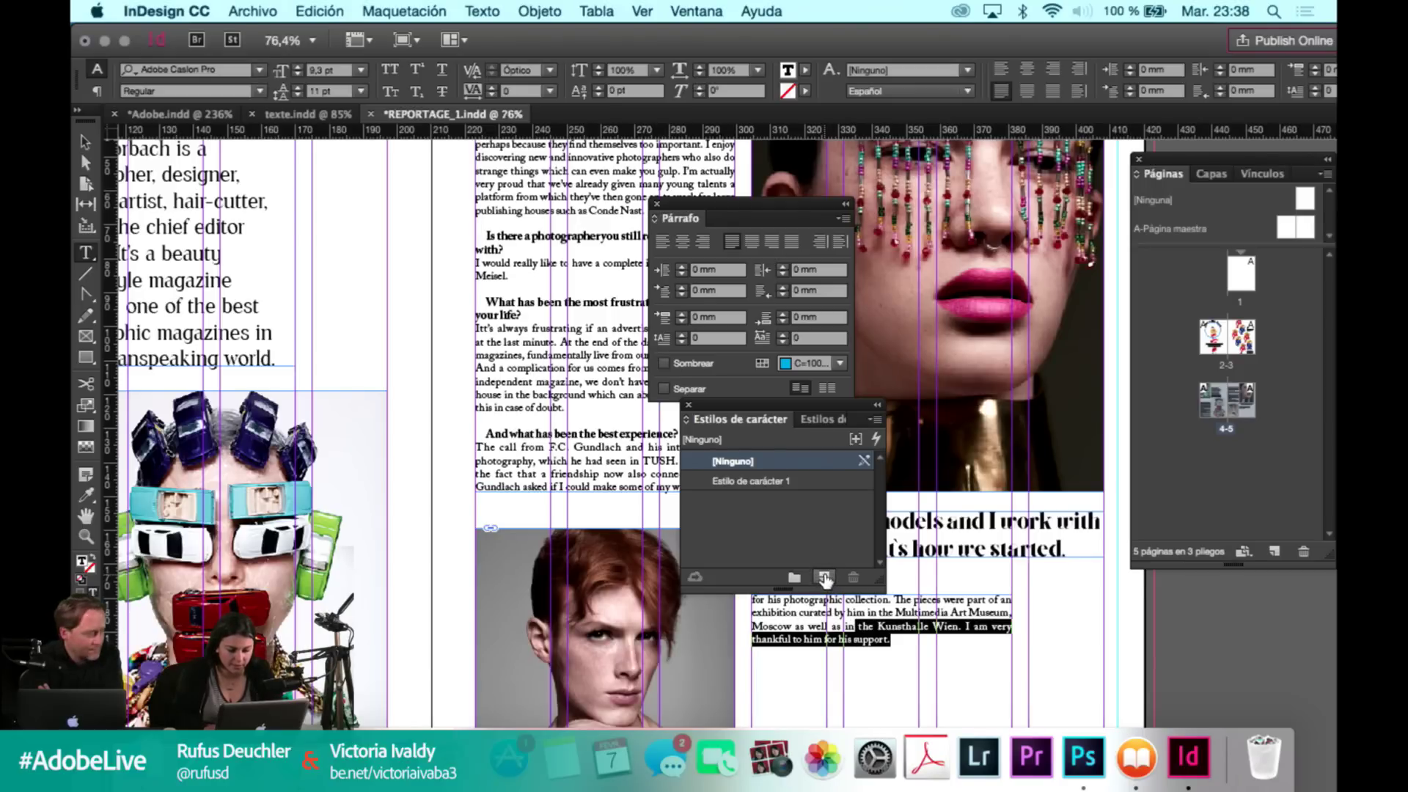
click(768, 483)
double_click(768, 483)
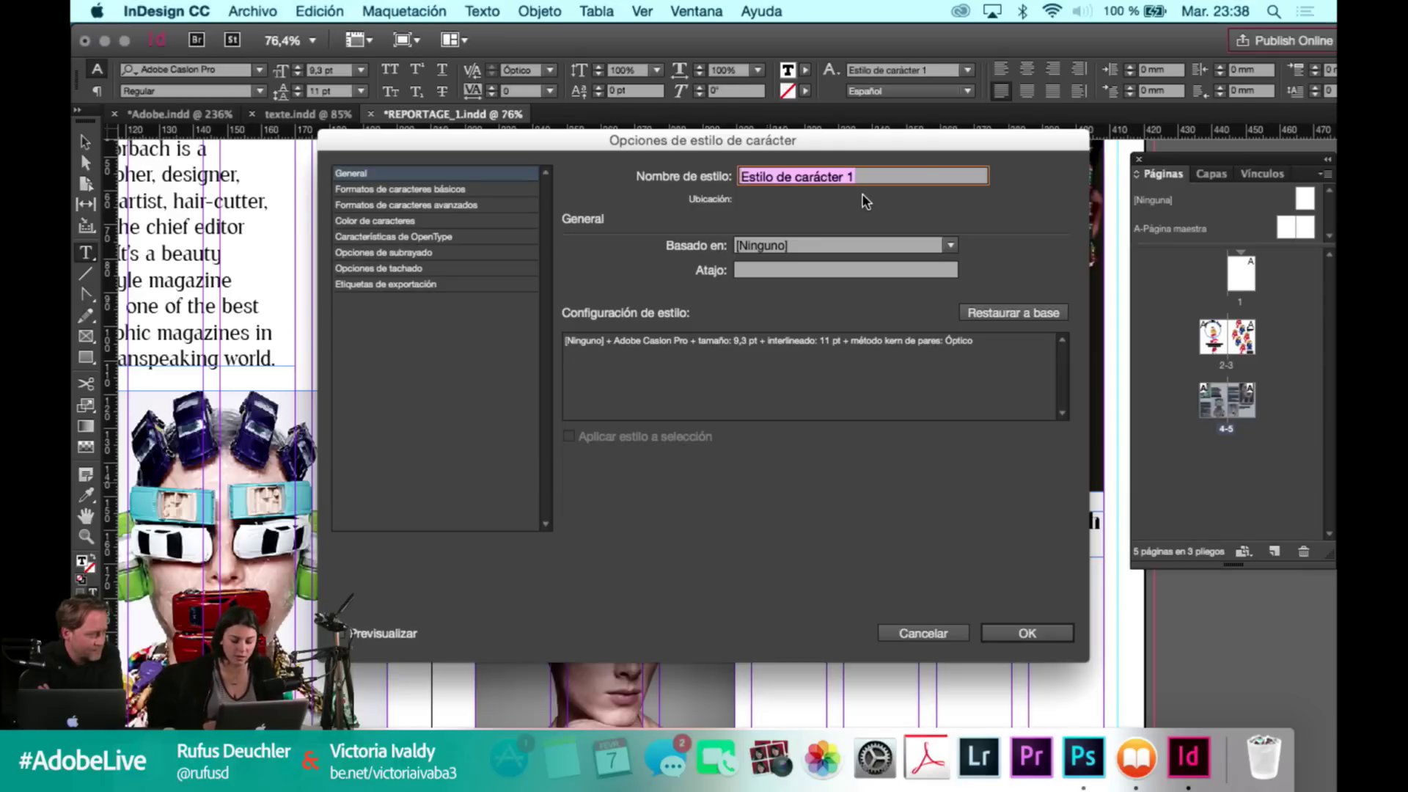
text(body text)
key(Return)
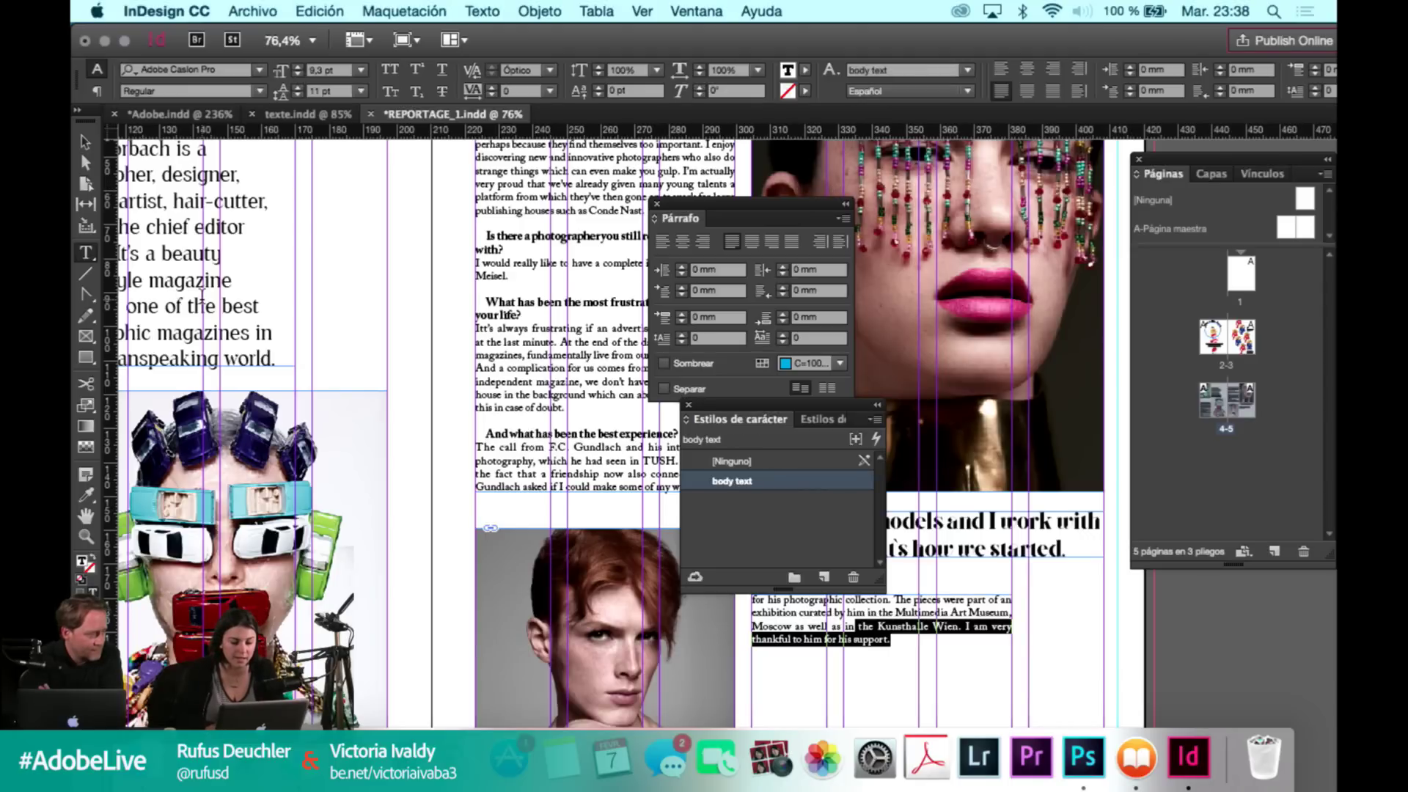
Create a character style named "intro" from the large introduction paragraph beside the car portrait and apply it to that paragraph.
scroll(202, 287, left, 5)
scroll(202, 288, up, 3)
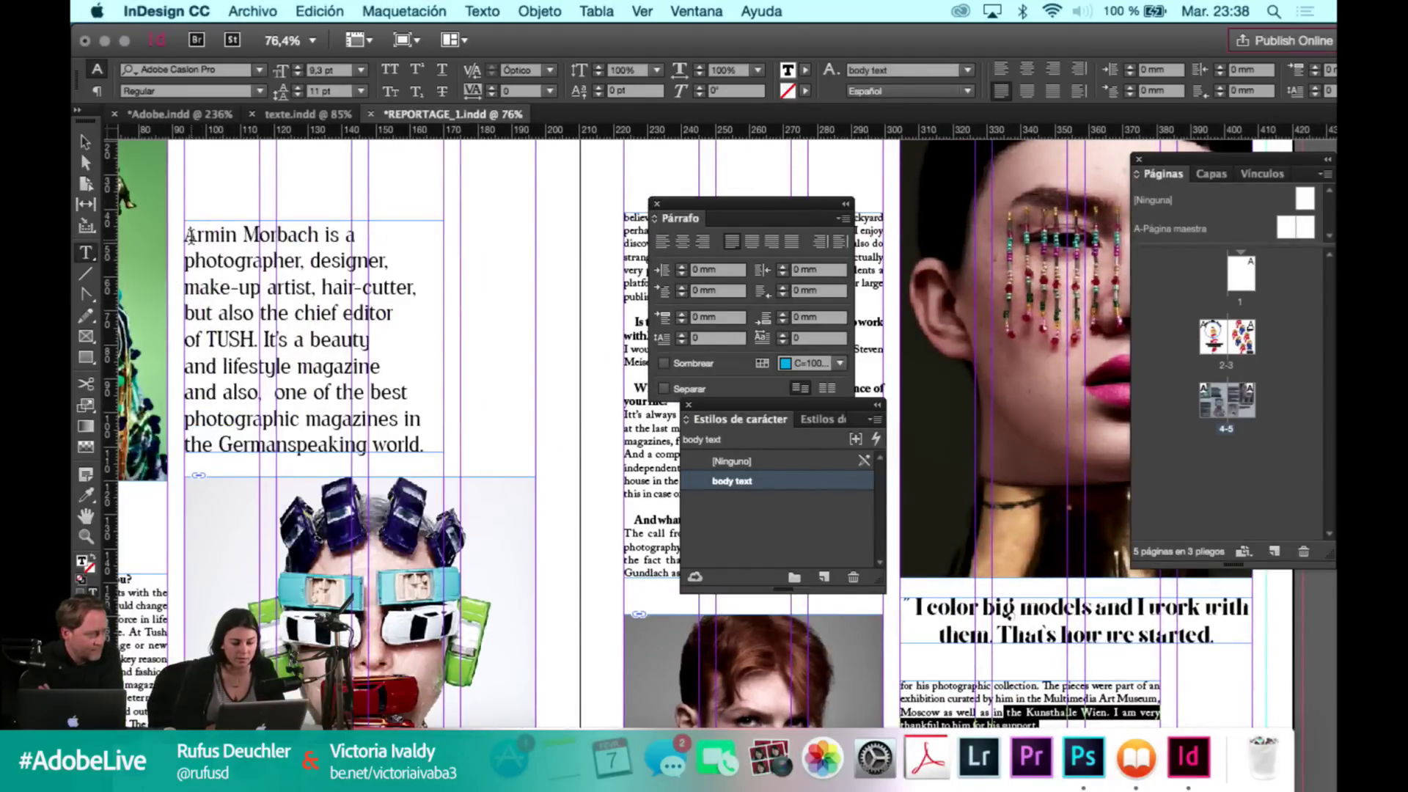
drag(190, 237, 459, 445)
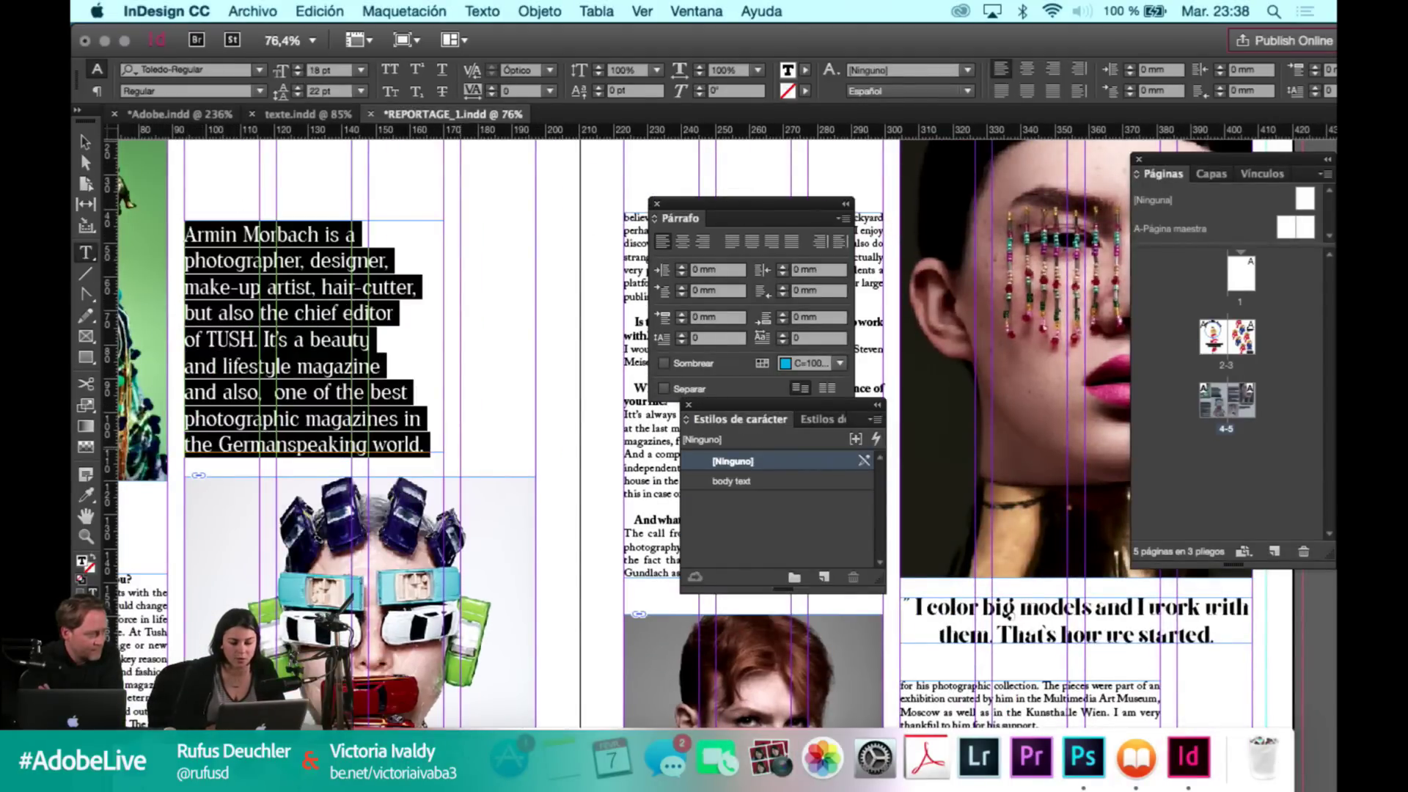
click(825, 578)
click(824, 578)
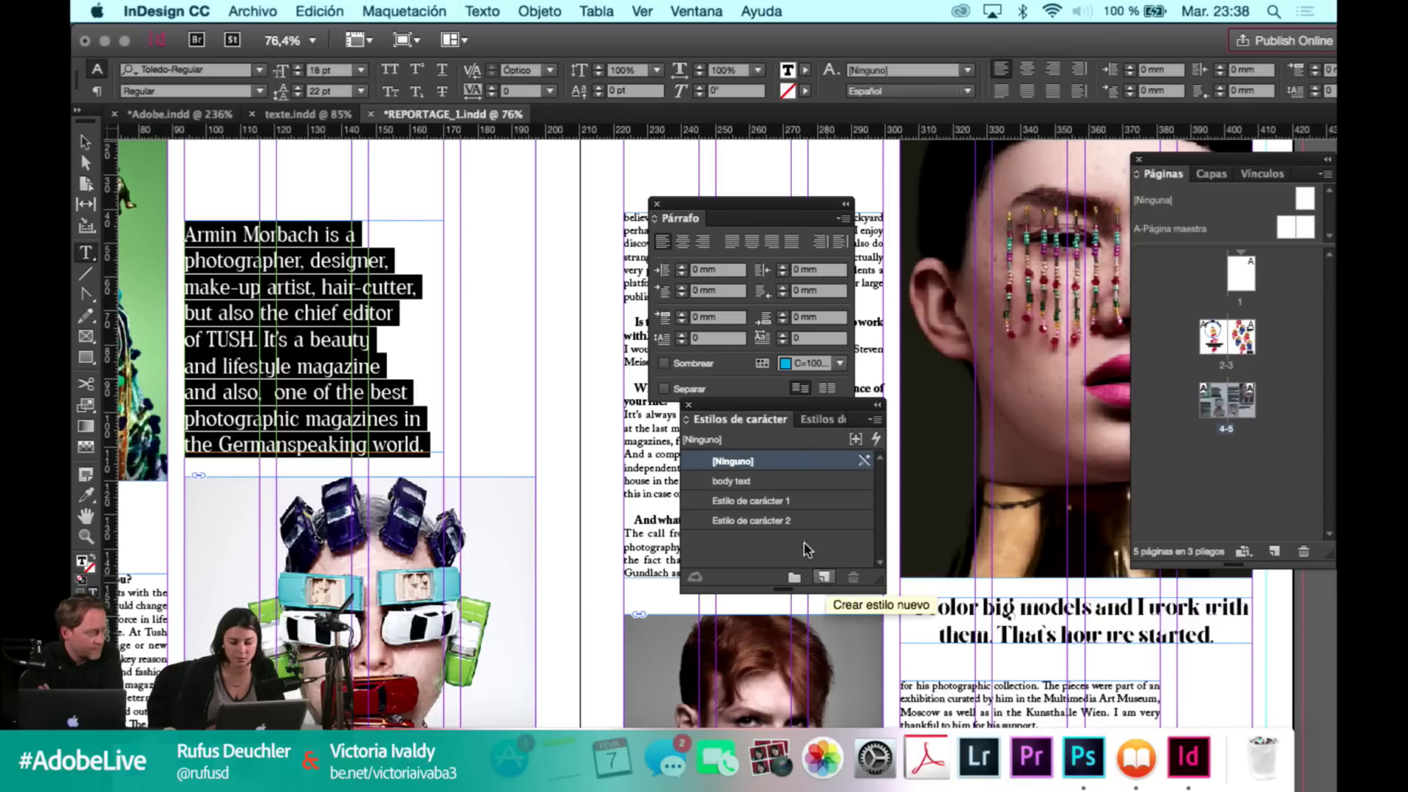
key(super+z)
click(775, 506)
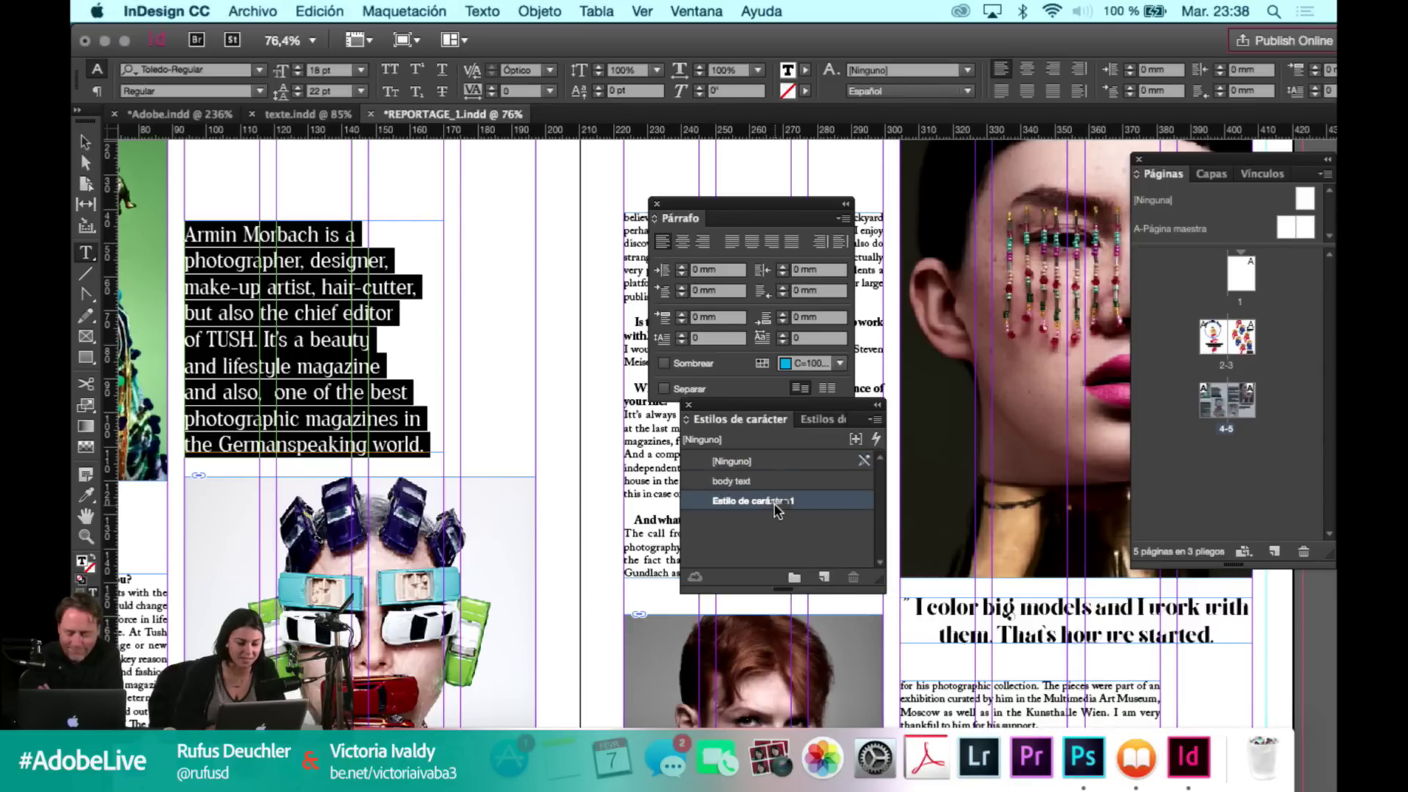
double_click(778, 505)
text(intro)
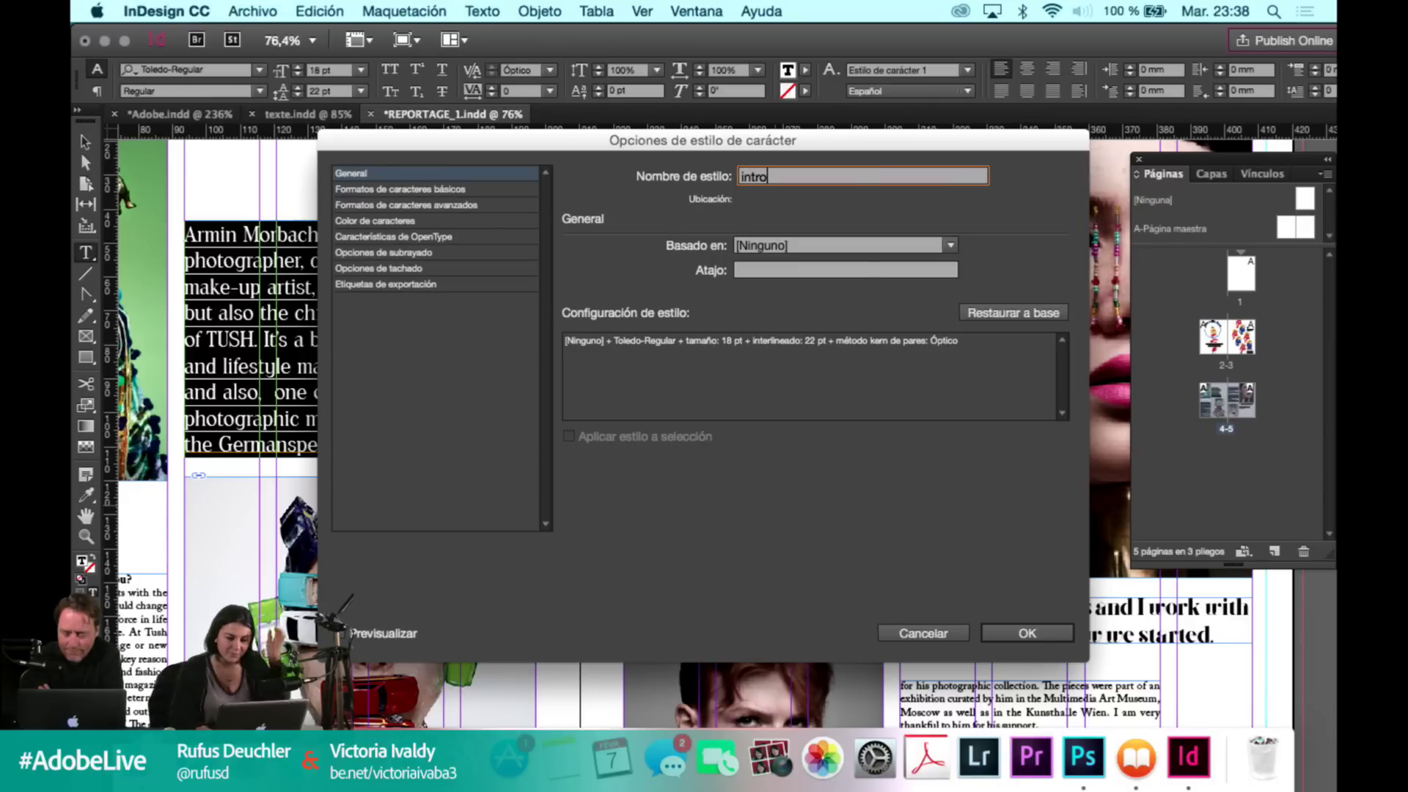
key(Return)
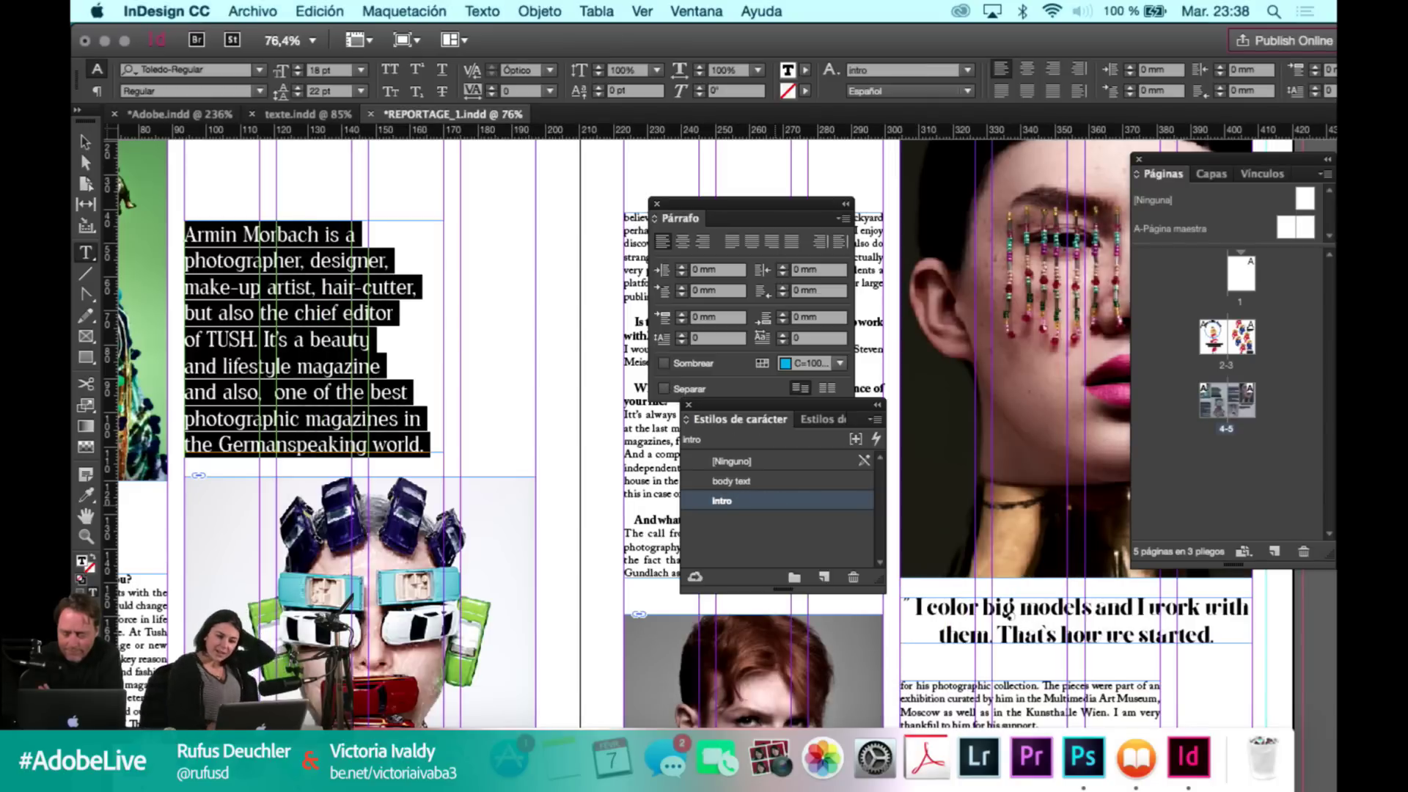
Switch the layout to preview mode without guides and frame edges and examine the word spacing of the introduction paragraph.
click(378, 406)
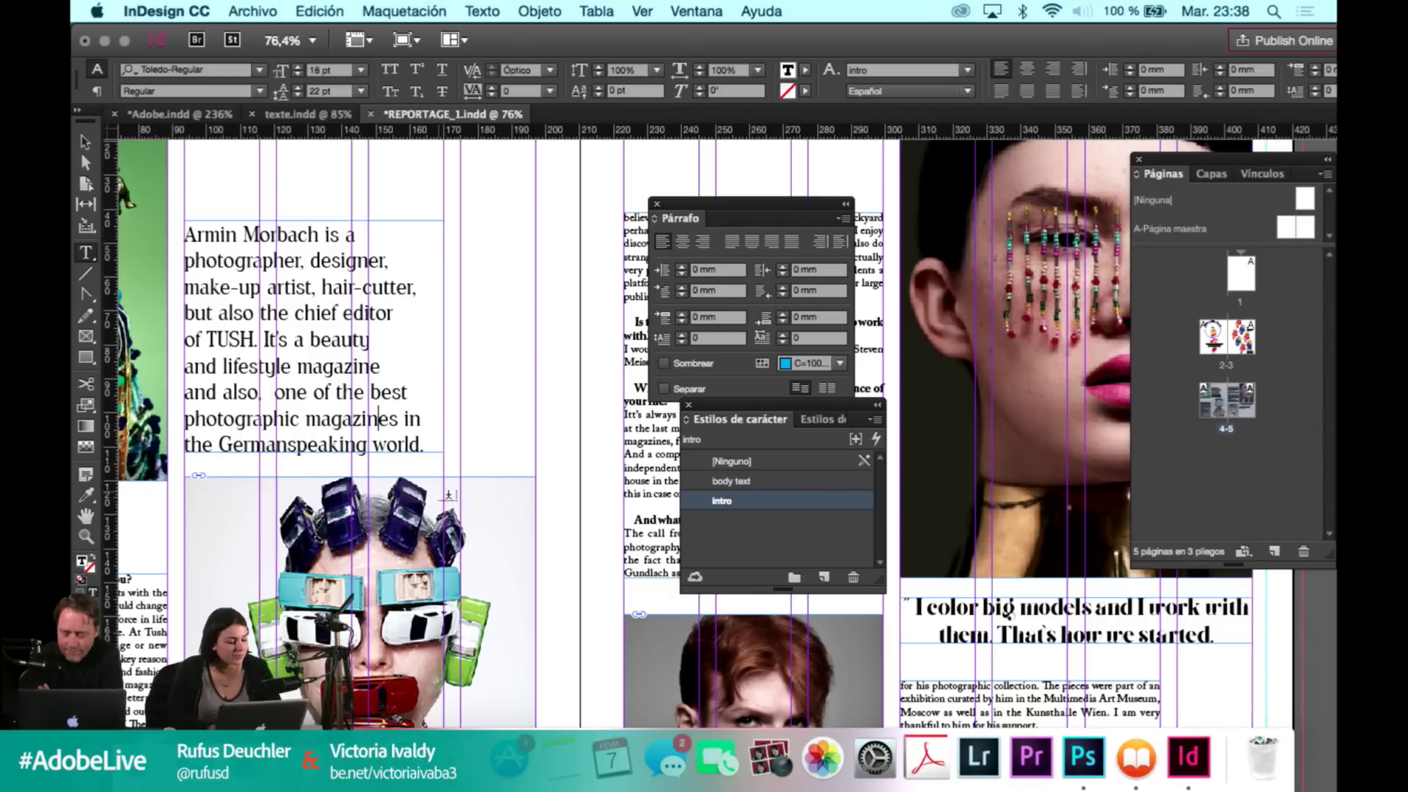
click(274, 393)
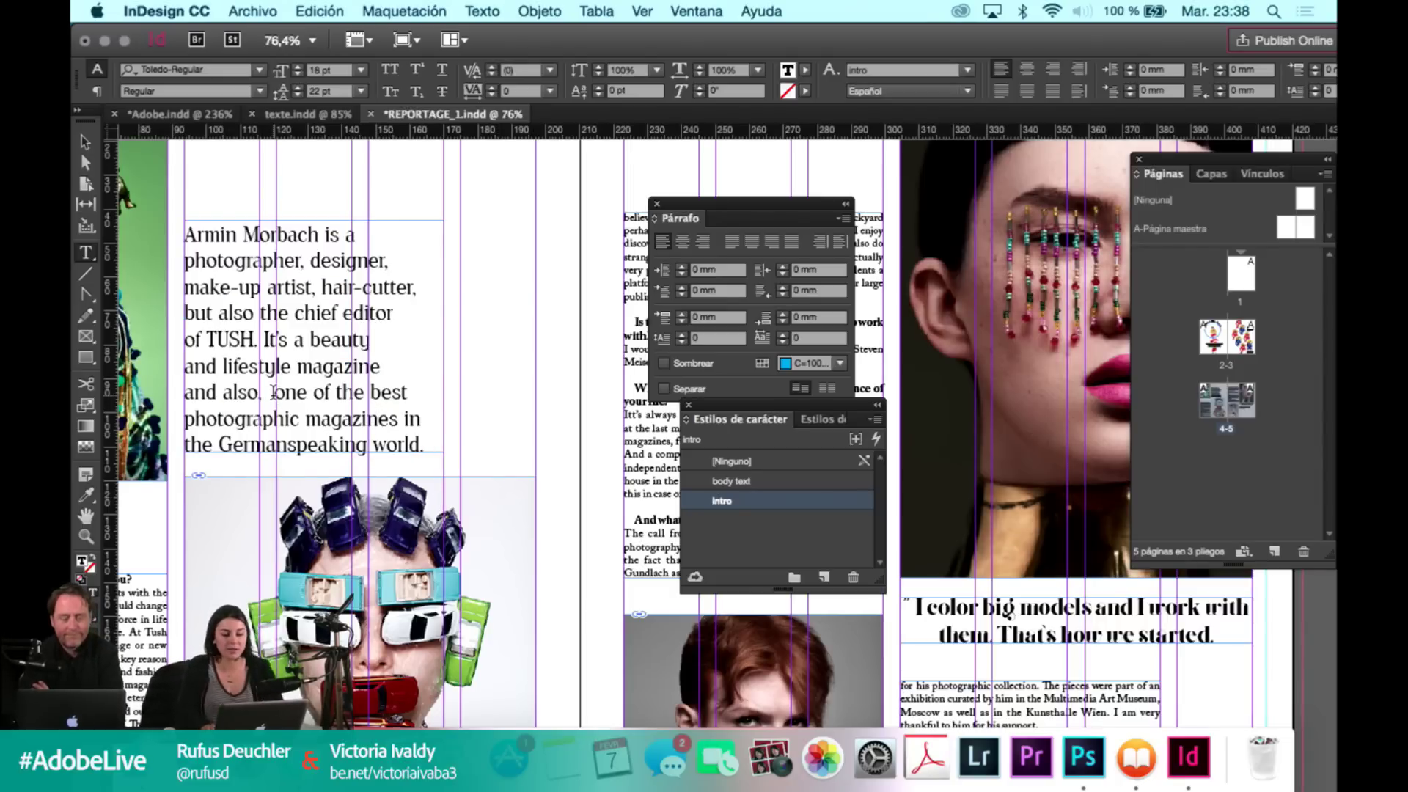
scroll(274, 393, up, 5)
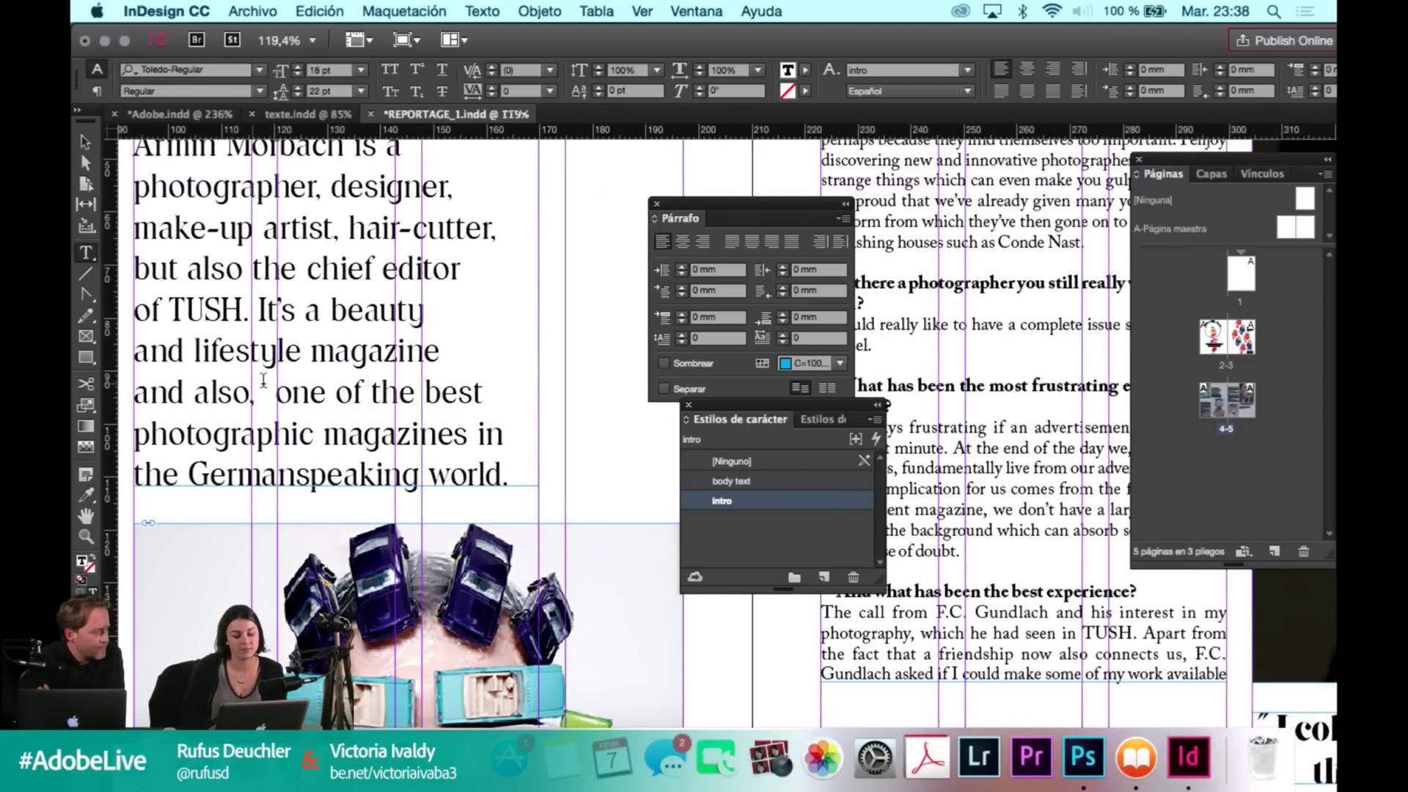
key(Escape)
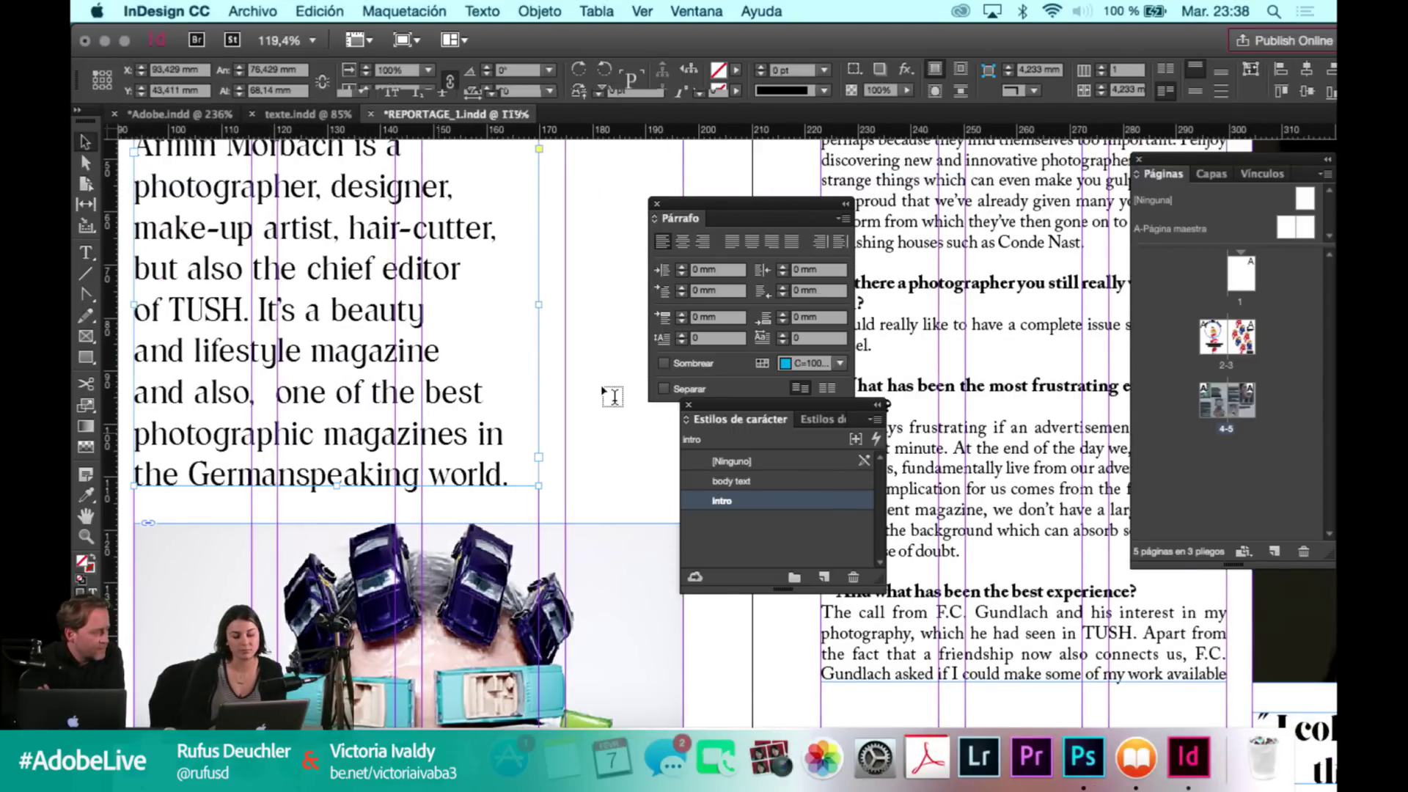
key(w)
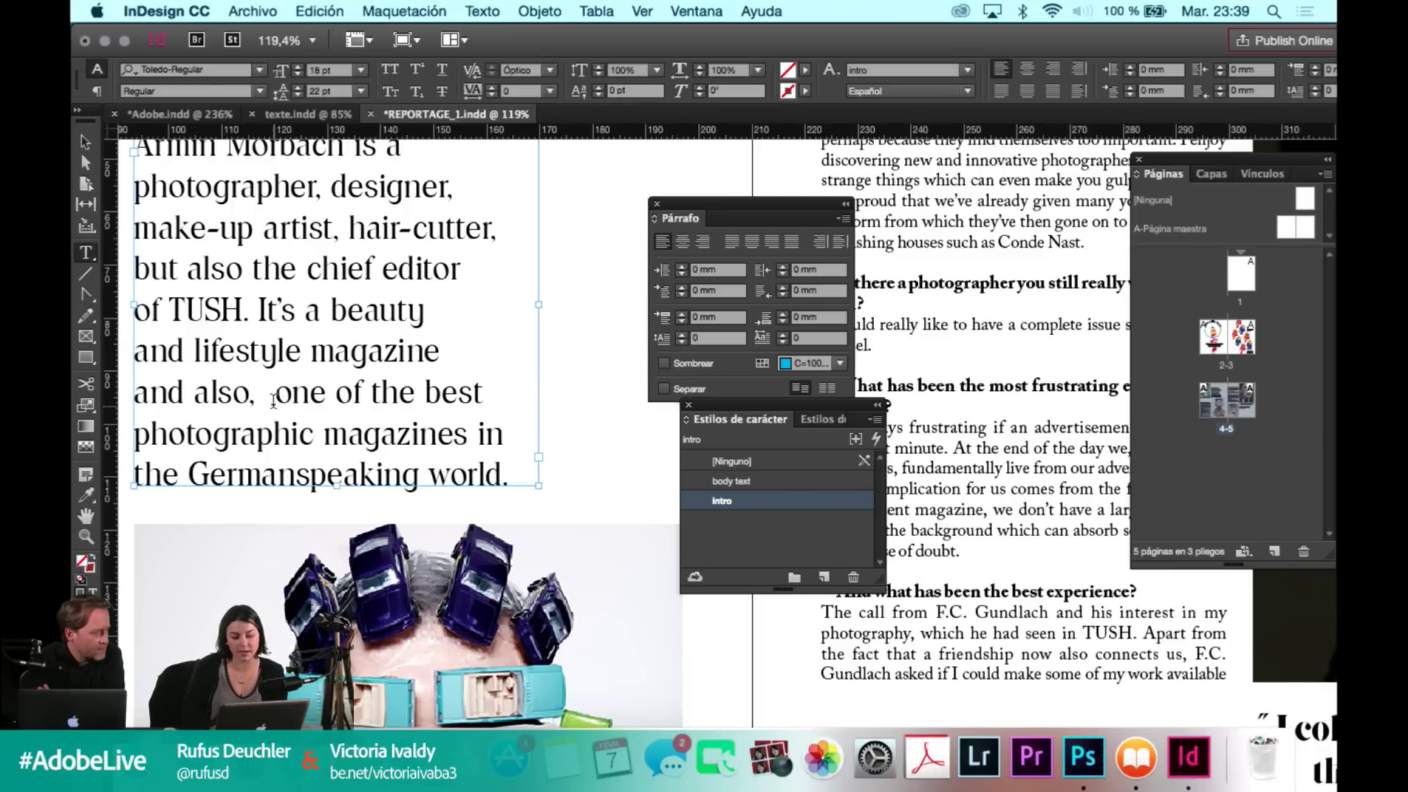
scroll(298, 389, up, 3)
scroll(298, 389, left, 2)
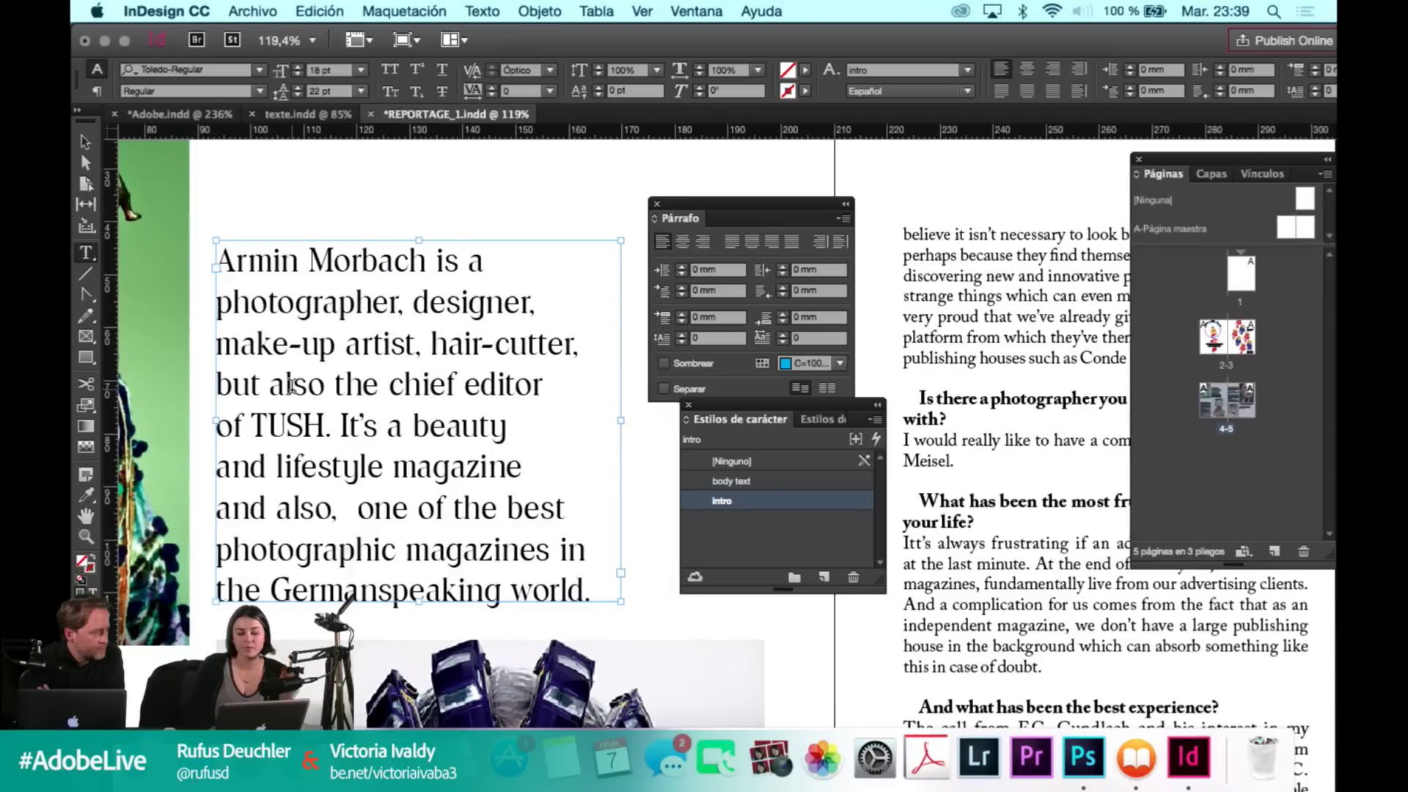
Tighten the gap before "one" in the introduction's "and also, one" line by kerning it to -300.
click(356, 508)
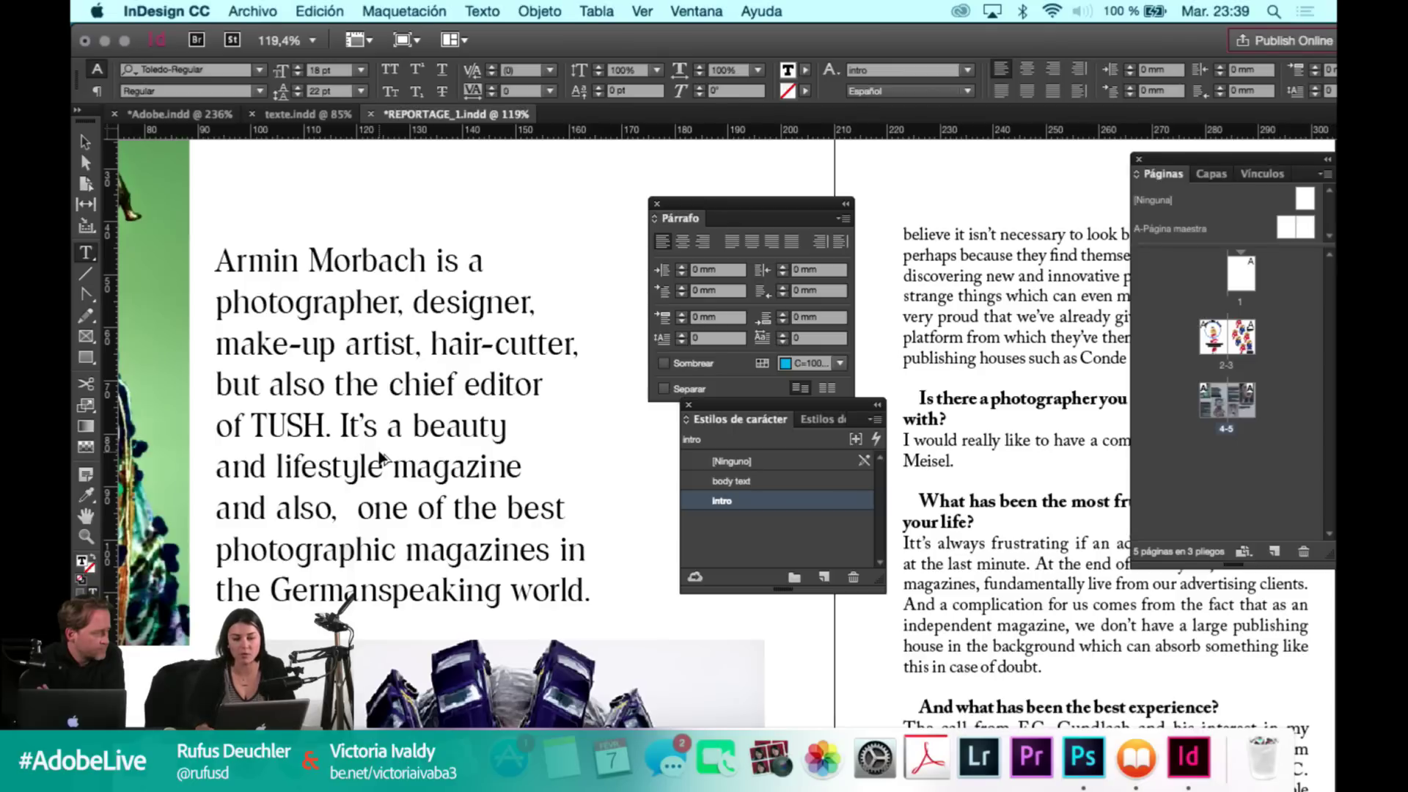
key(BackSpace)
key(alt+Left)
key(alt+Left)
key(alt+Left)
key(alt+Left)
key(alt+Left)
key(alt+Left)
key(alt+Left)
key(alt+Left)
key(alt+Left)
key(alt+Left)
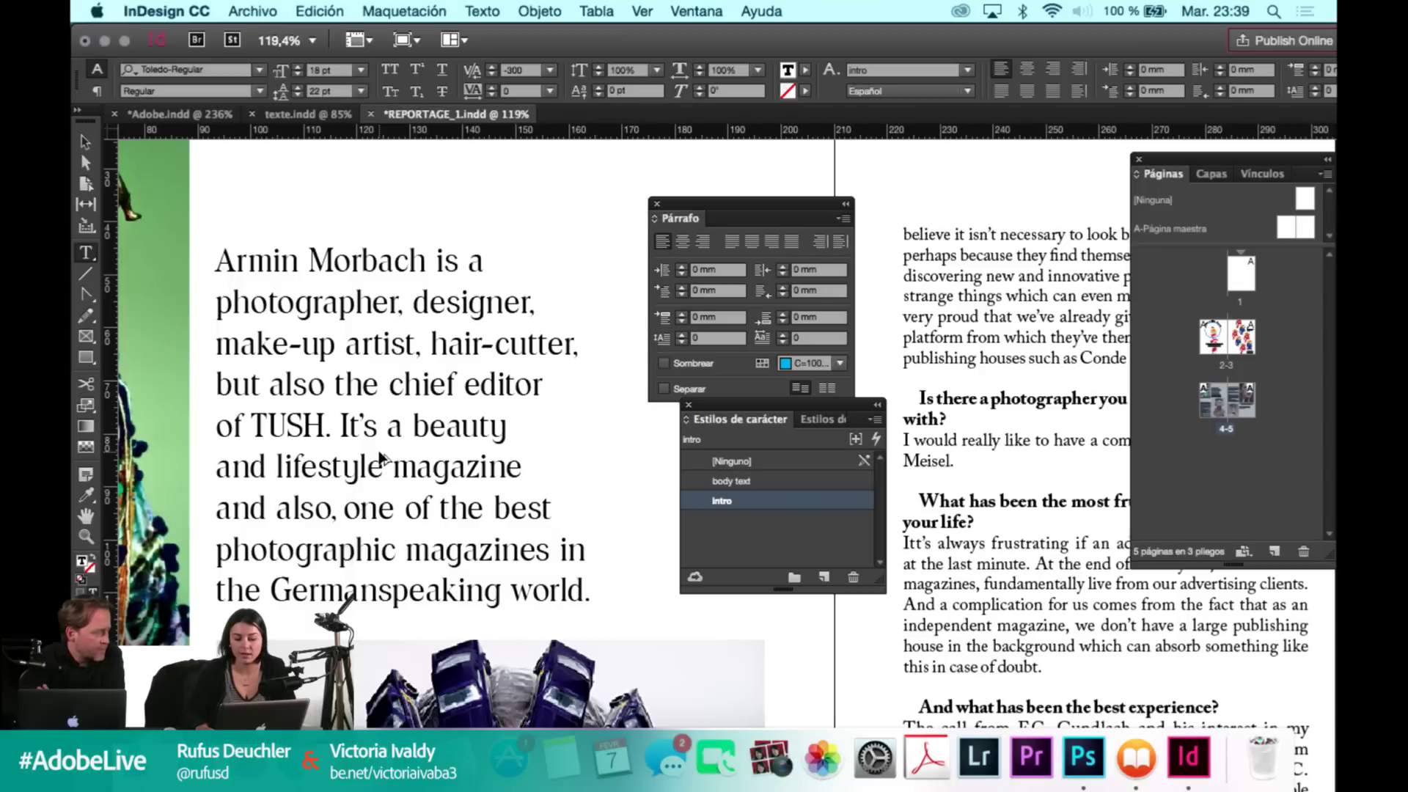
key(alt+Right)
key(alt+Right)
key(alt+Right)
key(alt+Right)
key(alt+Right)
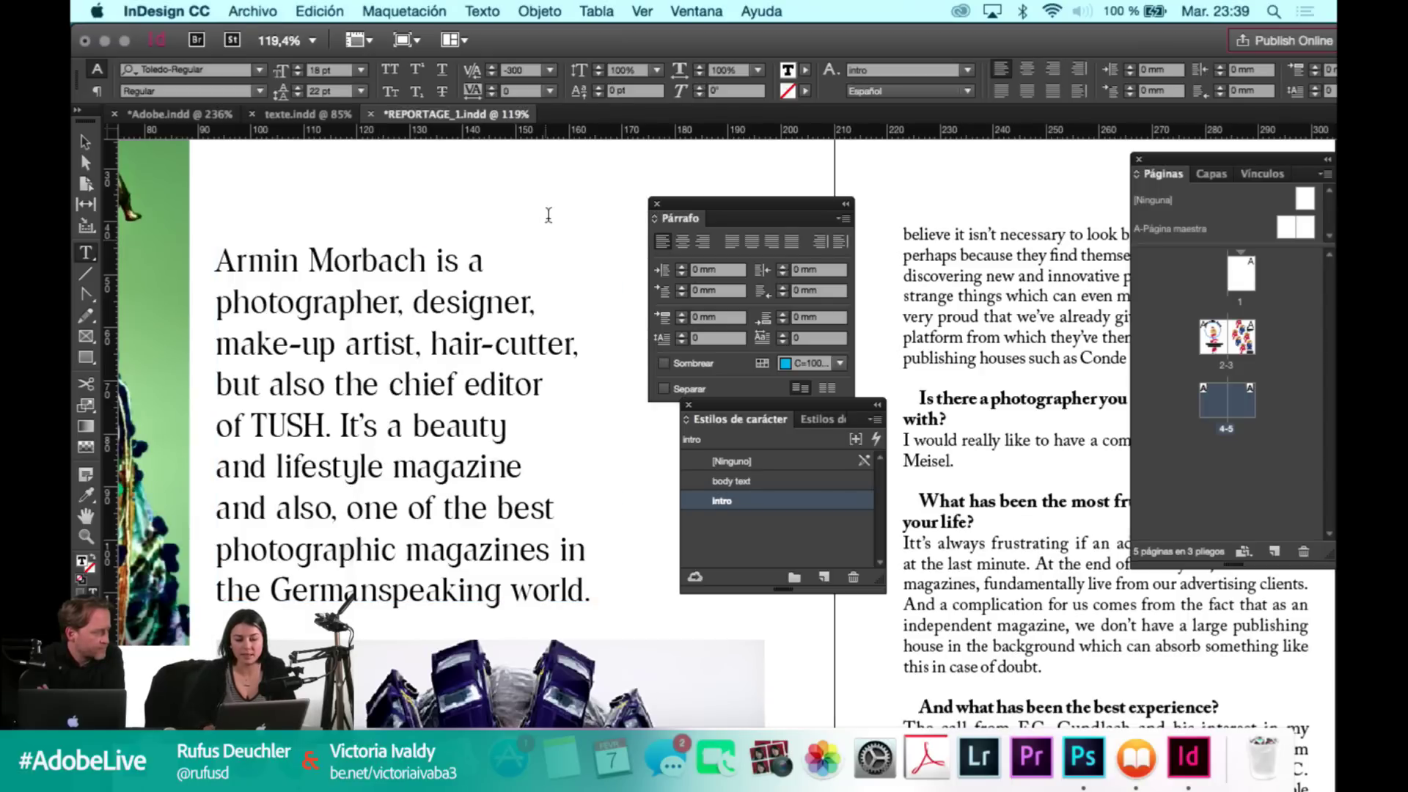
click(526, 69)
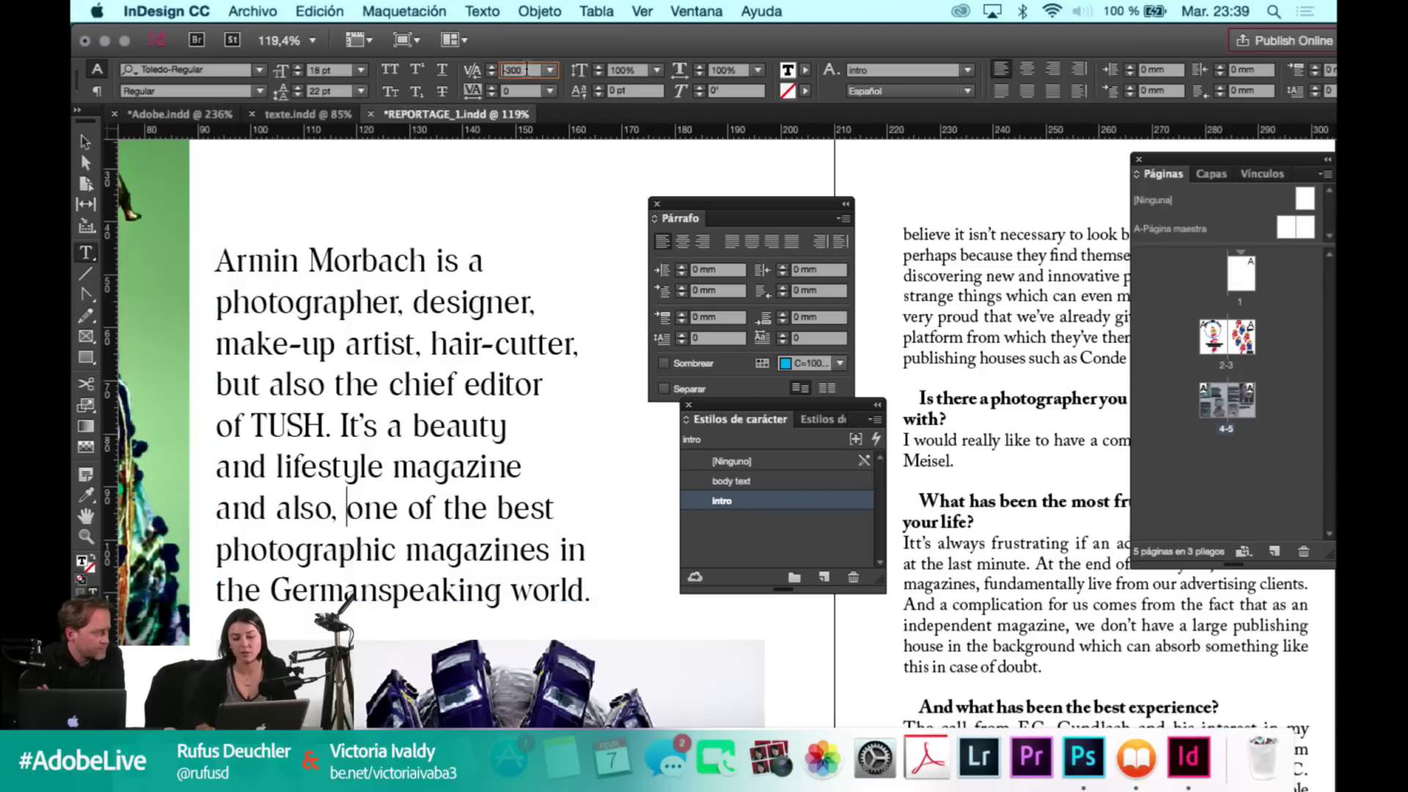
Tighten the word gaps in the introduction's "one of the best" with a kerning of -100.
click(411, 508)
key(alt+super+Left)
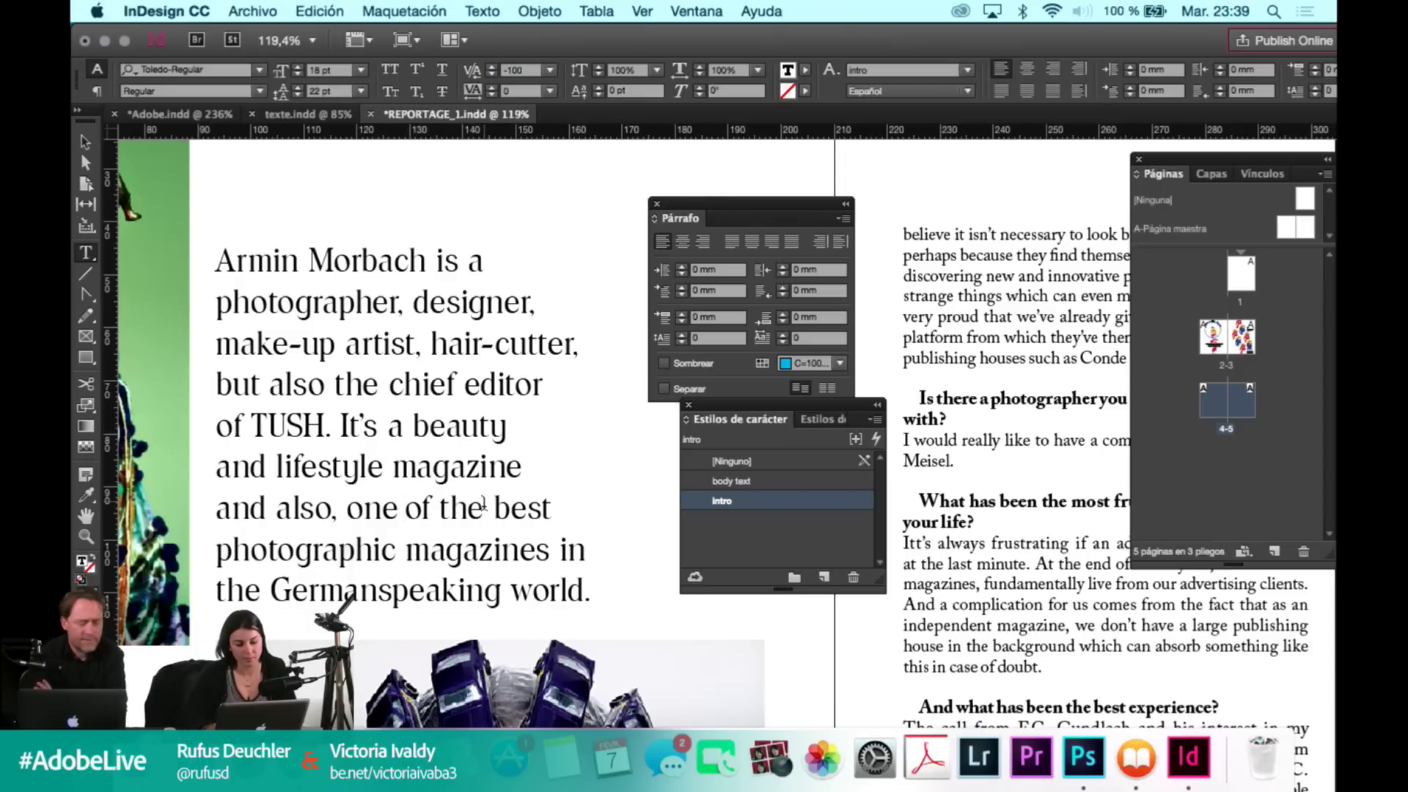
key(Right)
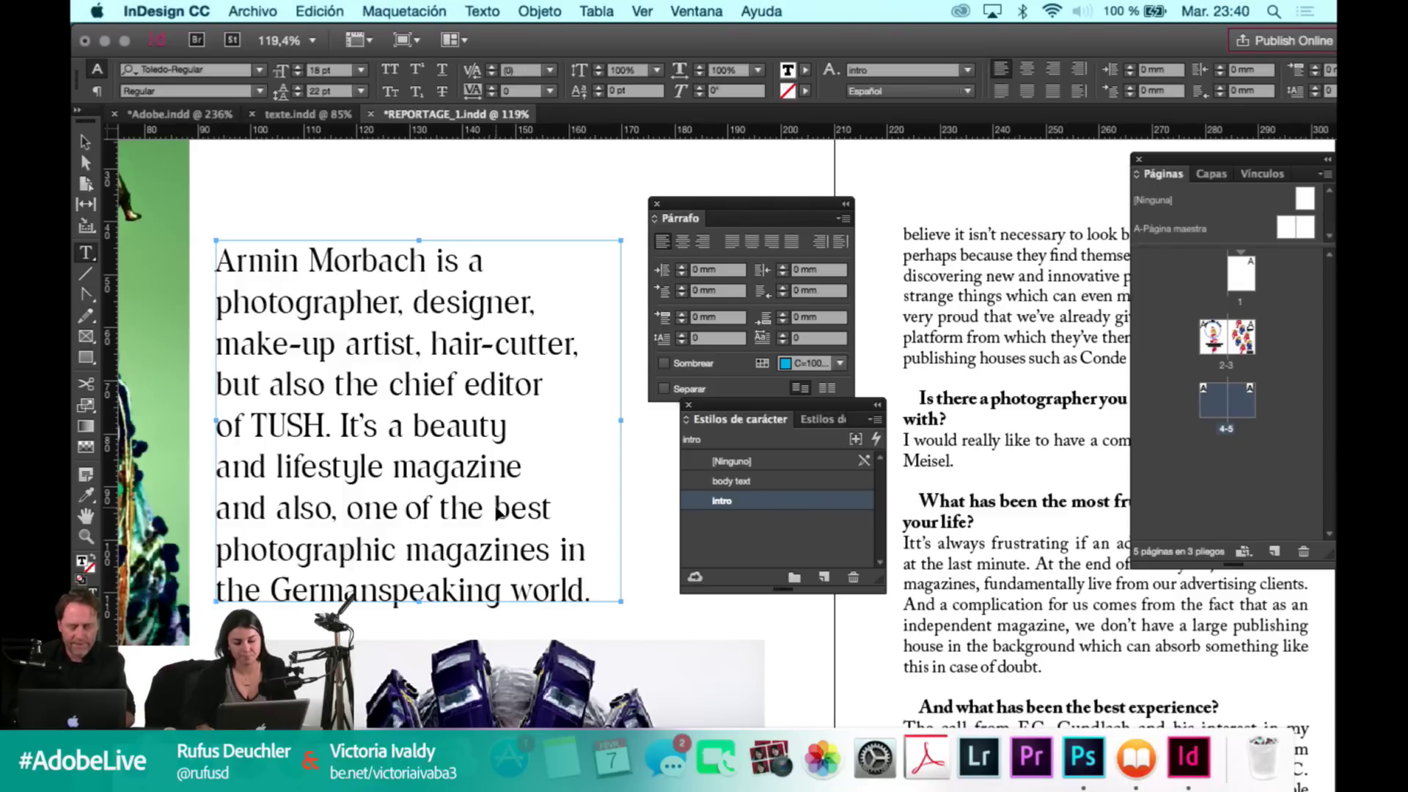
key(alt+super+Left)
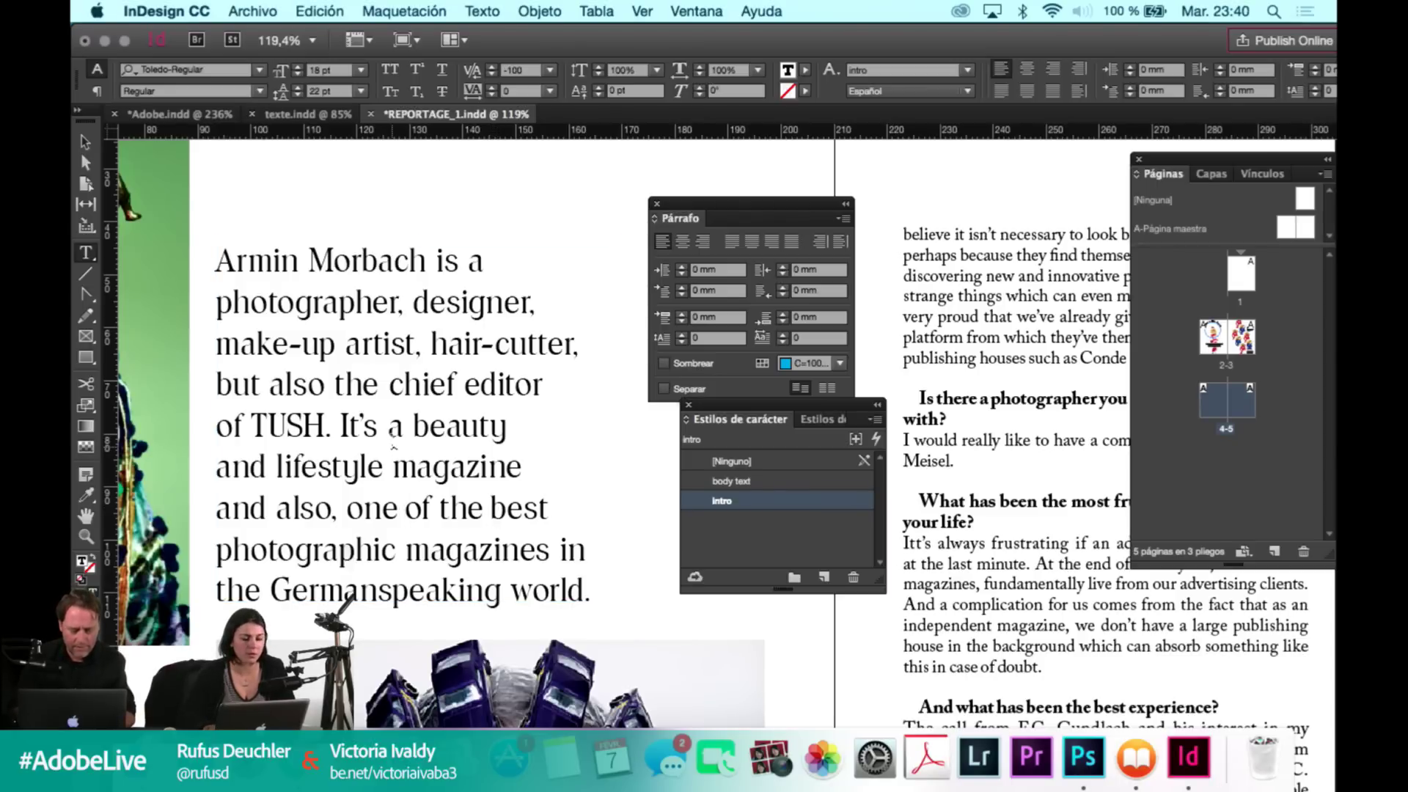
Adjust the word gaps around "a" in the introduction's "It's a beauty", kerning the space before "beauty" to -100.
click(385, 426)
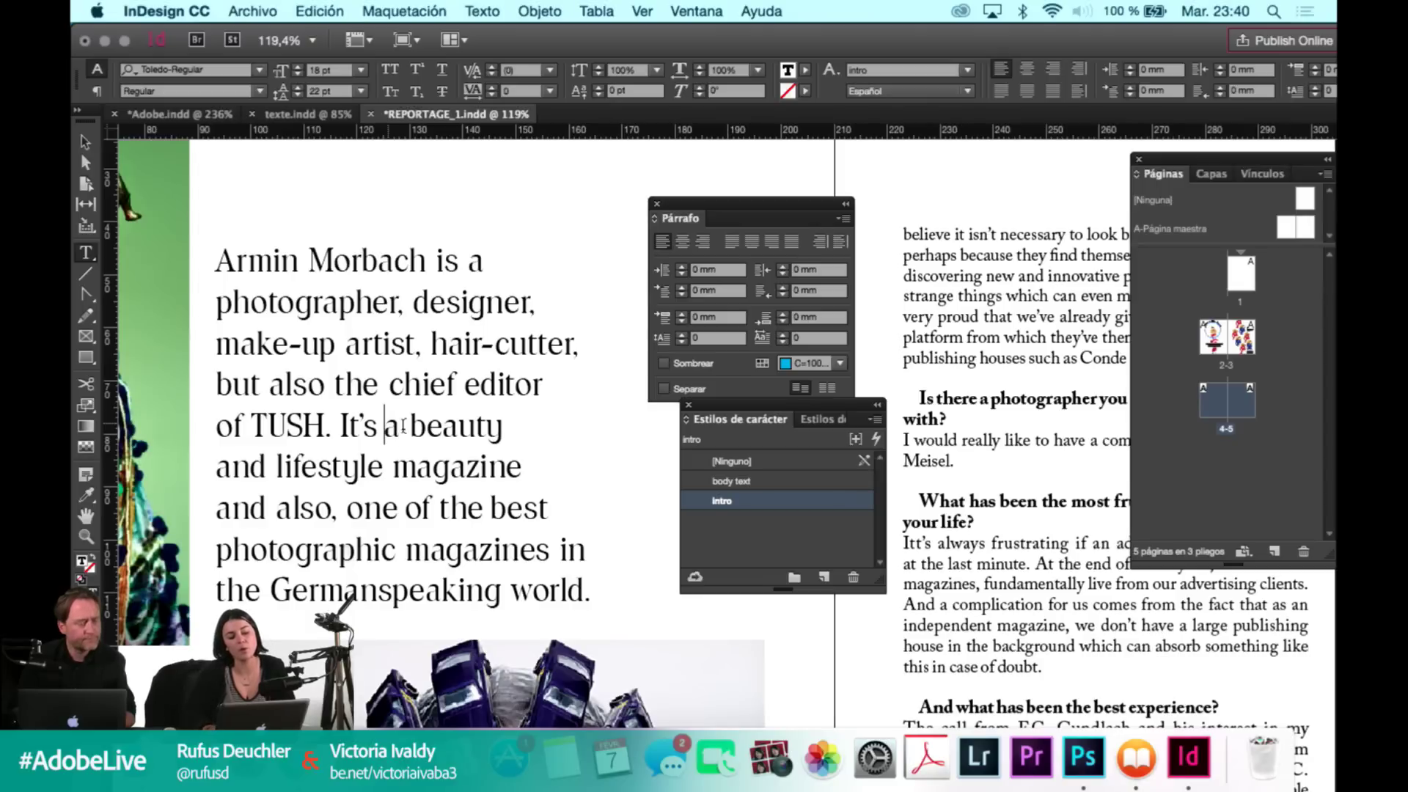
click(402, 425)
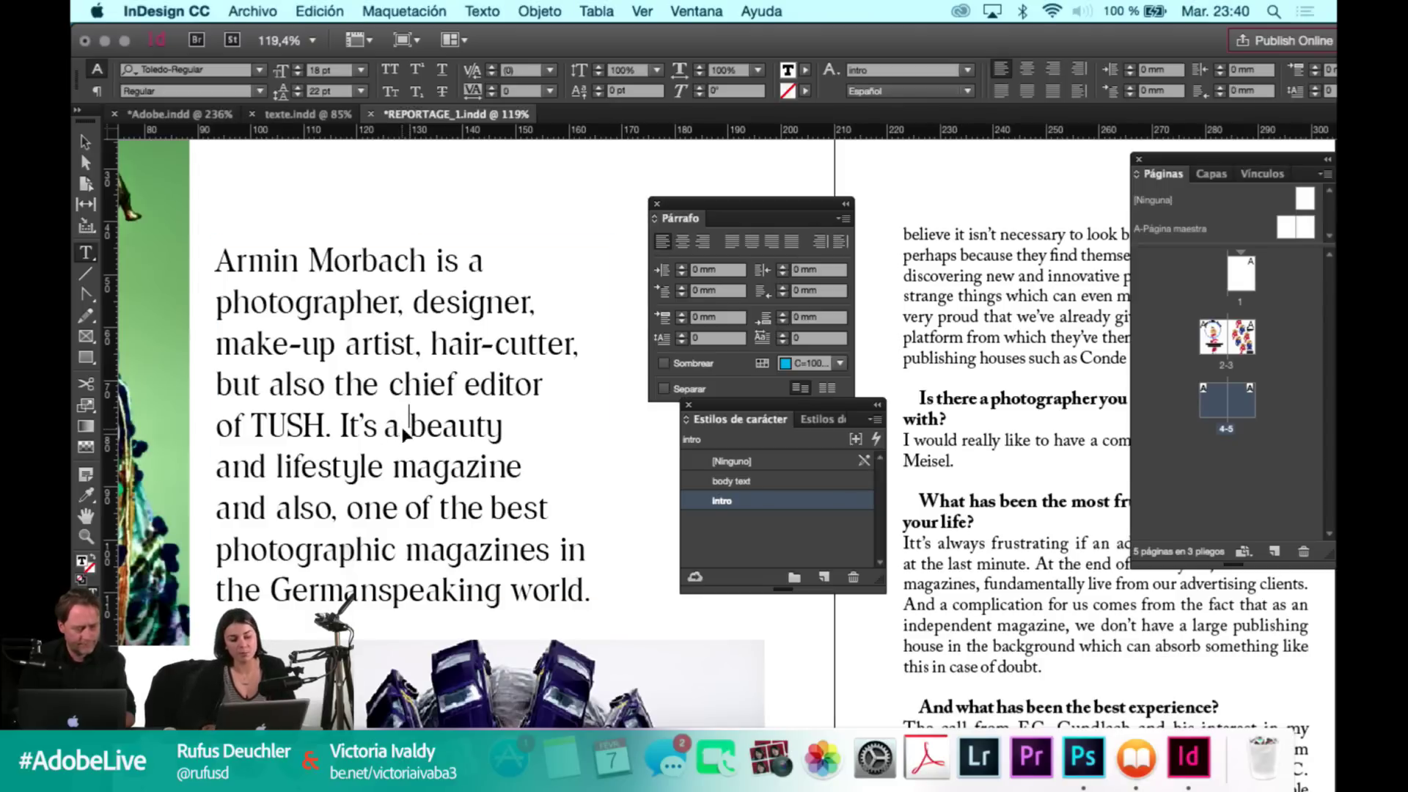
key(Left)
key(alt+super+Left)
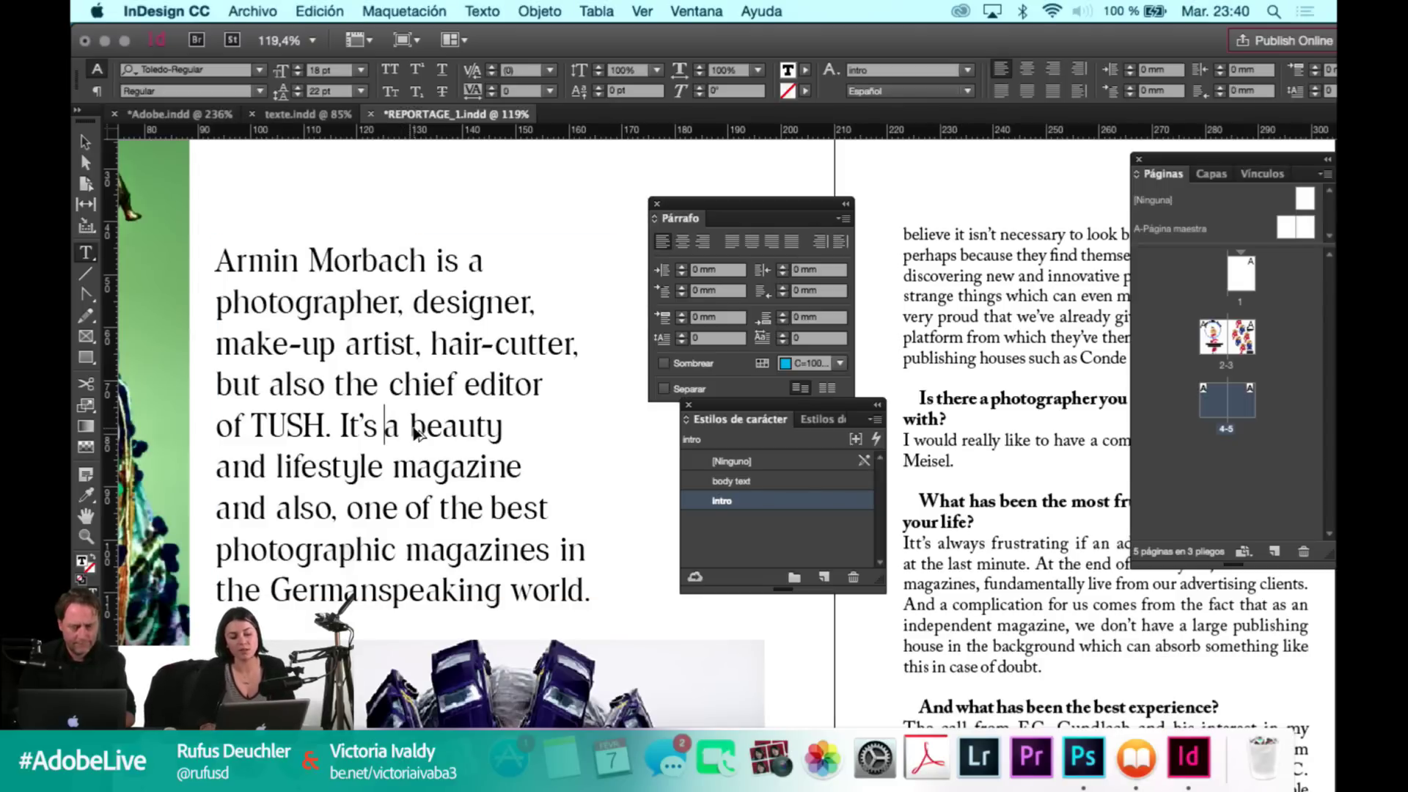
key(alt+super+Right)
click(412, 425)
key(alt+super+Left)
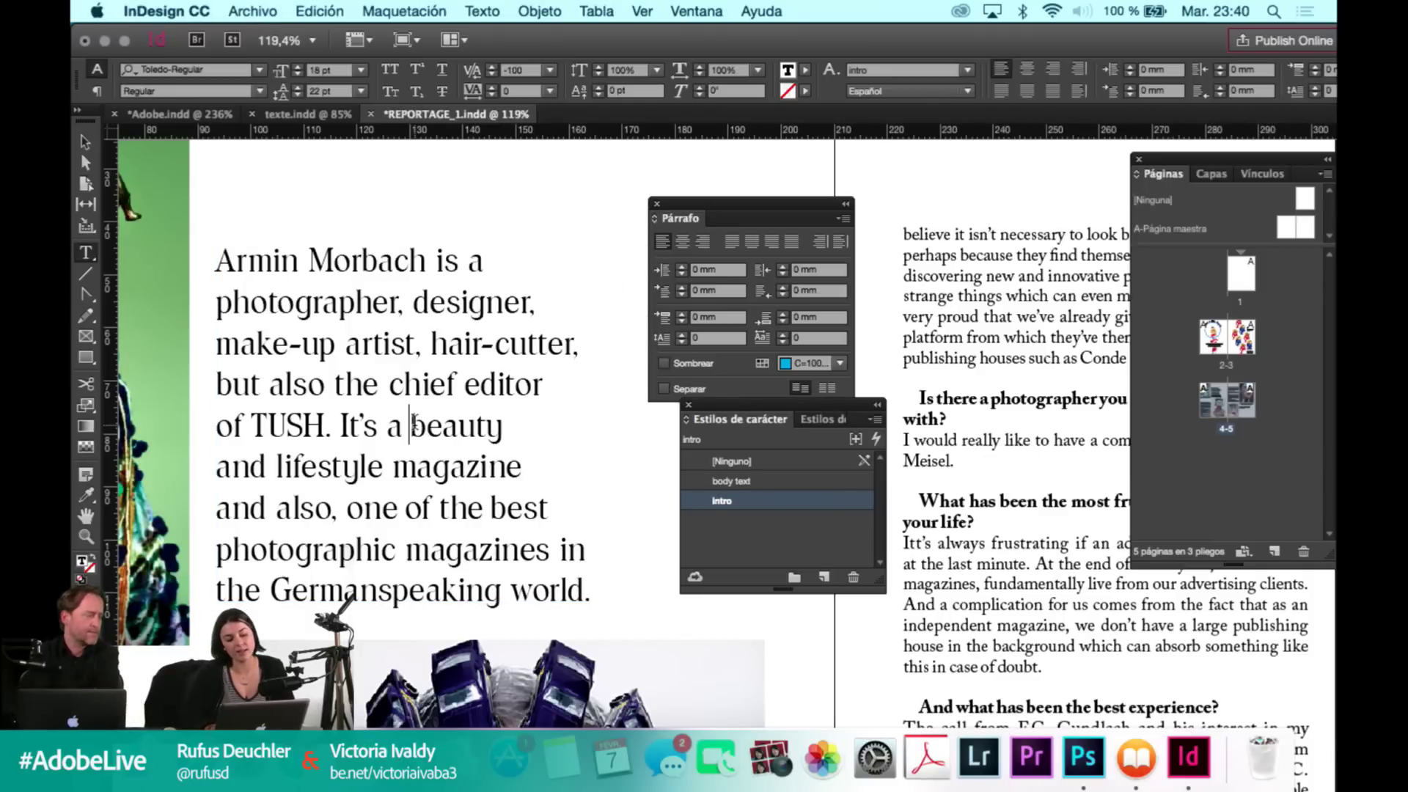
Set the kerning of the word "TUSH" in the introduction to optical and check its spacing within the whole spread.
scroll(420, 411, down, 2)
scroll(423, 403, down, 2)
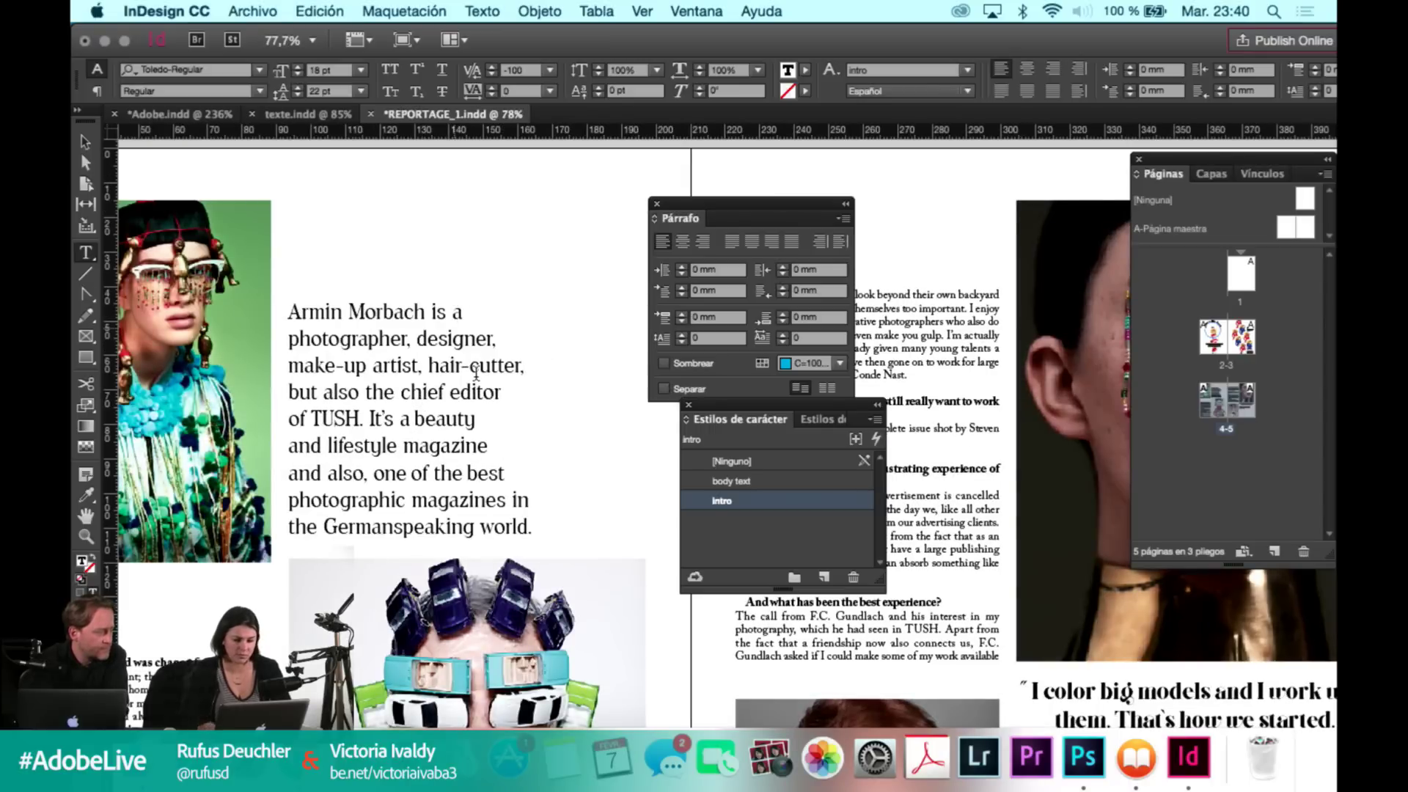
click(450, 312)
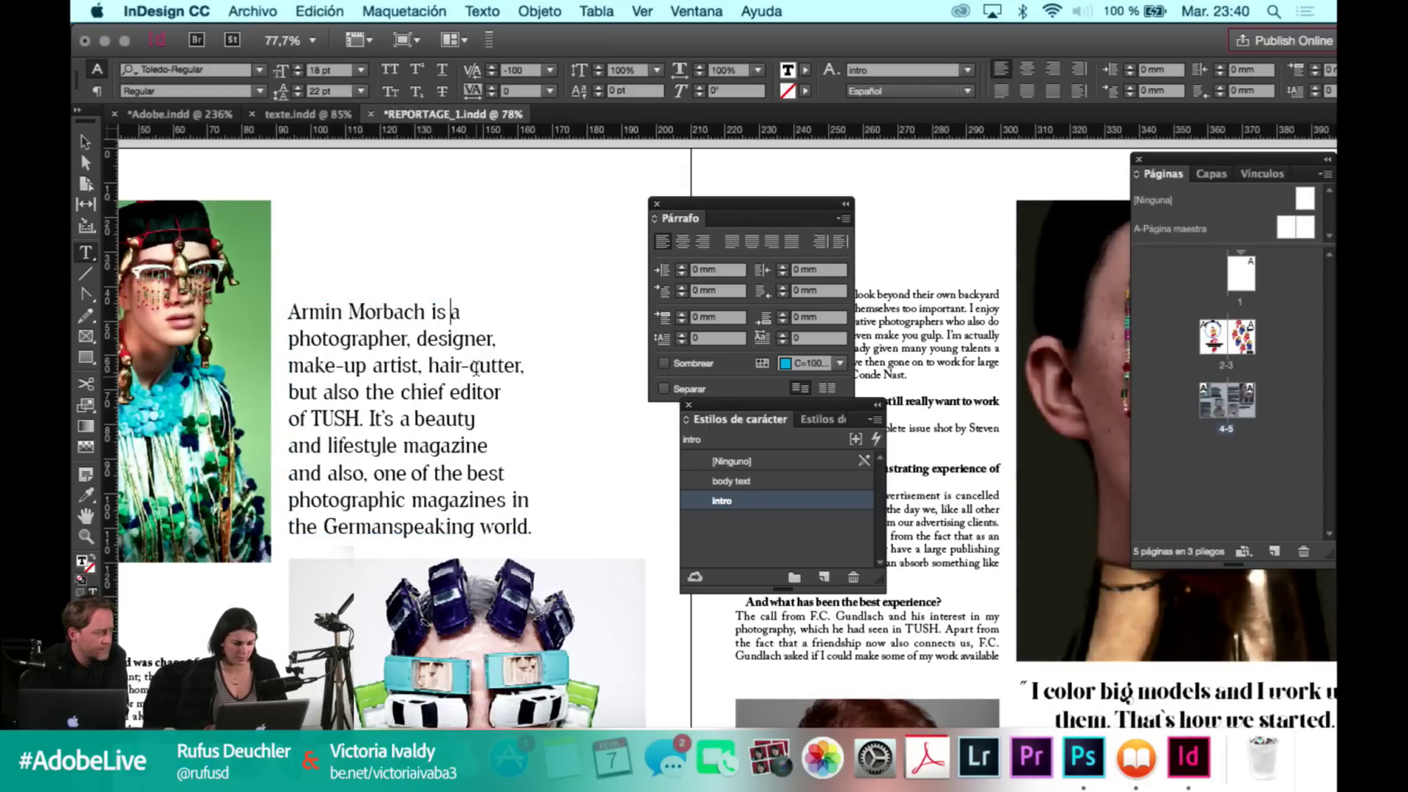
drag(362, 418, 314, 418)
click(551, 69)
click(526, 91)
click(525, 91)
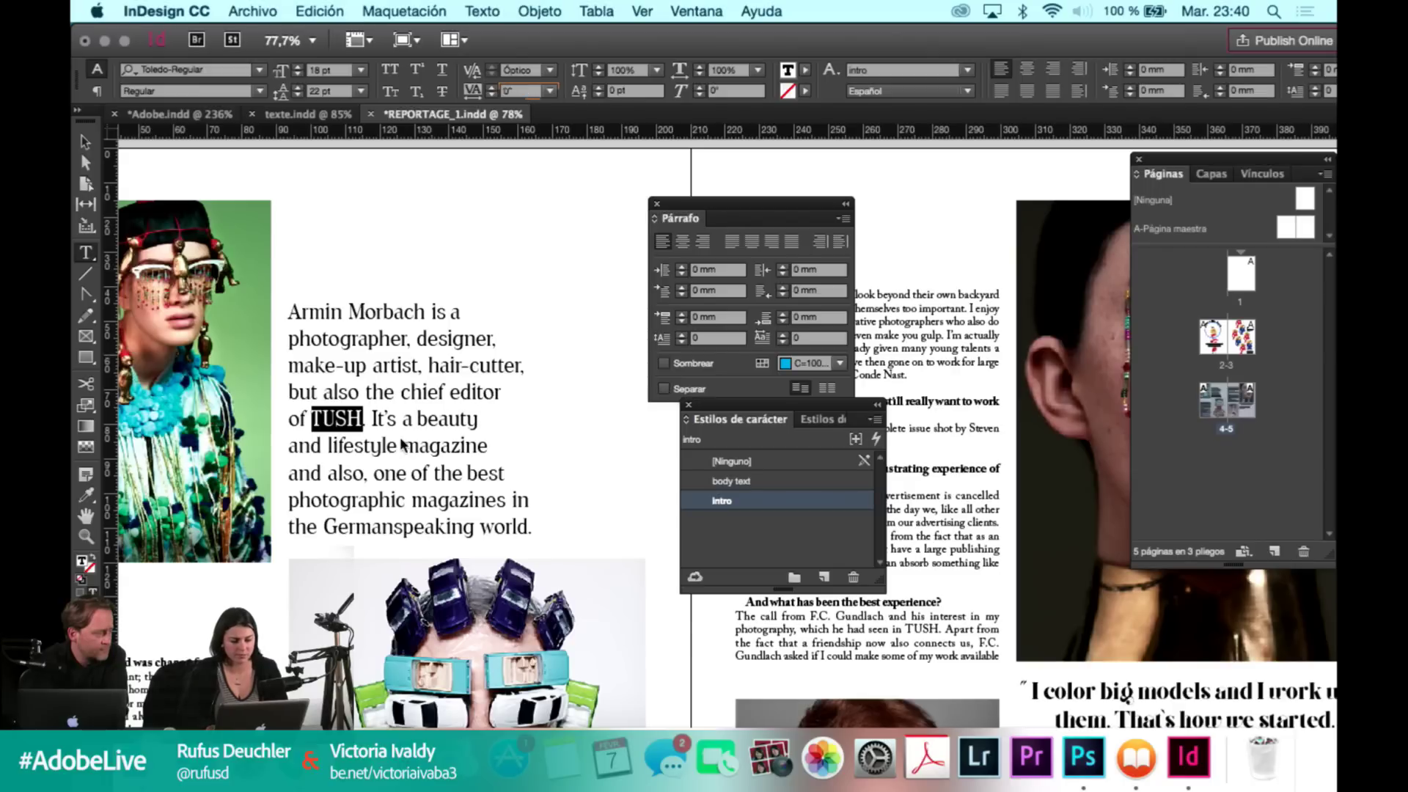
click(381, 419)
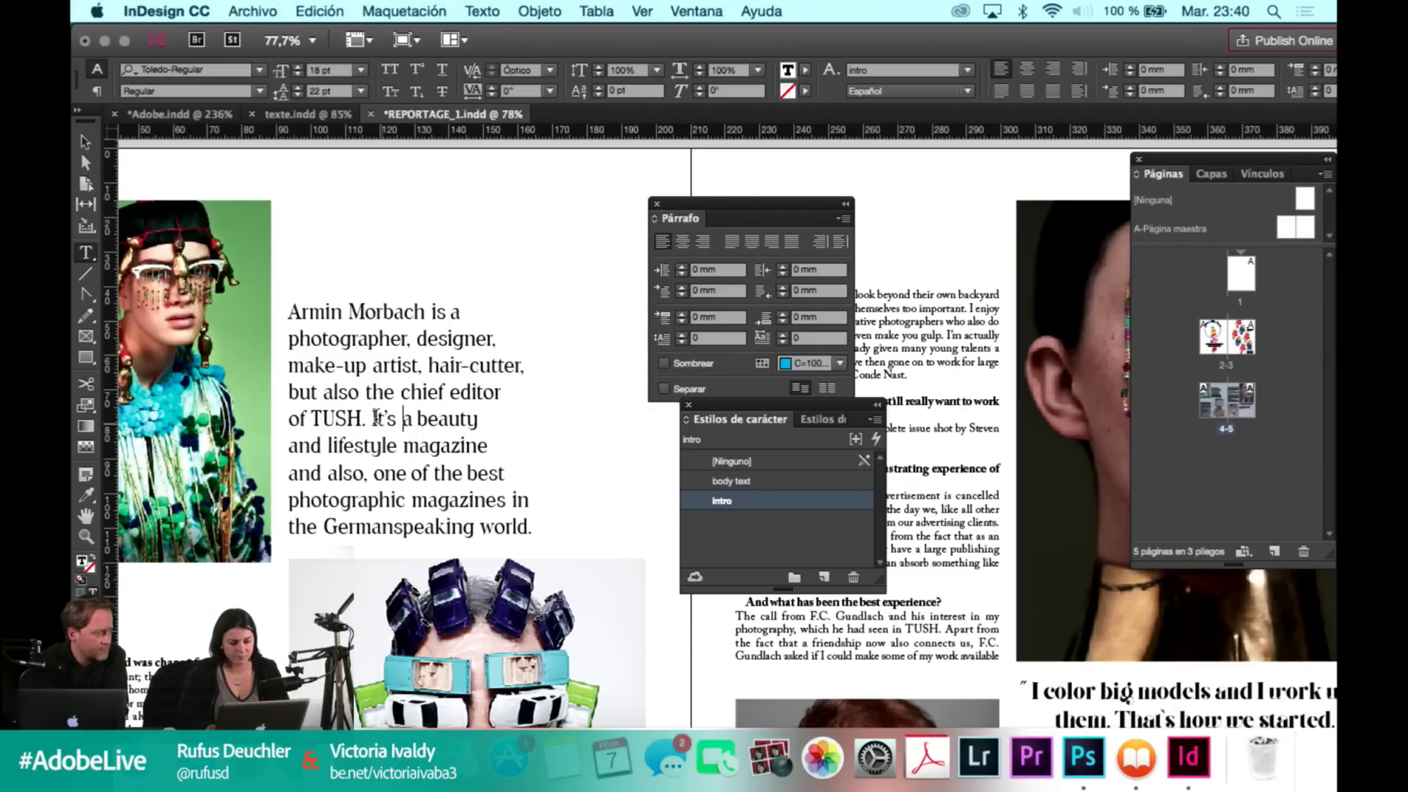
key(Left)
key(Left)
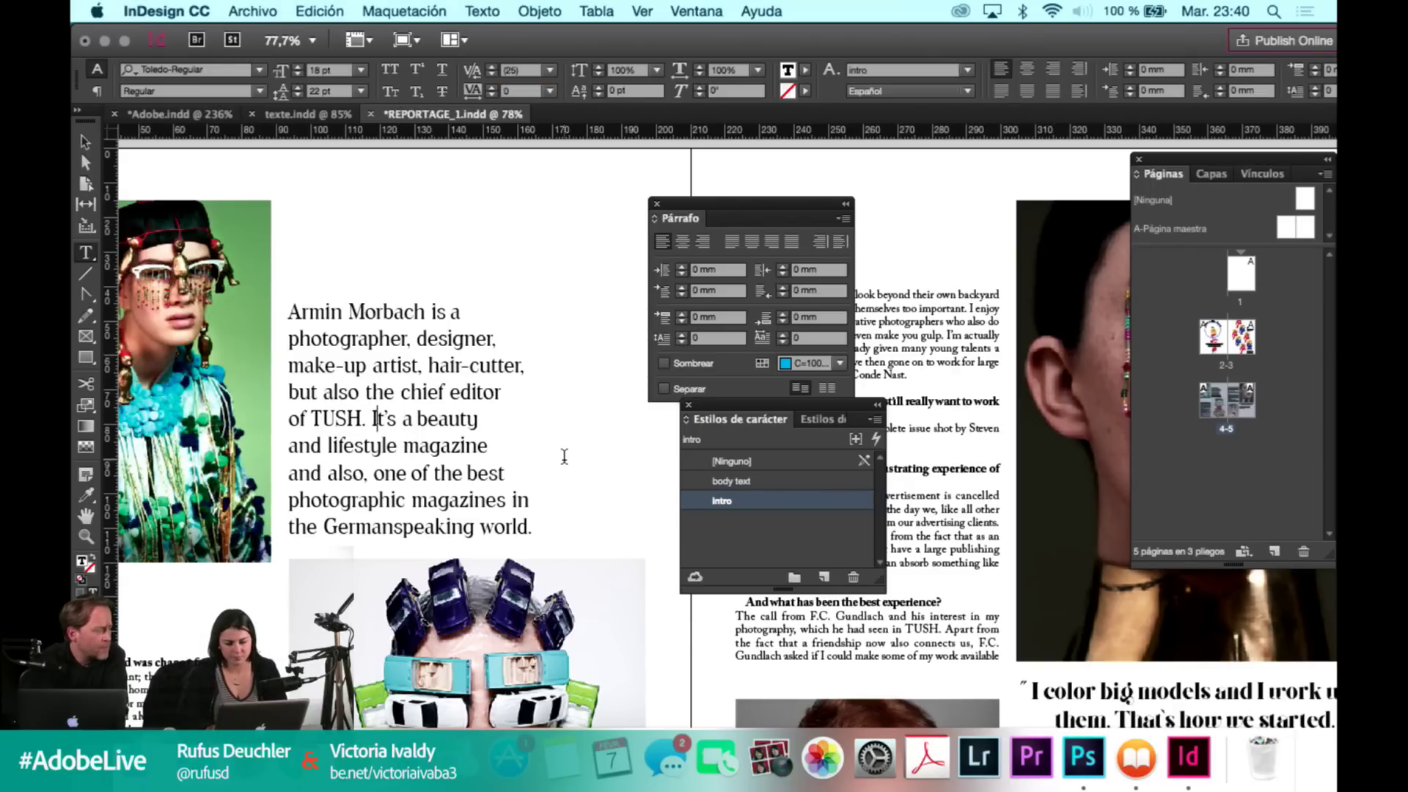
scroll(576, 469, down, 3)
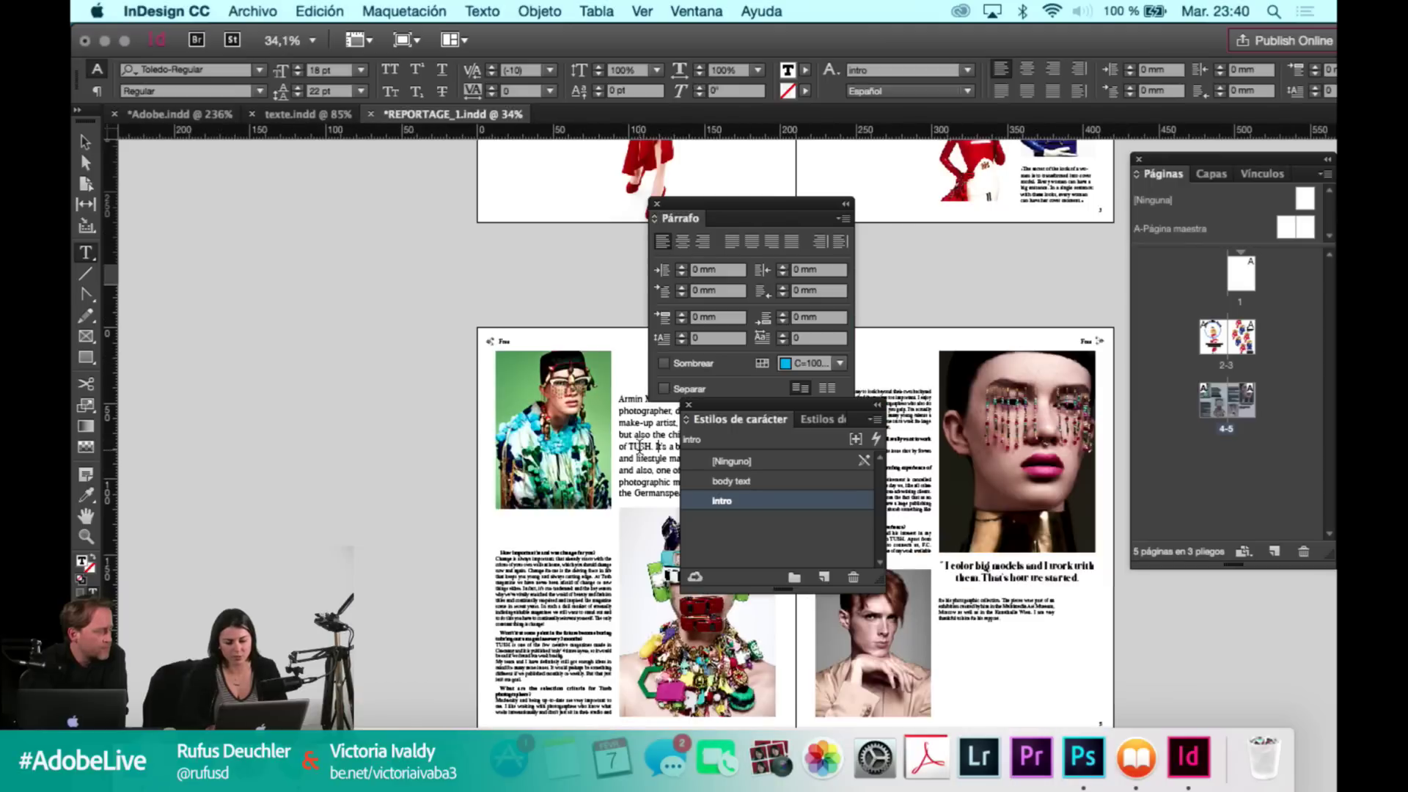
scroll(640, 445, up, 4)
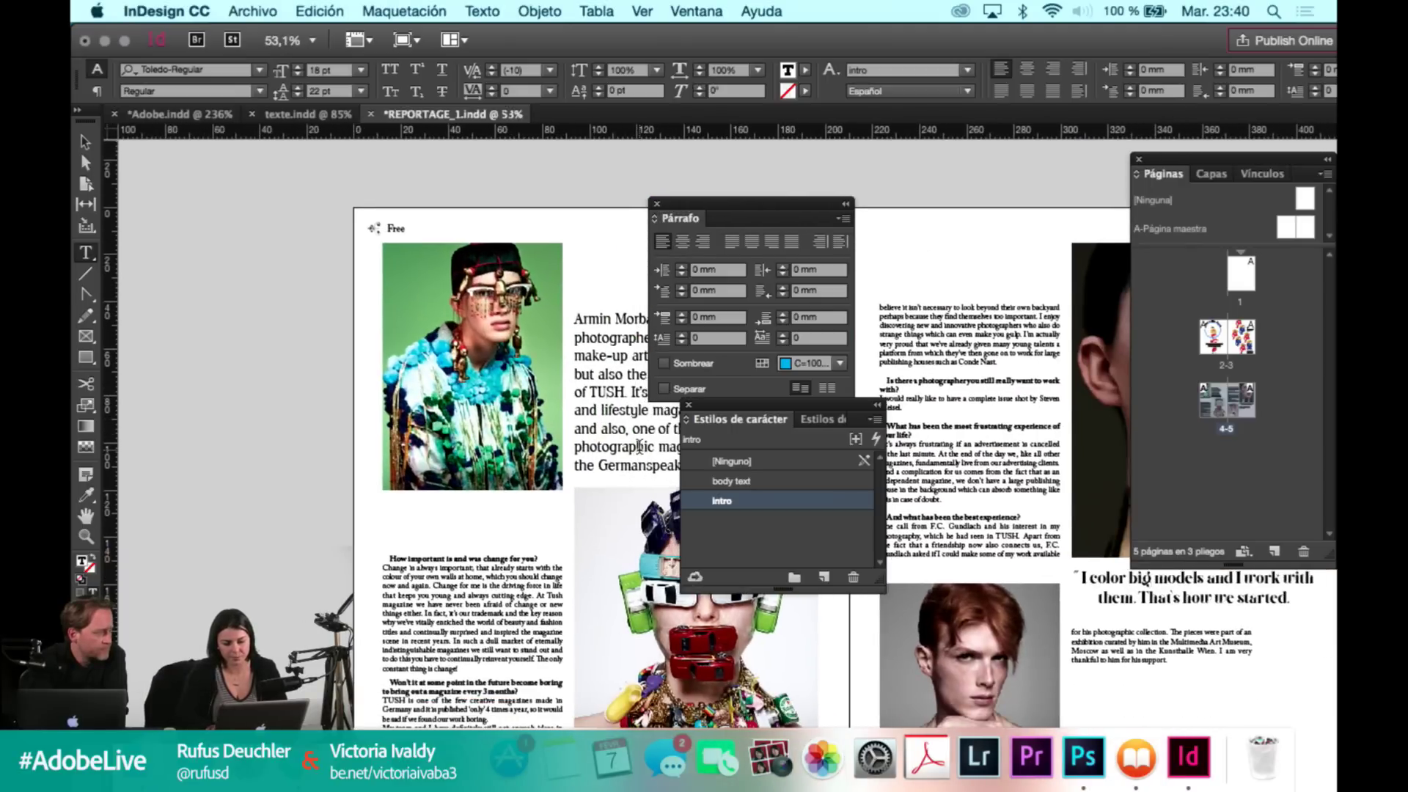
Close the Paragraph and Character Styles panels and bring the whole interview spread into view.
scroll(409, 539, down, 2)
scroll(410, 539, right, 3)
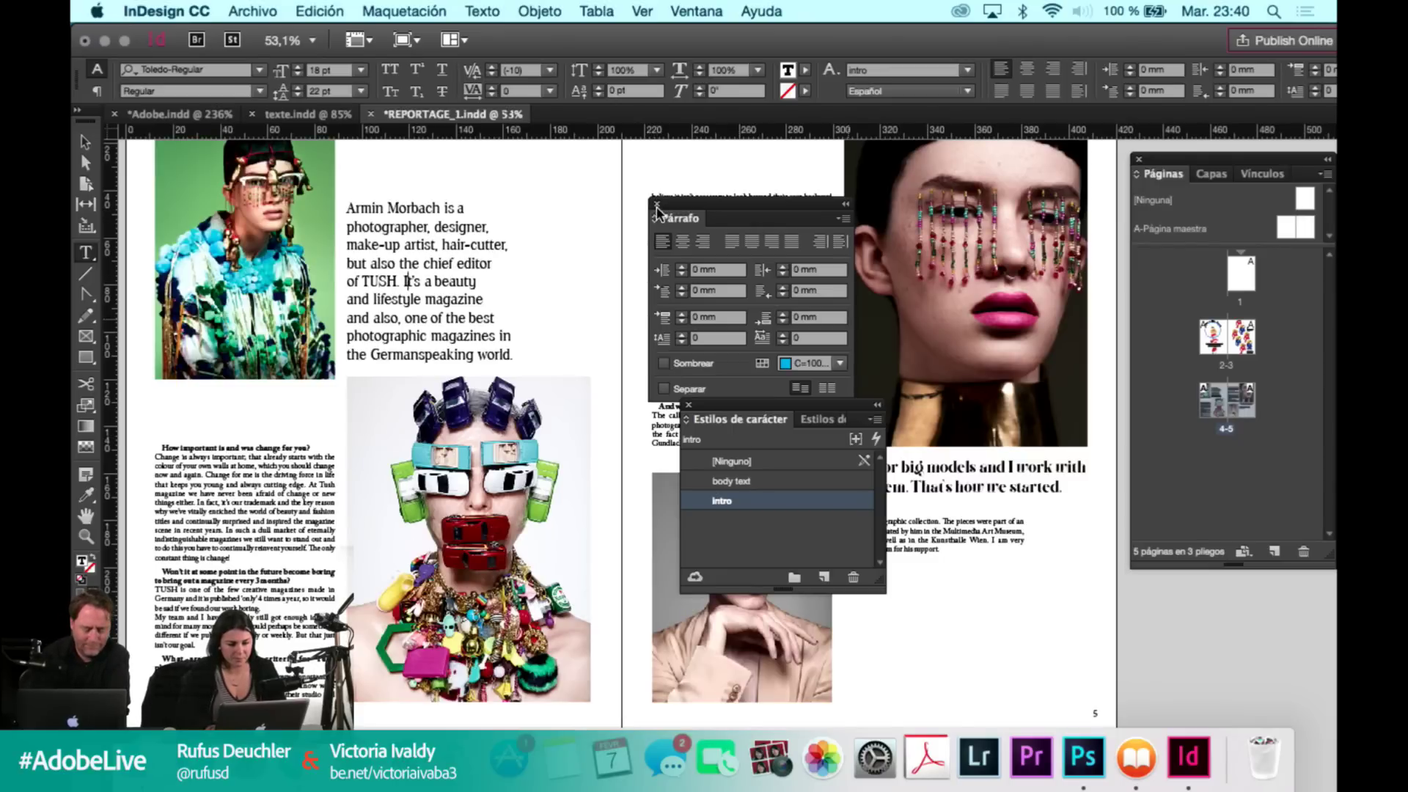
key(super+alt+t)
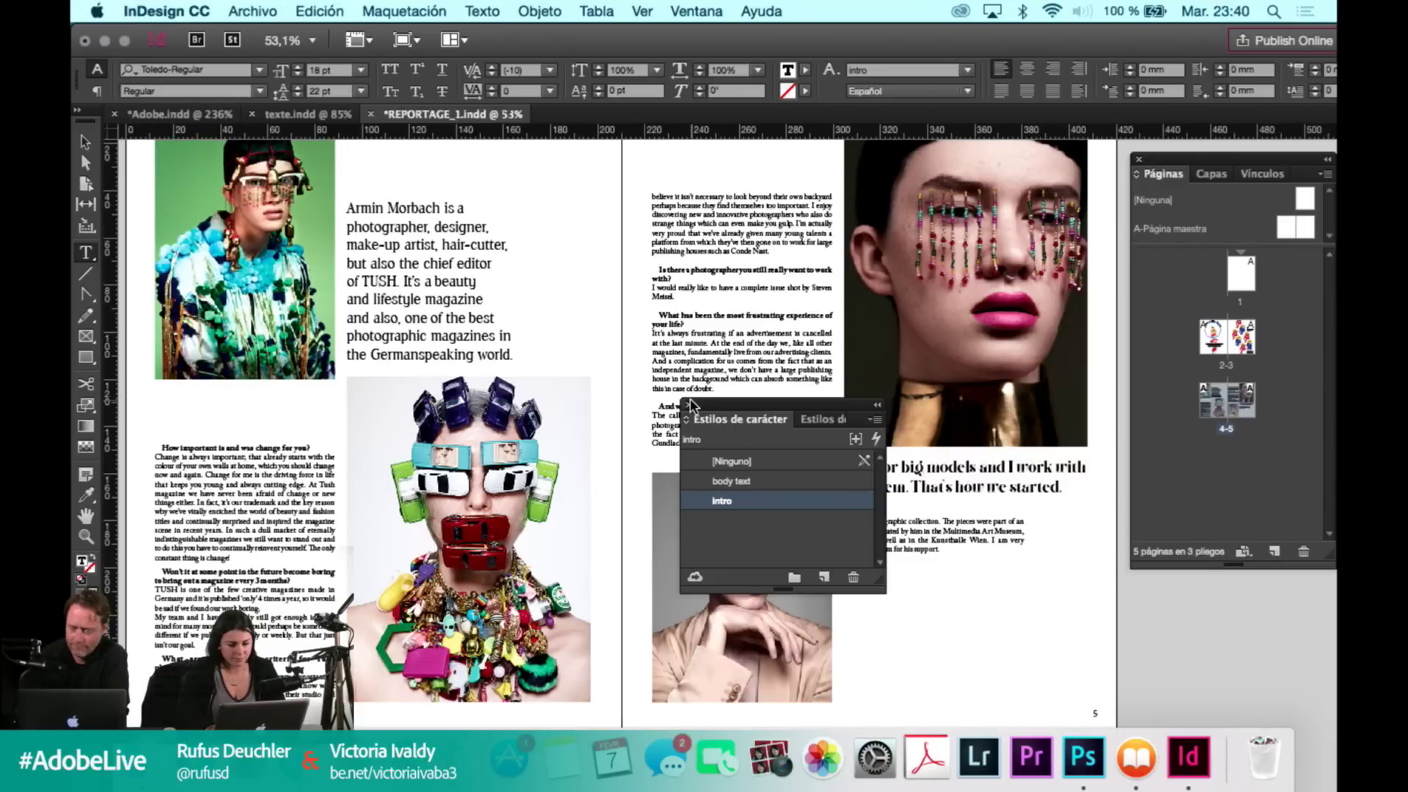
click(687, 406)
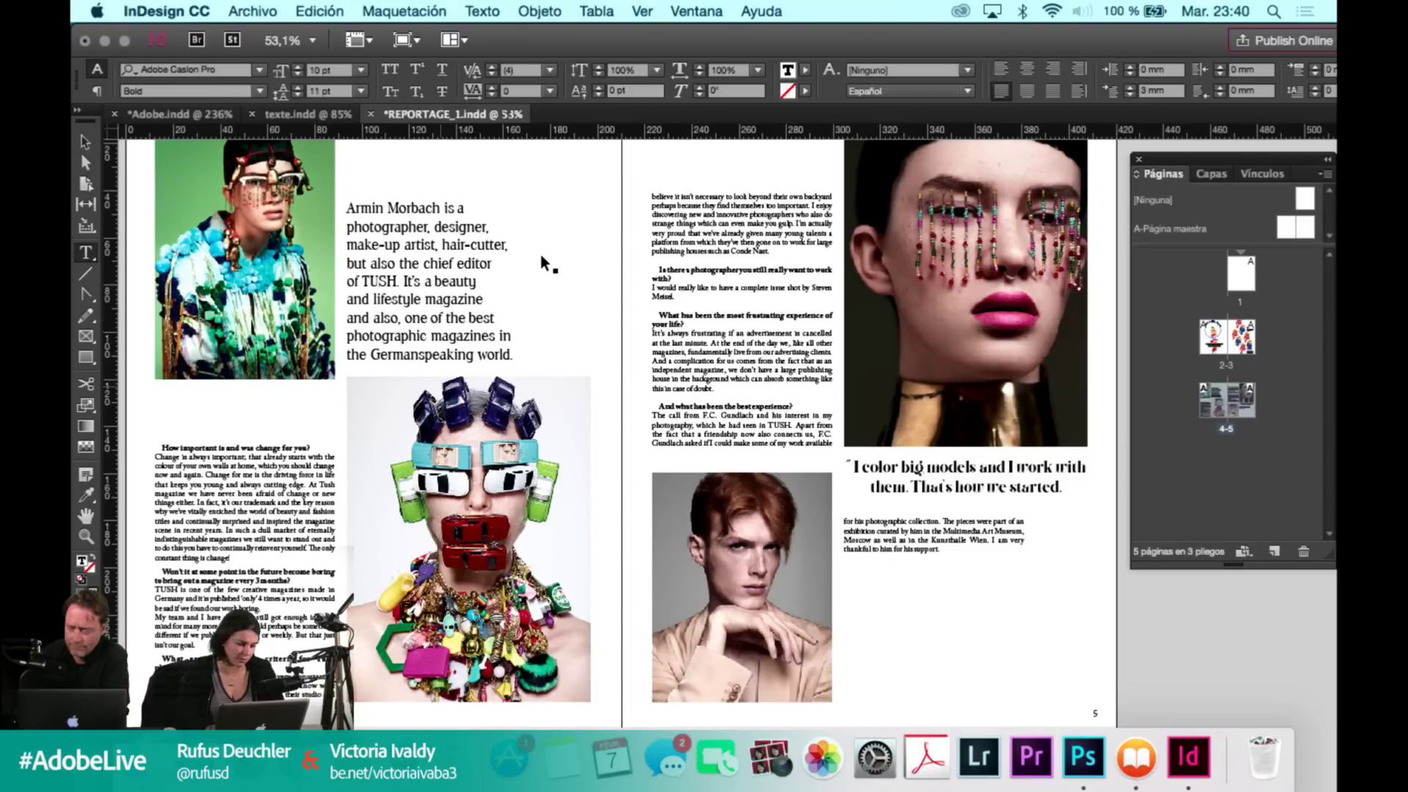
key(Escape)
scroll(540, 254, down, 3)
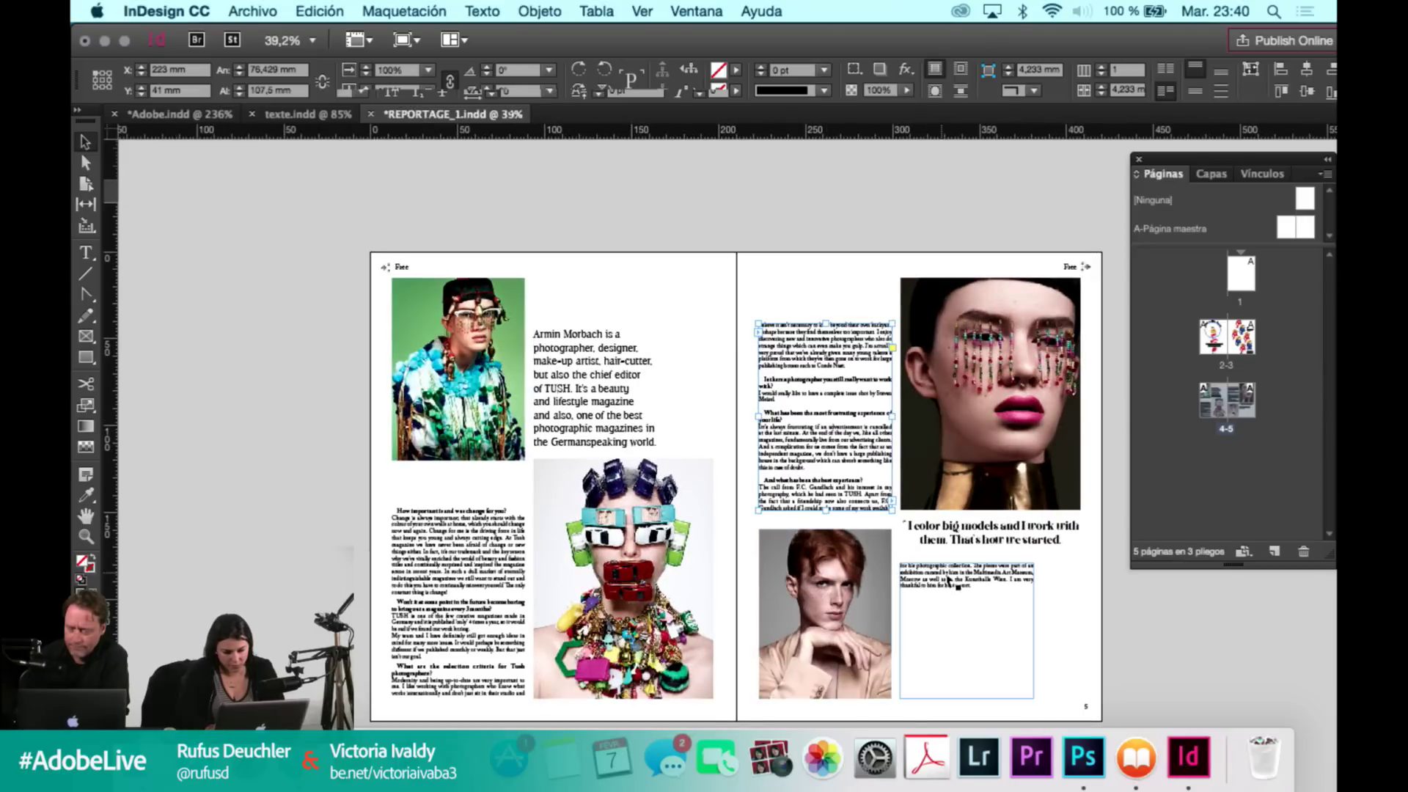
Delete the text frame under the green portrait and move the pull quote there, 72 mm wide at X 12 mm, Y 142 mm.
click(473, 576)
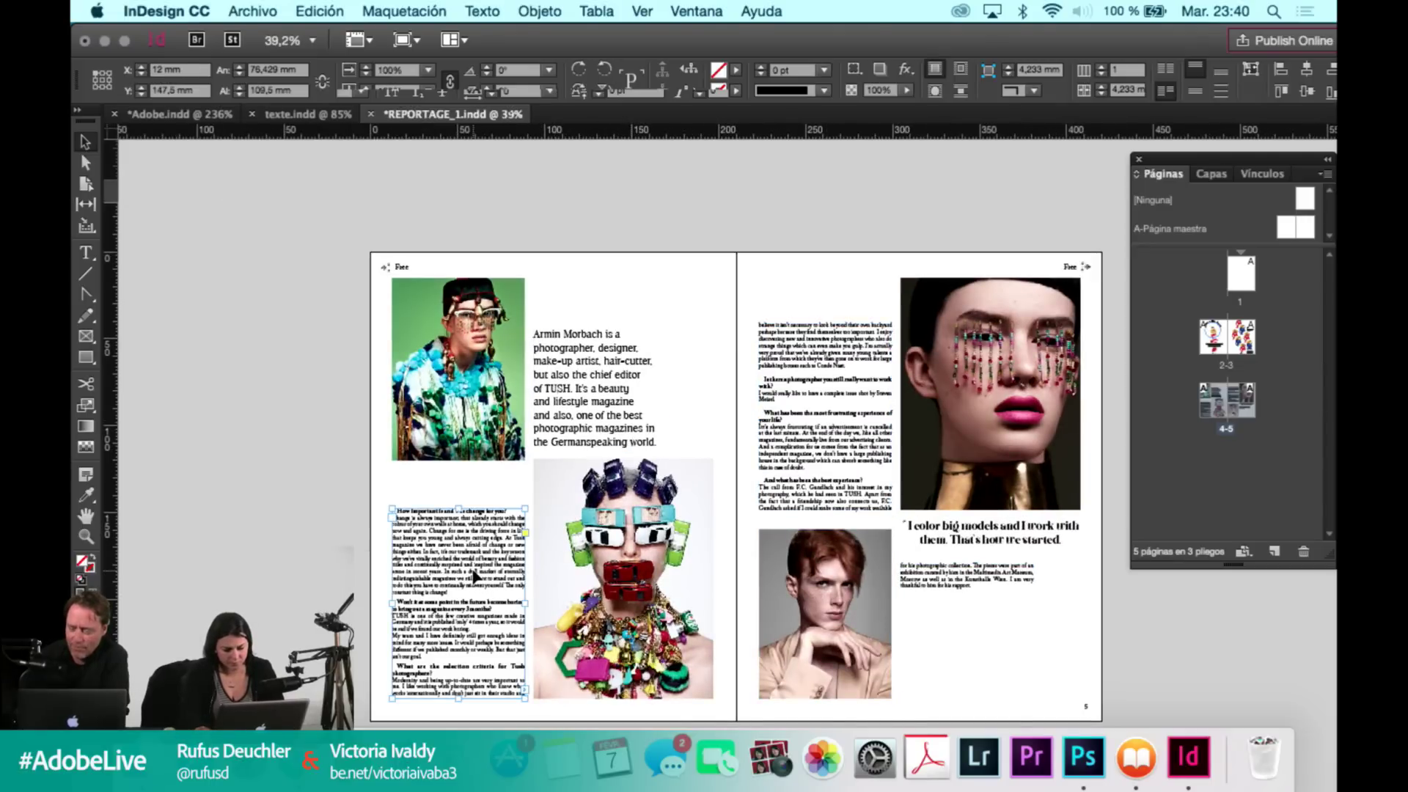
key(Delete)
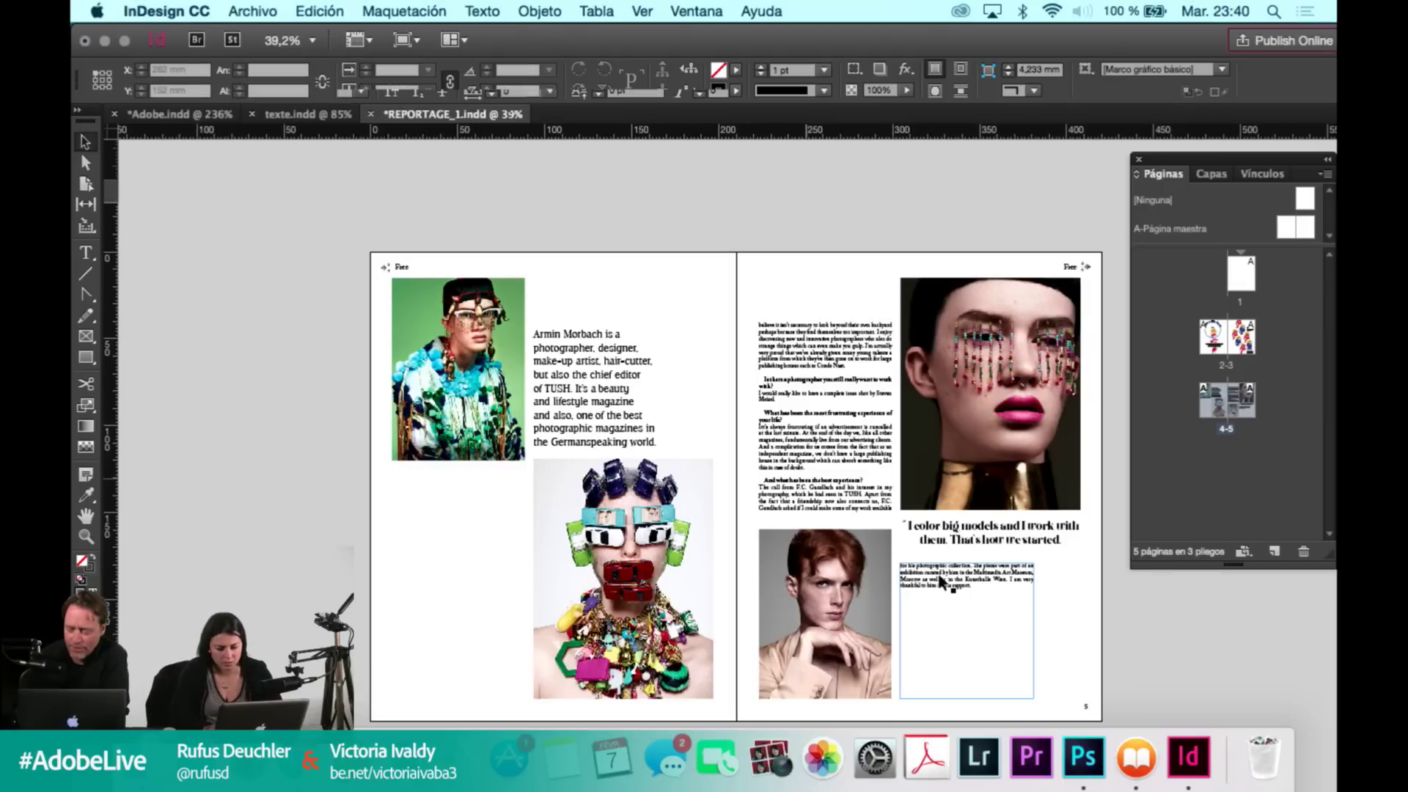
click(935, 537)
drag(935, 537, 428, 512)
drag(562, 519, 517, 546)
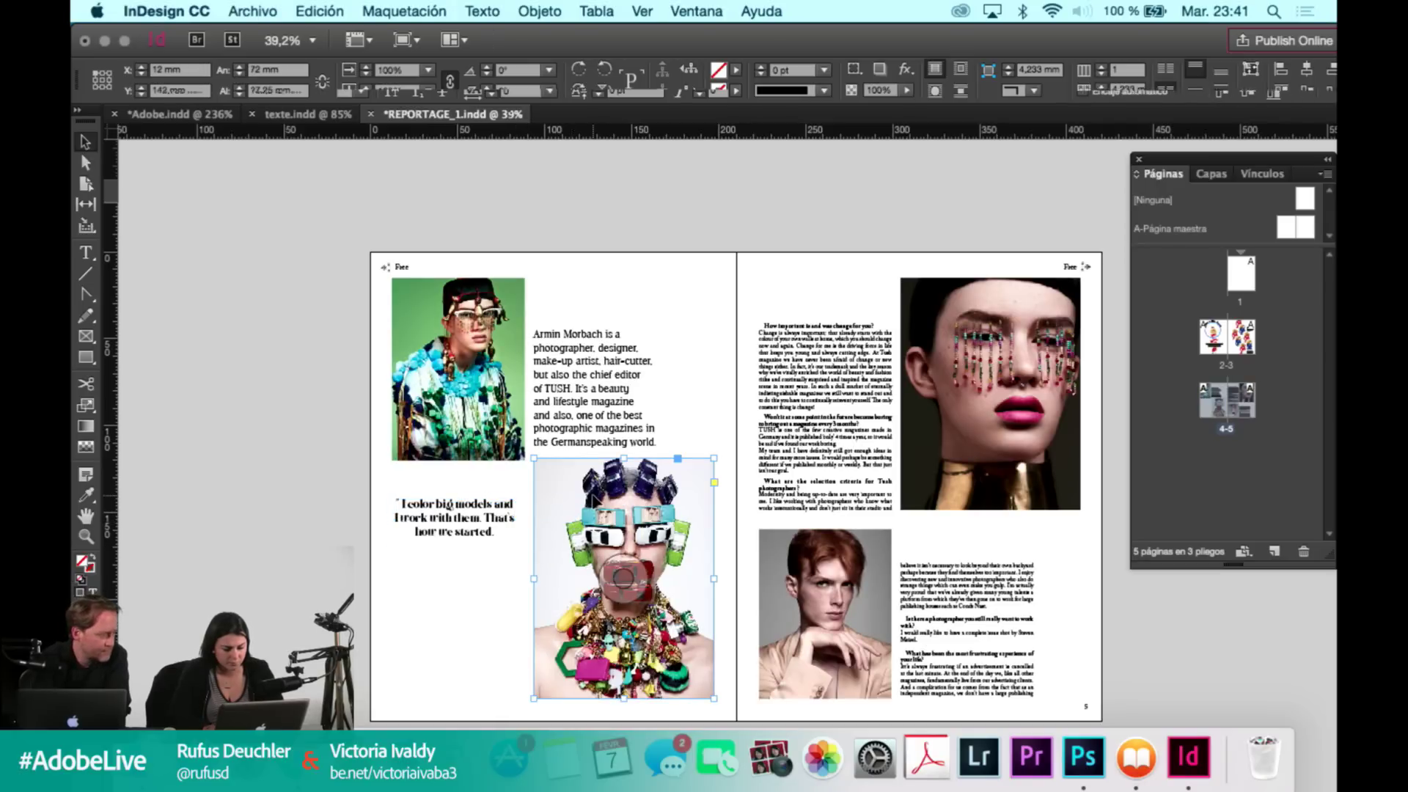
With guides shown, lower the toy-car portrait to Y 134.758 mm and shift the introduction one column right and down, just above it.
click(624, 558)
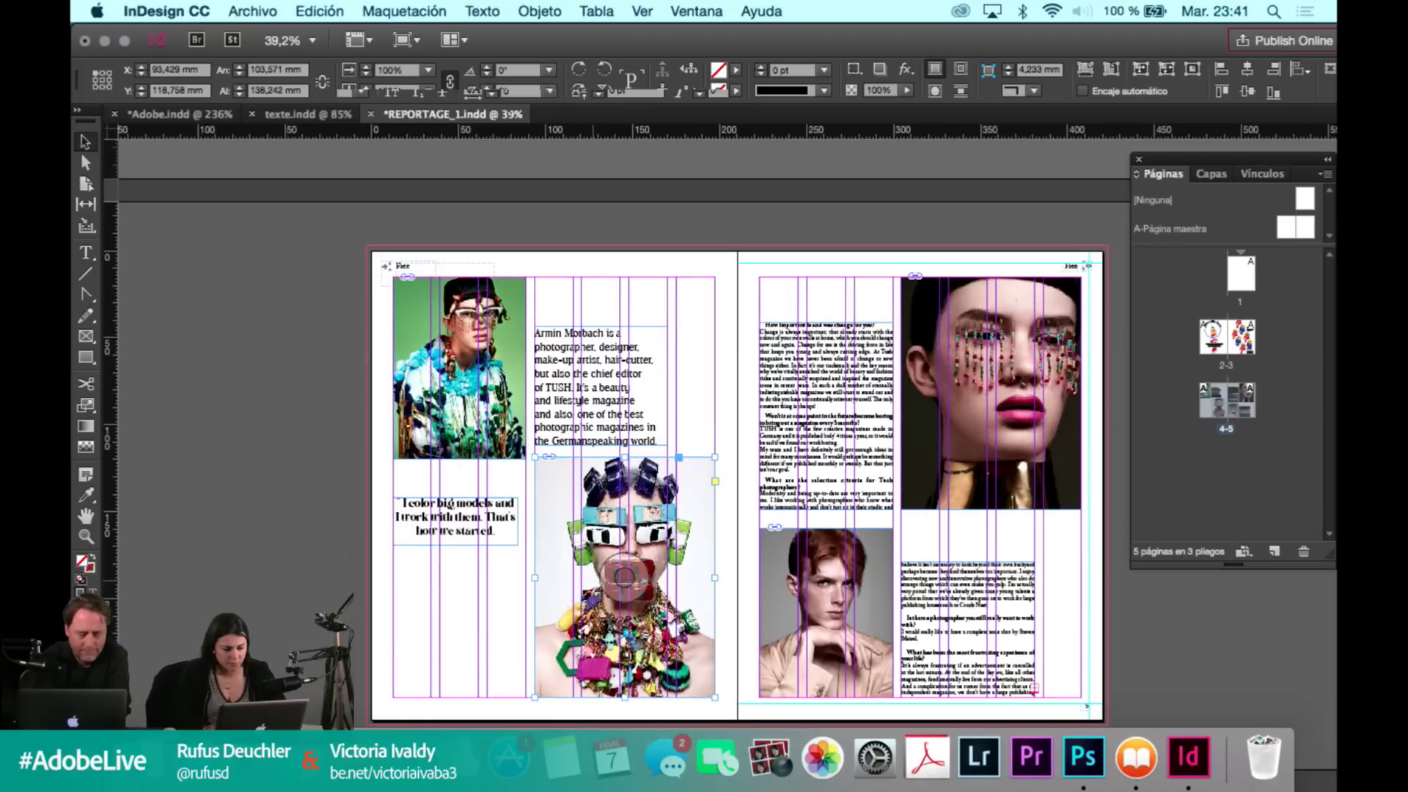
drag(565, 611, 565, 669)
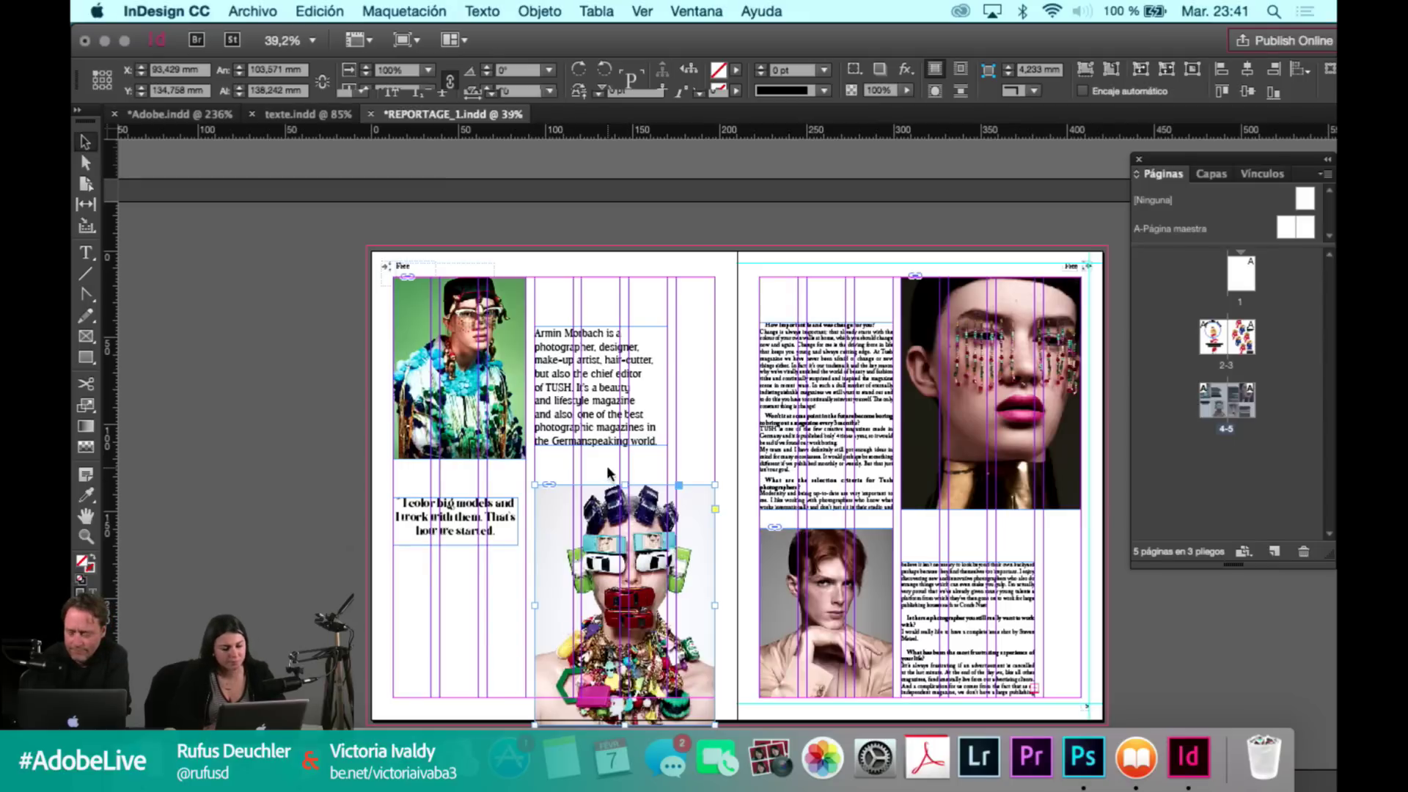
click(585, 466)
click(578, 431)
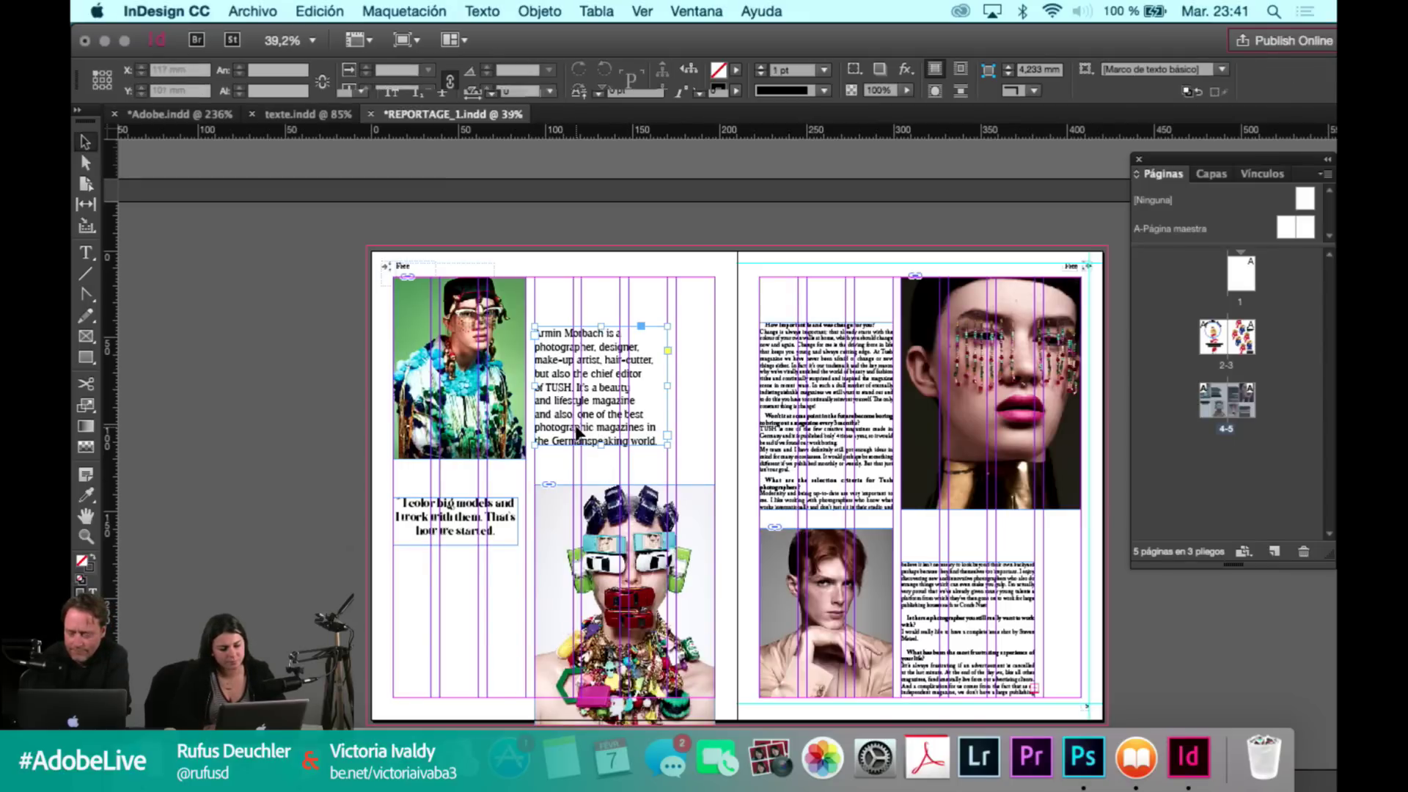
click(579, 433)
drag(618, 460, 623, 458)
Extend the green portrait's image frame downward to a height of 109.25 mm, level with the introduction's last line.
click(488, 452)
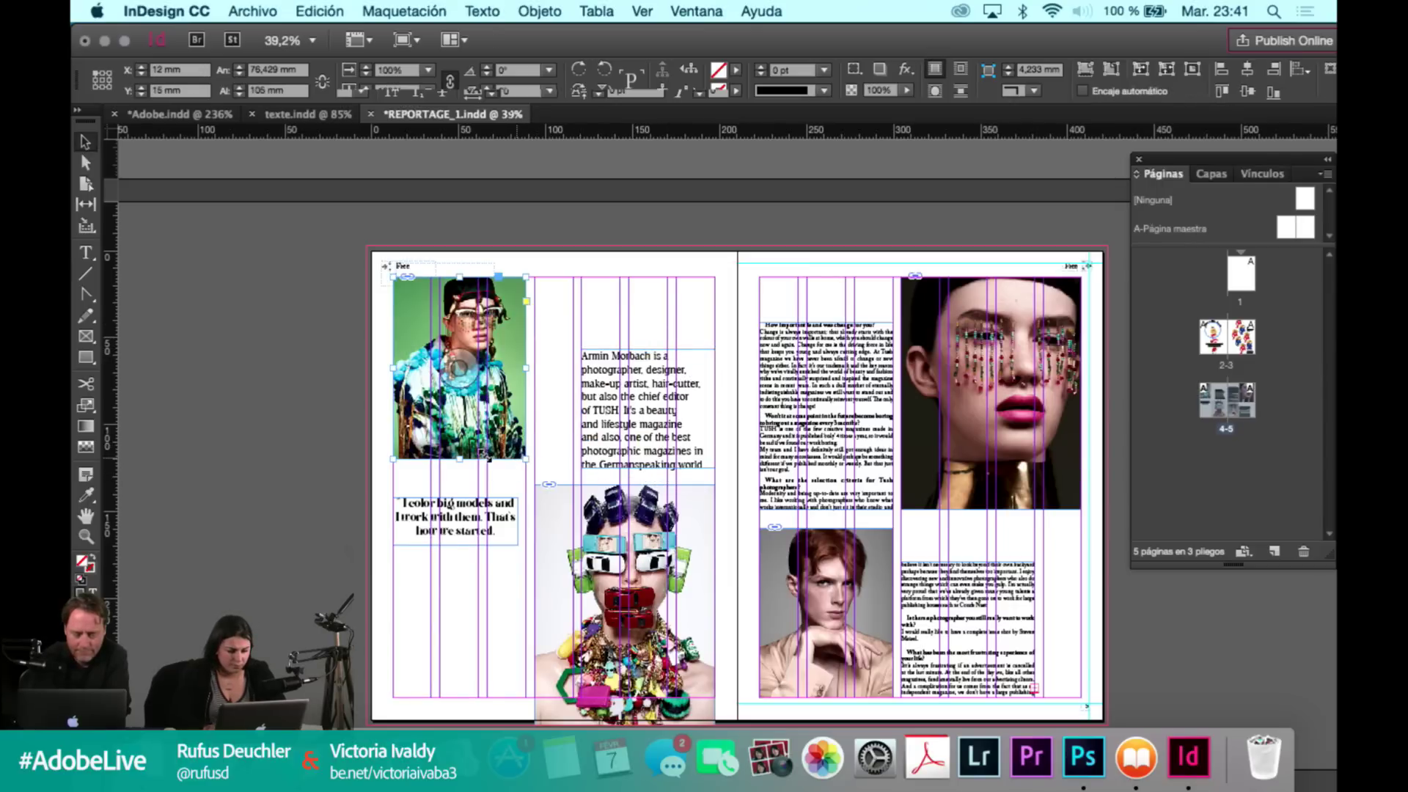
drag(462, 460, 463, 466)
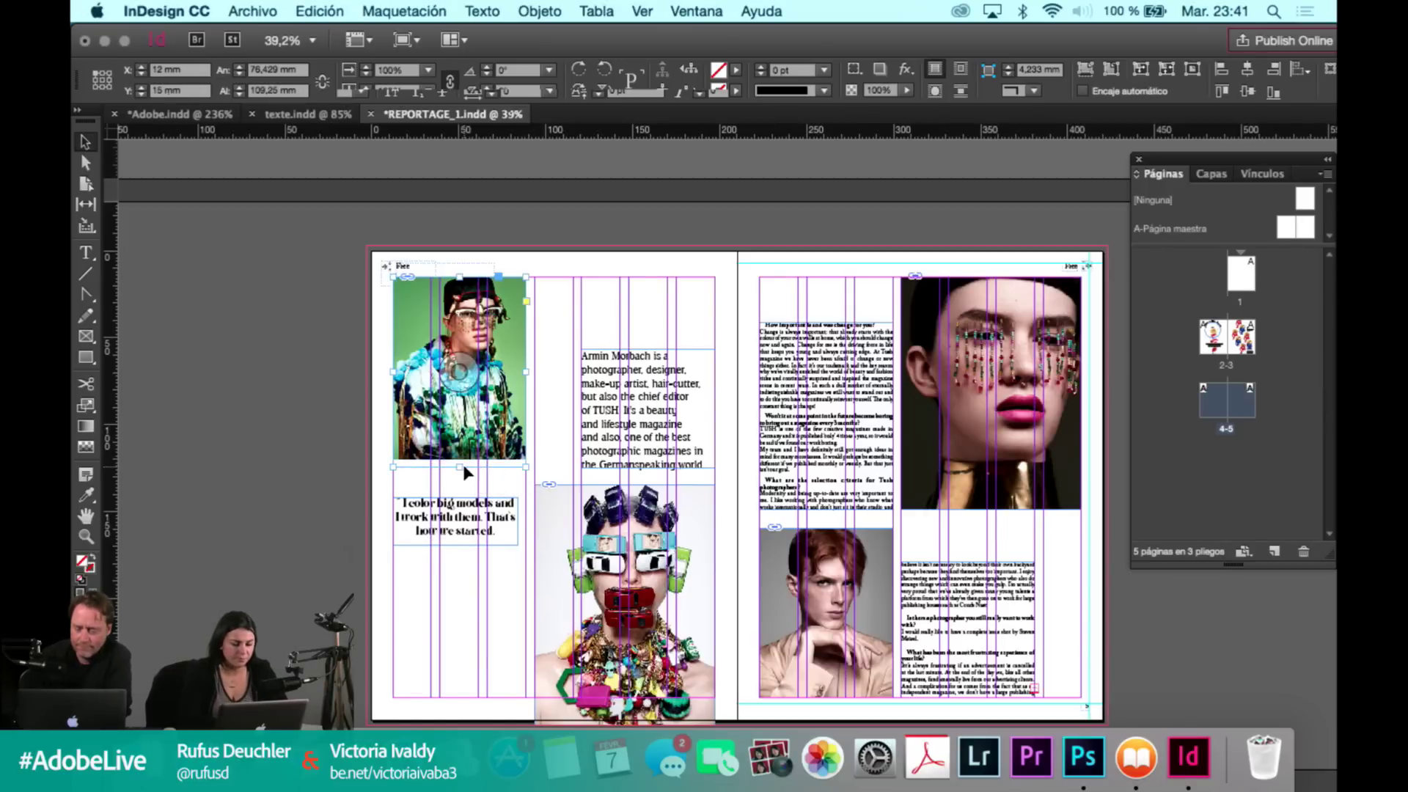
Put "That's how we started." on its own line in the pull quote.
click(884, 422)
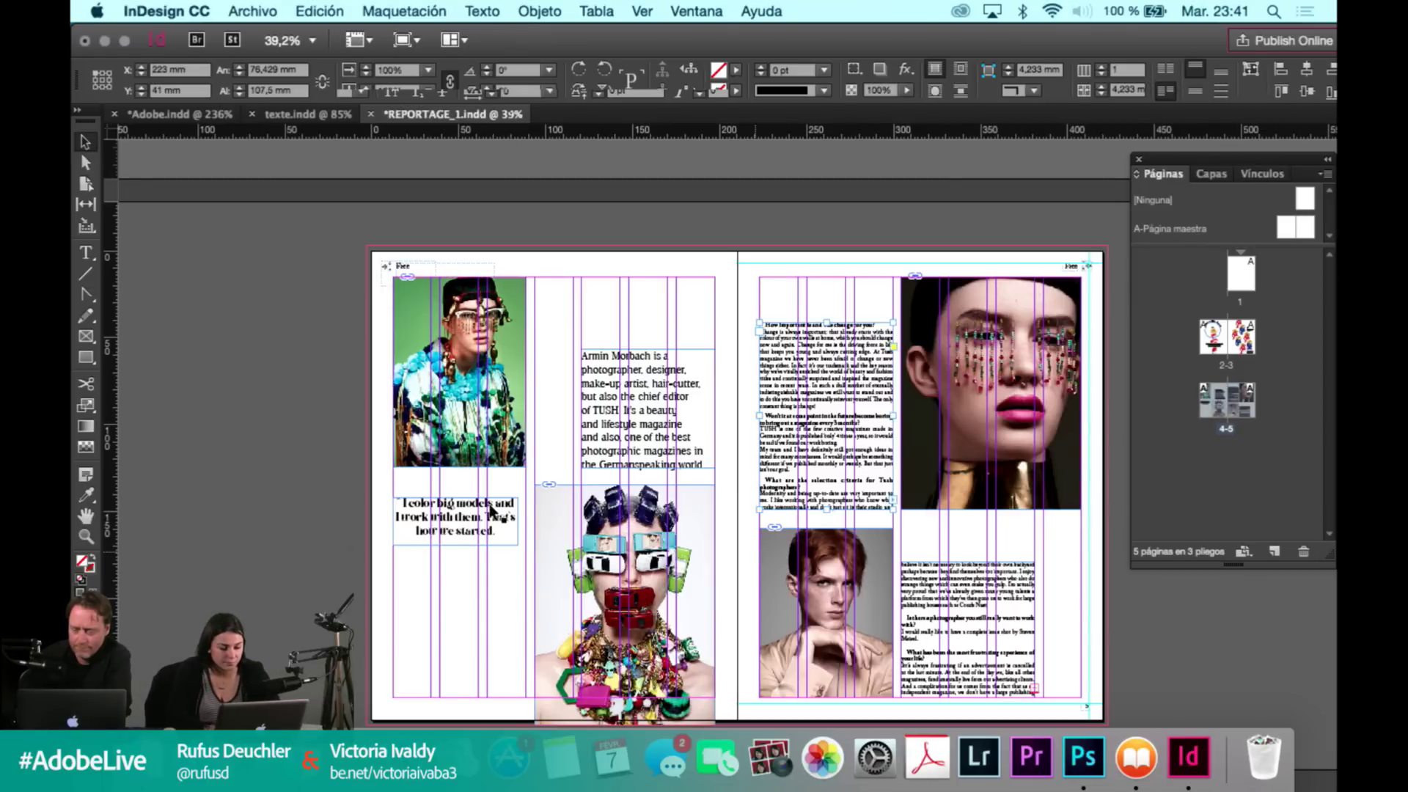
click(487, 521)
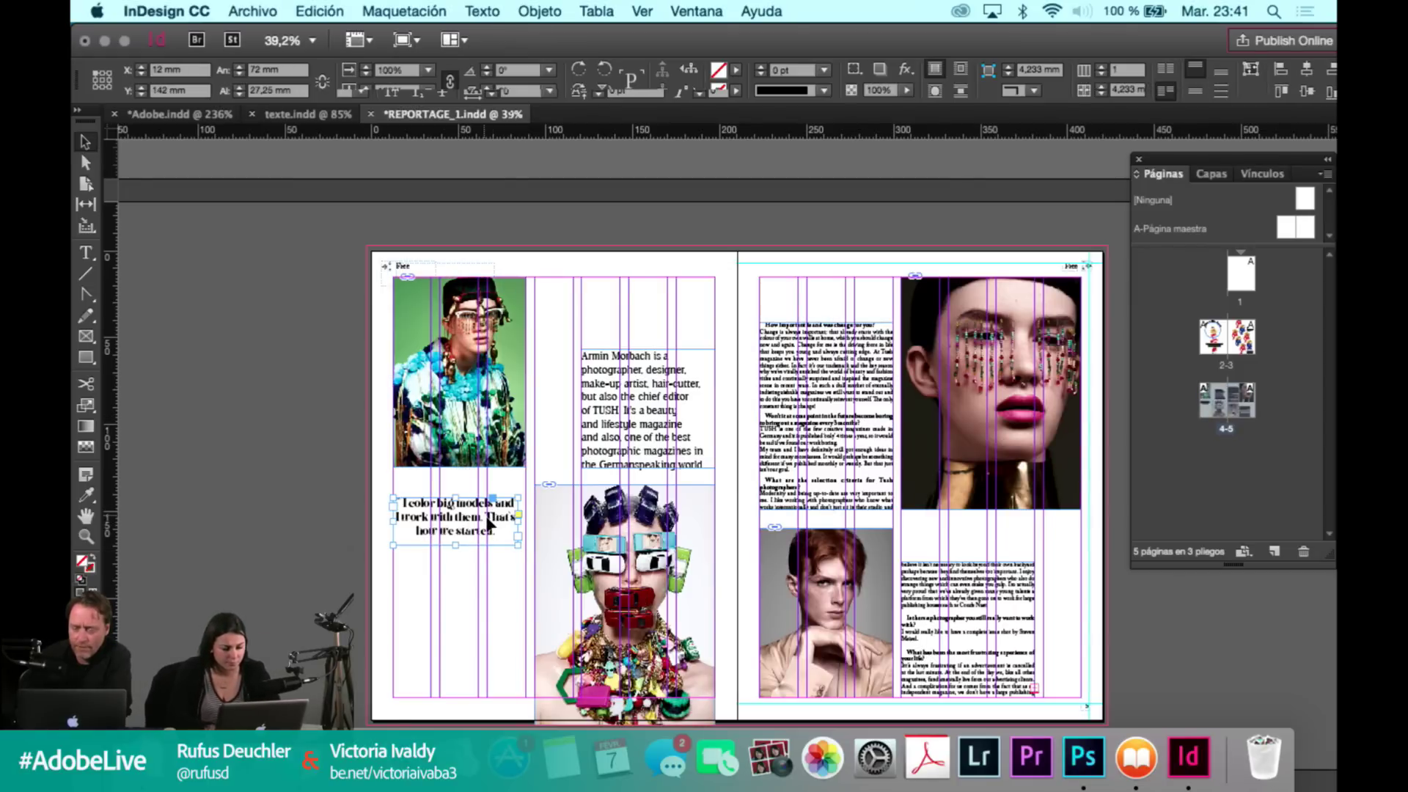
double_click(485, 516)
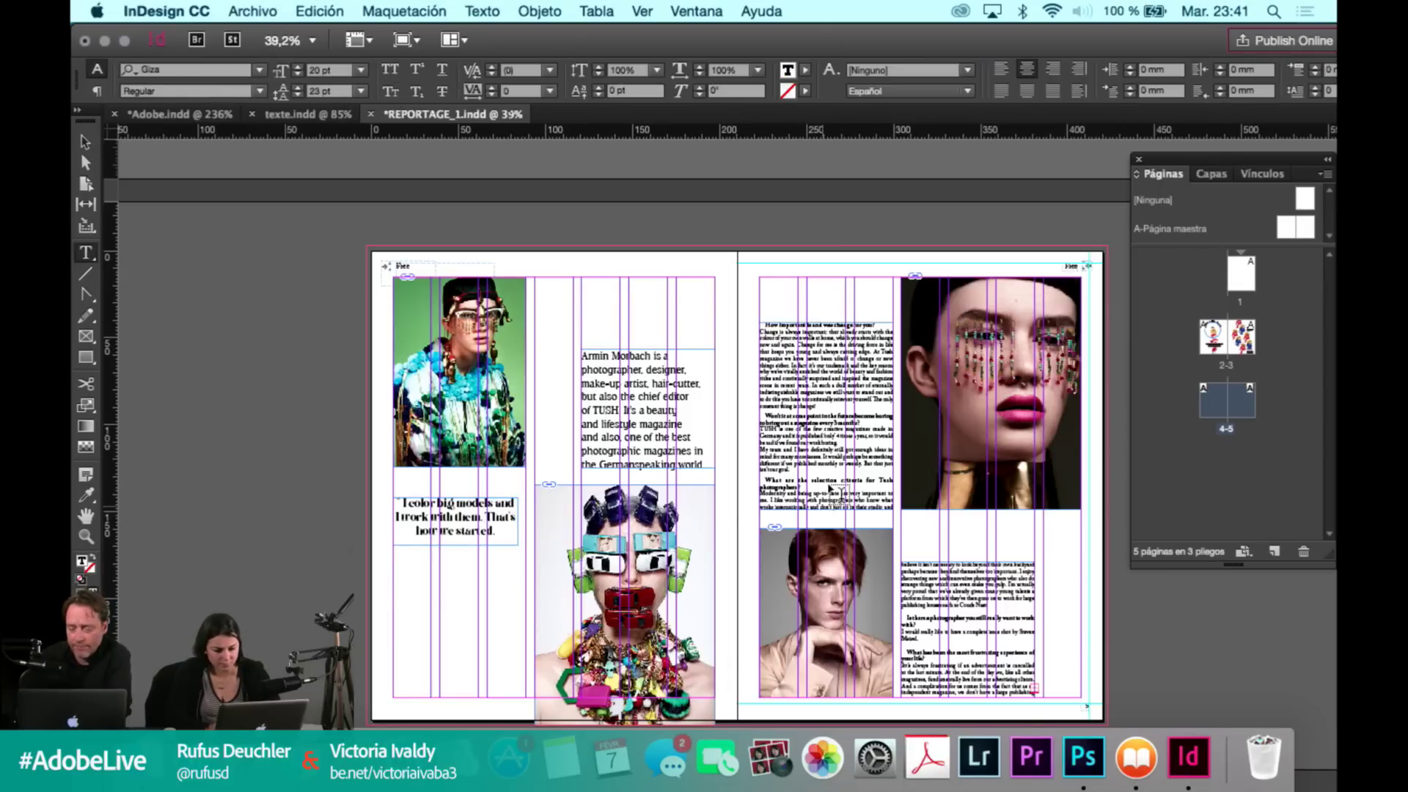
Try centring the question "What are the selection criteria for Tush photographers?" and align it left instead.
scroll(829, 480, up, 3)
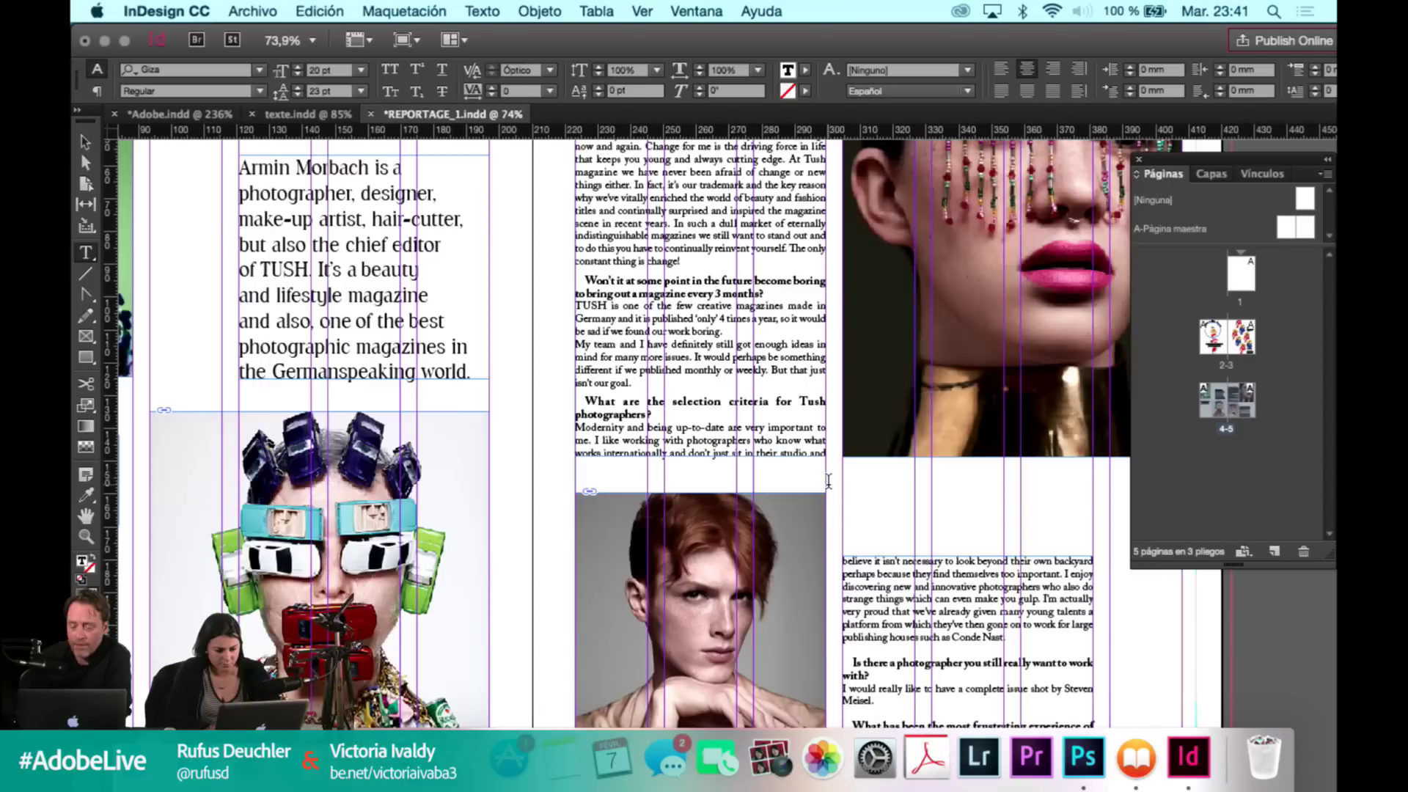
drag(648, 412, 588, 398)
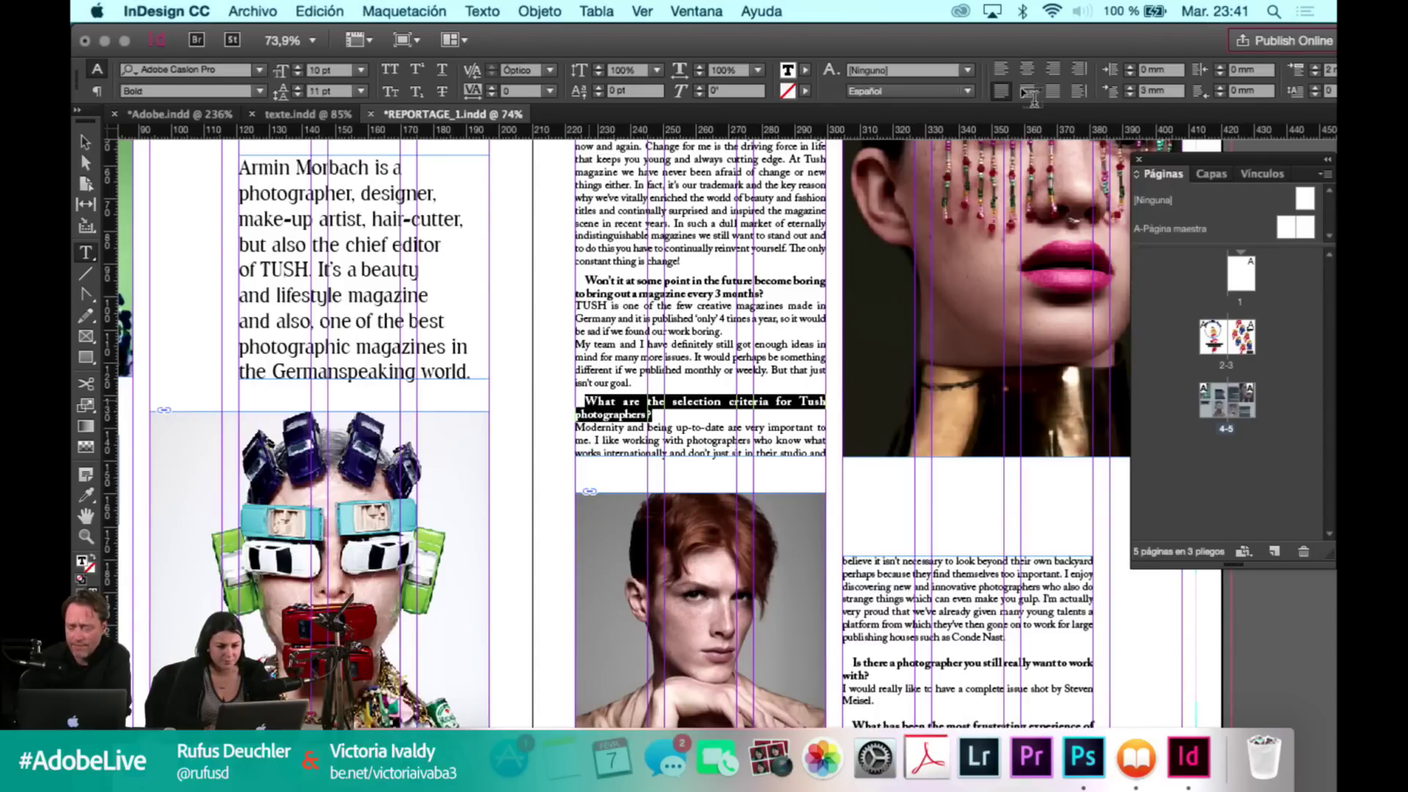
click(1028, 69)
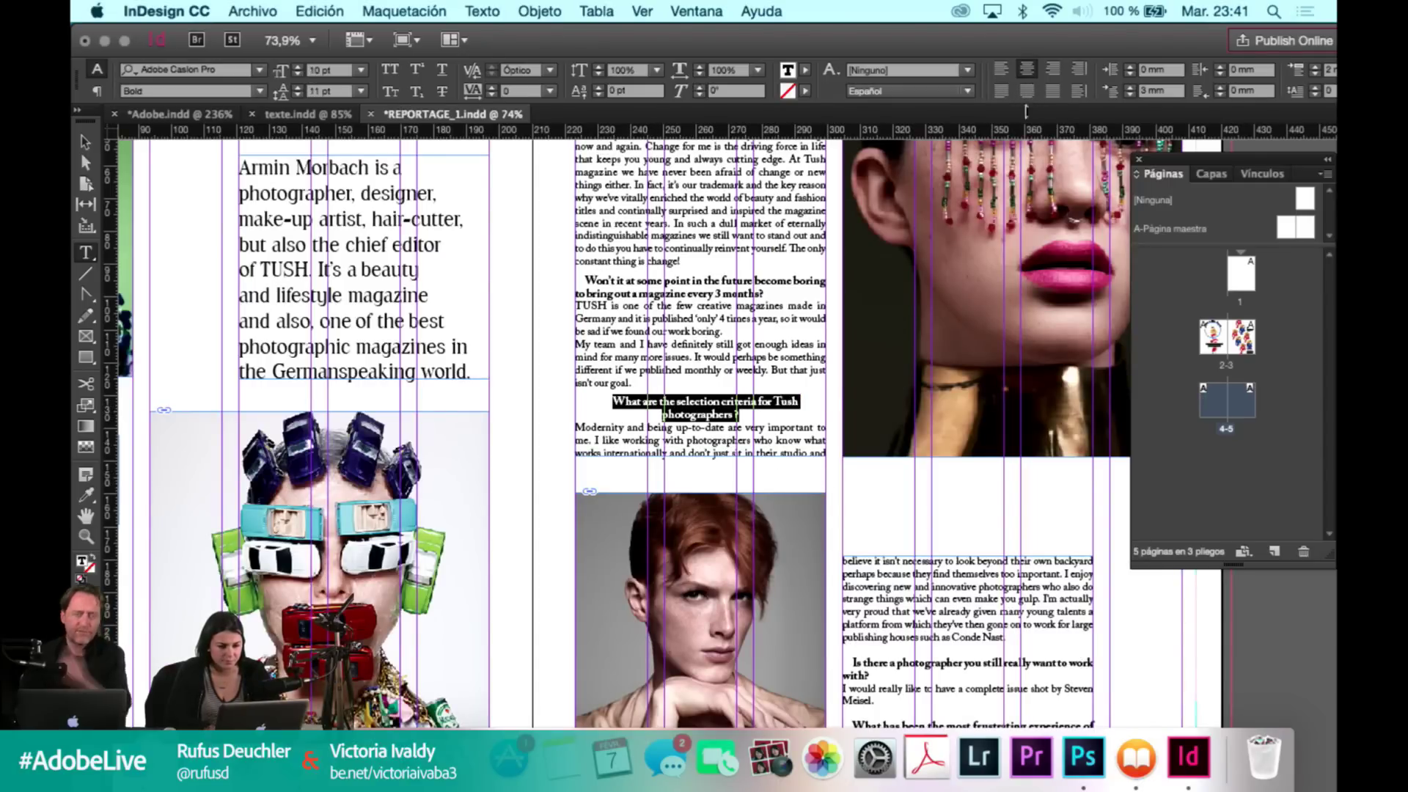
key(super+shift+l)
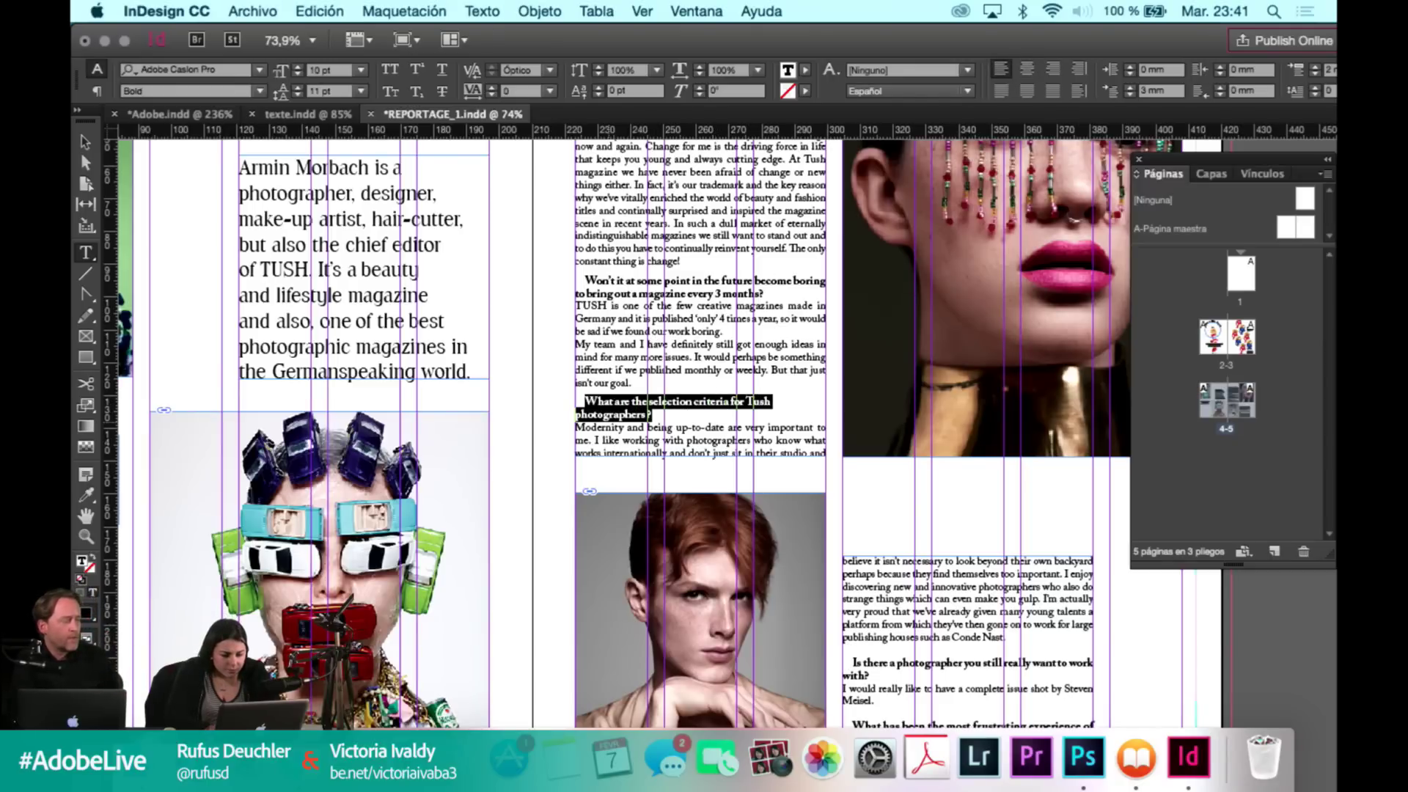
click(760, 427)
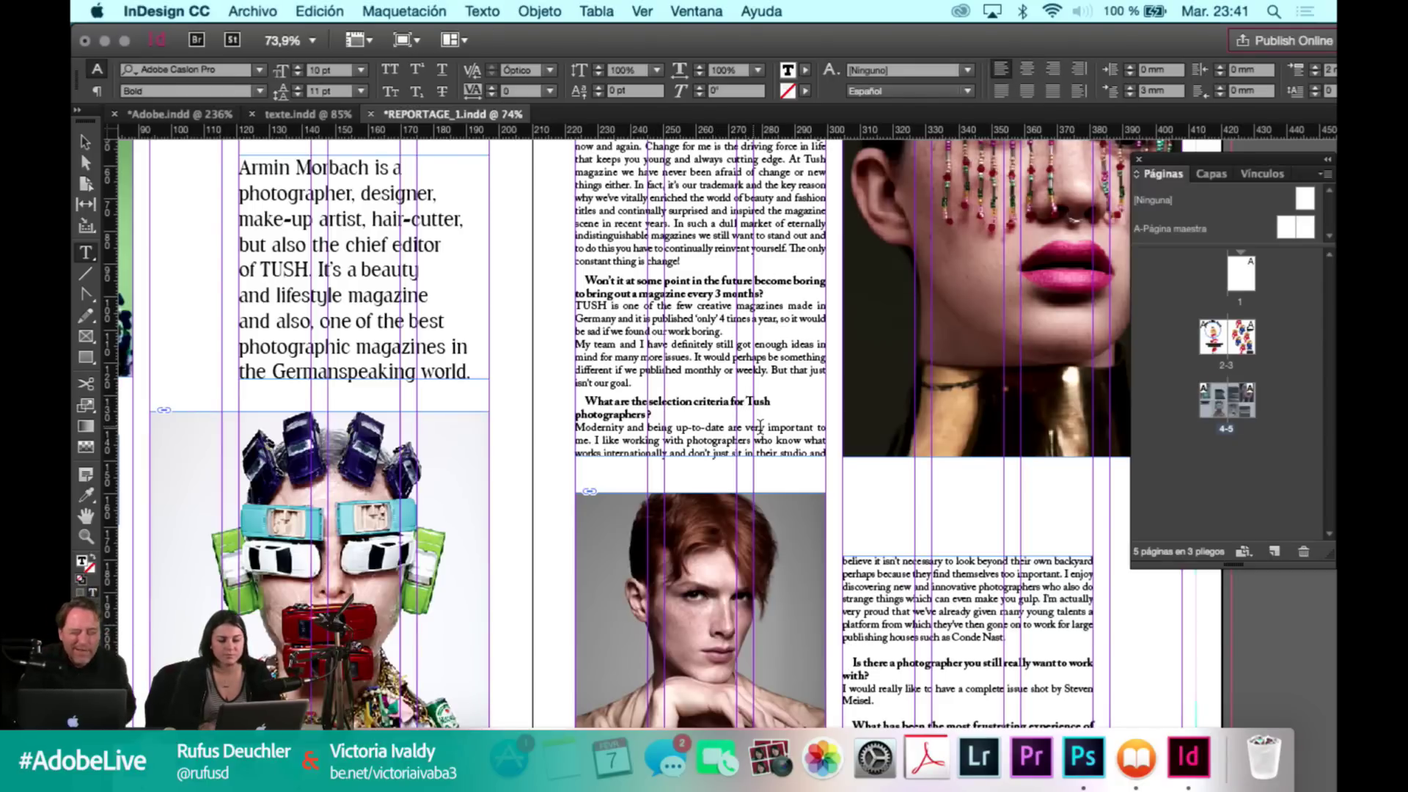
Try splitting the selection criteria question into two paragraphs before "Tush", with 0 mm space before the second one.
click(746, 402)
key(Return)
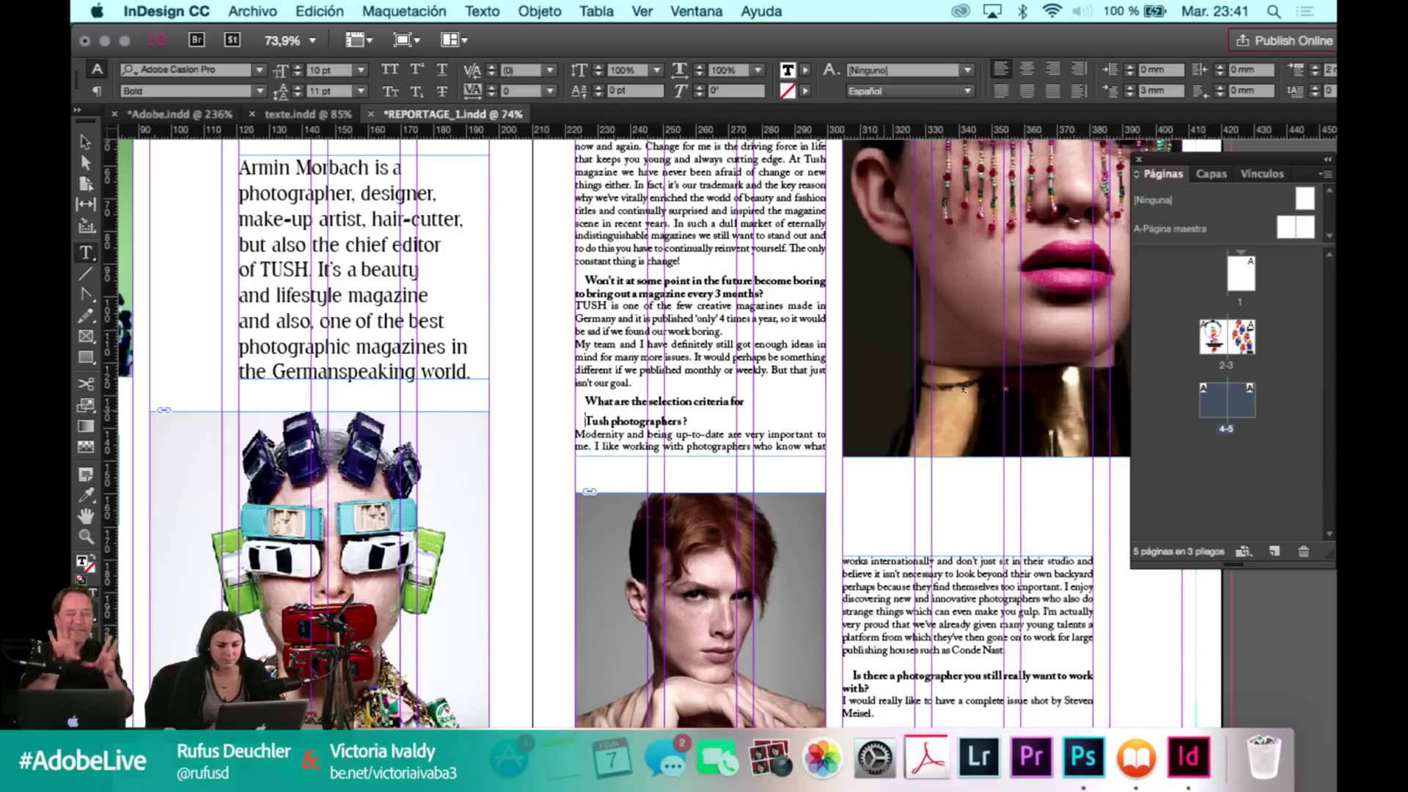
key(super+alt+t)
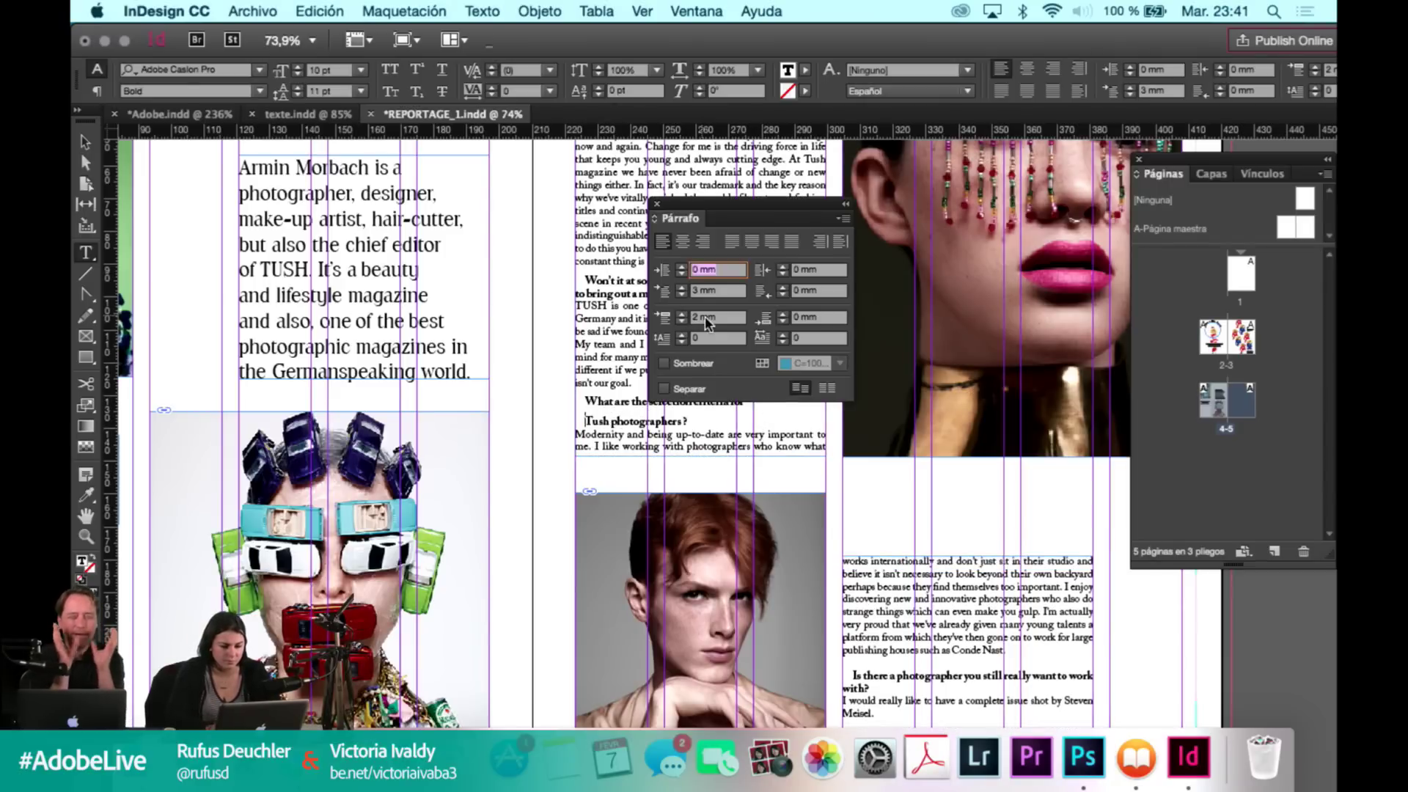
double_click(706, 322)
text(0)
key(Return)
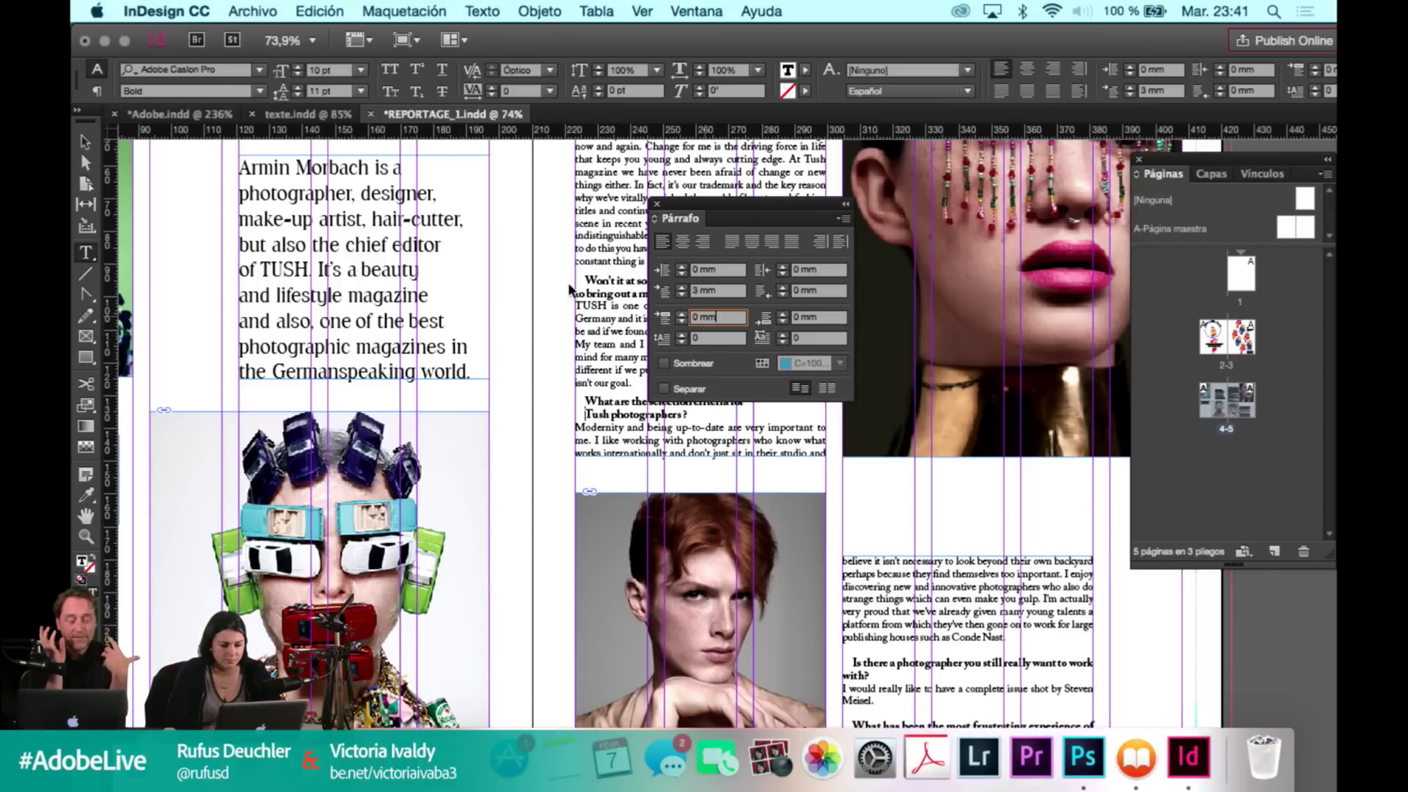
Move the Paragraph panel off the text column and rejoin the split selection criteria question into one paragraph.
click(707, 292)
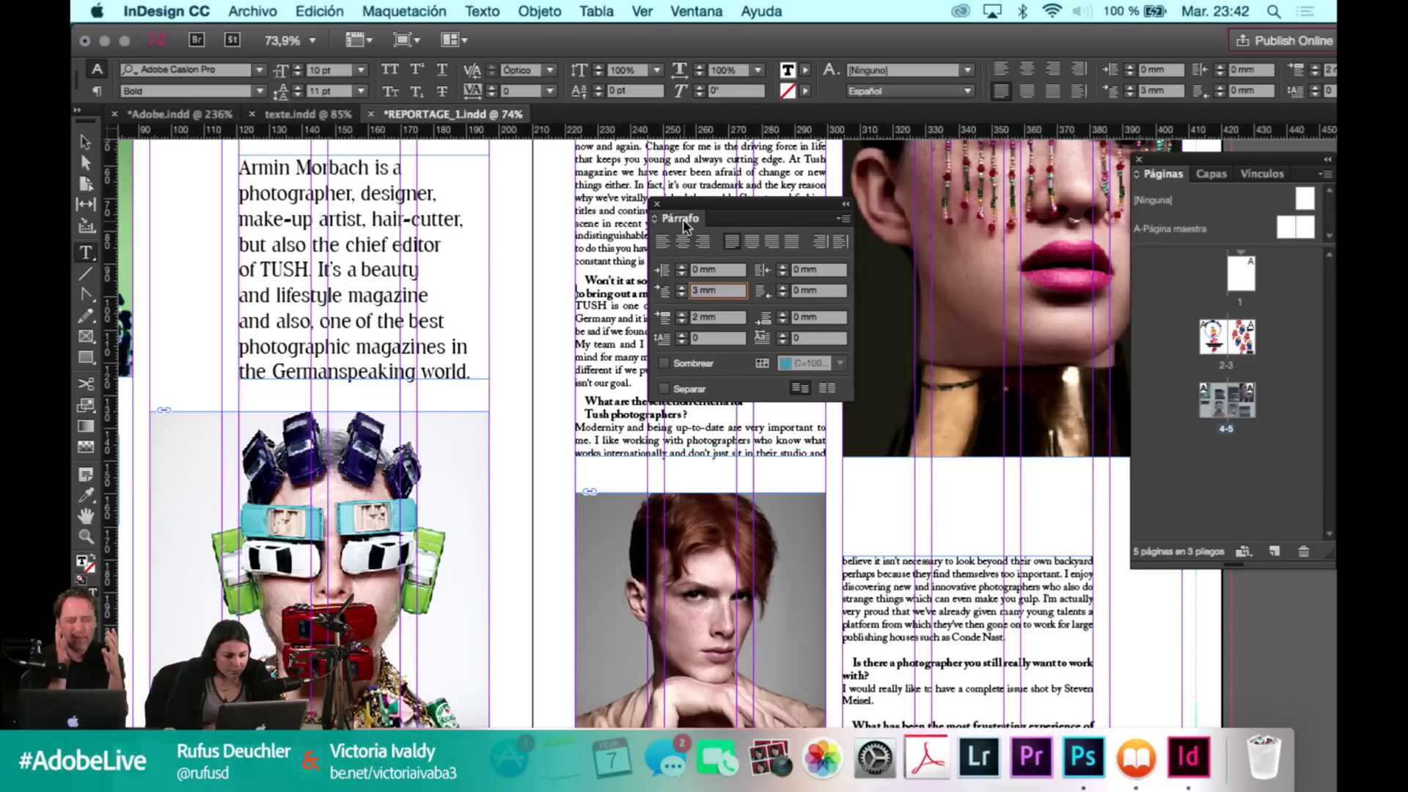
drag(685, 204, 896, 214)
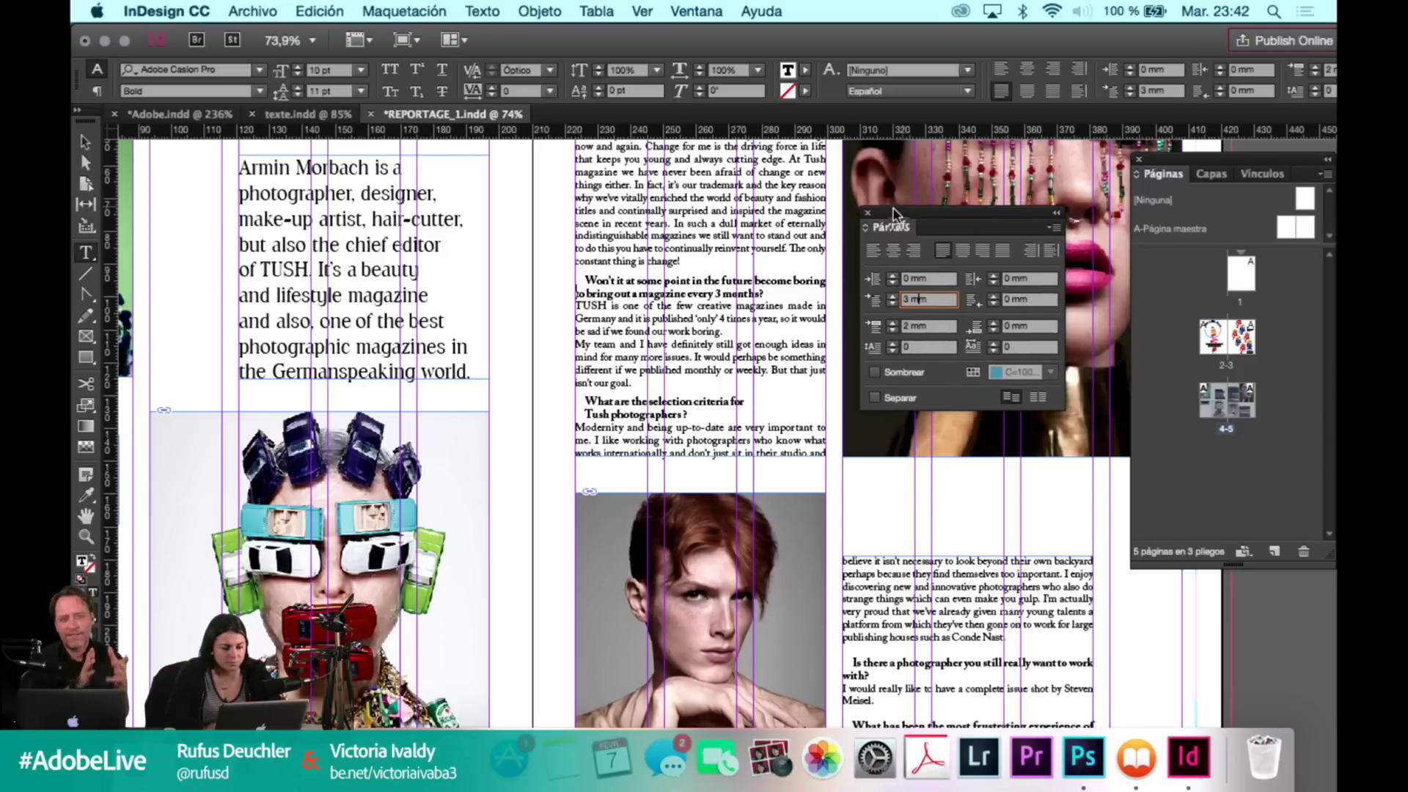
click(585, 412)
key(BackSpace)
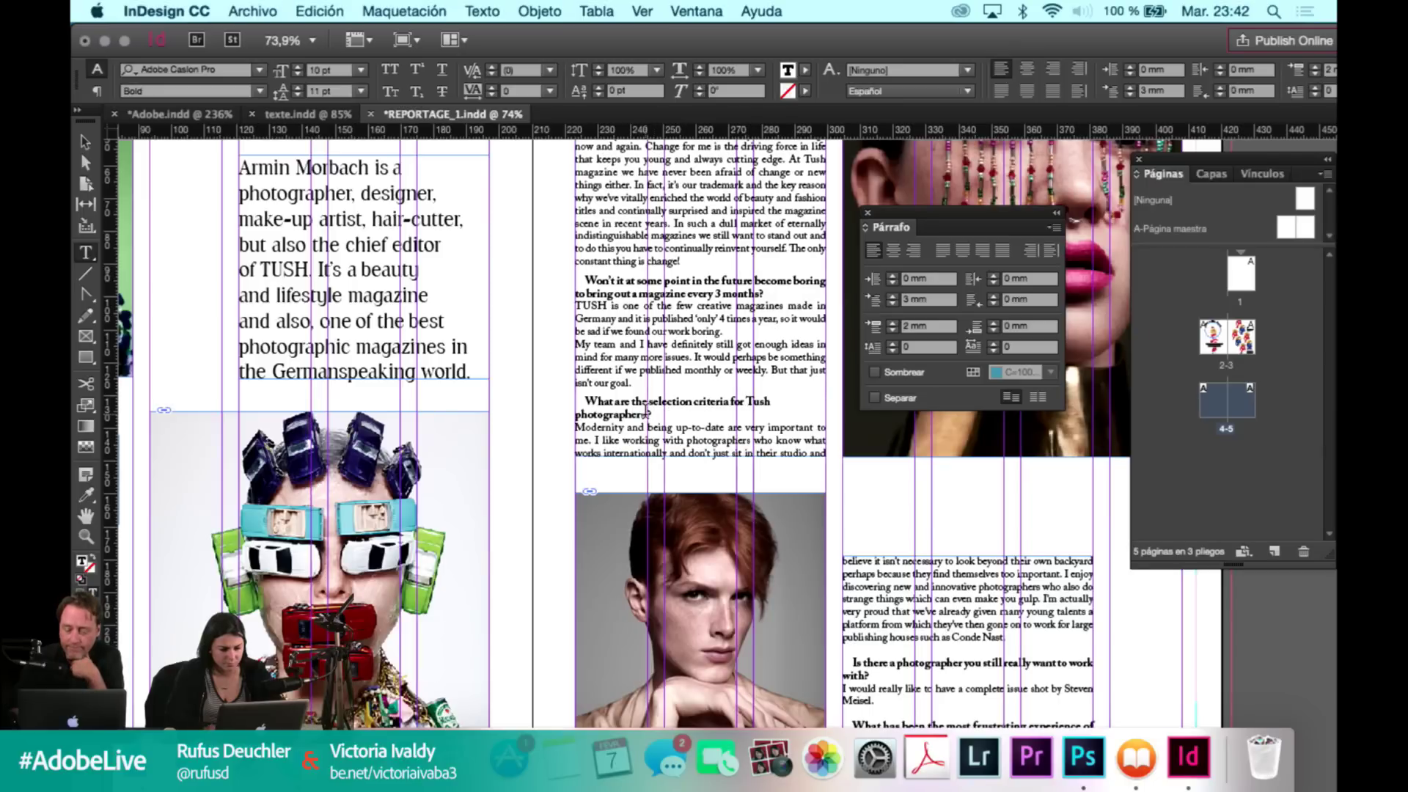
Delete "photographers" from the question so it reads "What are the selection criteria for Tush?" on one line.
drag(603, 413, 581, 409)
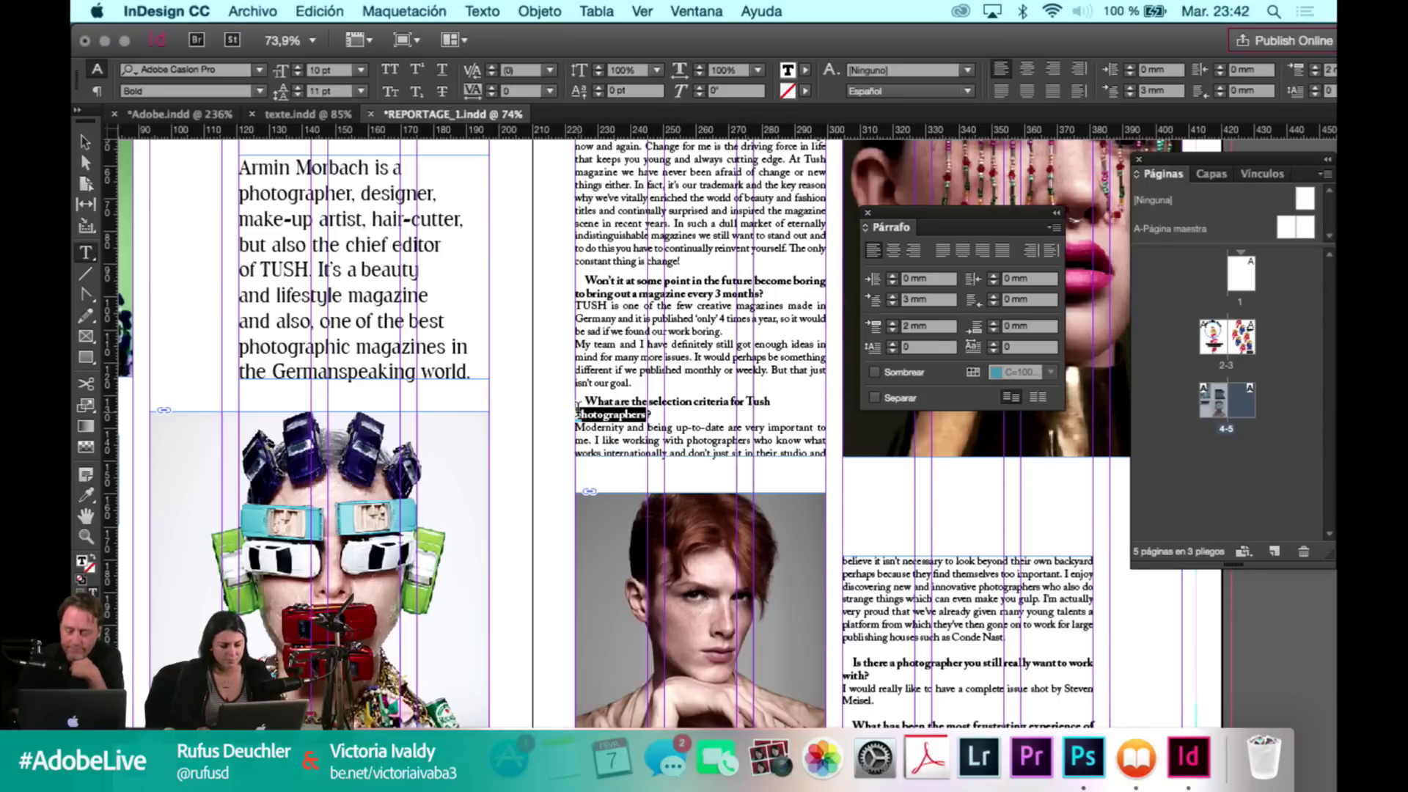
key(BackSpace)
key(BackSpace)
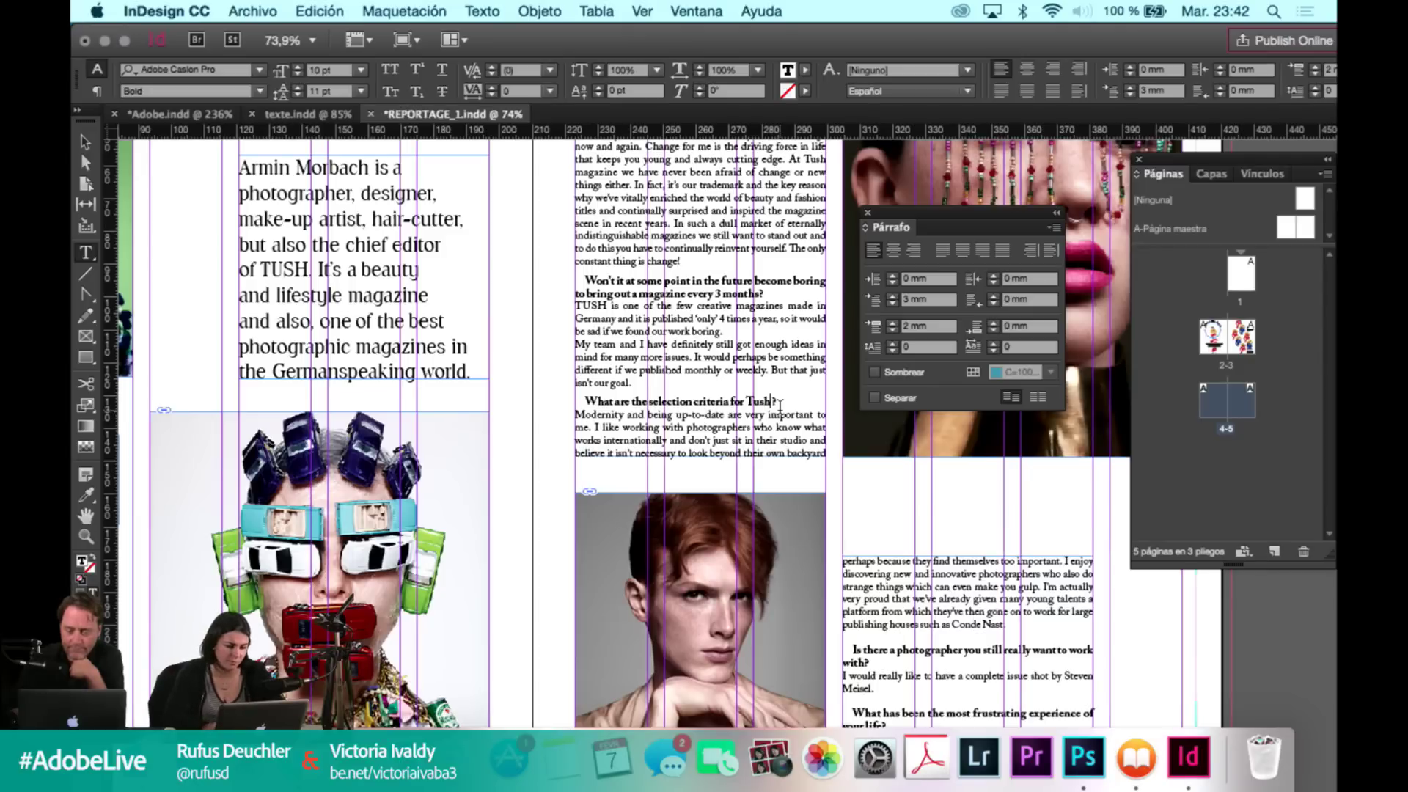
Set the space before the answers beginning "Modernity and being up-to-date" and "TUSH is one of the few" to 1 mm.
click(577, 414)
click(922, 326)
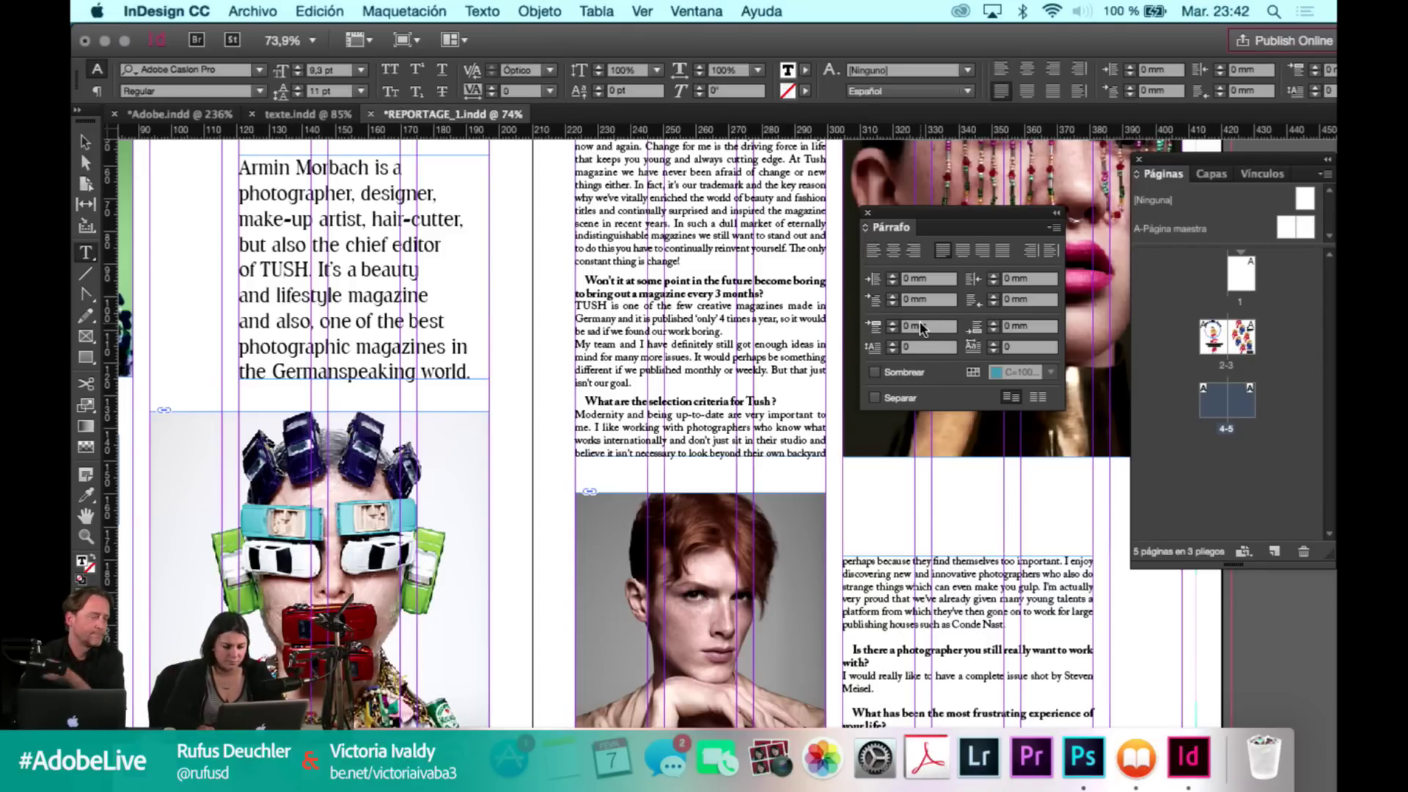
text(1)
key(Return)
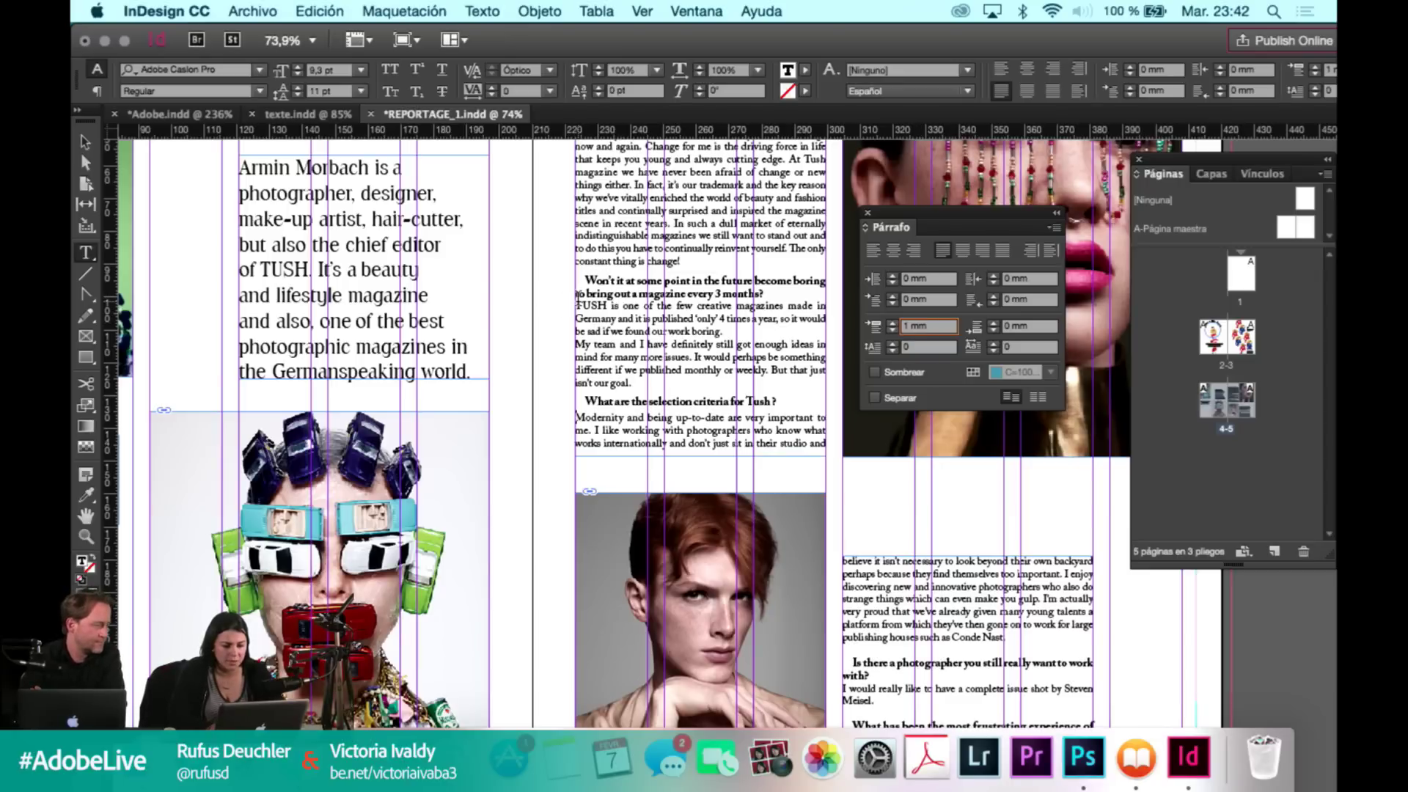
click(937, 327)
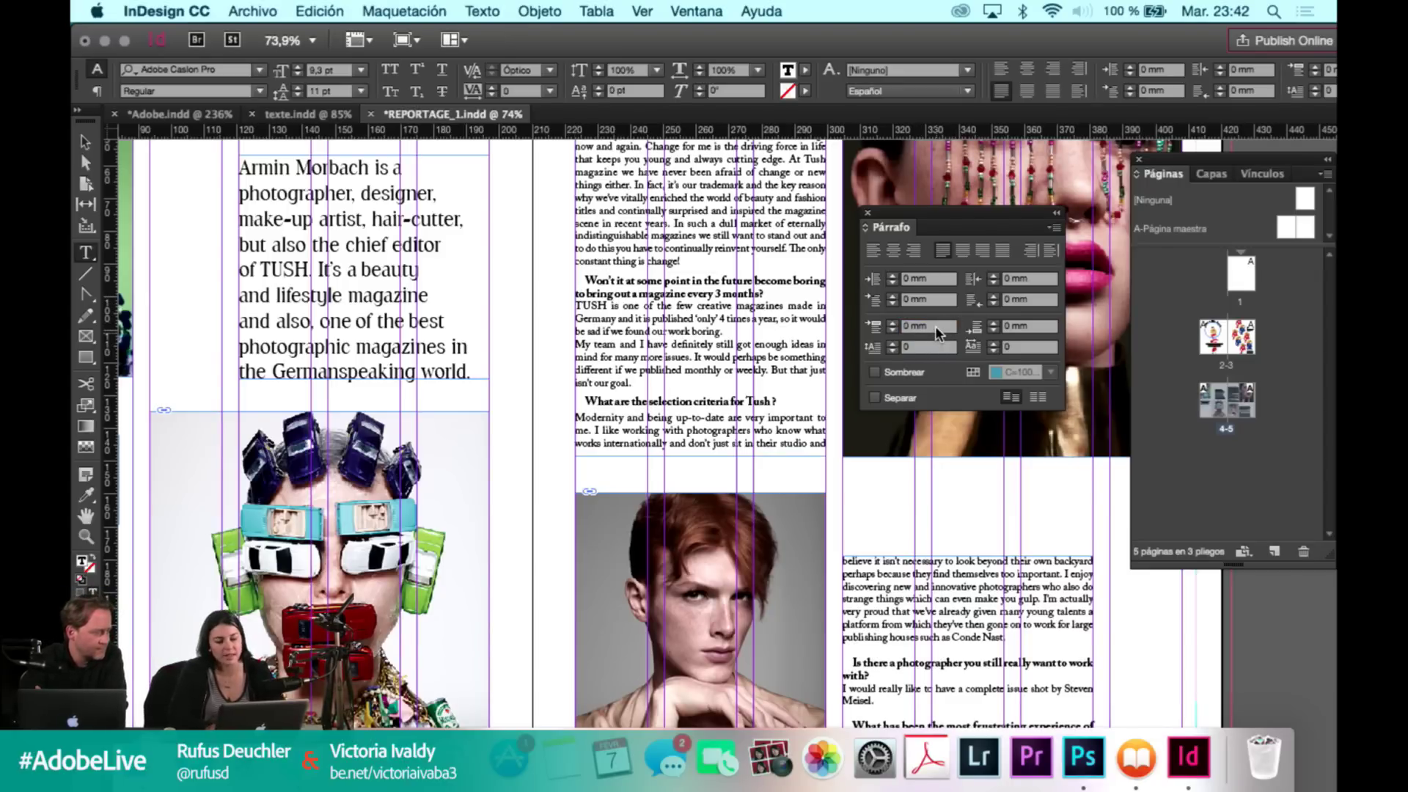
text(1)
key(Return)
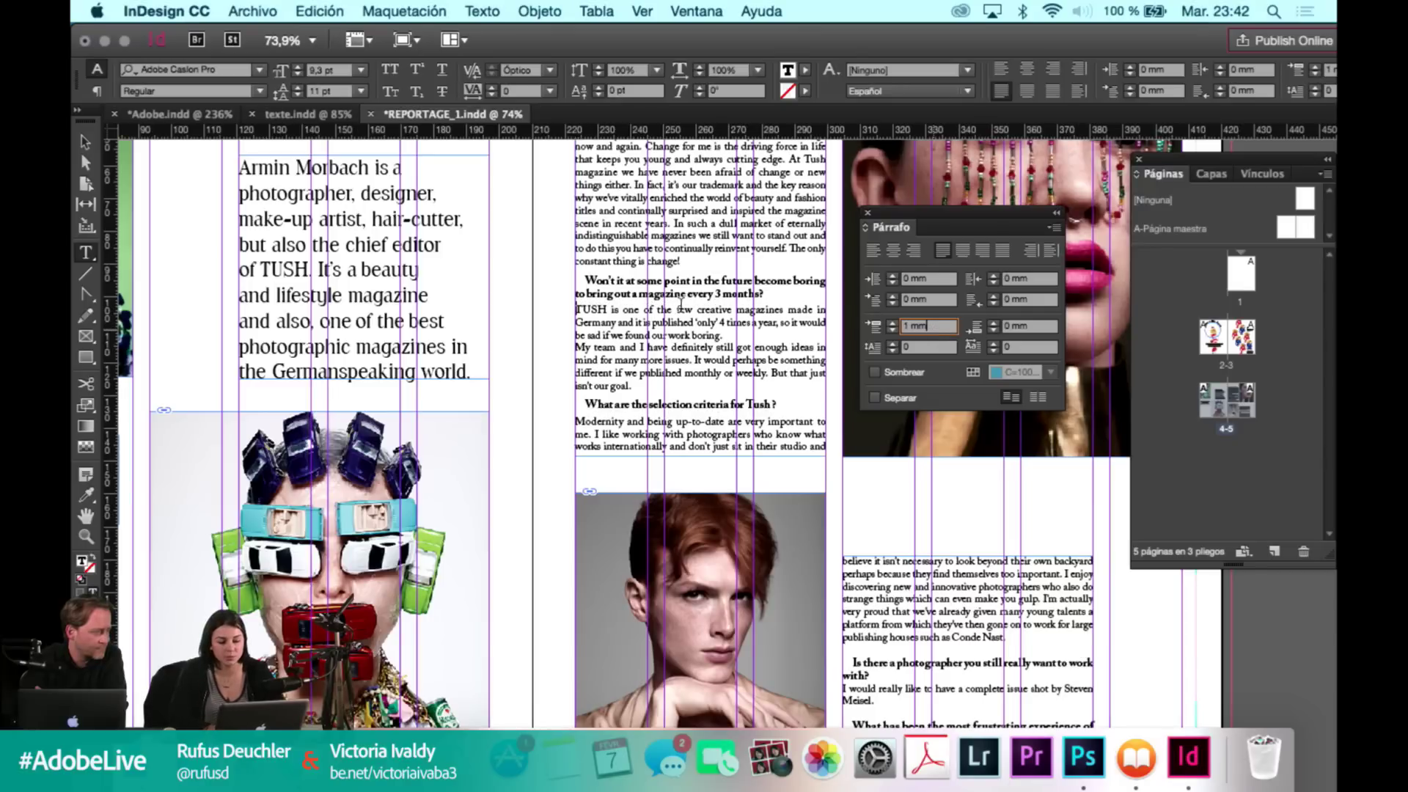
Set the space before the "Change is always important" answer to 1 mm and check the whole spread.
scroll(665, 307, up, 3)
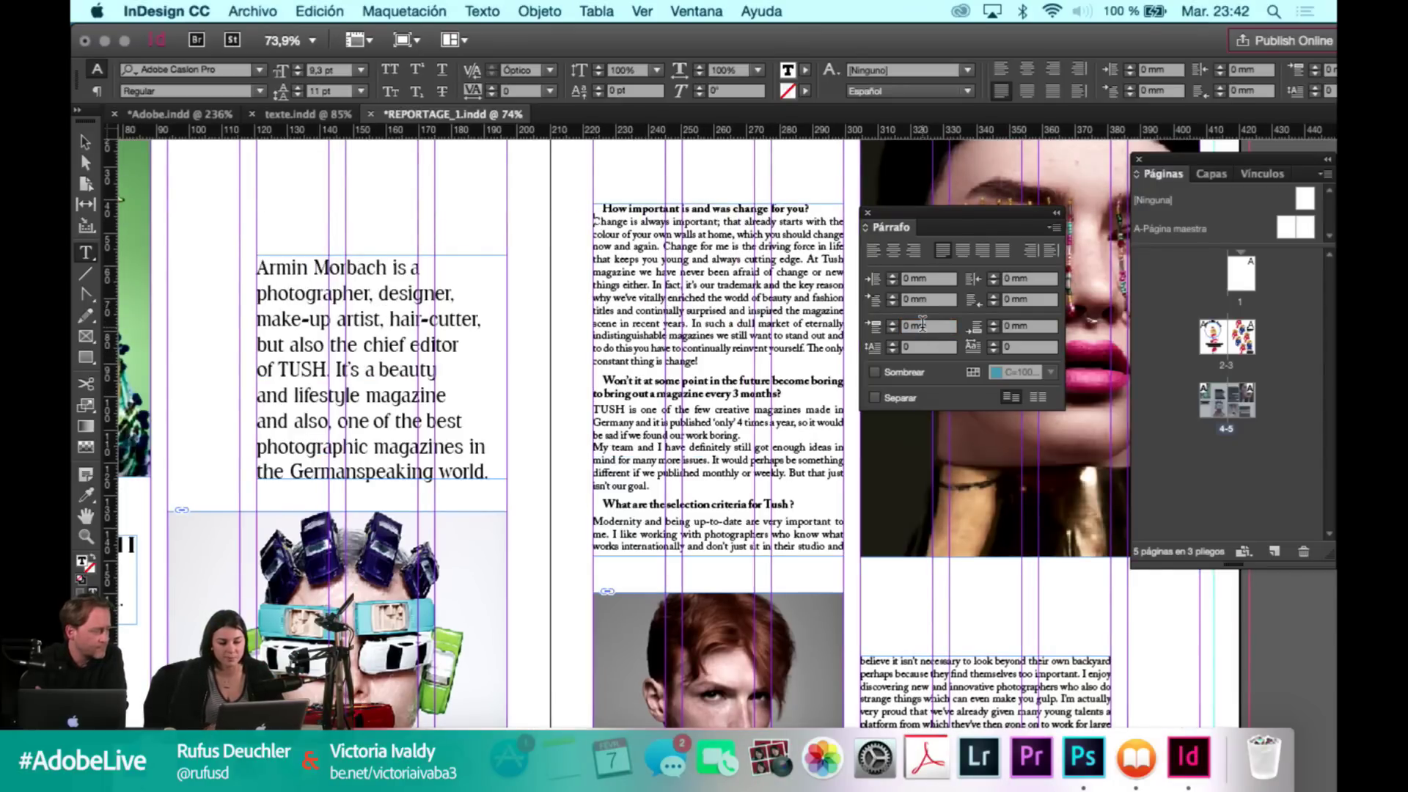
drag(924, 332, 904, 326)
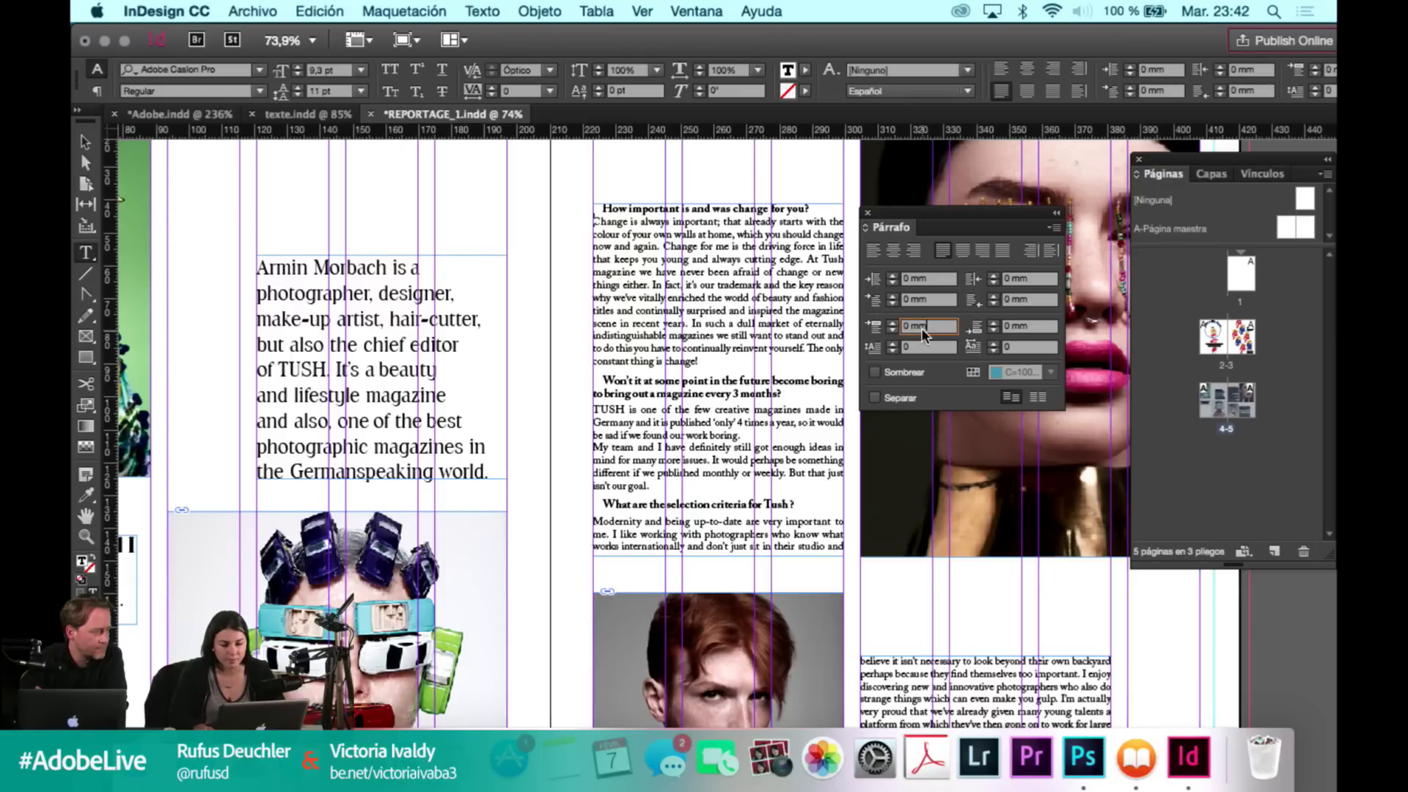
text(1)
key(Return)
key(super+alt+0)
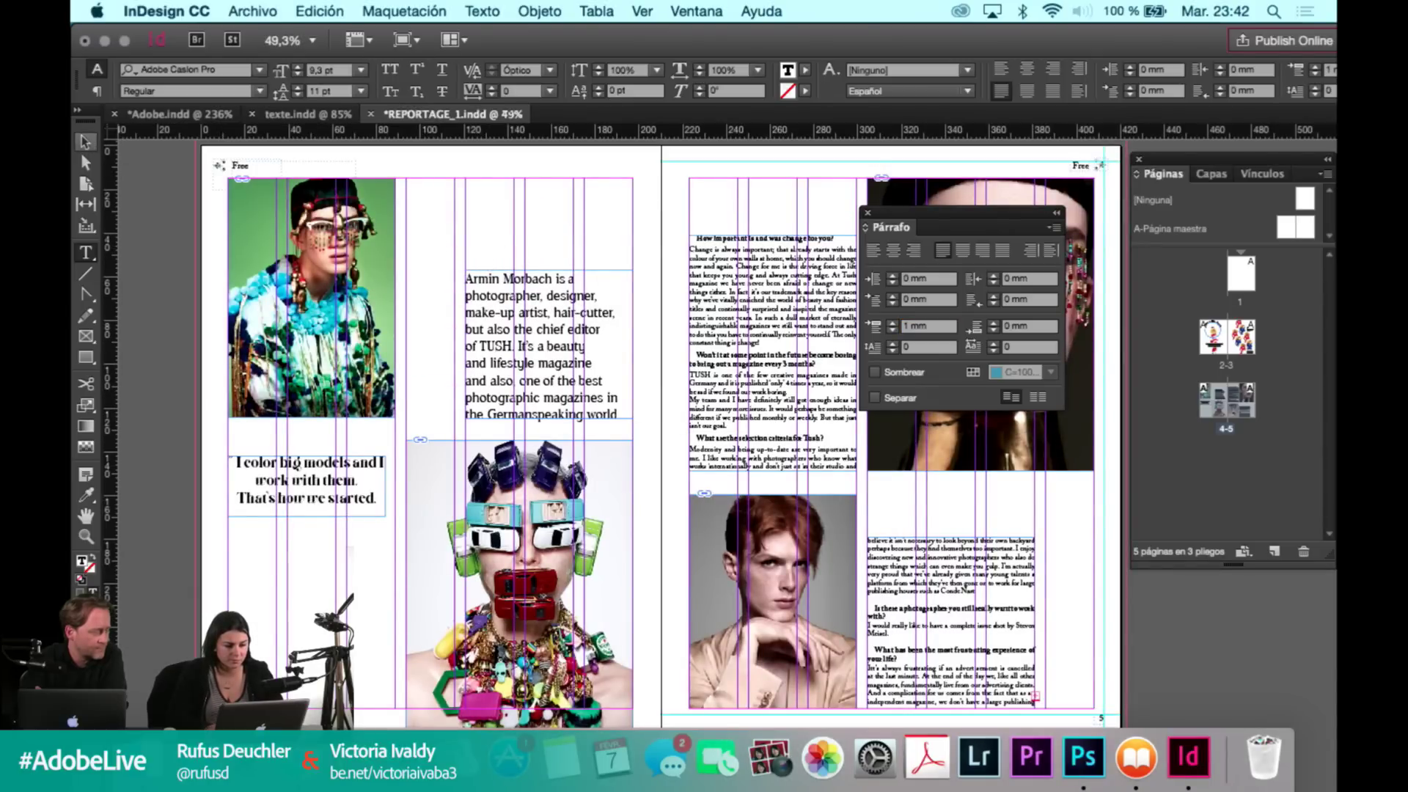
Move the introduction text frame horizontally to about X 98.4 mm, closer to the green-background photo.
key(Escape)
key(super+shift+a)
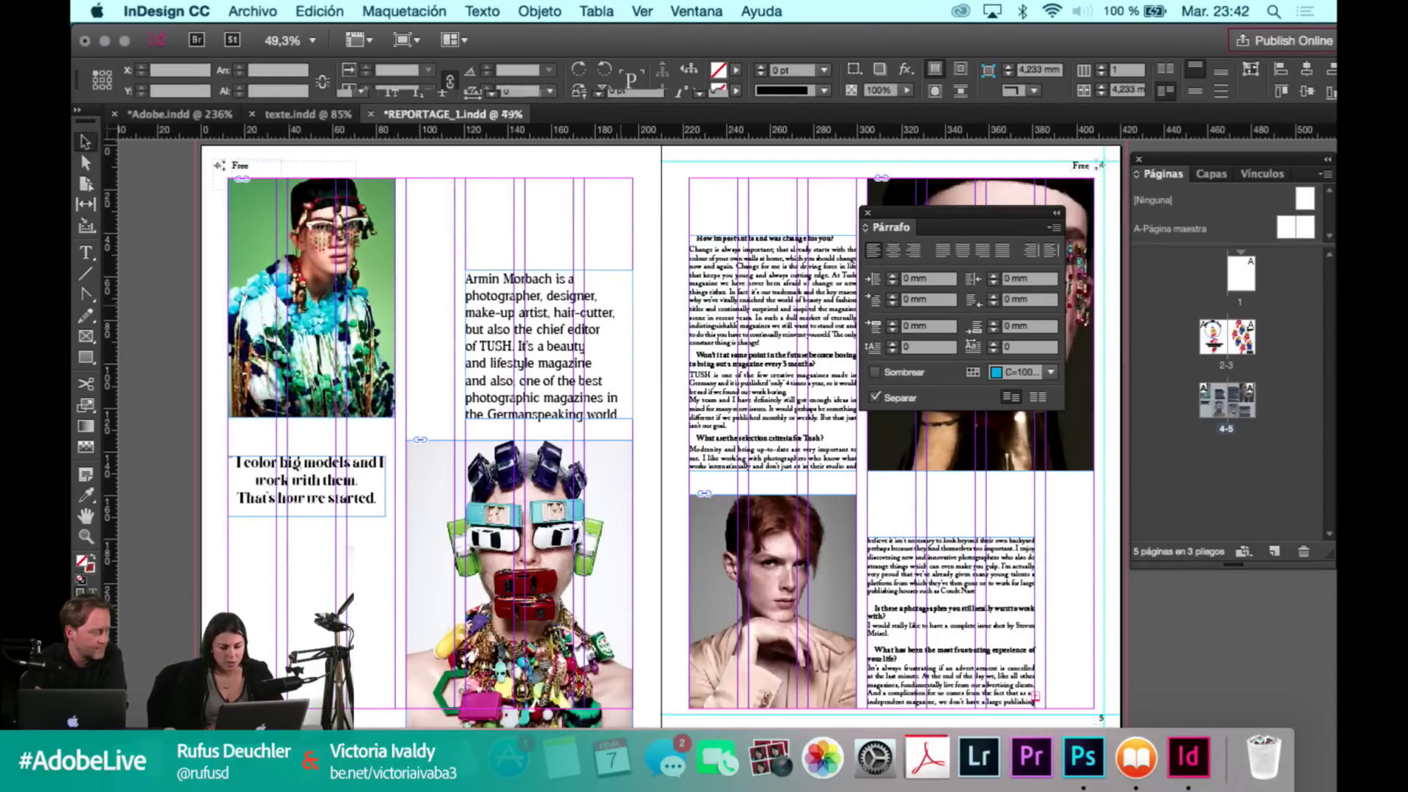
key(w)
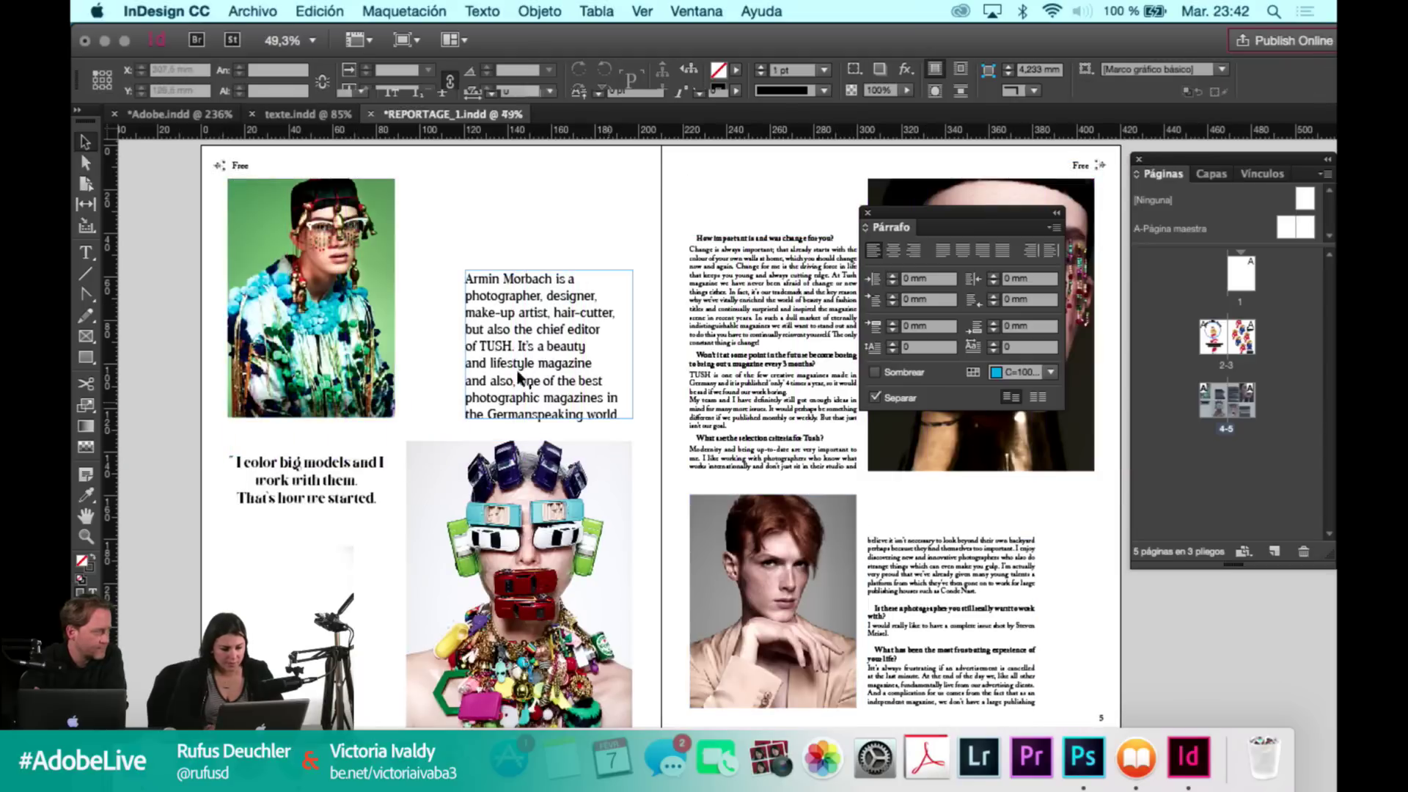
click(475, 410)
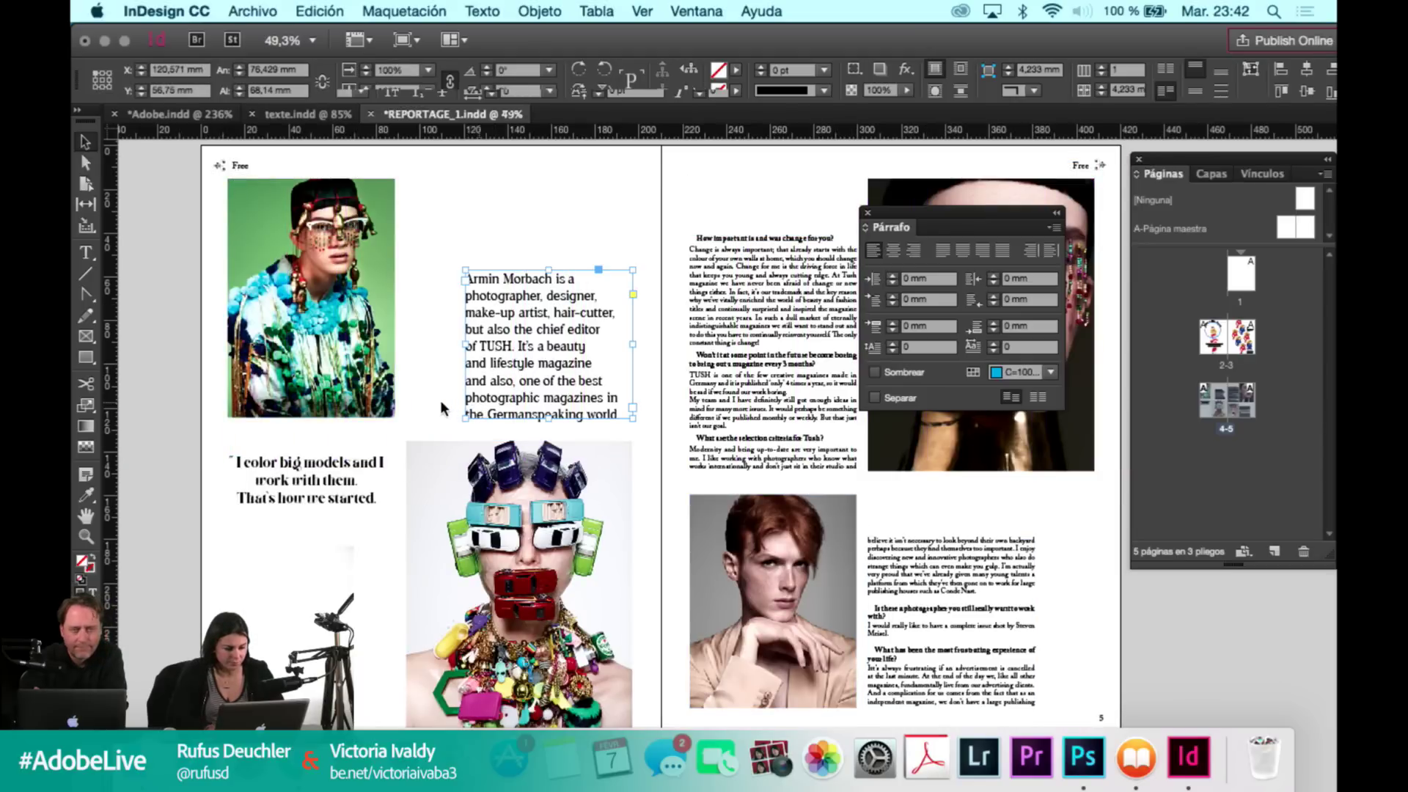
drag(481, 409, 433, 411)
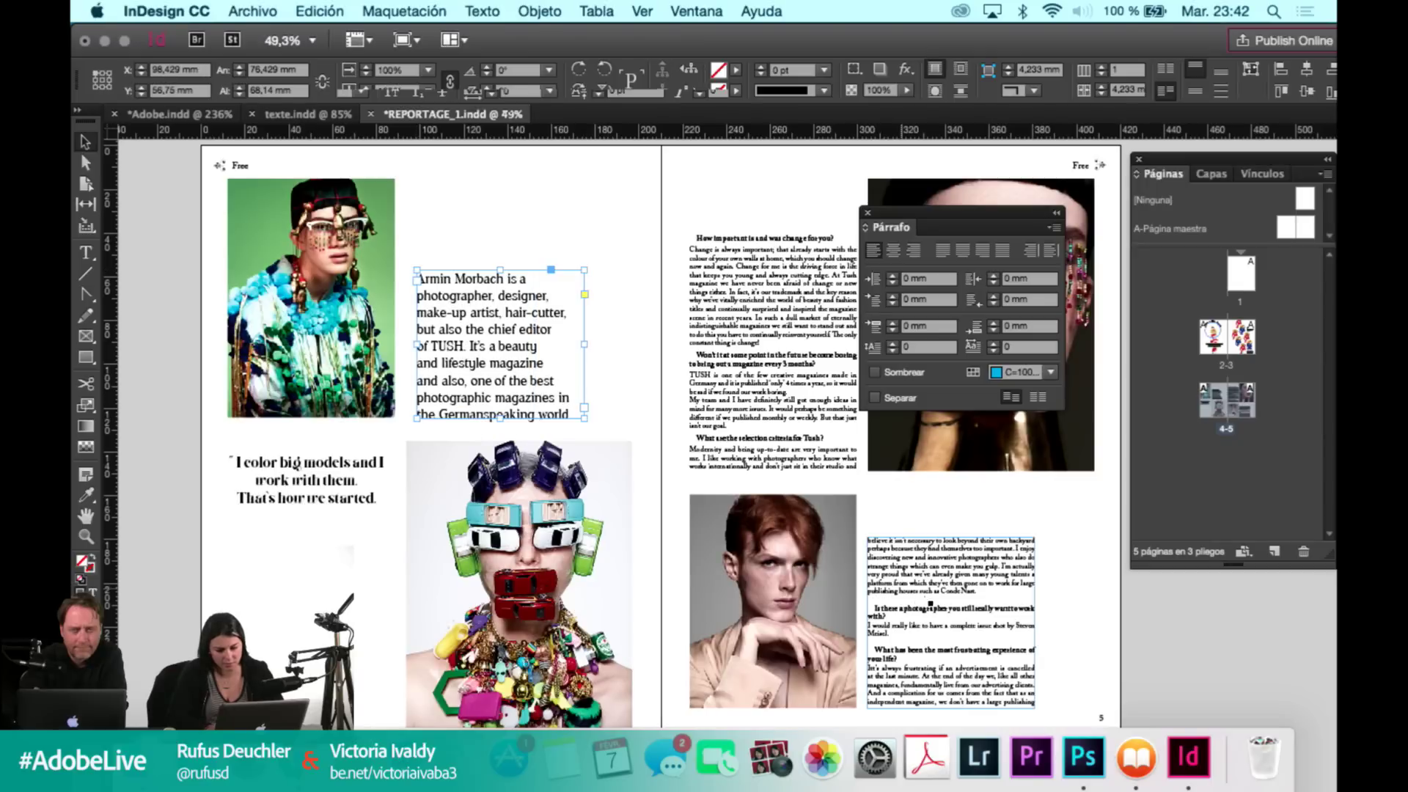
Move the lower text frame on page 5 to the outer margin, keep it about 76.4 mm wide, and raise its upper edge to about Y 170.5 mm.
click(1019, 564)
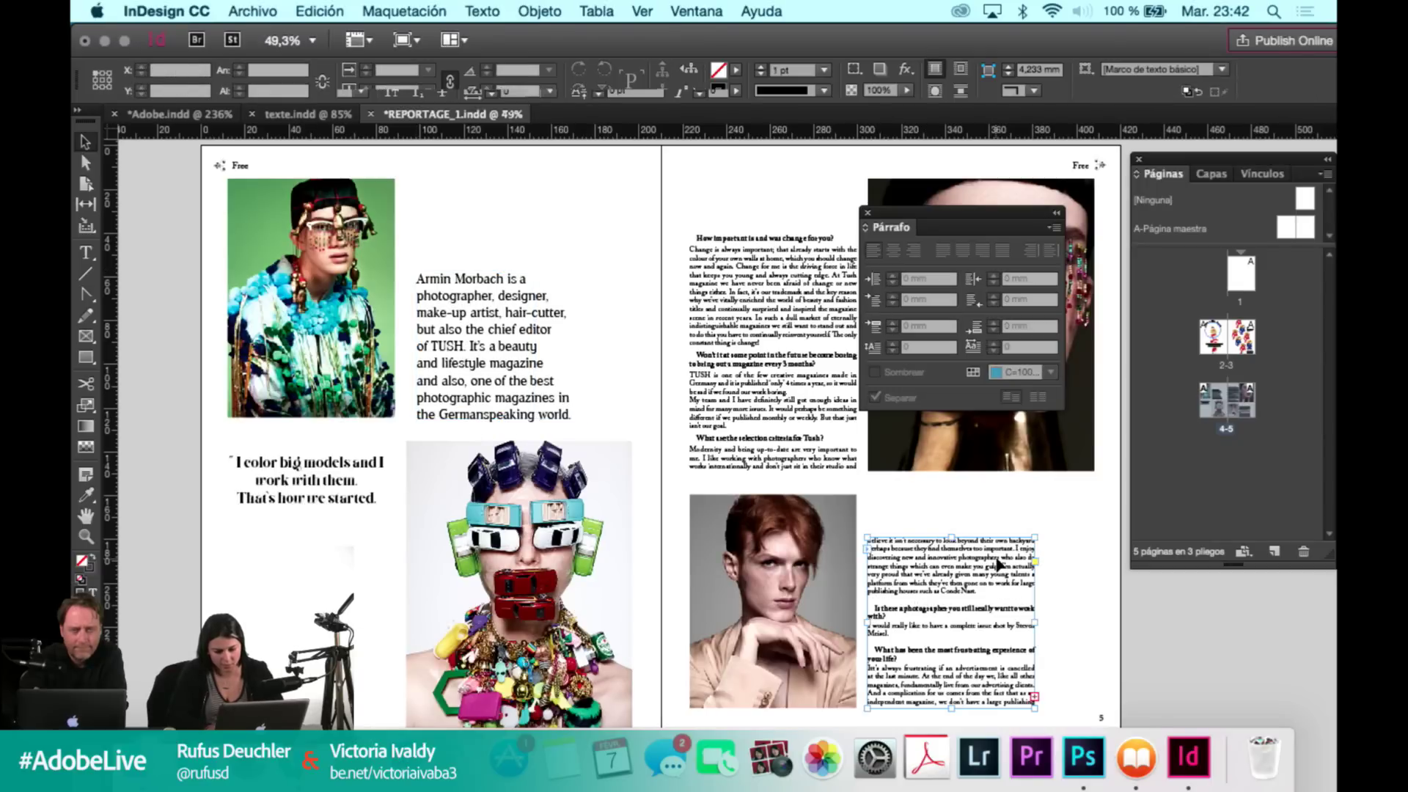
drag(1034, 565, 1089, 568)
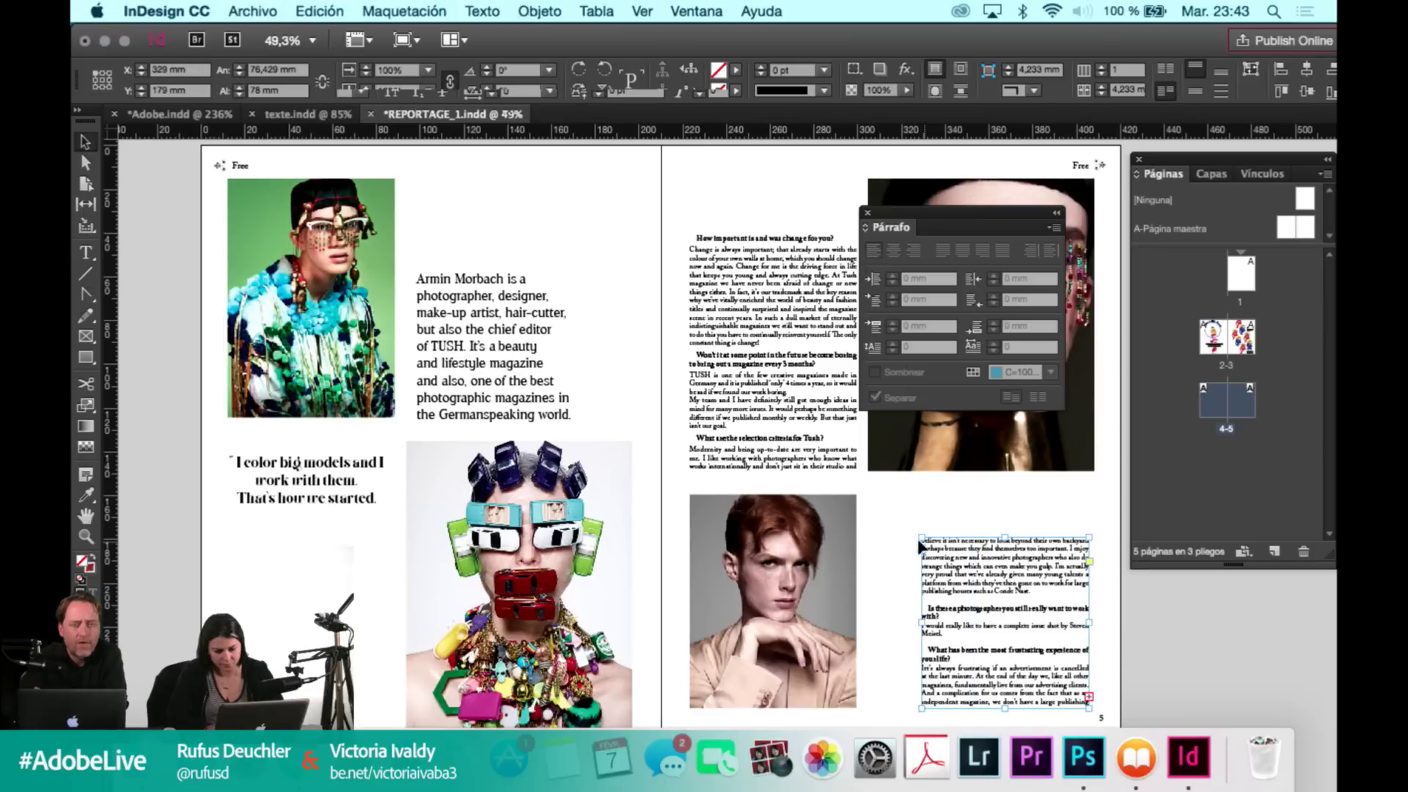
key(w)
drag(921, 539, 926, 518)
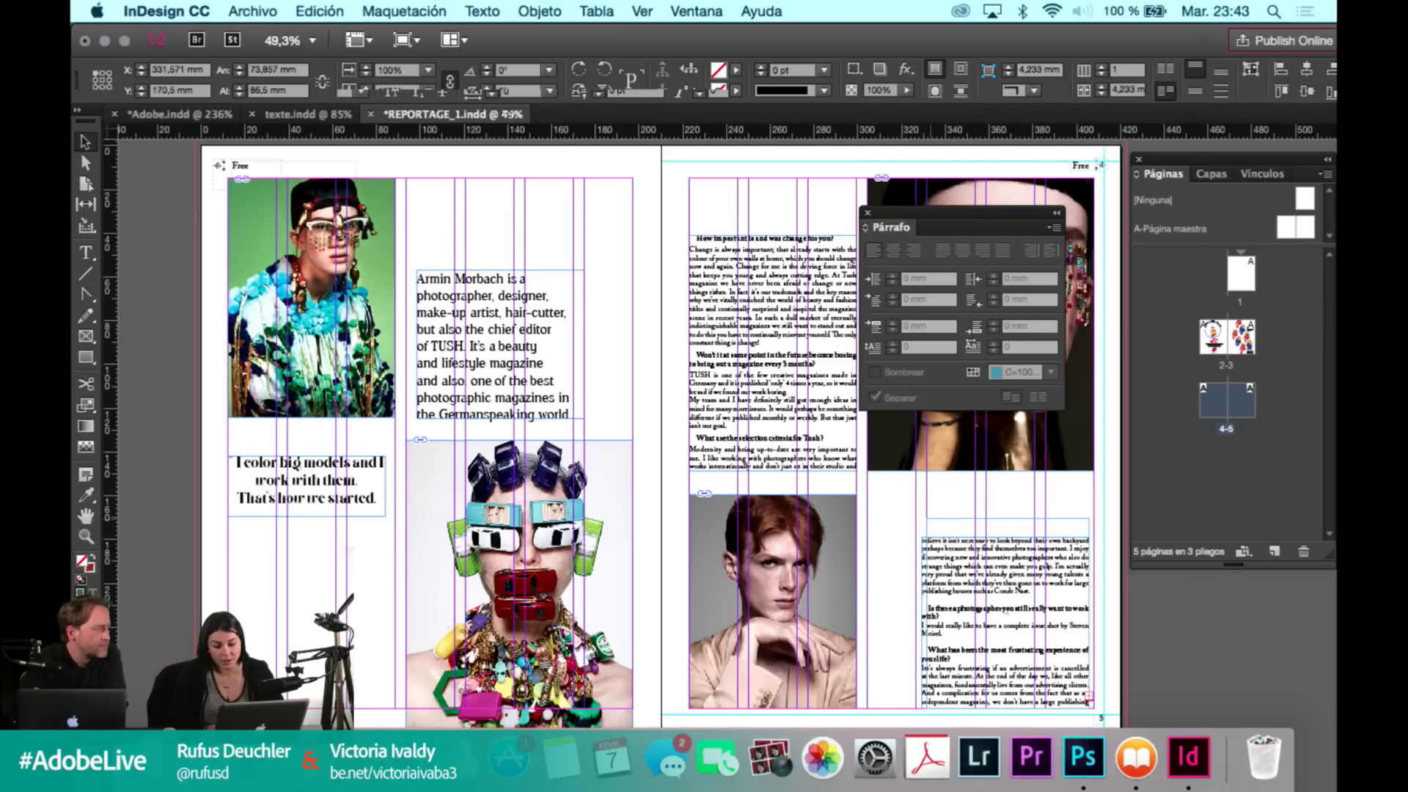
drag(1091, 613, 1094, 614)
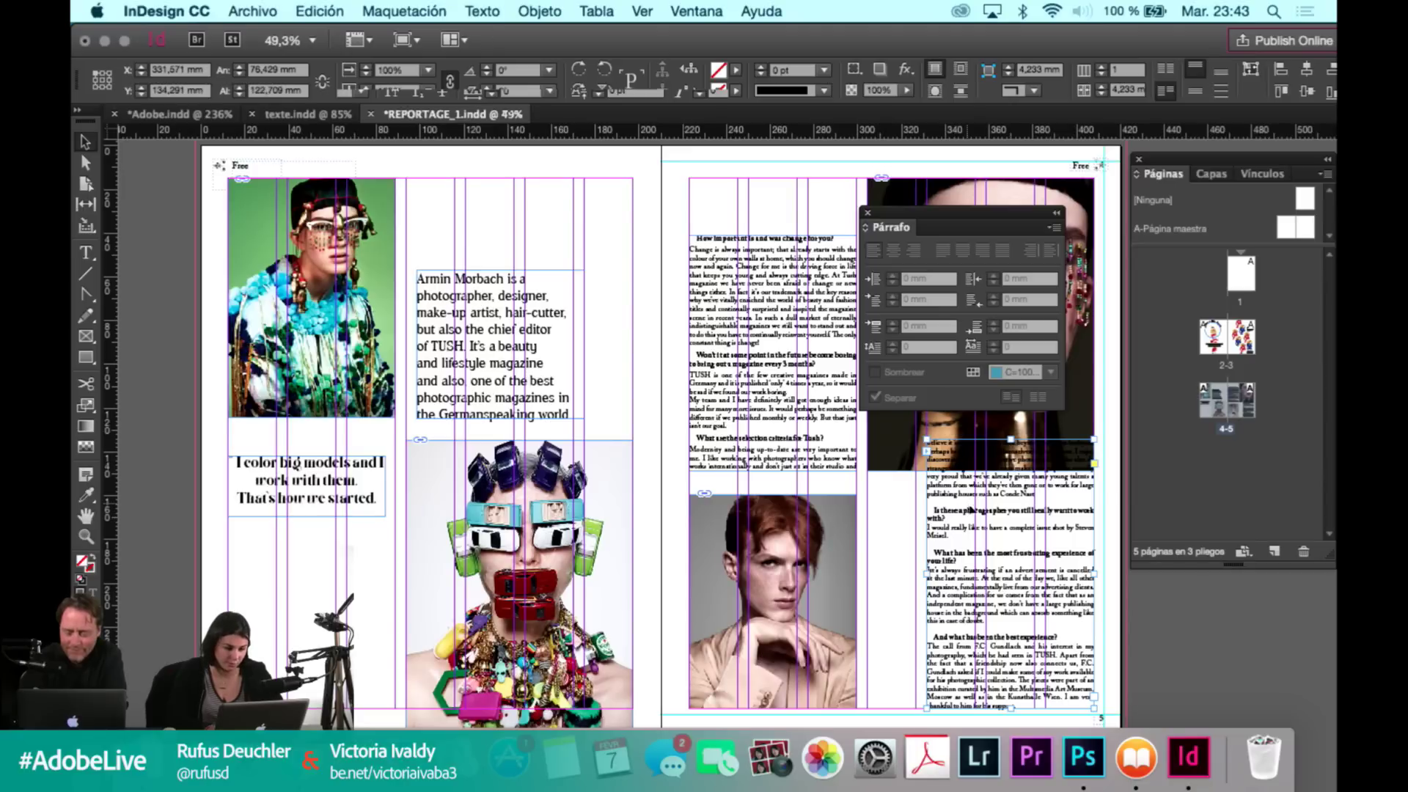
drag(1011, 439, 977, 512)
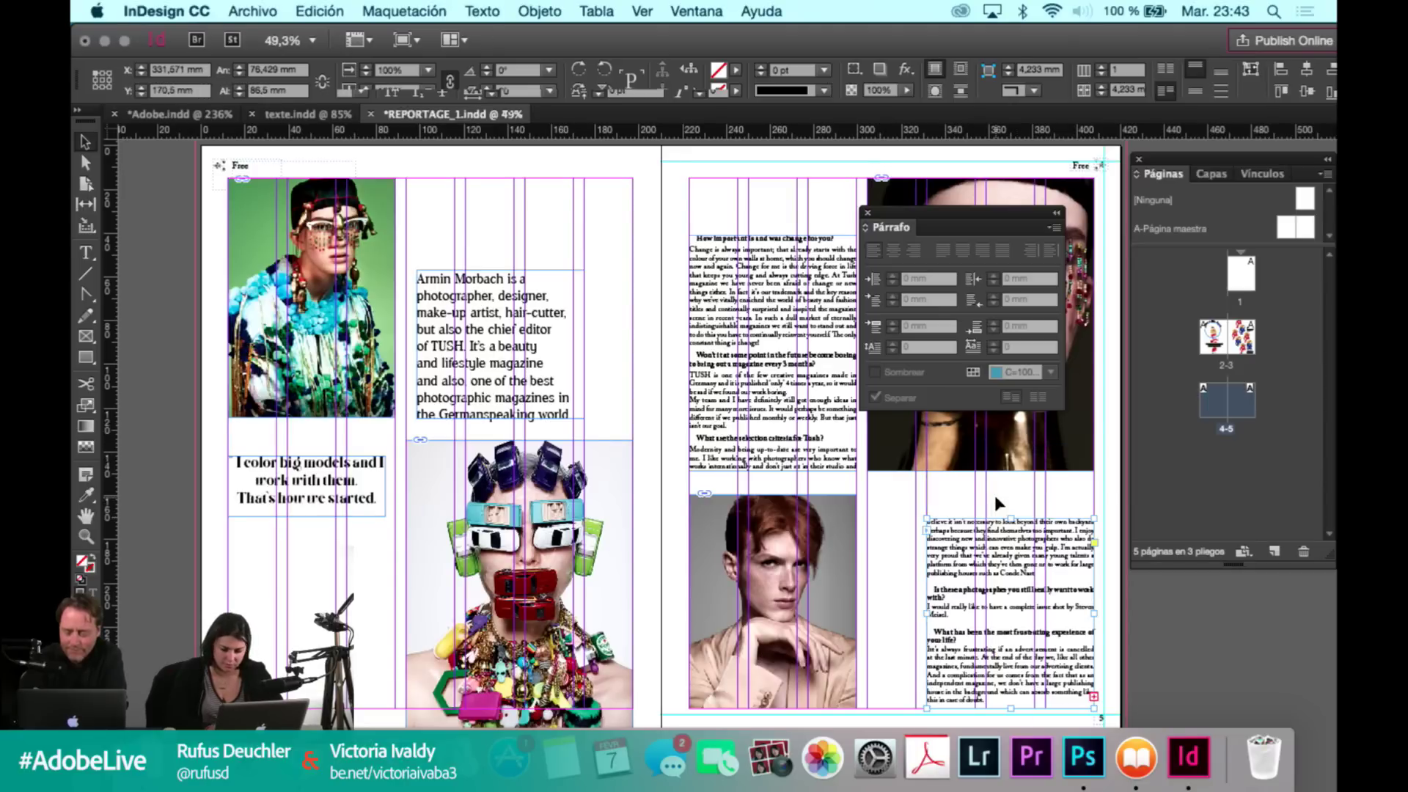
click(971, 500)
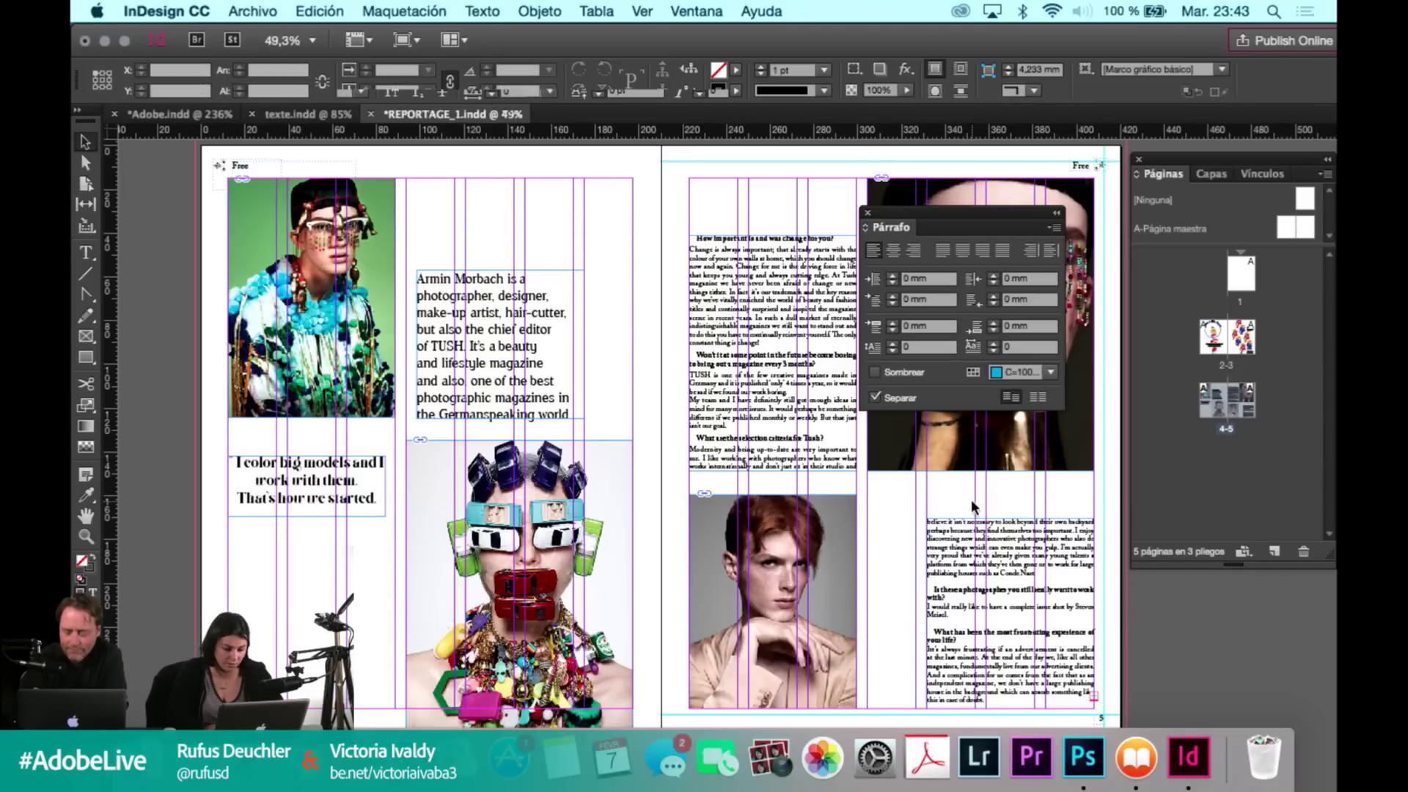
Preview the whole spread and break the pull quote's first line after "and" so the second line reads "I work with them.".
key(w)
key(super+alt+0)
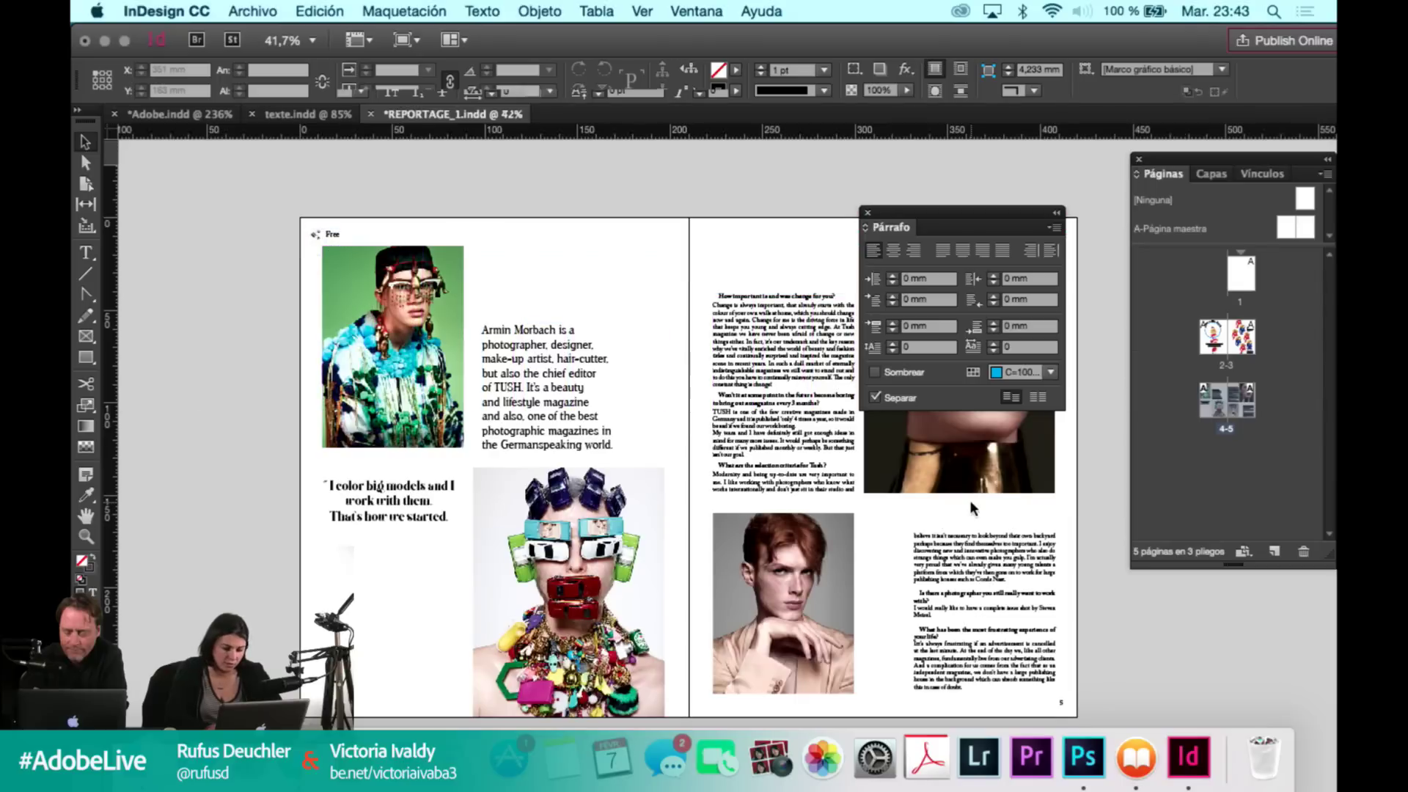
scroll(969, 500, up, 3)
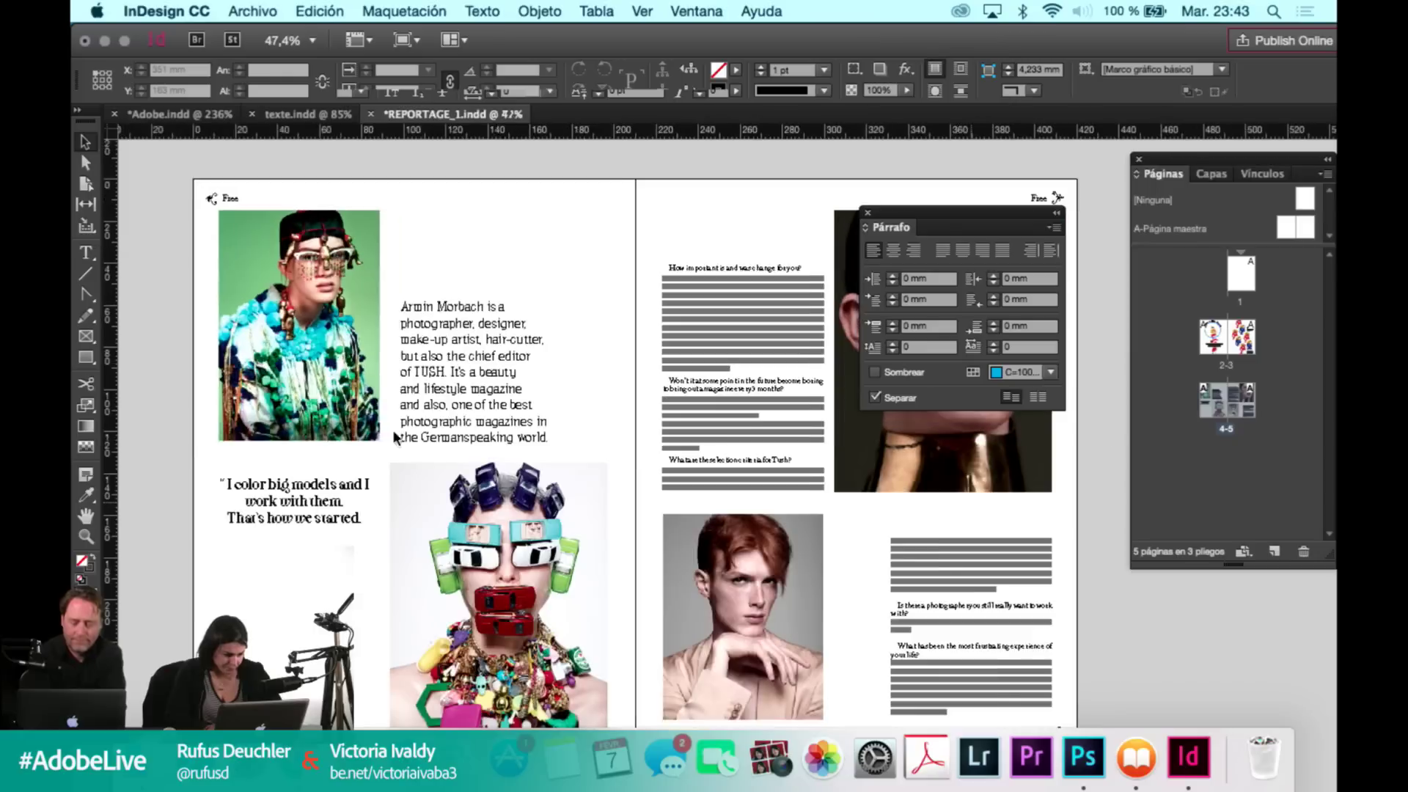
scroll(393, 438, down, 2)
click(422, 499)
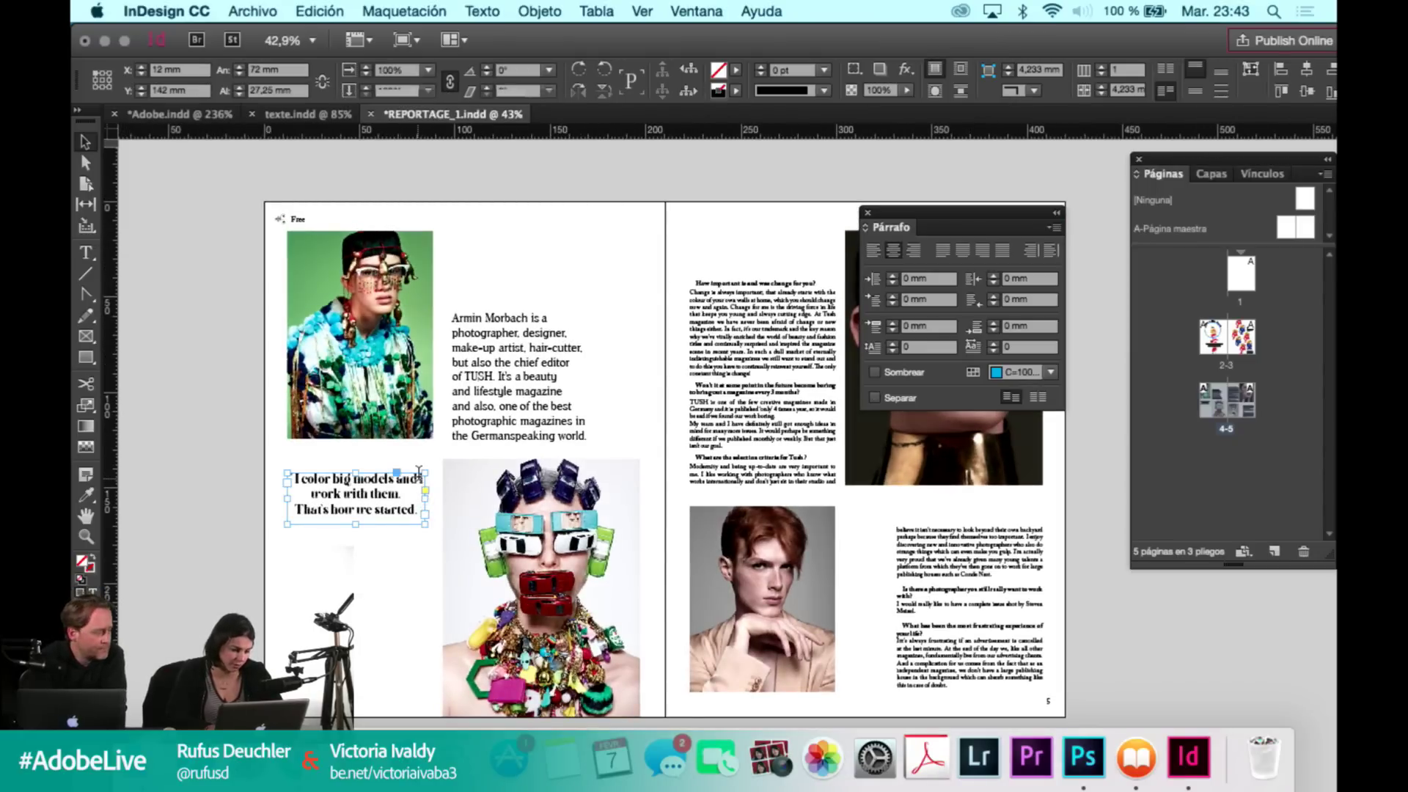
double_click(419, 475)
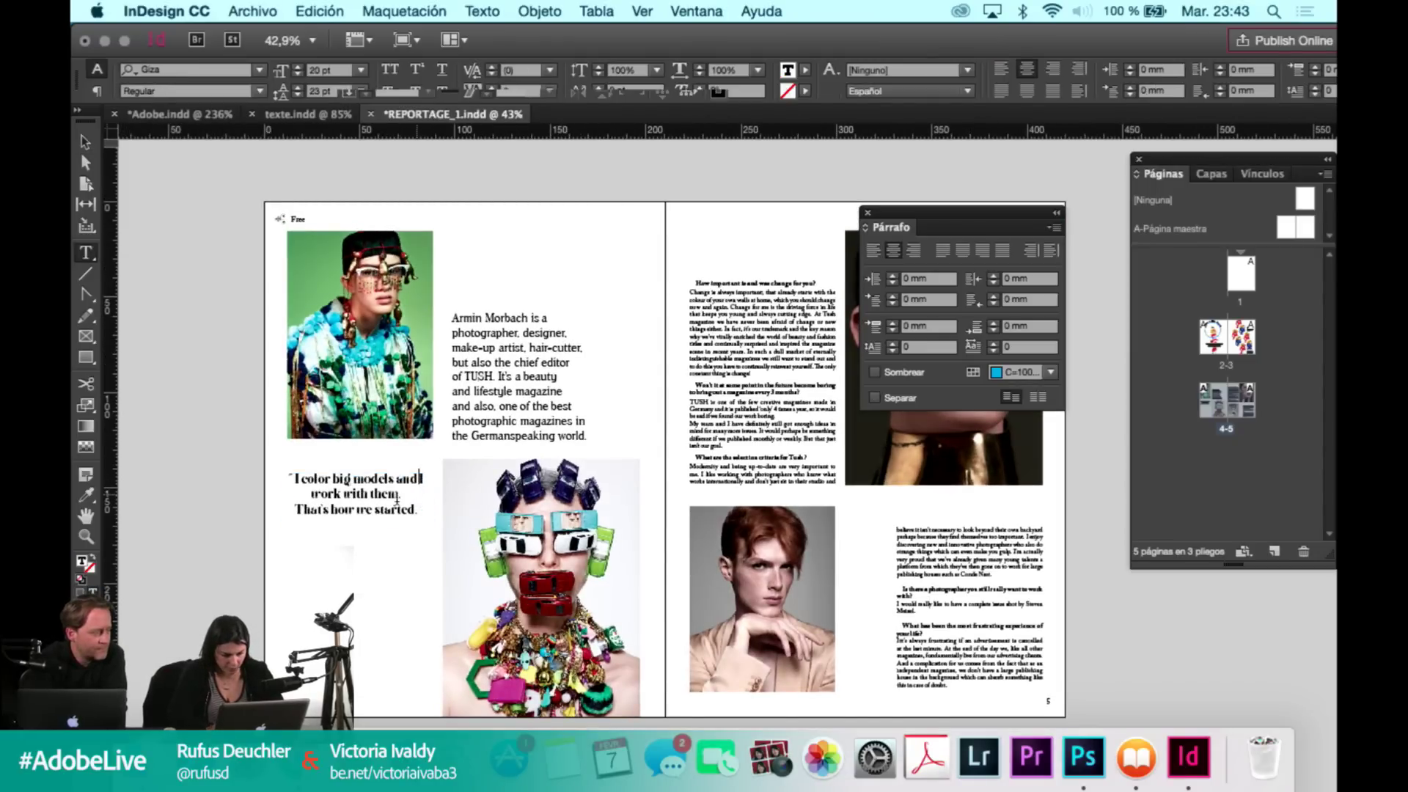
key(shift+Return)
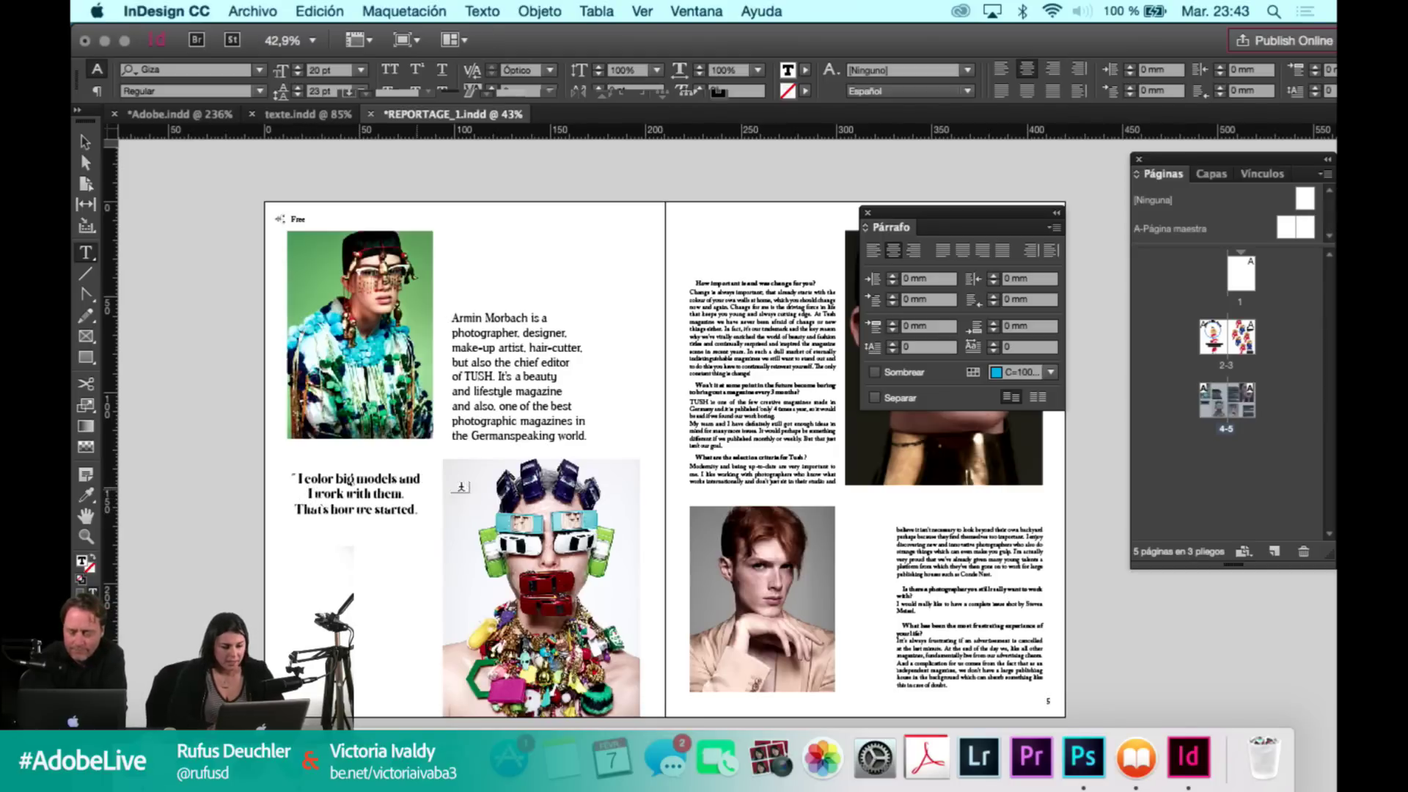
key(Escape)
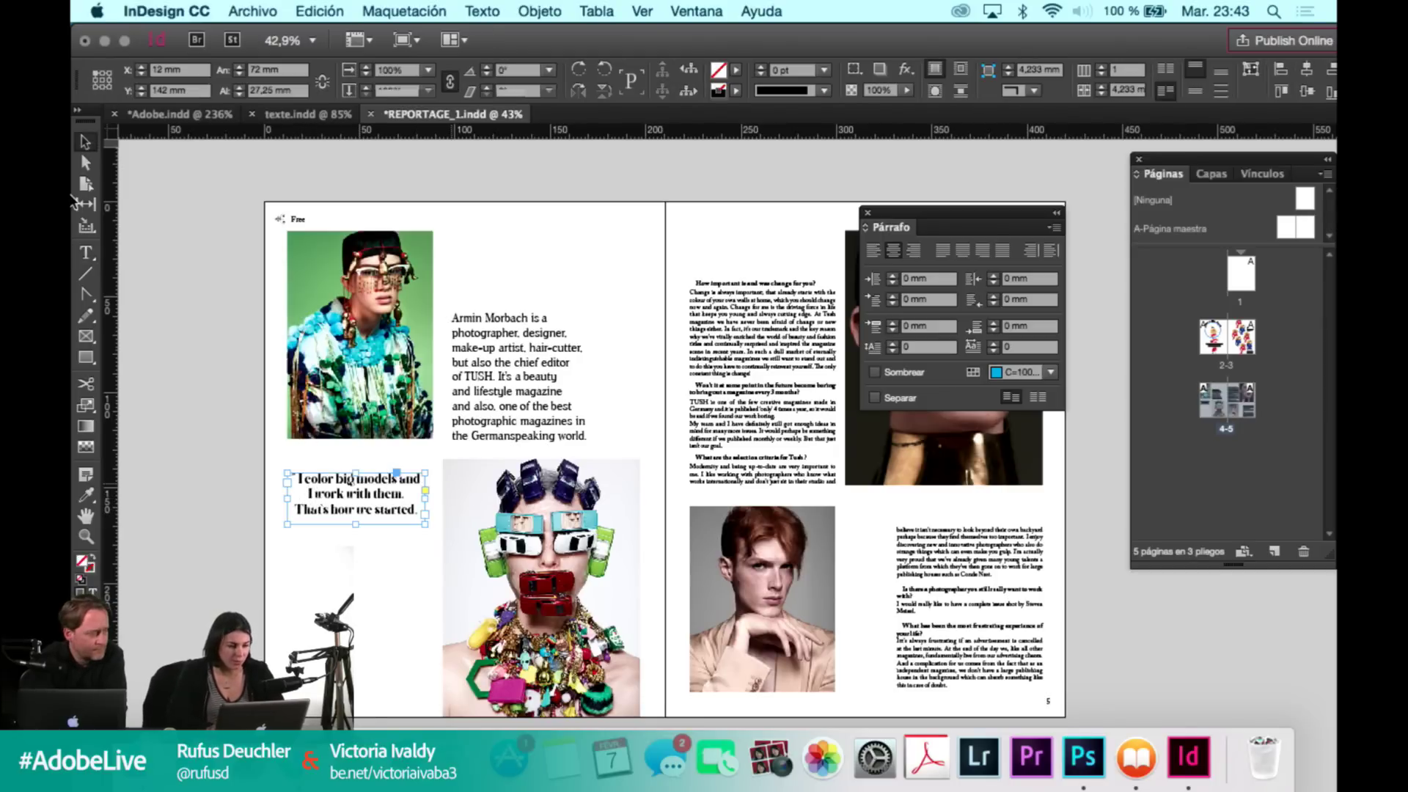
Draw a text frame about 76.4 mm wide and 7.2 mm high just below the green-background photo, matching the photo's width.
click(87, 253)
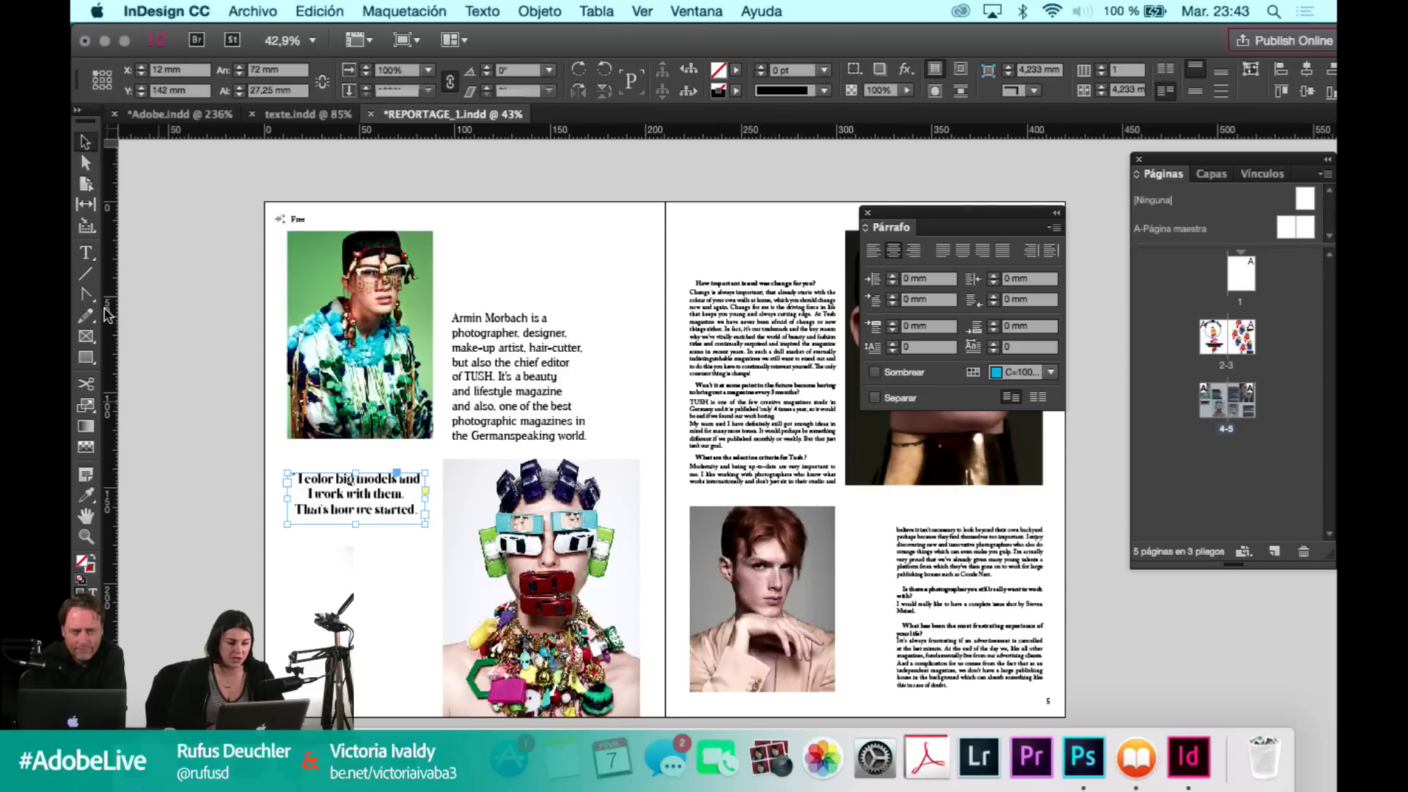
click(198, 481)
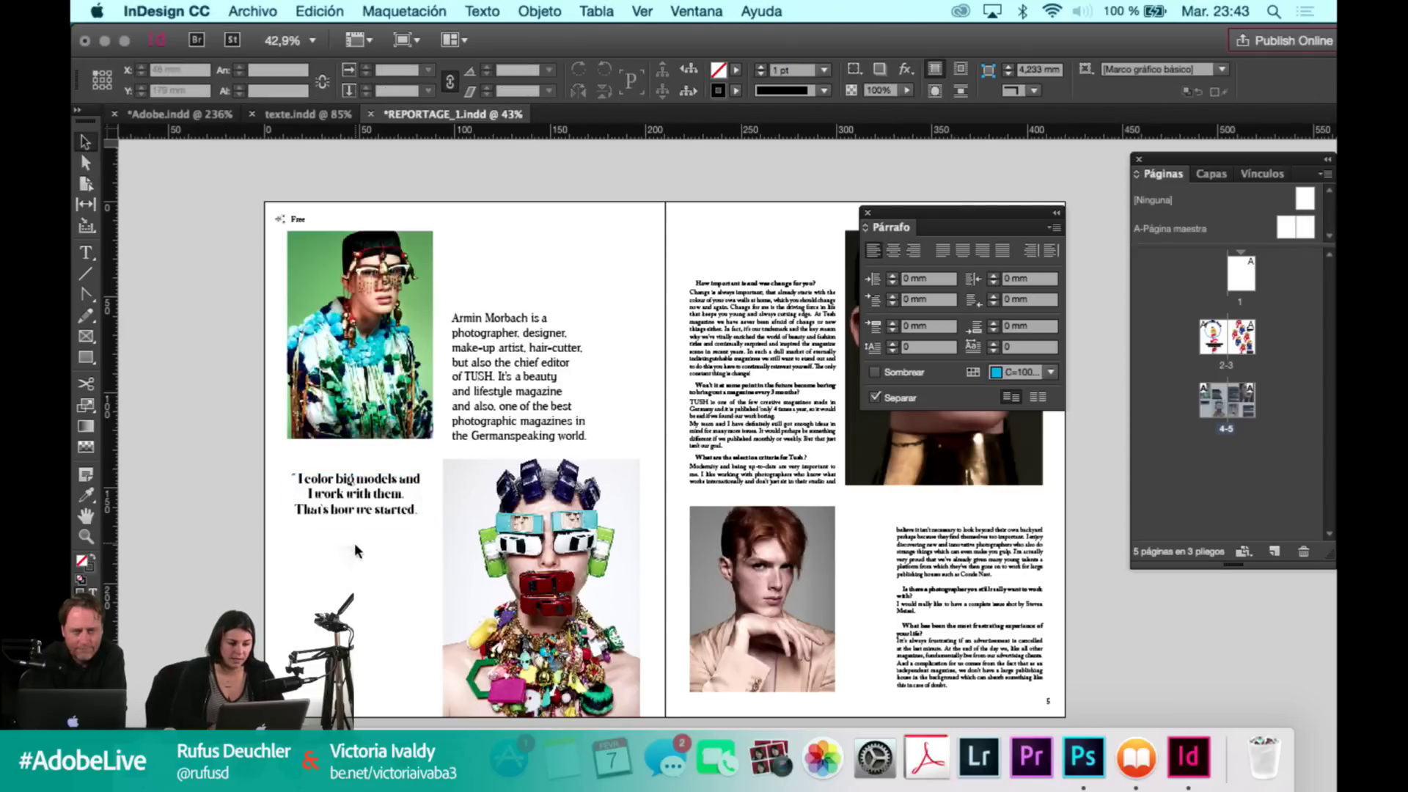
key(t)
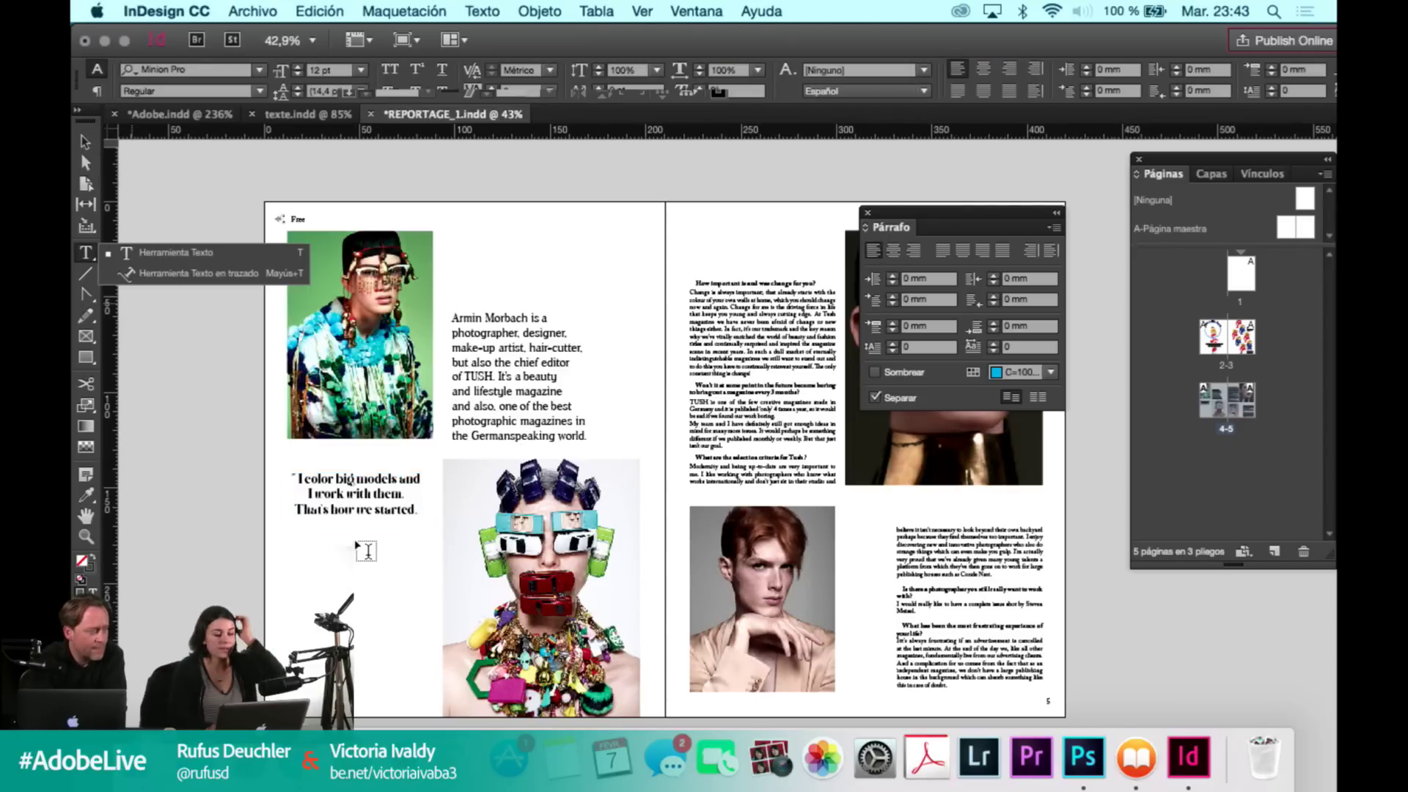
scroll(354, 543, up, 2)
scroll(357, 547, up, 2)
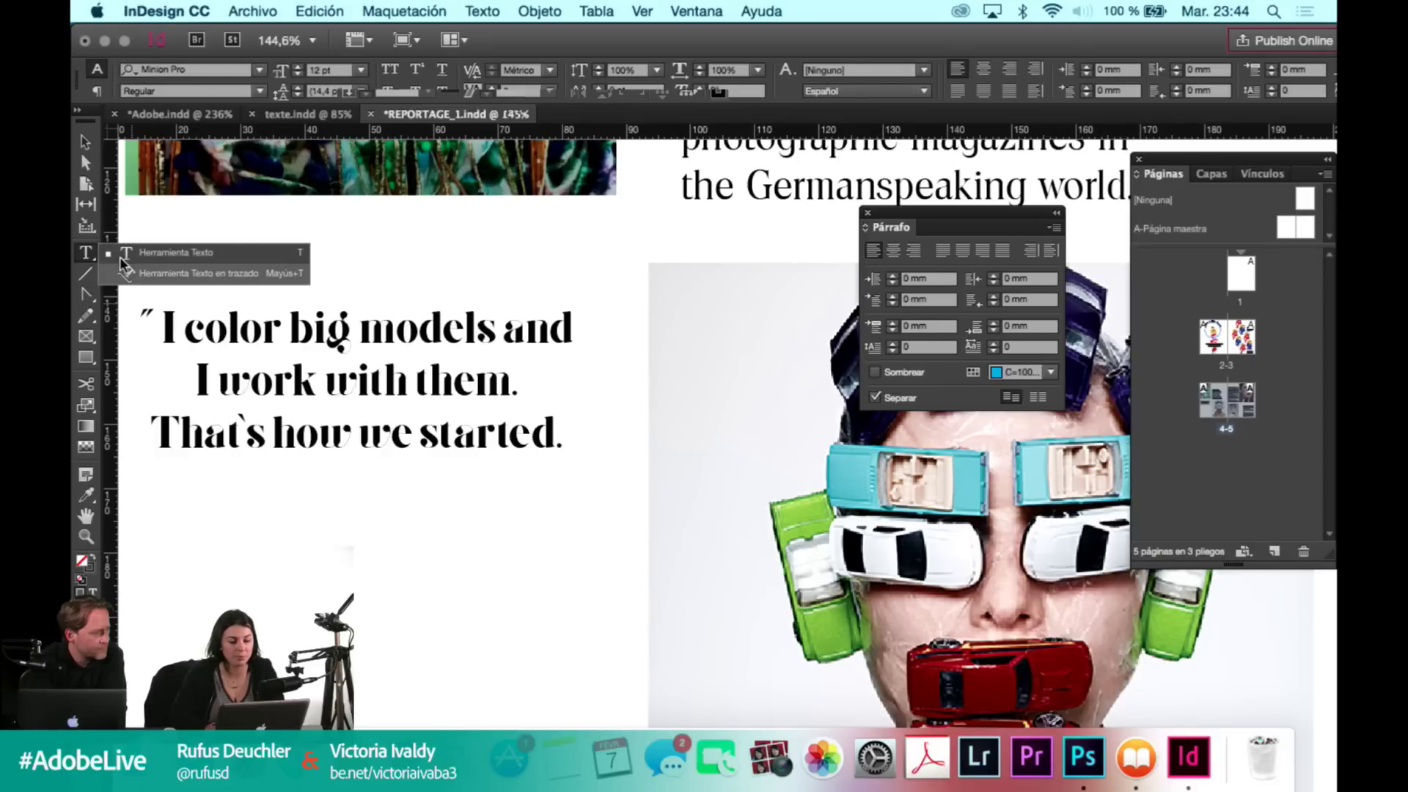
click(241, 262)
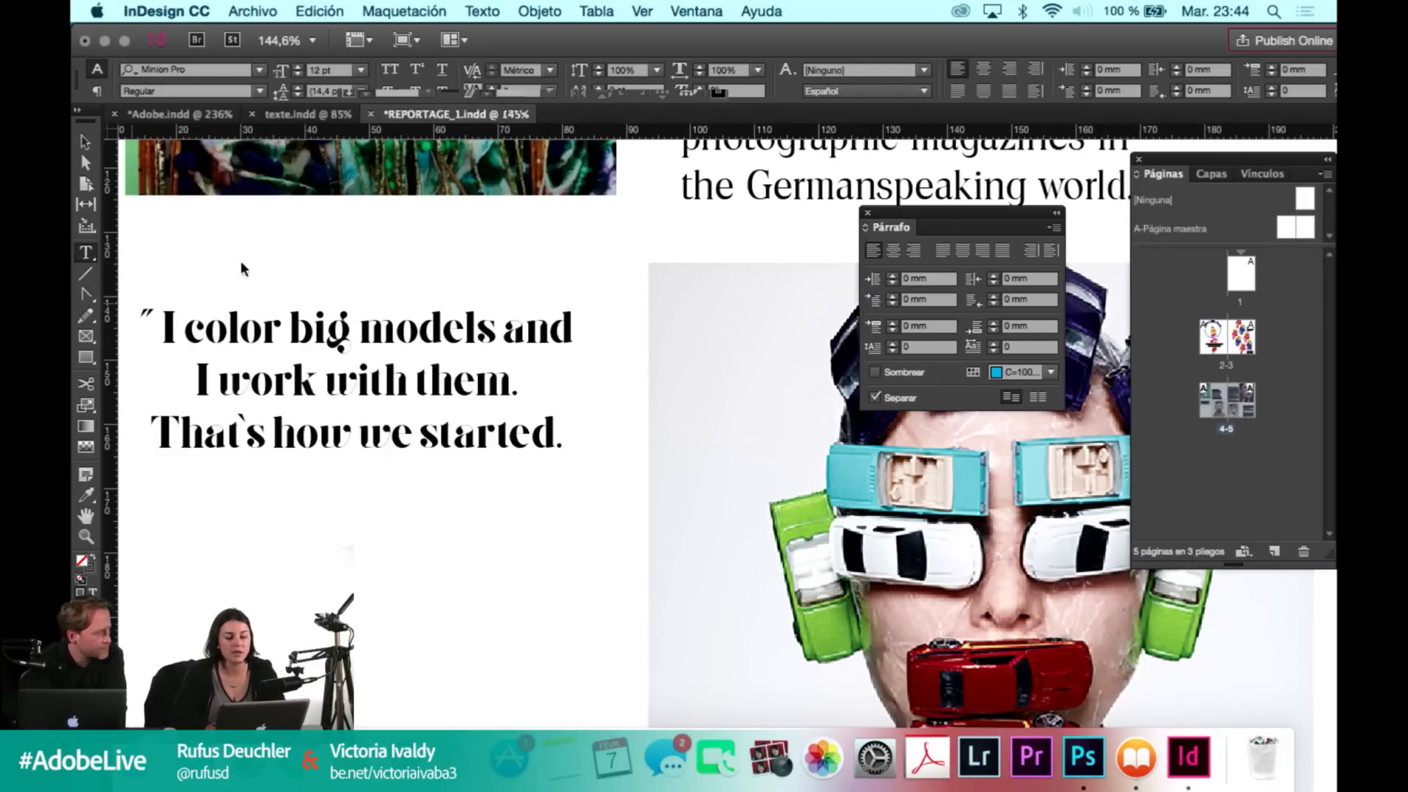
click(351, 286)
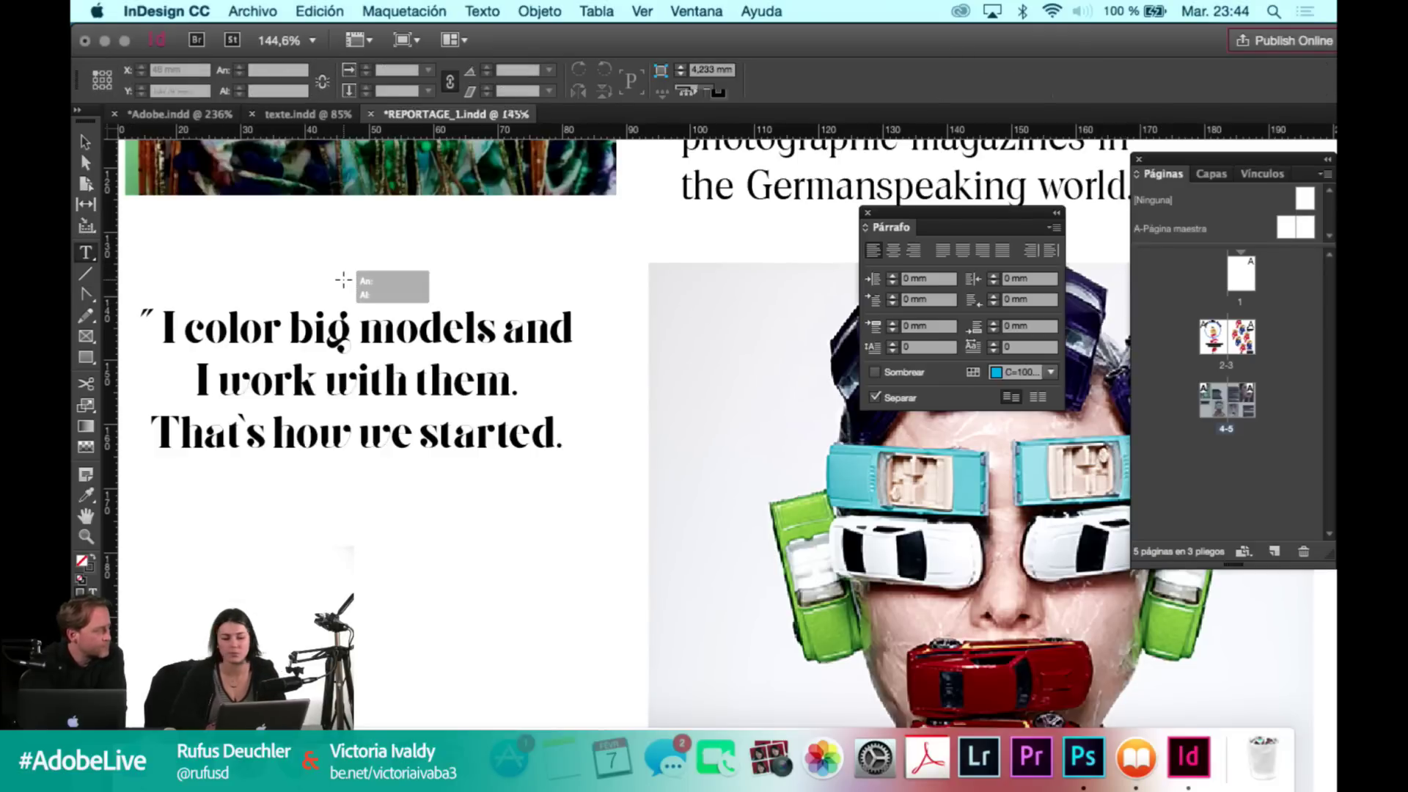
drag(139, 217, 232, 254)
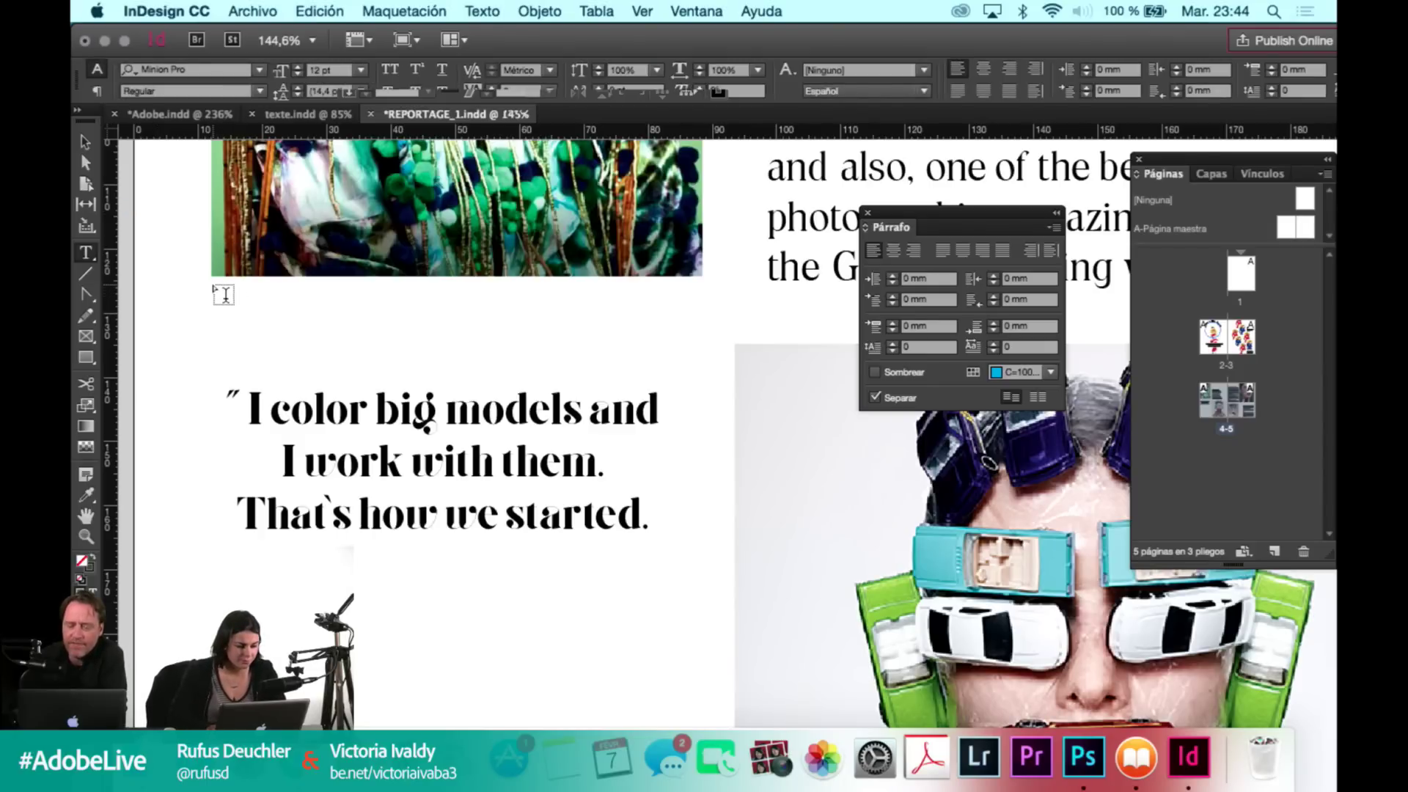
drag(211, 285, 697, 323)
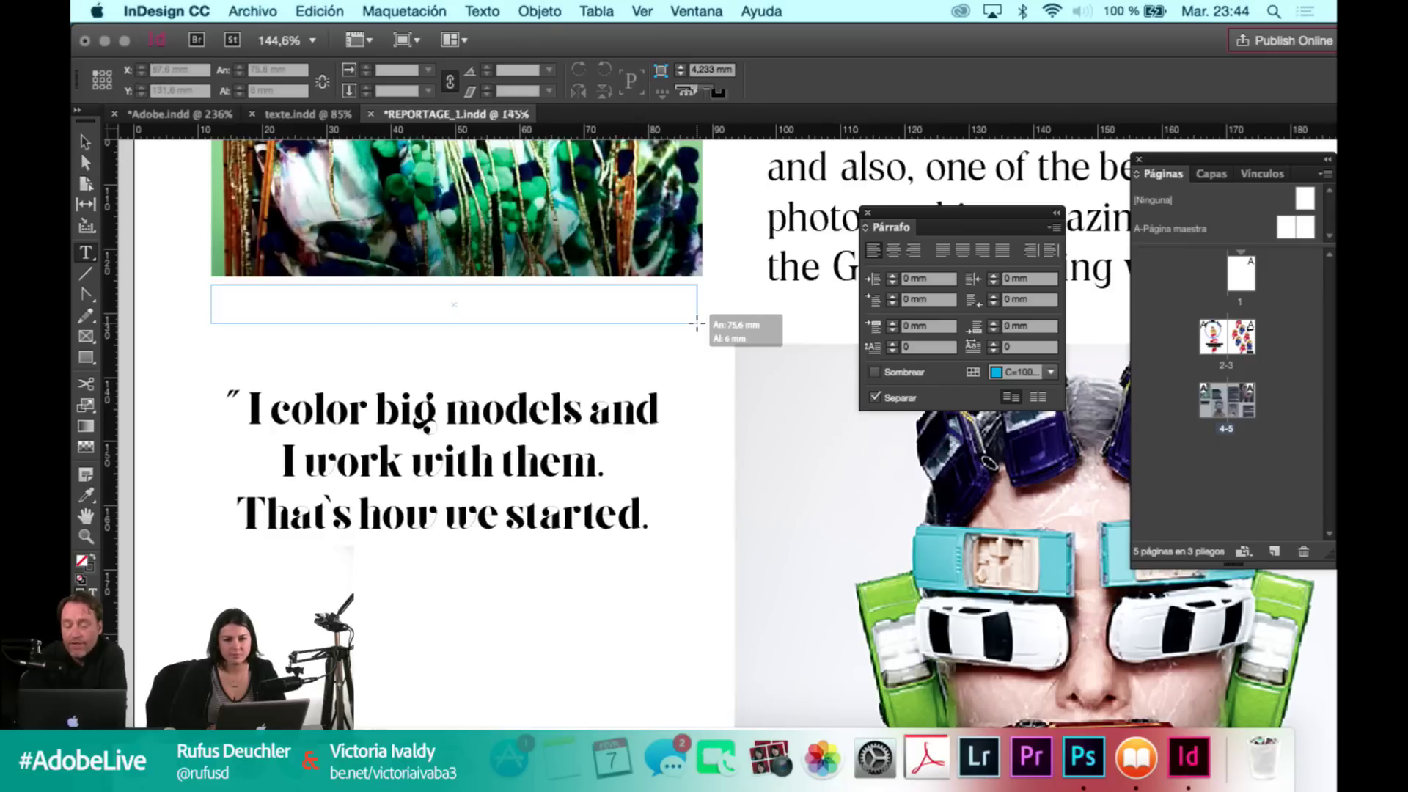
drag(697, 323, 702, 328)
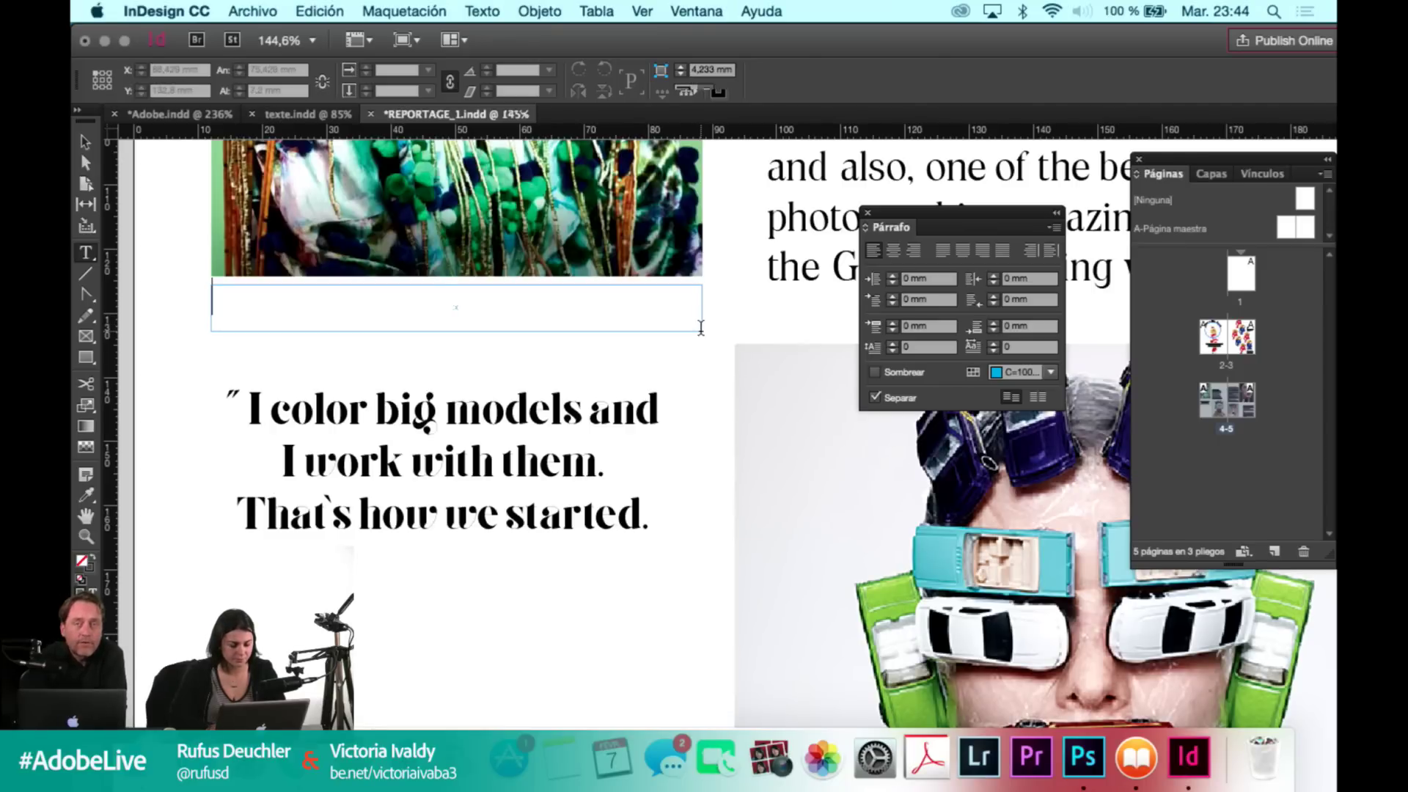
Enter "Coucou," as caption text in the new frame below the green-background photo.
key(super+shift+a)
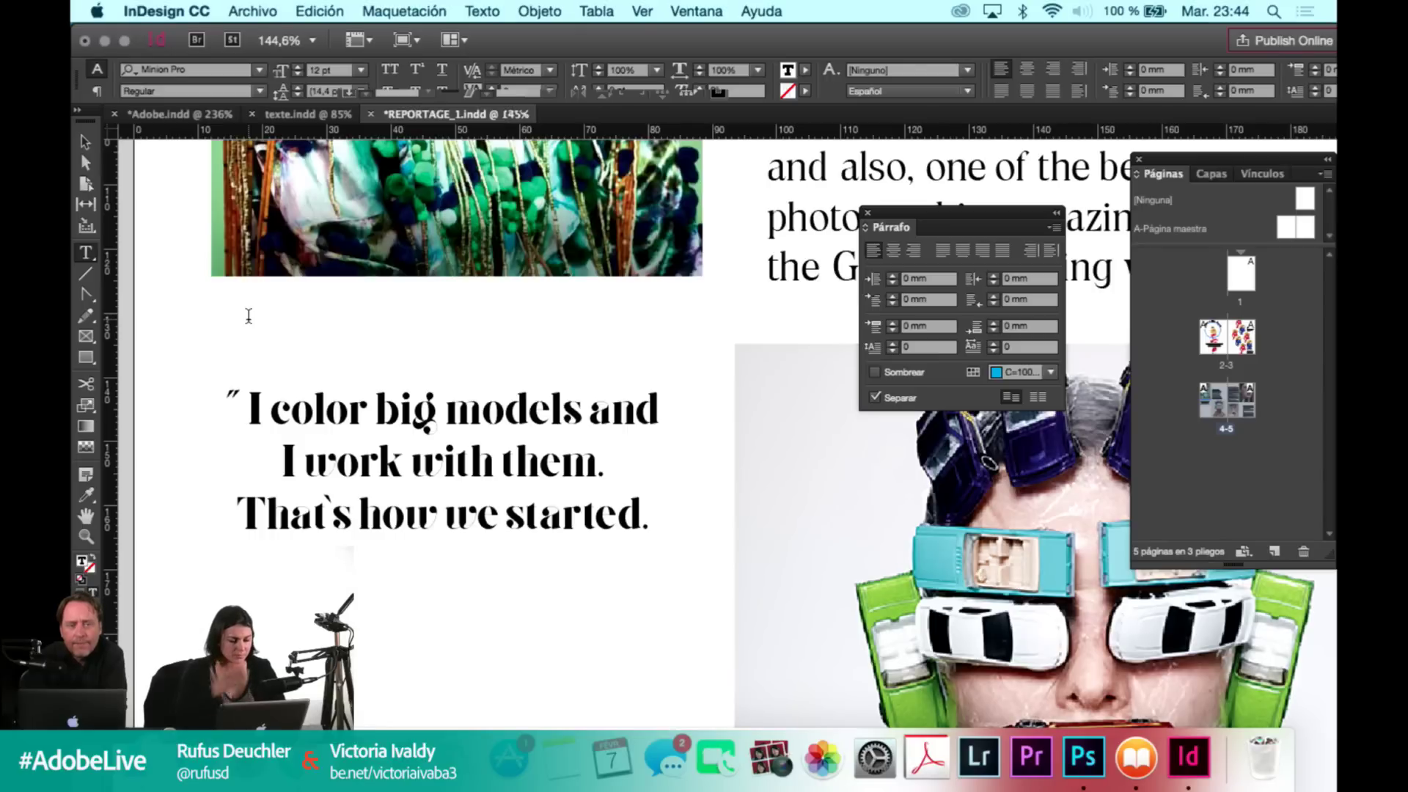
click(249, 316)
text(Coucou)
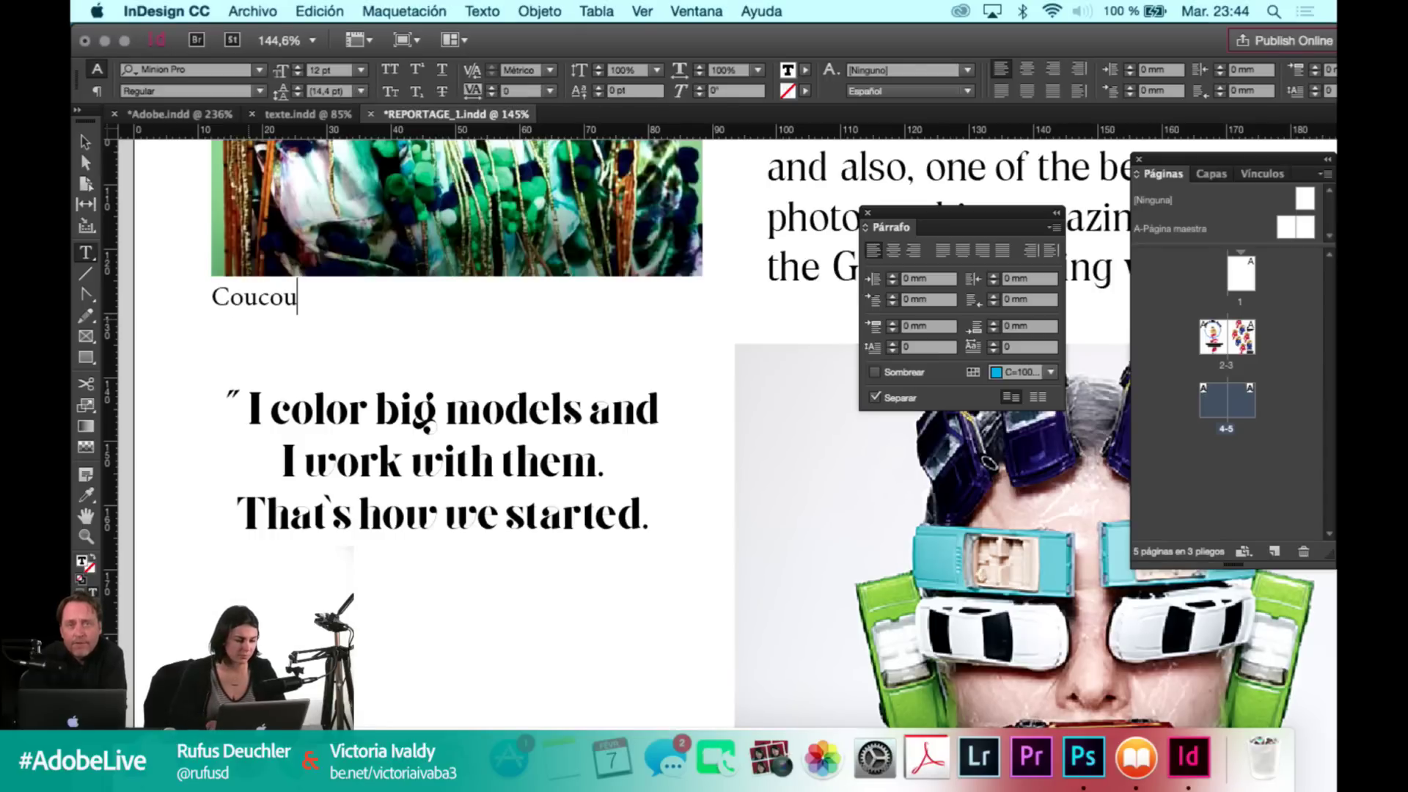
text(,)
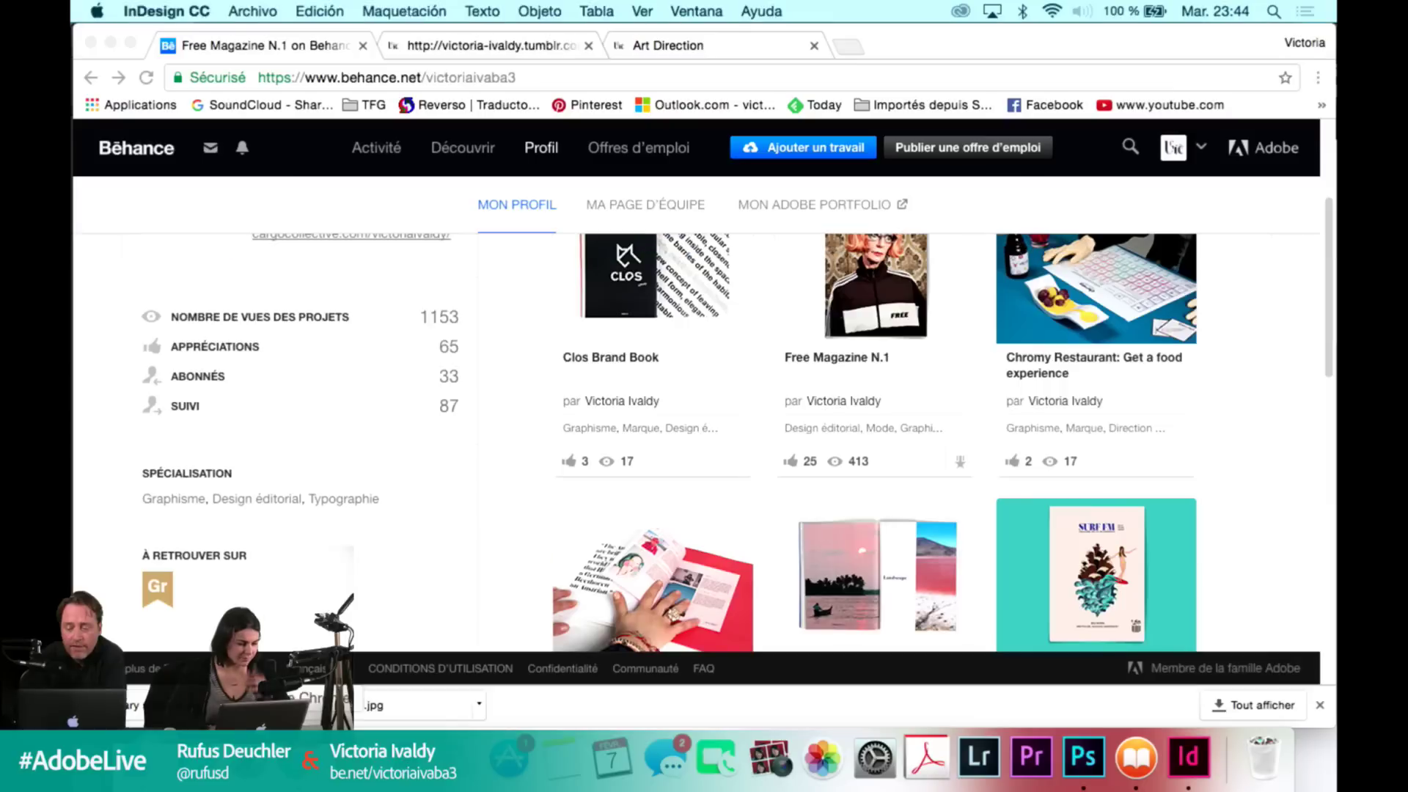
Switch to Chrome, open arminmorbach.com and find the green-background photo in the gallery to look up its title.
click(479, 59)
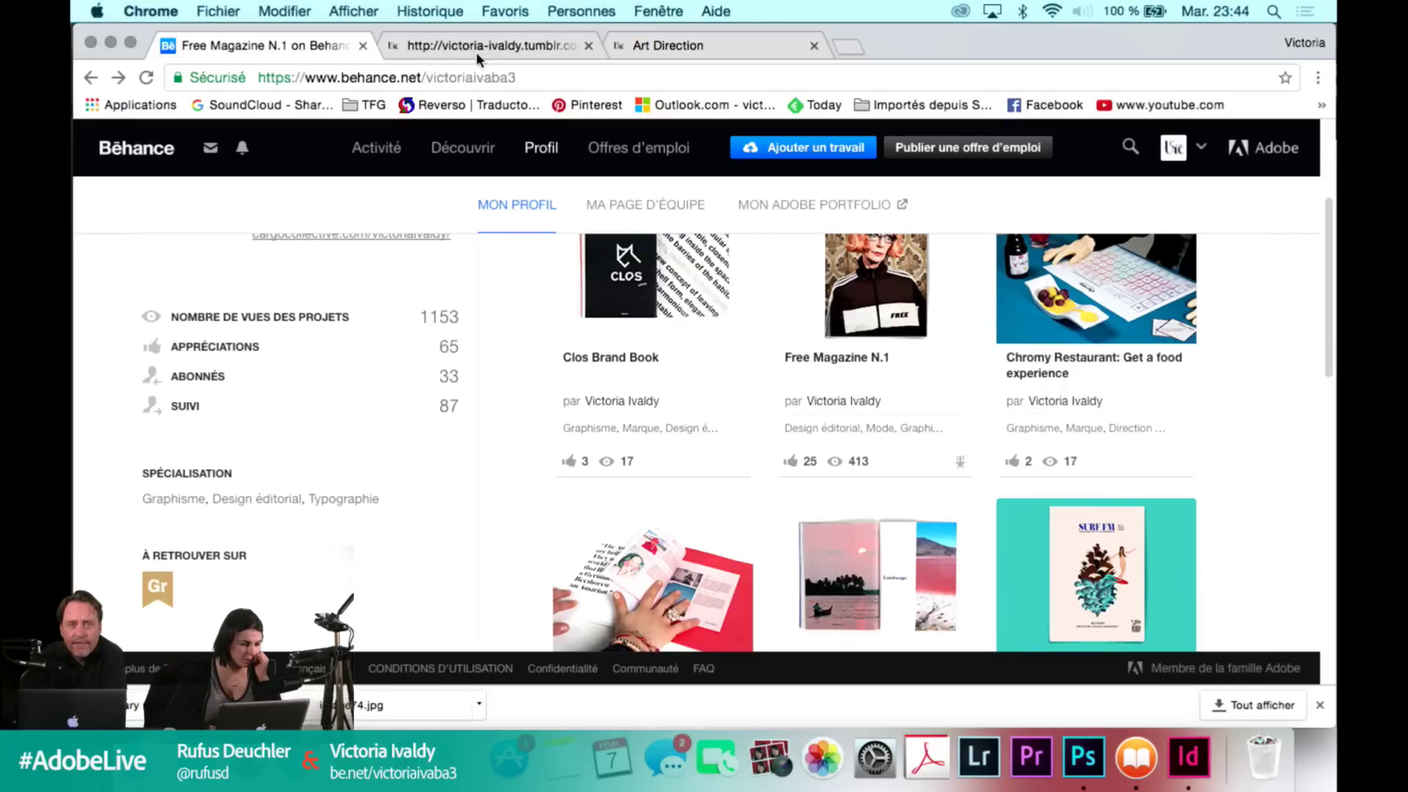
click(473, 78)
text(armin morbach)
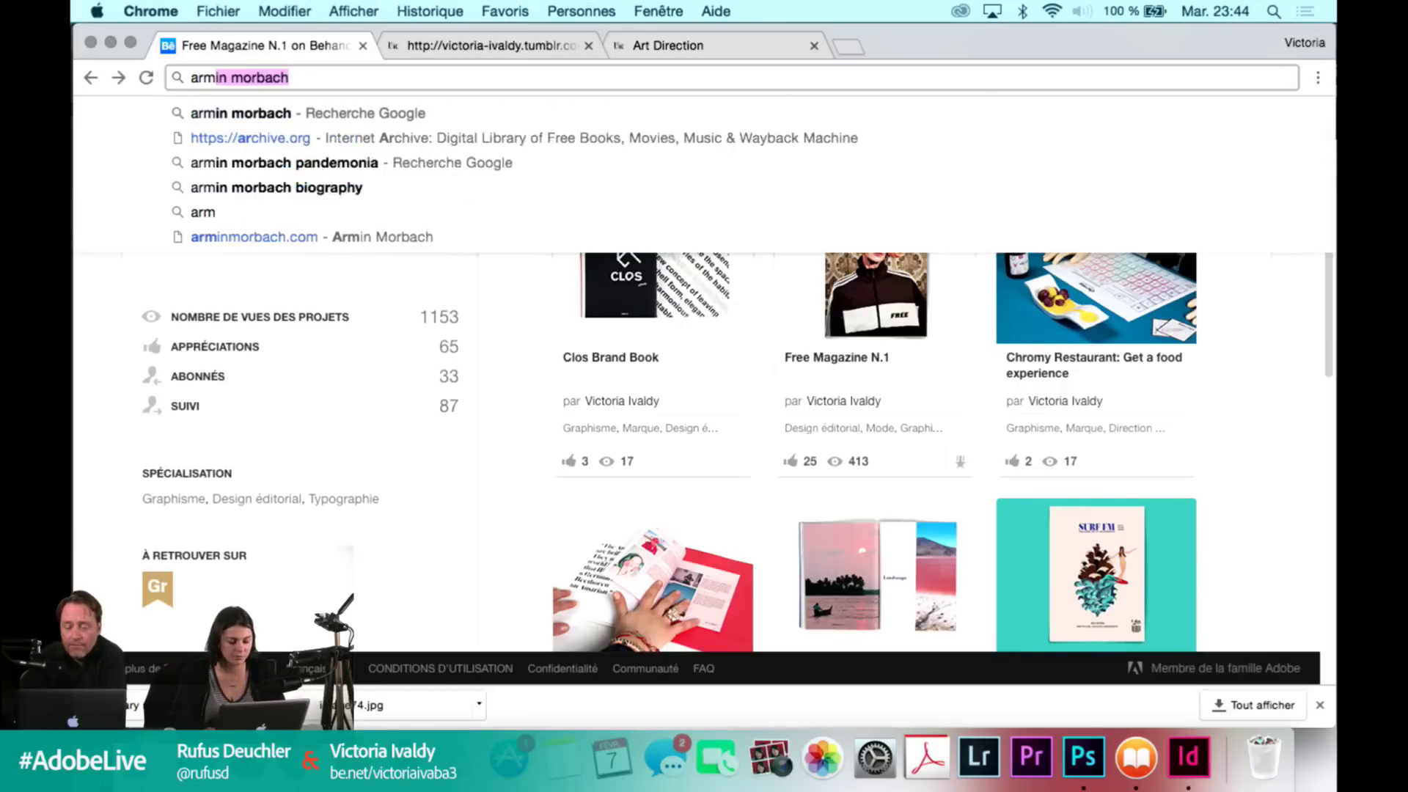
key(Down)
key(Down)
key(Down)
key(Down)
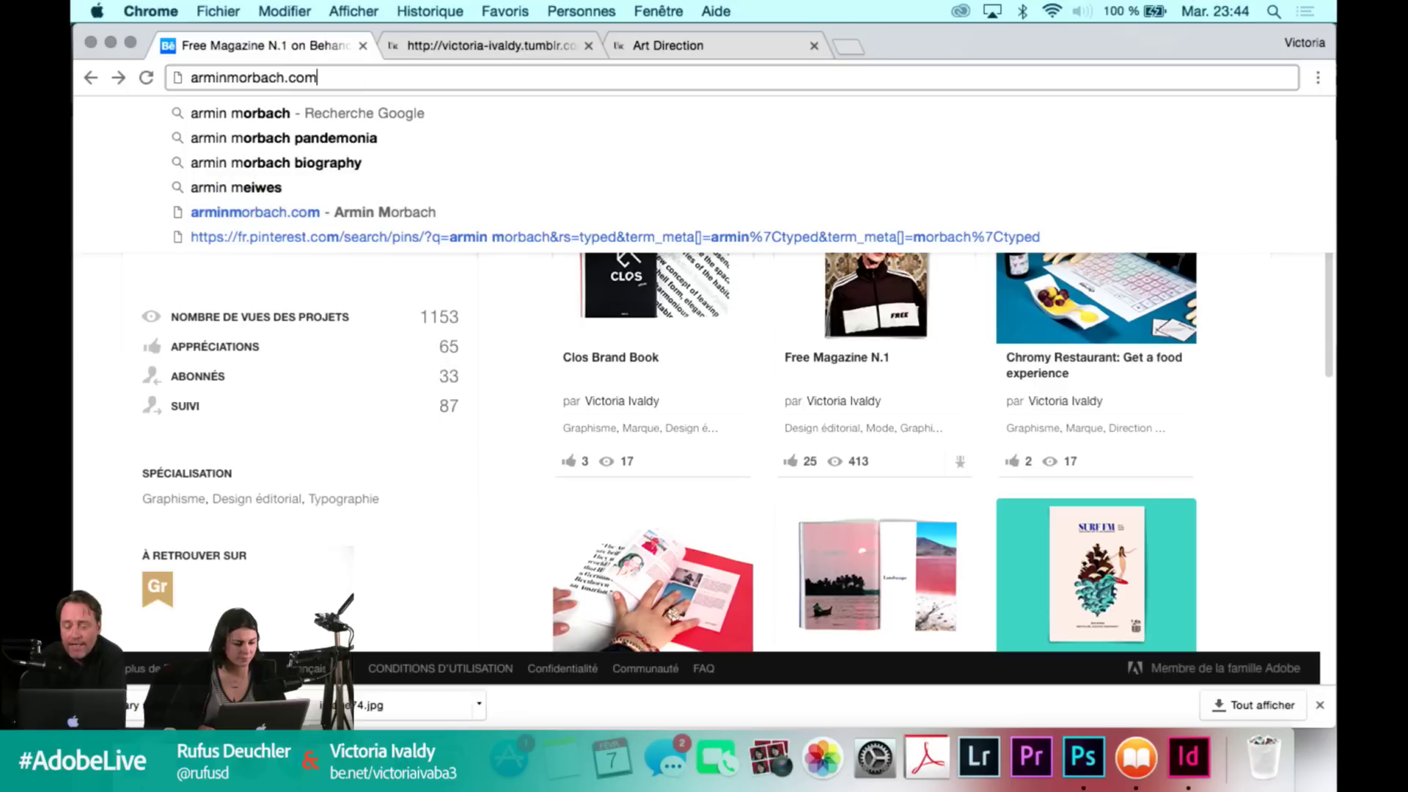
key(Return)
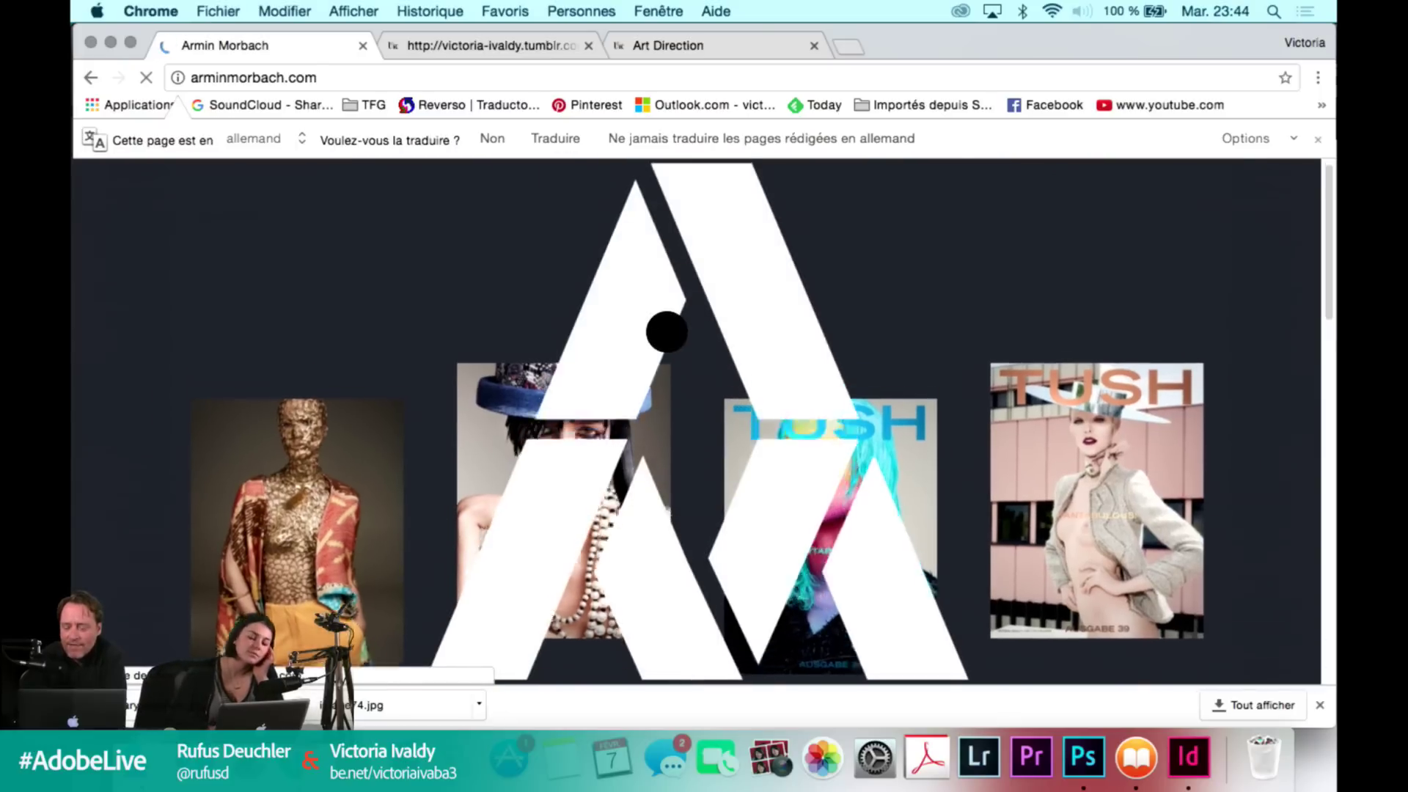
scroll(666, 338, down, 10)
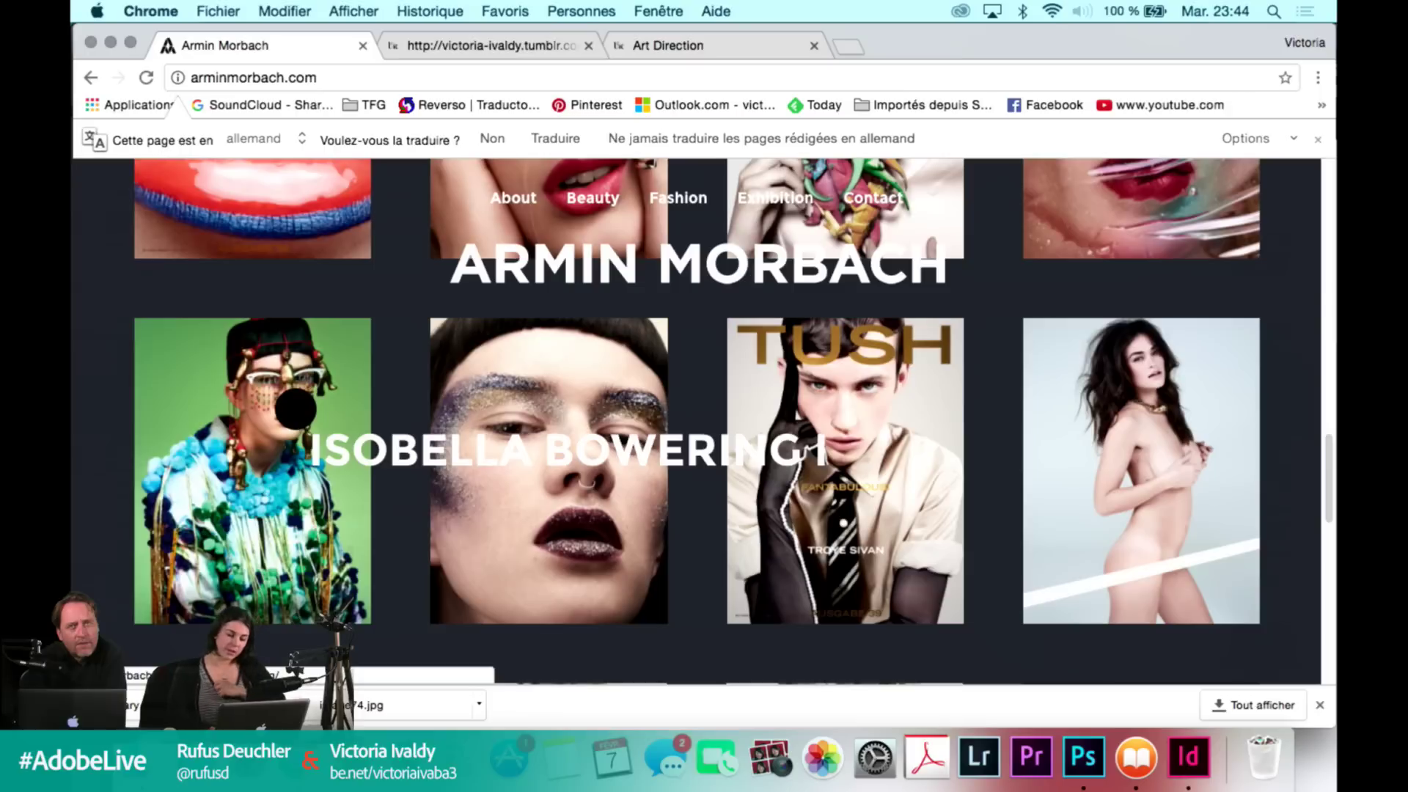
Switch to InDesign and replace "Coucou" in the caption with the green-background photo's title, followed by the artist's full name and a comma.
click(1190, 757)
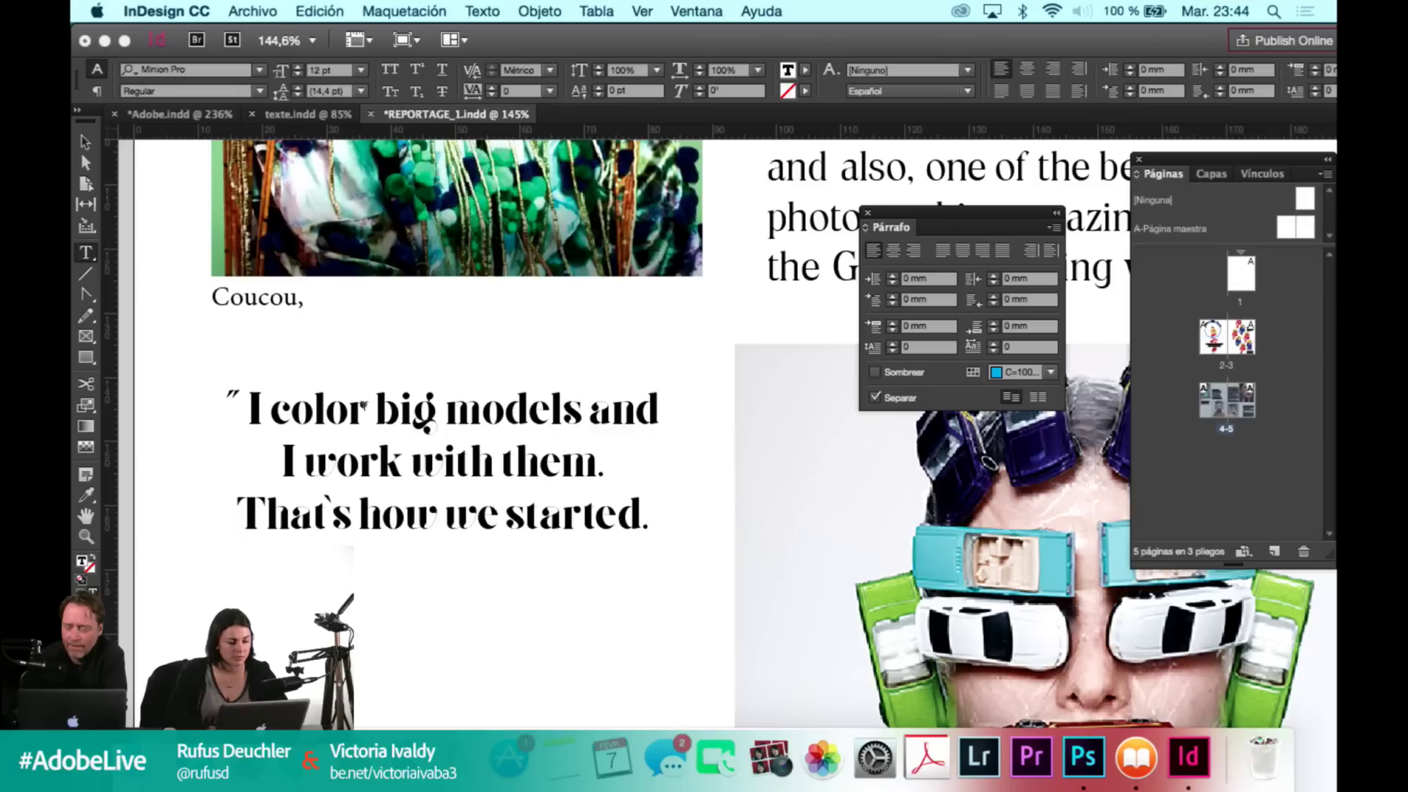
click(303, 297)
key(Left)
key(shift+Left)
key(shift+Left)
key(shift+Left)
key(shift+Left)
key(shift+Left)
key(shift+Left)
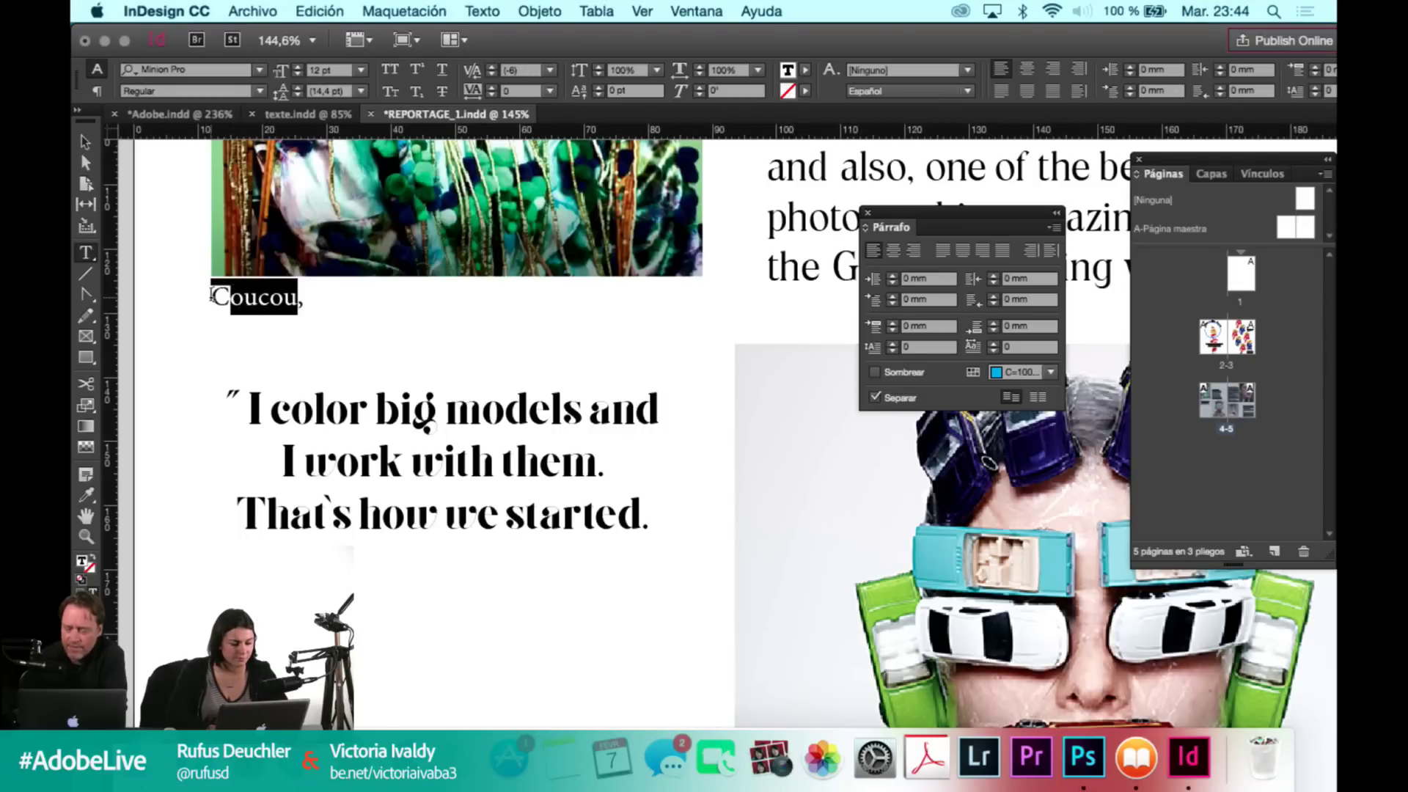
text(Isobella Bowe)
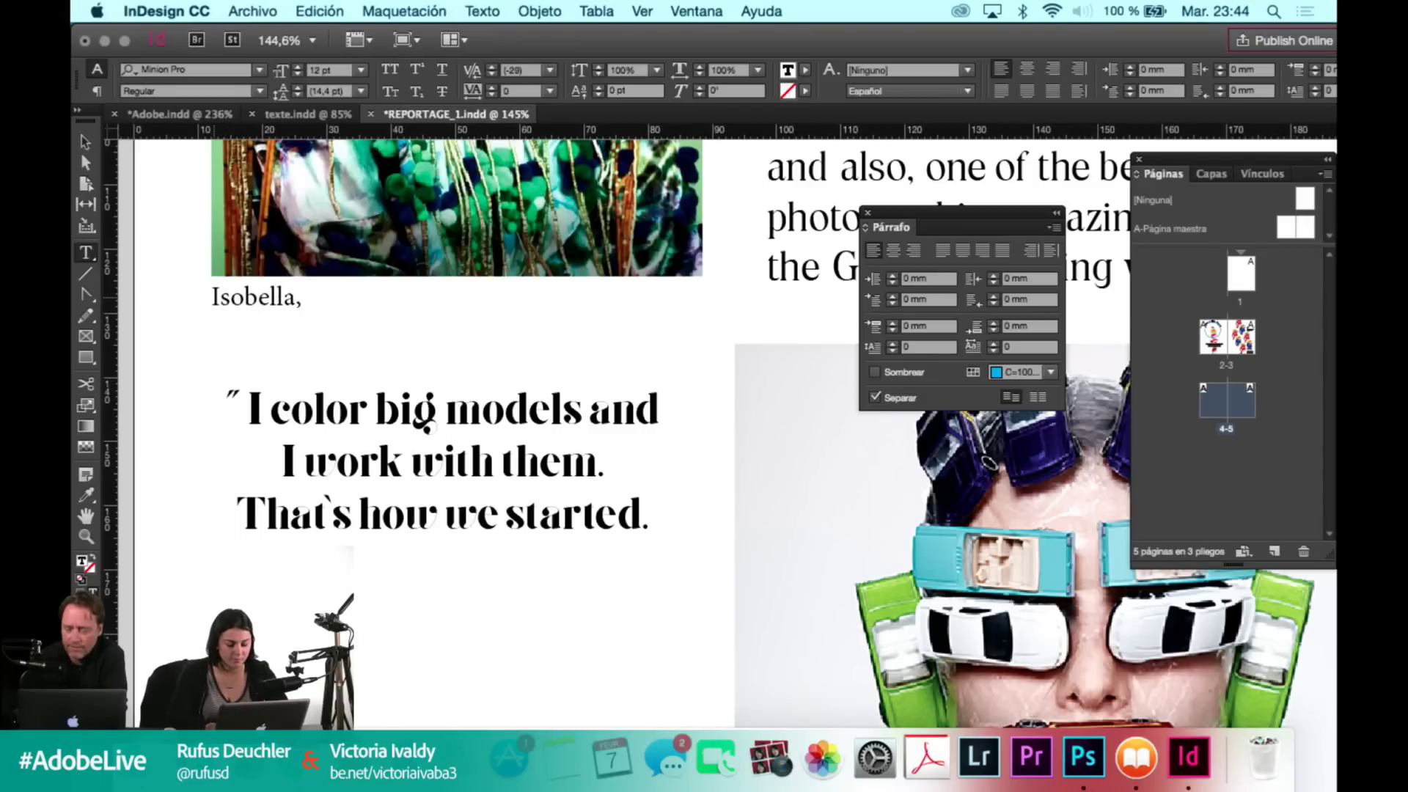
text(ring)
key(Right)
text(Armin )
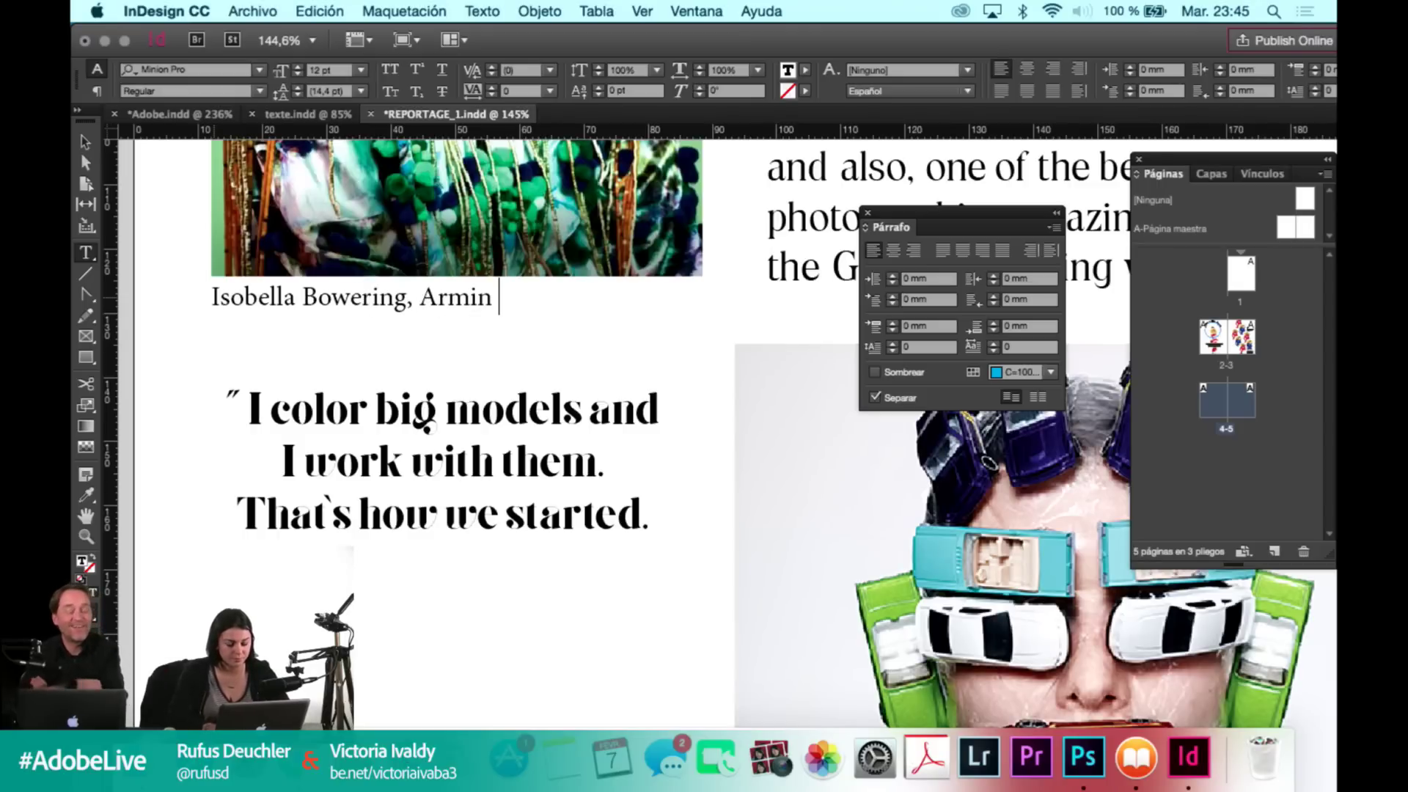
text(Bormach,)
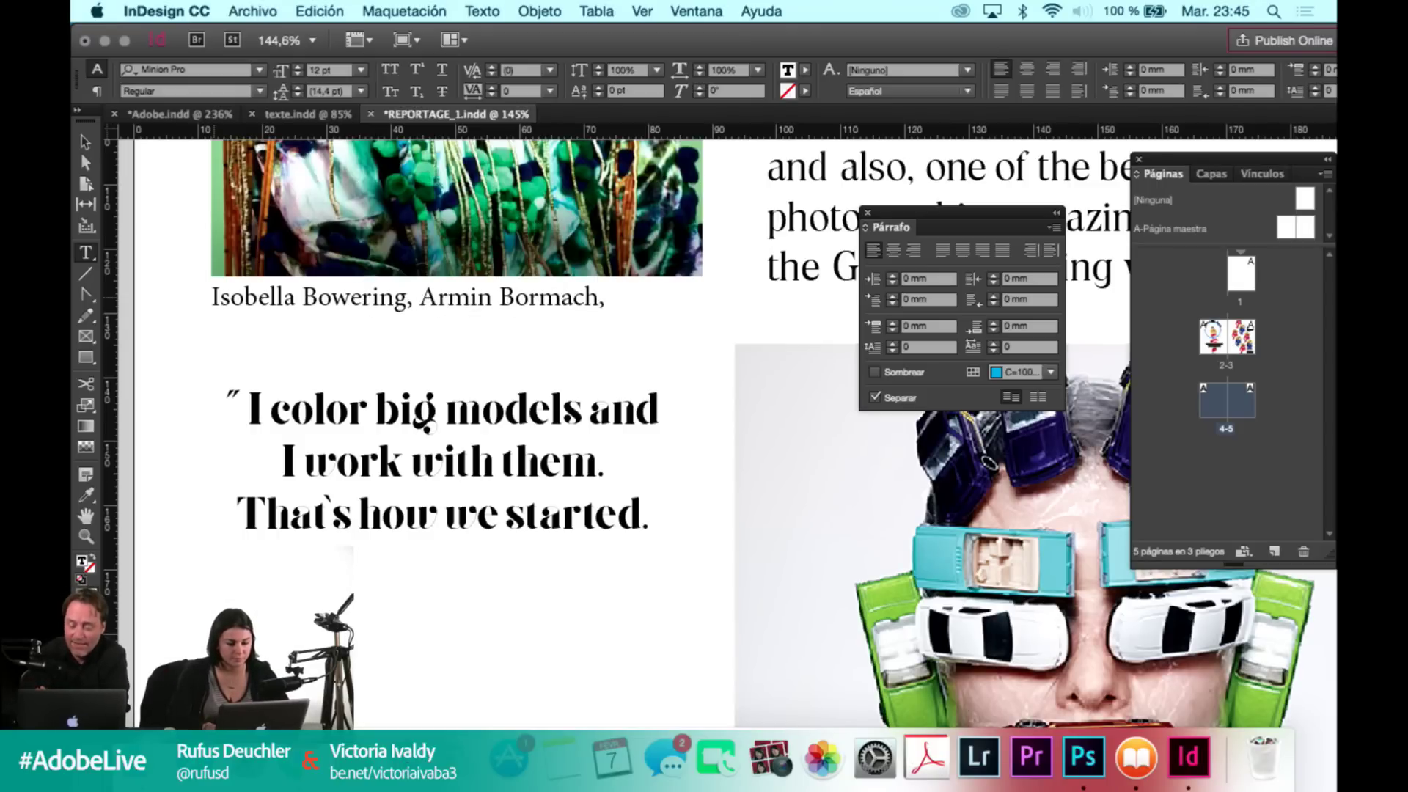
Check the green-background photo's page on the artist's site in Chrome, then return to InDesign and end the caption with "2011".
key(super+Tab)
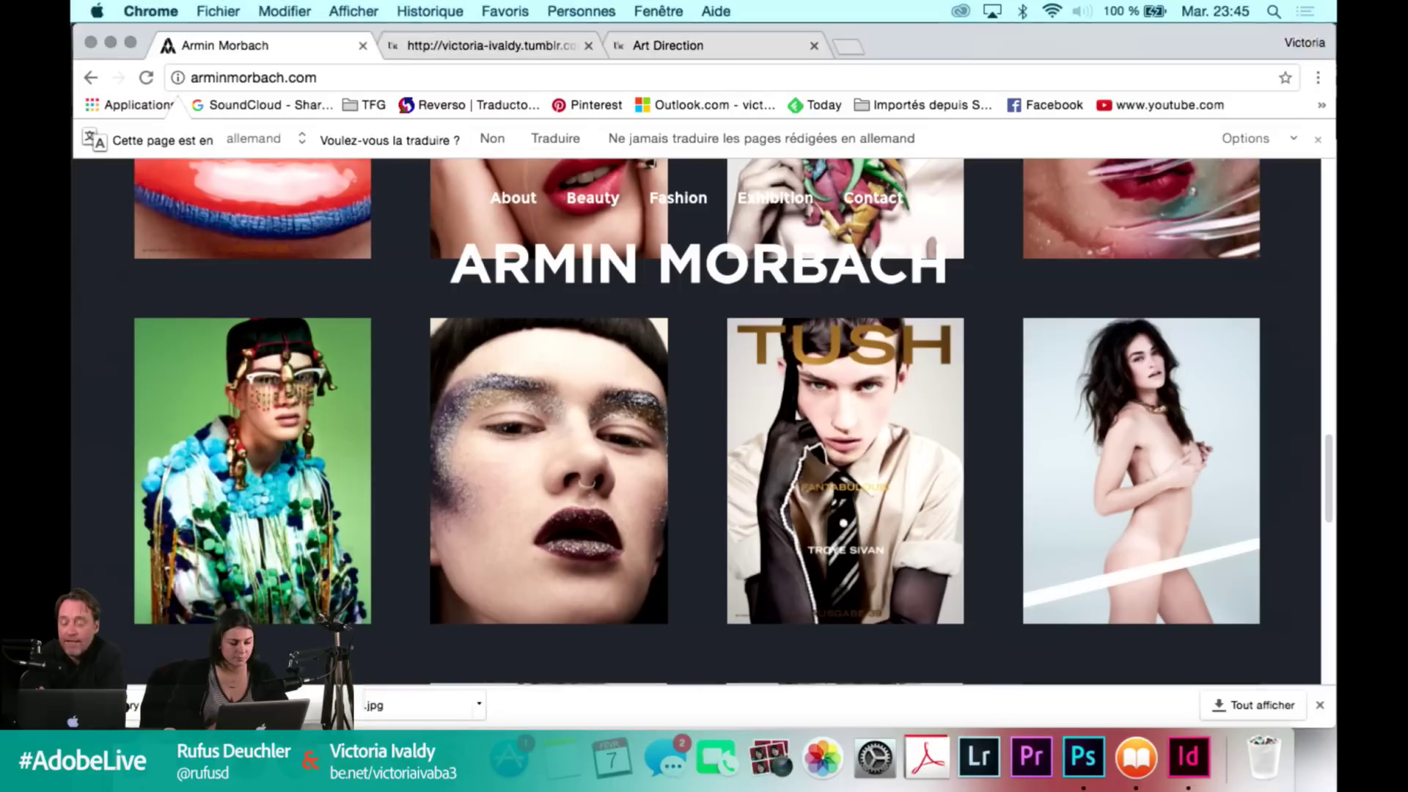
click(263, 406)
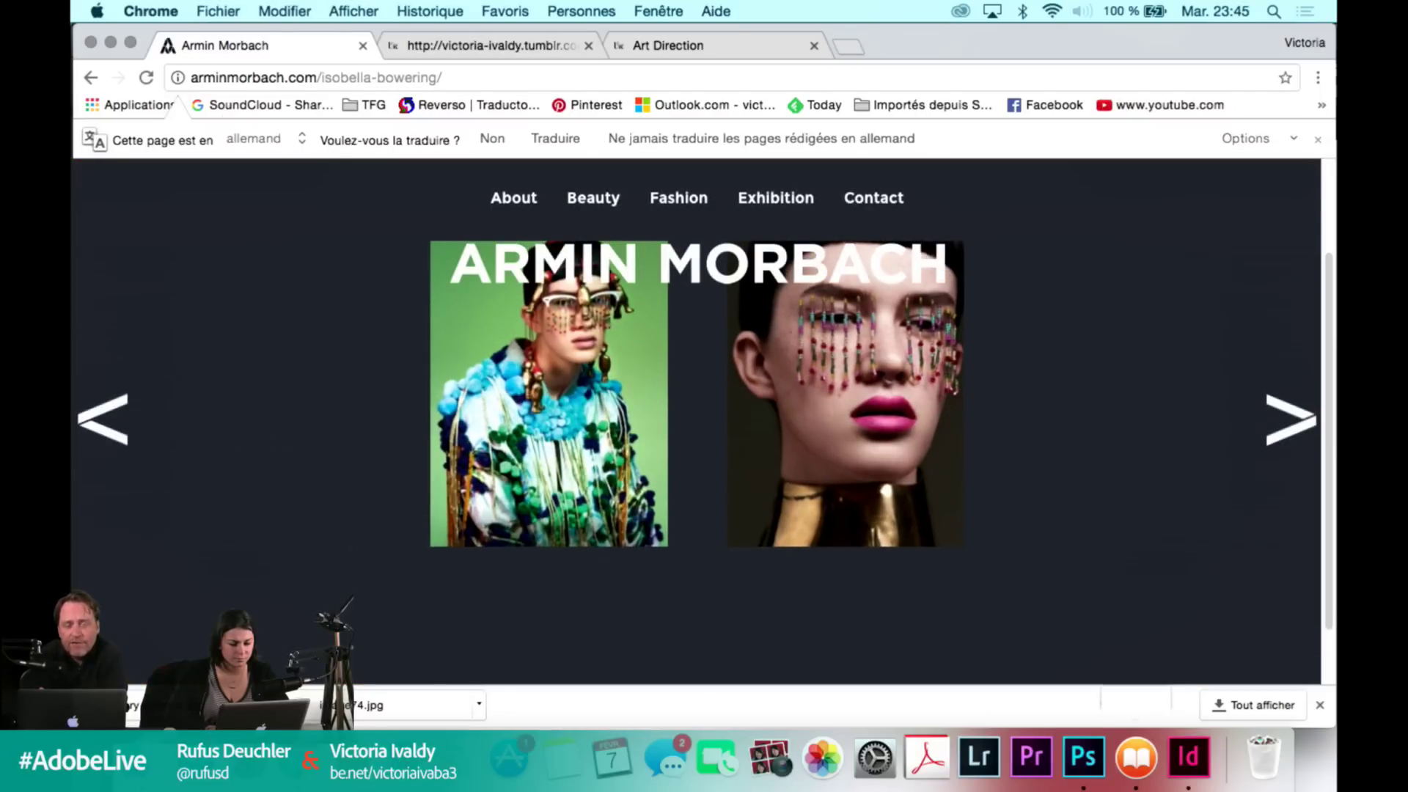
scroll(837, 449, down, 2)
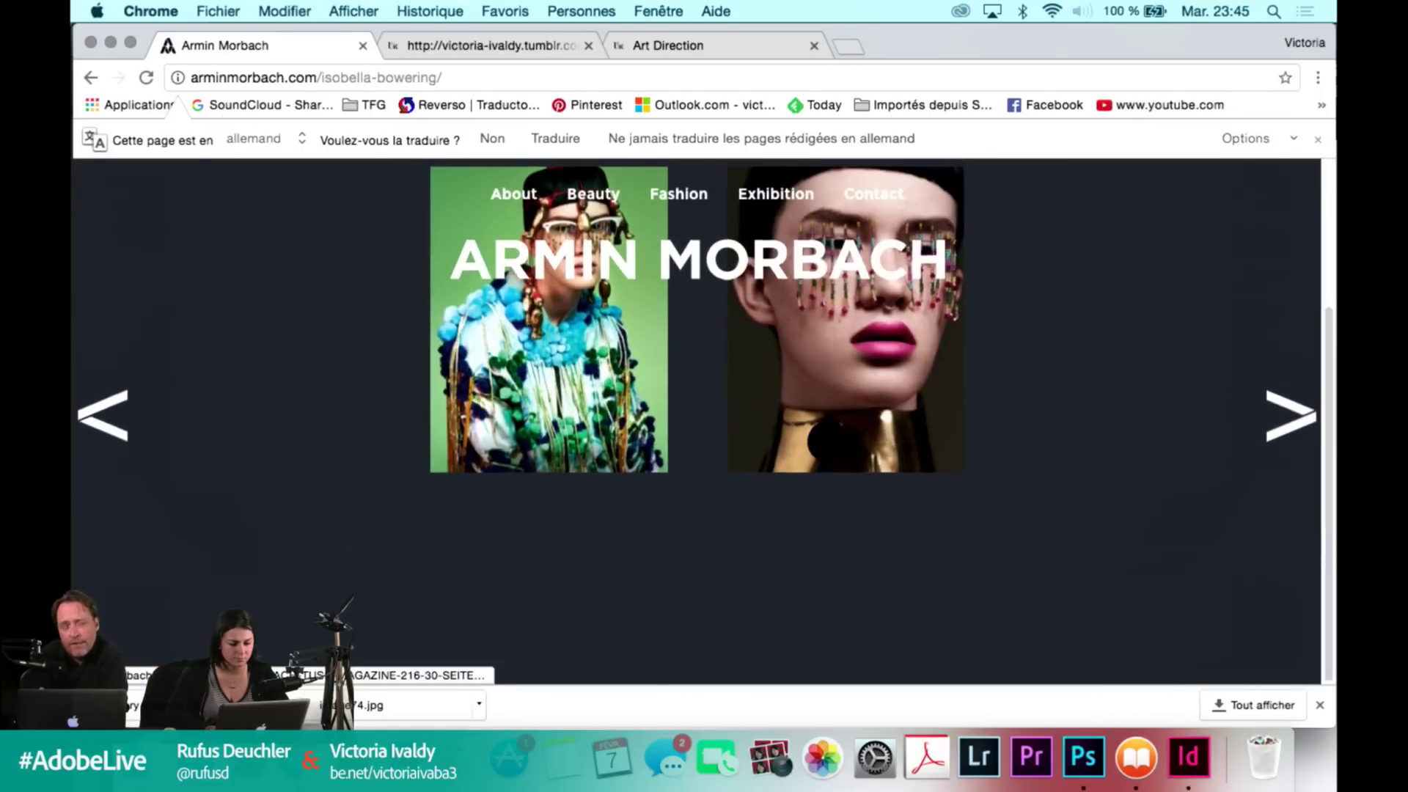
click(1187, 758)
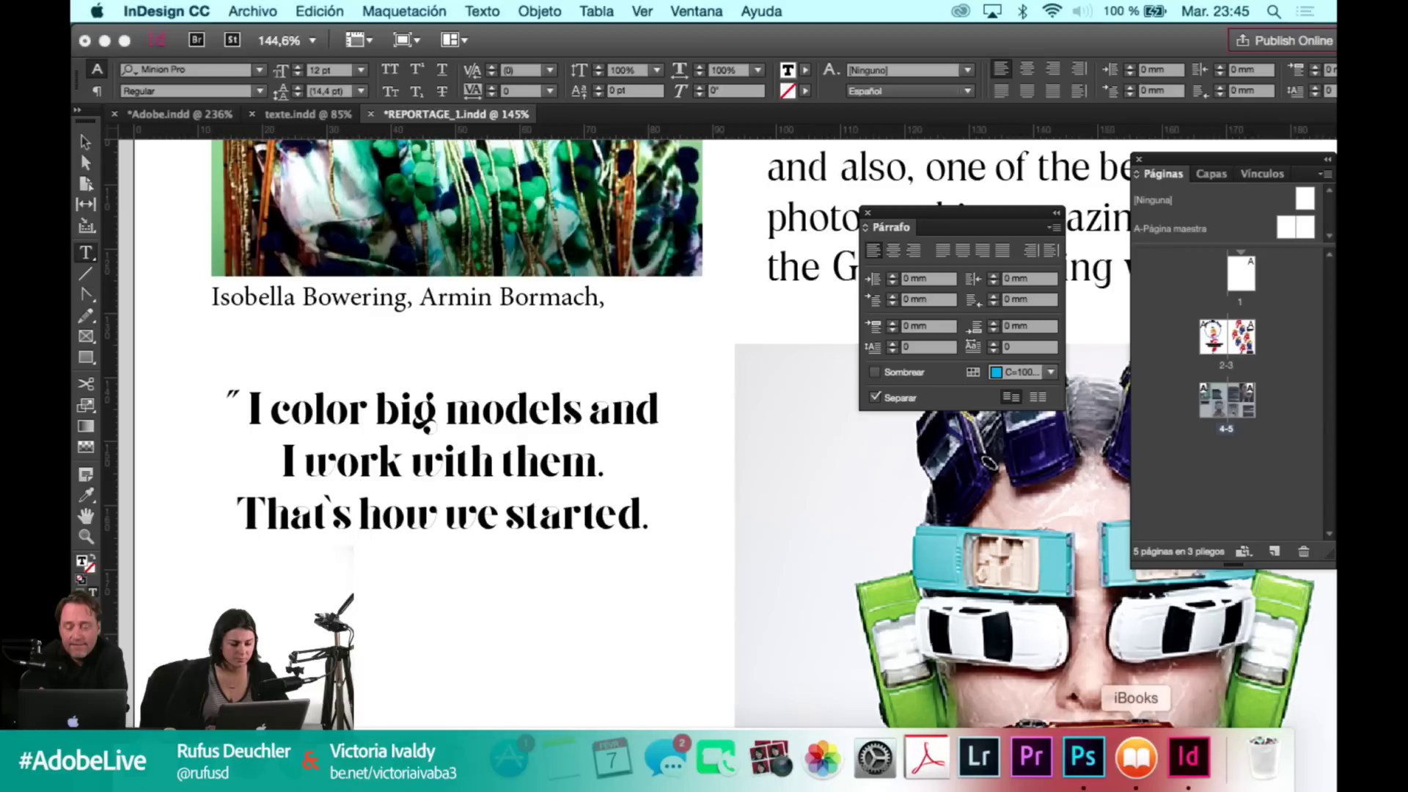
text(2011)
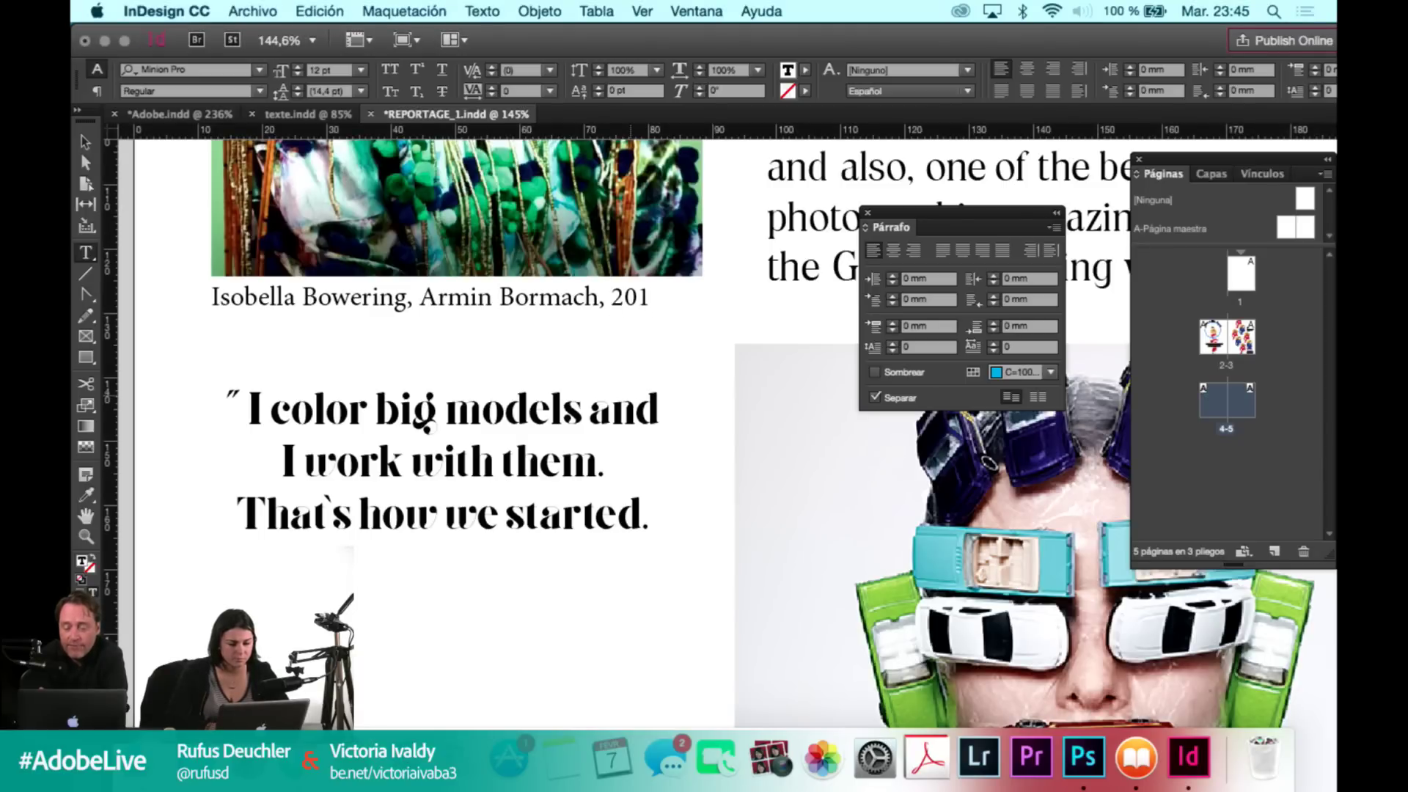
Set the whole caption's font to Adobe Caslon Pro Regular.
key(shift+Left)
key(shift+Left)
key(shift+Left)
key(shift+Left)
key(shift+Left)
key(shift+Left)
key(shift+Left)
key(shift+Left)
key(shift+Left)
key(shift+Left)
key(shift+Left)
key(shift+Left)
key(shift+Left)
key(shift+Left)
key(shift+Left)
key(shift+Left)
key(shift+Left)
key(shift+Left)
key(shift+Left)
key(shift+Left)
key(shift+Left)
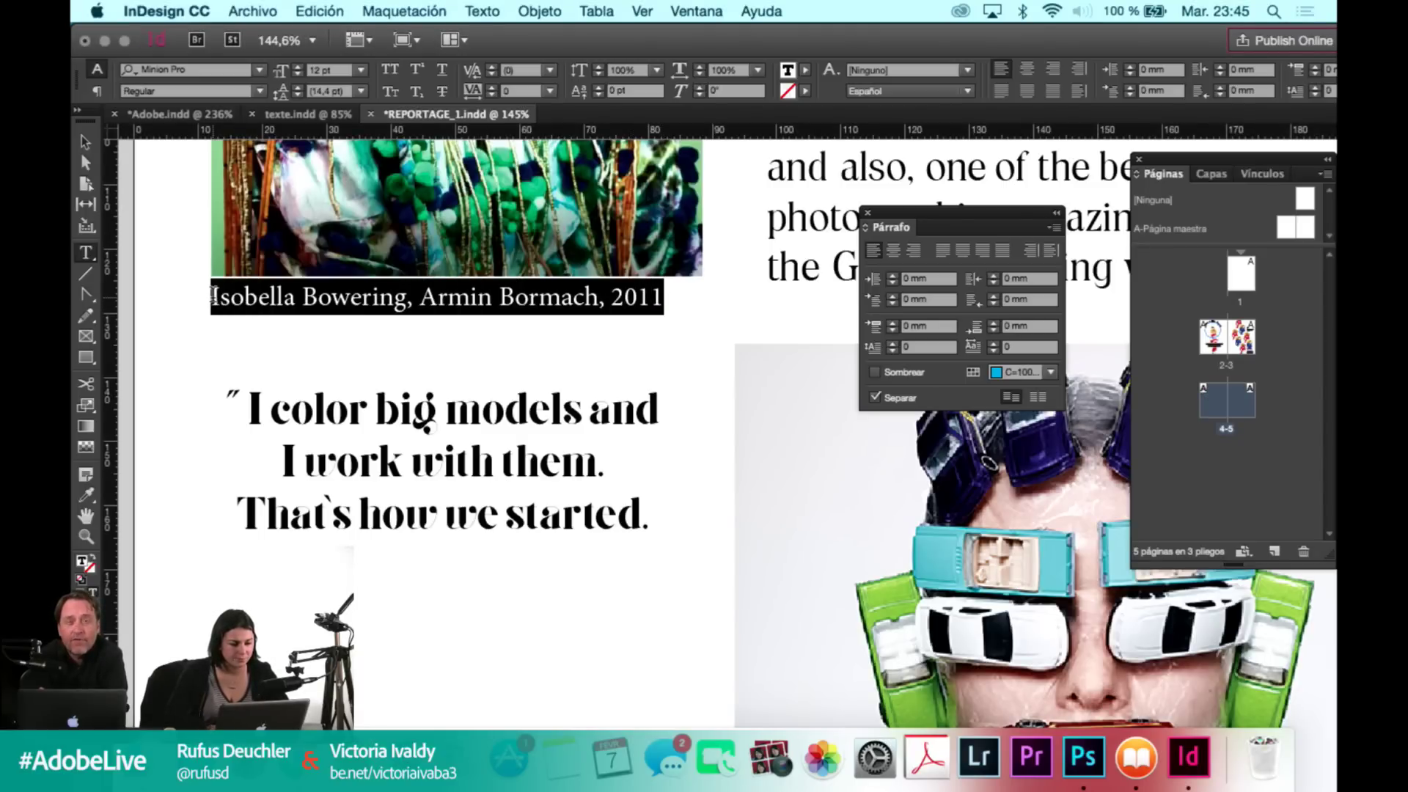
click(228, 69)
text(adobe)
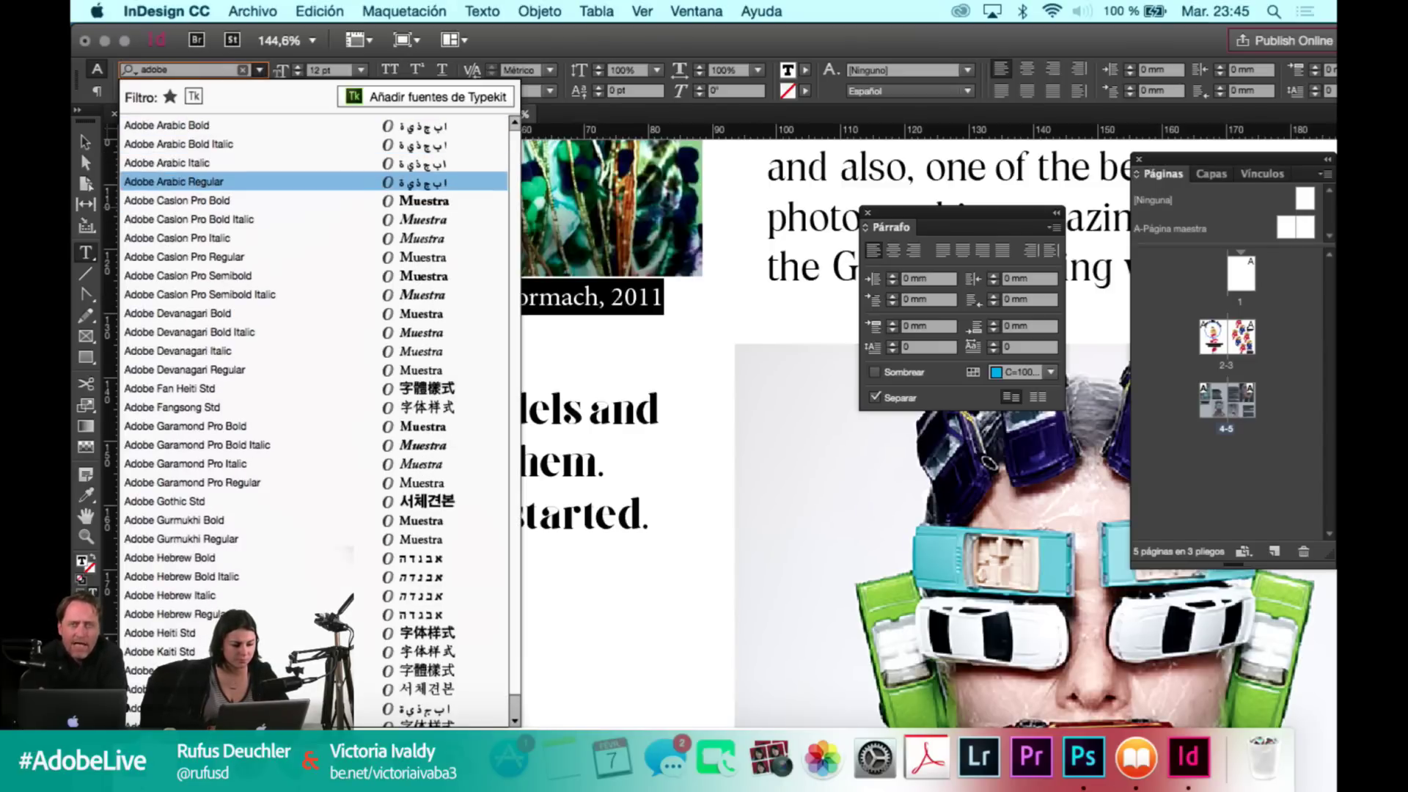
click(198, 258)
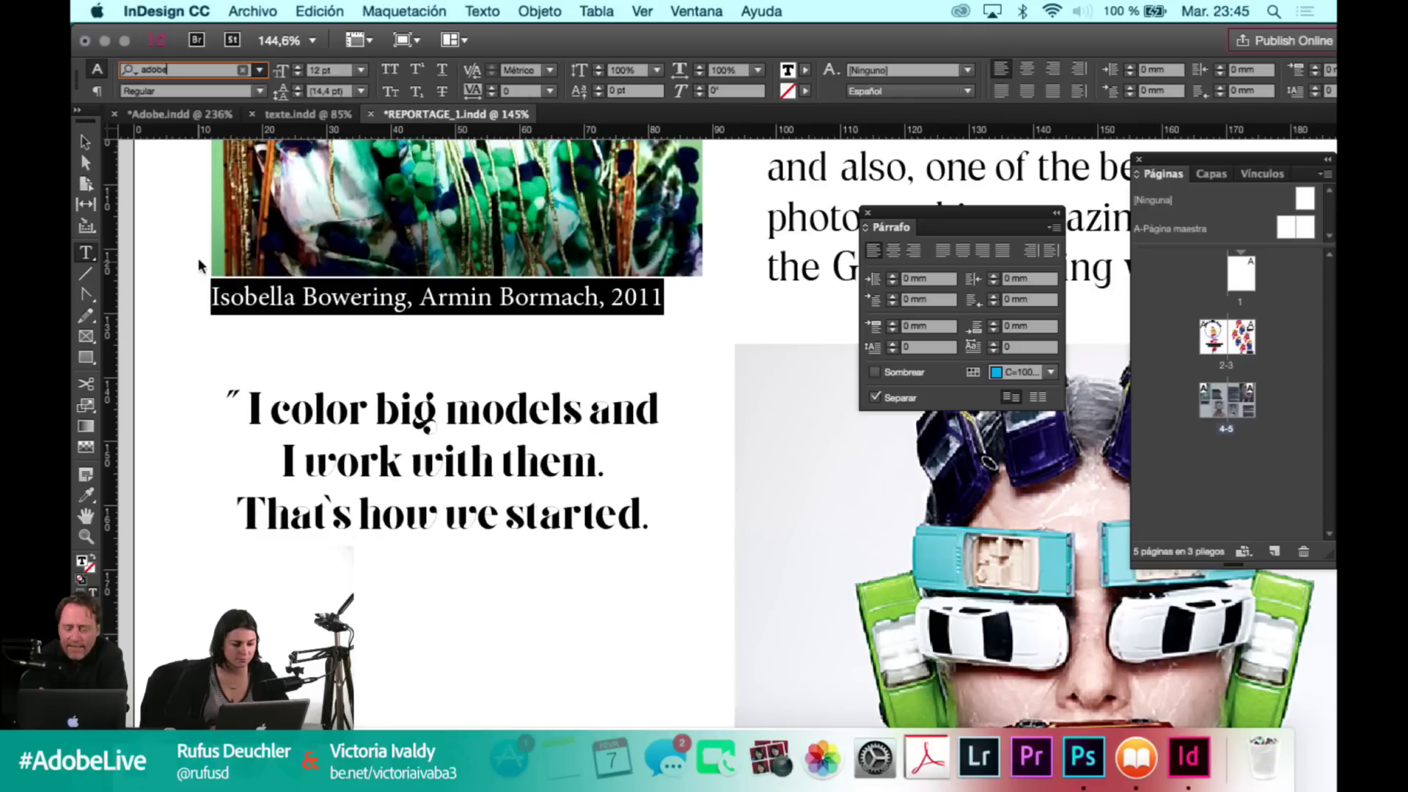
Reduce the whole caption's font size to 8 pt.
click(333, 69)
text(10)
key(Return)
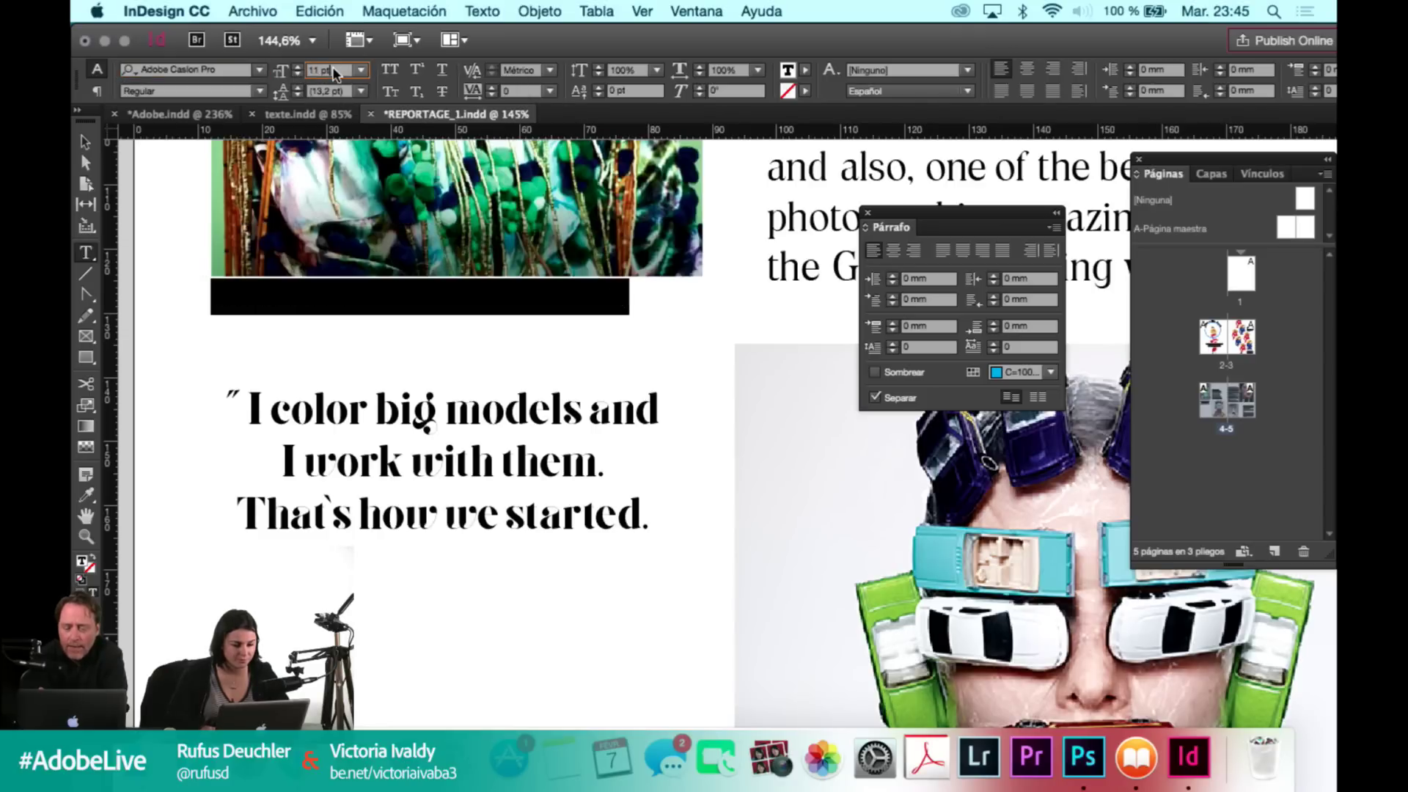
key(Down)
key(Down)
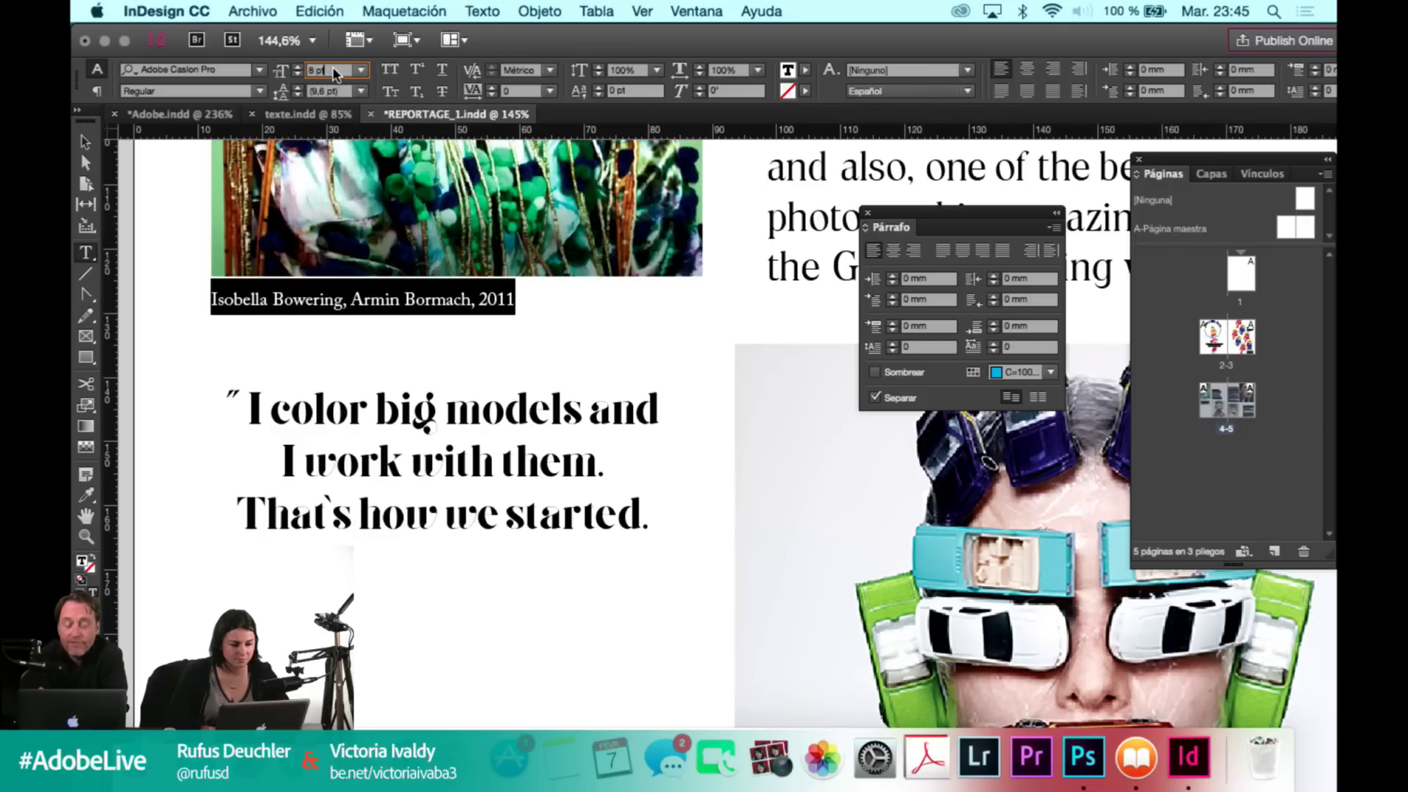
click(385, 297)
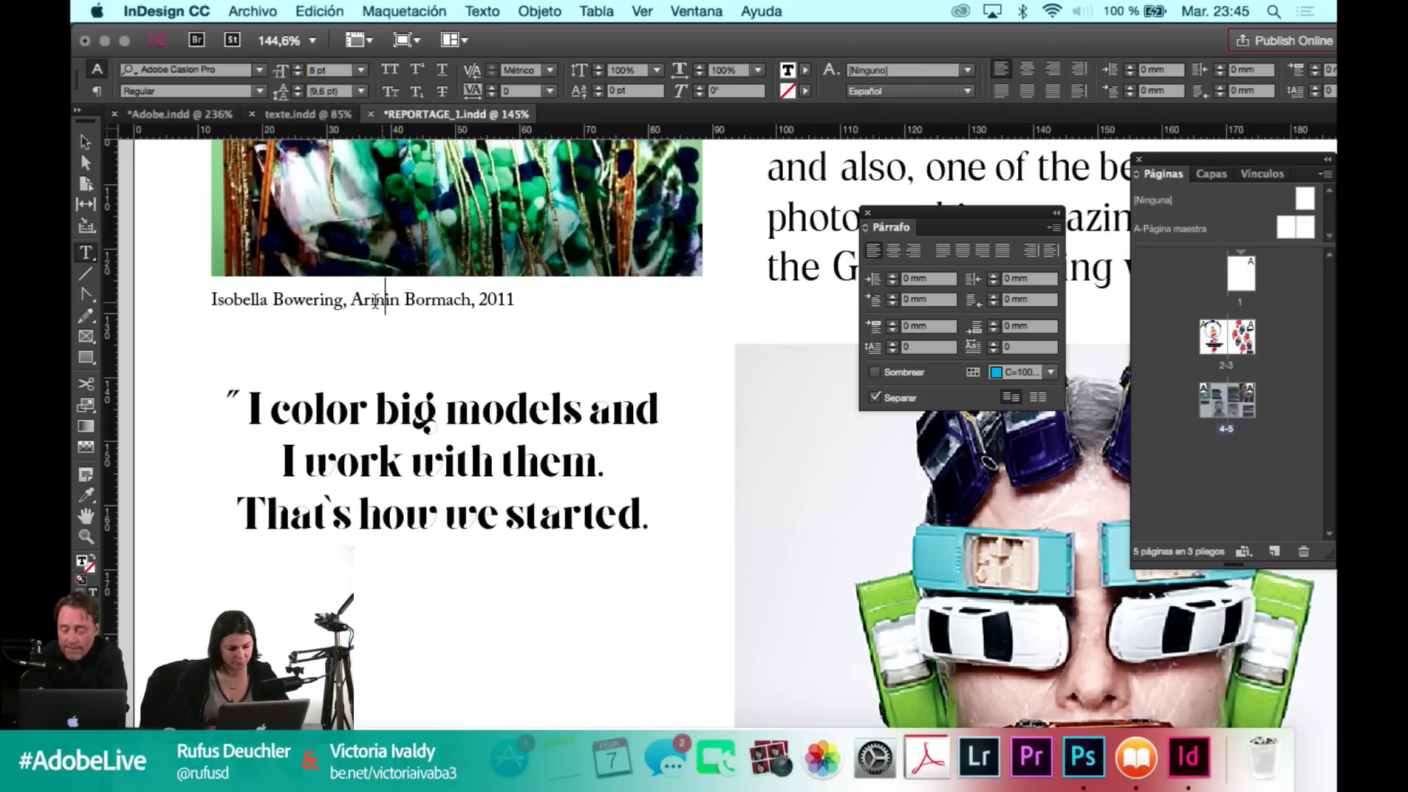
Insert "Tush Magazine, " before the artist's name in the caption.
click(350, 298)
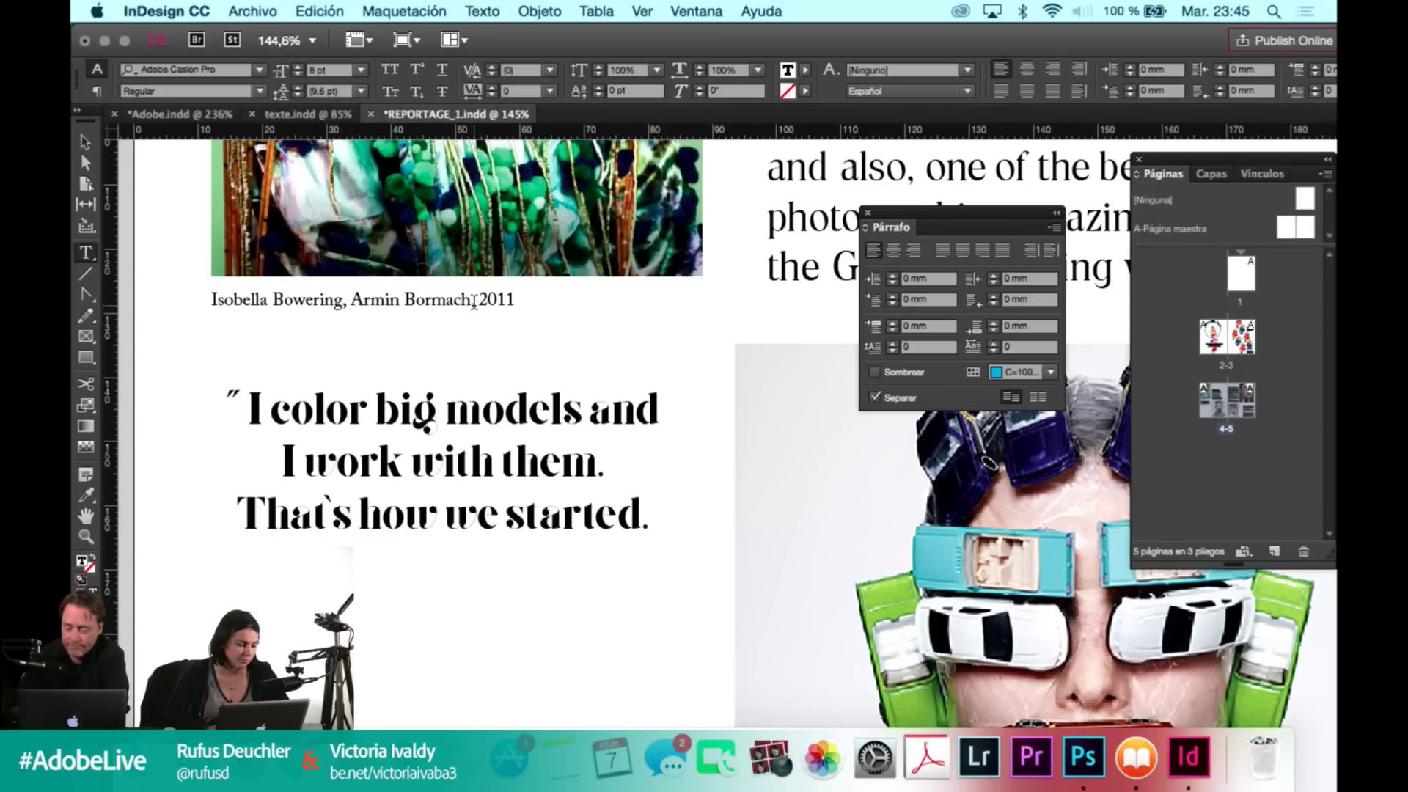
click(351, 297)
text(Tush)
text( Magazine, ,)
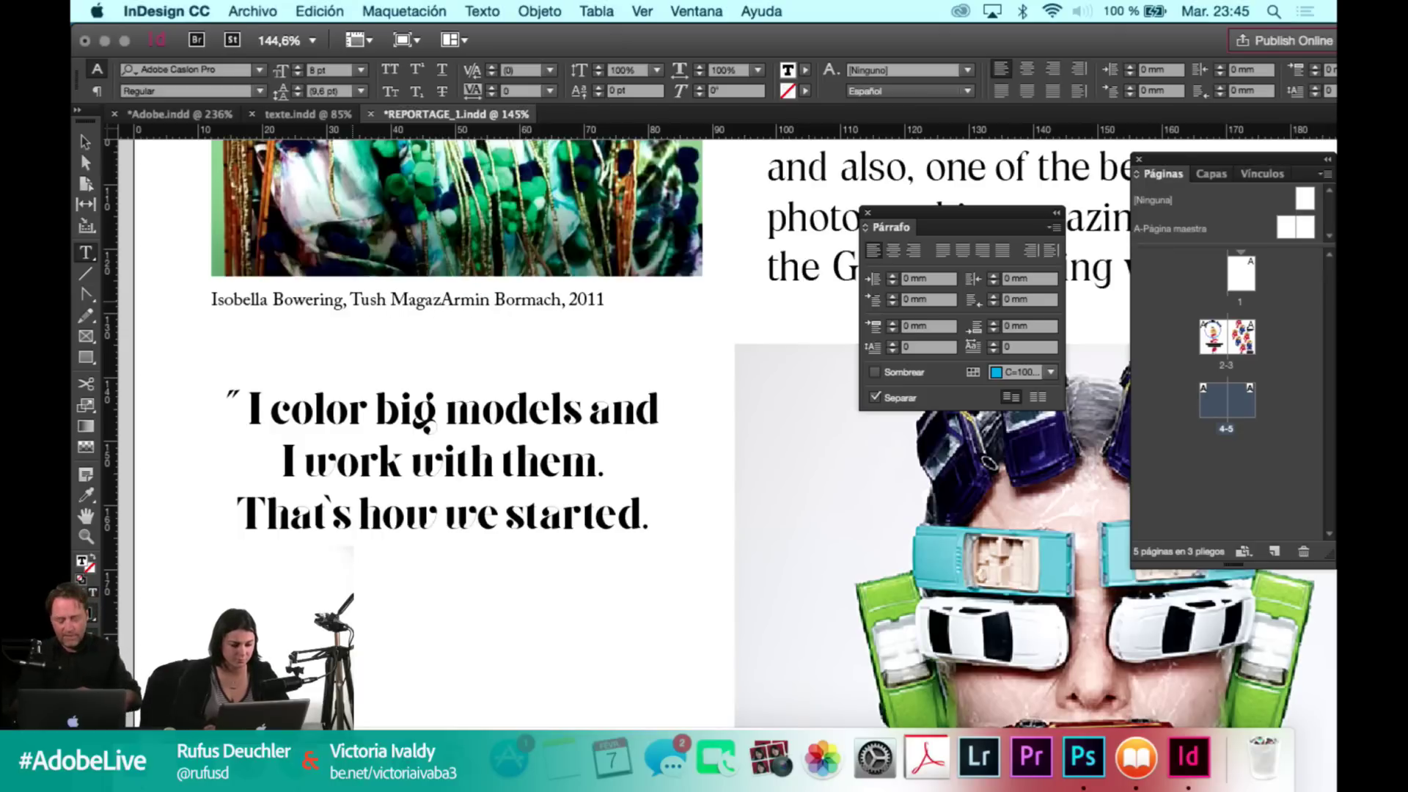
key(BackSpace)
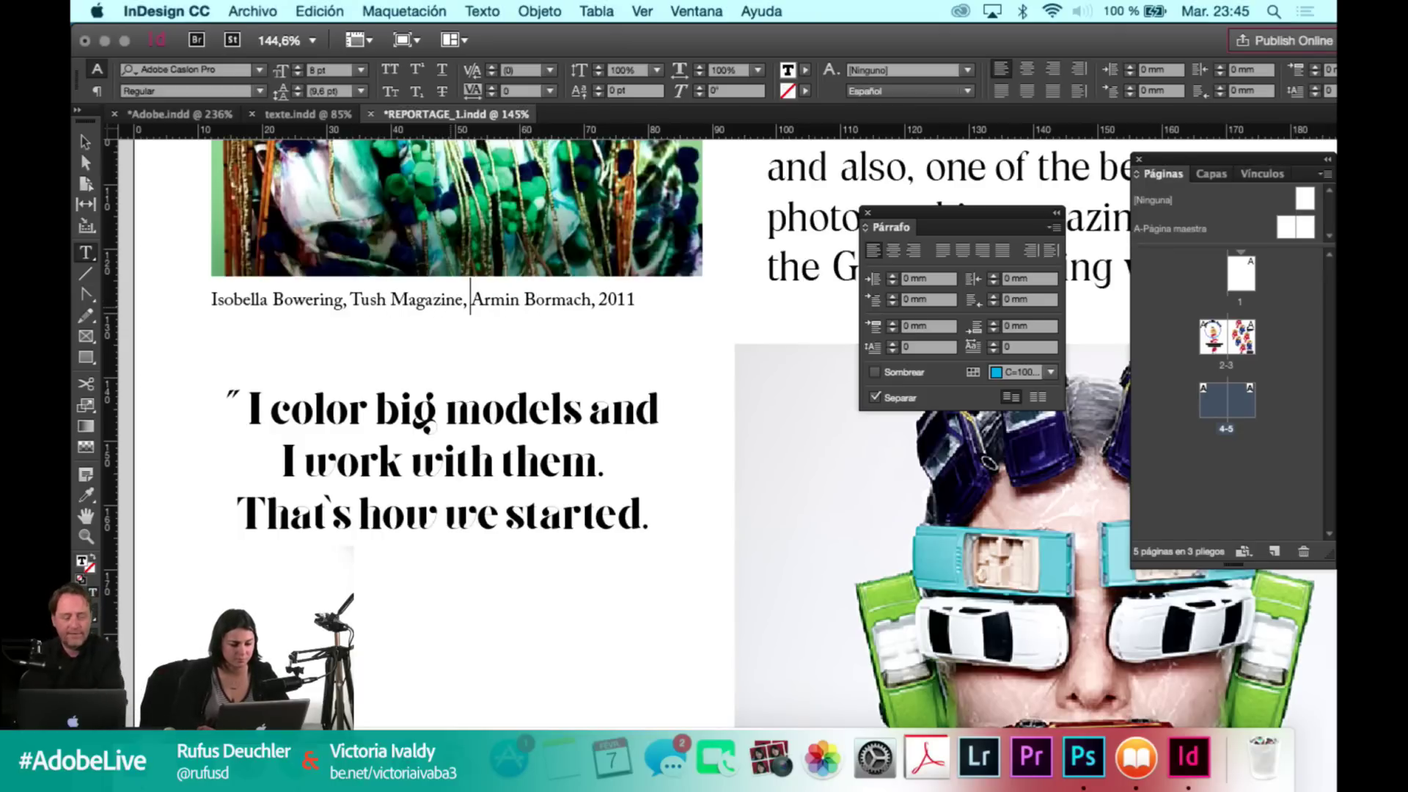
Format the artist's name in the caption in all caps at 7 pt.
drag(472, 299, 589, 300)
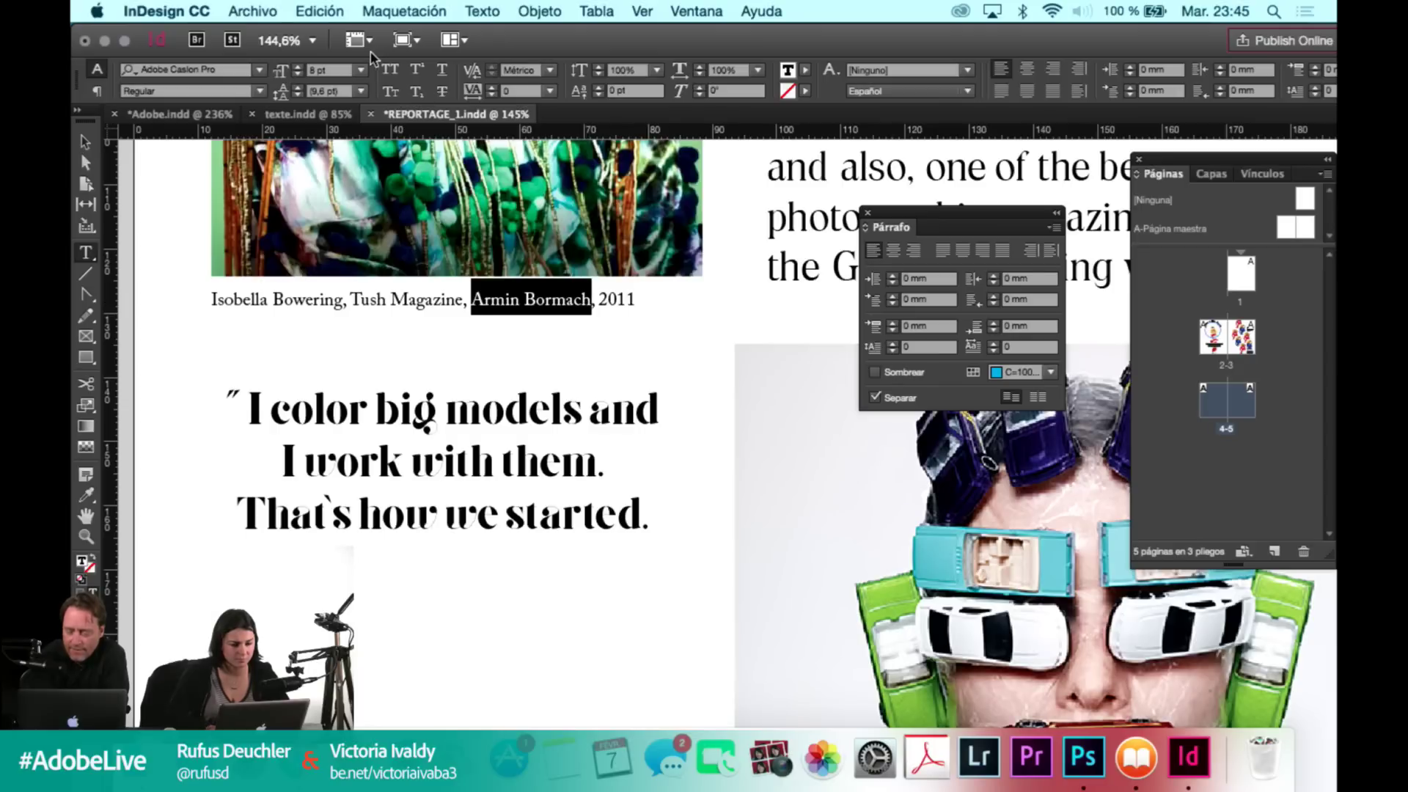
click(390, 72)
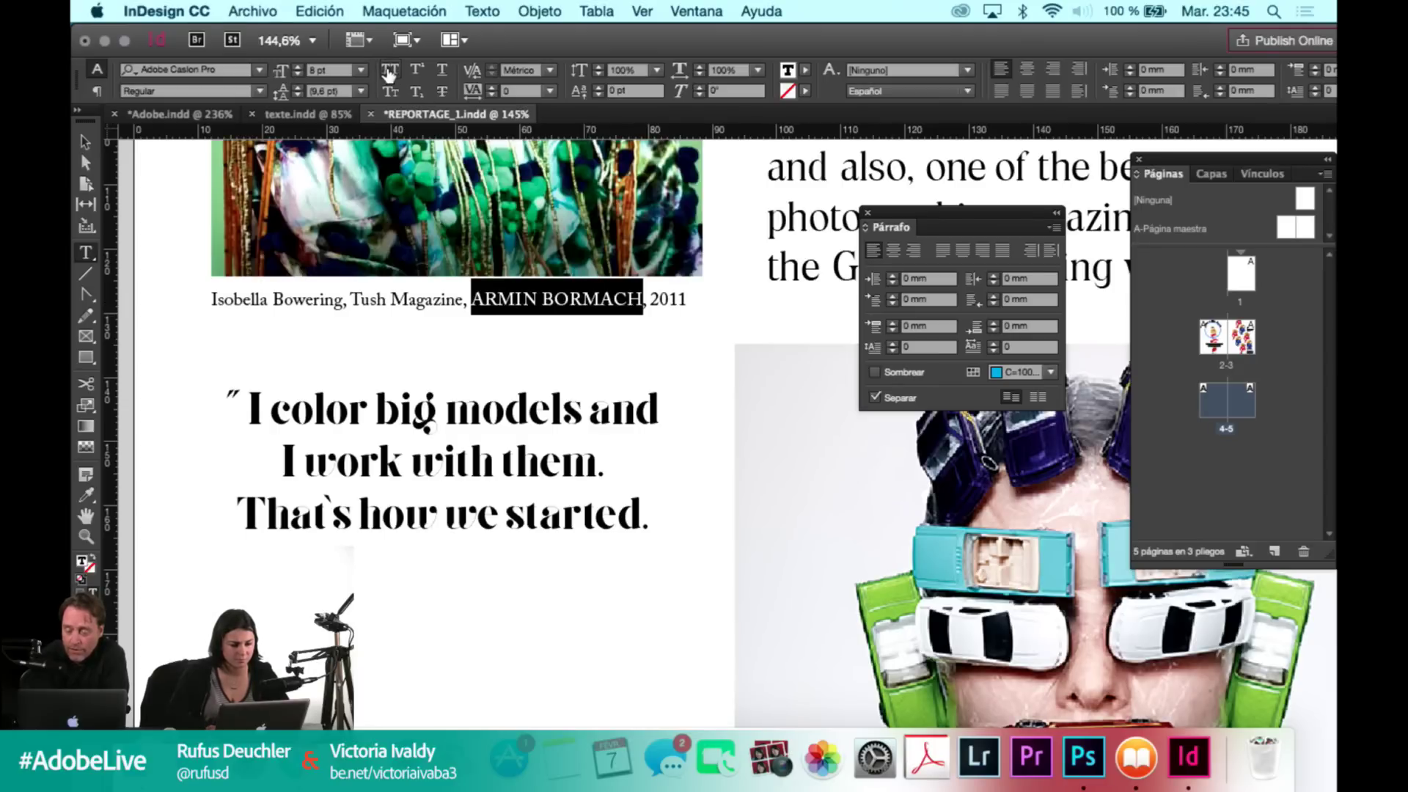
click(328, 74)
key(Down)
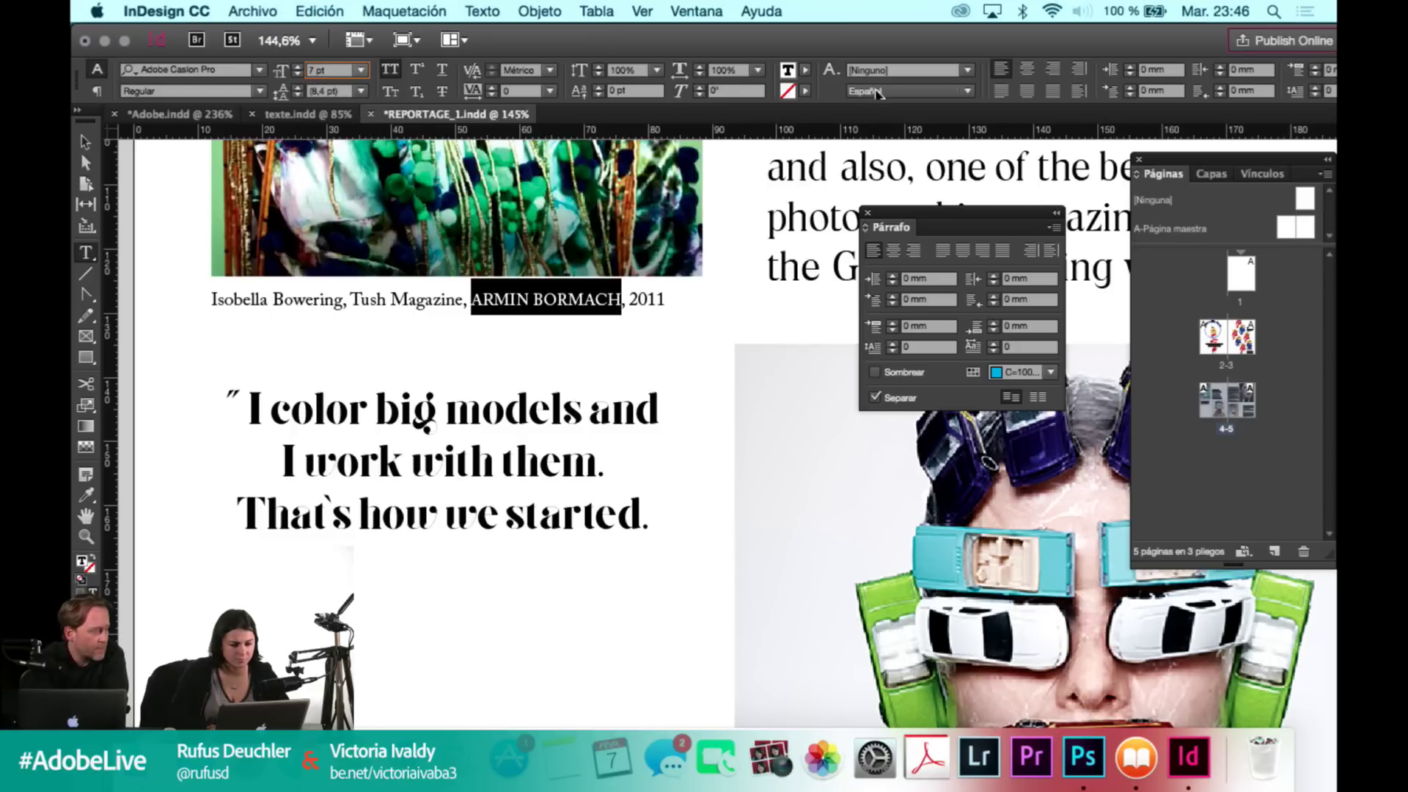
Colour the artist's name in the caption dark grey #3e3d3d by setting Lab lightness to 26.
click(805, 91)
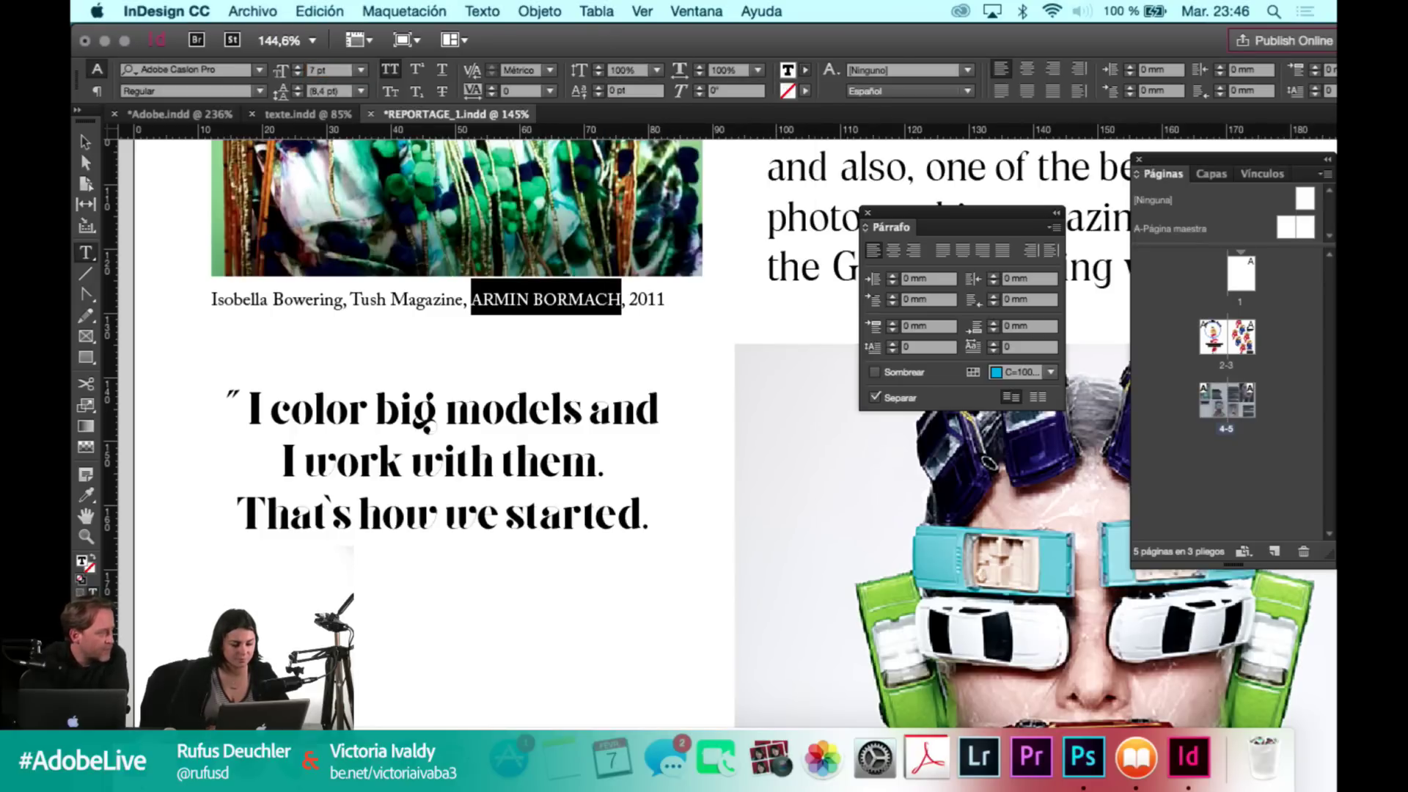
double_click(83, 564)
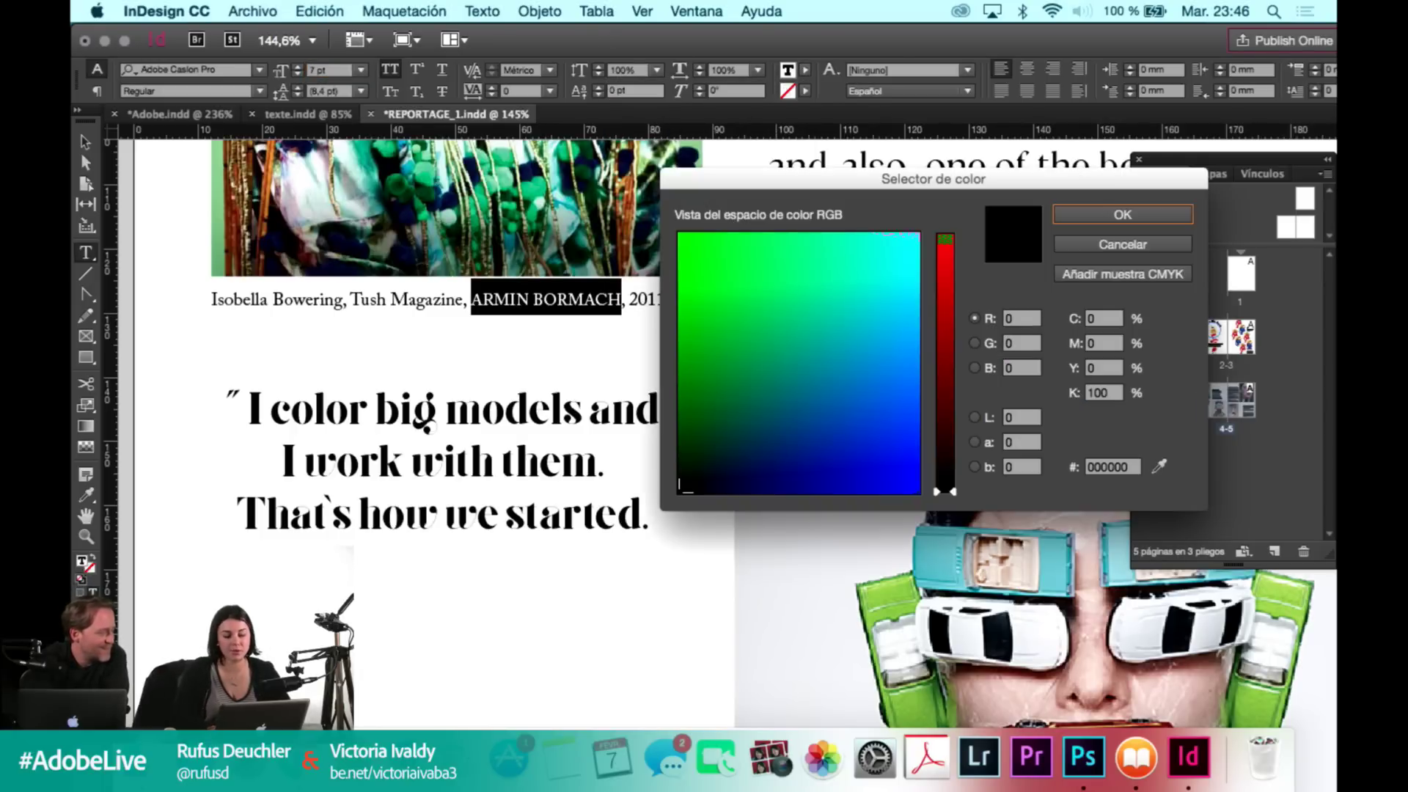
click(975, 418)
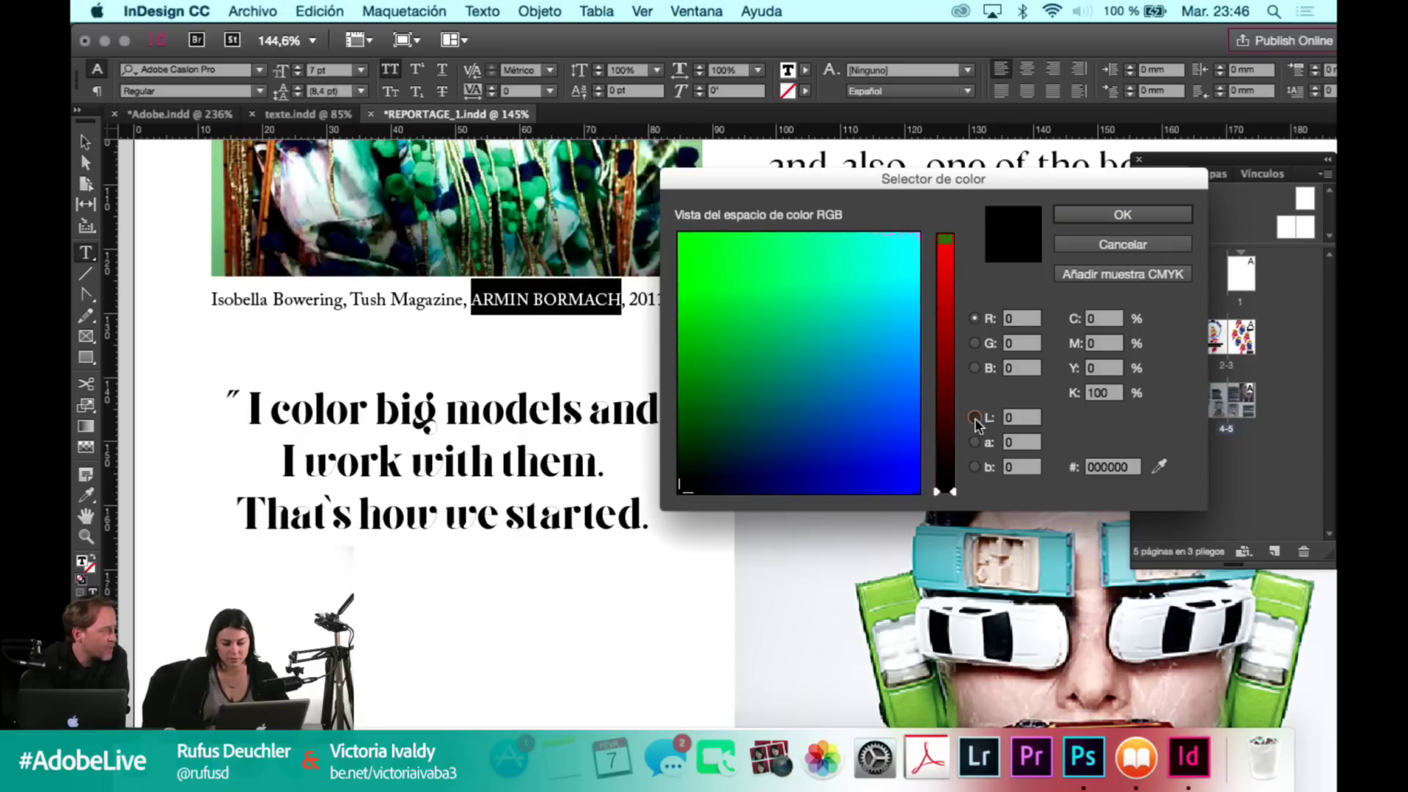
click(952, 427)
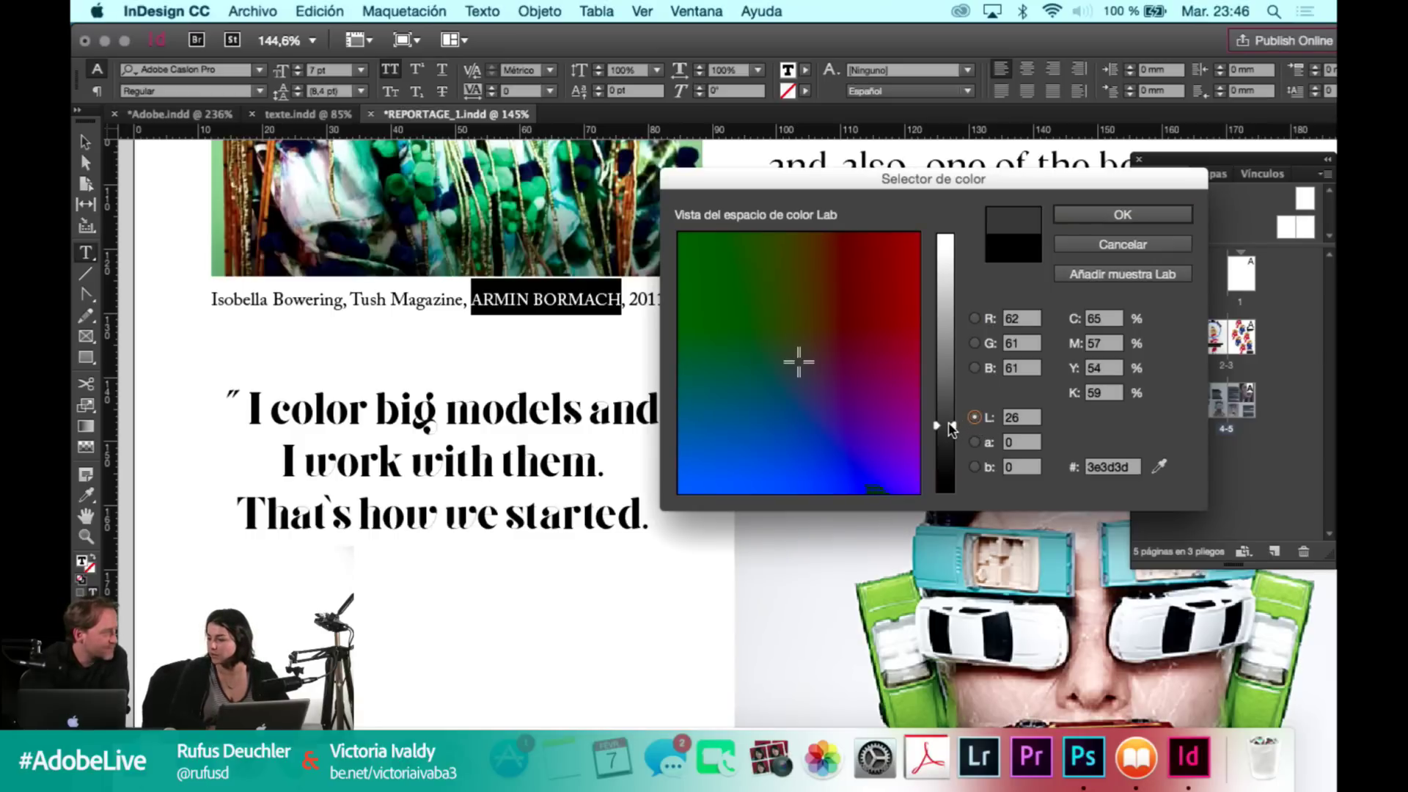
click(1123, 214)
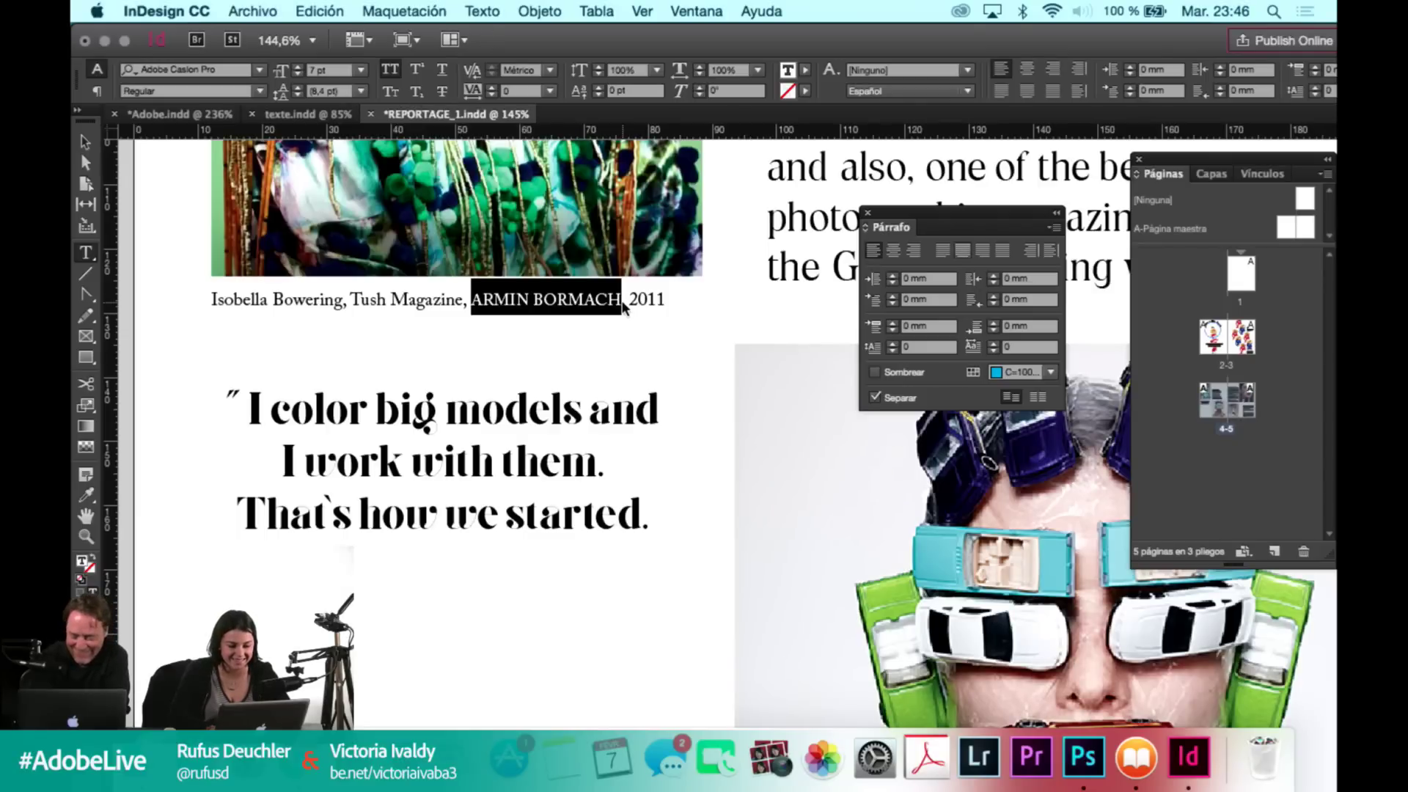
click(625, 299)
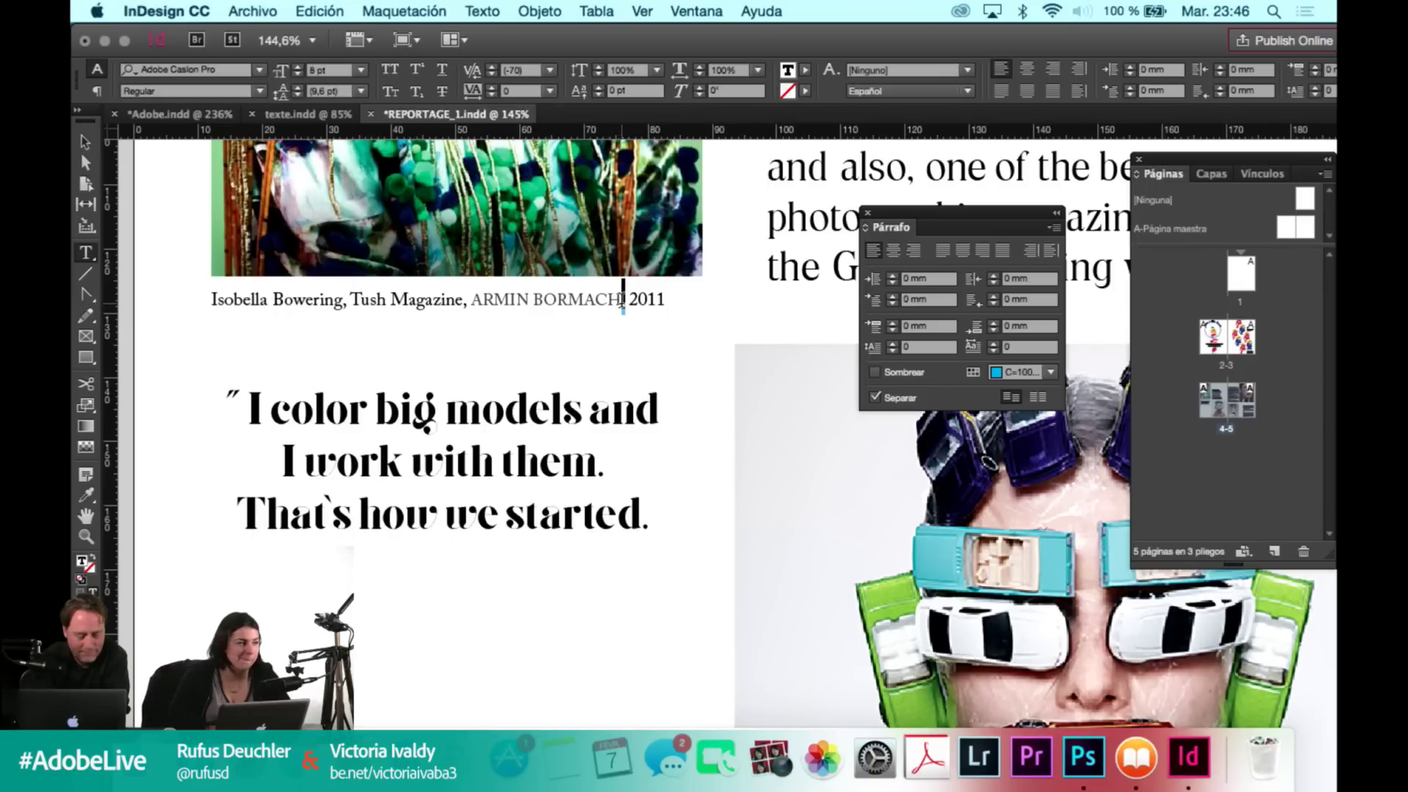
key(shift+Right)
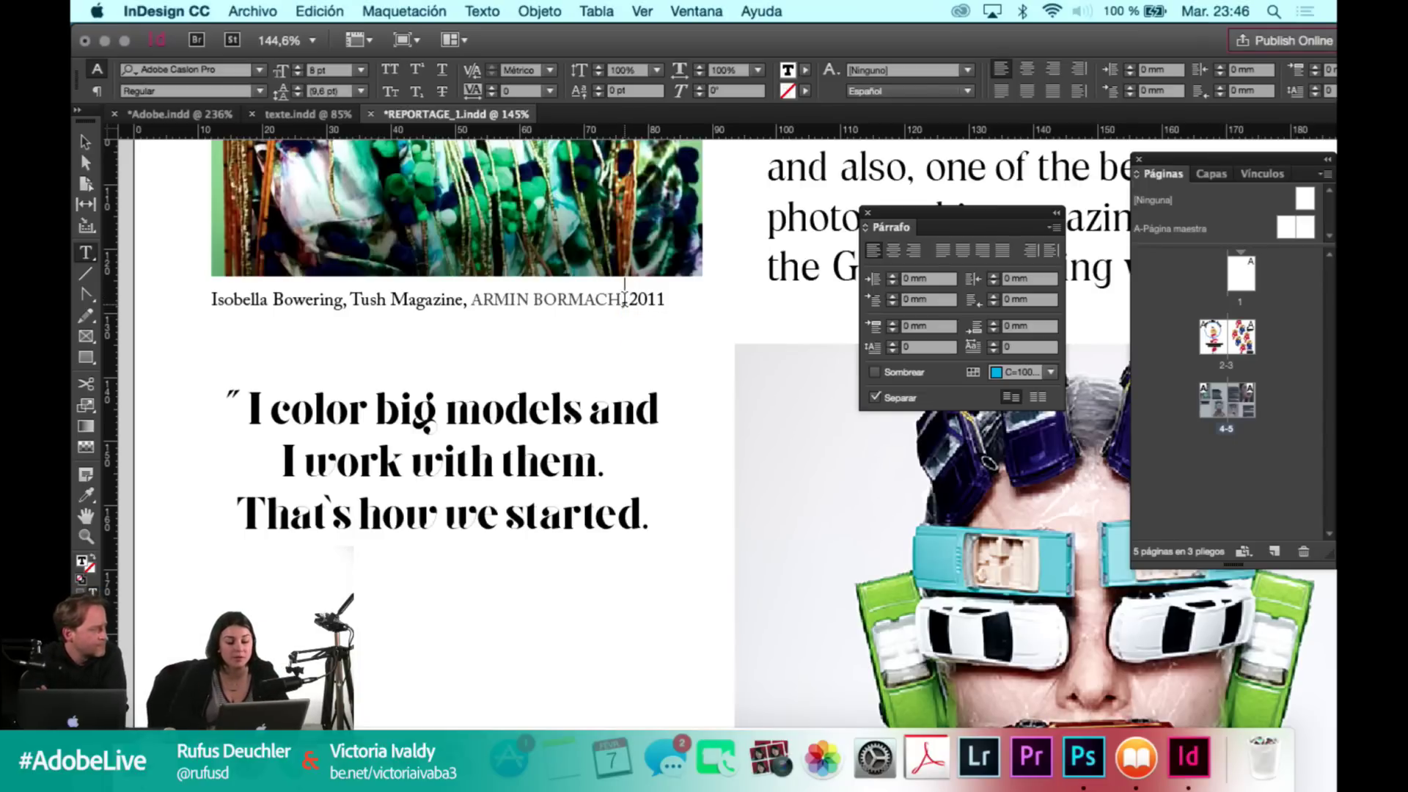
click(624, 299)
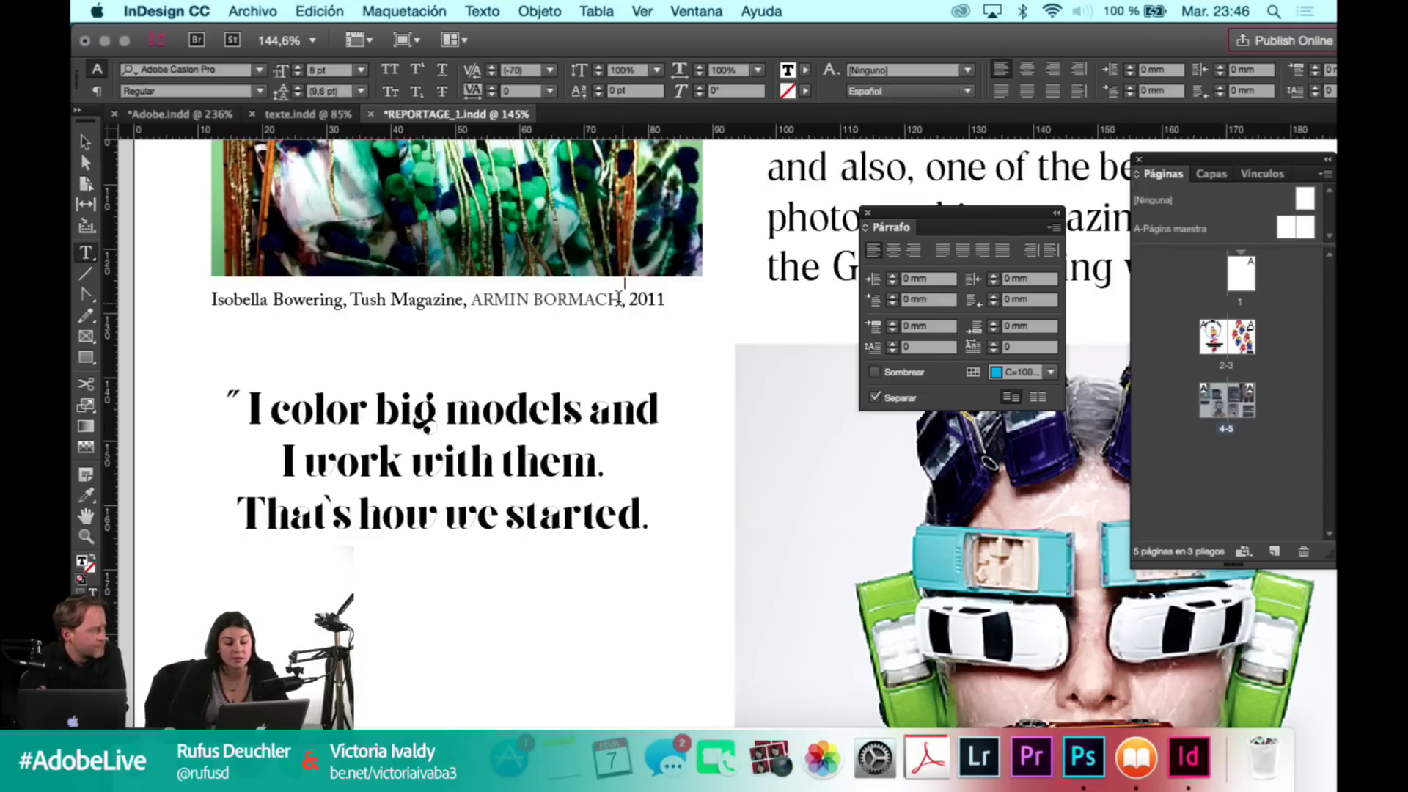
key(shift+Left)
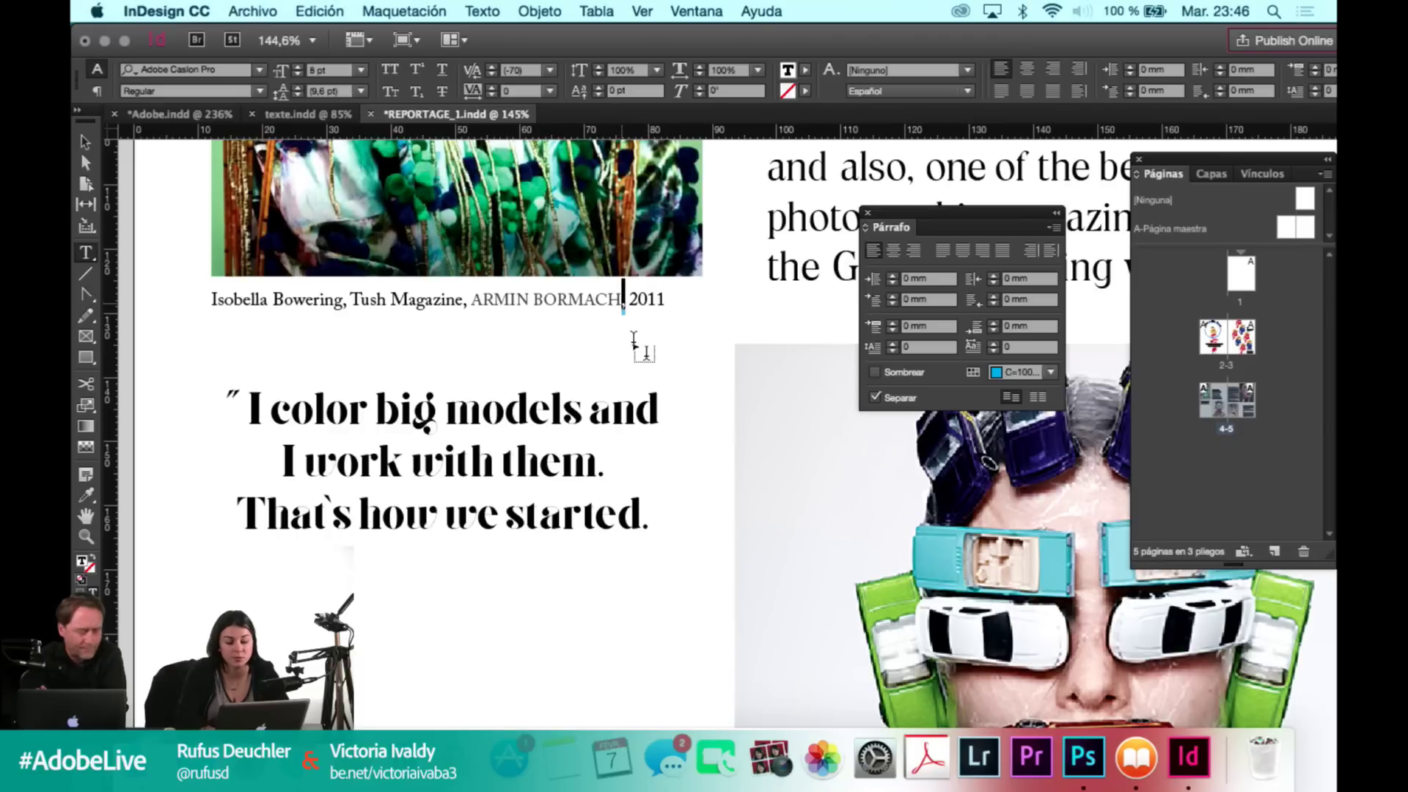
click(661, 298)
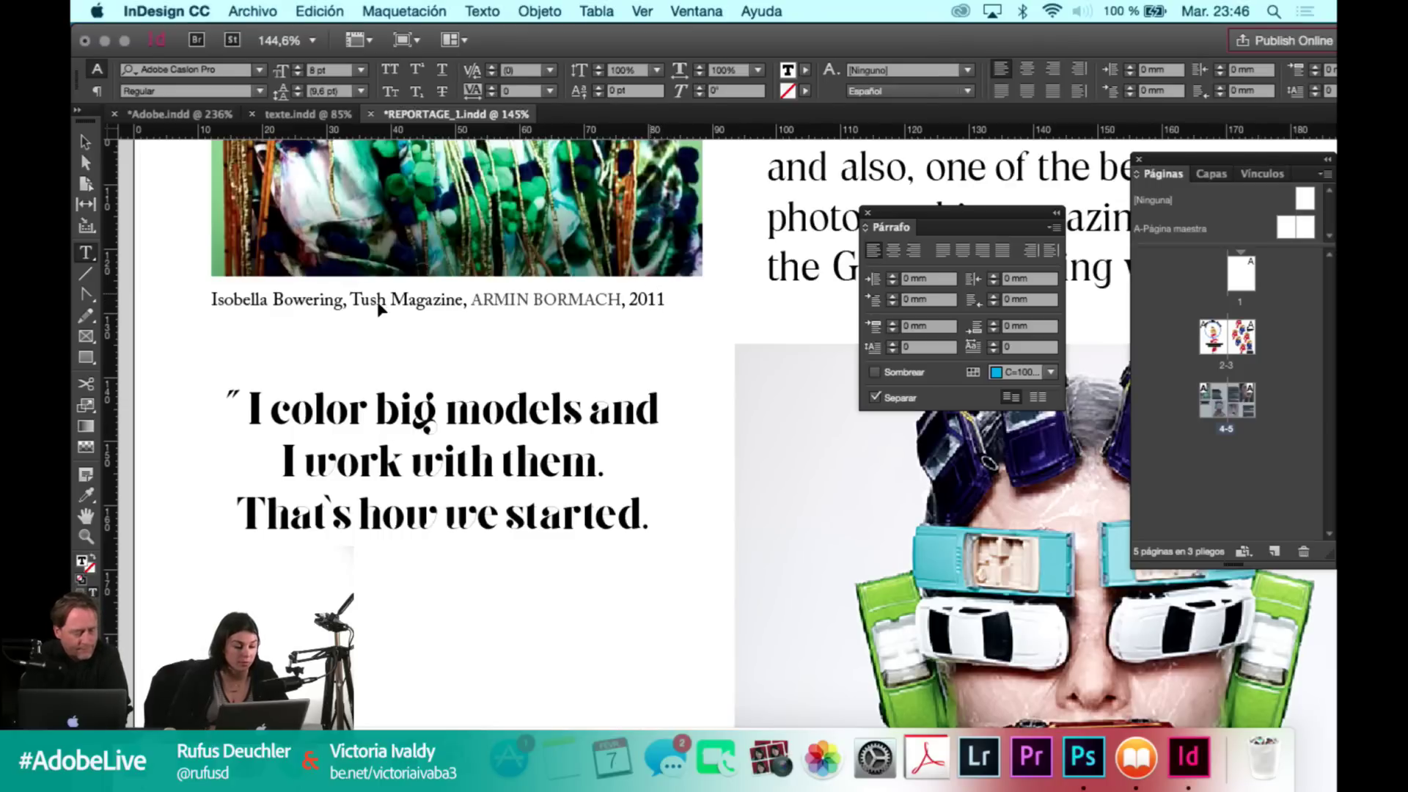
key(Escape)
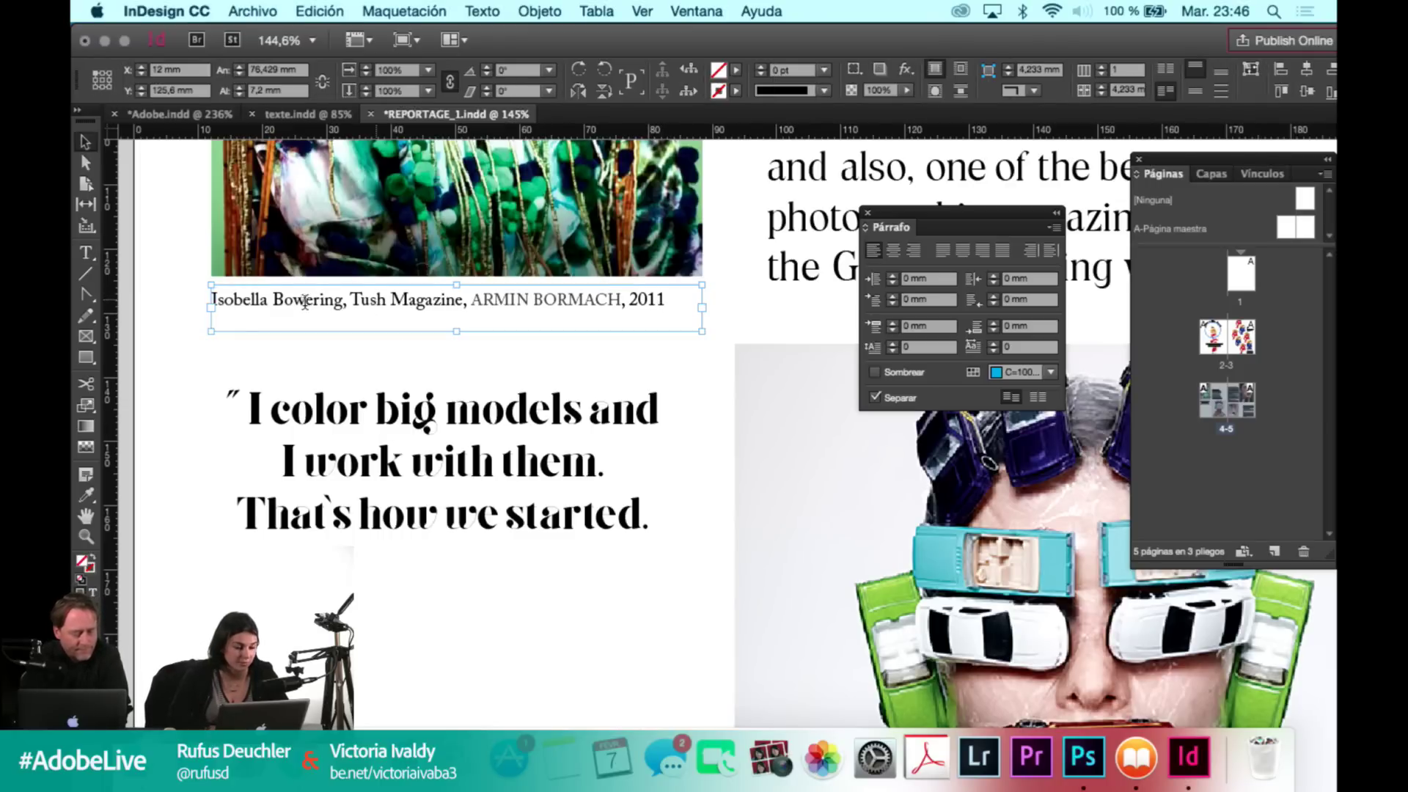
Colour the year 2011 in the caption red with the C=15 M=100 Y=100 K=0 swatch.
double_click(337, 305)
click(377, 300)
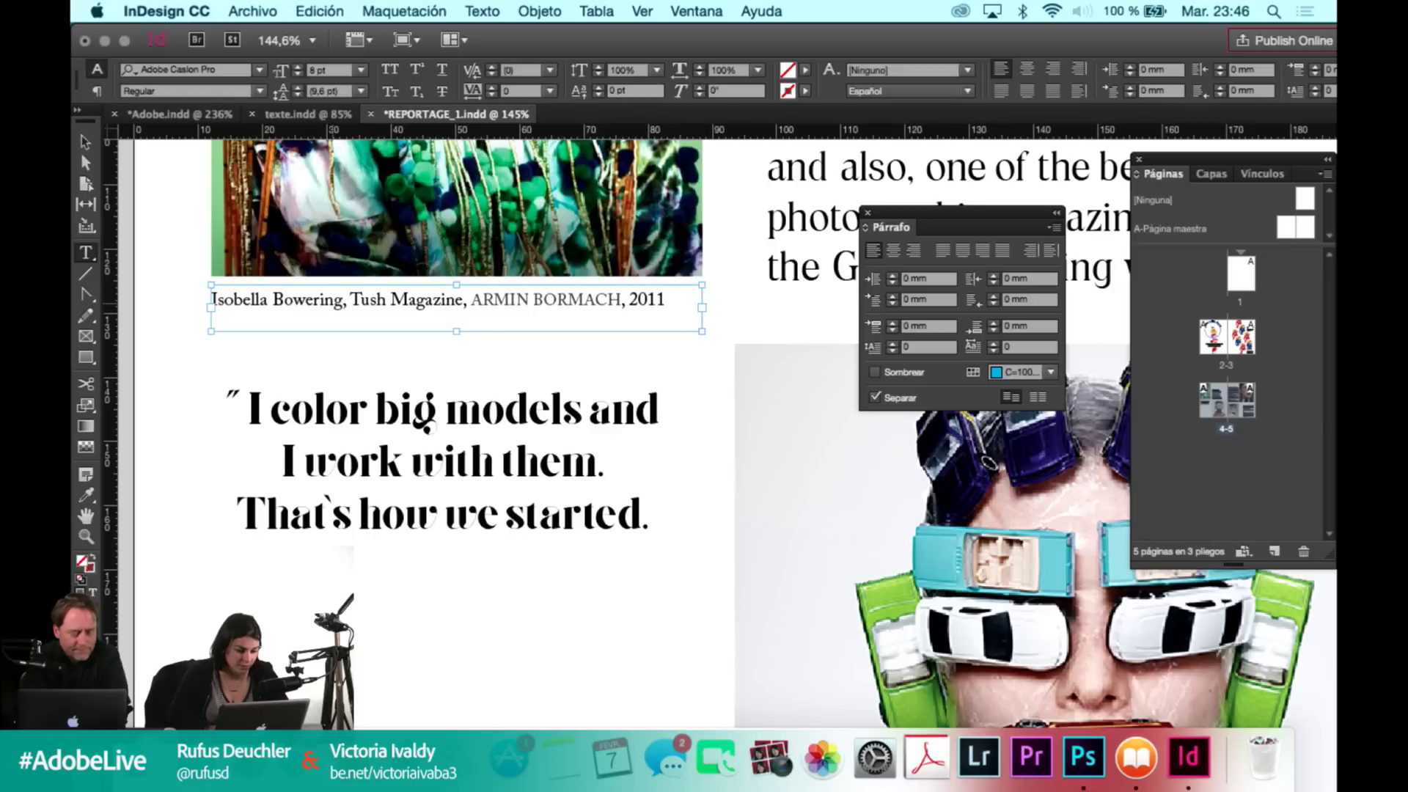
double_click(661, 300)
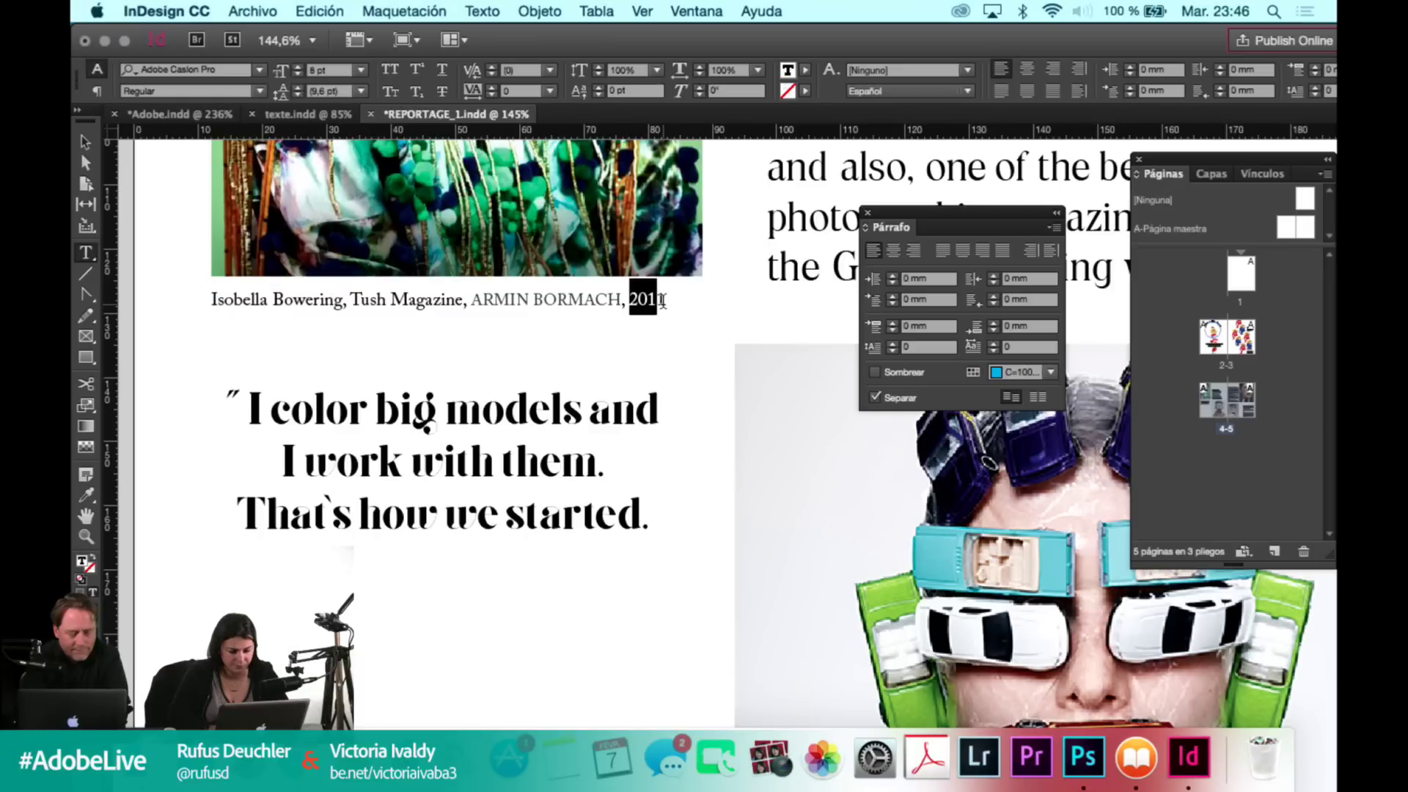
drag(662, 301, 635, 299)
click(630, 297)
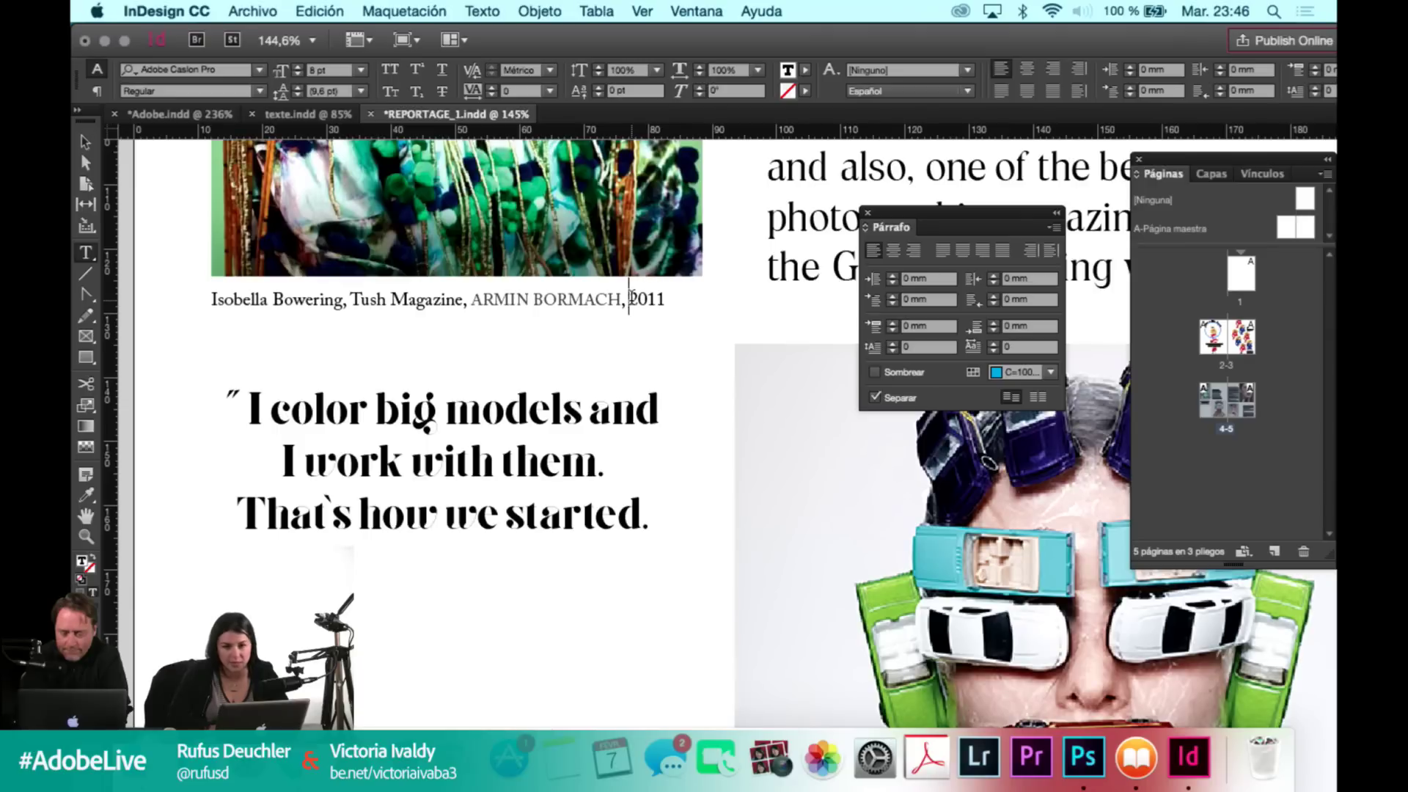
drag(630, 297, 663, 297)
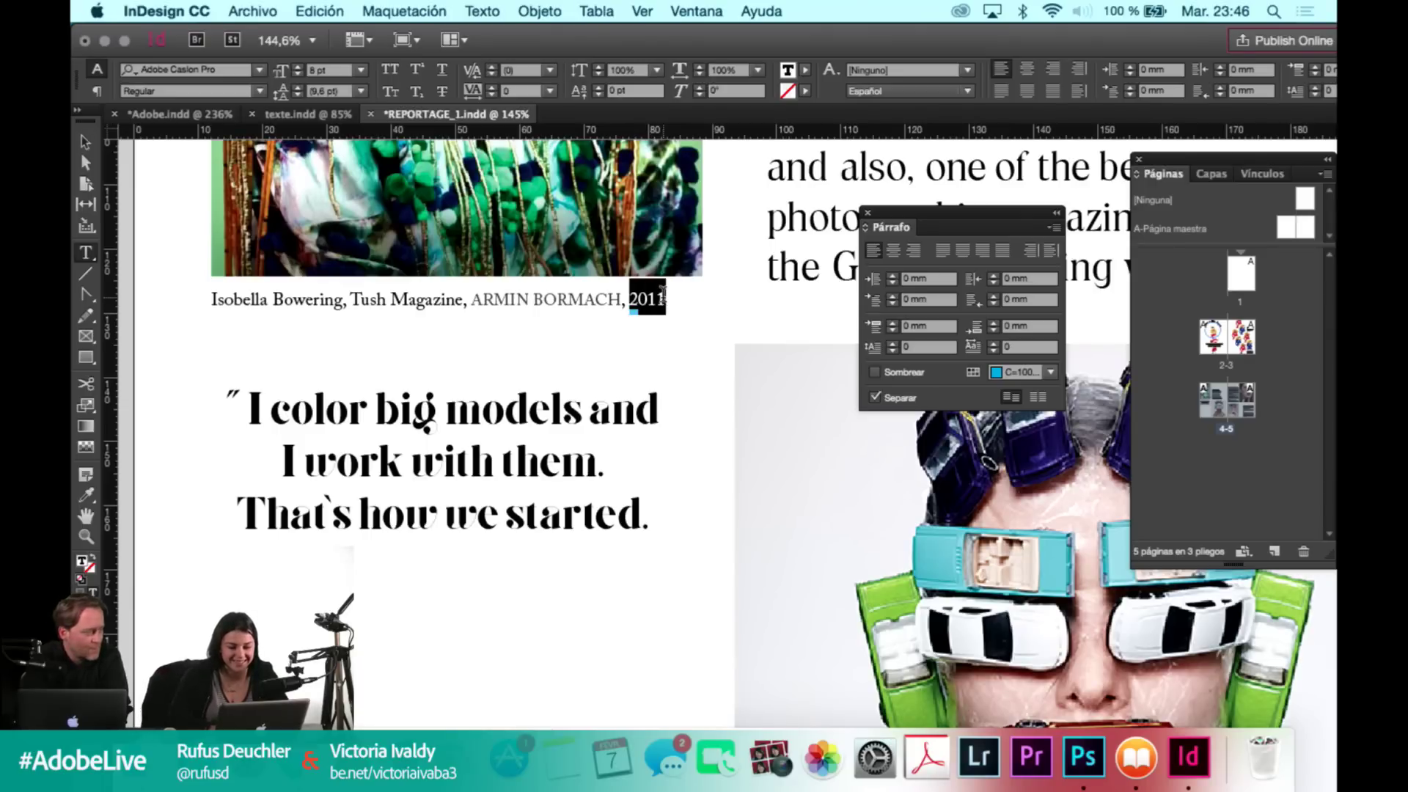
click(804, 70)
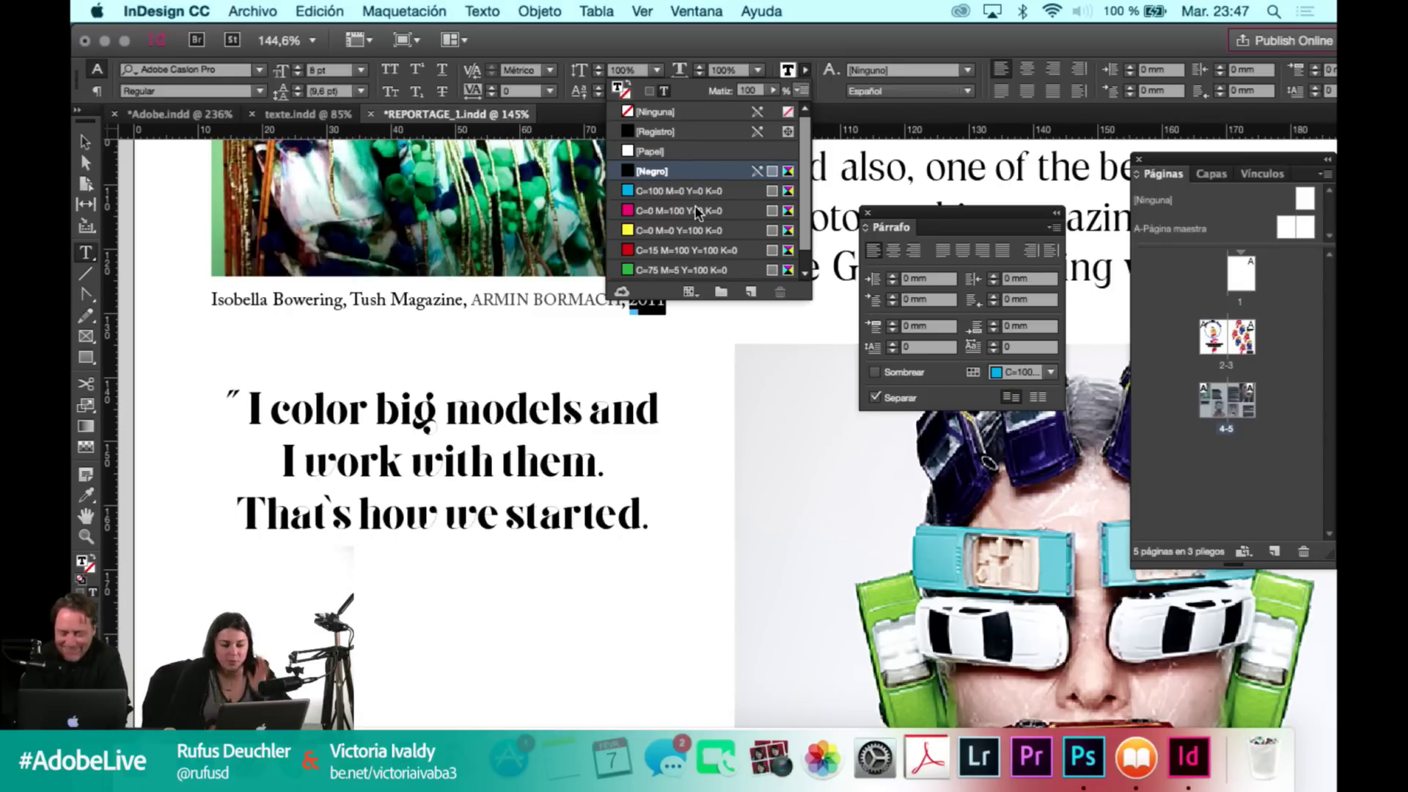
click(697, 251)
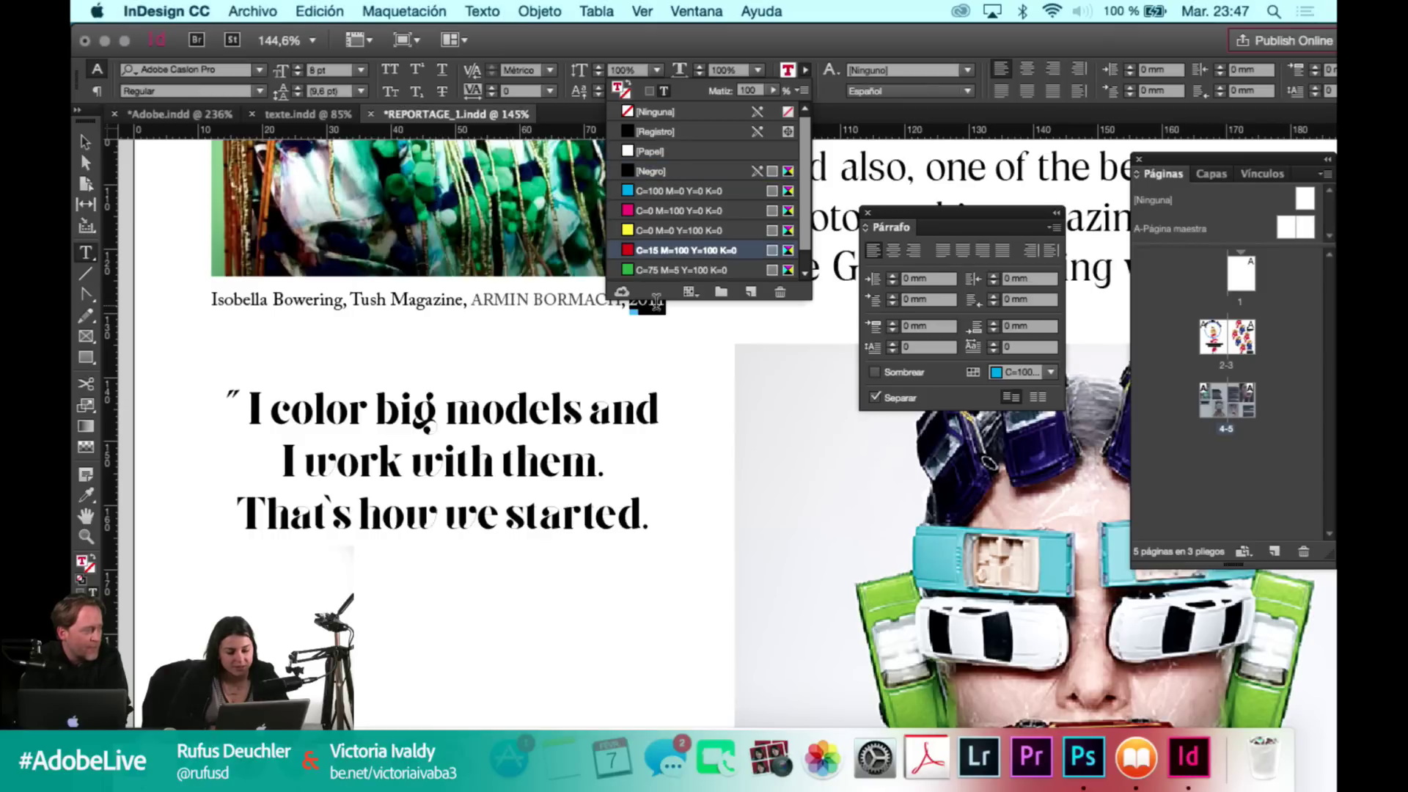
click(663, 299)
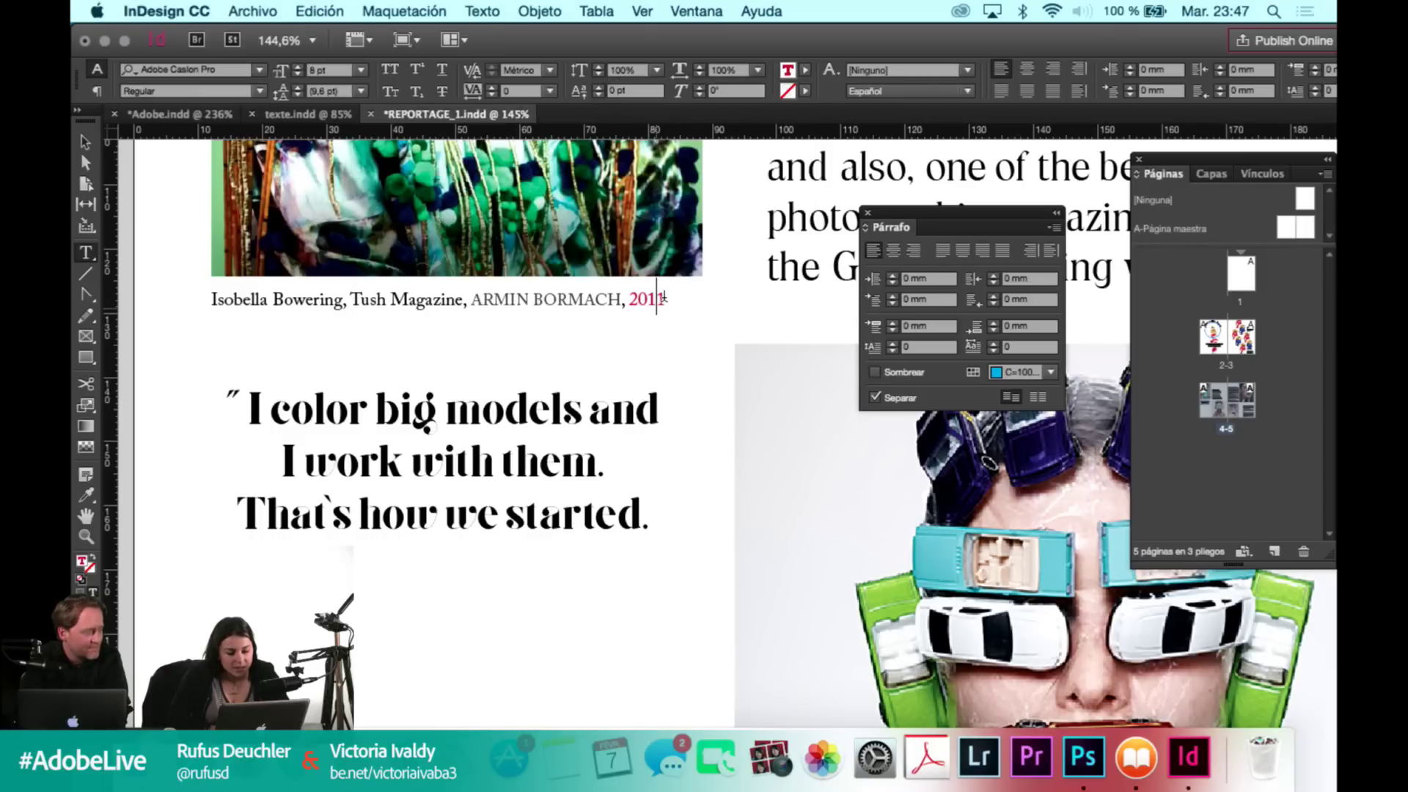
key(Escape)
Remove the comma before the red year 2011 in the caption, leaving a single space.
double_click(624, 299)
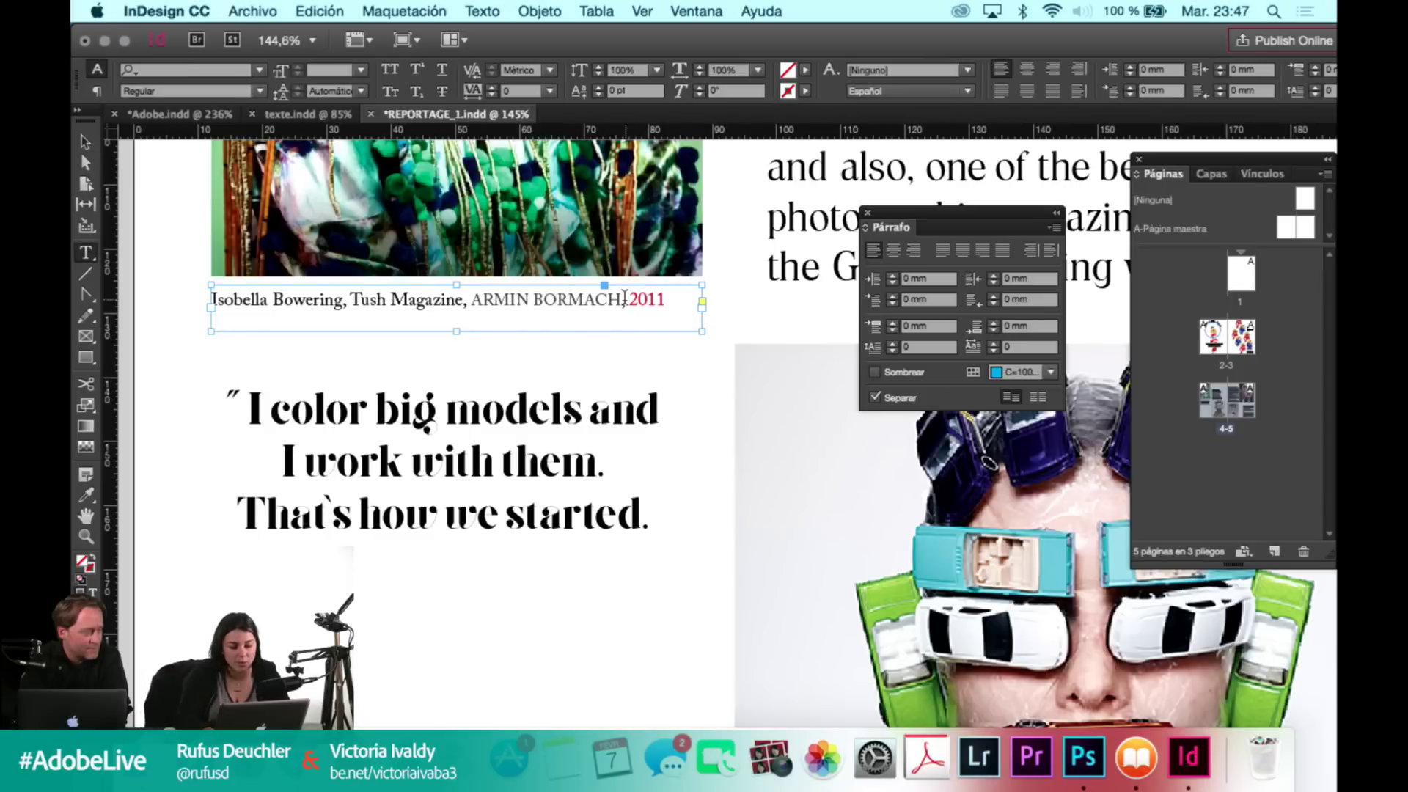
shift+click(663, 306)
text(2011)
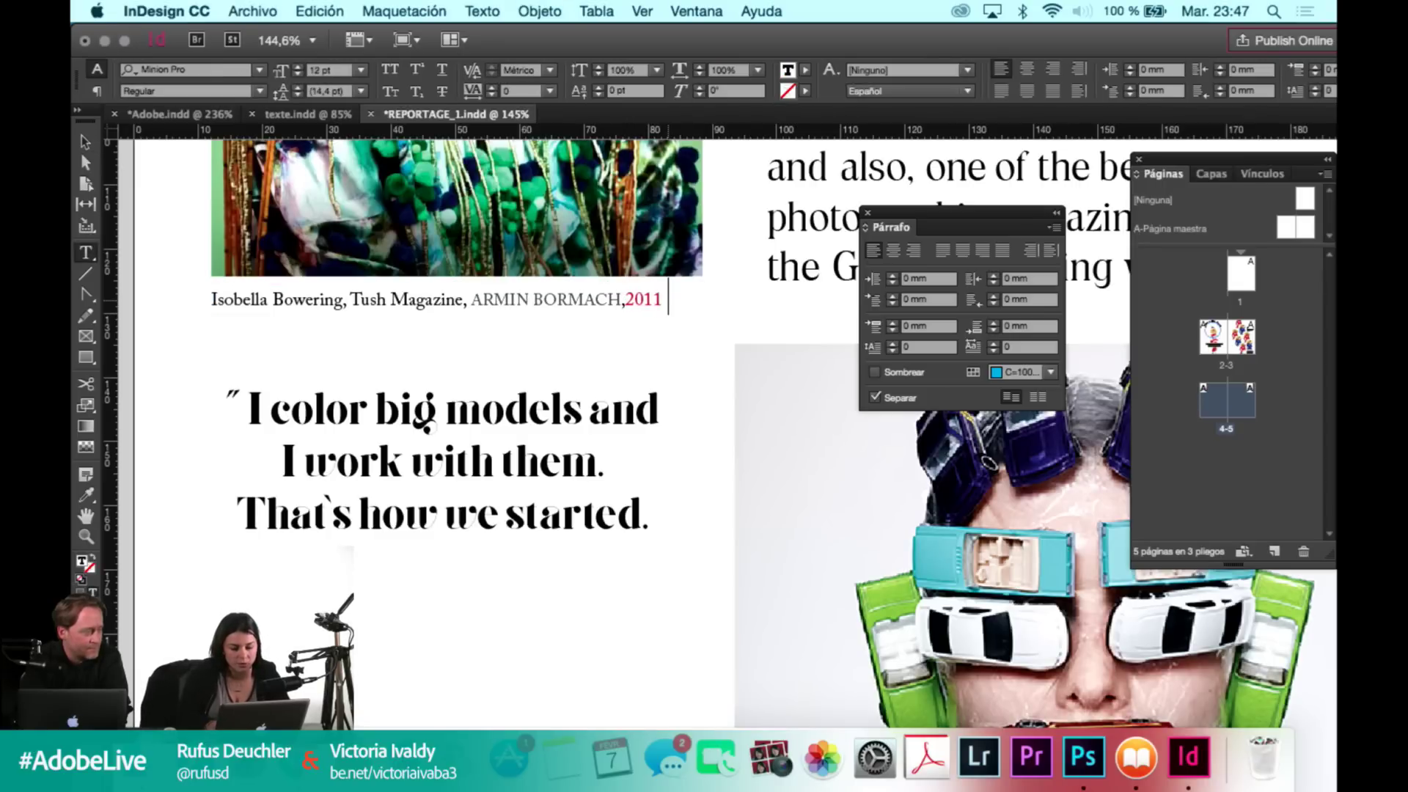
click(626, 301)
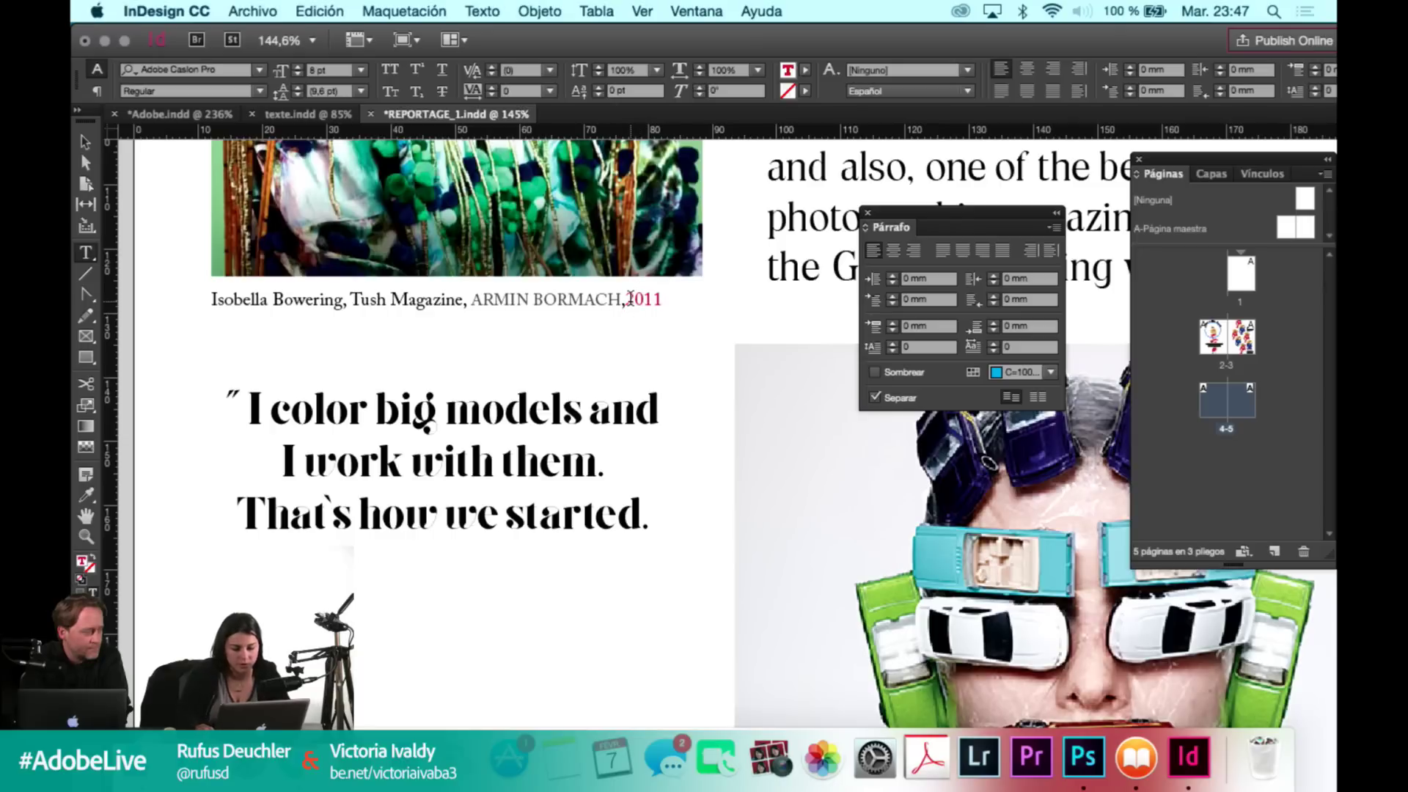
key(BackSpace)
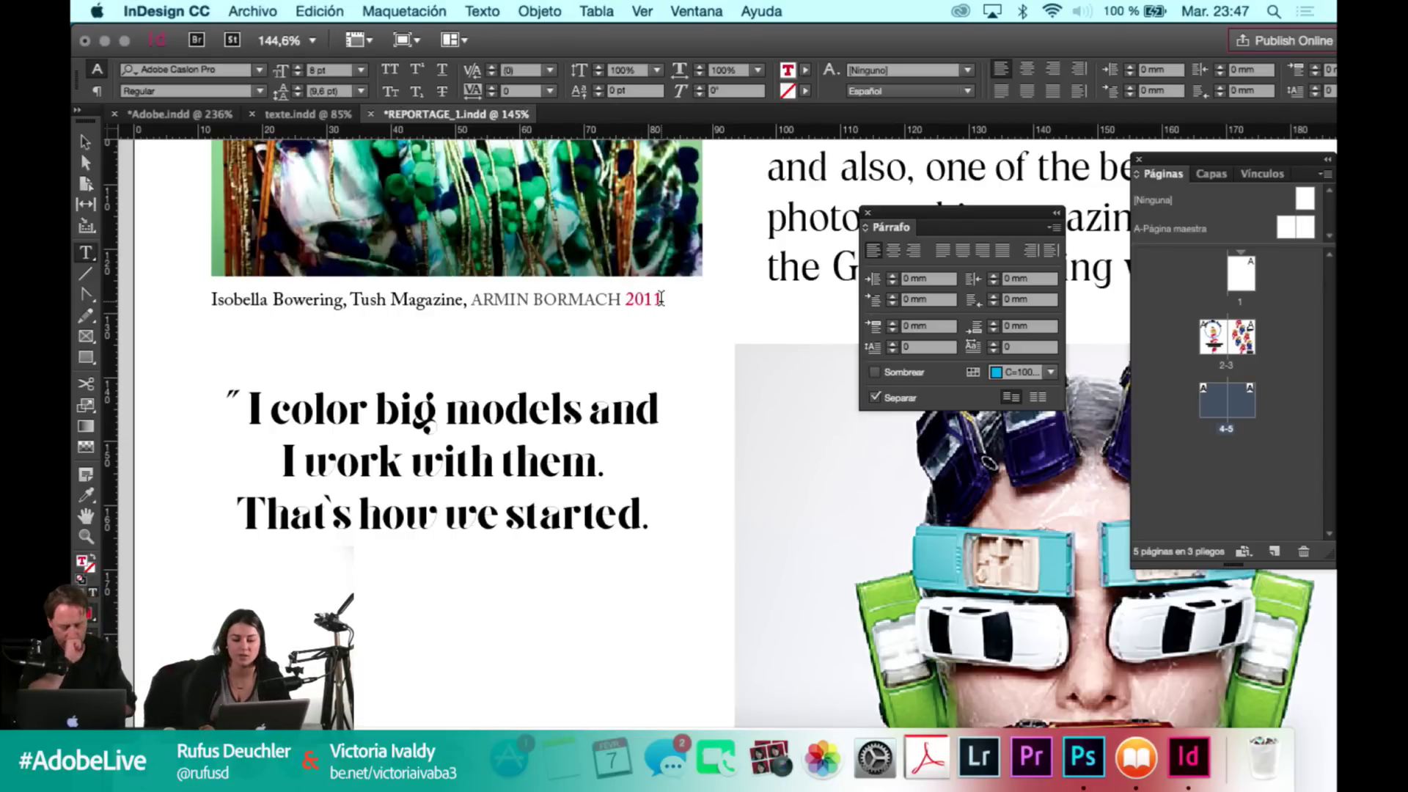
Copy the photographer's page address from Chrome and paste it on a new line below the caption text in InDesign.
key(Return)
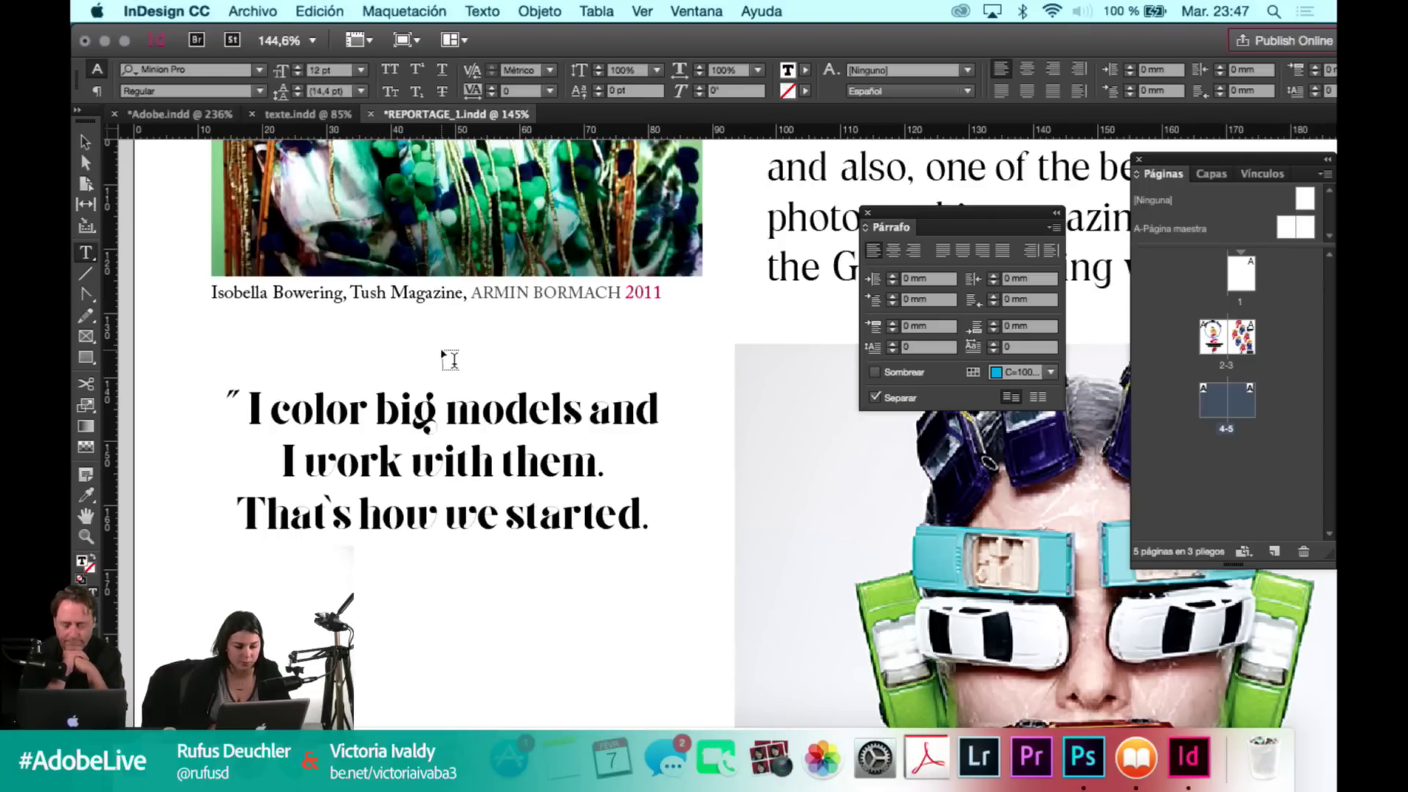
key(super+Tab)
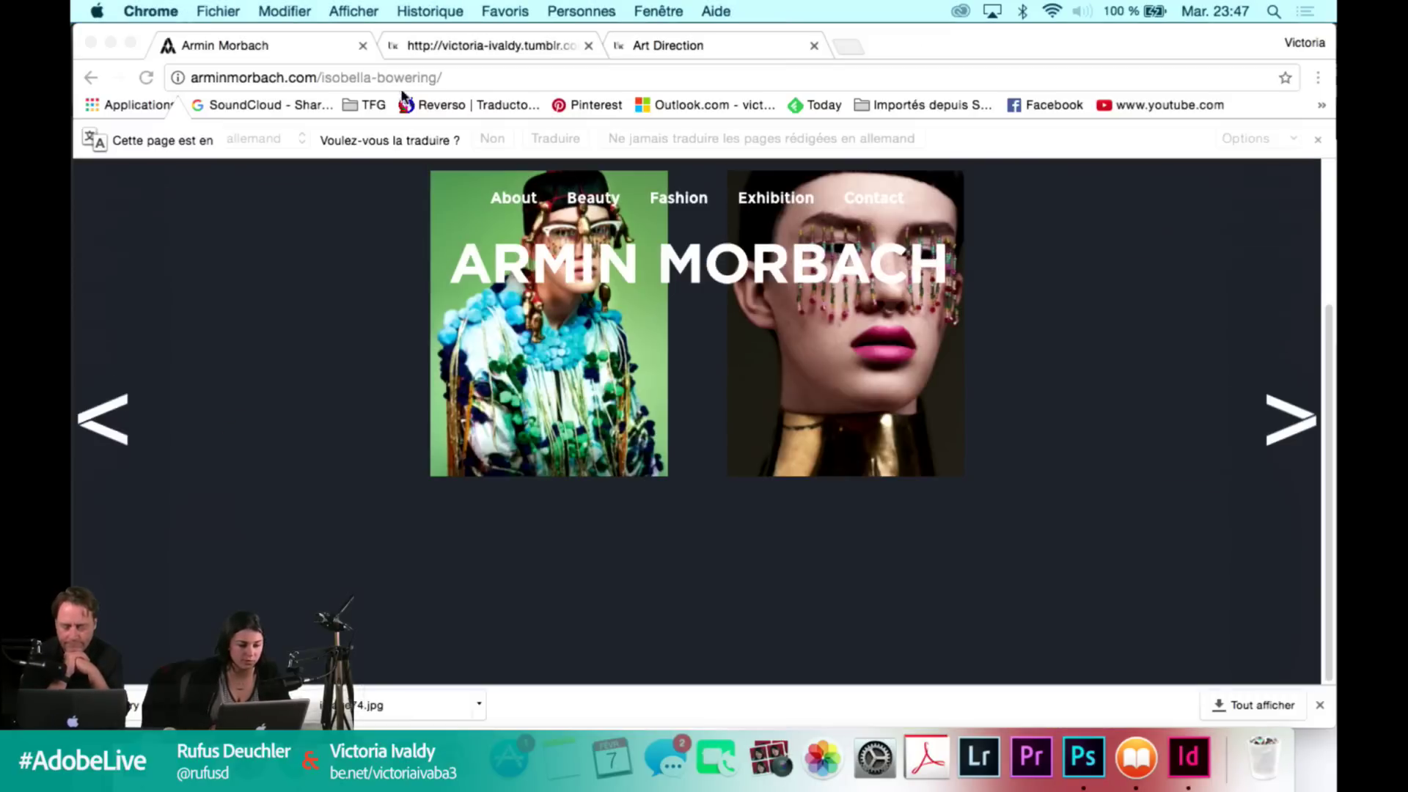
click(396, 73)
key(super+c)
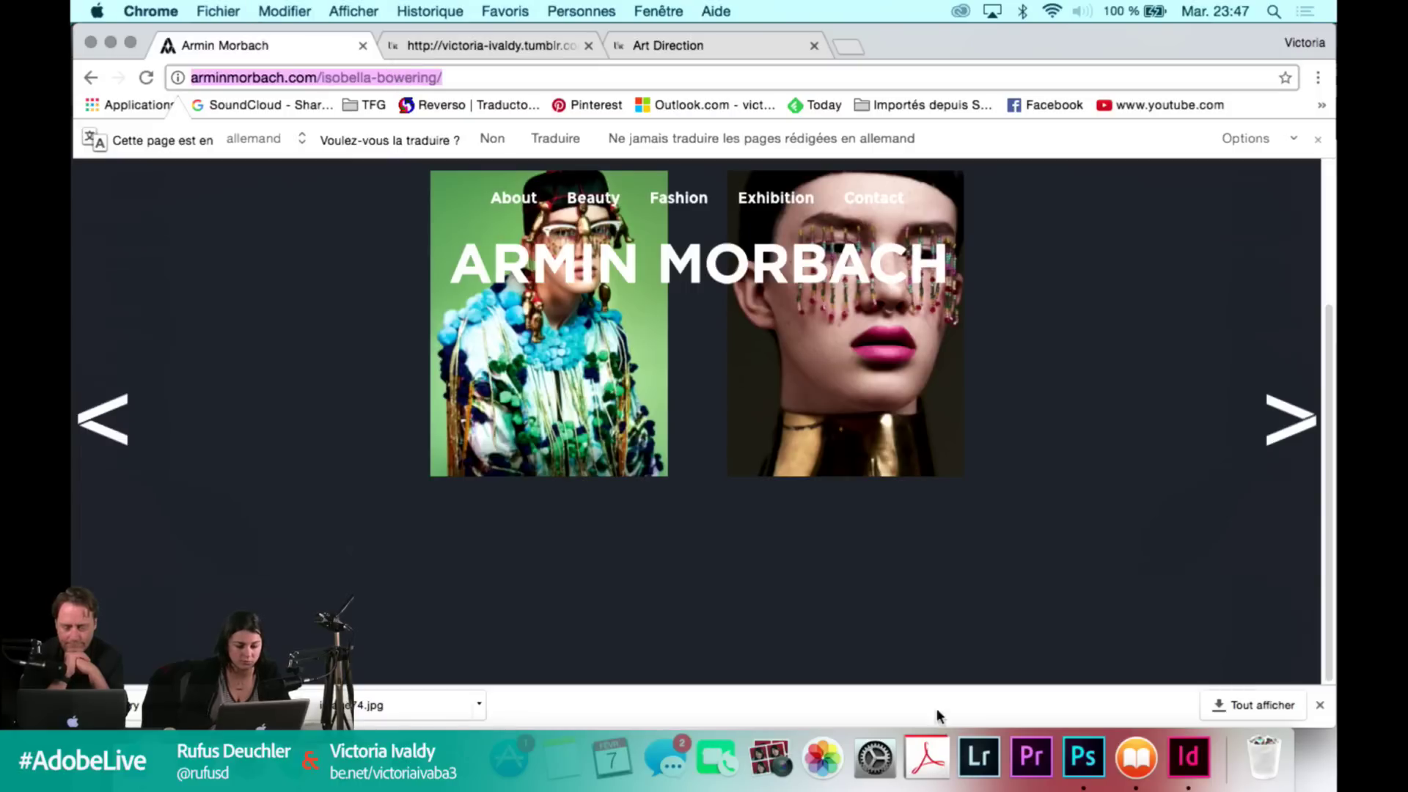
click(1188, 759)
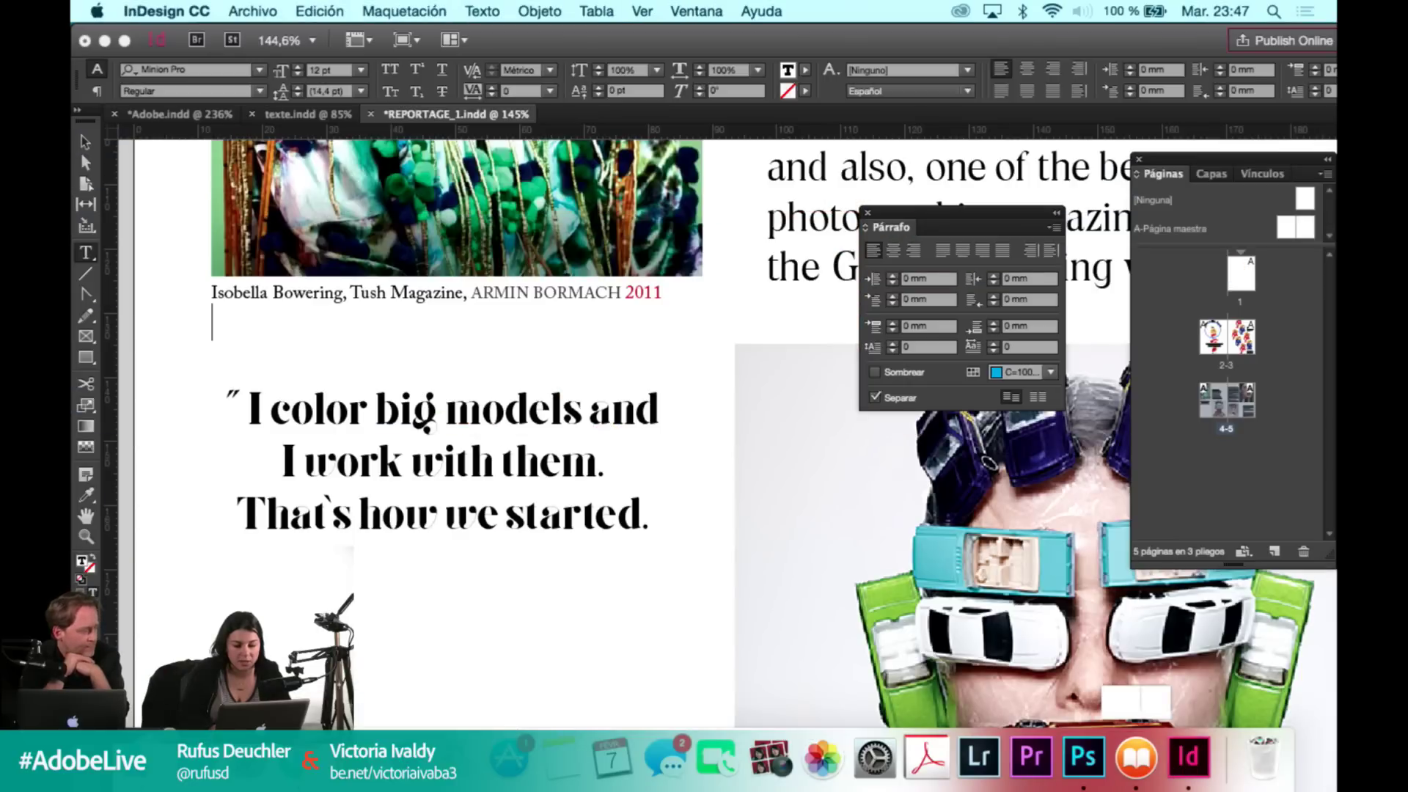
click(285, 320)
key(super+v)
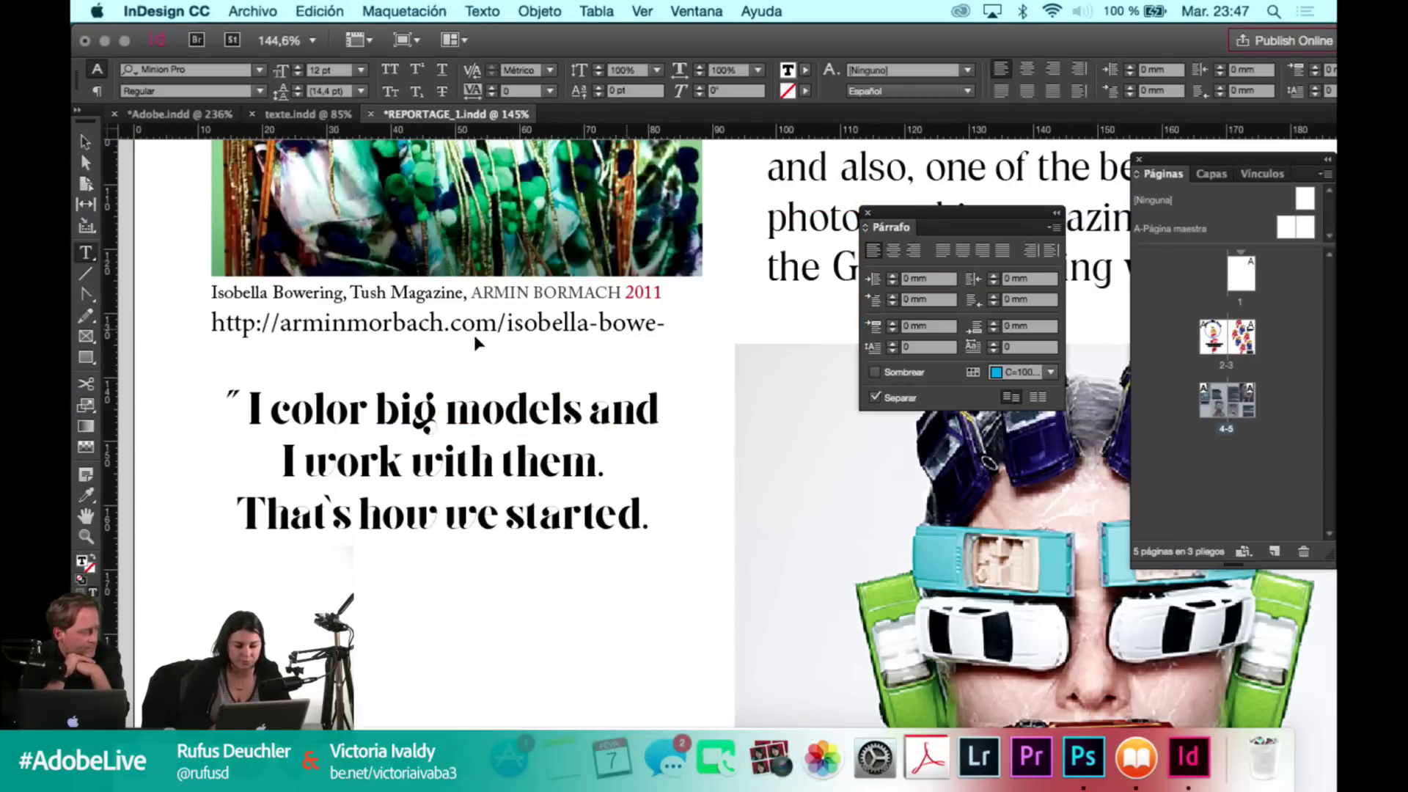
Extend the caption frame downward to a height of about 12.2 mm so it holds the whole pasted address.
key(Escape)
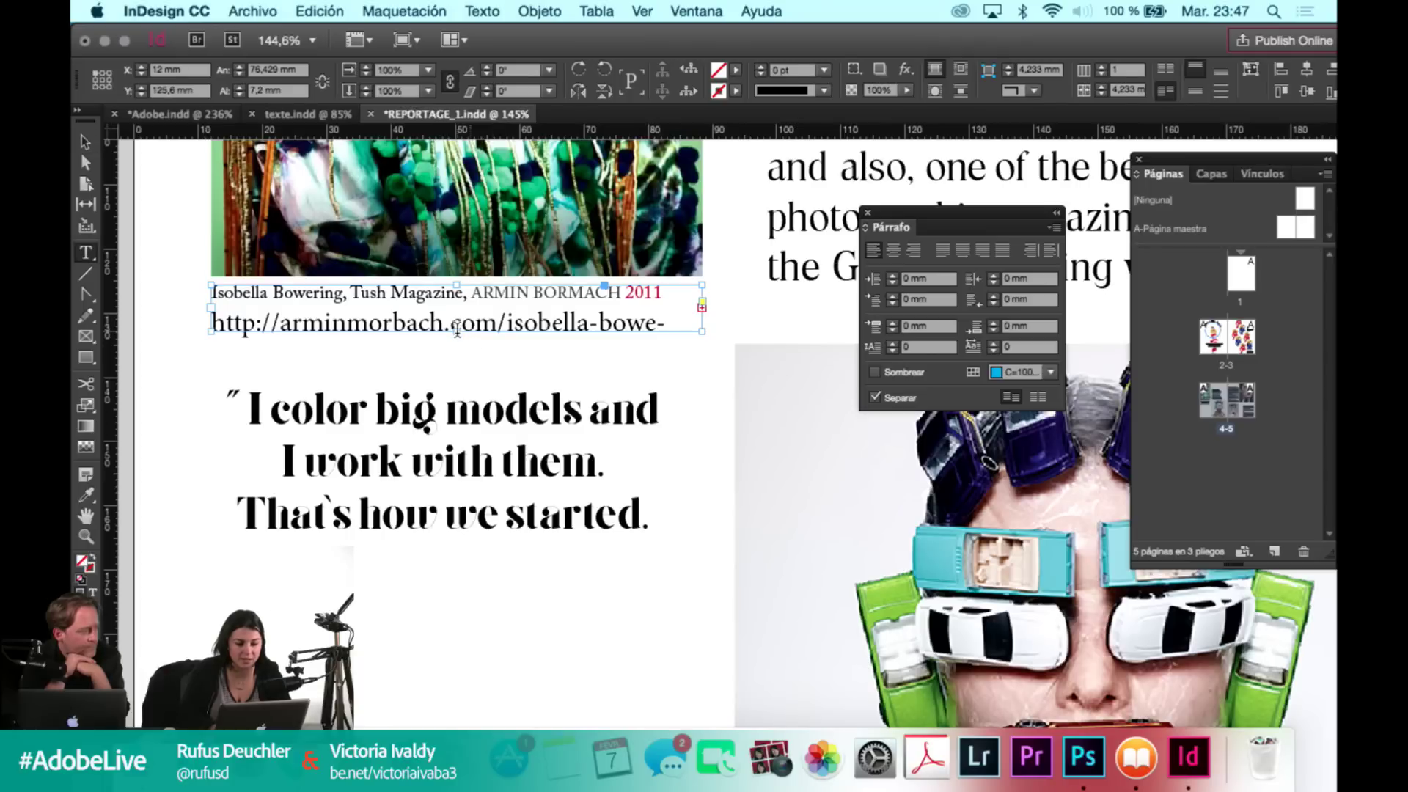
key(t)
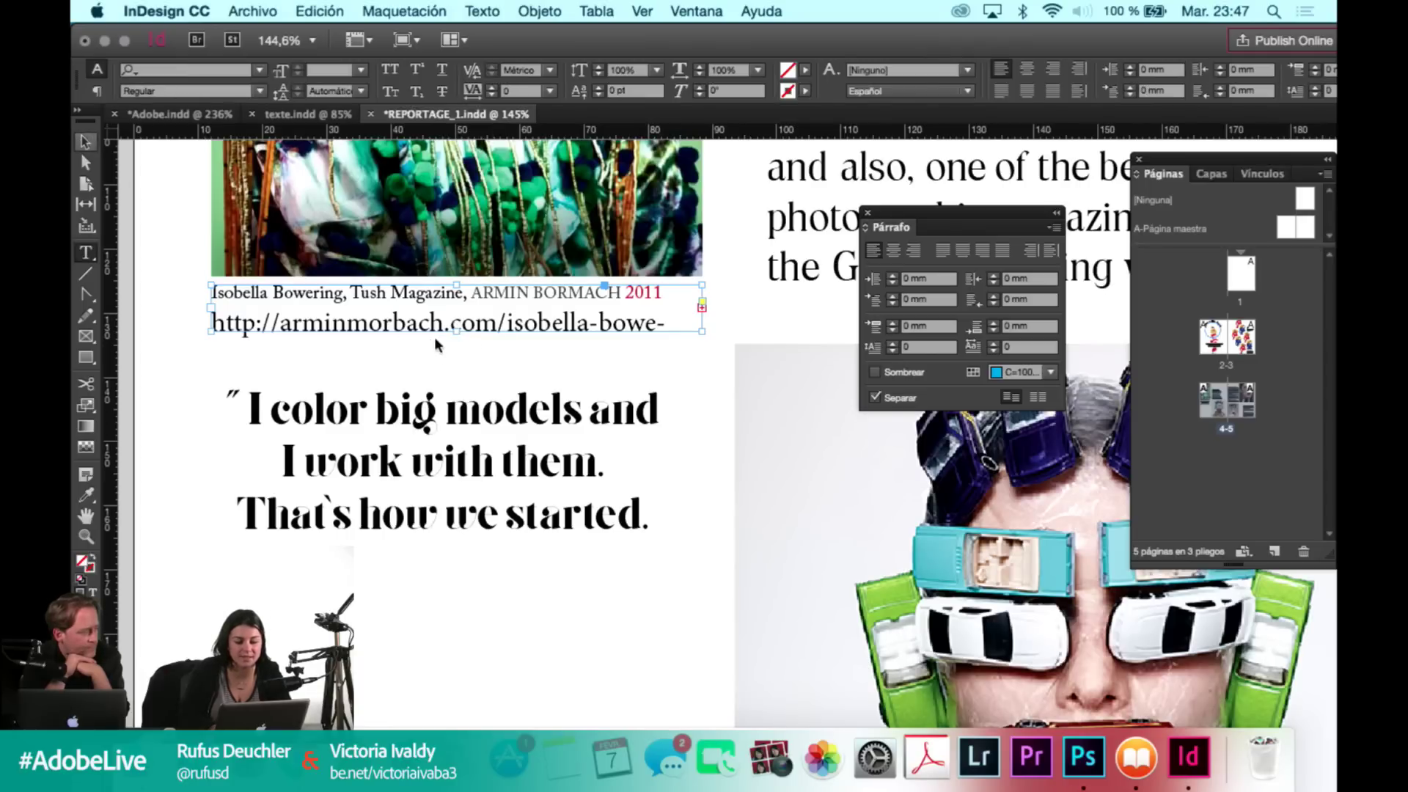
key(v)
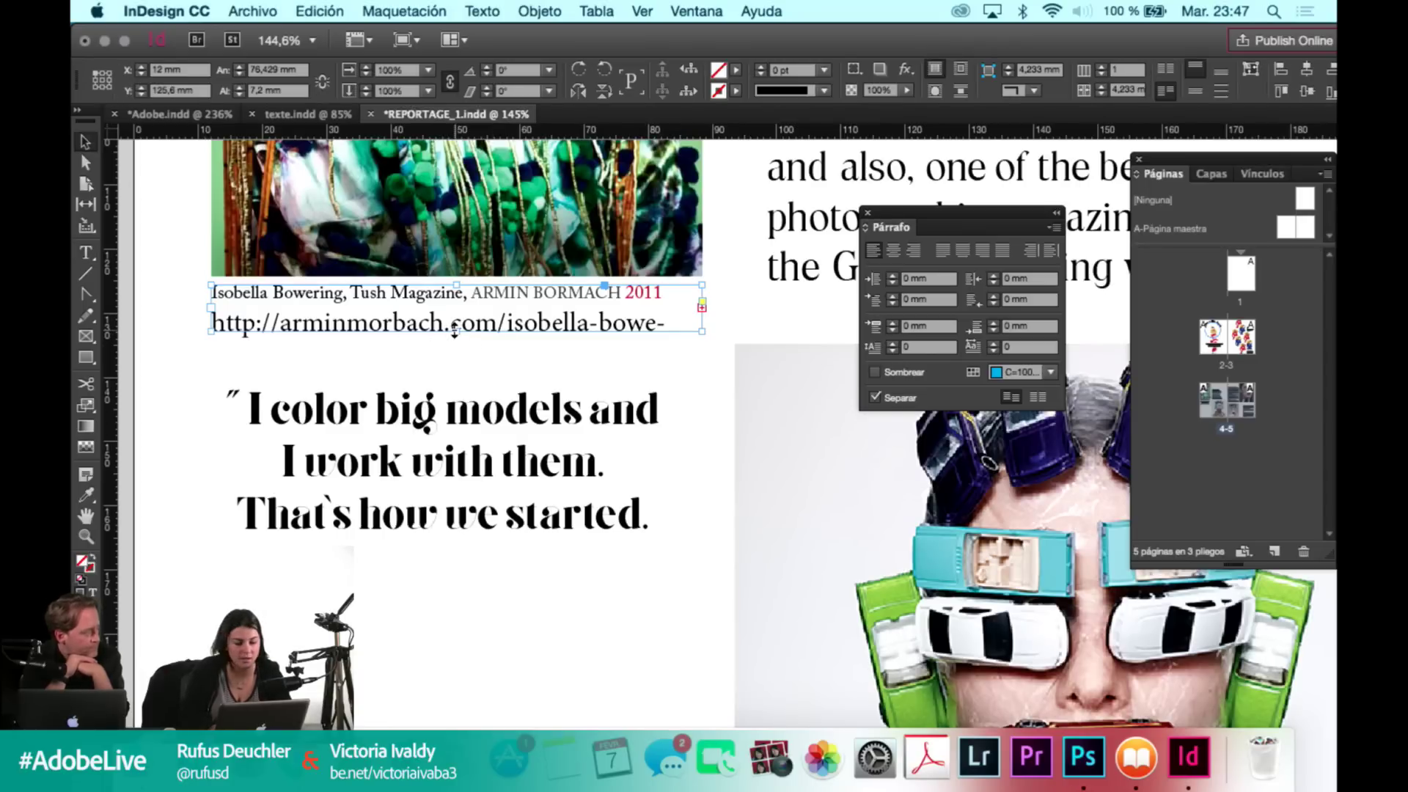
drag(454, 331, 454, 331)
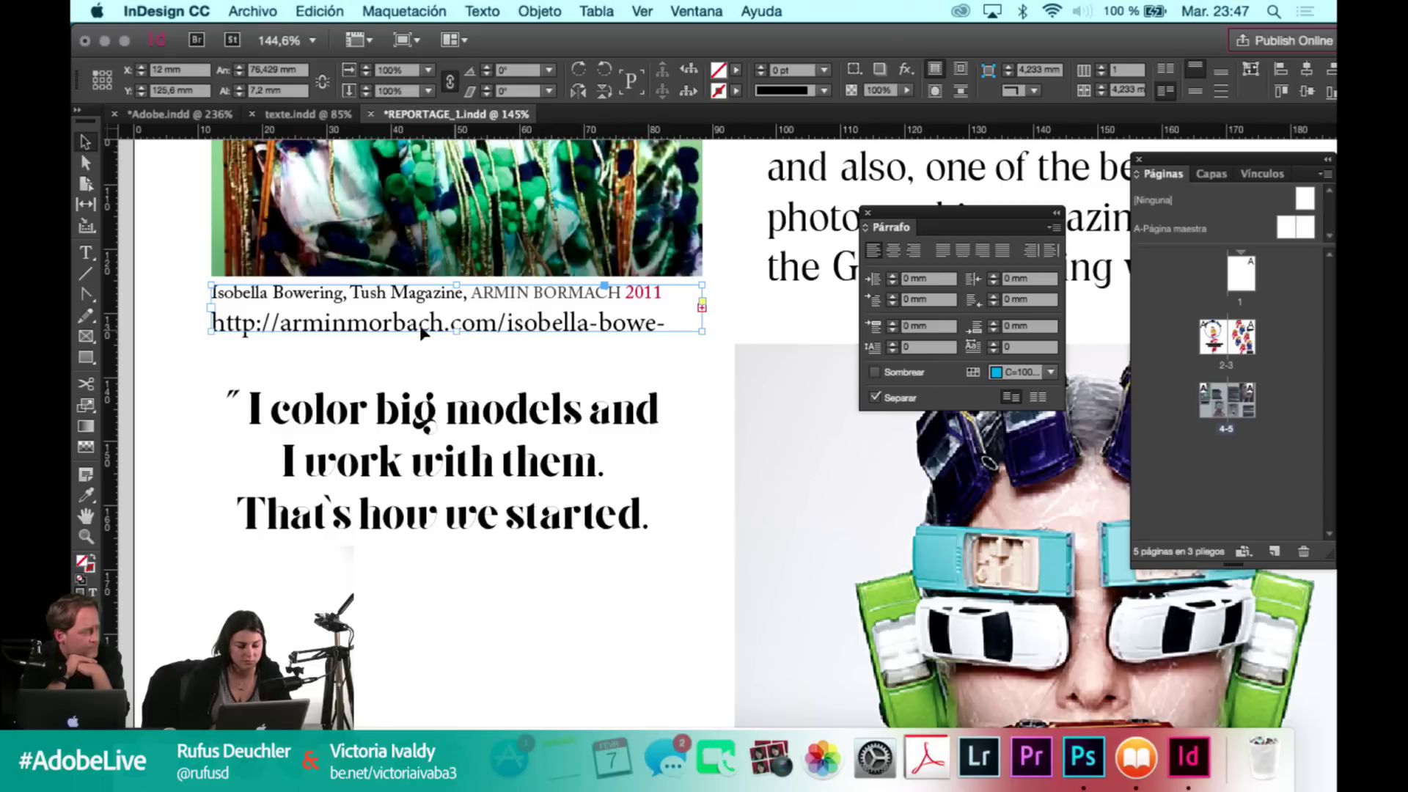
key(super+alt+c)
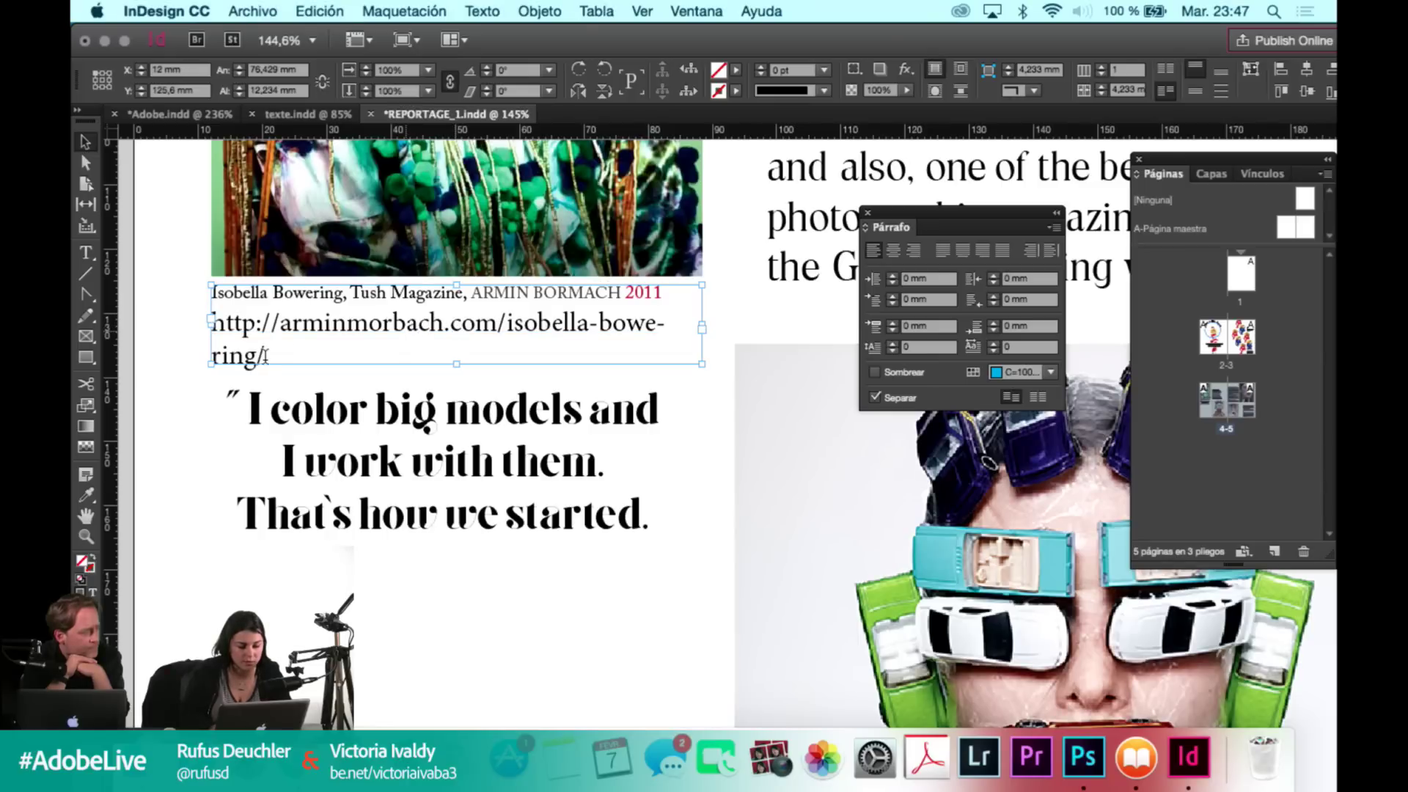
double_click(256, 344)
triple_click(212, 323)
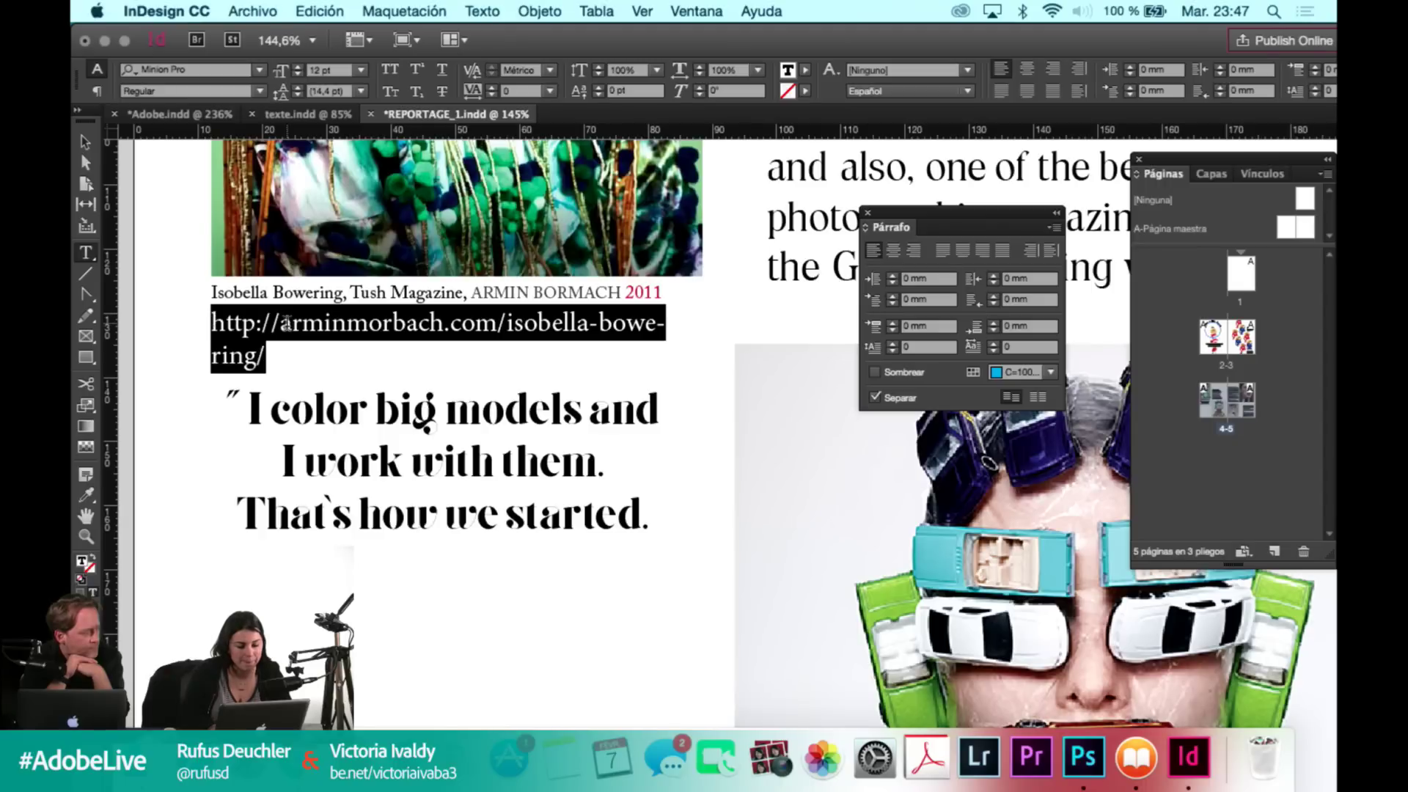
click(279, 325)
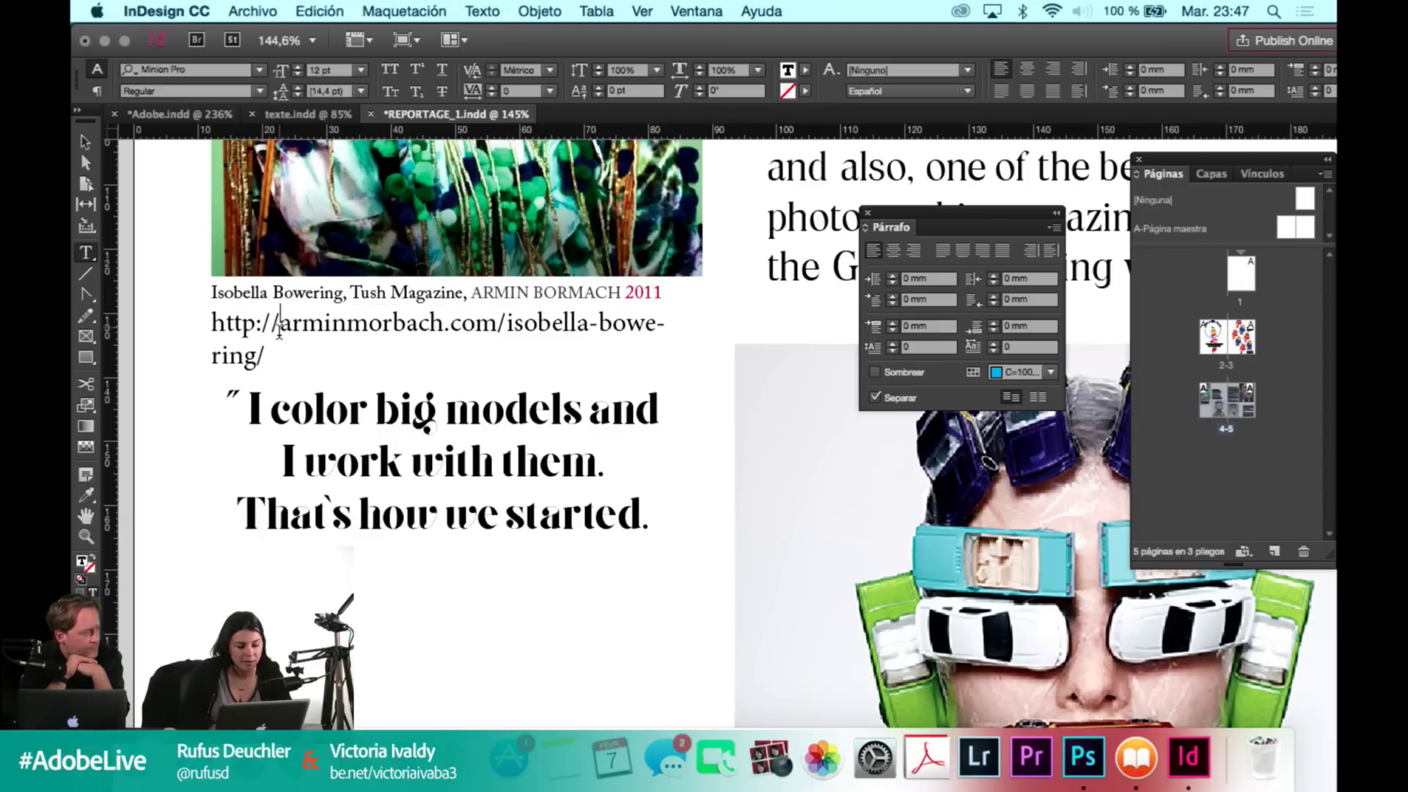
shift+click(213, 323)
key(BackSpace)
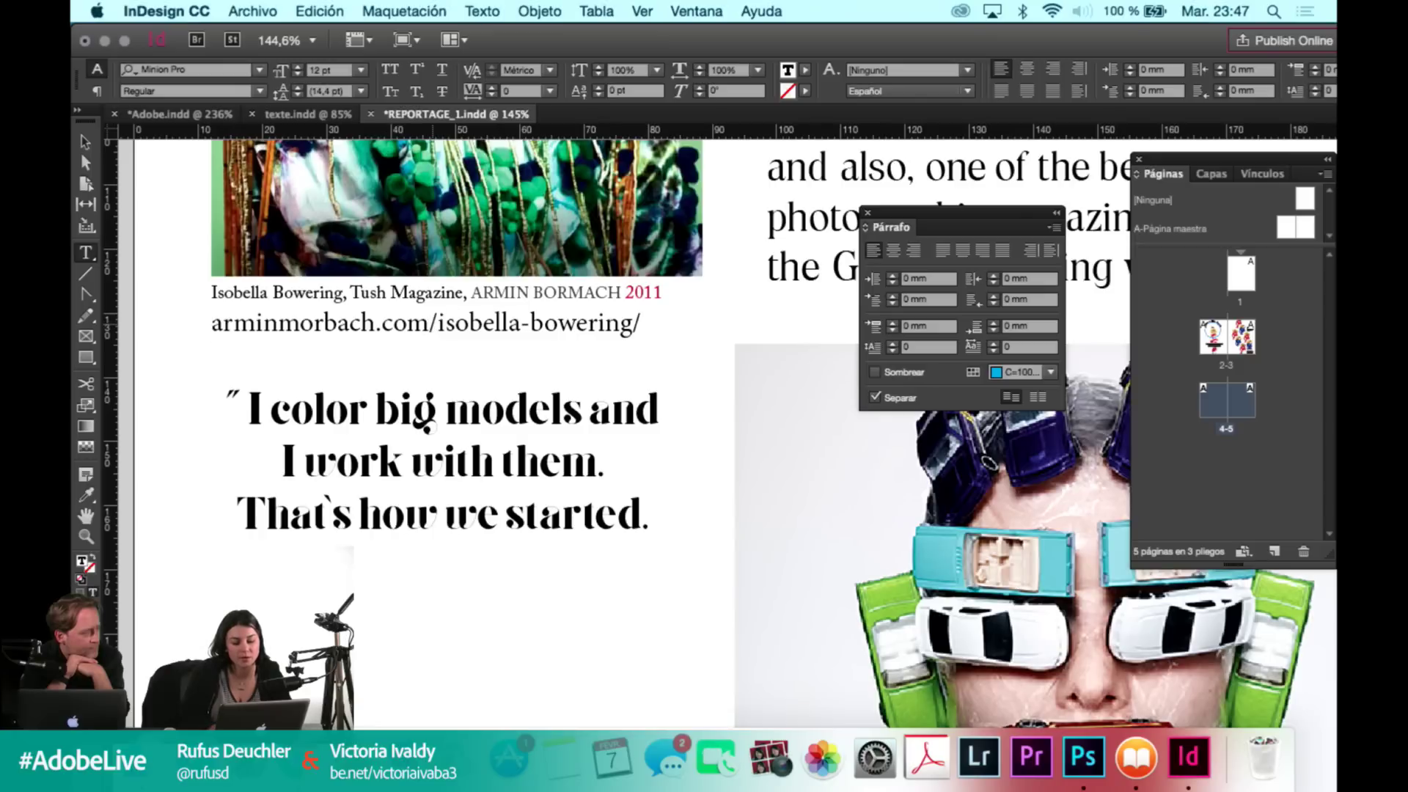
drag(429, 323, 640, 325)
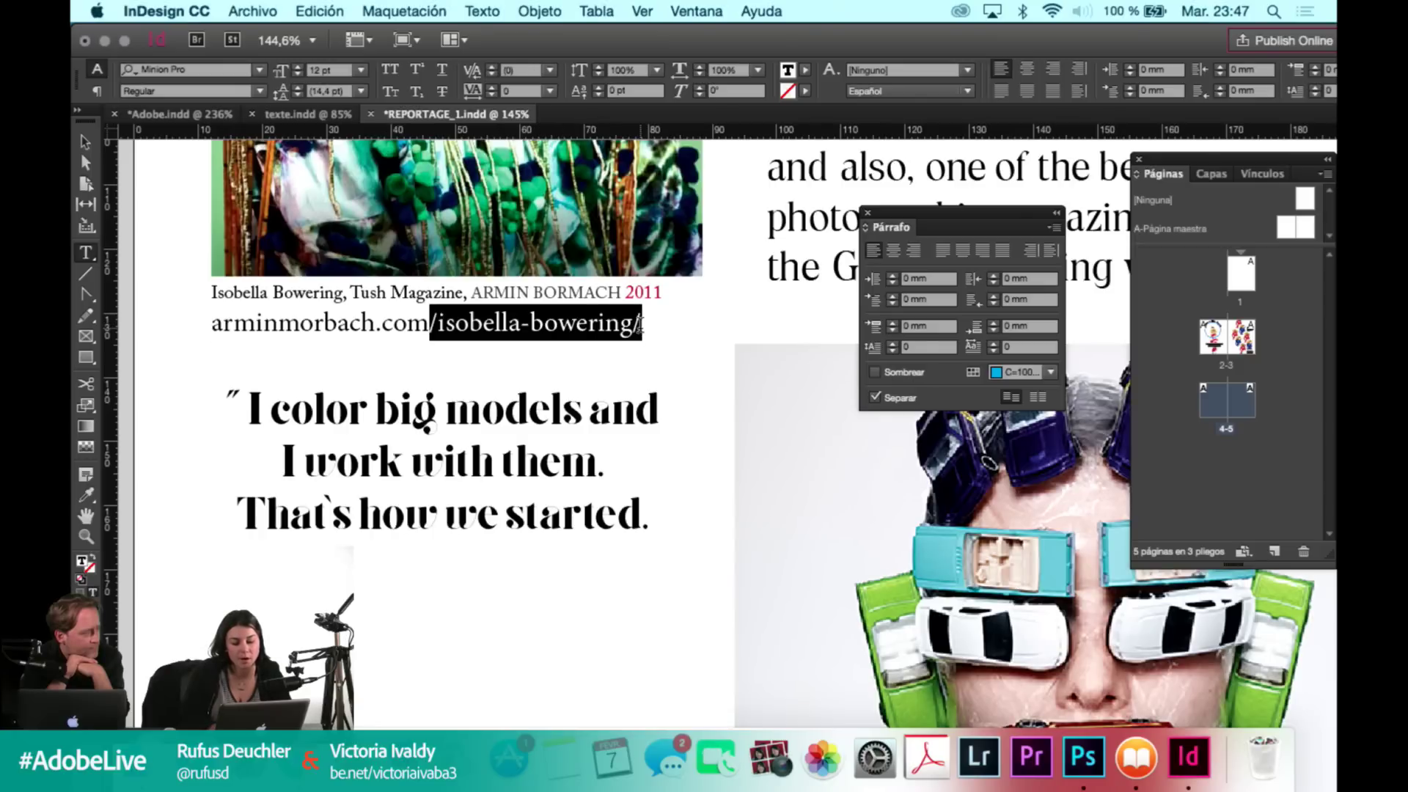
key(BackSpace)
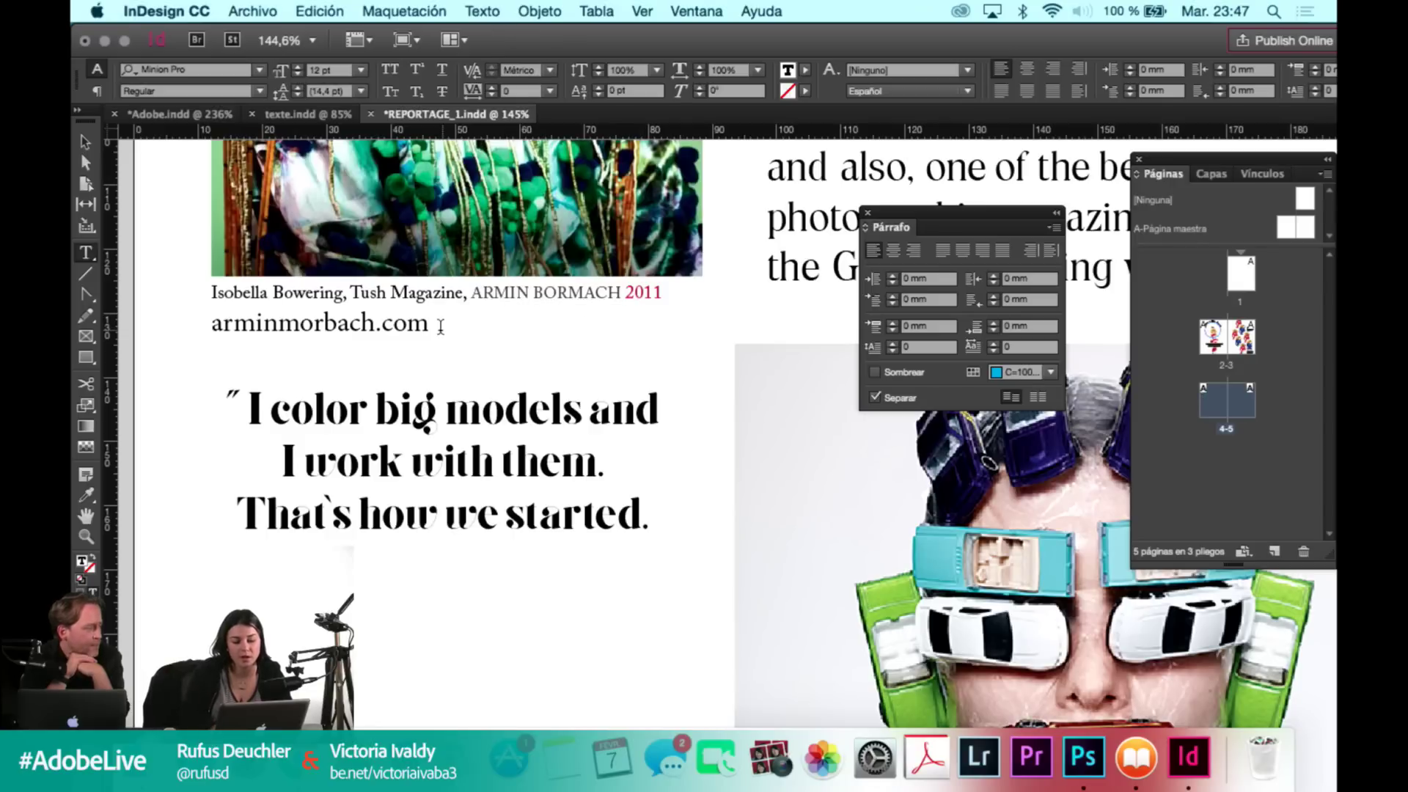
Set the font size of the caption's web address line to 7 pt.
drag(433, 324, 213, 321)
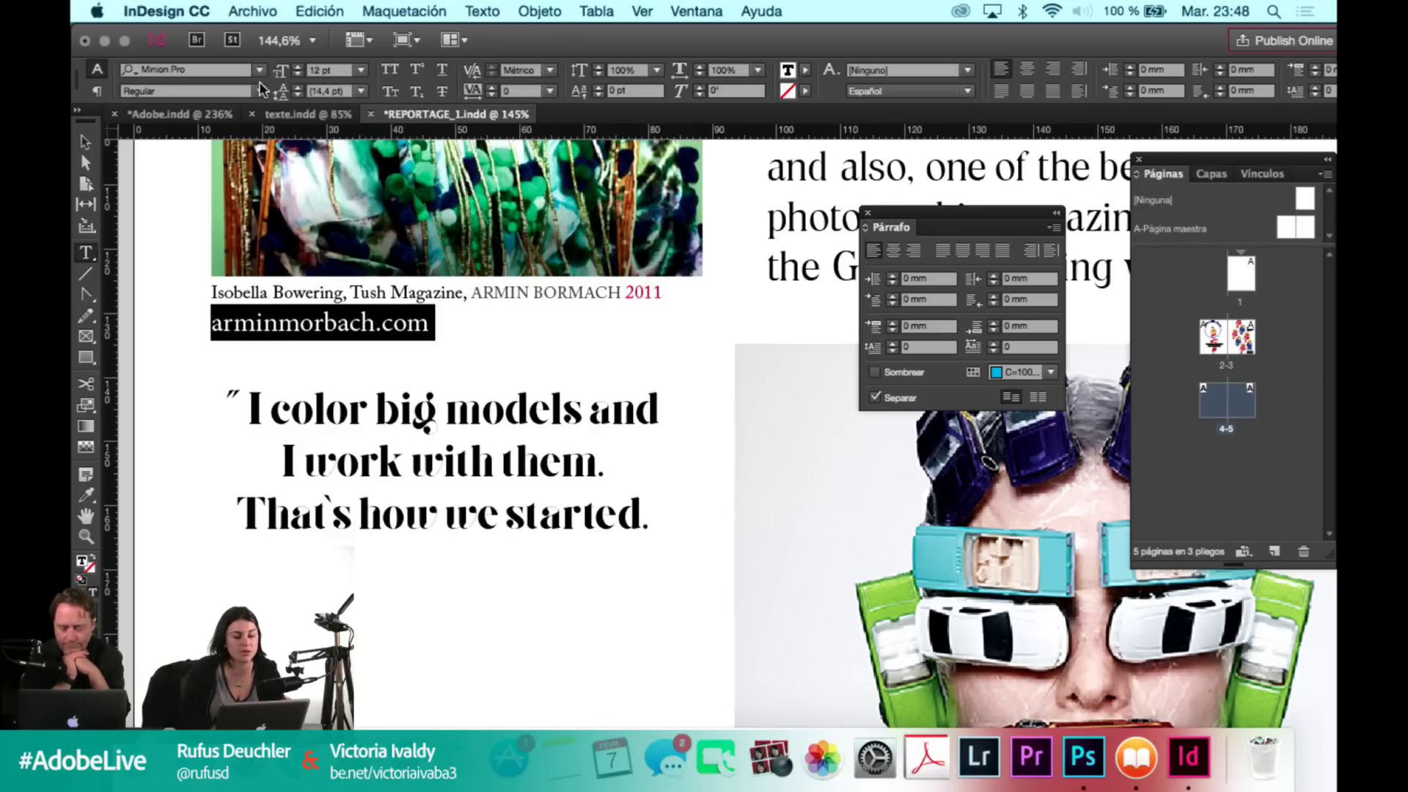
click(334, 73)
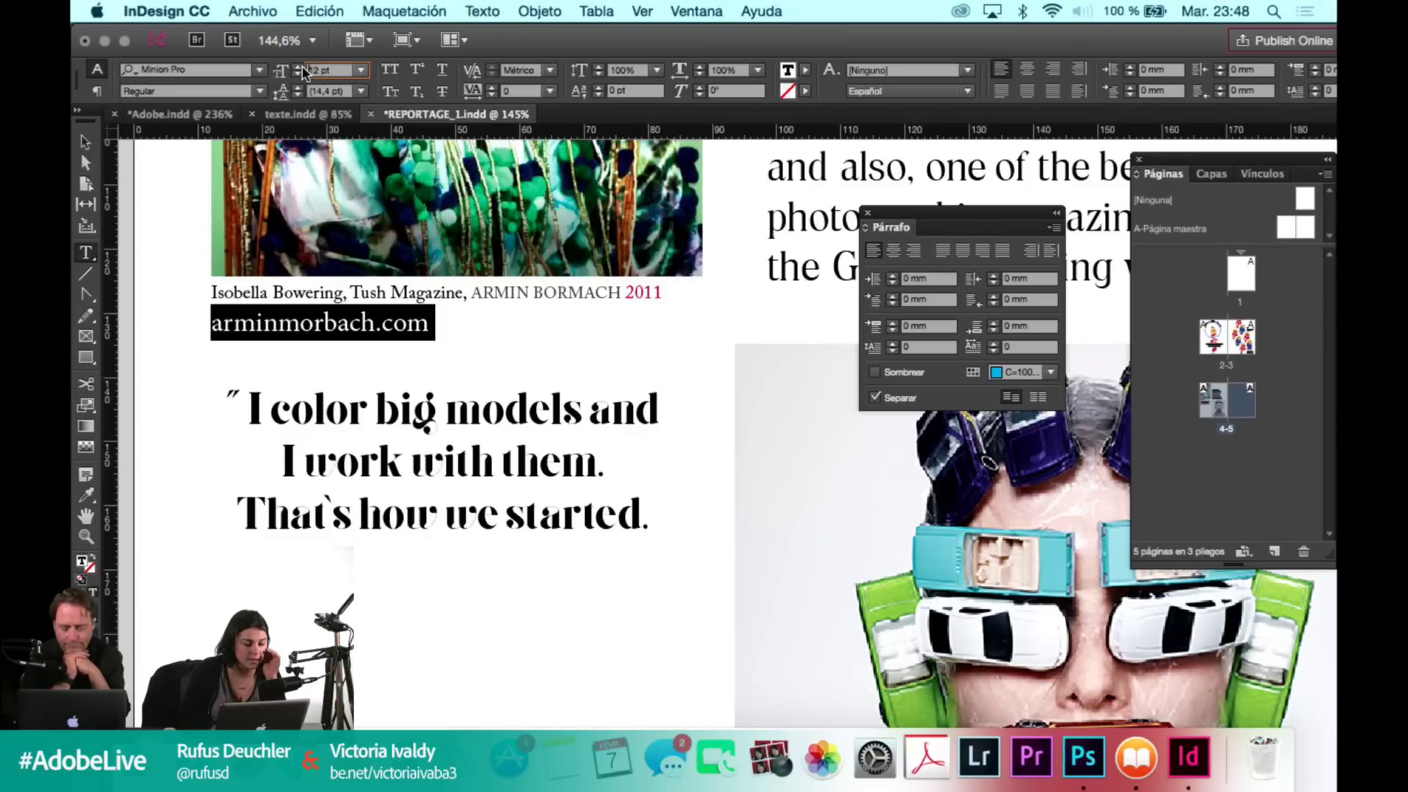
key(BackSpace)
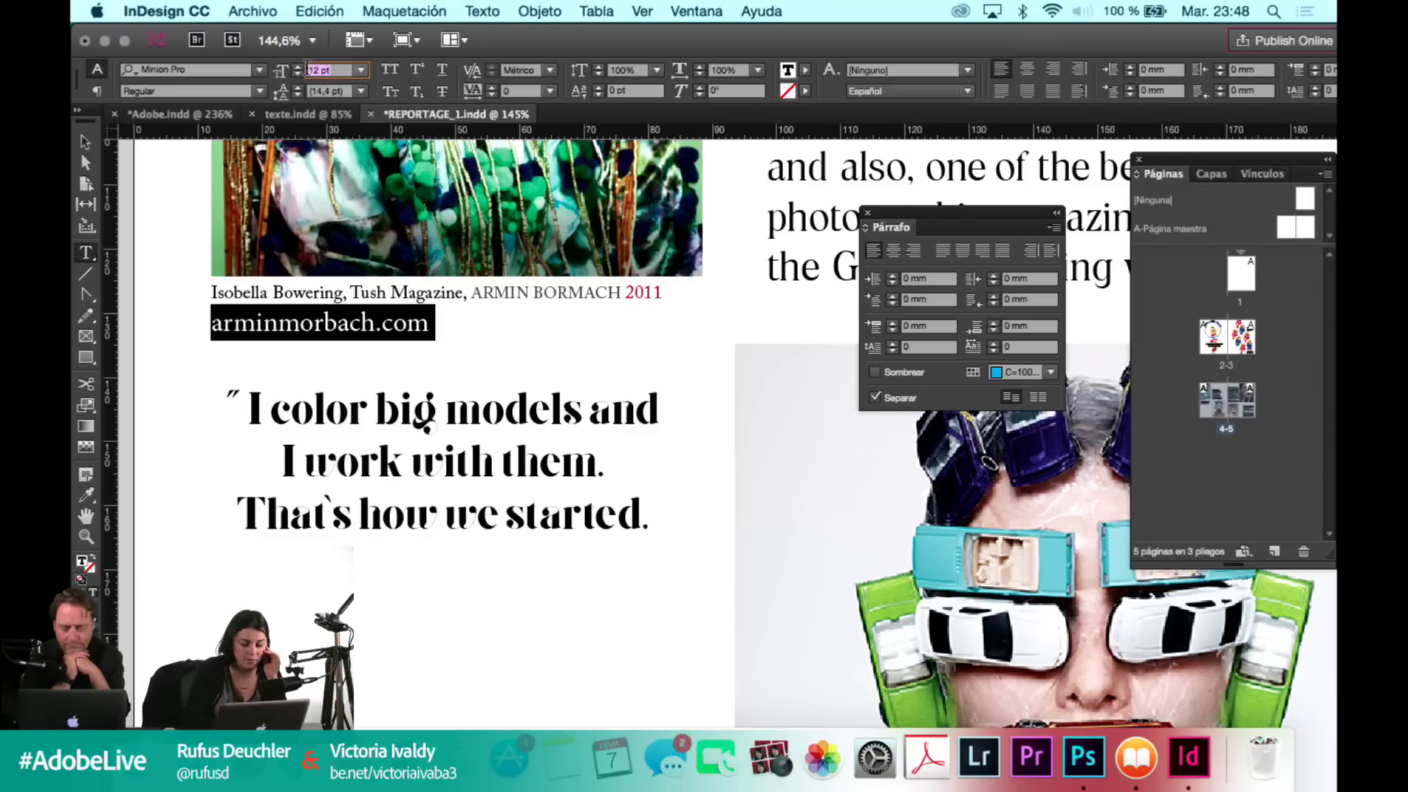
text(7)
key(Return)
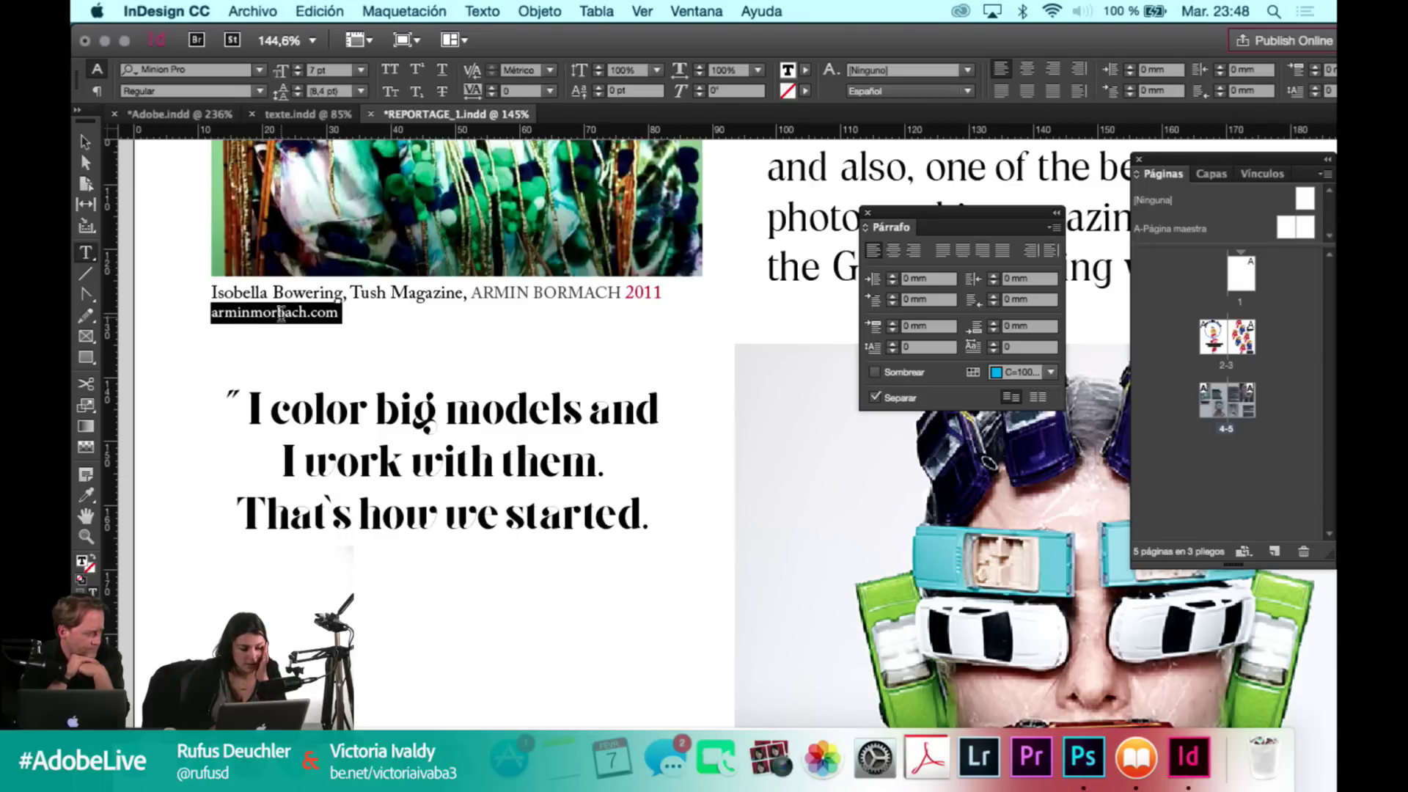
Centre-align both lines of the caption in their frame.
click(338, 313)
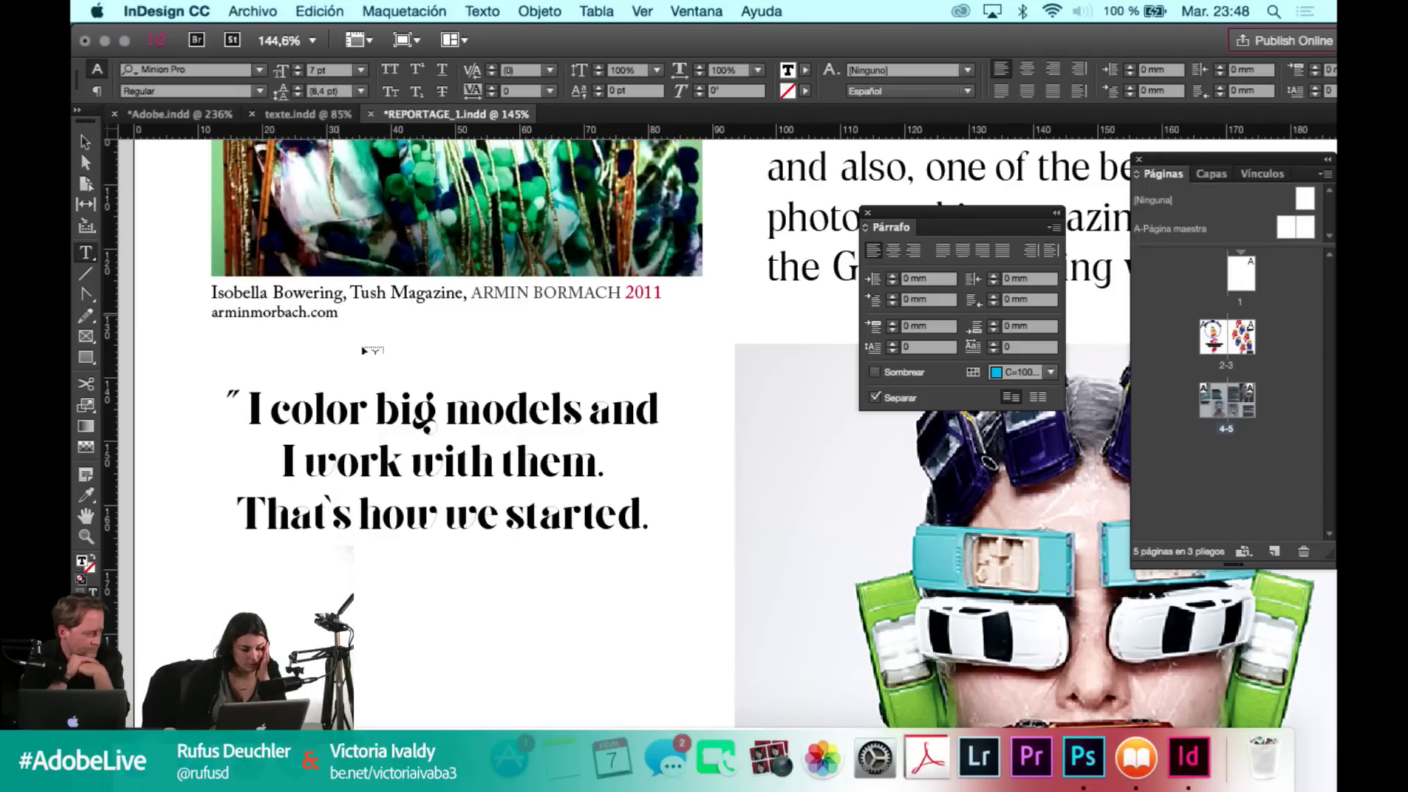
shift+click(207, 290)
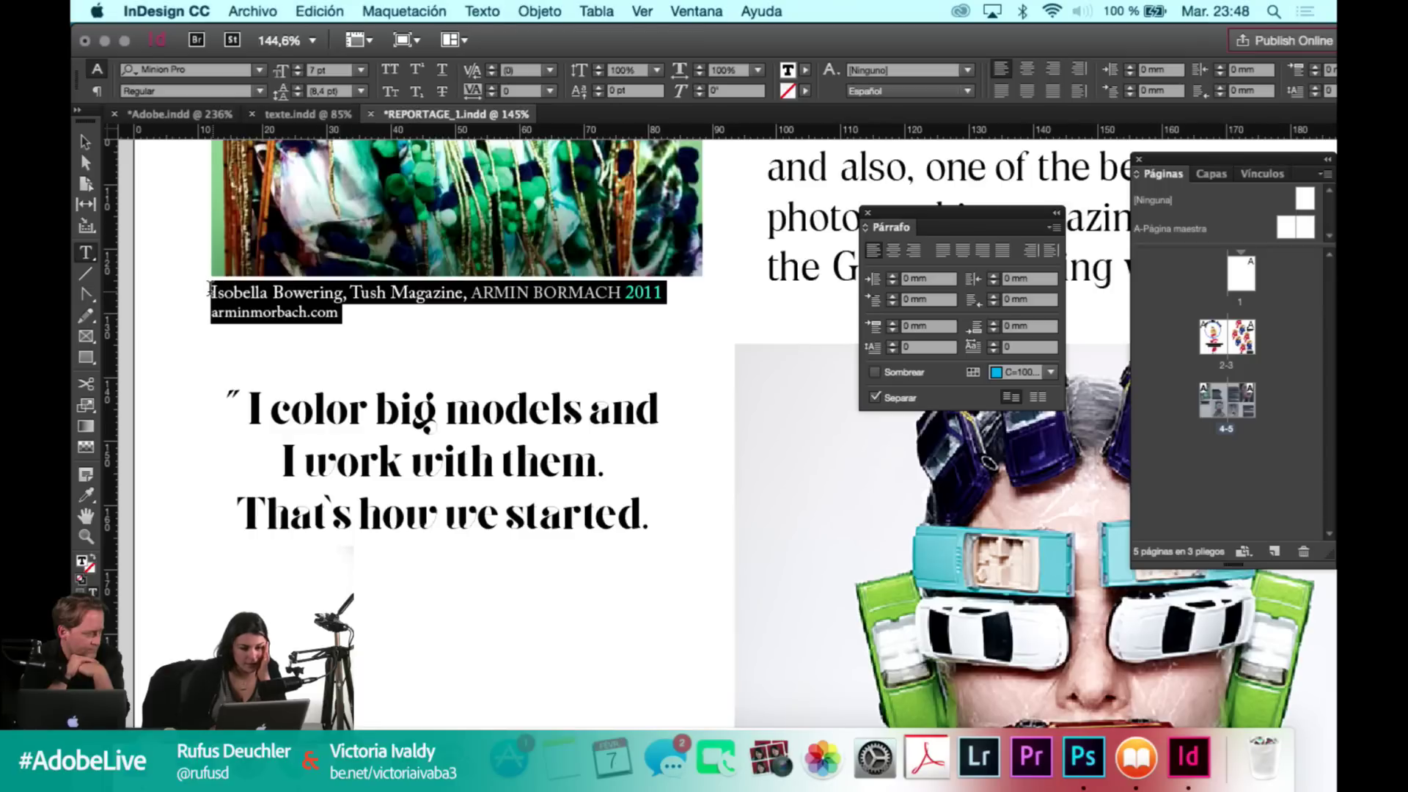
click(1028, 72)
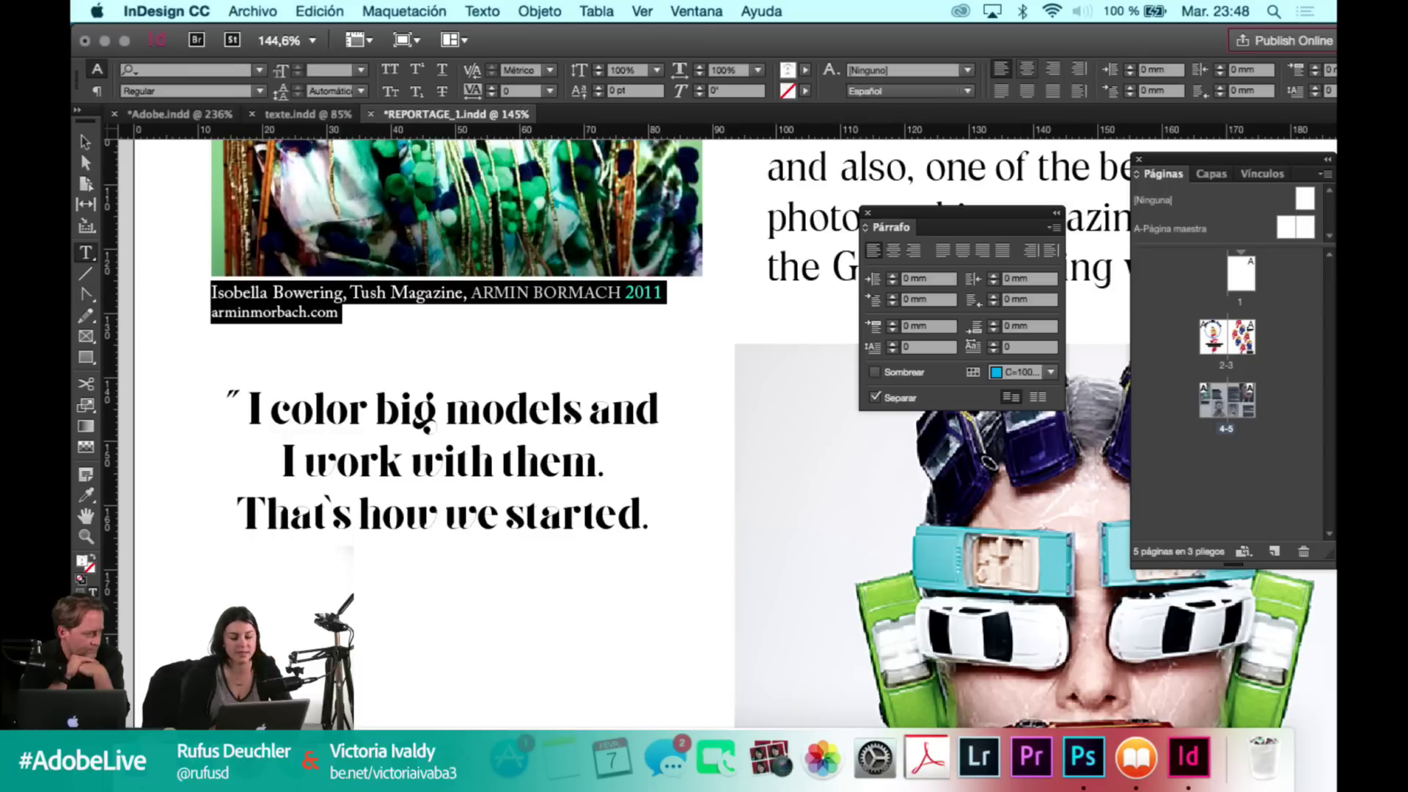
click(529, 291)
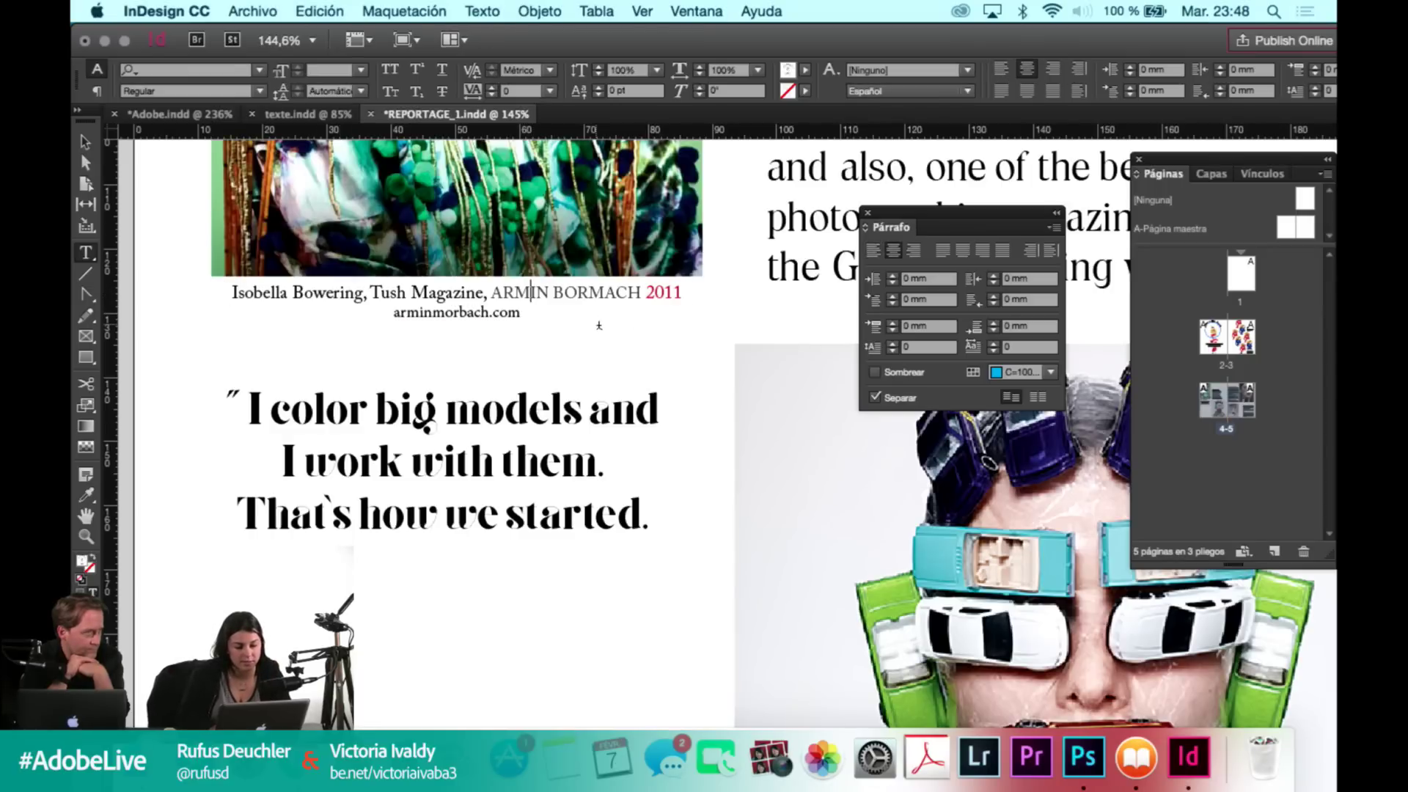
click(602, 363)
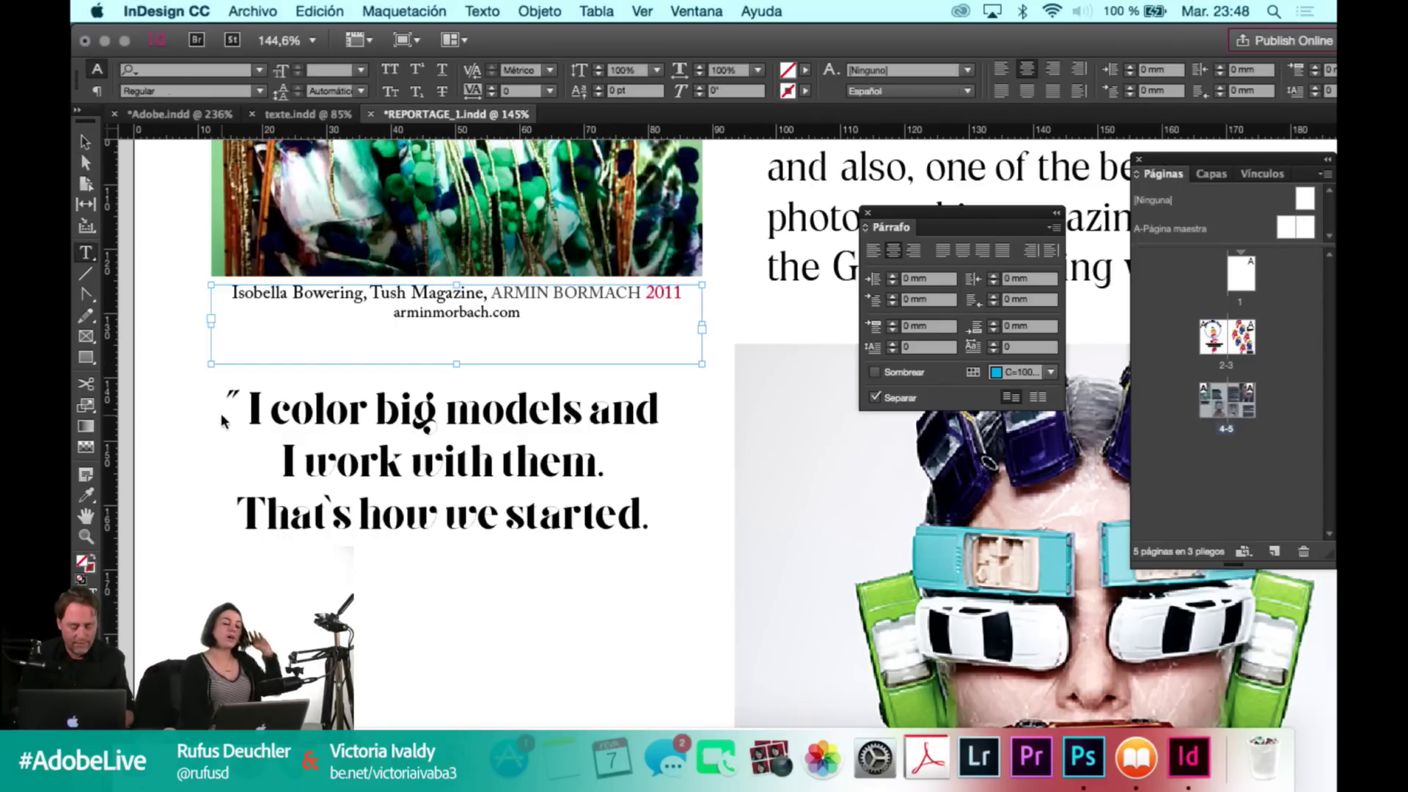
Review the spreads in full-screen presentation mode, paging between page 1, spread 2-3 and the interview spread.
click(282, 461)
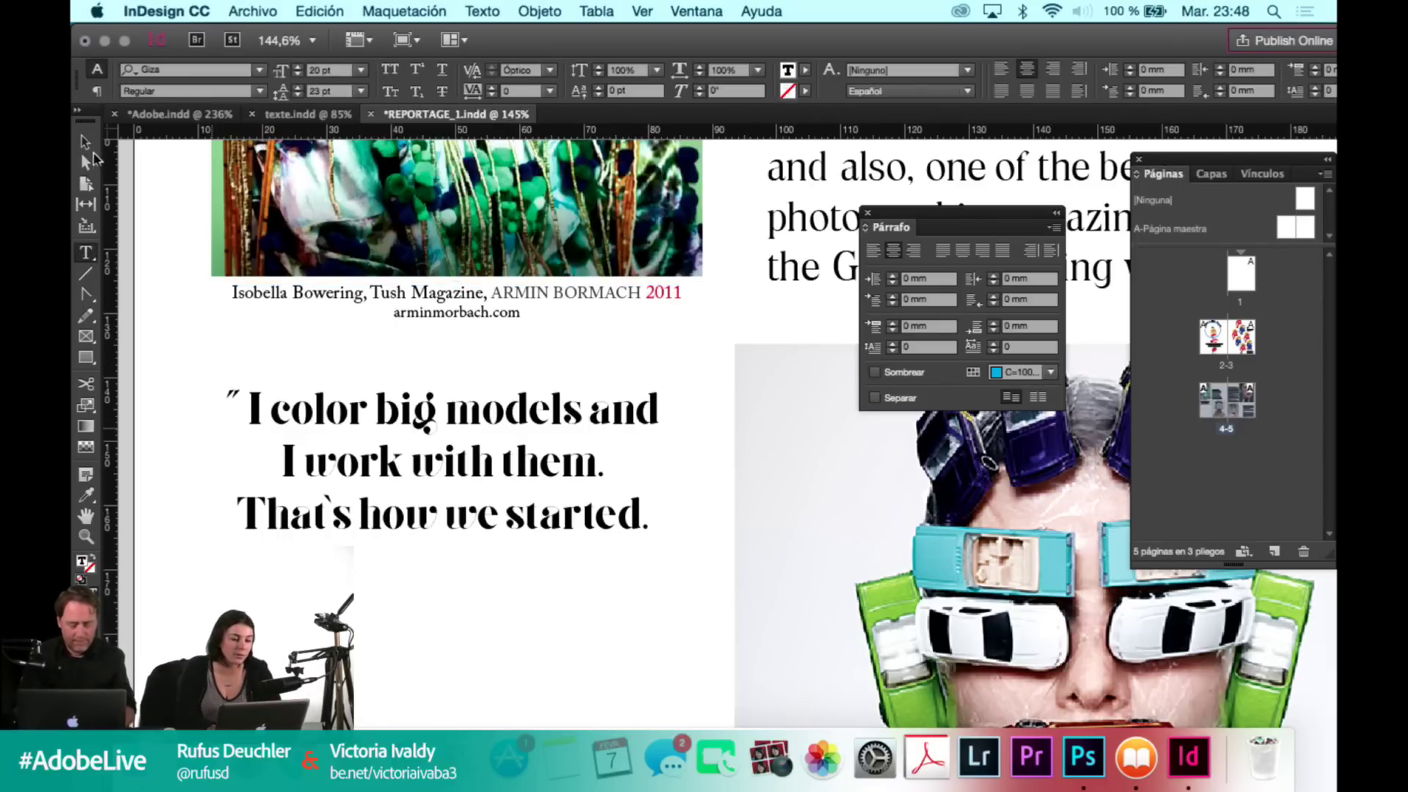
key(Escape)
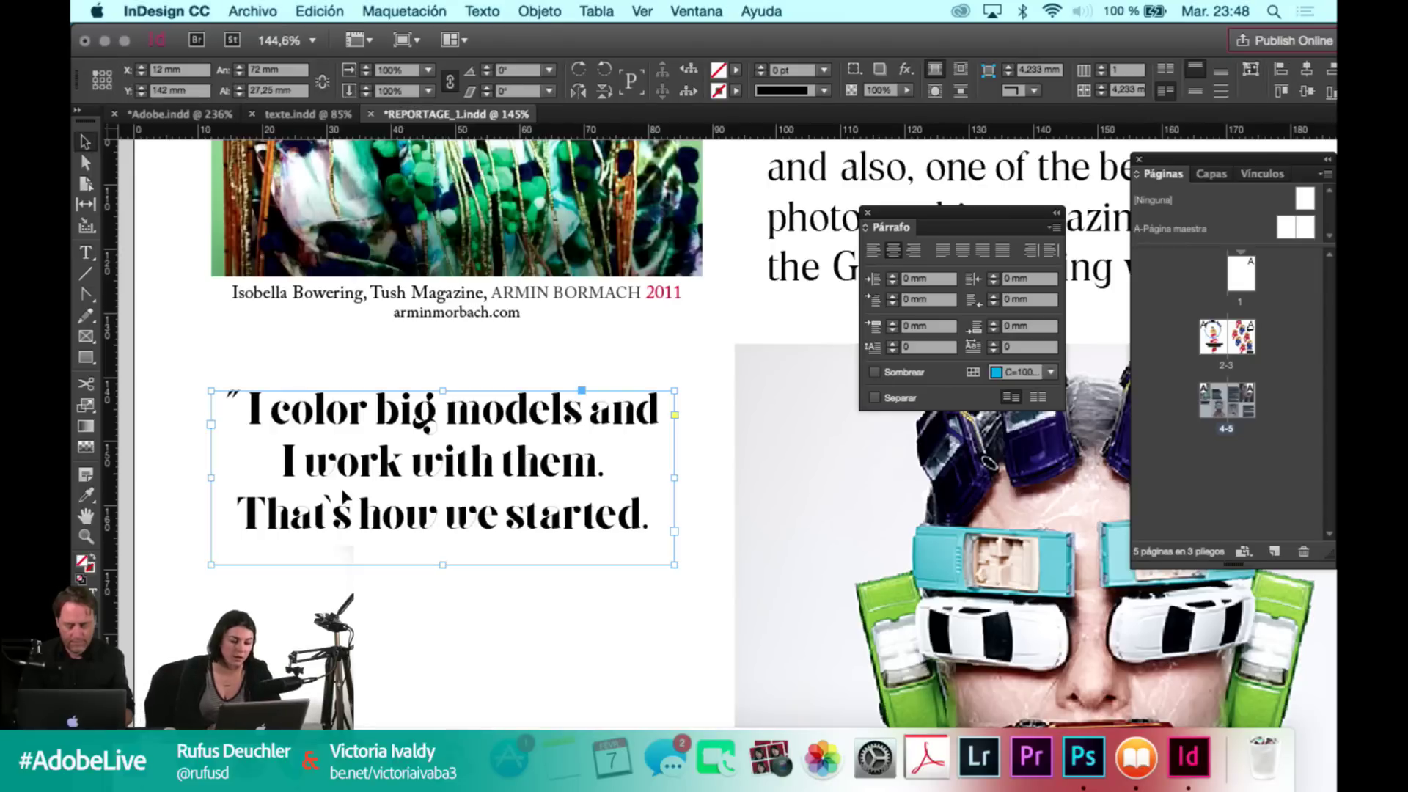
scroll(343, 496, down, 3)
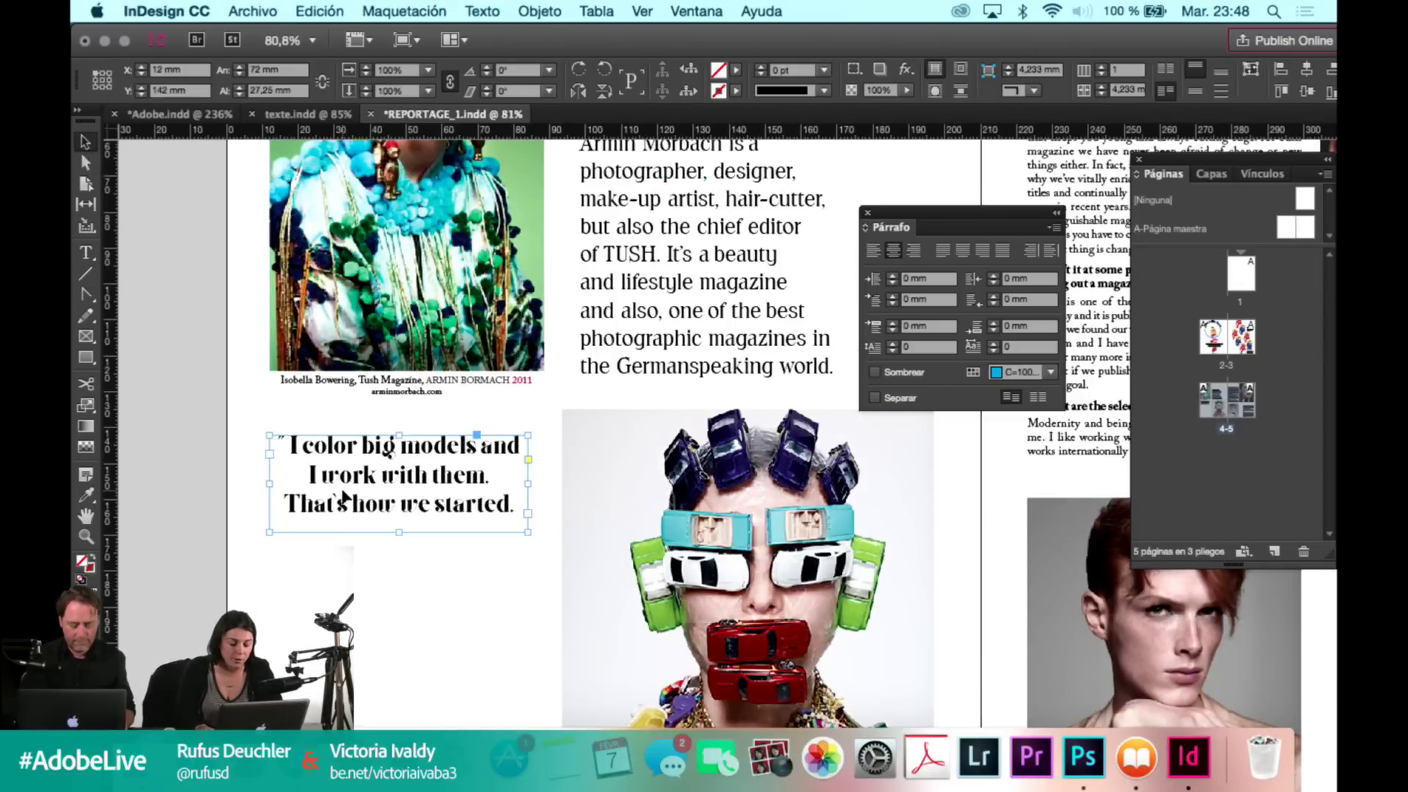
key(shift+w)
key(Left)
key(Left)
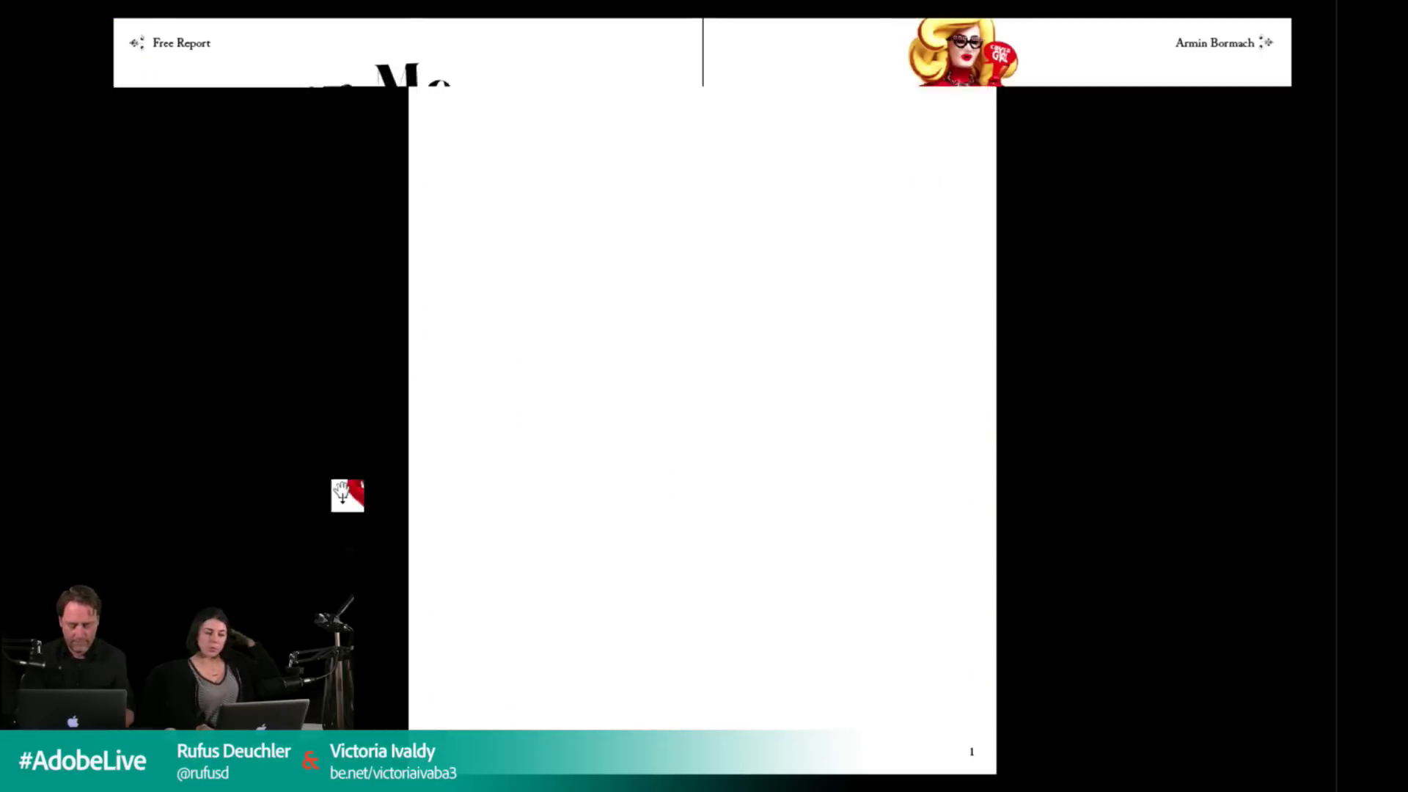
key(Right)
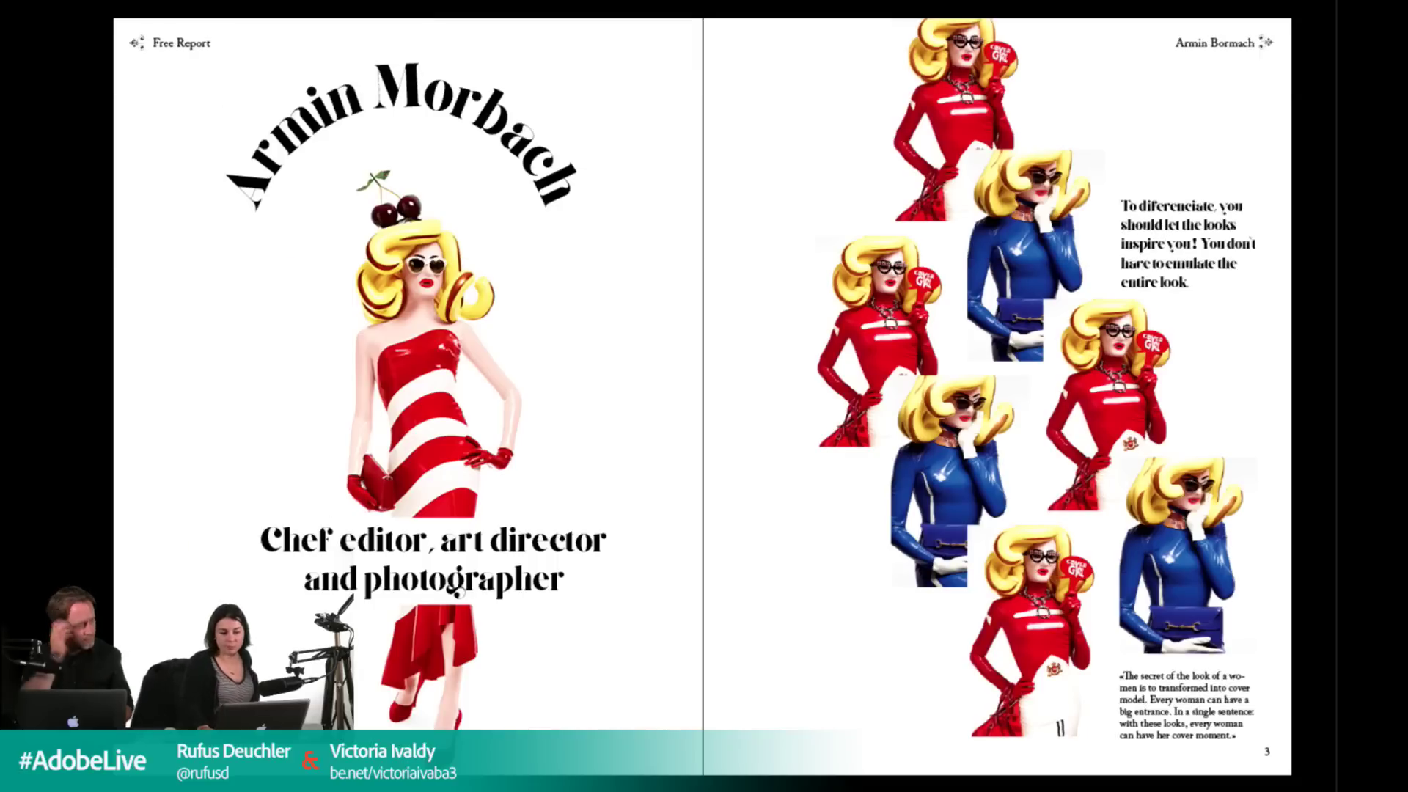
key(Right)
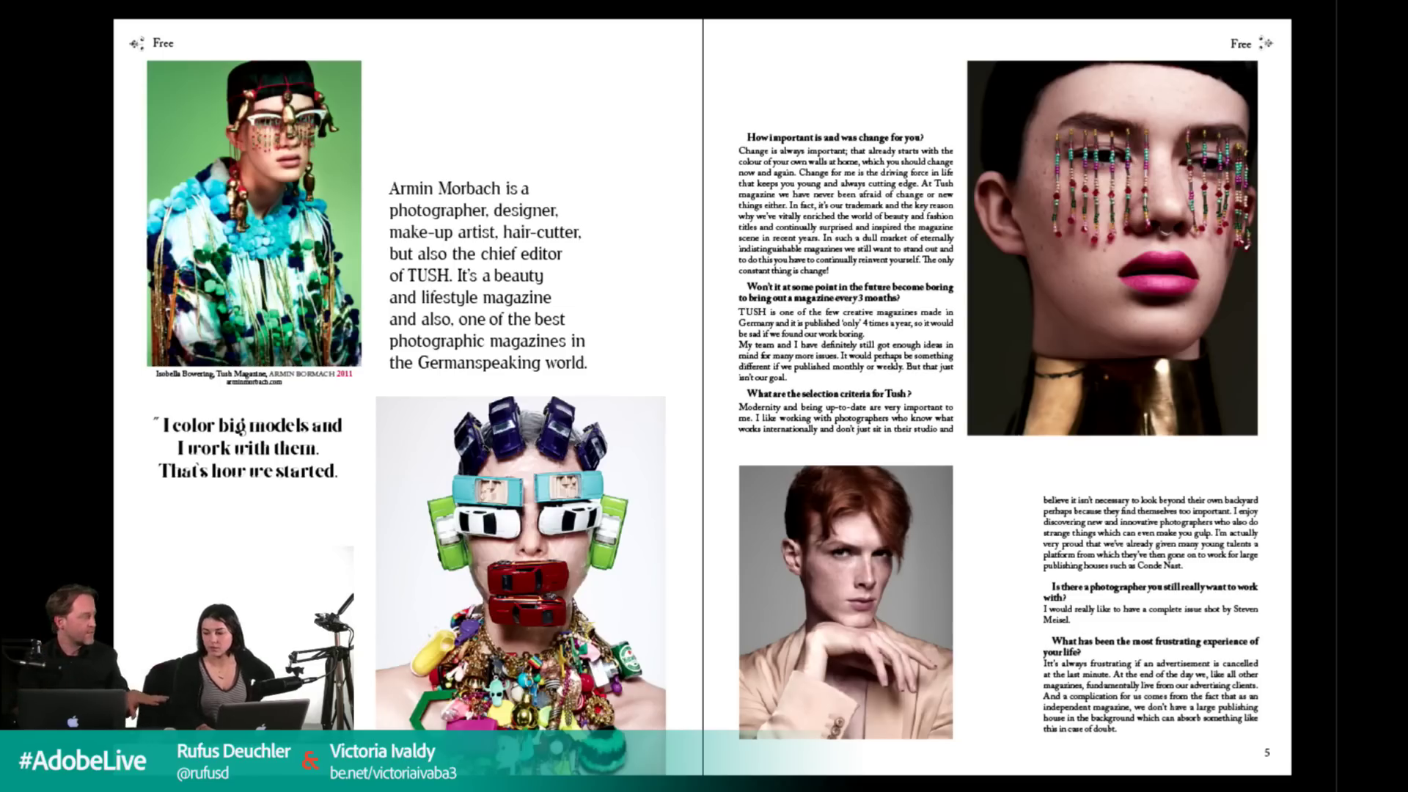
key(Left)
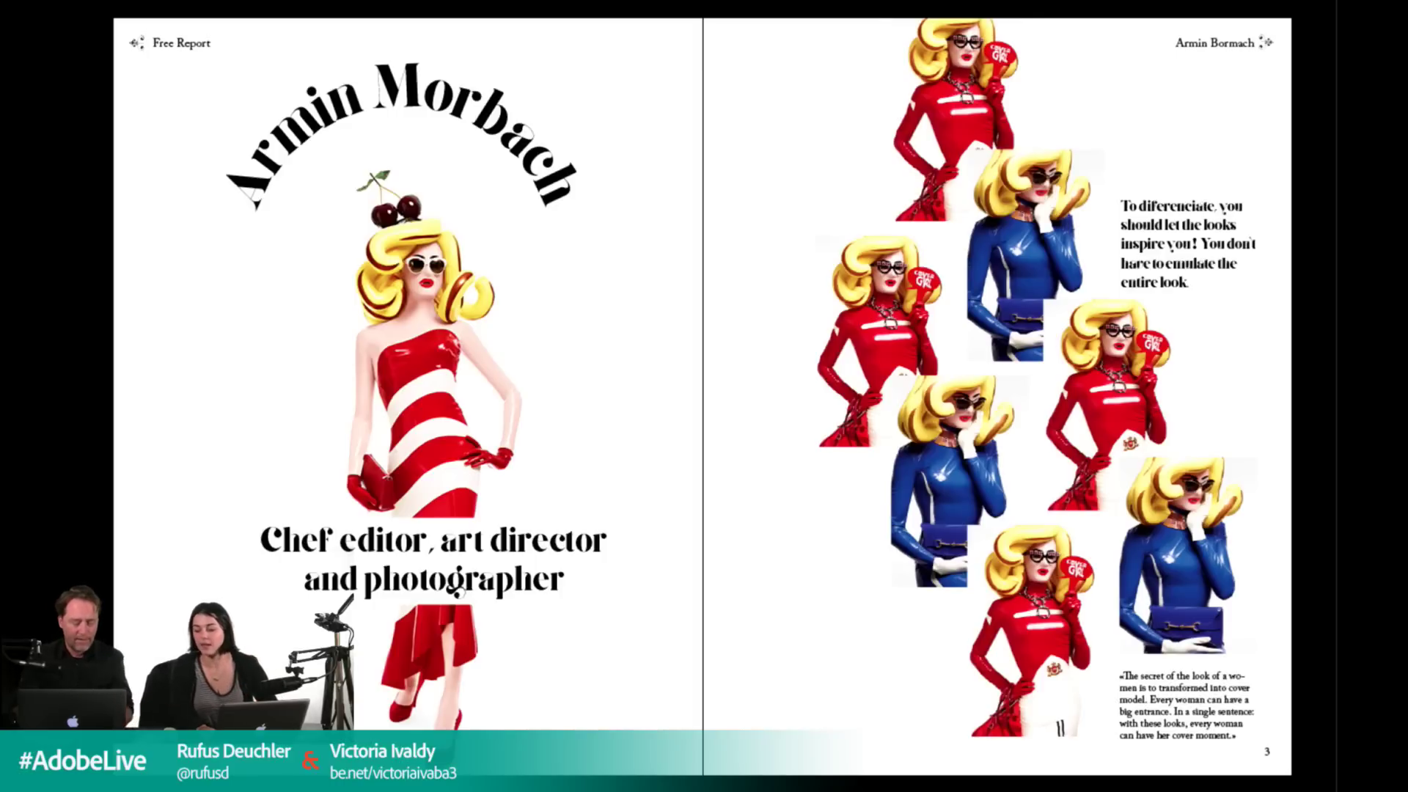
key(Right)
key(Escape)
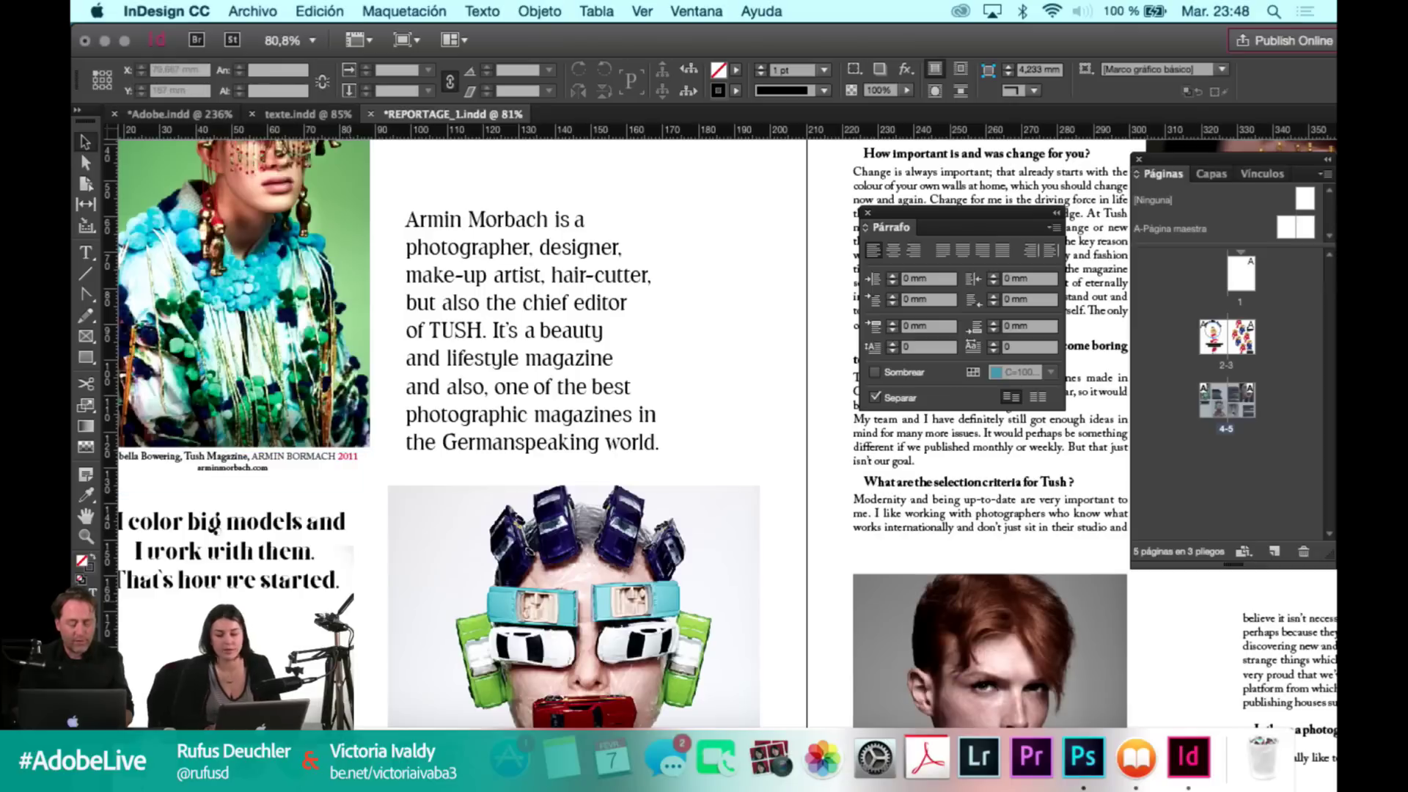
Switch the interview spread from preview to normal view so that guides and frame edges are displayed.
scroll(426, 577, down, 5)
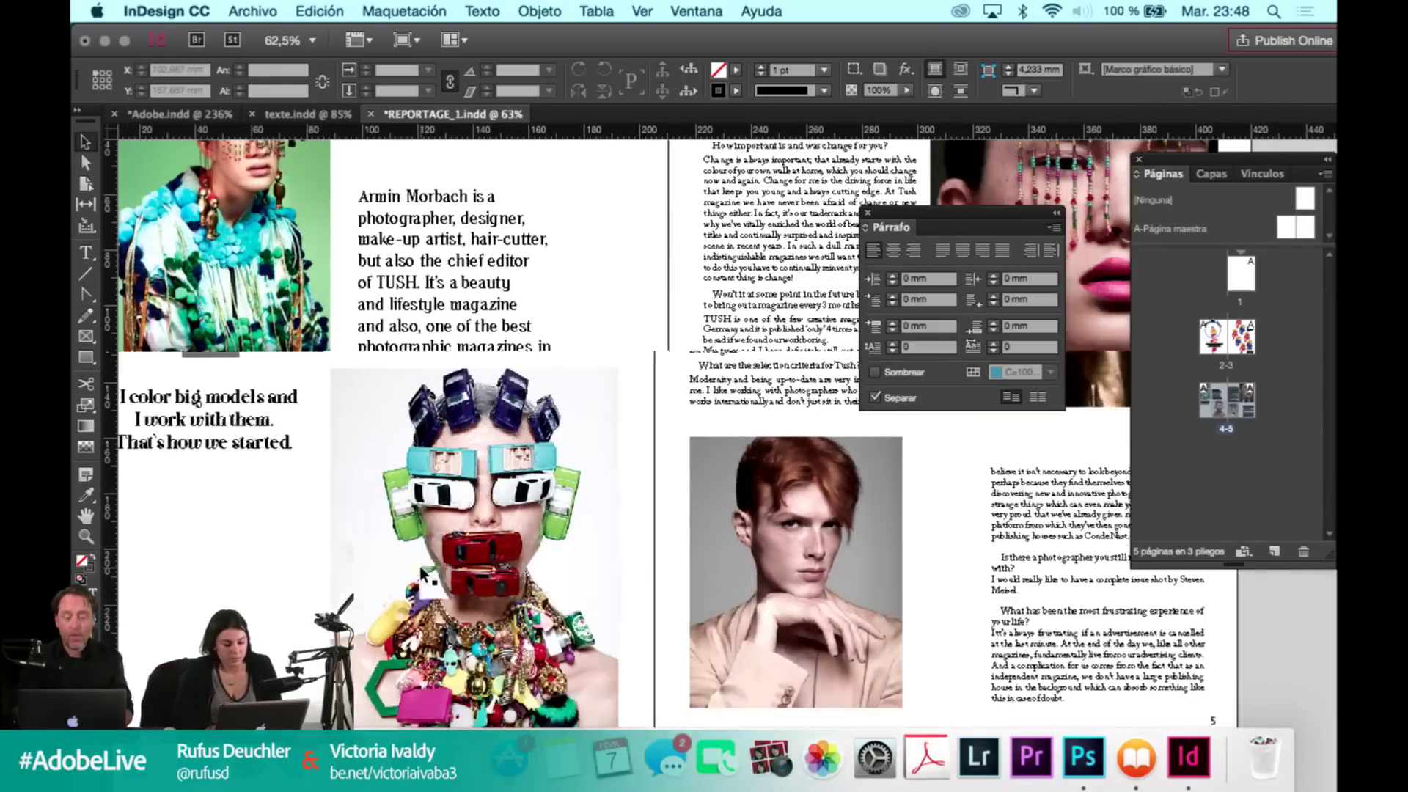
scroll(414, 463, down, 2)
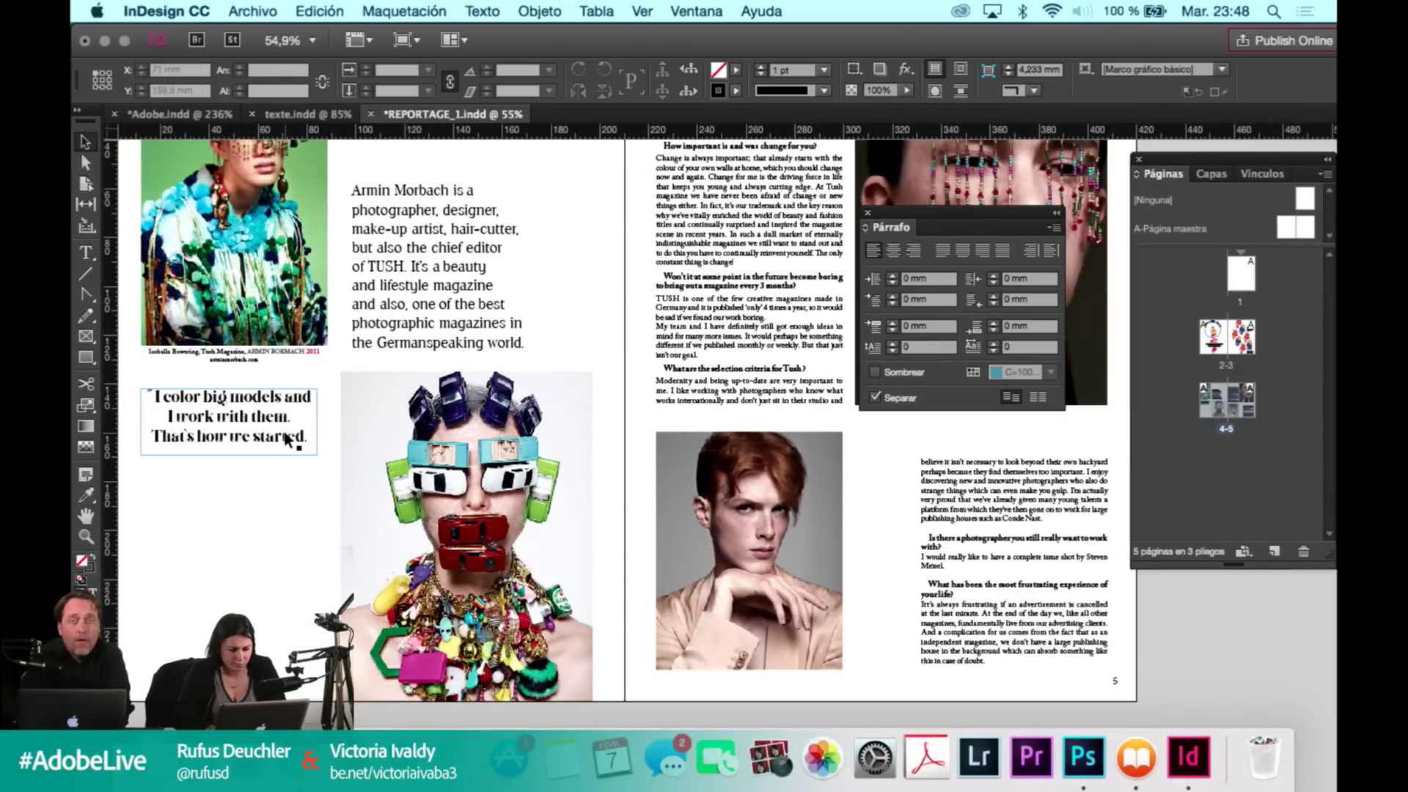
scroll(288, 439, down, 3)
scroll(935, 558, up, 4)
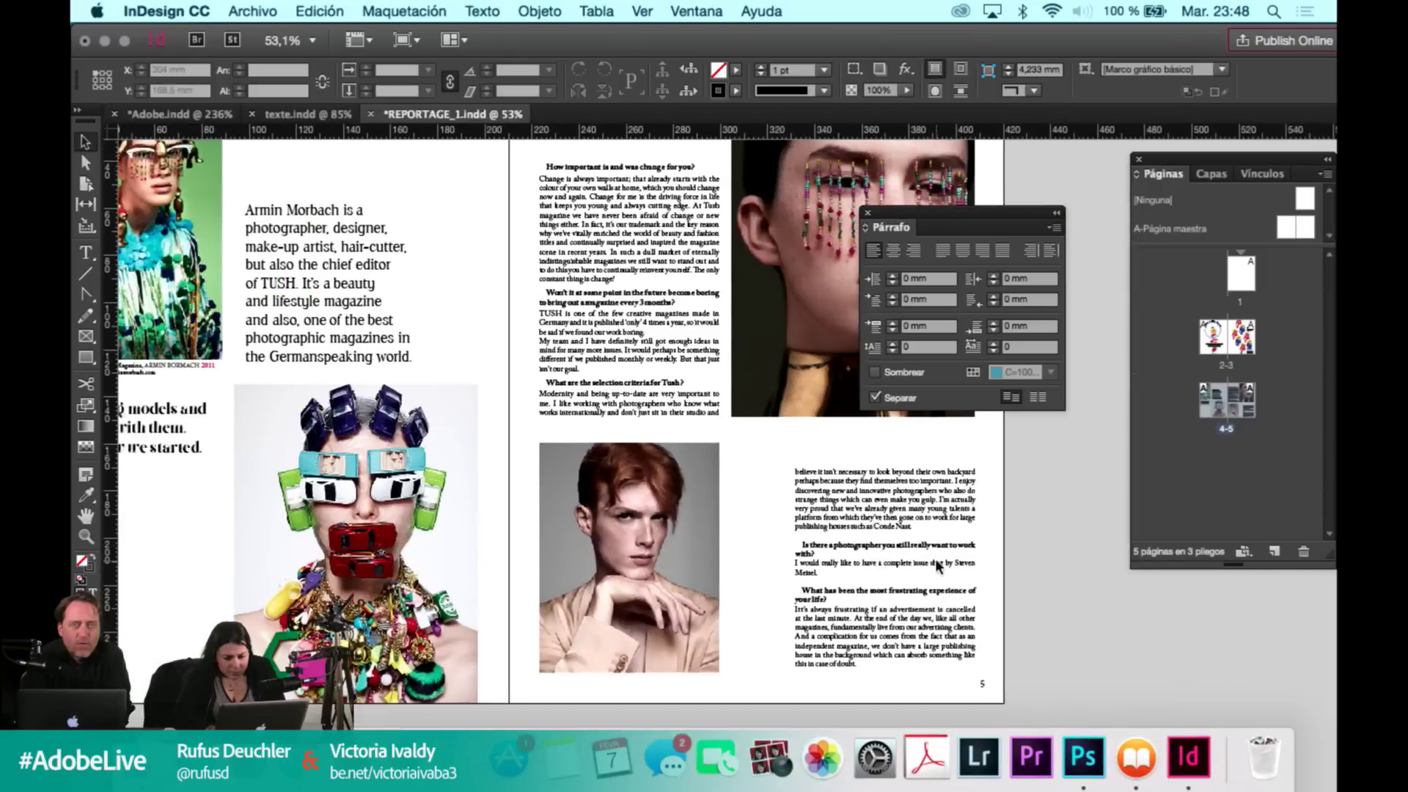
scroll(938, 565, up, 2)
scroll(938, 566, right, 1)
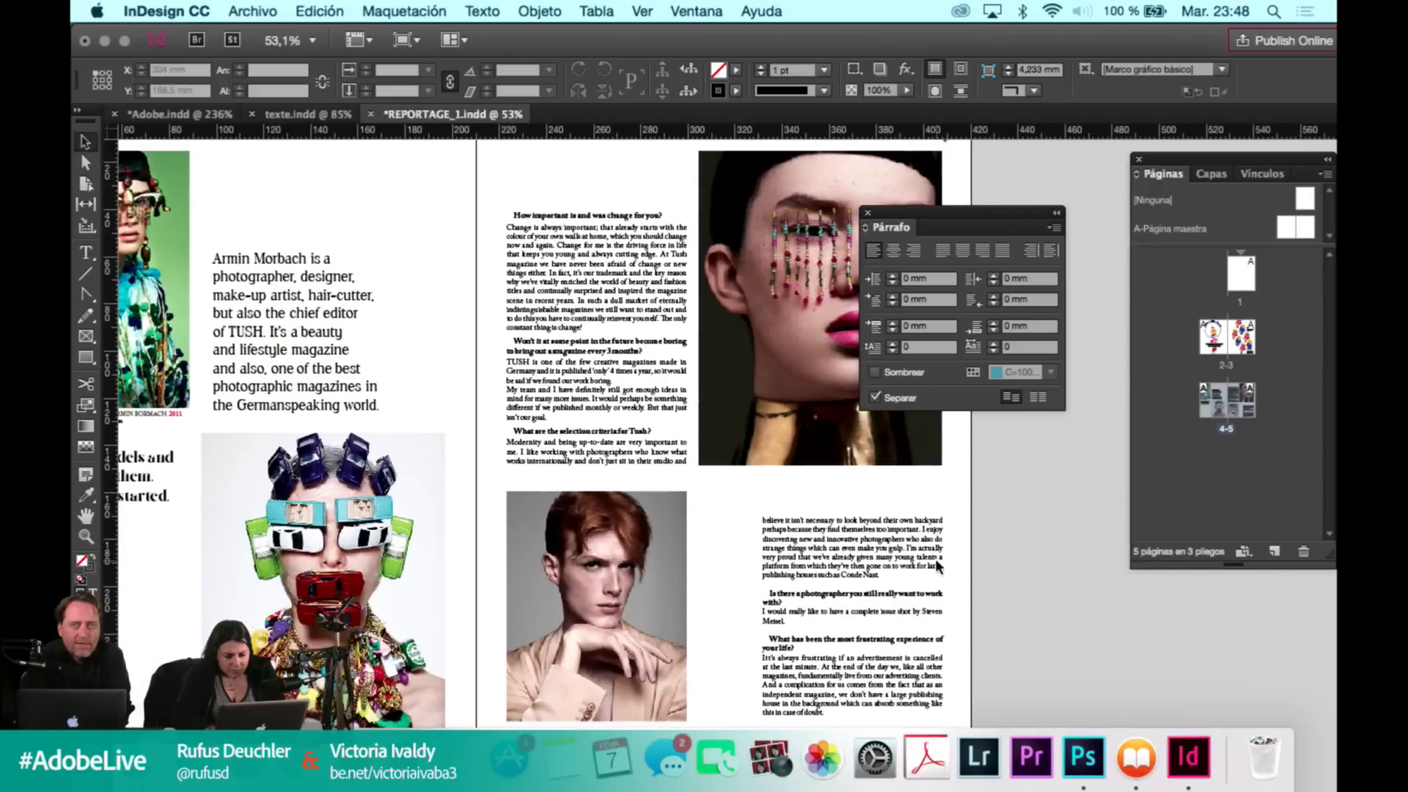
click(793, 454)
key(w)
key(w)
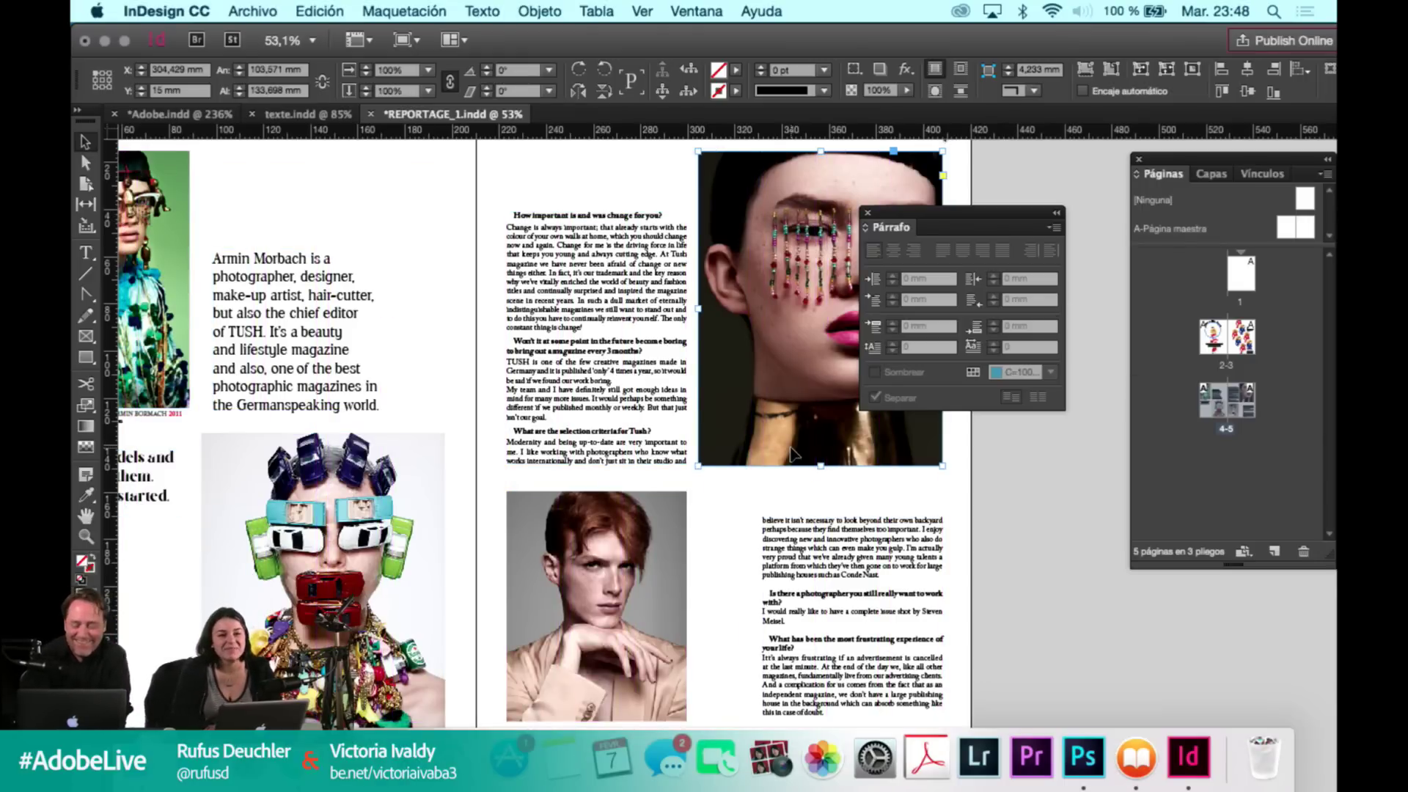
key(w)
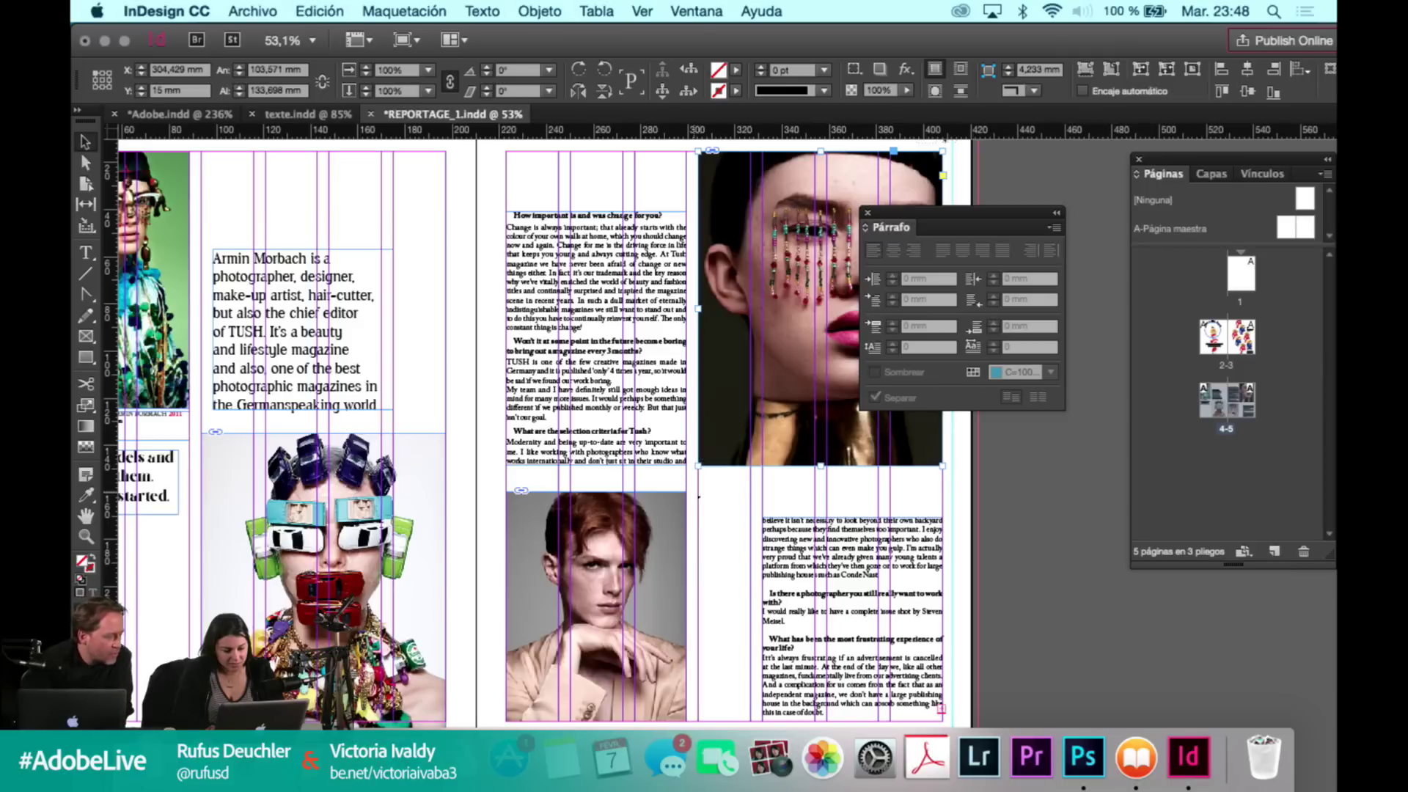
click(464, 486)
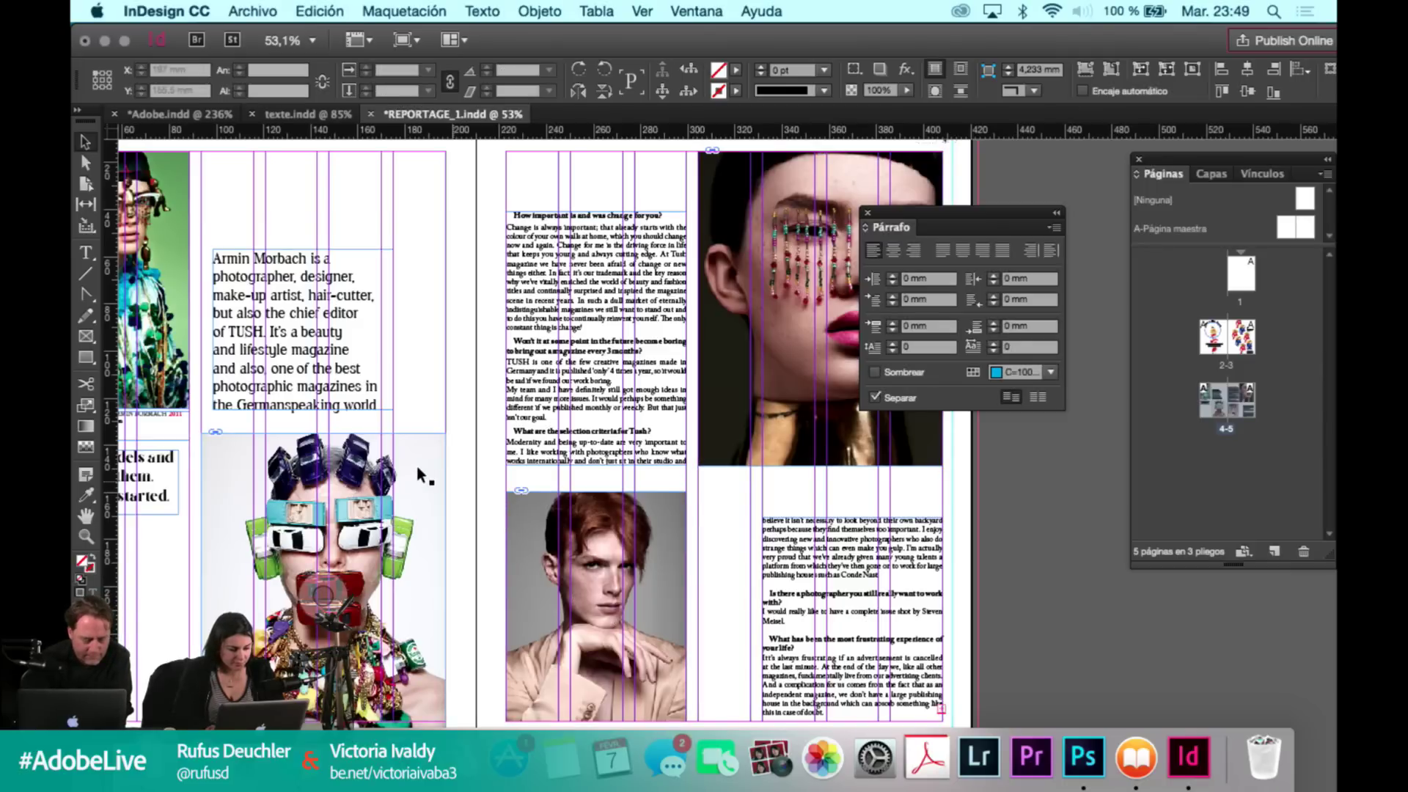
Reveal the linked source file of the portrait with toy cars in Finder.
click(422, 475)
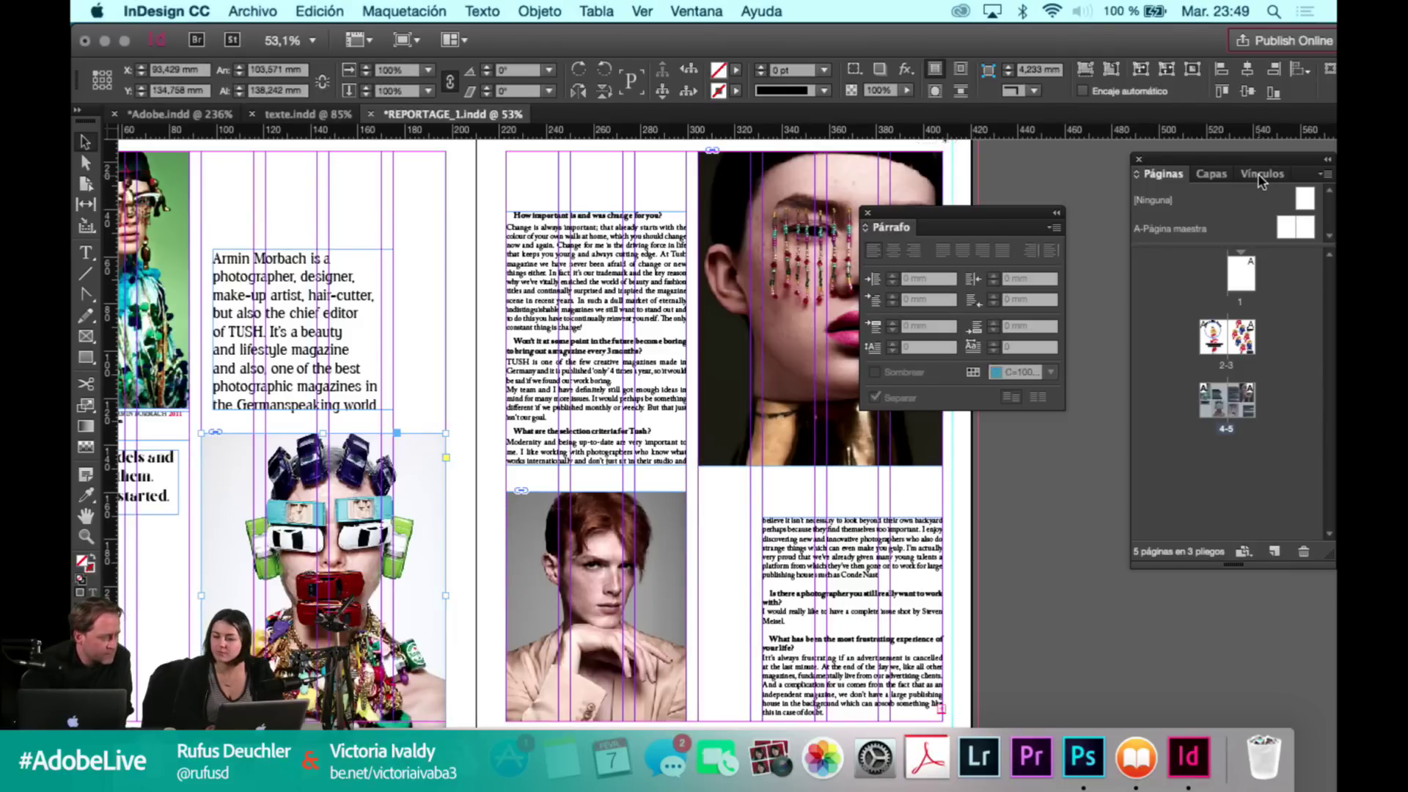
click(1263, 174)
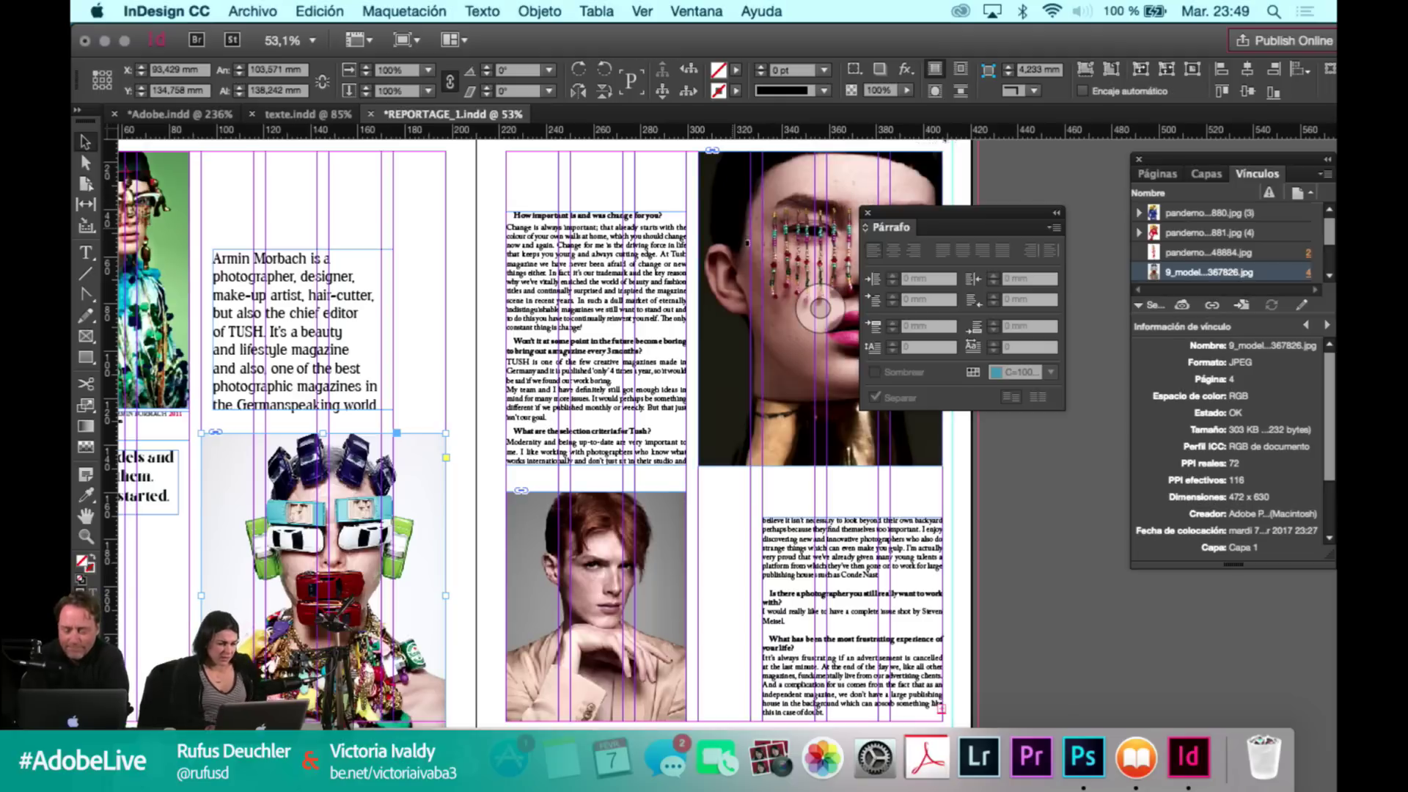
scroll(769, 229, left, 3)
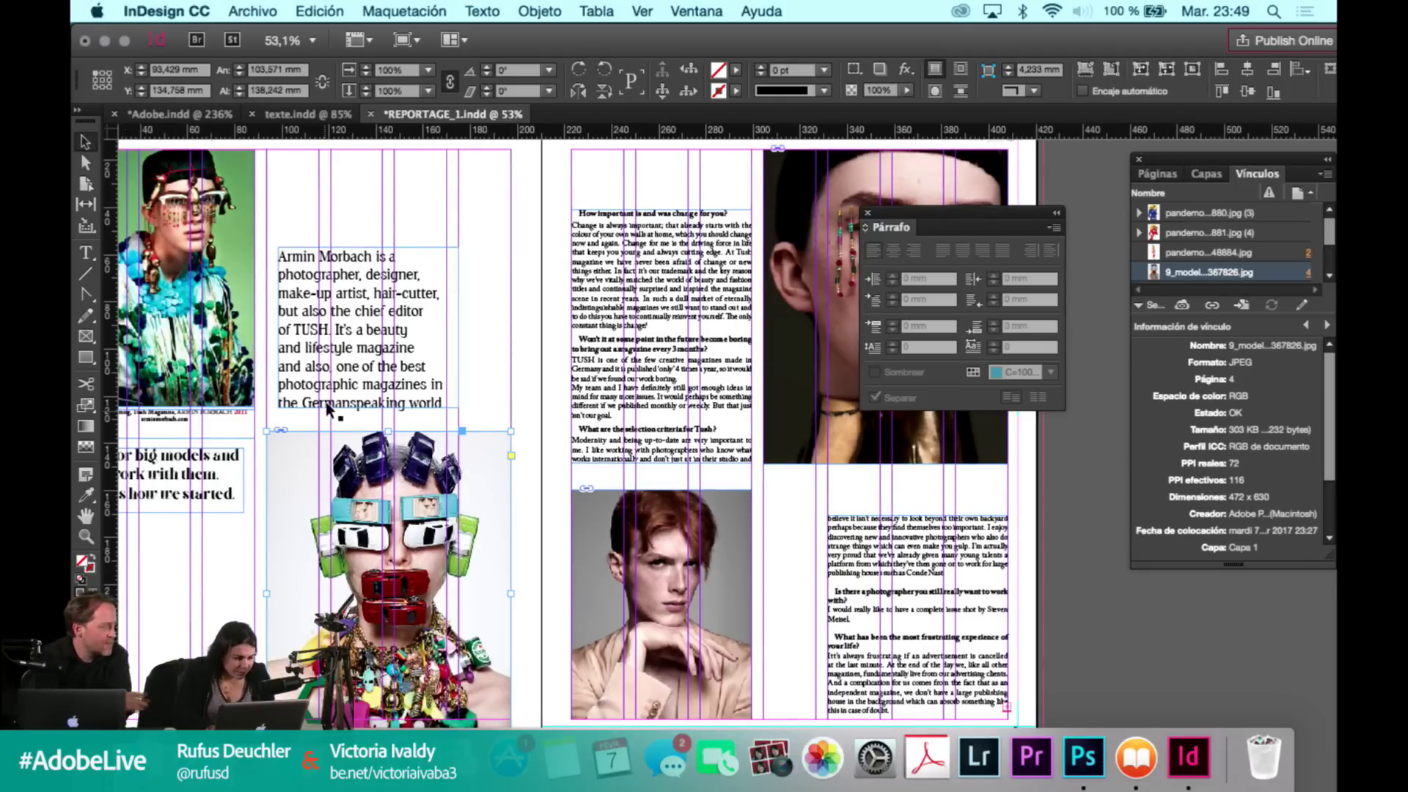
scroll(329, 409, up, 2)
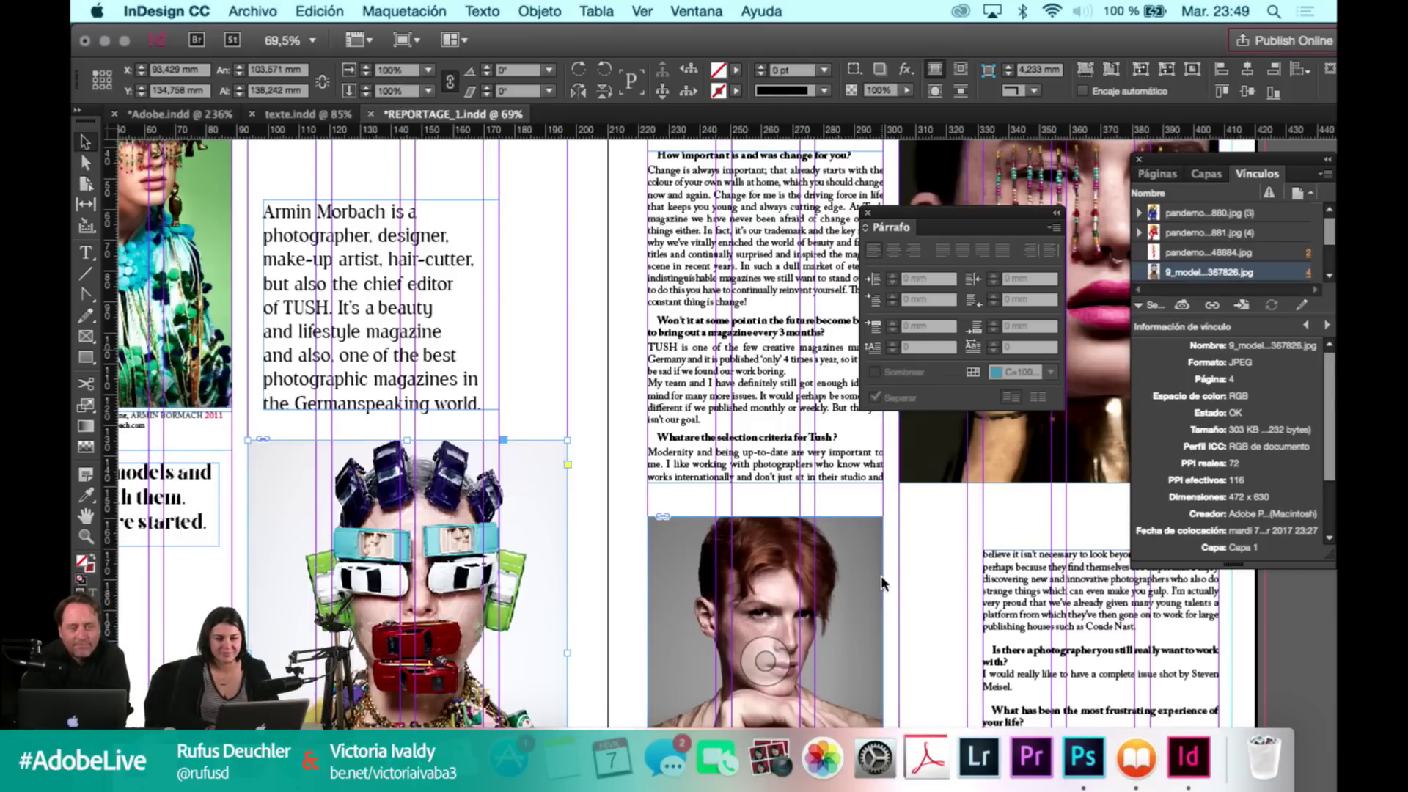
scroll(1001, 580, down, 2)
scroll(1001, 580, right, 3)
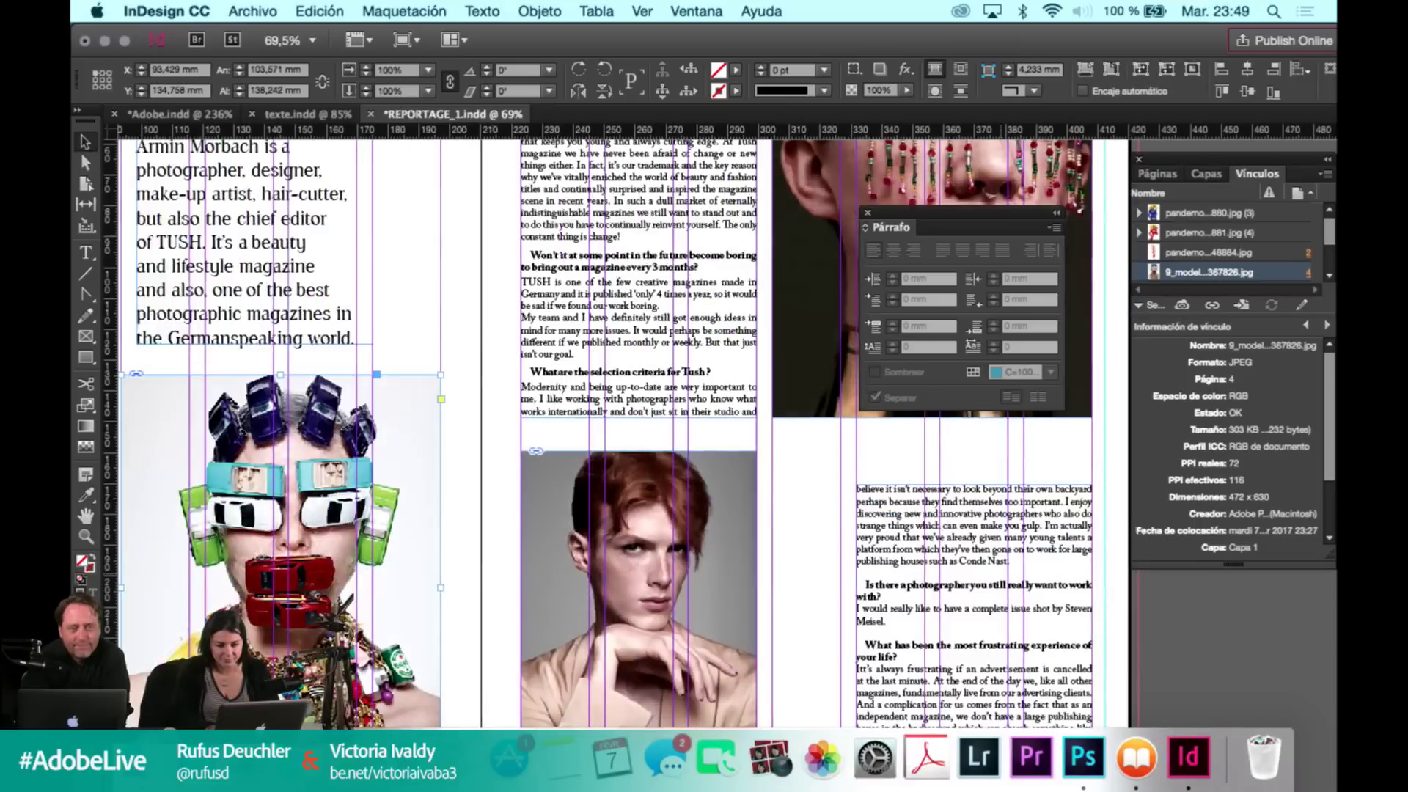
click(1054, 229)
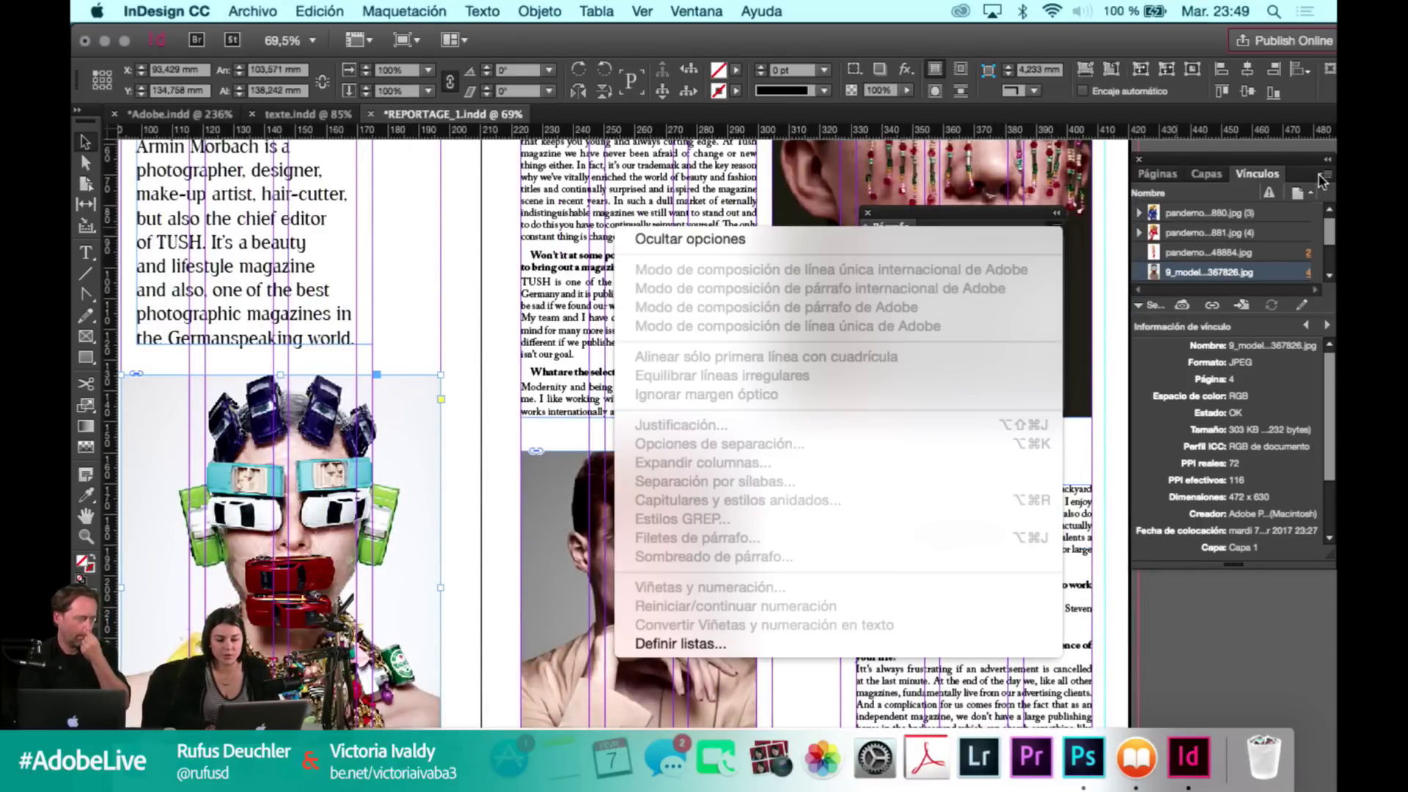
click(1324, 178)
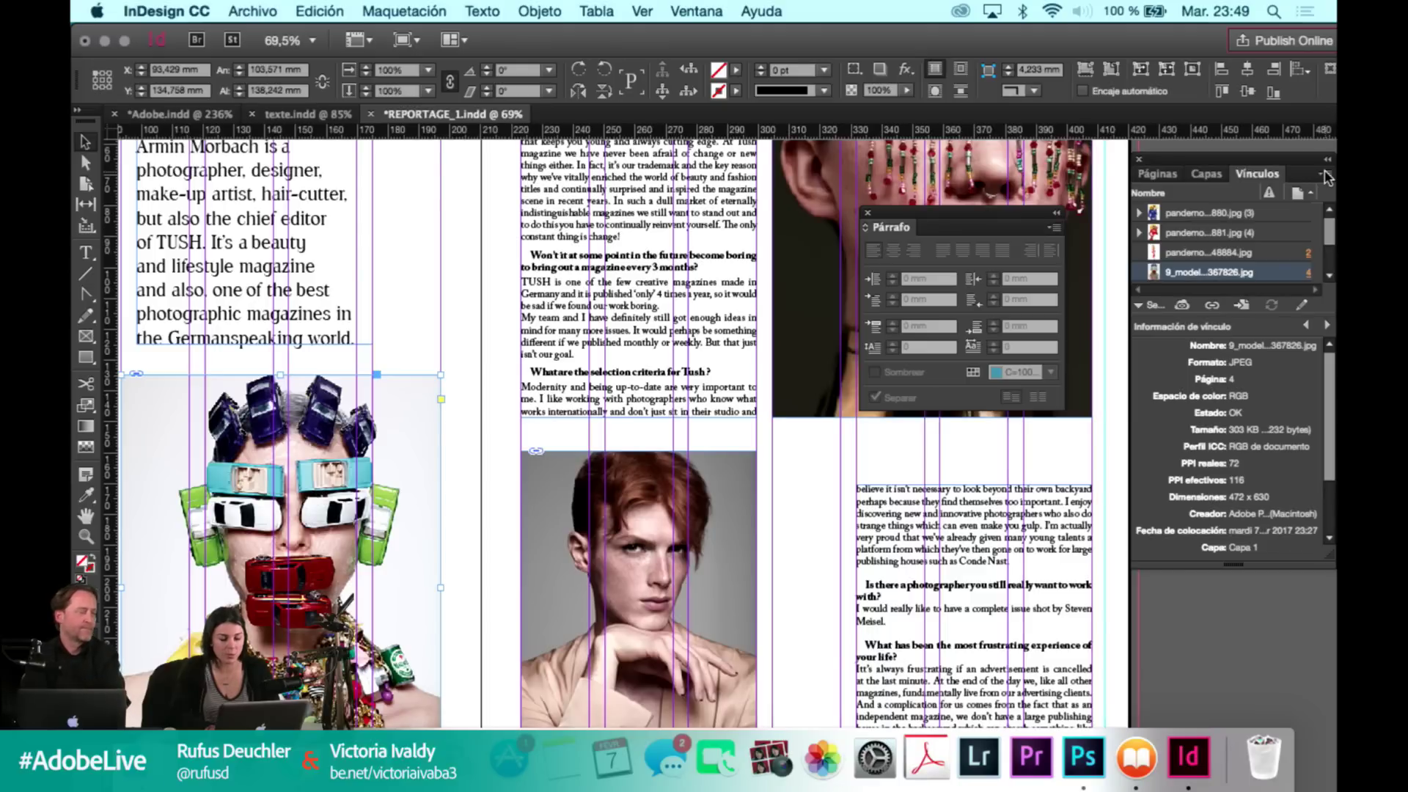
click(1324, 176)
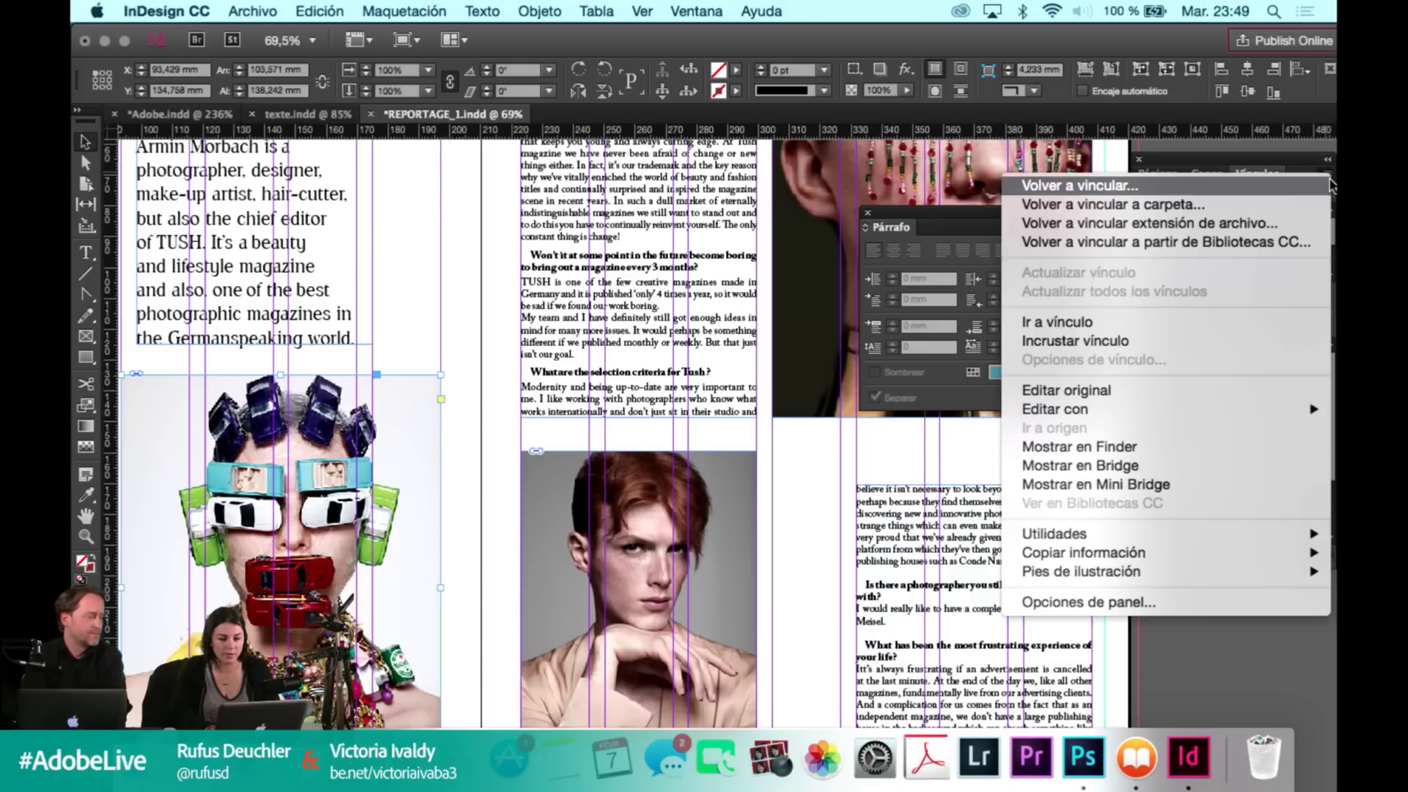
click(1100, 445)
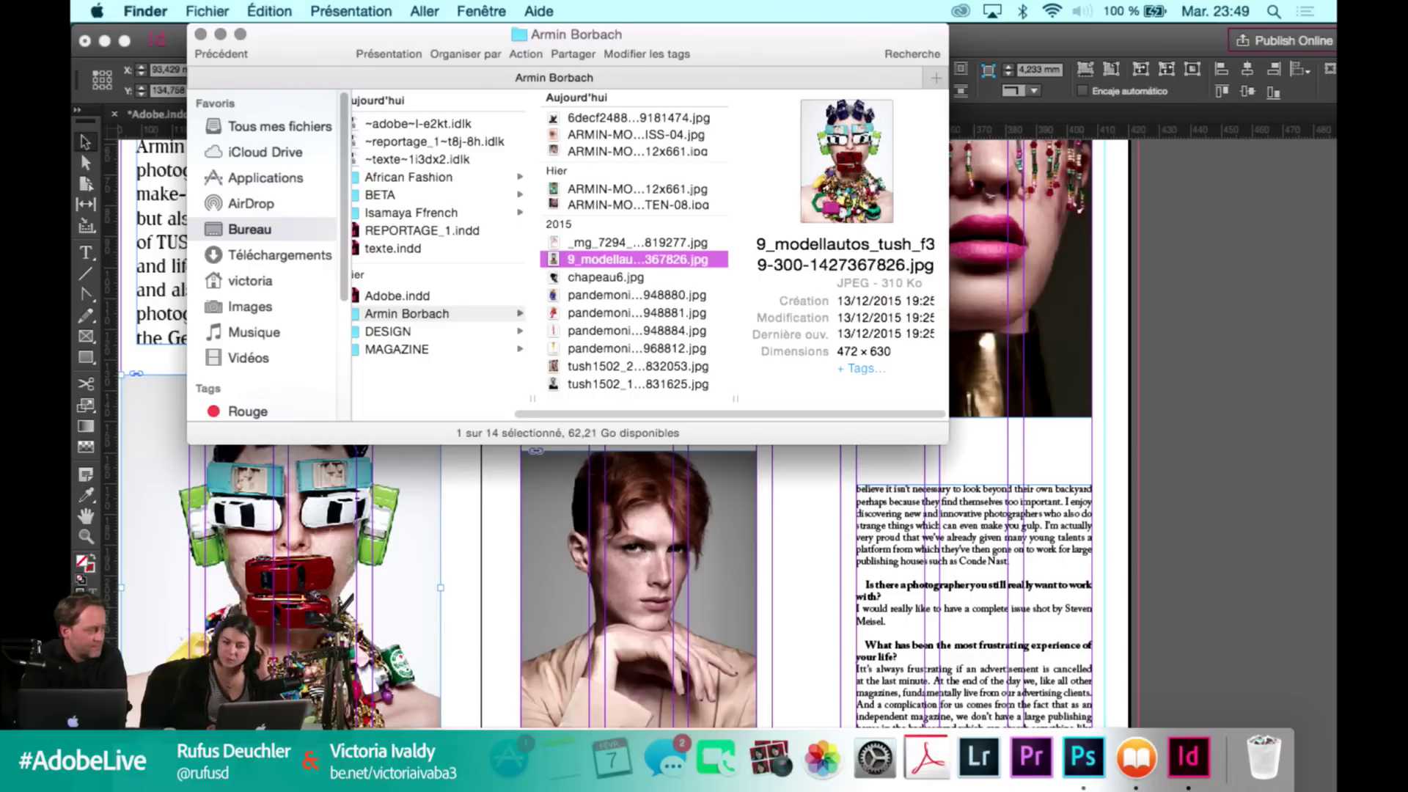
Open 9_modellautos_tush_f39-300-1427367826.jpg in Photoshop and clear the selection in the already open pandemonia-08-1370948884.jpg.
right_click(645, 252)
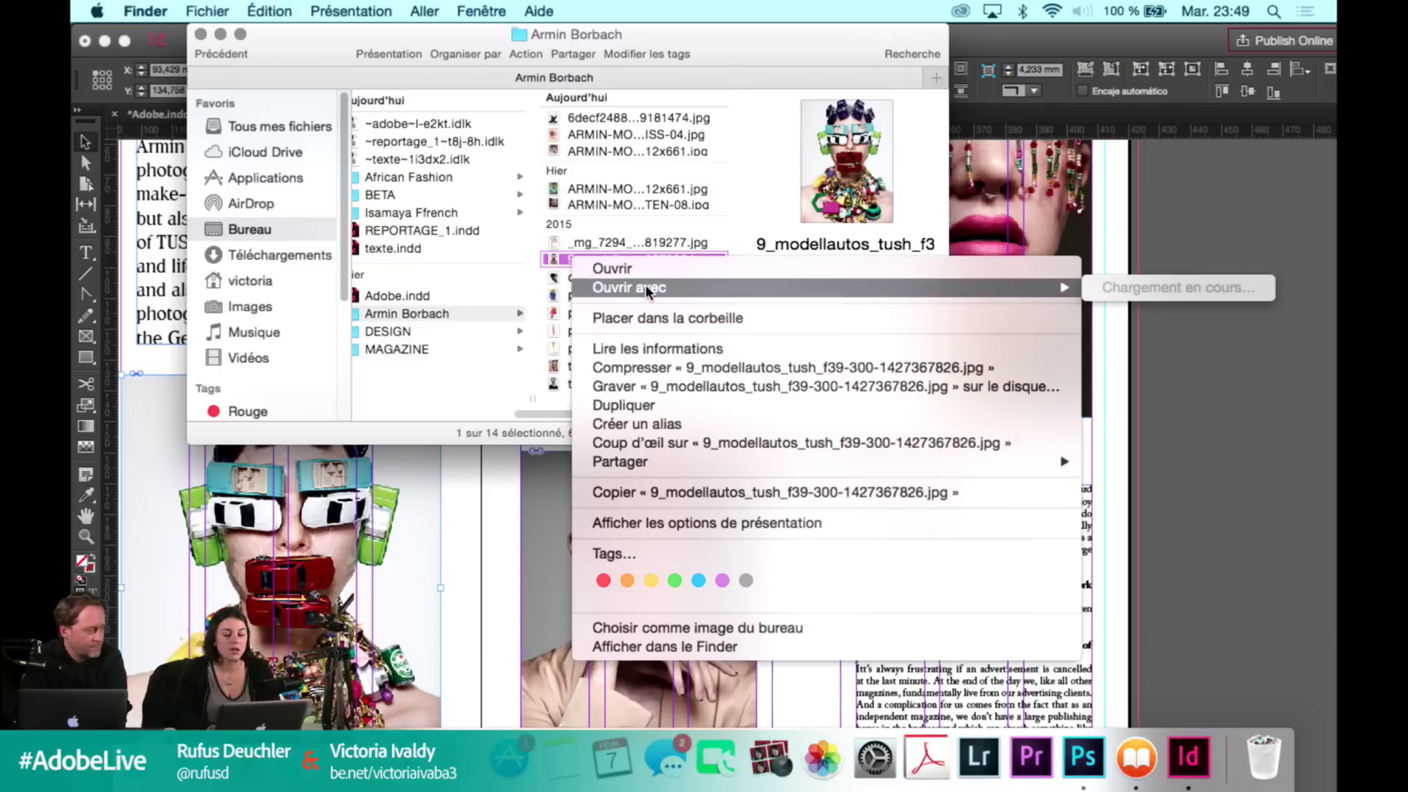
mouse_move(855, 297)
click(485, 362)
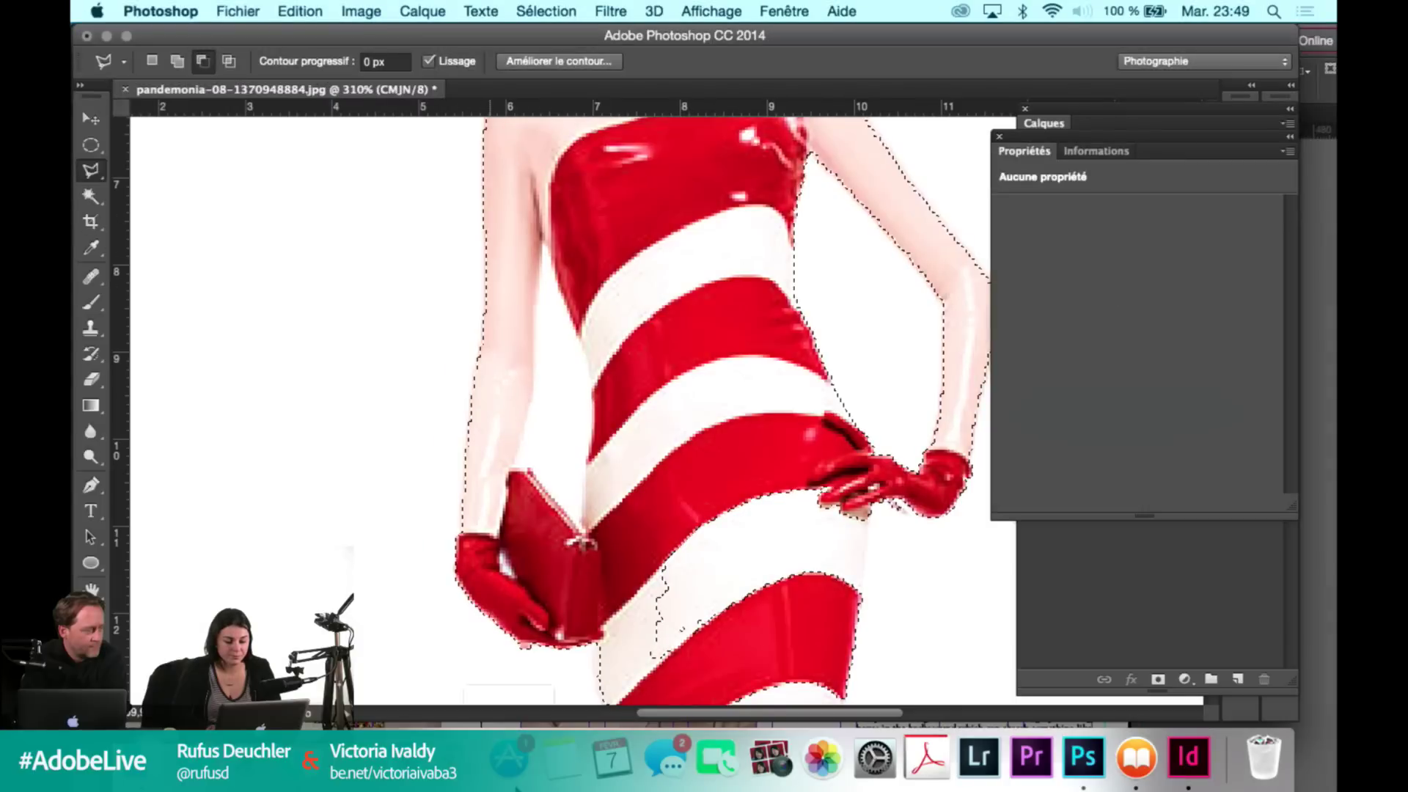
key(super+d)
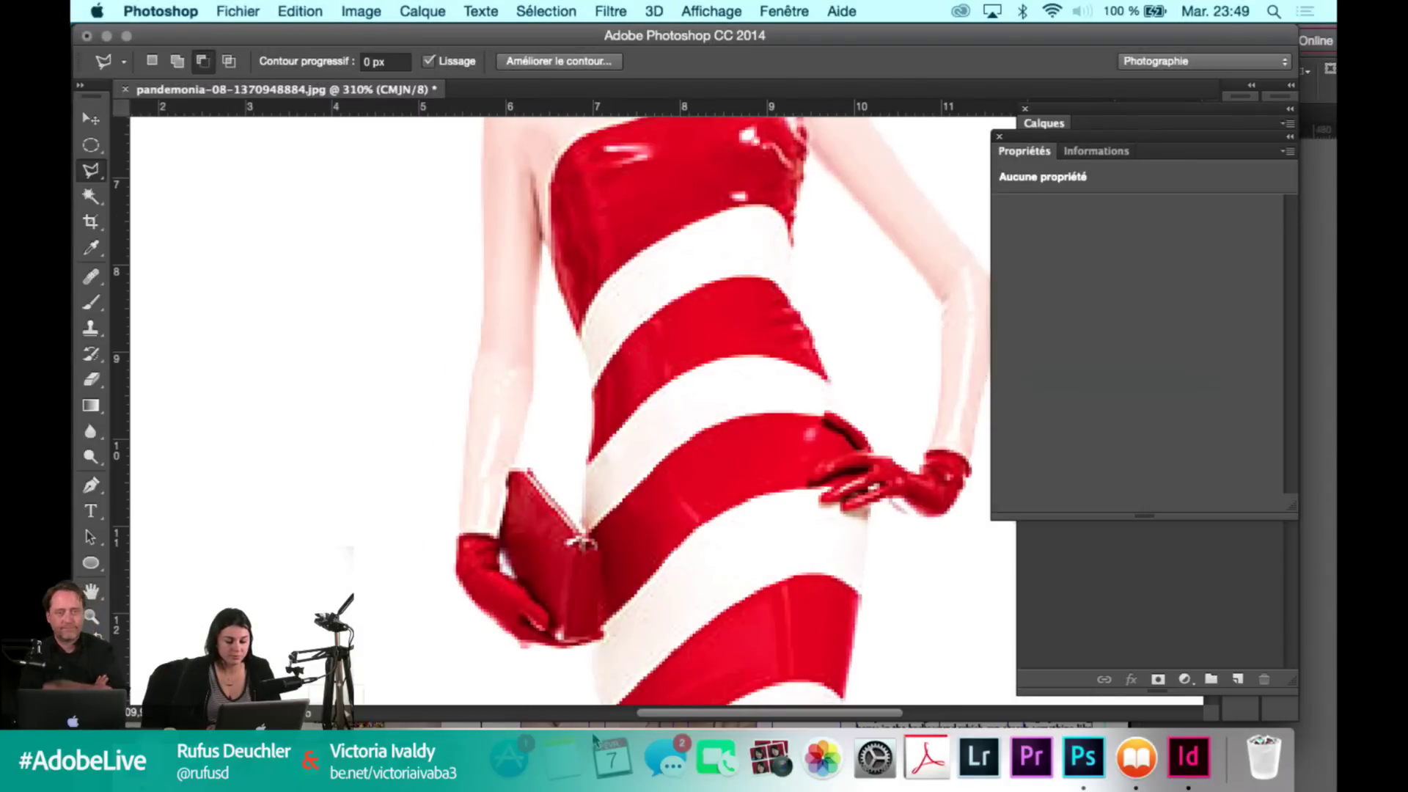
click(1186, 758)
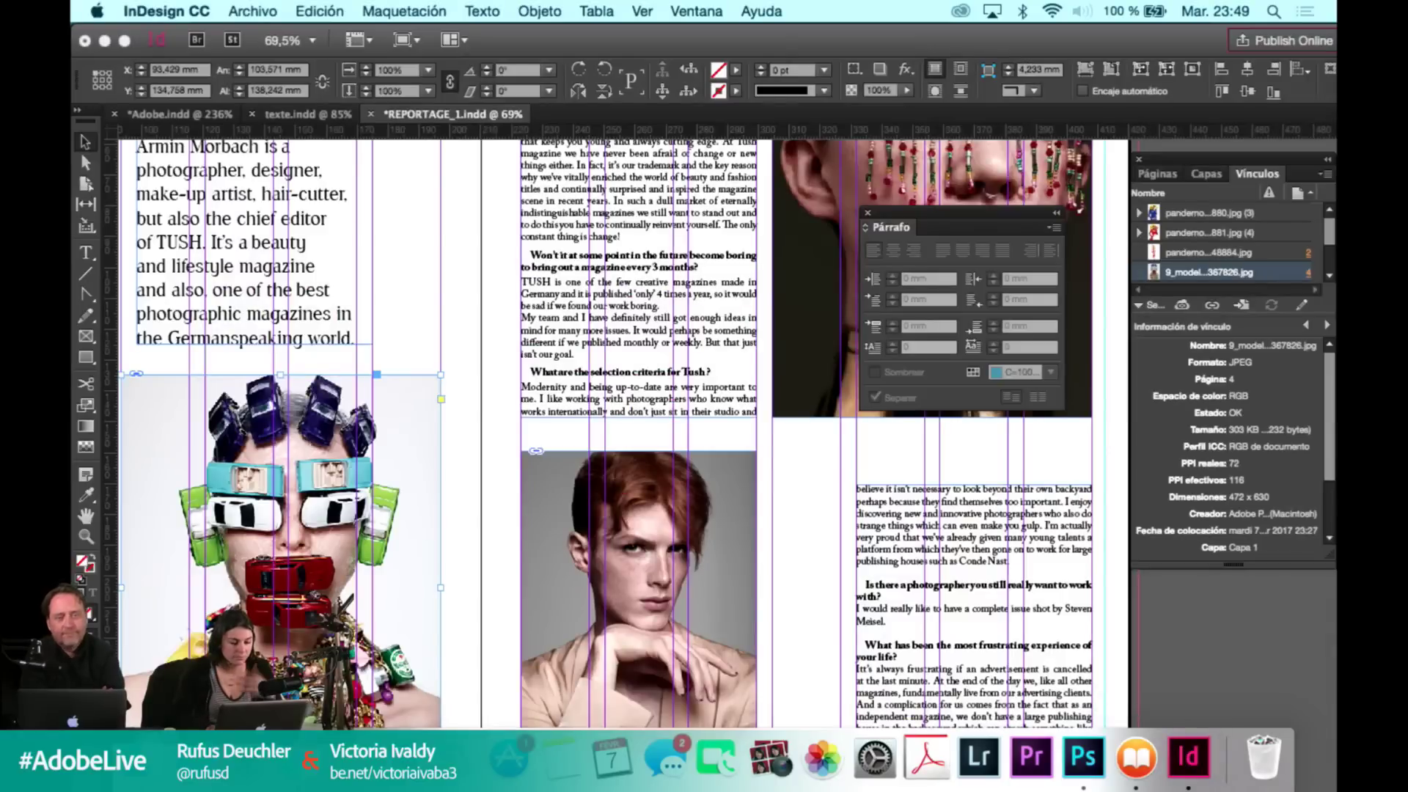
scroll(511, 534, down, 4)
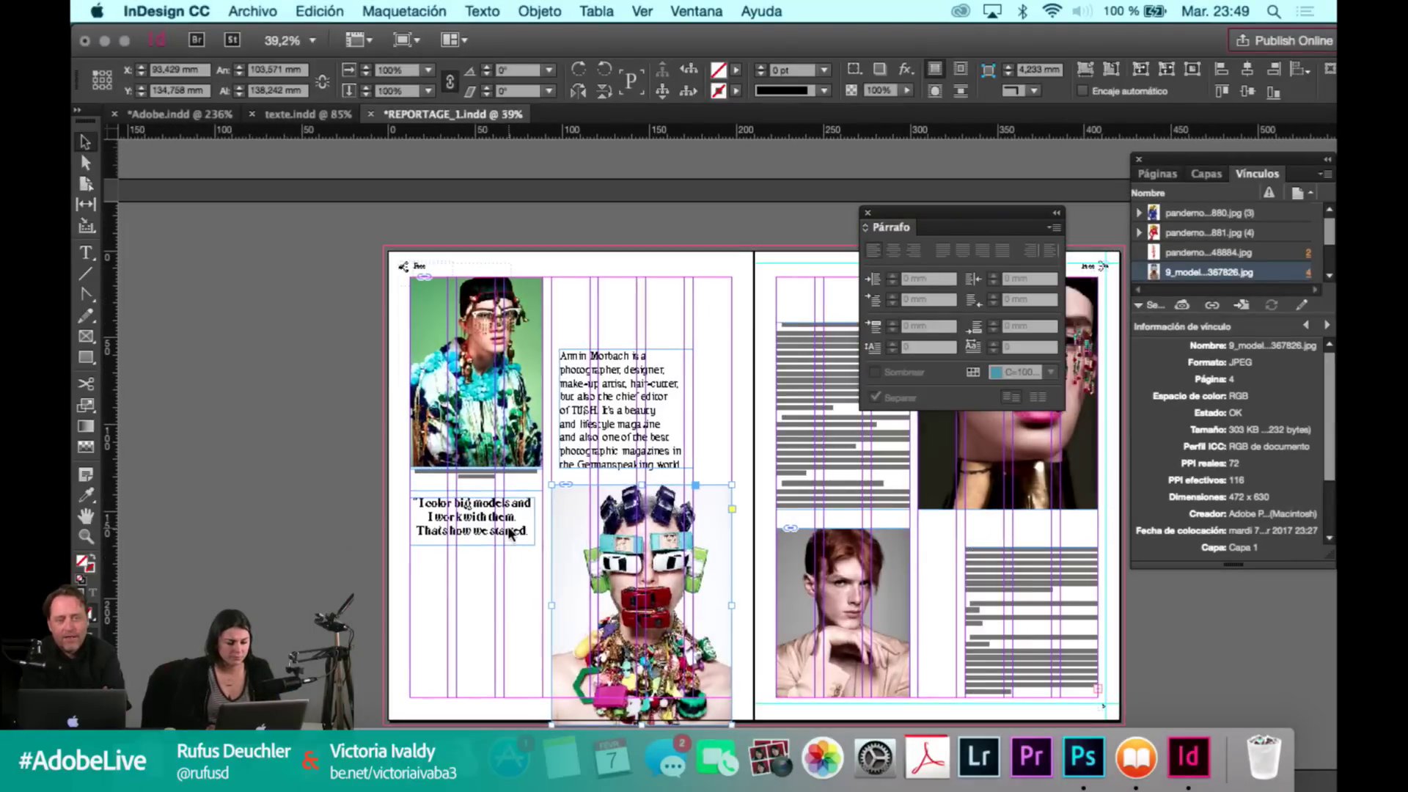
scroll(619, 550, up, 1)
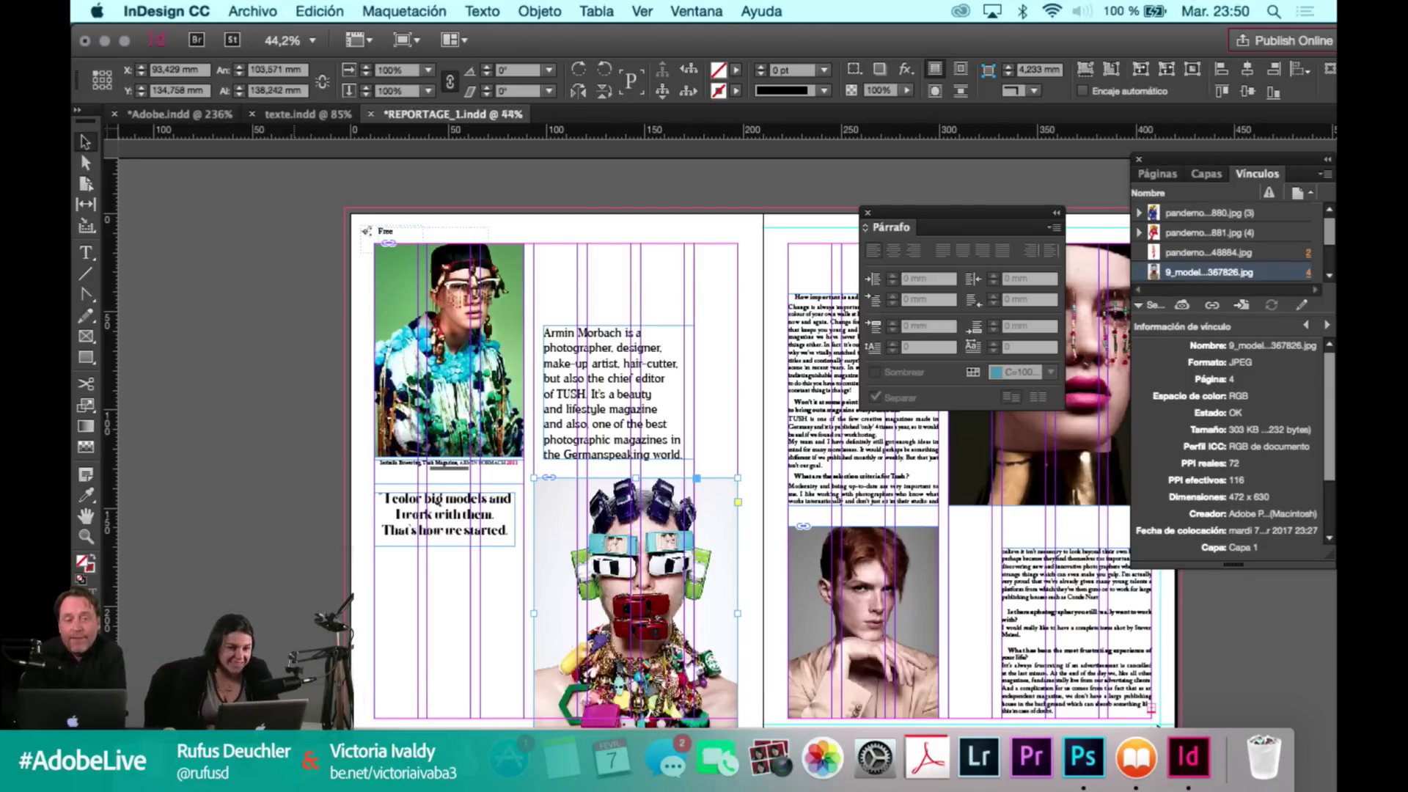
key(super+Tab)
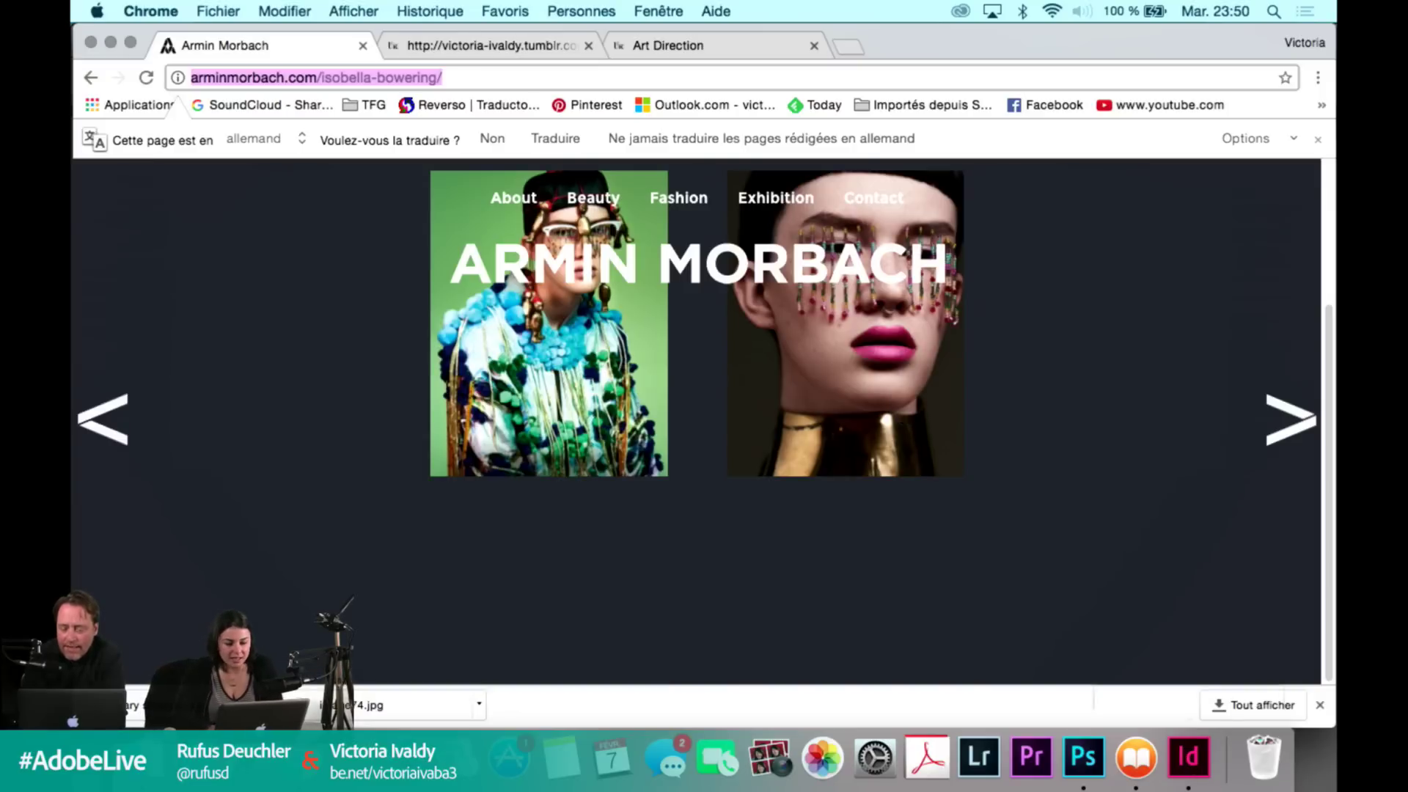
Switch to Photoshop and select the white background on both sides of the toy-car portrait with the Magic Wand at tolerance 32.
click(1083, 757)
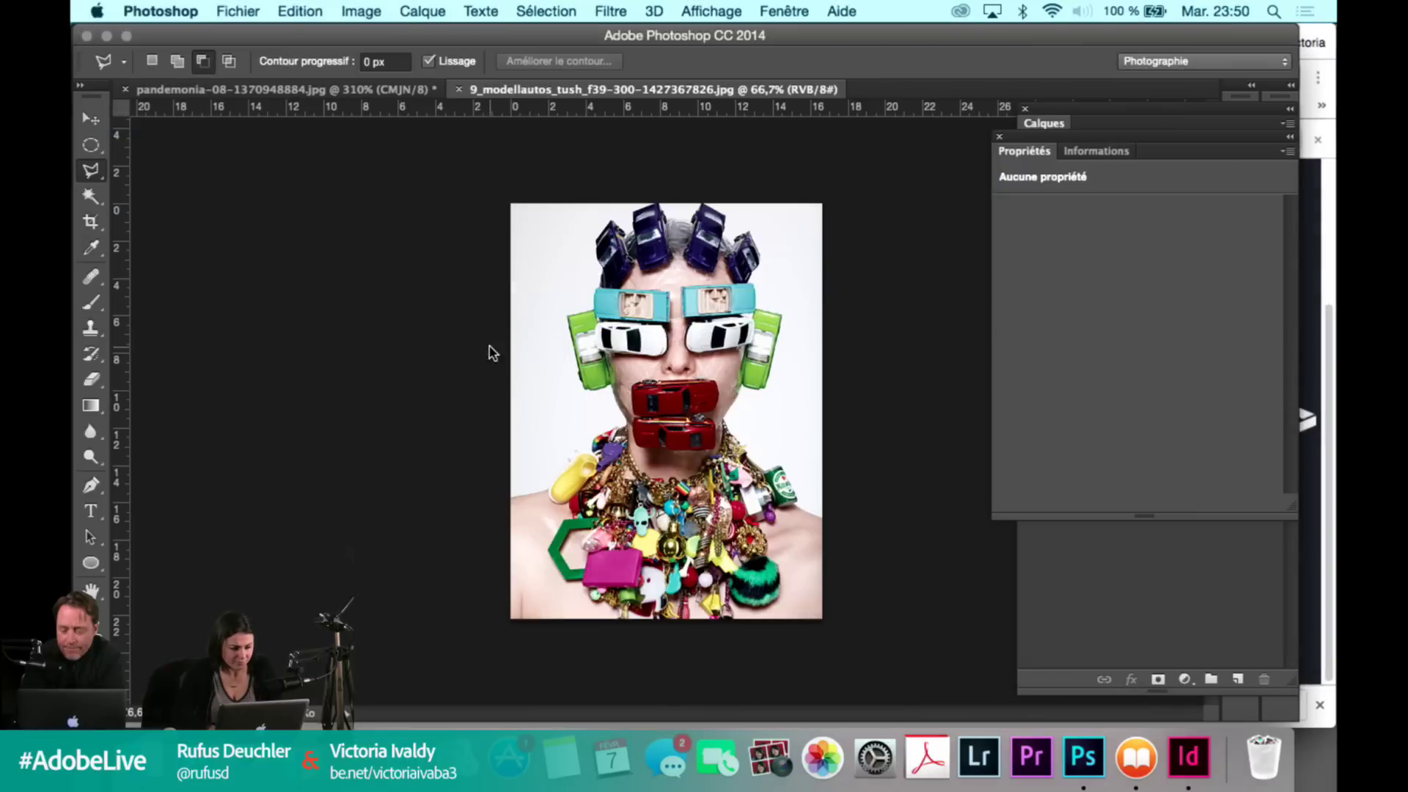
click(91, 196)
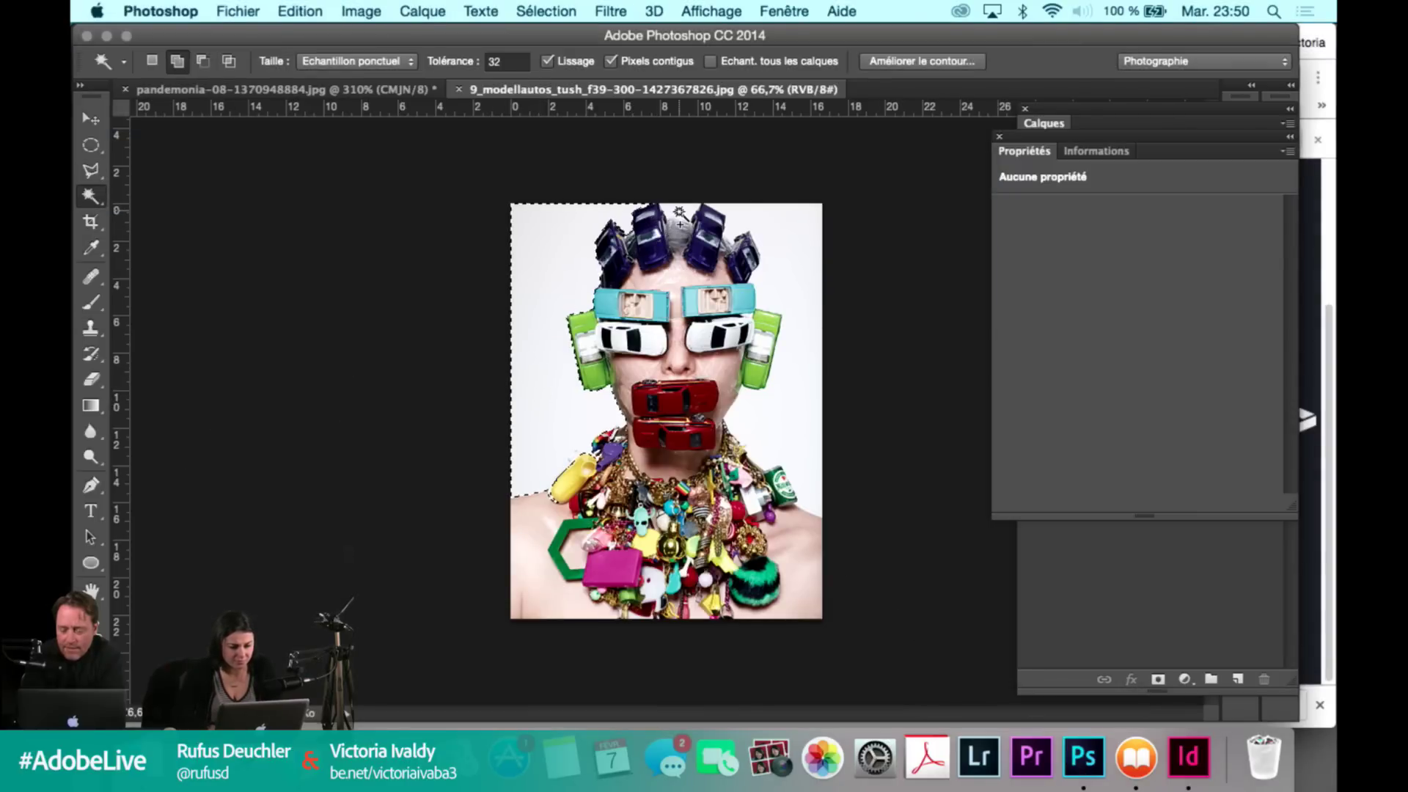
click(743, 222)
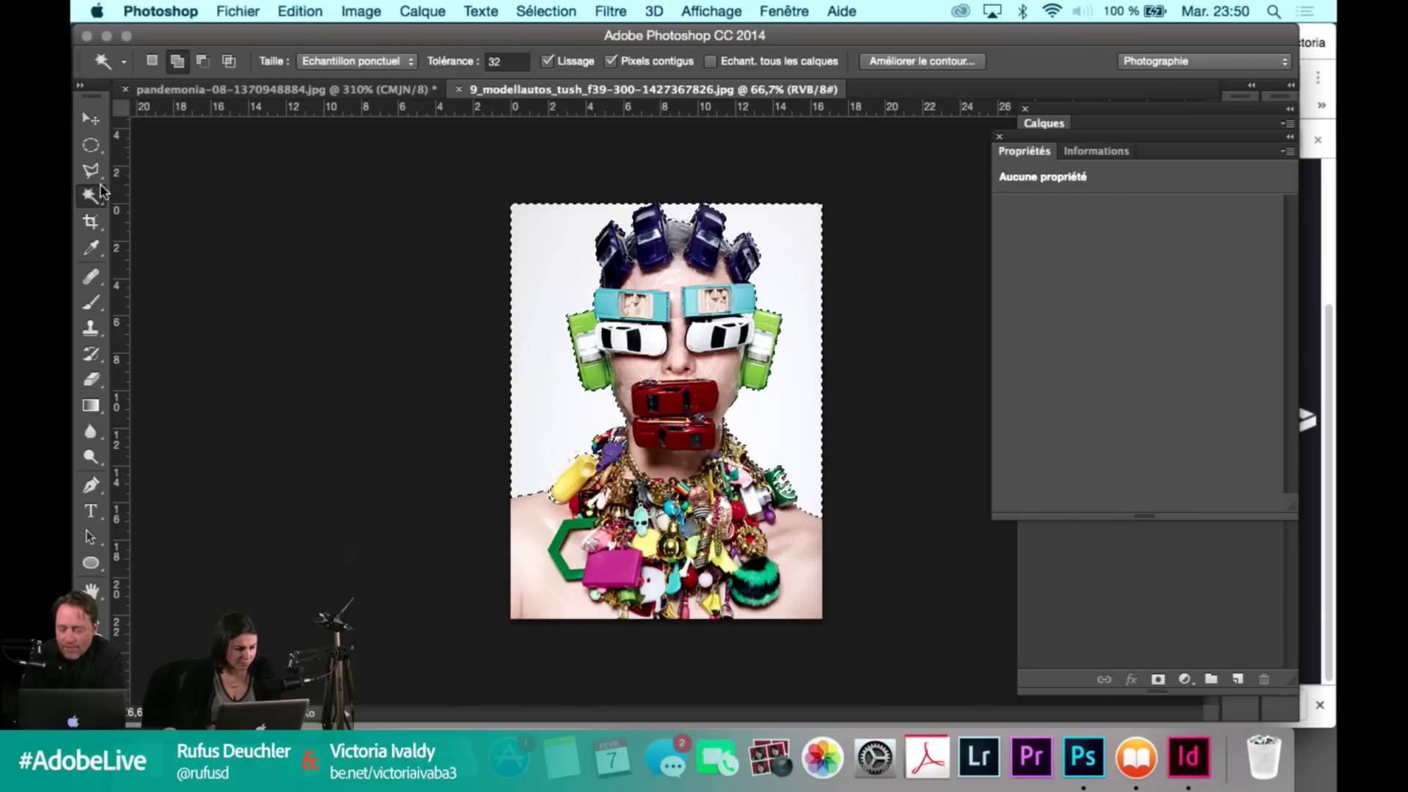
Switch to the Quick Selection tool in subtract mode and inspect the selection outline around the head, face and necklace.
drag(91, 204, 142, 191)
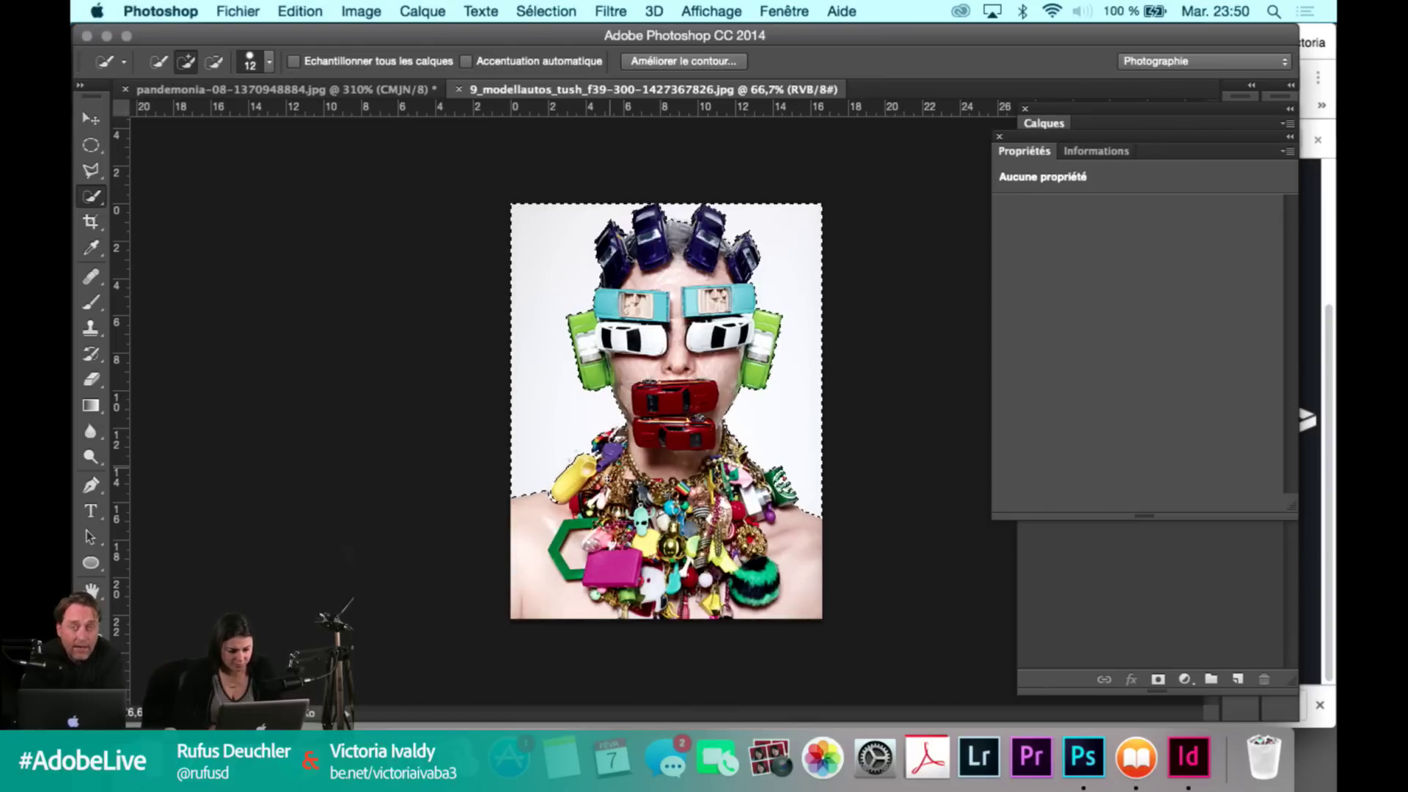
key(super+plus)
key(super+plus)
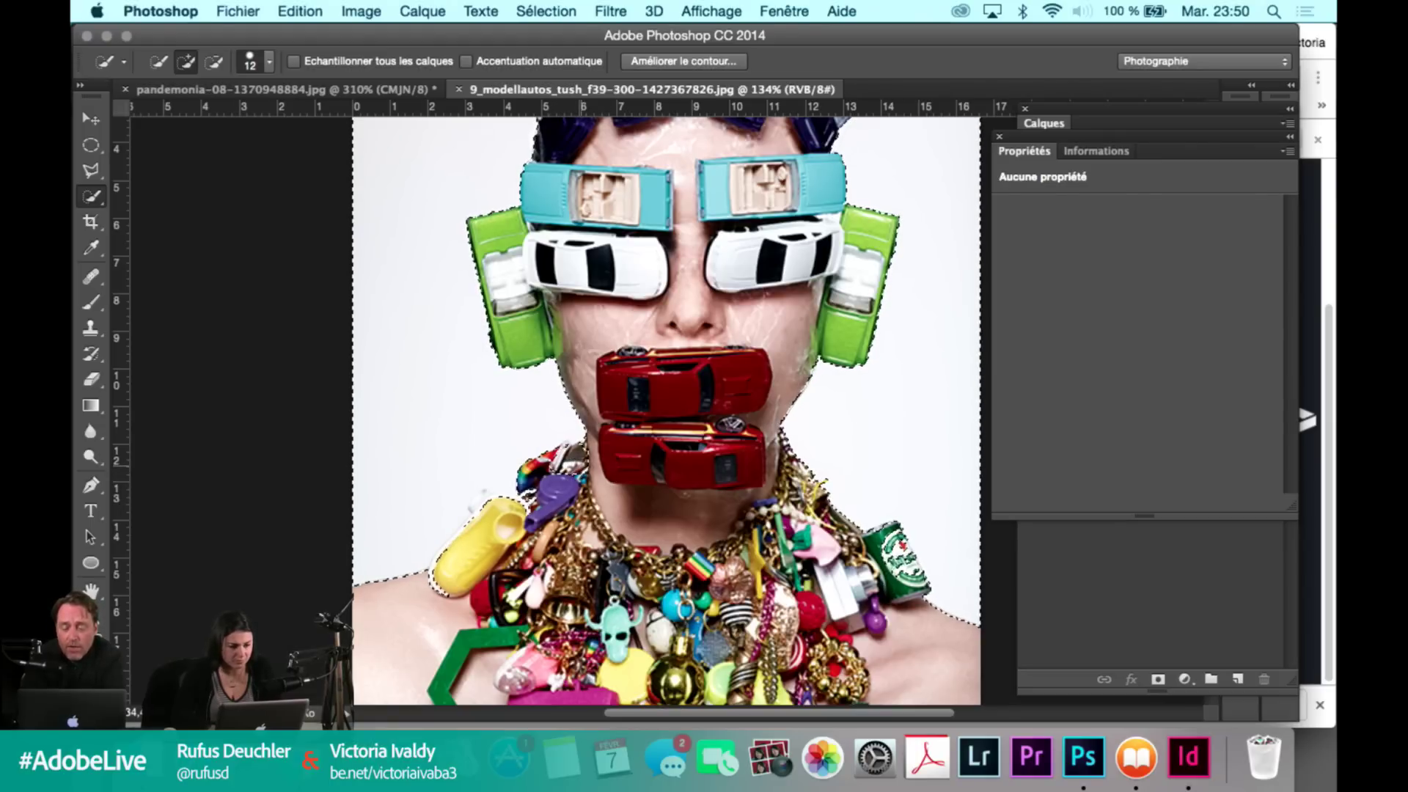
key(super+z)
click(213, 61)
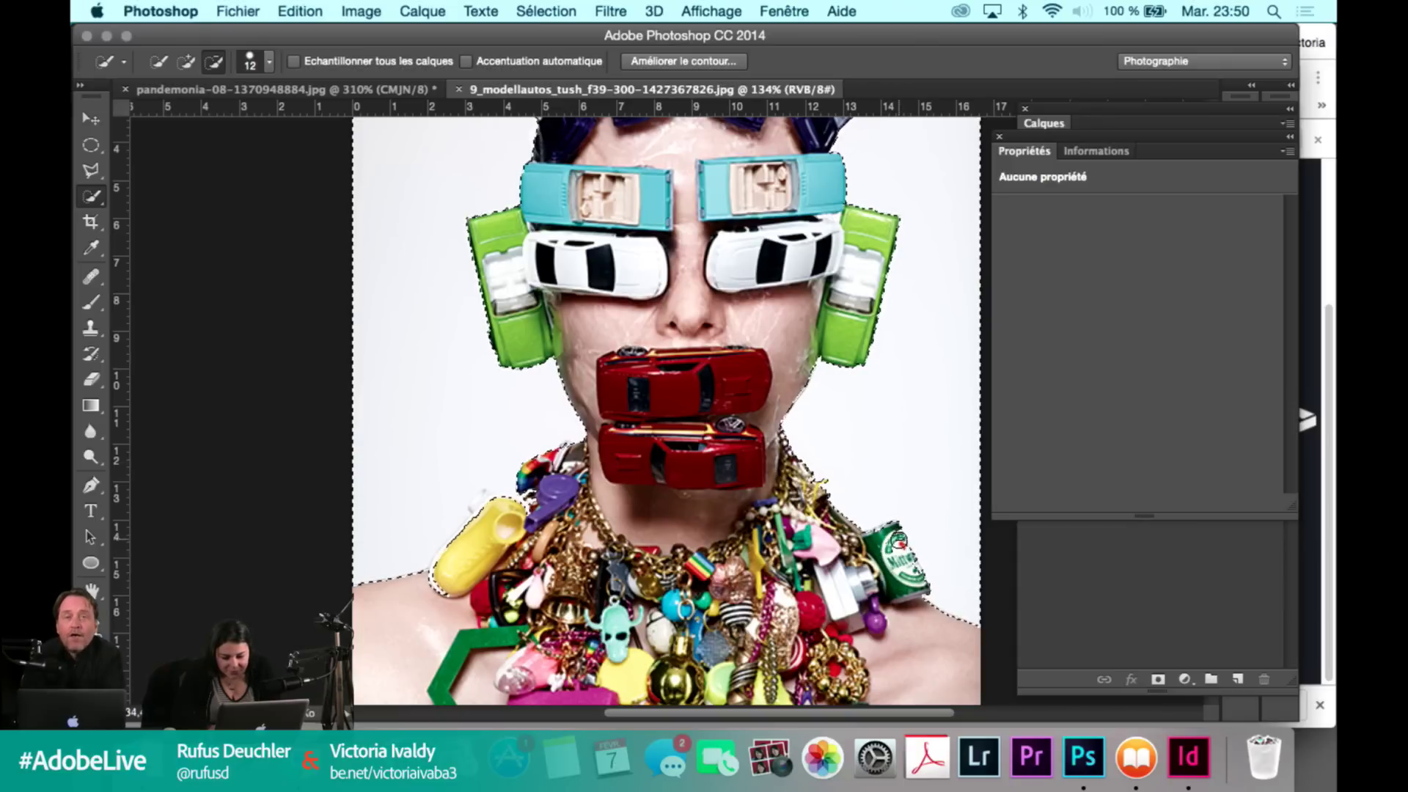
scroll(666, 331, up, 2)
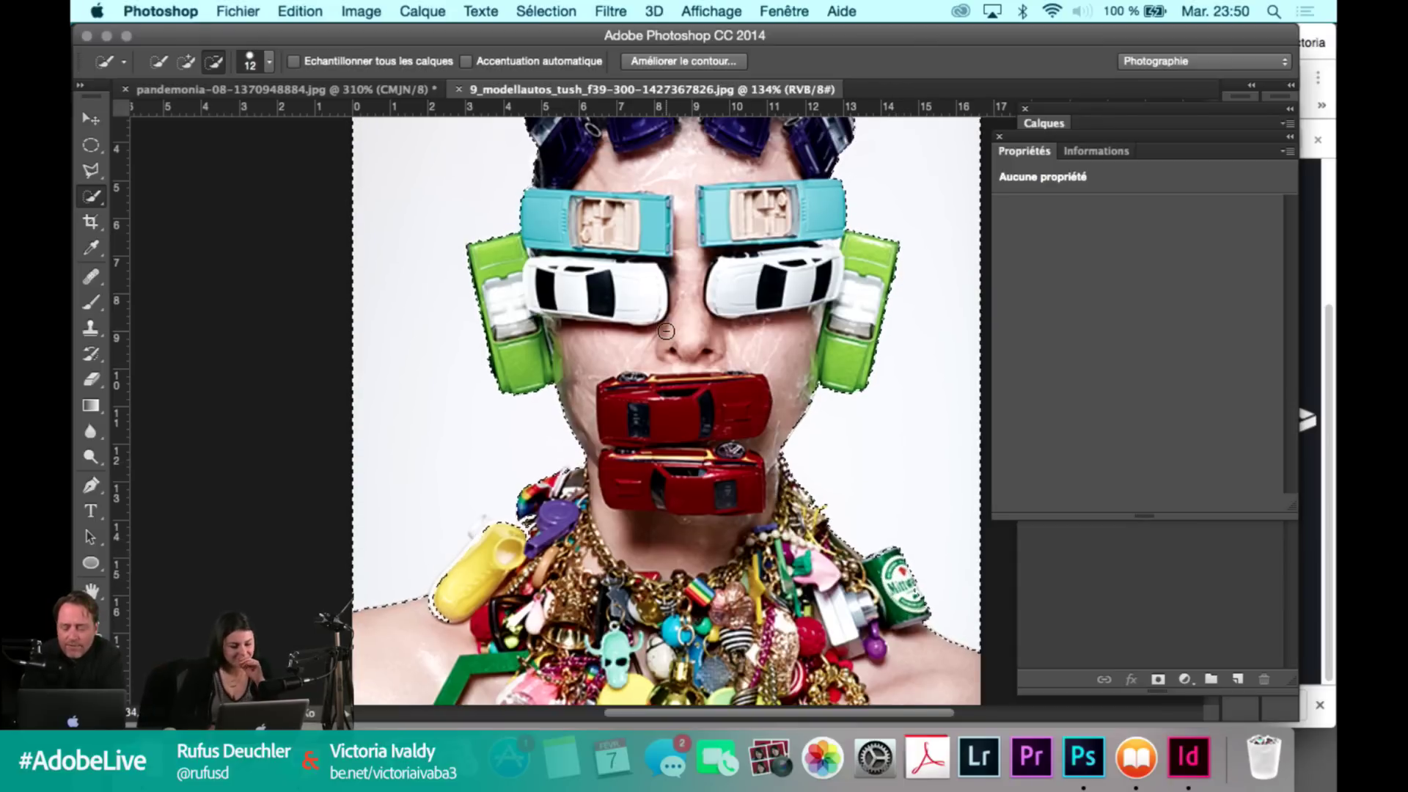
scroll(666, 331, up, 5)
scroll(666, 331, right, 3)
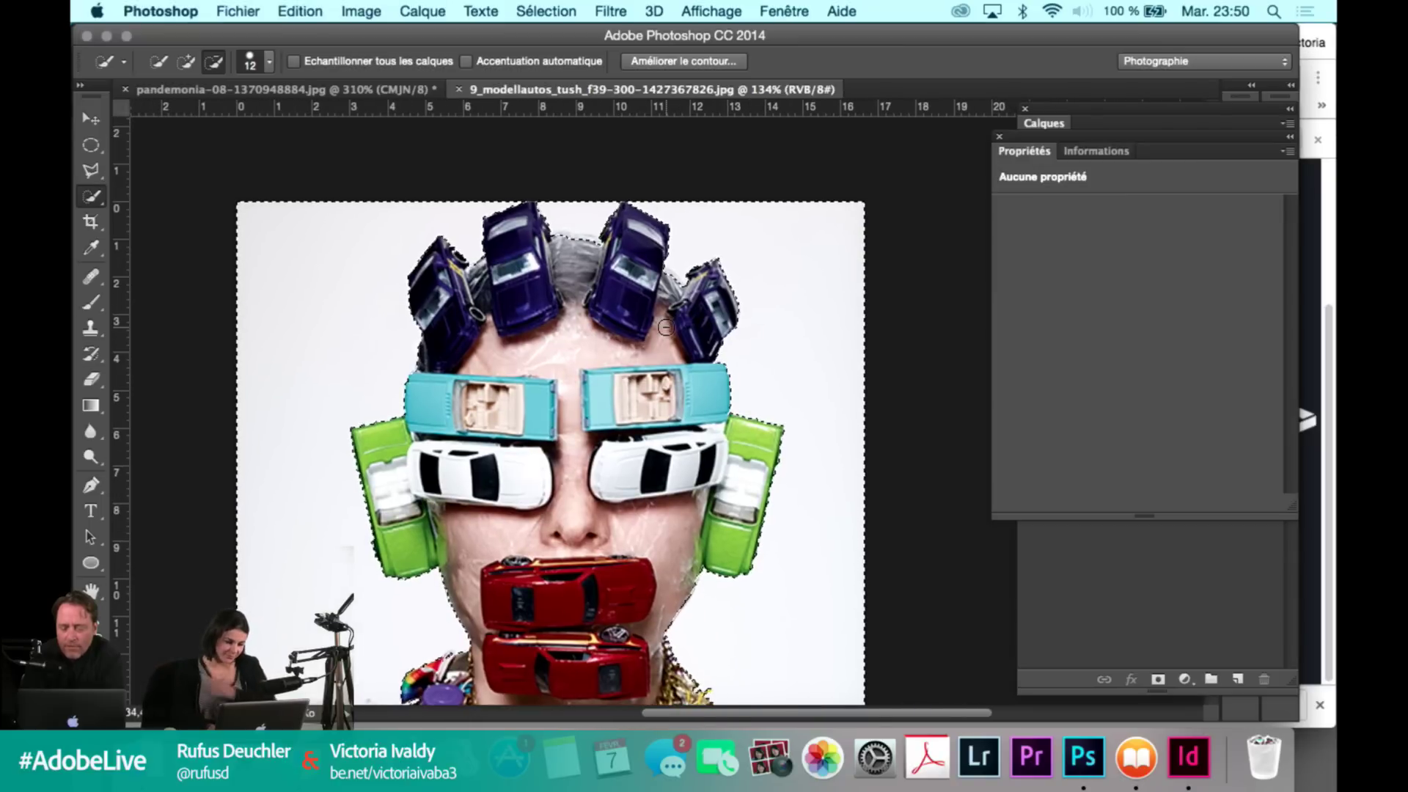
scroll(666, 328, down, 5)
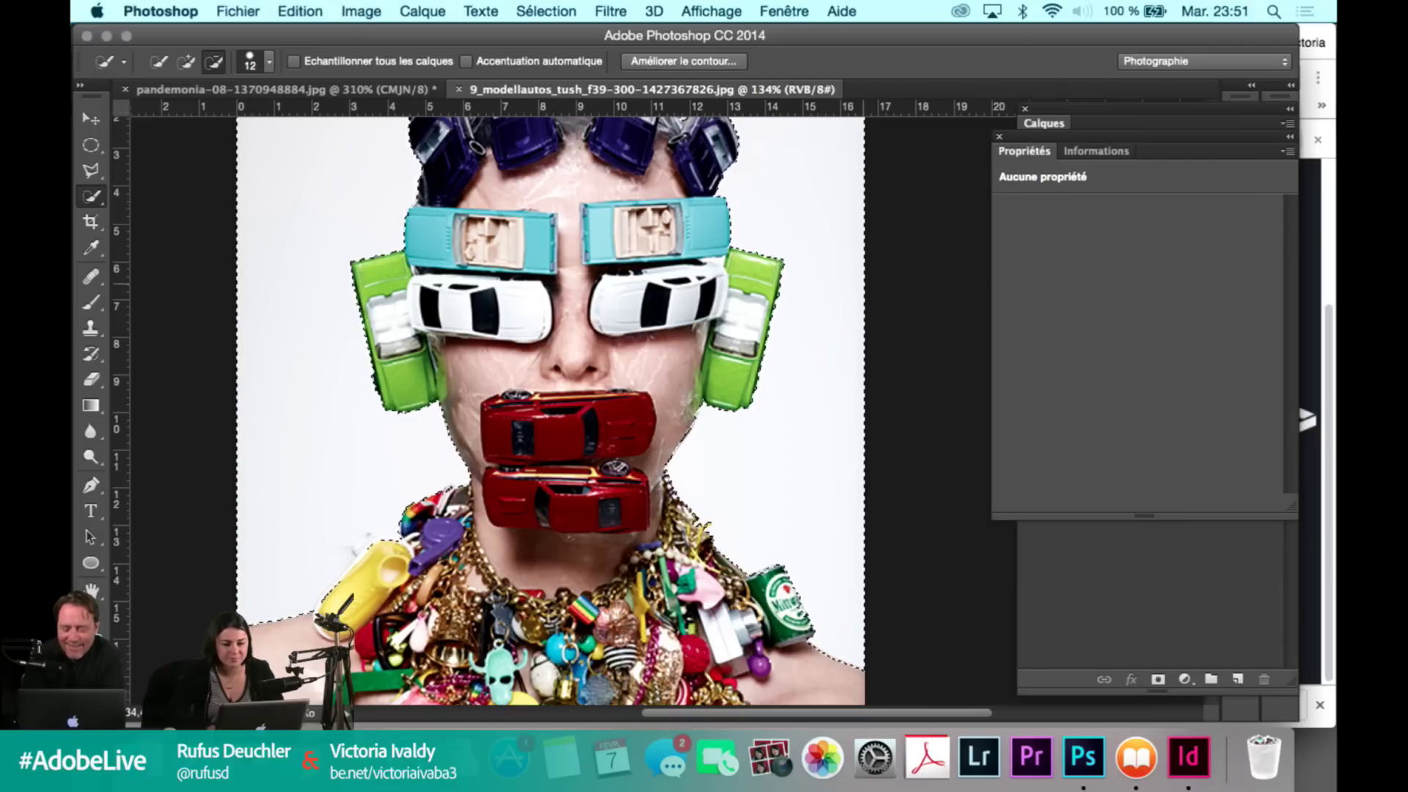
key(shift+BackSpace)
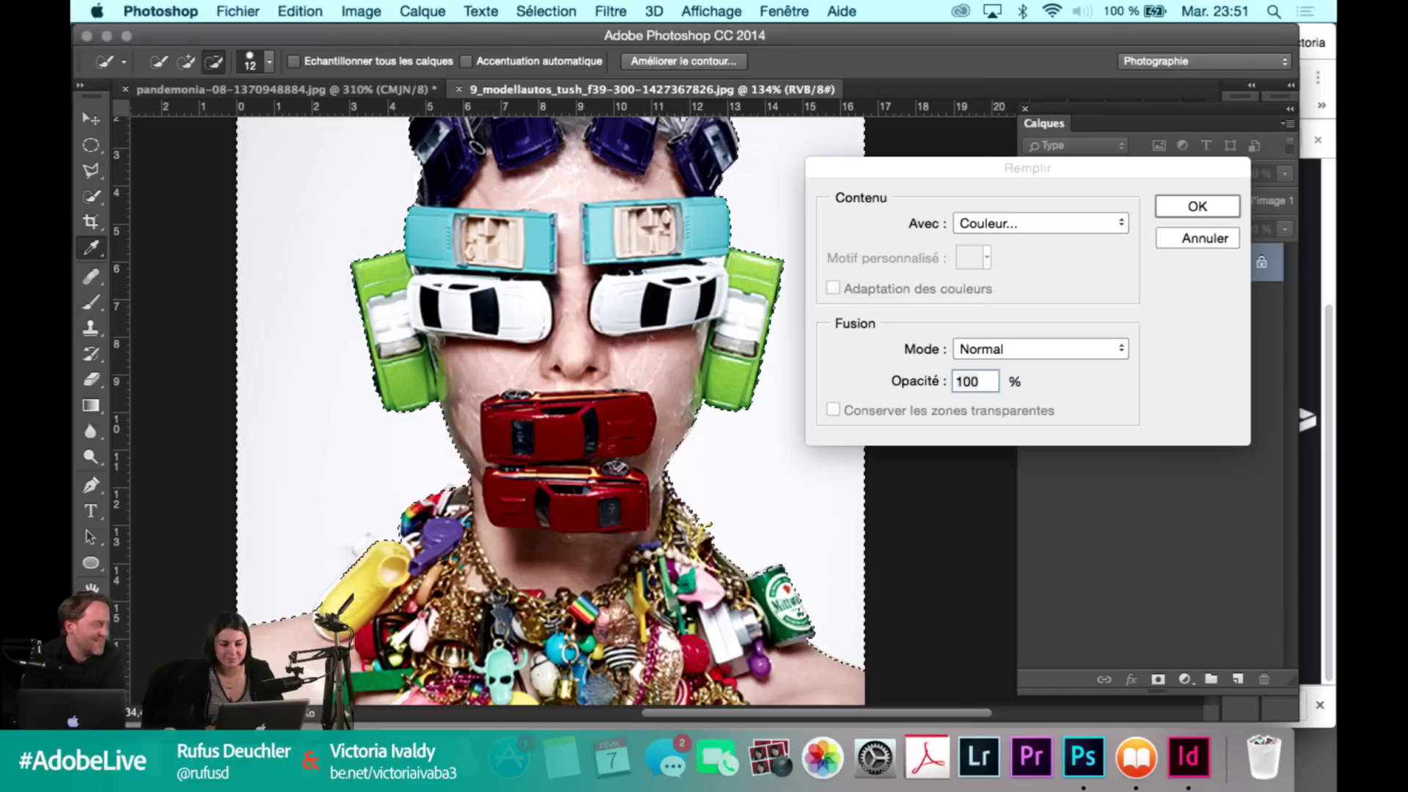
click(1205, 239)
key(w)
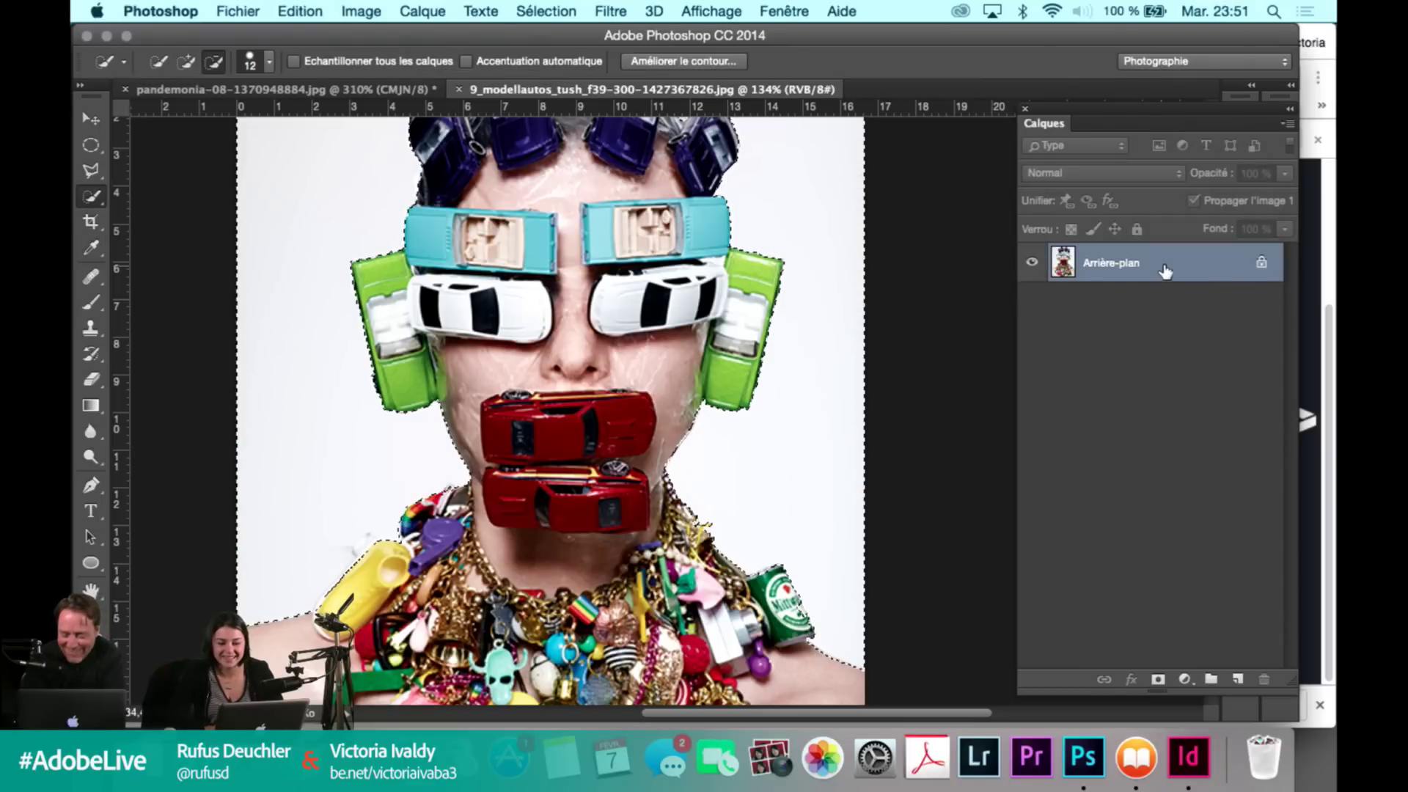
Convert the background into a regular layer, delete the selected white area around the portrait and clear the selection.
double_click(1161, 271)
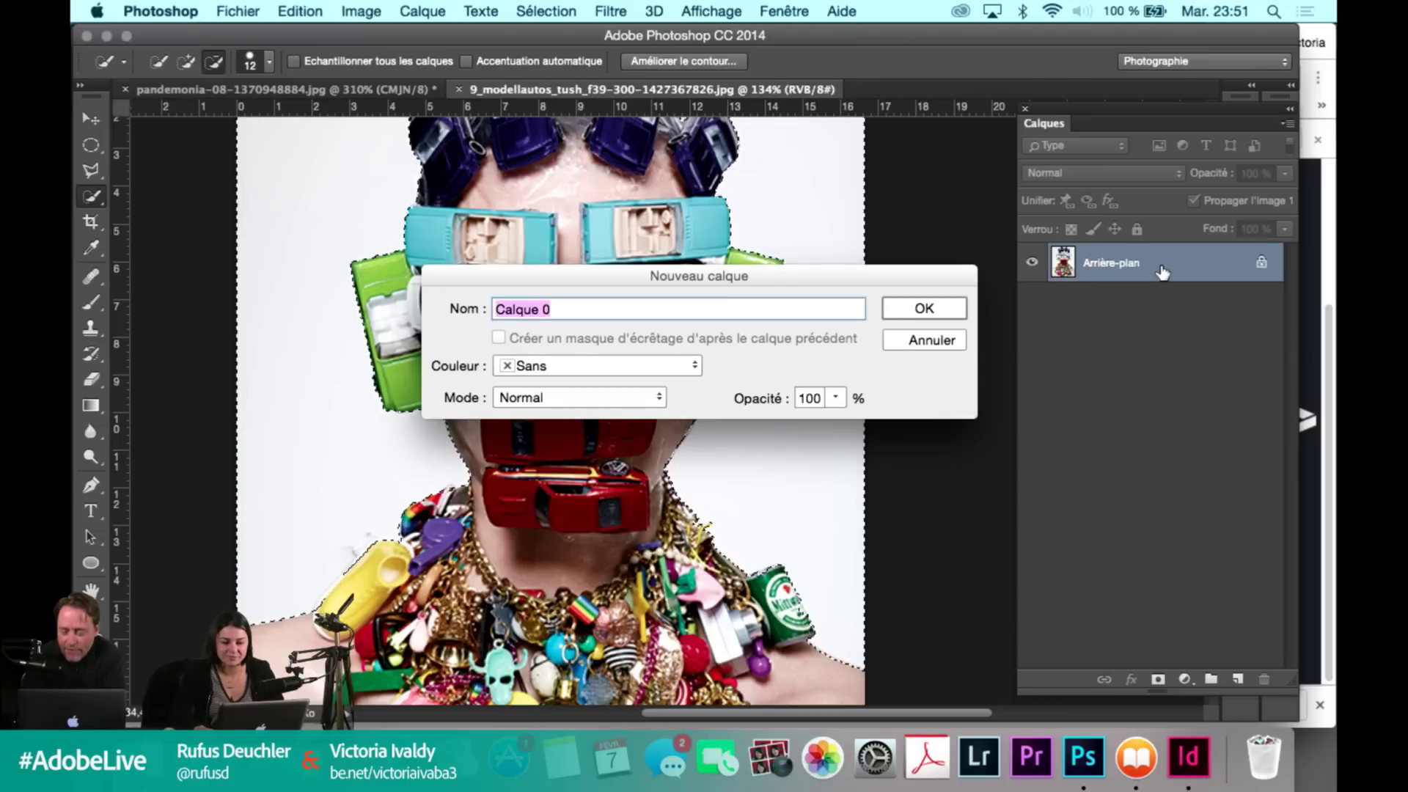
key(Return)
key(BackSpace)
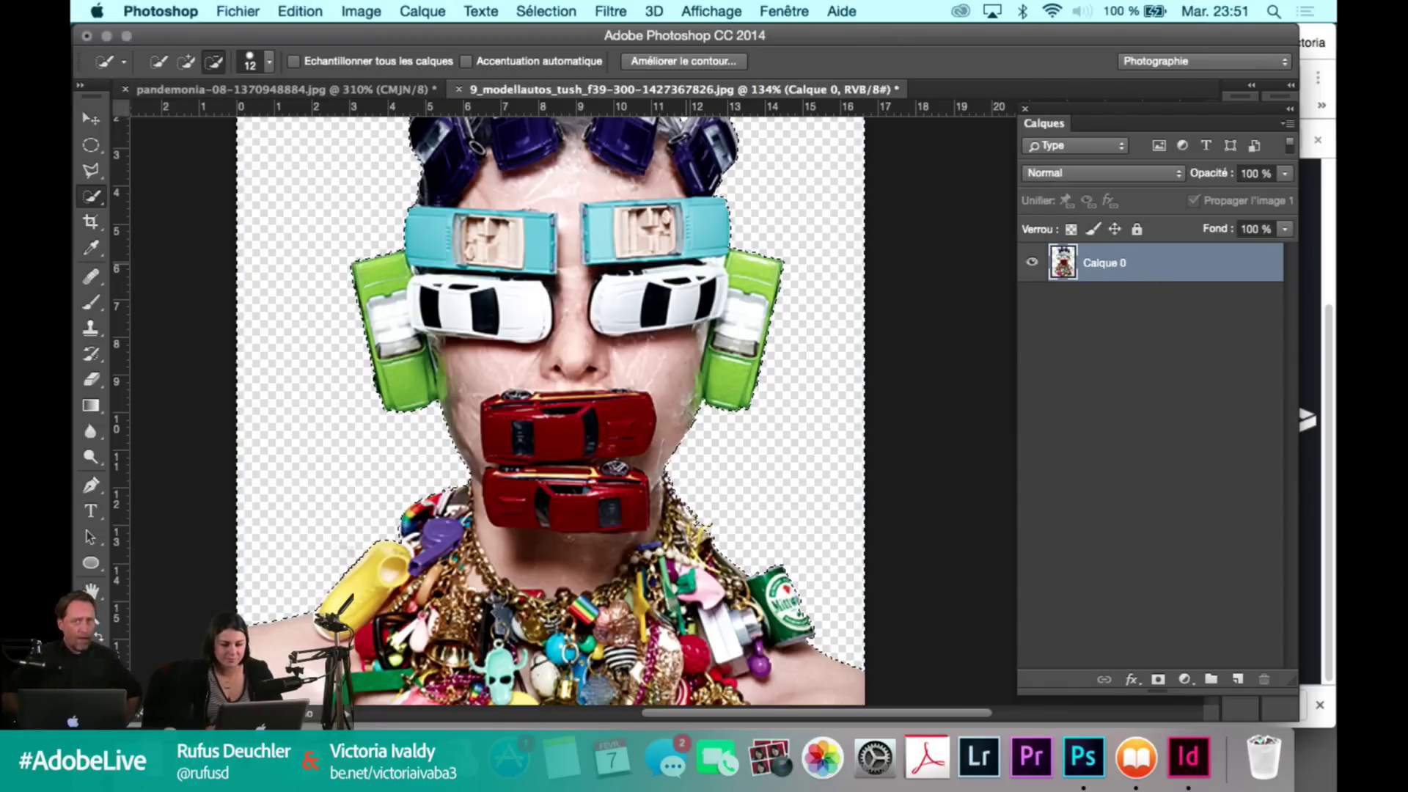
key(super+d)
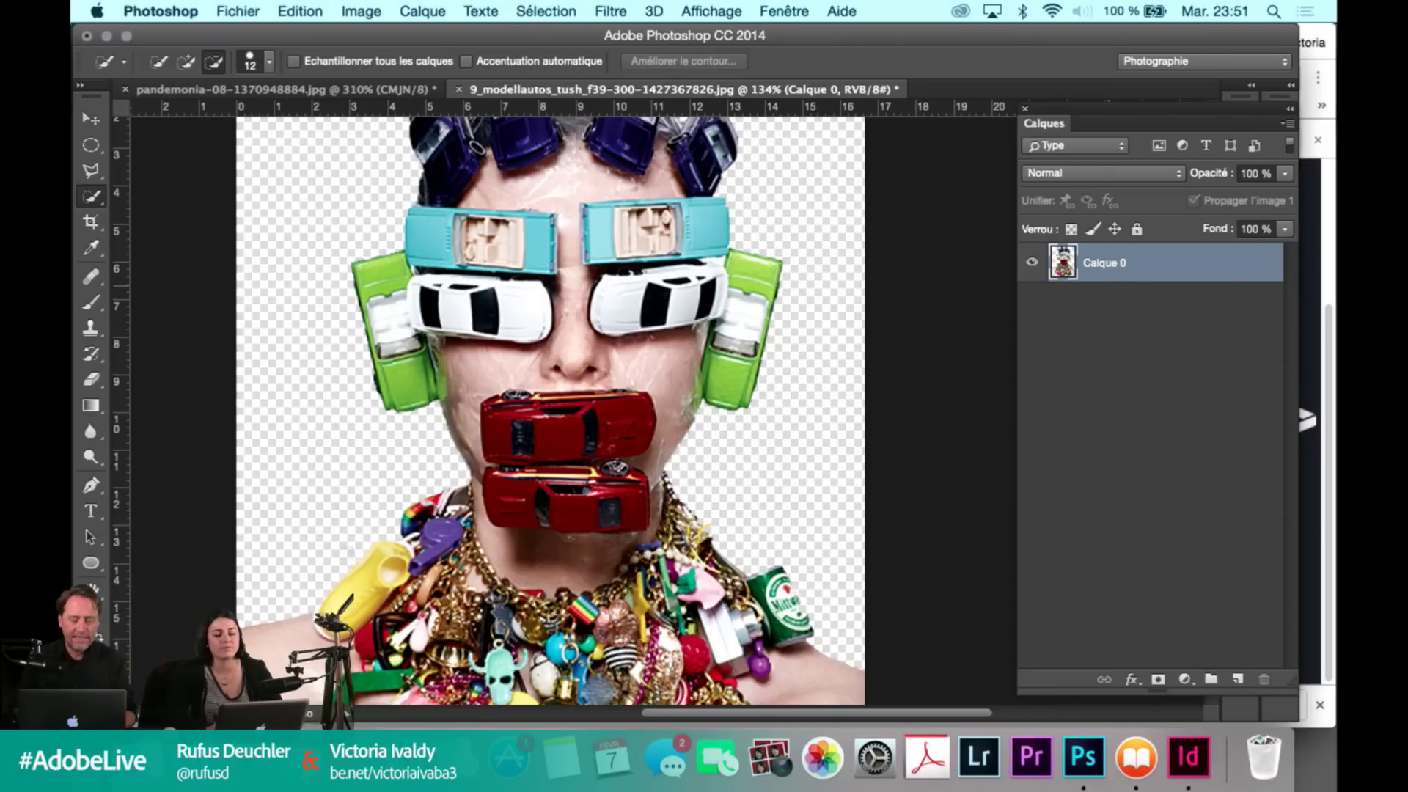
Add a new layer beneath the portrait layer and pick the yellow e1f319 as its fill colour at 100% opacity.
click(1238, 679)
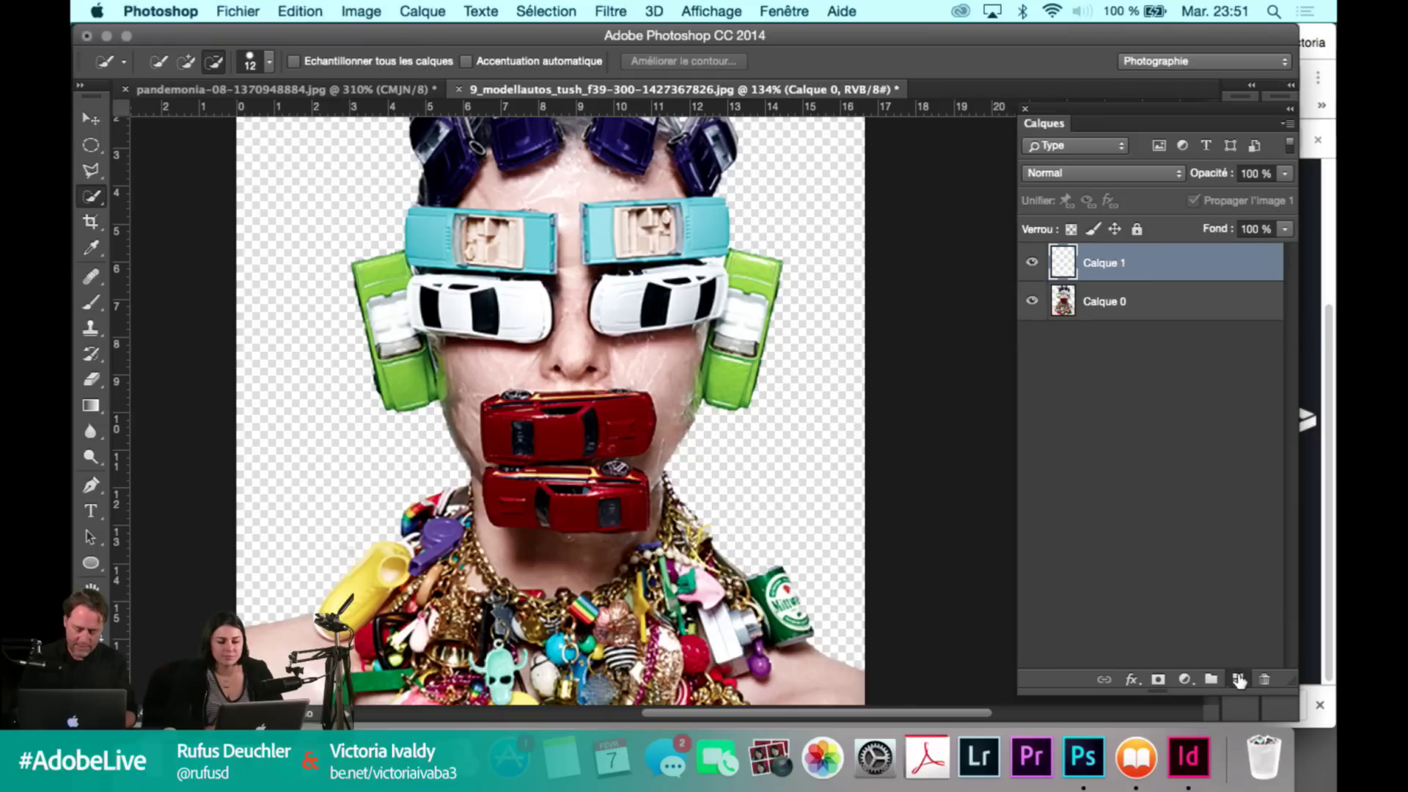
drag(1097, 273, 1100, 328)
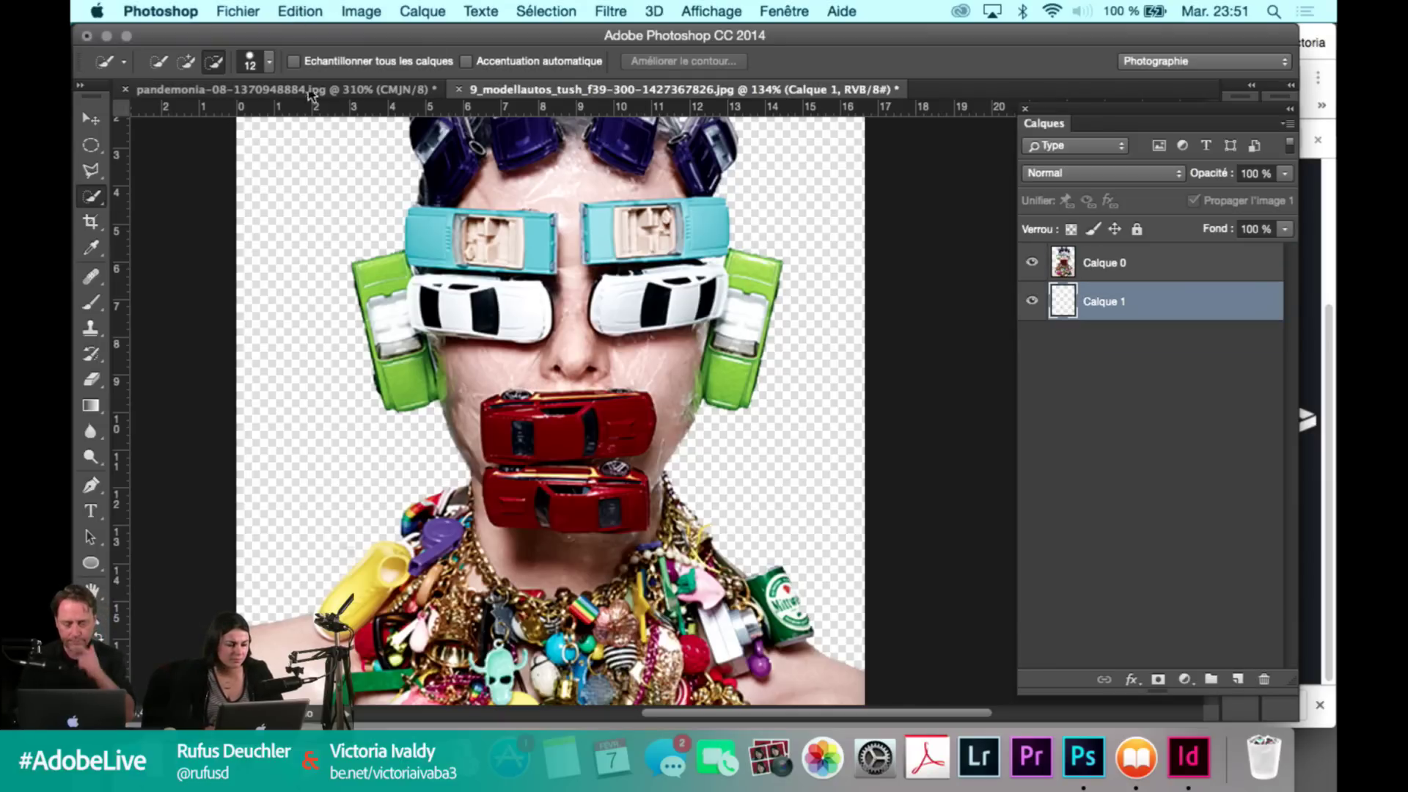
click(300, 11)
click(315, 304)
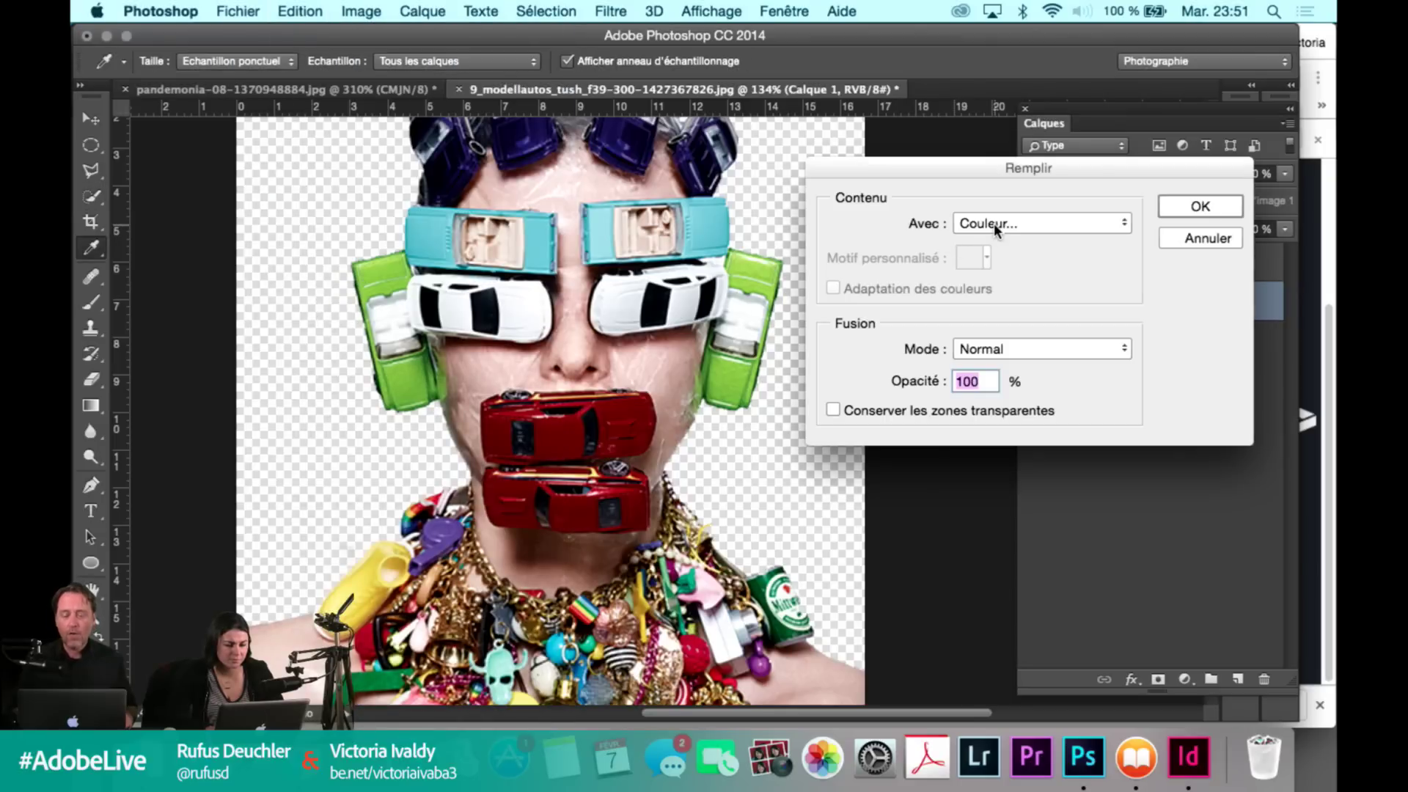
click(996, 229)
click(988, 222)
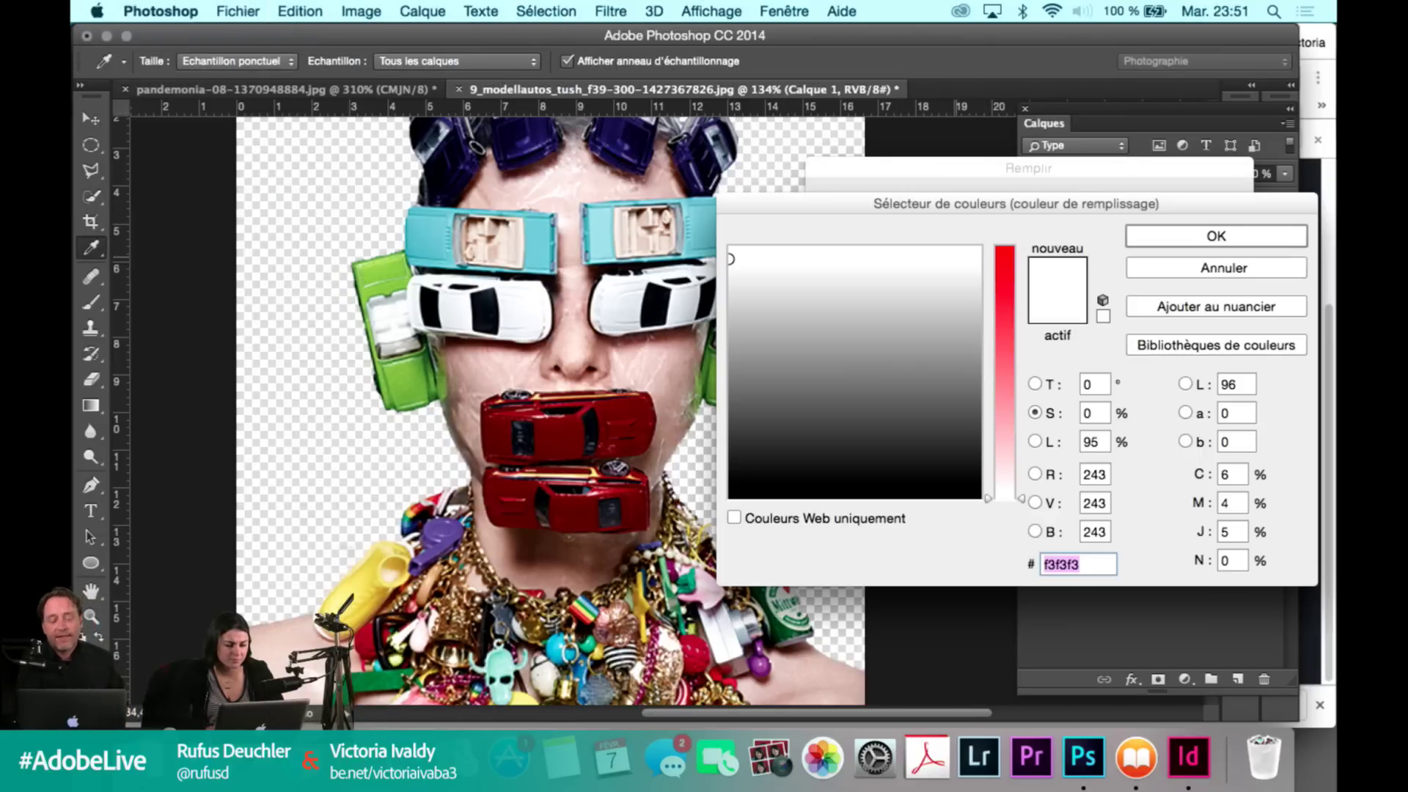
click(1035, 442)
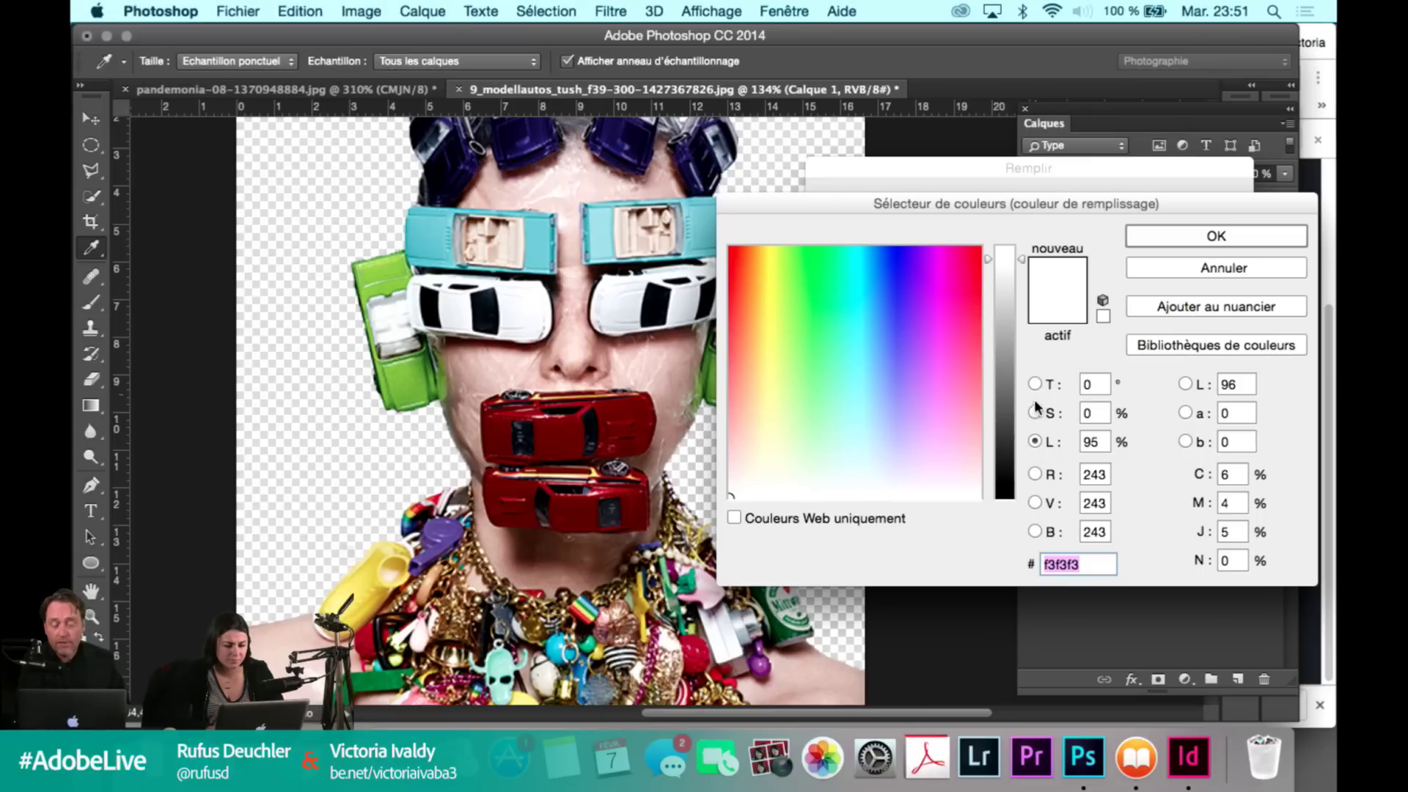
click(771, 277)
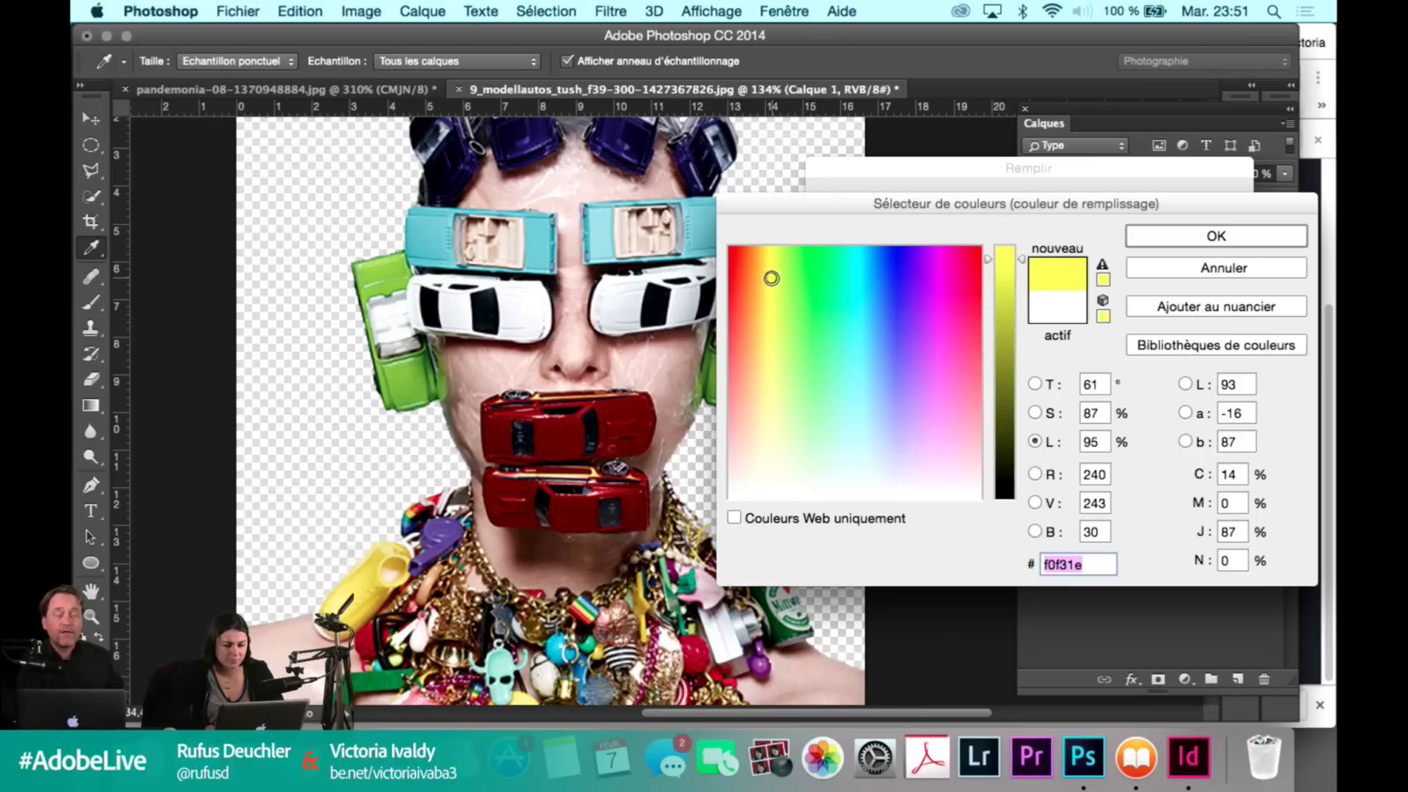
drag(774, 273, 776, 275)
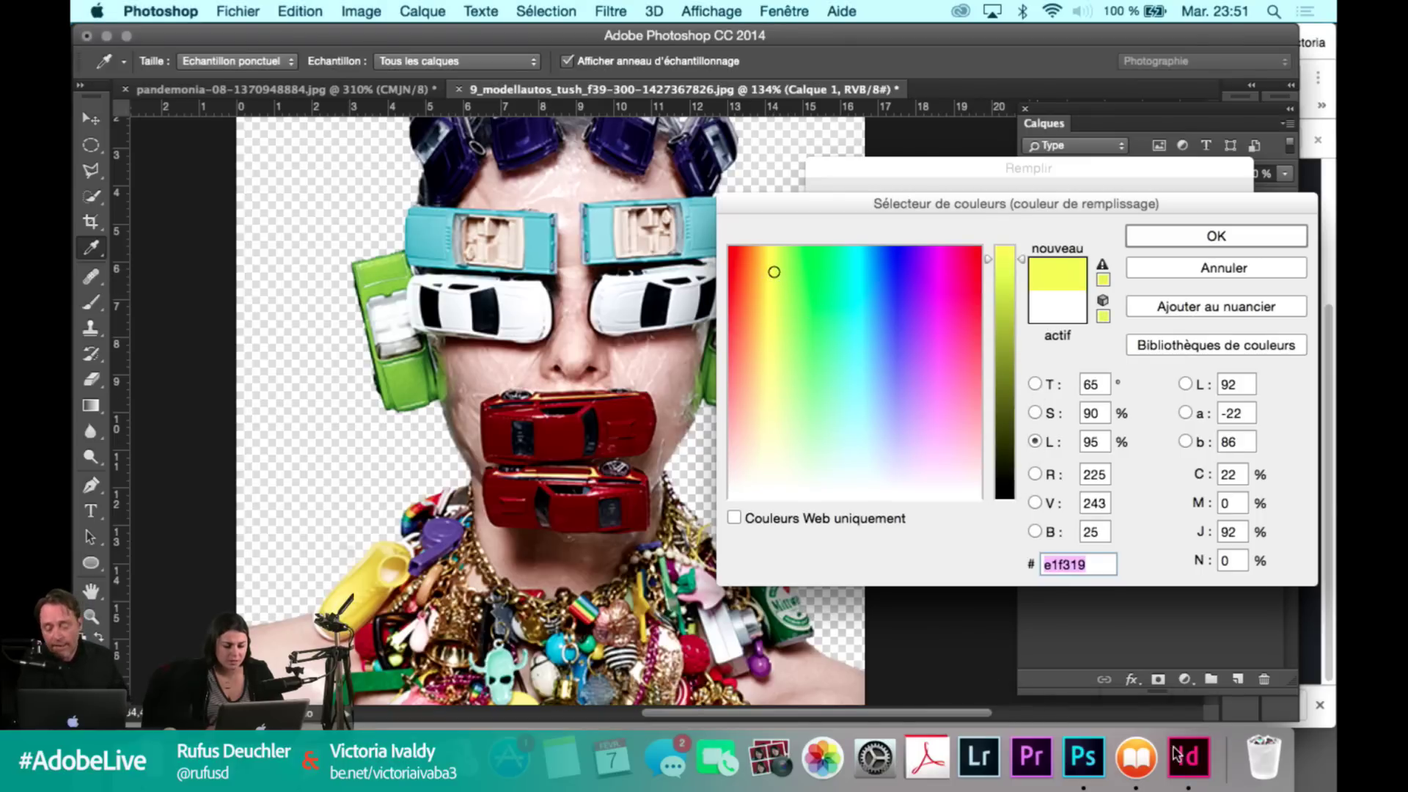
Switch to InDesign, fill the toy-car portrait's frame with a green of C 72, M 0, Y 75, K 0 and delete the image inside it.
click(1170, 754)
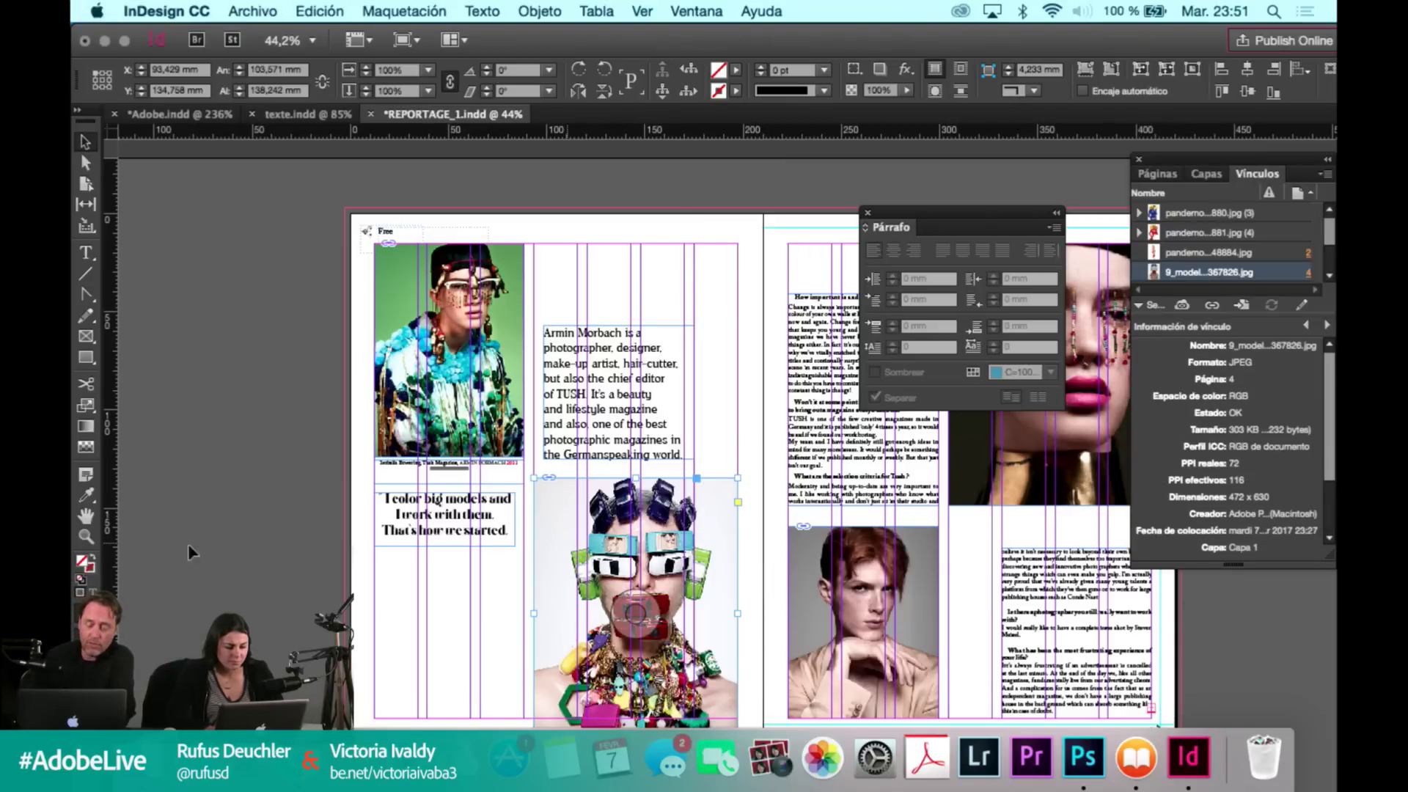
double_click(84, 563)
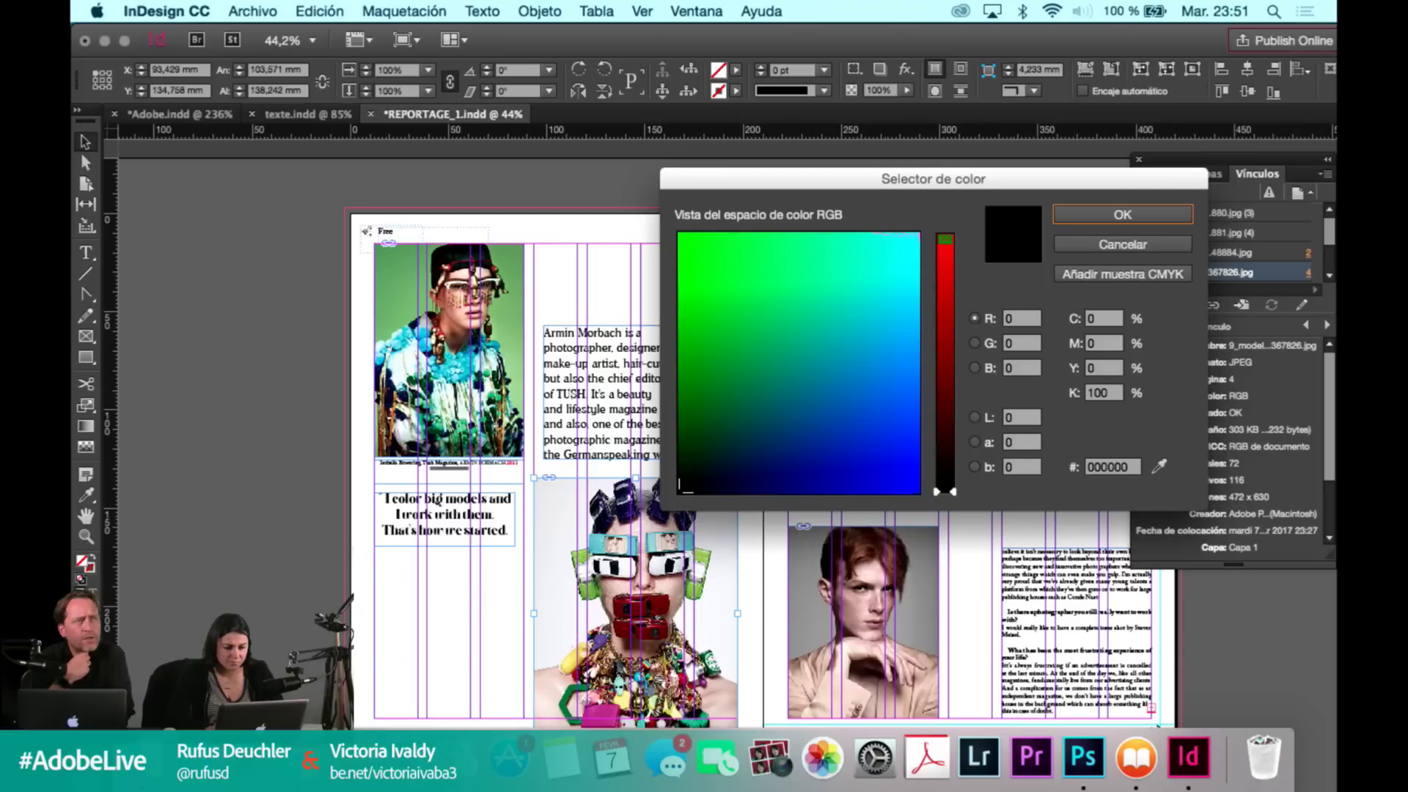
click(822, 300)
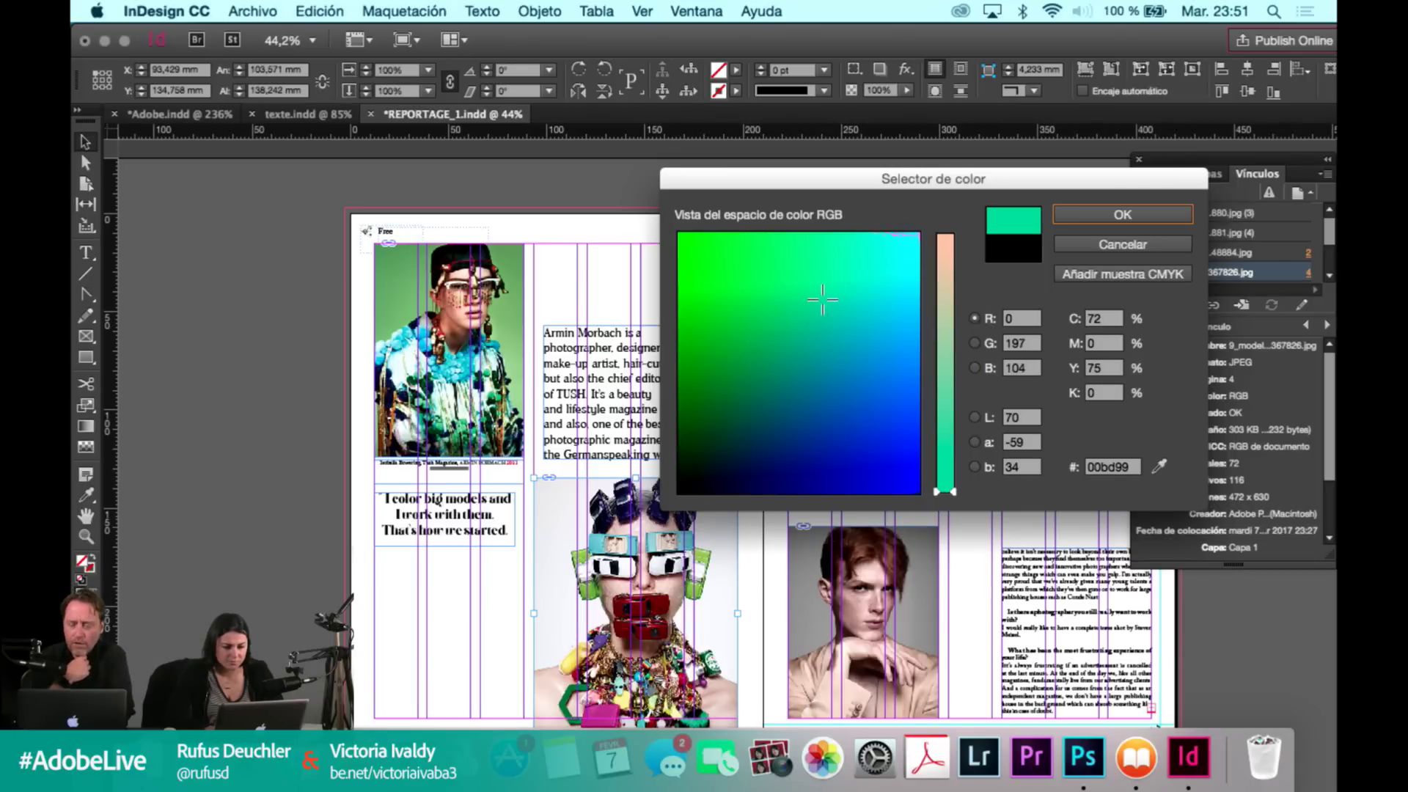
click(1123, 215)
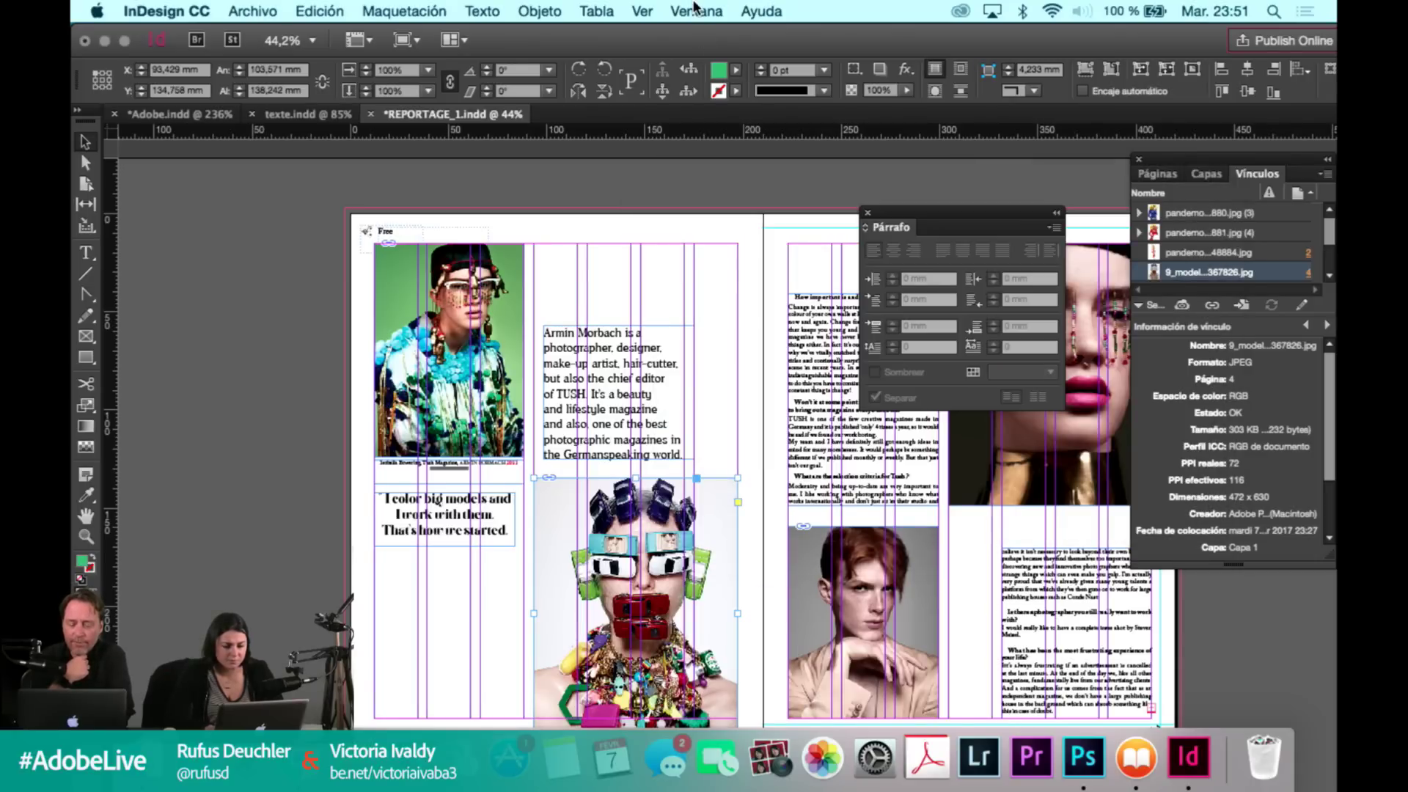
double_click(670, 544)
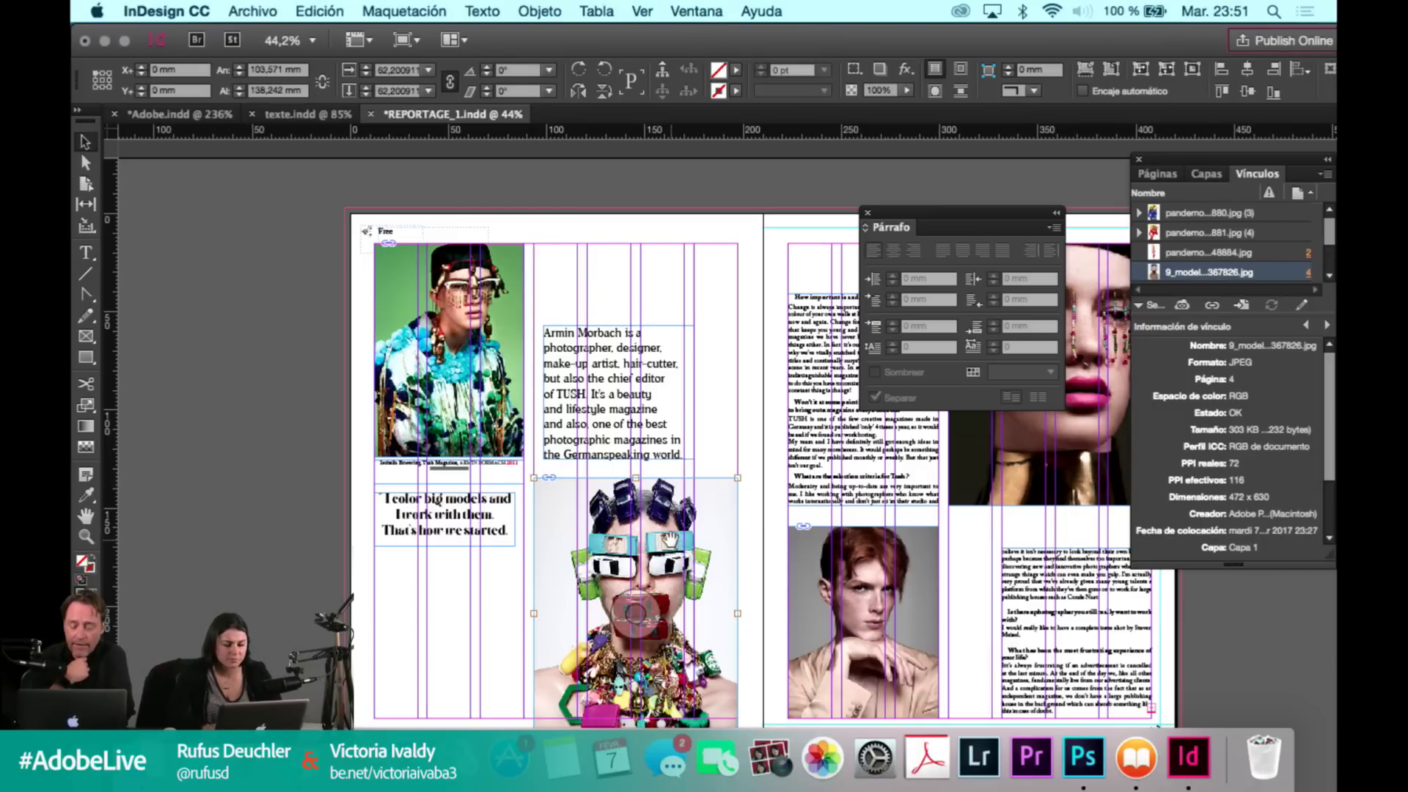
key(Delete)
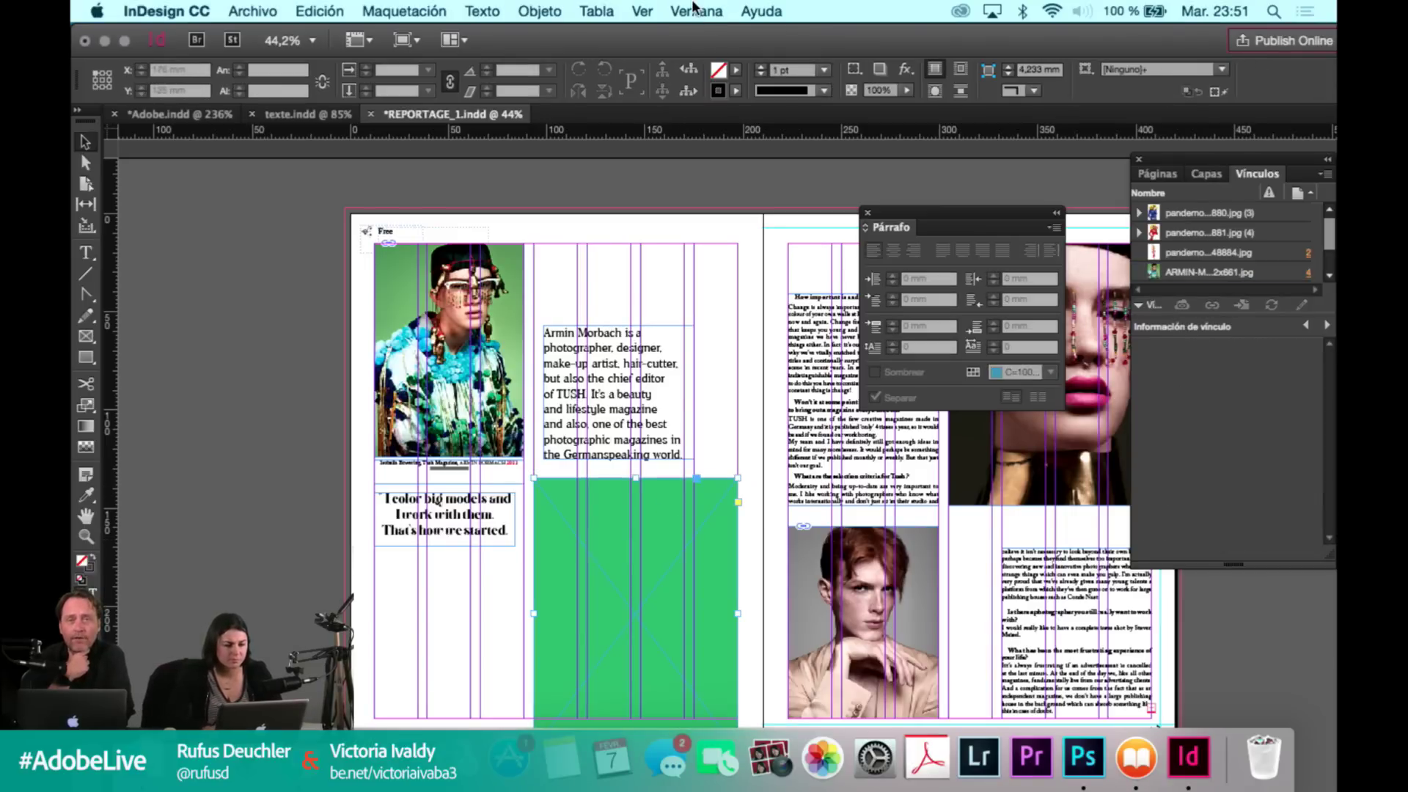
Change the empty image frame's fill to a bright yellow with M 0, Y 81 and K 0.
click(690, 9)
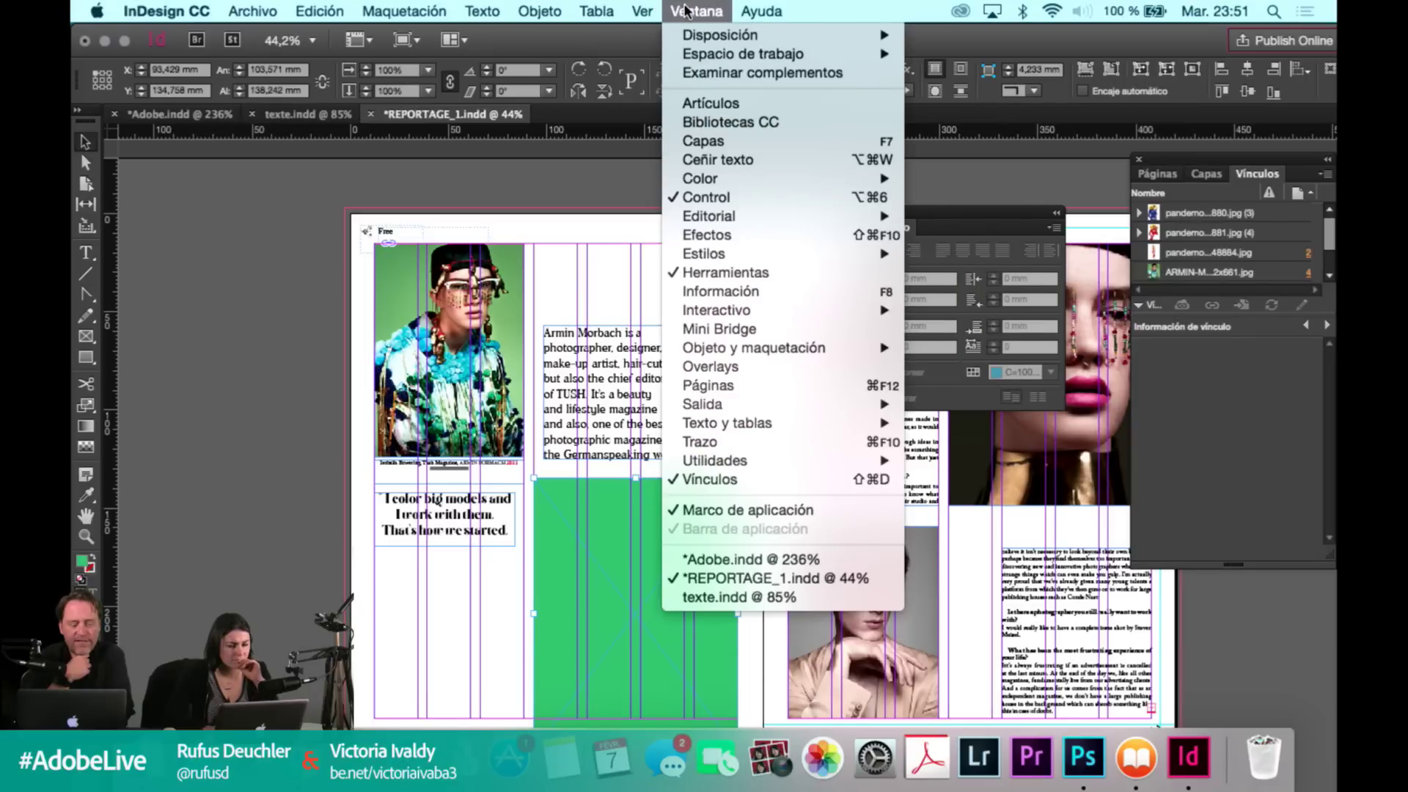
mouse_move(889, 183)
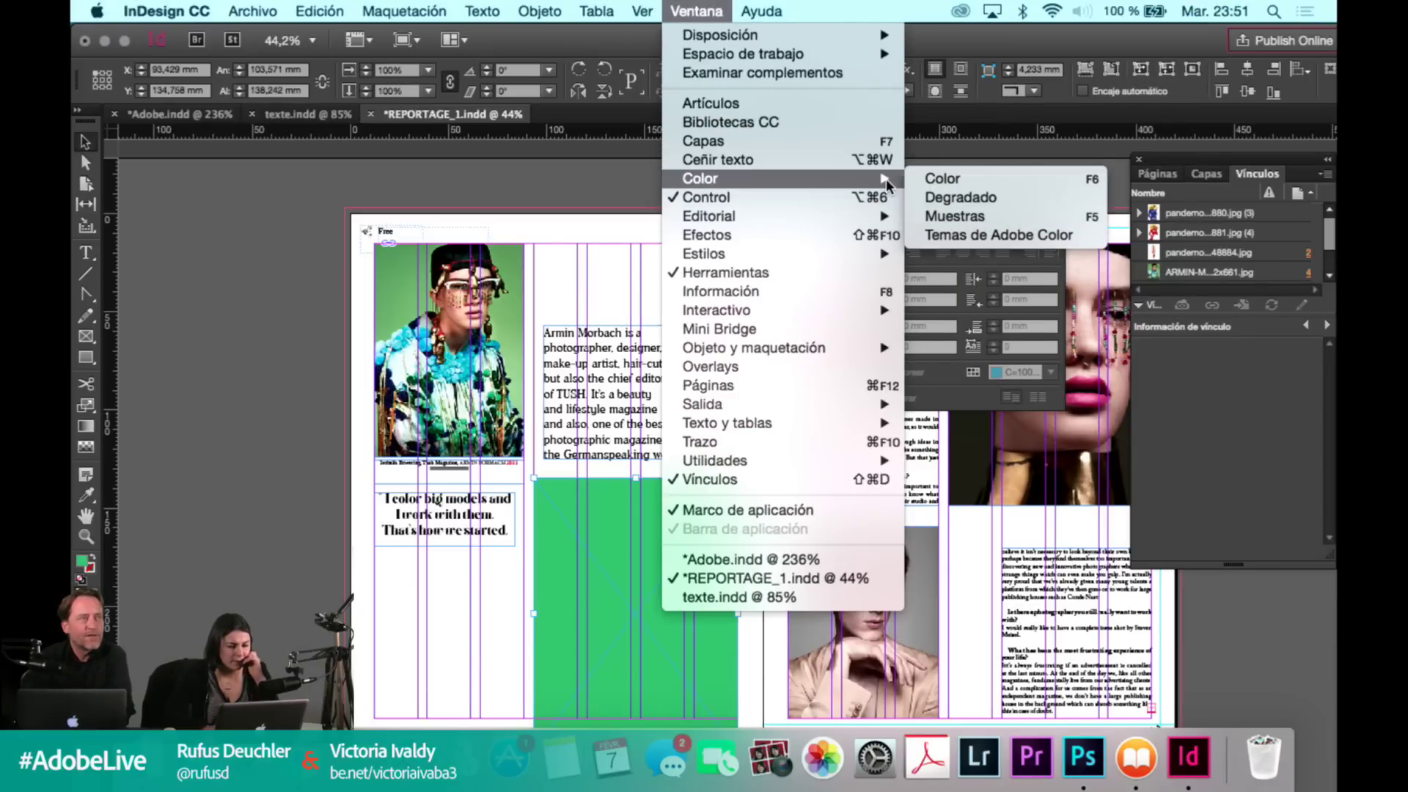
click(942, 178)
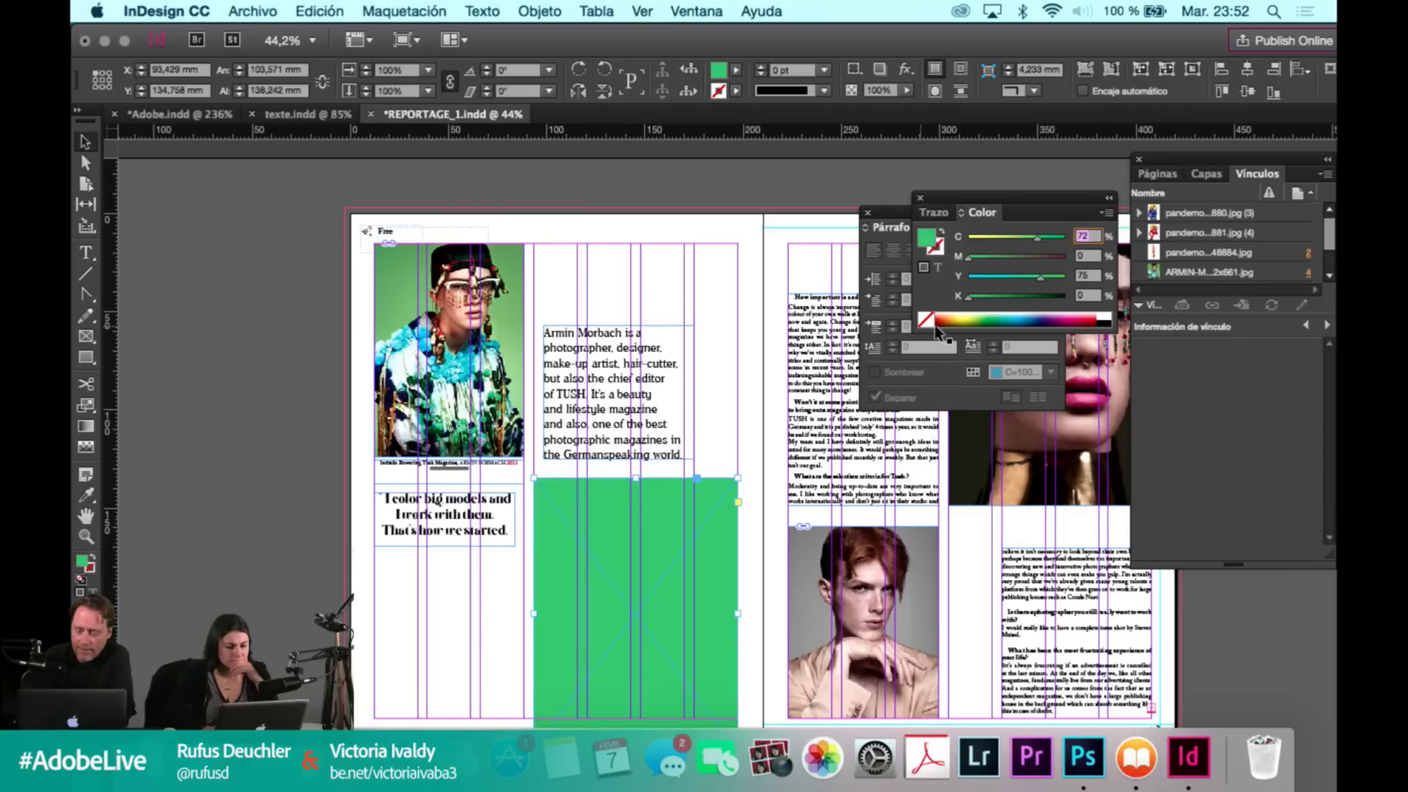
click(973, 315)
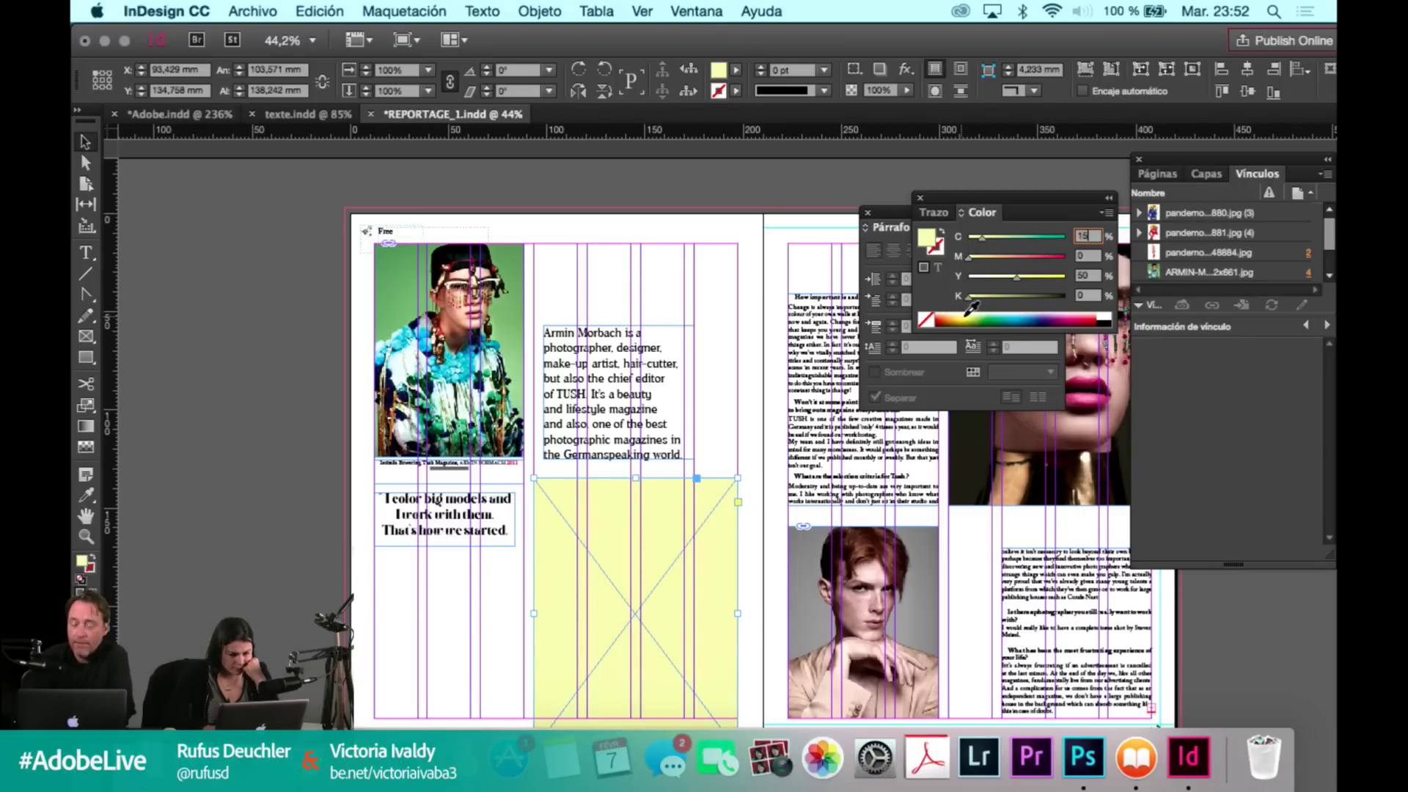
click(977, 318)
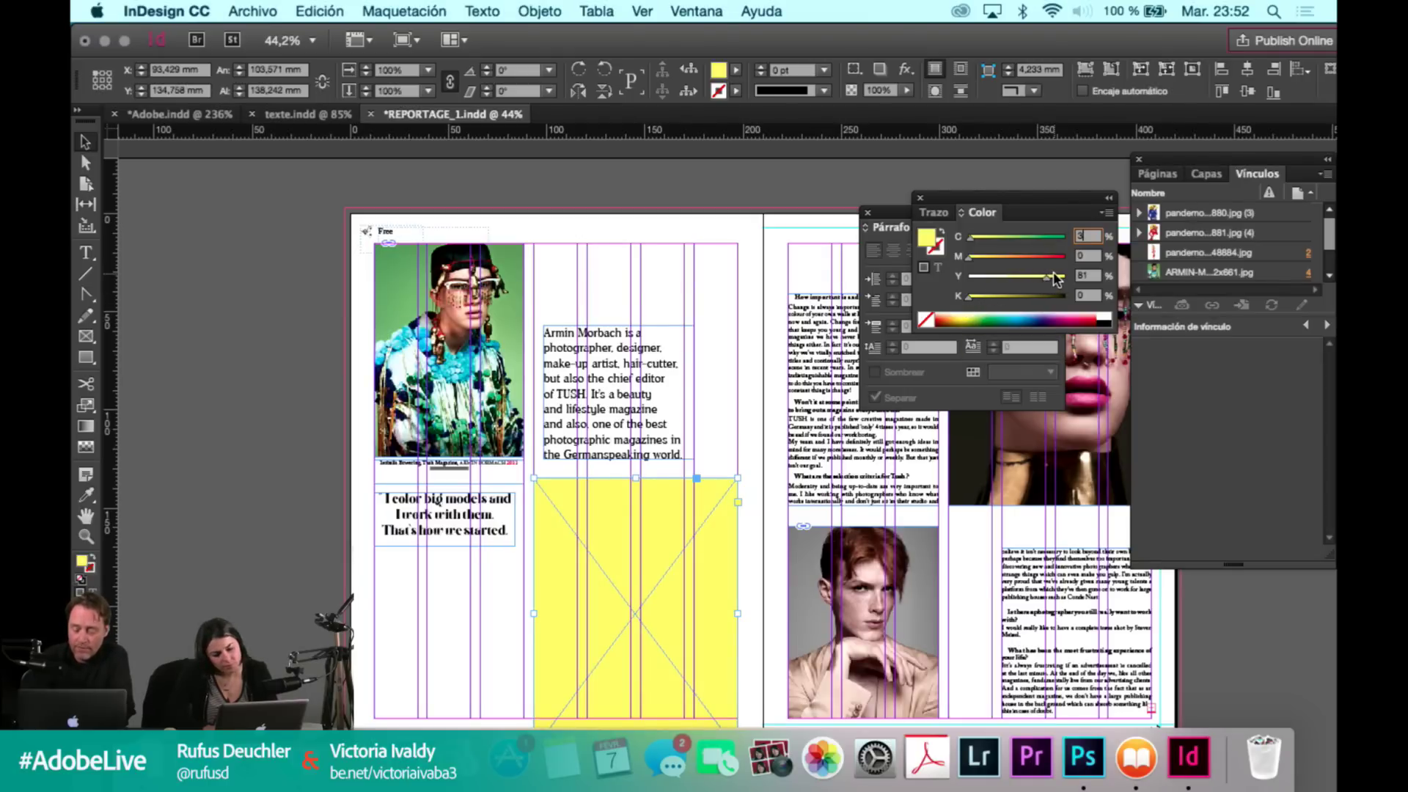
text(0)
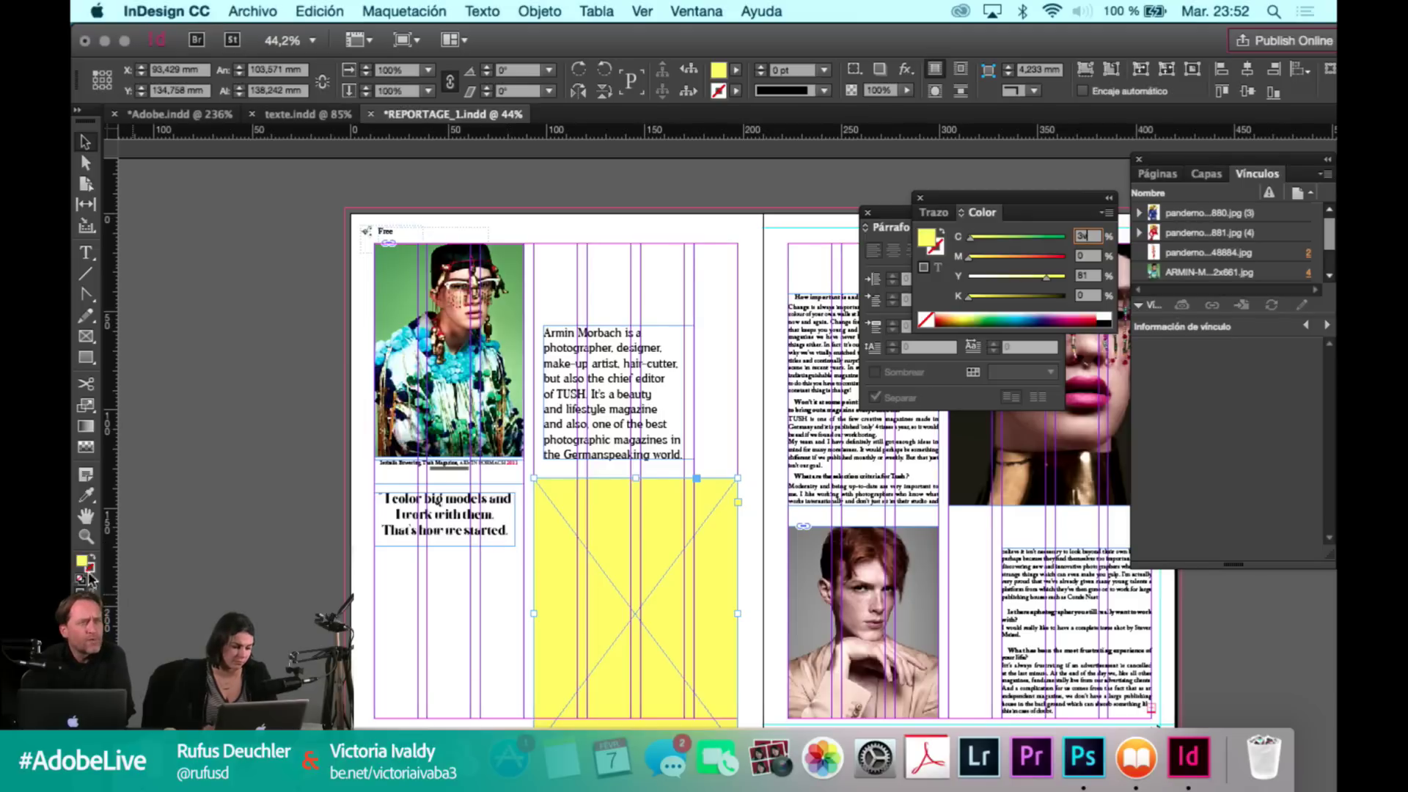
key(Return)
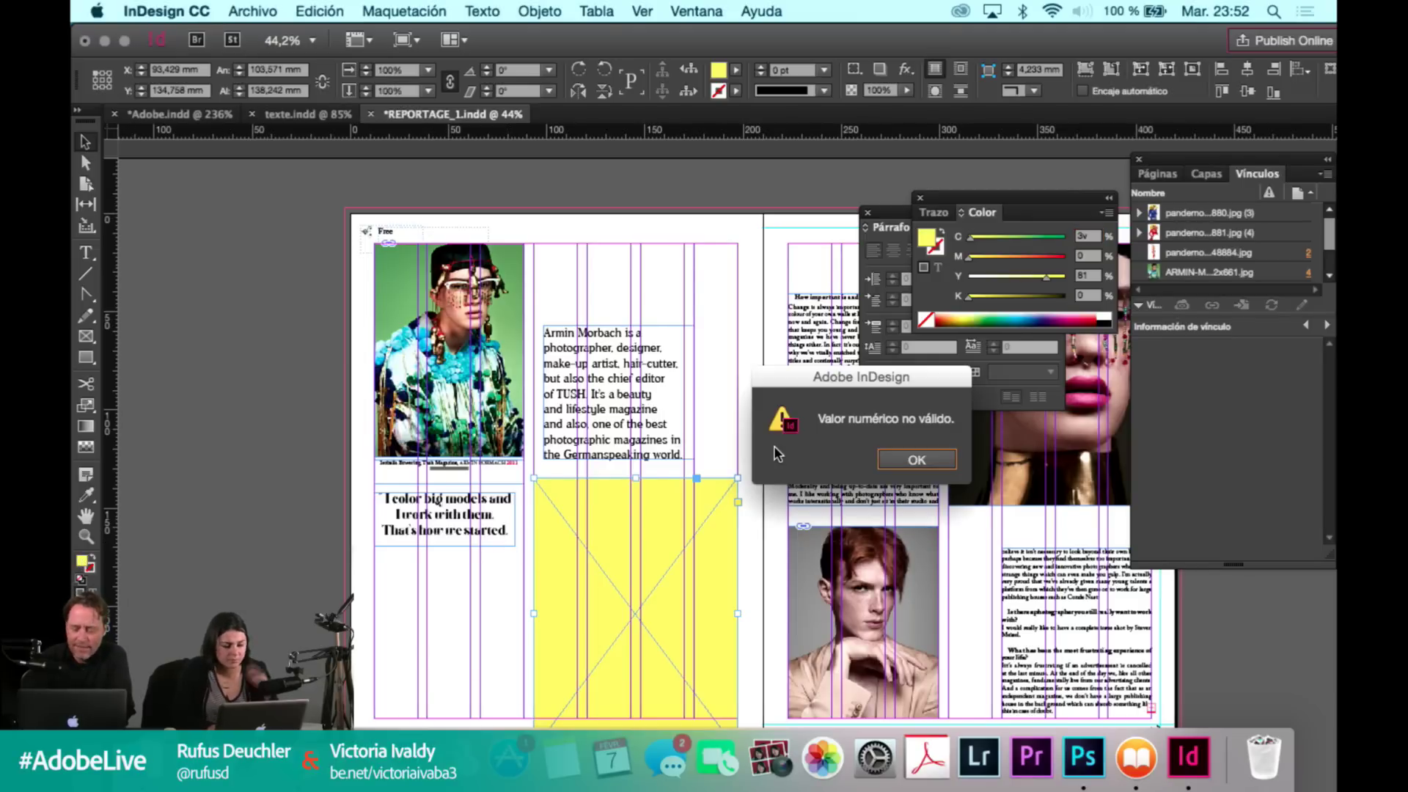
key(Return)
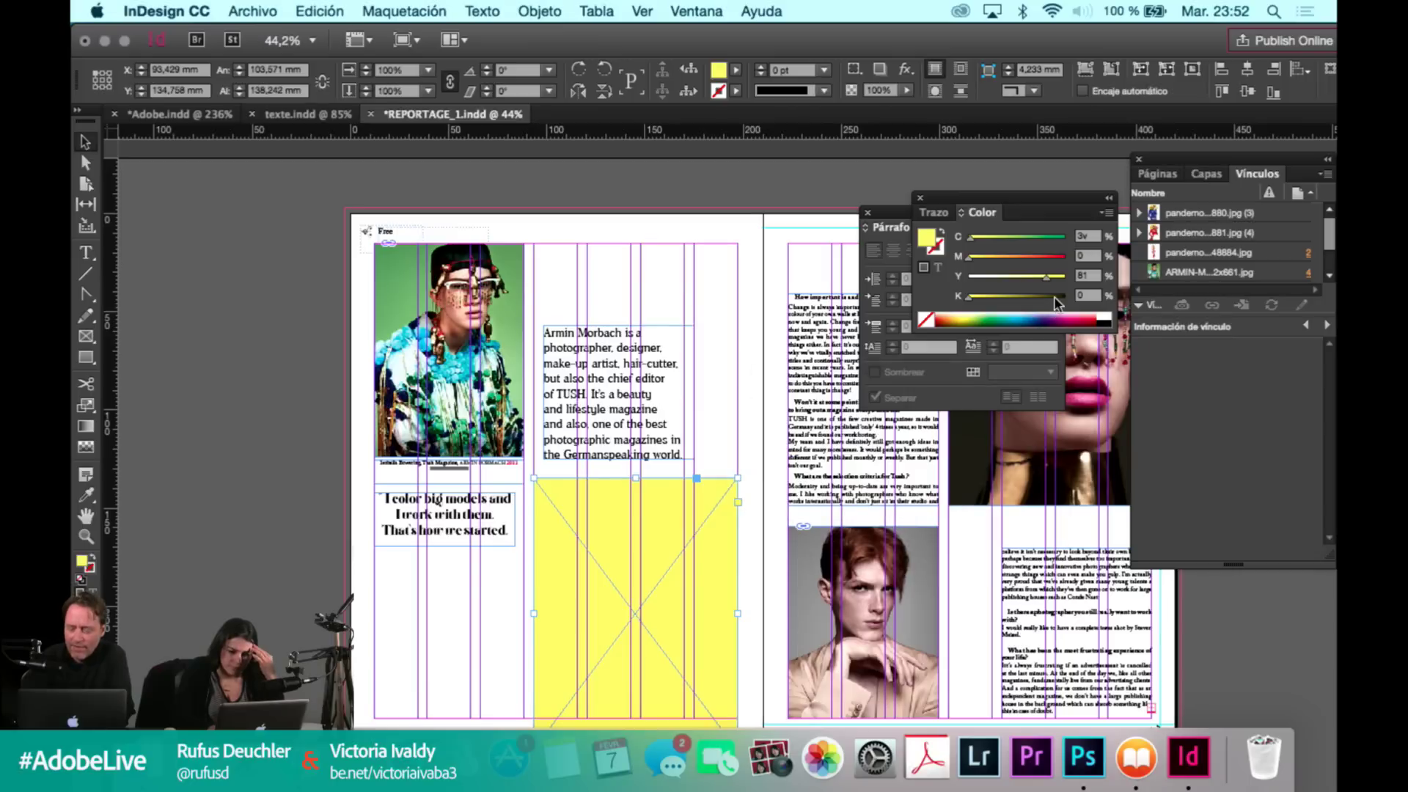
Copy the yellow ffed3f from the InDesign frame's fill colour and fill the layer beneath the Photoshop portrait with it.
double_click(1123, 467)
key(super+c)
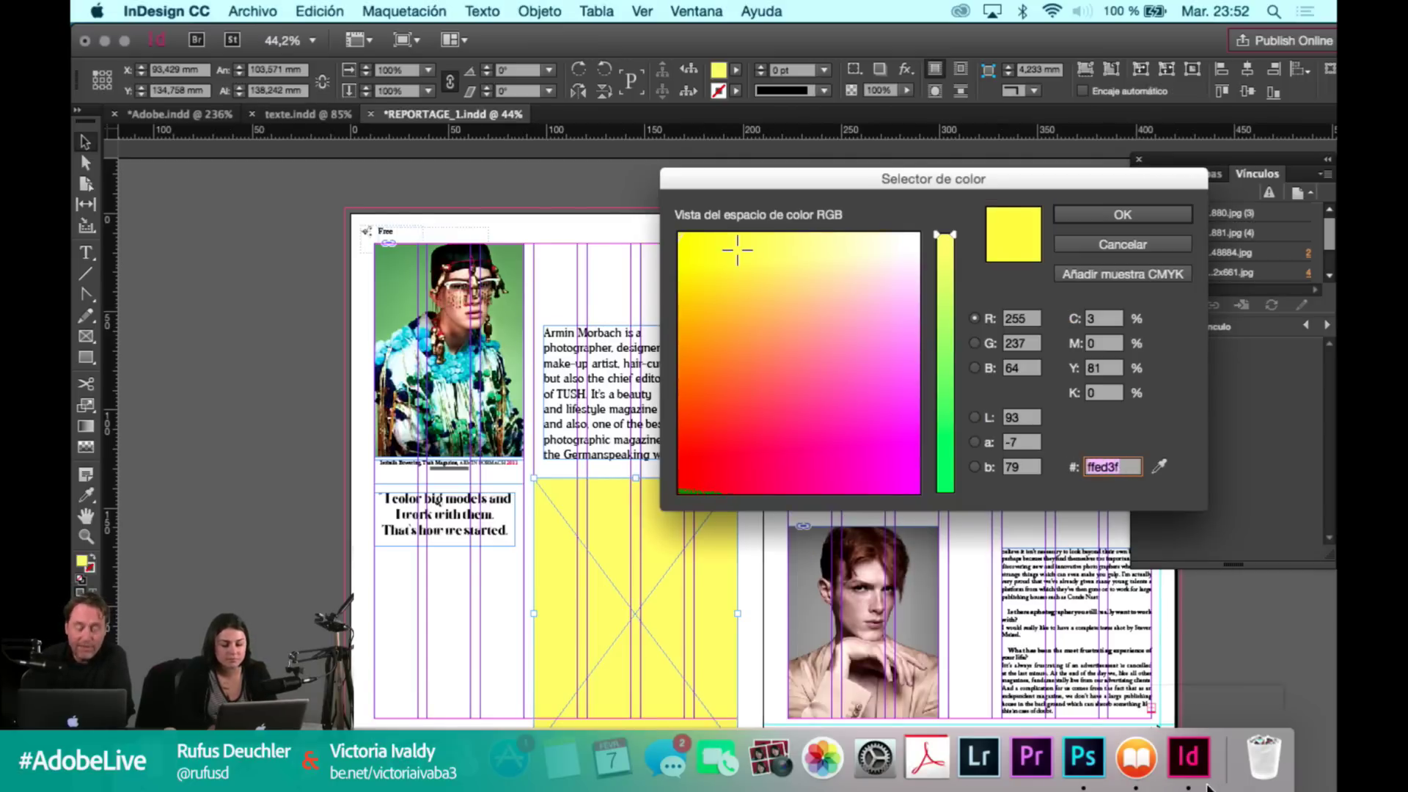
click(1085, 758)
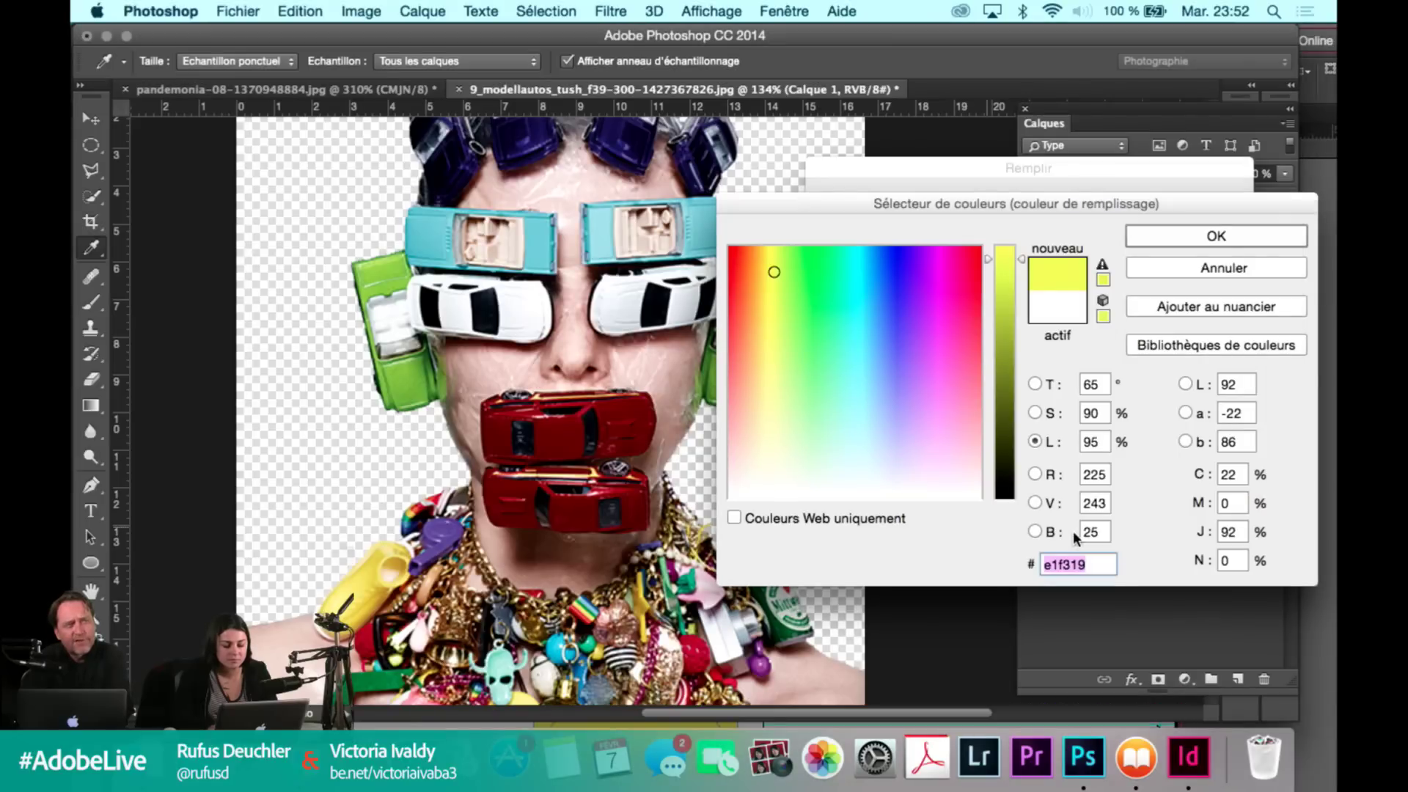
key(super+v)
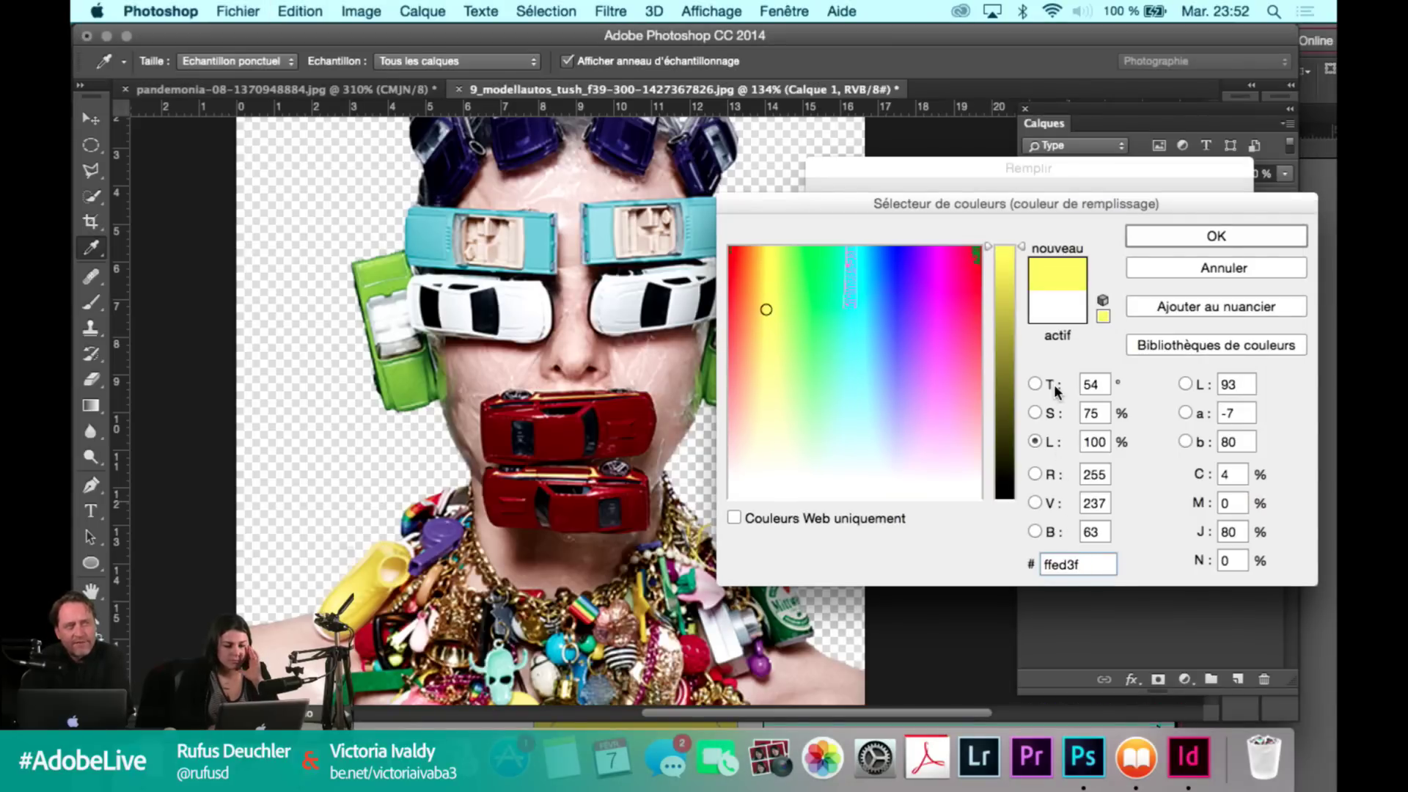
click(1214, 239)
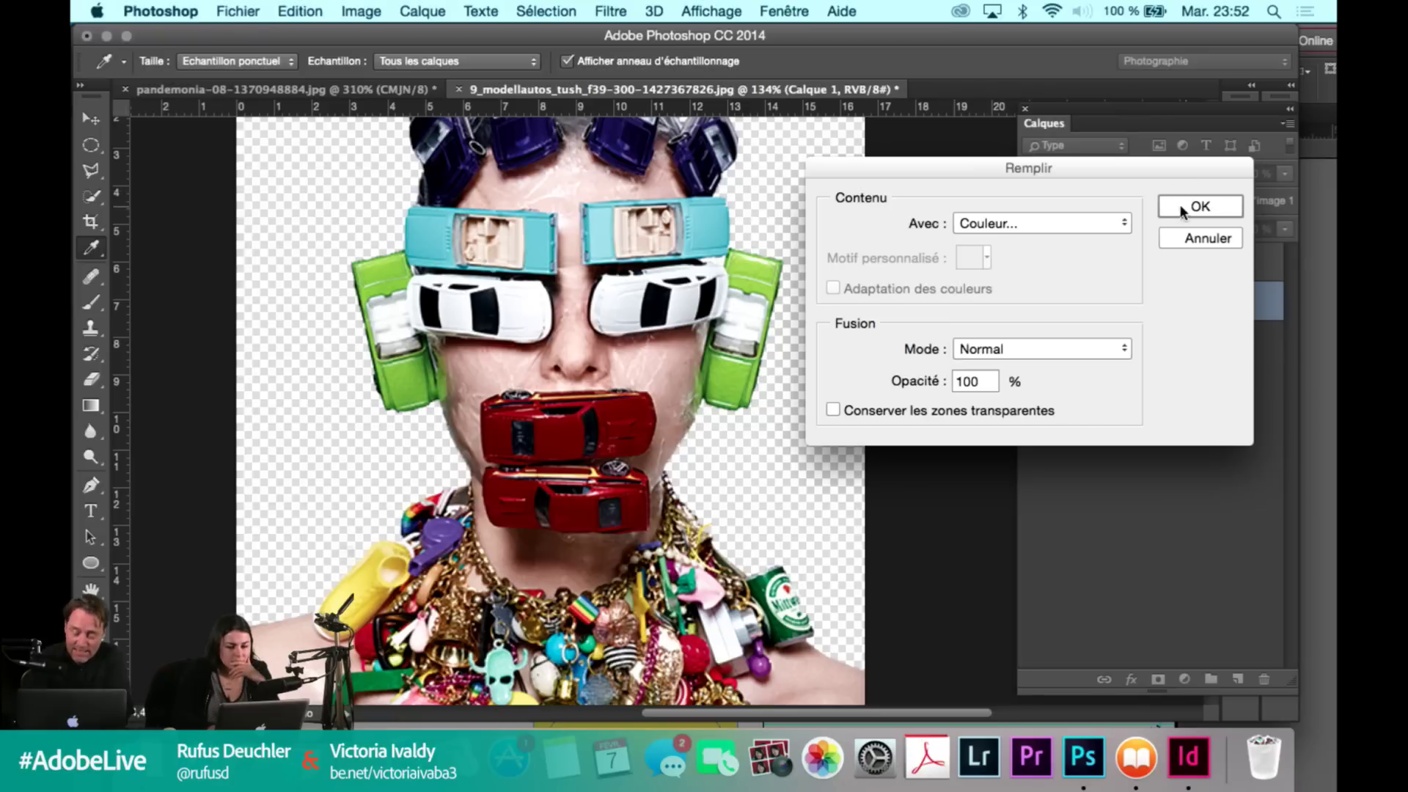
click(1183, 206)
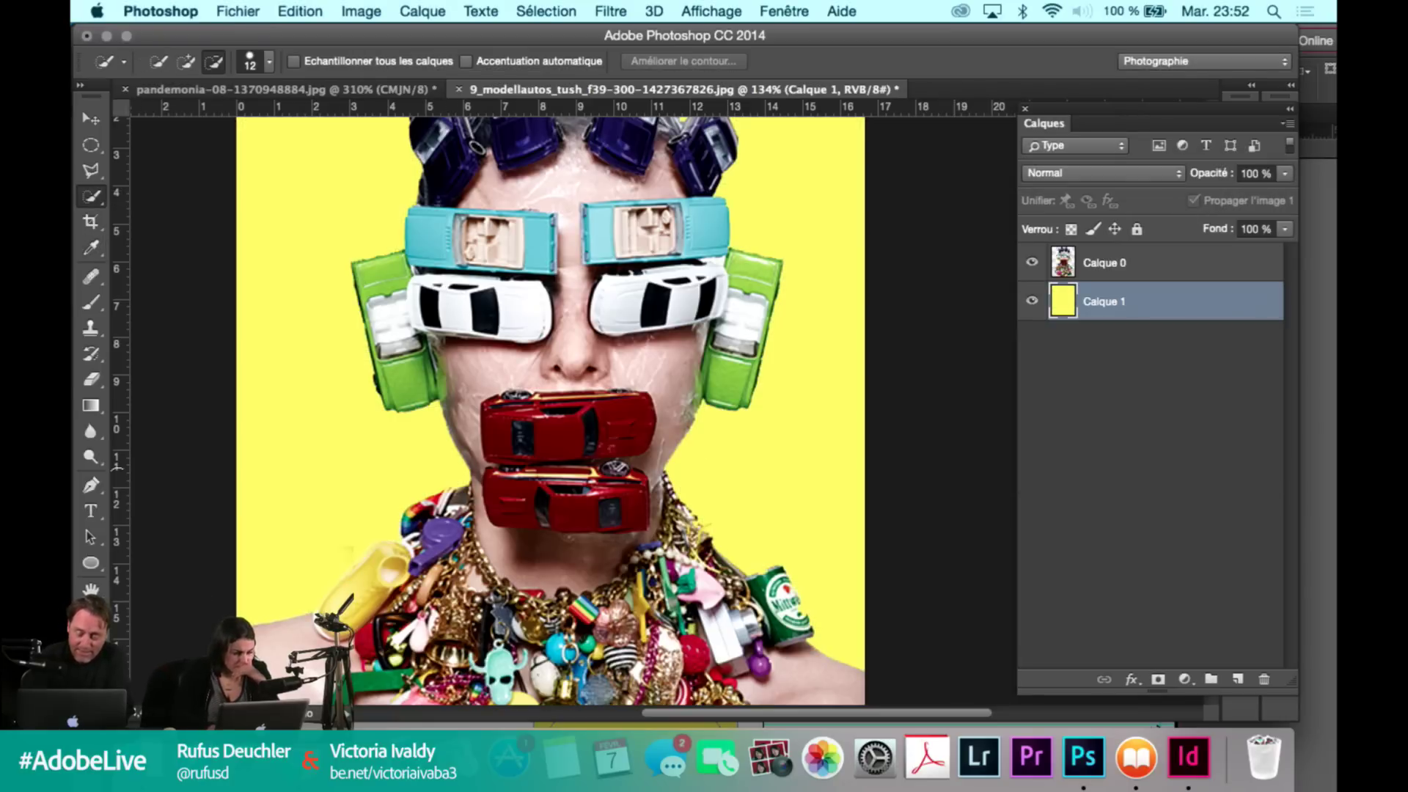
Sample the yellow background and set the background colour to a paler tint of that yellow.
click(91, 247)
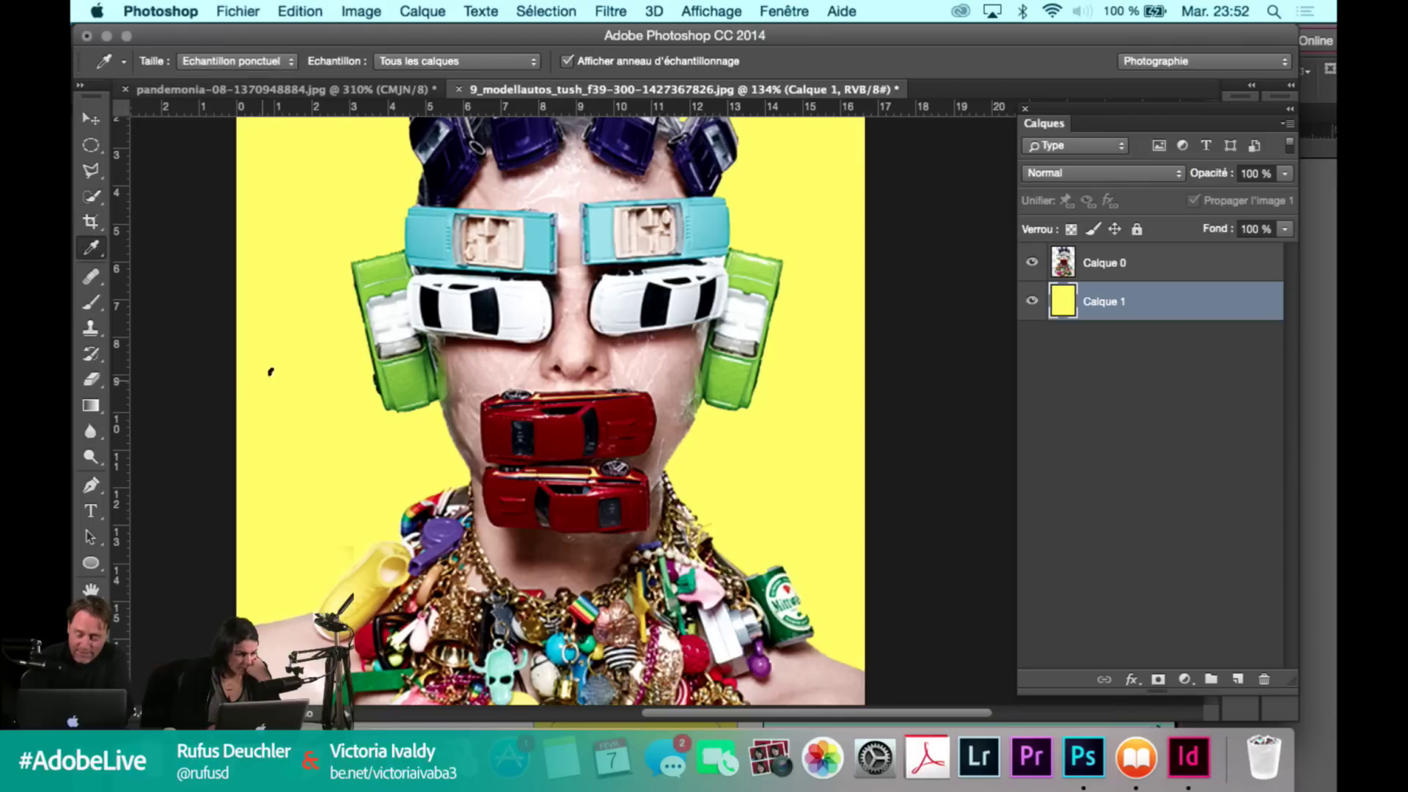
drag(285, 378, 121, 278)
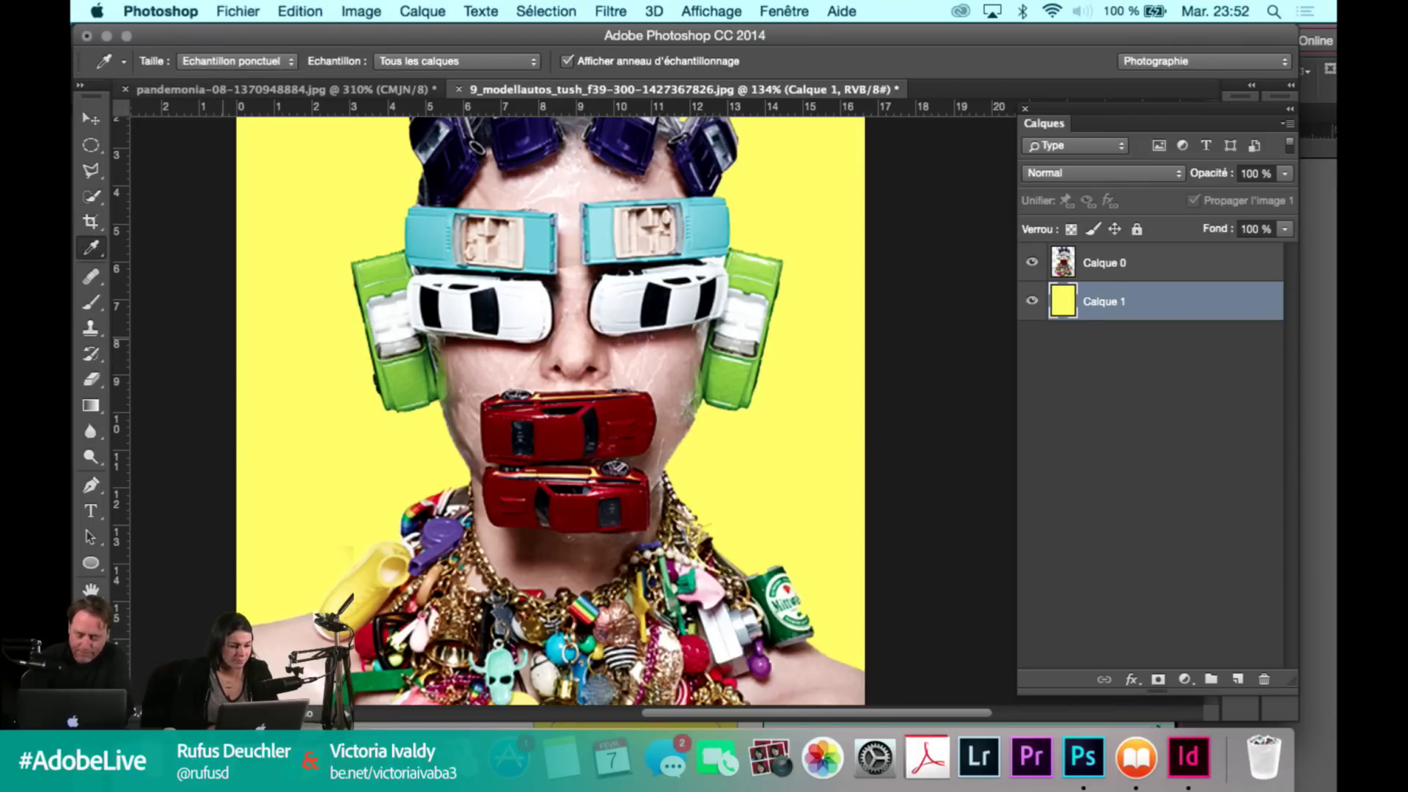
click(281, 328)
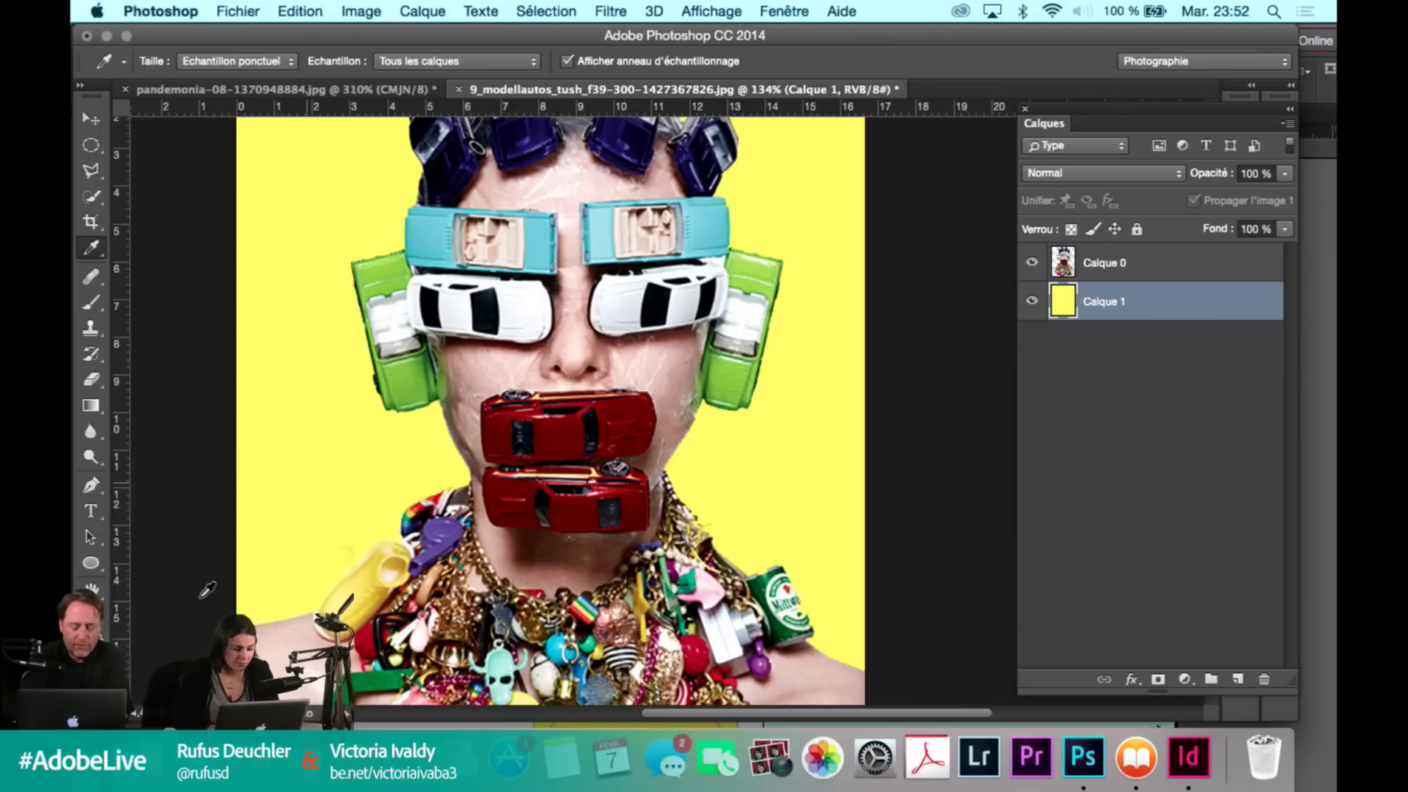
click(97, 662)
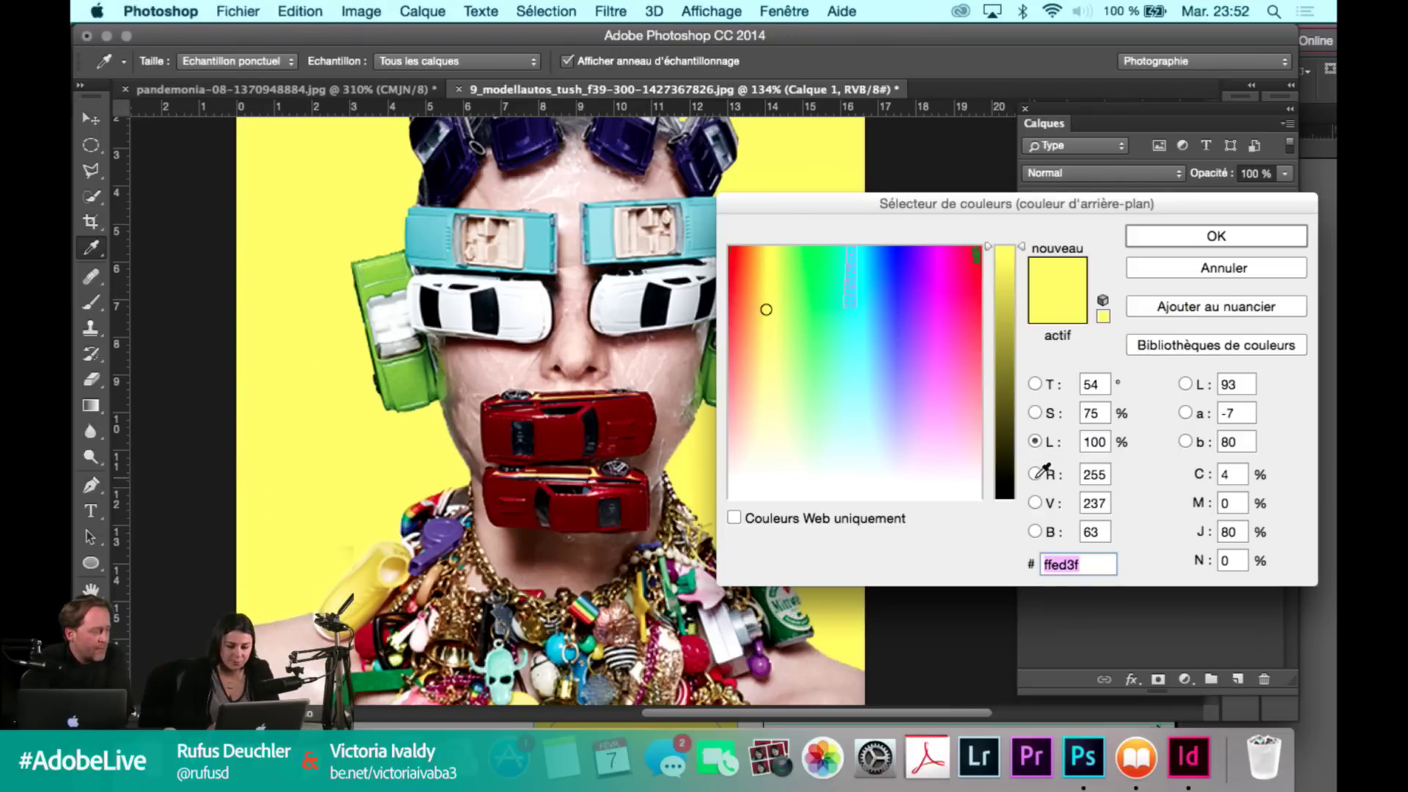
click(1035, 414)
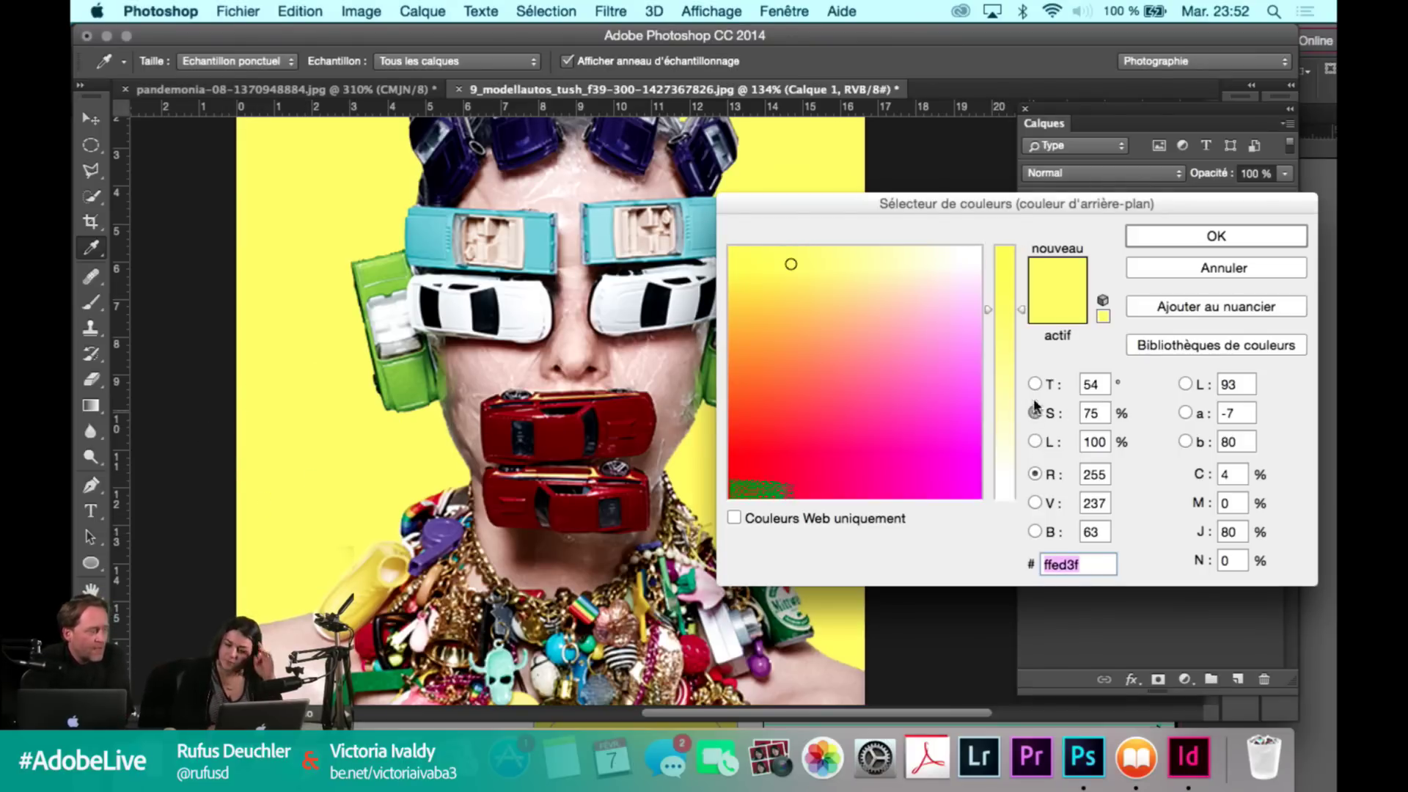
drag(1007, 409, 1007, 434)
click(1151, 235)
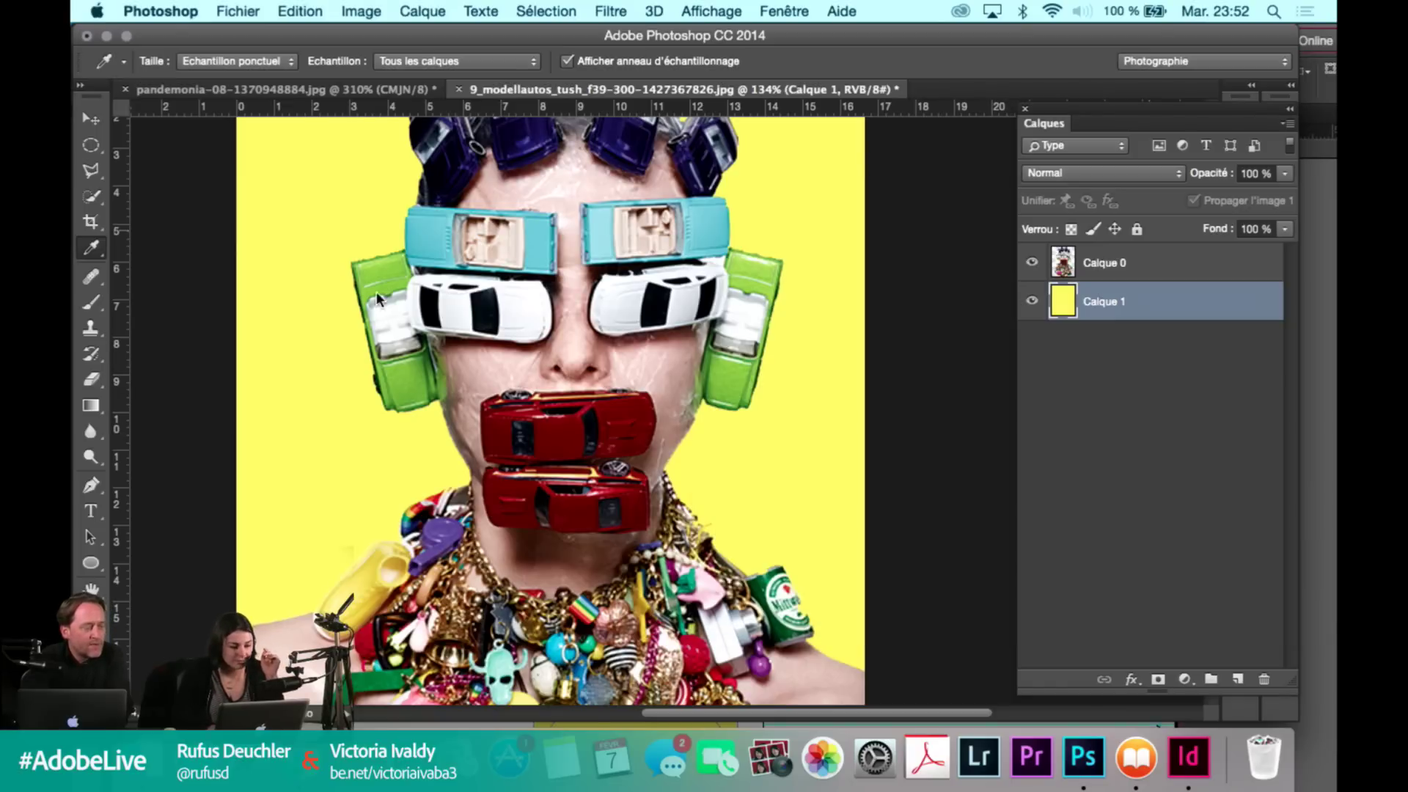
Apply a vertical linear gradient to the layer beneath the portrait, fading from bright yellow above to pale yellow below.
click(91, 406)
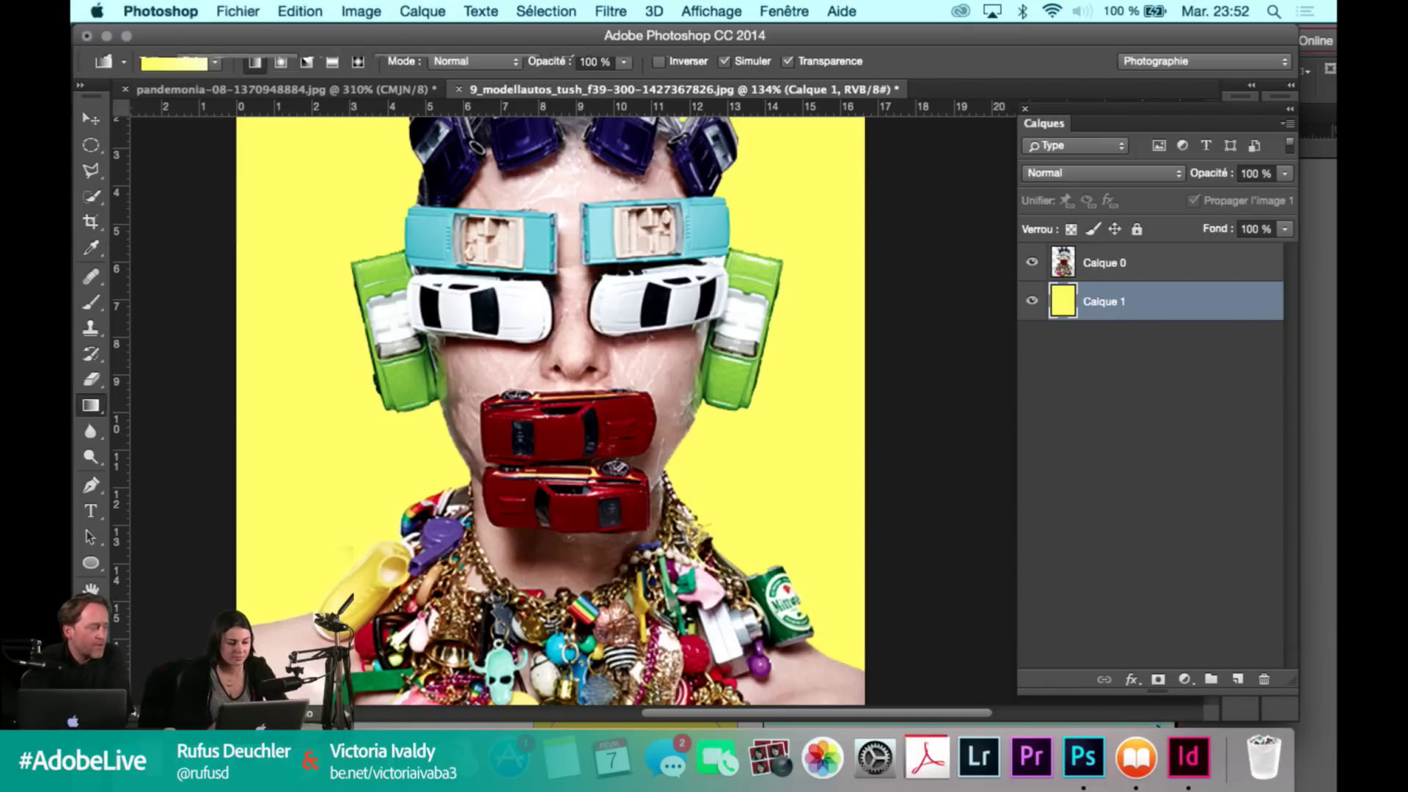
scroll(427, 359, down, 5)
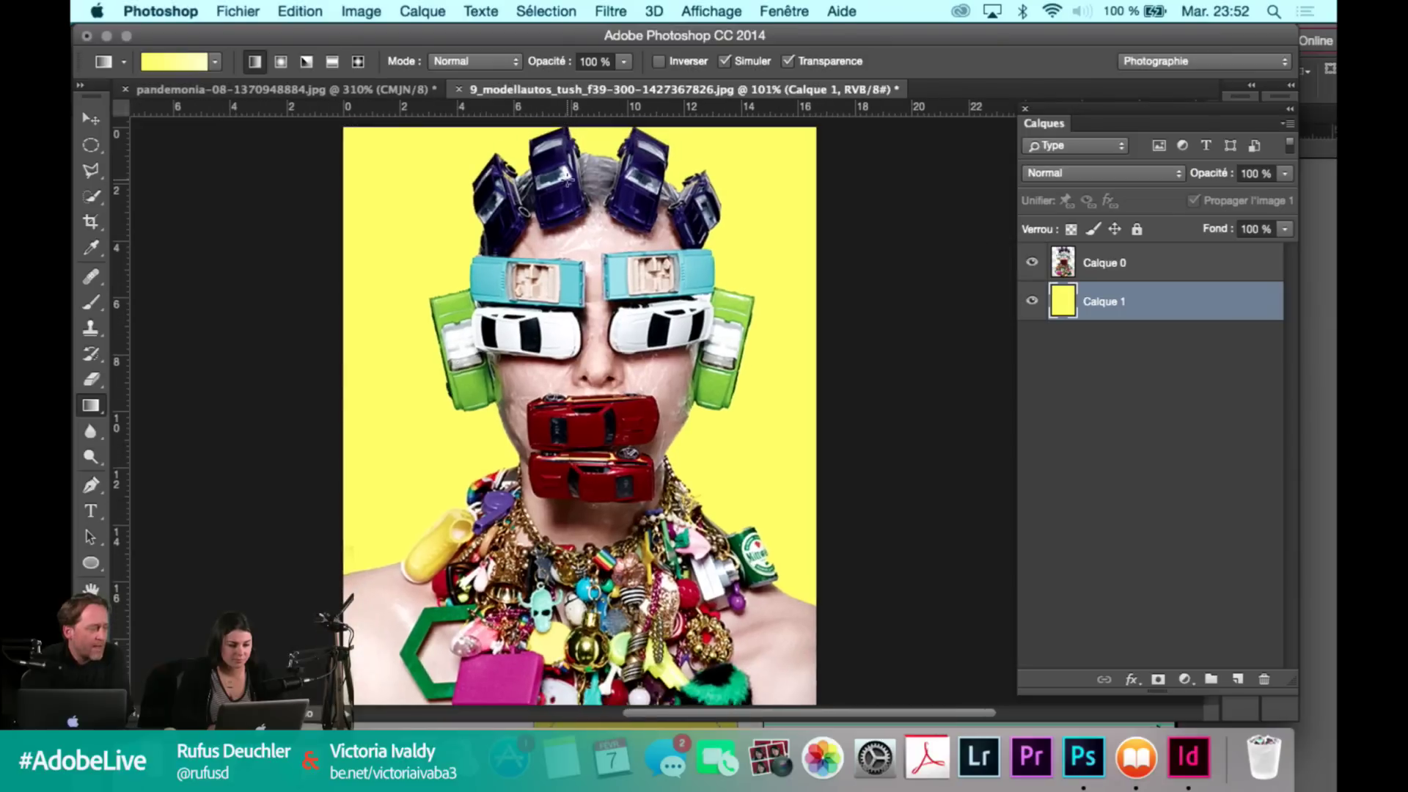
drag(594, 211, 606, 264)
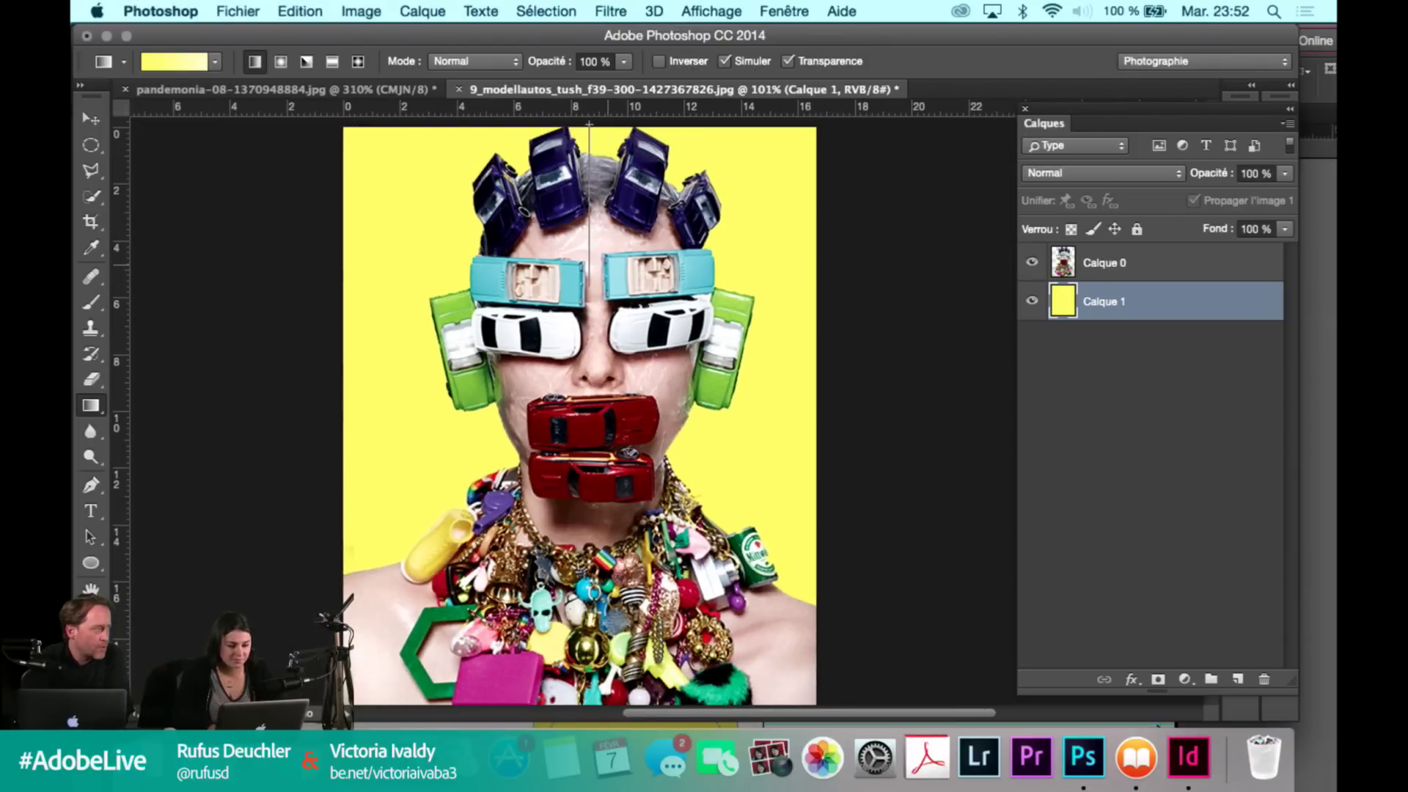
drag(619, 537, 618, 531)
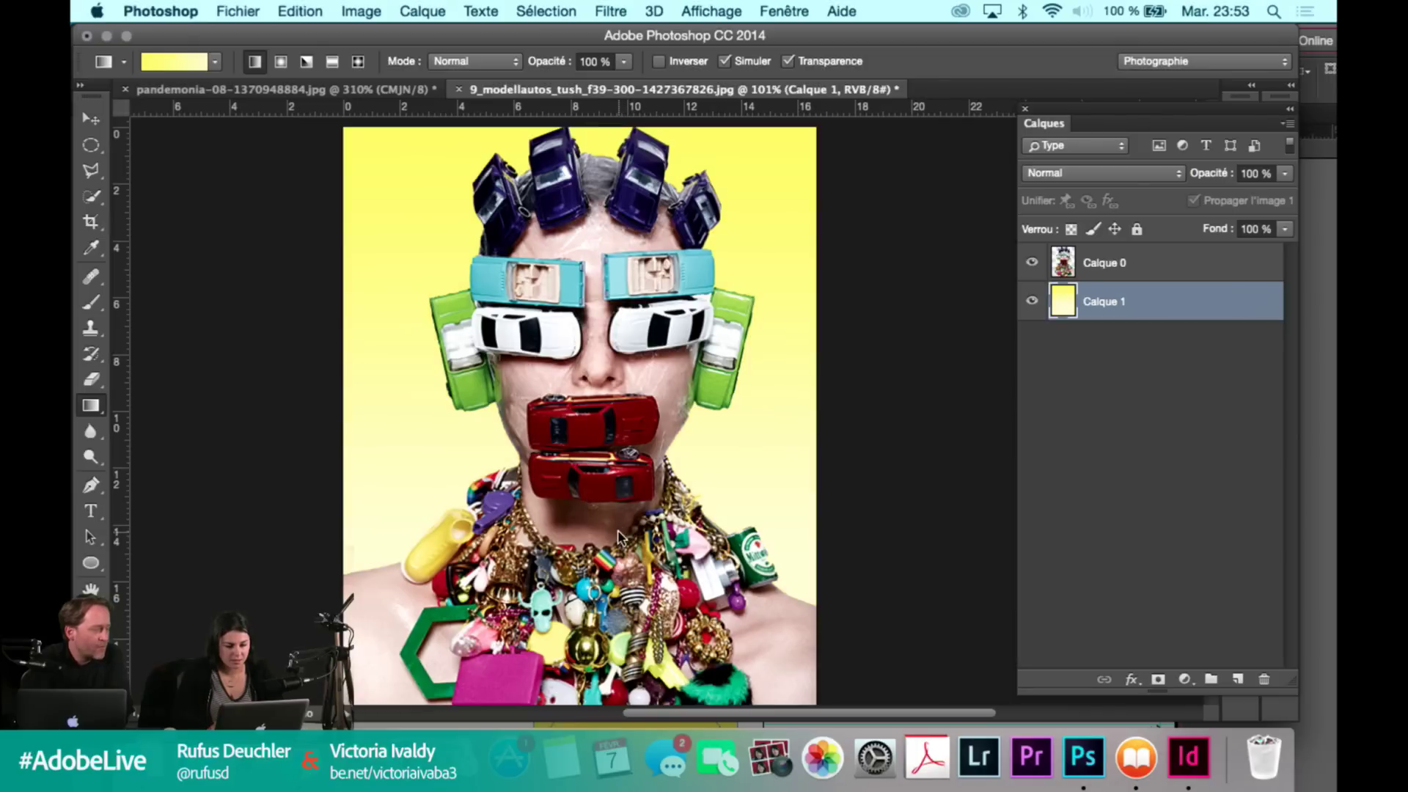
Save a JPEG copy of the portrait as "coucou toi" at maximum quality 12, with the standard baseline format.
click(236, 9)
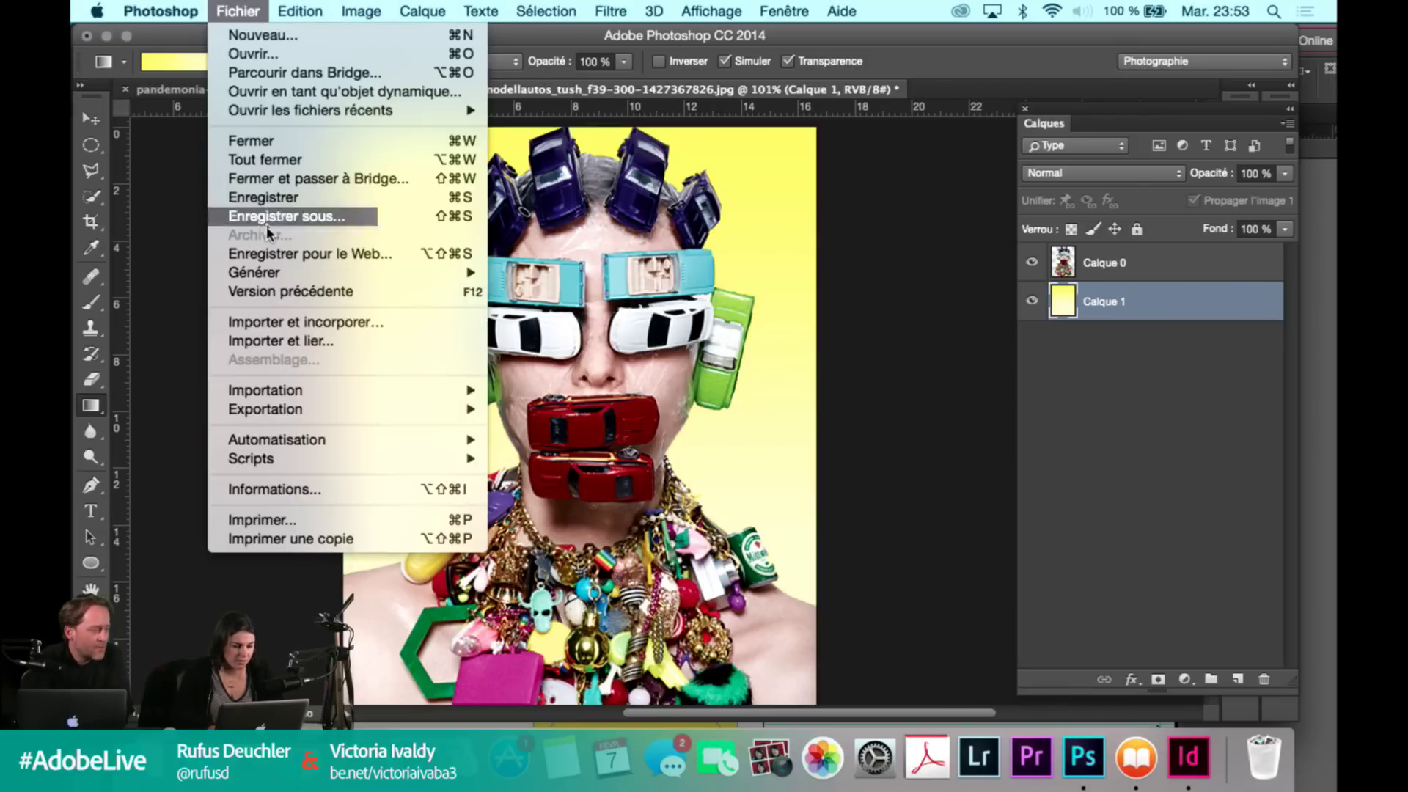
click(268, 213)
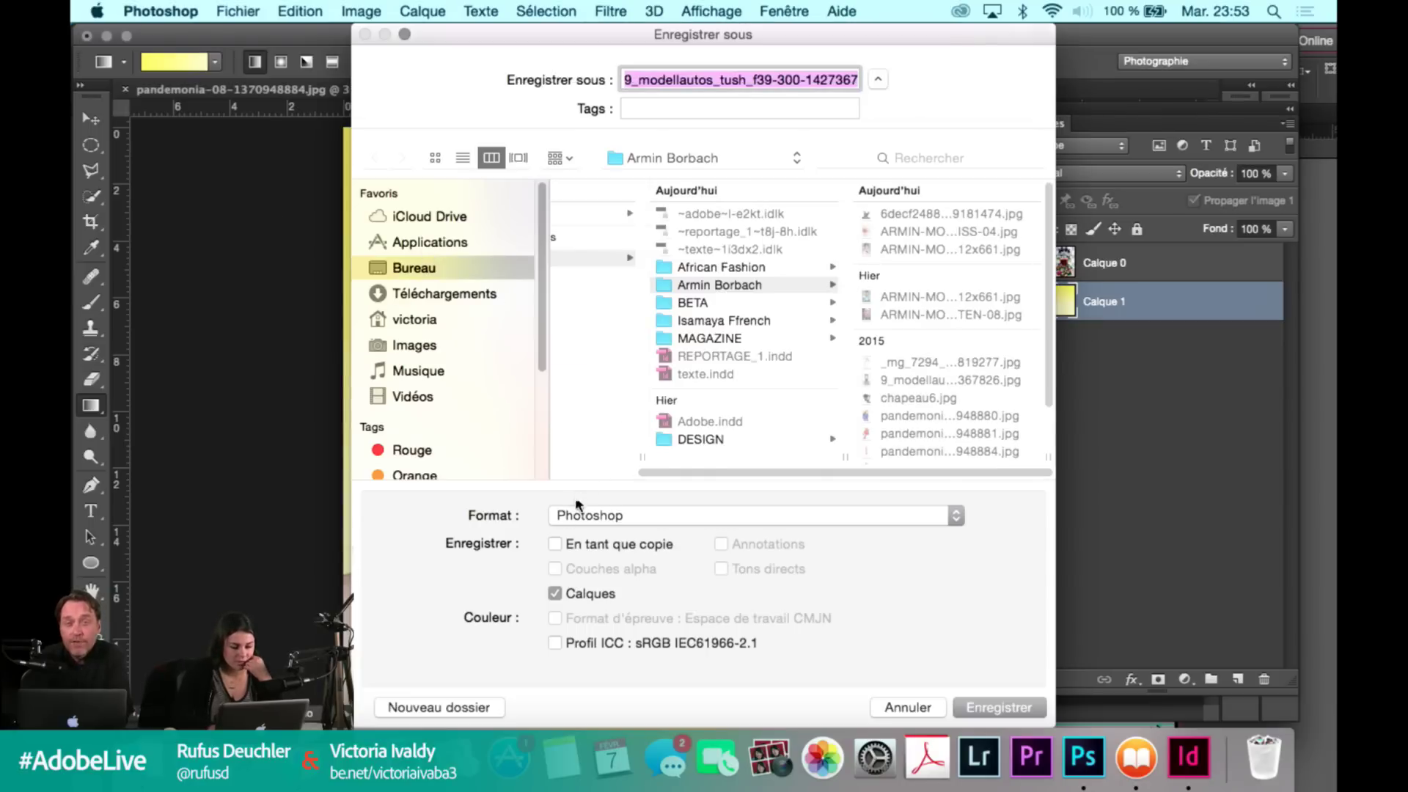
click(575, 515)
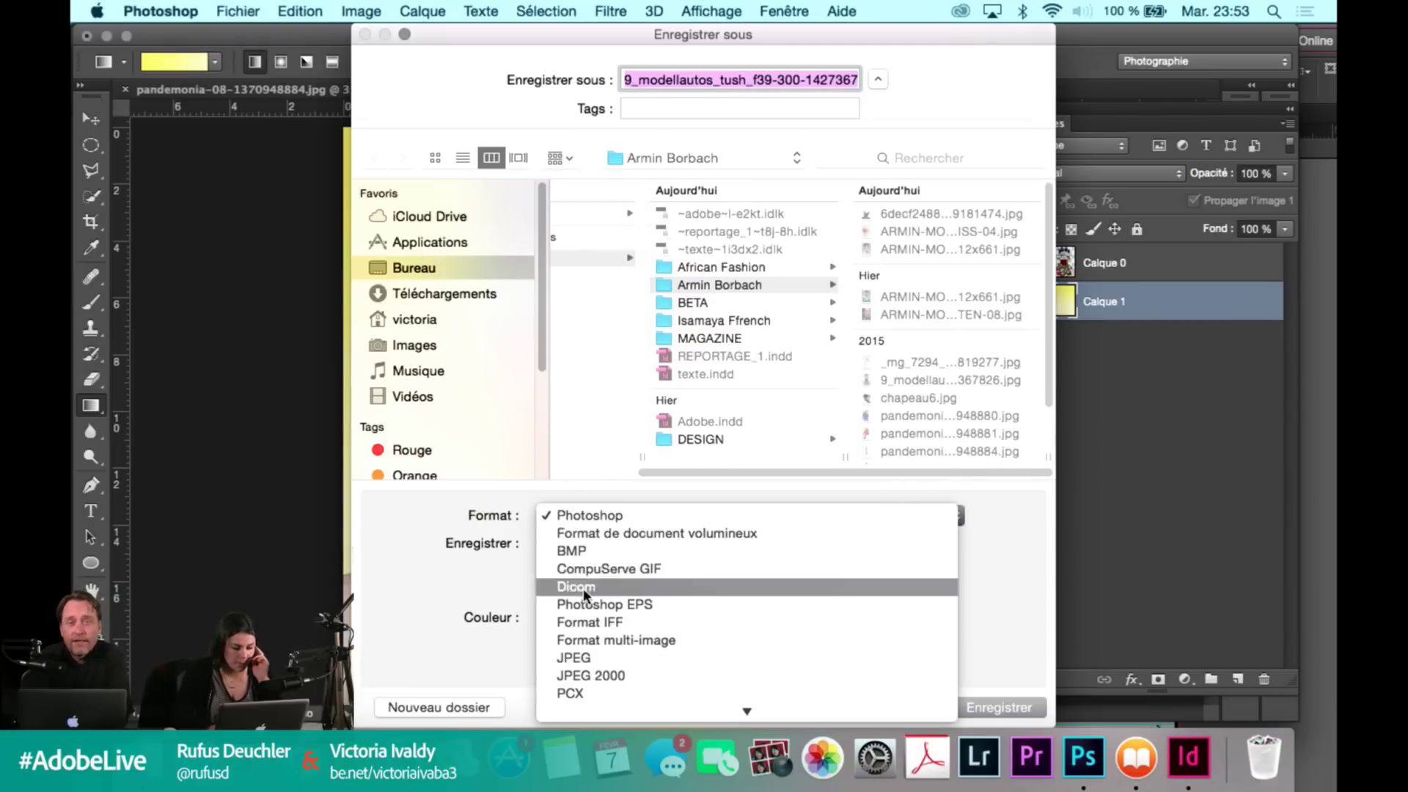
click(584, 654)
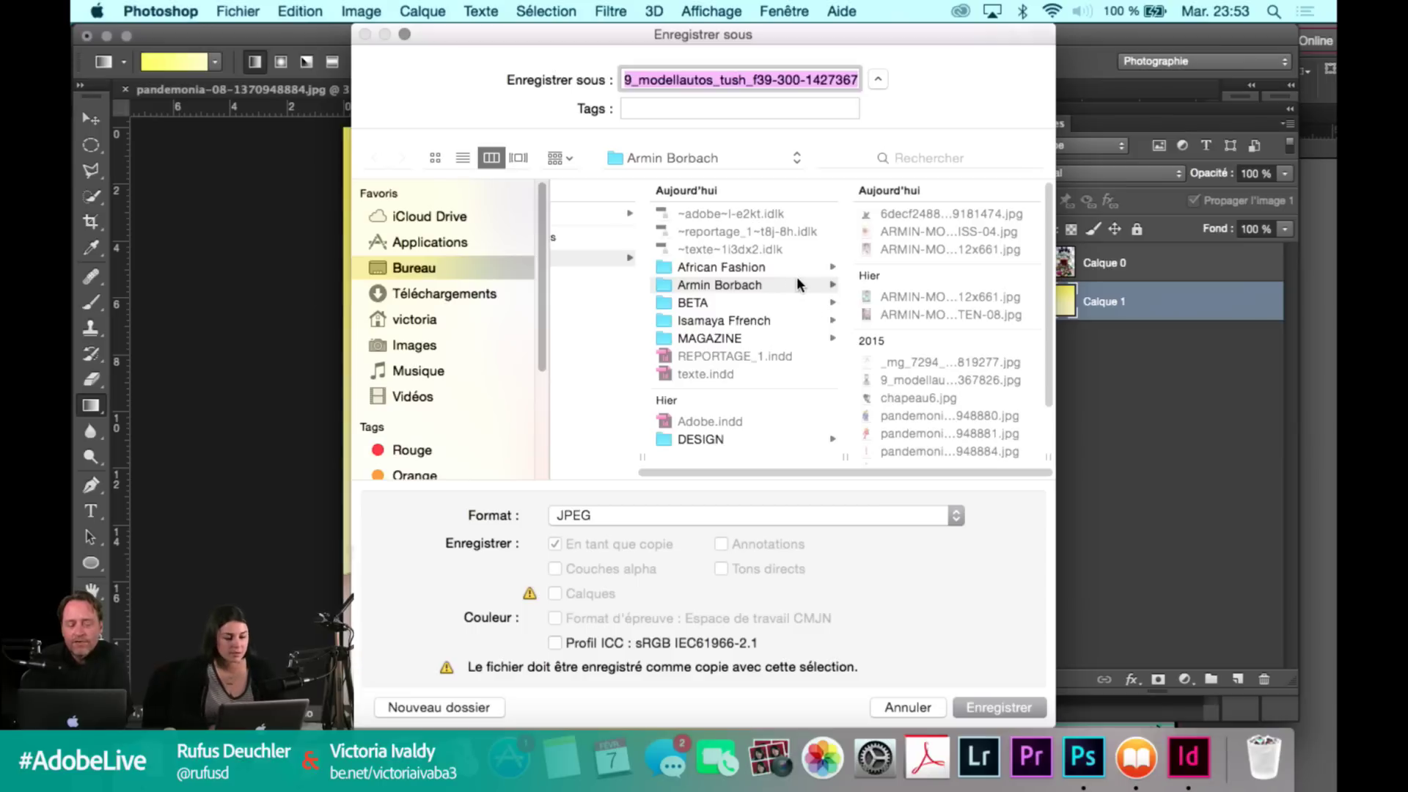
text(couco)
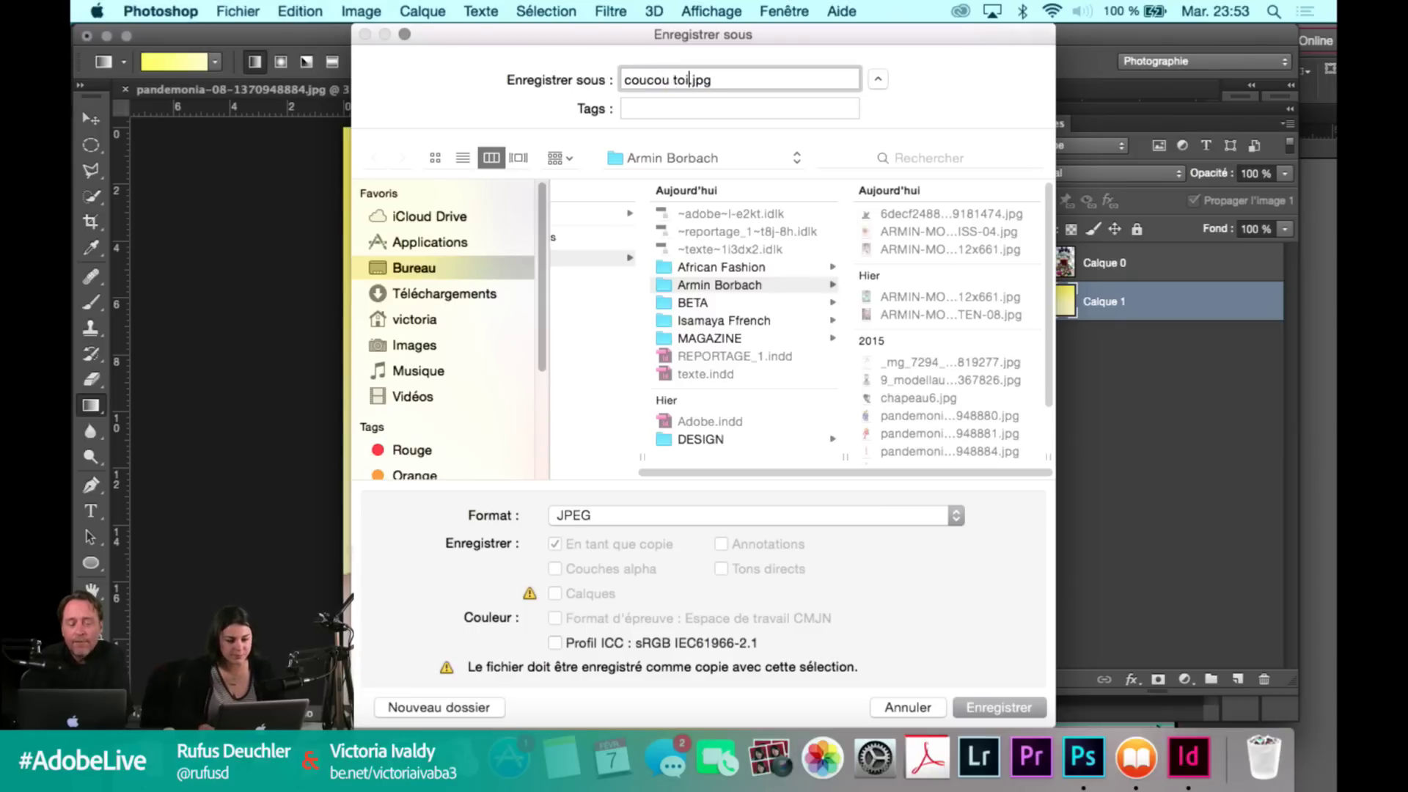
text(u toi)
key(Return)
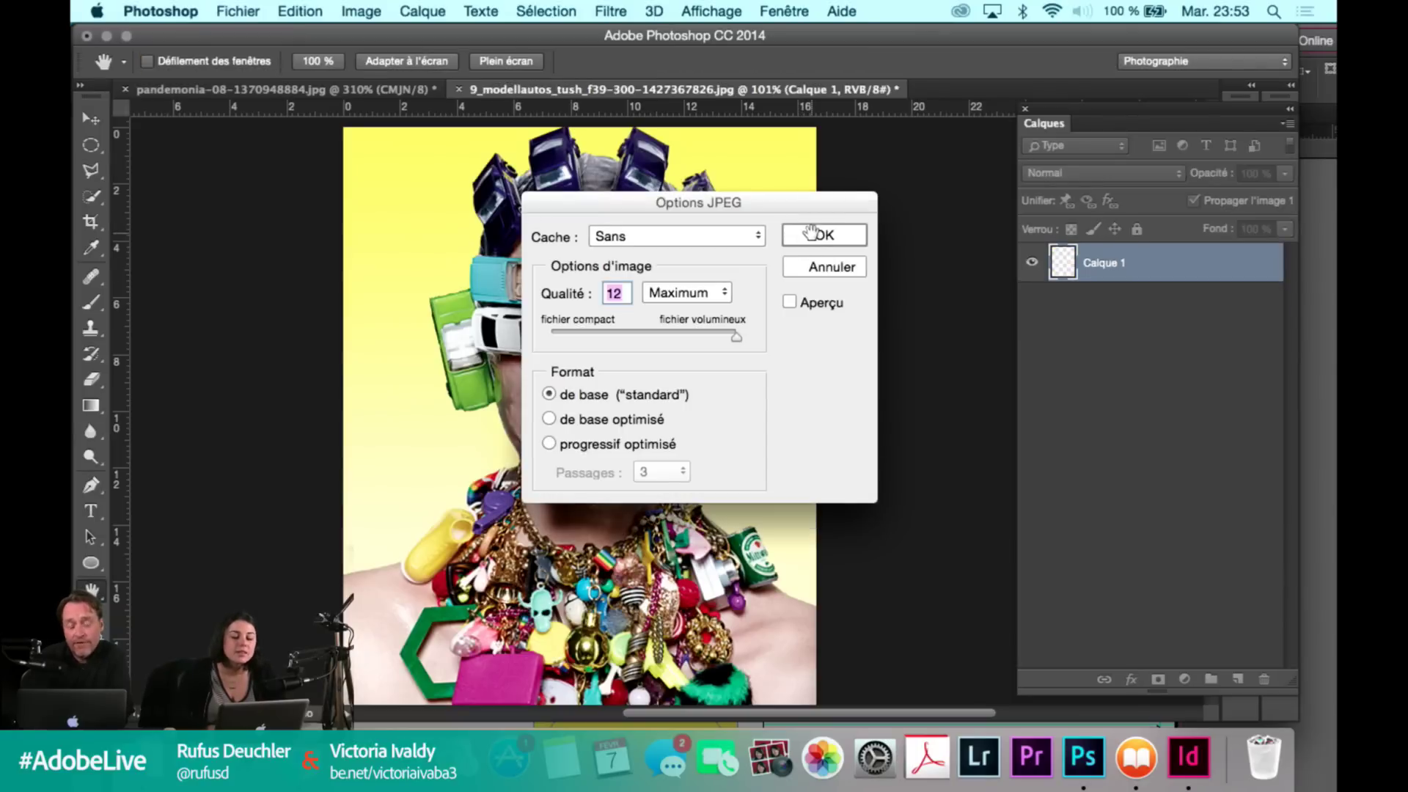
click(812, 234)
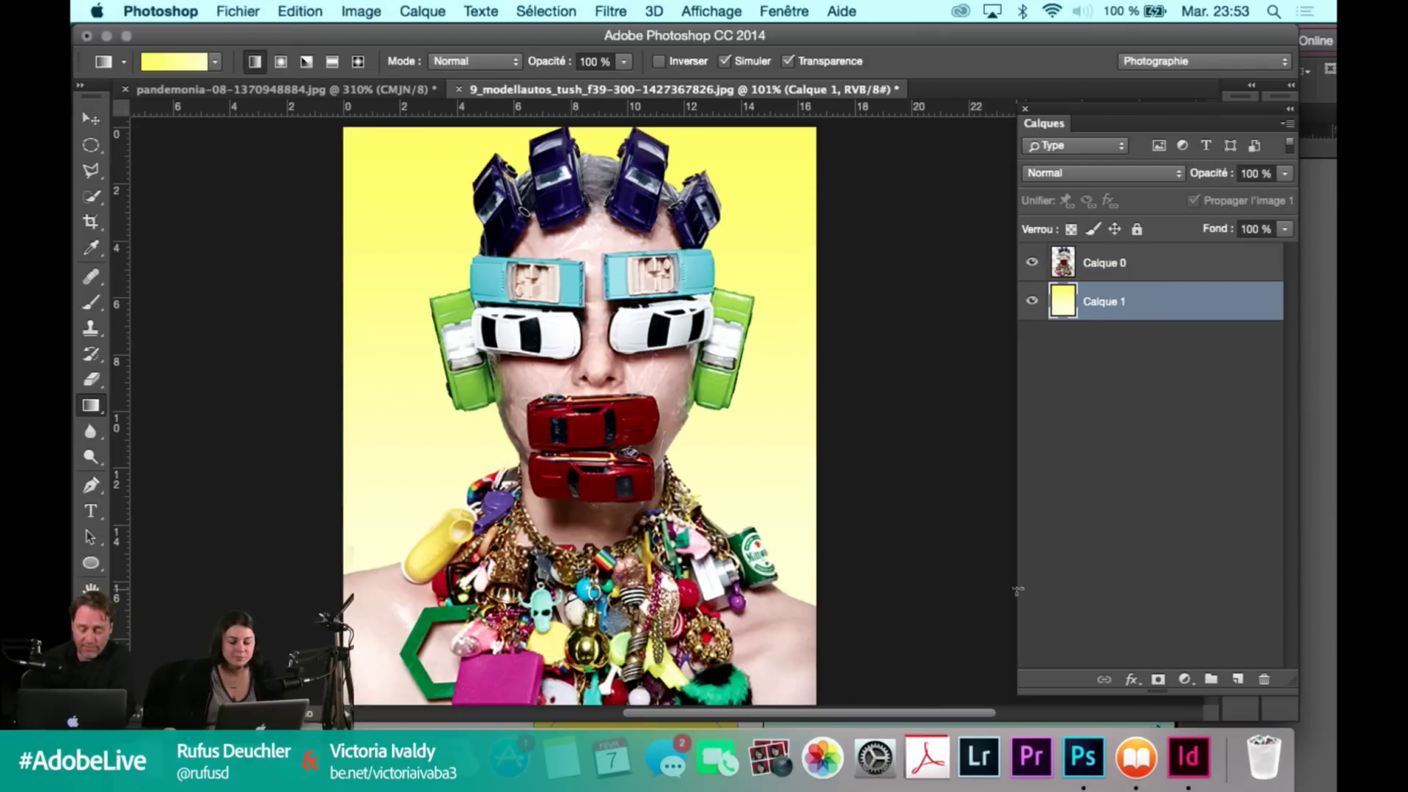
Switch to InDesign, dismiss the colour picker, place coucou toi.jpg from Finder in the empty yellow frame and preview the spread.
click(1177, 763)
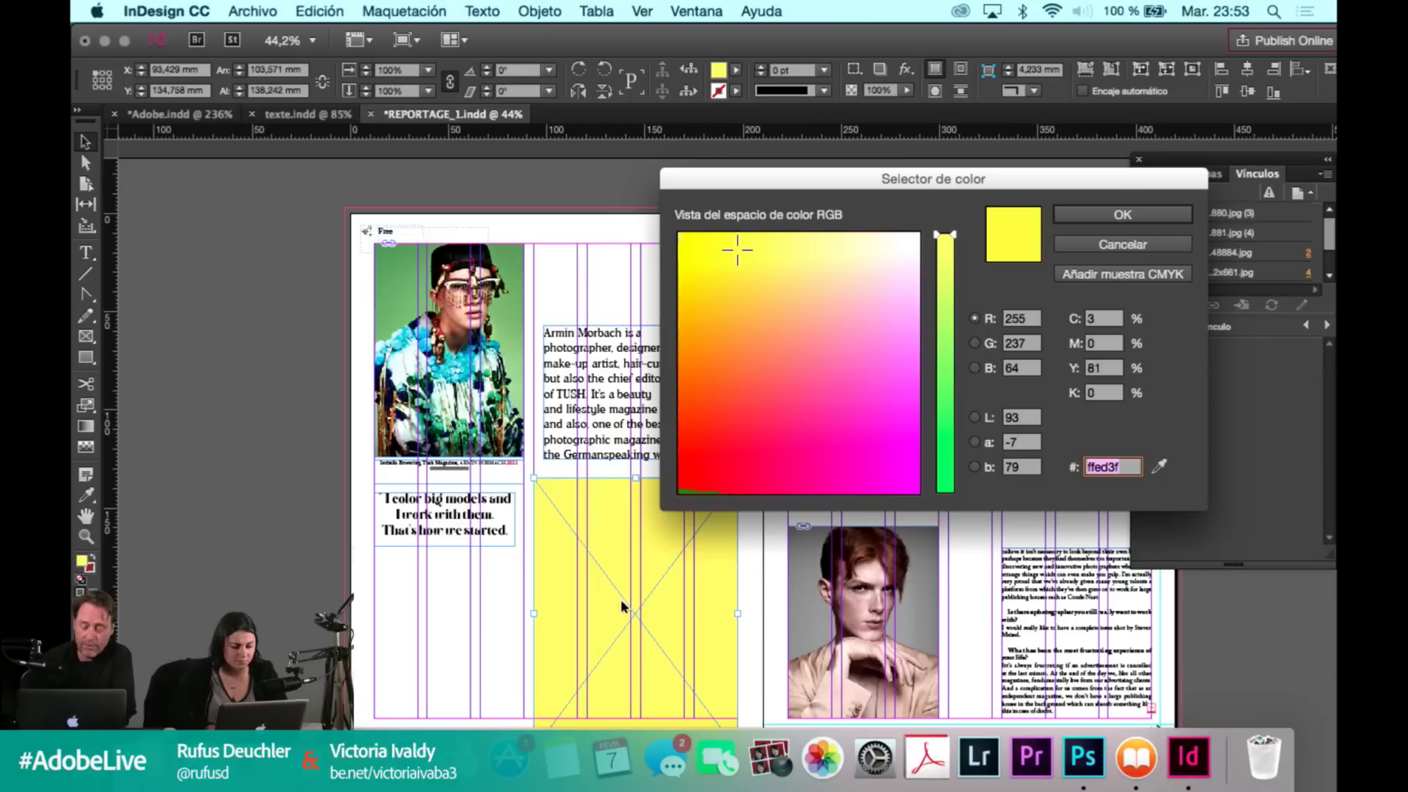
click(1123, 244)
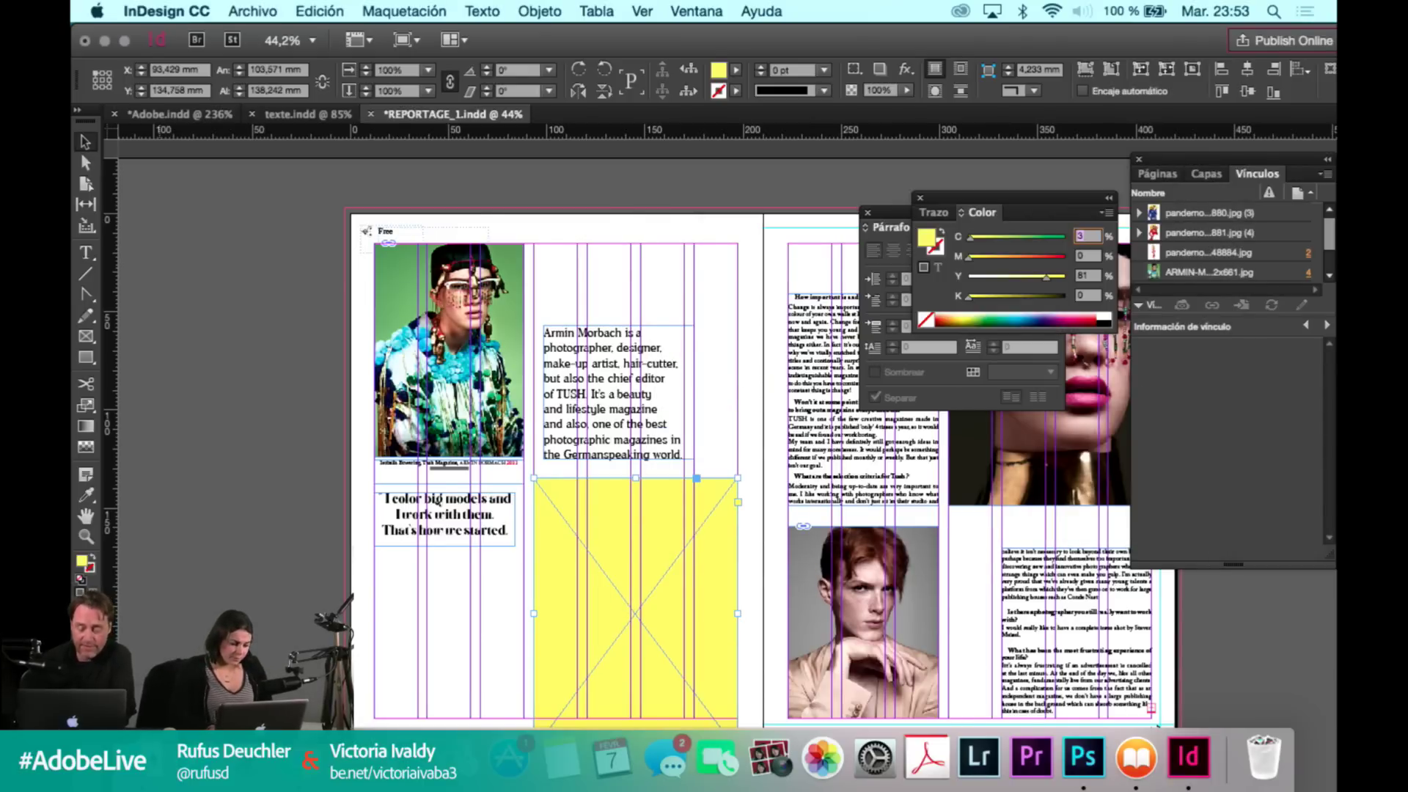
click(143, 760)
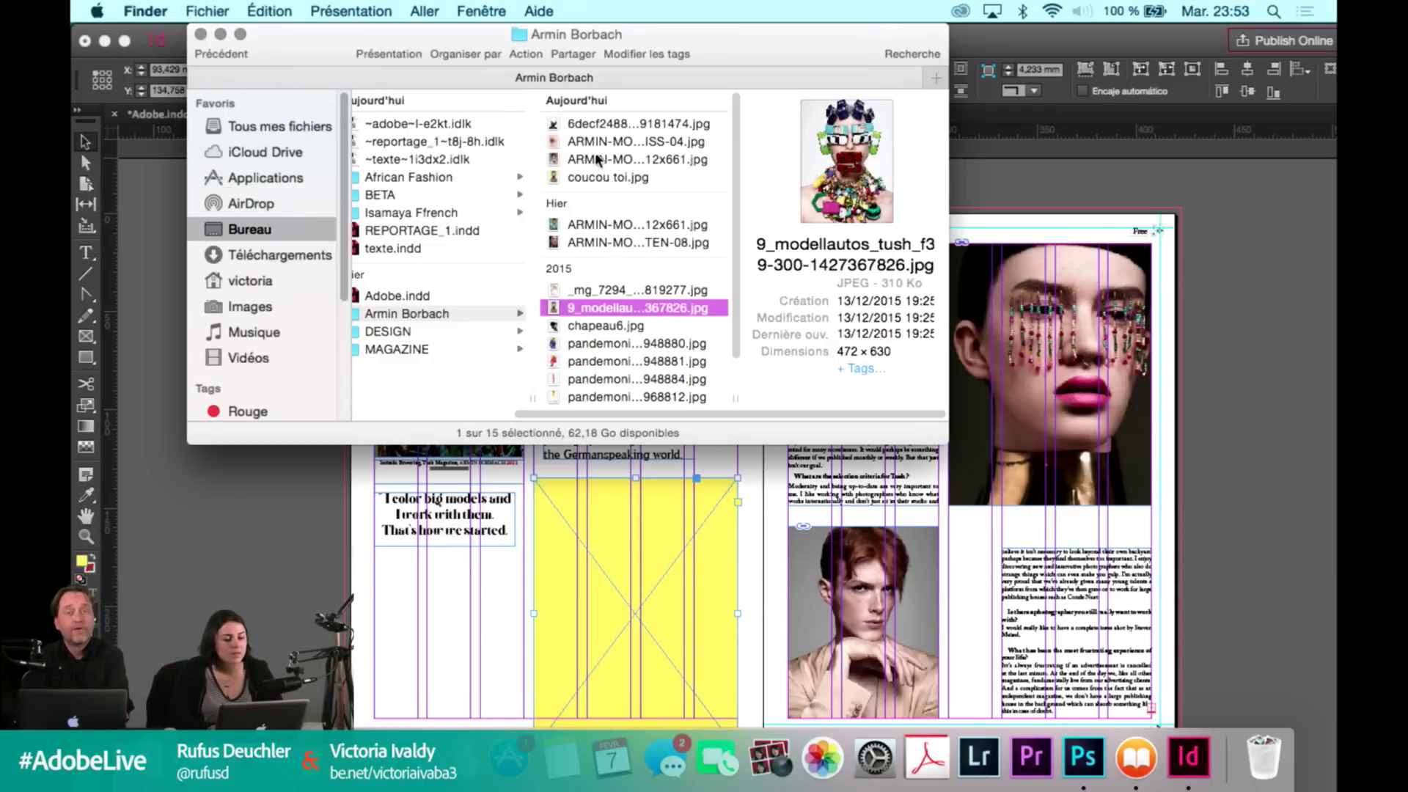
click(585, 179)
drag(585, 180, 599, 574)
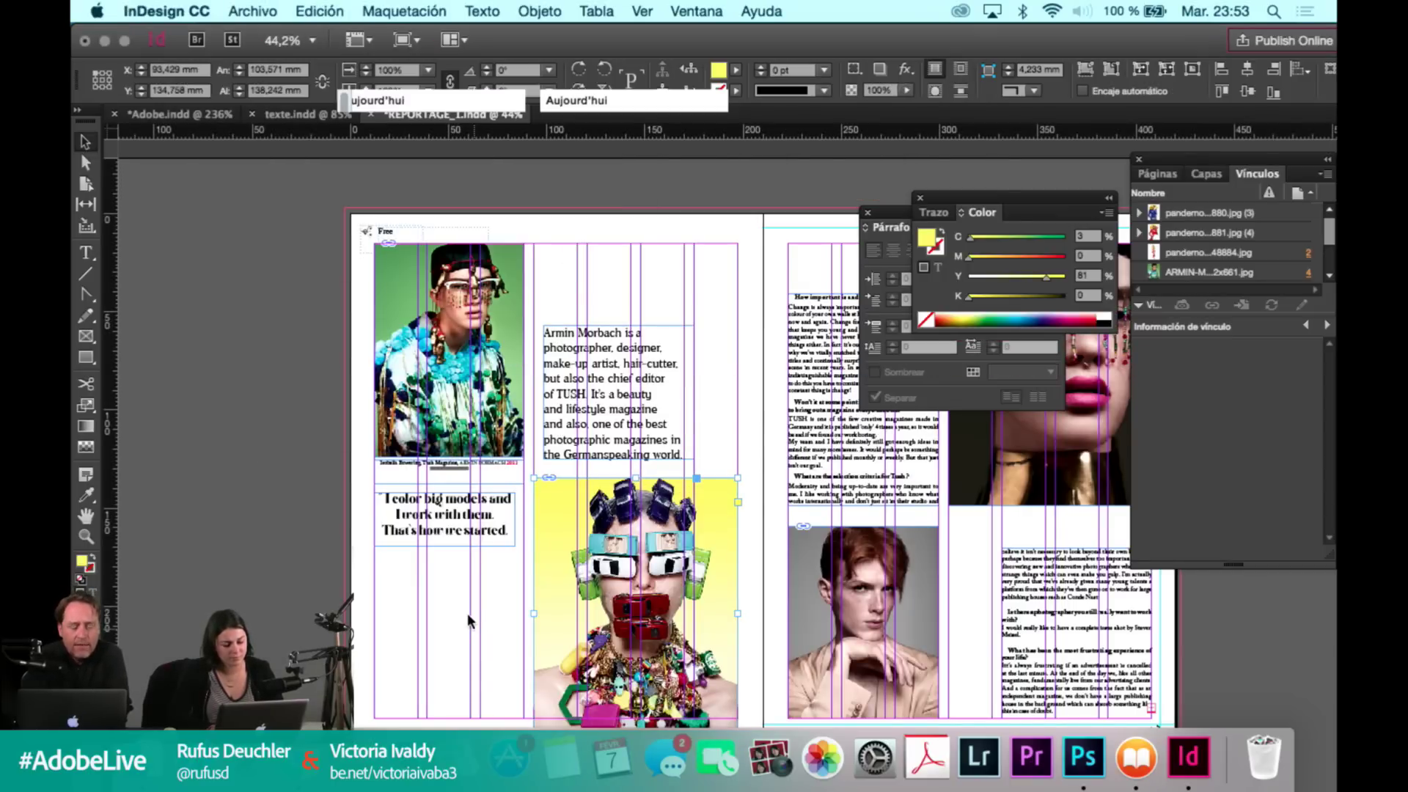
key(shift+w)
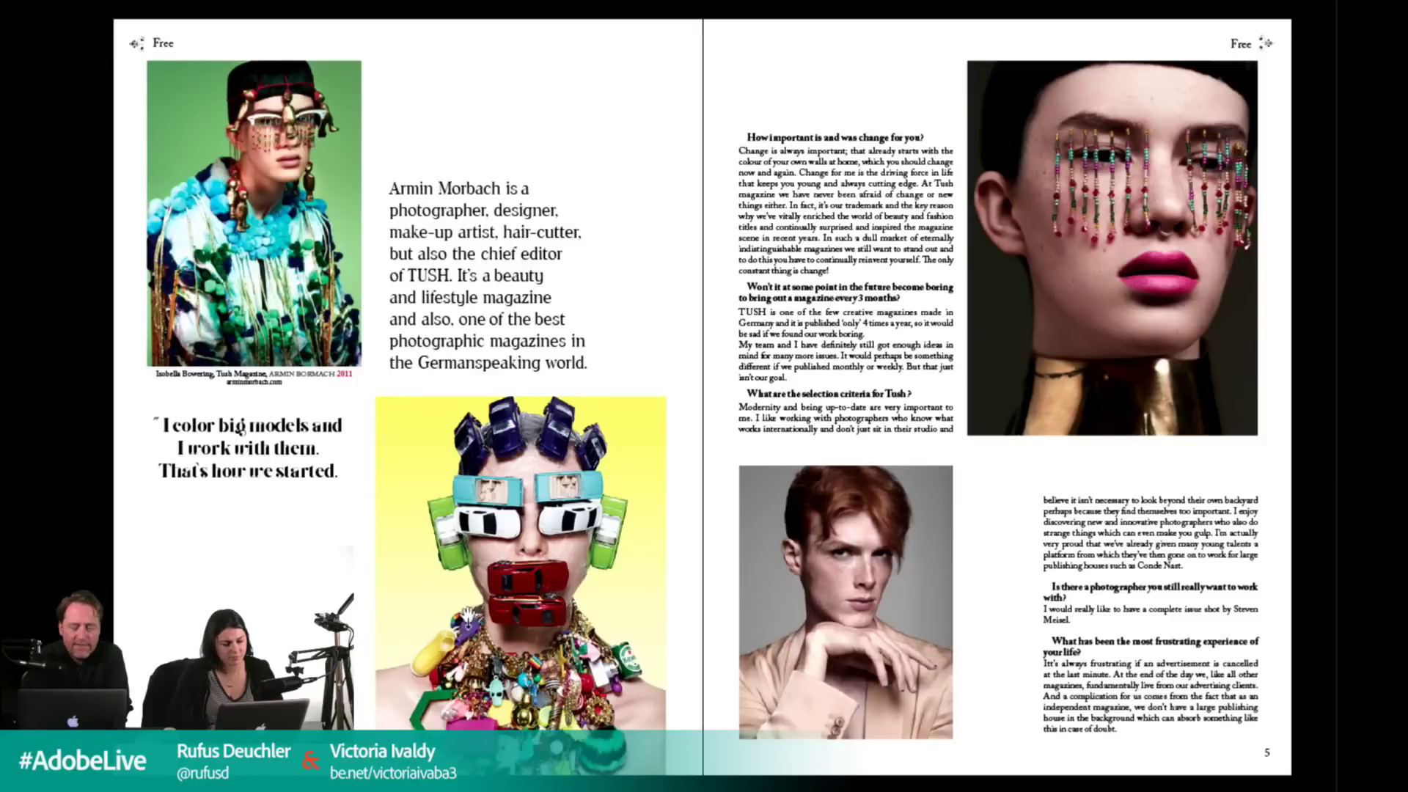
key(Escape)
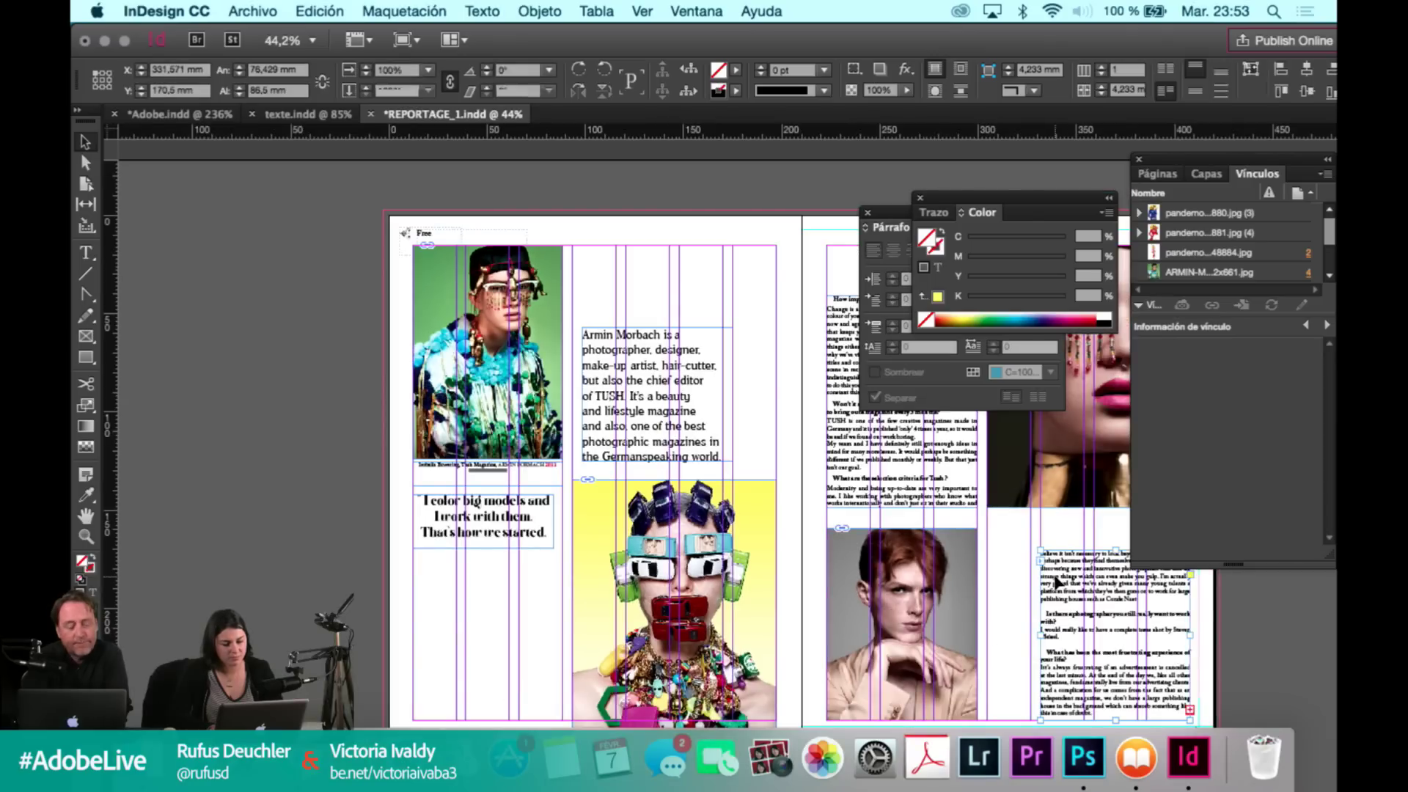
Move the lower interview text frame beside the red-haired portrait at X 304,429 mm and extend it upward to 97,5 mm high.
drag(1075, 576, 1025, 556)
drag(1059, 699, 1058, 726)
click(1035, 628)
scroll(976, 638, right, 2)
scroll(976, 638, down, 2)
Move the red-haired man's portrait down so that it runs off the foot of page 5.
click(877, 657)
drag(843, 683, 846, 716)
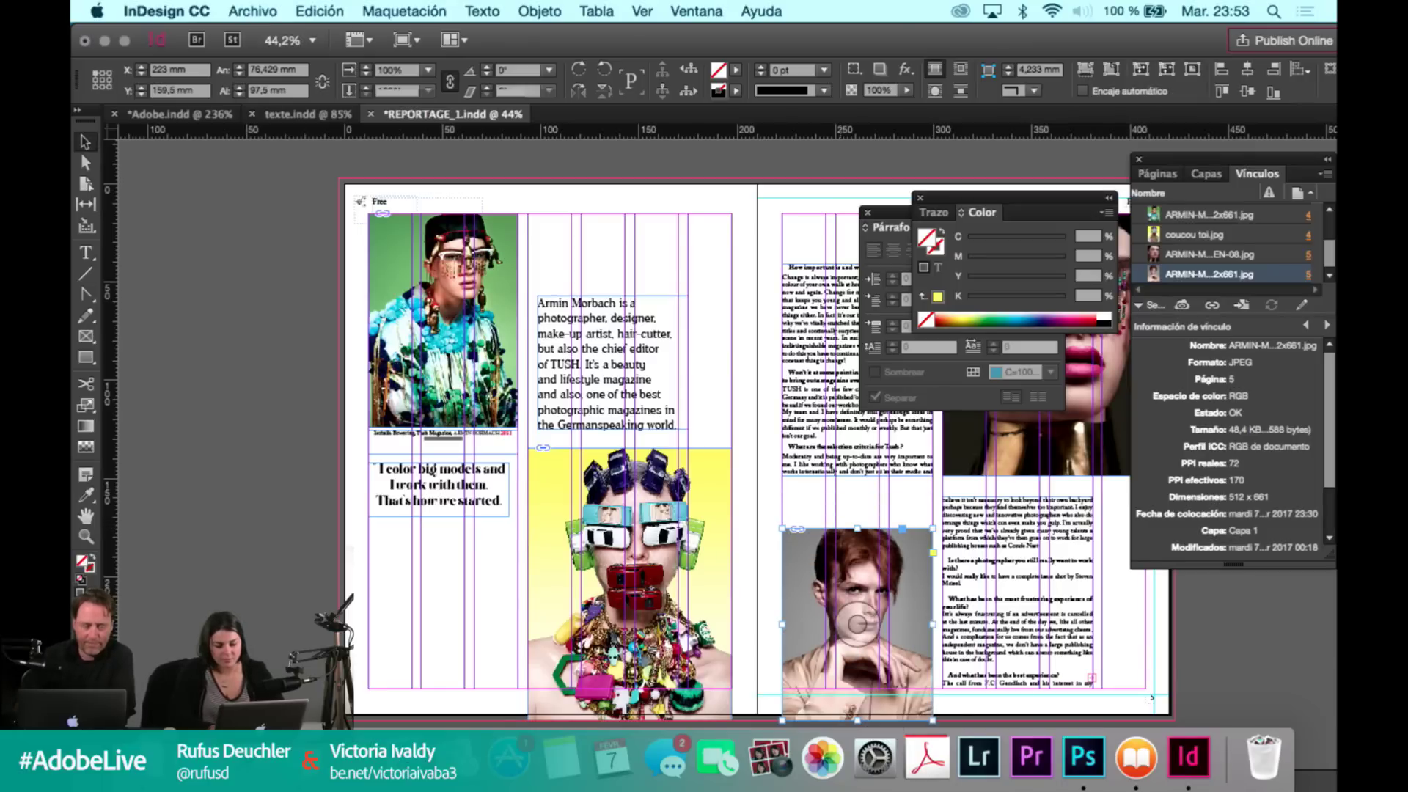
click(1009, 668)
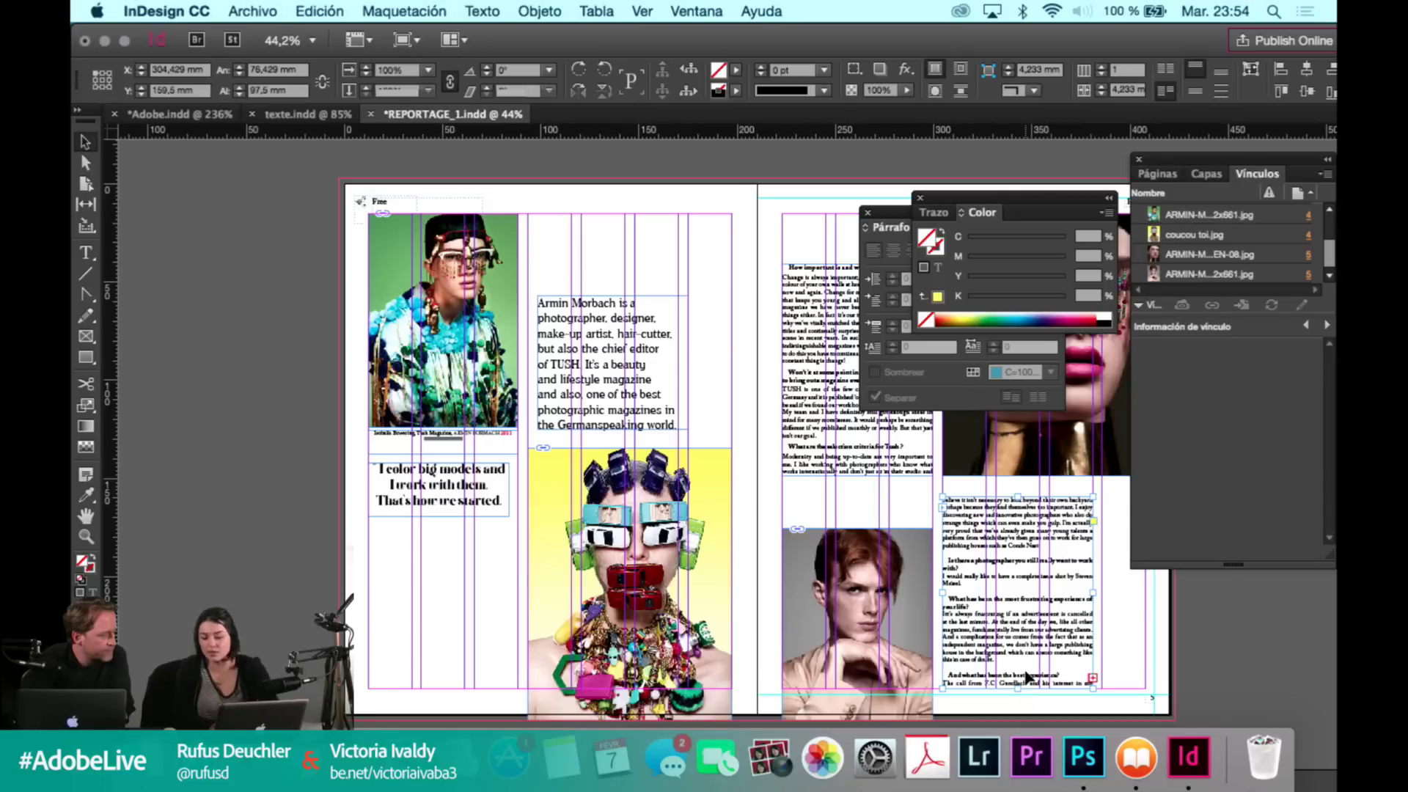
Extend the upper interview text frame downward to 123 mm high and lower the second frame's top edge to Y 175,25 mm.
click(832, 471)
drag(857, 477, 857, 505)
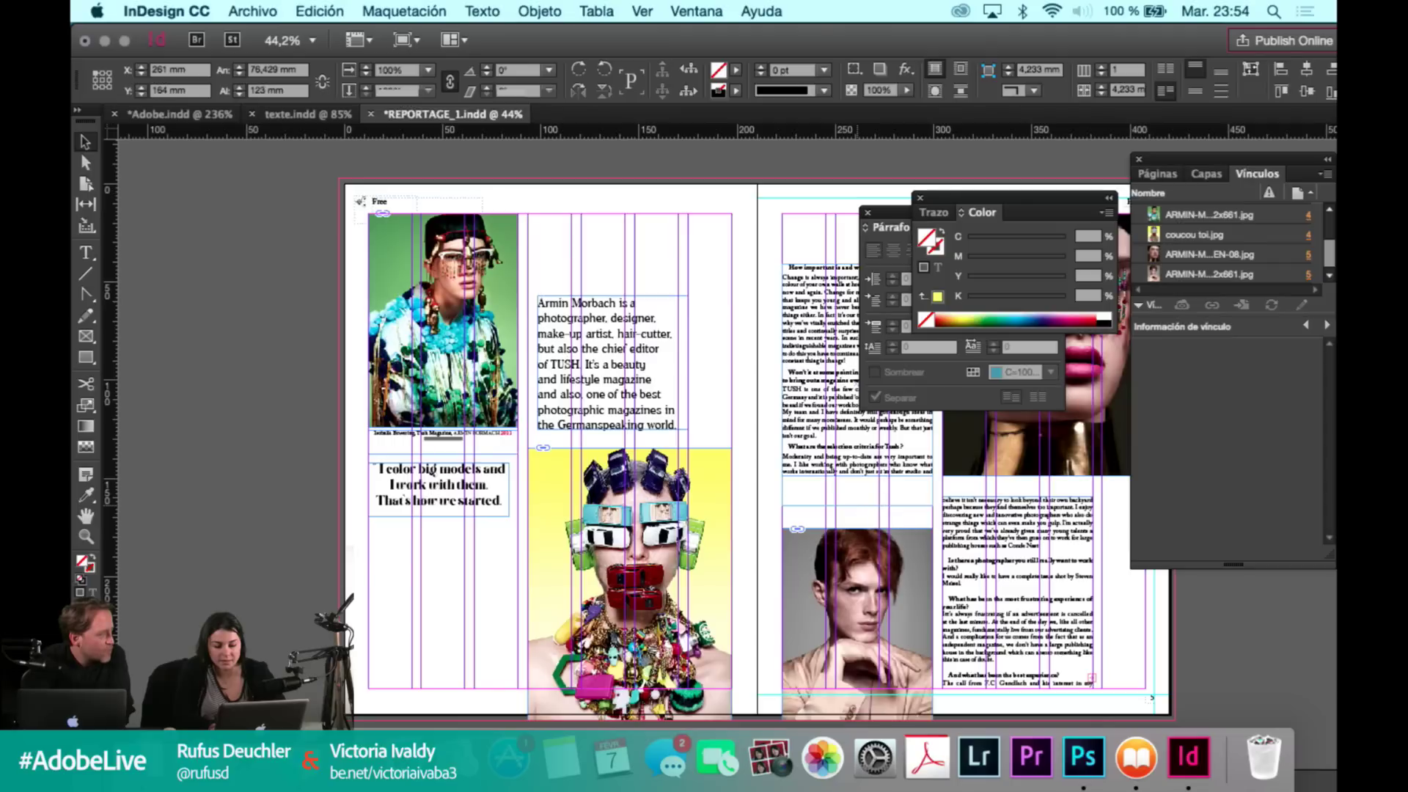
click(968, 521)
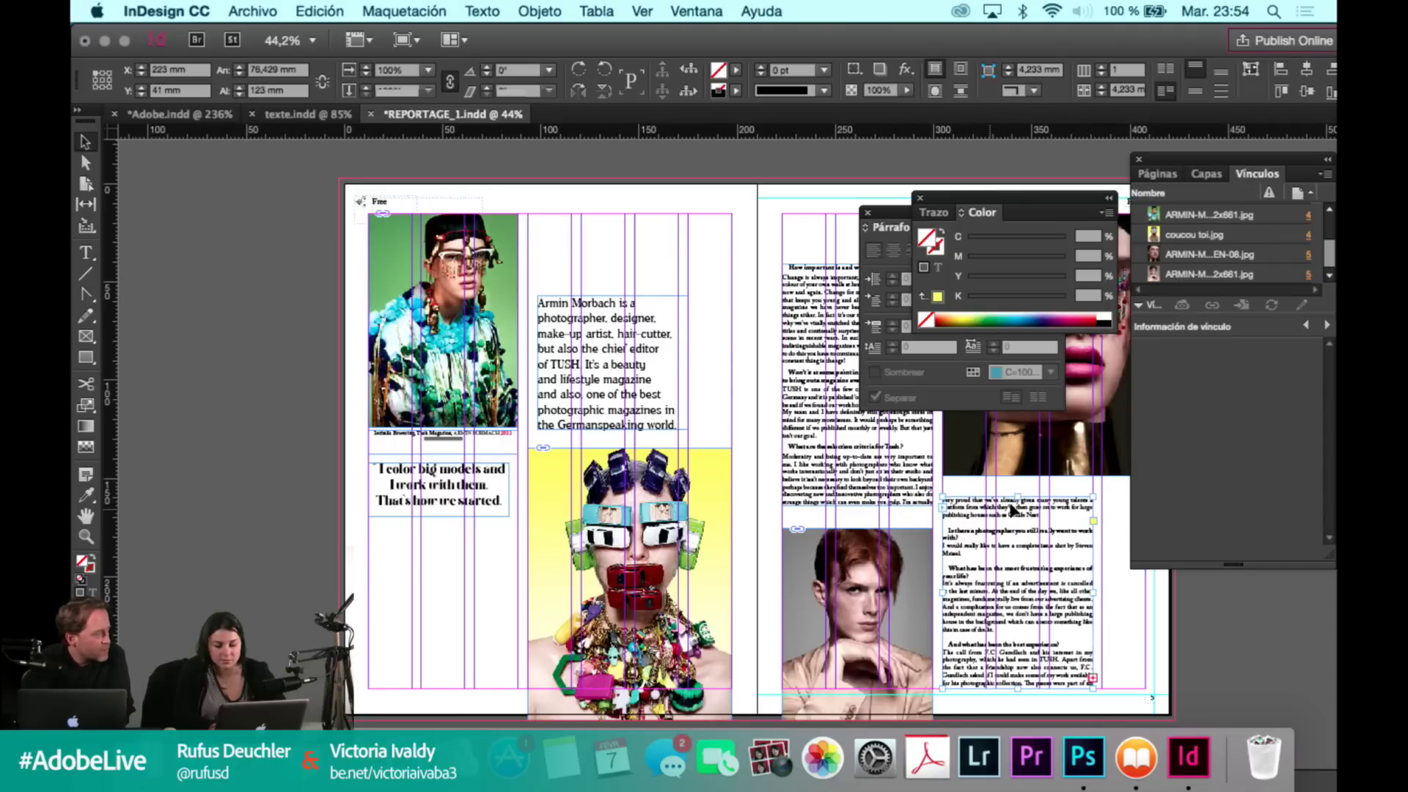
drag(1018, 497, 1013, 528)
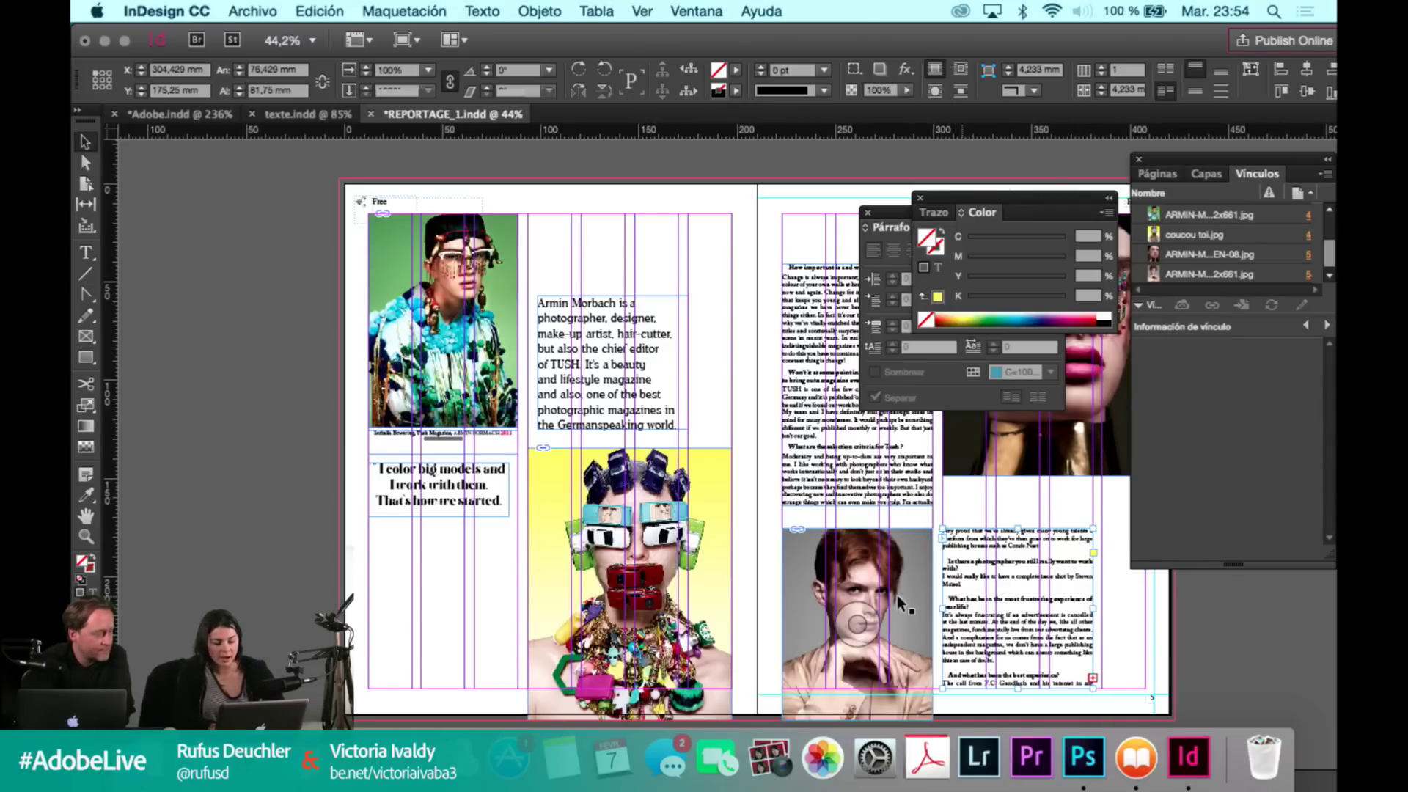
Switch the spread to preview mode without guides and frame edges, and close the Color panel.
scroll(897, 596, down, 3)
key(w)
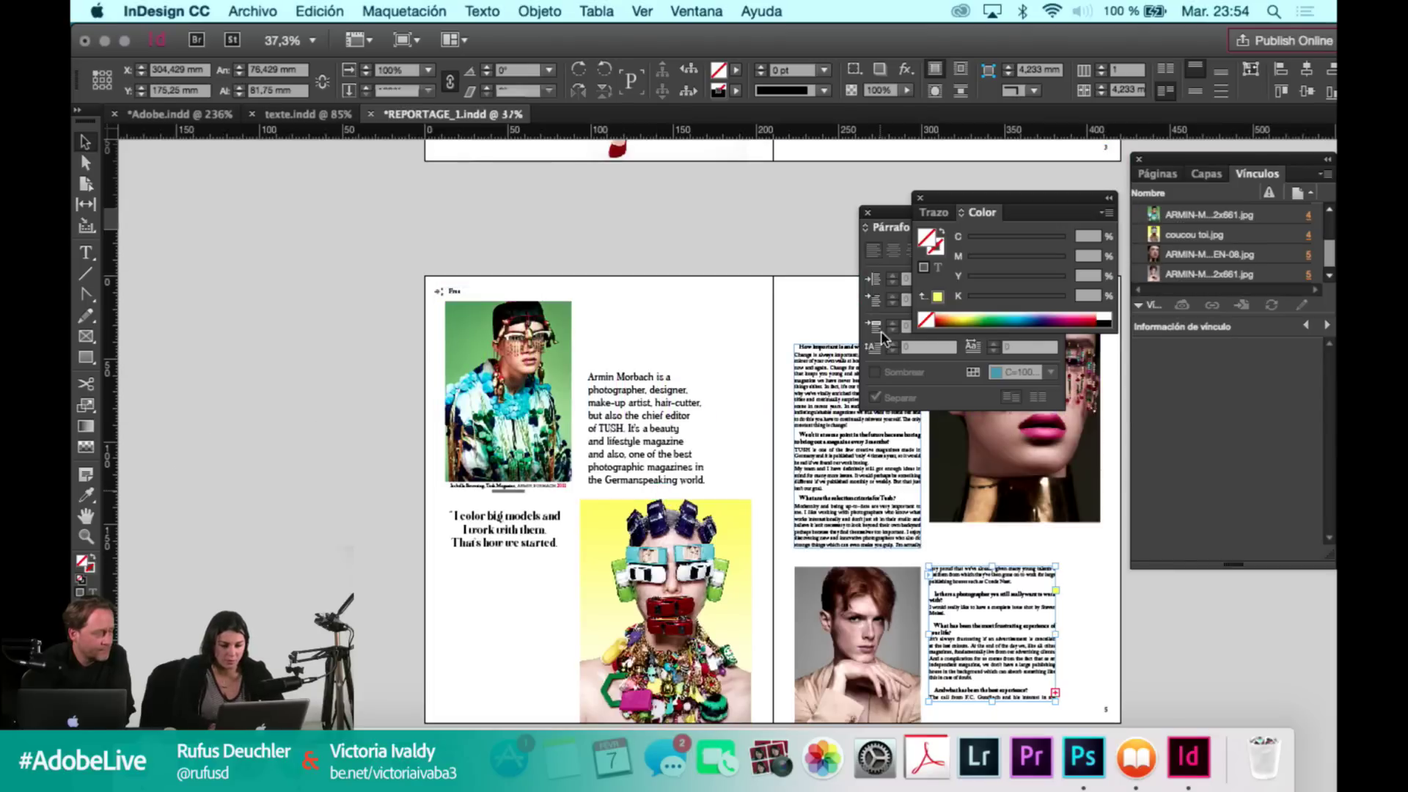
click(921, 198)
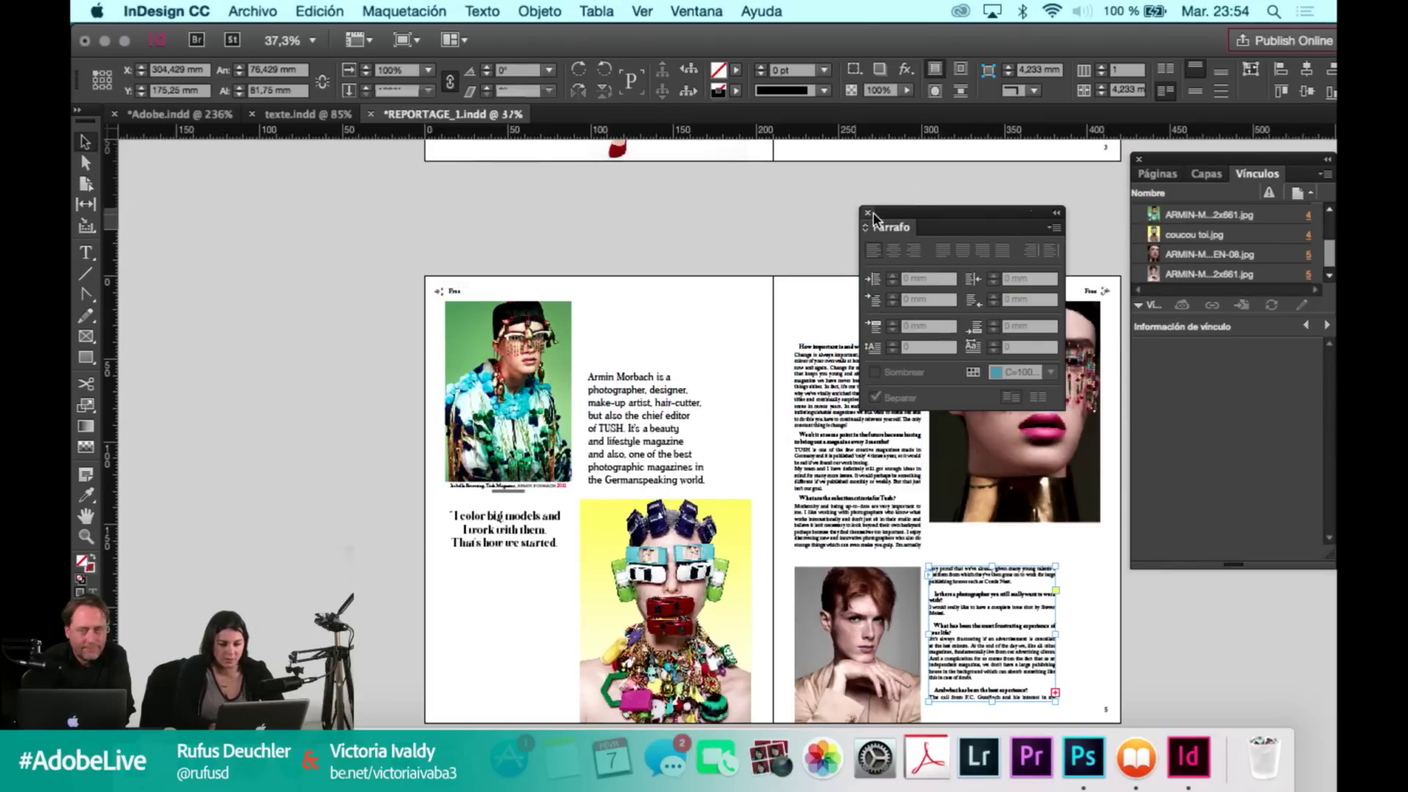
Close the Paragraph panel and shorten the caption frame beneath the green-background portrait to about 5,04 mm high.
click(868, 213)
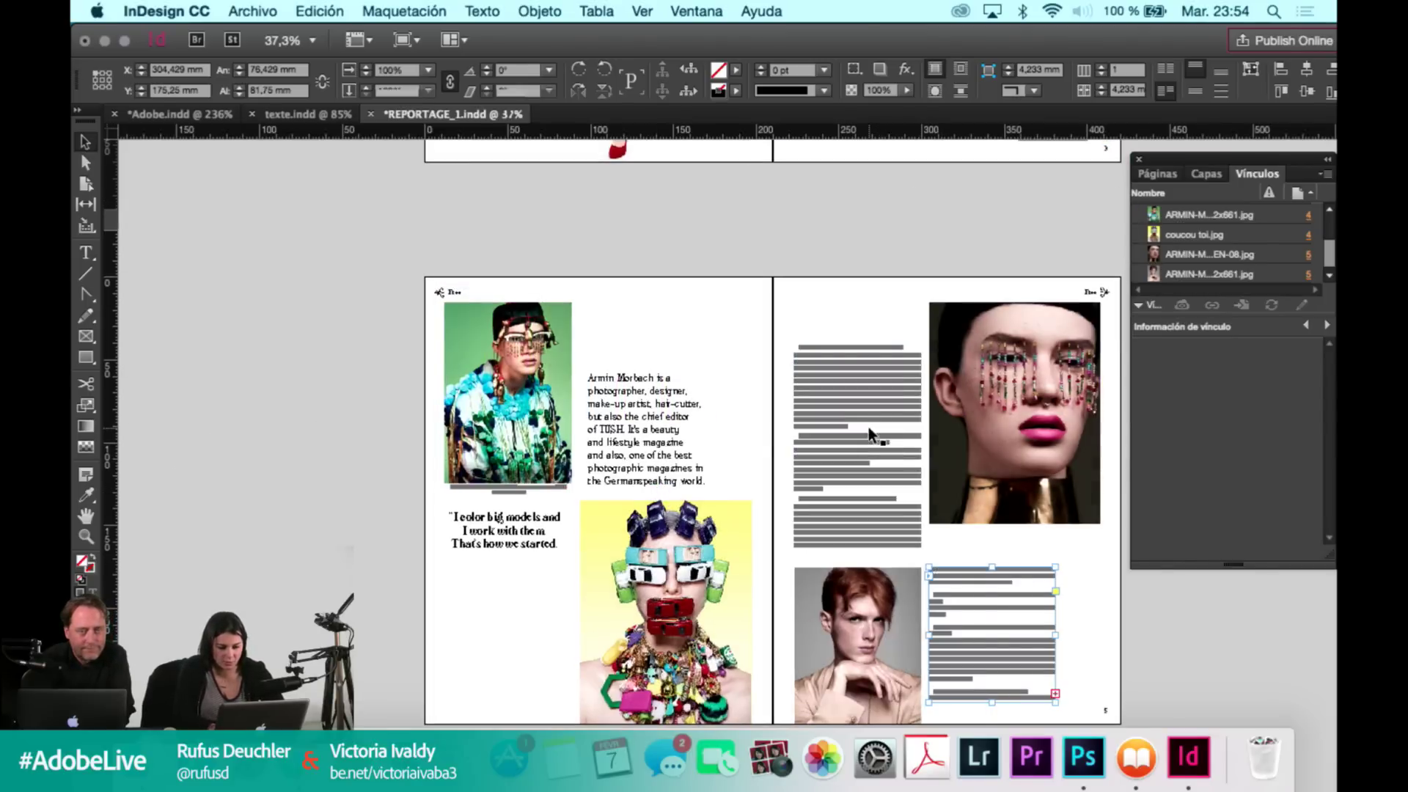
scroll(868, 429, up, 4)
click(253, 364)
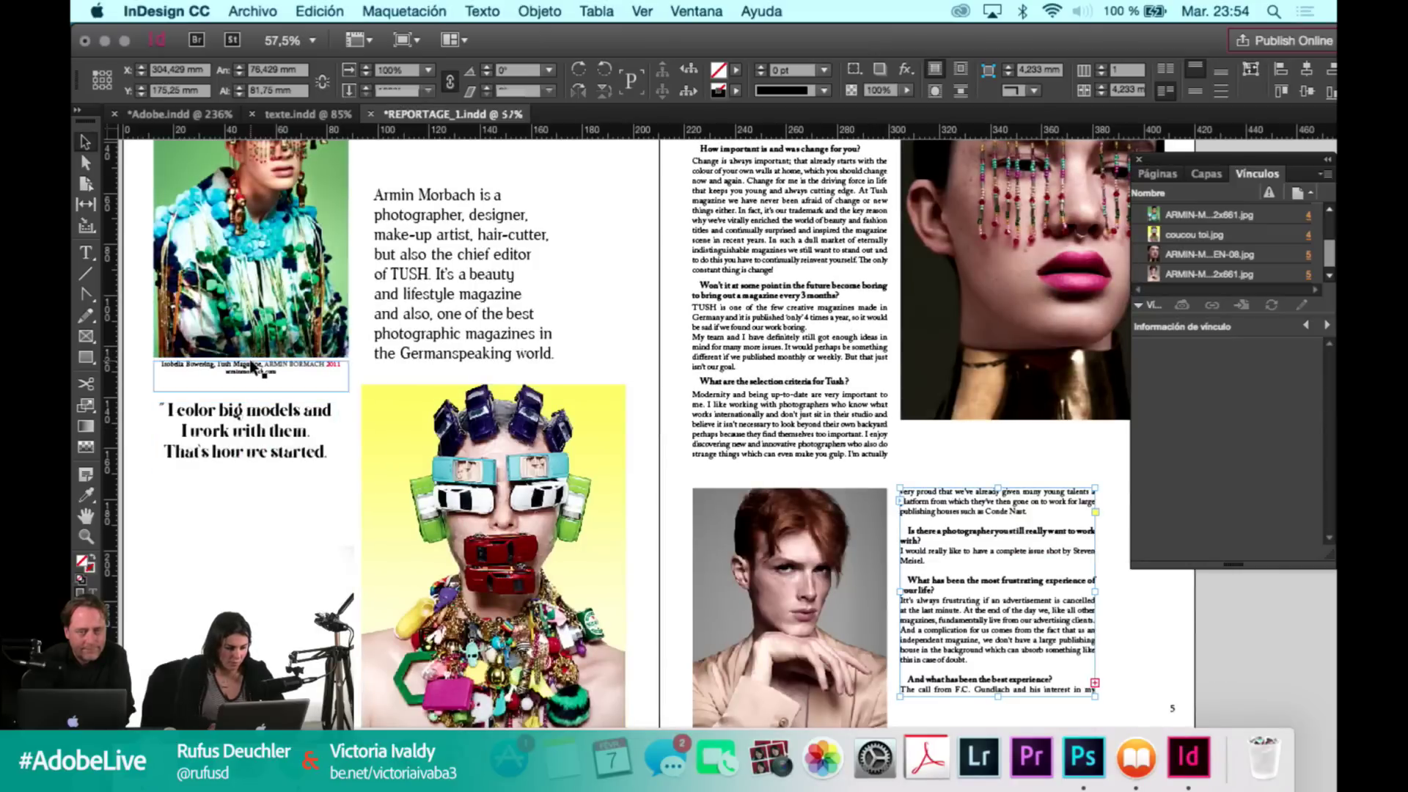
drag(251, 392, 258, 374)
click(242, 387)
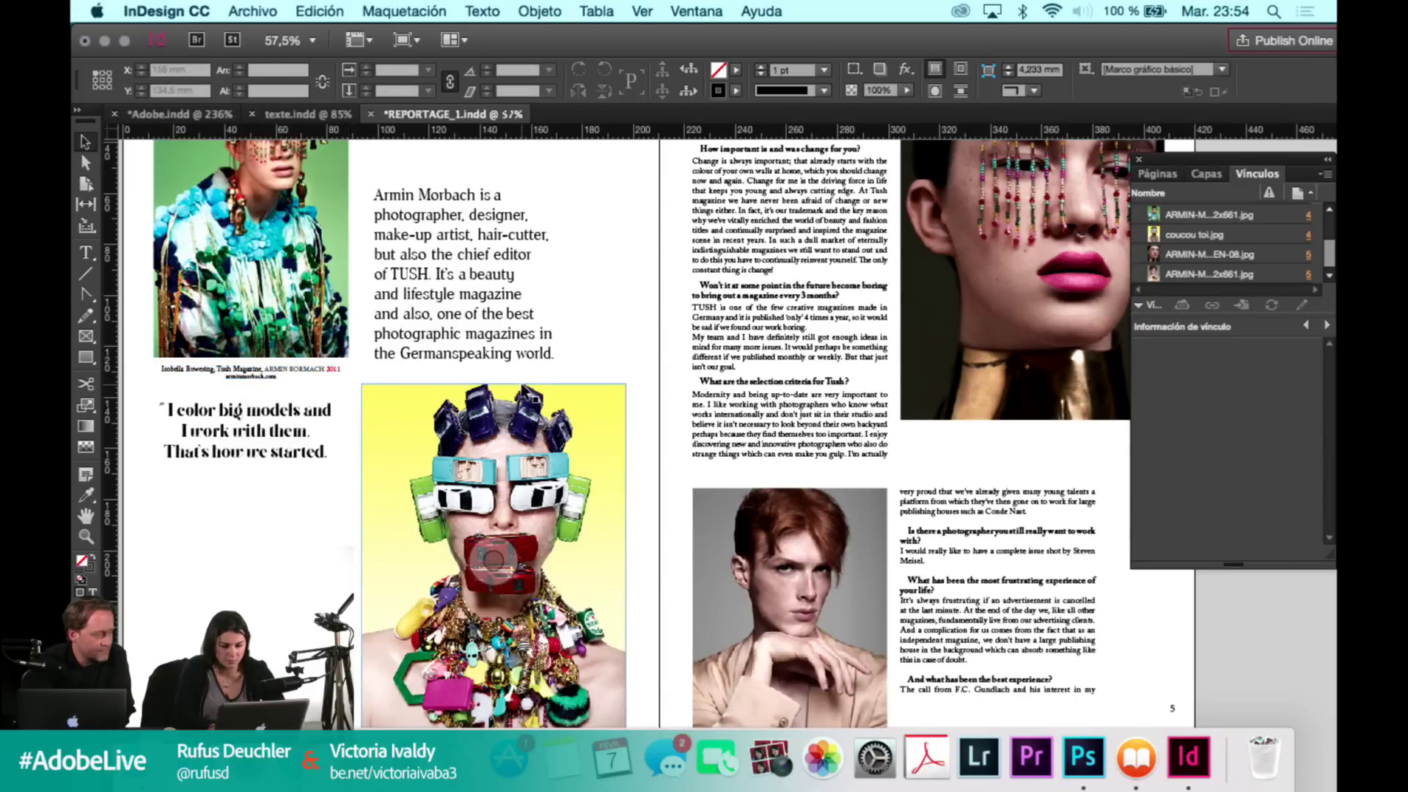
Review this spread and the previous one in full-screen presentation mode, and return to the page 4-5 spread in the normal view.
scroll(976, 708, down, 2)
key(shift+w)
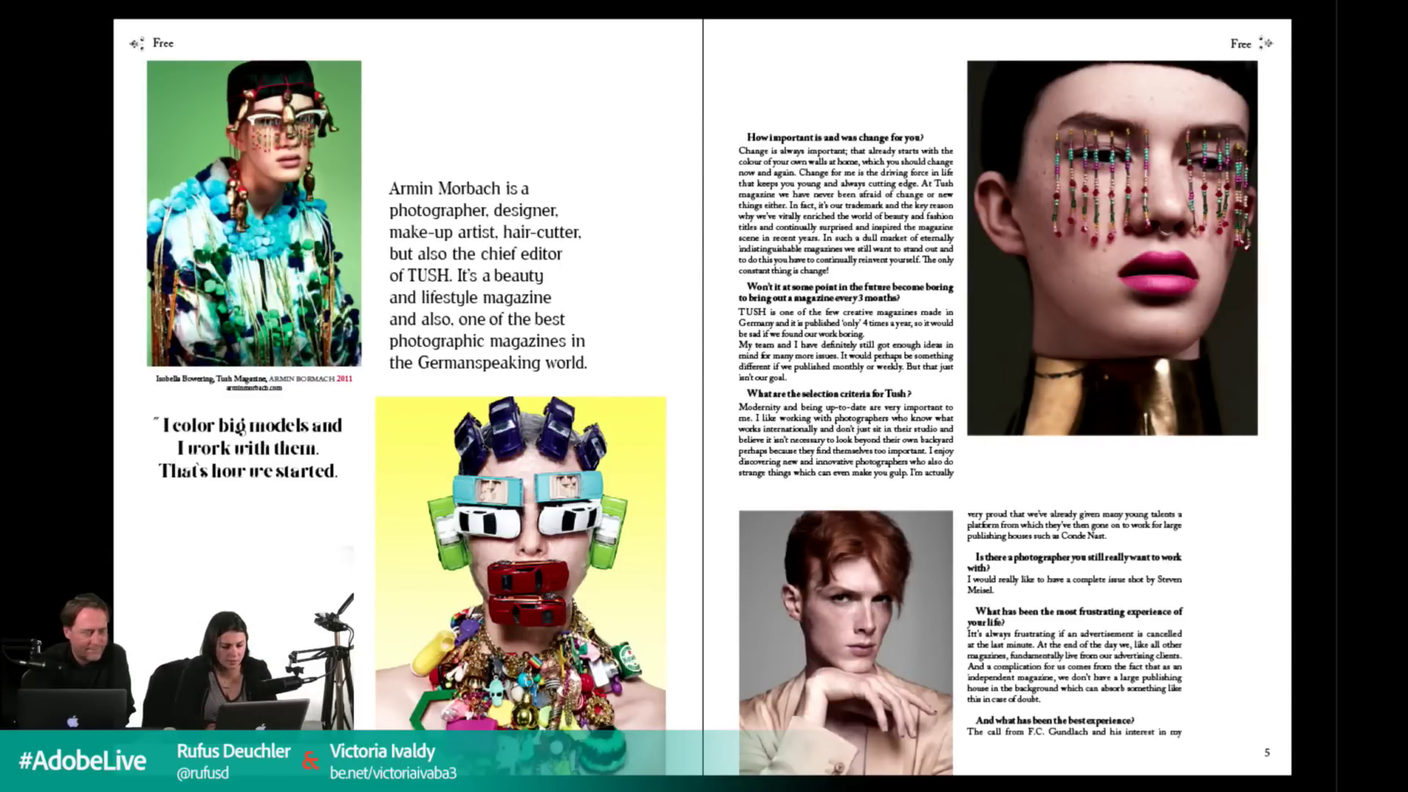
key(Left)
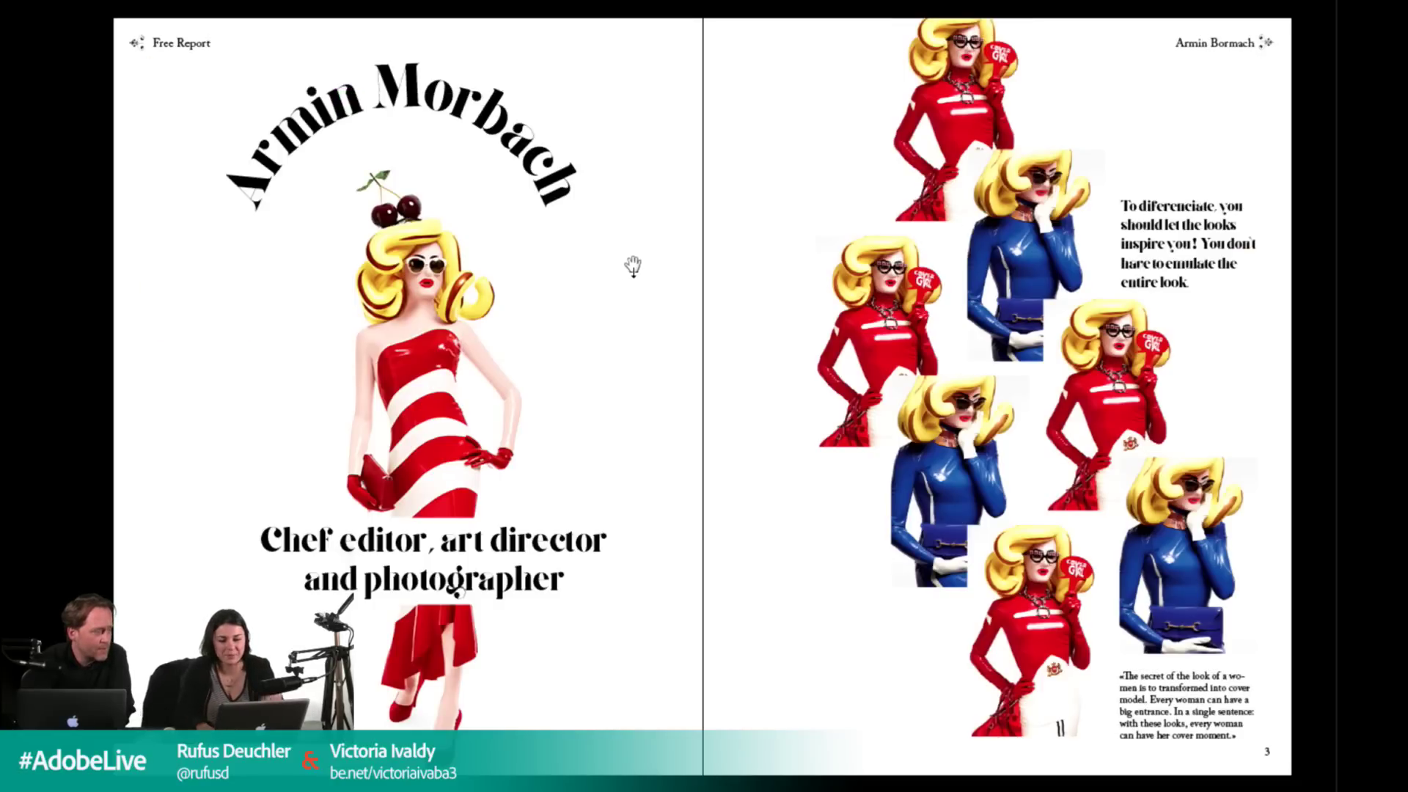
key(Escape)
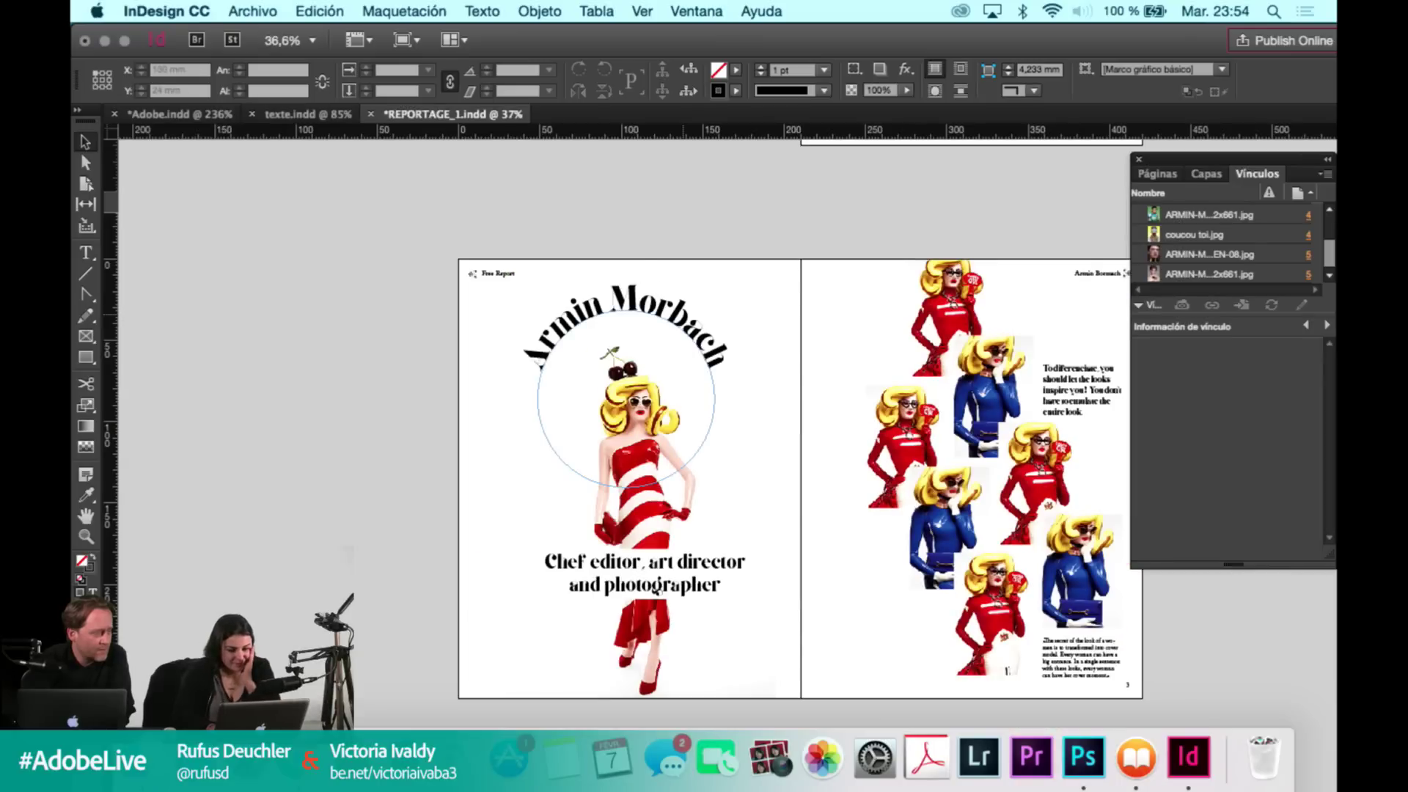
click(1159, 173)
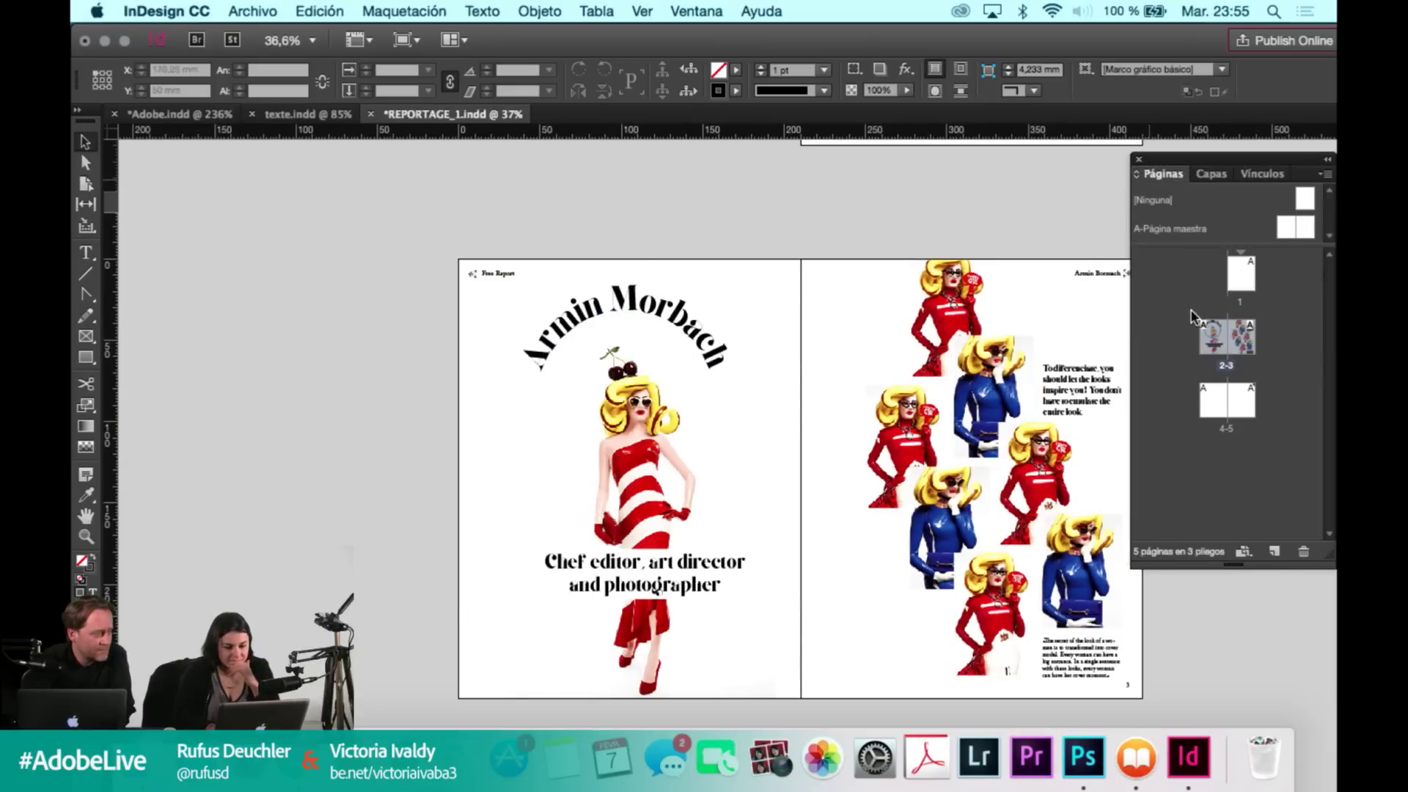
double_click(1226, 400)
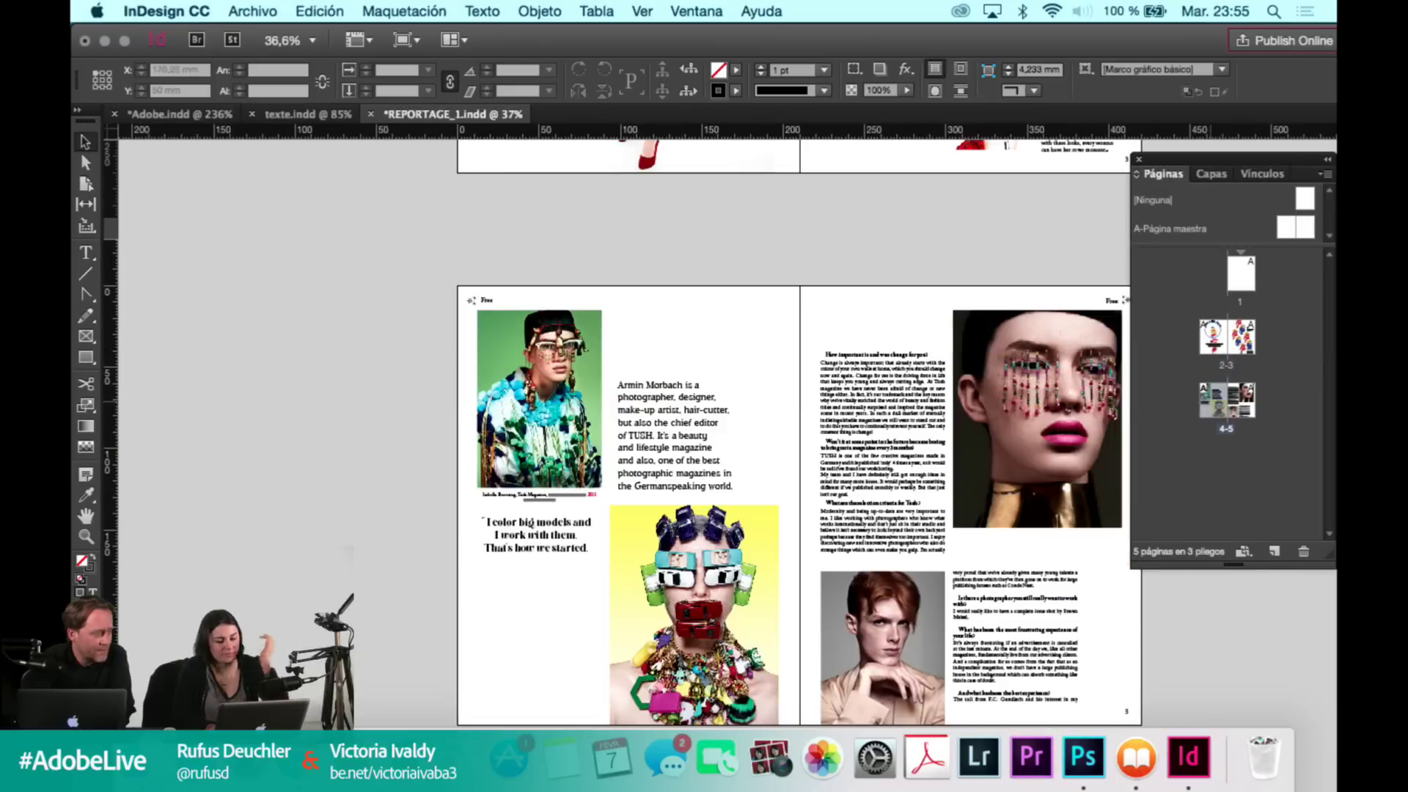
Copy the green portrait's caption to beneath the beaded-eye portrait on page 5, at X 304,429 mm and Y 150 mm.
scroll(686, 488, up, 3)
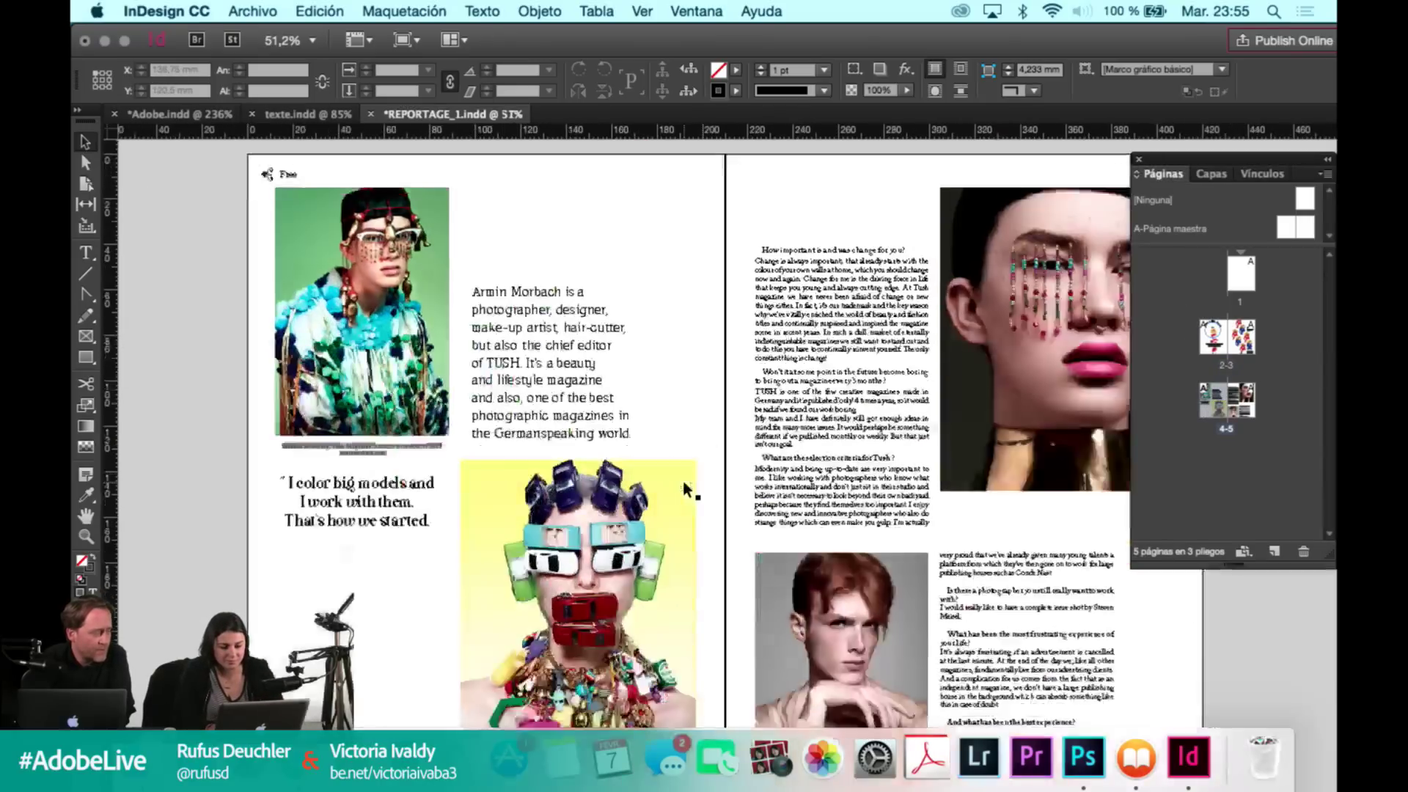
scroll(684, 479, down, 2)
scroll(684, 479, right, 3)
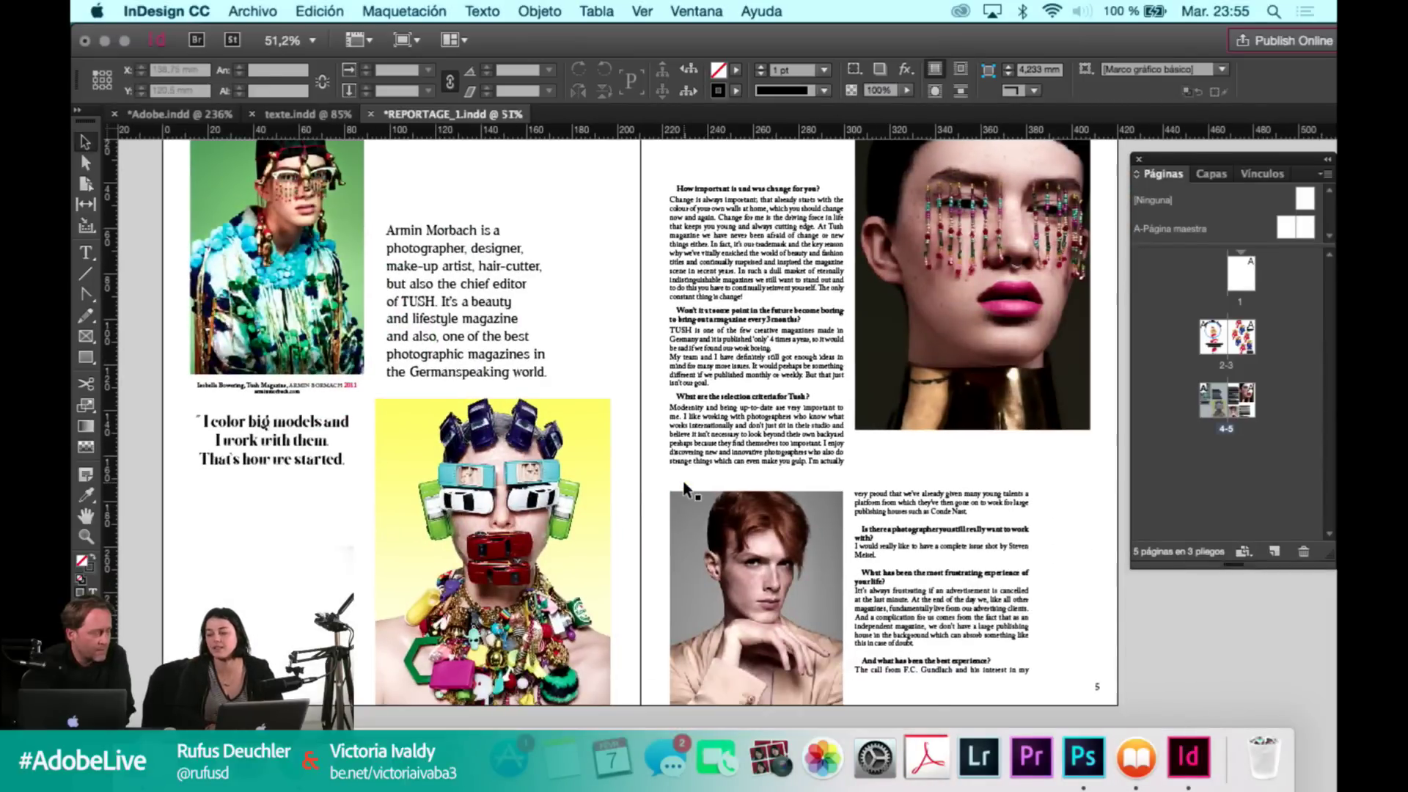
click(293, 395)
drag(301, 391, 962, 446)
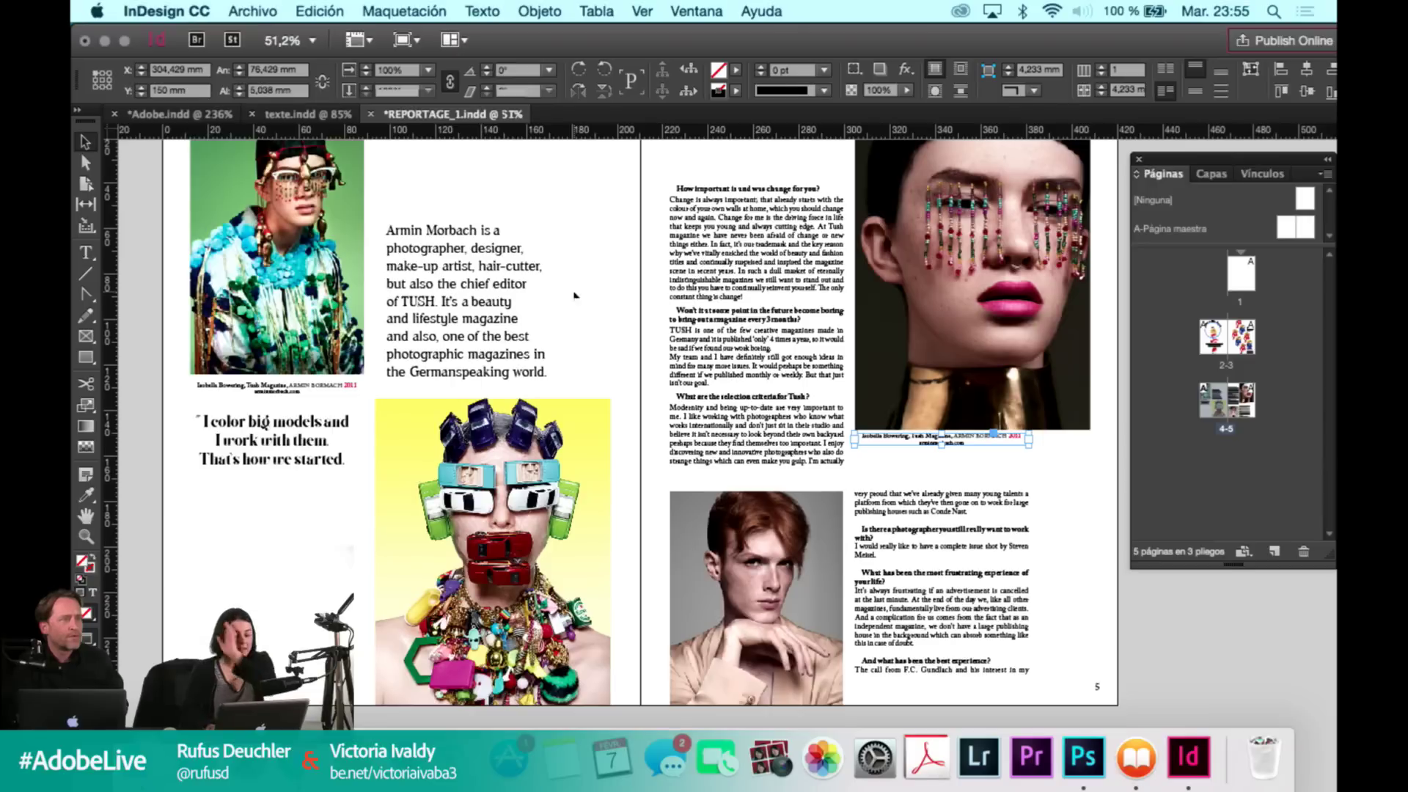
Move the Armin Morbach introduction text frame up and slightly left to X 95,571 mm and Y 49,86 mm.
click(455, 278)
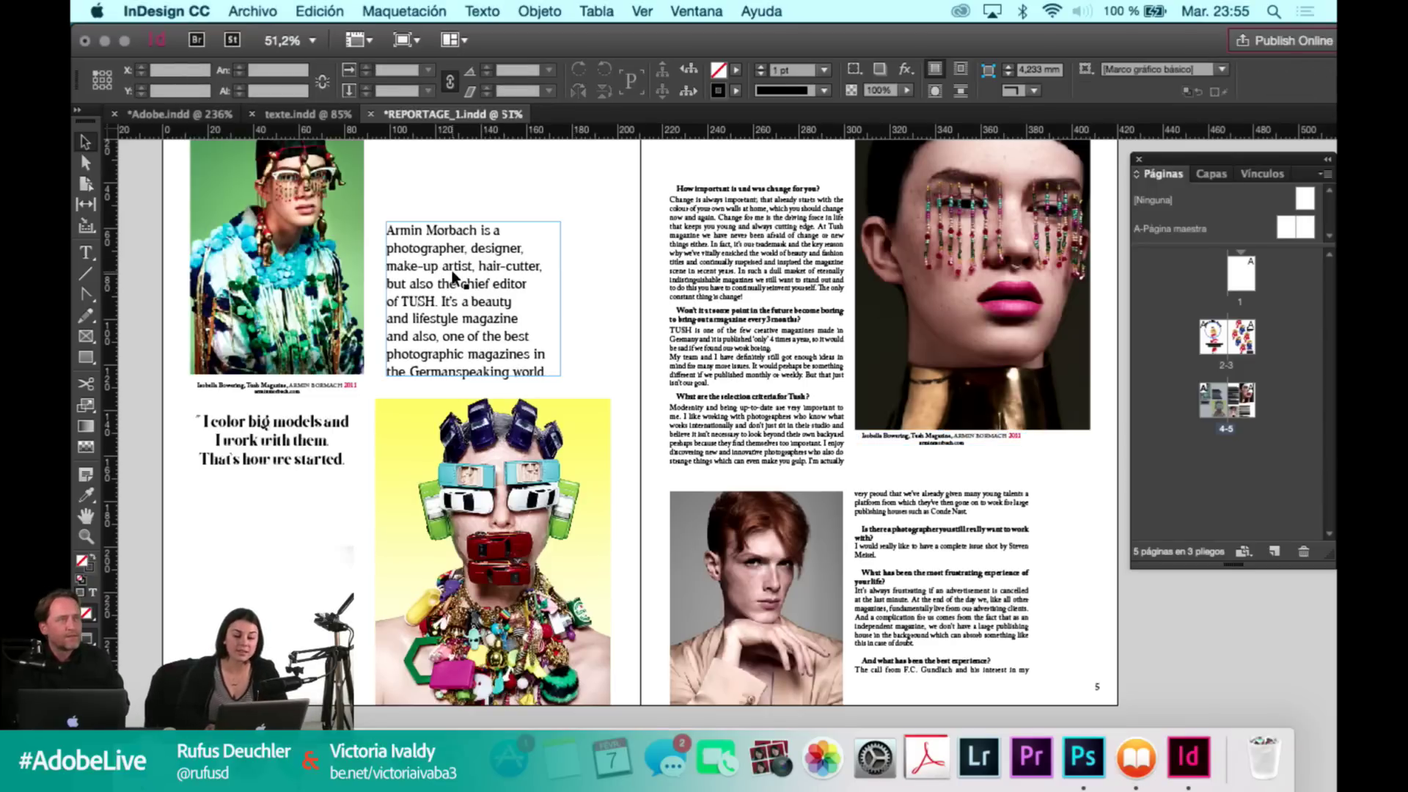
click(454, 311)
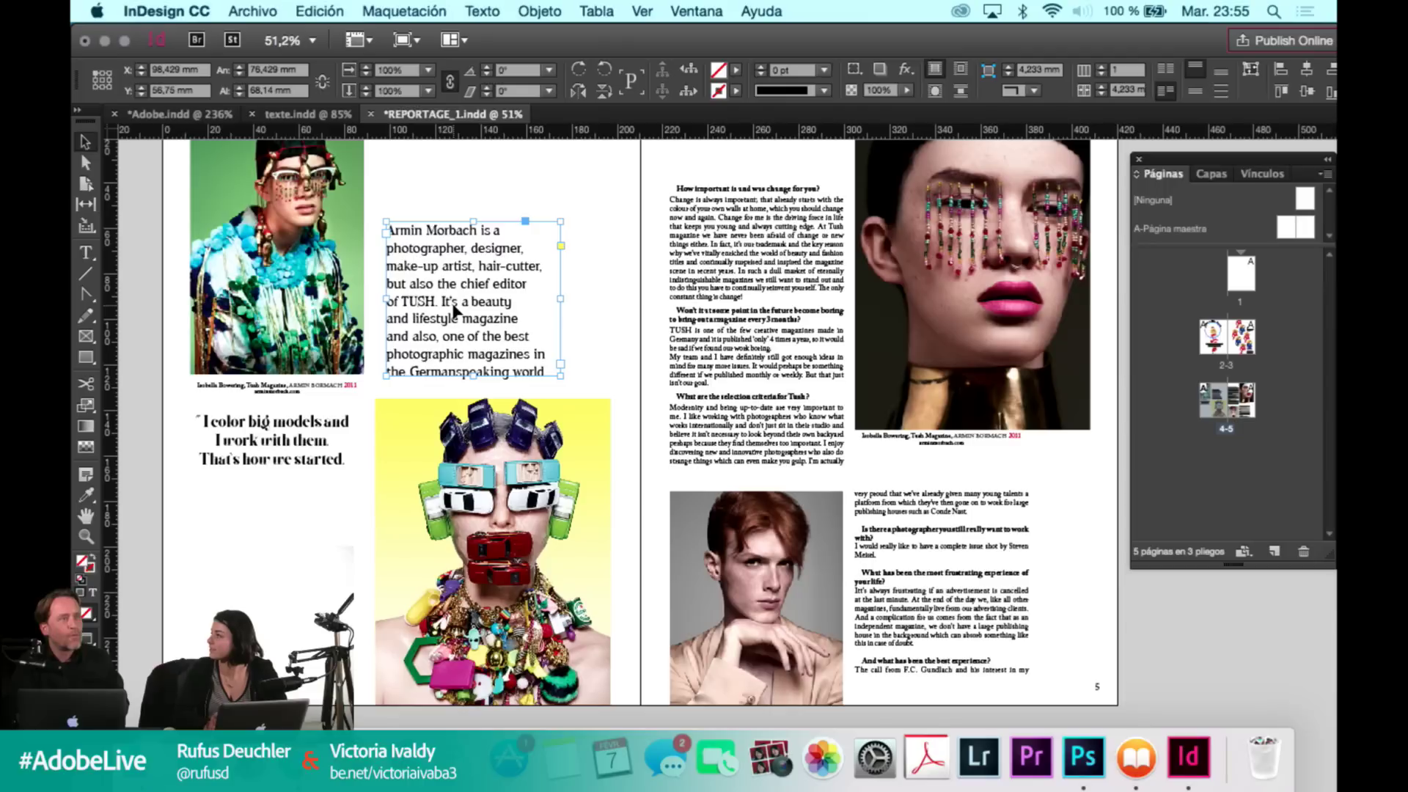
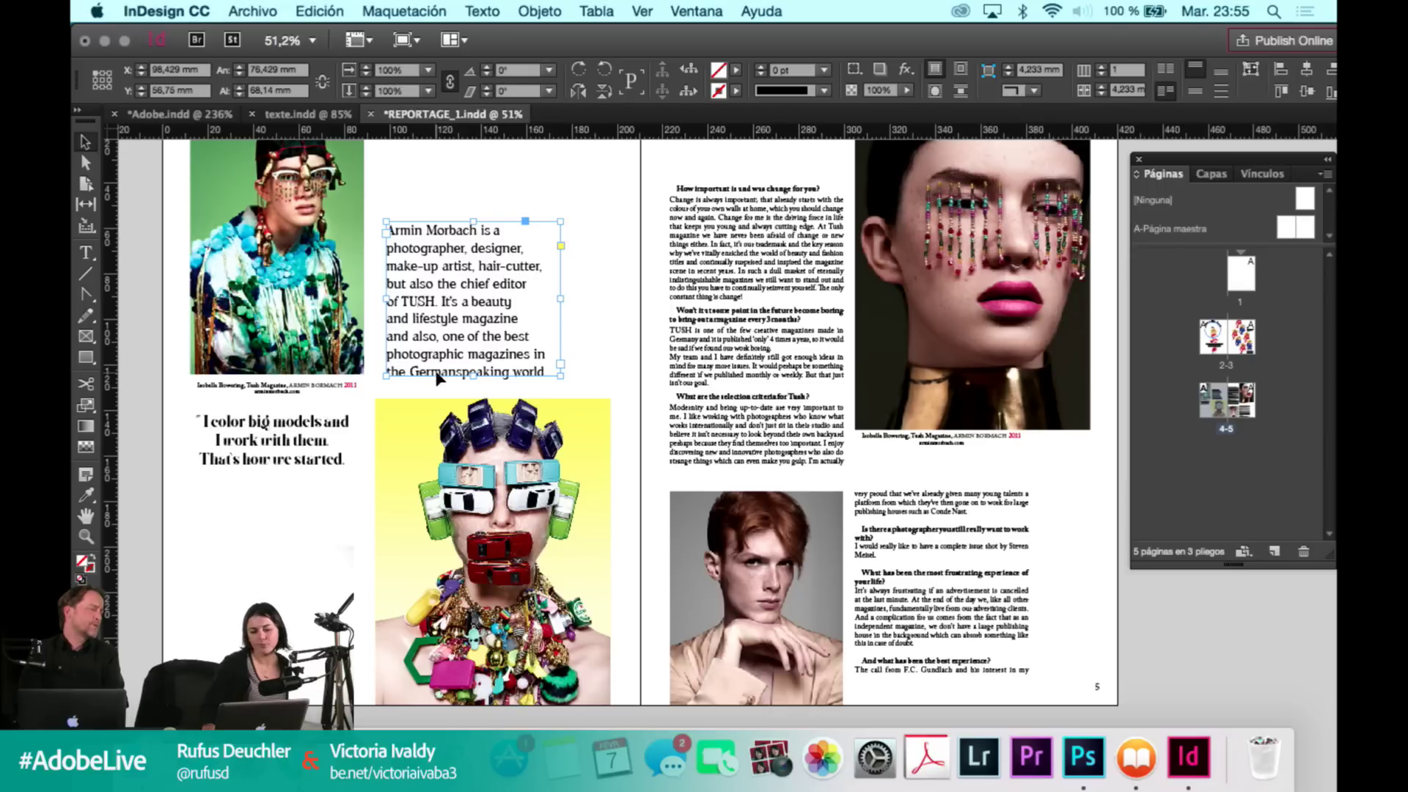
click(582, 254)
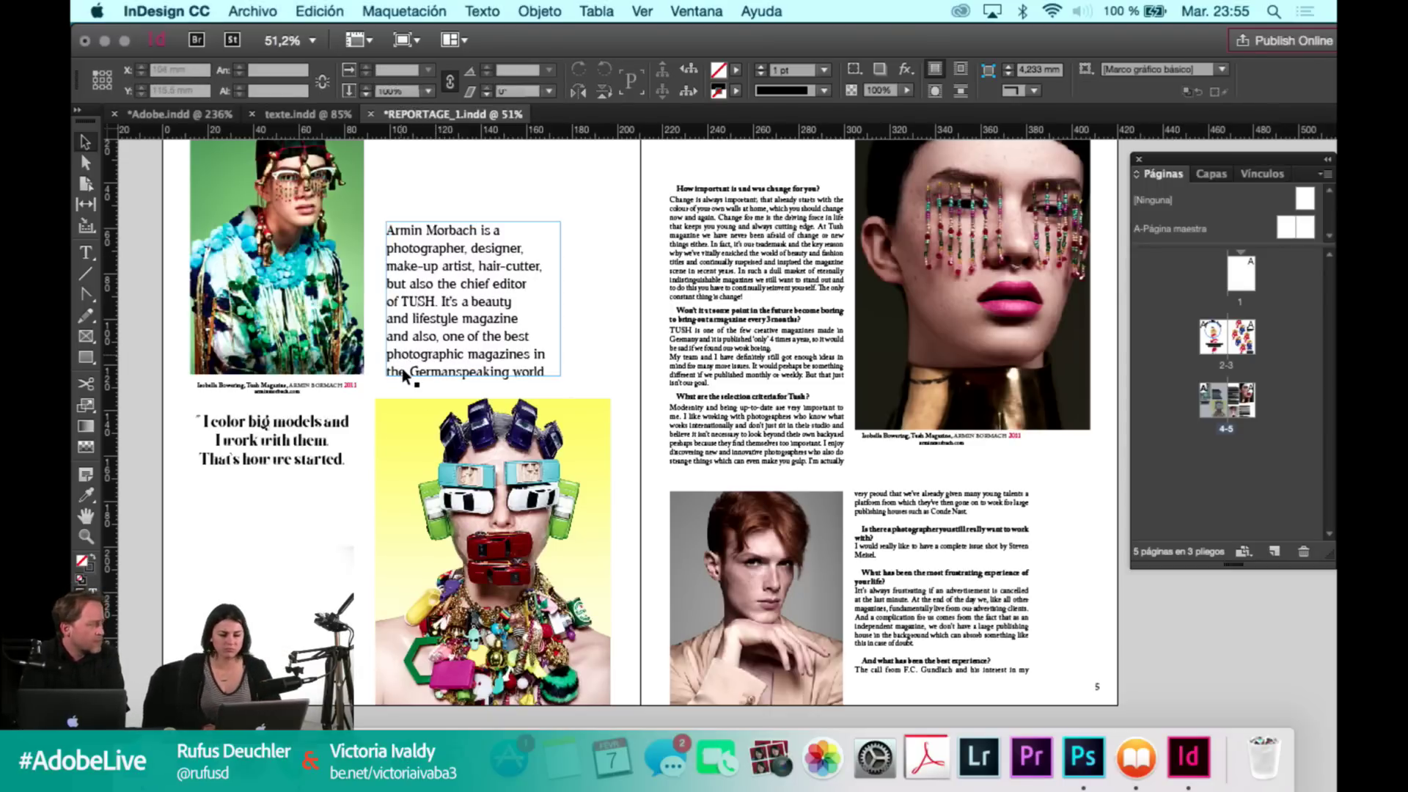
click(402, 368)
drag(397, 361, 400, 373)
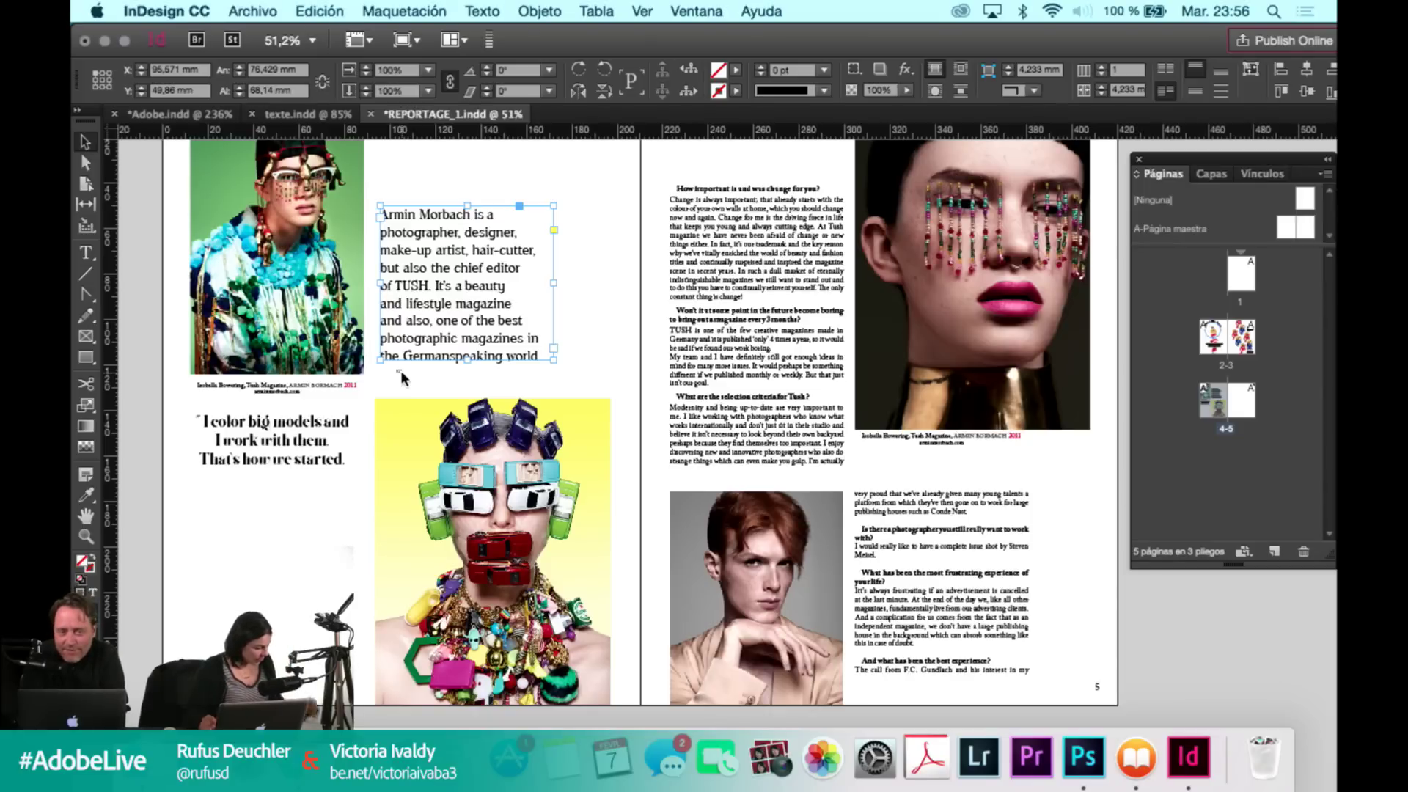
click(400, 372)
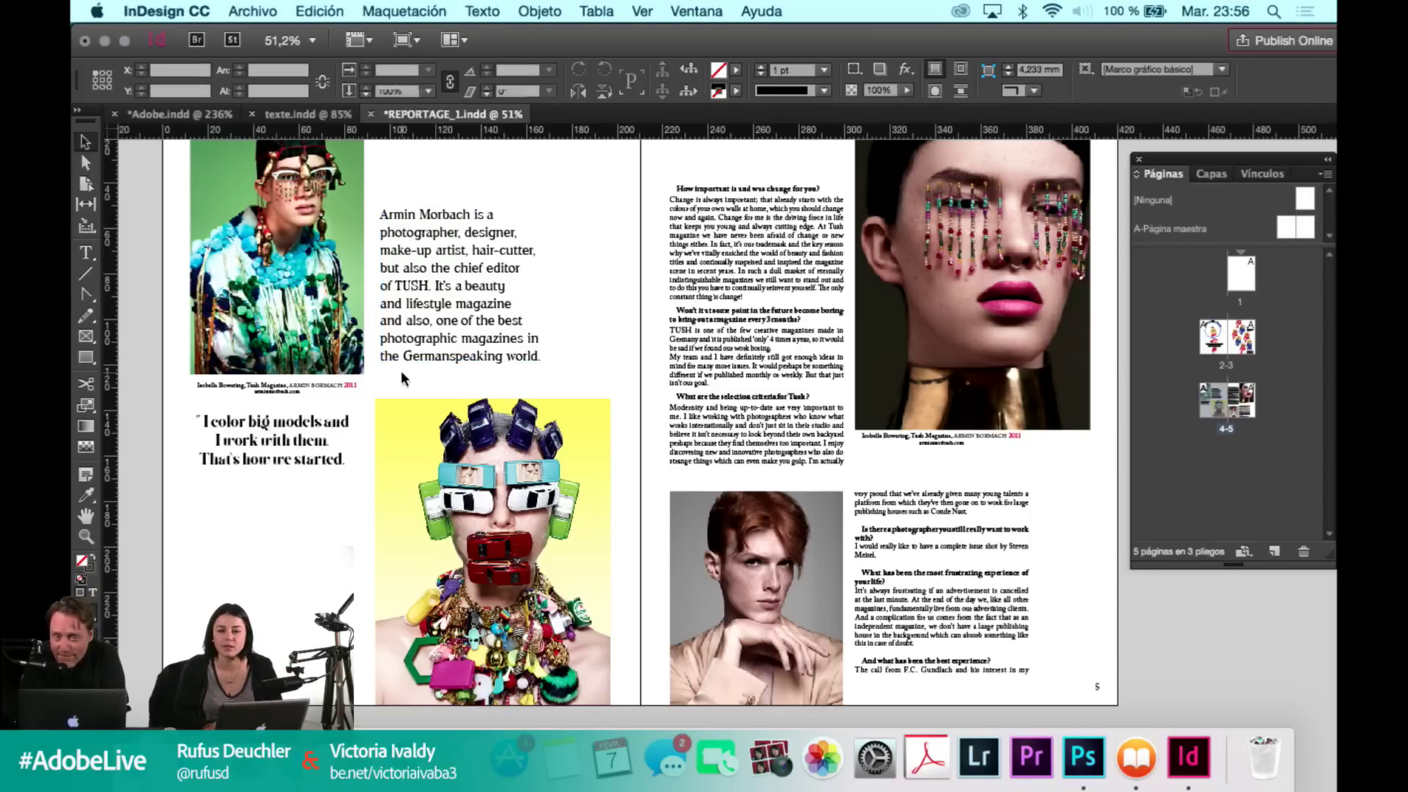
Copy the green portrait's caption frame to directly below the introduction text, at X 95 mm and Y 119,4 mm.
scroll(400, 364, up, 2)
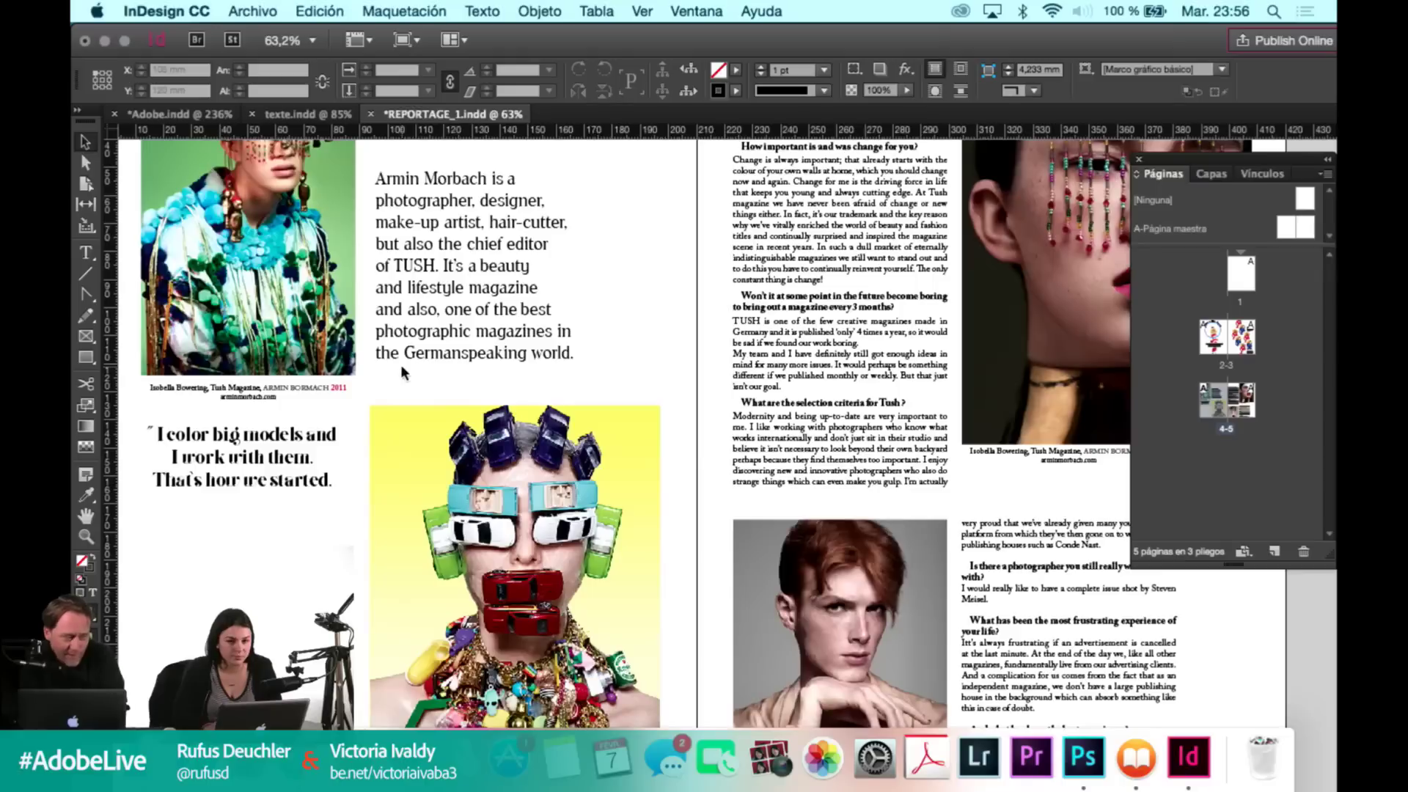
scroll(401, 364, left, 5)
scroll(400, 364, down, 1)
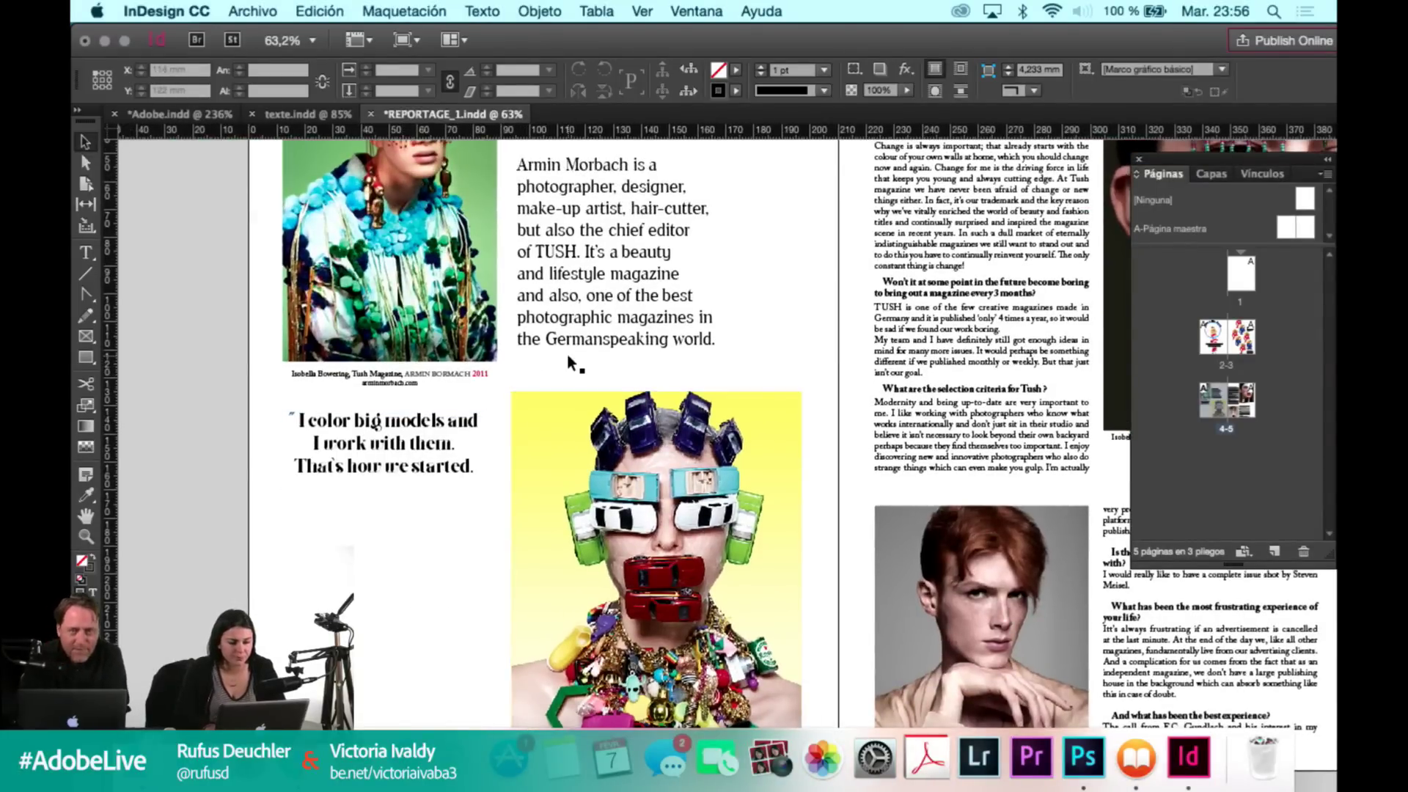
scroll(567, 353, up, 2)
scroll(389, 354, up, 2)
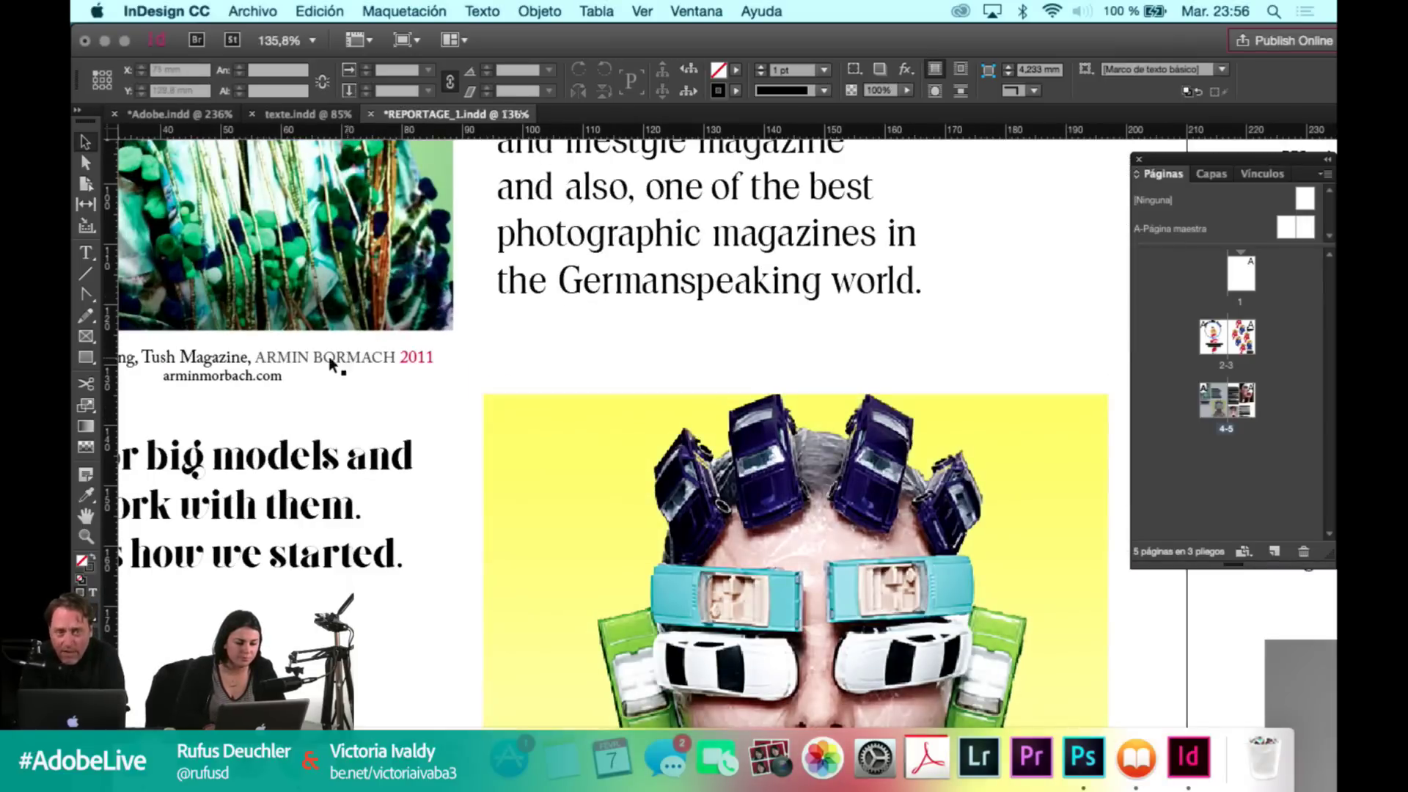
click(321, 364)
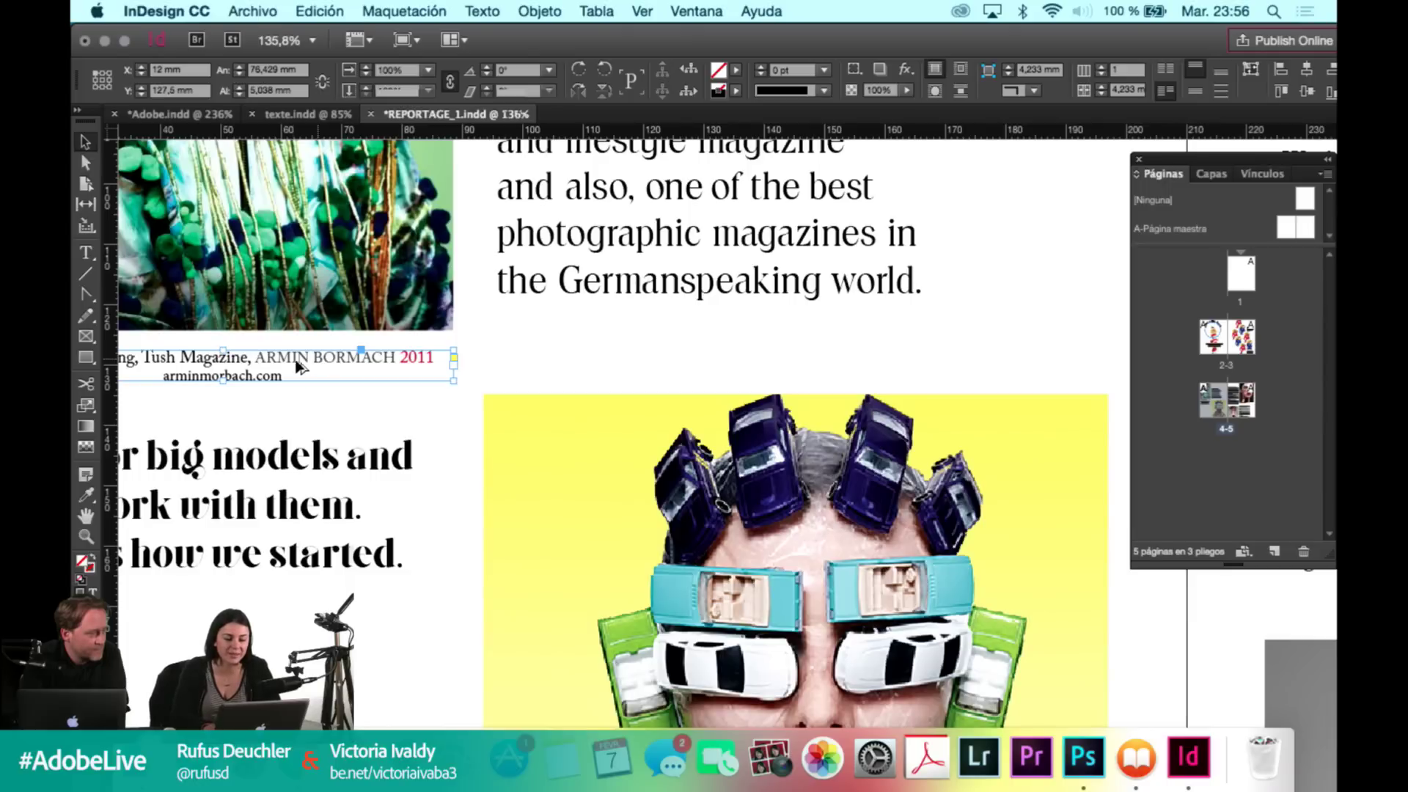
drag(297, 367, 796, 315)
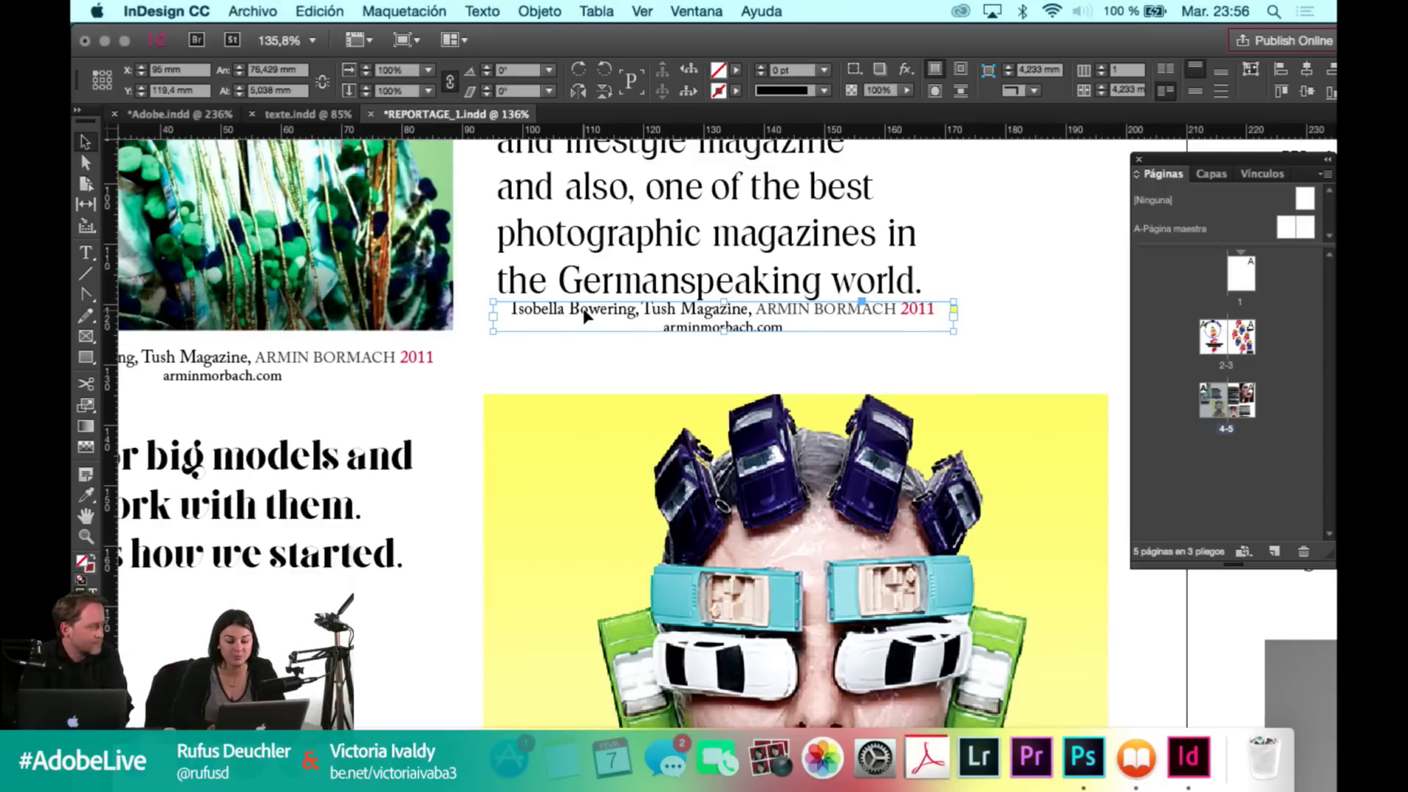
Left-align the copied caption below the introduction and replace its text with "TEXT: BLABLA".
double_click(515, 308)
drag(513, 309, 790, 332)
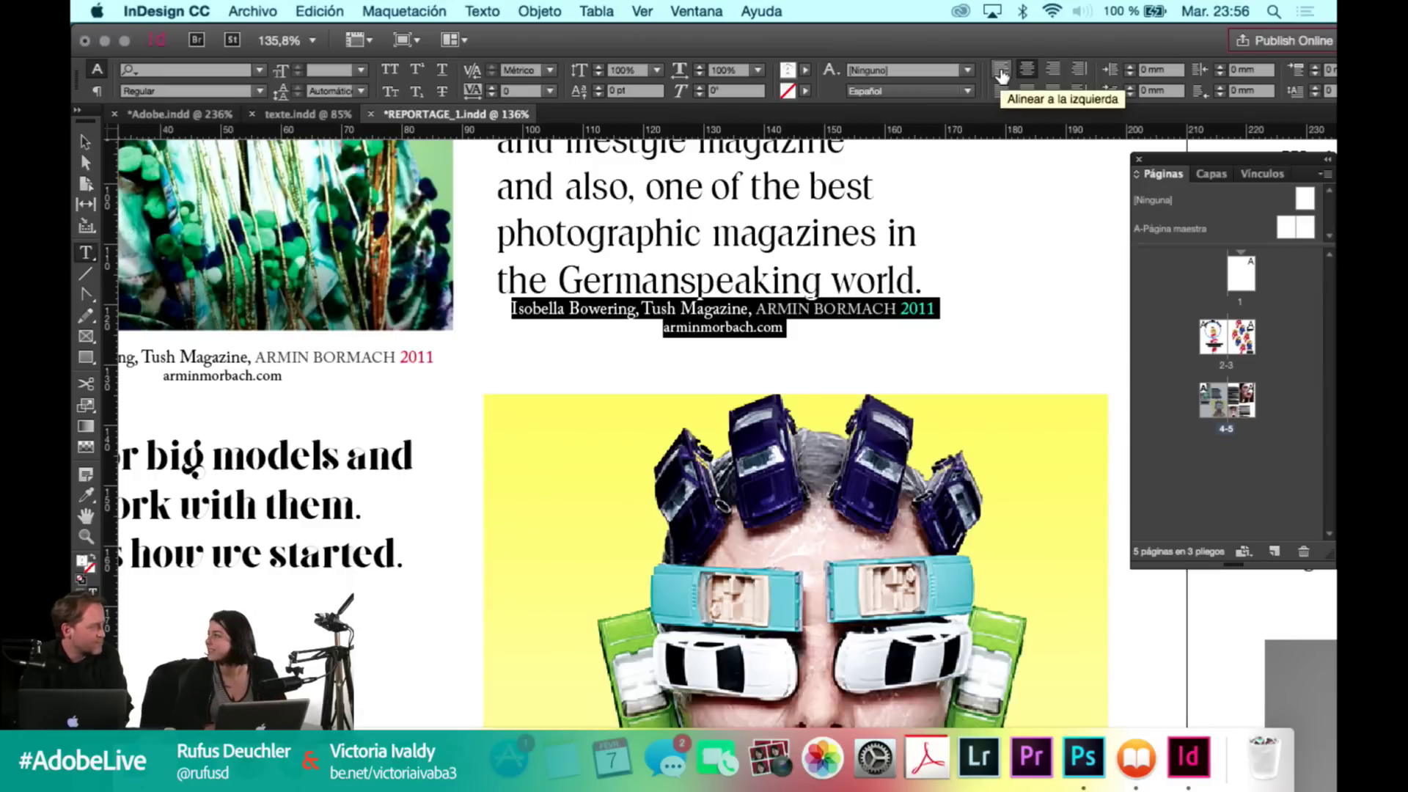
click(1001, 71)
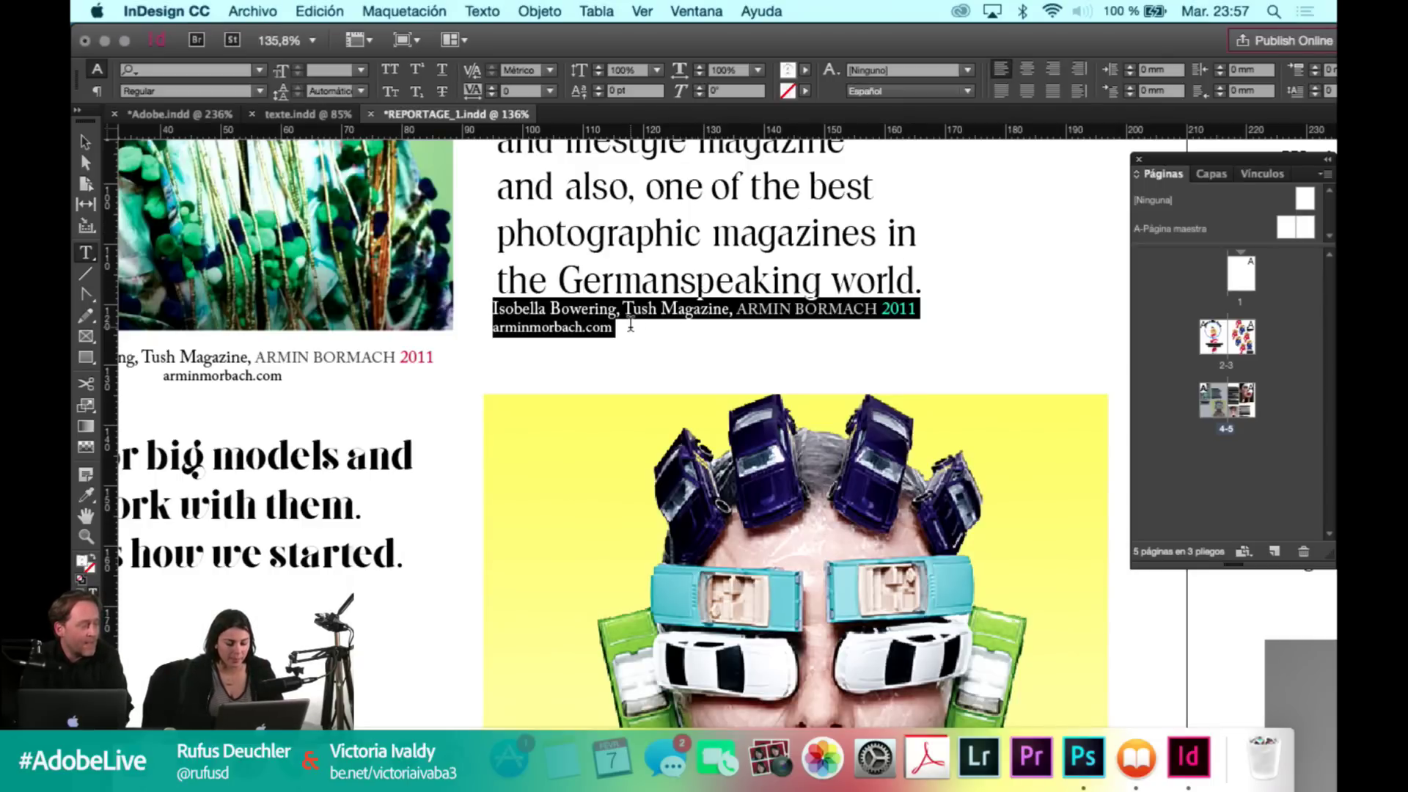
text(T:)
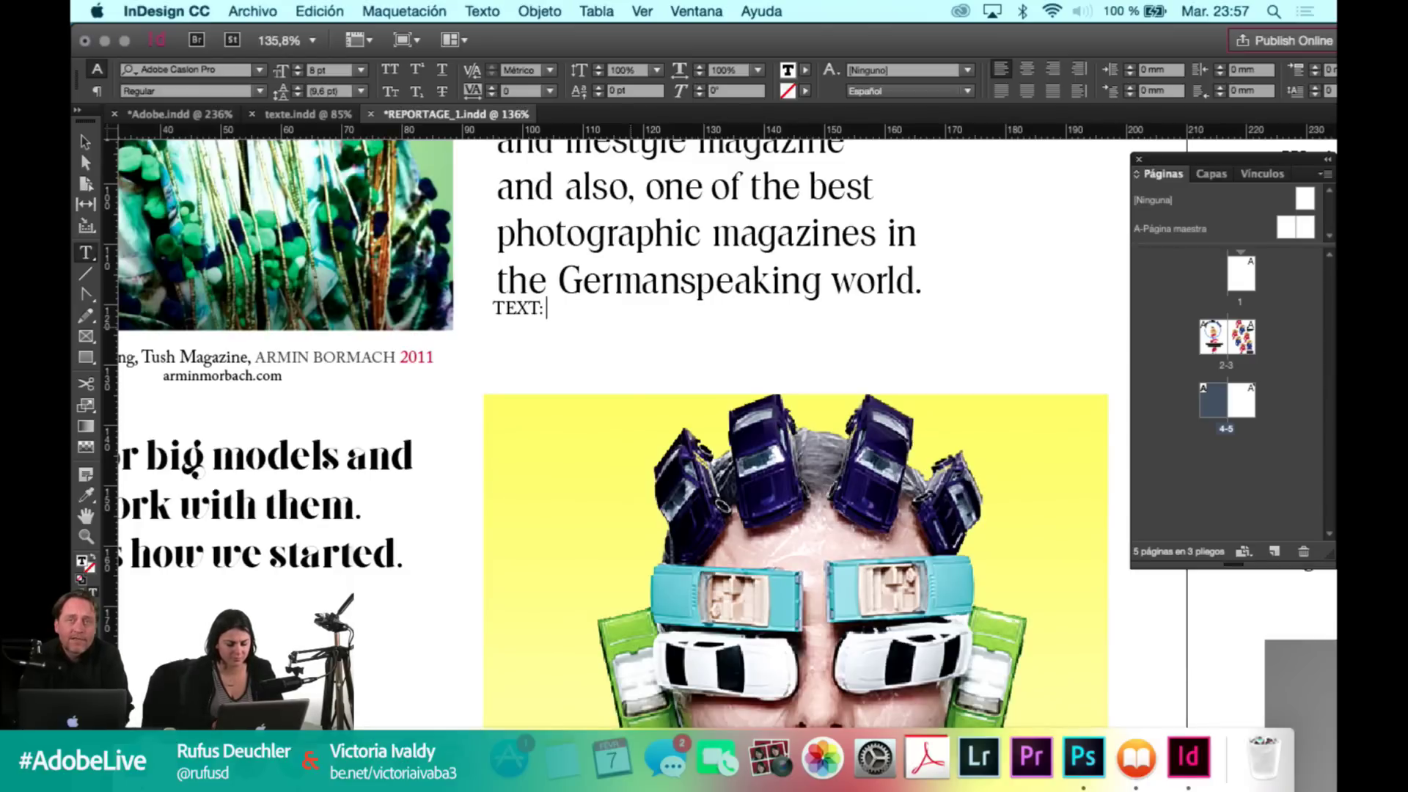
text( BLABLA)
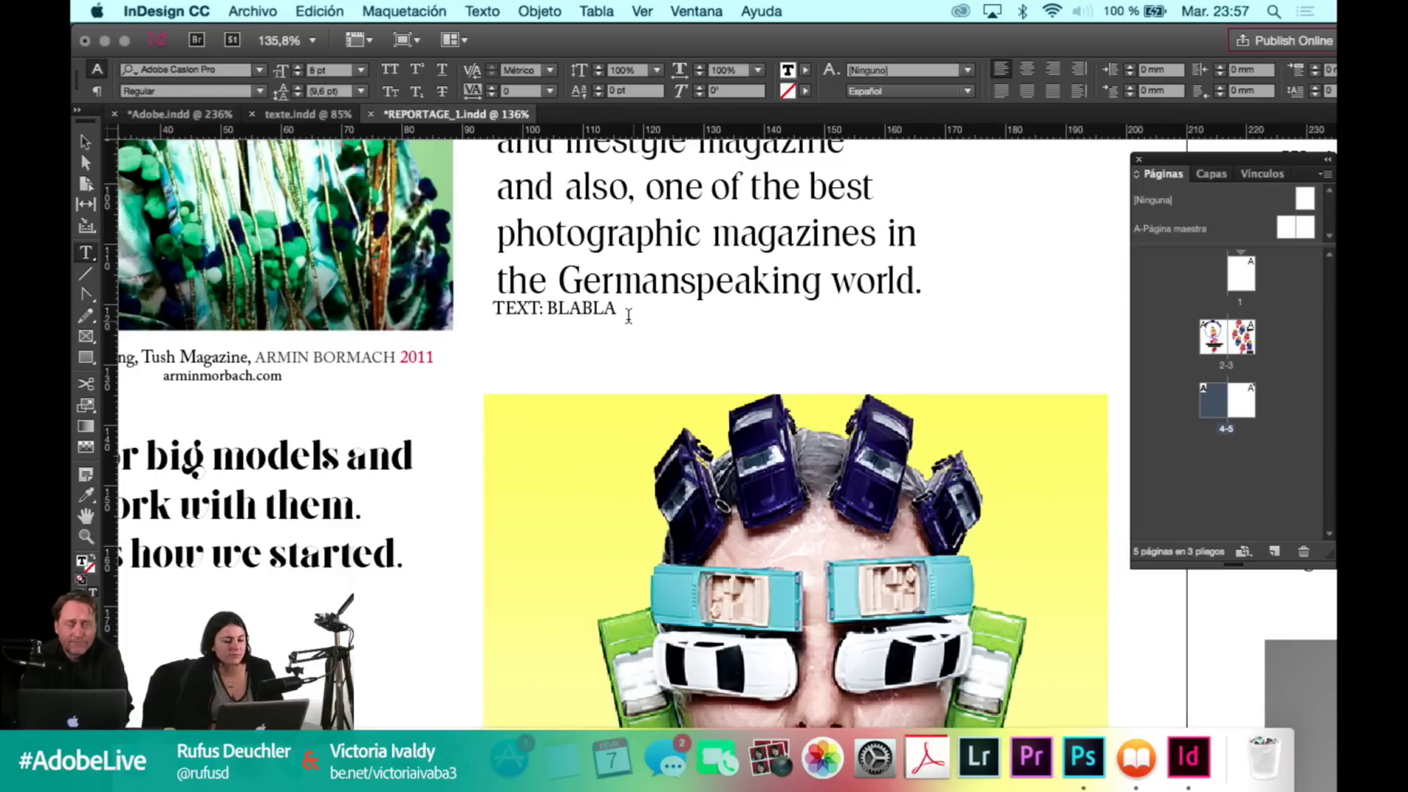
Set the word BLABLA in the credit line below the introduction to Italic.
drag(628, 315, 490, 311)
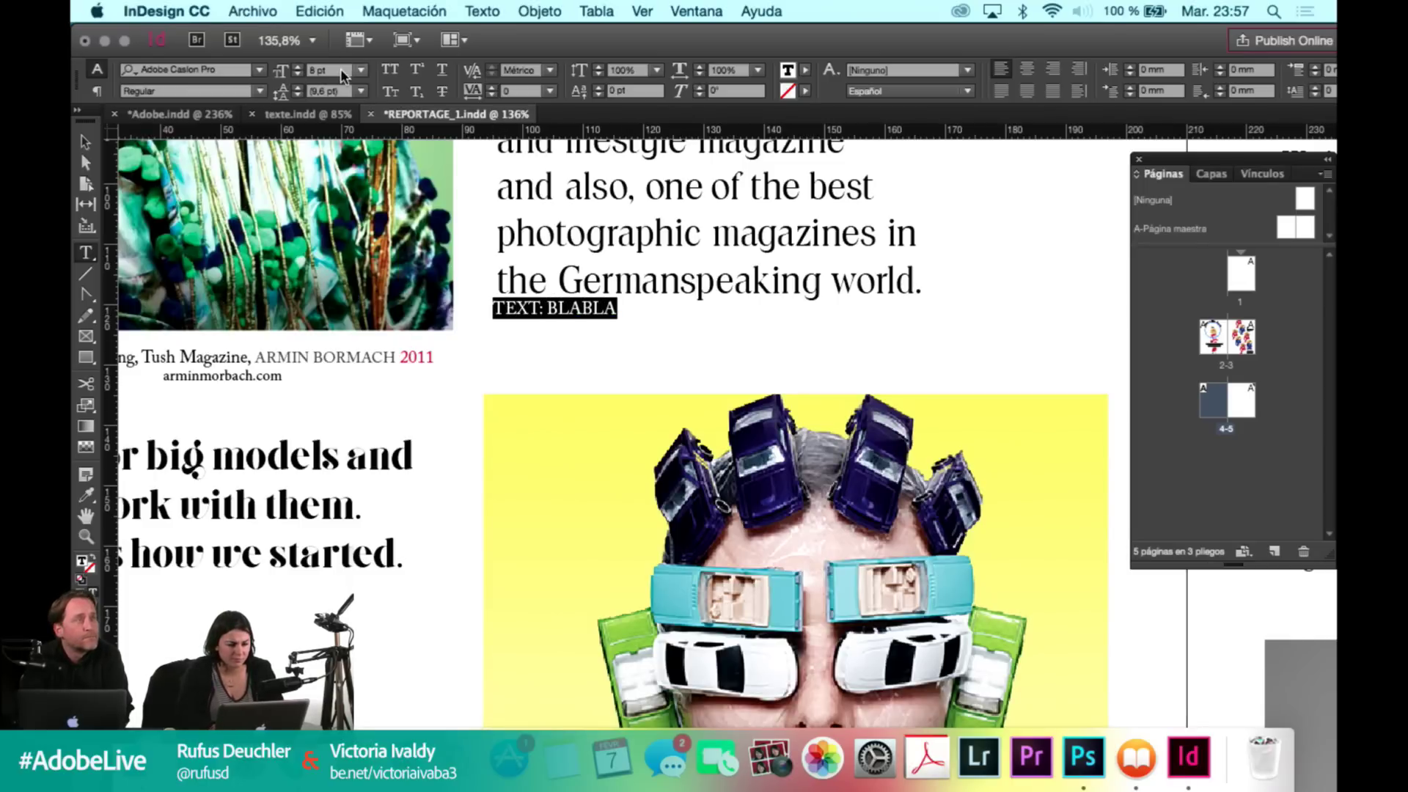
drag(547, 309, 620, 308)
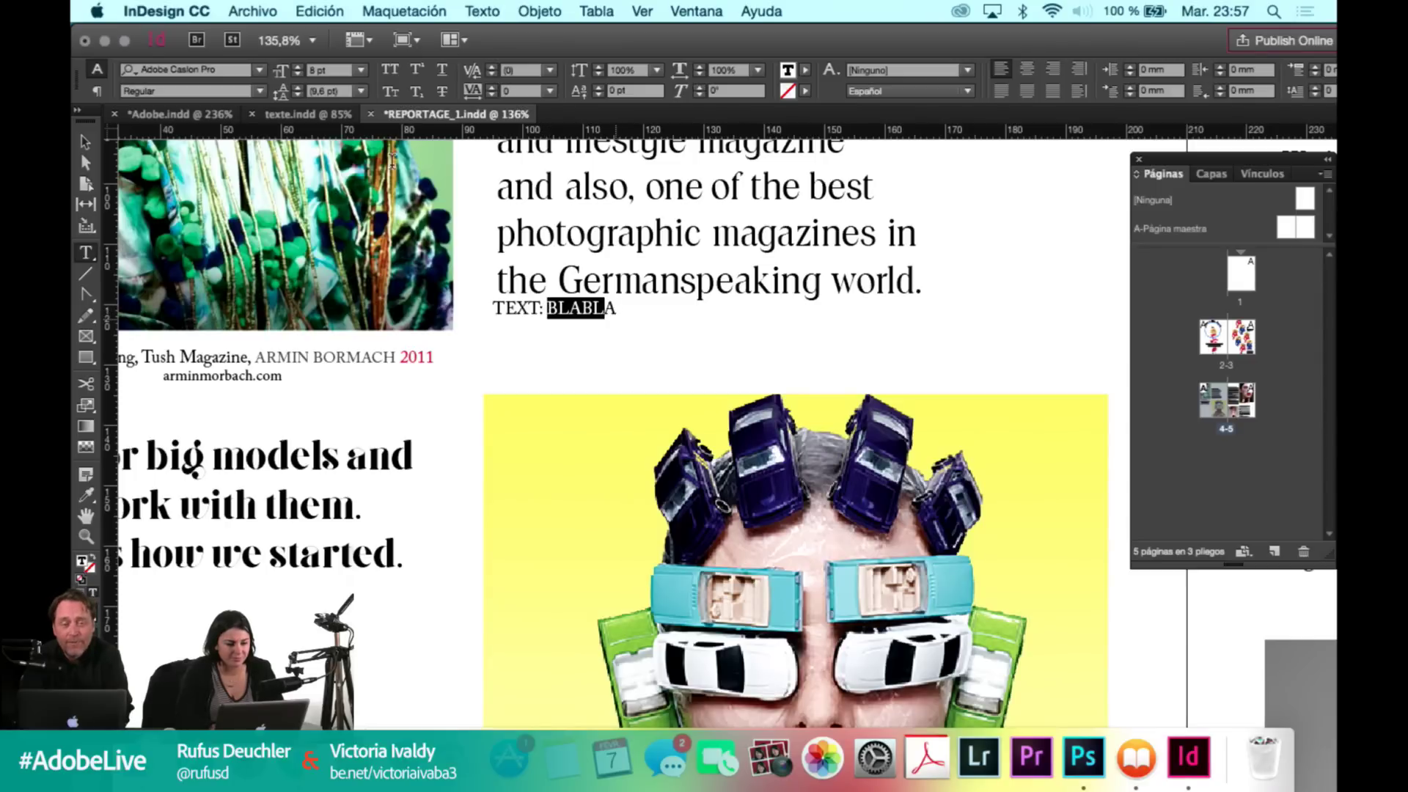
click(259, 91)
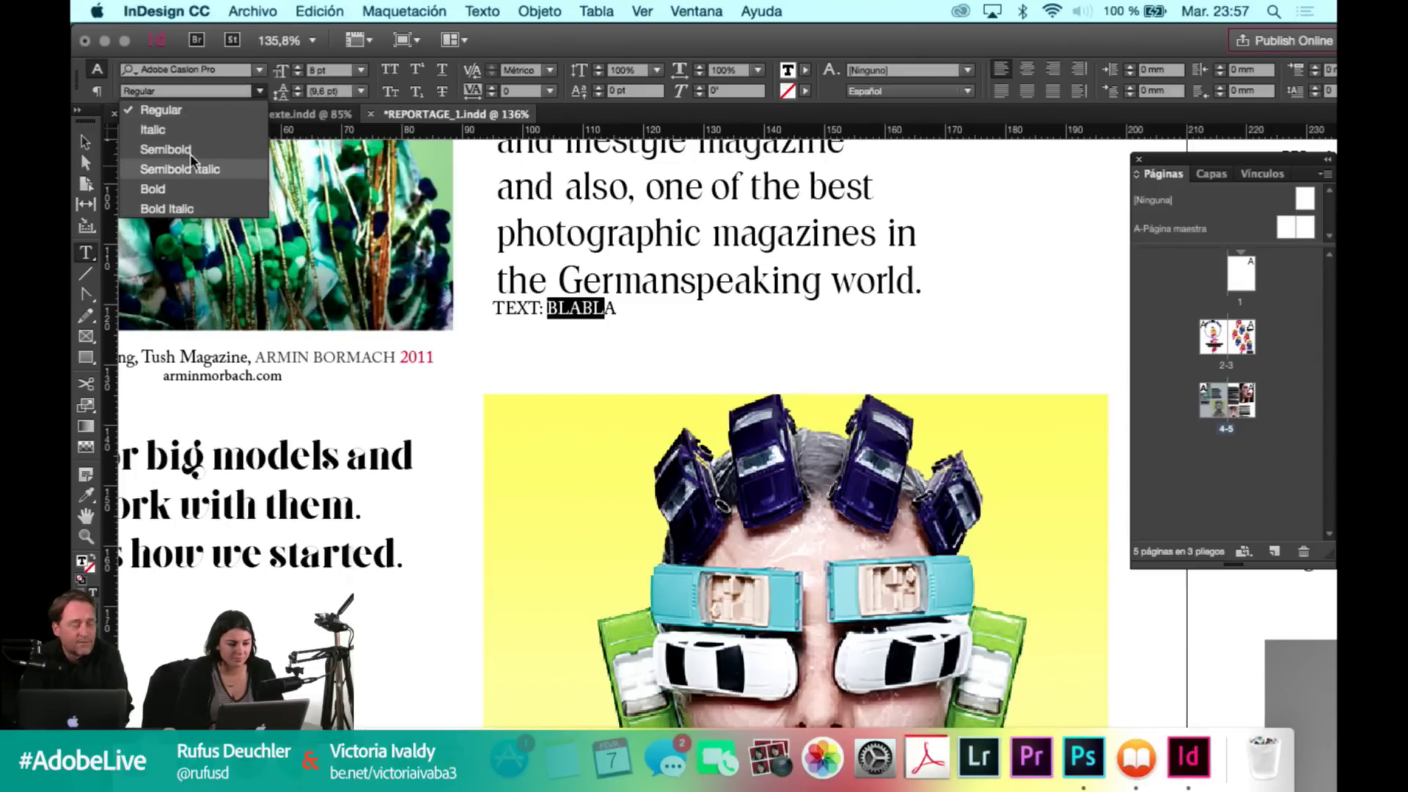
key(Escape)
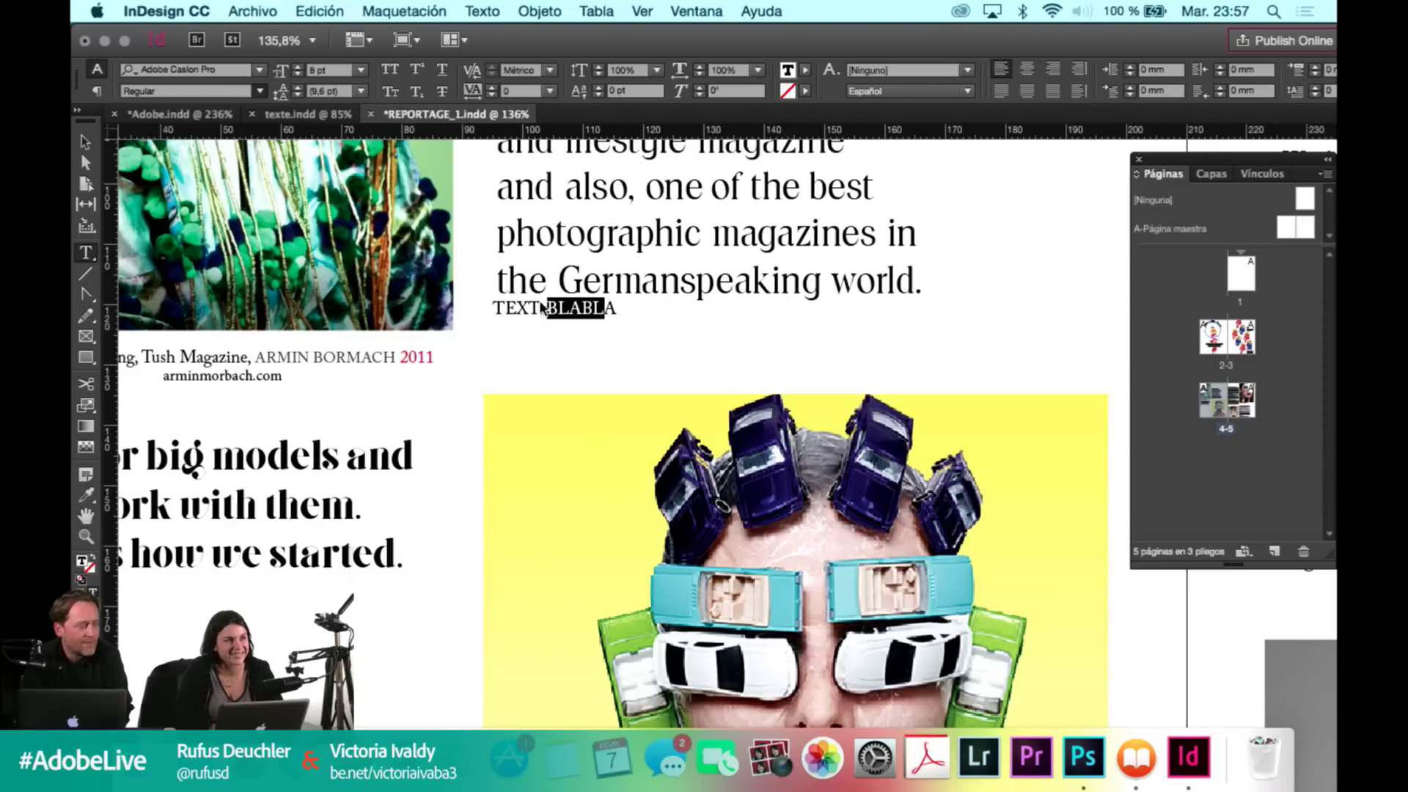
key(super+shift+i)
drag(602, 308, 616, 308)
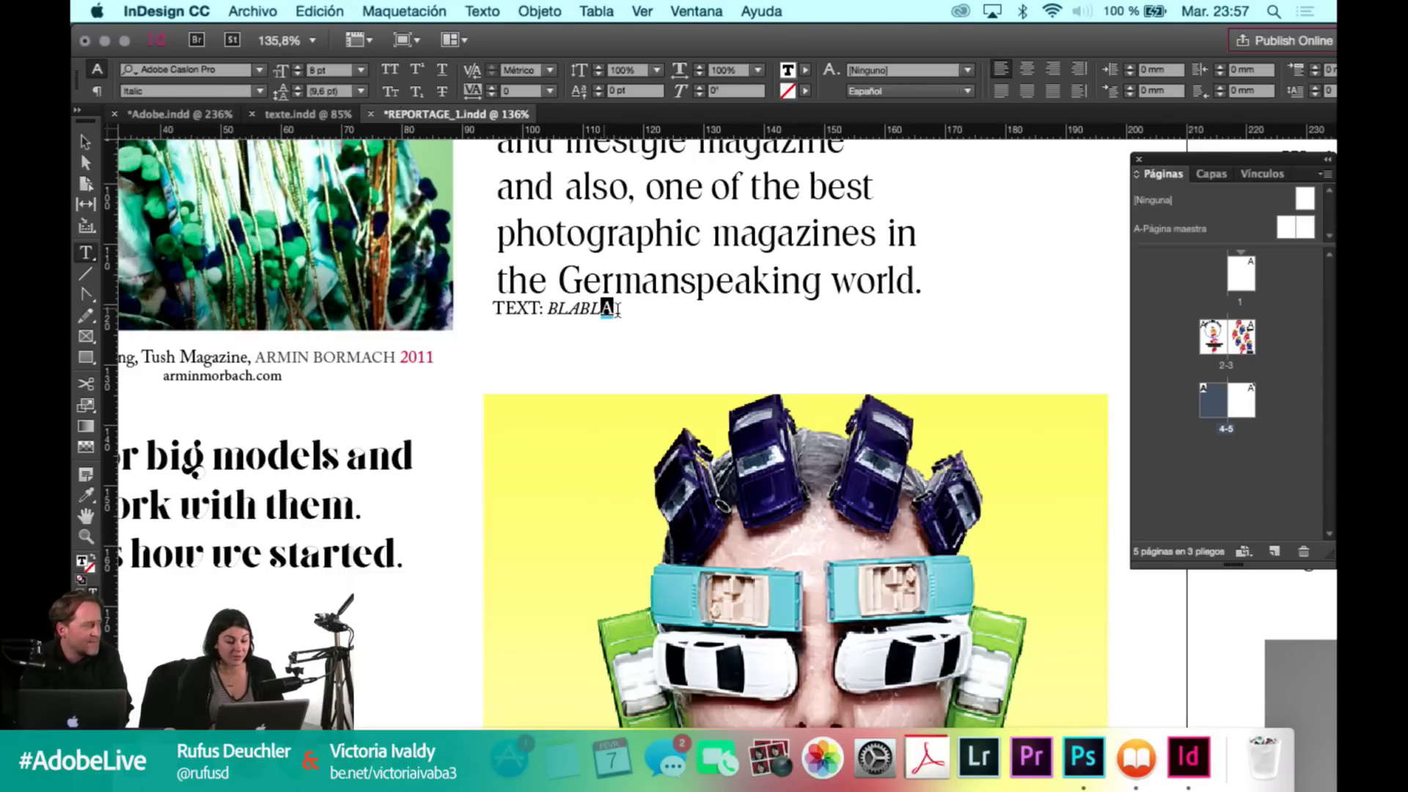
click(259, 91)
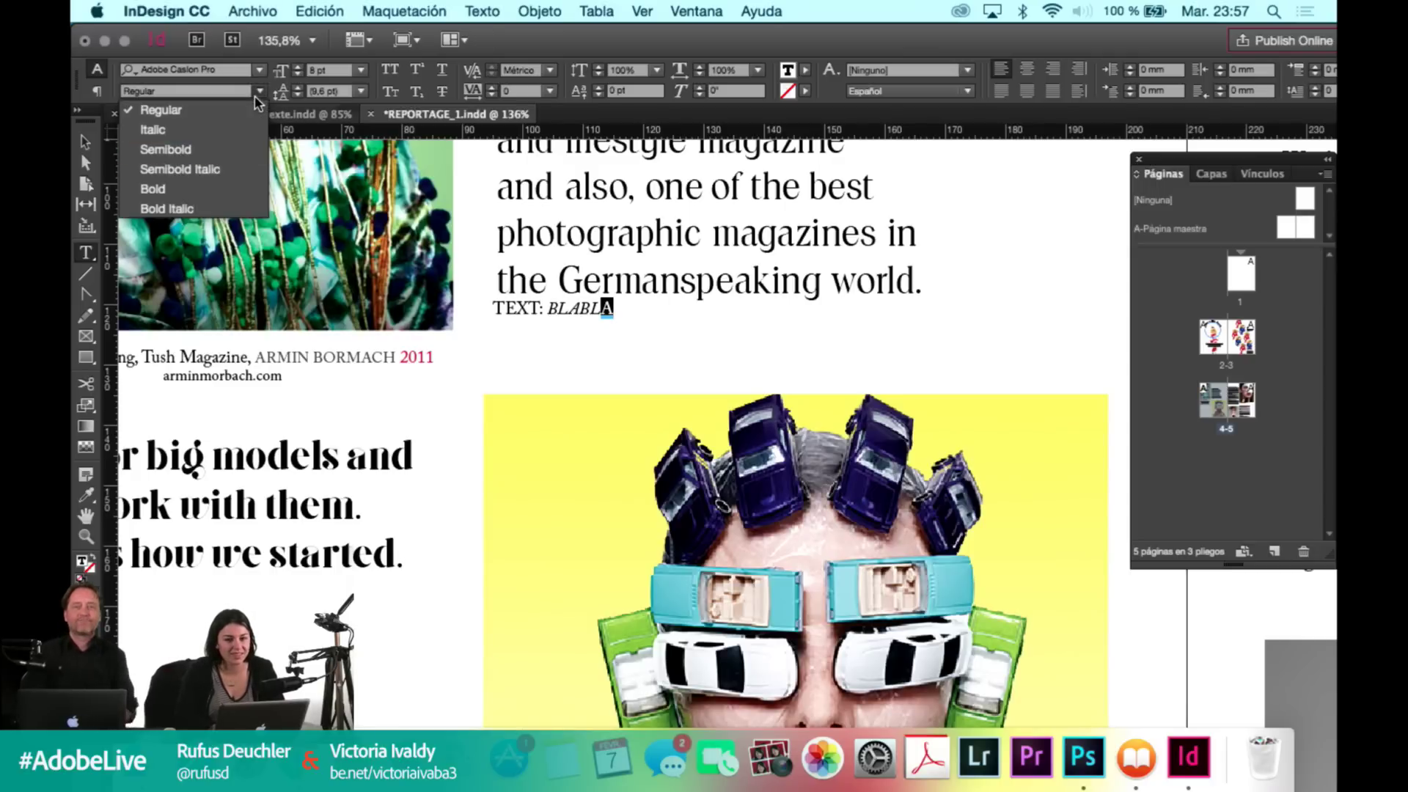
click(192, 130)
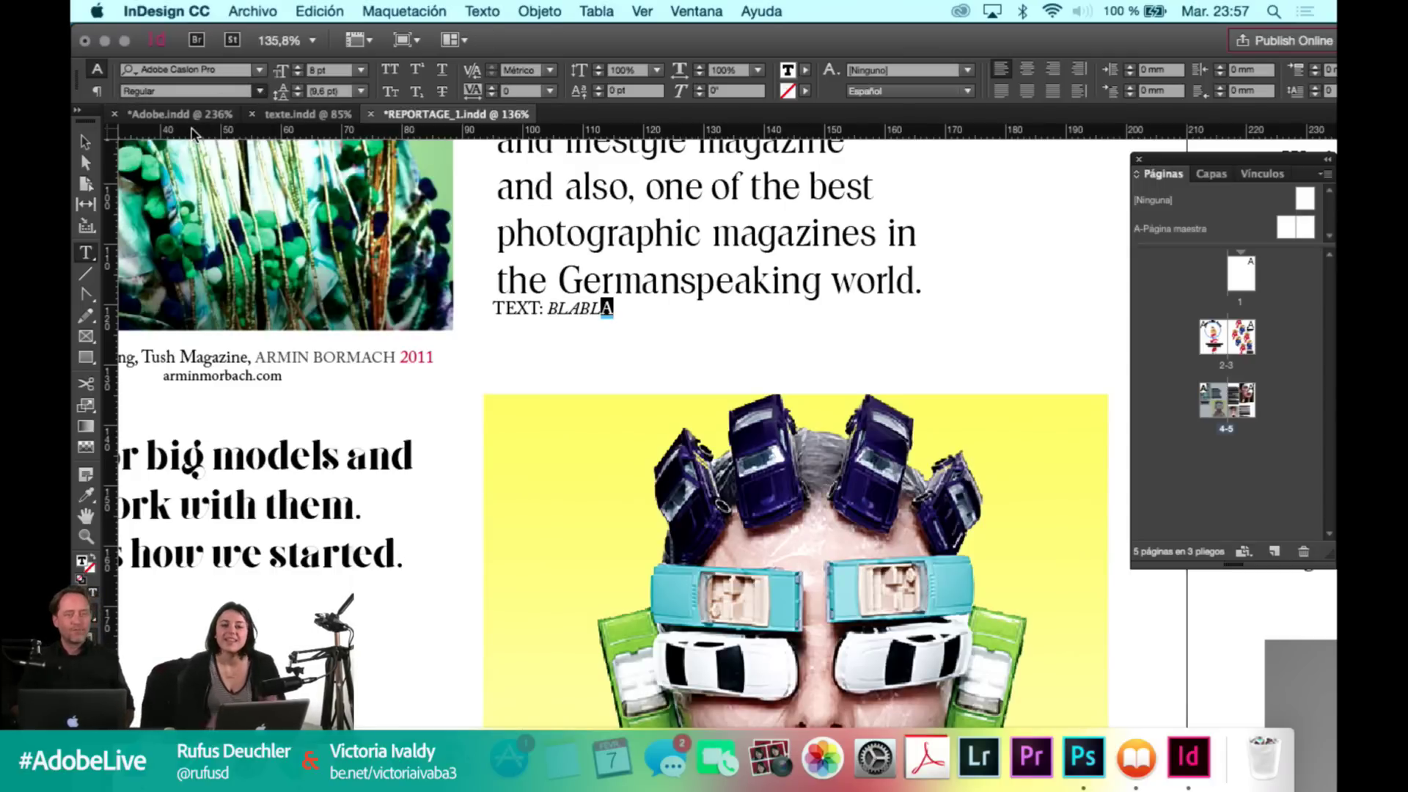